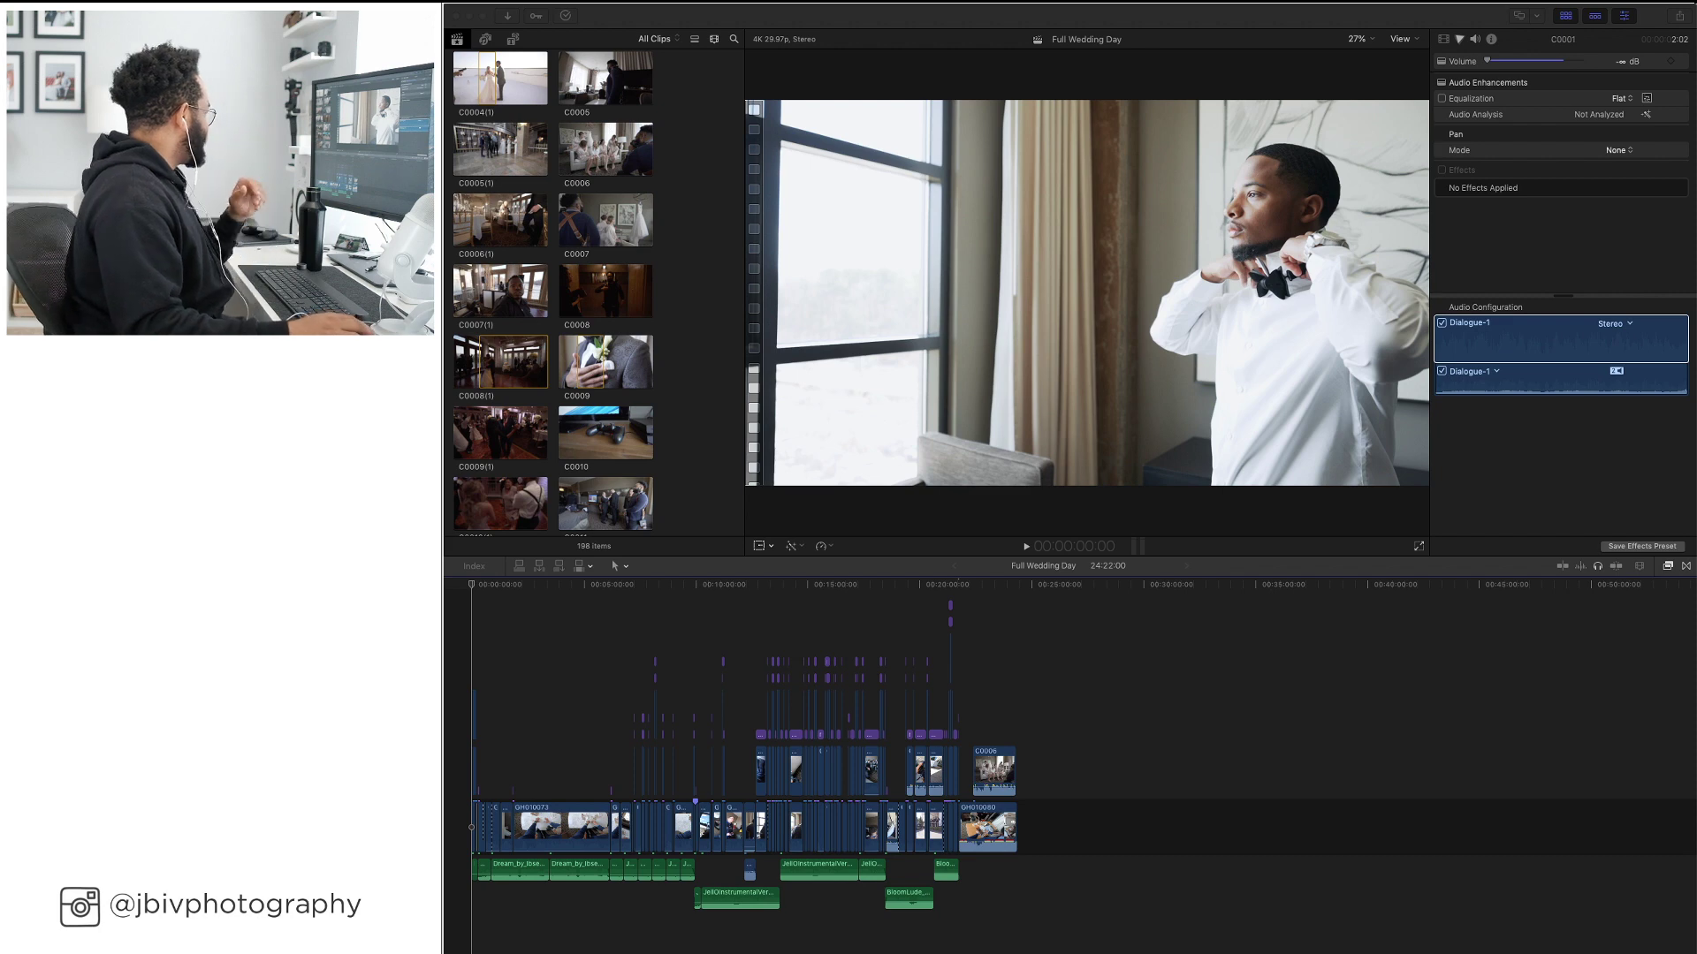
Look through the Full Wedding Day timeline in closer detail, up to the unedited GH010080 clip near the end
click(725, 600)
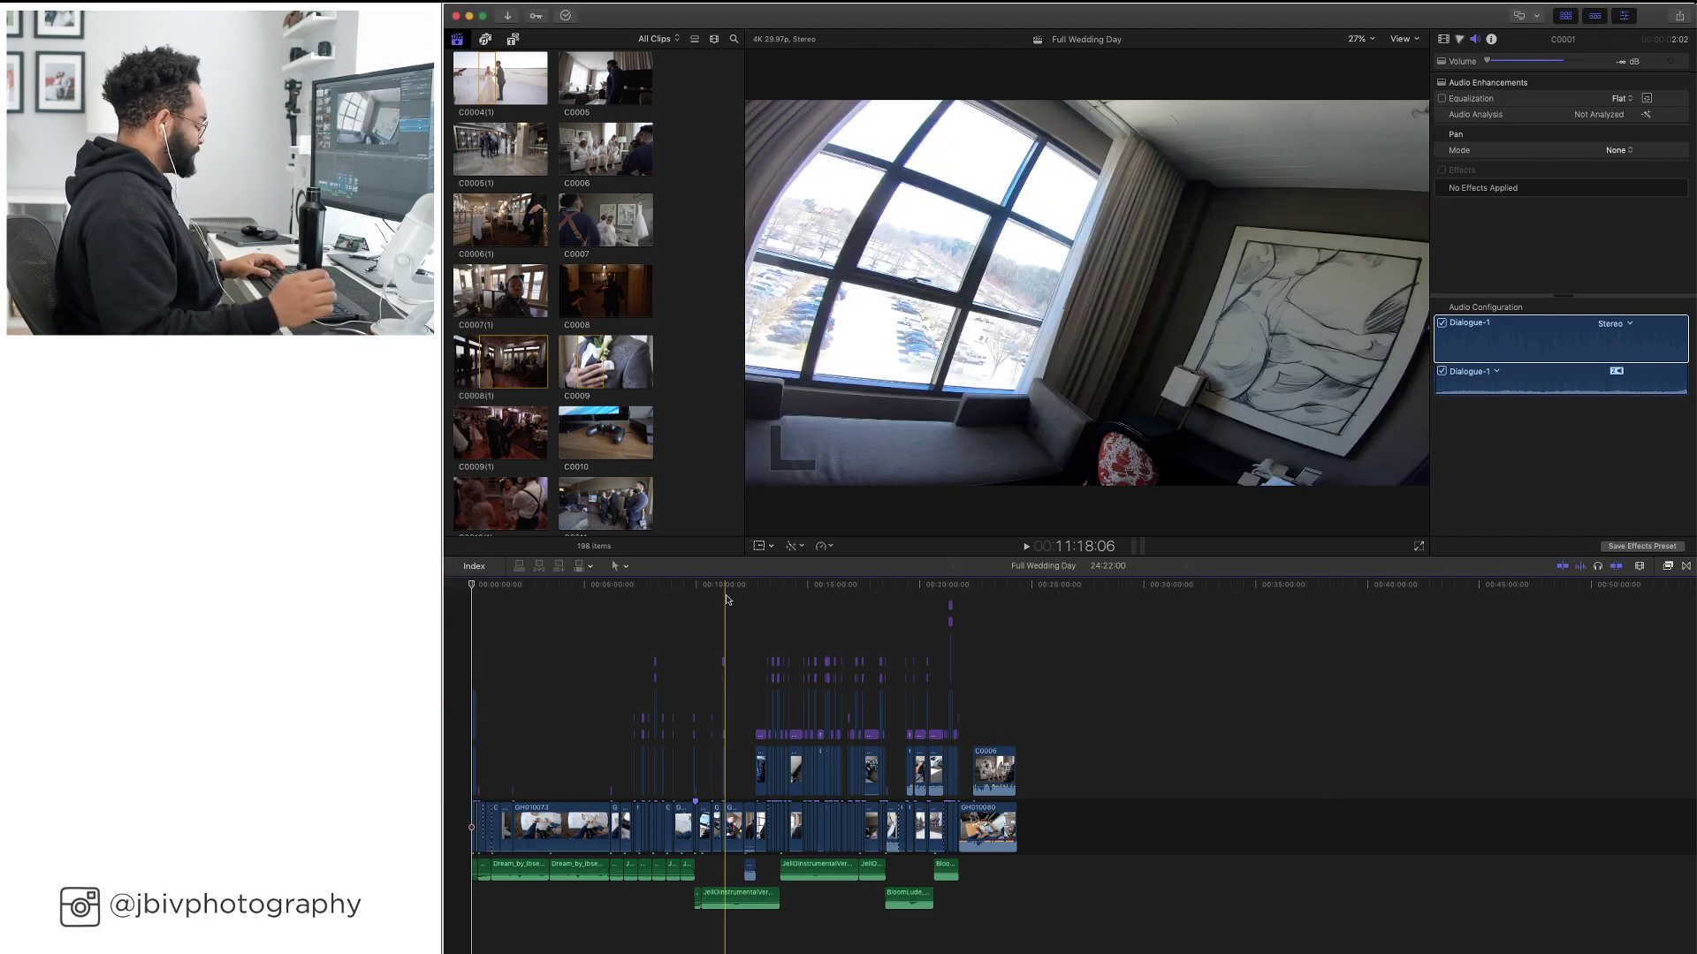
key(super+equal)
key(super+equal)
key(super+equal)
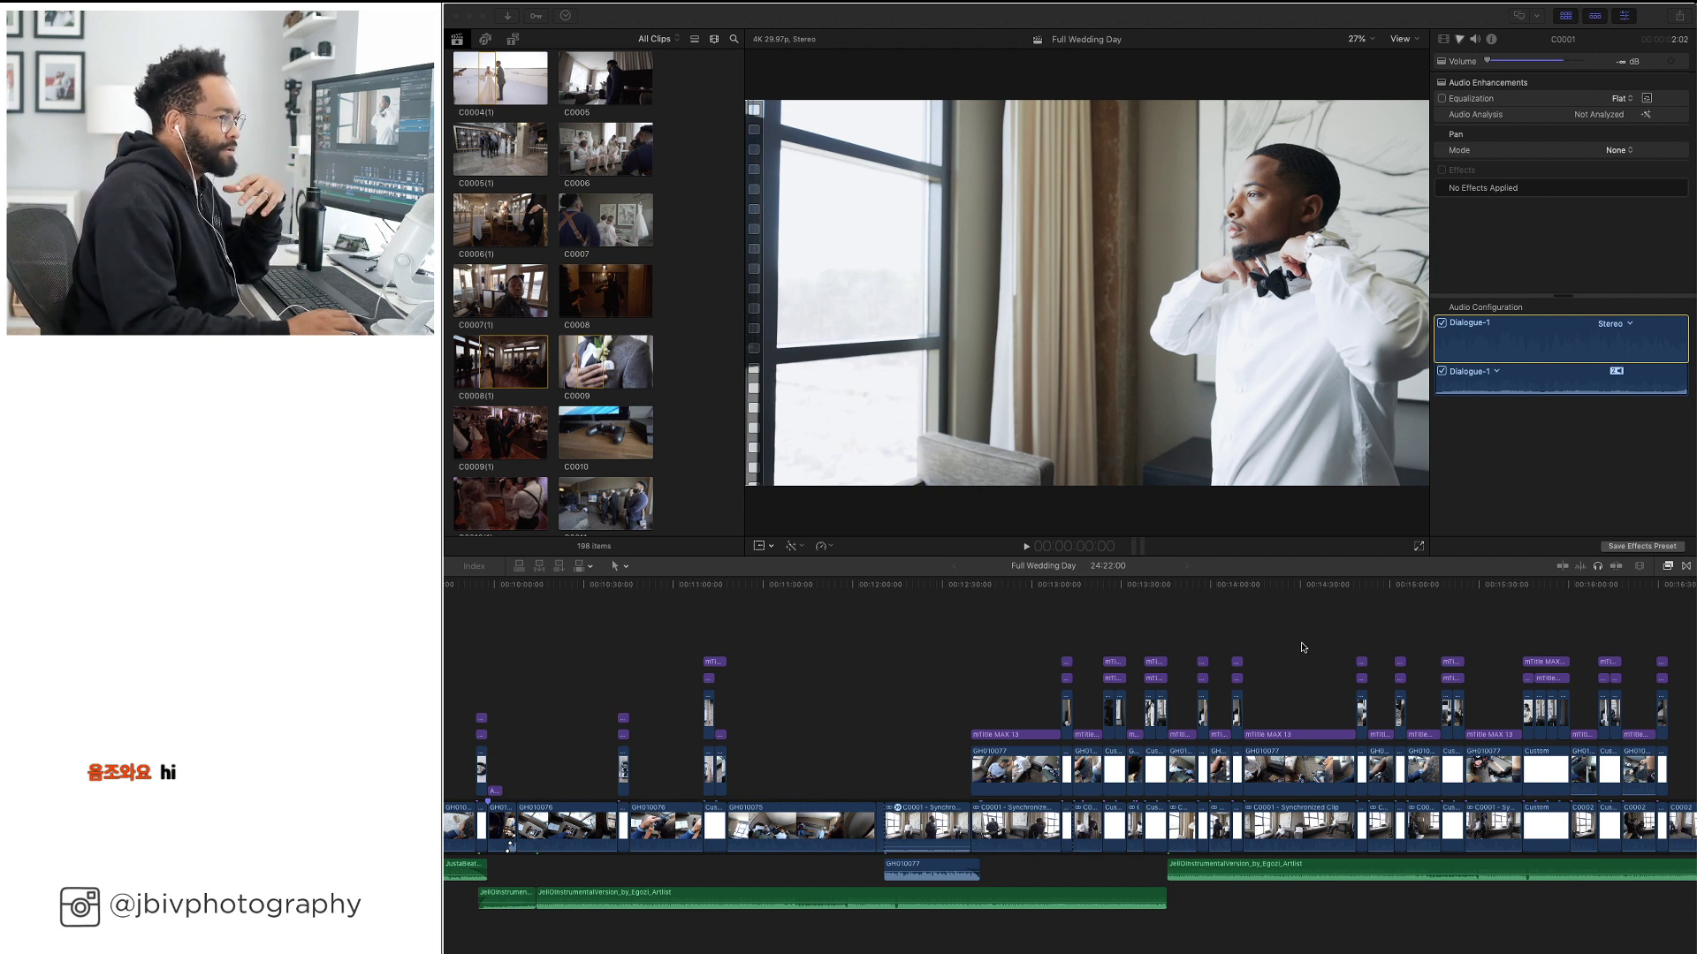
scroll(1184, 616, right, 3)
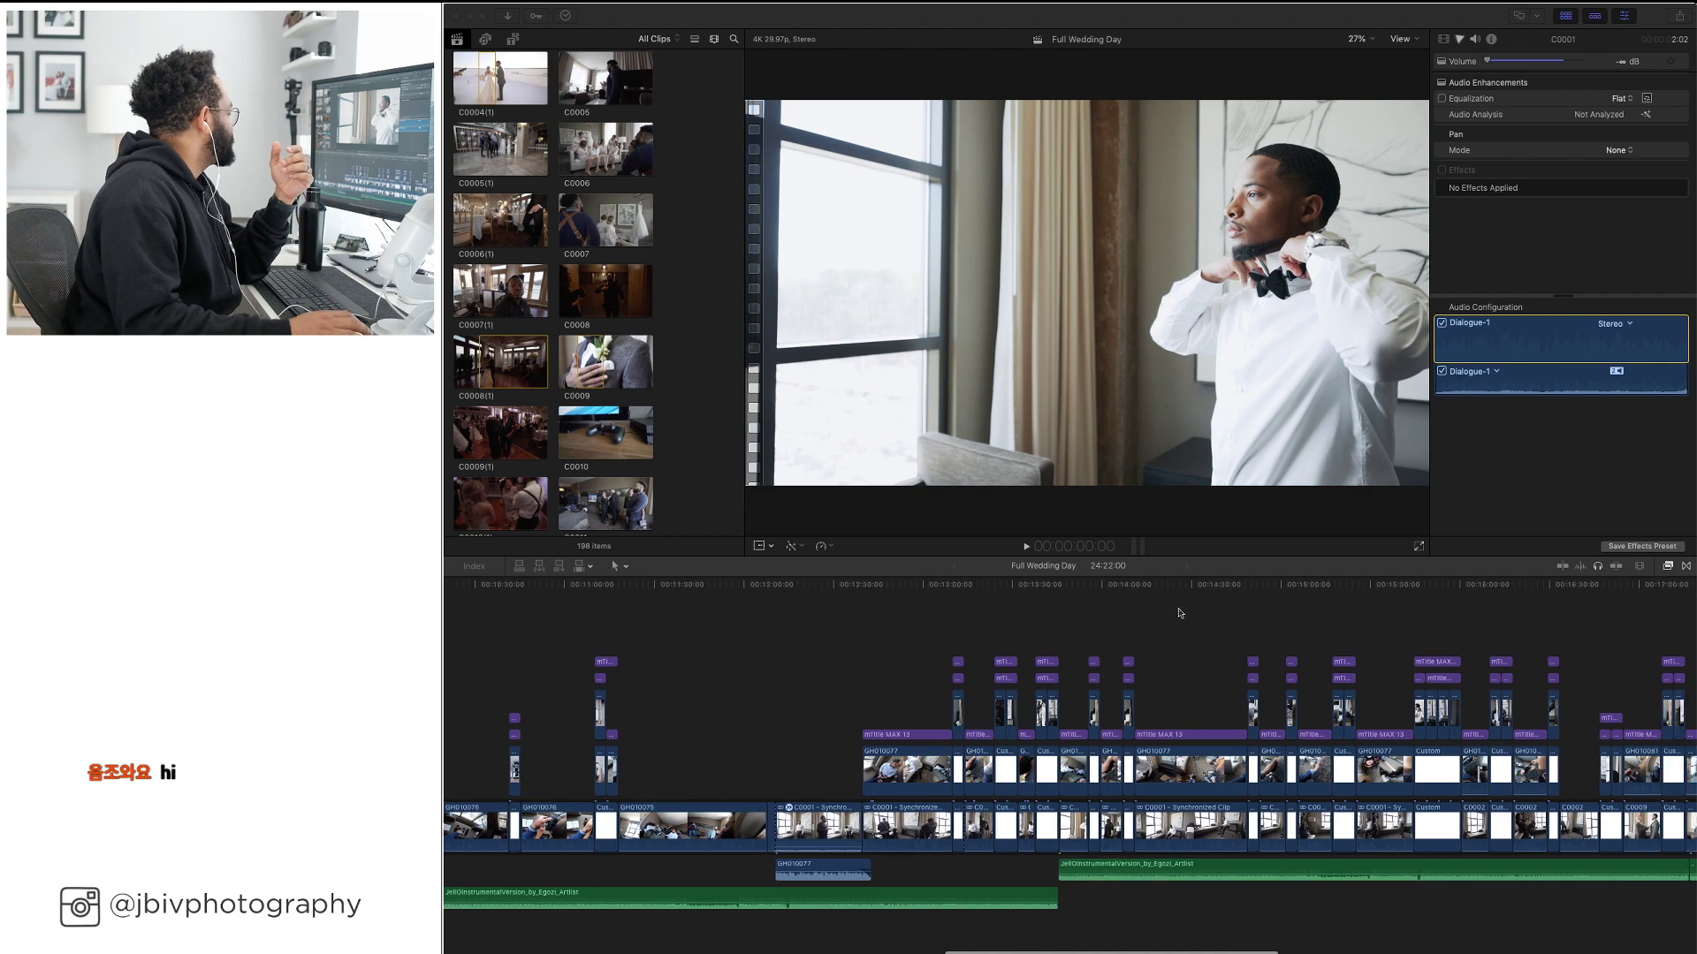
click(879, 613)
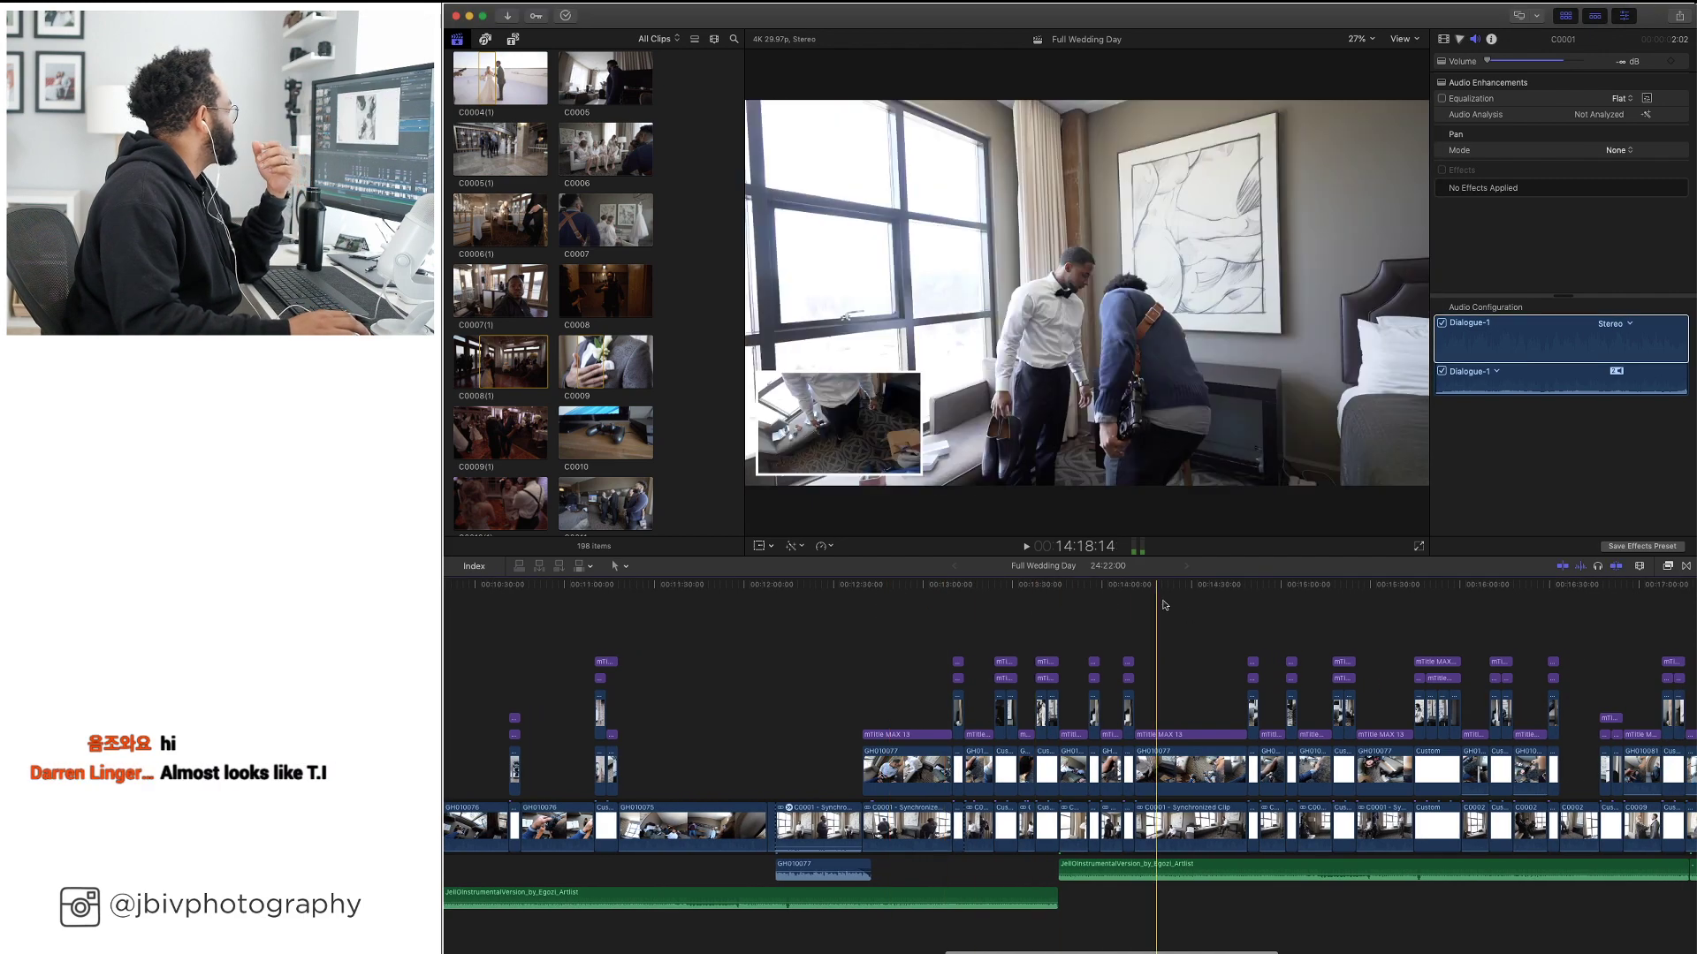
scroll(1234, 605, right, 3)
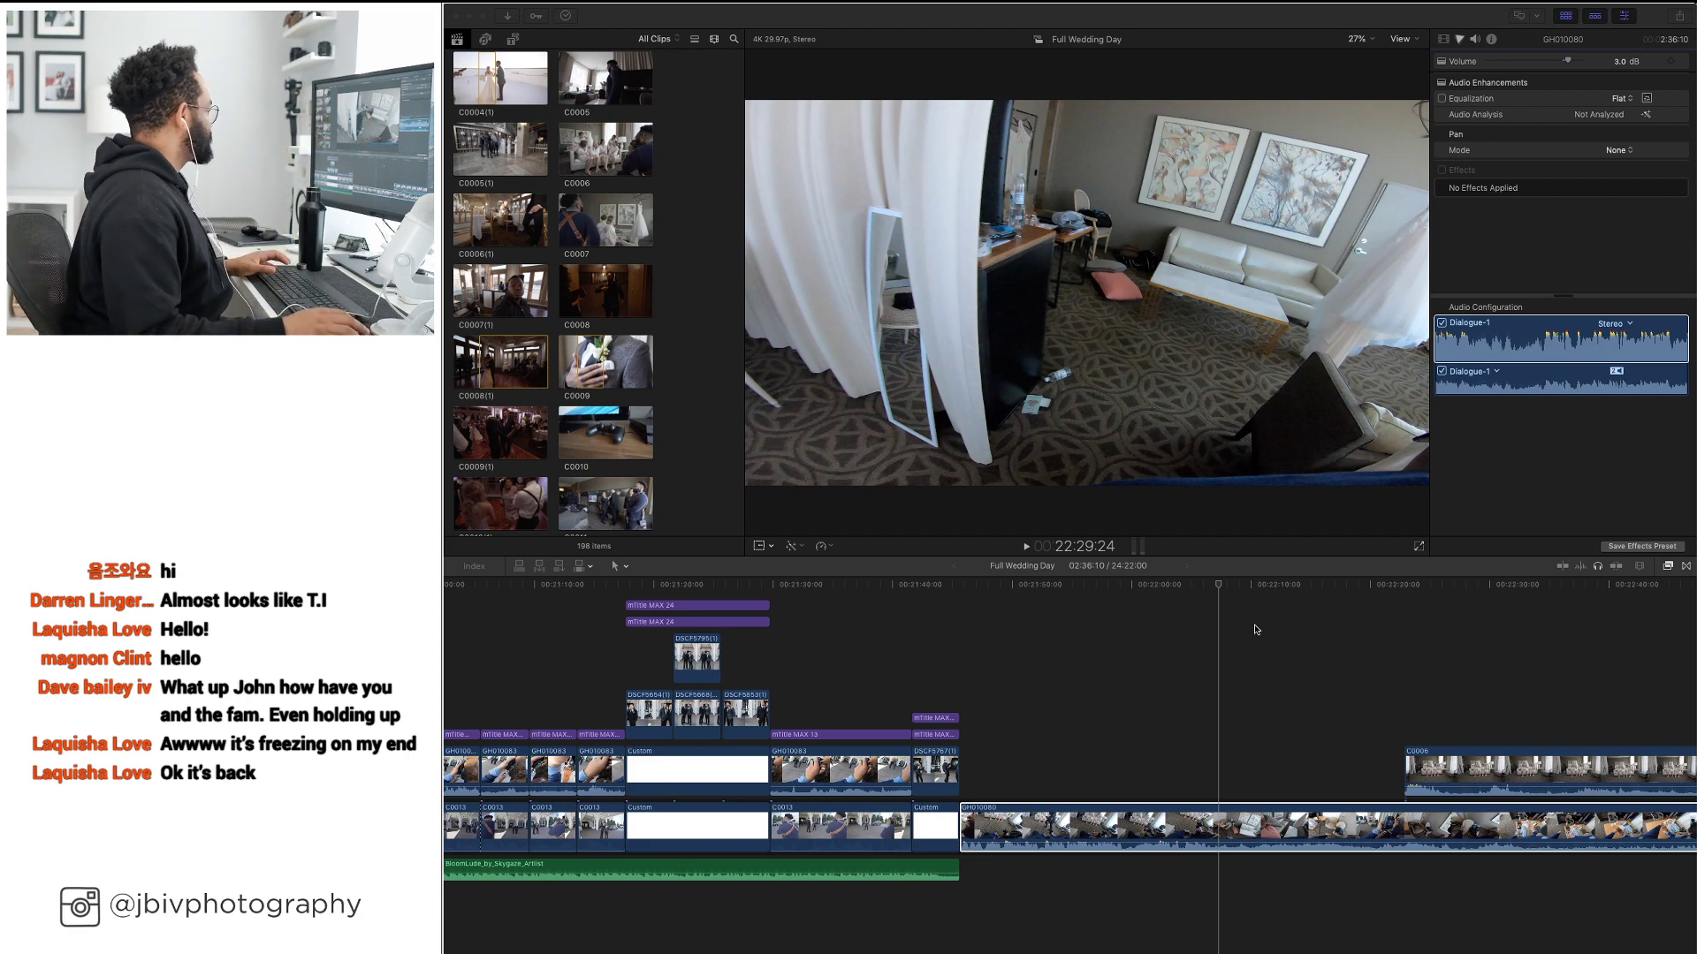
click(1131, 613)
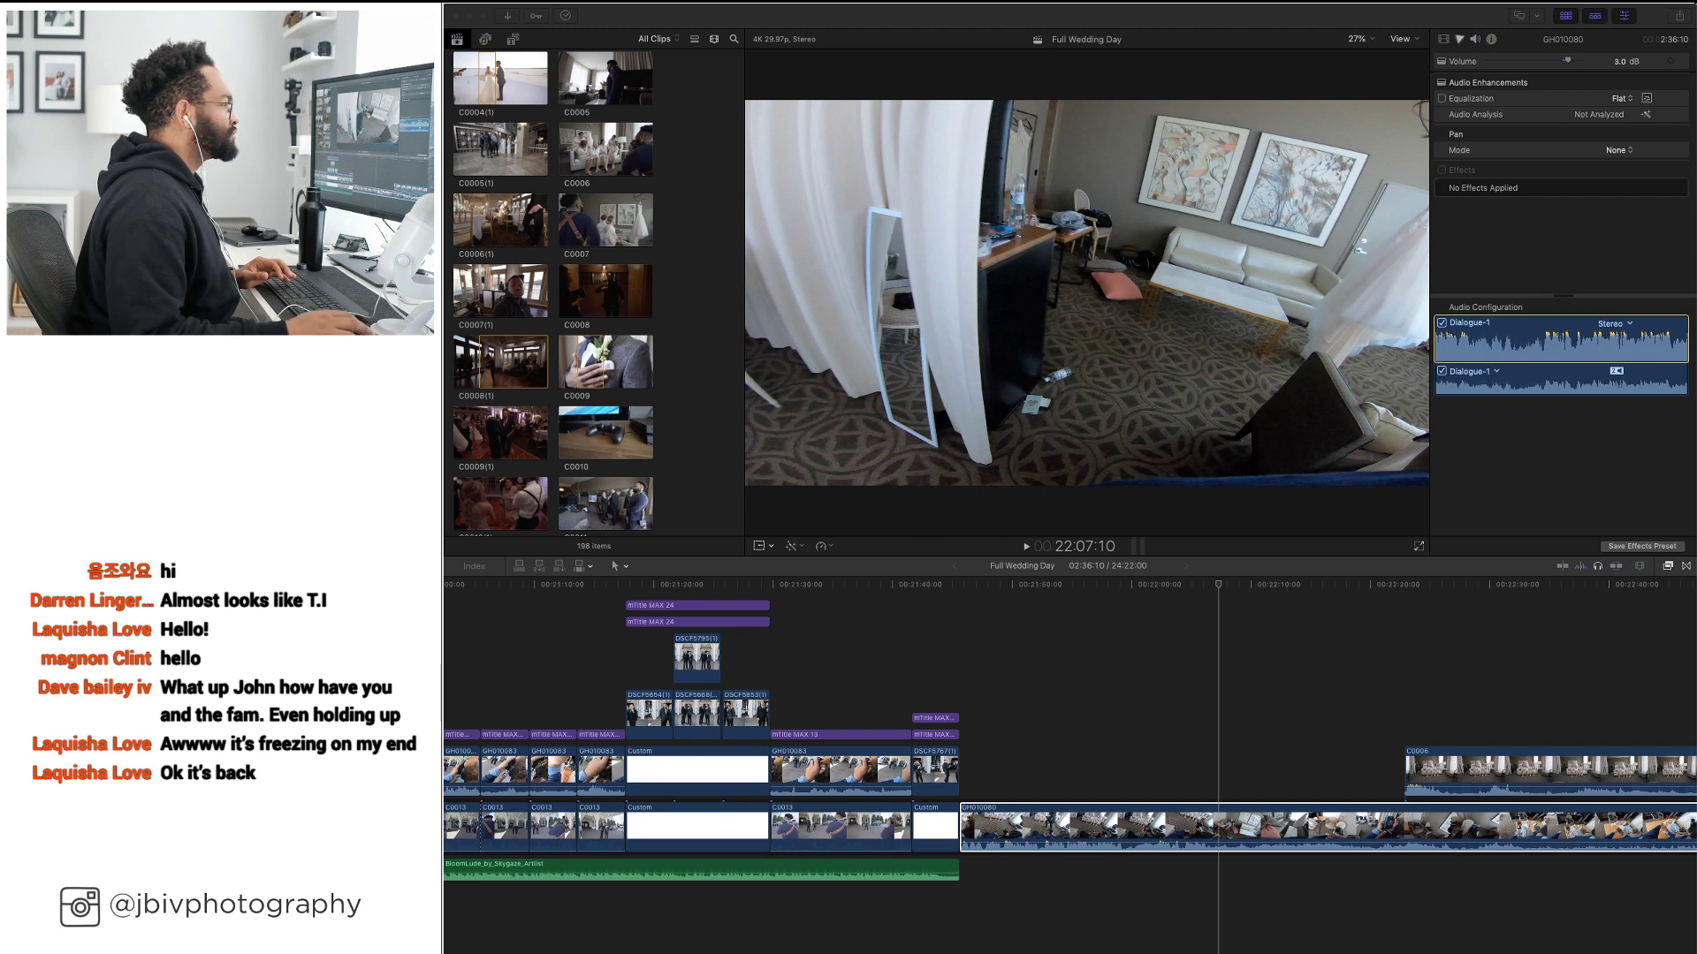
Play the start of the unedited GH010080 clip and split it at 22:06:10
click(1220, 651)
key(space)
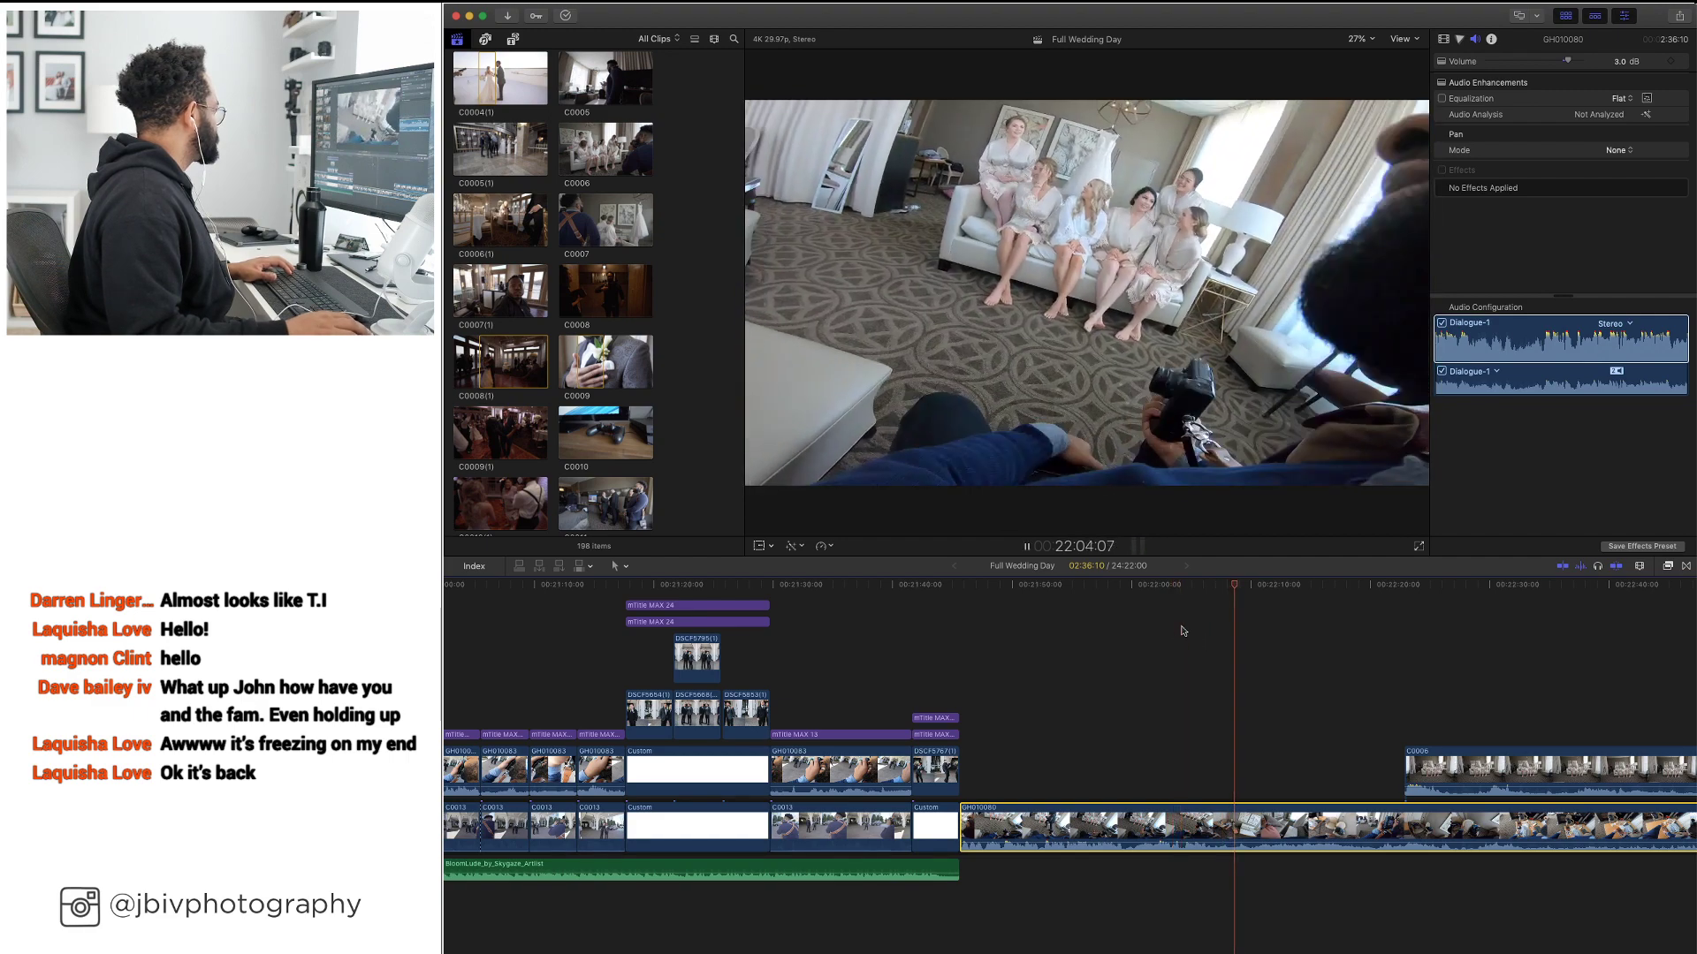
key(space)
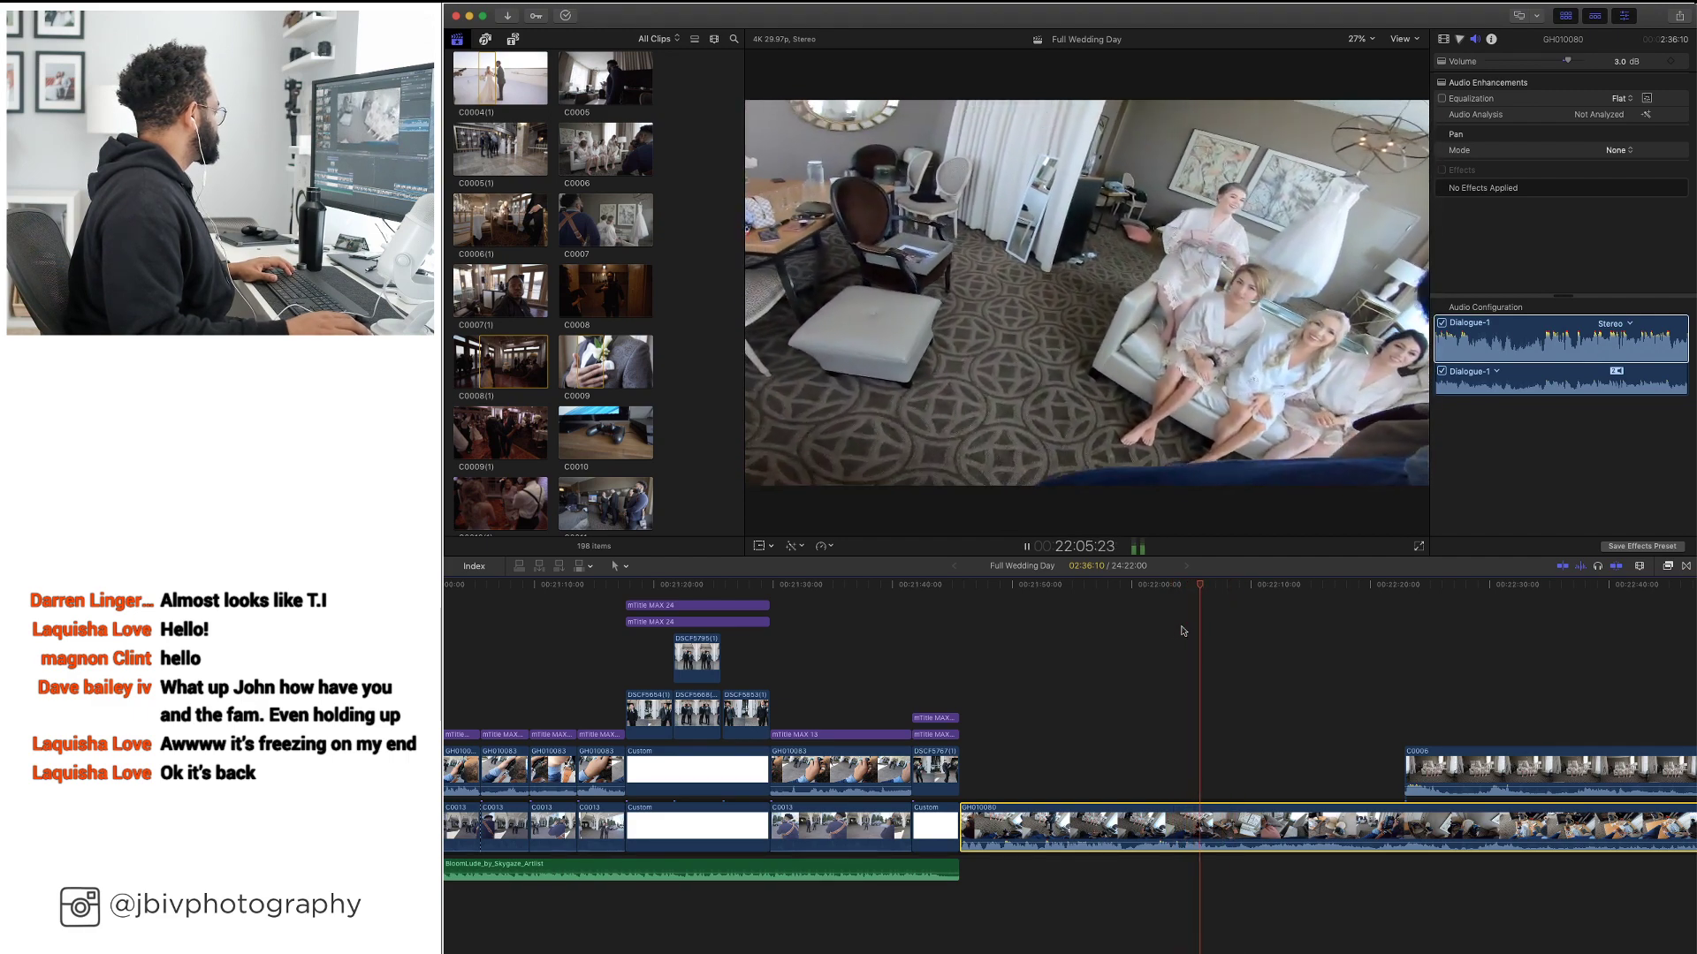
key(space)
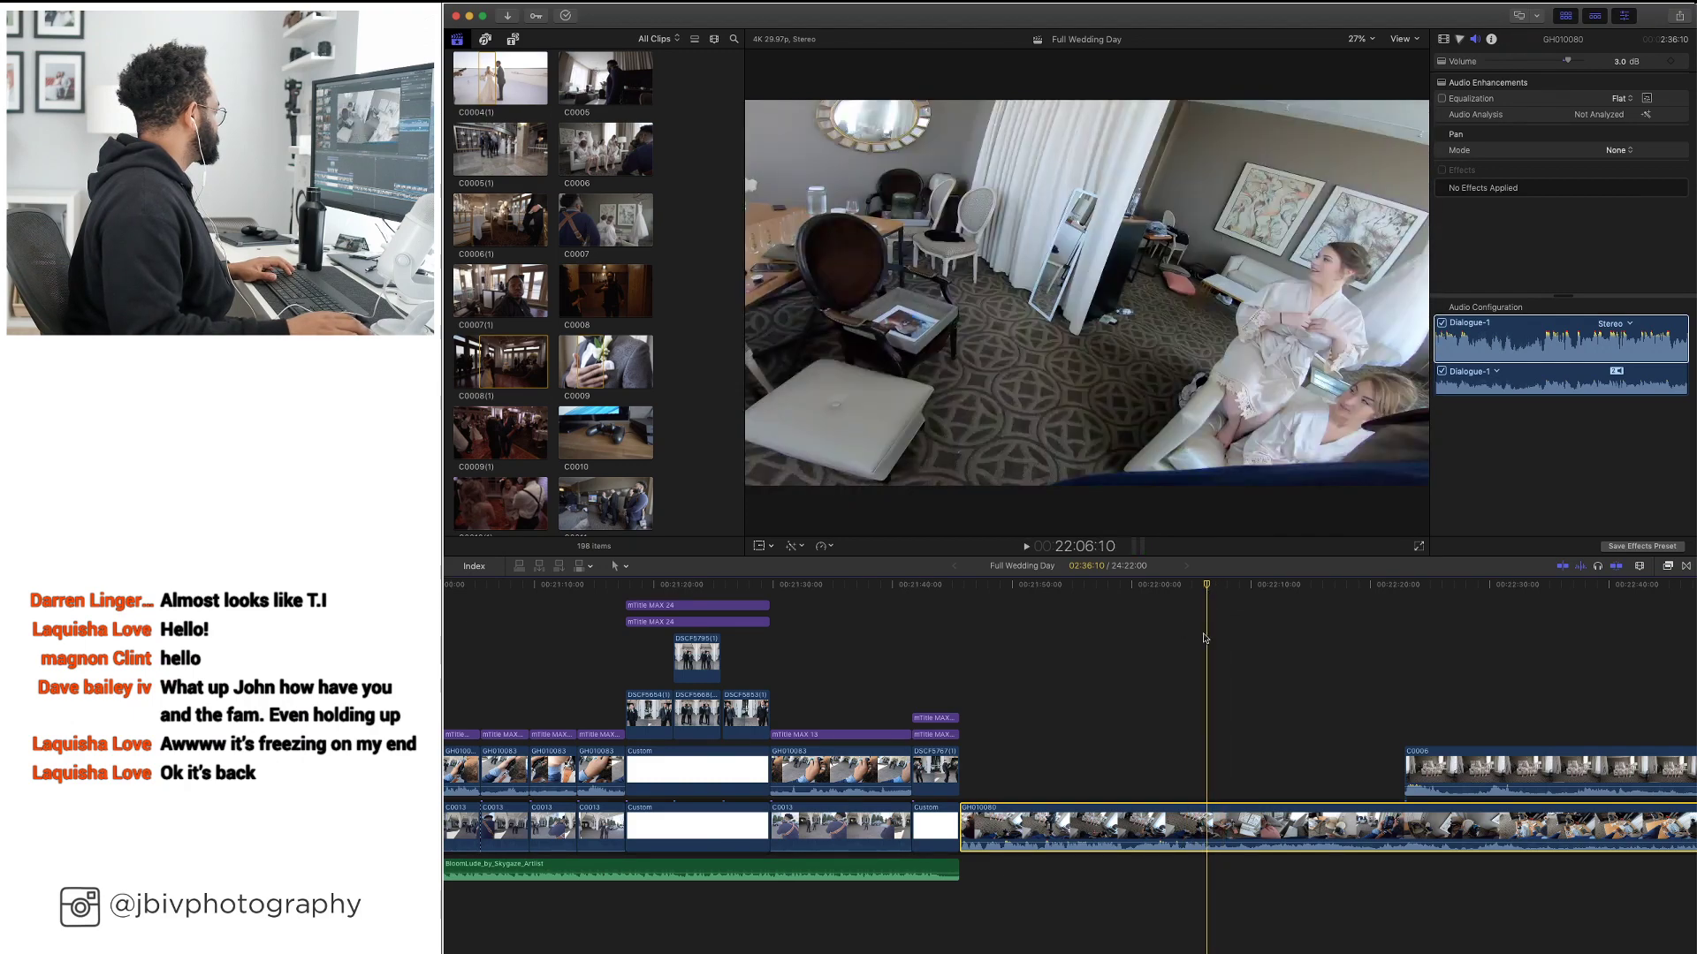
key(super+b)
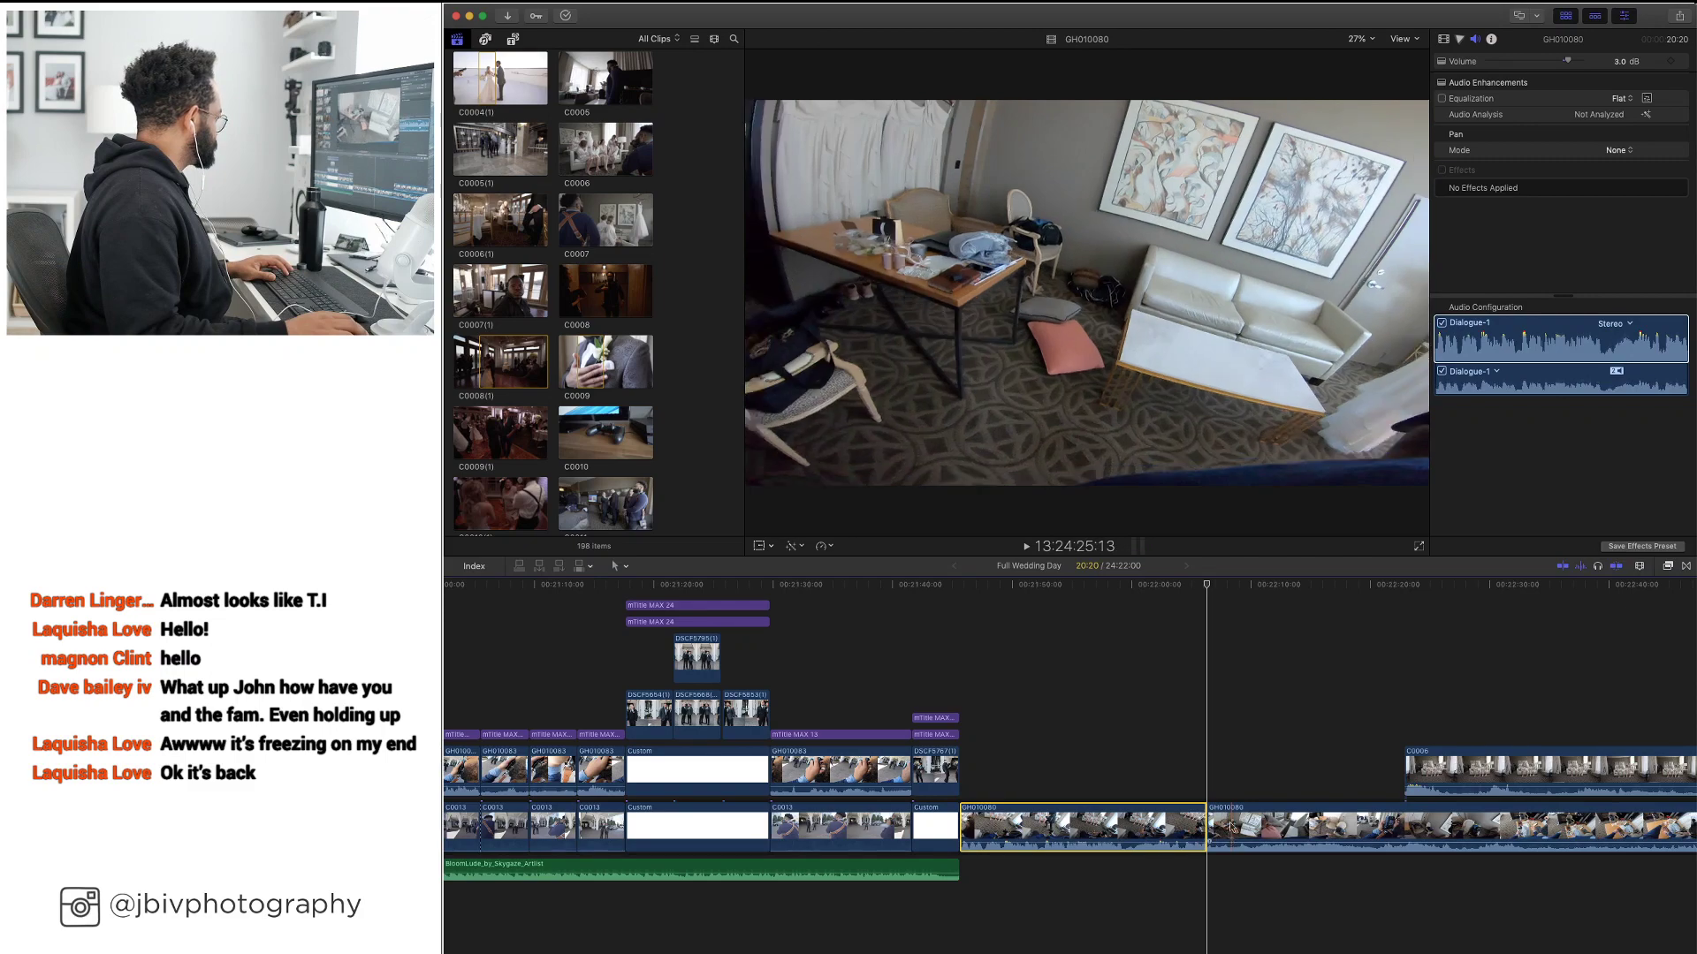
Review the footage after the cut in GH010080 and the overlapping C0006 clip up to about 23:02
key(space)
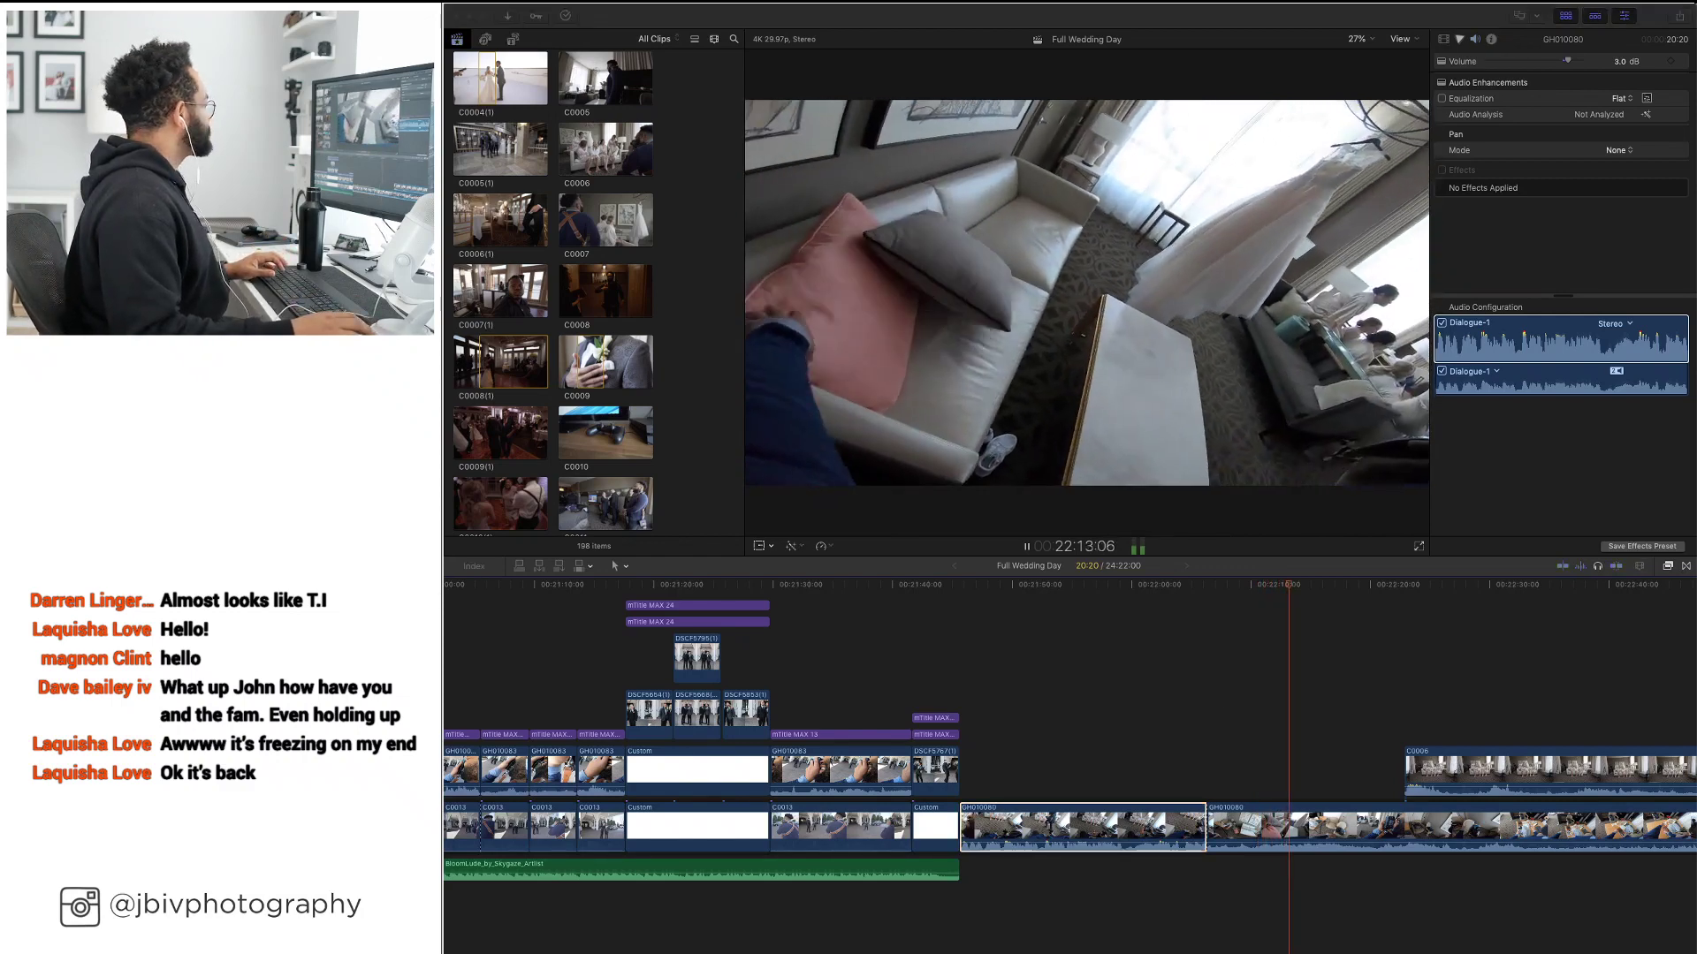
click(1343, 597)
click(1352, 587)
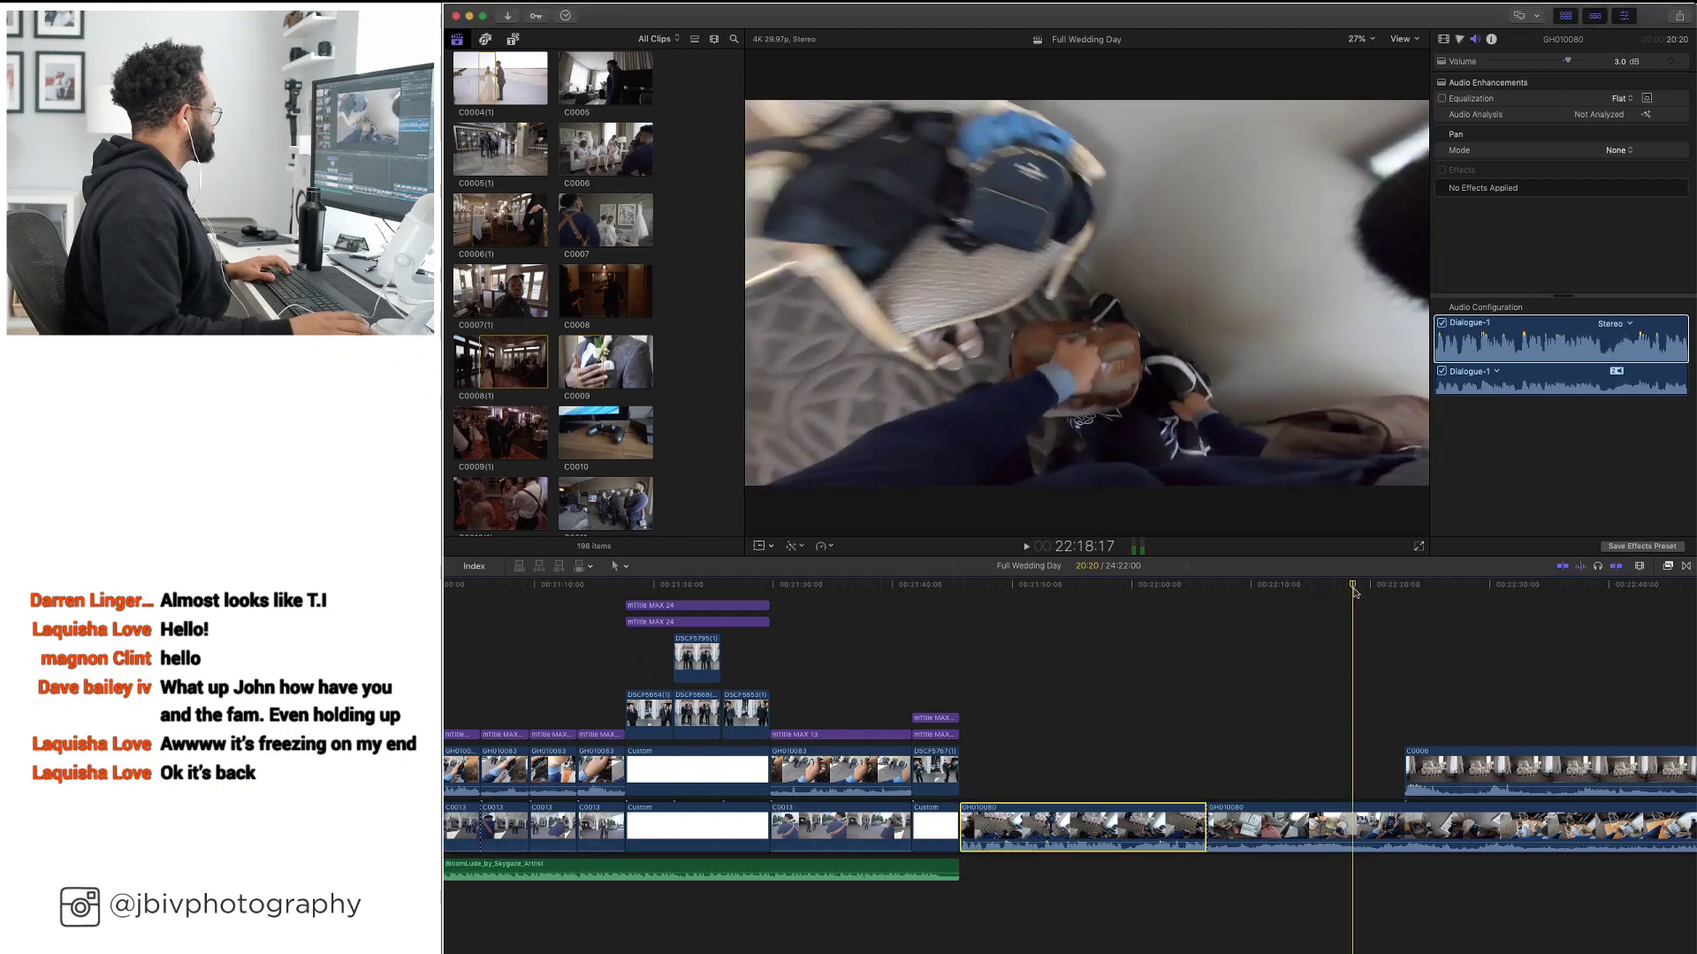
key(space)
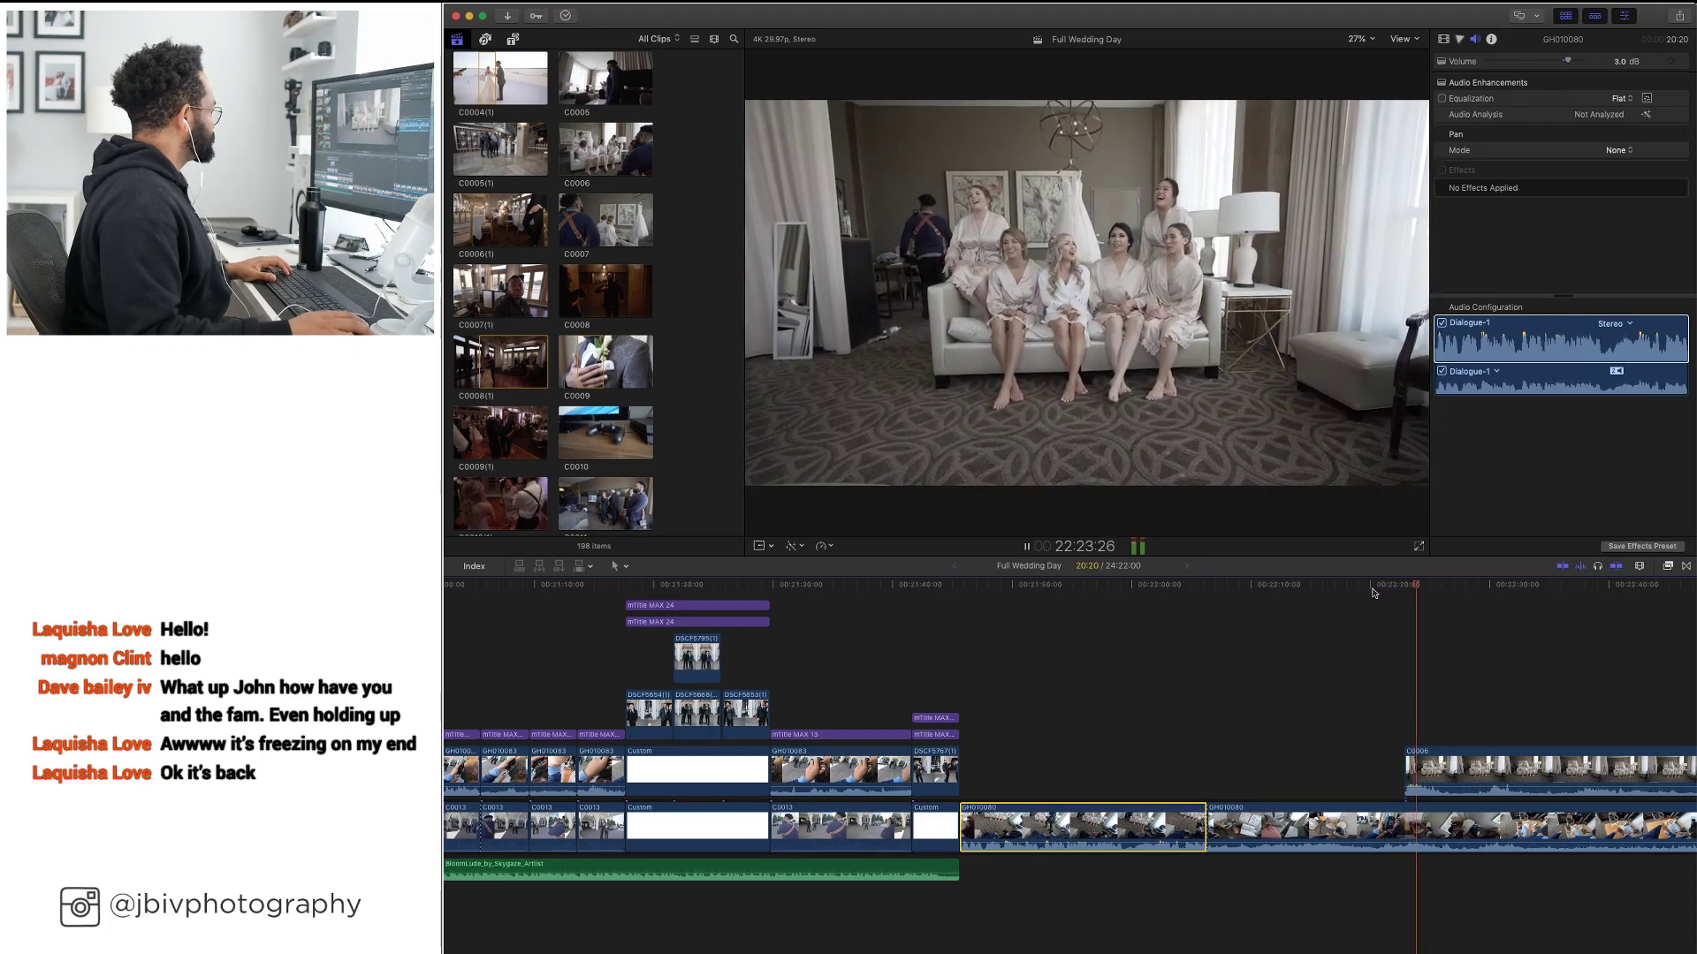
scroll(1372, 592, right, 5)
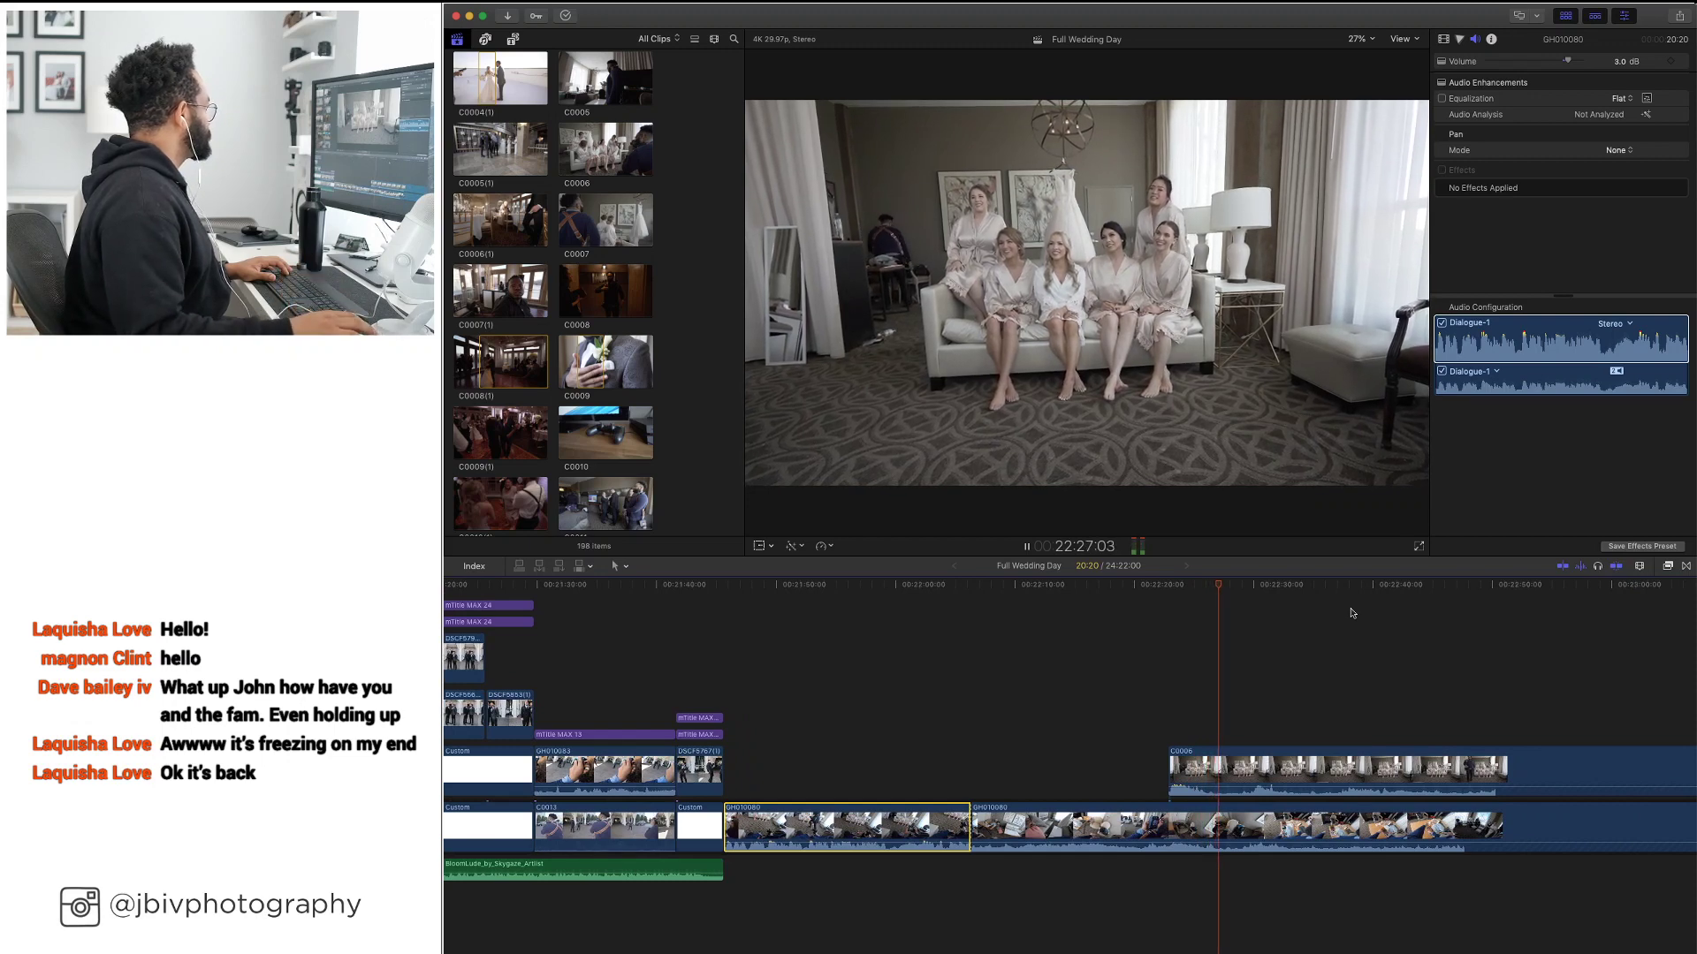
scroll(1350, 612, right, 2)
key(space)
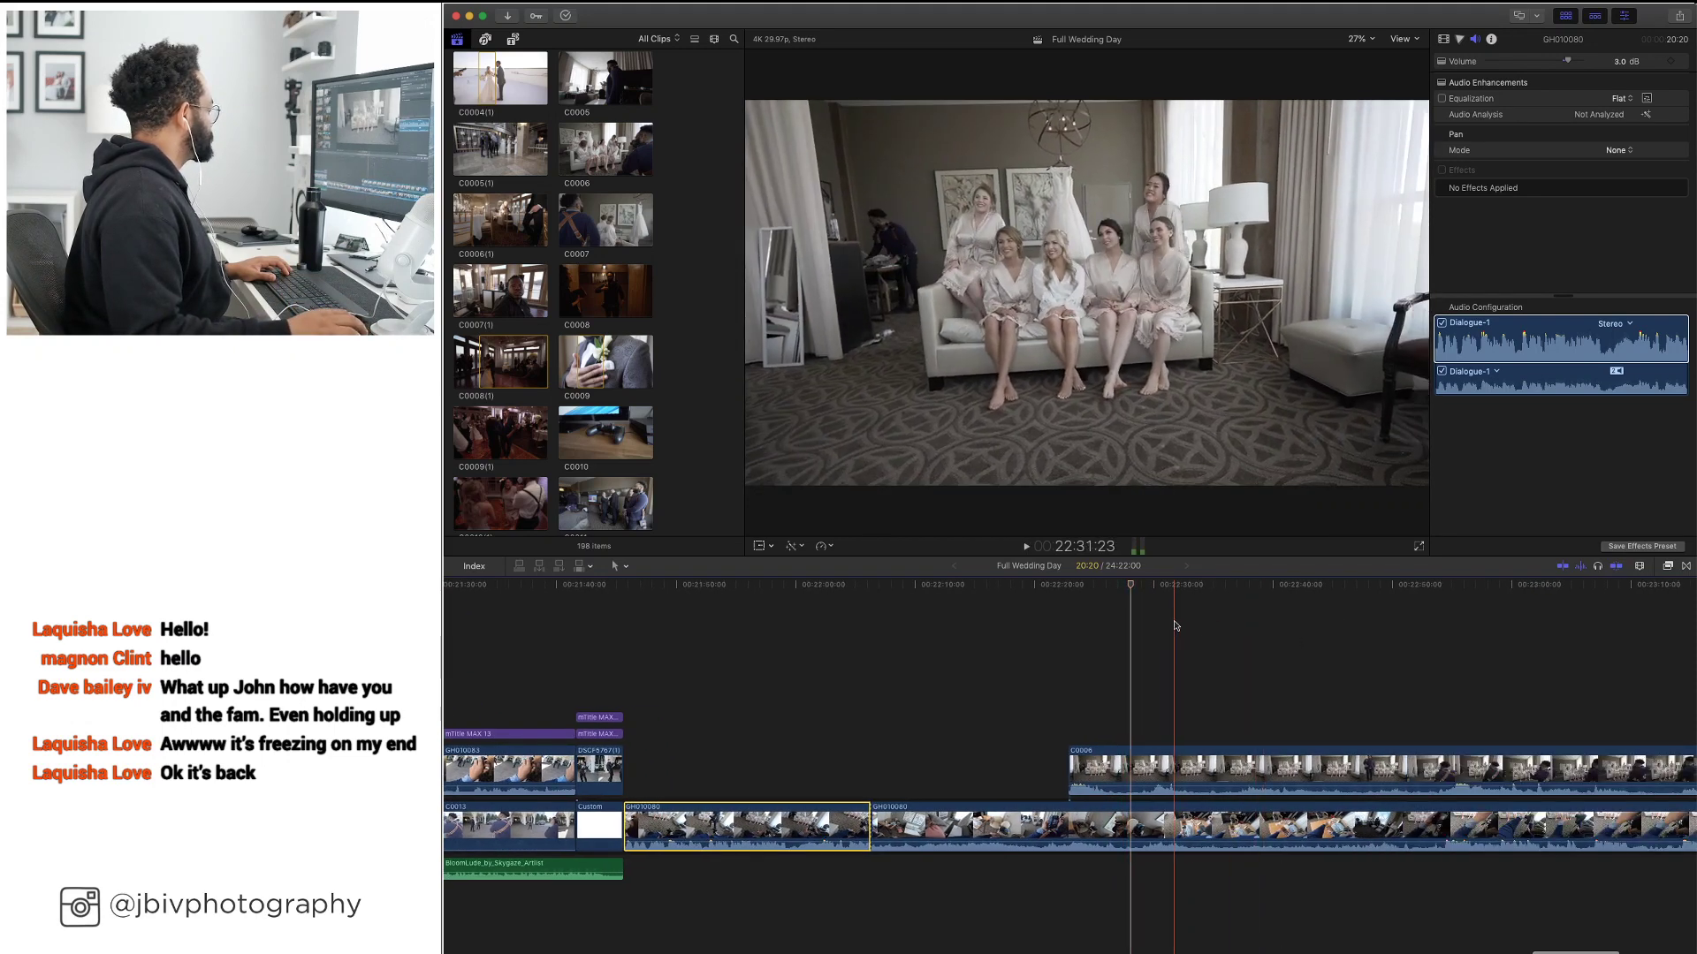
scroll(1399, 625, right, 1)
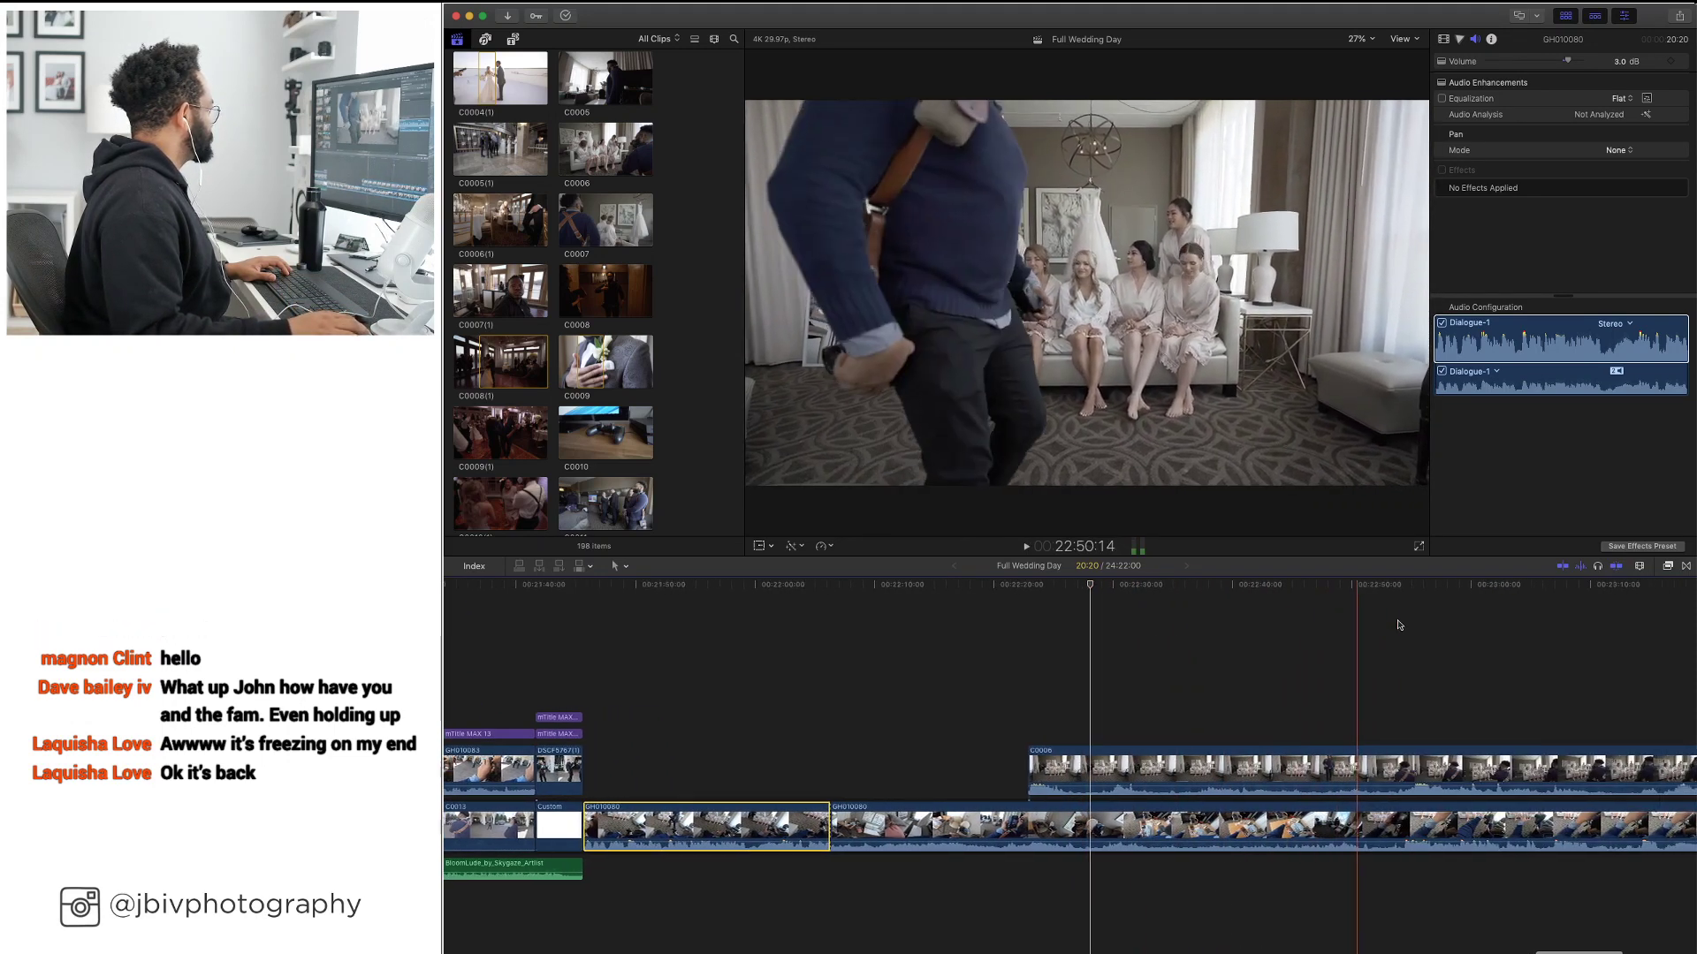
scroll(1398, 625, right, 2)
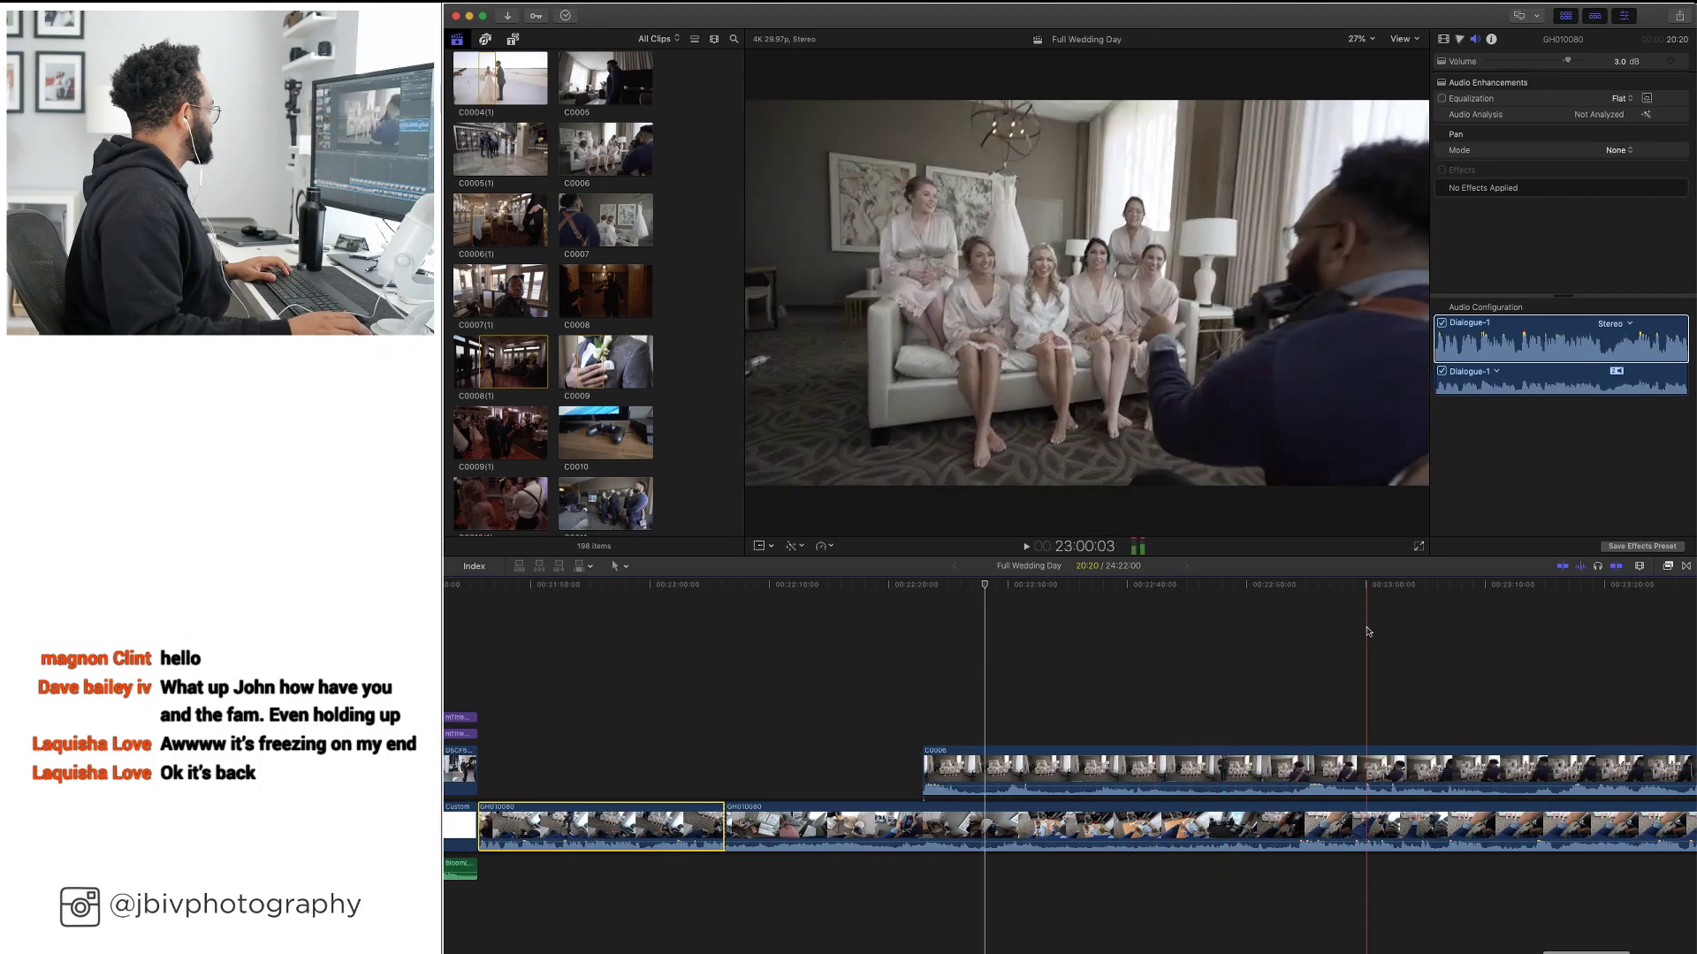
scroll(1308, 629, right, 3)
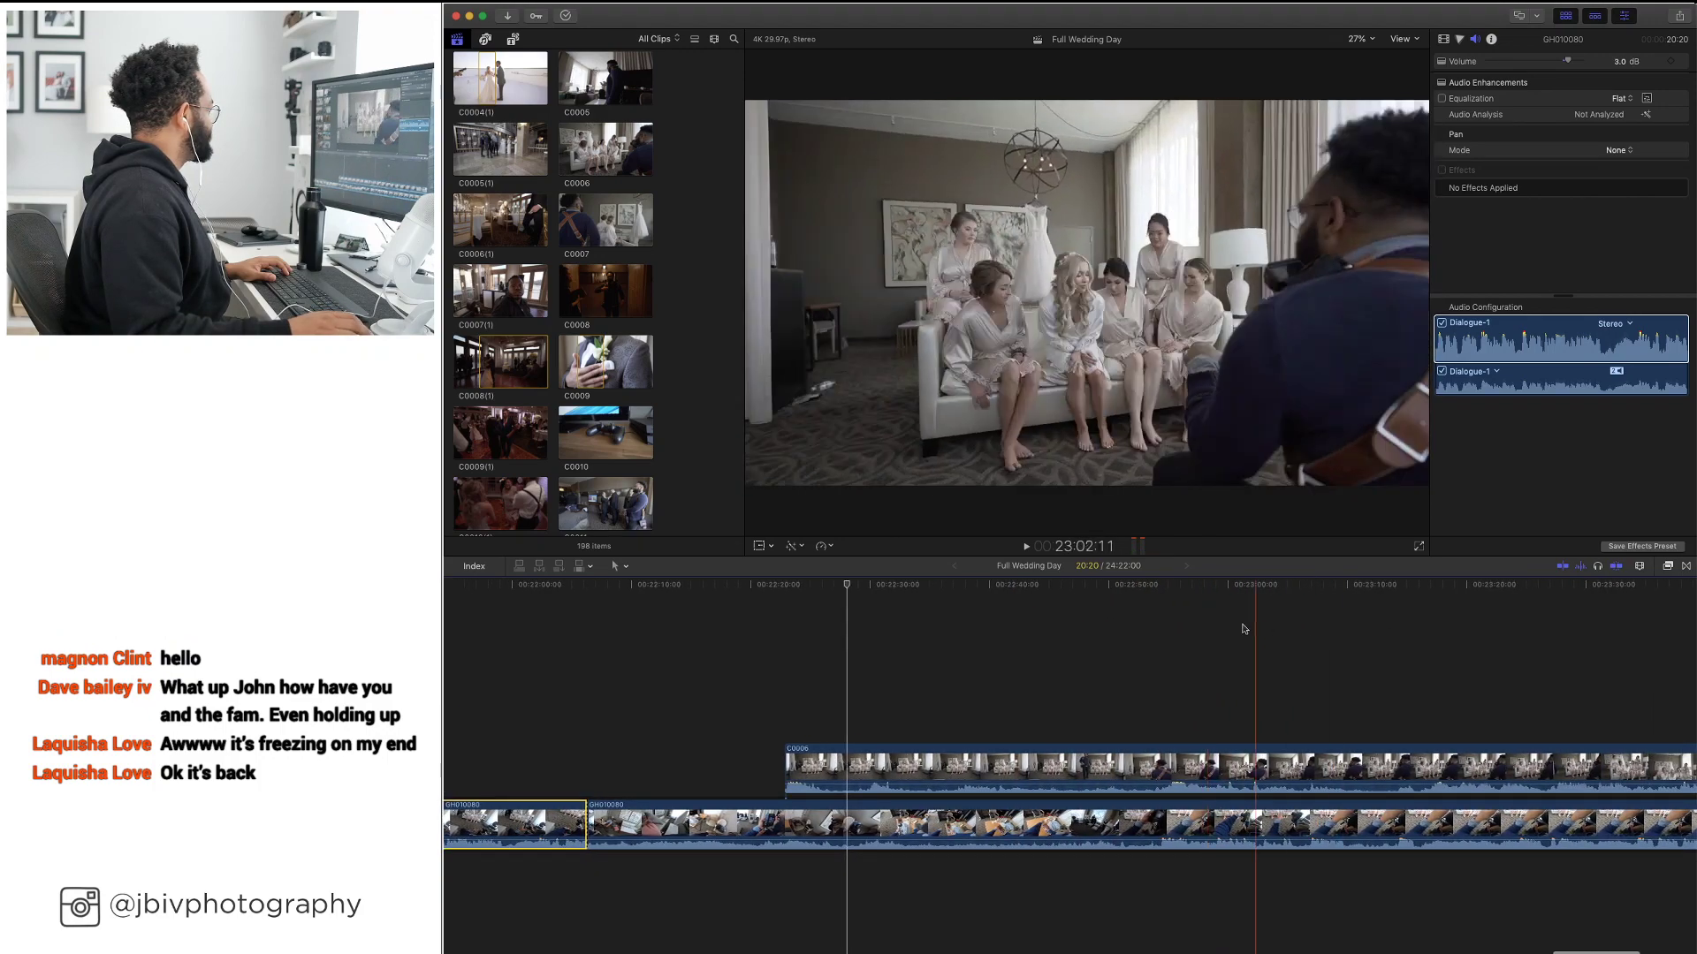
Find the moment the bridesmaids' sofa photo session begins and split both C0006 and GH010080 there, at about 22:59
key(space)
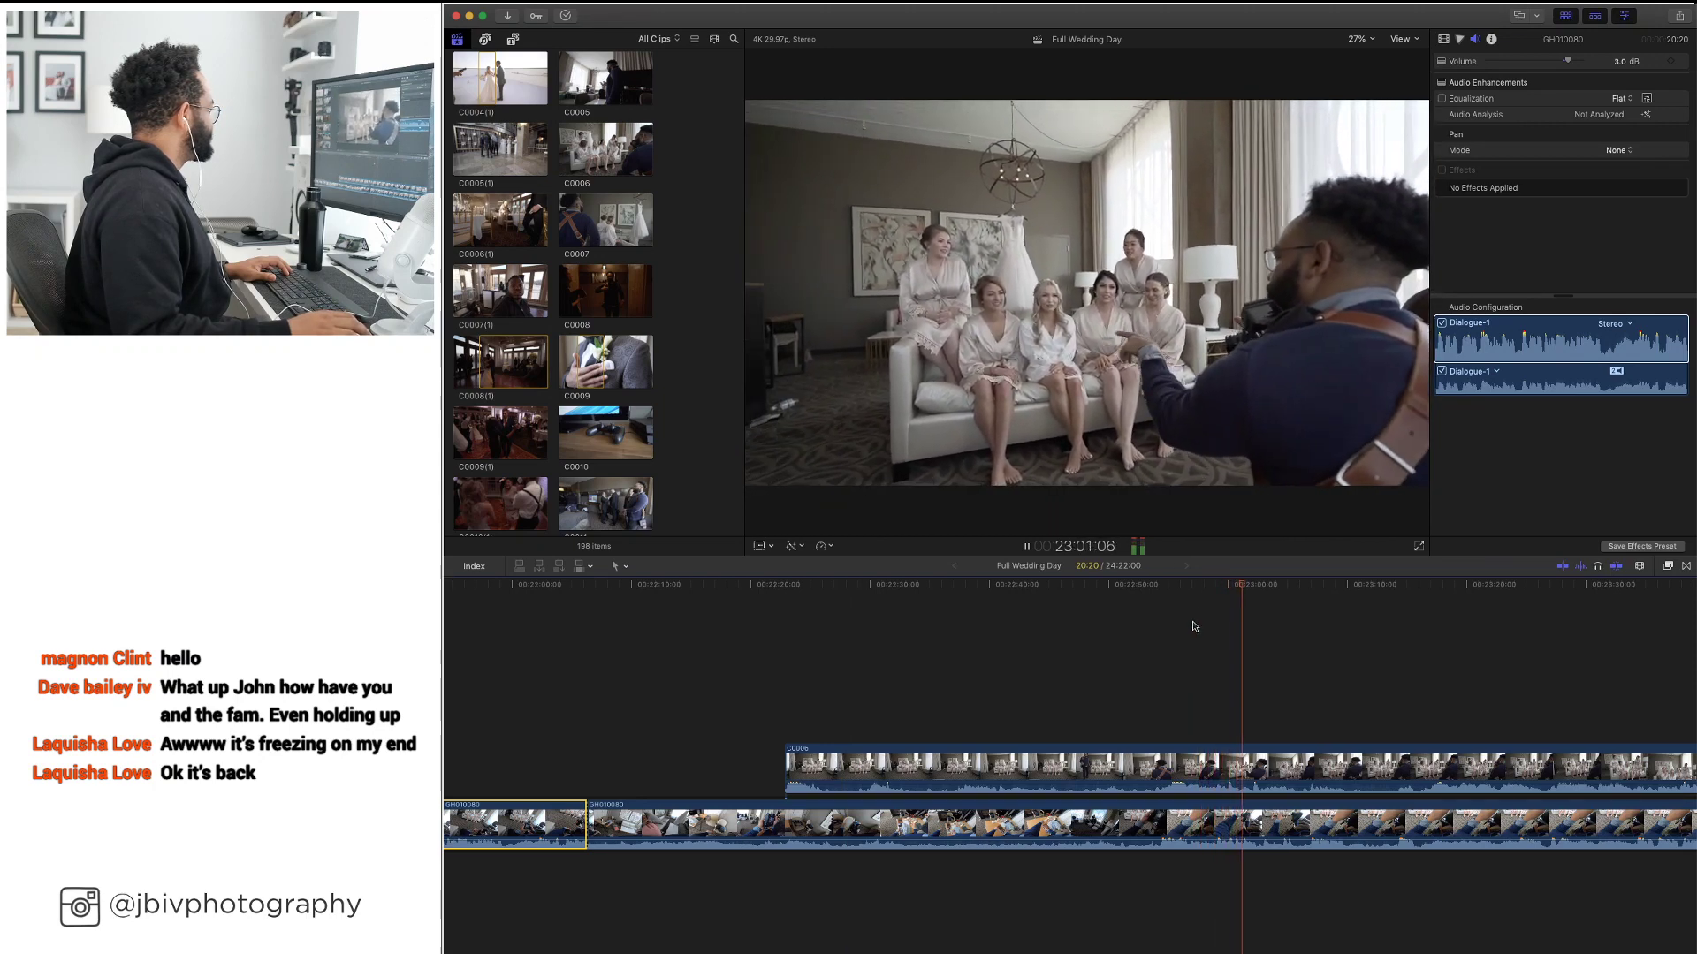
click(1152, 623)
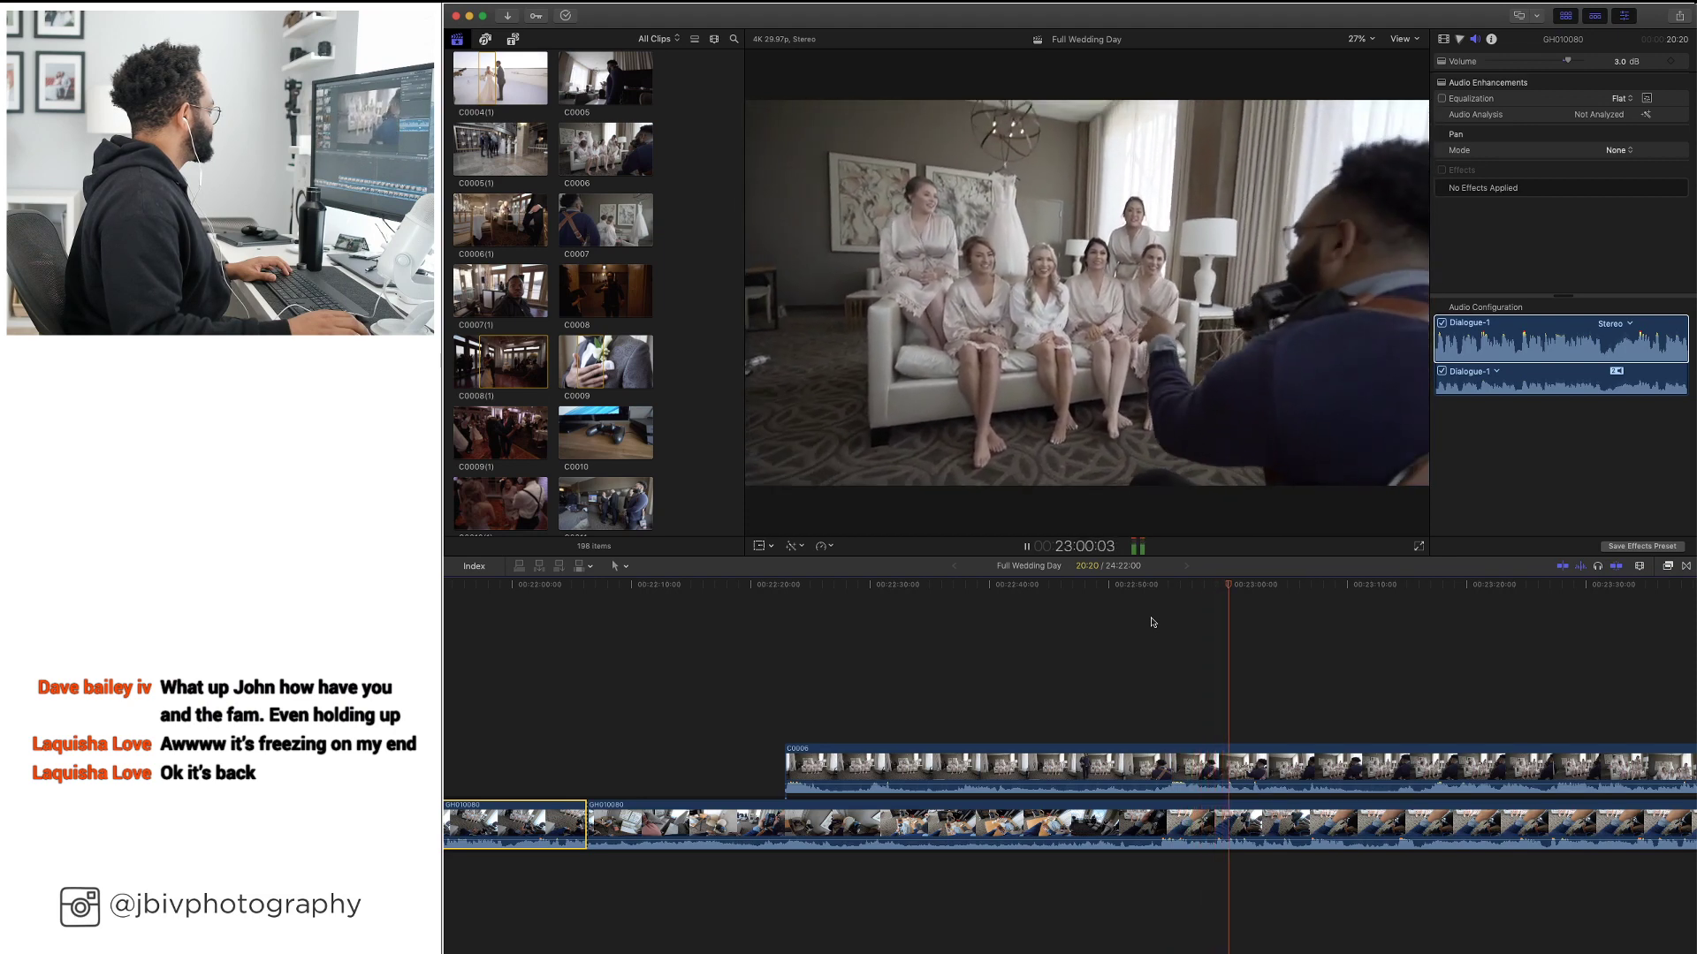
click(1218, 587)
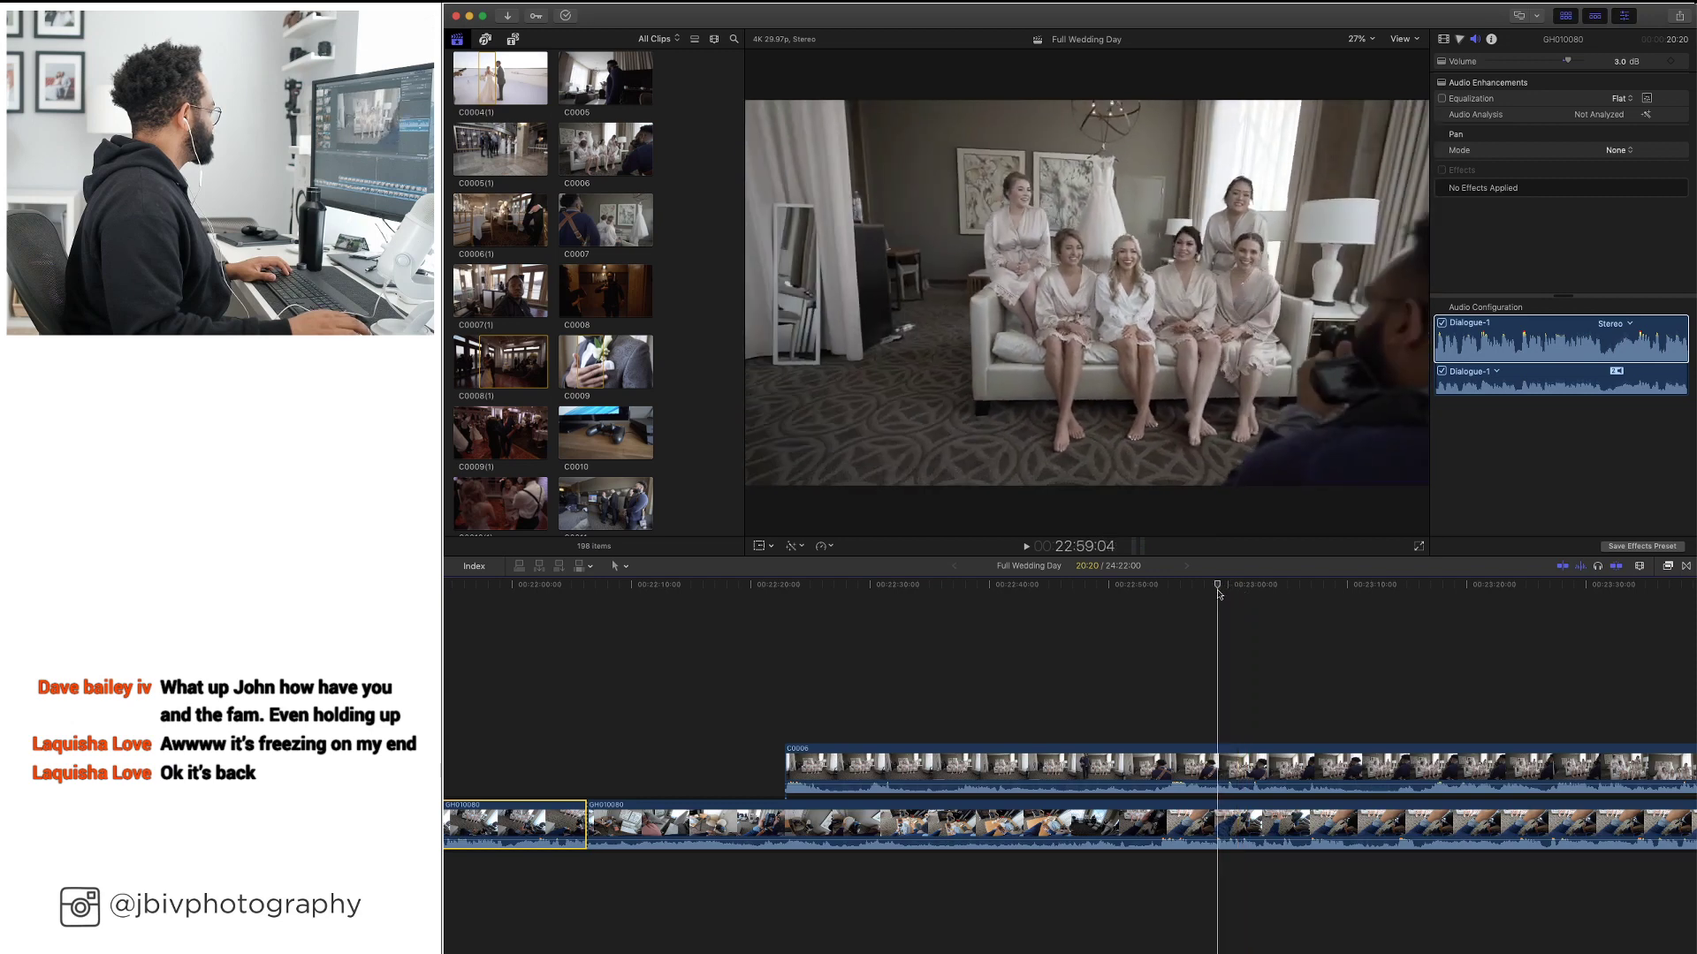
drag(1218, 592, 1215, 595)
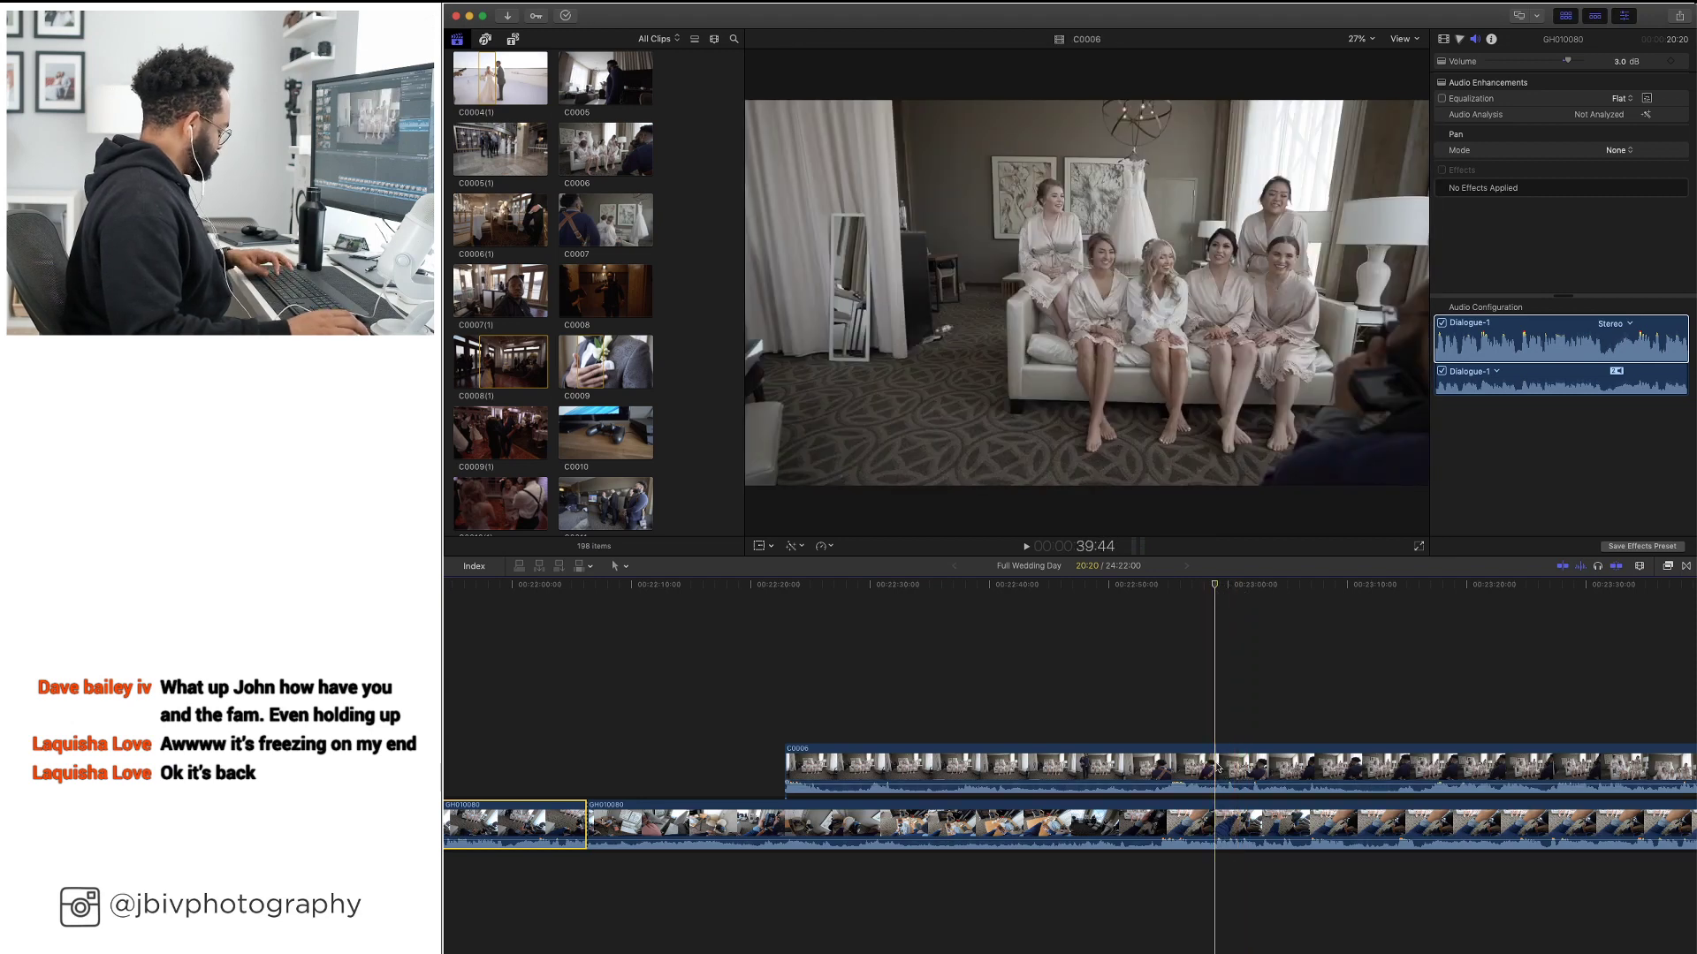
key(super+b)
key(super+b)
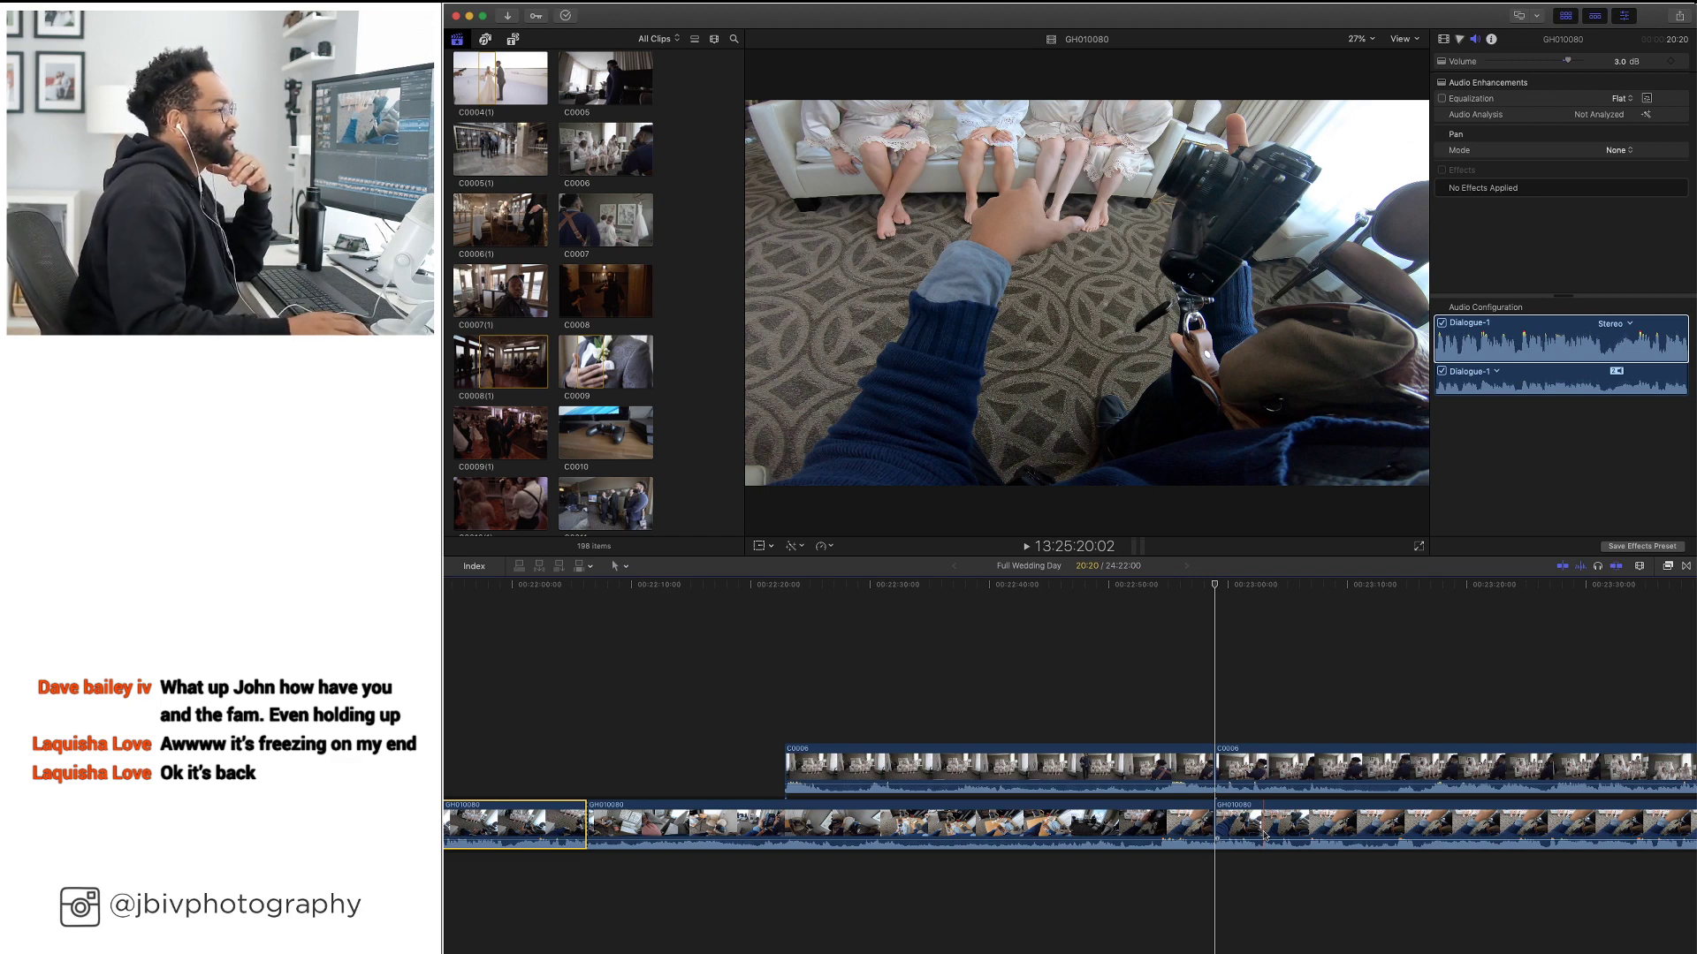
Review the sofa photo session from the new cut up to about 24:04, looking for its end point
scroll(1173, 657, right, 2)
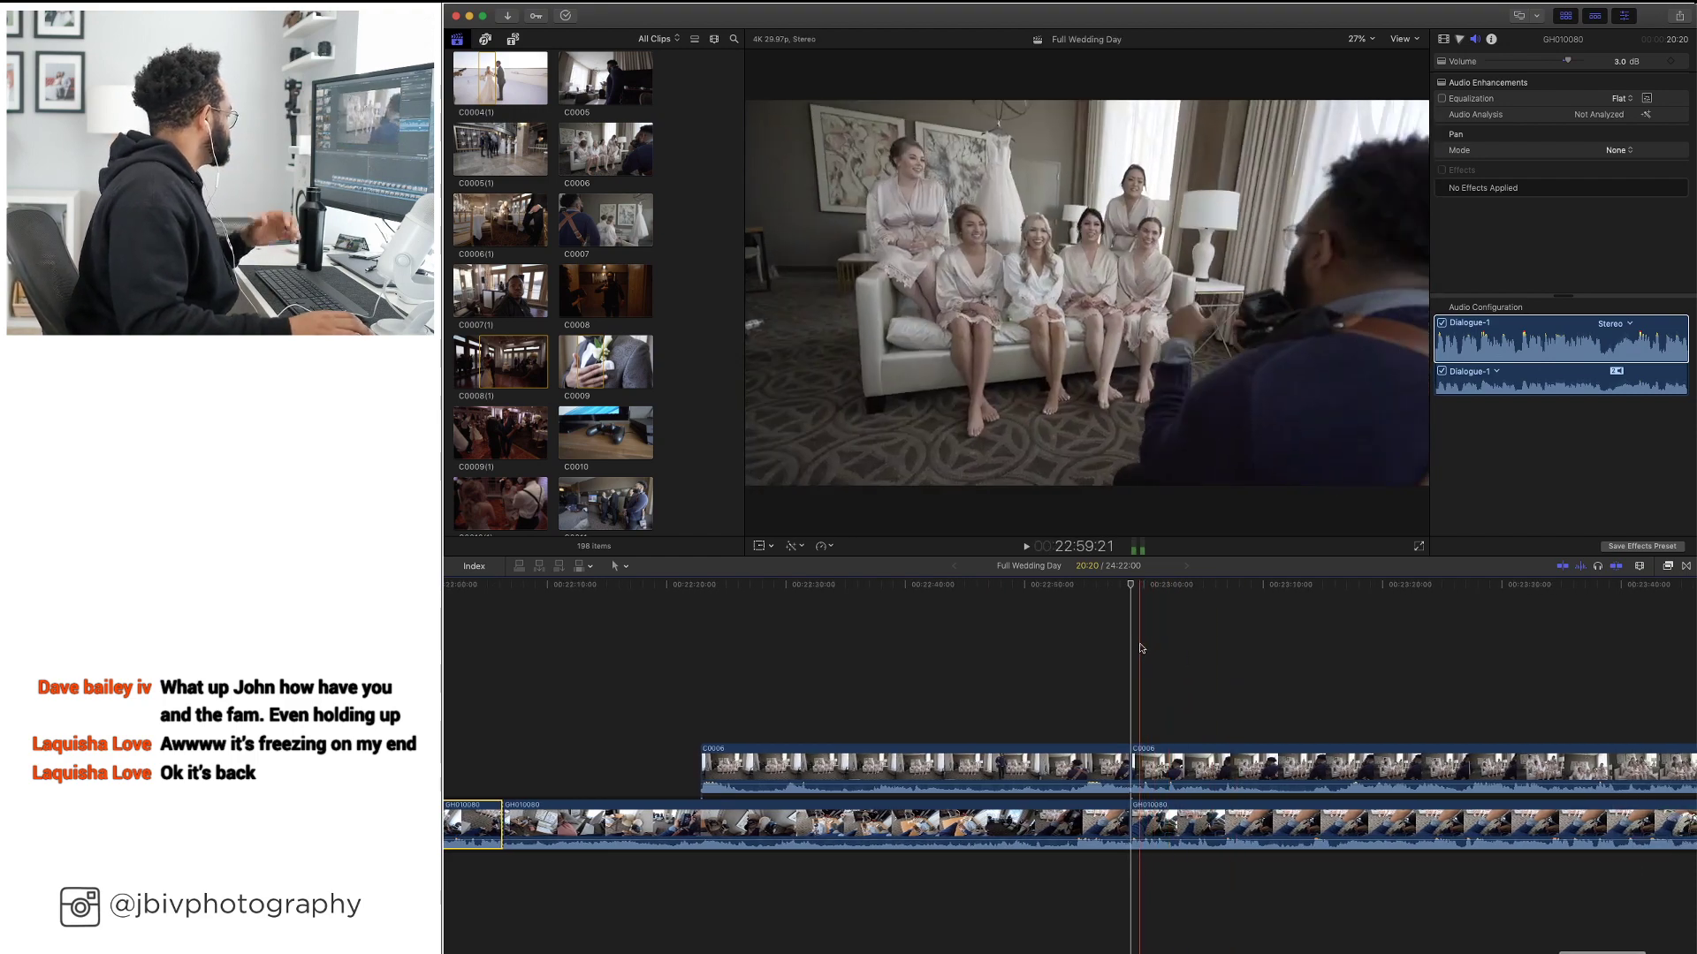
key(space)
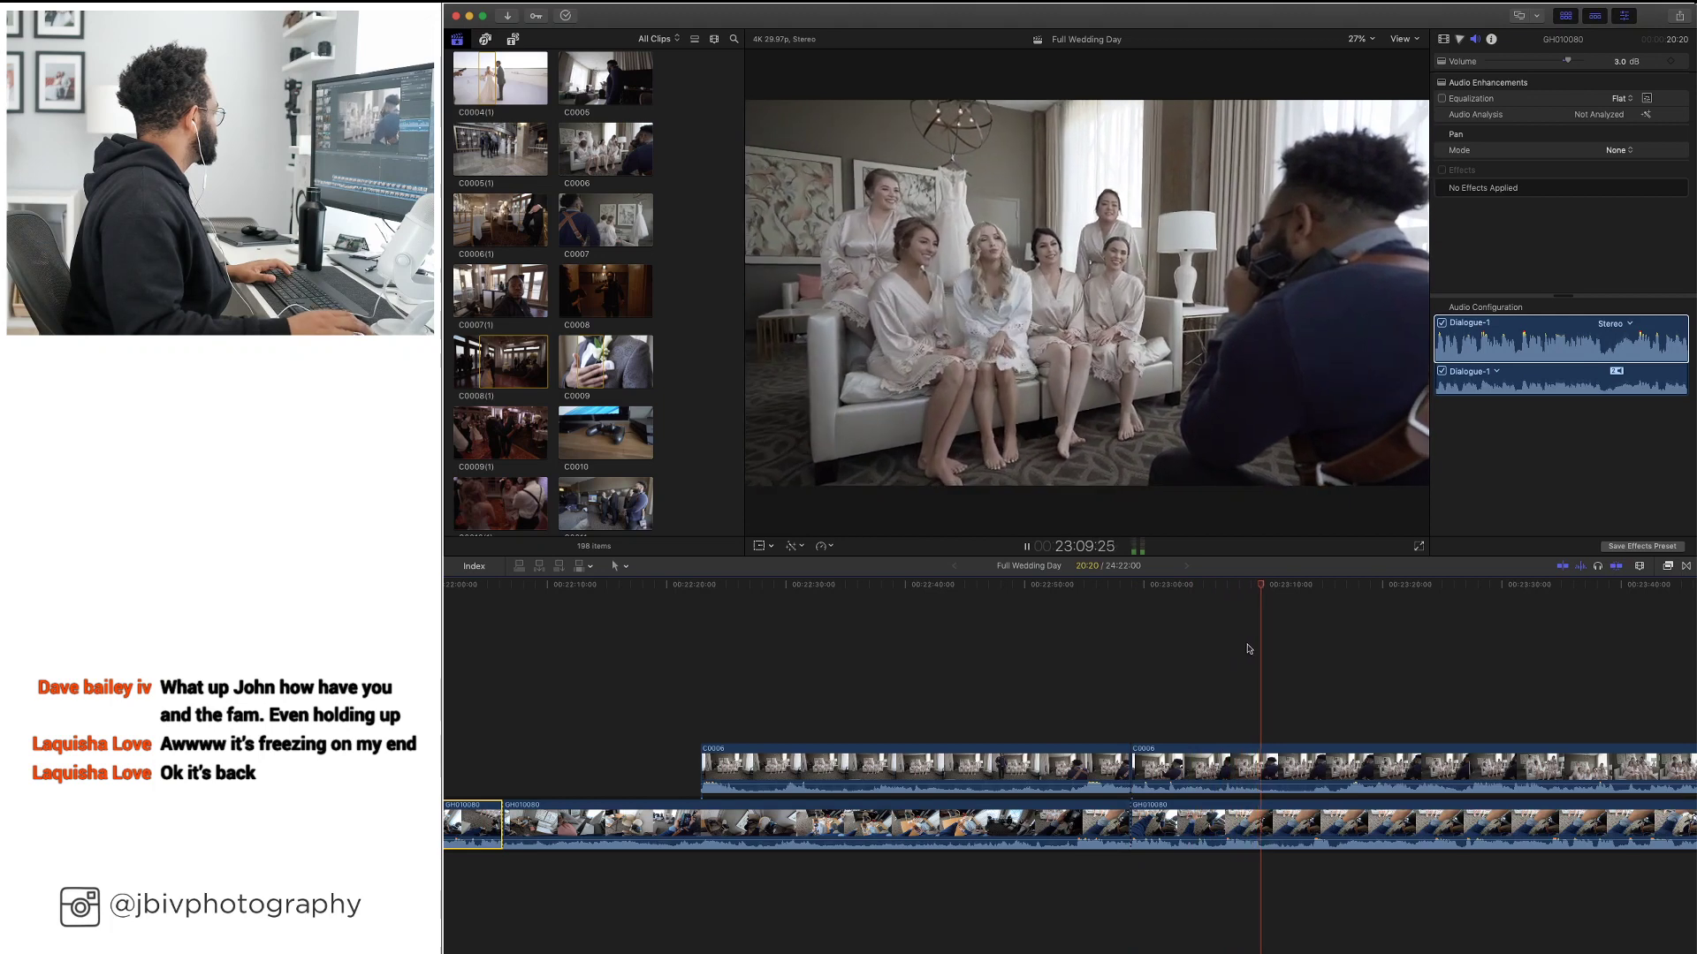
key(Up)
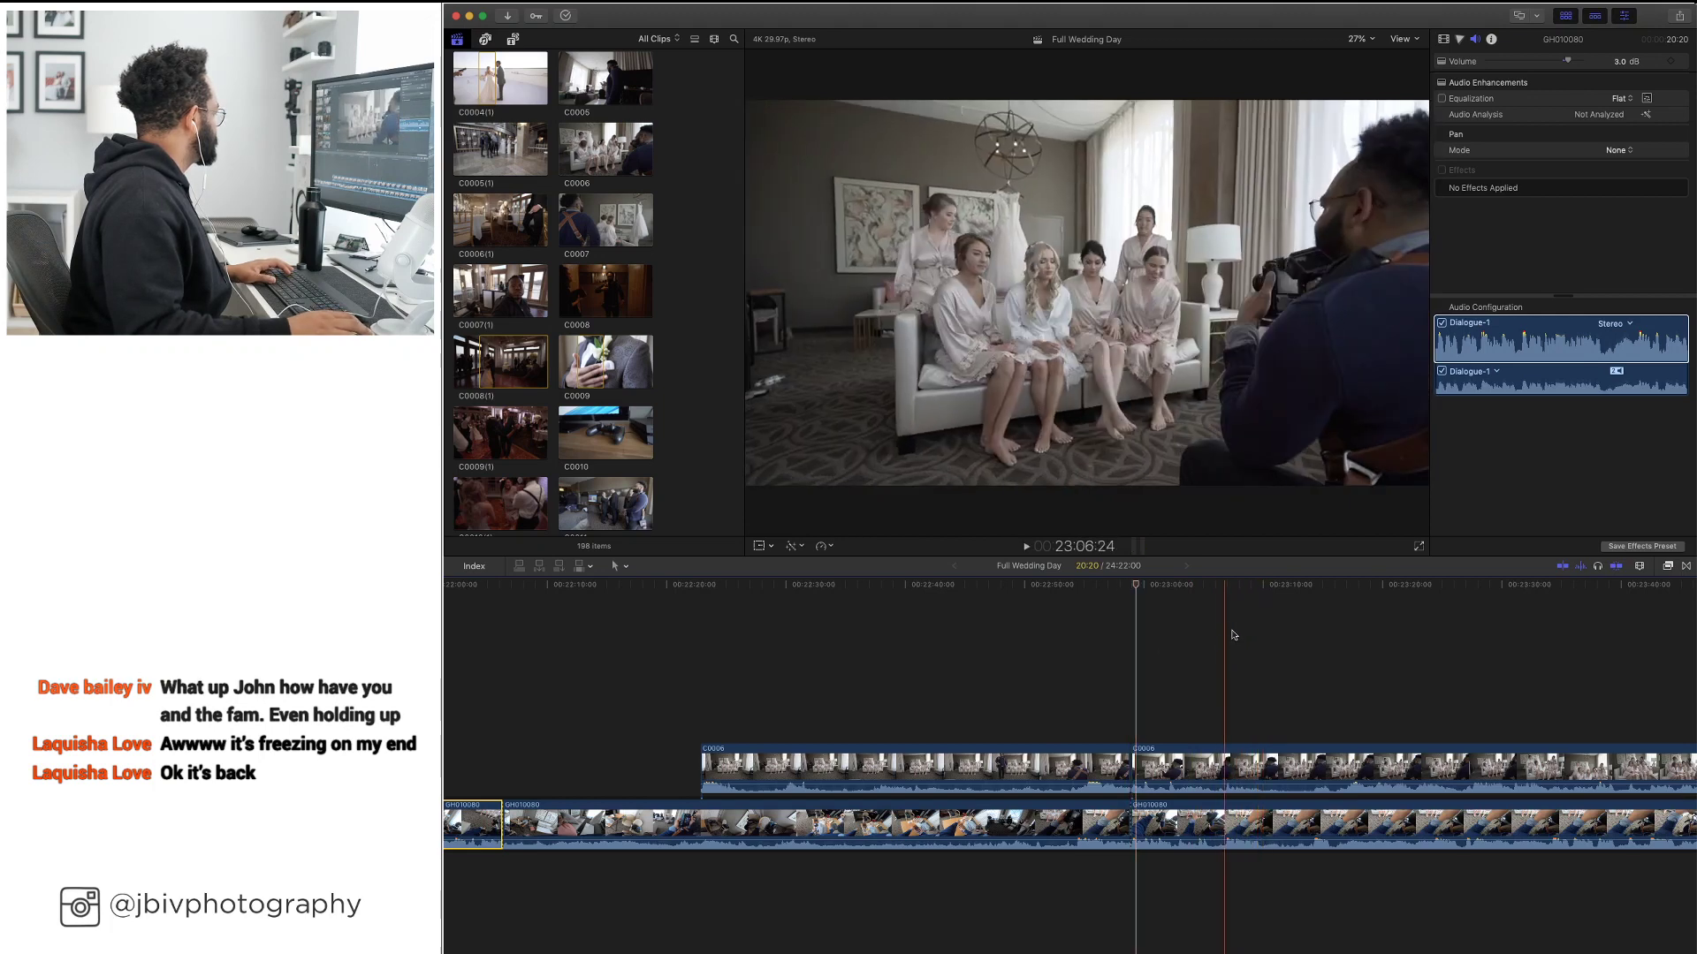
click(1233, 634)
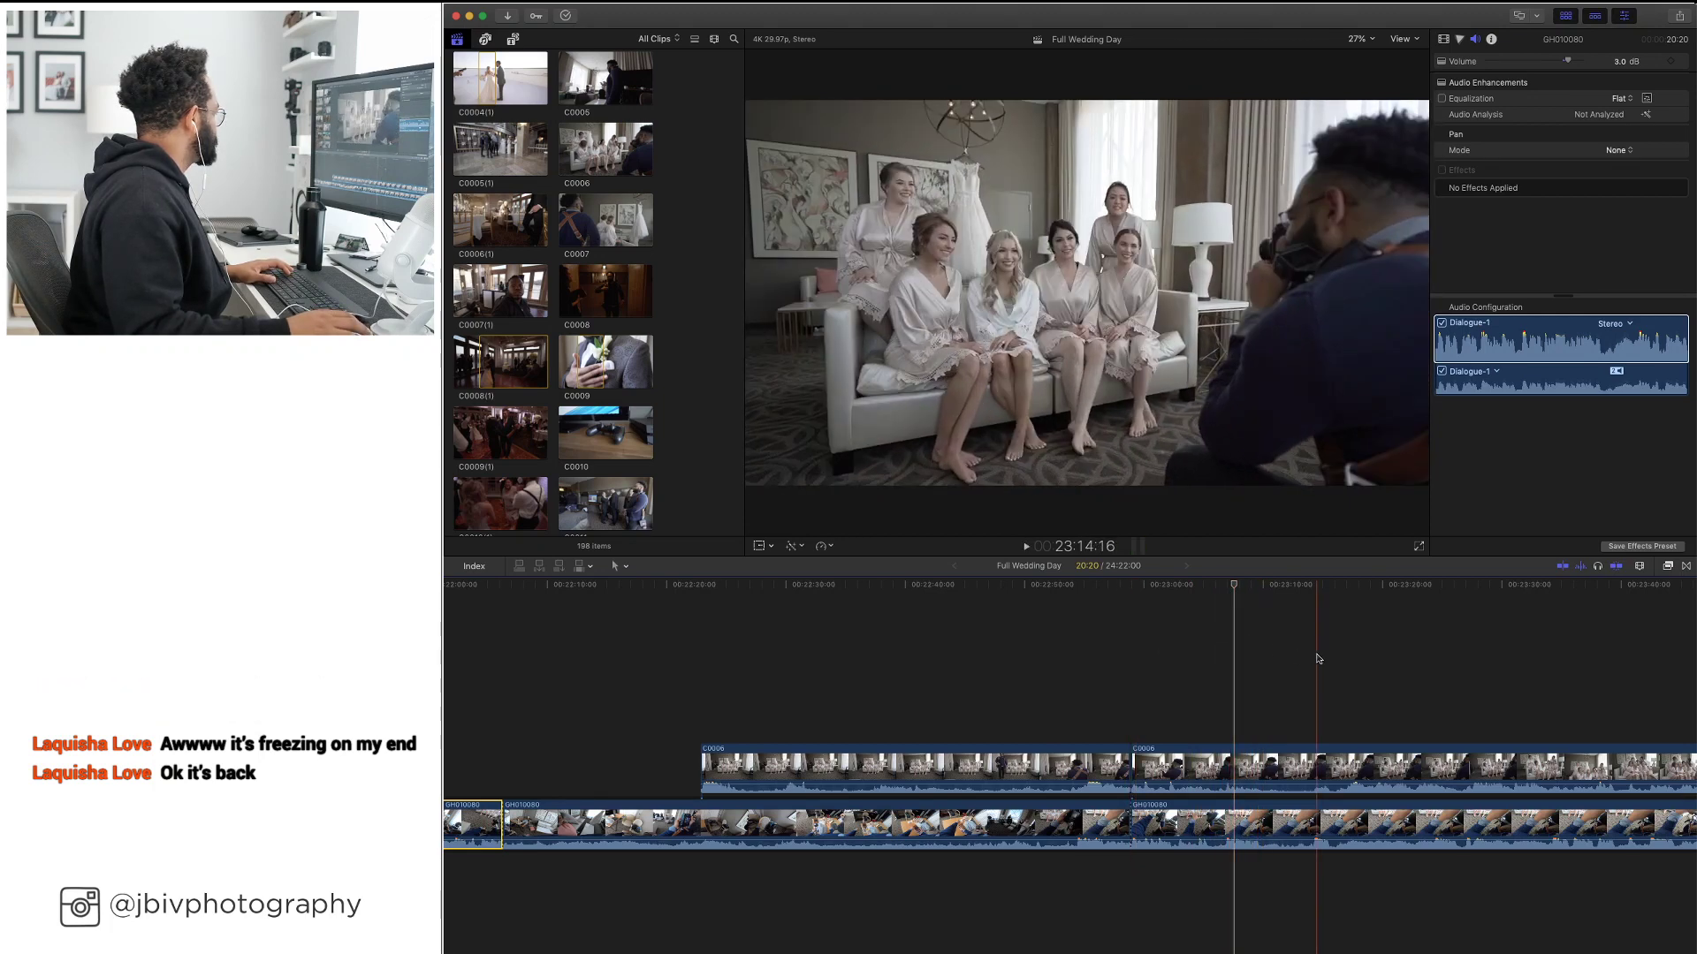
scroll(1318, 659, right, 5)
key(space)
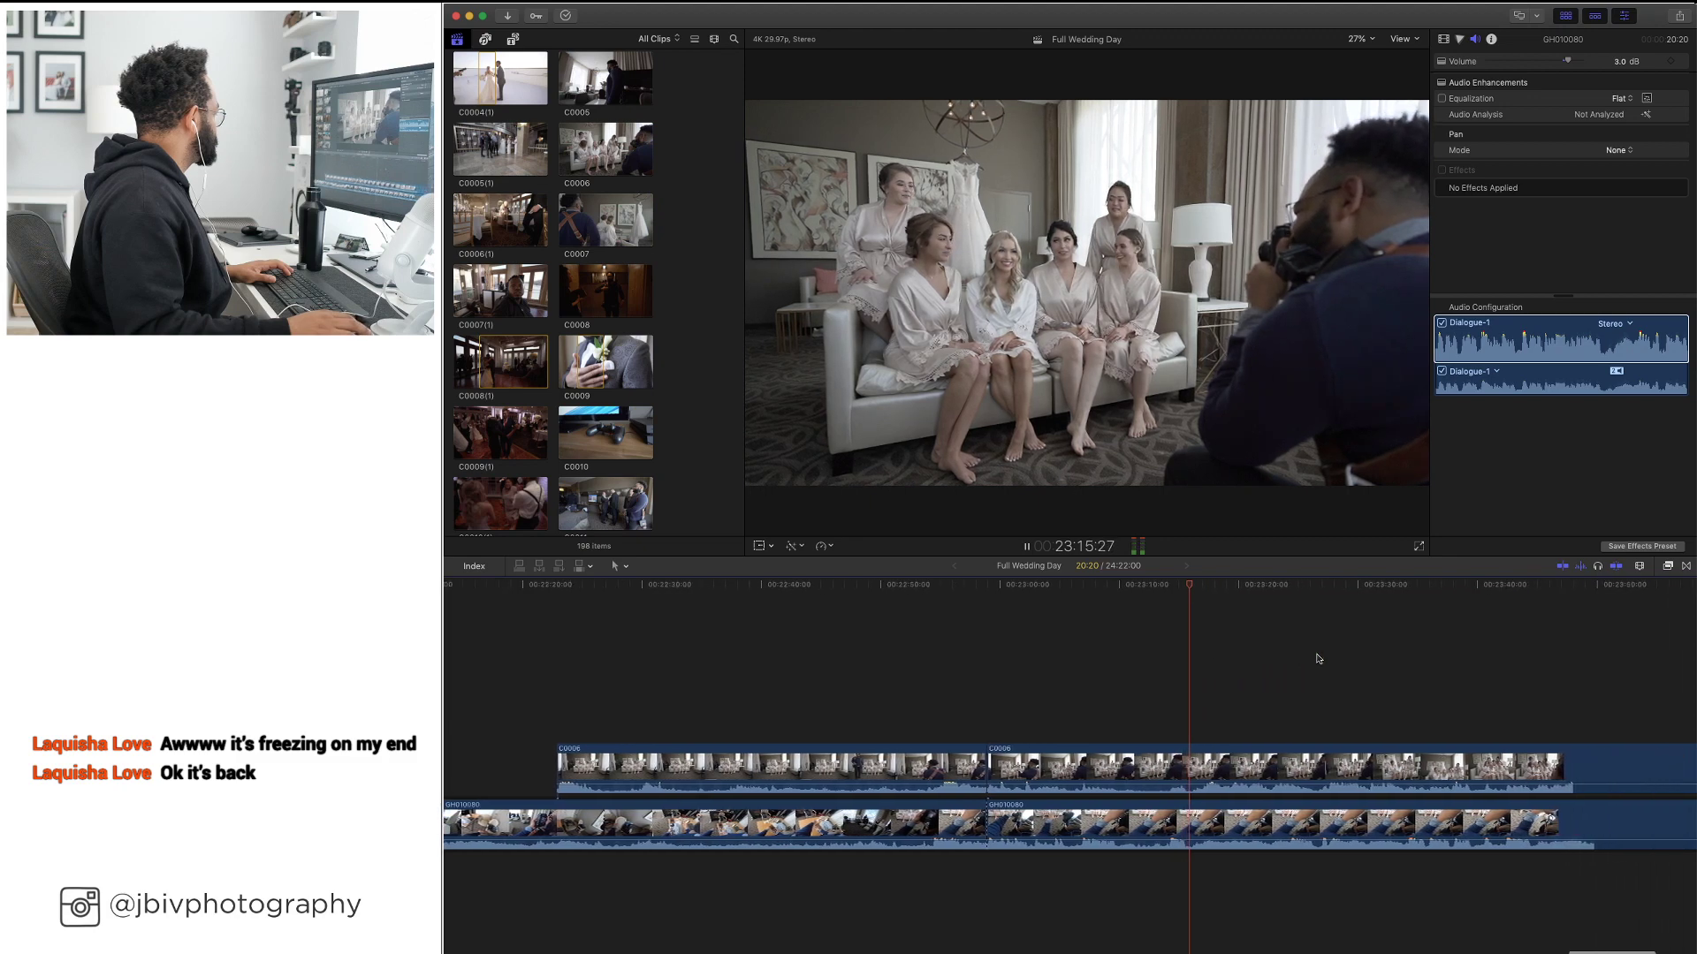
key(space)
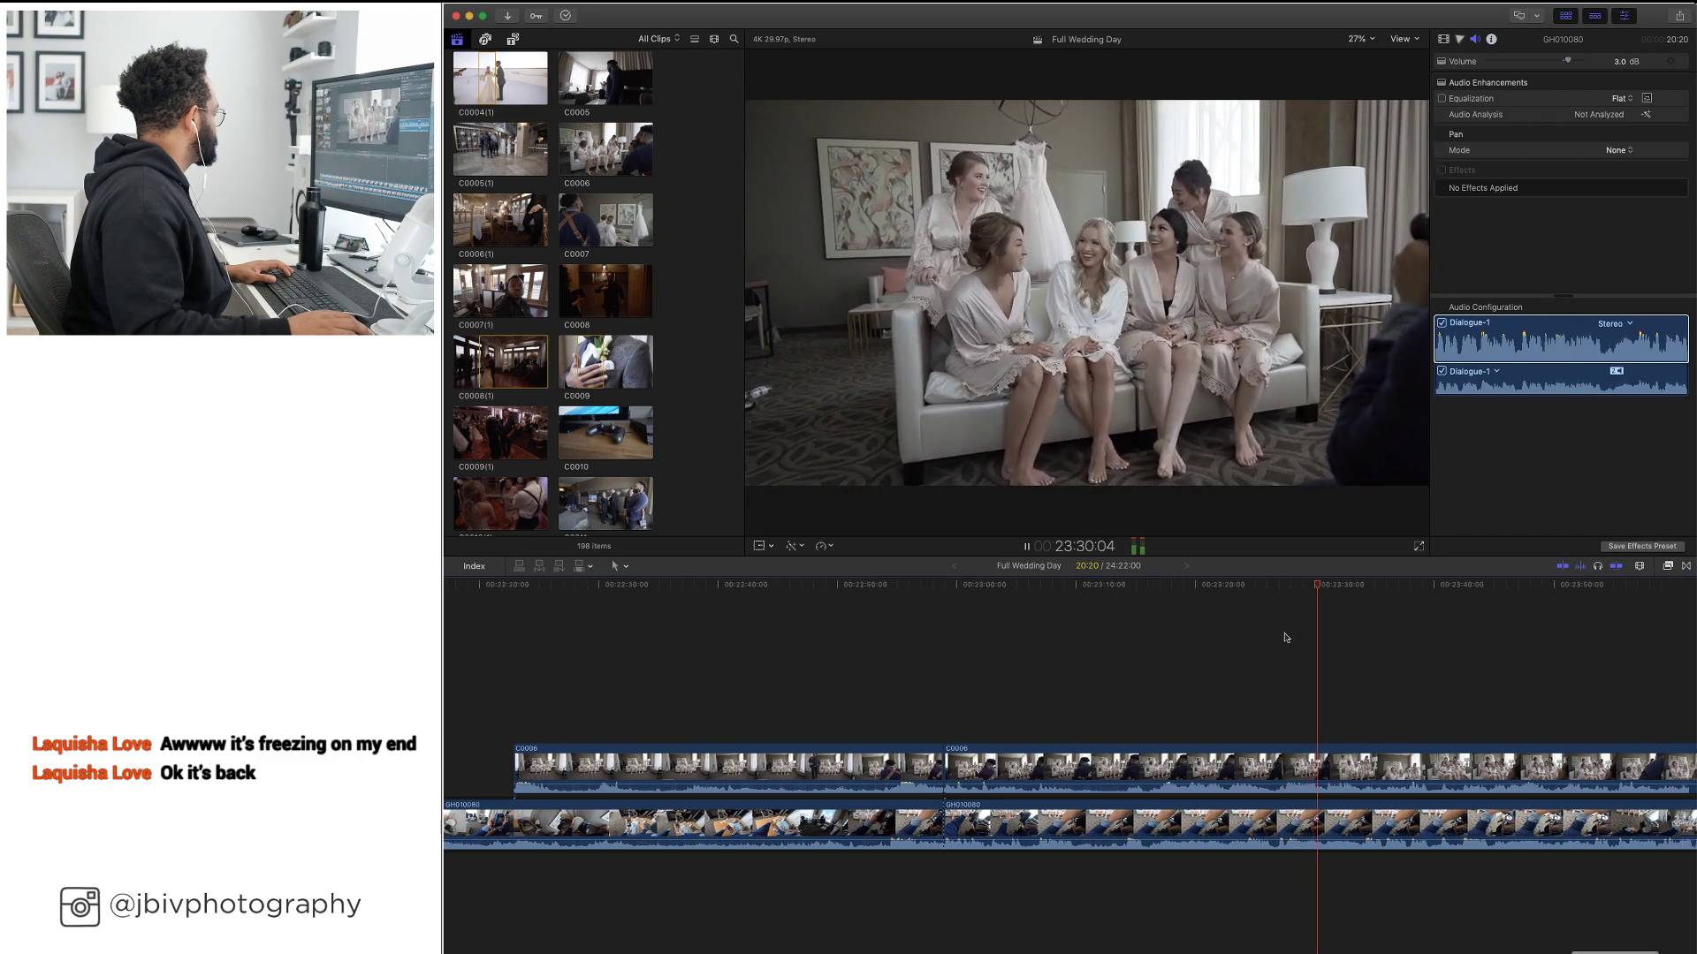
scroll(1284, 635, right, 4)
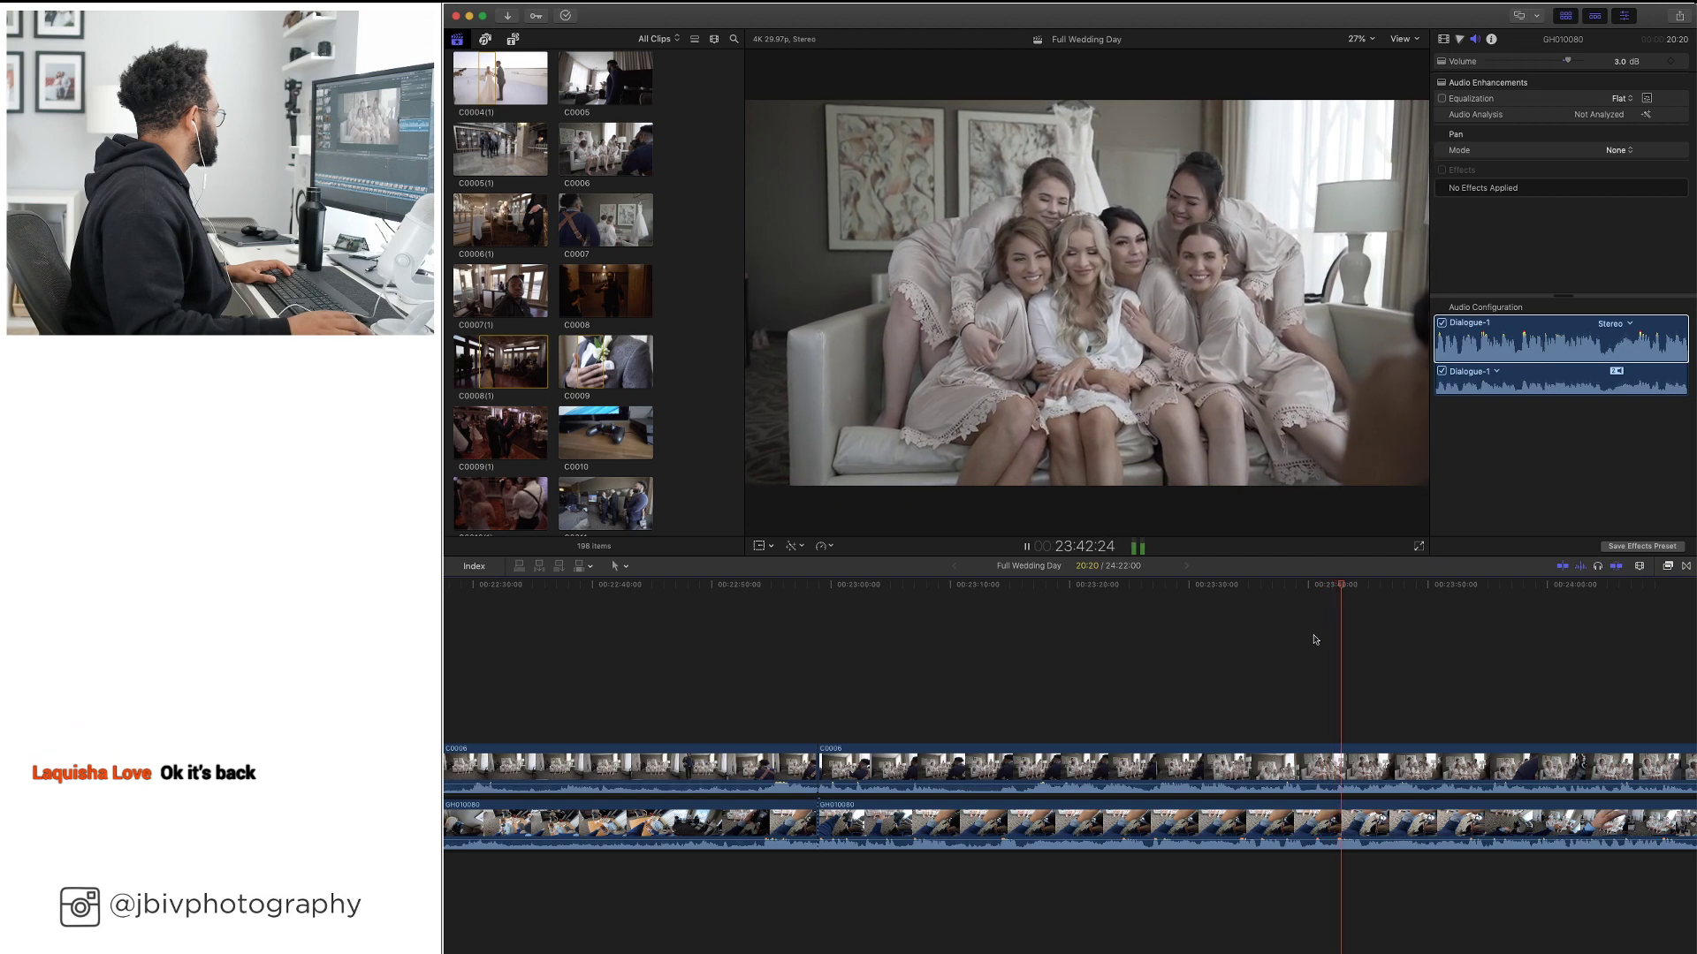
scroll(1314, 638, right, 3)
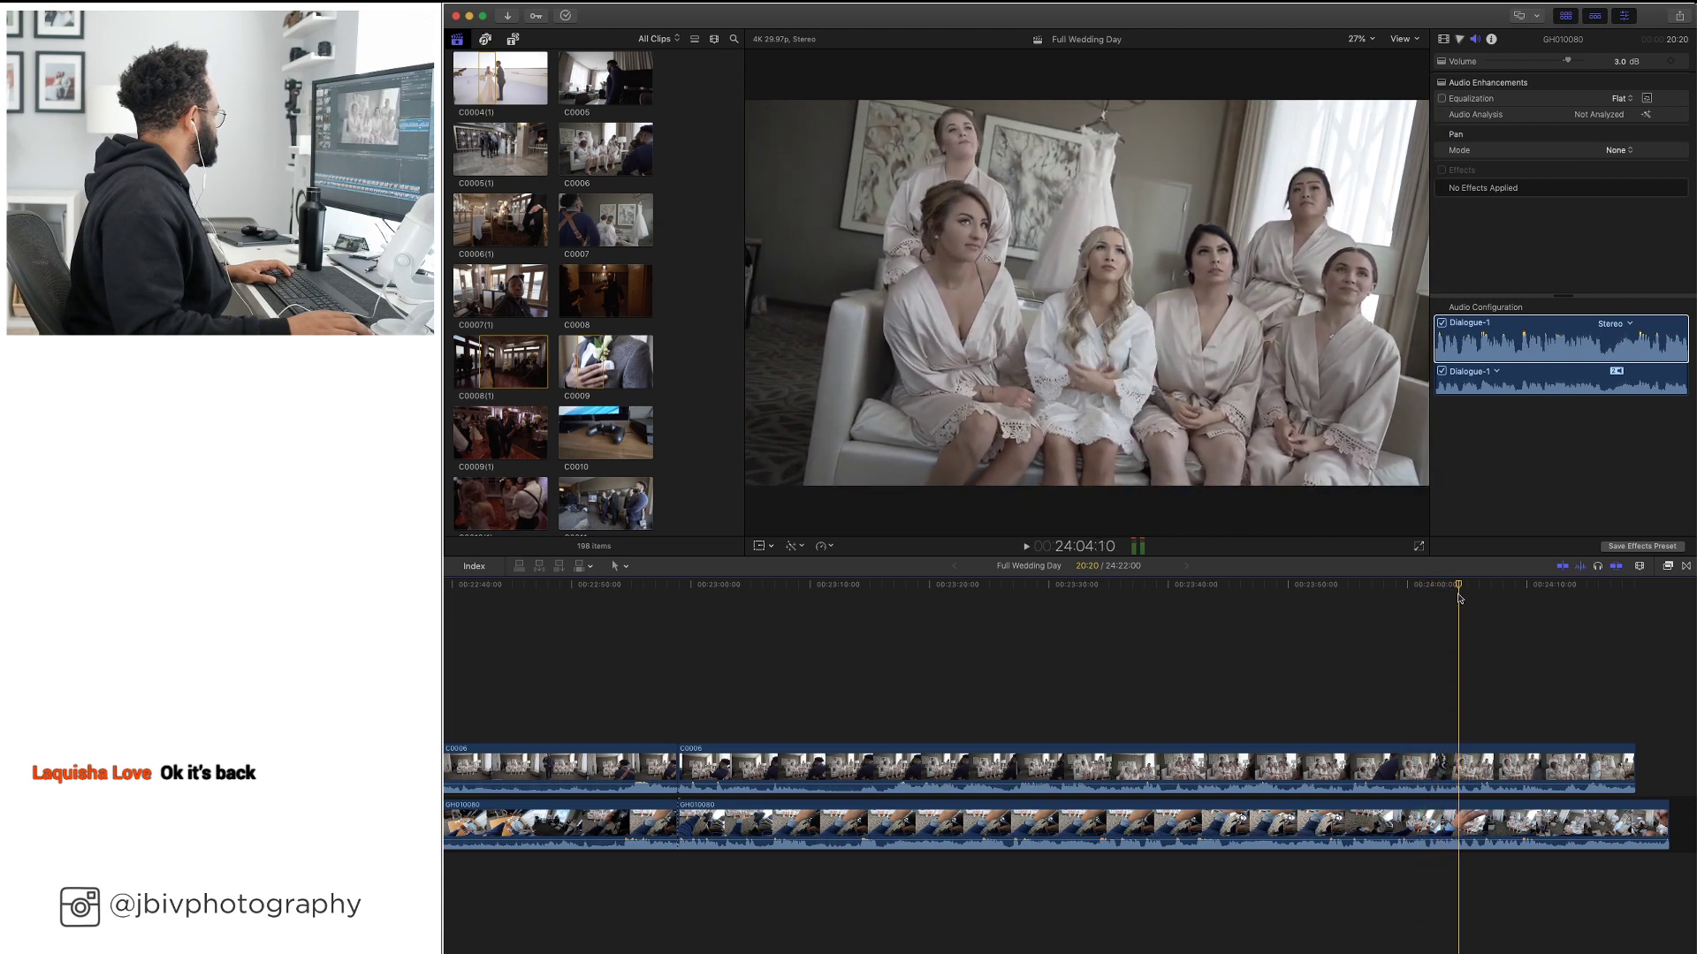
Split C0006 and GH010080 at about 23:55:13 and delete the remainder of both clips
drag(1456, 586, 1365, 593)
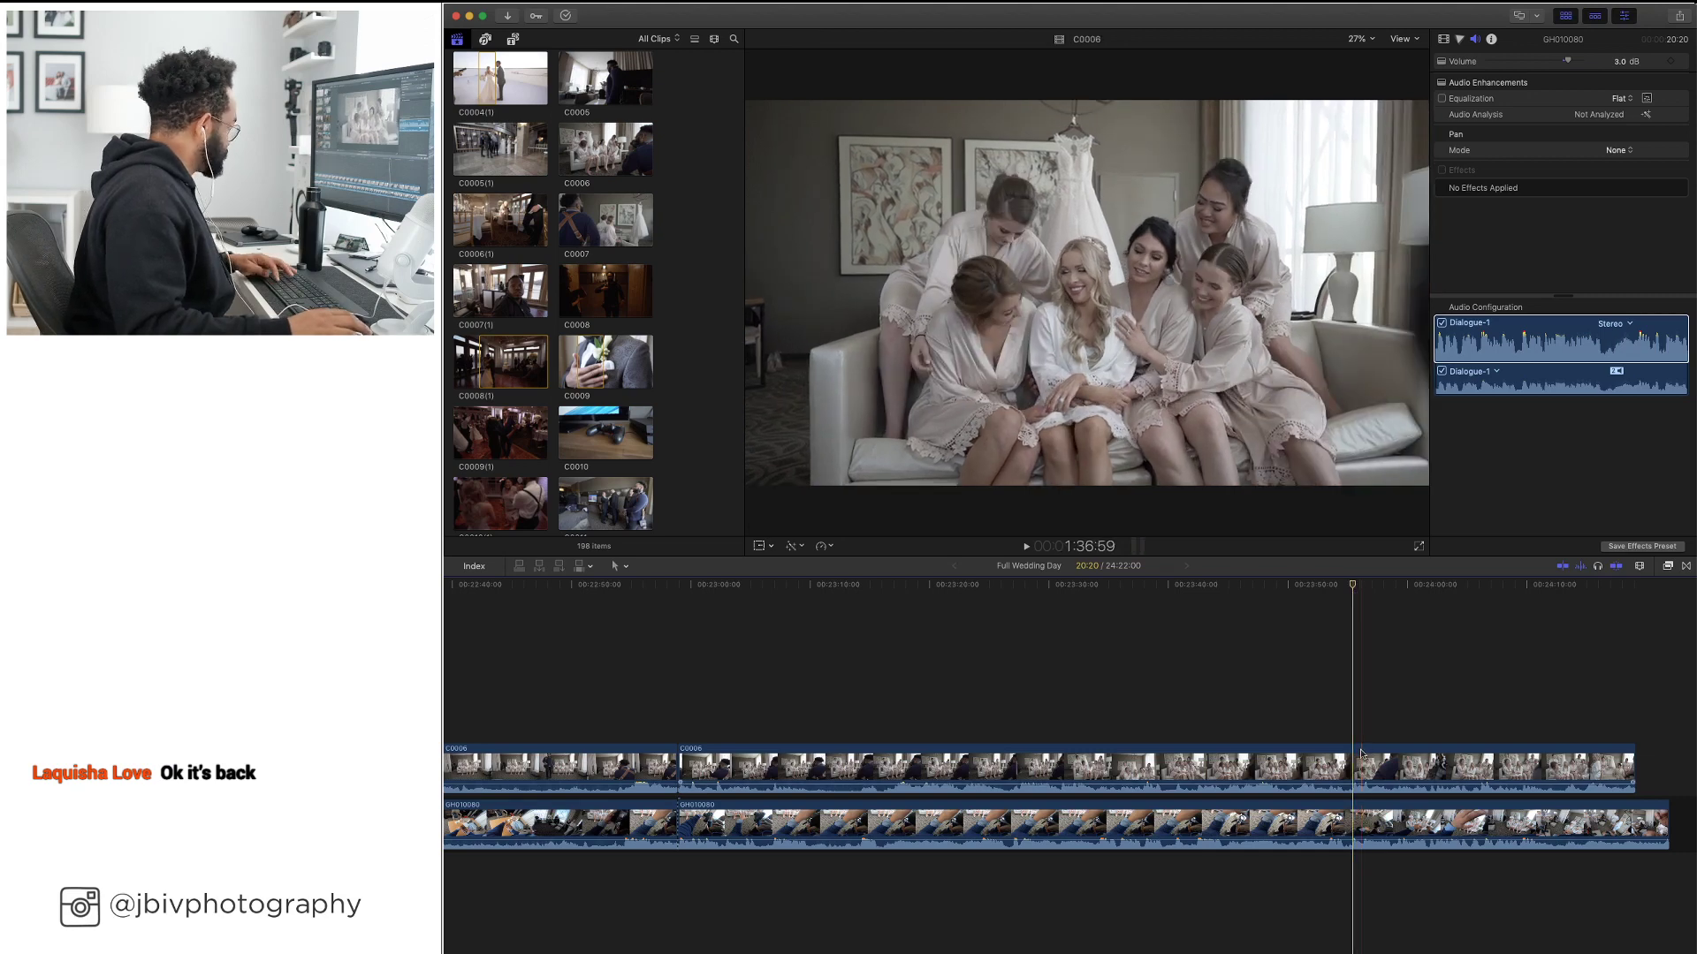
key(super+shift+b)
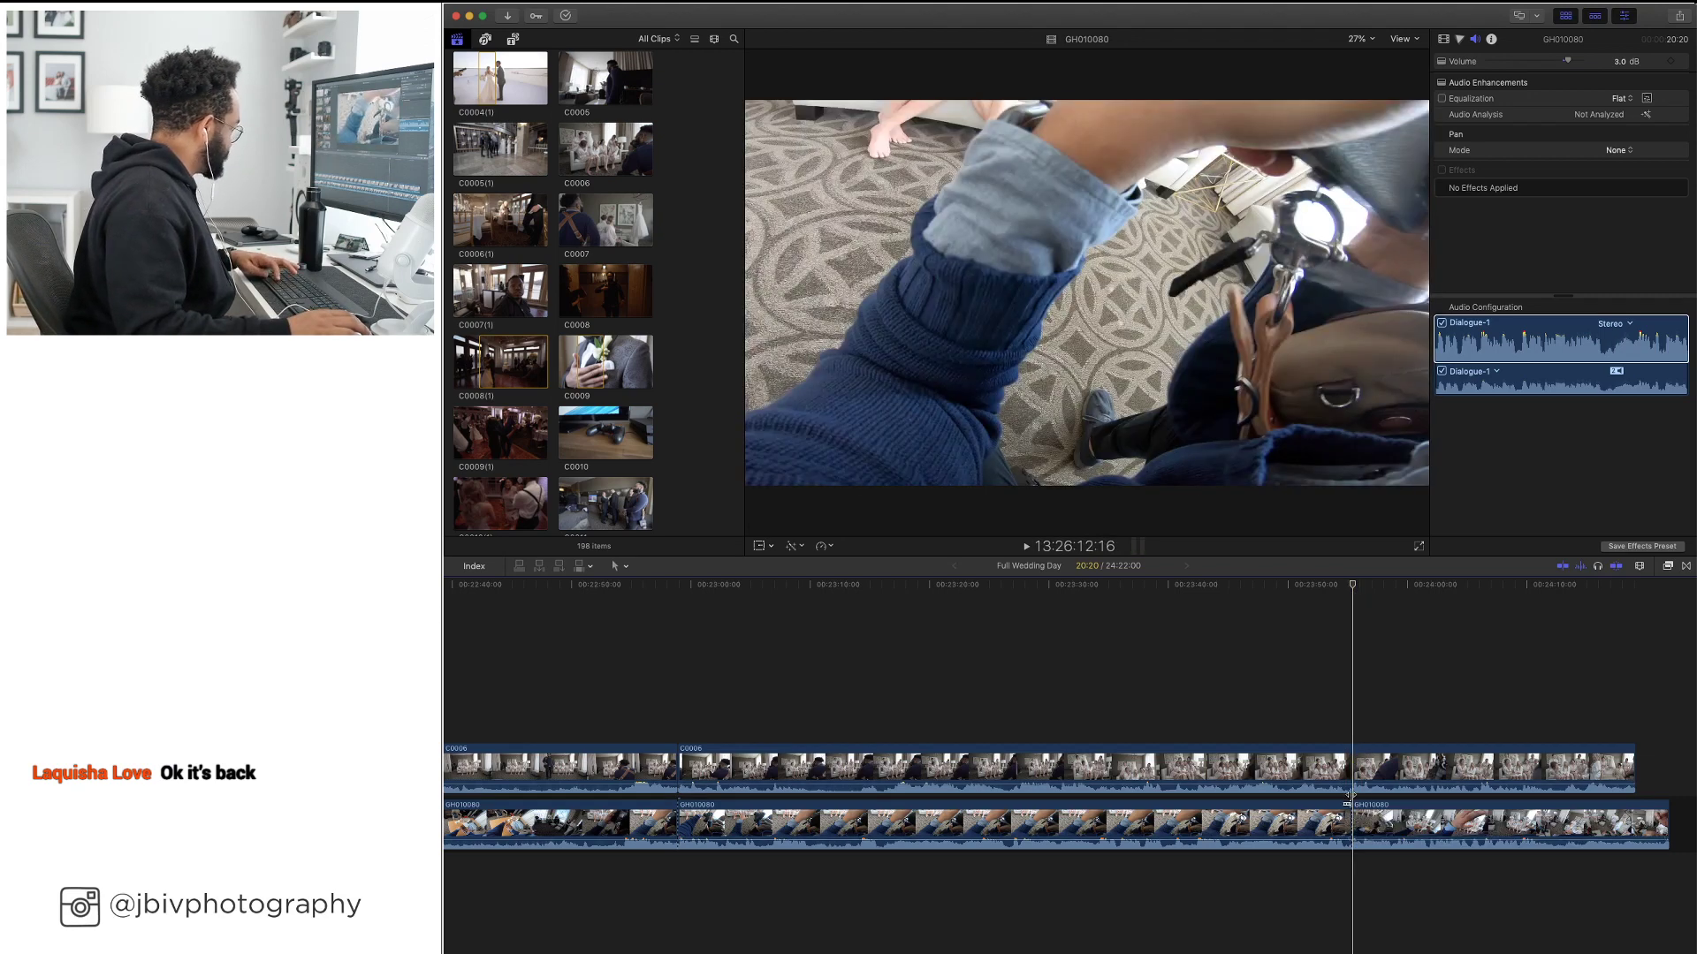
drag(1493, 925, 1475, 749)
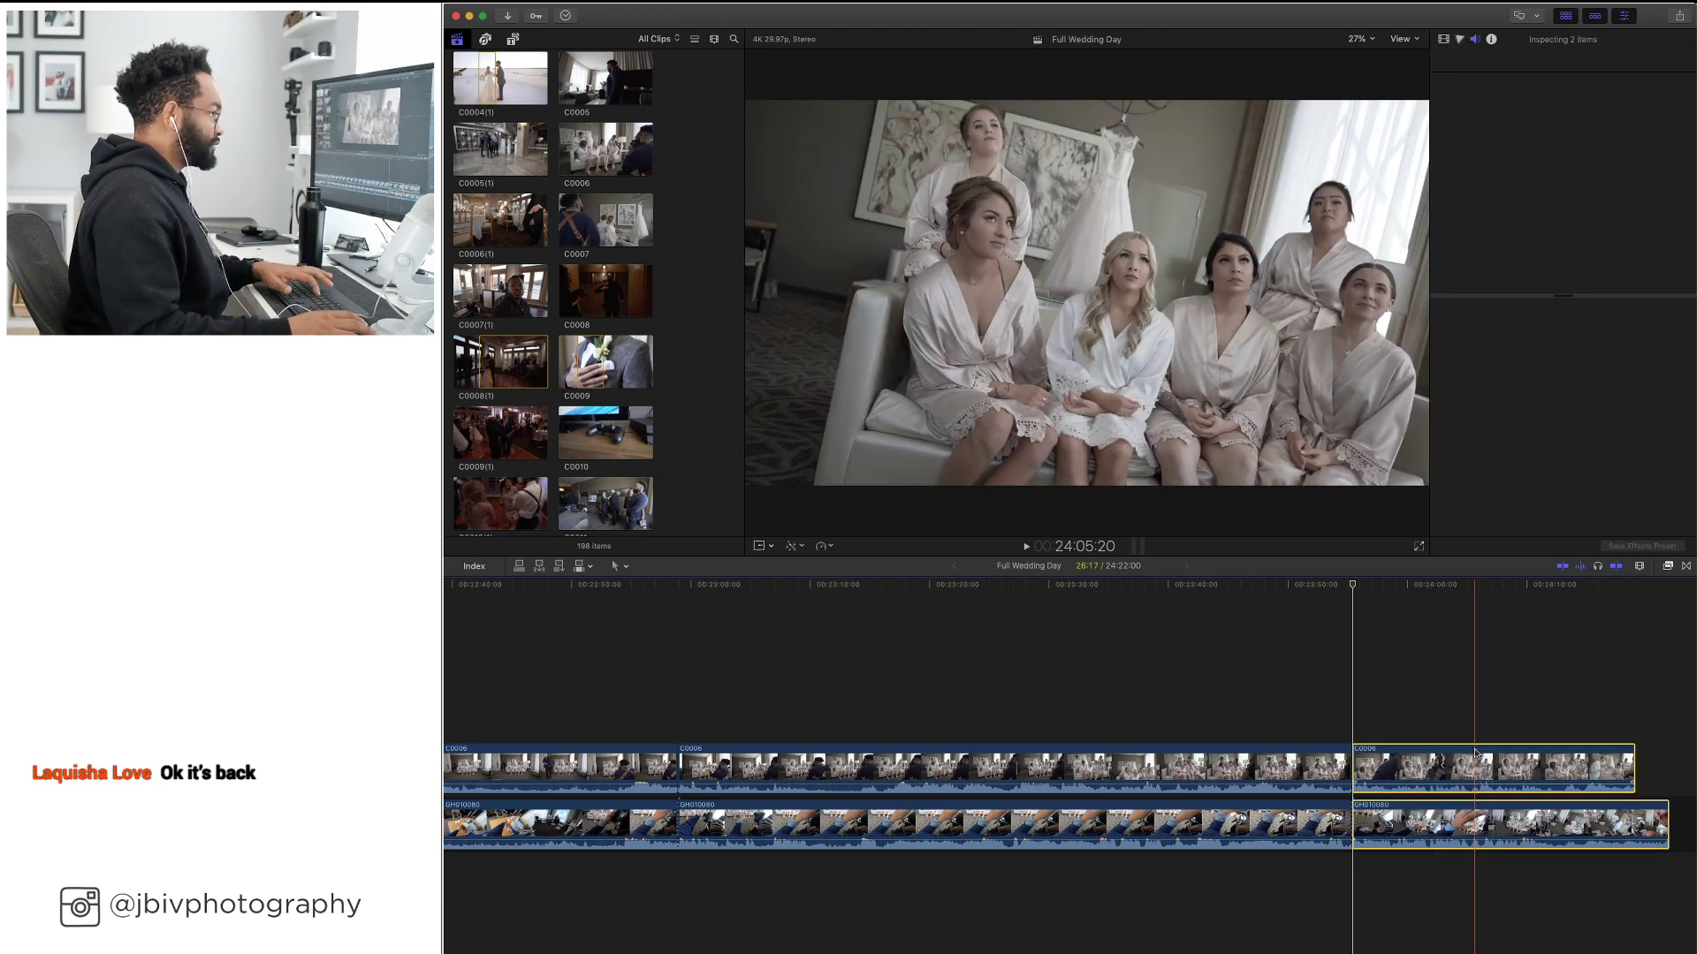
key(Delete)
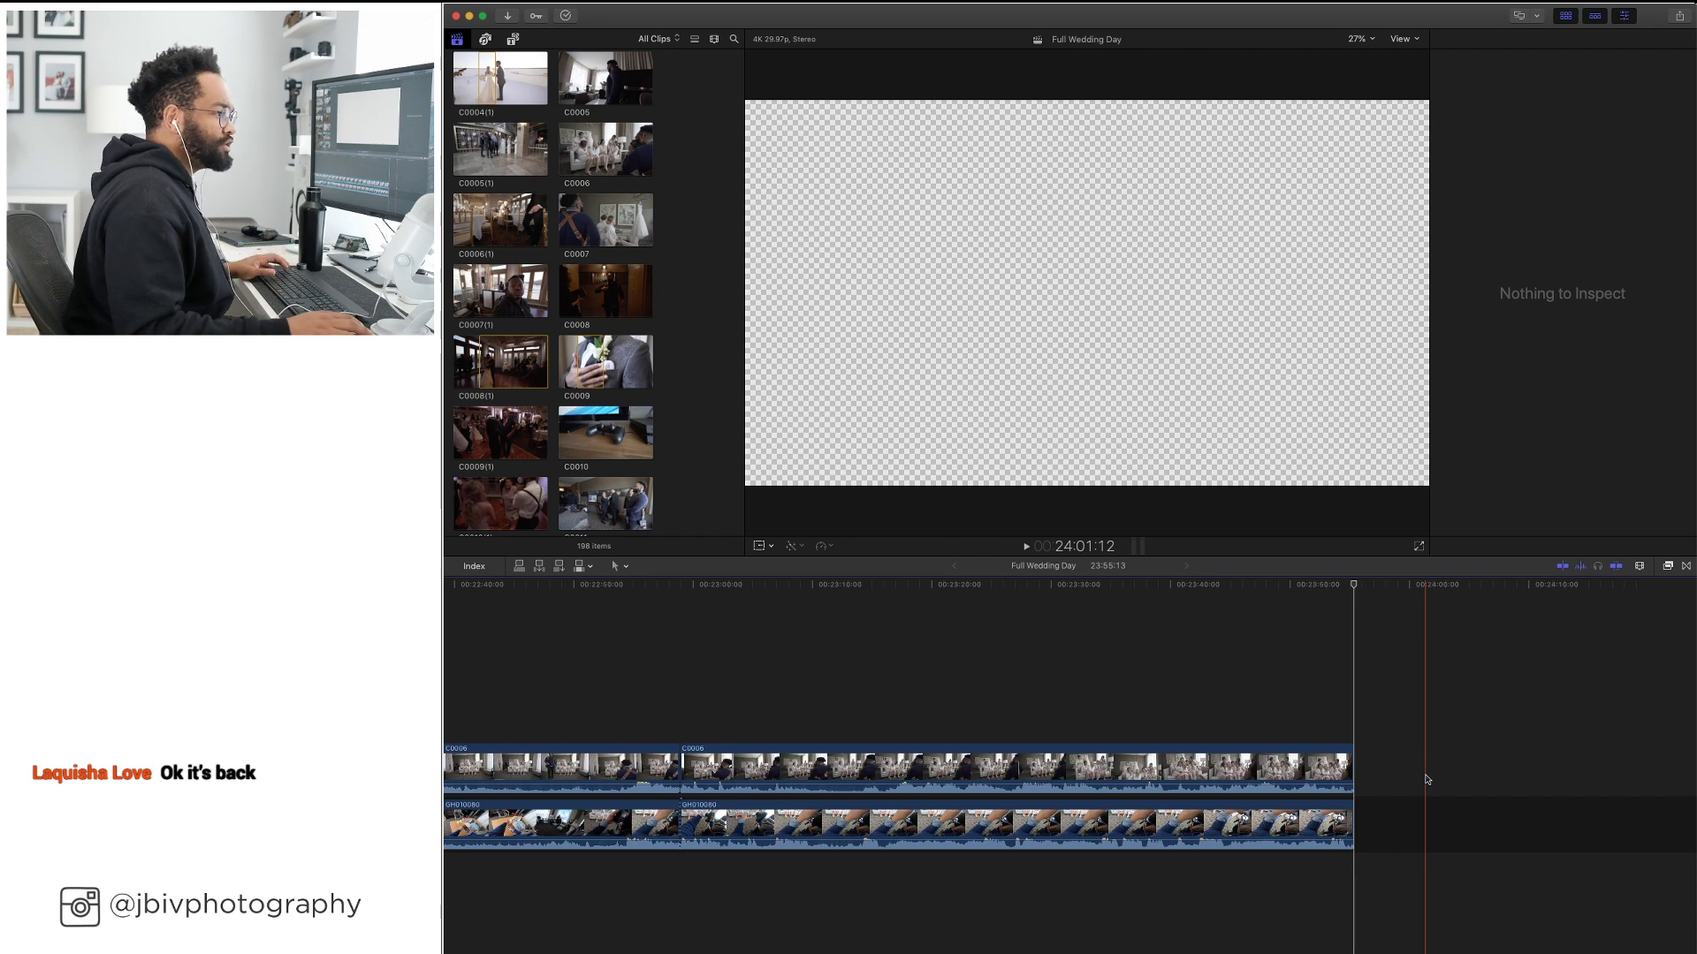
Split the GH010080 clip at 22:22:27, where the connected C0006 sofa footage begins
scroll(1426, 779, left, 10)
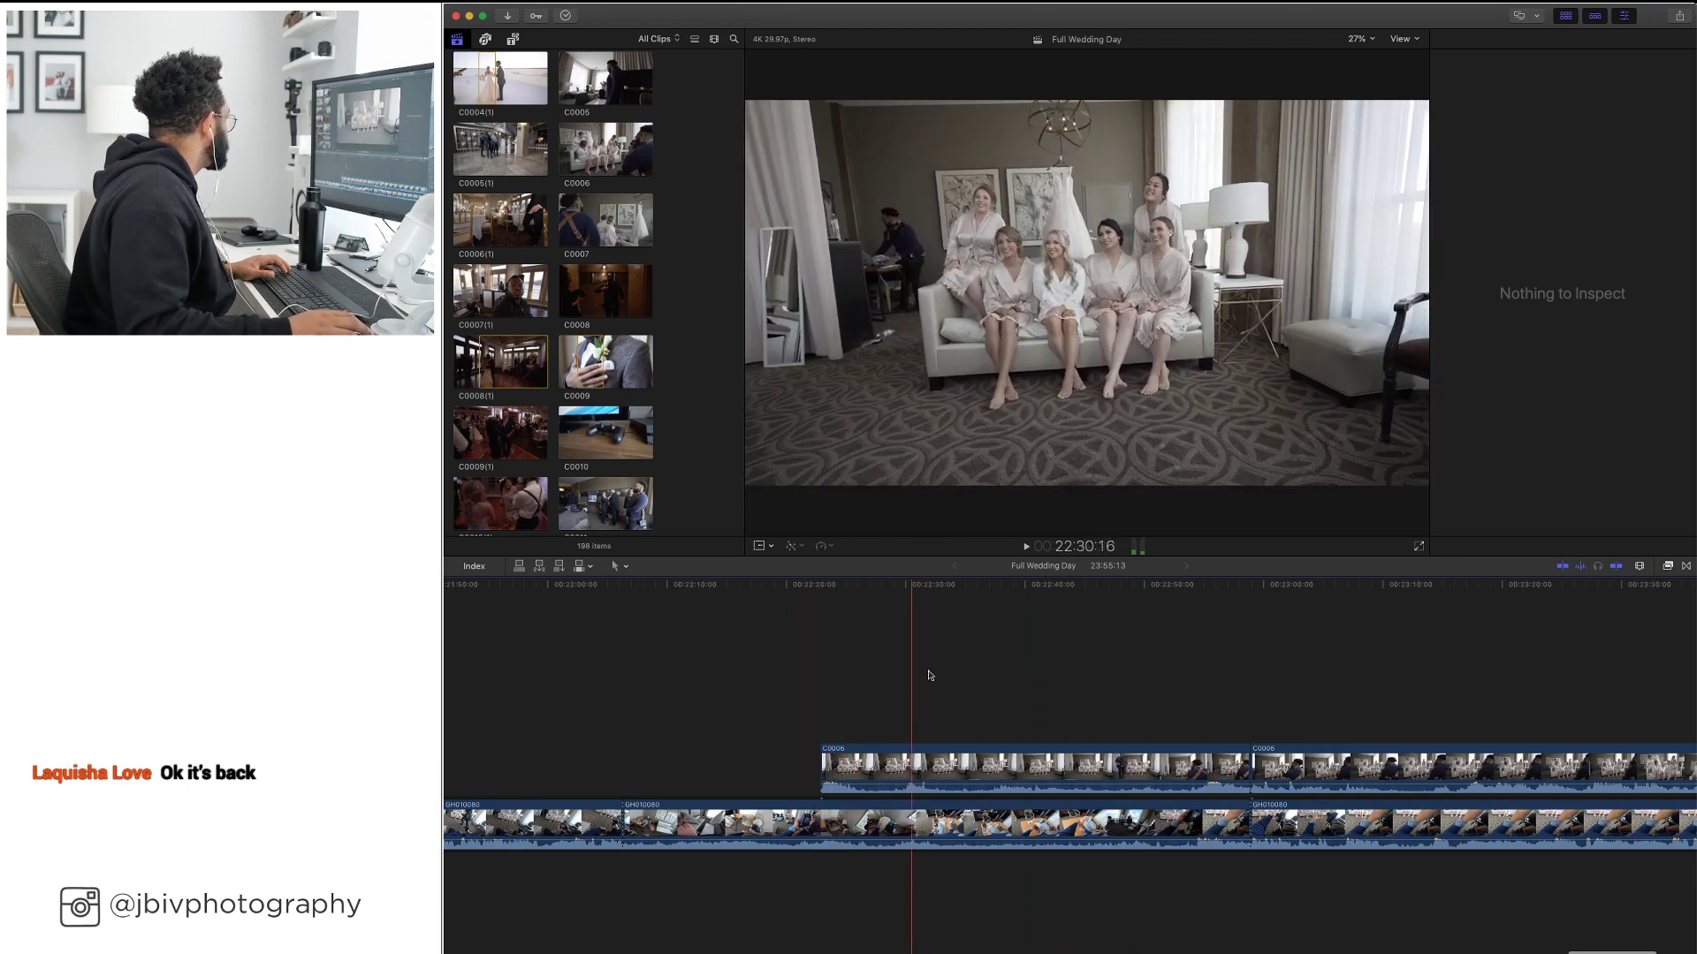
scroll(1200, 678, right, 1)
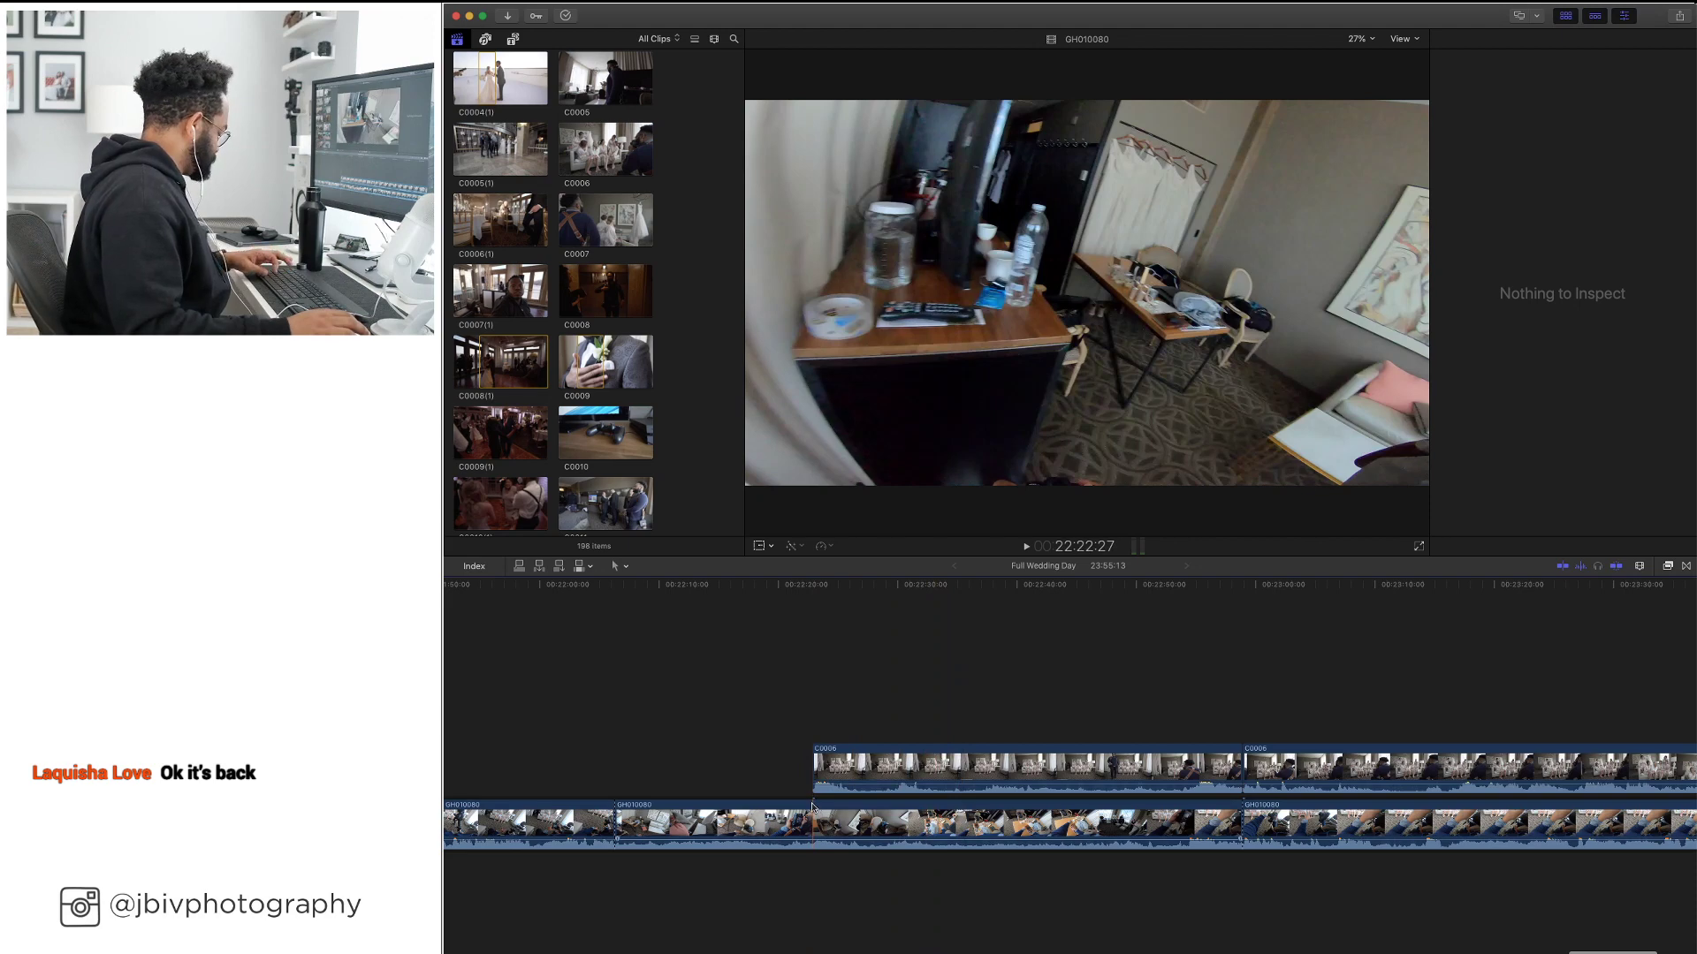
key(super+b)
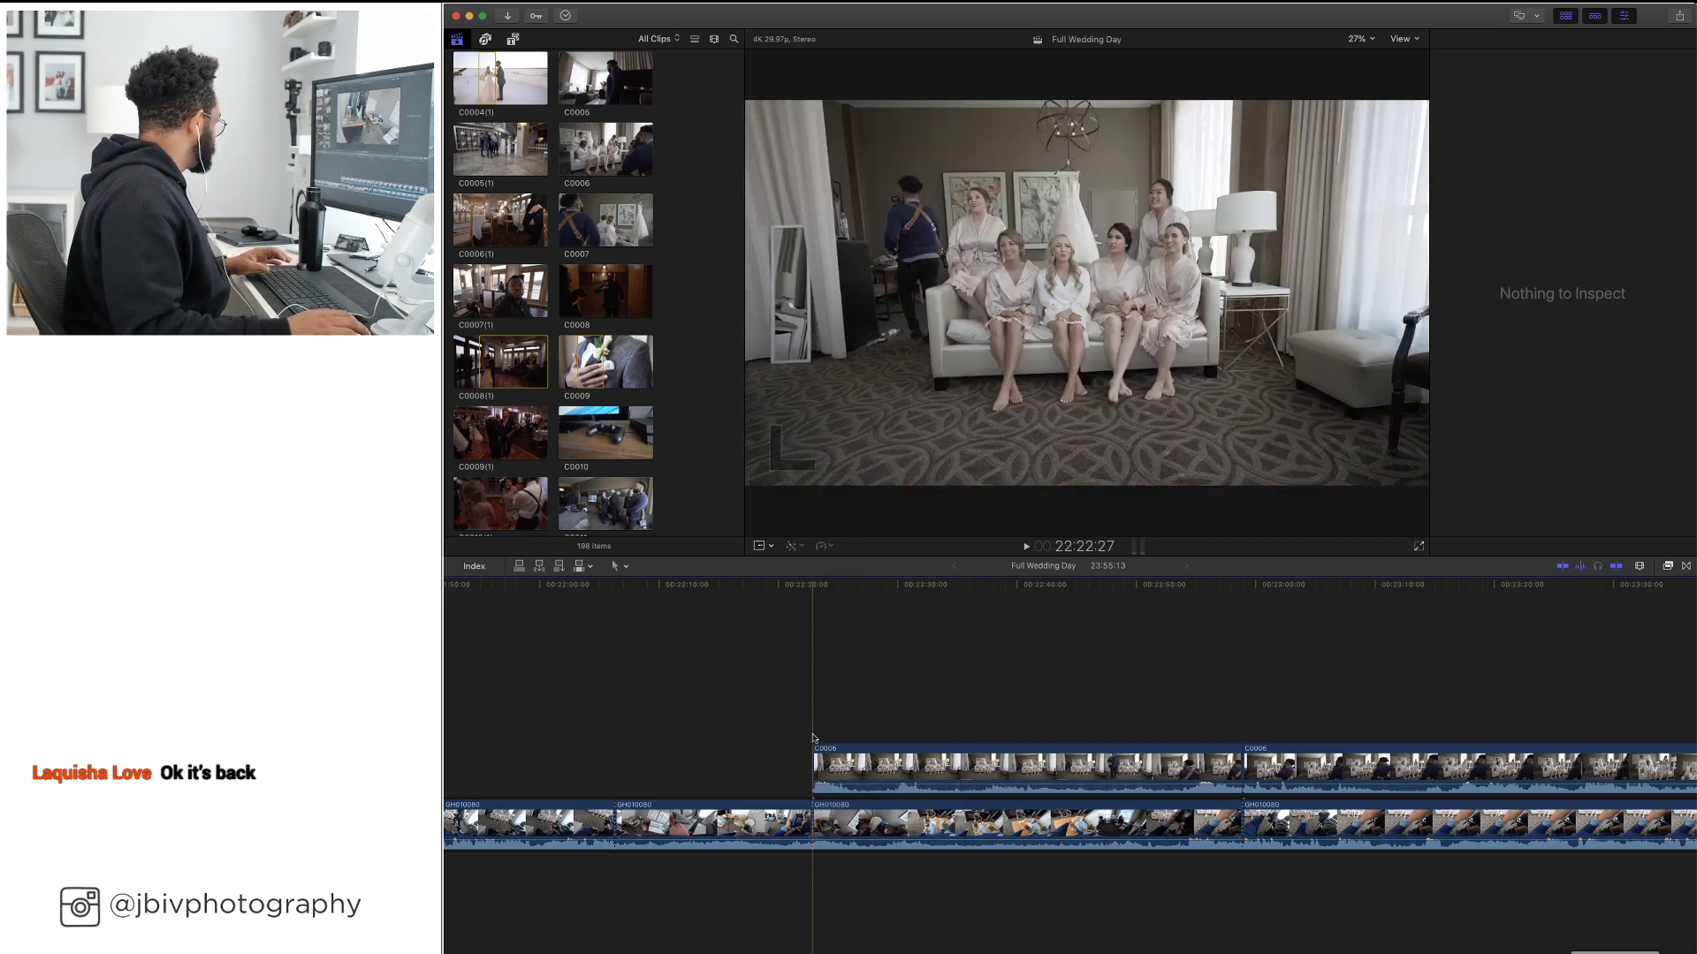
Move both C0006 clips down into the primary storyline at the new split, ahead of the matching GH010080 clips
scroll(1085, 815, right, 5)
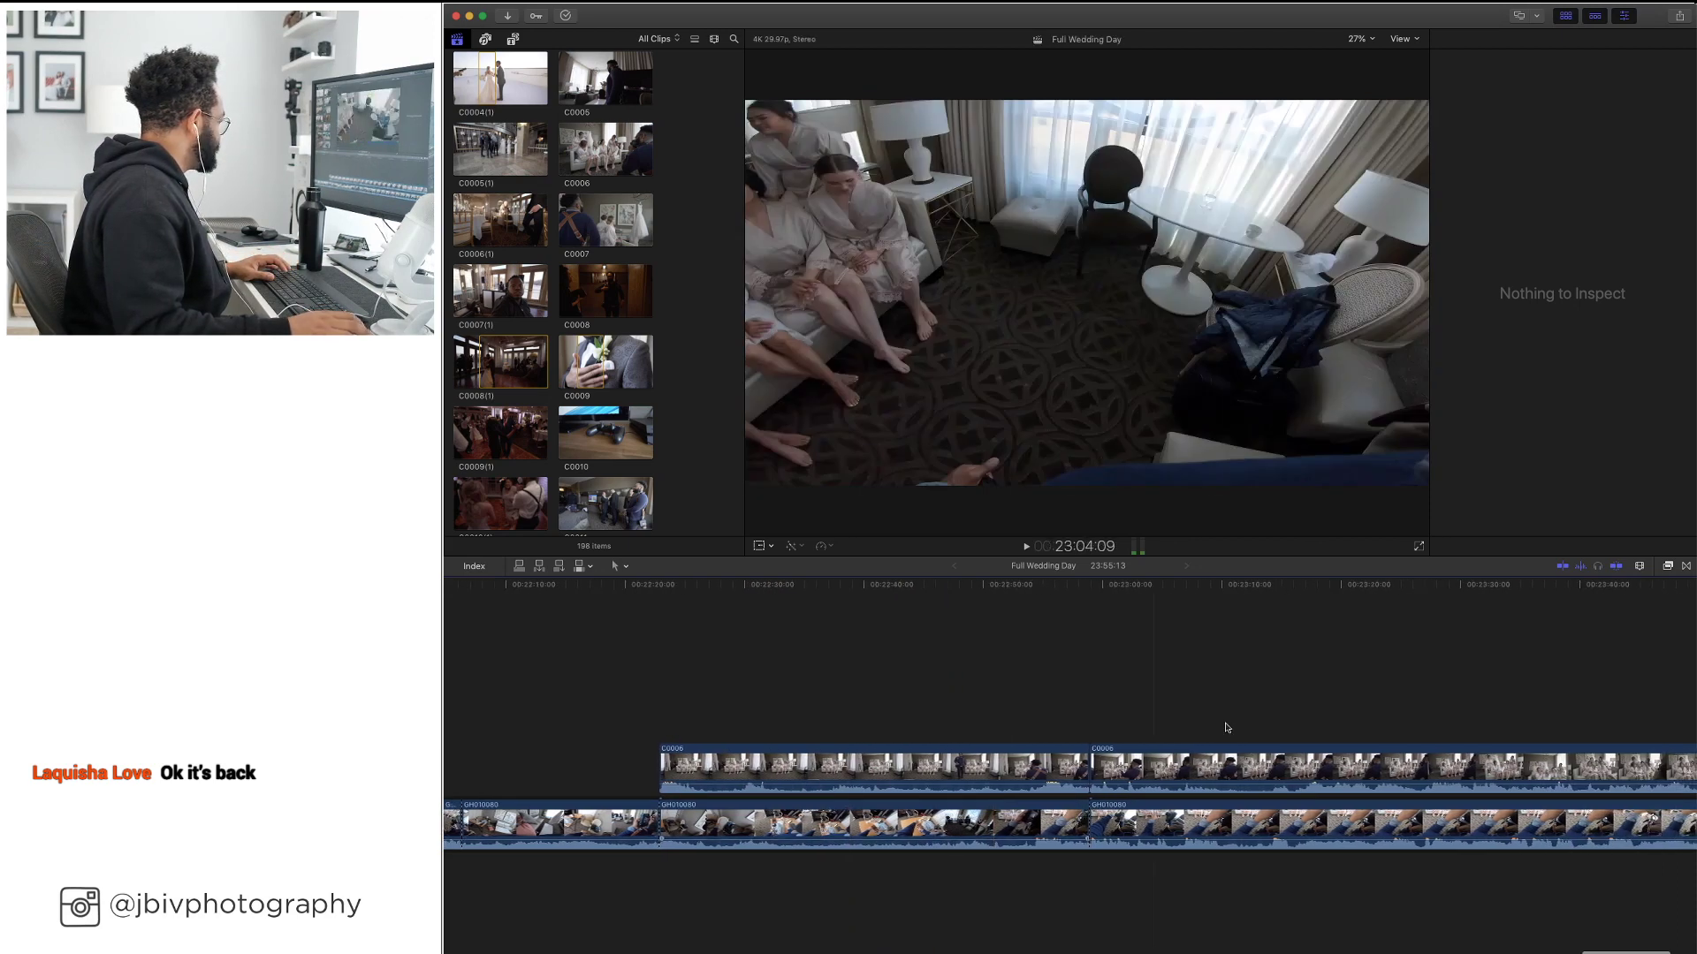
drag(1257, 695, 813, 831)
scroll(849, 835, right, 8)
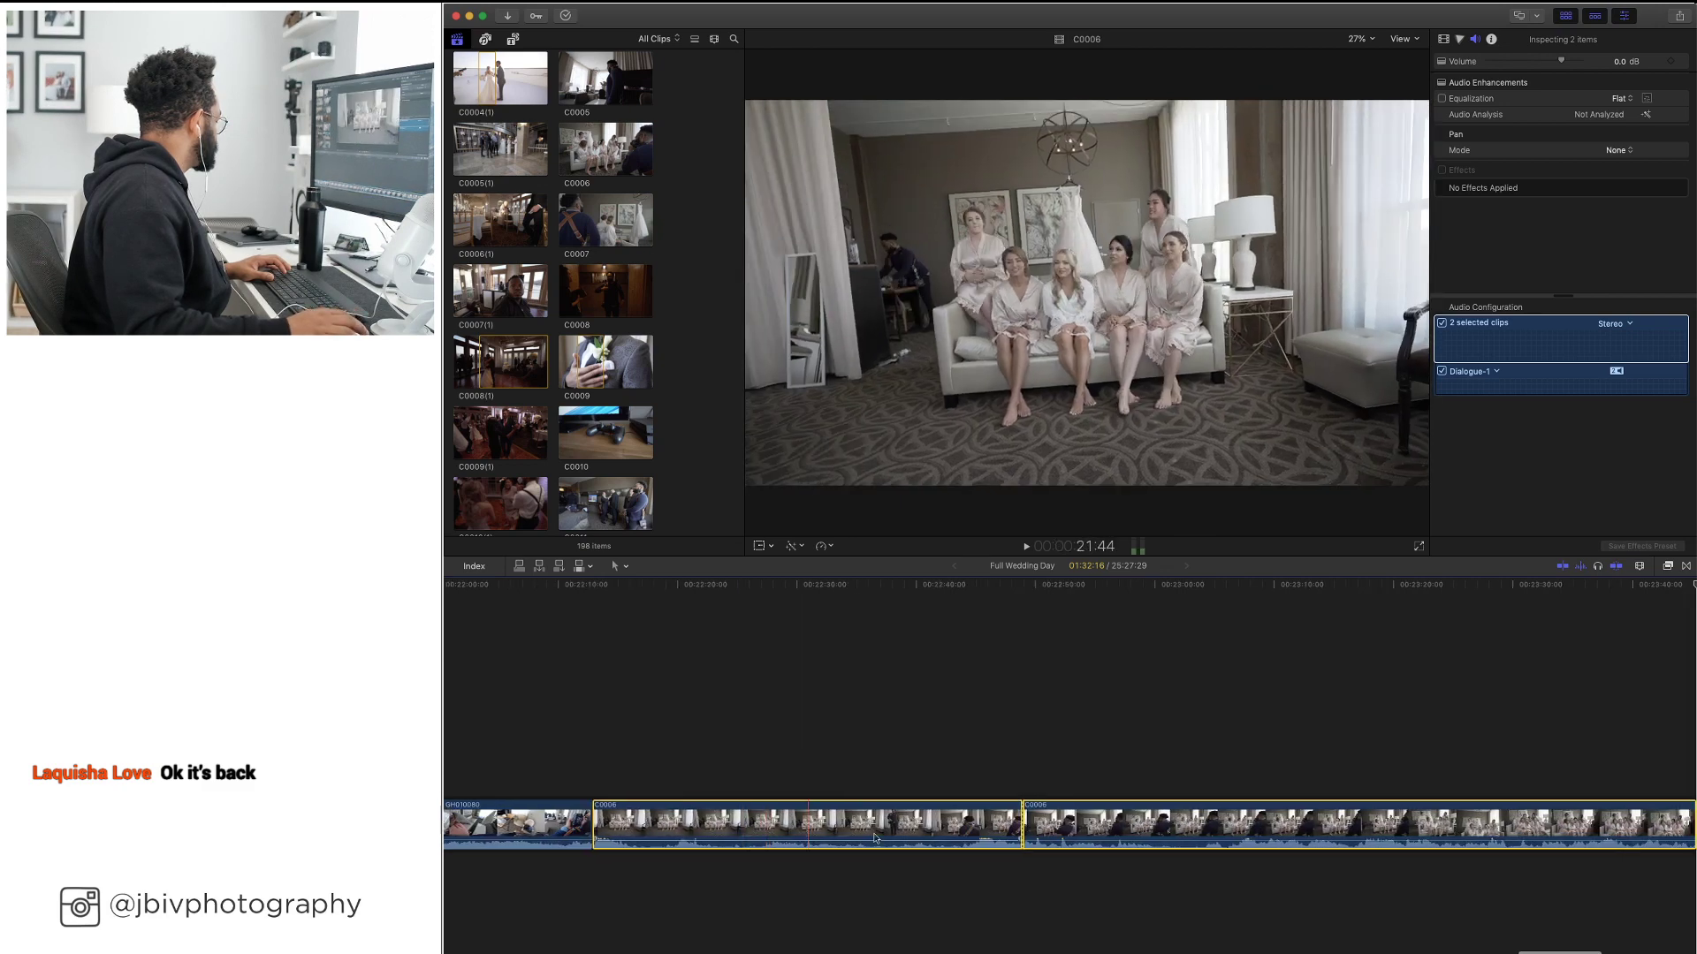
Move the two trailing GH010080 clips above the C0006 clips and align their start with the start of C0006
scroll(873, 837, right, 6)
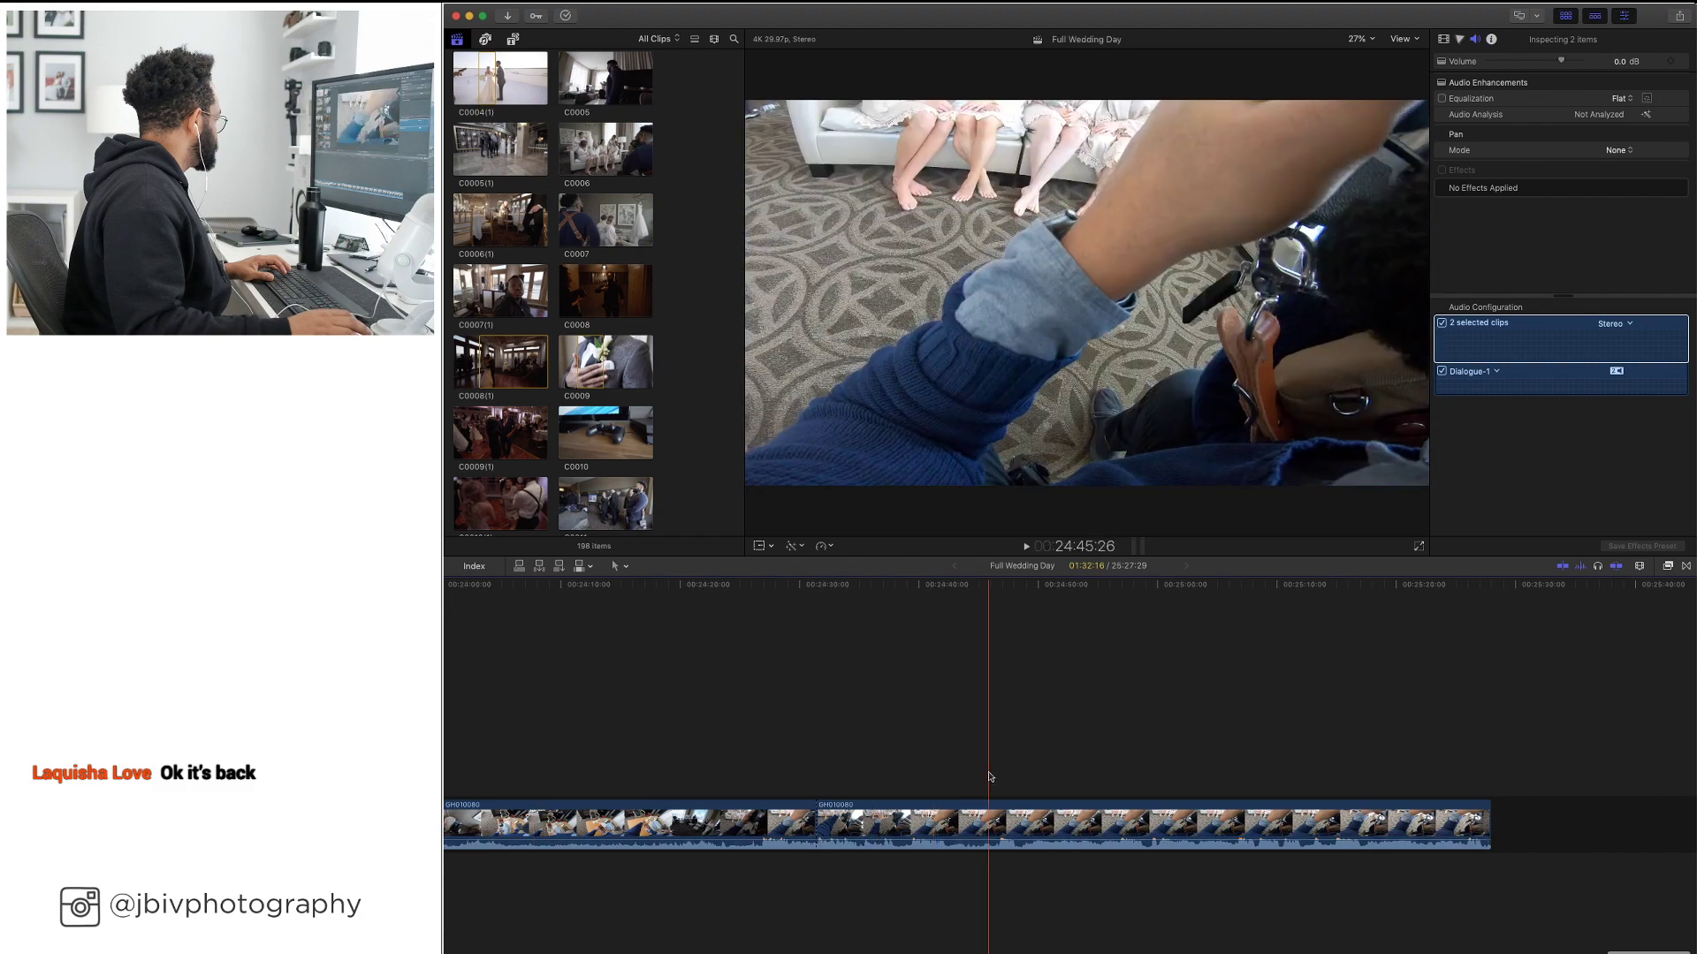
mouse_move(991, 774)
mouse_down()
mouse_move(776, 871)
mouse_move(727, 875)
mouse_up()
scroll(729, 875, left, 5)
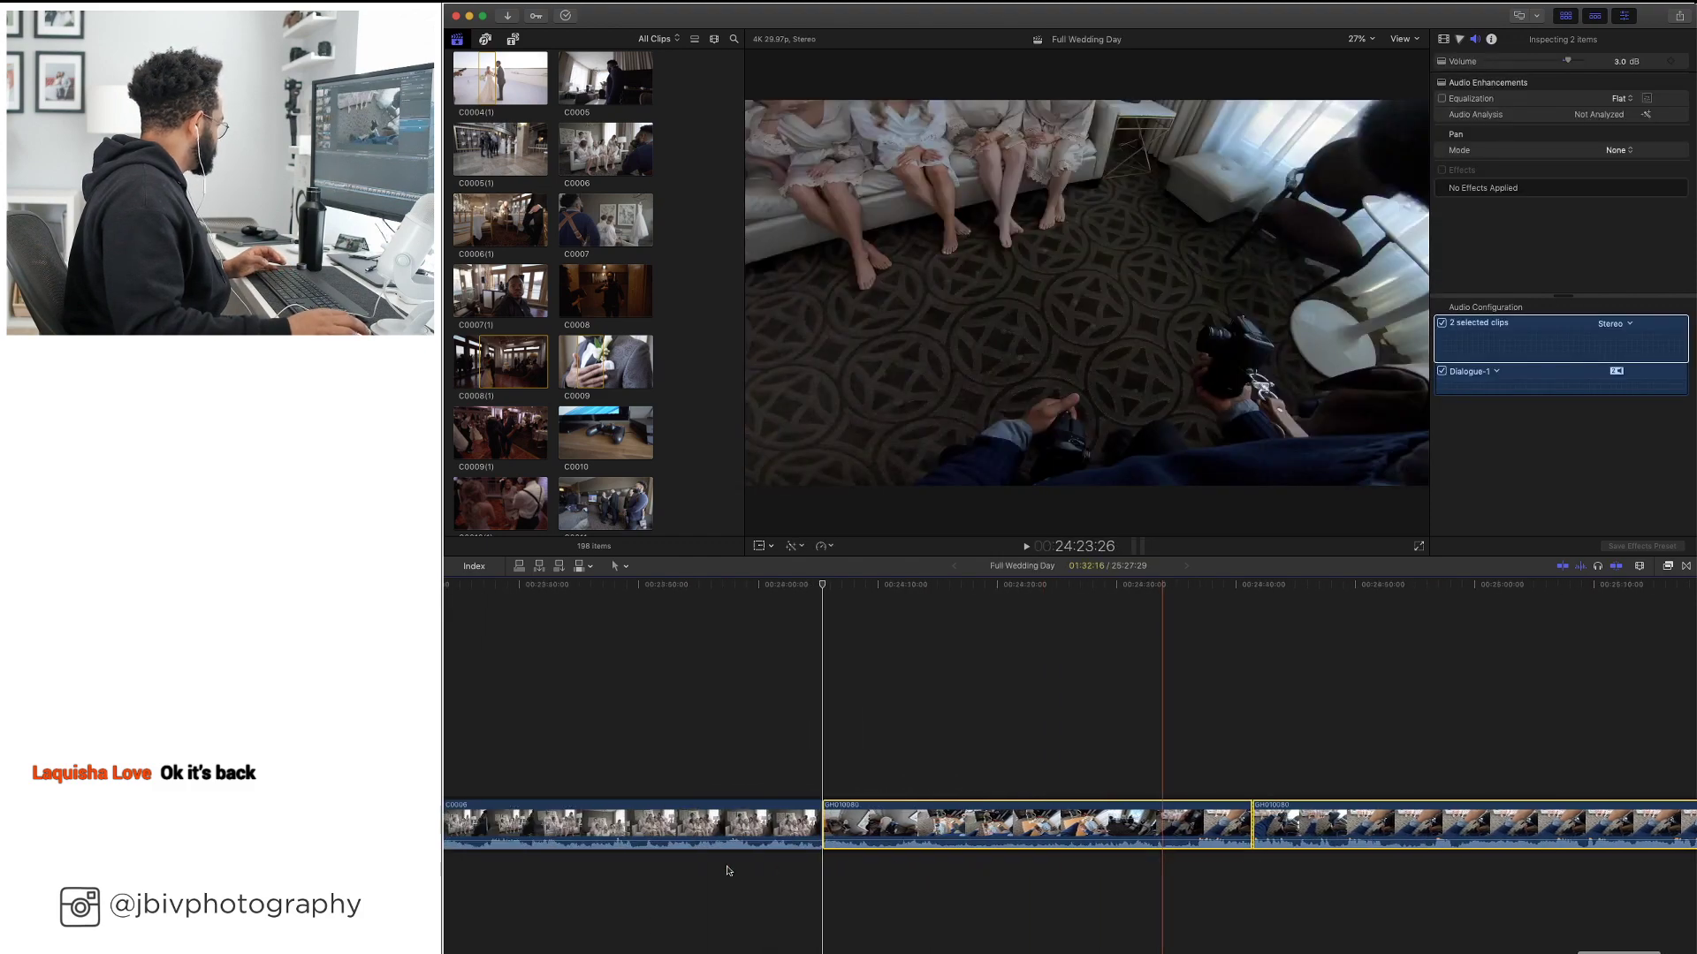
mouse_move(896, 827)
mouse_down()
mouse_move(915, 806)
mouse_move(773, 735)
mouse_move(679, 734)
mouse_move(910, 811)
mouse_up()
scroll(910, 811, left, 2)
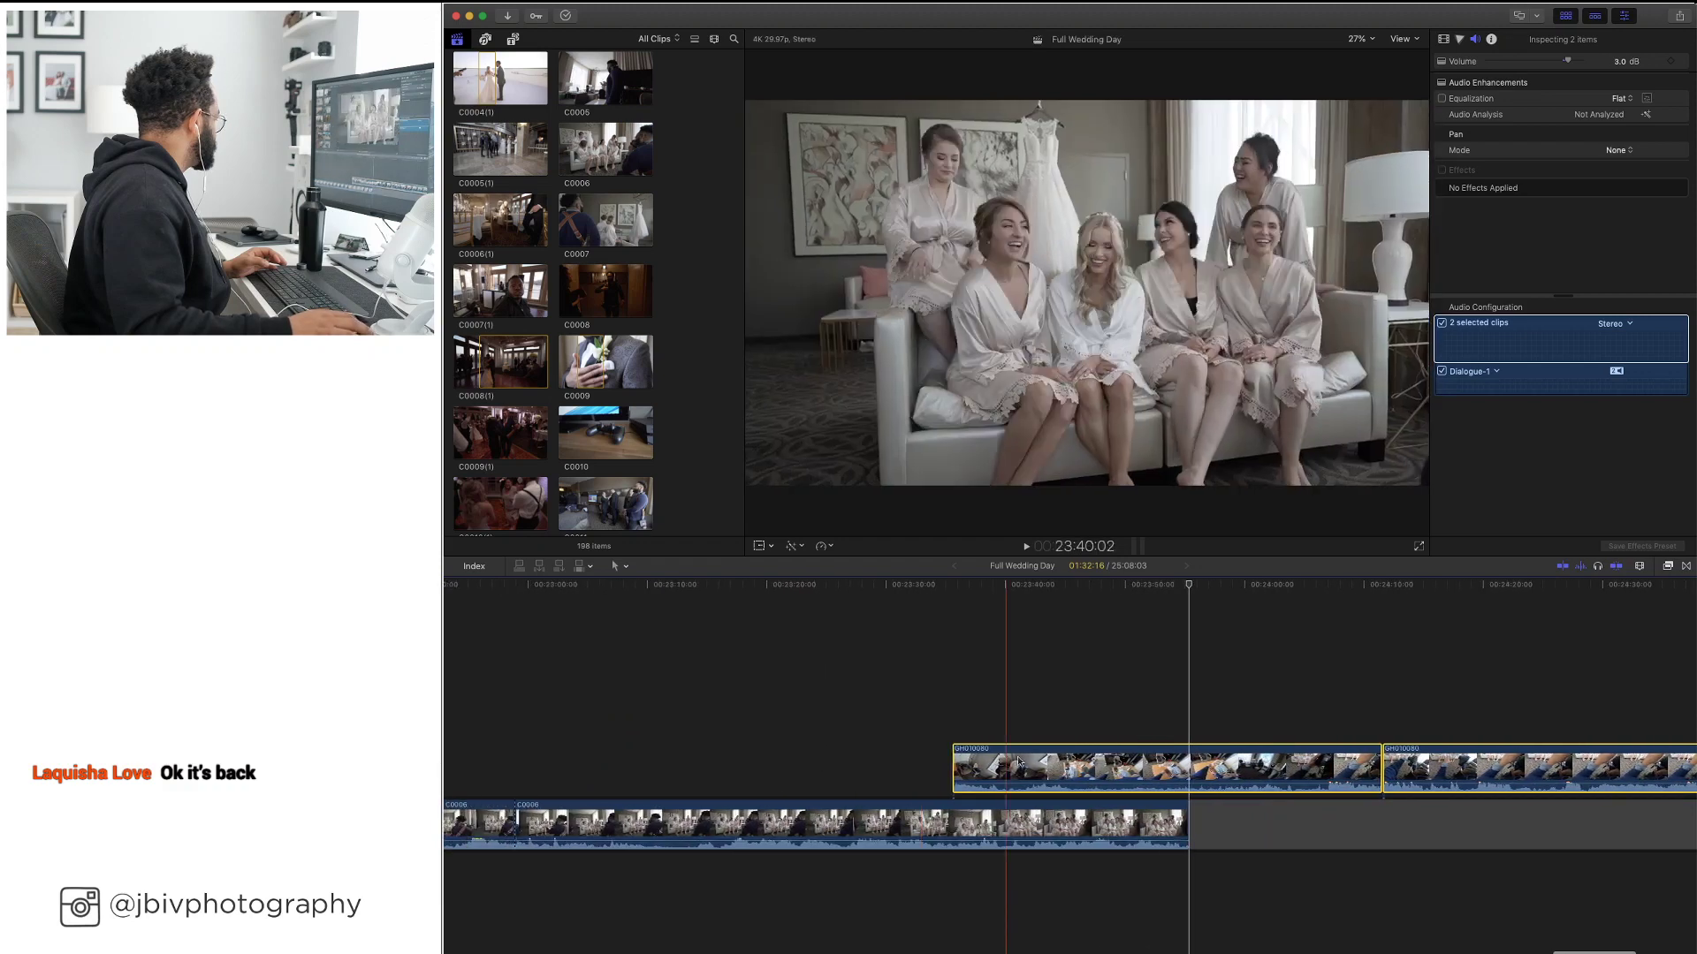
drag(1040, 762, 653, 747)
scroll(795, 743, left, 6)
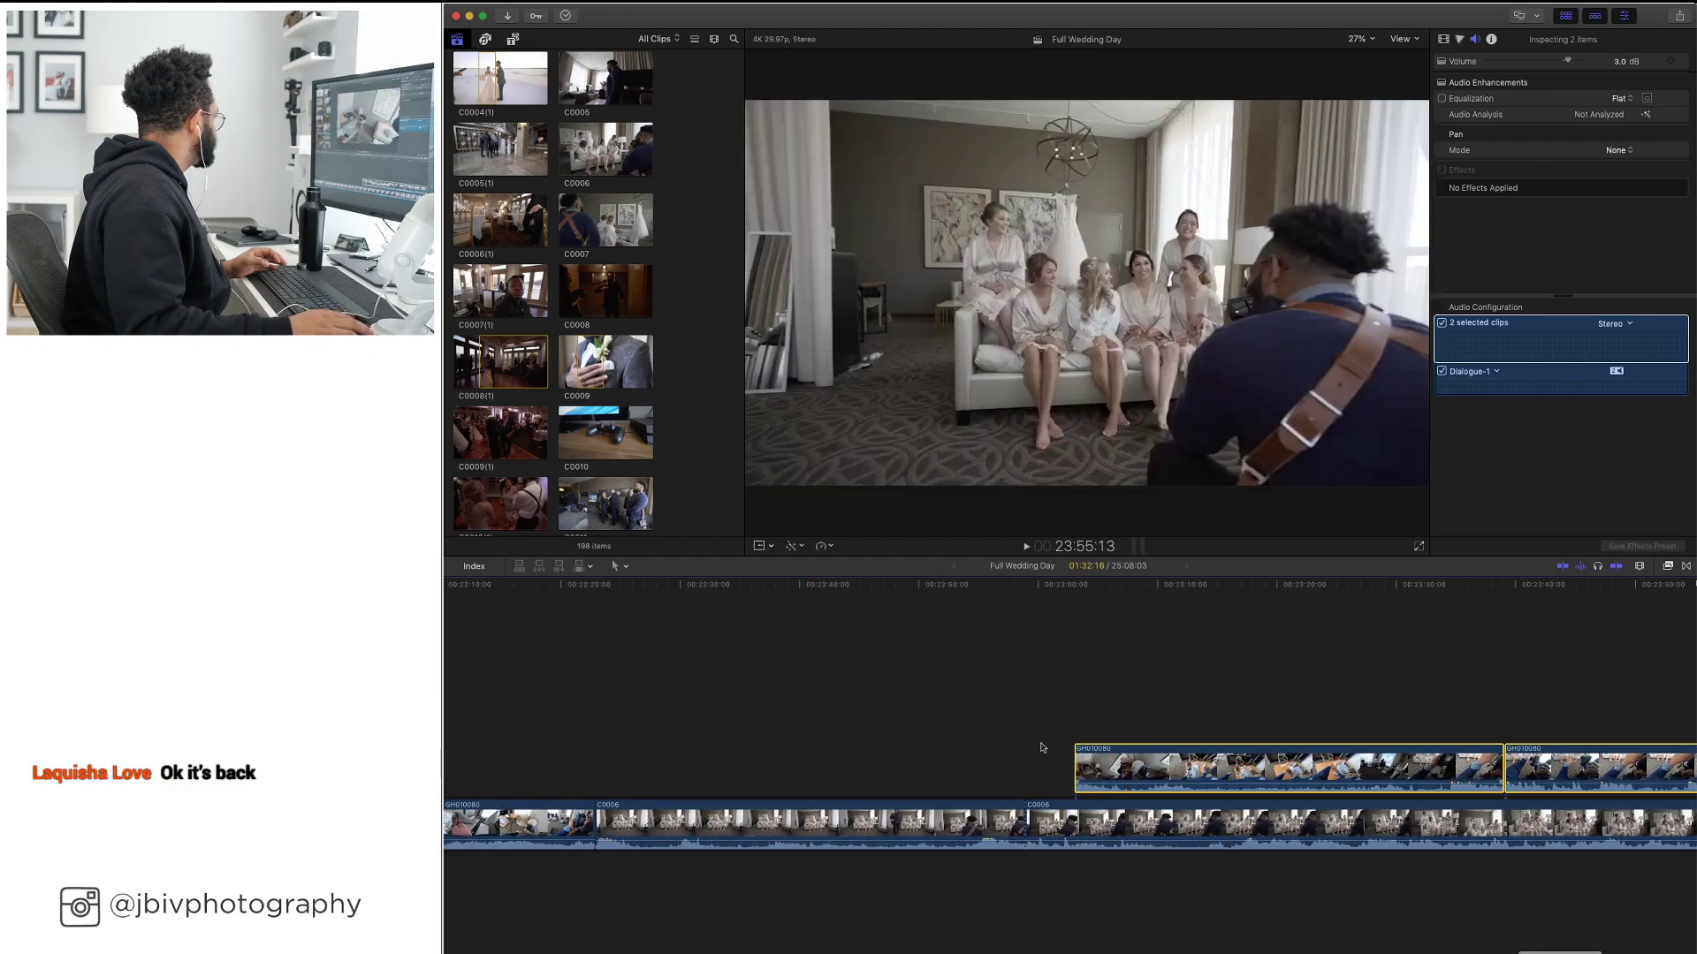
drag(1114, 742, 653, 736)
scroll(649, 738, left, 8)
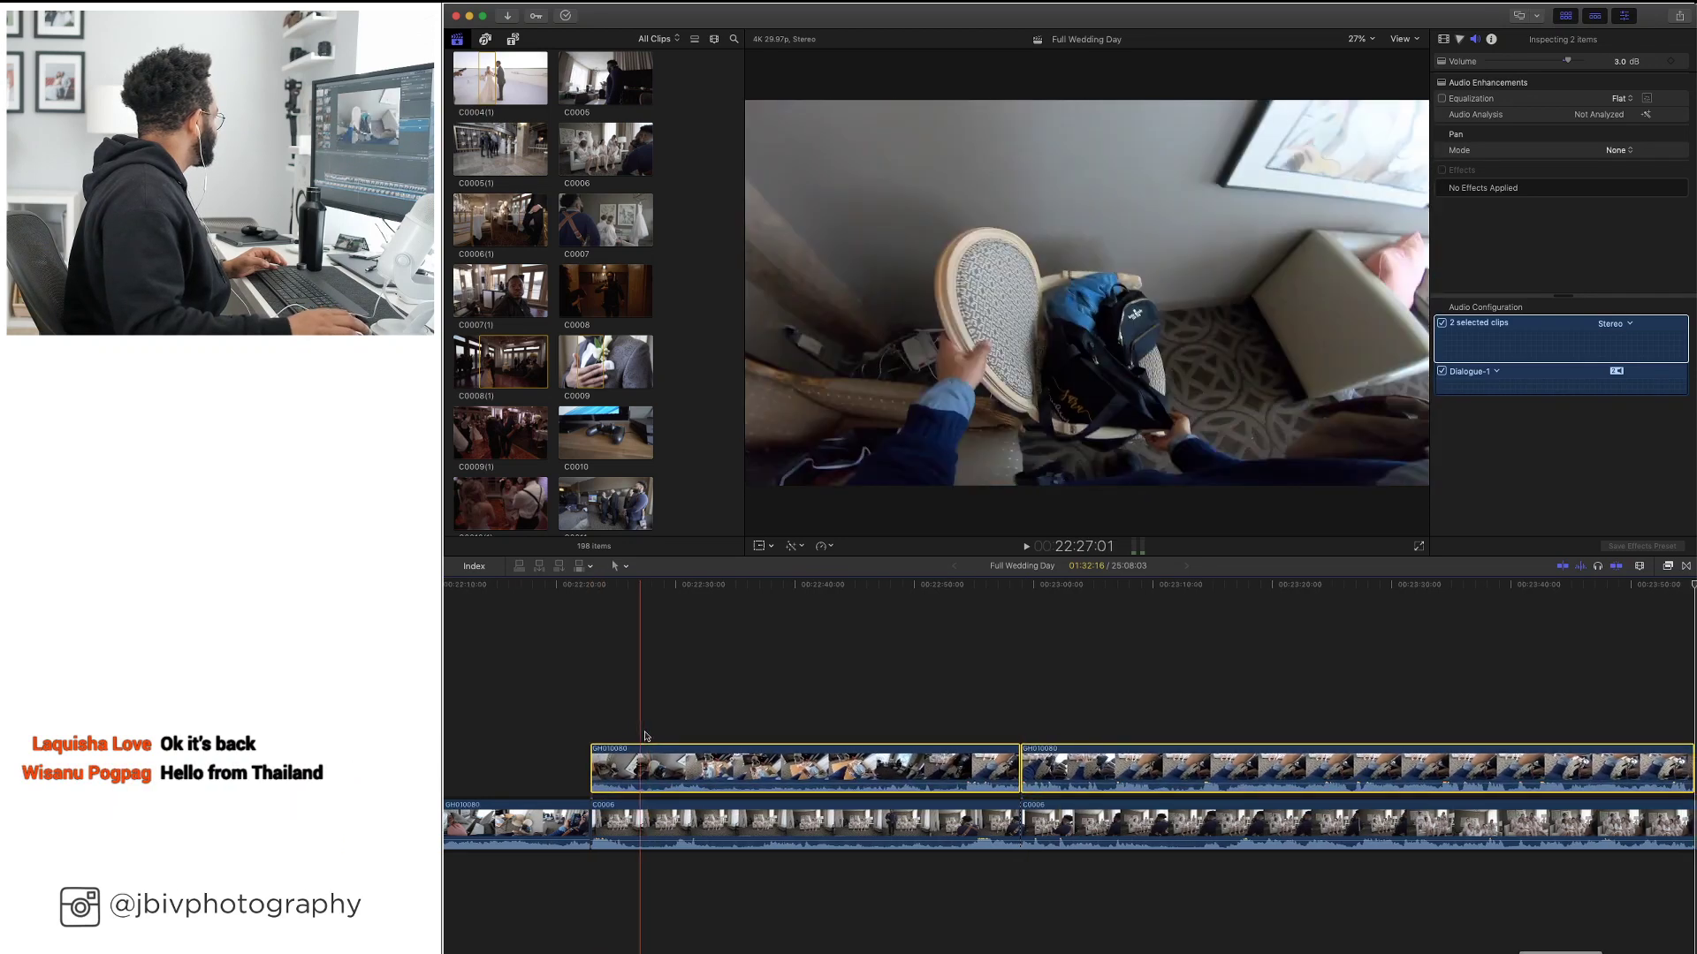
Copy the earlier GH010083 inset clip's attributes and paste its position, scale and crop onto the two connected GH010080 clips
scroll(644, 735, left, 6)
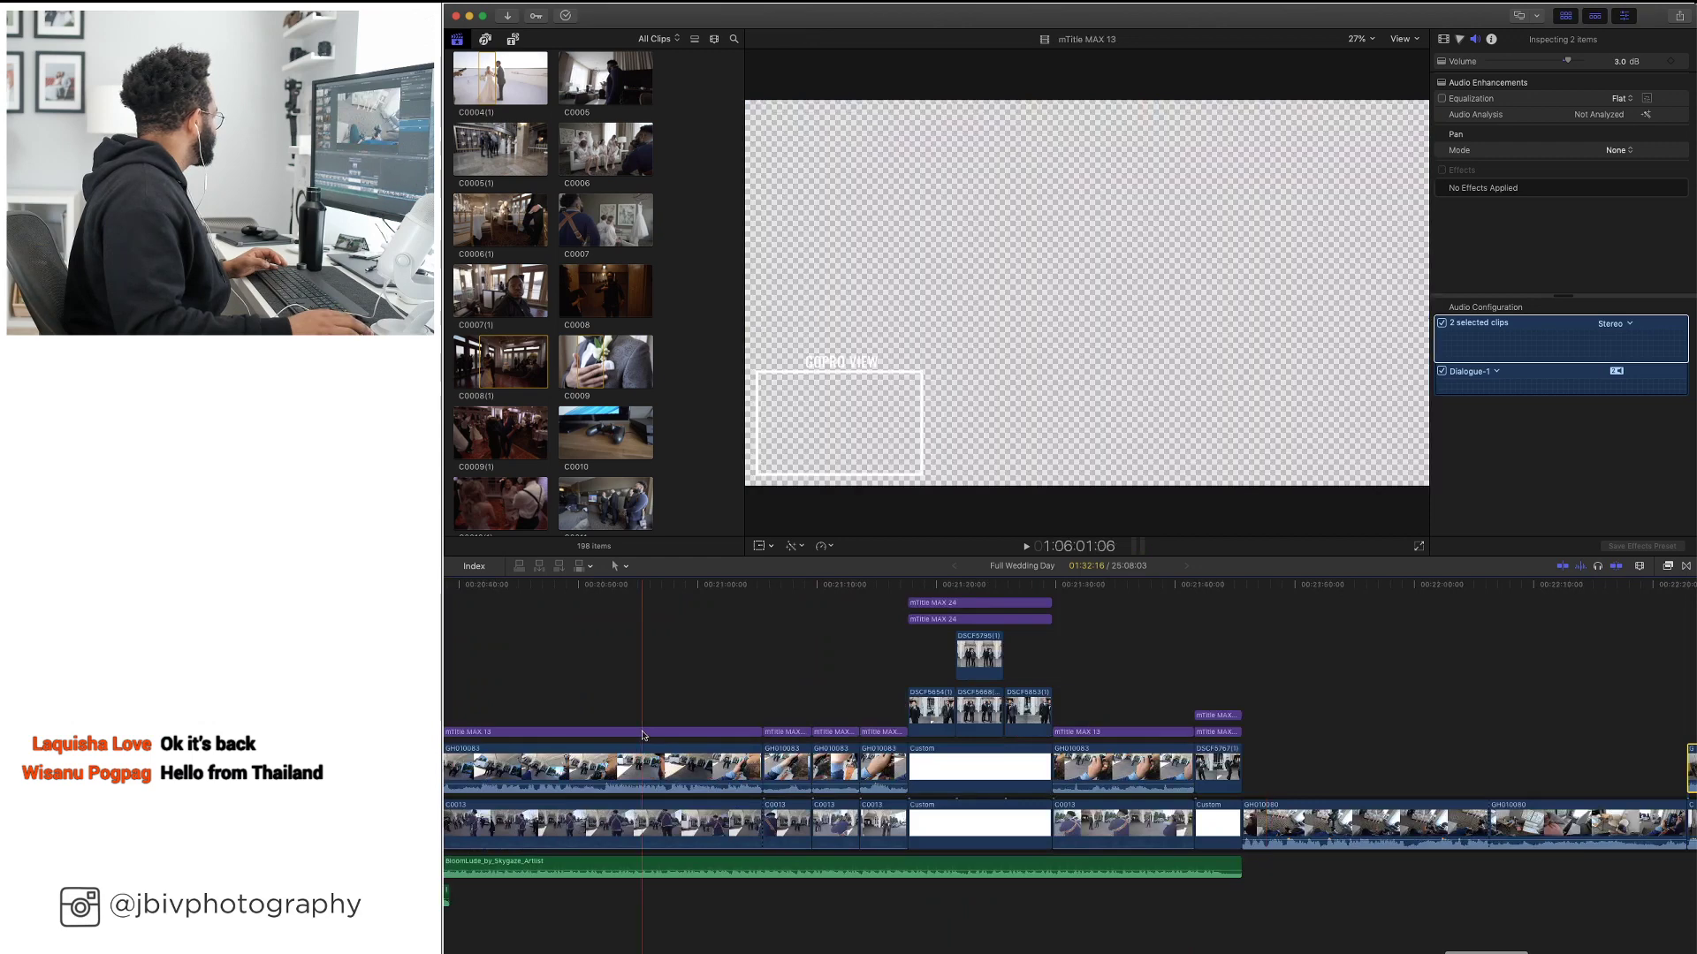
click(1095, 770)
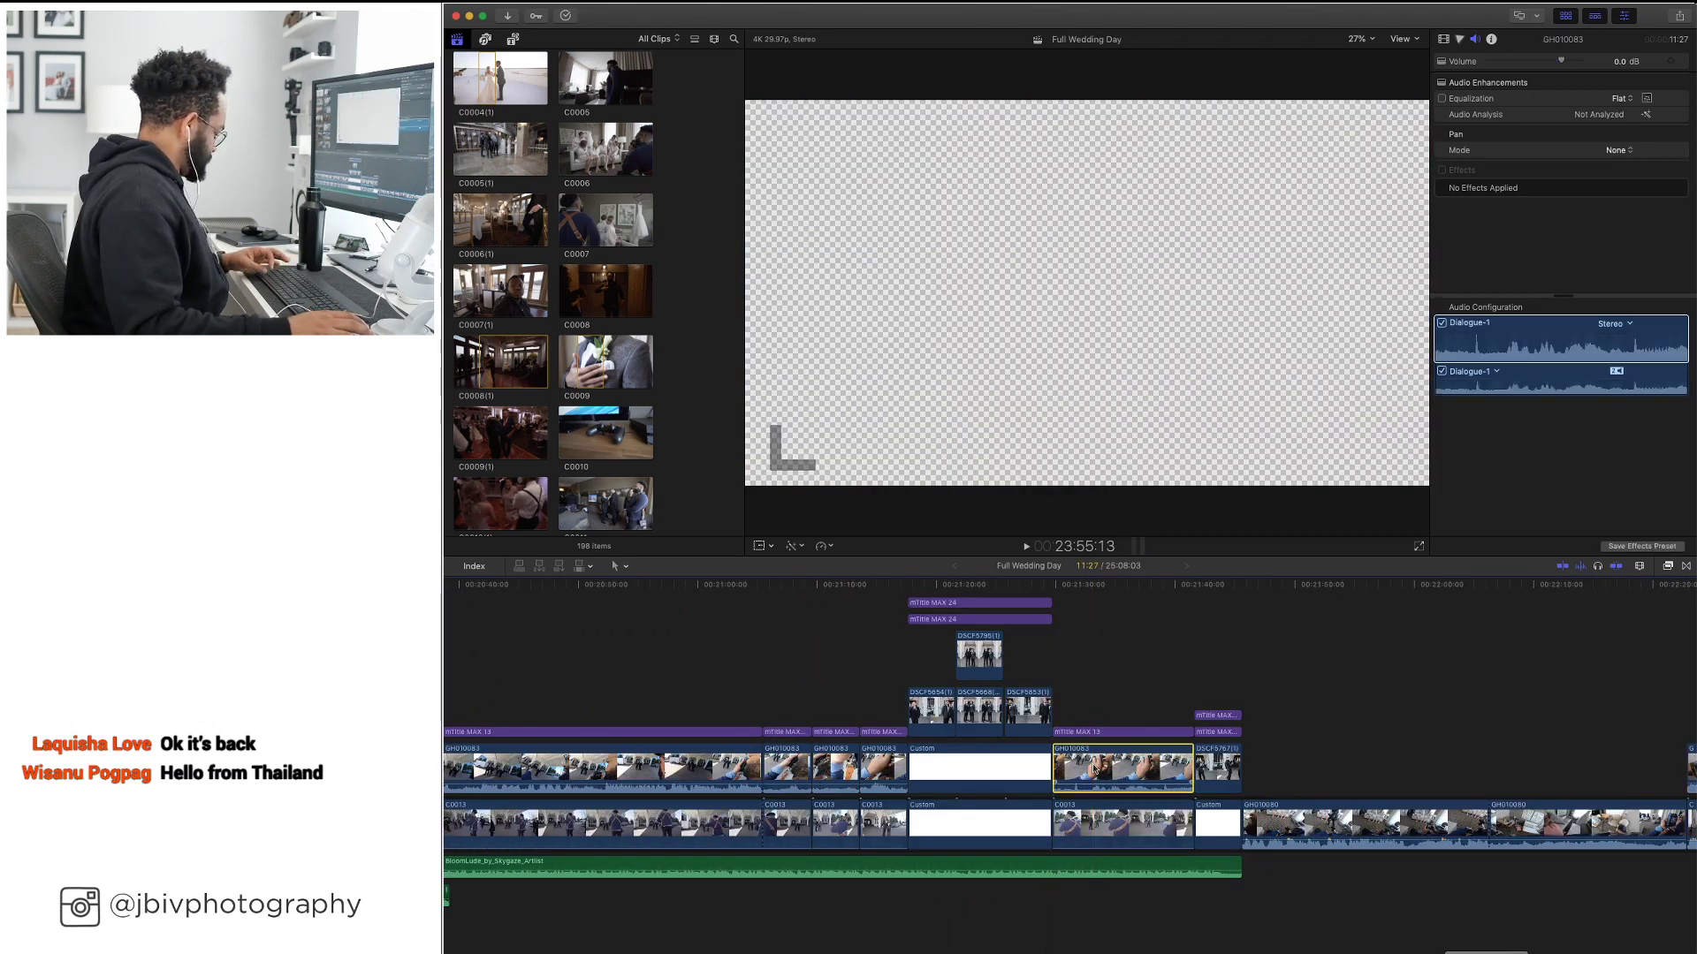
scroll(1088, 766, right, 12)
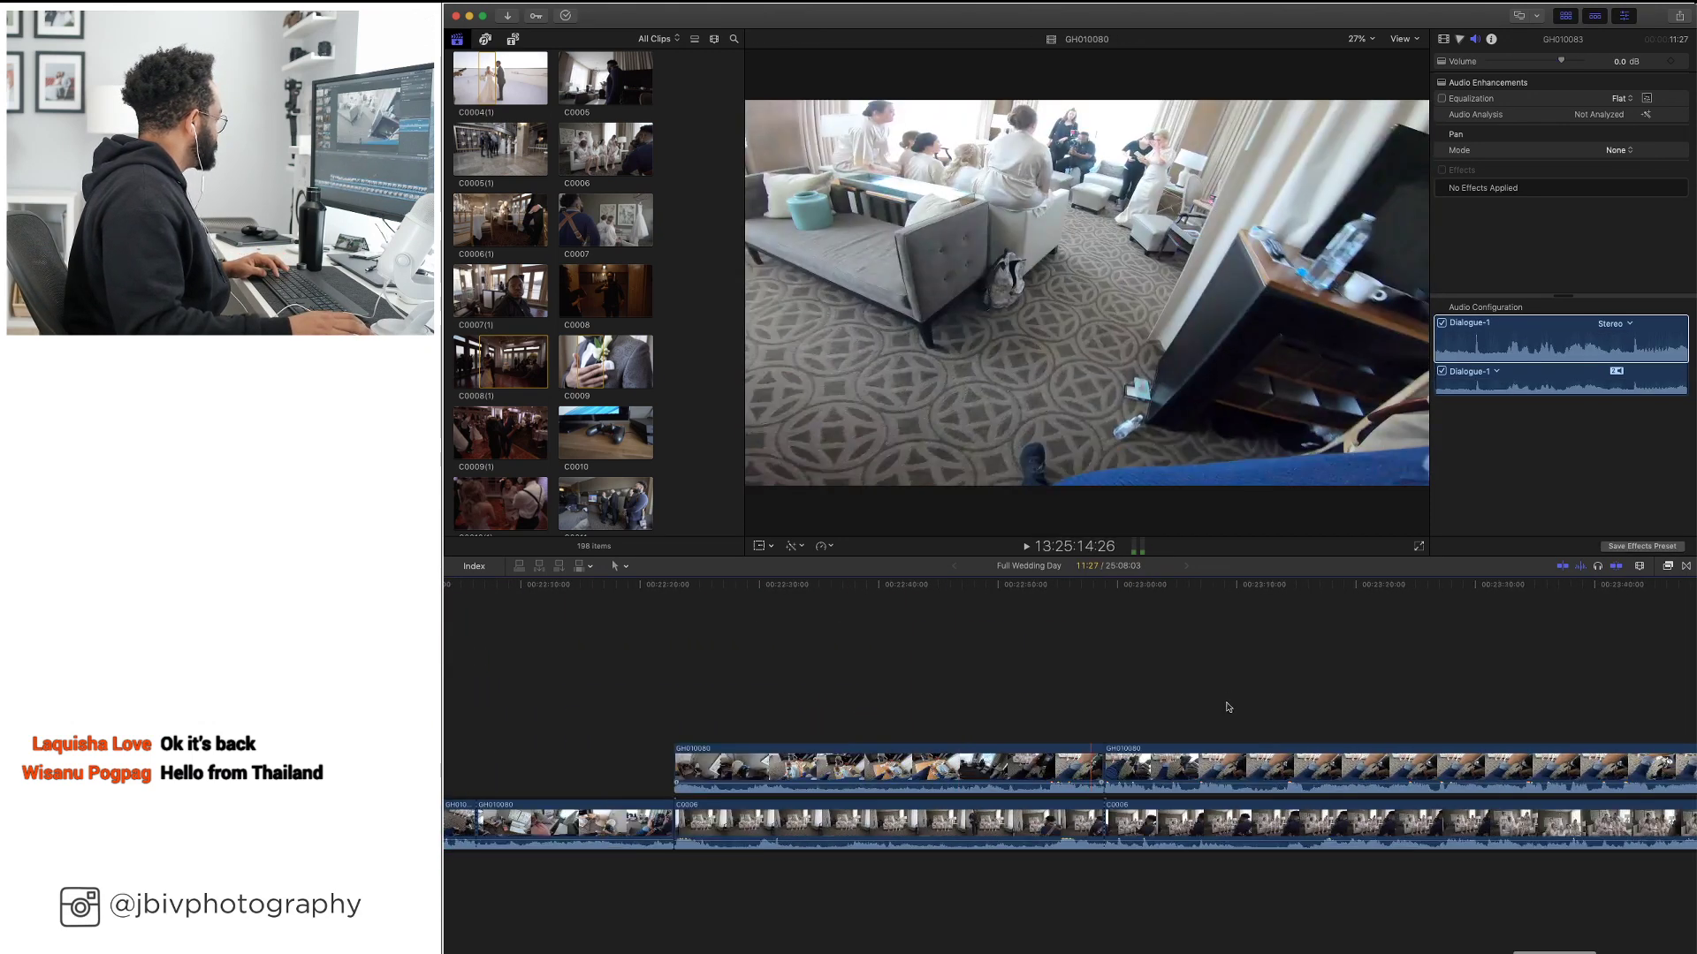
drag(1228, 707, 957, 776)
key(super+shift+v)
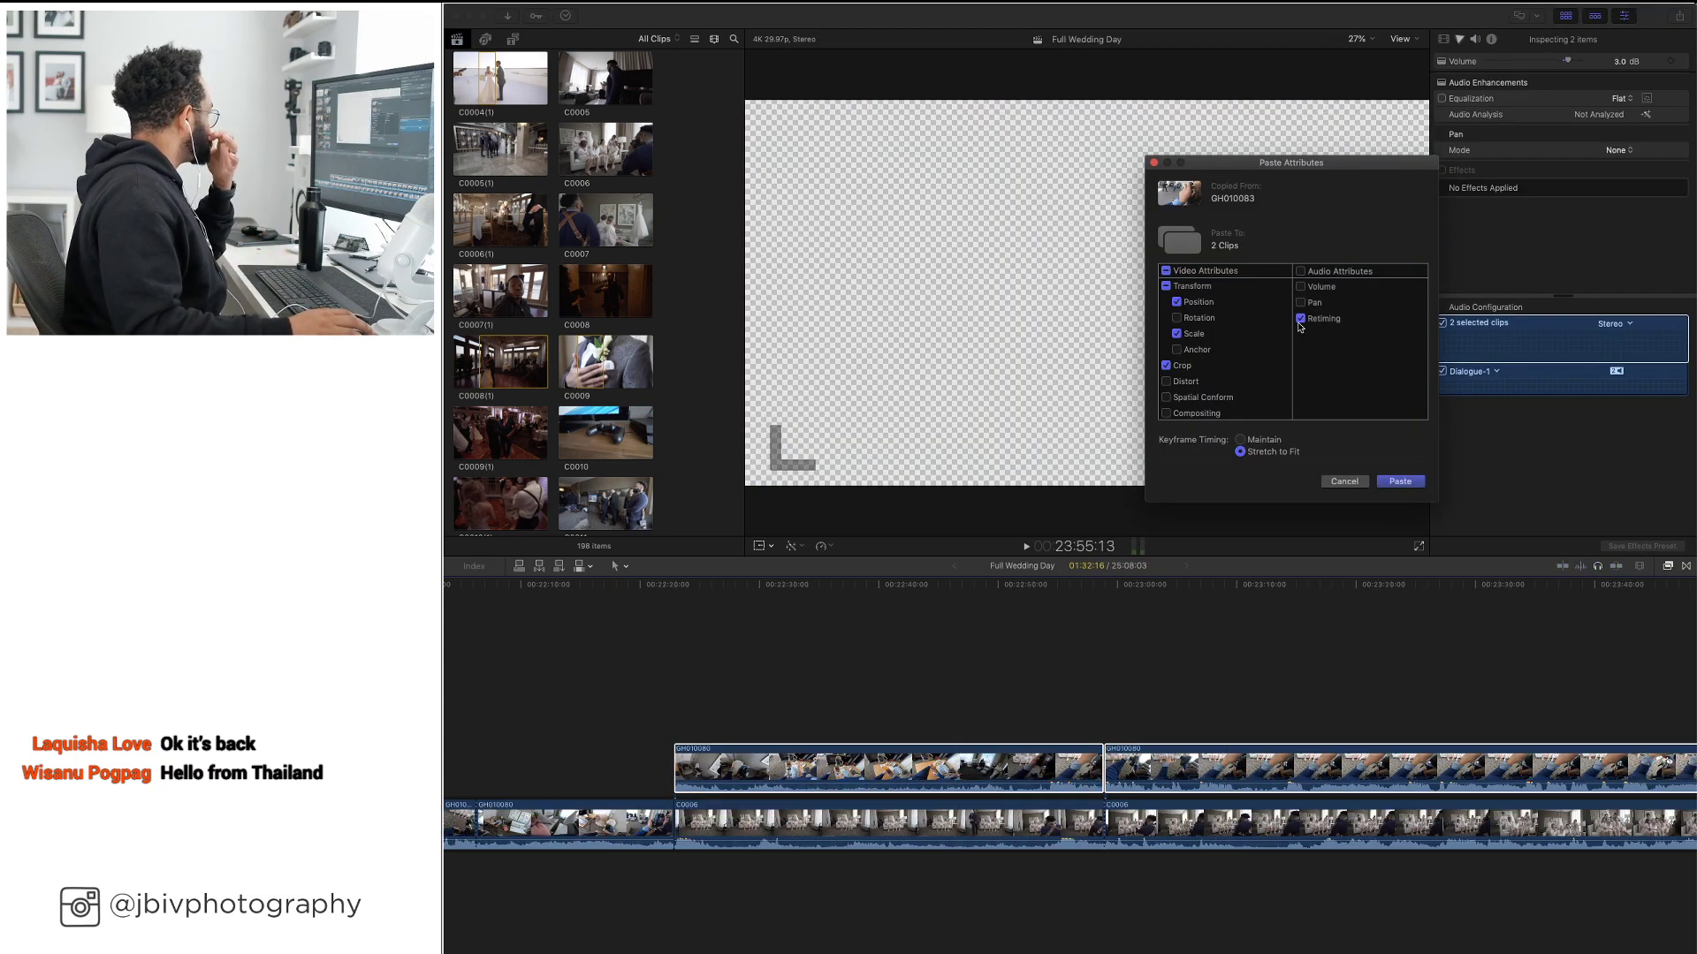
click(1400, 482)
Copy the GOPRO VIEW mTitle MAX 13 title from above GH010083 to the start of the connected GH010080 clips
scroll(943, 663, left, 6)
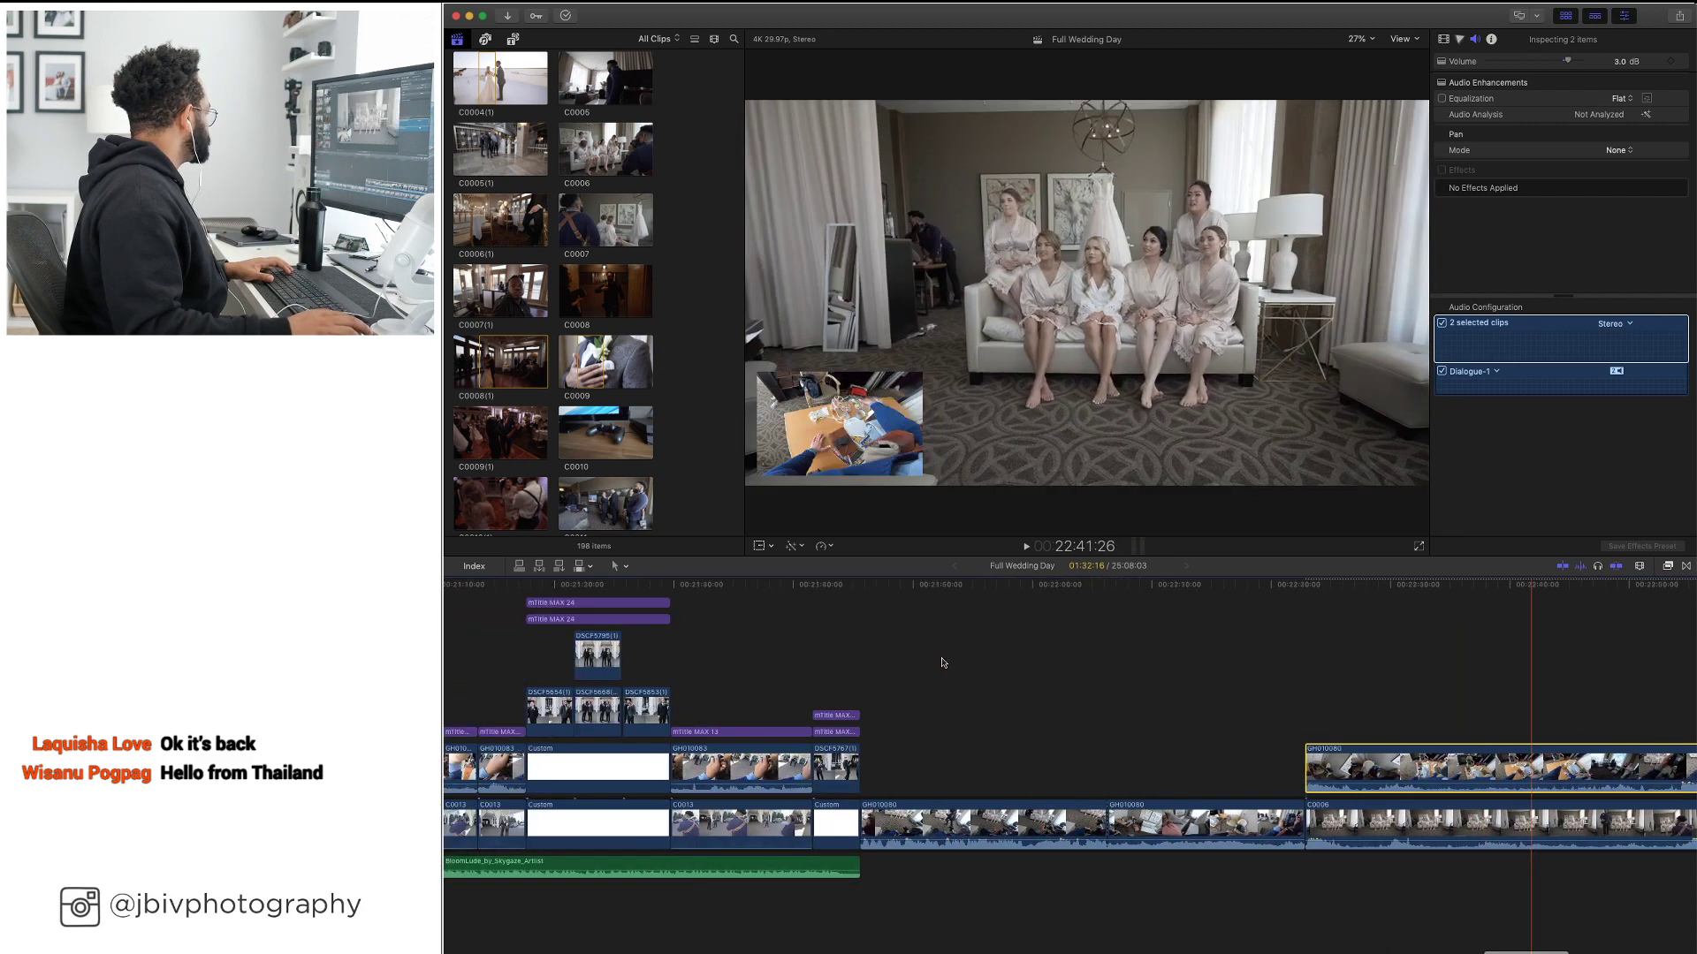
scroll(943, 663, right, 4)
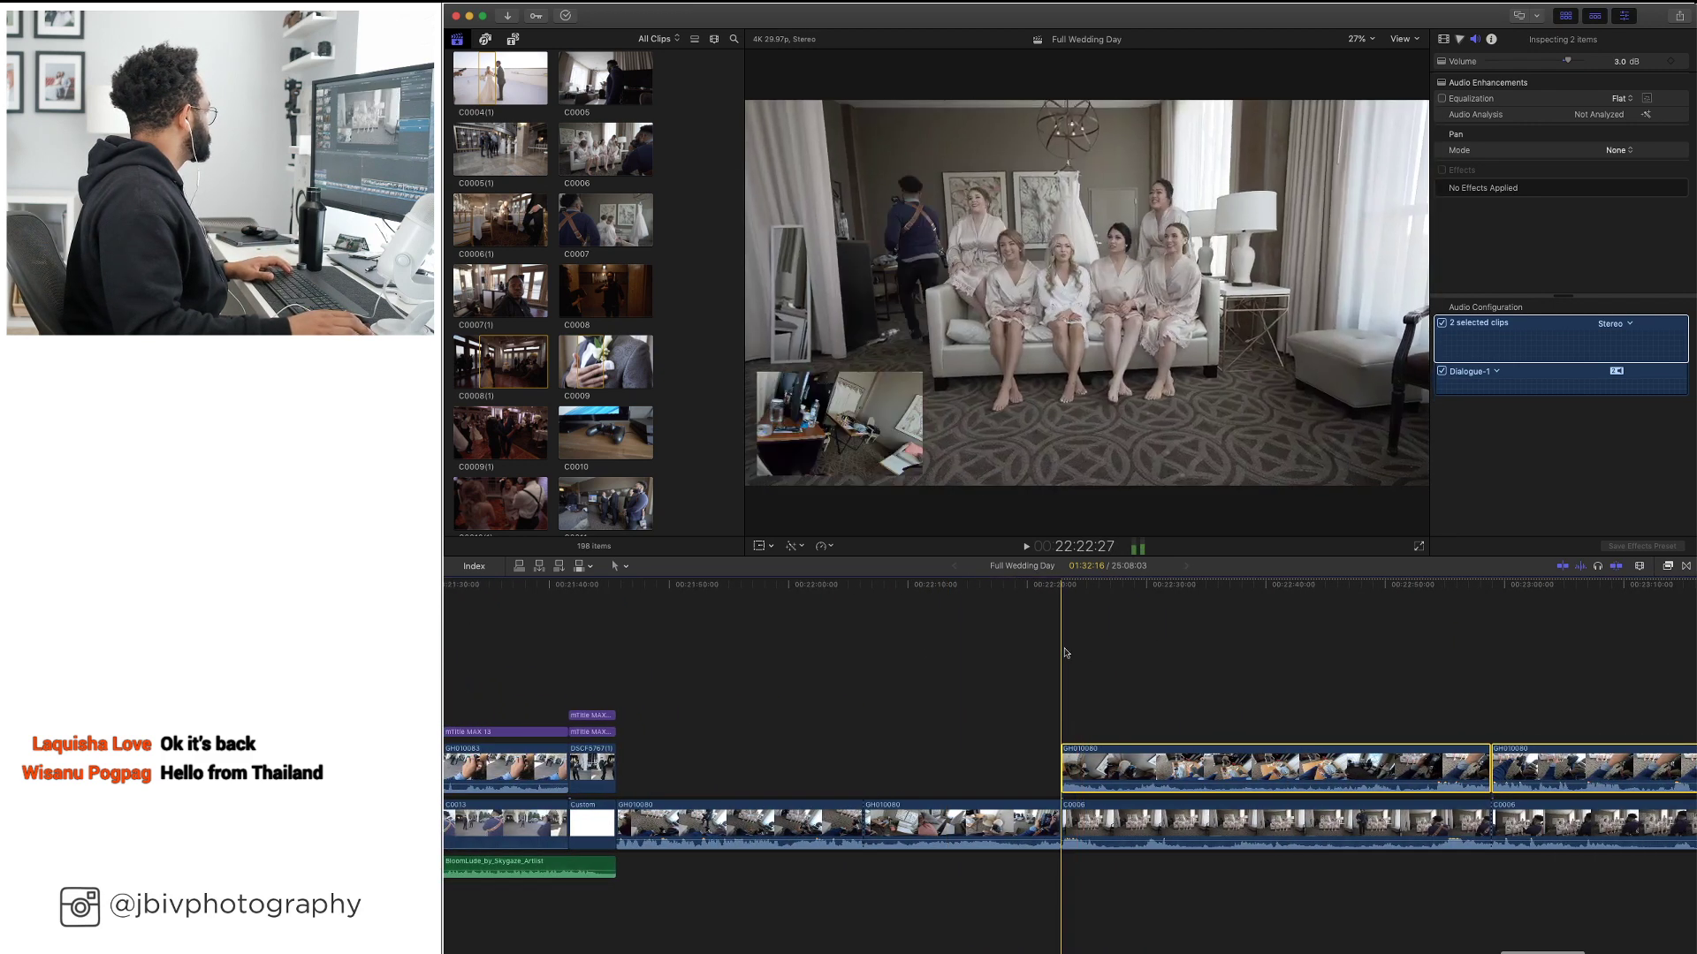
scroll(1052, 658, left, 6)
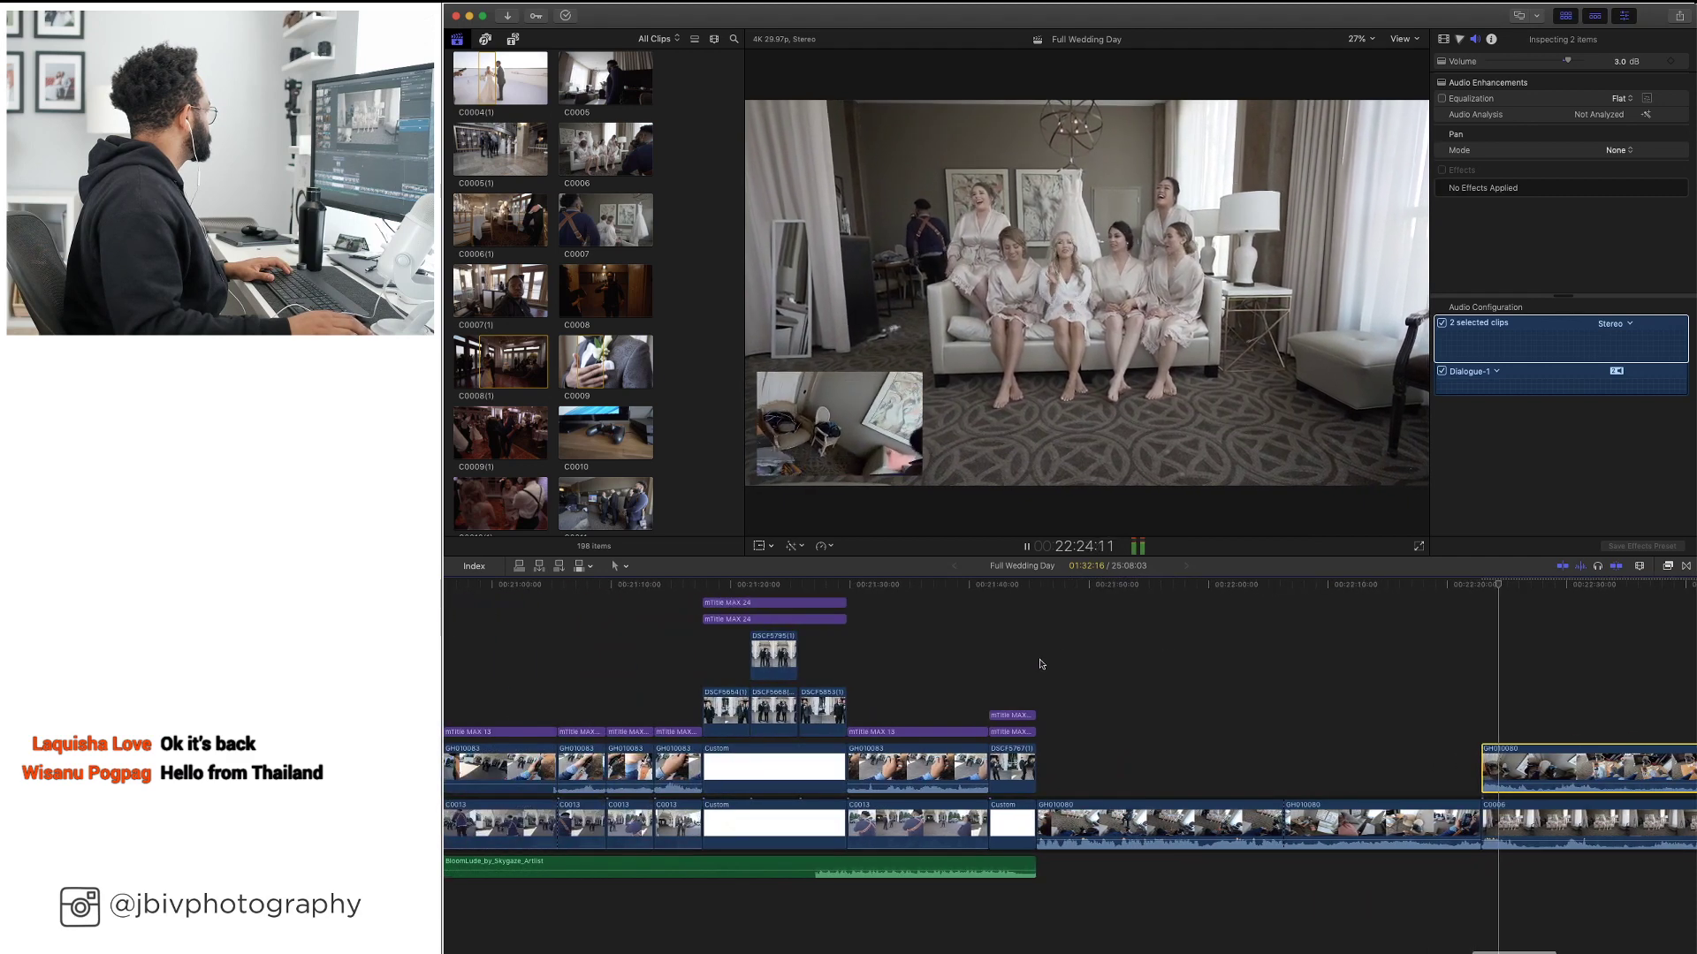
click(907, 732)
drag(907, 731, 1542, 706)
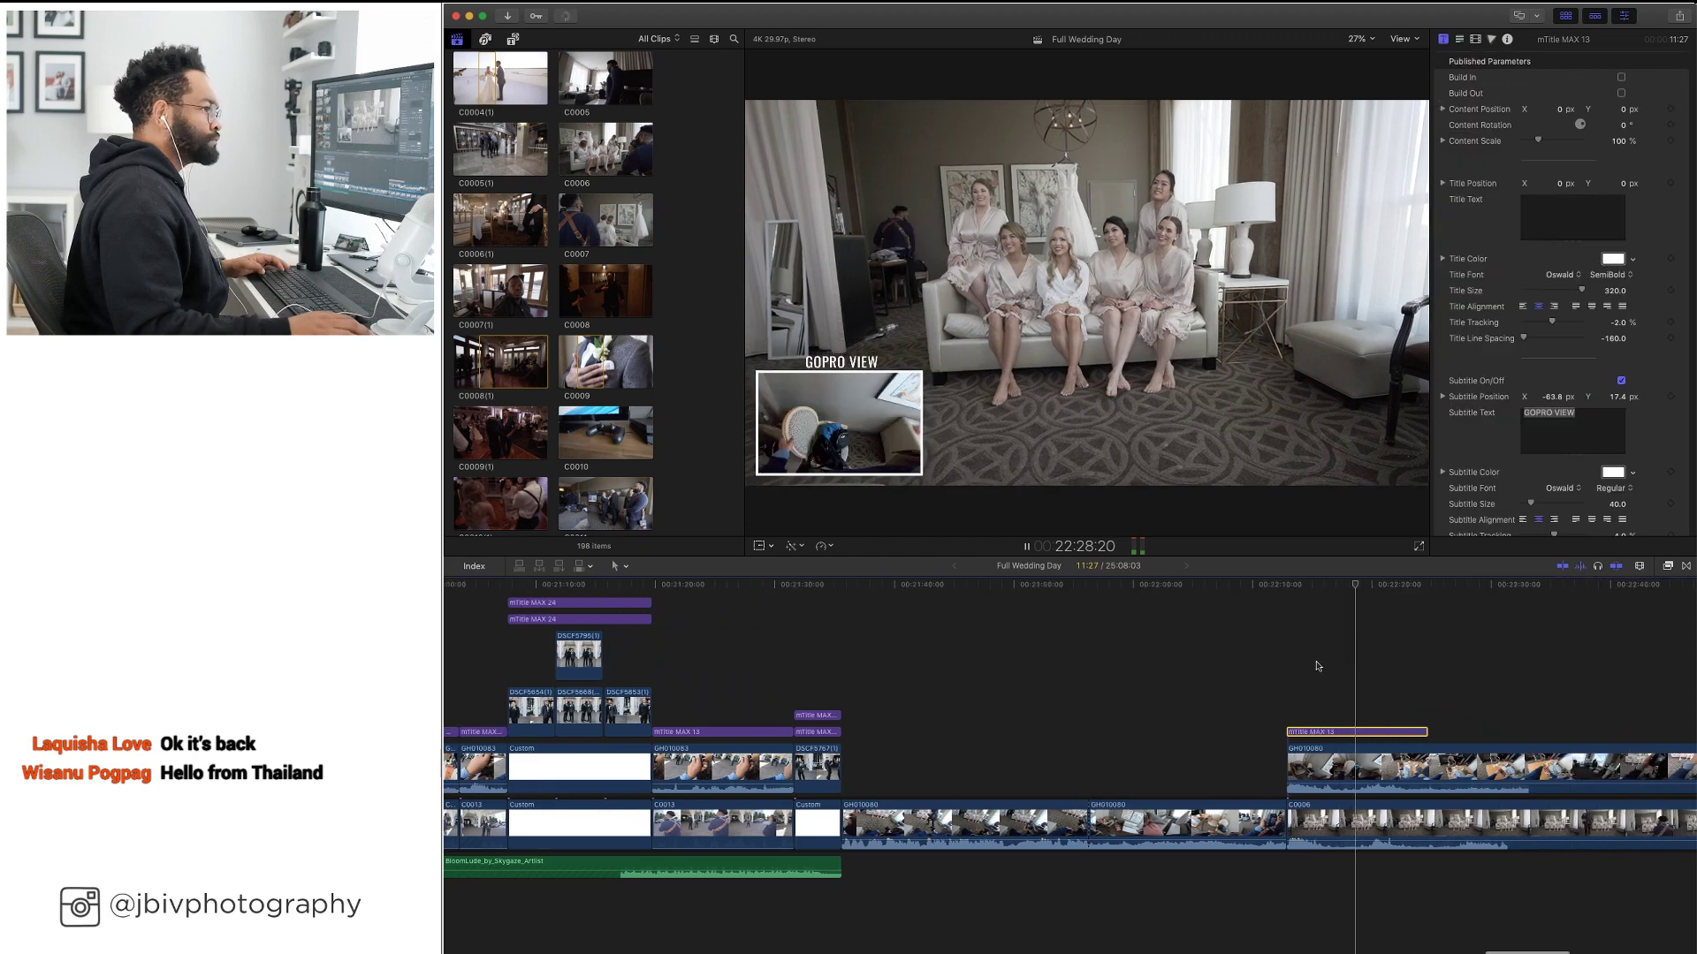
Extend the GOPRO VIEW title to the end of the connected GH010080 clips and delete the leftover gap after the footage
scroll(1314, 665, right, 3)
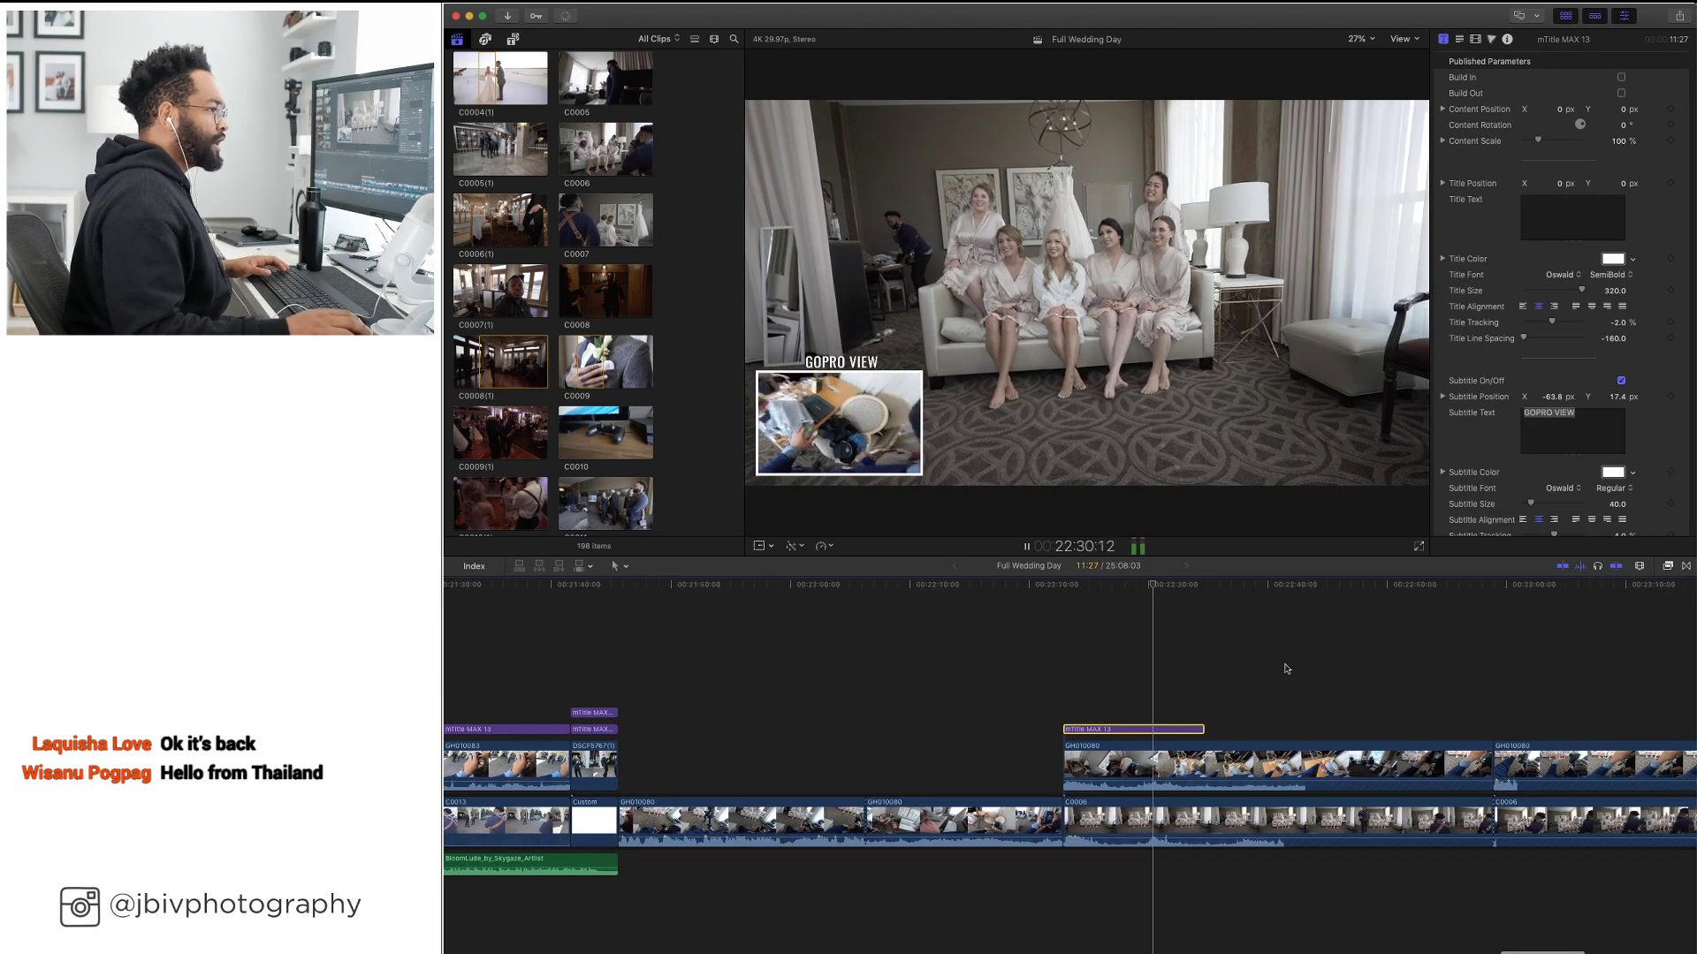
scroll(1223, 681, right, 3)
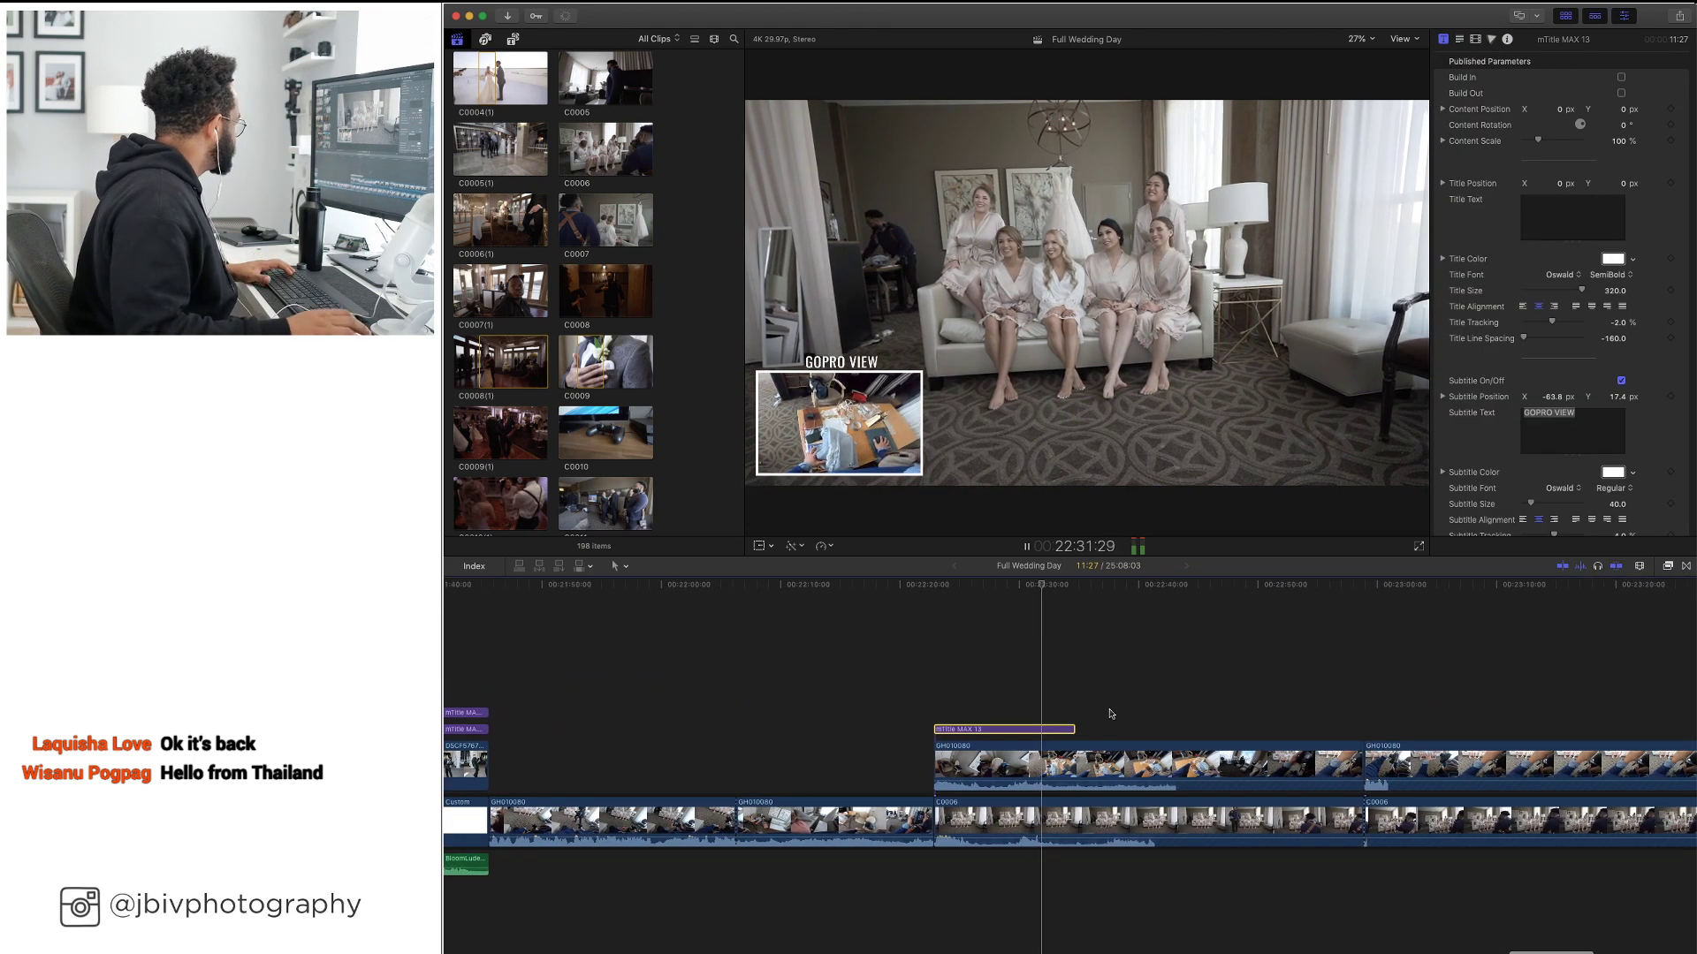
drag(1071, 727, 1523, 727)
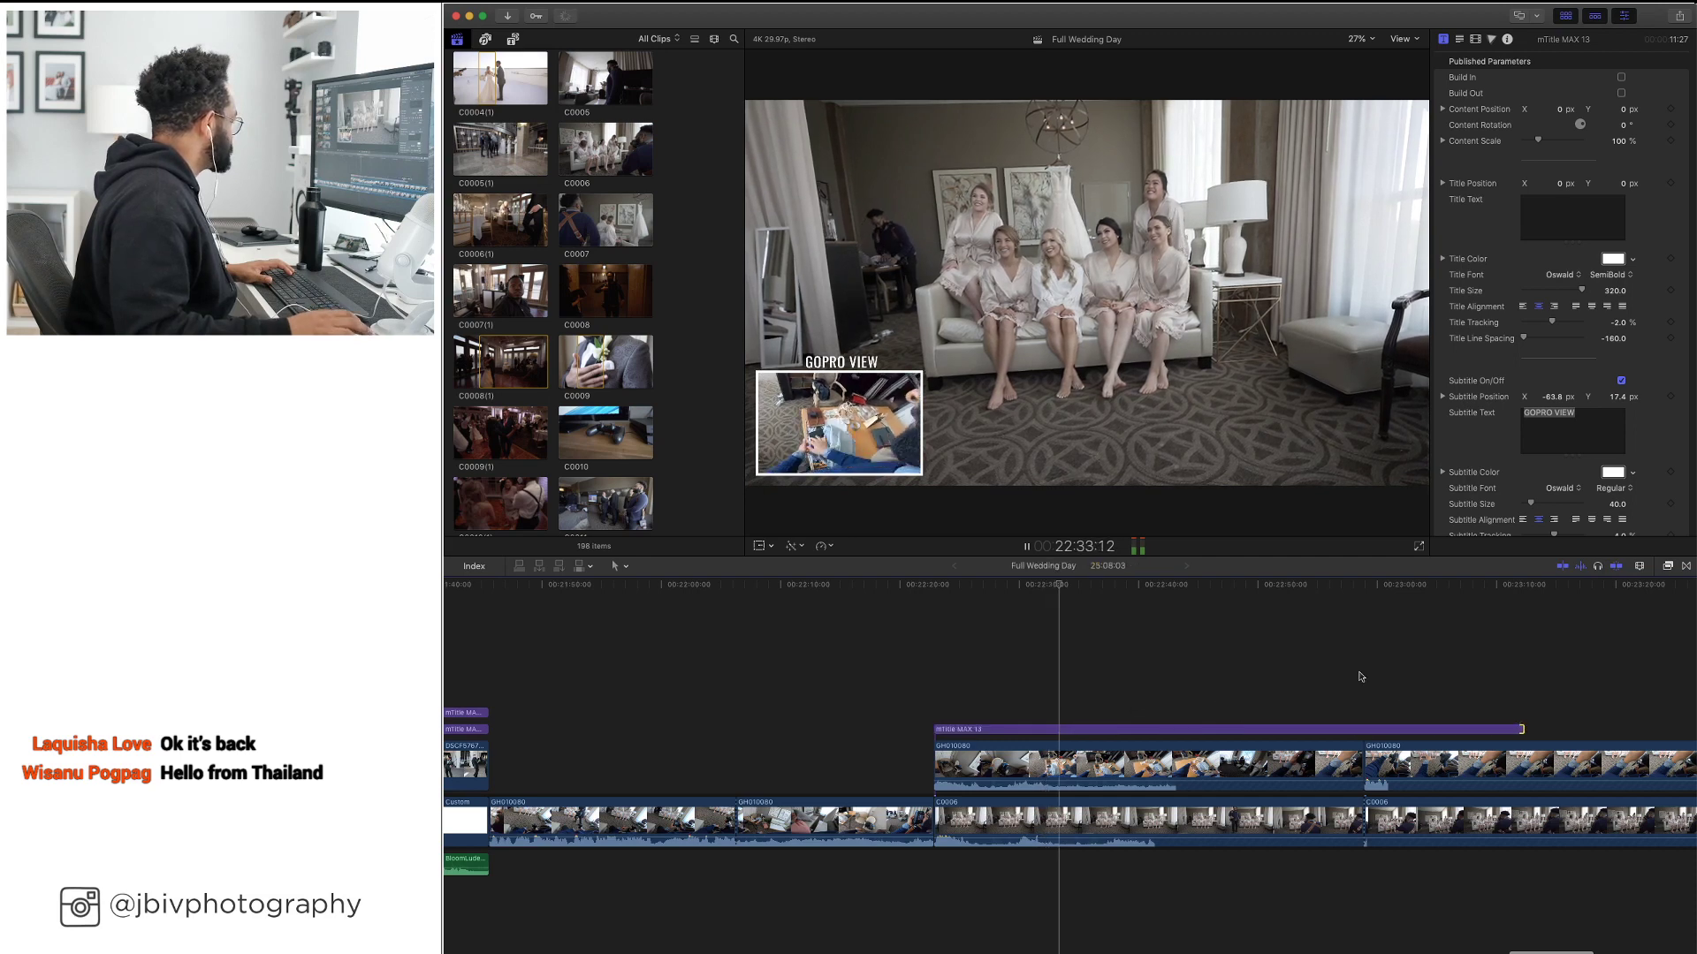
scroll(1332, 701, right, 3)
drag(1310, 728, 1612, 732)
scroll(1312, 727, right, 4)
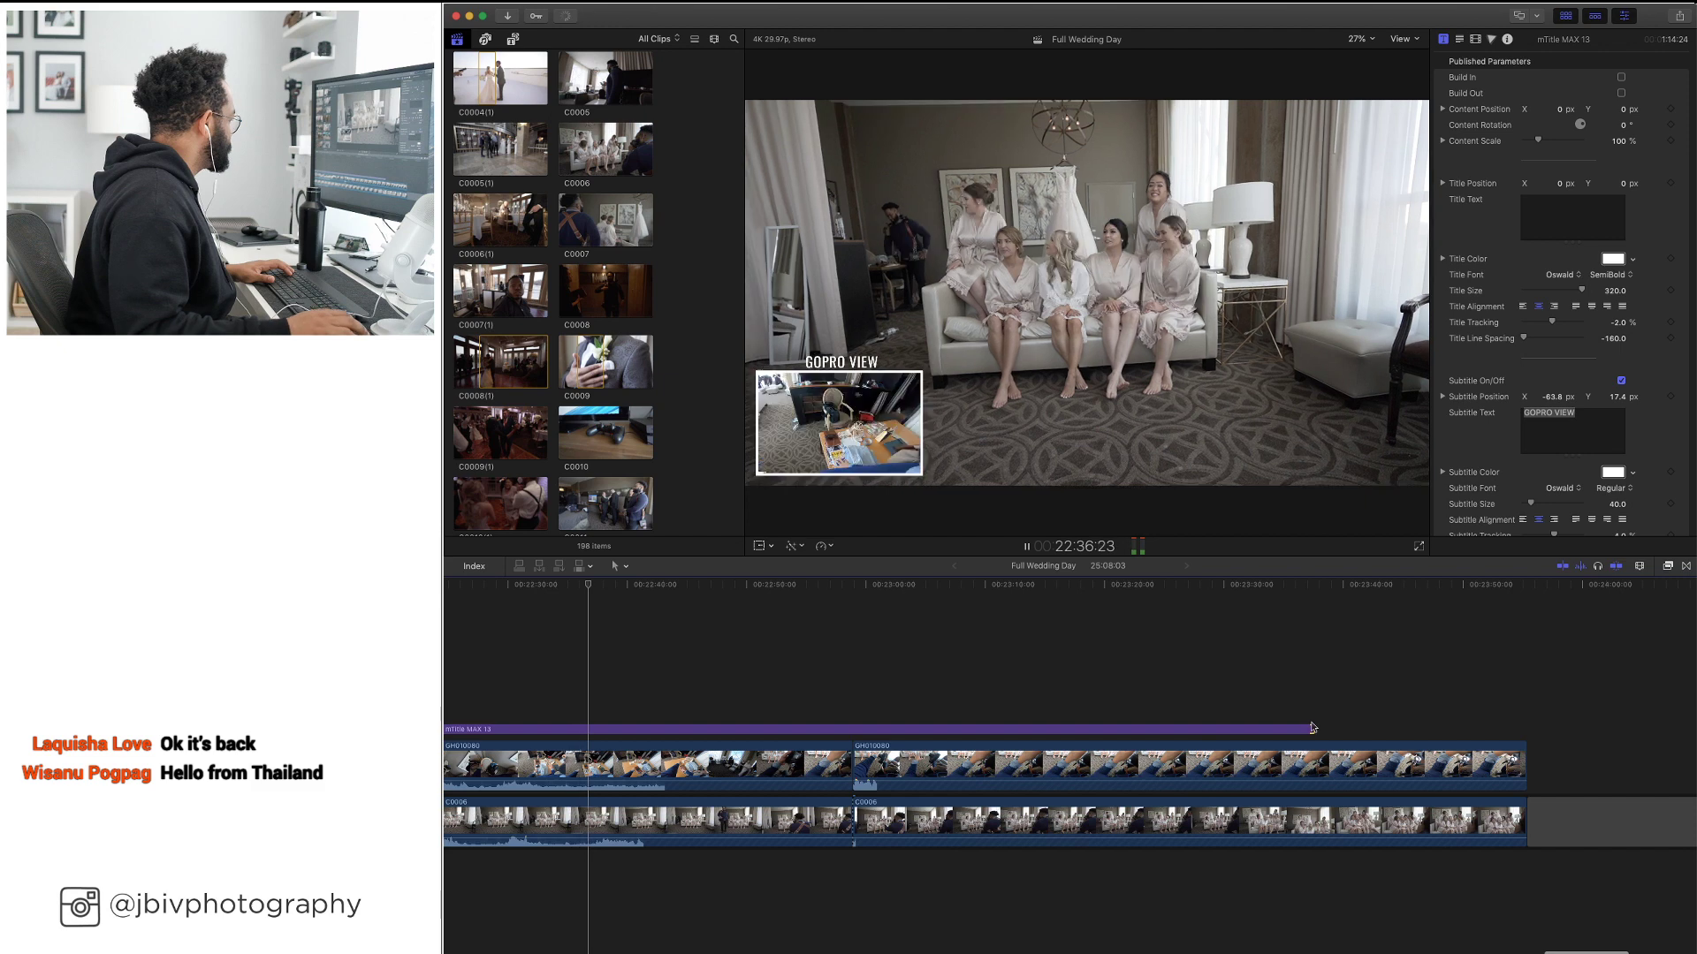
drag(1312, 727, 1399, 726)
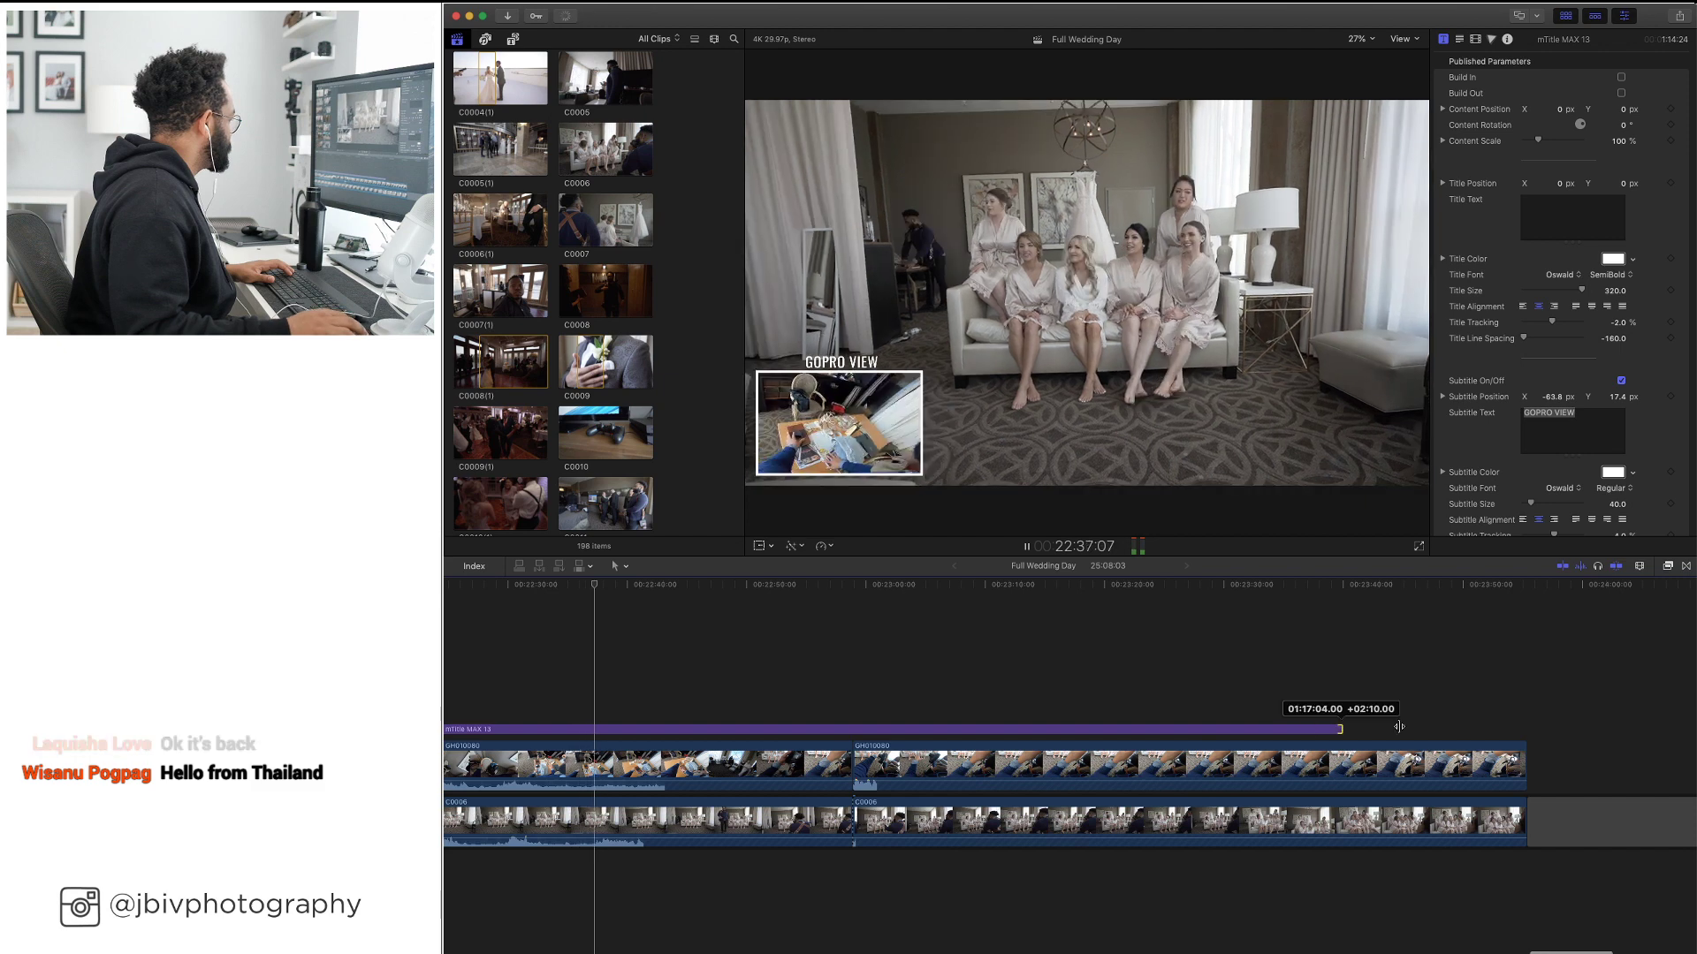
drag(1399, 726, 1526, 728)
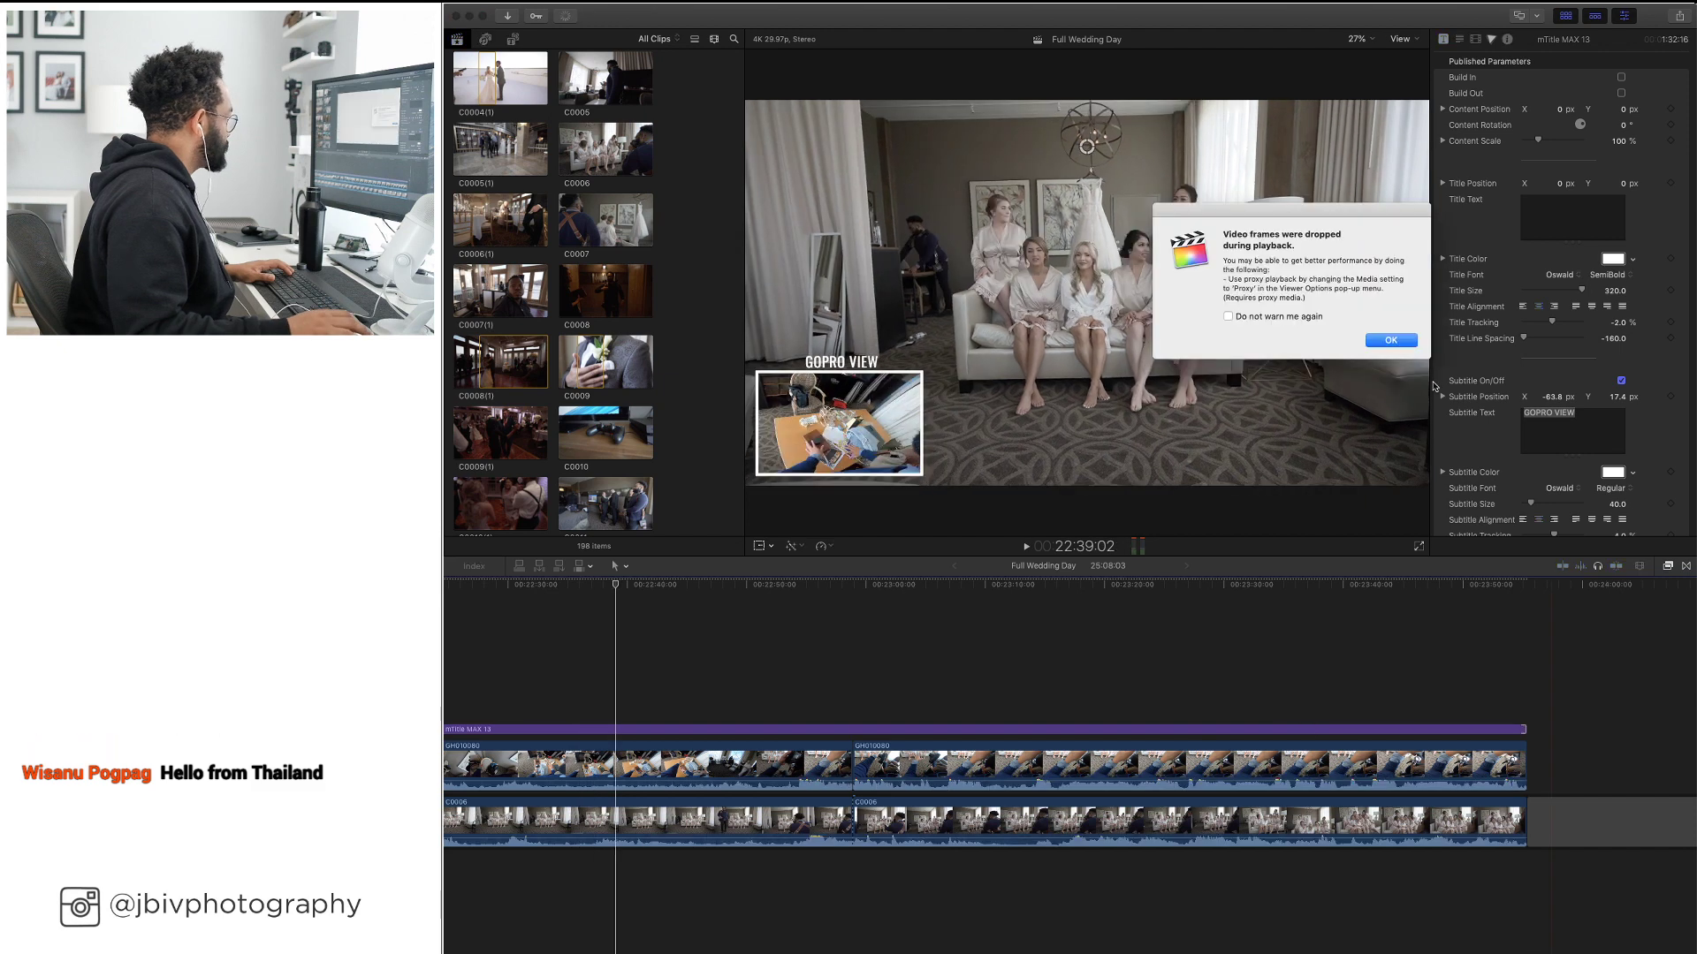
key(Return)
click(1554, 773)
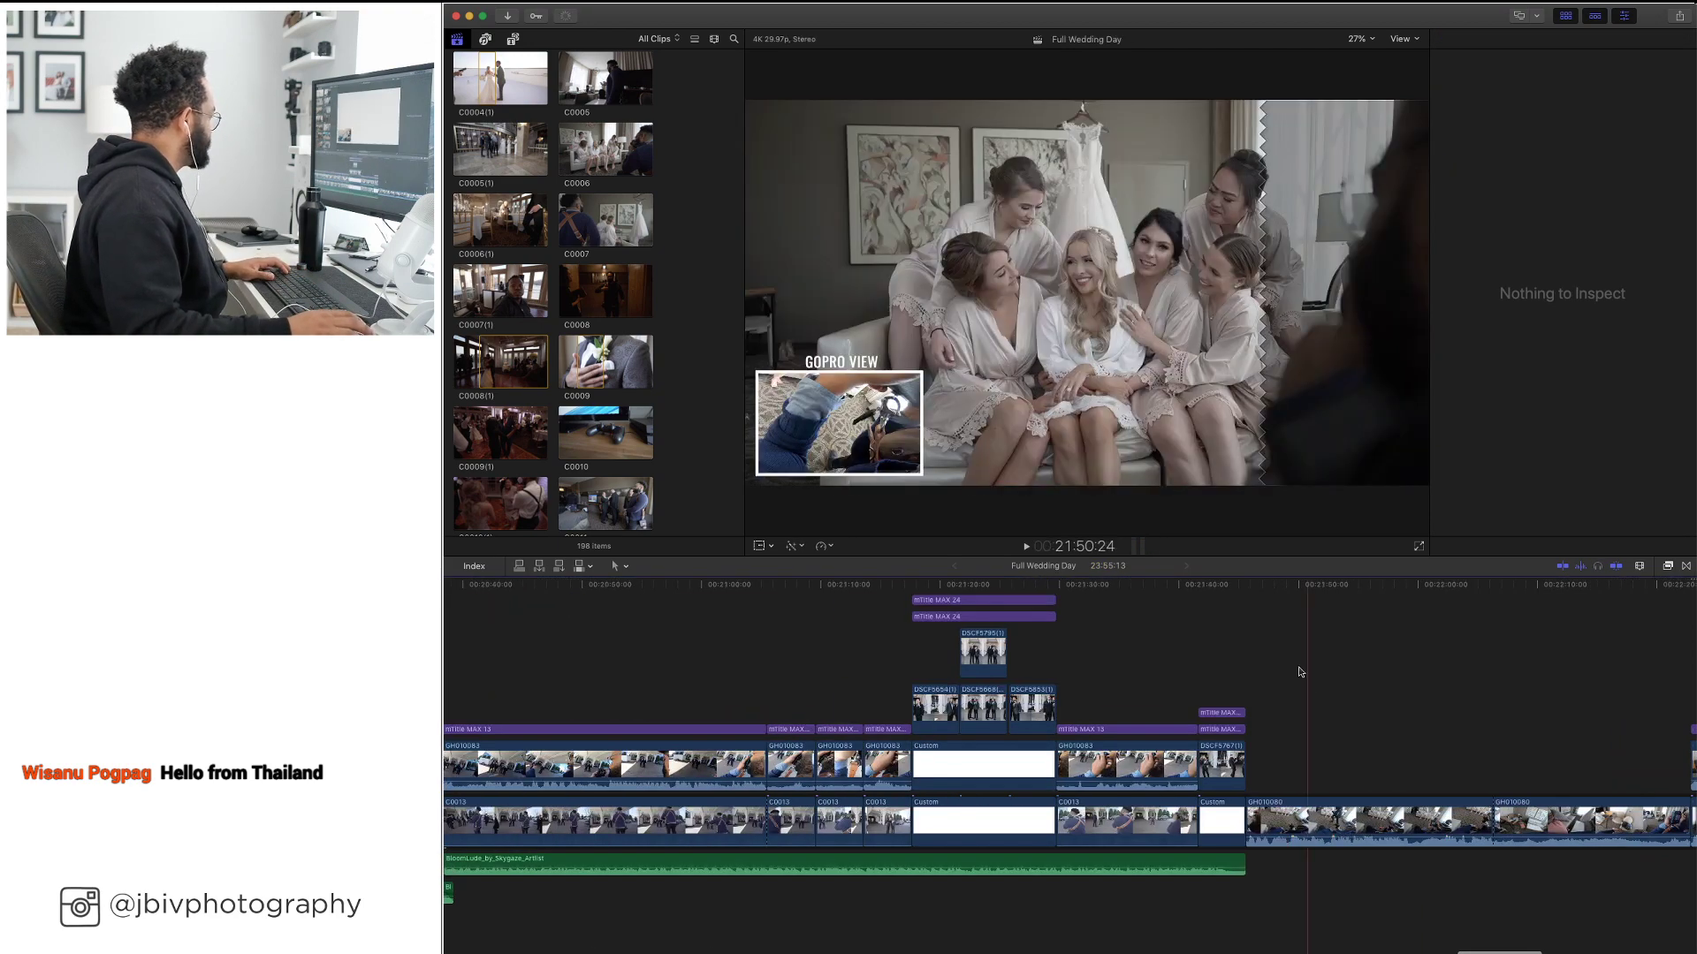
Play the GH010080 footage before the sofa section and silence the clip that ends where C0006 begins
key(space)
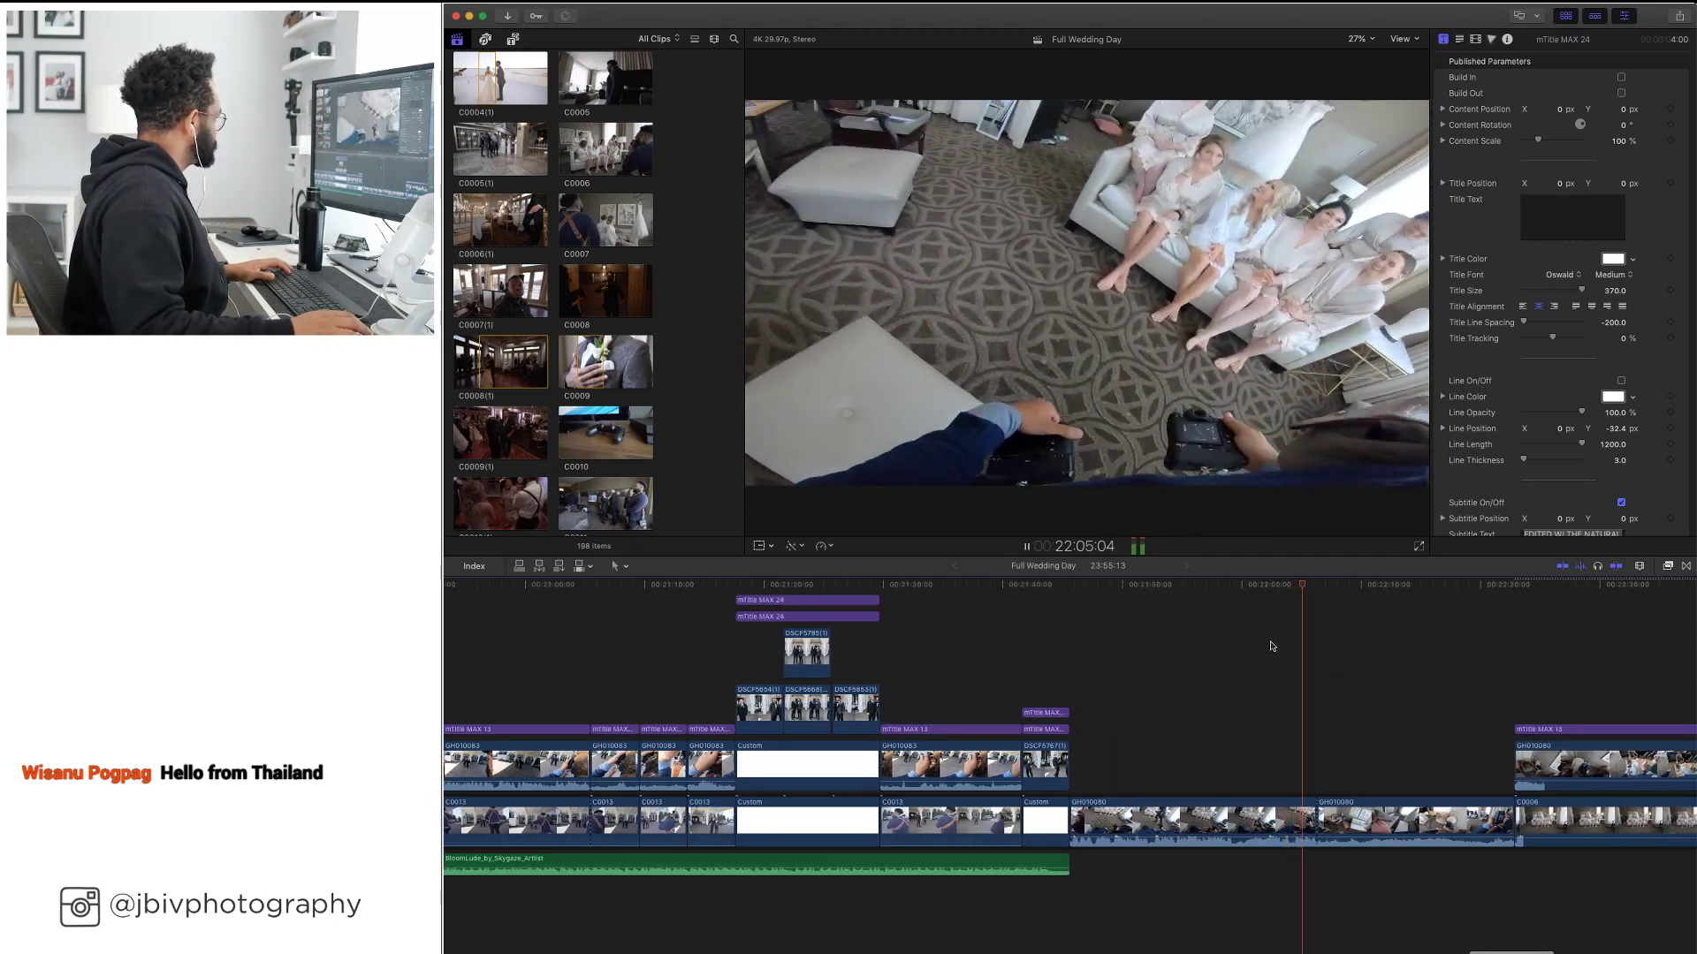
key(space)
key(space)
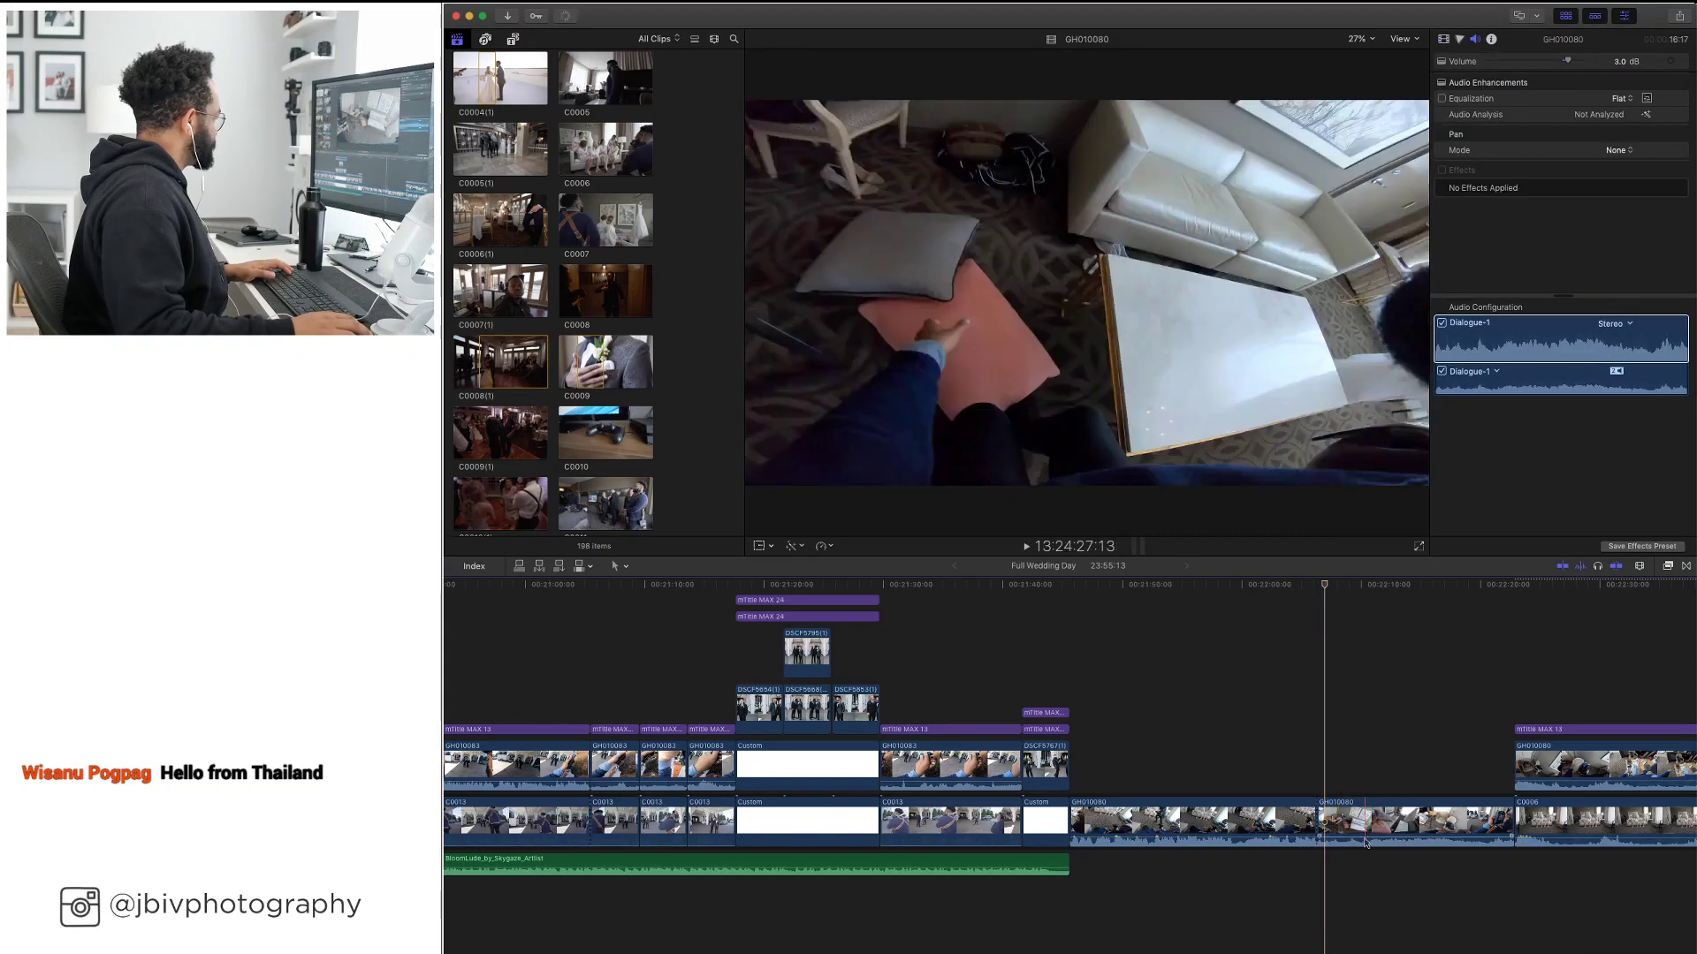
drag(1365, 840, 1361, 856)
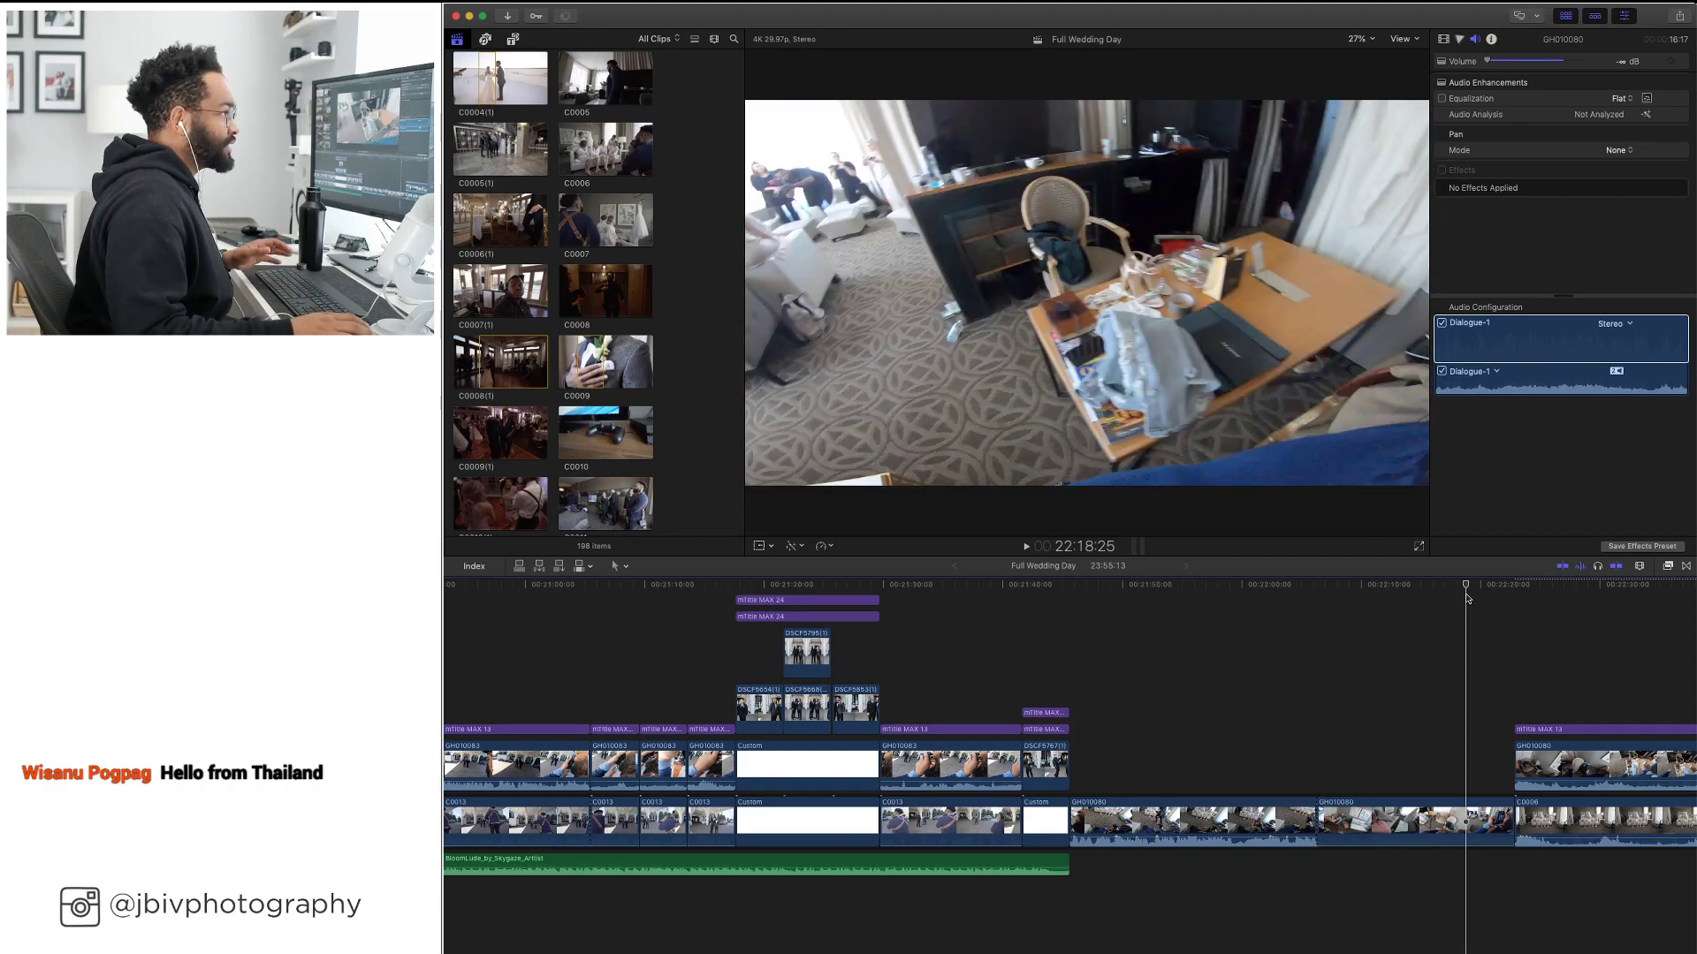
key(space)
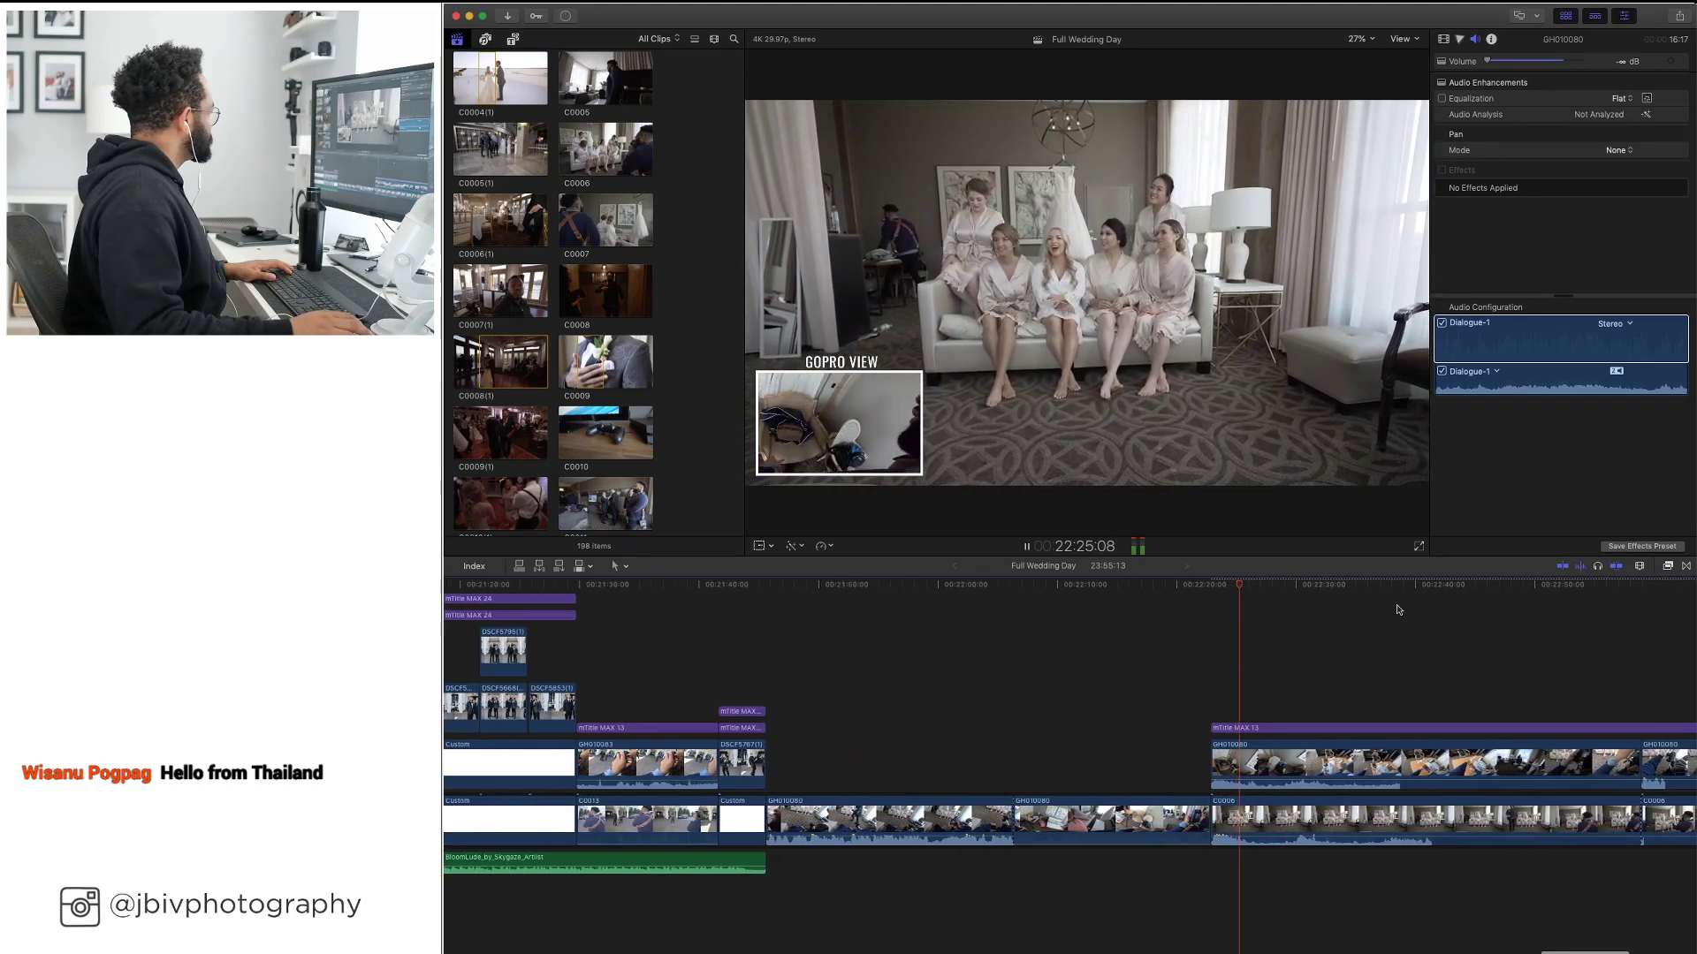
Review the opening sofa footage and silence the first C0006 clip and the GH010080 inset clip above it
drag(1128, 585, 1449, 604)
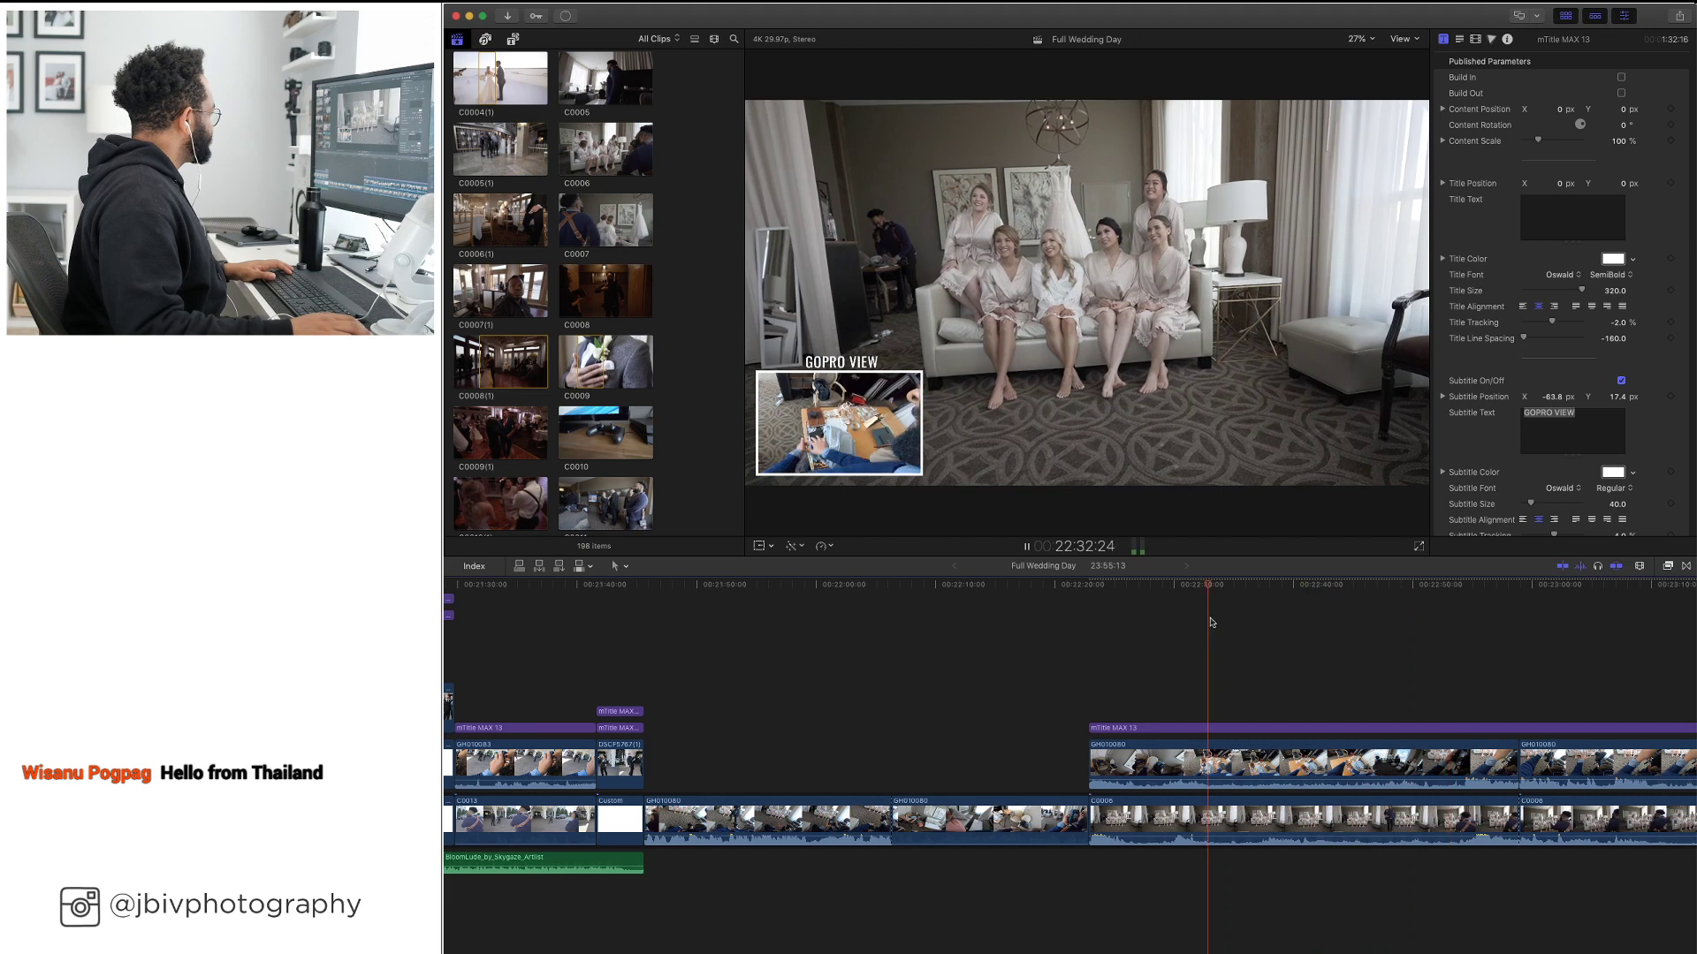
key(space)
key(space)
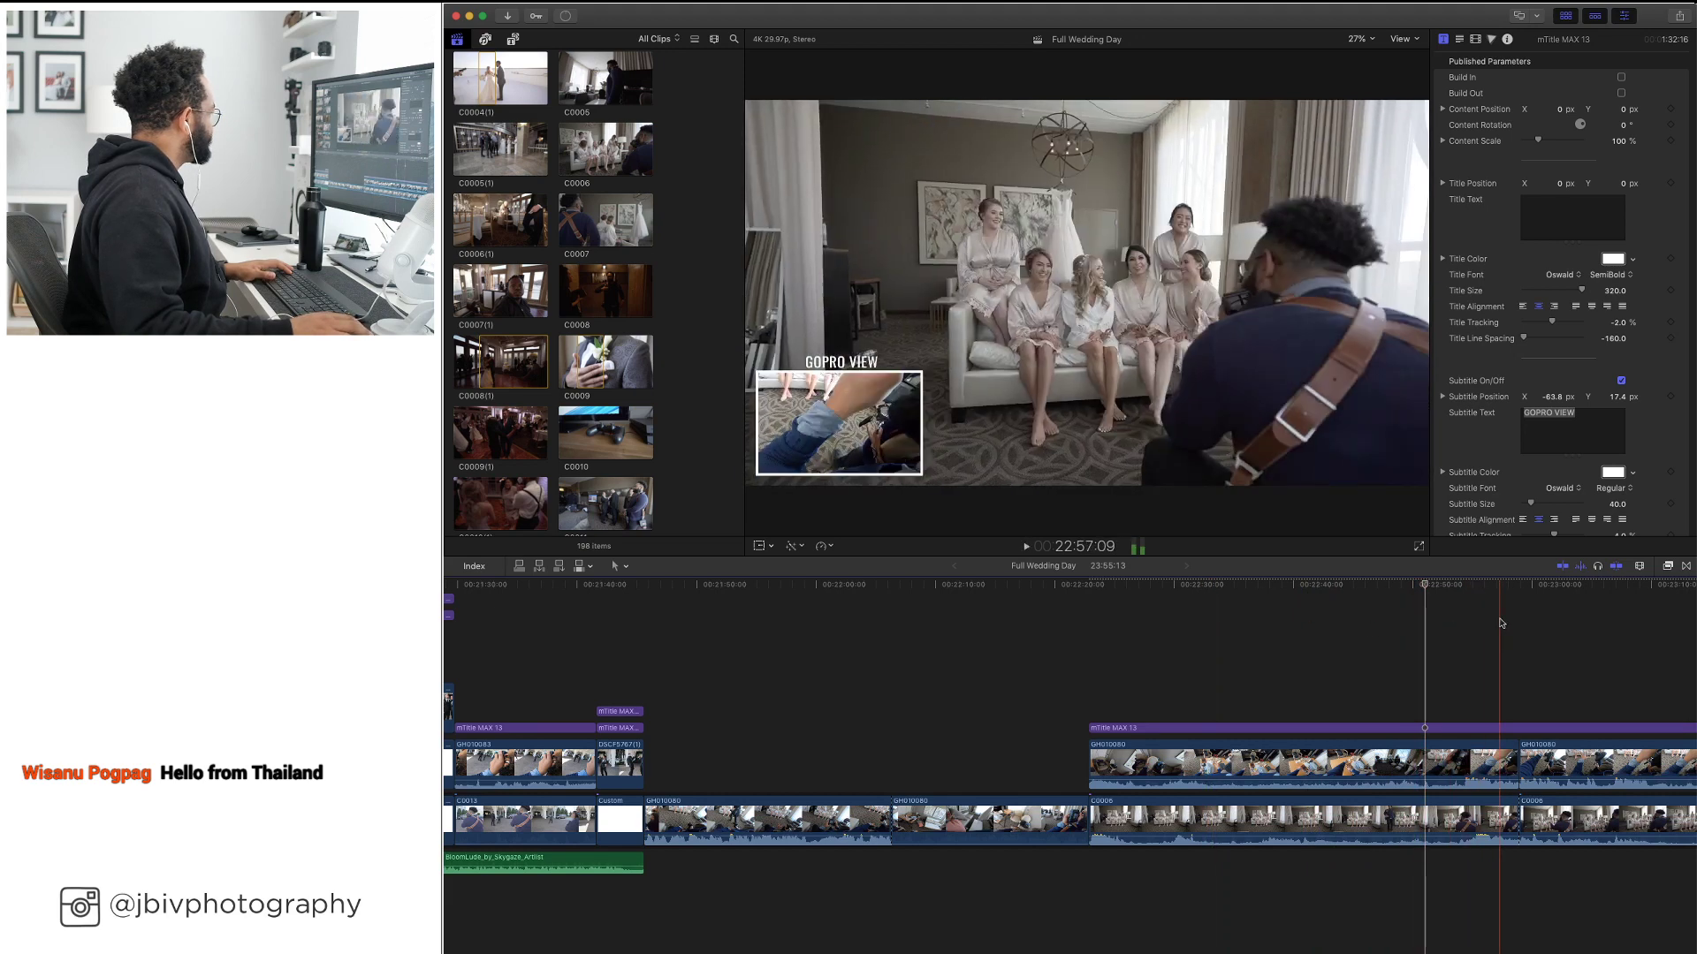
key(space)
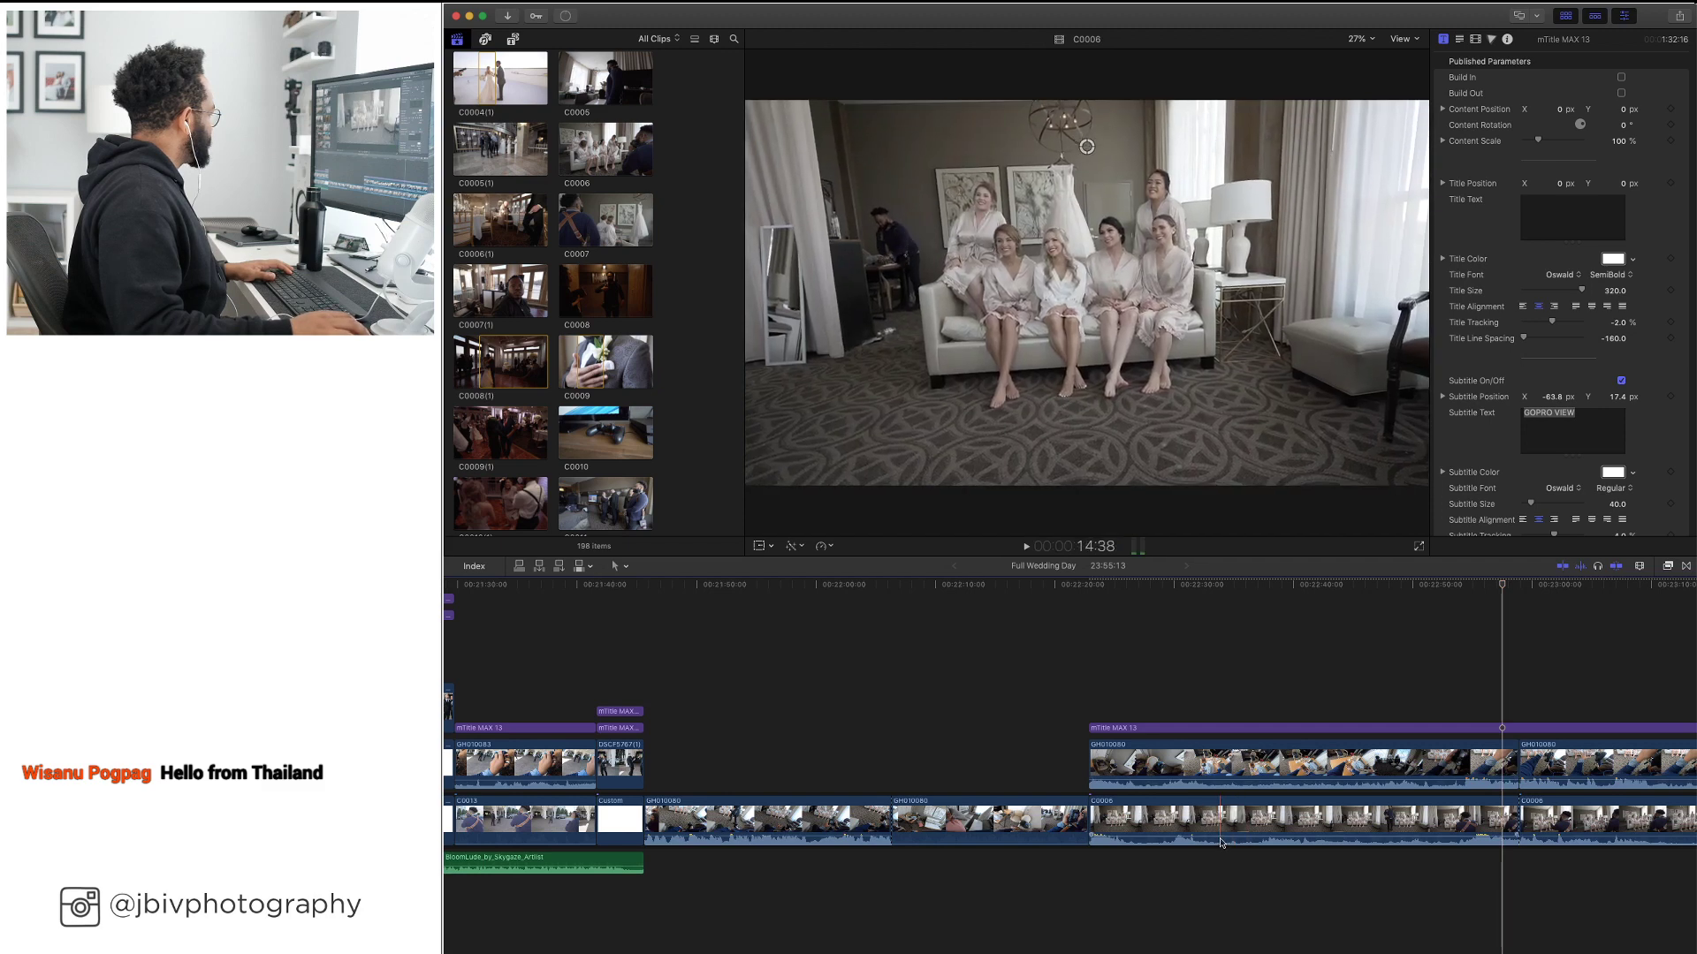
drag(1221, 839, 1218, 860)
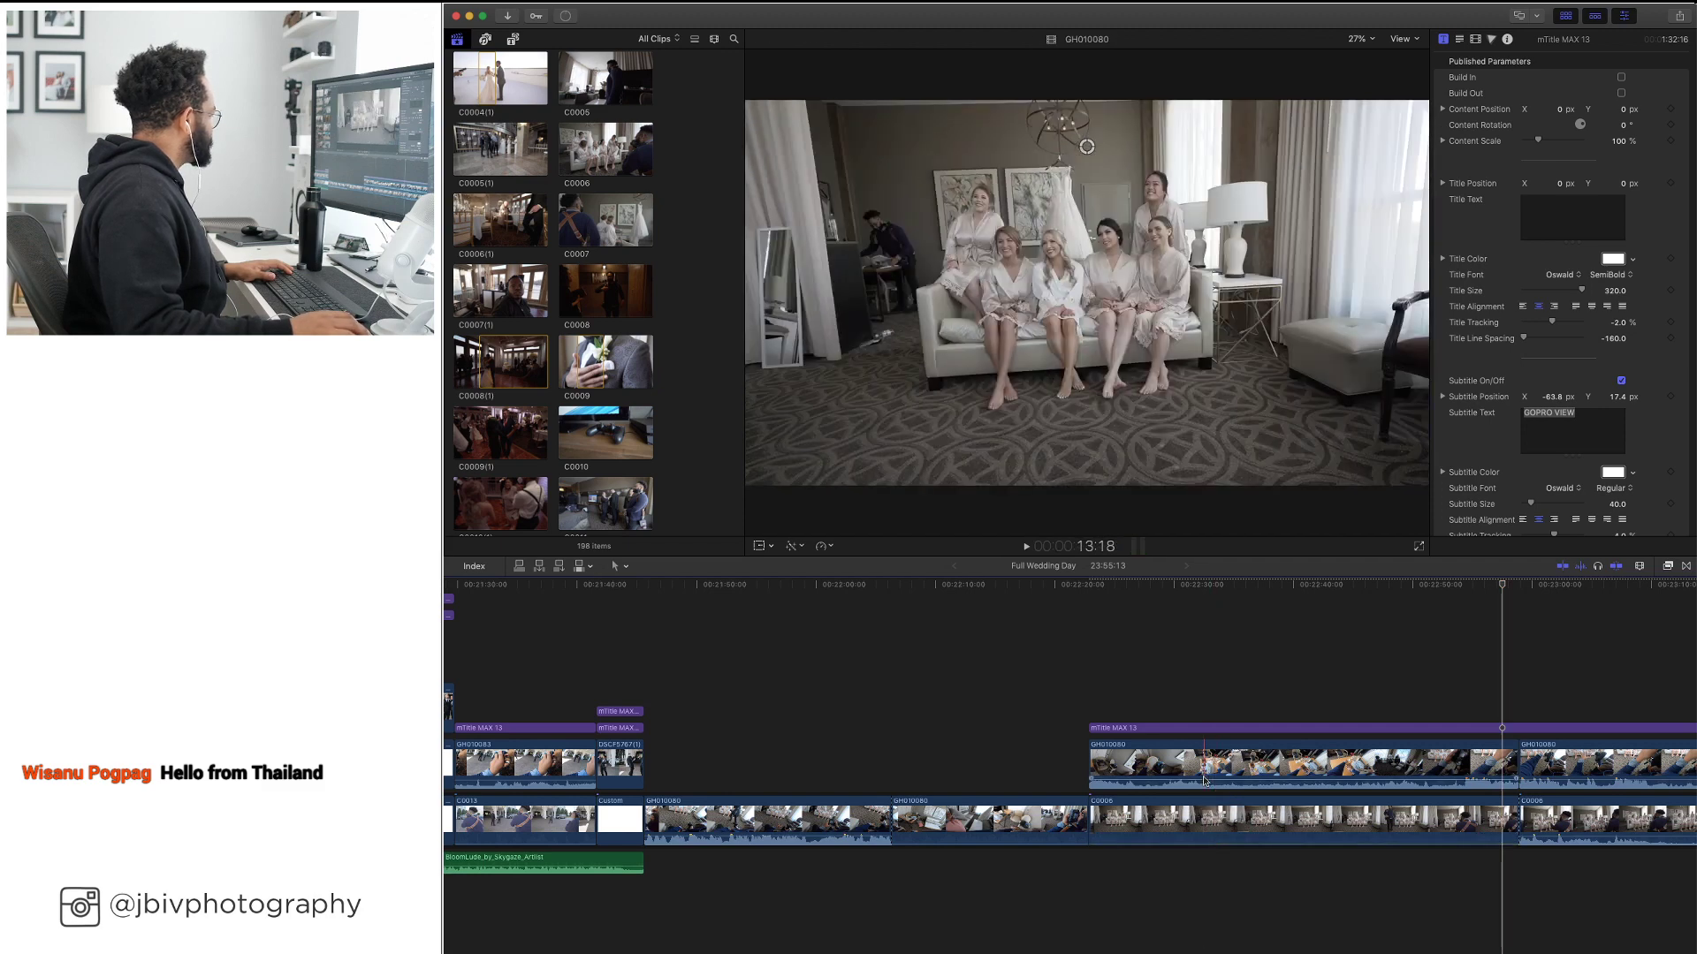
drag(1203, 782, 1203, 791)
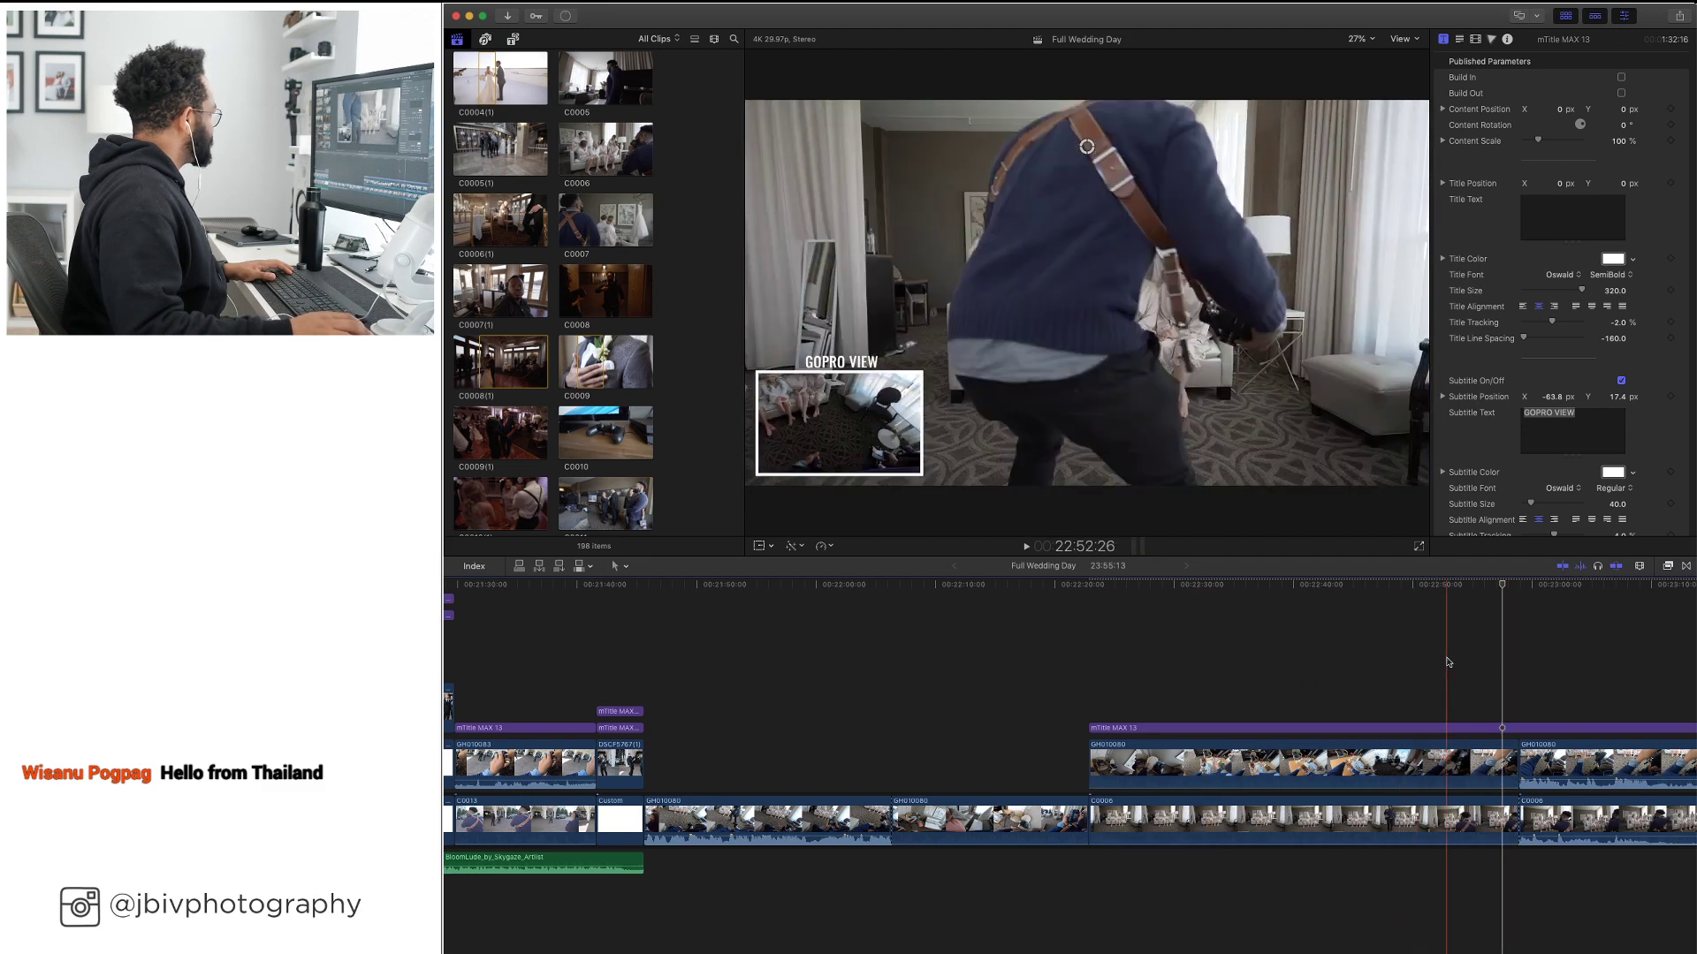
scroll(1458, 663, right, 3)
scroll(1458, 662, right, 2)
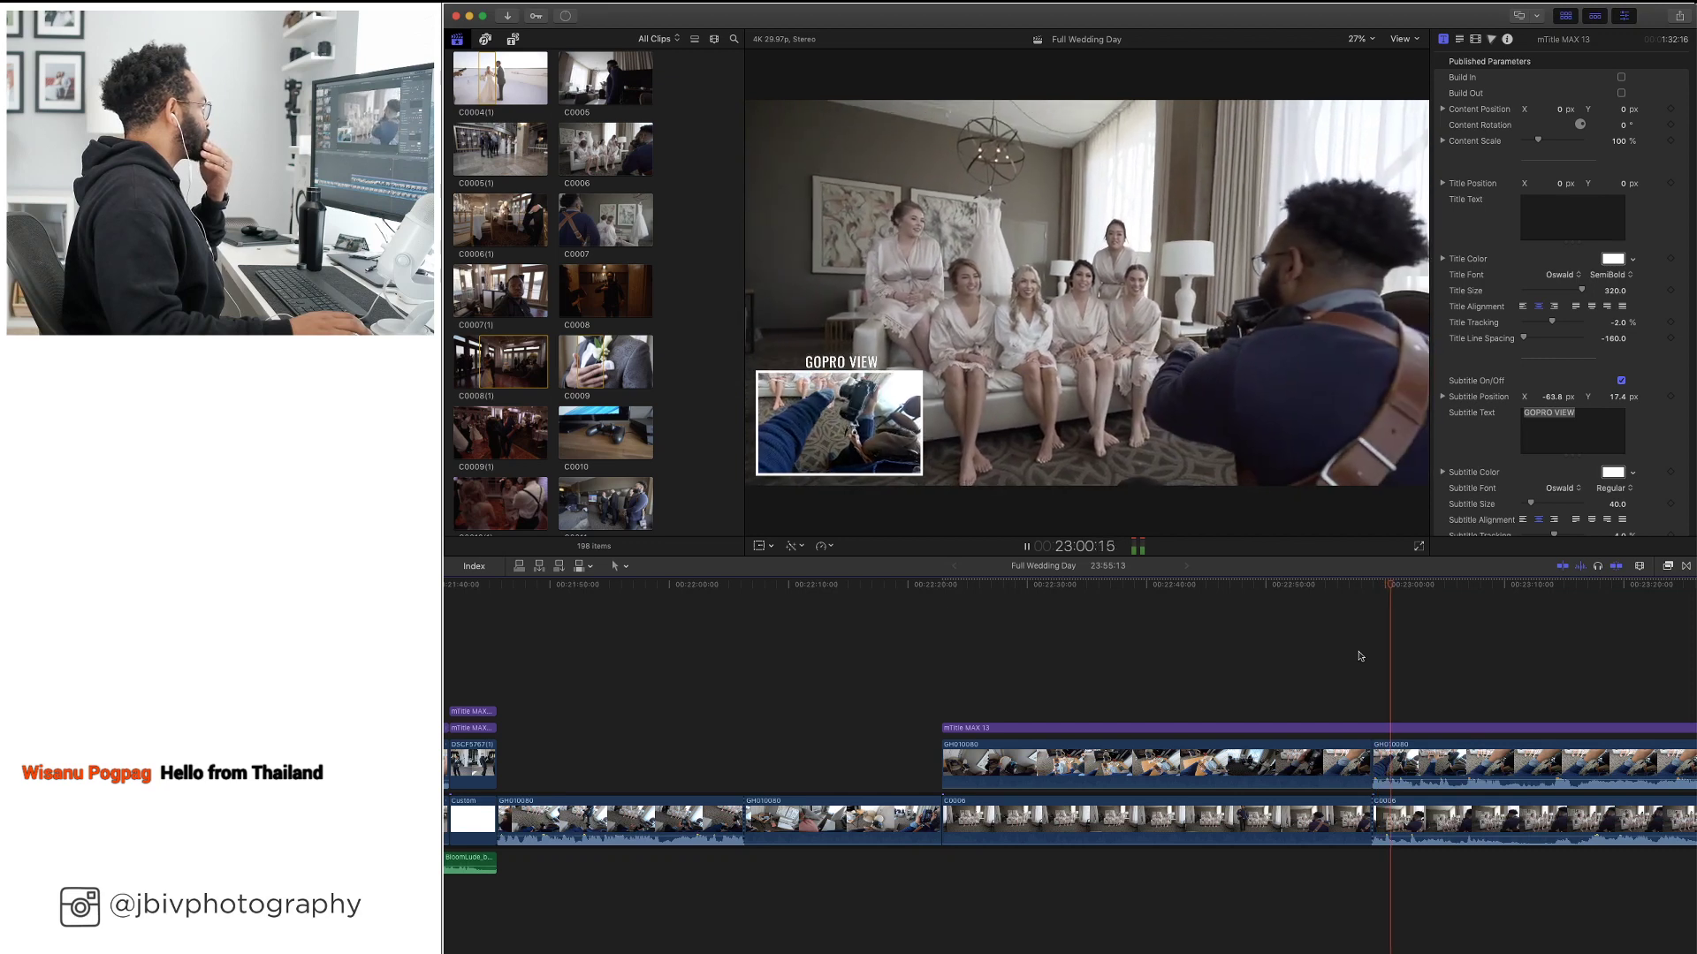
Apply the iZotope RX 7 Voice De-noise audio effect to the second connected GH010080 inset clip
scroll(1359, 655, right, 2)
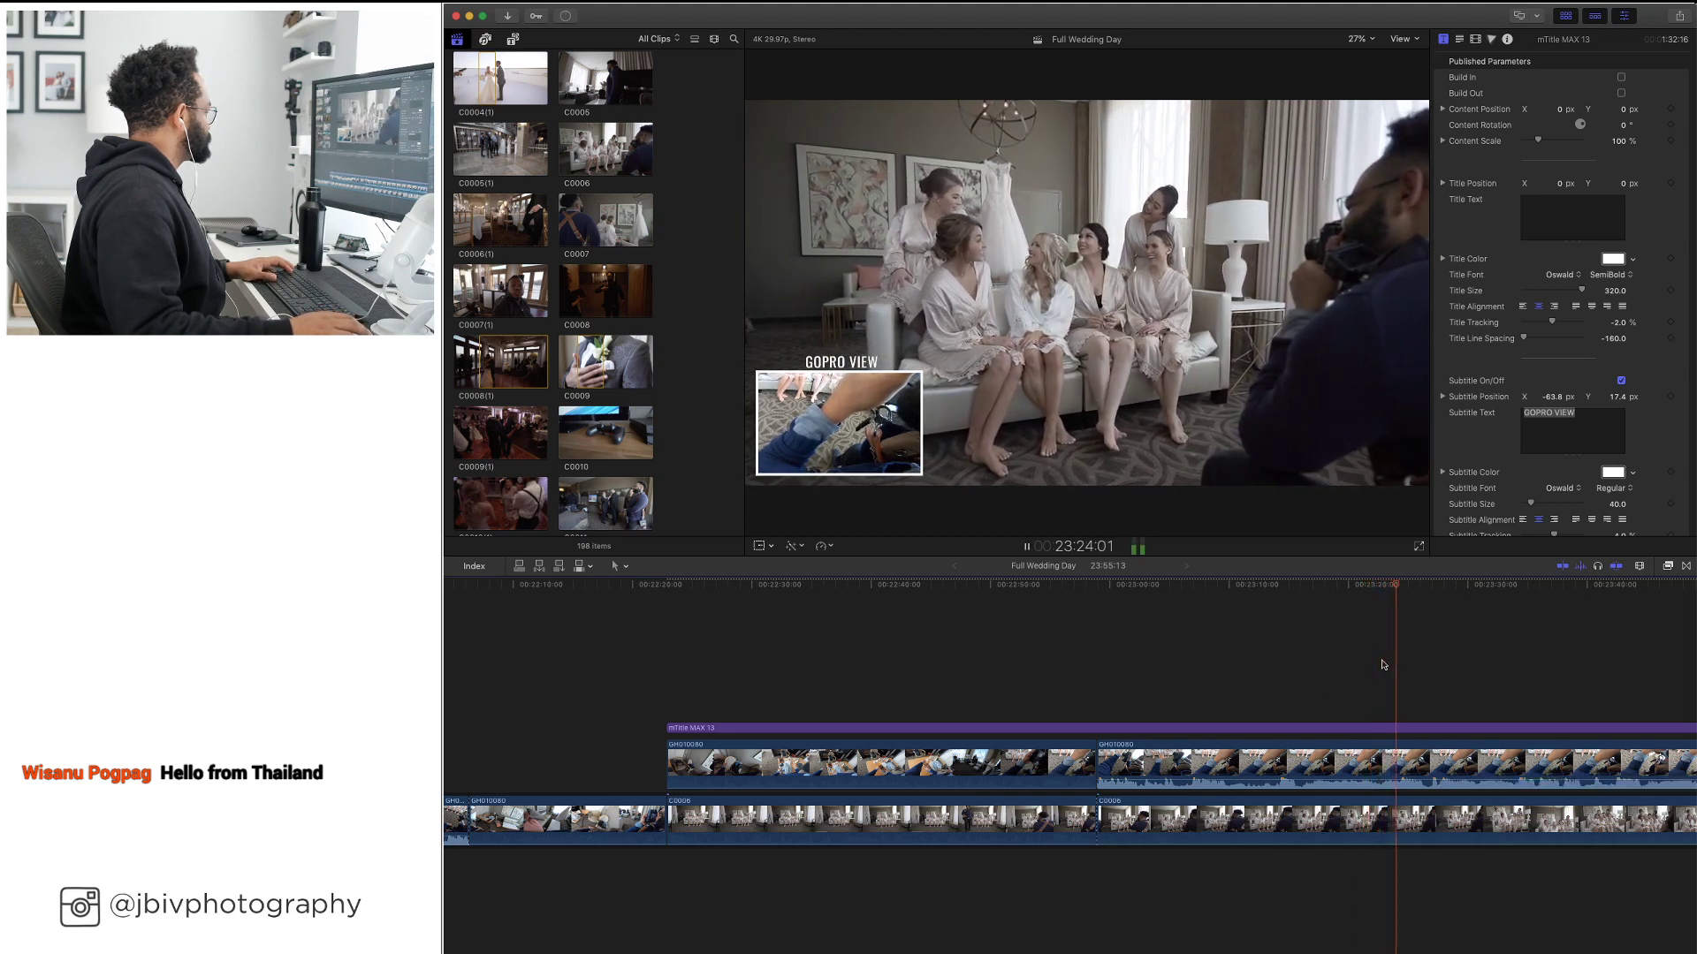
key(space)
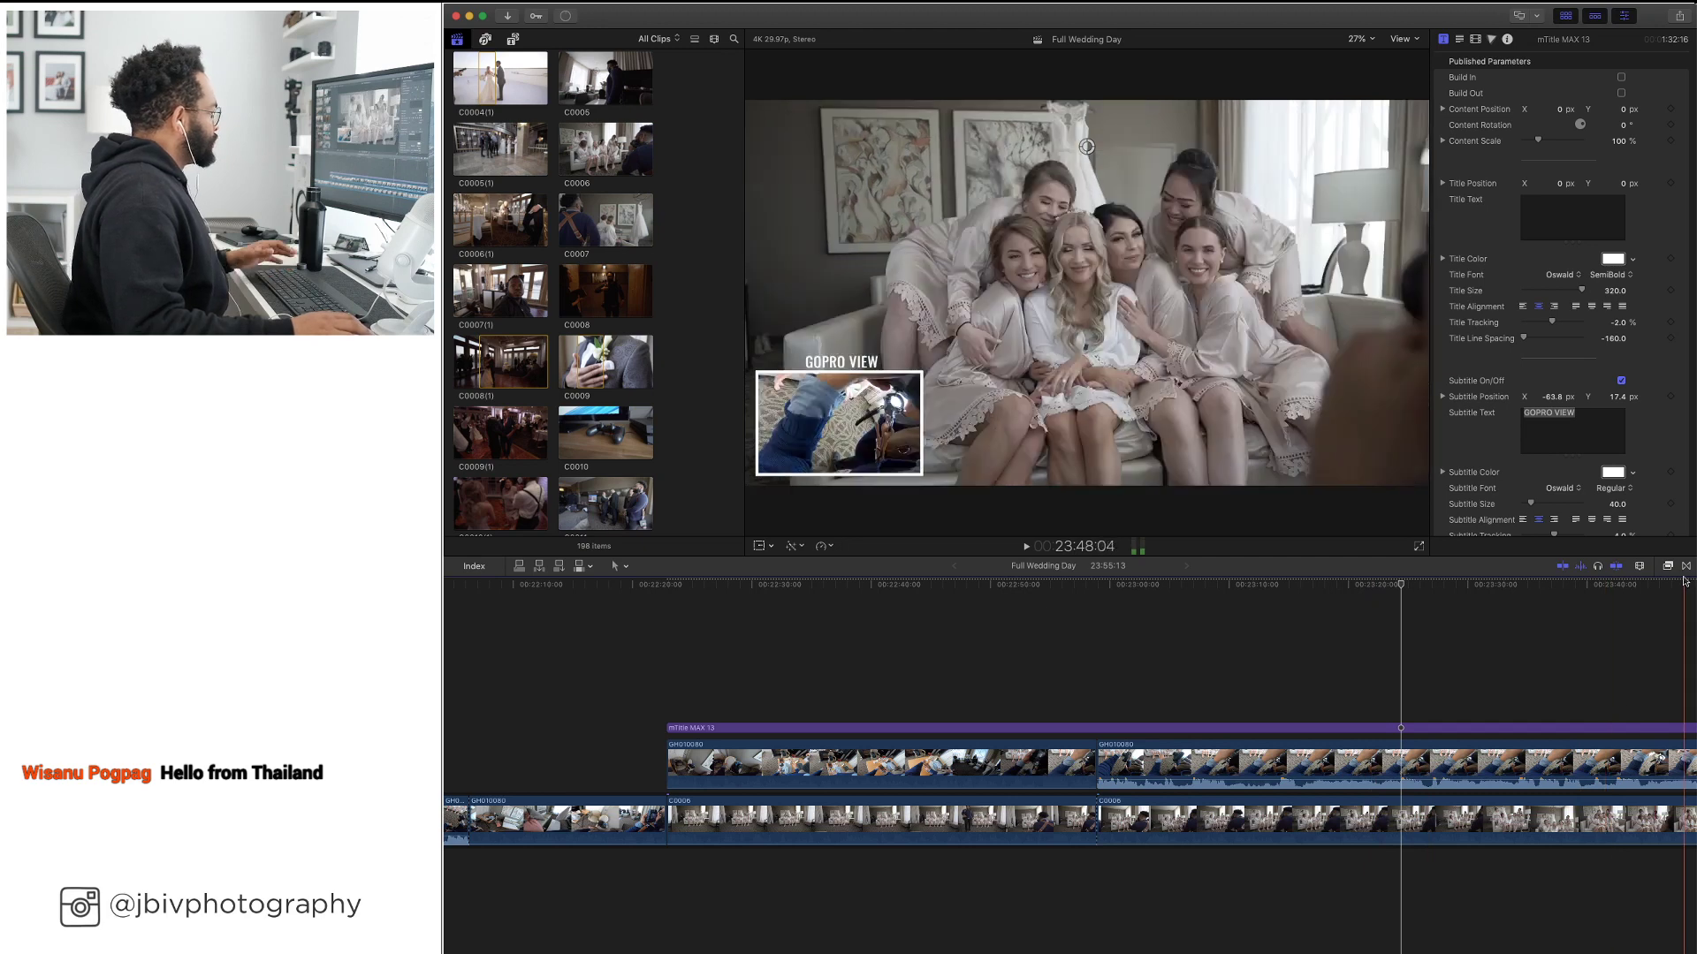
click(1685, 569)
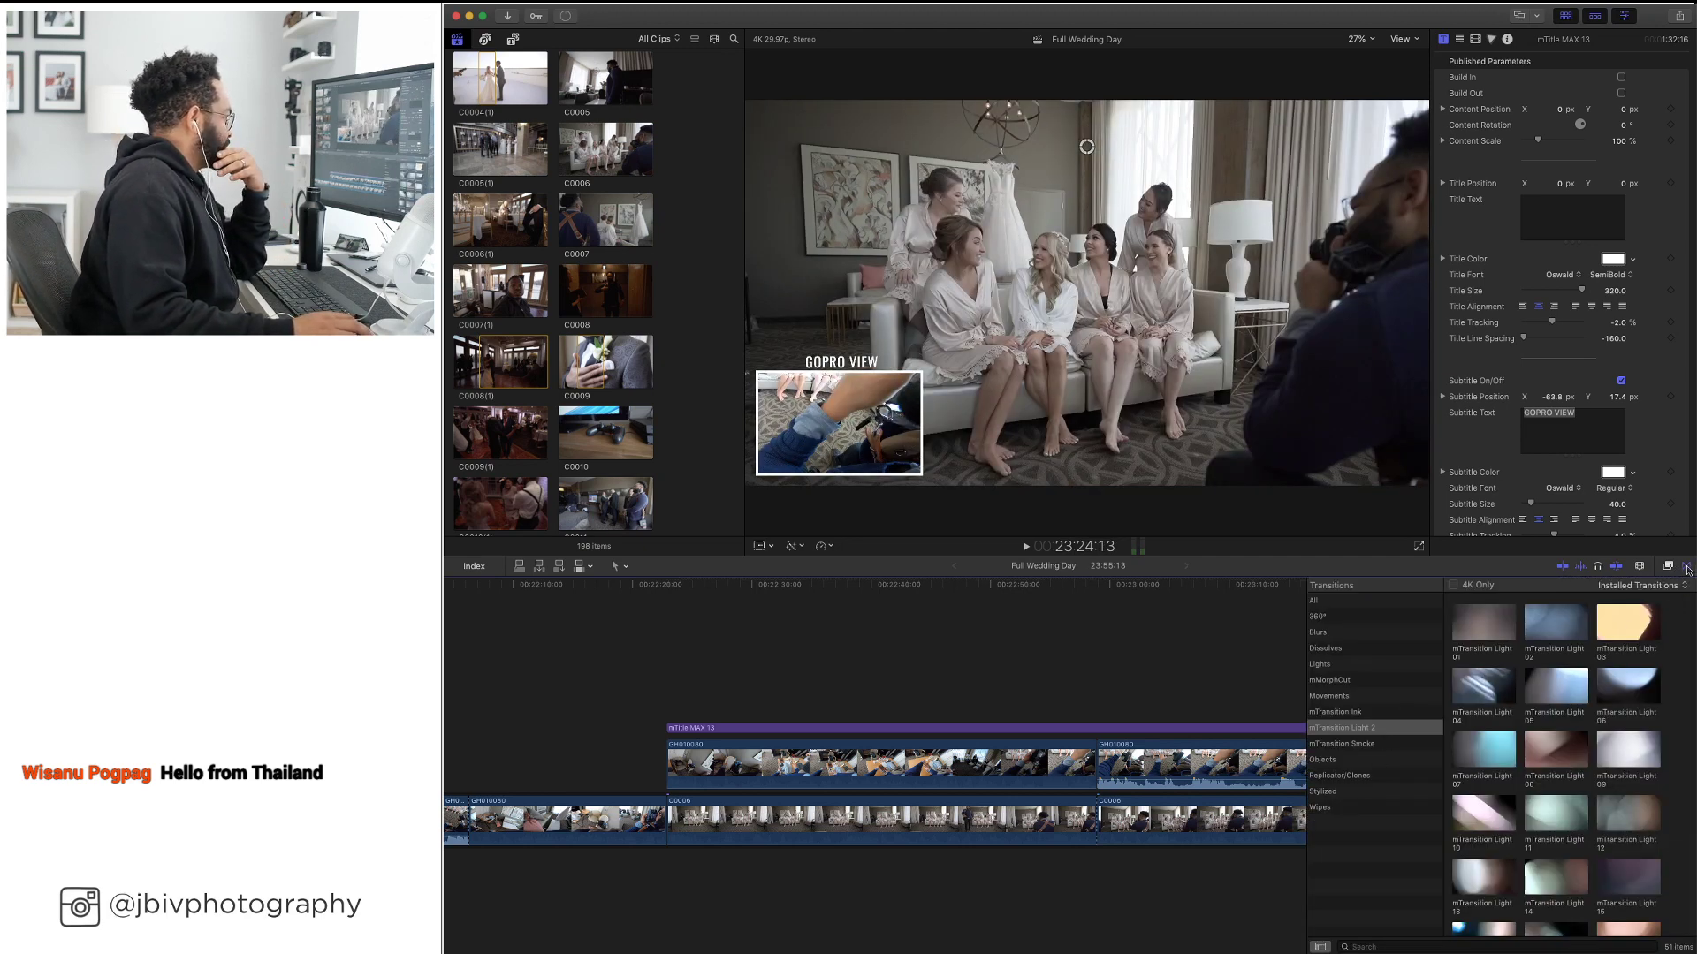
click(1687, 569)
click(1668, 566)
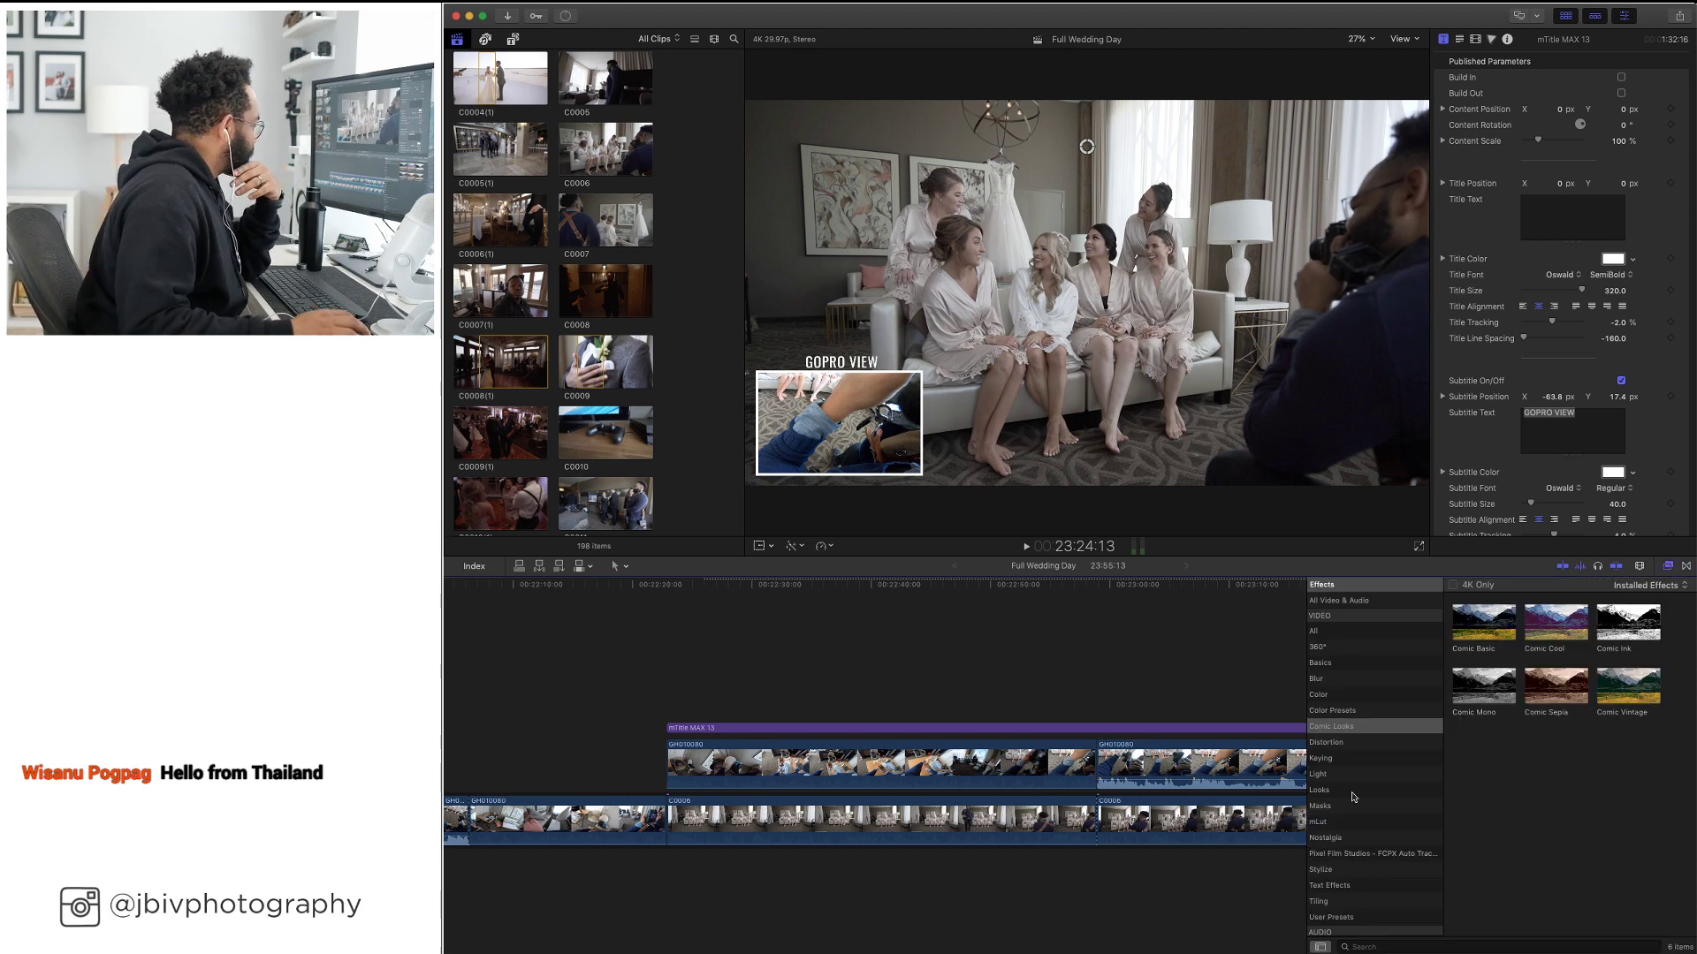
scroll(1352, 798, down, 5)
click(1332, 929)
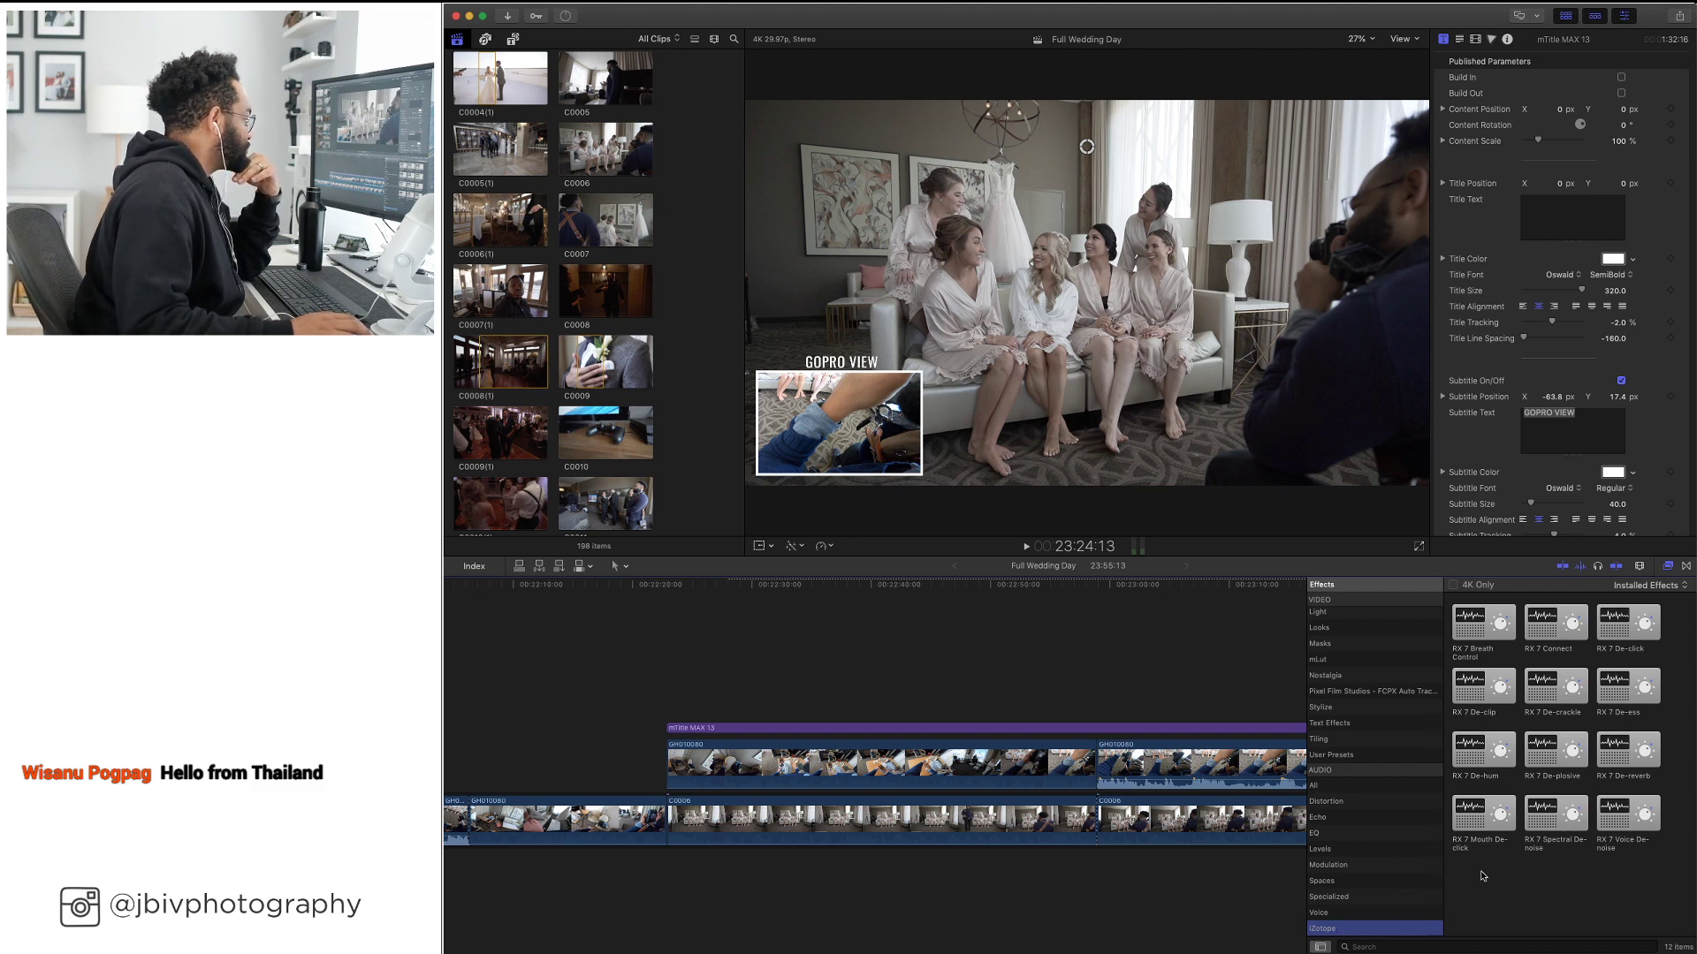
click(1626, 812)
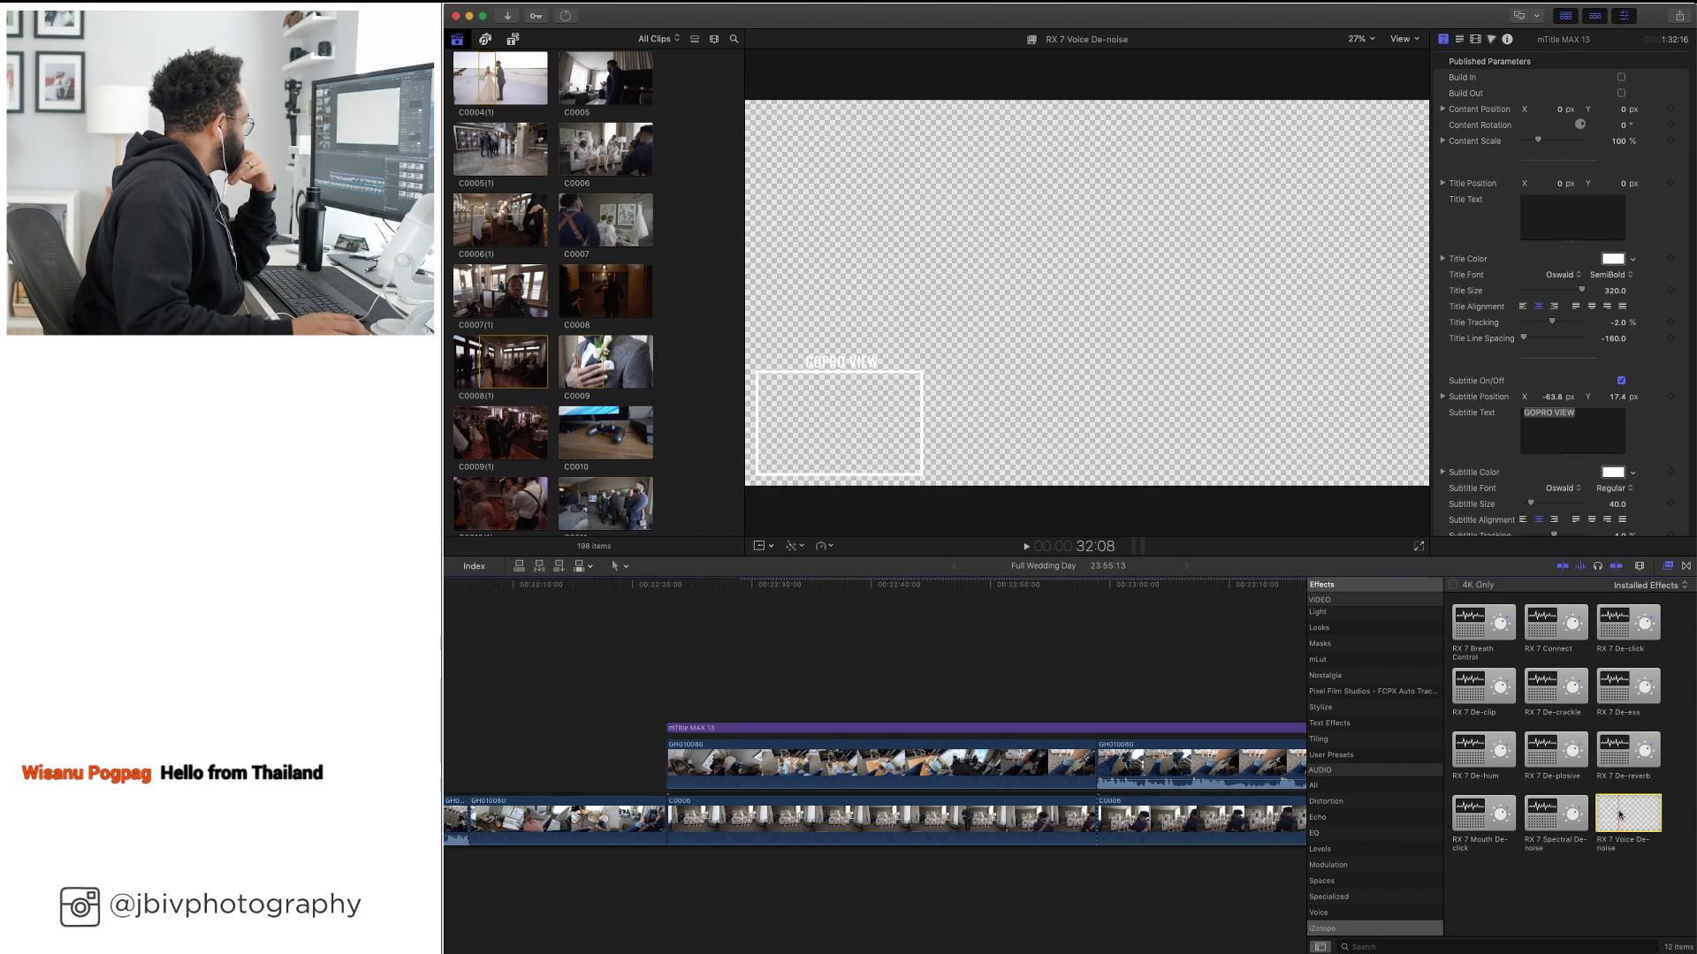
drag(1619, 814, 1222, 771)
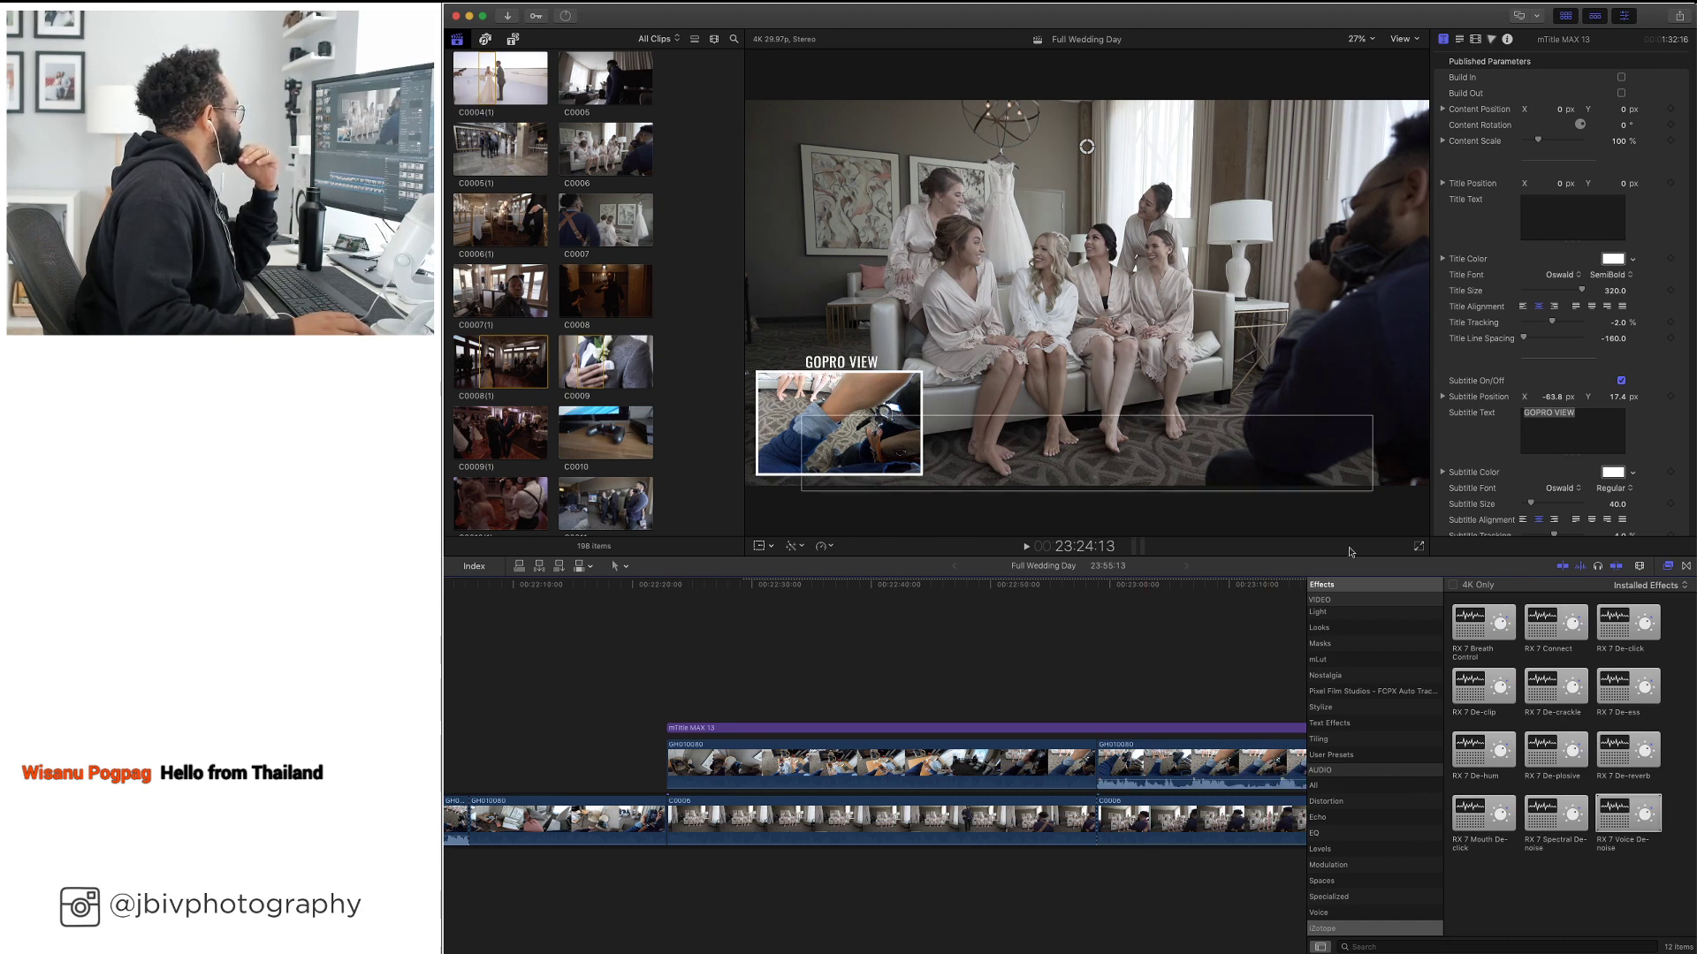
Play the GH010080 clip with its Voice De-noise settings open, try optimizing for Music, and set the optimization back to Dialogue
click(1206, 765)
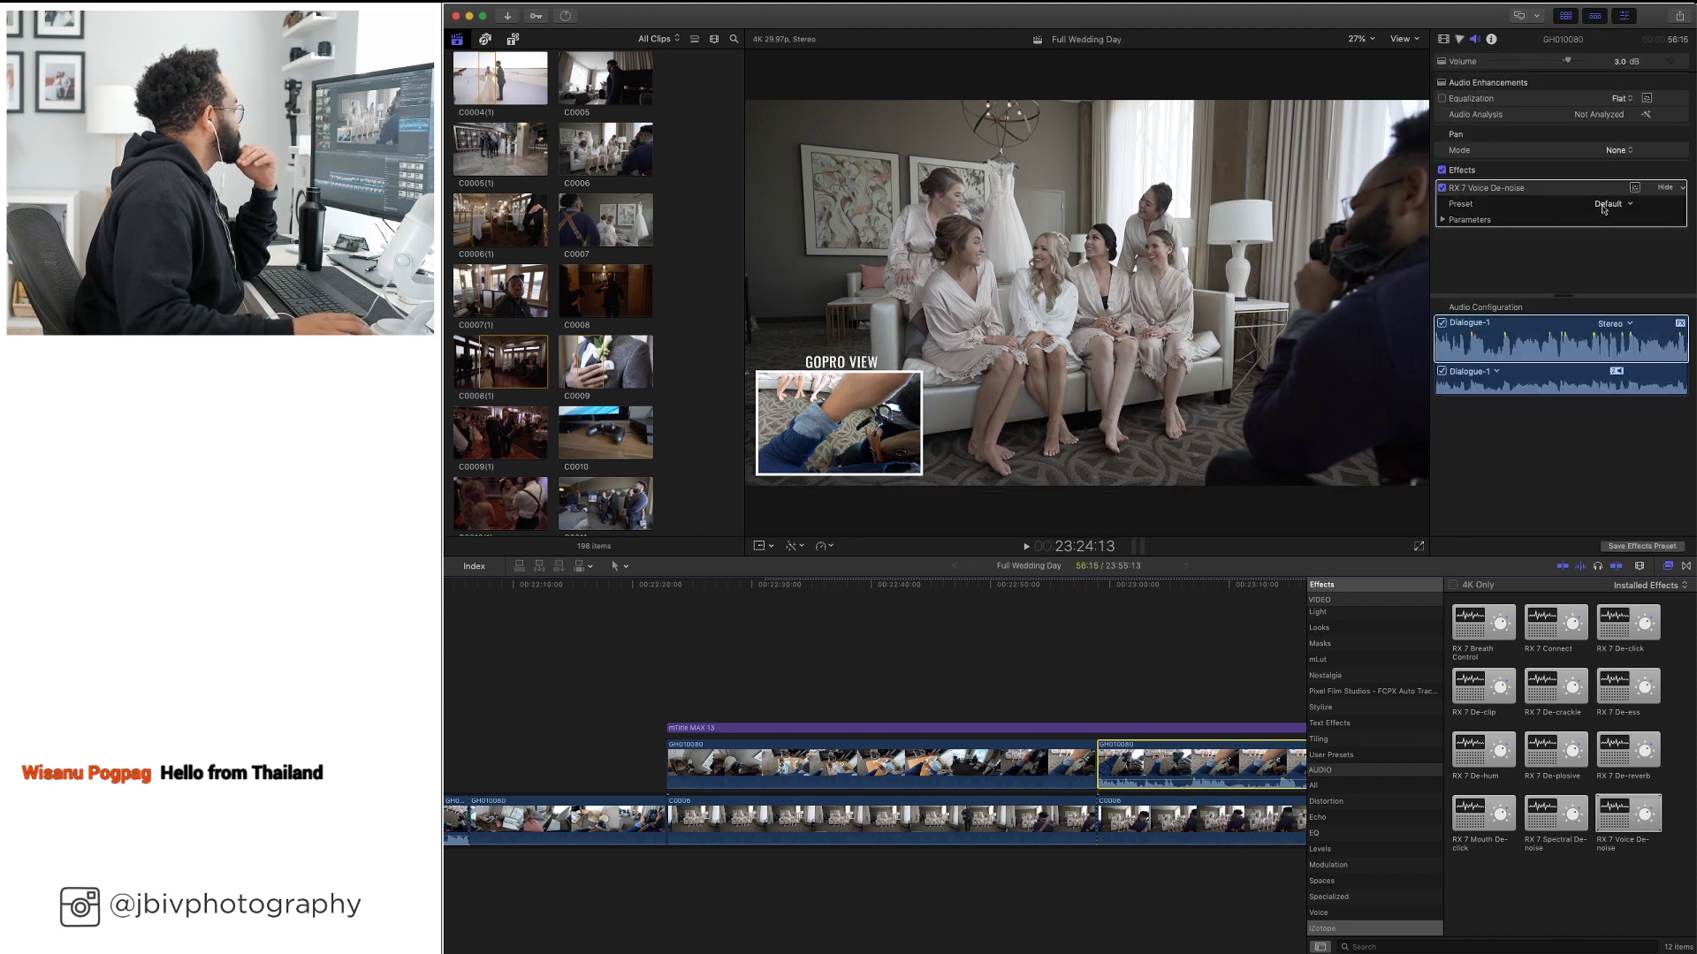
click(1634, 187)
drag(1063, 442, 1617, 216)
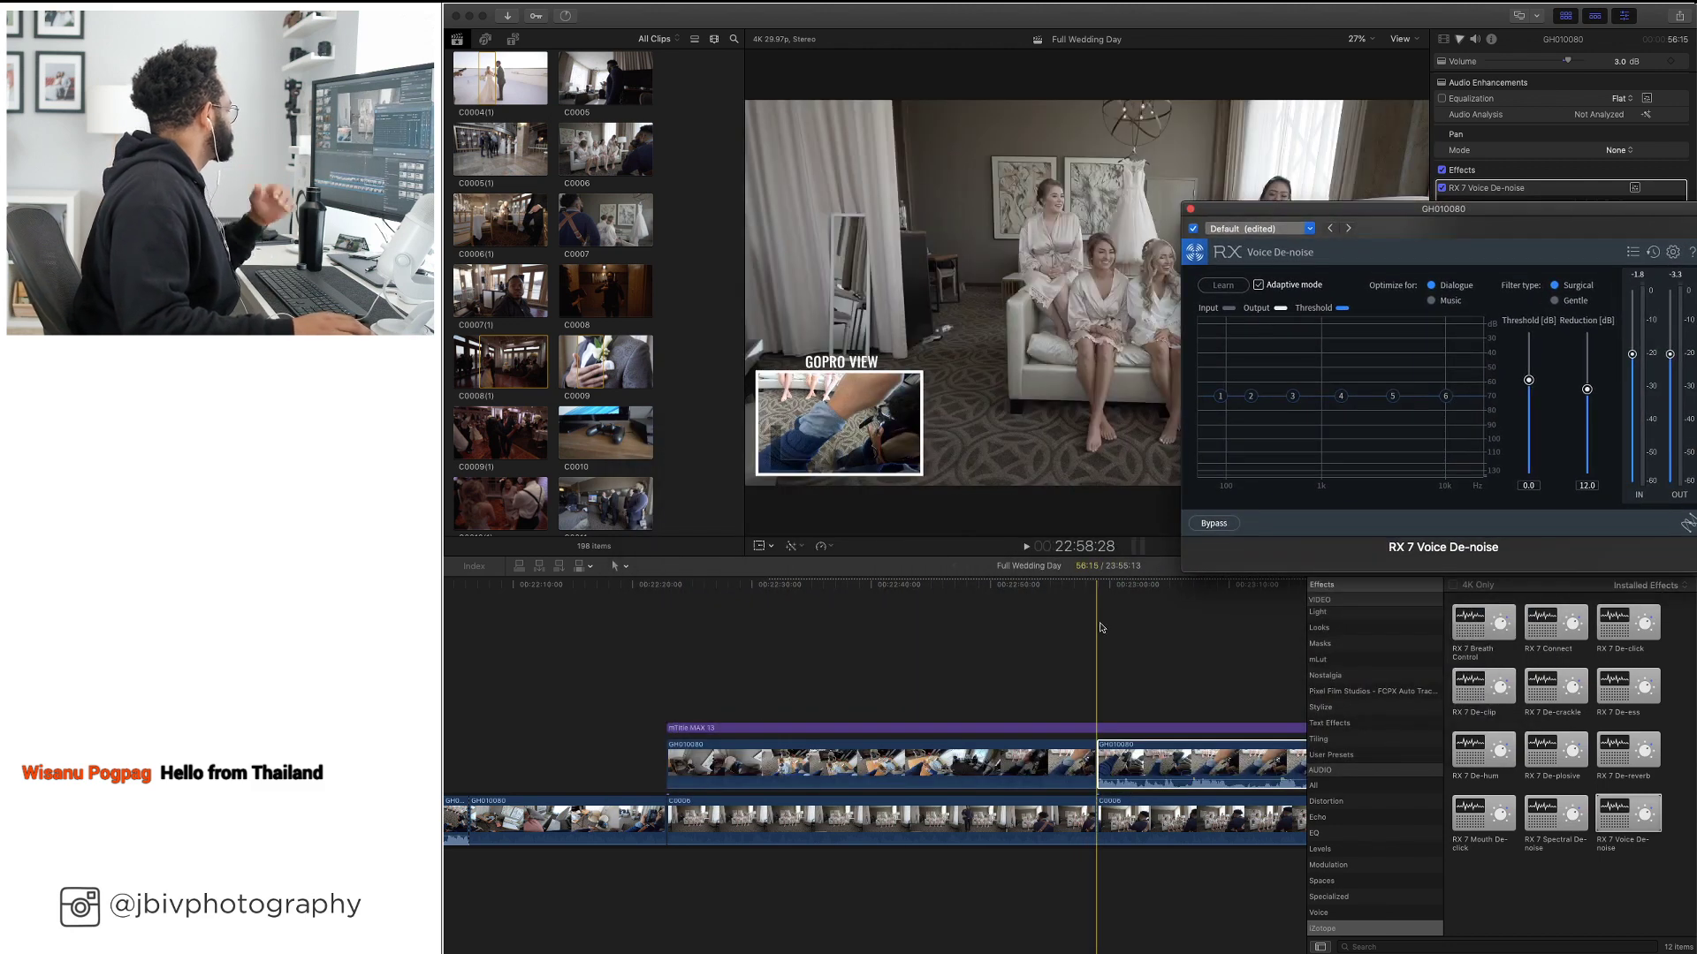
click(1100, 627)
key(space)
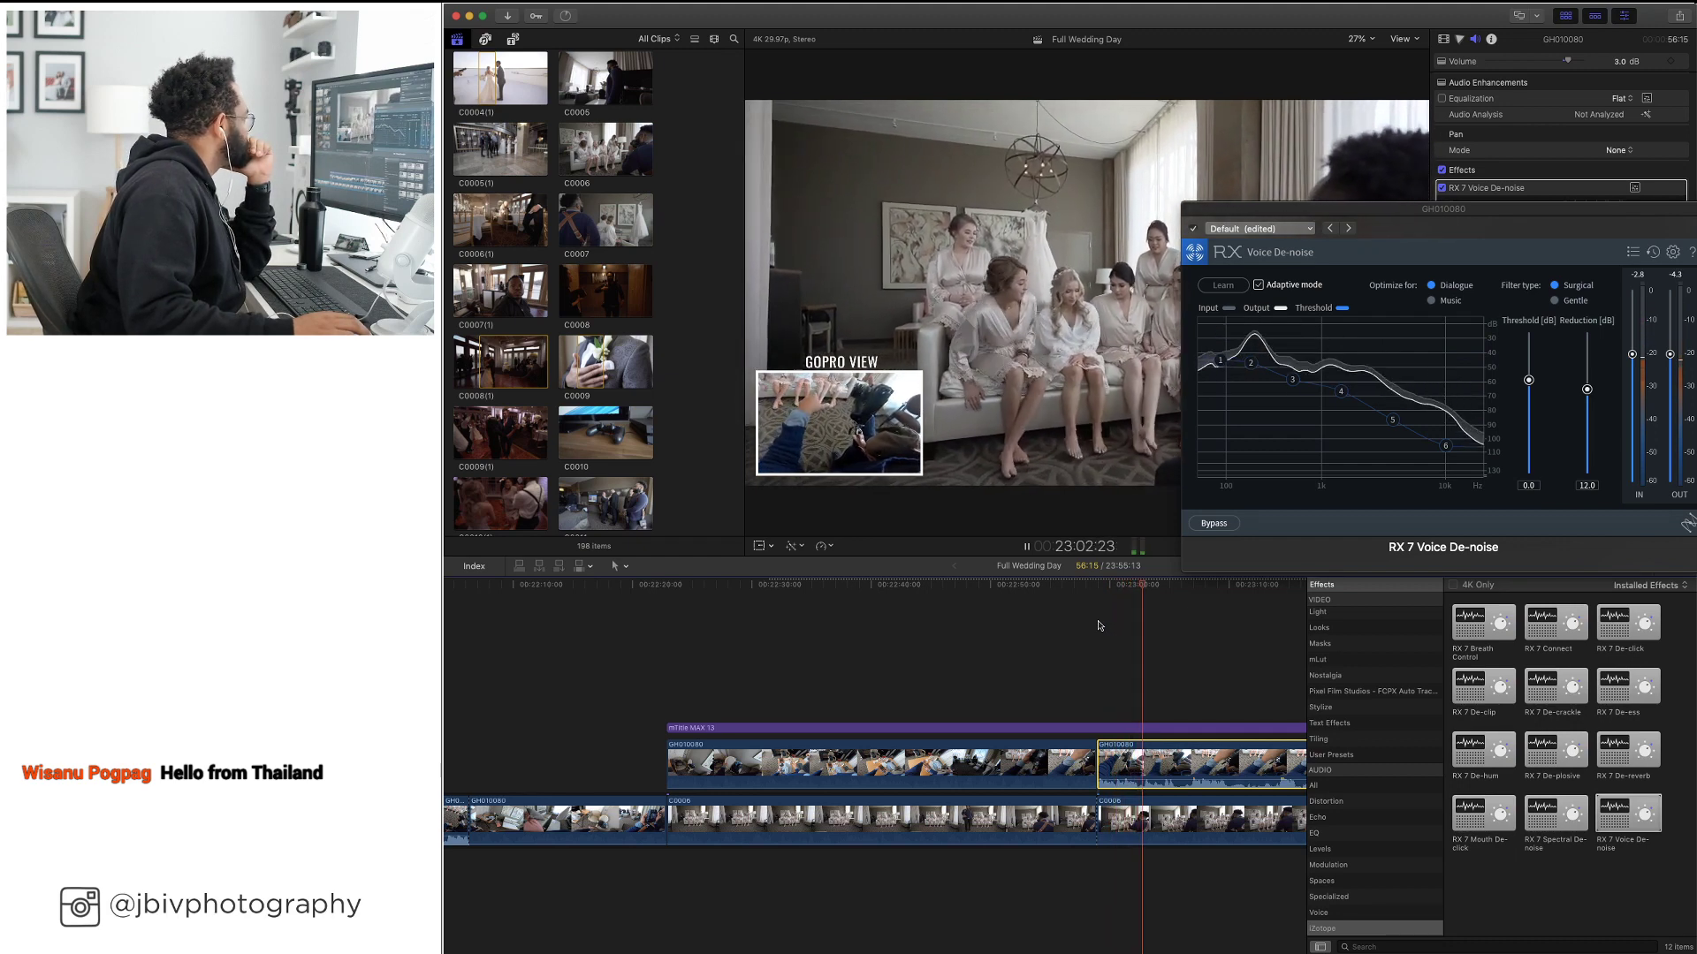
click(1432, 301)
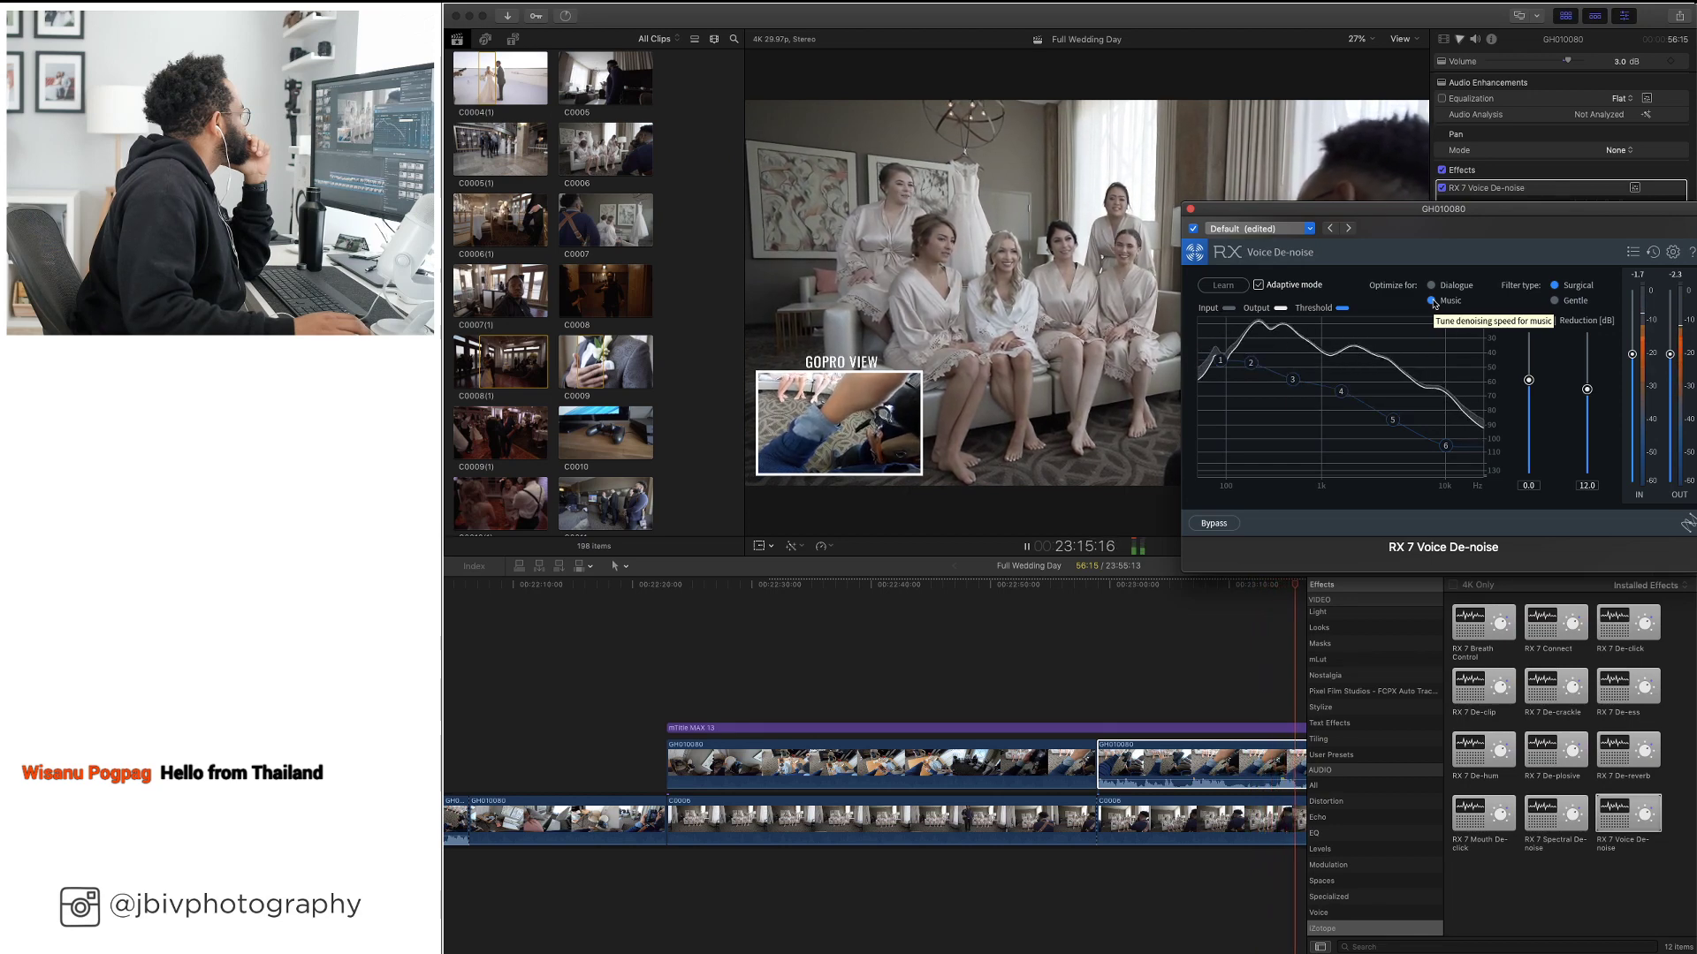
click(1431, 286)
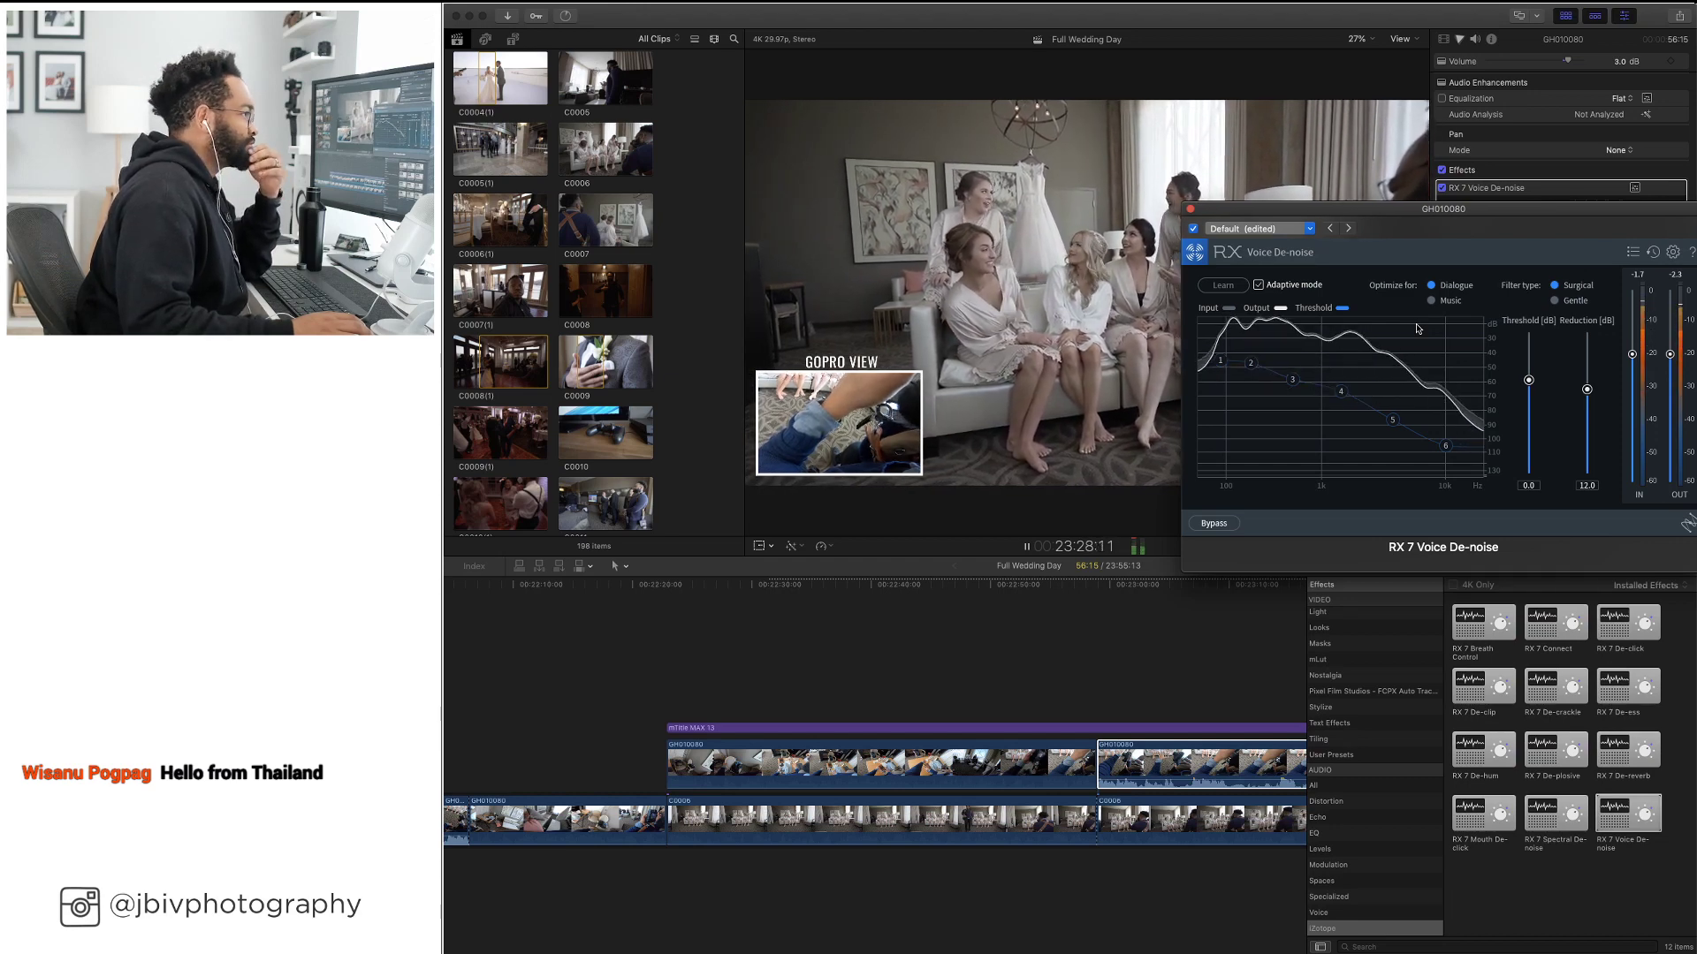
click(1191, 210)
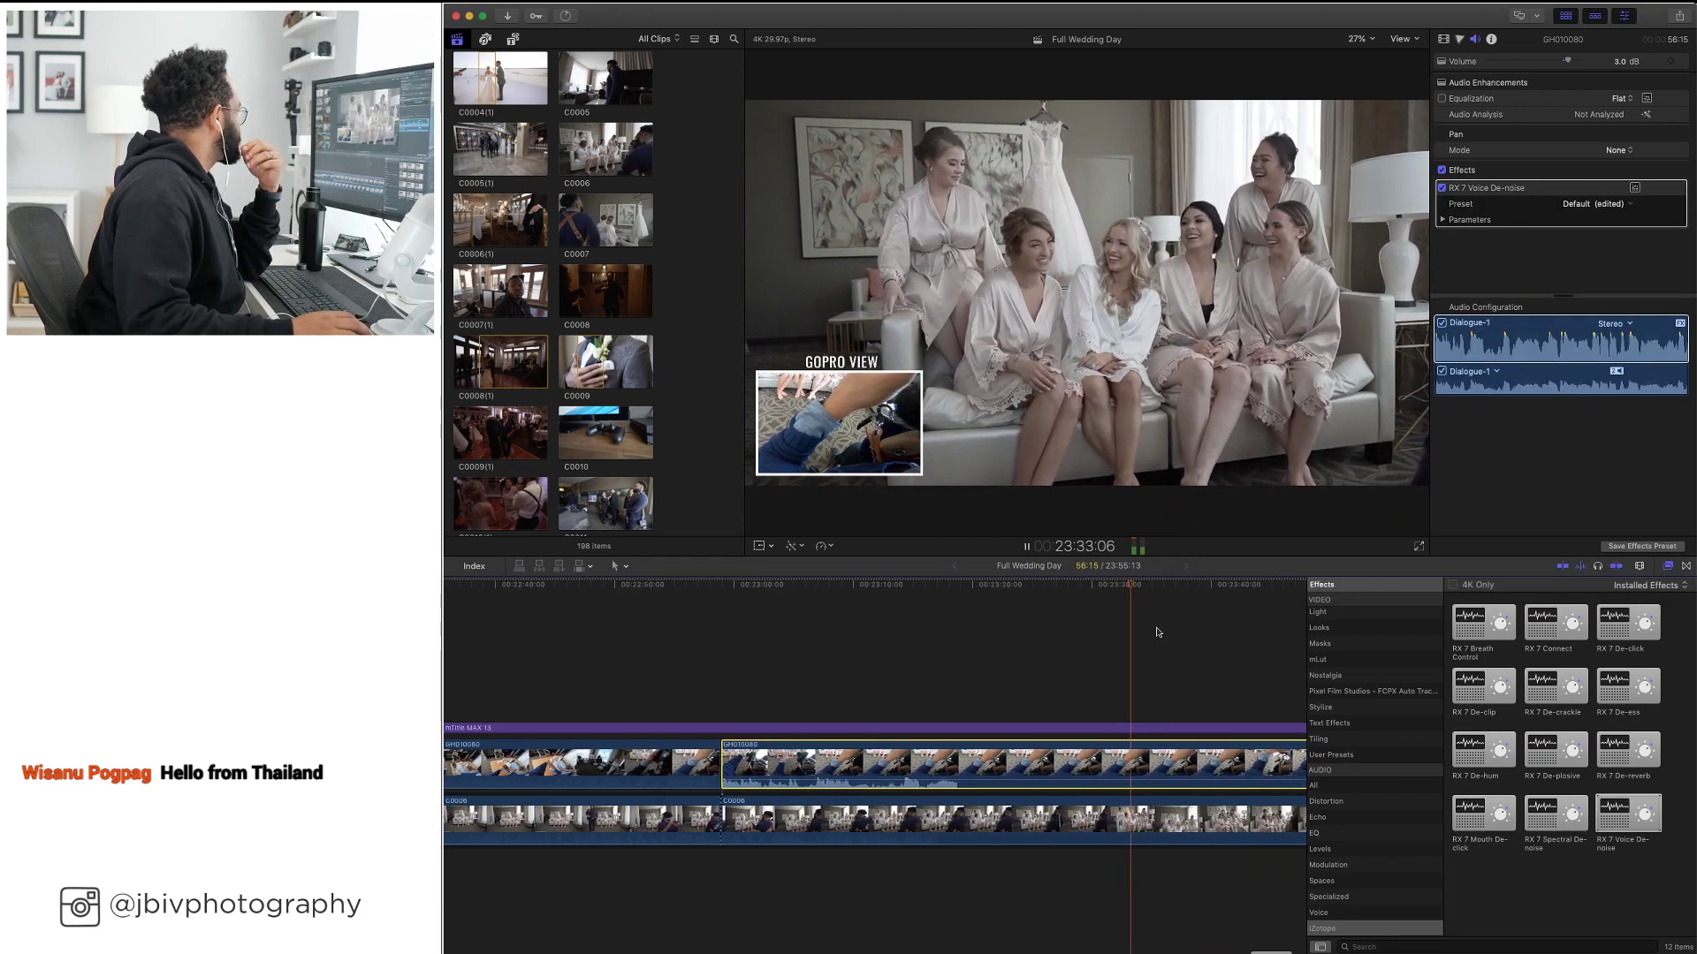
key(space)
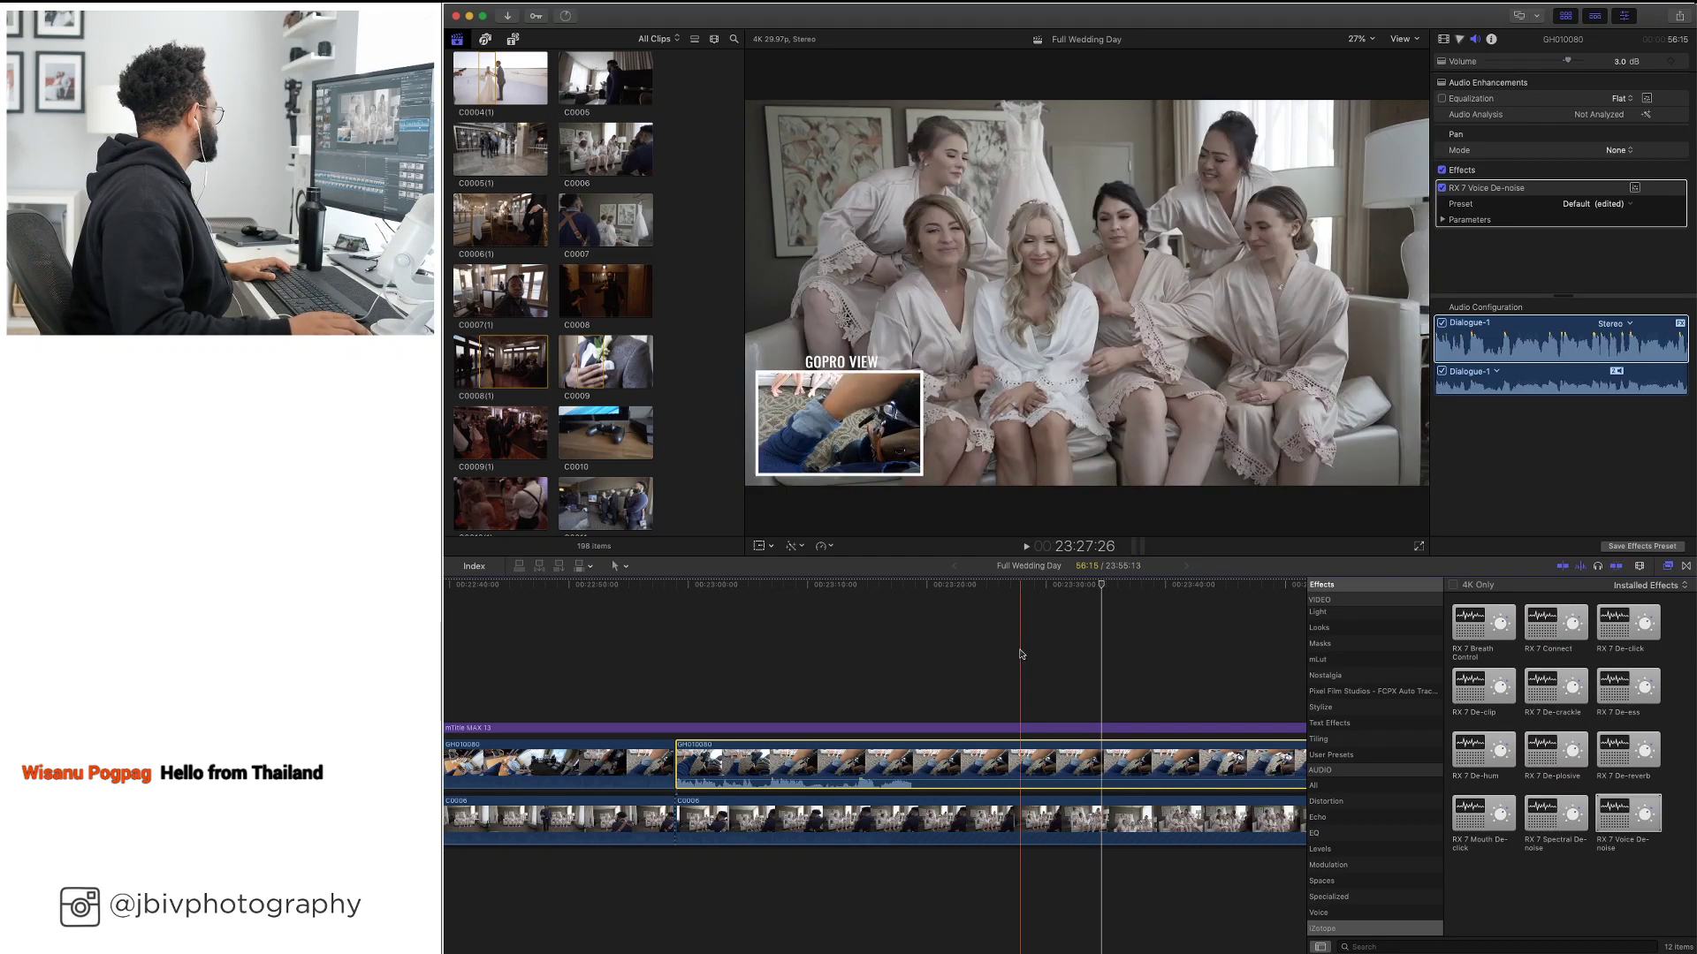
Review the de-noised sofa footage and split the C0006 clip, the GH010080 inset and the GOPRO VIEW title at 23:12:03
scroll(1025, 653, right, 5)
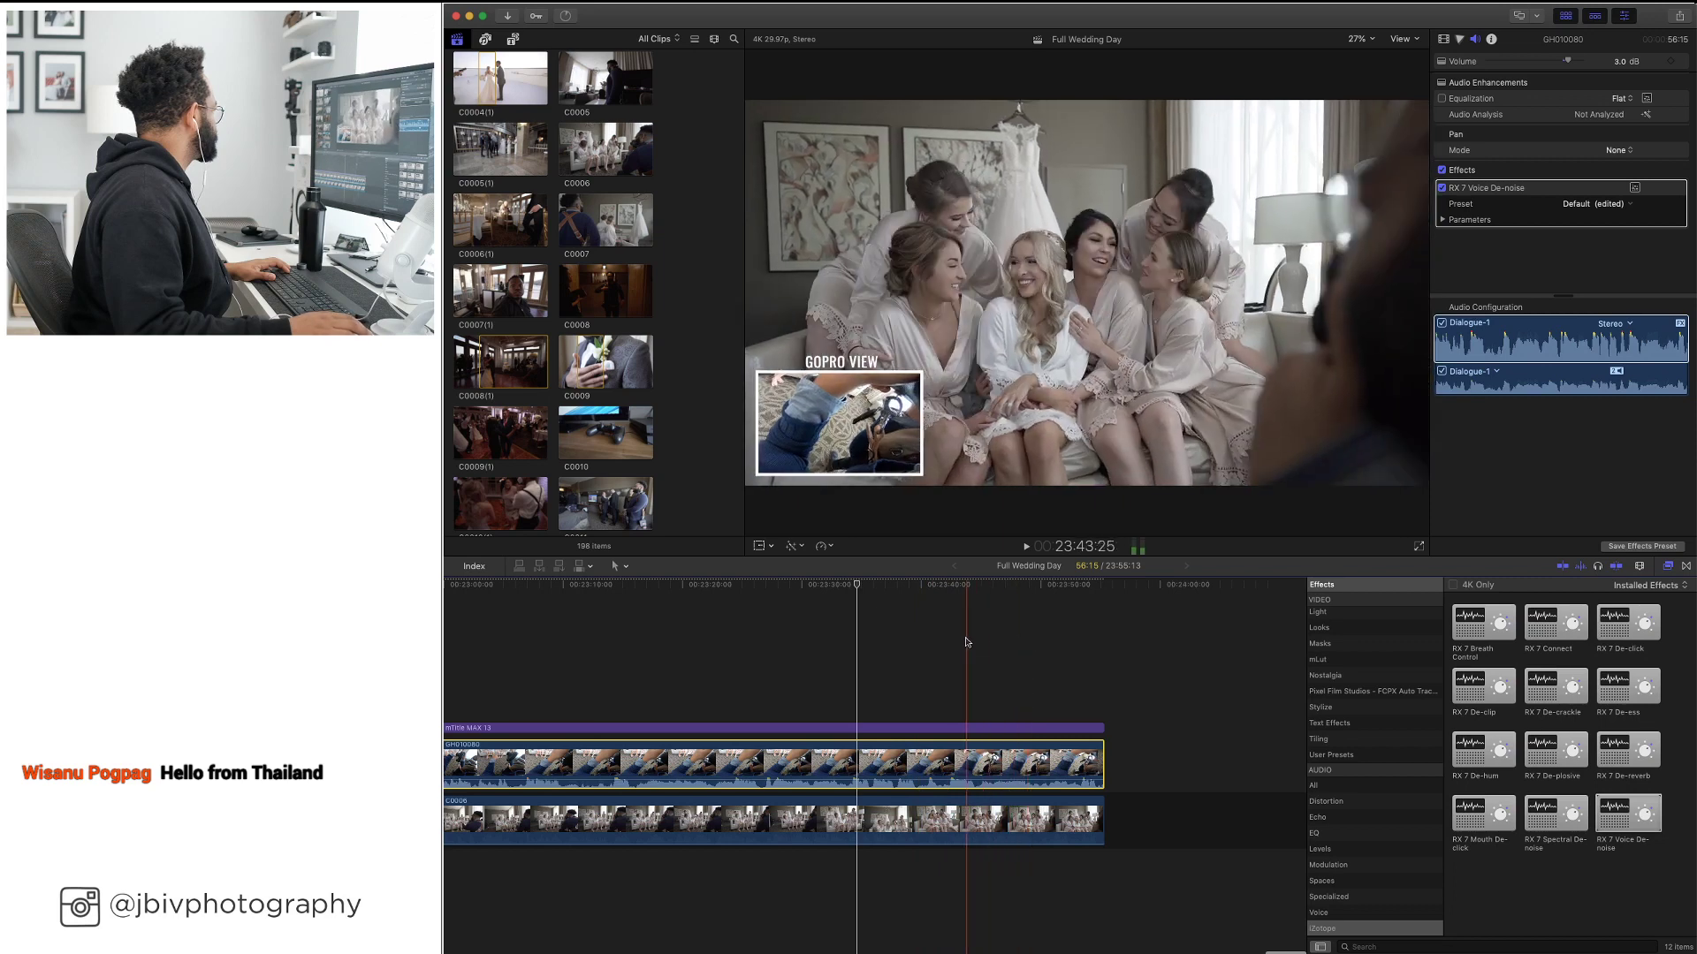
scroll(956, 642, left, 10)
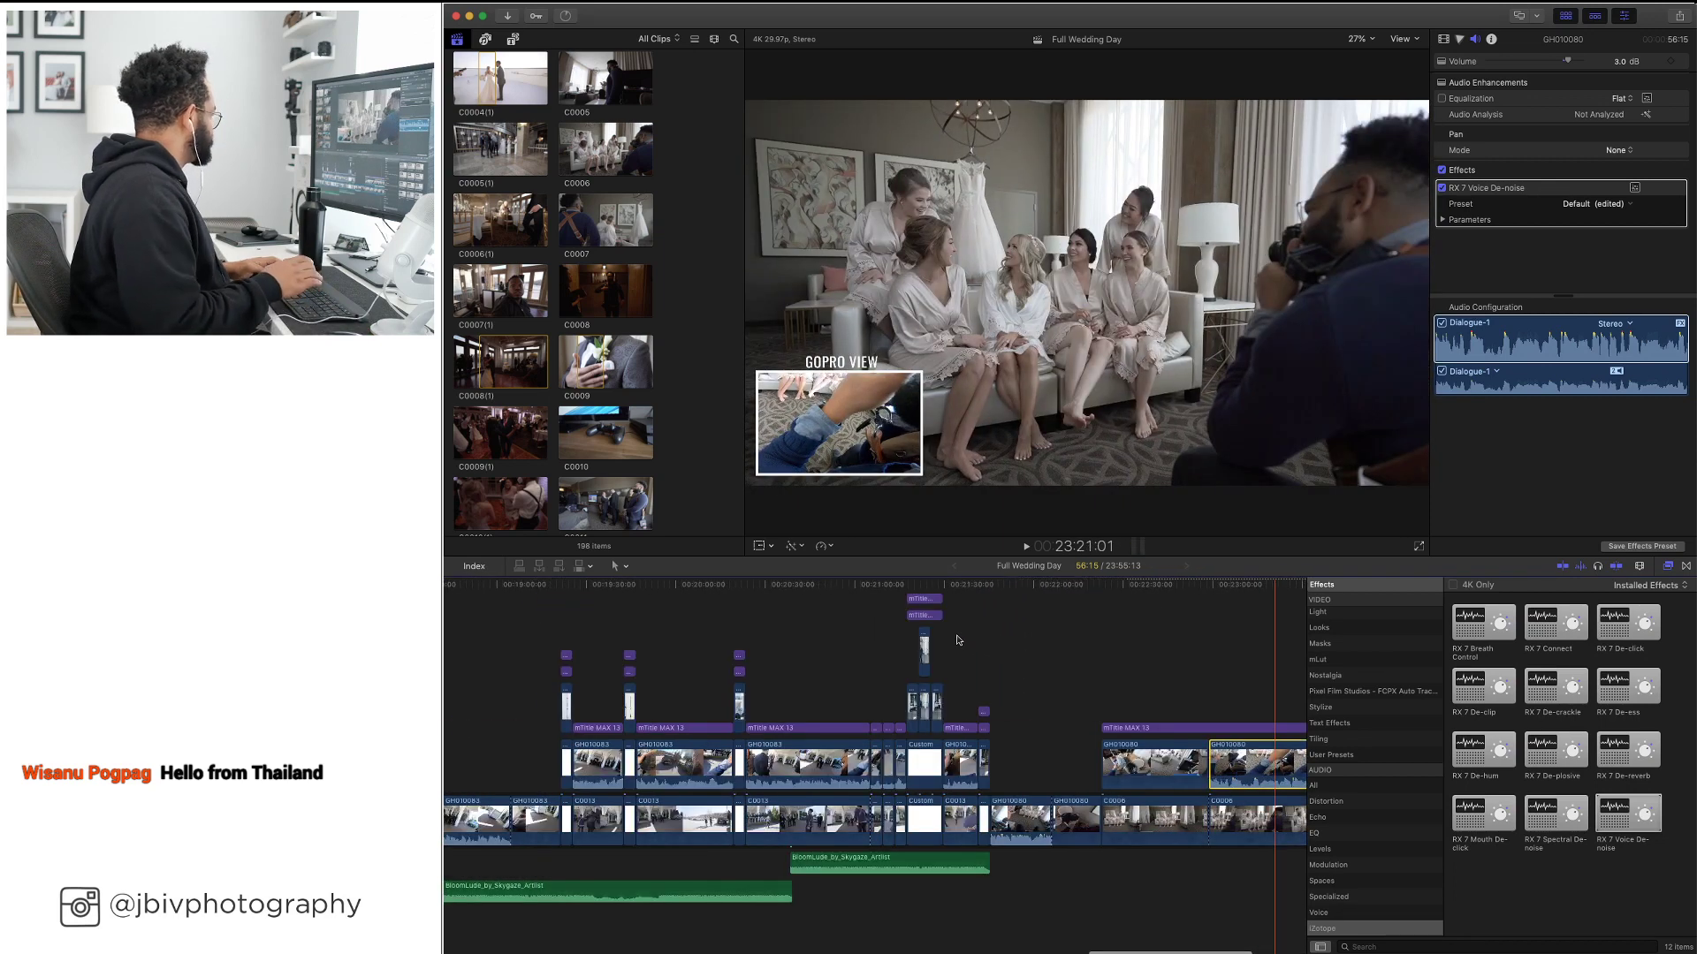
scroll(957, 640, down, 4)
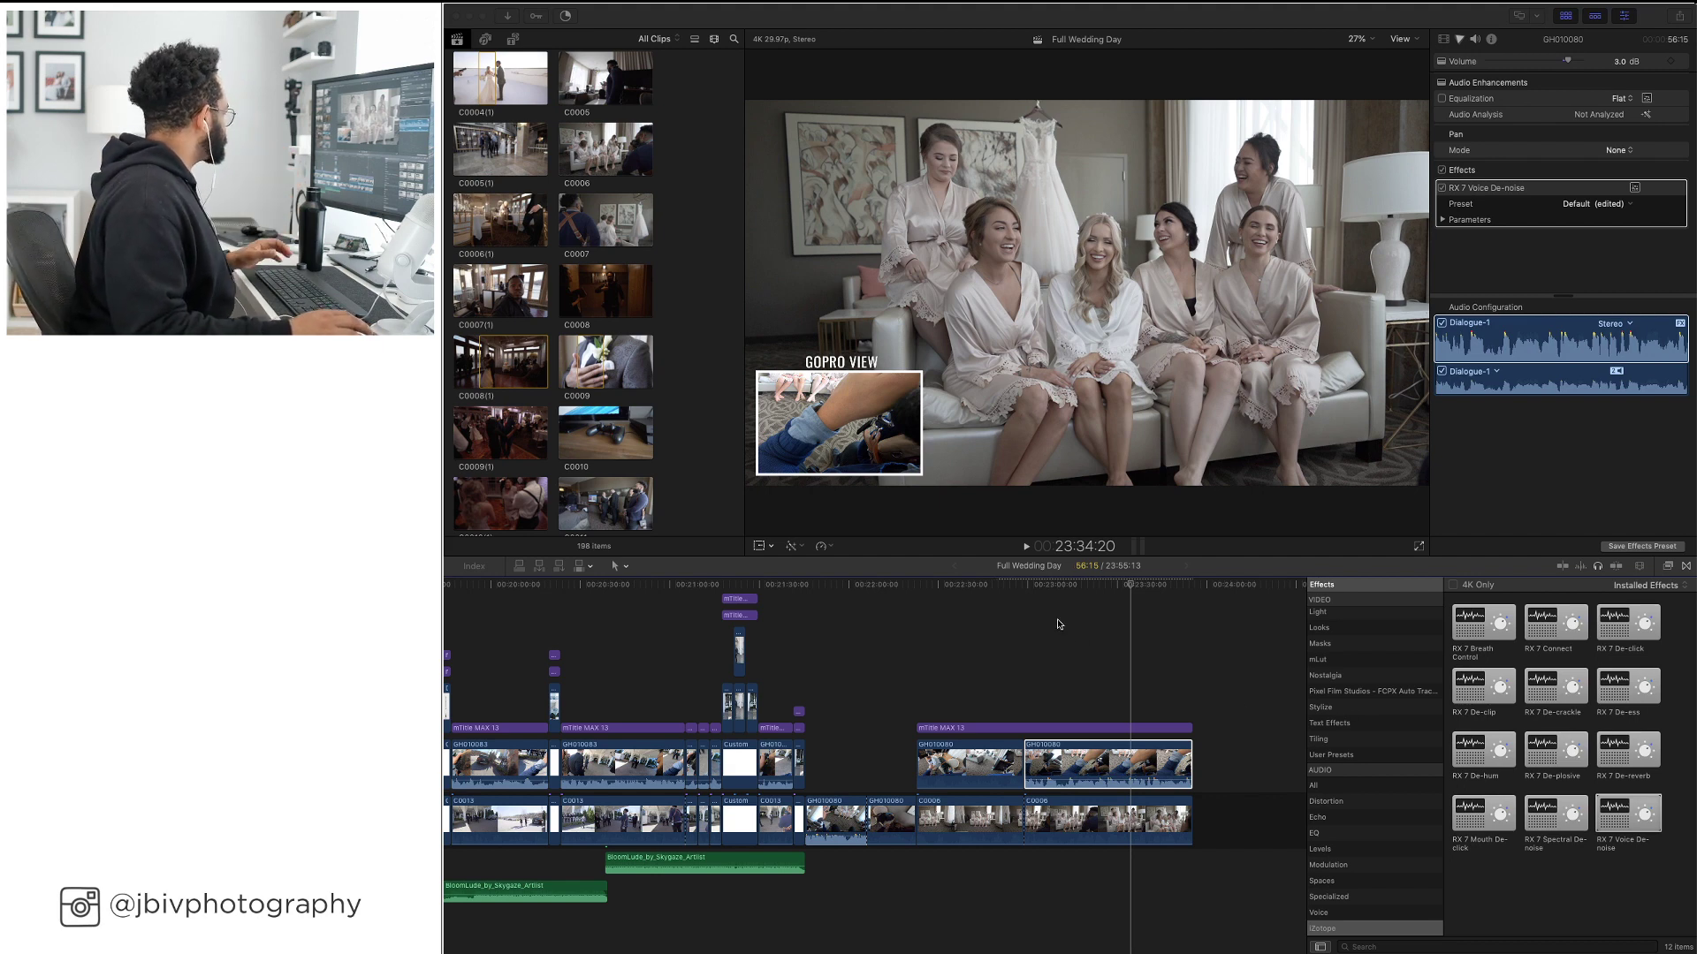
click(1027, 614)
key(space)
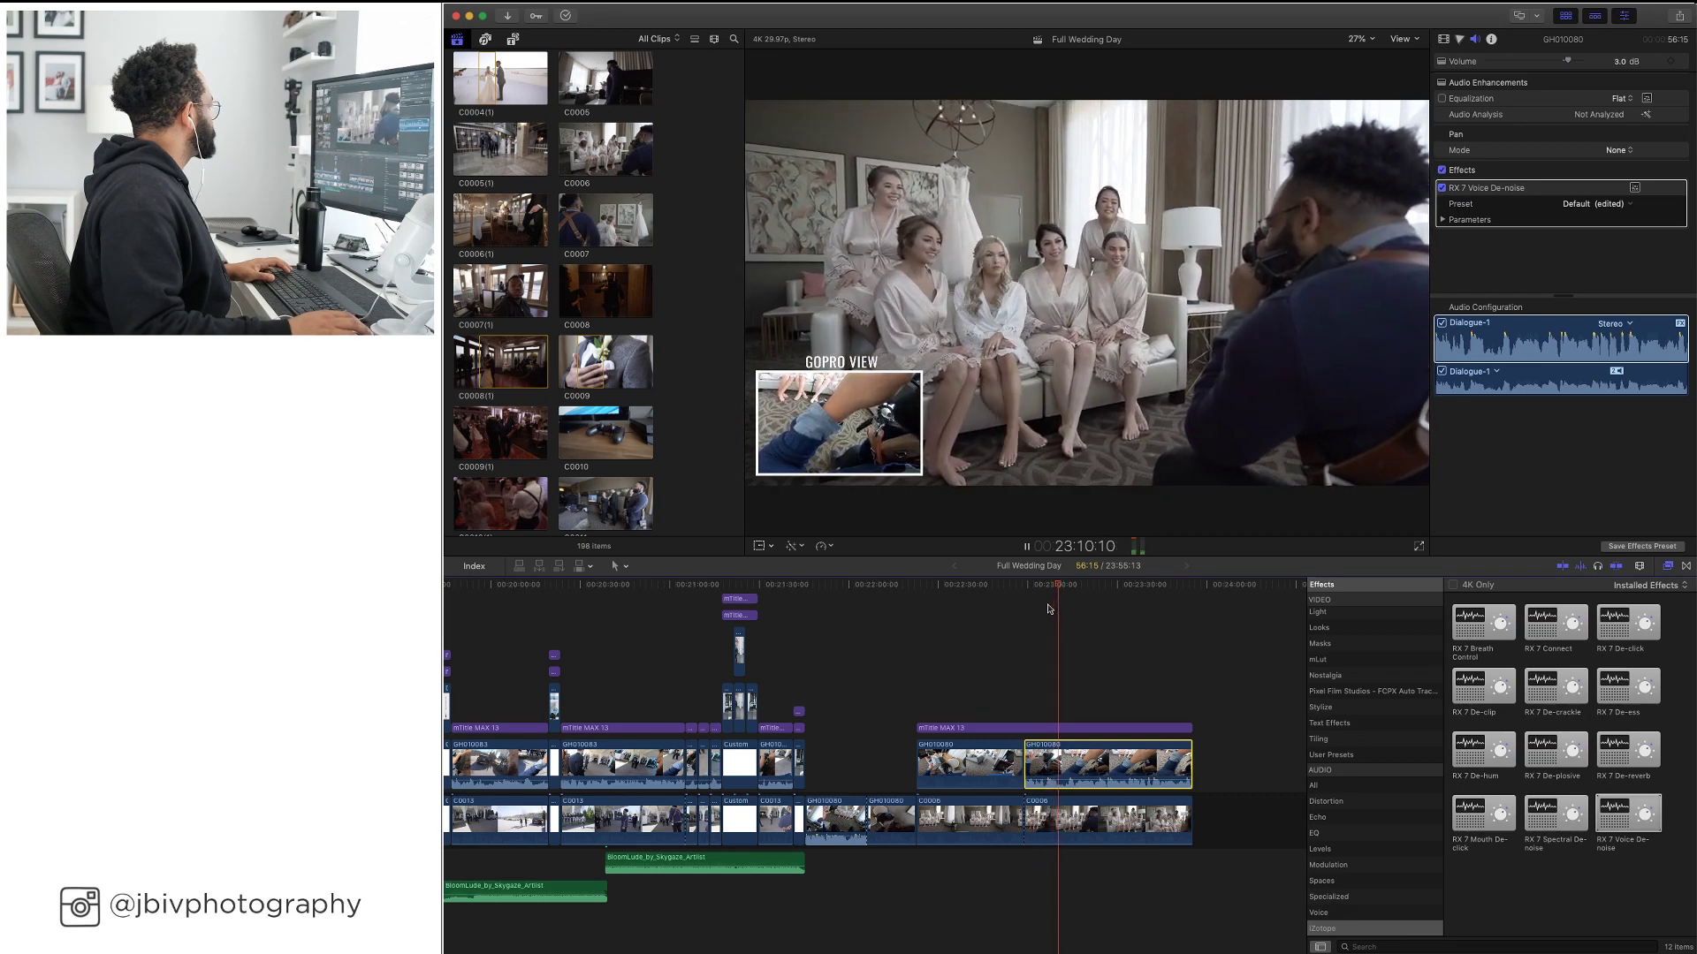
key(space)
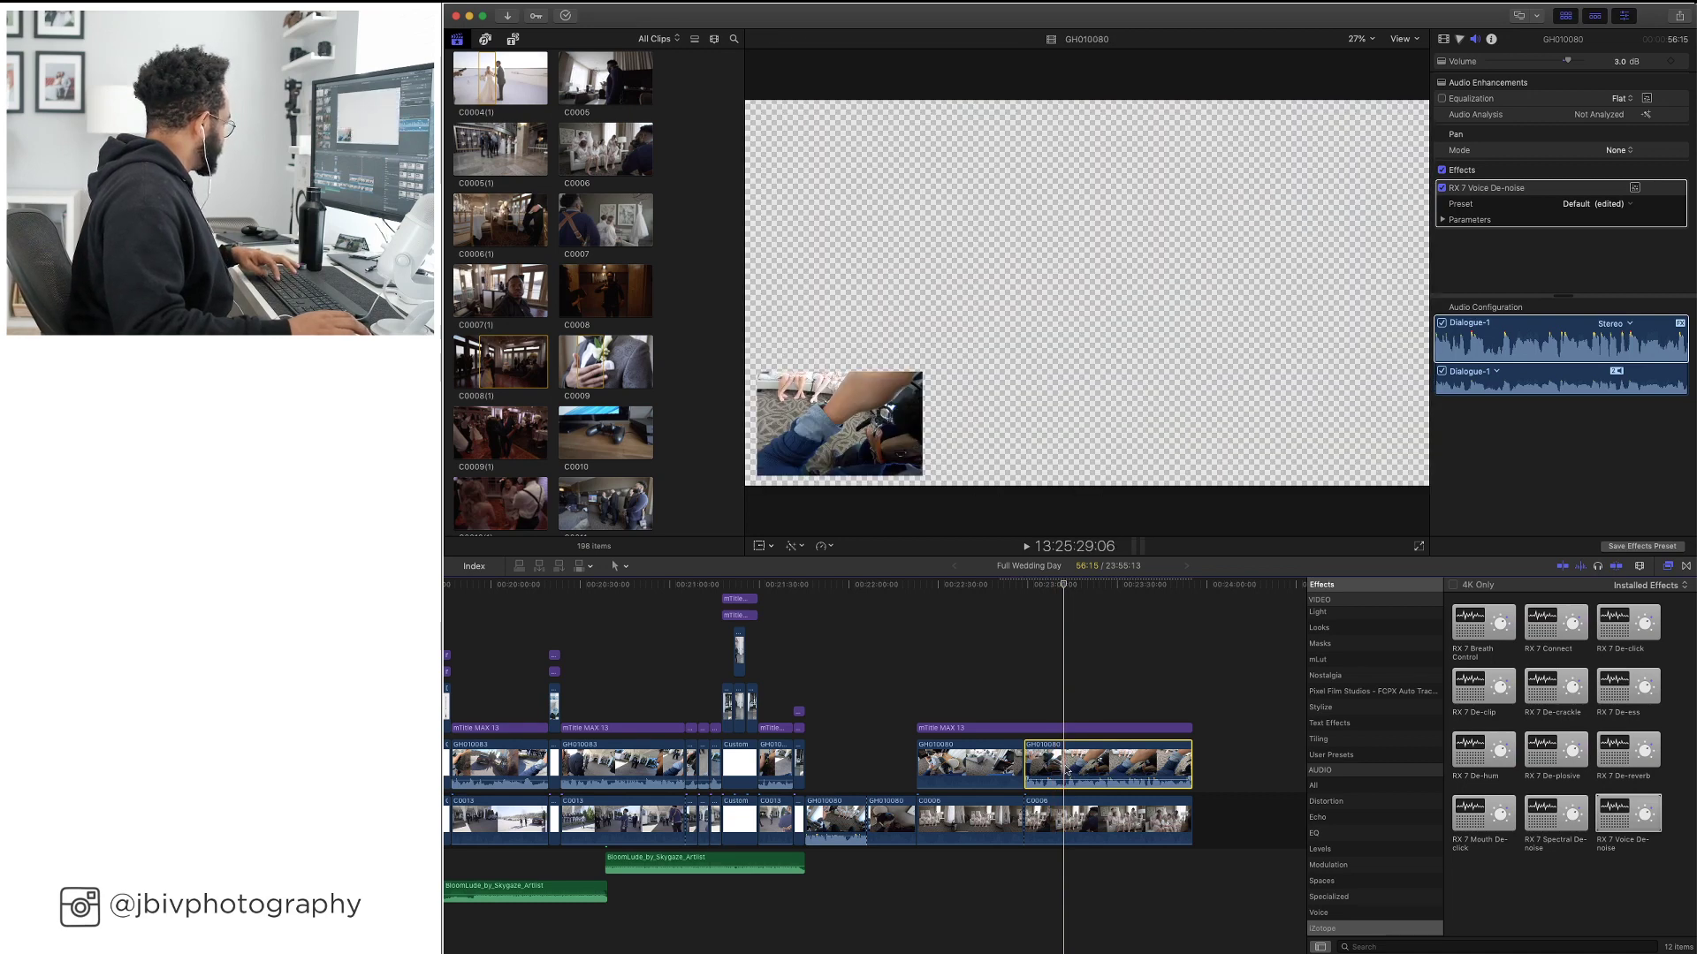
key(super+b)
key(super+b)
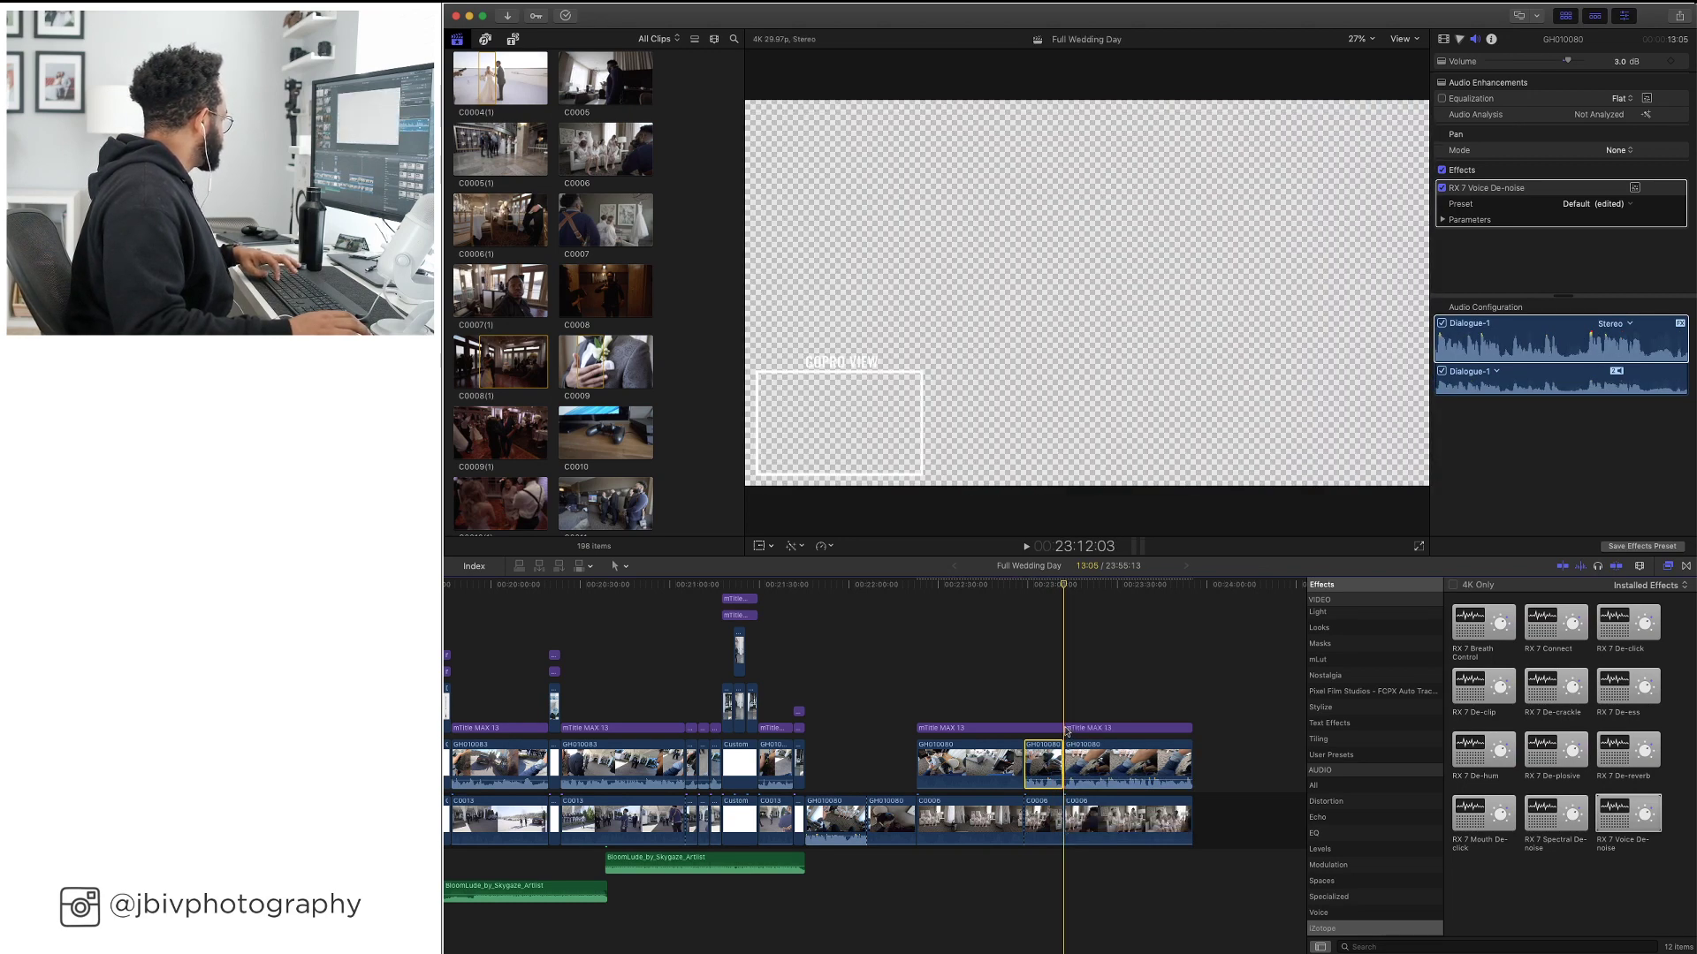
Copy the two earlier white Custom clips into the 23:12:03 cut and place the bridesmaids photo DSCF5590 above them
click(736, 818)
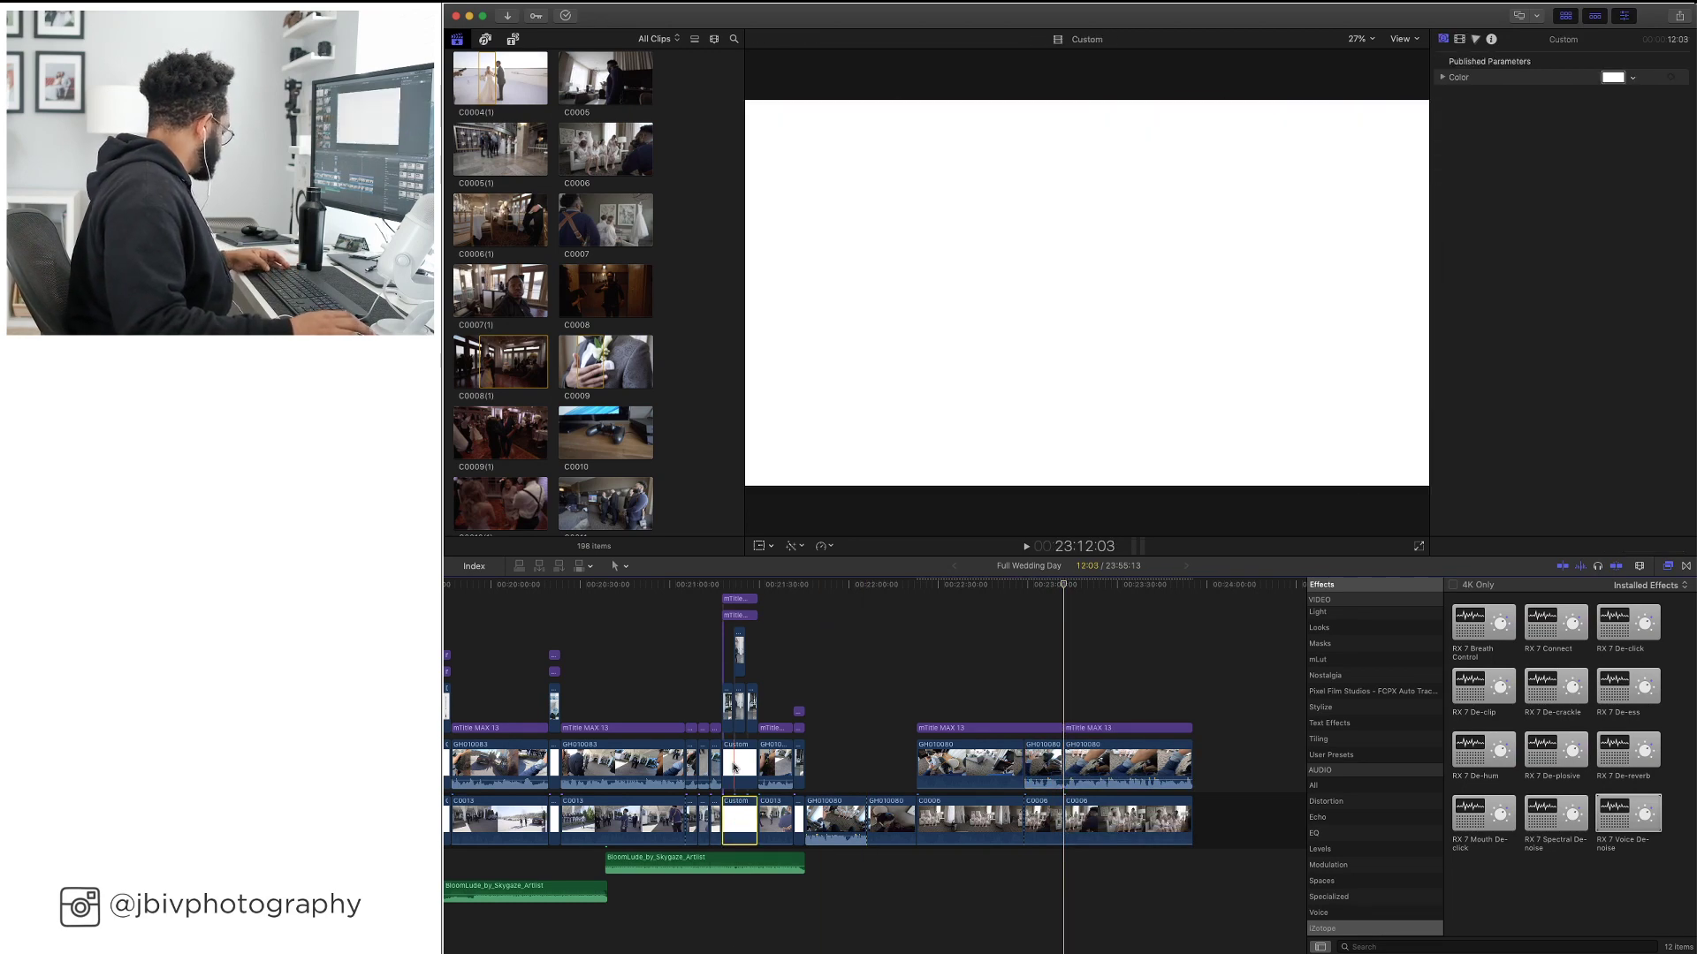
drag(734, 767, 1080, 812)
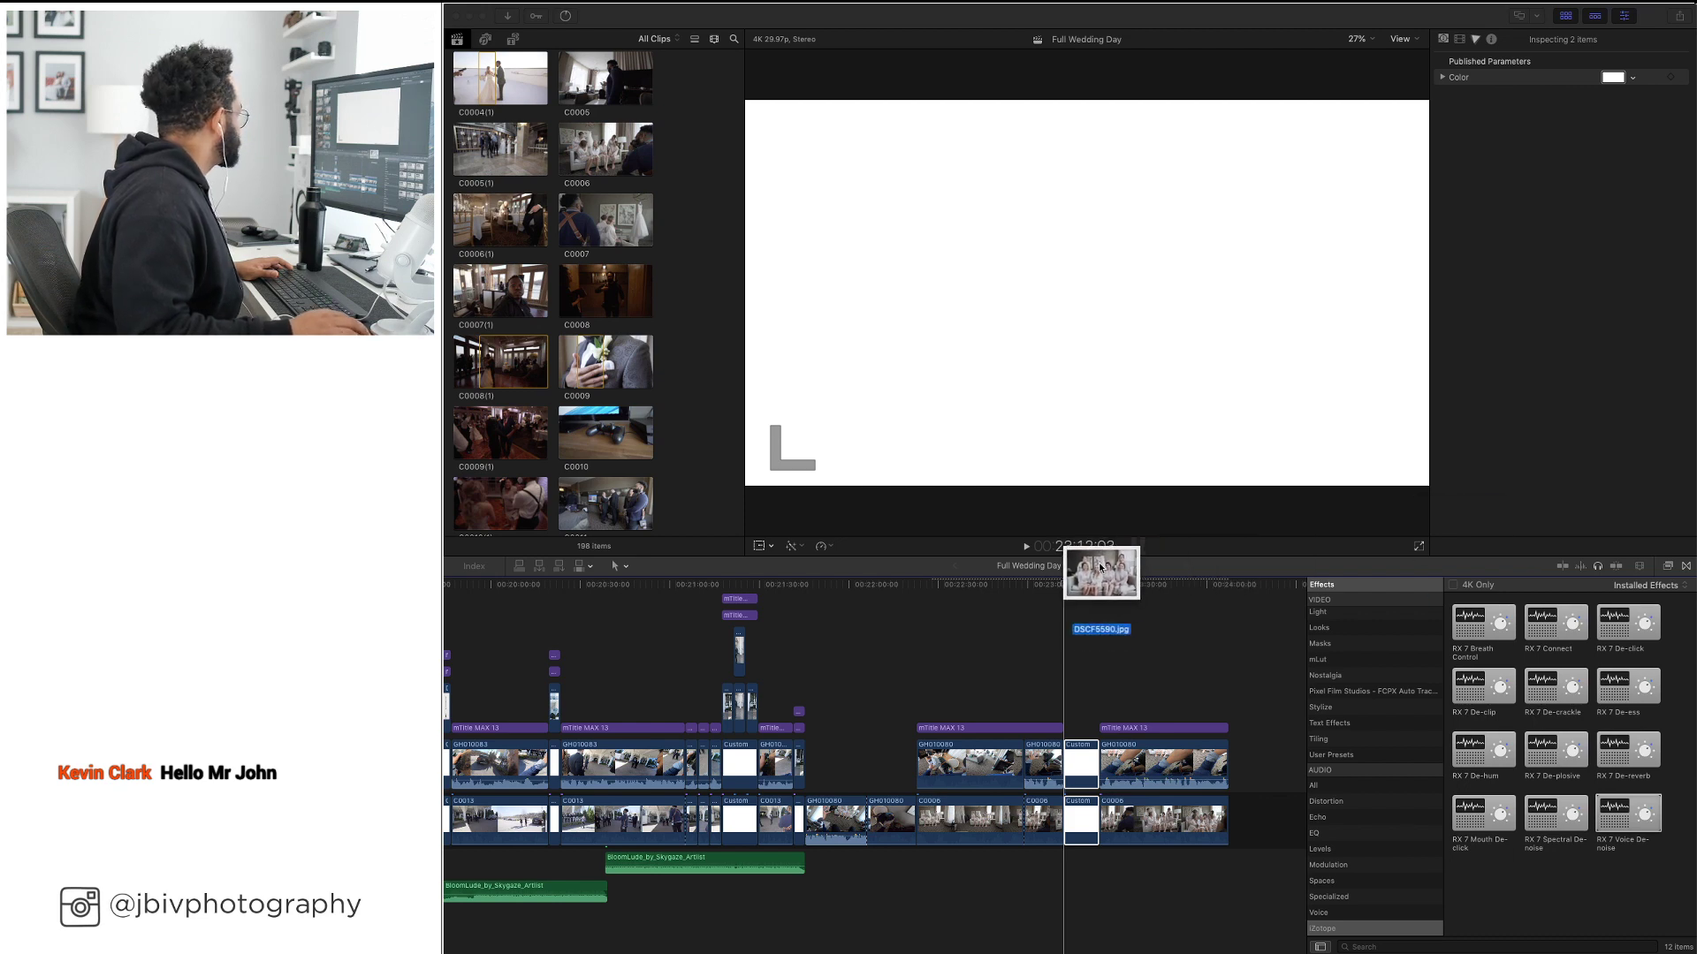
drag(1099, 569, 1066, 698)
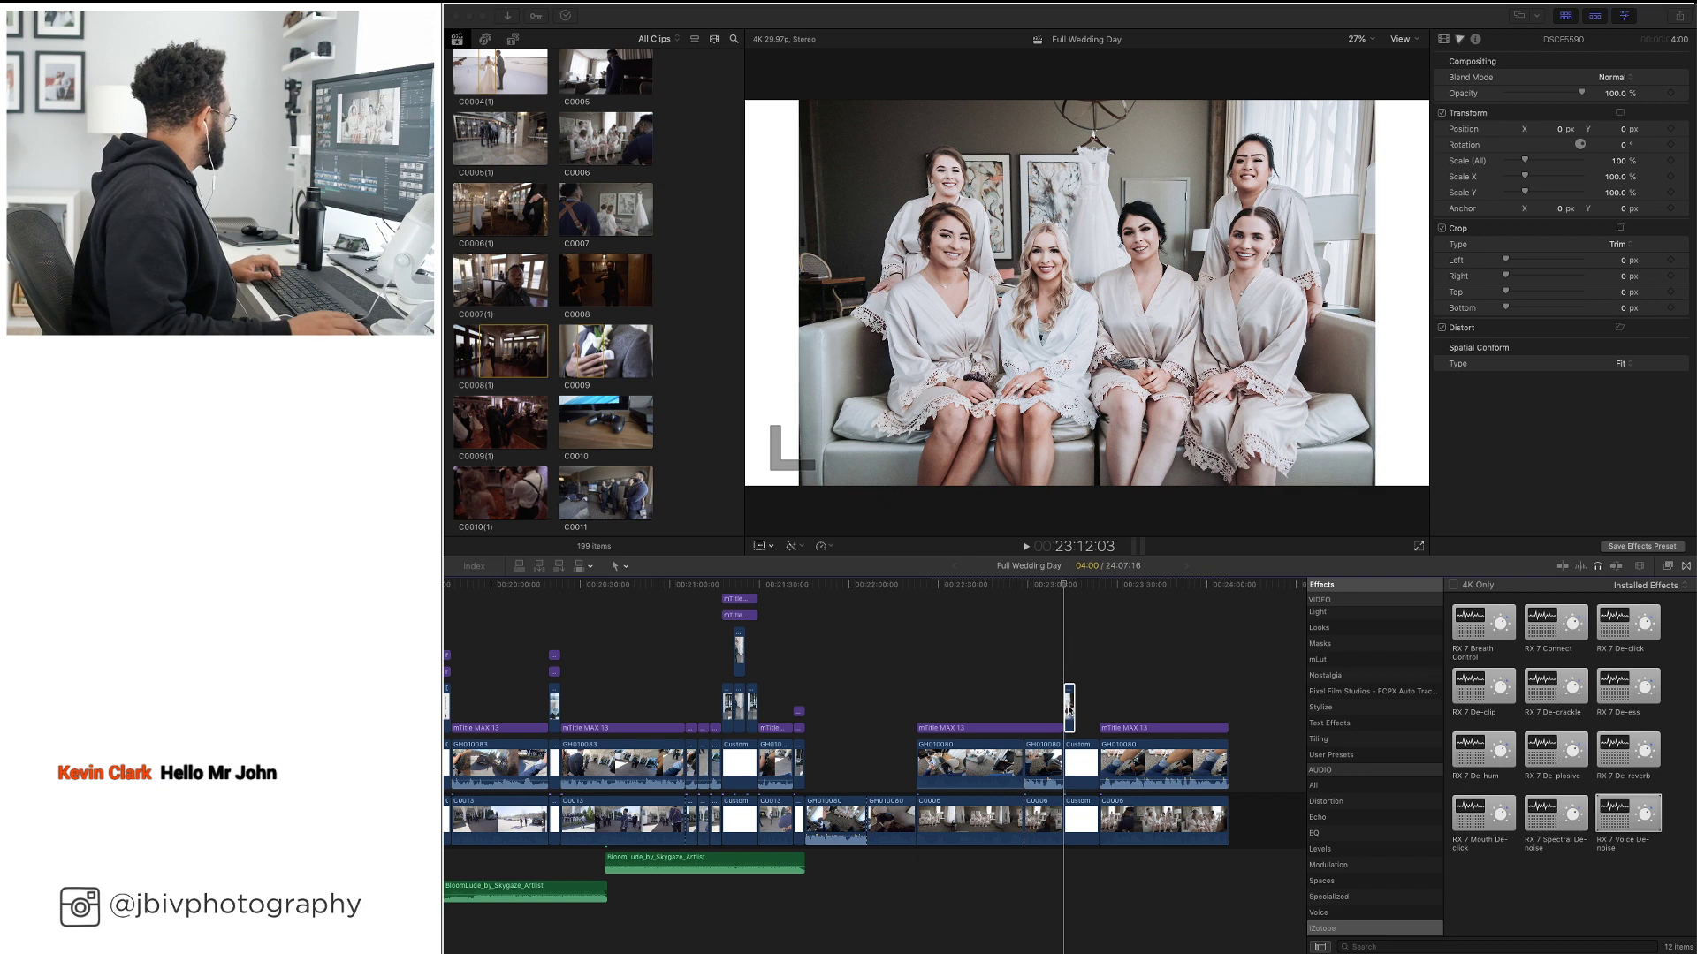
Shorten both new white Custom clips to 4 seconds to match the bridesmaids photo above them
click(1068, 708)
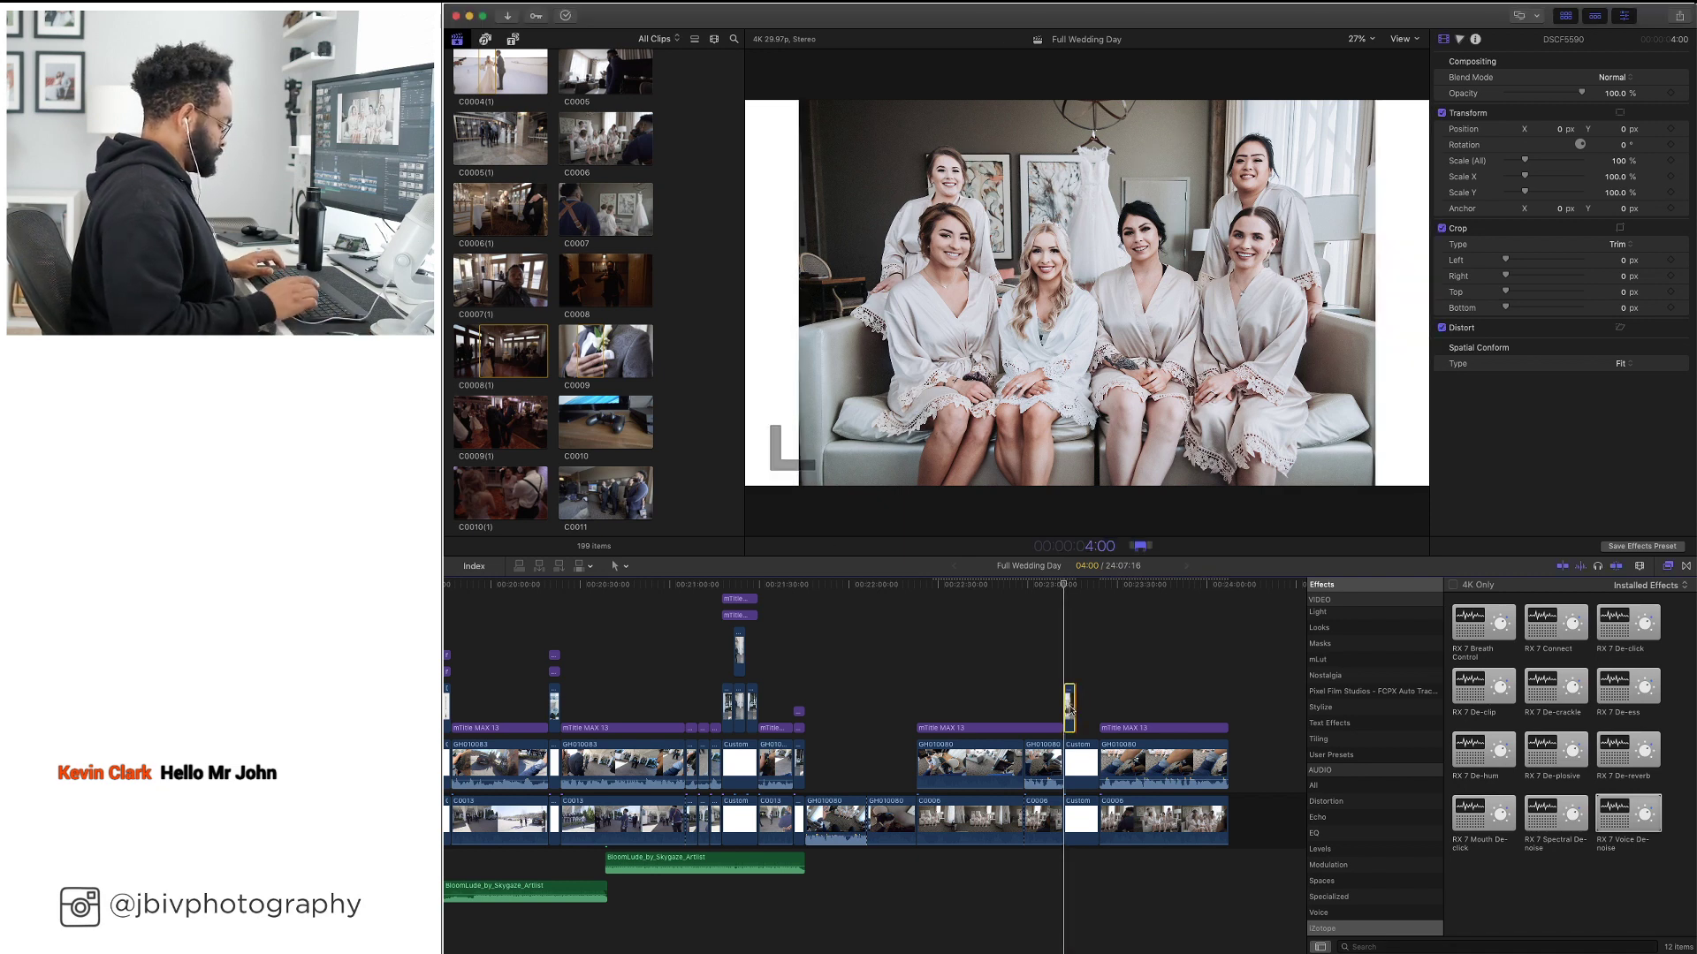
drag(1096, 755, 1074, 755)
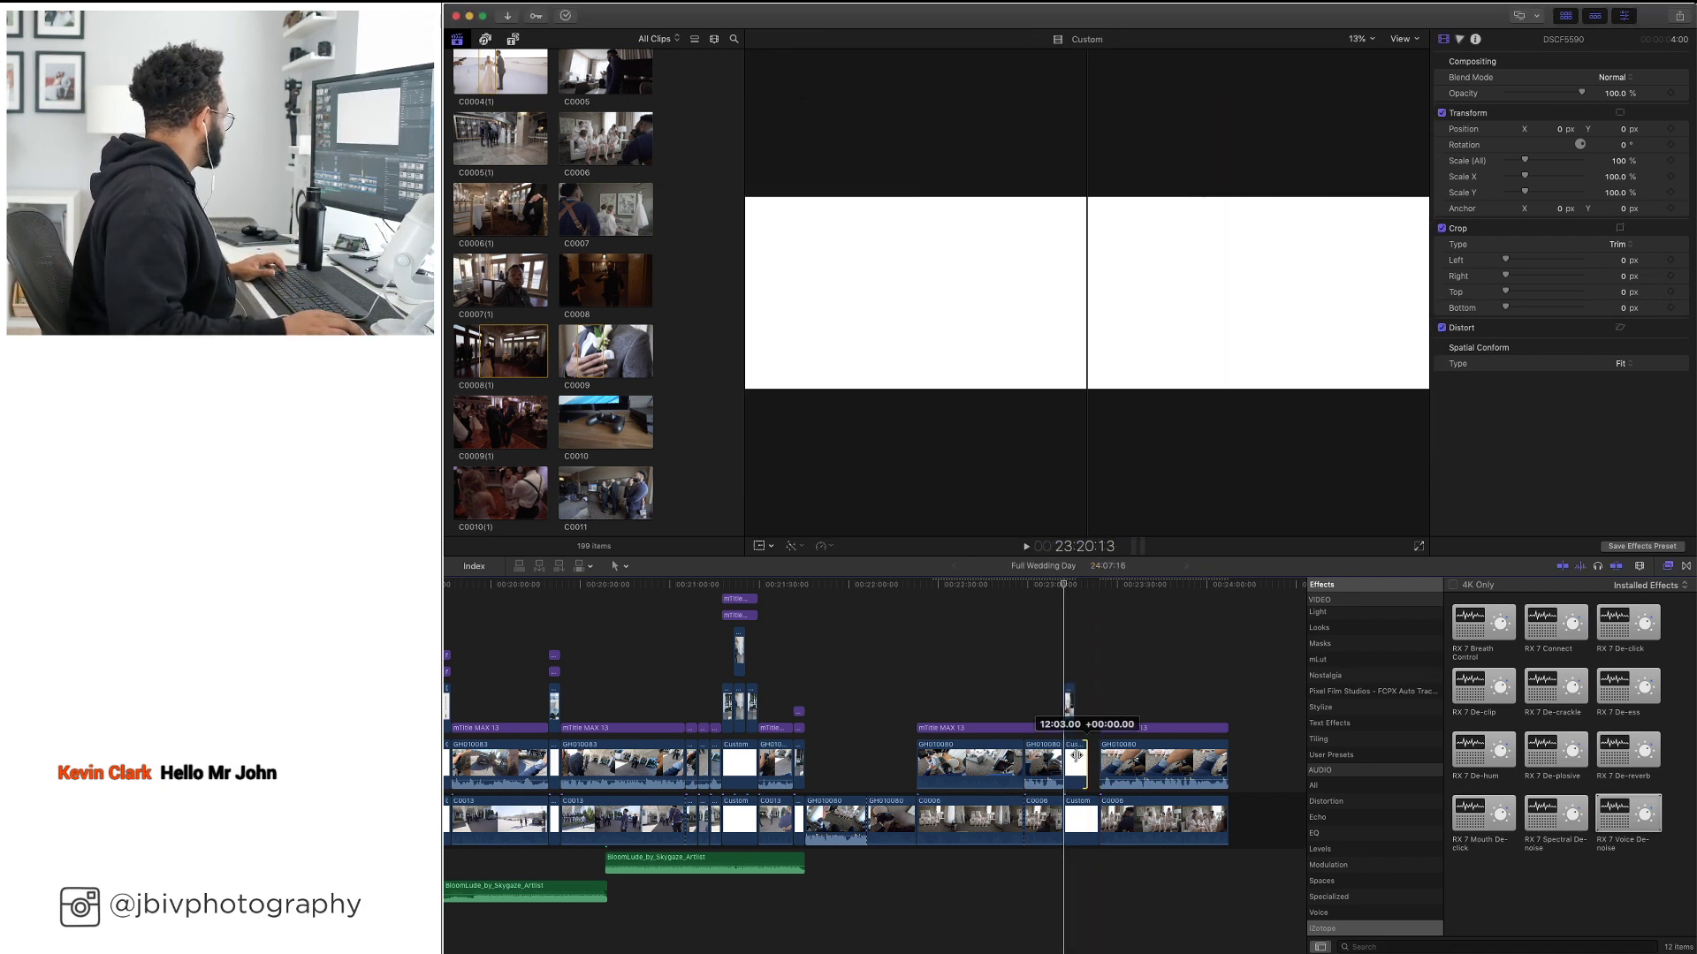
drag(1097, 815, 1087, 813)
key(super+equal)
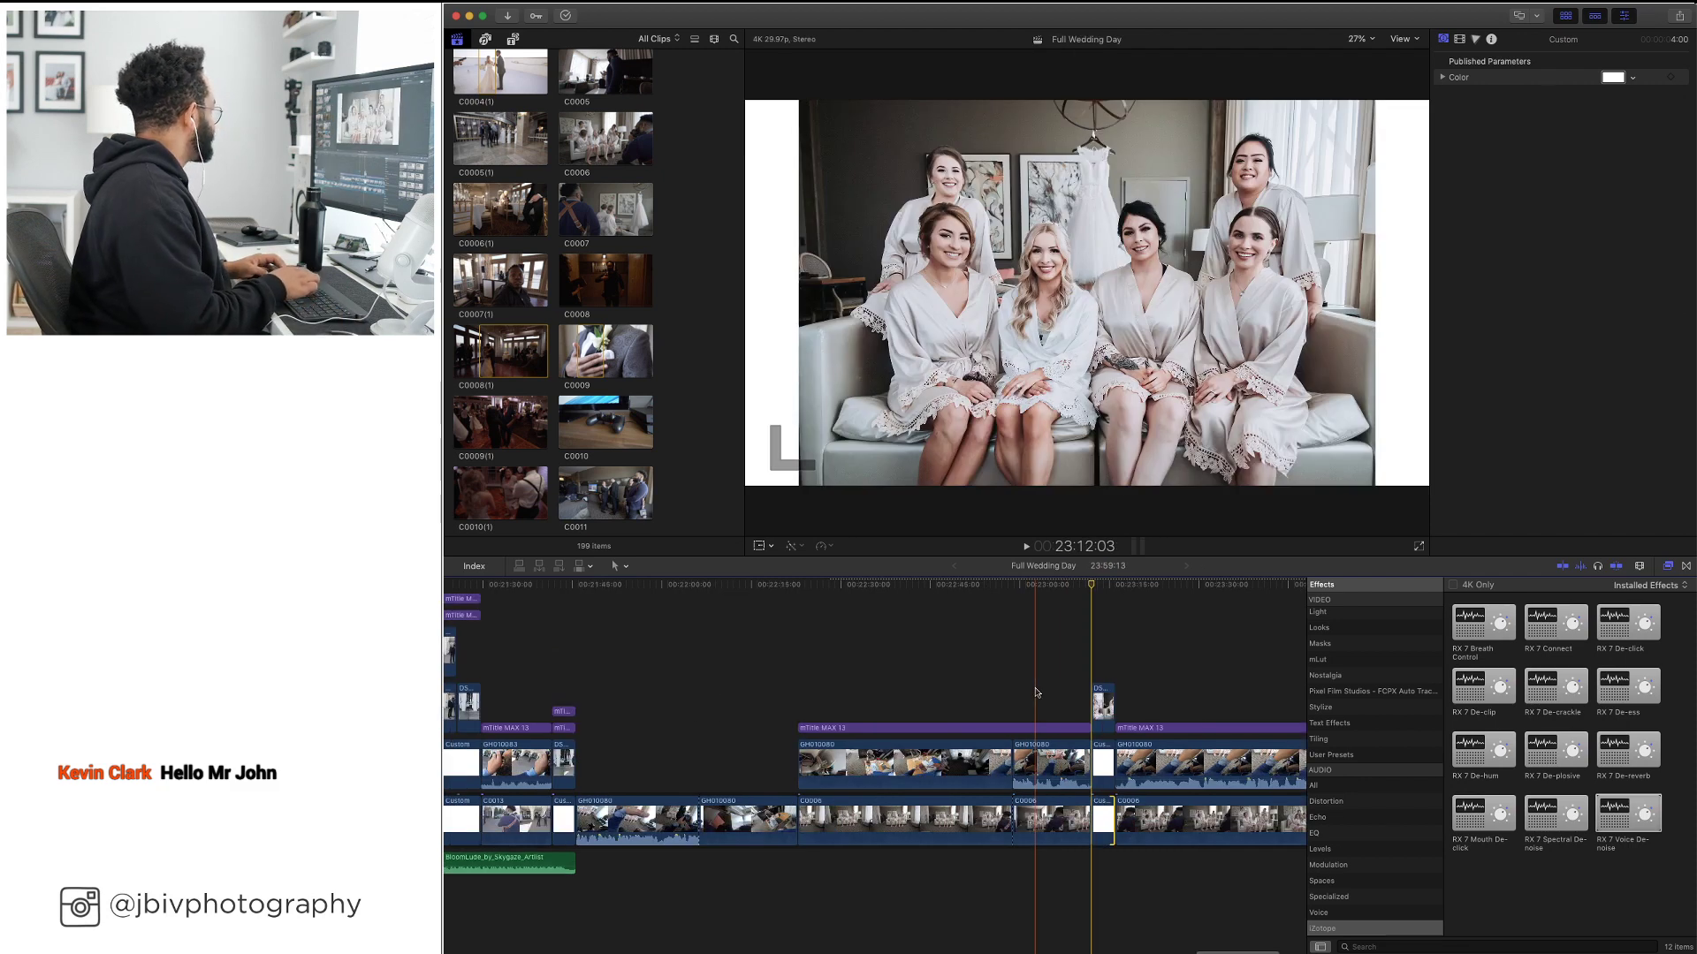
Set the overall scale of the bridesmaids photo DSCF5590 to 85%
click(1104, 697)
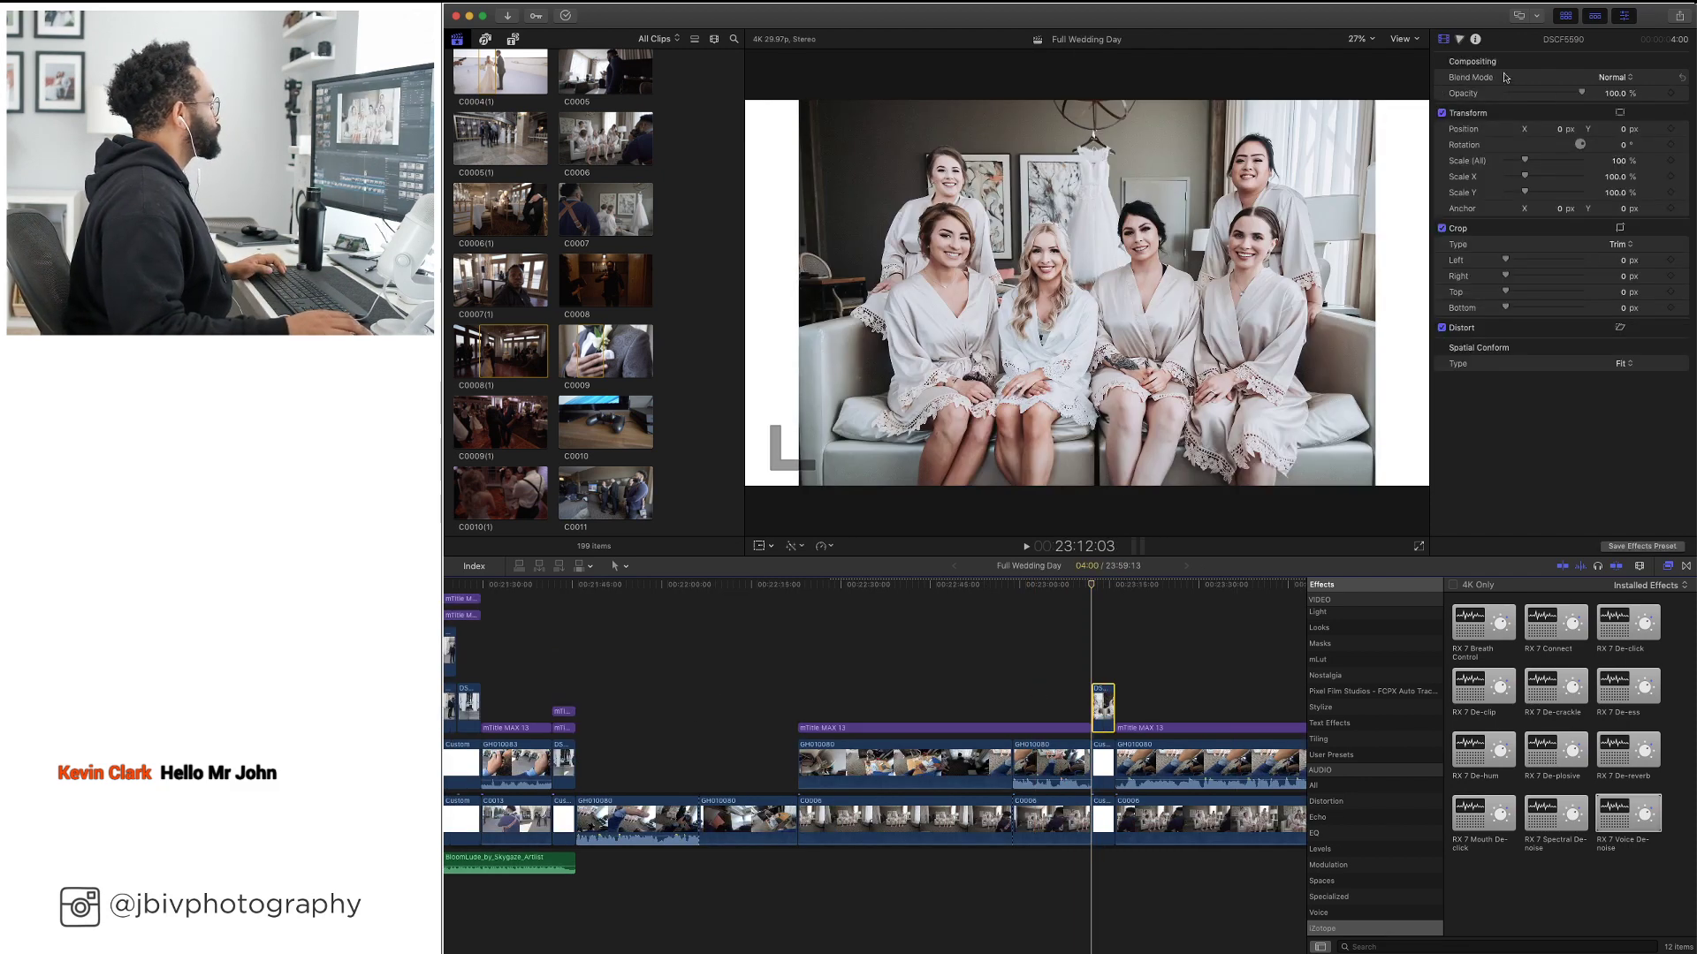
text(85)
key(Return)
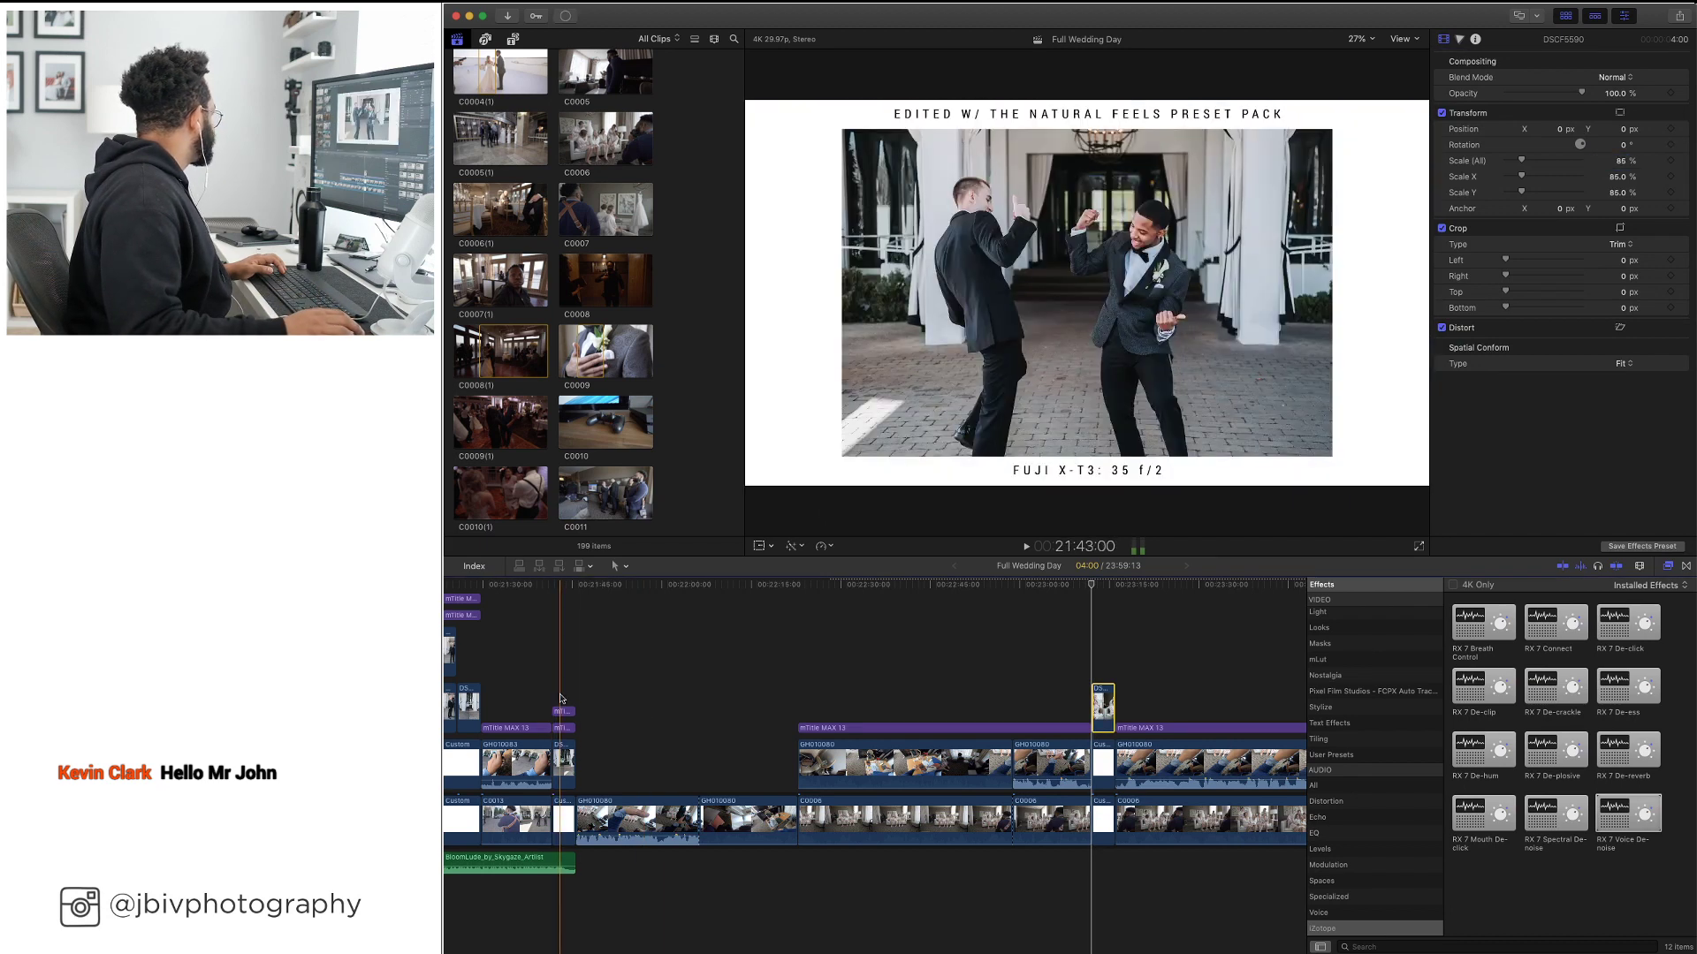
Copy the two caption titles from above an earlier photo group to 23:12:03 and trim them to the bridesmaids photo's length
scroll(649, 669, left, 10)
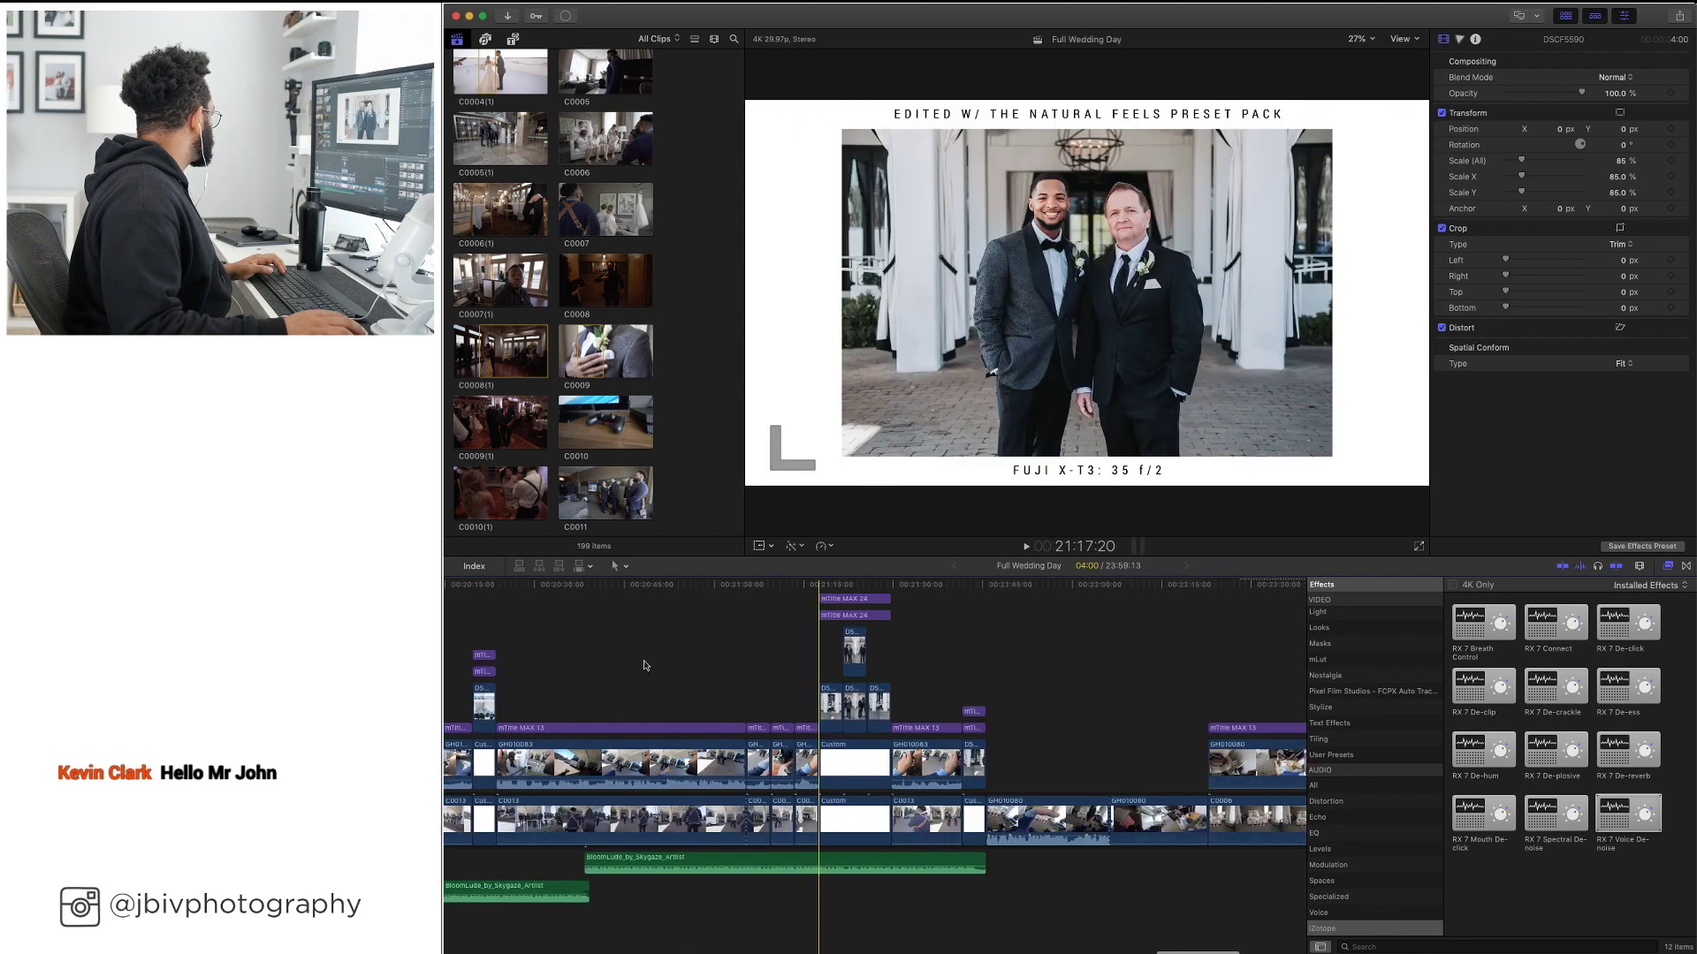
scroll(721, 671, left, 10)
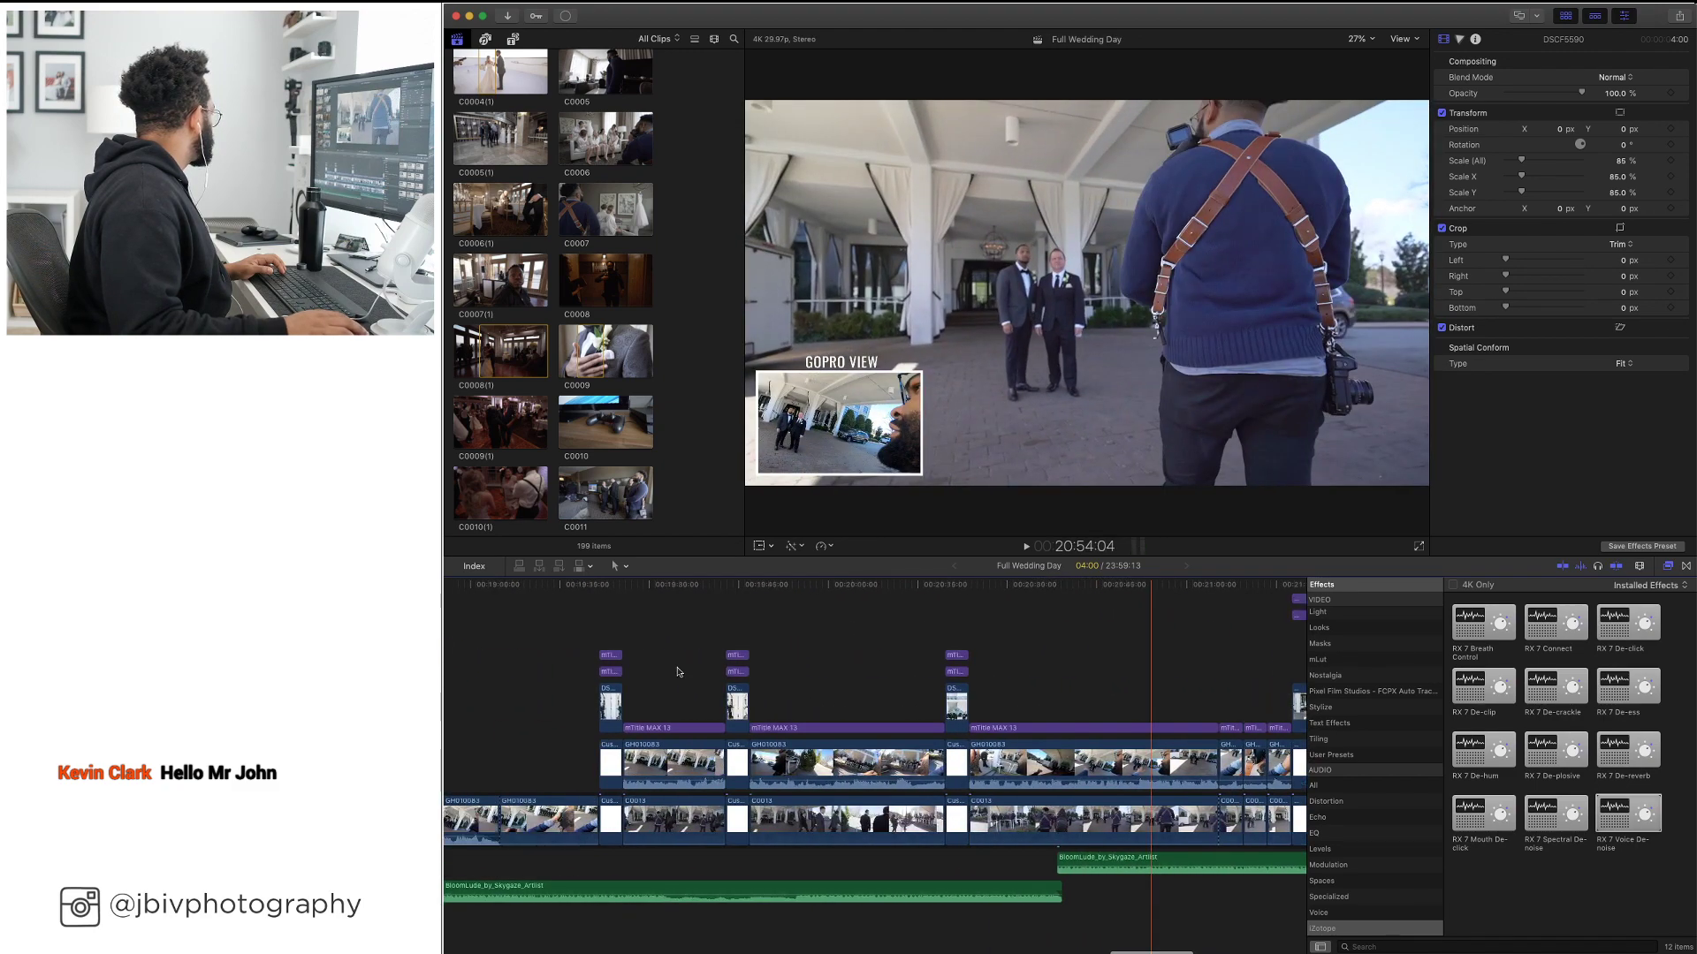
scroll(721, 645, left, 15)
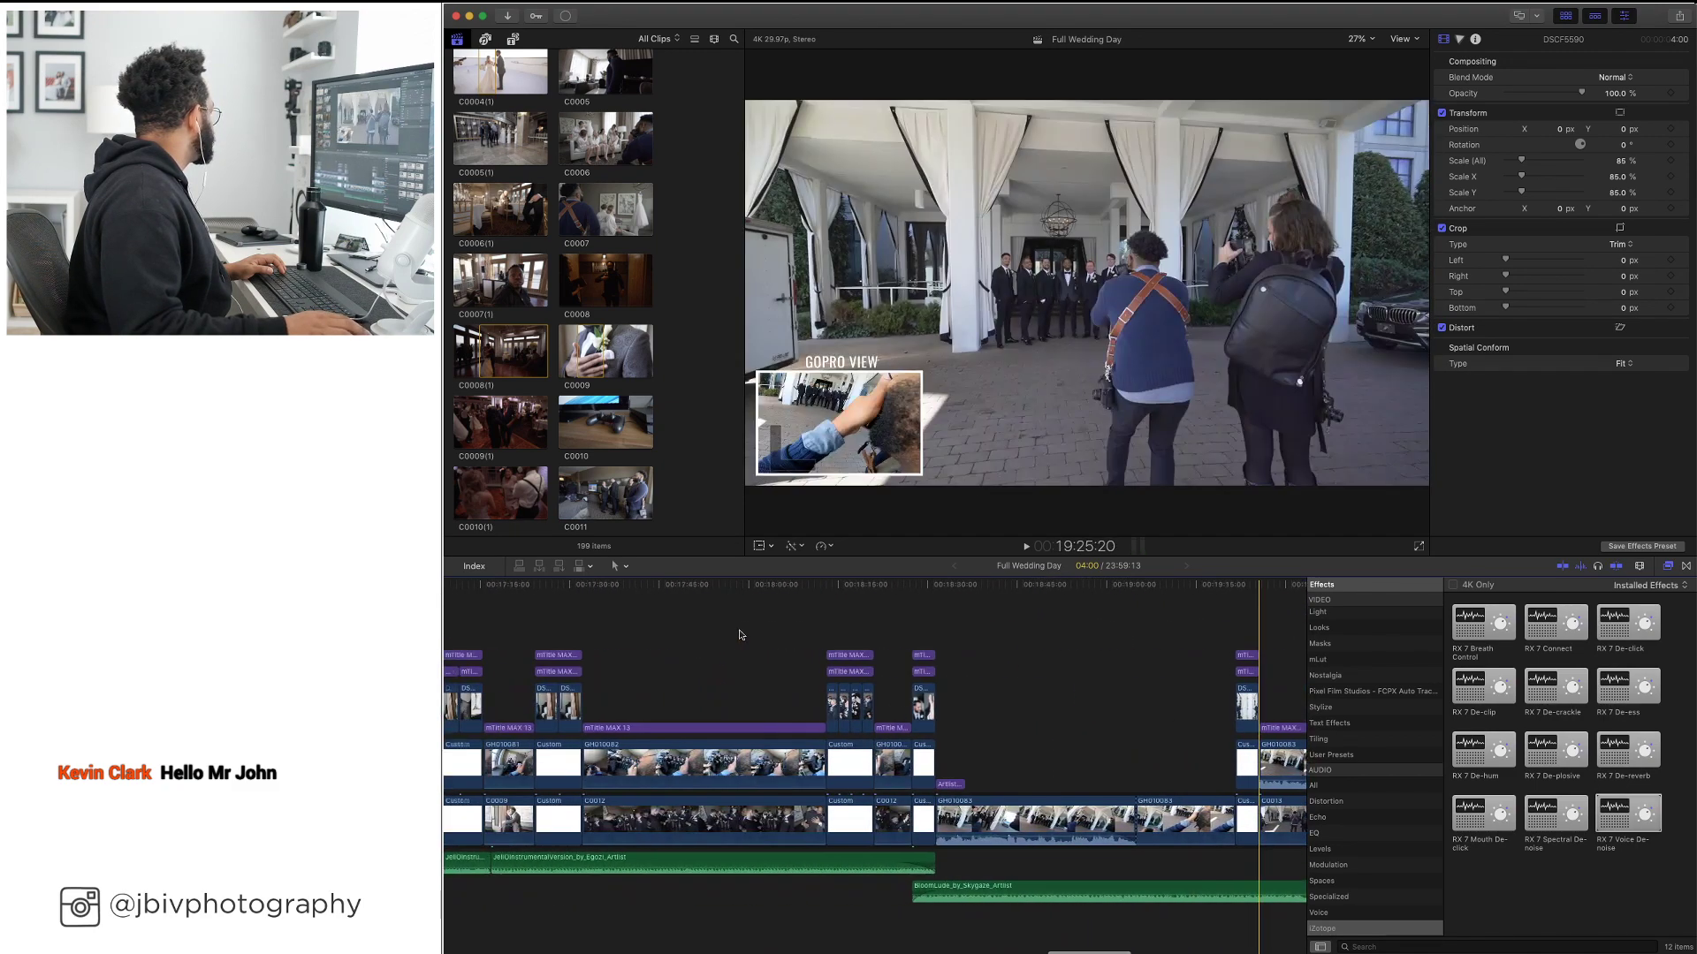
click(841, 672)
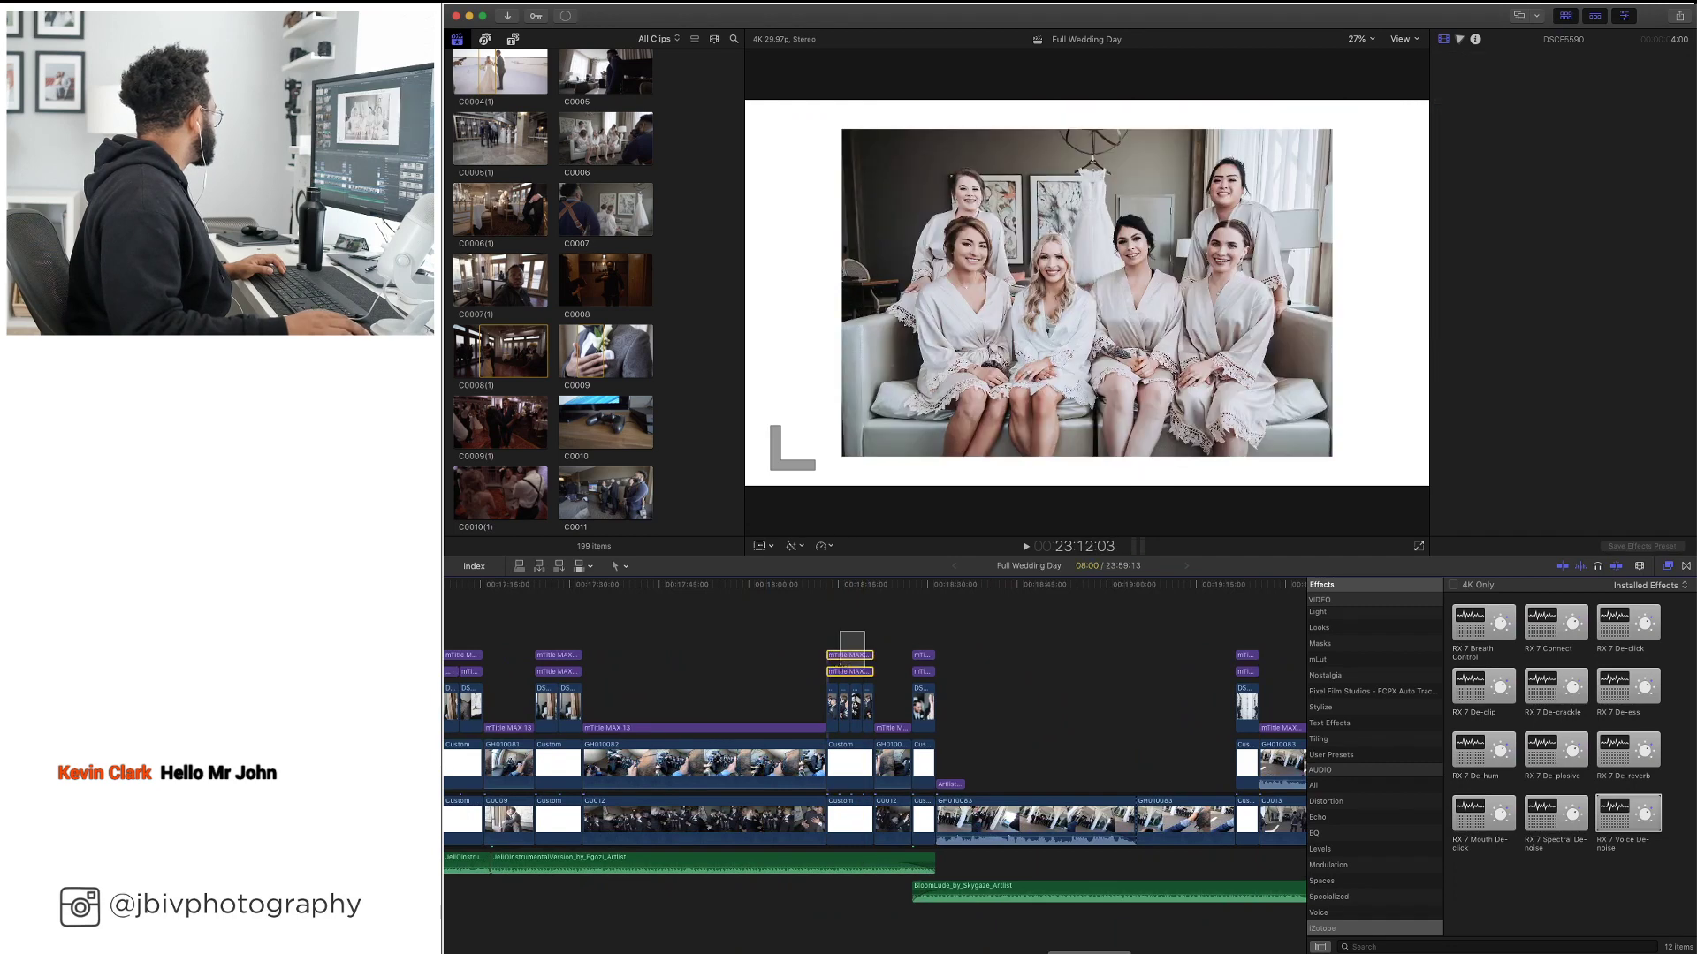
scroll(848, 670, right, 20)
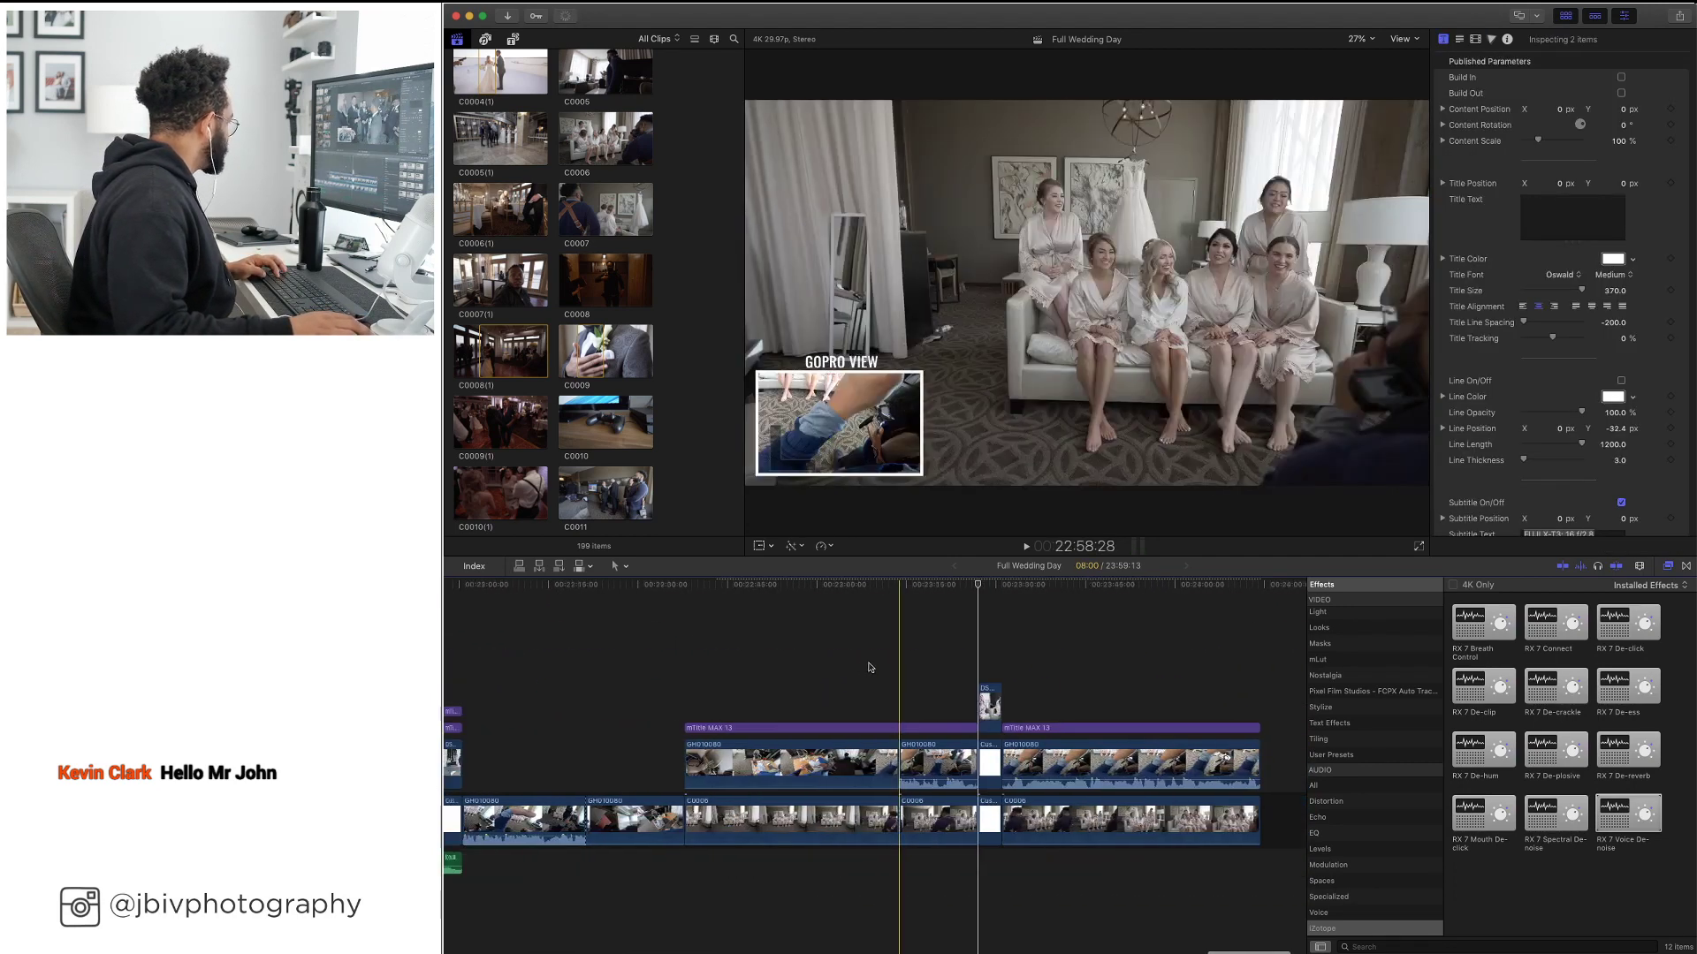
key(super+v)
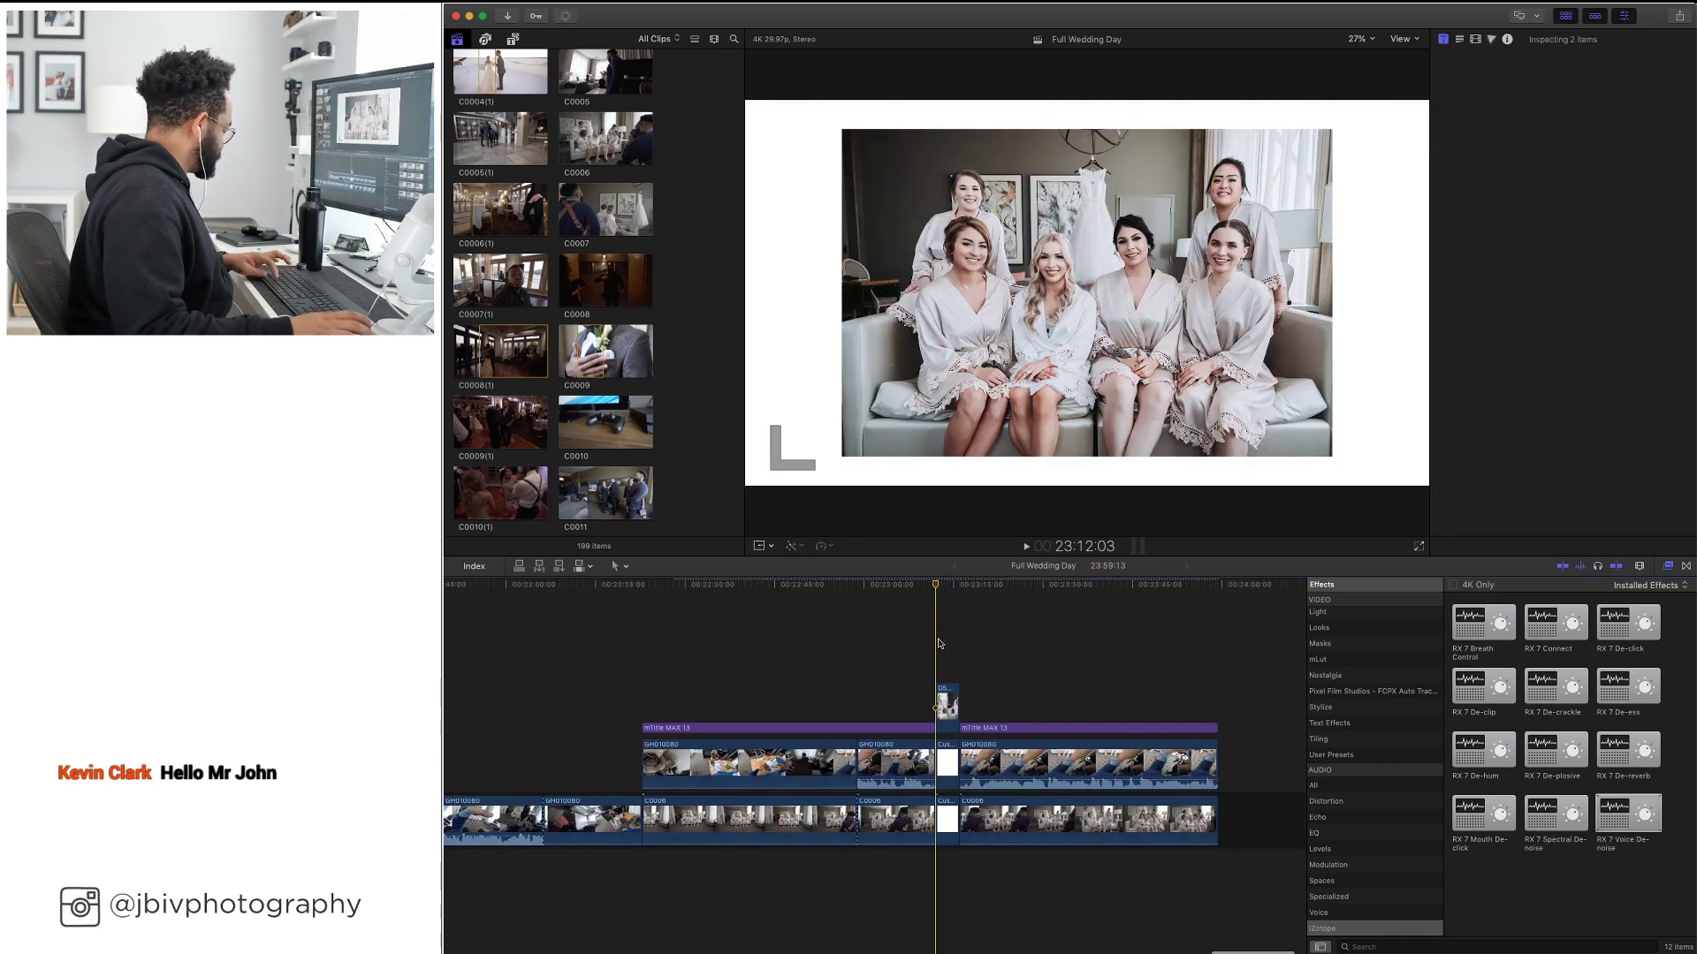
mouse_move(981, 655)
mouse_down()
mouse_move(957, 655)
mouse_move(959, 672)
mouse_up()
click(921, 612)
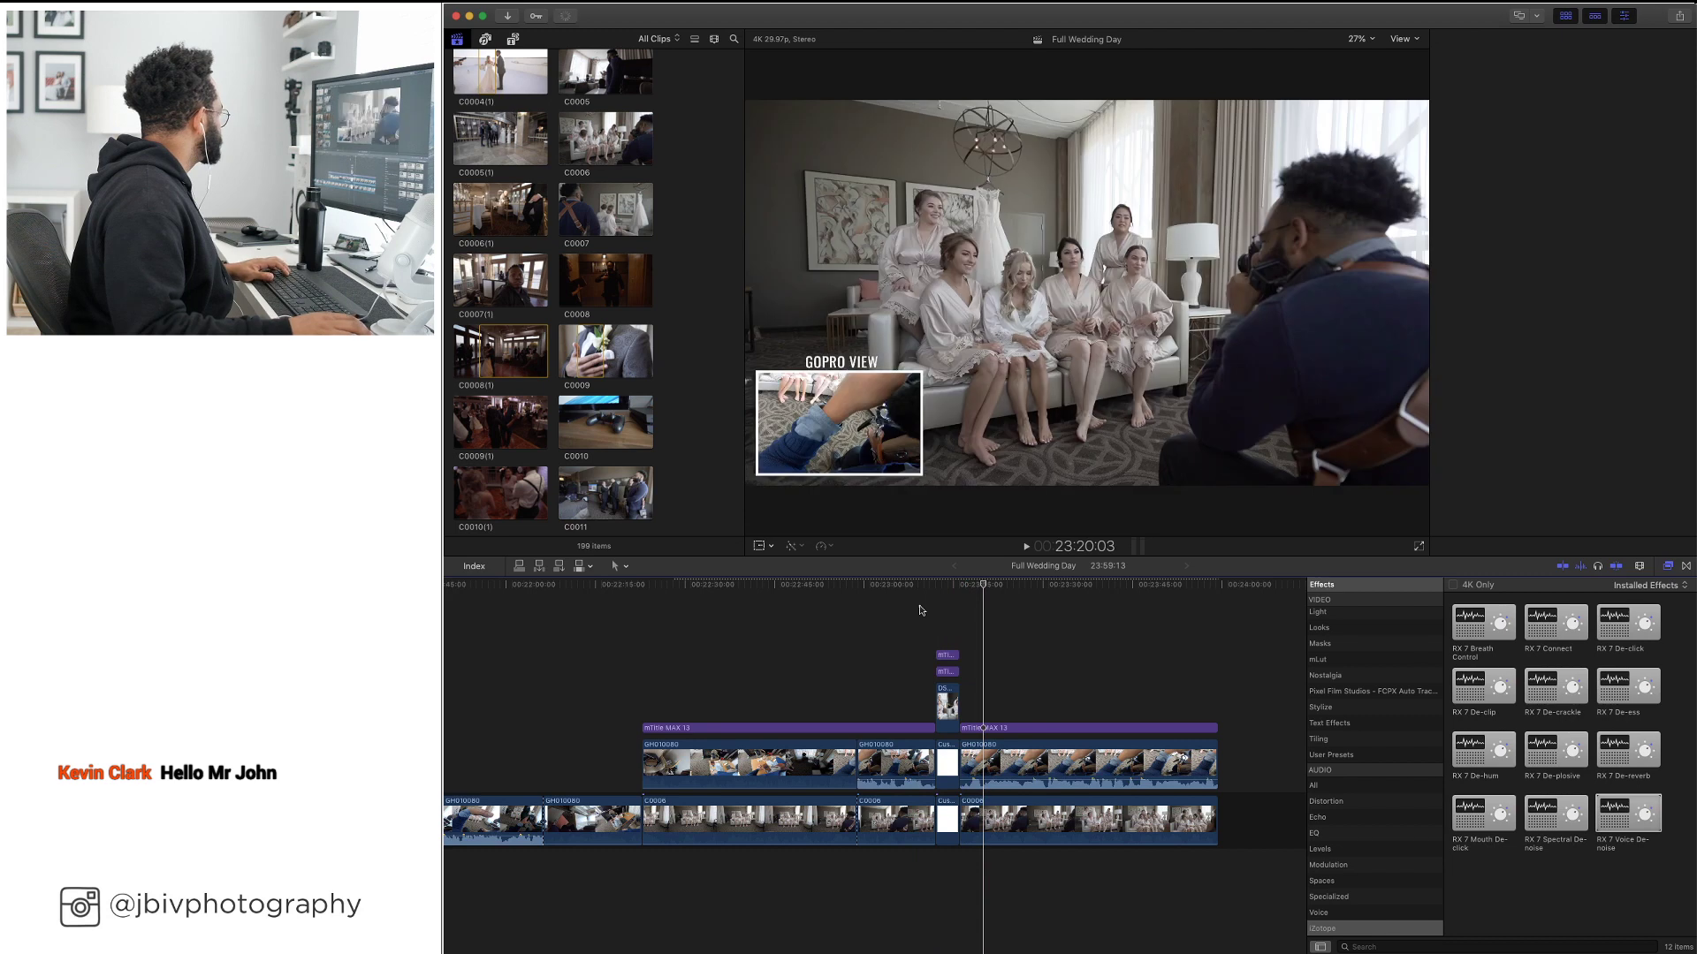
Cut C0006 and its GH010080 inset at 23:18:06 and delete the short section between the bridesmaids photo insert and that cut
key(space)
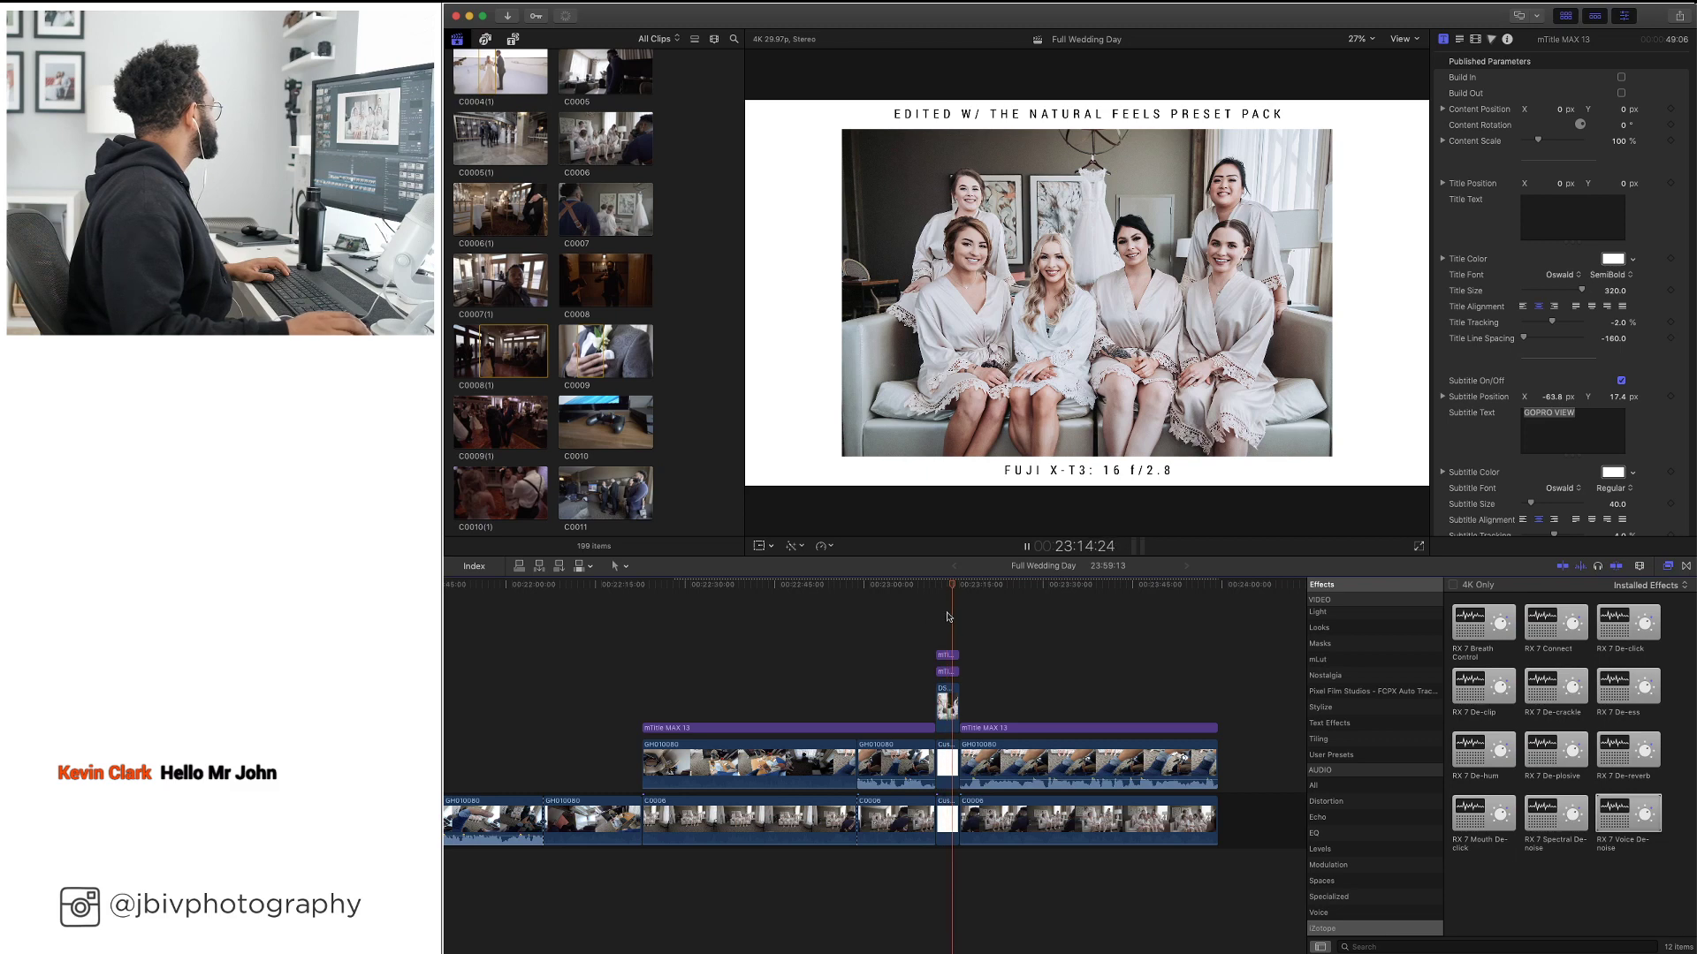
key(space)
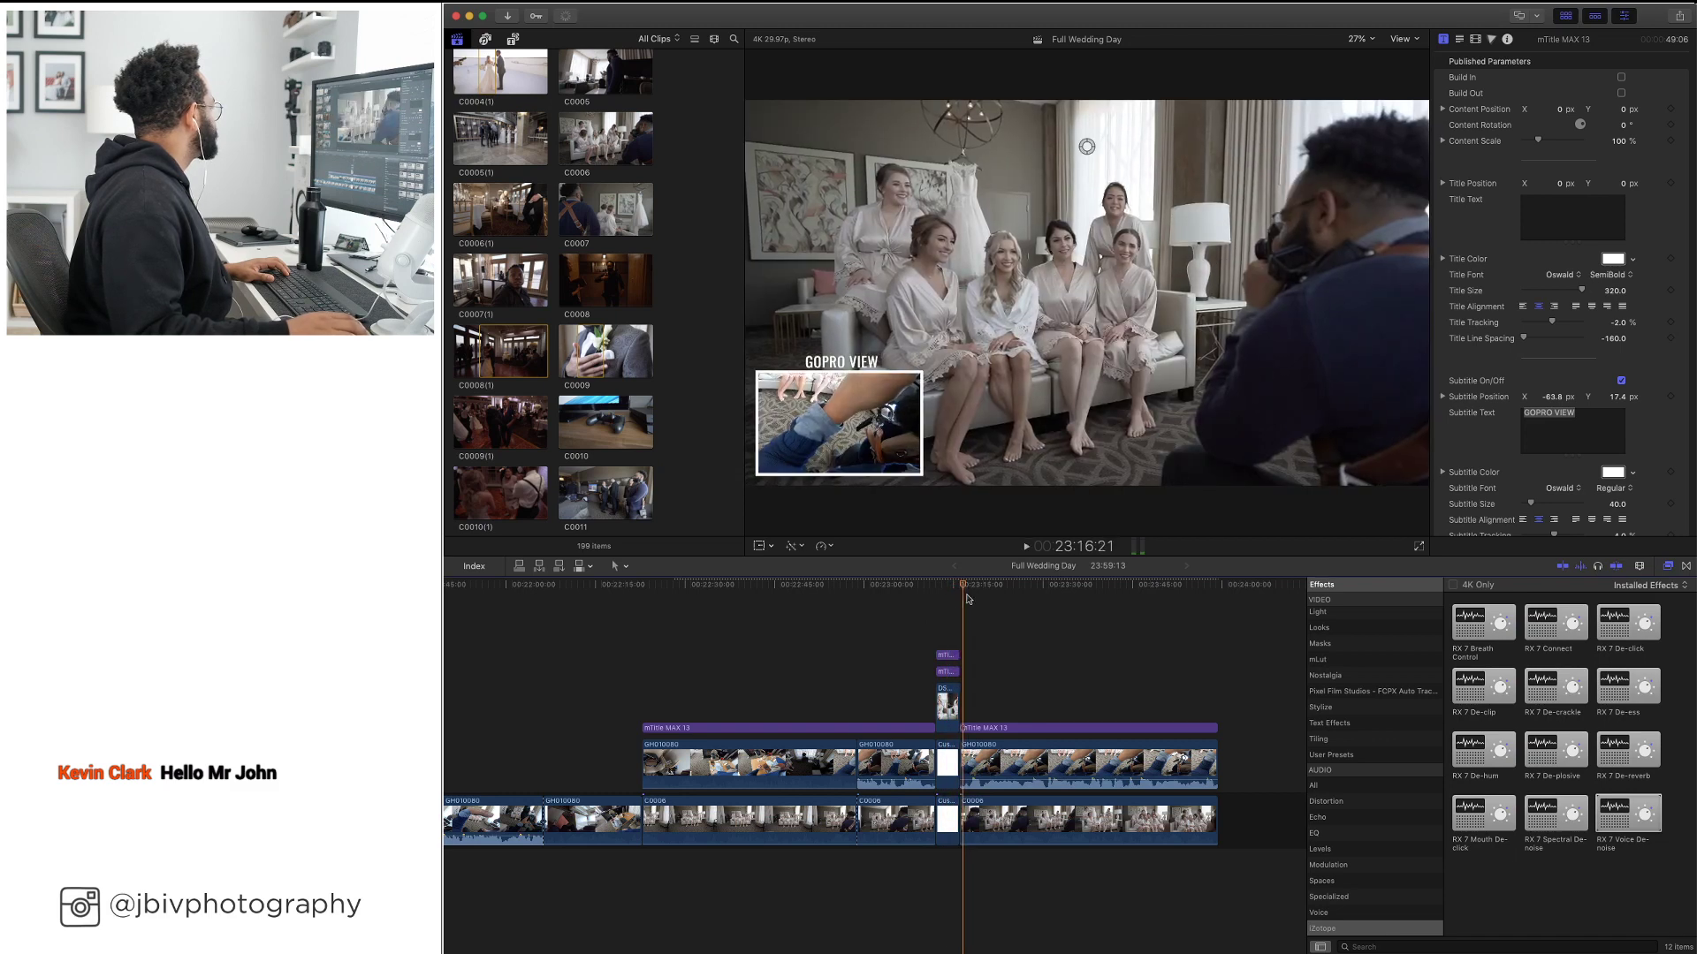
mouse_move(969, 589)
mouse_down()
mouse_move(1032, 592)
mouse_move(970, 598)
mouse_up()
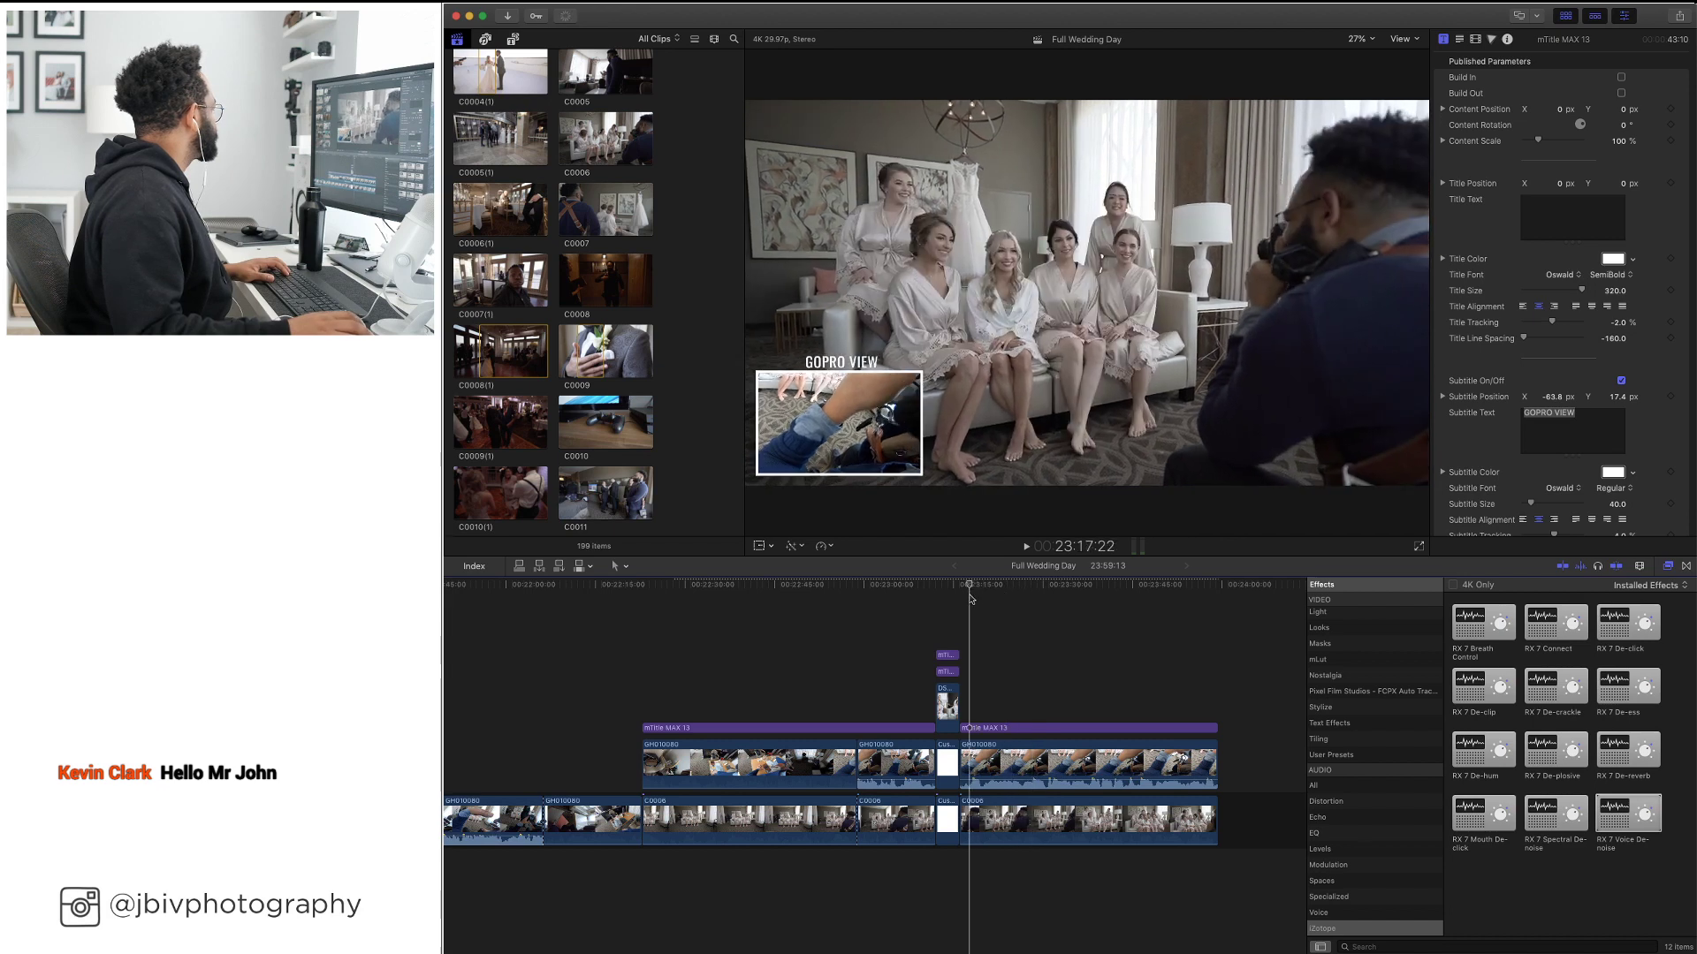
key(space)
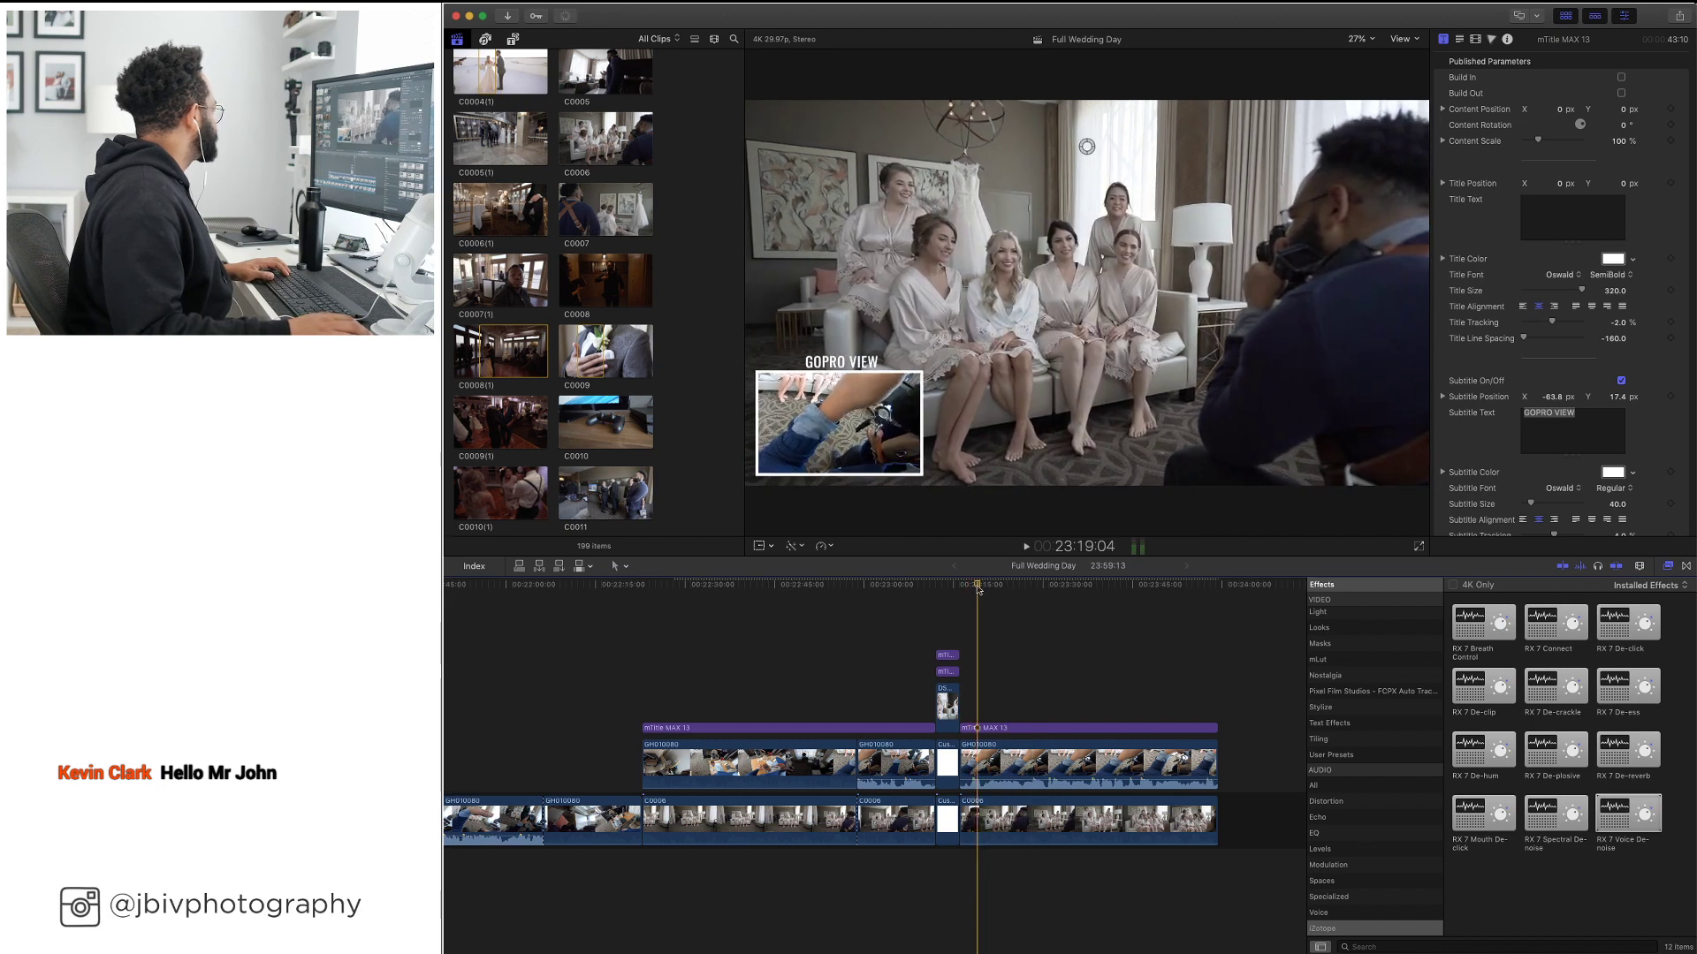
key(shift+Left)
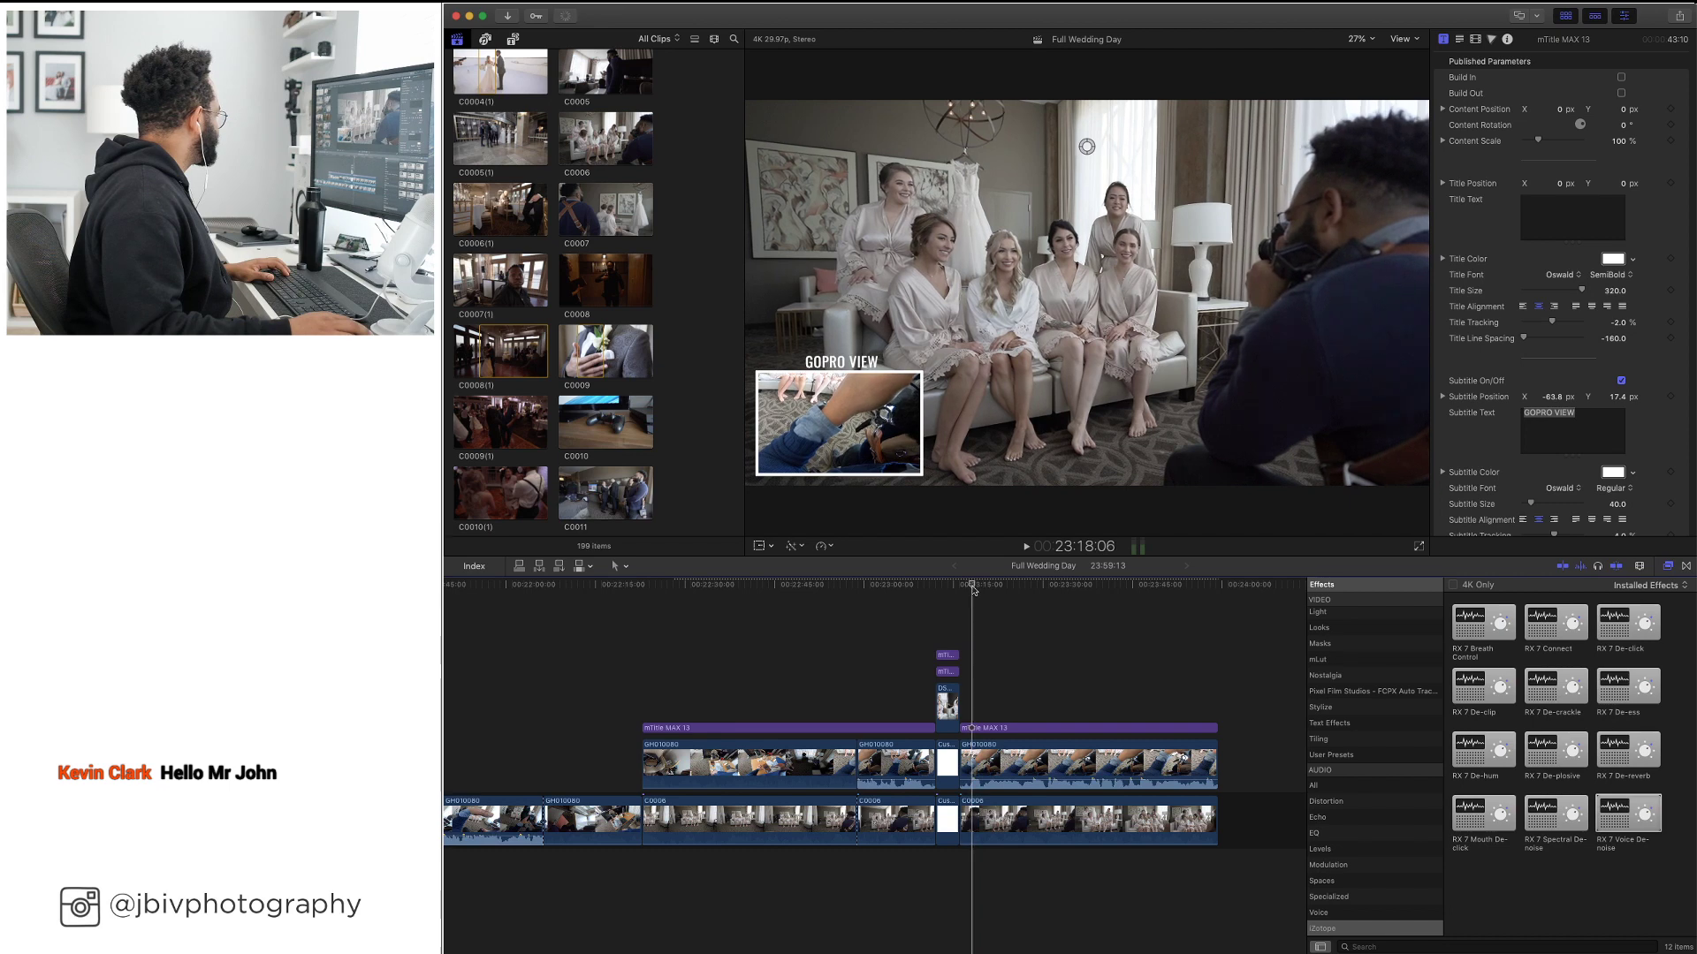
click(977, 728)
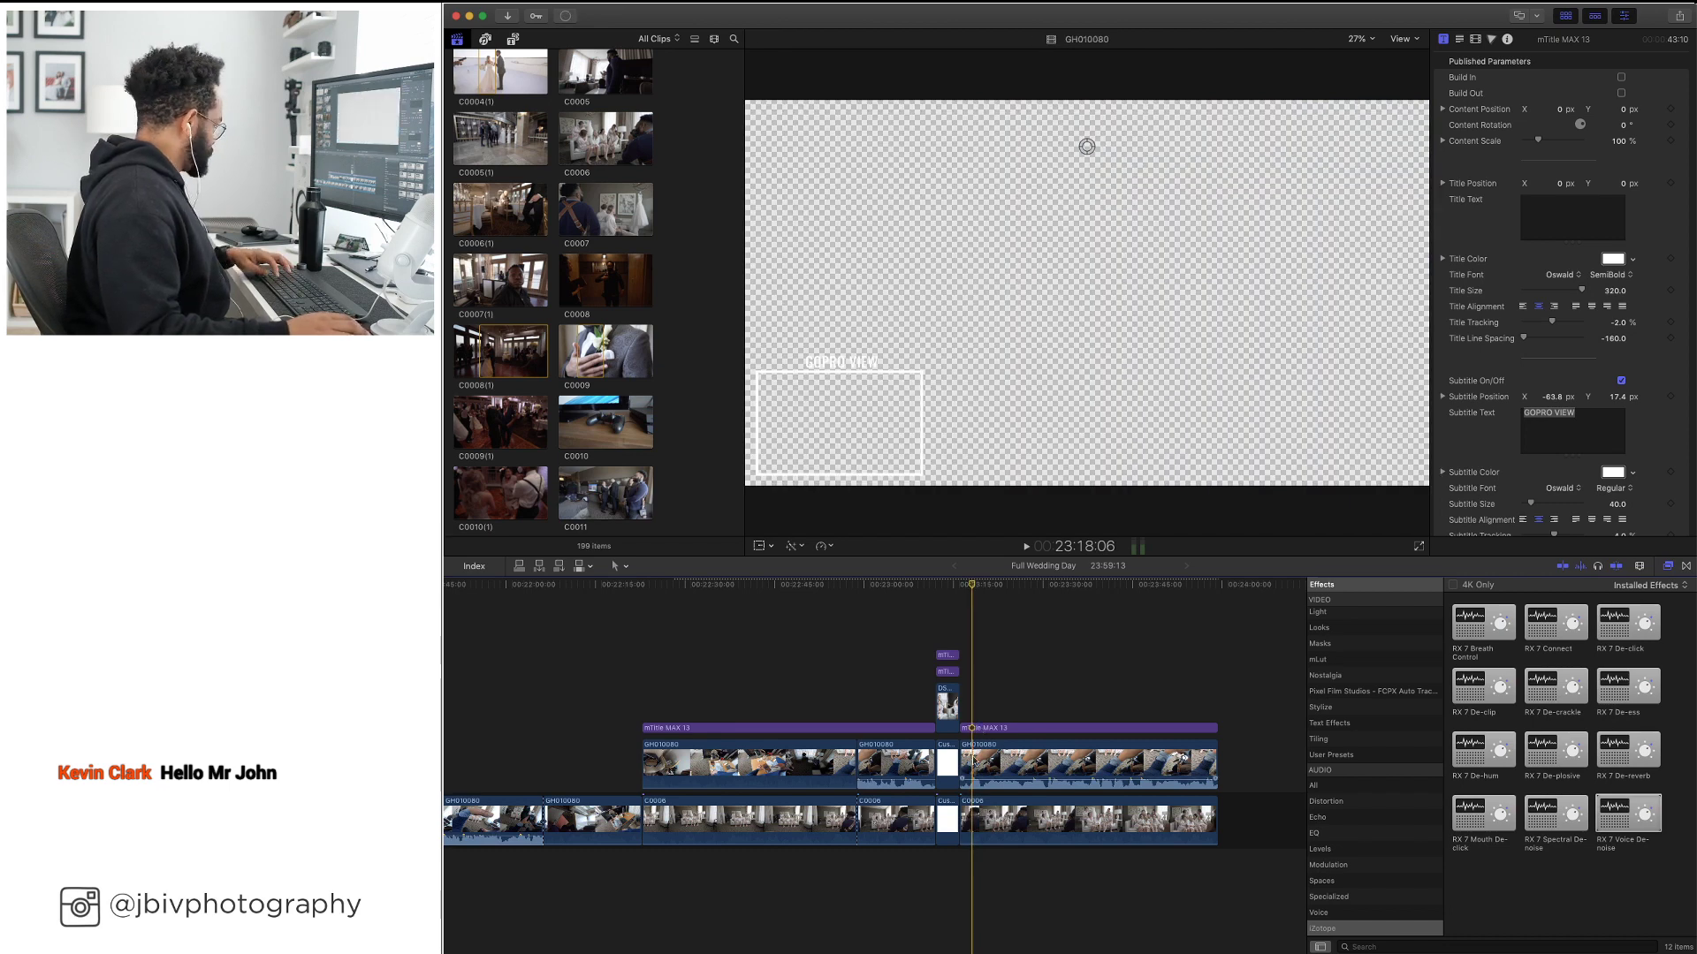
click(966, 763)
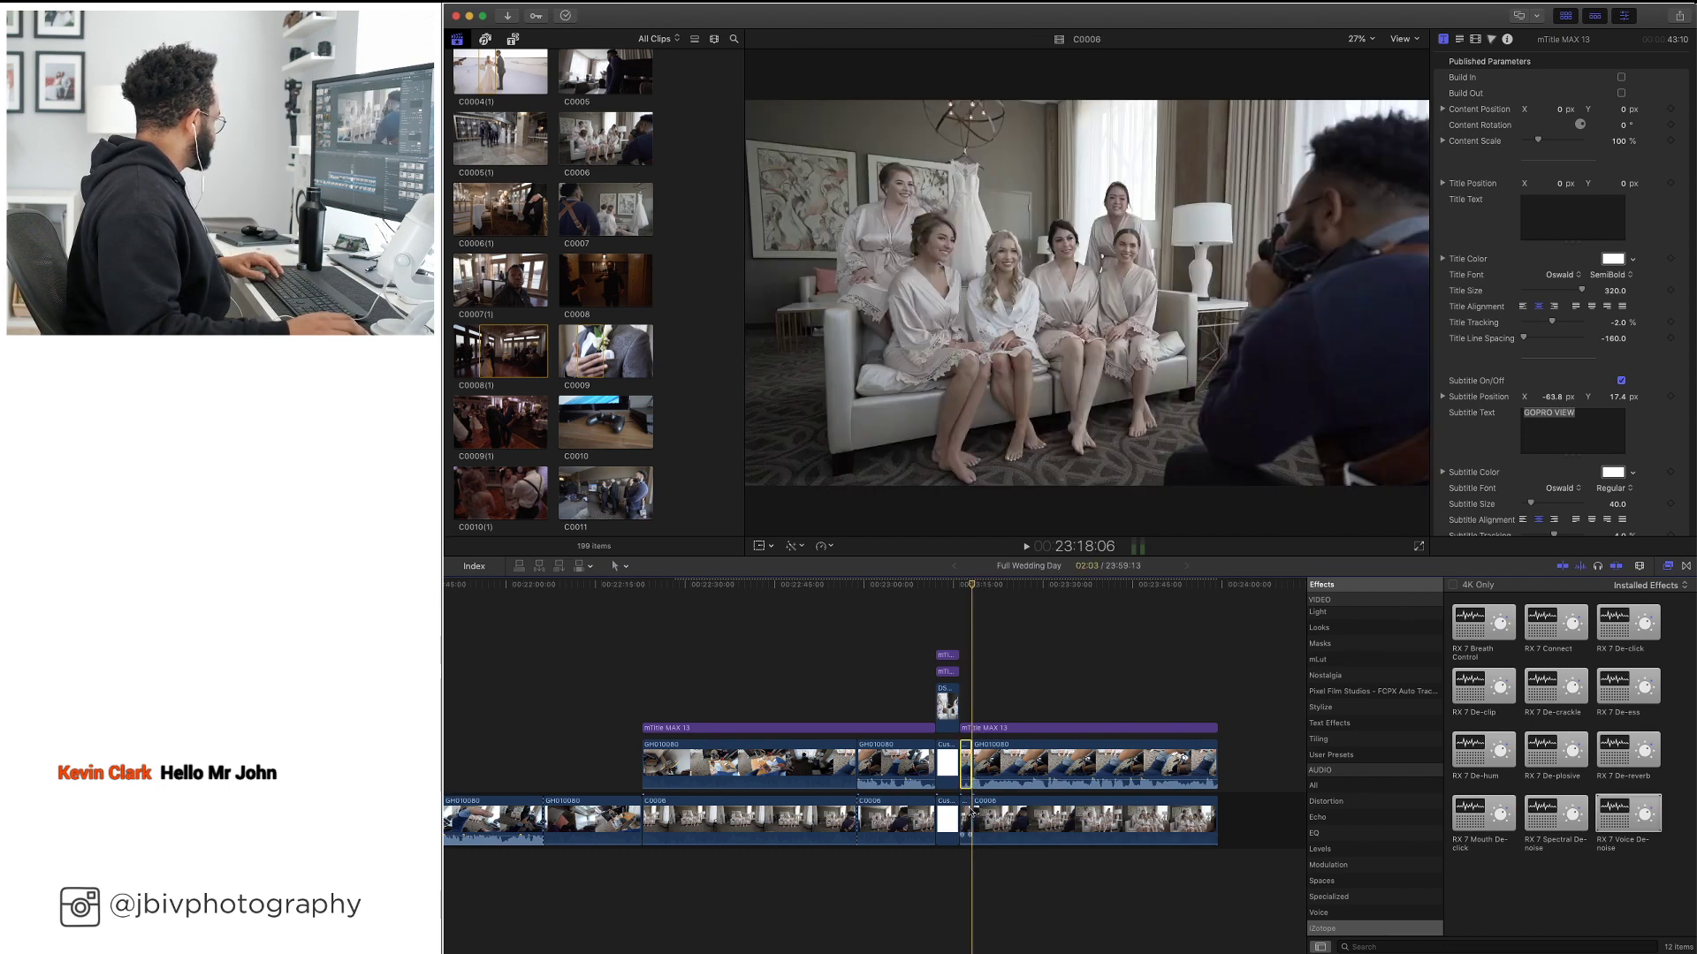
key(Delete)
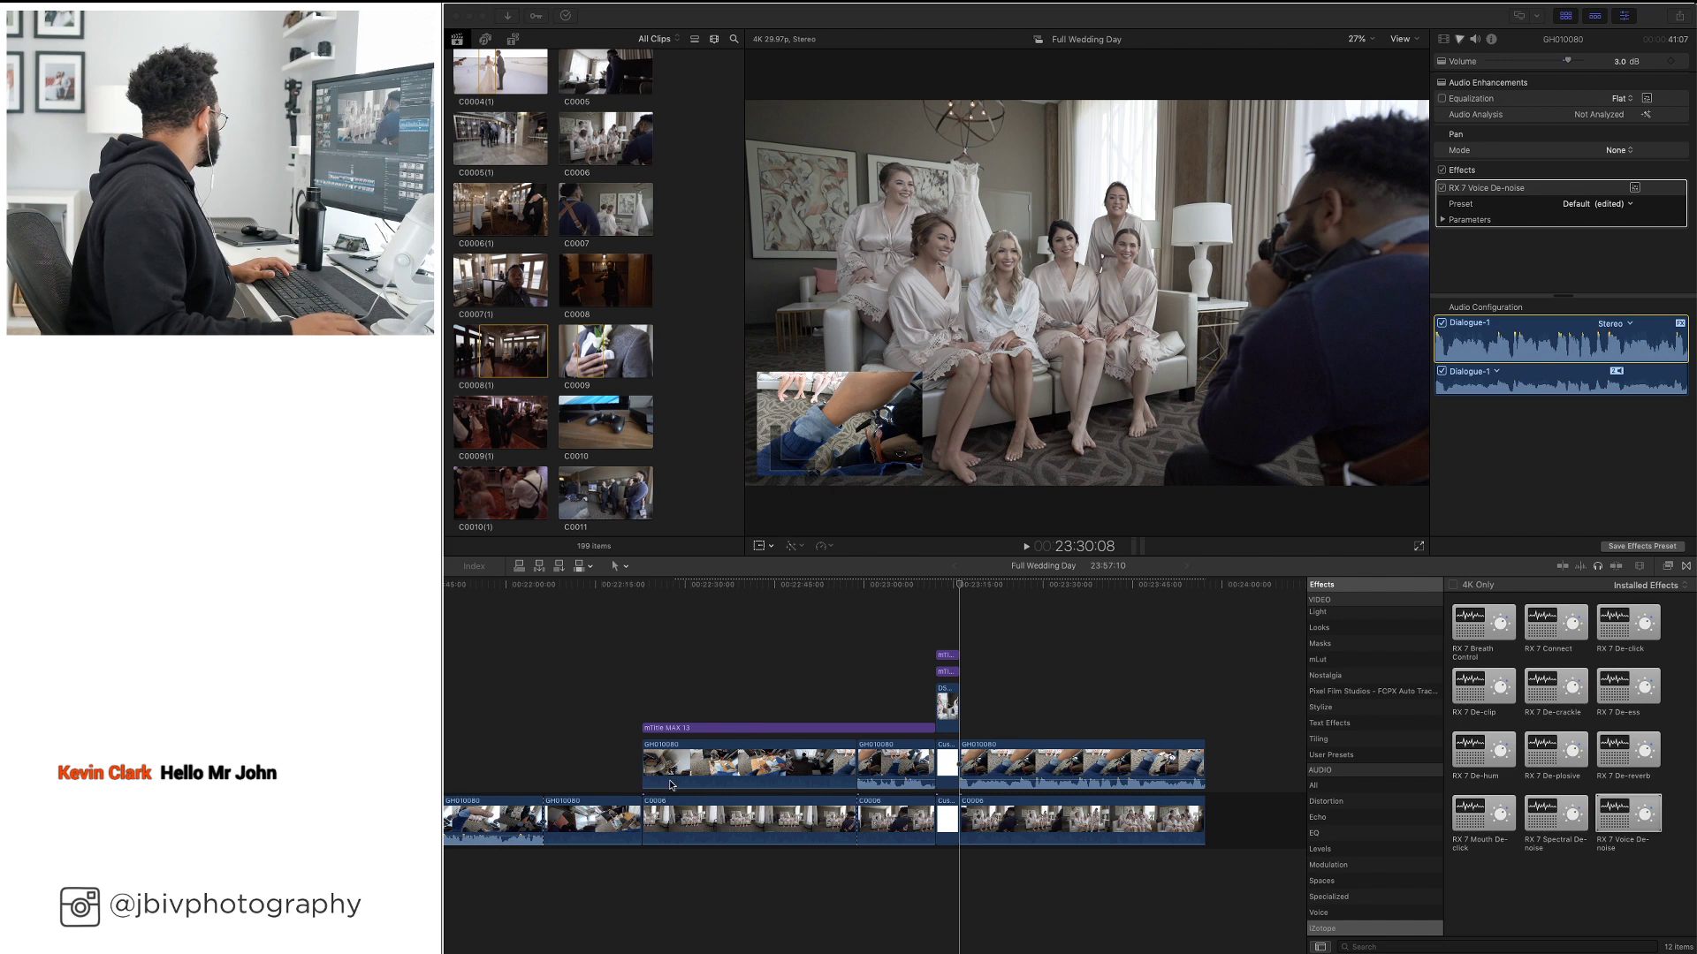
Set a custom speed of 115% on the main-storyline GH010080 clip directly before the first C0006 clip
click(706, 837)
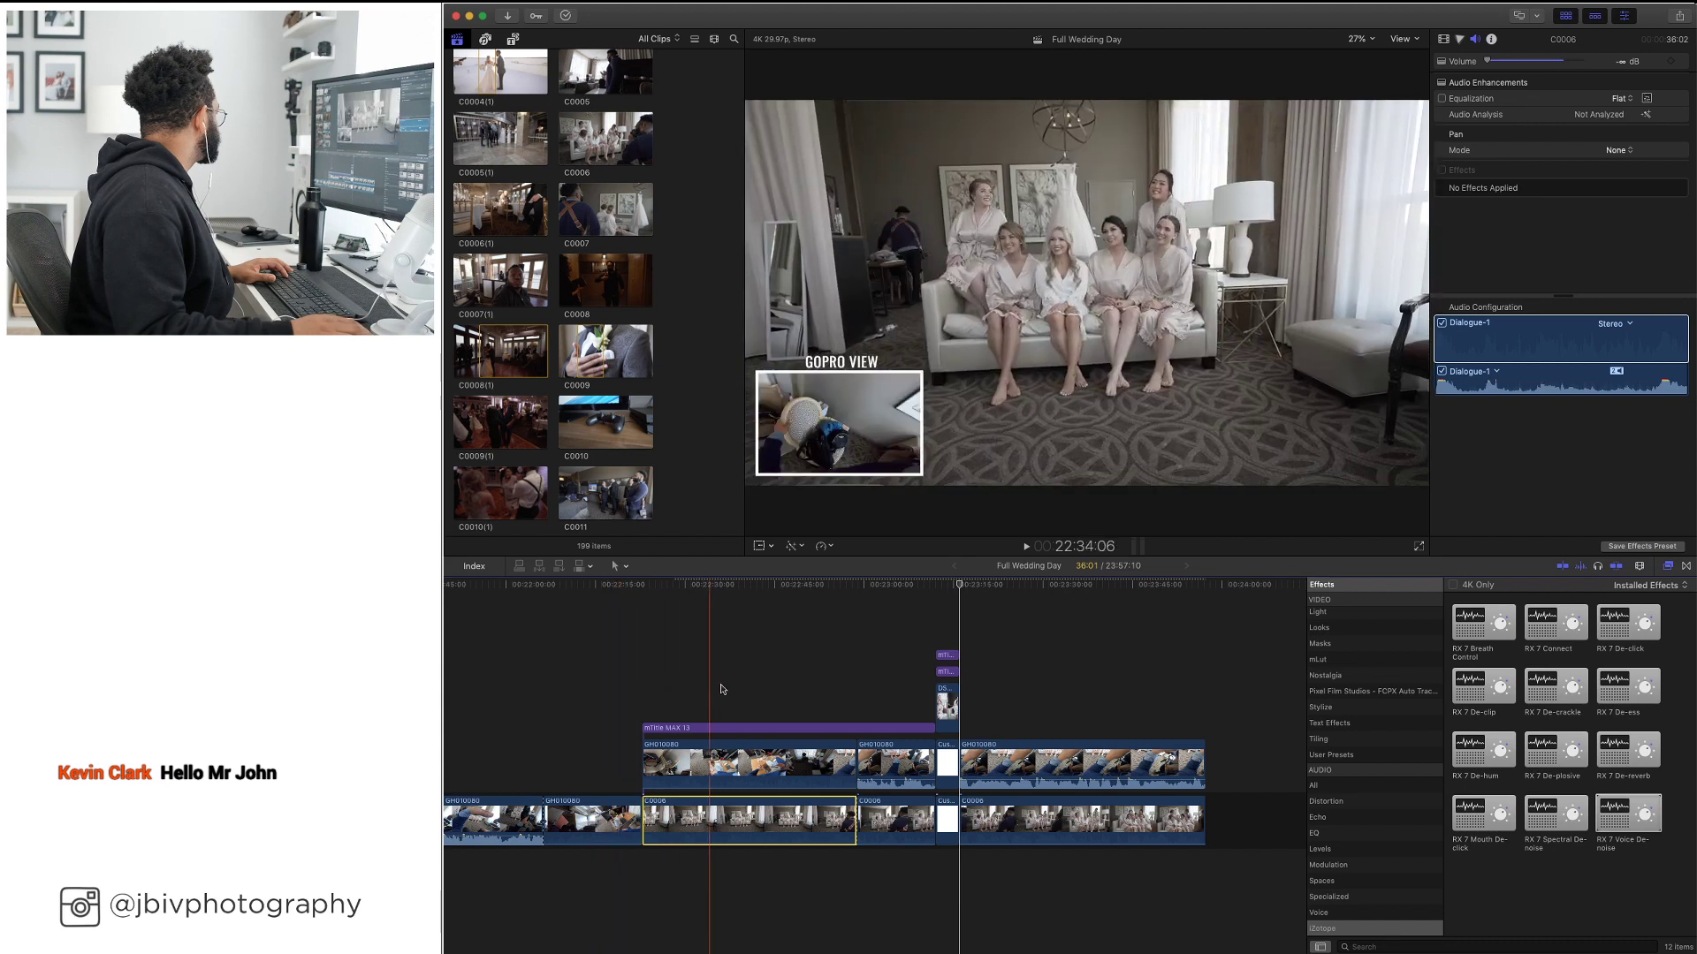
click(596, 820)
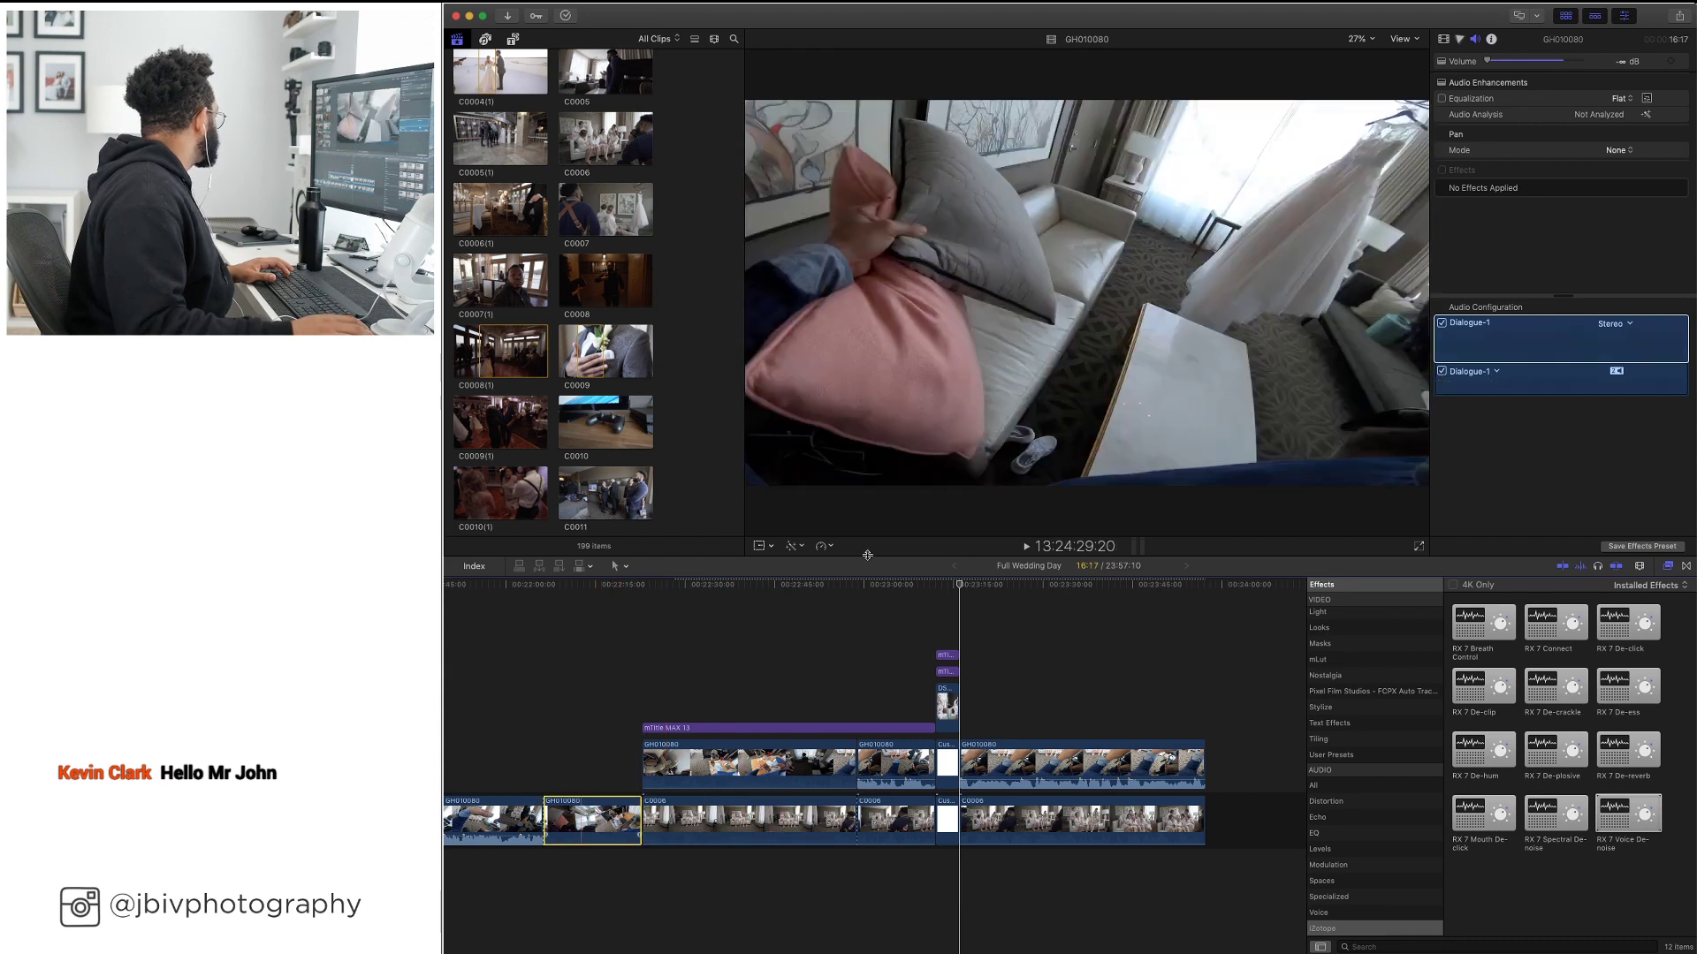
click(837, 553)
click(899, 655)
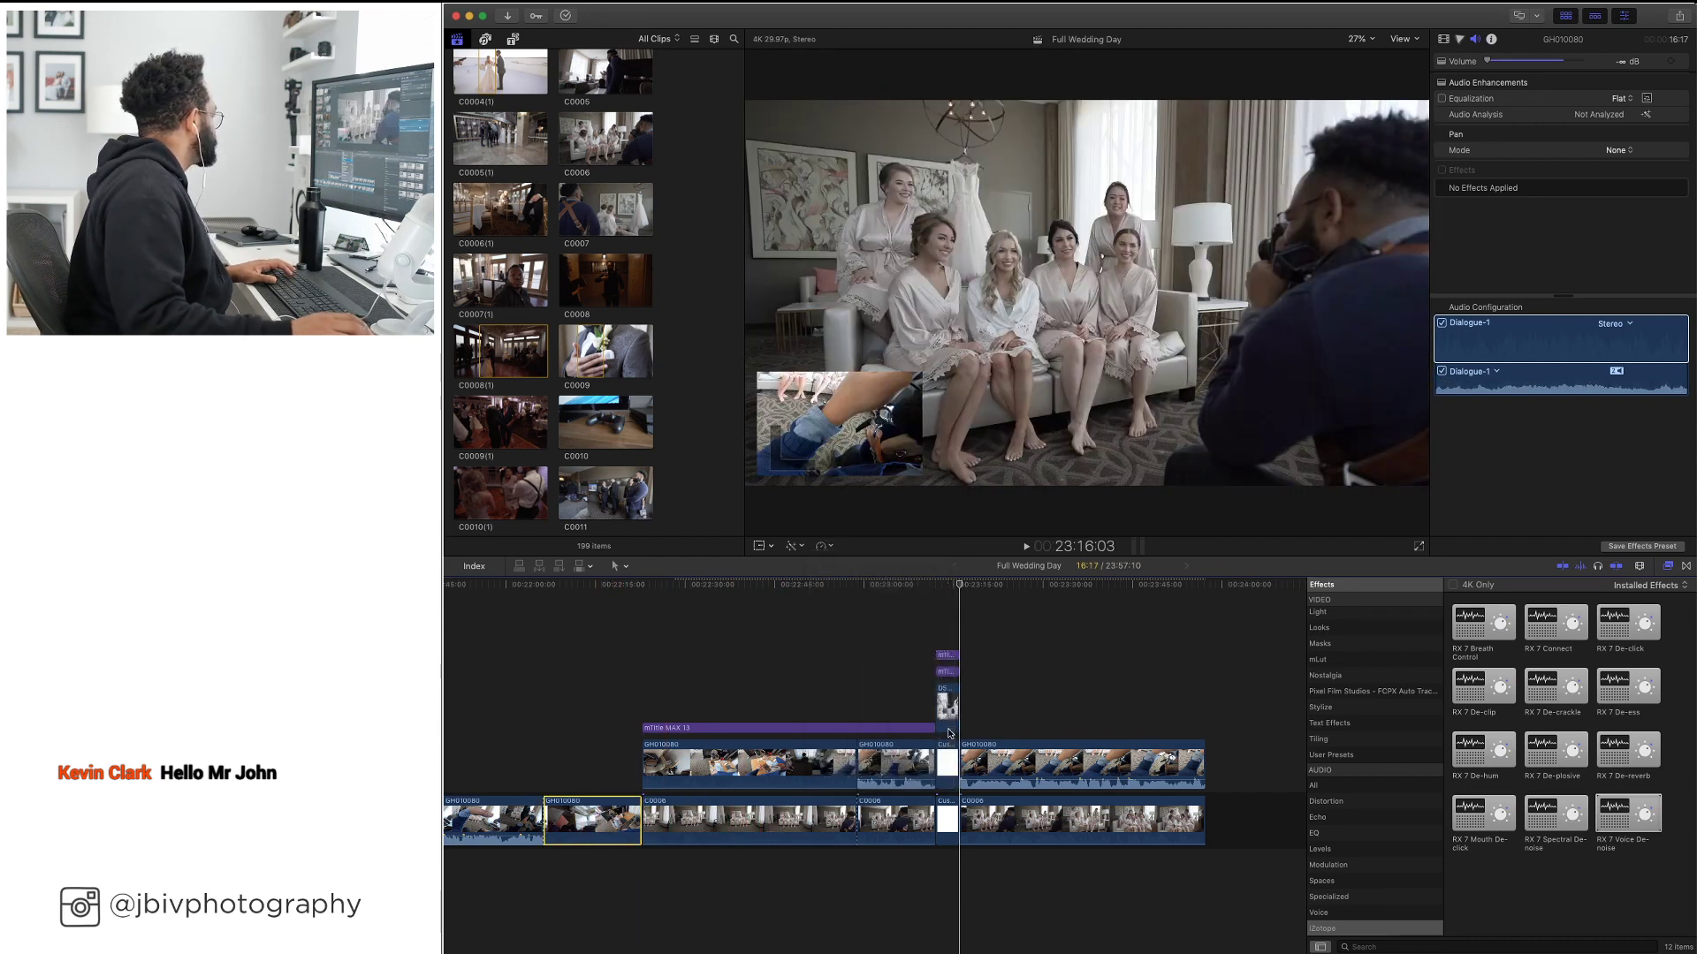
text(115)
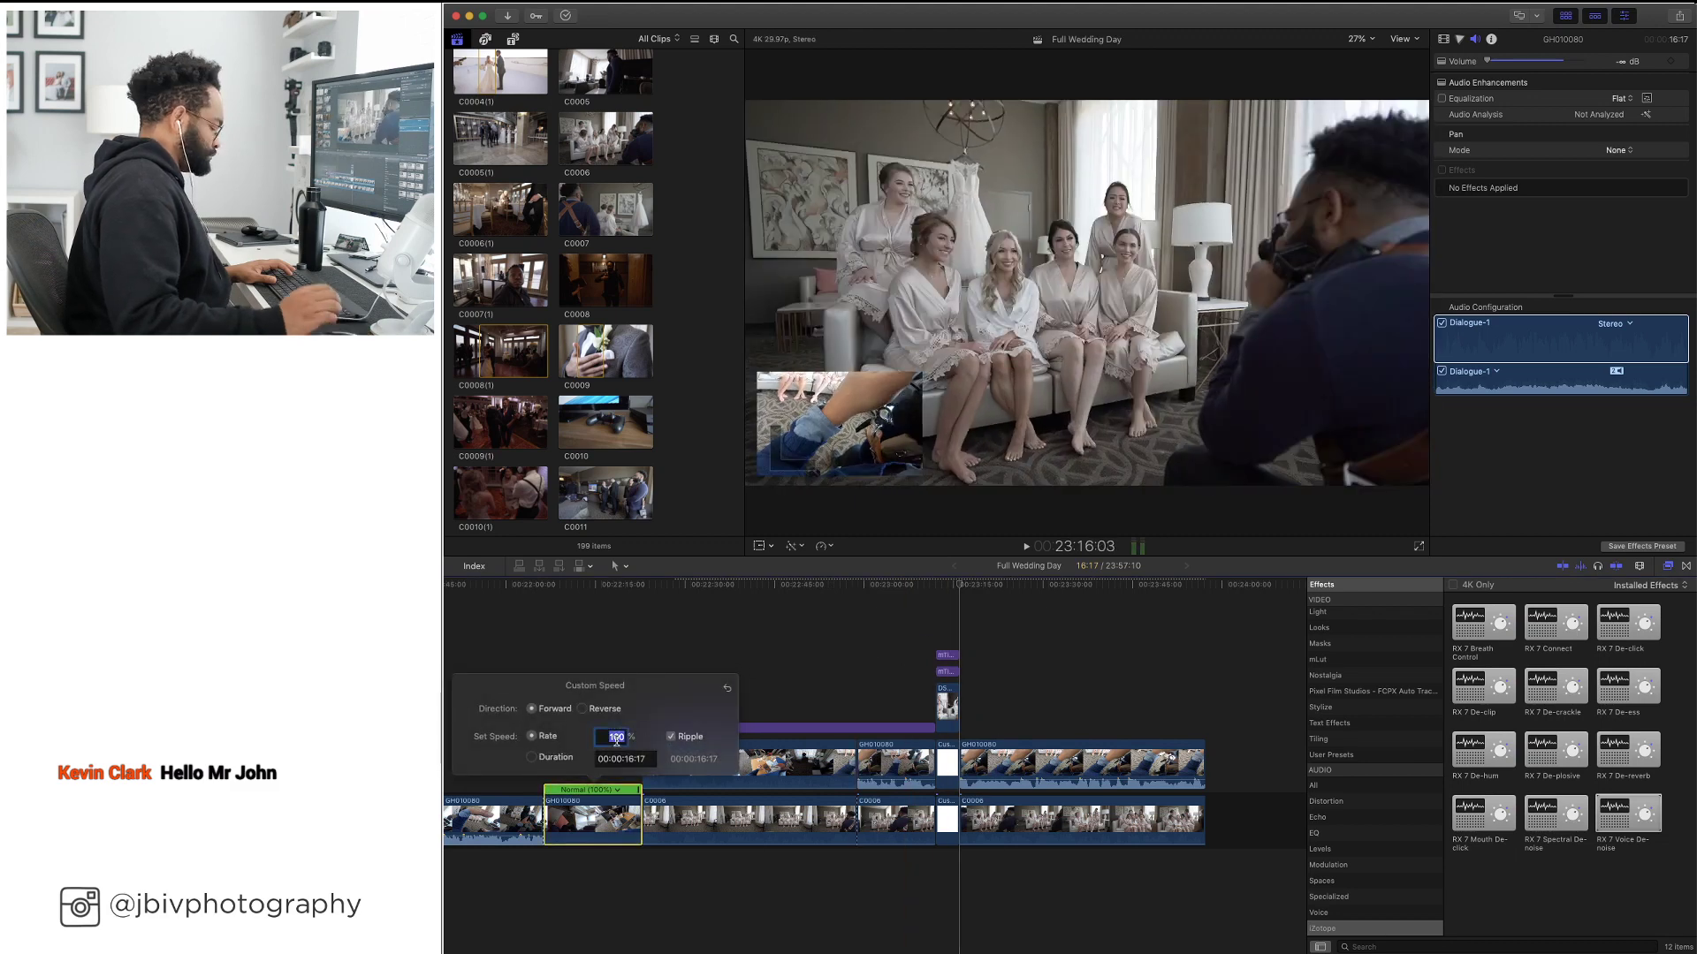
key(Return)
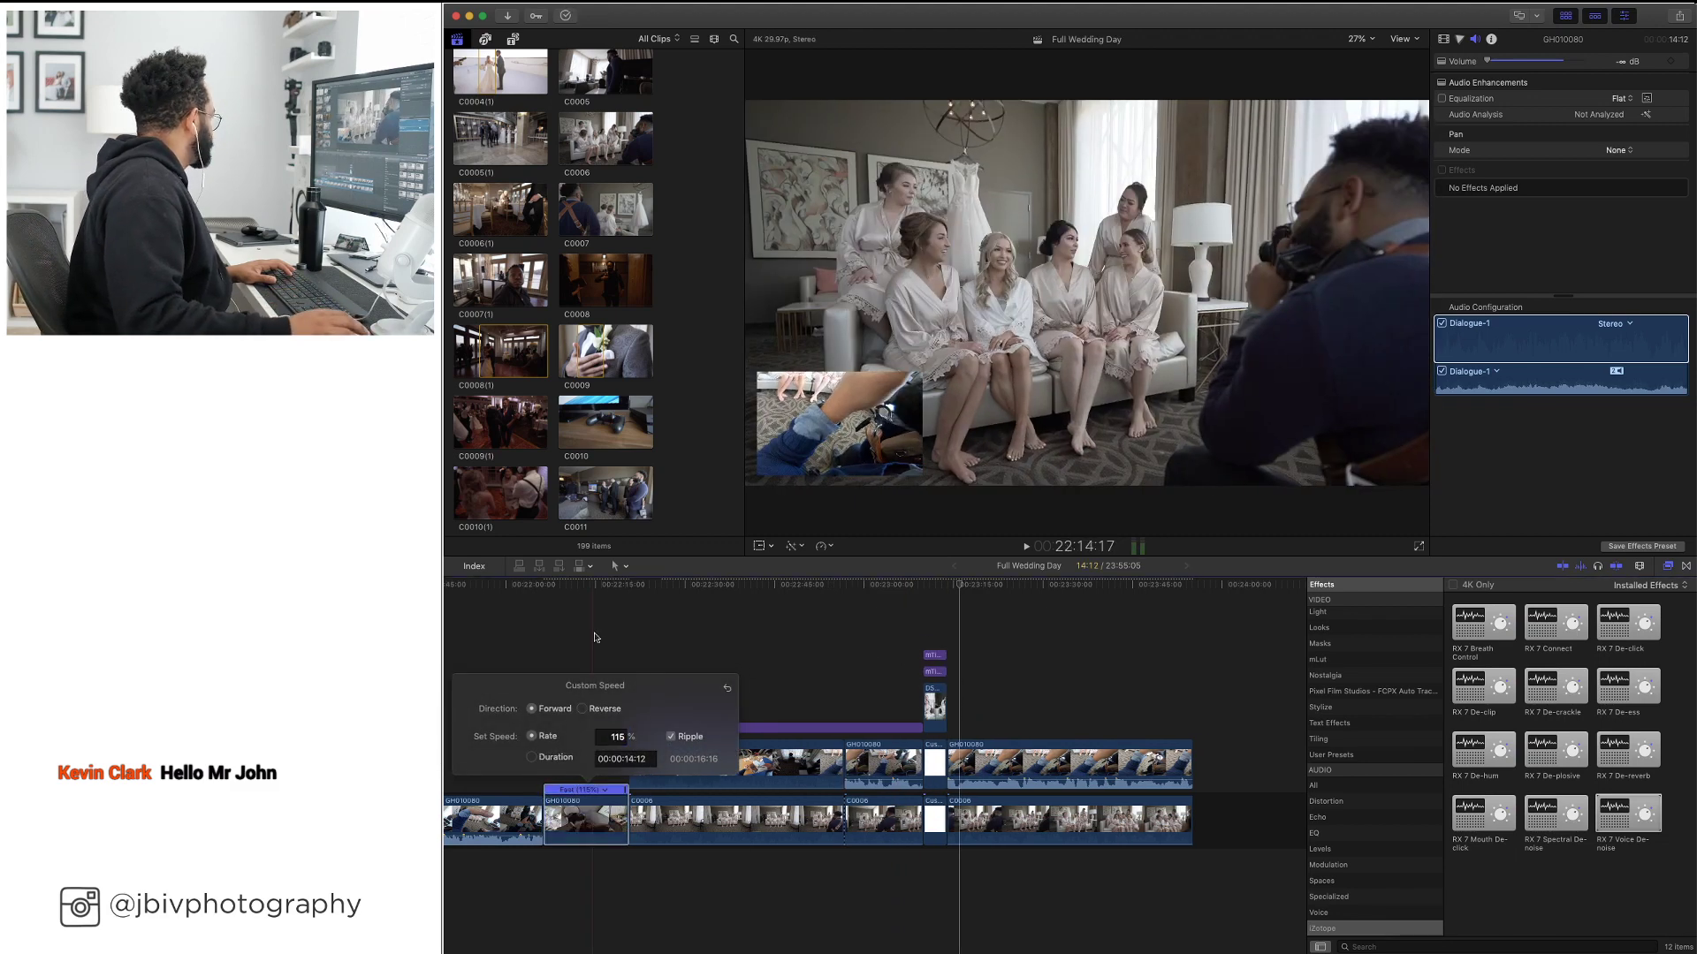
click(606, 636)
Set a custom speed of 115% on the first C0006 clip in the bridesmaids section
click(685, 818)
click(827, 547)
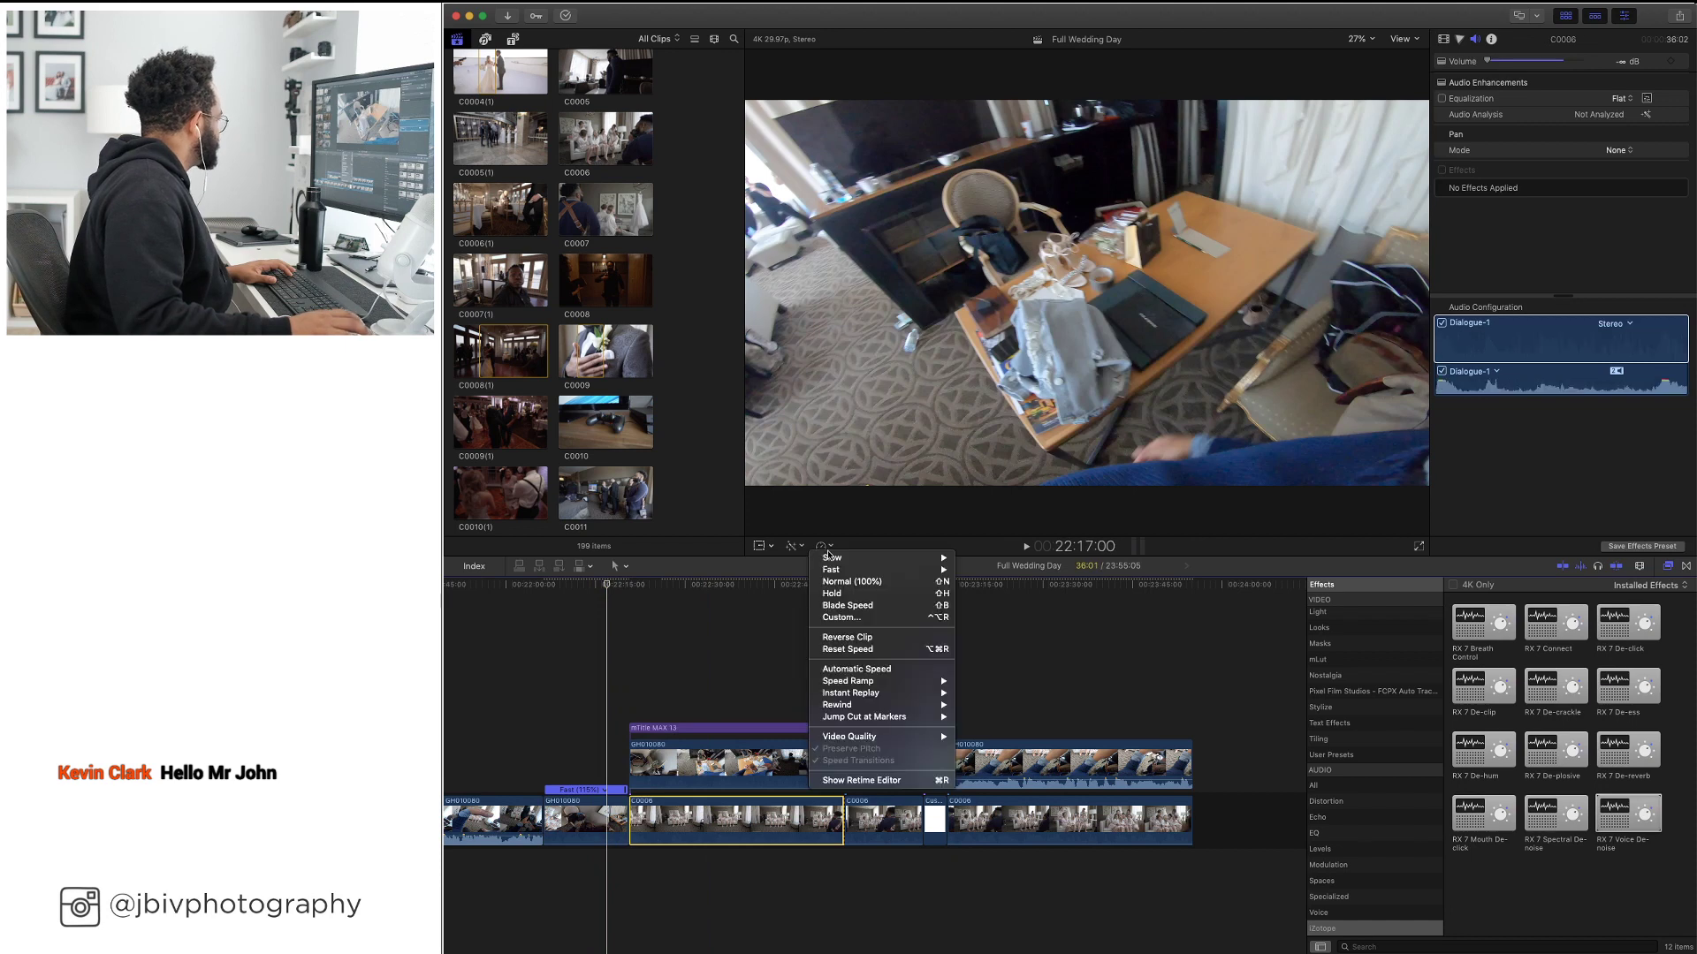
click(840, 618)
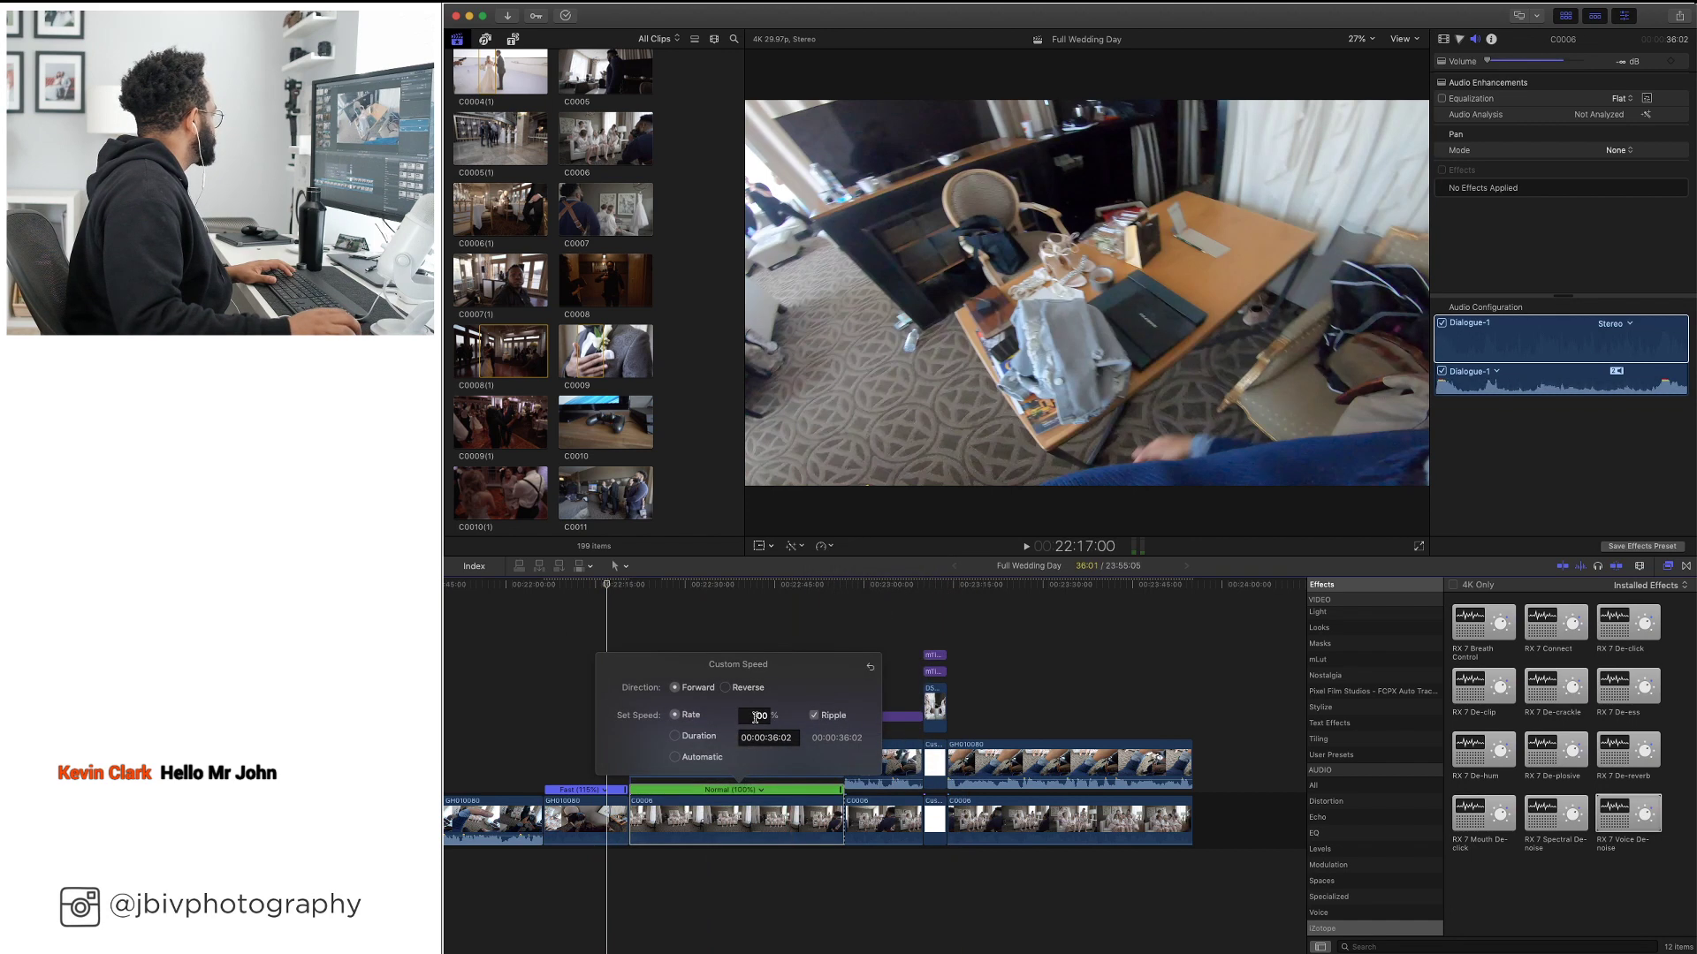
text(115)
key(Return)
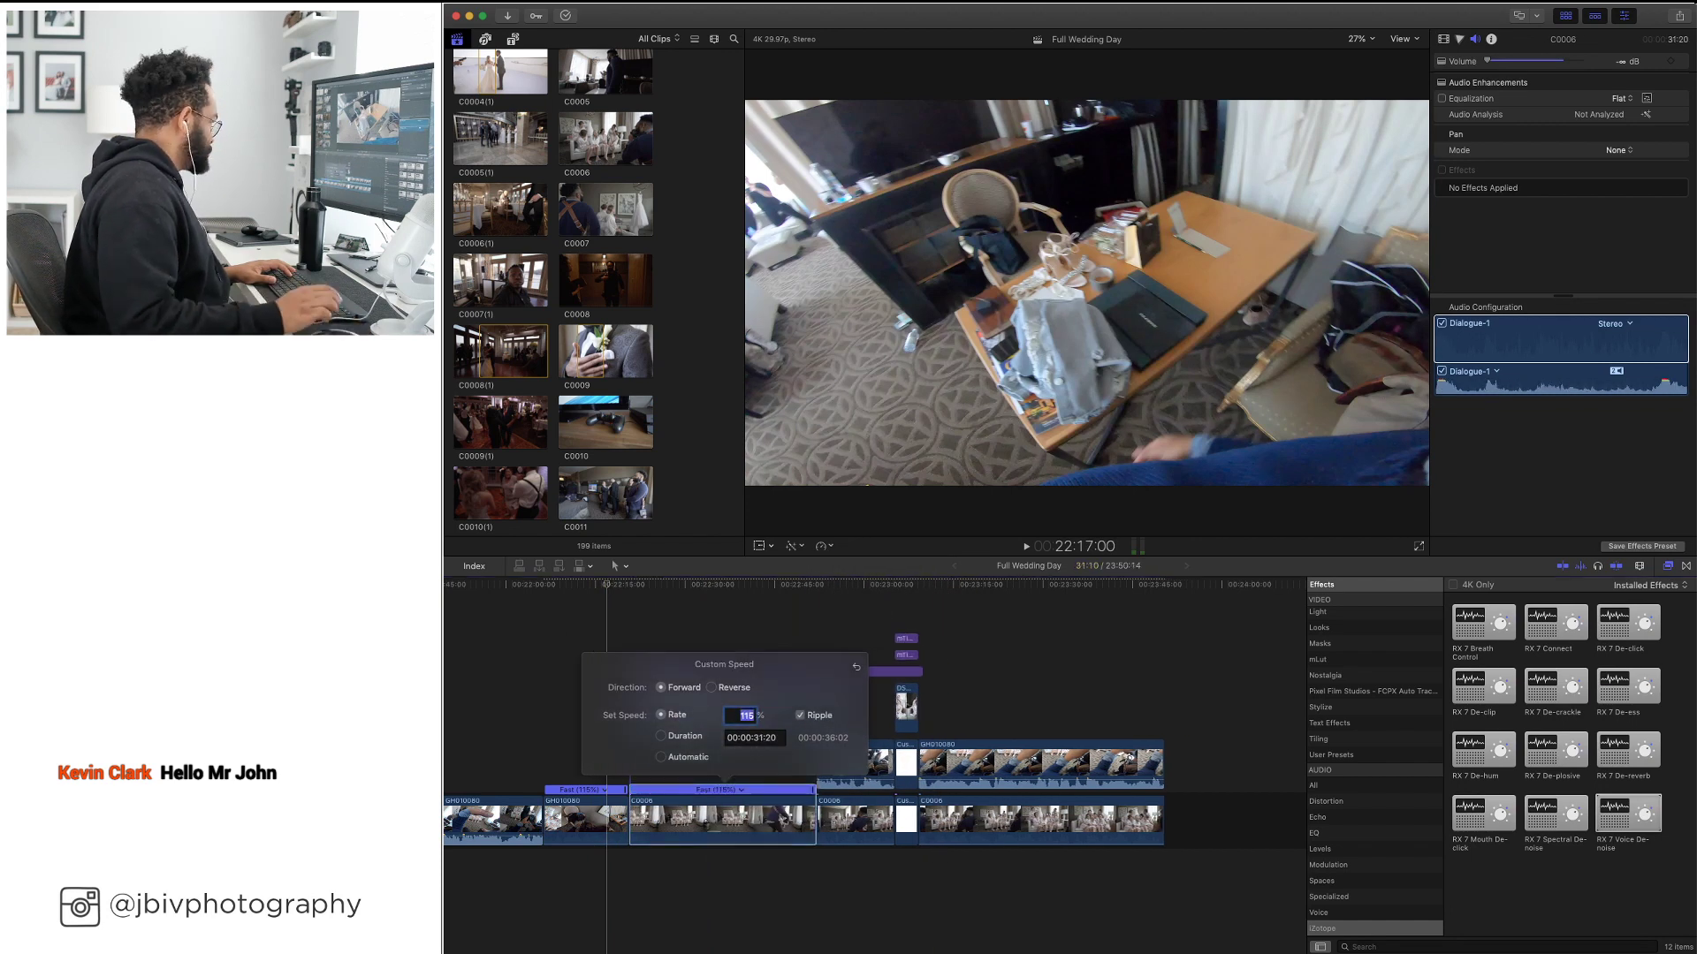
click(723, 712)
Set a custom speed of 115% on the GH010080 inset above the first C0006 clip
click(726, 712)
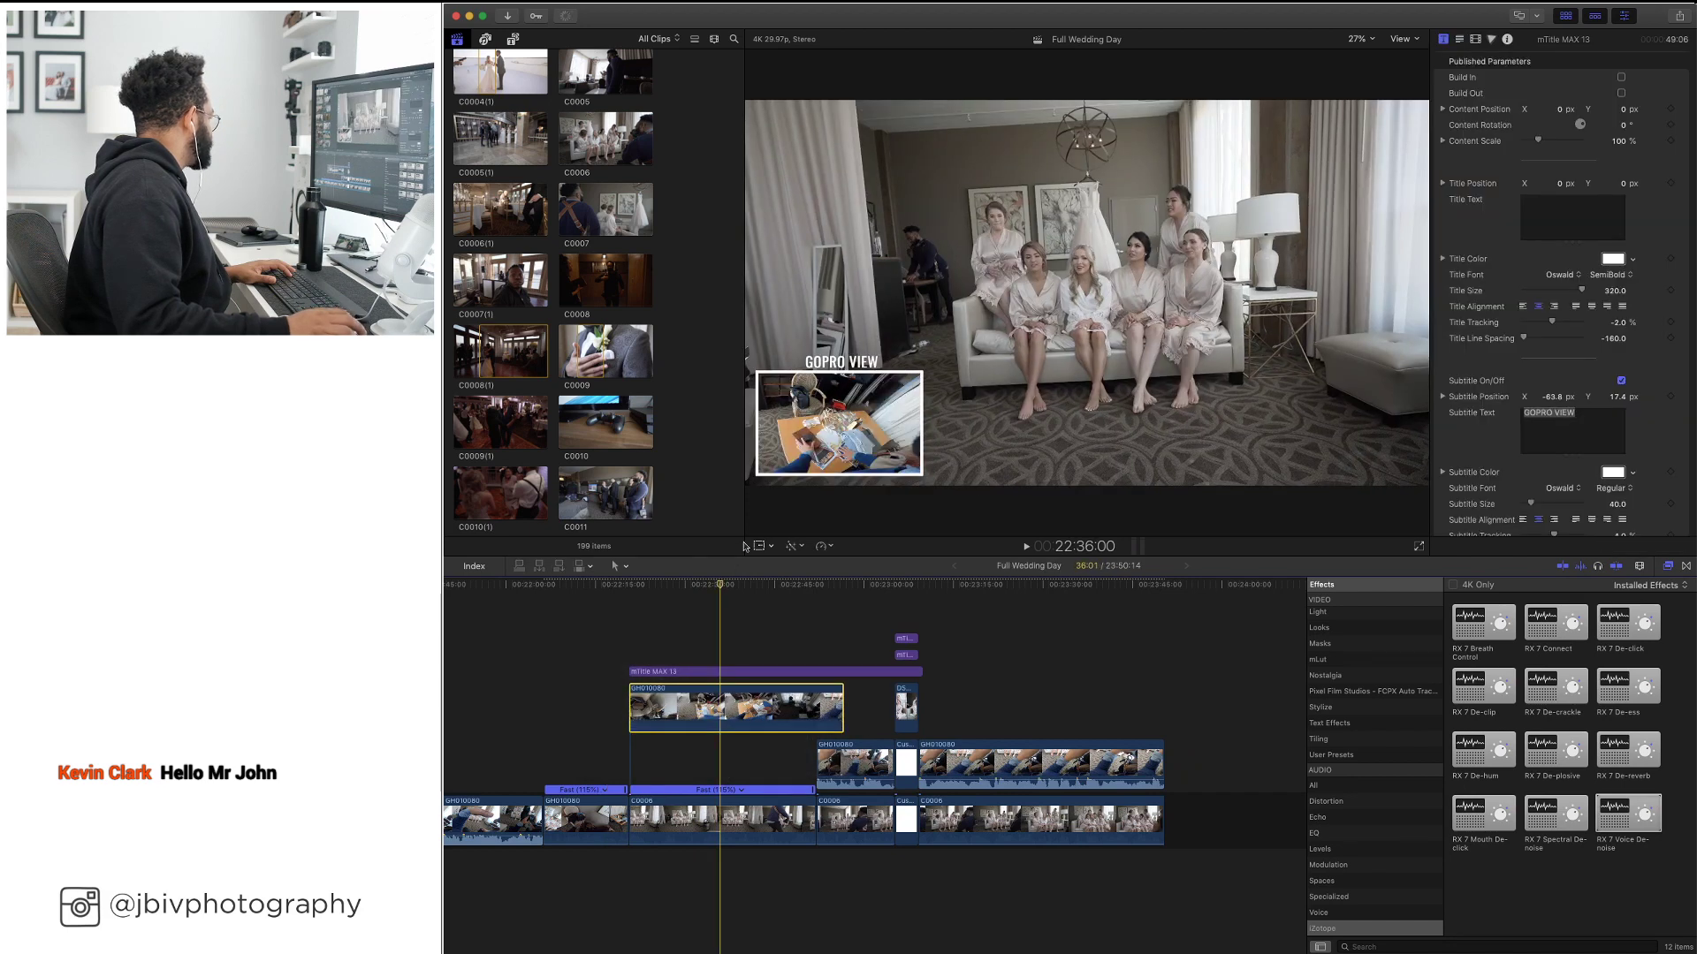
click(799, 552)
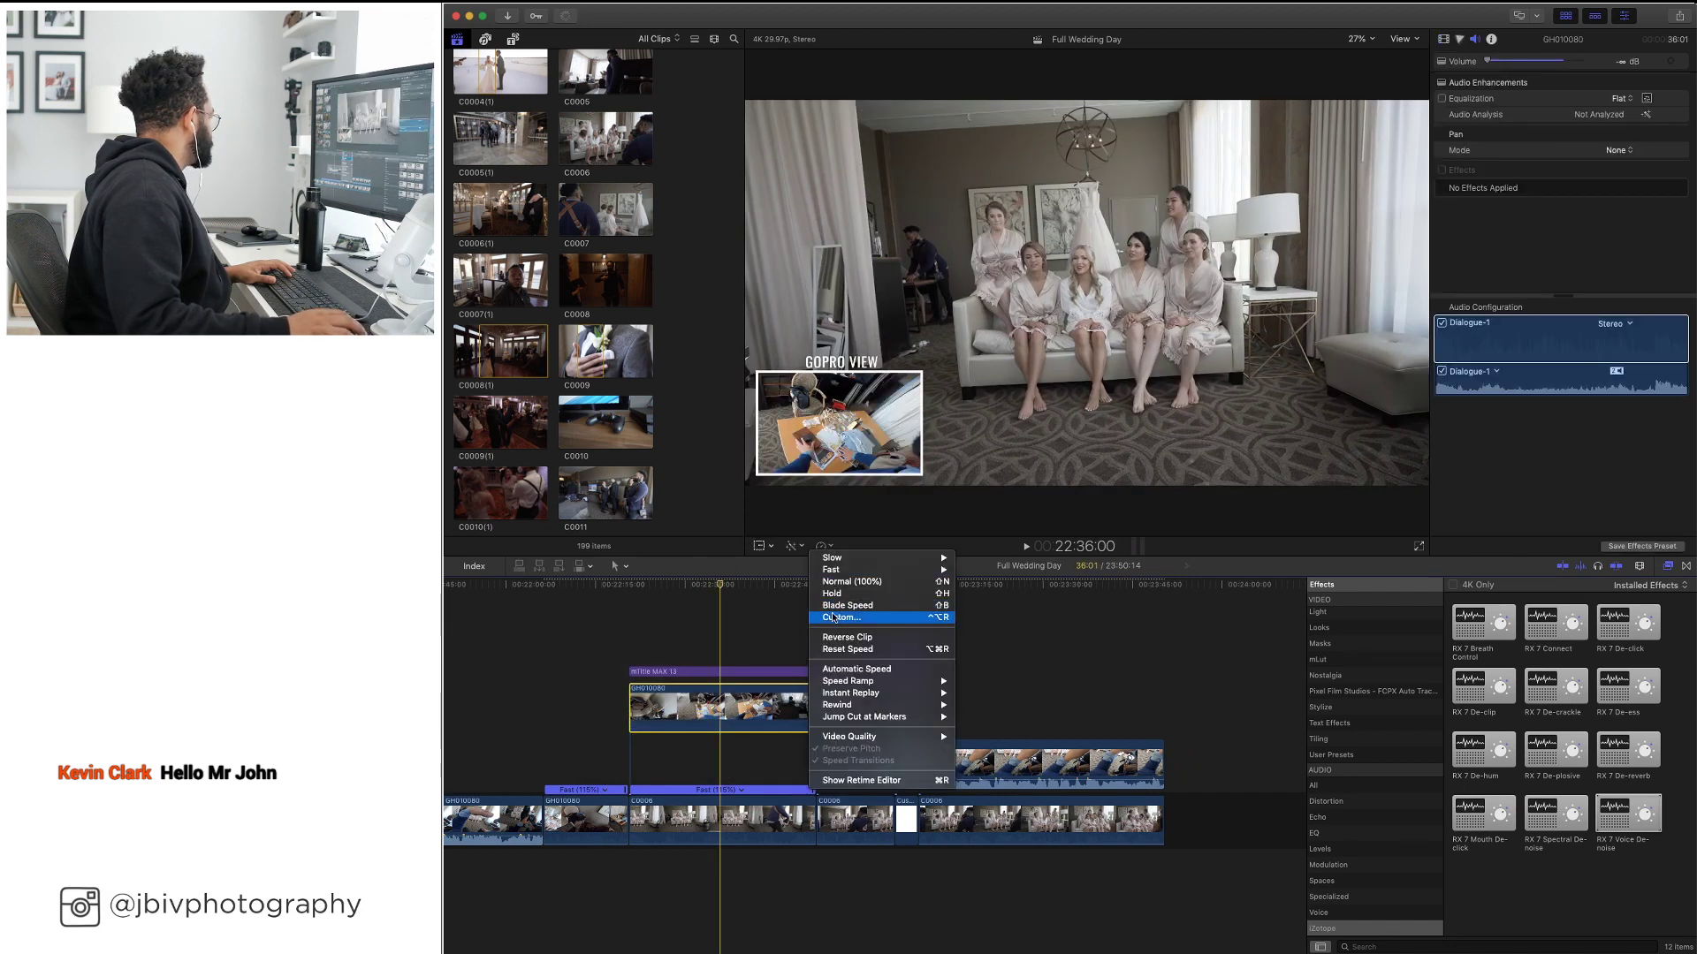
click(884, 617)
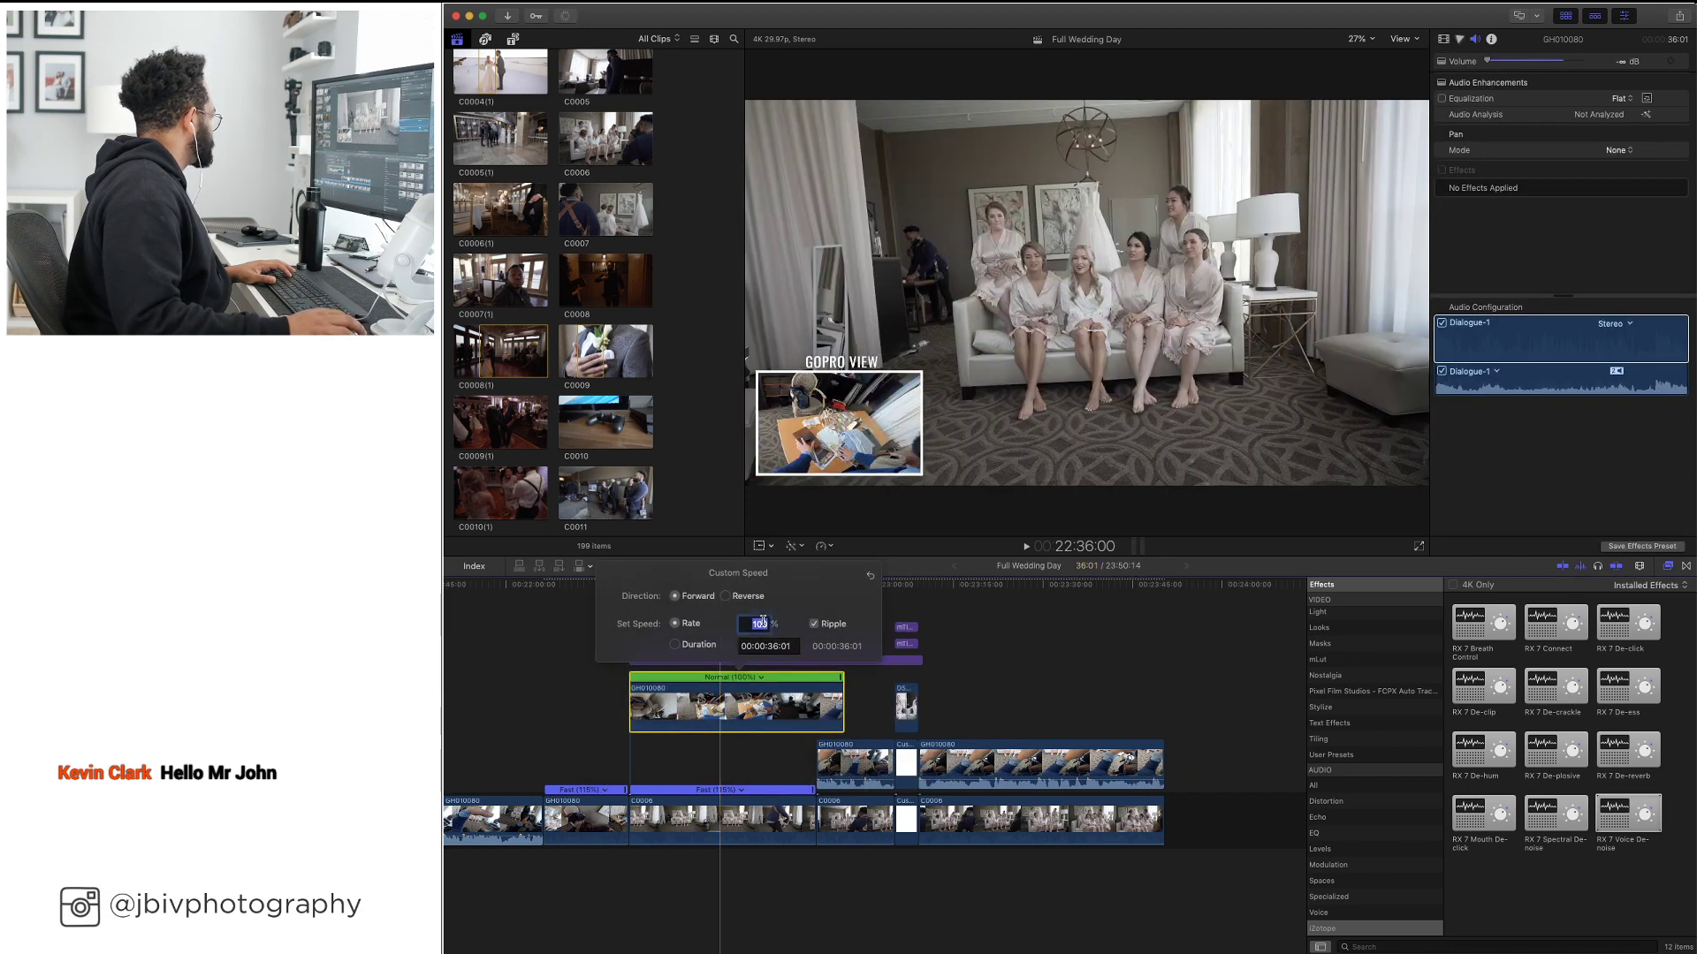
key(Return)
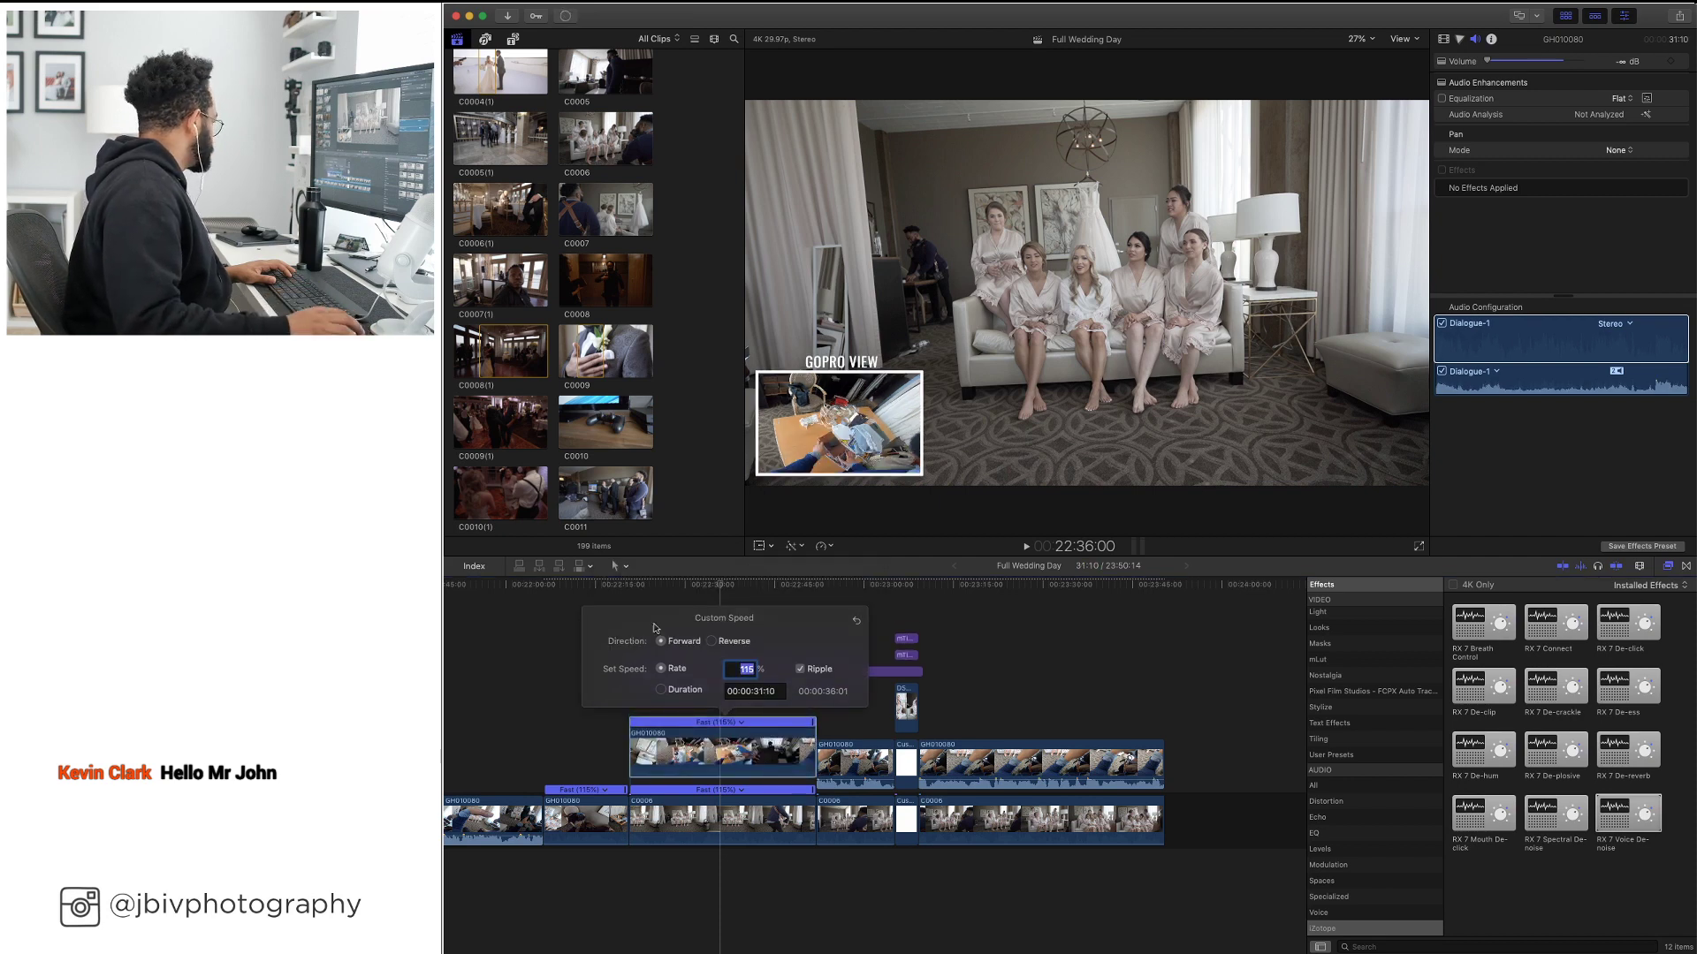
click(632, 632)
Shorten the GOPRO VIEW title to end at the bridesmaids photo insert, and play back the section
scroll(632, 632, right, 1)
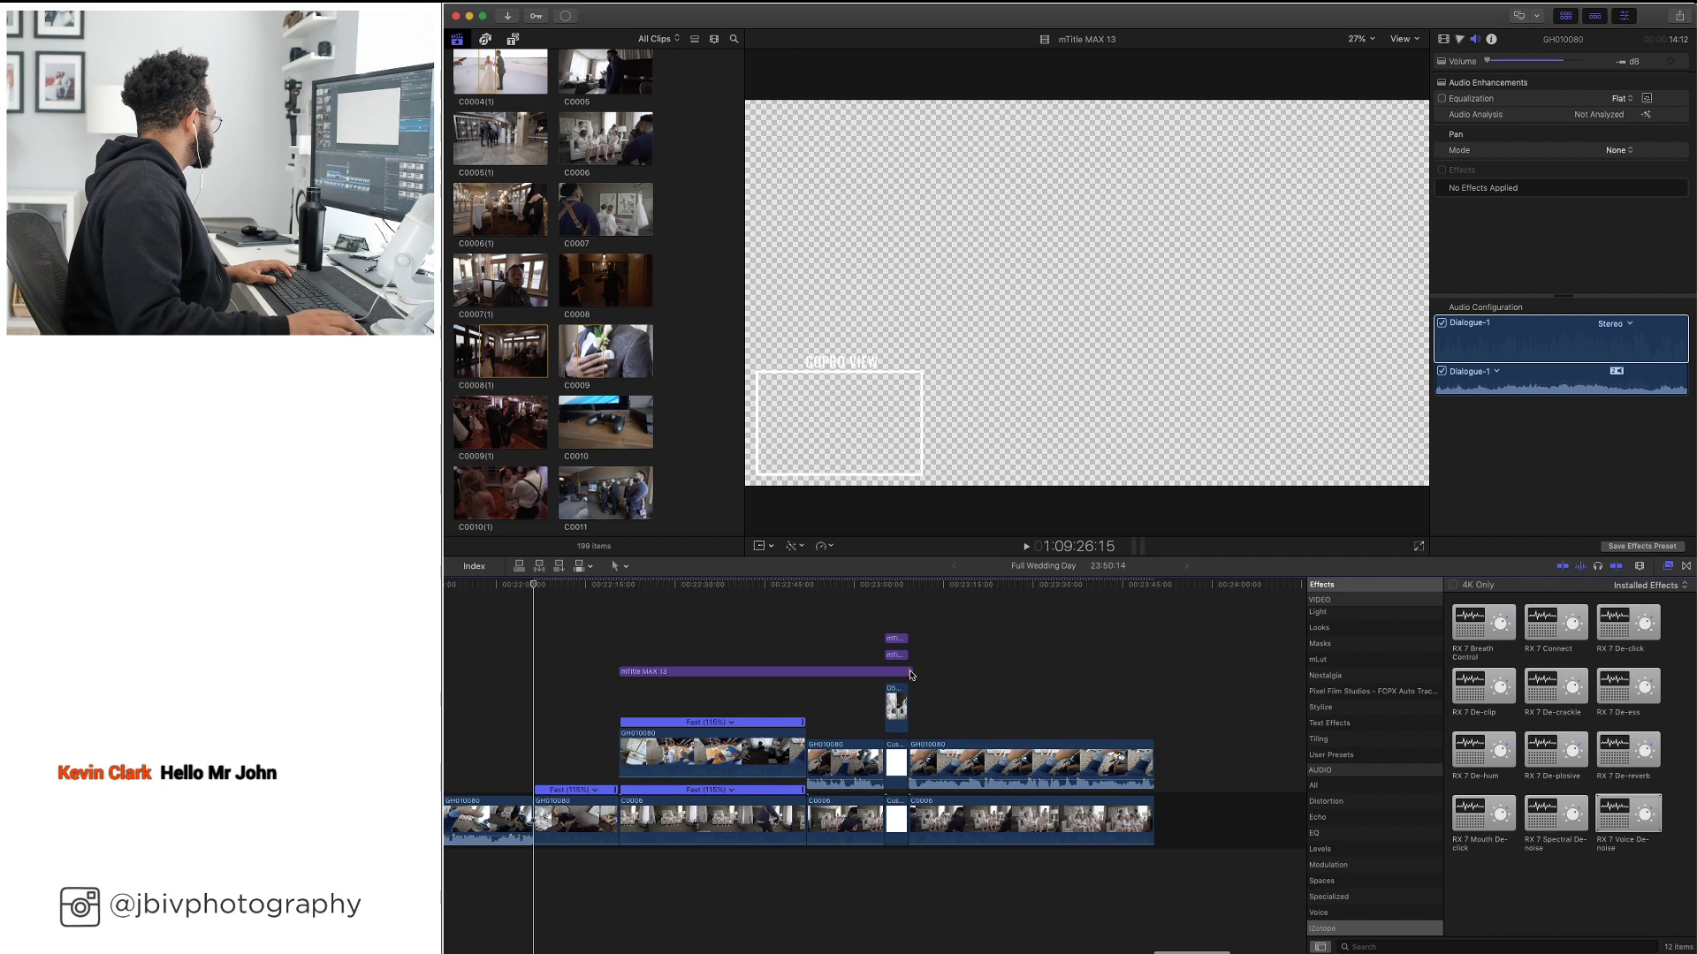
drag(910, 675, 879, 672)
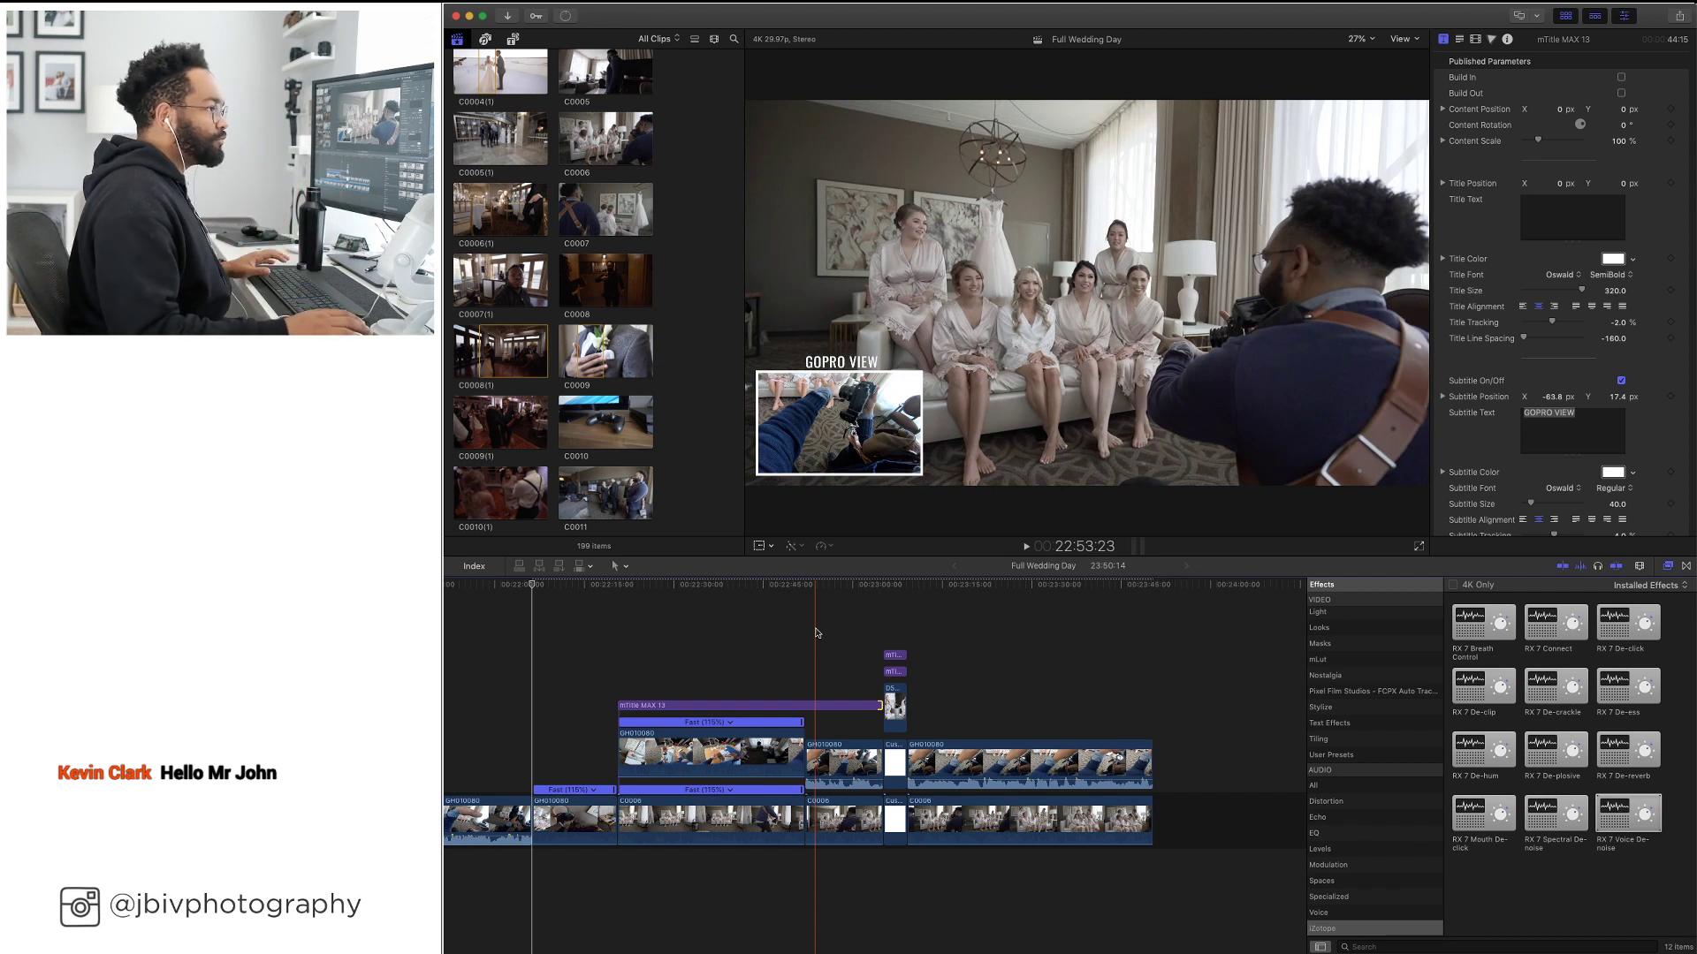
key(space)
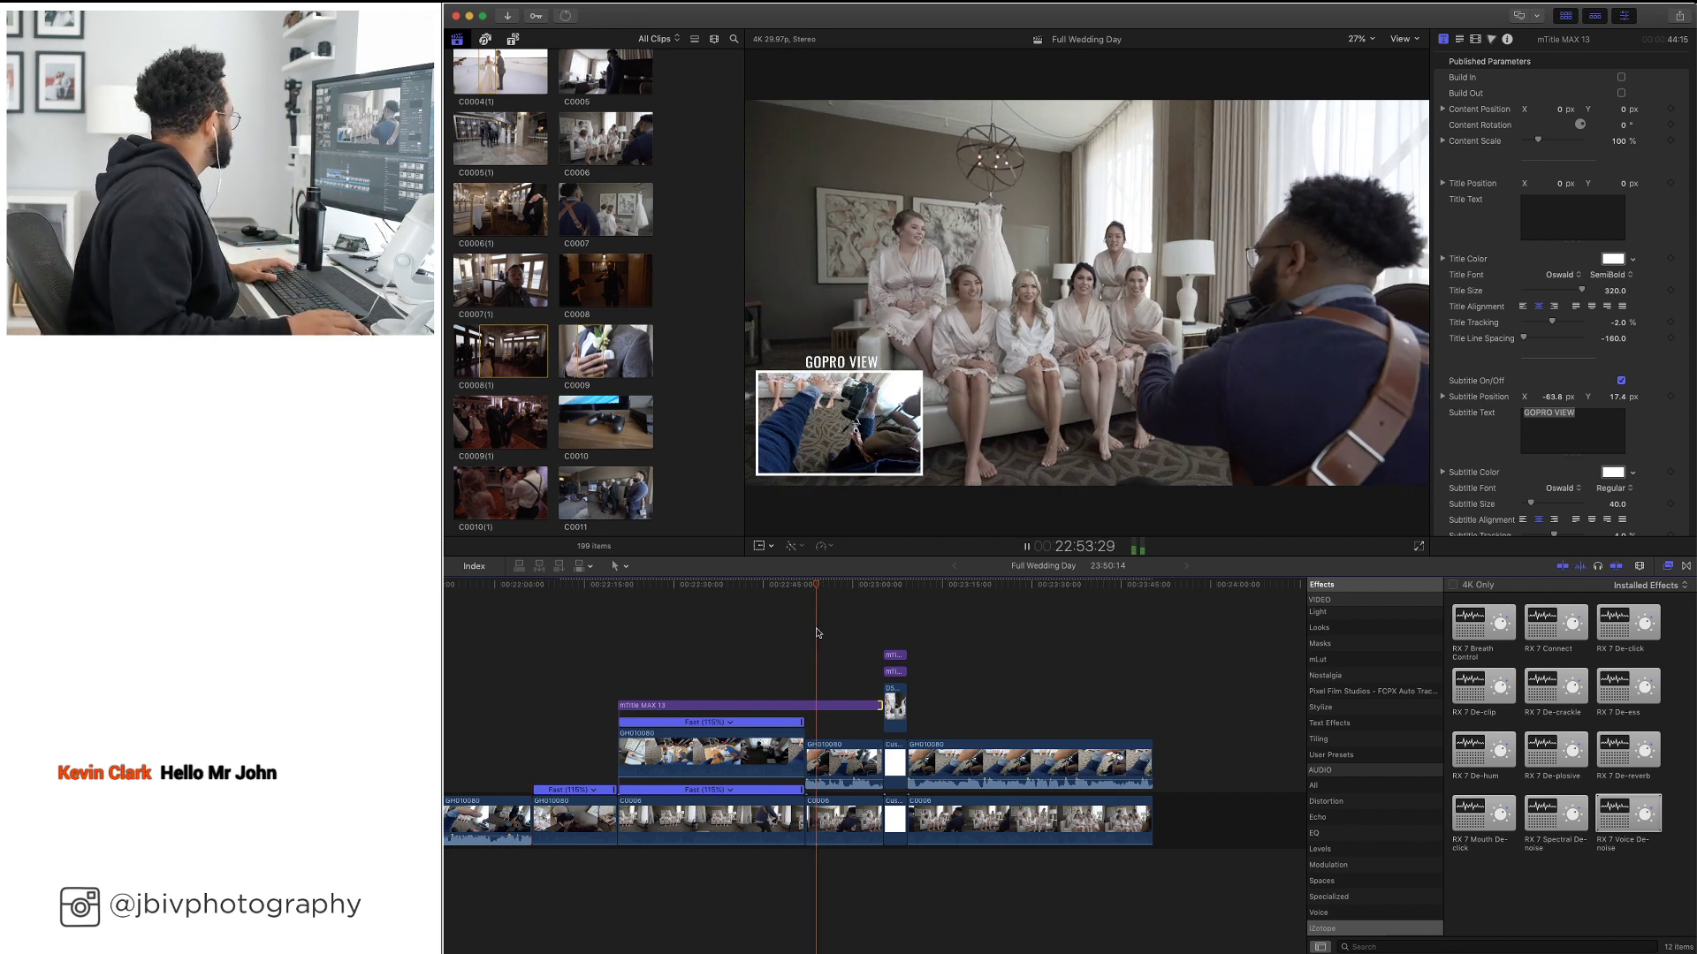
click(881, 607)
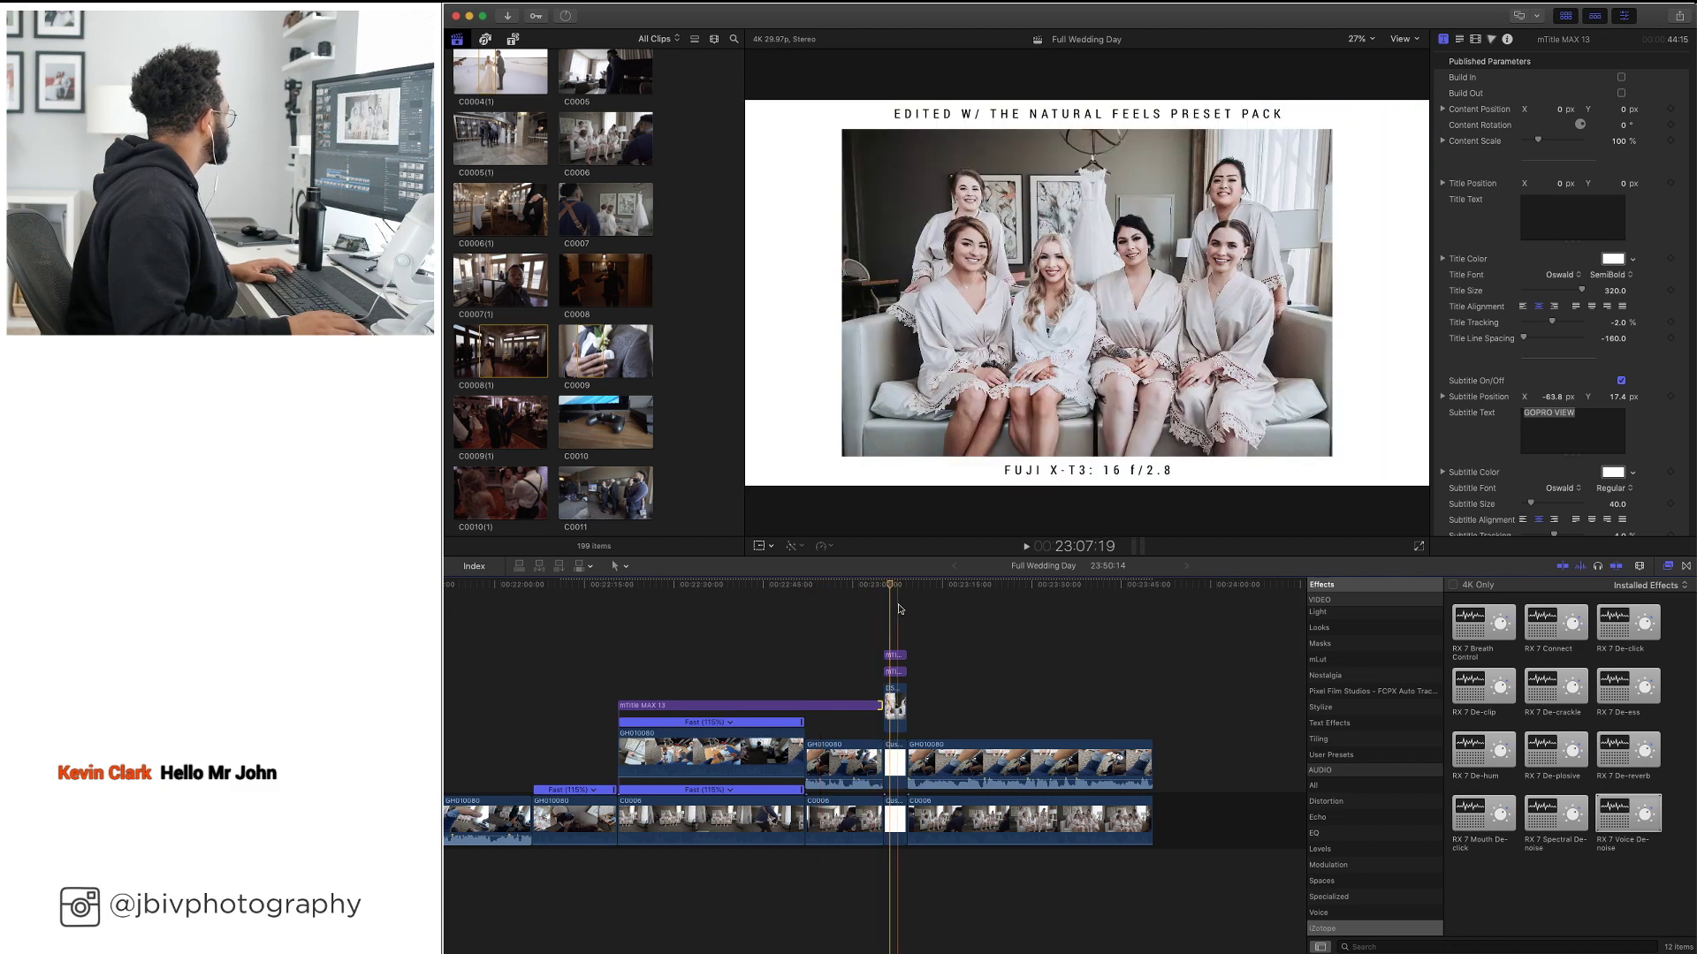
key(space)
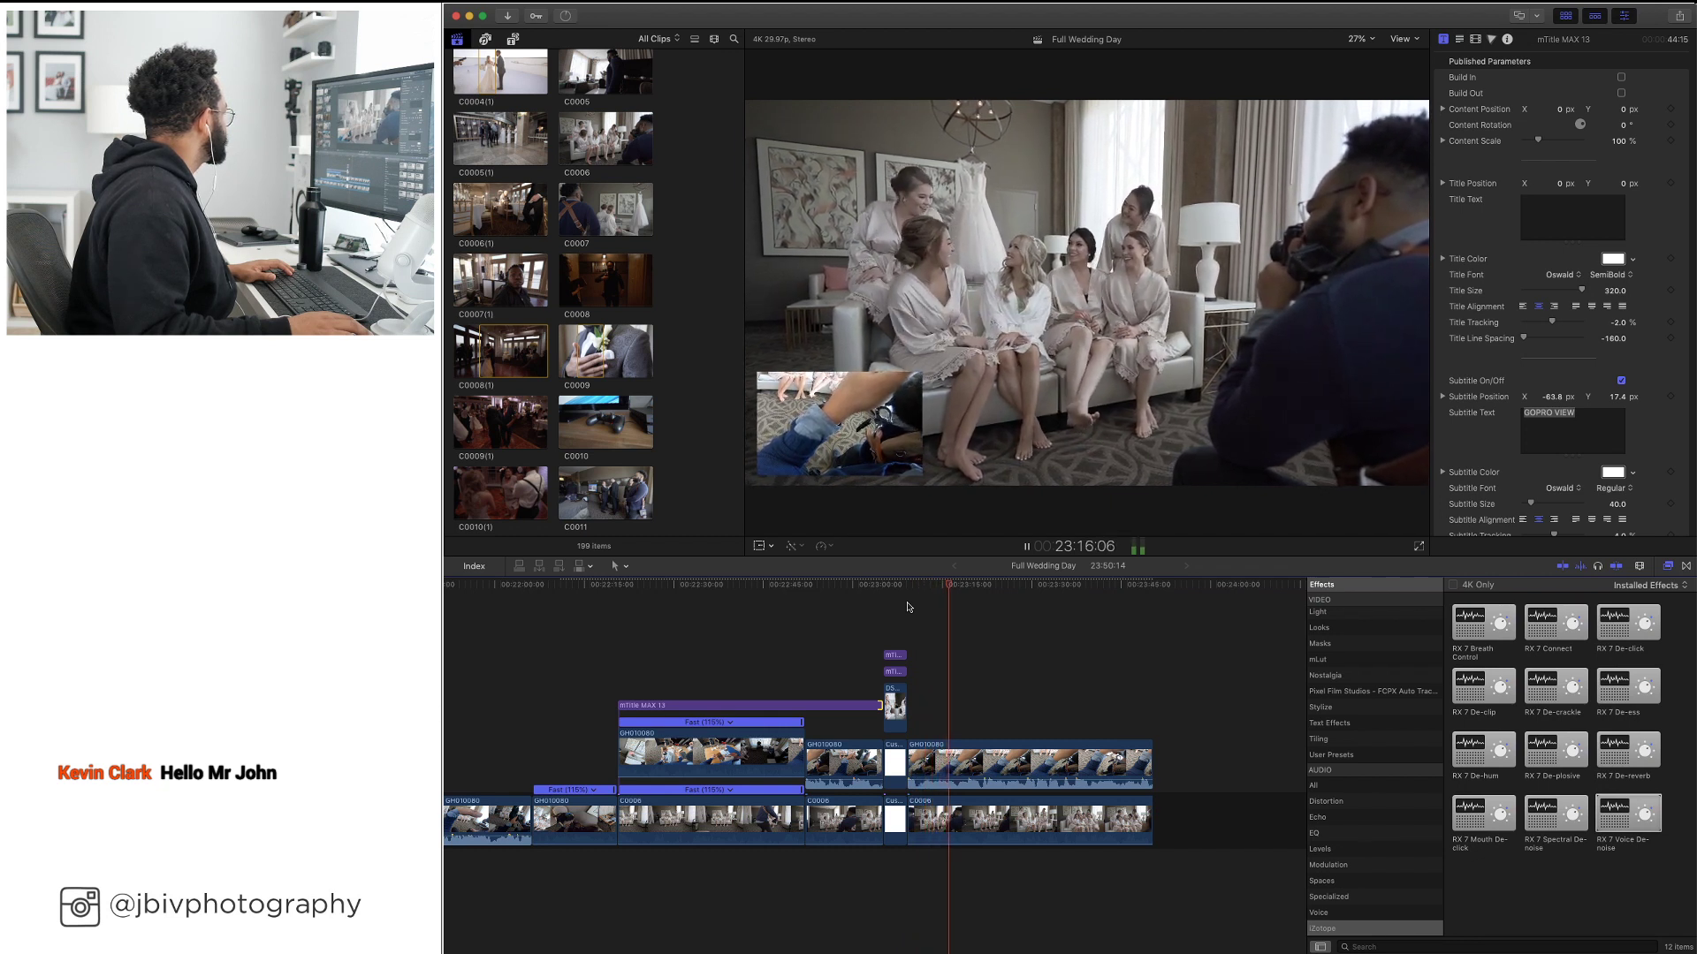
key(space)
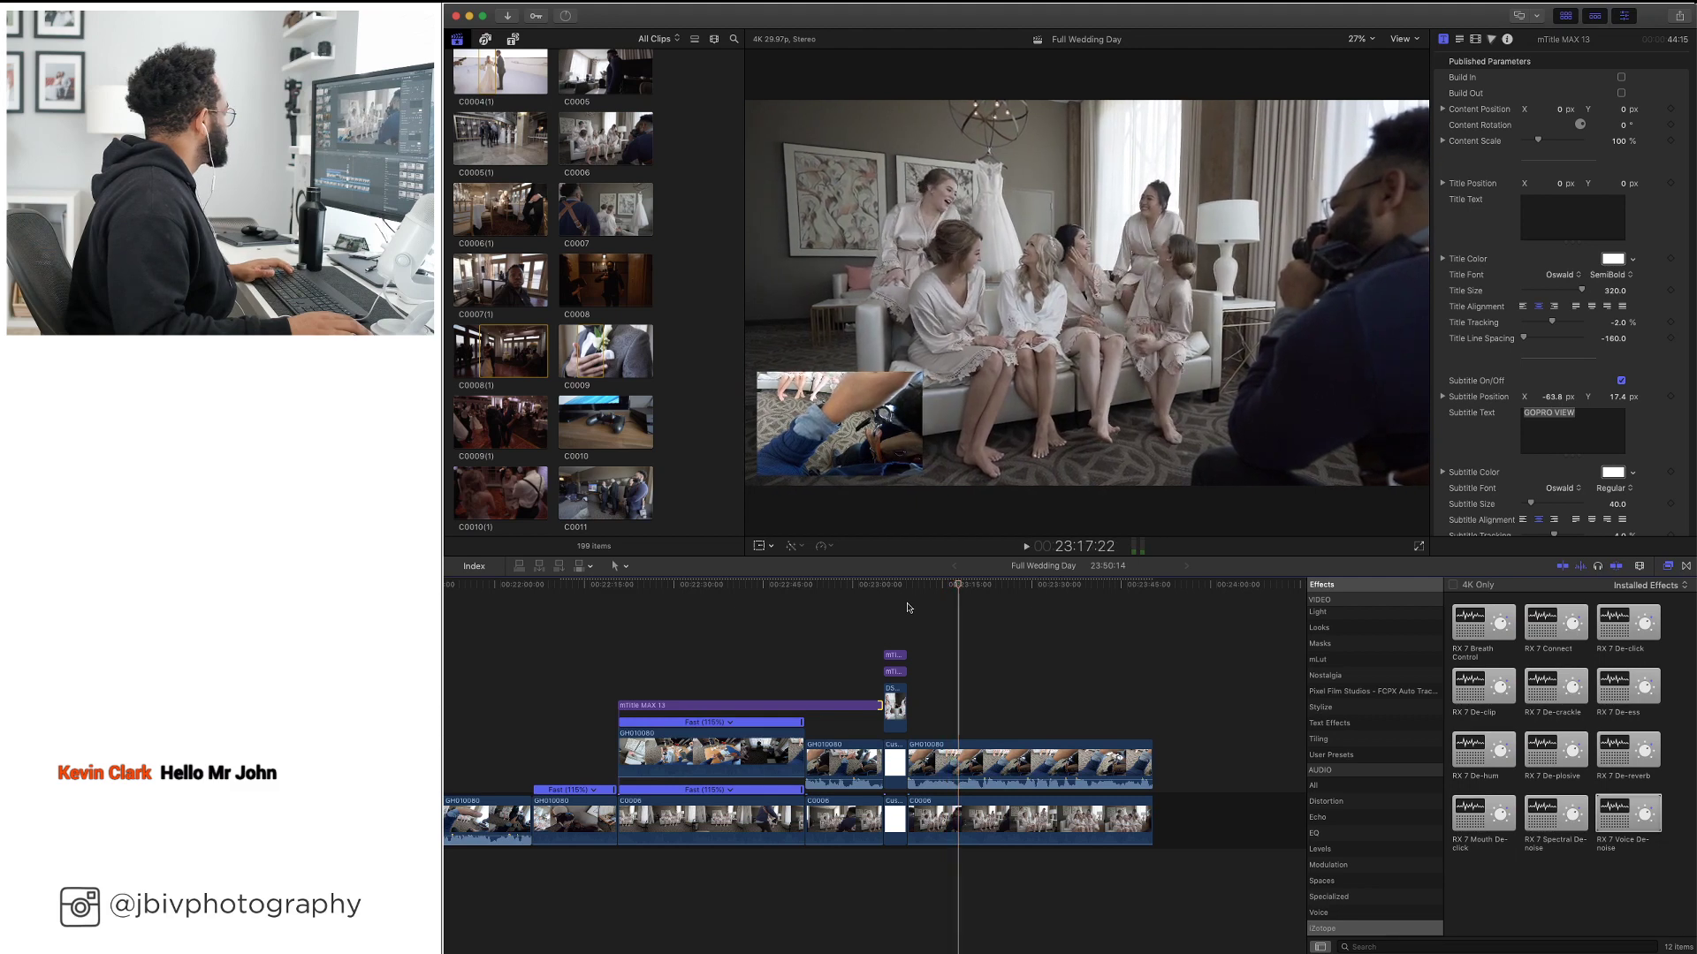
Equalize the GH010080 inset after the photo insert, lowering the 32 Hz band to -20 dB and the 64 and 128 Hz bands slightly
click(1025, 765)
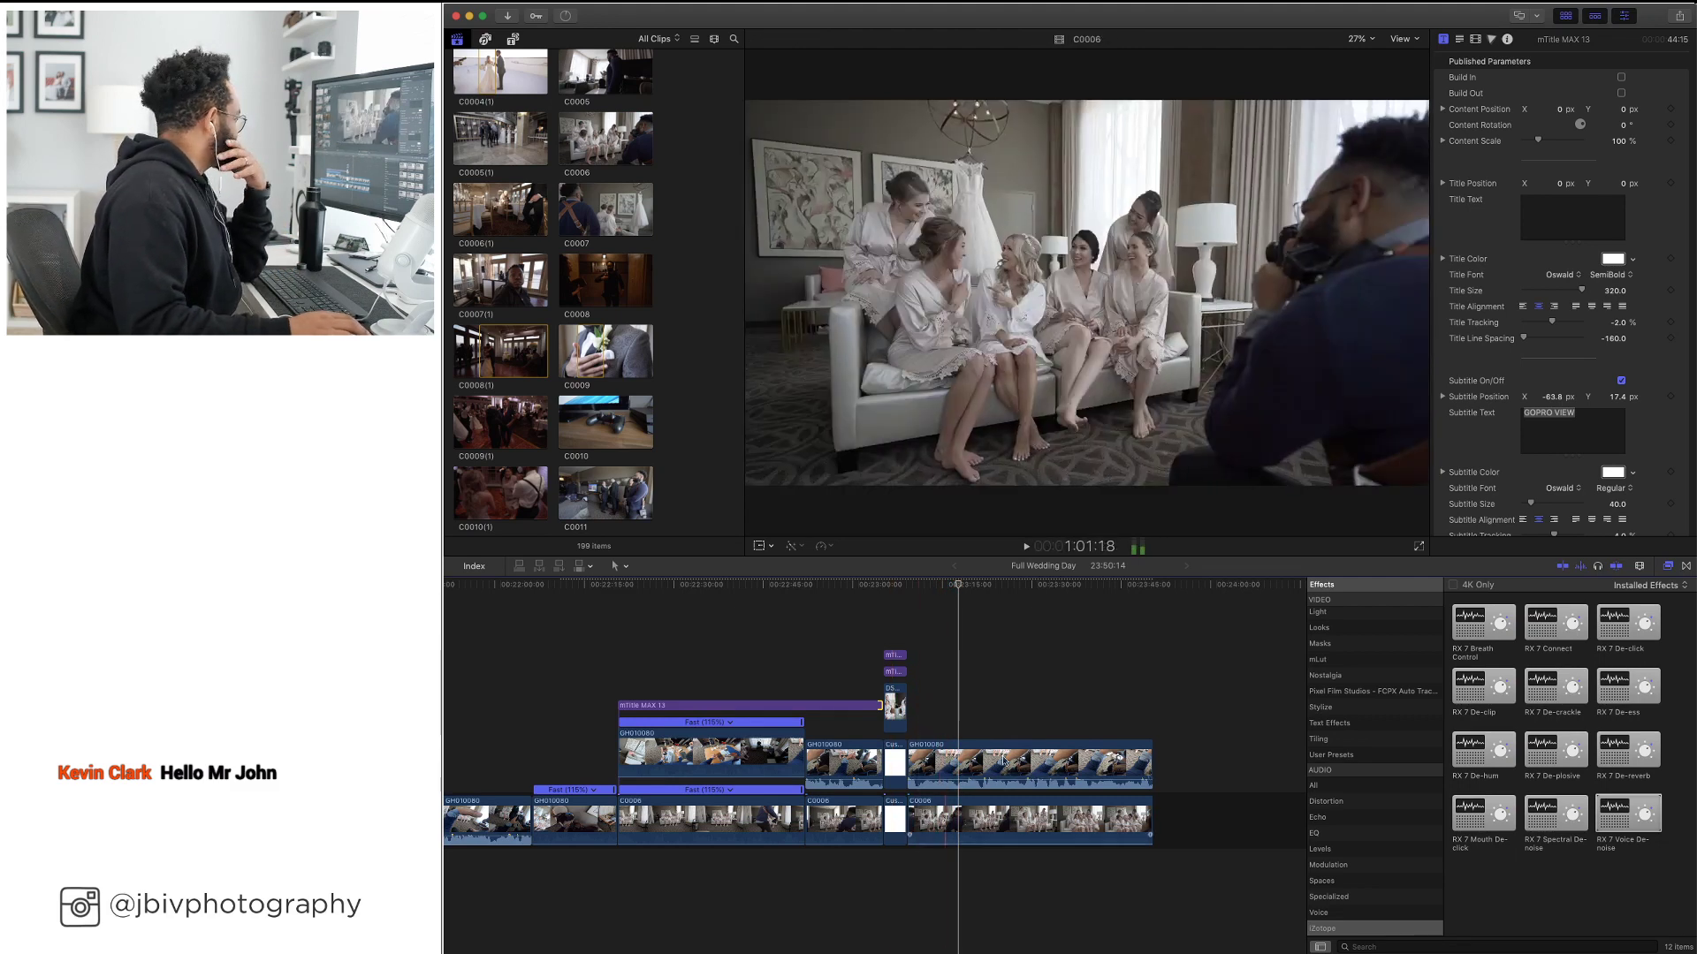
click(1500, 189)
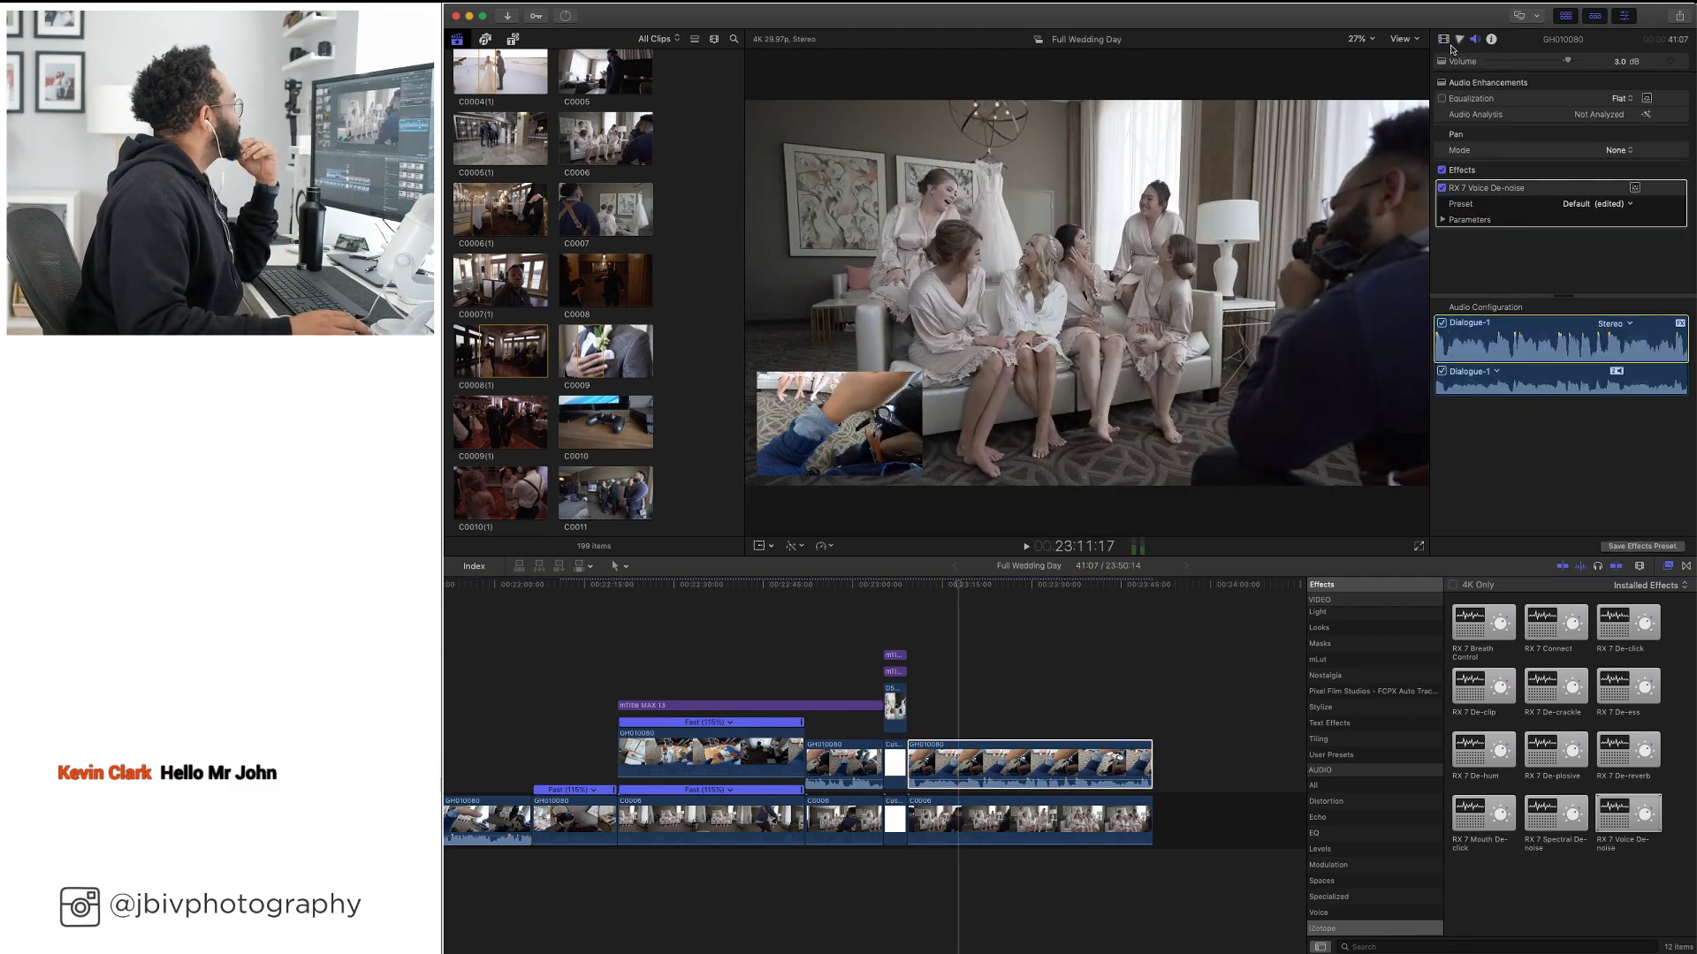
click(1646, 99)
drag(1012, 451, 1692, 313)
drag(1404, 461, 1404, 505)
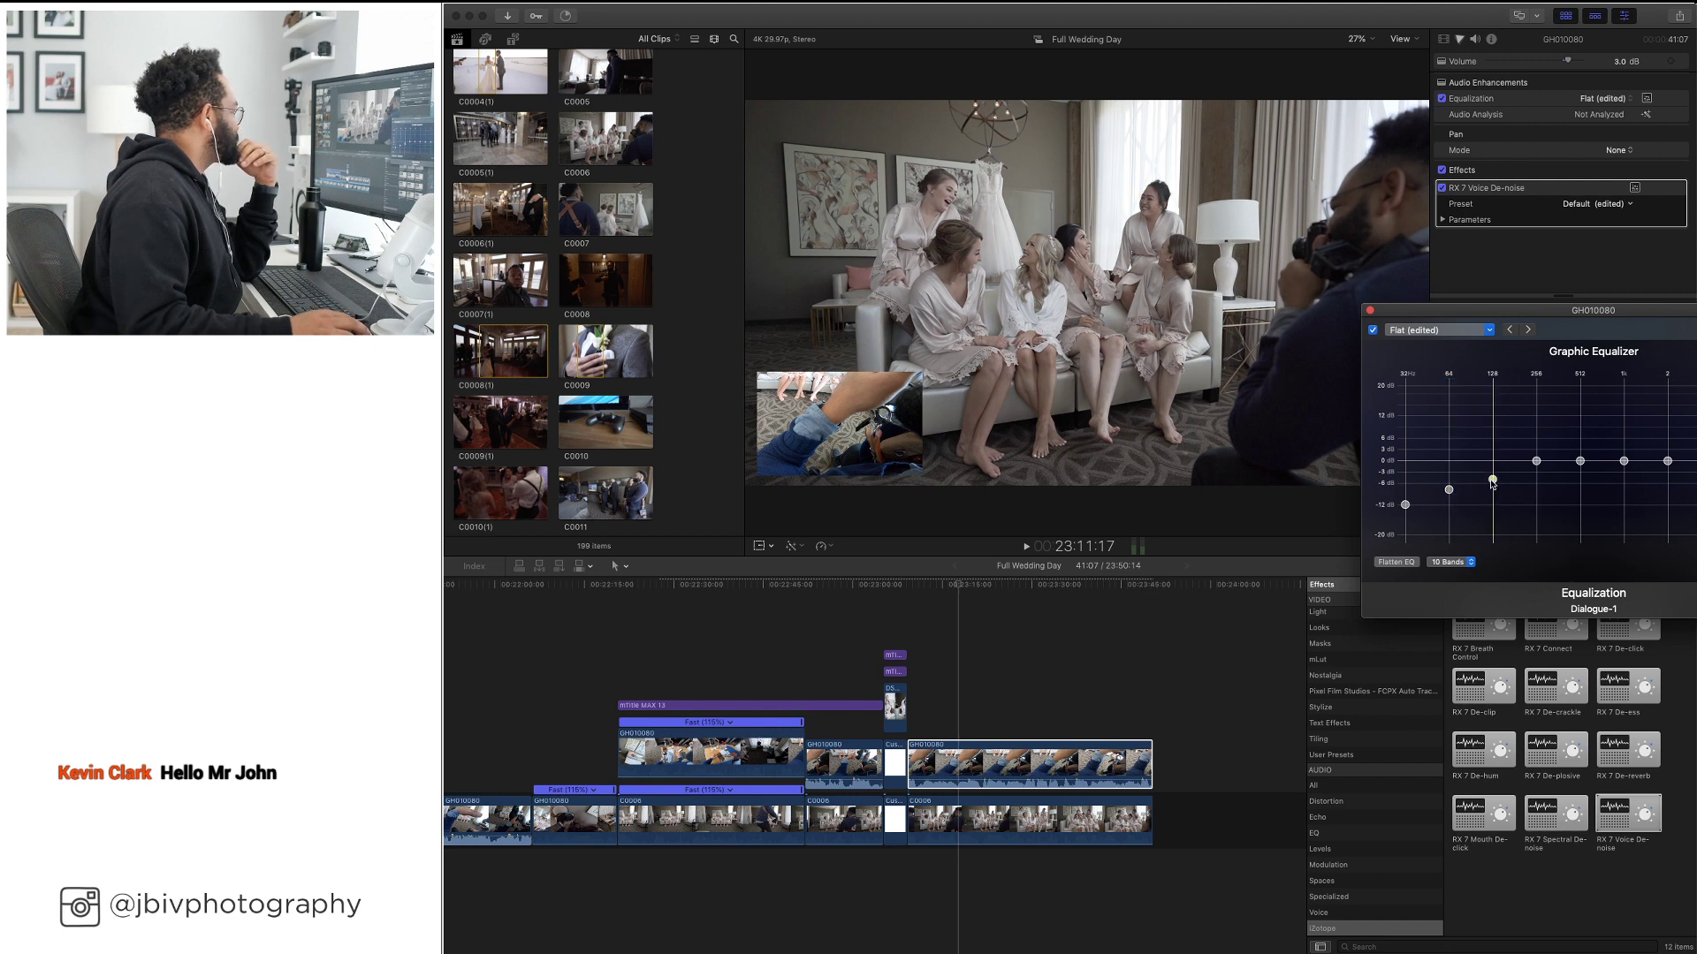
click(913, 626)
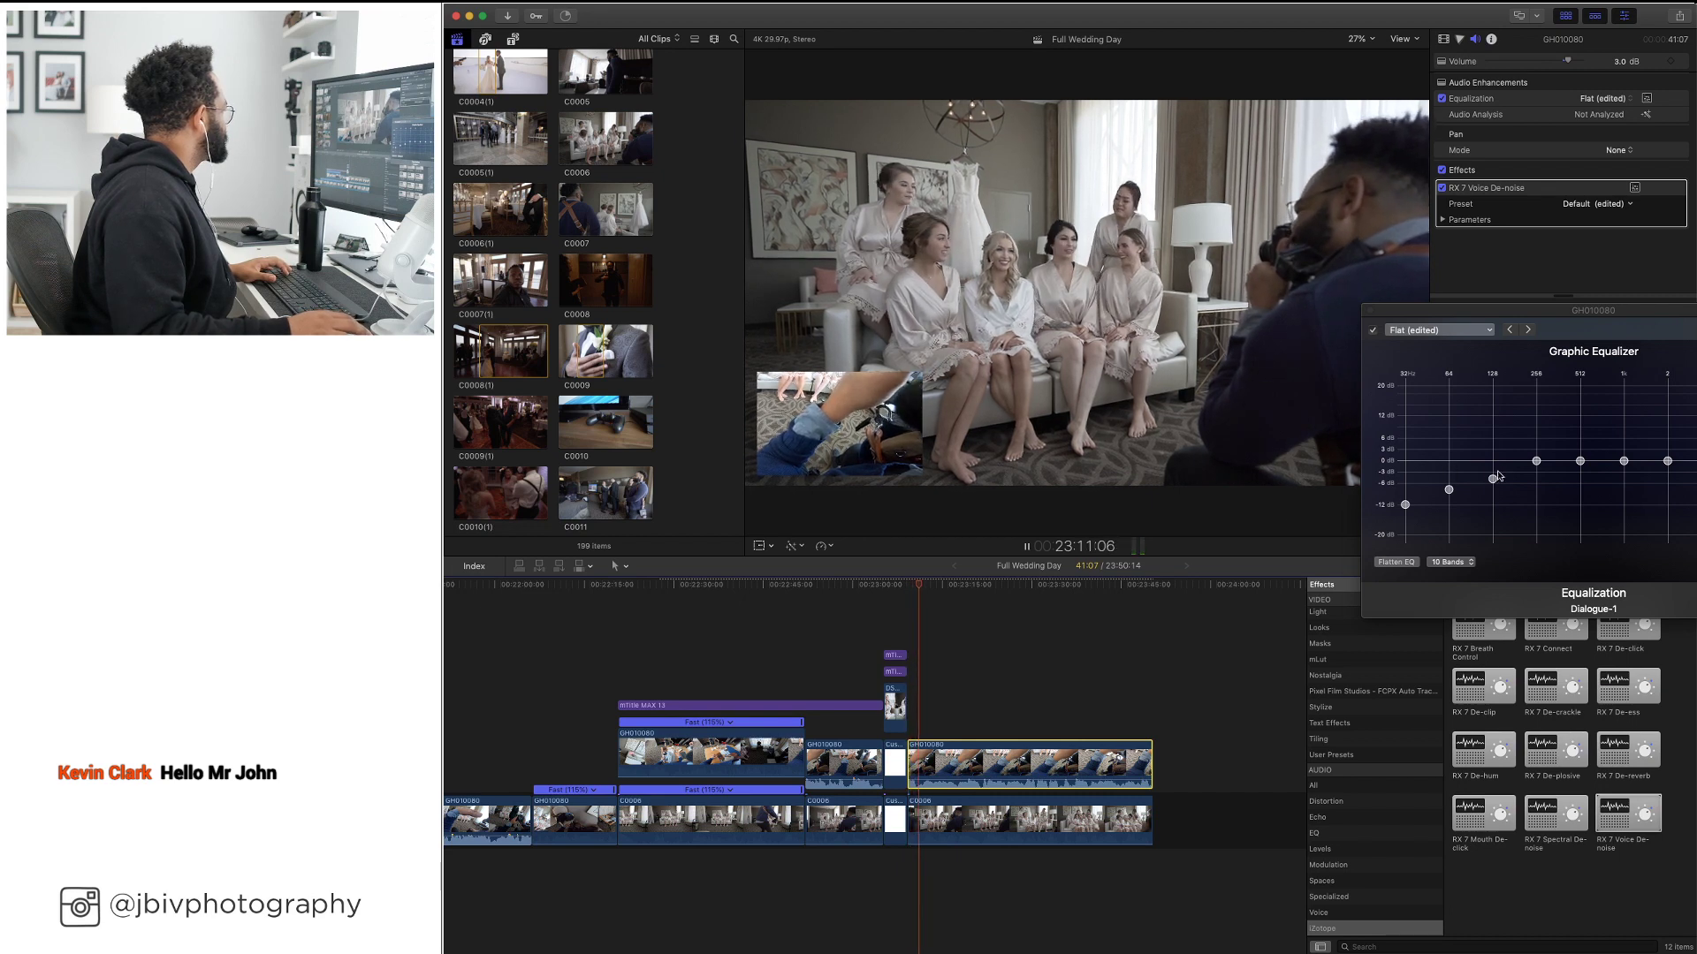
drag(1492, 478, 1458, 477)
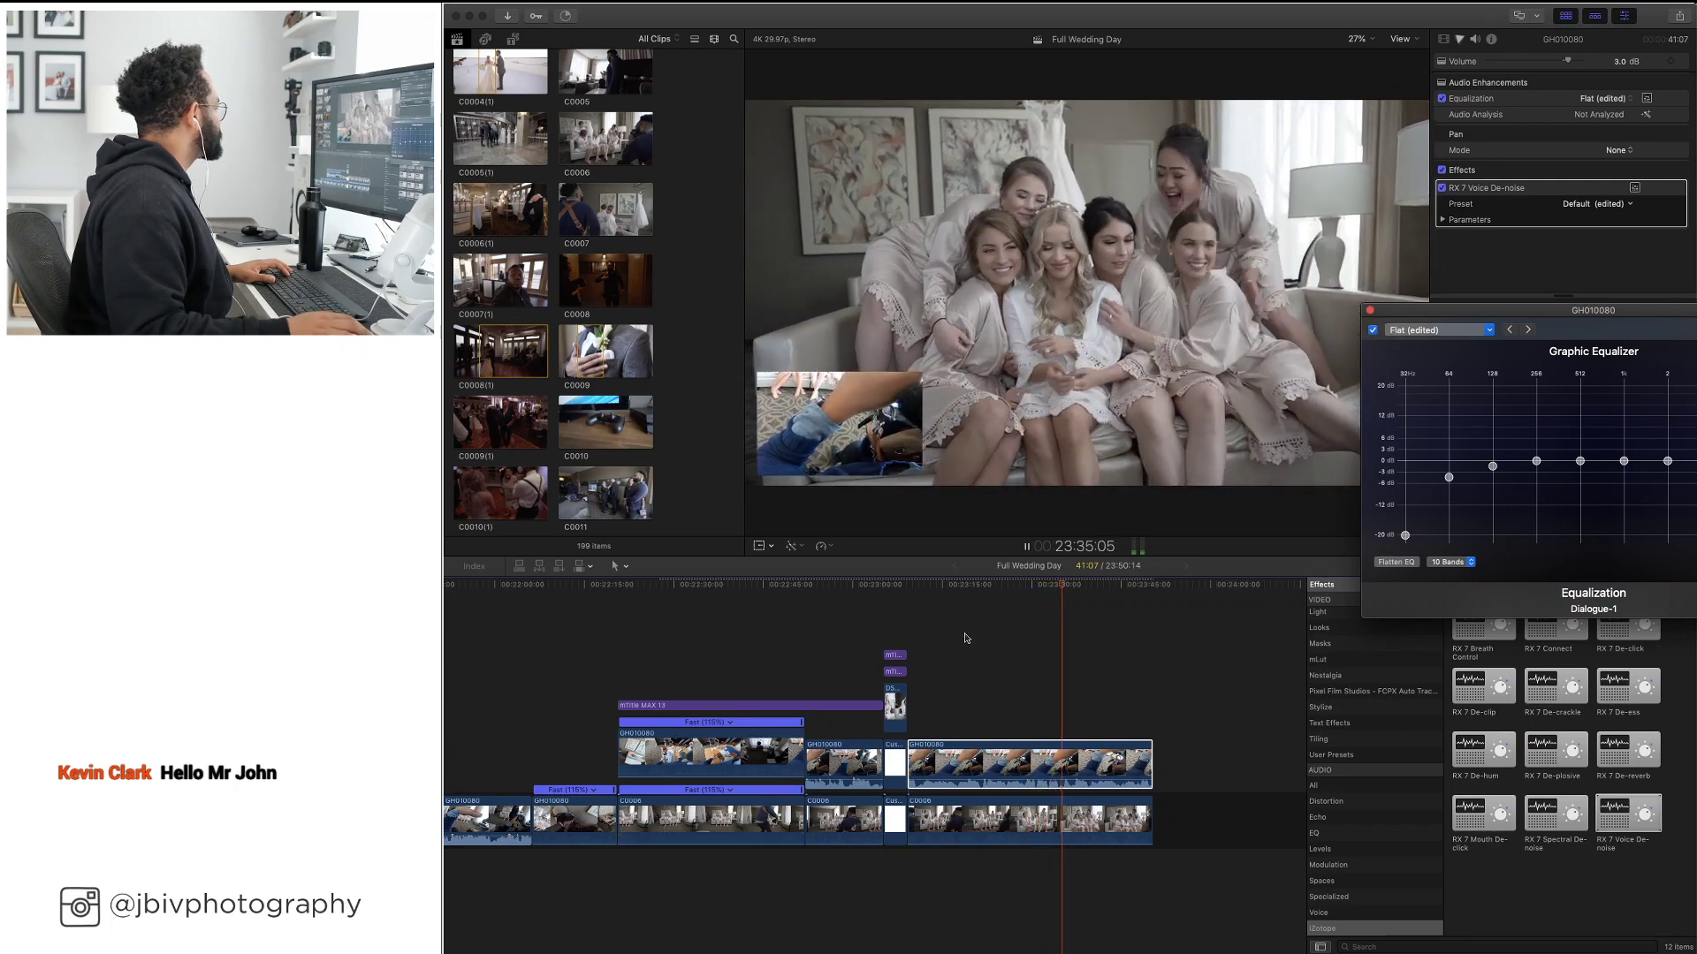
key(space)
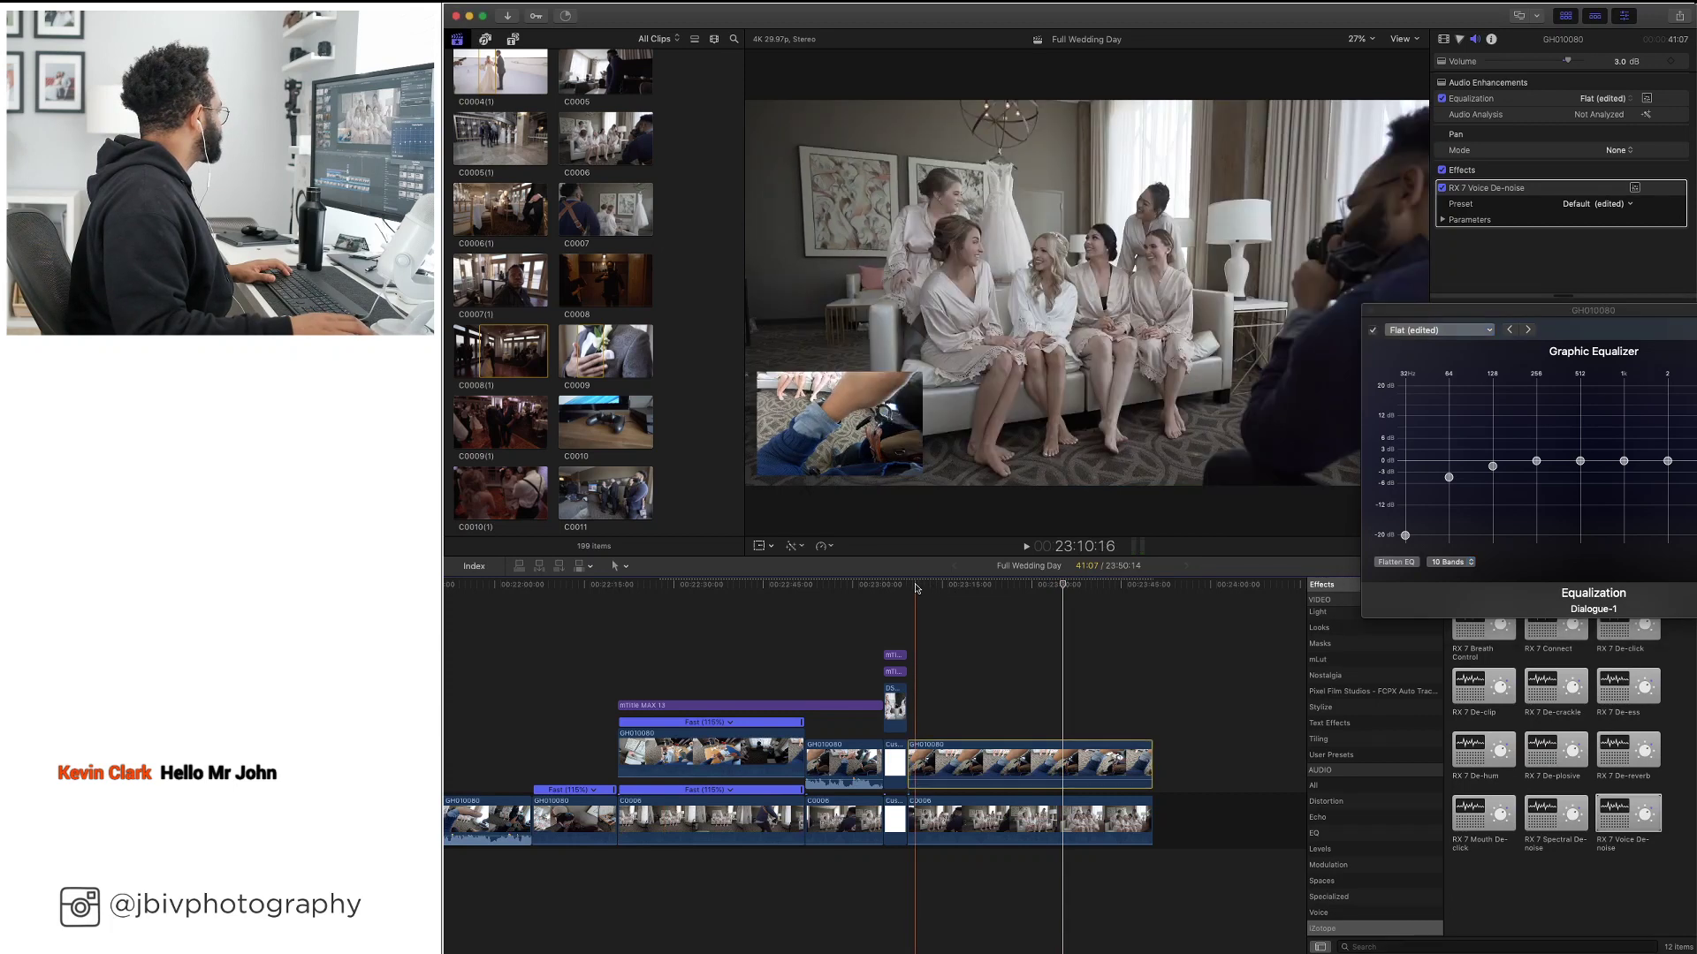
Copy only the EQ attribute from the GH010080 inset after the photo insert to the GH010080 inset just before it
click(939, 758)
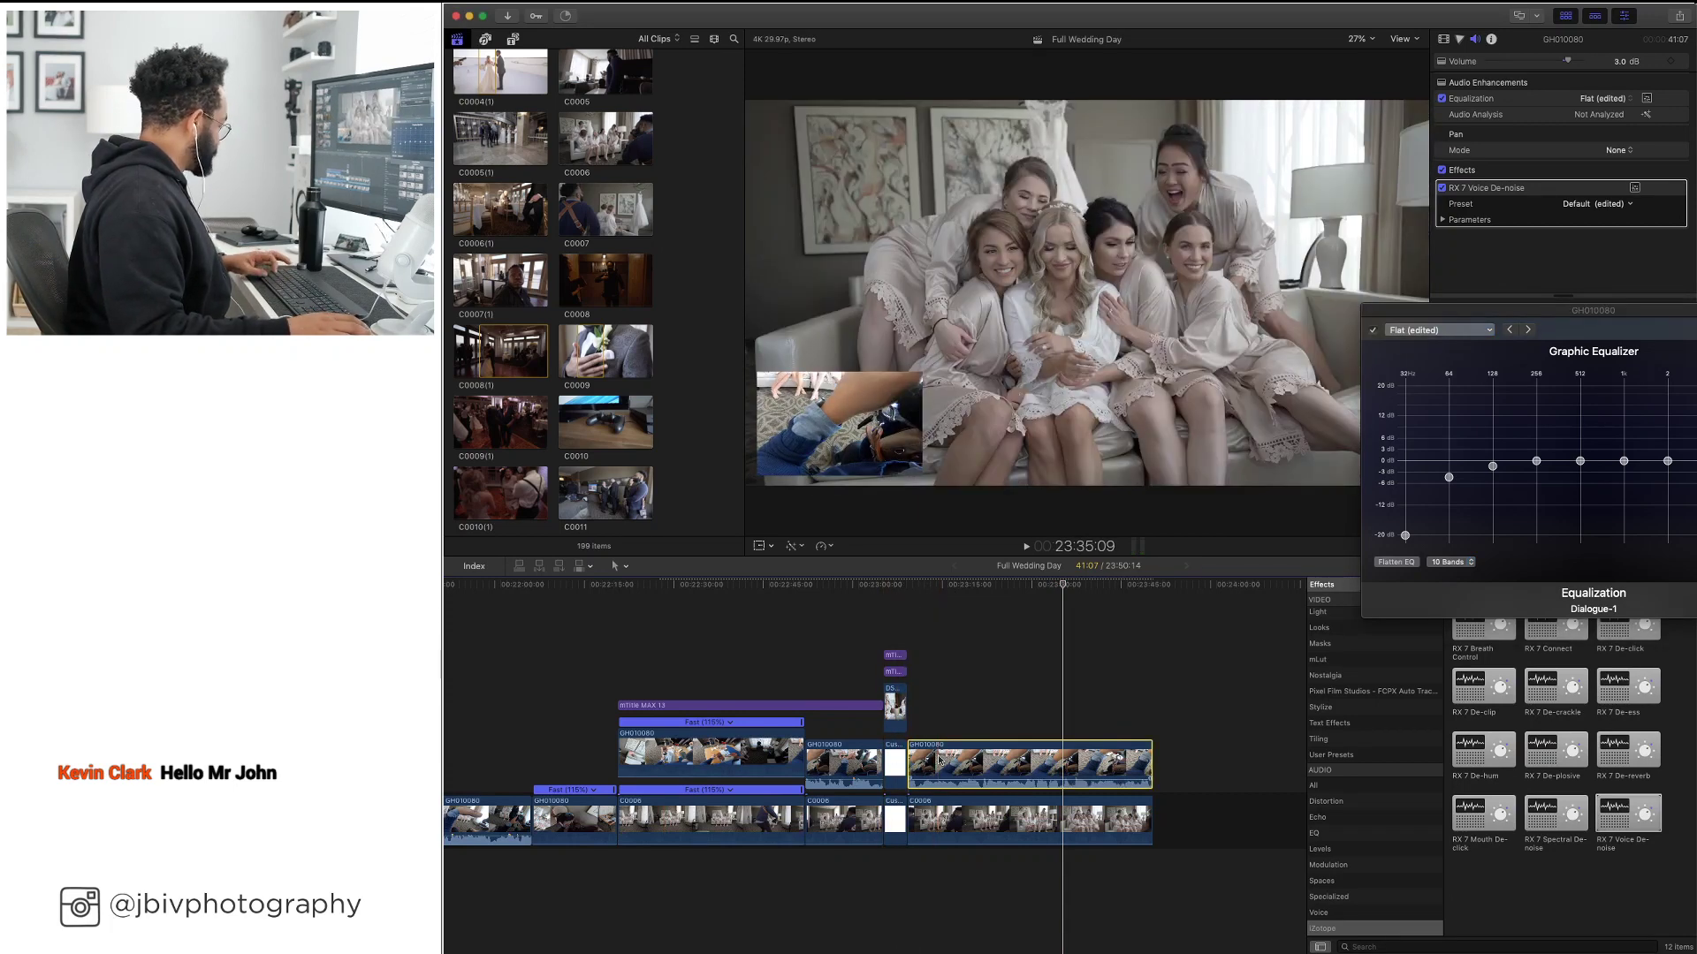
click(841, 767)
key(shift+super+v)
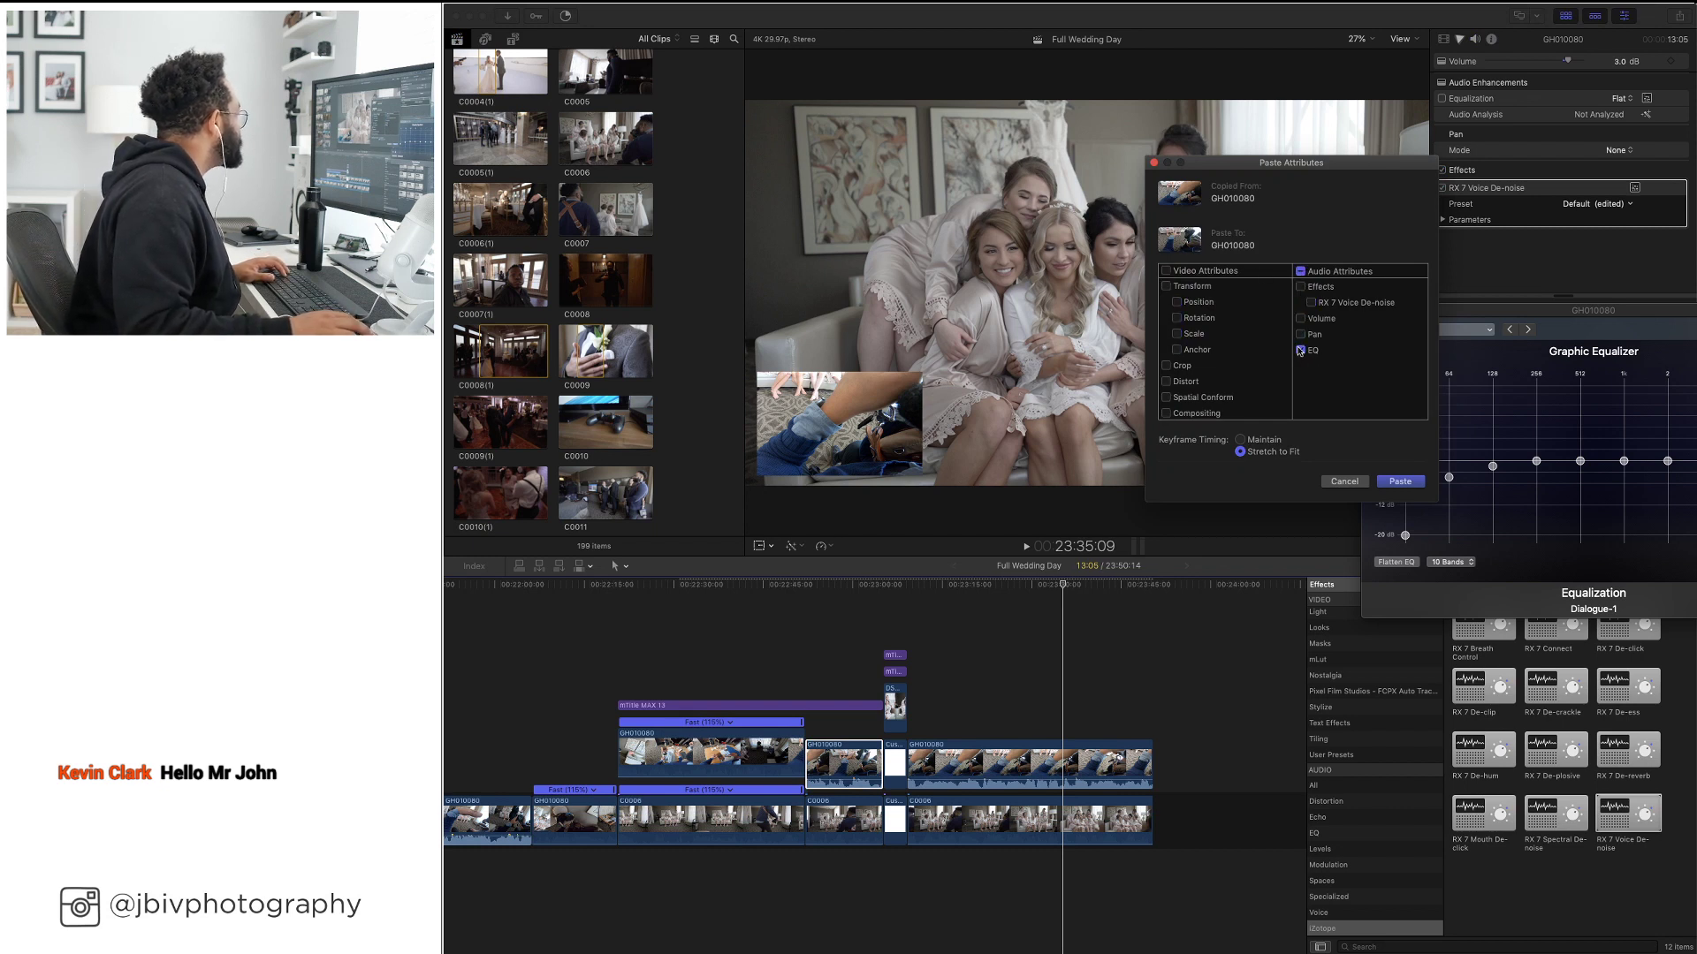
click(1398, 482)
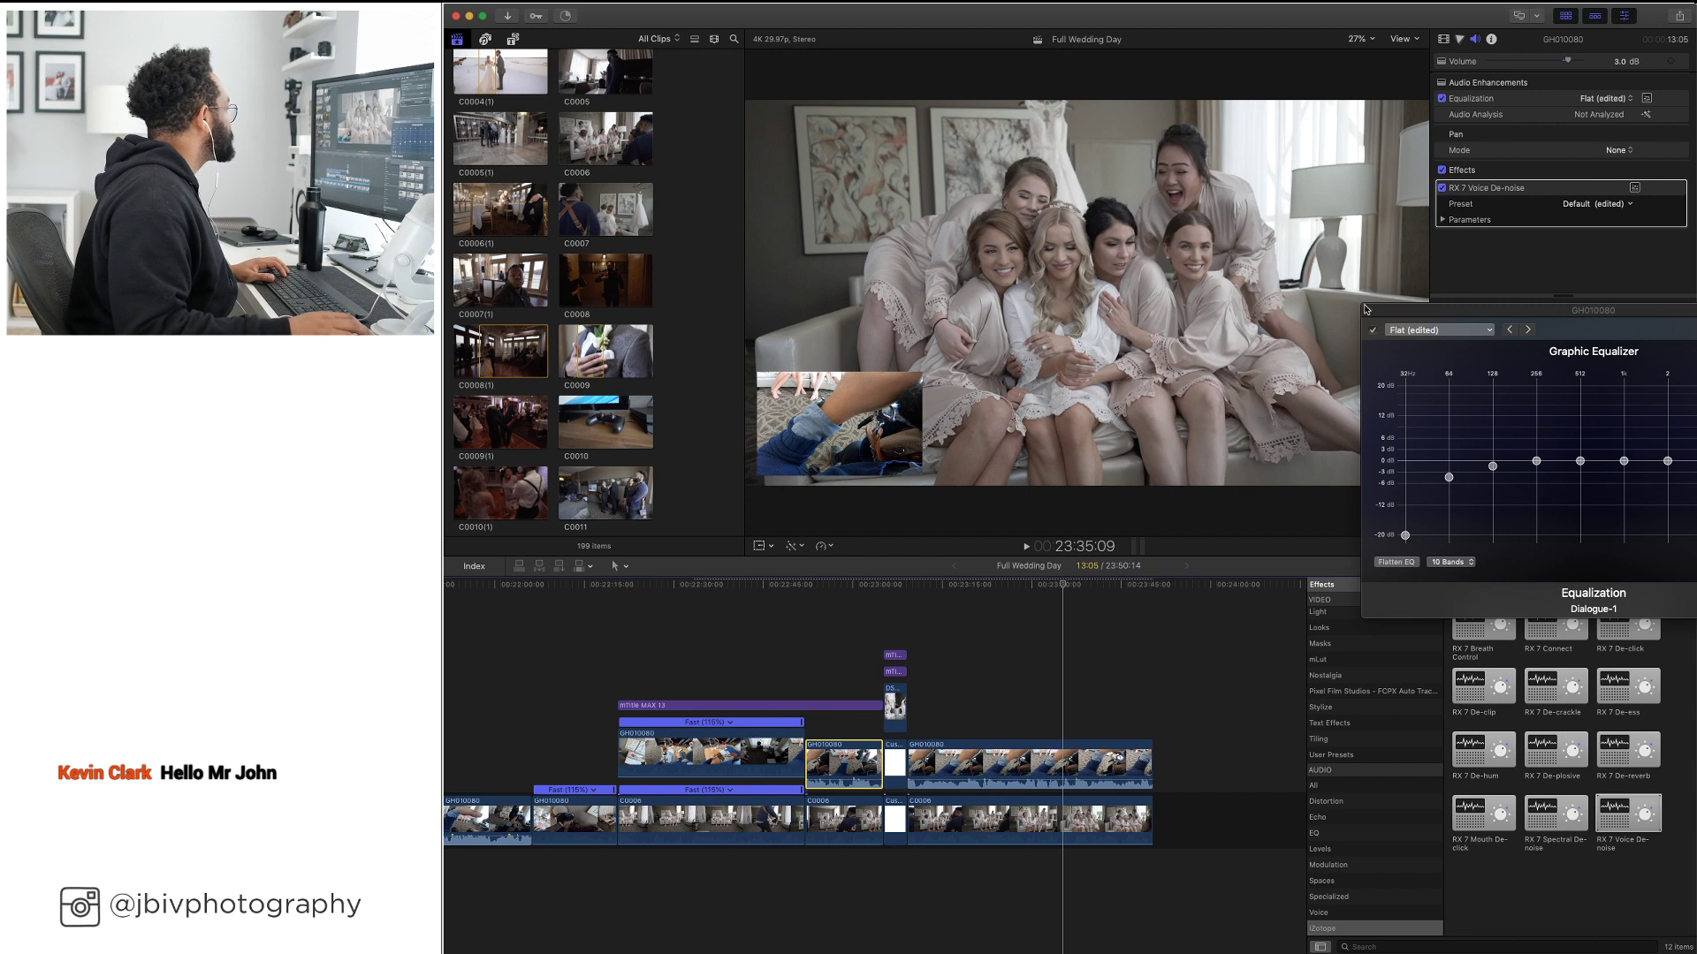
Split the GH010080 inset and C0006 at 23:16:20 and insert copies of the two white Custom backgrounds at the cut
click(1366, 310)
key(space)
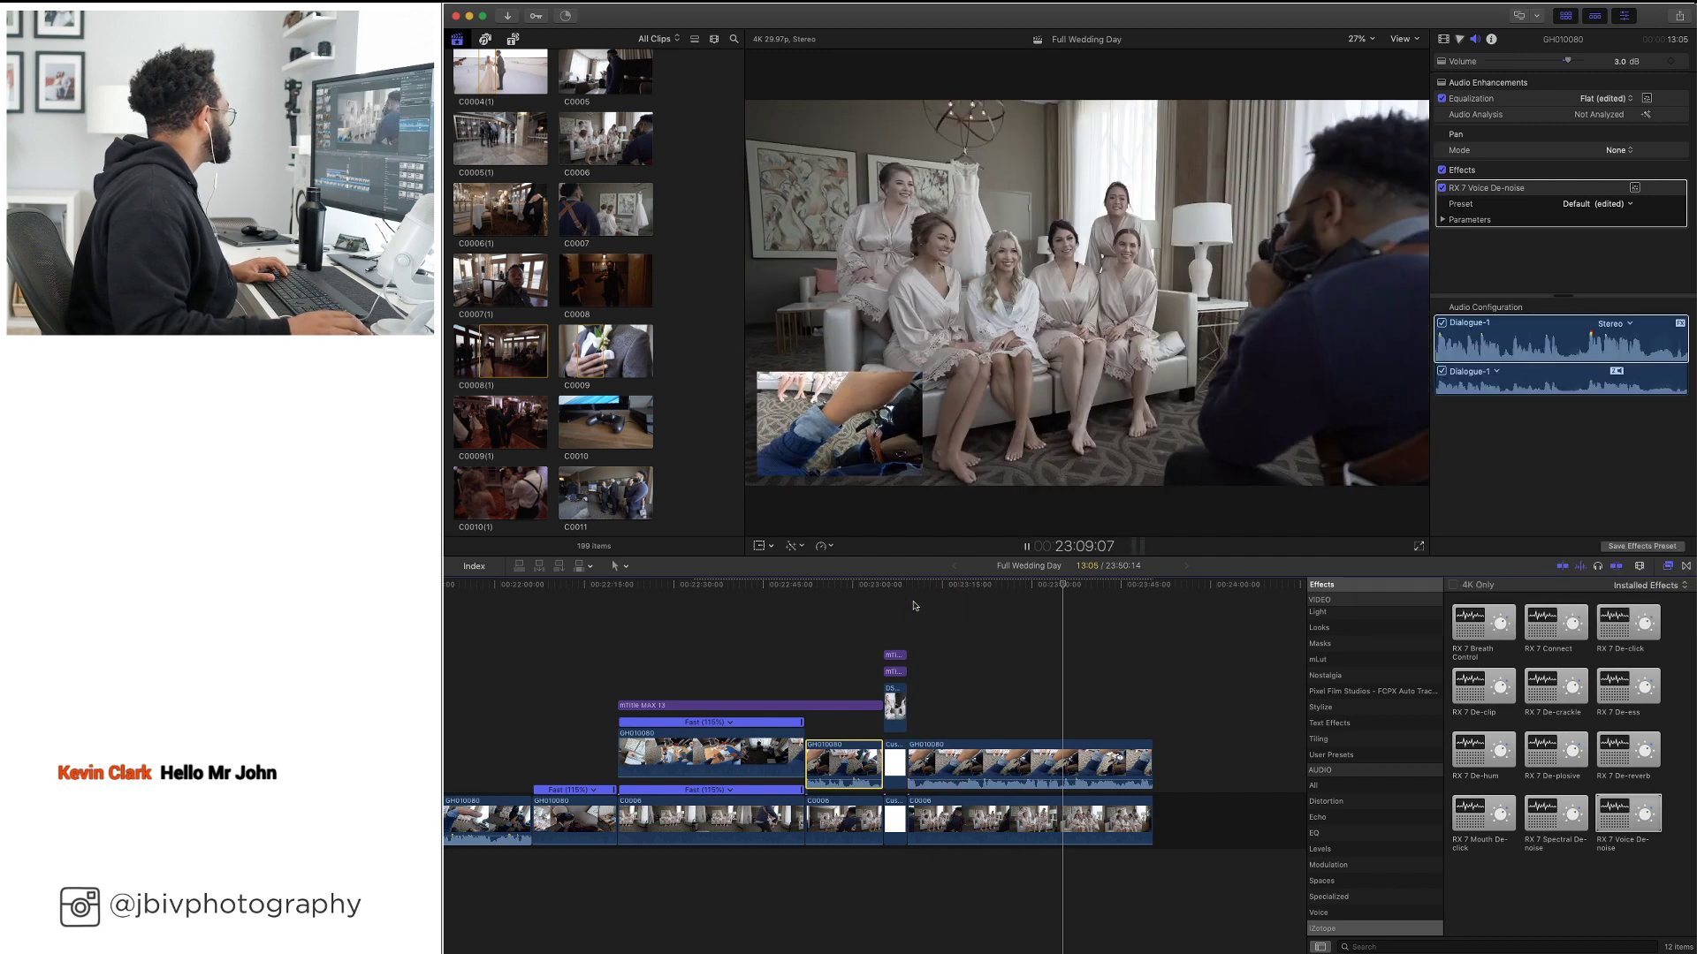
click(915, 605)
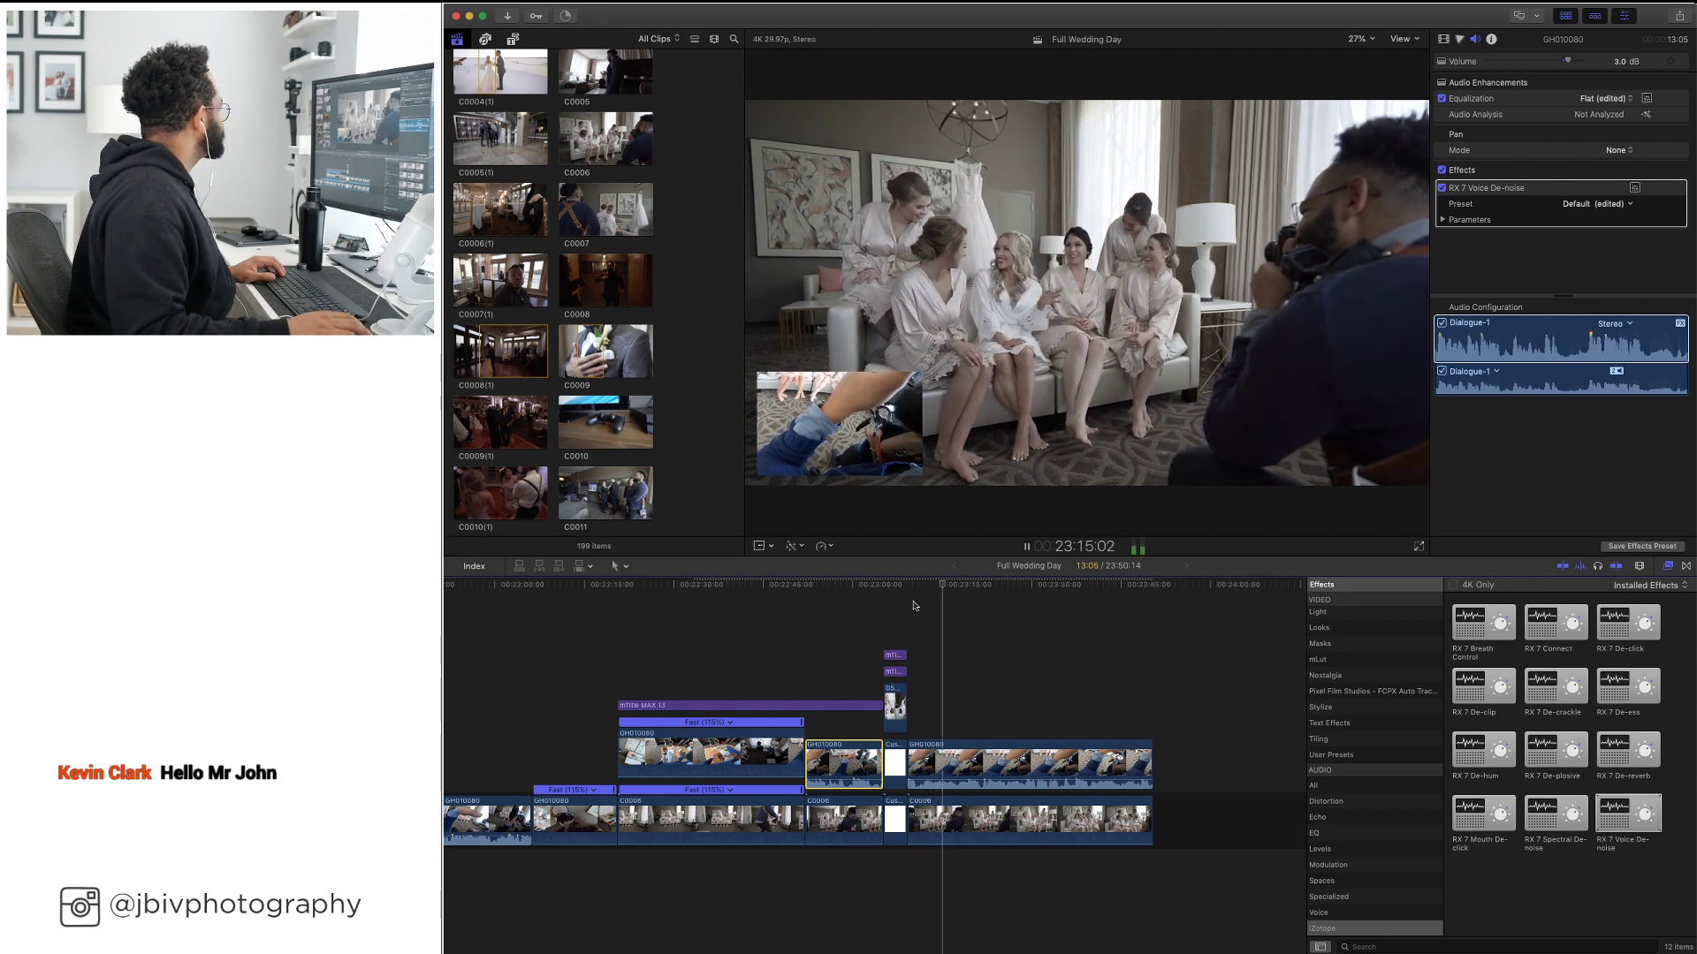
key(space)
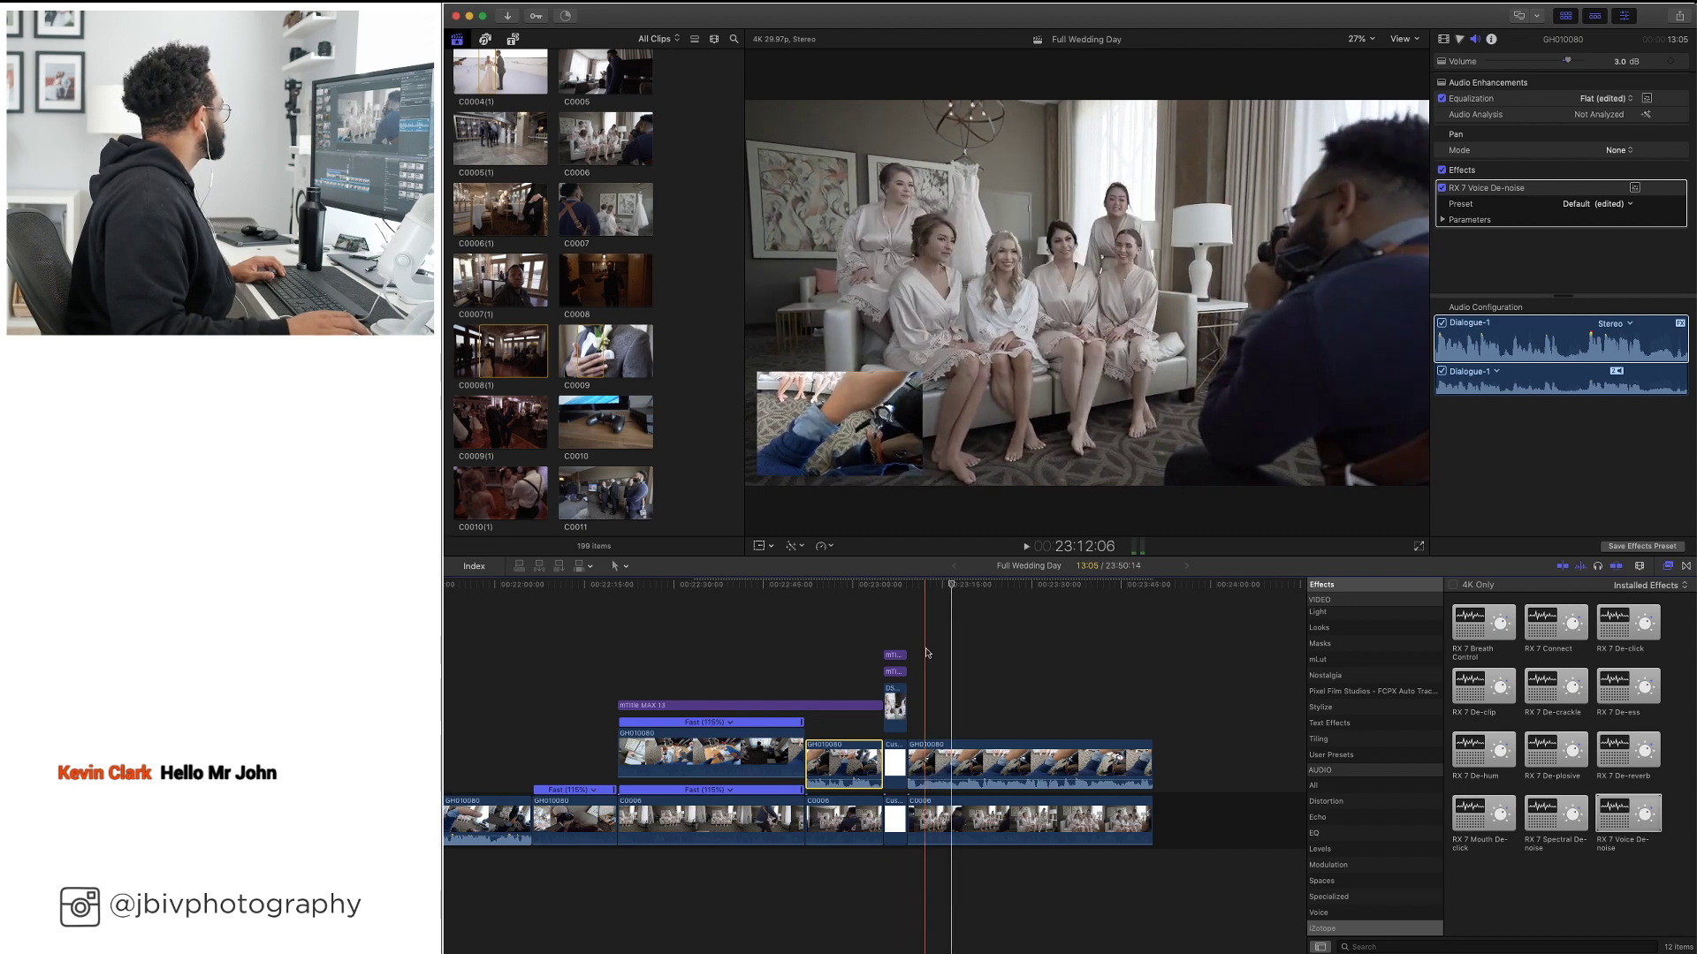
key(super+b)
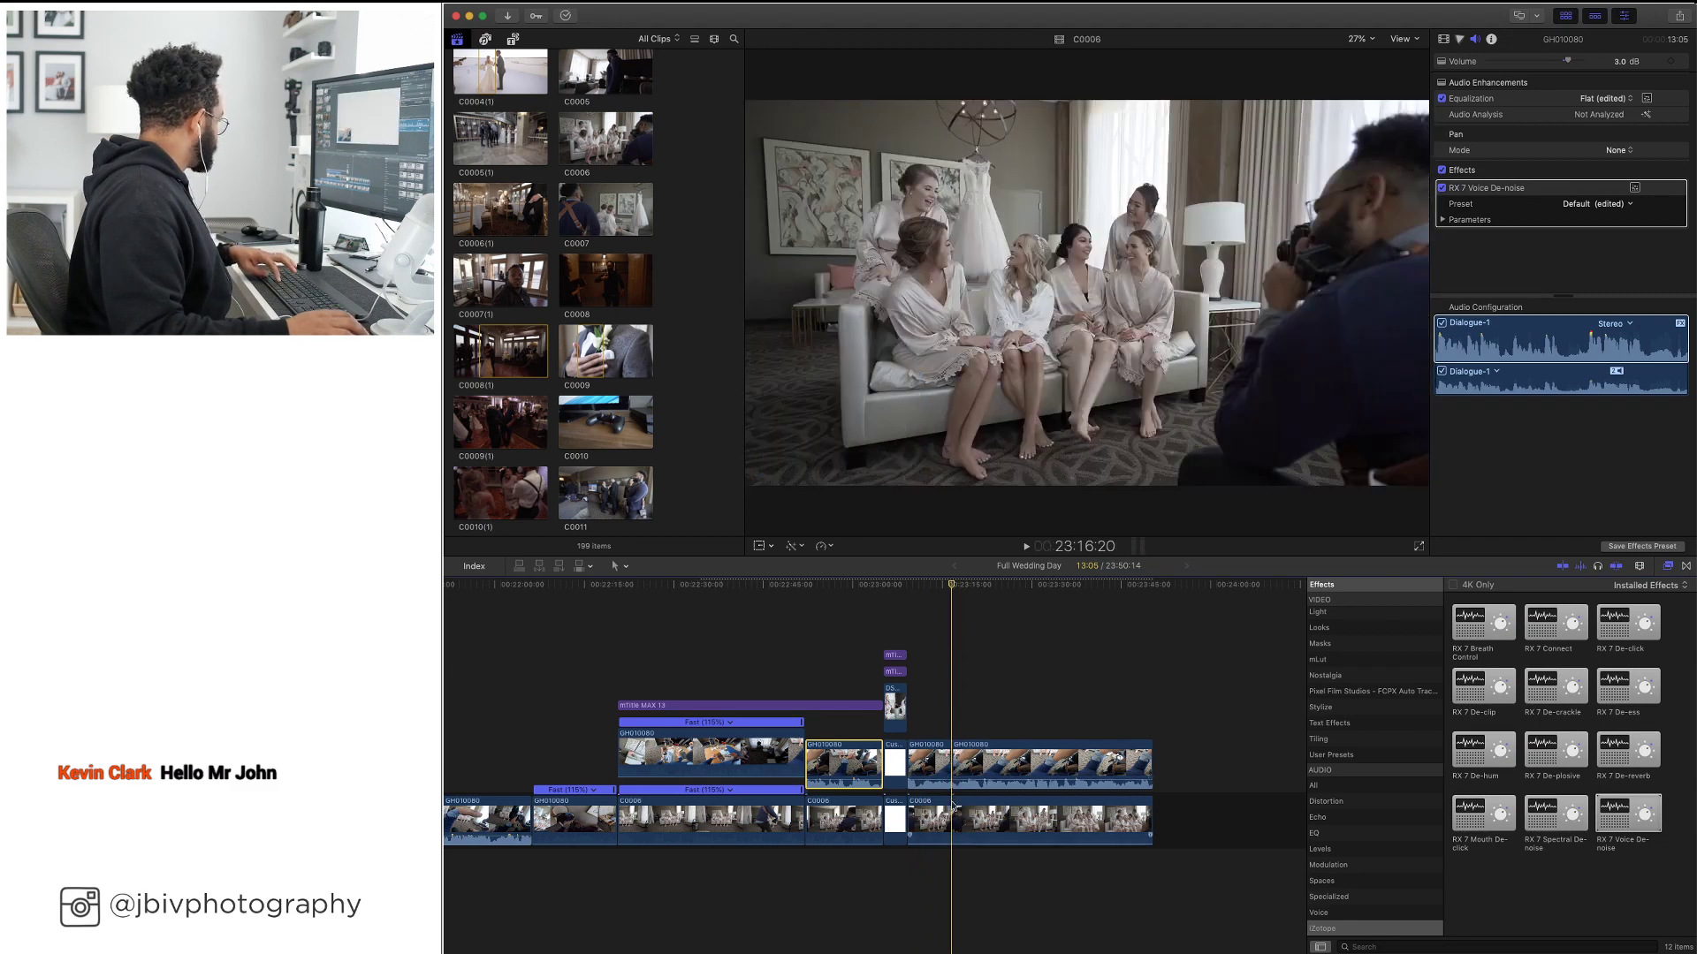
click(894, 776)
drag(894, 776, 971, 820)
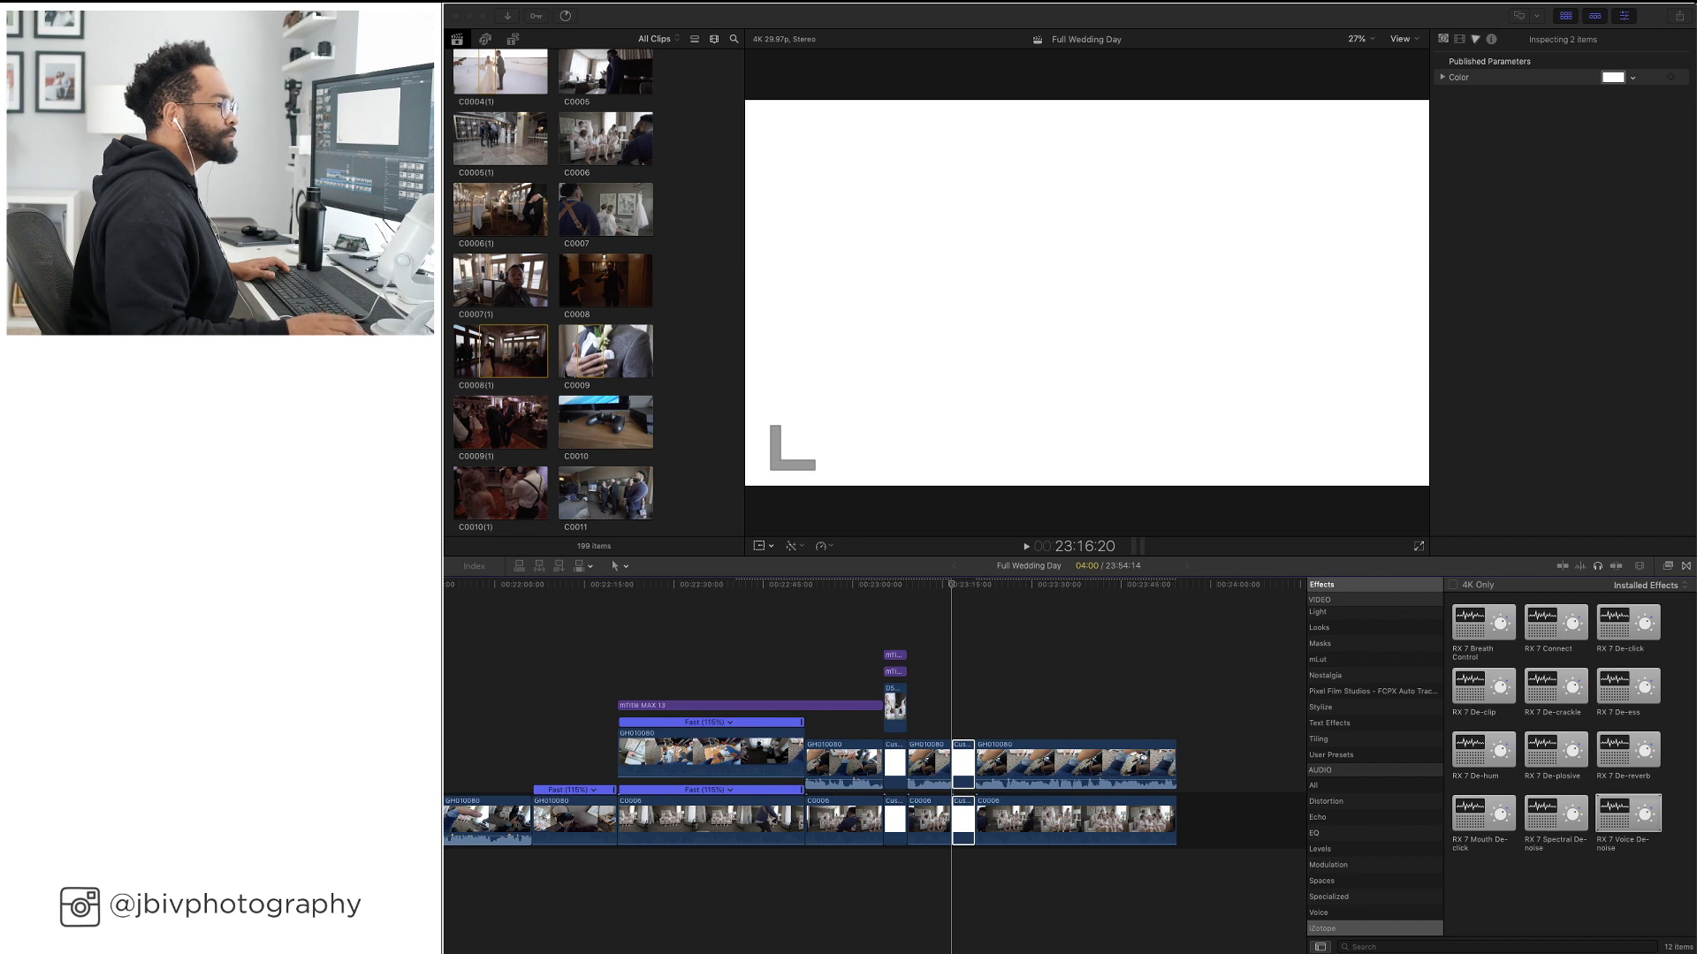
Place photos DSCF5597 and DSCF5611 one after the other above the new white backgrounds, lengthening both backgrounds to about 8 seconds
drag(1688, 707, 953, 683)
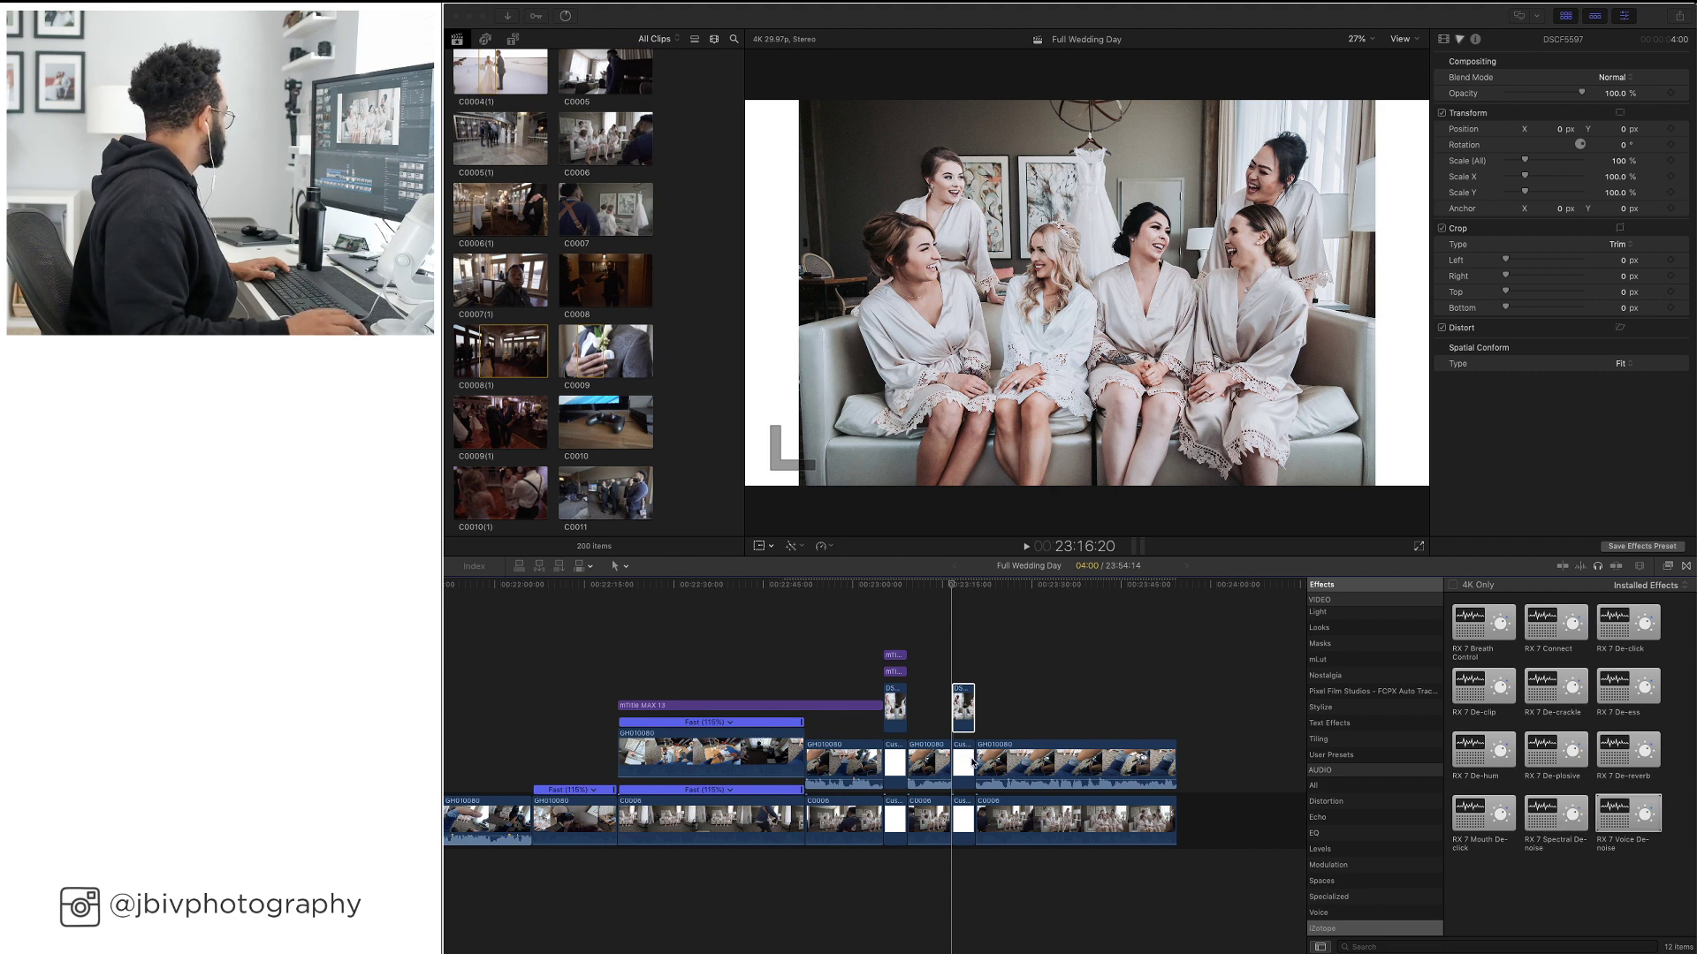
drag(973, 764, 995, 822)
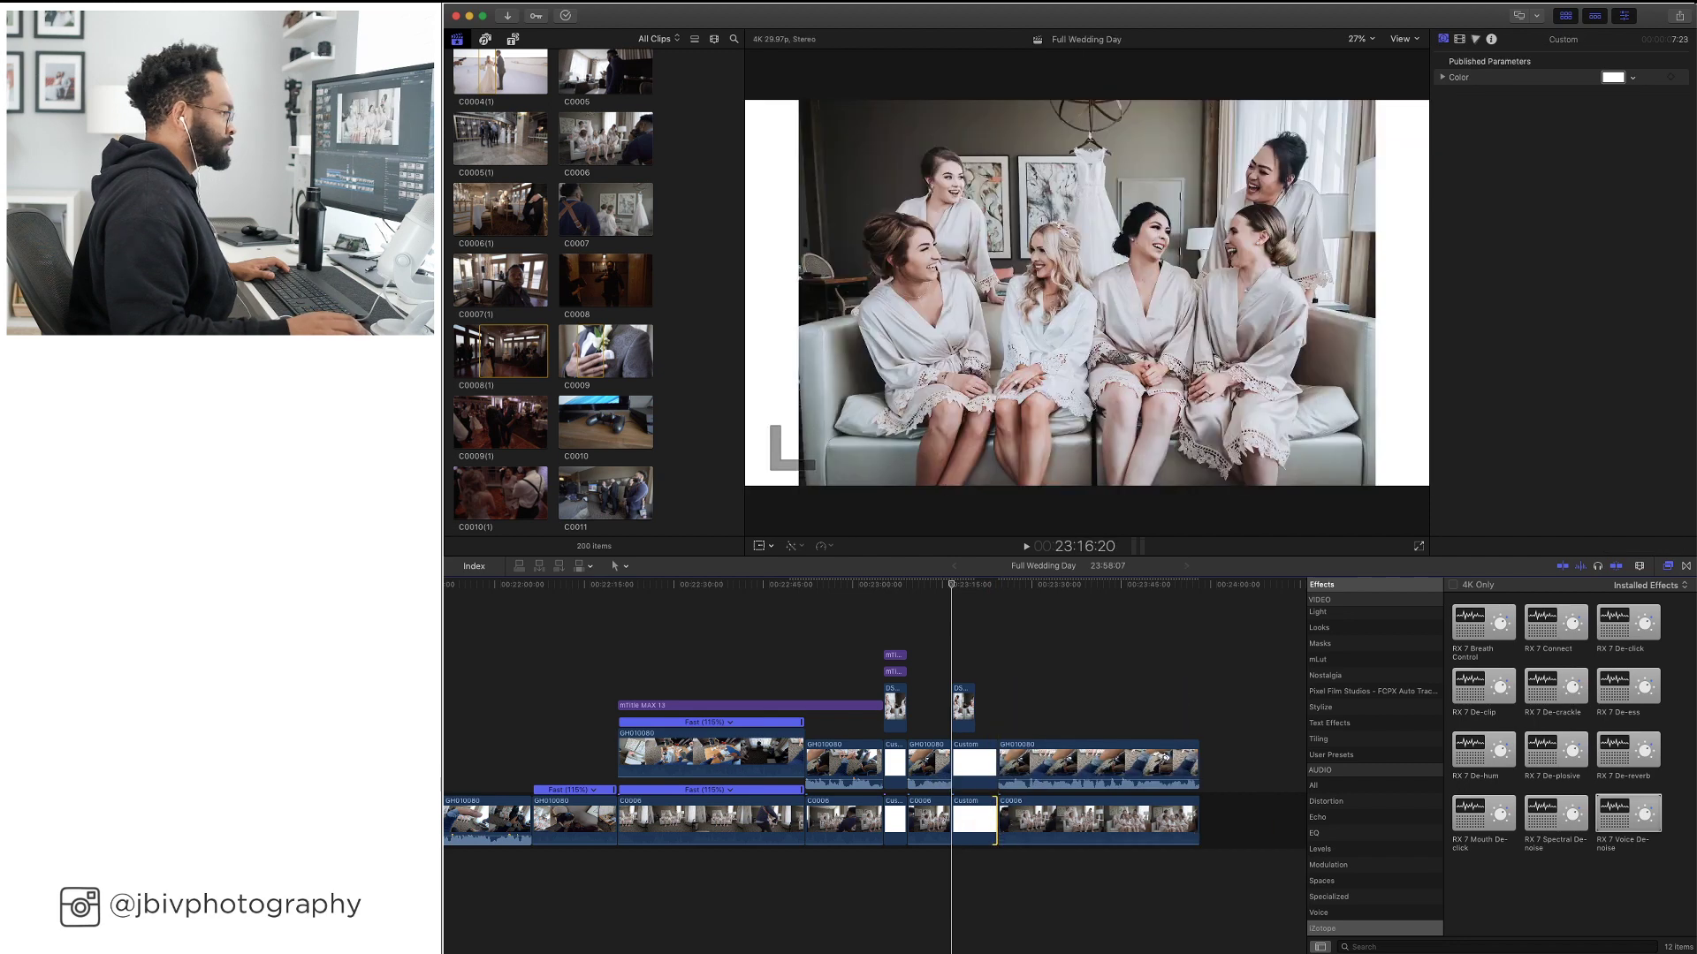
drag(959, 707, 994, 749)
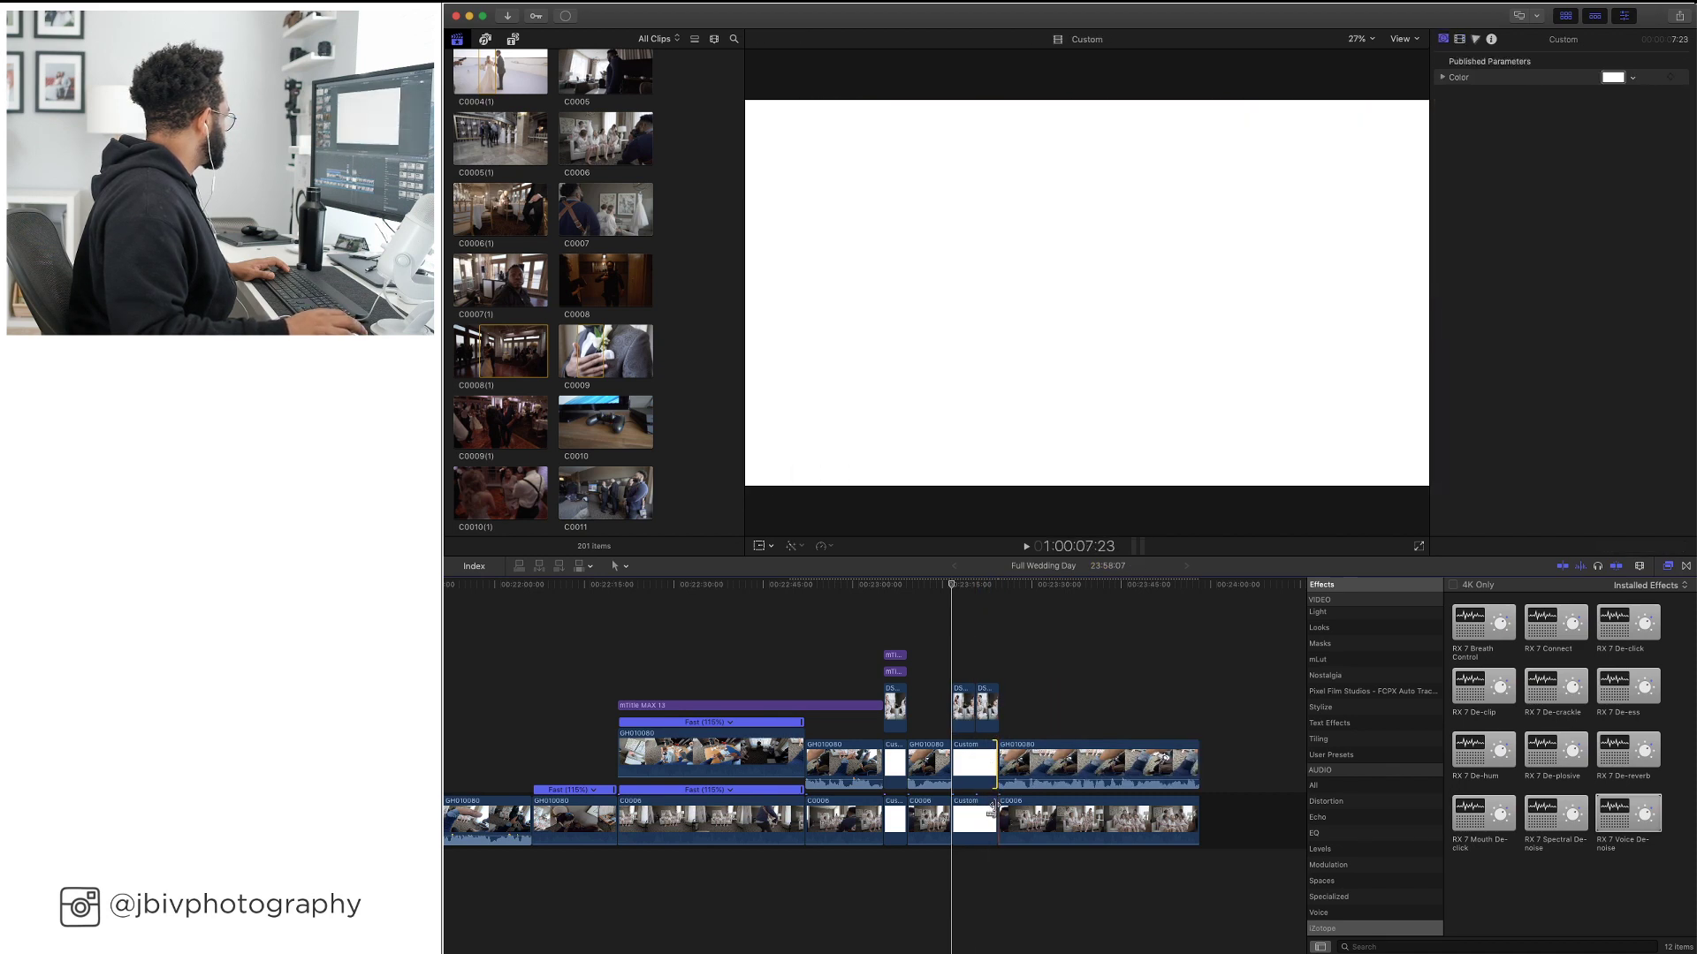
click(992, 809)
Scale both new bridesmaids photos to 85%
click(972, 700)
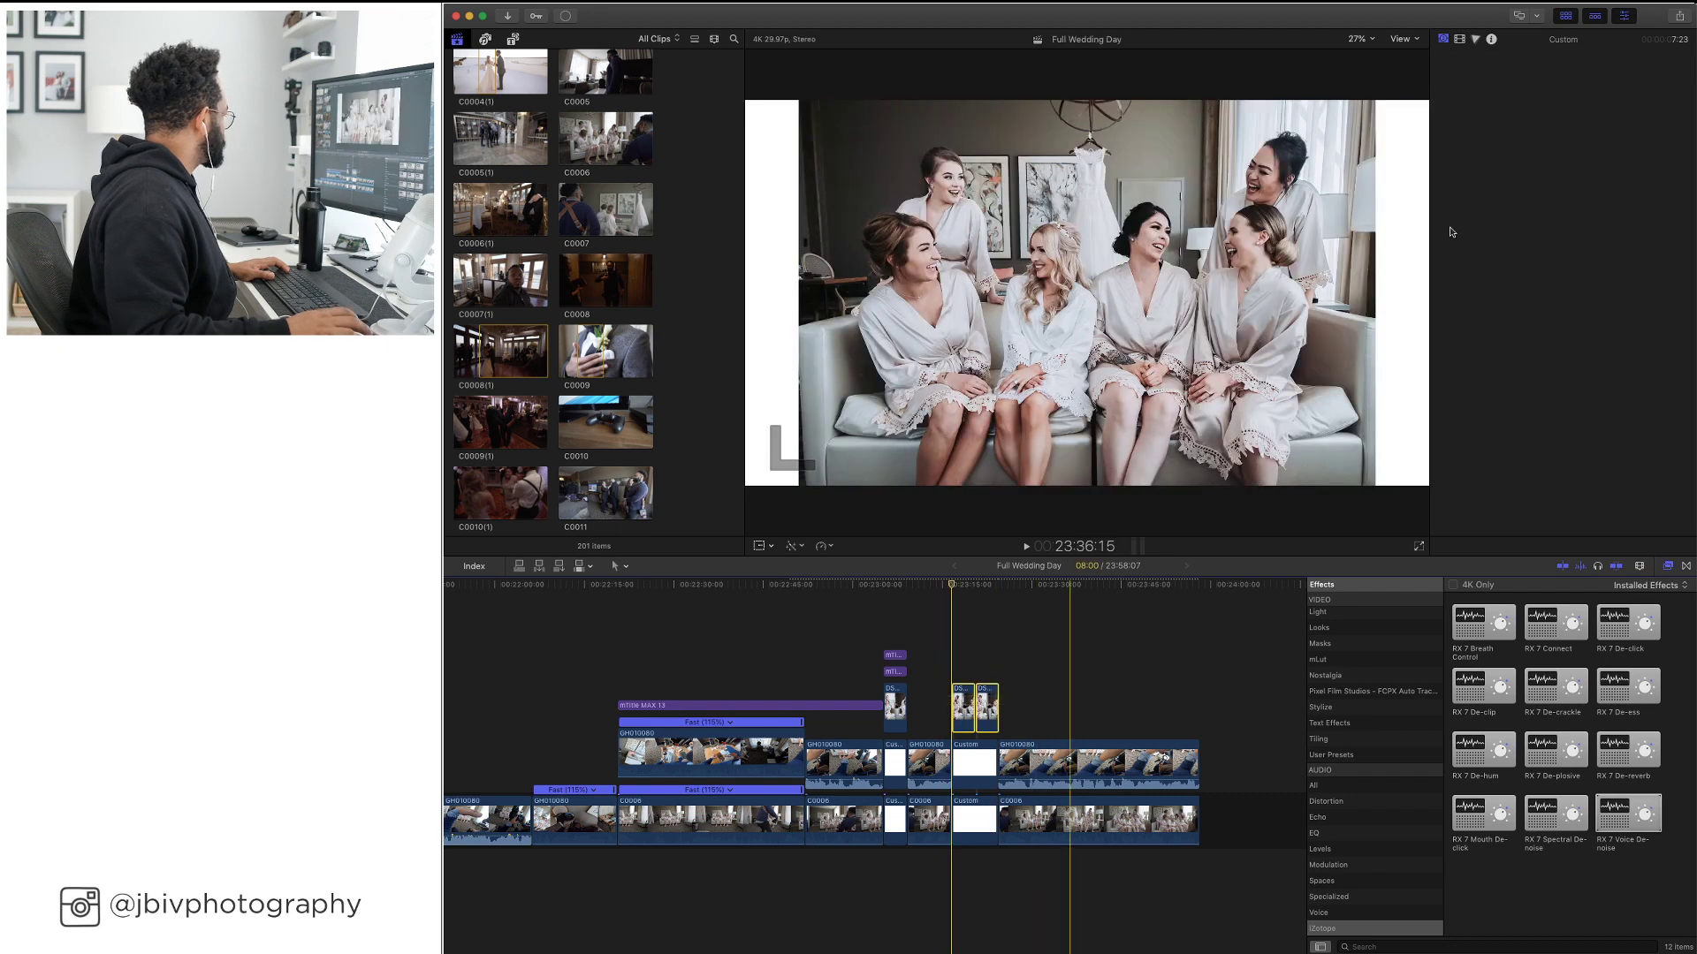
click(1619, 161)
text(85)
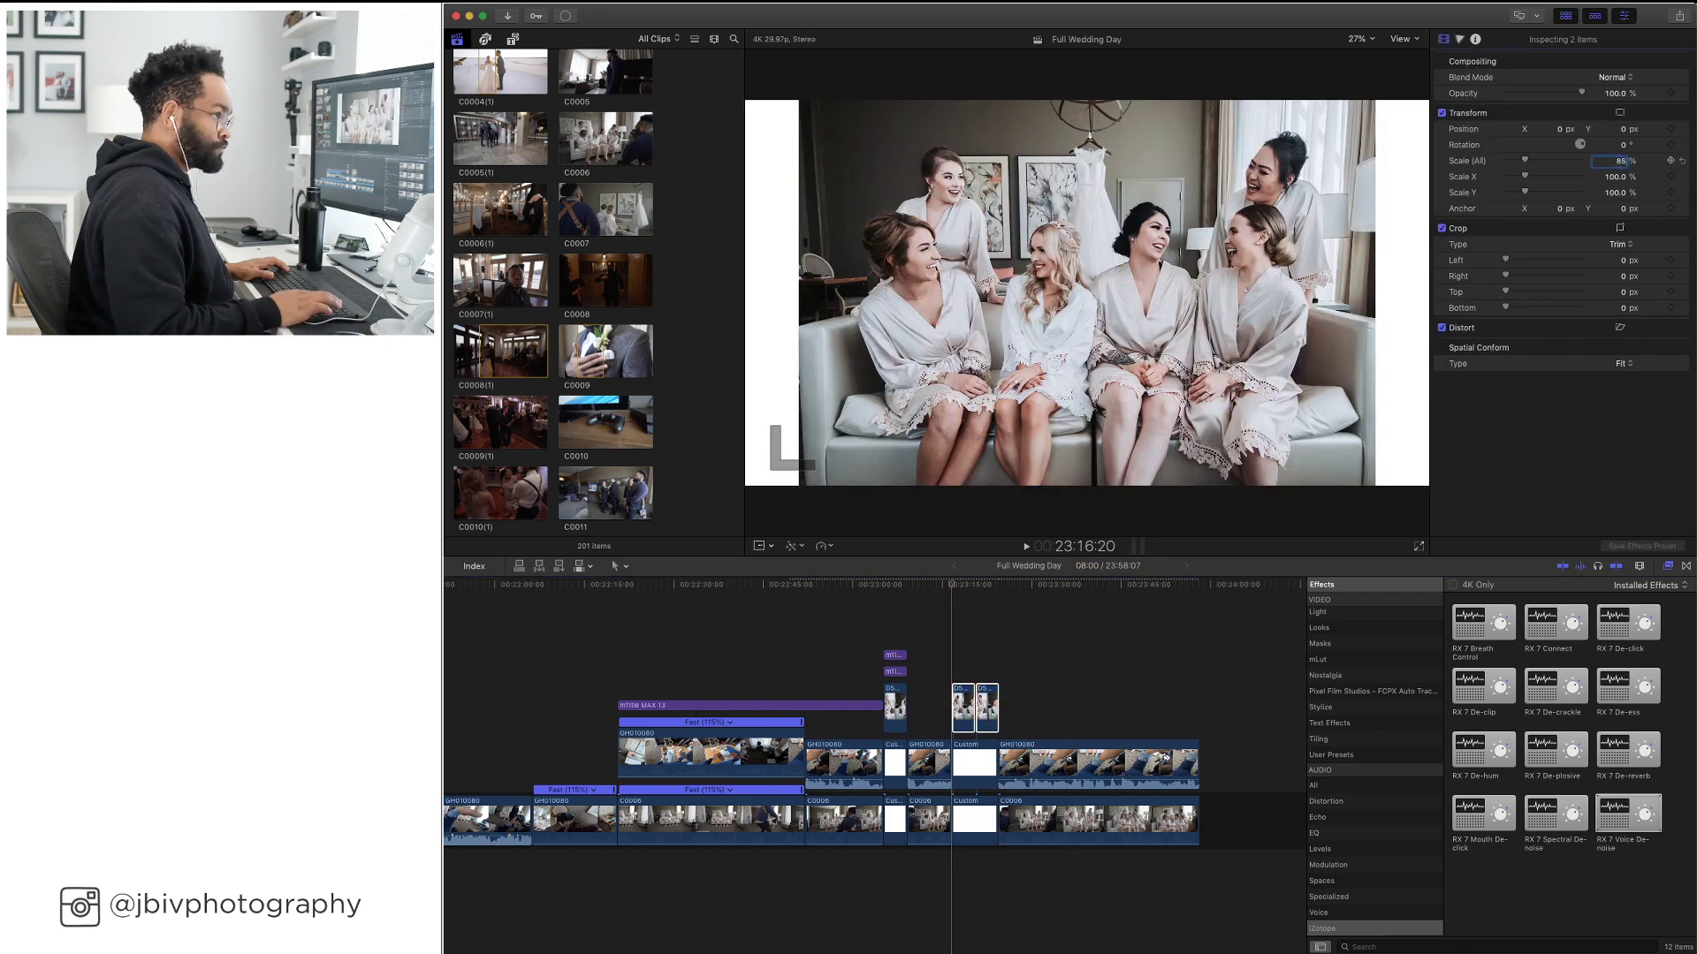
key(Return)
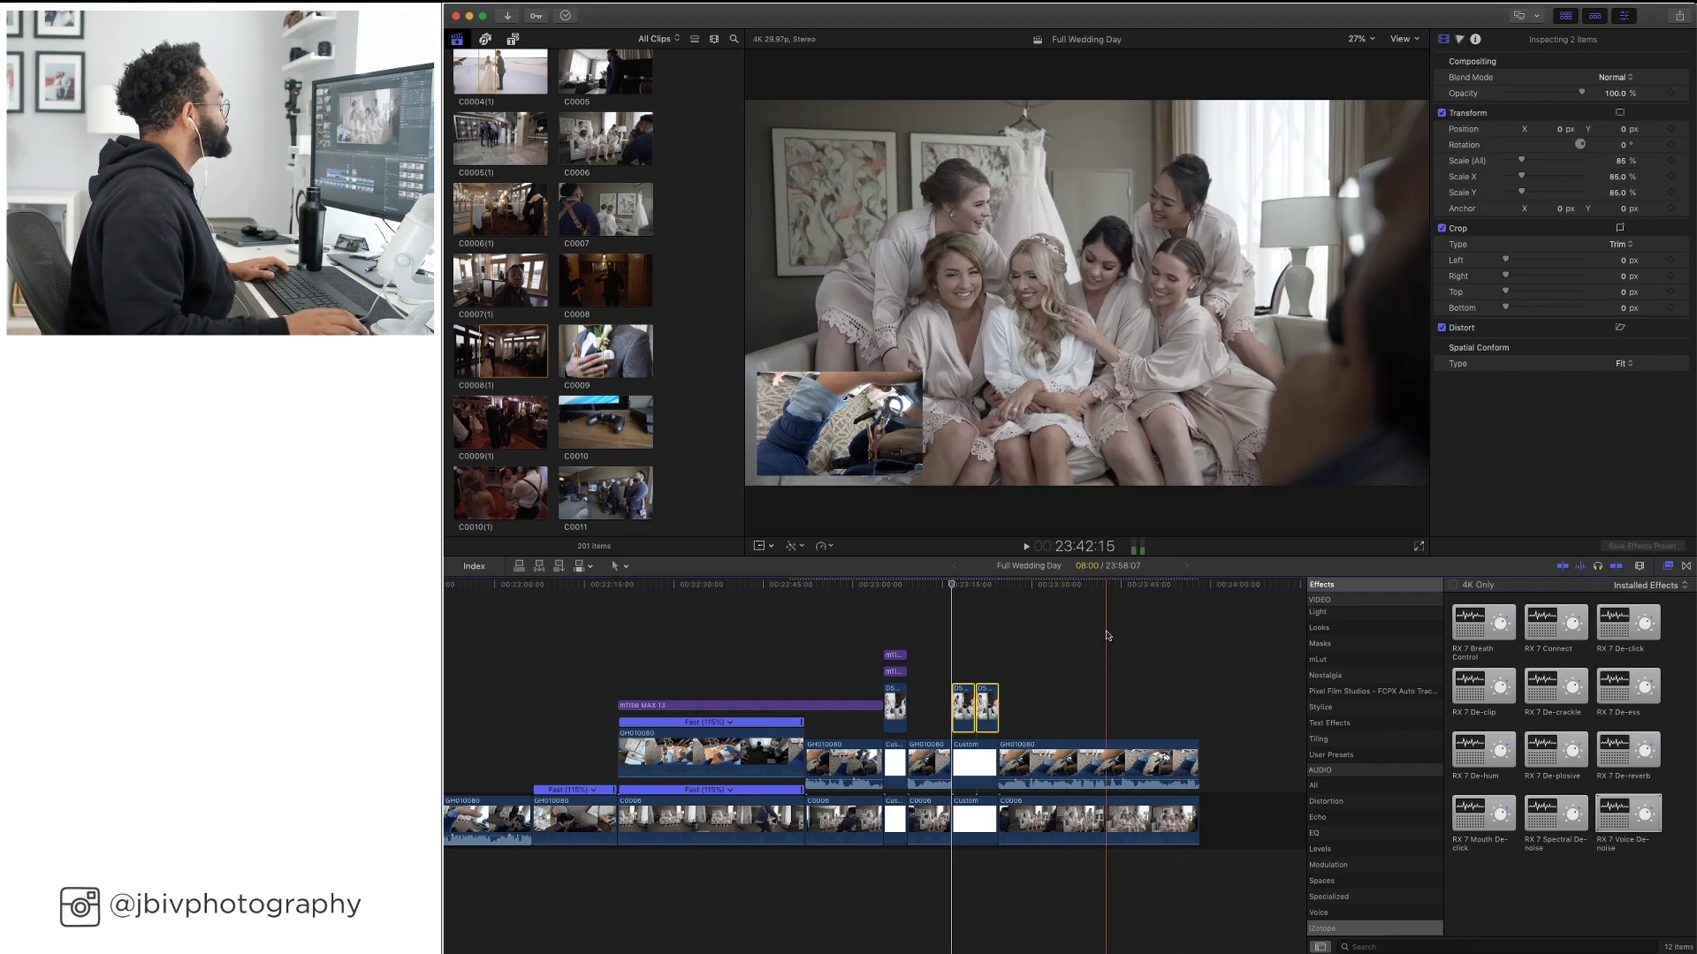
Copy the two mTitle MAX 24 captions above the new photos and extend captions and white backgrounds to end flush with DSCF5611
click(914, 651)
drag(894, 658, 996, 671)
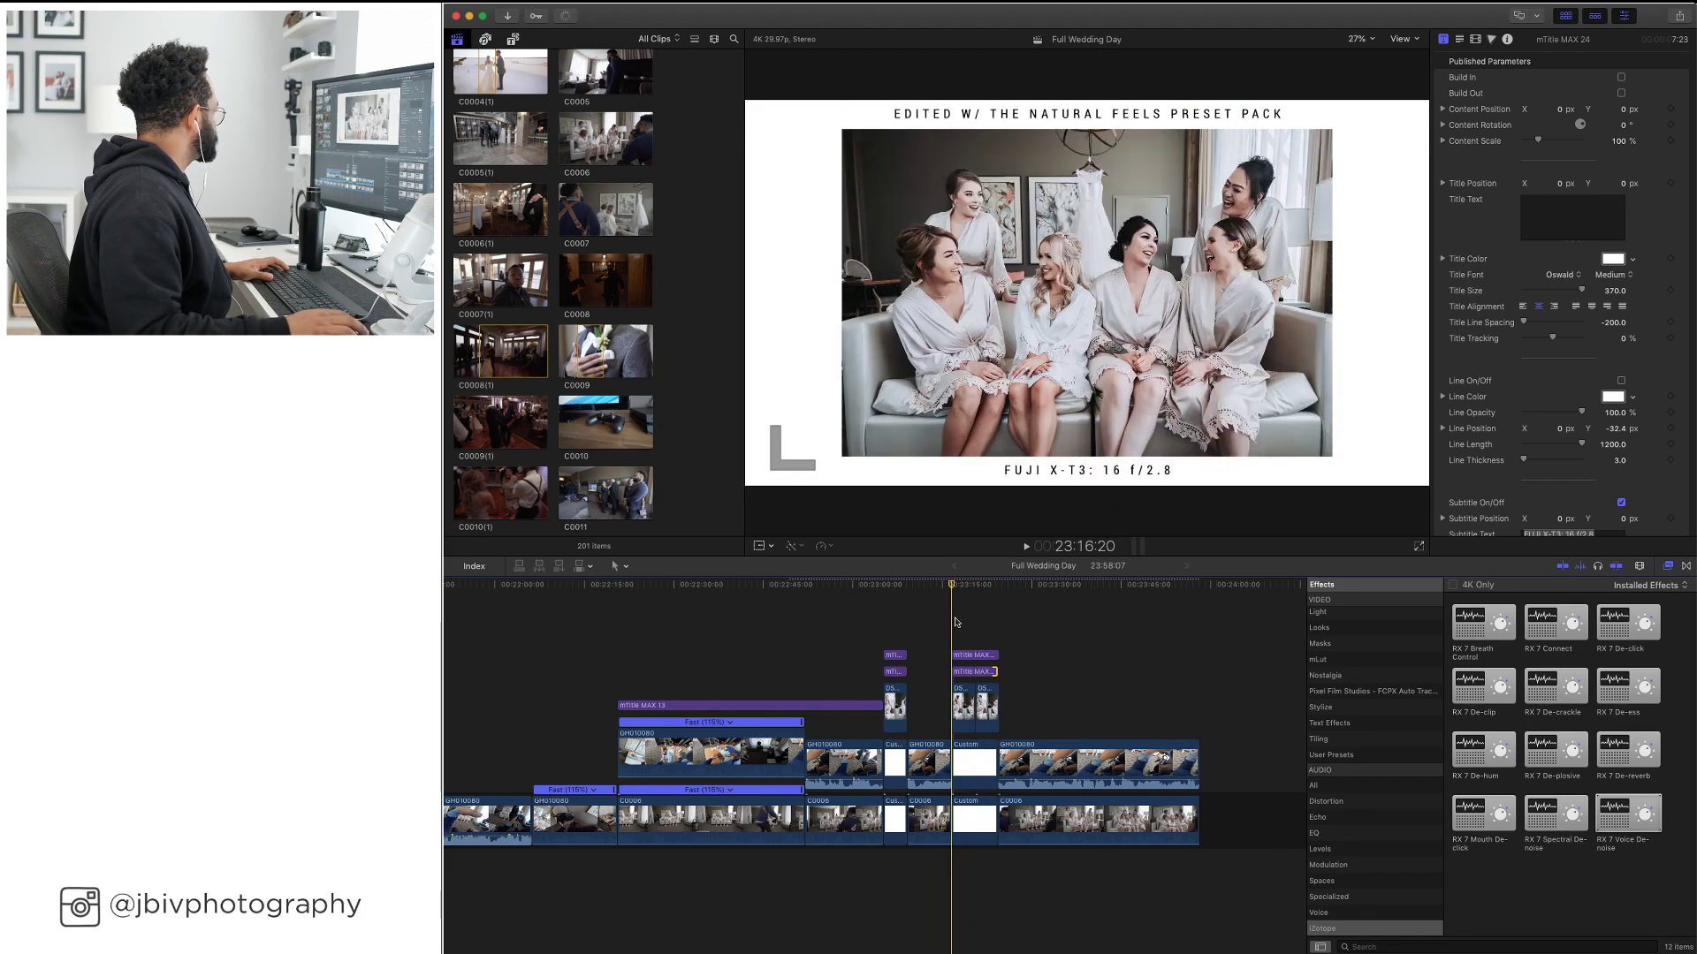
key(super+equal)
key(super+equal)
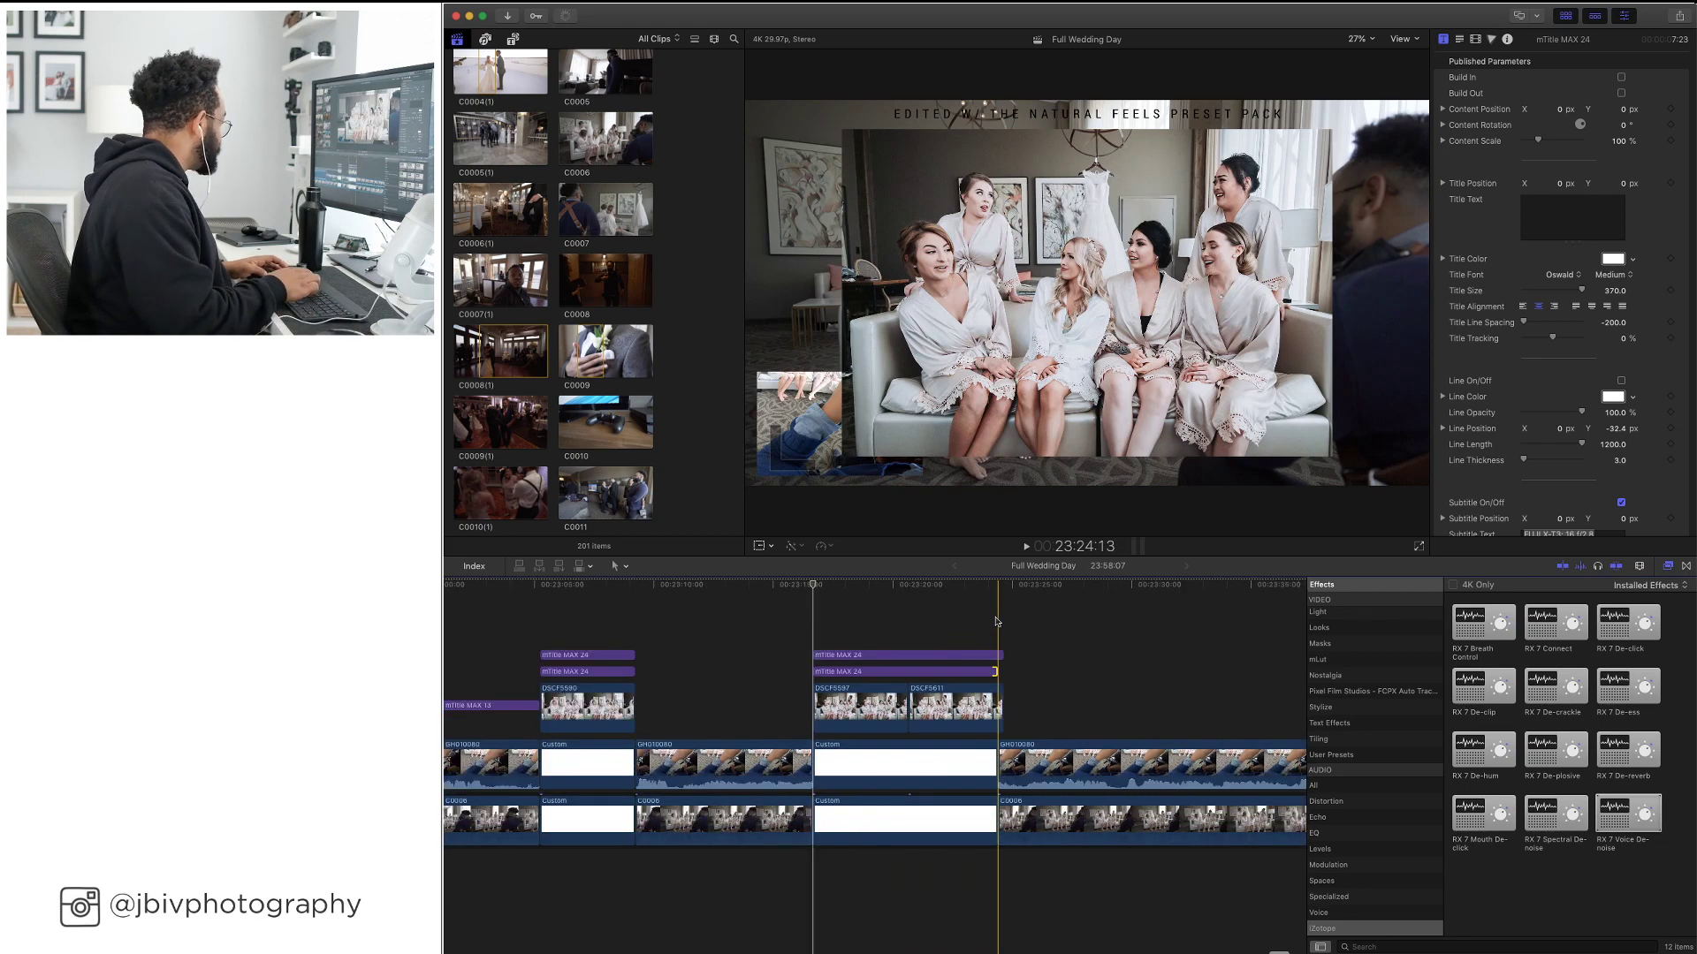
drag(996, 746, 999, 747)
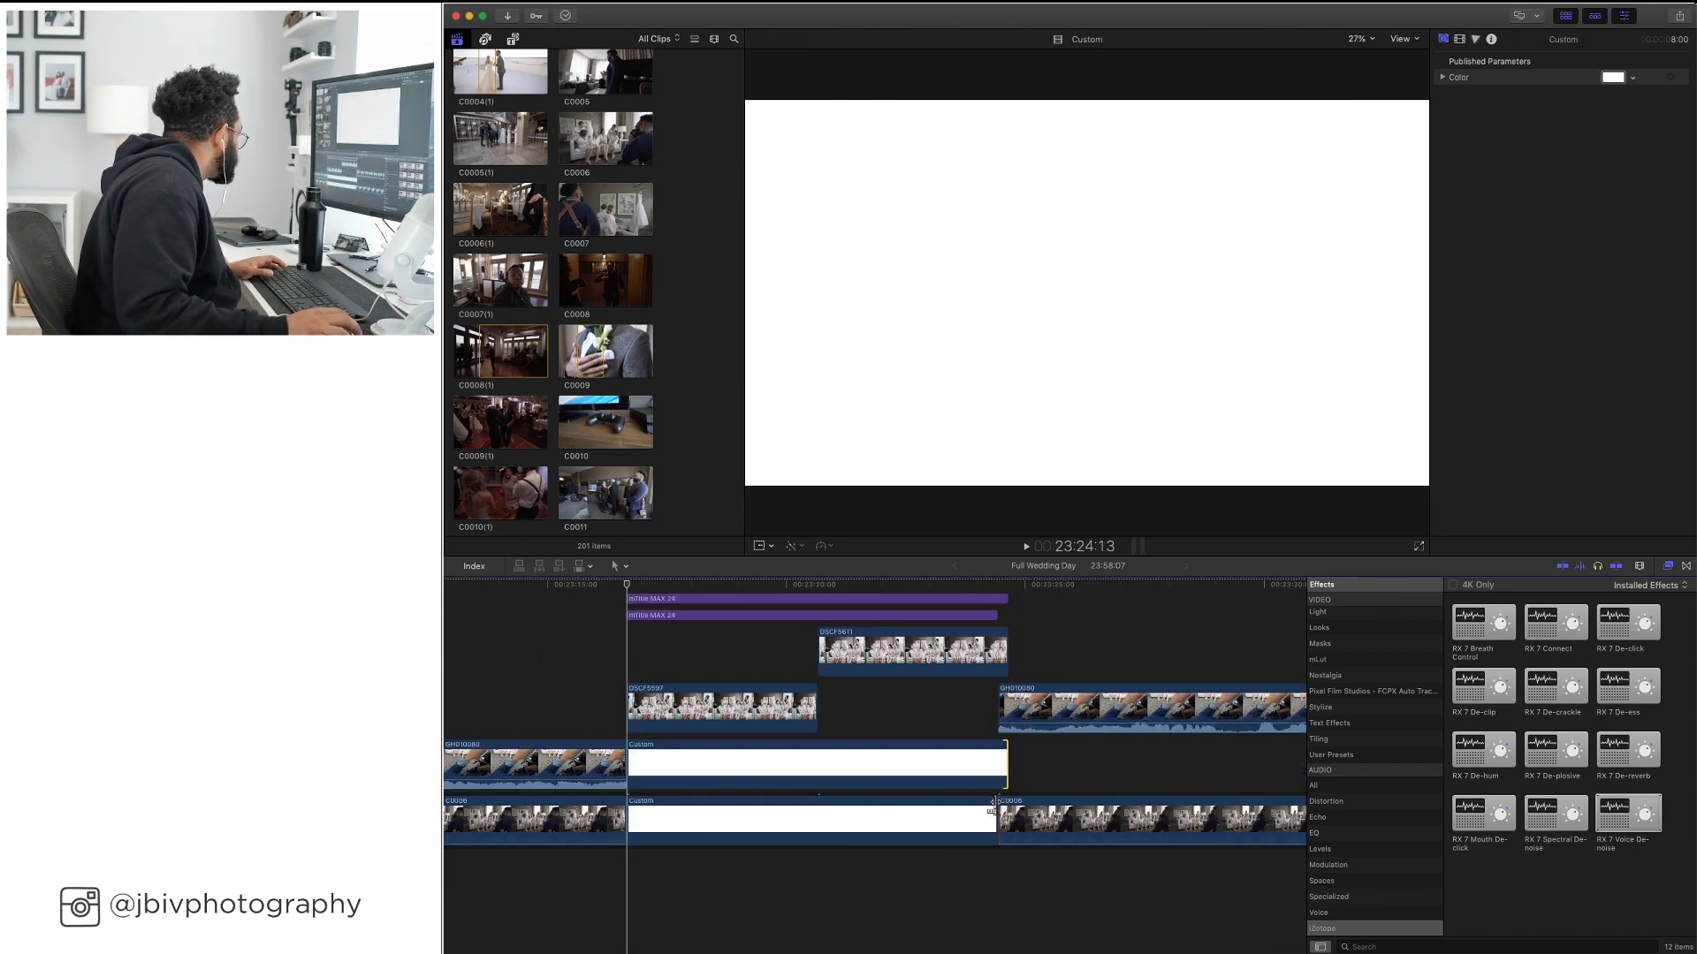
click(997, 805)
drag(998, 804, 1007, 804)
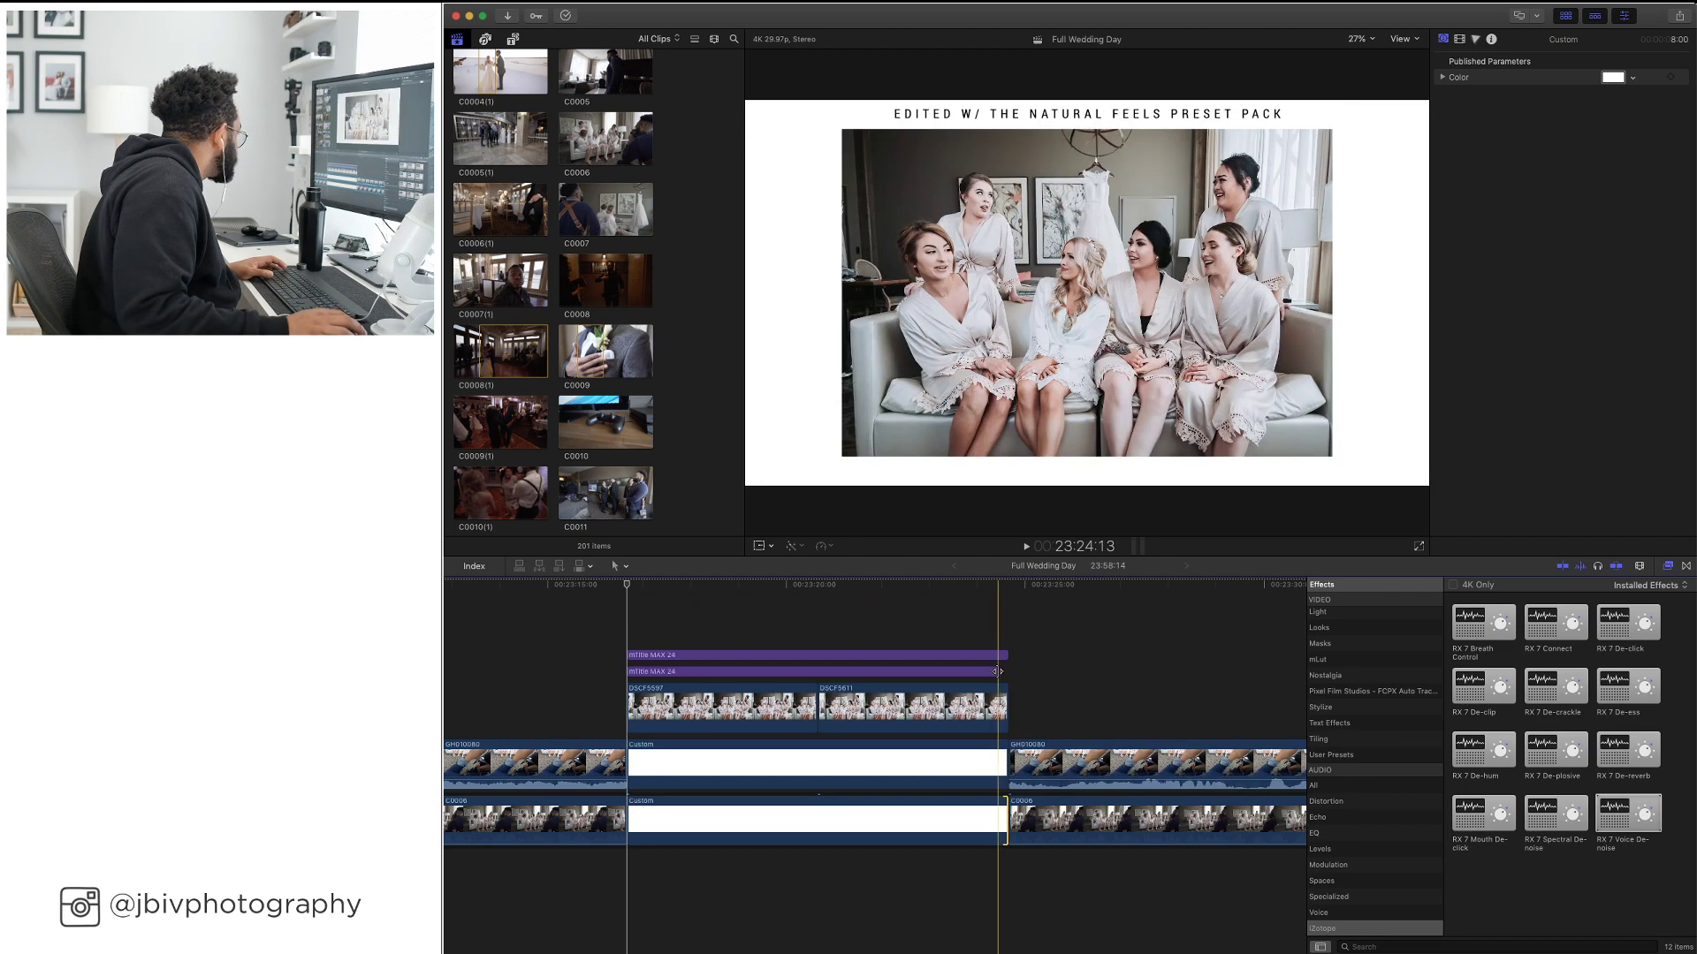
drag(997, 672, 1004, 672)
Play back after the two-photo insert, split GH010080 and C0006 before the group hug, and delete both segments ahead of the cut
key(super+minus)
key(super+minus)
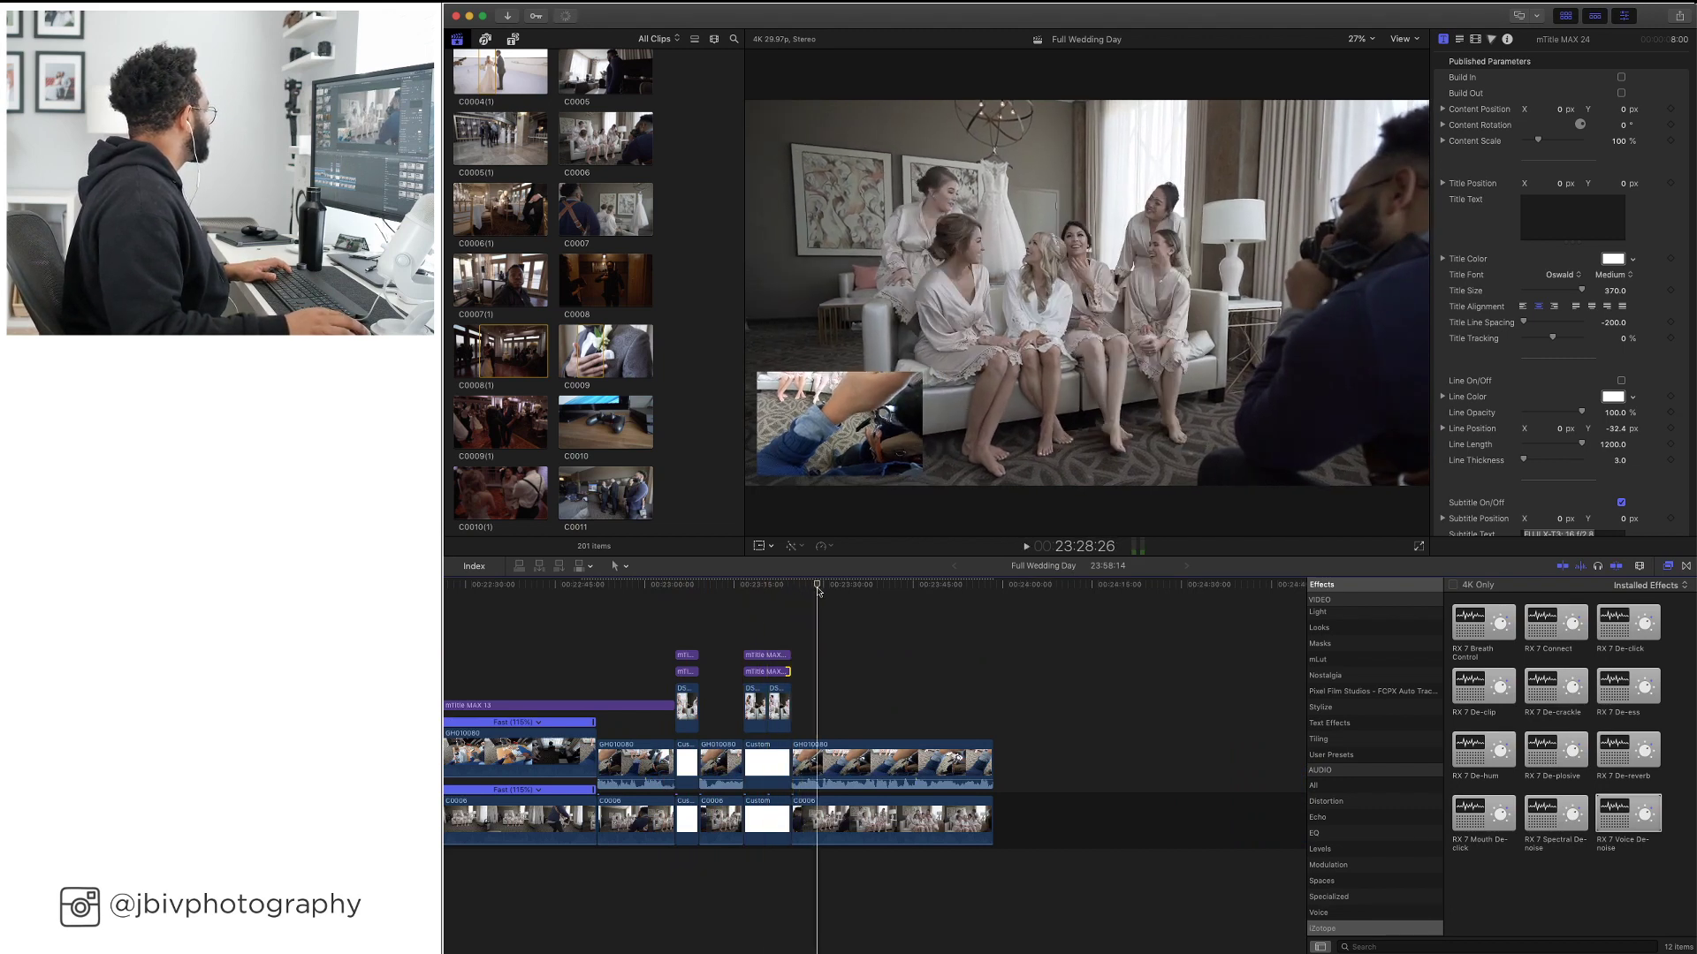
click(819, 587)
key(space)
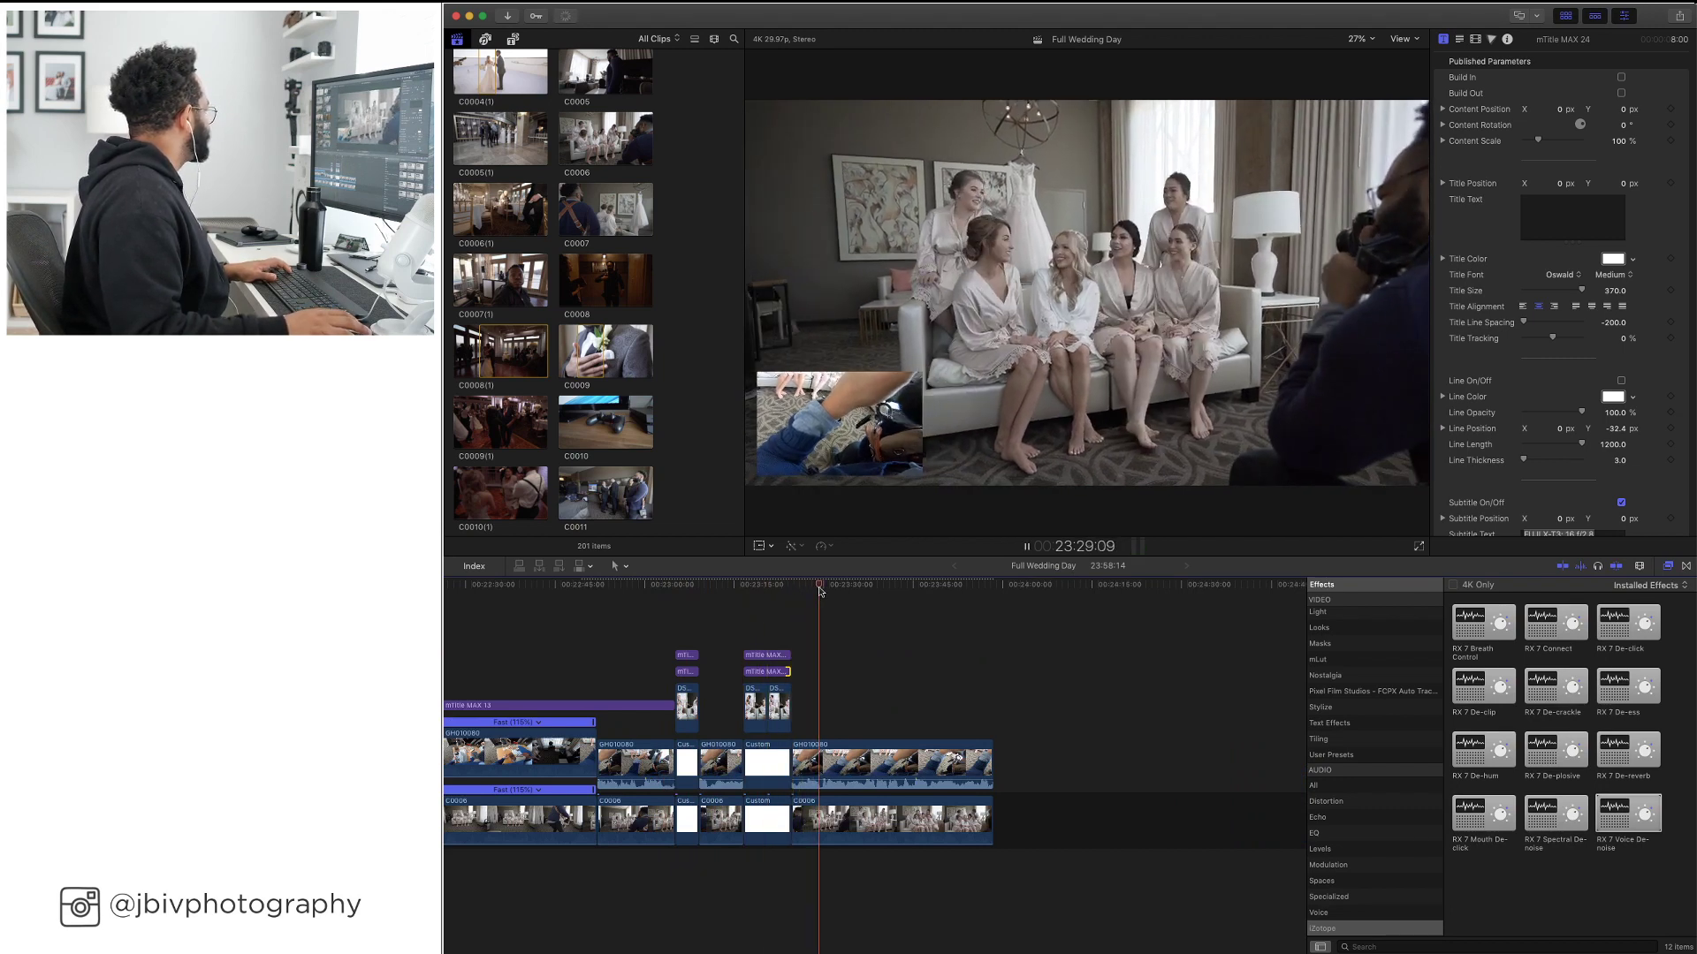
click(864, 589)
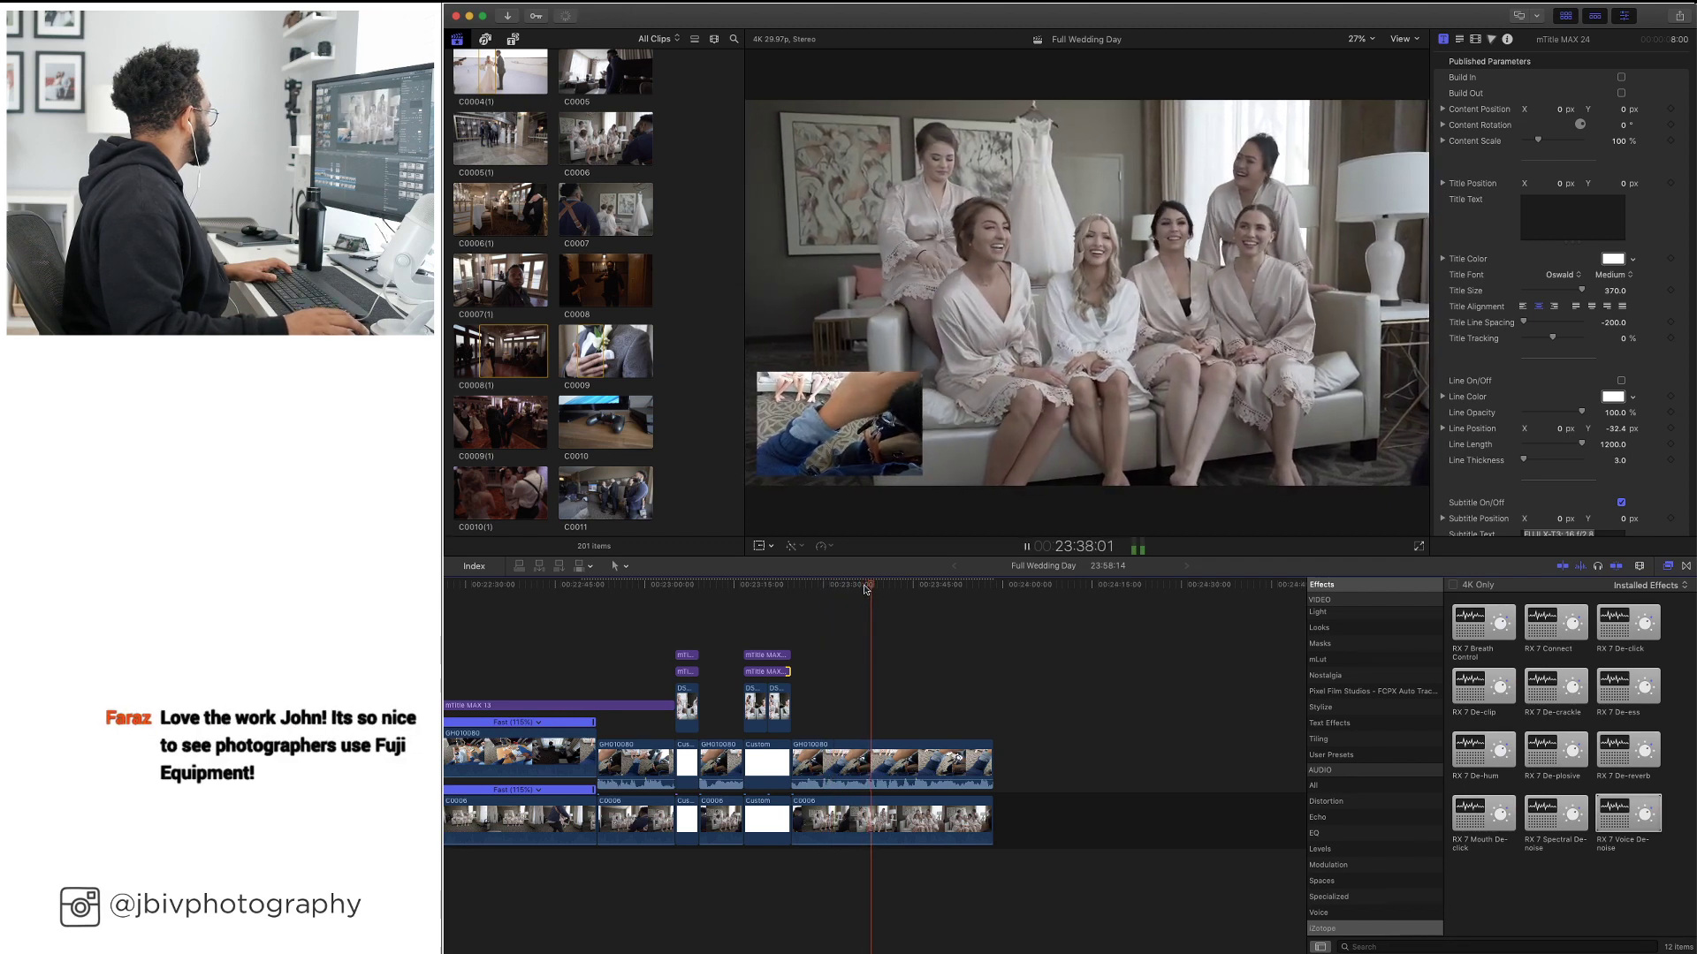
key(space)
drag(870, 585, 865, 588)
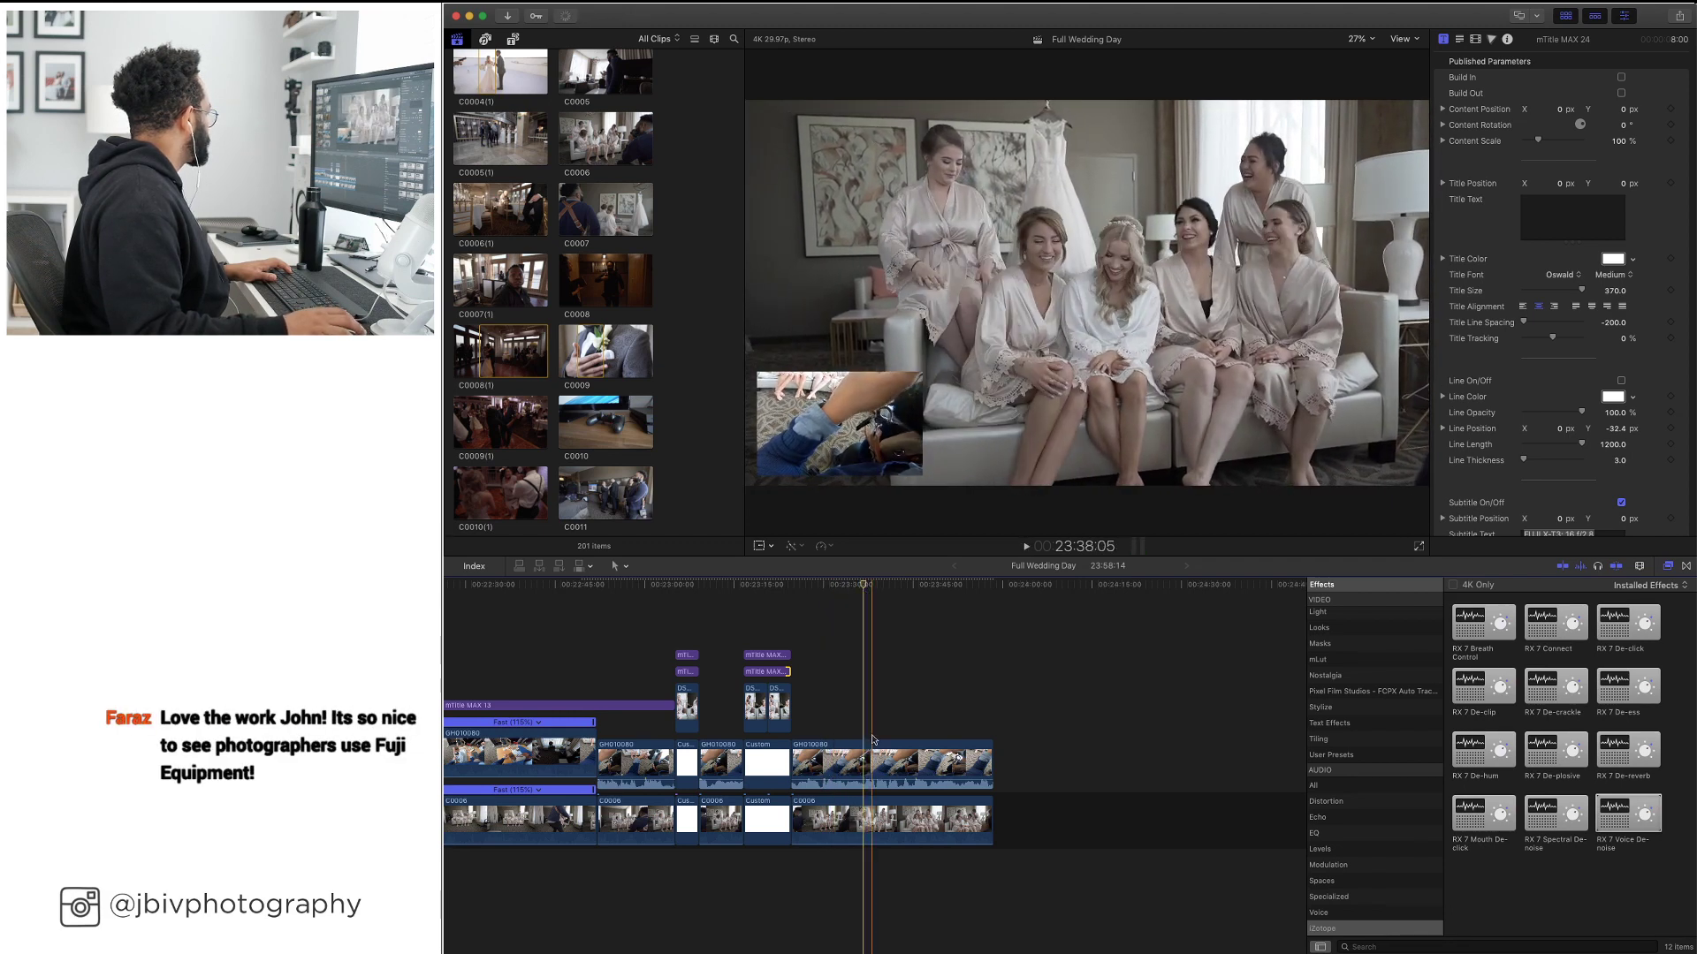
click(863, 818)
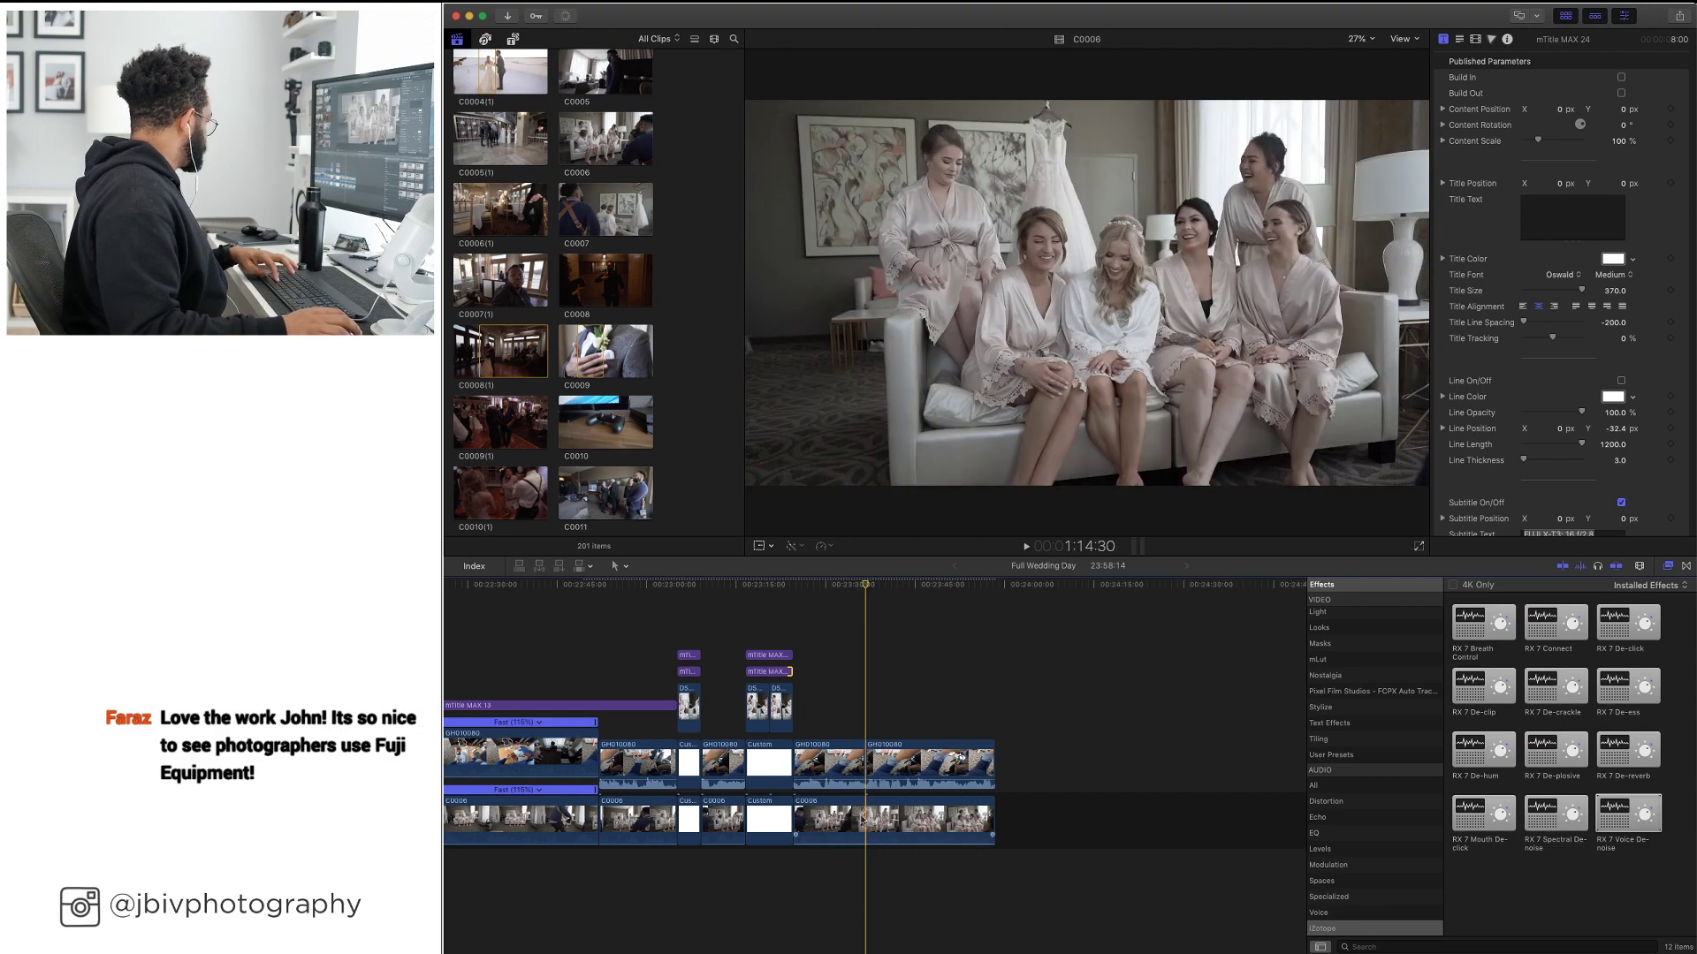
key(super+b)
super+click(831, 767)
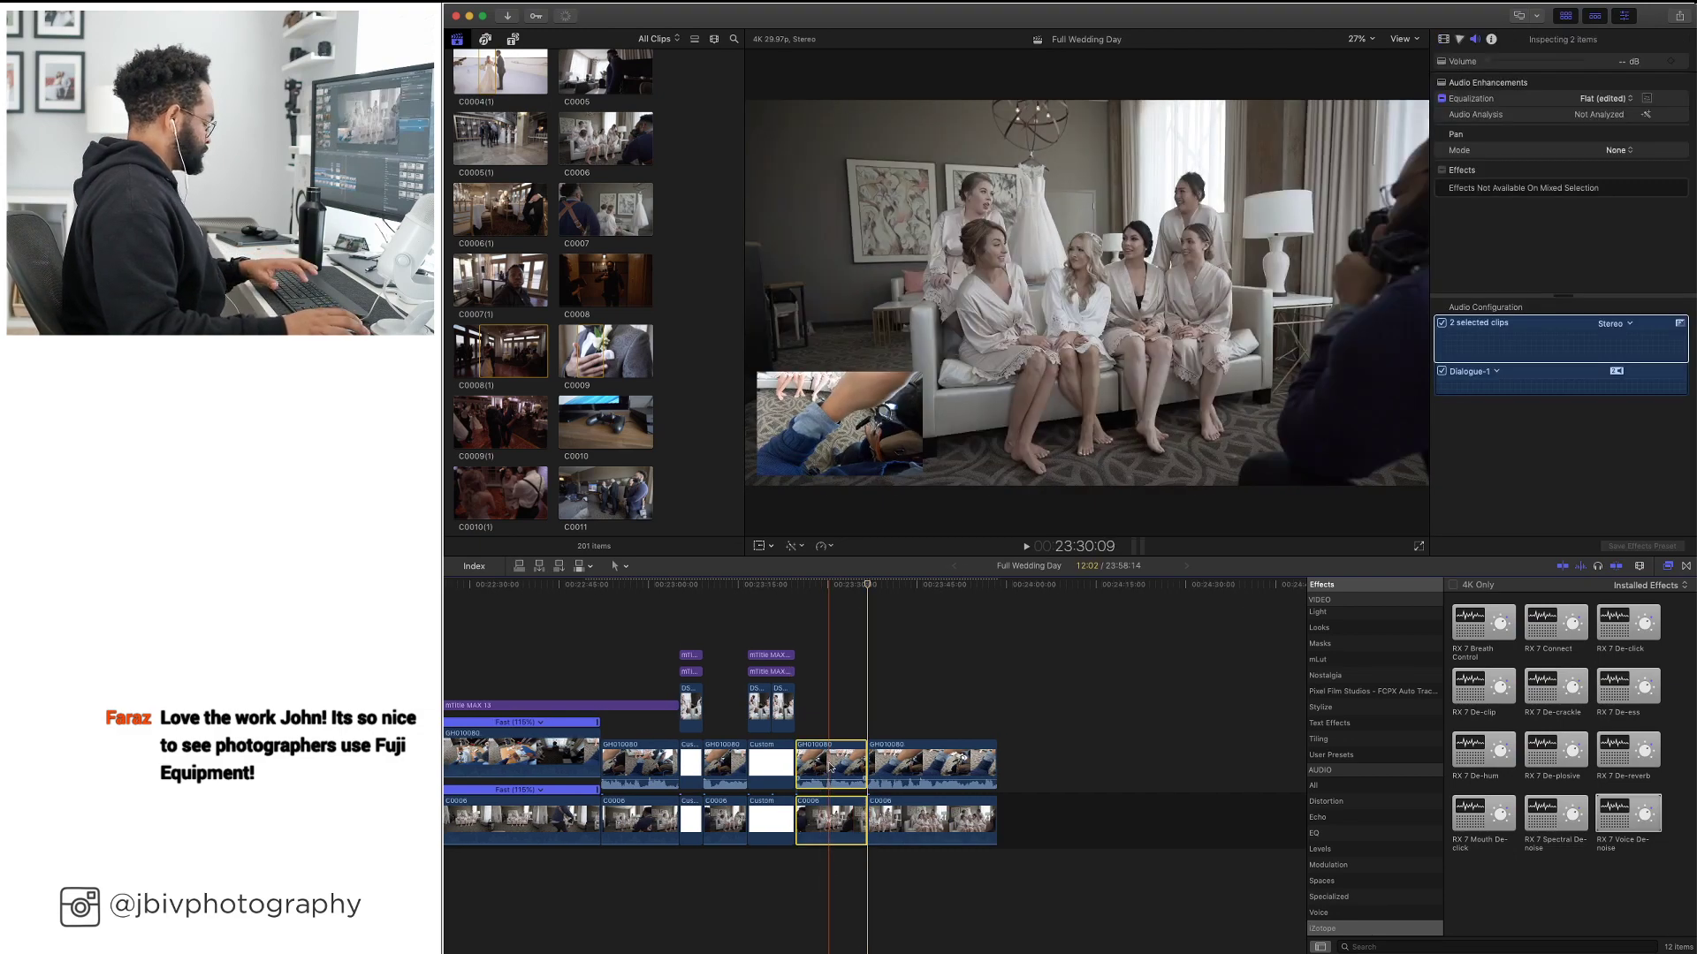
key(Delete)
Split GH010080 and C0006 at 23:37:22 and insert copies of the 8-second white Custom backgrounds at the cut
click(770, 625)
key(space)
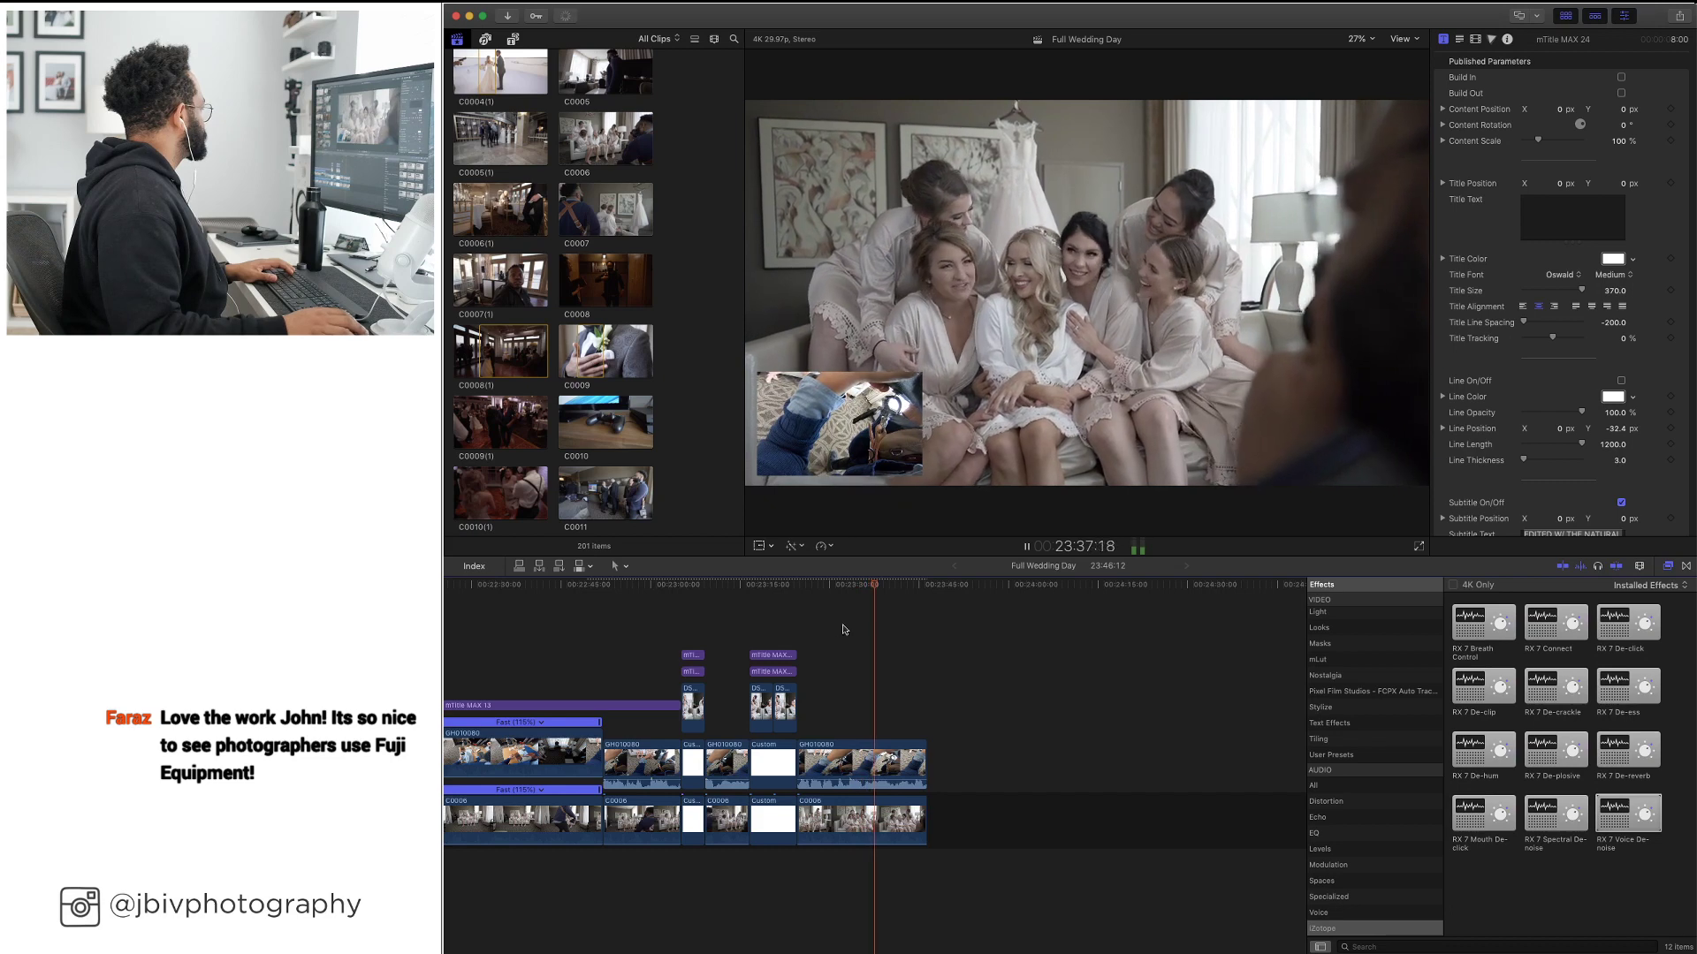
key(space)
key(cmd+b)
click(878, 821)
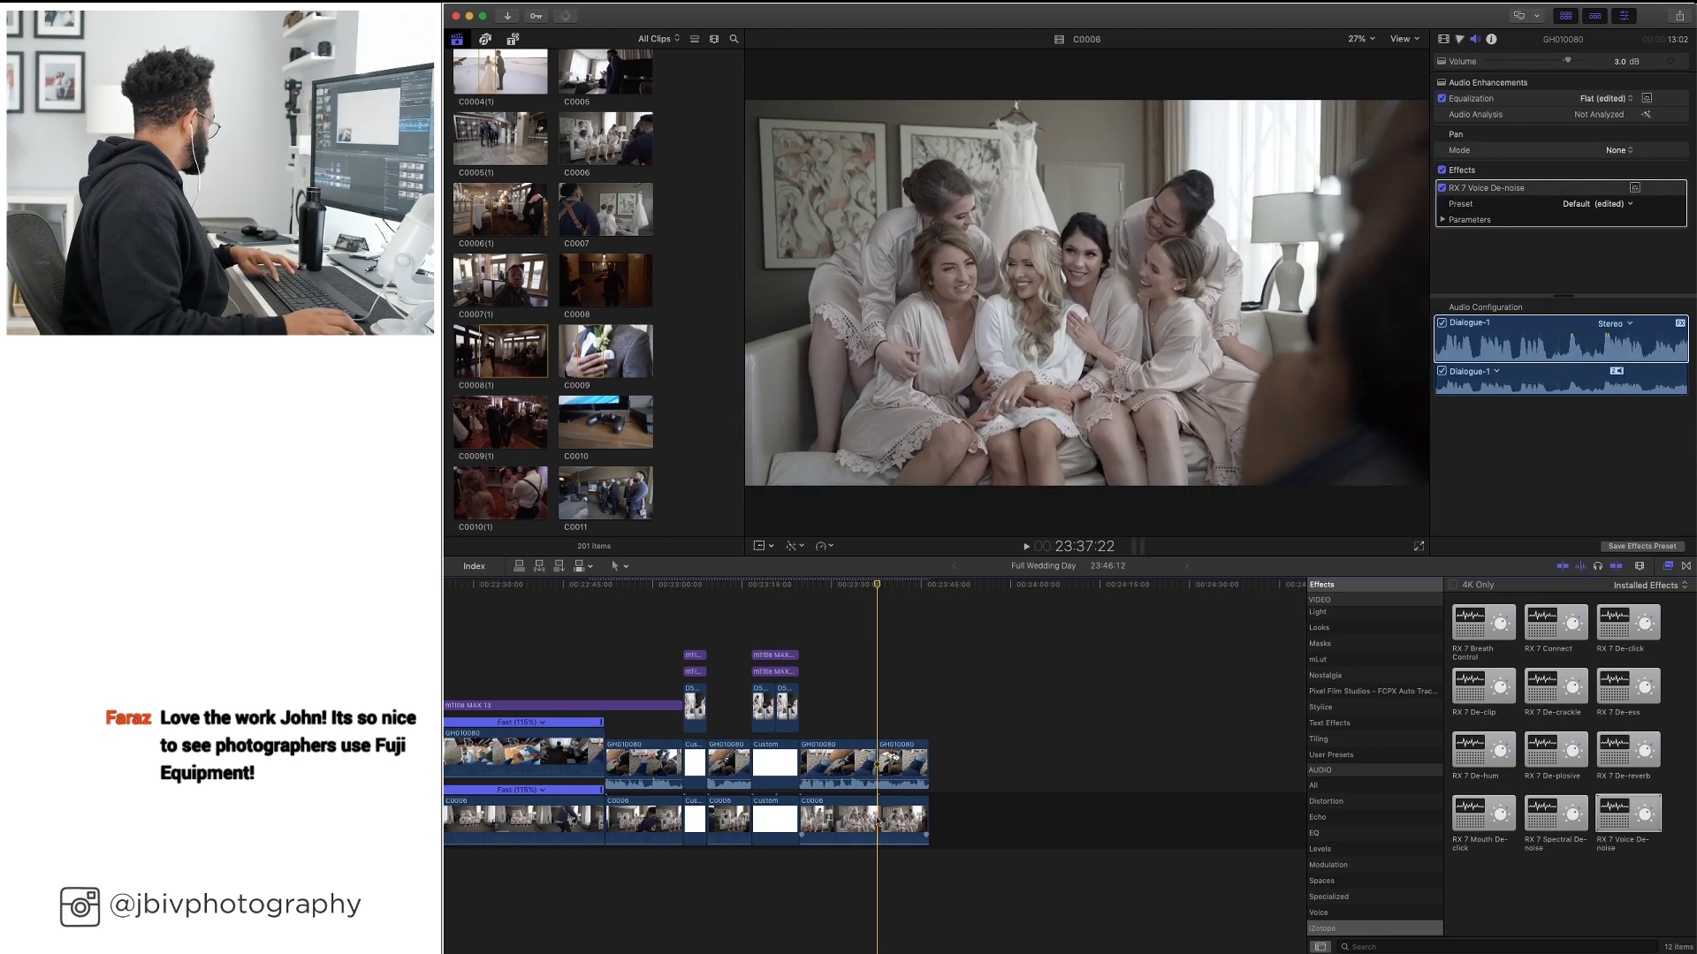
click(769, 770)
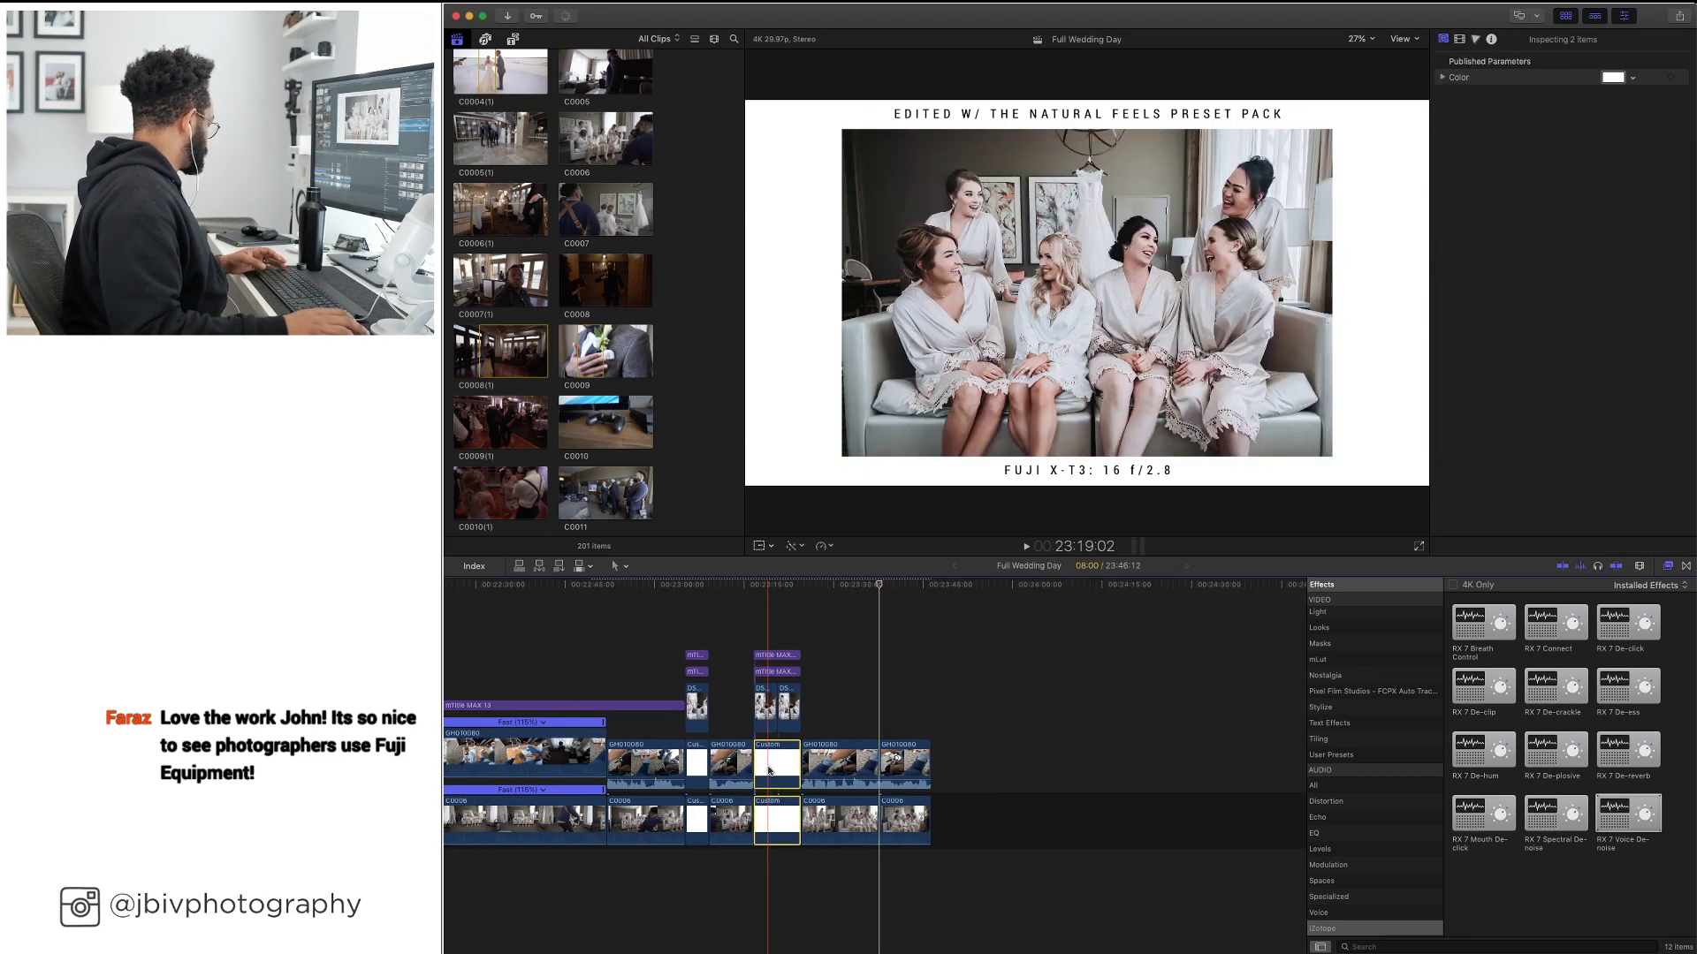
drag(769, 771, 896, 818)
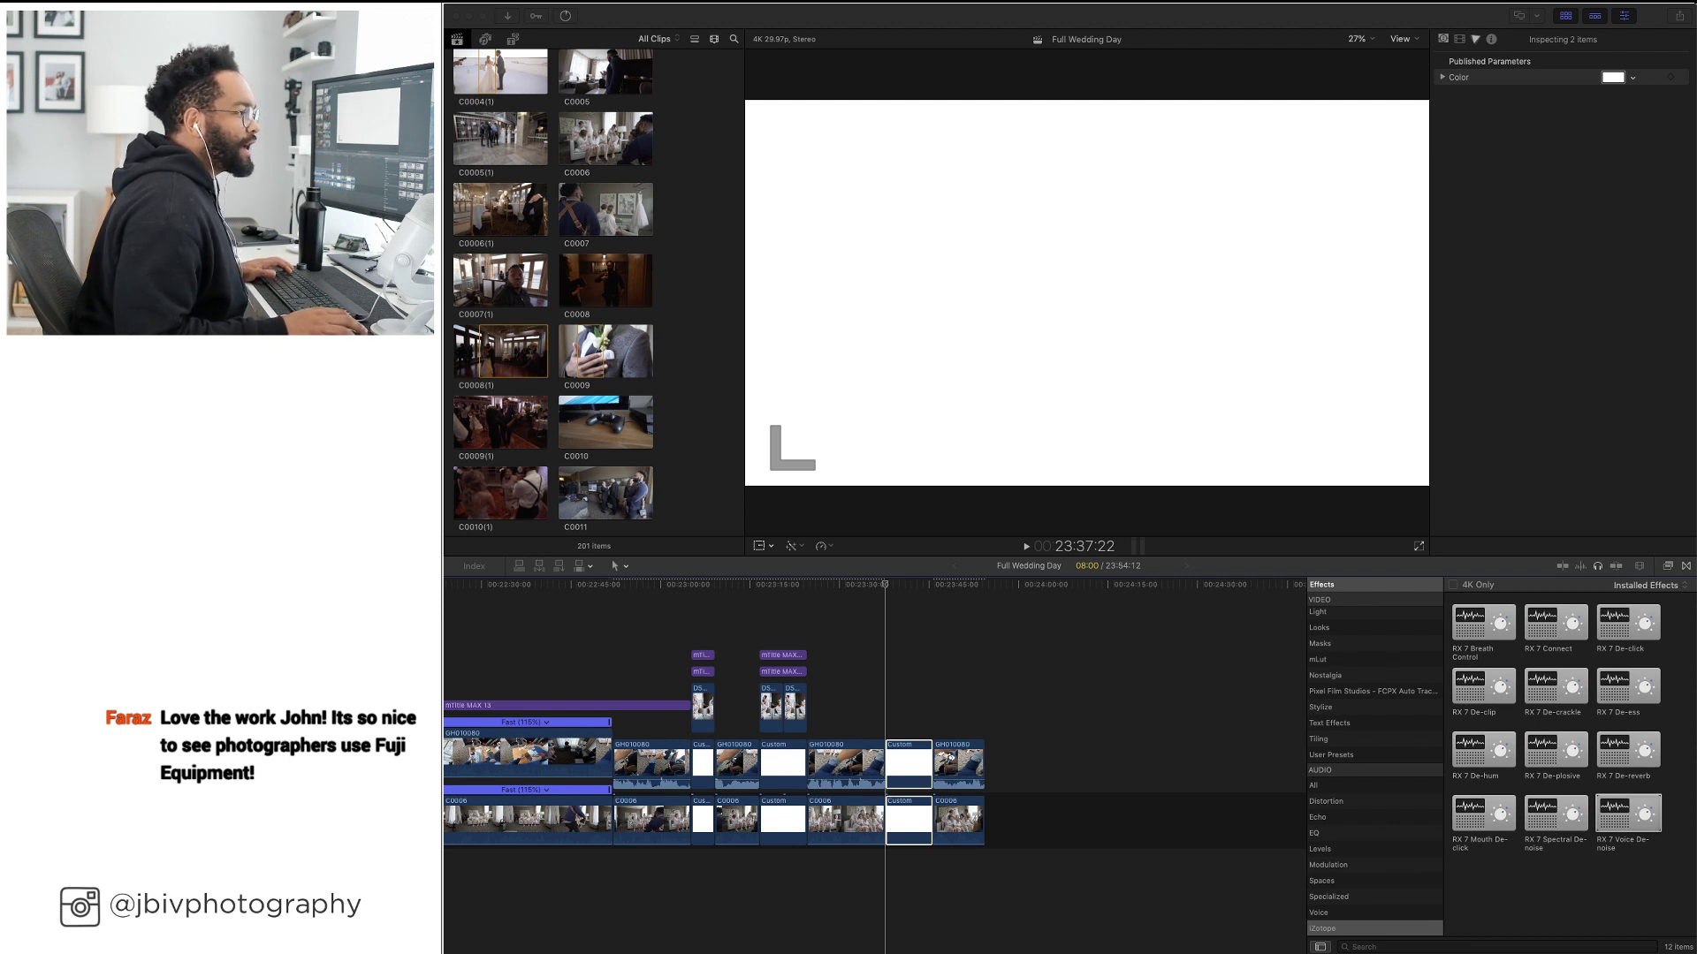
Place photos DSCF5625 and DSCF5641 one after the other above the new backgrounds and scale both to 85%
drag(1206, 735, 893, 679)
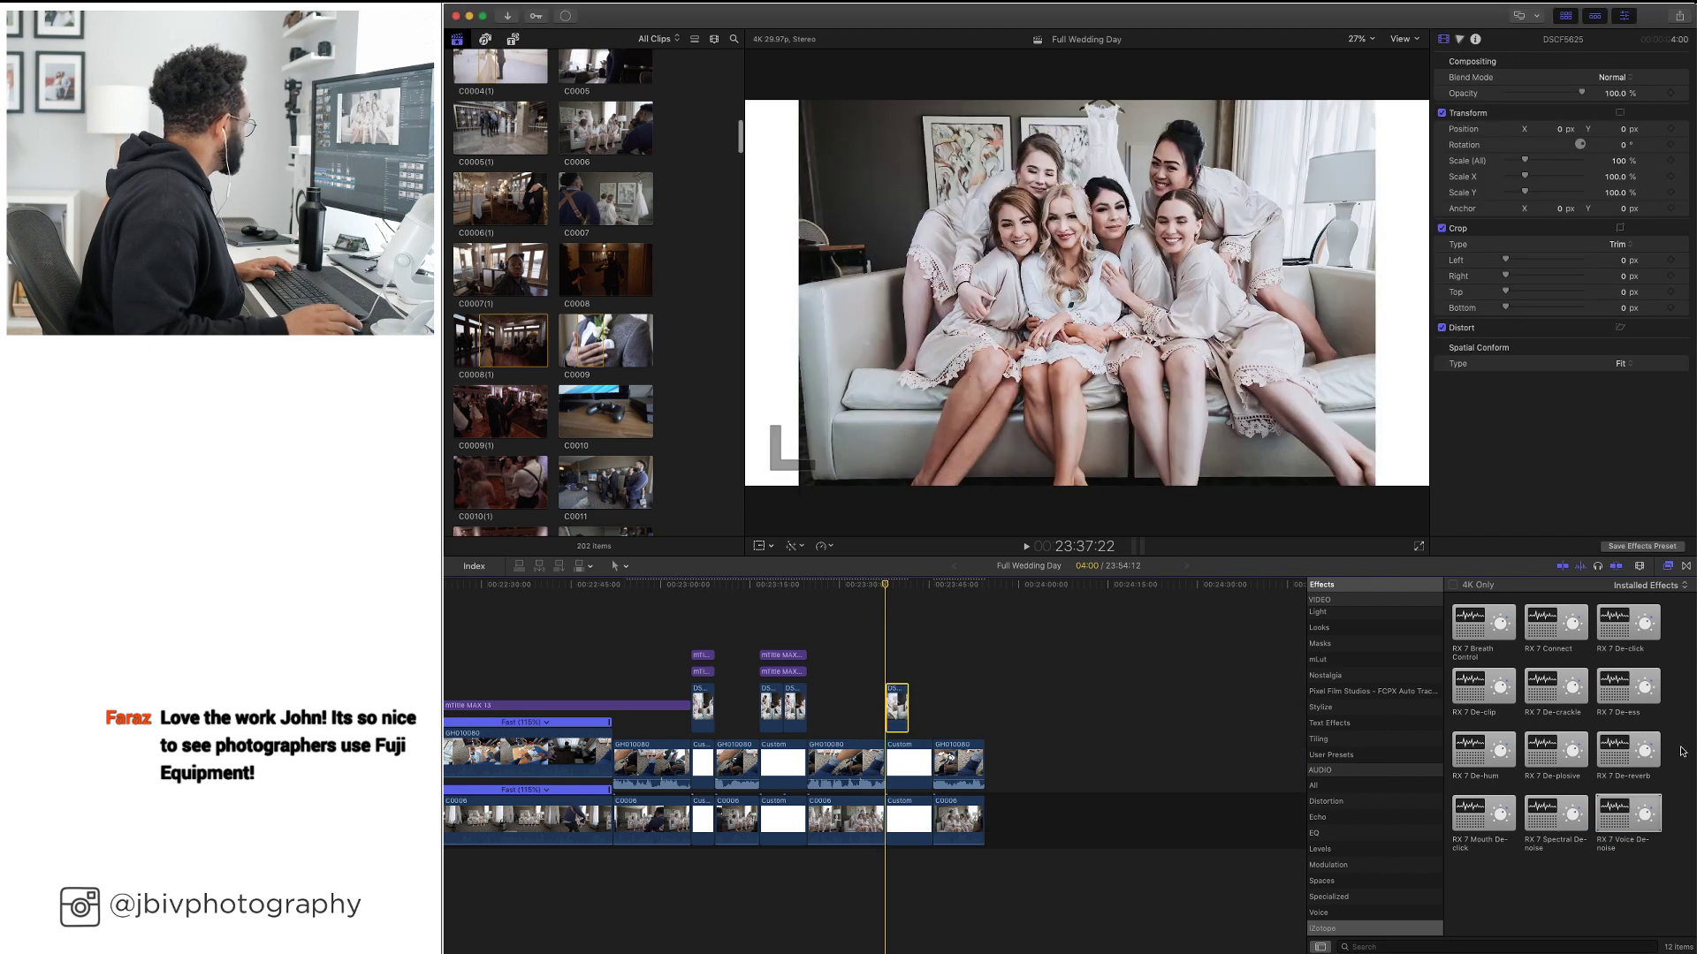
drag(1695, 742, 917, 682)
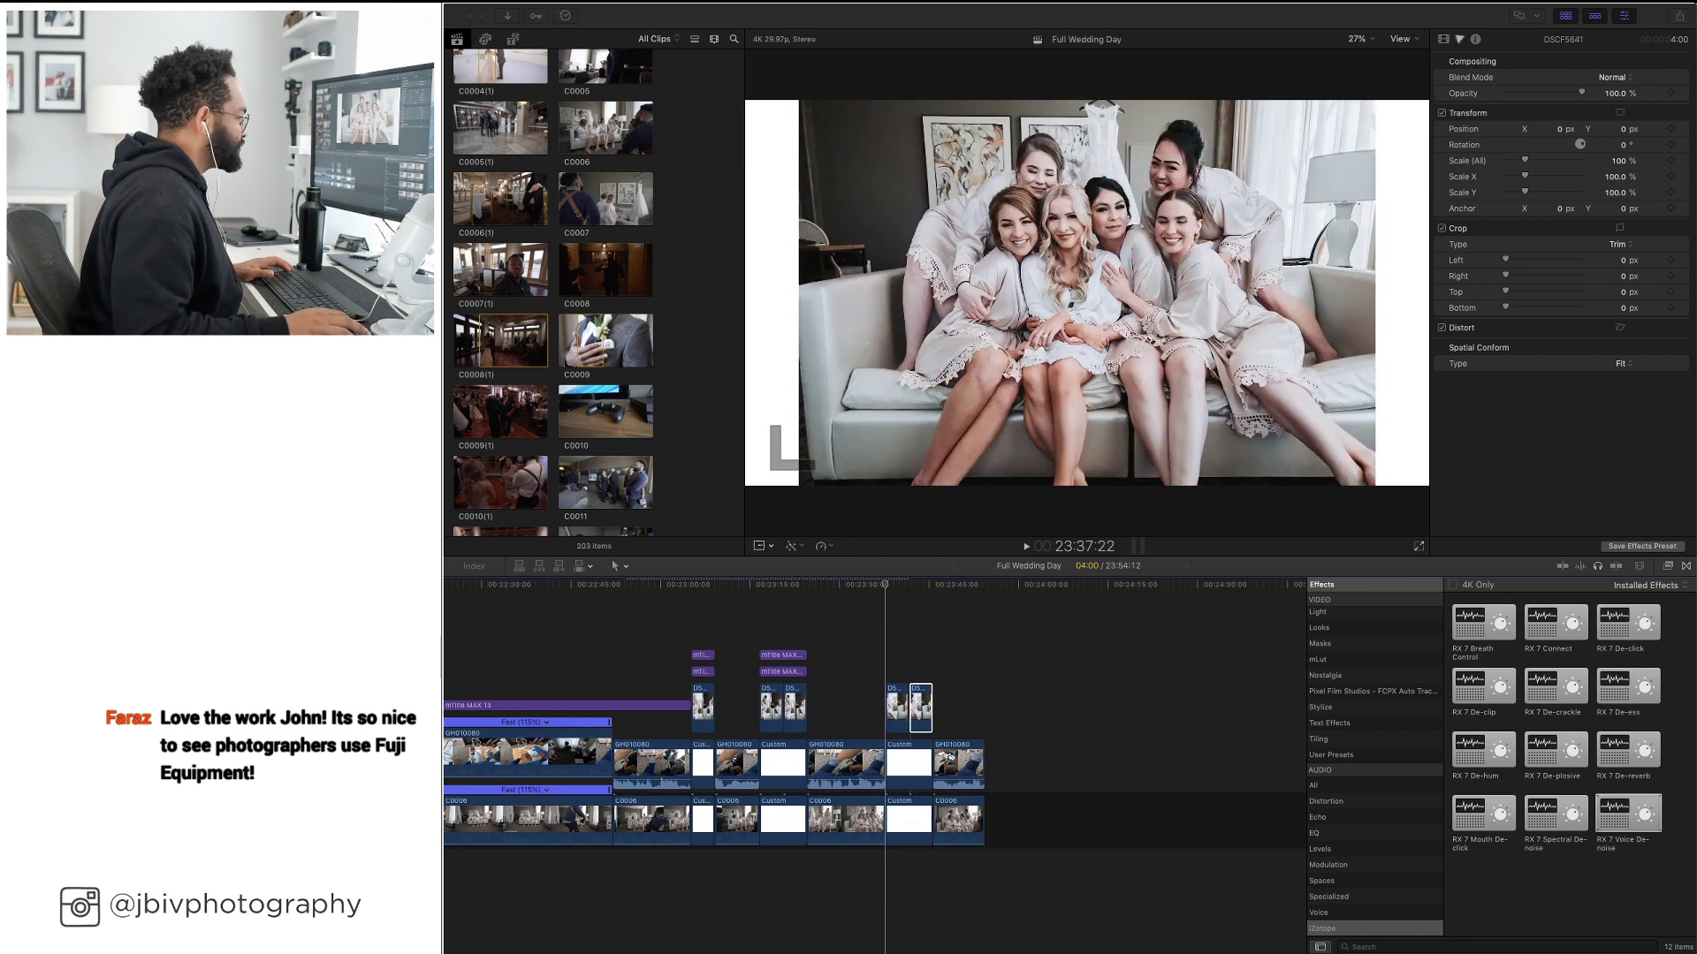
click(922, 759)
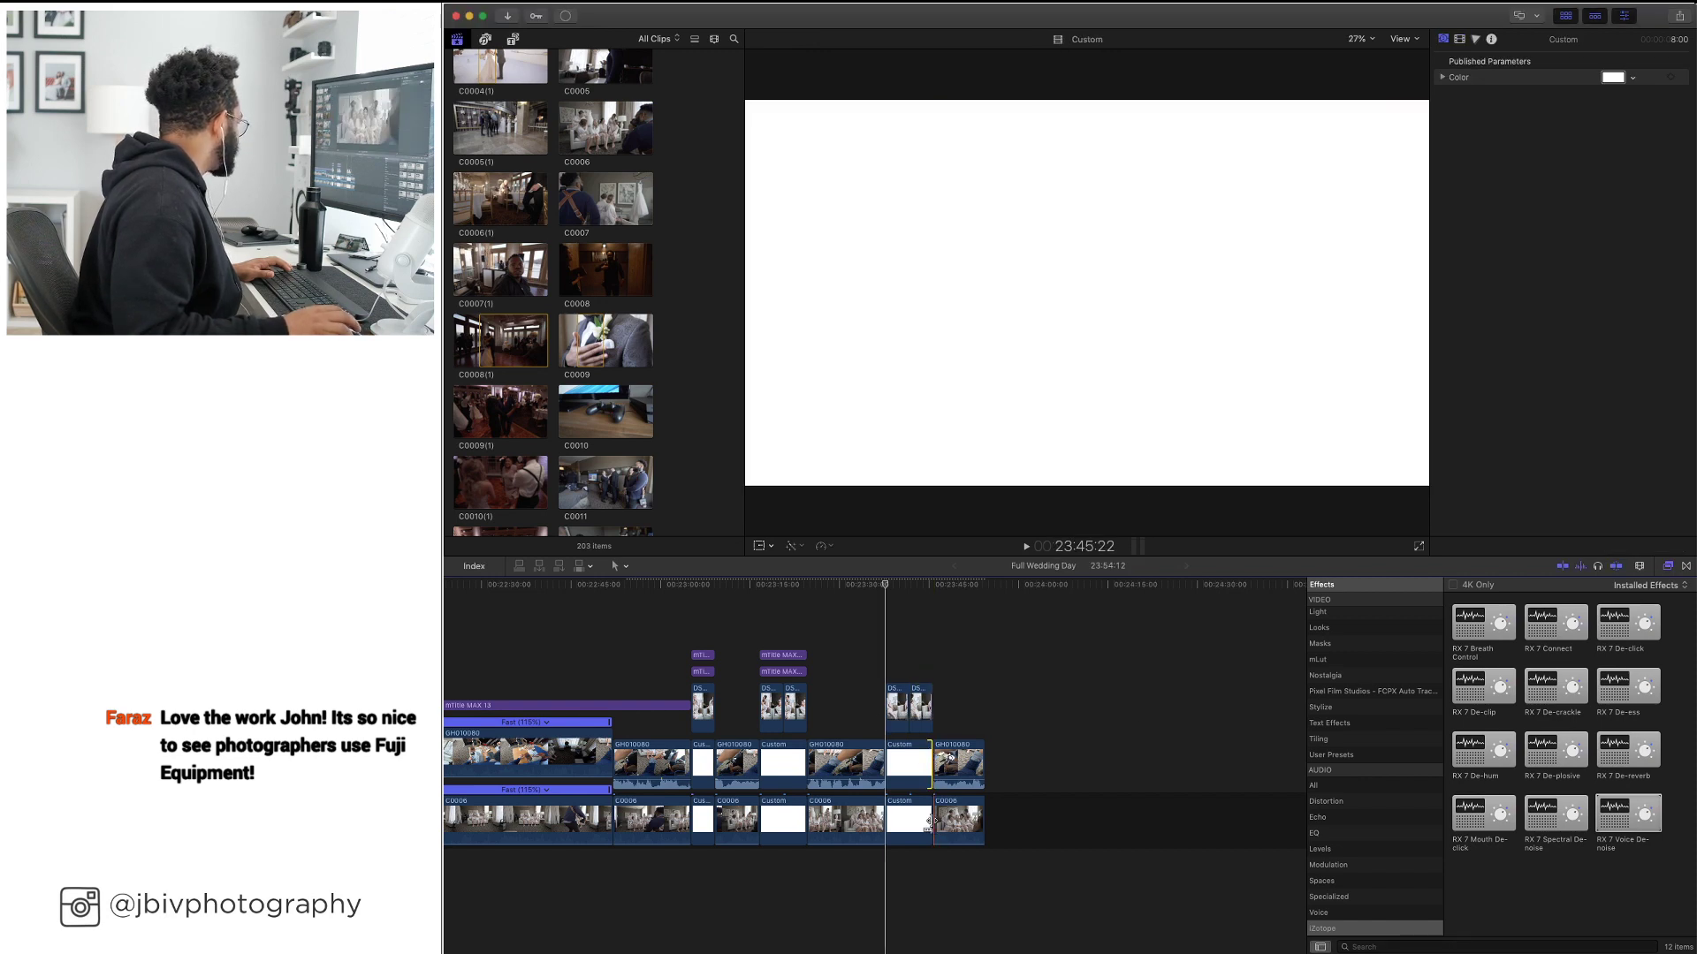
click(924, 707)
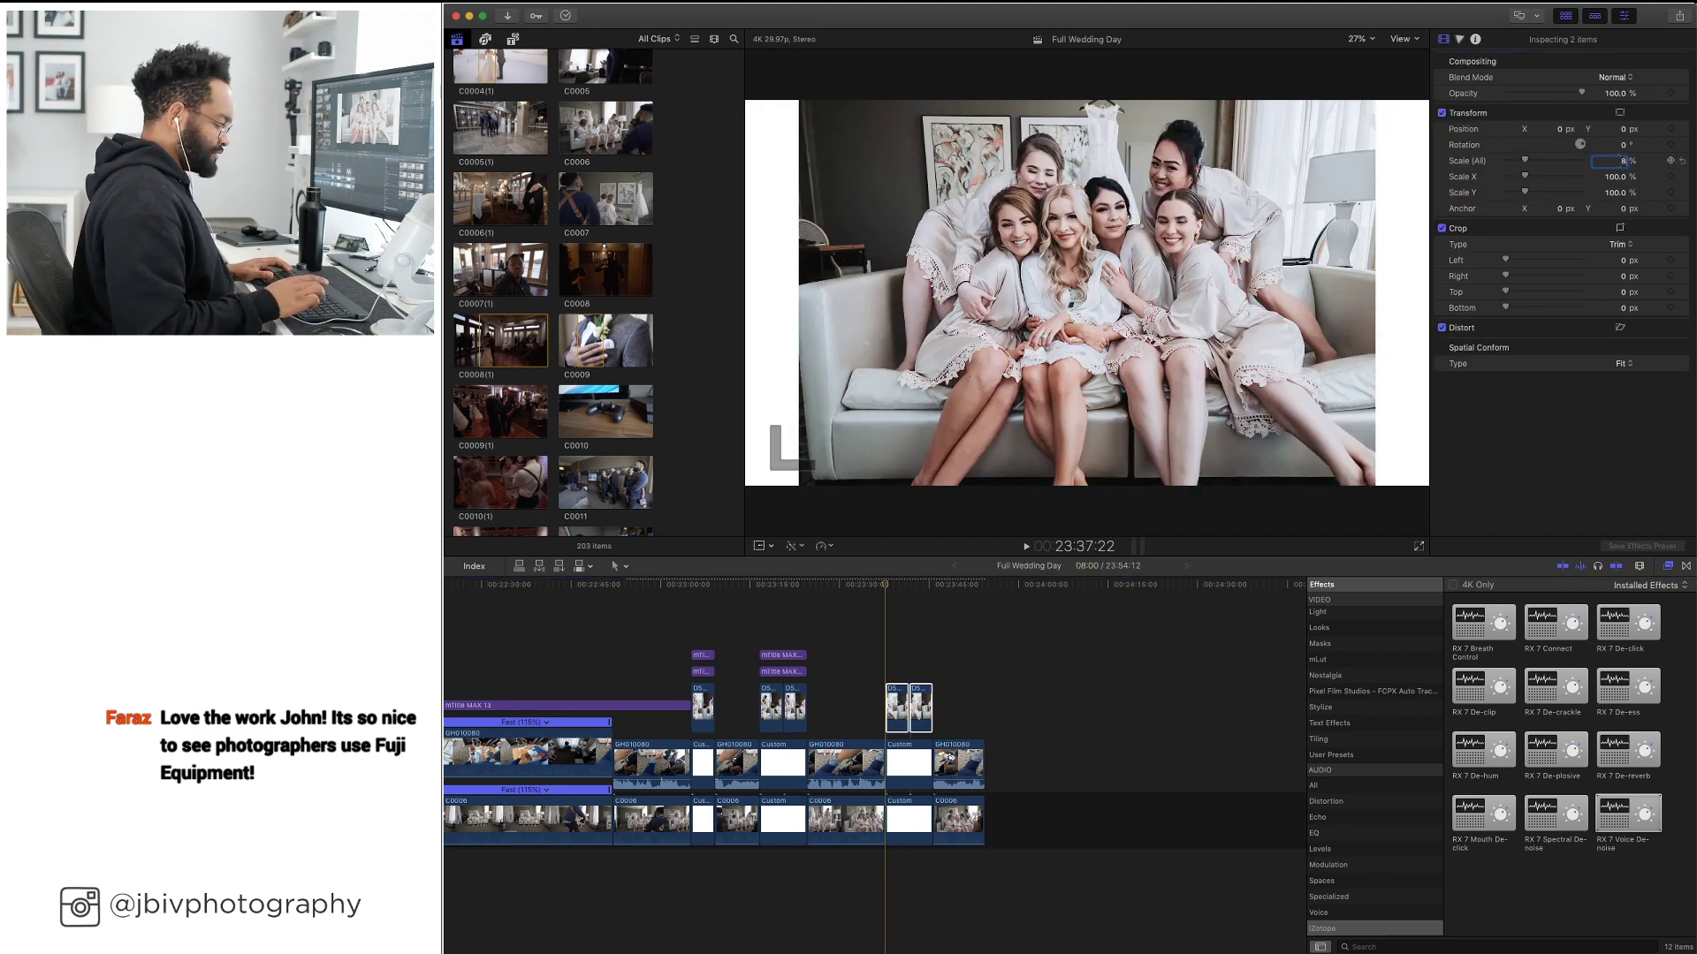
key(Return)
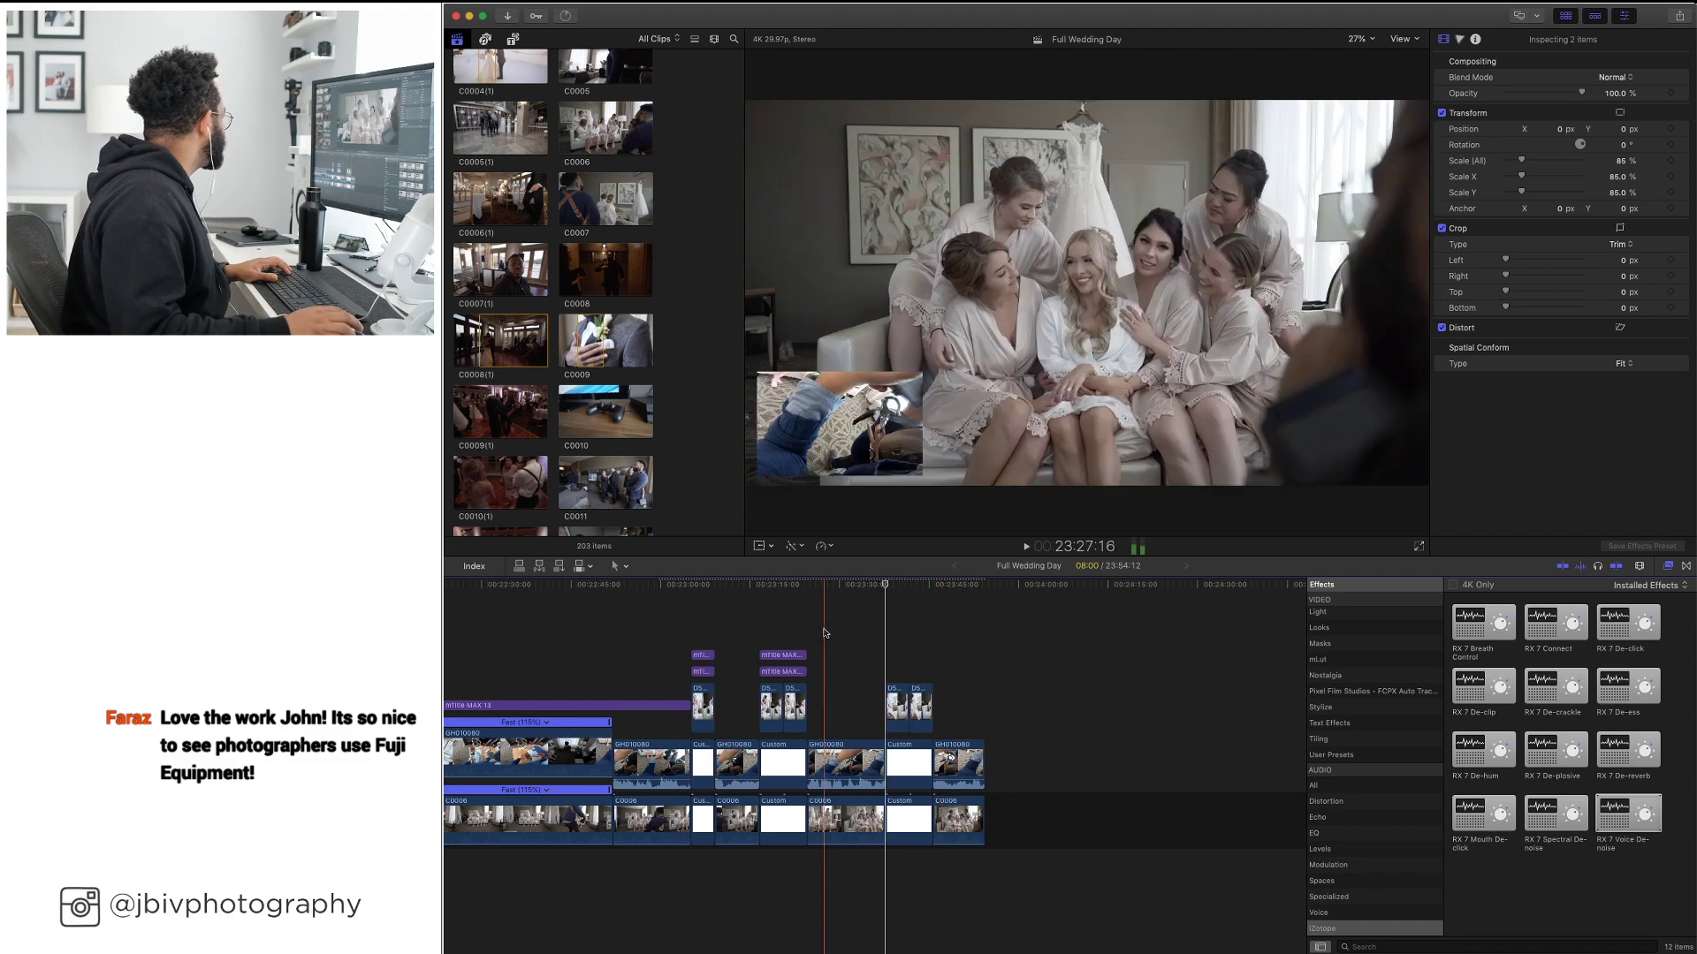
Copy the two 8-second caption titles above the new photo pair and delete the leftover GH010080 and C0006 clips at the timeline's end
click(778, 660)
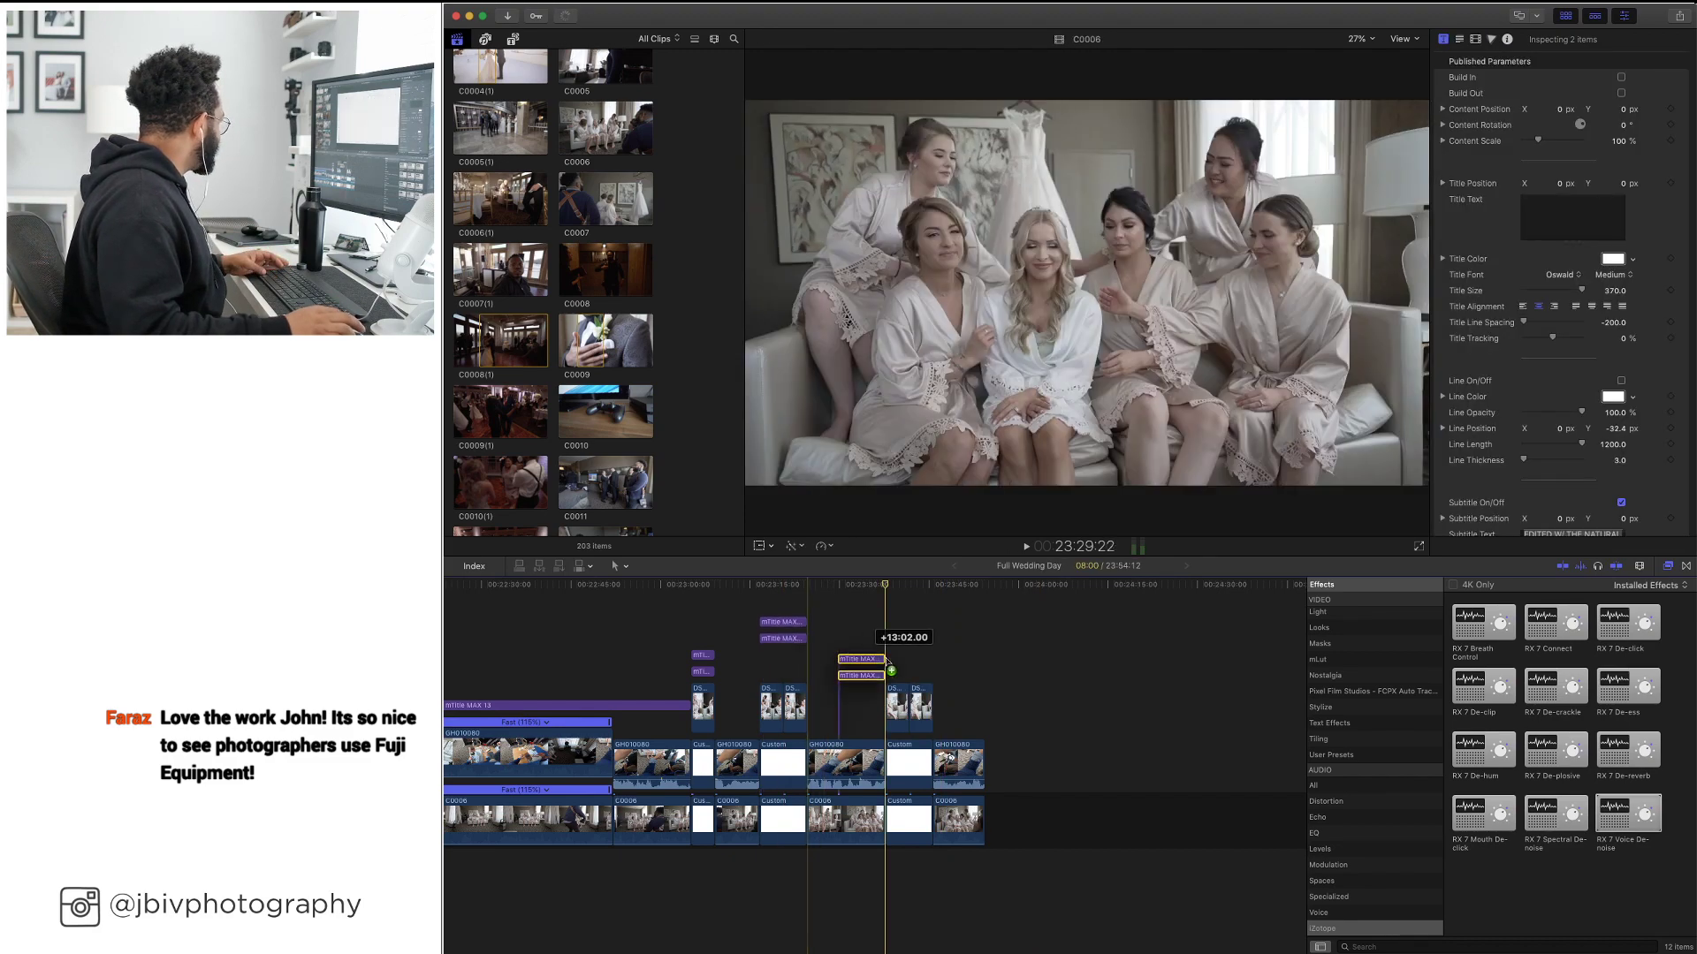
click(909, 658)
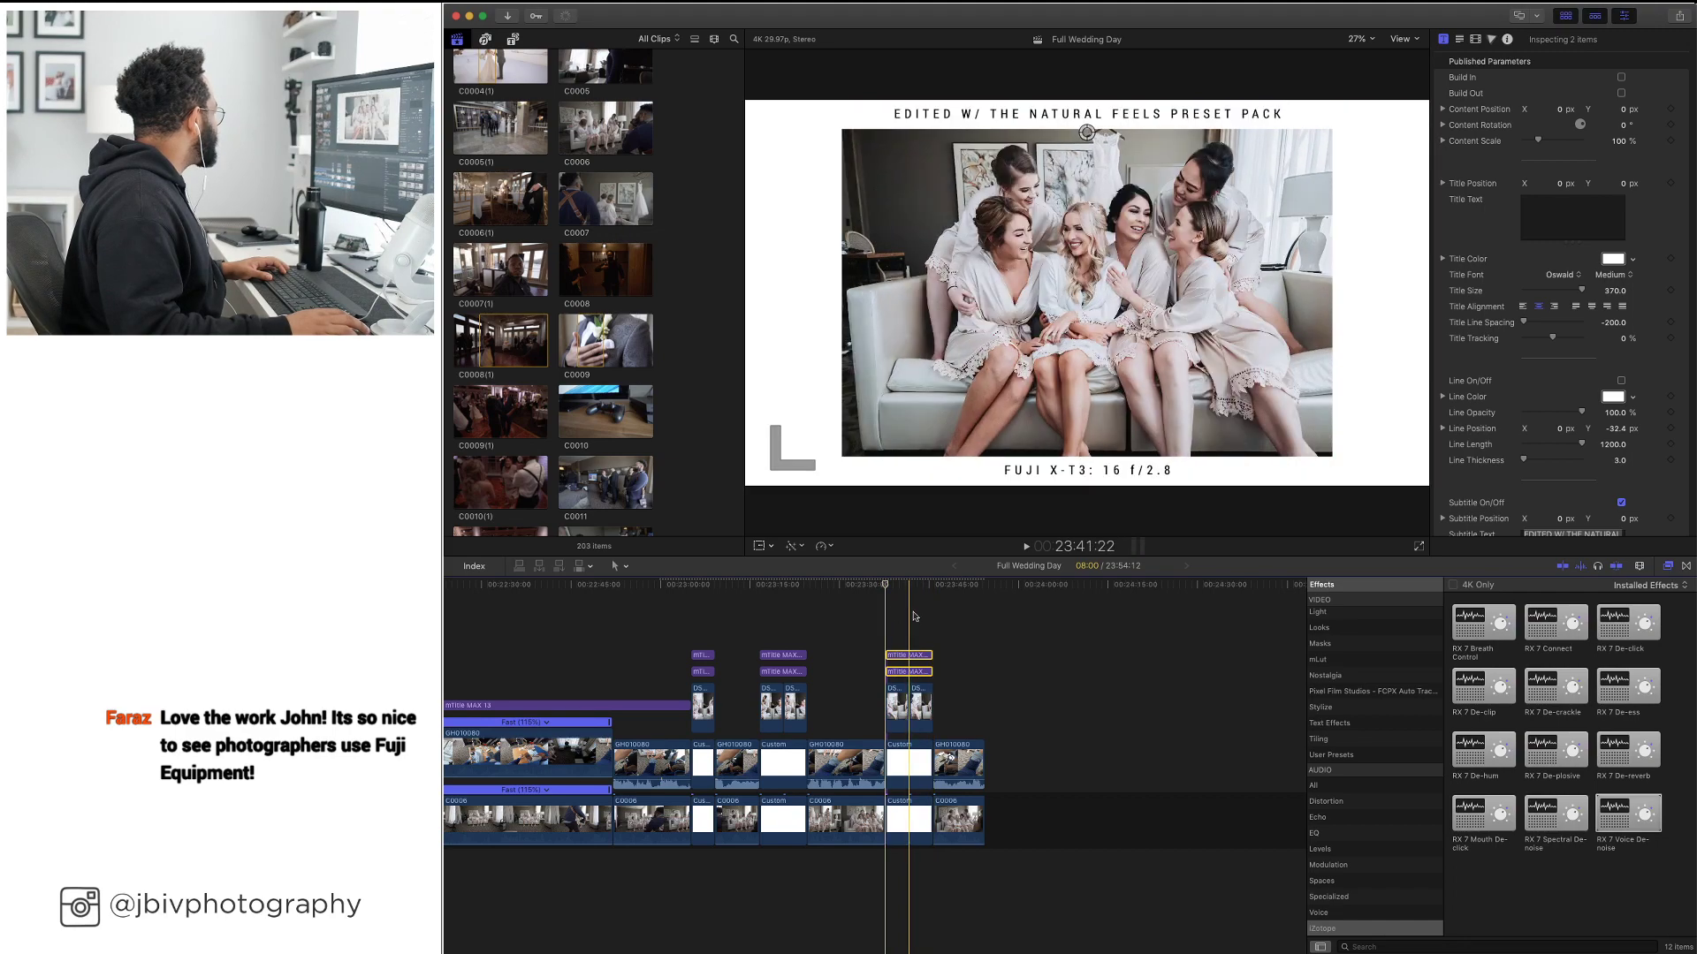
click(958, 769)
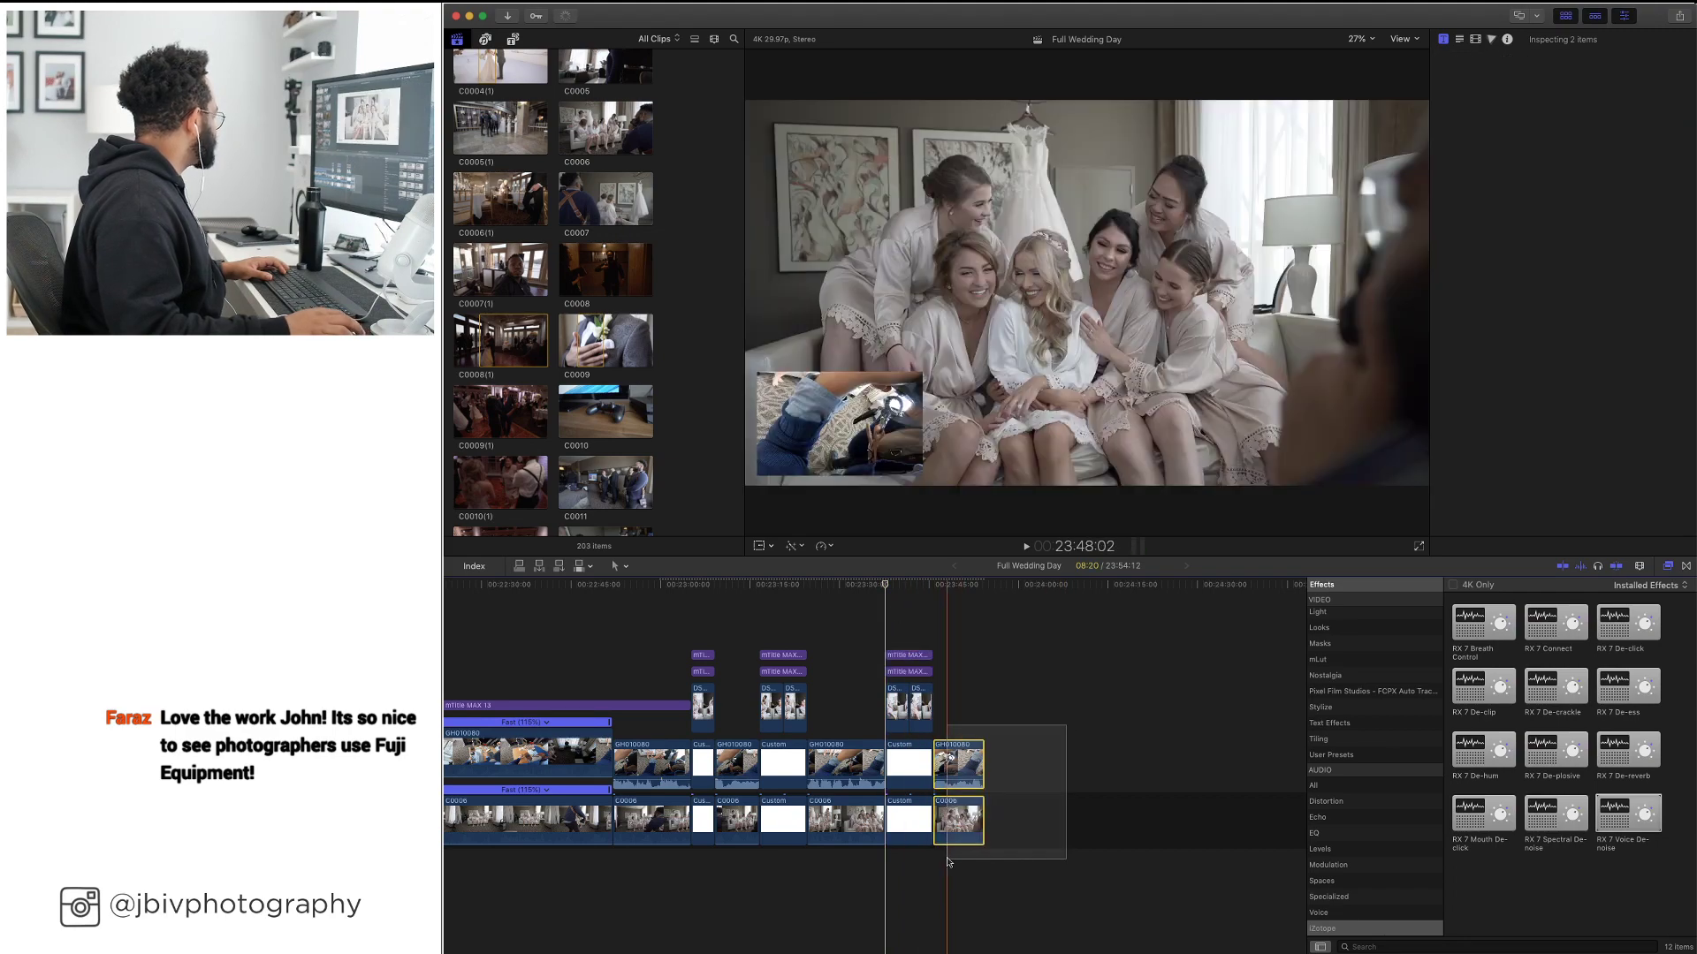
key(Delete)
scroll(928, 782, left, 5)
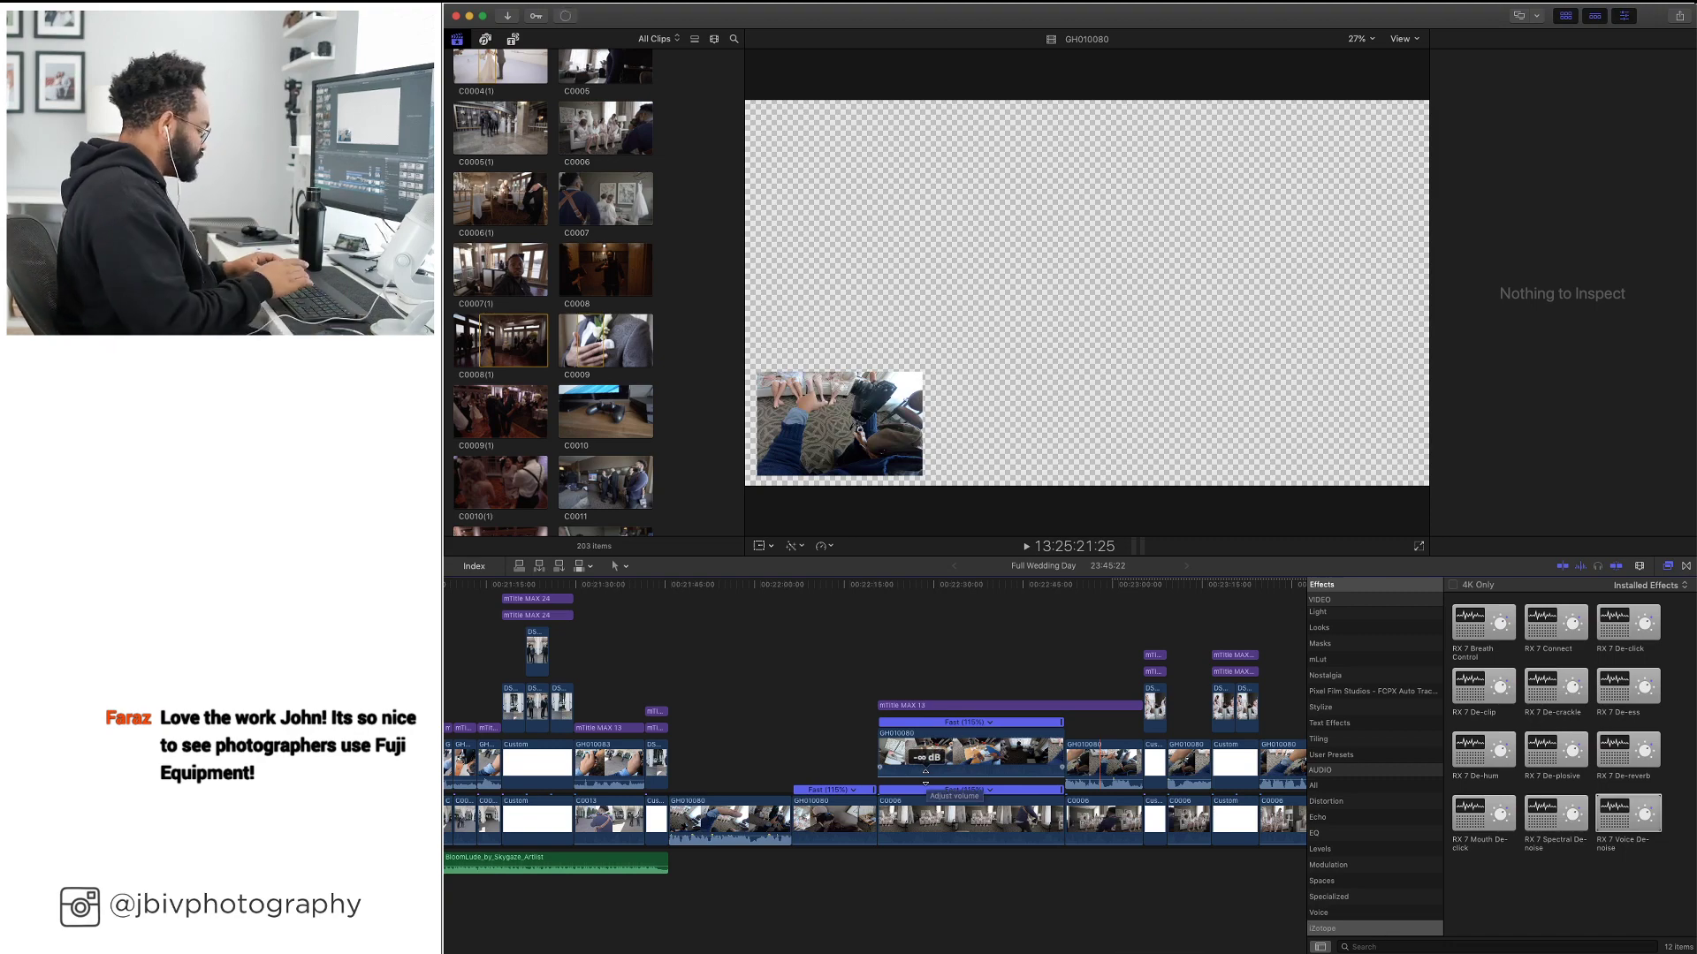
key(super+minus)
scroll(891, 694, left, 2)
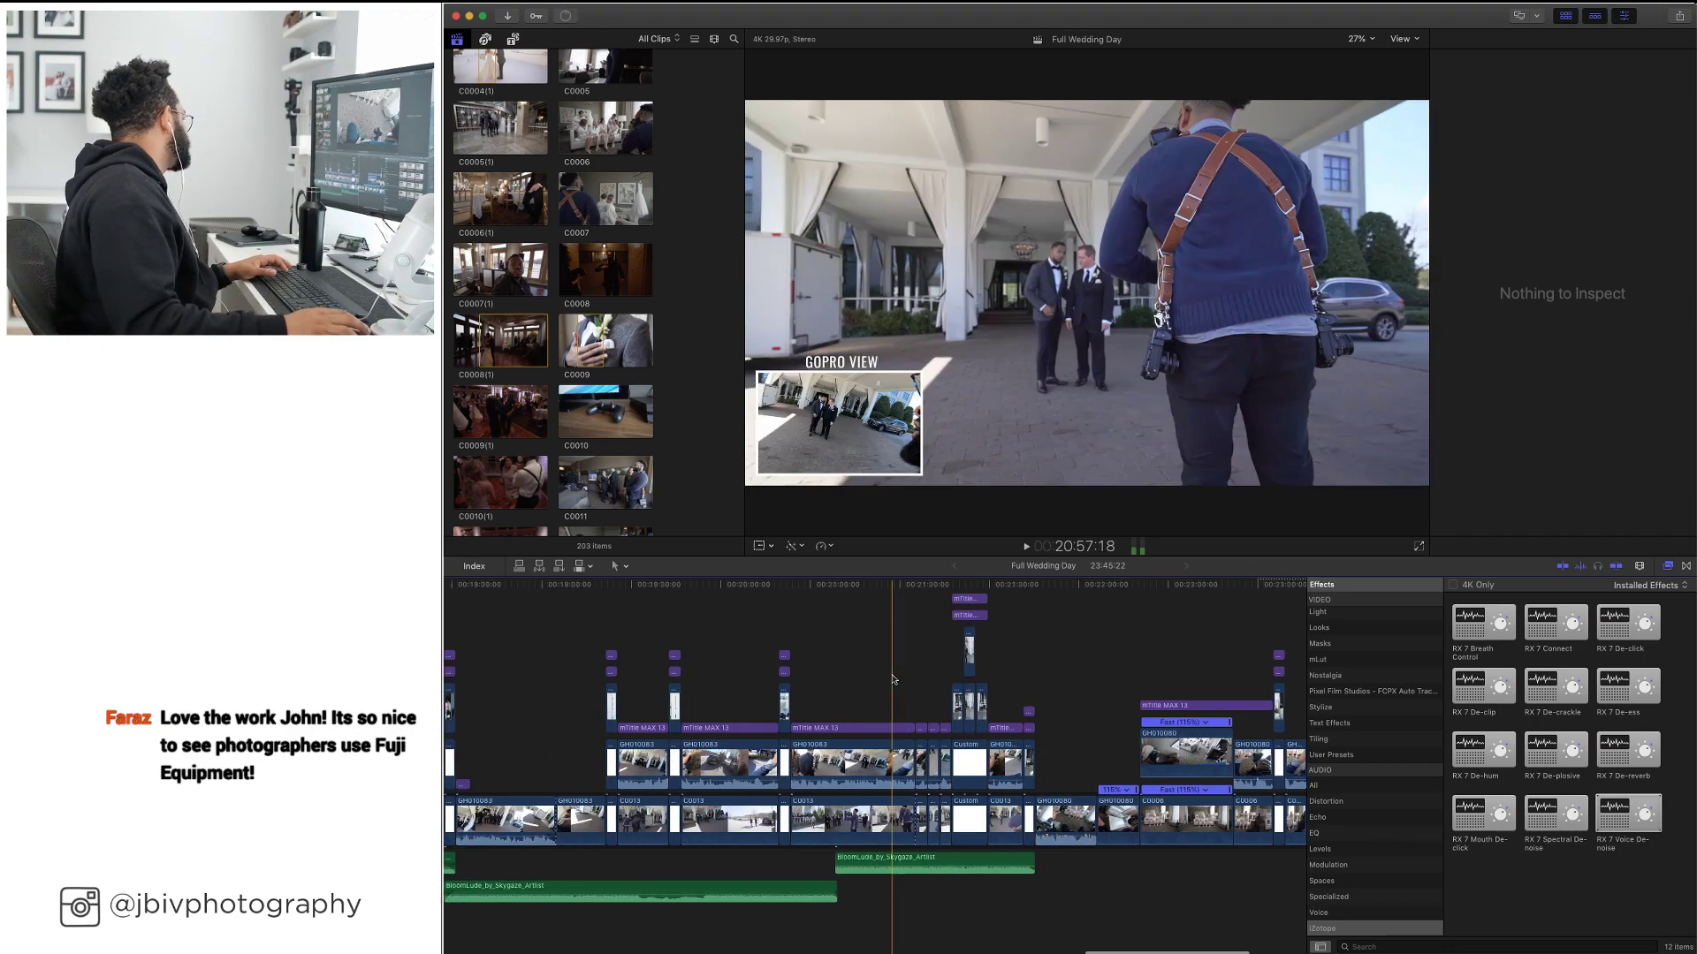
Switch to Artlist in the browser and filter the music catalogue by the Lifestyle video theme
scroll(995, 629, right, 5)
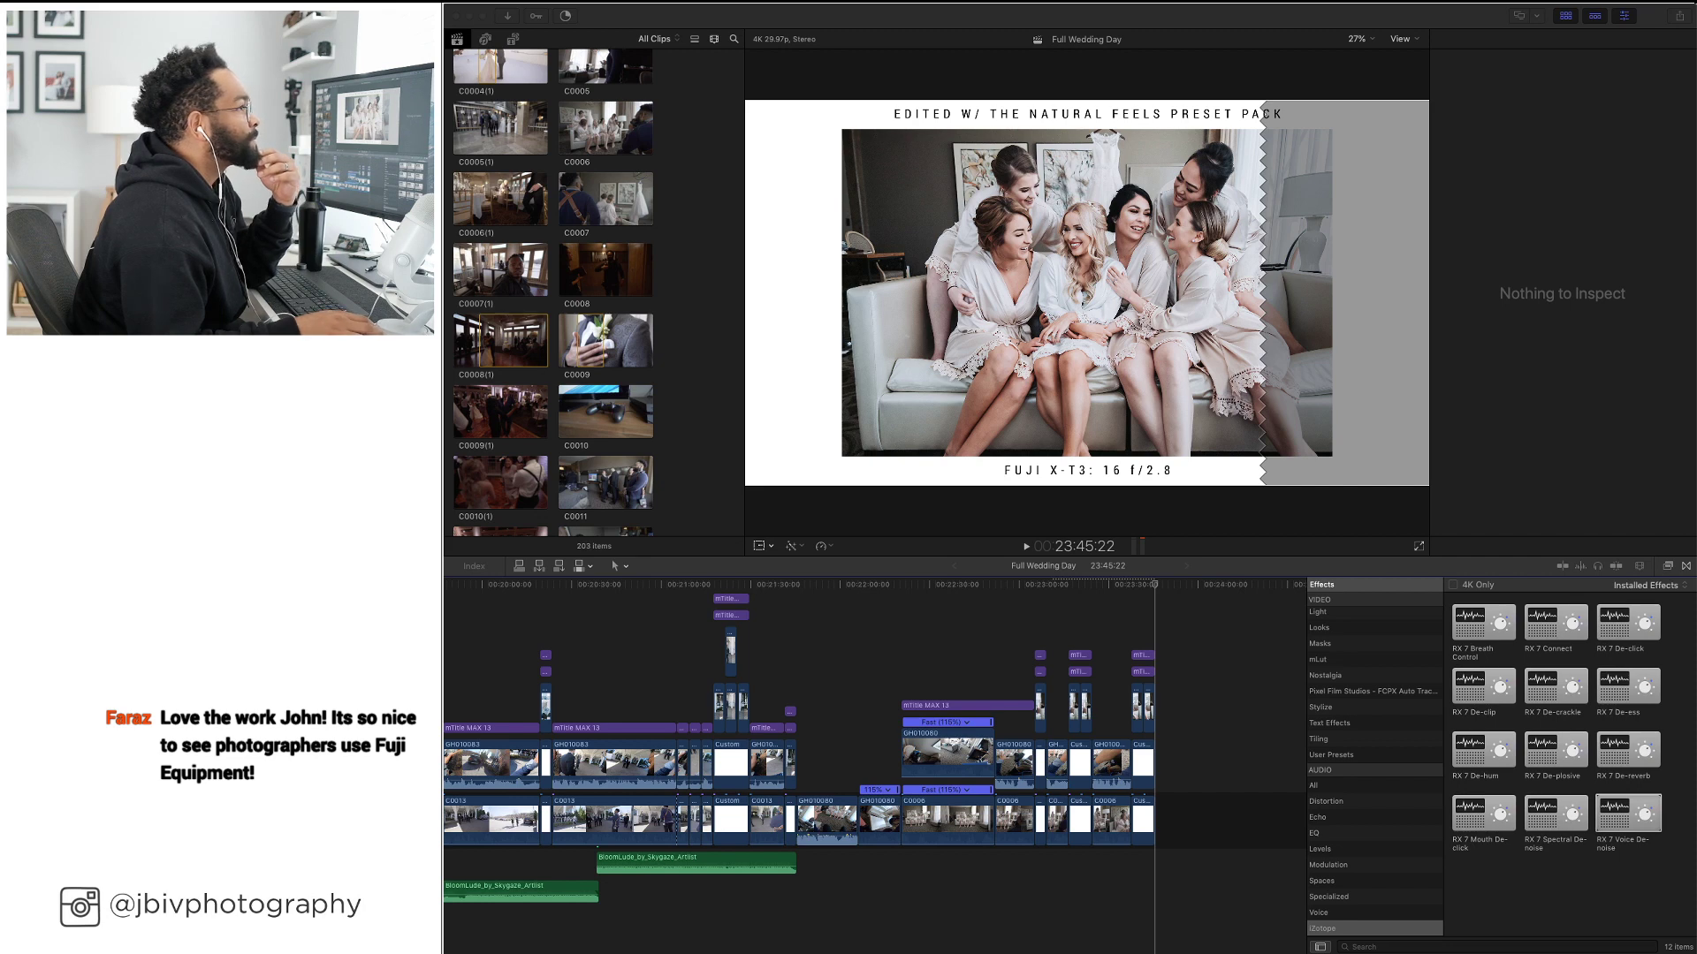
key(super+Tab)
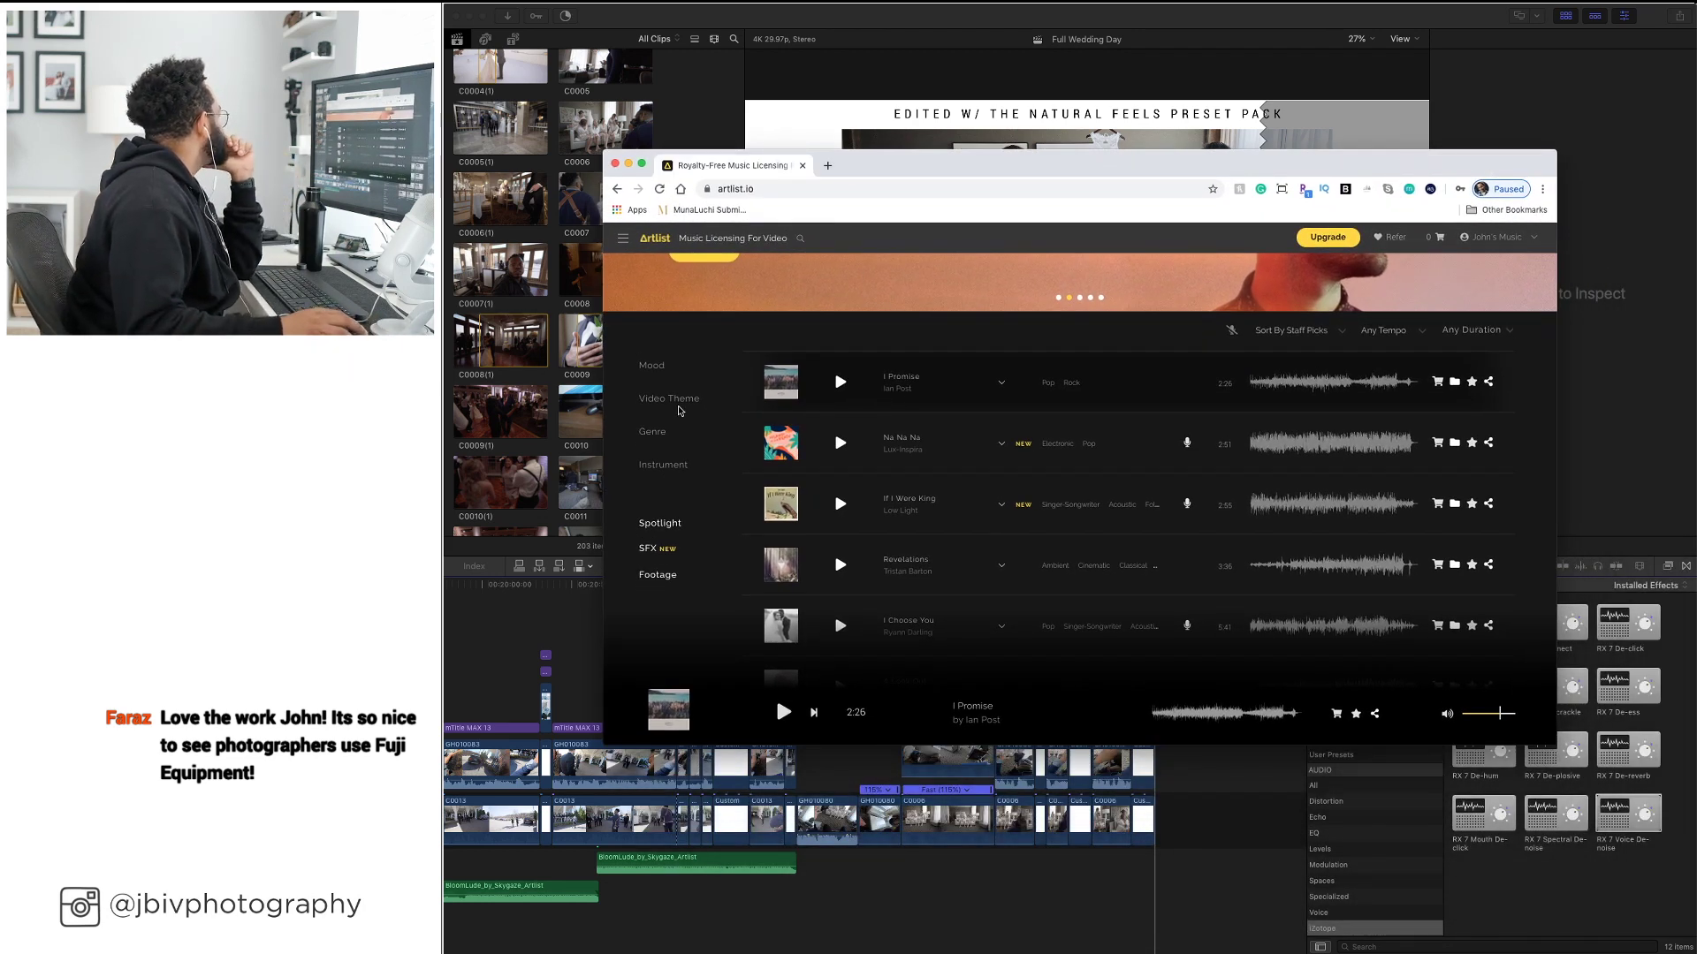
click(683, 401)
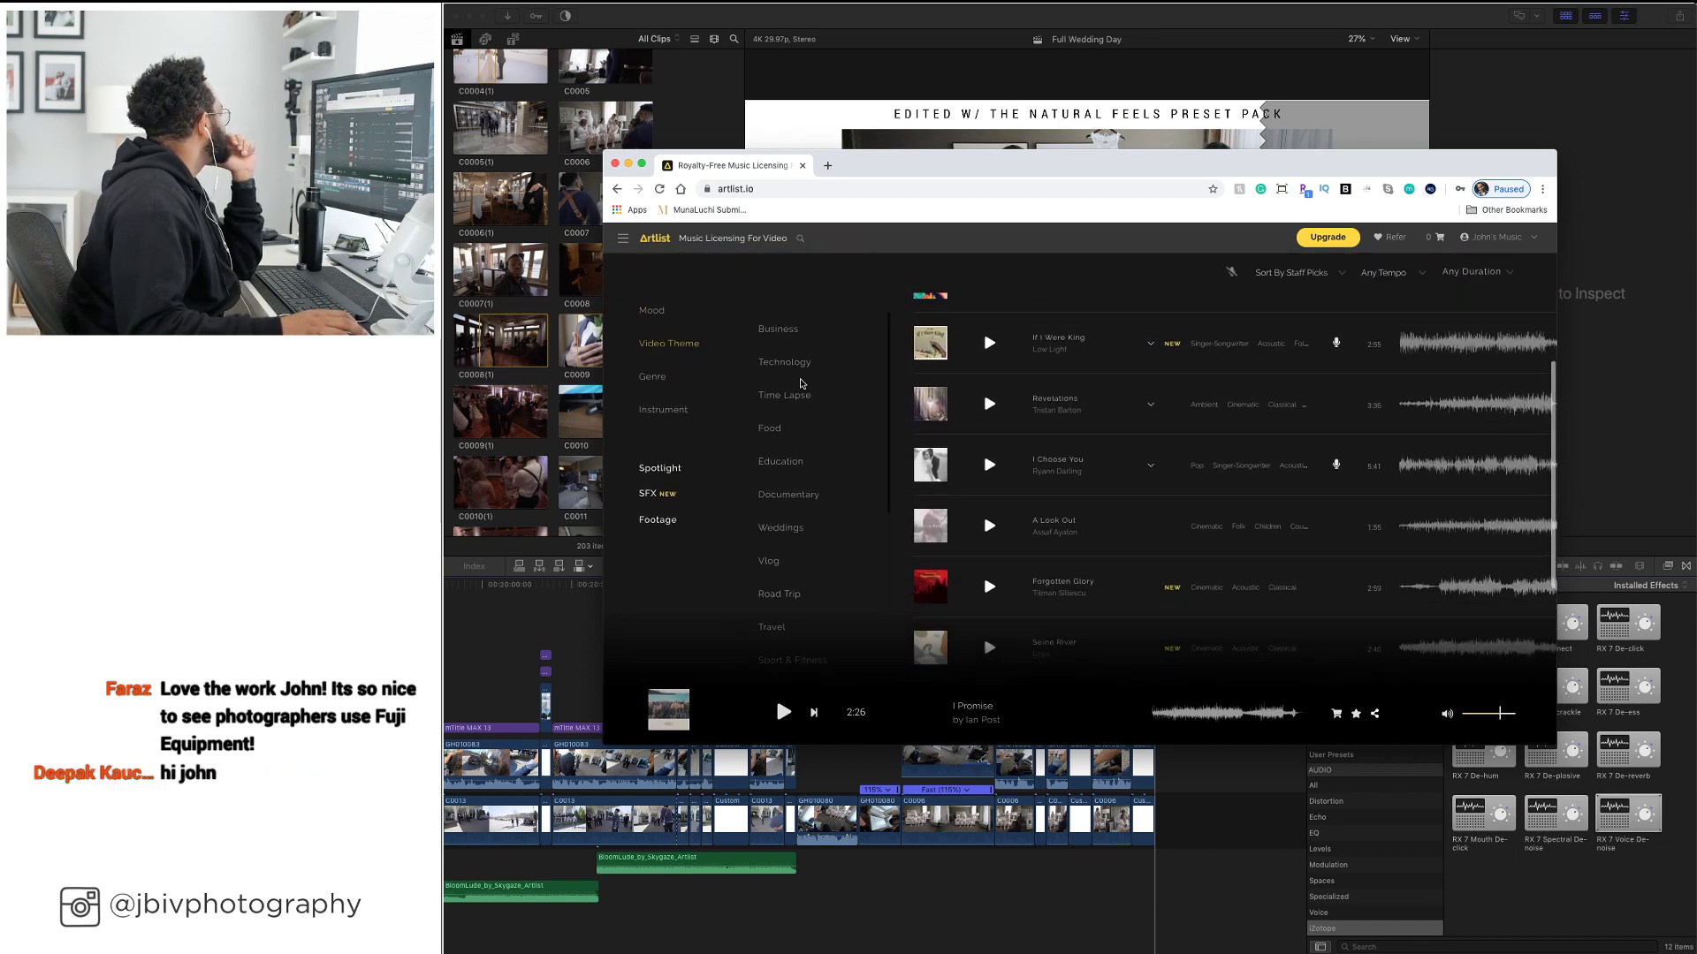
scroll(799, 431, down, 2)
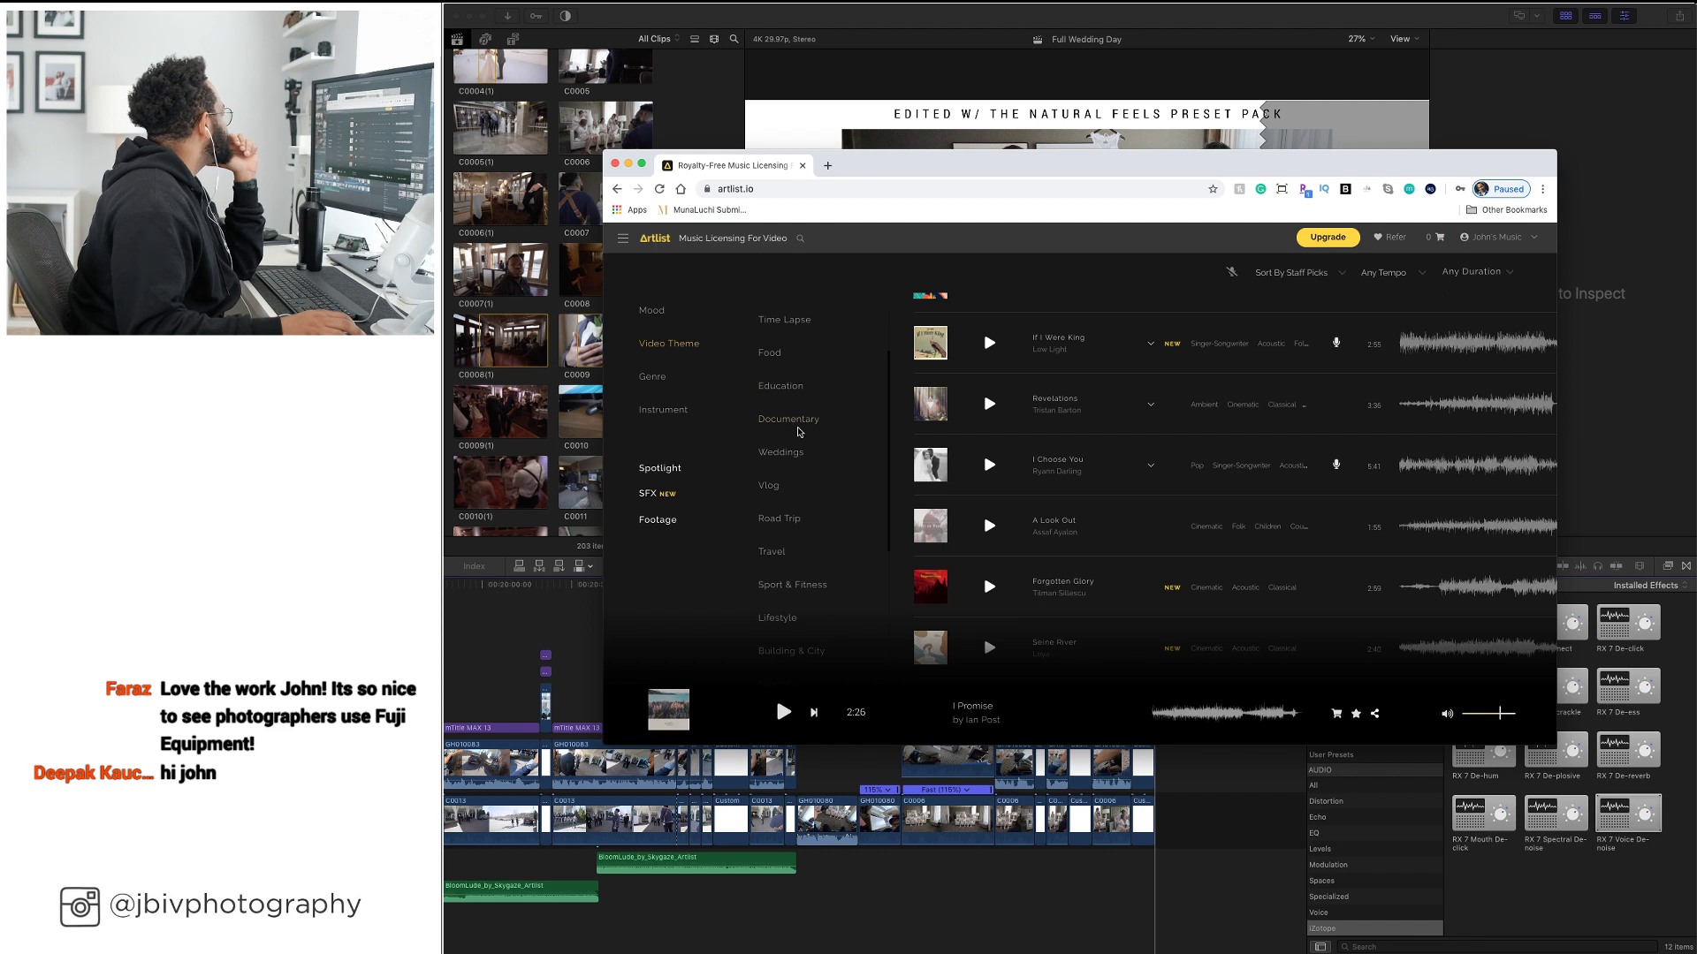
click(782, 619)
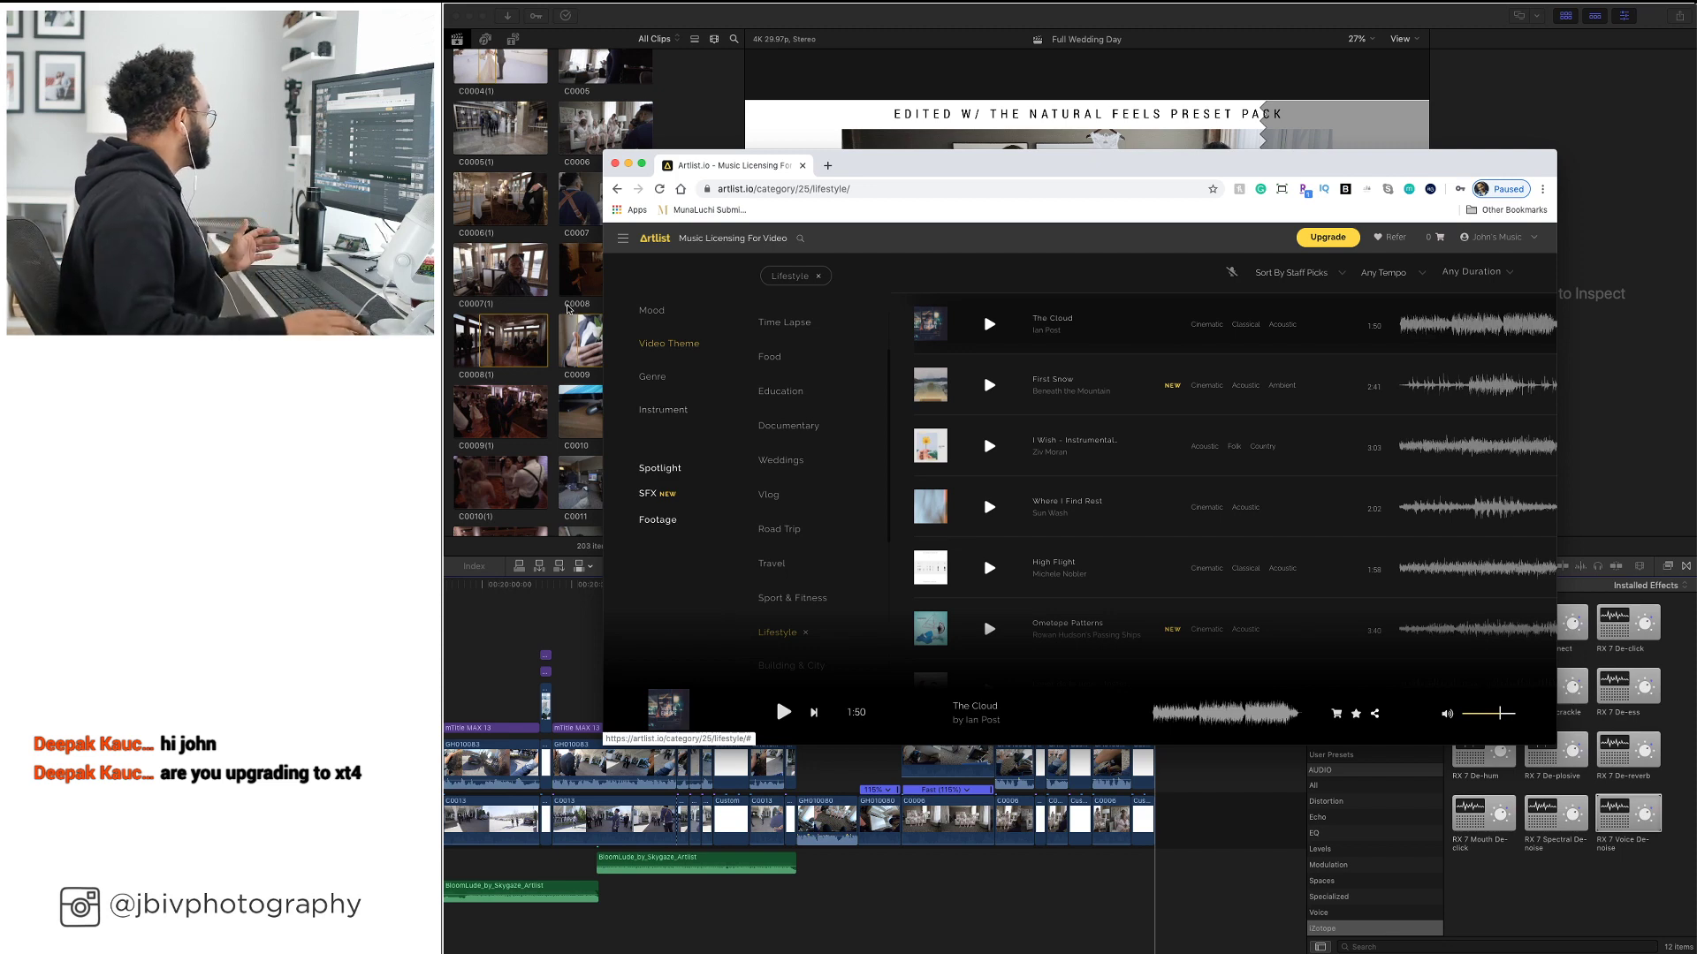
drag(1100, 164, 1124, 129)
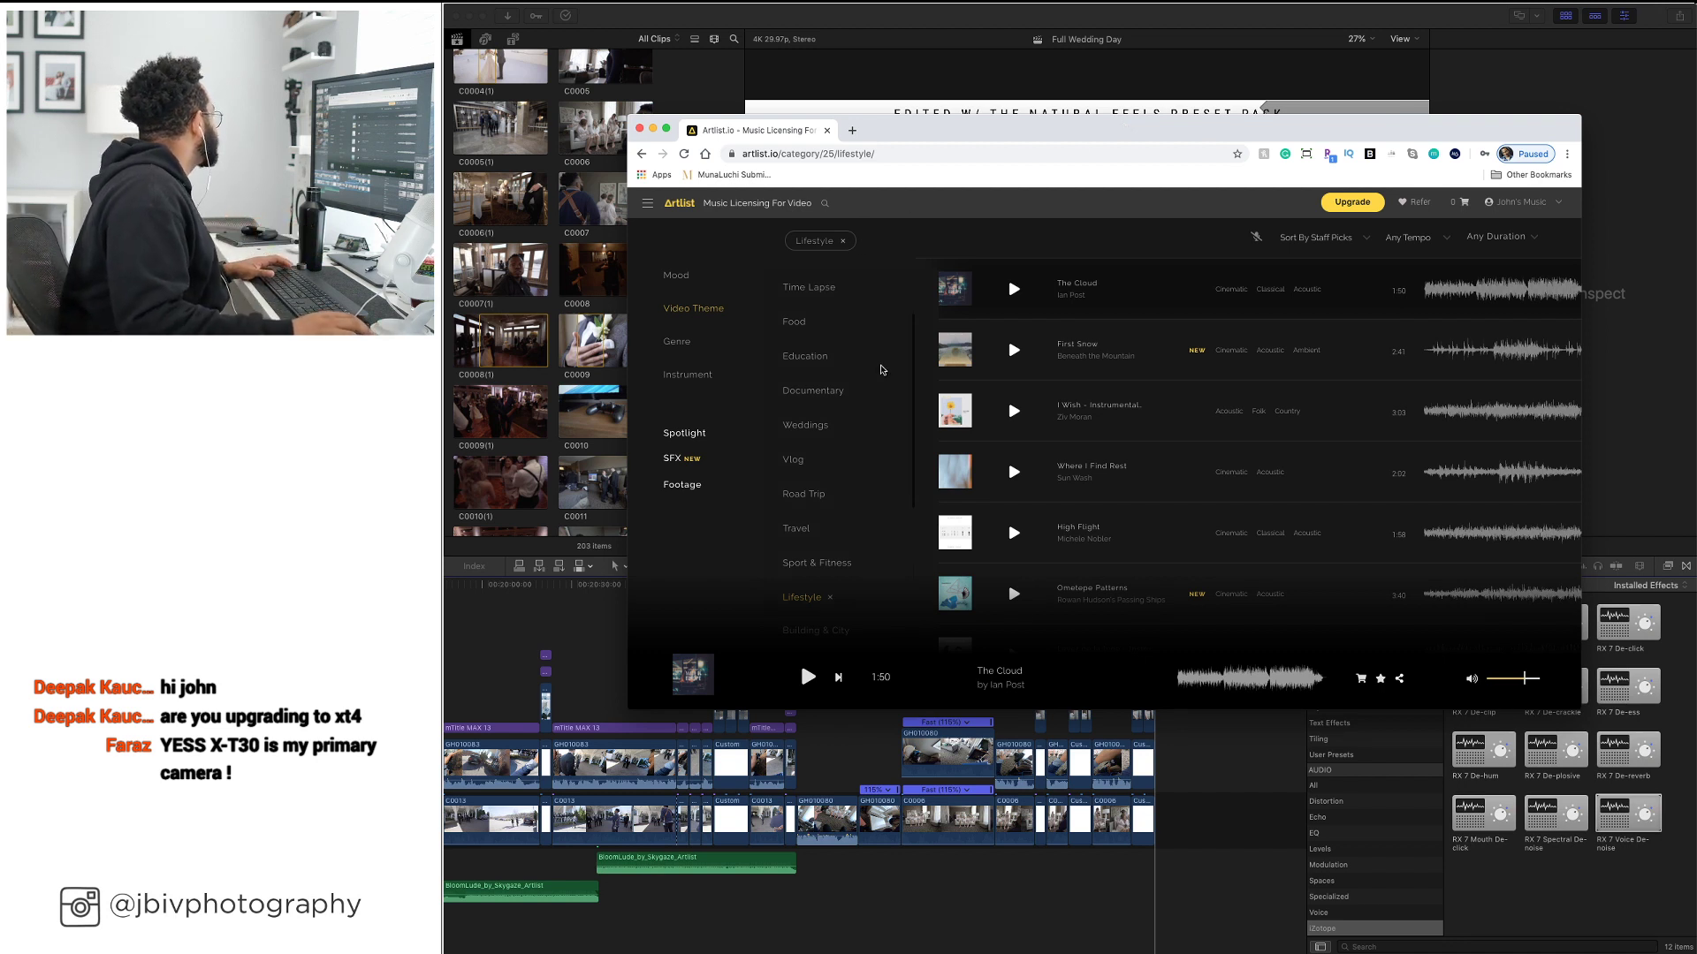
Add the Hip Hop genre filter, listen to the opening of "Next Chapter" and pause it
mouse_move(661, 339)
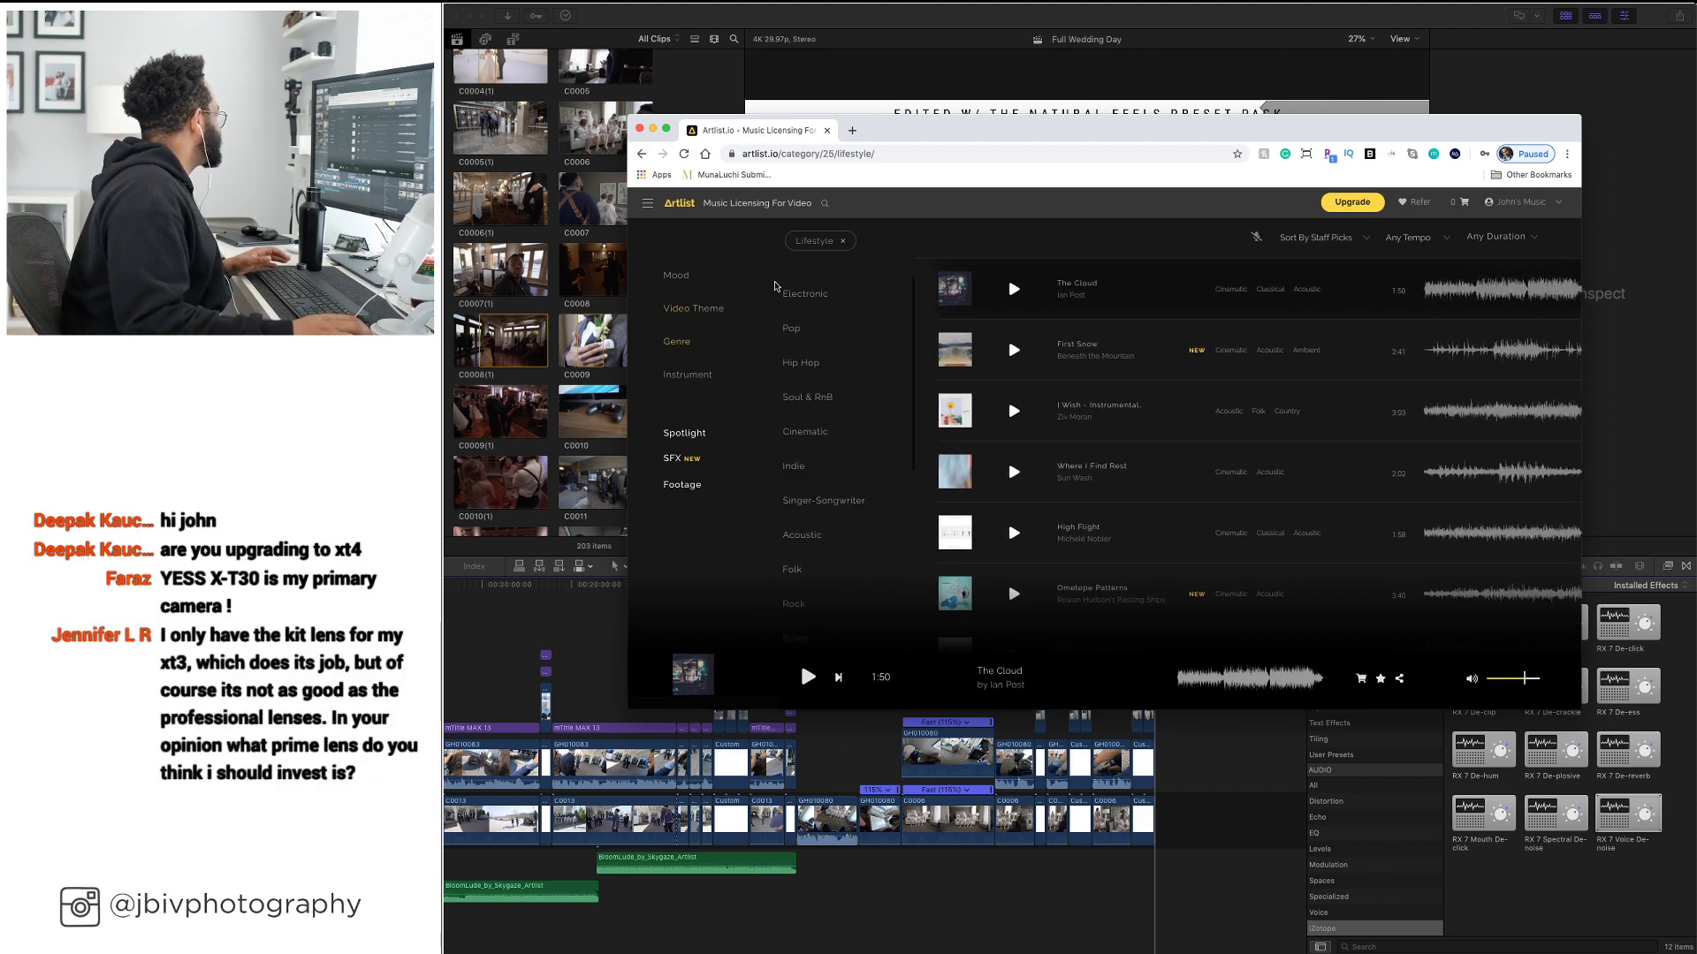
click(802, 362)
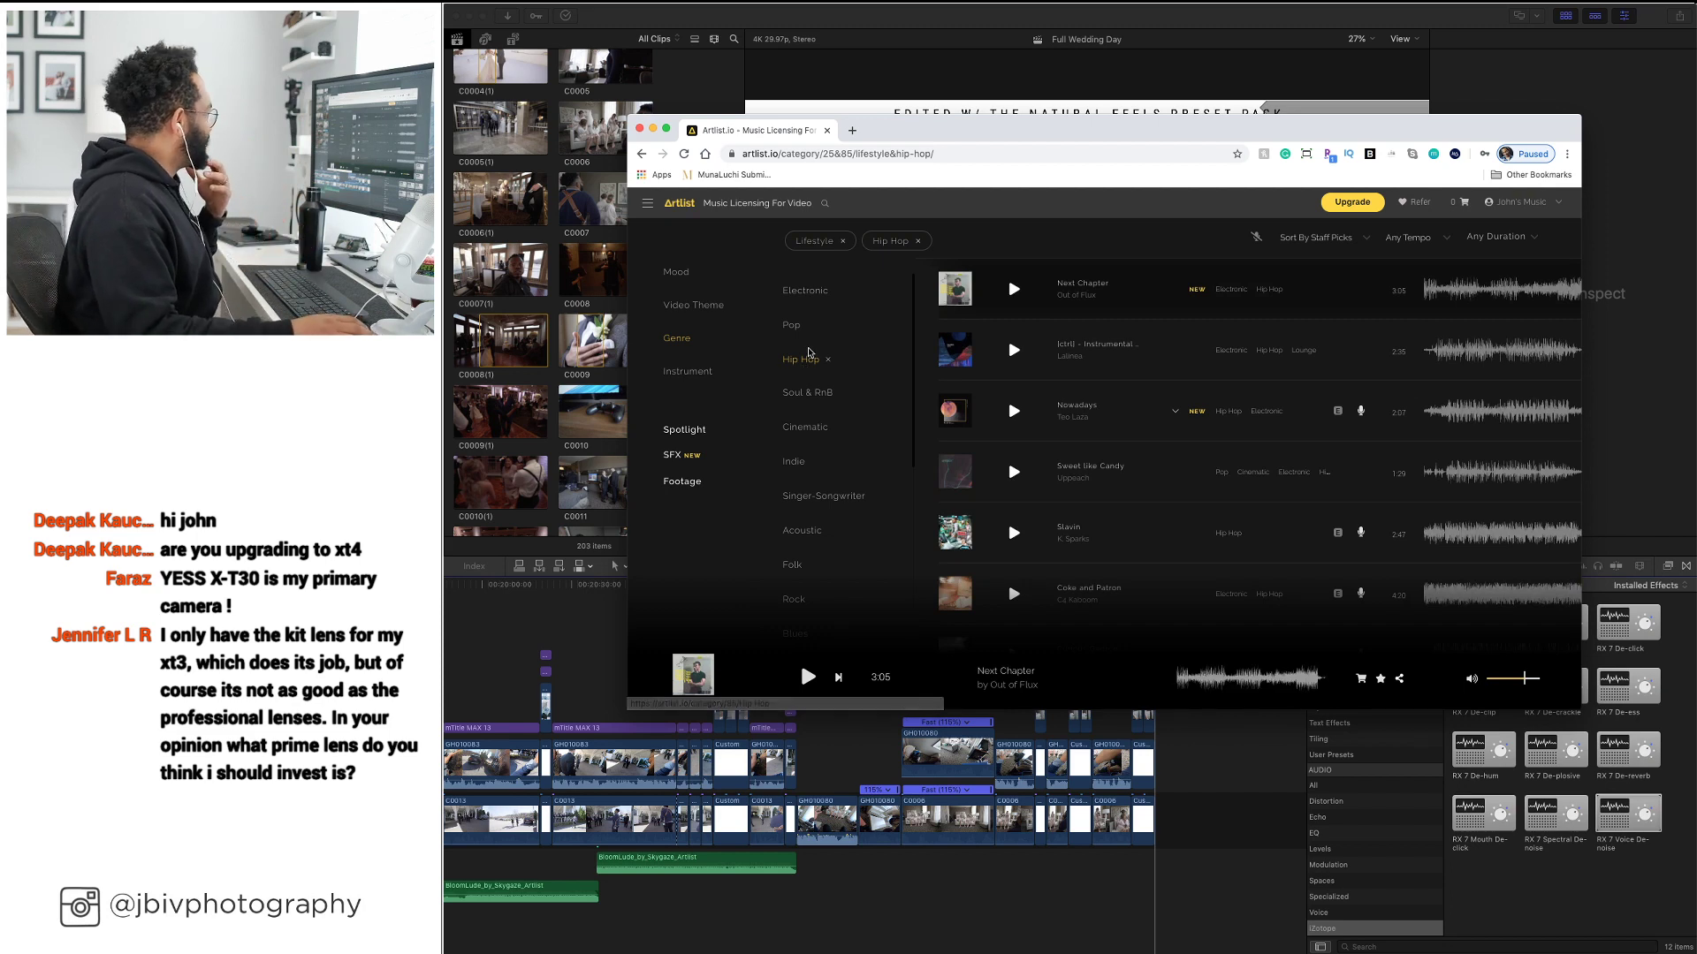
click(1013, 288)
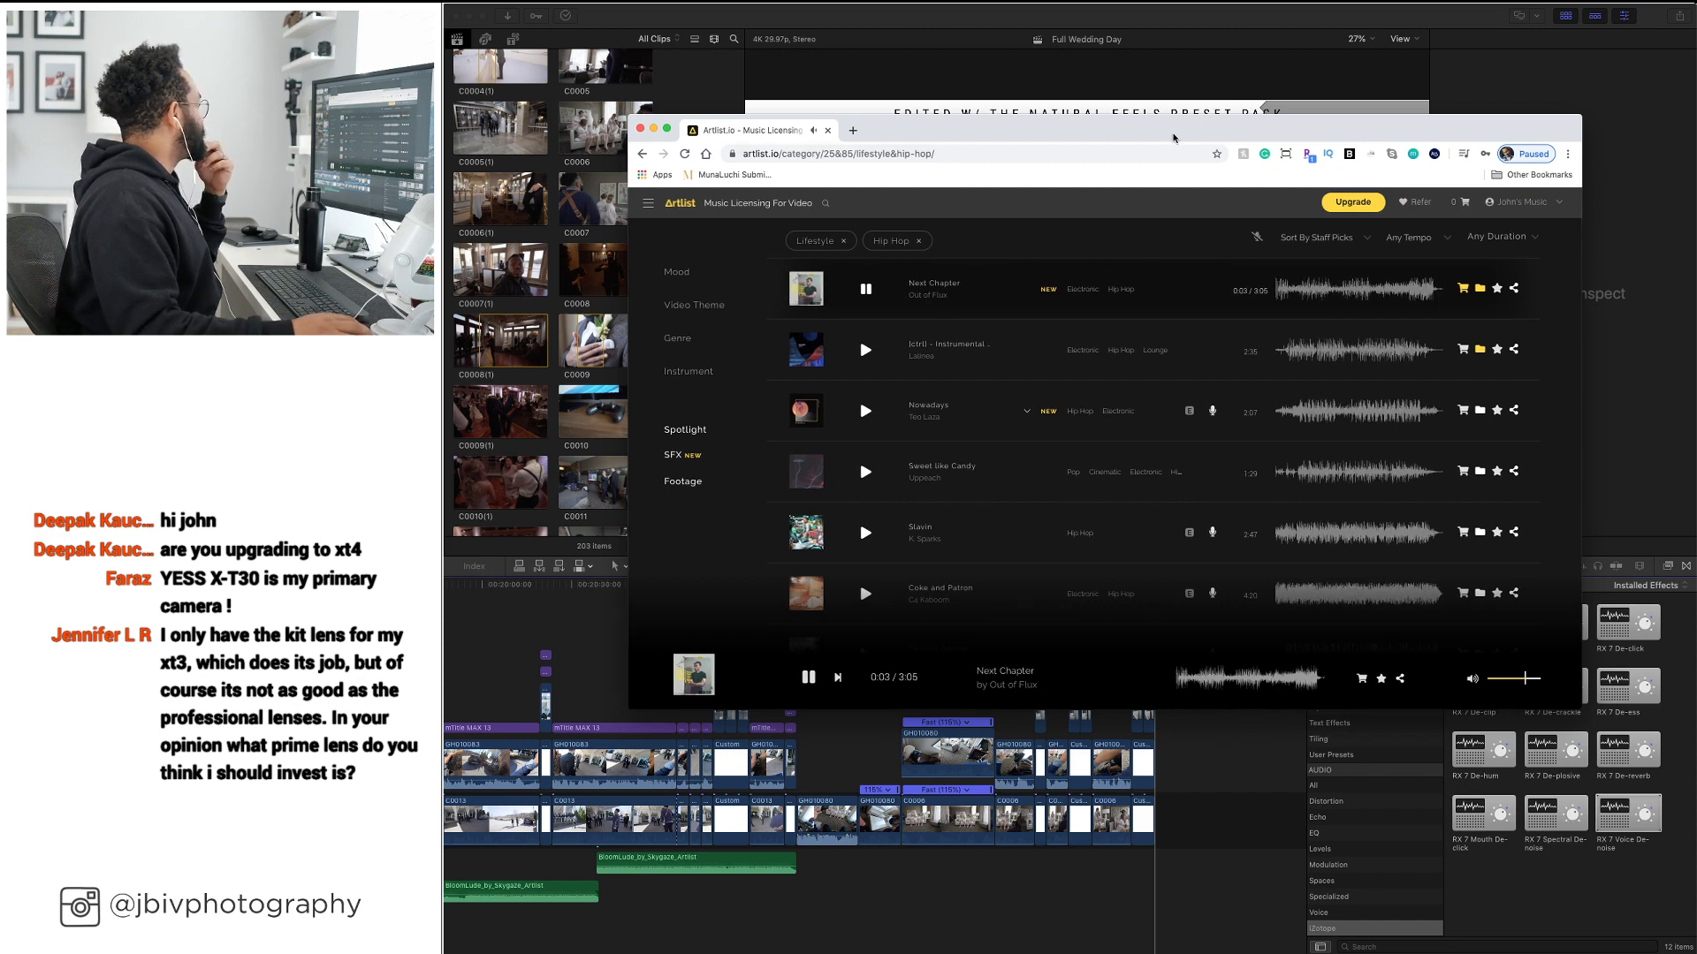
drag(1174, 139, 1198, 141)
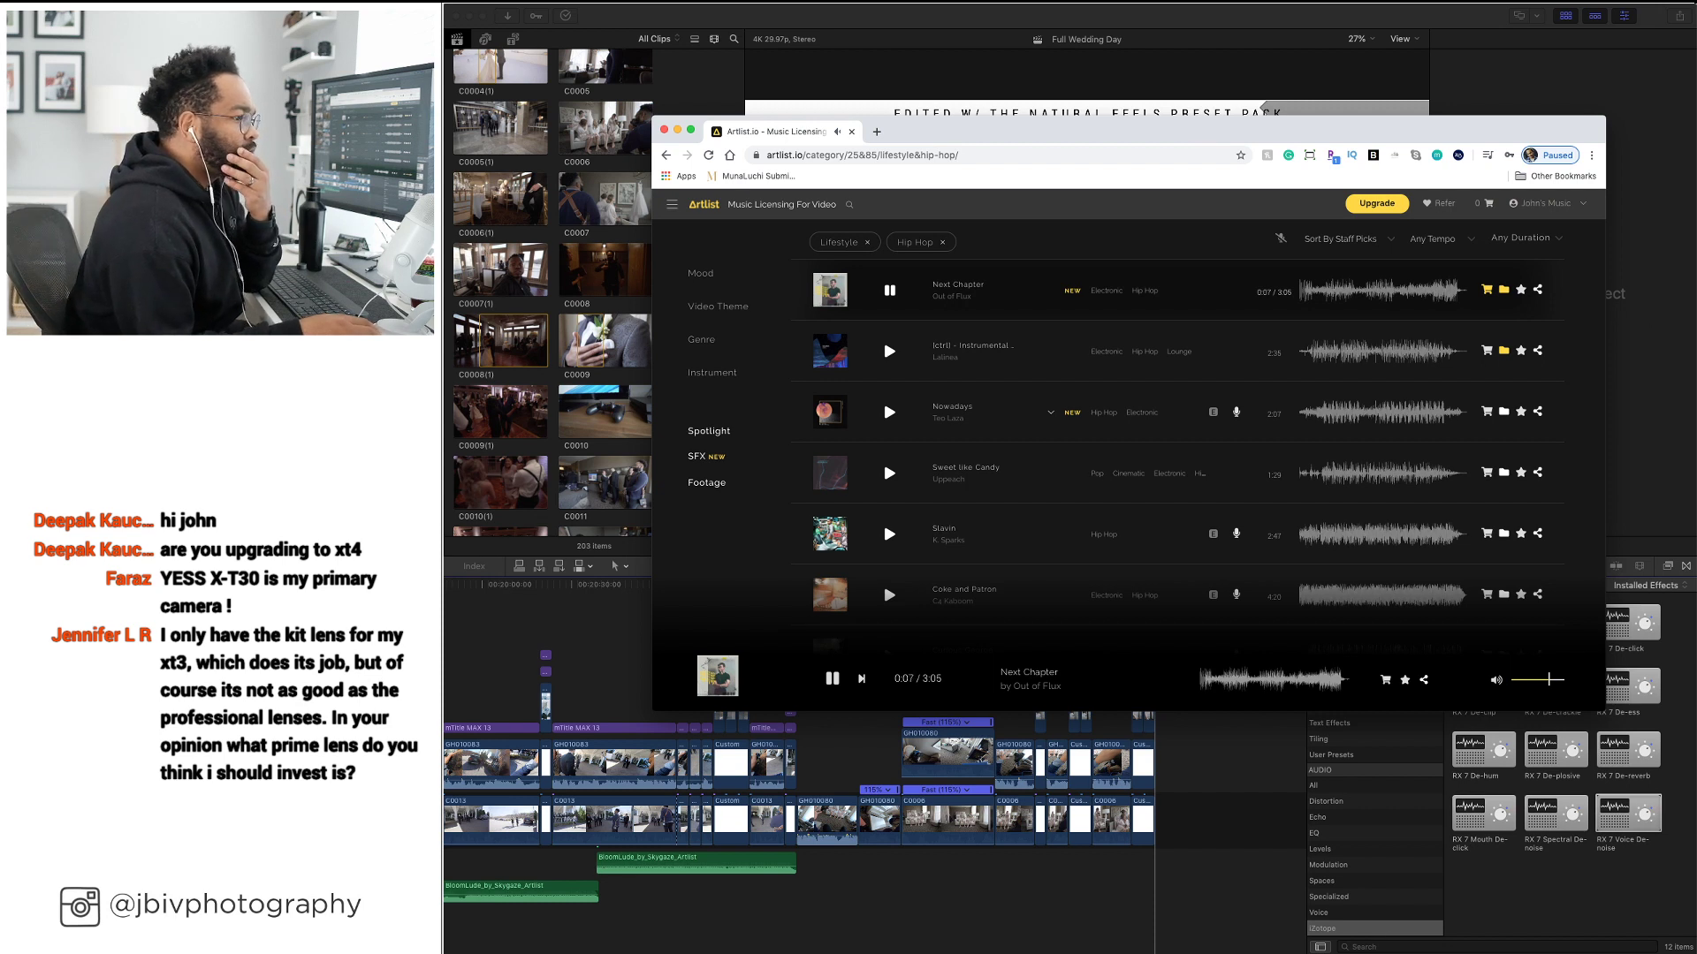
key(super+Tab)
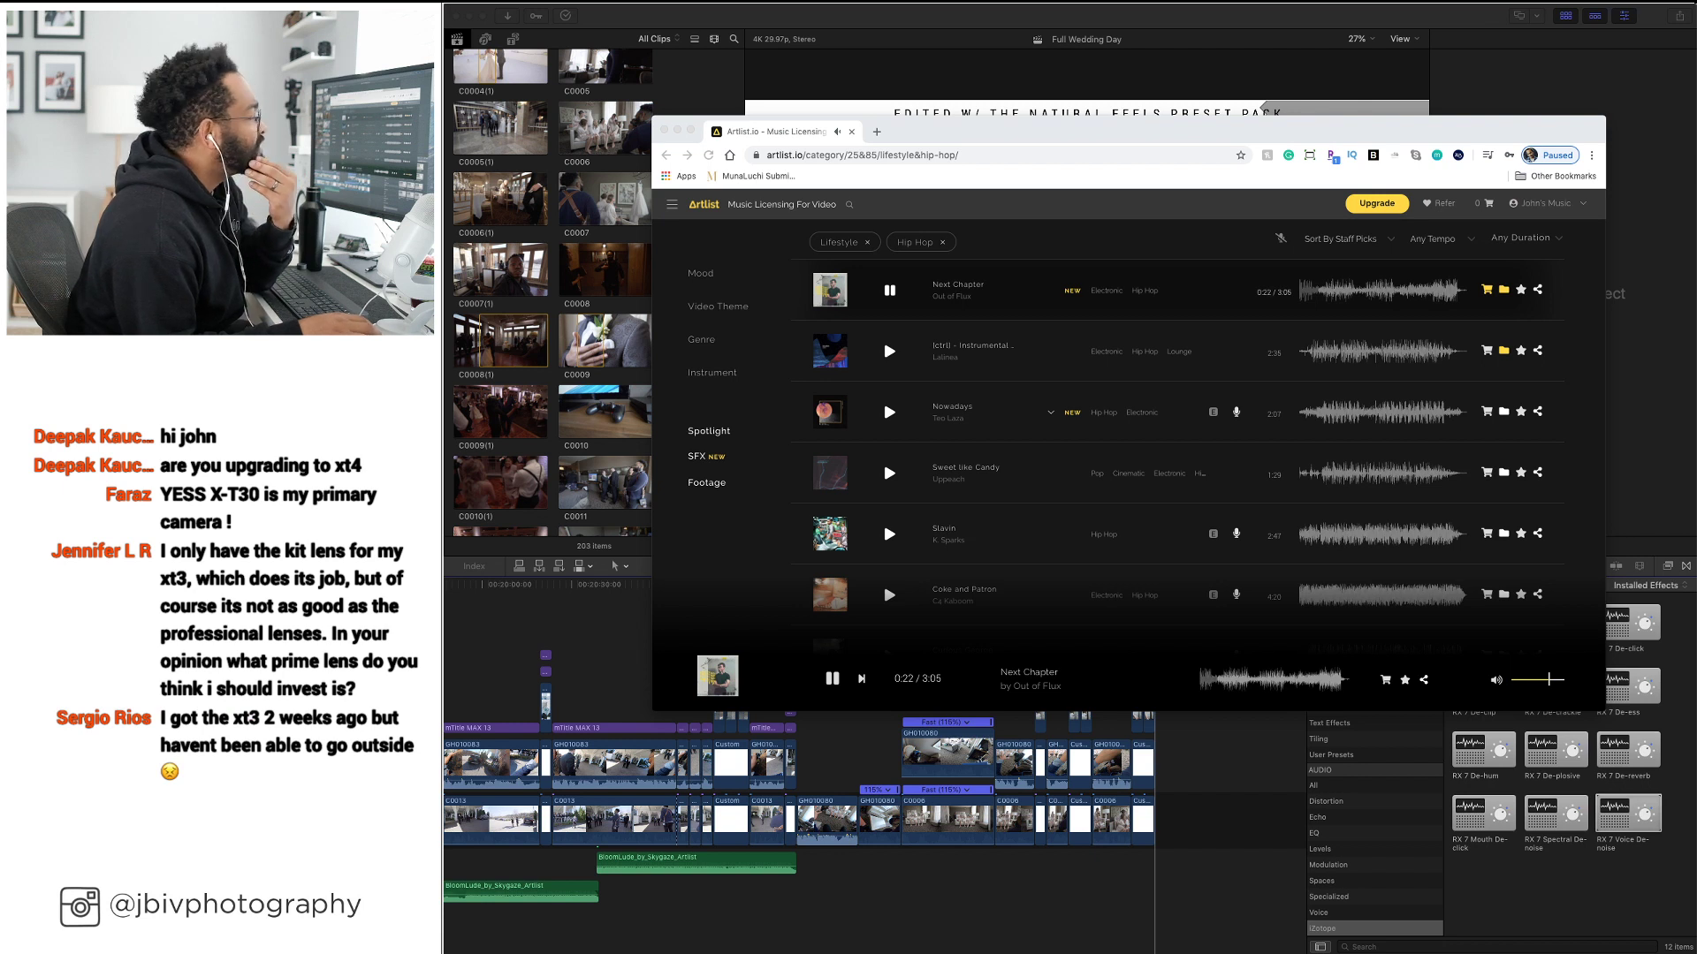
click(887, 292)
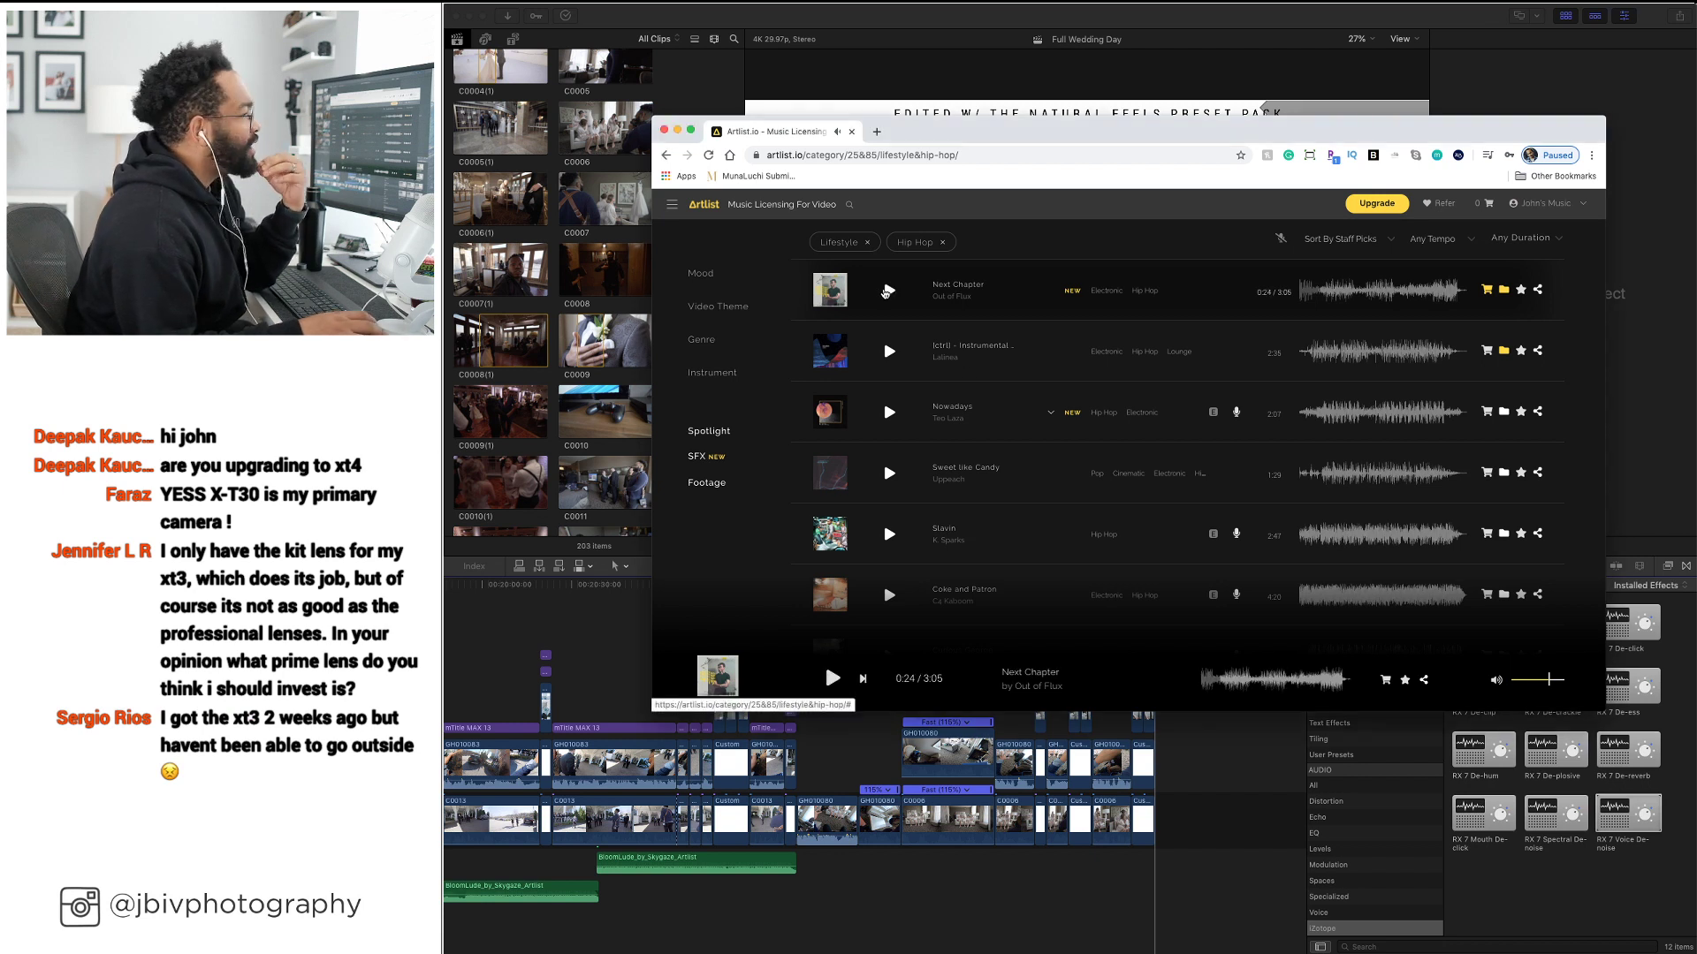
Lower the player volume and preview "Sweet like Candy", skipping to about 0:20
click(1529, 680)
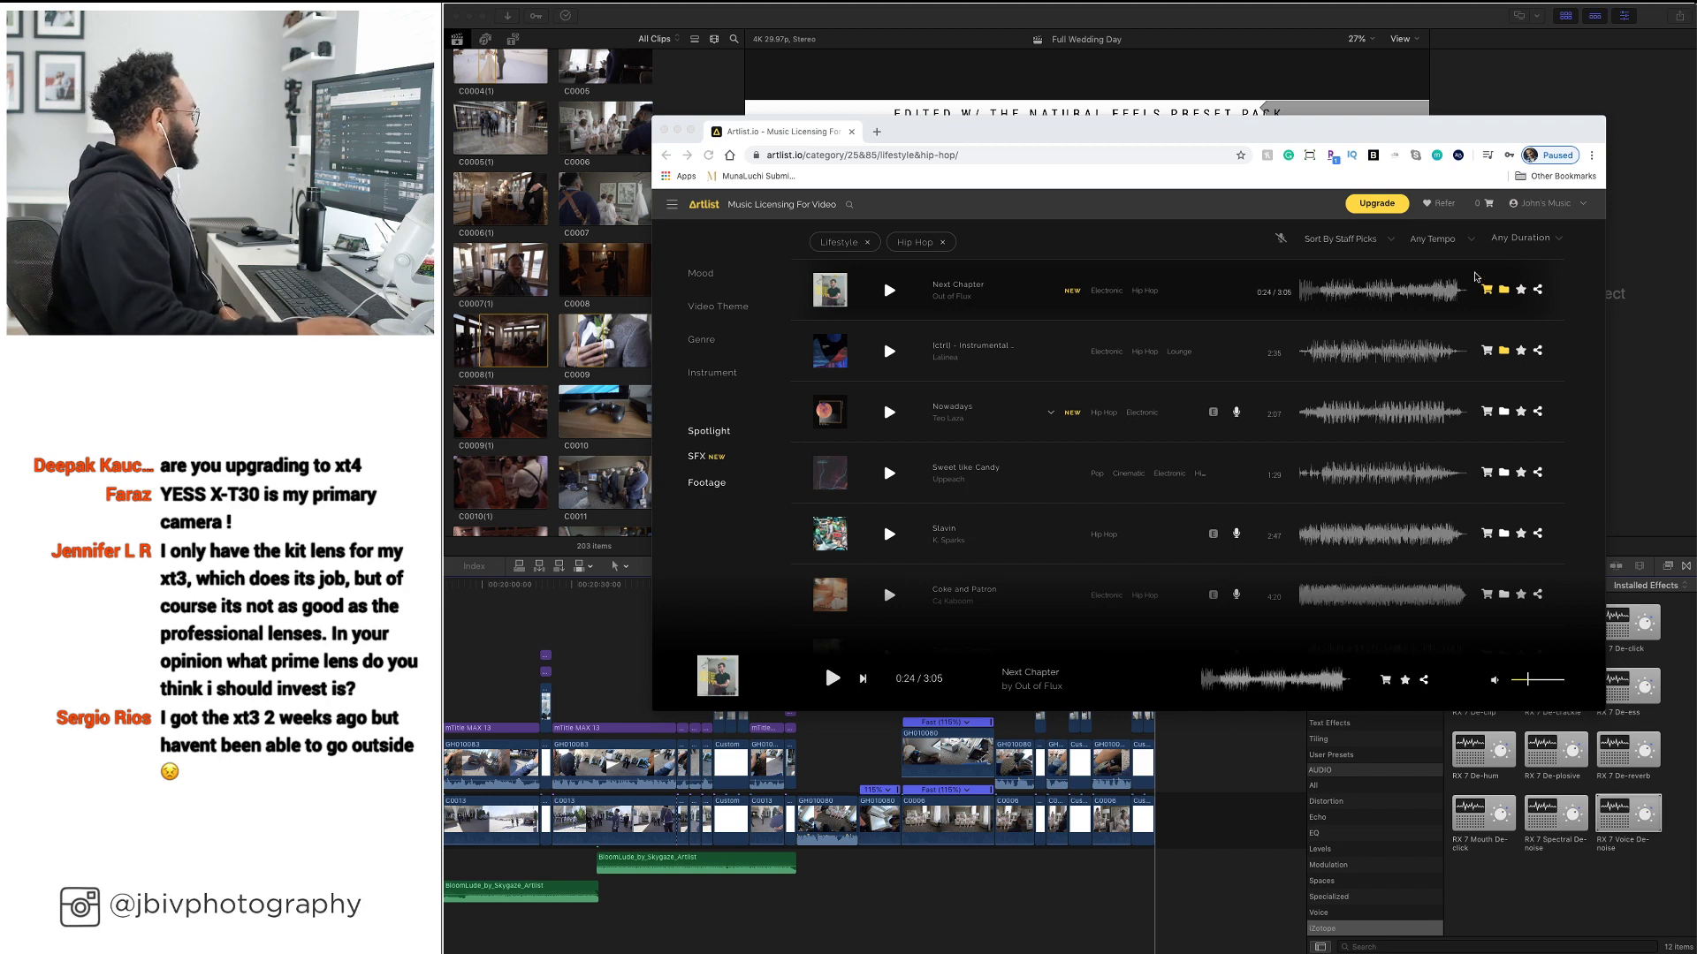
drag(1449, 132, 1500, 124)
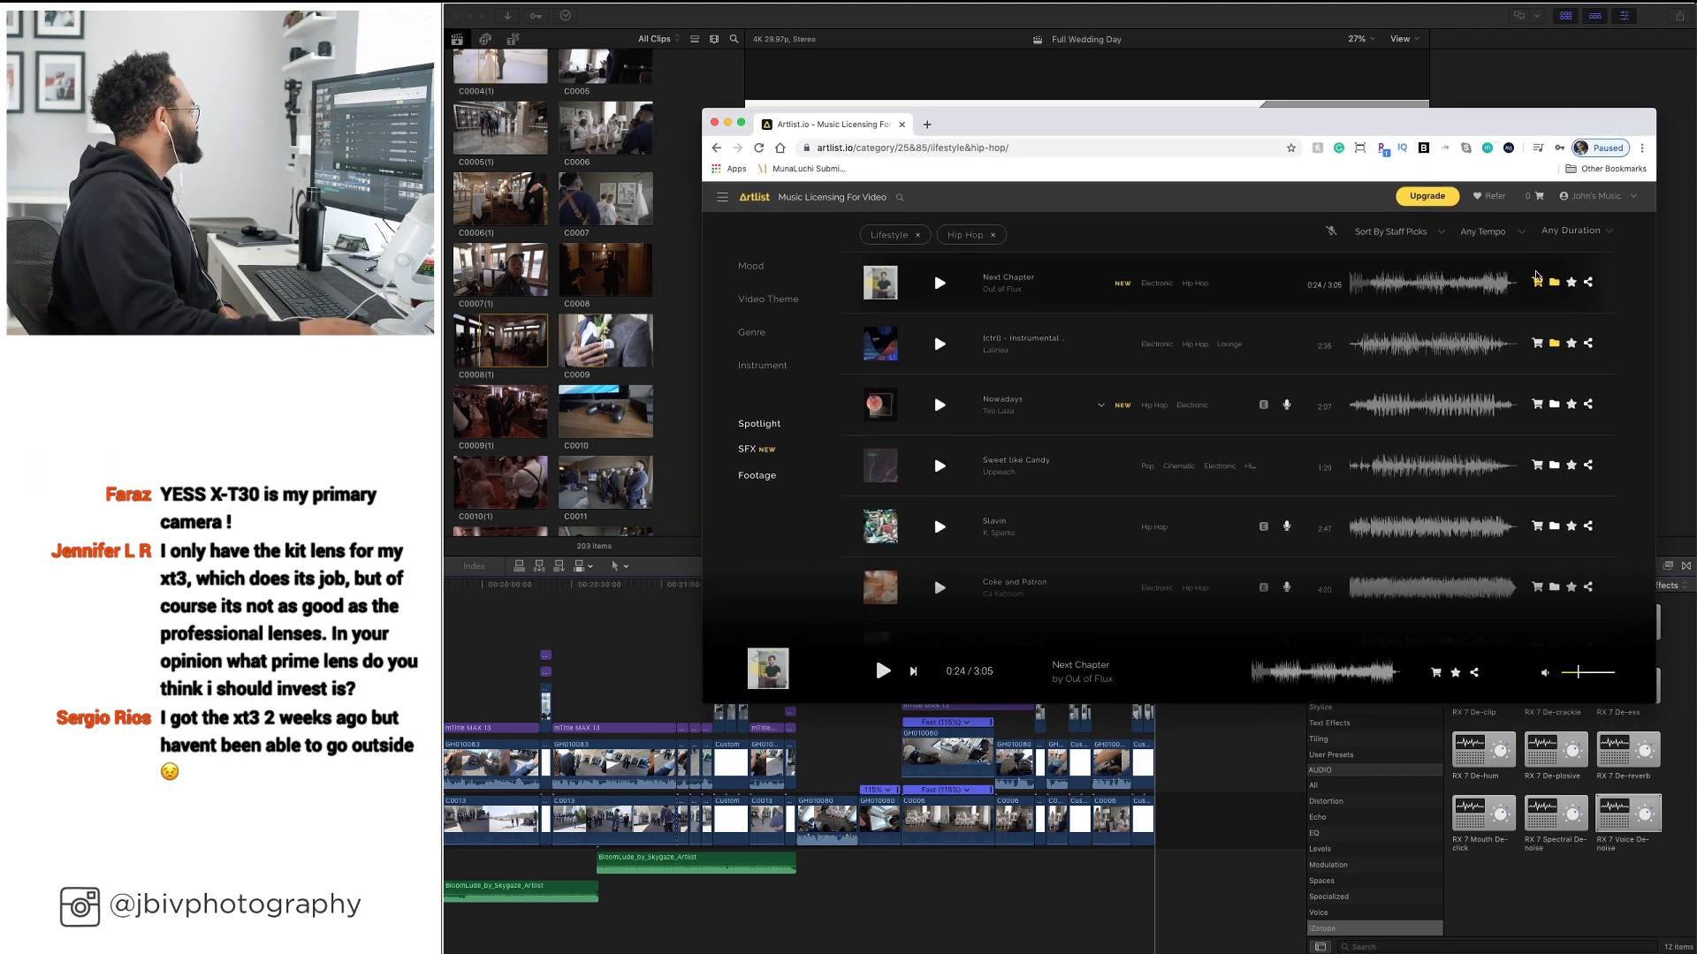
scroll(964, 399, down, 1)
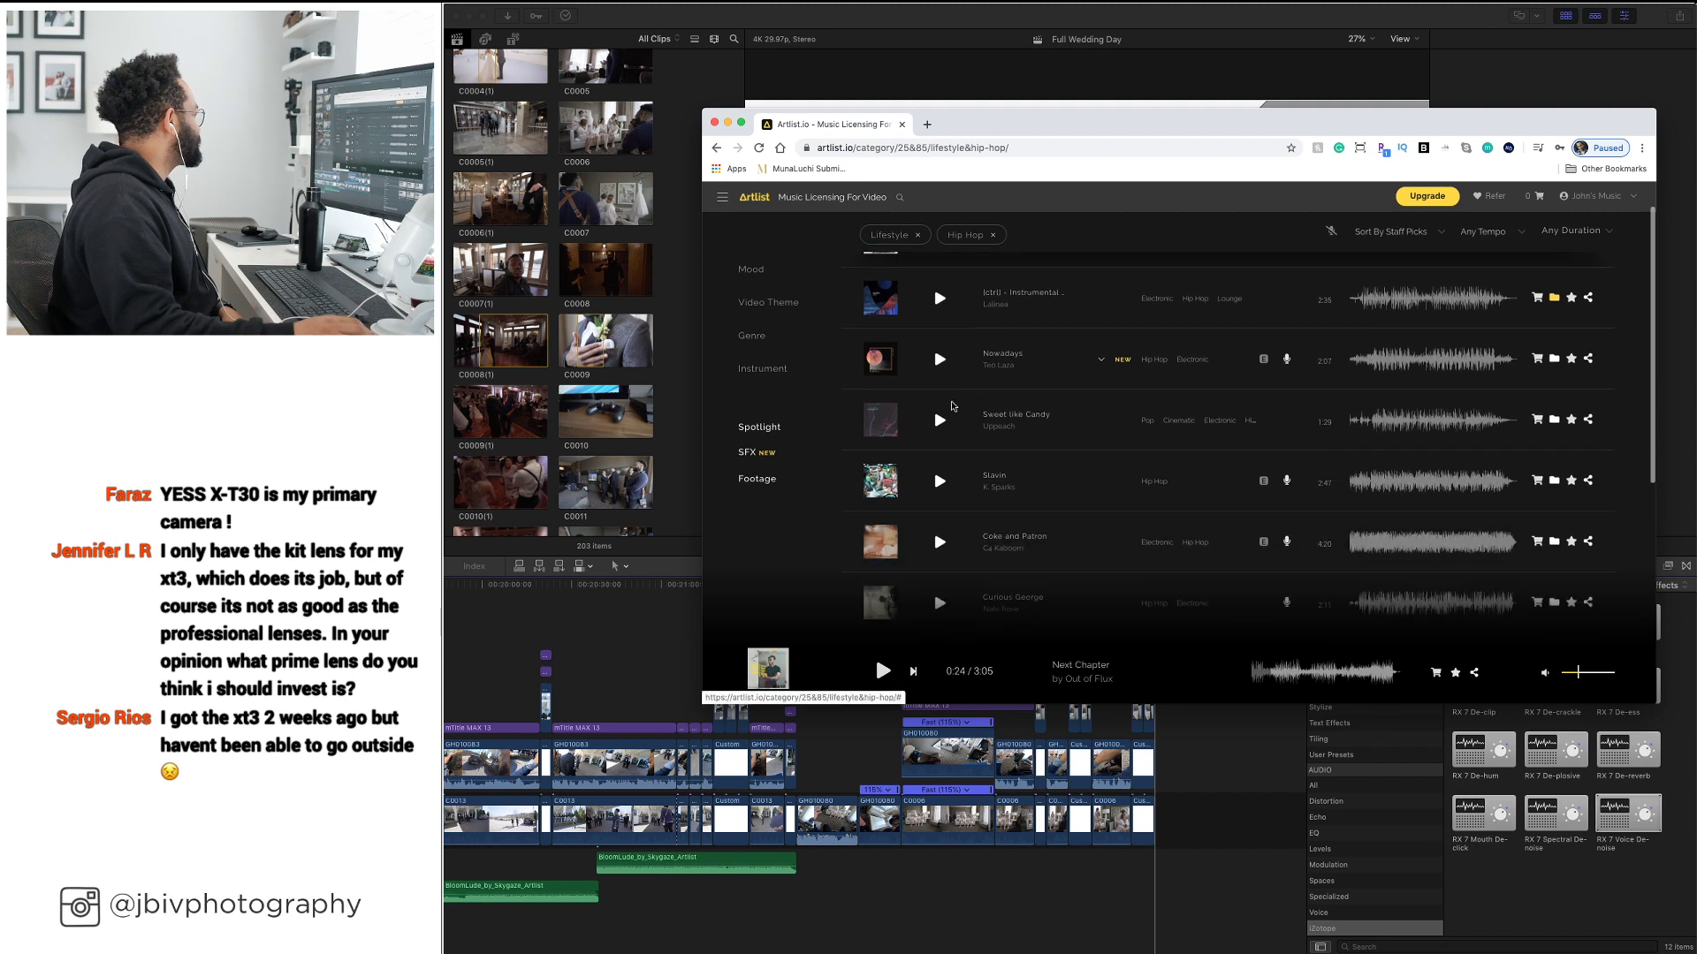
click(940, 420)
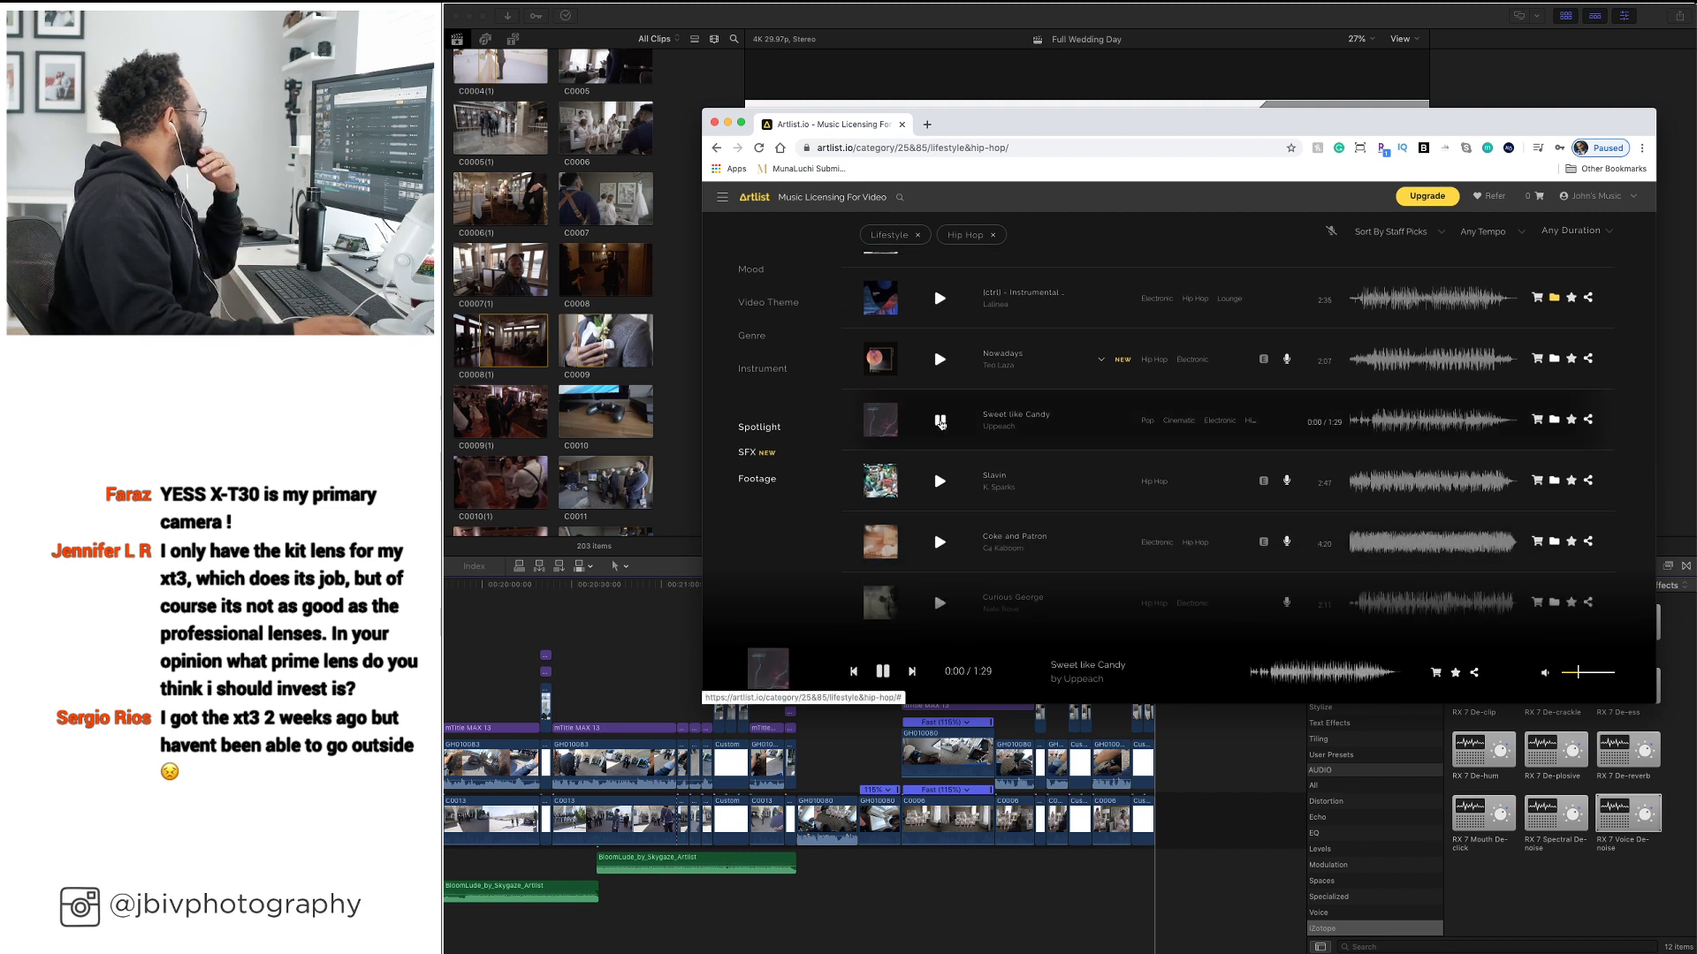
click(1269, 675)
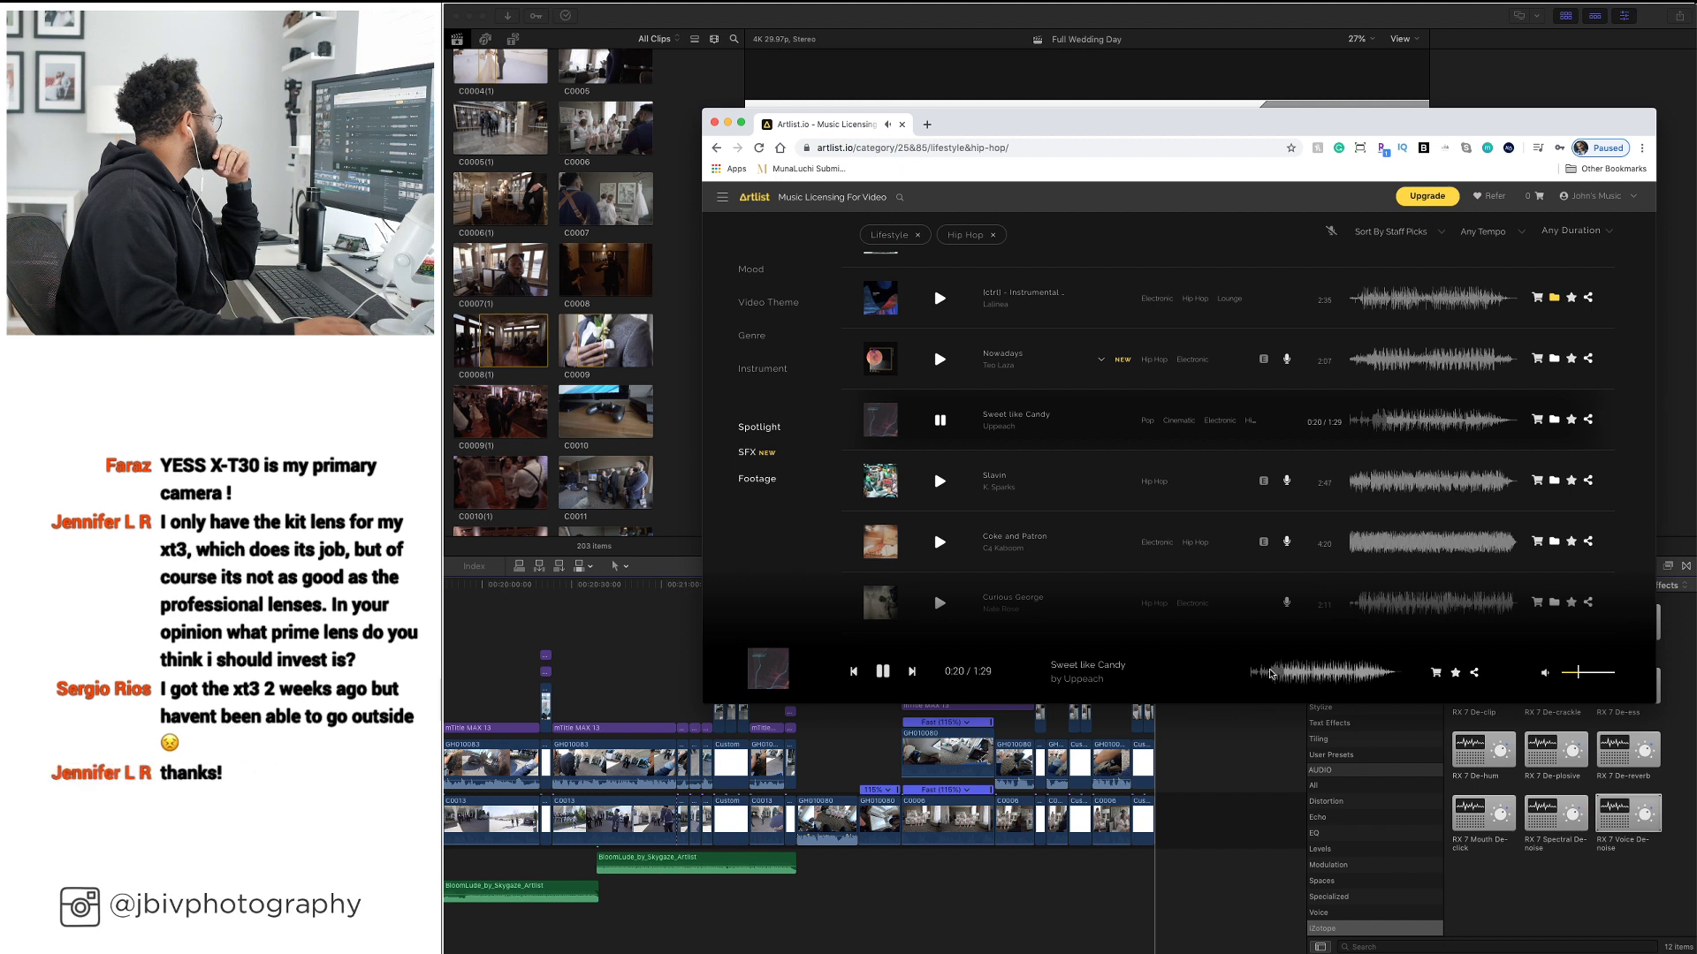
Preview "Kingdom Come" from about 0:21, followed by the openings of "No Time" and "Anytime"
scroll(1039, 555, down, 3)
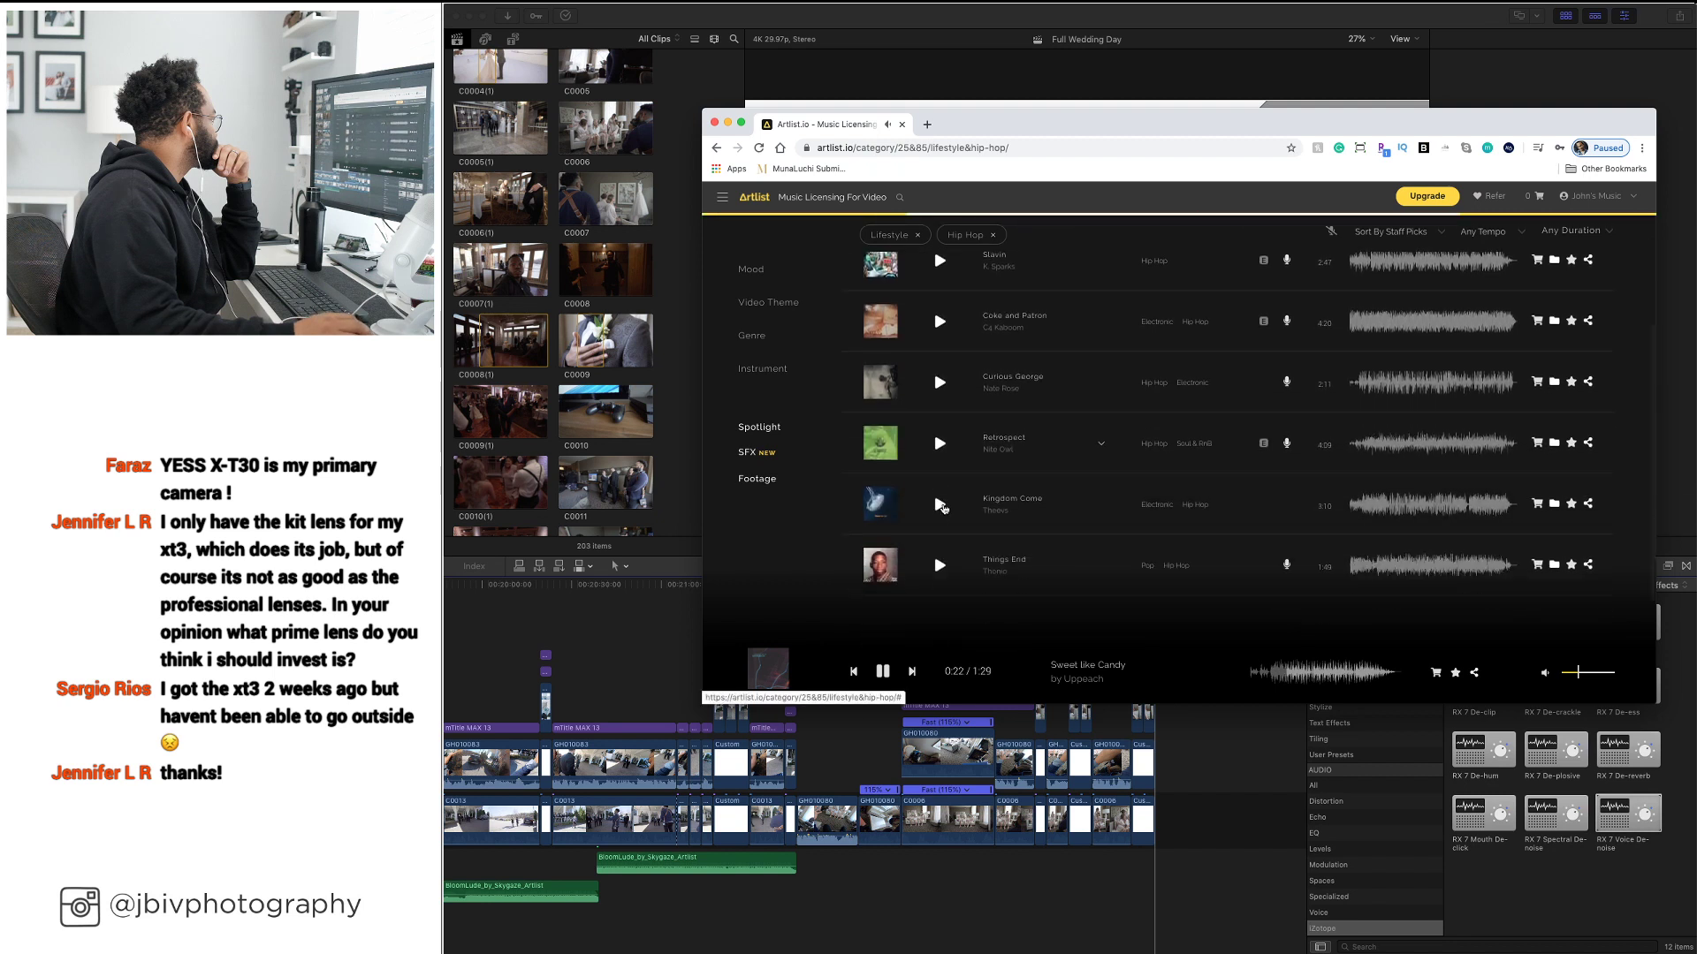
scroll(948, 485, down, 2)
click(940, 501)
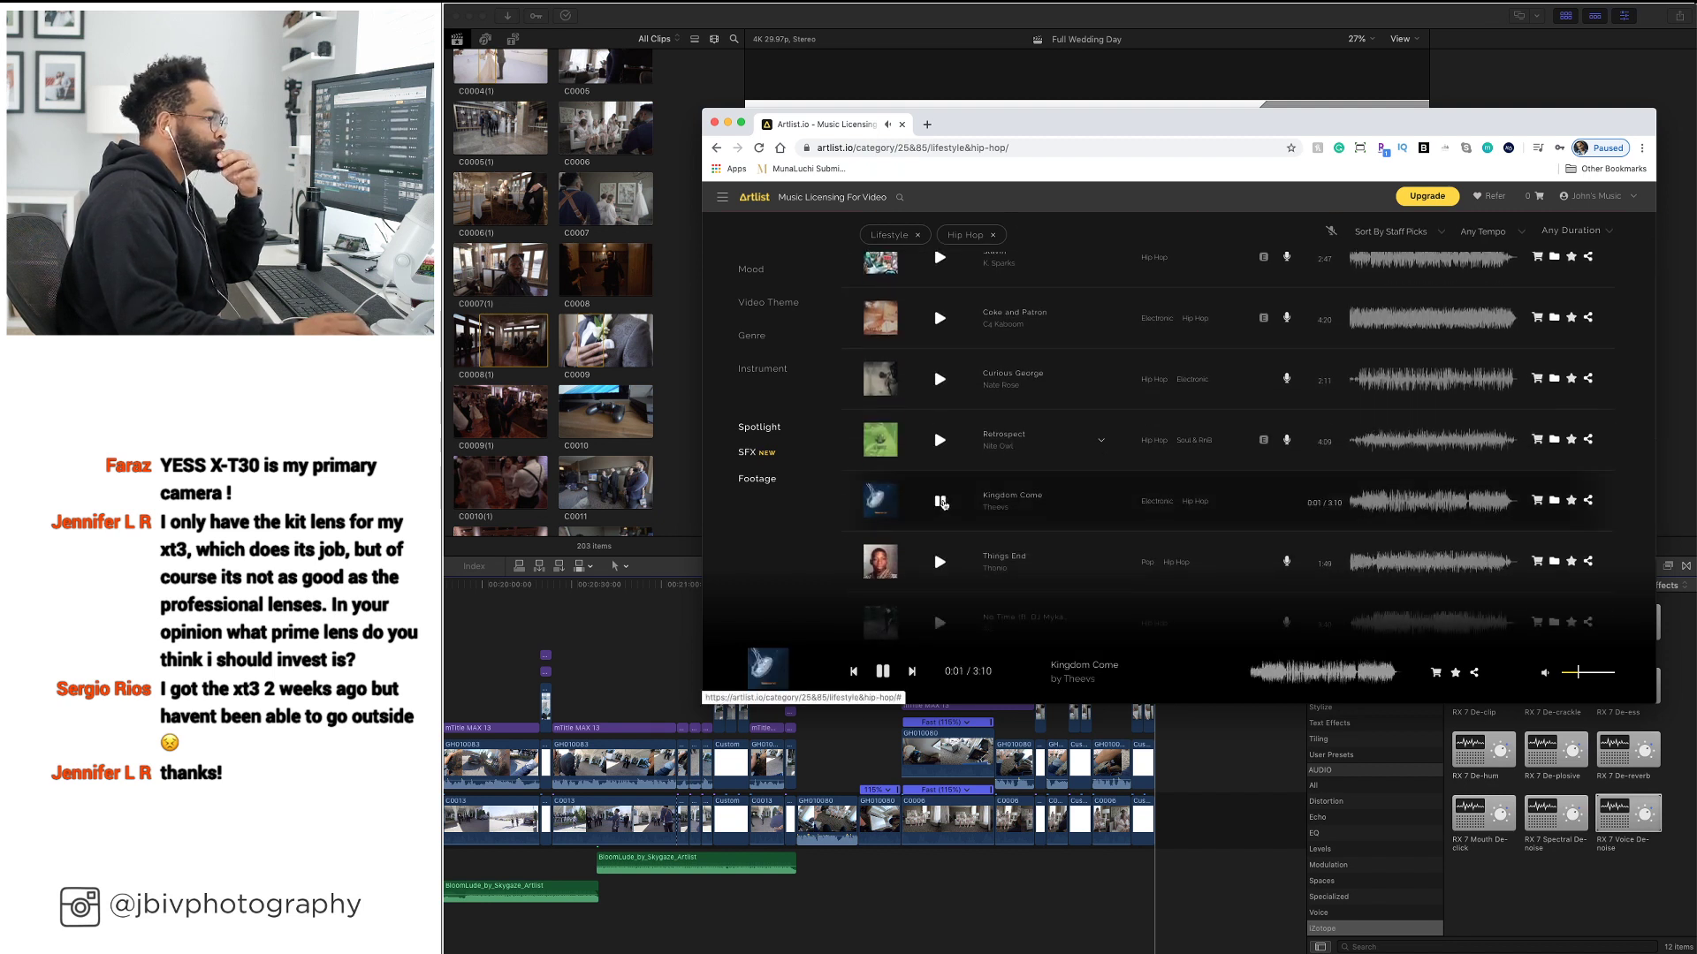
click(1266, 677)
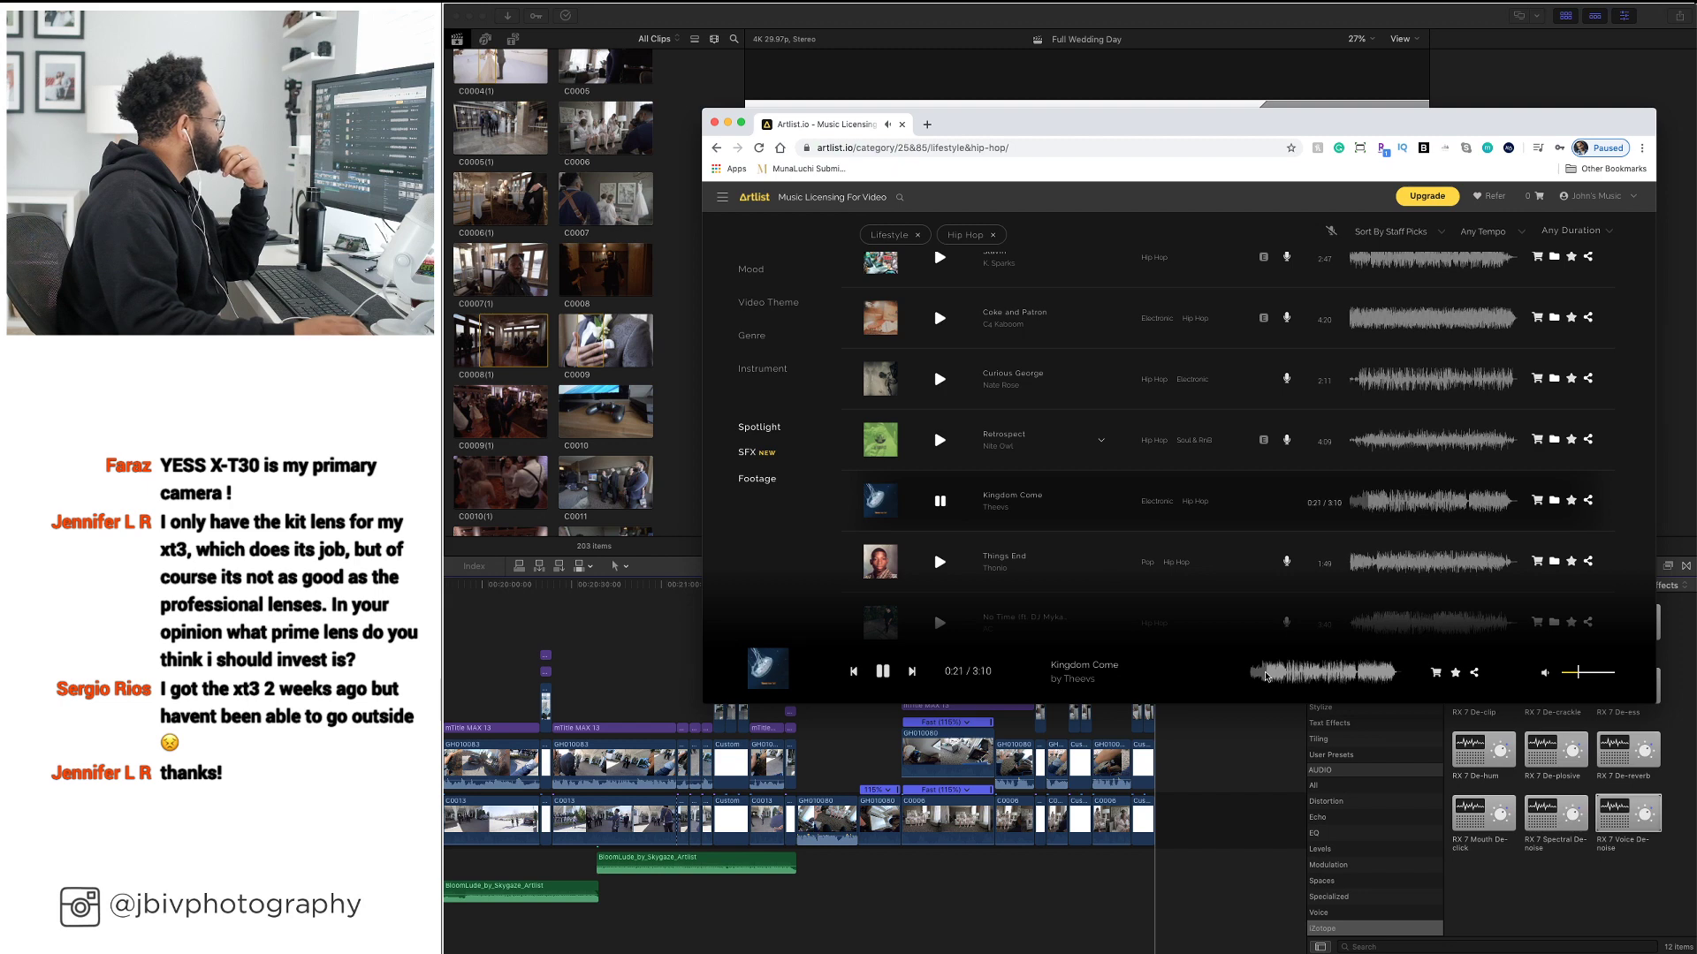
scroll(941, 501, down, 2)
click(940, 501)
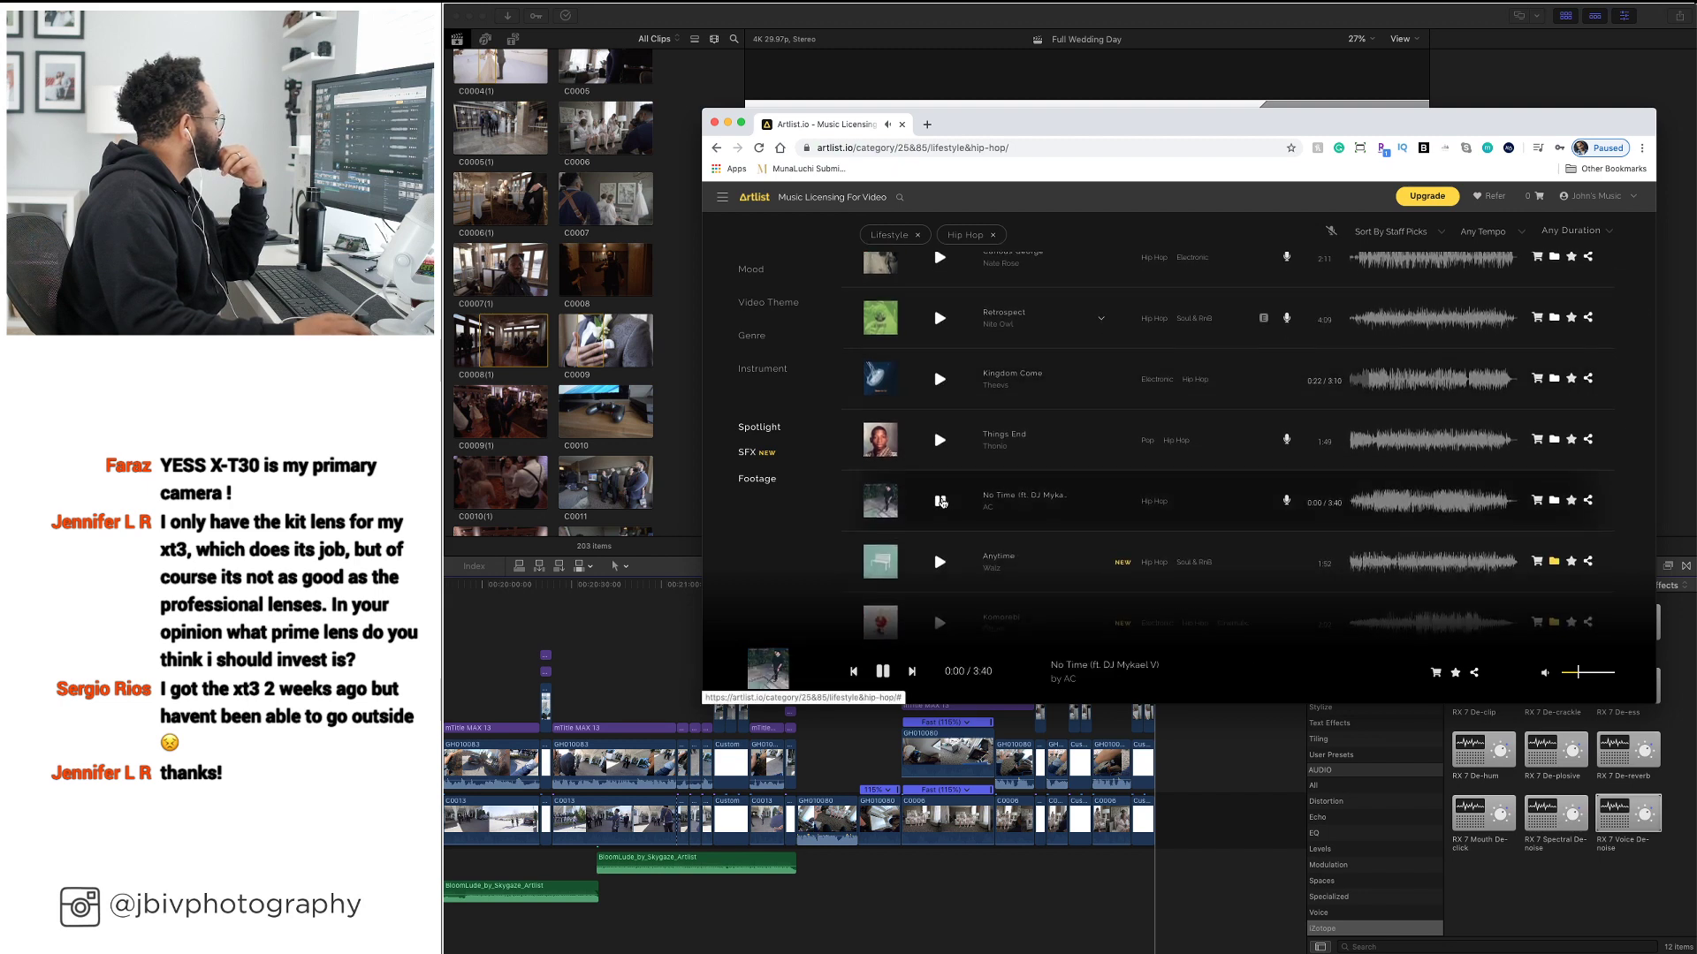
click(939, 562)
Preview "Slow Hands" further down the hip-hop results, skipping to about 0:32
scroll(1190, 557, down, 4)
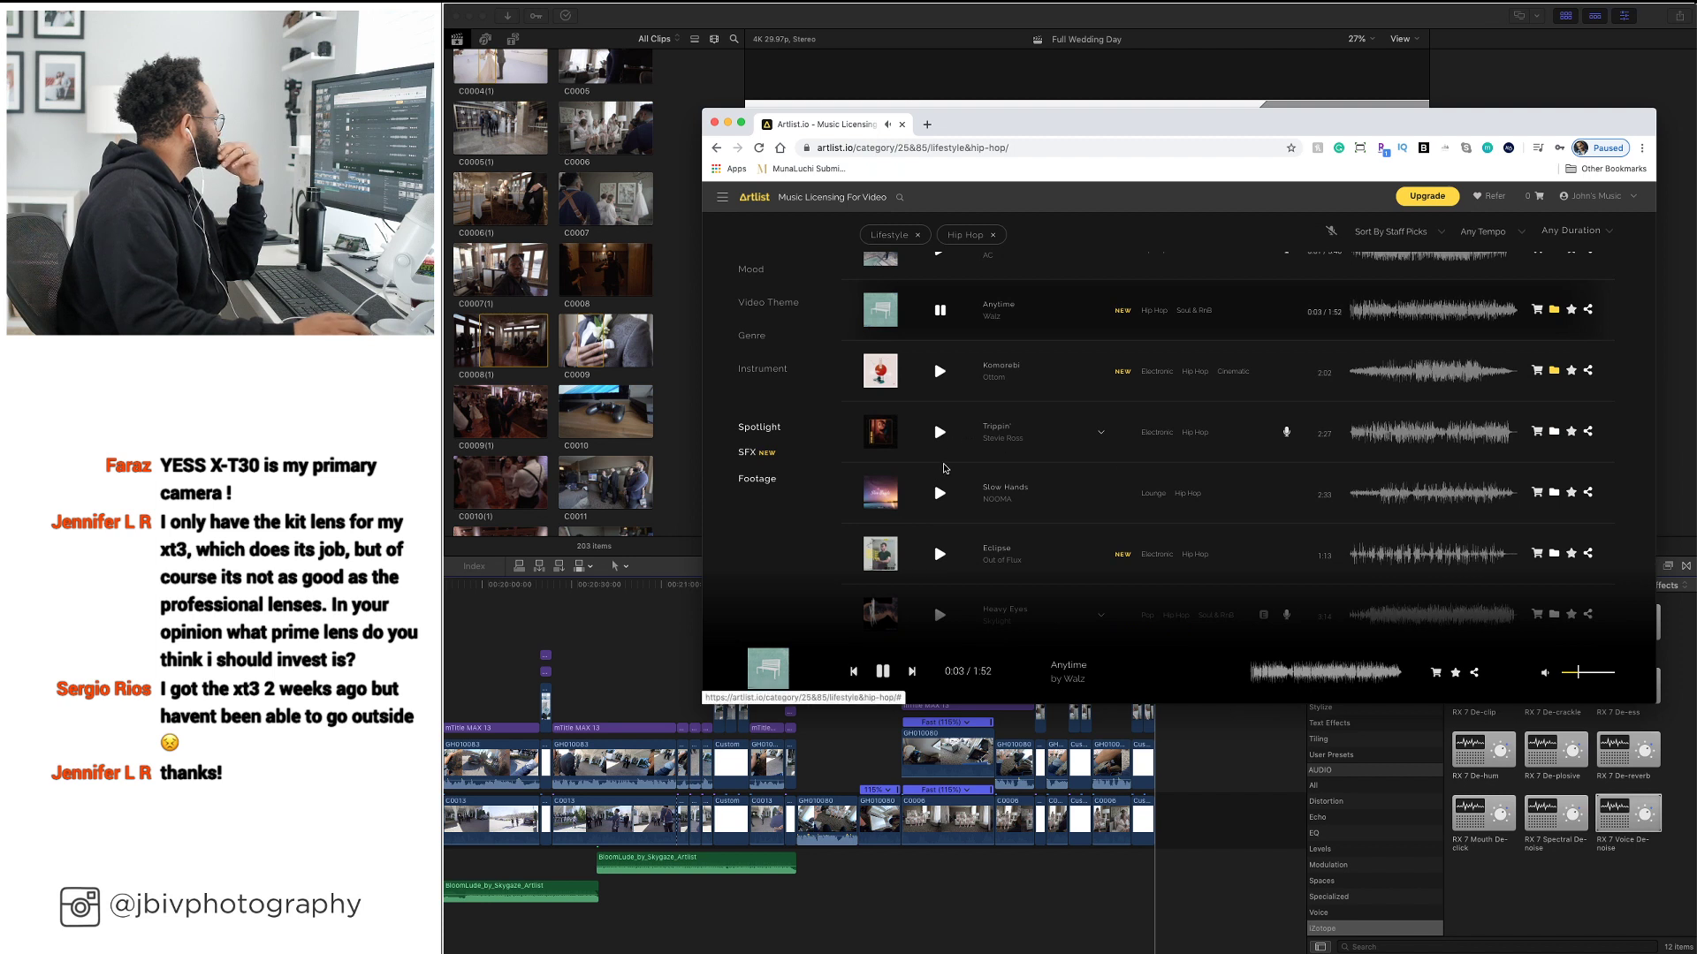
click(940, 493)
scroll(939, 493, down, 2)
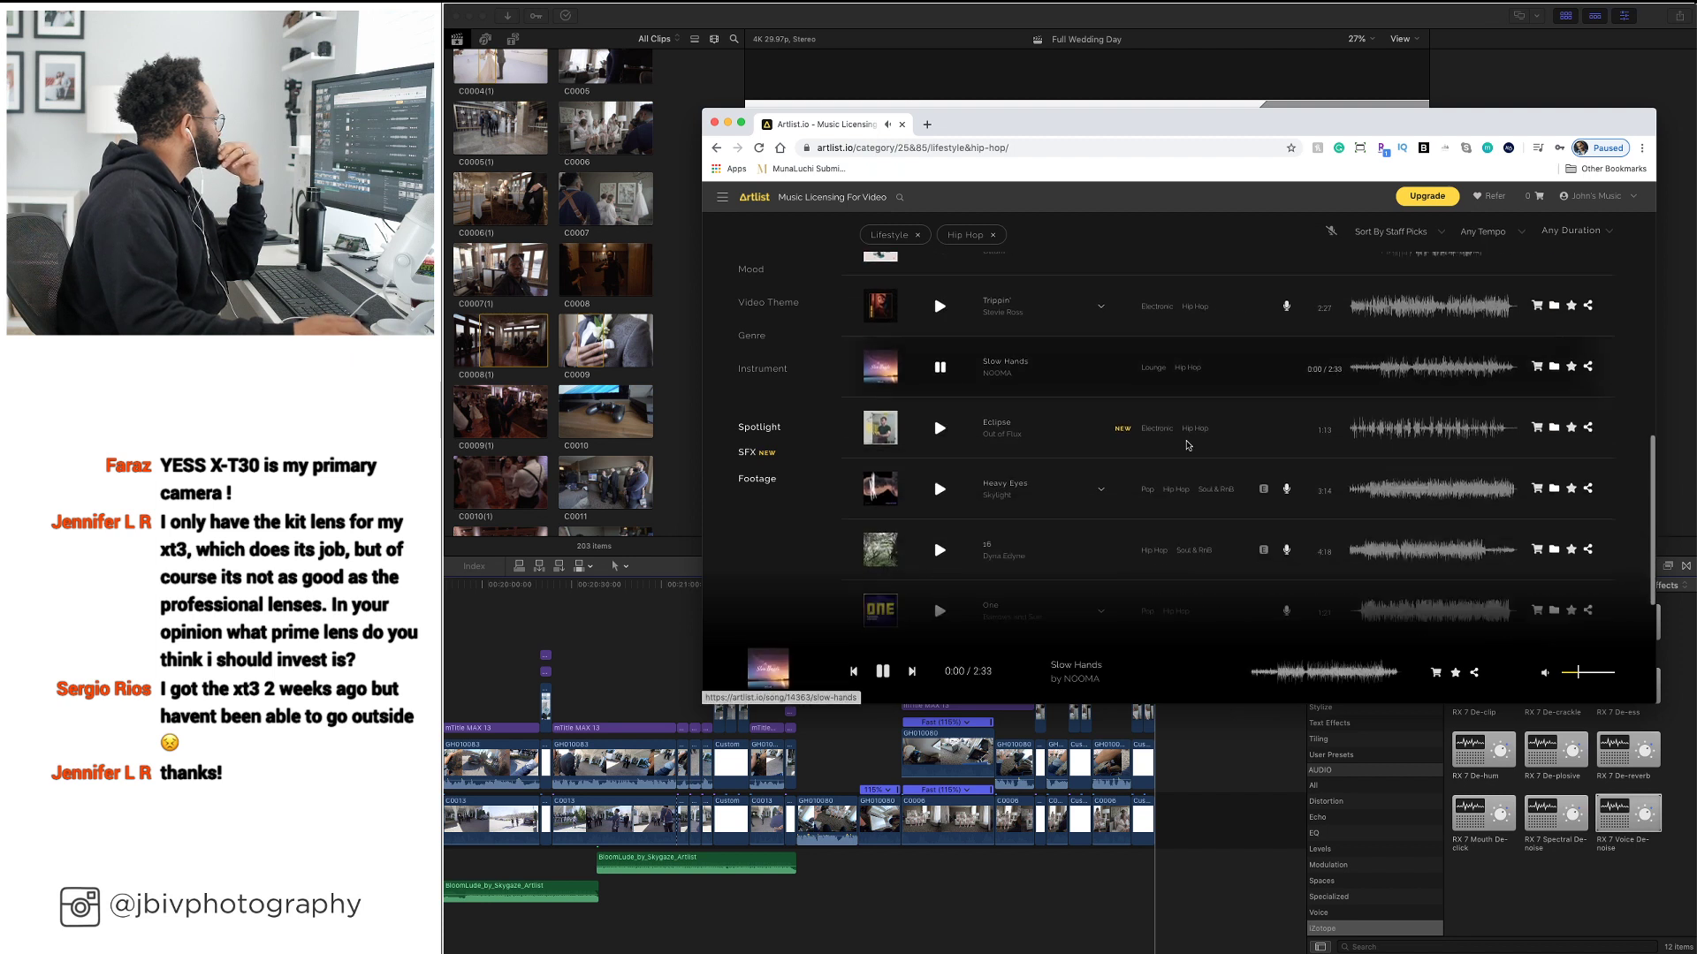
click(1385, 358)
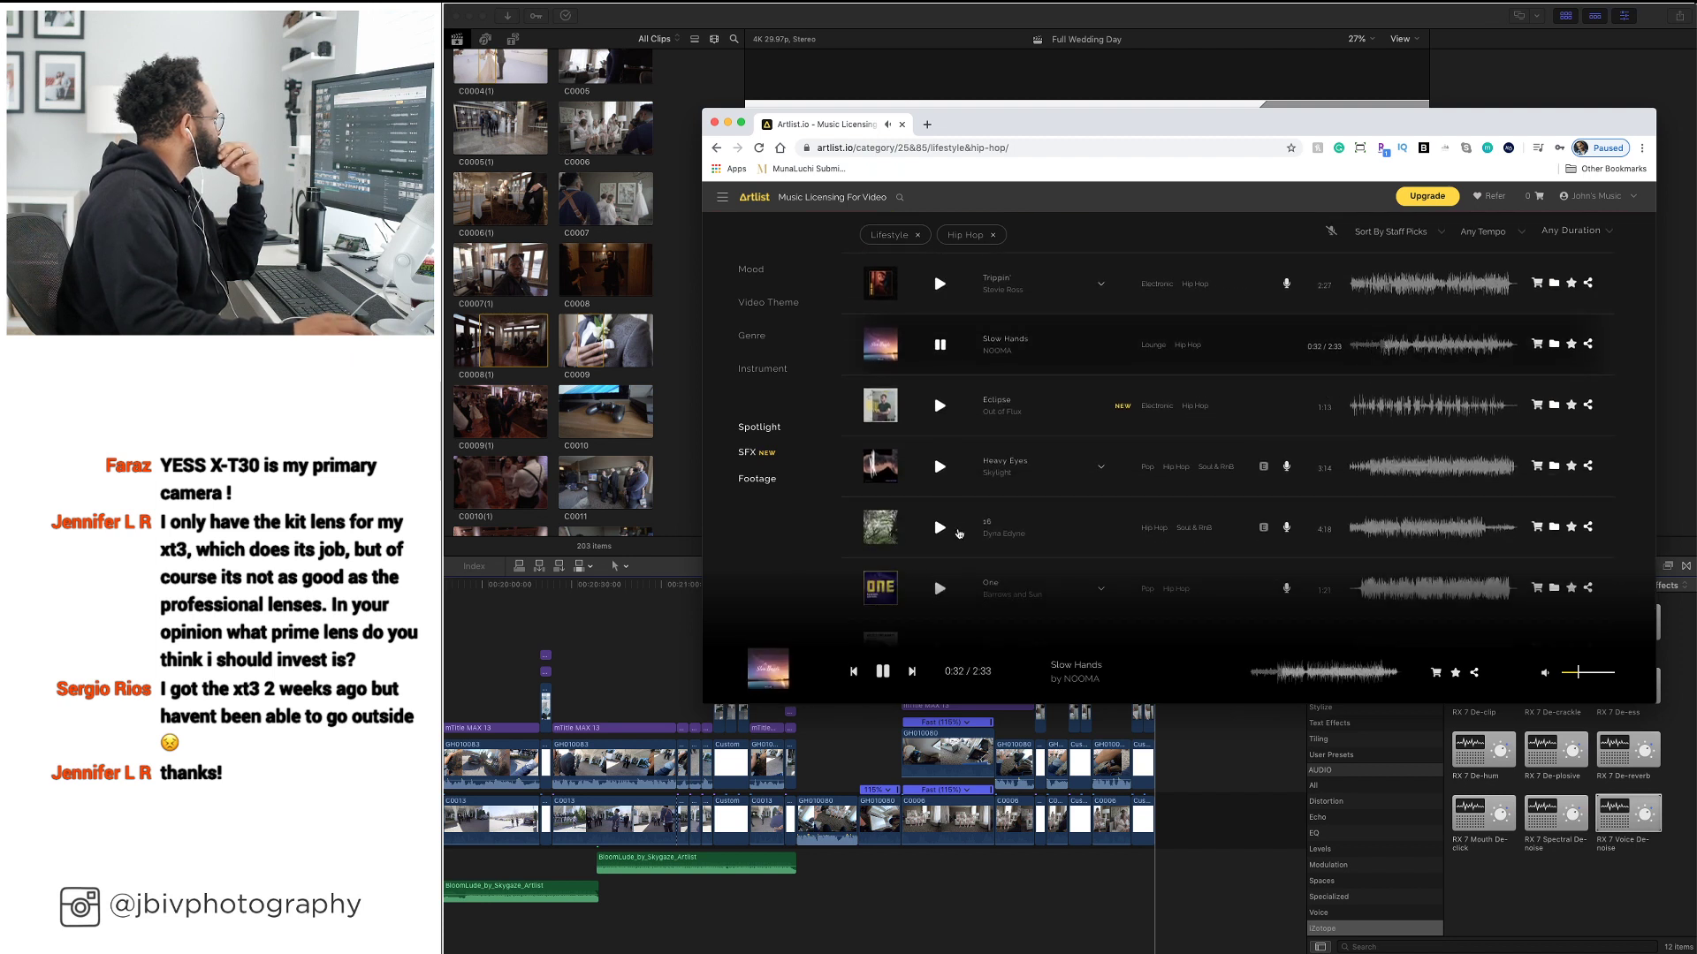
Preview "One" from about 0:08 and the instrumental version of "AYYE" from about 0:44
scroll(960, 533, down, 2)
click(939, 487)
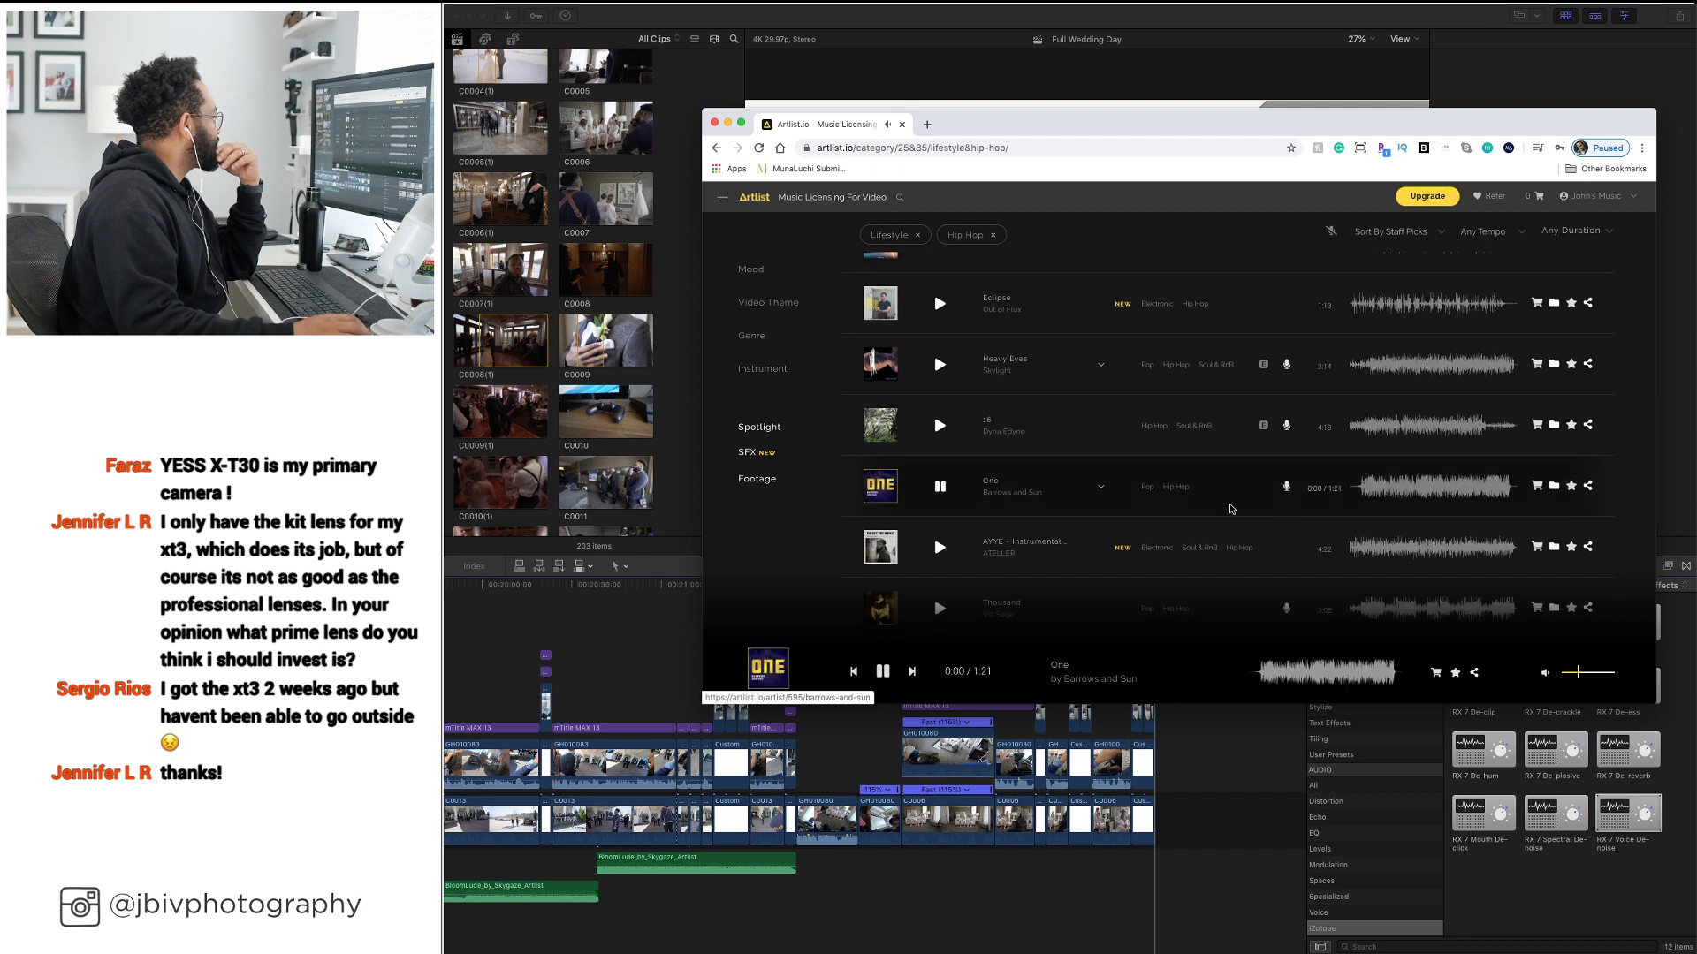
click(1372, 492)
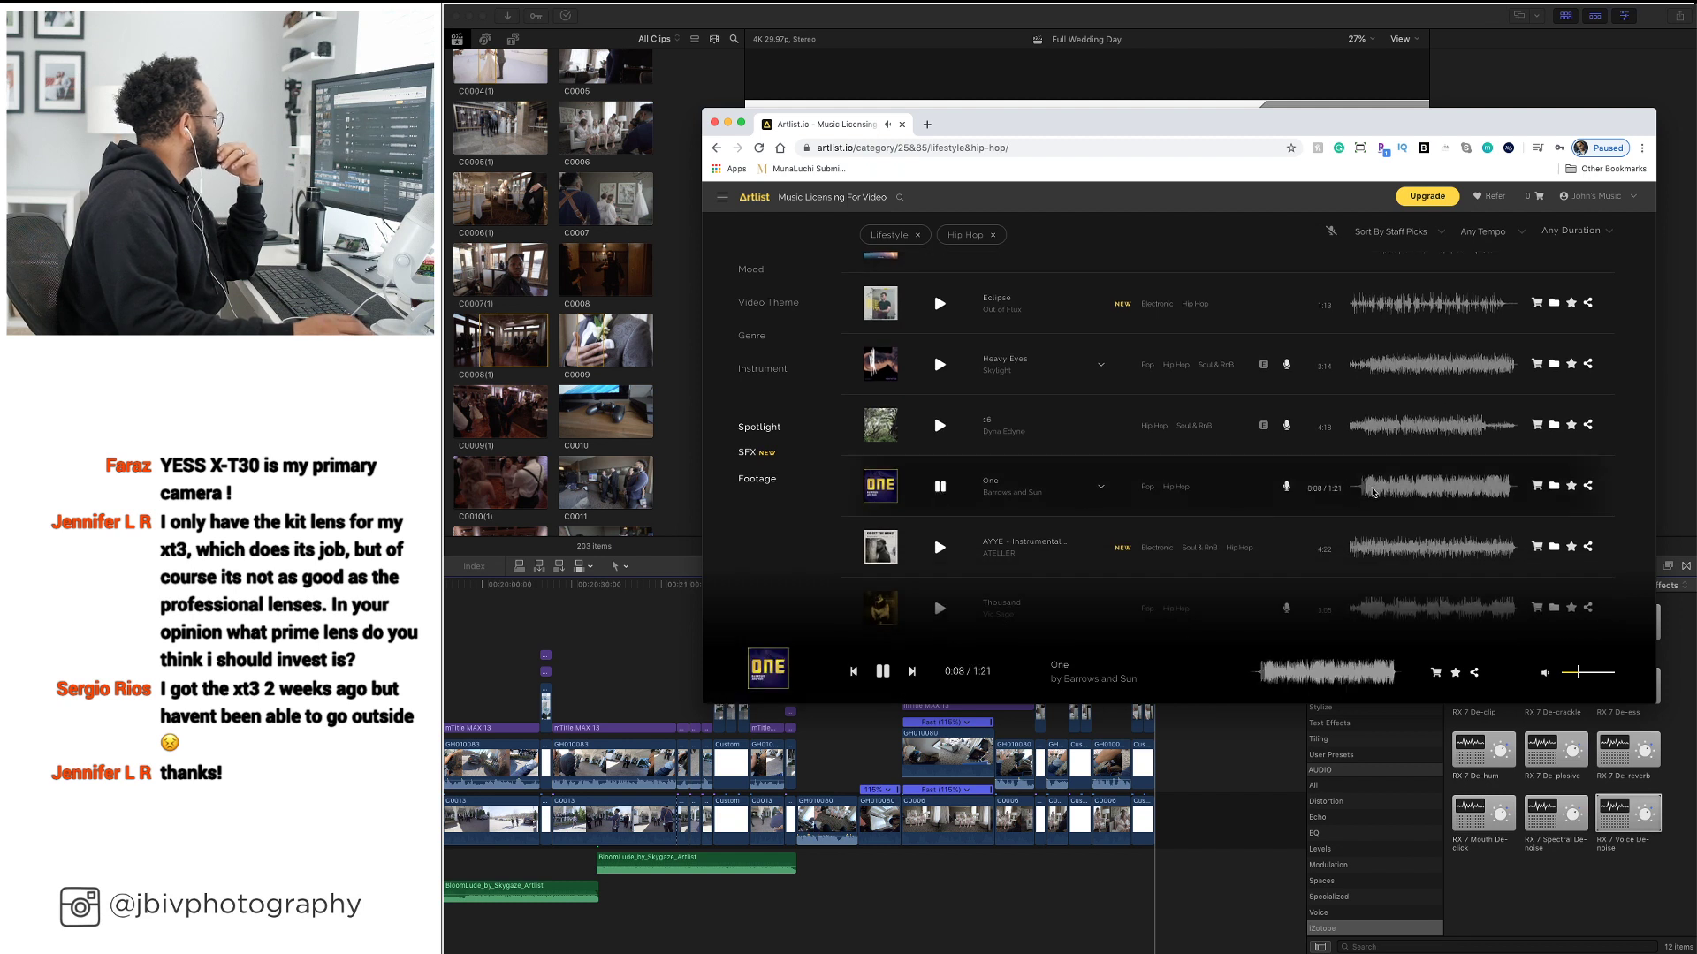
click(939, 547)
click(1379, 548)
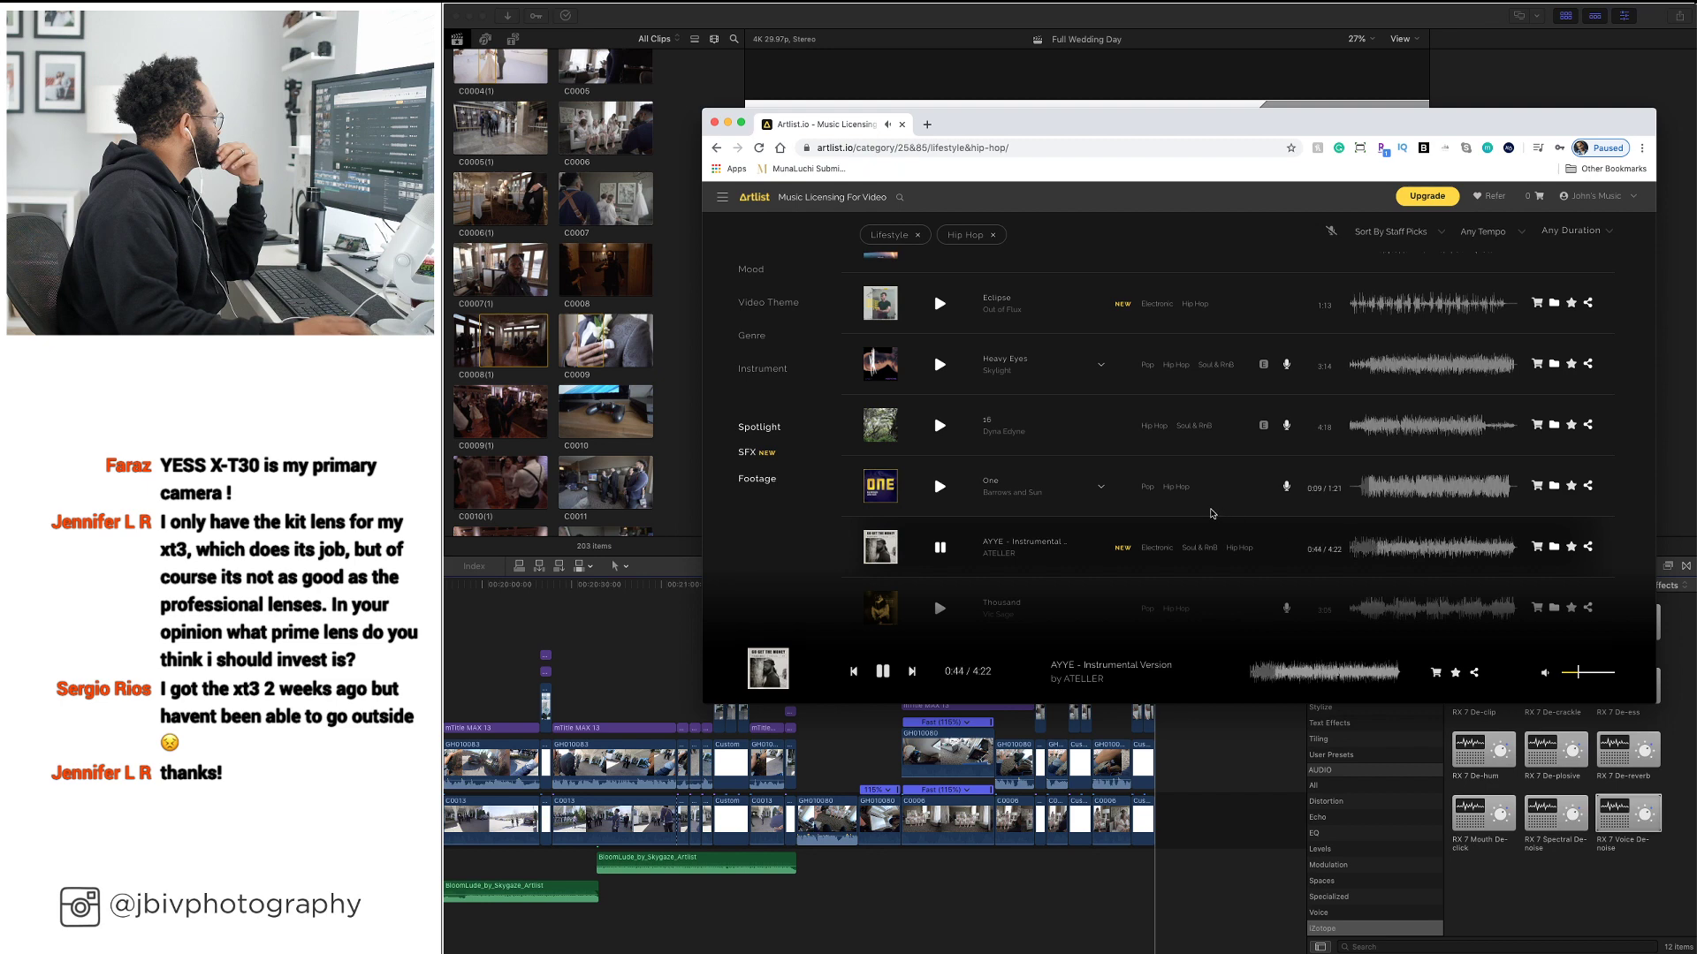
Check the rest of the hip-hop results and sort the track list by Newest
scroll(1238, 539, down, 5)
scroll(1113, 531, up, 10)
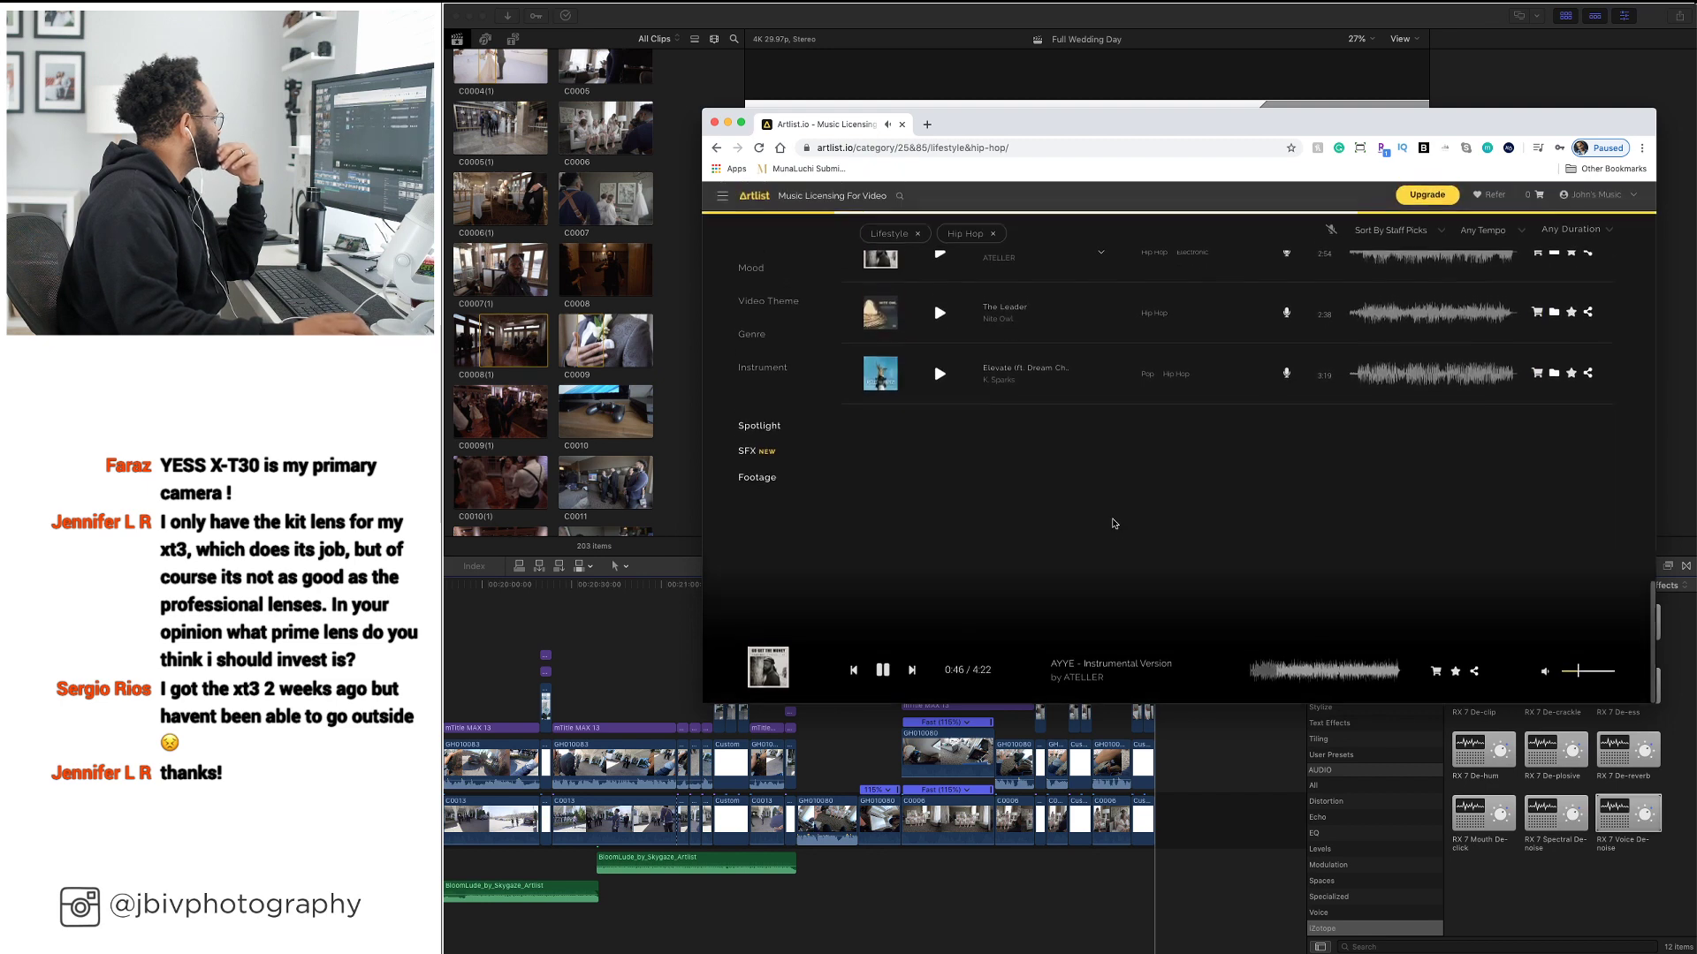
click(1422, 235)
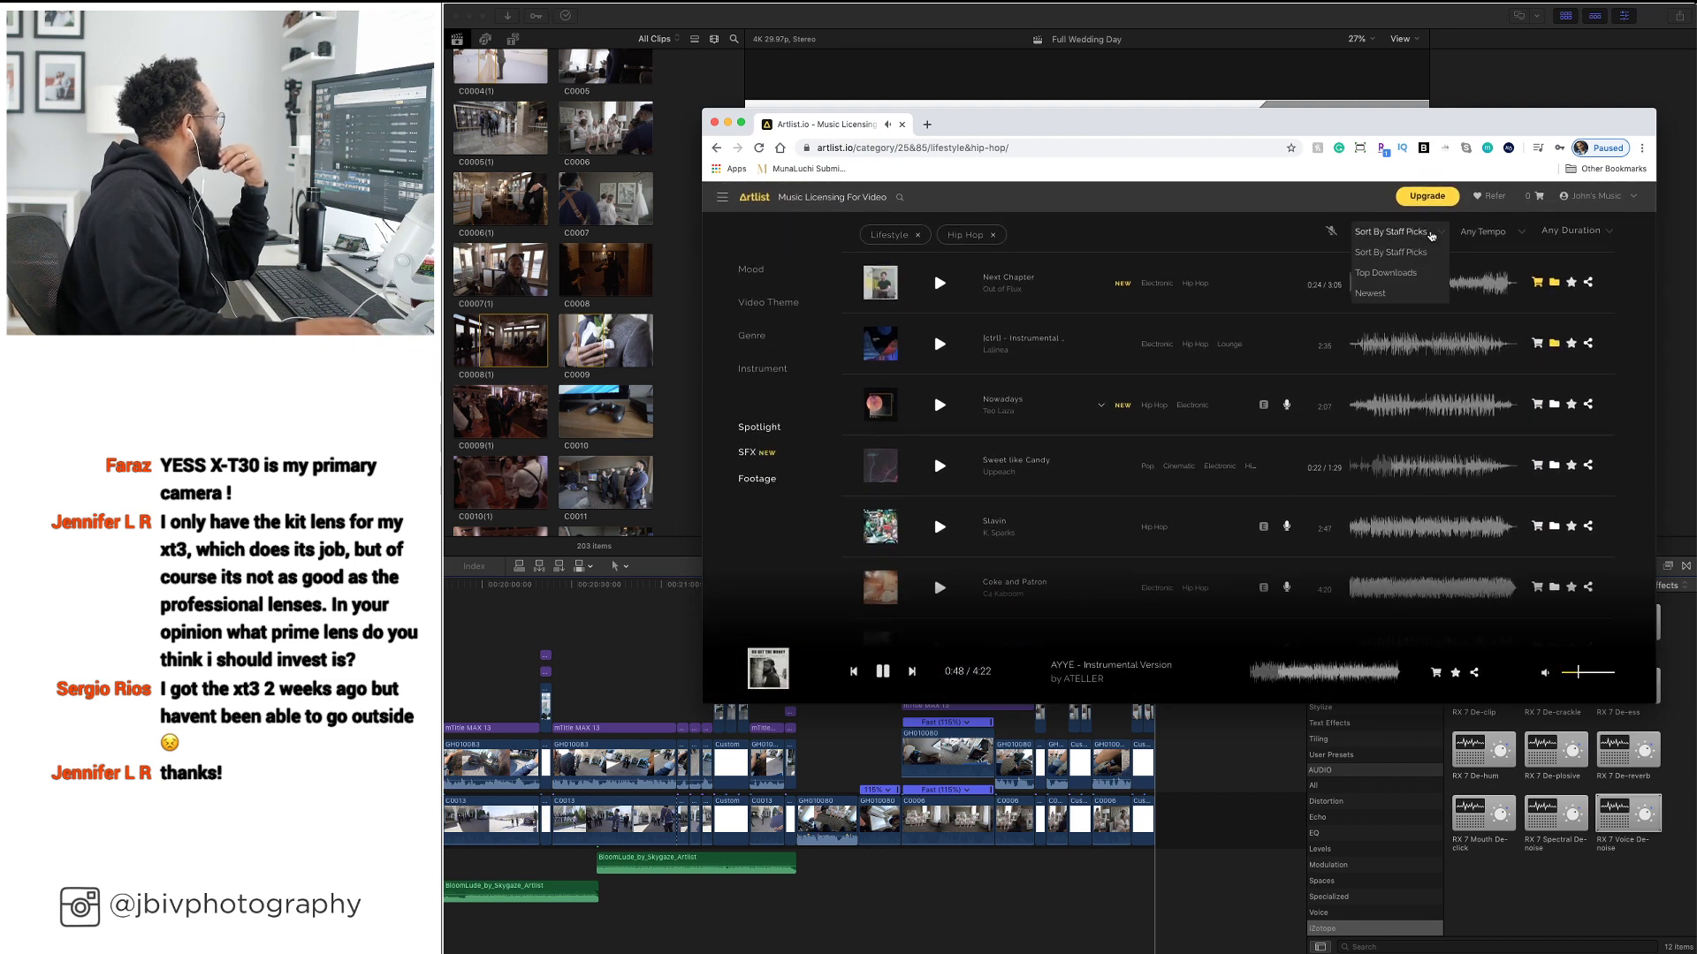
click(1384, 297)
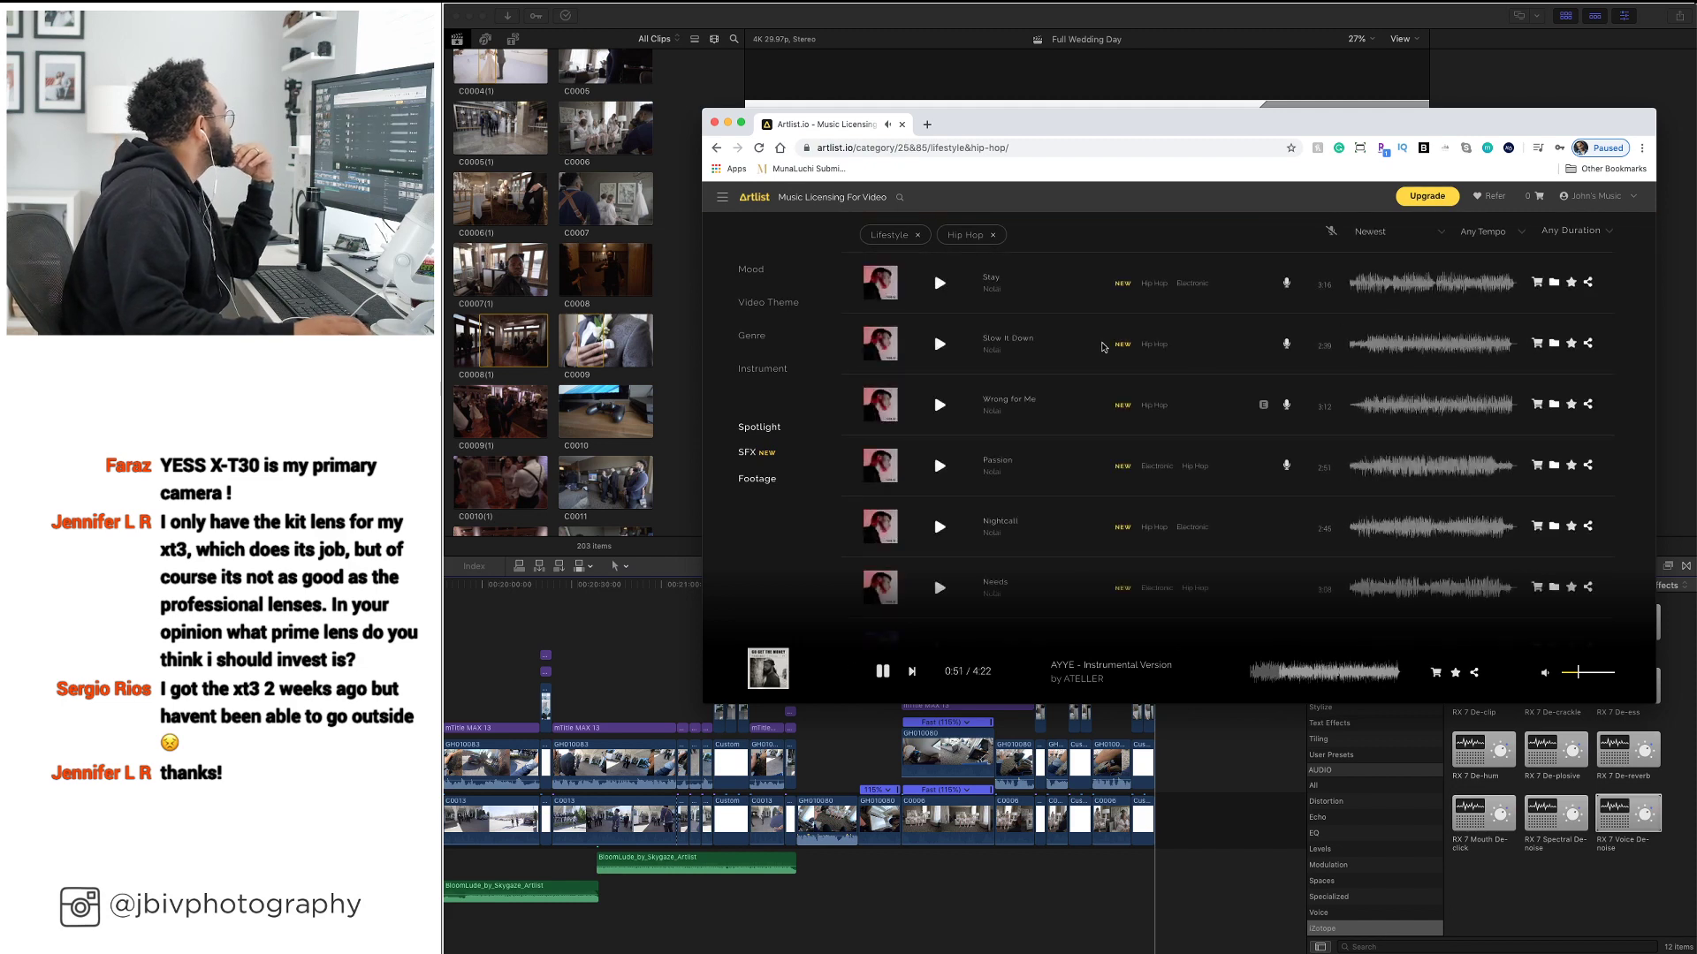
Preview "Fallon Is Salfred" and "Wanted to Let It Go" among the newest tracks, and remove the Hip Hop filter
scroll(940, 316, down, 10)
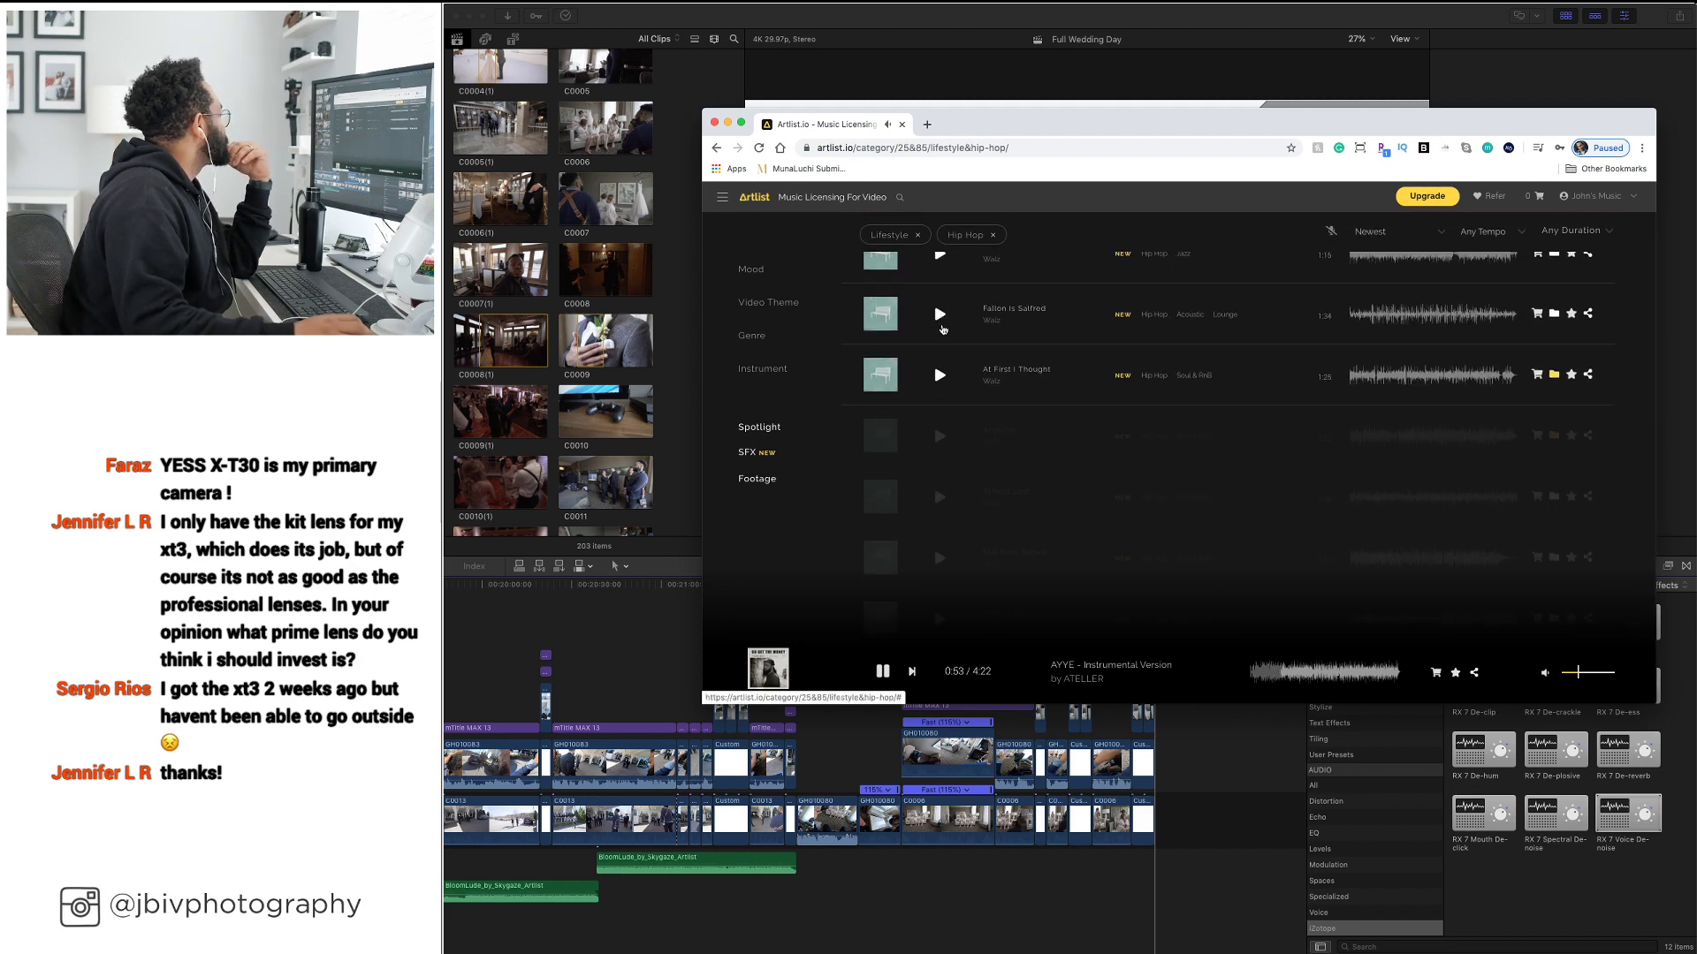
click(940, 316)
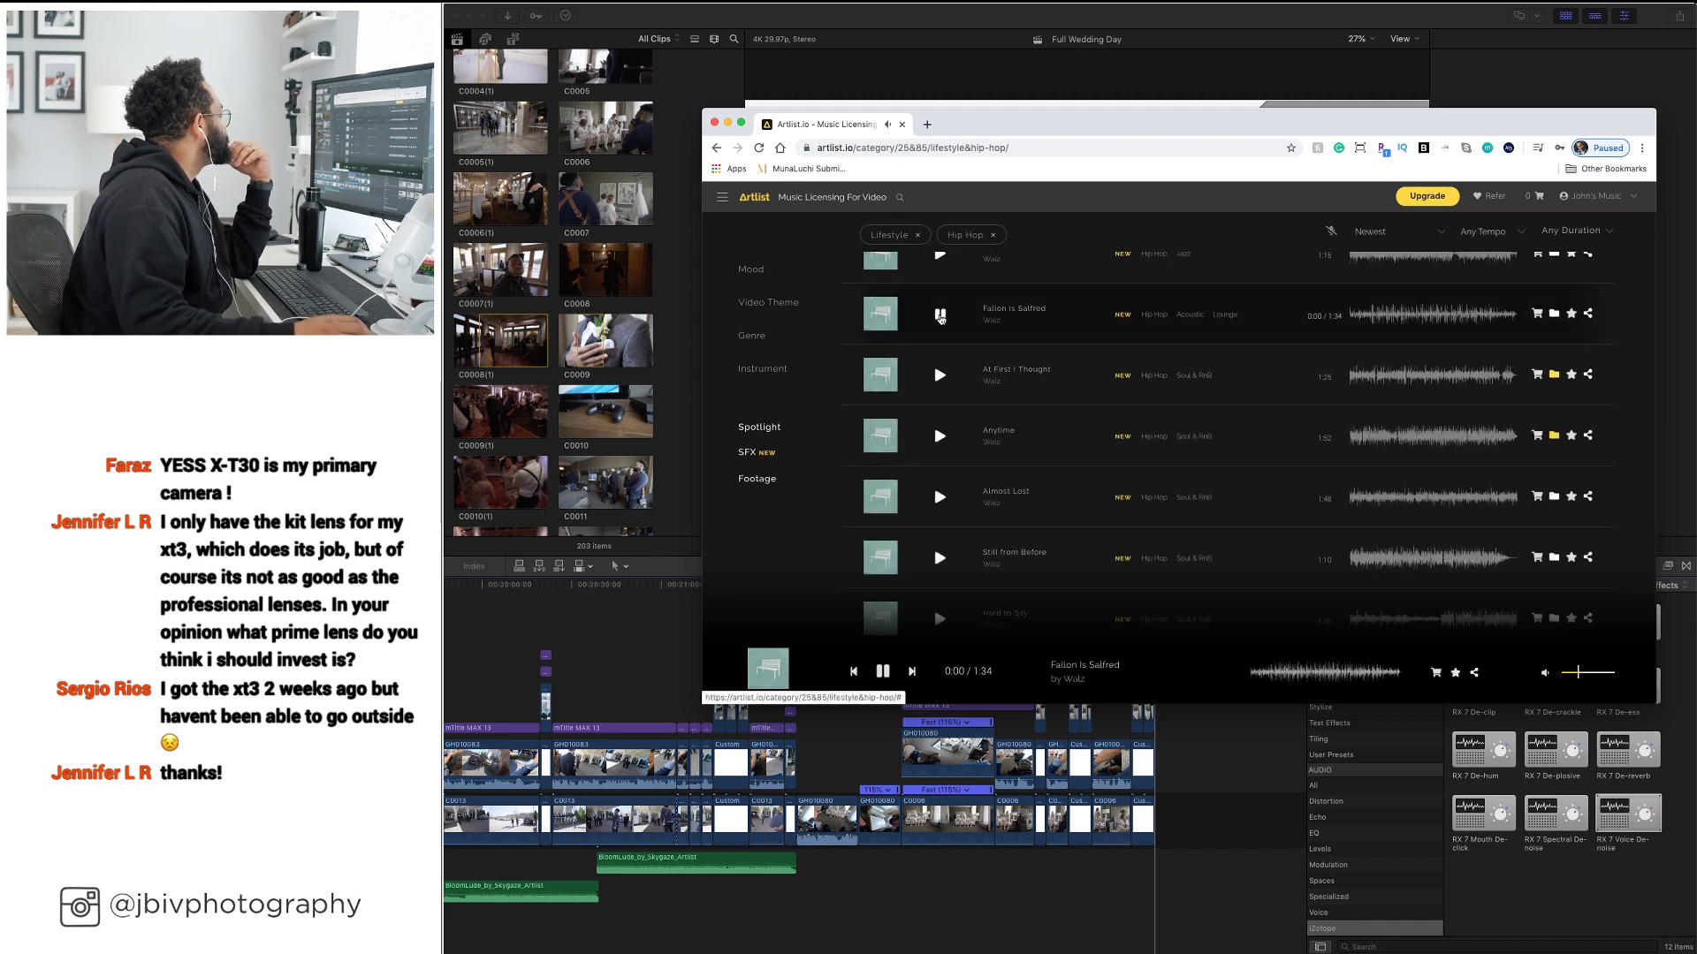
click(1381, 314)
scroll(1192, 362, down, 3)
scroll(1142, 357, down, 4)
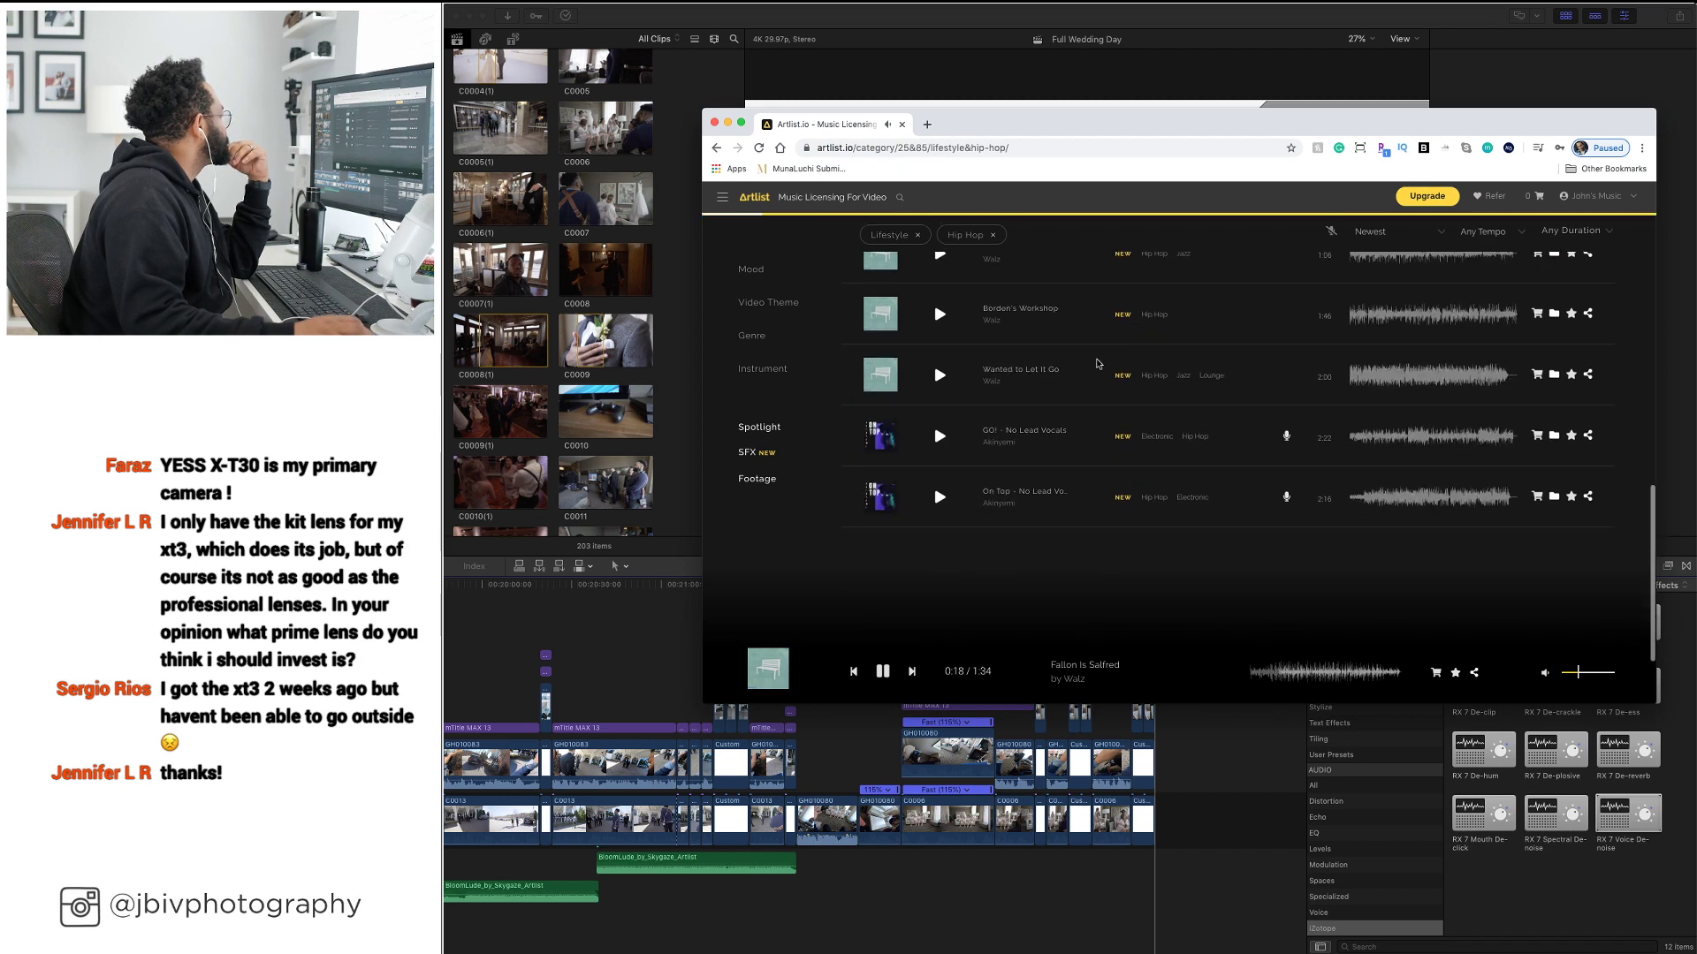
click(941, 375)
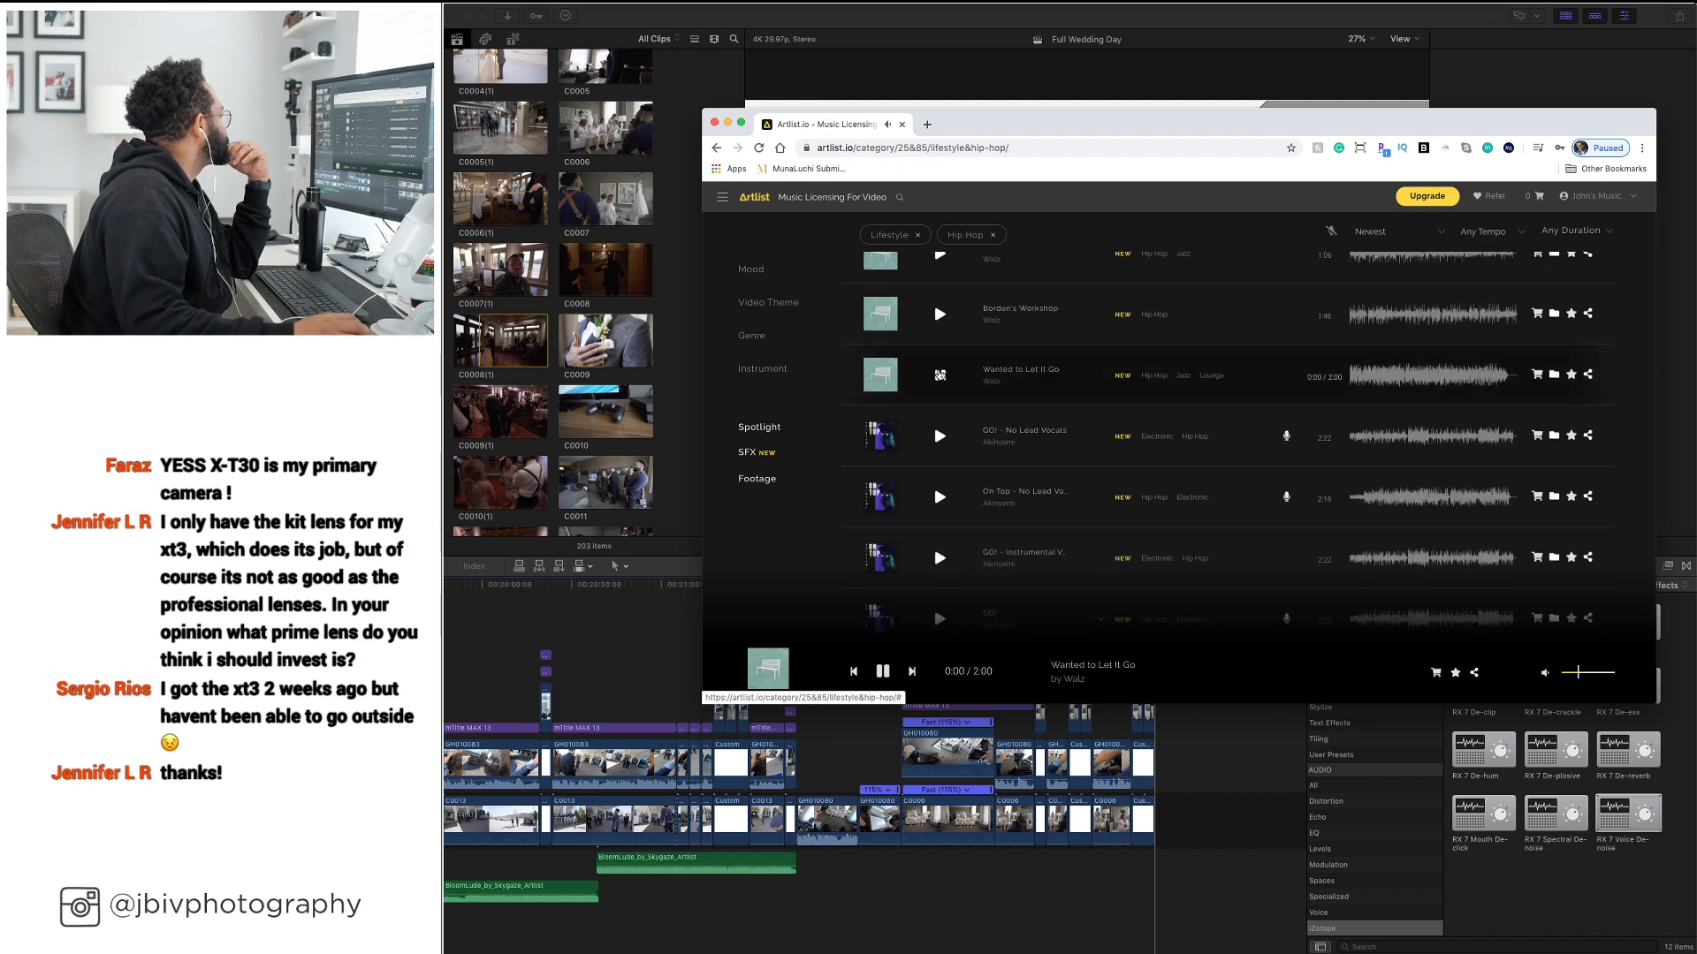
click(994, 236)
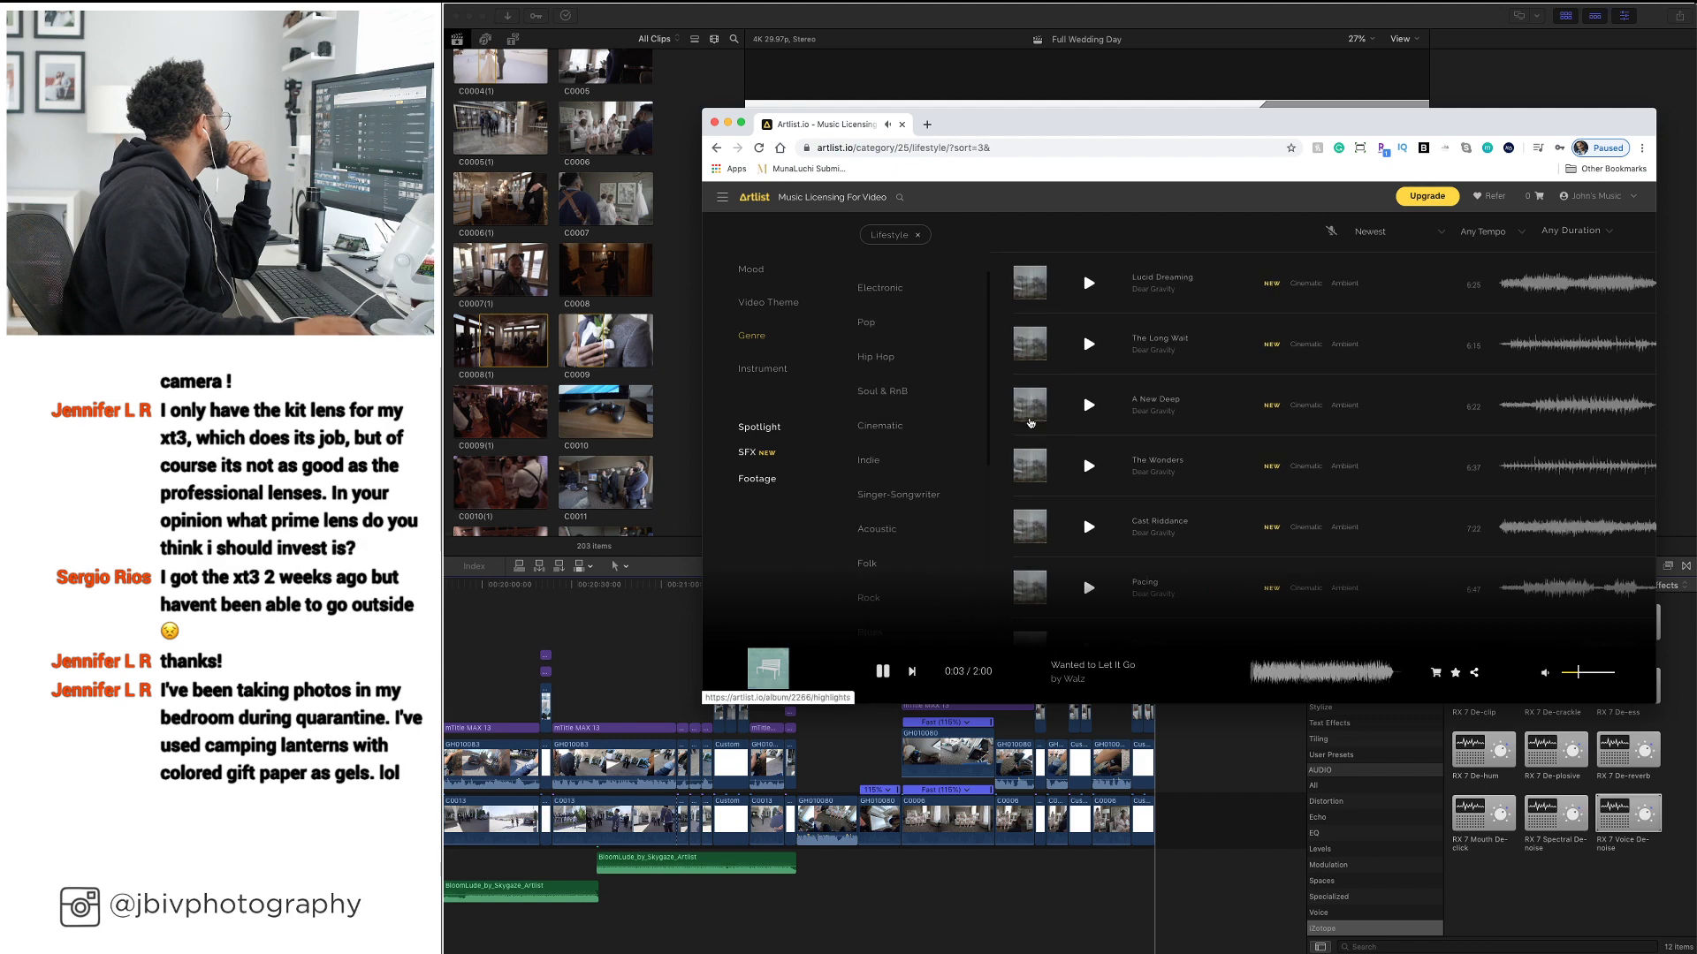
Filter the Lifestyle tracks by the Pop genre and preview the first result and "Opacare"
click(877, 323)
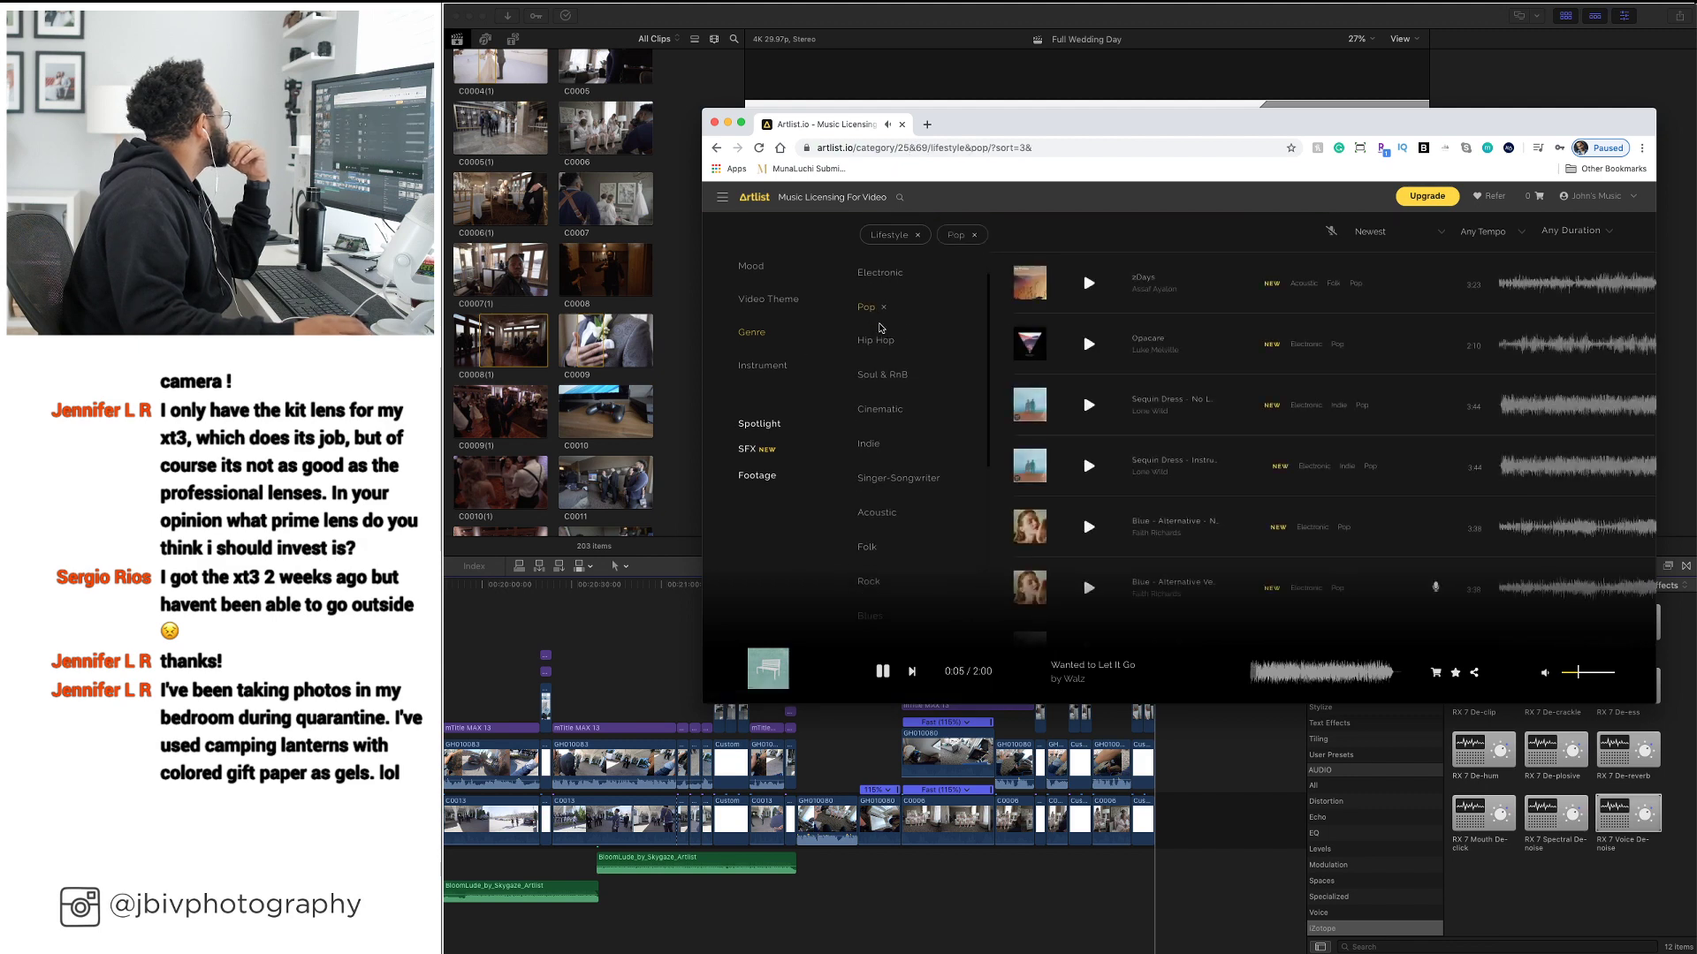
click(1100, 290)
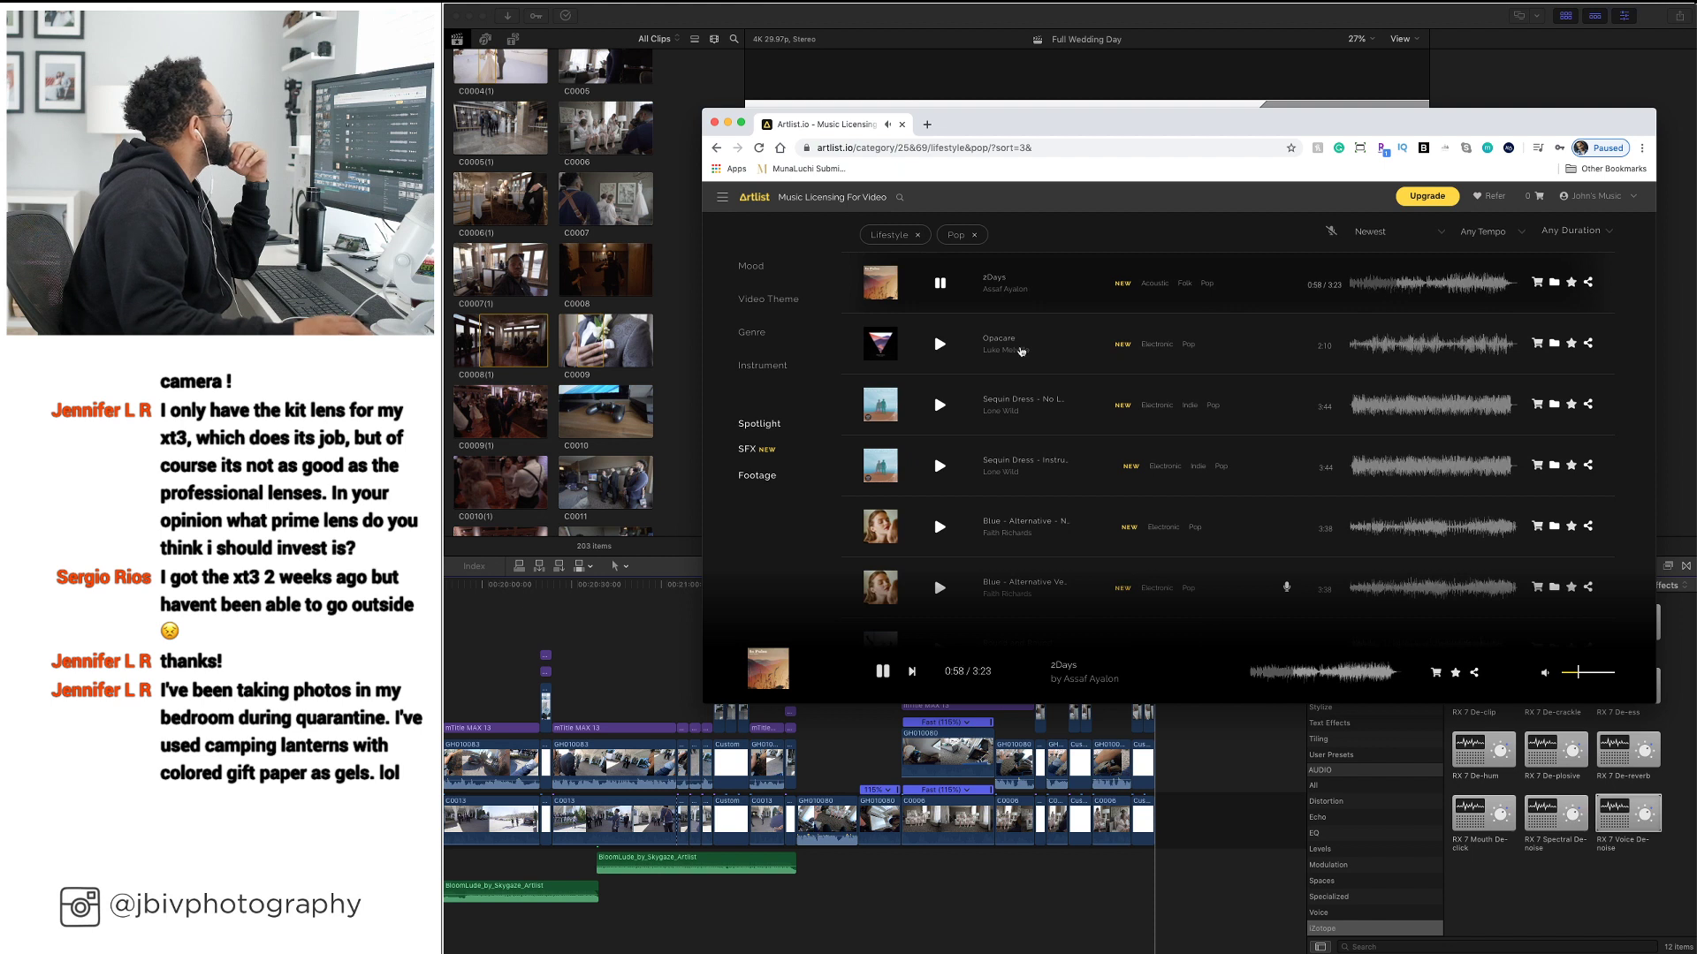
click(939, 344)
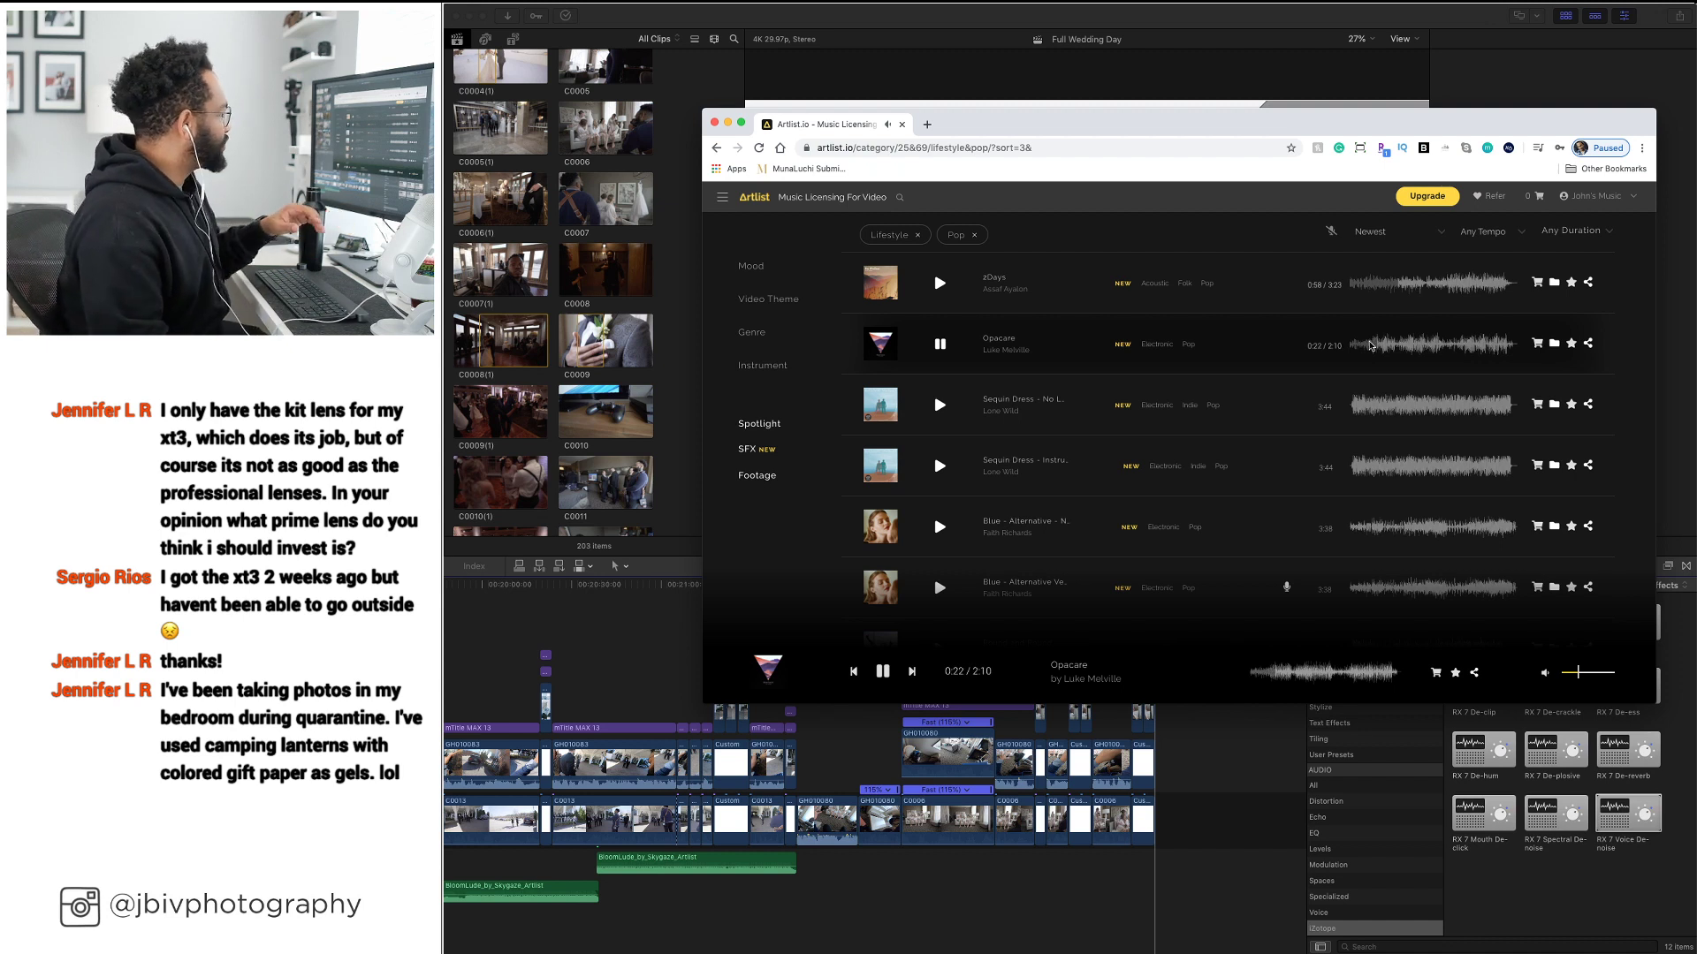
Stop the preview of "Opacare", download the track from Artlist and hide the browser
click(881, 672)
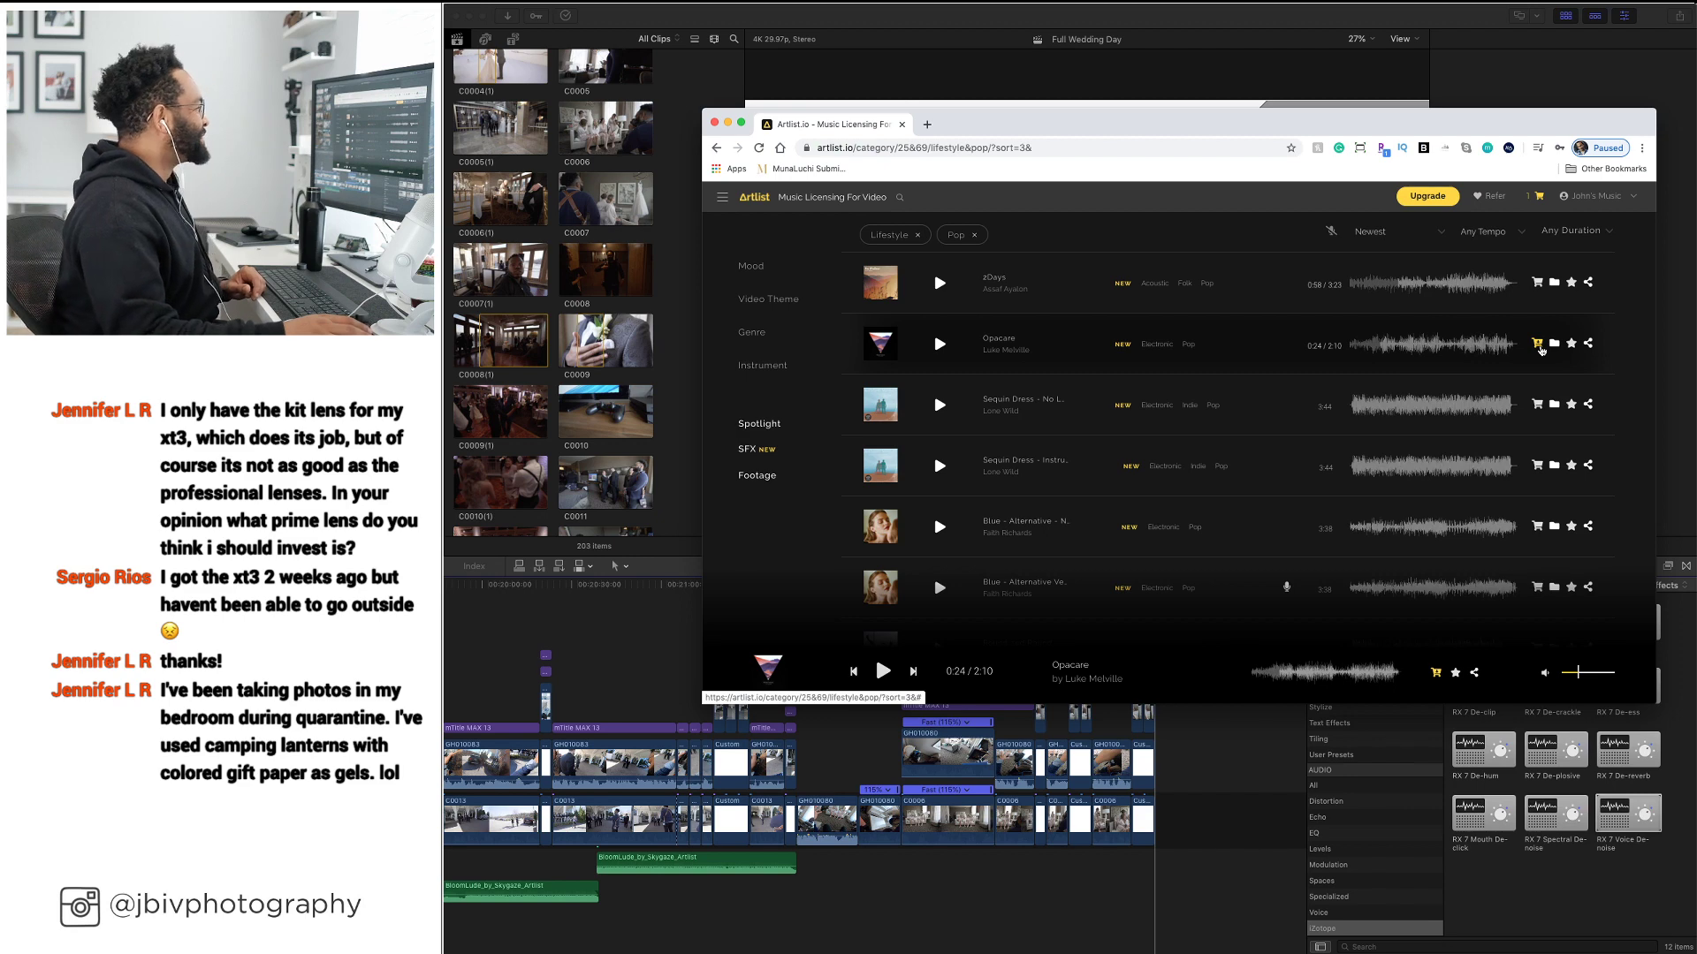
click(1539, 196)
click(1179, 511)
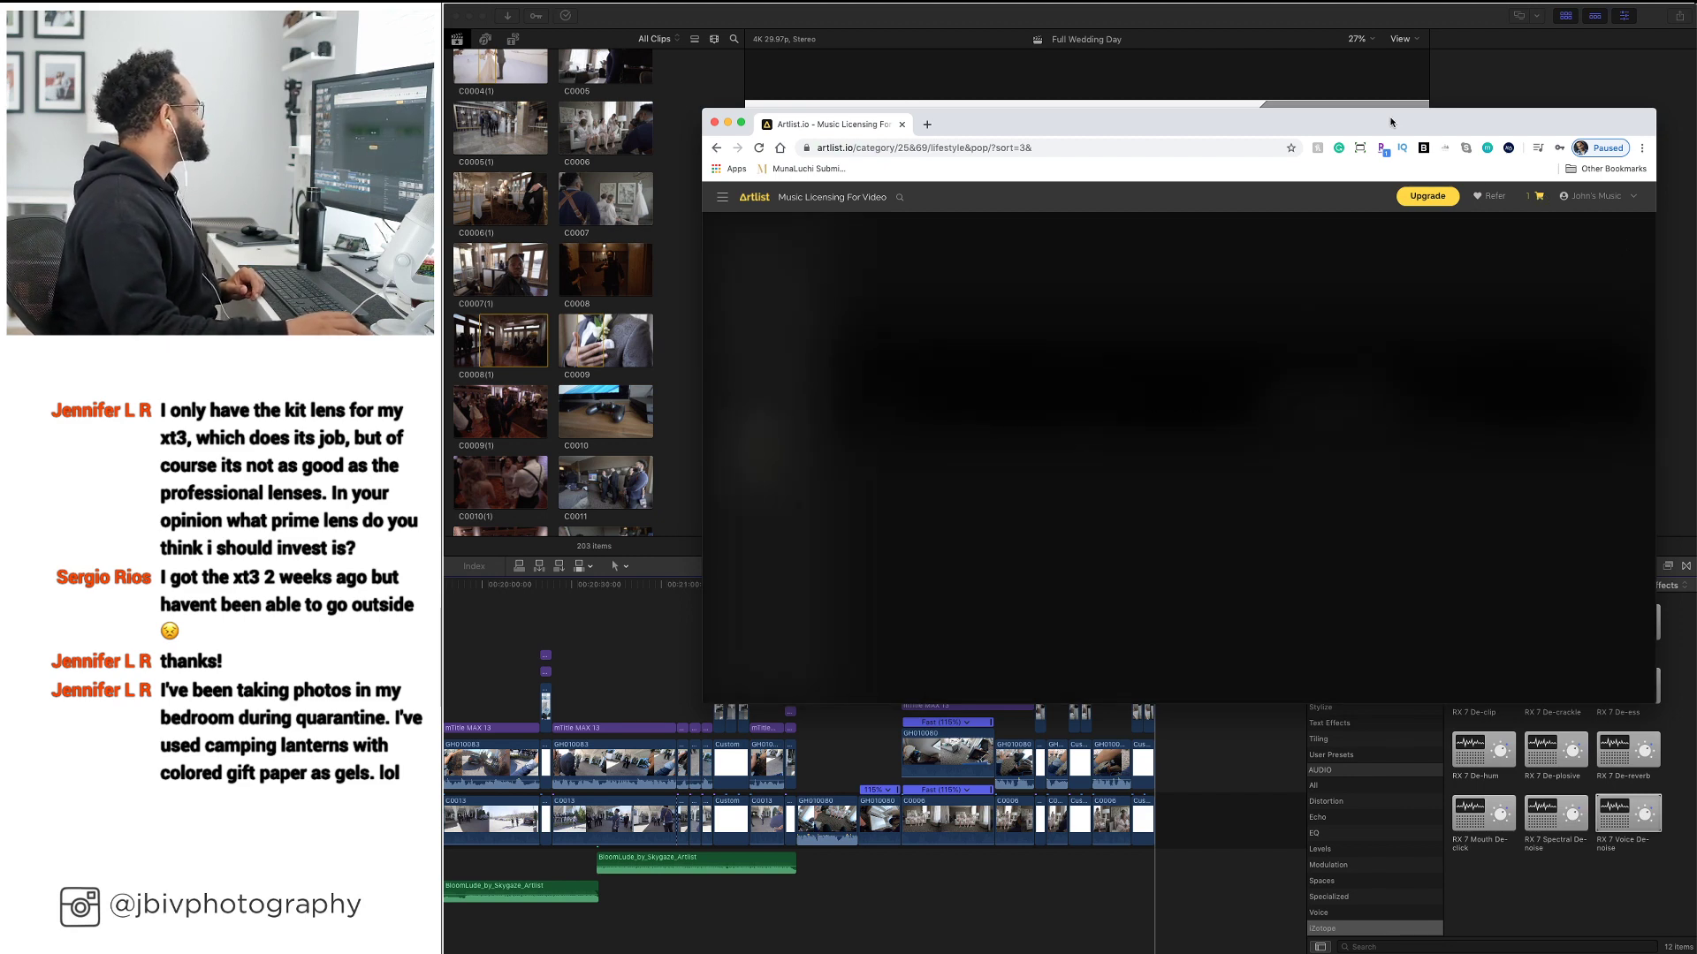
key(super+h)
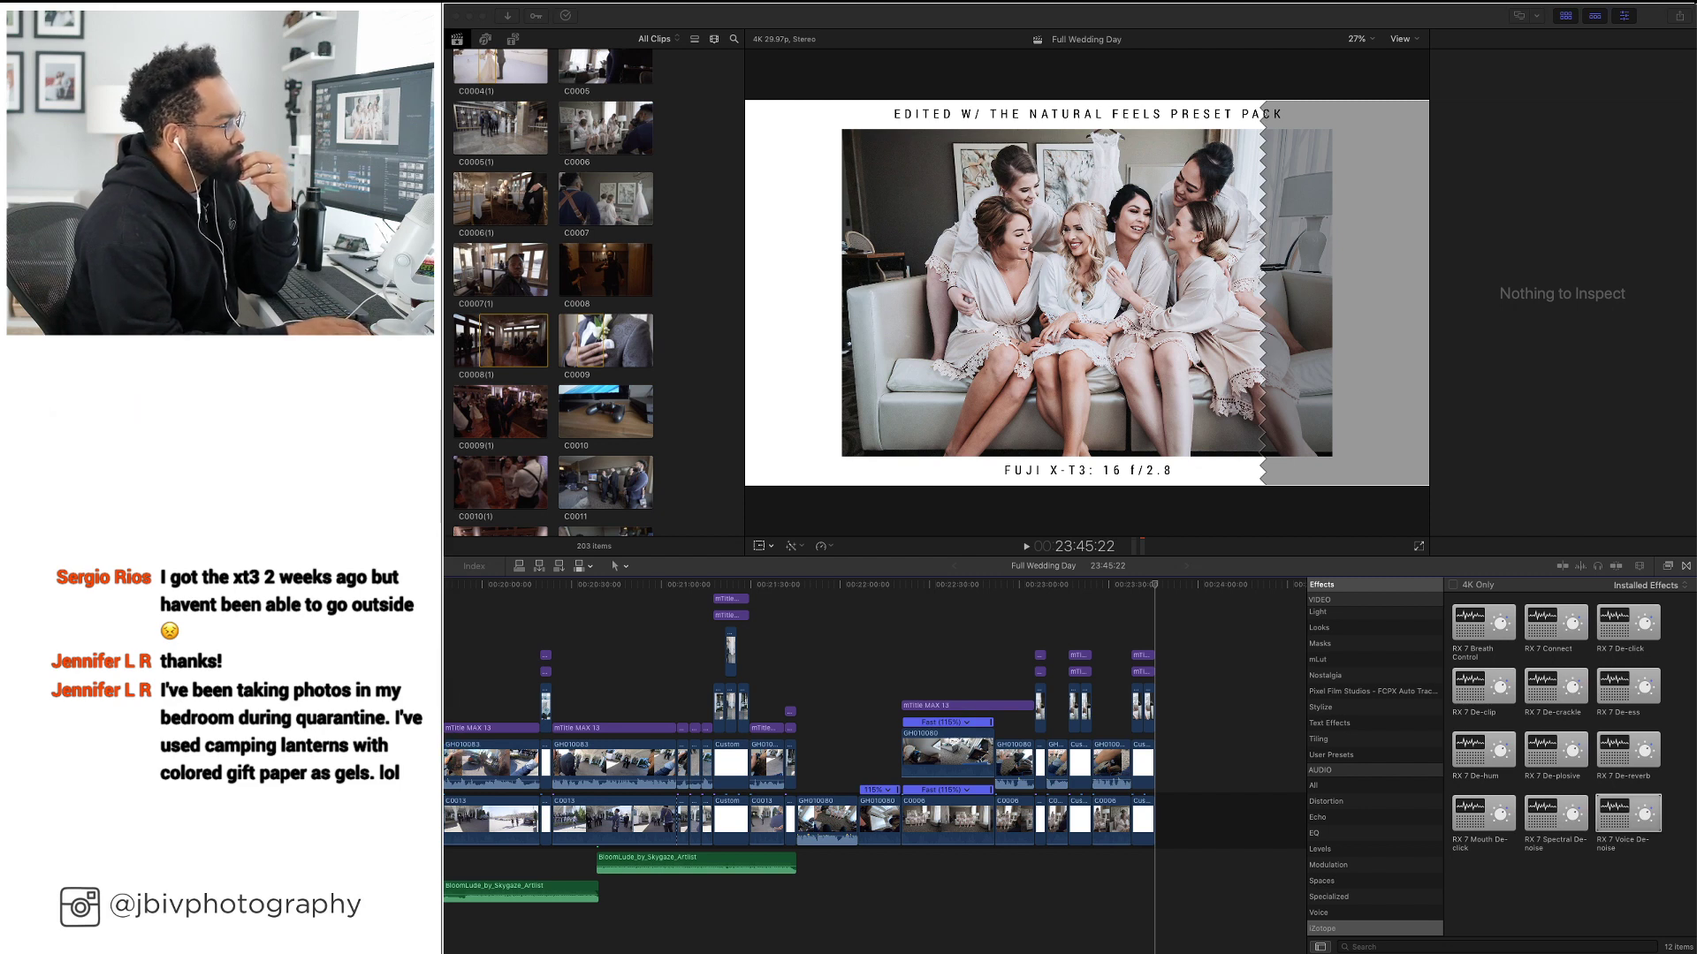
Import the downloaded Opacare audio file into the Full Wedding Day timeline, directly after the BloomLude music under the first GoPro clip
key(super+Tab)
key(super+Tab)
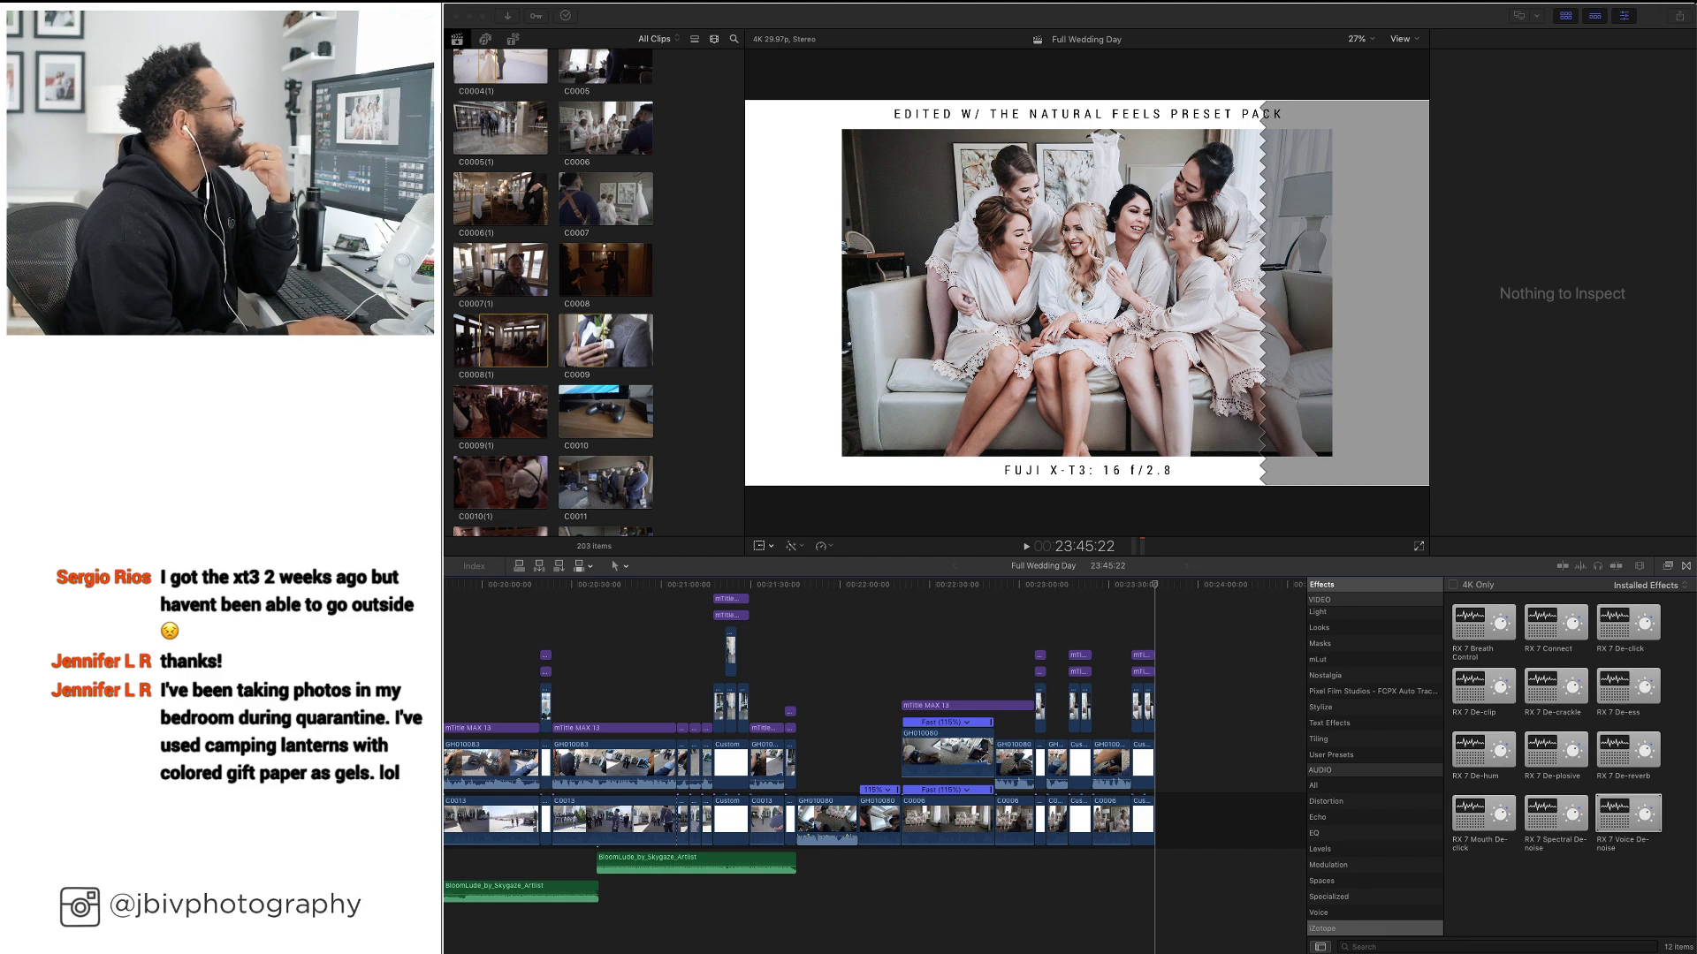
drag(1204, 717, 792, 888)
key(Escape)
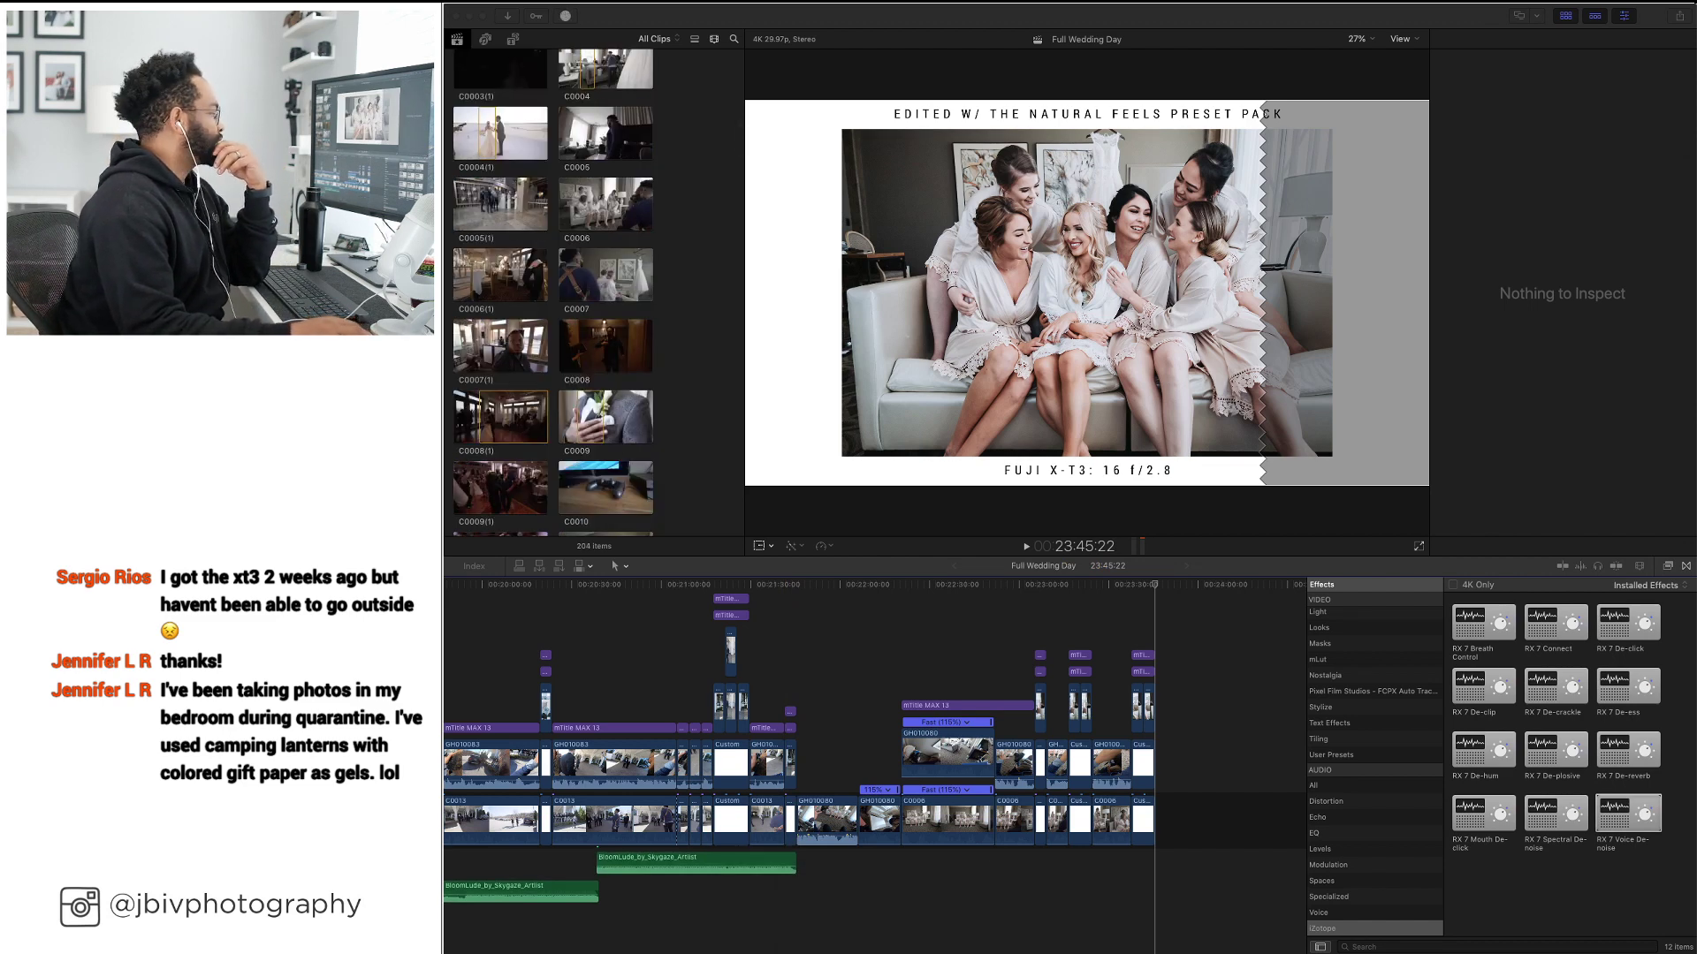
drag(1272, 888, 794, 924)
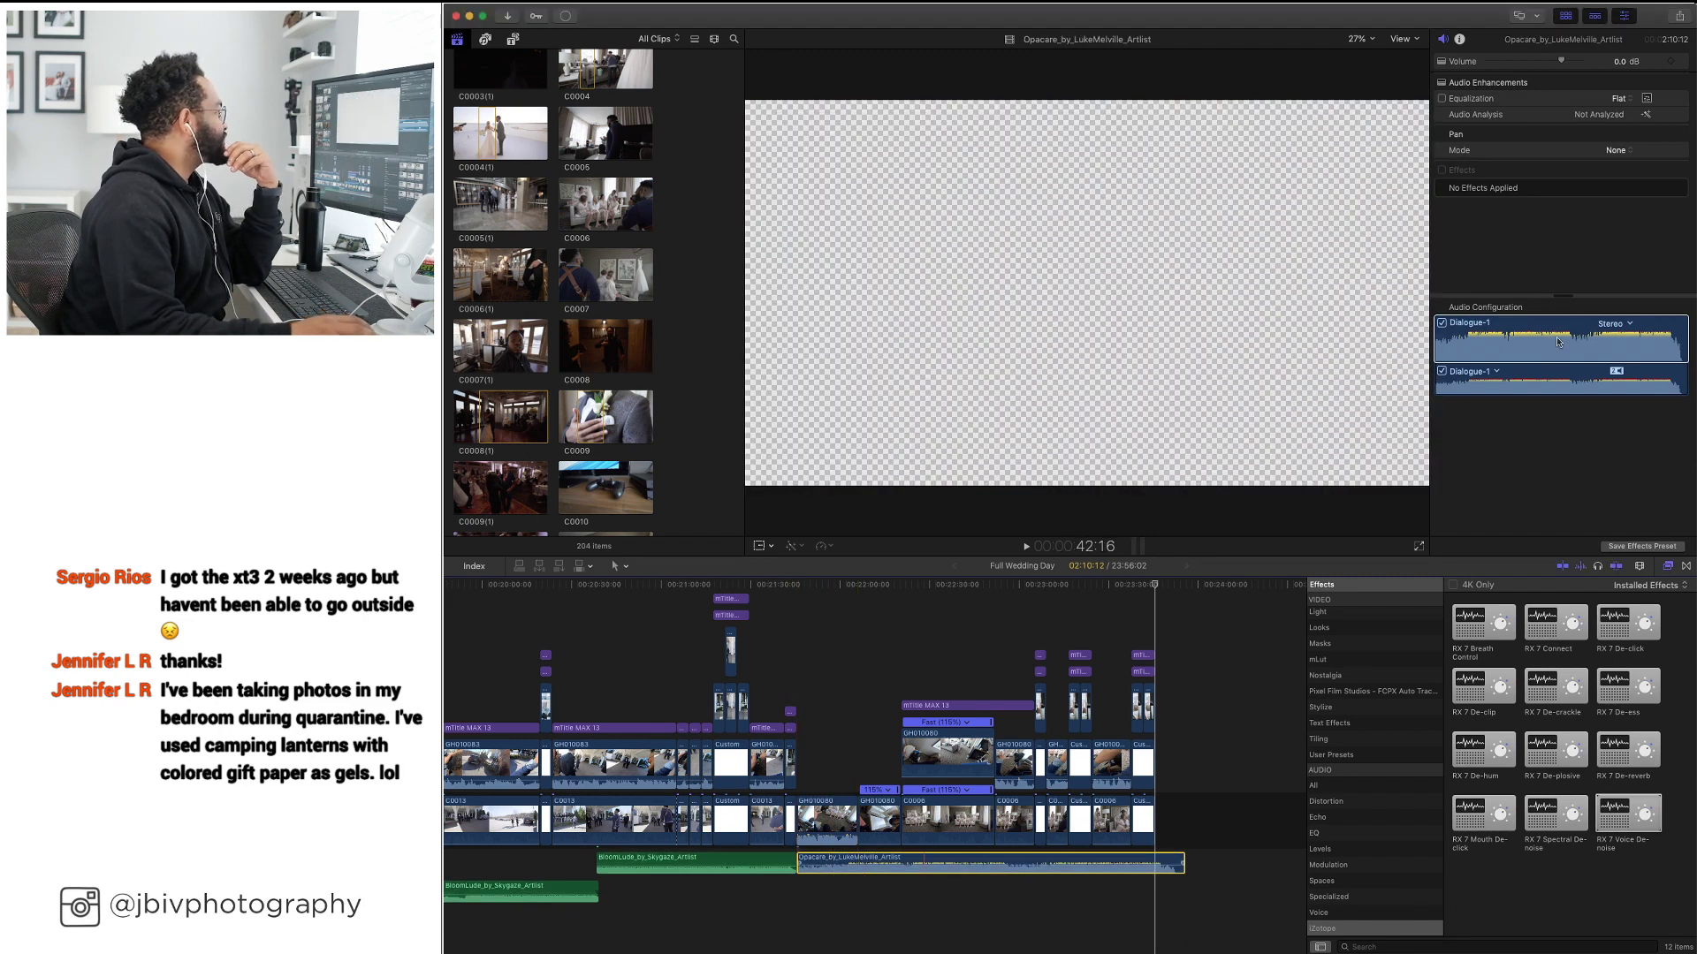
Assign the Music-1 audio role to the Opacare clip
click(1459, 40)
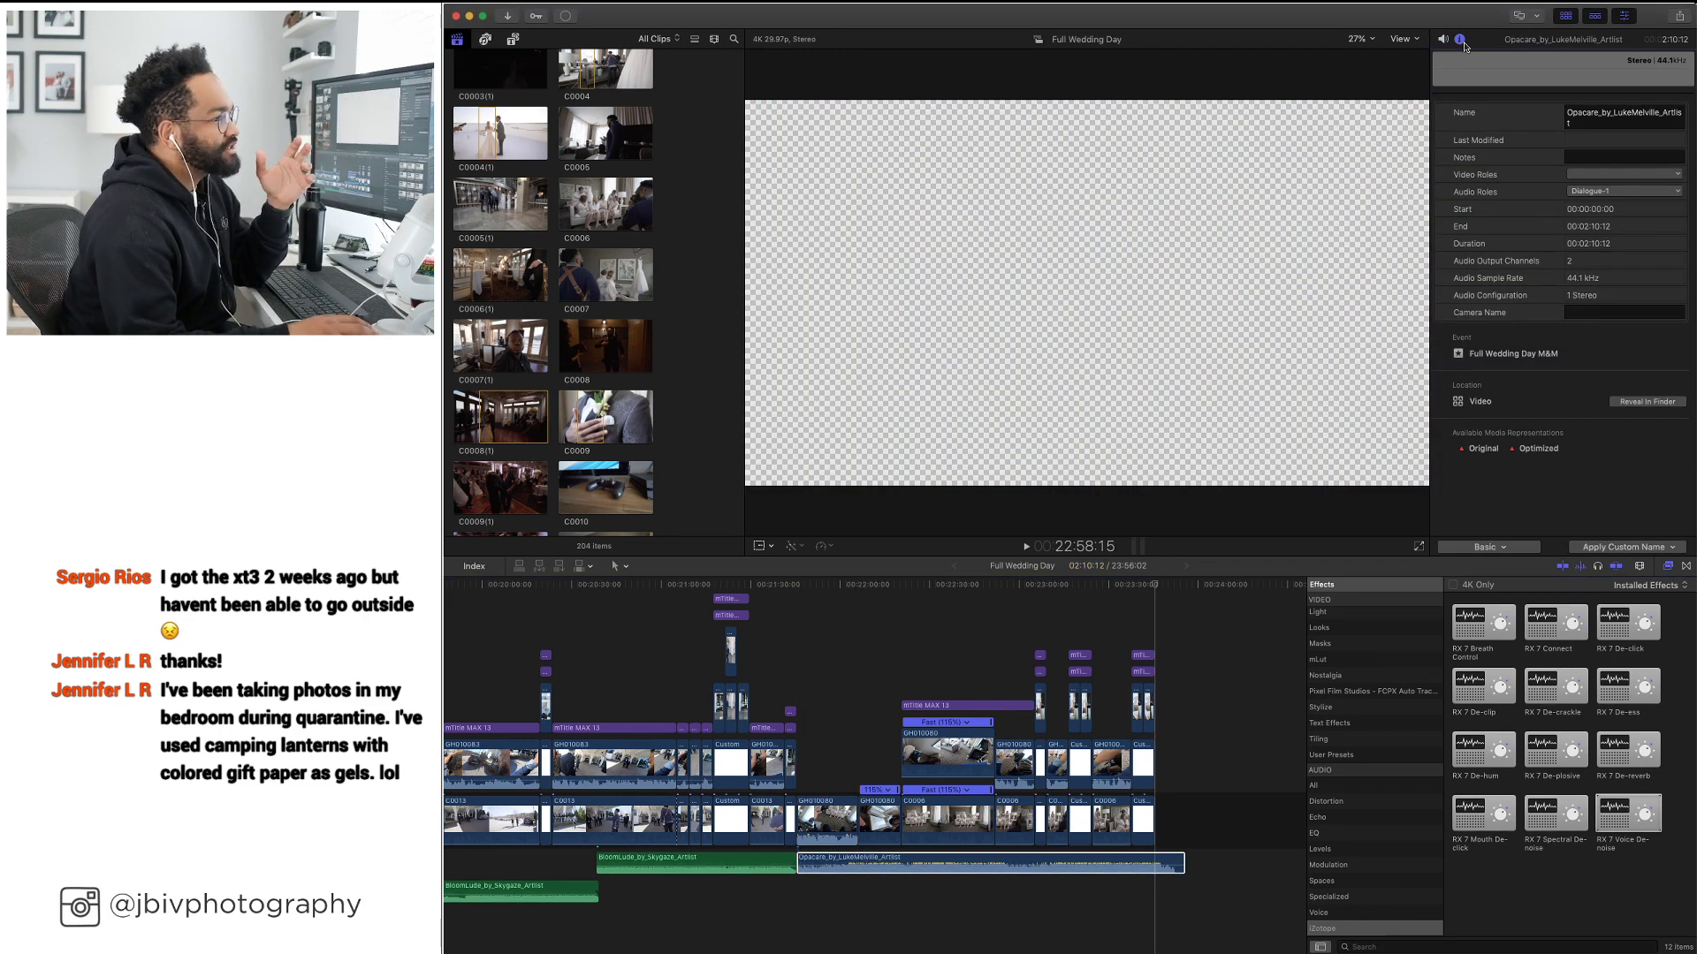
click(1596, 190)
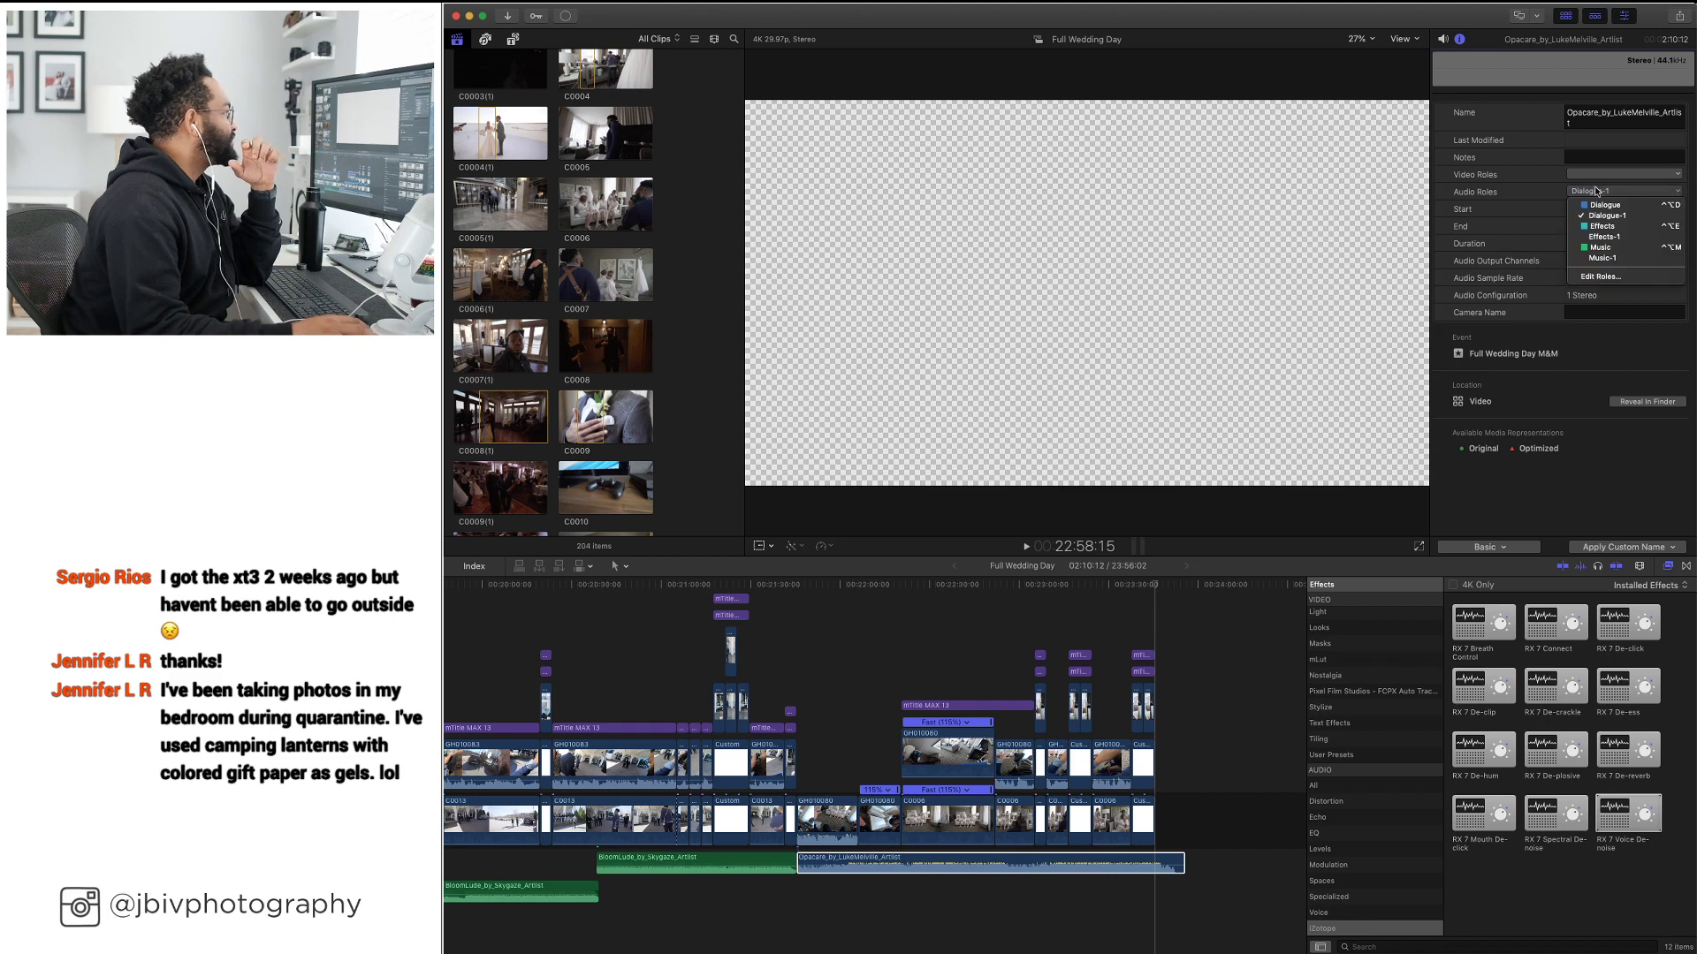
click(1617, 257)
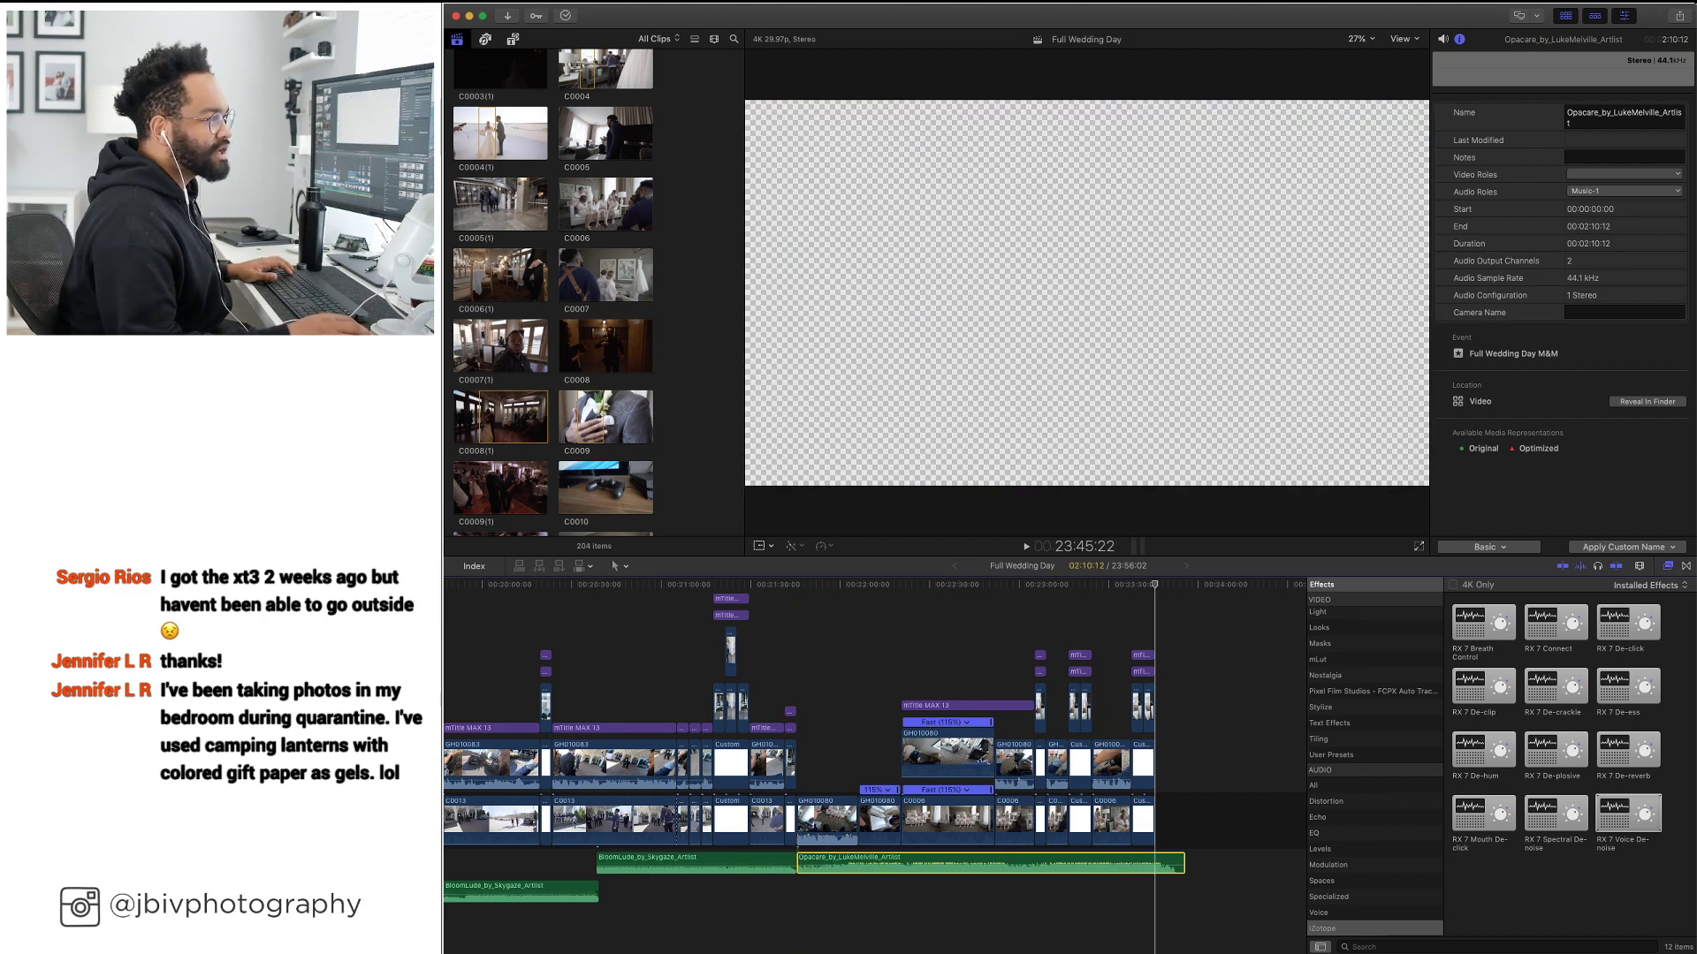
Check the music change in playback and shift the Opacare clip earlier so it overlaps the end of BloomLude
key(super+Tab)
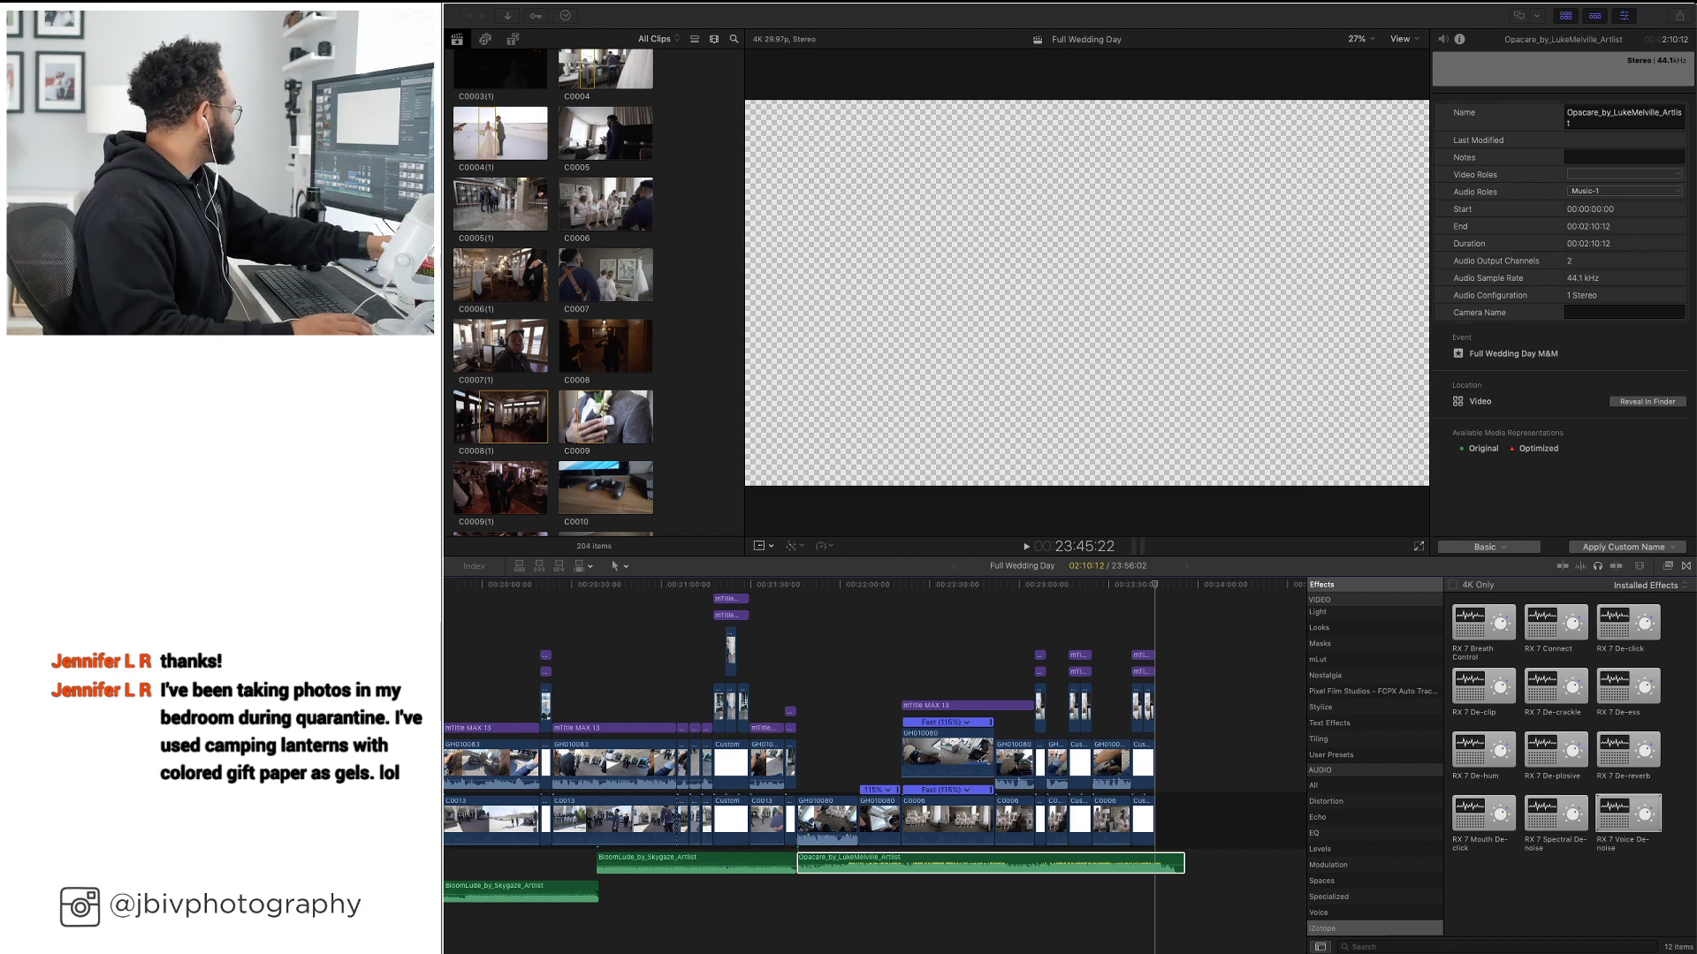
click(770, 588)
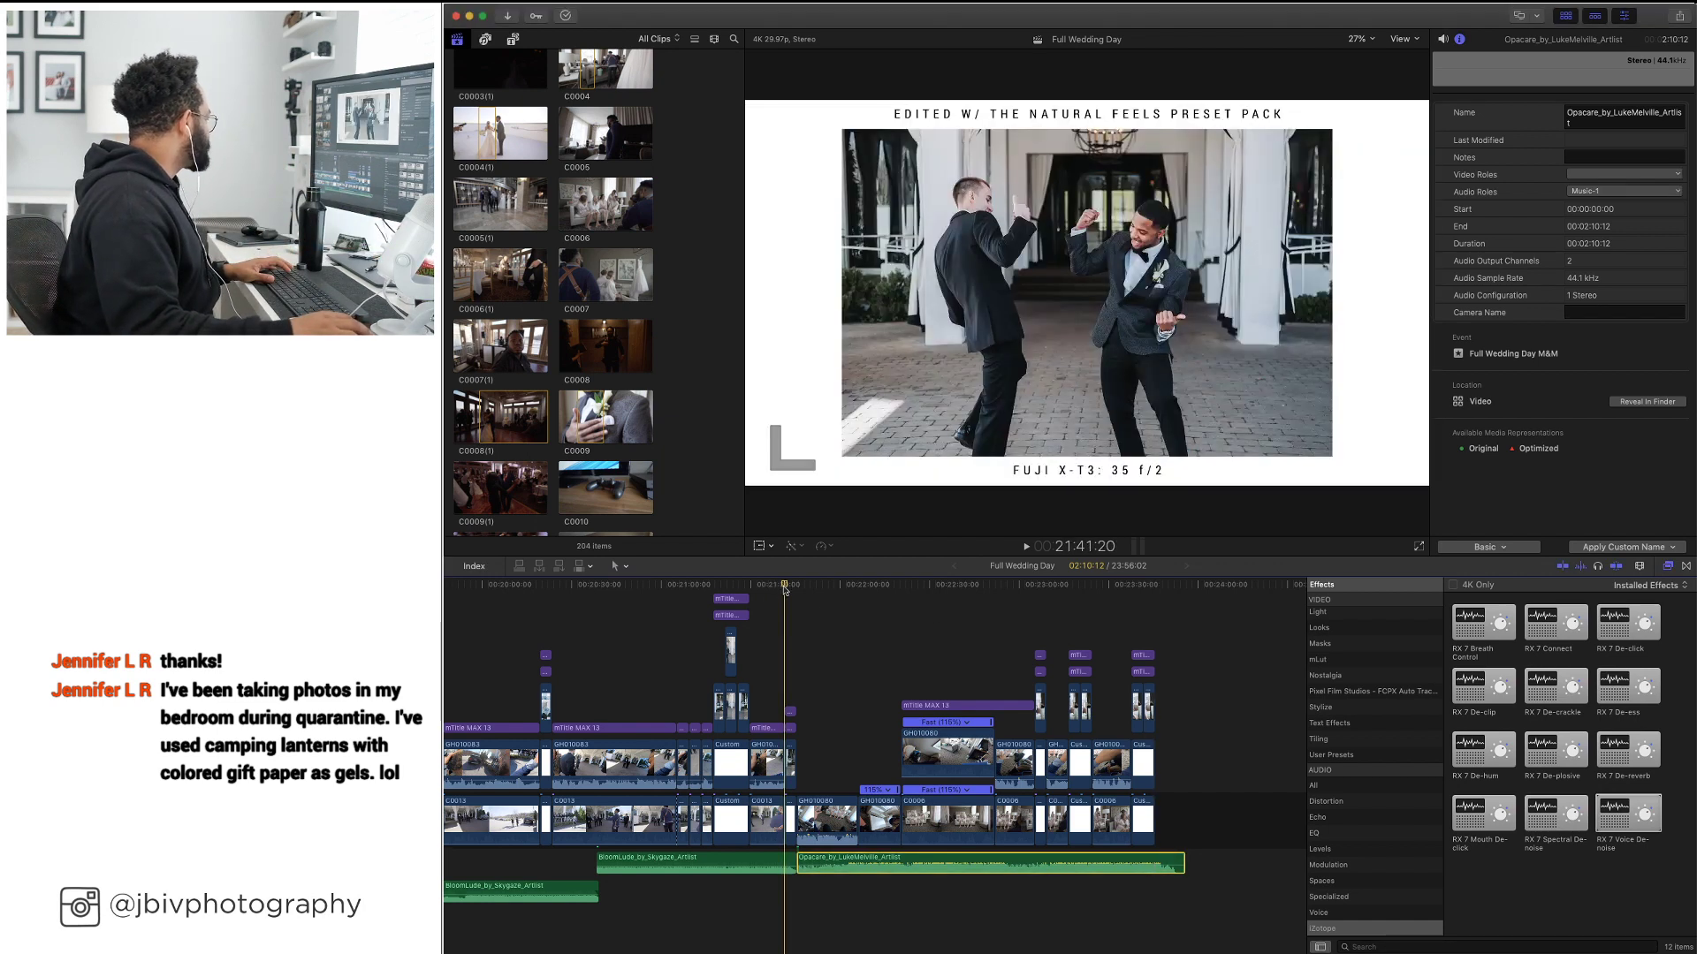
key(space)
key(super+equal)
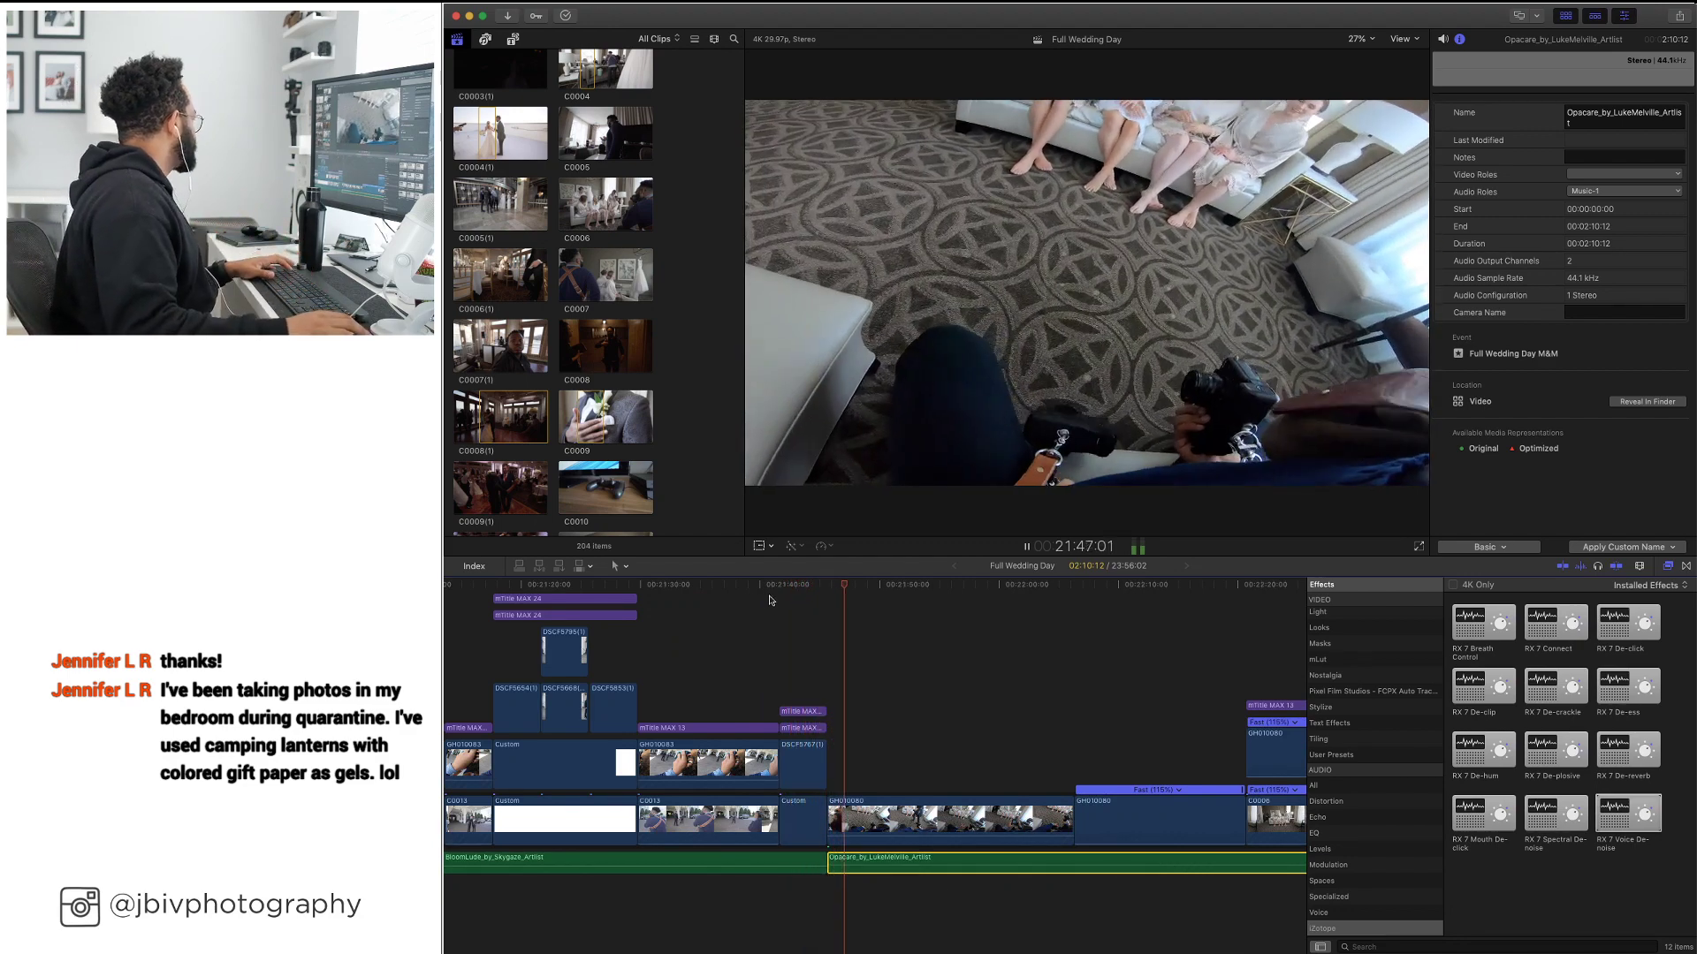
key(space)
click(813, 861)
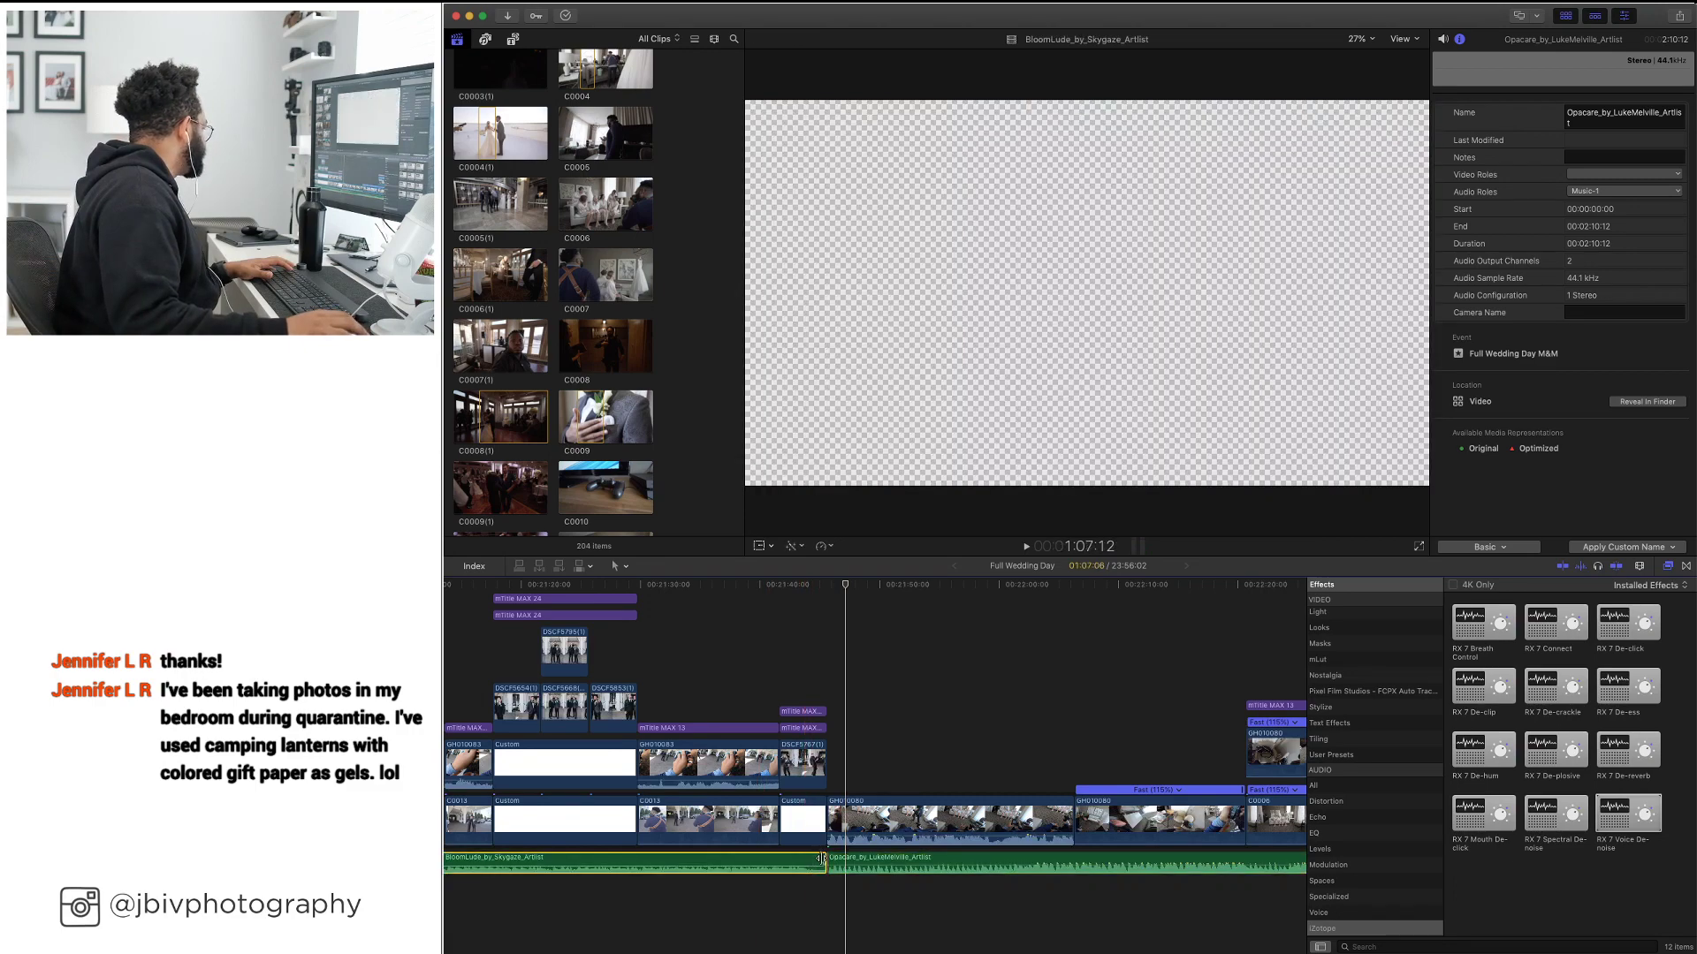
mouse_move(823, 861)
mouse_down()
mouse_move(752, 864)
mouse_move(886, 872)
mouse_move(798, 891)
mouse_move(828, 892)
mouse_up()
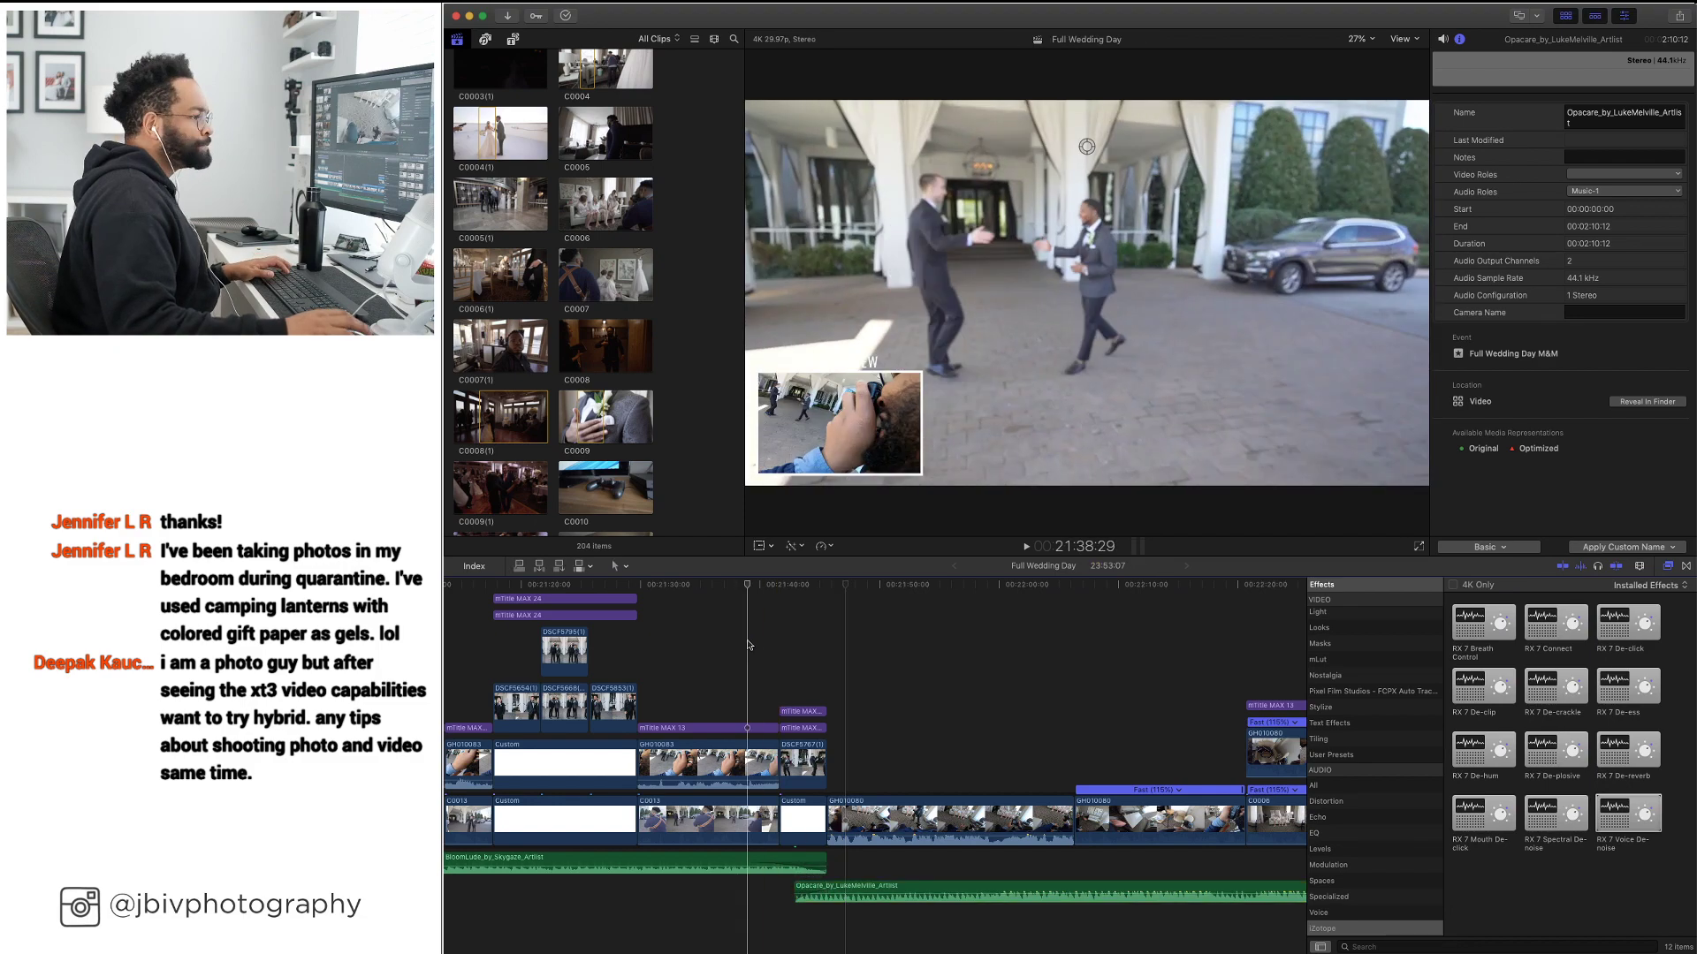
Play back the overlapping transition from BloomLude to Opacare from about 21:38:29
click(748, 644)
key(space)
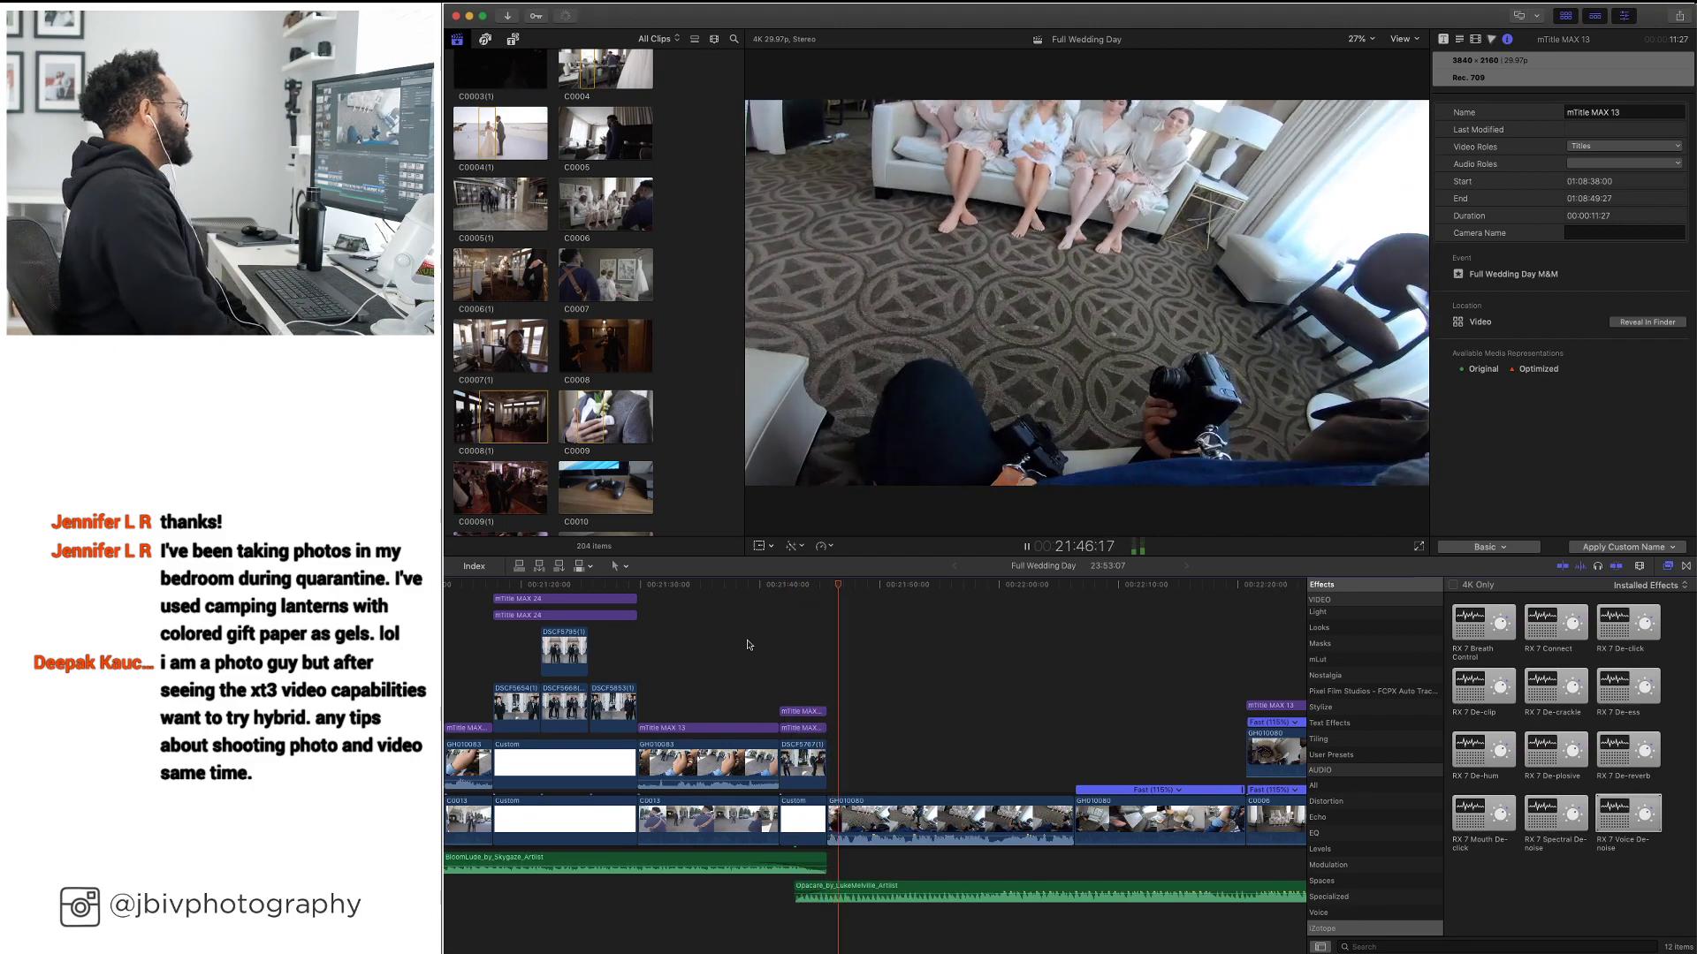
key(space)
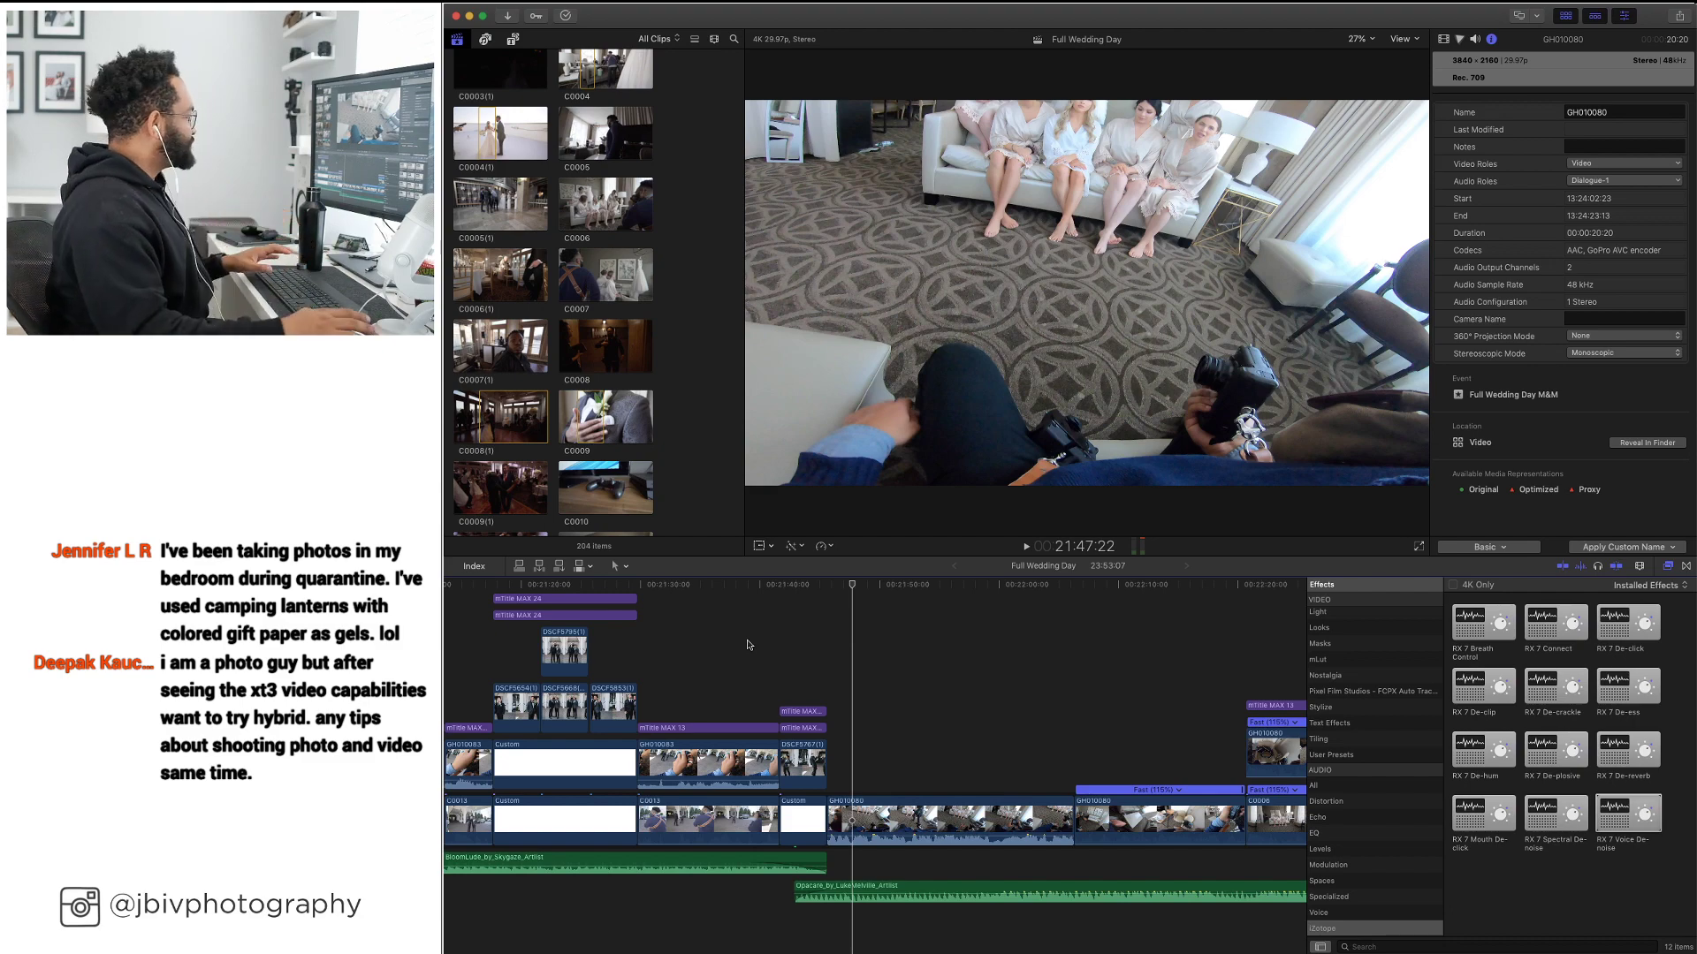
click(748, 645)
key(space)
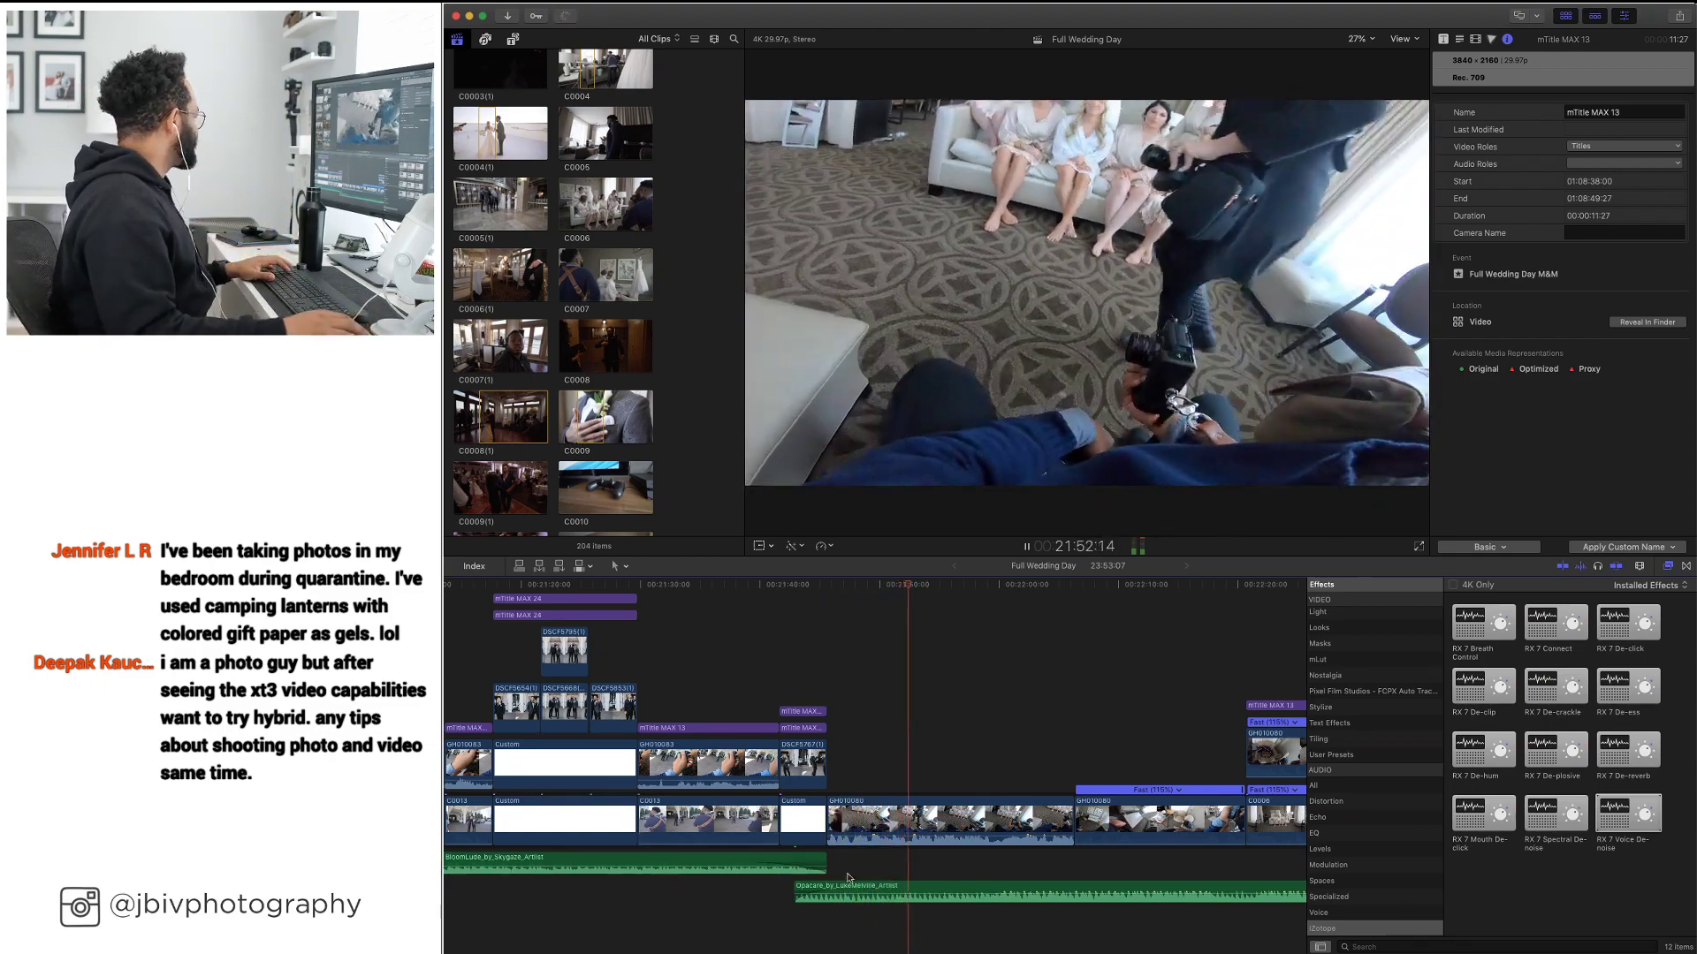
Lower the Opacare clip's volume to -18 dB, adjust it to -16 dB during playback, and stop playback
click(884, 893)
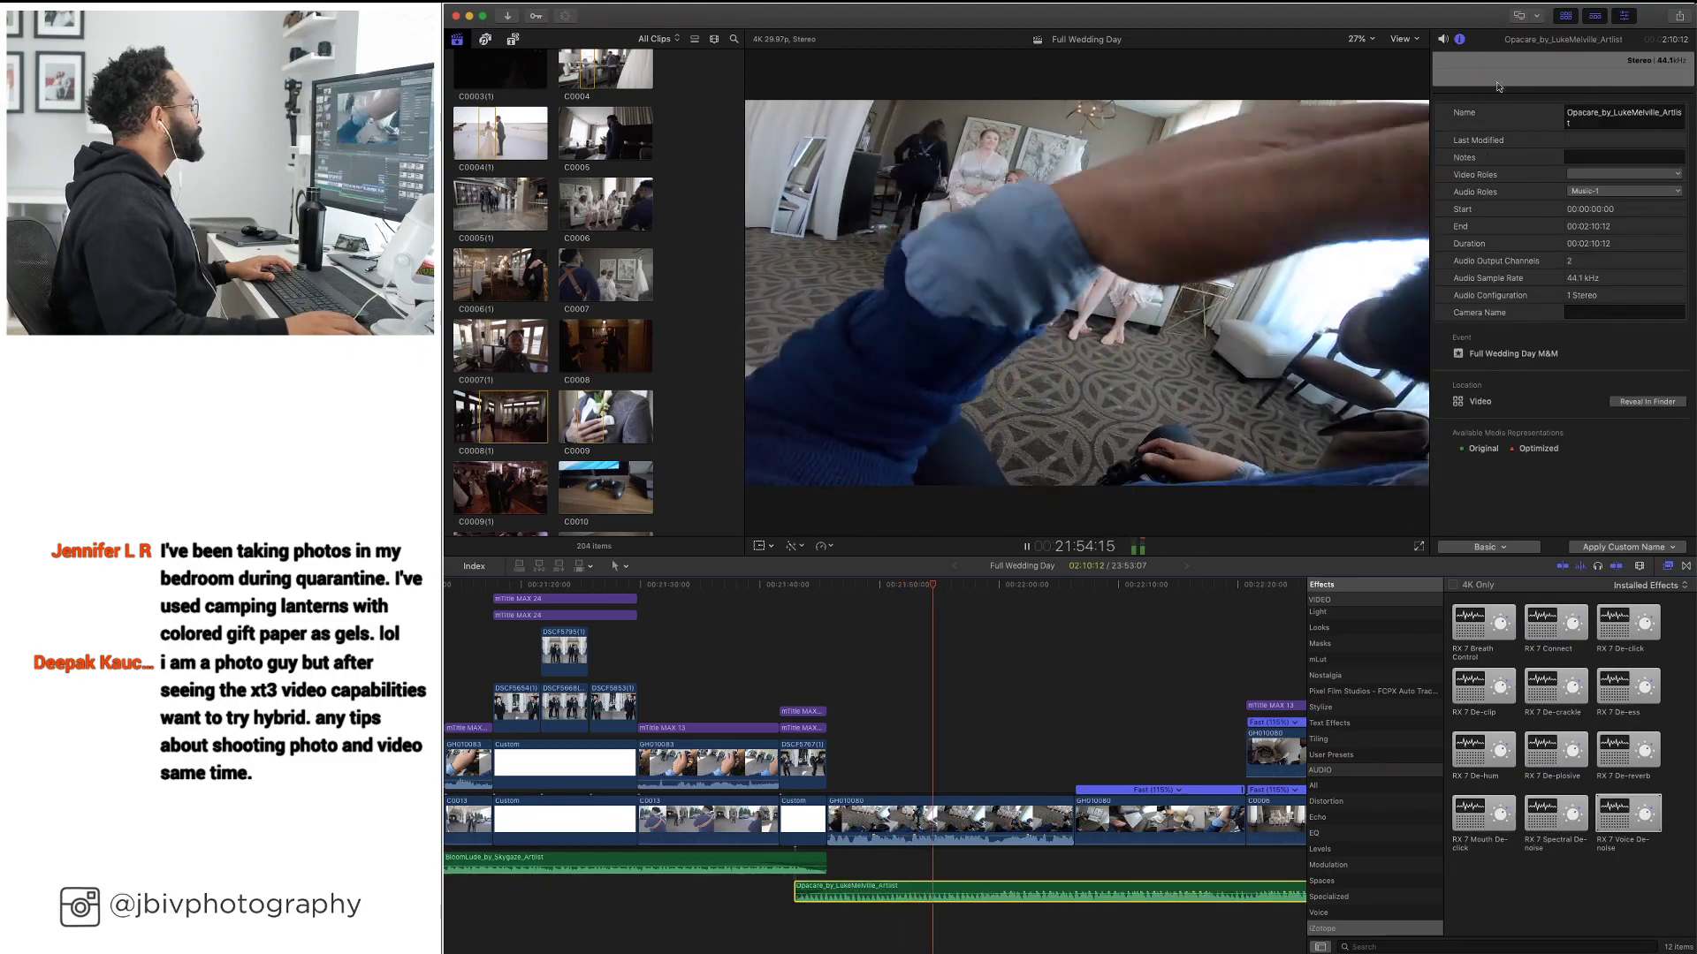
click(1443, 40)
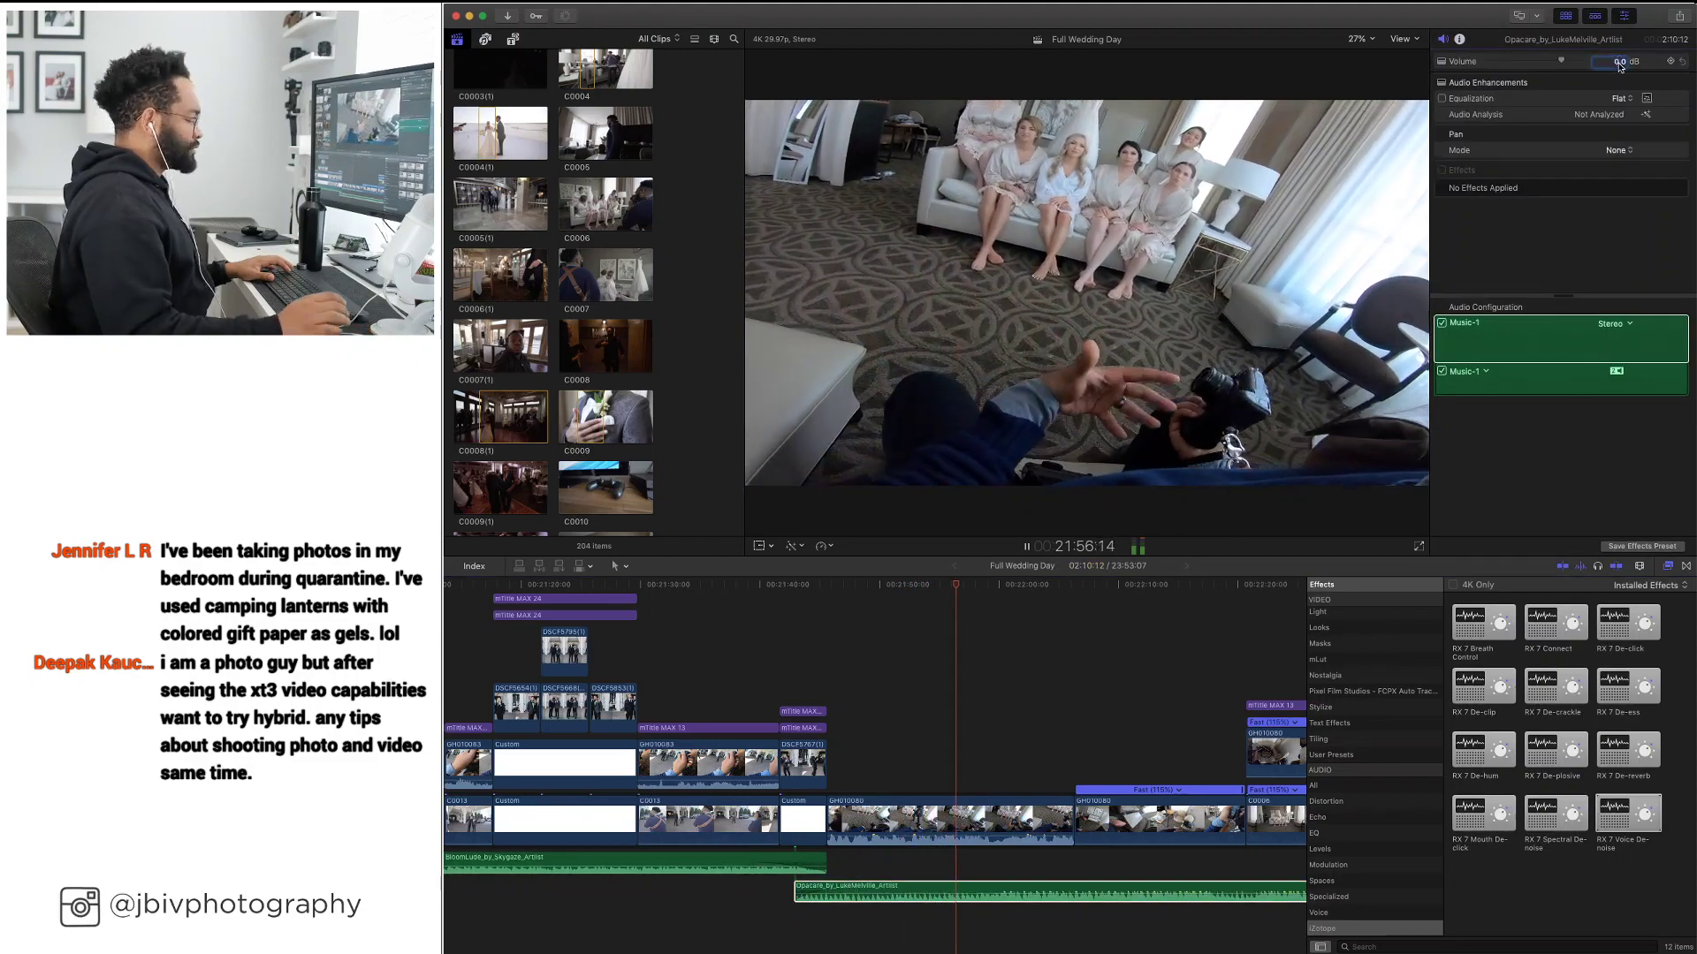
text(-20)
key(Return)
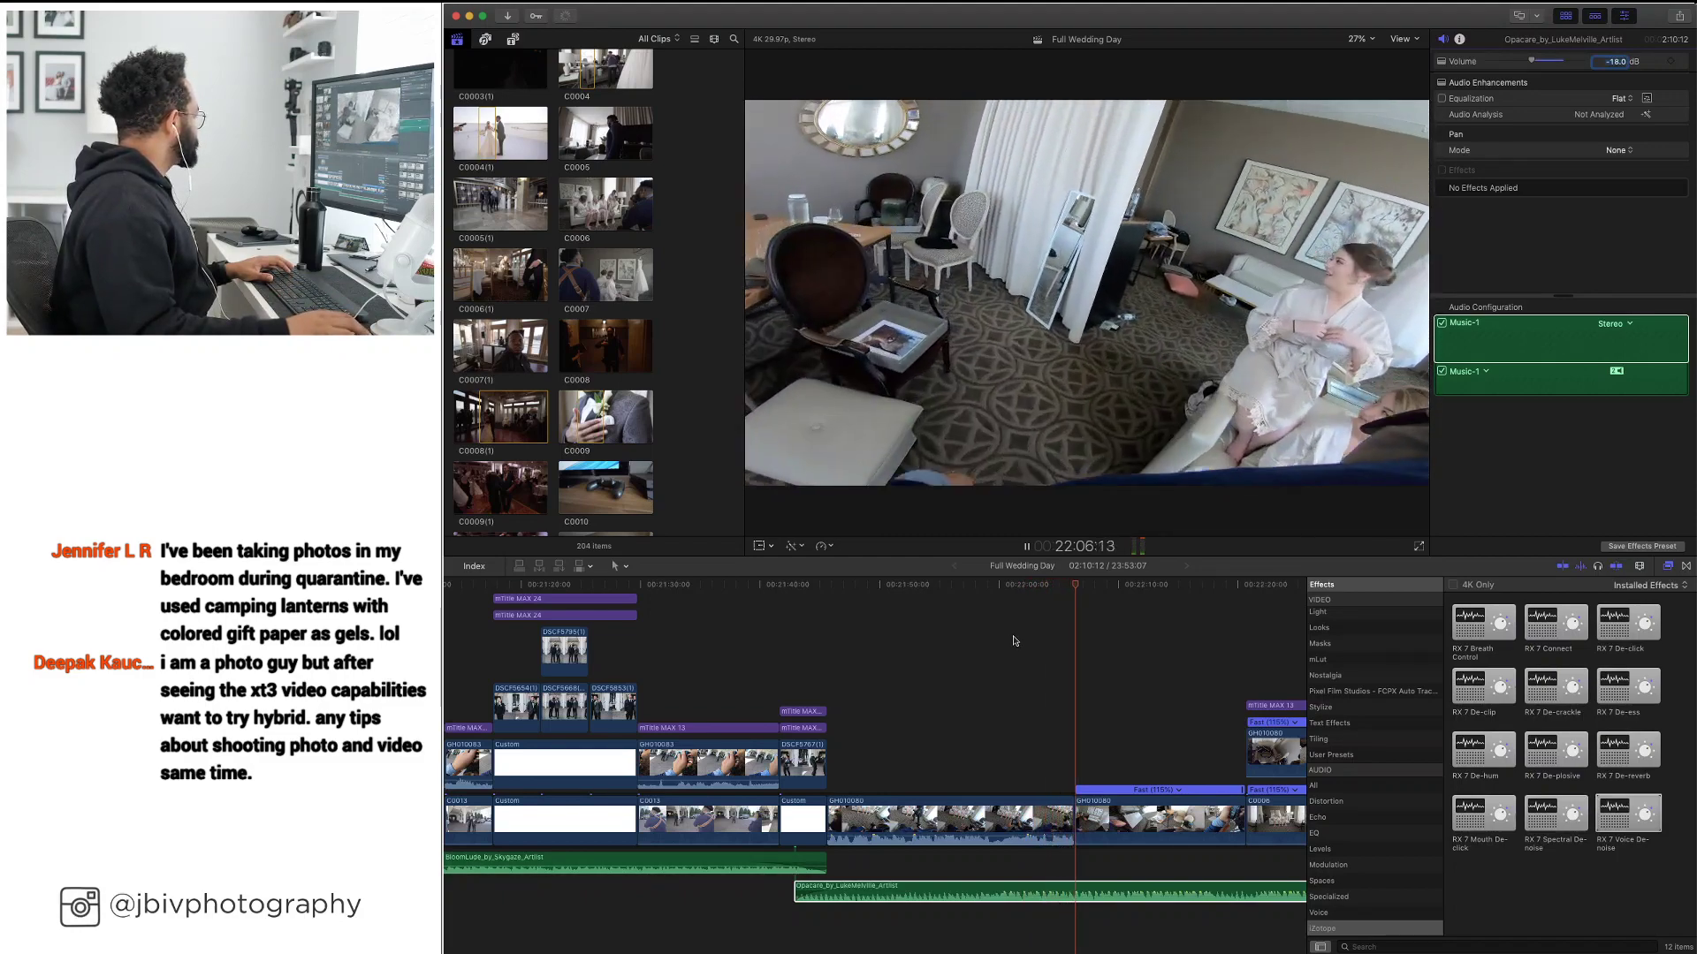
text(-15)
key(Return)
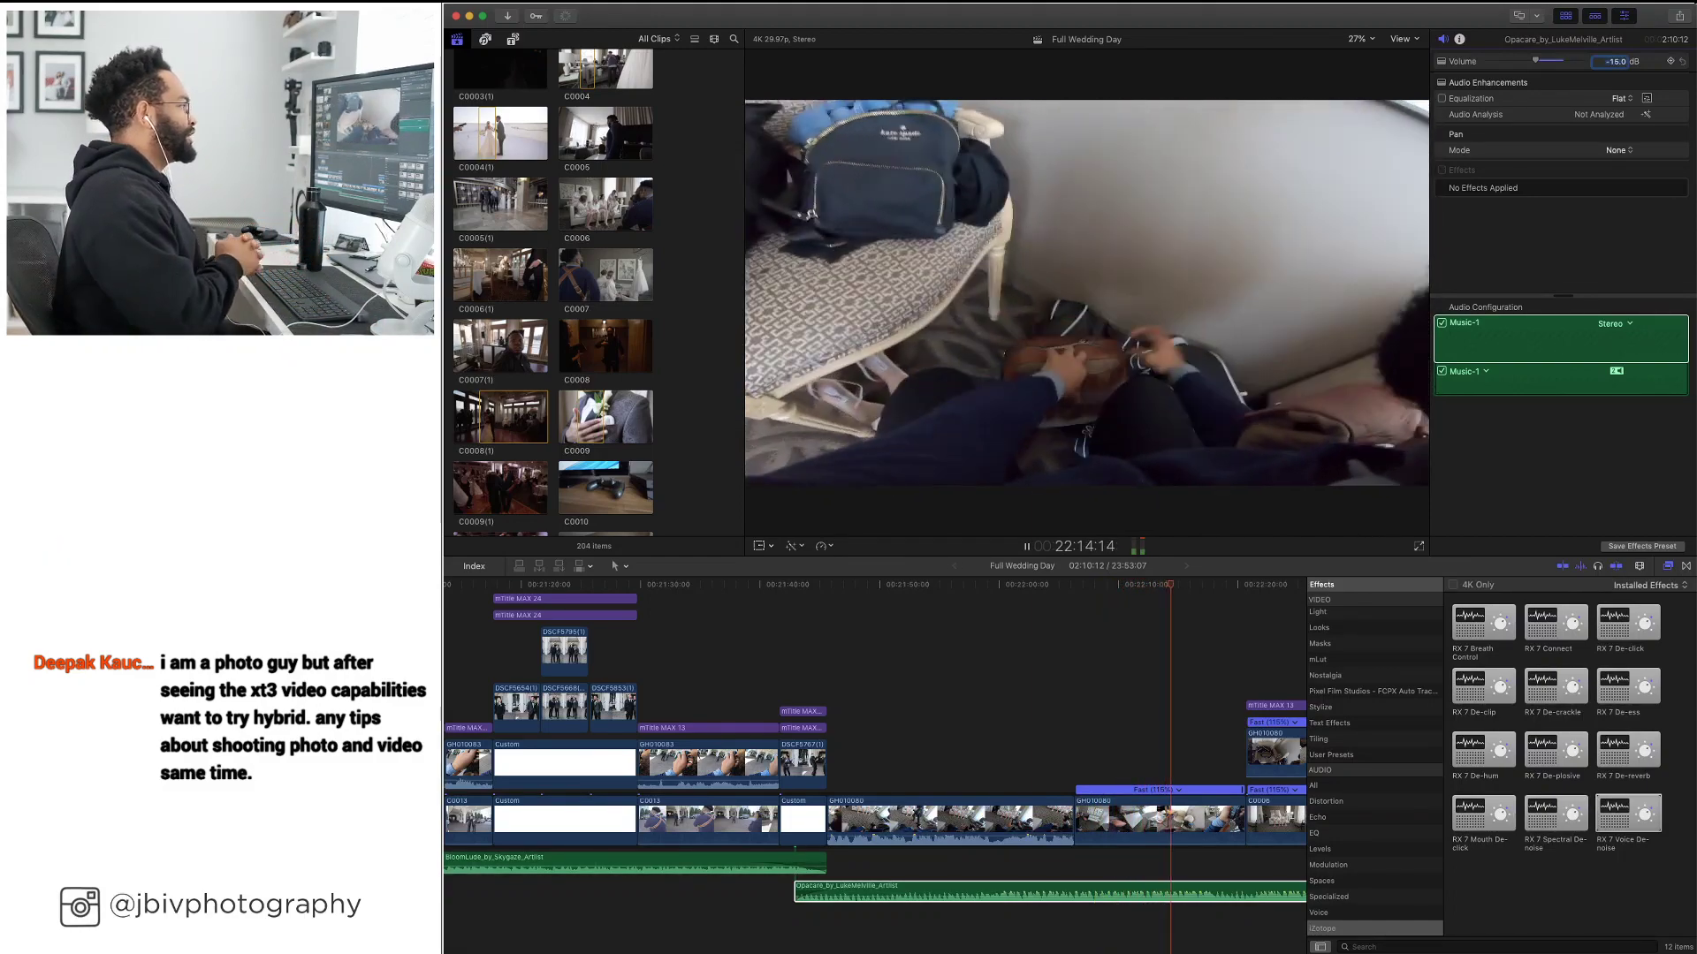
key(space)
Paste the RX 7 Voice De-noise effect, volume and EQ from the GoPro inset clip onto the first full-frame GH010080 clip
scroll(892, 621, right, 5)
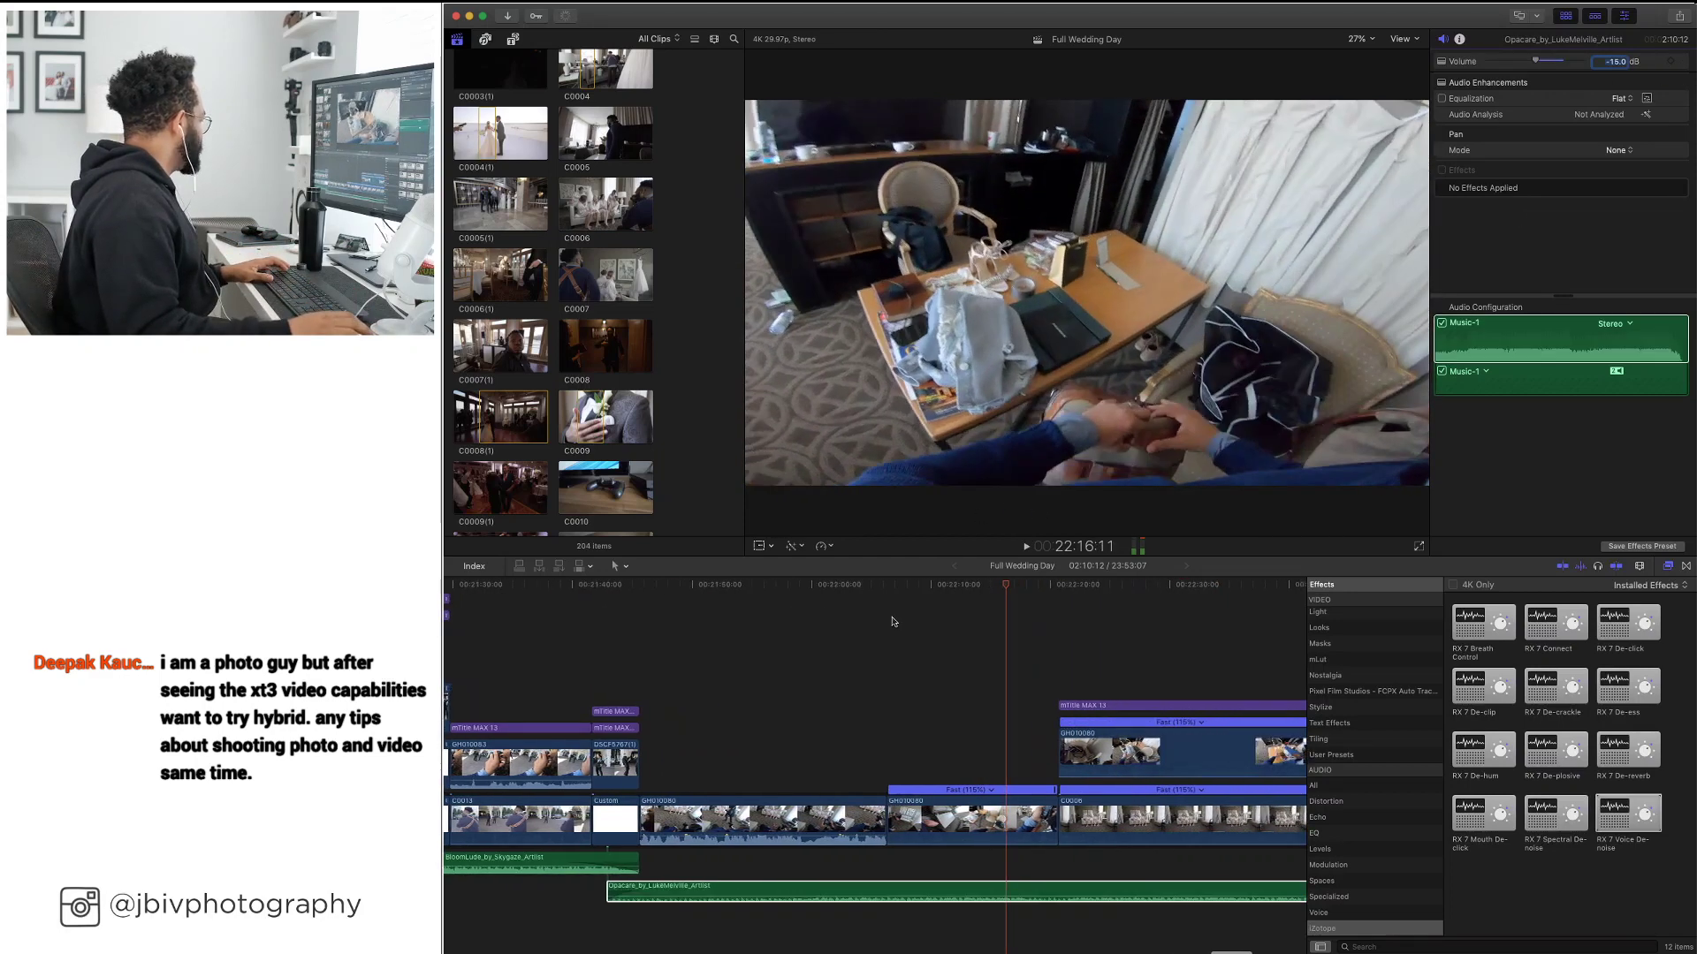
scroll(891, 621, right, 3)
click(1046, 771)
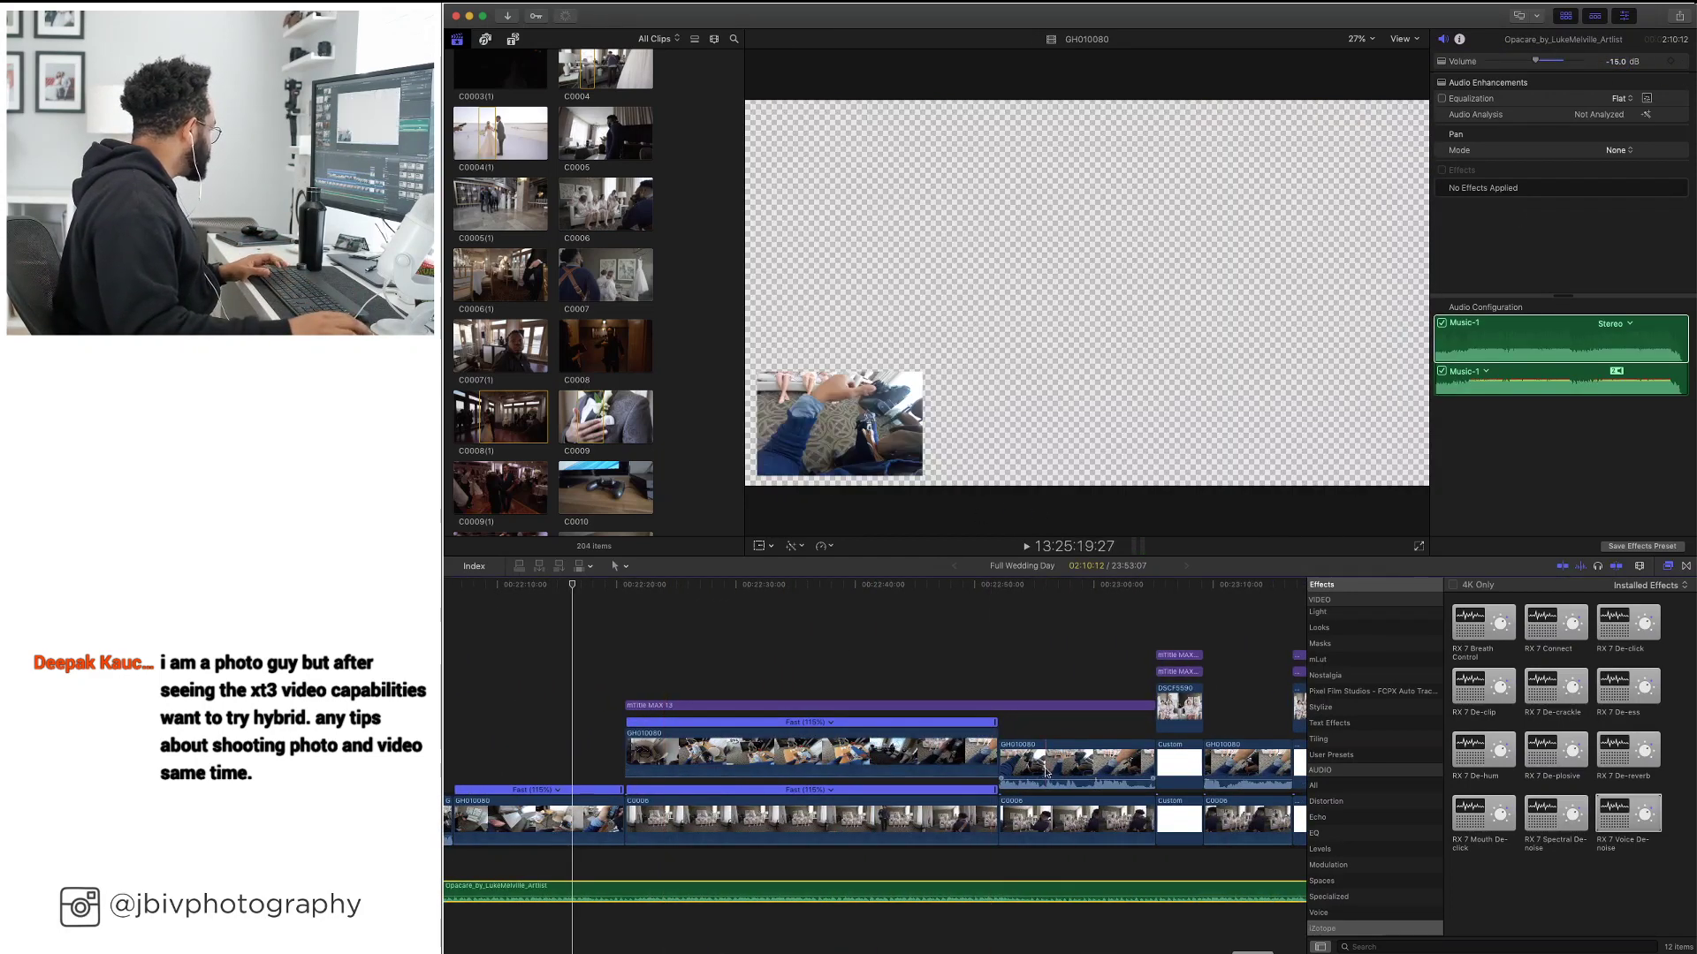
scroll(972, 771, left, 5)
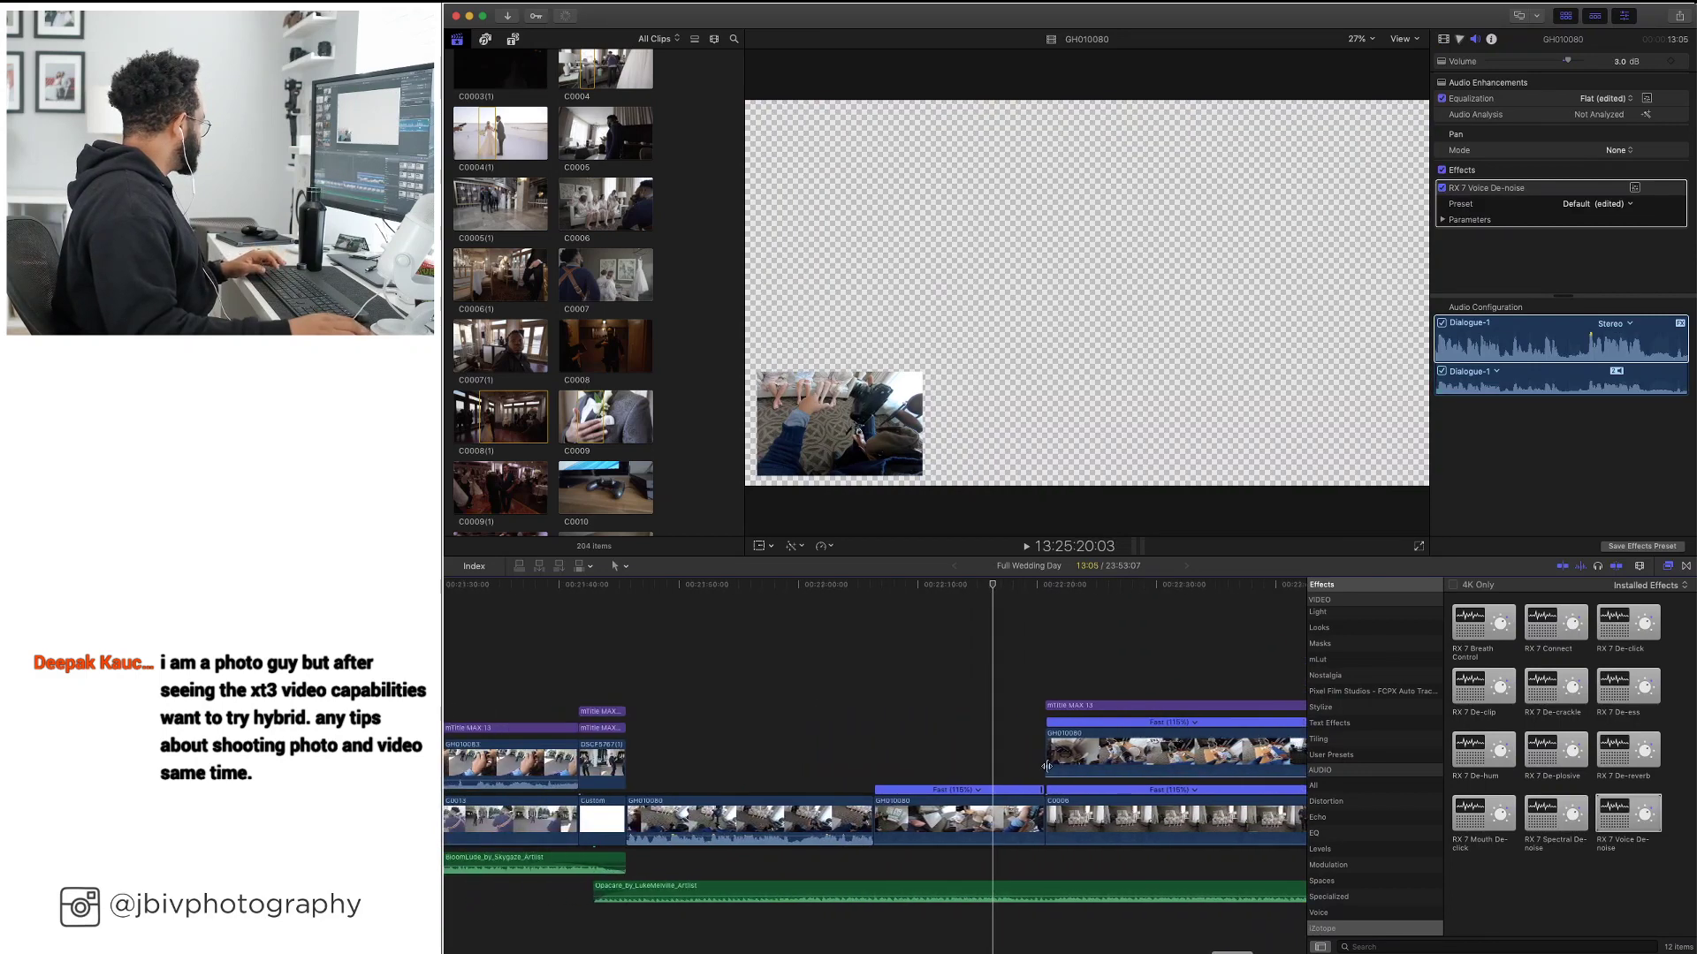
click(783, 817)
key(shift+super+v)
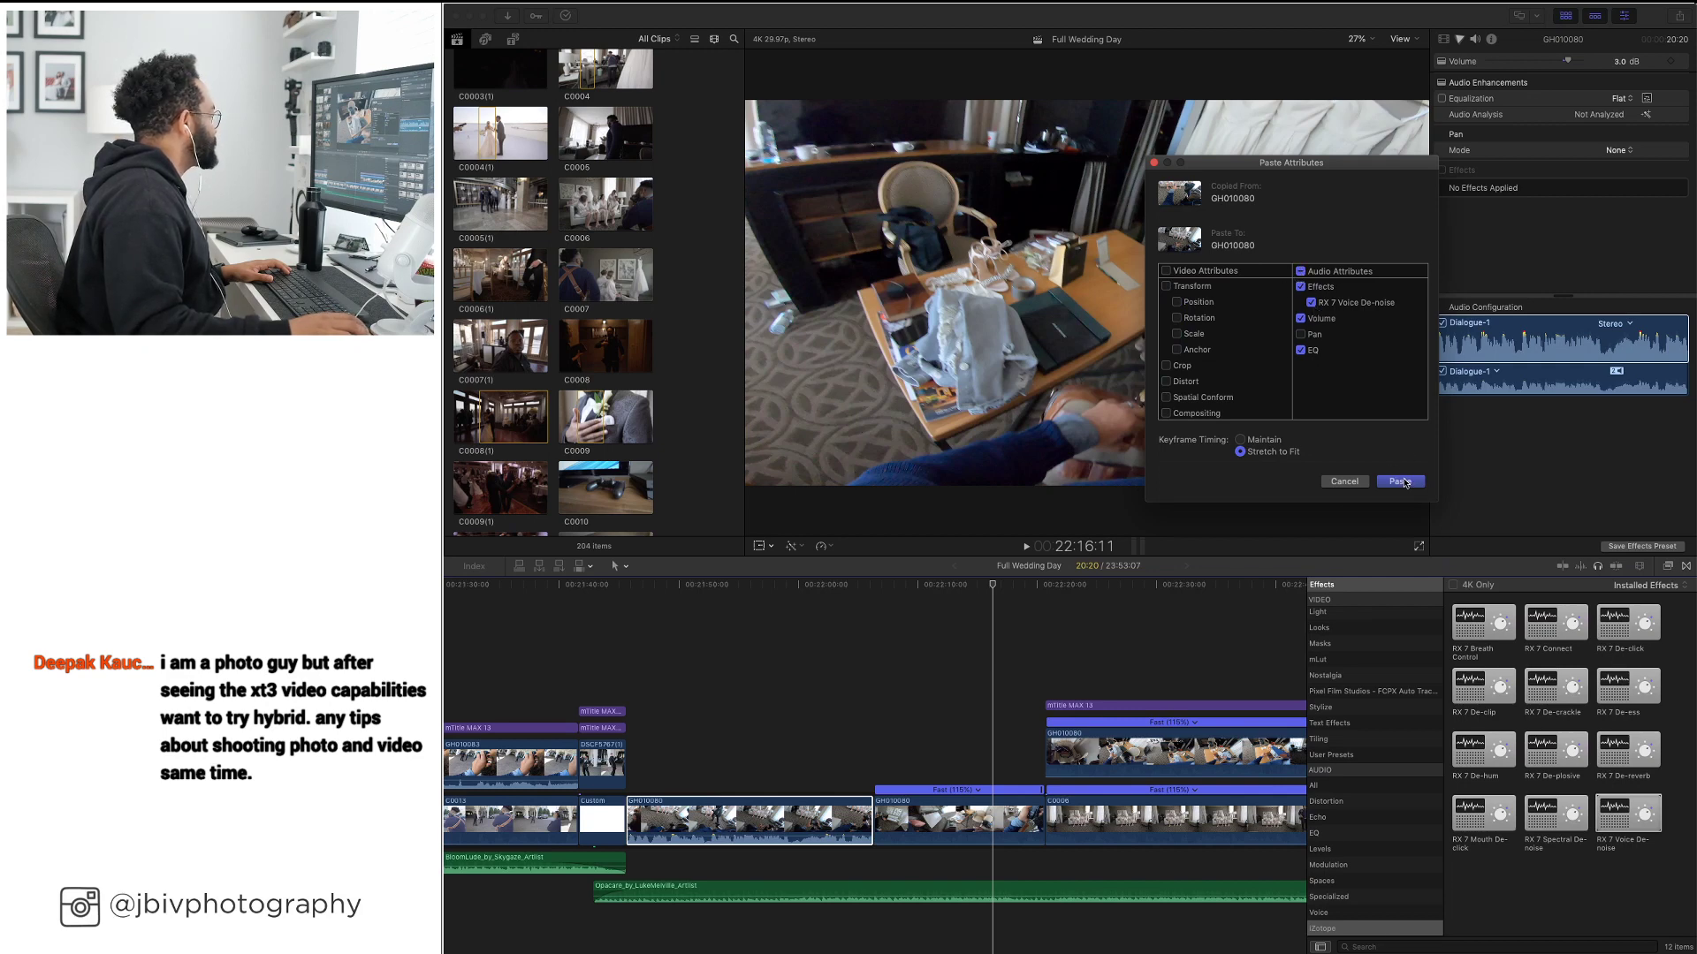
click(1403, 482)
Play back the denoised GoPro clip from its start through to the beginning of the GoPro View inset
click(626, 590)
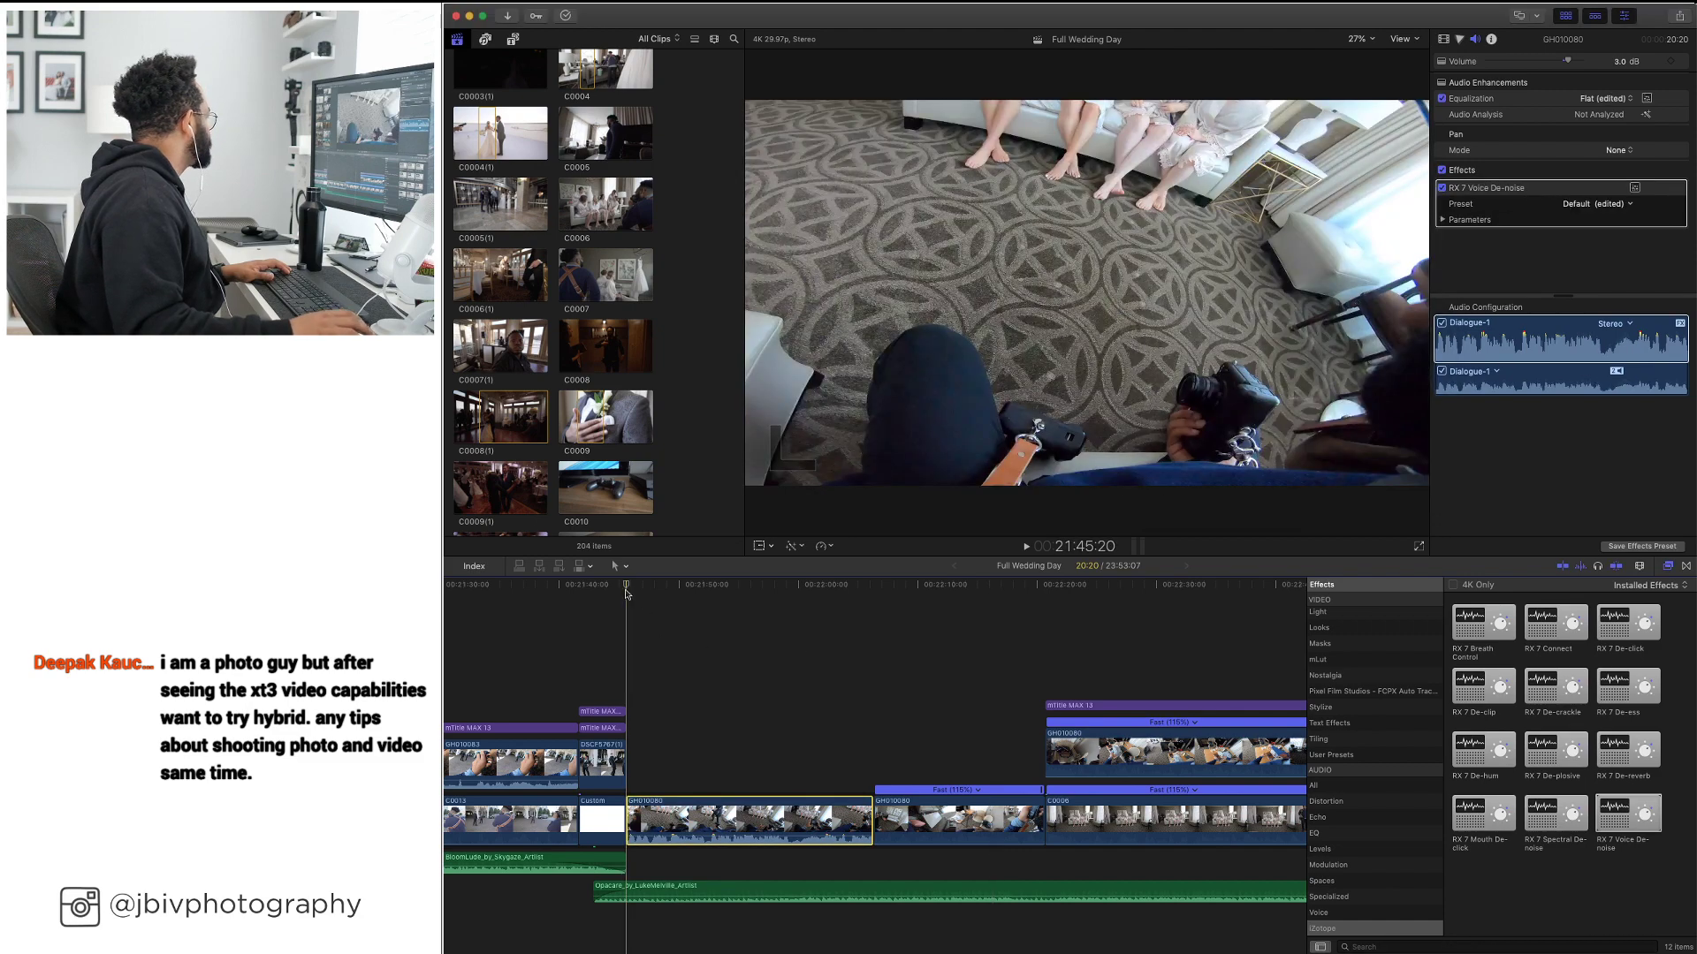
key(space)
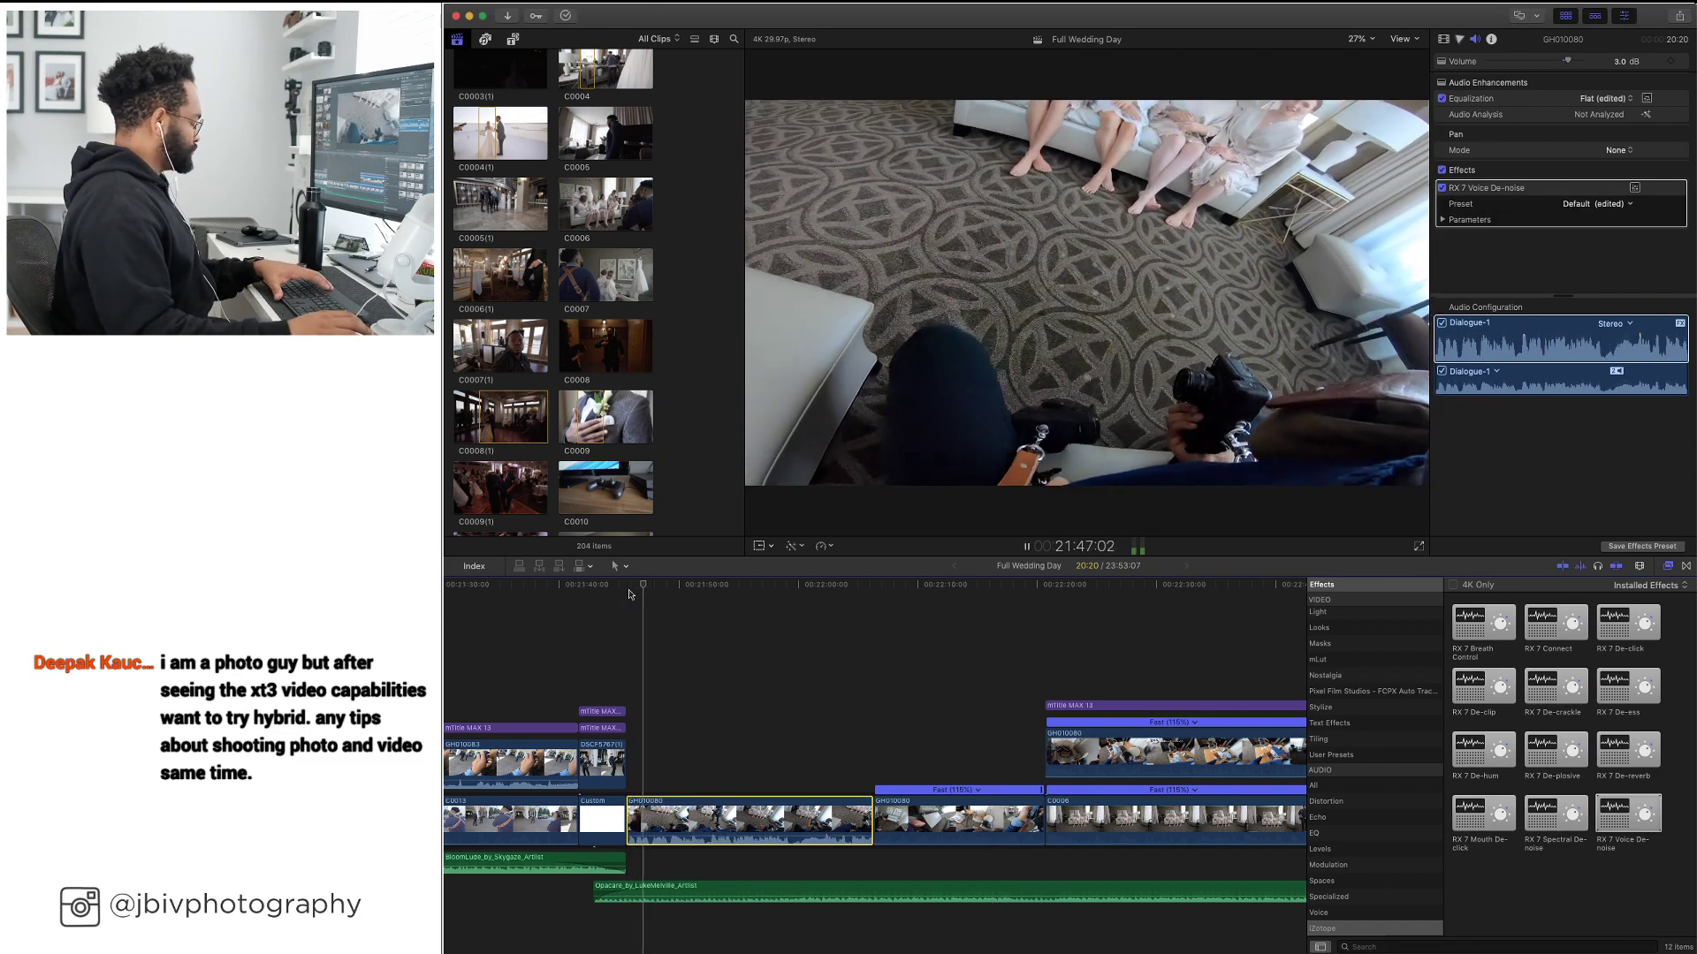
key(XF86AudioRaiseVolume)
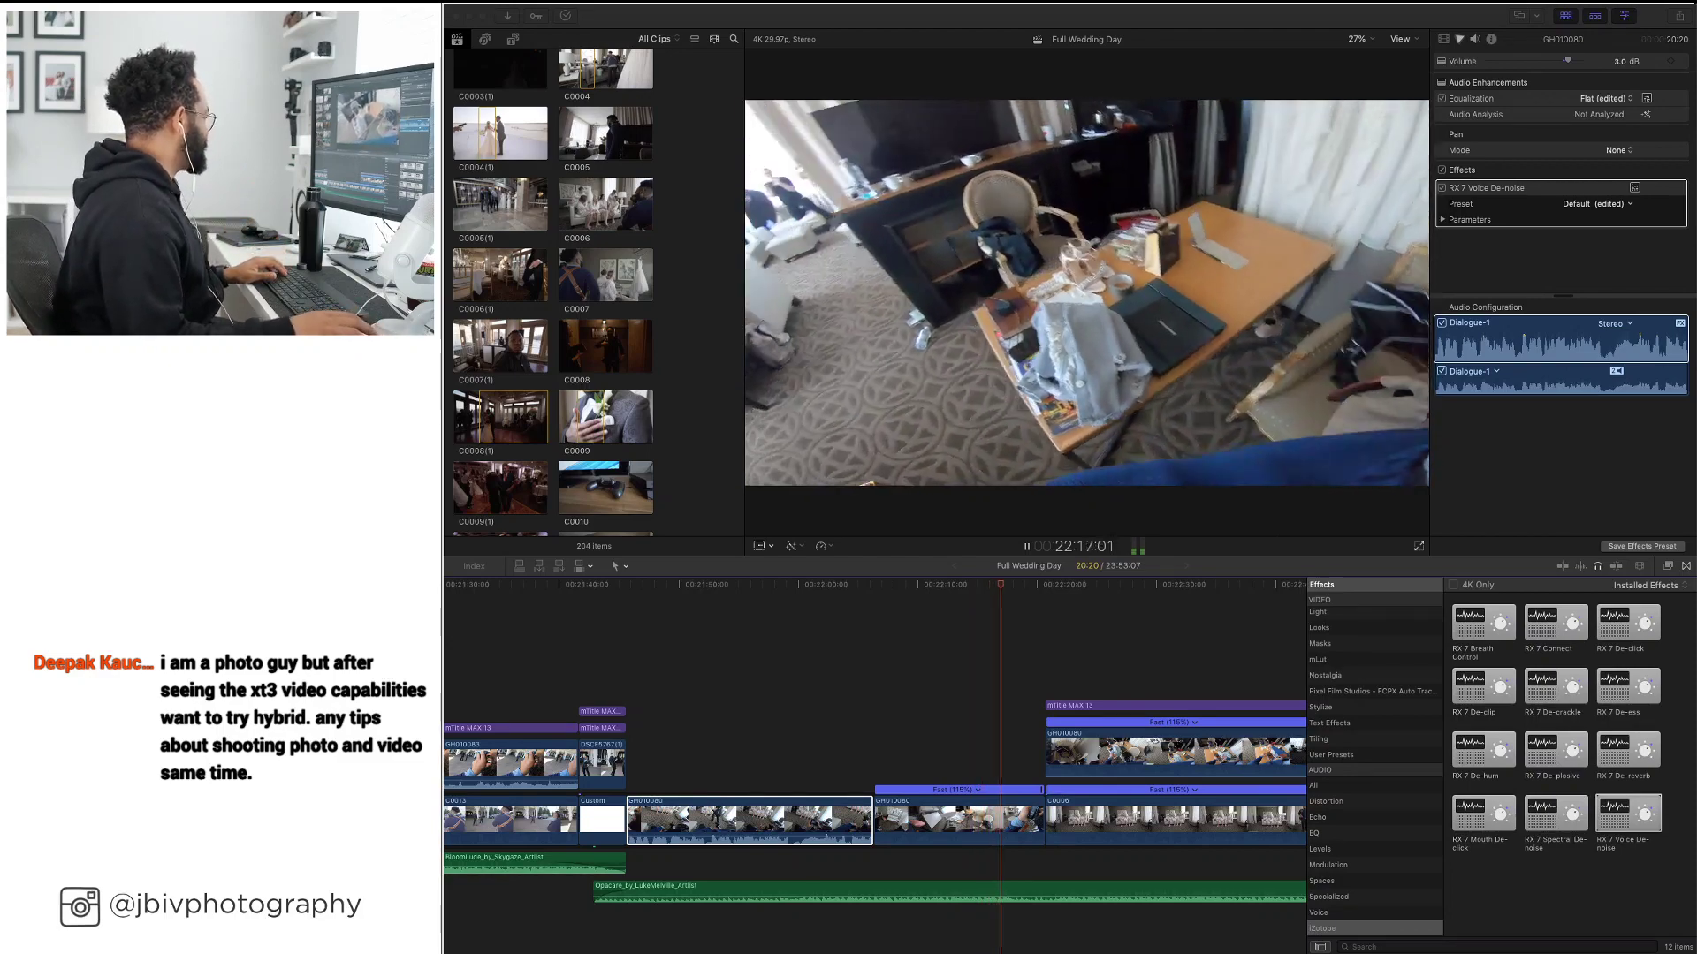
click(1040, 618)
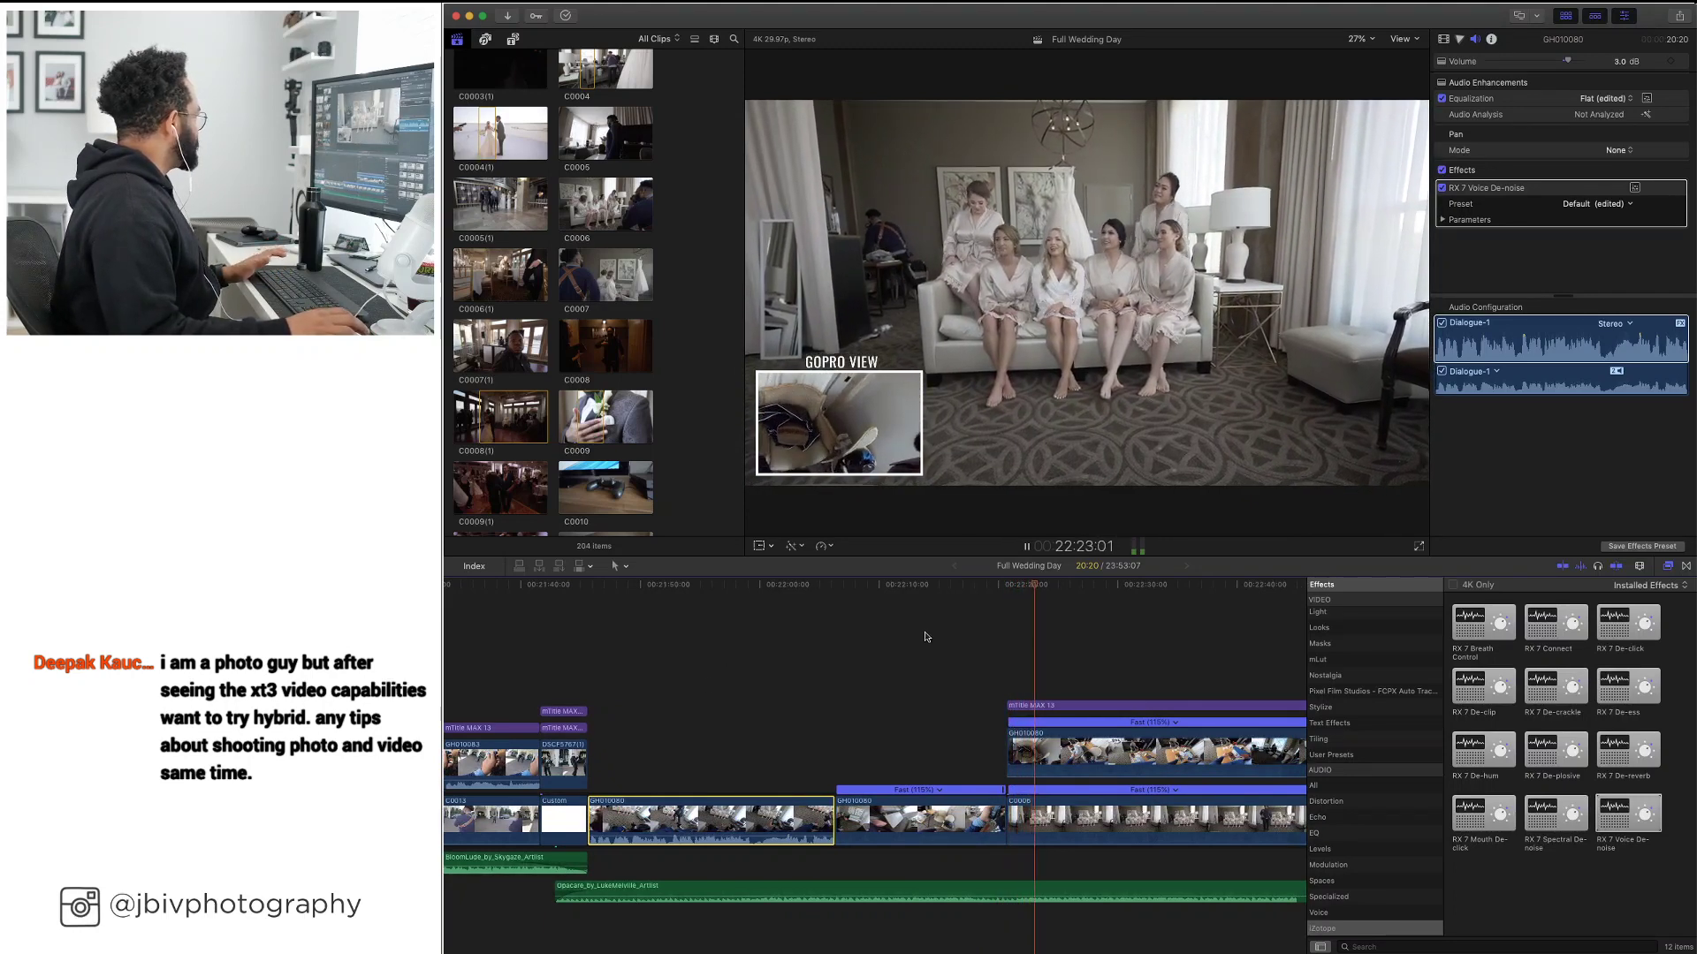
key(space)
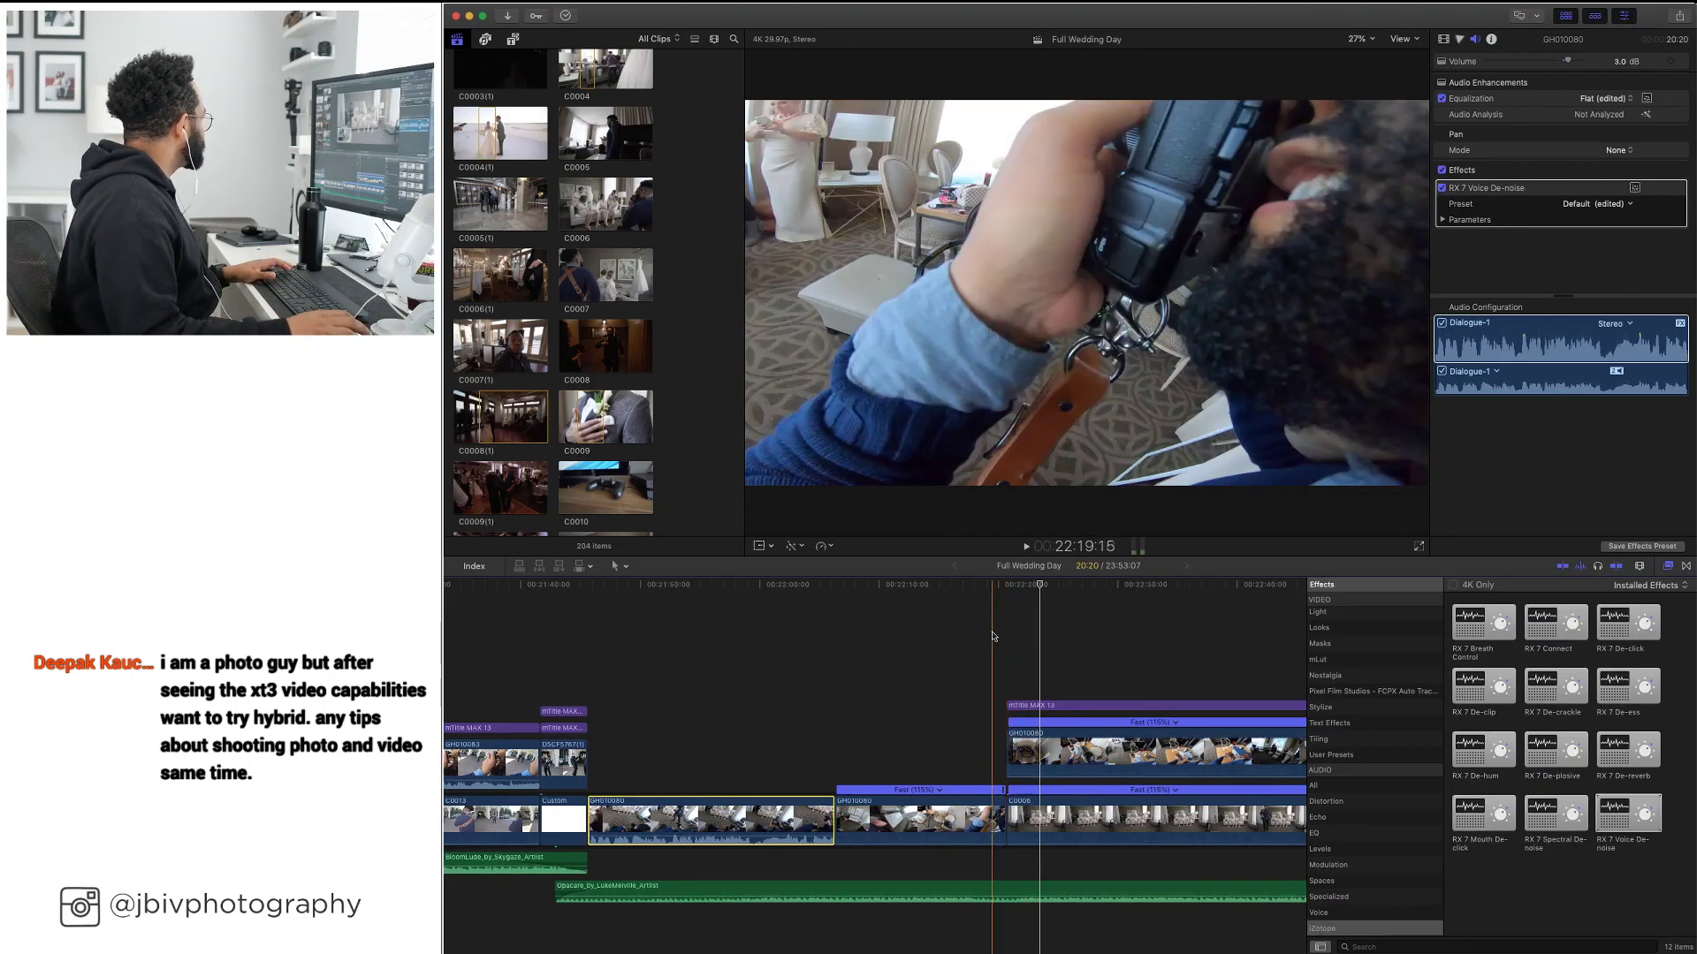
Cut the sped-up full-frame GoPro clip at 22:17:07 and delete the remainder before the GoPro View inset section
key(space)
drag(1014, 594, 965, 590)
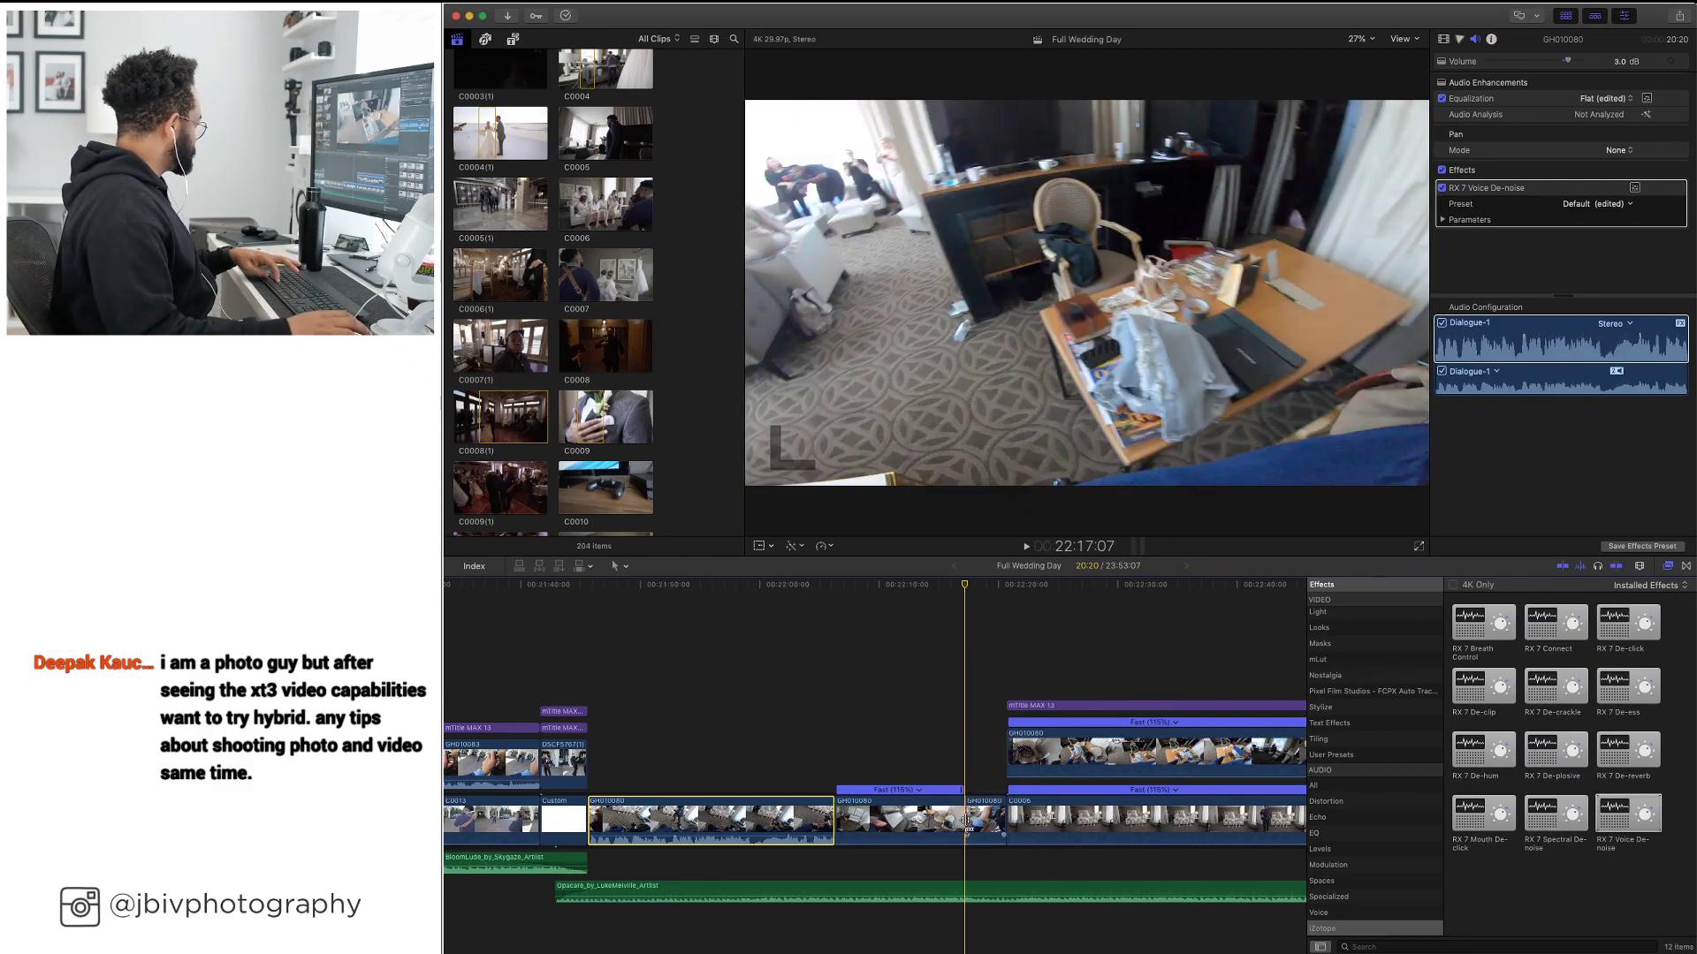
click(982, 818)
key(Delete)
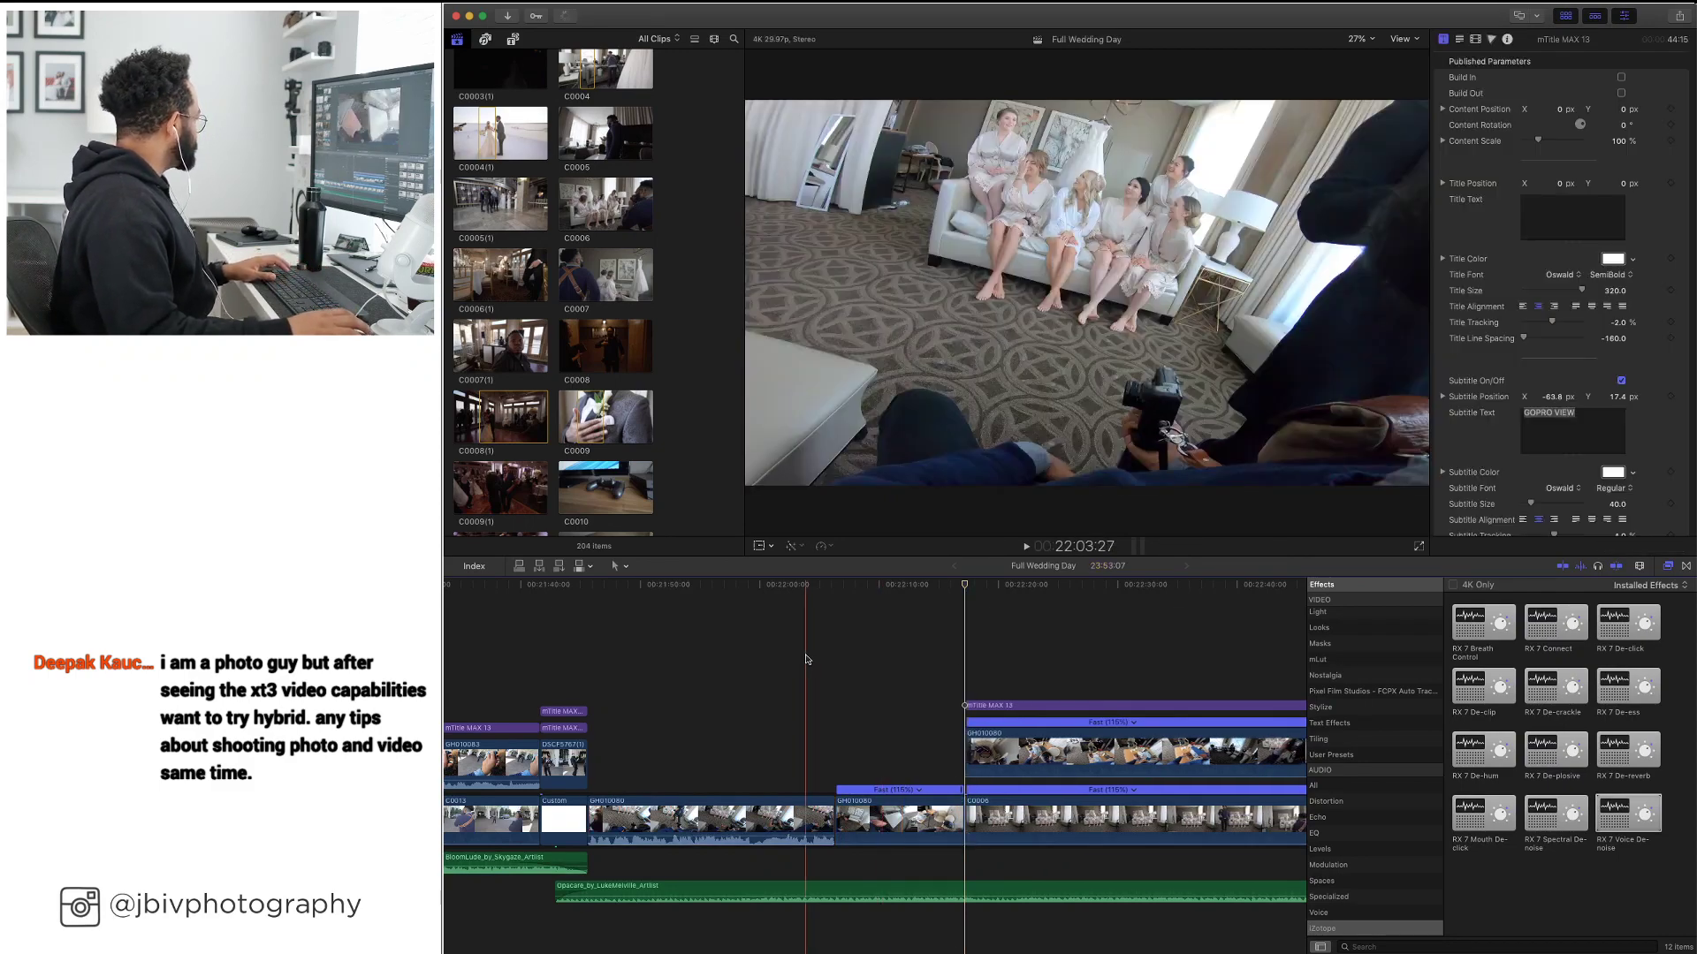
Cut C0006, the GoPro View inset and its title at 22:20:02 and delete the portion before that cut
key(space)
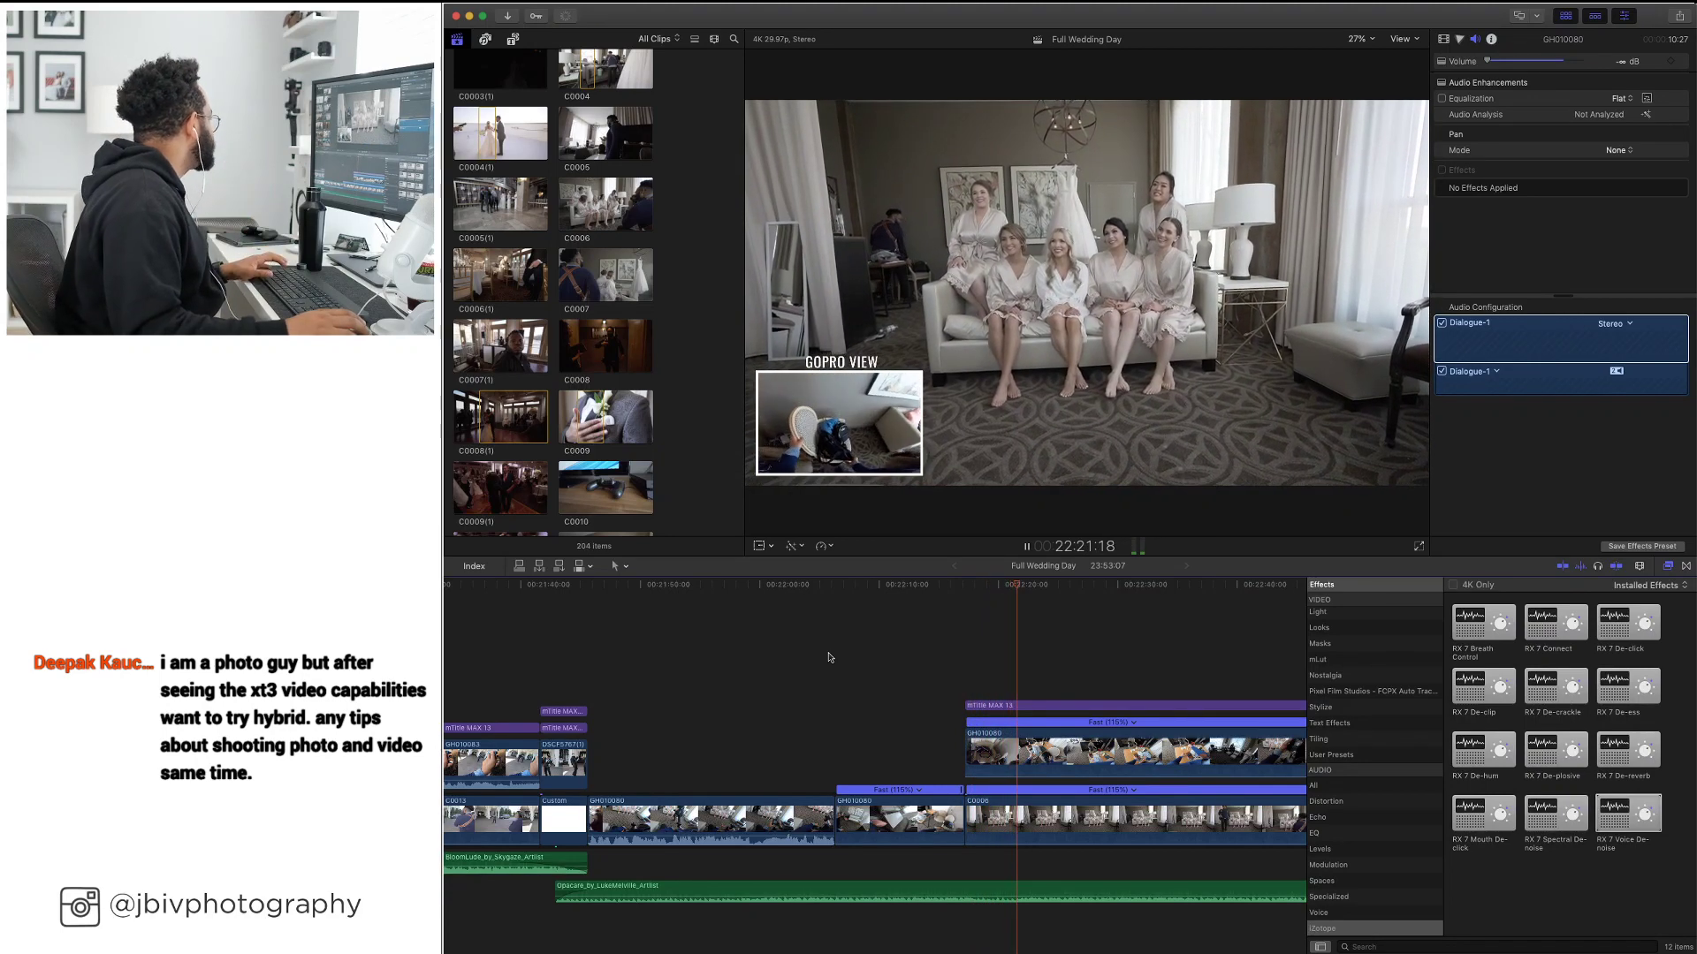
key(space)
mouse_move(1019, 589)
mouse_down()
mouse_move(985, 592)
mouse_move(1000, 592)
mouse_up()
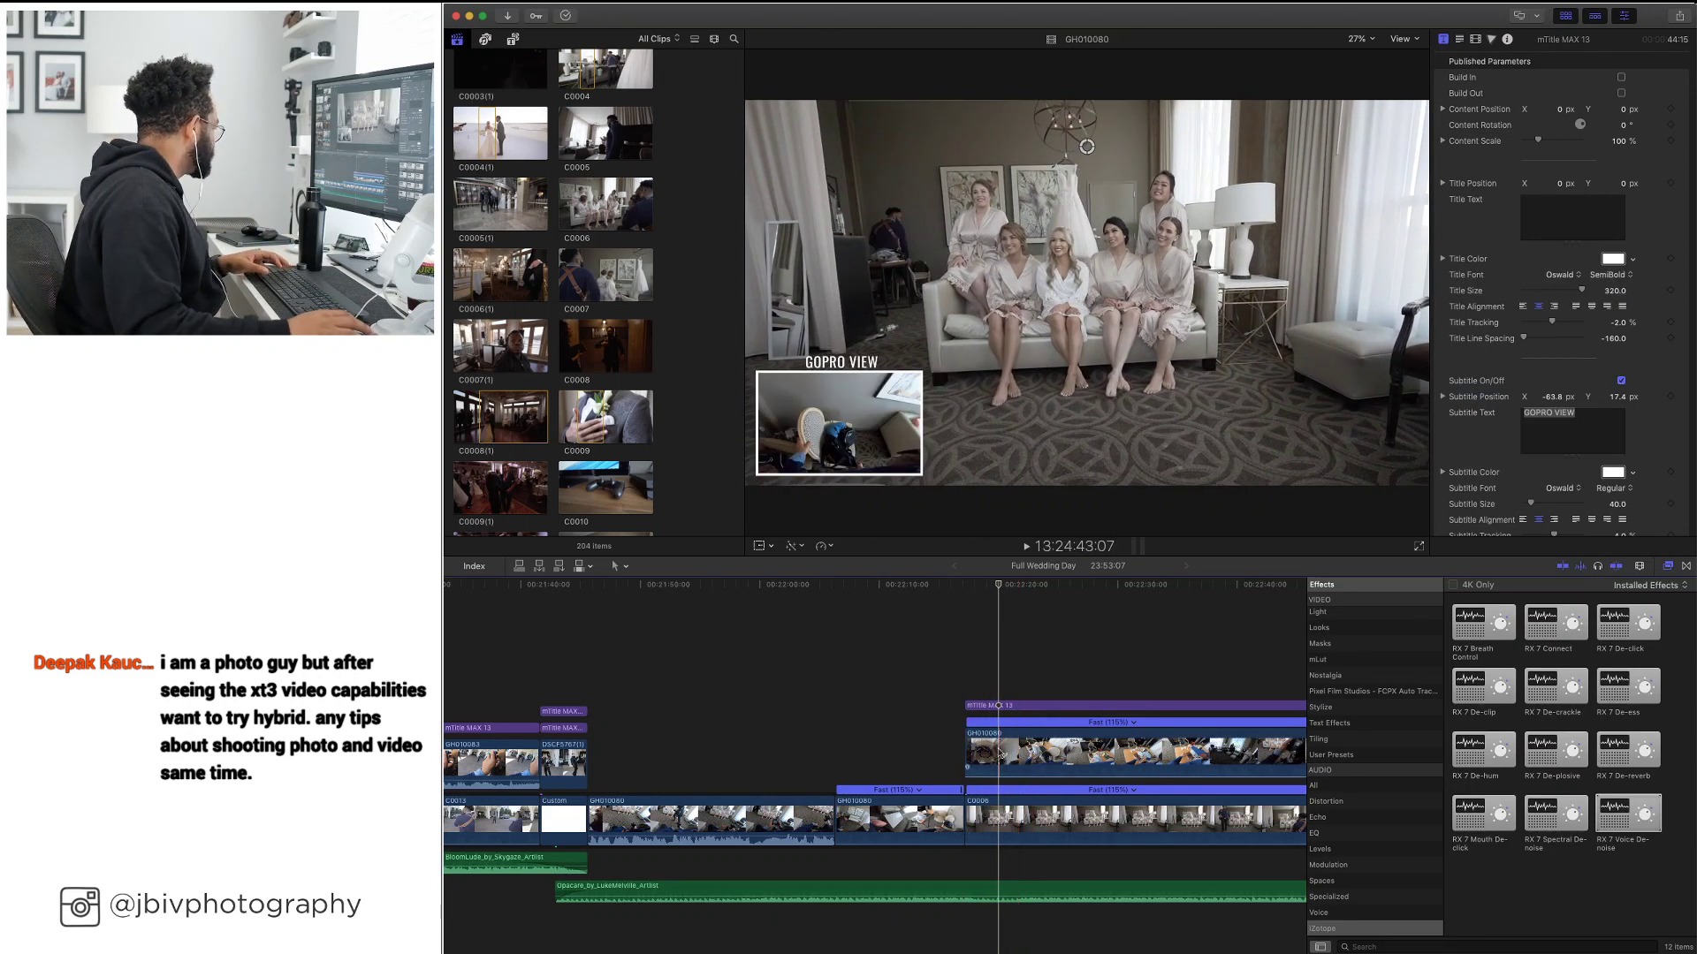
key(alt+v)
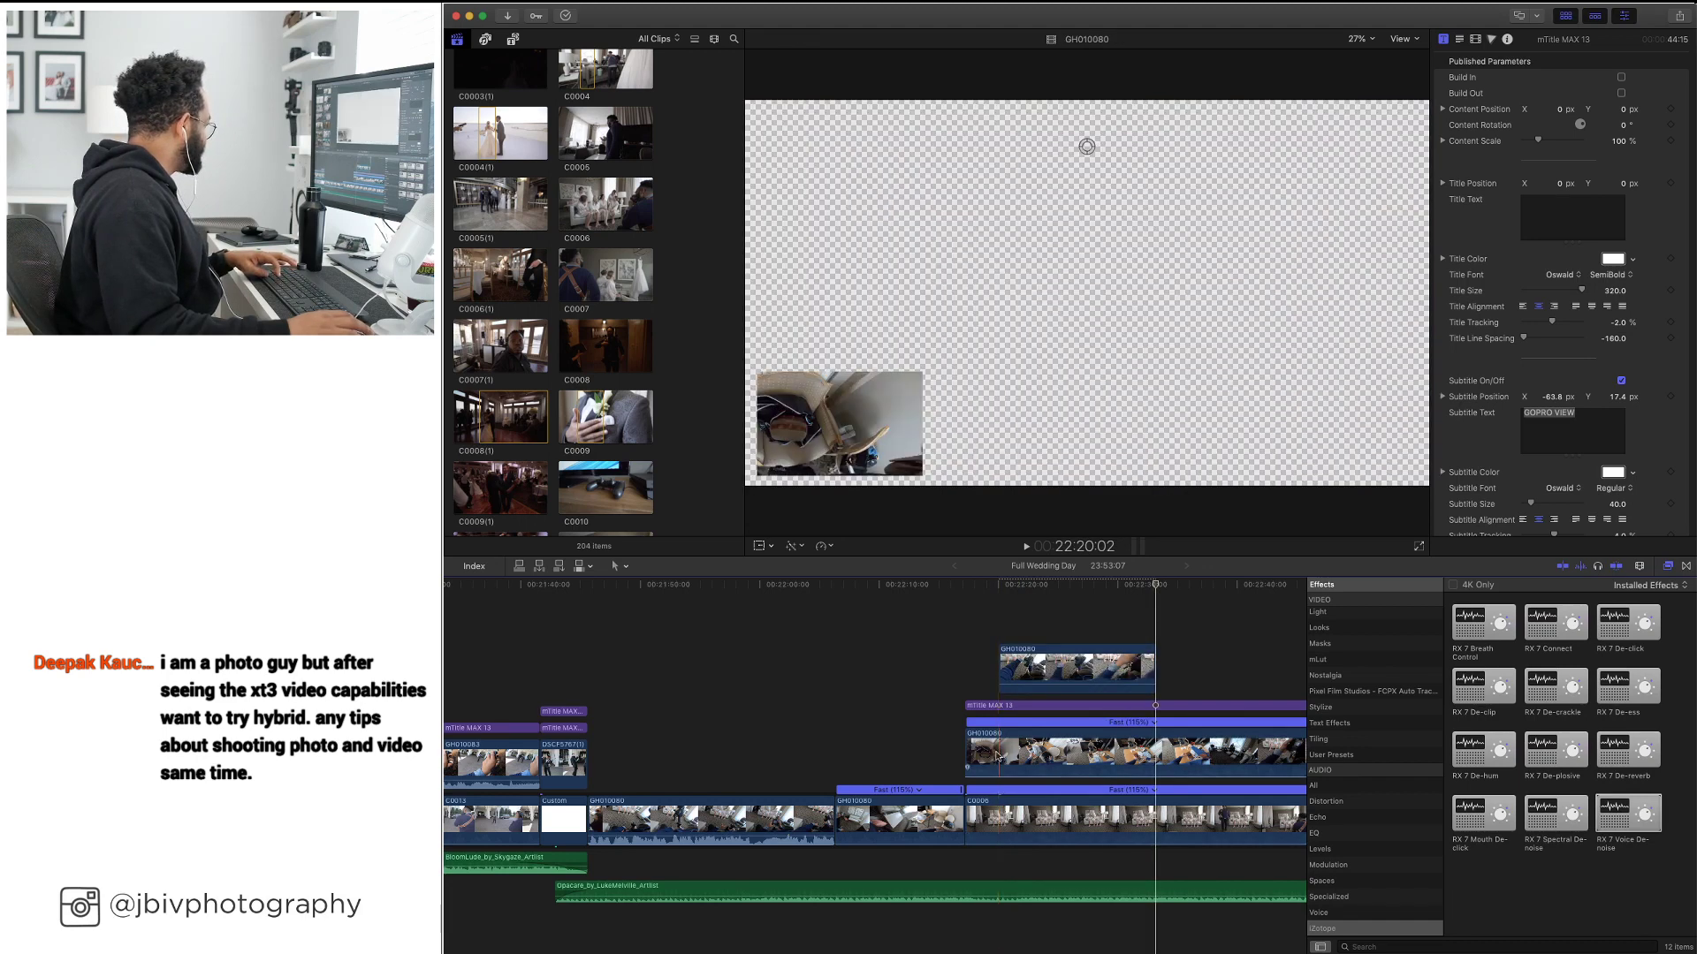
key(super+z)
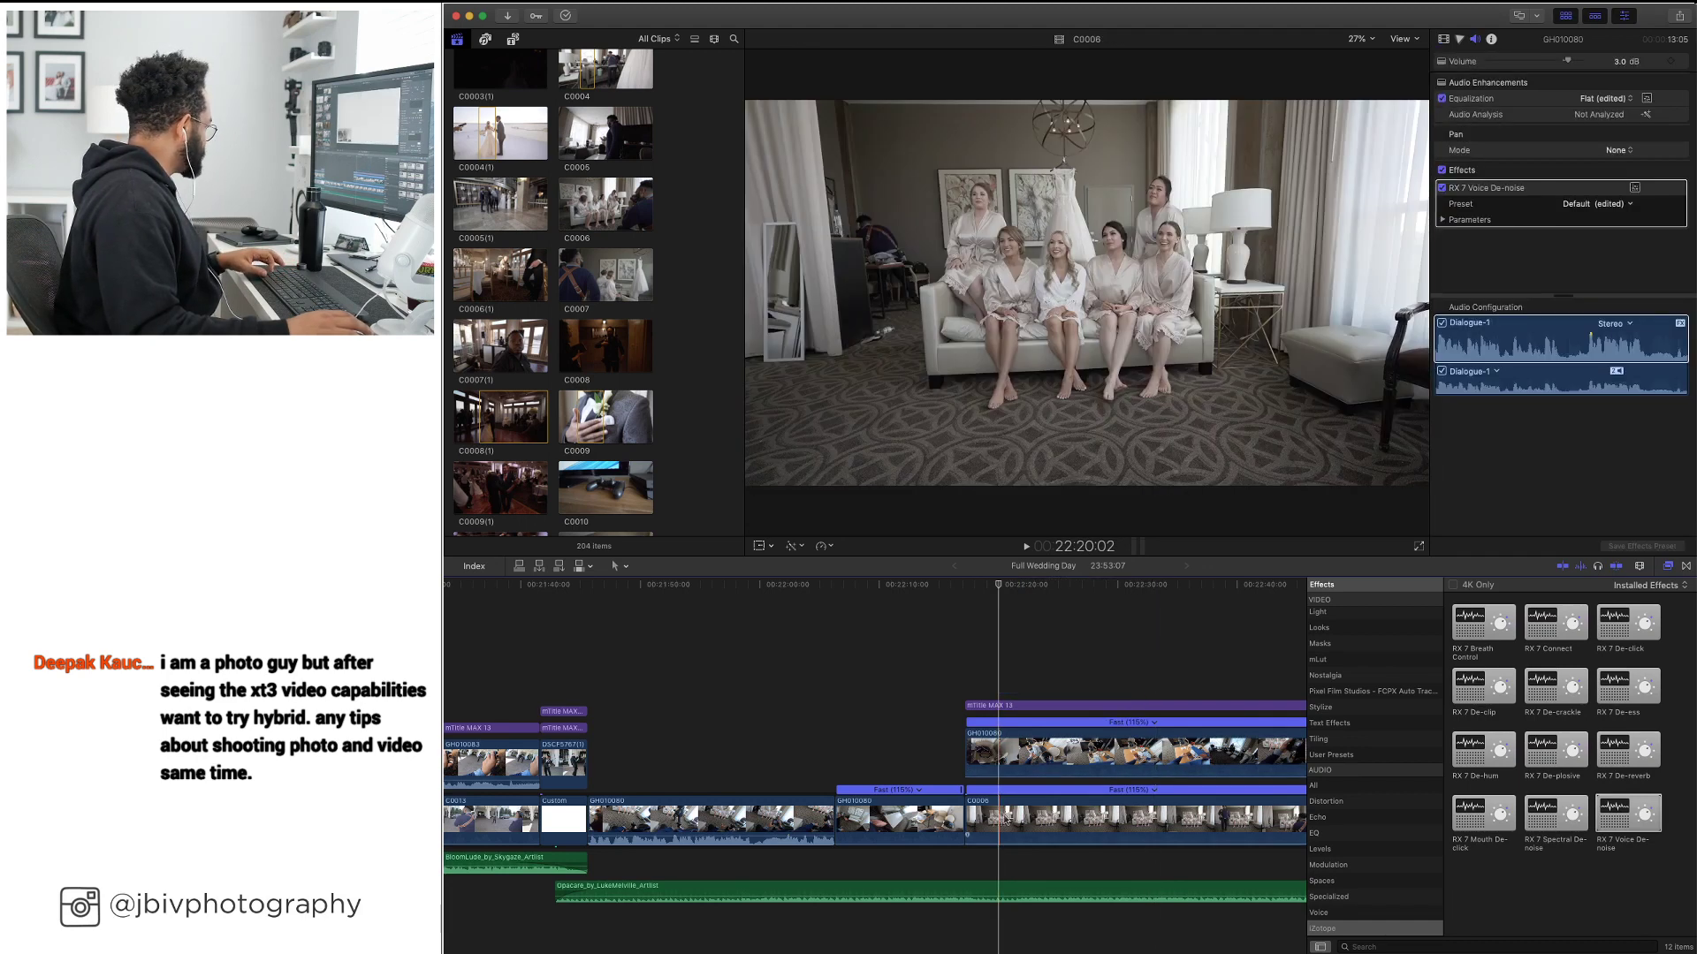
key(super+b)
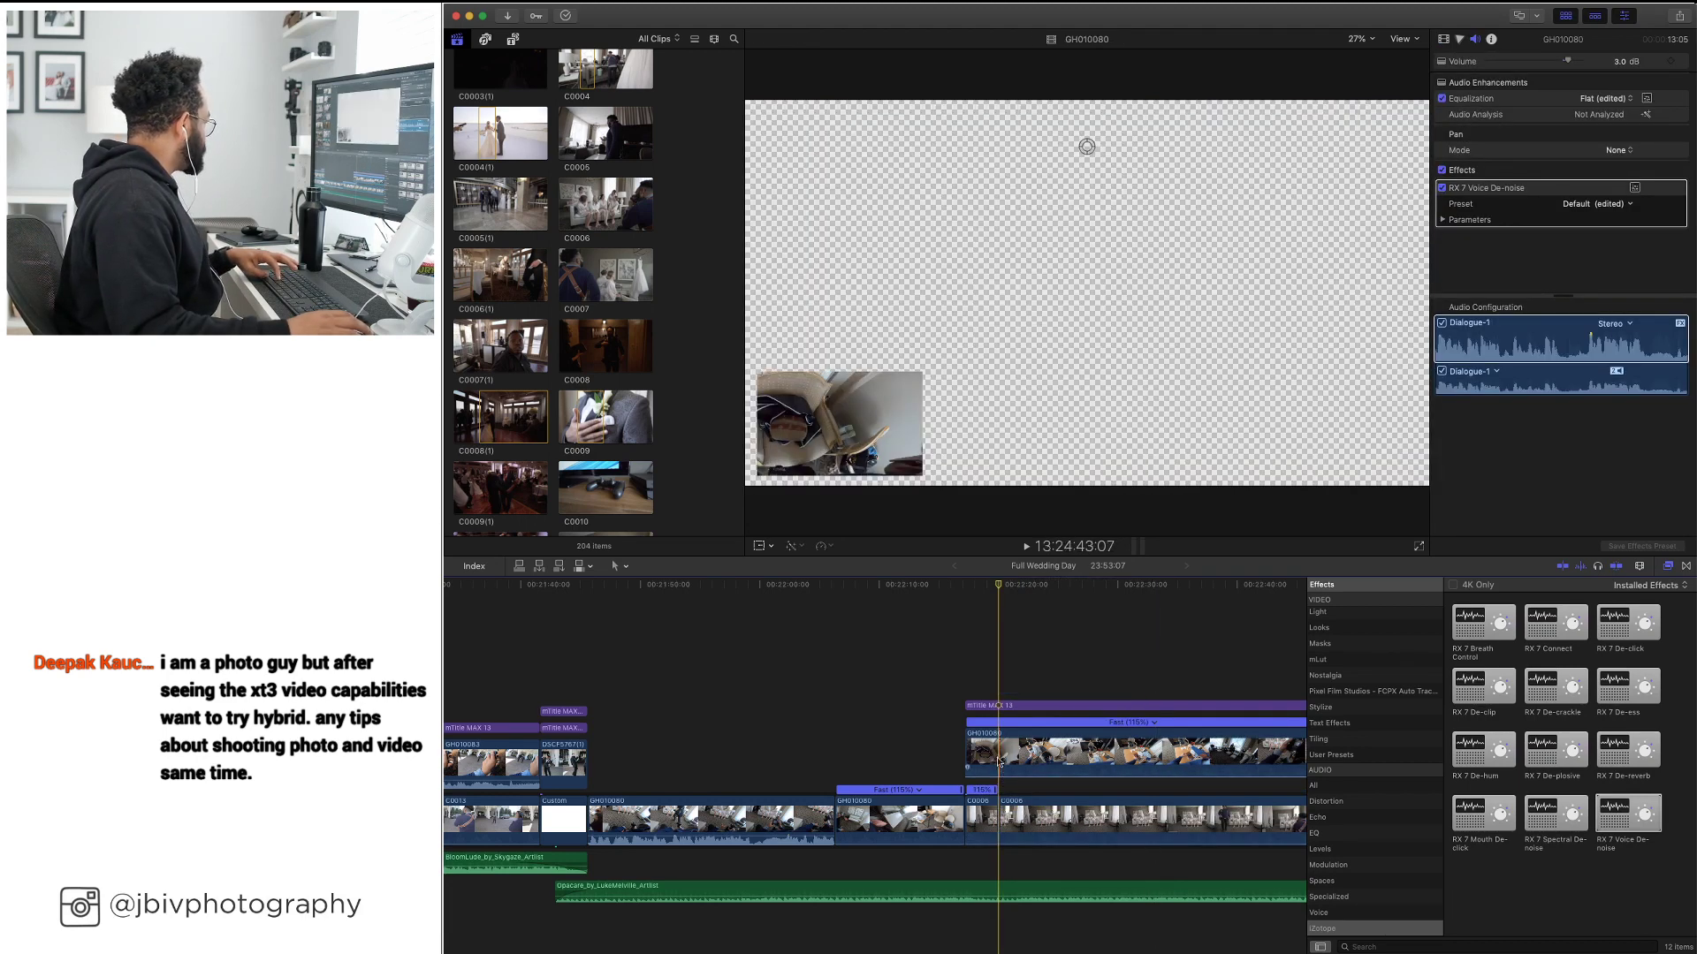
click(1000, 706)
key(super+b)
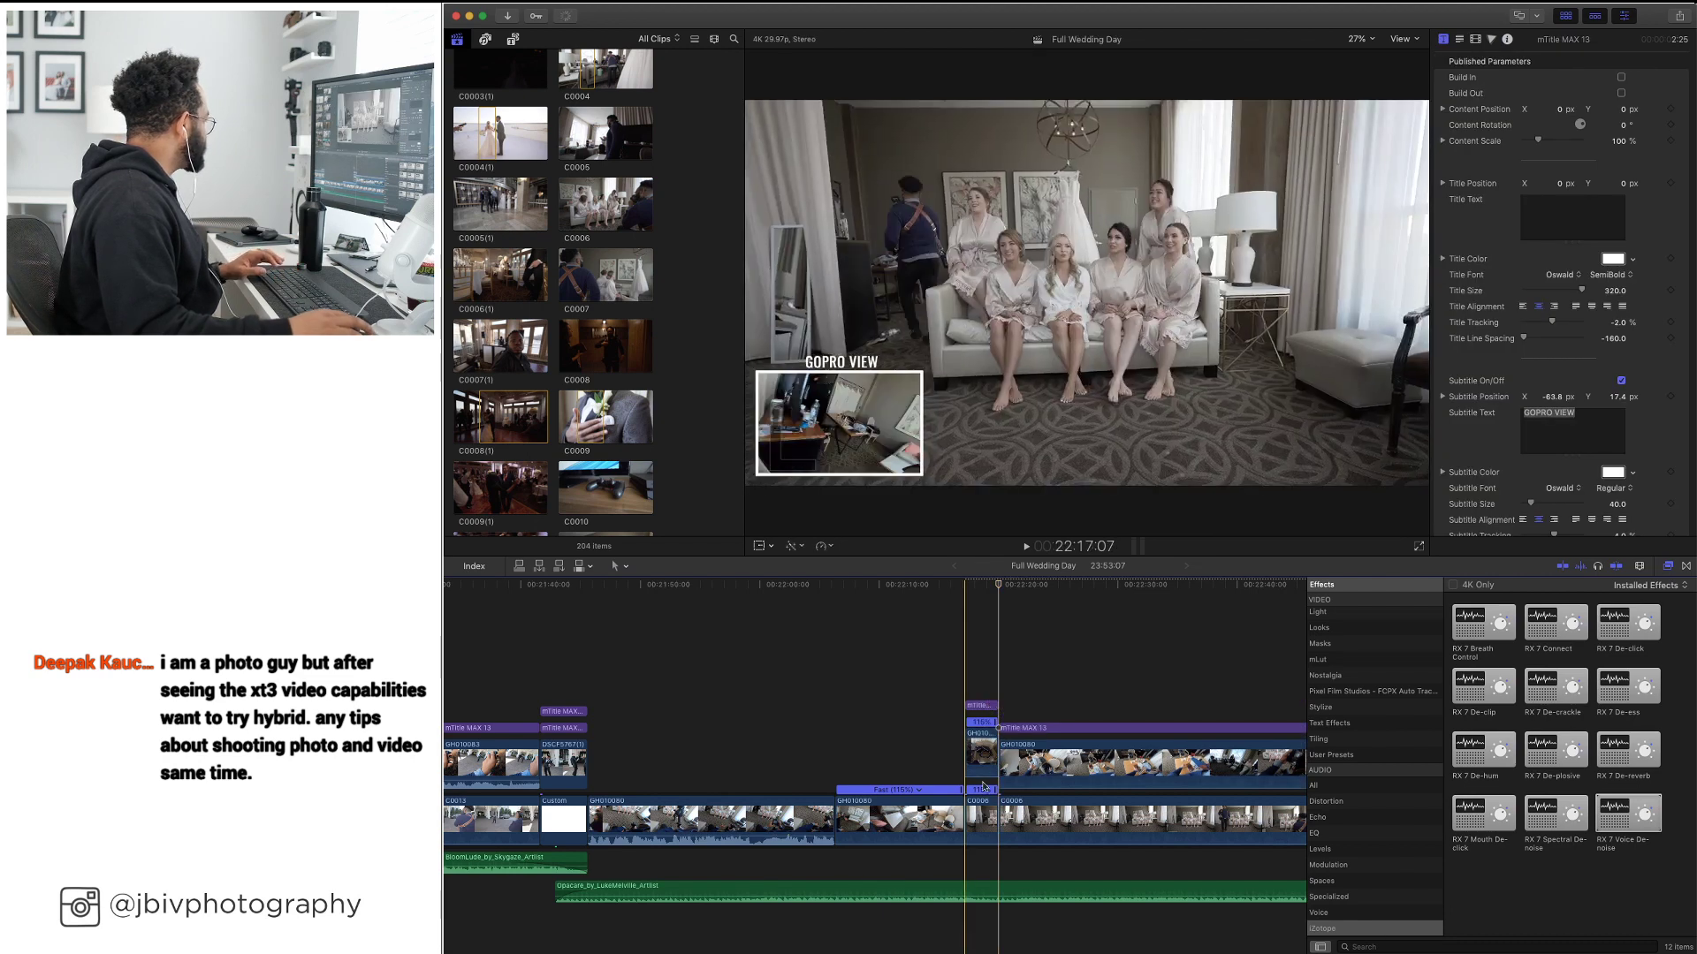
key(x)
key(Delete)
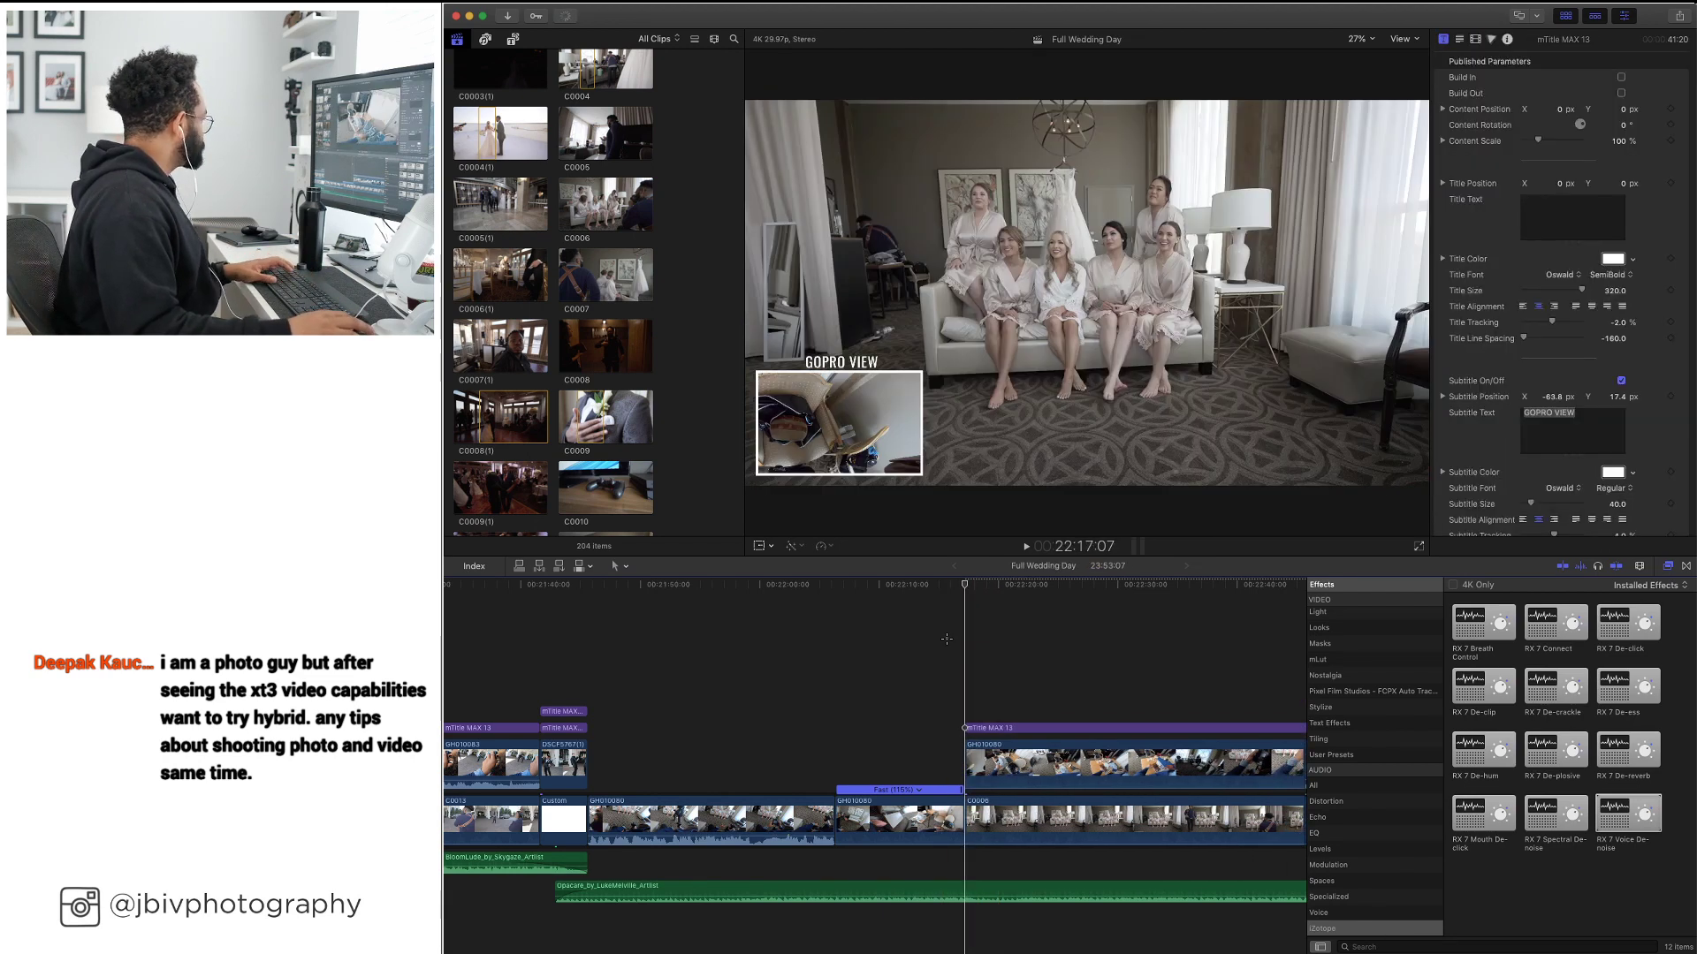
Play back the bridesmaids section from the GoPro View inset through to the last captioned photo
key(space)
click(930, 608)
key(space)
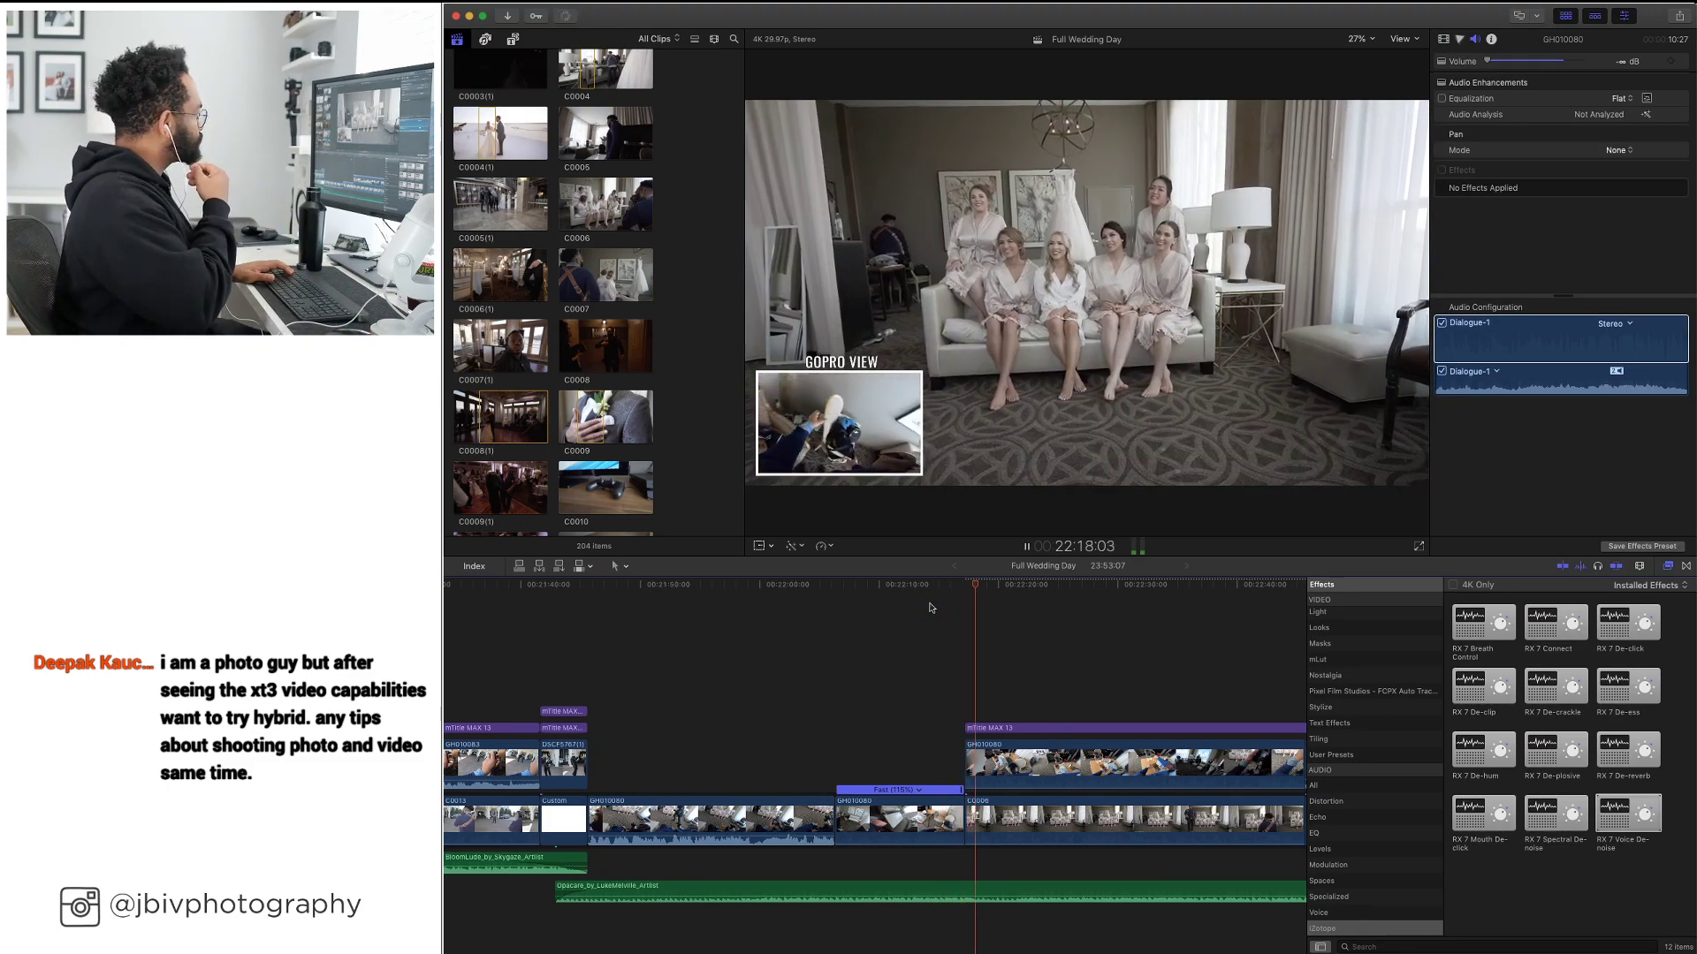
click(937, 603)
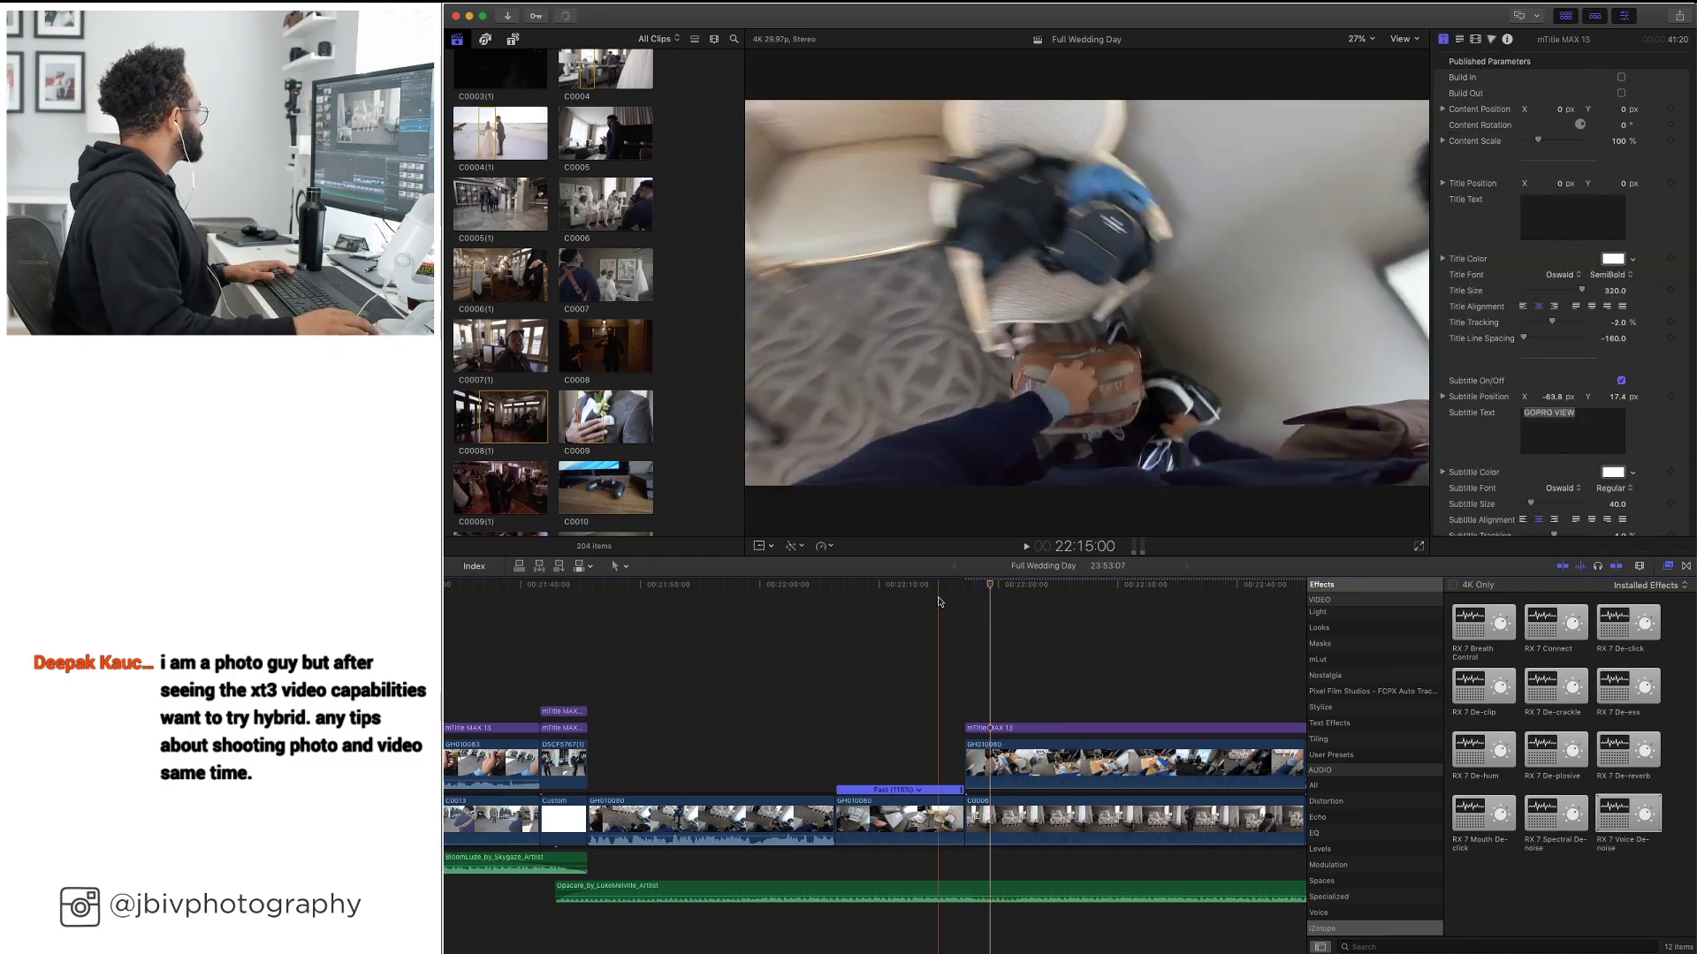
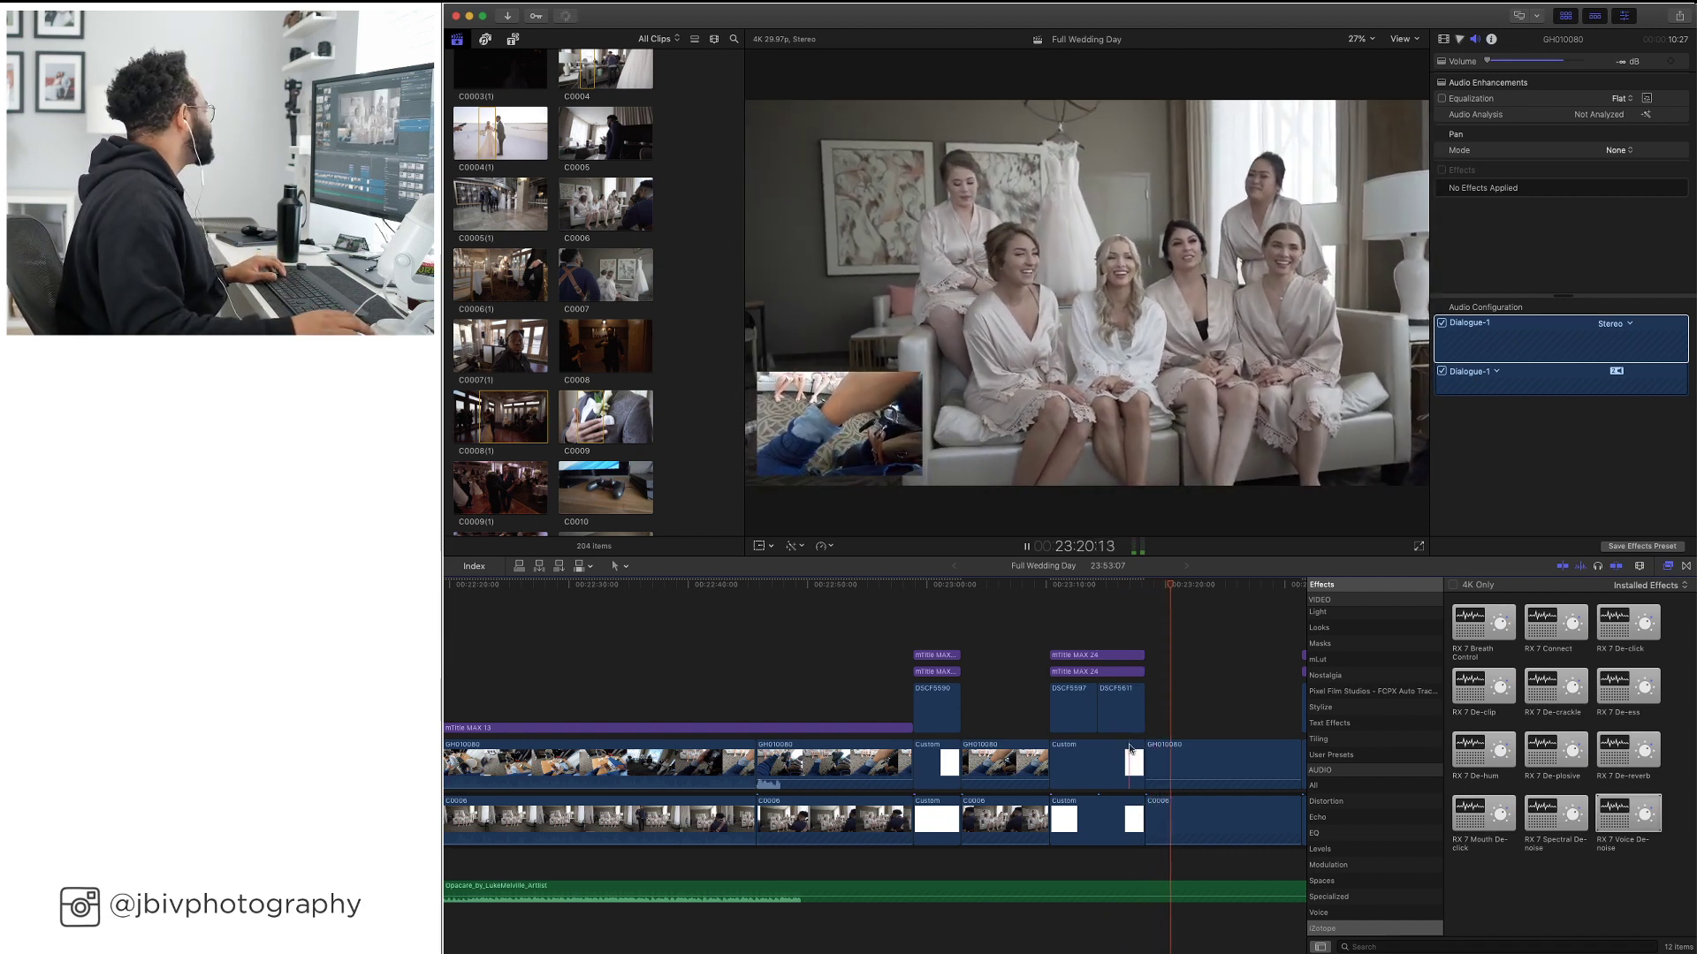
scroll(1069, 663, right, 3)
scroll(1066, 669, right, 2)
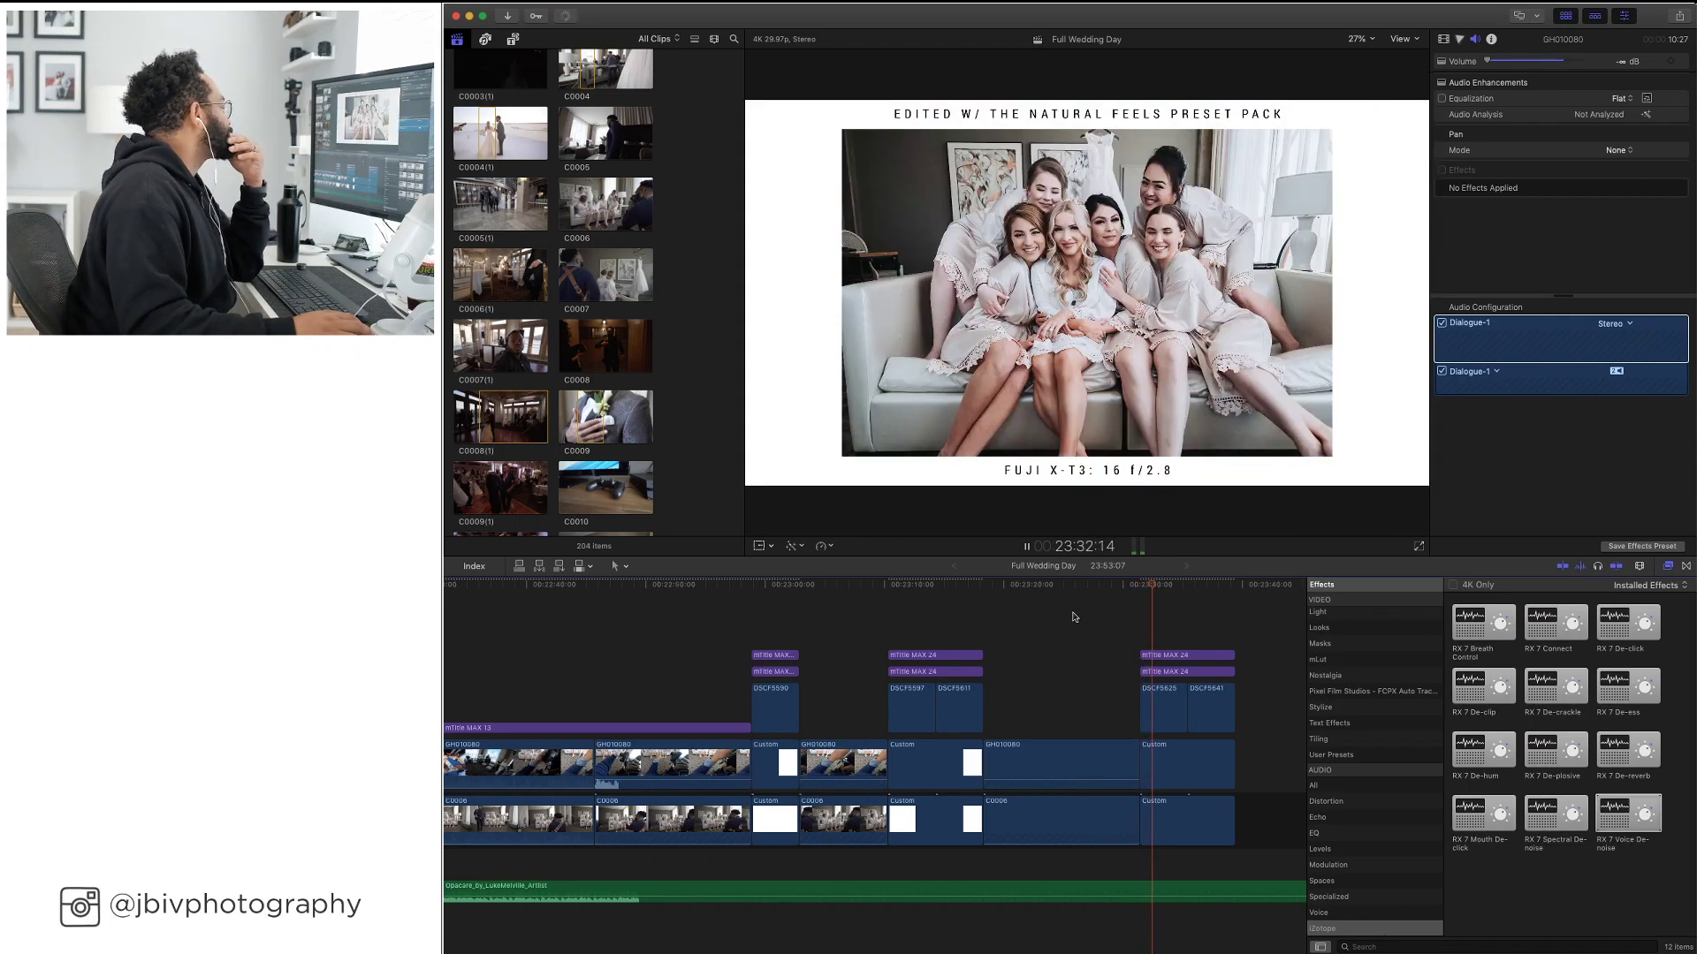
key(space)
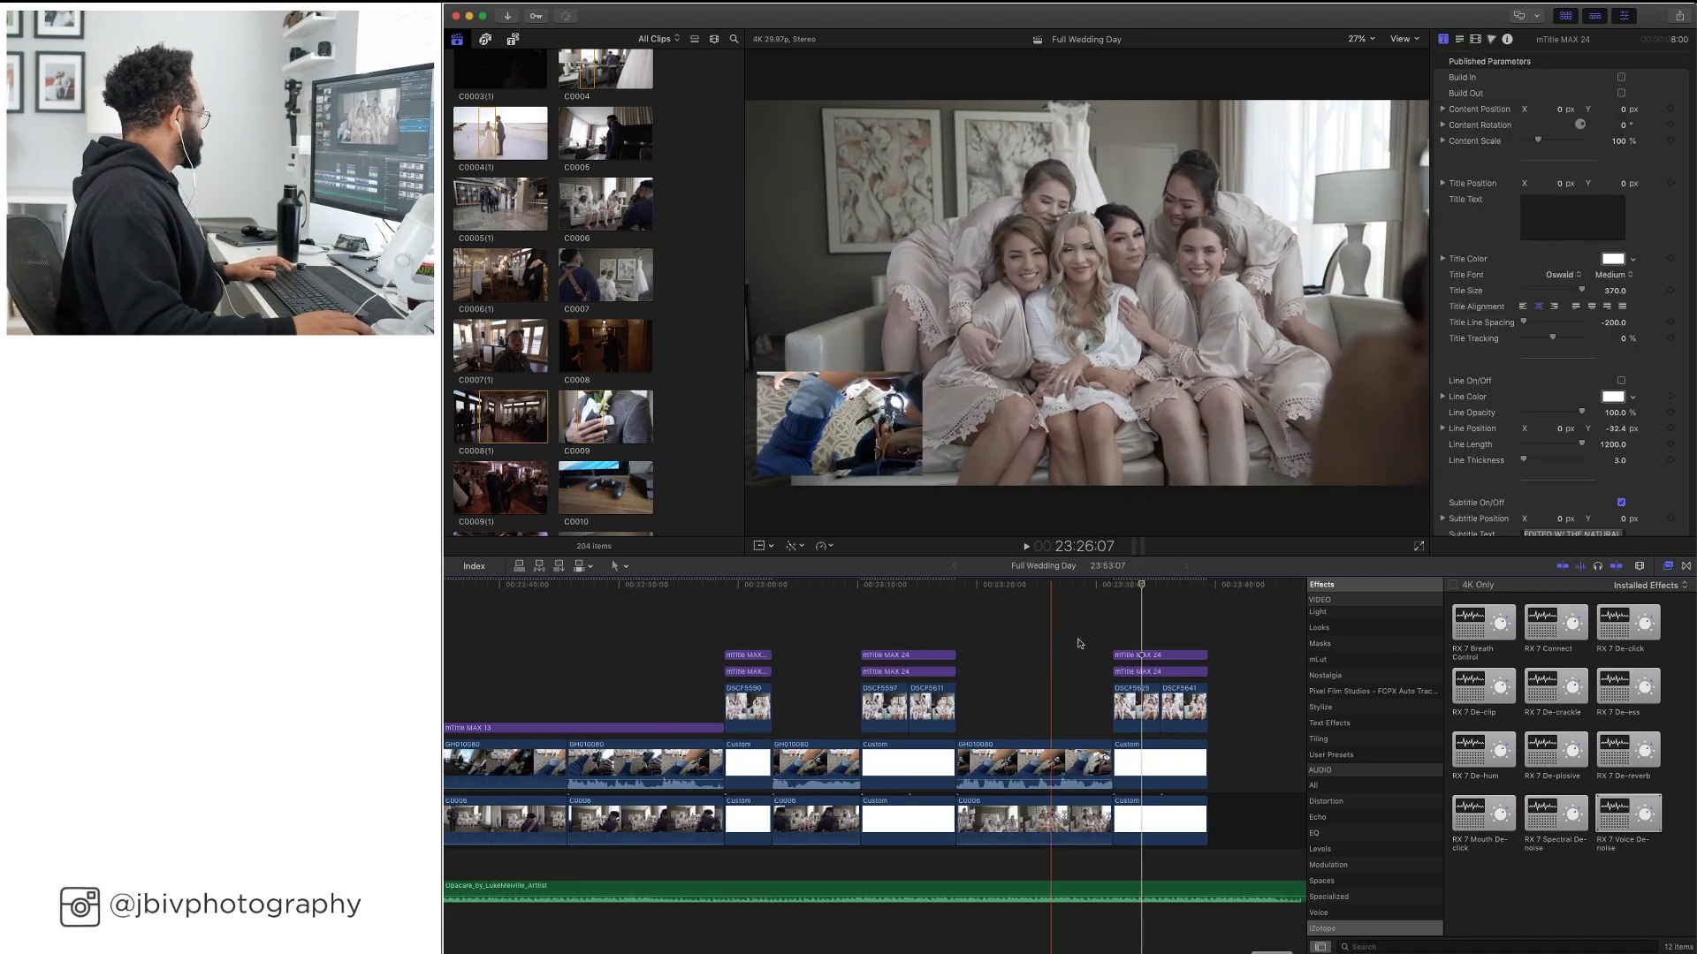
Trim the end of the Opacare music clip so it finishes with the last bridesmaids photo
key(super+minus)
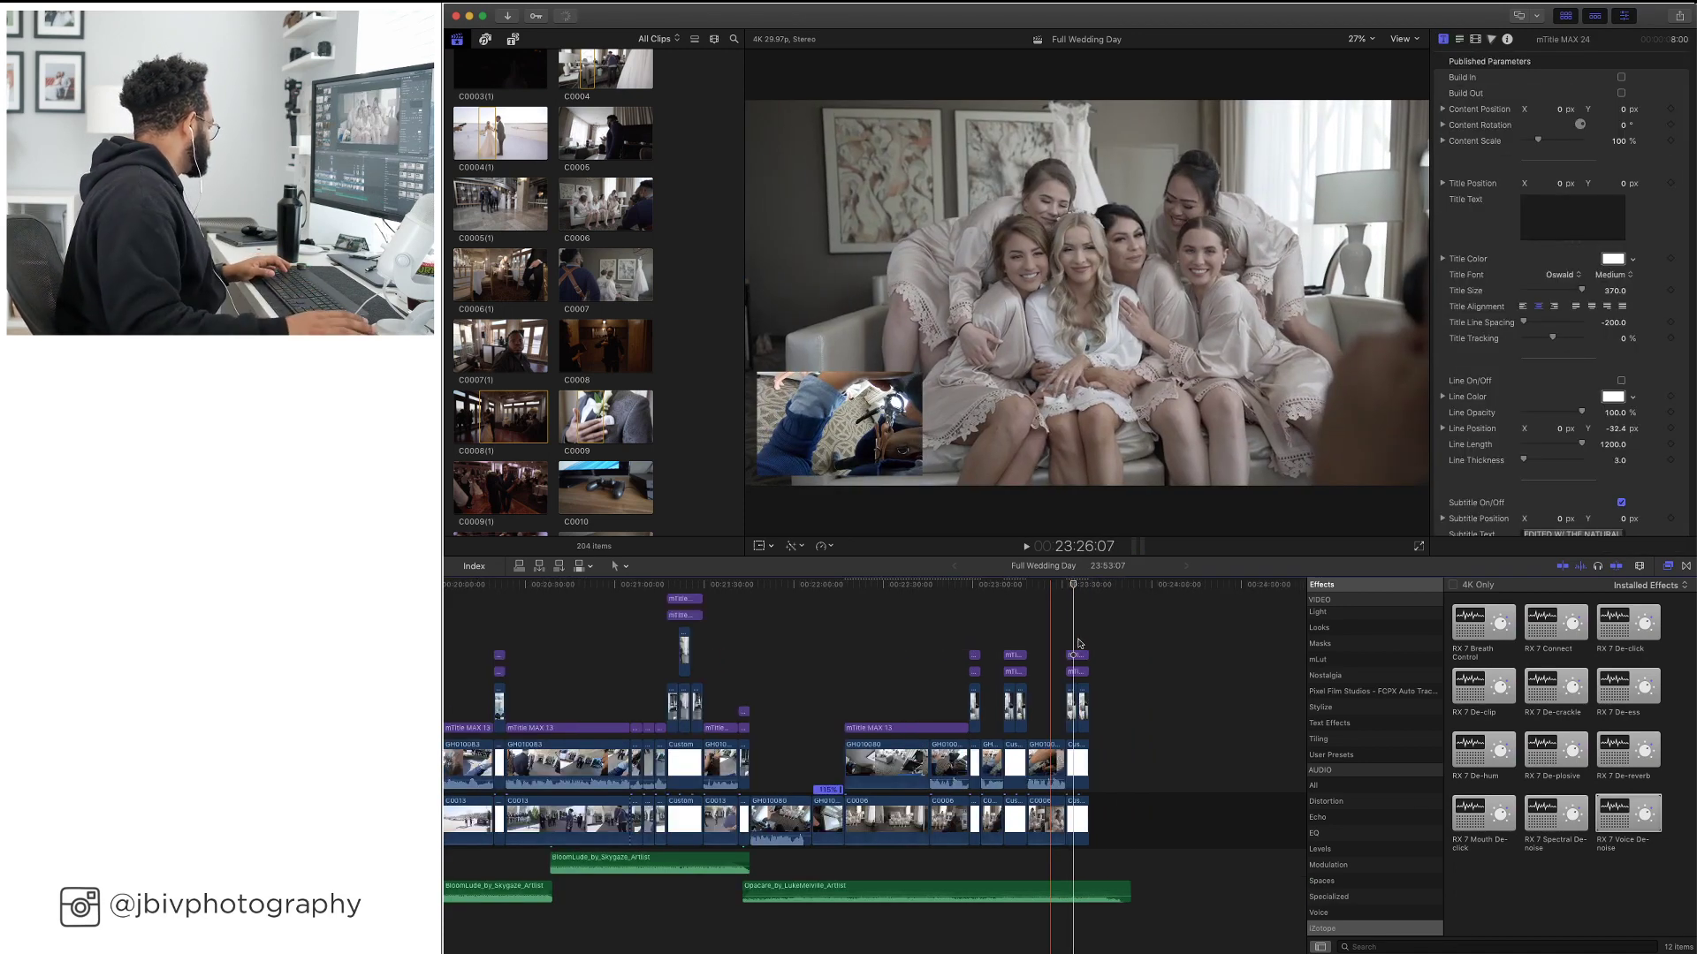
drag(1129, 888, 1080, 892)
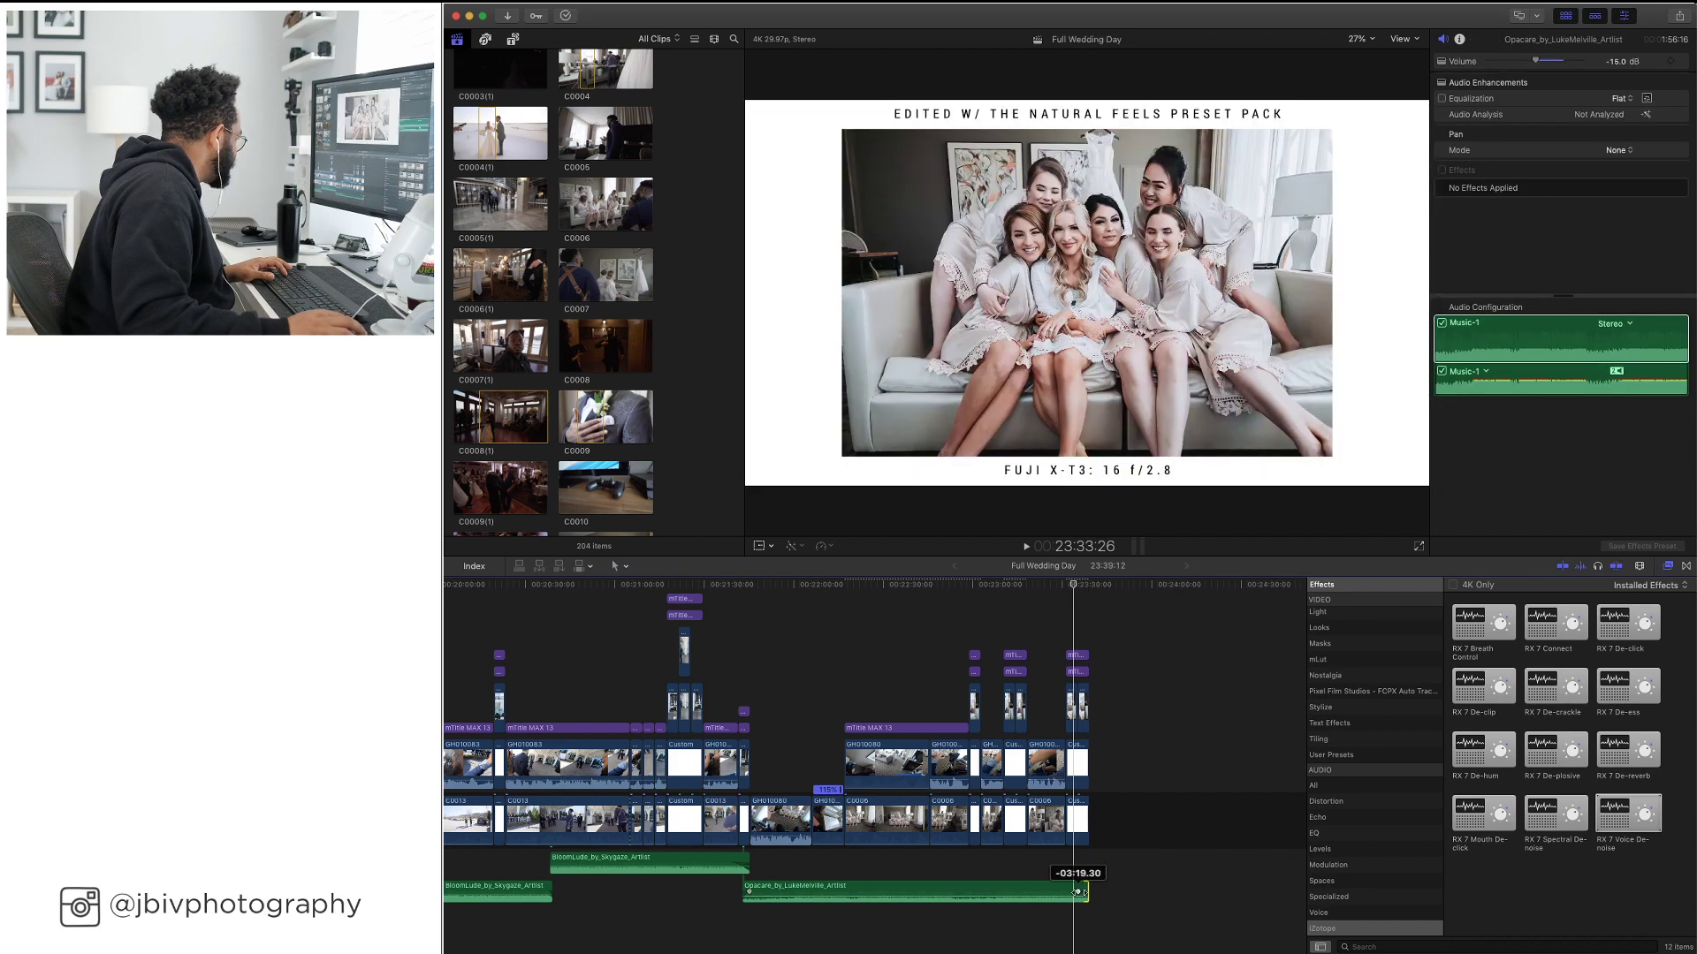
key(super+minus)
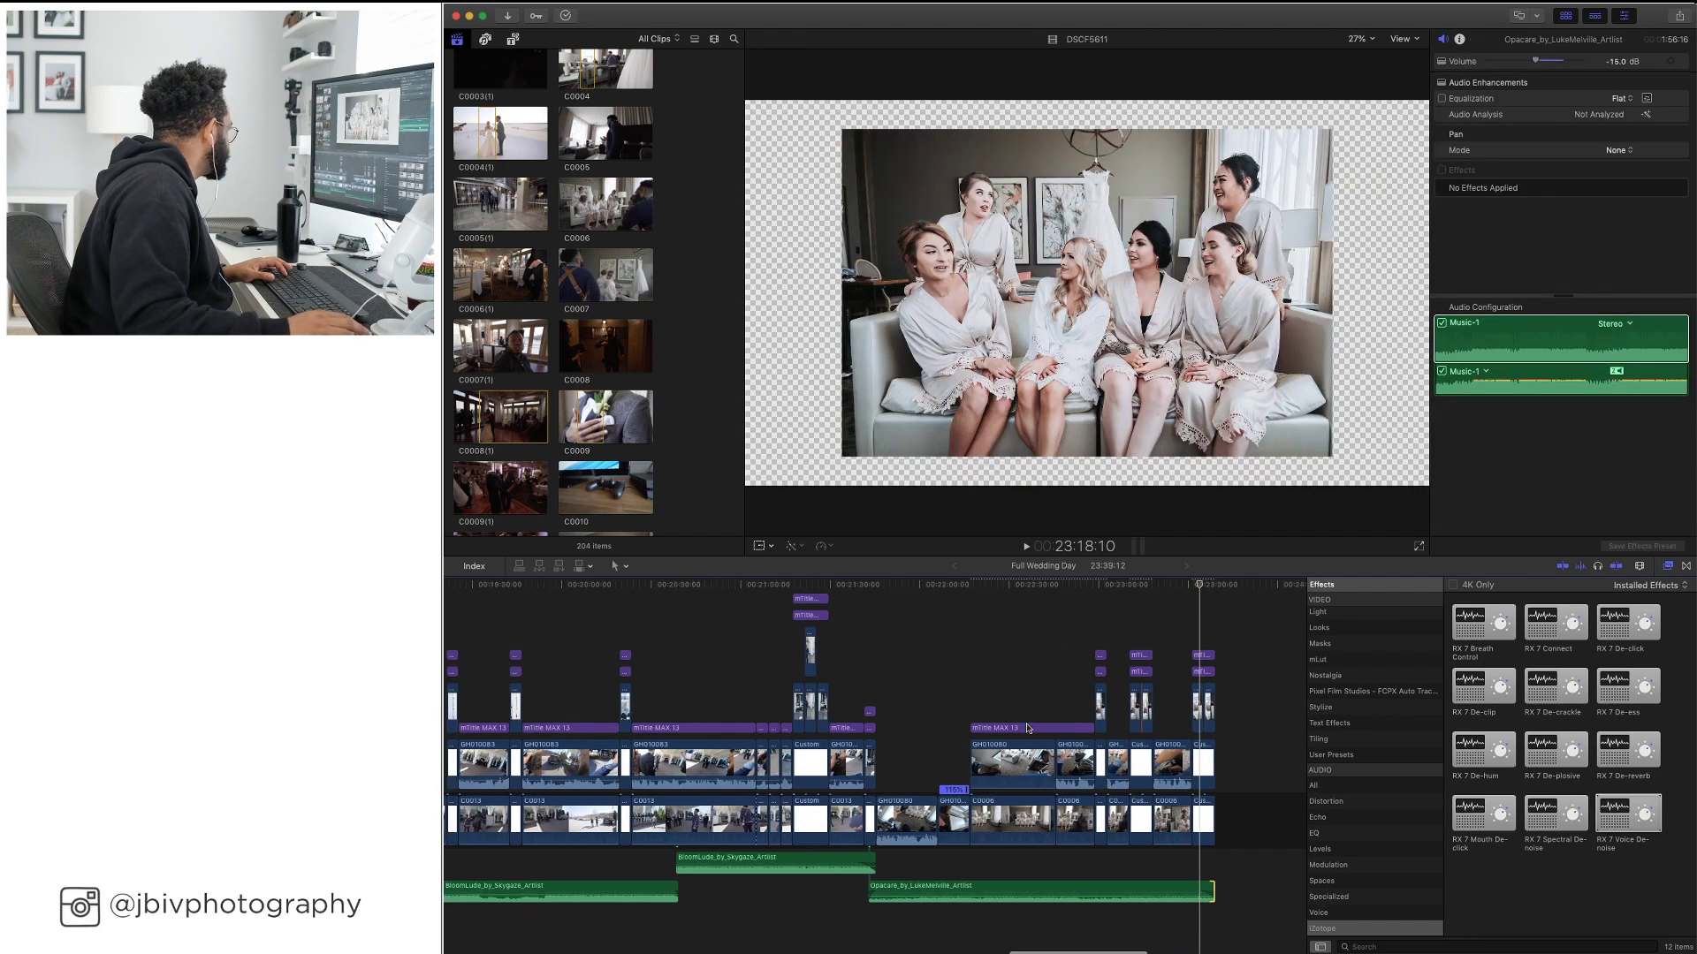
Review the Full Wedding Day timeline from its opening through the groom's getting-ready section, checking clips, captioned photos and music
scroll(1029, 724, left, 15)
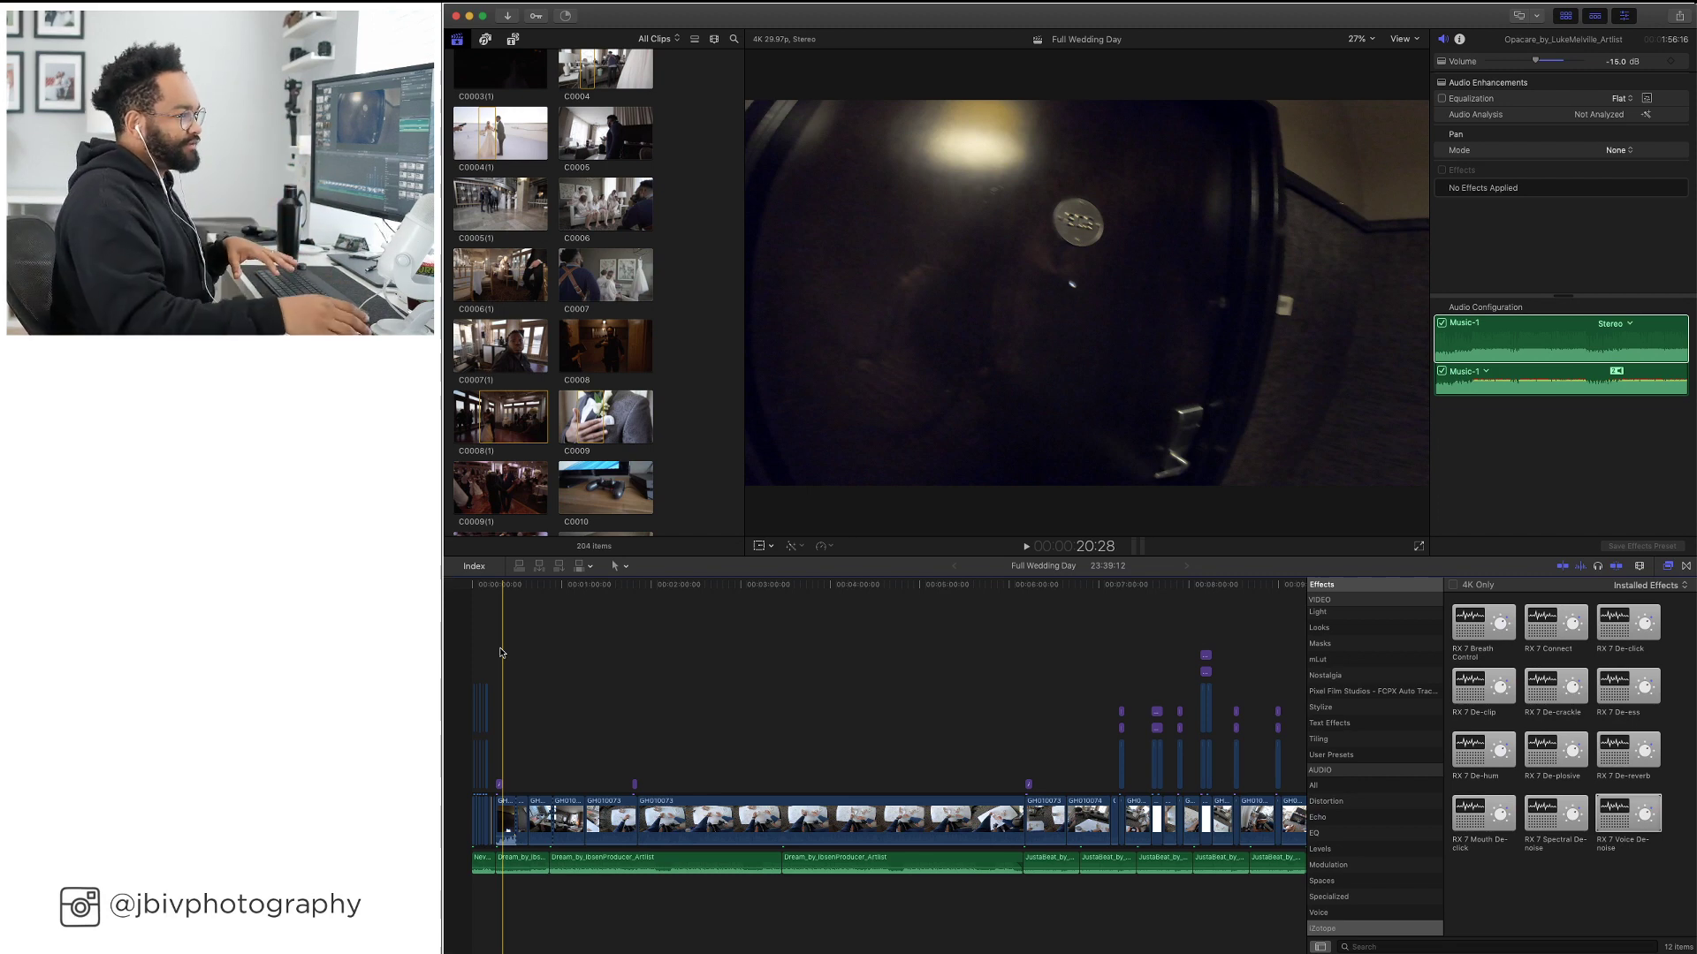
click(491, 655)
key(space)
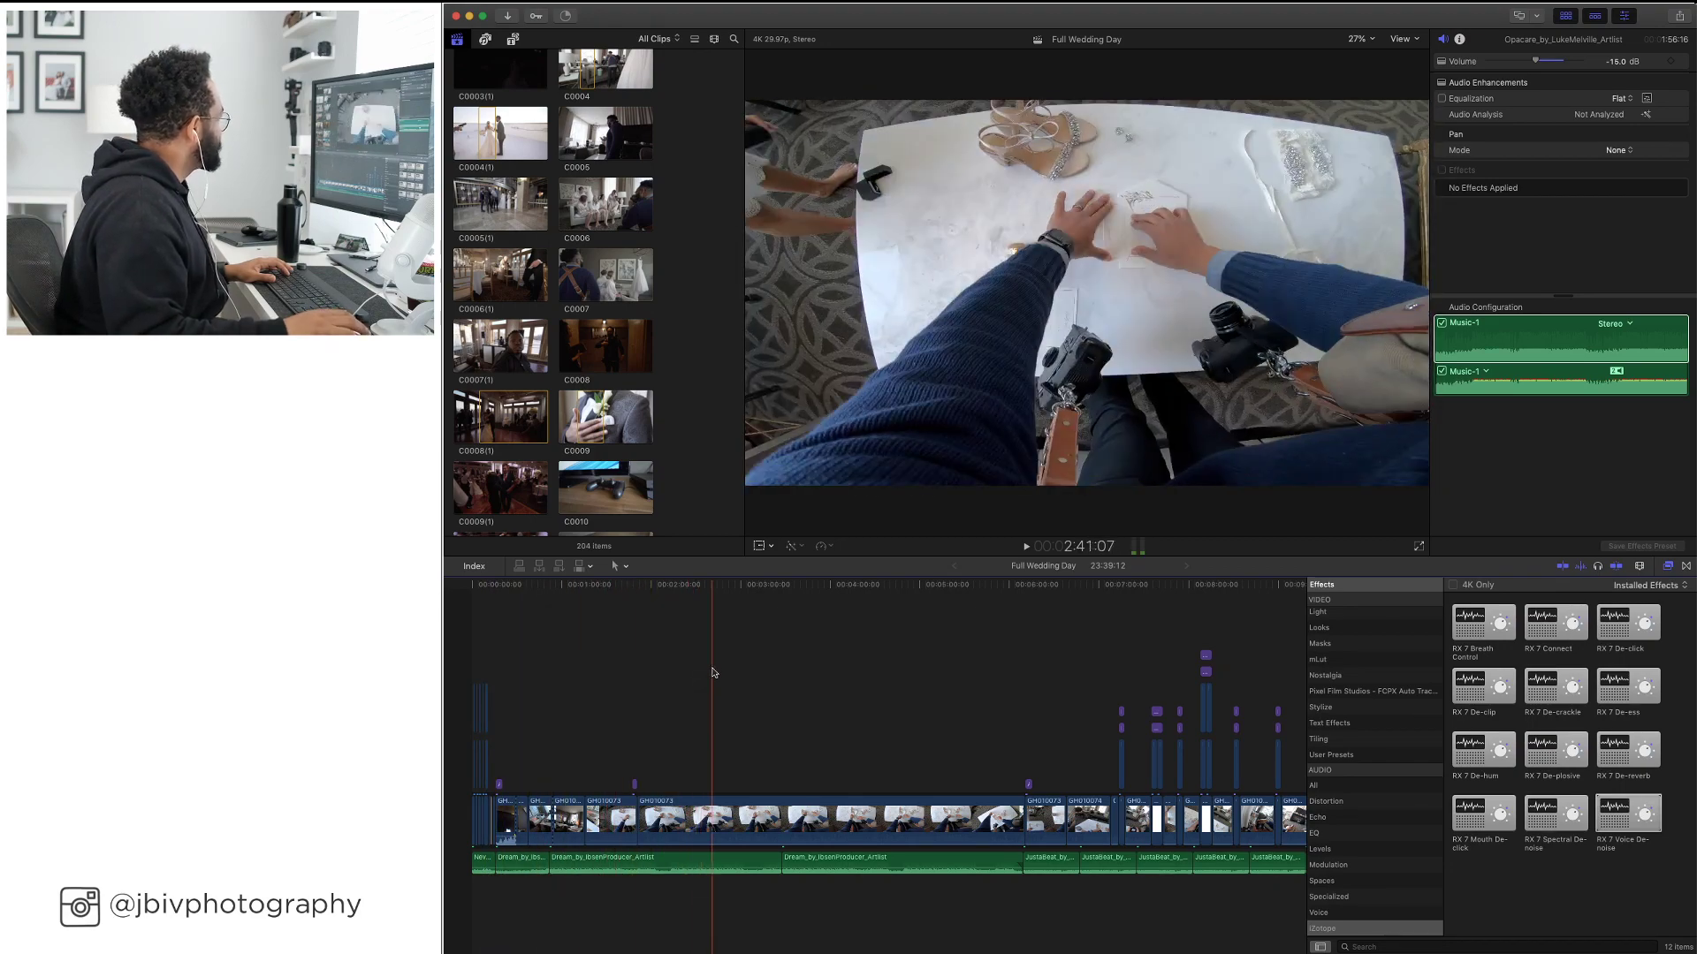
scroll(733, 670, right, 3)
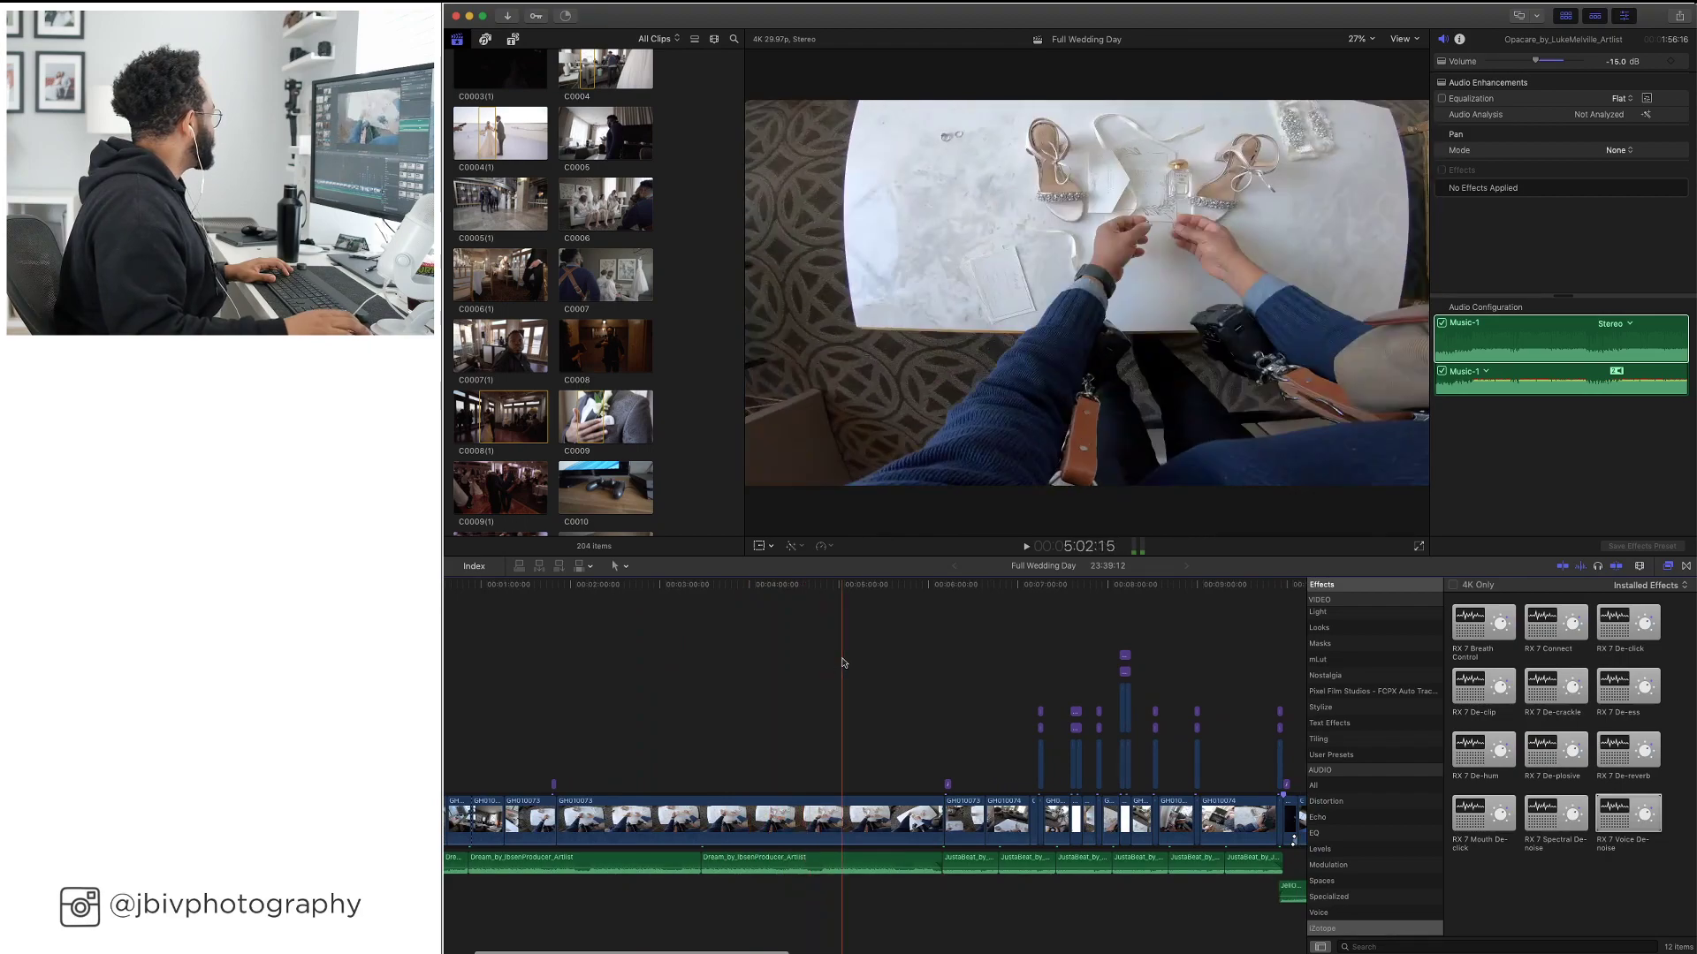
scroll(937, 661, right, 2)
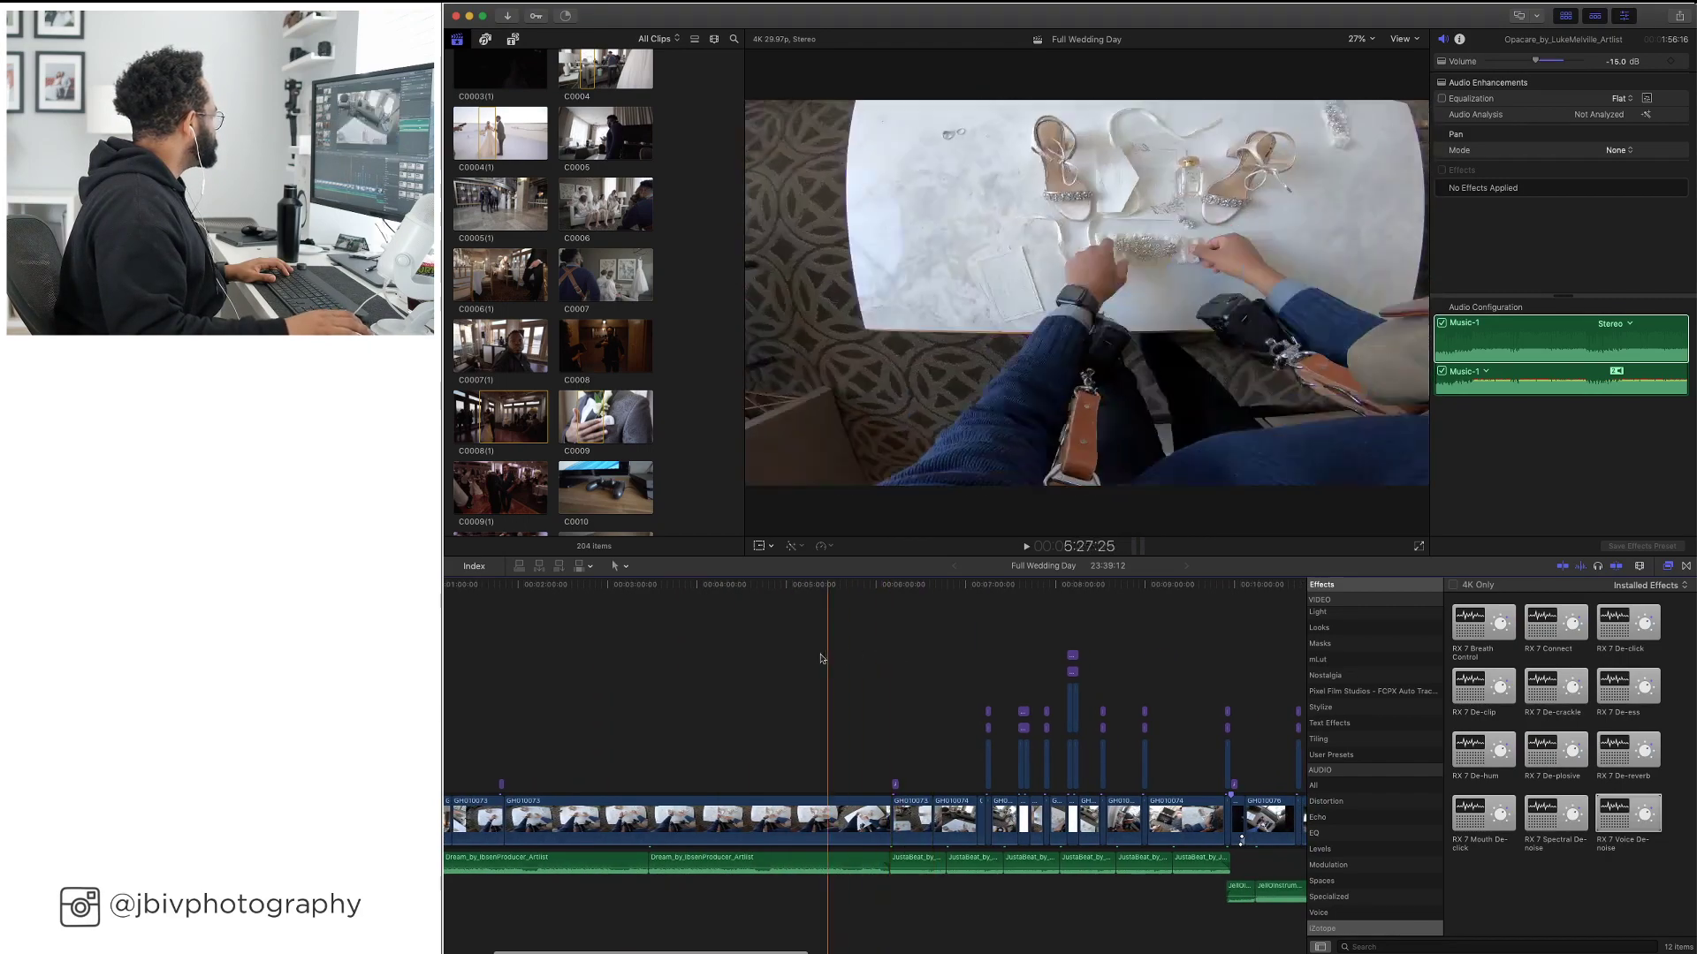
scroll(645, 651, right, 6)
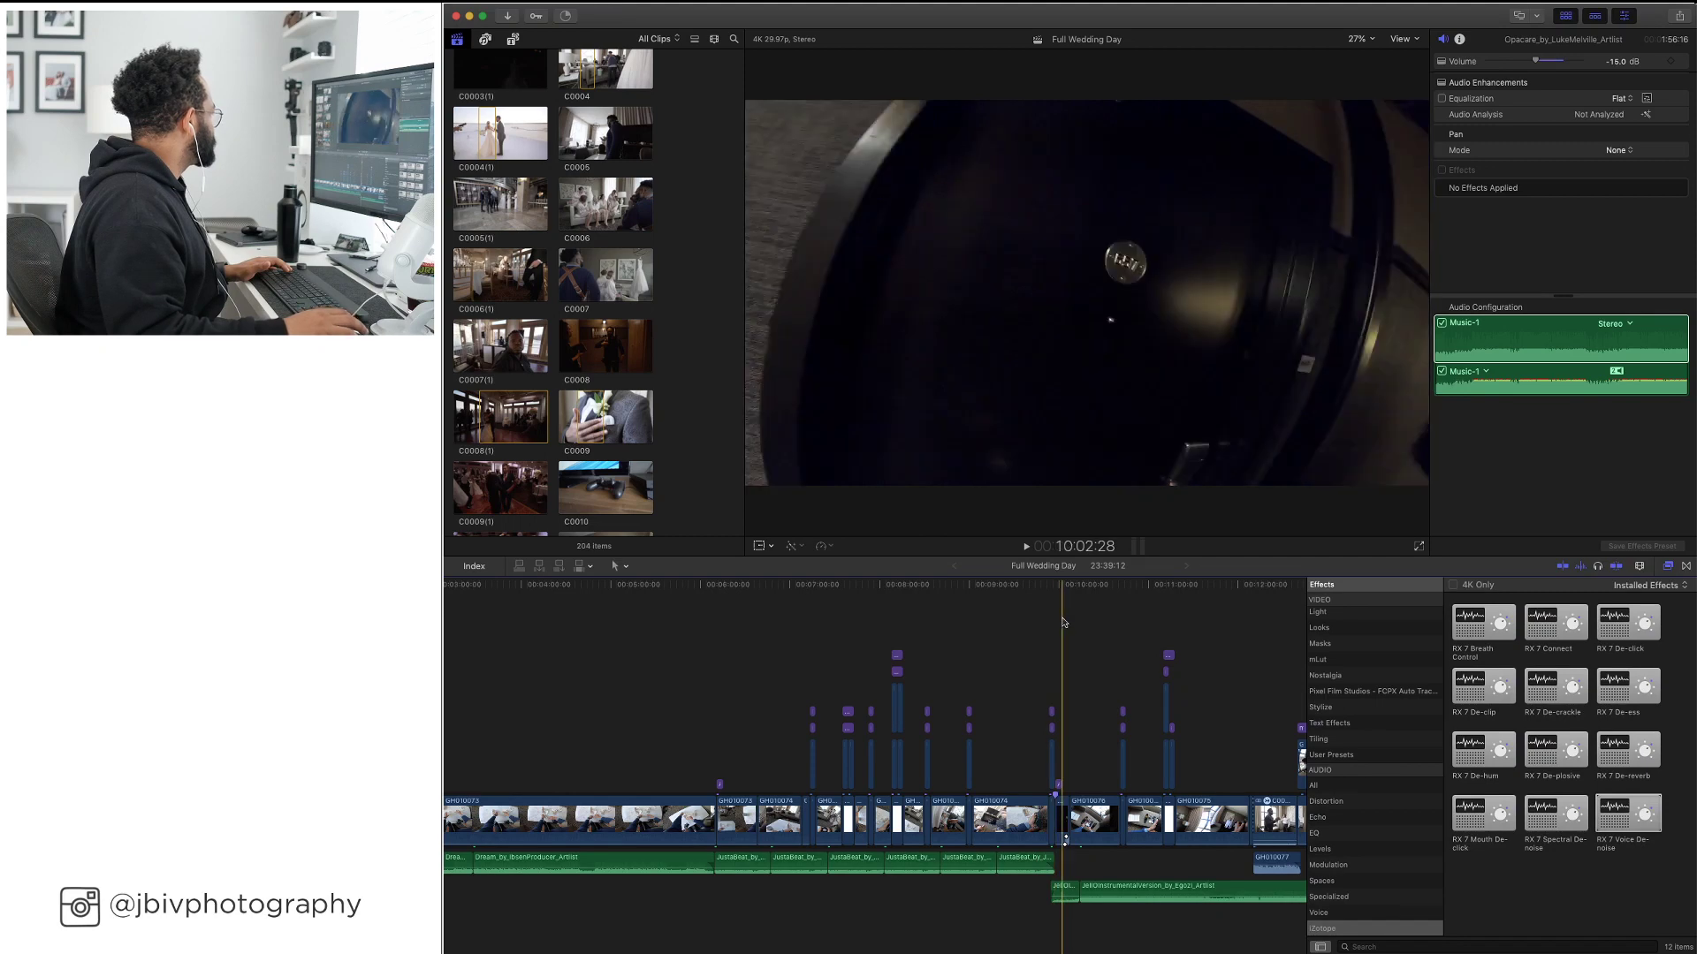
scroll(1047, 626, right, 5)
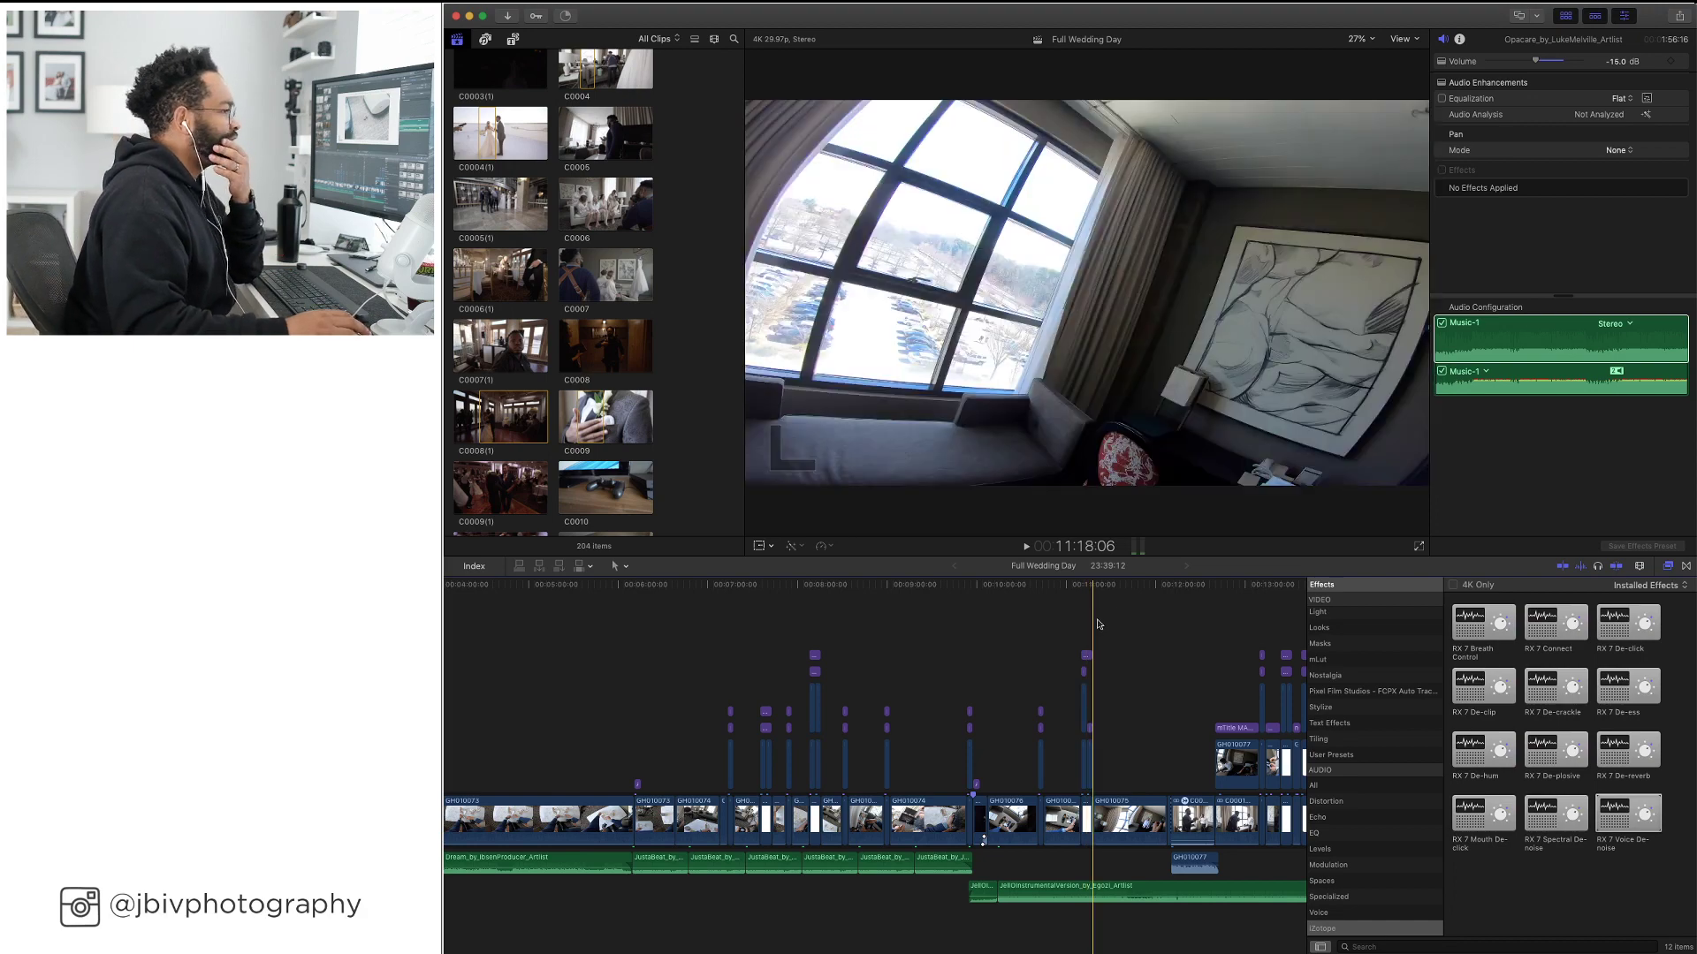
scroll(1110, 624, right, 1)
scroll(1111, 624, right, 5)
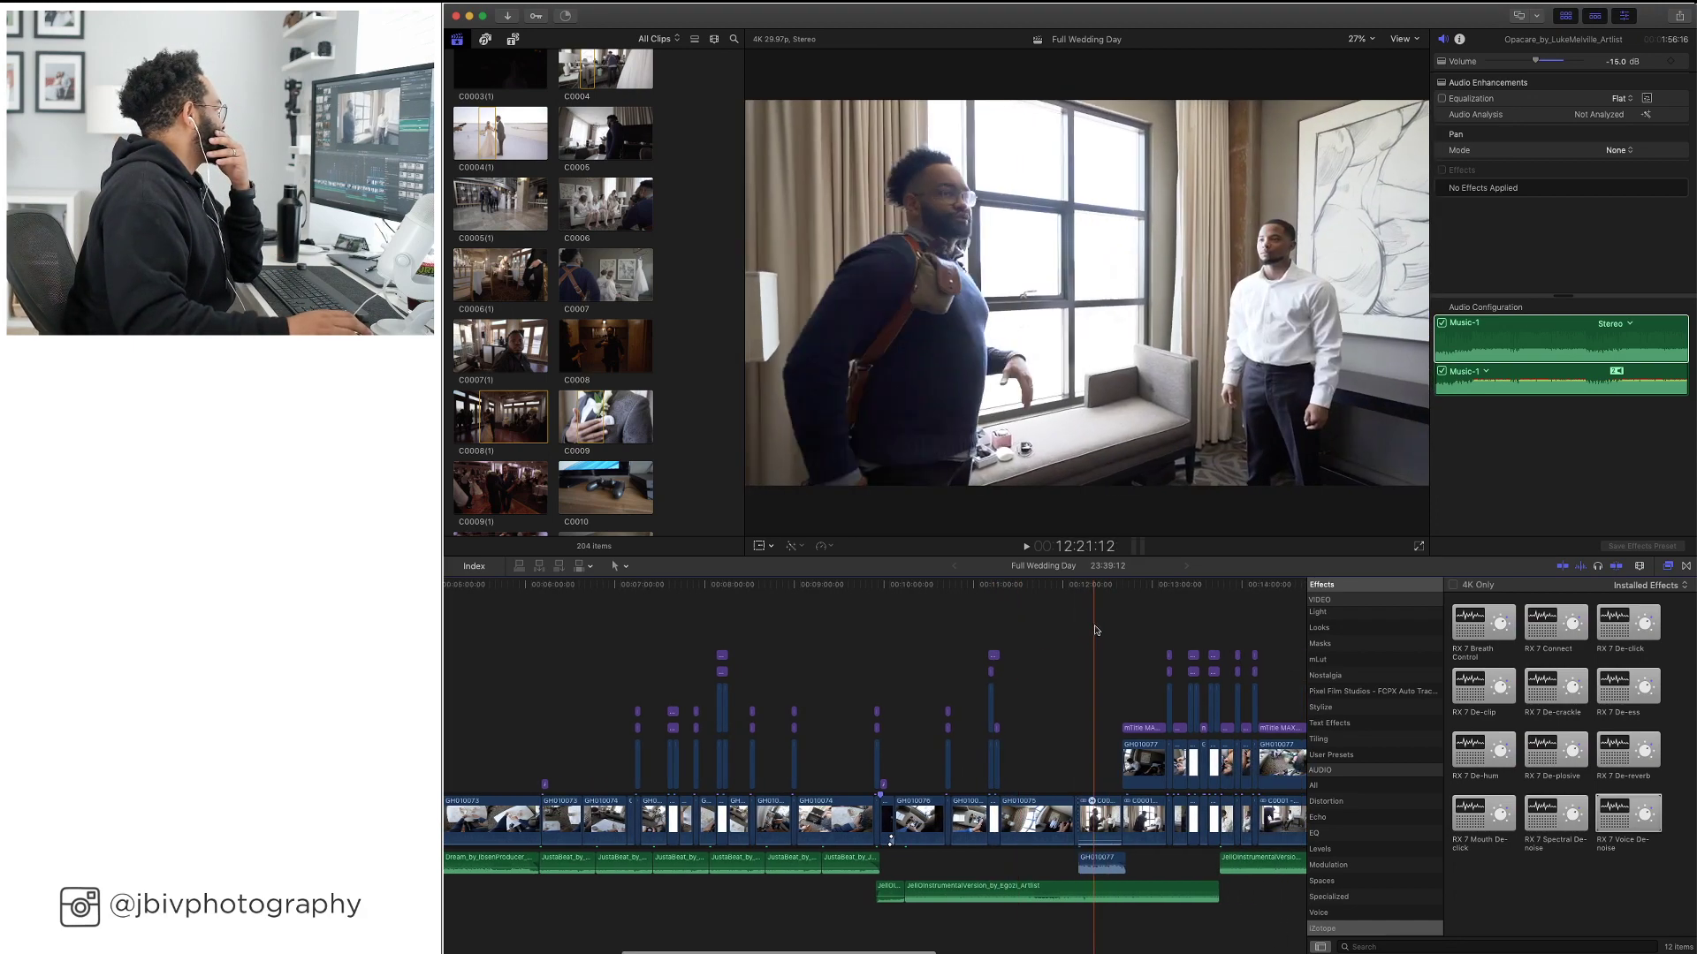
scroll(1118, 623, right, 2)
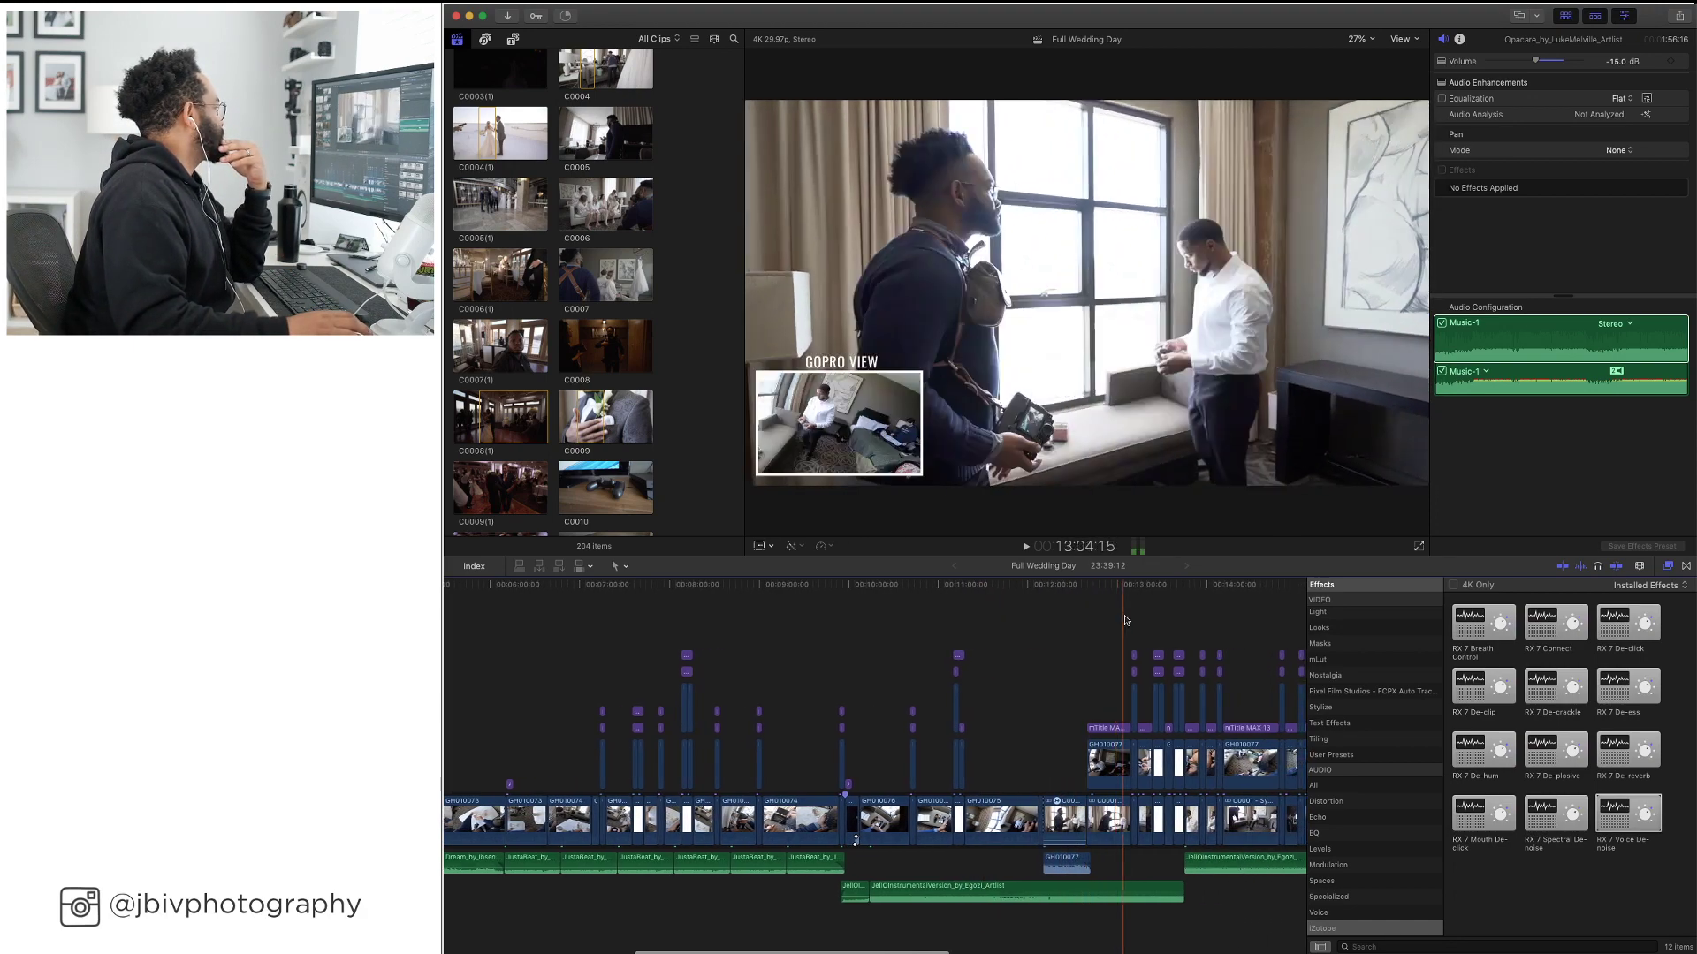
scroll(1131, 614, right, 5)
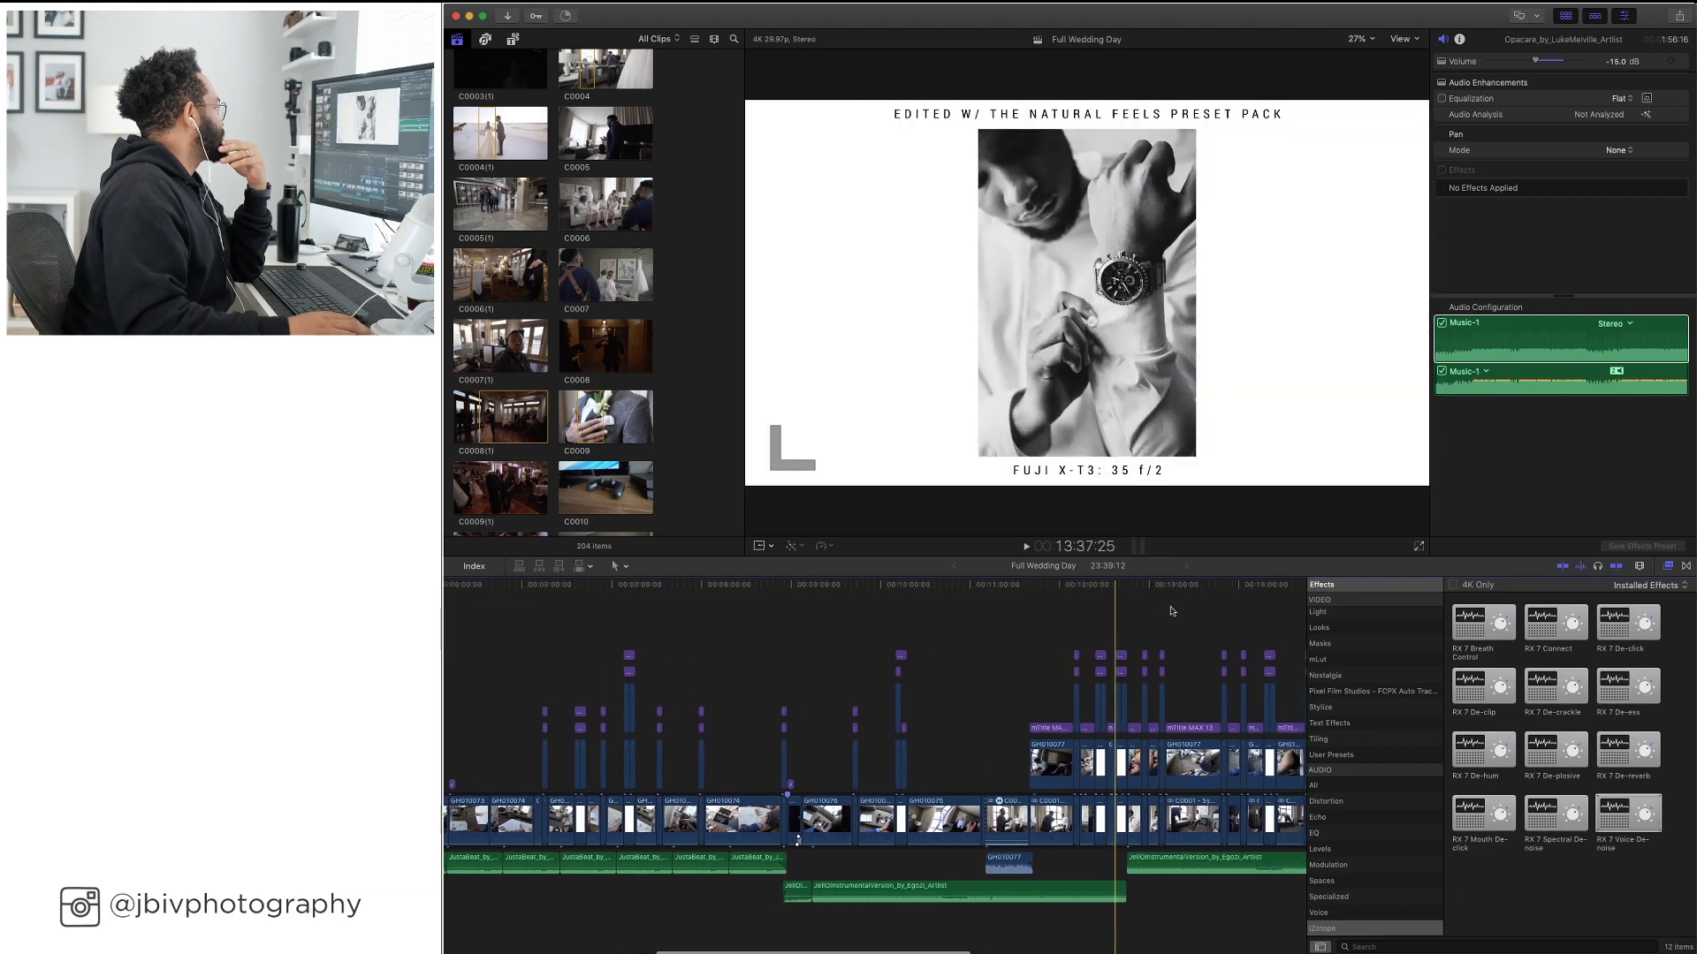
scroll(1087, 612, right, 6)
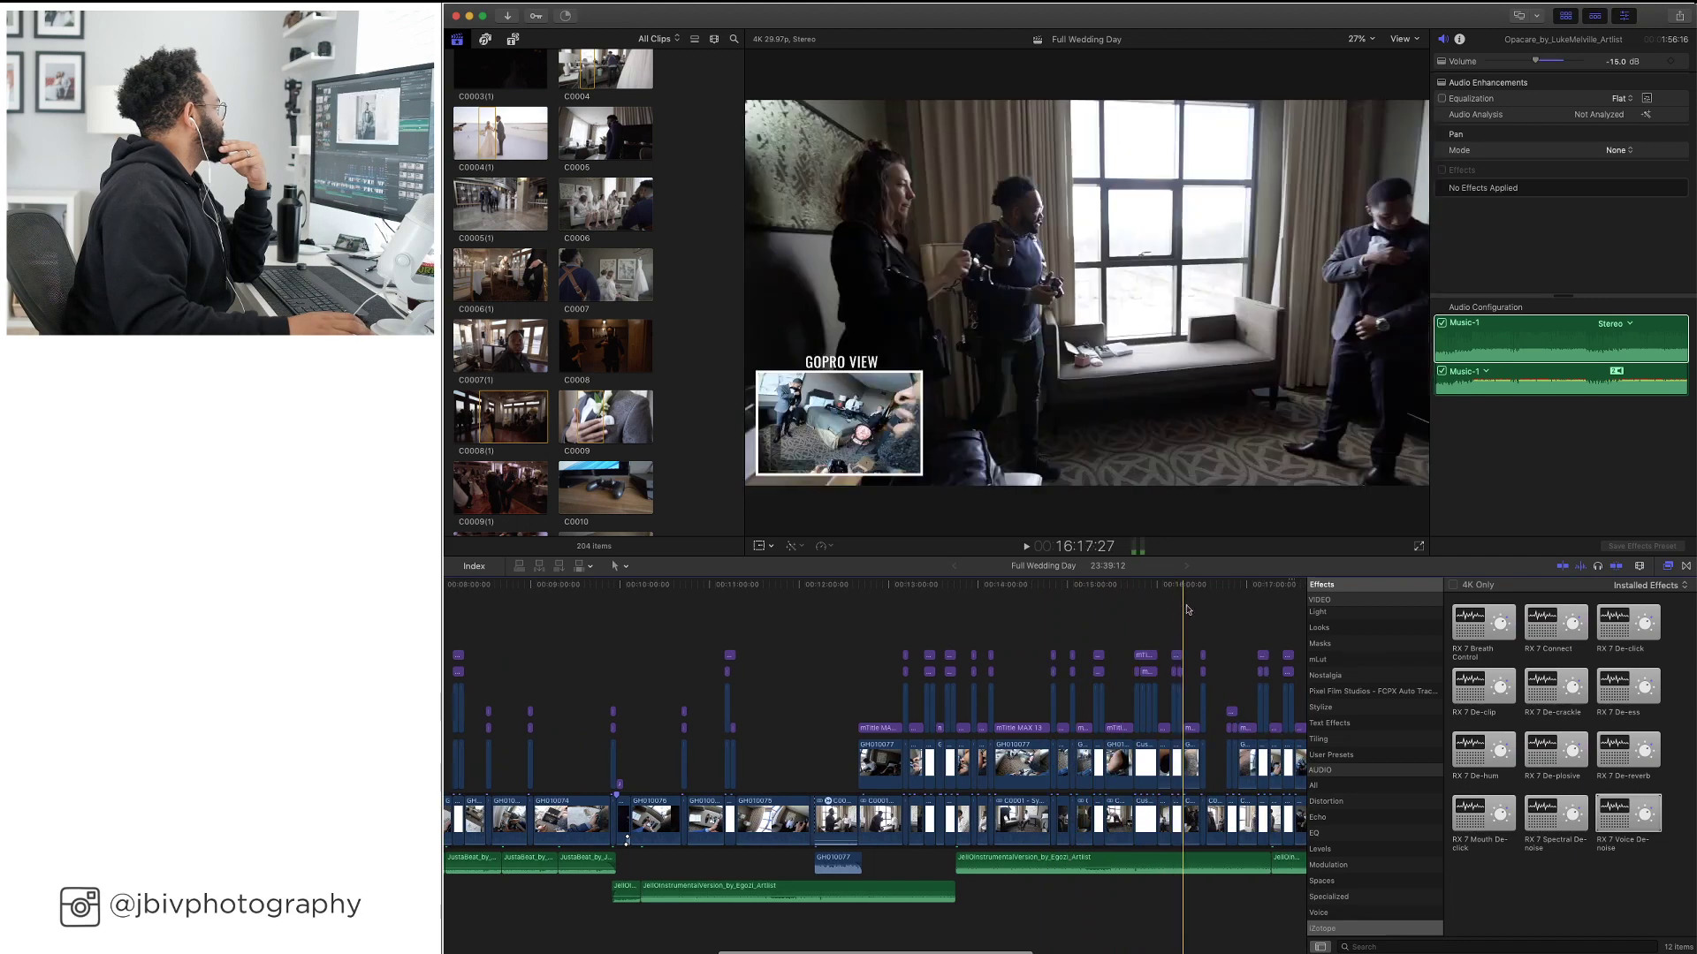
scroll(1201, 609, right, 12)
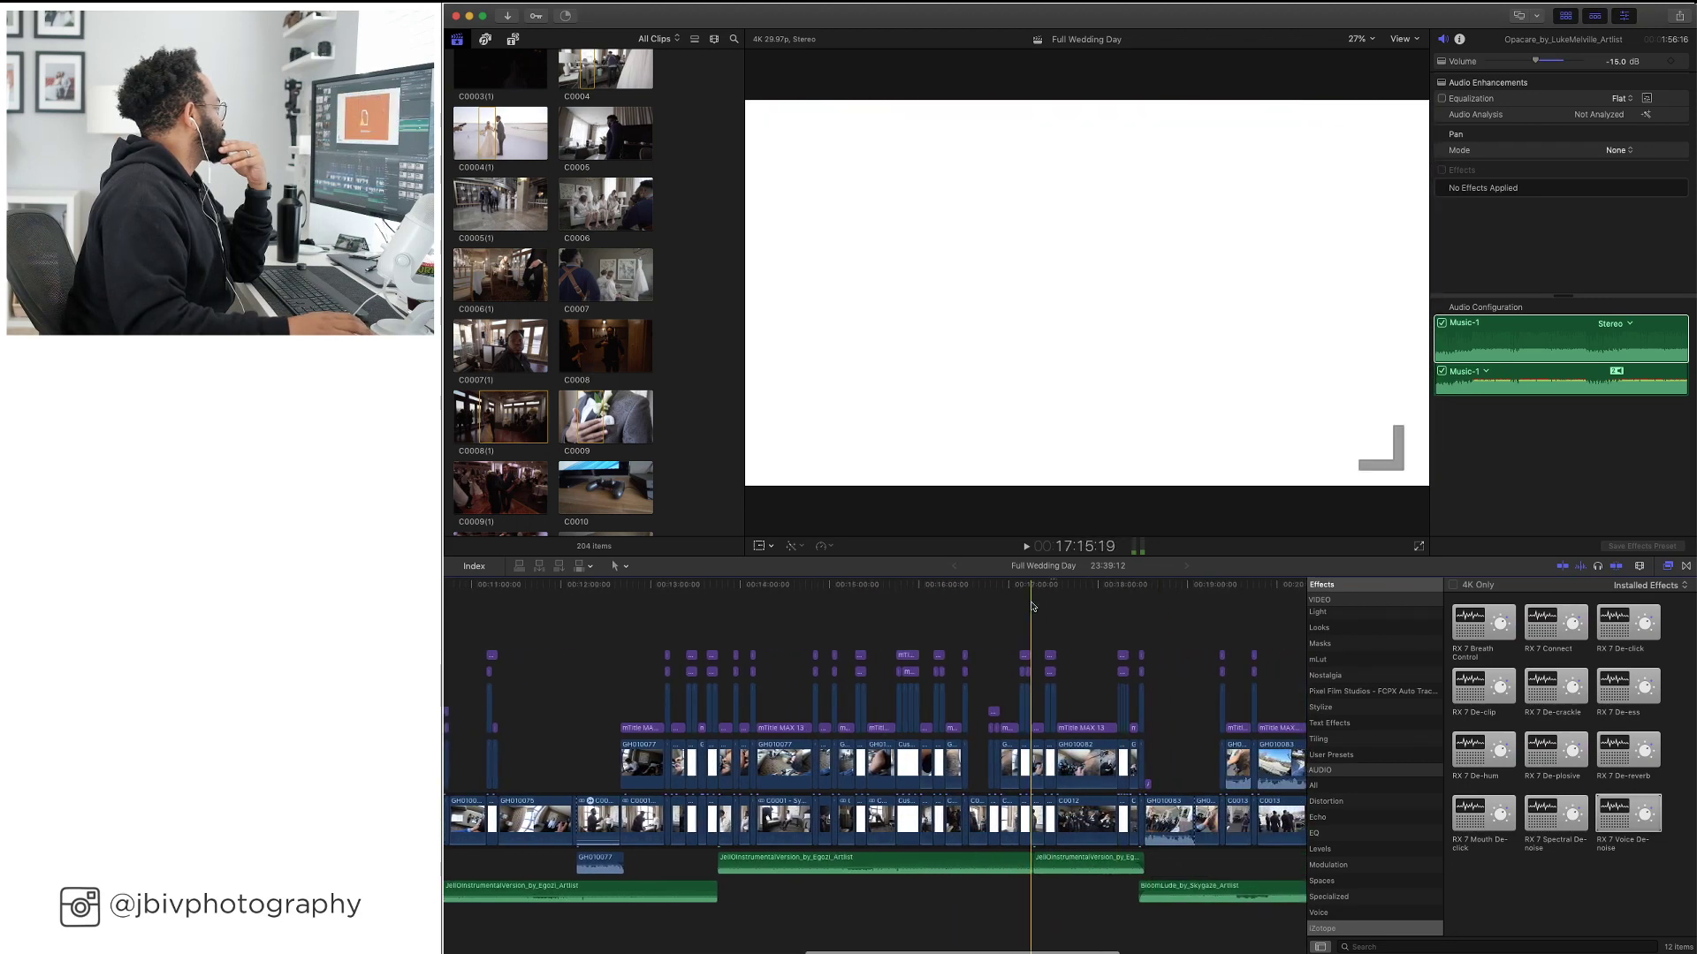
Replace the missing-media photo clip after DSCF5671 in the groom's section with photo DSCF5678
key(super+equal)
key(super+equal)
key(super+equal)
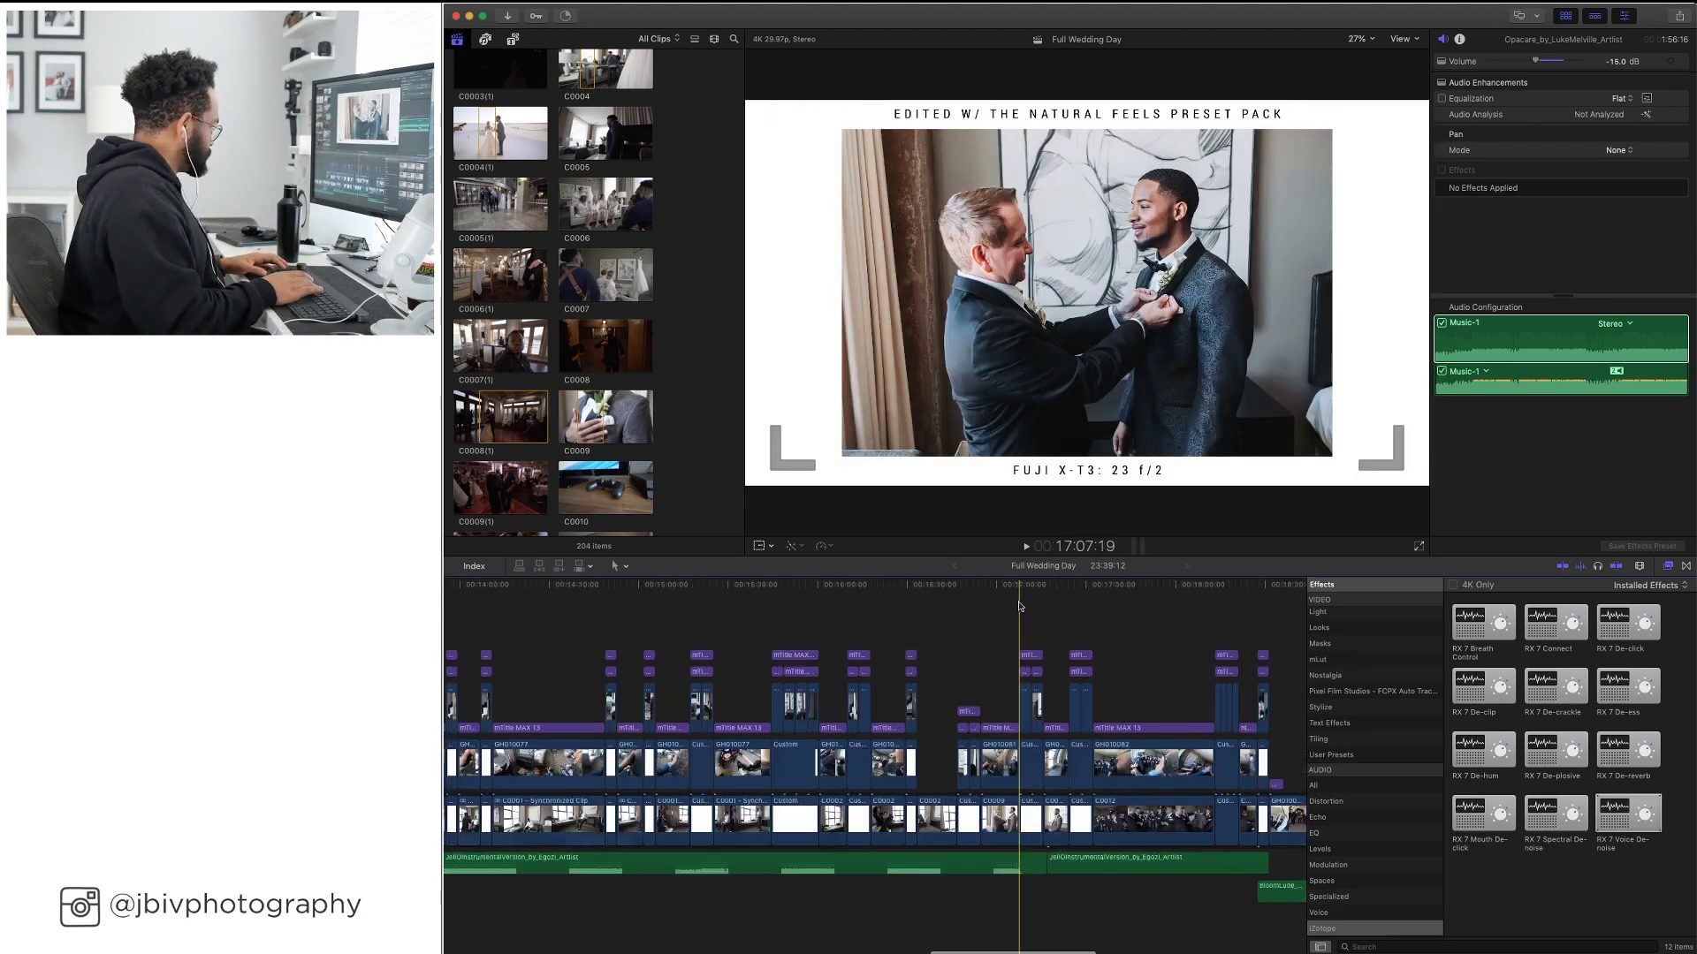
scroll(1025, 608, right, 10)
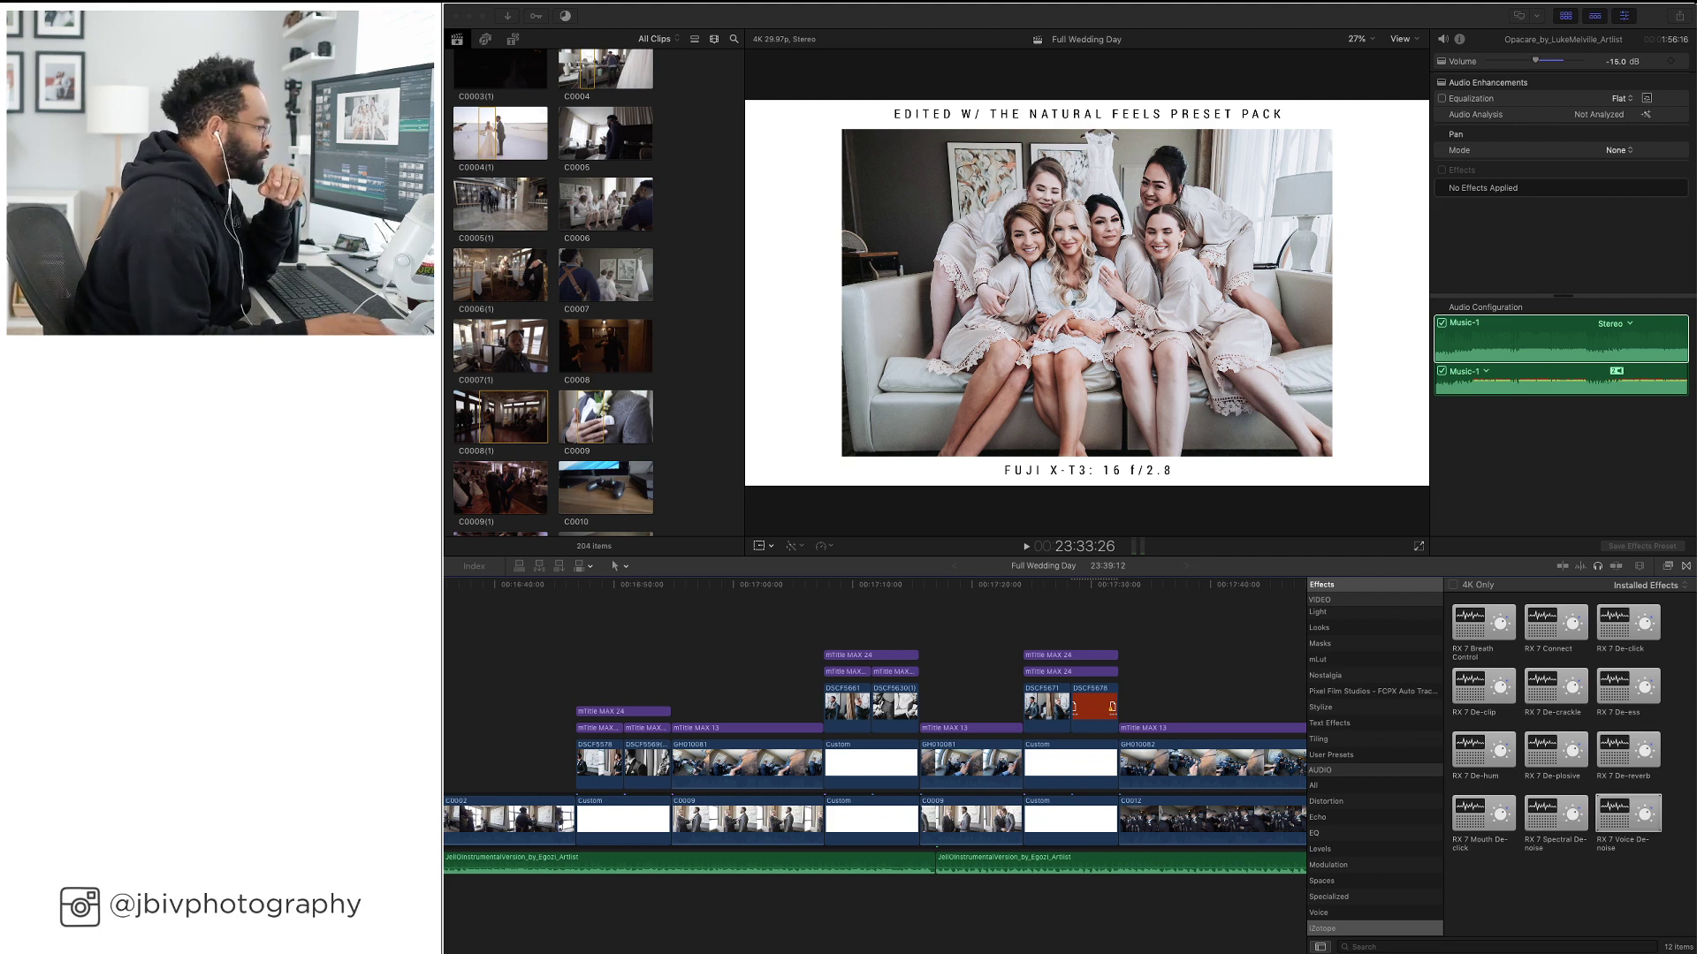
right_click(1087, 698)
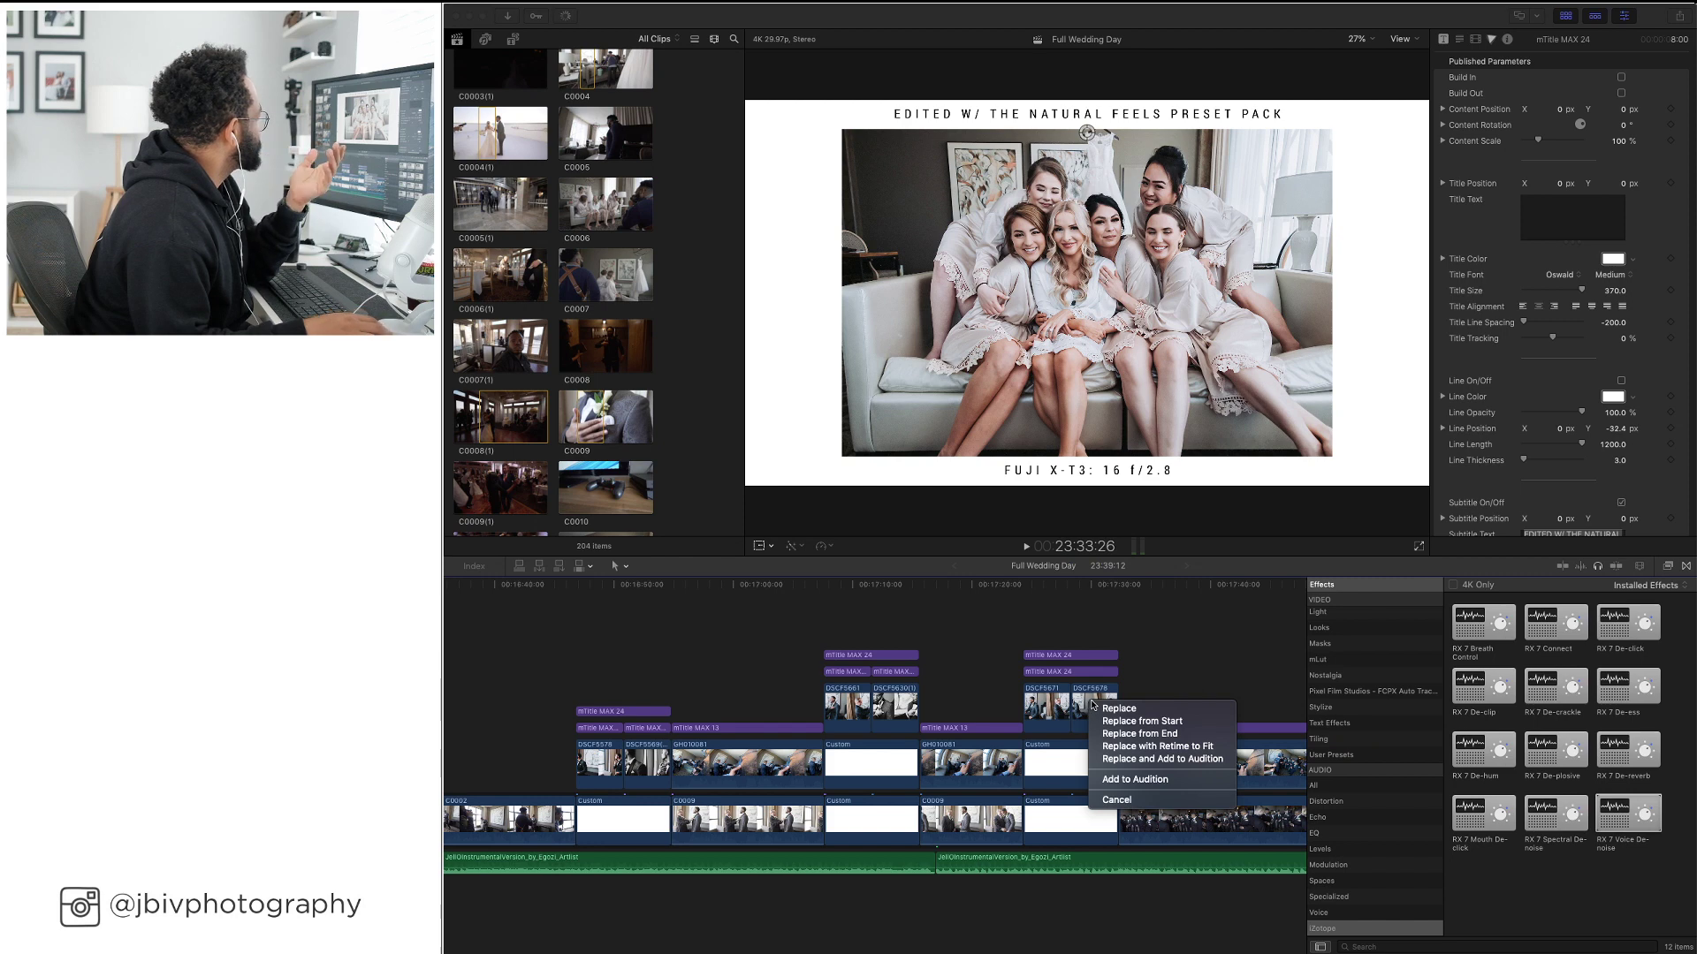
key(Escape)
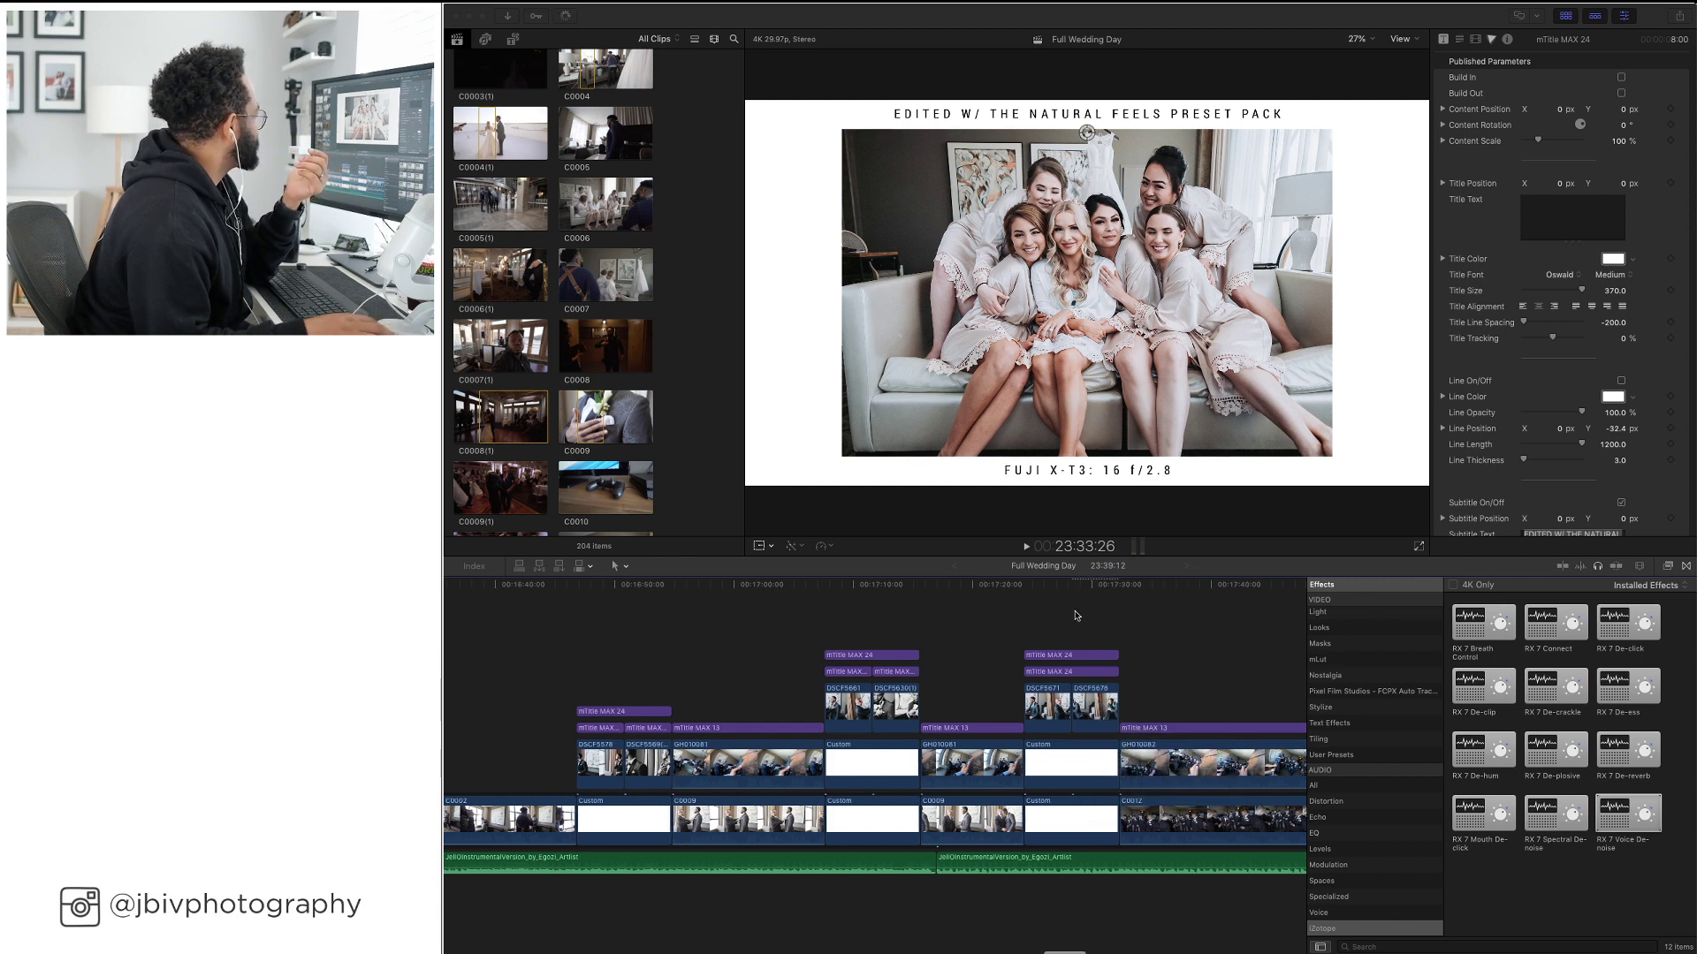
Set the overall scale of the DSCF5678 photo clip to 85%
click(1052, 676)
click(1095, 707)
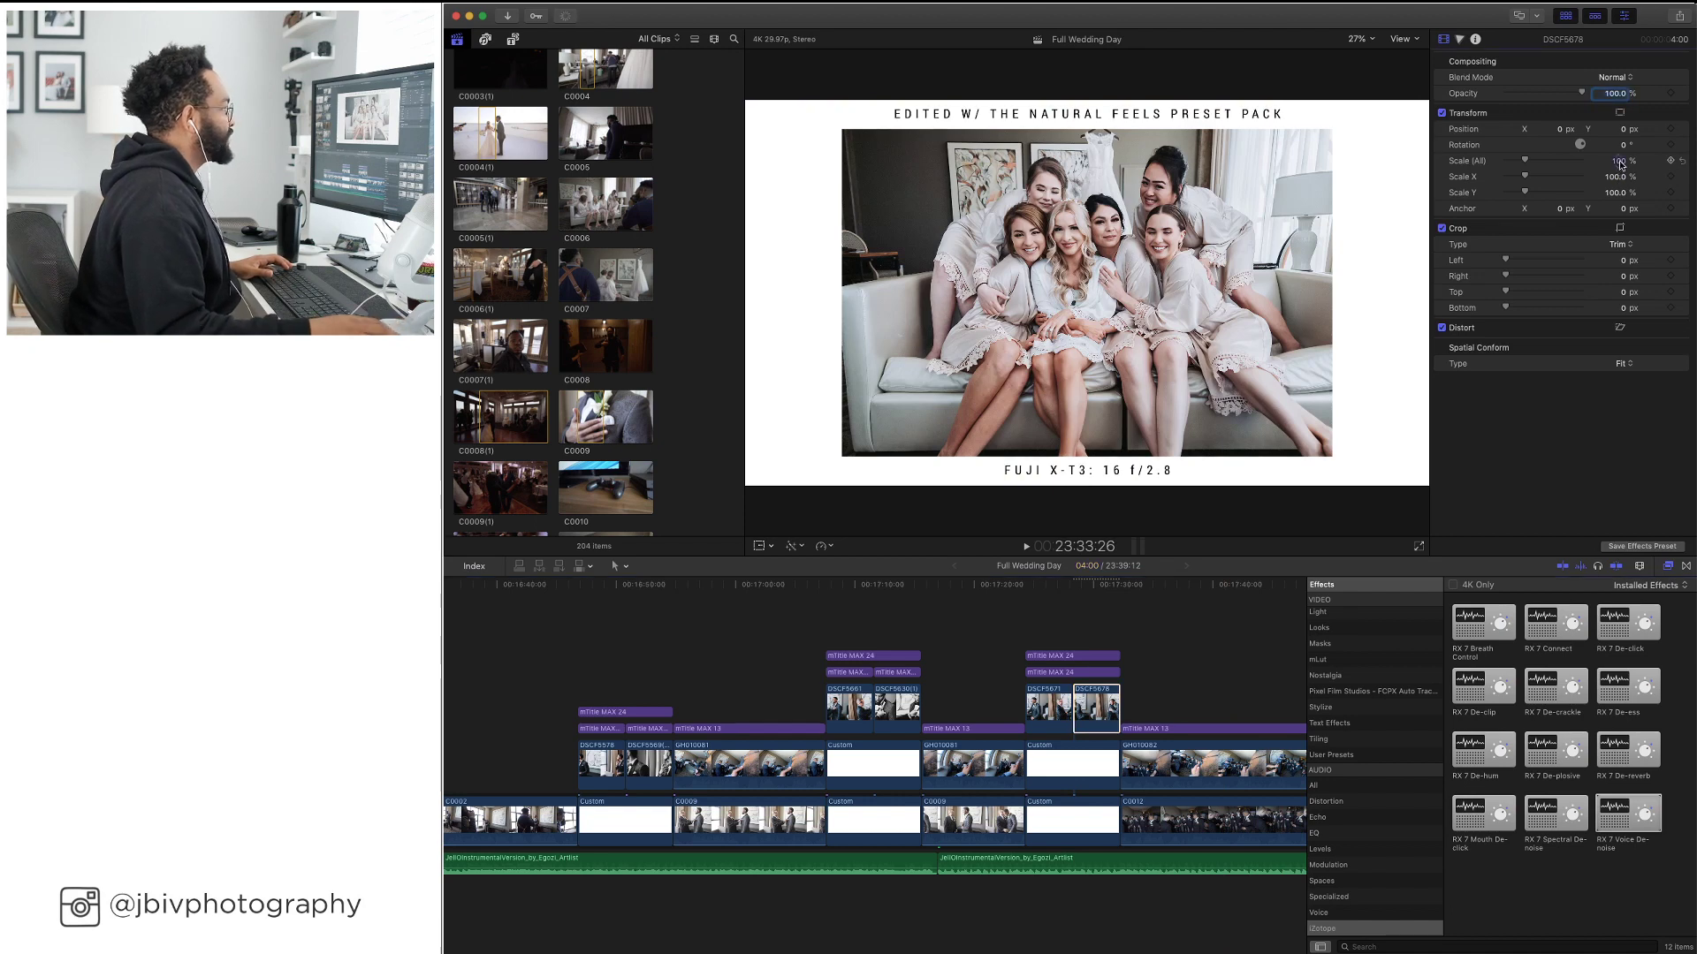
click(1618, 161)
text(85)
key(Return)
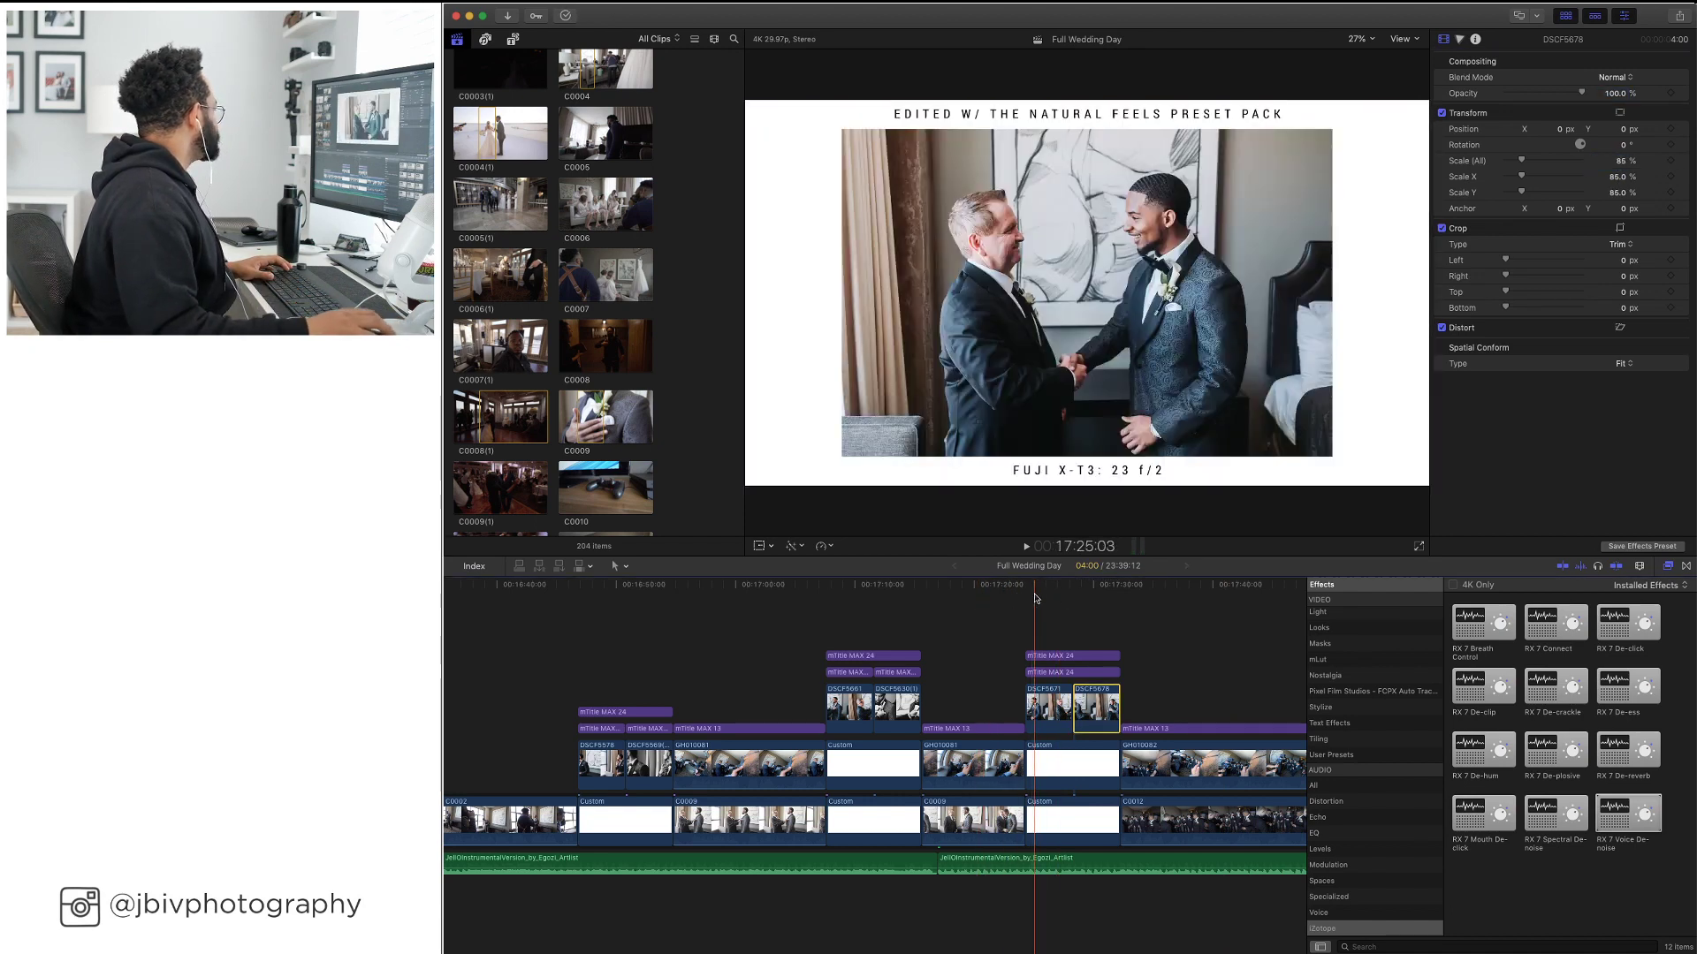
Review the Full Wedding Day timeline from the groom's section through the outdoor groomsmen clips to the last bridesmaids photo, checking for broken media
scroll(1004, 601, right, 5)
scroll(1060, 609, right, 7)
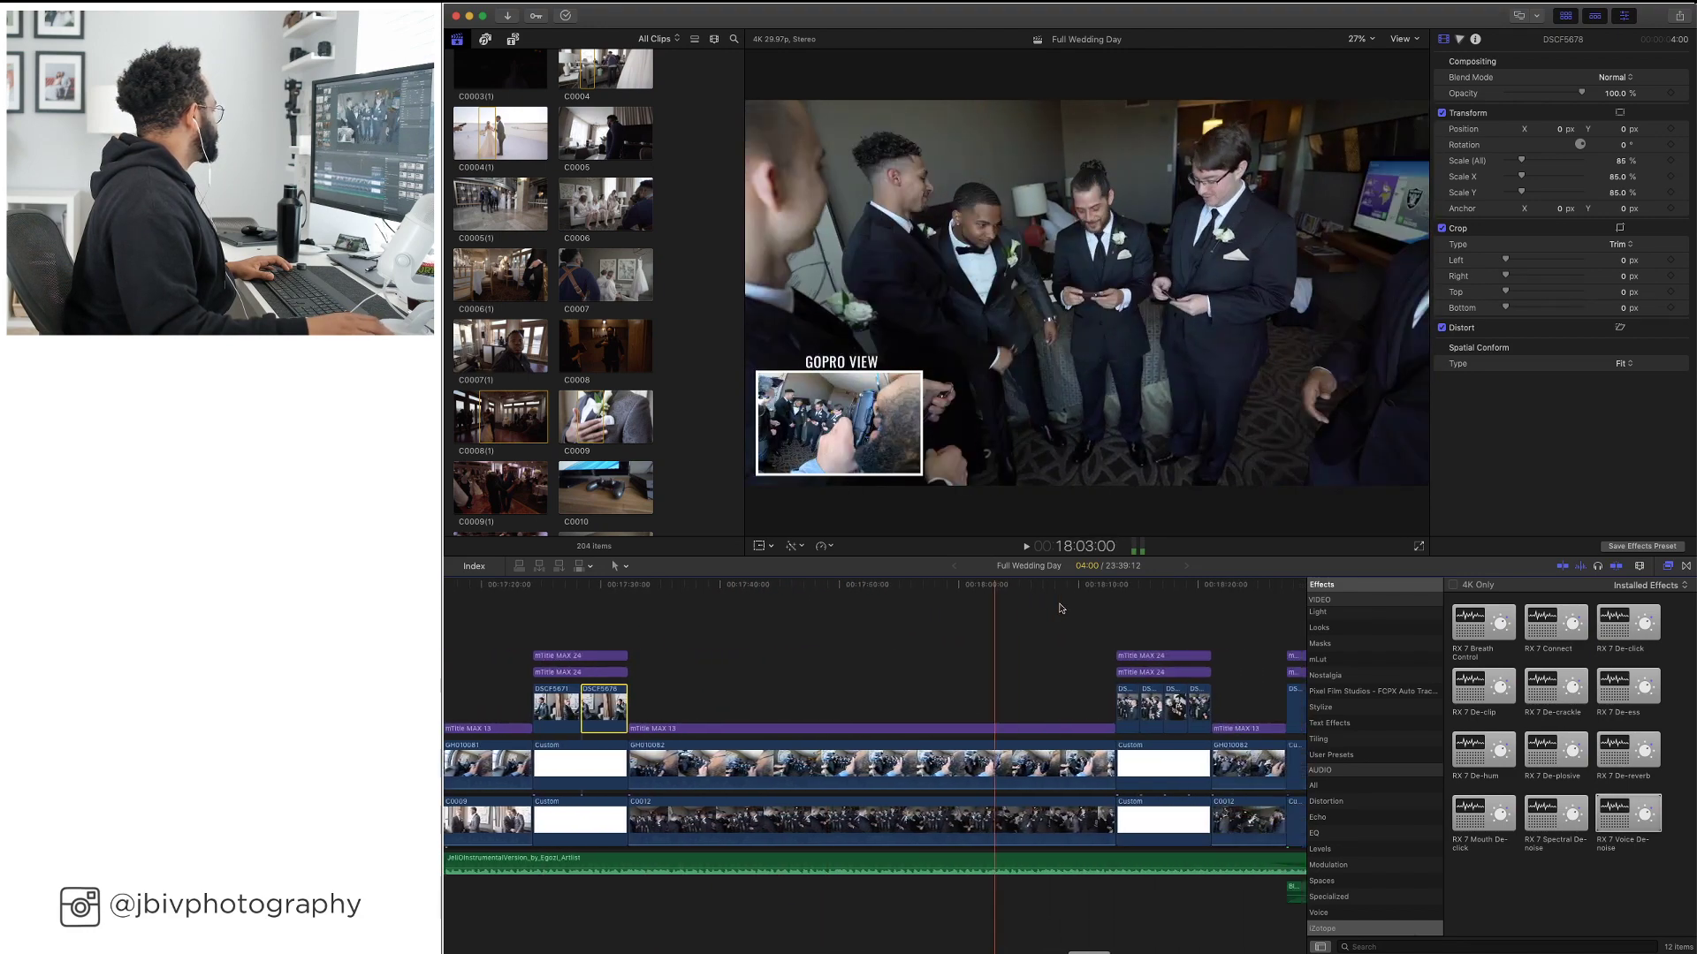
scroll(1123, 604, right, 4)
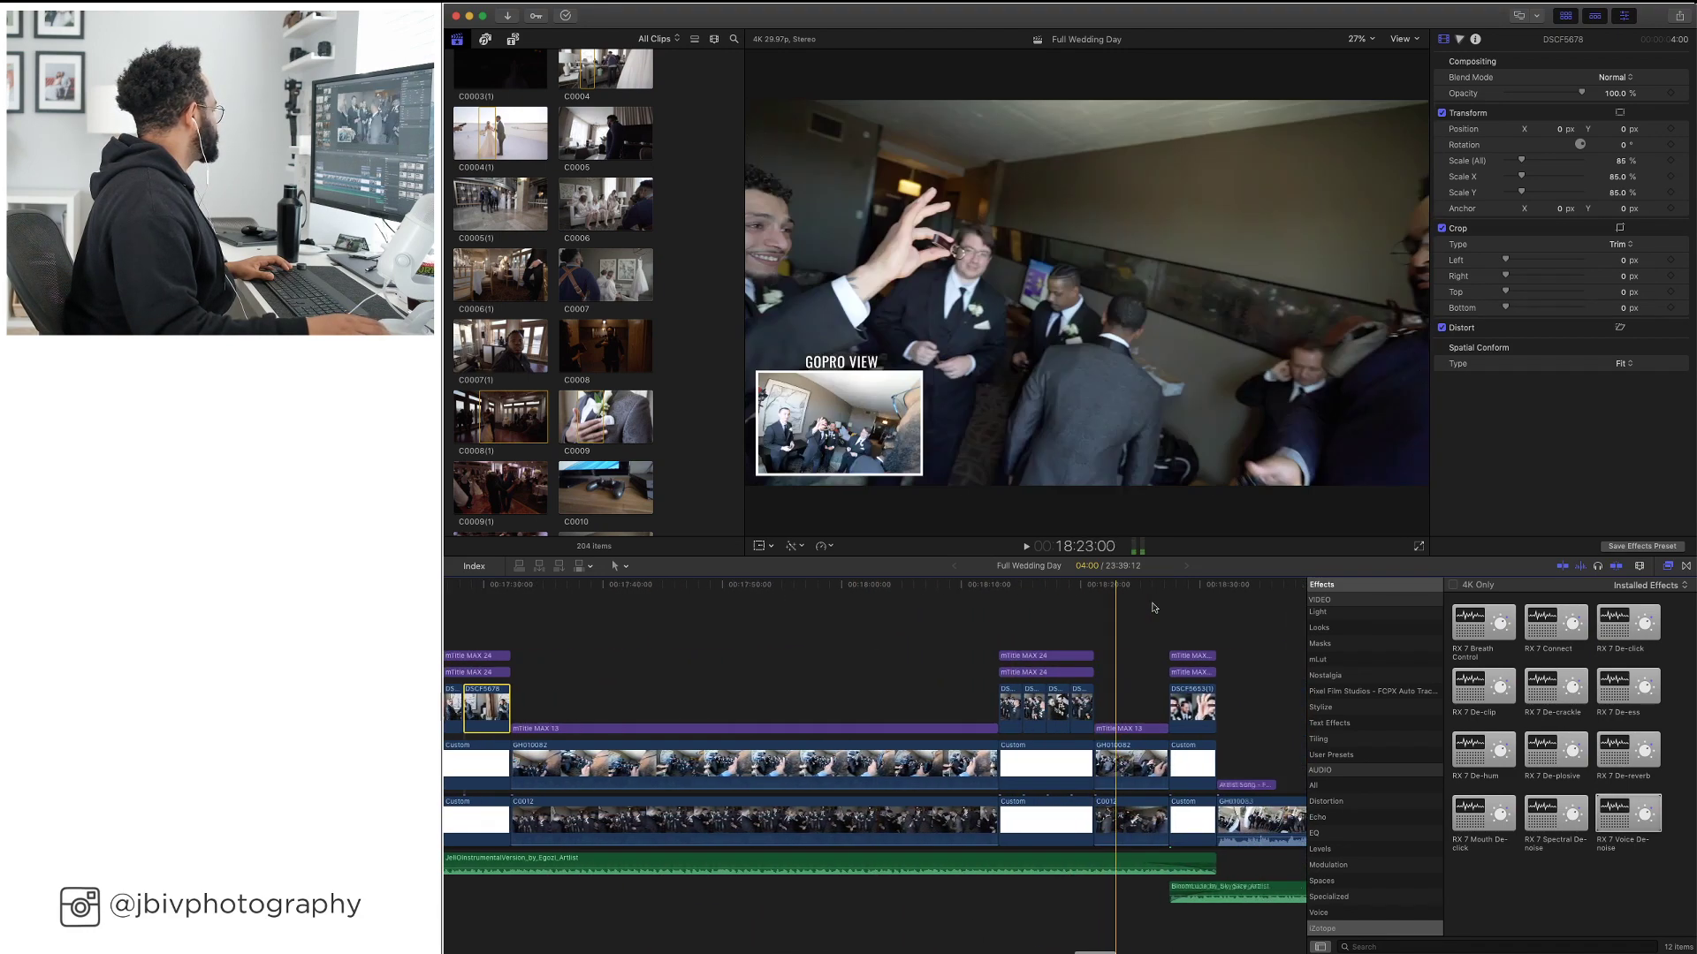
scroll(1139, 610, right, 11)
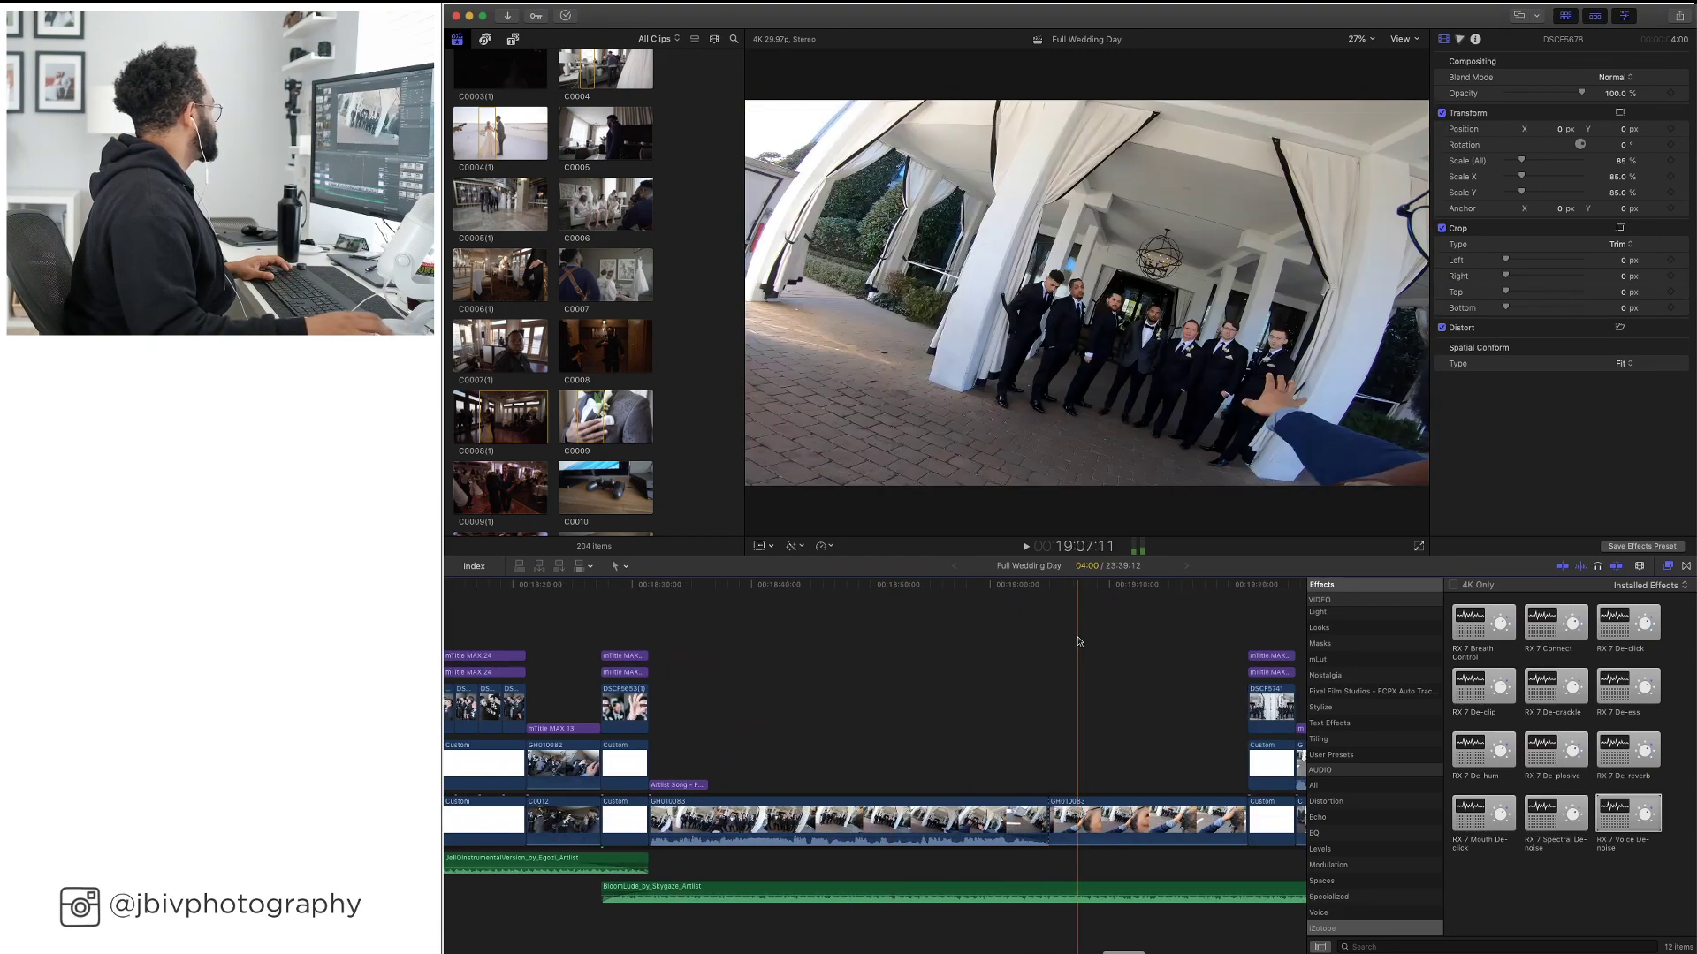
scroll(1016, 629, right, 7)
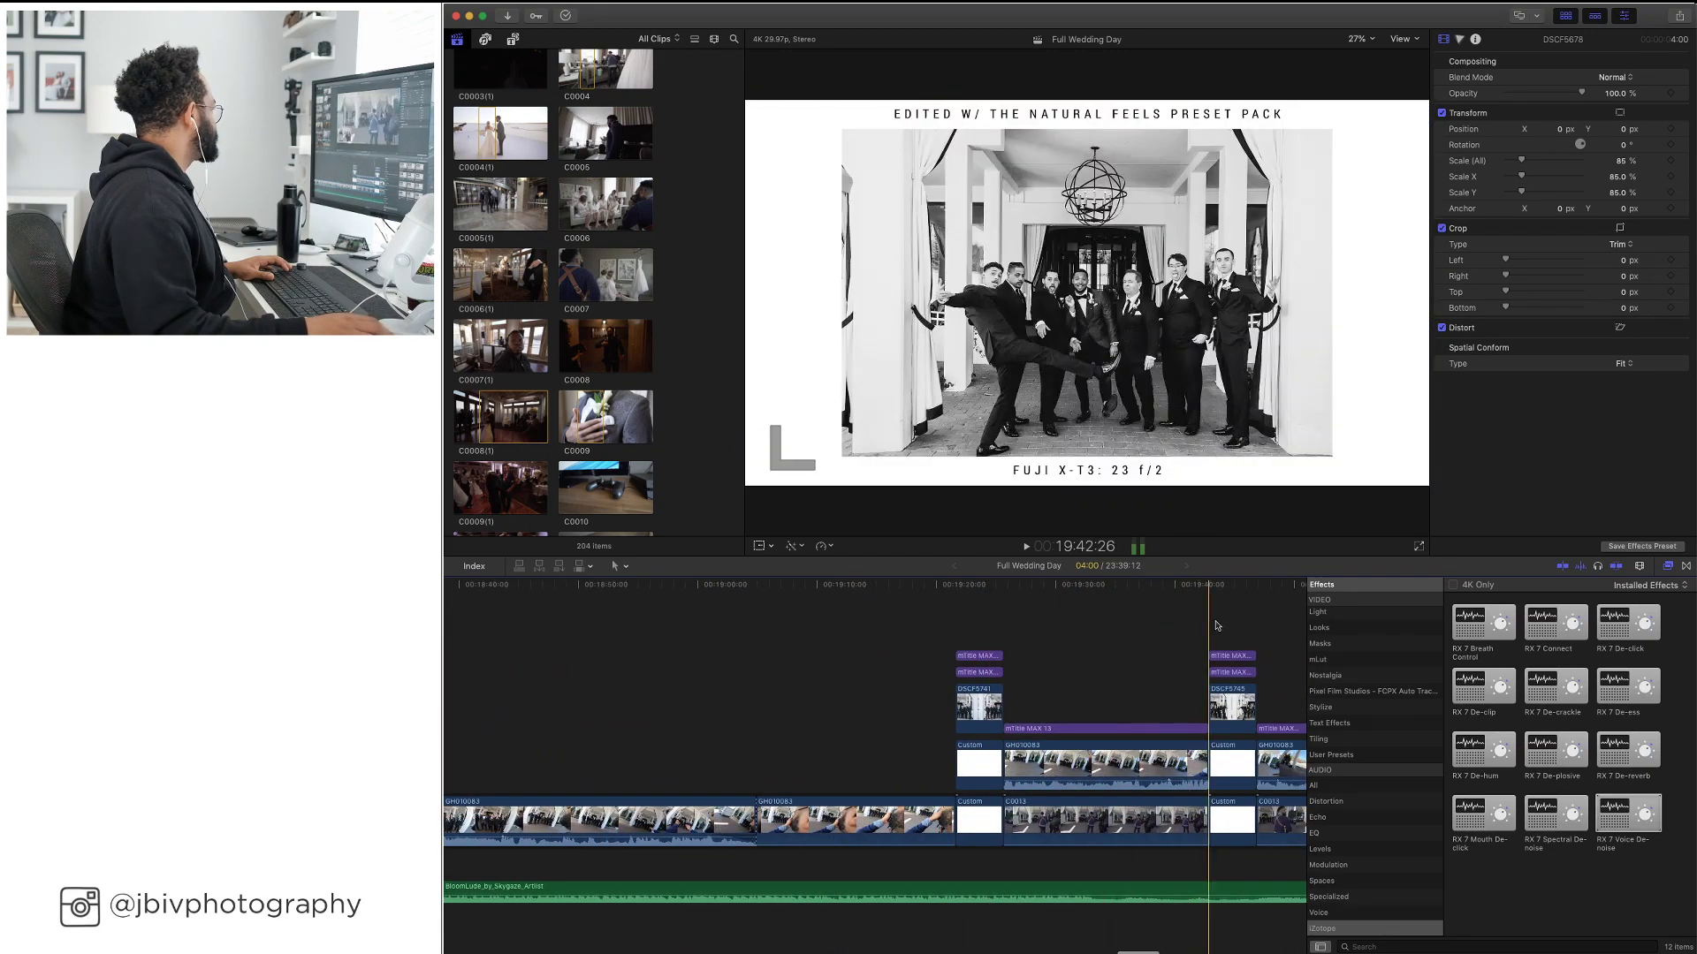
scroll(1123, 623, right, 7)
scroll(1149, 623, right, 8)
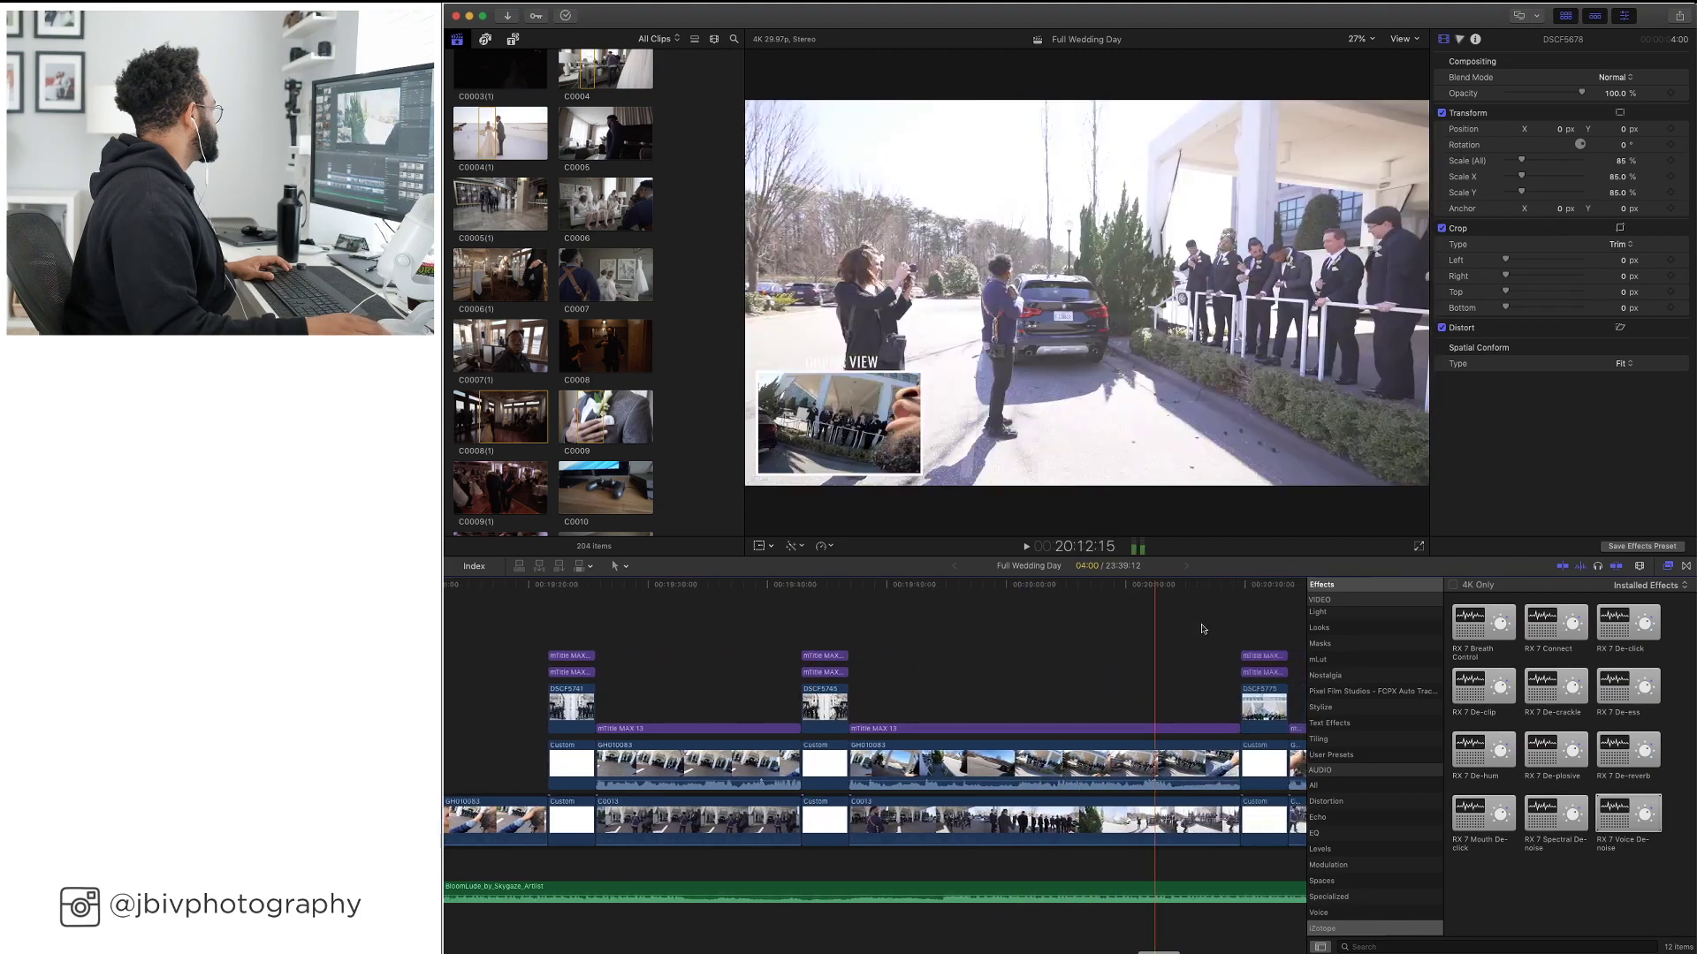
scroll(1127, 620, right, 5)
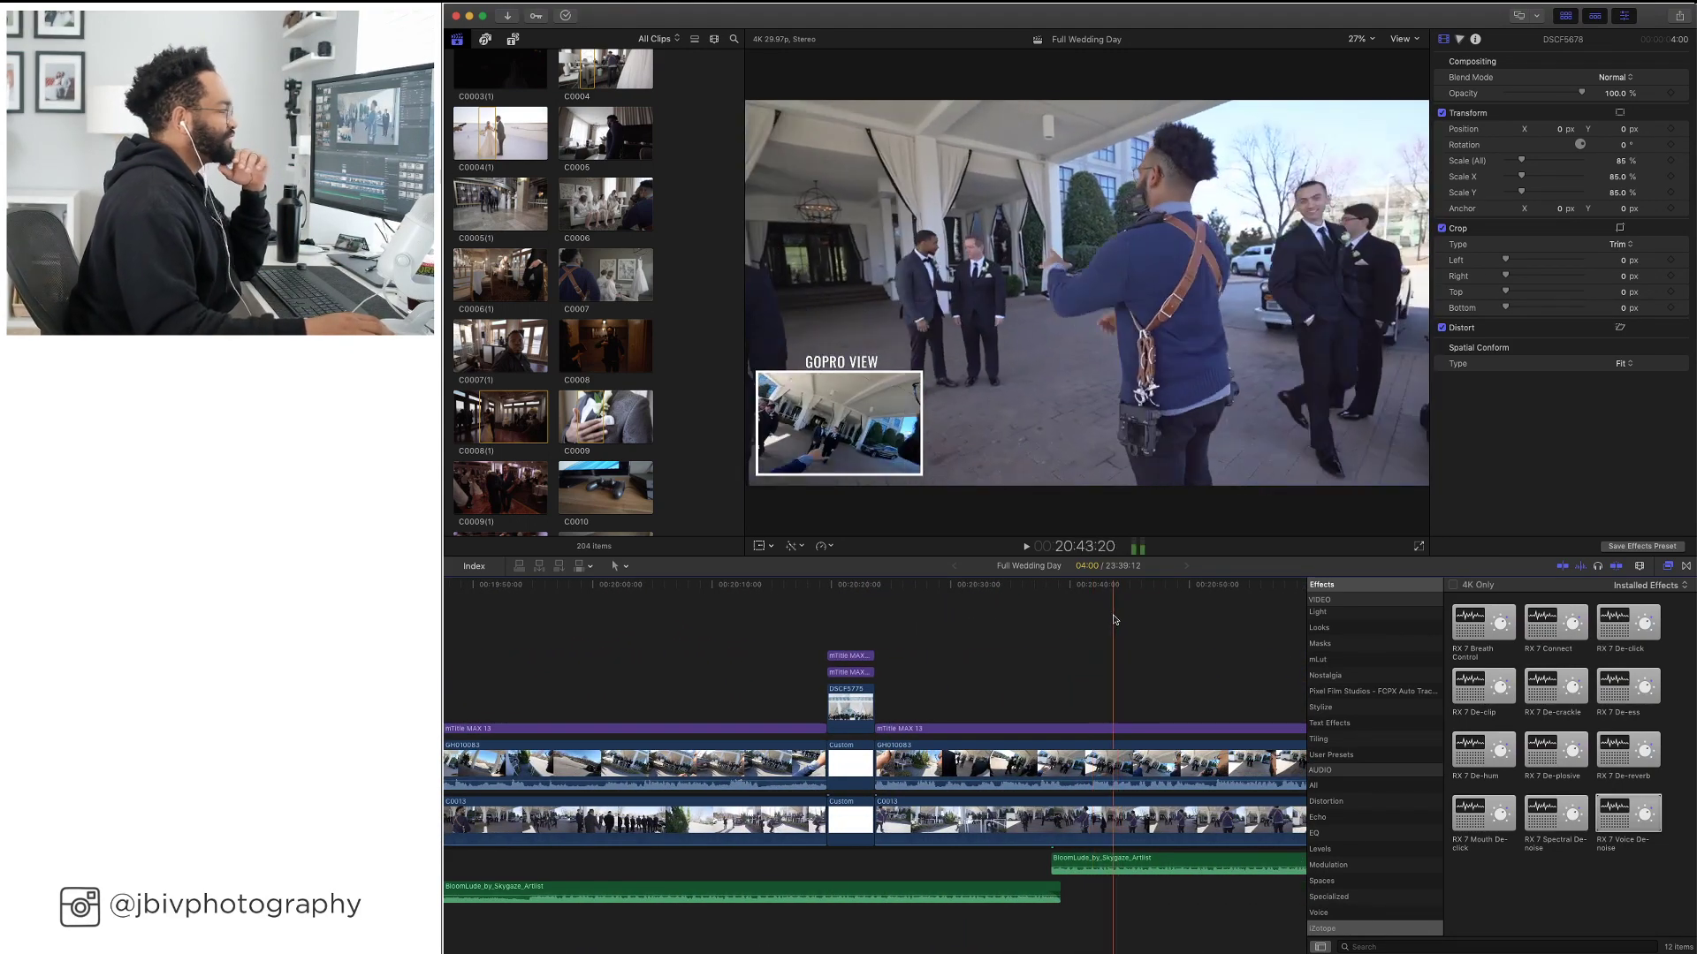
scroll(1060, 627, right, 6)
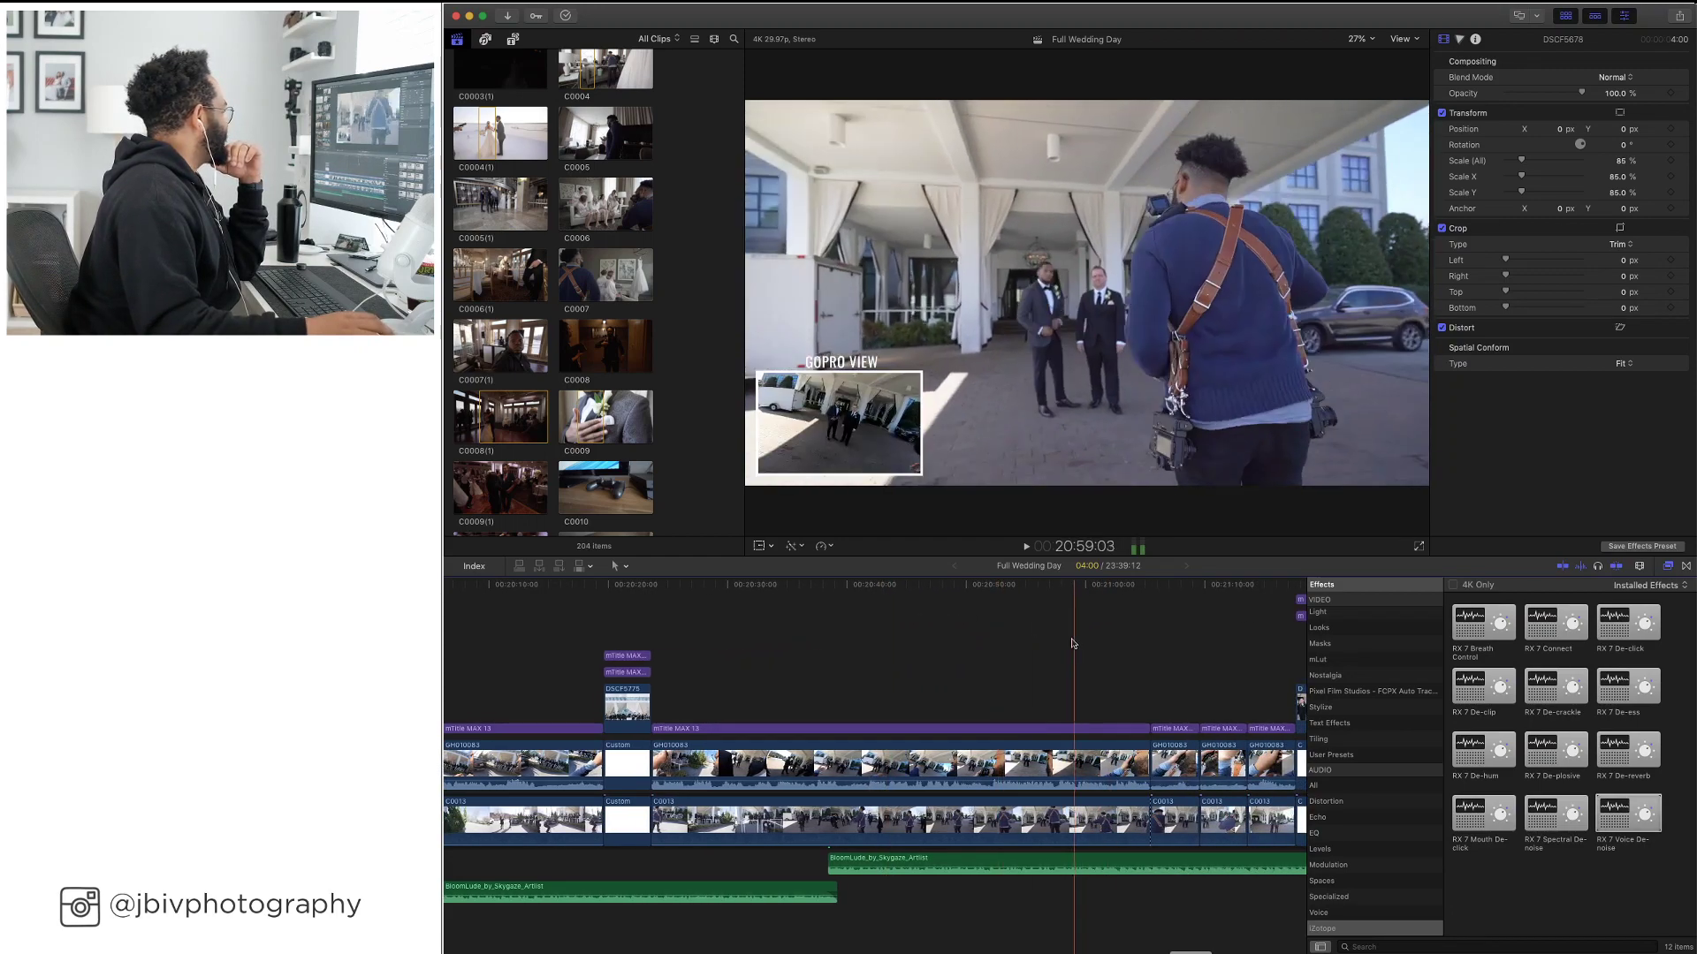
scroll(1118, 645, right, 7)
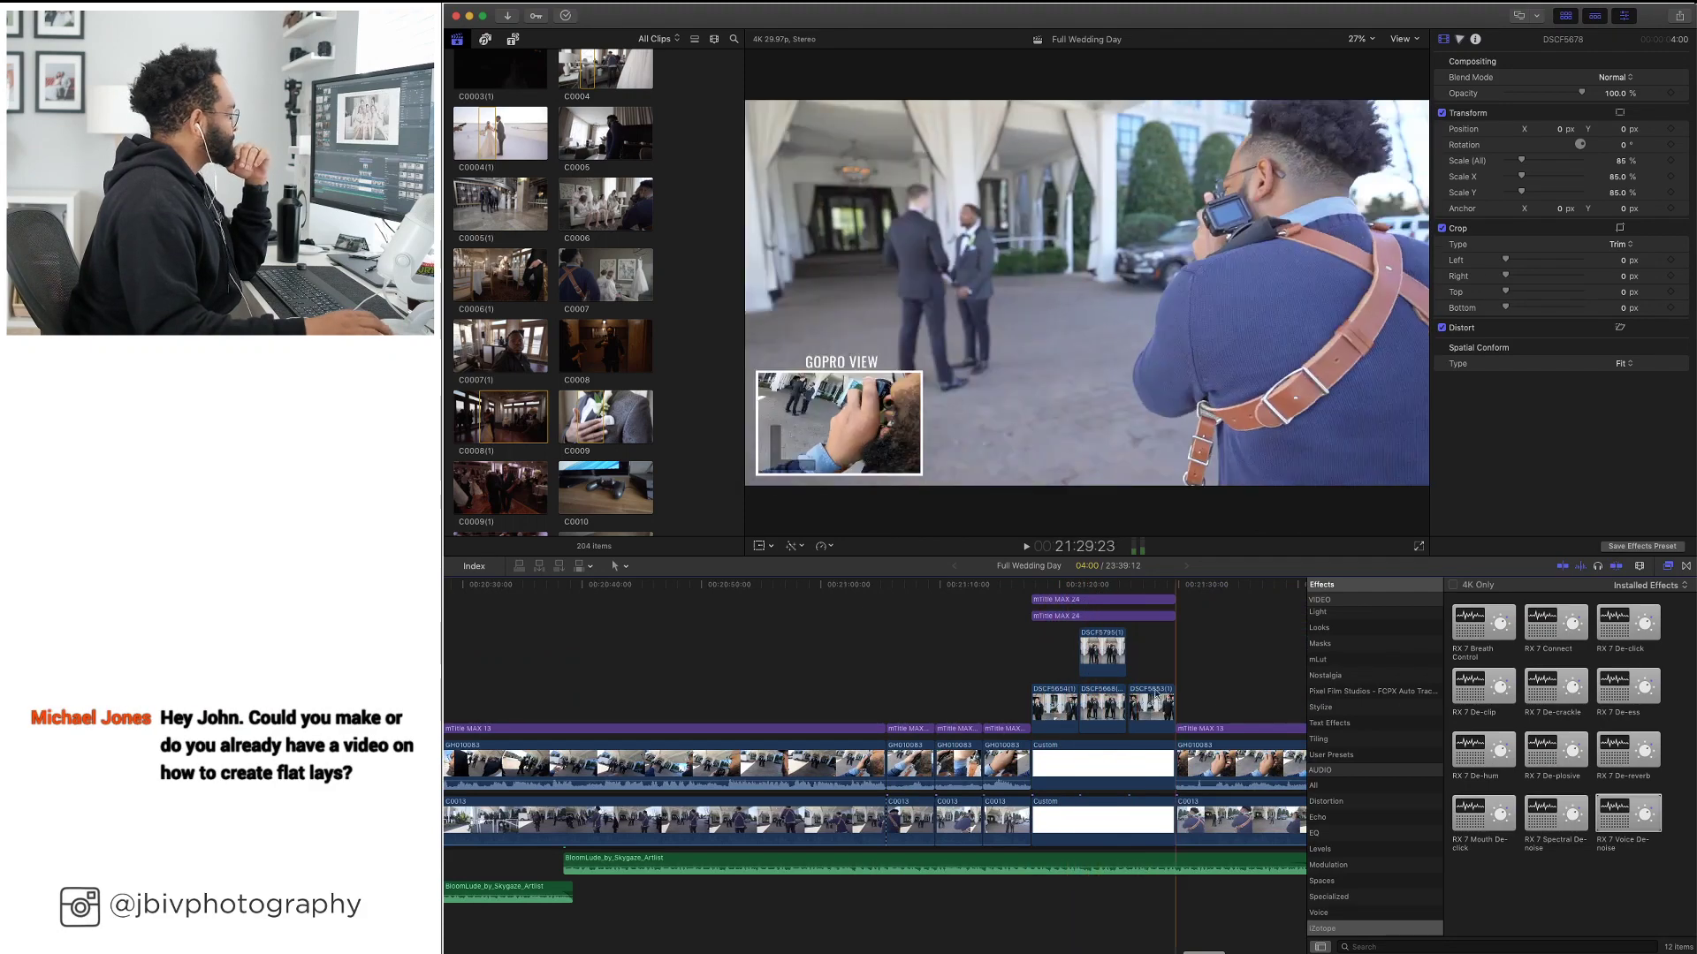
scroll(1168, 682, right, 15)
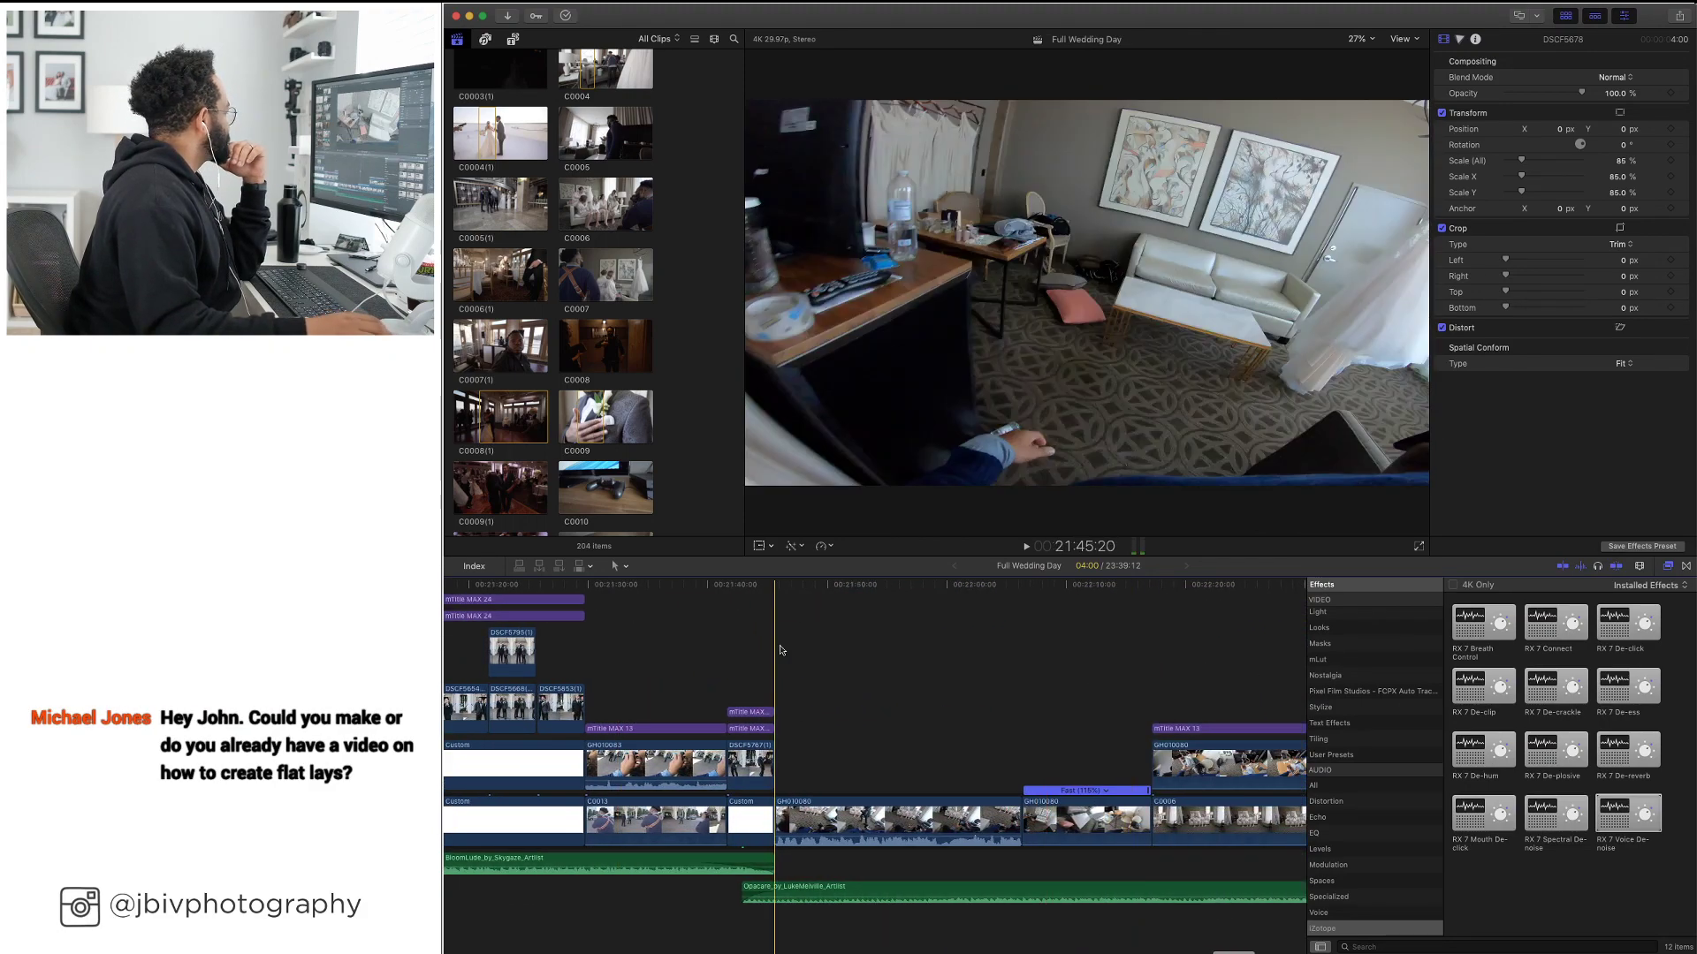
scroll(899, 642, right, 6)
scroll(899, 641, right, 11)
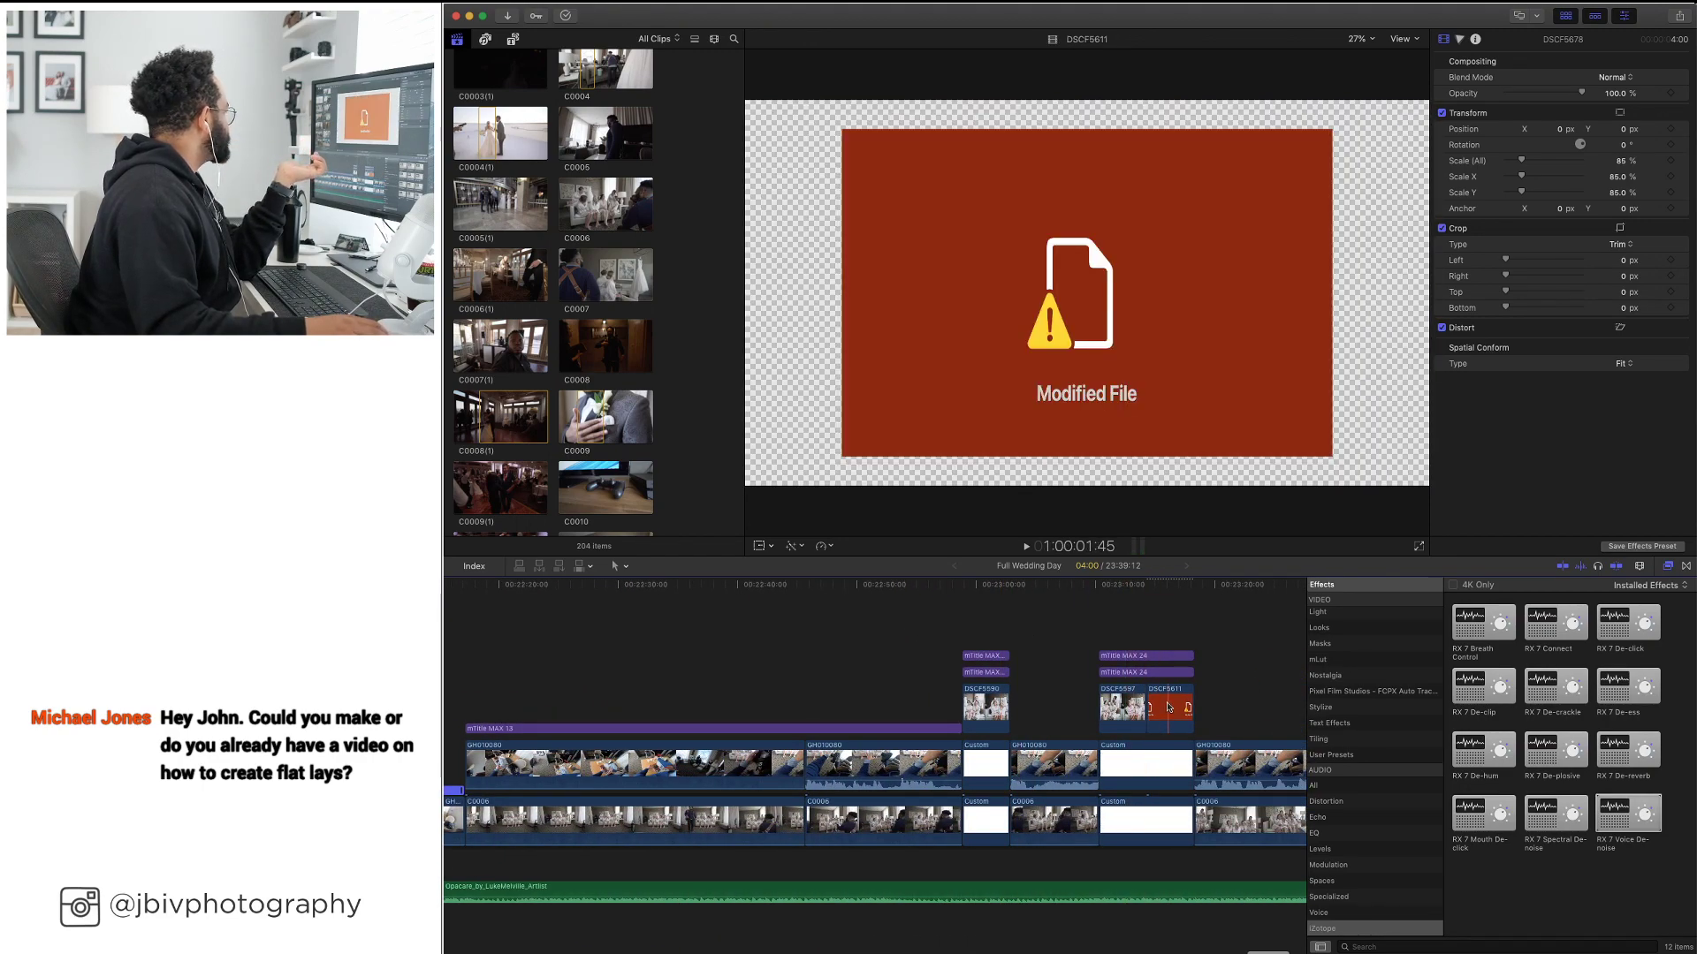
scroll(789, 600, right, 9)
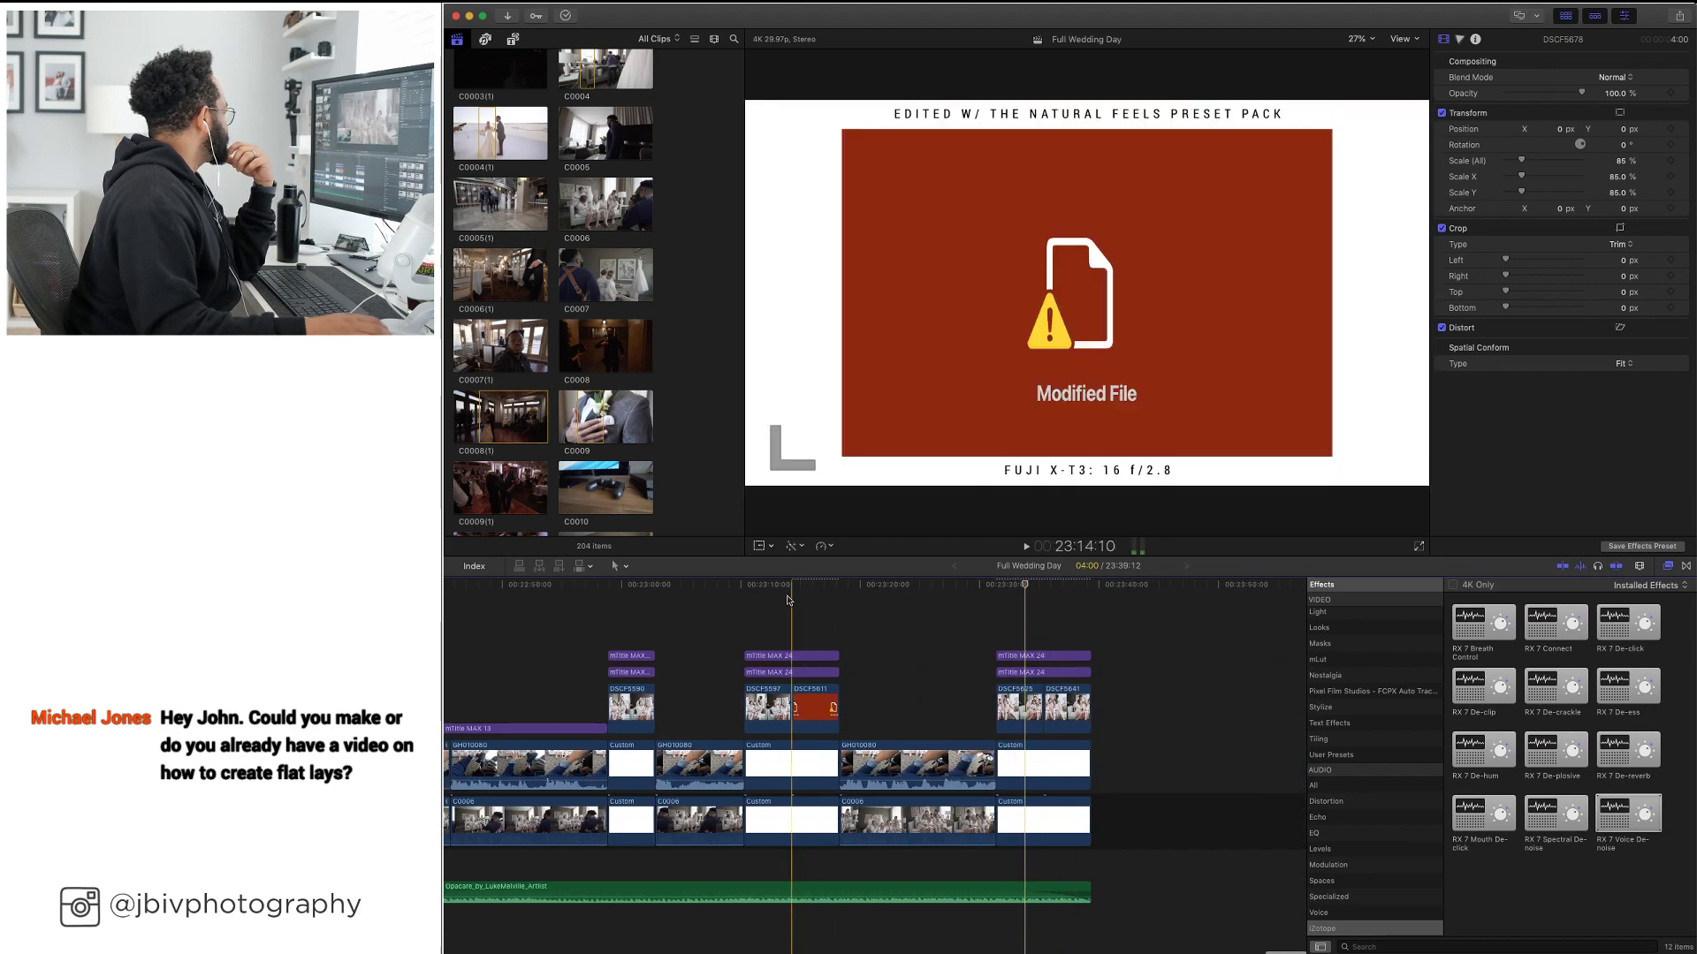
Replace the modified-file clip after DSCF5597 in the bridesmaids section with photo DSCF5611 and set its overall scale to 85%
click(814, 707)
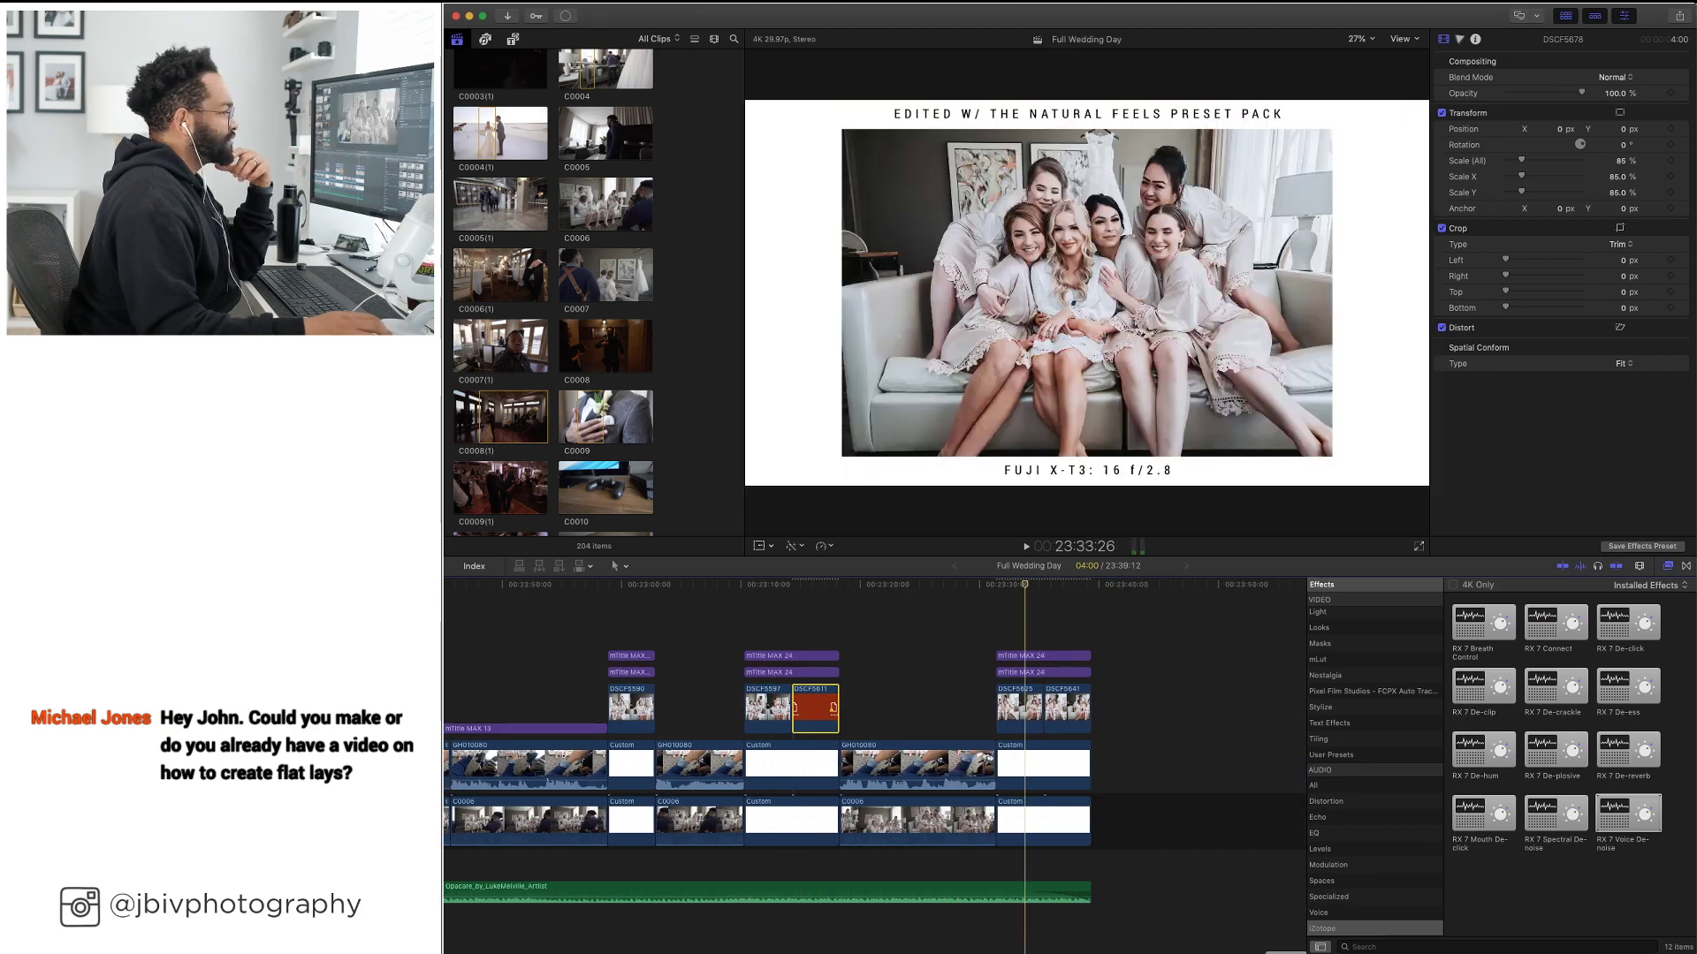
click(1285, 953)
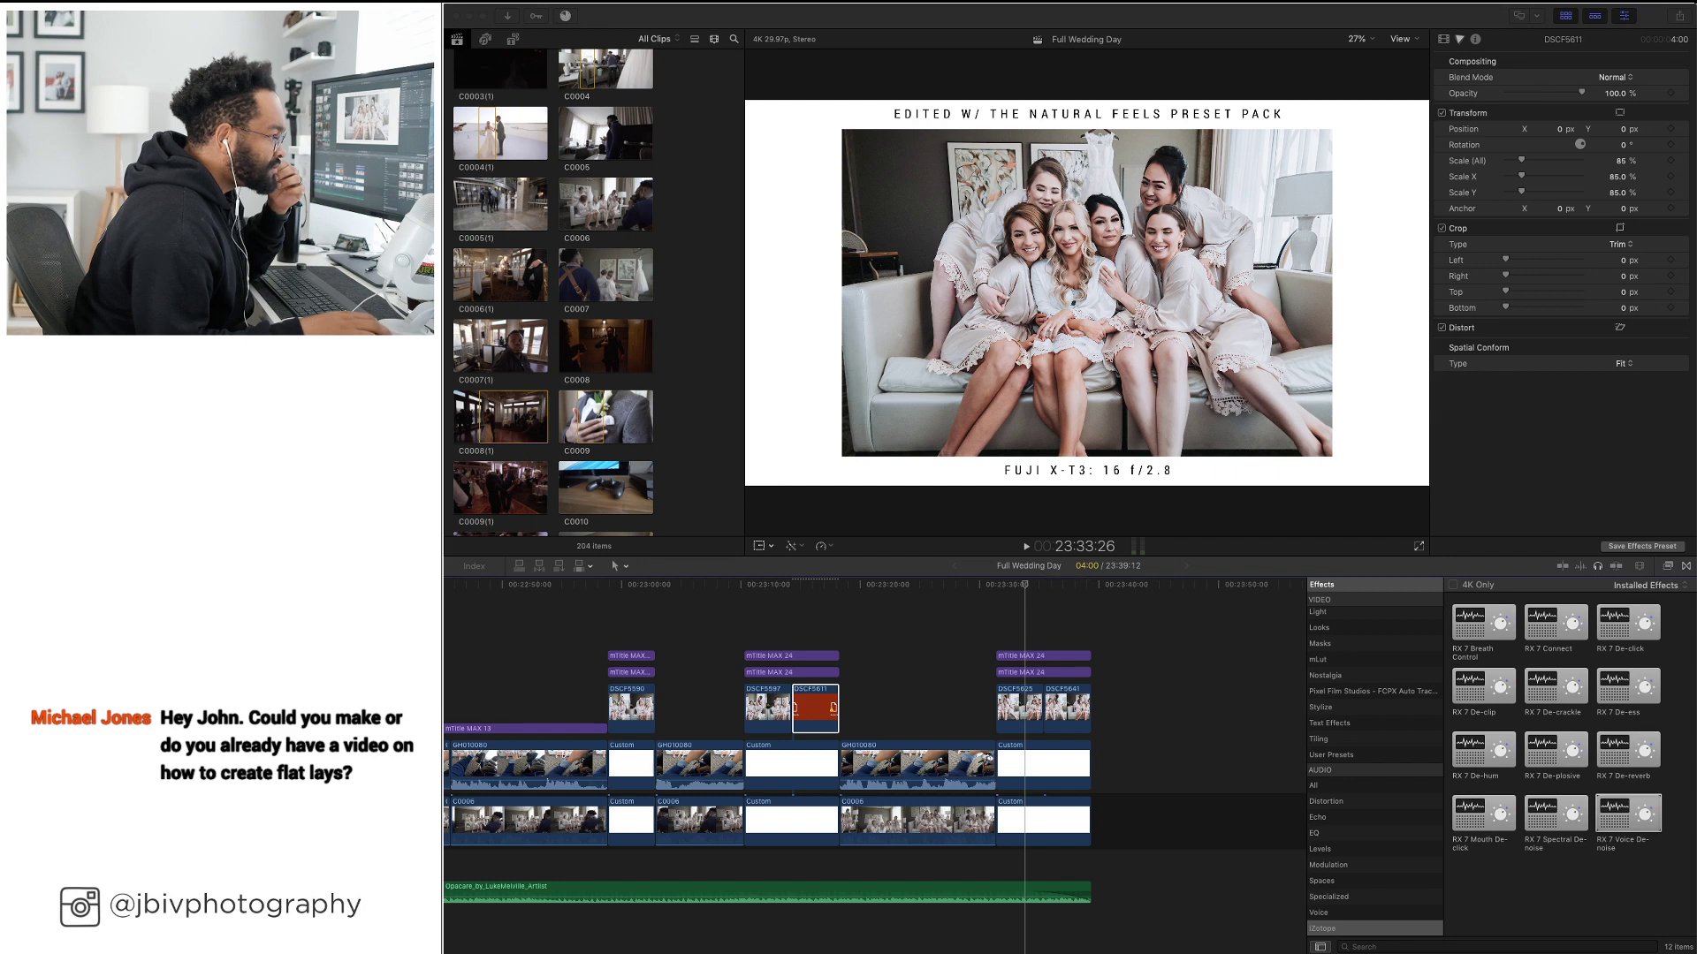
mouse_move(815, 707)
mouse_down()
mouse_move(1140, 746)
mouse_move(823, 704)
mouse_move(839, 709)
mouse_up()
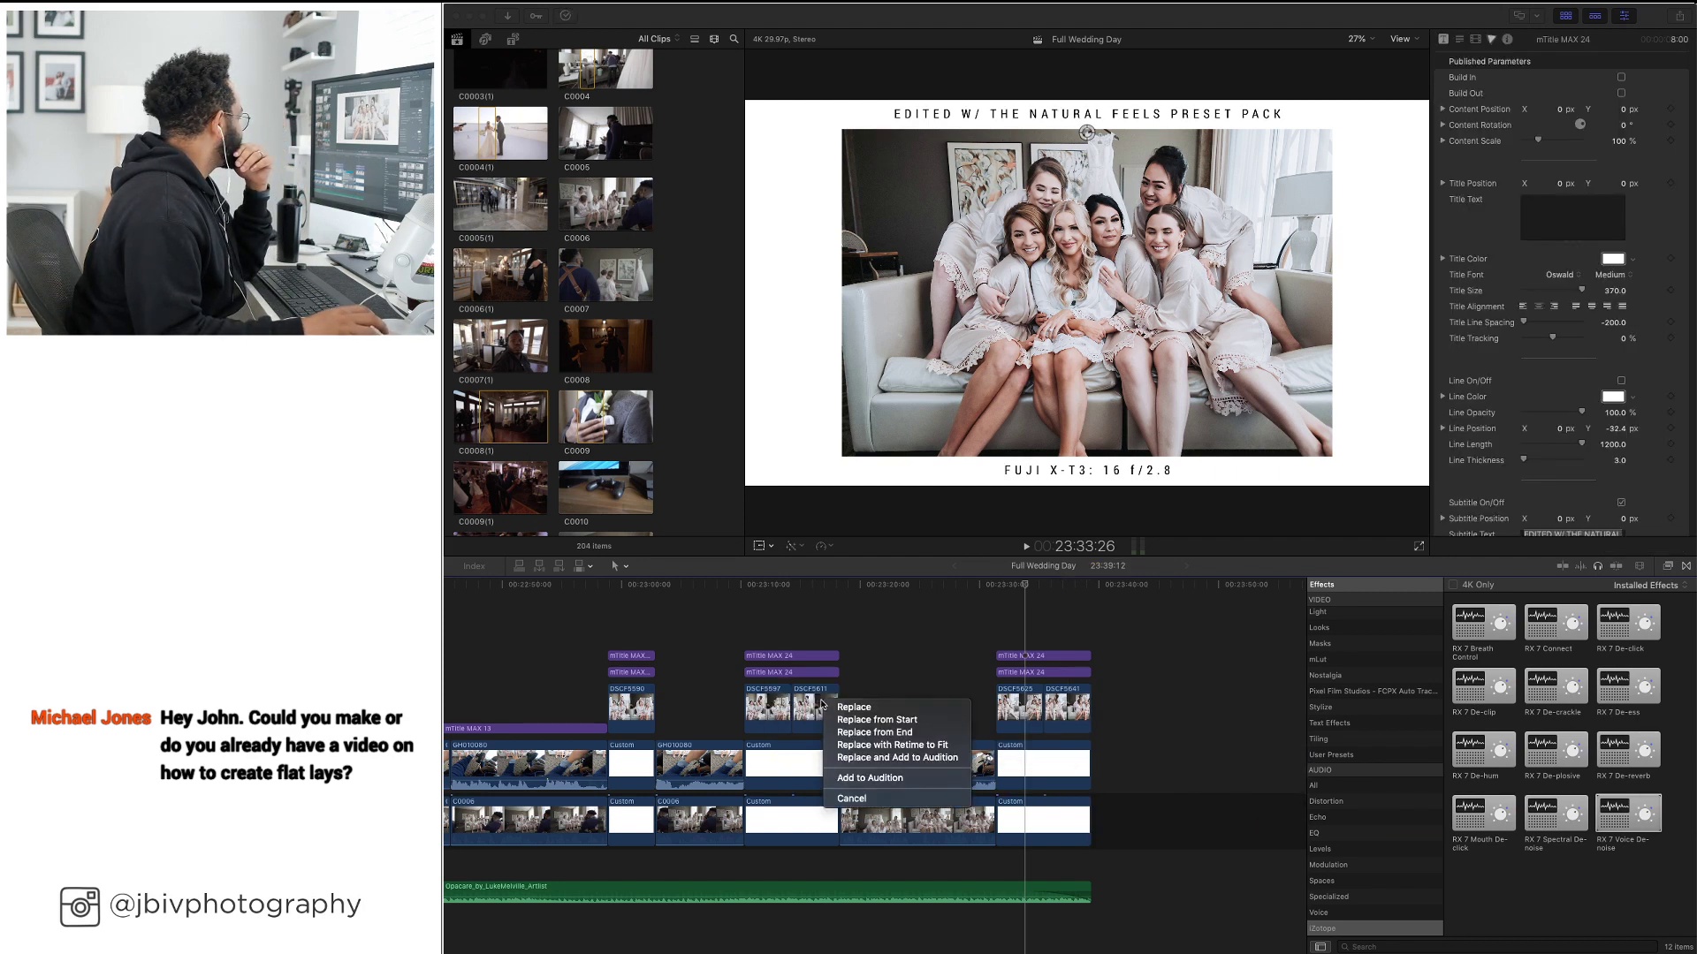
click(839, 708)
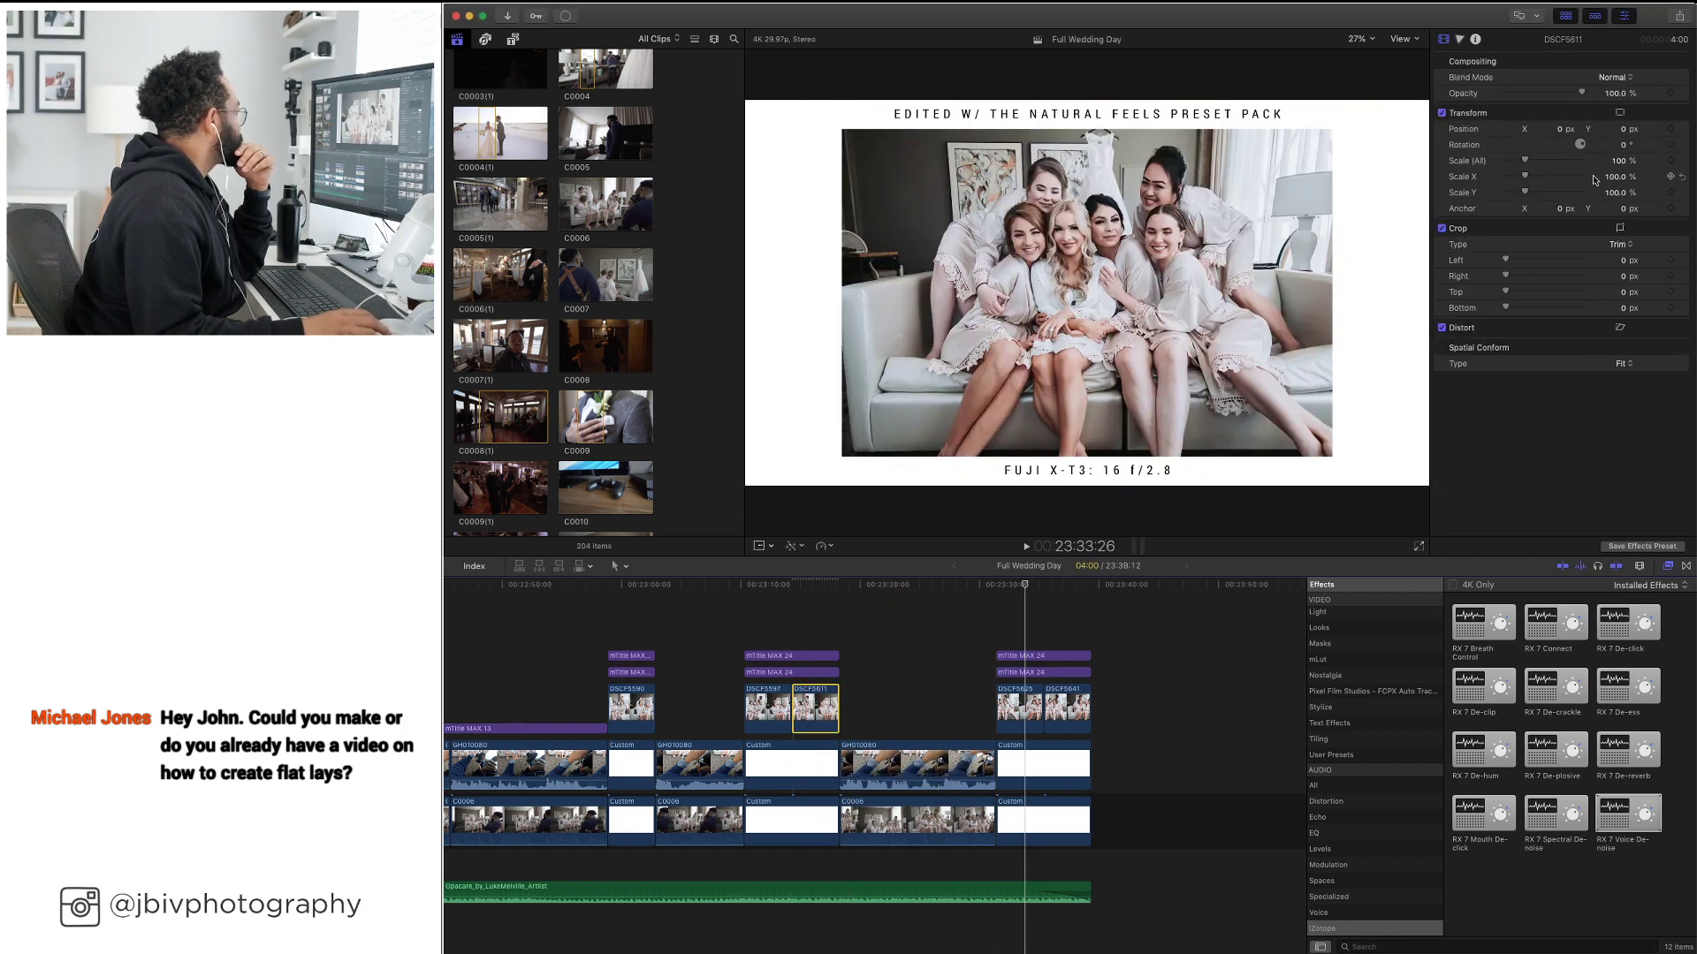
click(1618, 162)
text(85)
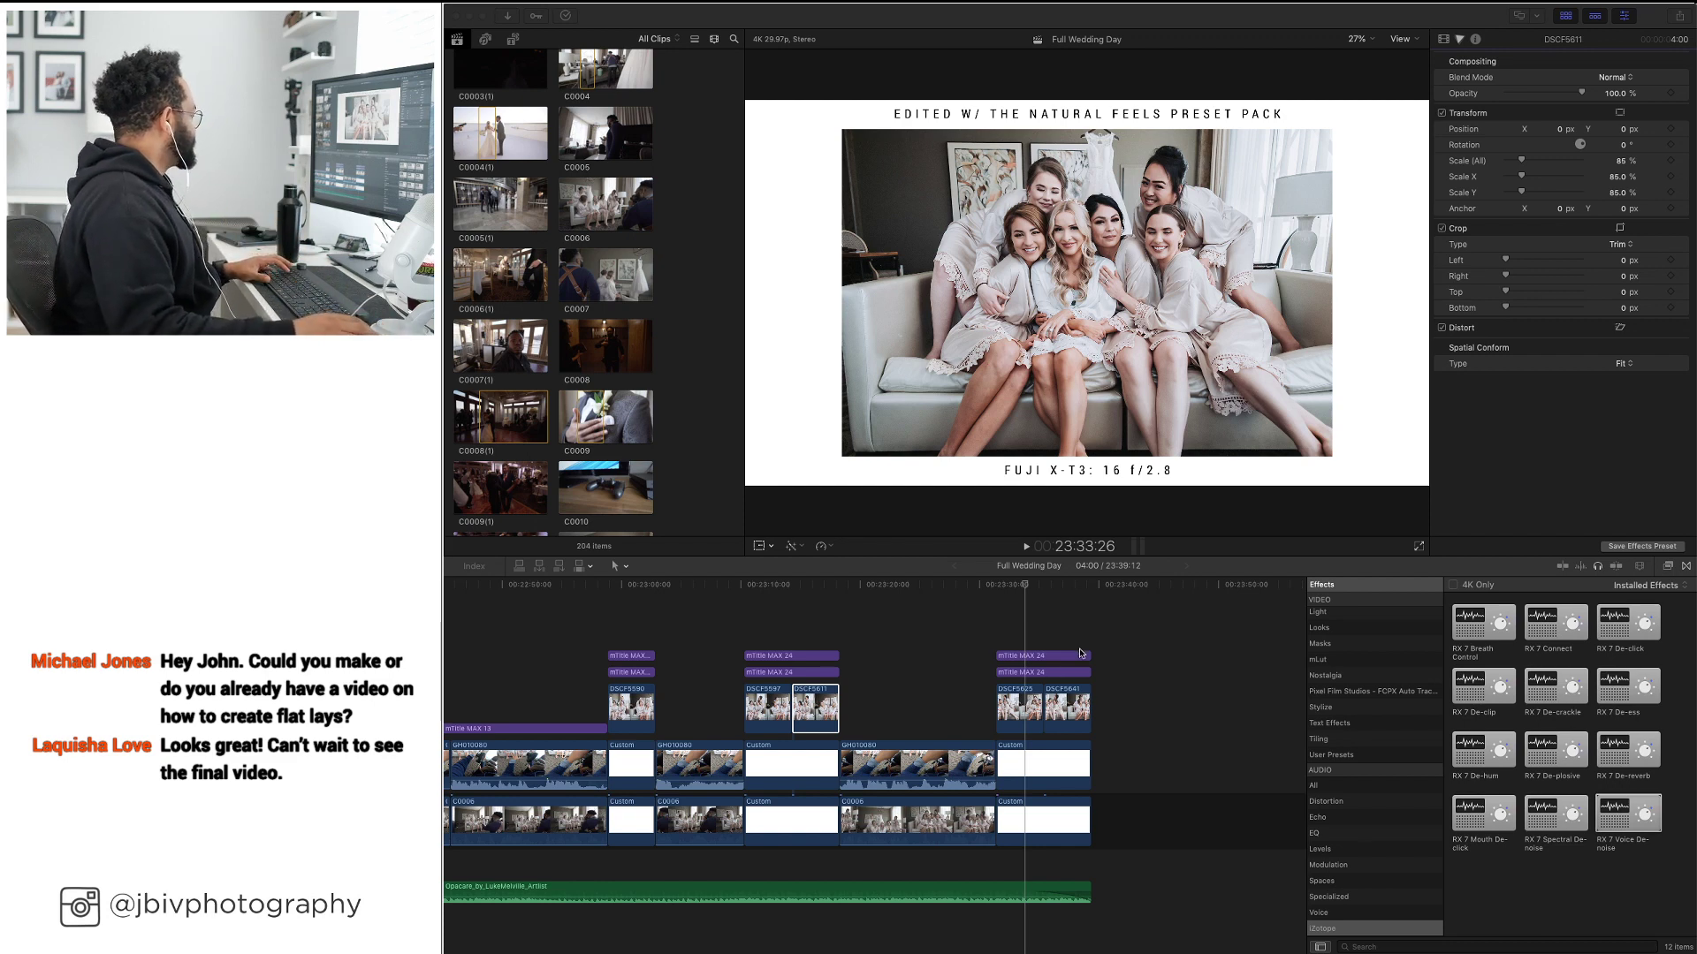
Check the second half of the timeline up to the final bridesmaids photo and look through the browser's March 3, 2020 clips
scroll(1074, 646, left, 5)
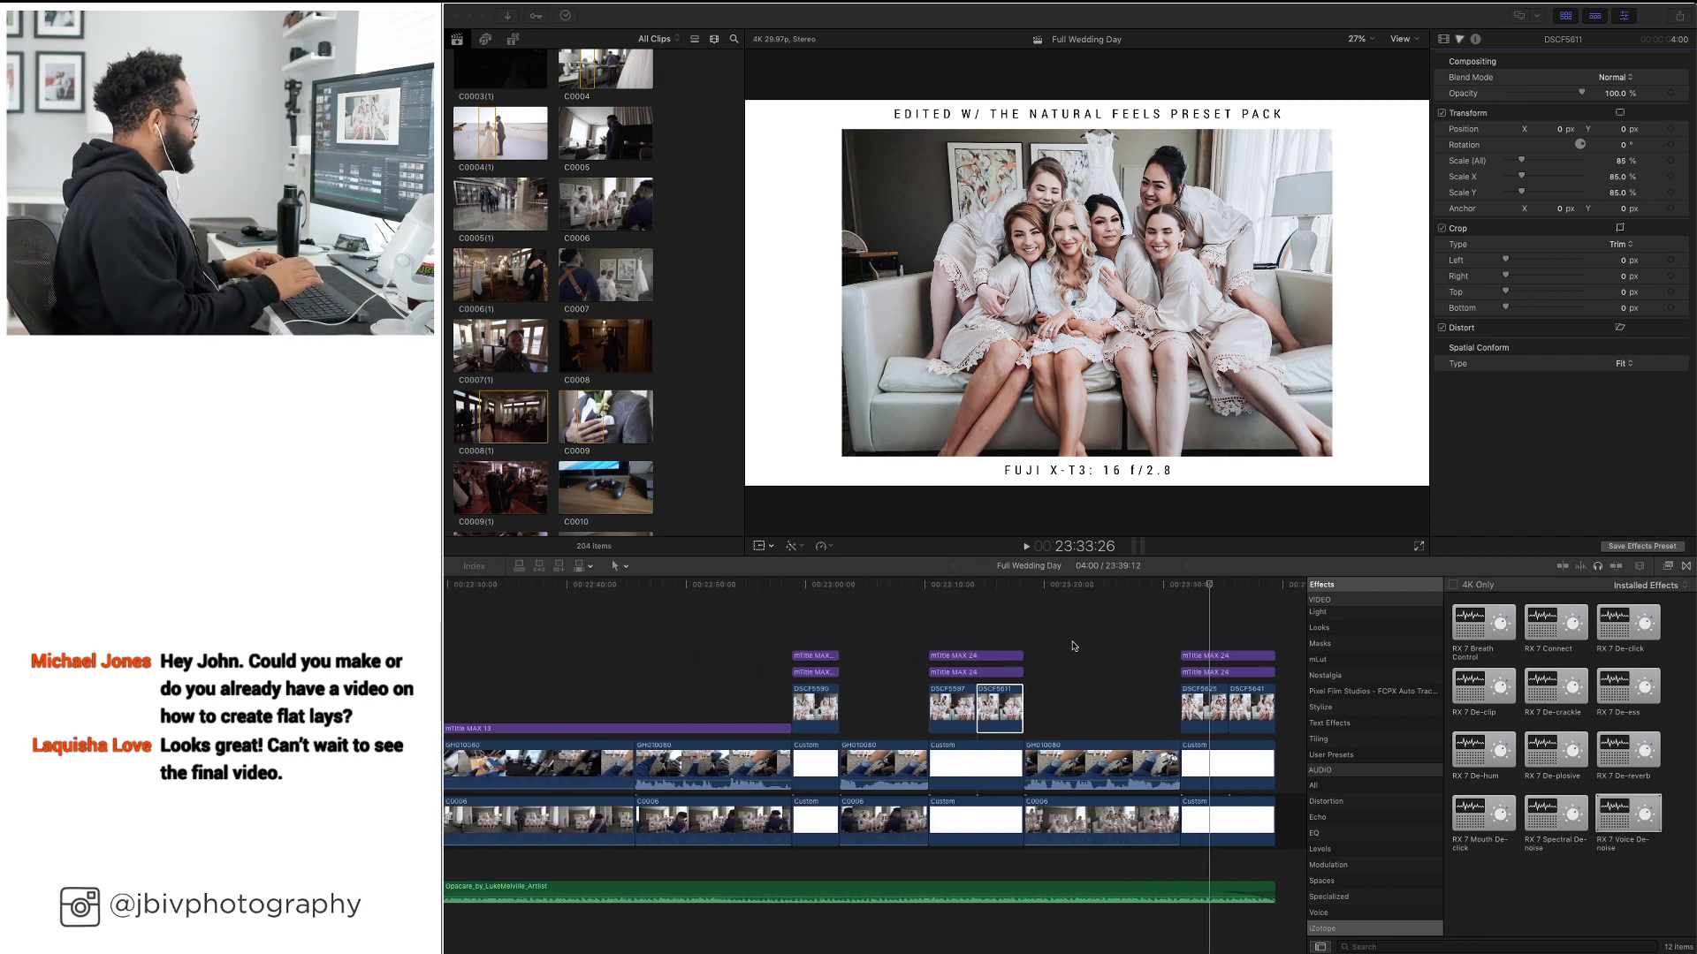
click(1097, 616)
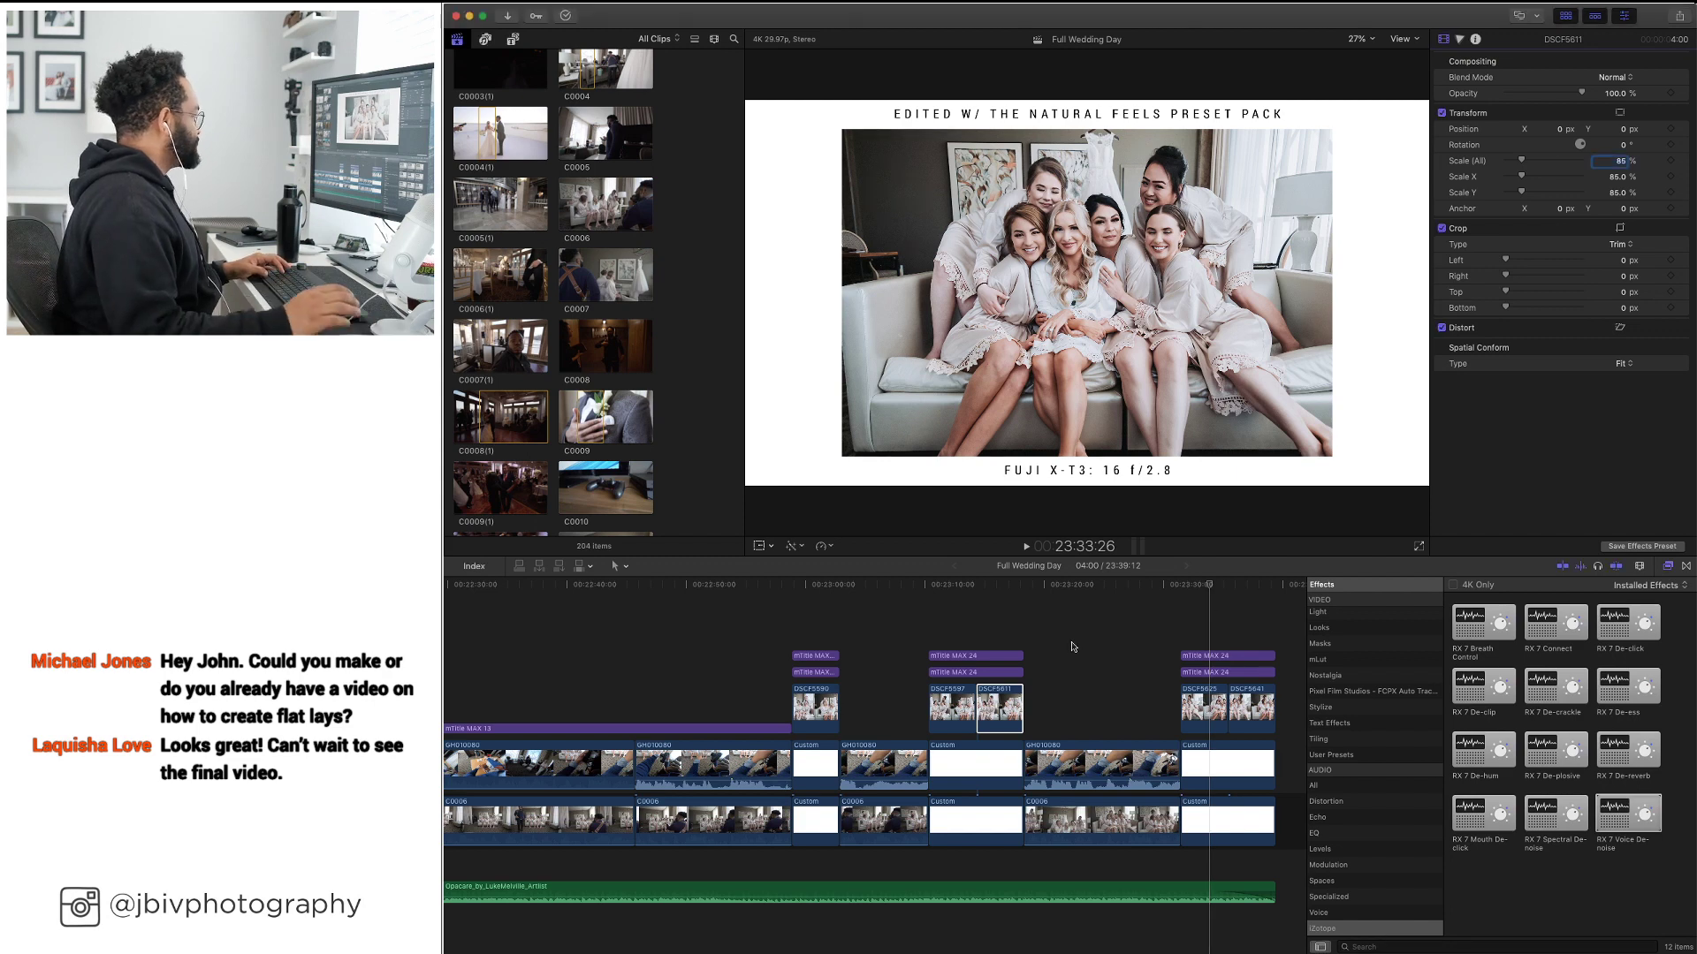
click(1122, 611)
key(super+minus)
key(super+minus)
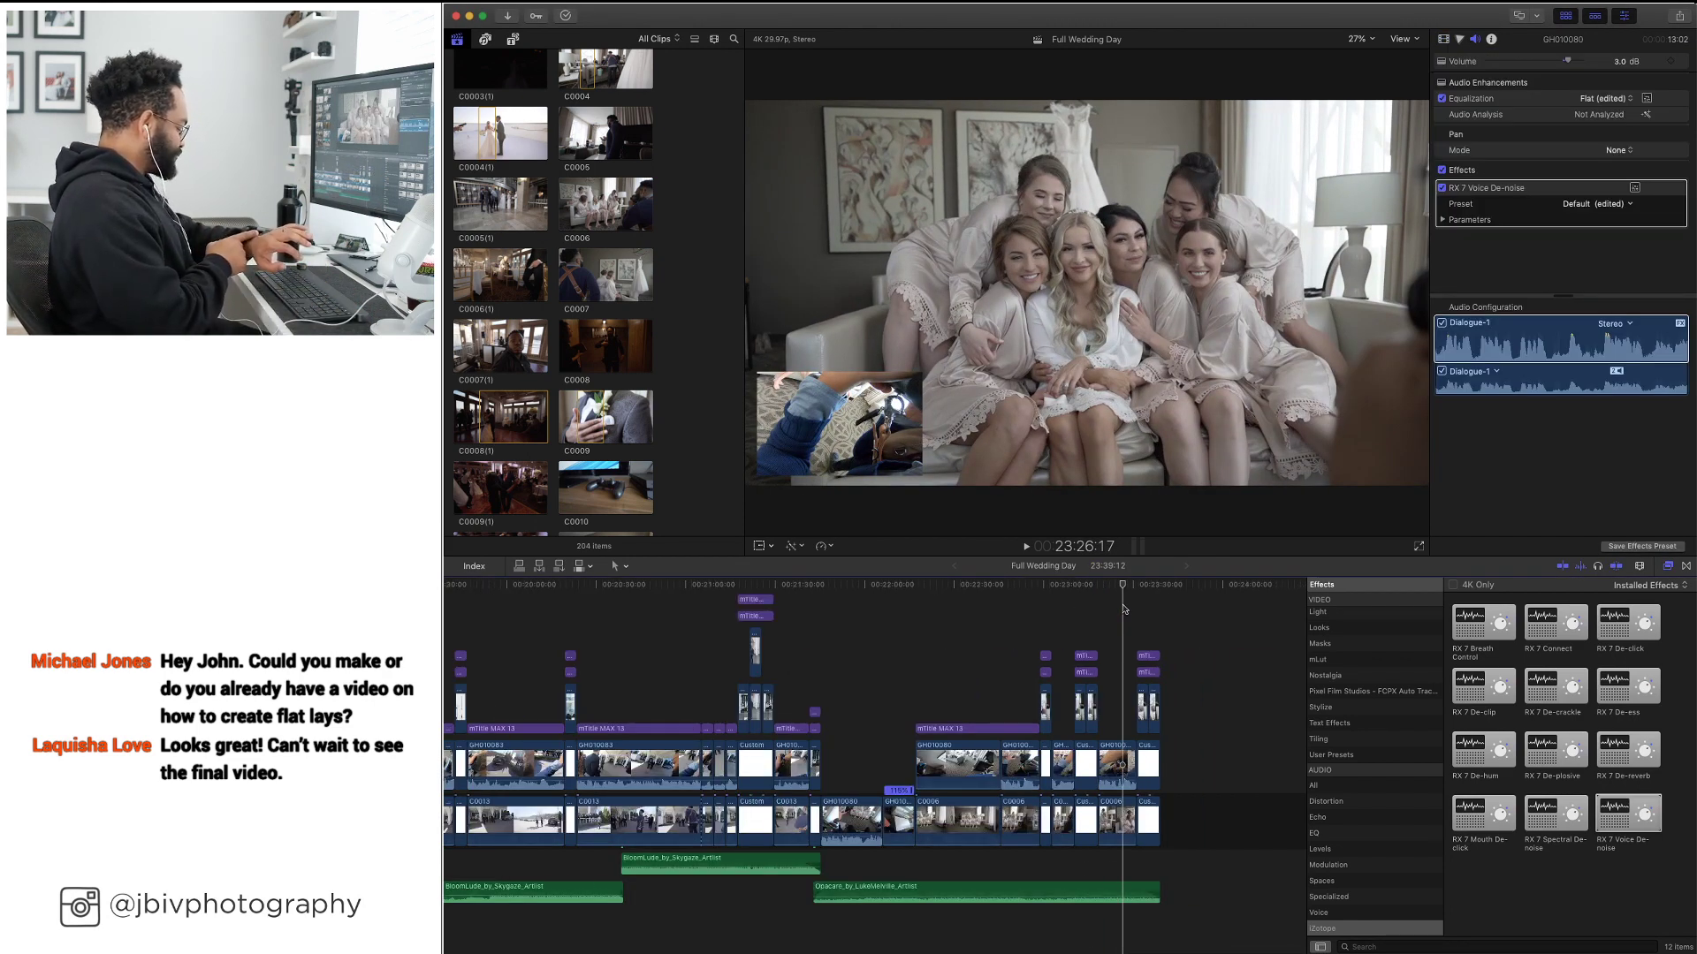
scroll(1122, 609, left, 15)
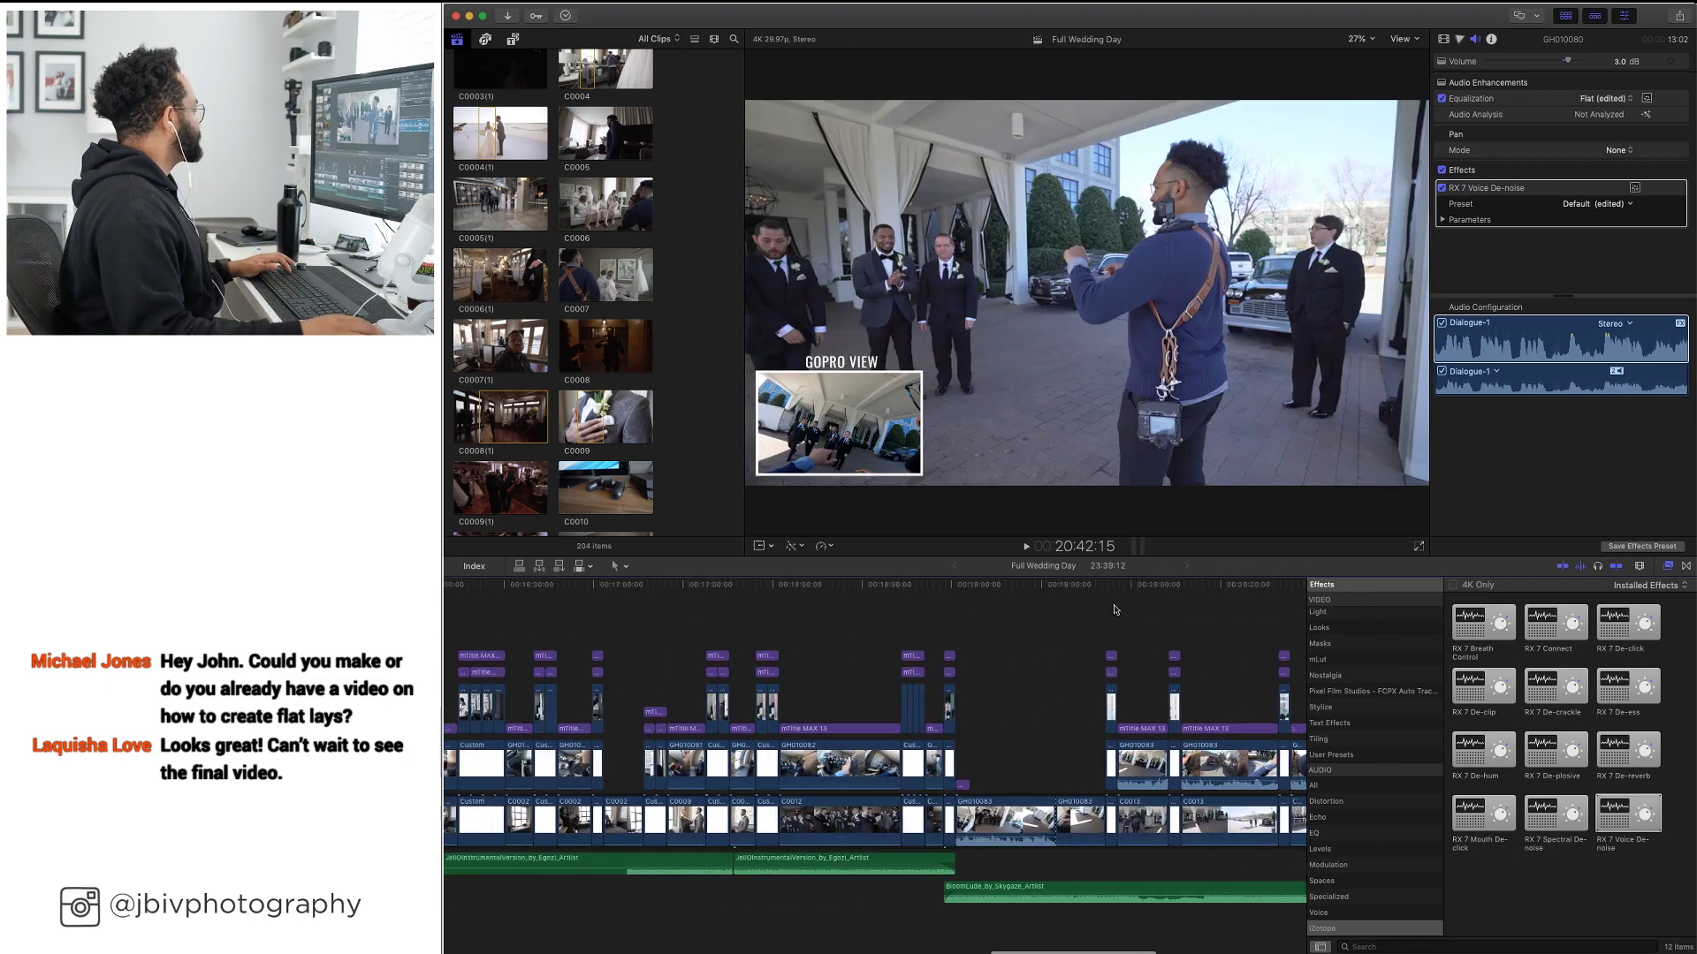
scroll(1116, 611, right, 15)
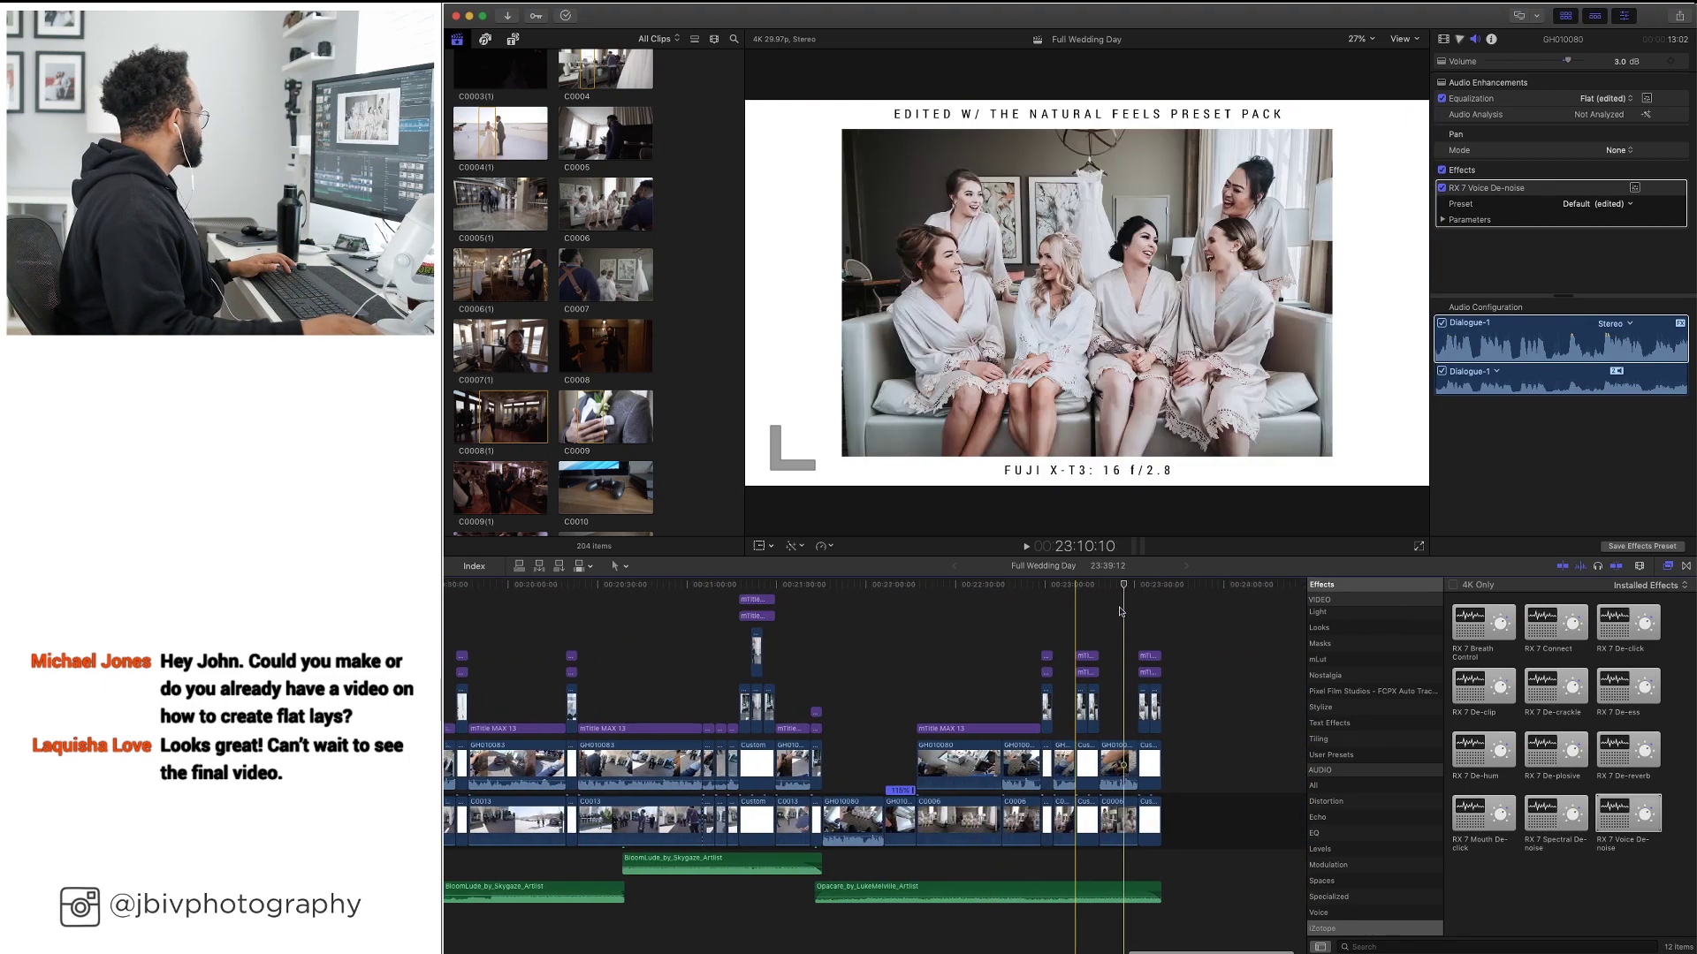
click(1159, 610)
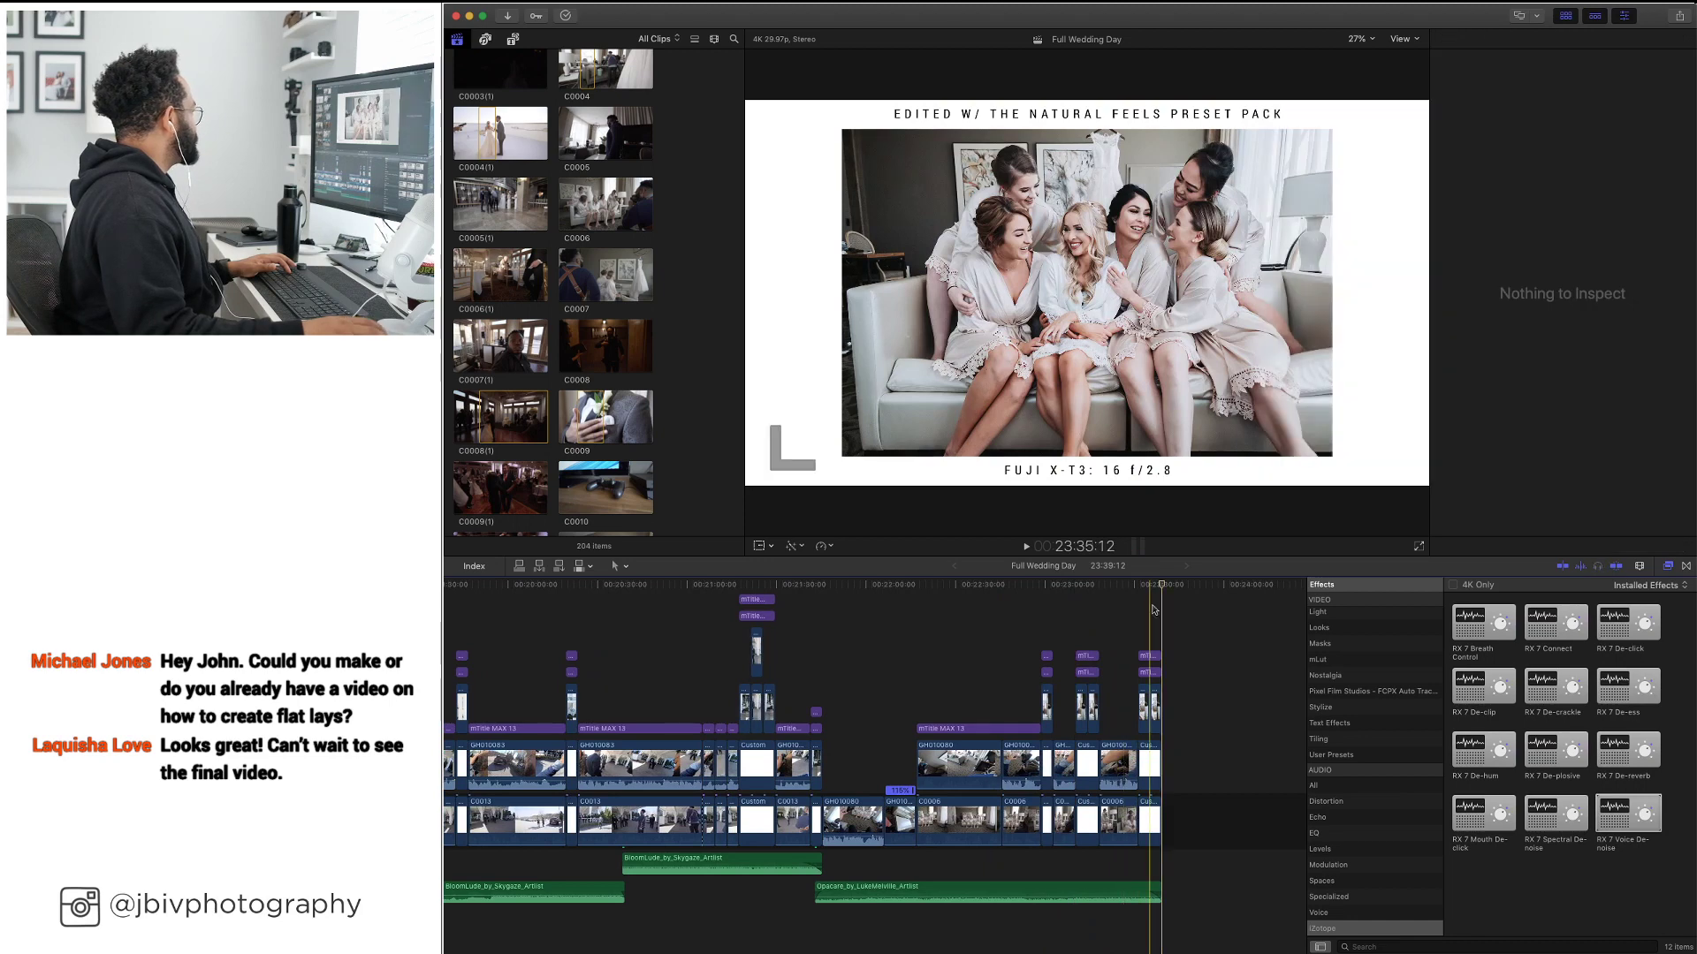
scroll(698, 238, up, 10)
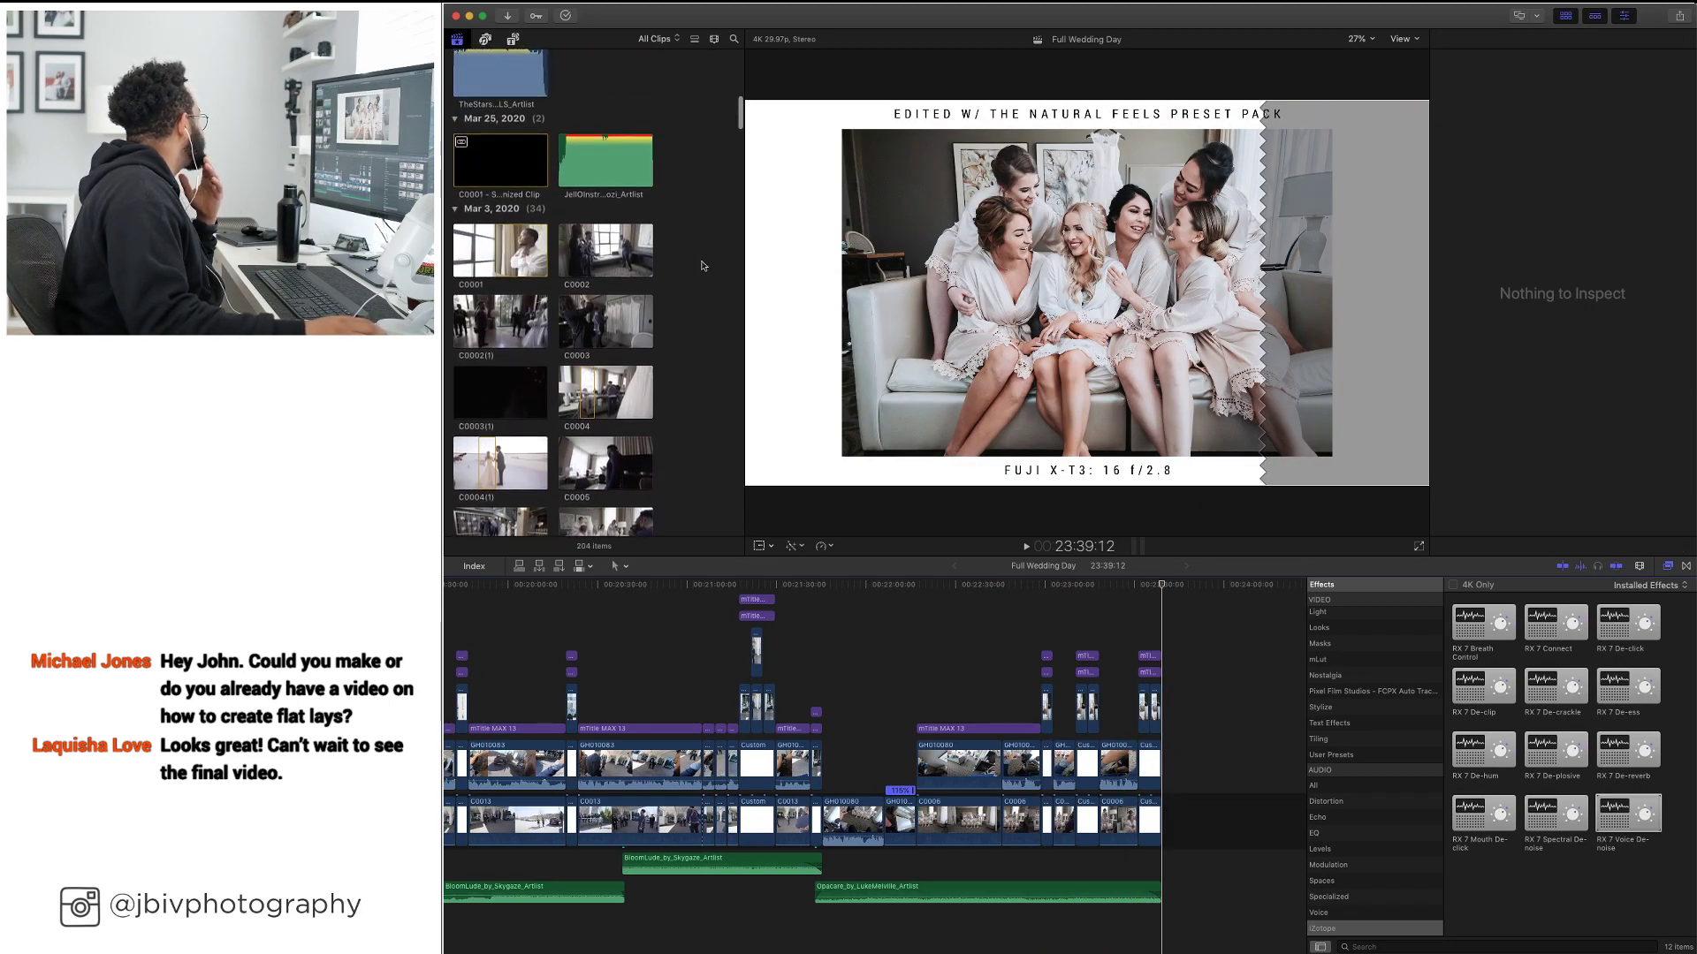
scroll(600, 282, down, 1)
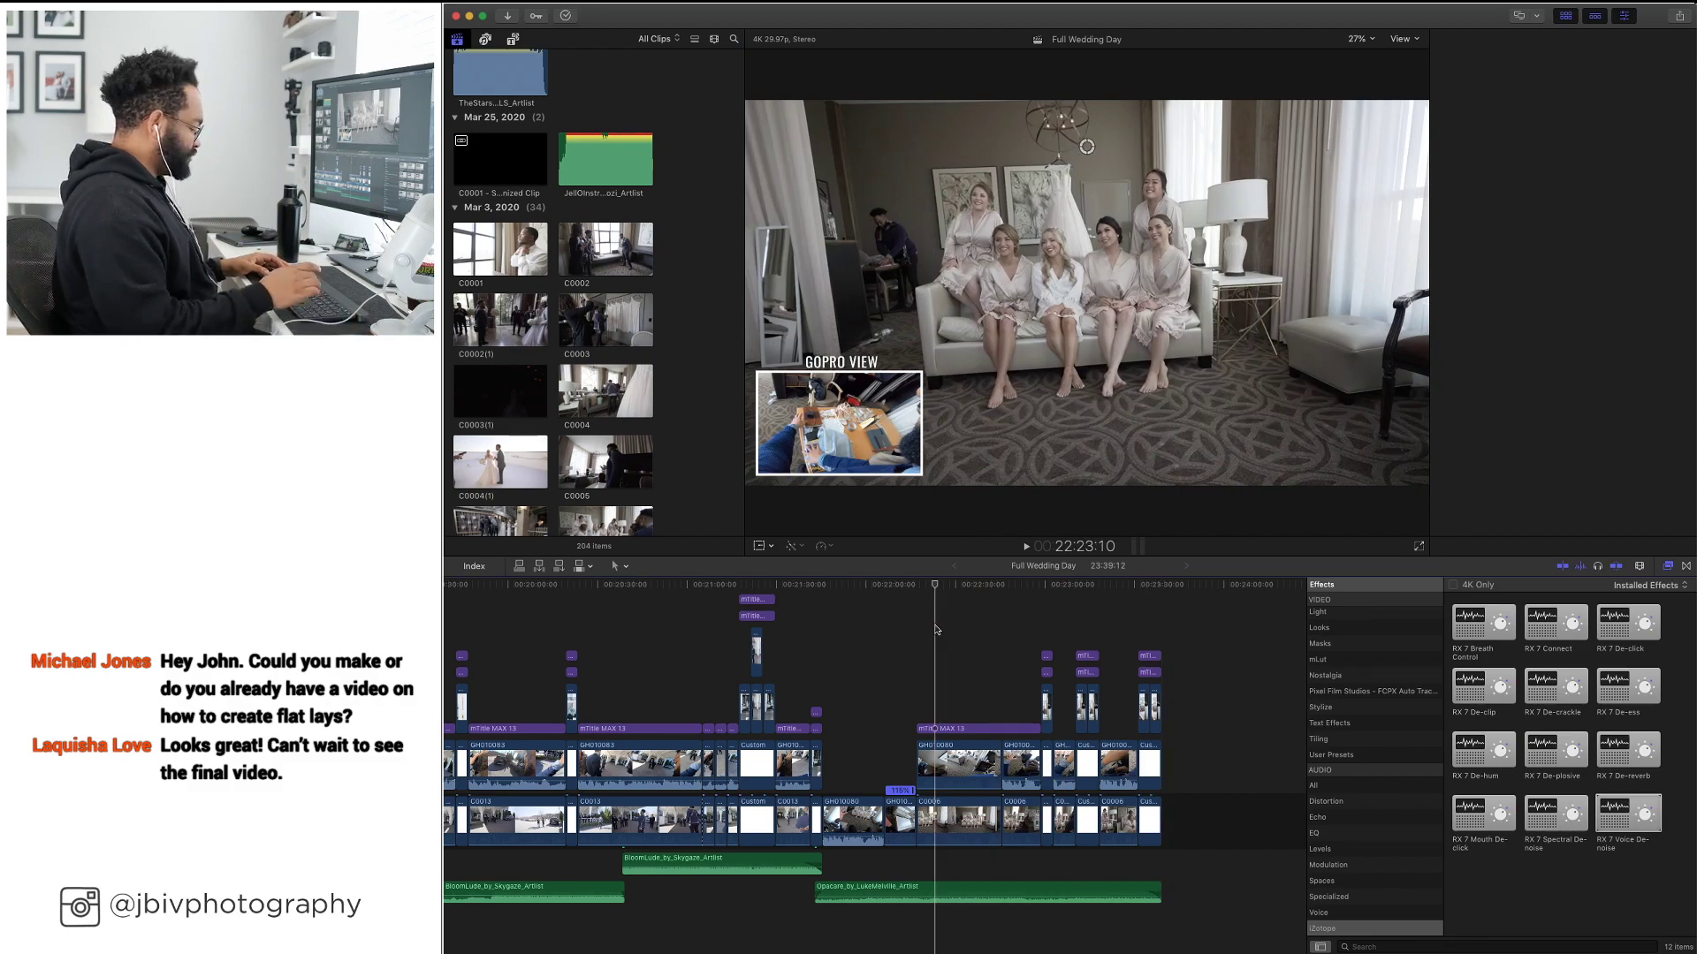
Select the main storyline clips from GH010075 at about 9:57 through 21:45:20 to check that section's duration
click(936, 728)
key(super+minus)
scroll(855, 588, left, 5)
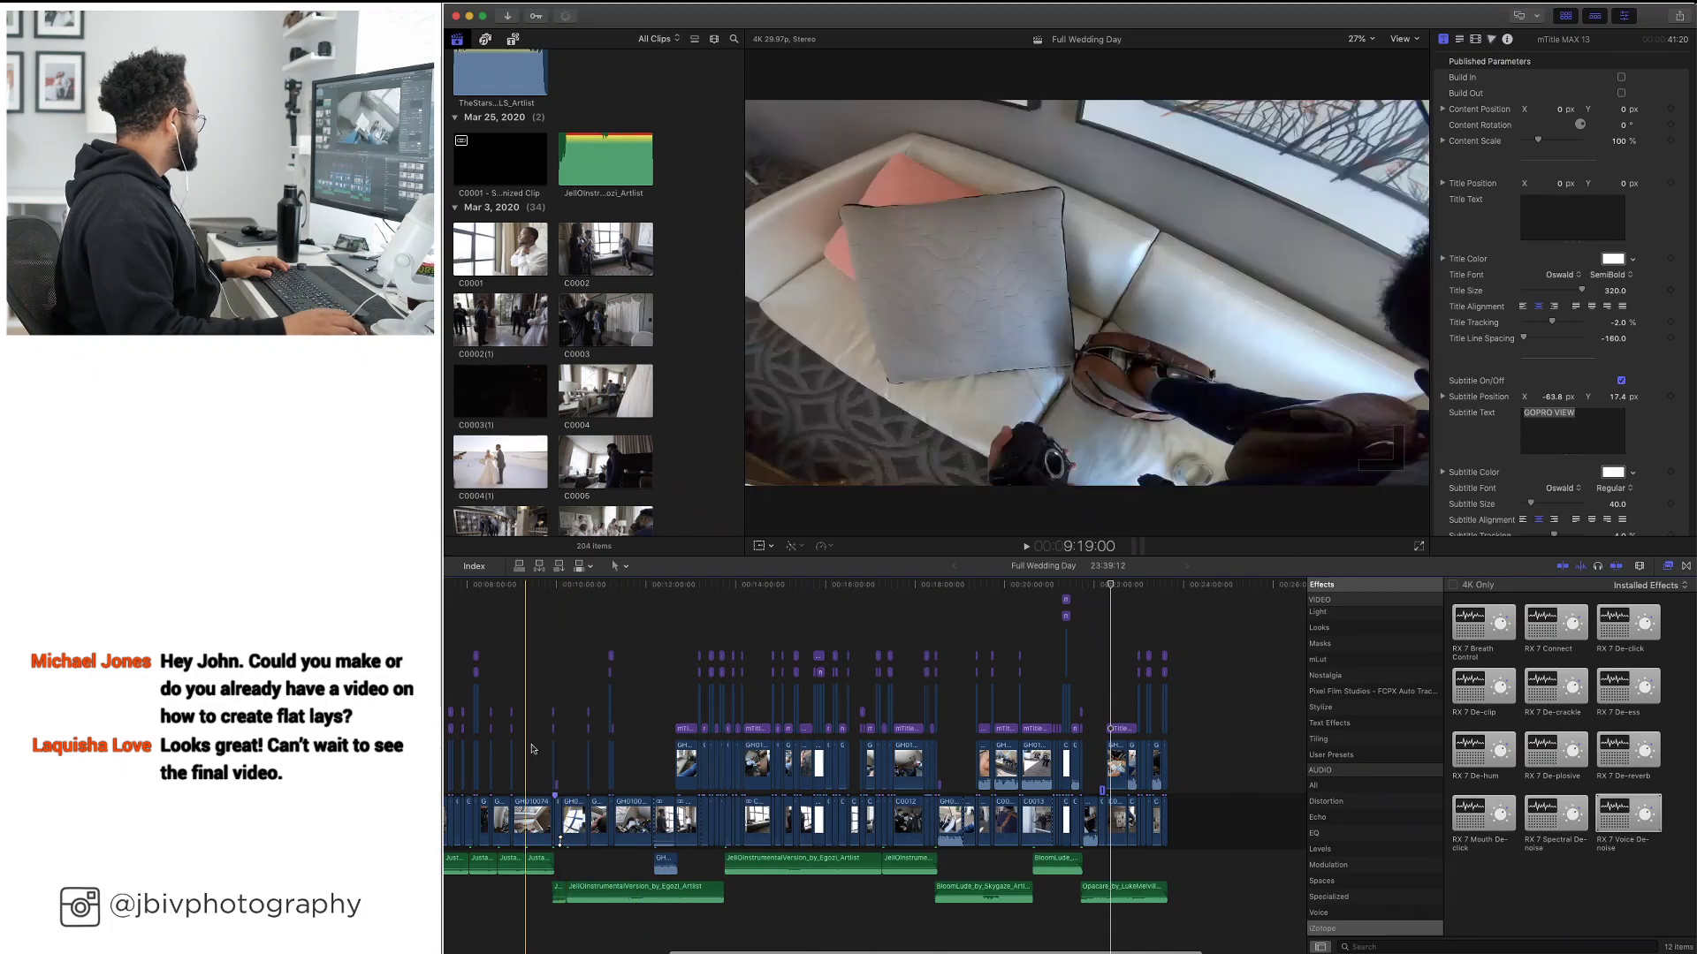
click(557, 679)
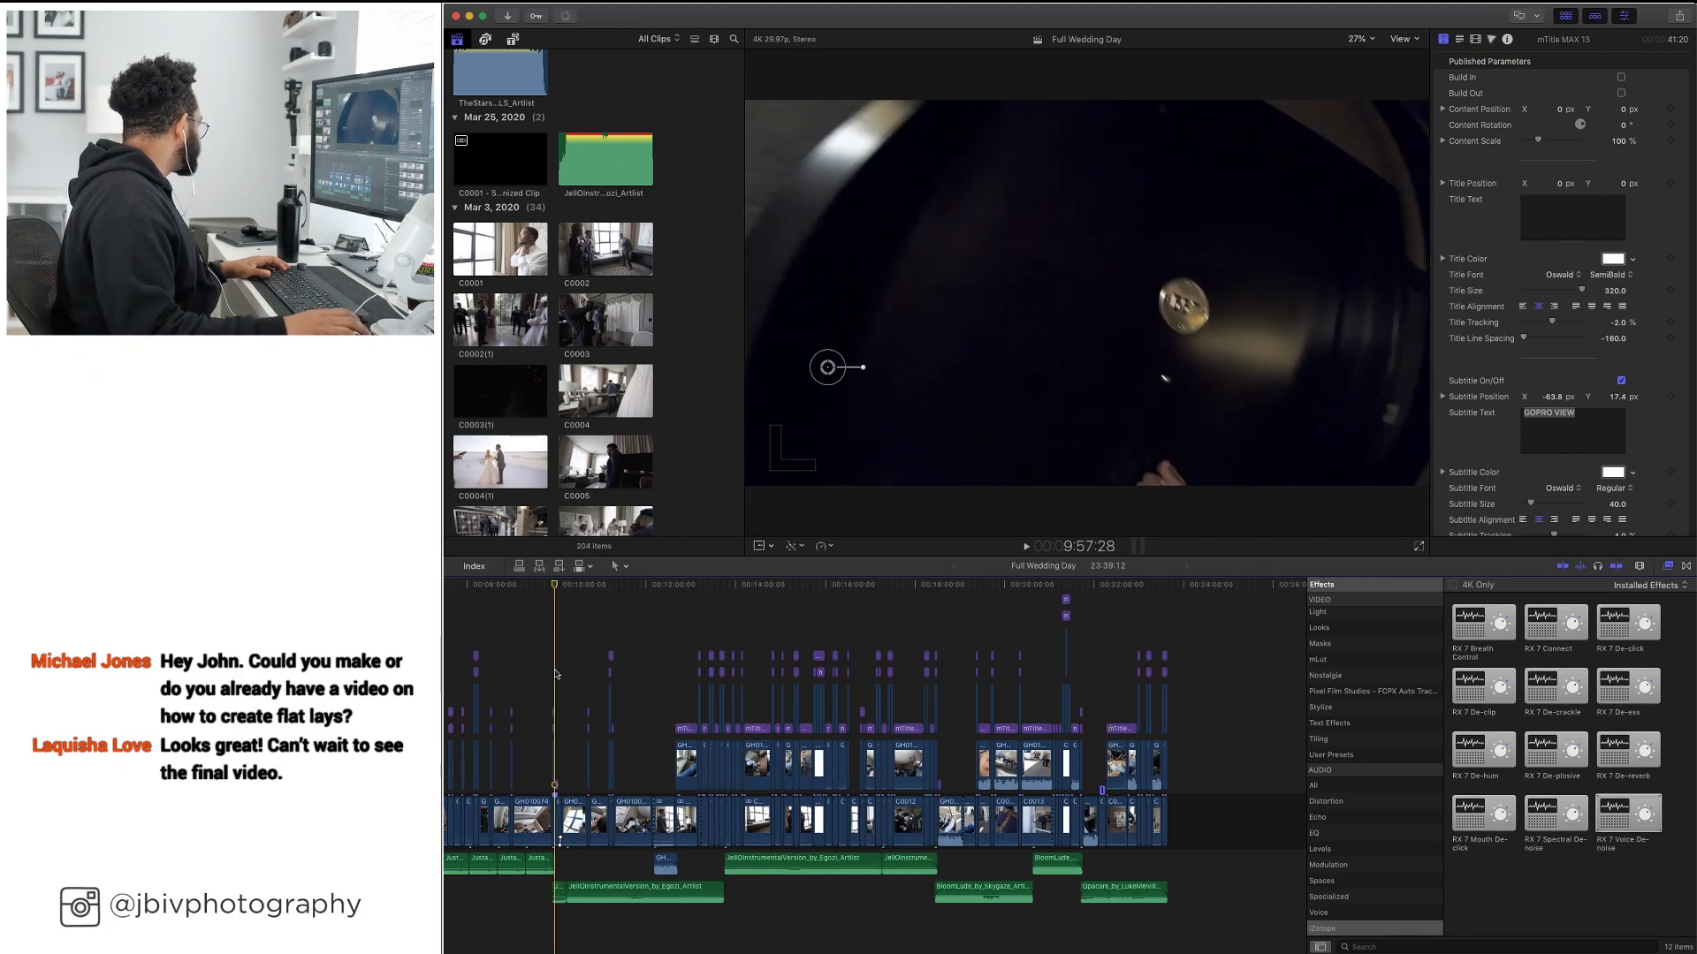
click(557, 822)
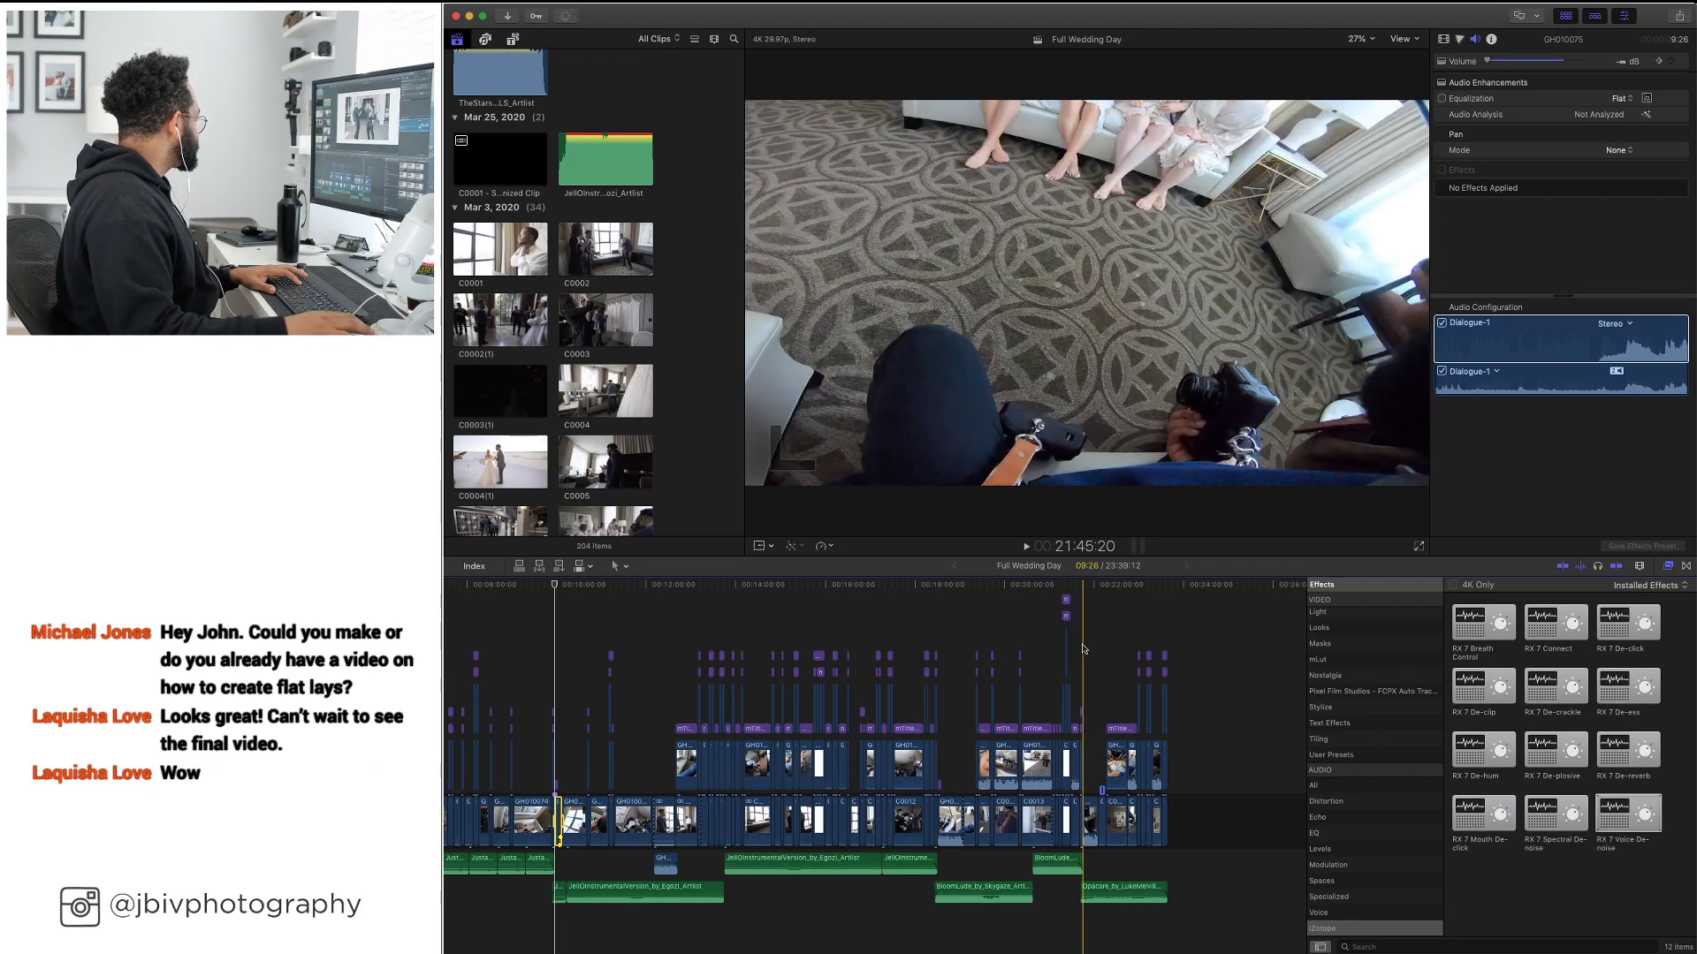
key(o)
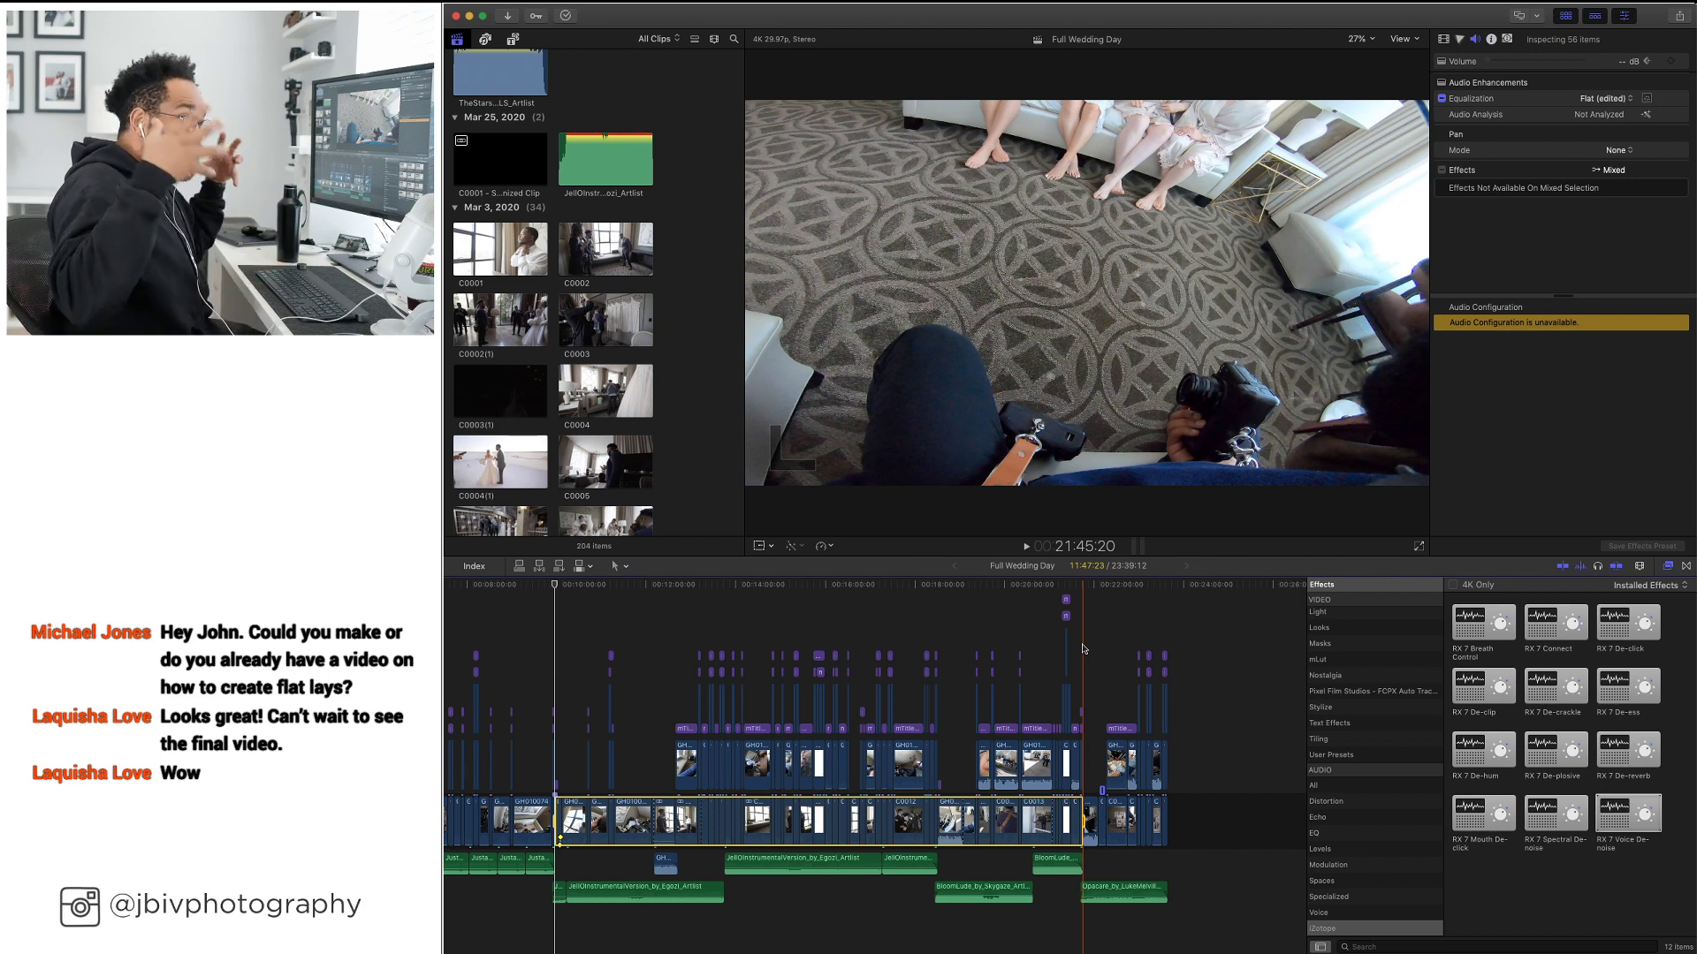
click(916, 640)
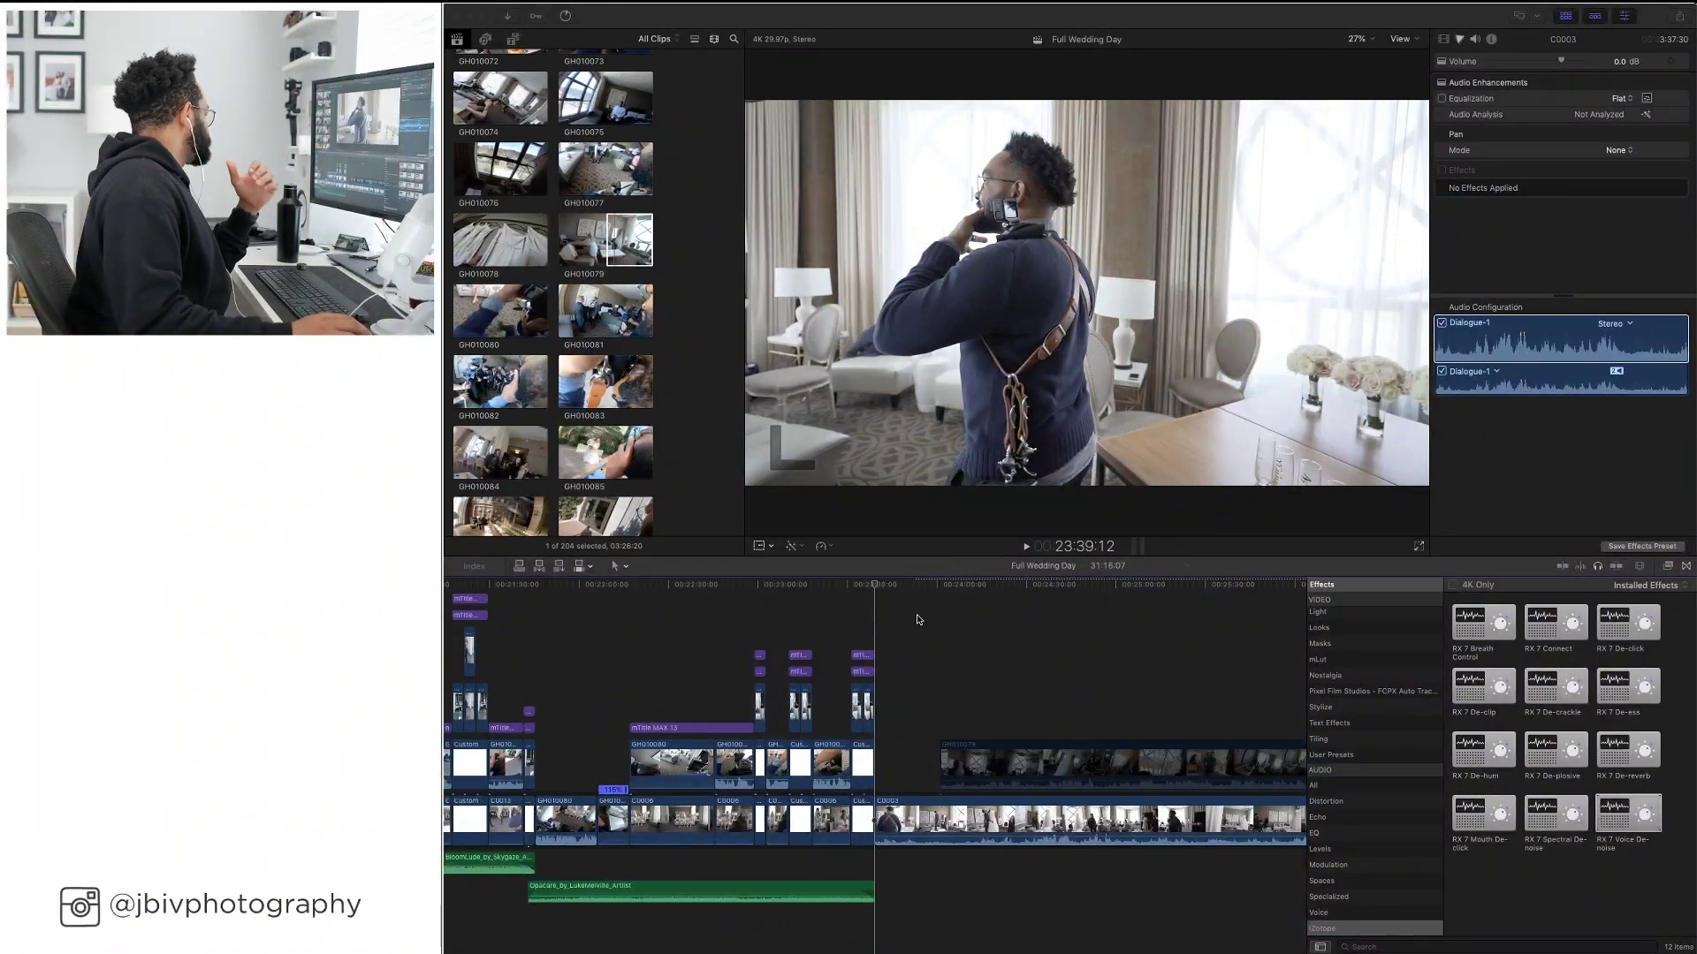
Play the opening seconds of the C0003 clip that follows the last bridesmaids photo
click(887, 601)
key(space)
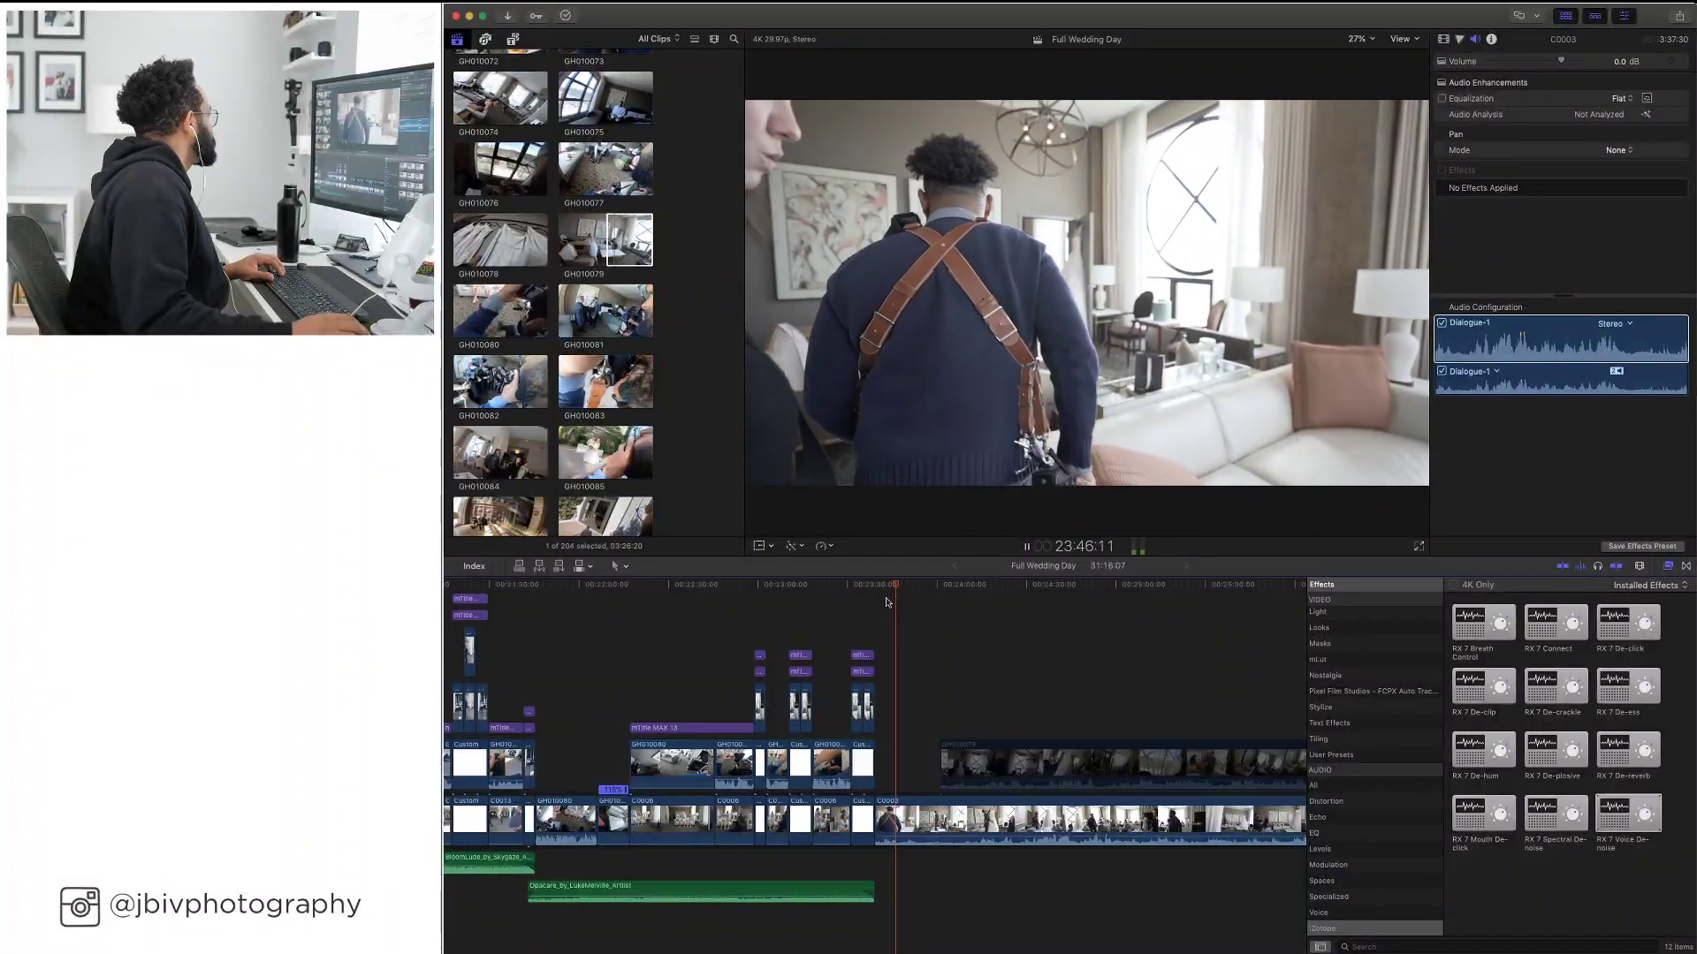
key(space)
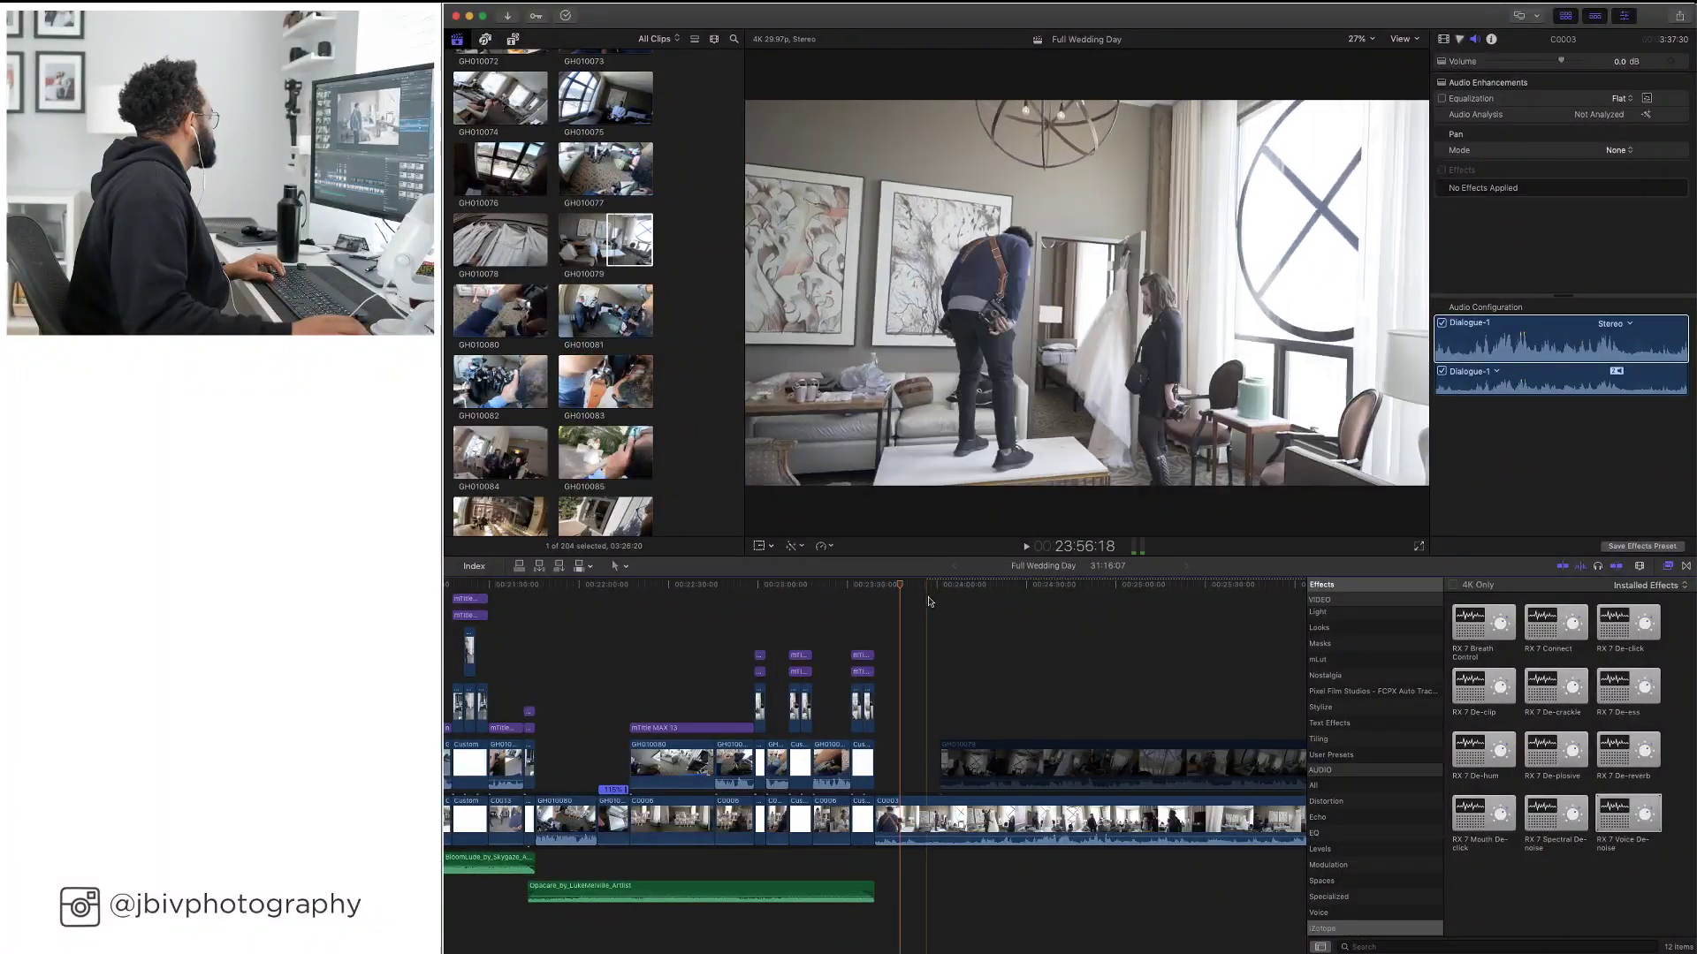
Enable the GH010079 clip above C0003 and play the footage to 23:56:29, where the photographer stands on the table
click(965, 762)
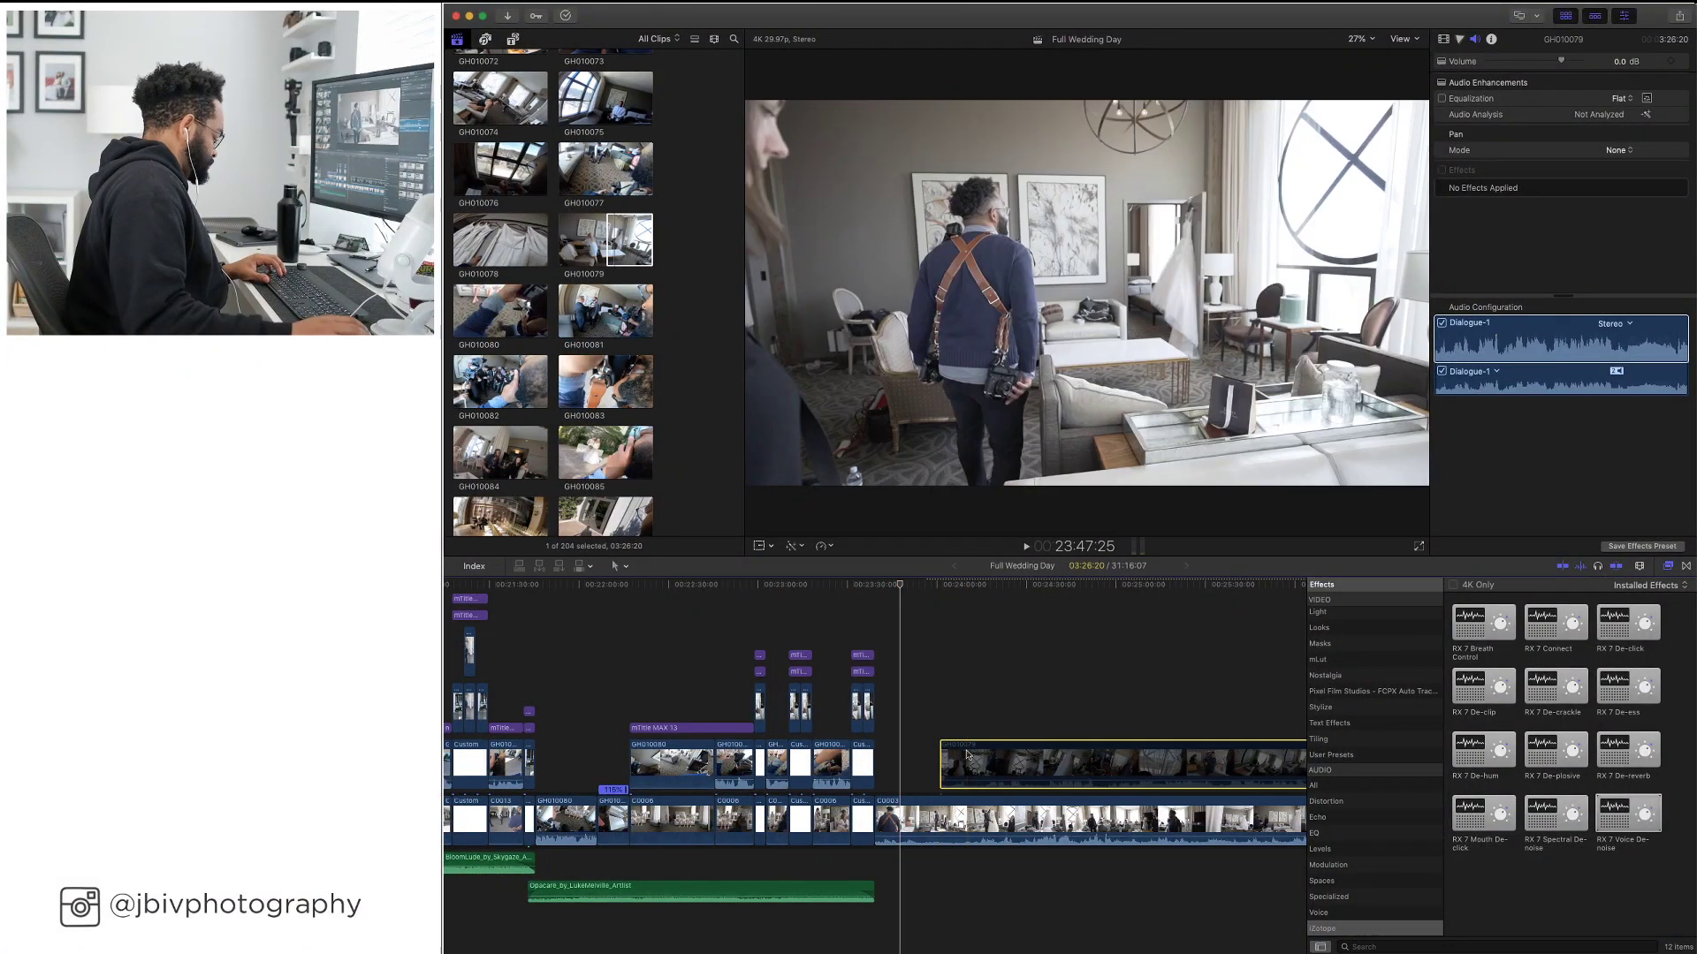
key(space)
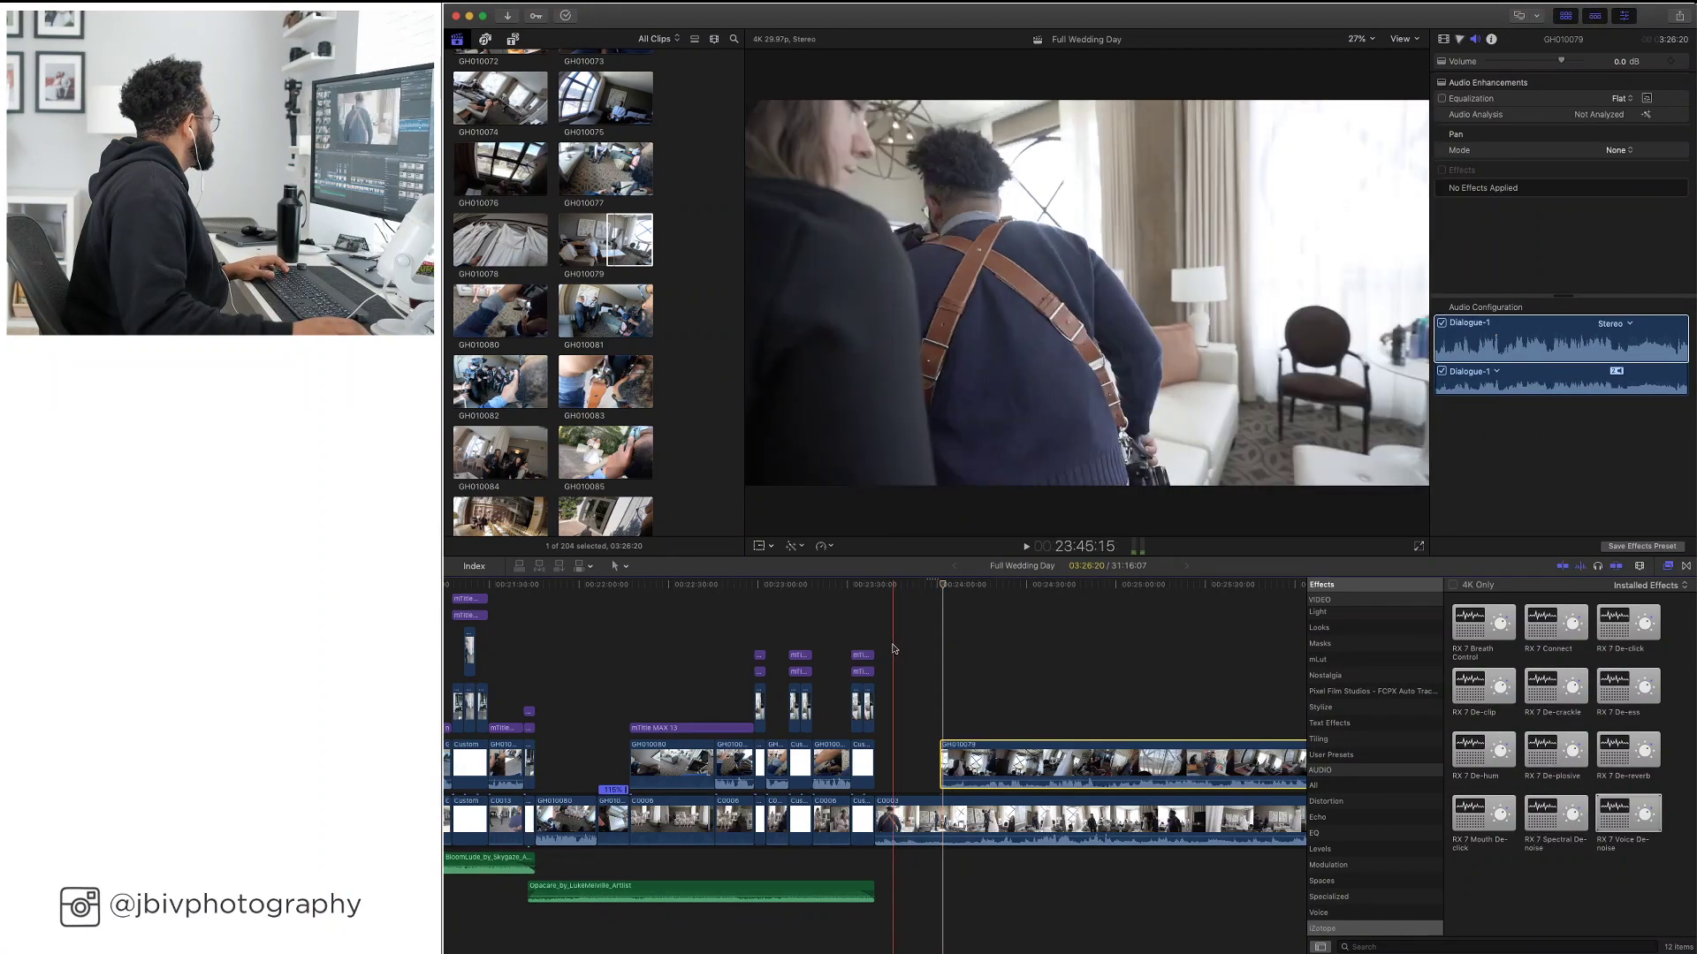
key(space)
key(space)
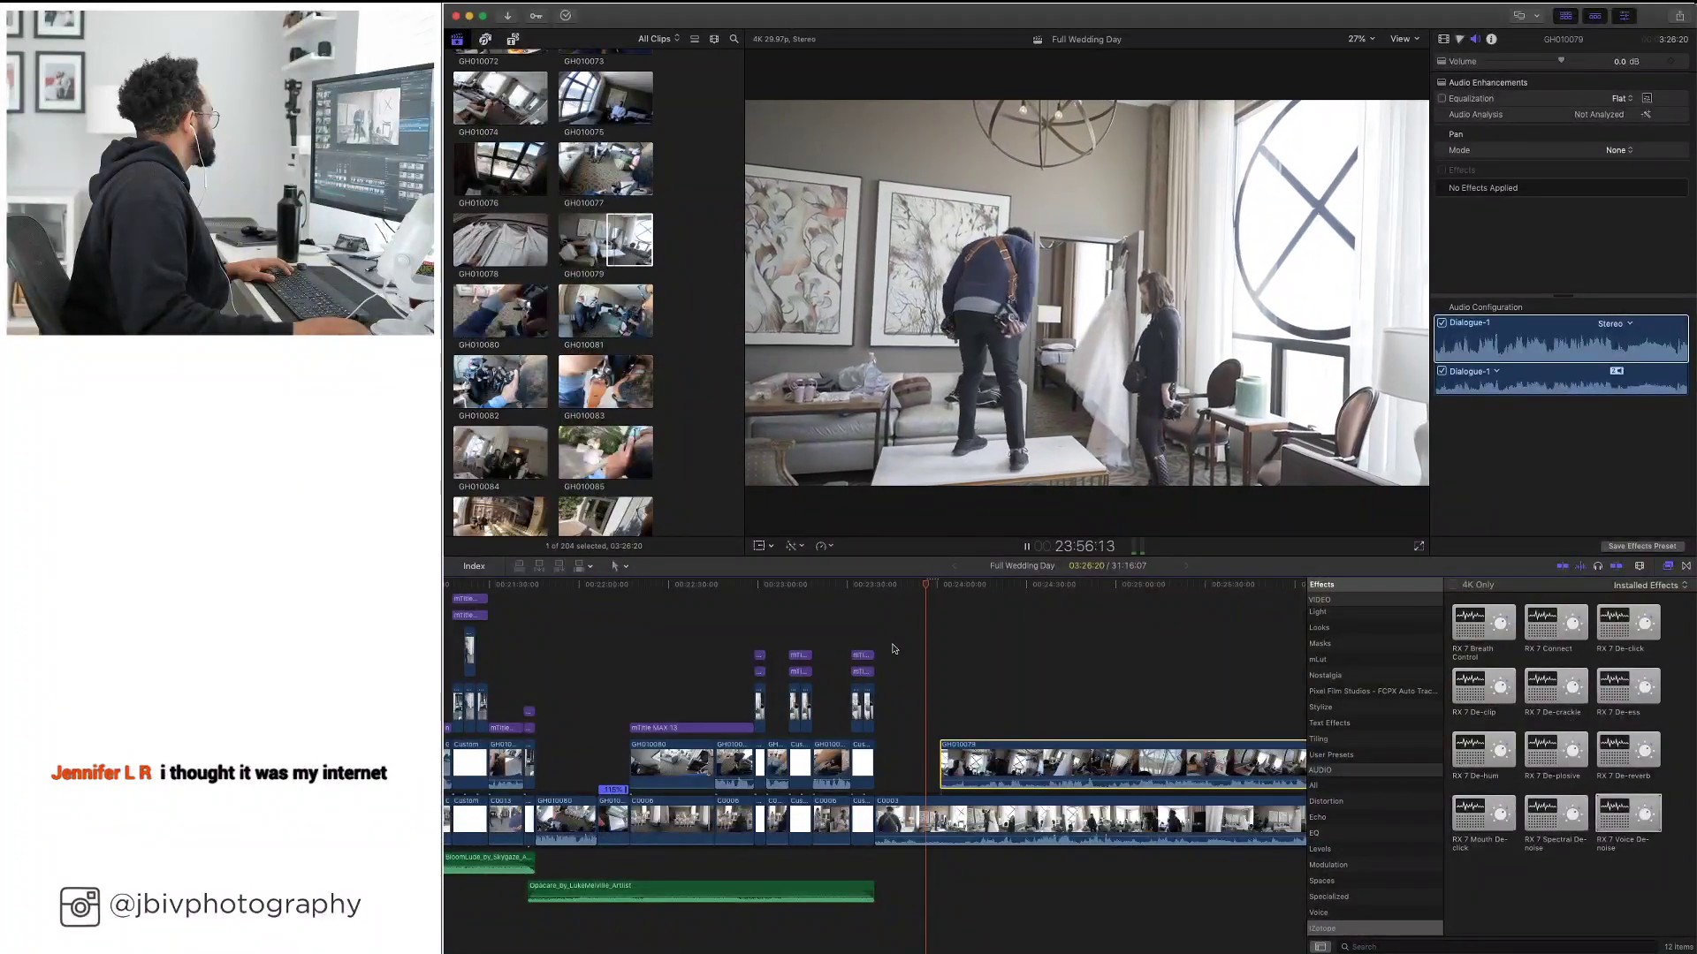
key(space)
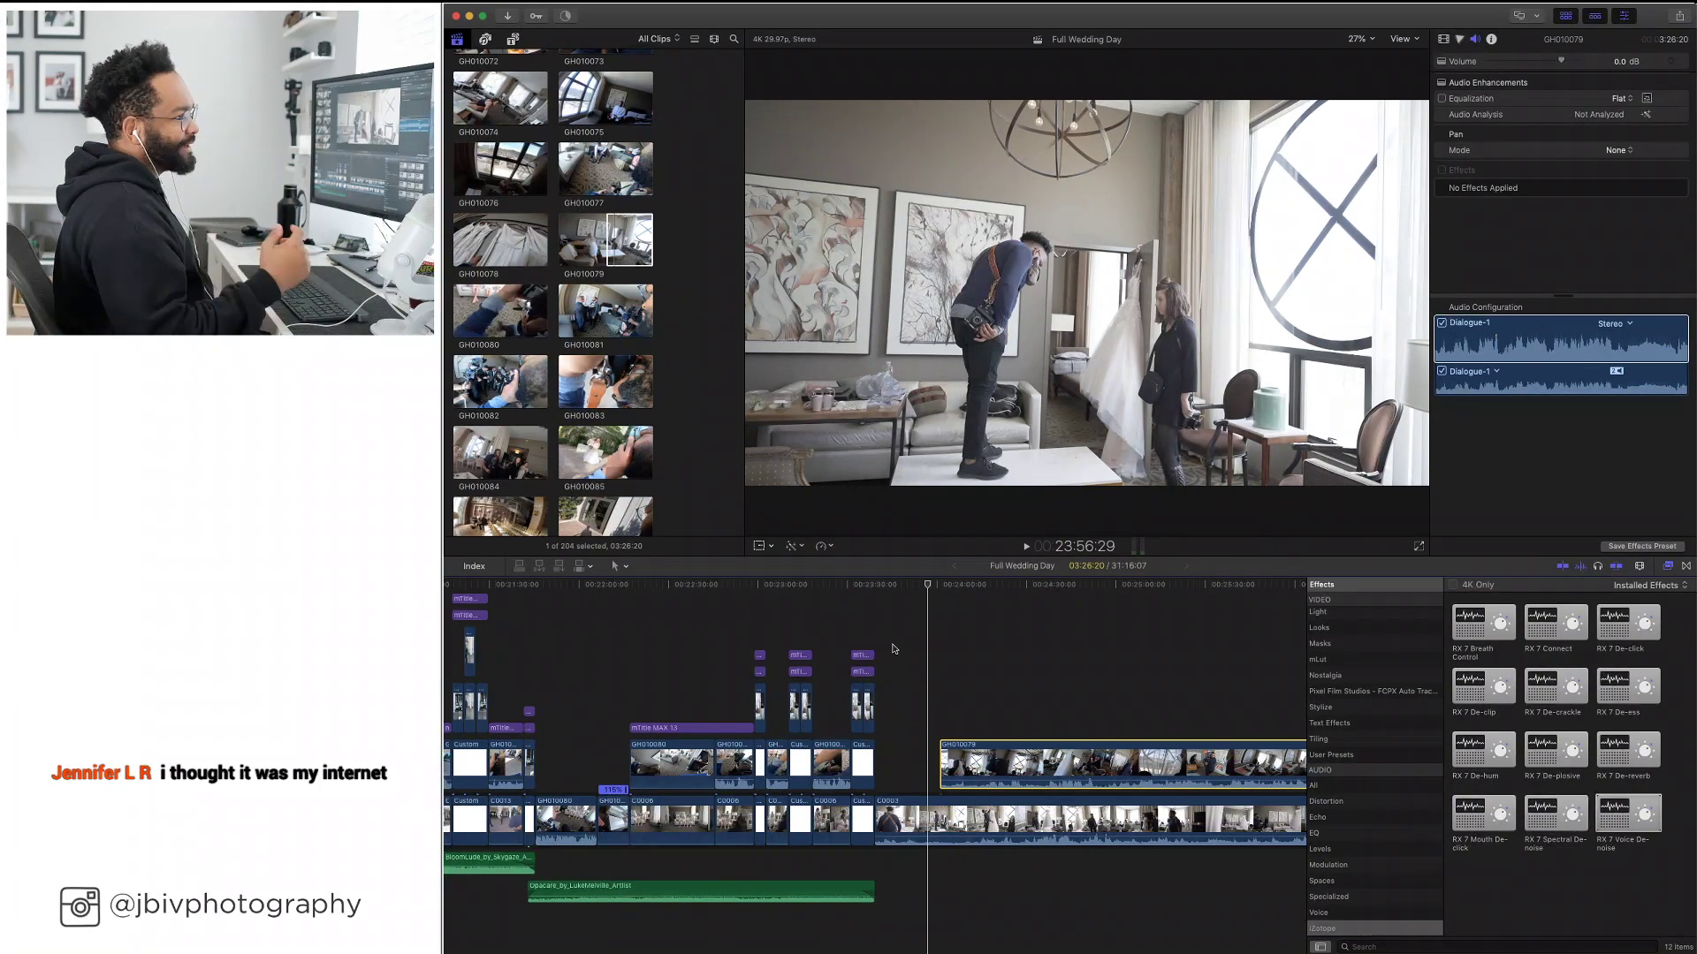
Move connected clip GH010079 about 15 seconds 13 frames earlier over C0003 and play the overlap
key(shift+f)
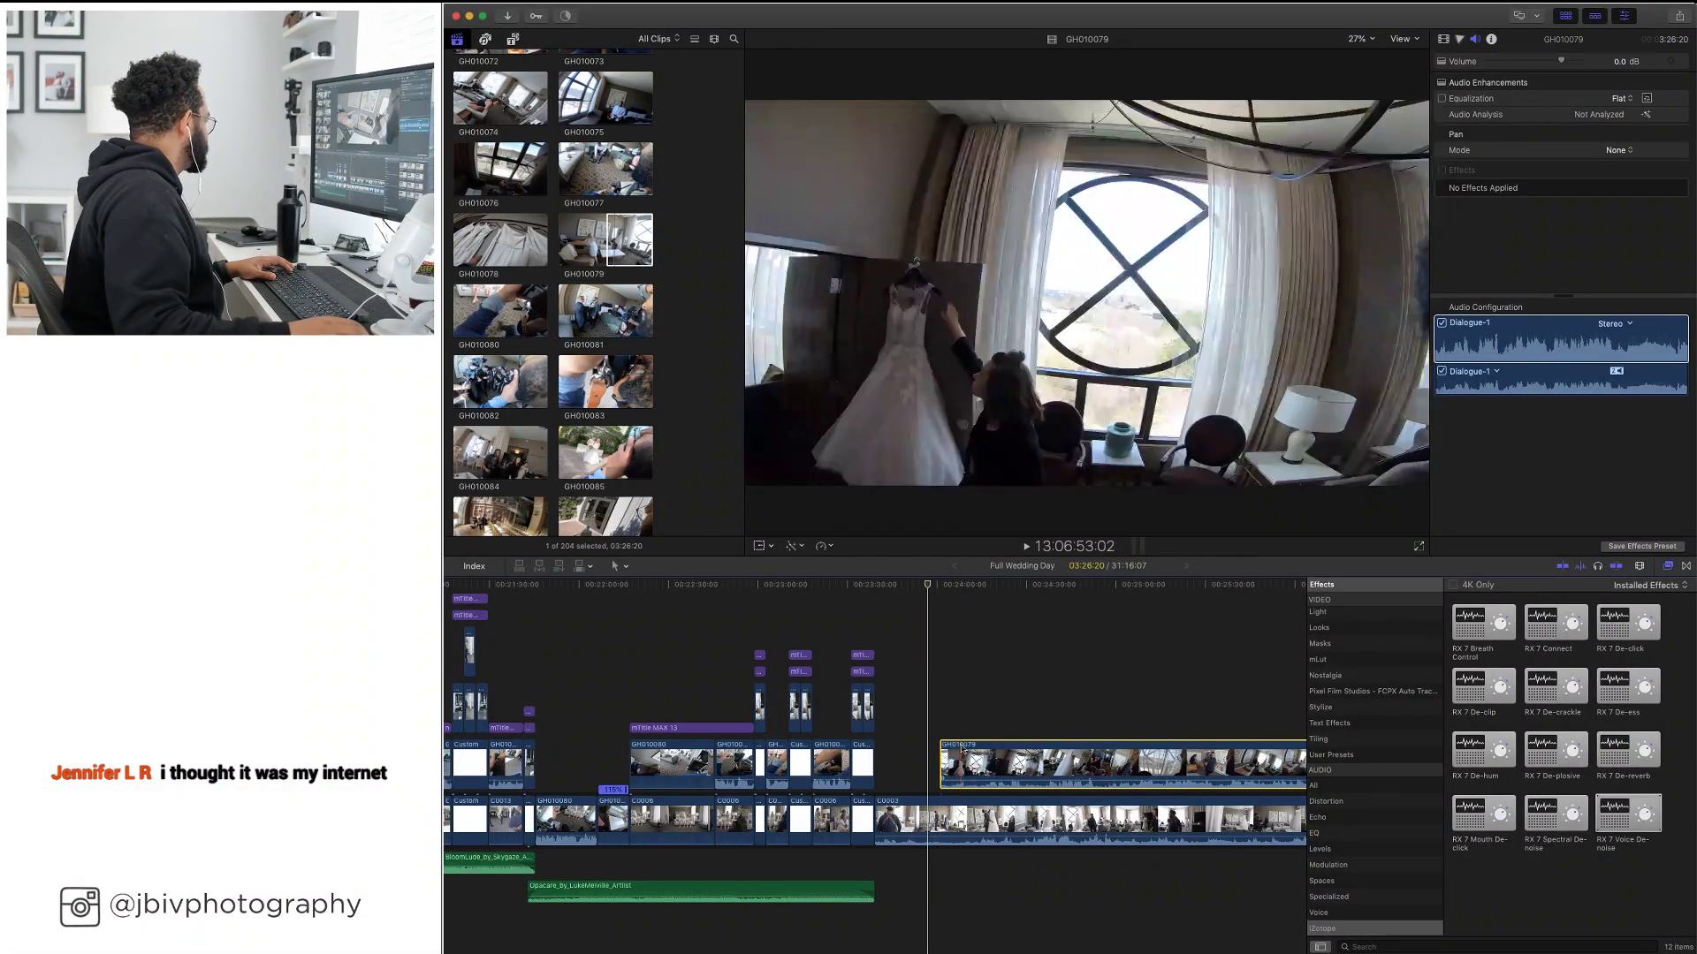
drag(962, 747, 917, 747)
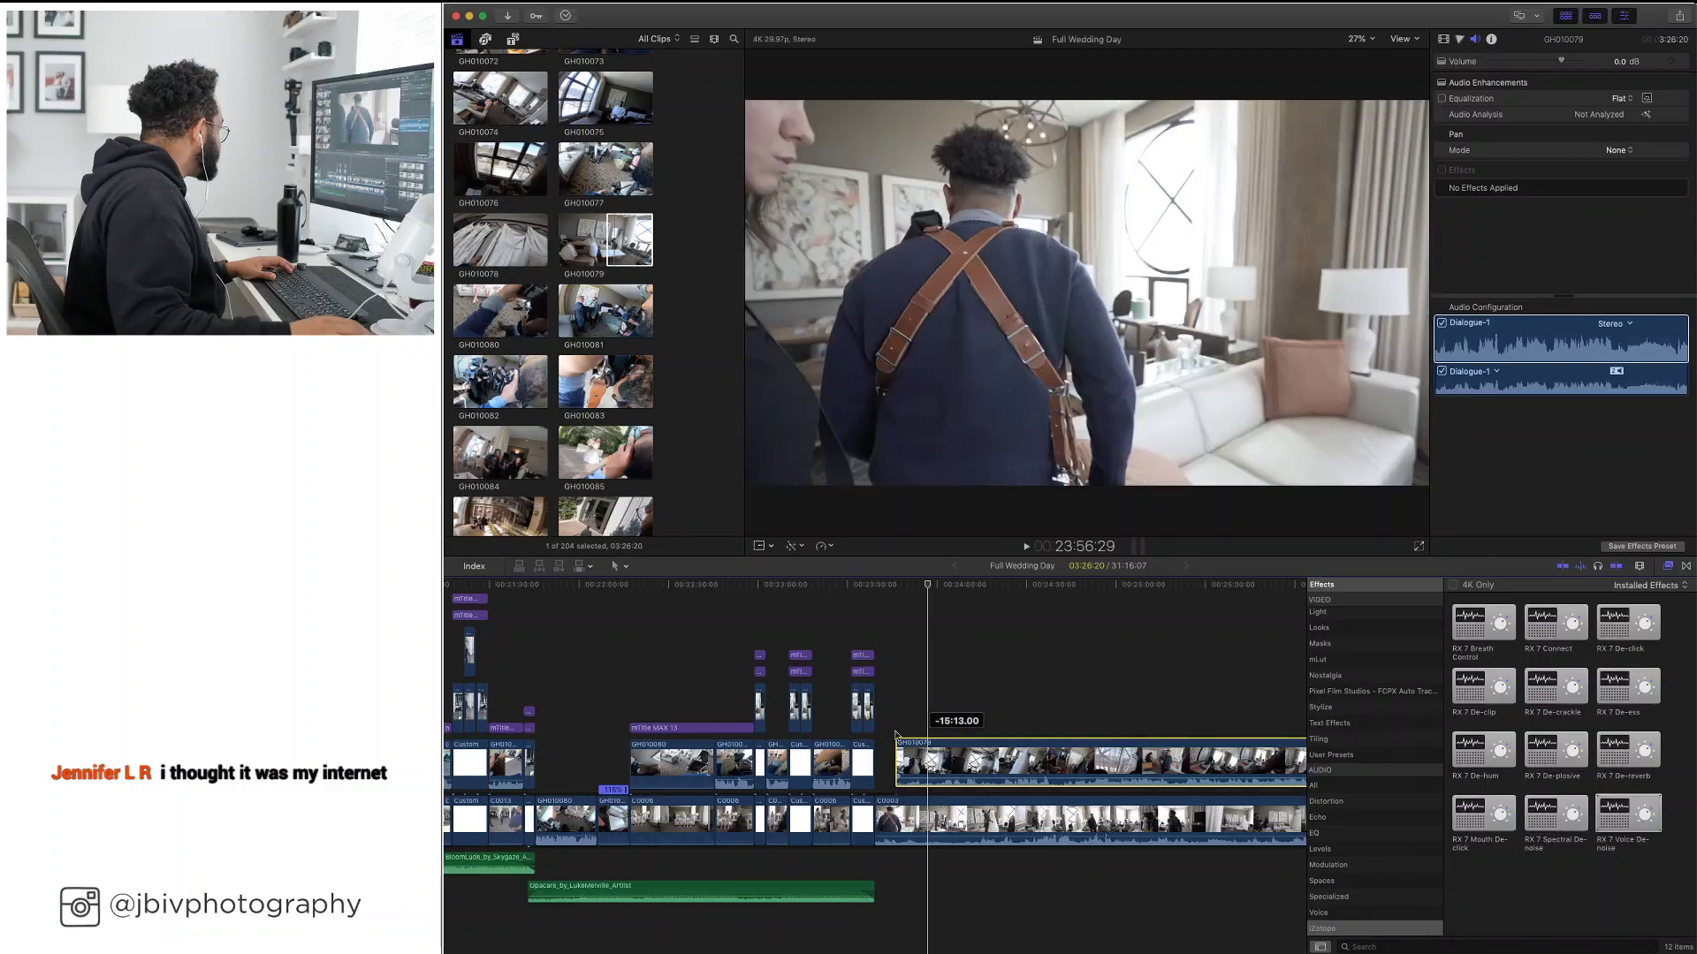
key(space)
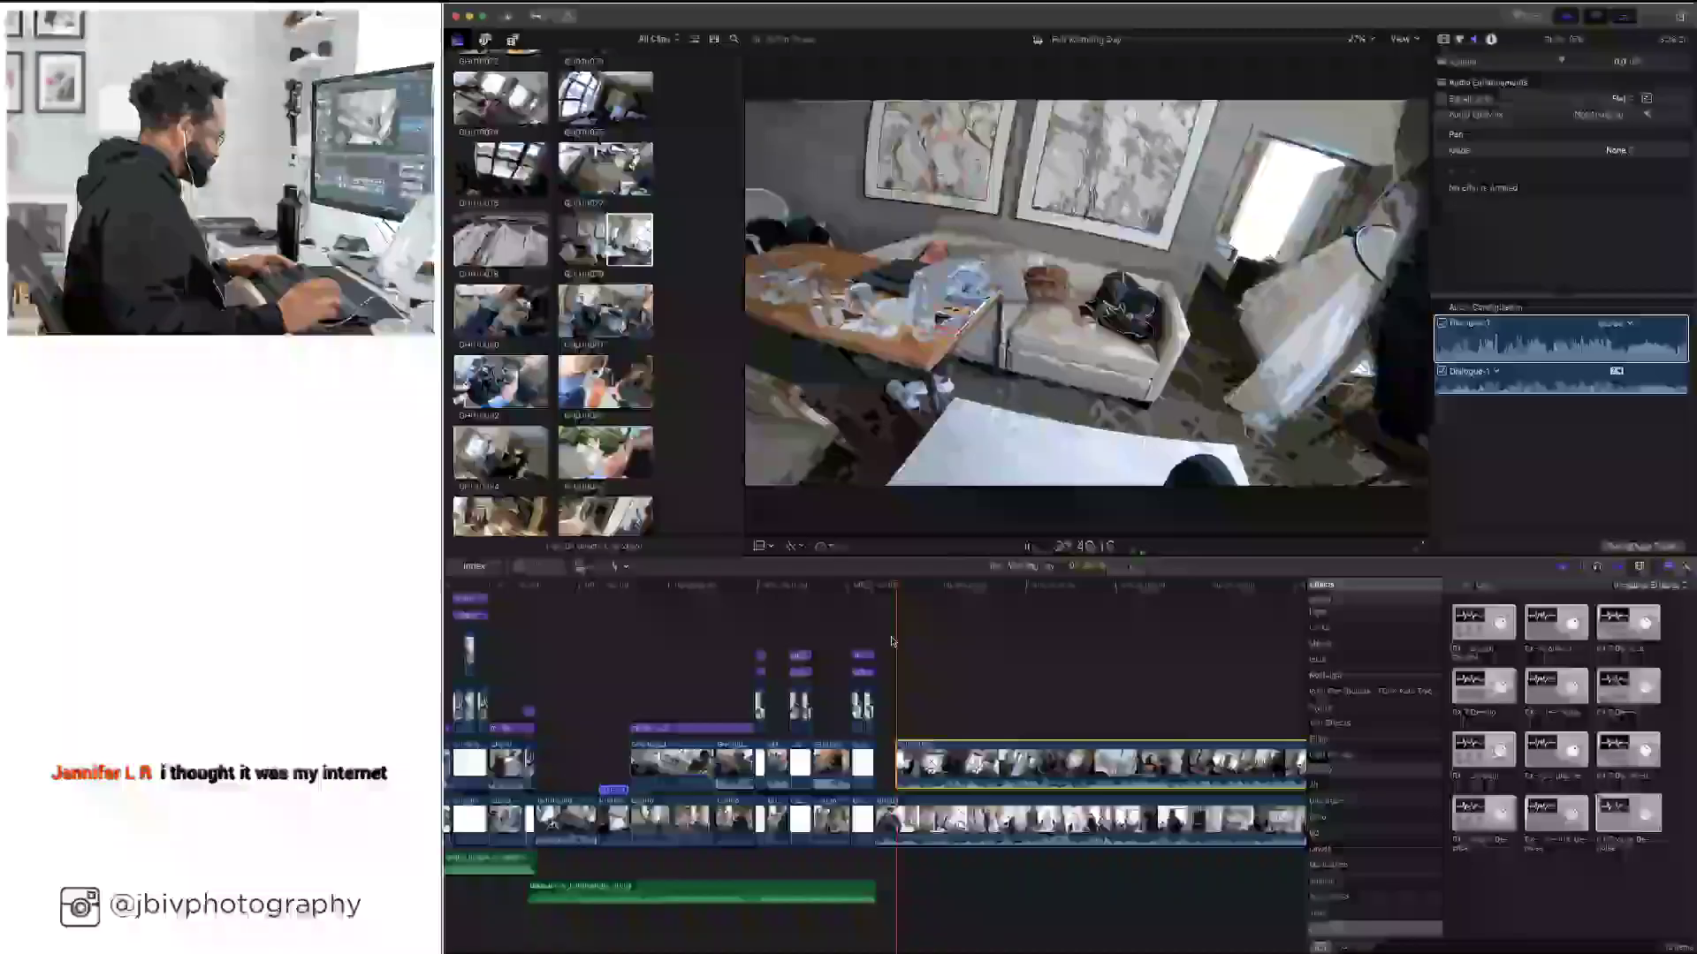
Raise the volume of GH010079 to 12 dB and play it against C0003 to compare their sound
click(940, 781)
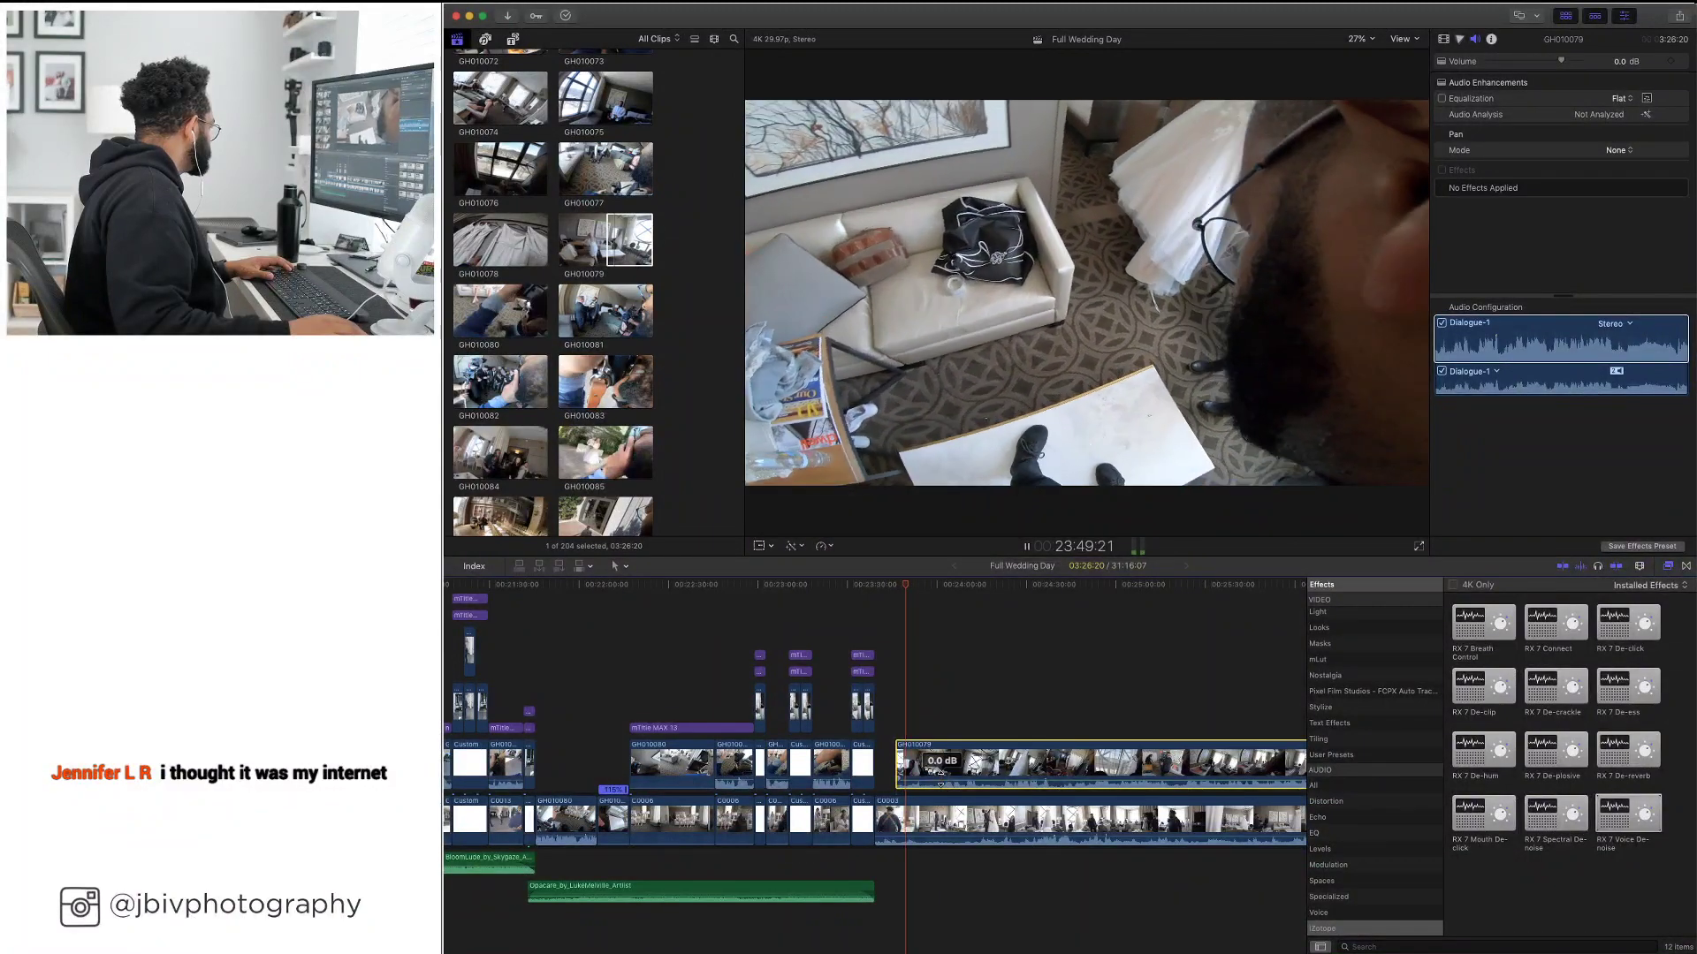
drag(940, 783, 942, 780)
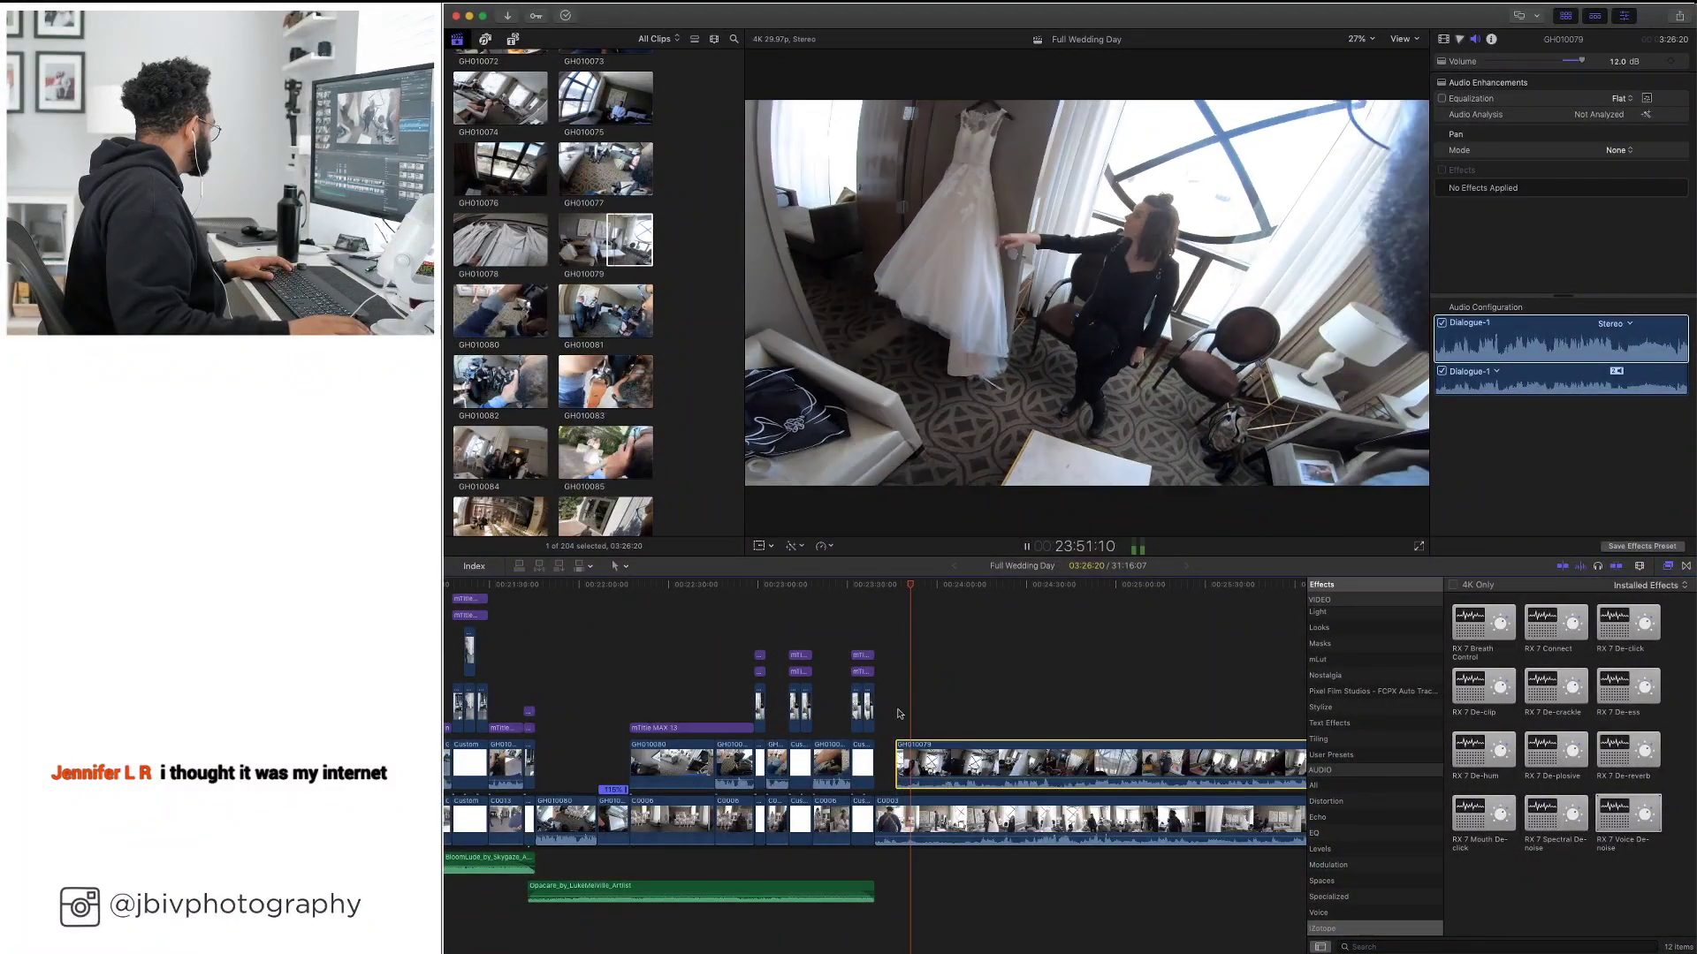
click(898, 699)
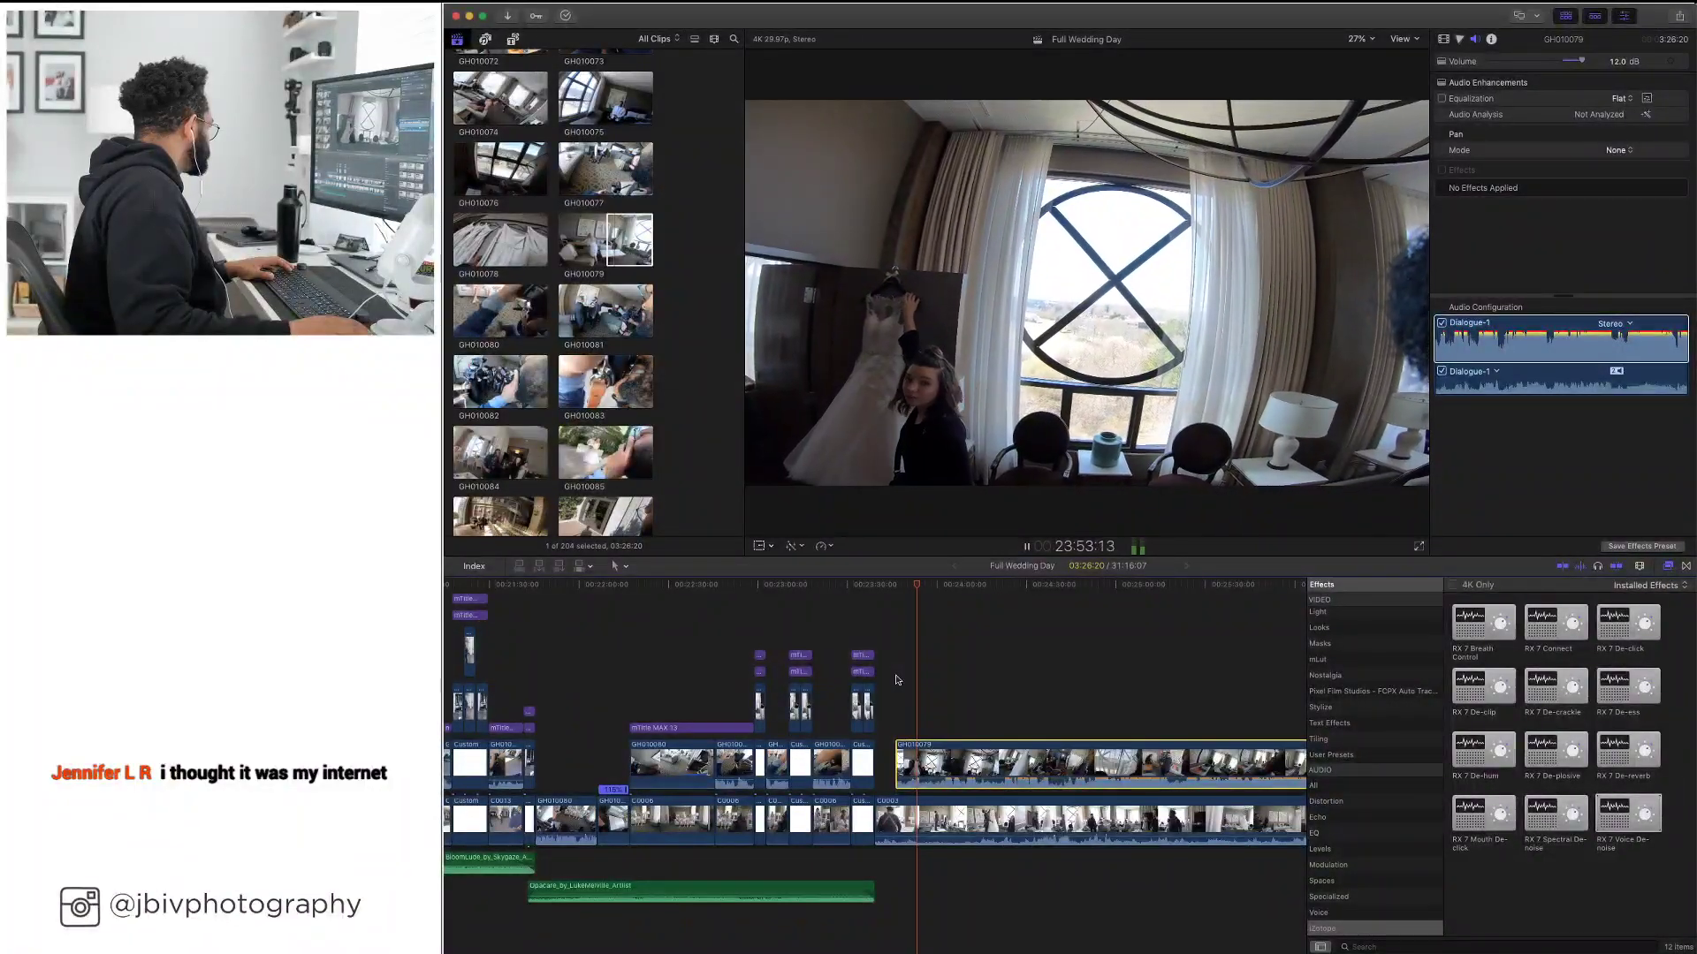
key(space)
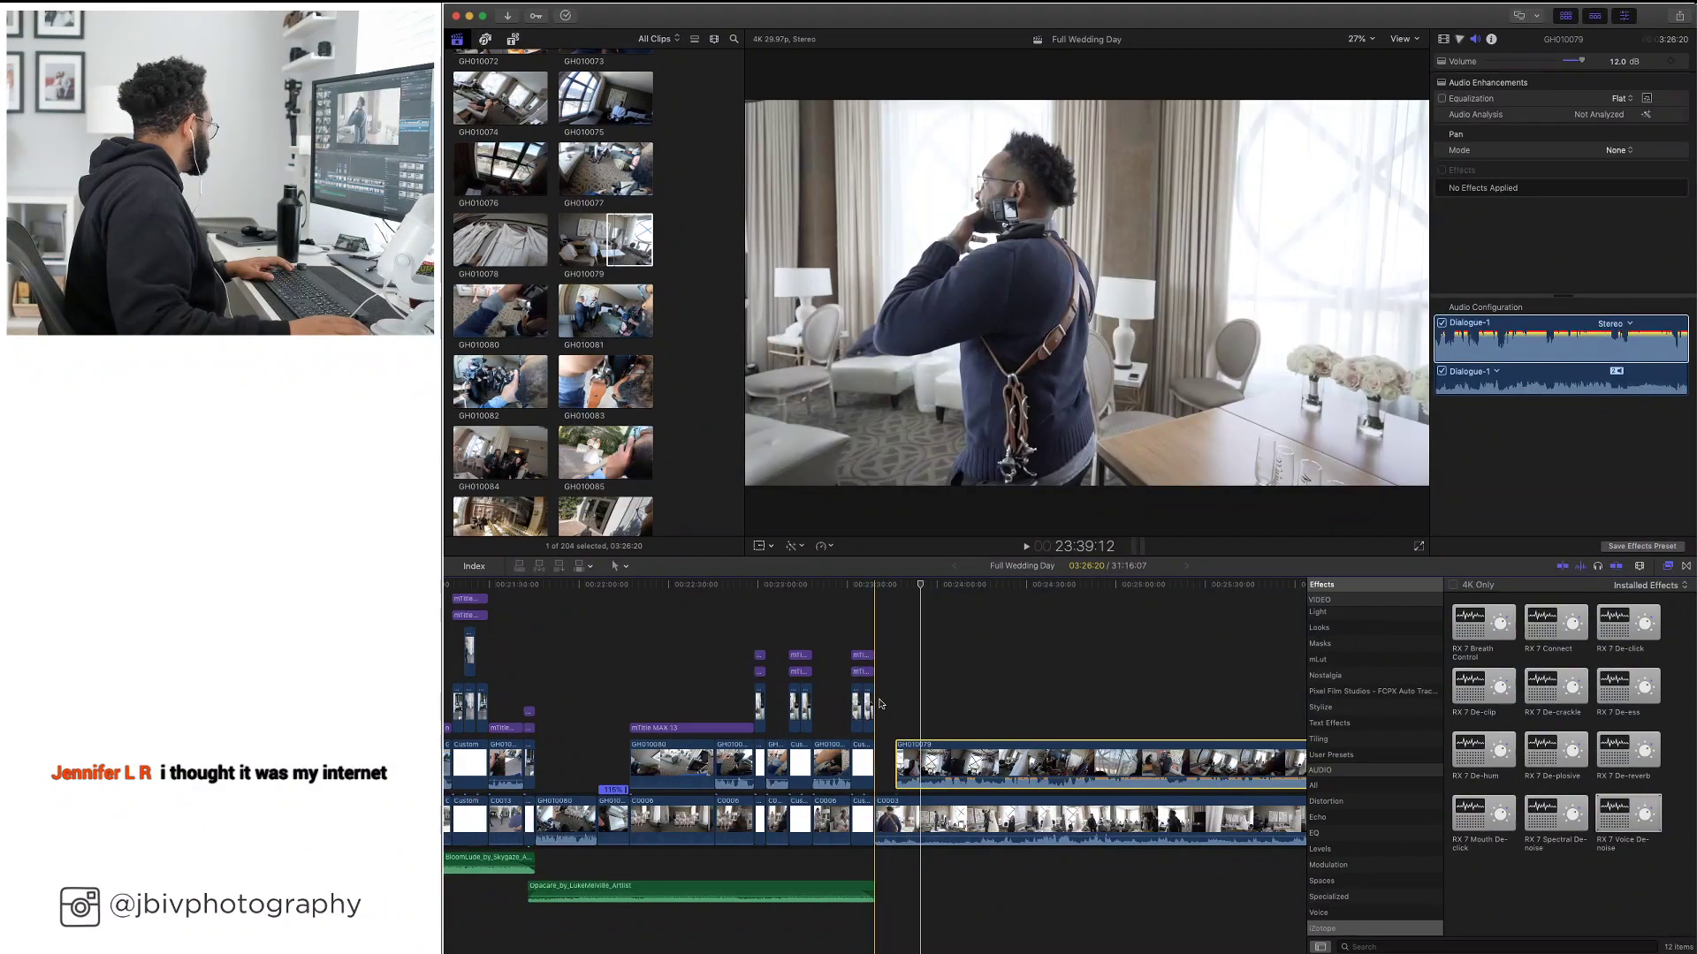
key(space)
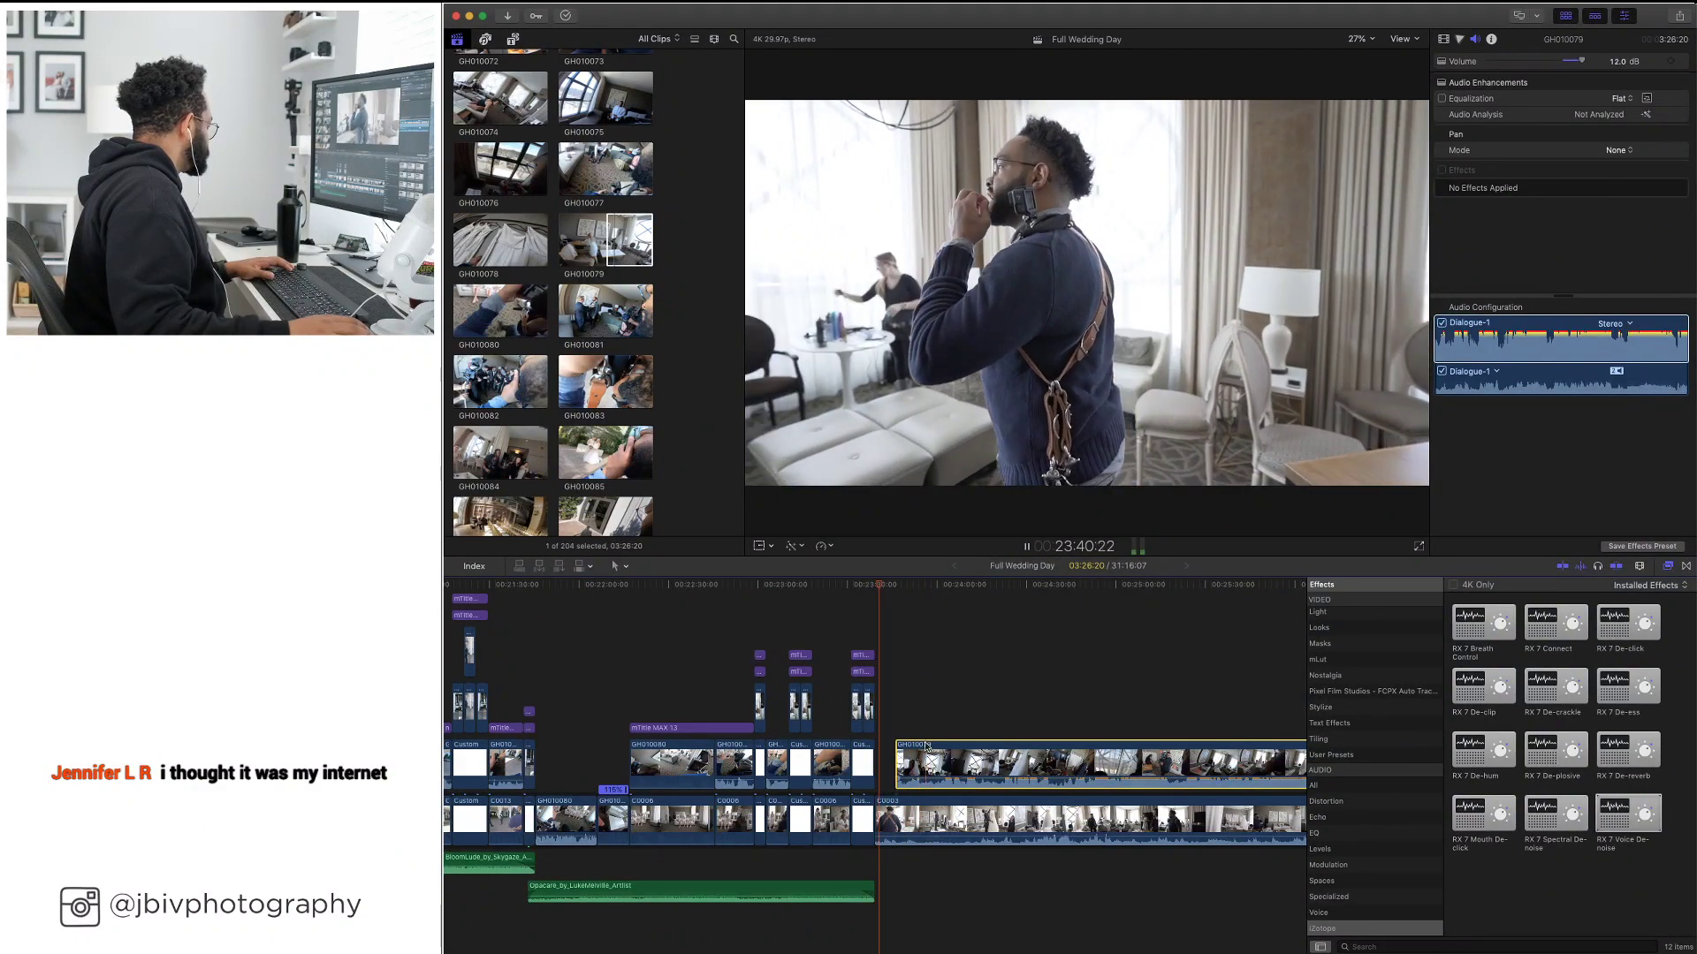
Shift GH010079 later by 4 seconds 9 frames over C0003 and play the section to check sync
key(super+equal)
key(super+equal)
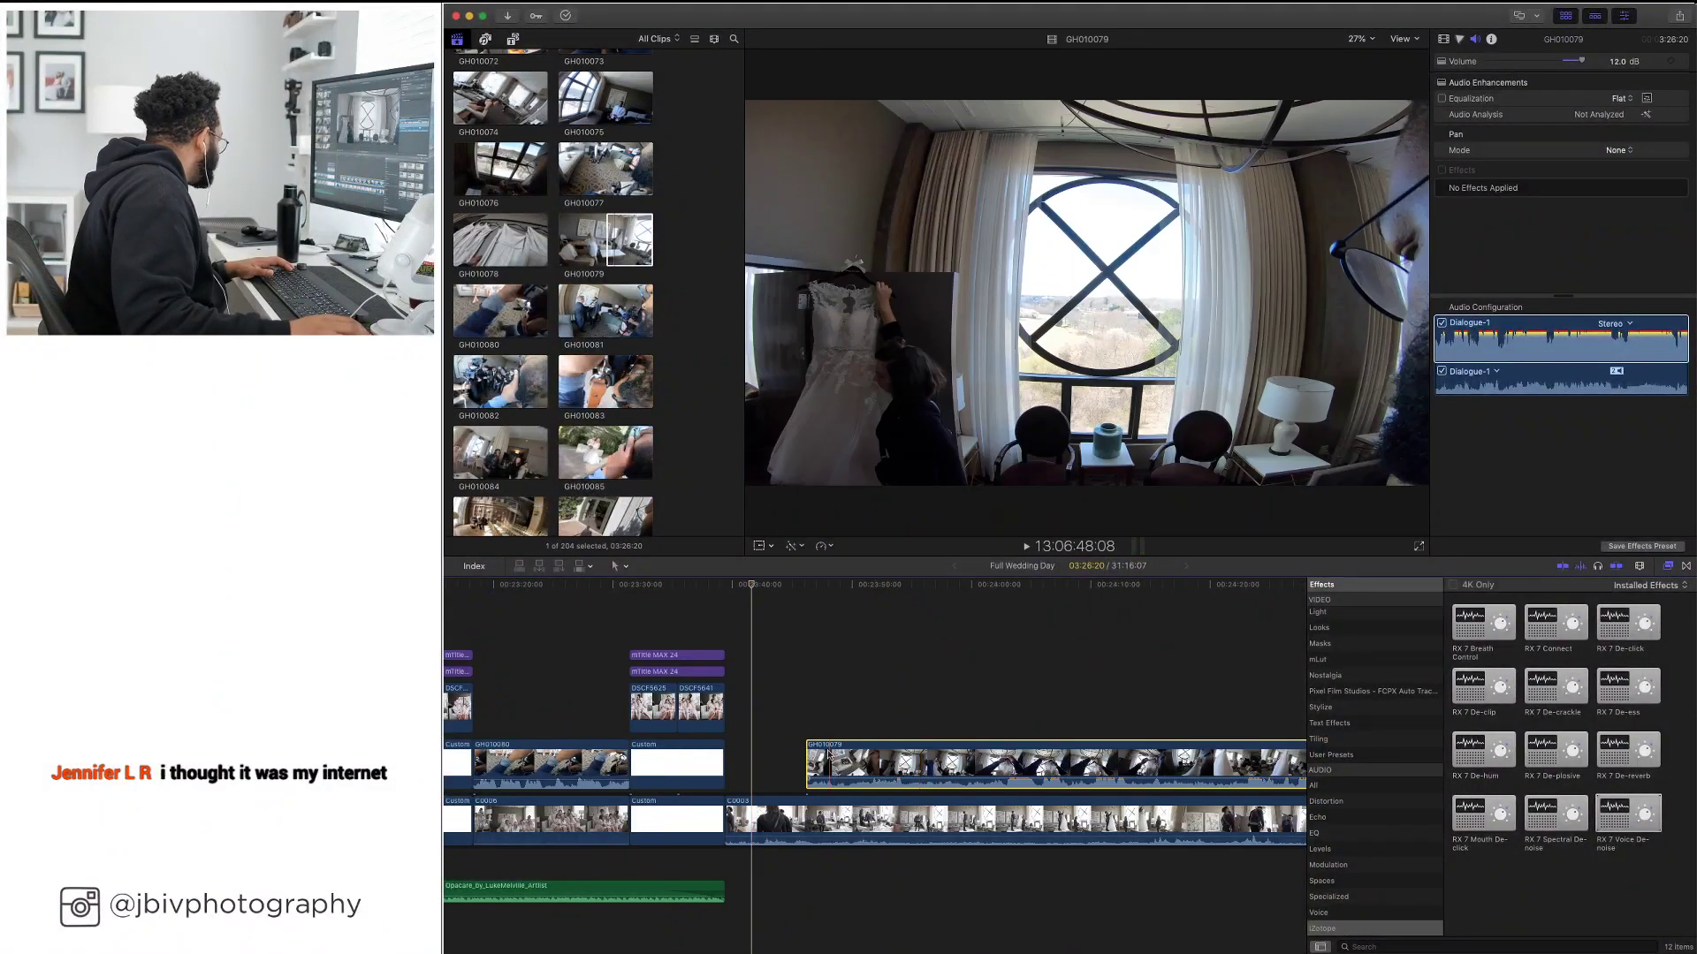
key(space)
drag(850, 752, 899, 752)
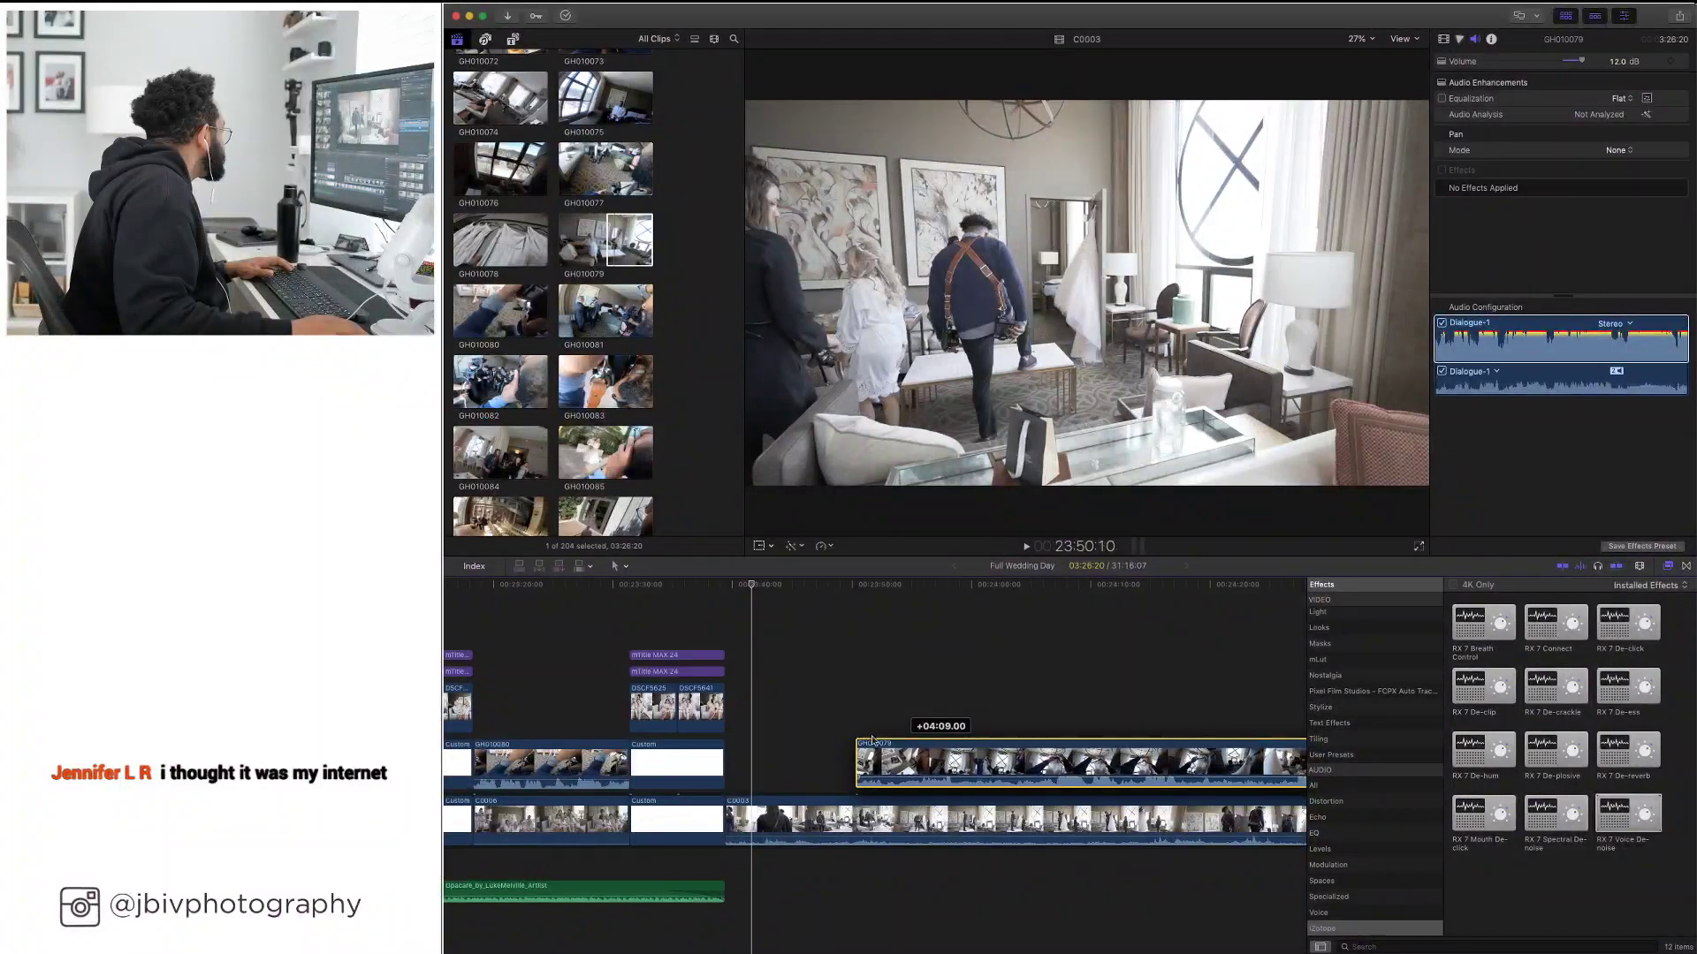
key(space)
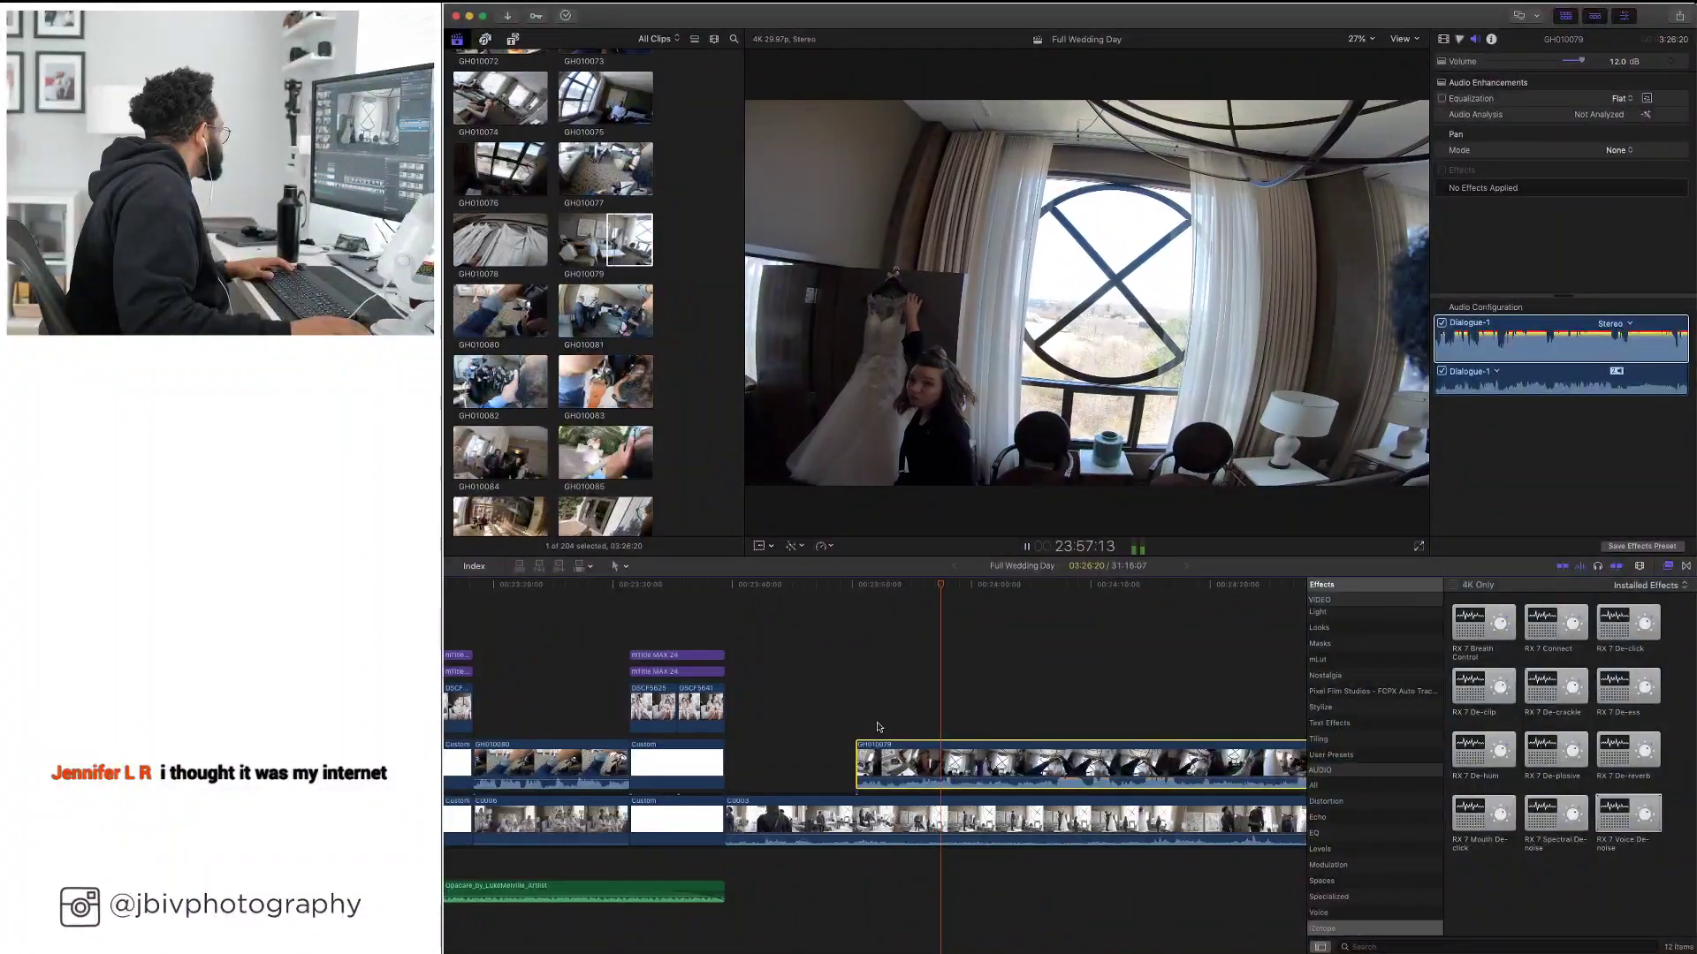
key(space)
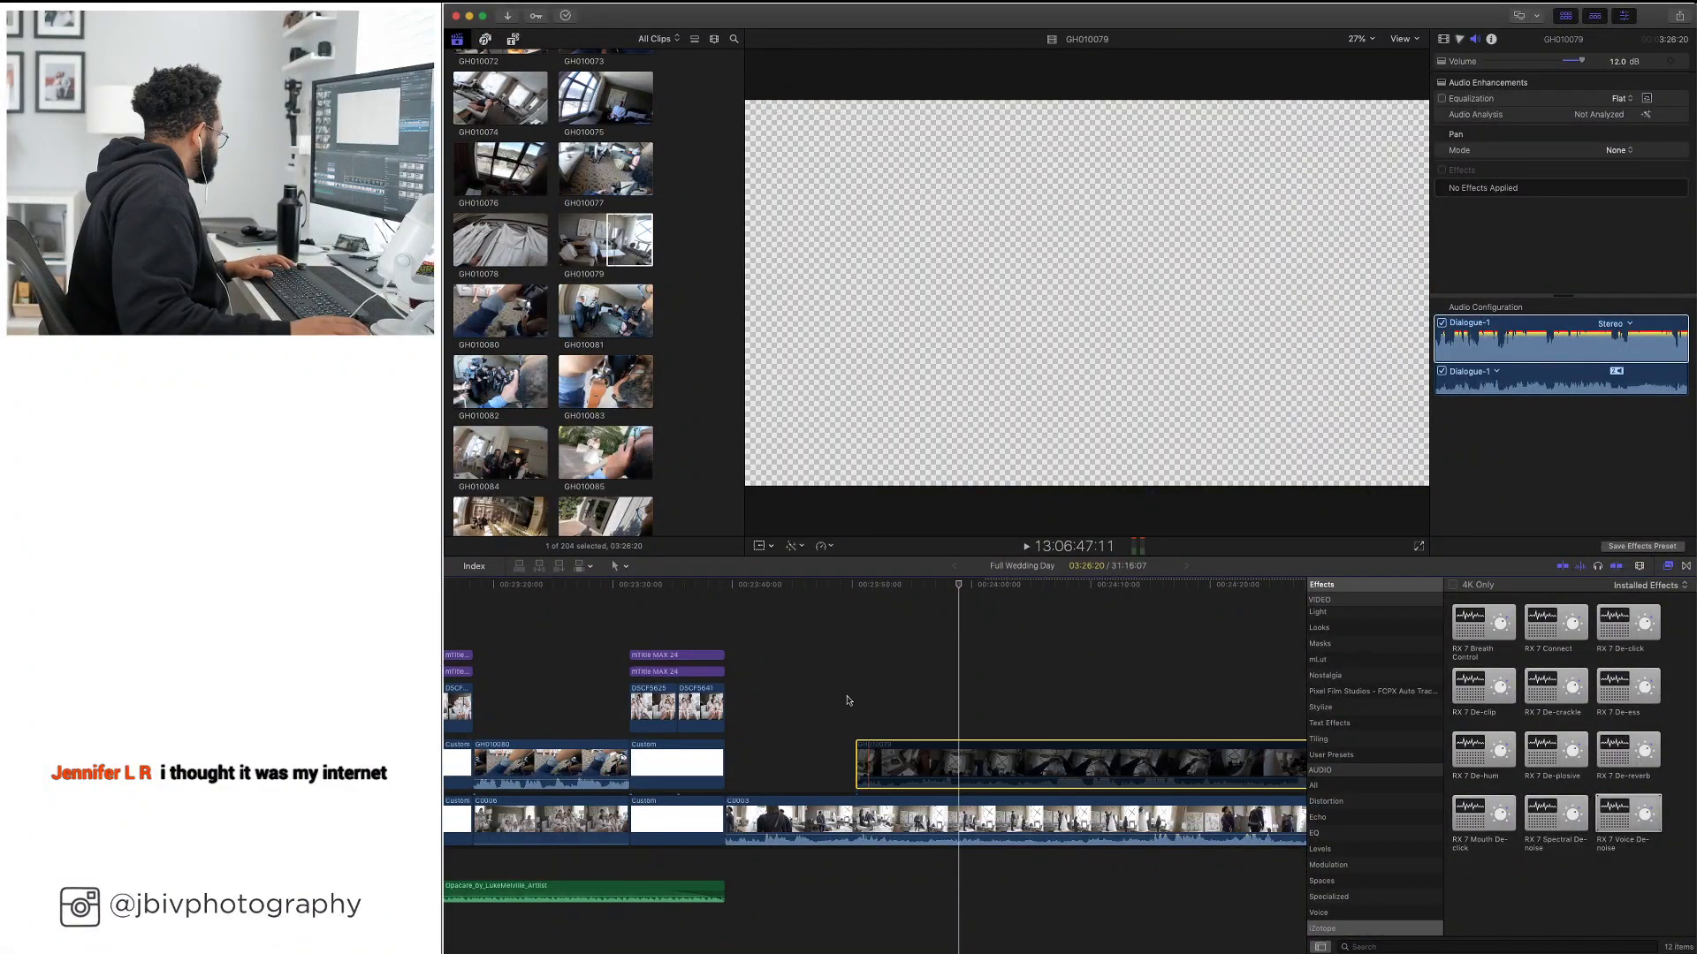
Listen to C0003 alone around the point where GH010079 begins
click(845, 700)
key(space)
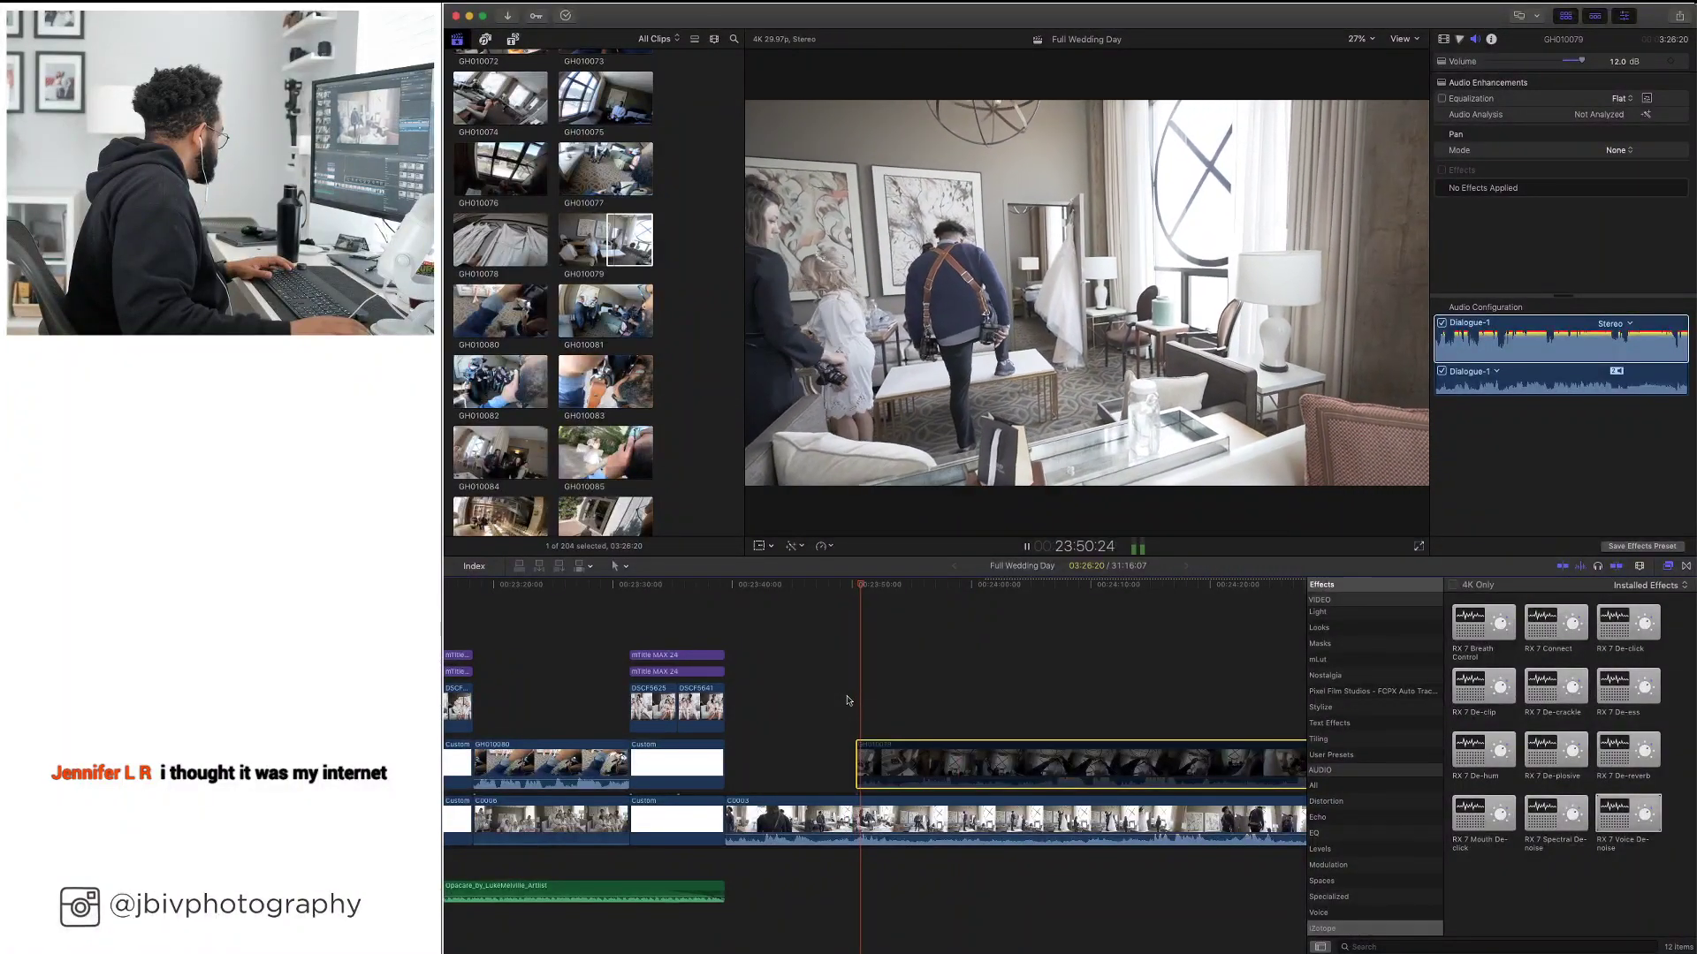
key(space)
click(847, 698)
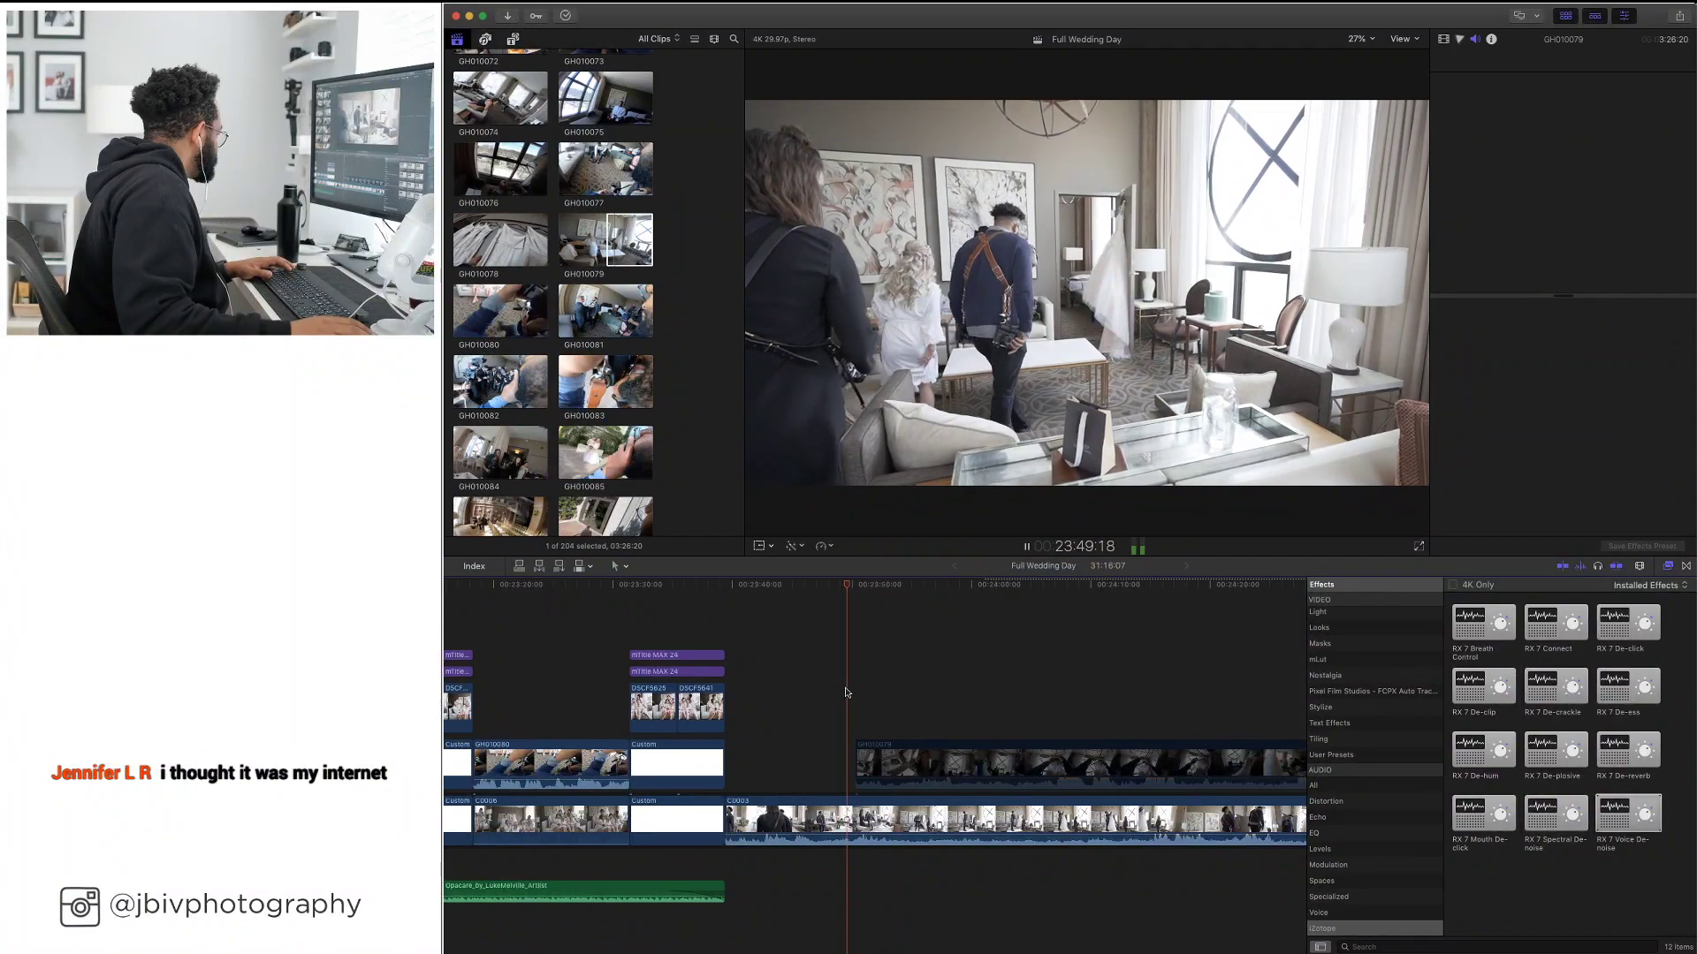
key(space)
key(space)
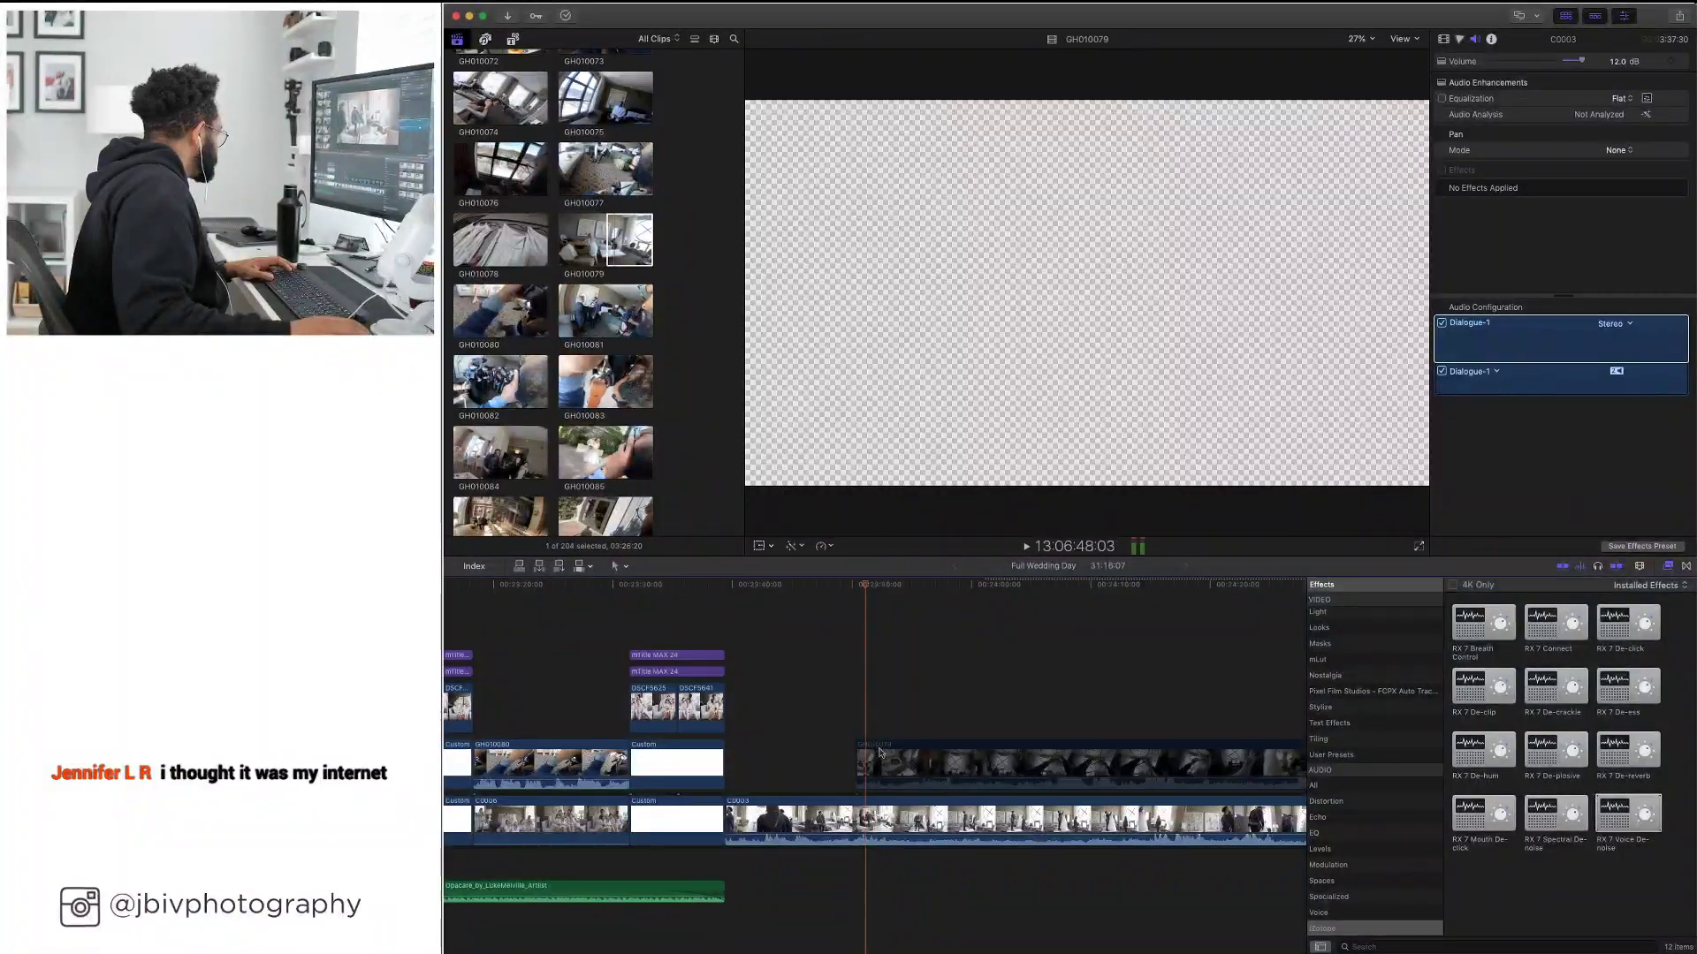
Disable C0003, re-enable GH010079, and play GH010079 alone from its beginning
click(886, 814)
key(v)
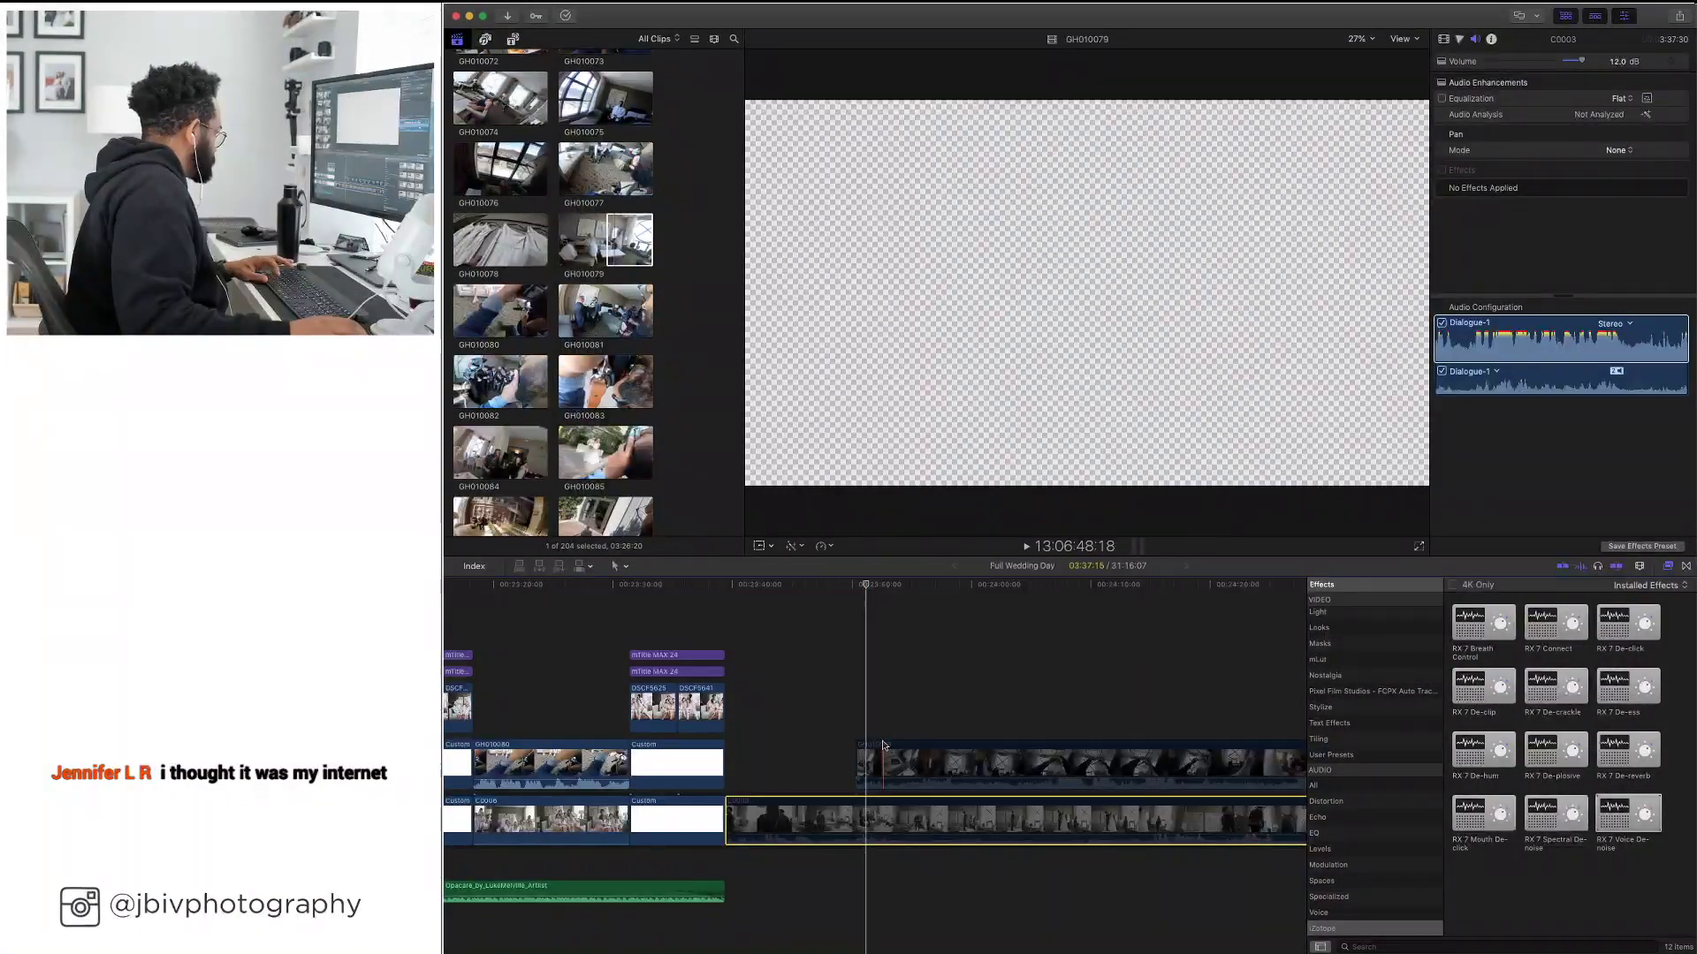
click(862, 761)
key(v)
key(space)
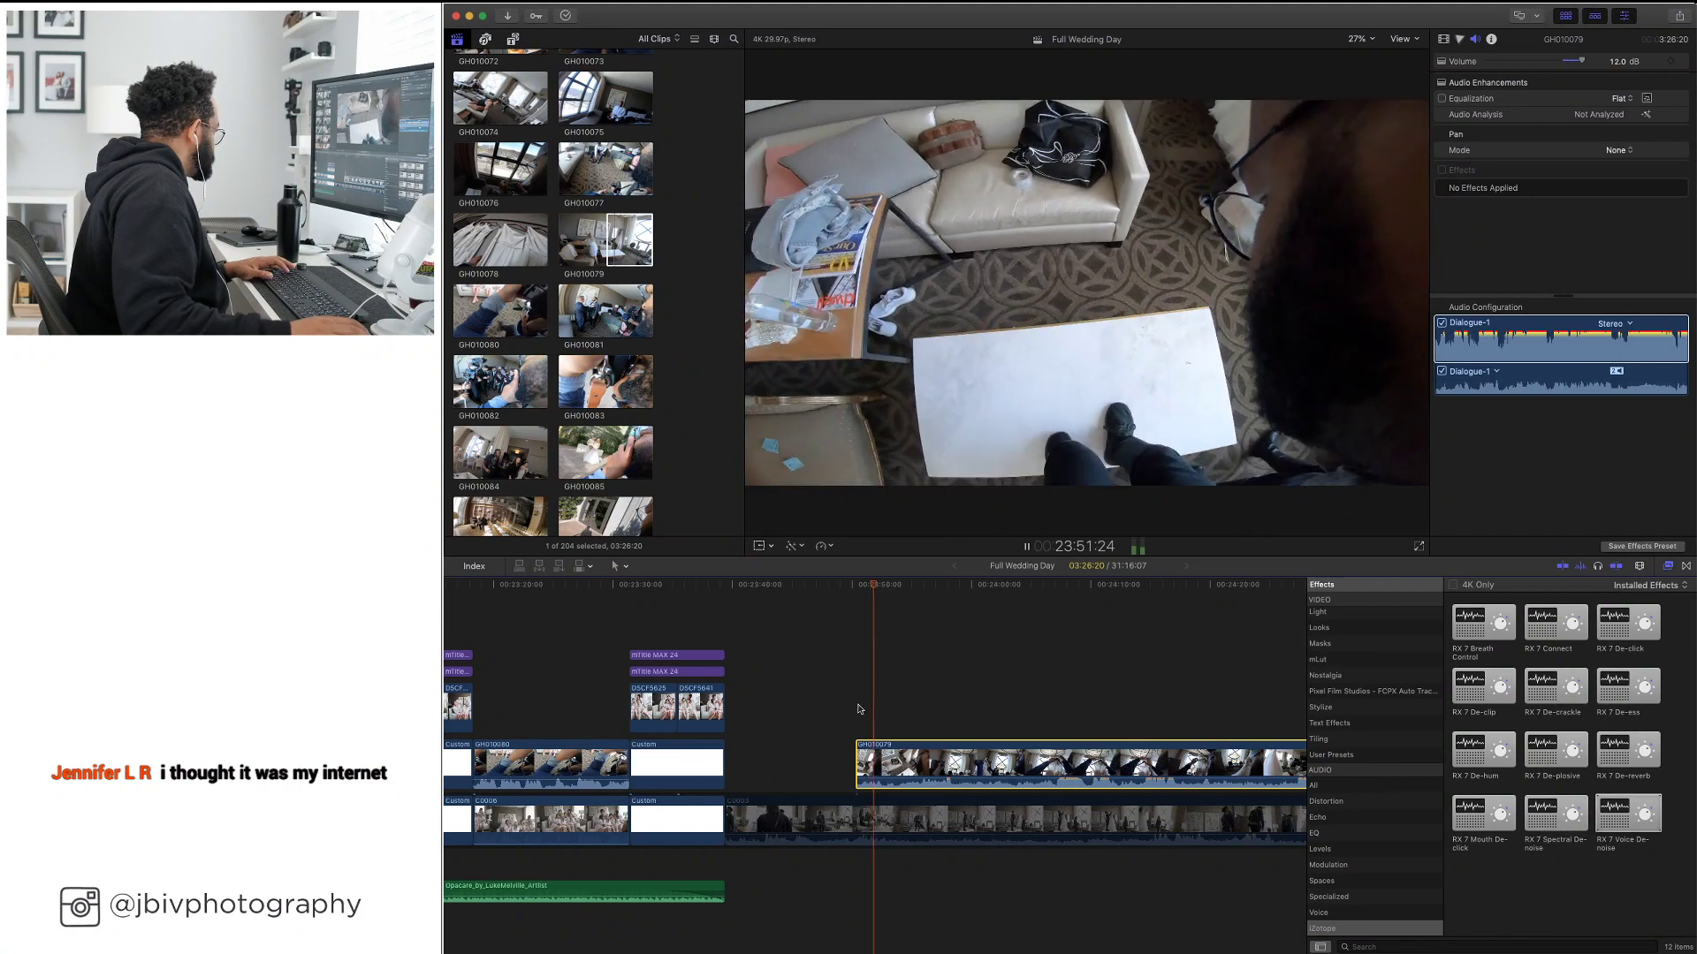
click(857, 697)
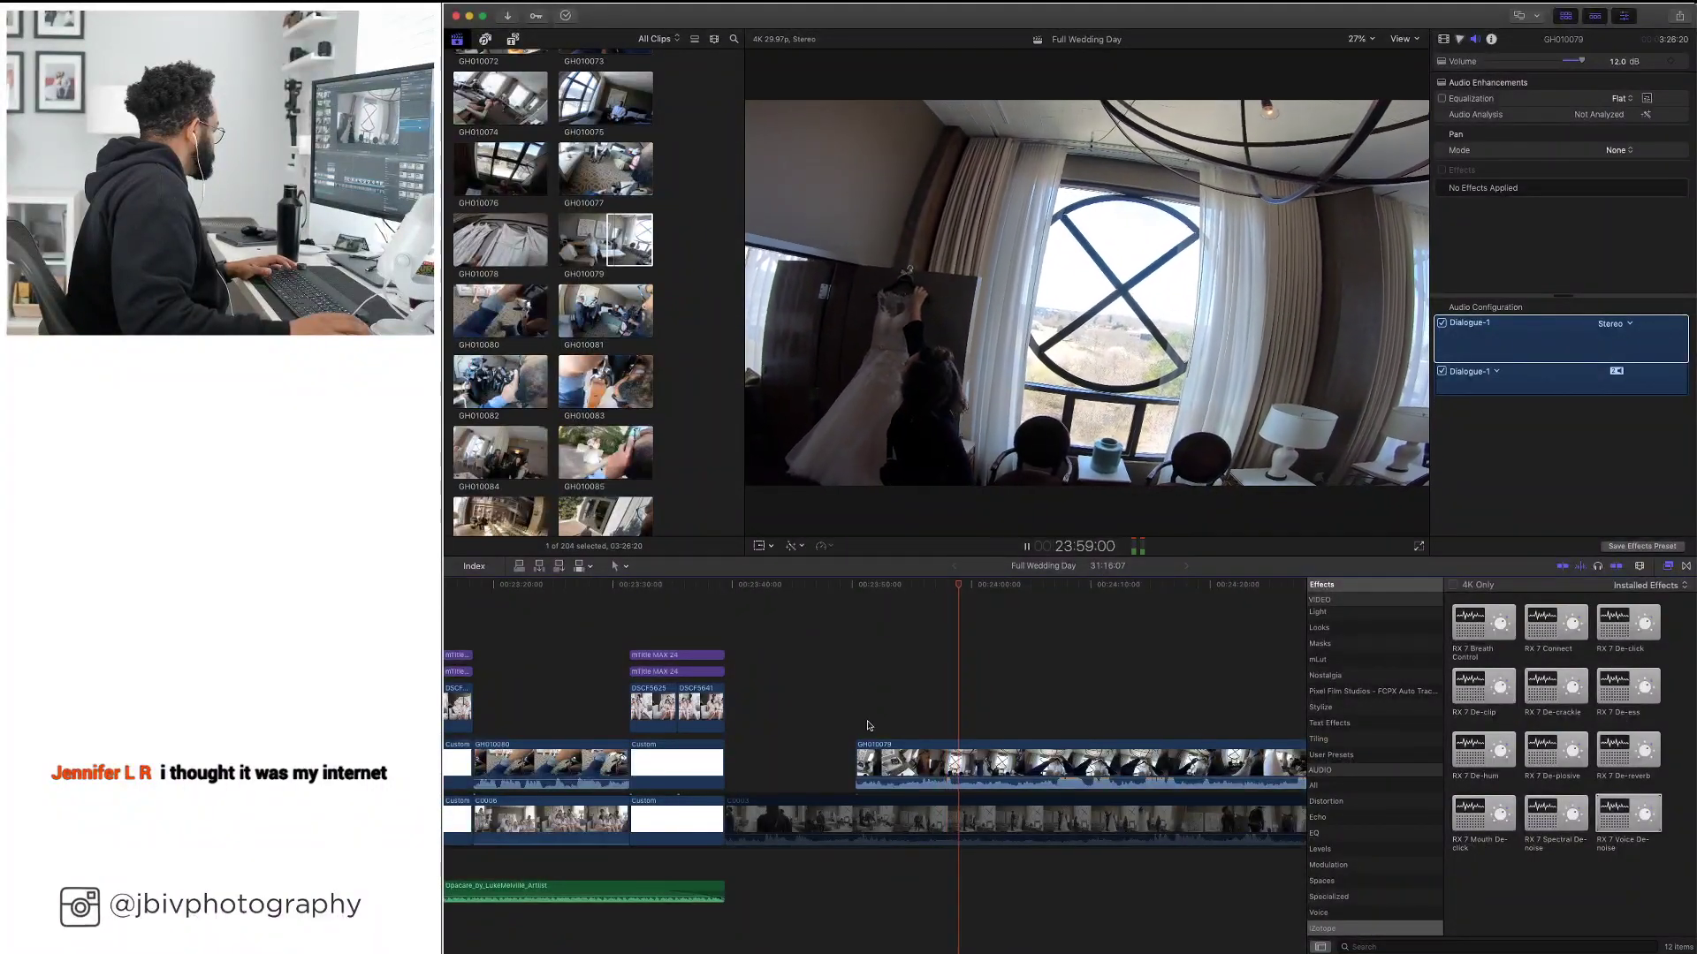
Move GH010079 slightly later, re-enable C0003, and play both clips together to check sync
key(space)
drag(859, 742, 881, 746)
click(837, 806)
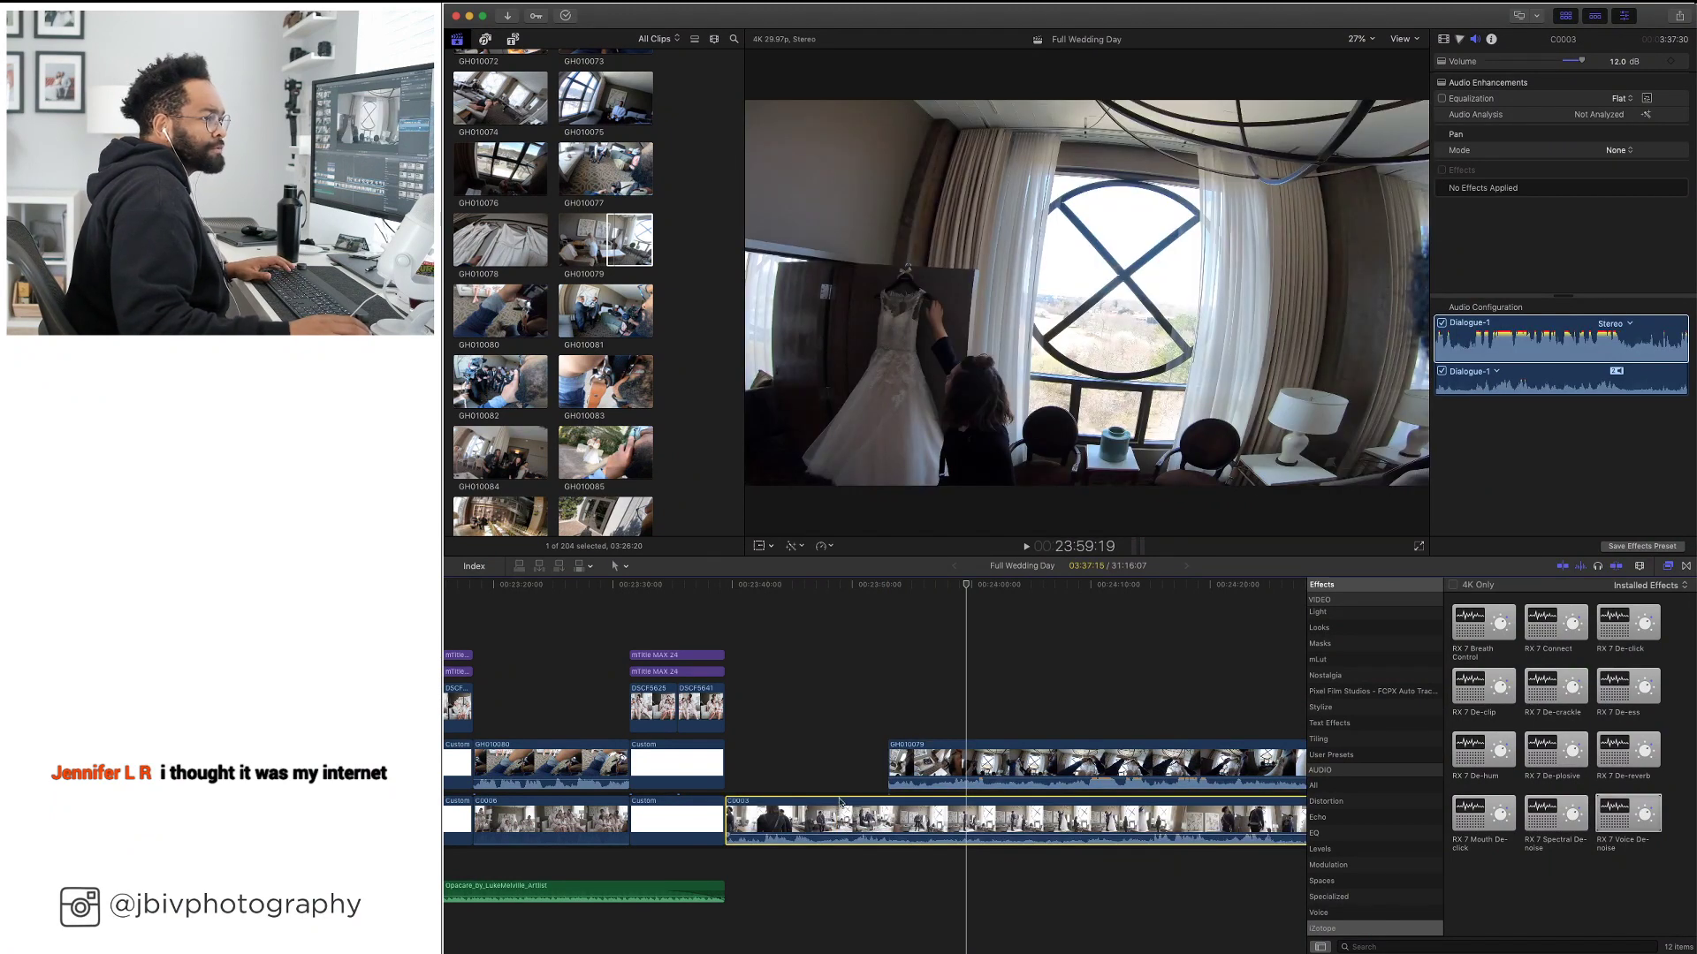
key(space)
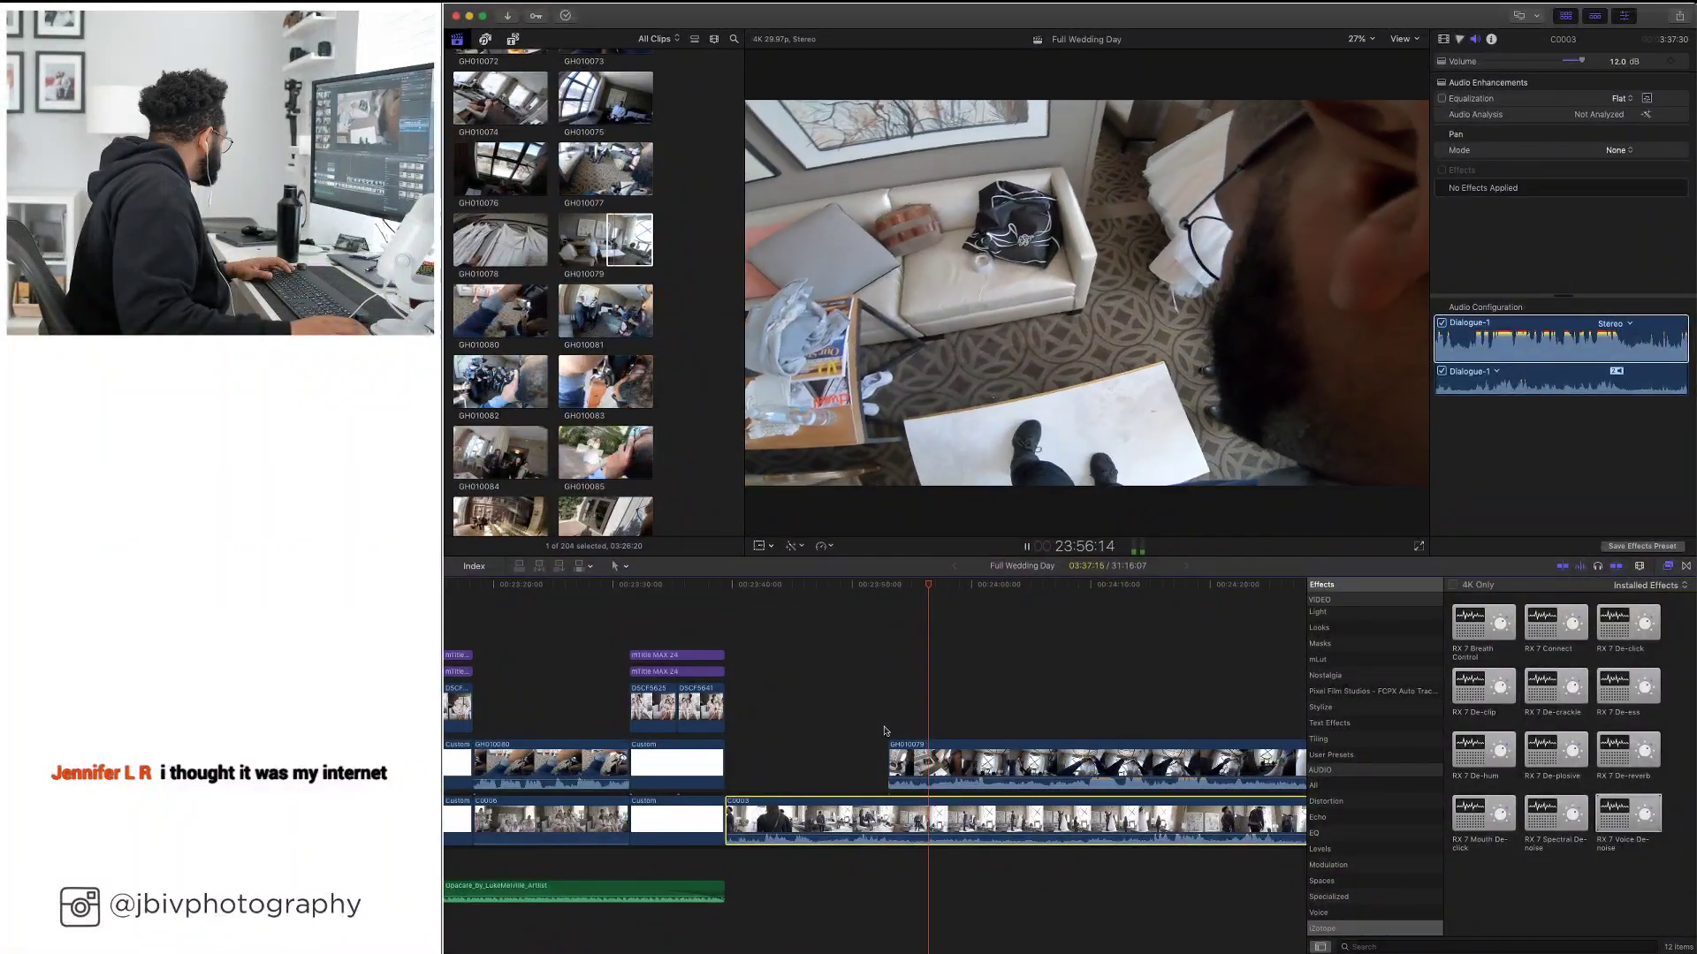
key(space)
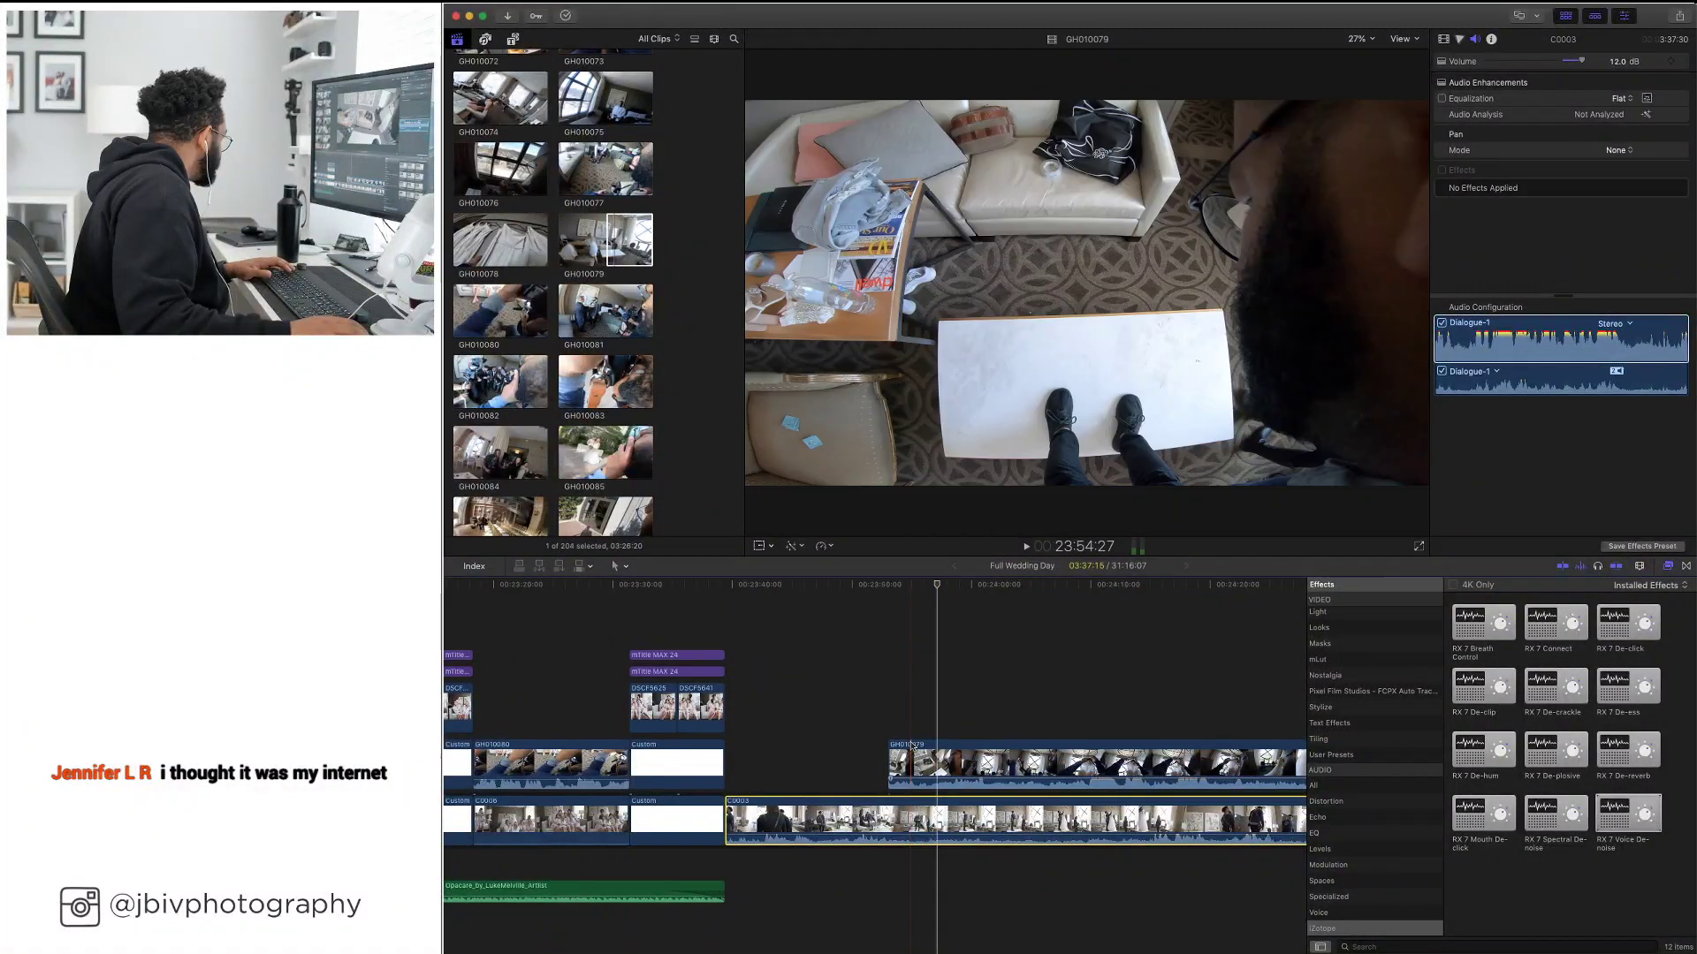
Nudge GH010079 5 frames earlier and then slightly further, playing both clips to fine-tune the sync
click(910, 753)
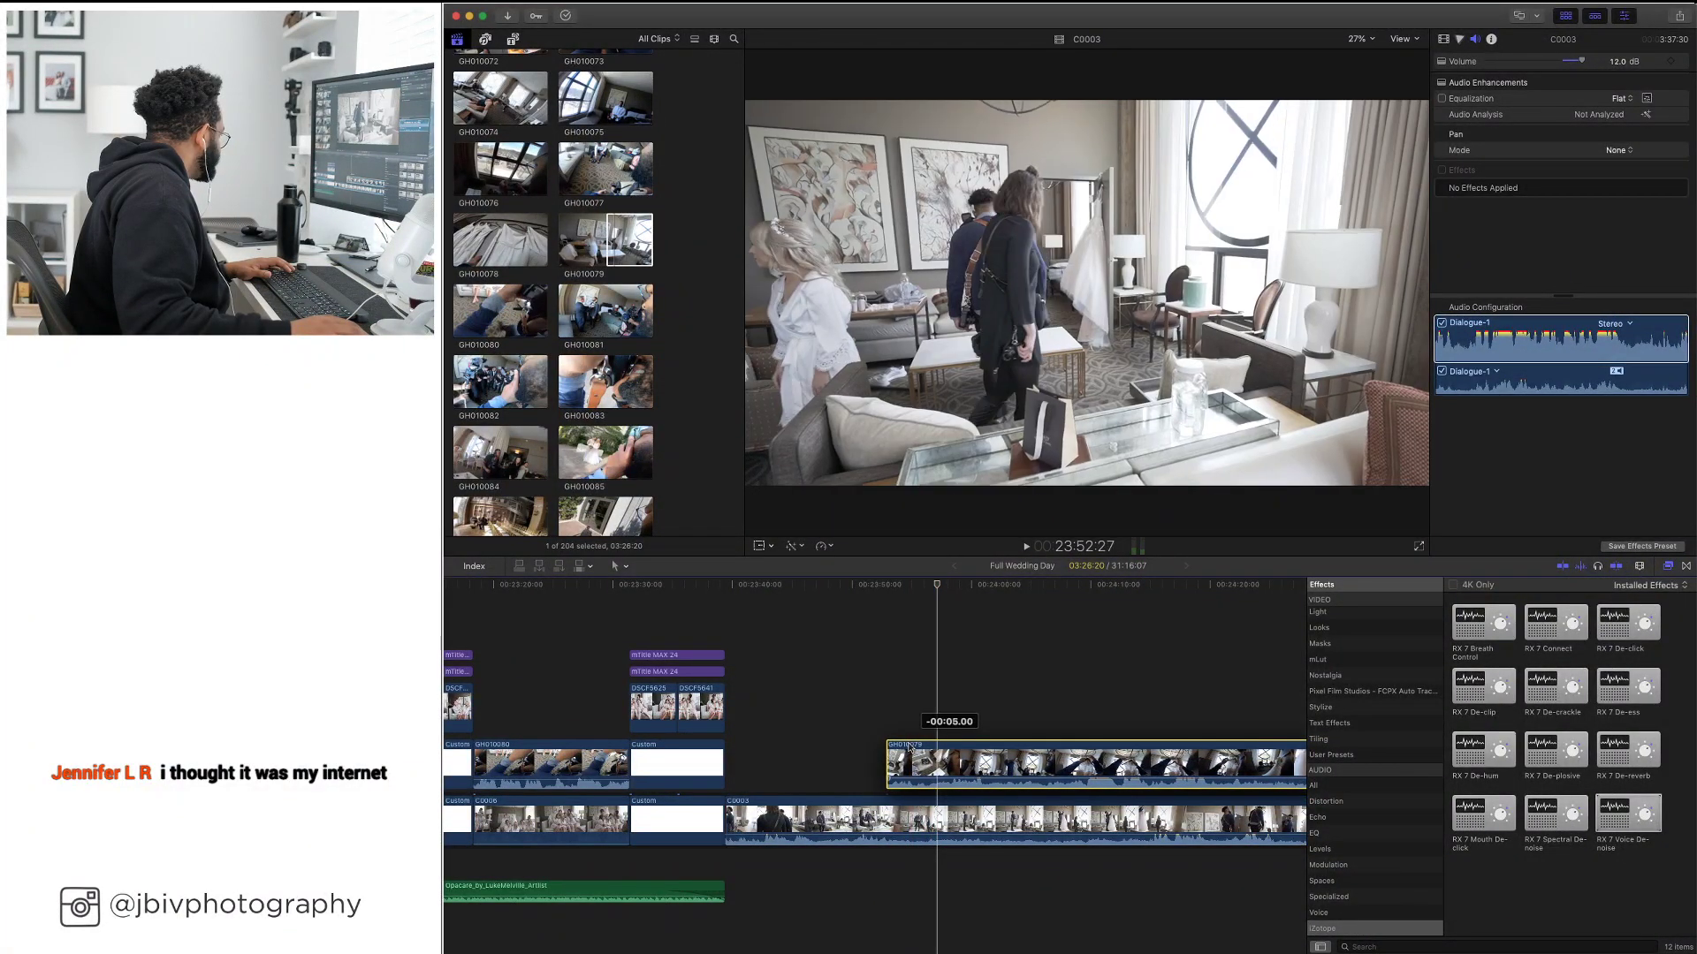
key(space)
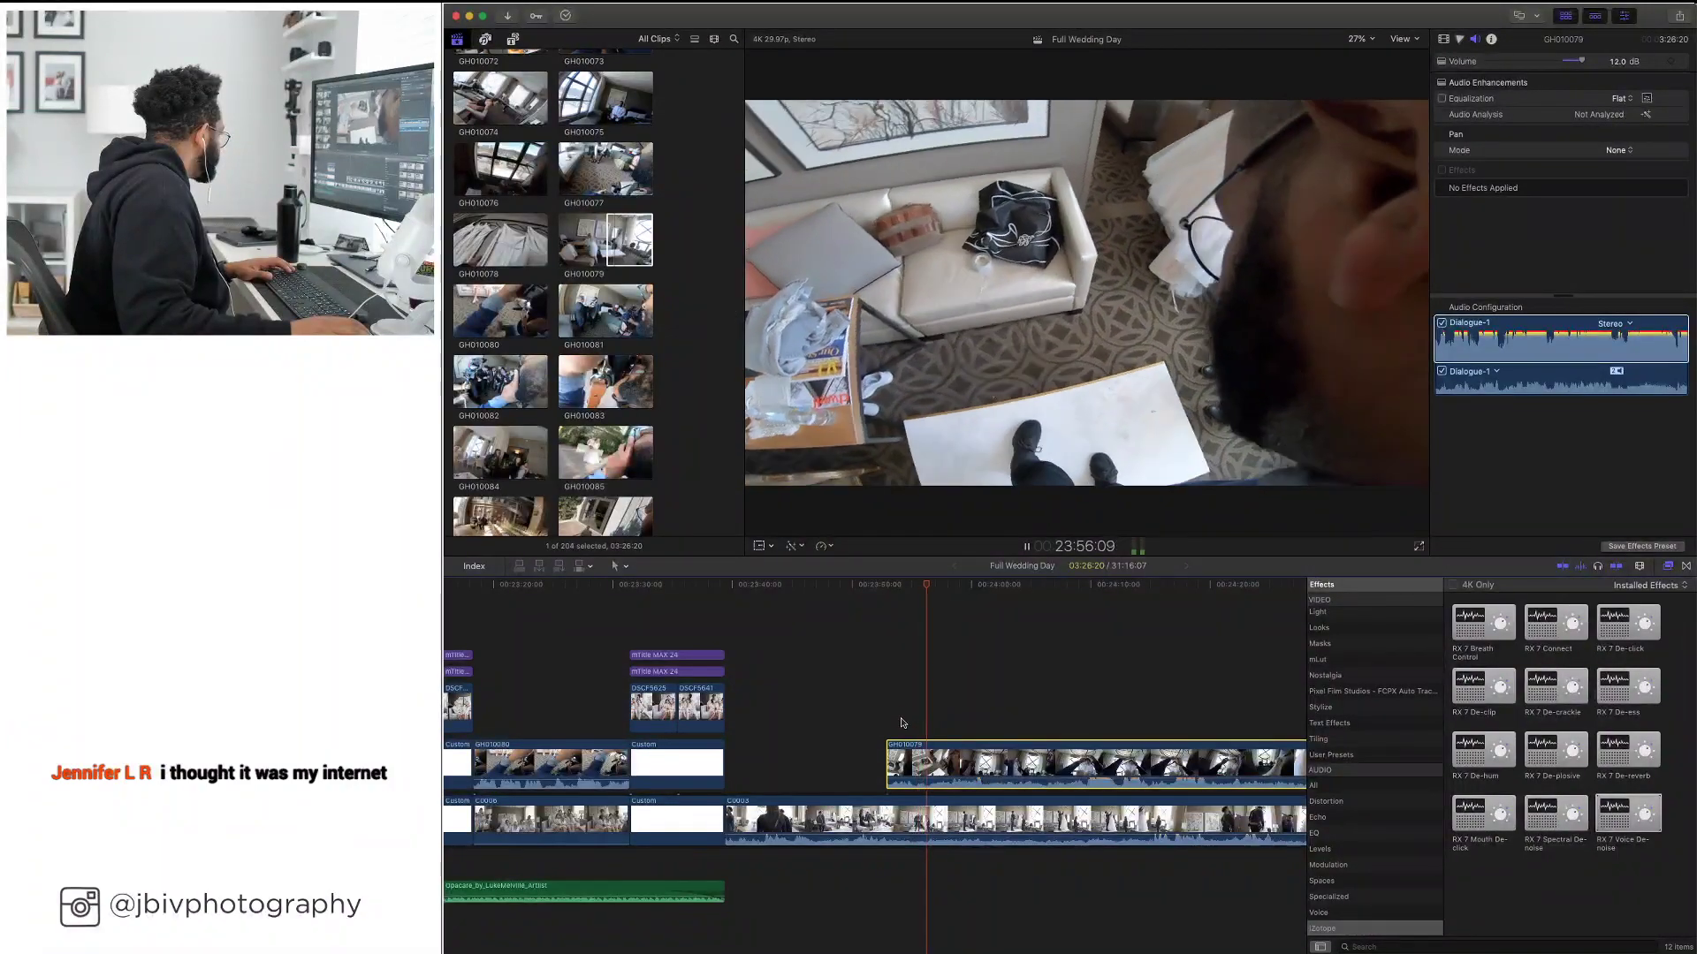
drag(906, 747, 903, 747)
key(space)
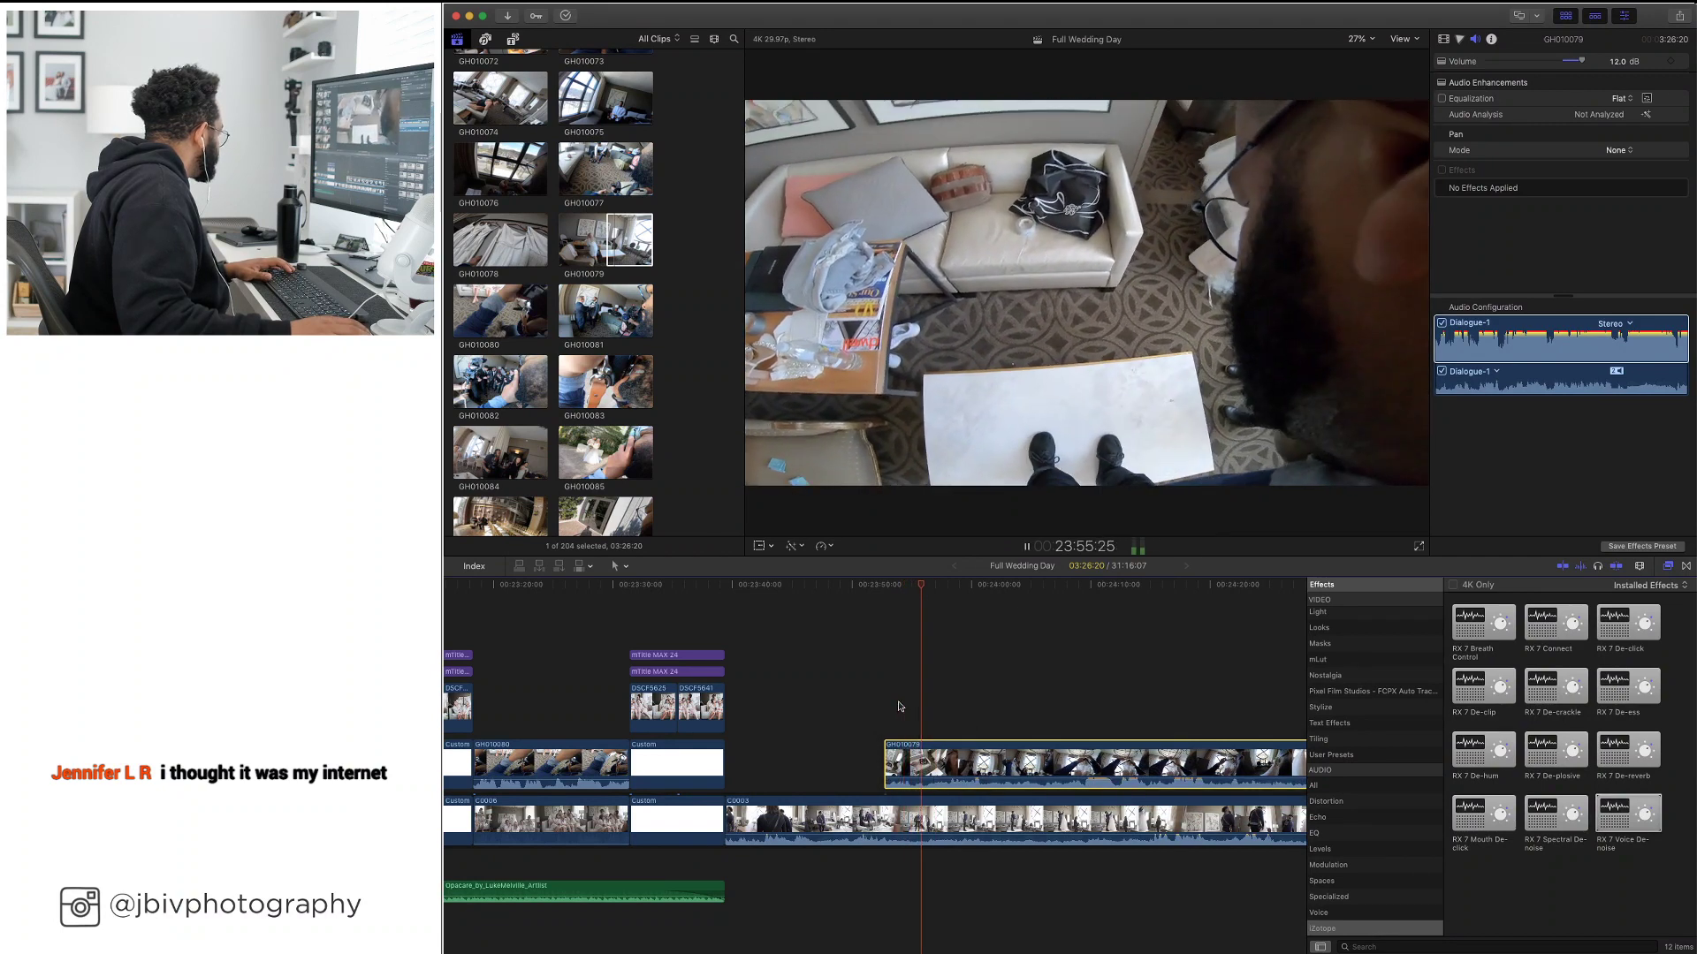
key(space)
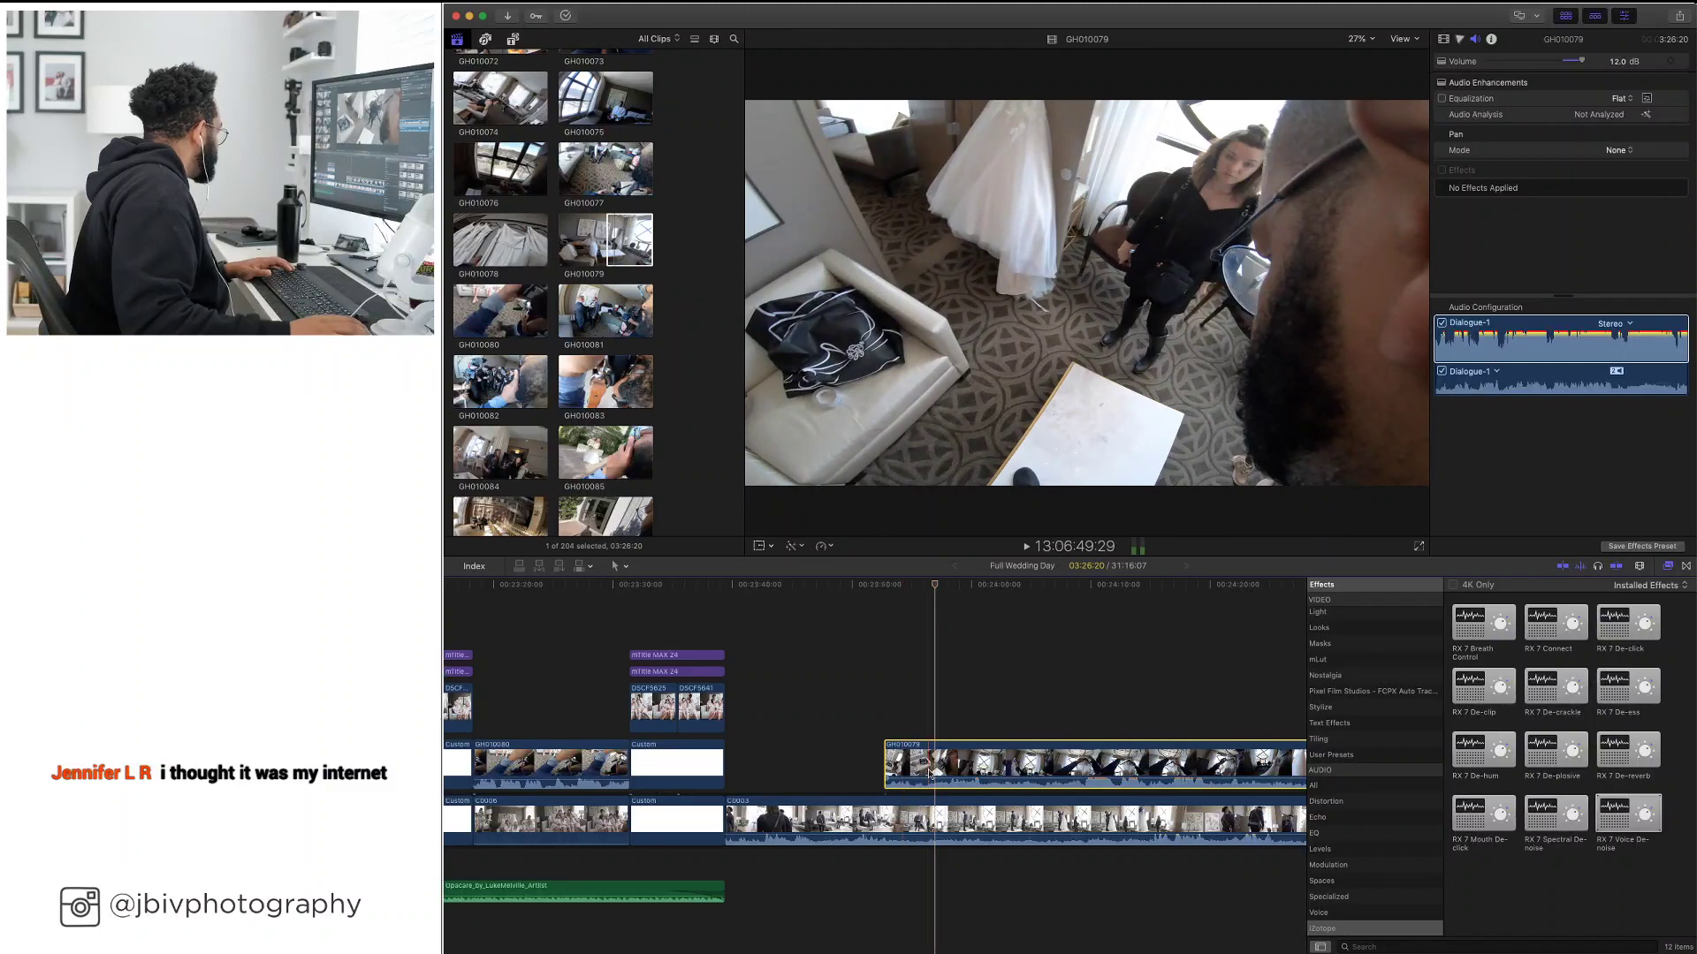
Set the volume of both GH010079 and C0003 to 0 dB
click(1617, 61)
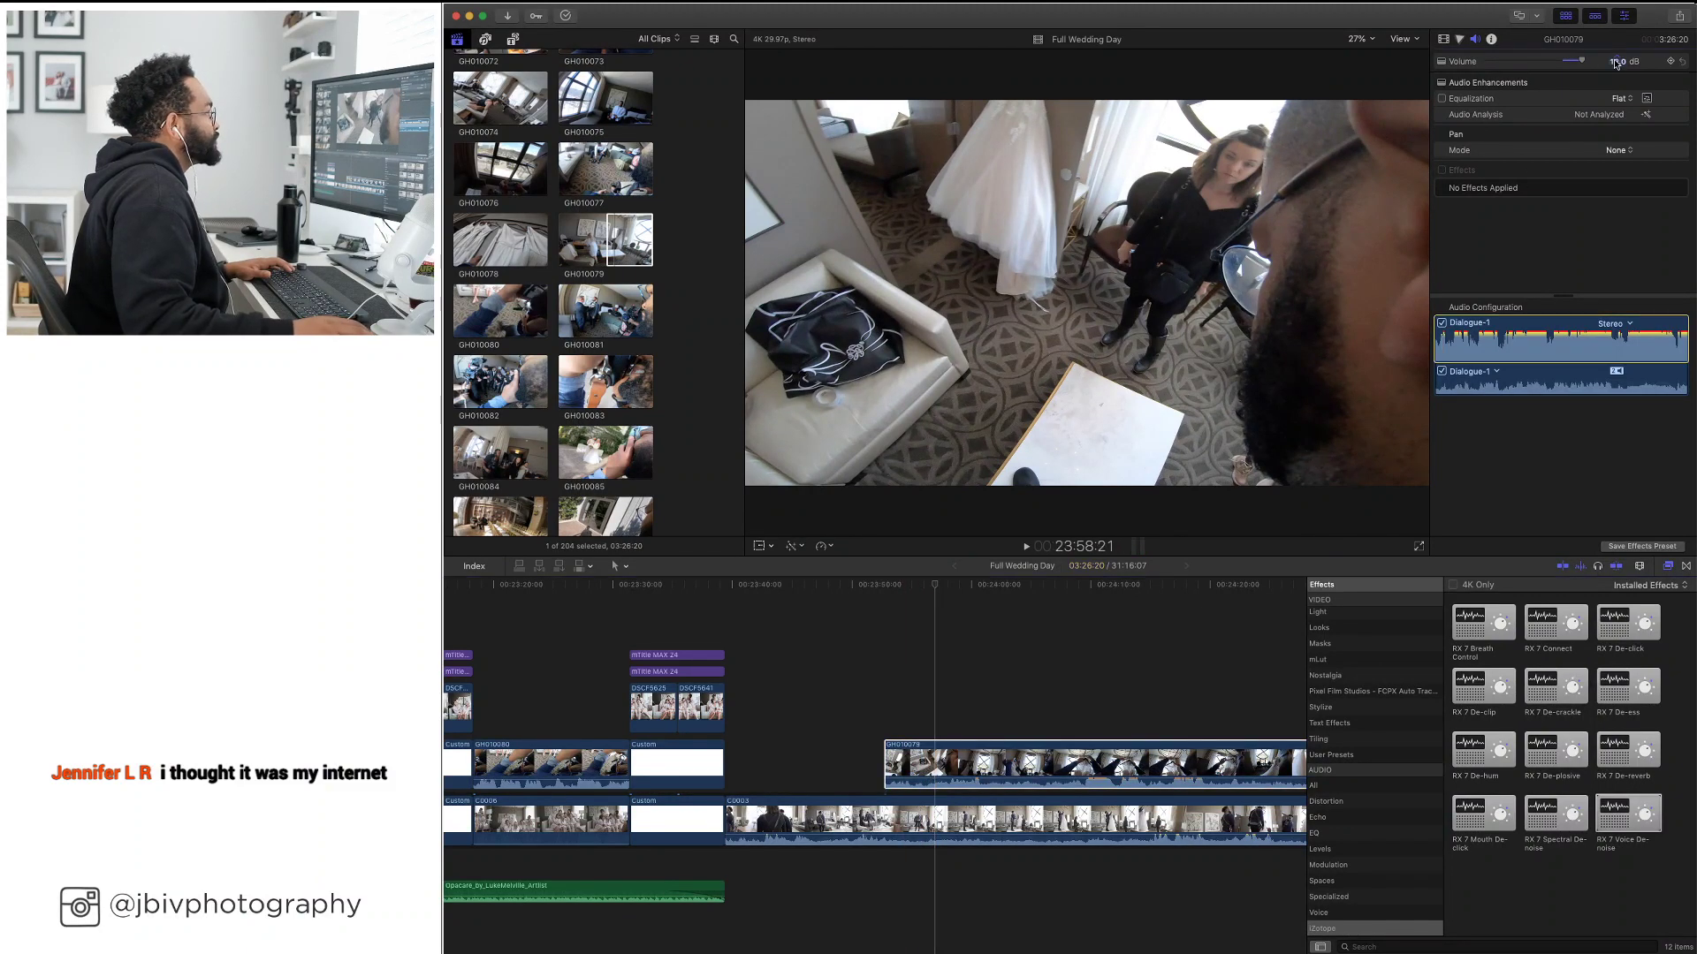
text(0)
key(Return)
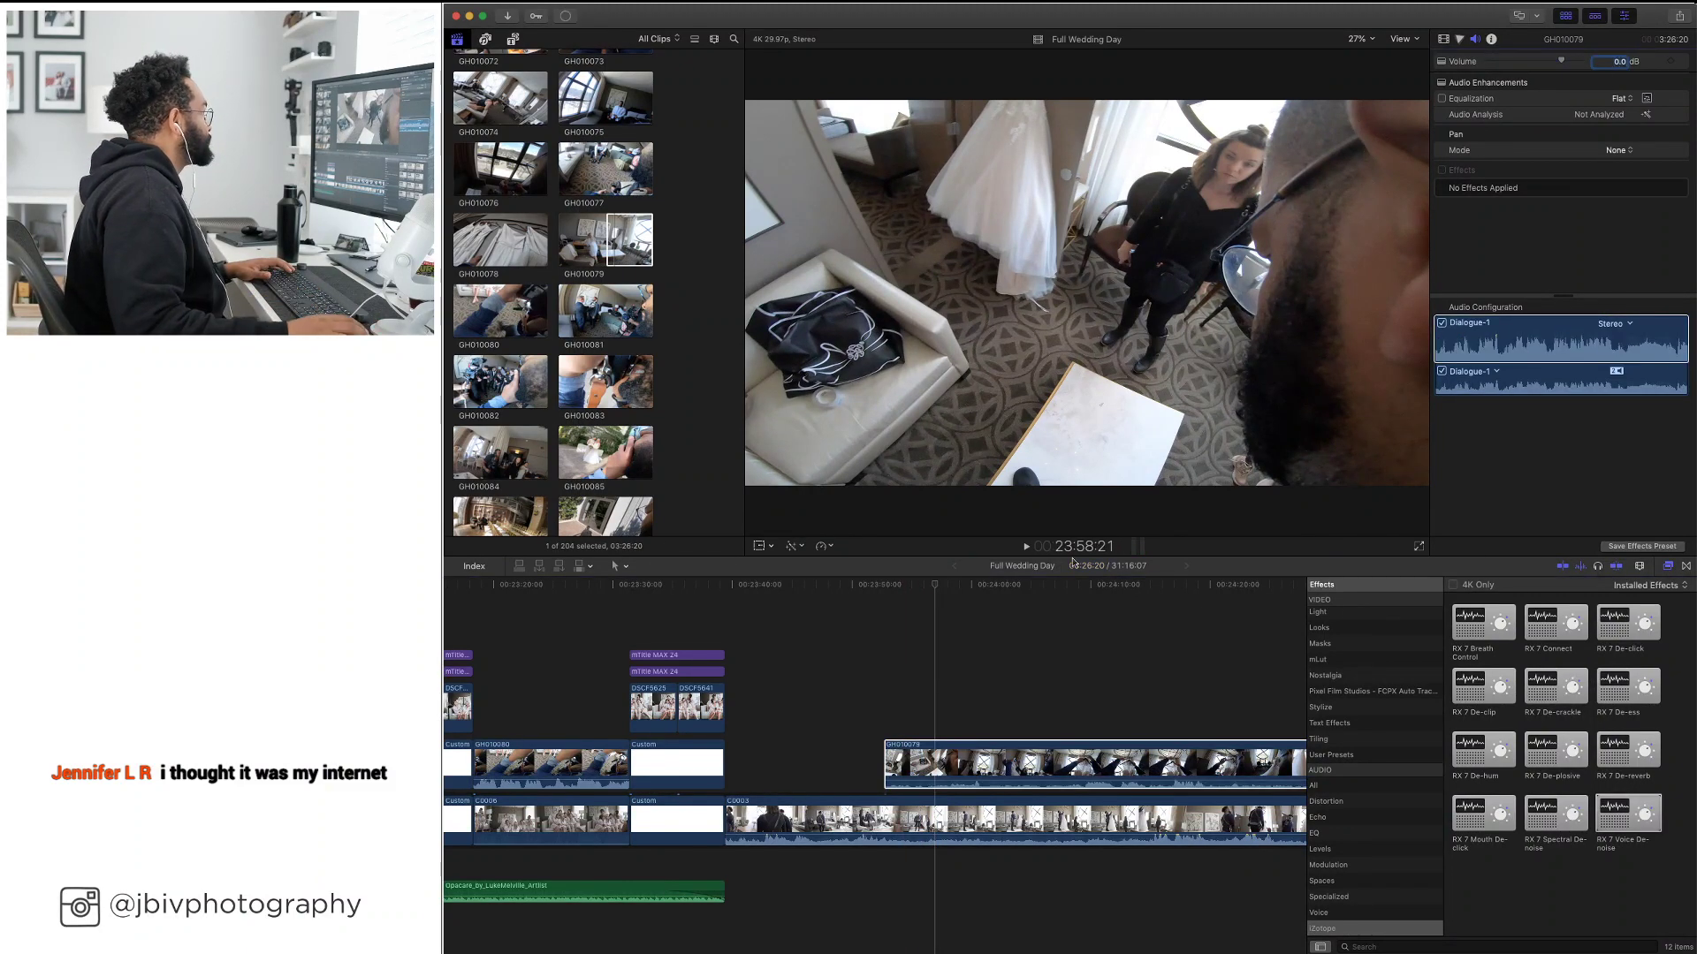
click(820, 813)
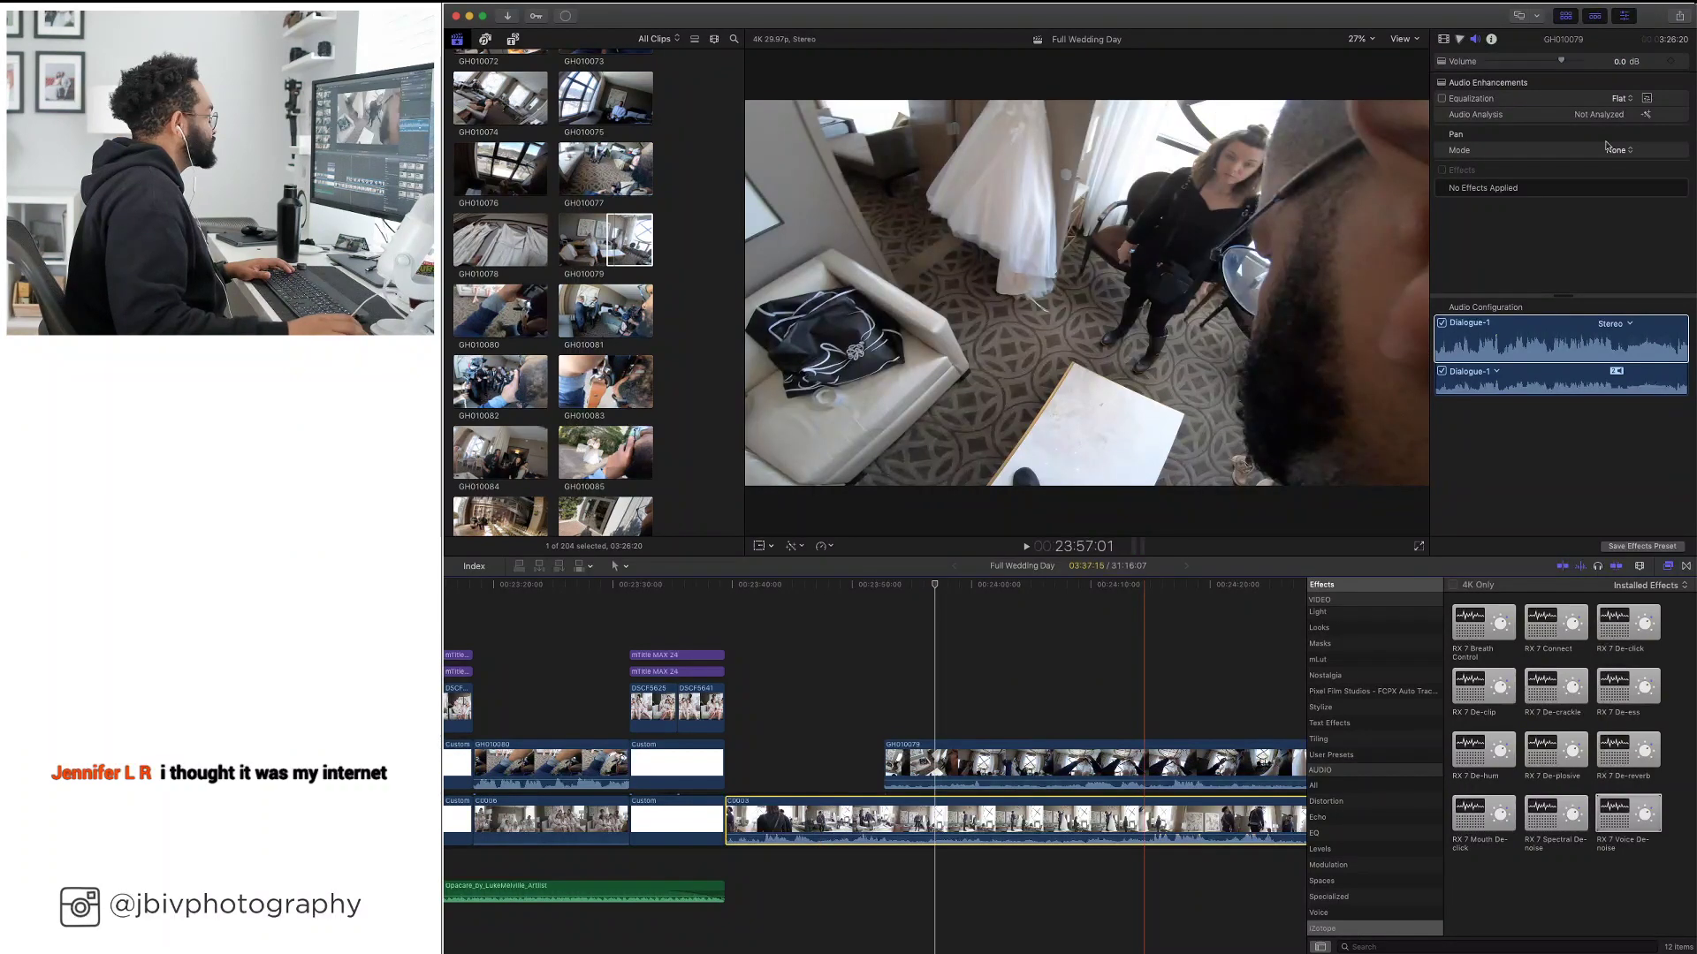
click(1622, 61)
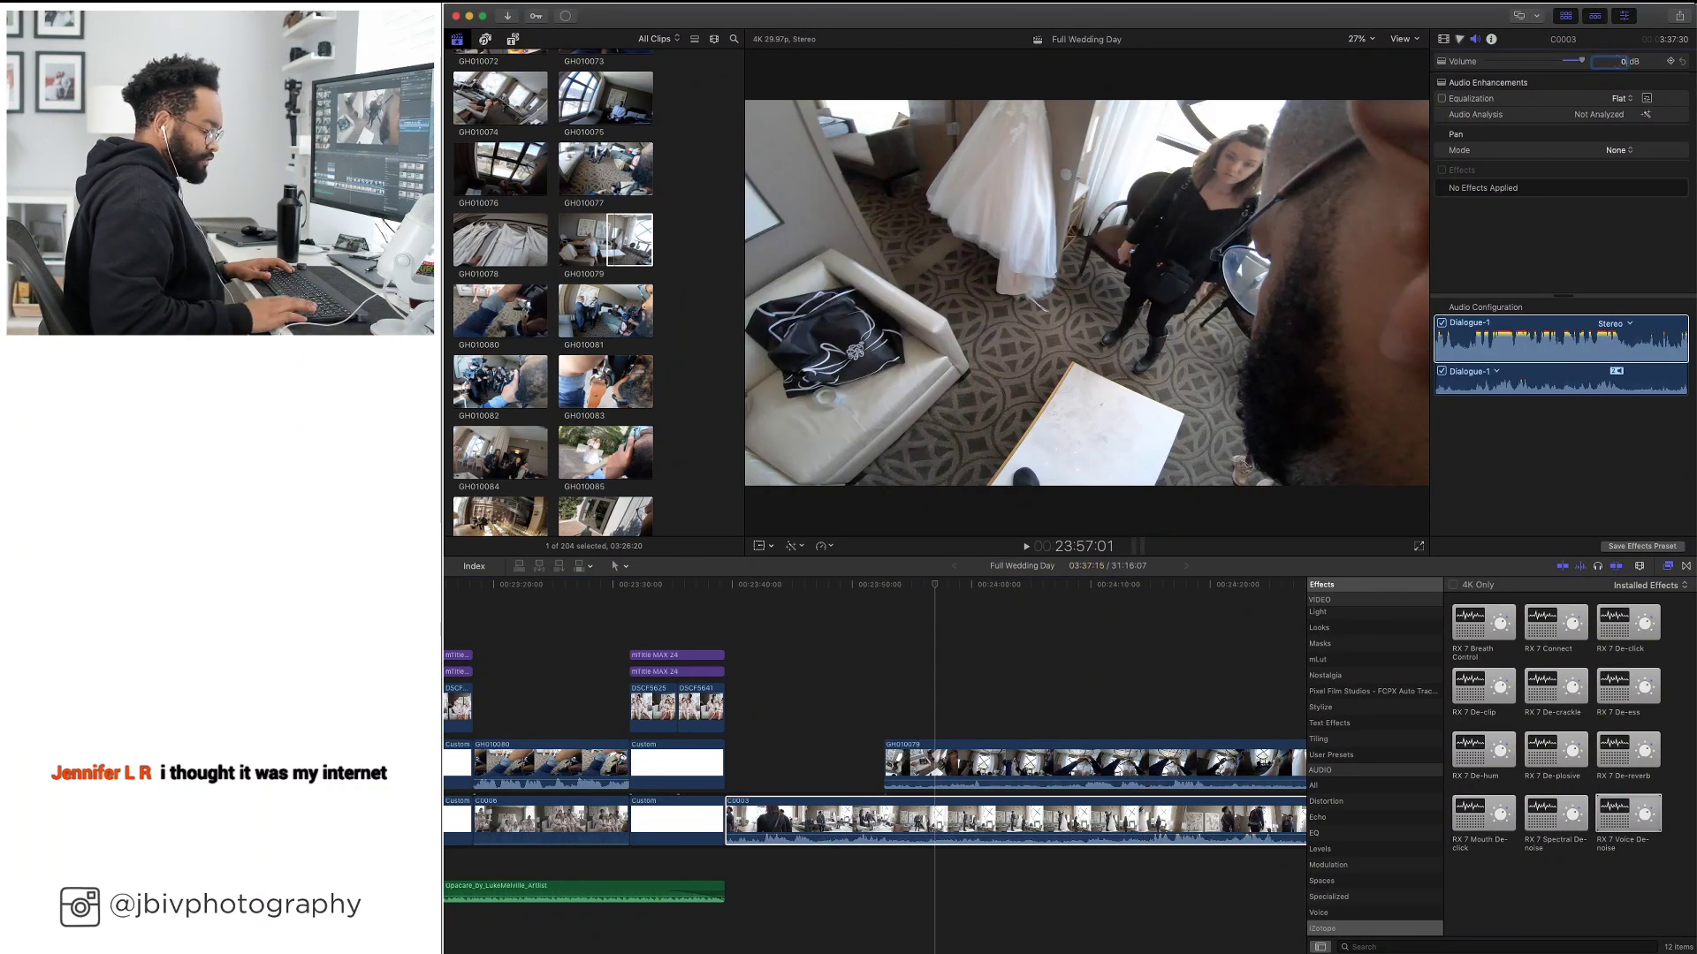
text(0)
key(Return)
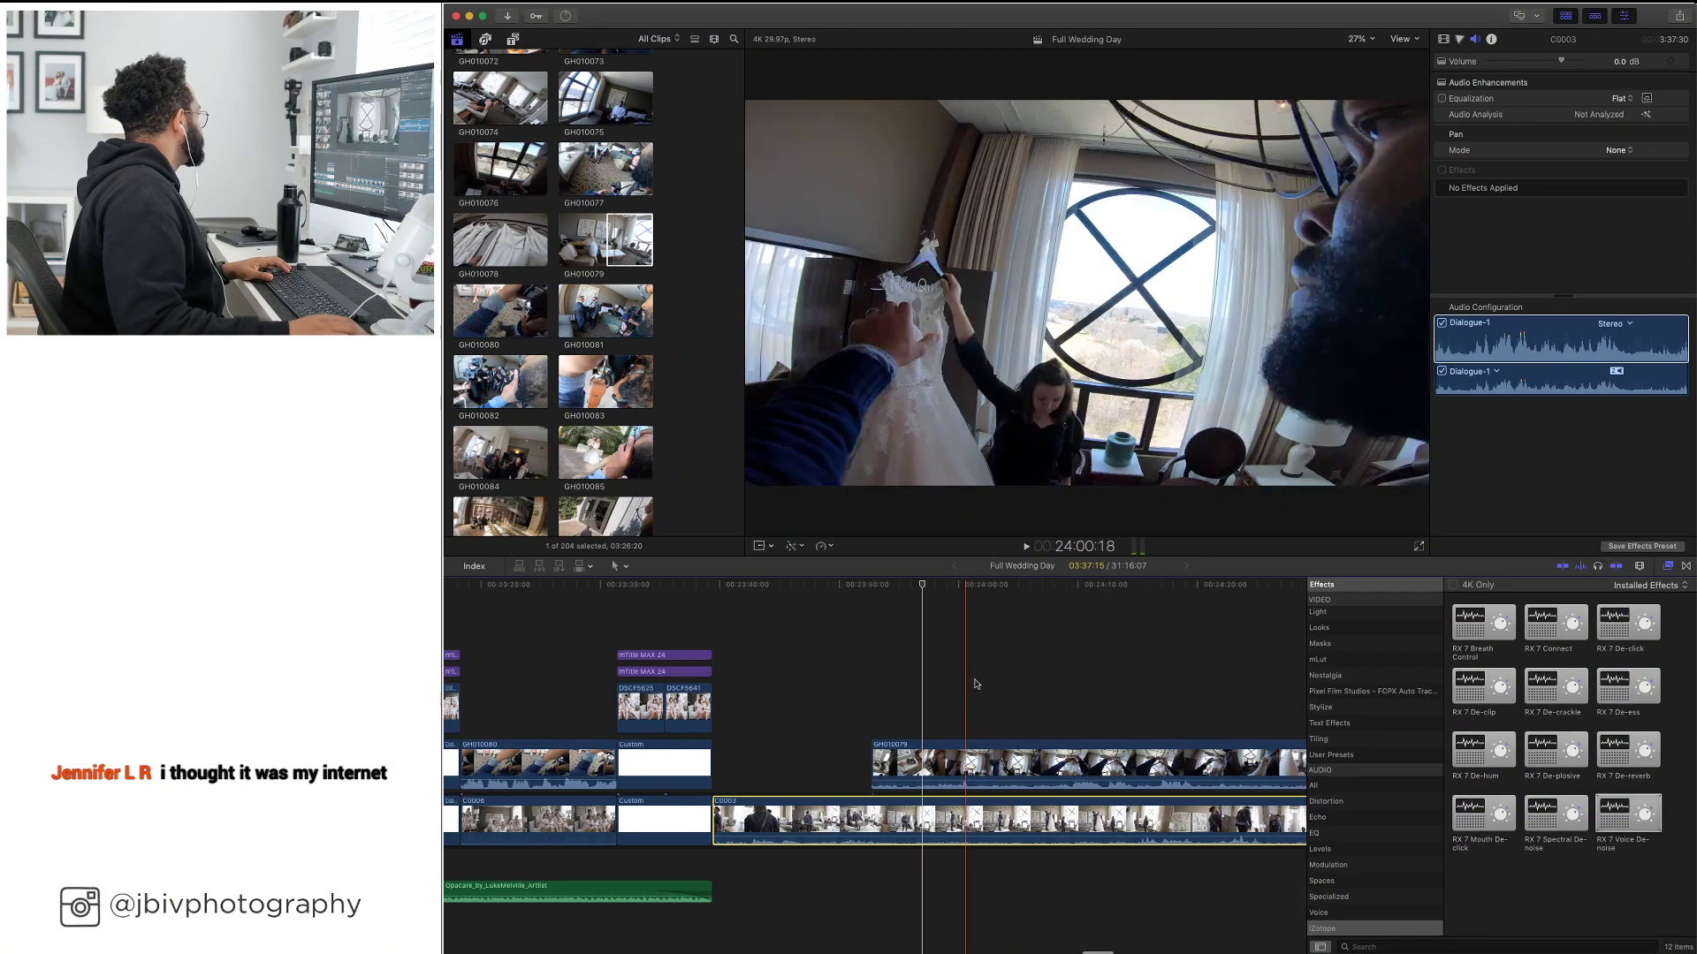
Copy the mTitle MAX 13 "GOPRO VIEW" title above the two following GH010080 segments and trim each copy to its segment's length
scroll(975, 684, left, 3)
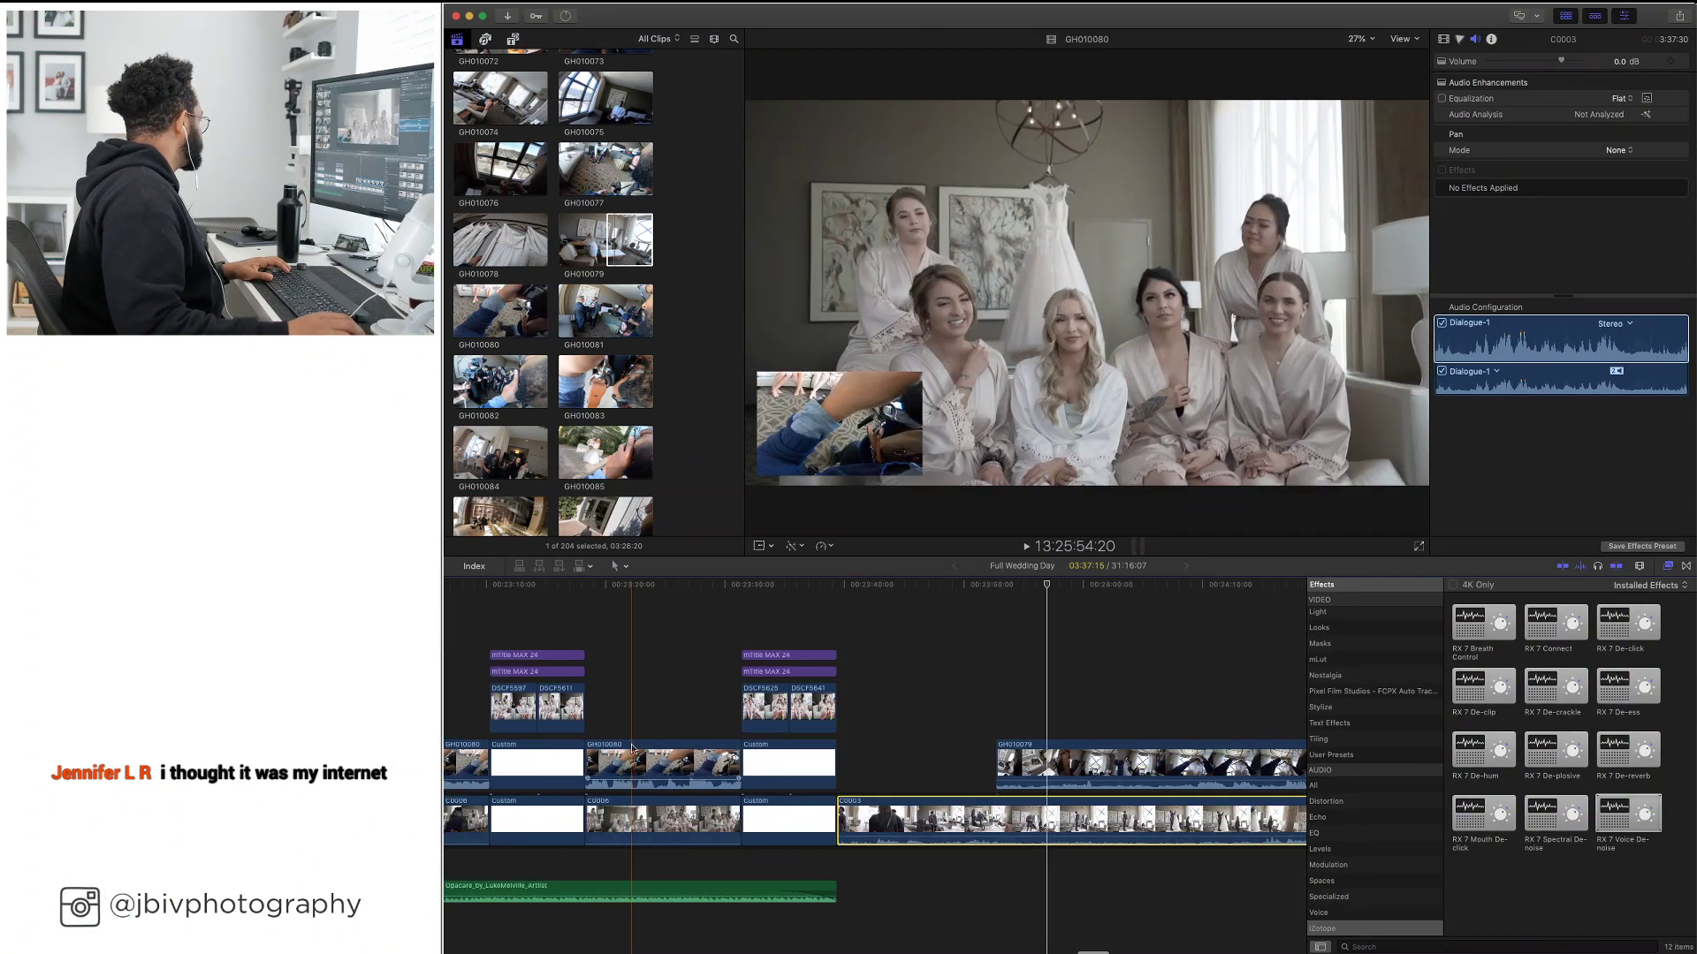
scroll(680, 699, left, 10)
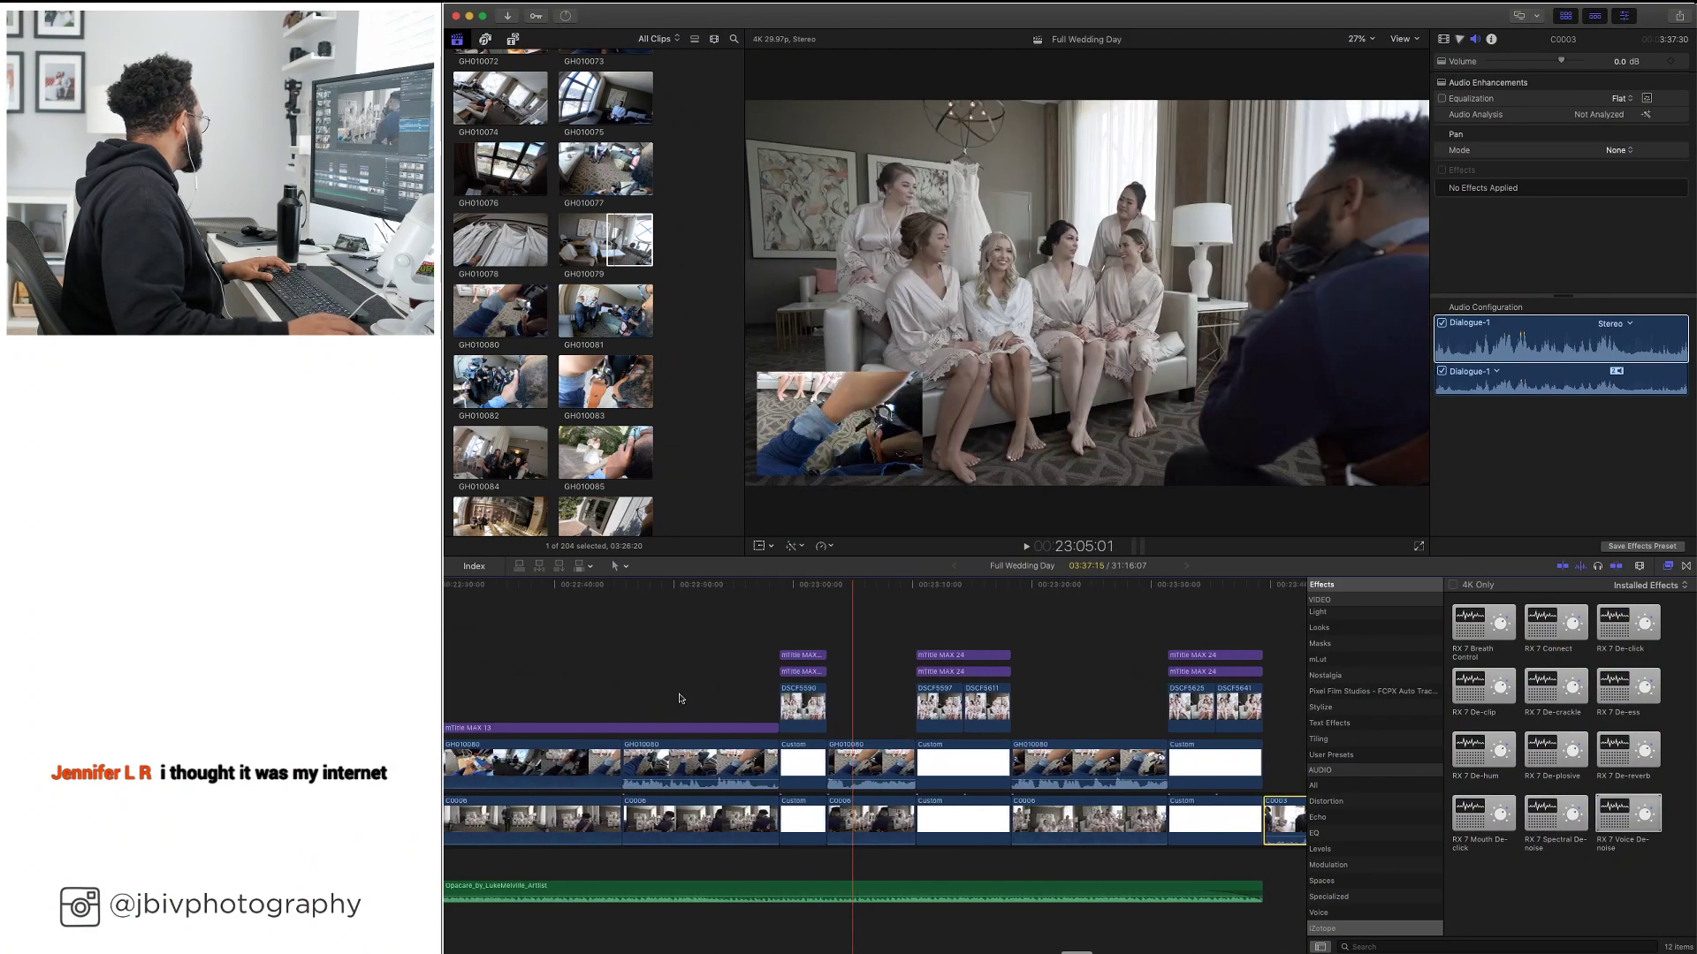
scroll(679, 698, left, 2)
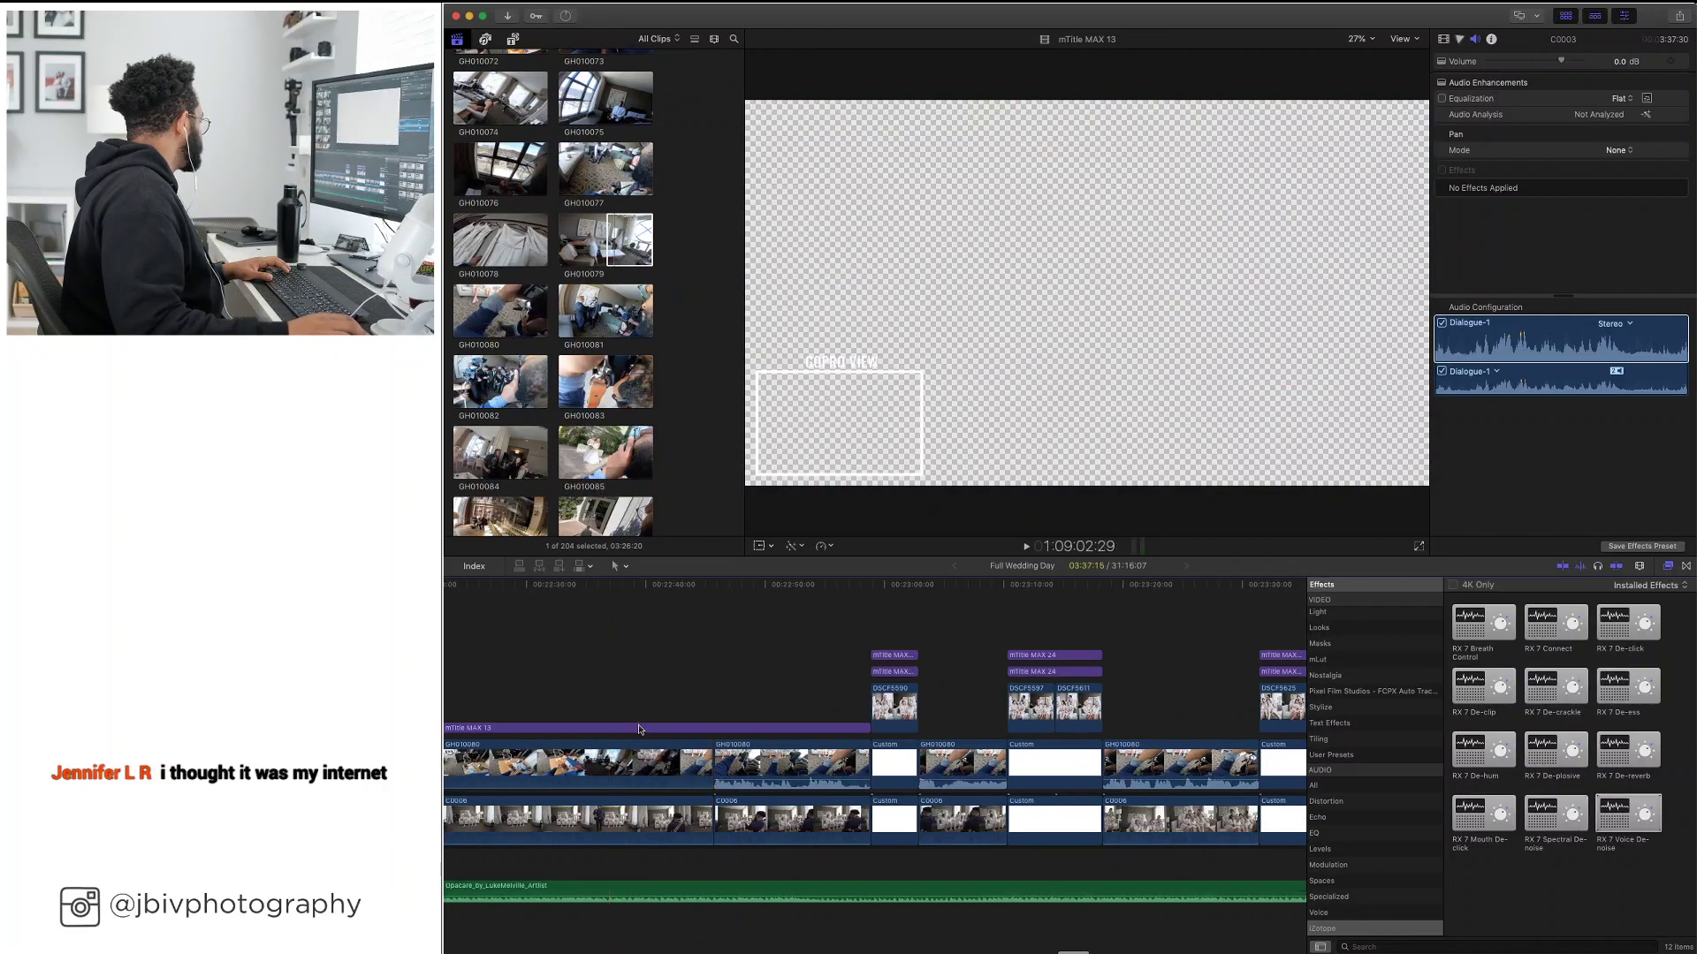
scroll(640, 729, left, 4)
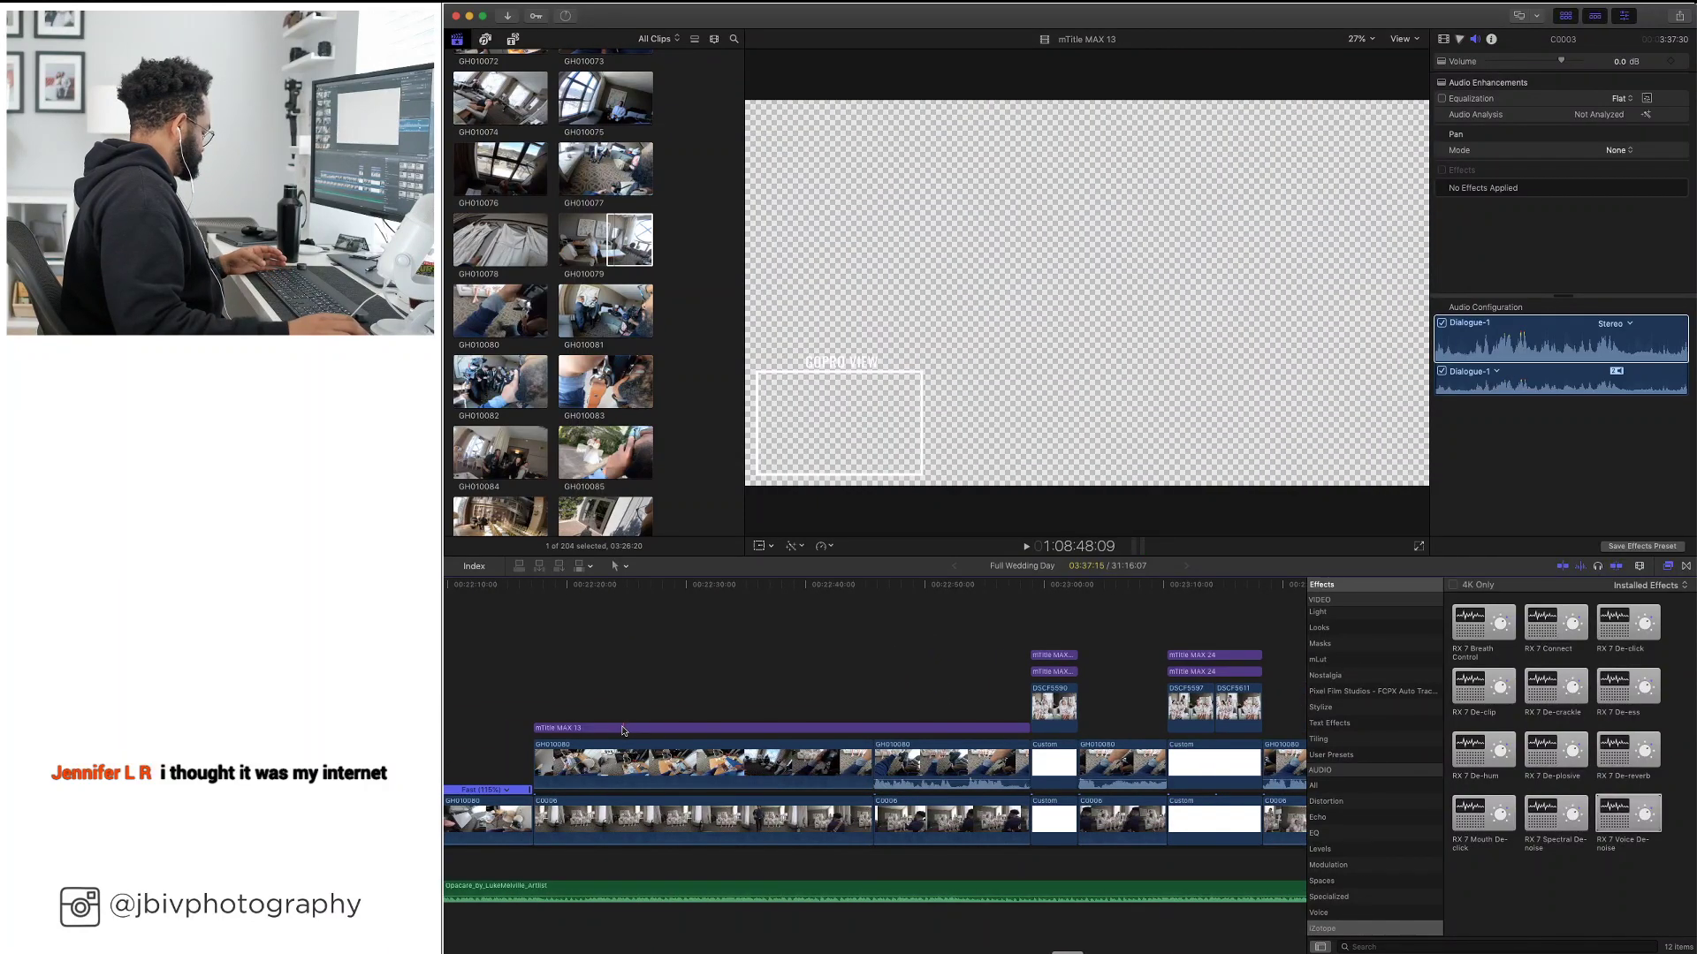
drag(623, 731, 1167, 637)
scroll(1166, 638, right, 5)
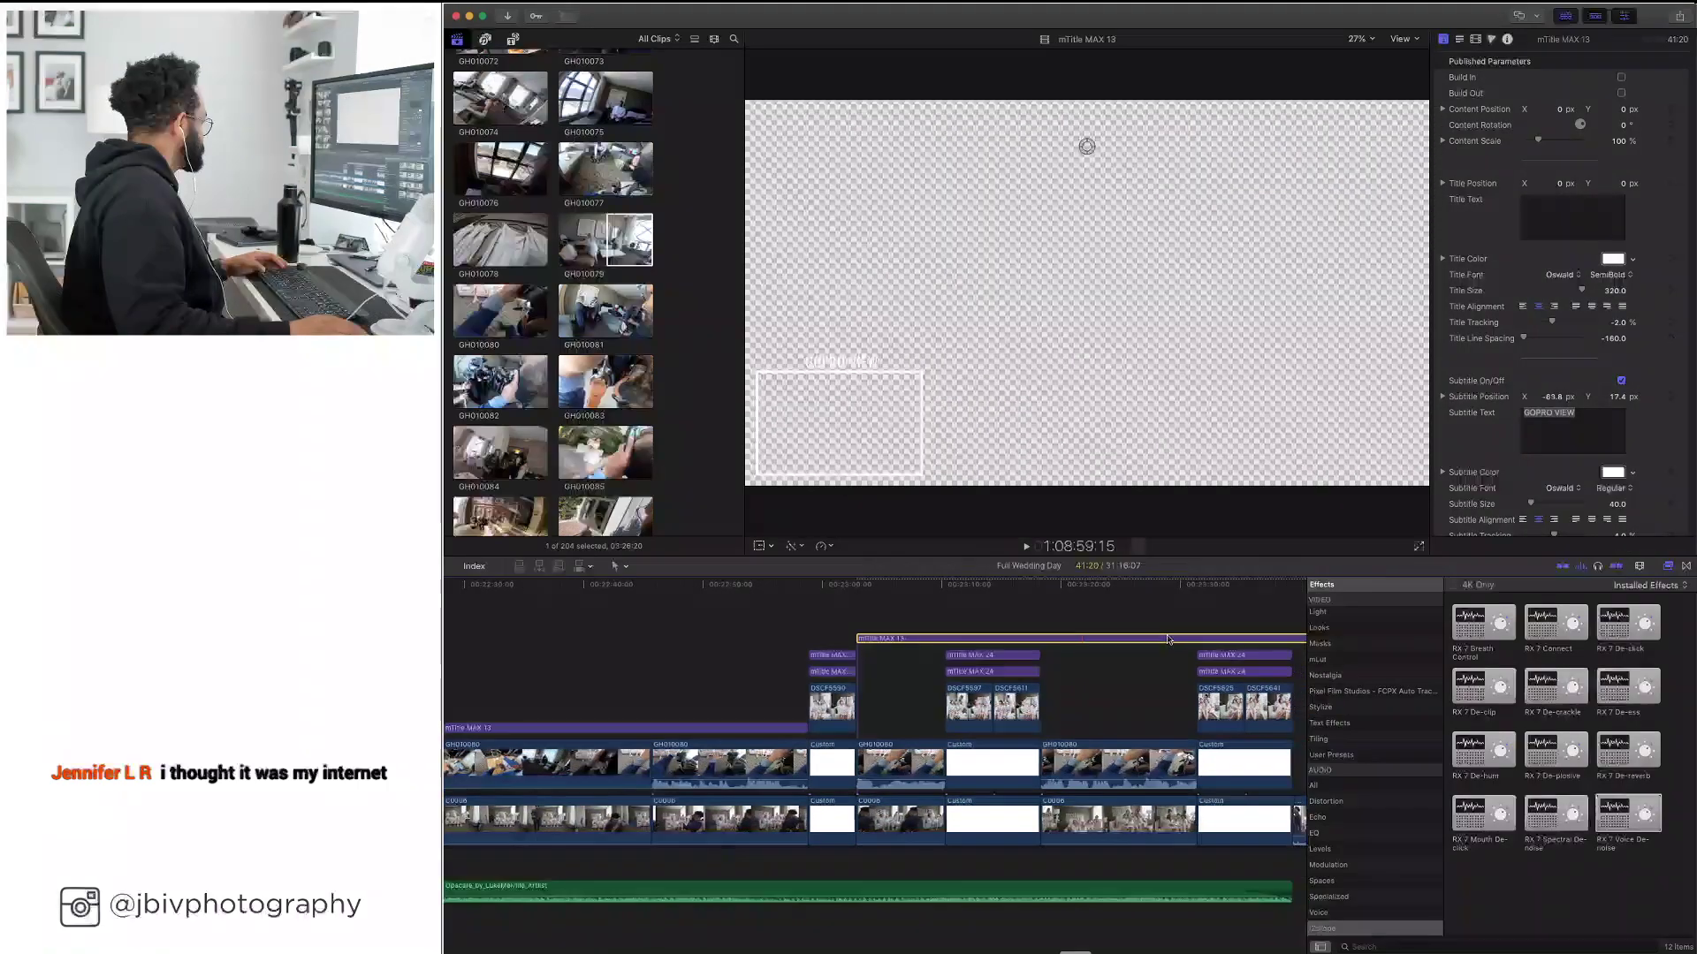
scroll(1166, 638, right, 3)
drag(1220, 637, 1063, 726)
scroll(1006, 665, right, 5)
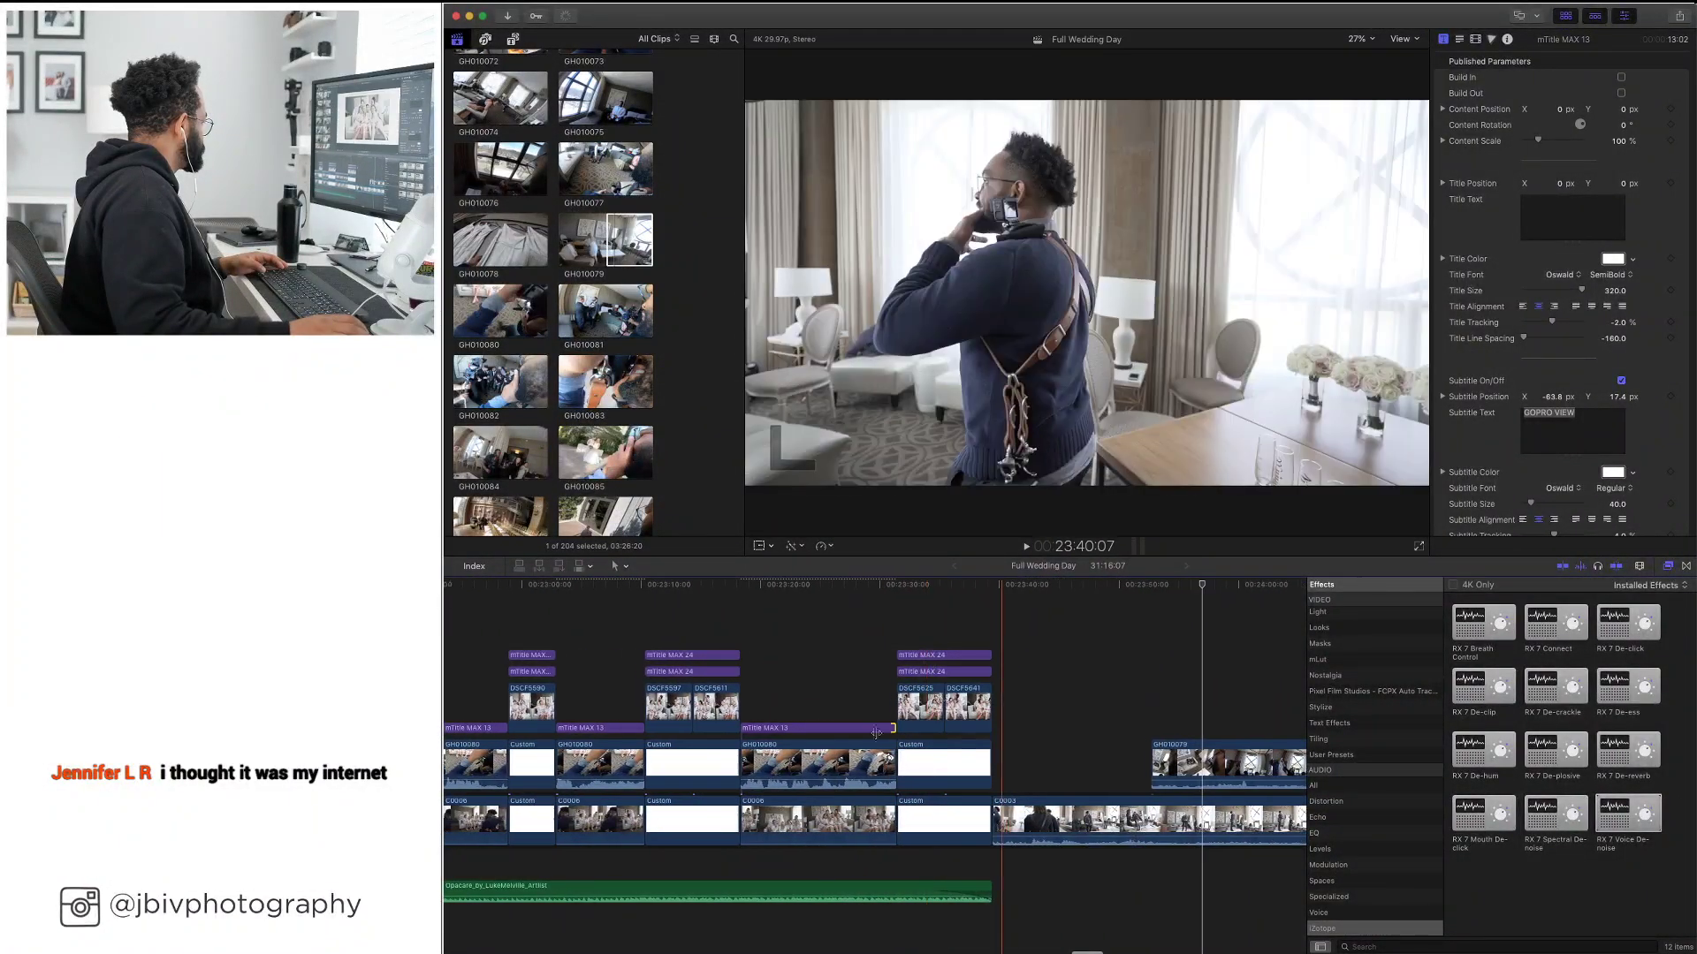
Copy GH010080's attributes and paste its Position, Scale, Crop, RX 7 Voice De-noise, Volume and EQ onto GH010079
click(808, 766)
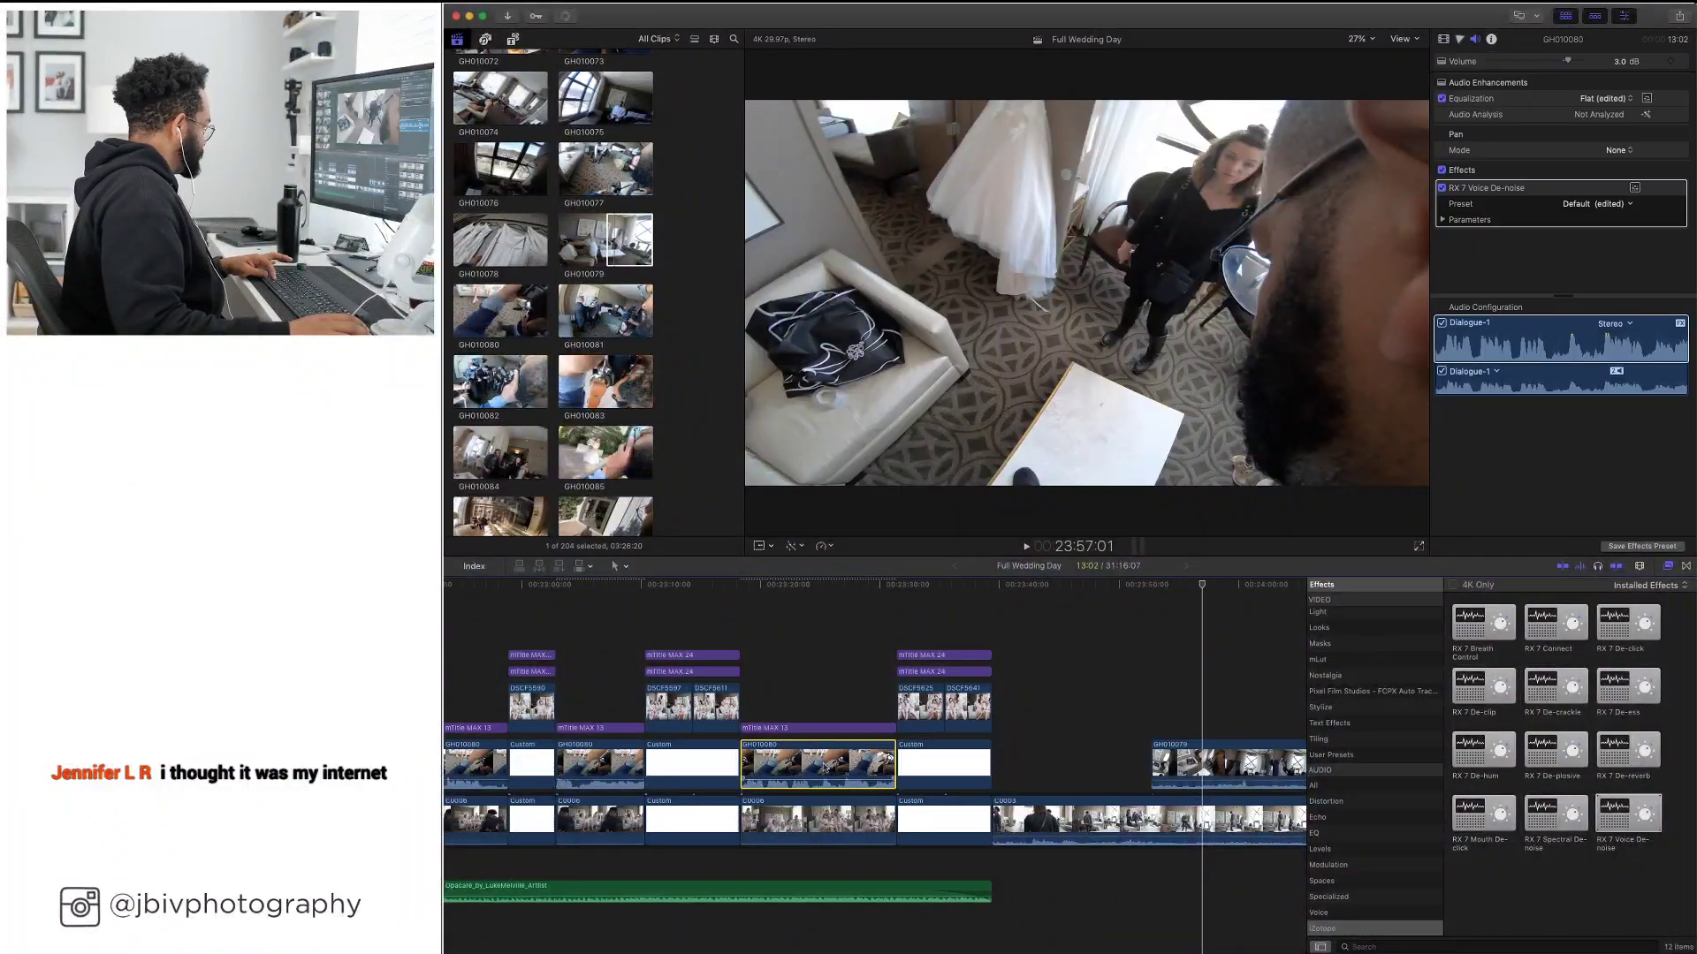
key(super+c)
click(1164, 765)
key(super+shift+v)
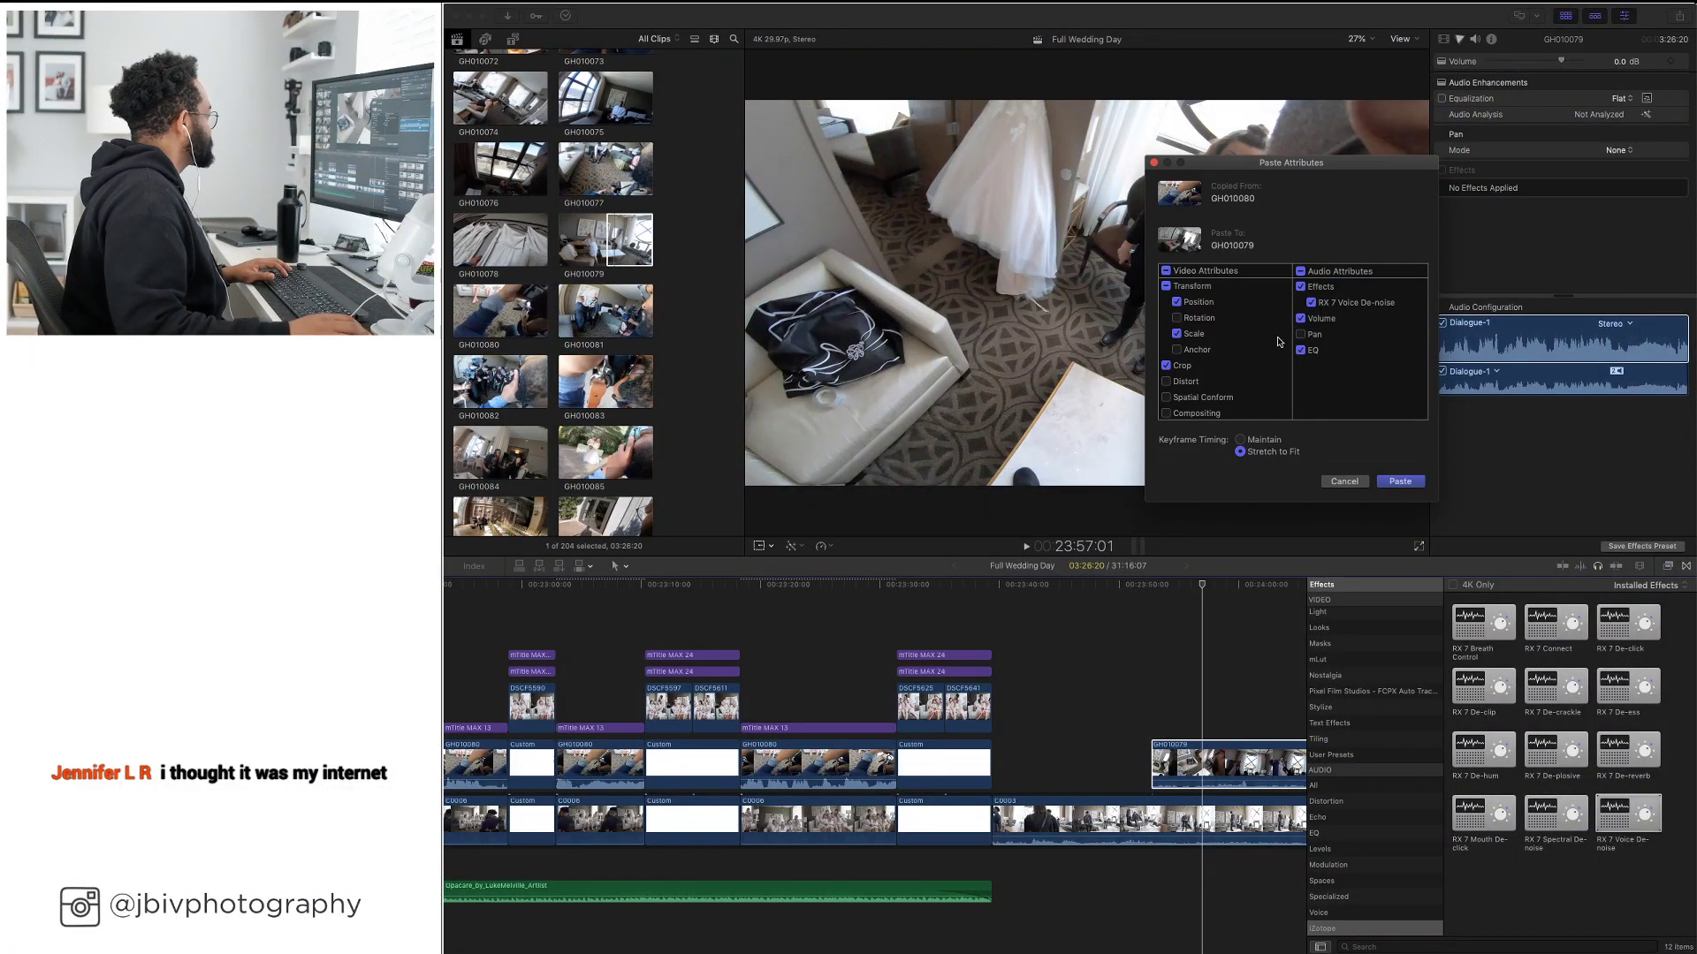
click(1401, 481)
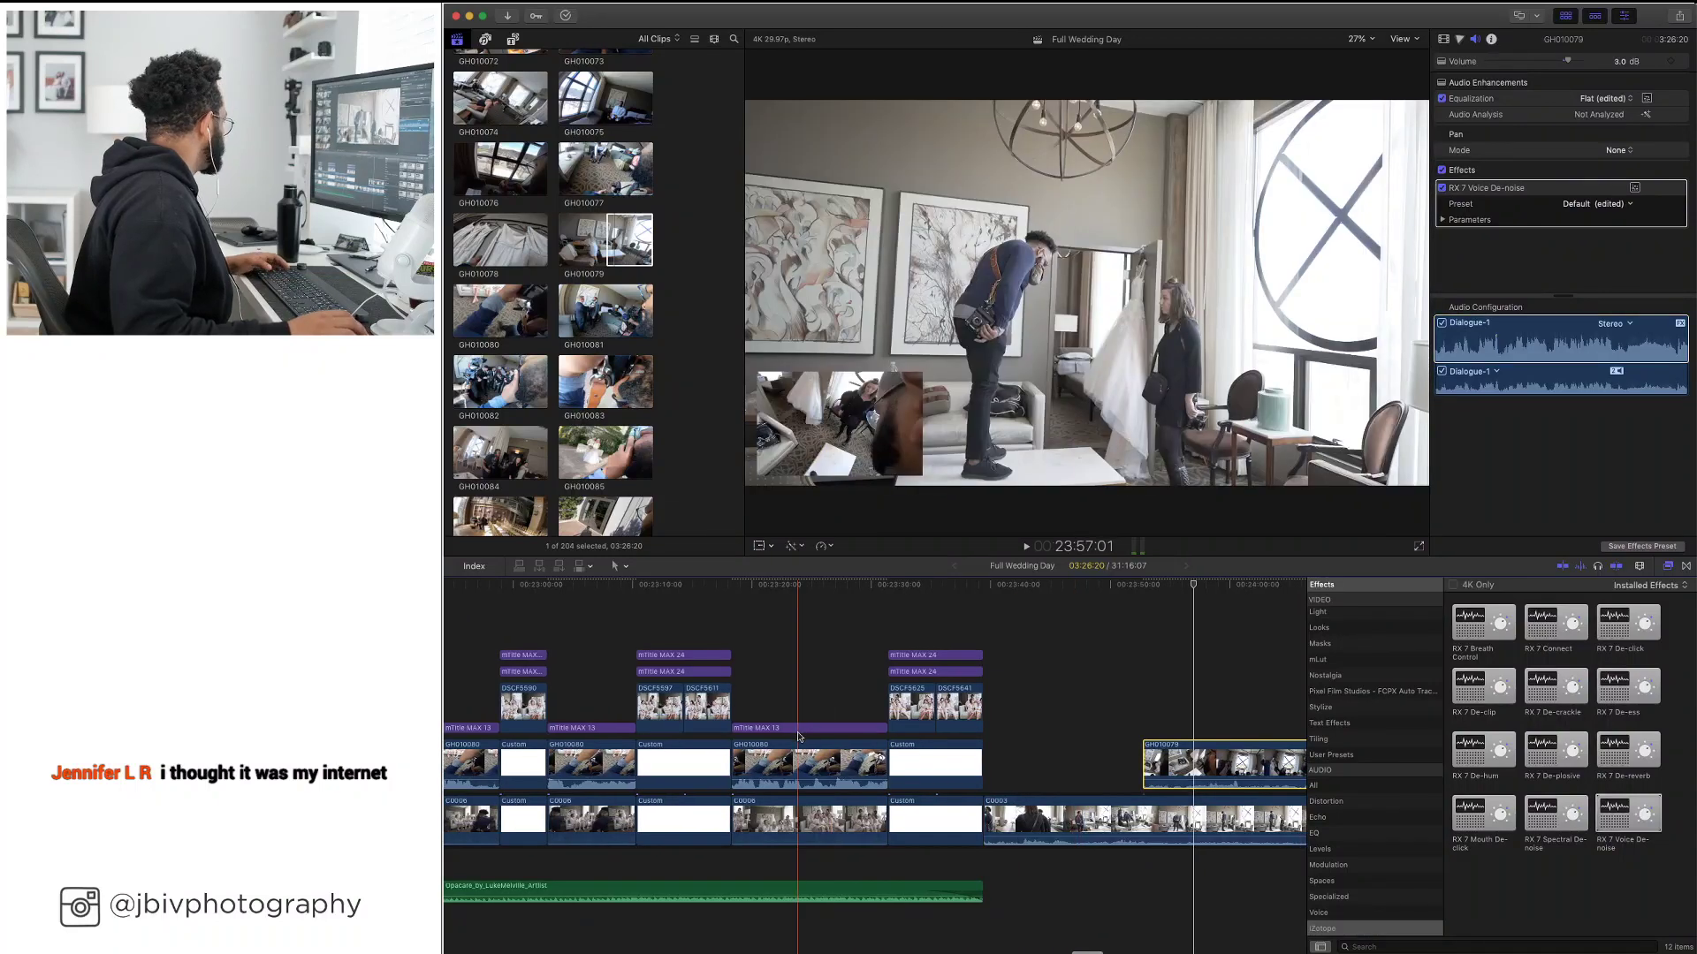
Copy the "GOPRO VIEW" title to the start of GH010079 and extend the copy to about 50 seconds
drag(800, 732, 1207, 692)
scroll(814, 740, right, 10)
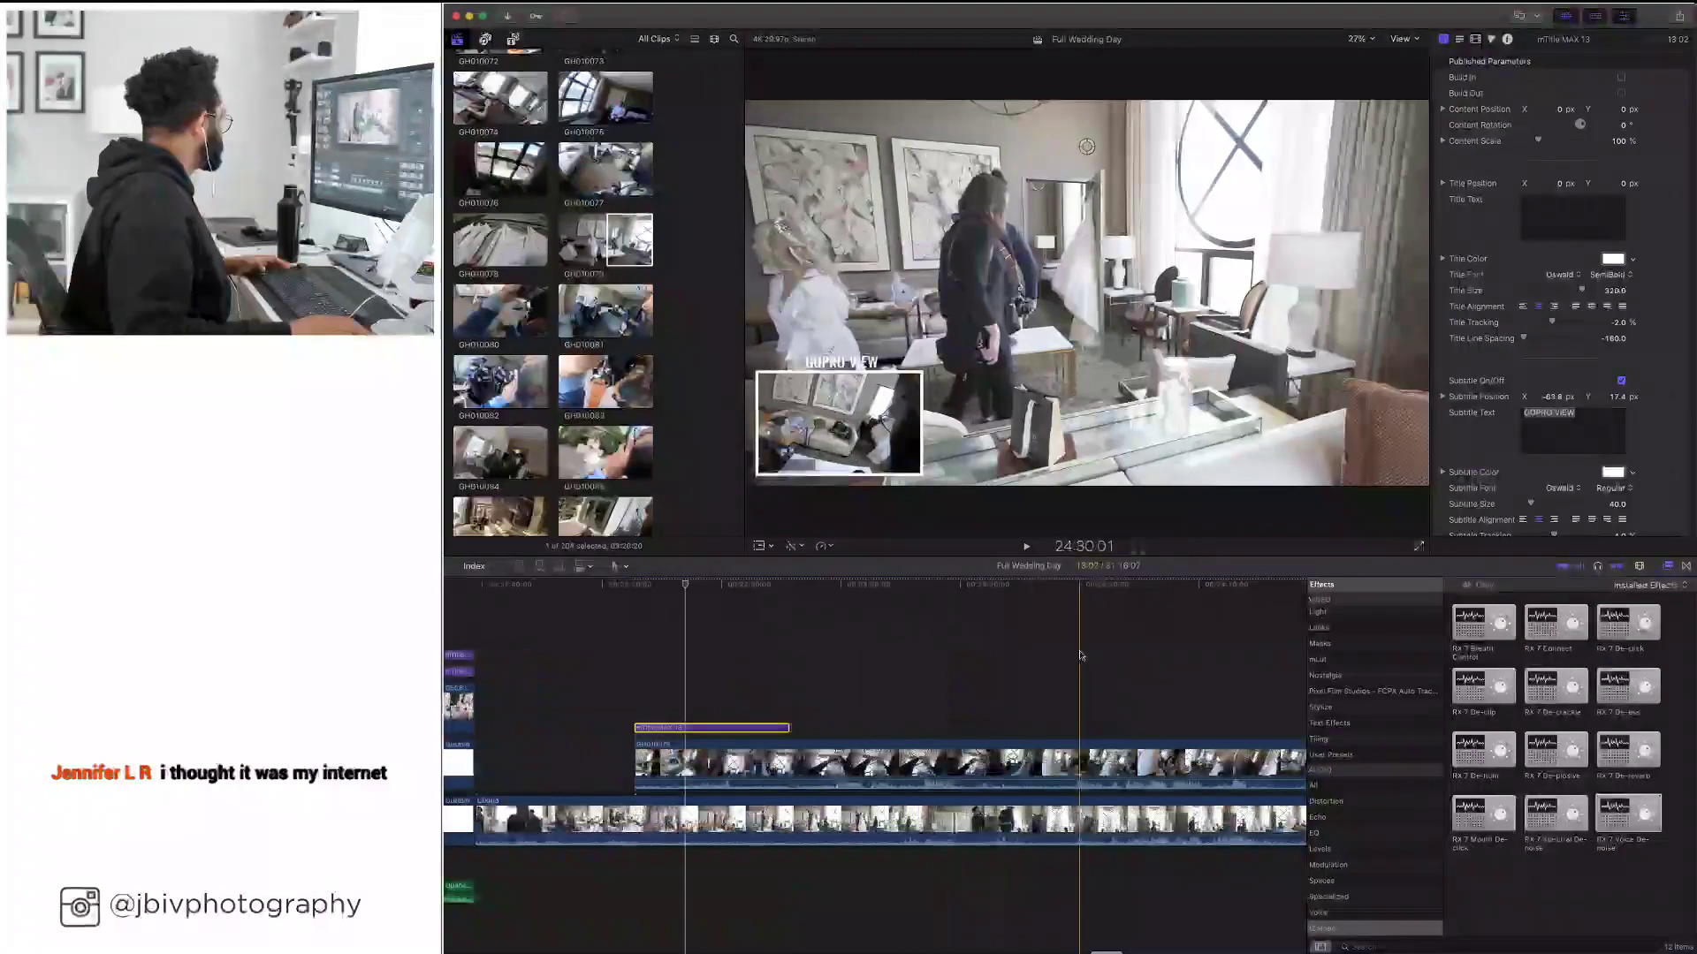
drag(867, 725, 1233, 725)
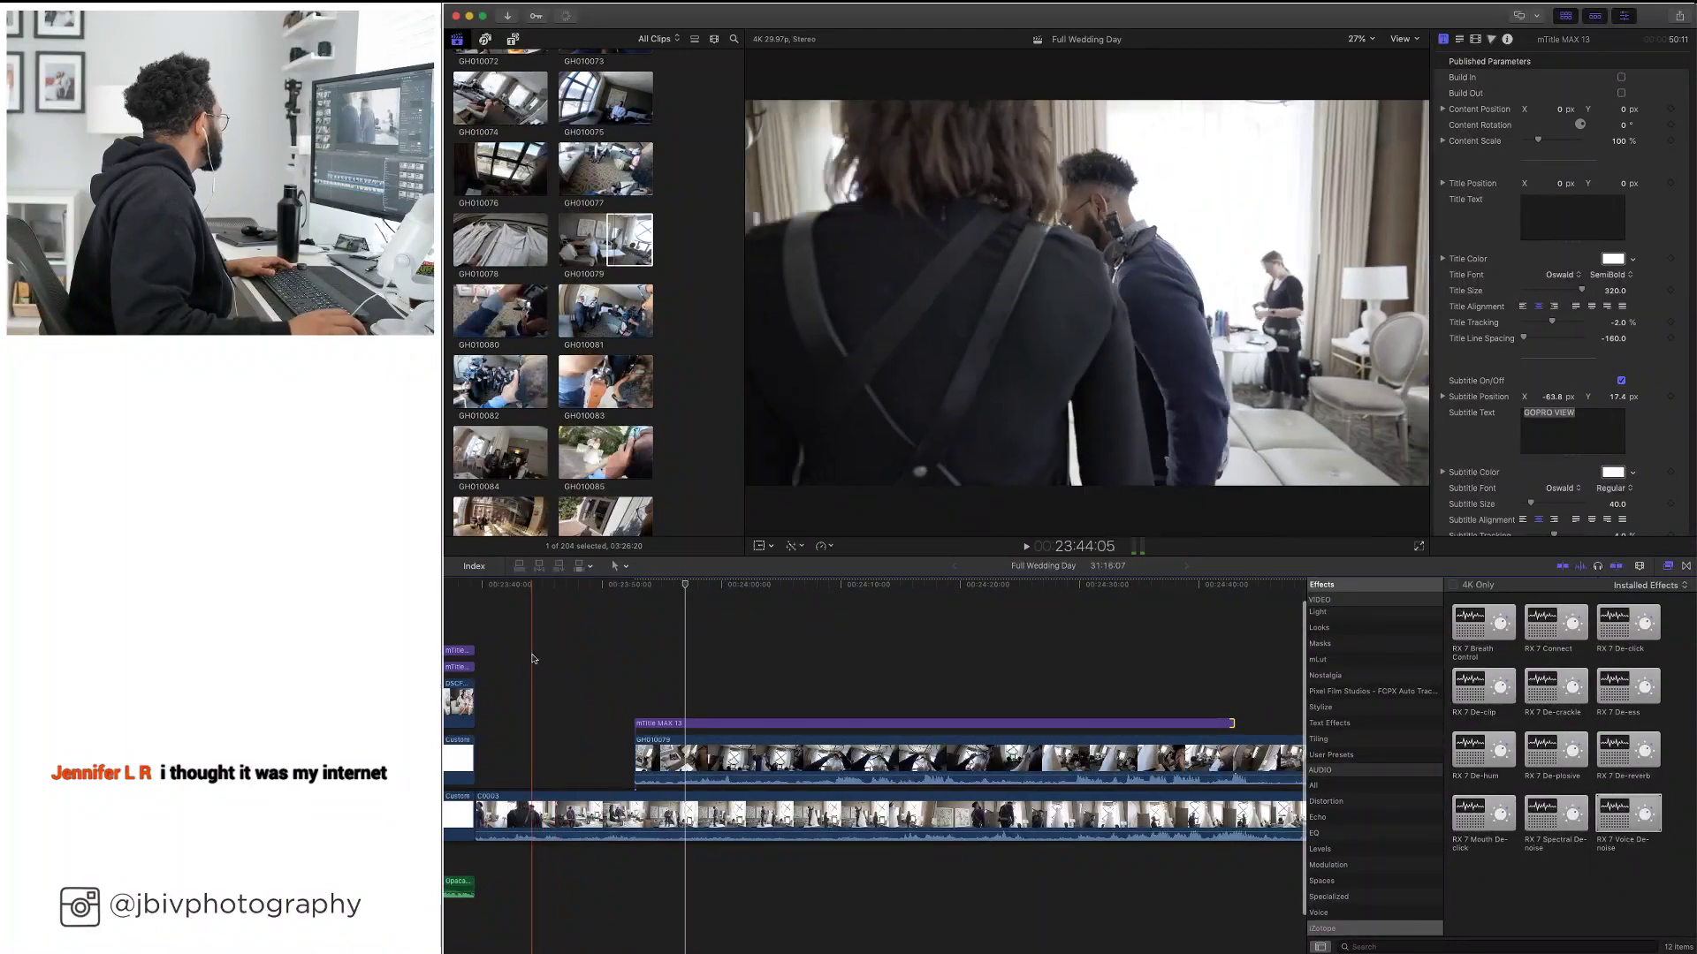
Play the opening of C0003 and the titled GH010079 section to check the picture-in-picture overlay
key(space)
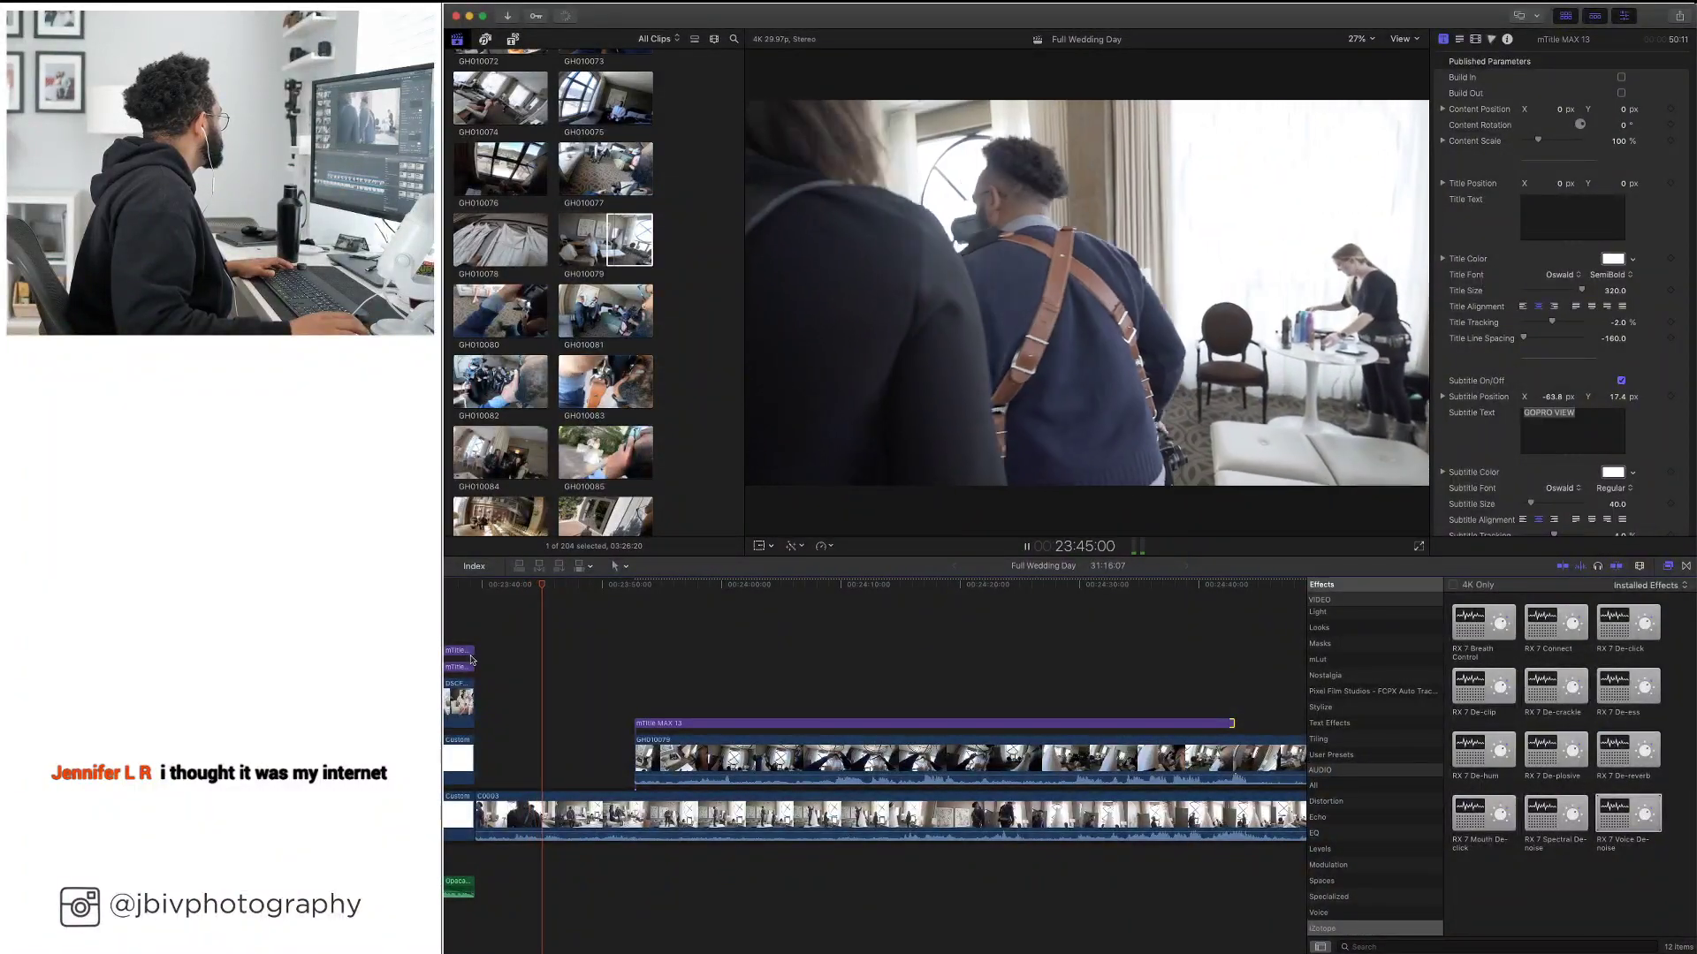
scroll(588, 813, left, 1)
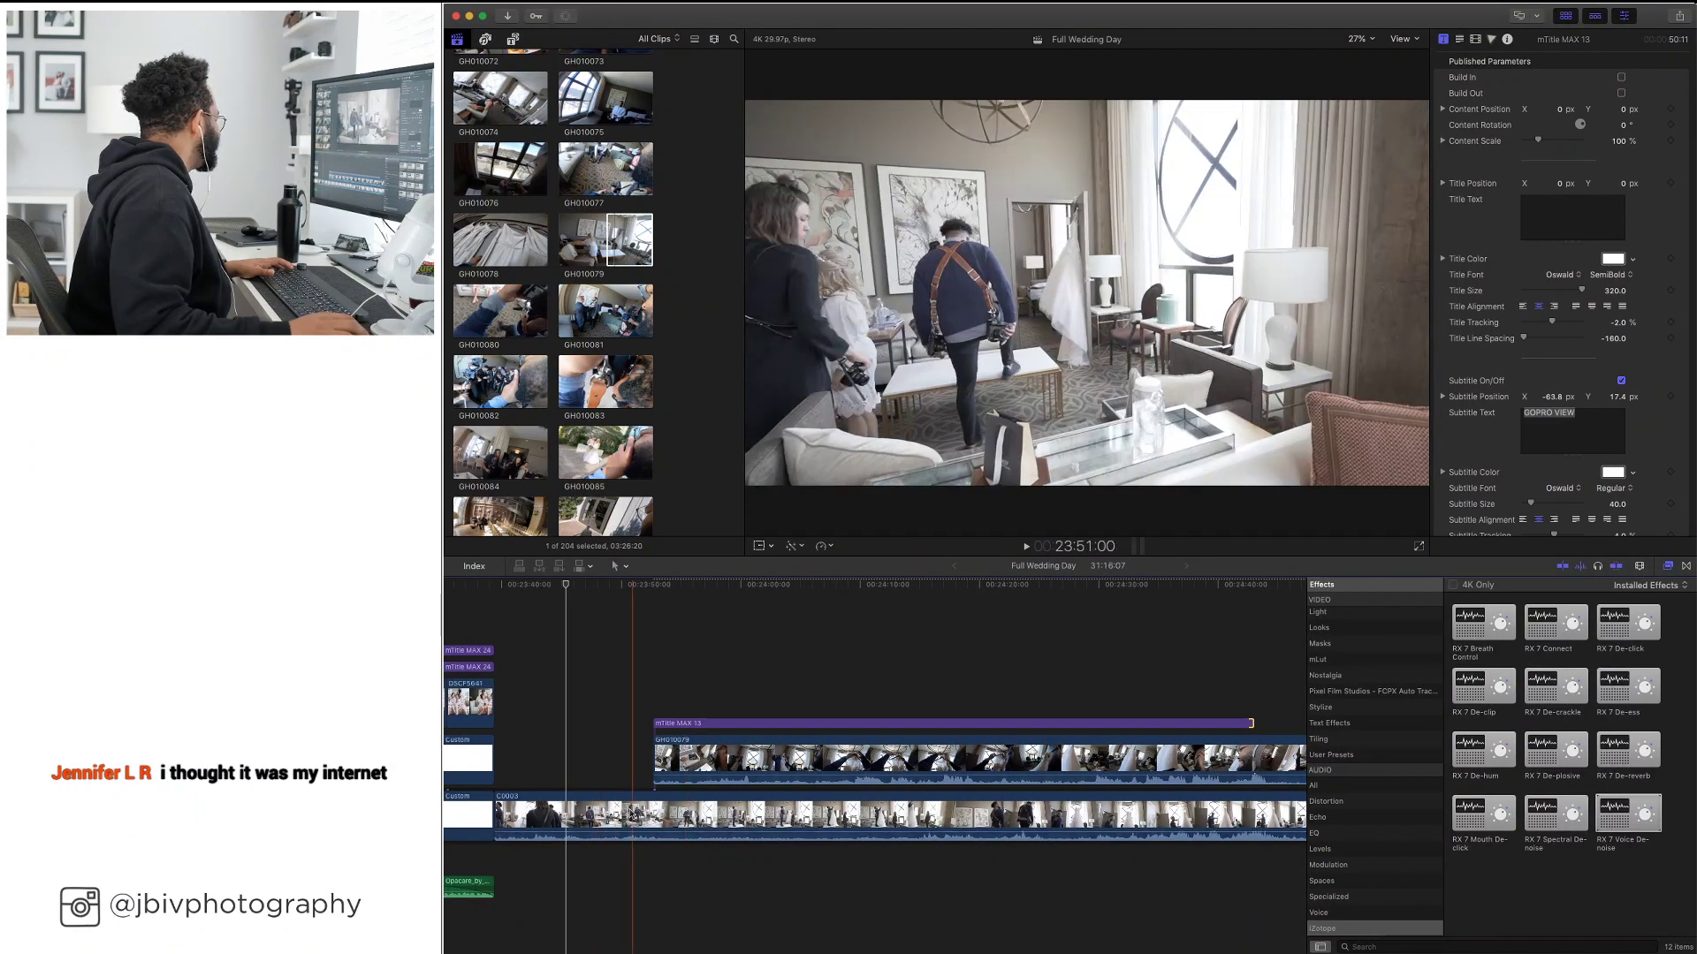
click(631, 817)
scroll(667, 774, right, 7)
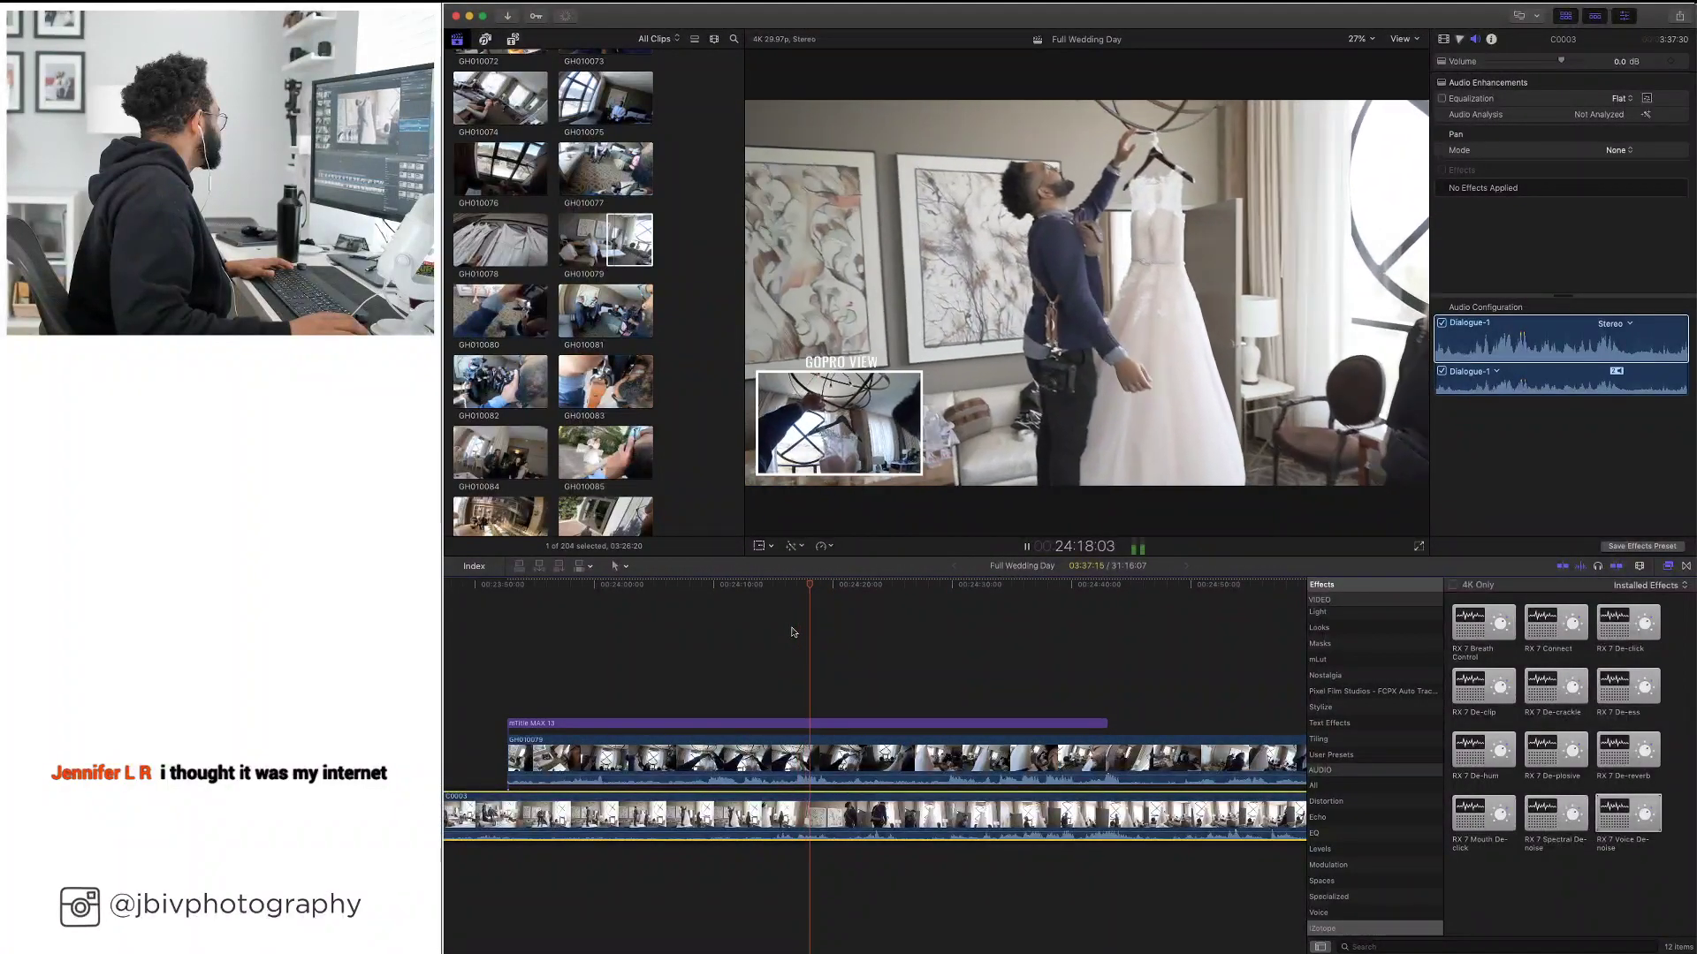
key(space)
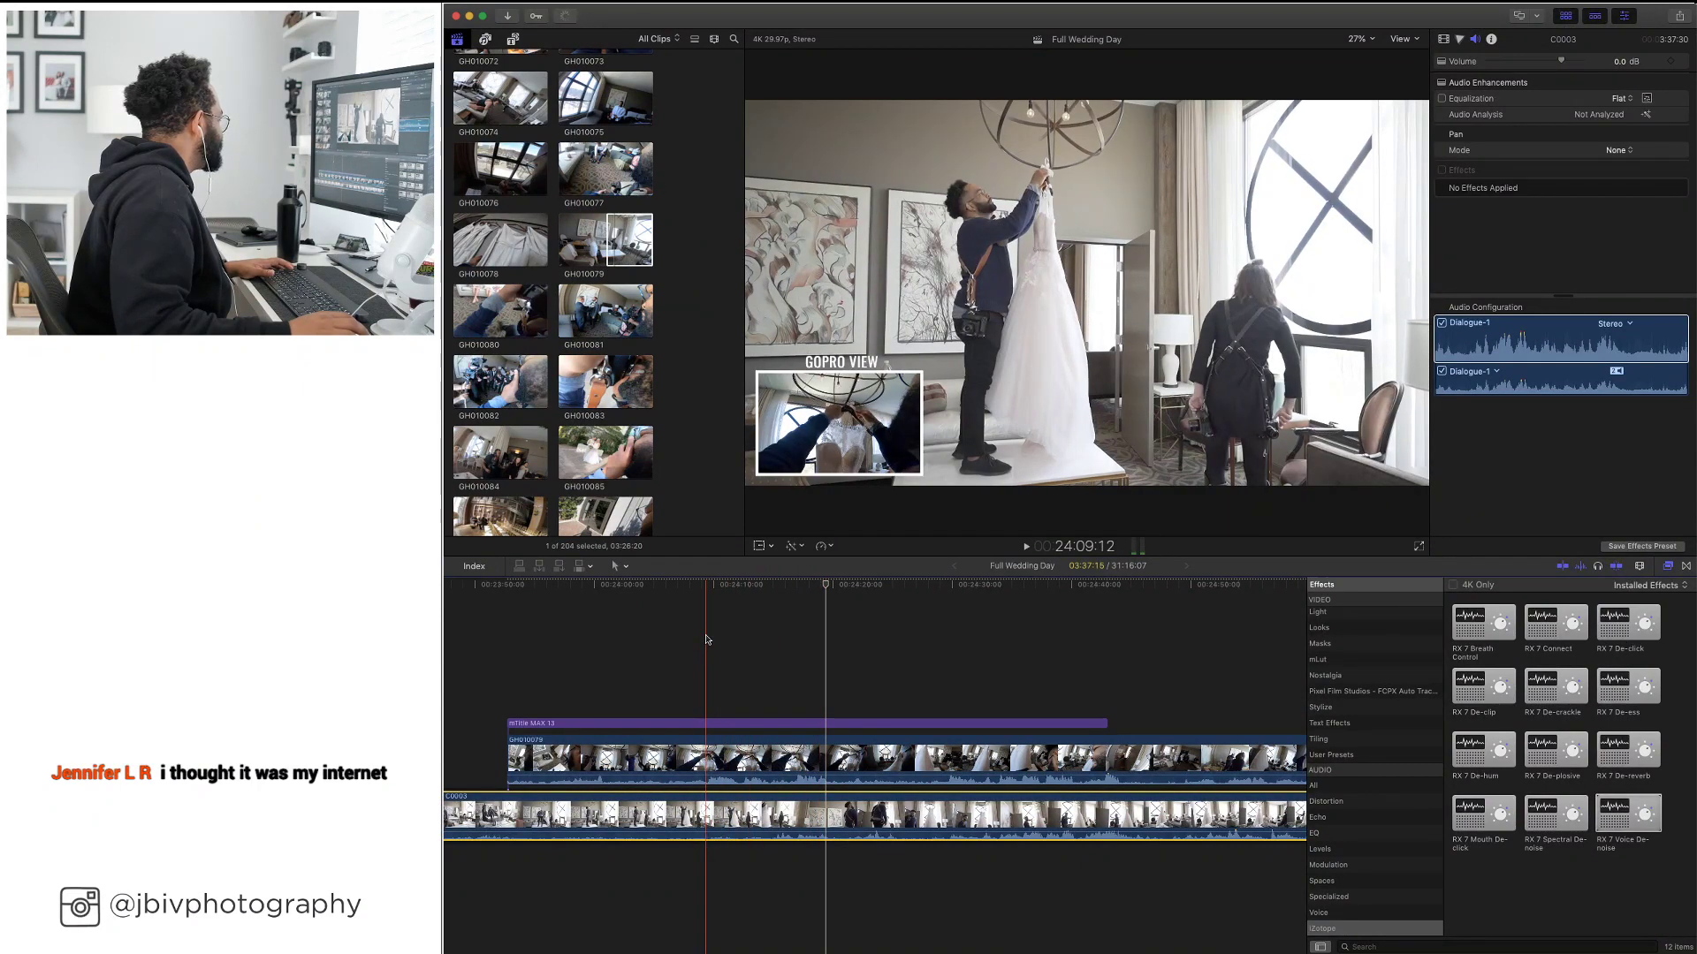
key(space)
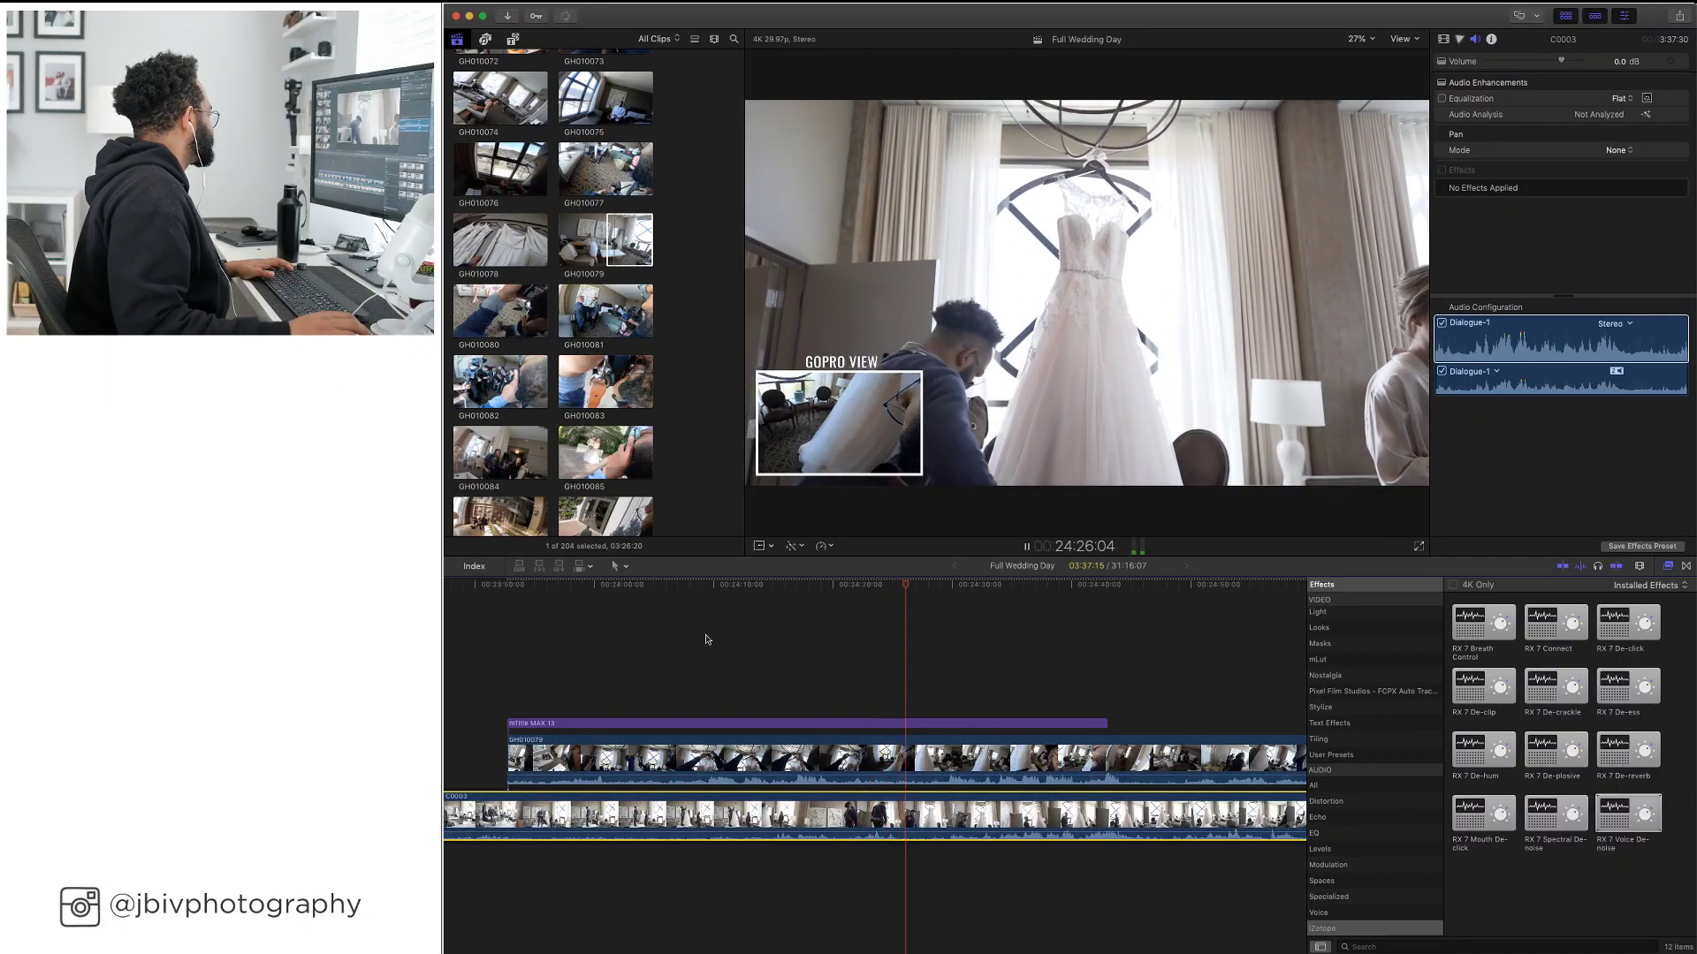
key(space)
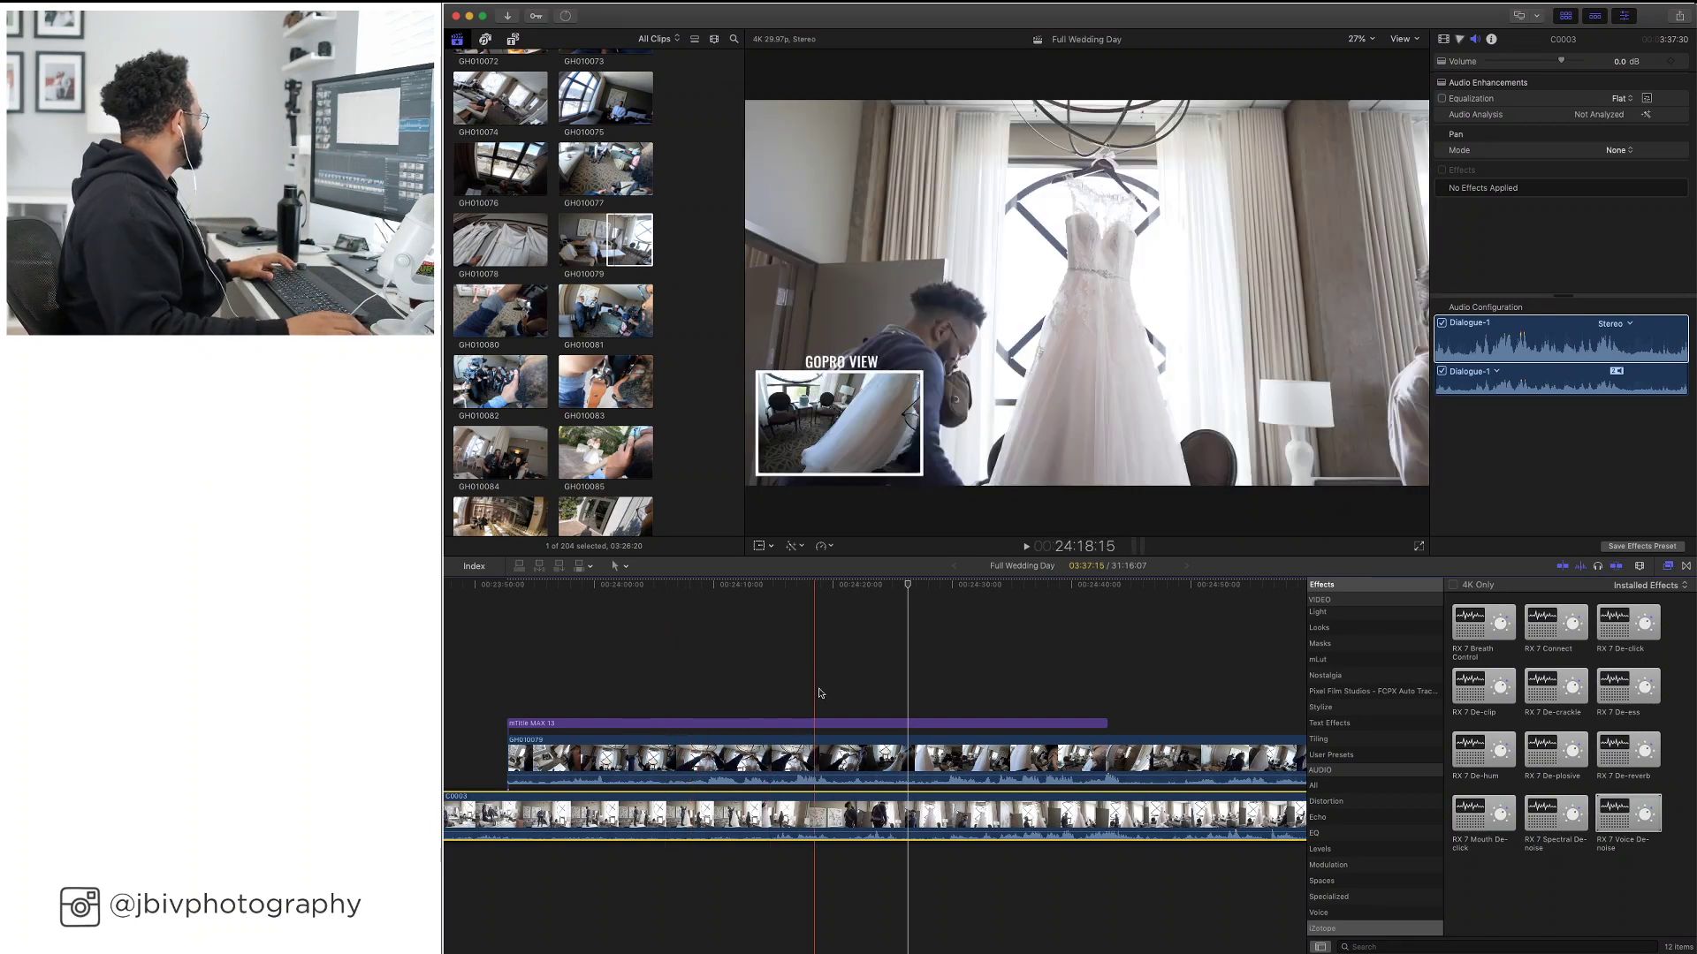
Skim and play C0003 with the GH010079 overlay beyond the title's end to review the remaining footage
scroll(848, 680, right, 5)
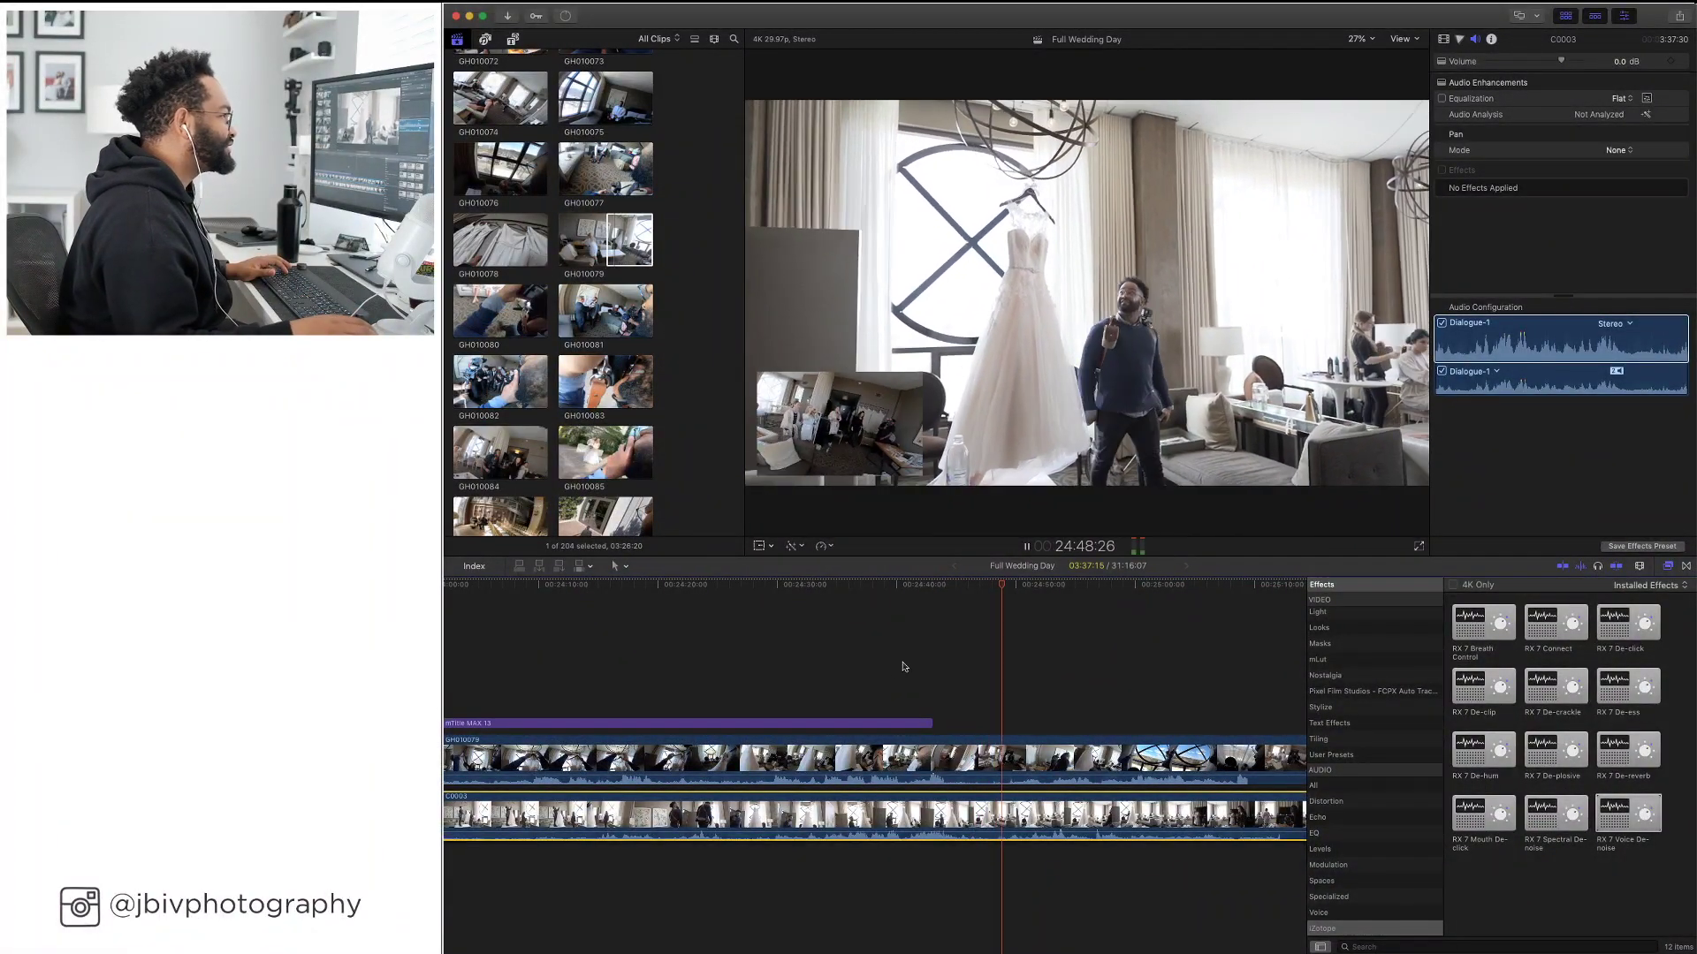
scroll(1065, 636, right, 5)
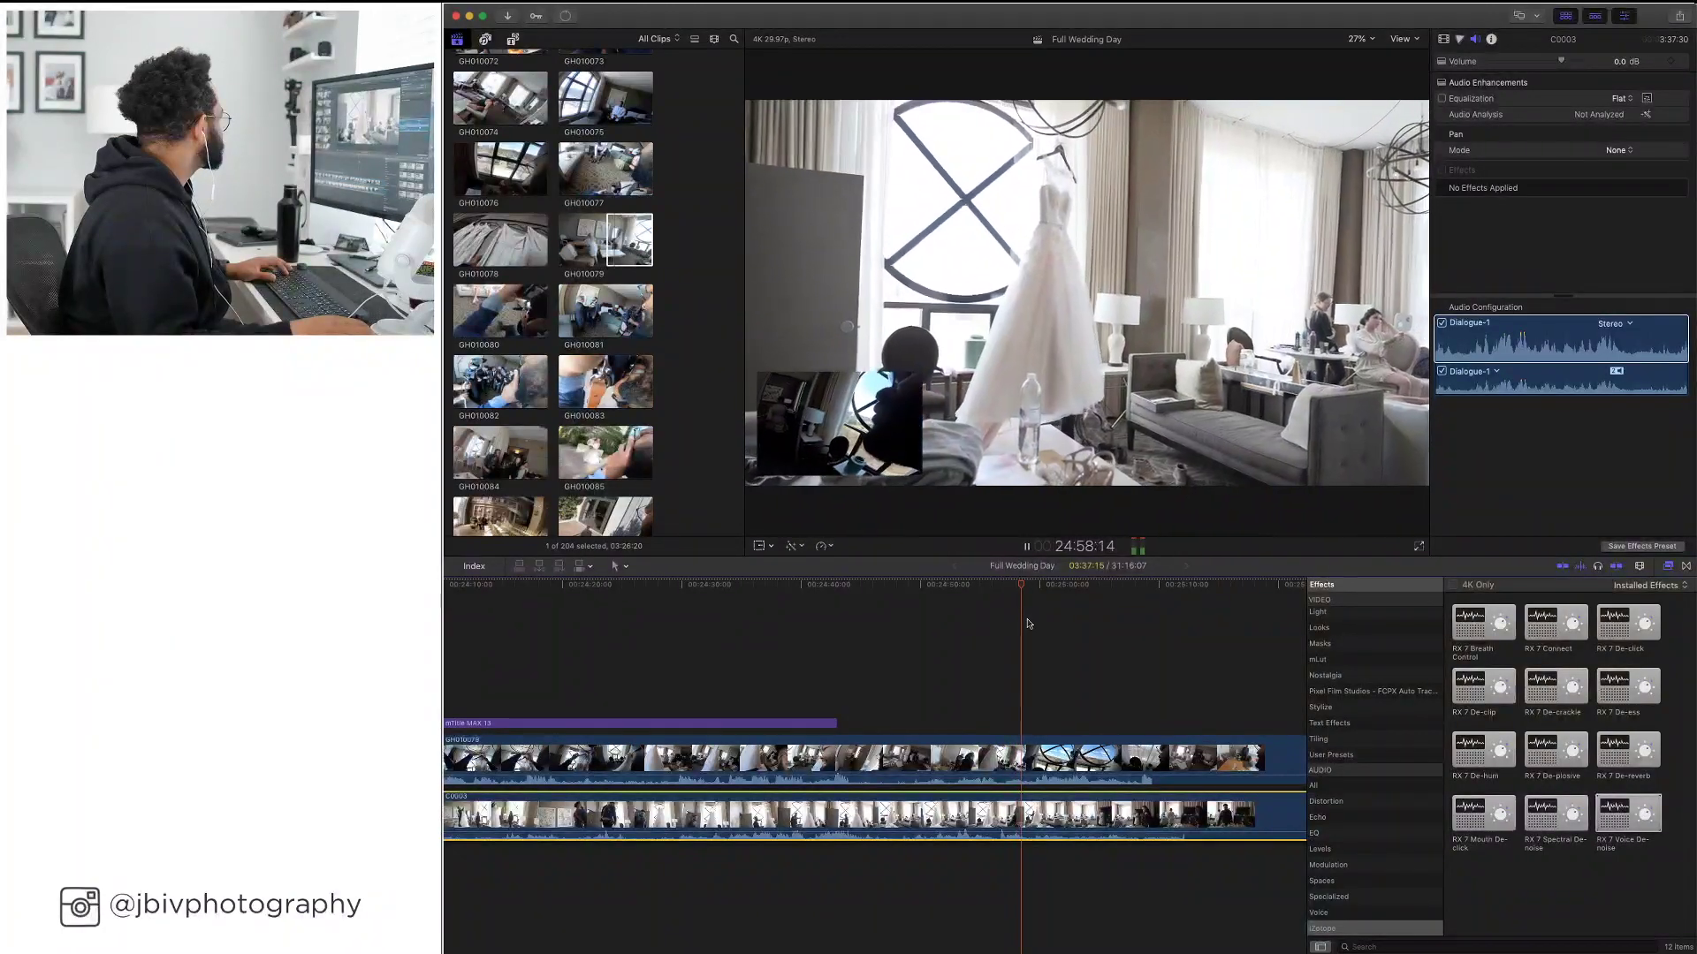
key(space)
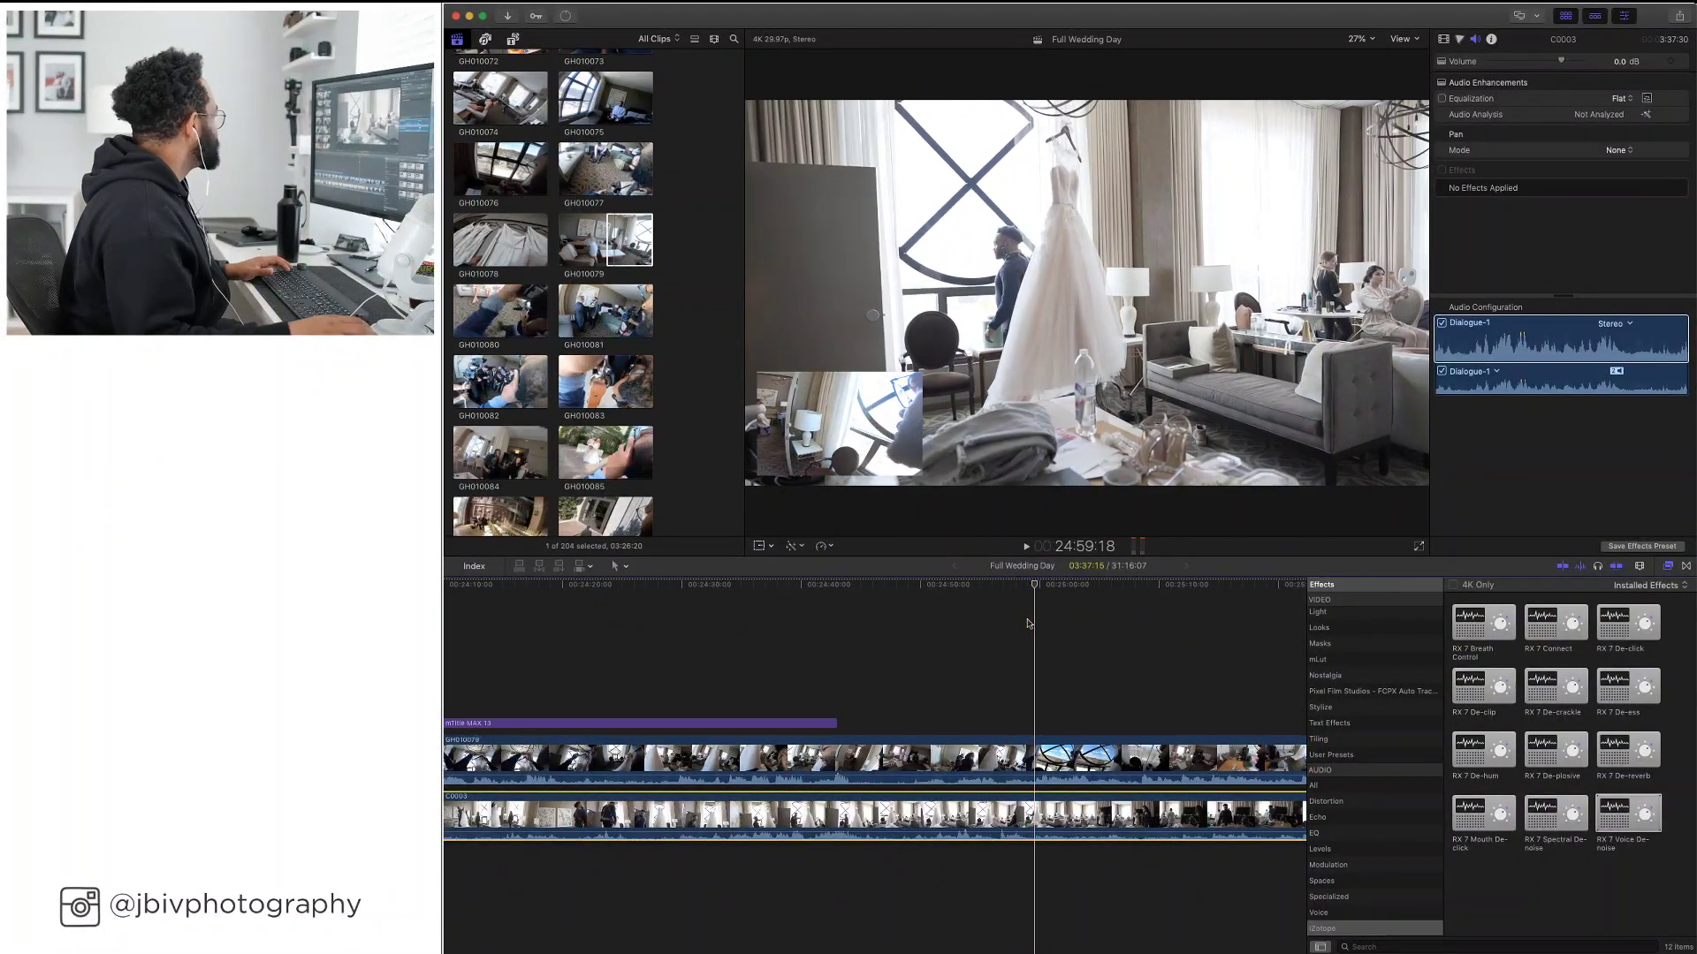
scroll(1028, 624, right, 5)
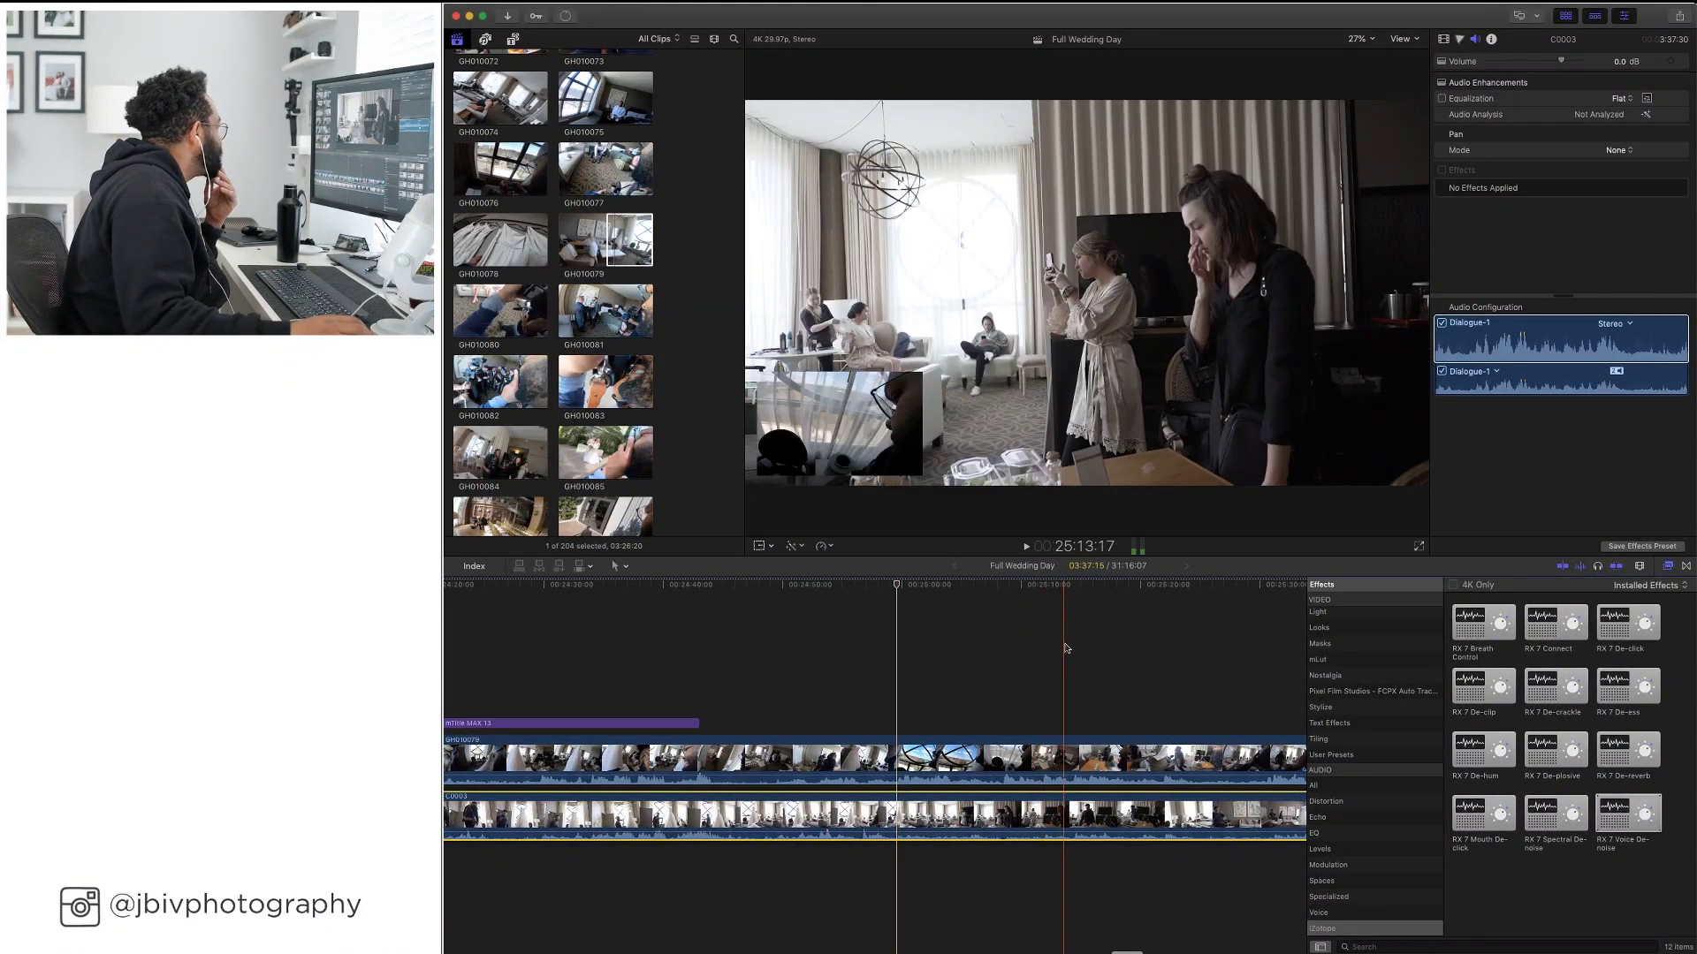
scroll(1072, 649, right, 5)
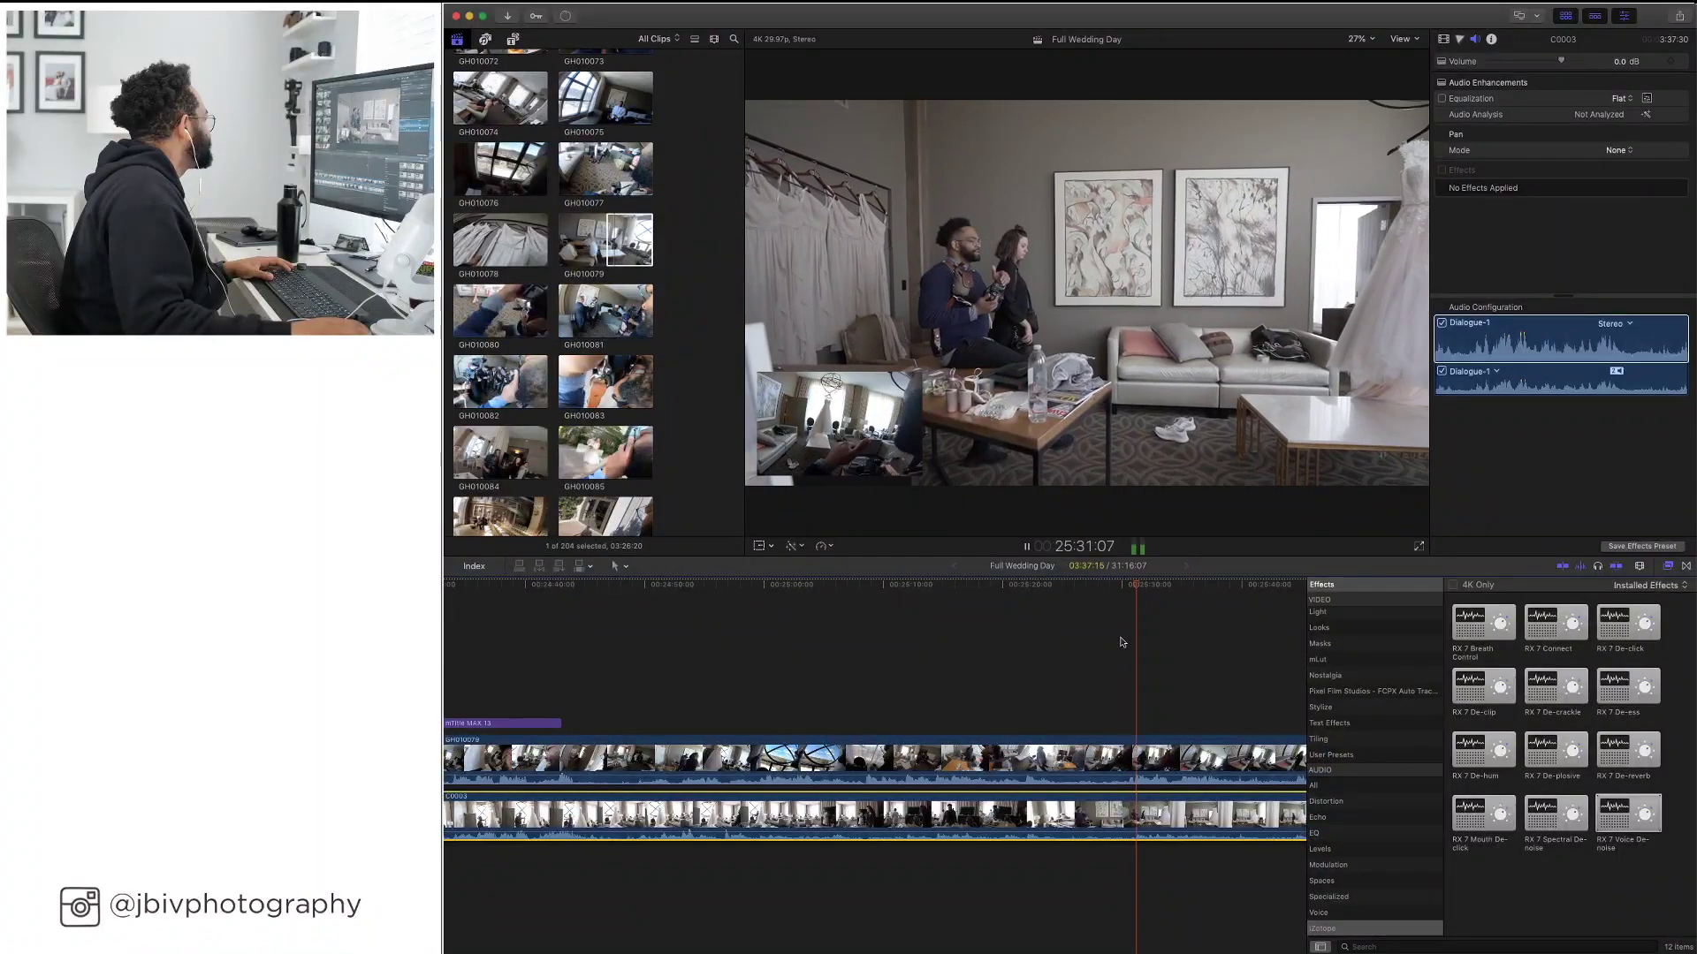
scroll(1121, 642, right, 6)
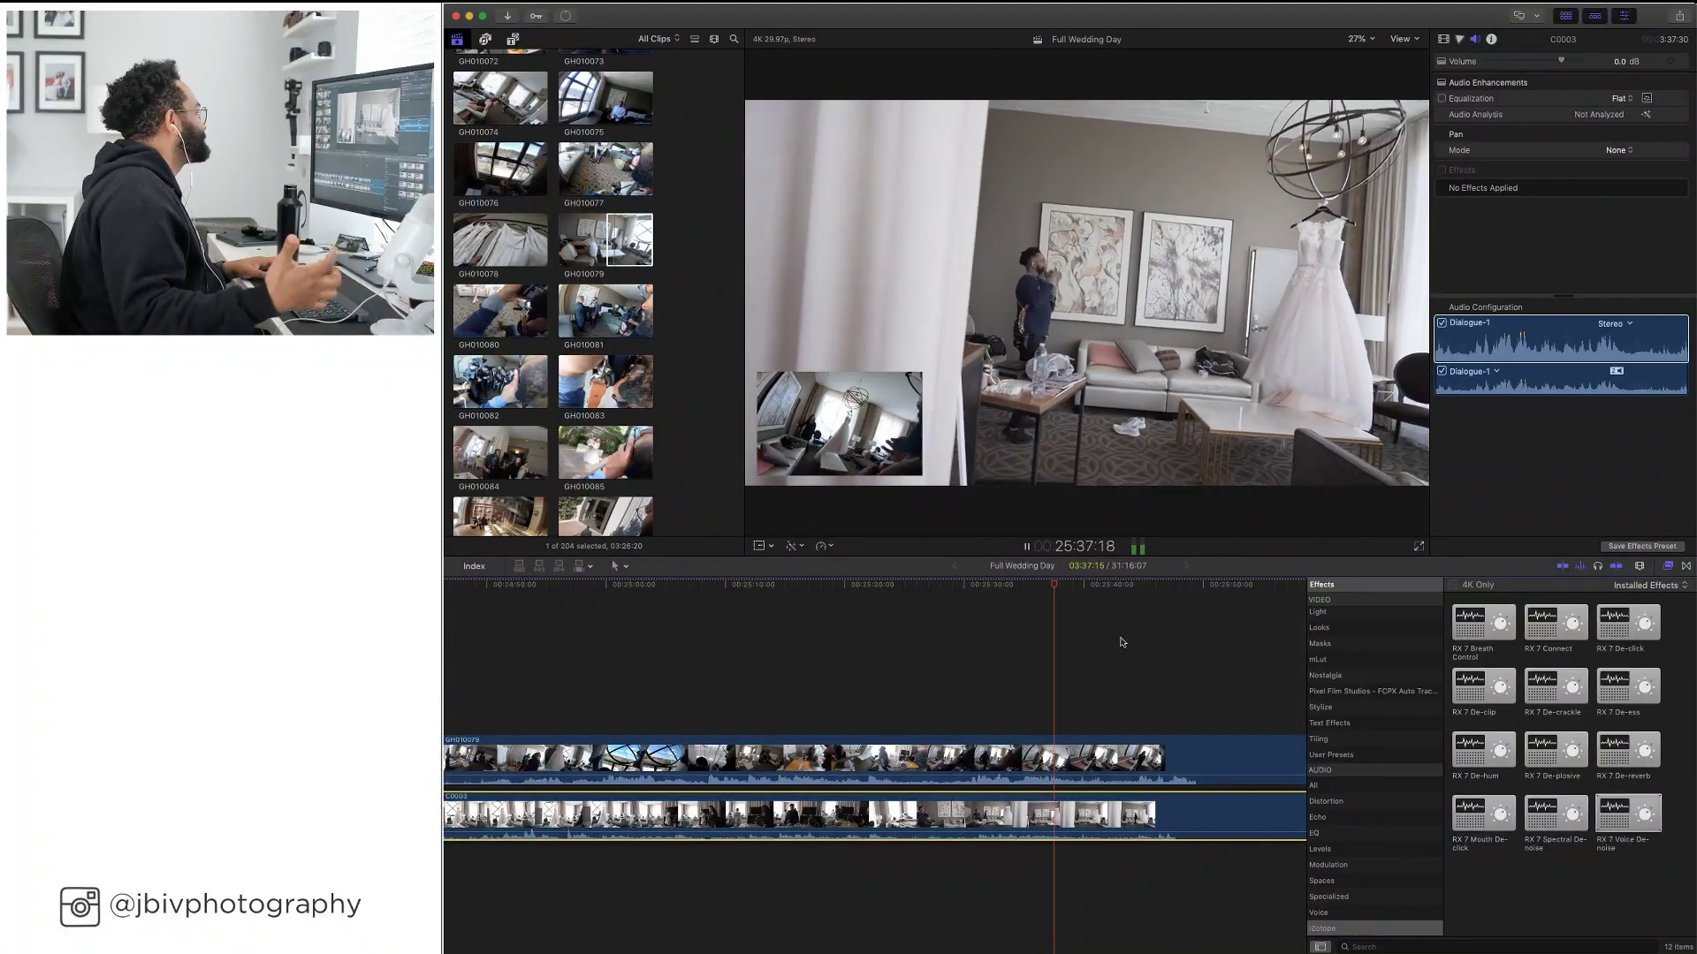
scroll(1121, 641, right, 3)
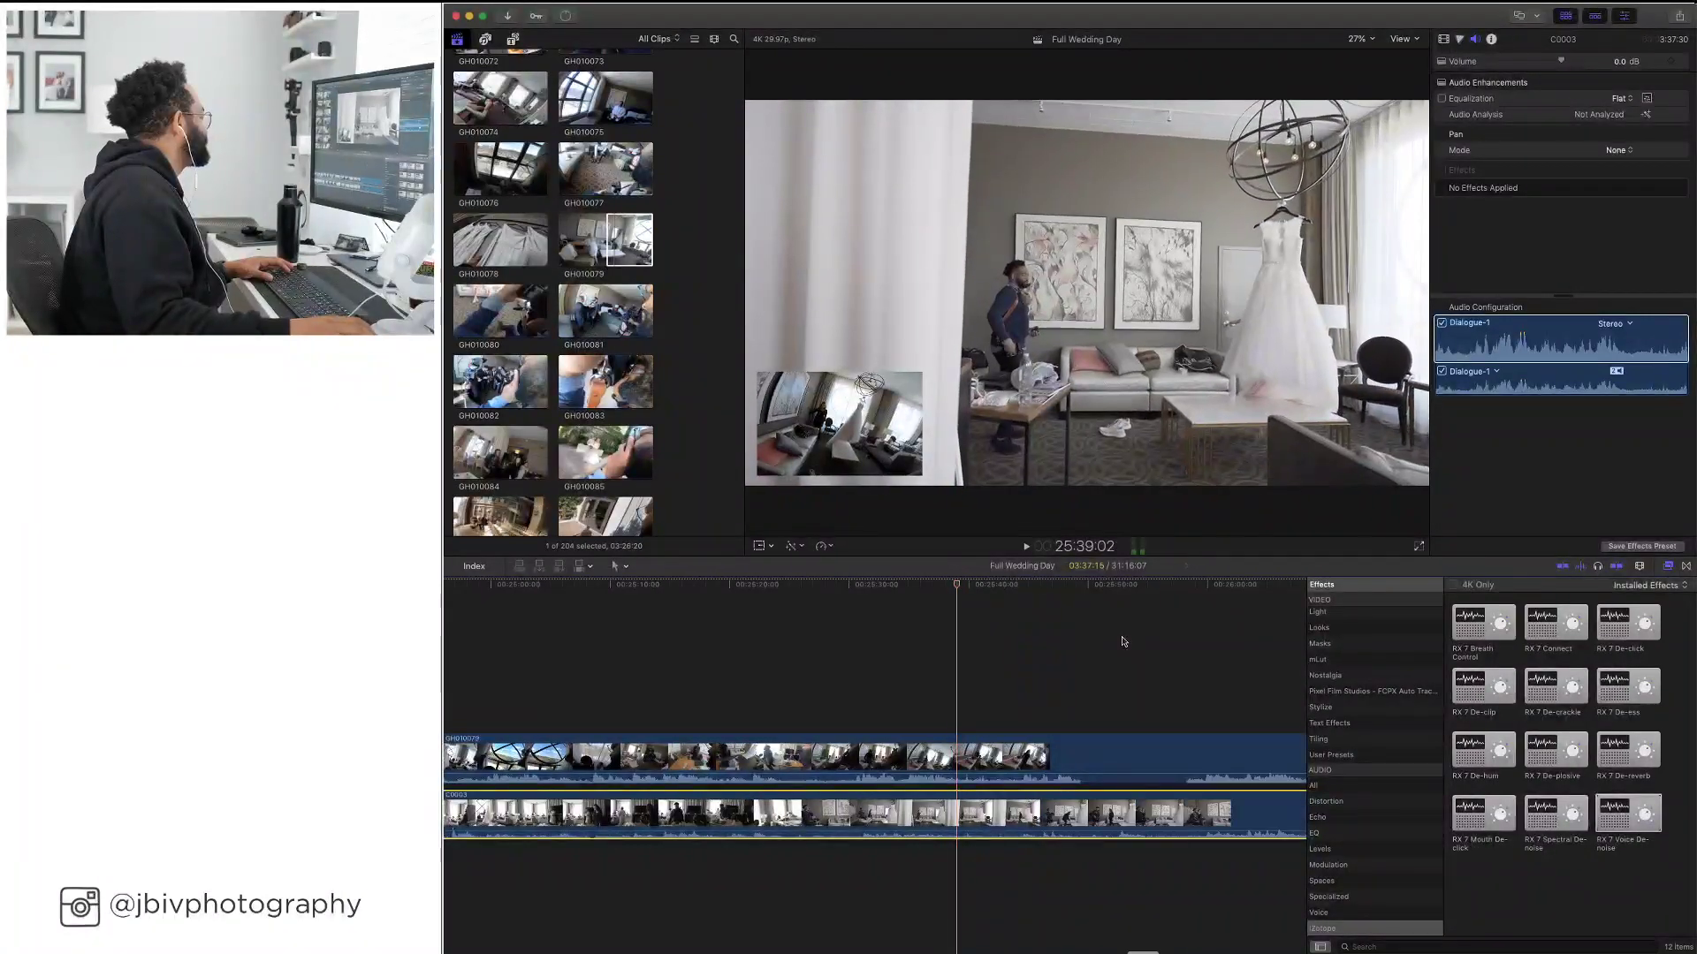
key(space)
scroll(1115, 640, up, 5)
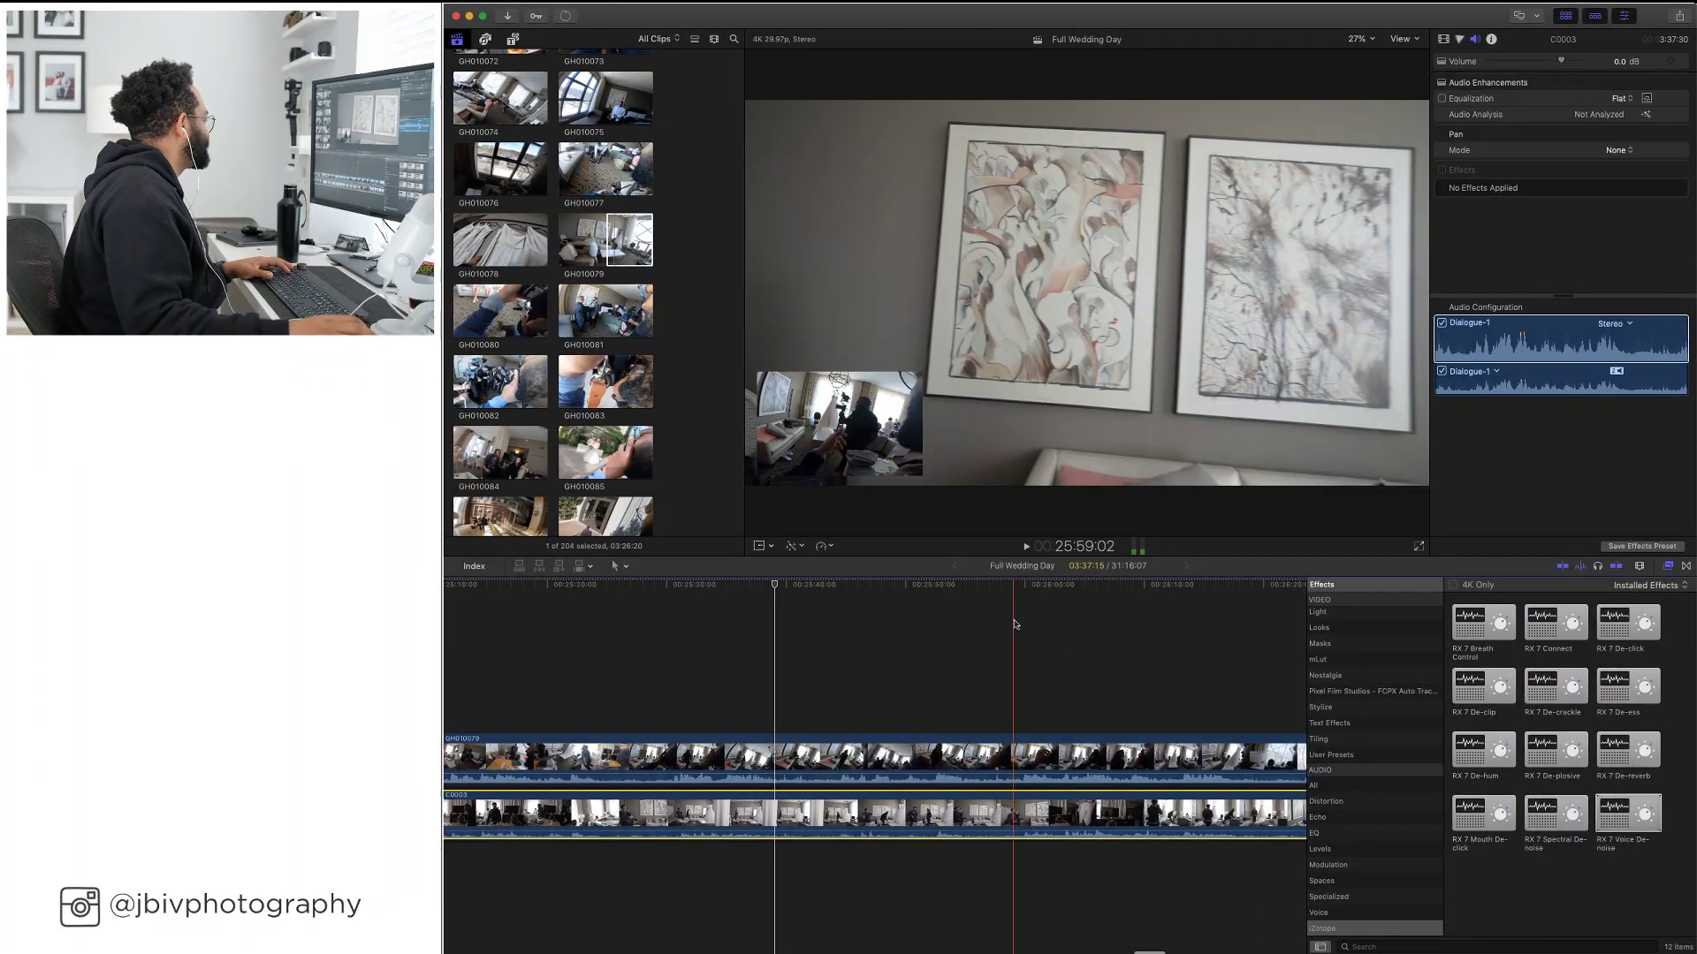
scroll(1014, 624, right, 6)
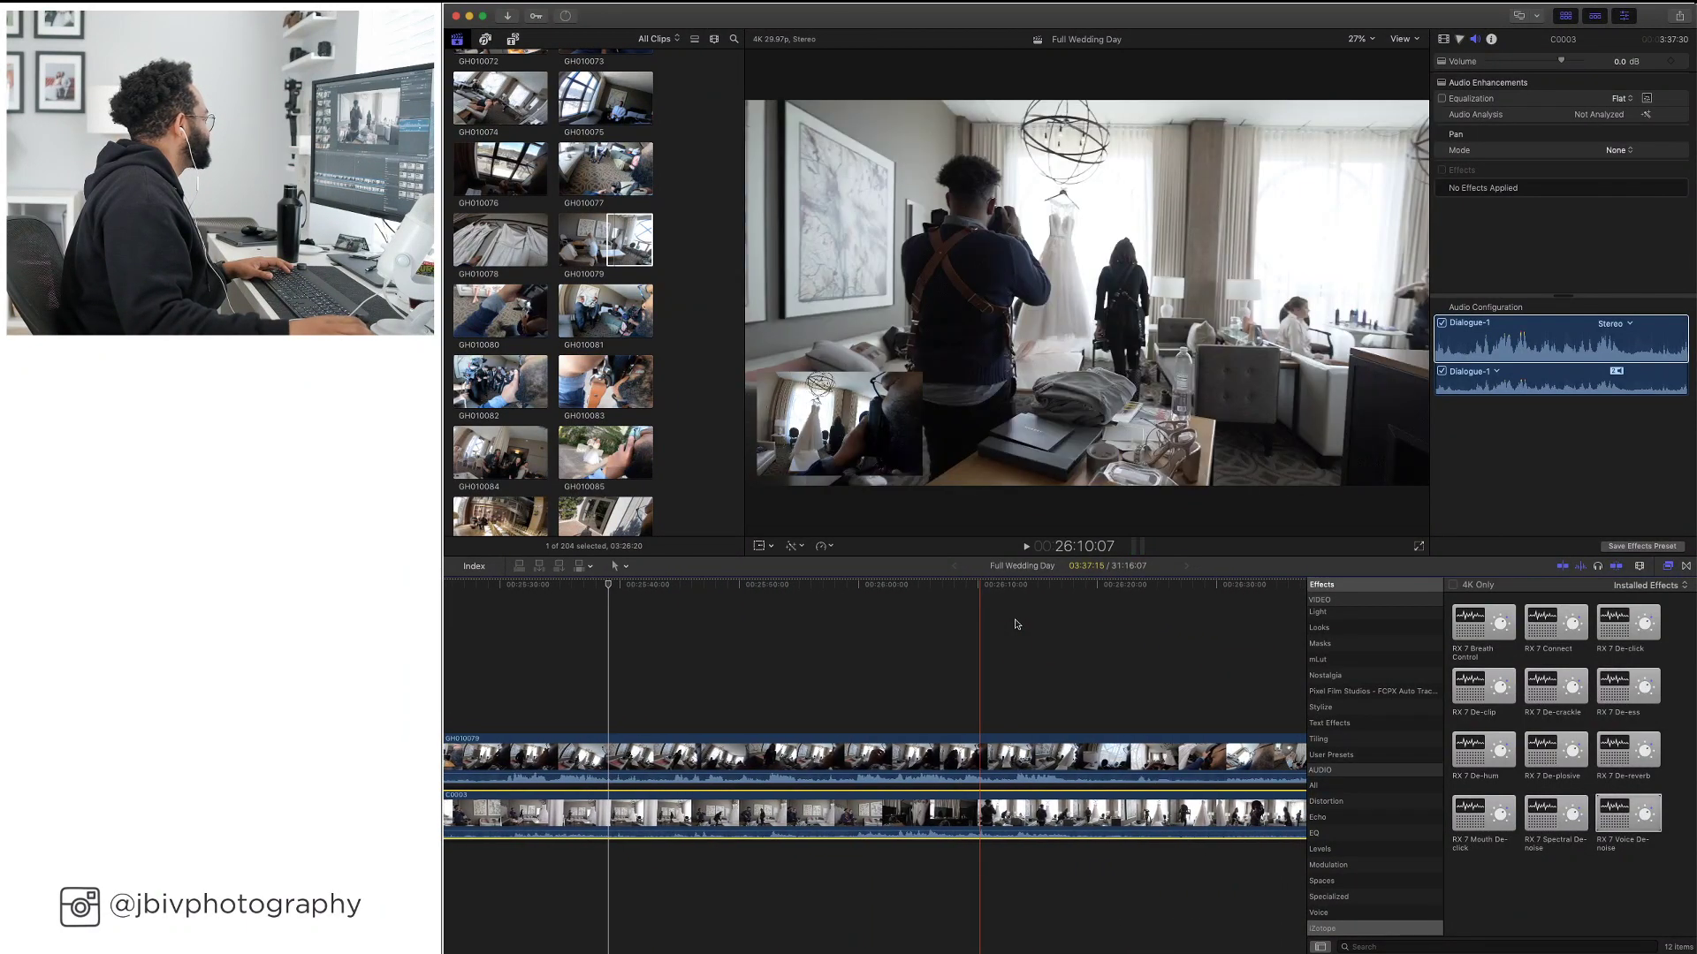
key(space)
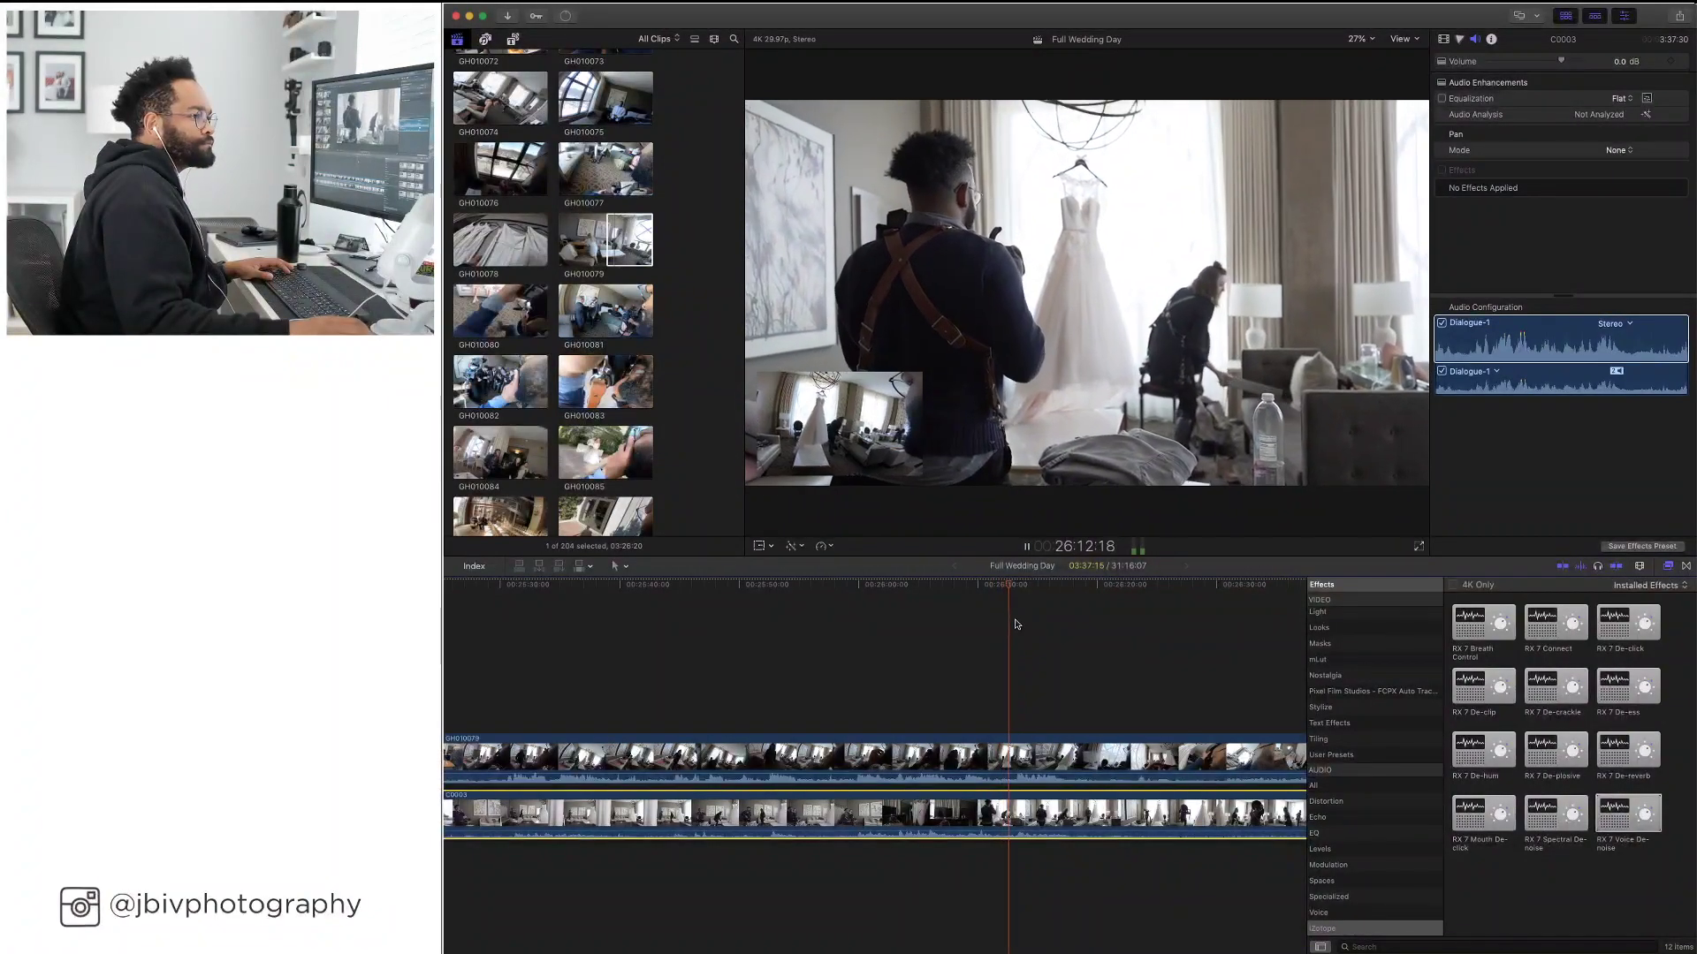
scroll(1016, 624, right, 5)
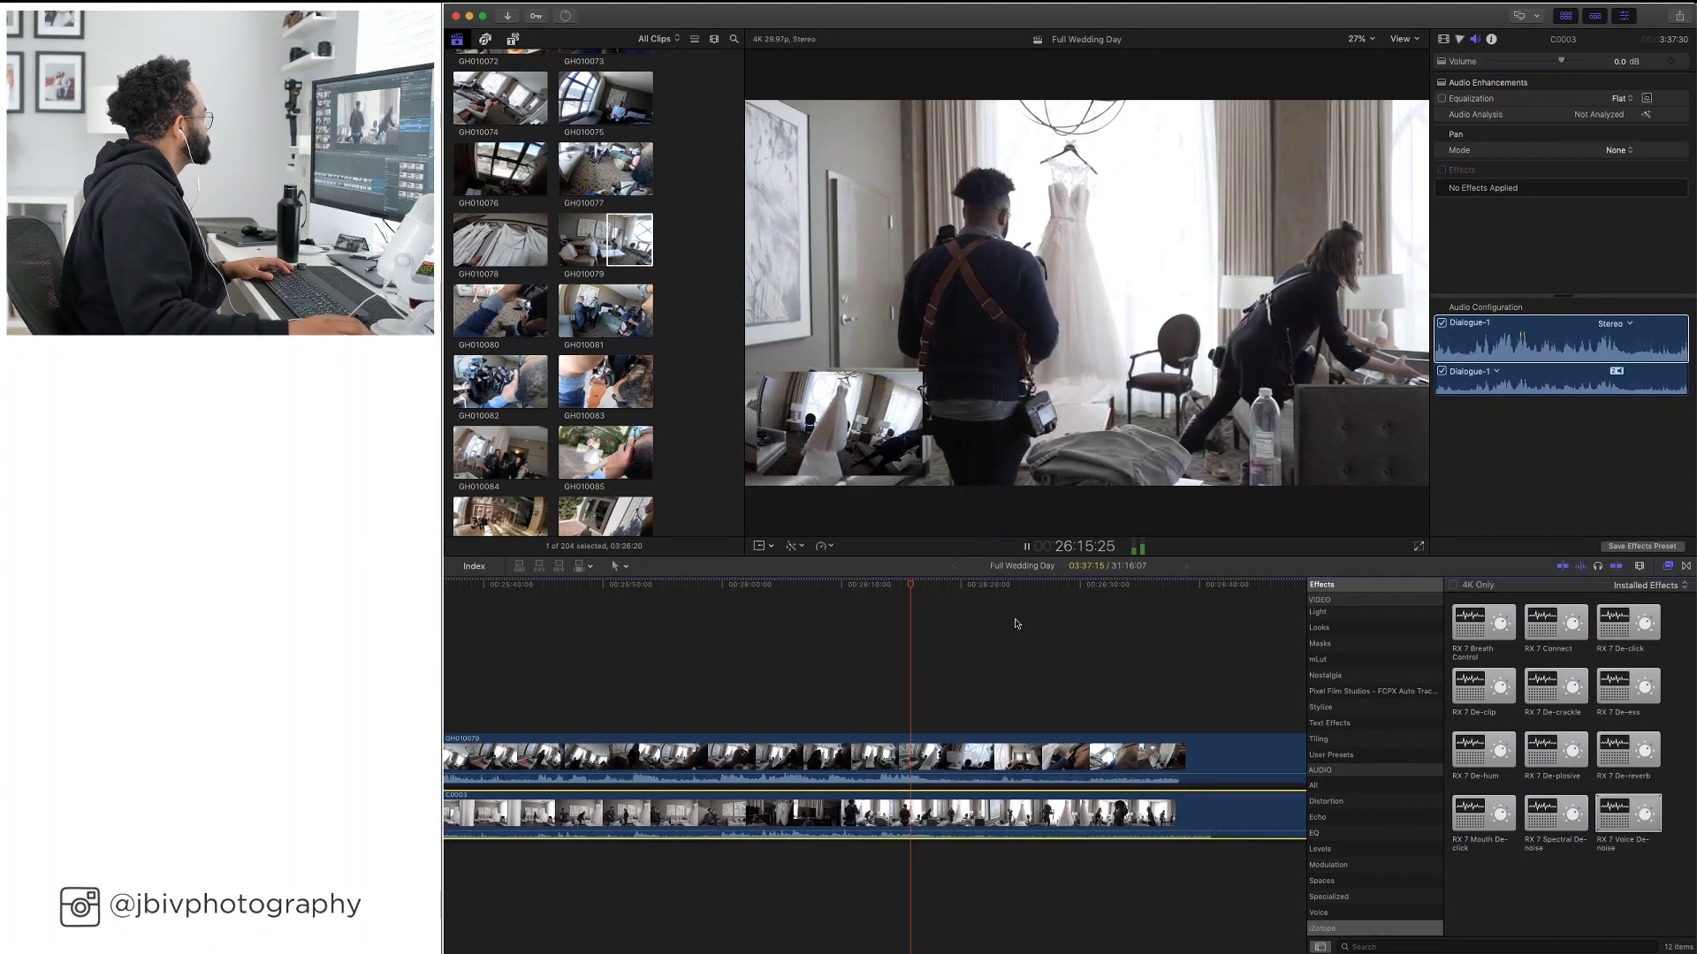
key(space)
scroll(1016, 624, right, 7)
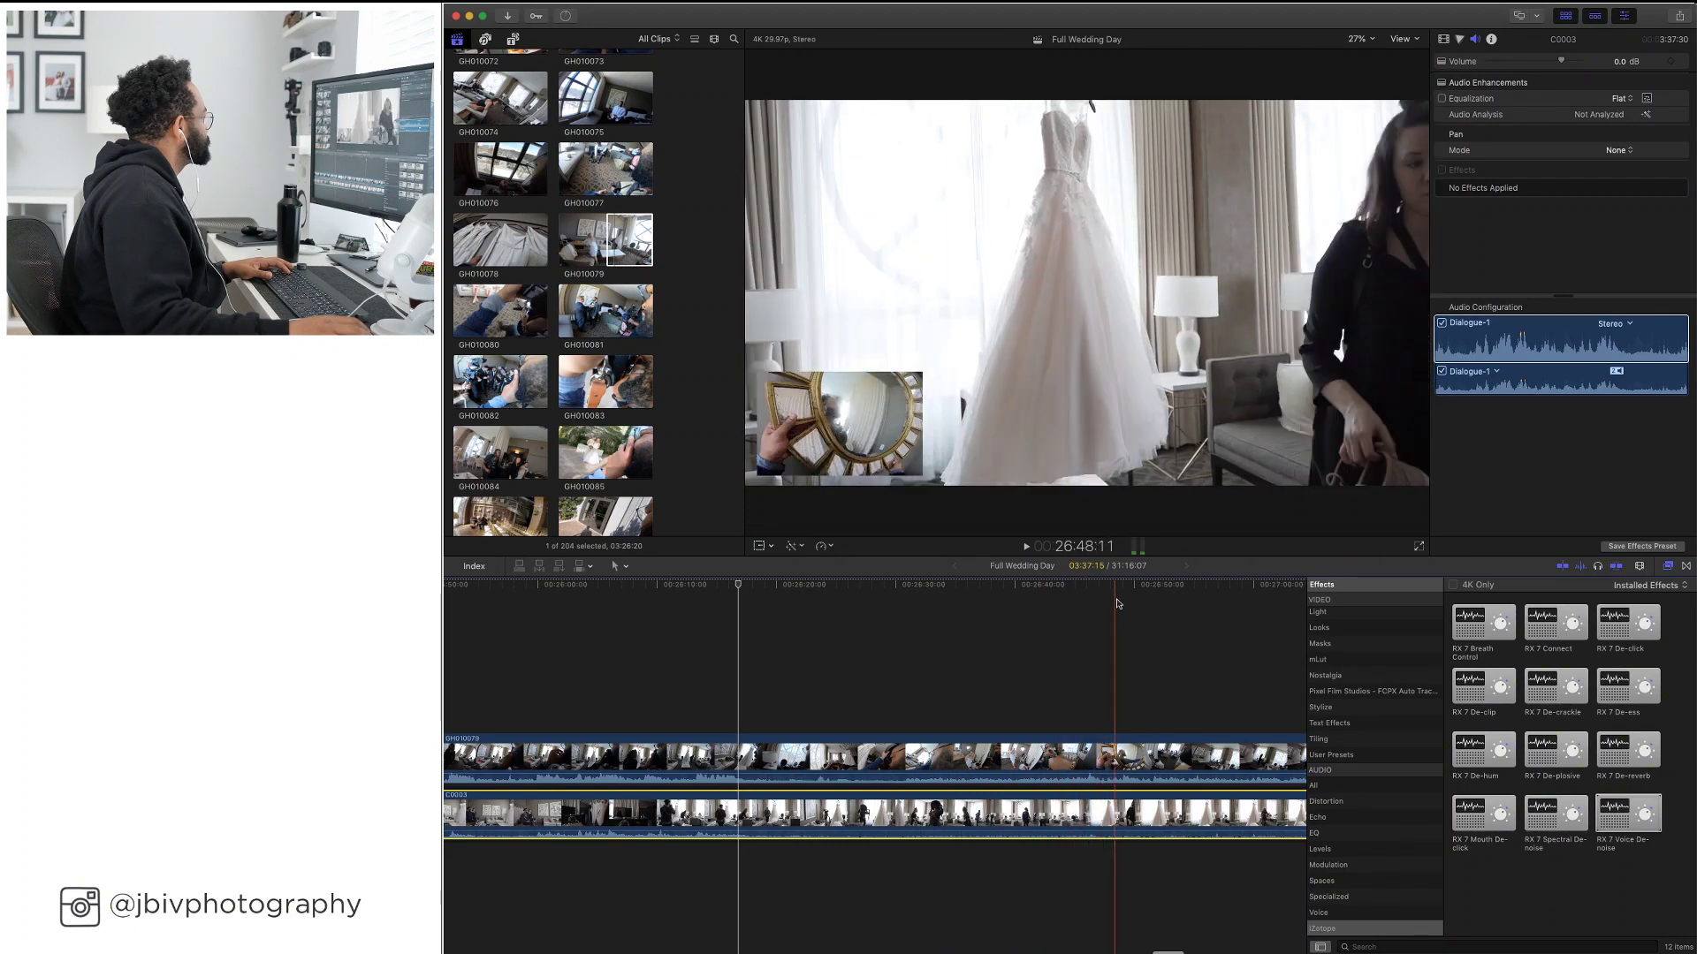
Trim the end of GH010079 to line up with the end of C0003, and play across the cut
scroll(1116, 604, right, 12)
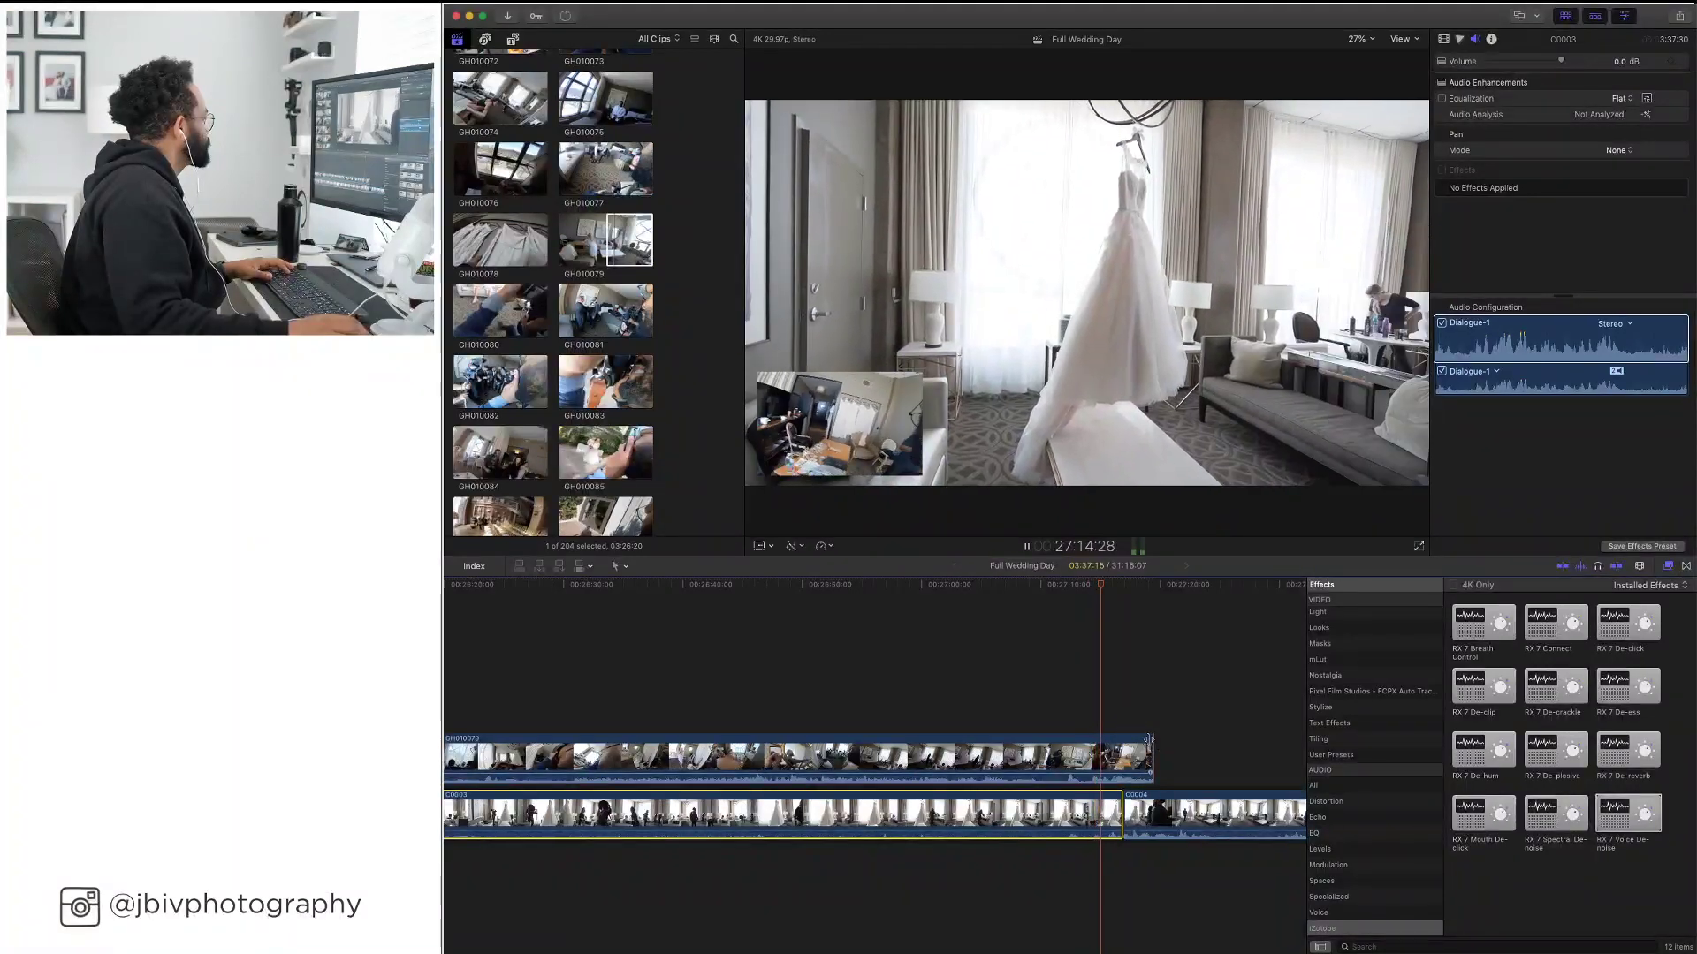
drag(1151, 739, 1122, 739)
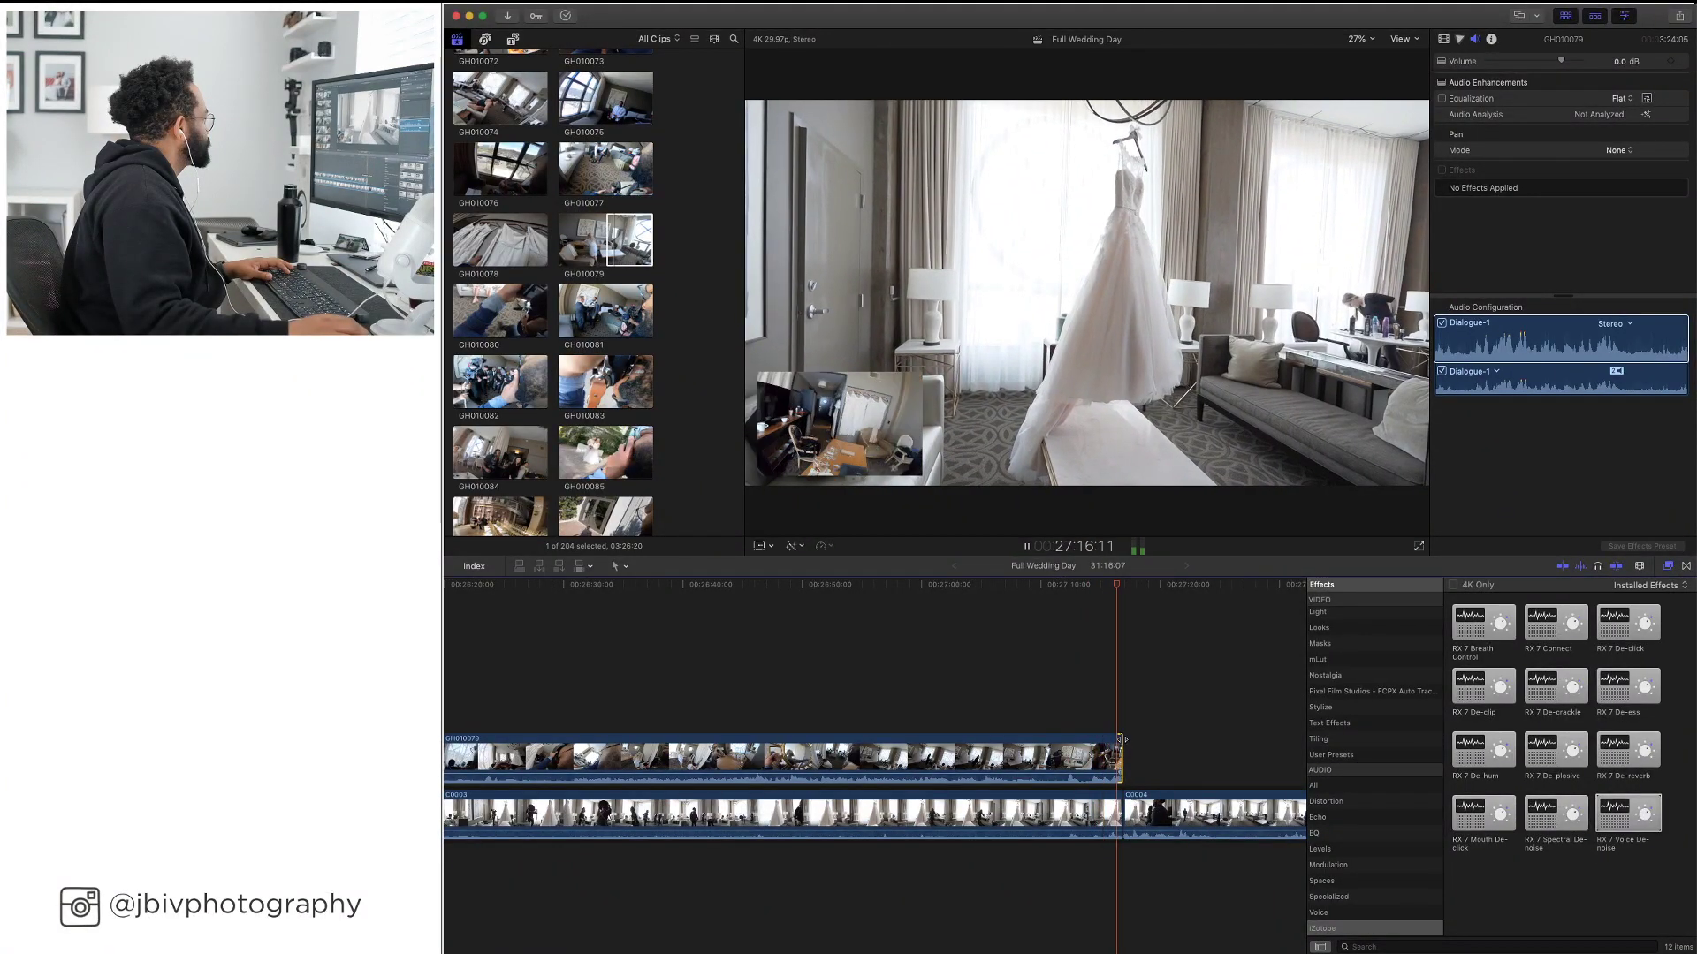
key(space)
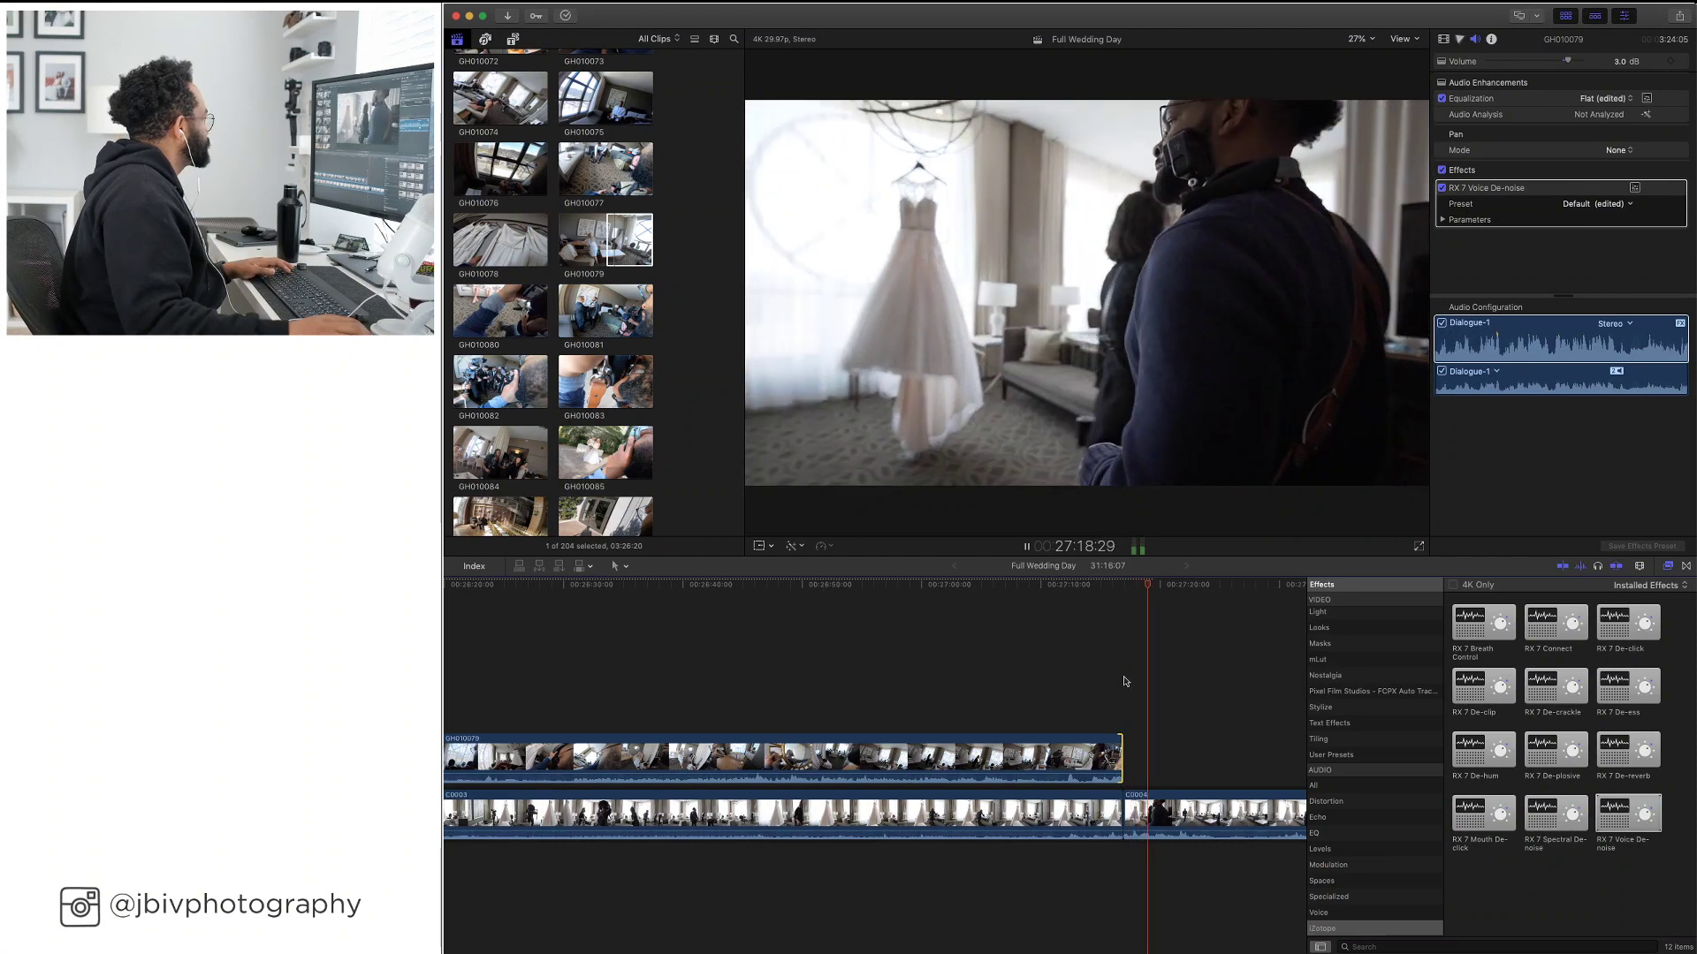
Park the playhead at the start of C0004 and skim the GoPro clips from GH010080 onward for footage matching it
click(1124, 586)
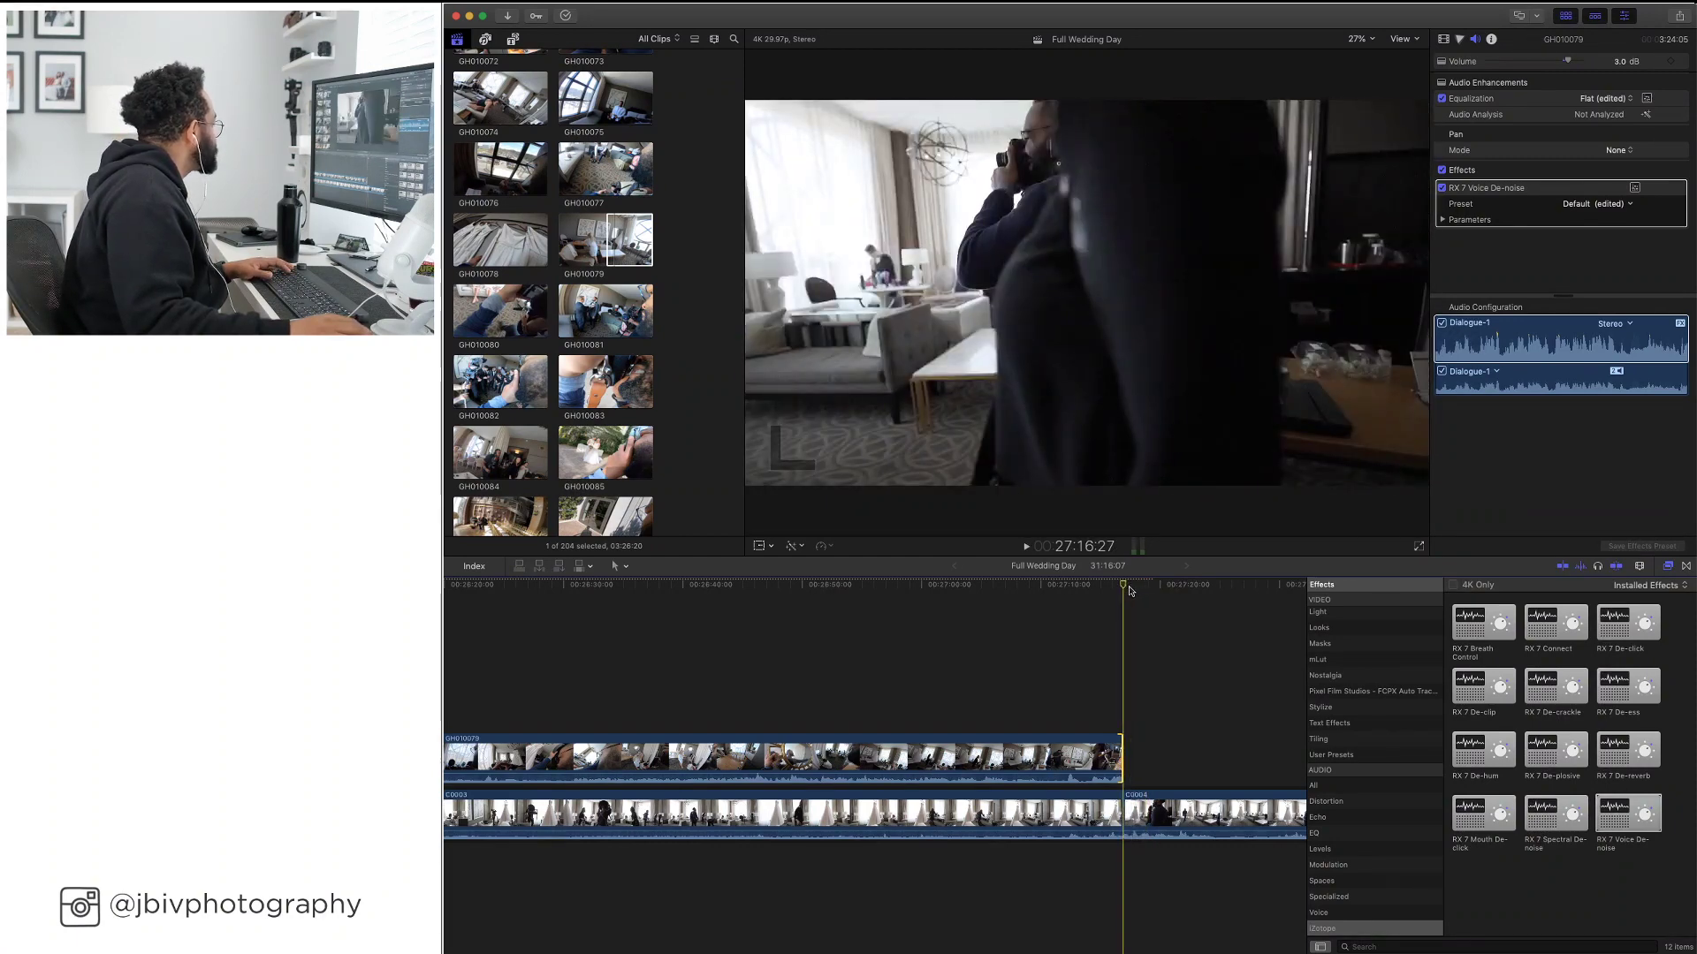
scroll(604, 395, down, 1)
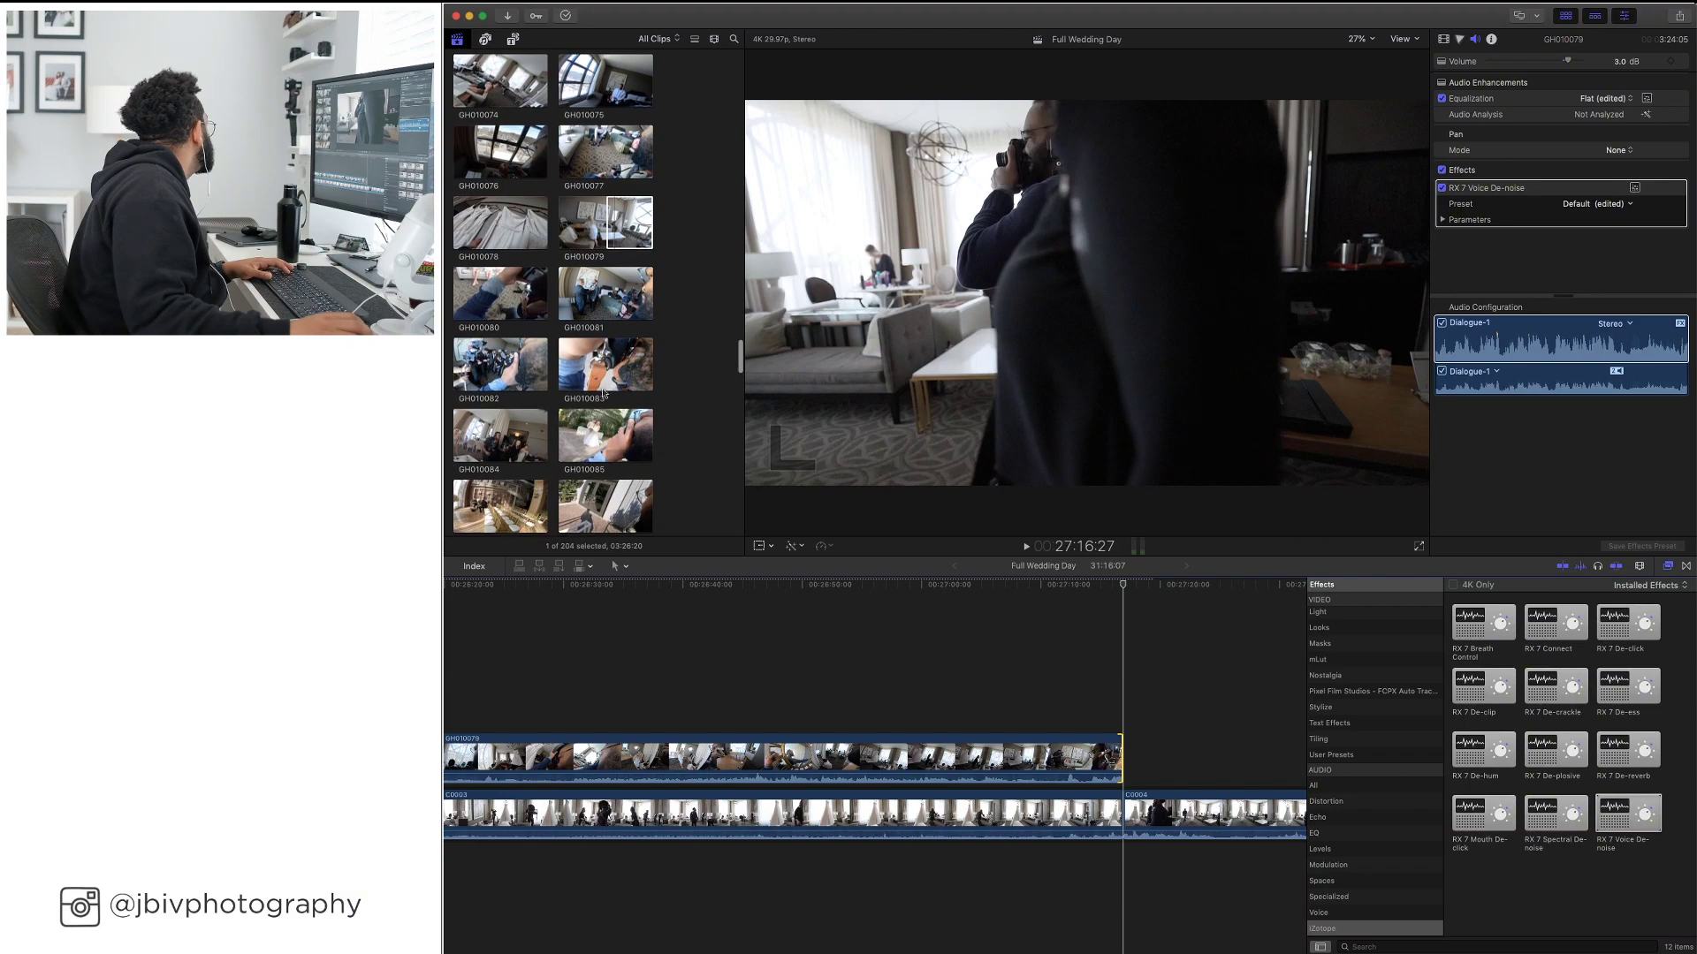
key(super+1)
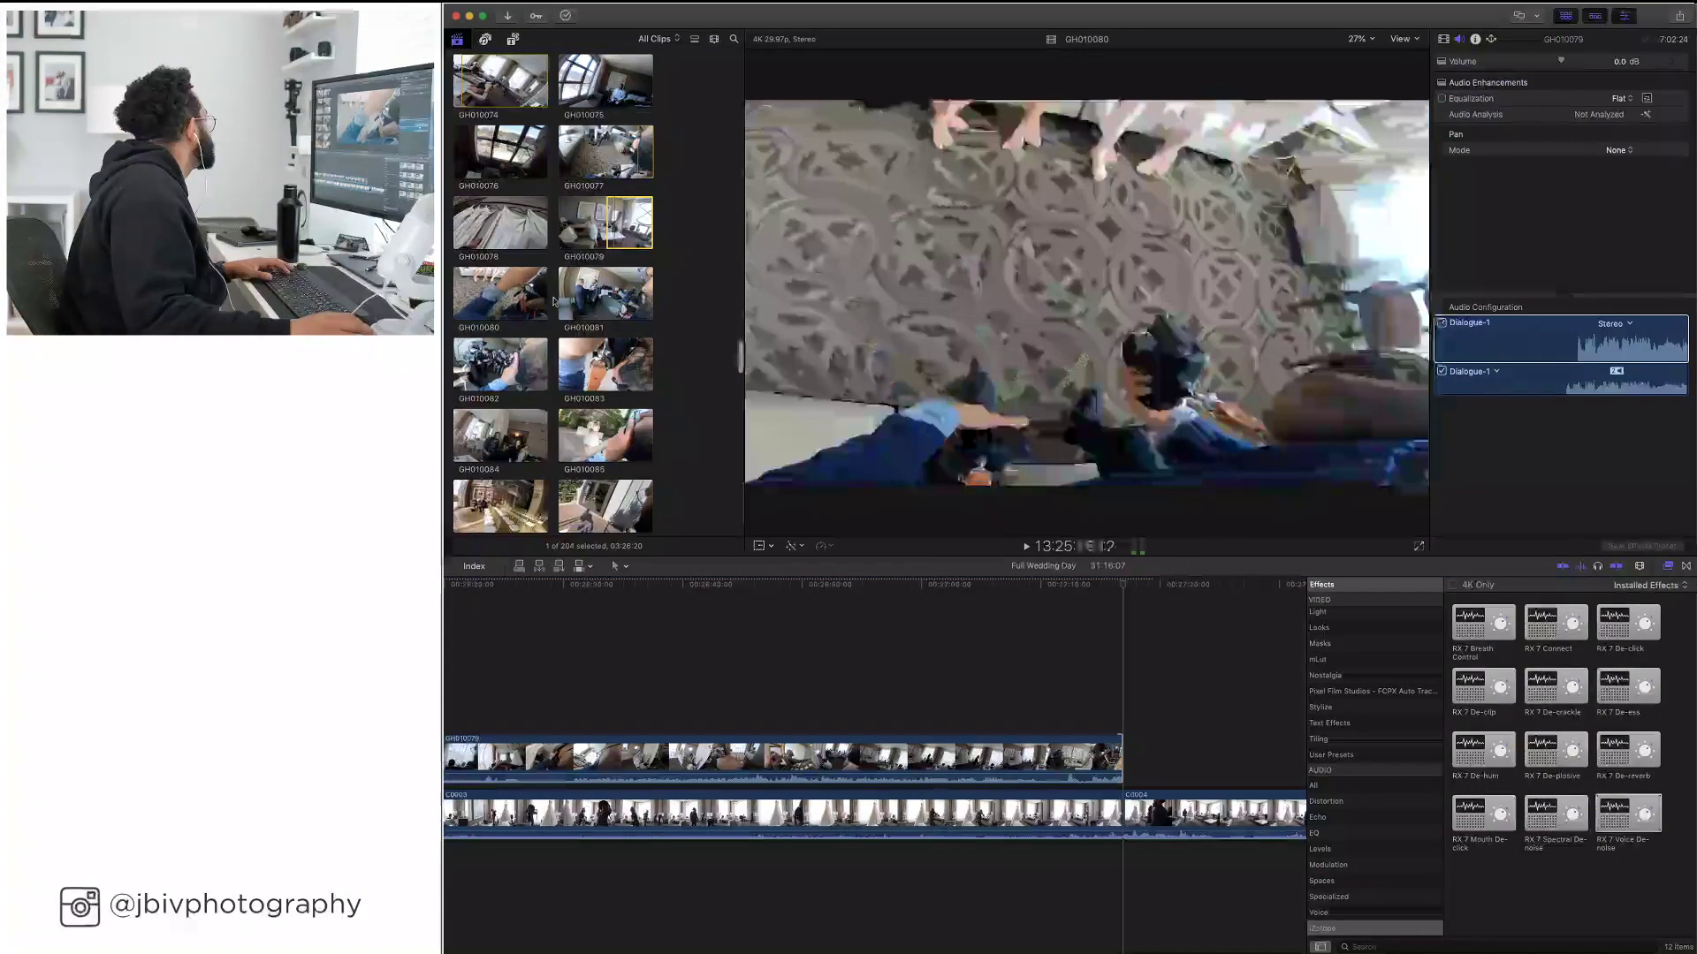
scroll(583, 300, down, 5)
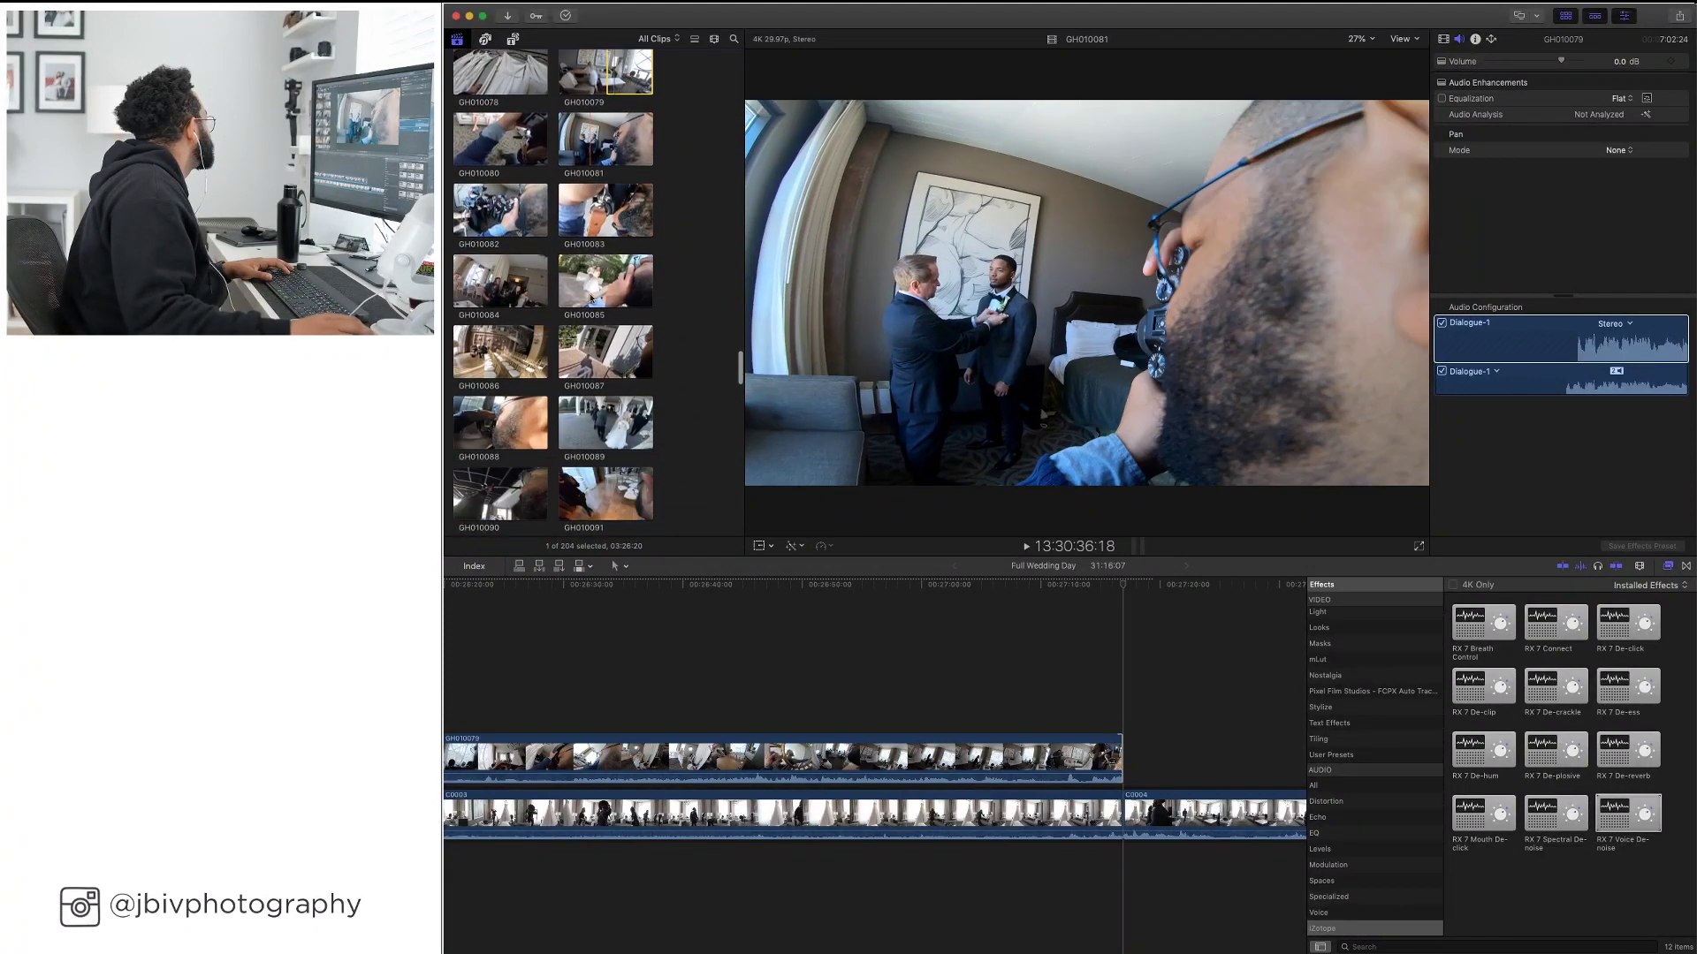
scroll(590, 298, down, 10)
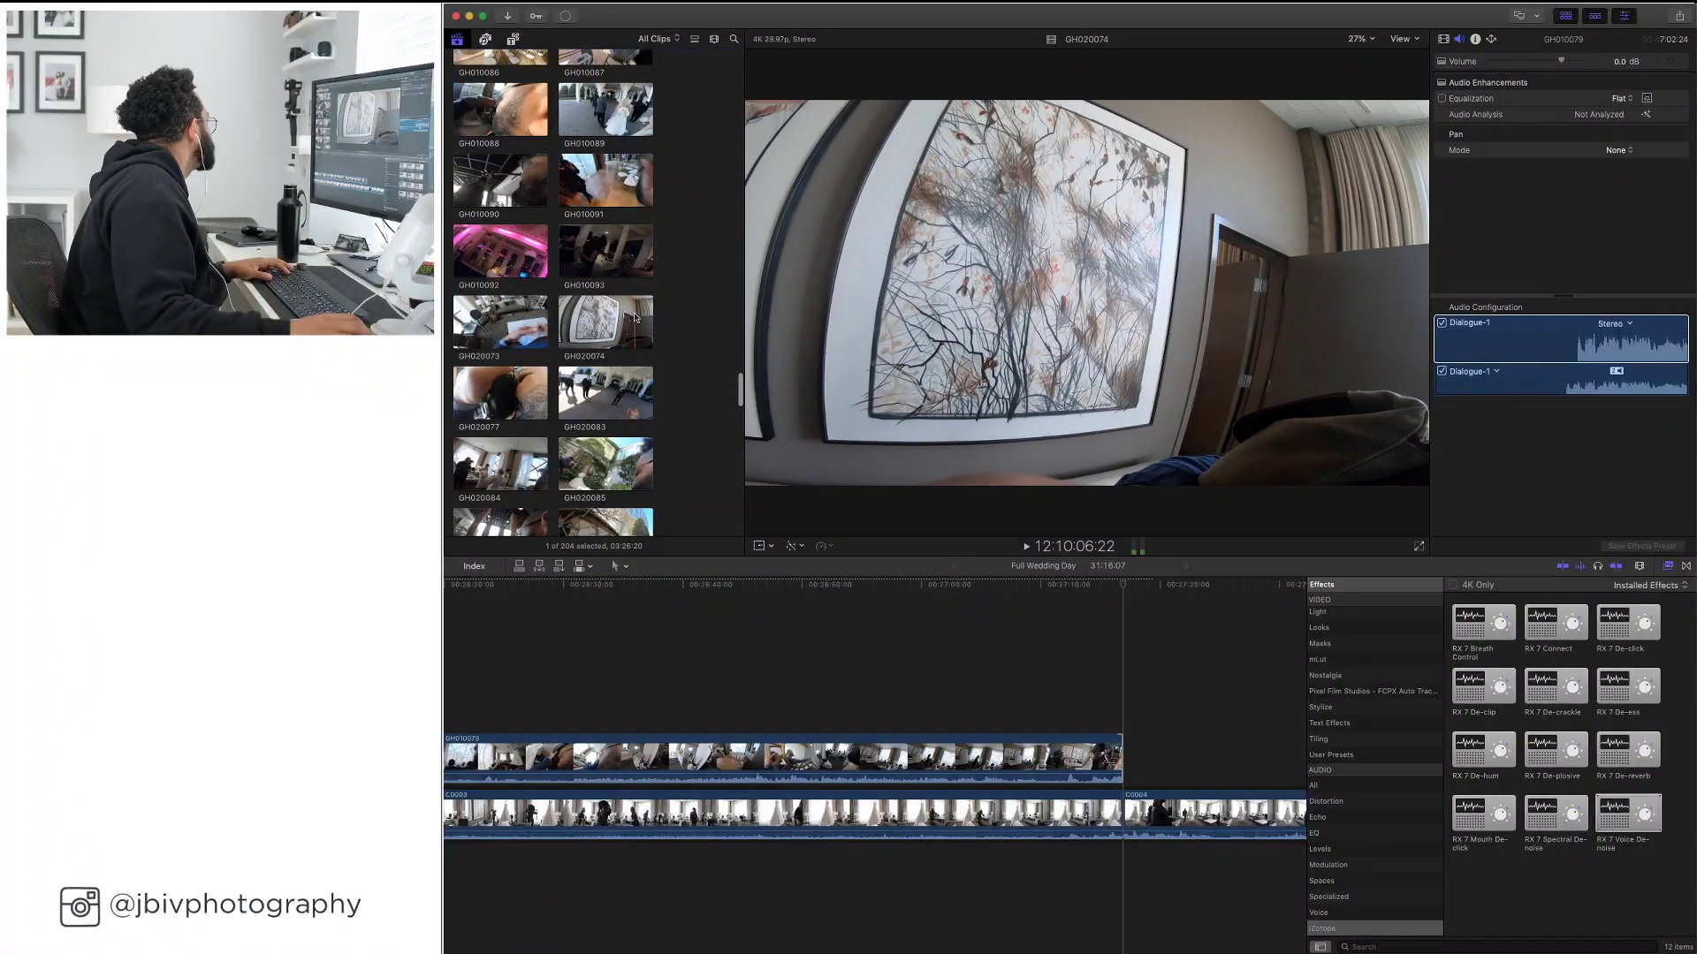
scroll(609, 318, down, 2)
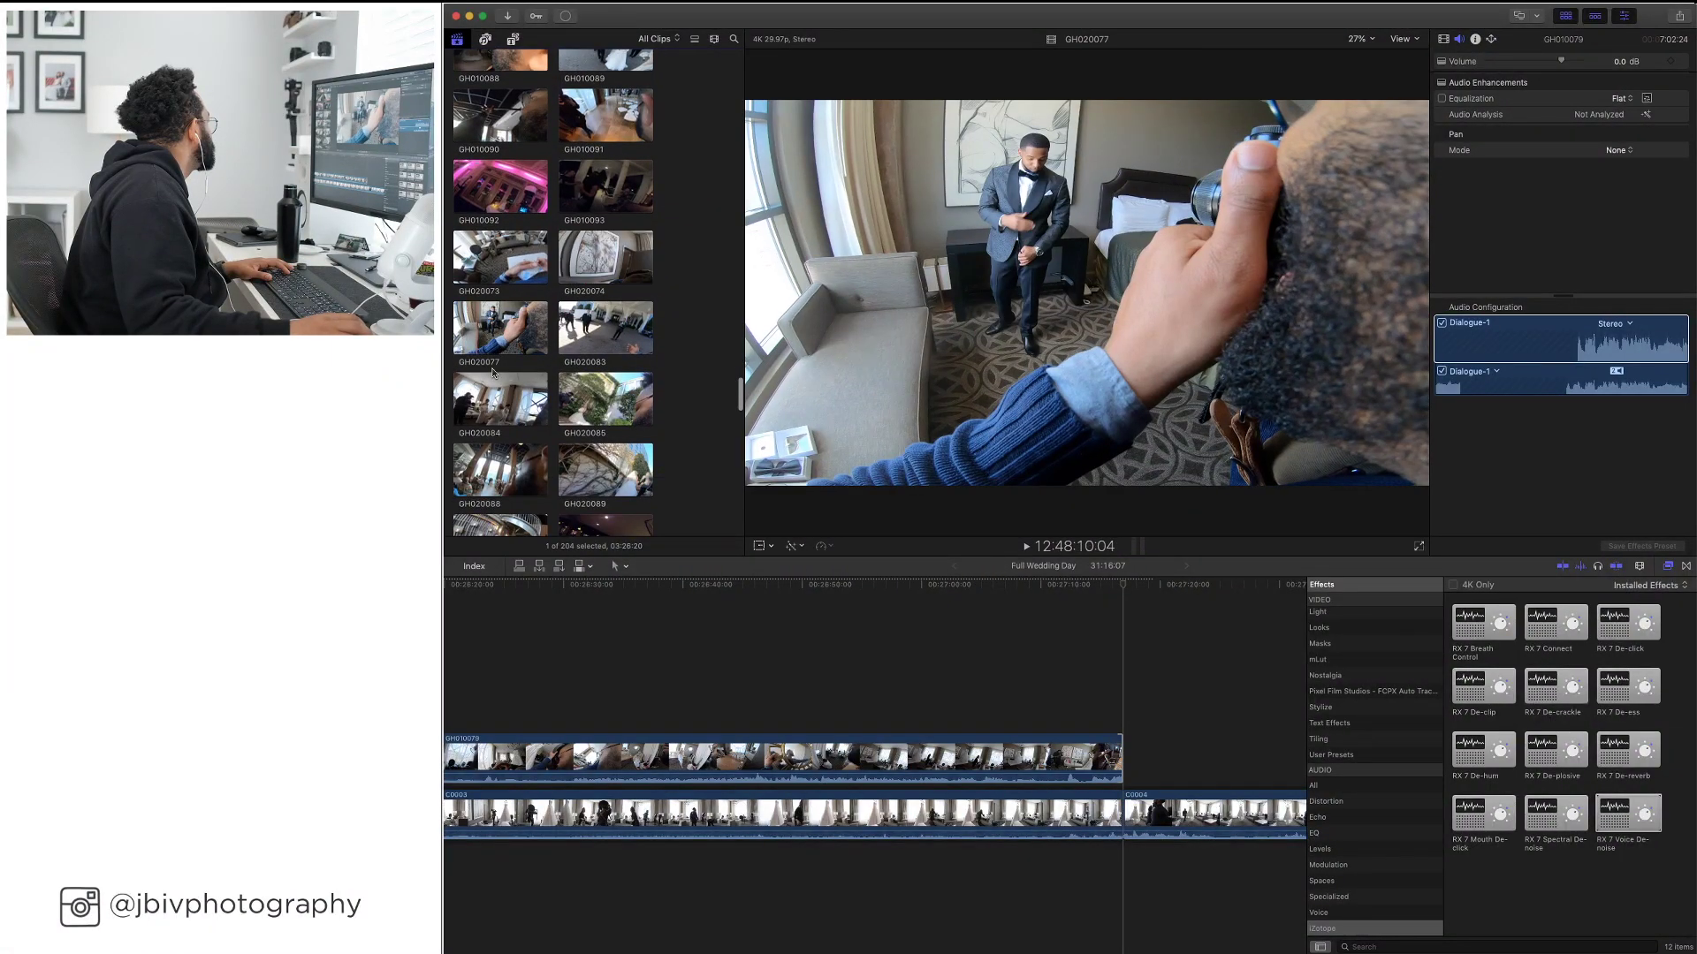
scroll(464, 331, down, 4)
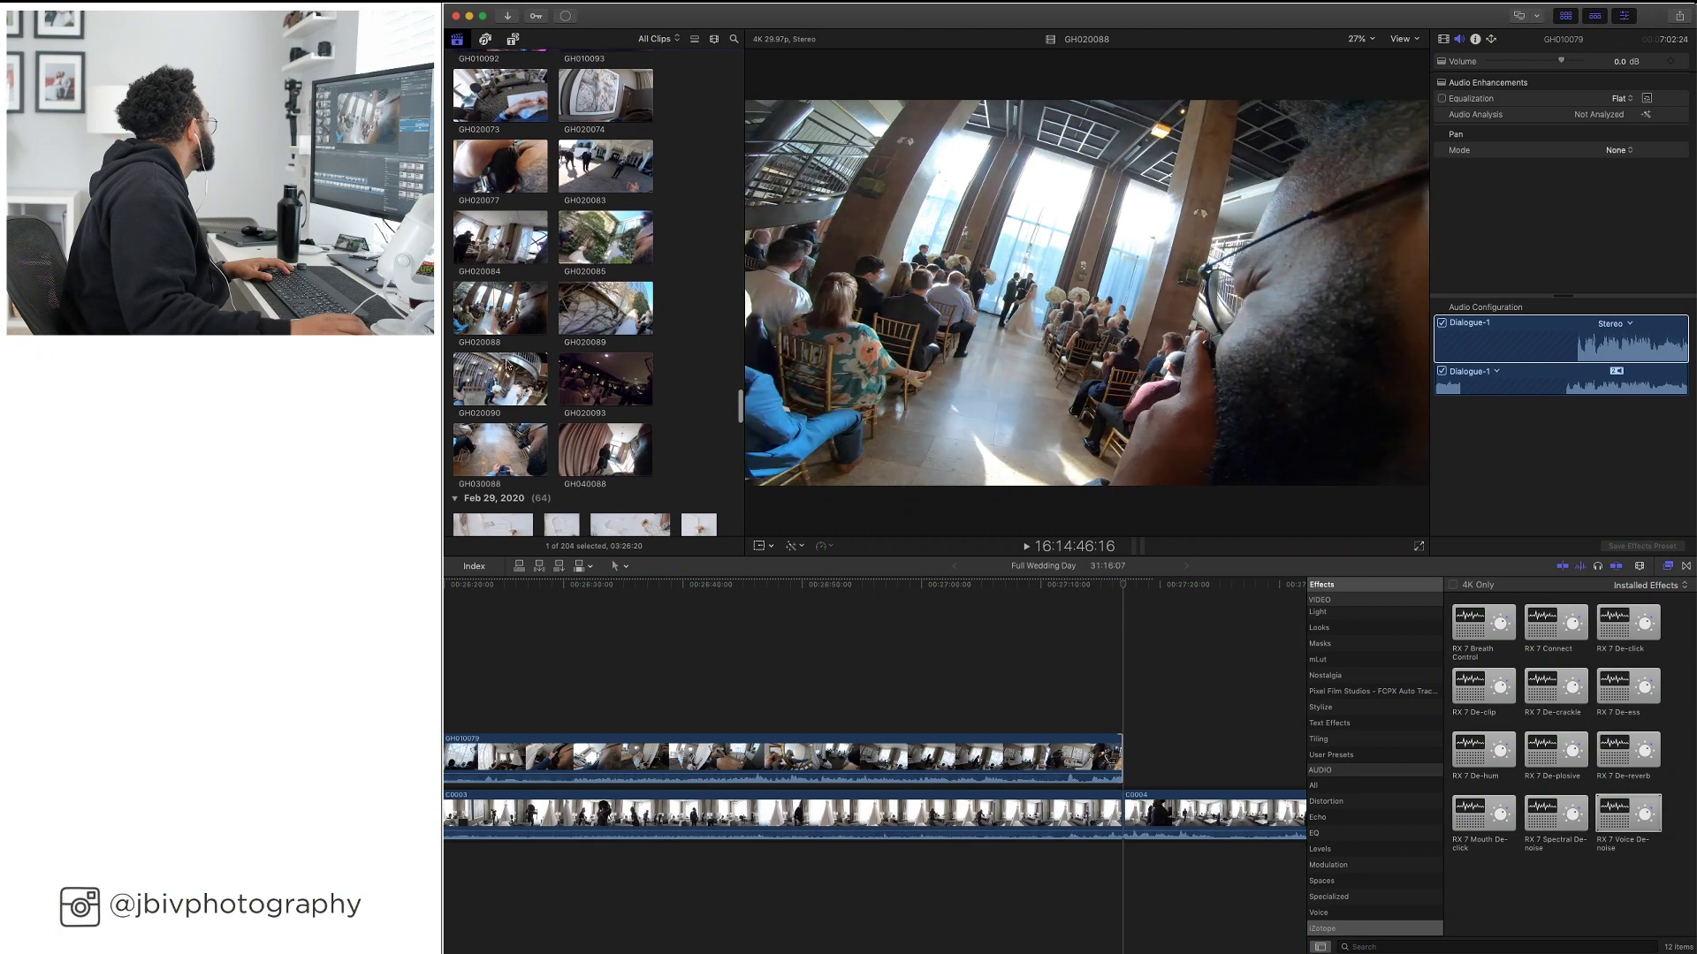
scroll(504, 362, down, 2)
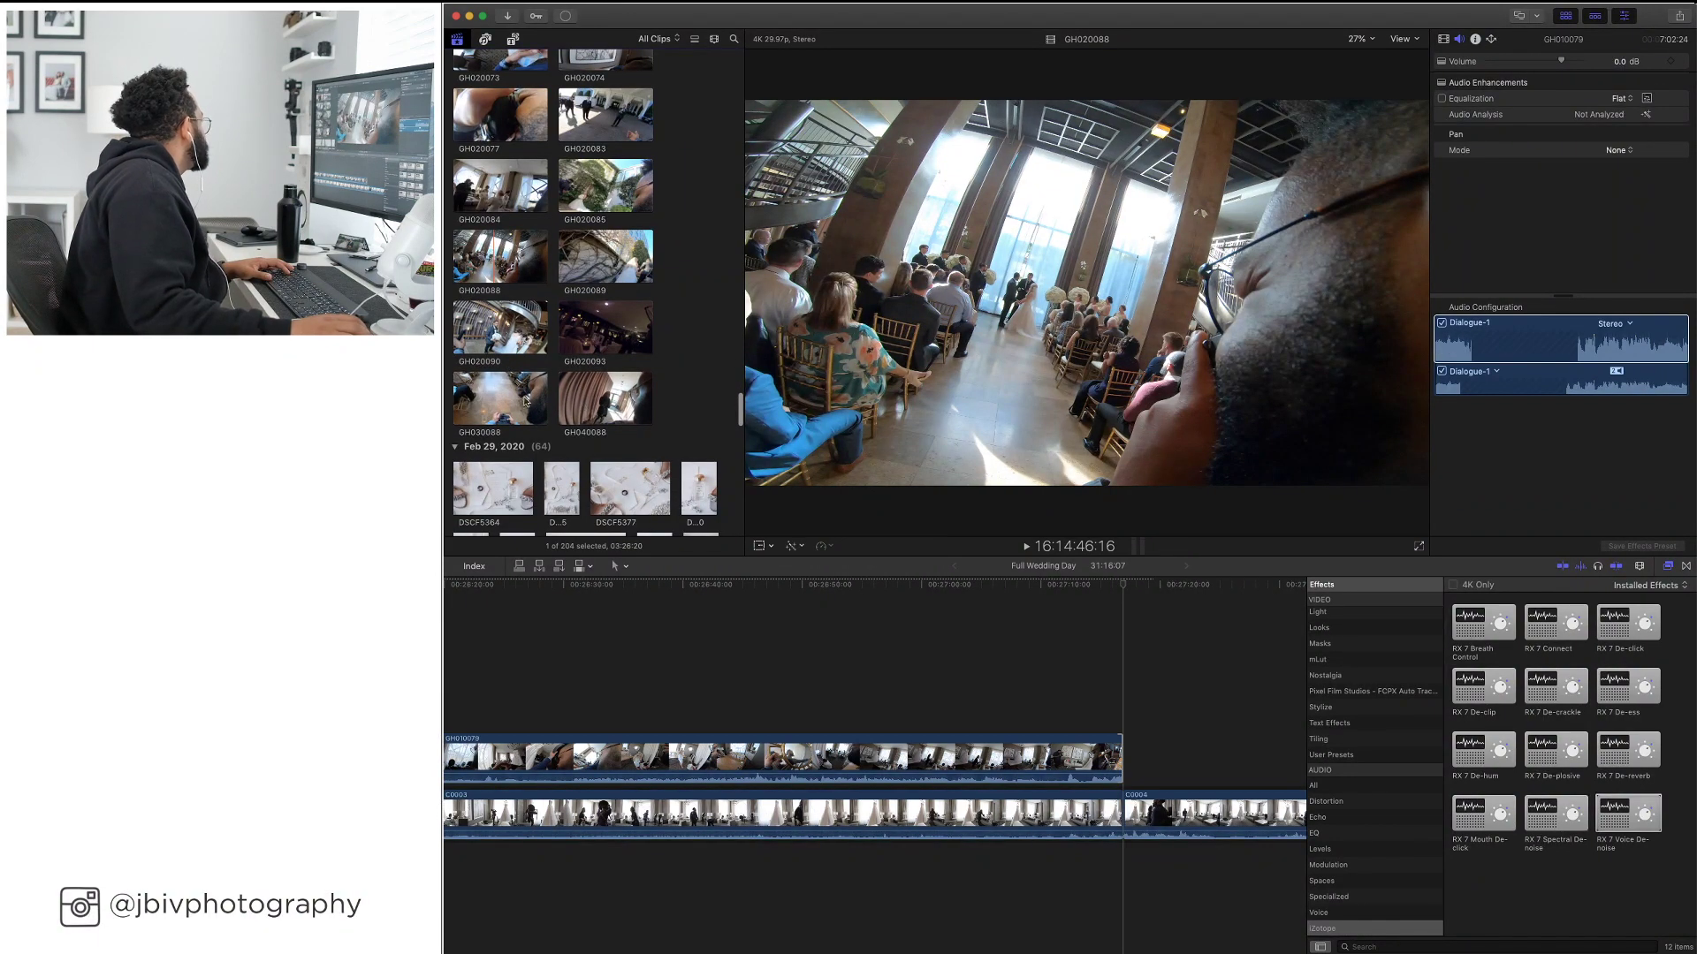
Skim back through the earlier GoPro clips and the DSCF clips to look for more footage that fits C0004
scroll(525, 399, up, 10)
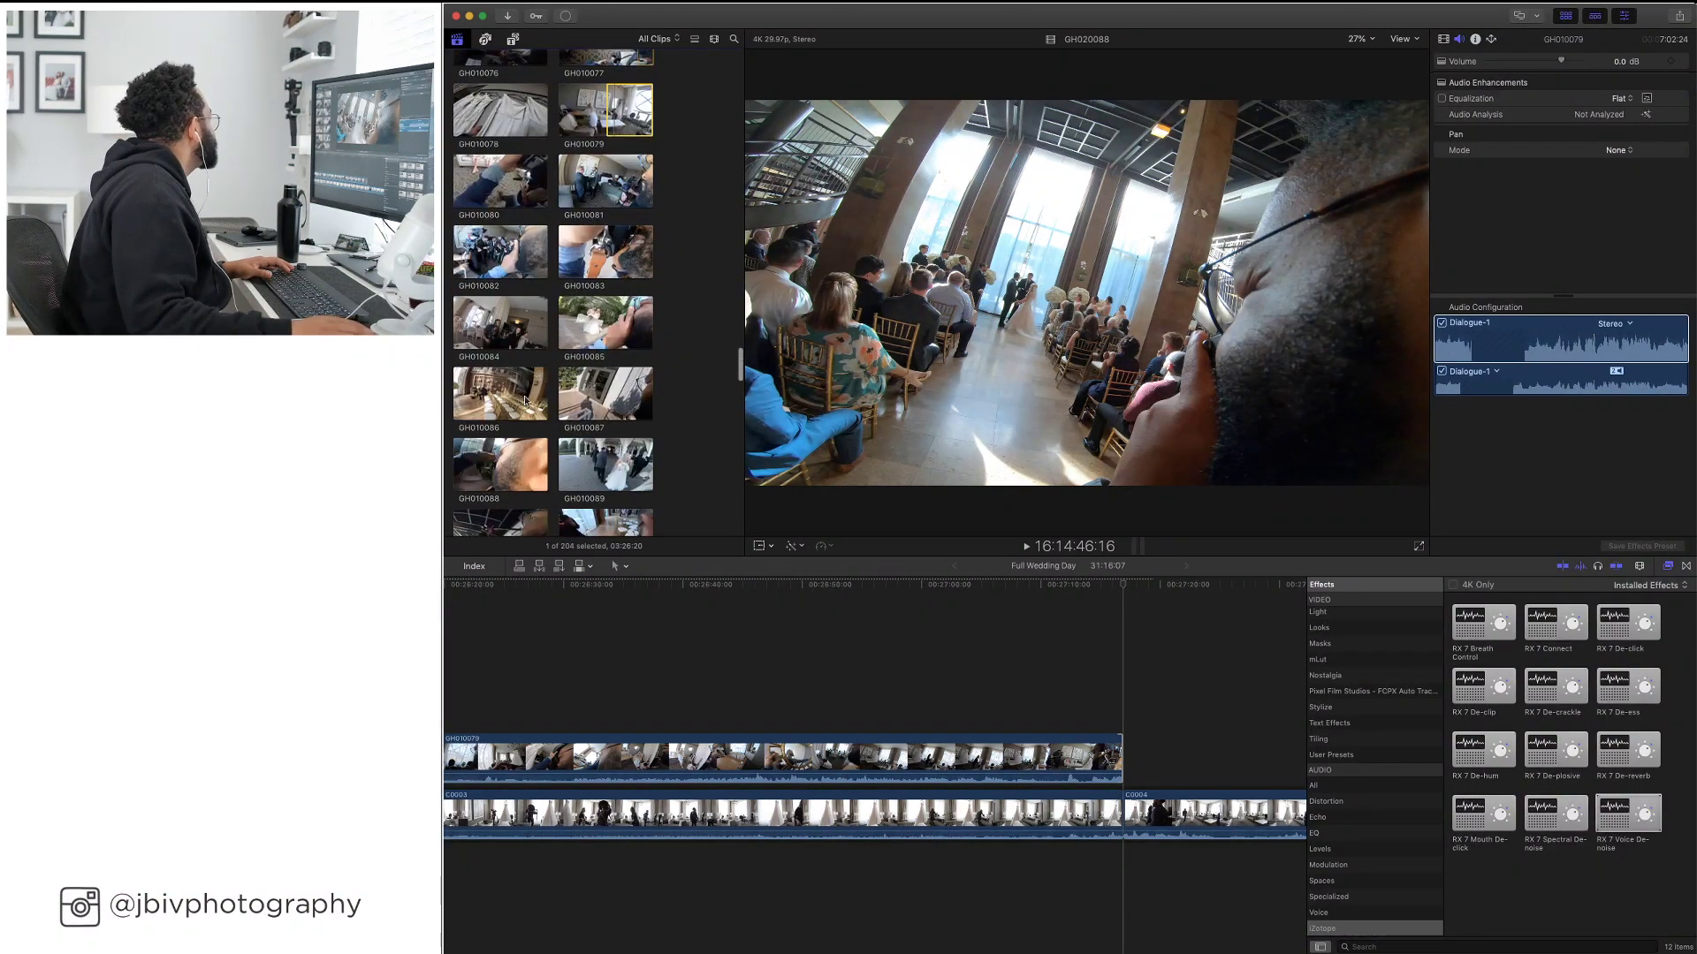
scroll(525, 400, up, 4)
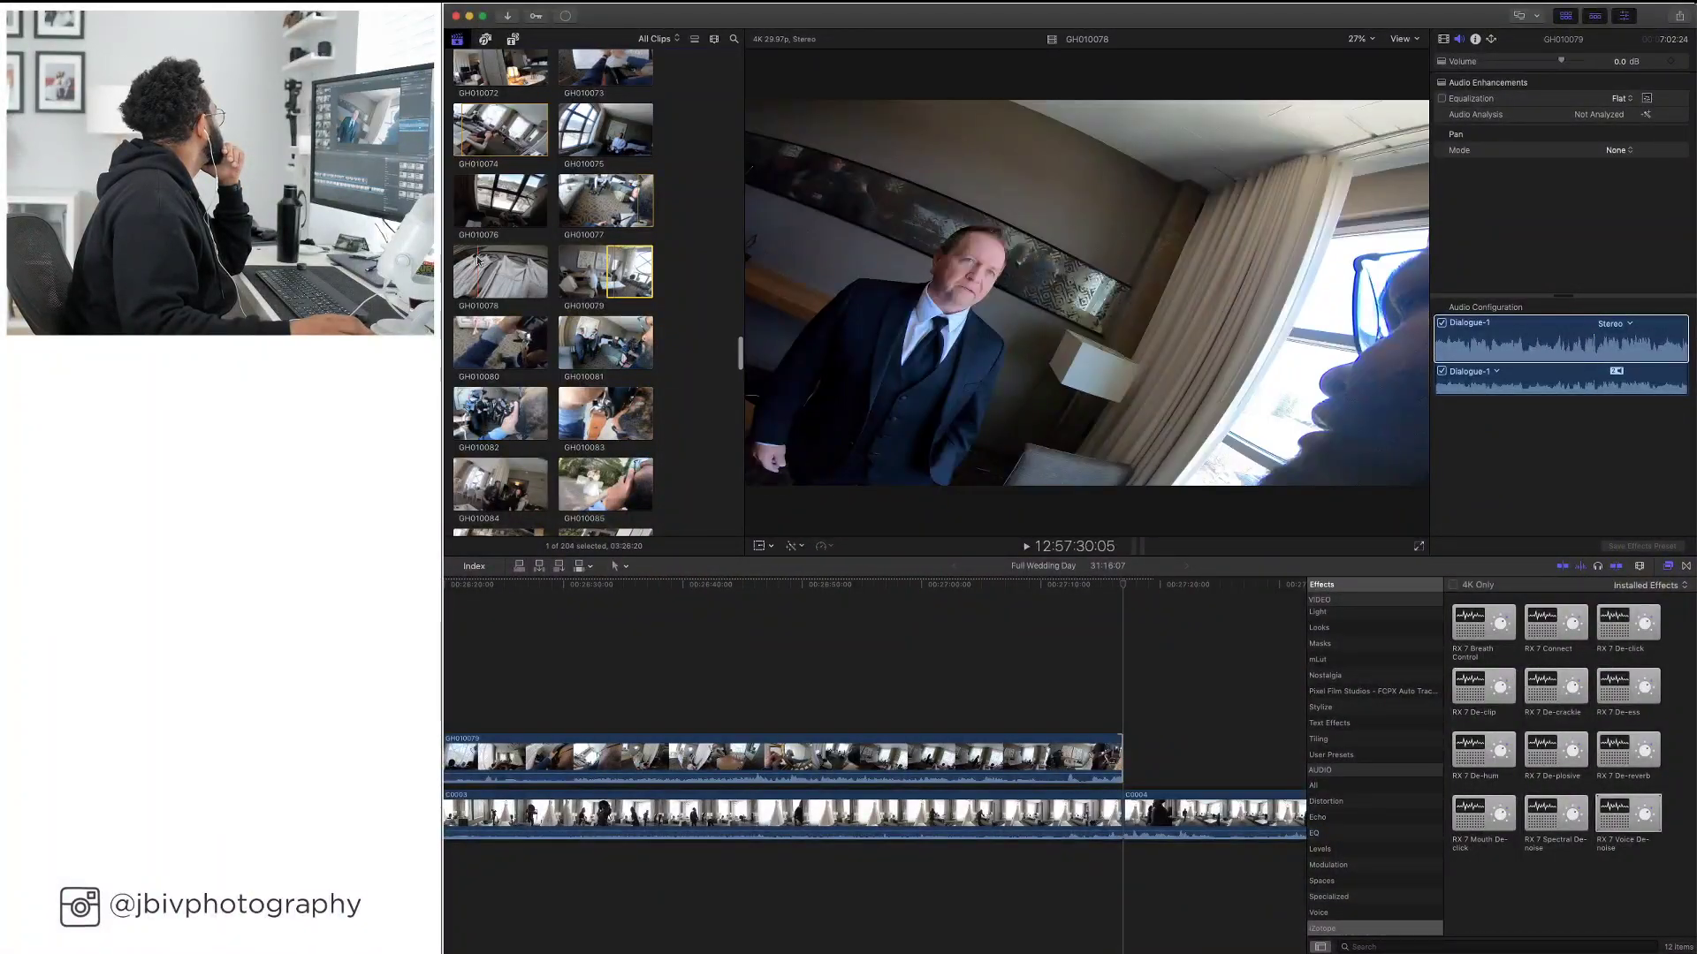
key(space)
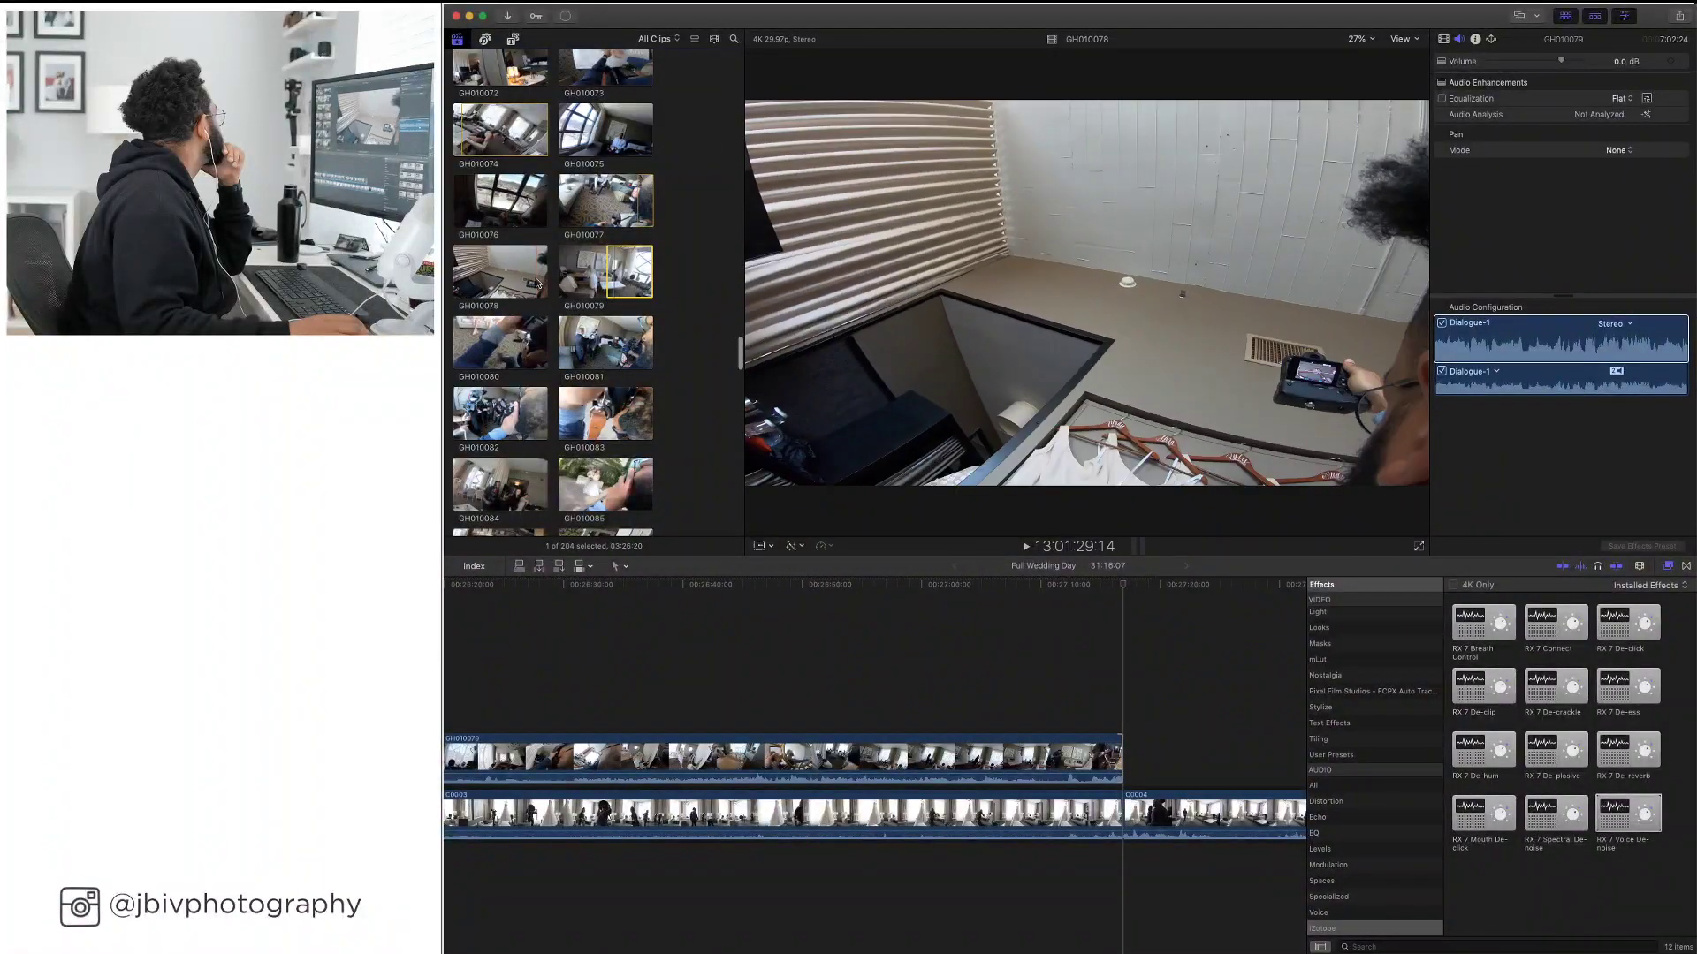
scroll(566, 256, up, 2)
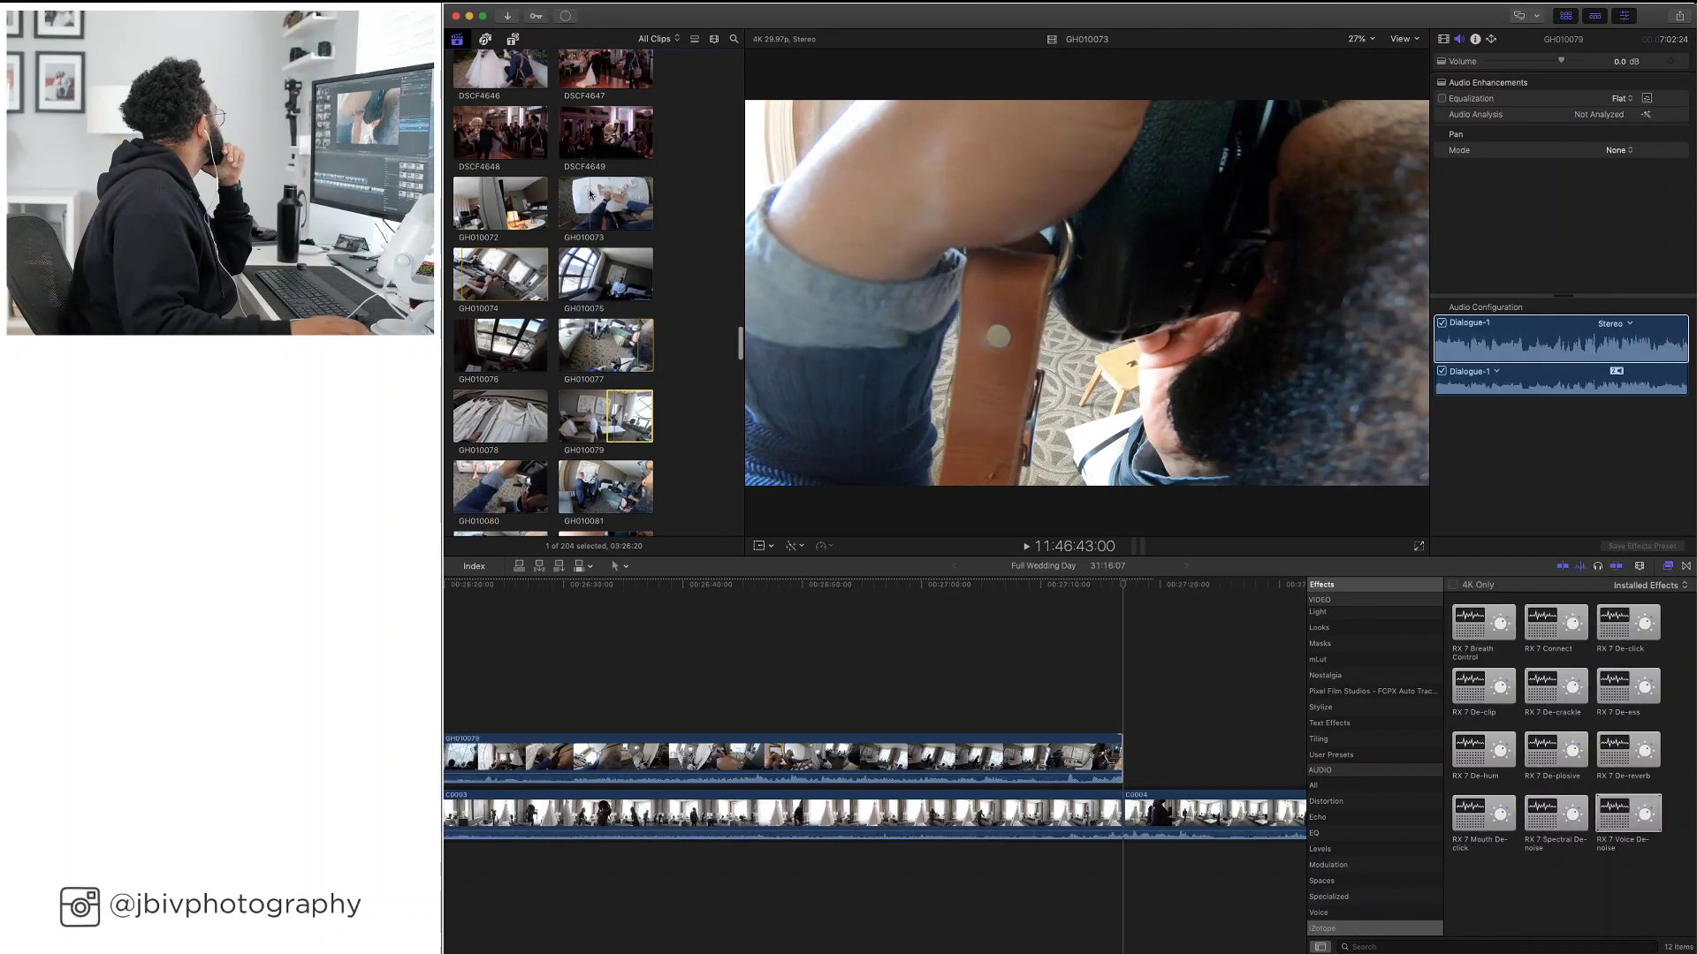
scroll(585, 195, up, 3)
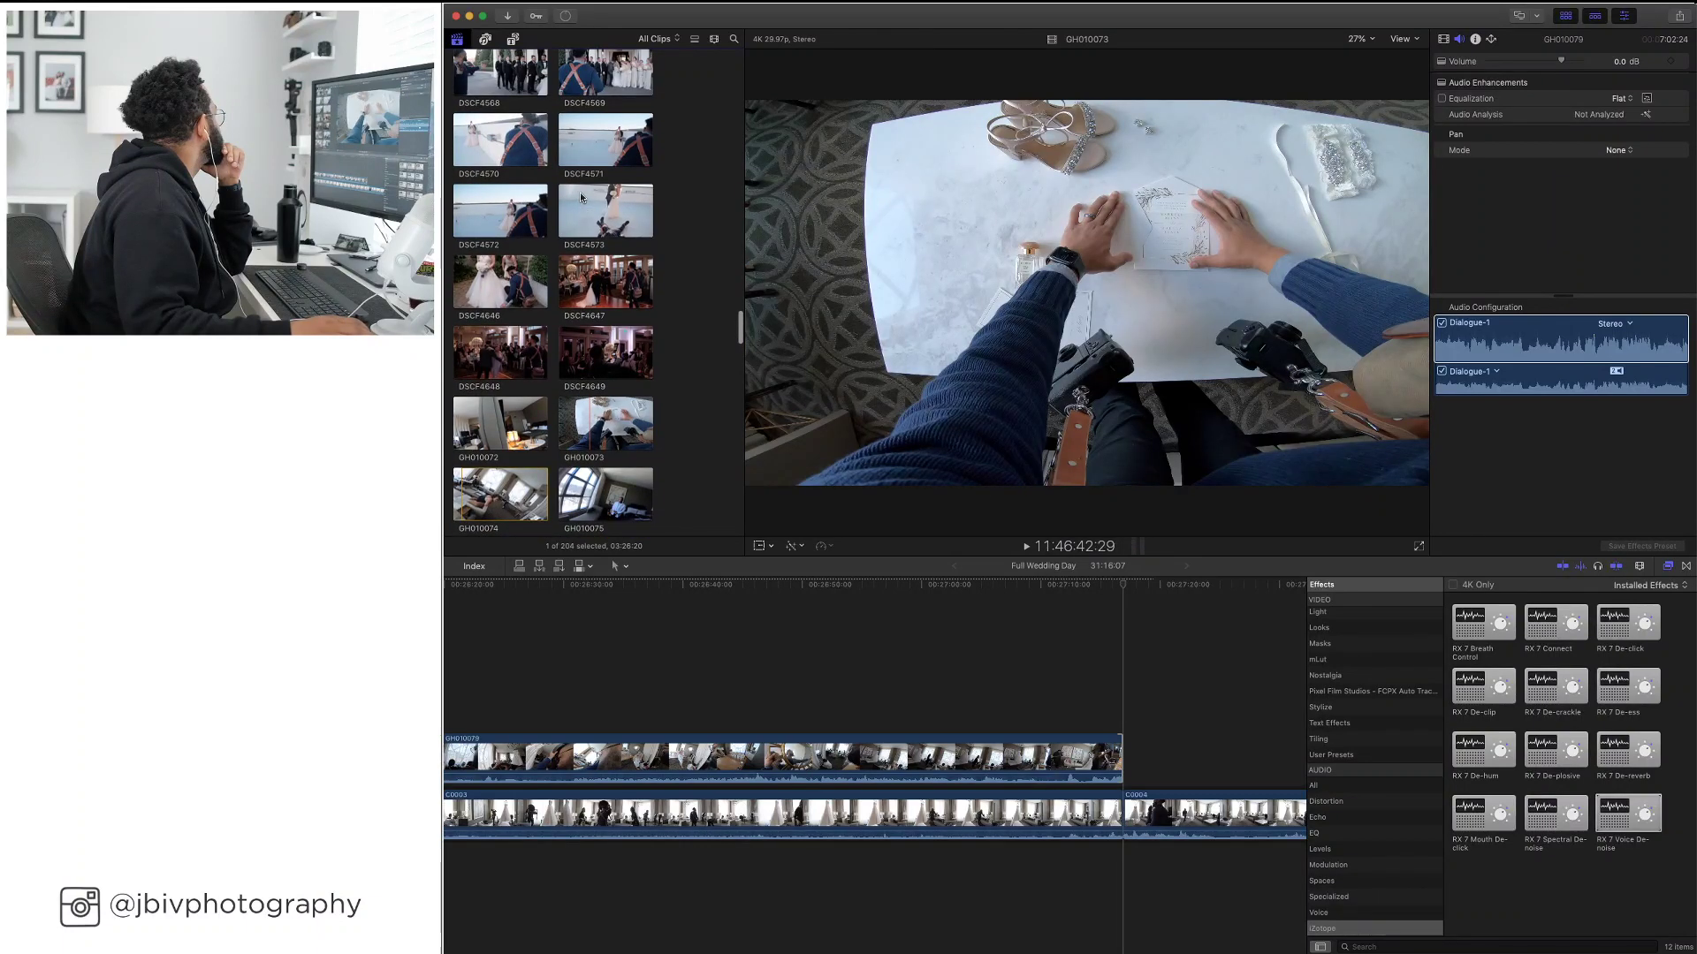
scroll(578, 256, up, 3)
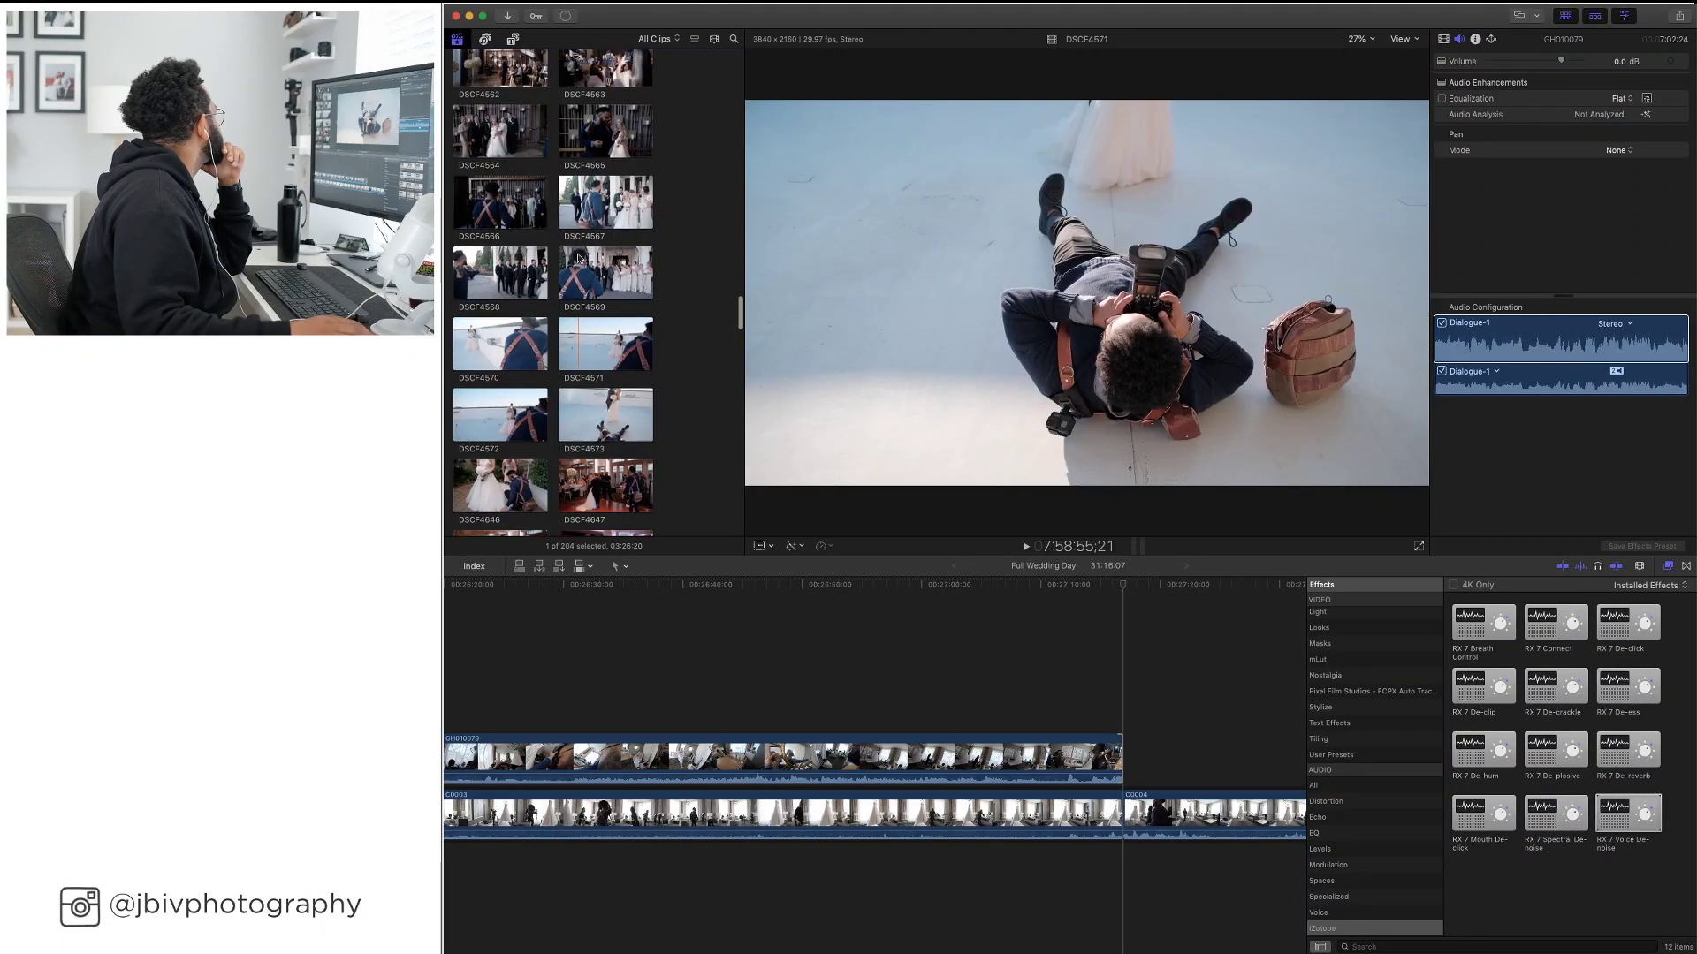
scroll(574, 247, up, 3)
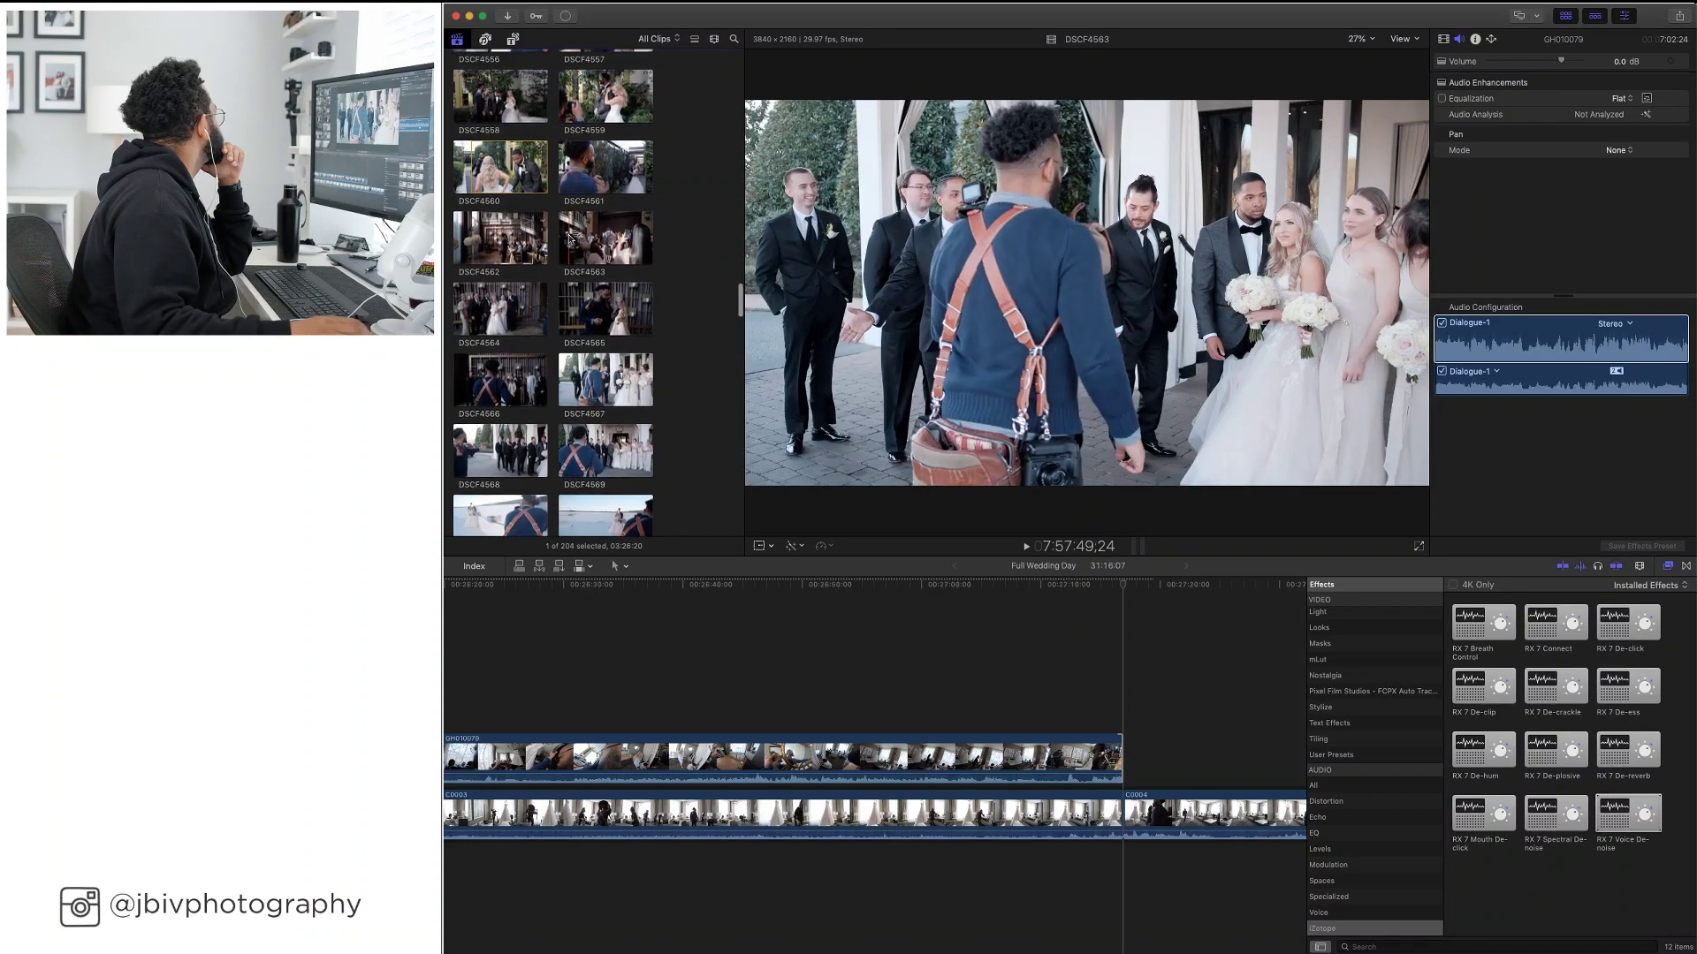
scroll(570, 238, up, 6)
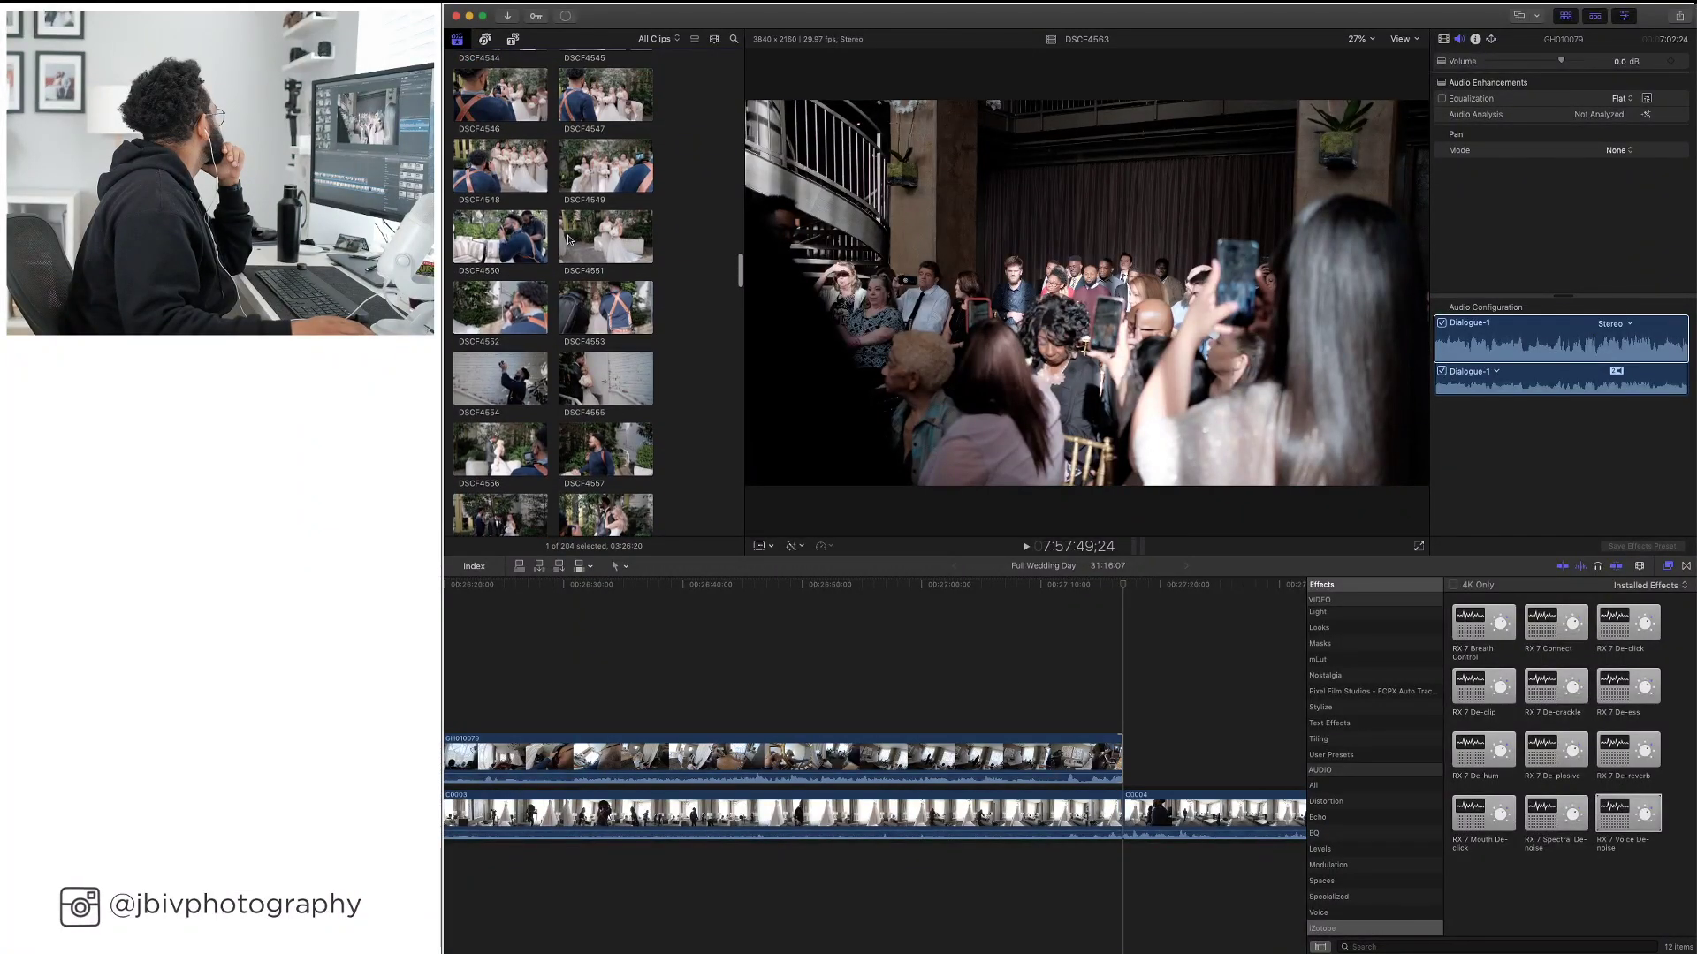
scroll(570, 239, down, 20)
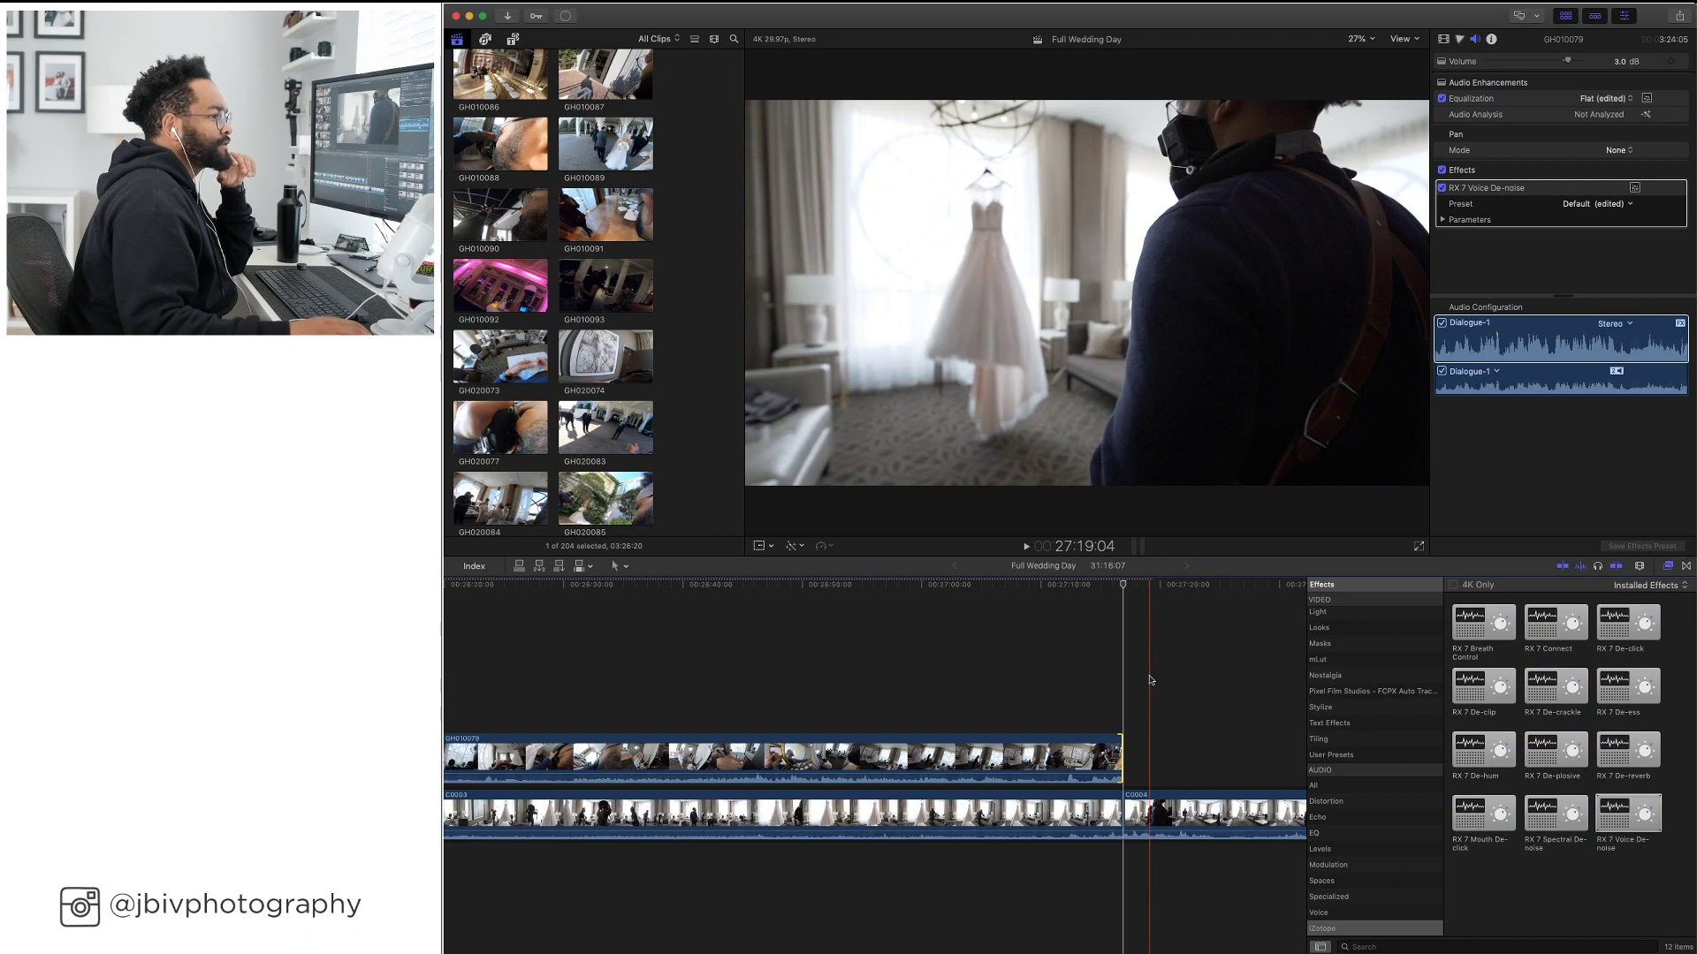
Review the whole C0003 section with its GH010079 overlay in the timeline, skimming through it at fast playback
scroll(1149, 680, left, 10)
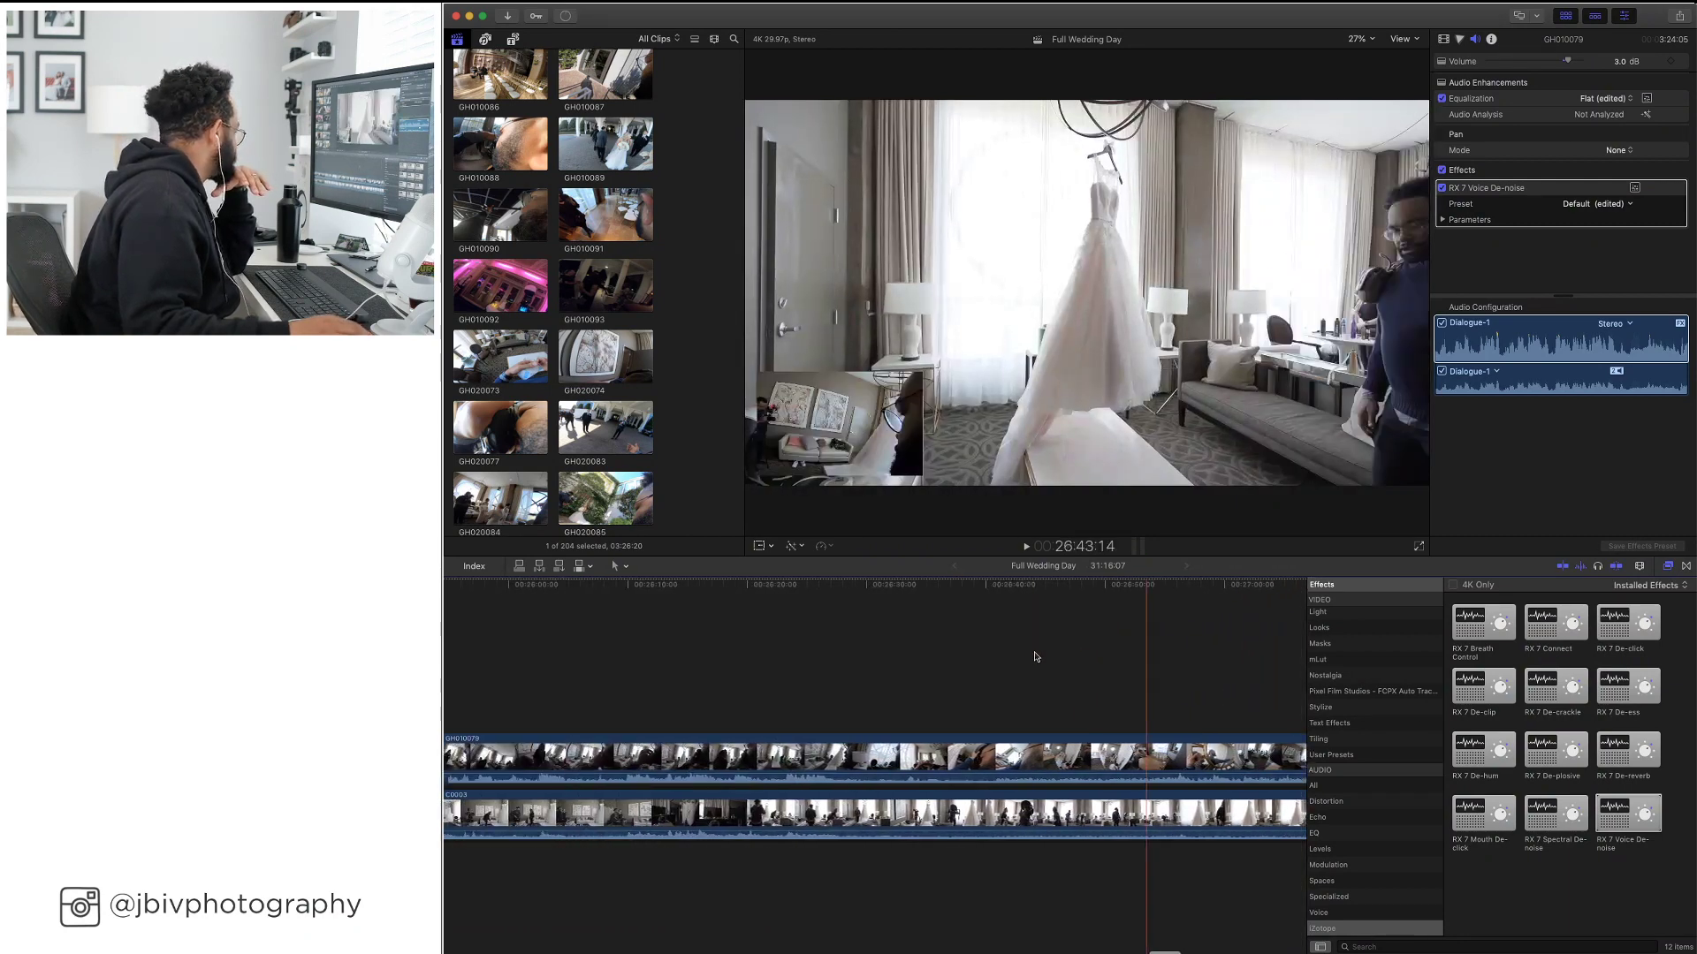
scroll(1038, 656, left, 2)
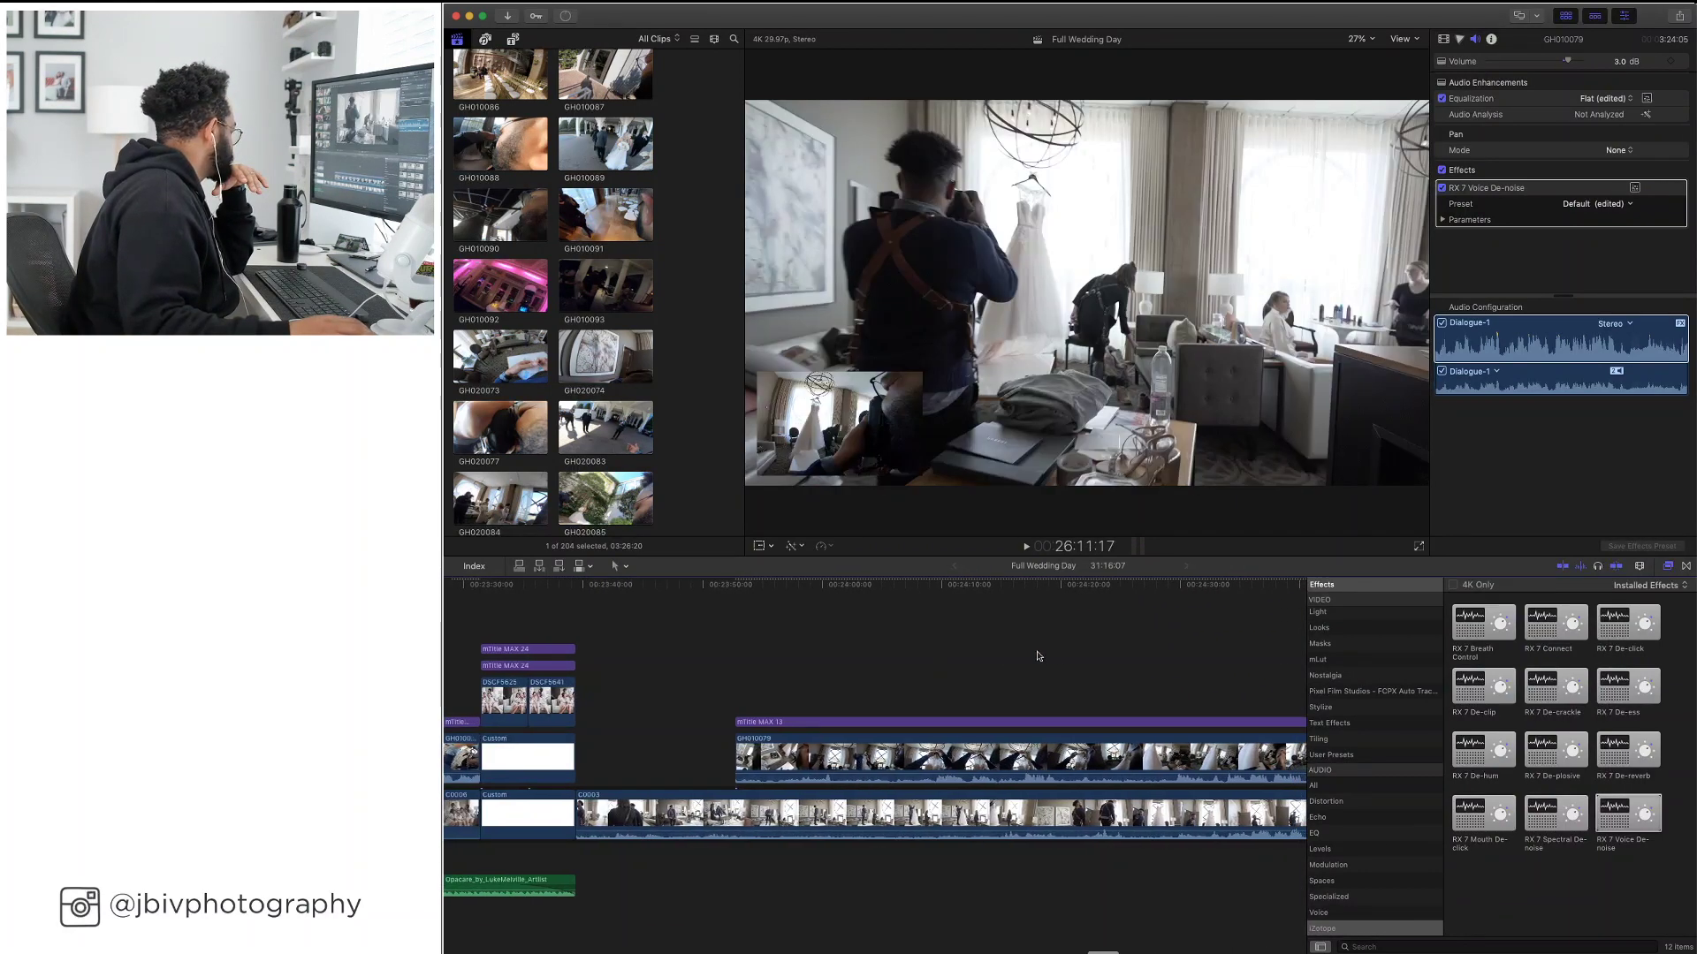
key(super+minus)
key(super+minus)
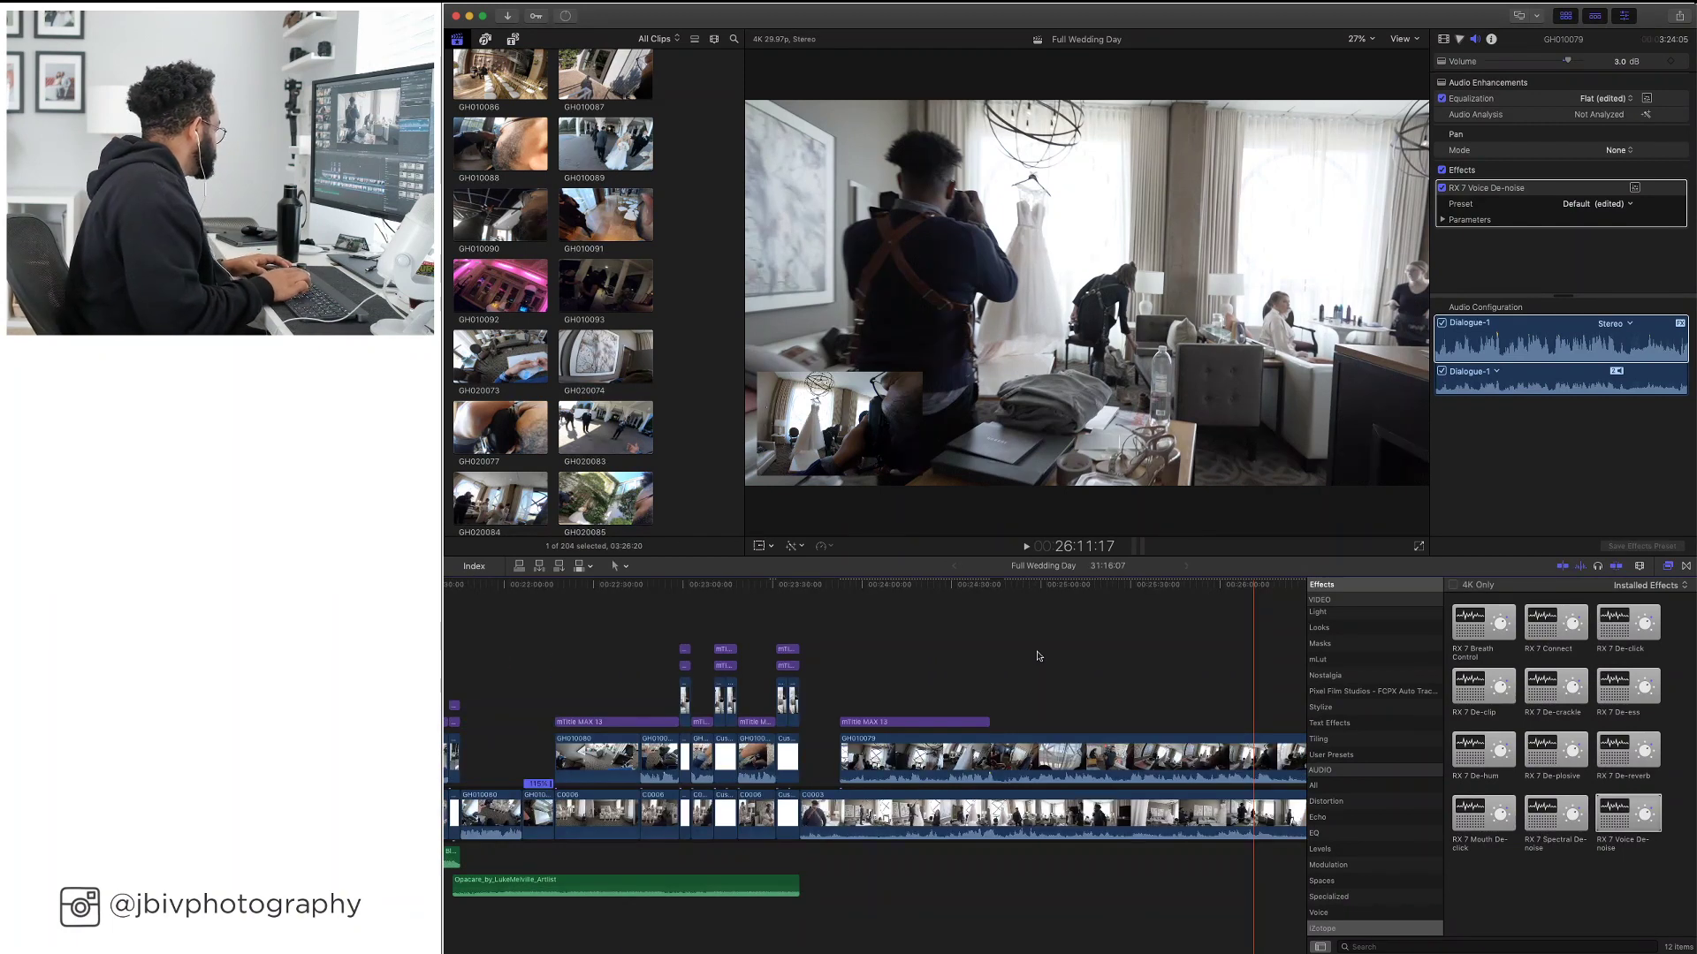
click(1038, 656)
scroll(1038, 650, right, 4)
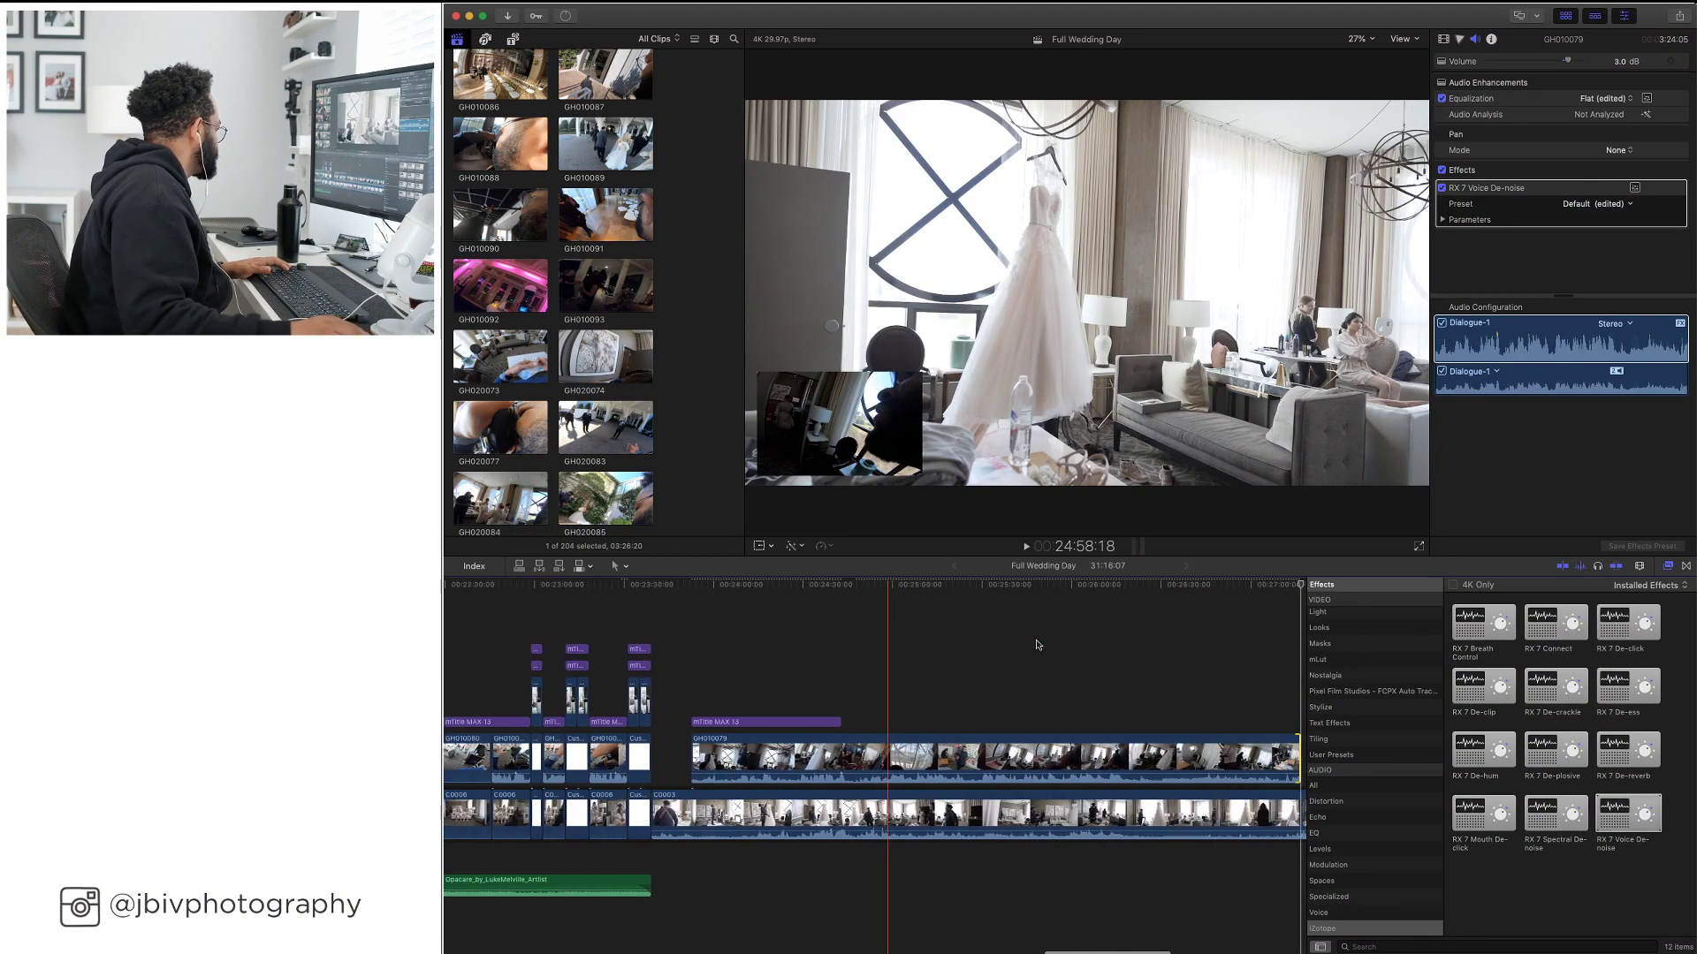
key(l)
key(l)
key(l)
key(l)
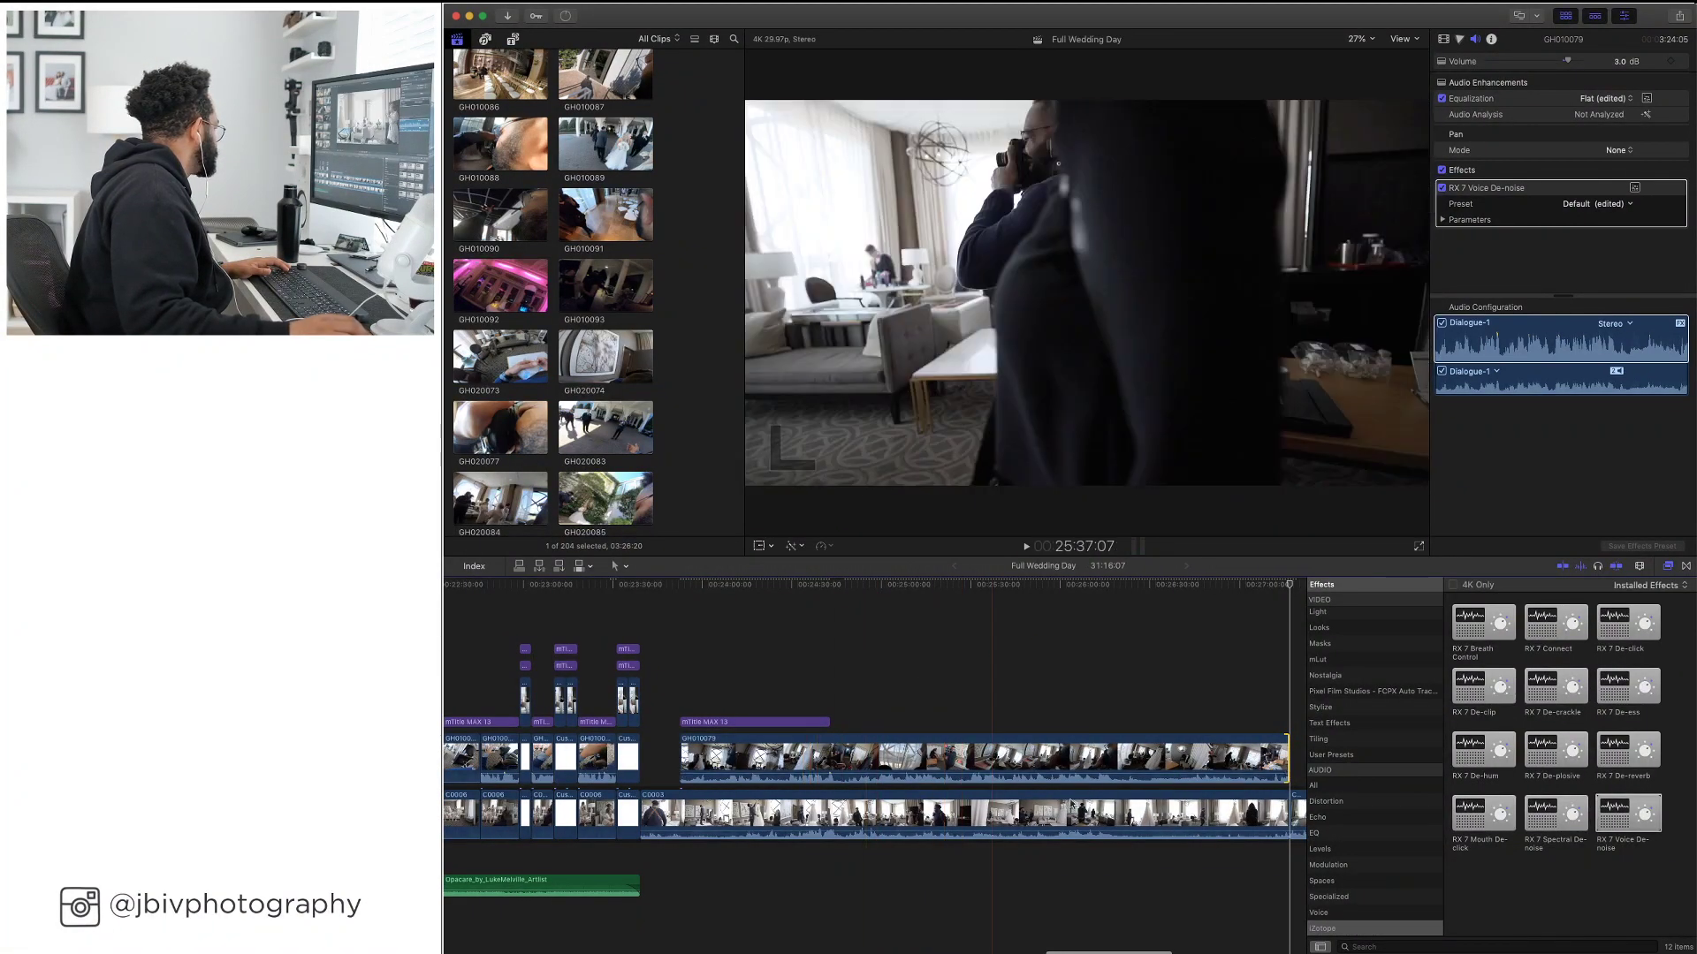
Retime the C0003 clip to a custom forward speed of 500%
click(1071, 804)
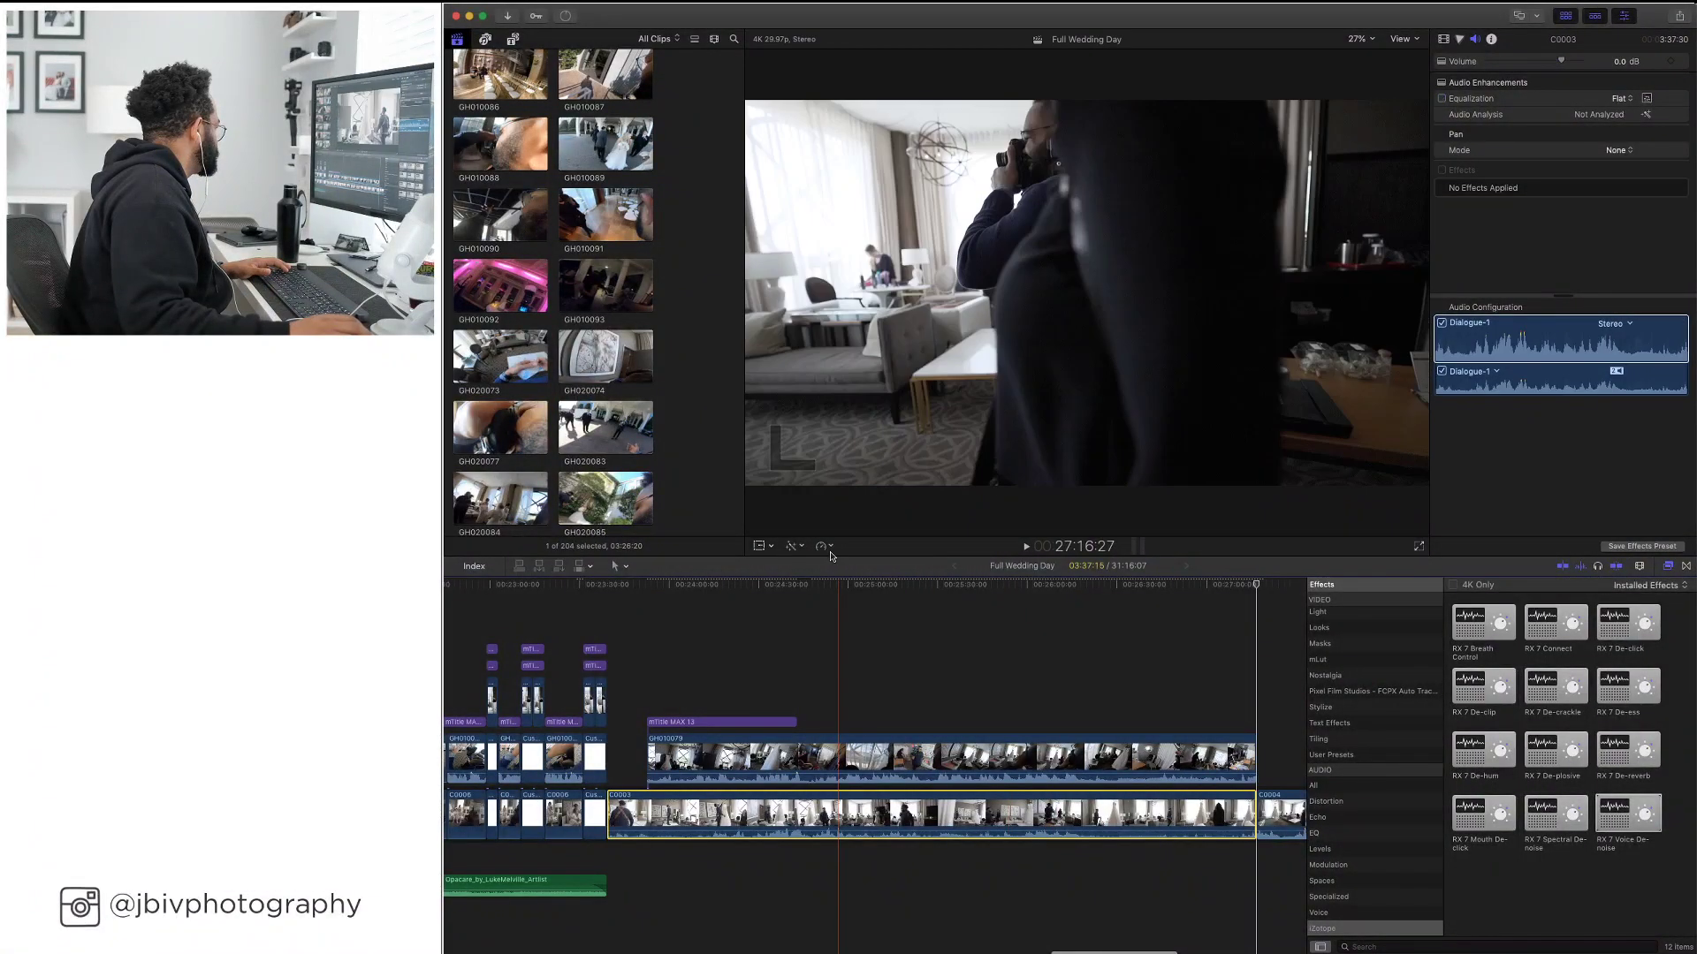
click(831, 553)
click(862, 610)
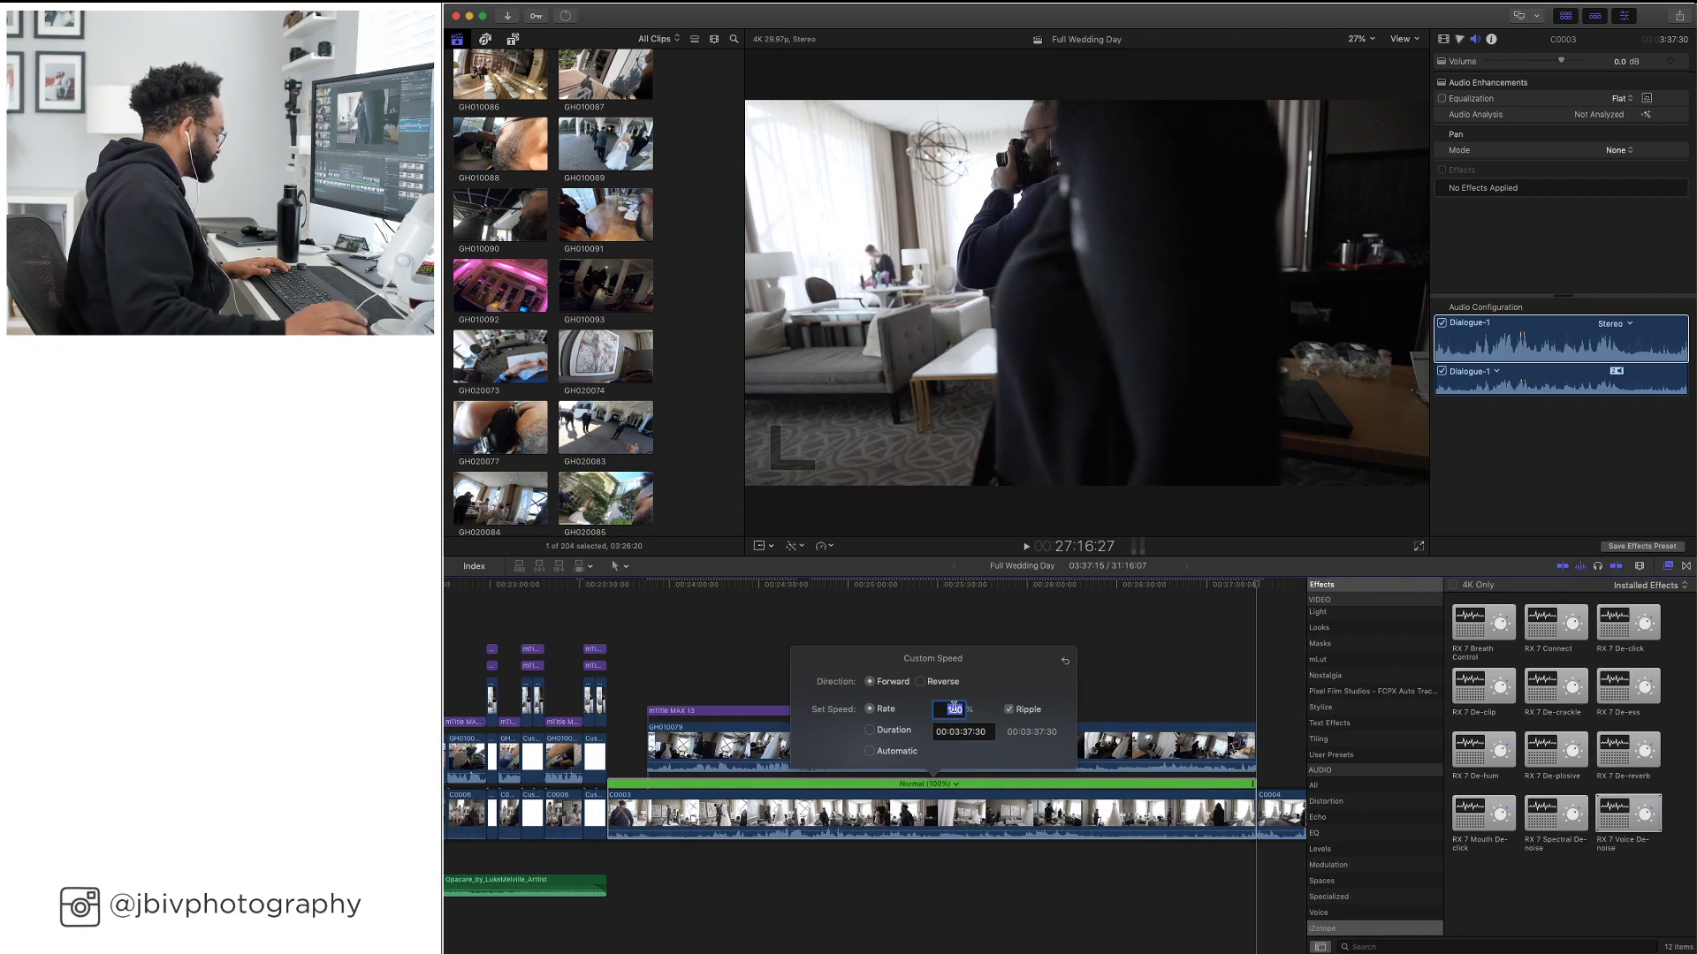
text(500)
key(Return)
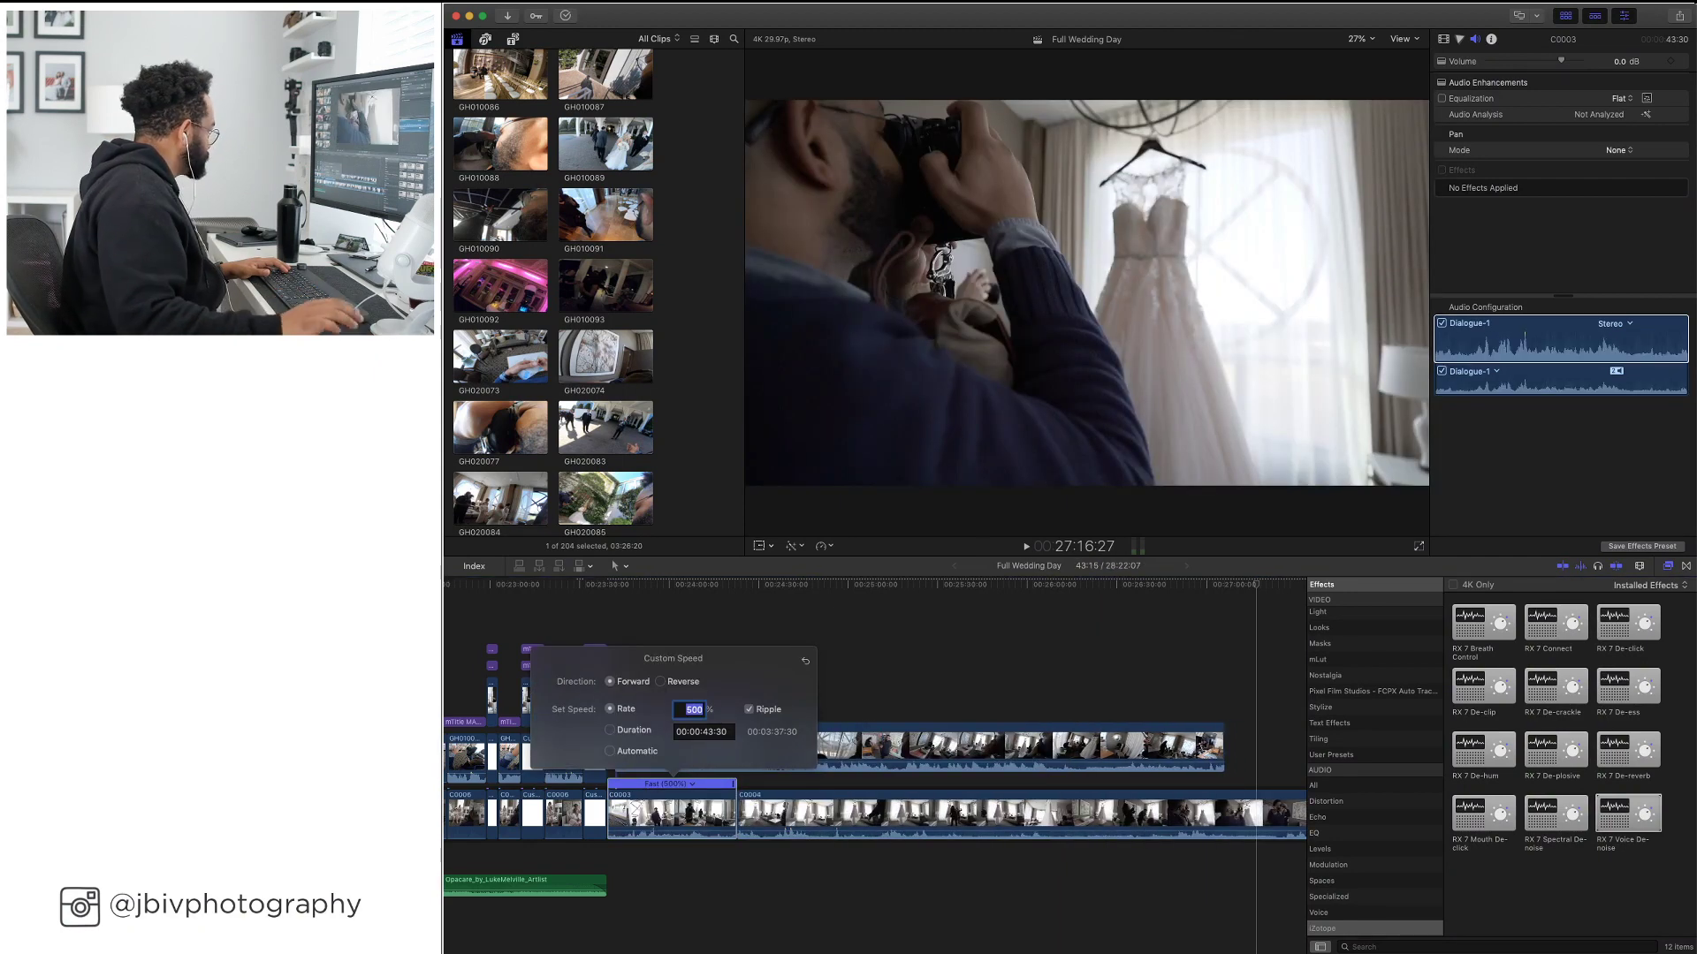
click(663, 605)
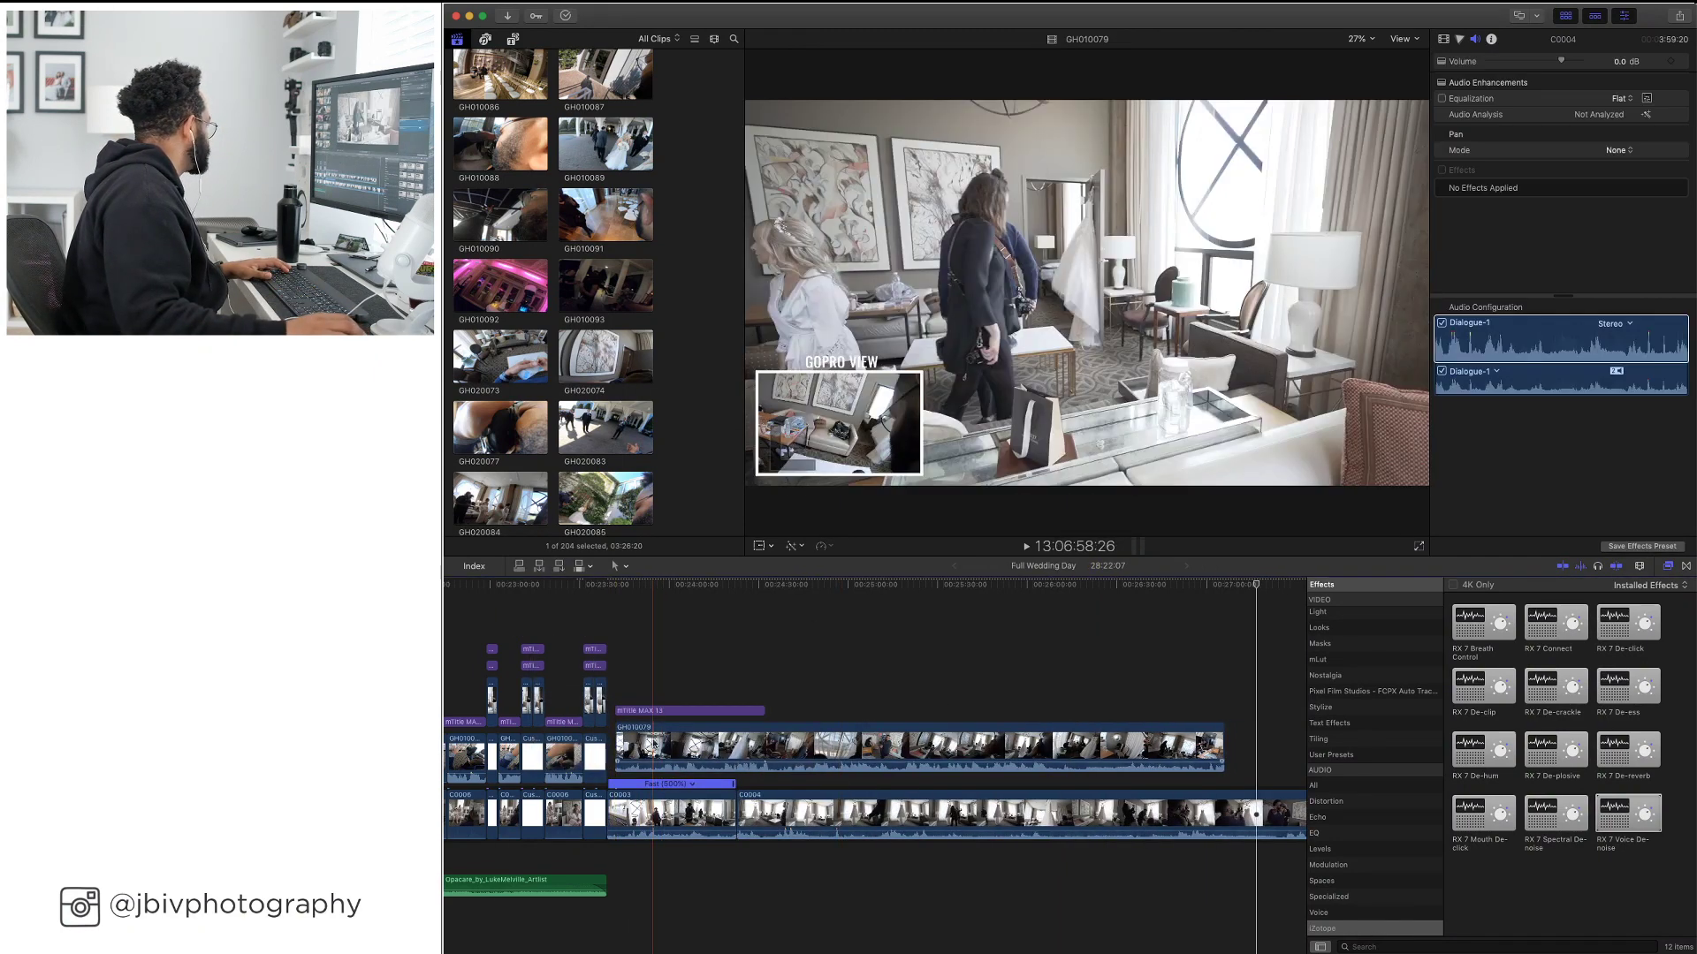
Retime the connected GH010079 overlay clip to a custom forward speed of 500% to match C0003
click(659, 738)
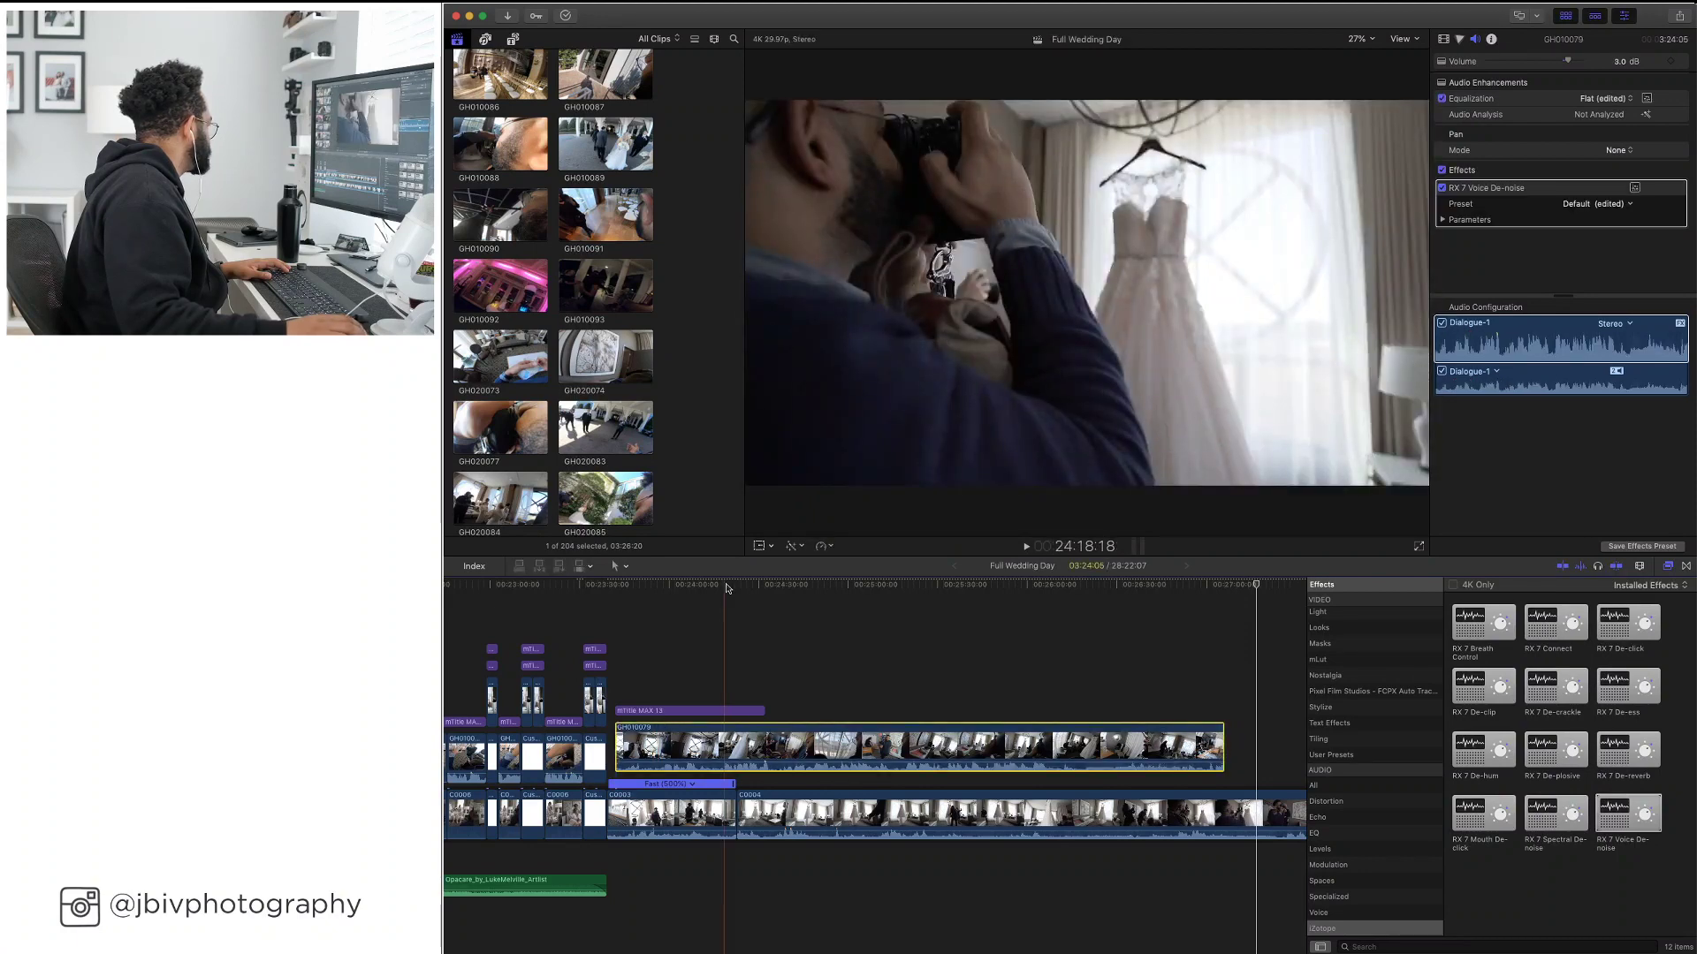
click(820, 549)
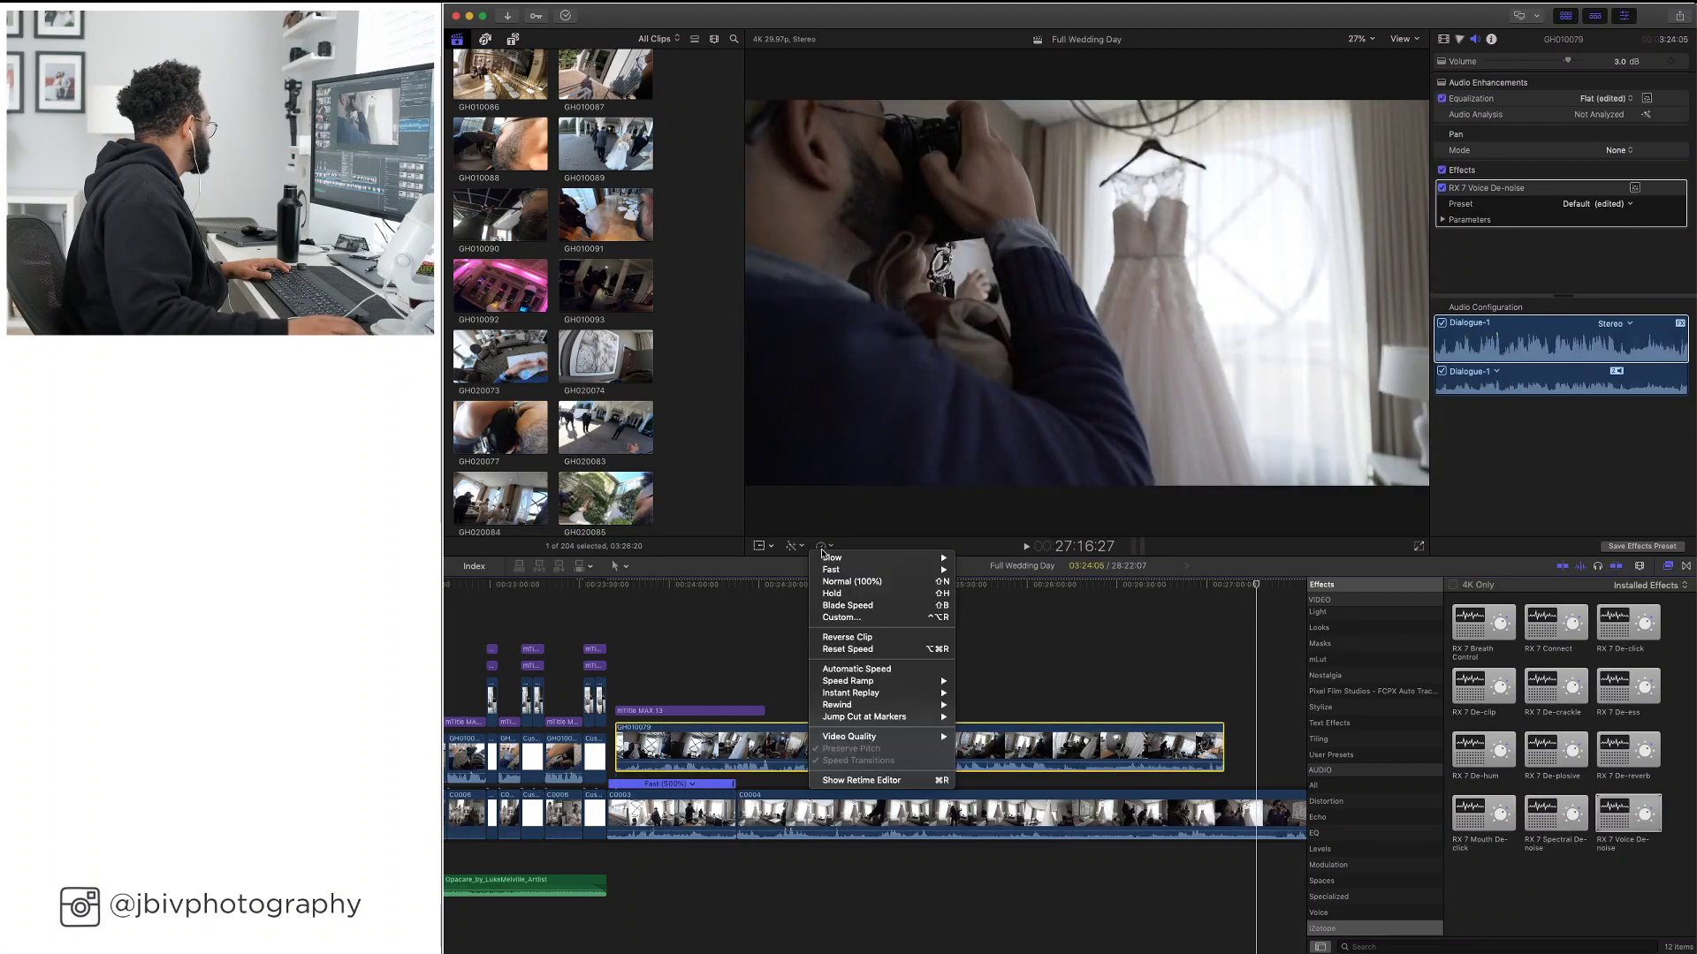
click(853, 616)
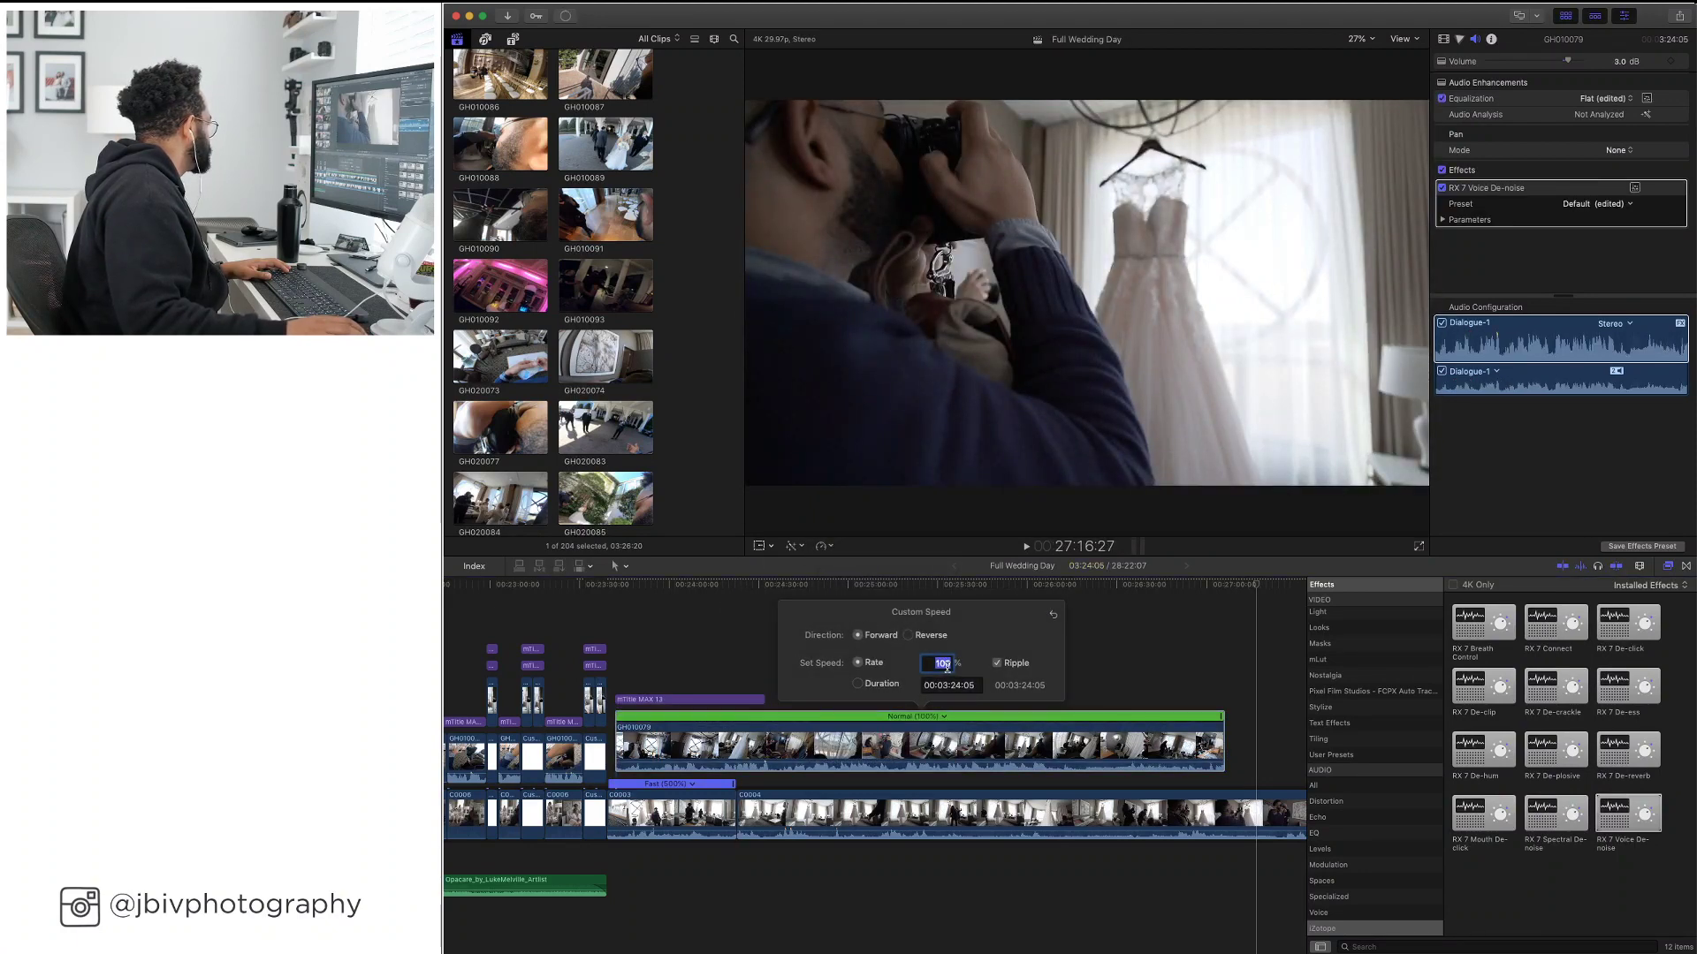
text(500)
key(Return)
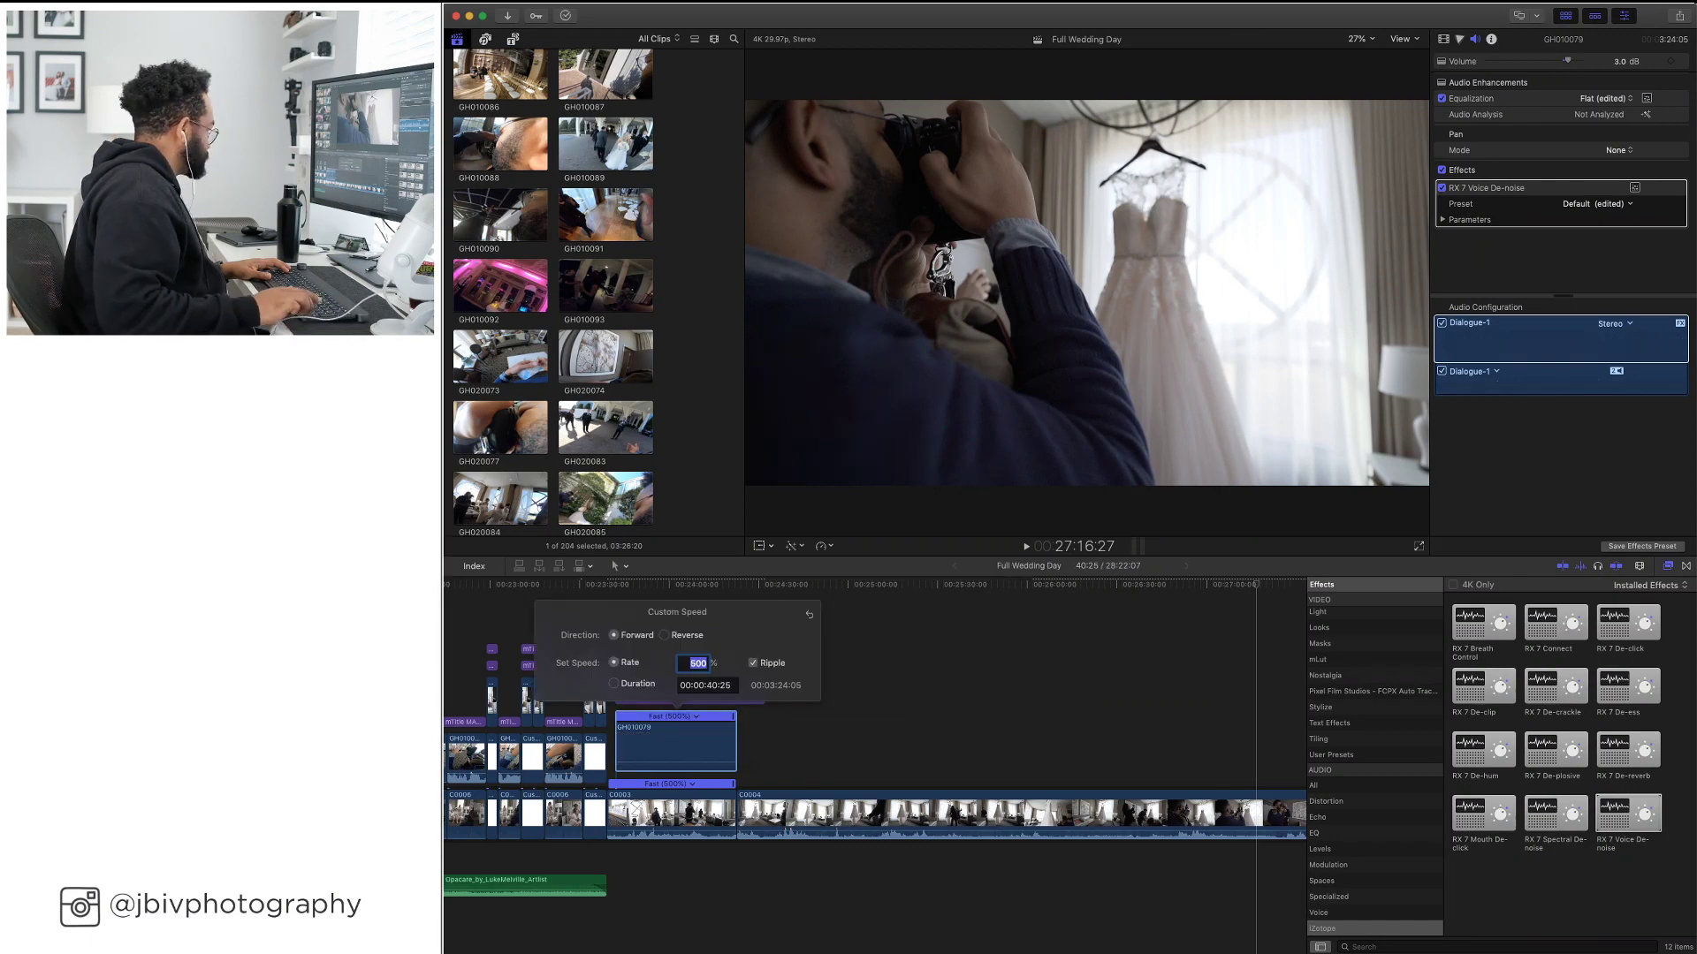
click(612, 588)
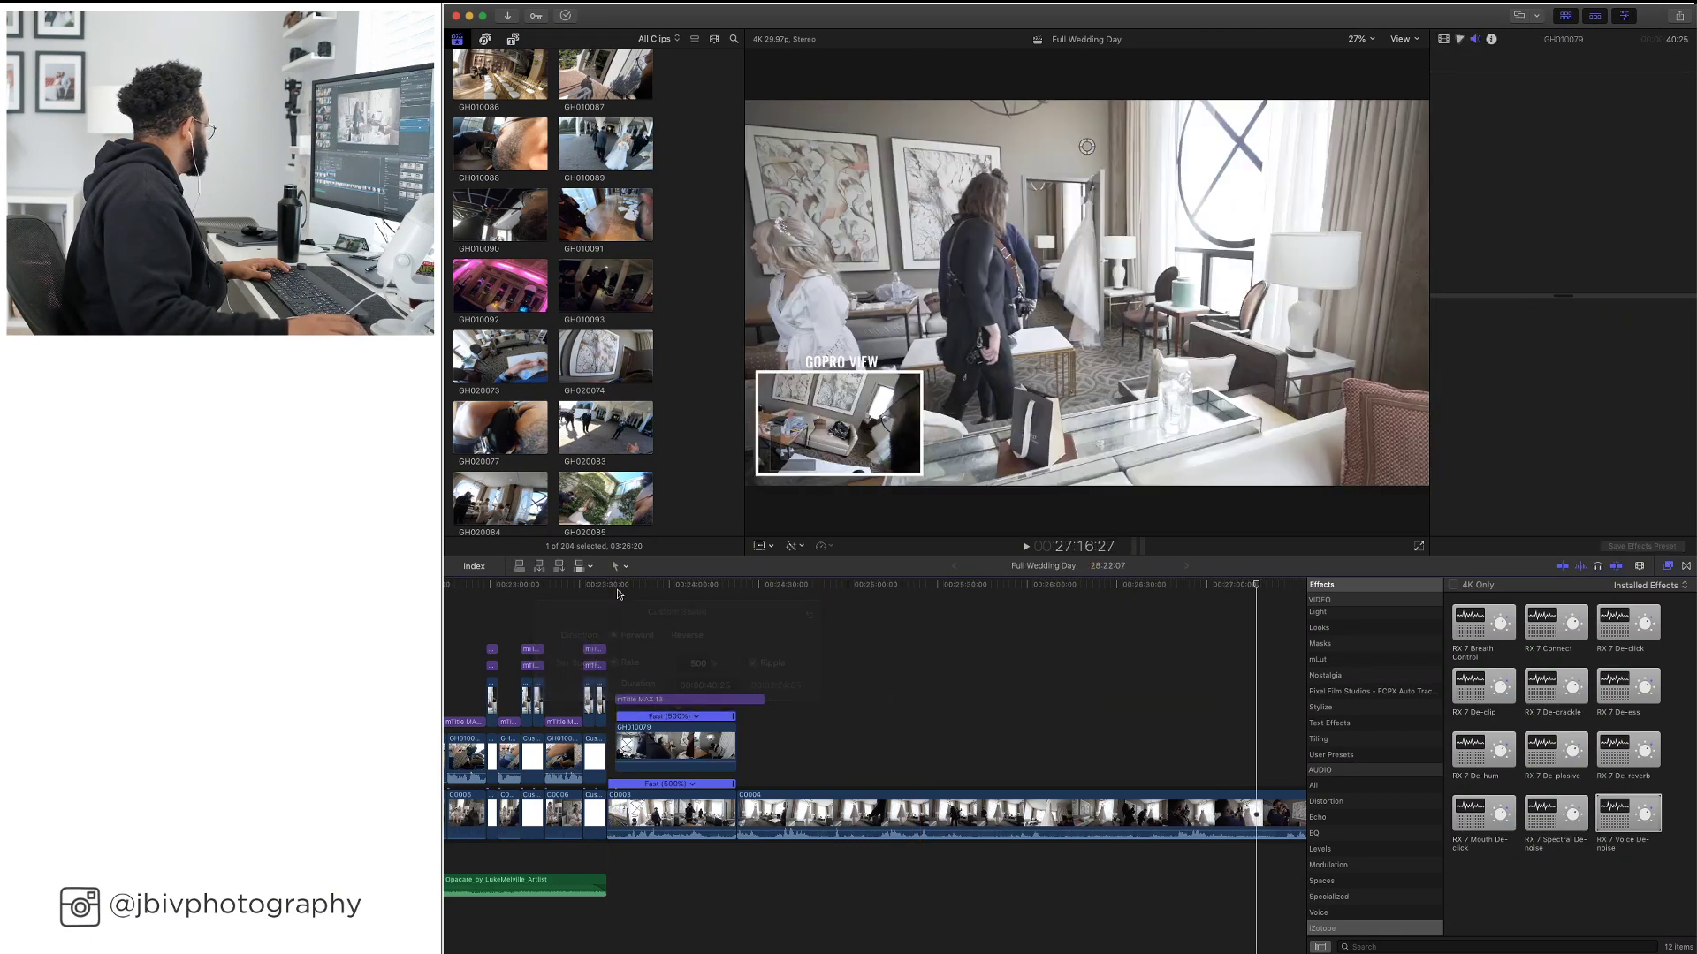
Play the start of the sped-up C0003 section and trim the "GOPRO VIEW" title's end to match GH010079, about 41 seconds long
click(608, 594)
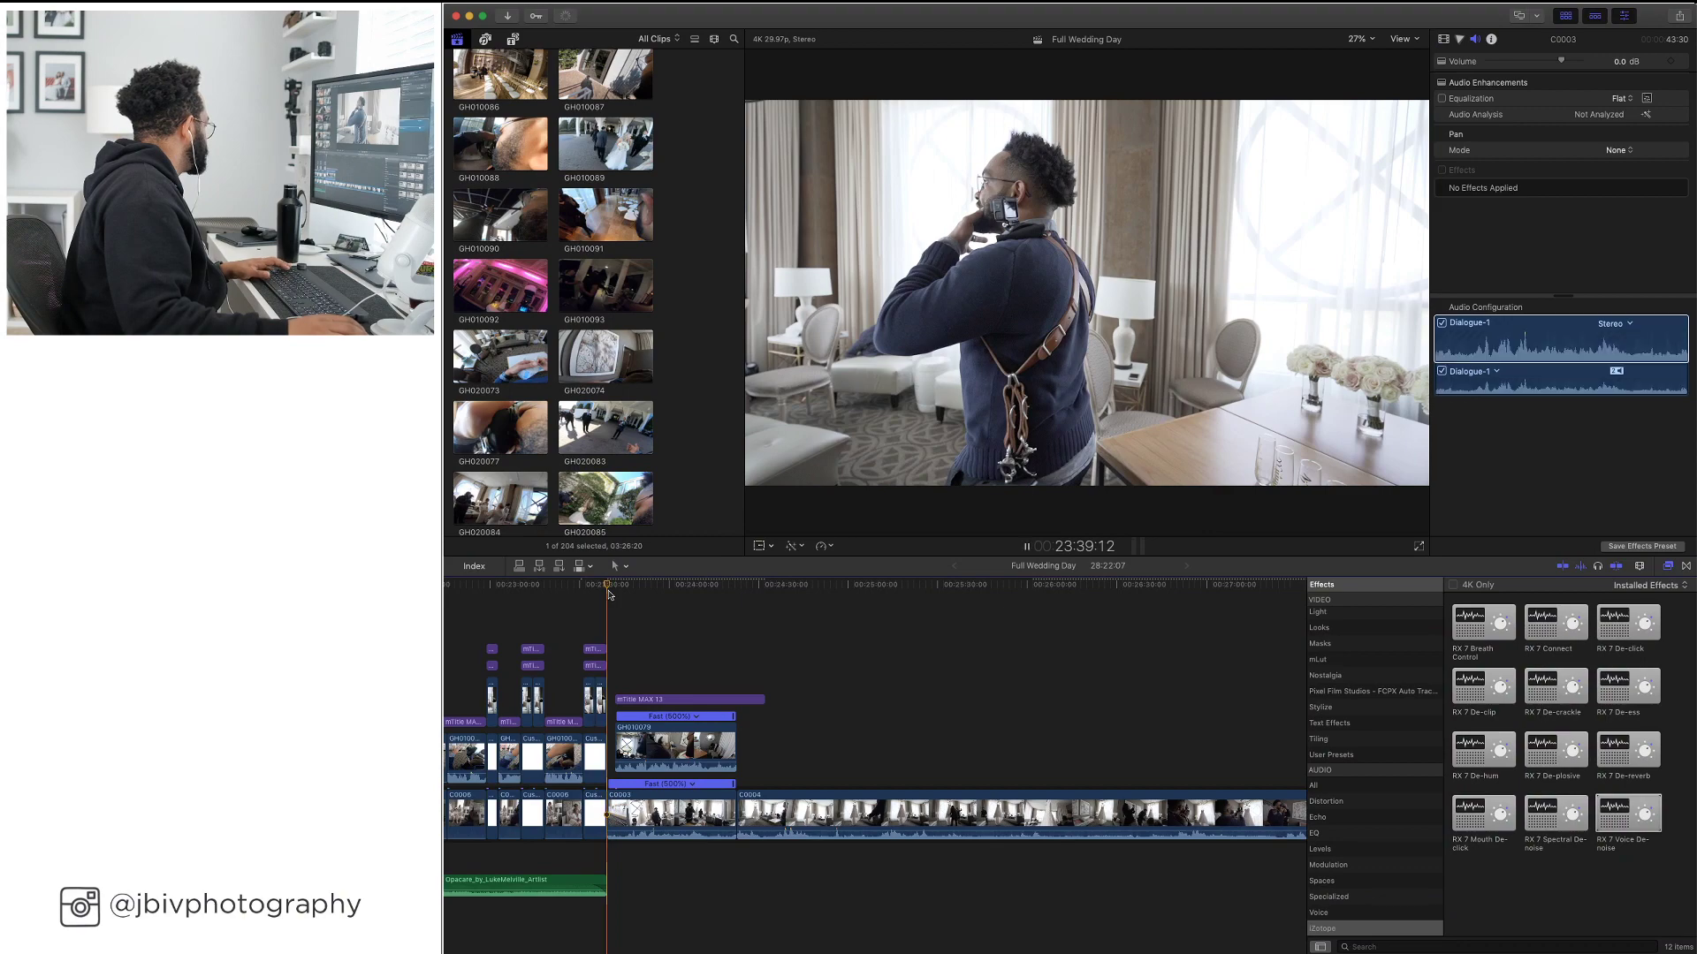
key(space)
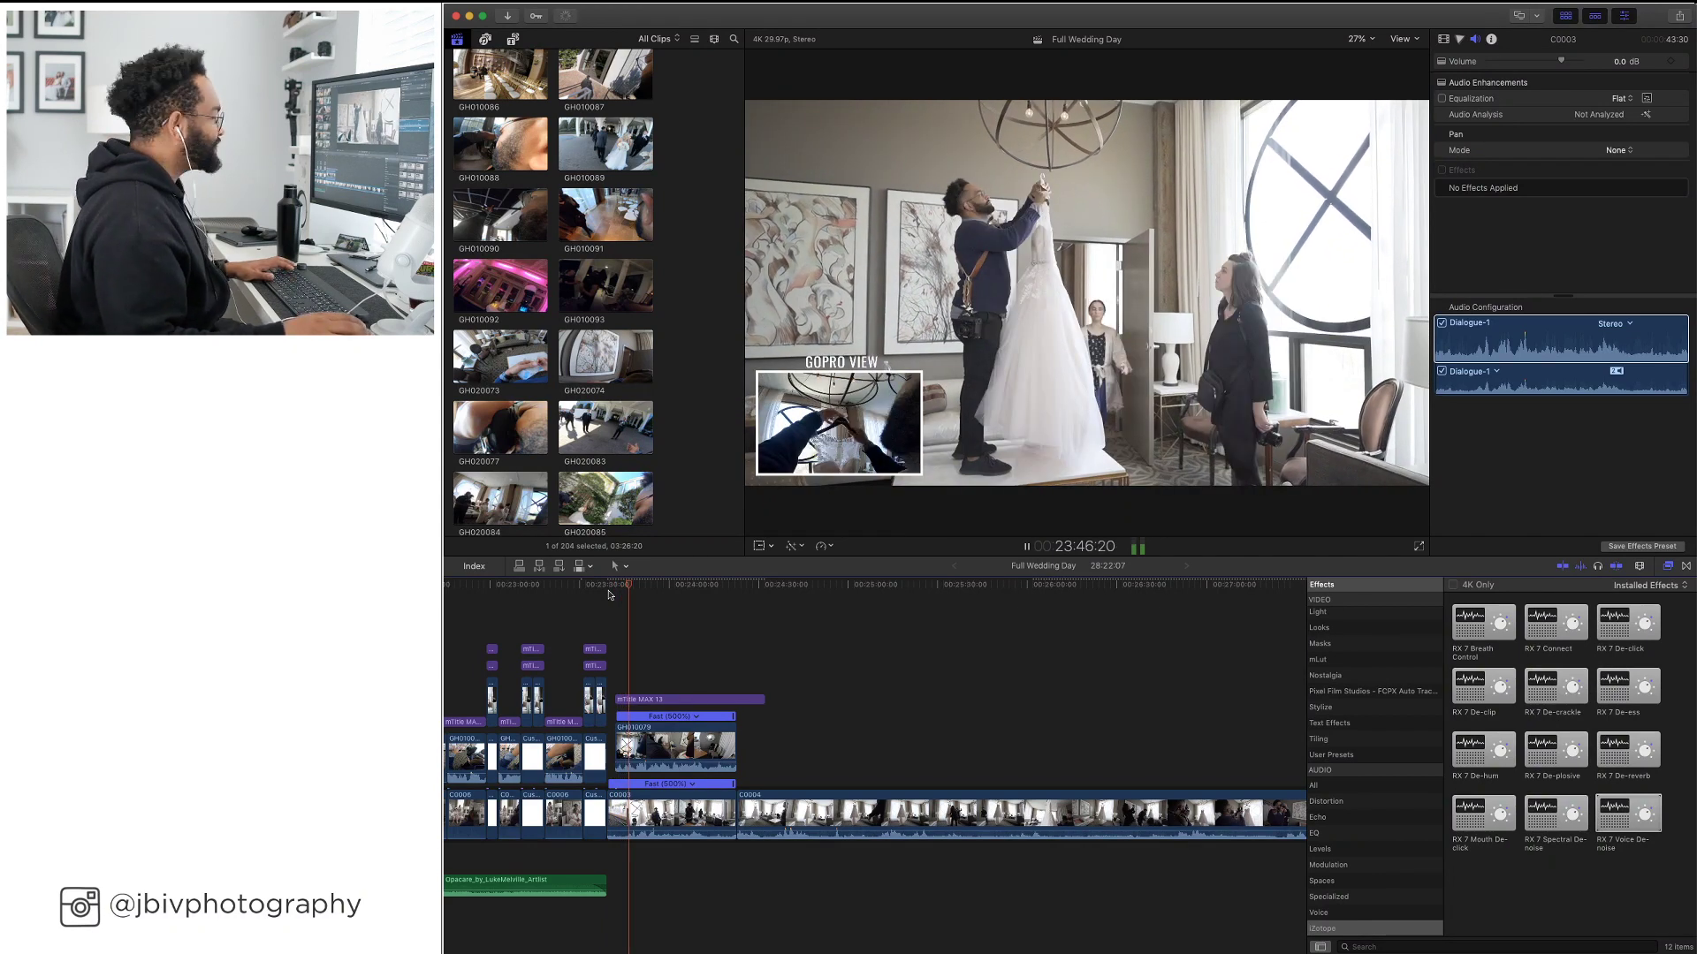
key(space)
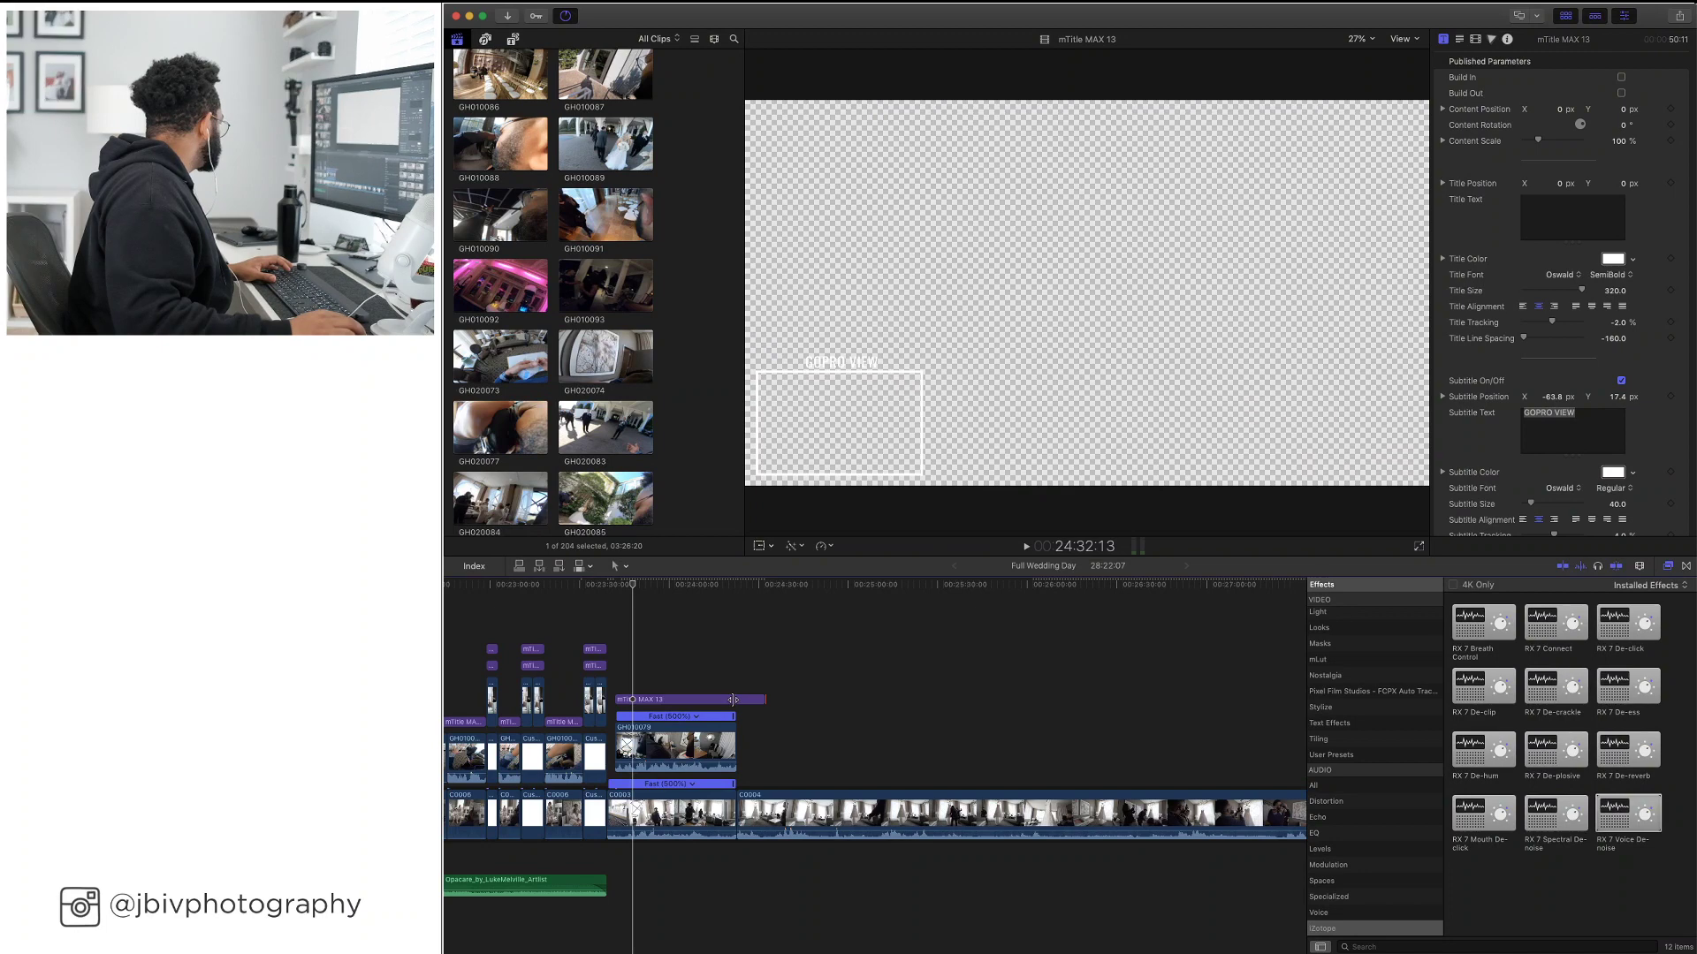
click(757, 703)
drag(757, 700, 730, 700)
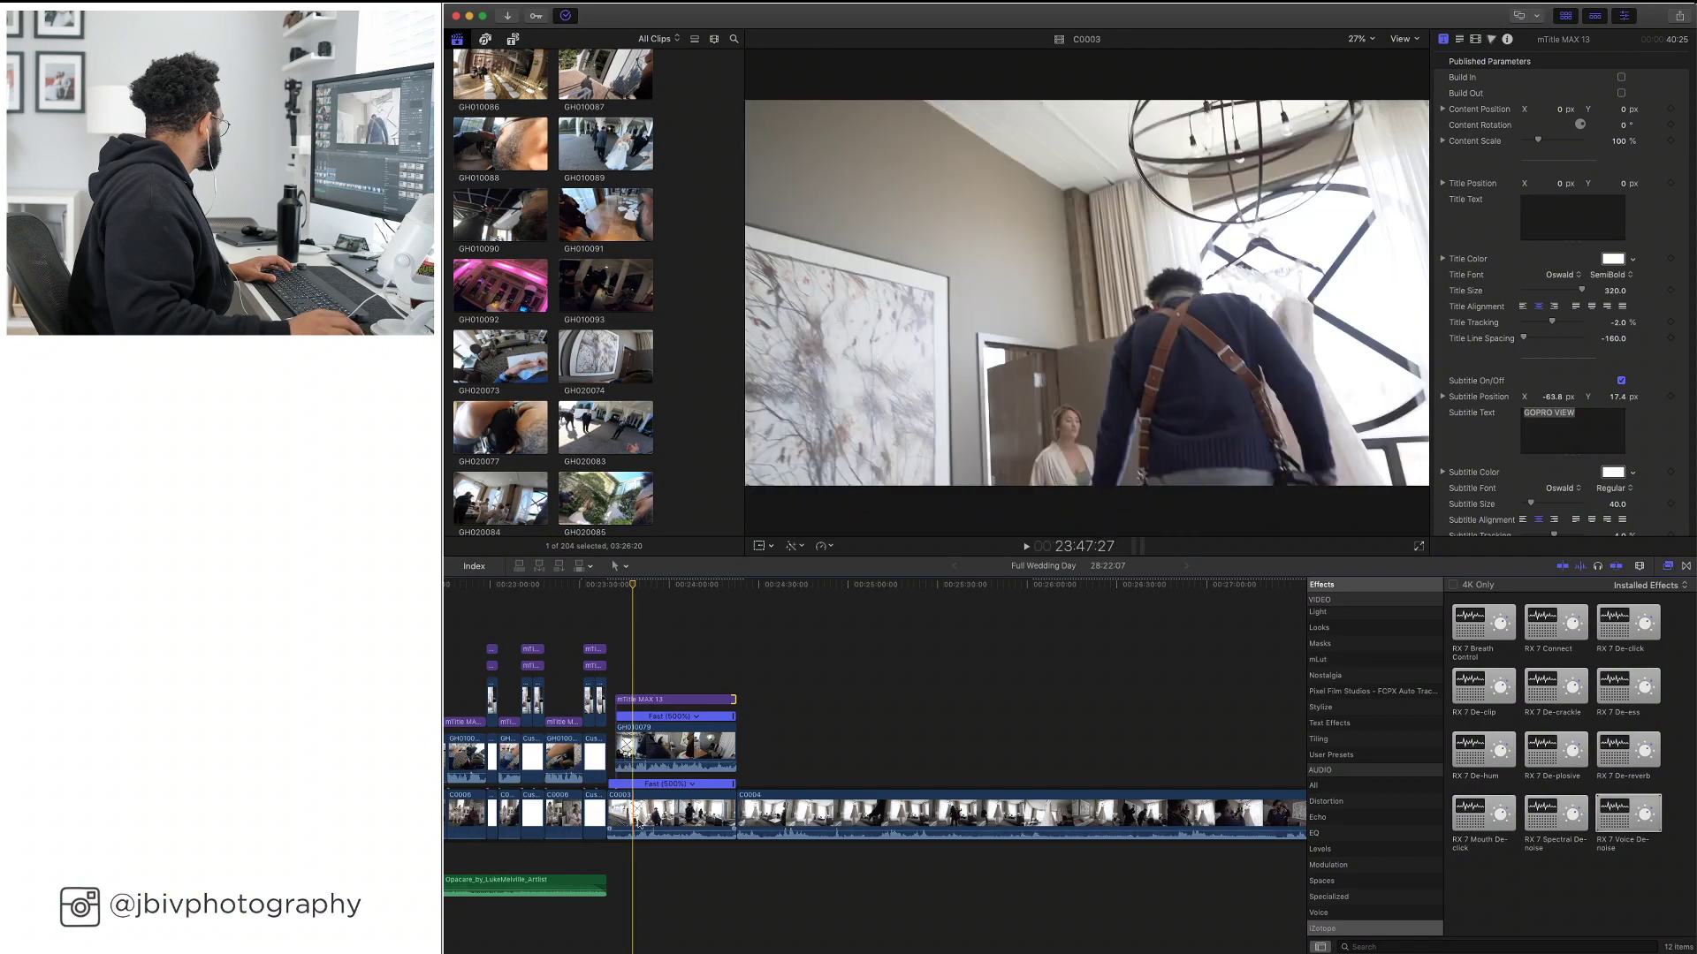
Lower the audio levels of the sped-up C0003 clip and its connected GH010079 overlay to silence
drag(638, 822, 639, 856)
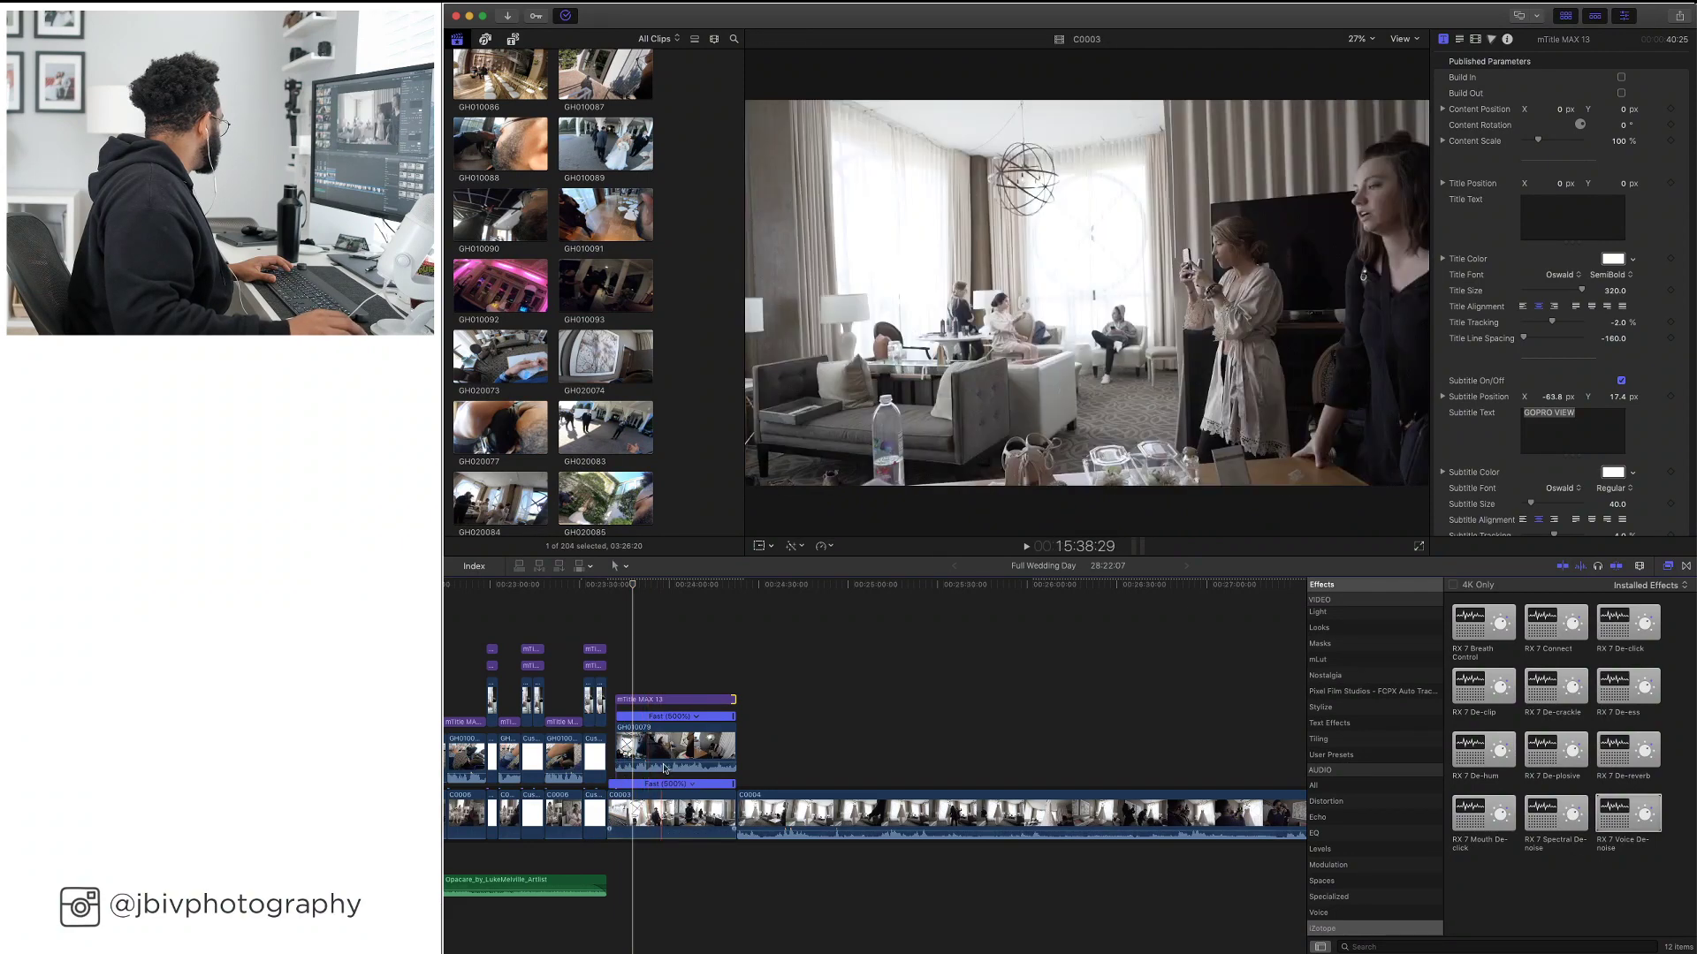
drag(661, 758, 660, 800)
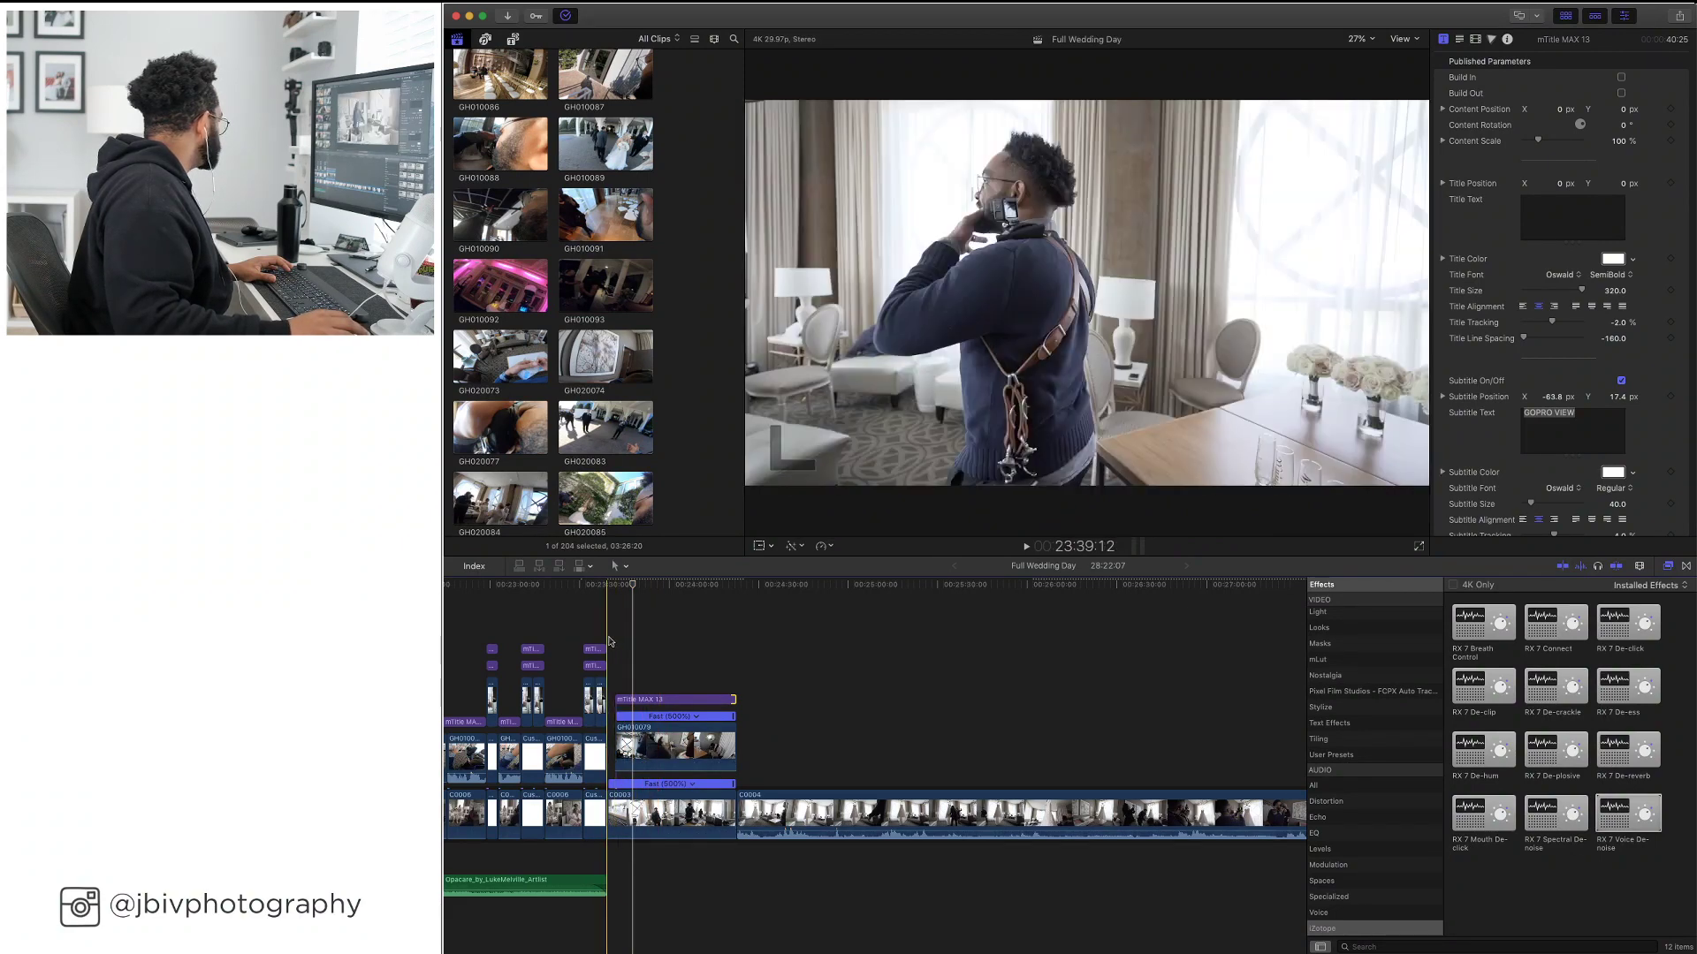
click(626, 823)
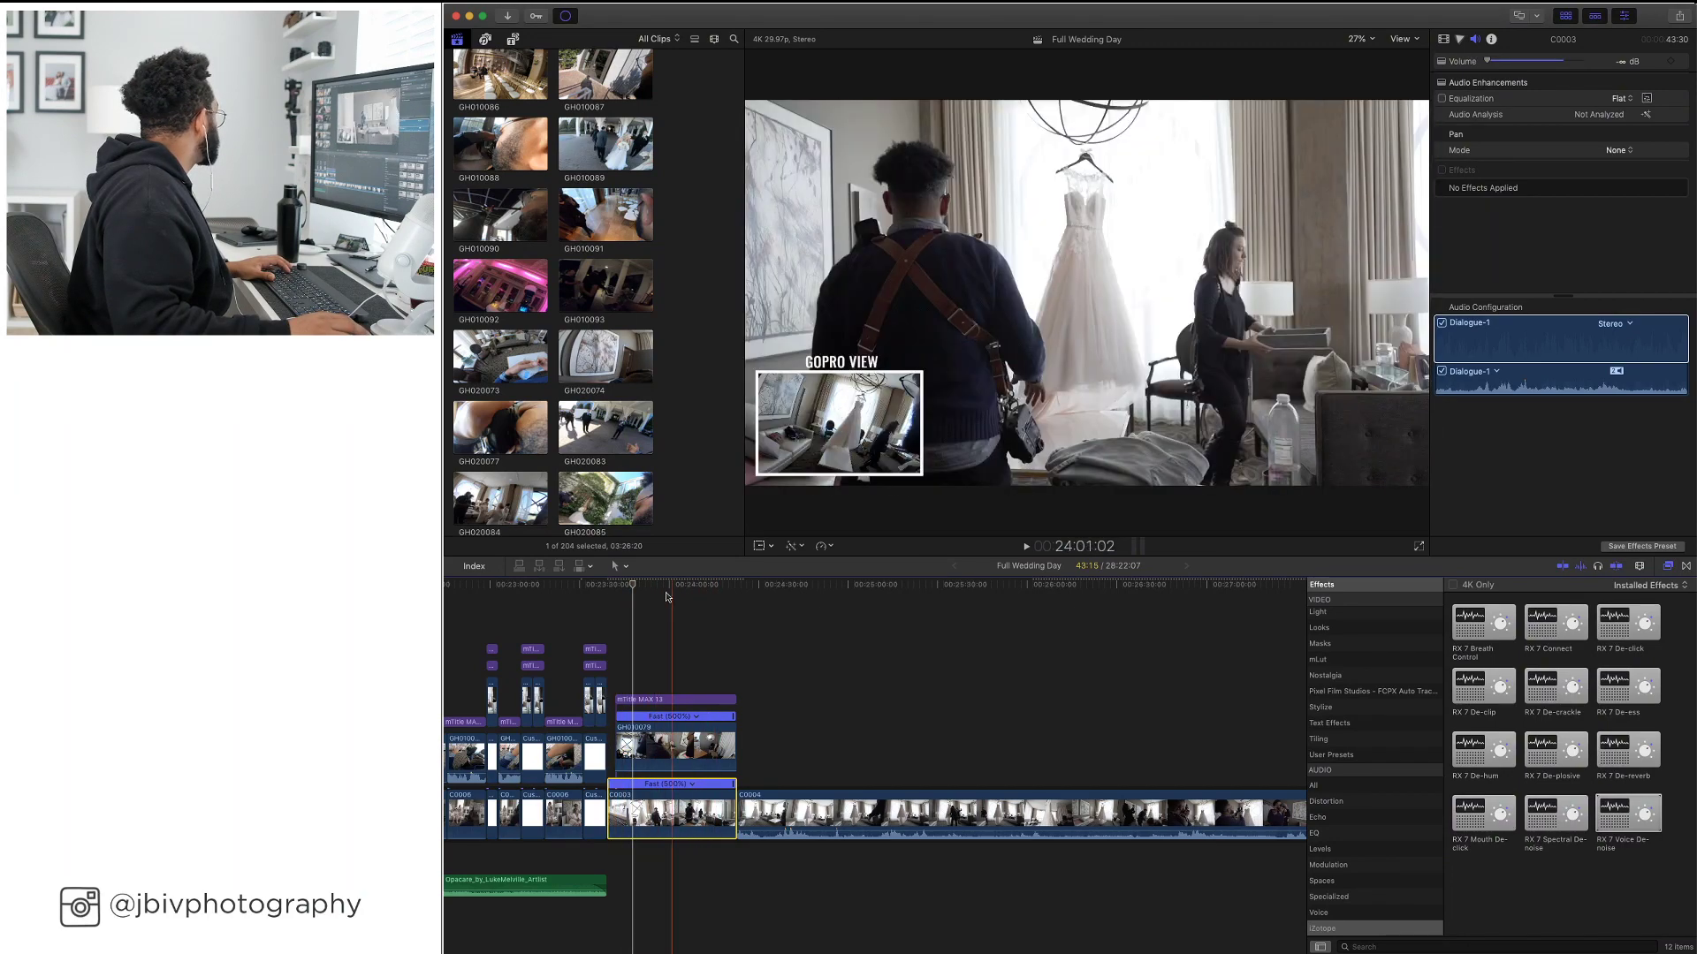
key(super+equal)
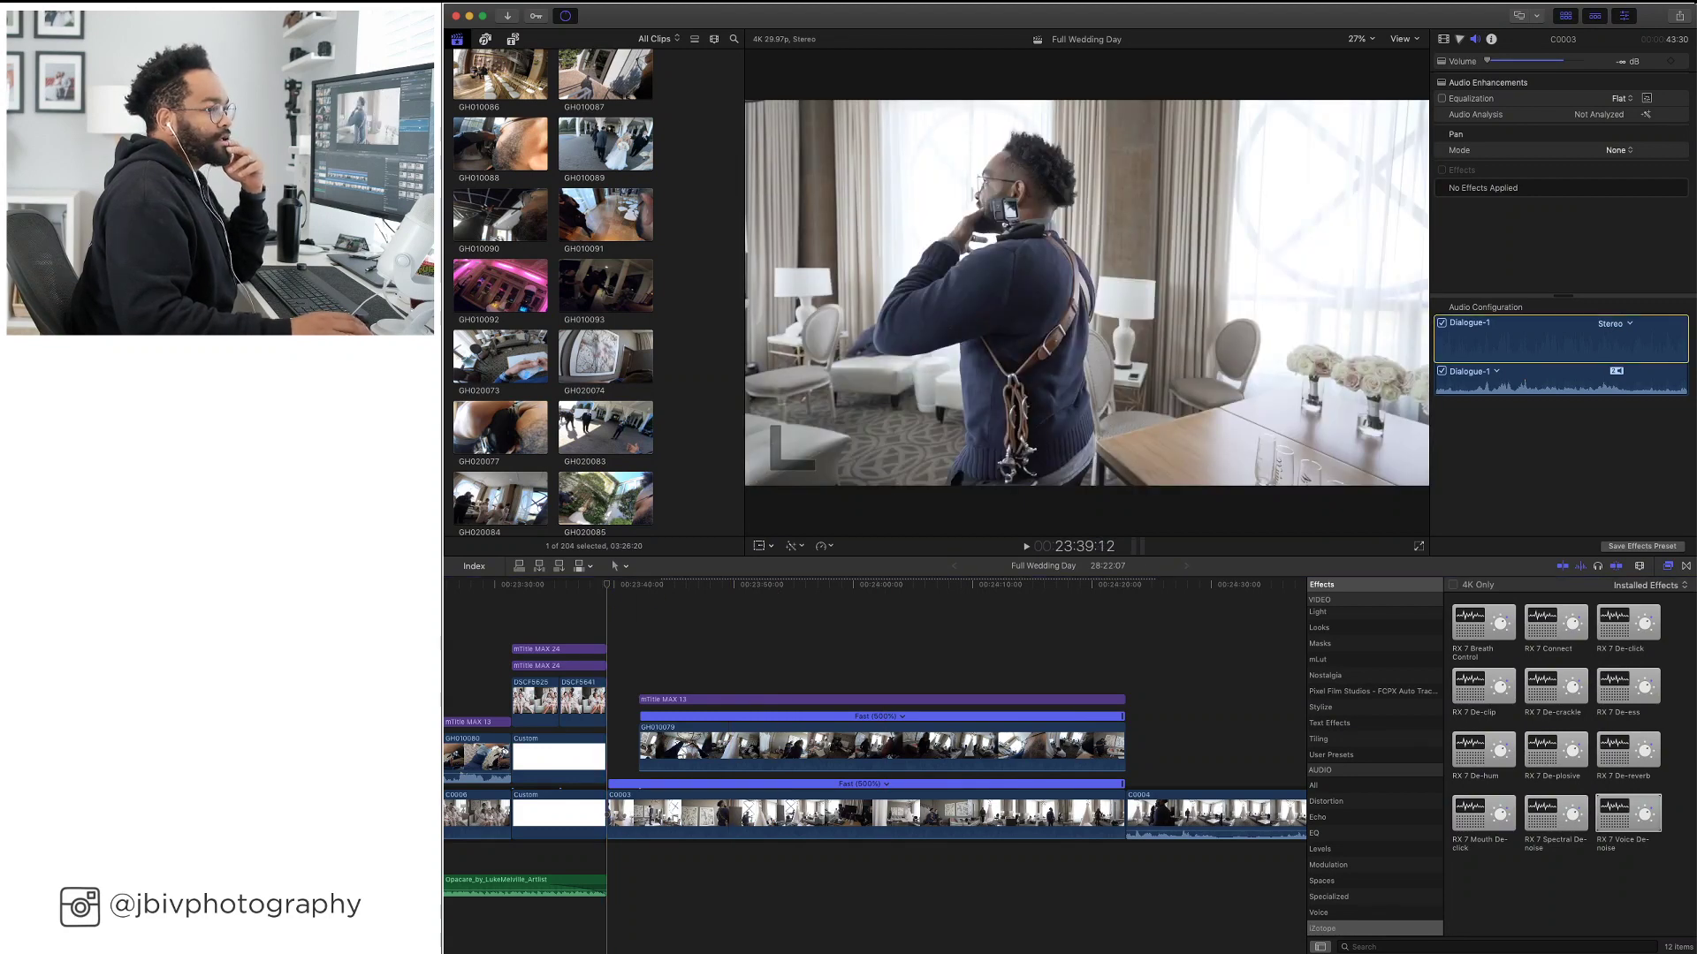
Switch to the Artlist page in the browser and preview "Round and Round" and "I Am with You" from the Lifestyle Pop list
key(super+Tab)
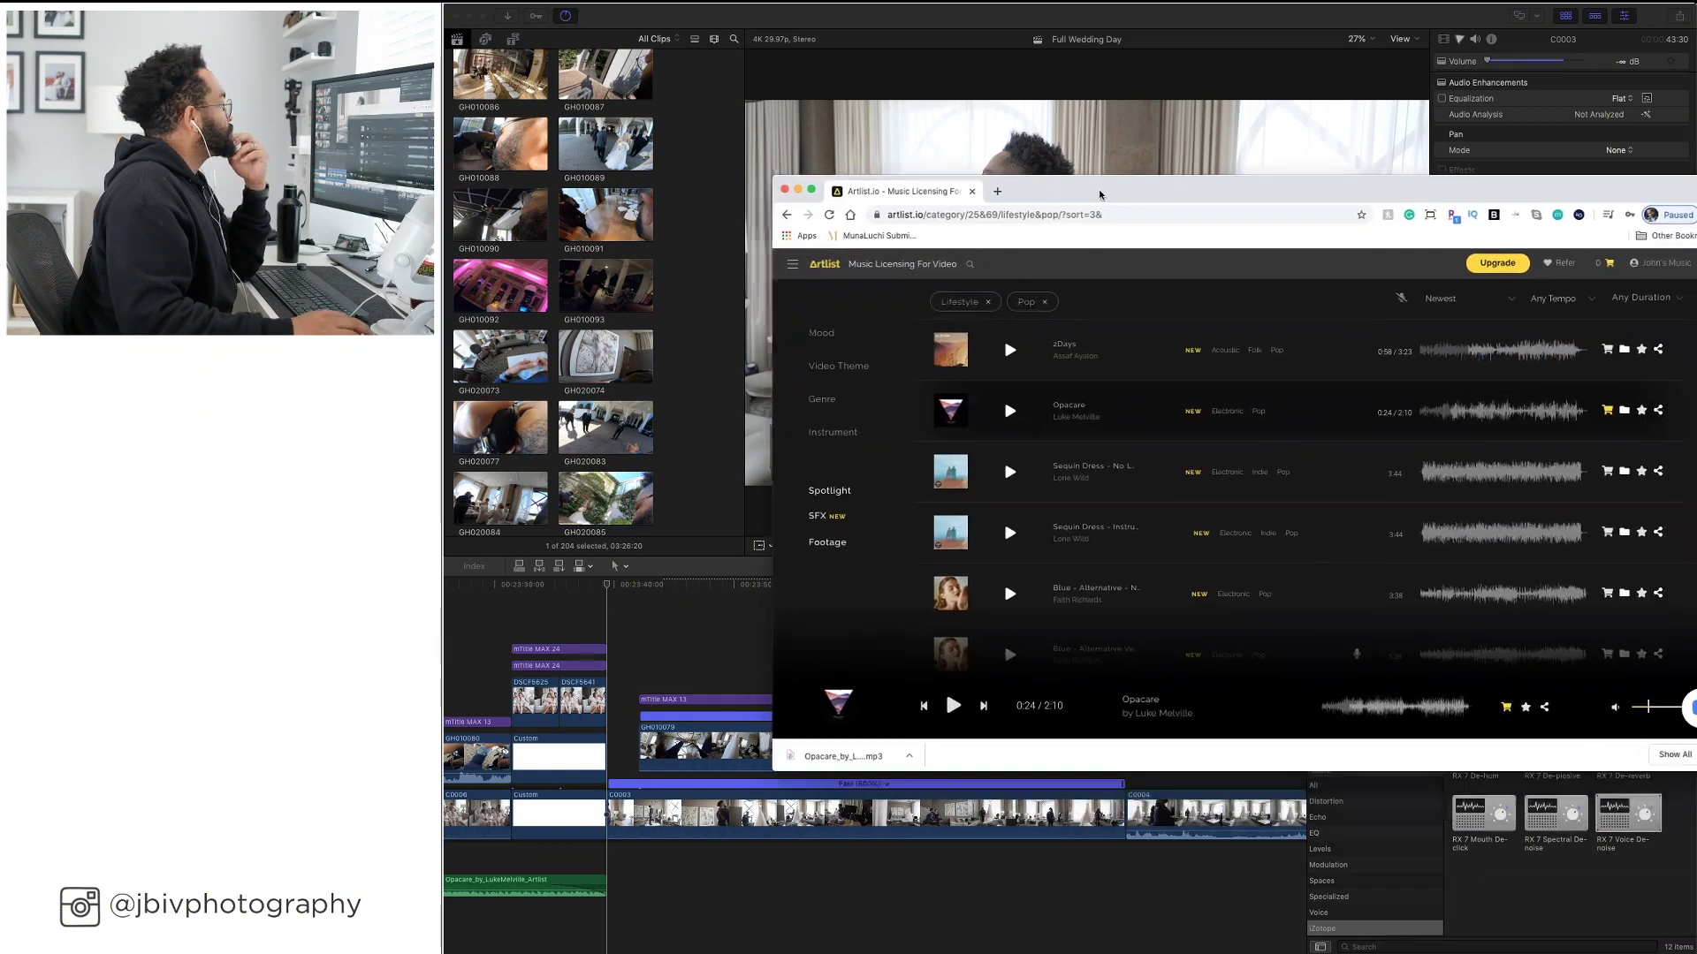
drag(1101, 194, 952, 161)
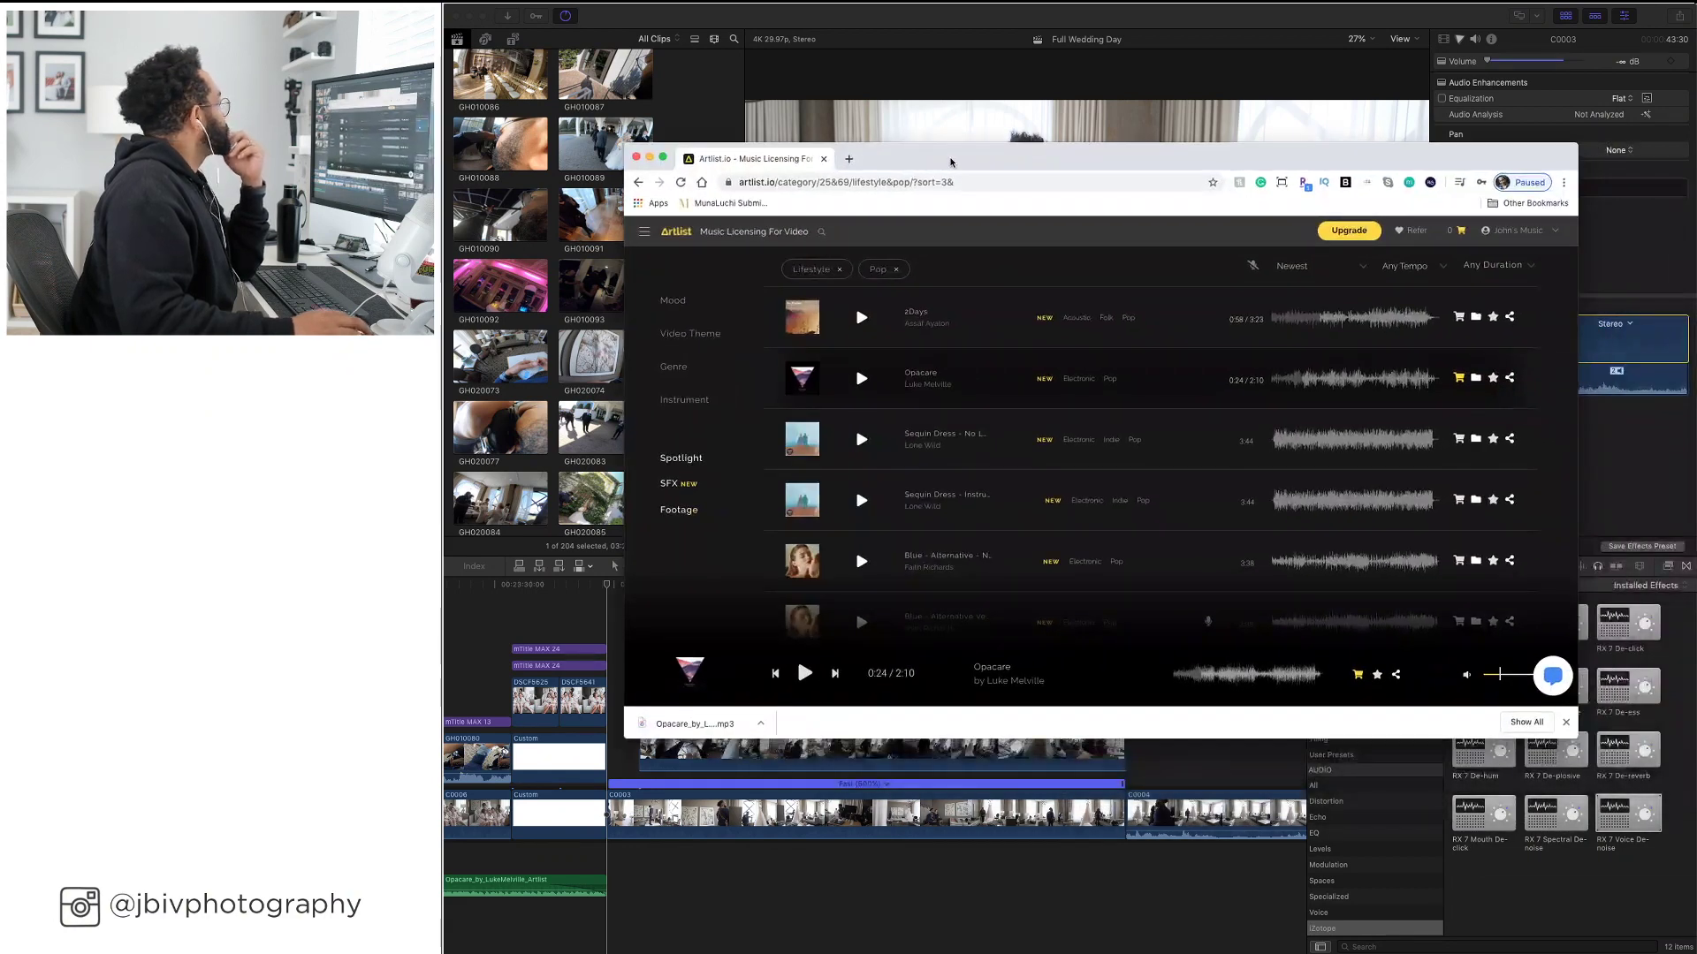
scroll(850, 446, down, 5)
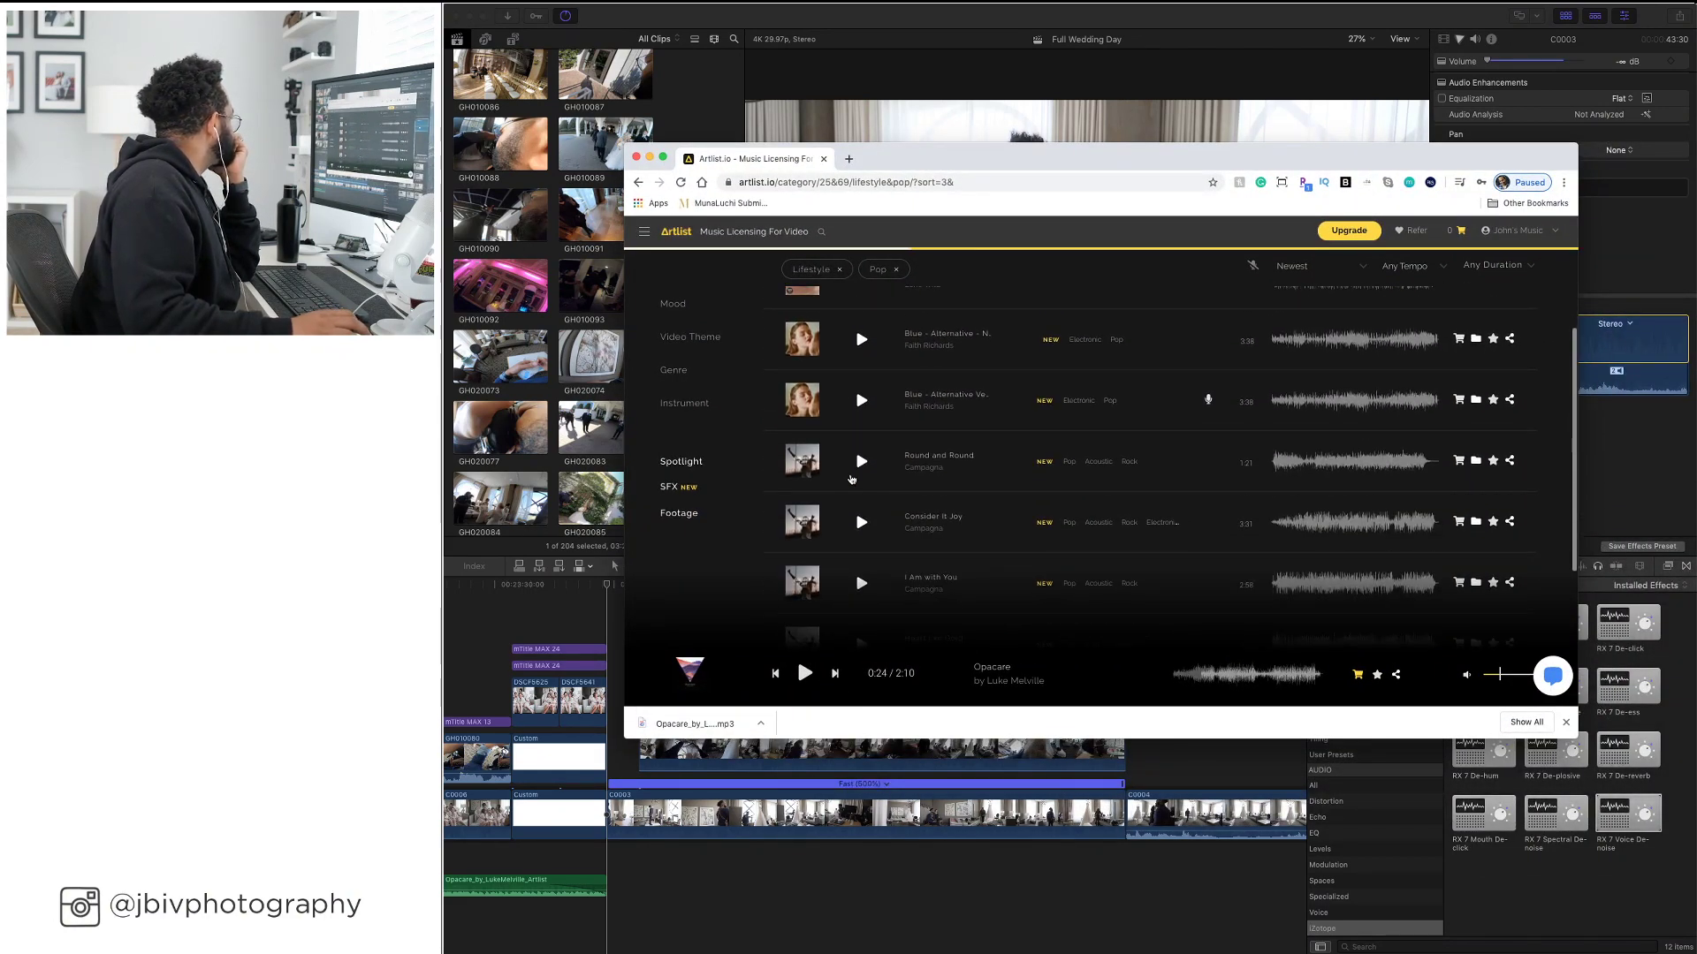
click(862, 462)
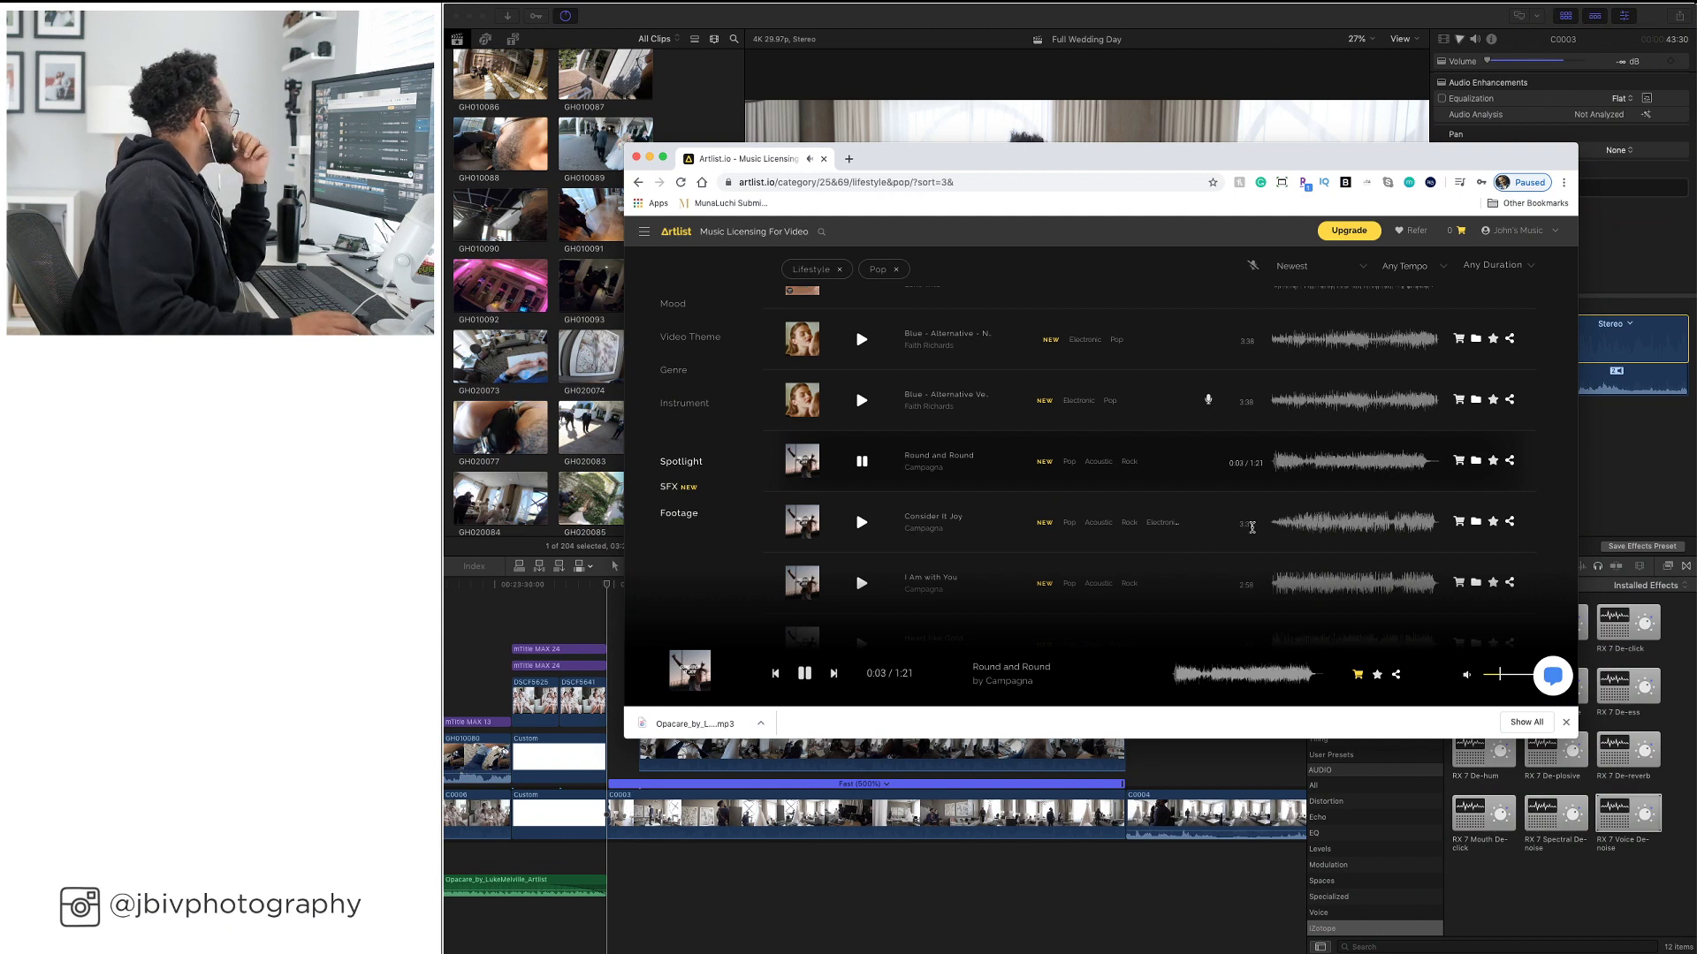
click(861, 583)
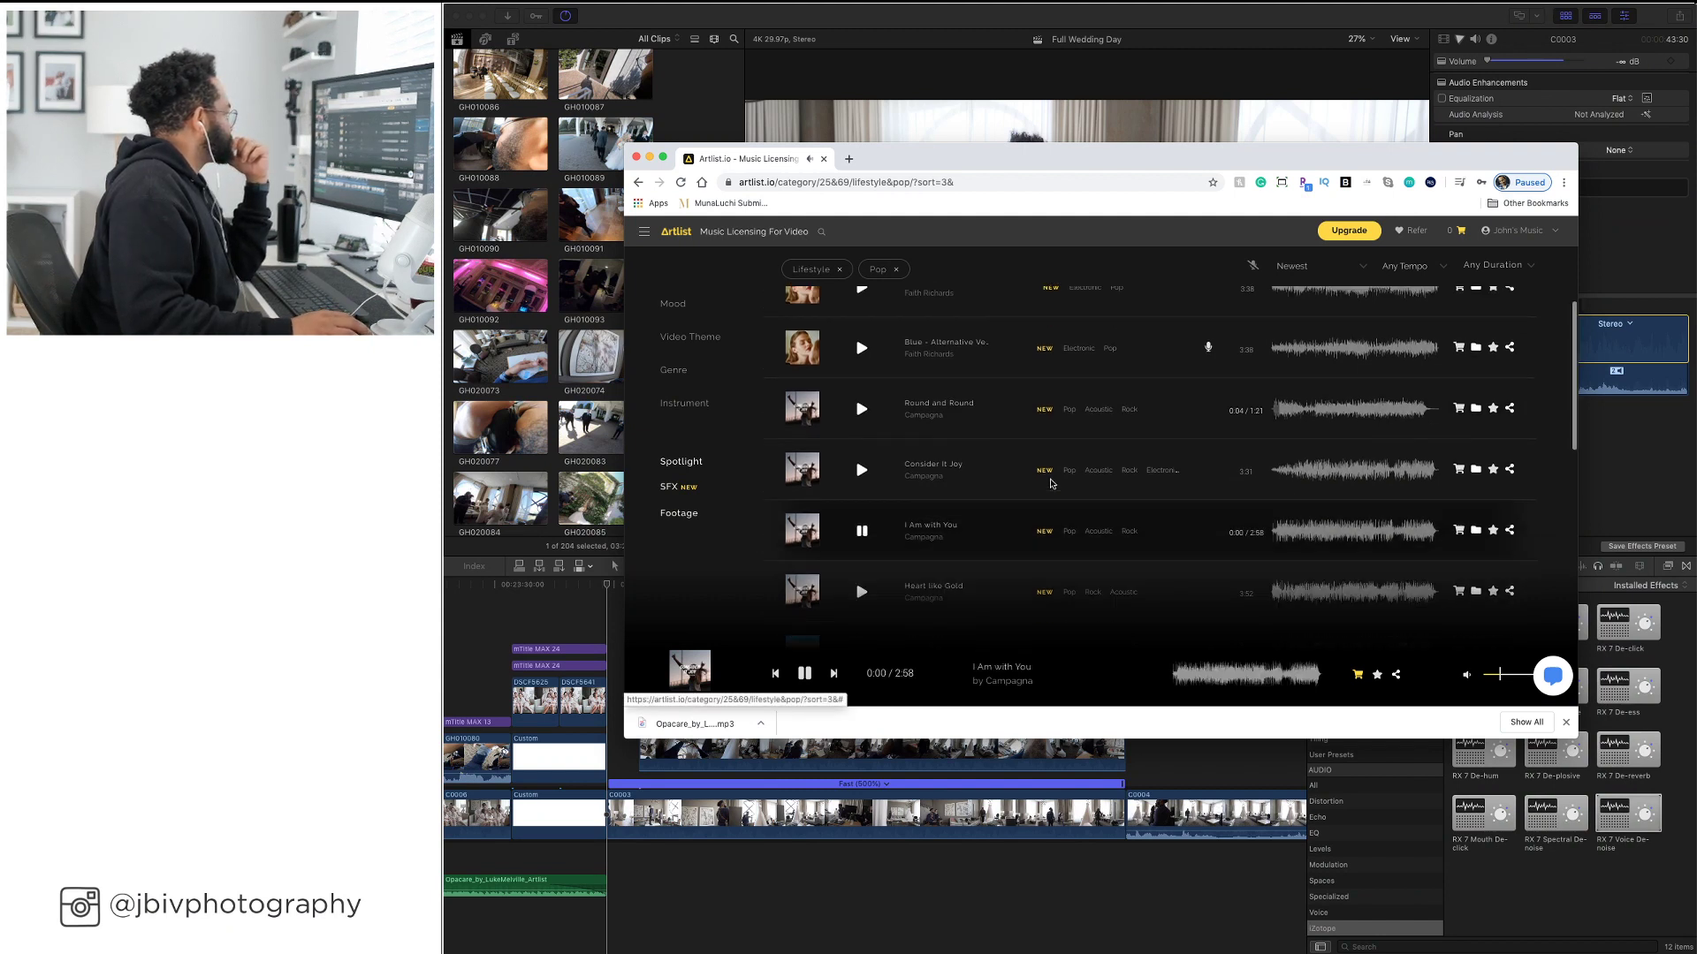
scroll(1060, 495, down, 2)
click(1279, 424)
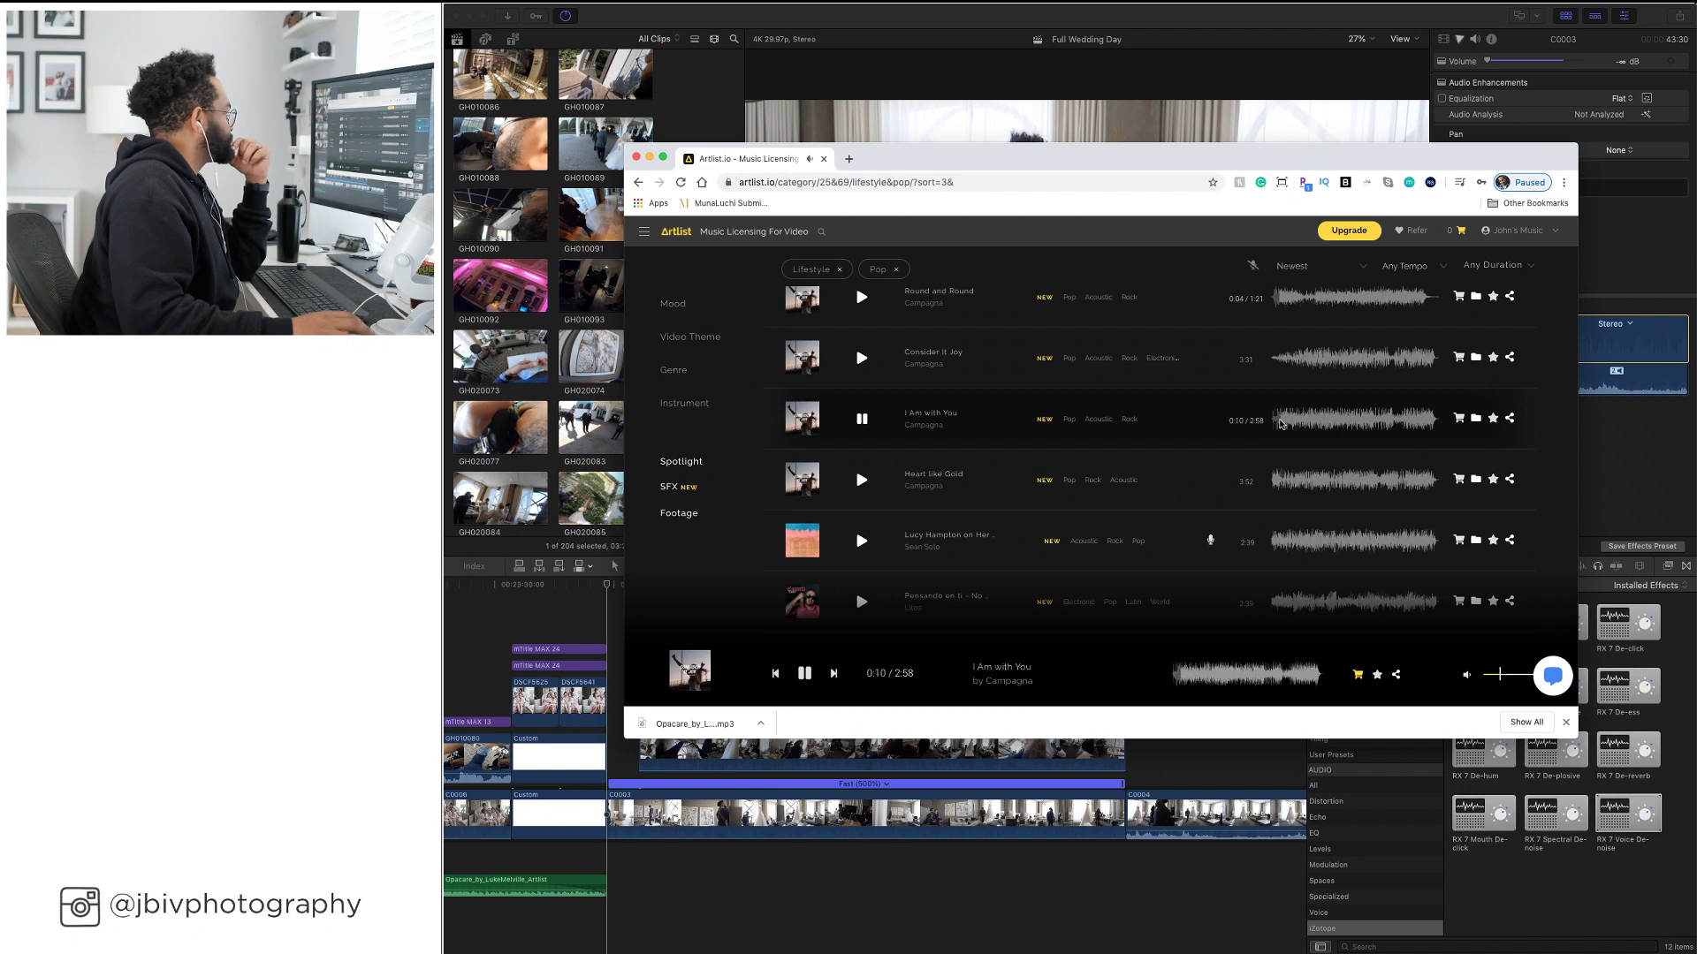
scroll(983, 433, down, 3)
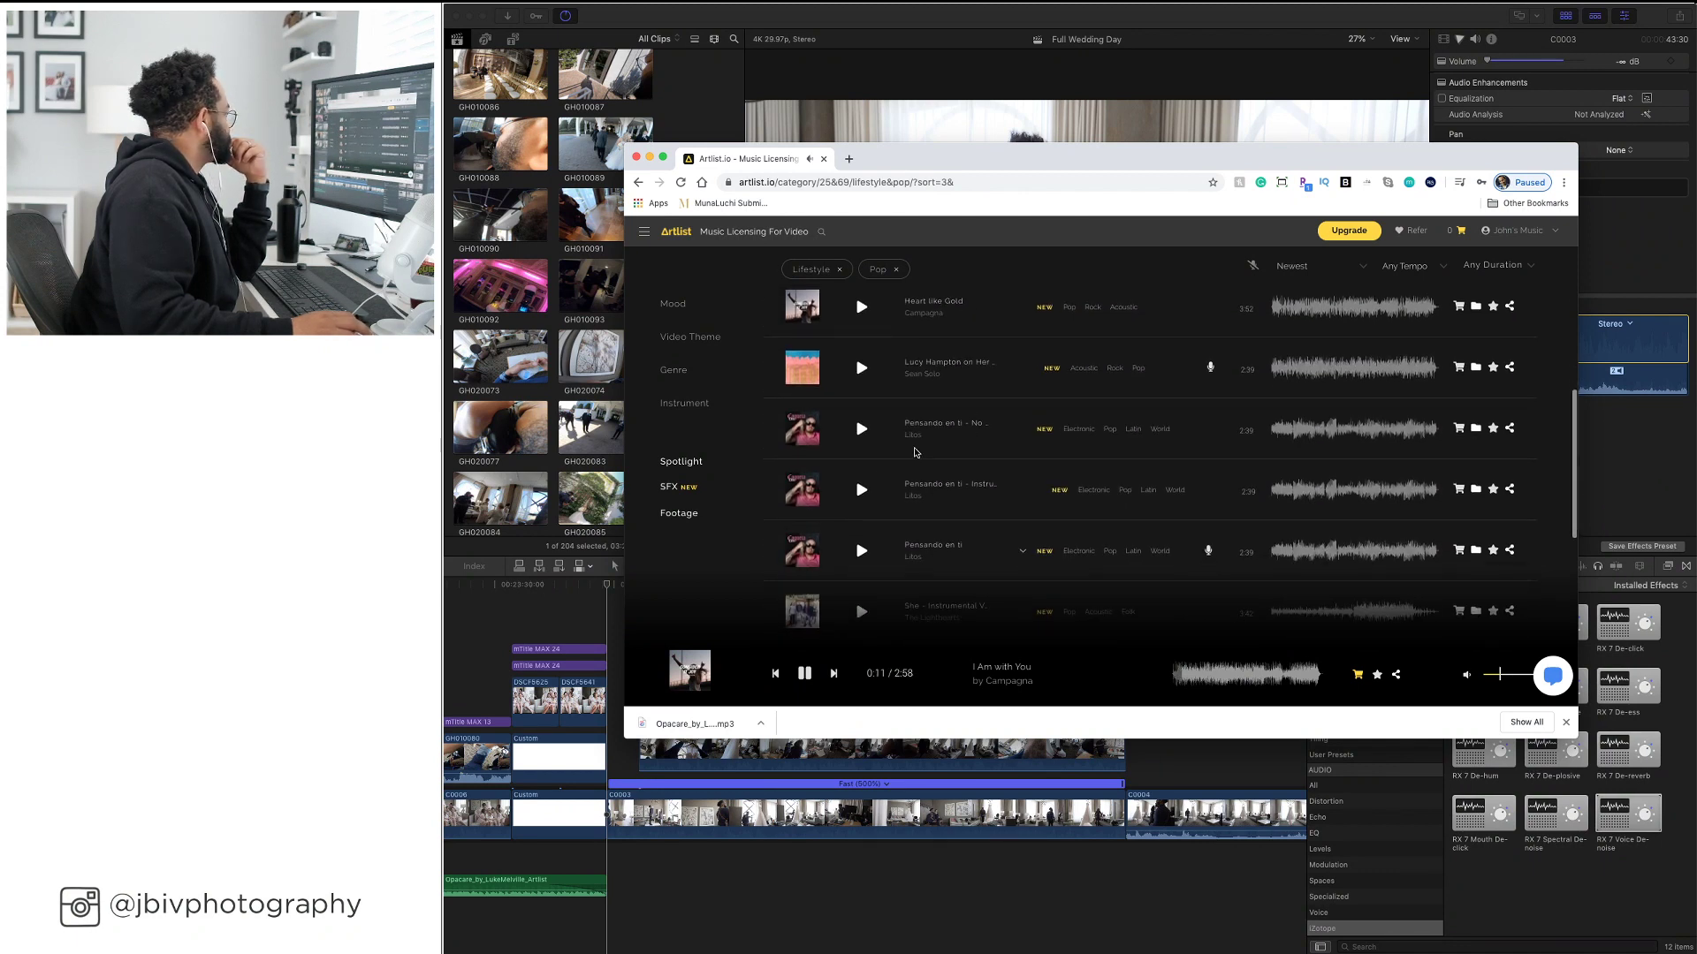
Preview "Pensando en ti - No Lead Vocals" and "She - Instrumental Version", skipping ahead within each track
click(860, 433)
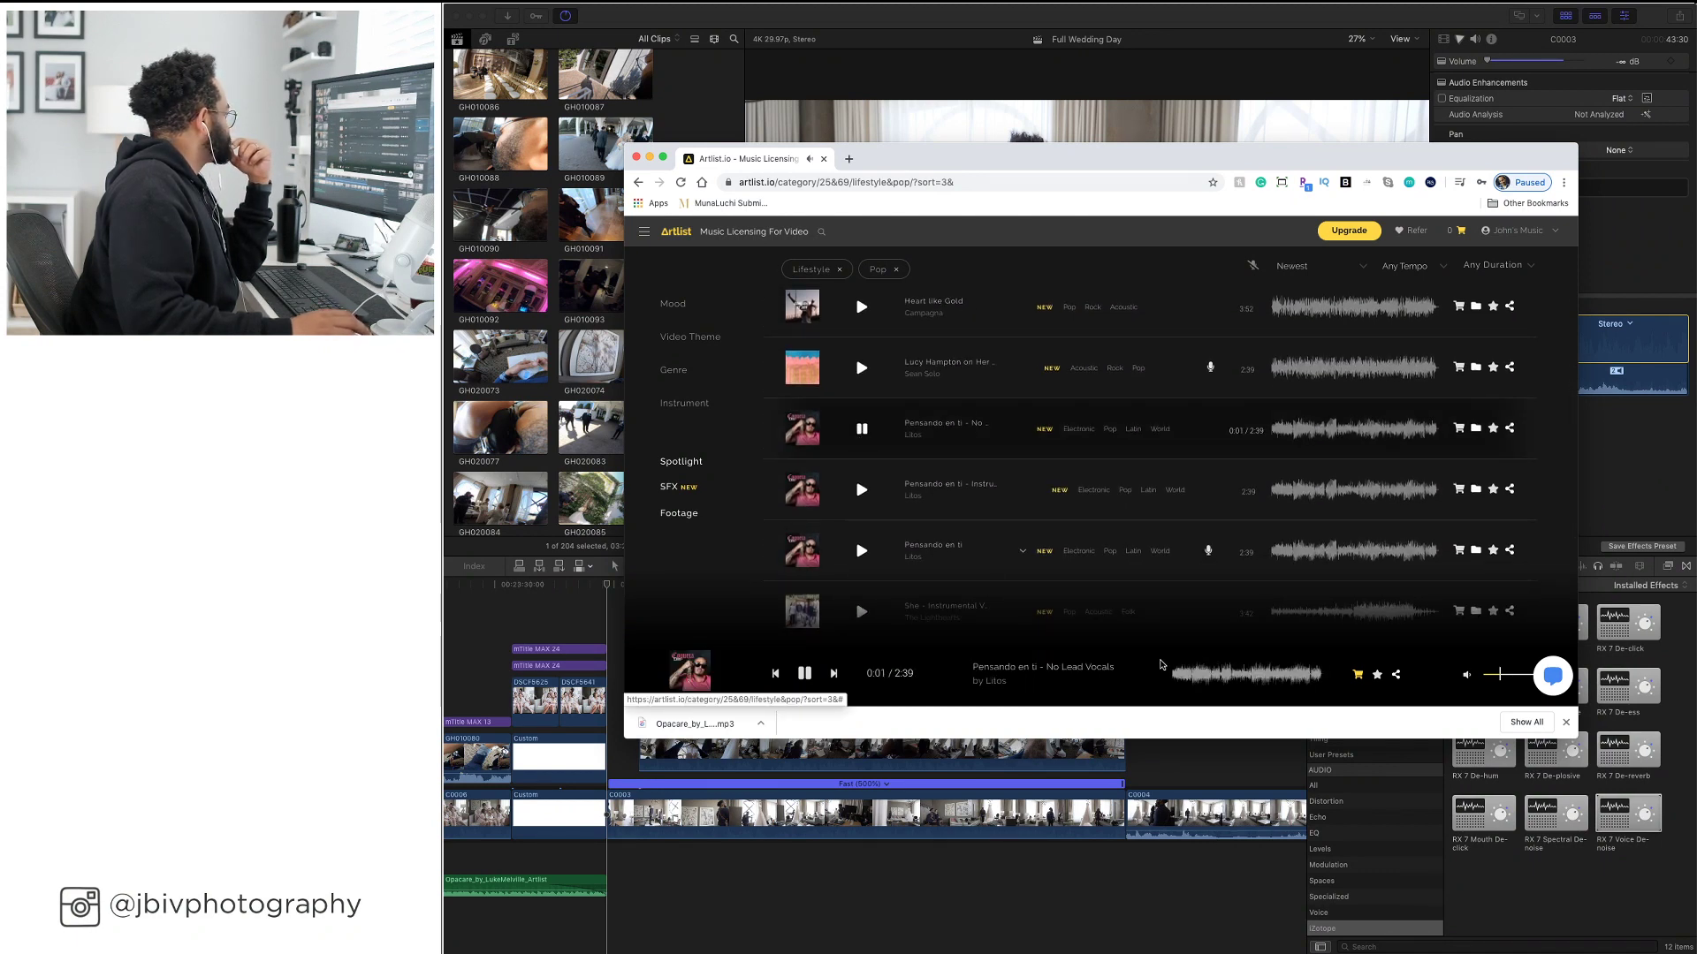
click(1183, 677)
click(1198, 678)
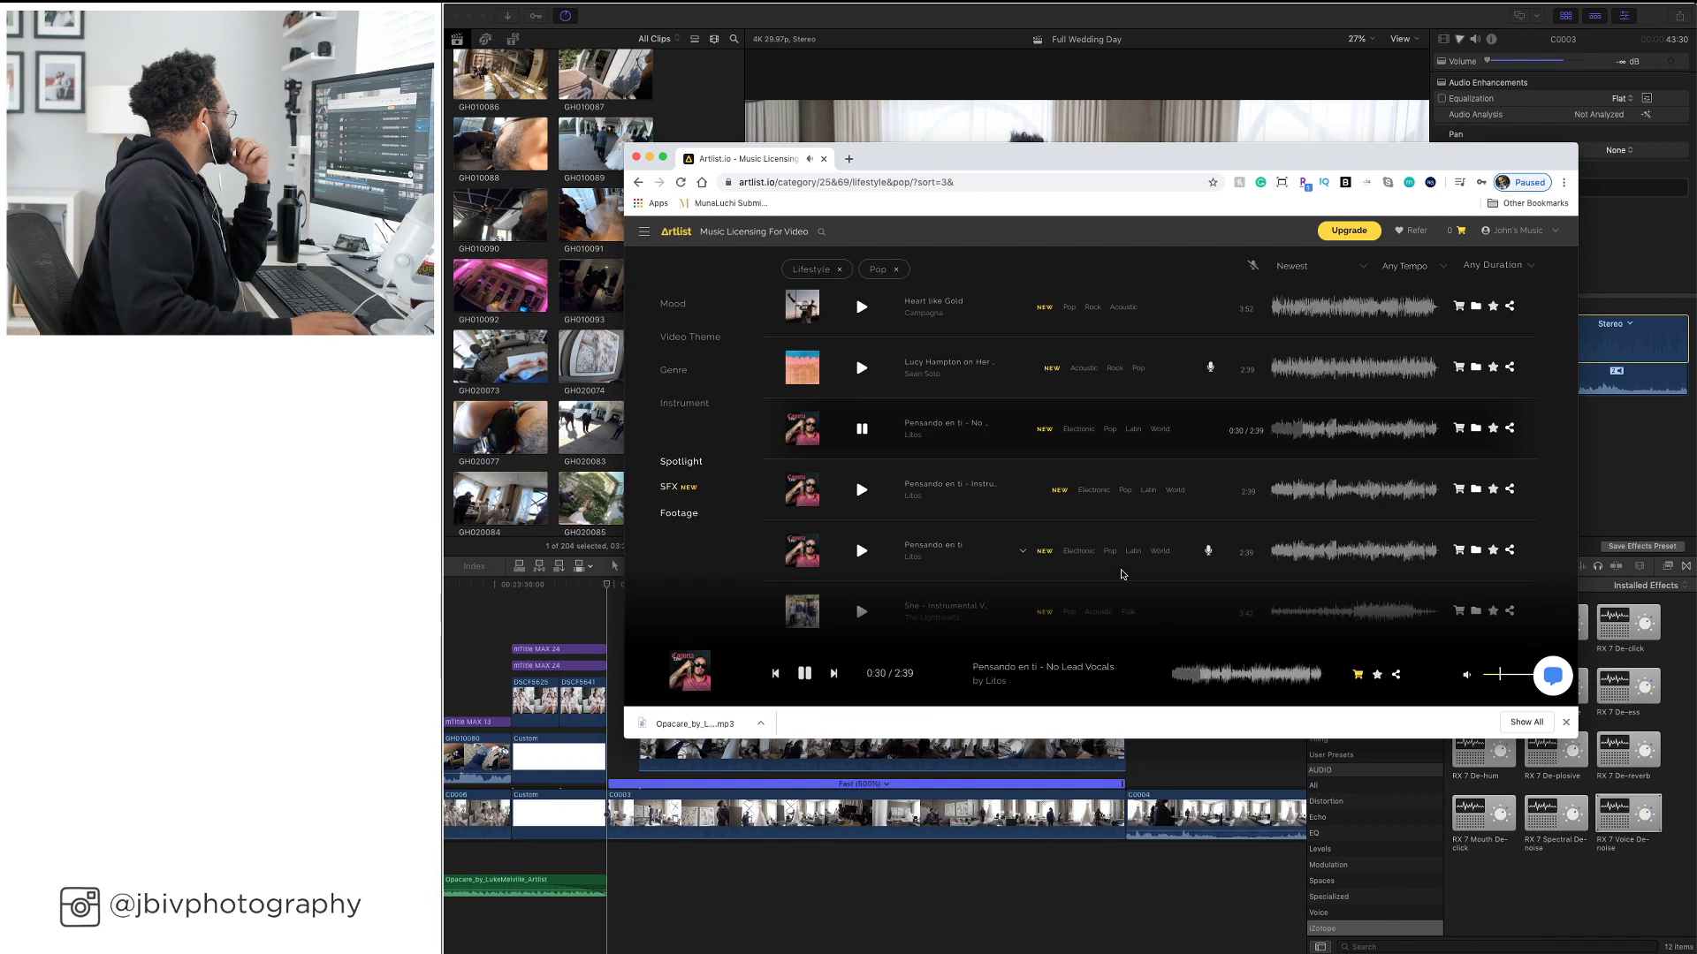
scroll(862, 491, down, 3)
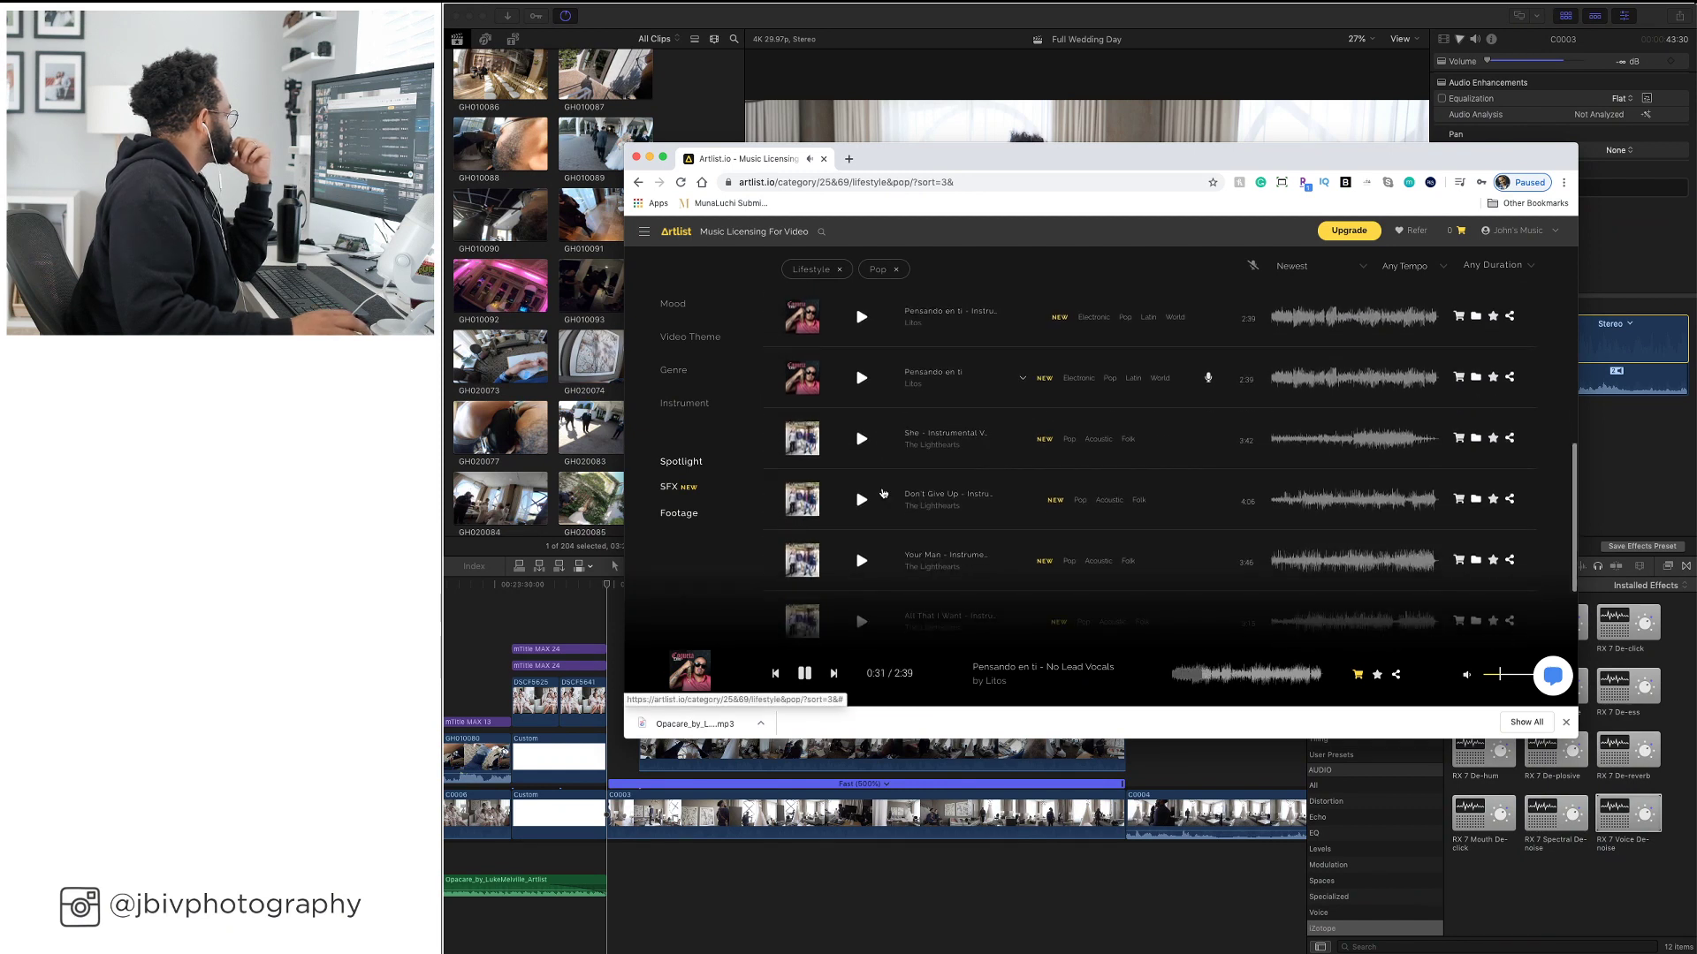
click(858, 440)
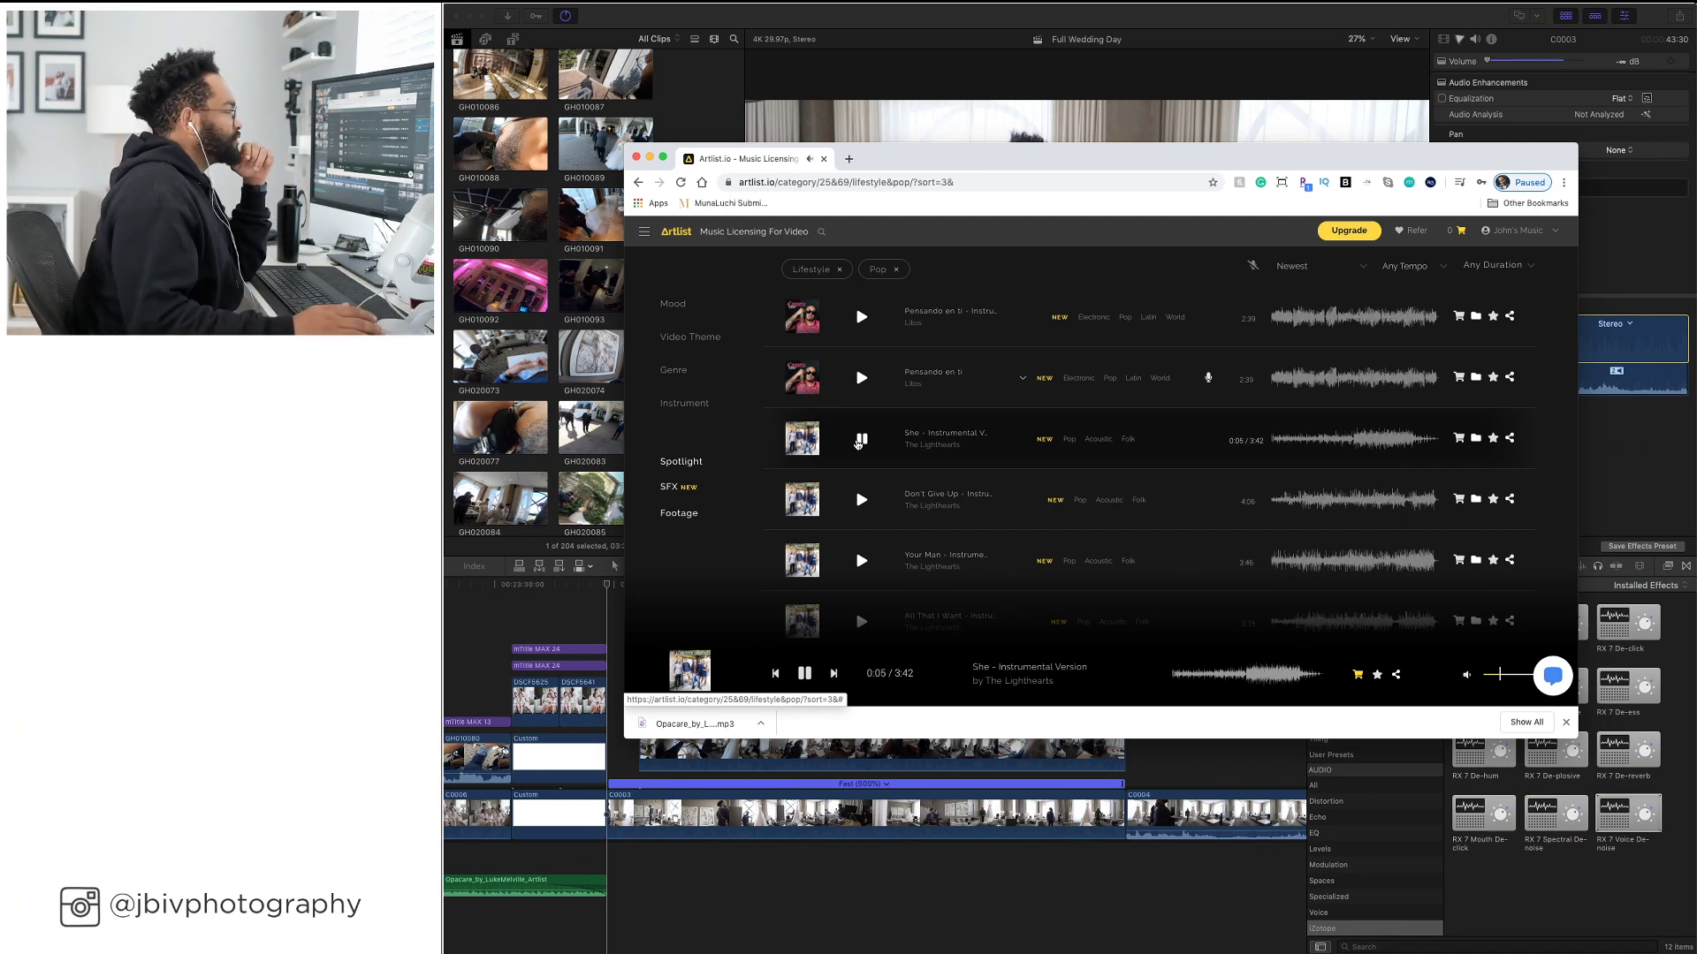
click(1328, 446)
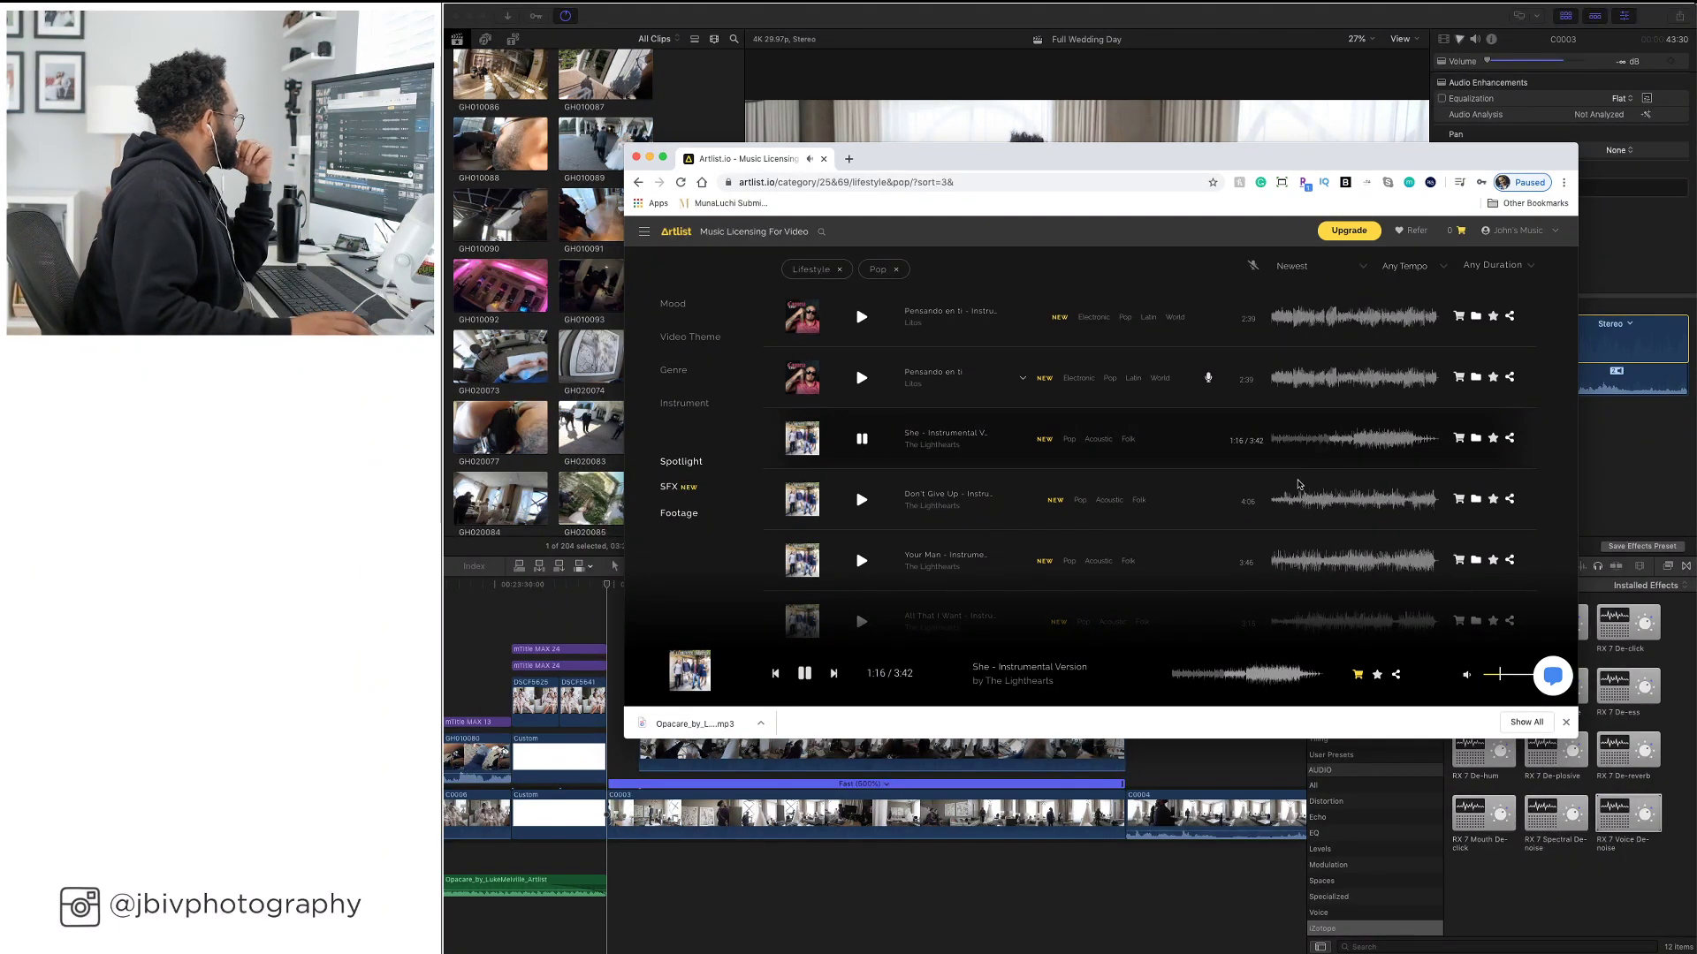
click(861, 441)
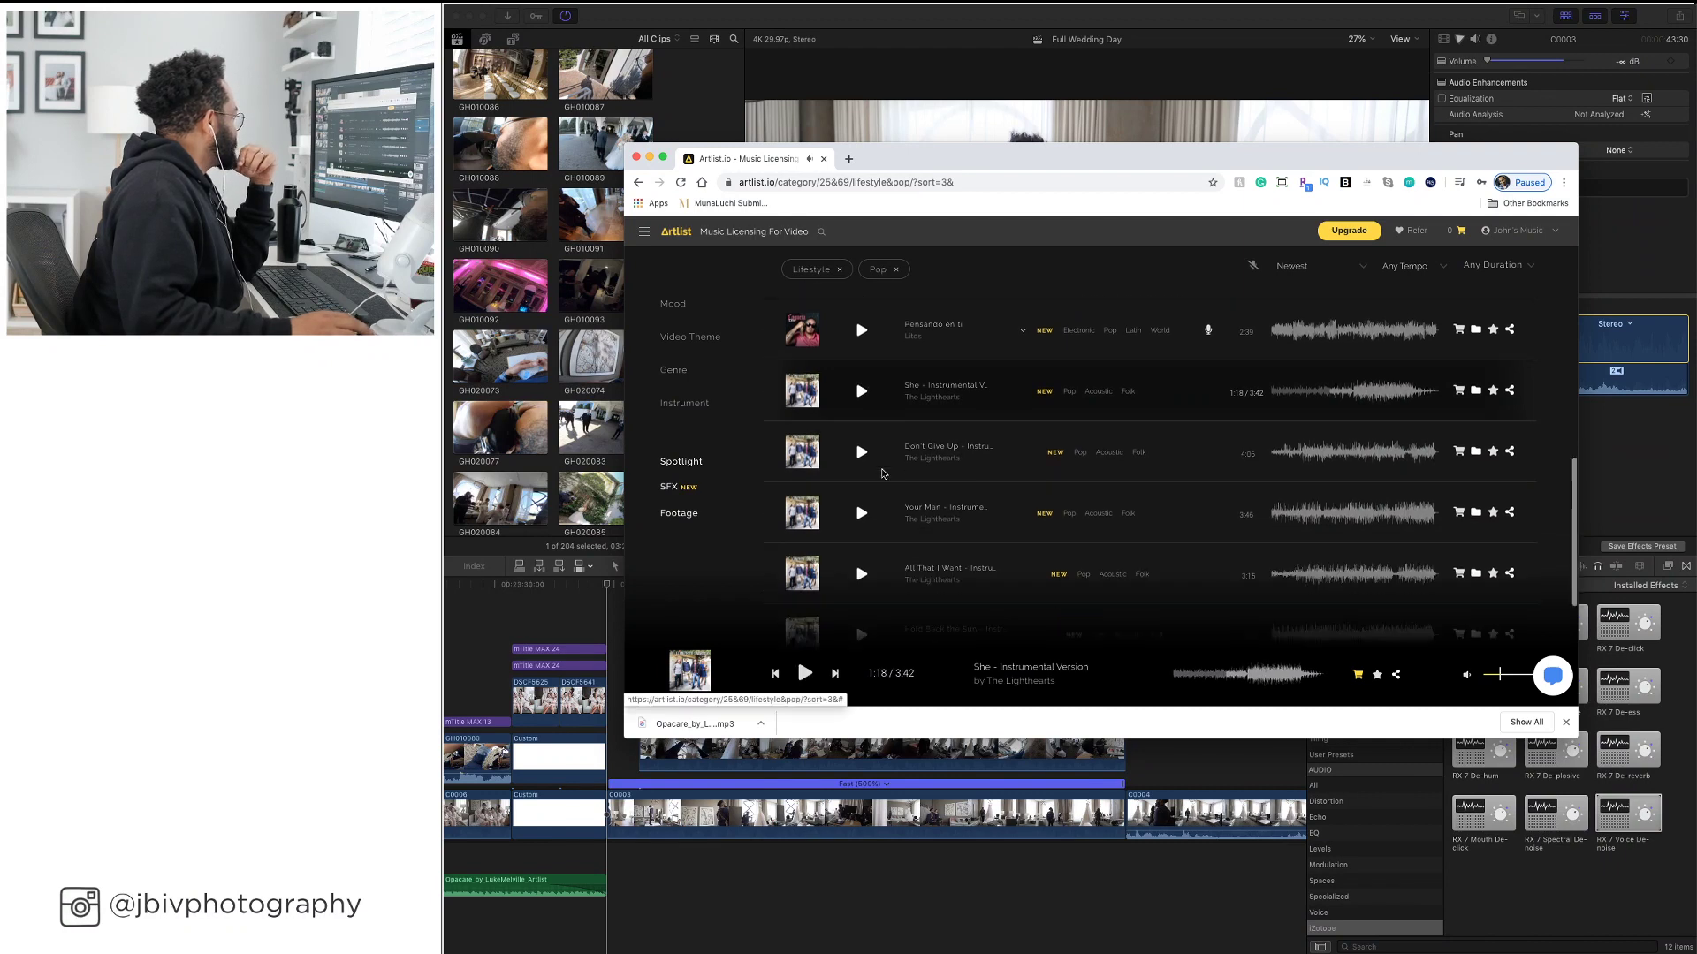
Preview "Hold Back the Sun - Instrumental Version" further down the list, skipping ahead in the track, and stop playback
scroll(864, 460, down, 3)
click(863, 460)
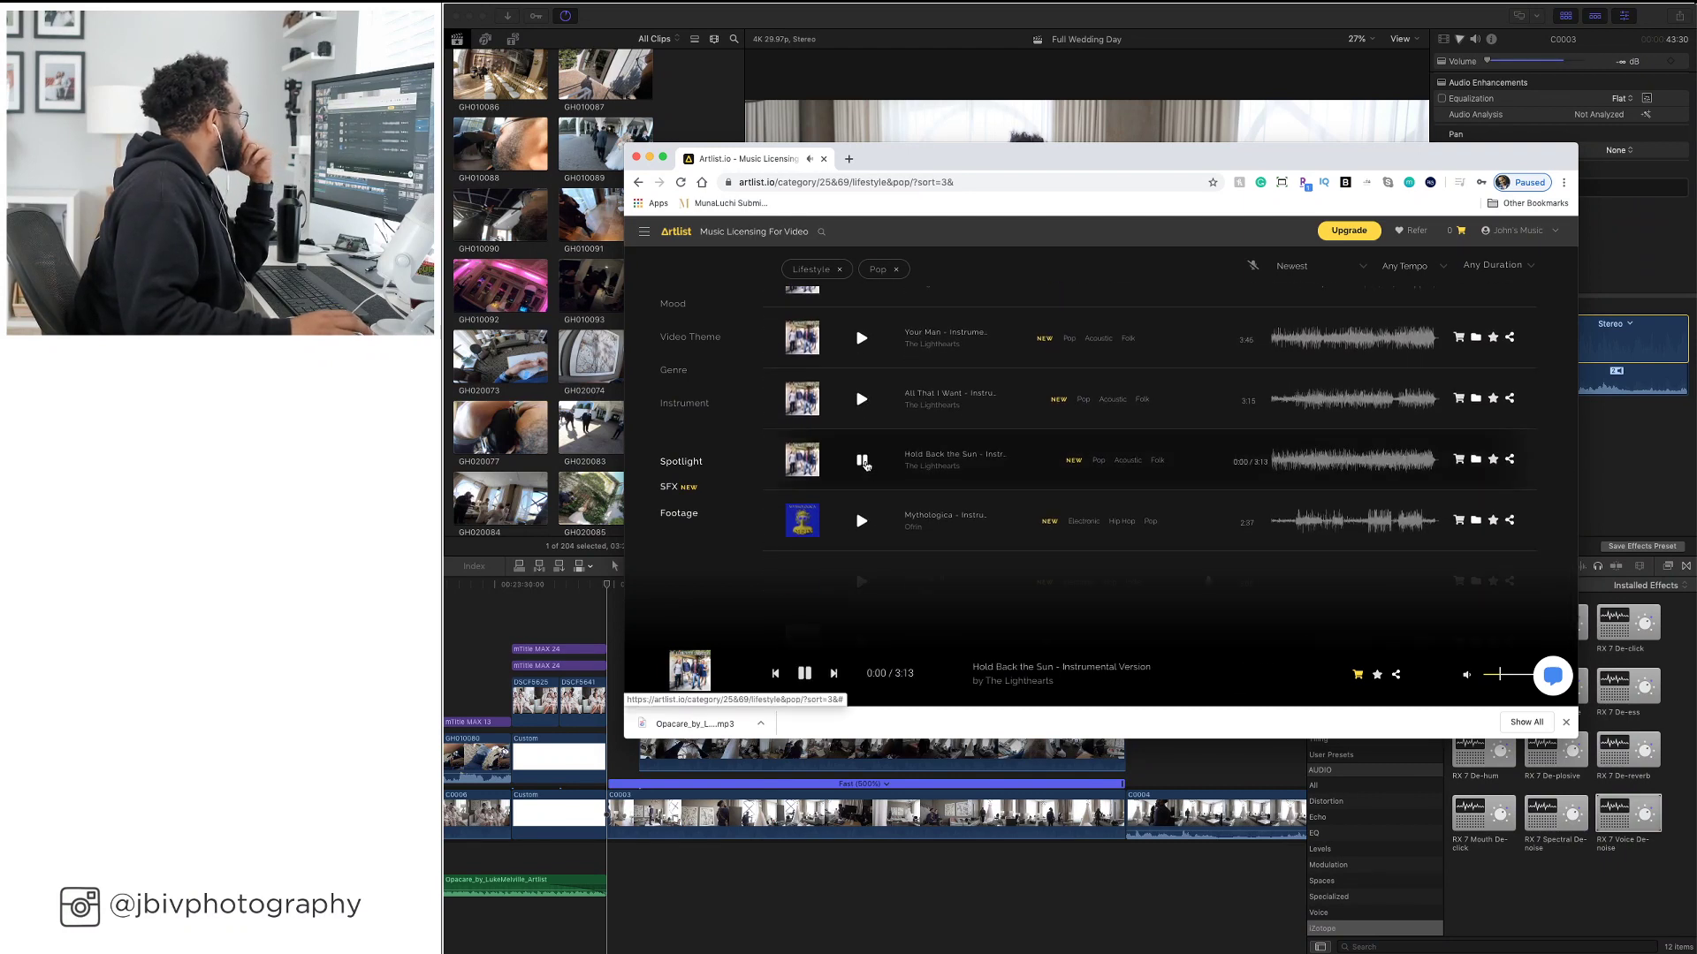
click(1309, 463)
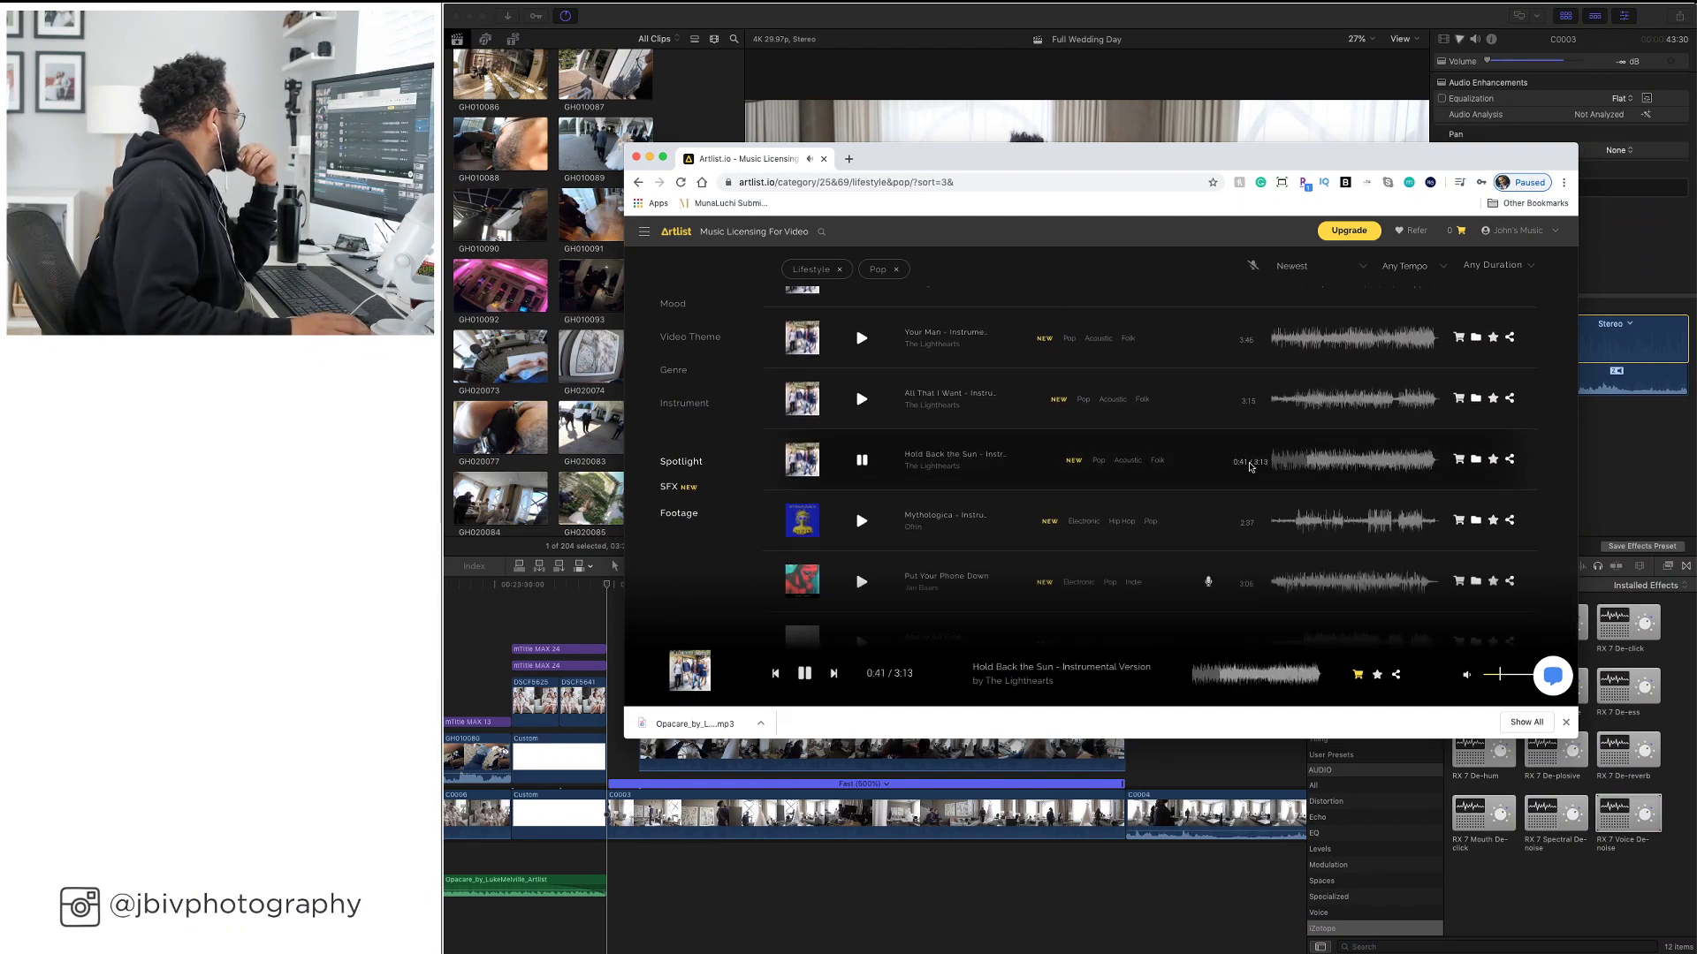
scroll(1061, 424, down, 1)
click(848, 389)
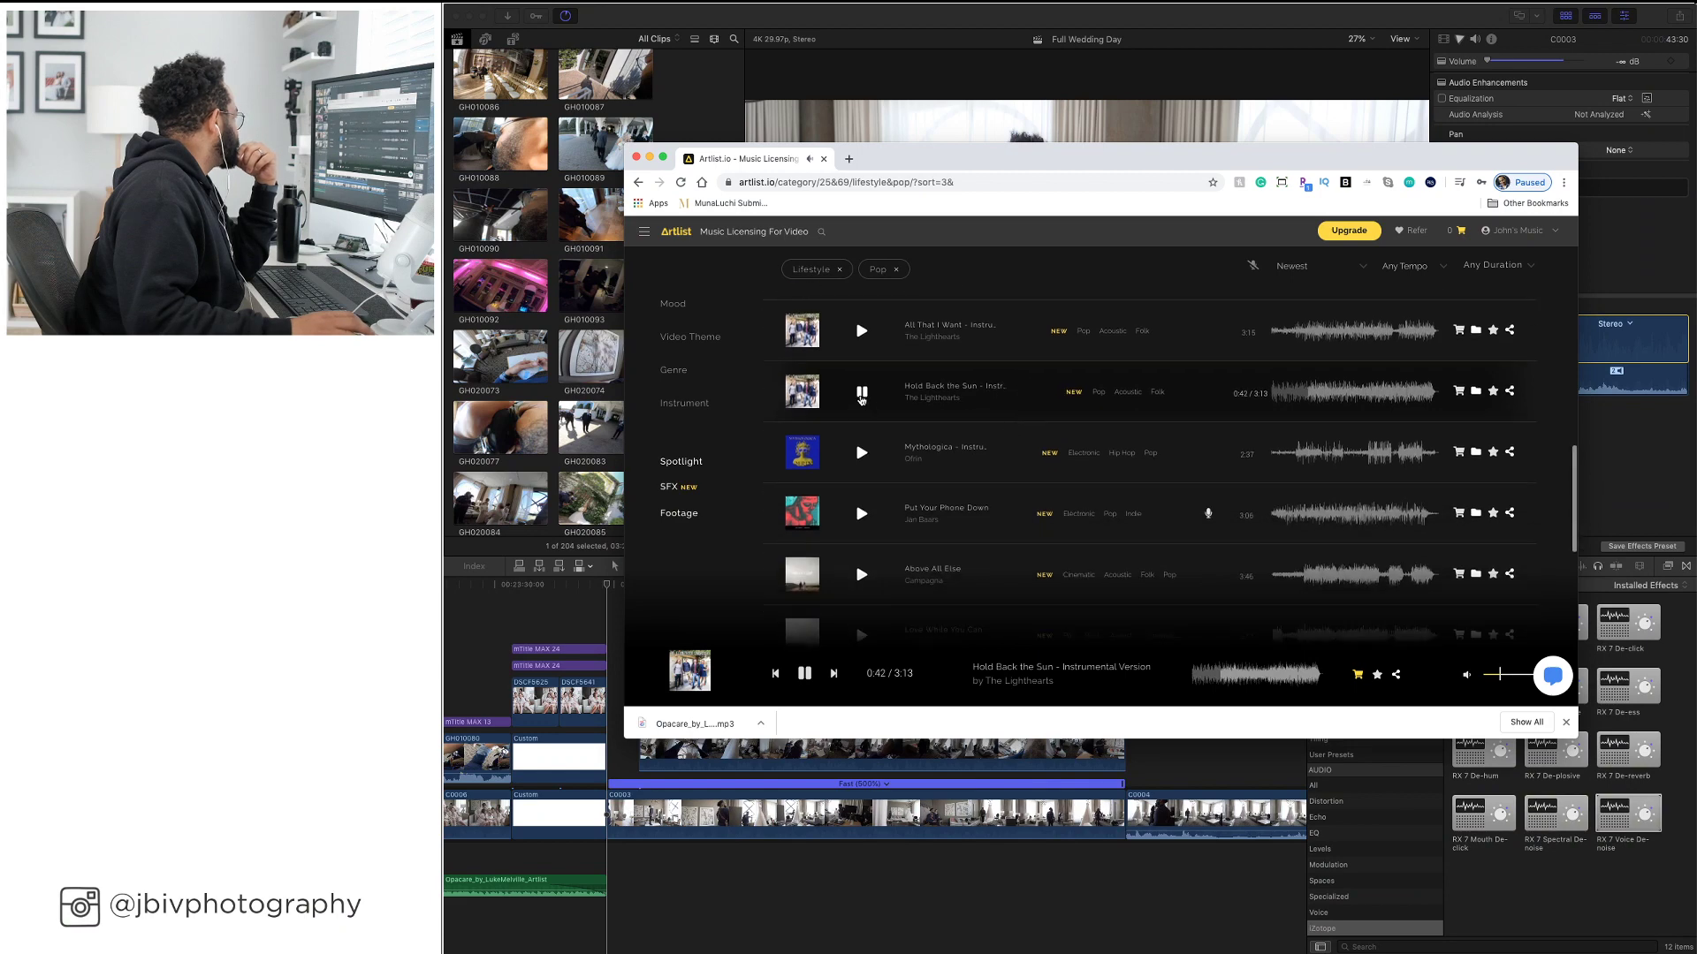
Replace the Pop filter with the Soul & RnB genre, keeping the Lifestyle filter
click(896, 270)
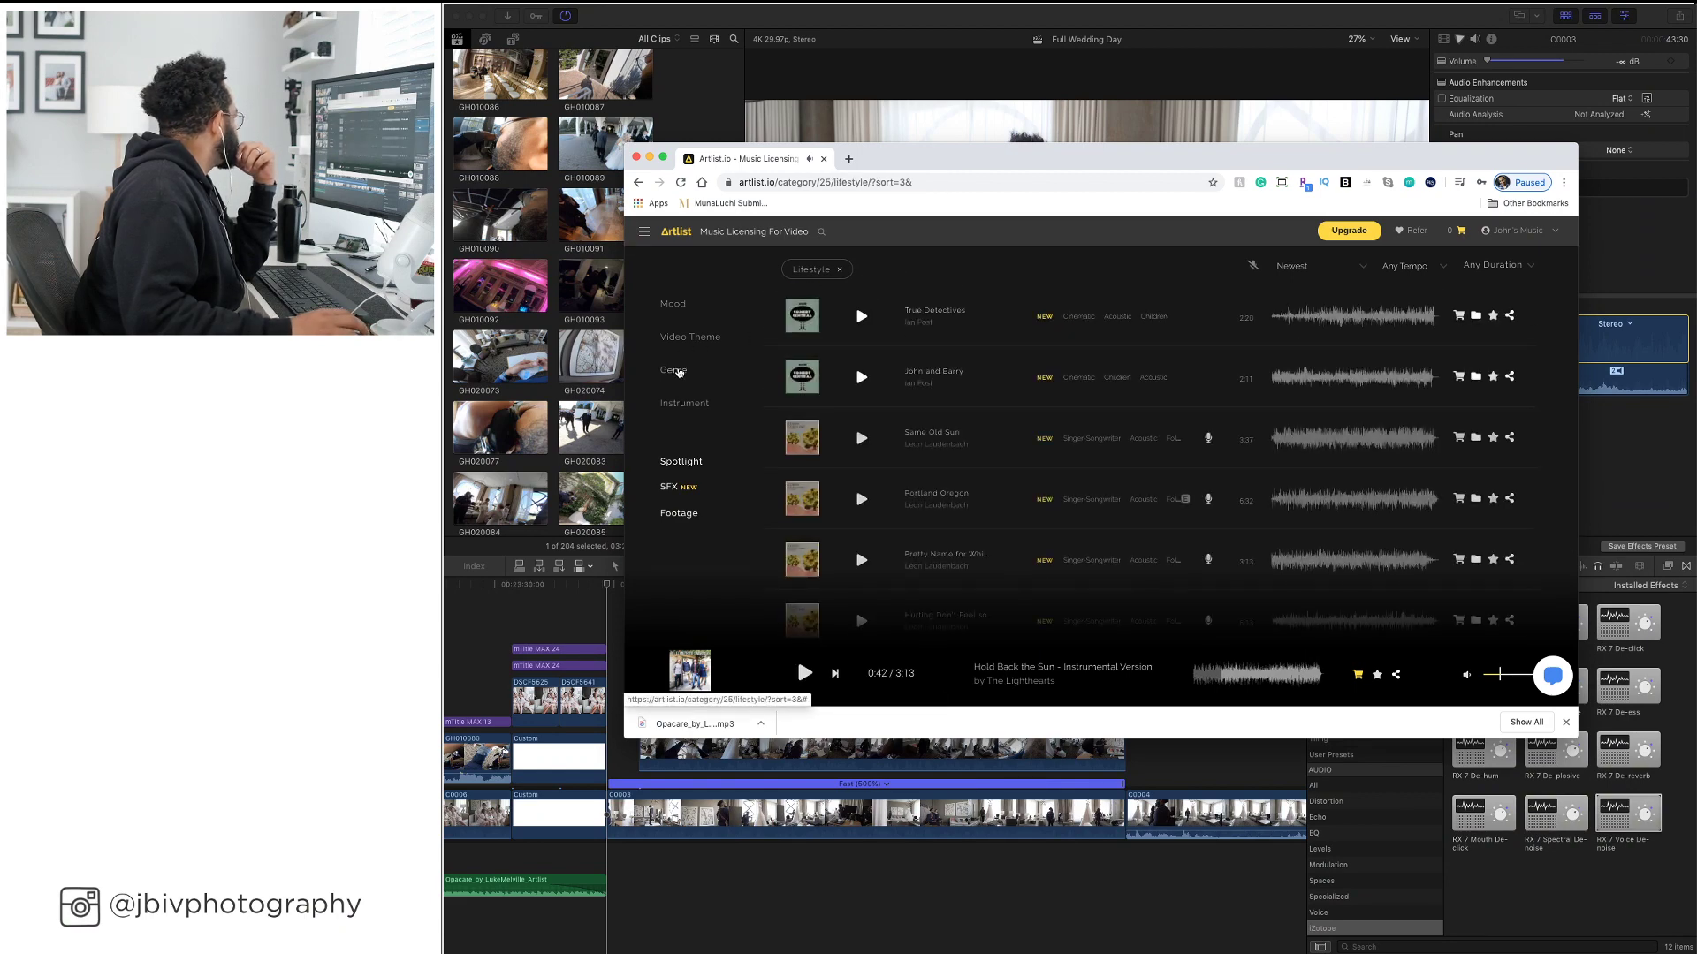
mouse_move(674, 369)
click(807, 428)
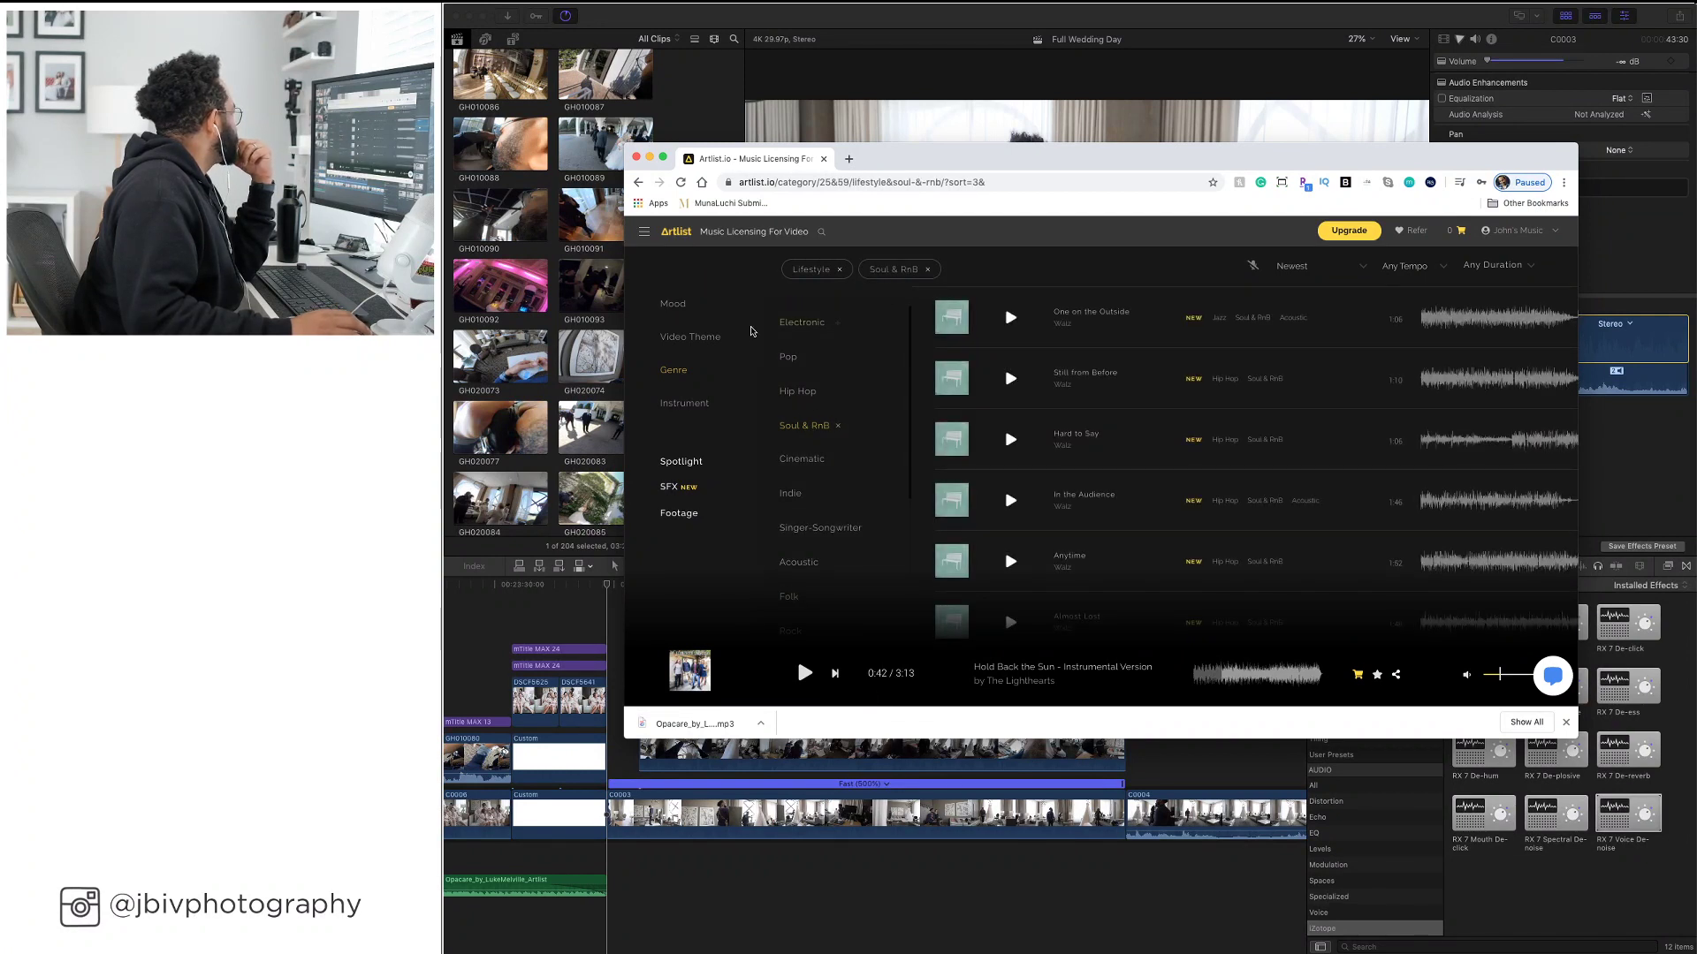
Preview "One on the Outside", "Still from Before" and "In the Audience", then listen to "One on the Outside" again and pause it
click(998, 326)
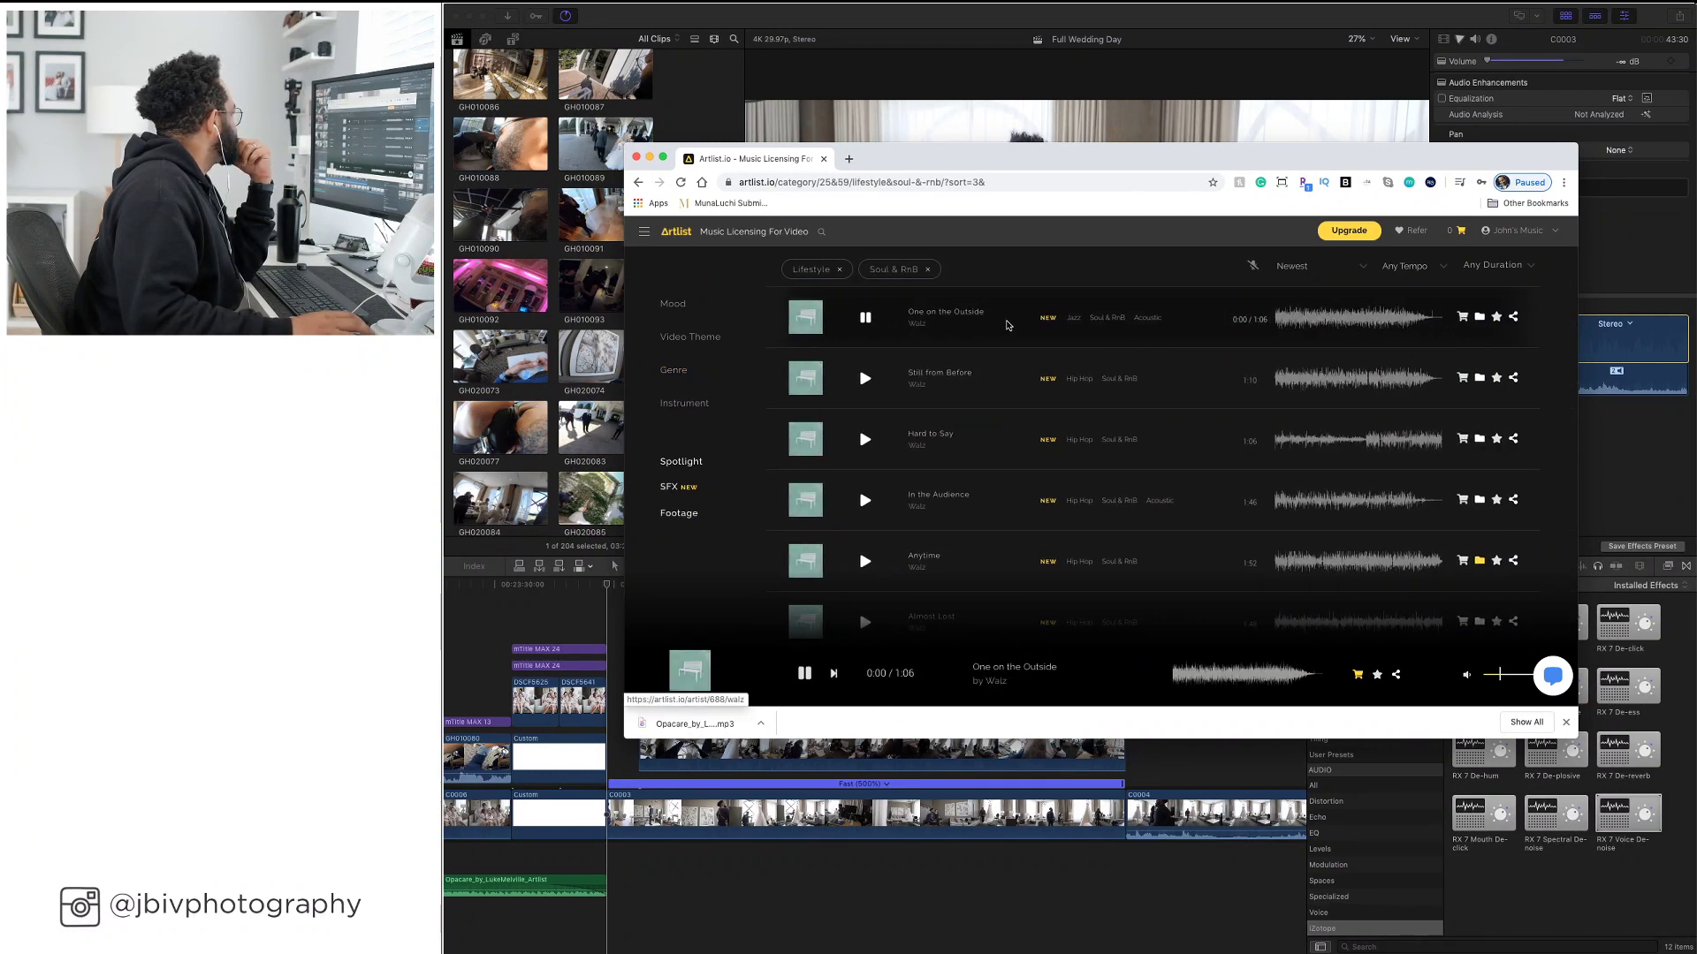
scroll(973, 382, down, 2)
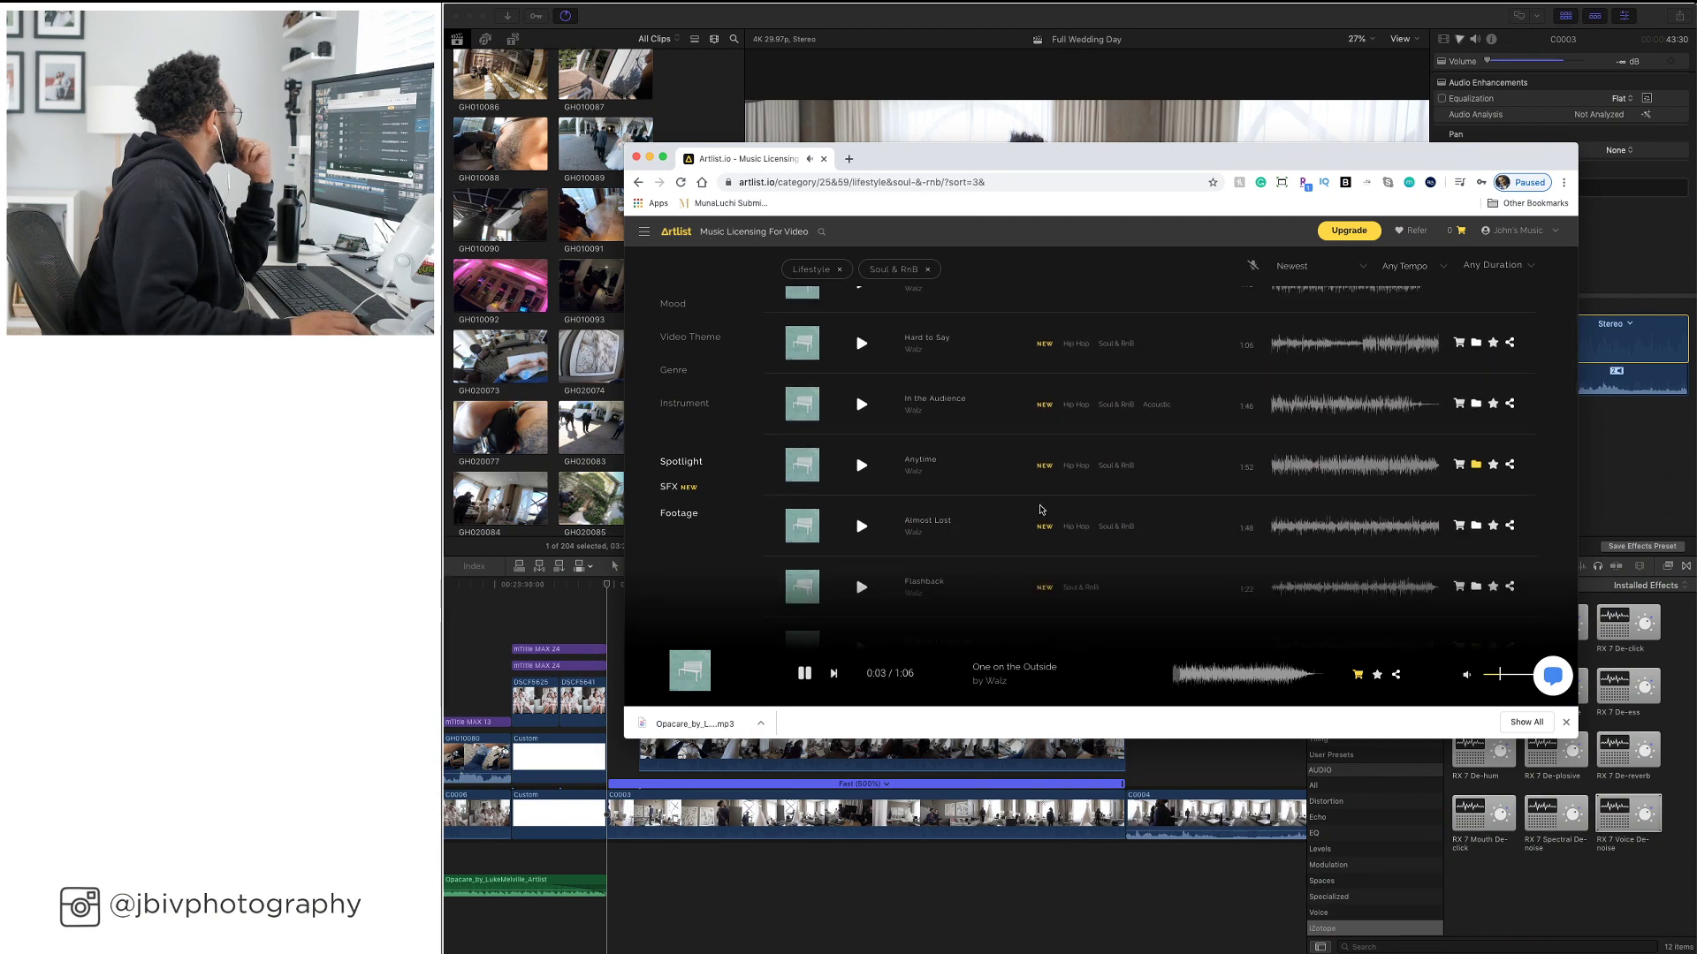
scroll(1041, 509, up, 2)
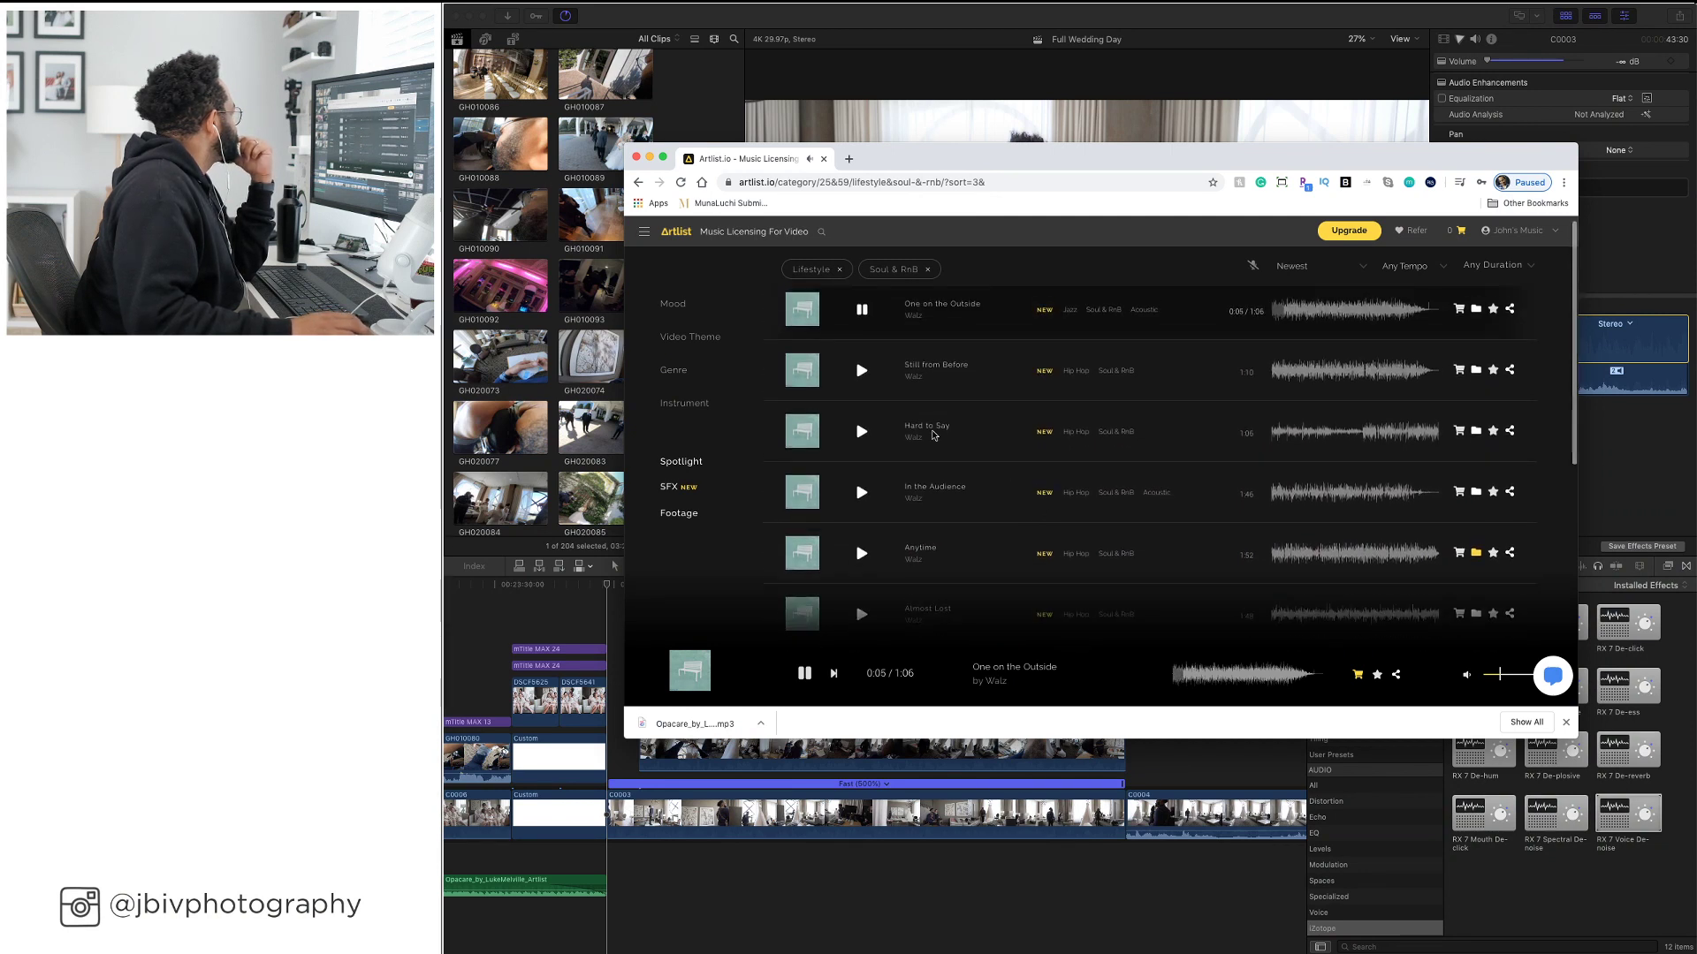
click(860, 371)
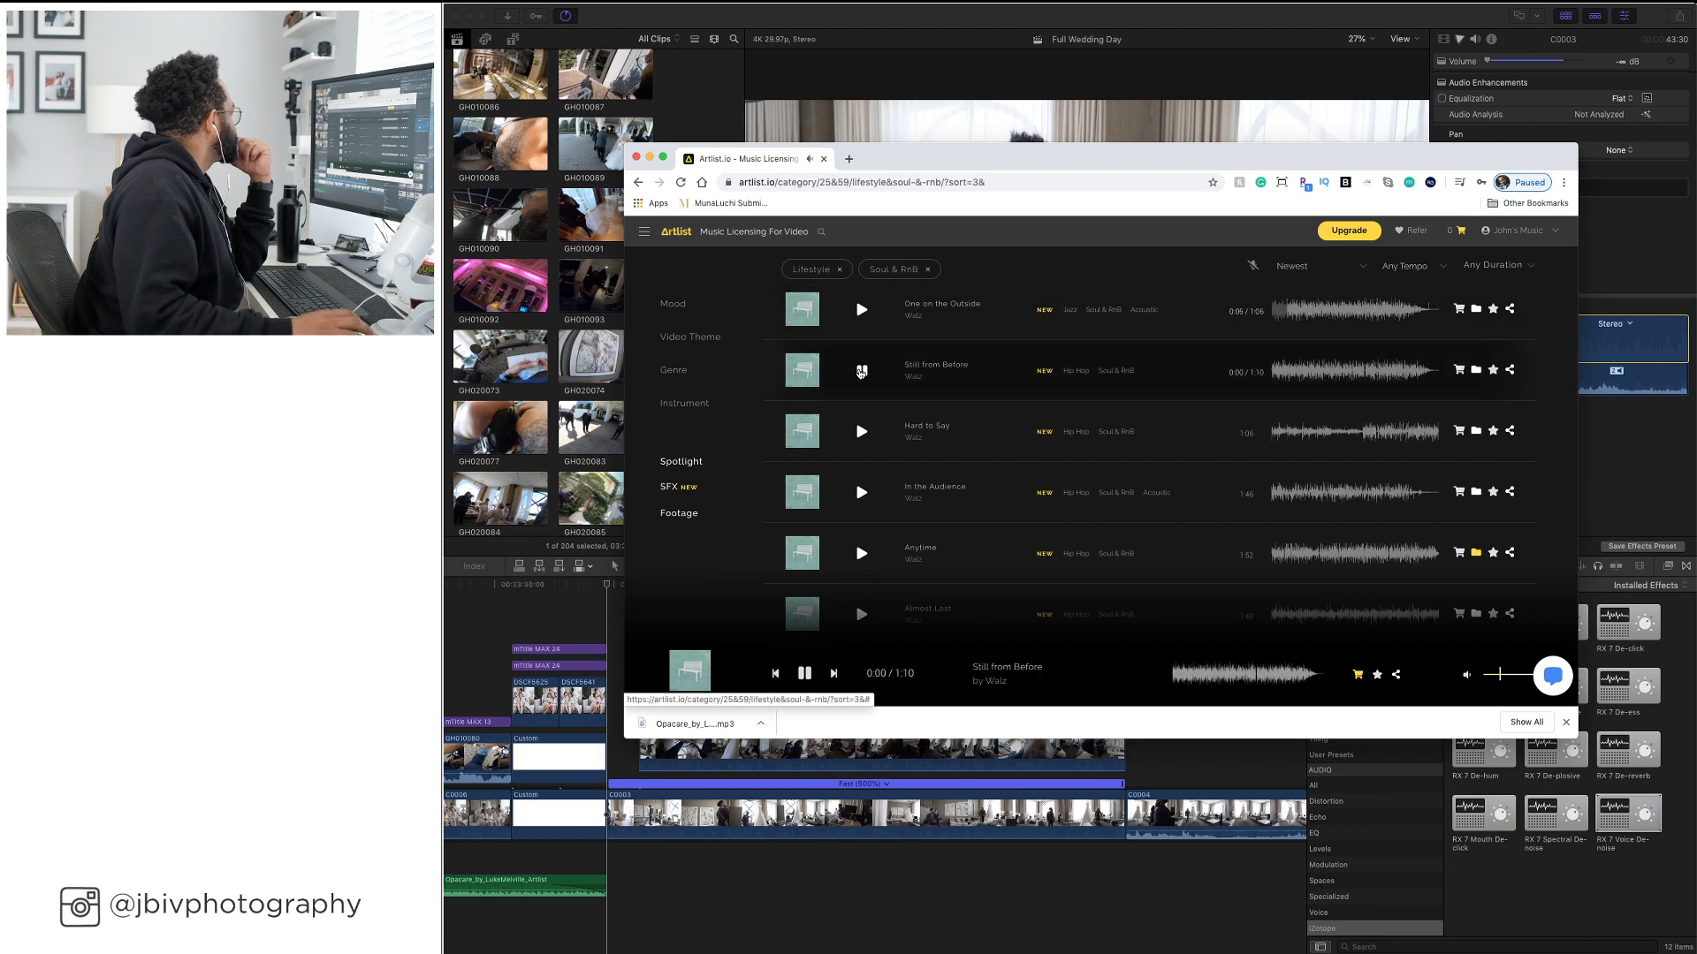
click(860, 491)
scroll(894, 446, down, 1)
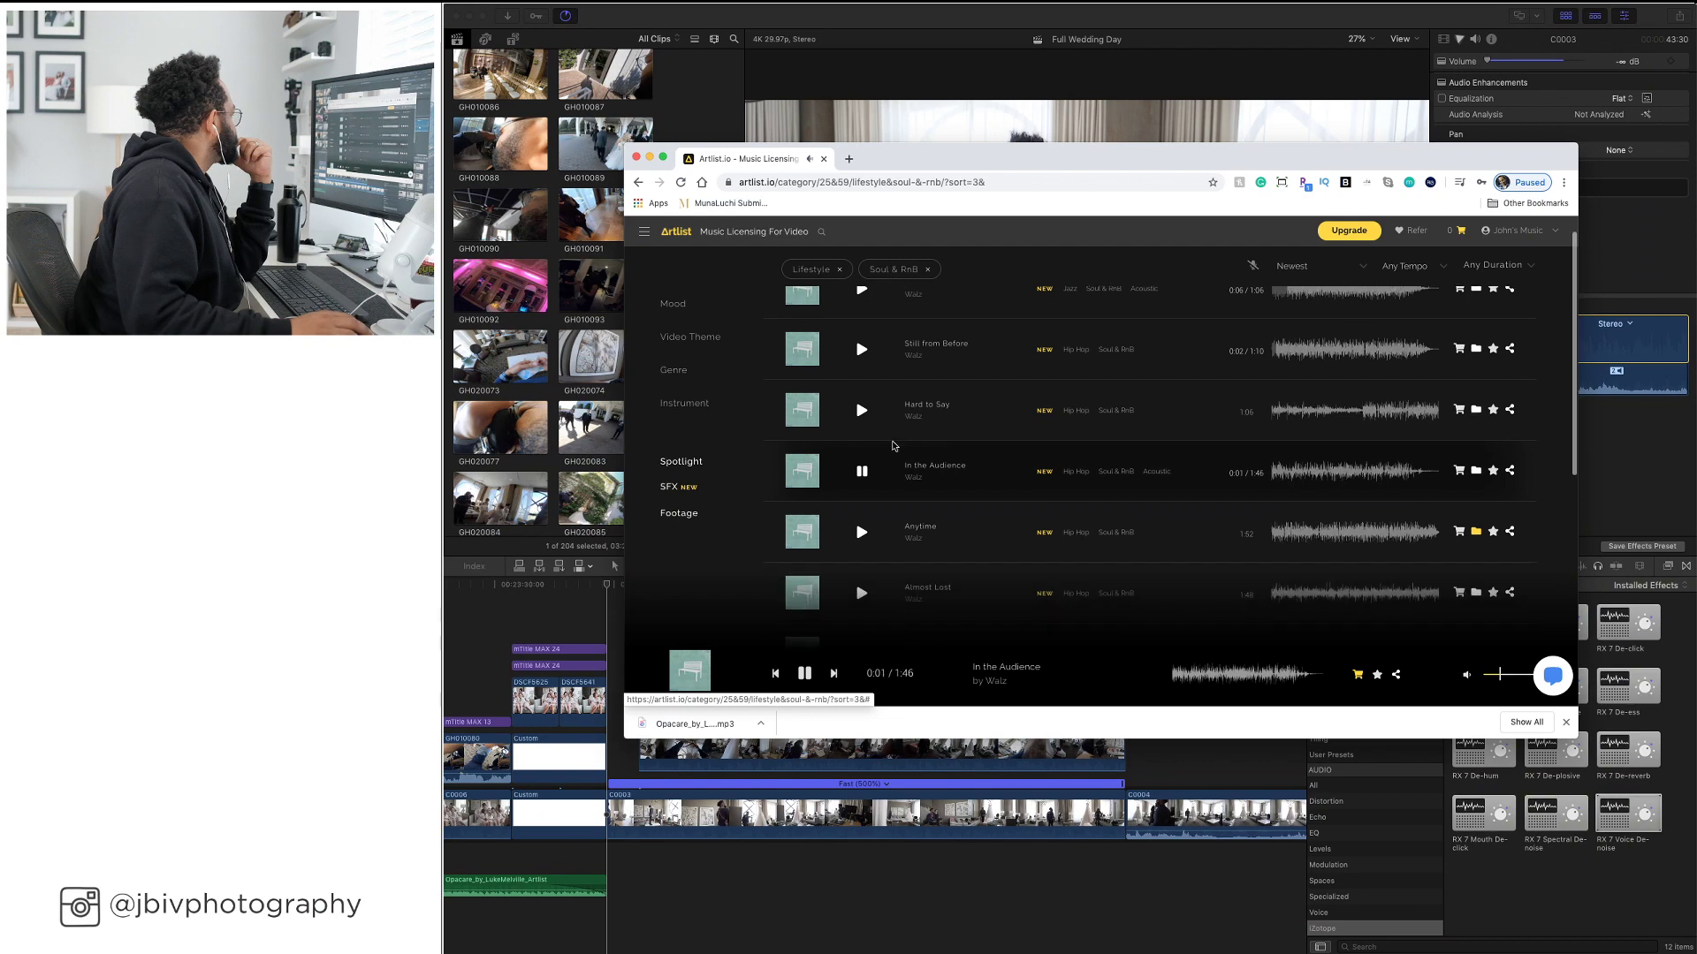
scroll(978, 347, up, 1)
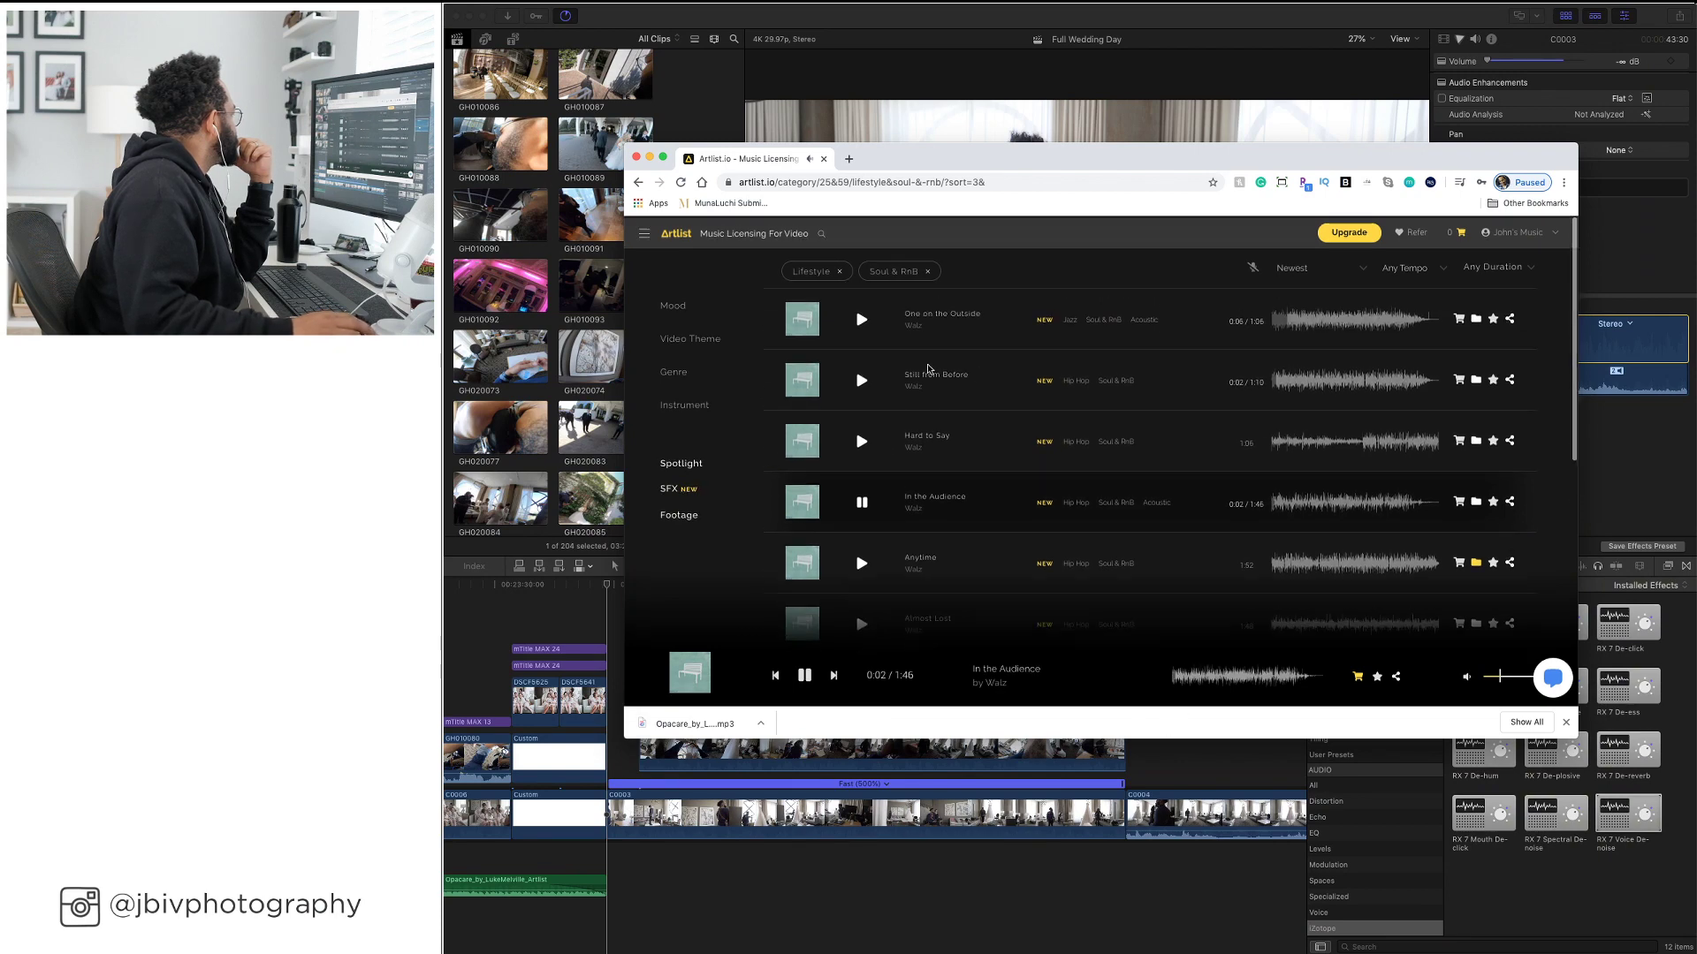
click(862, 318)
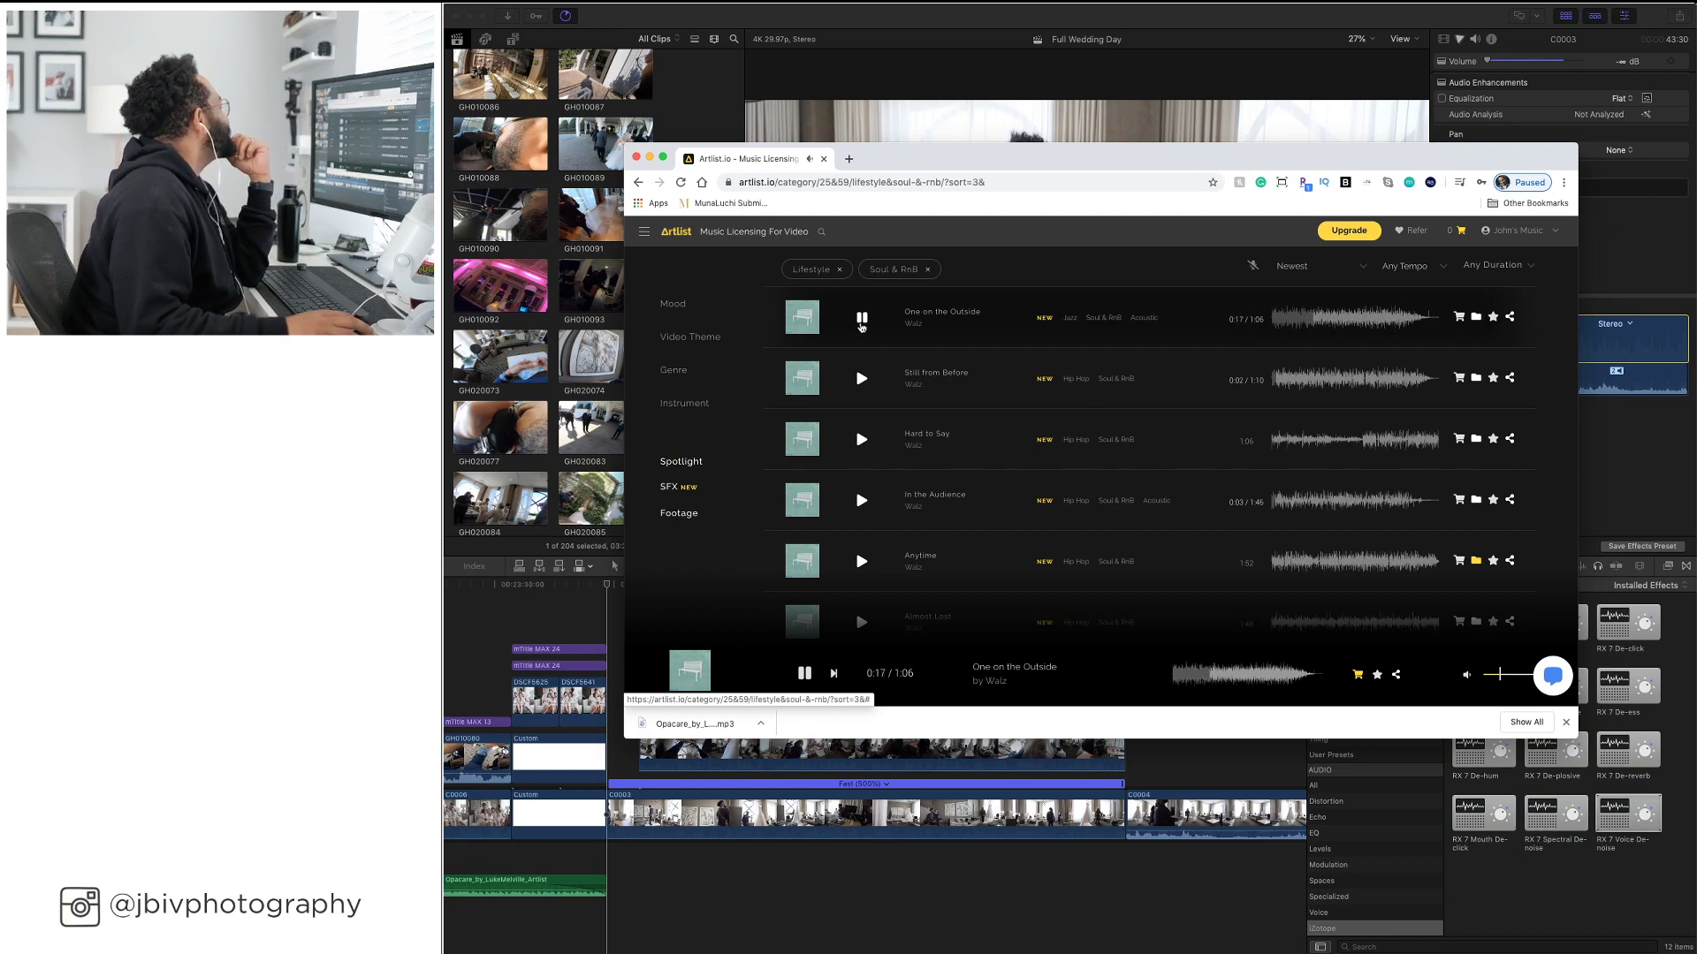
click(861, 318)
Preview "Oh, It's Chill" and "AYYE - Instrumental Version" further down the Soul & RnB list, pausing each one
scroll(893, 432, down, 3)
scroll(893, 432, down, 1)
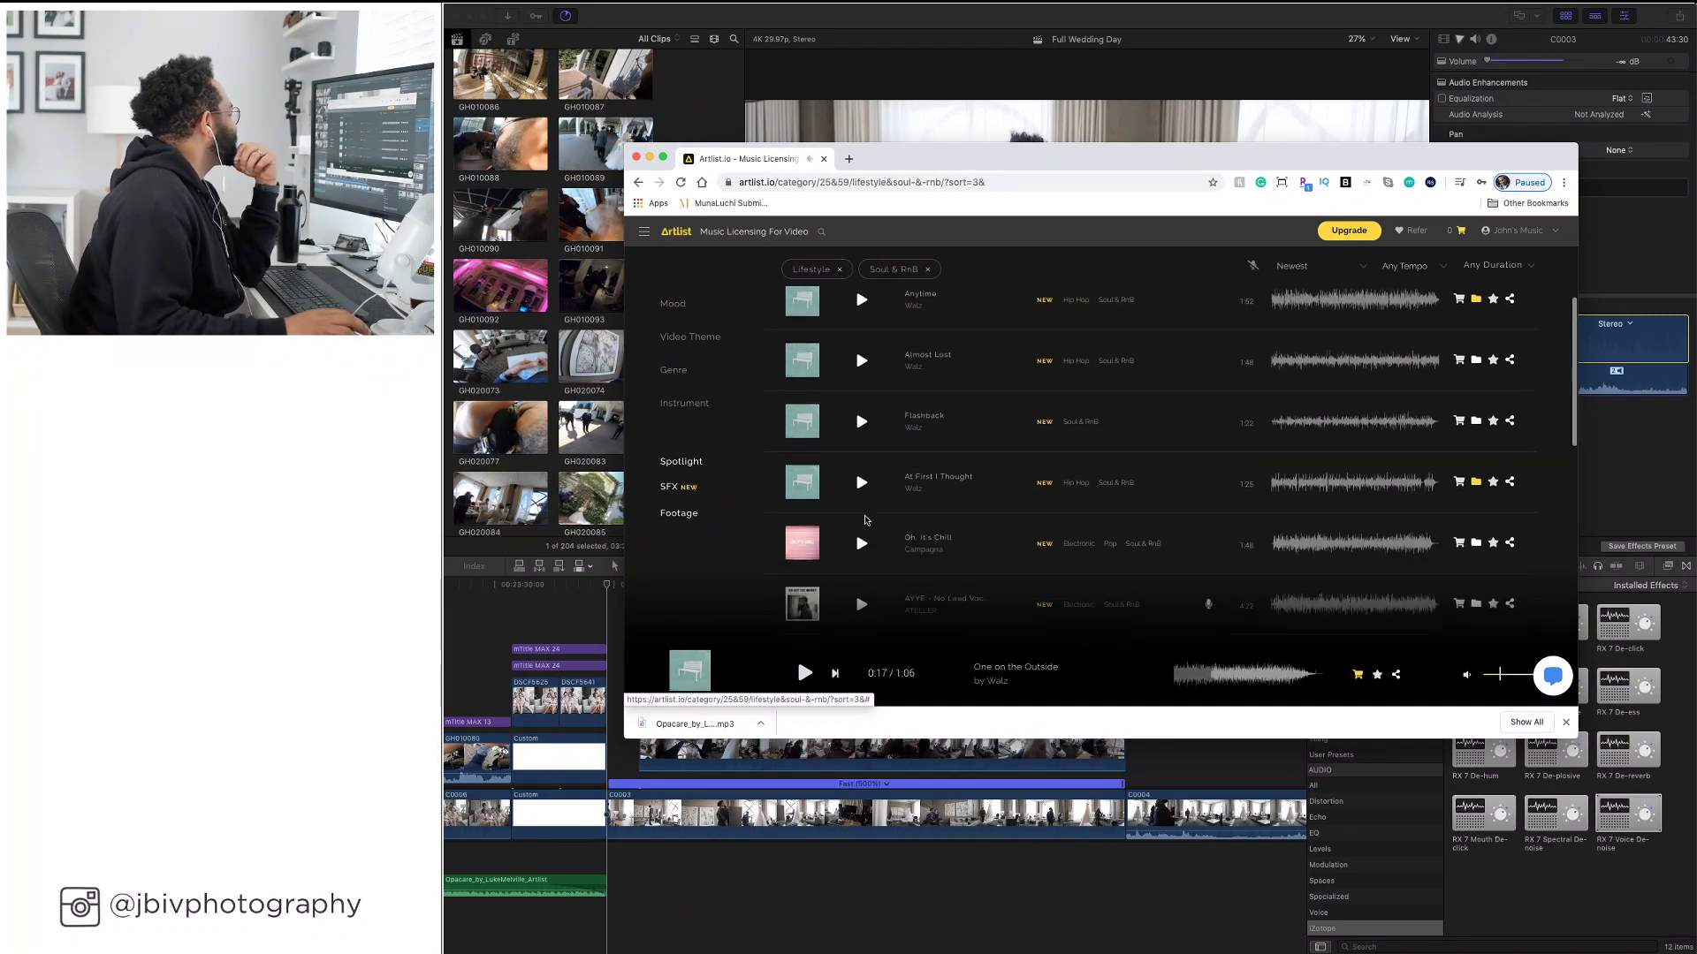
scroll(865, 522, down, 1)
click(863, 494)
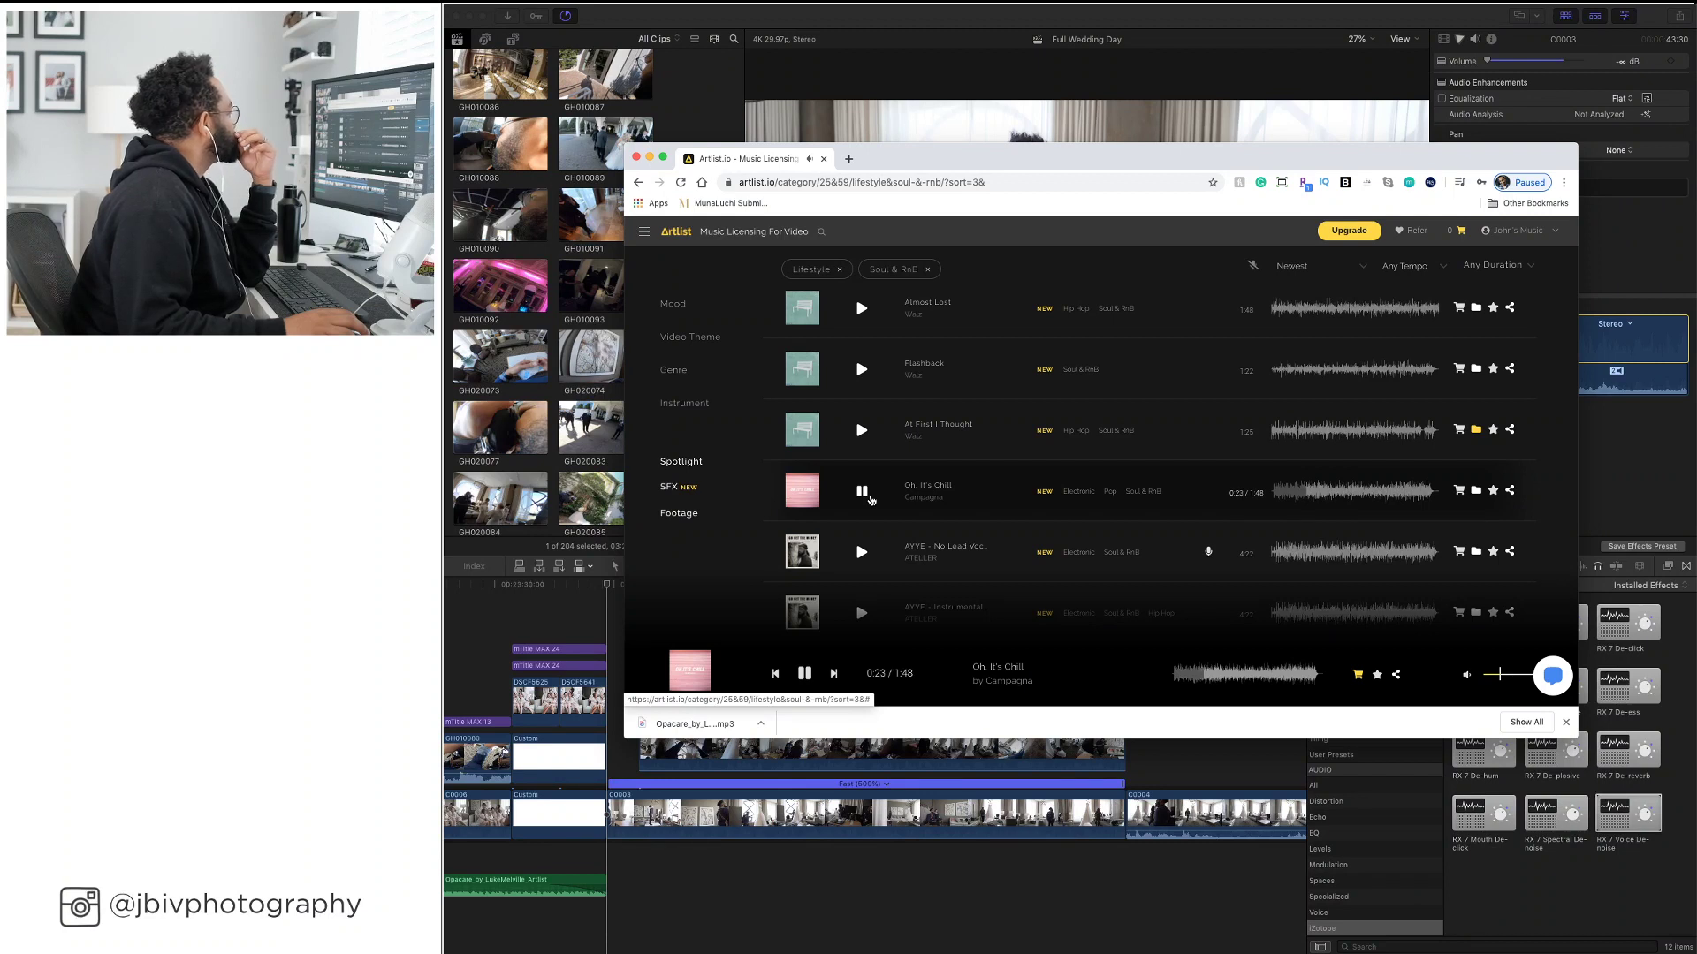
click(864, 493)
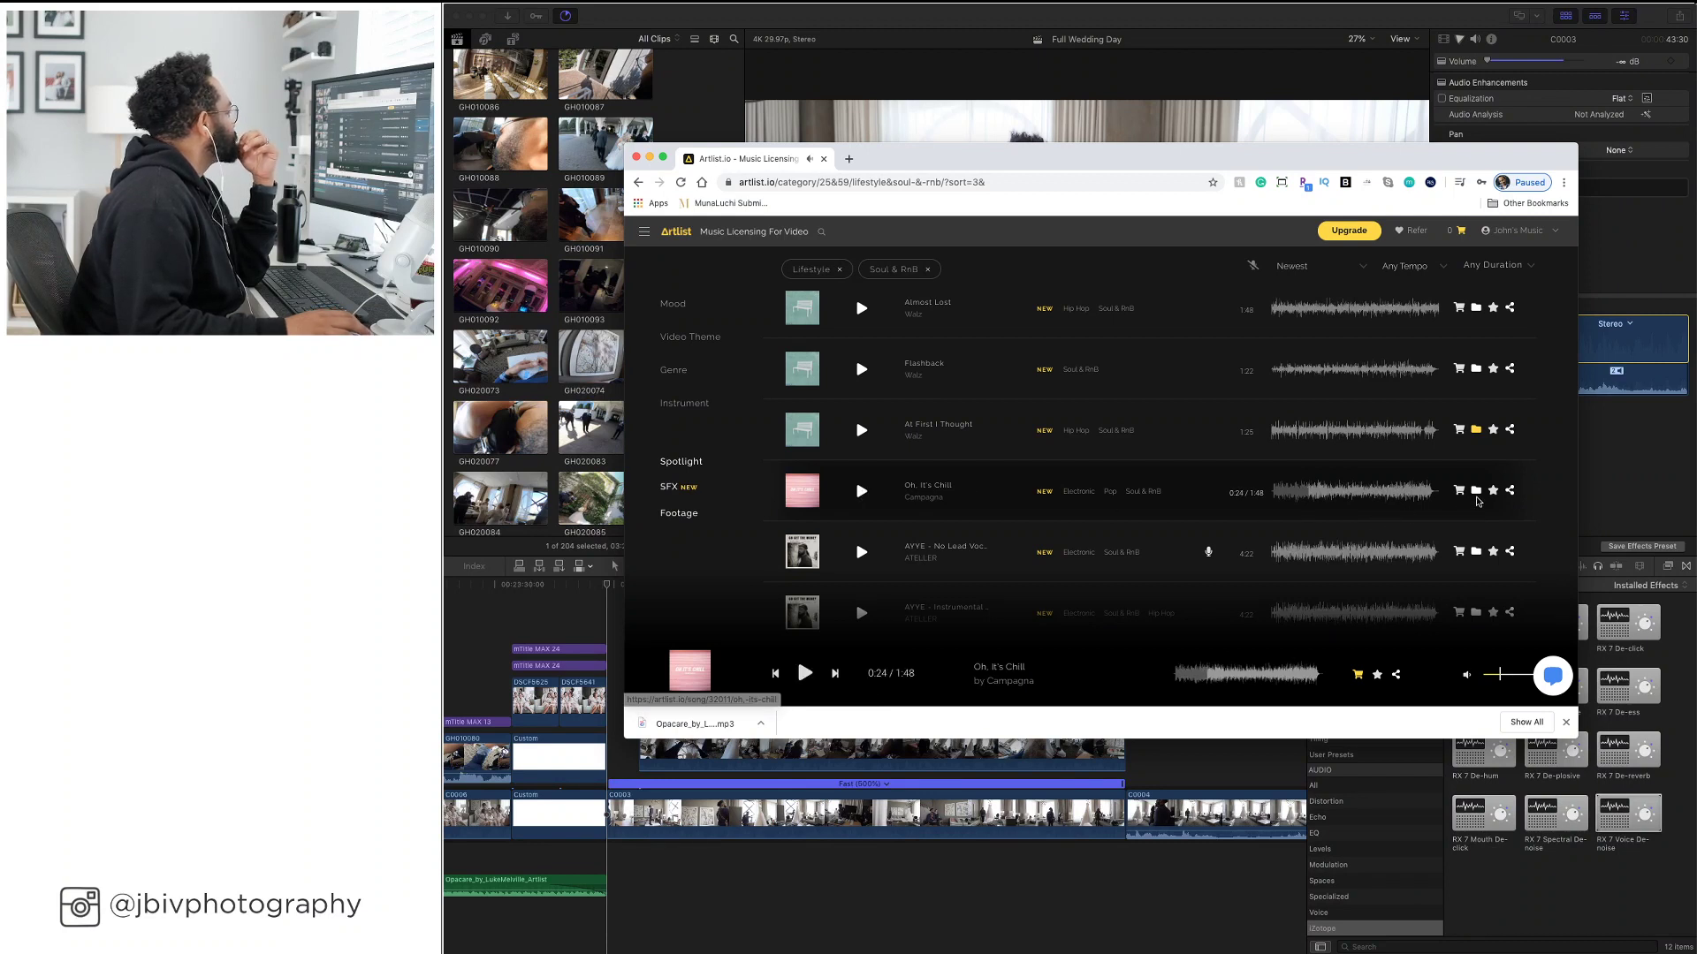
click(855, 615)
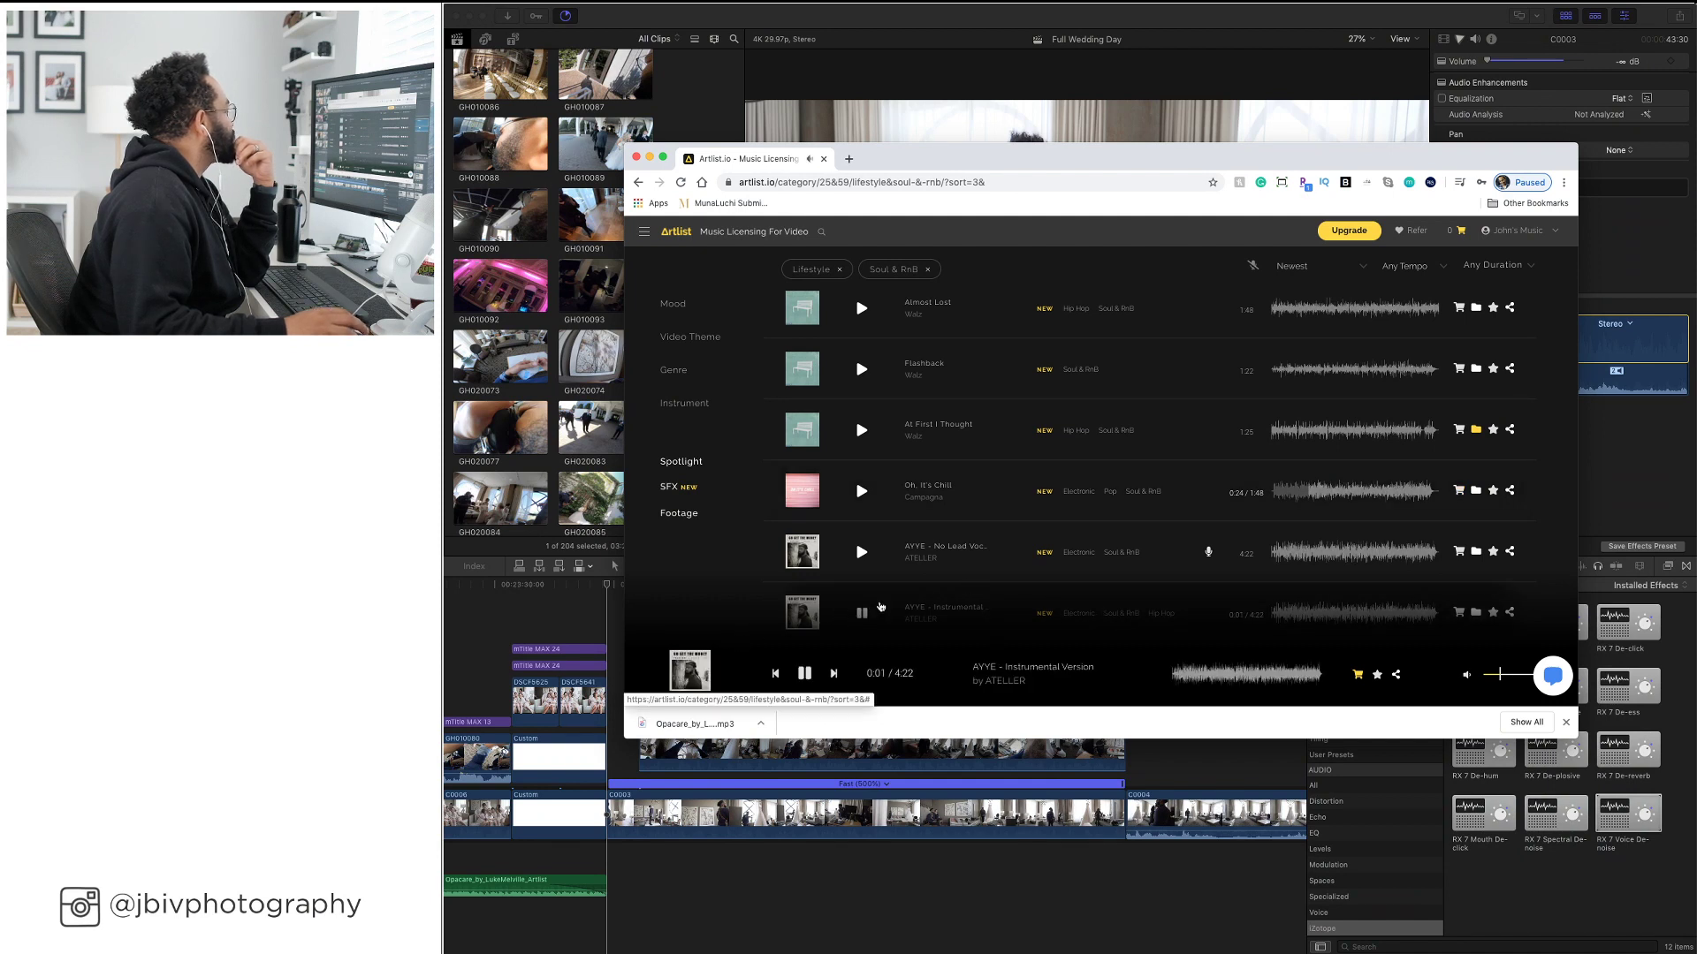
click(855, 615)
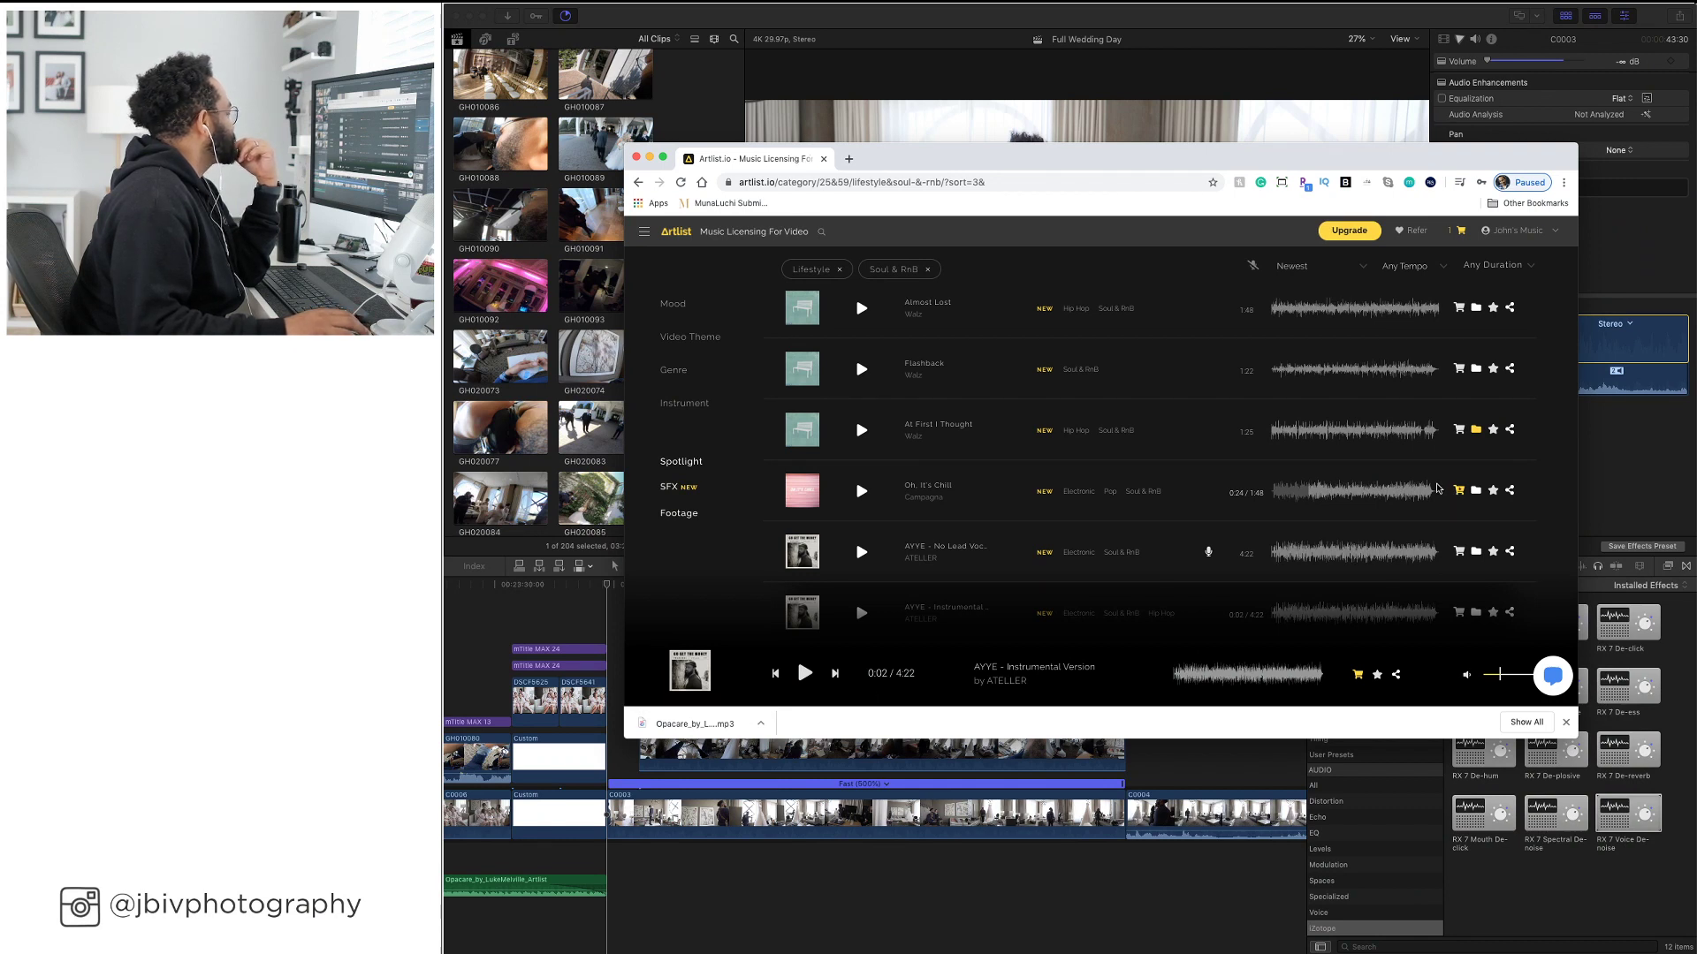
Open the cart containing "Oh, It's Chill" and complete the song order
click(1455, 236)
click(1099, 521)
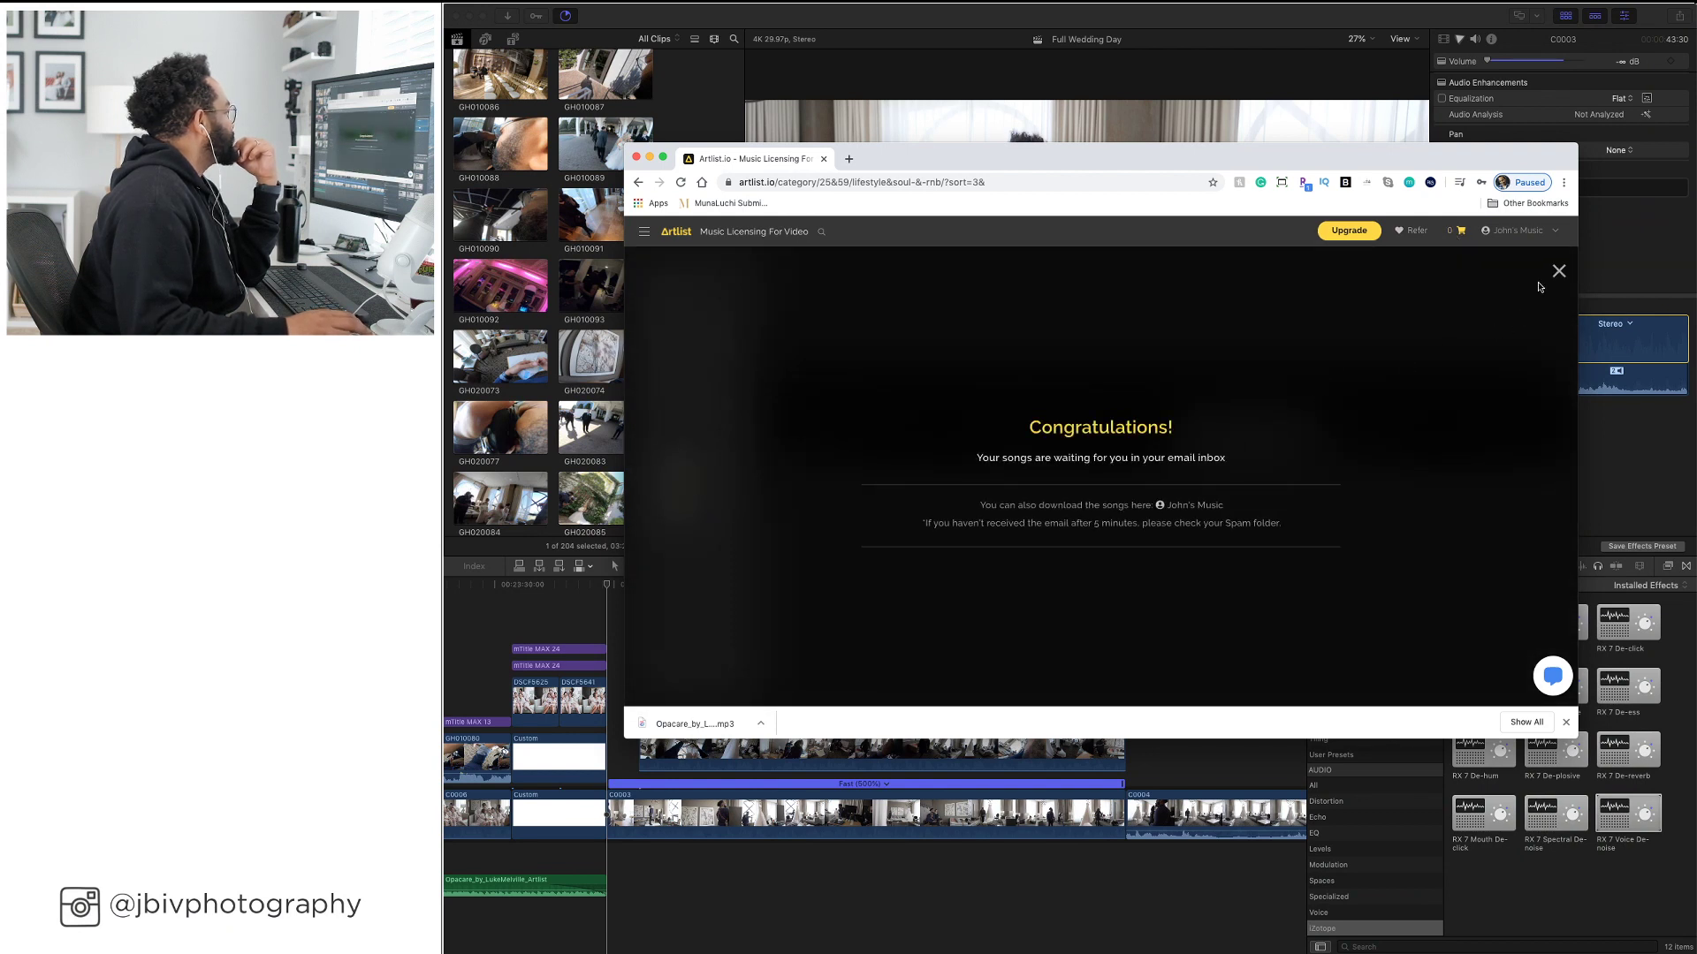
Leave the completed Artlist order, switch to Final Cut Pro and add the downloaded OhItsChill track beneath C0003 in the timeline
click(1558, 271)
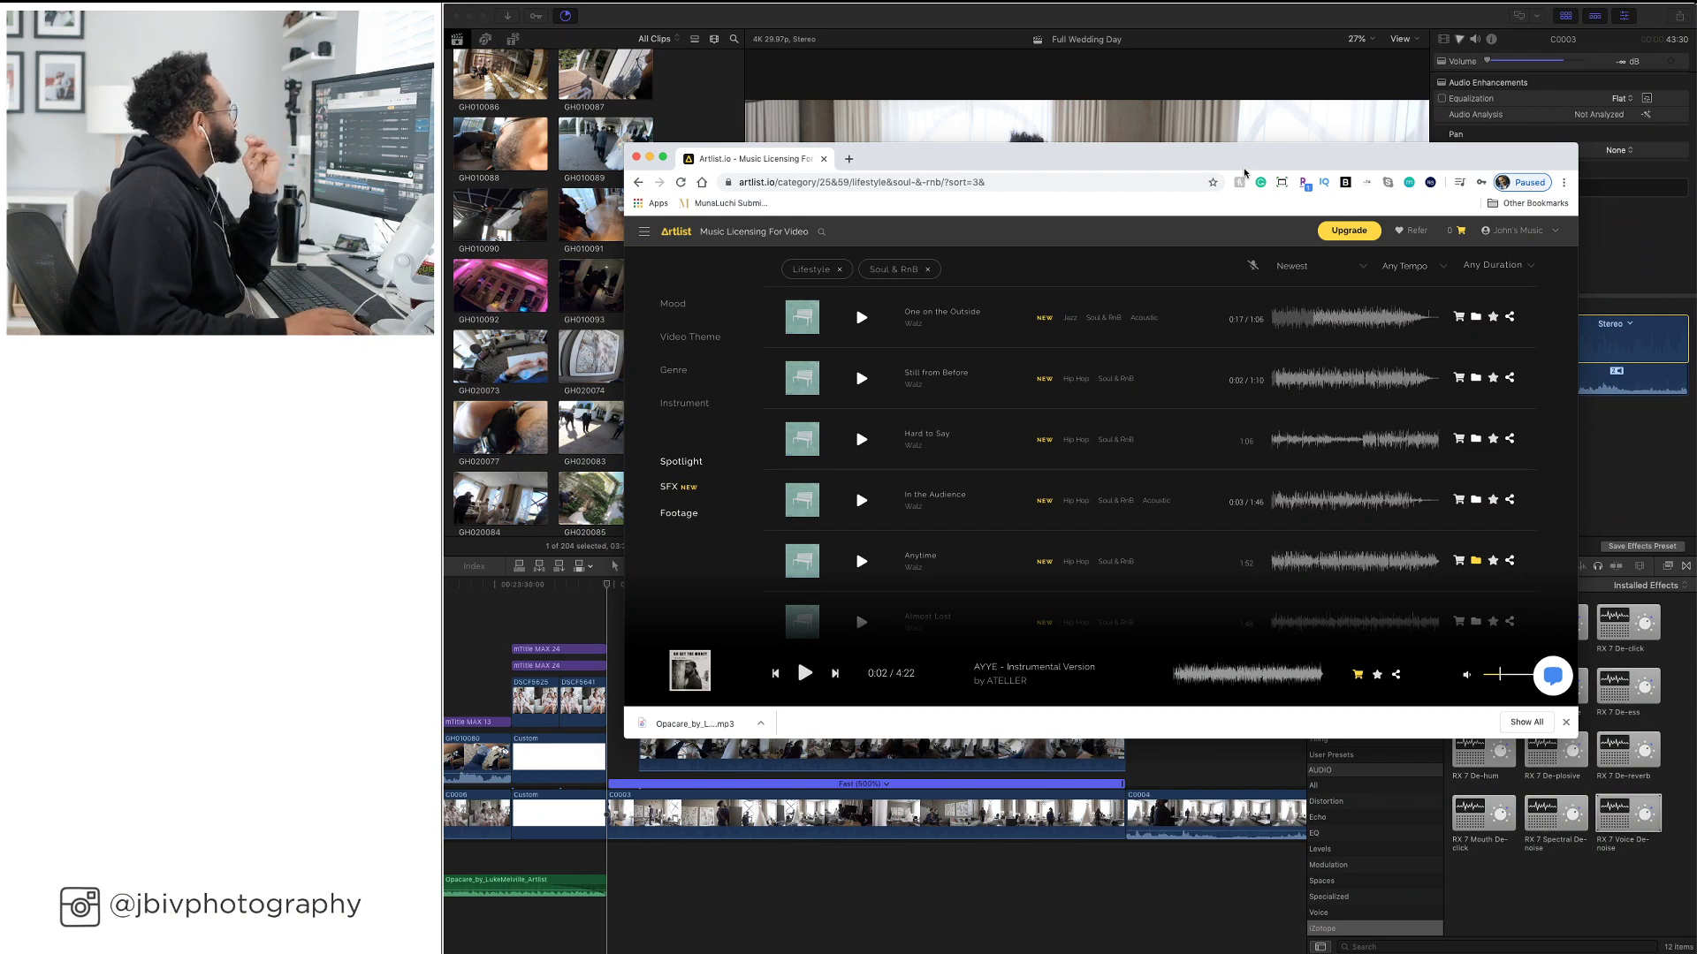
key(super+Tab)
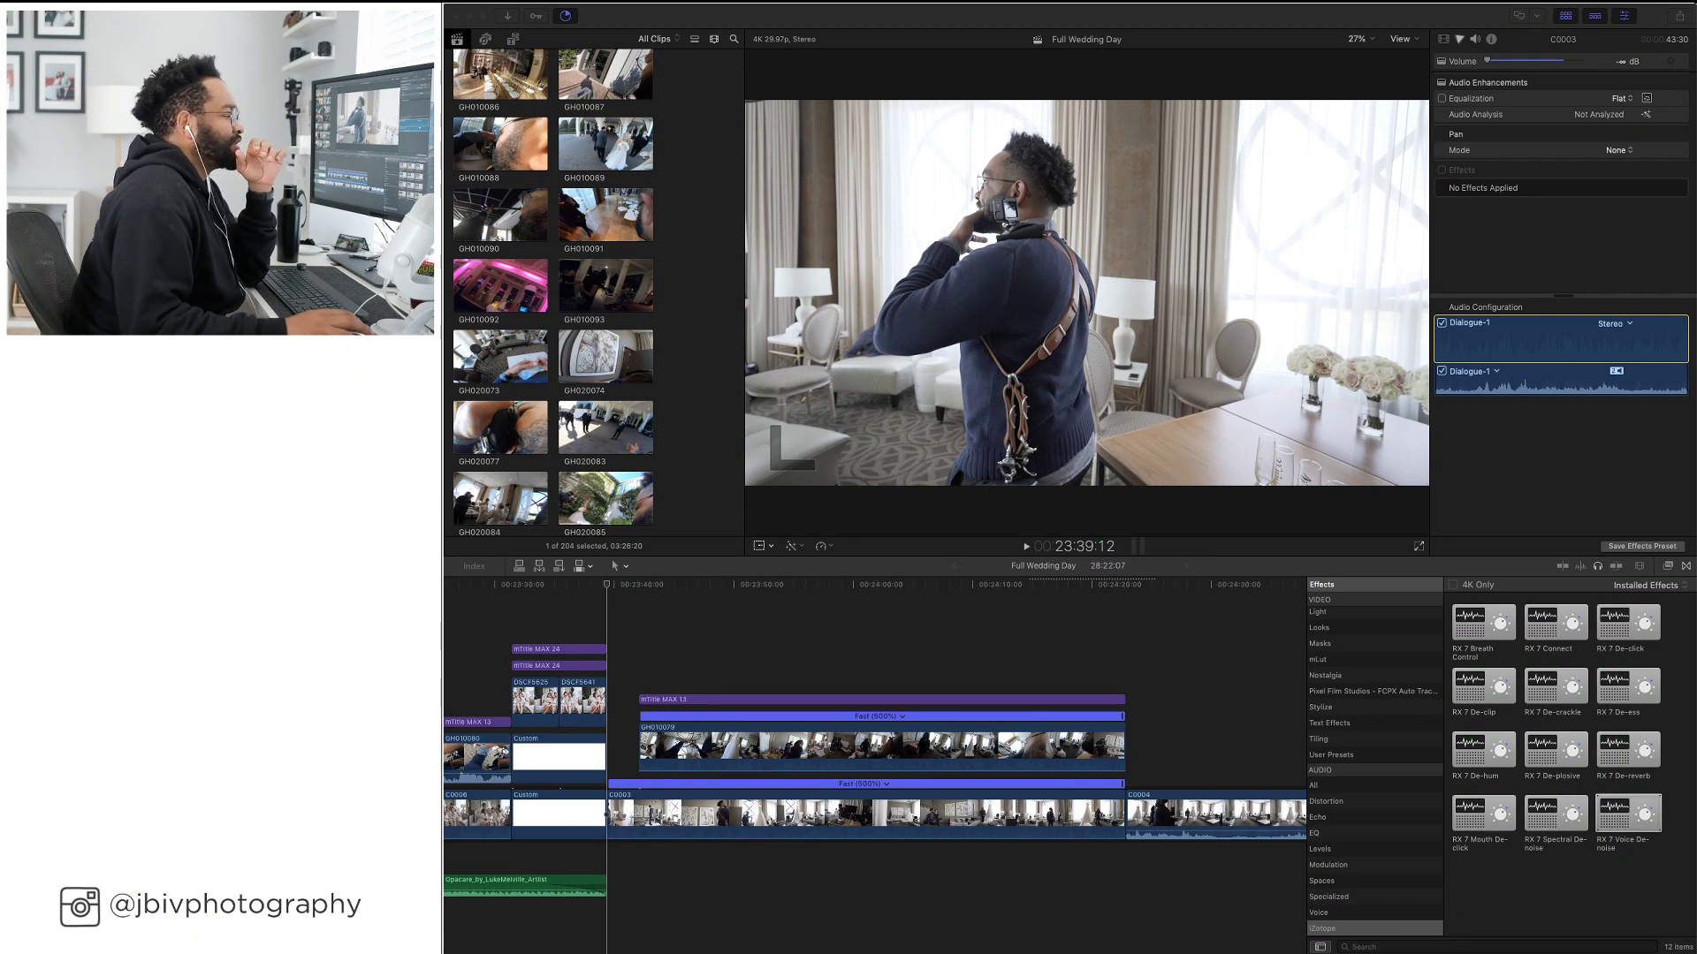
key(ctrl+Up)
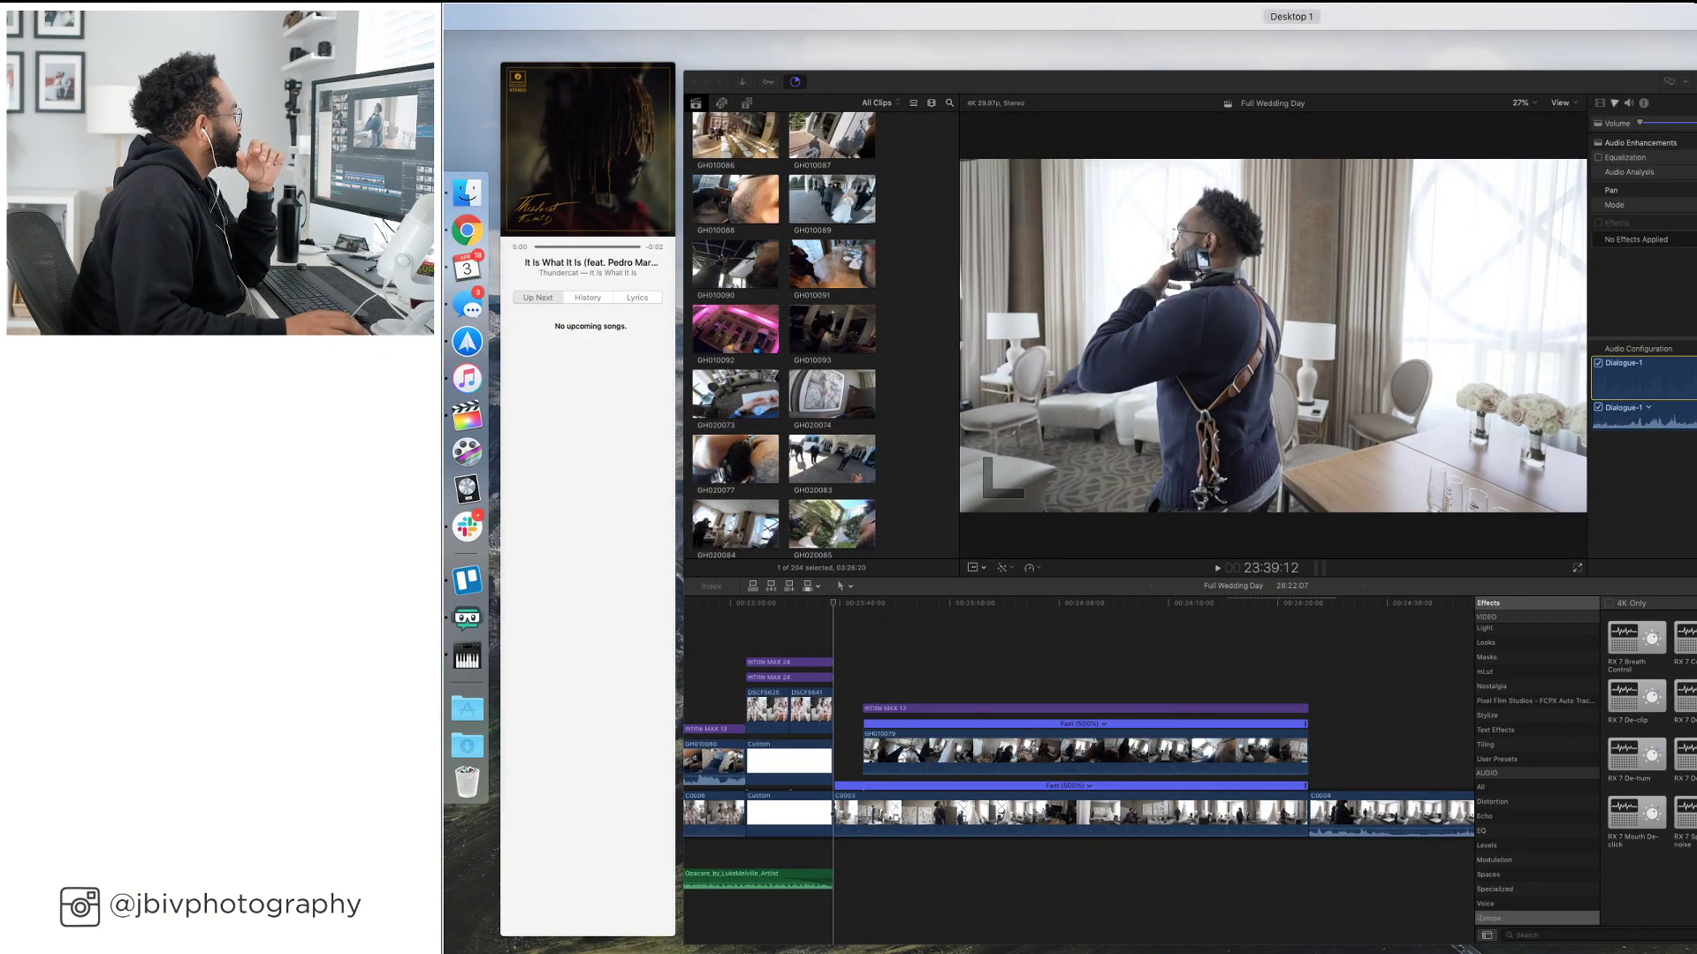
key(ctrl+Up)
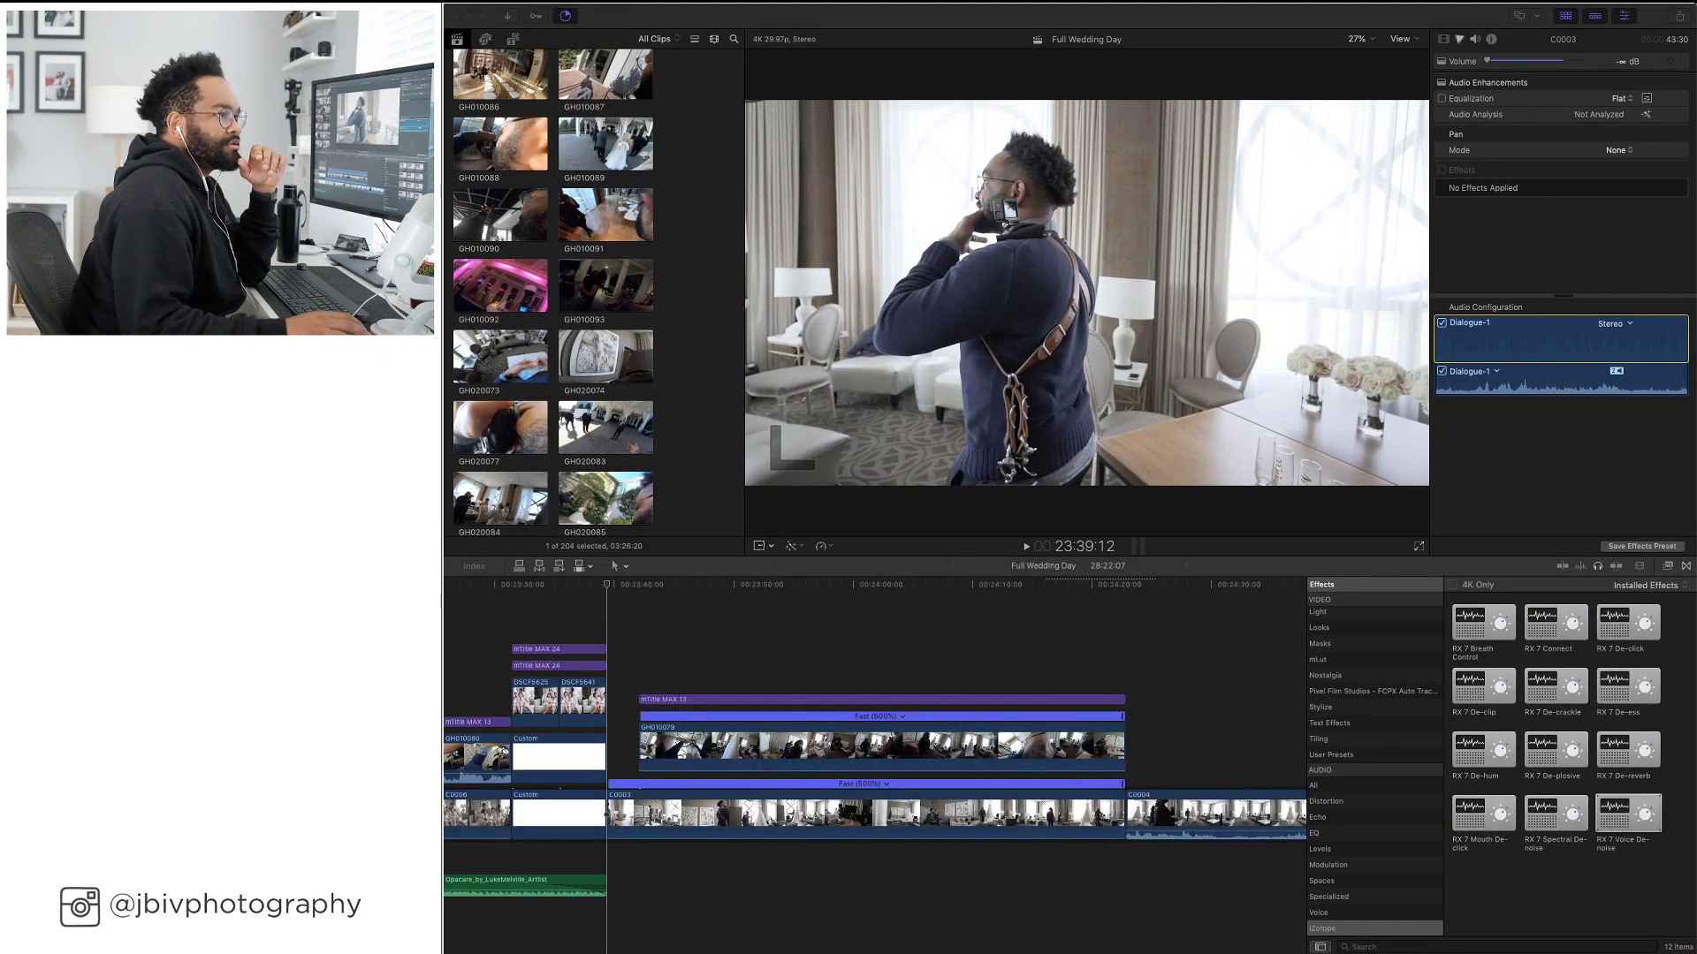
drag(1307, 884, 714, 883)
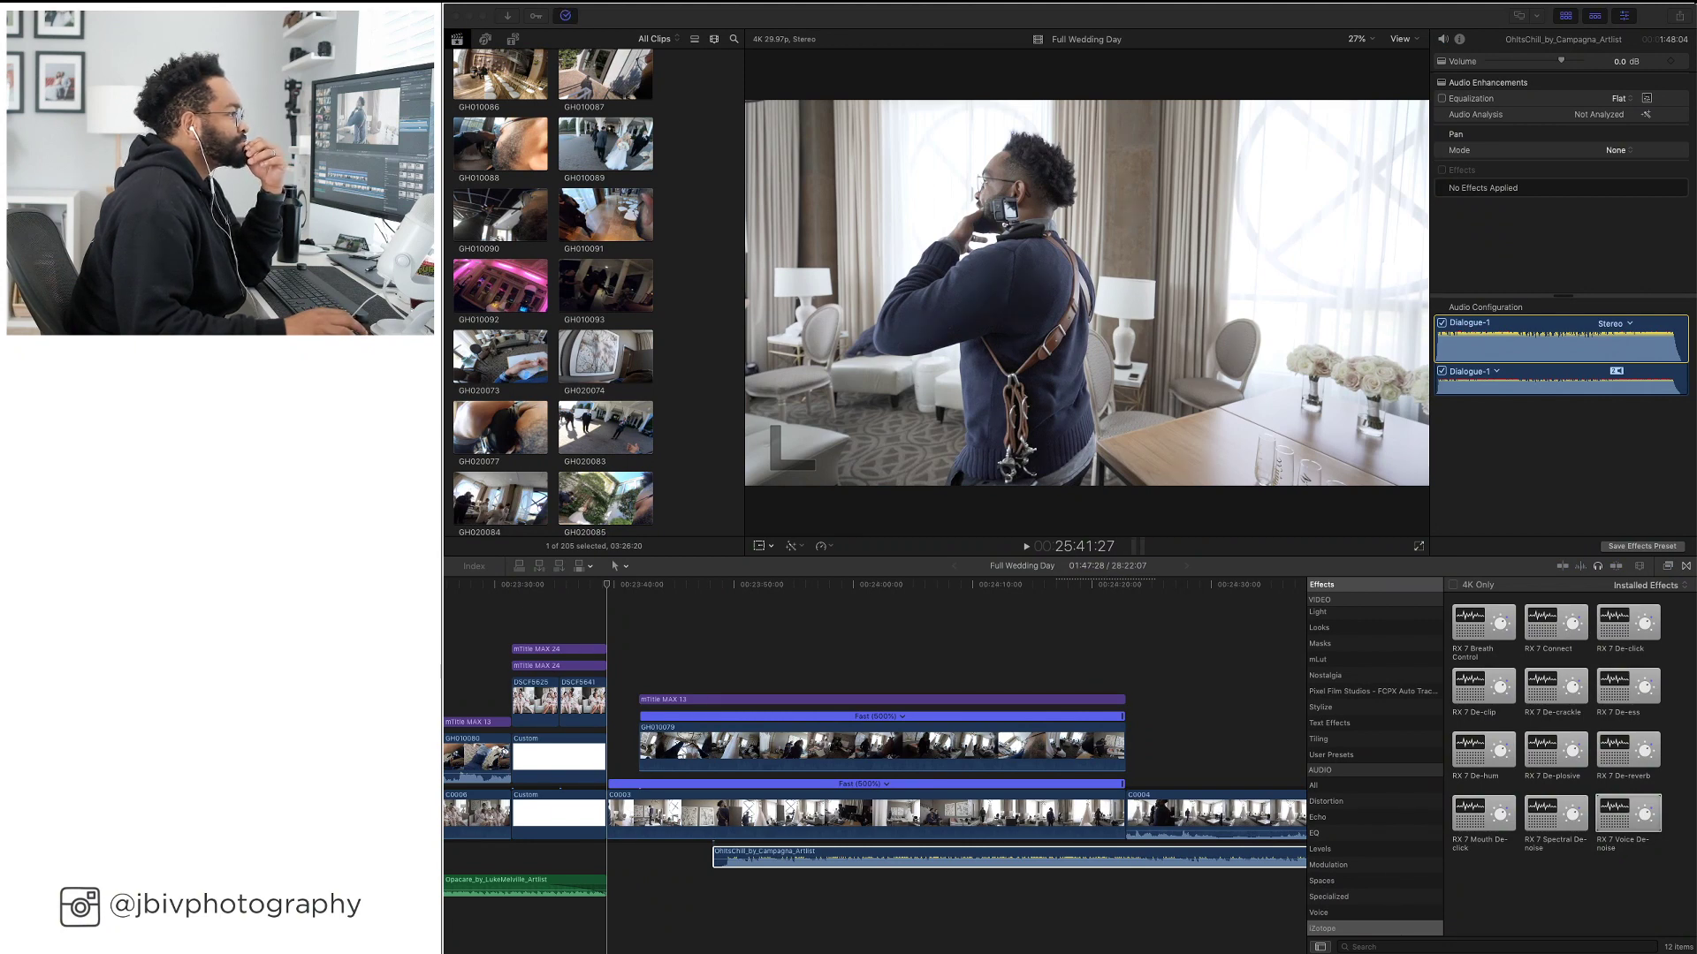
Assign the Music-1 audio role to the OhItsChill clip and return to its audio settings
click(953, 852)
click(953, 852)
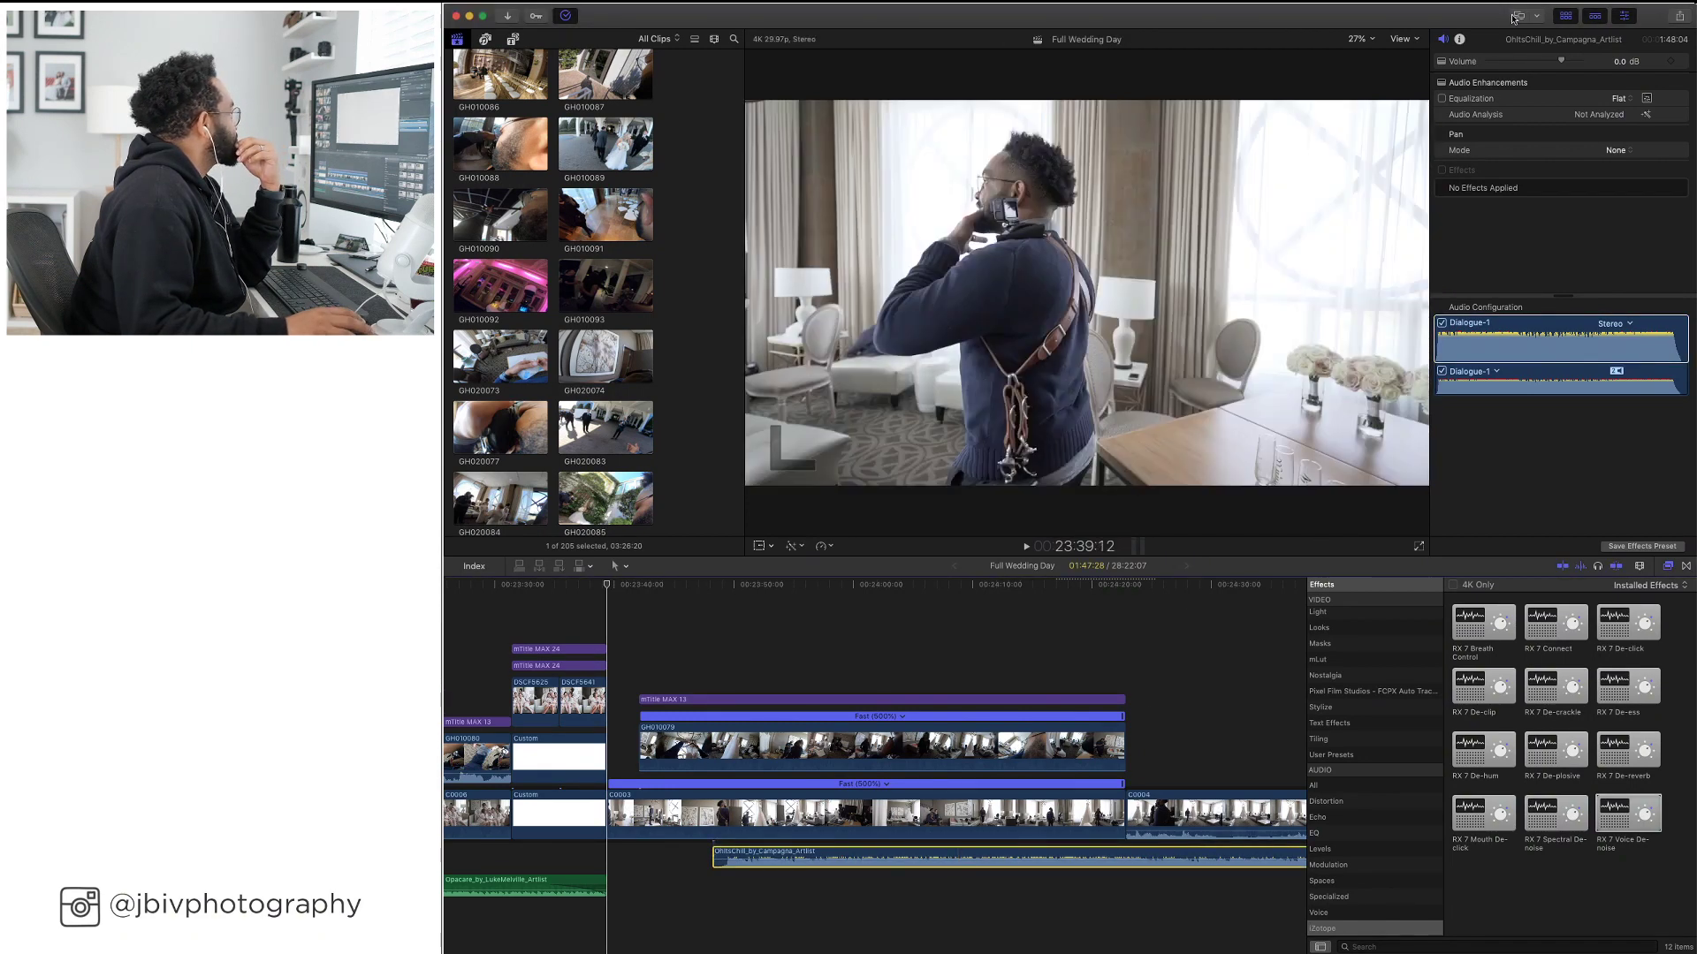
click(1459, 39)
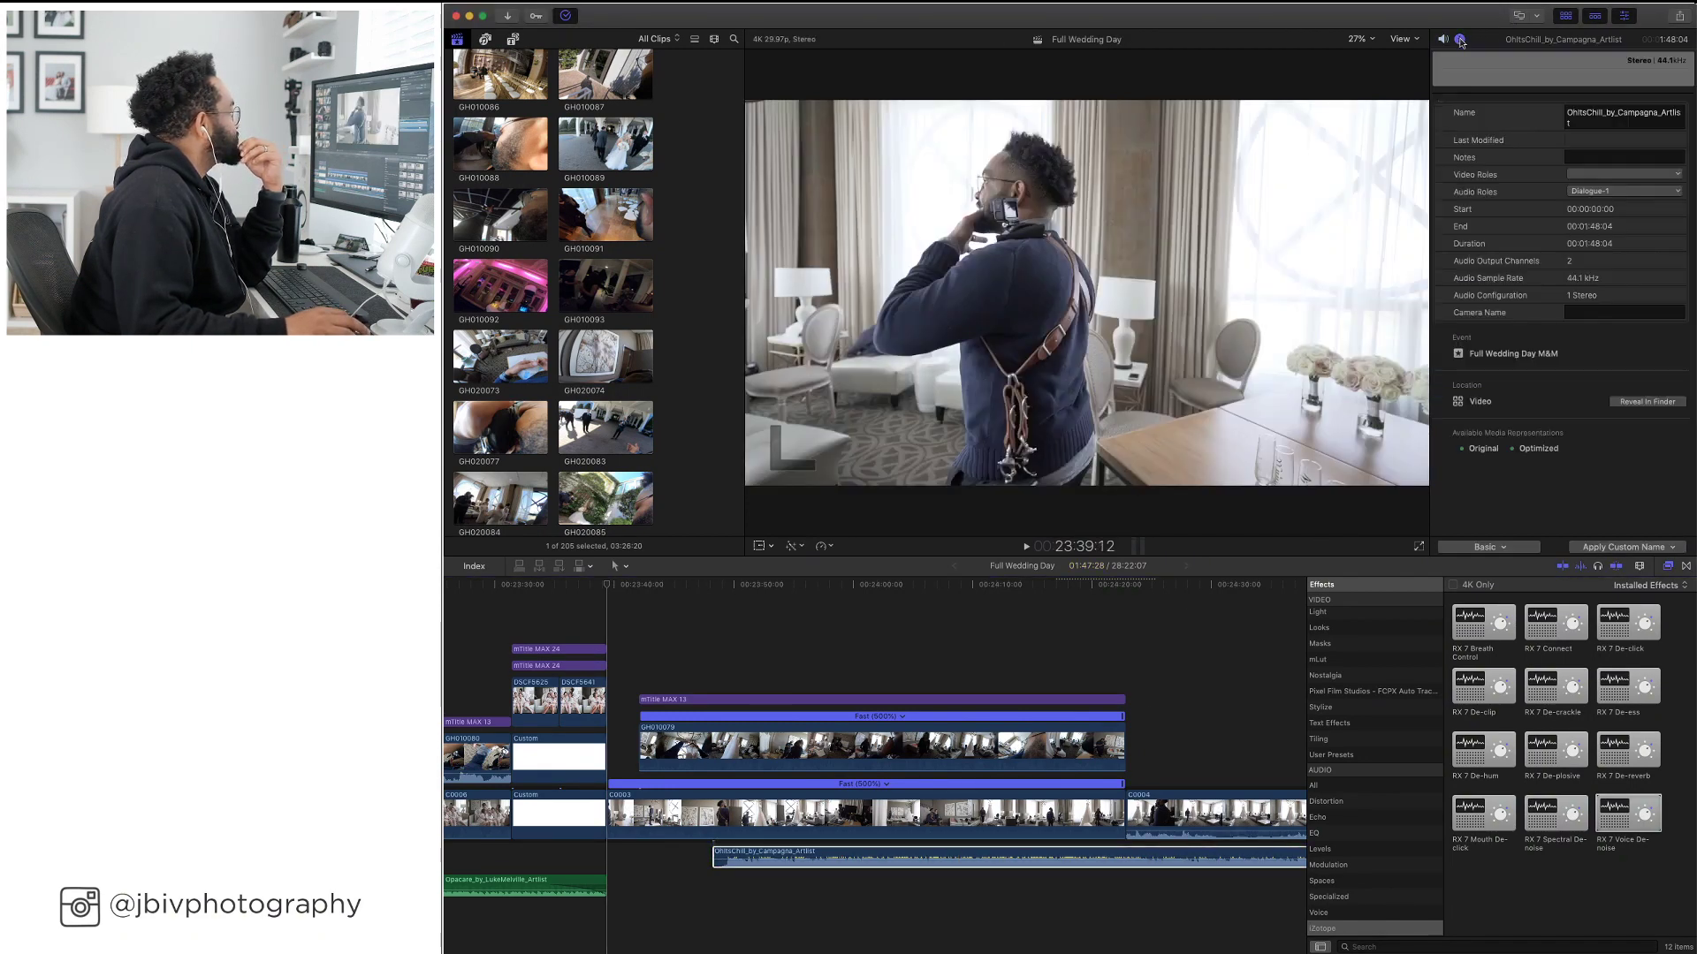
click(1636, 191)
click(1602, 259)
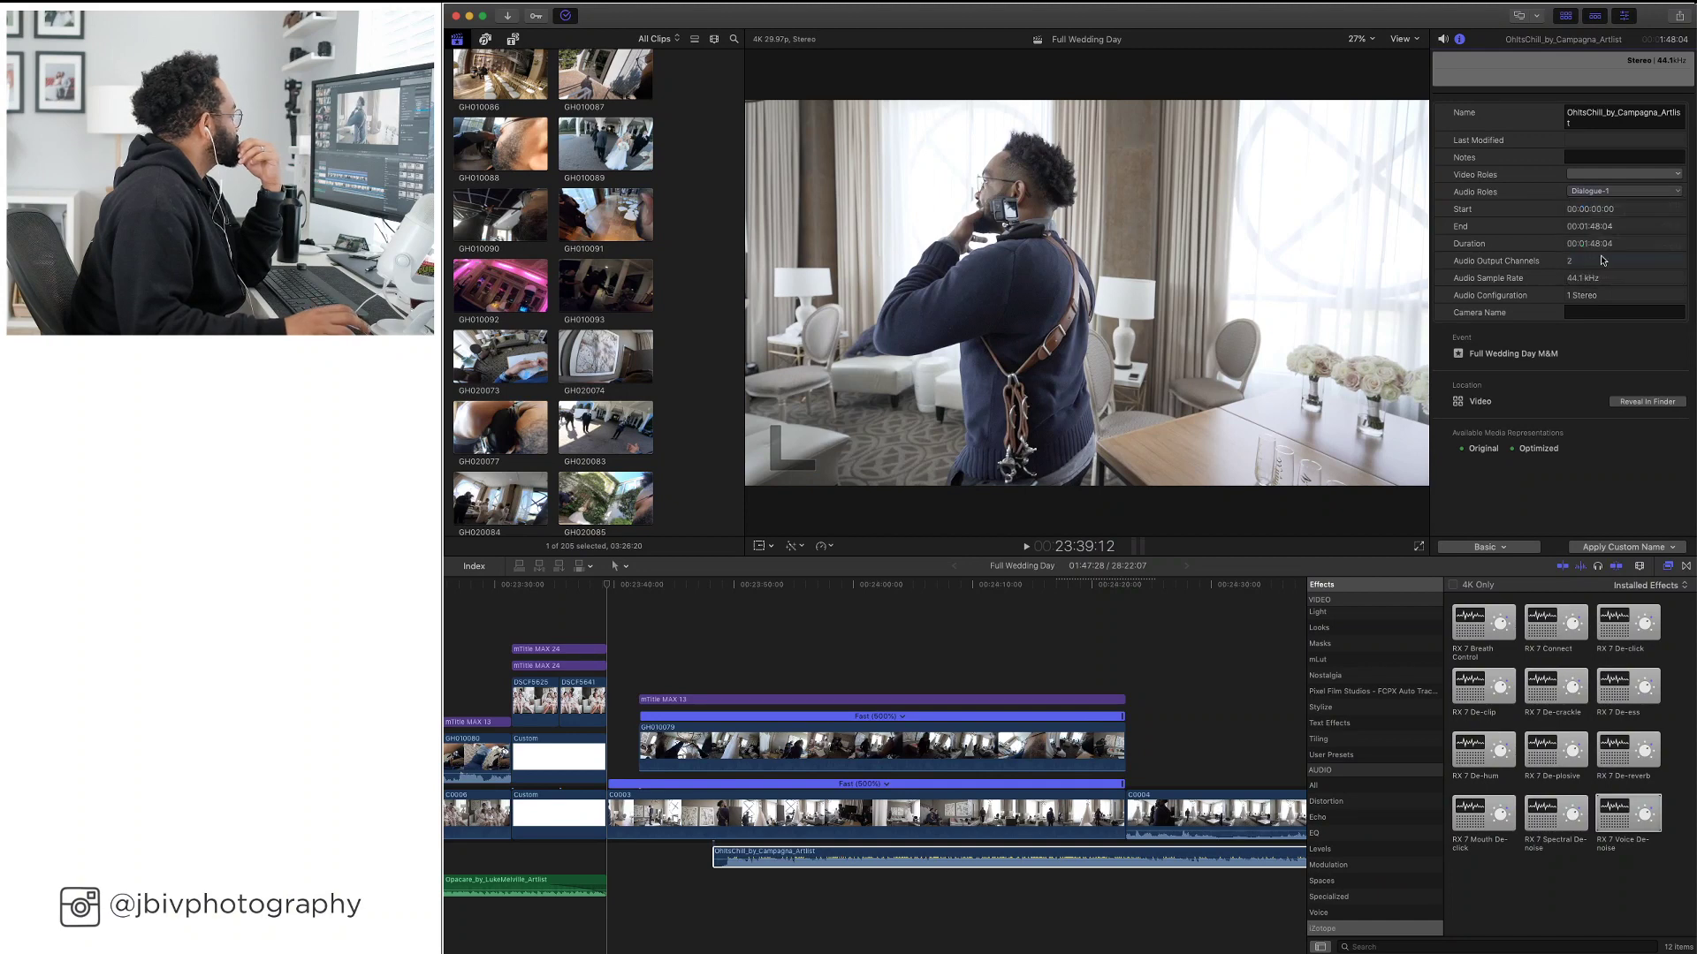
click(1443, 40)
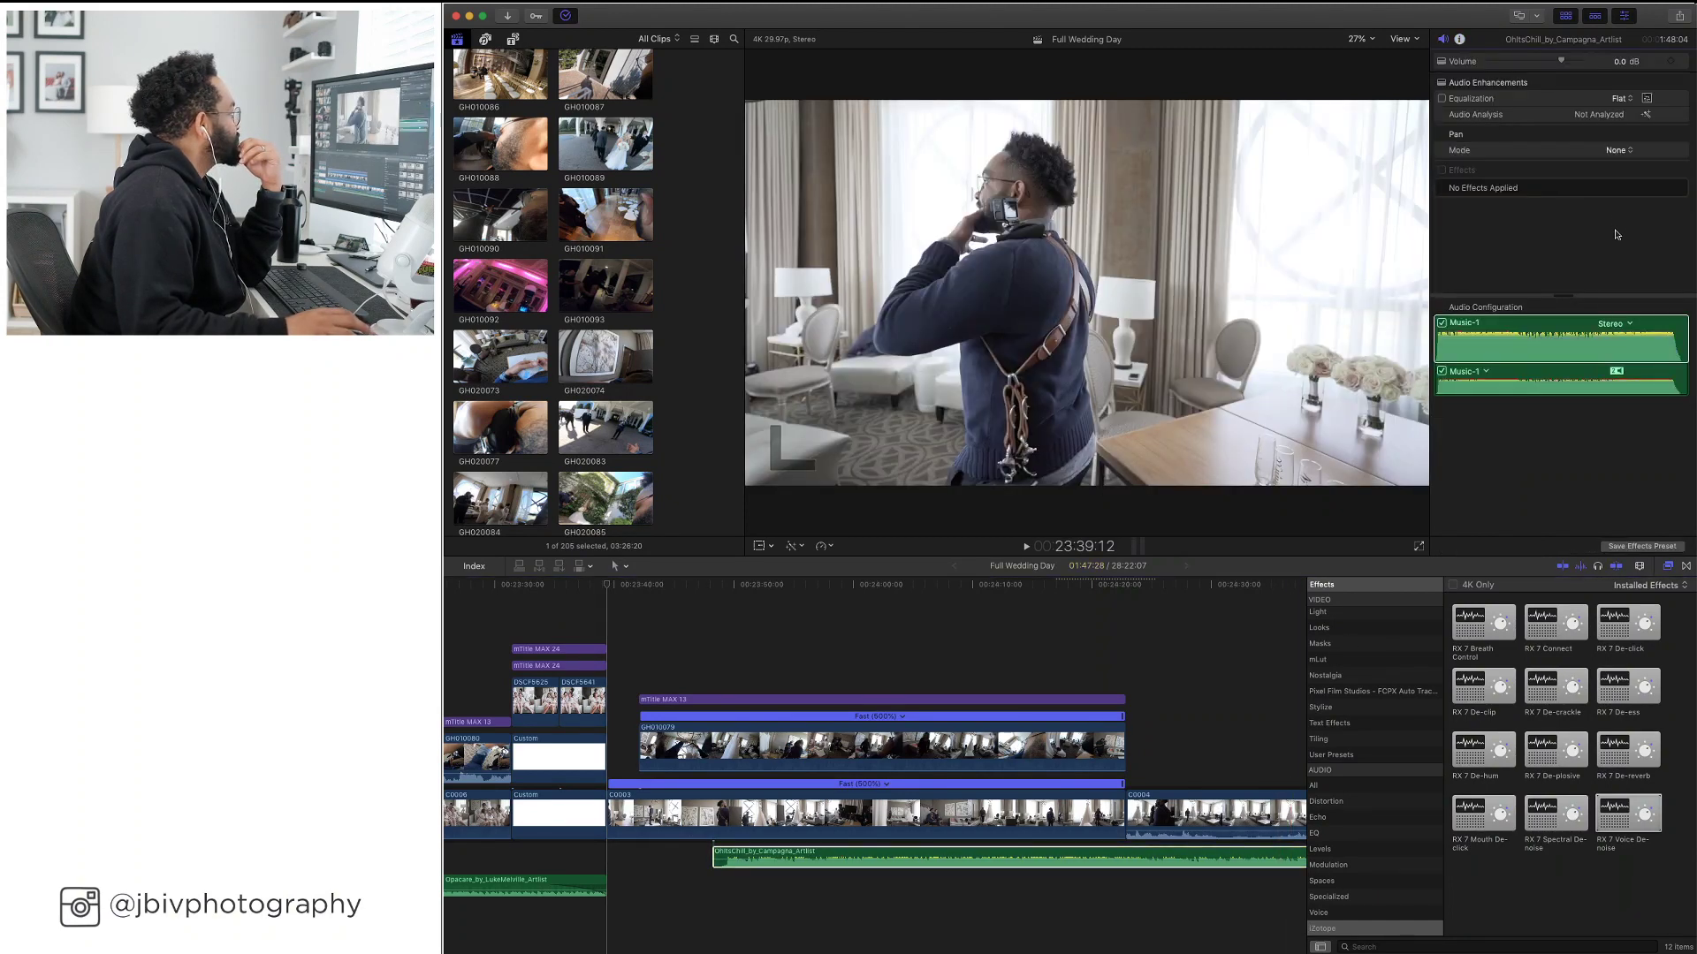
Lower the OhItsChill clip's volume to -20 dB, then raise it to -15 dB
click(1620, 62)
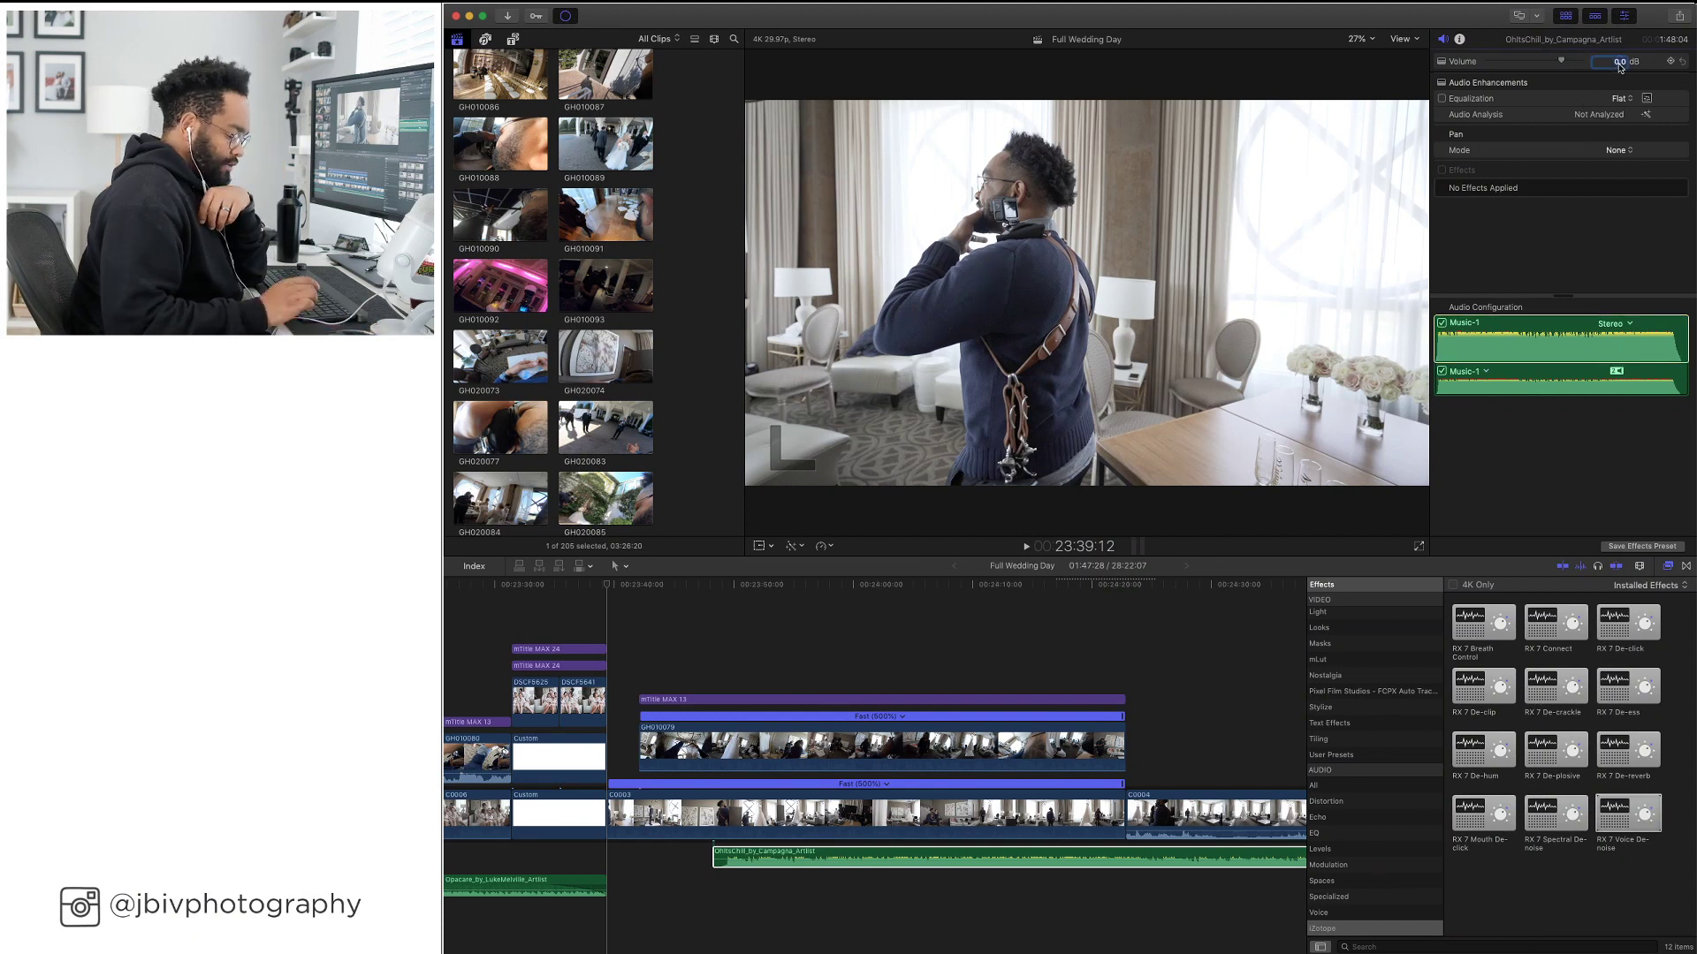
text(-20)
key(Return)
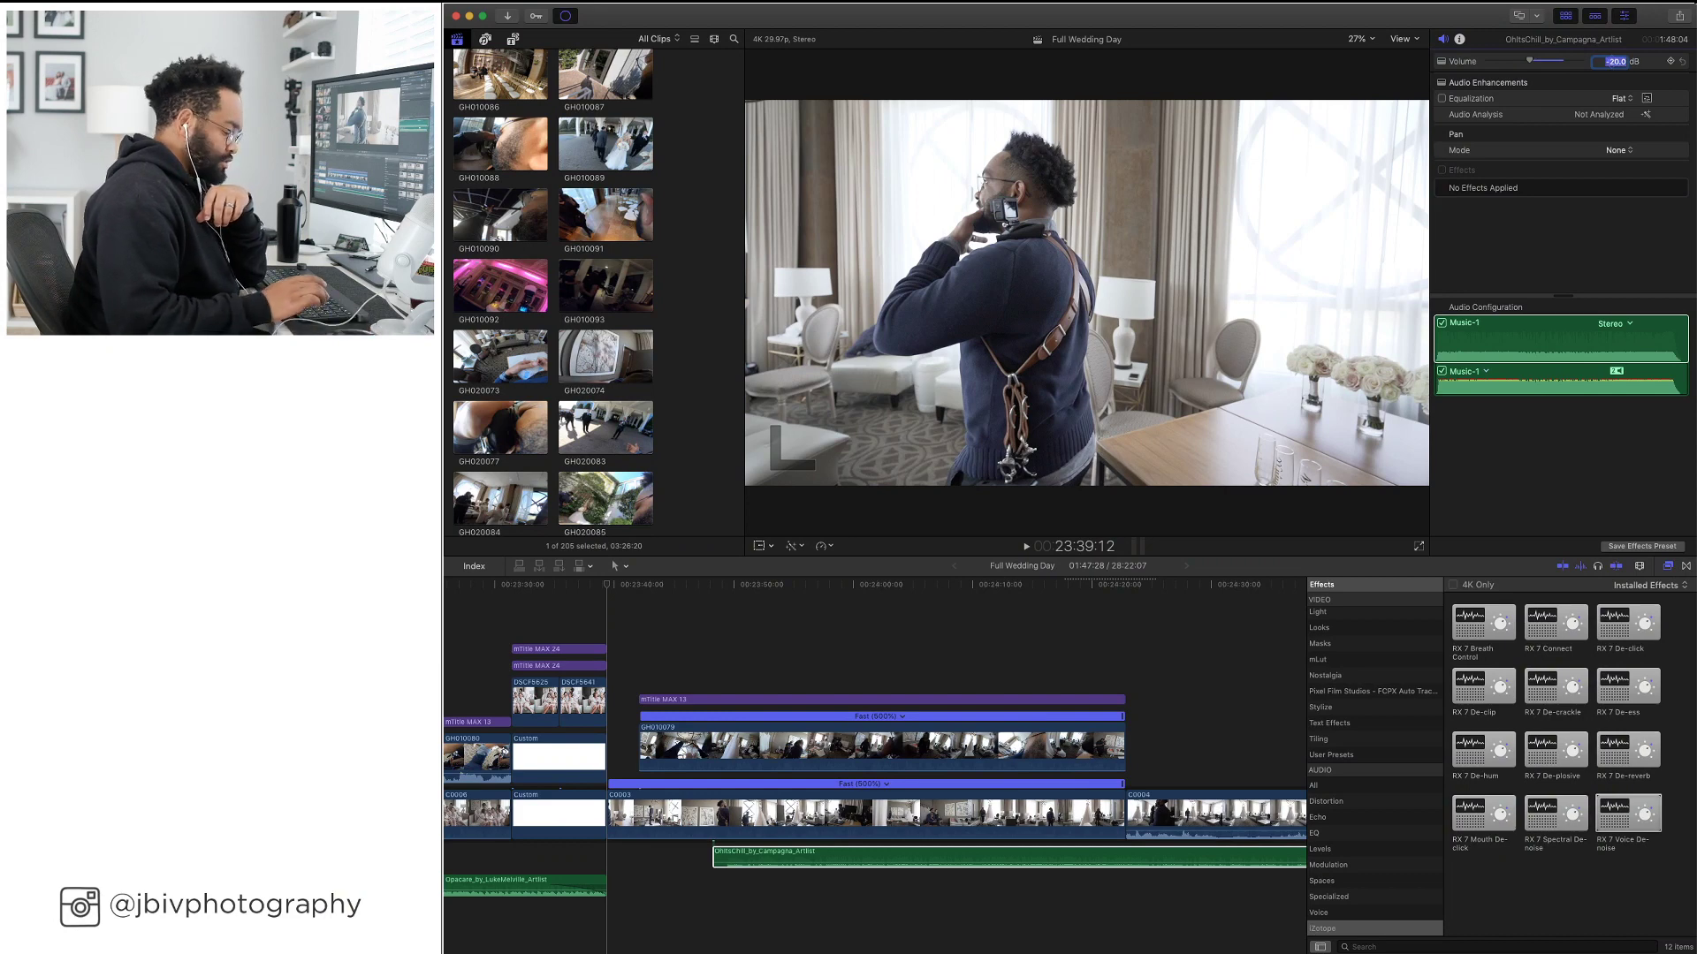
text(-15)
key(Return)
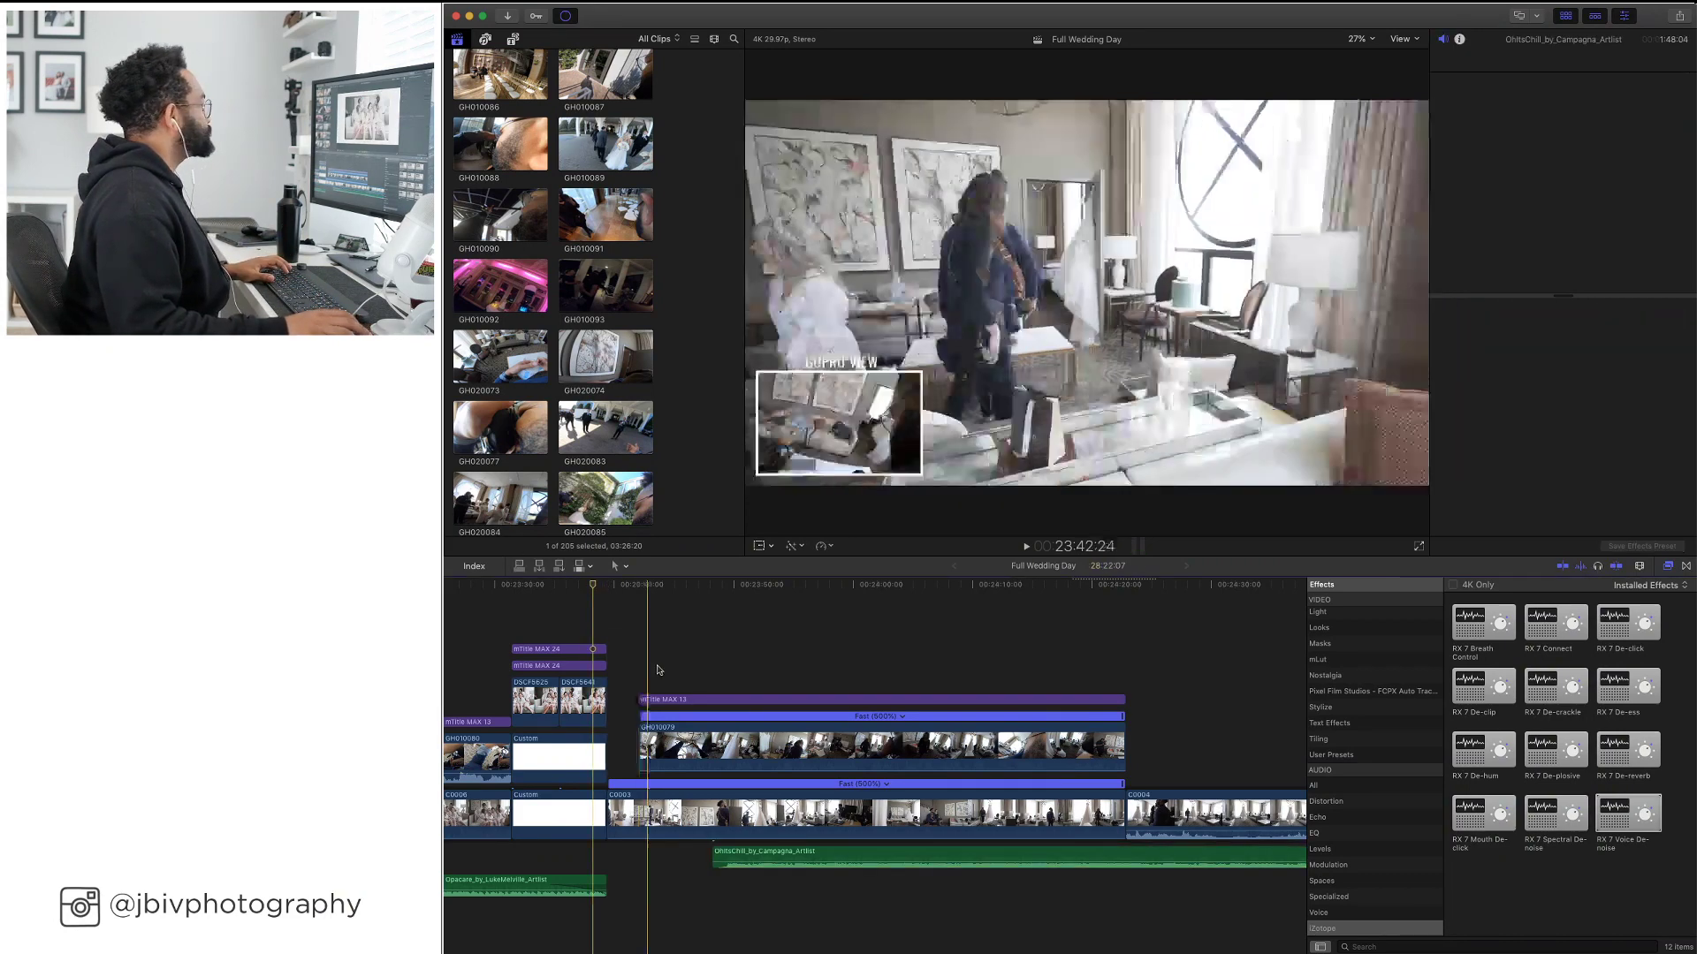
Move OhItsChill earlier so it starts shortly before C0003, overlapping the end of the Opacare track, and play the transition
click(592, 649)
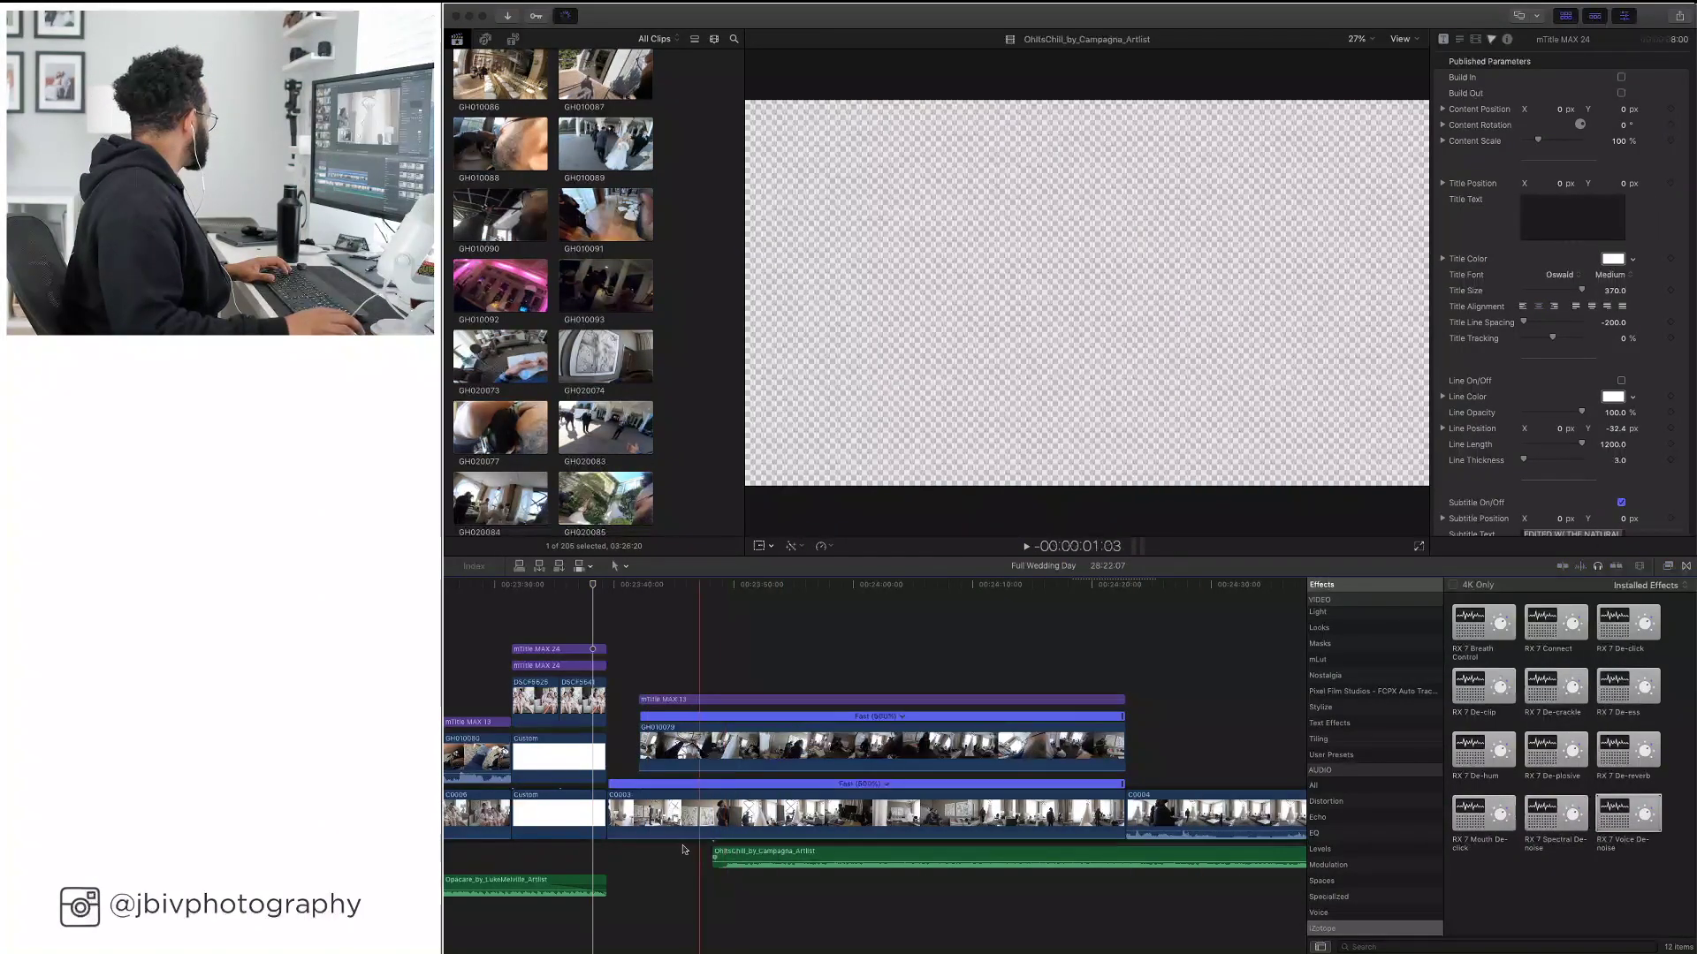
click(608, 845)
drag(779, 857, 634, 858)
click(545, 612)
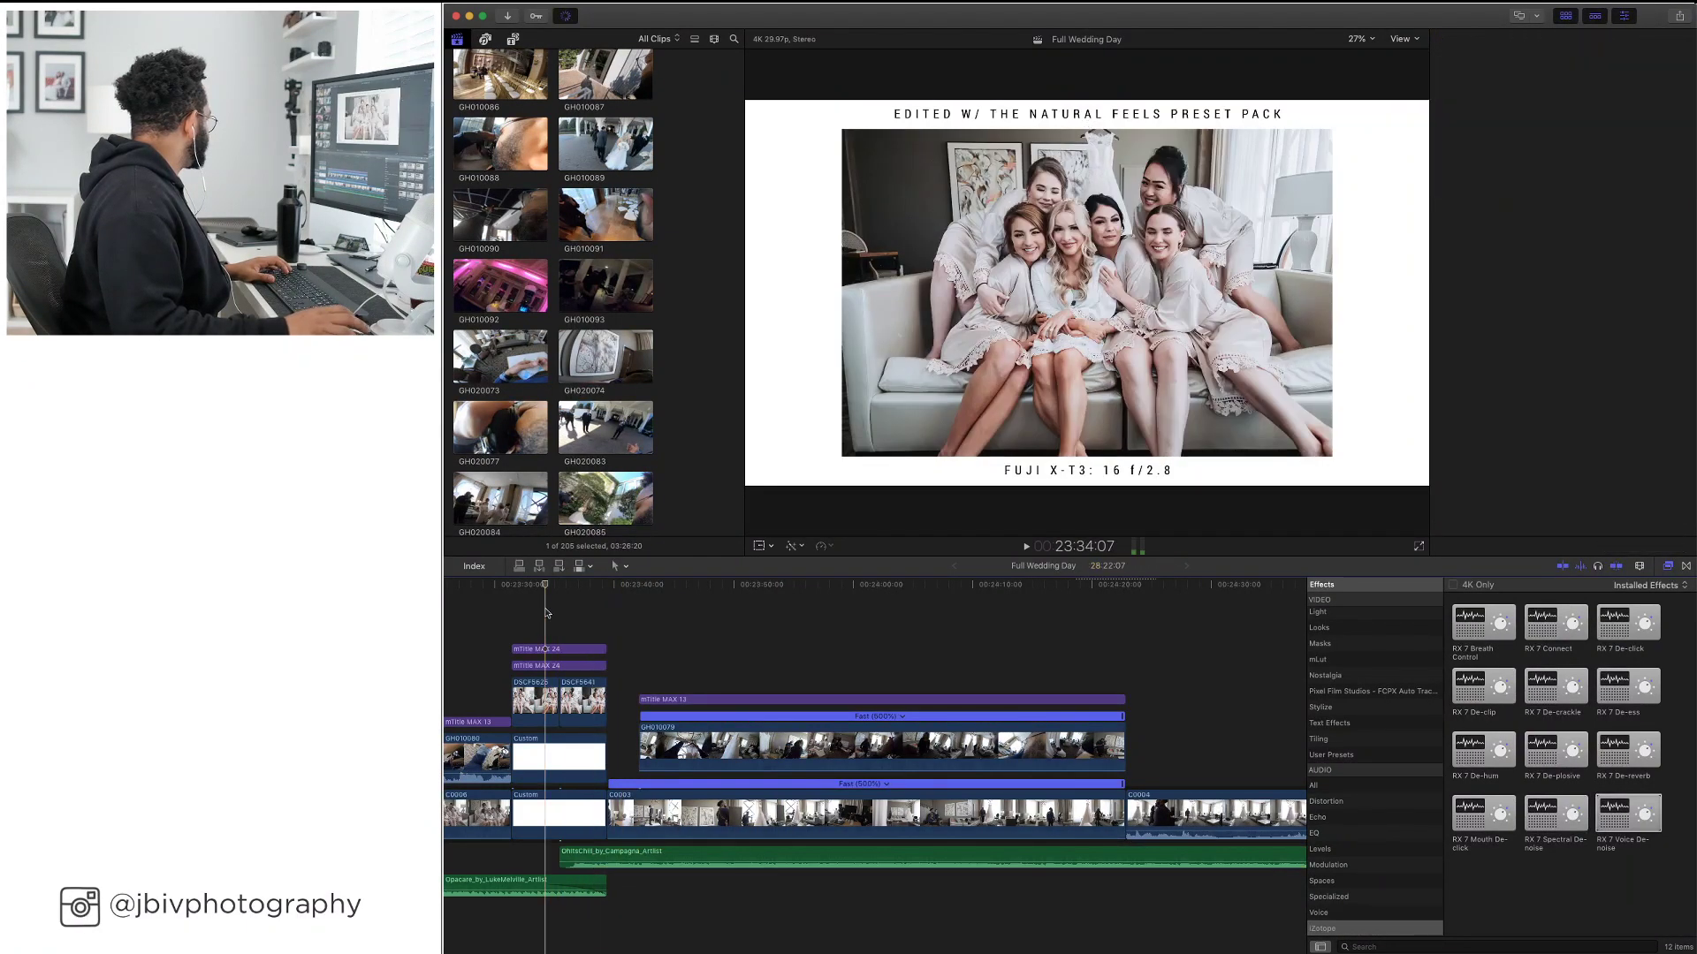
key(space)
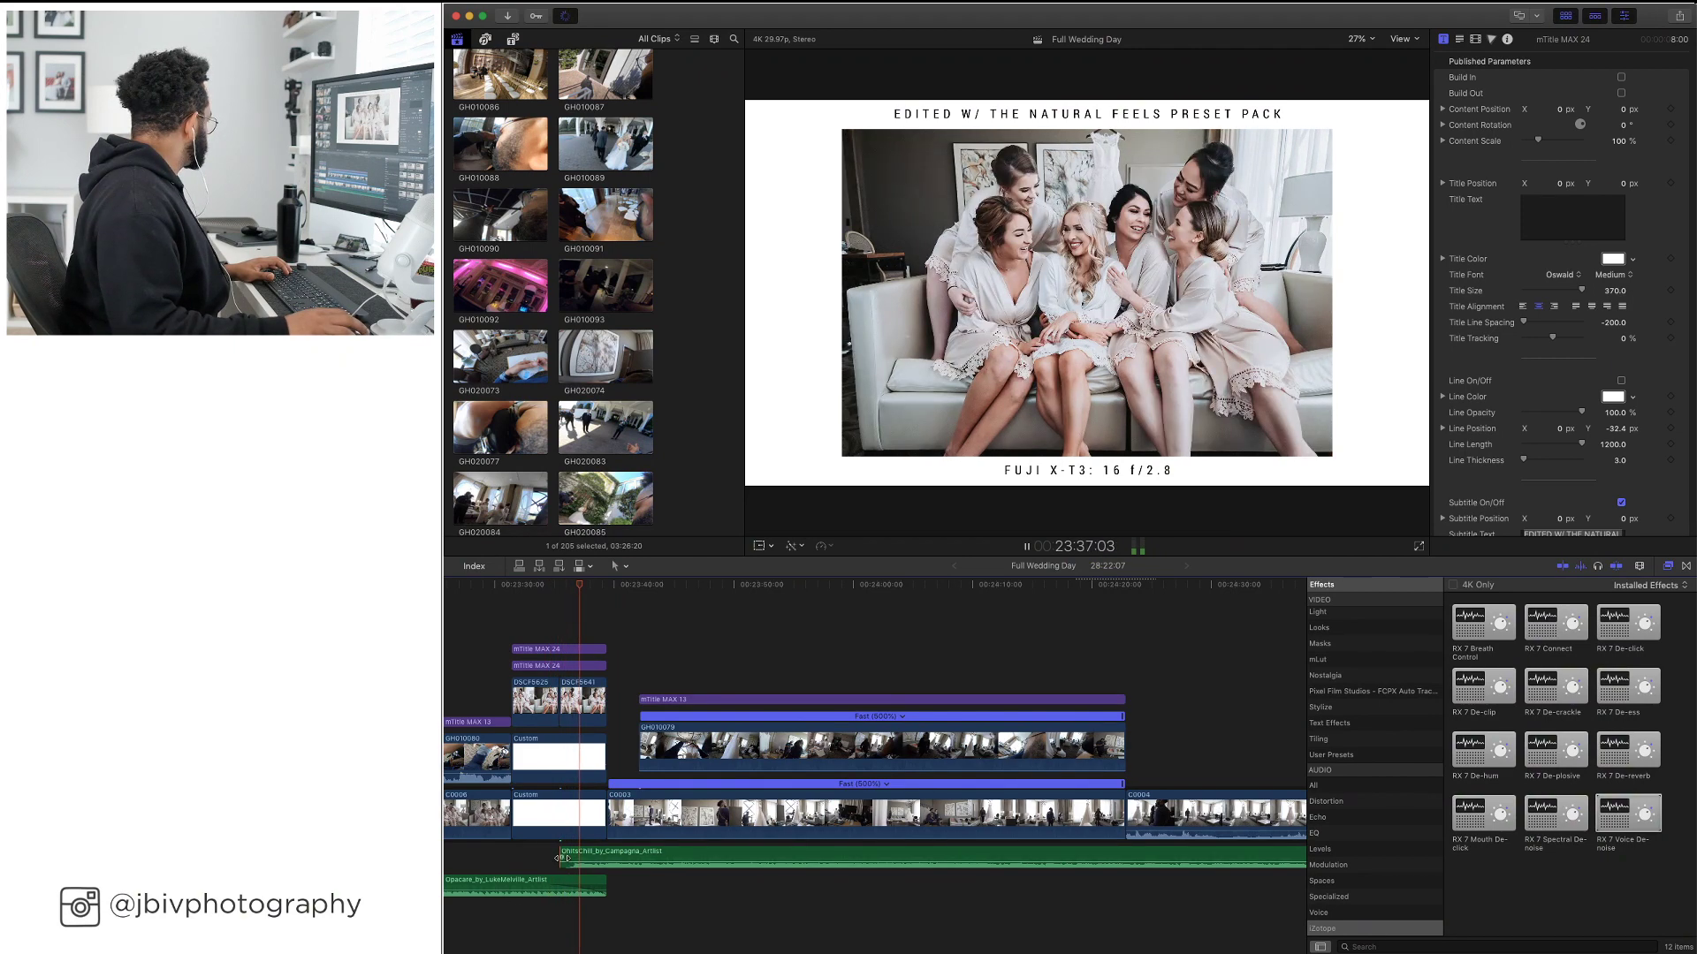
drag(563, 858, 613, 857)
key(space)
Set a custom speed rate of 115% on the C0004 clip
key(super+minus)
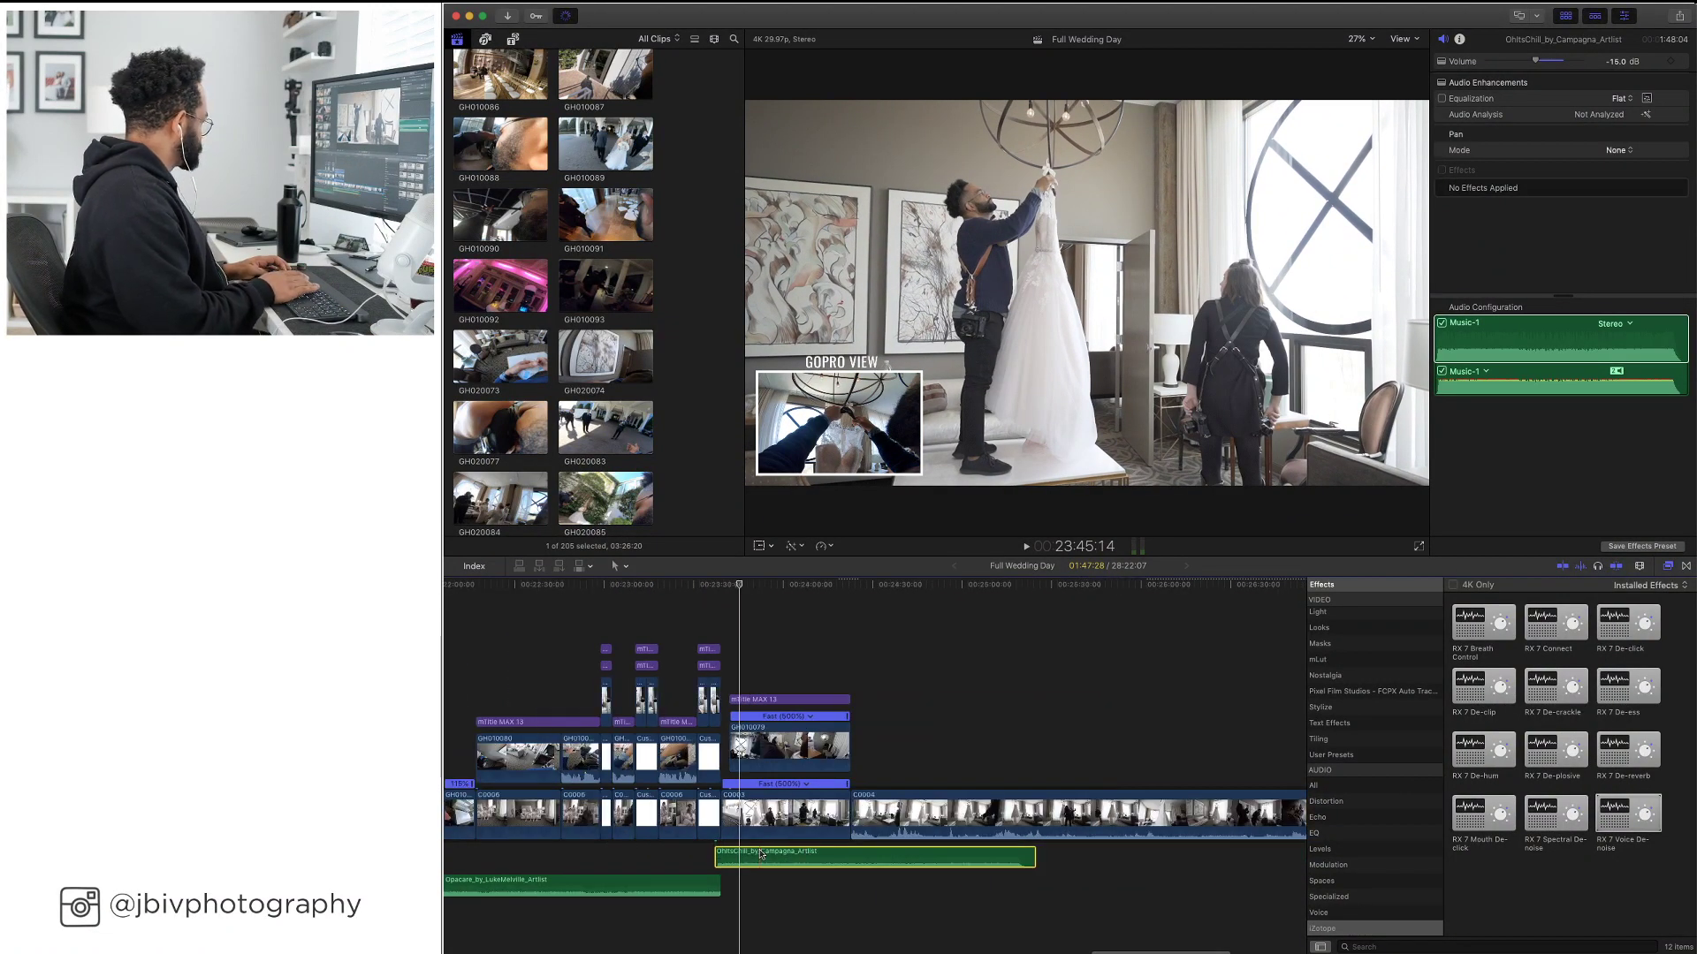
key(super+minus)
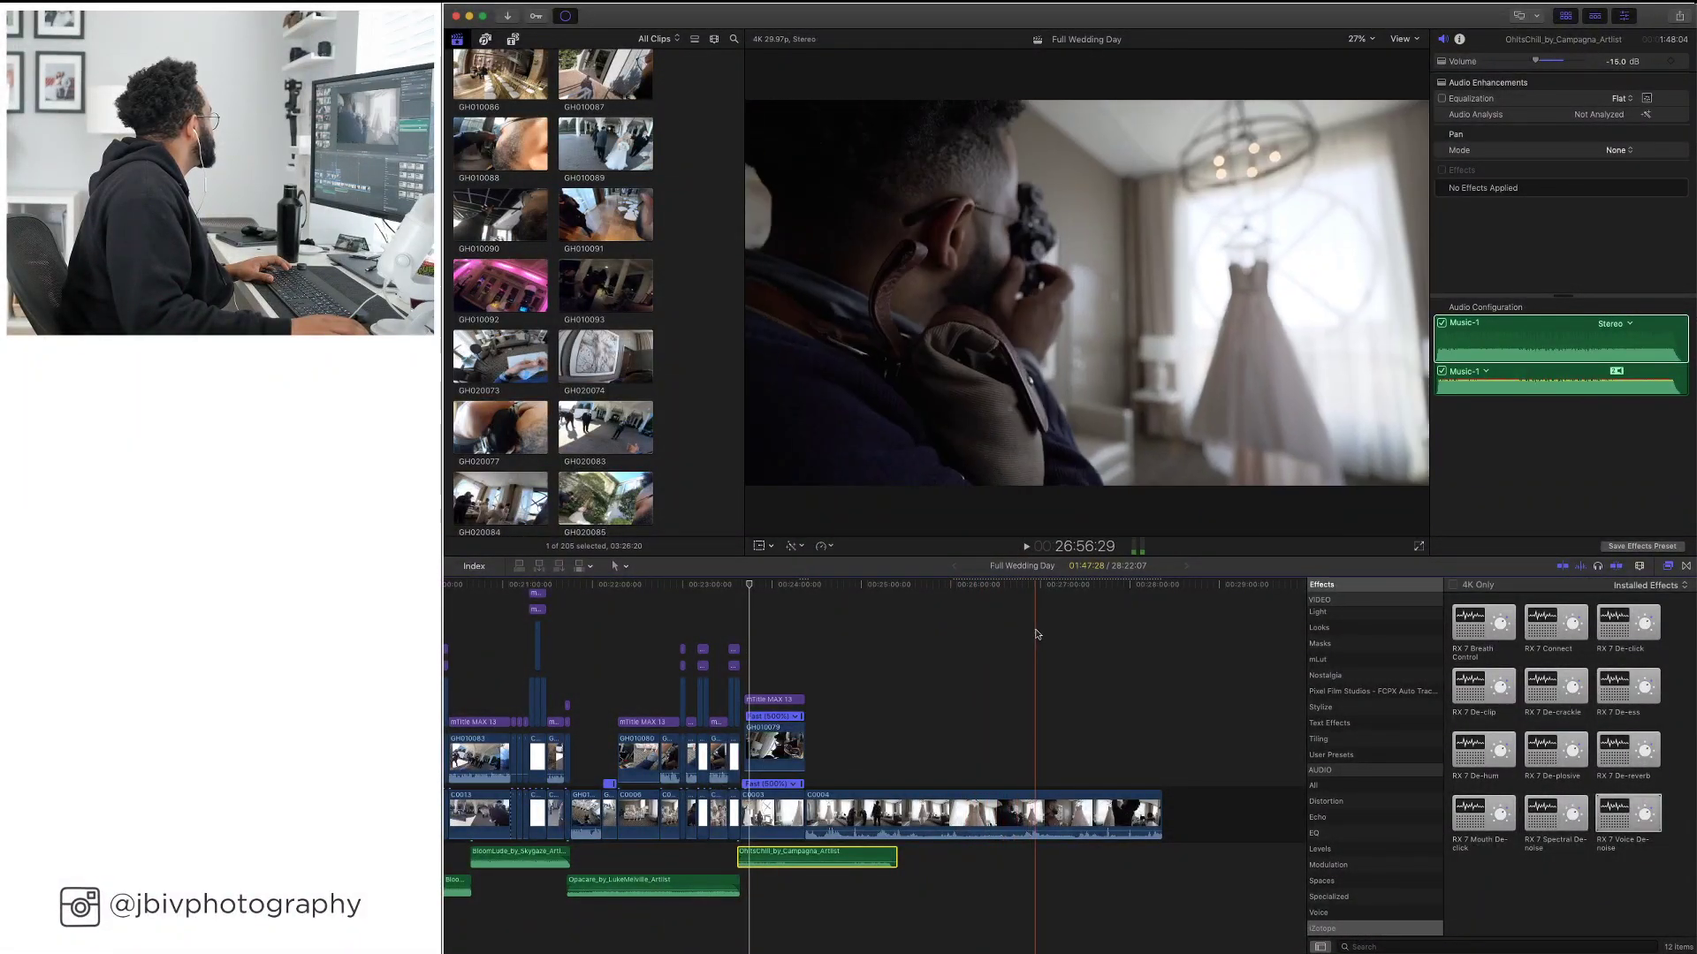
click(1007, 633)
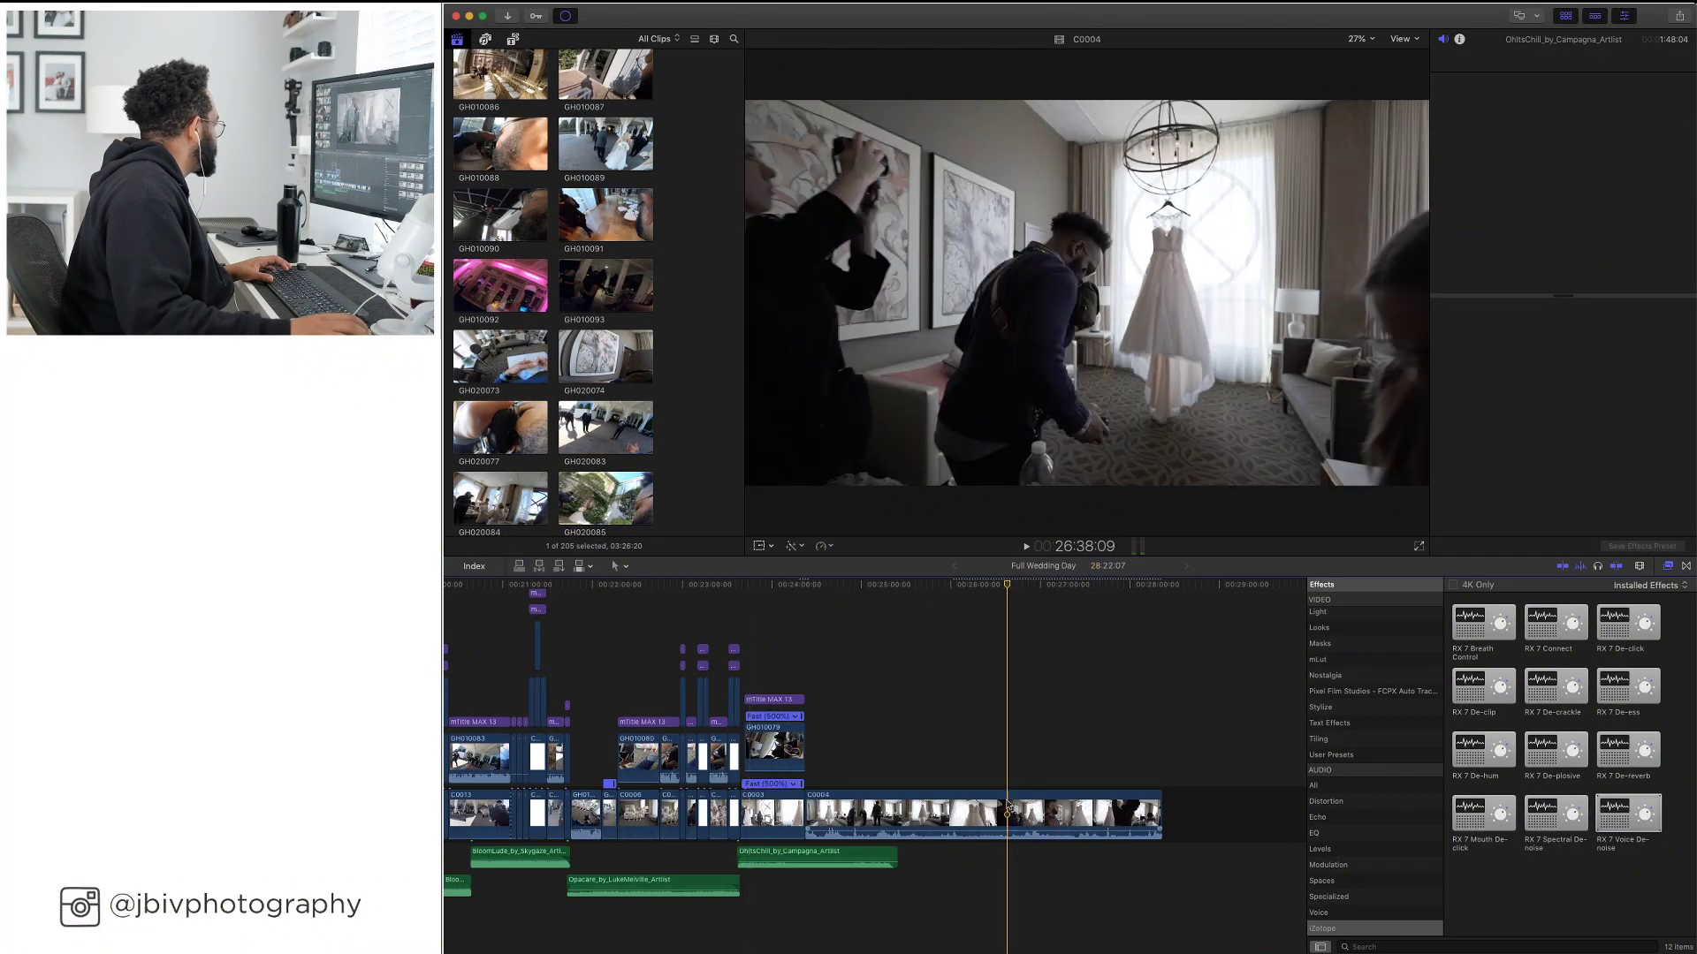
click(821, 544)
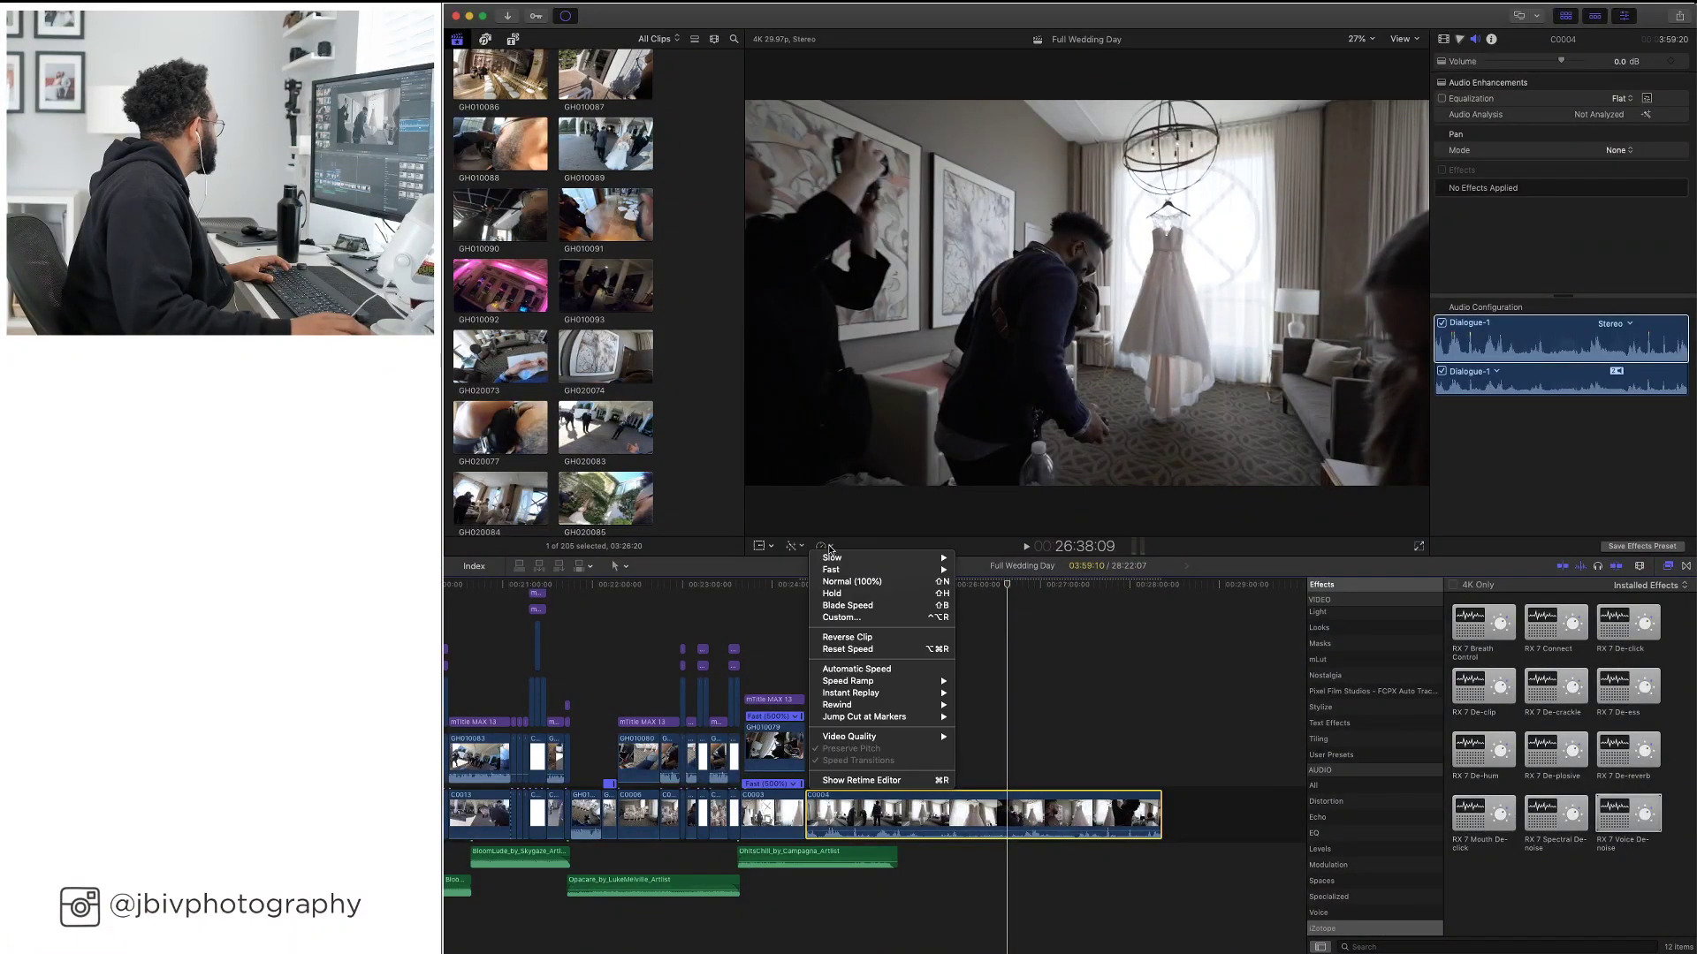
click(841, 616)
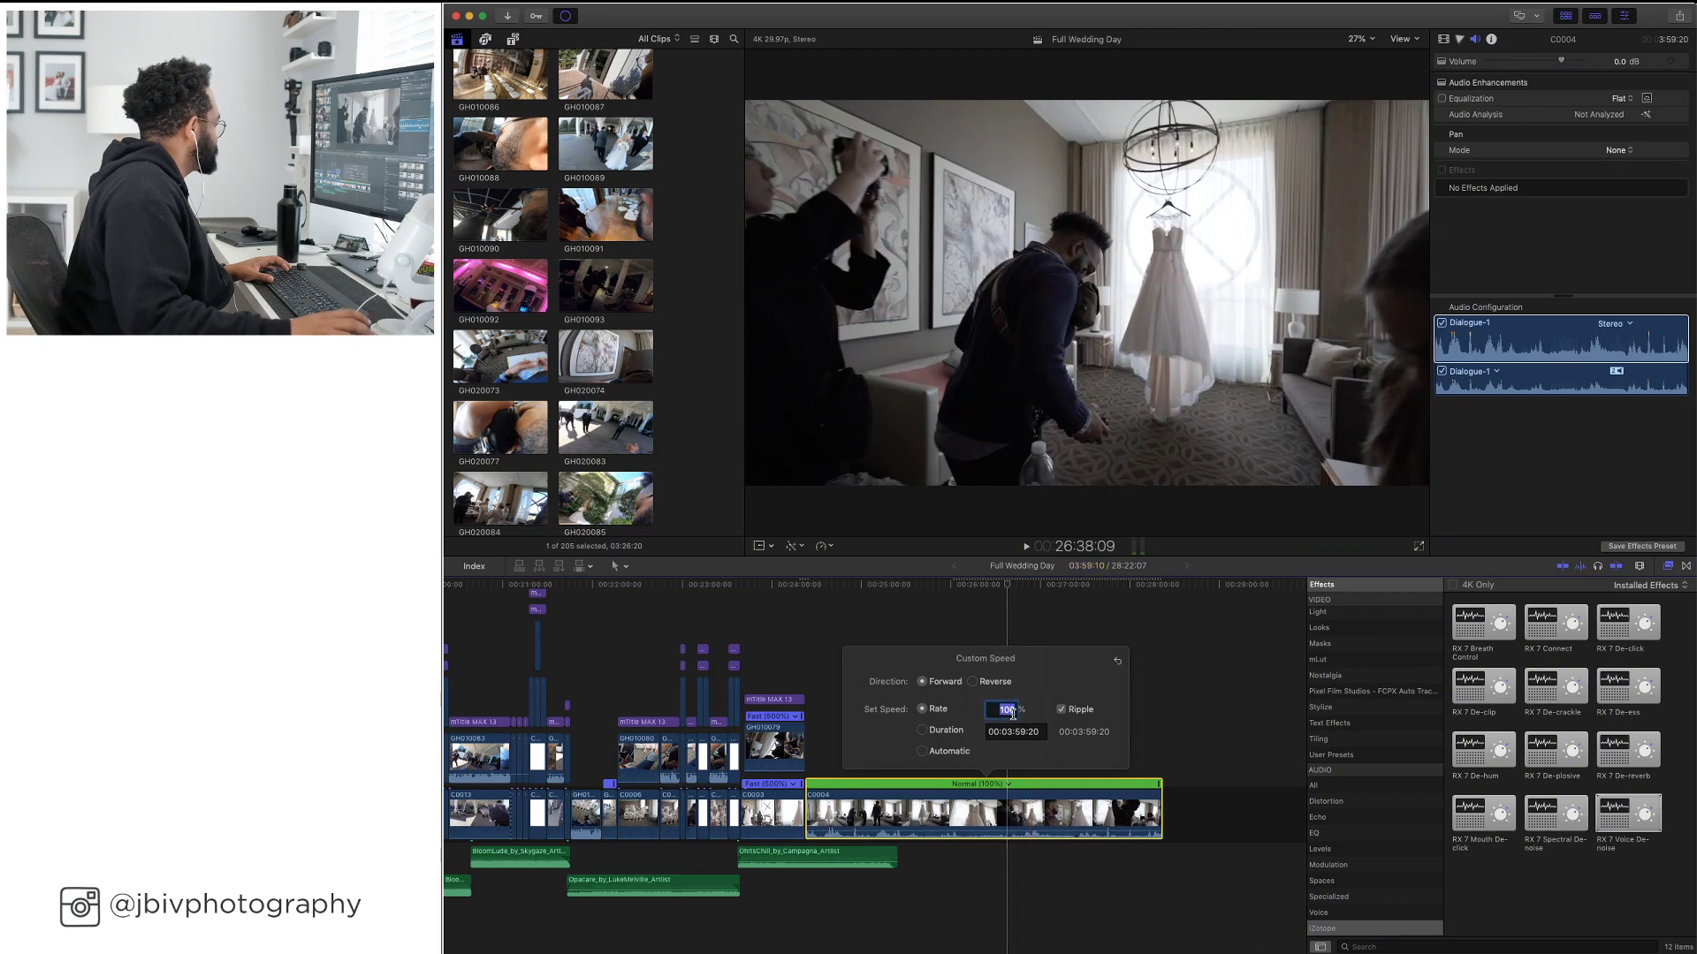
text(115)
key(Return)
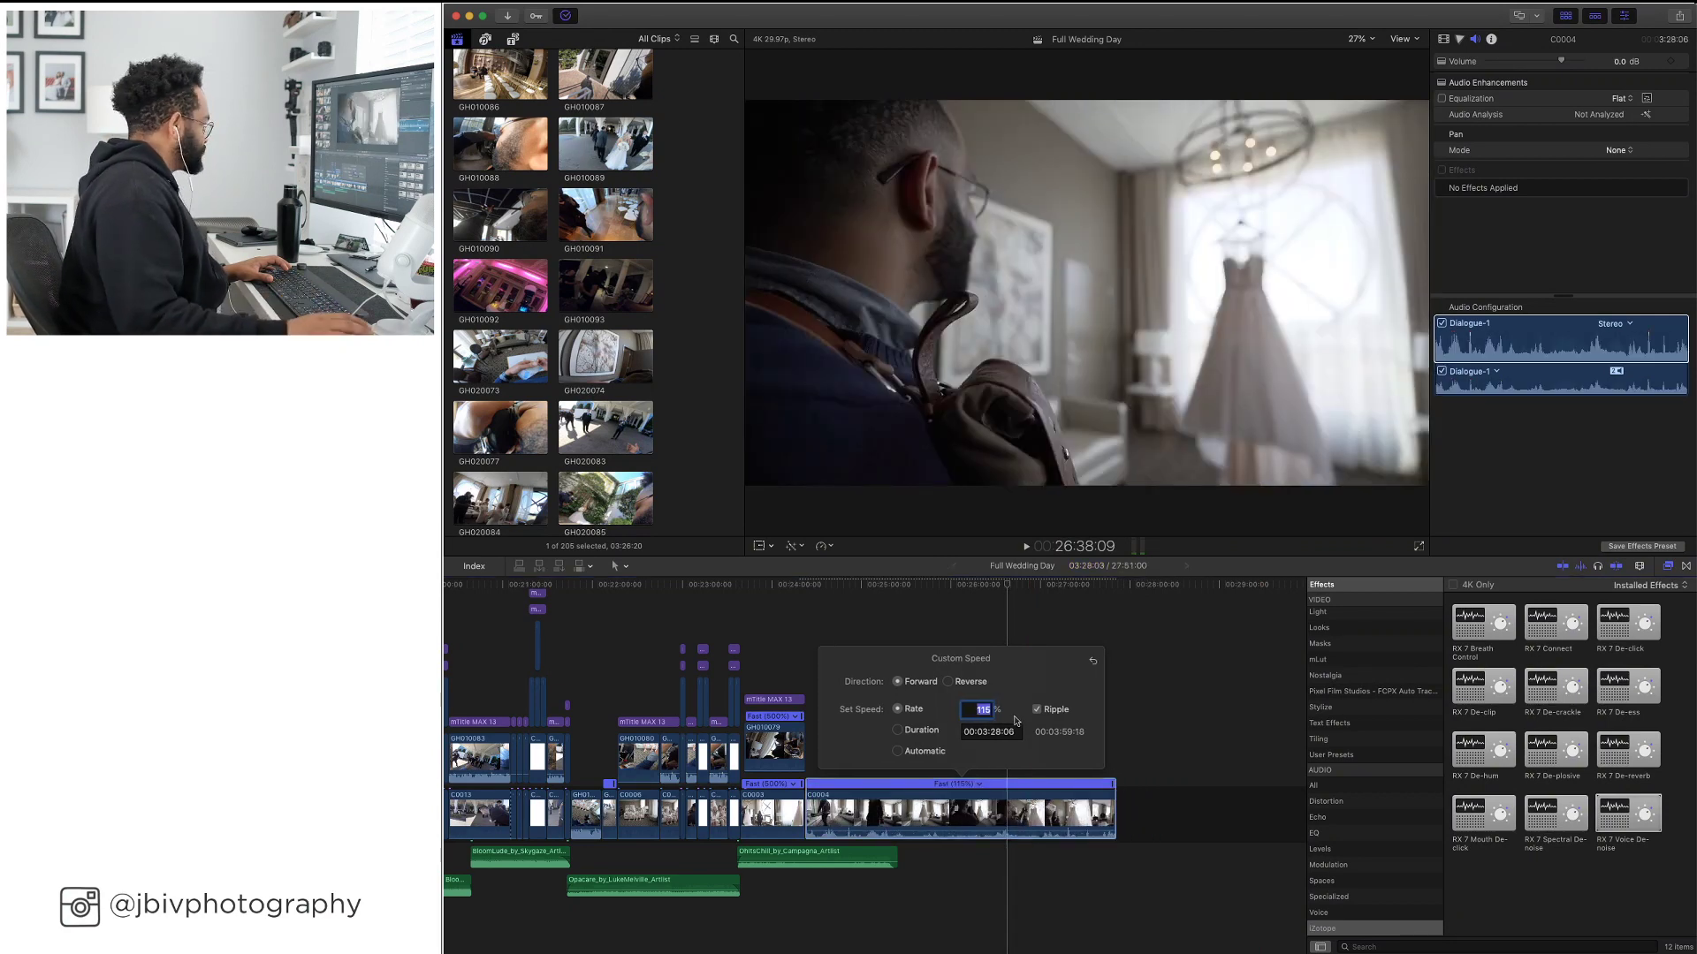
Mute the C0004 clip's audio completely and play the beginning of the clip
drag(924, 827, 917, 868)
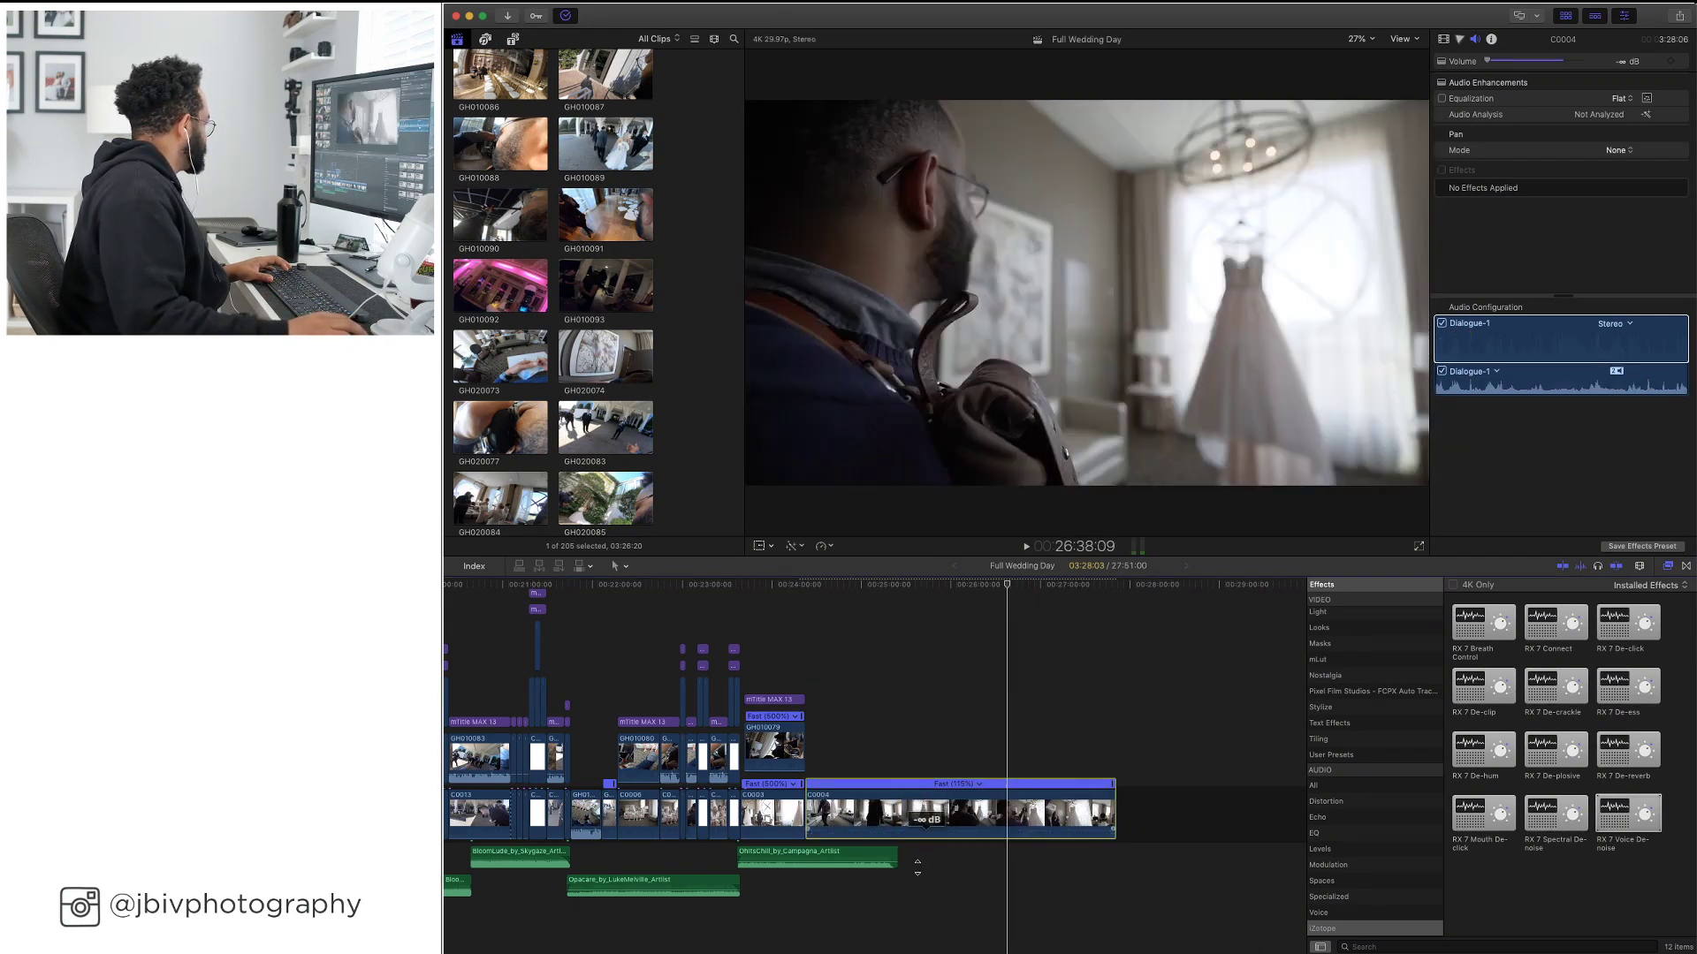
click(807, 661)
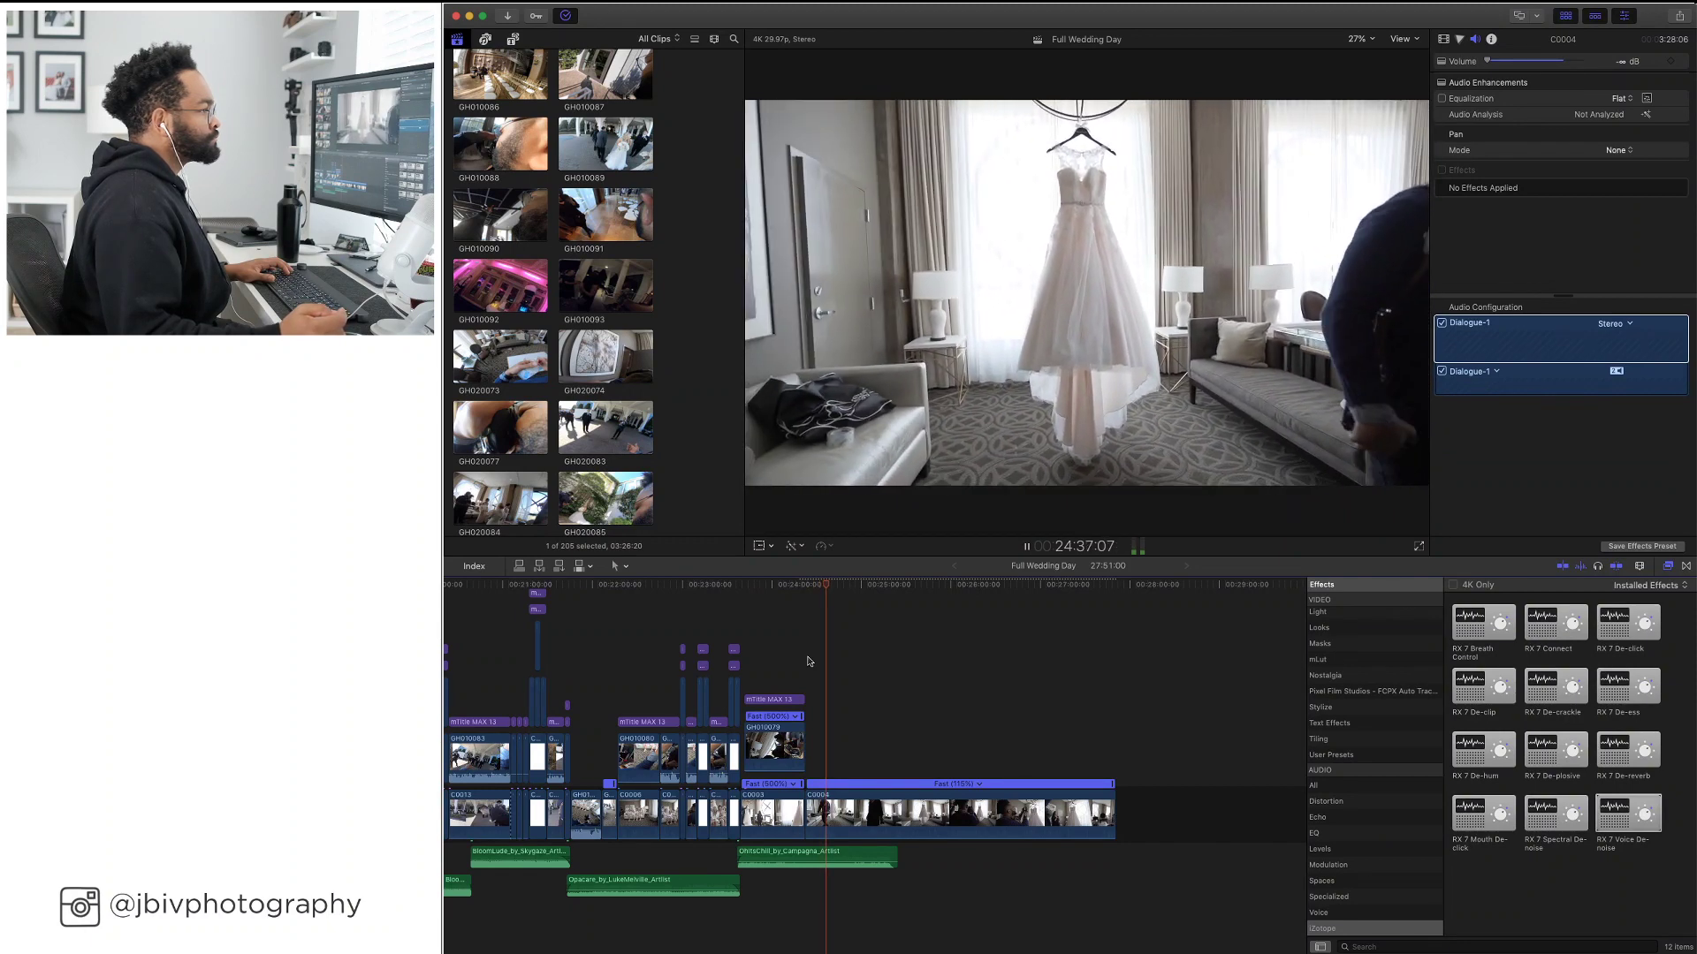
key(space)
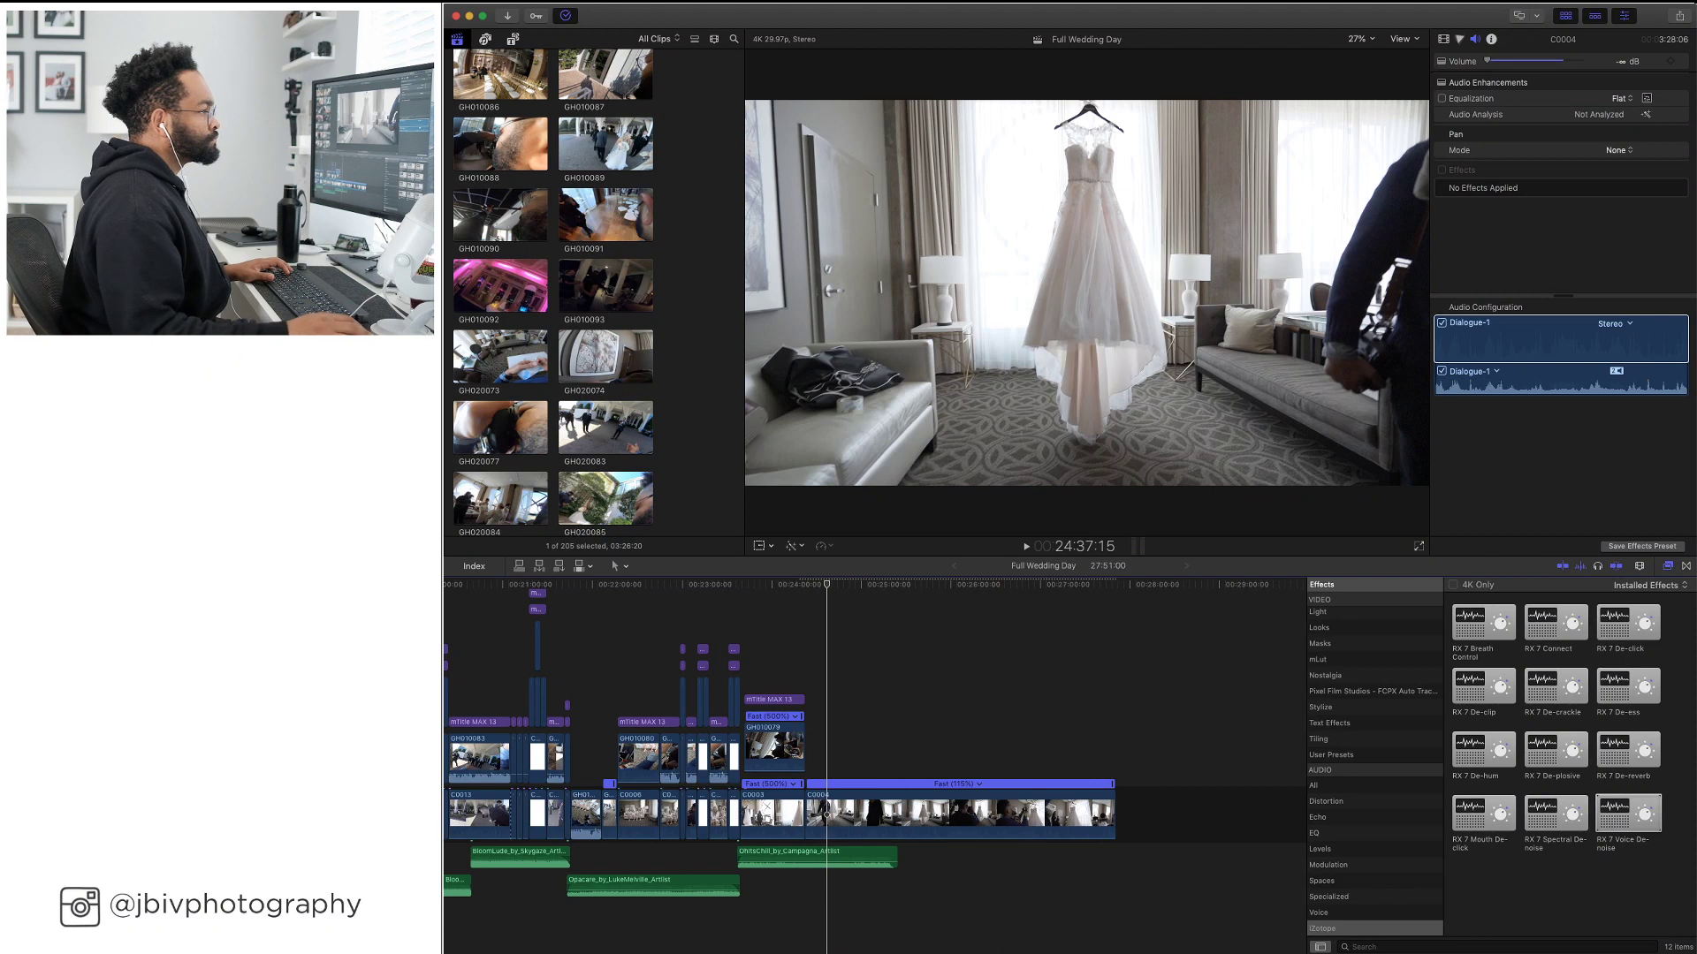
Play the transition into C0003, fade out the end of the Opacare track and shift OhItsChill slightly earlier
key(super+Tab)
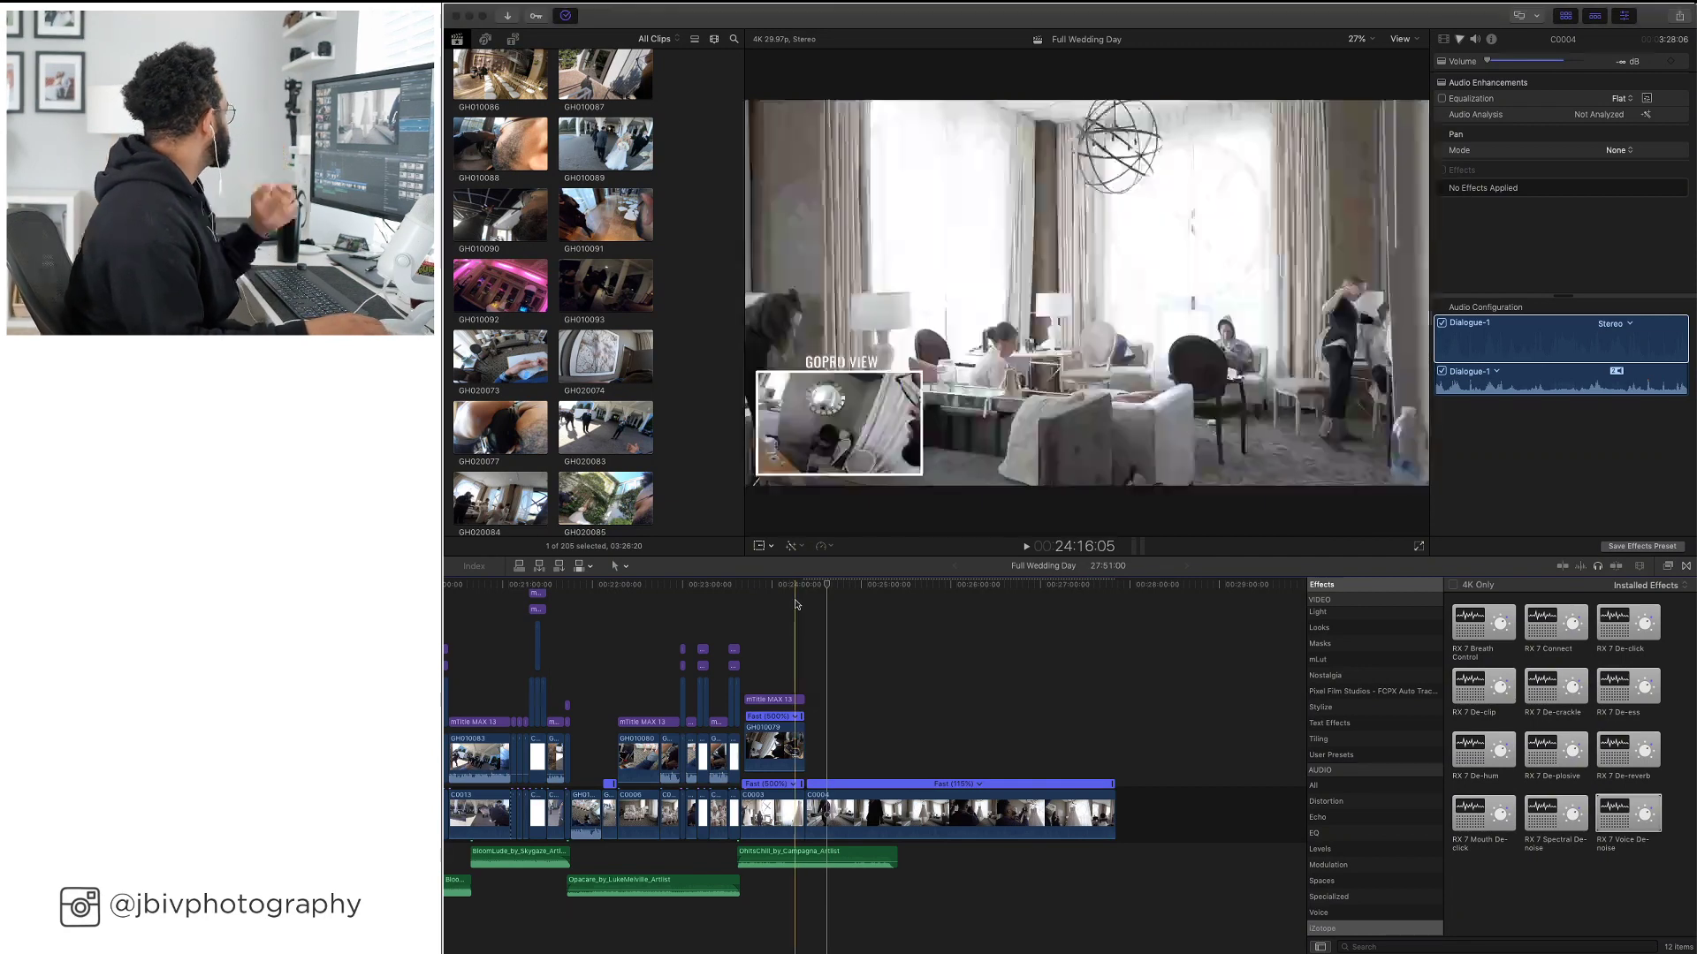
click(732, 619)
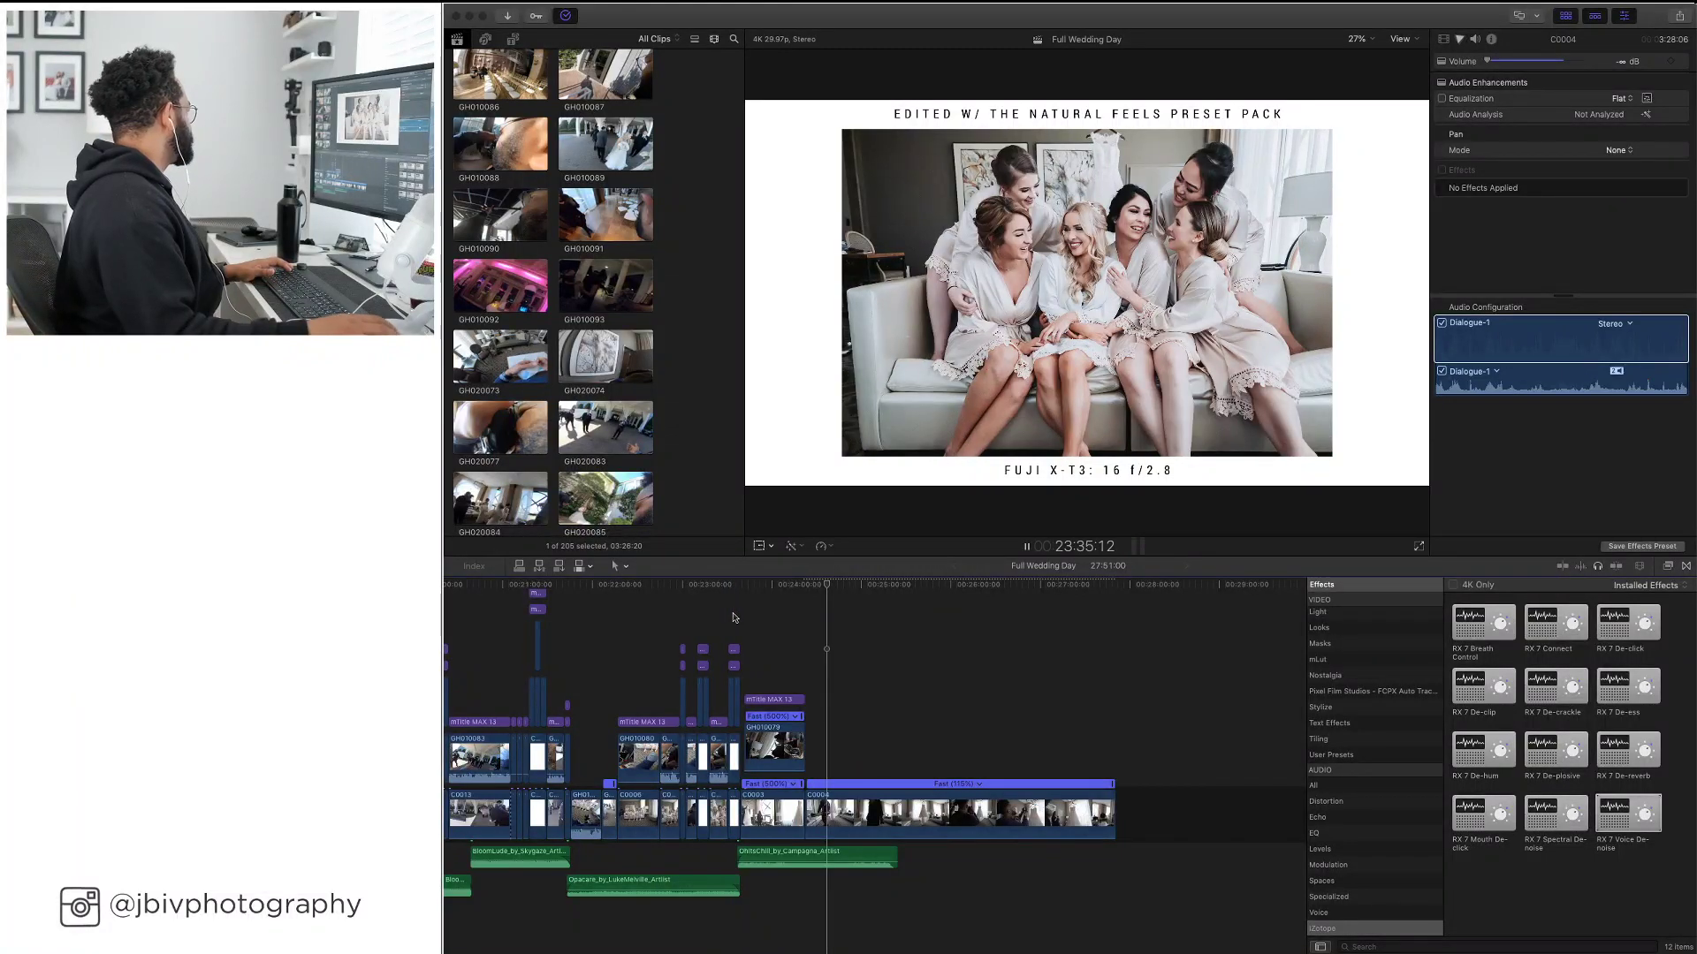
key(space)
key(super+equal)
key(super+equal)
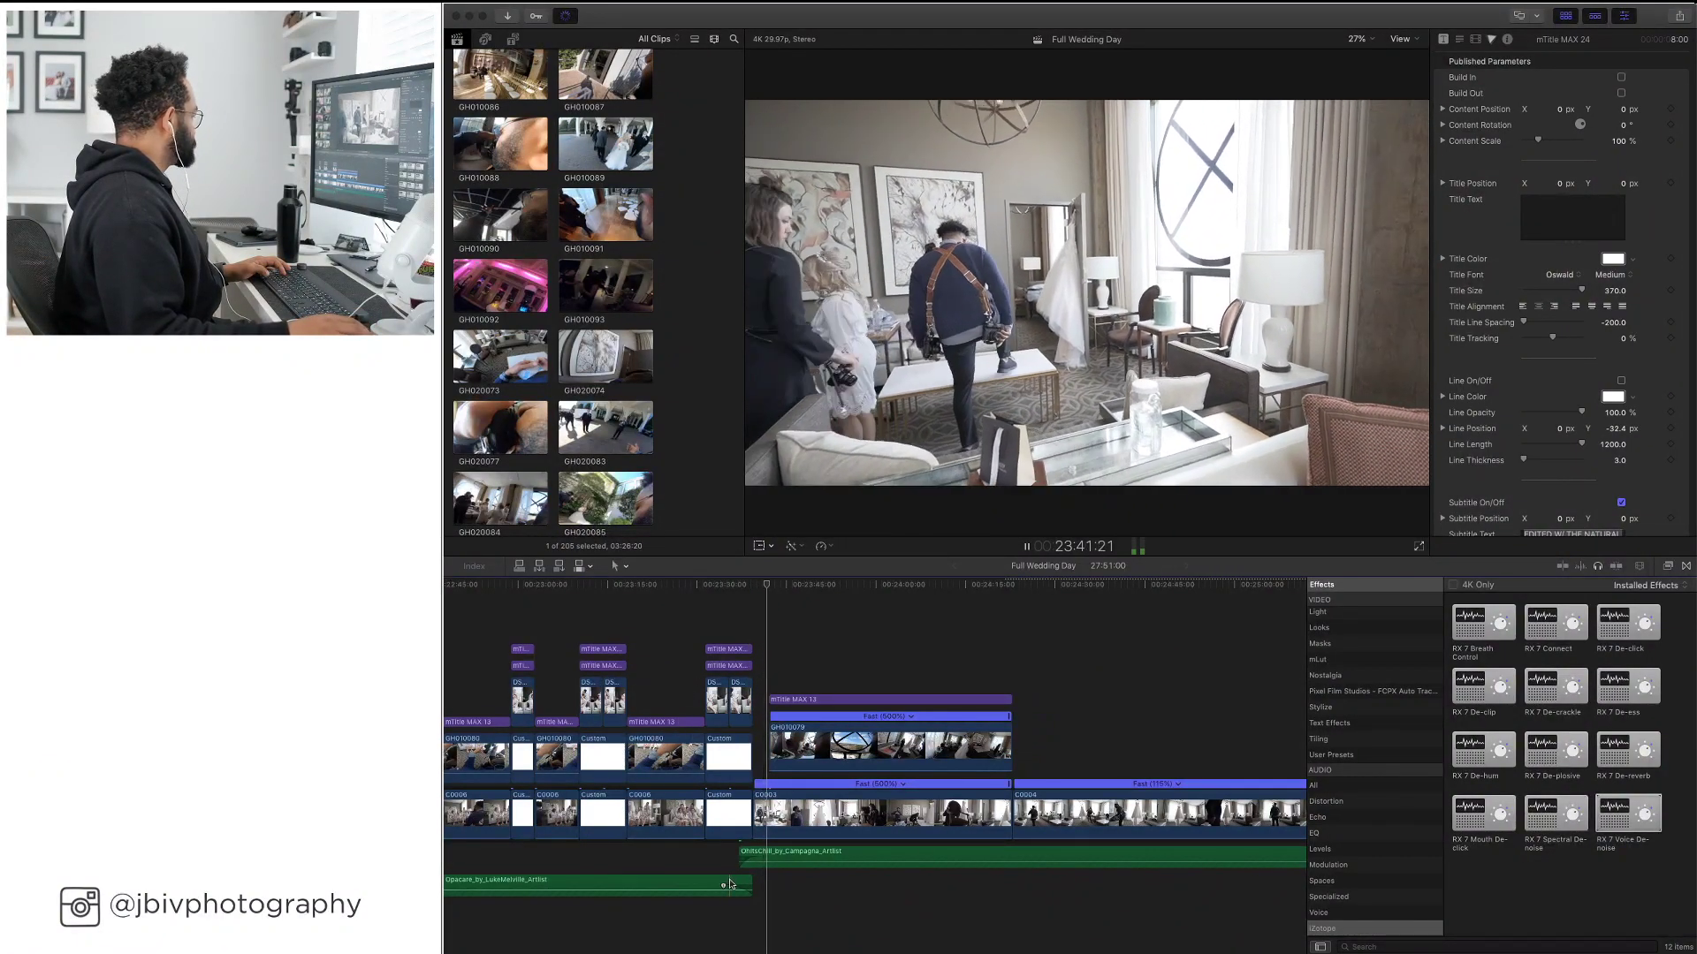
click(749, 862)
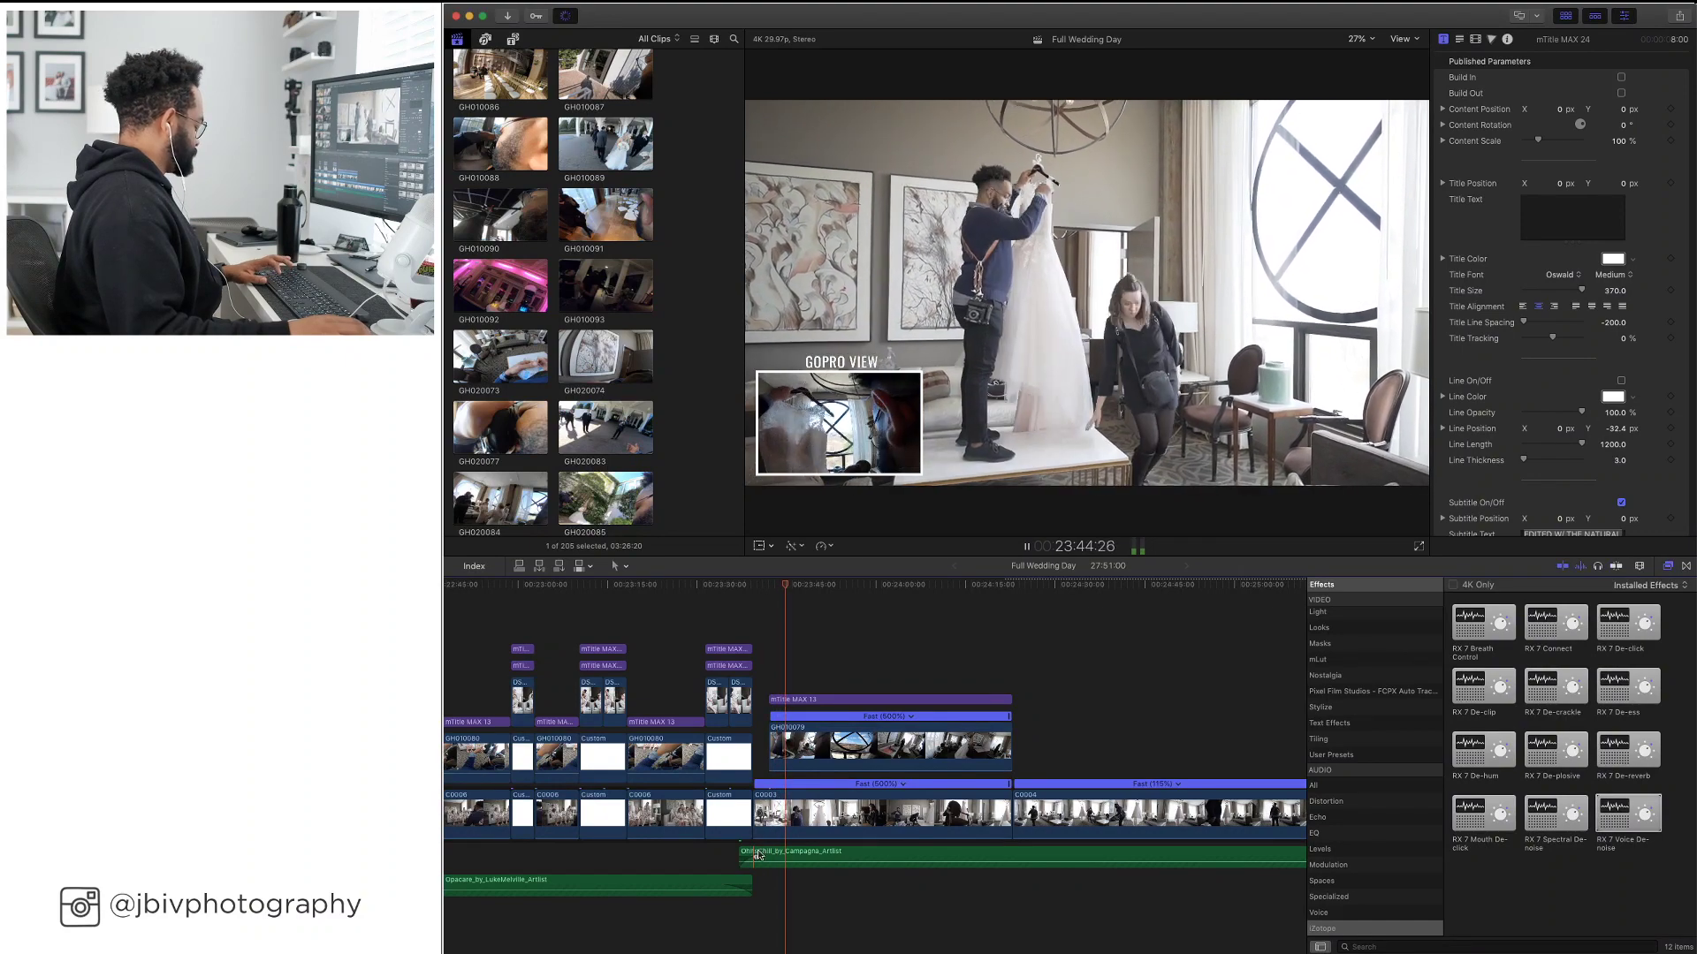
click(757, 855)
drag(757, 854, 752, 855)
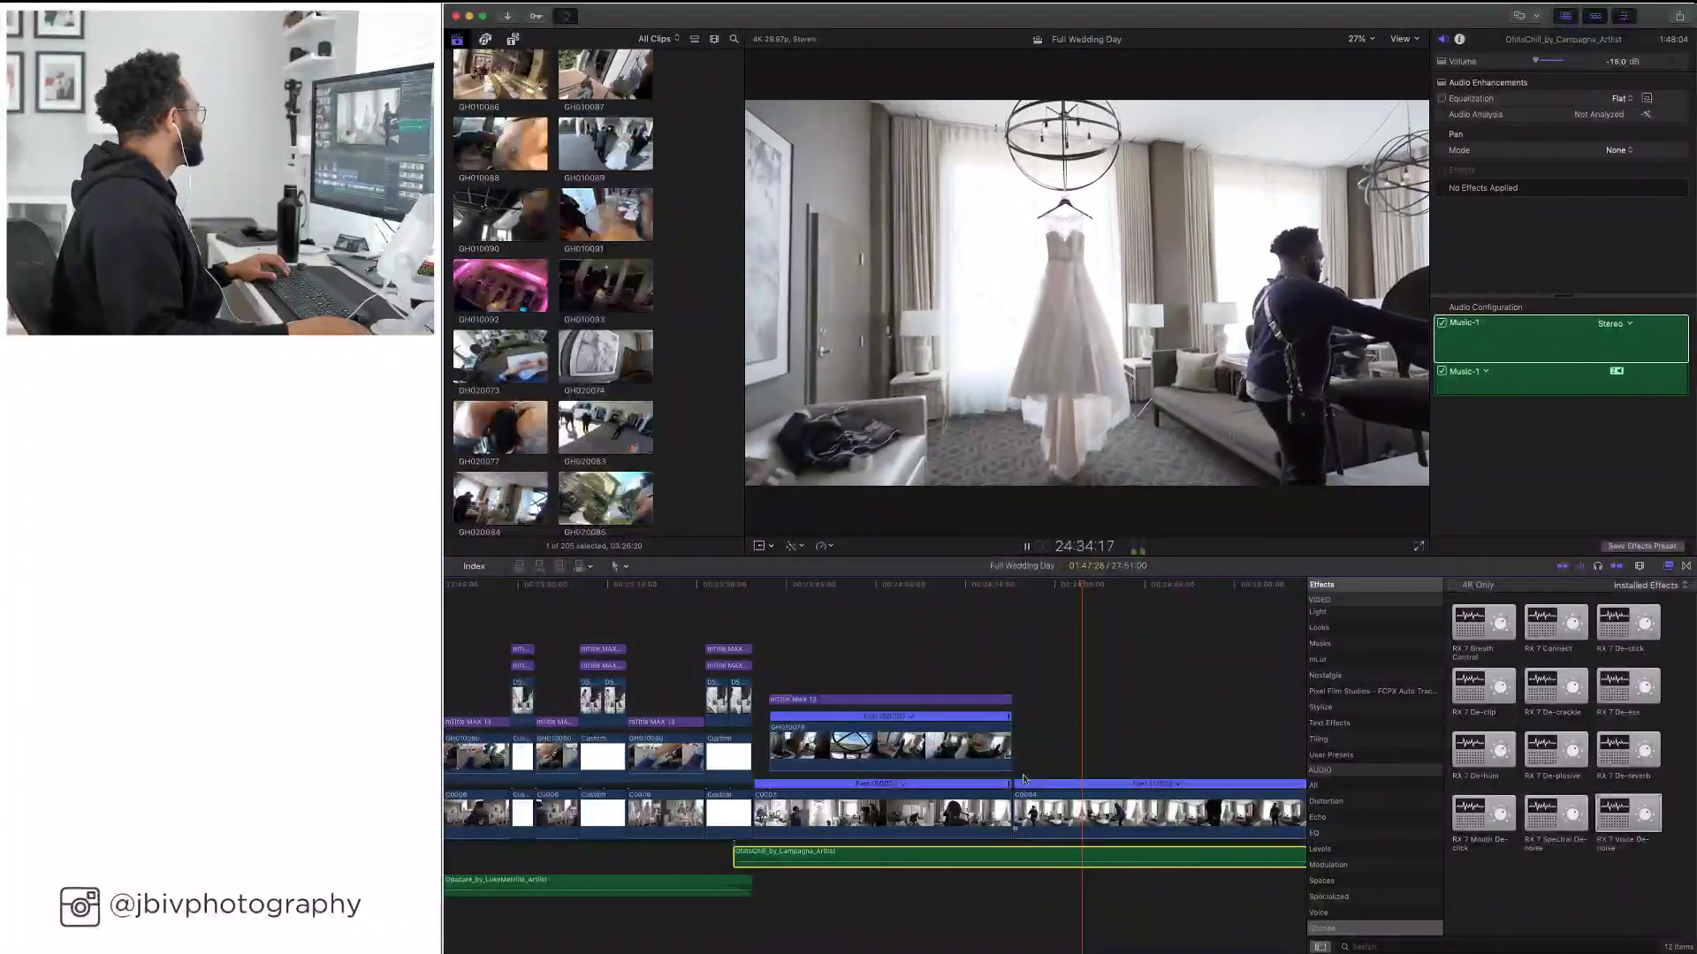
Play through the sped-up C0004 clip, skipping ahead to about 25:04, to review the footage under the music
click(1093, 600)
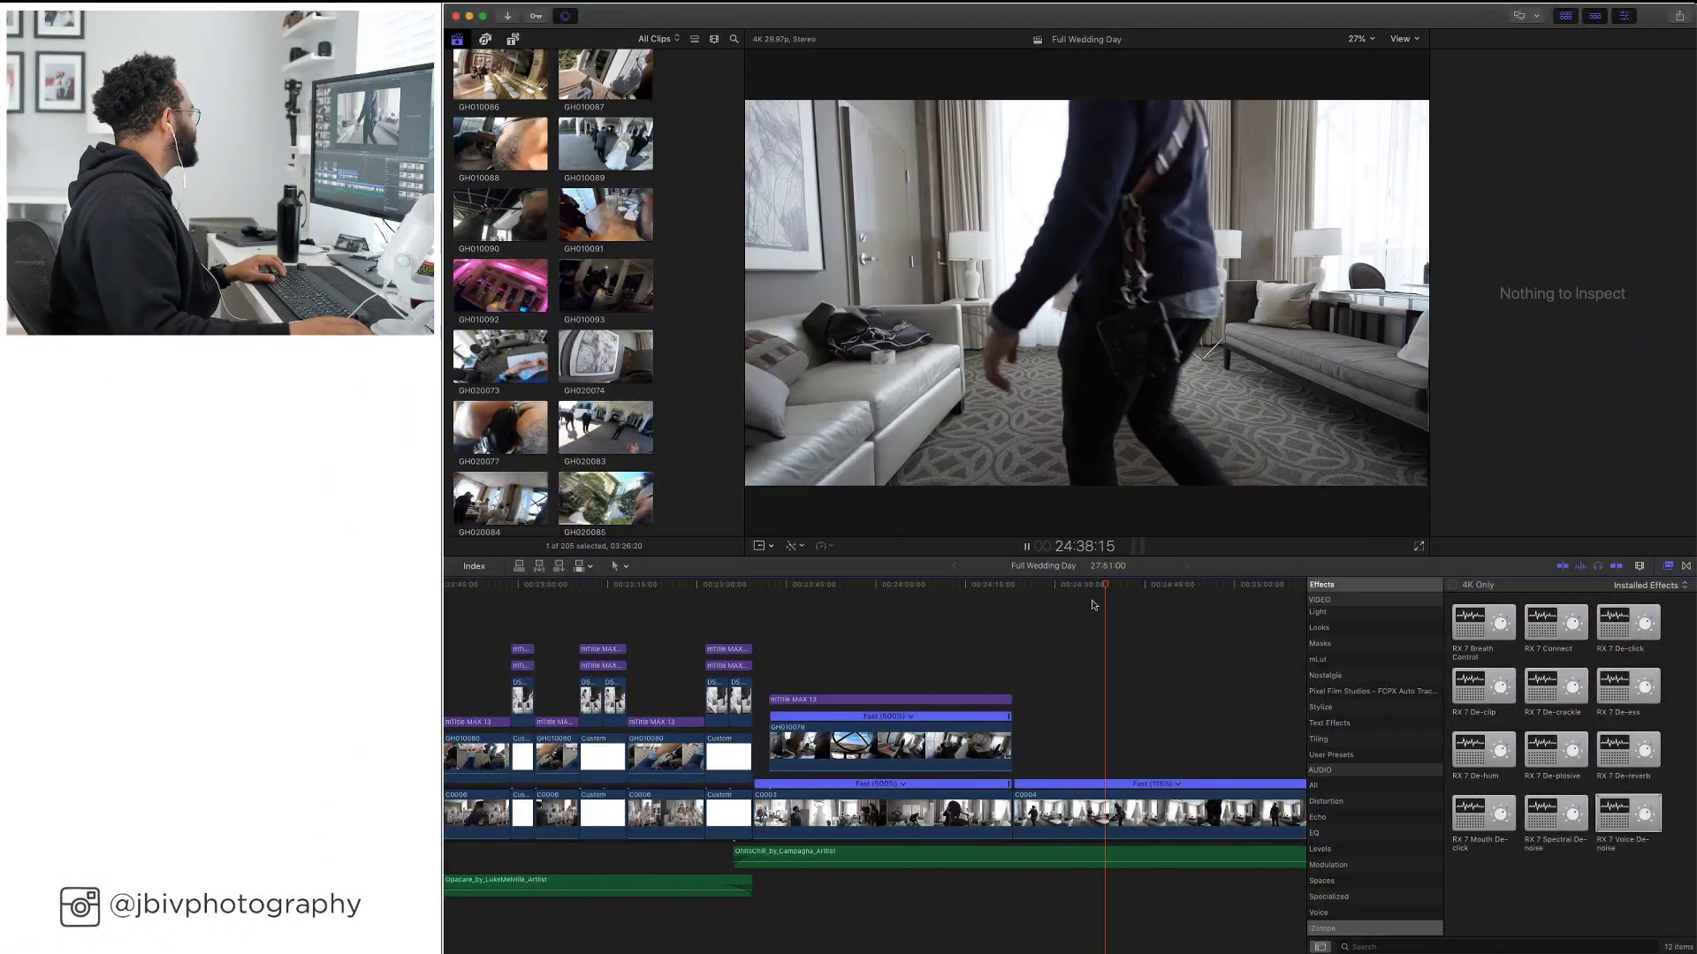
scroll(1093, 605, right, 5)
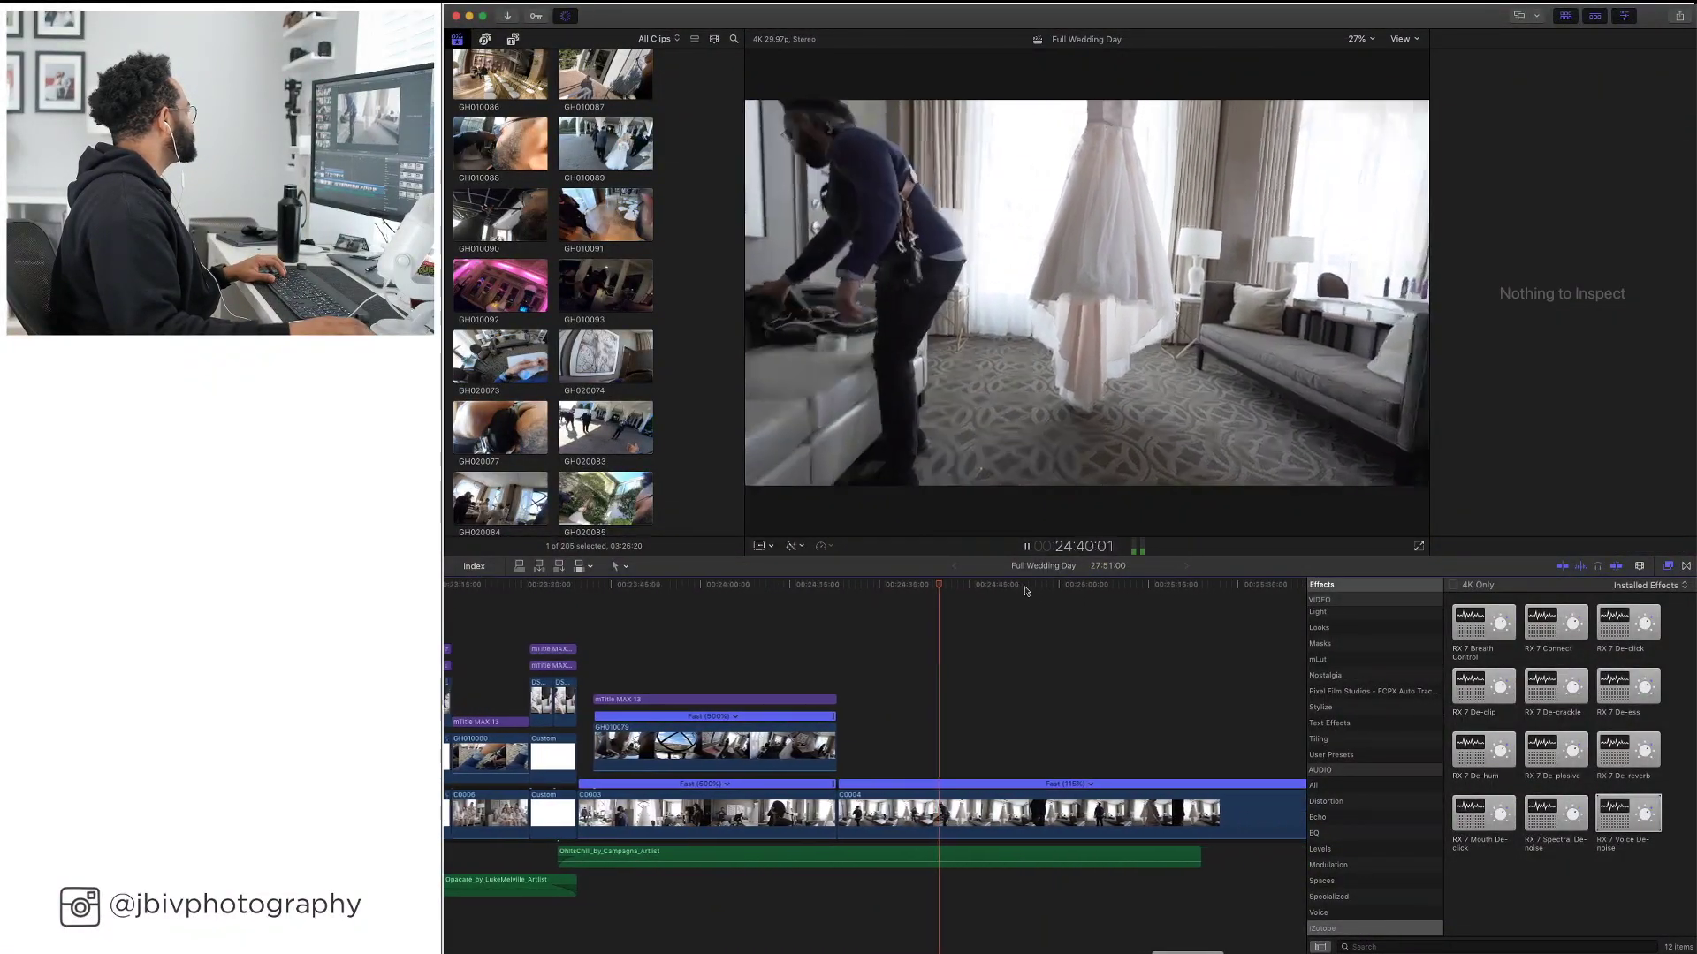
scroll(1025, 591, right, 2)
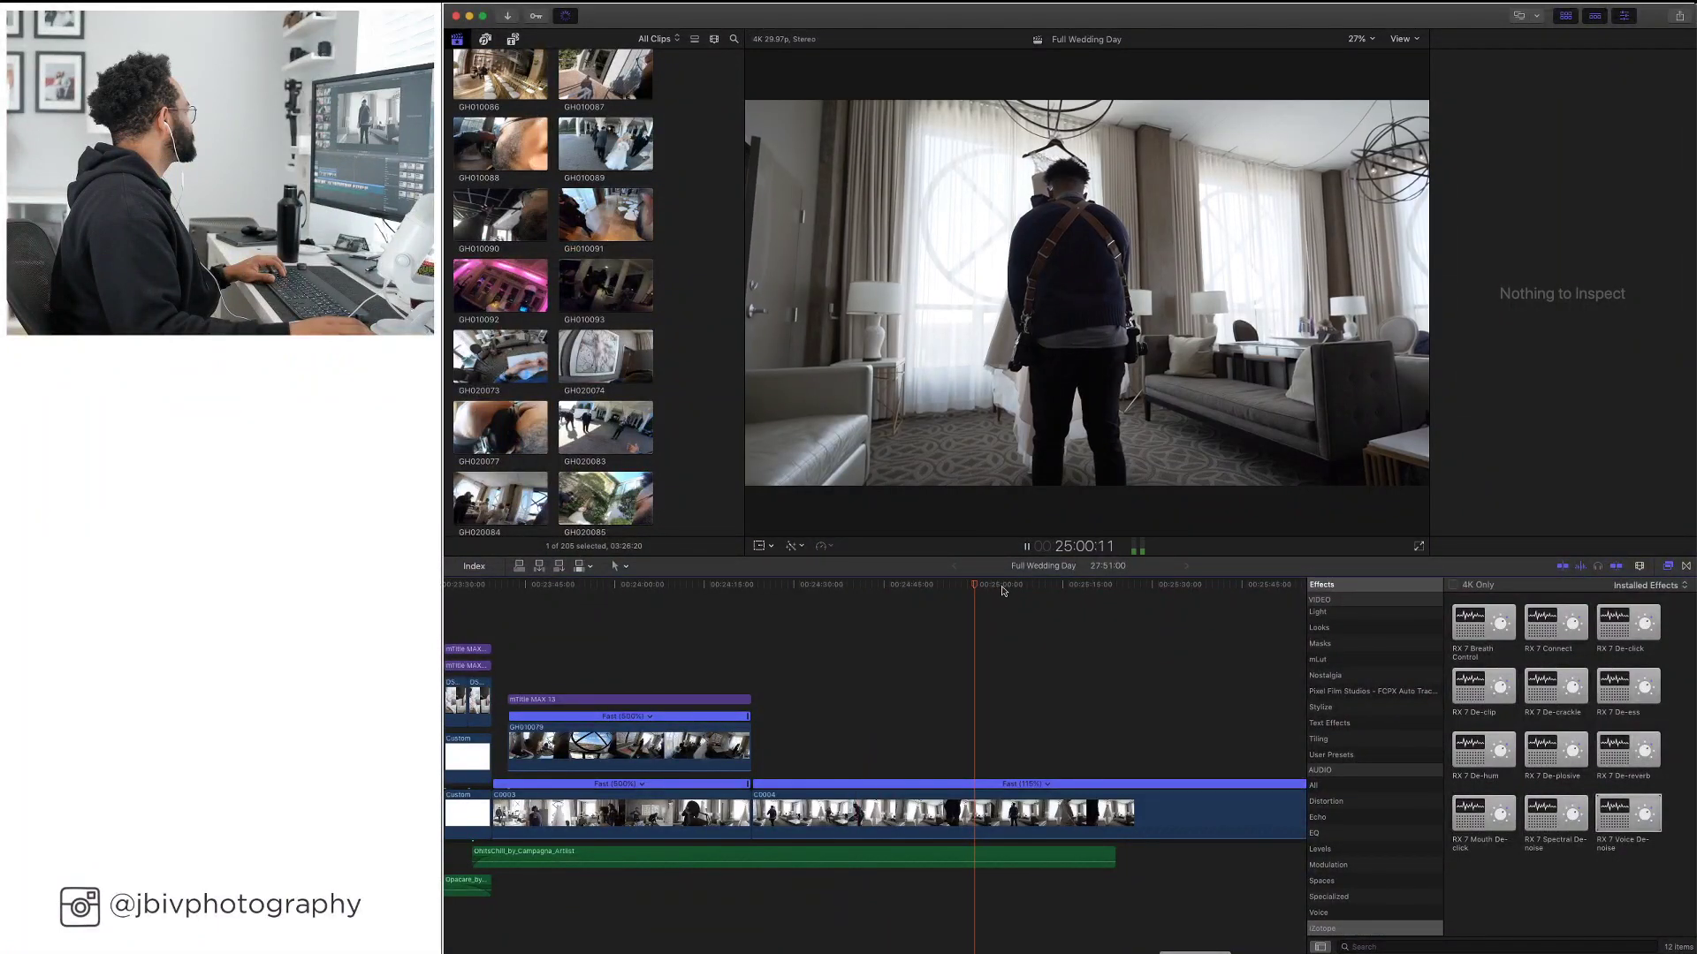
click(1004, 589)
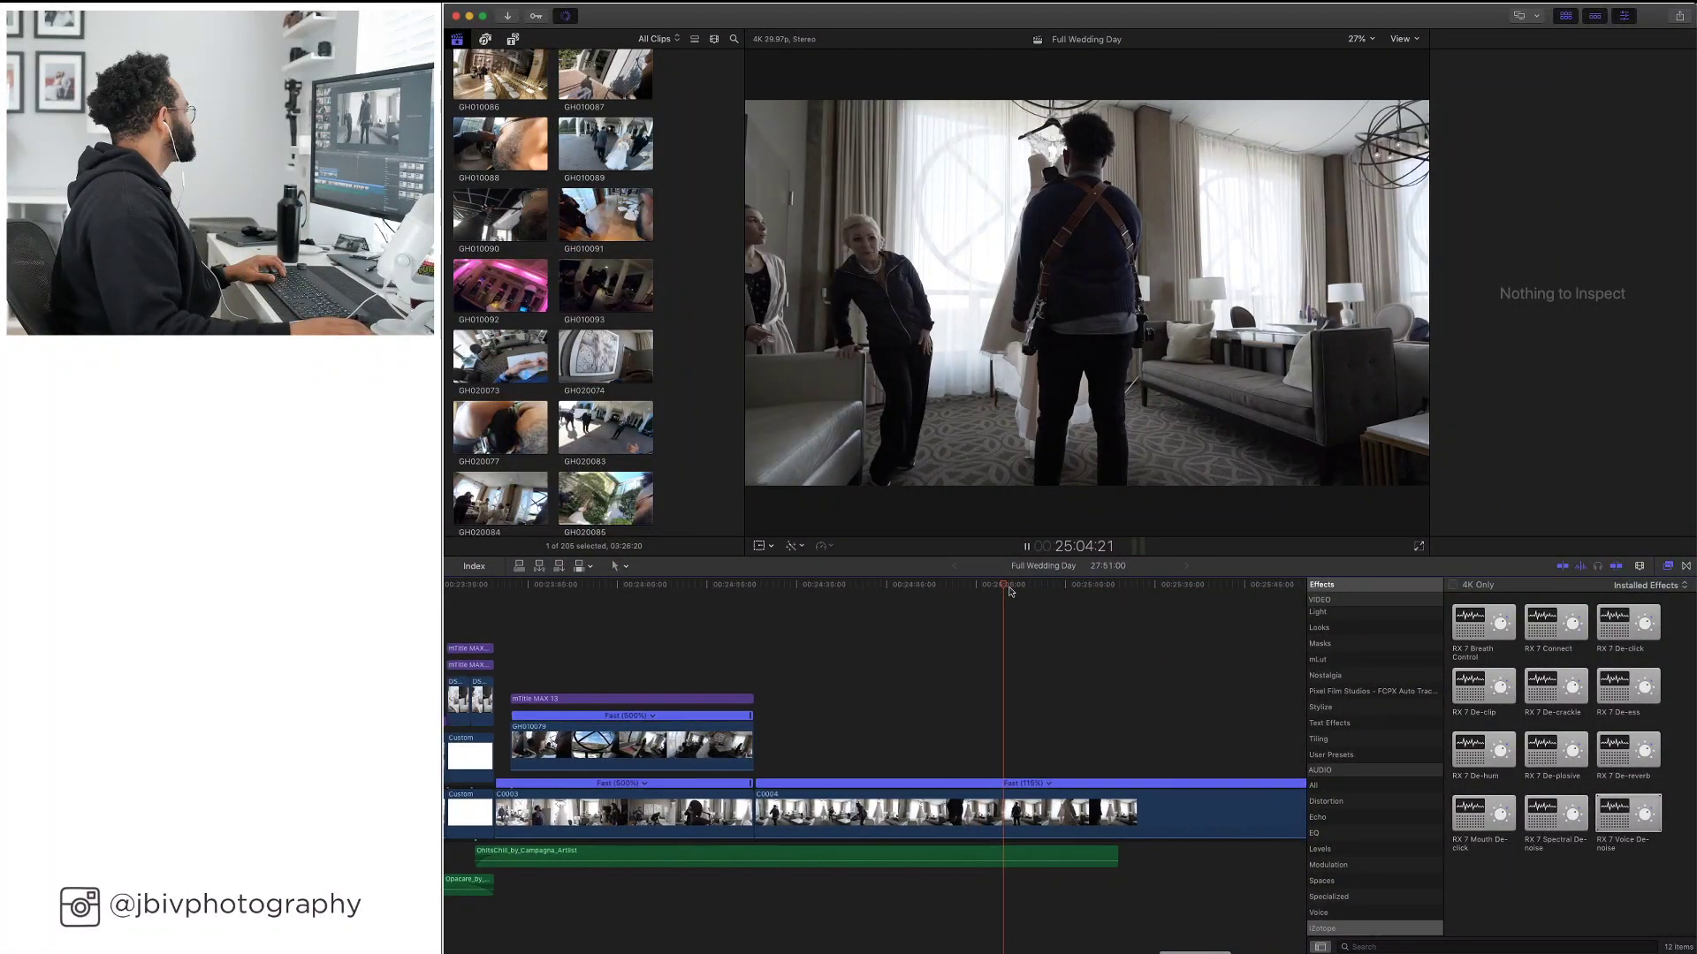
scroll(1010, 591, right, 2)
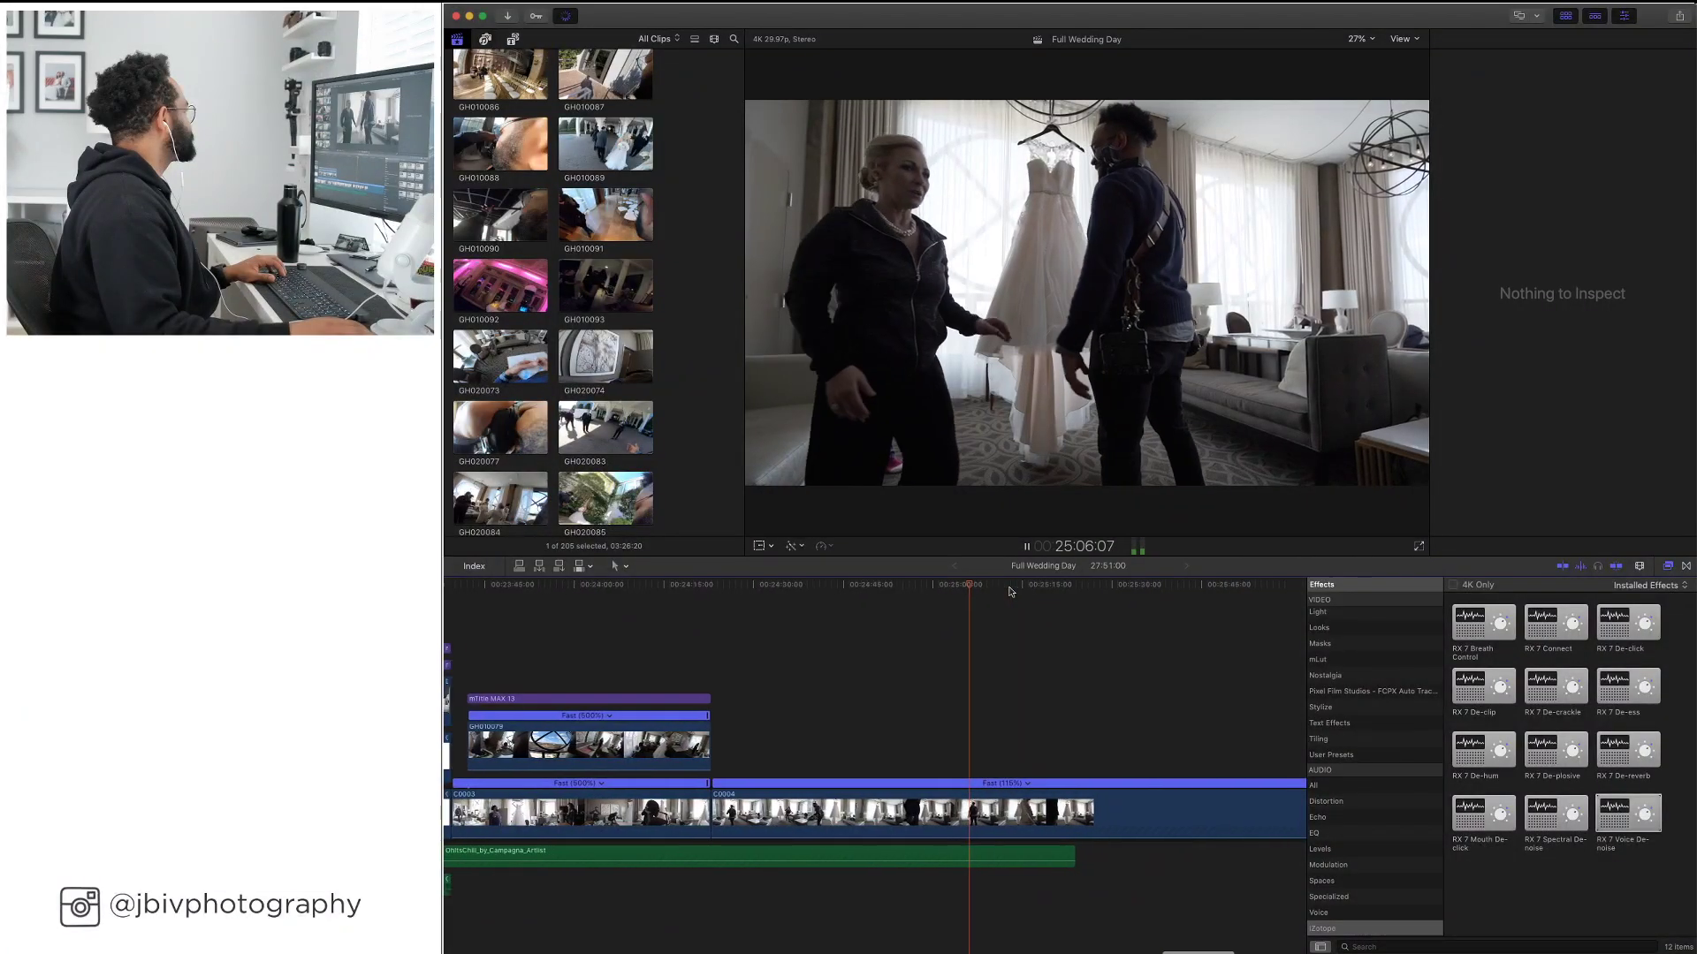
scroll(1009, 591, right, 1)
scroll(1010, 591, right, 1)
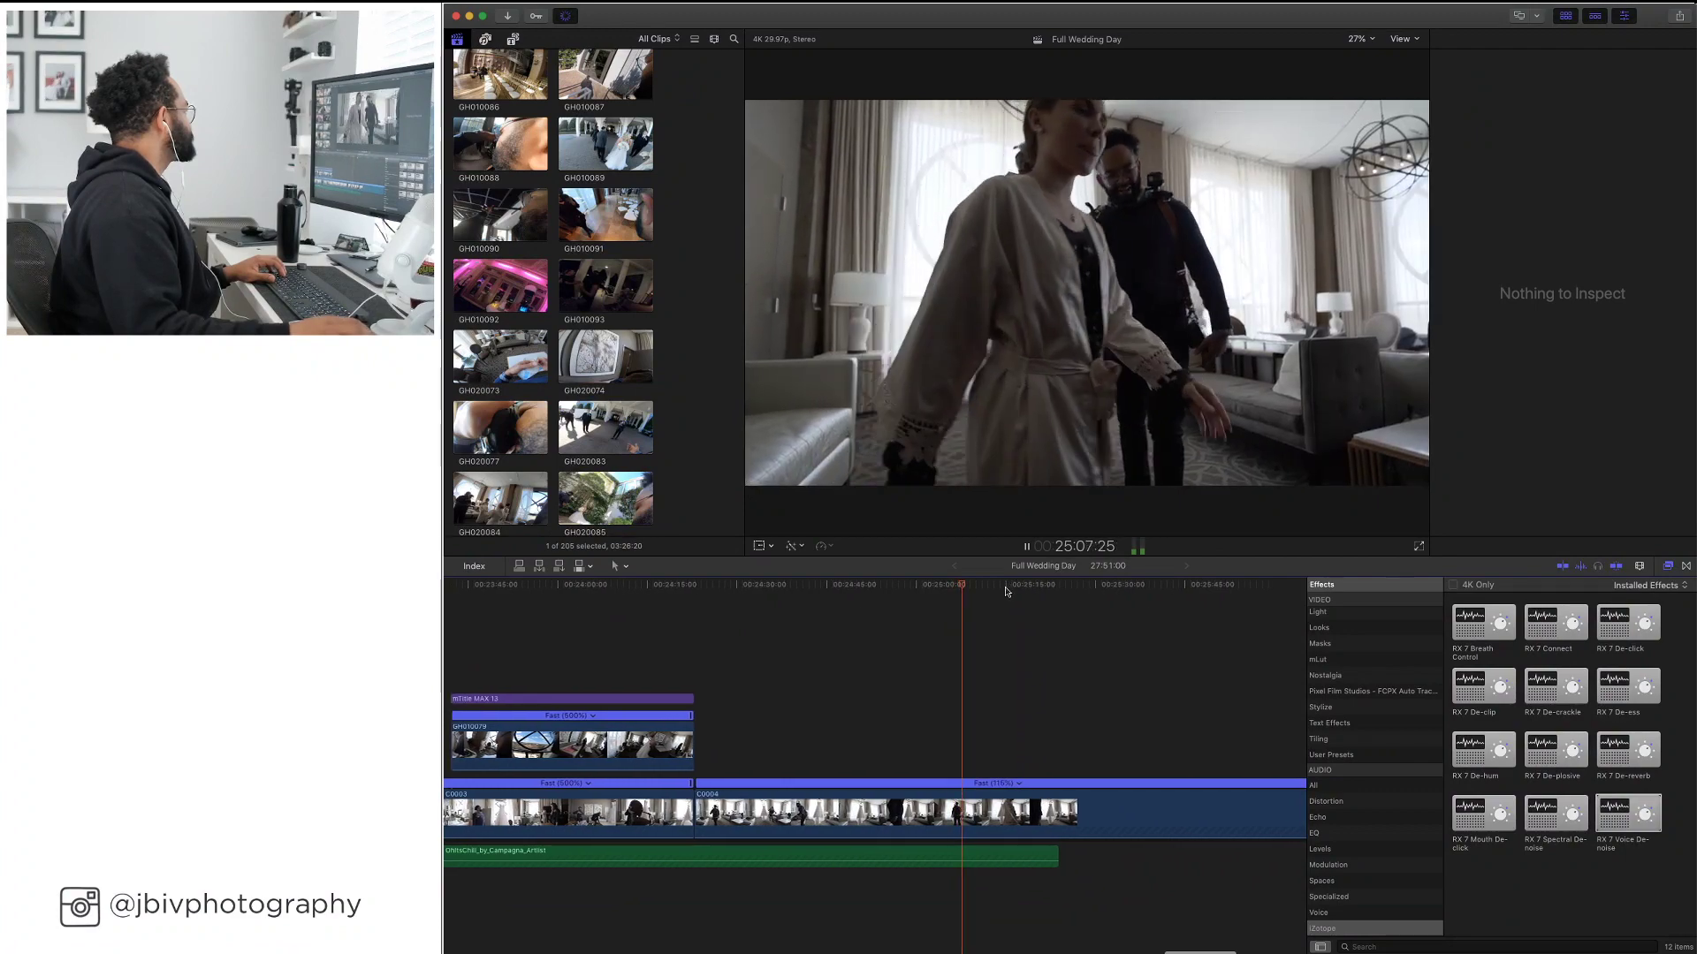
Split the C0004 clip at about 25:14 and delete its sped-up part before the cut
key(space)
click(787, 608)
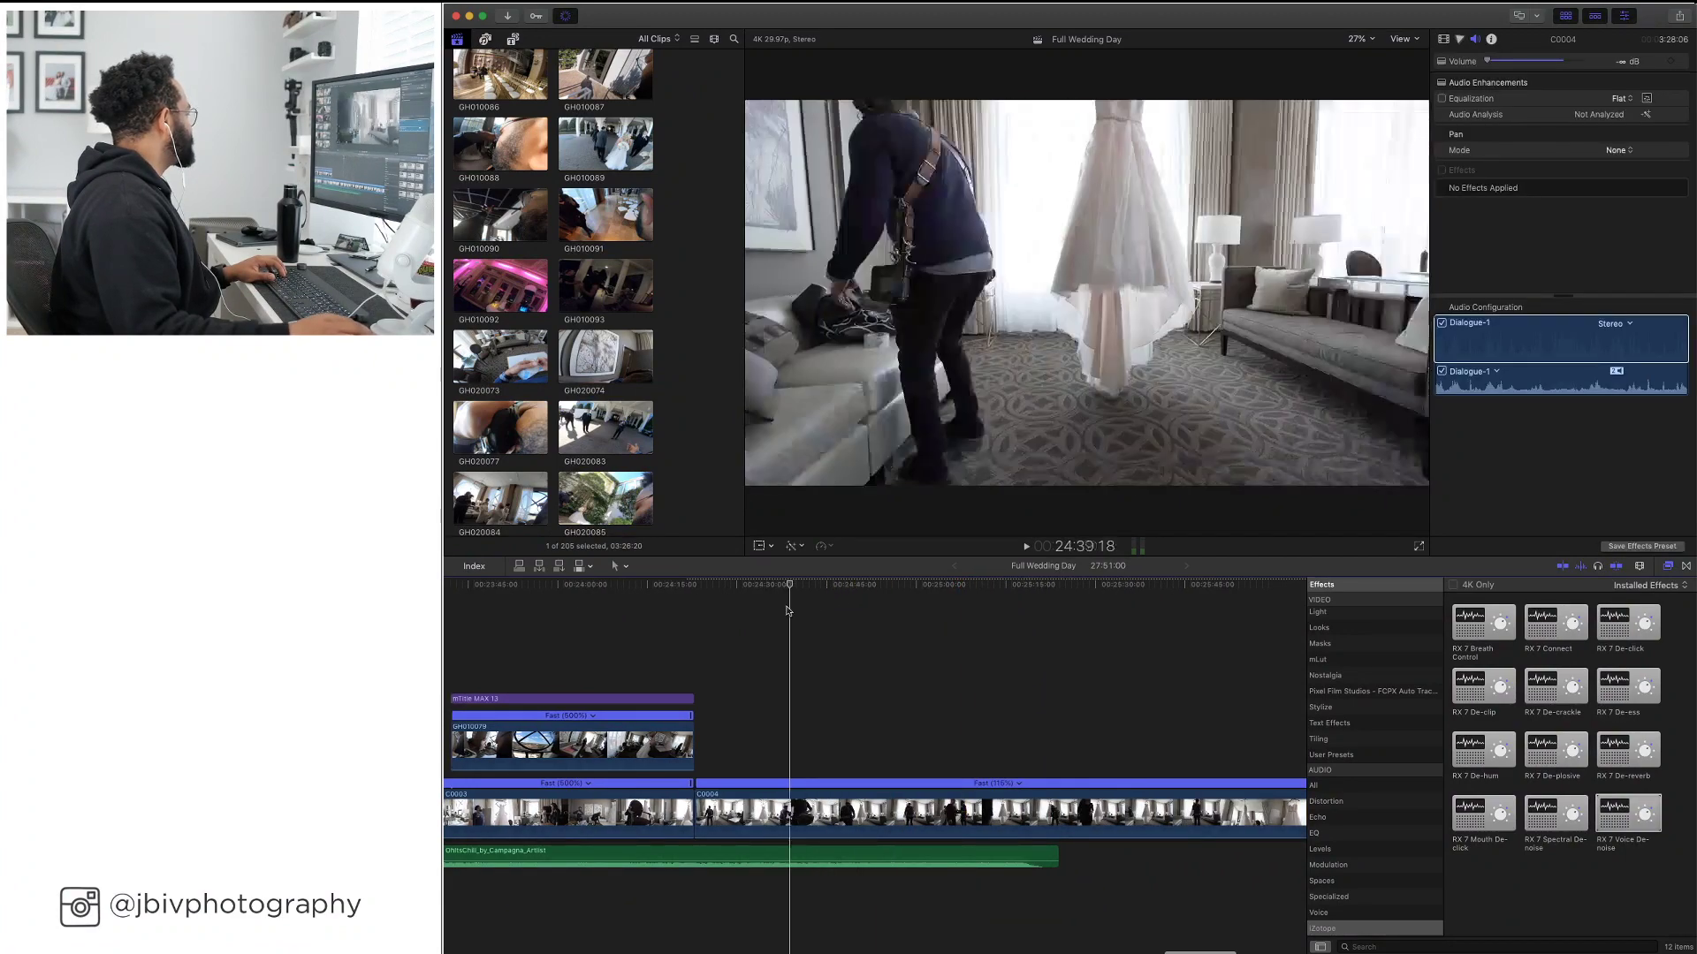
drag(787, 608, 1002, 626)
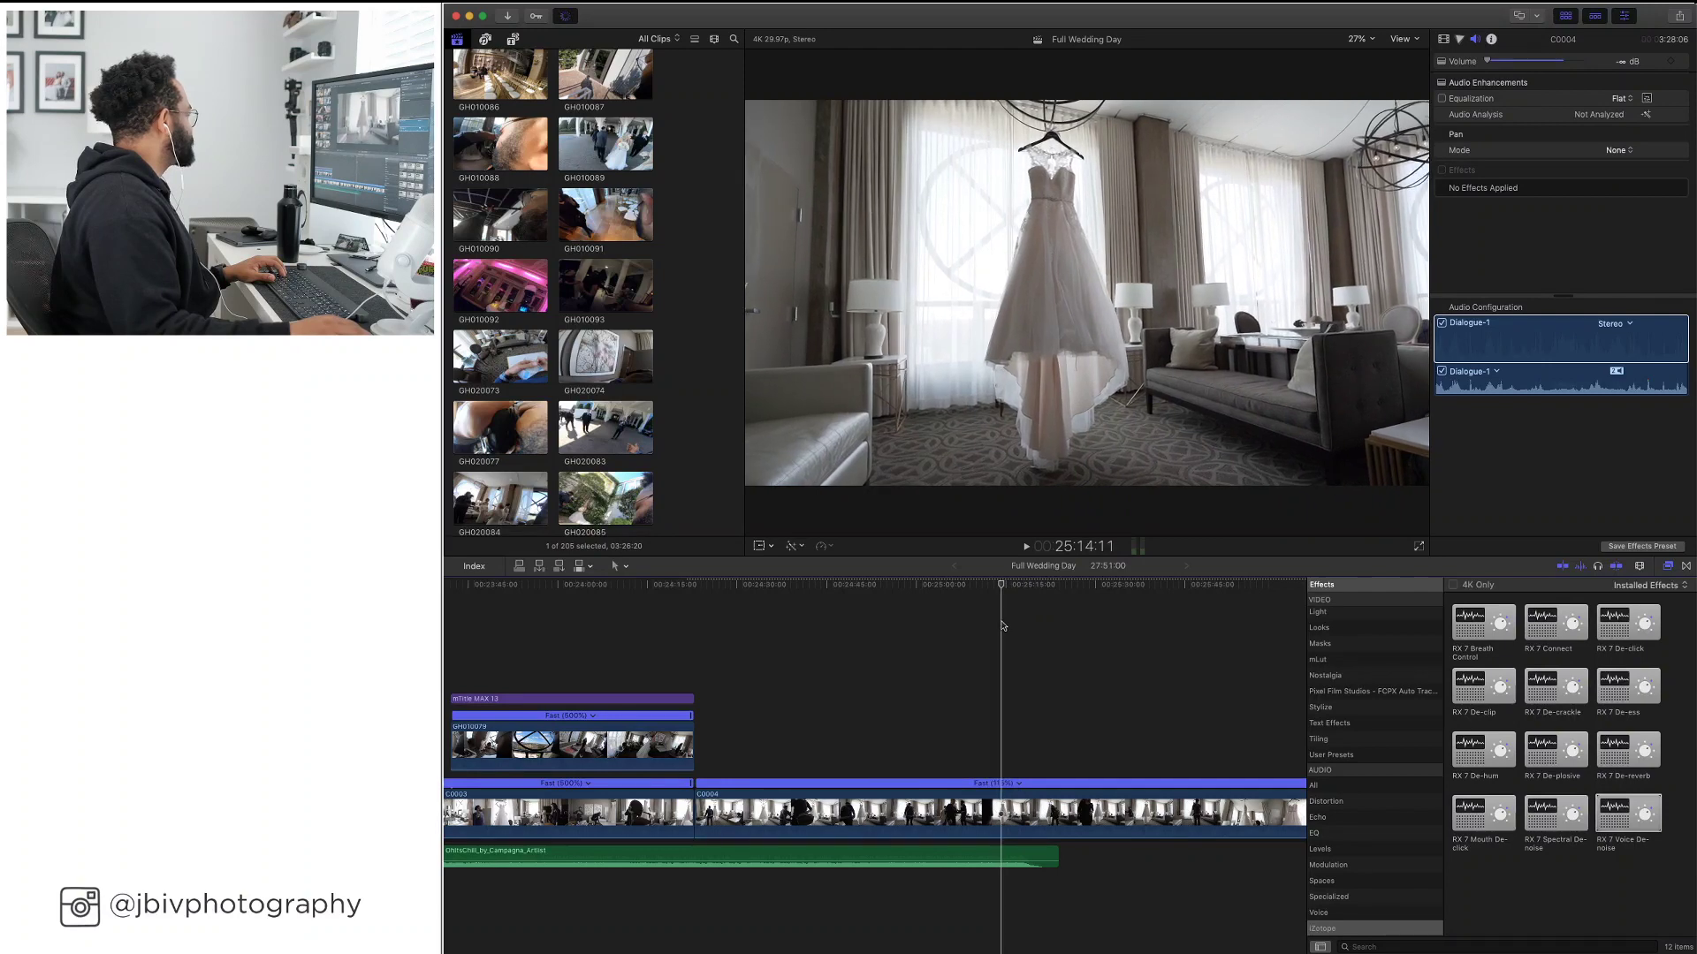
click(1005, 810)
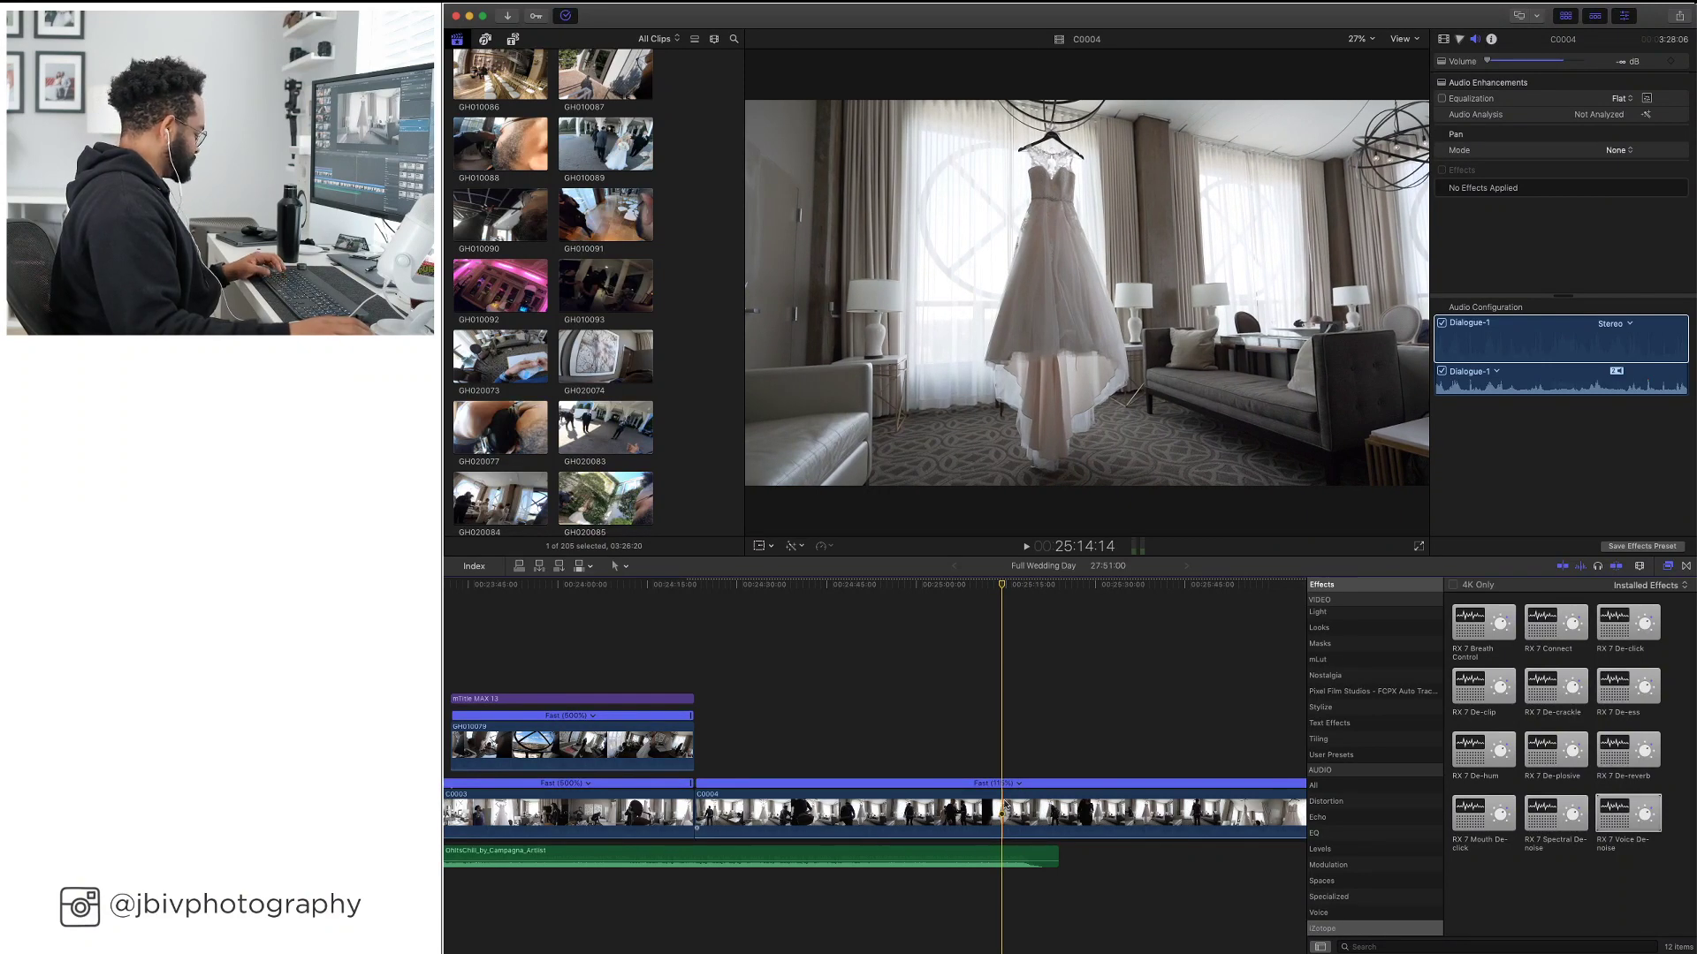
key(super+b)
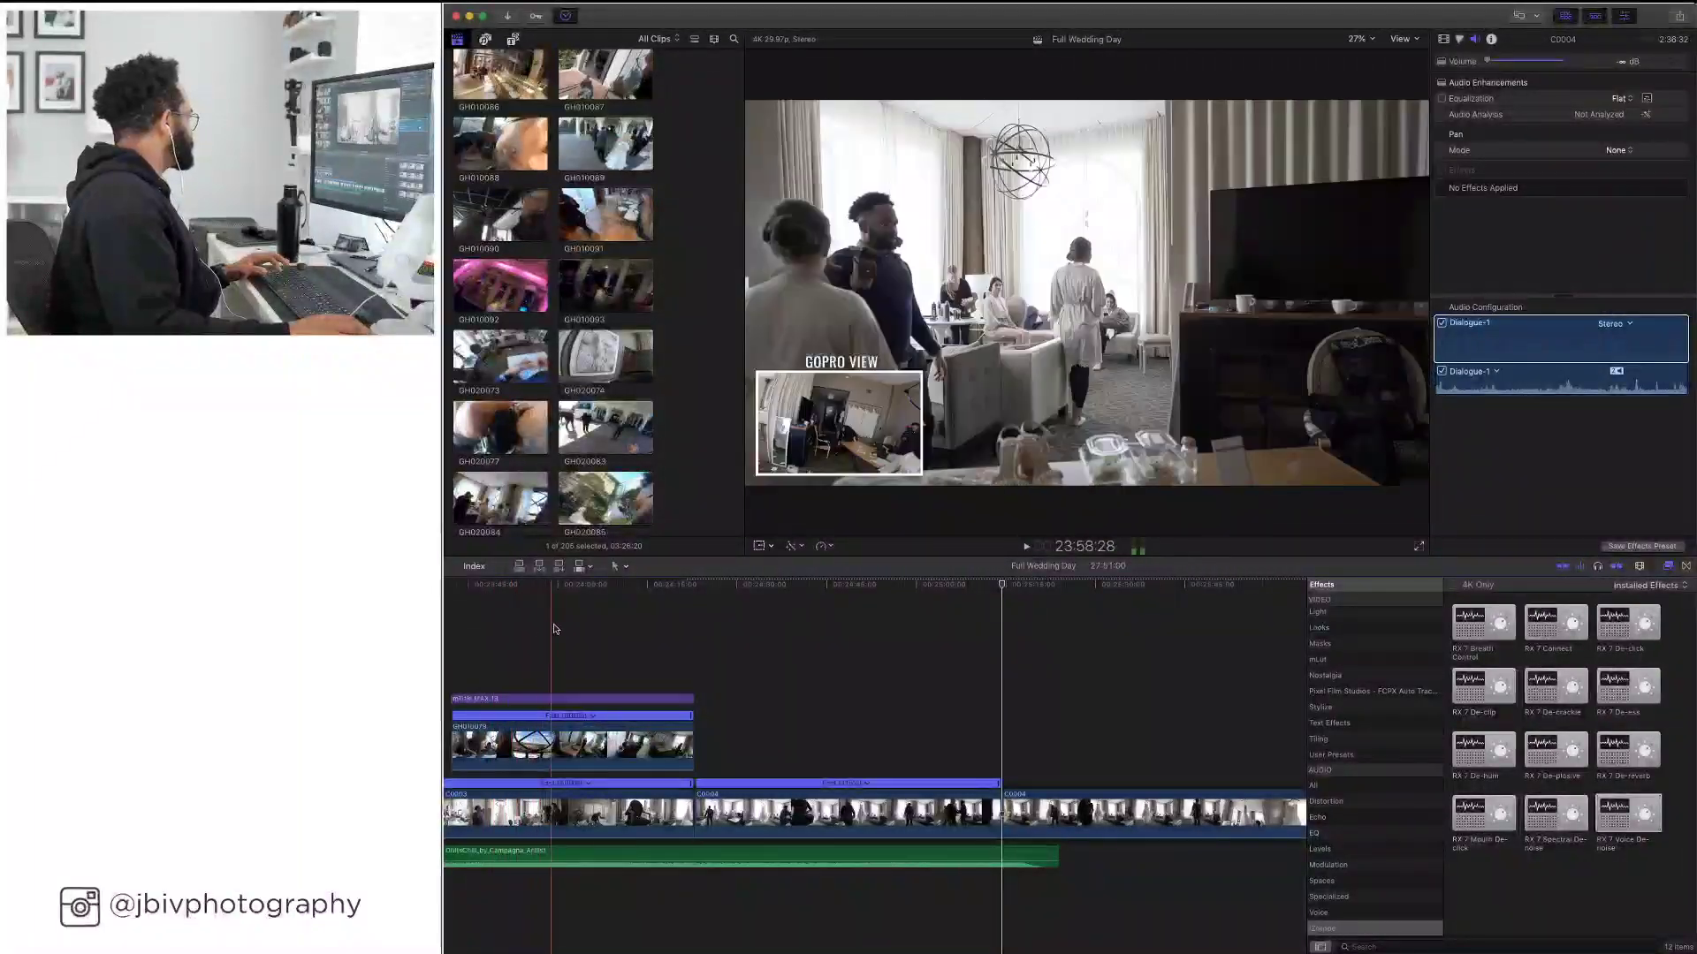
click(787, 810)
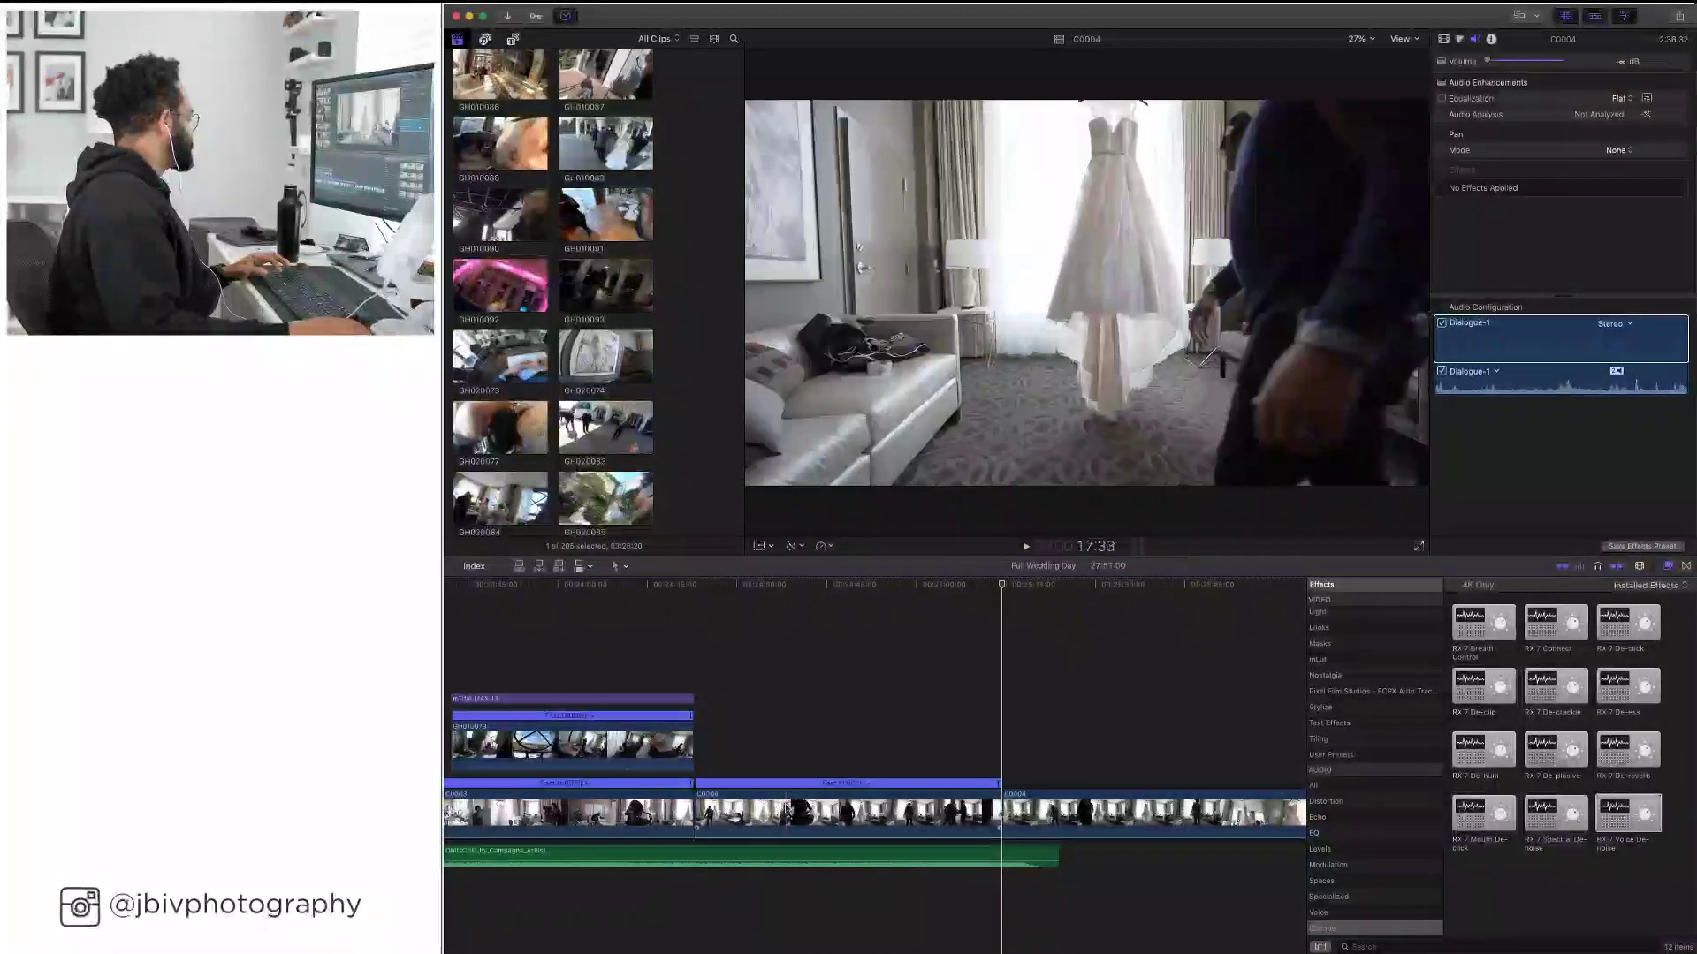
key(Delete)
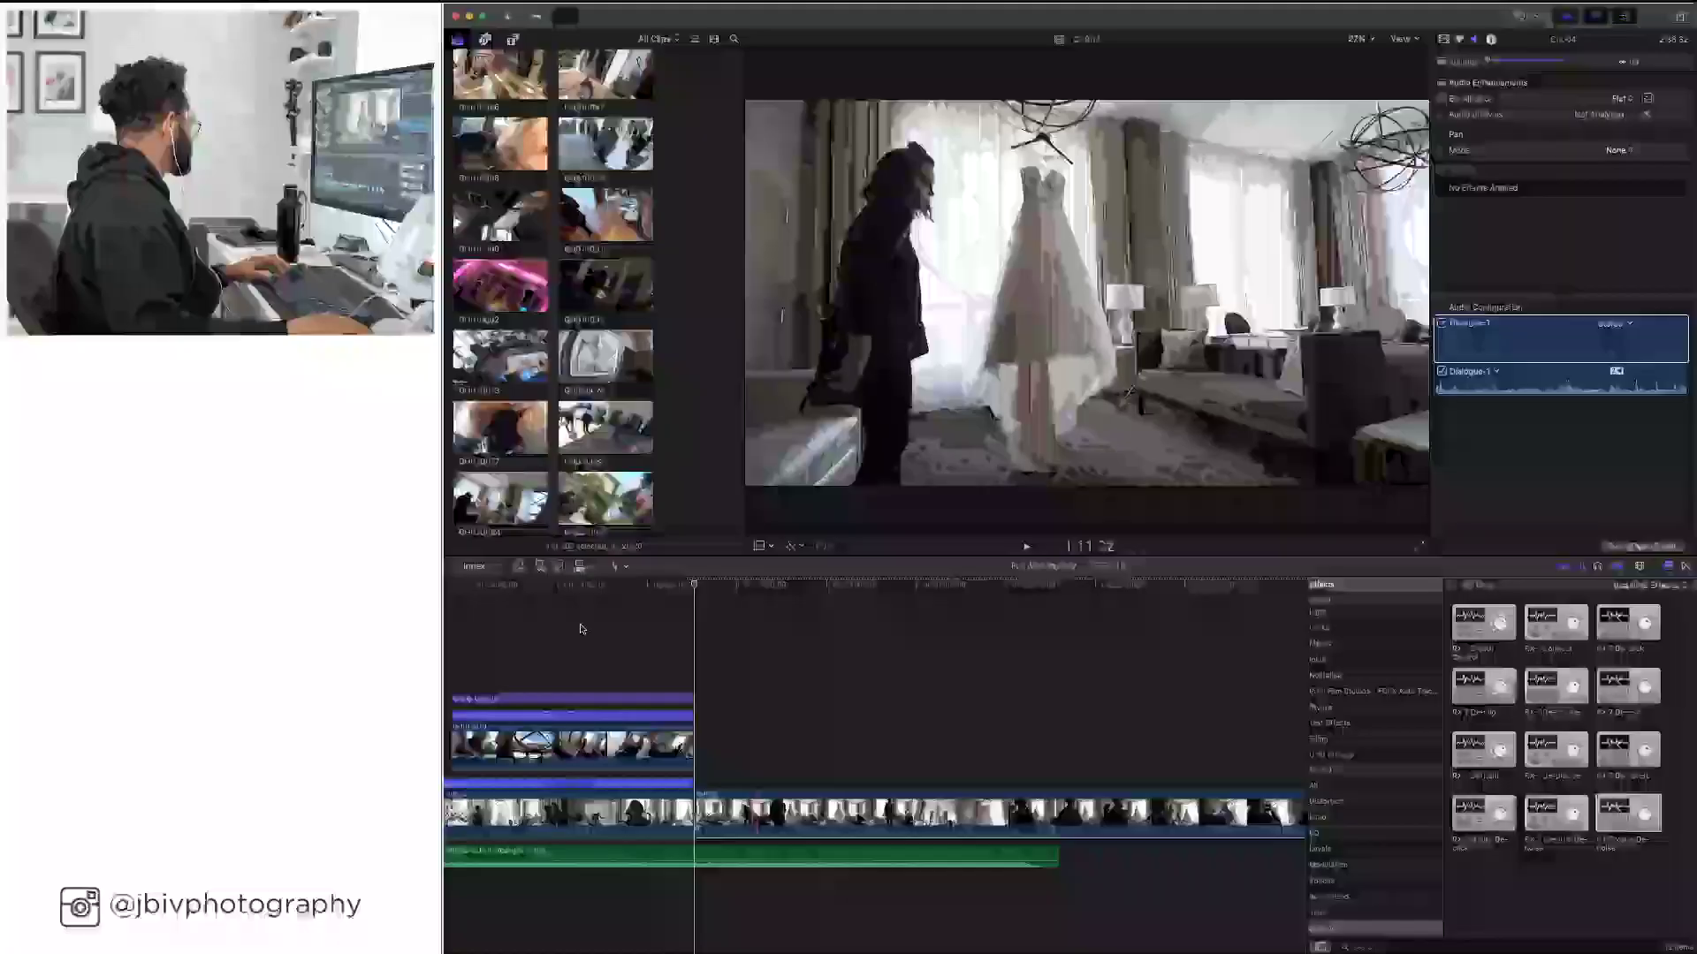
Play across the join between C0003 and the shortened C0004 clip
click(613, 626)
key(space)
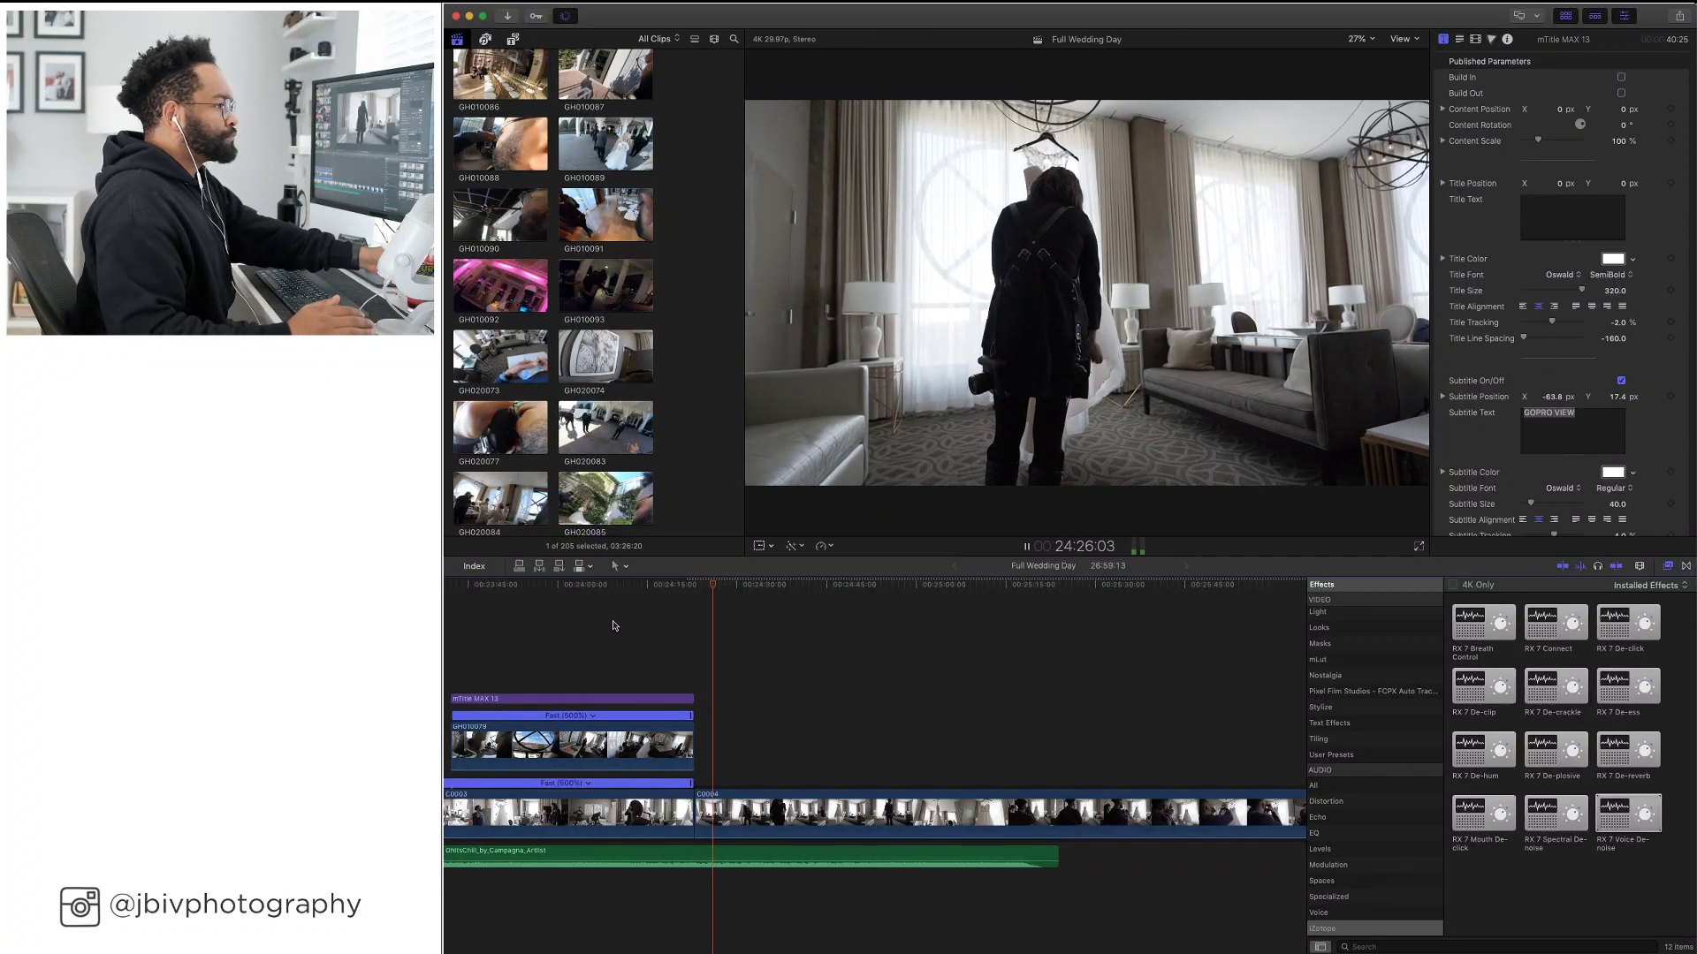
key(space)
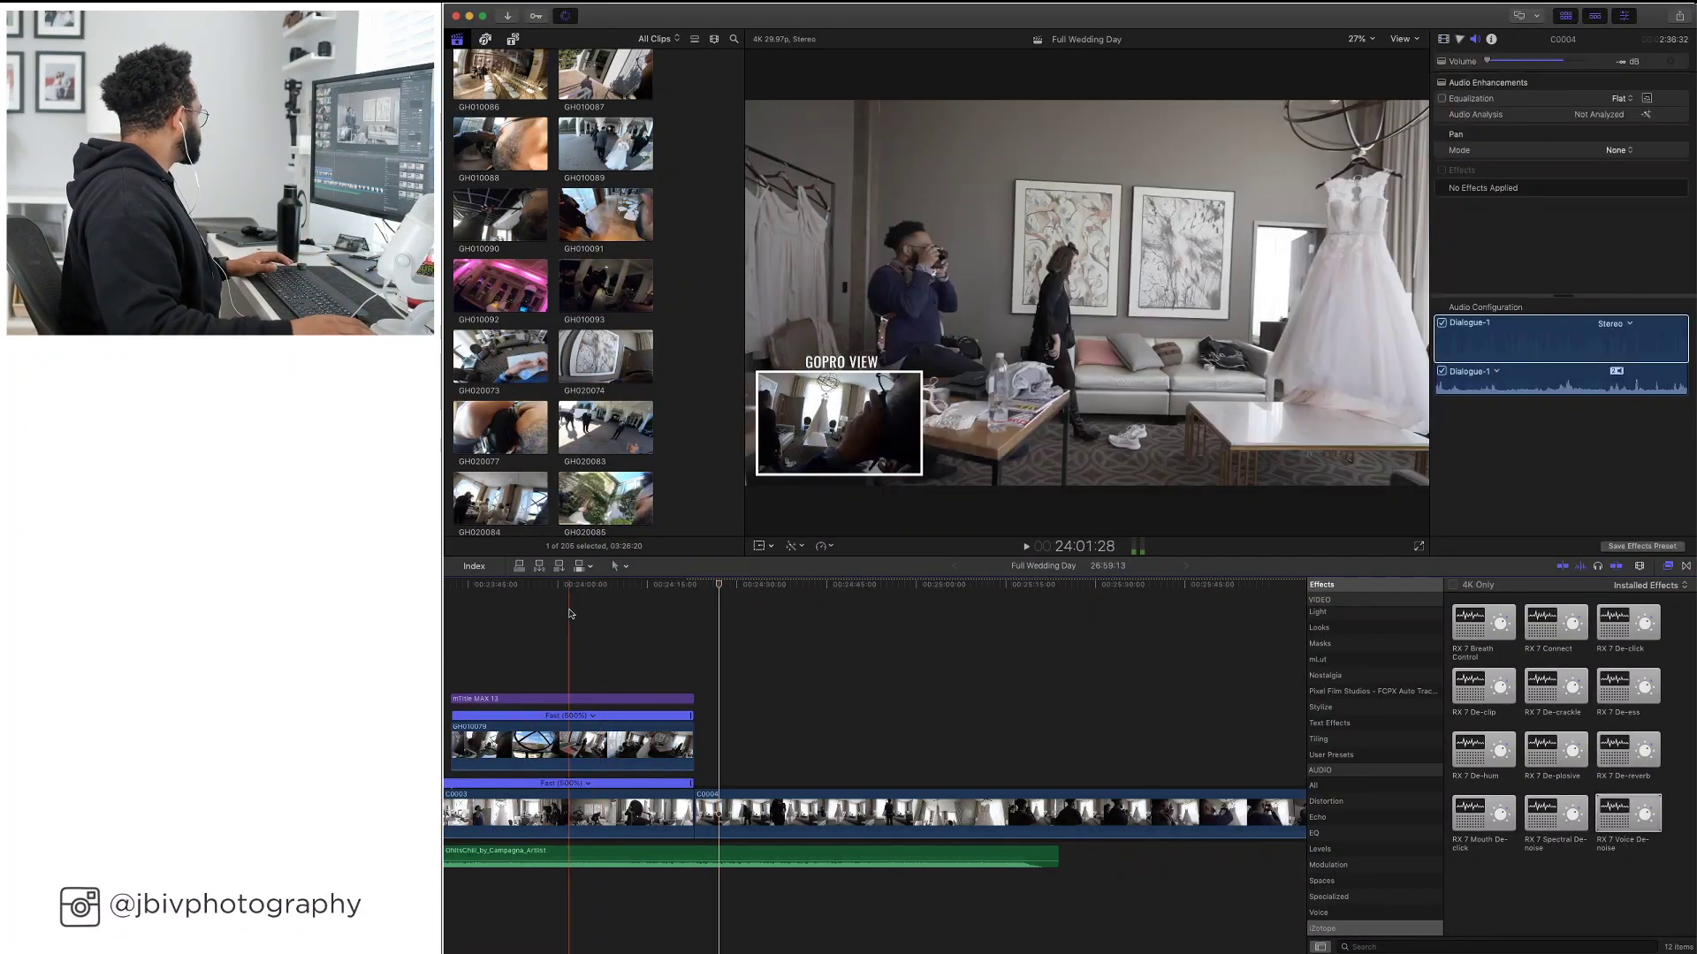
Return to the beginning of the project and play through the opening section to review the edit
click(569, 613)
key(super+minus)
key(super+minus)
key(super+minus)
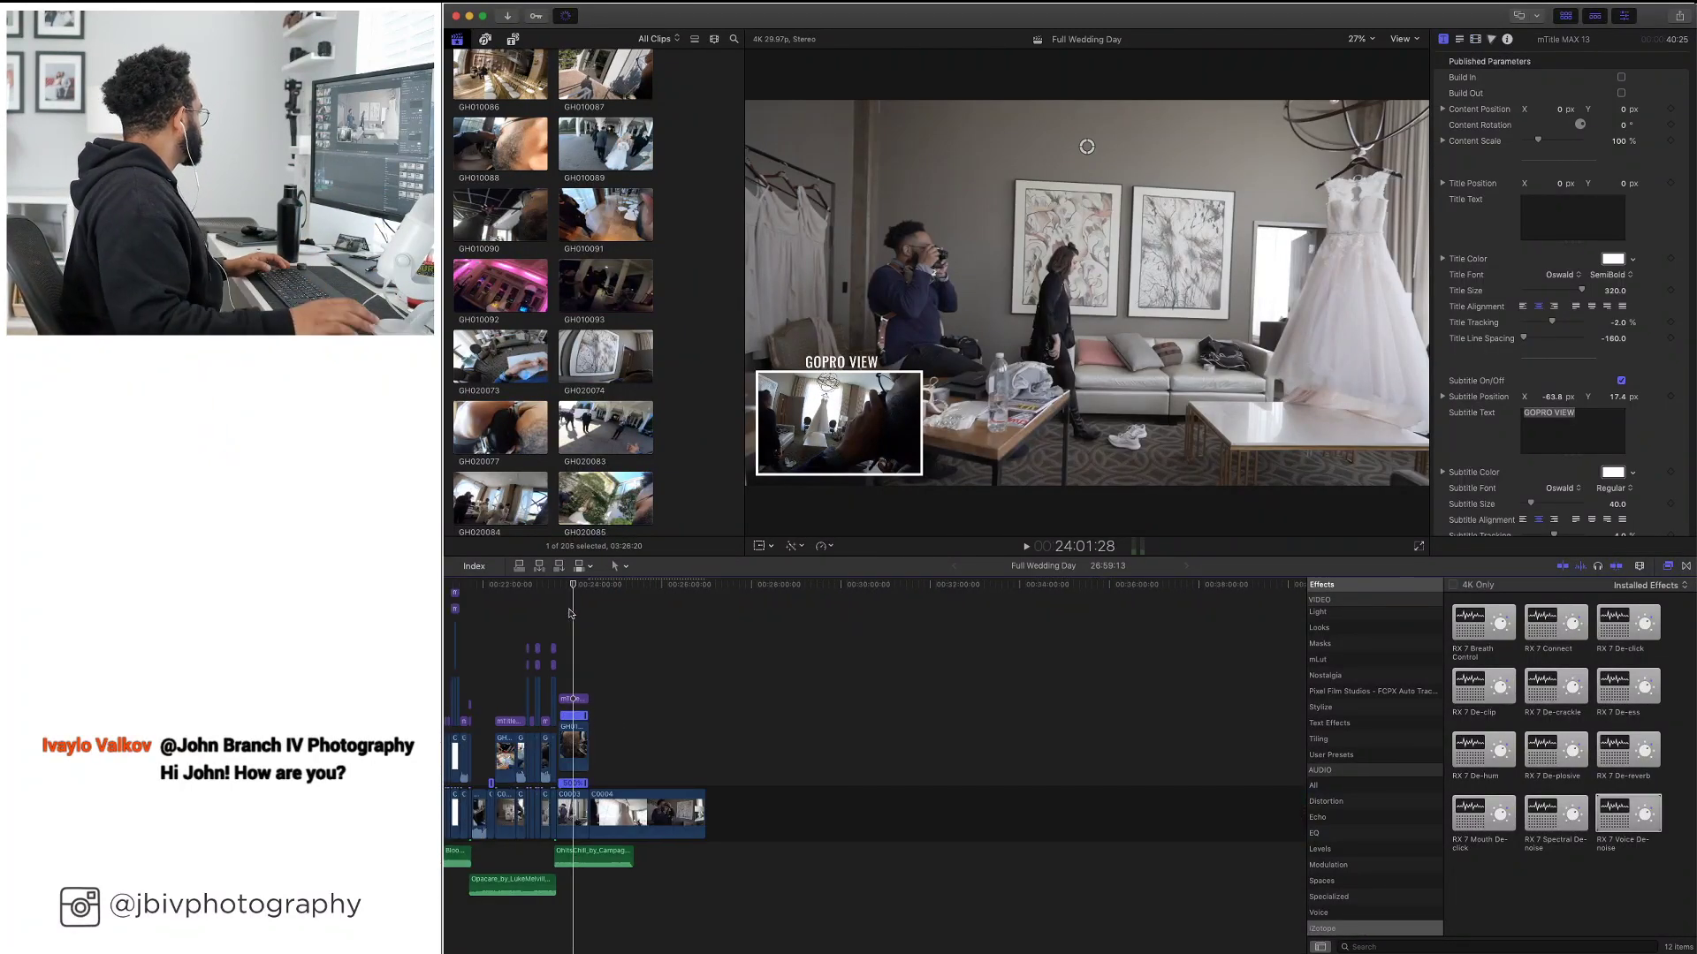
key(super+equal)
key(super+equal)
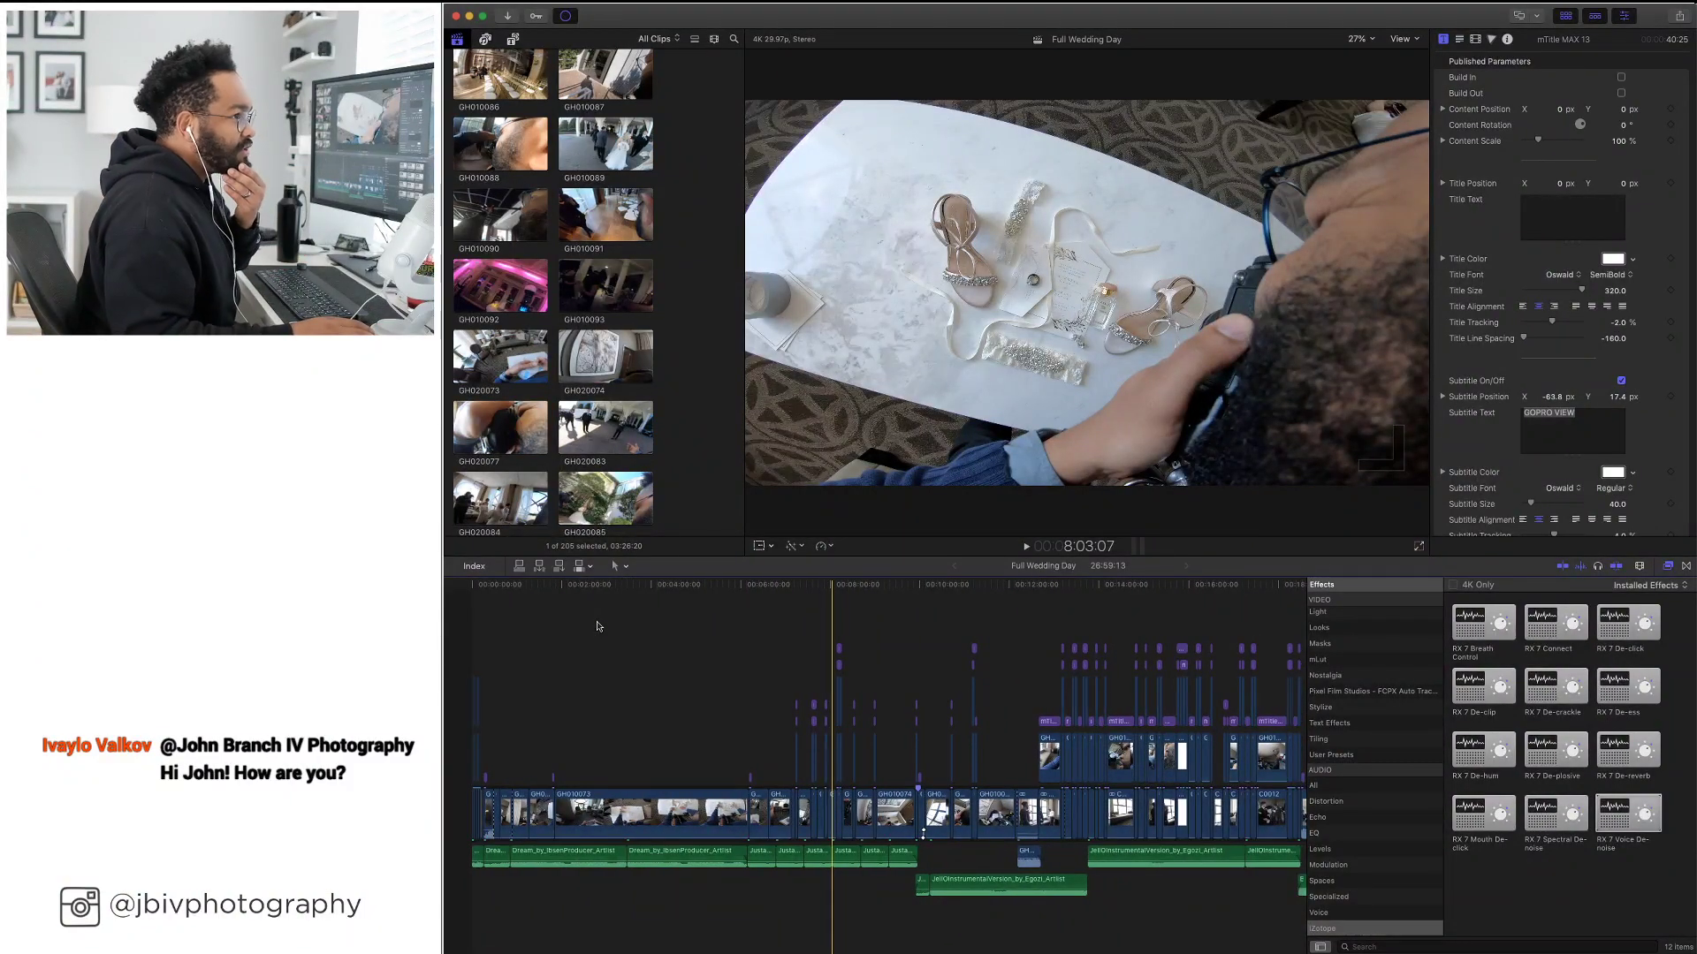
drag(596, 626, 469, 602)
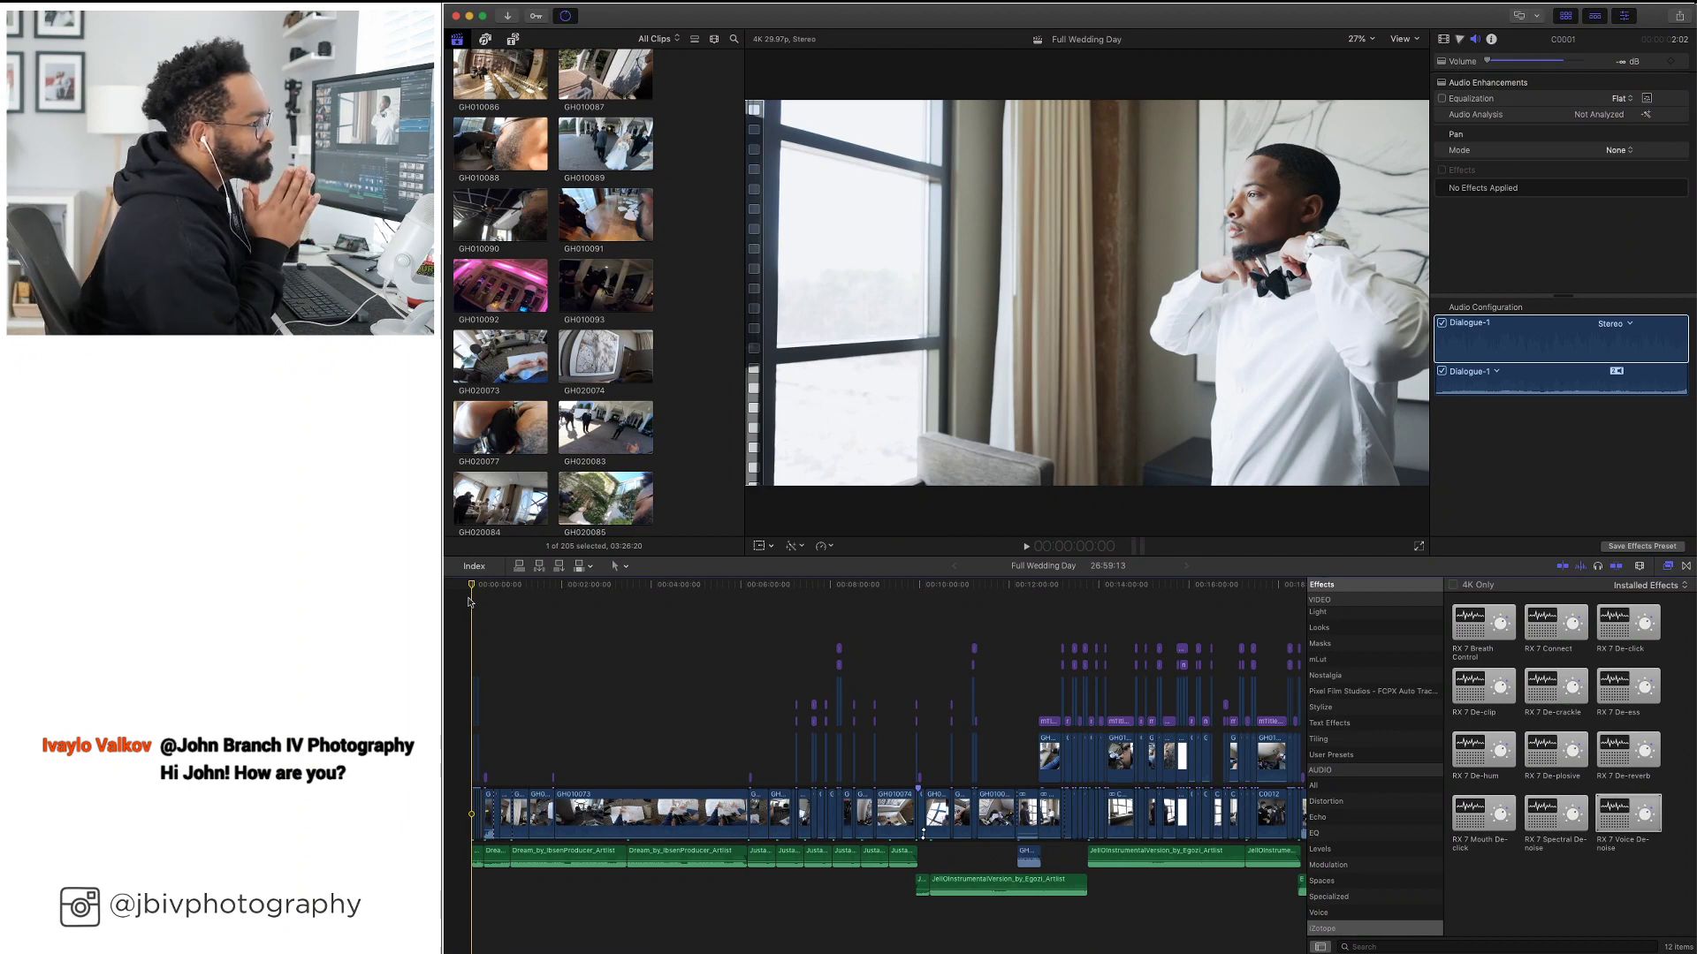
key(space)
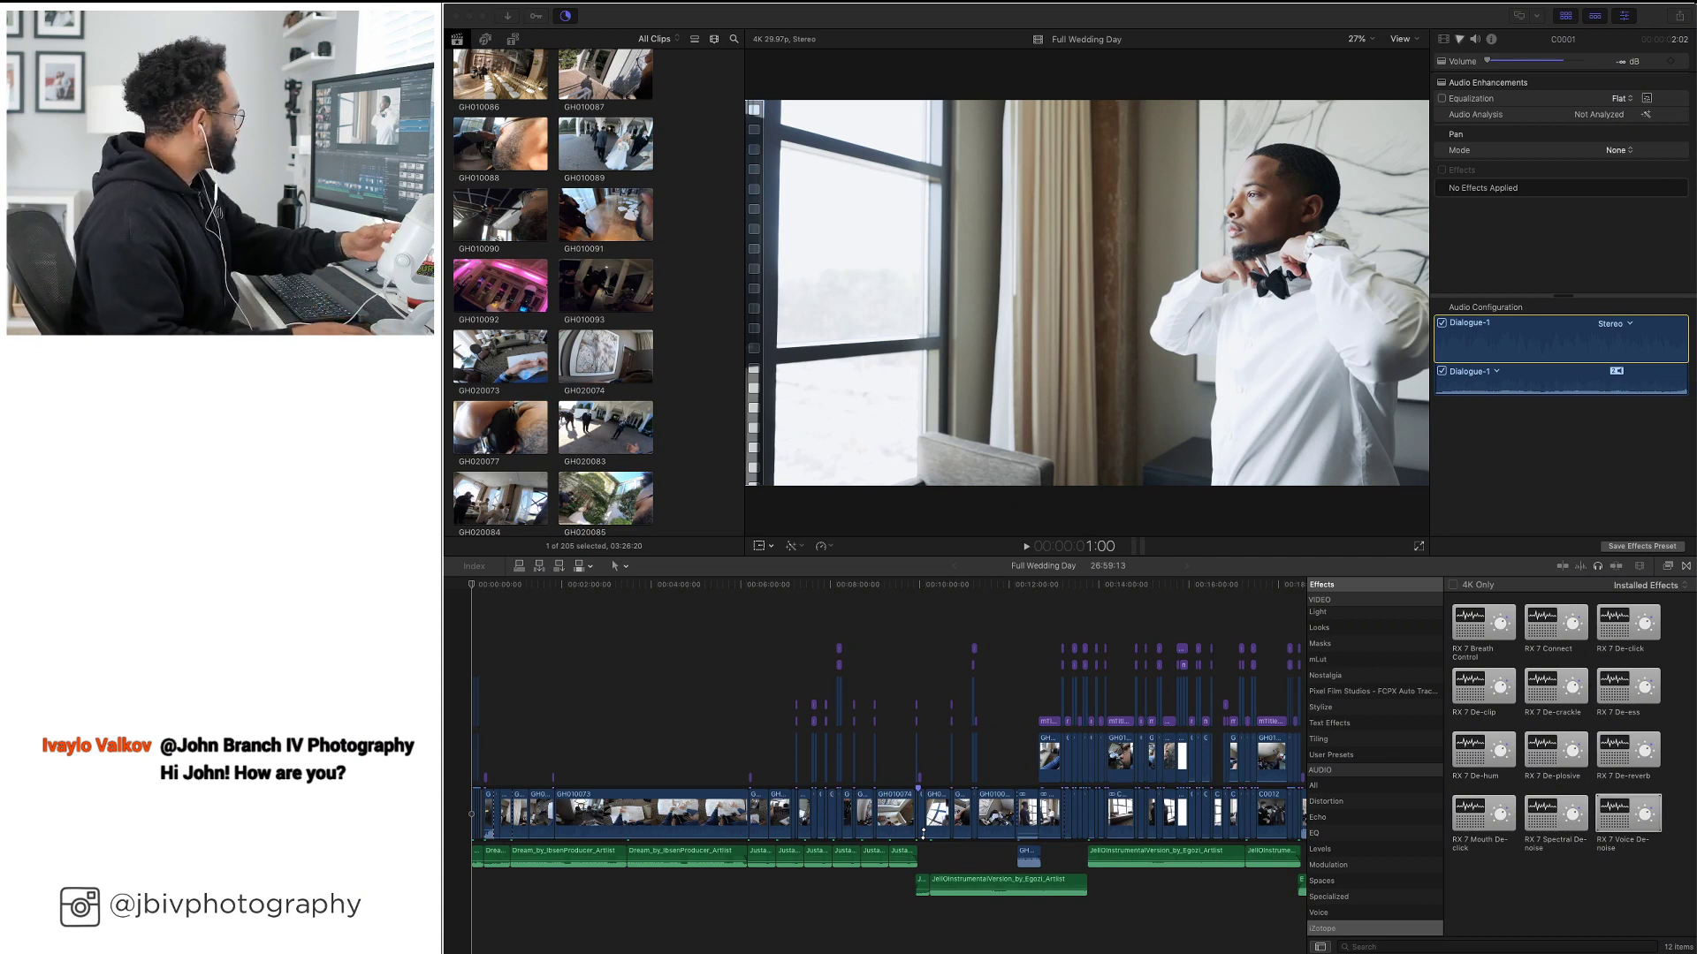
click(469, 586)
key(space)
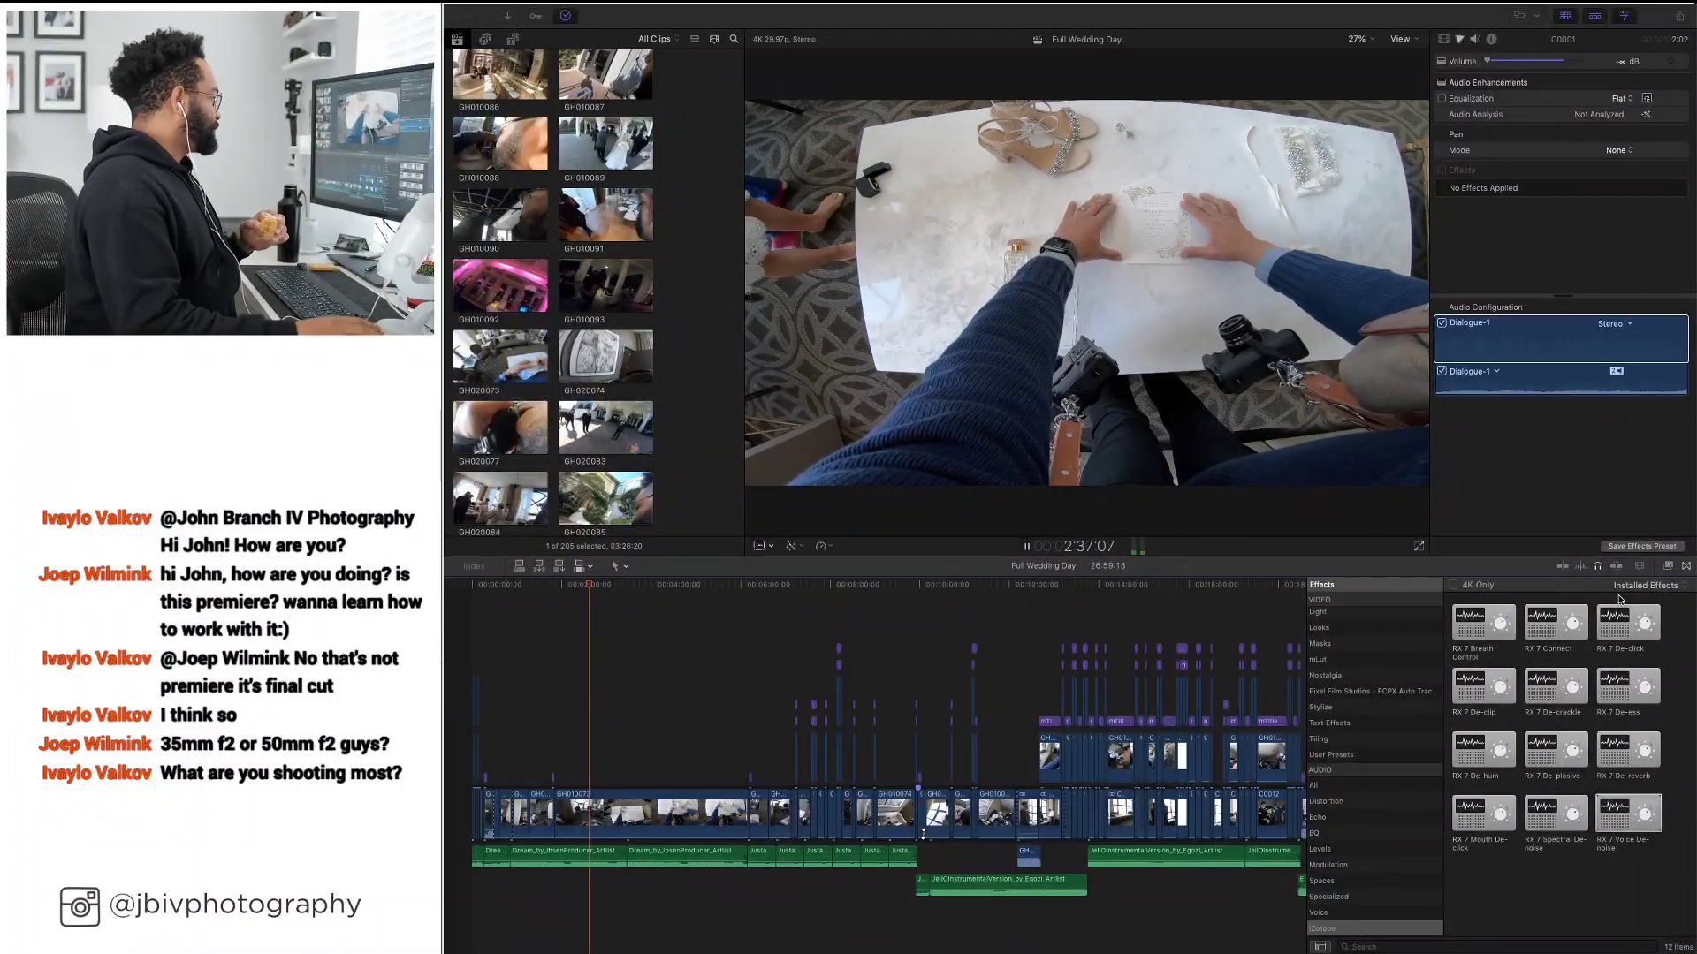
Hide the Effects browser and start playback from about 23:42, at the beginning of C0003
click(1669, 568)
click(1668, 568)
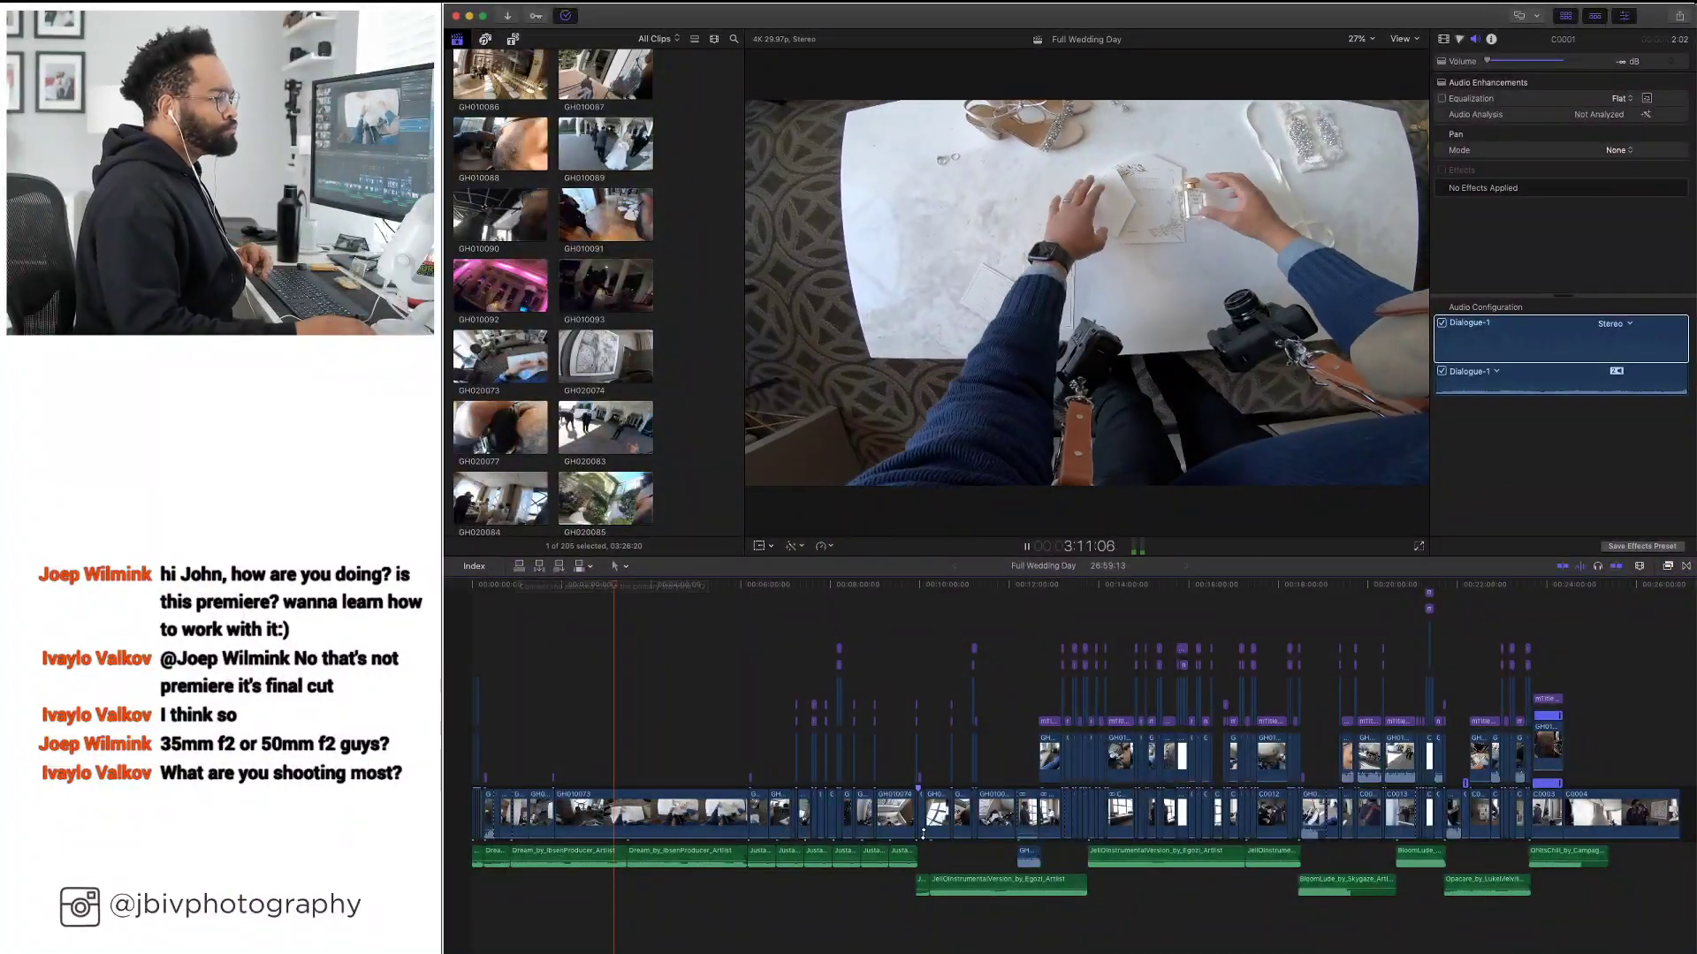
click(1283, 608)
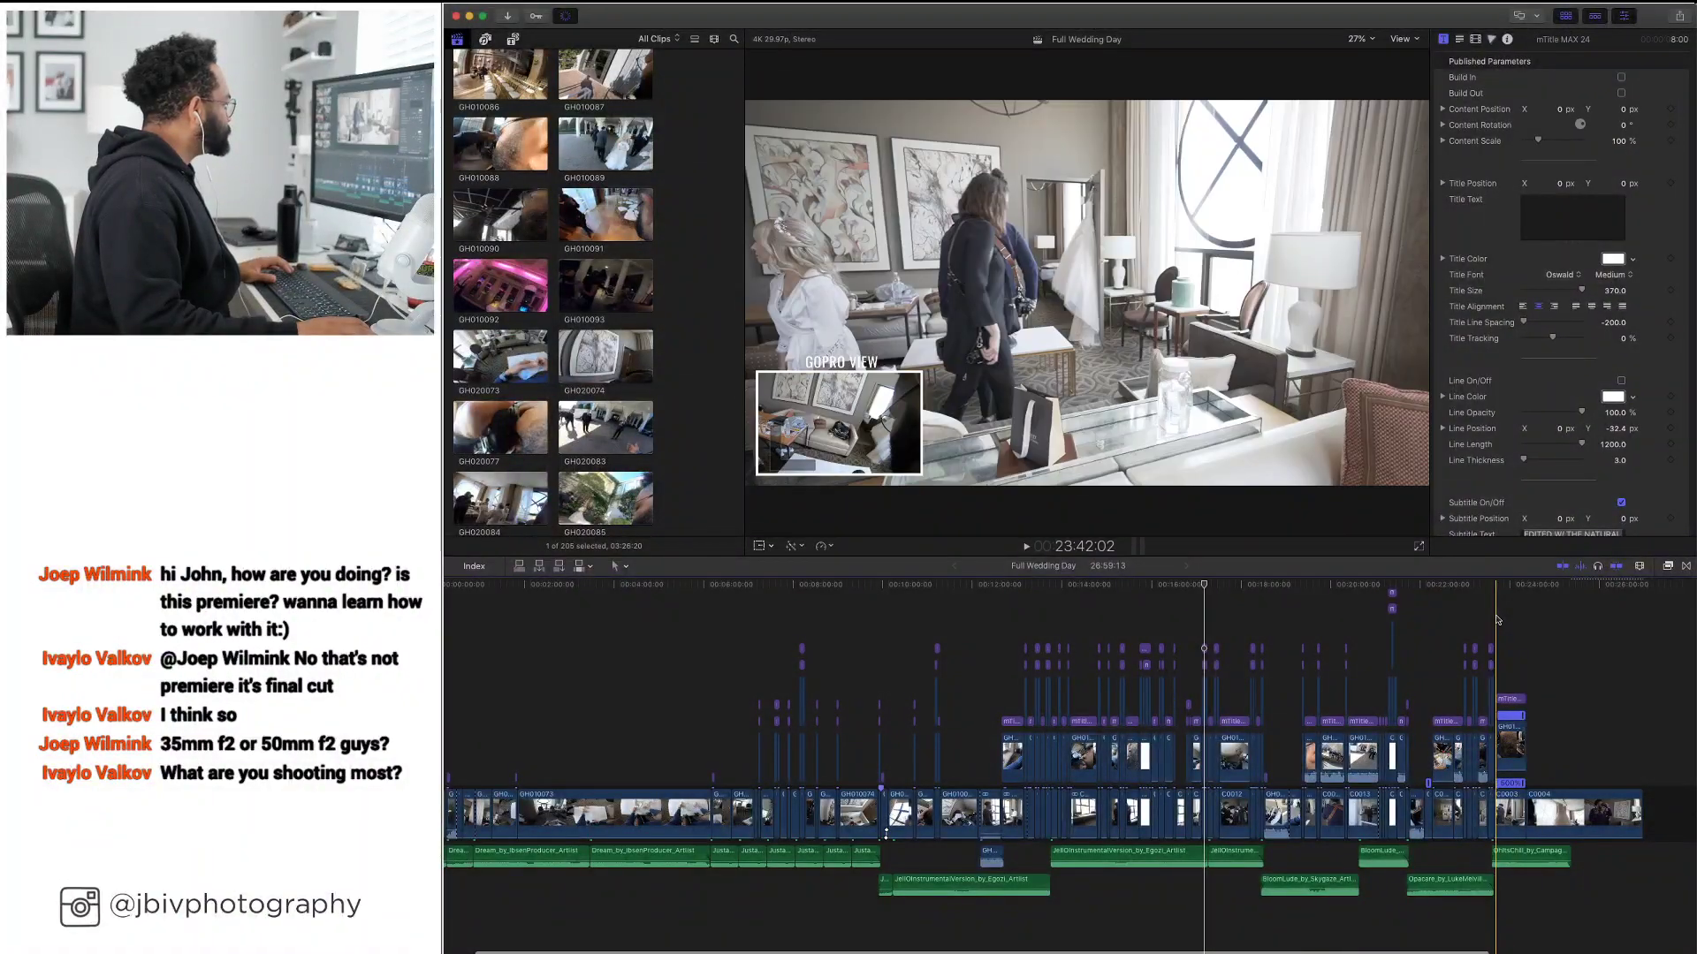
click(1496, 619)
key(space)
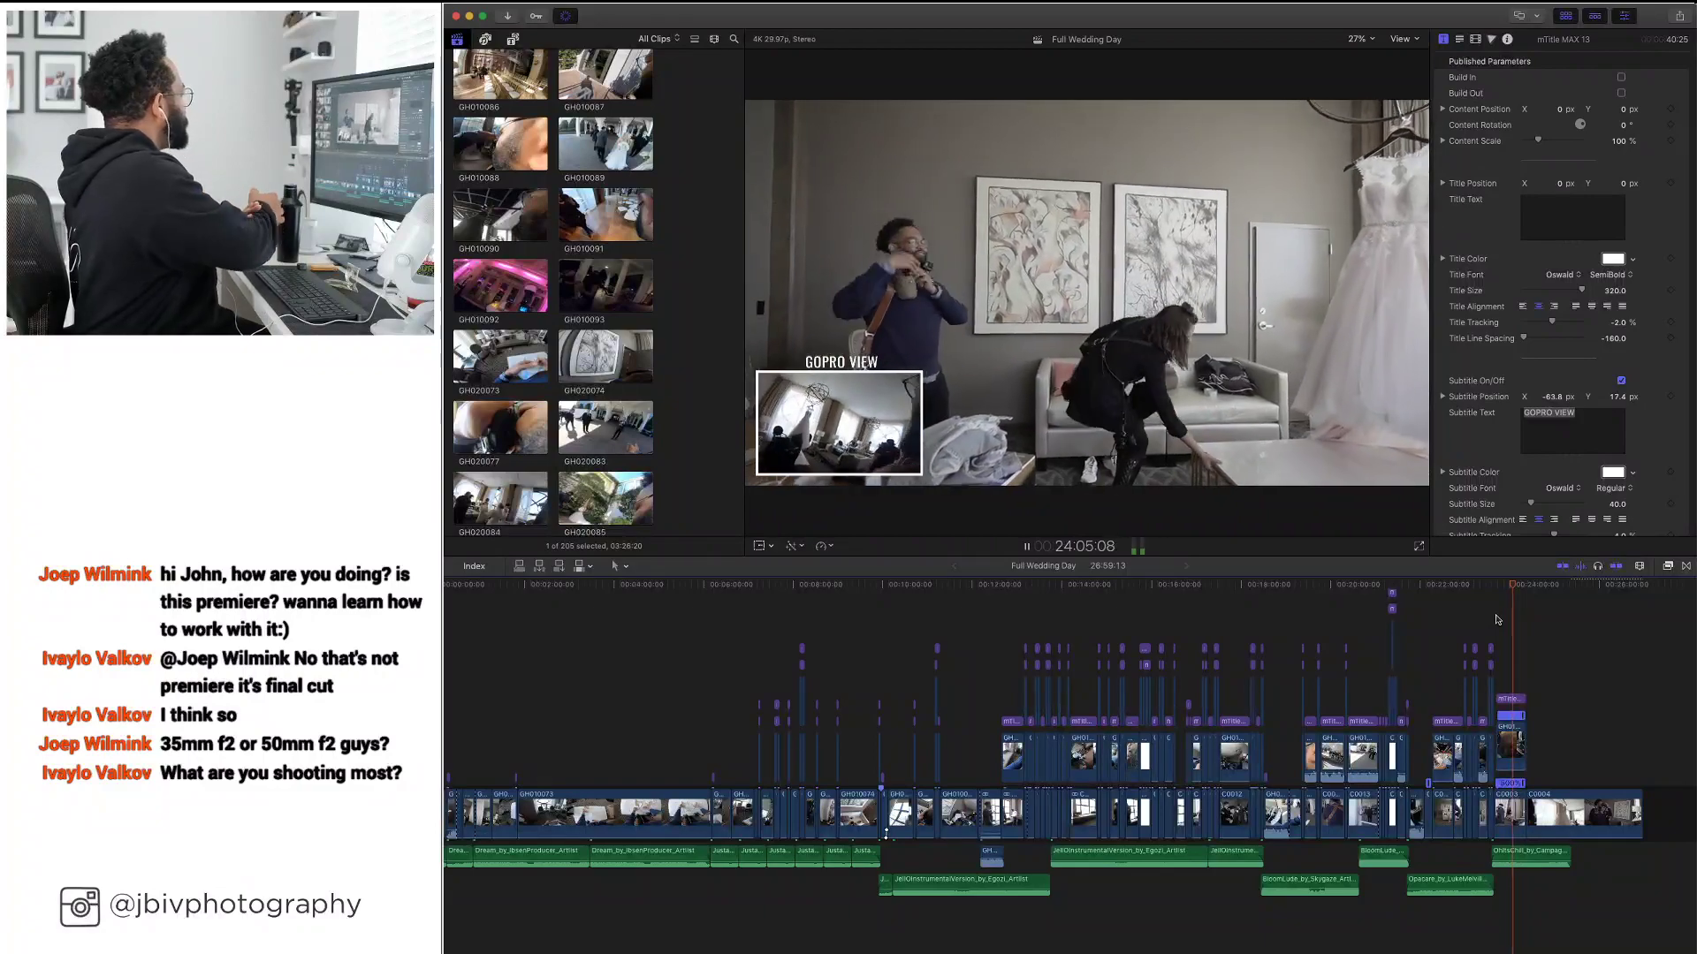
Play through C0003 into C0004 and skim ahead to the end of the OhItsChill track
key(super+equal)
key(super+equal)
key(super+equal)
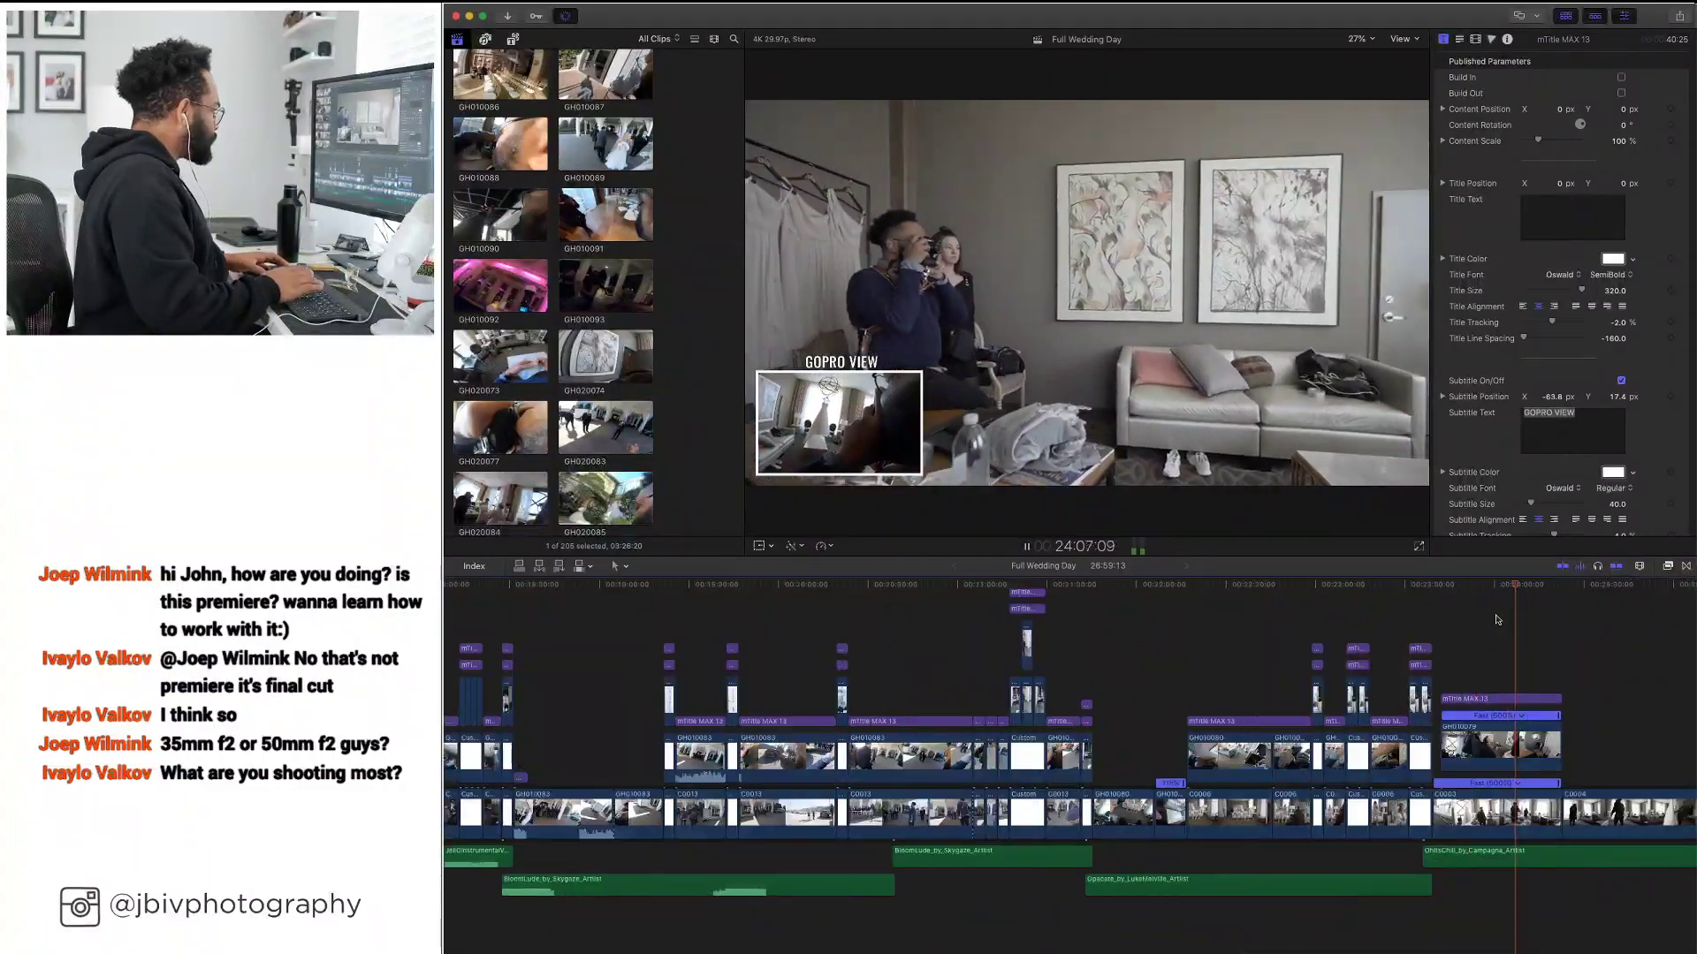
scroll(1476, 621, right, 5)
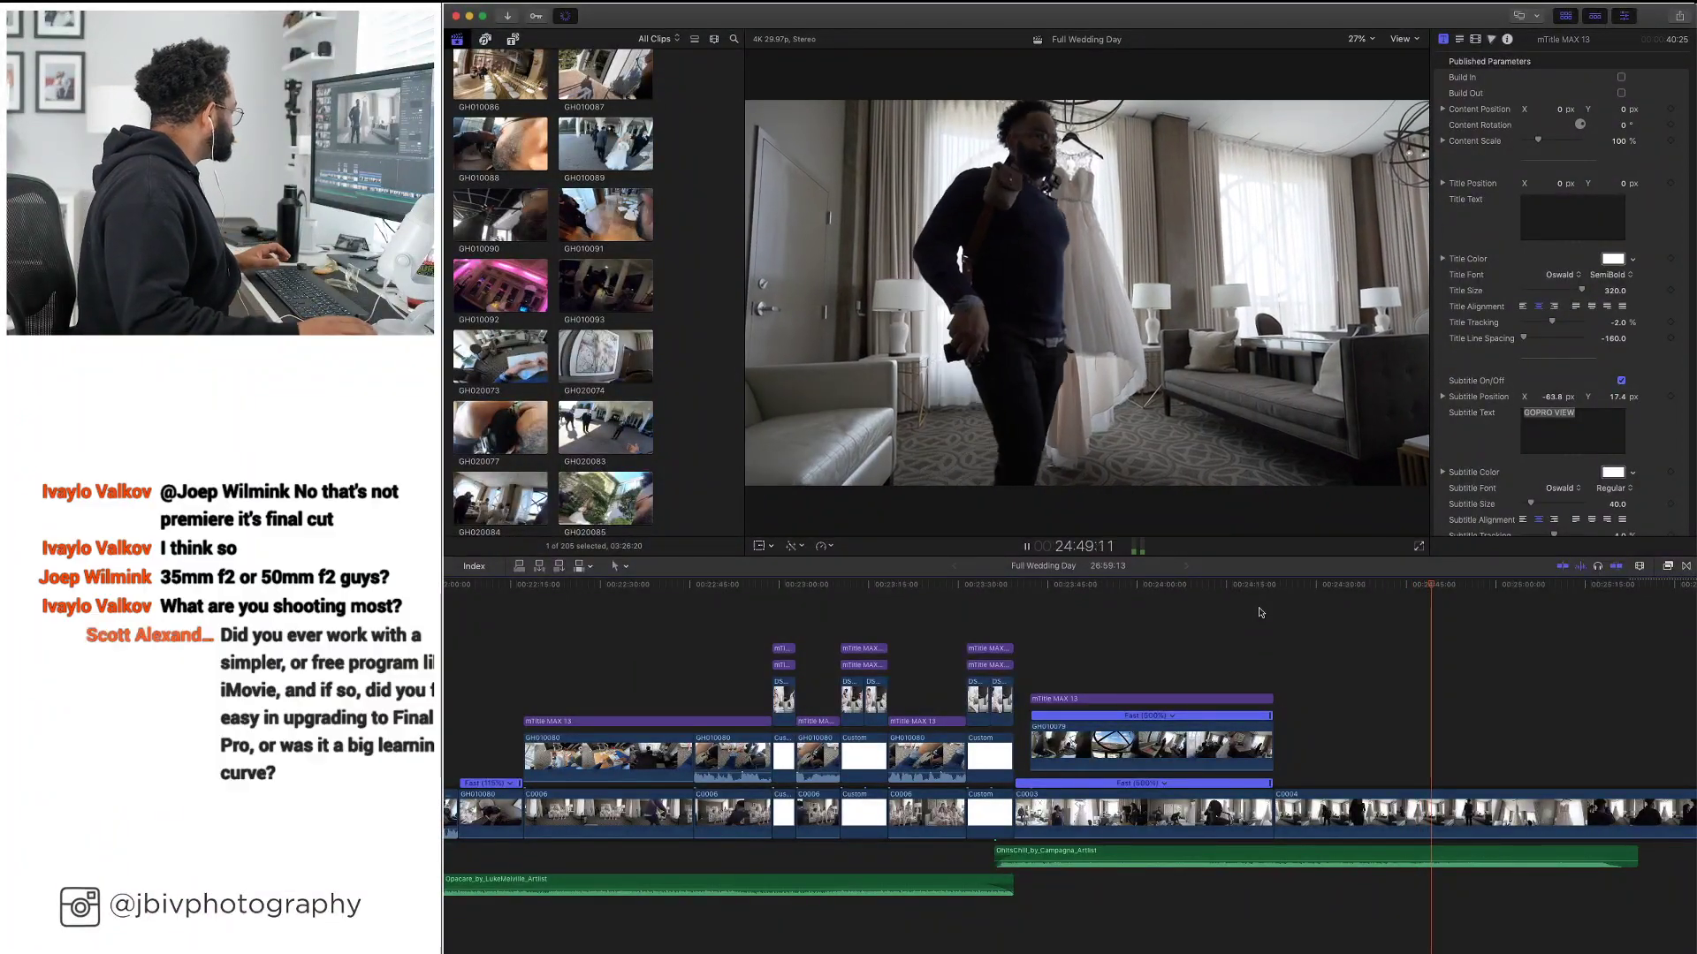
key(space)
scroll(1273, 616, right, 5)
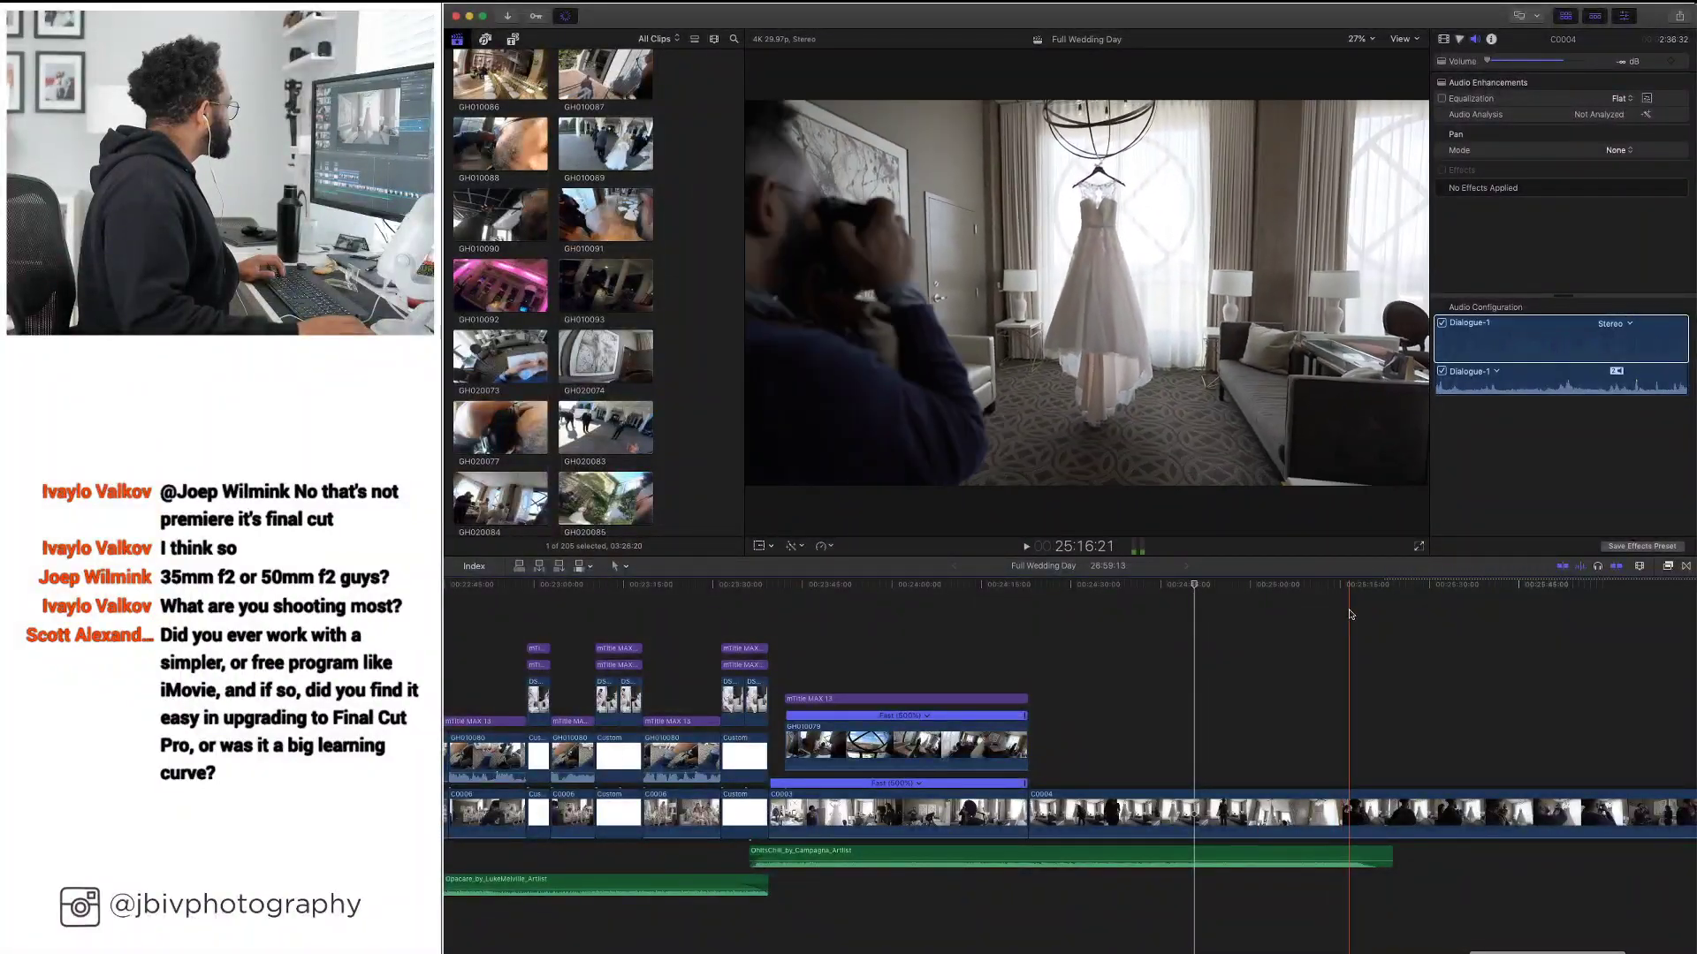
scroll(1368, 614, right, 1)
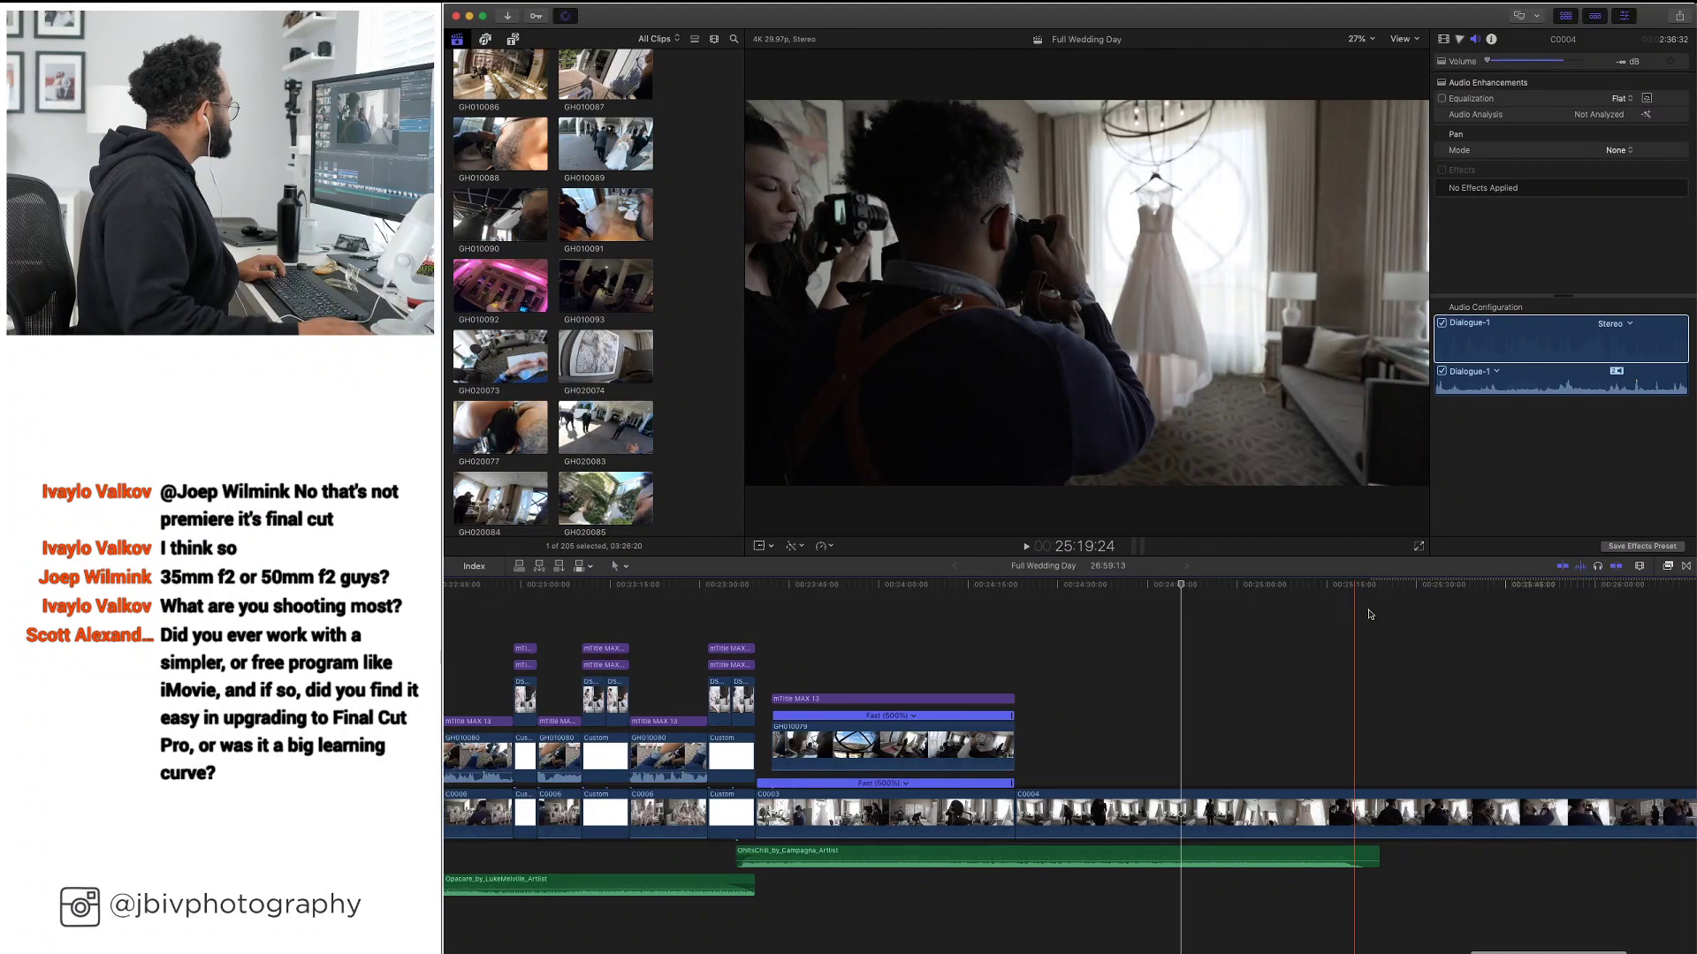
Play the C0004 footage from about 25:14 to examine how the OhItsChill song ends under it
click(1319, 613)
key(space)
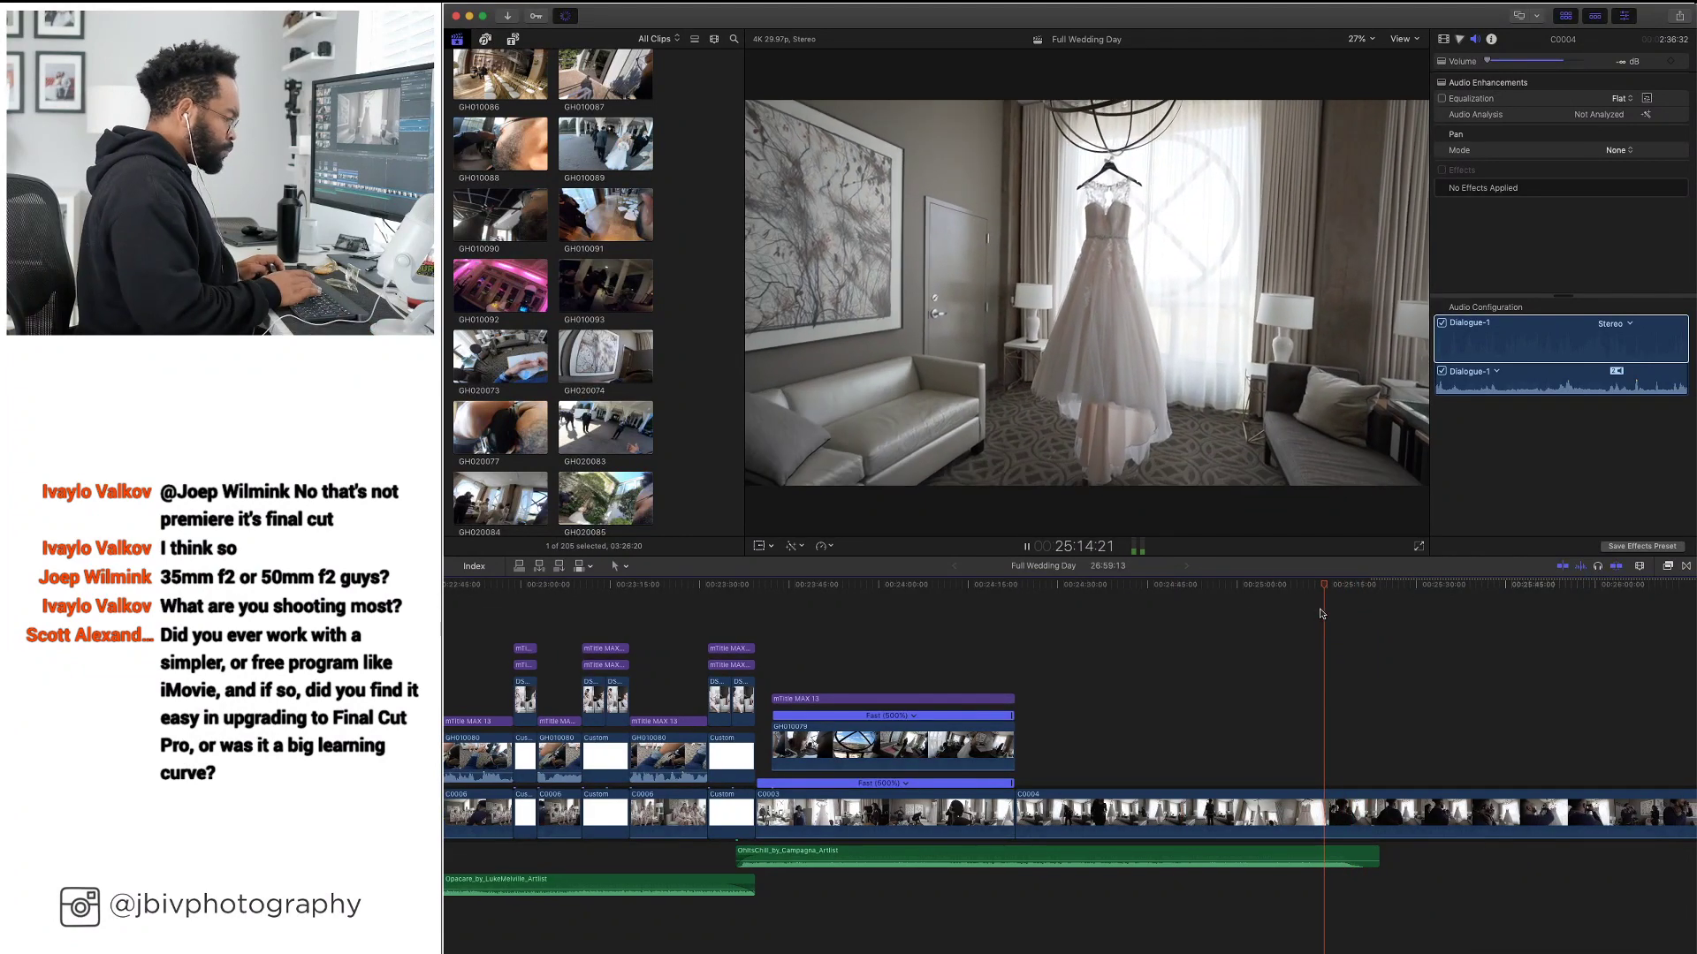
key(super+equal)
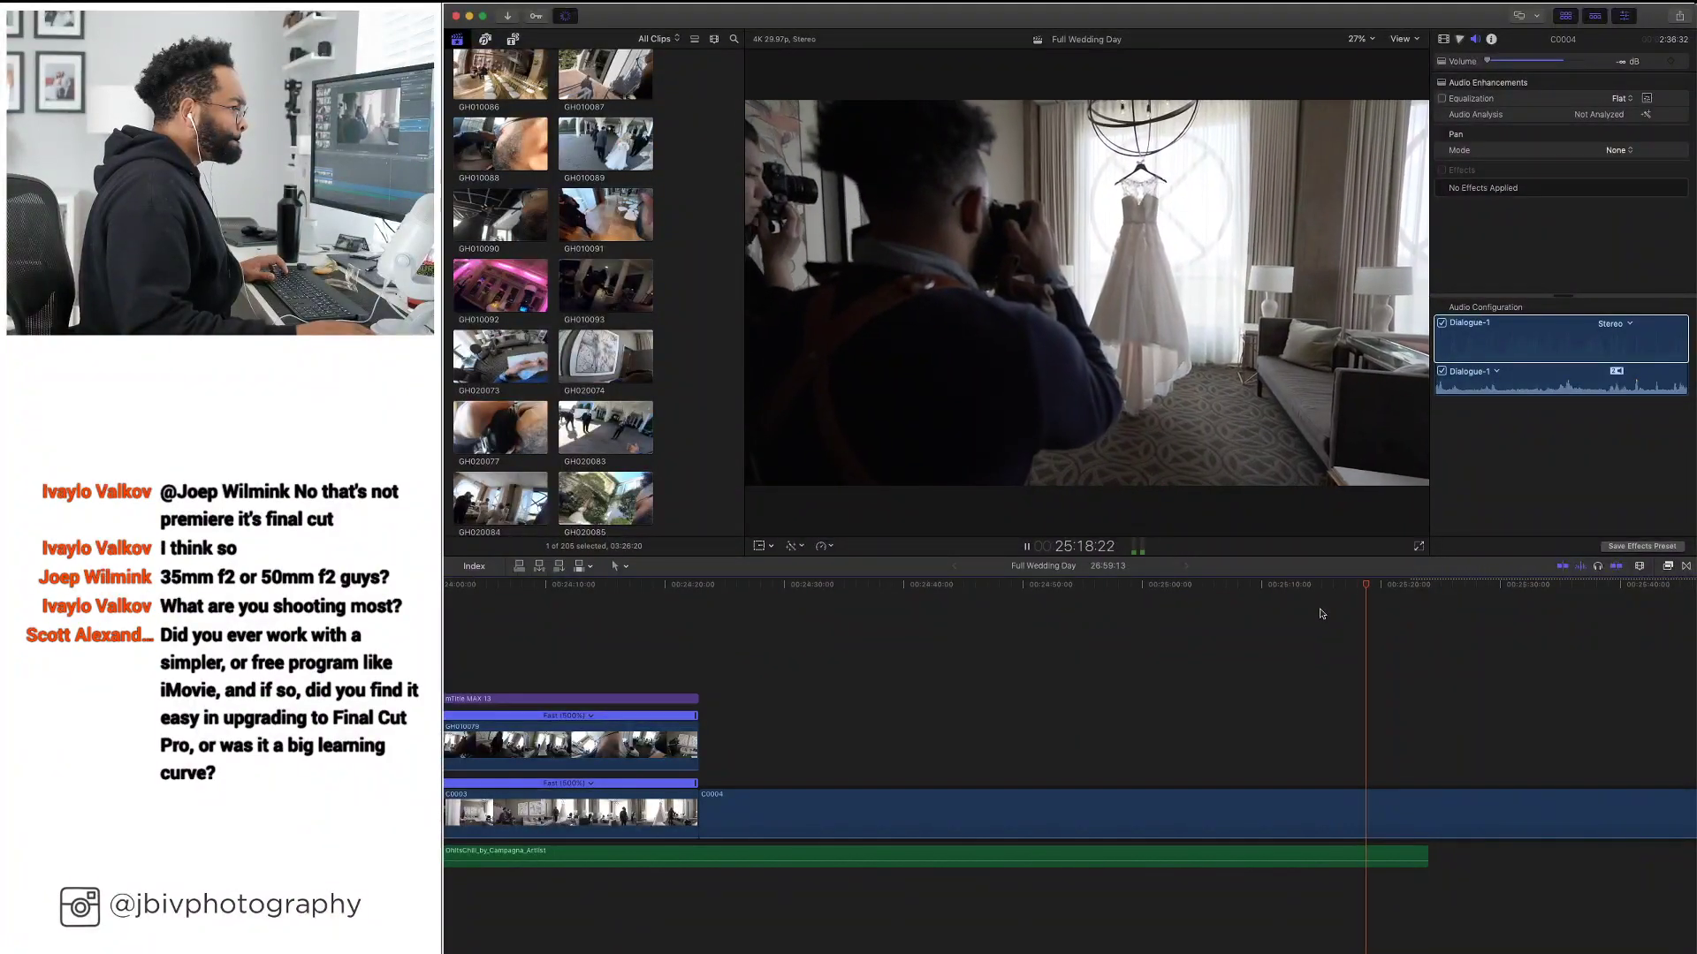
key(space)
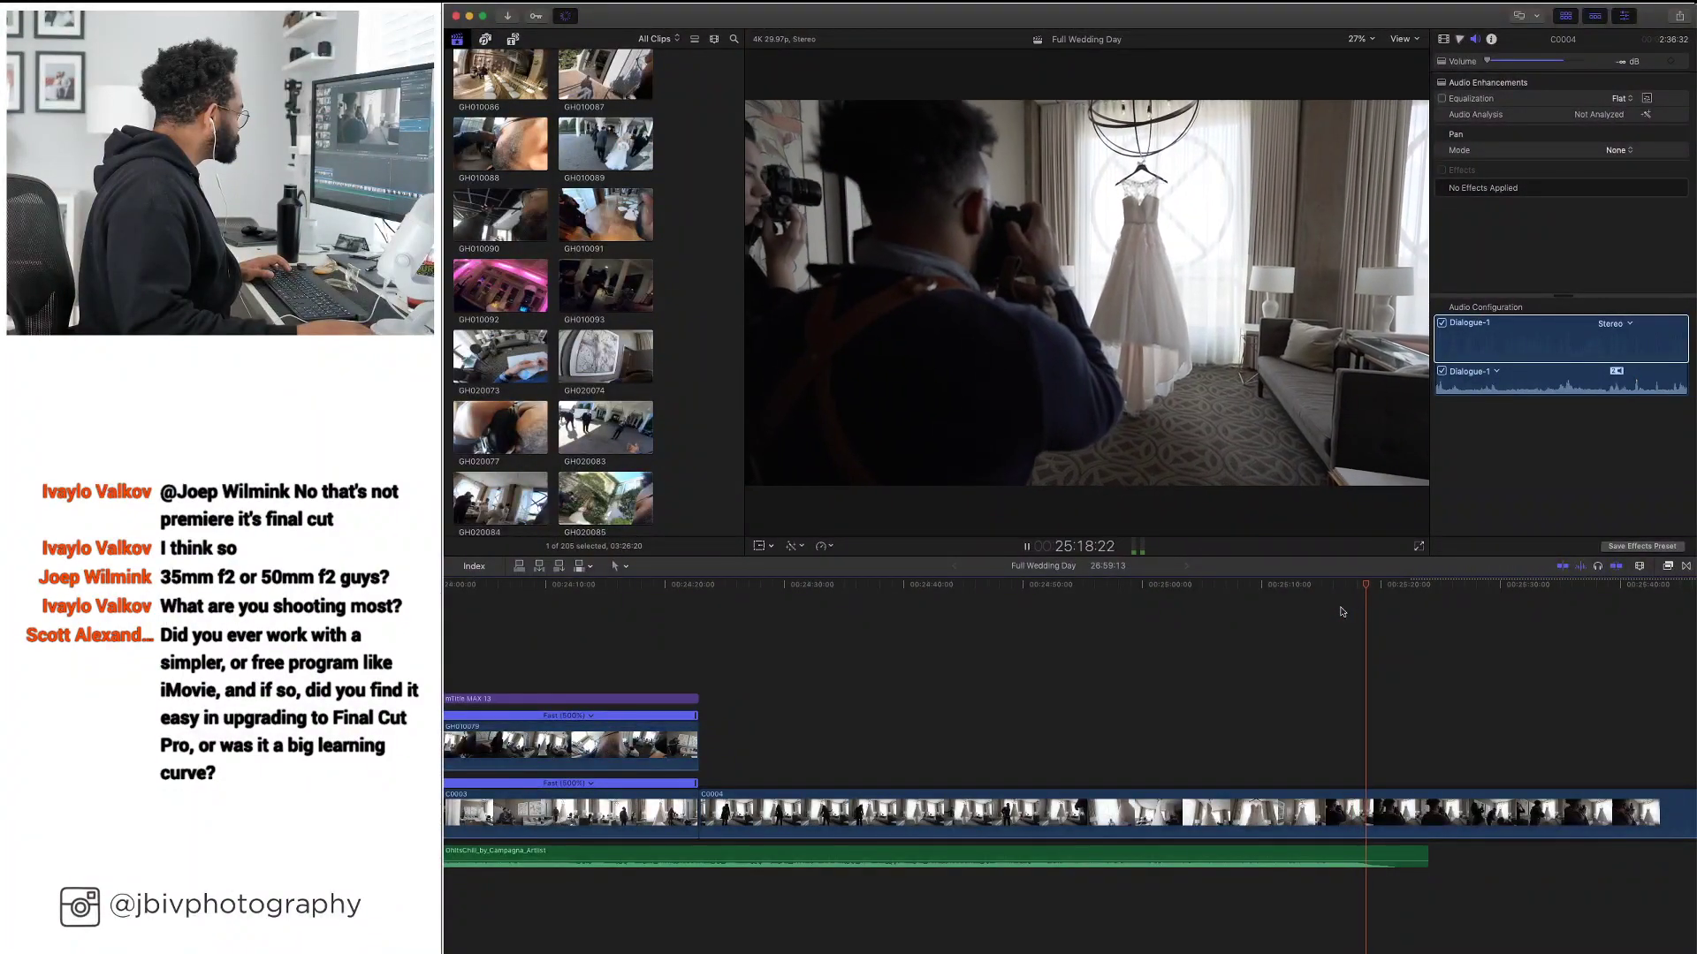
click(1326, 610)
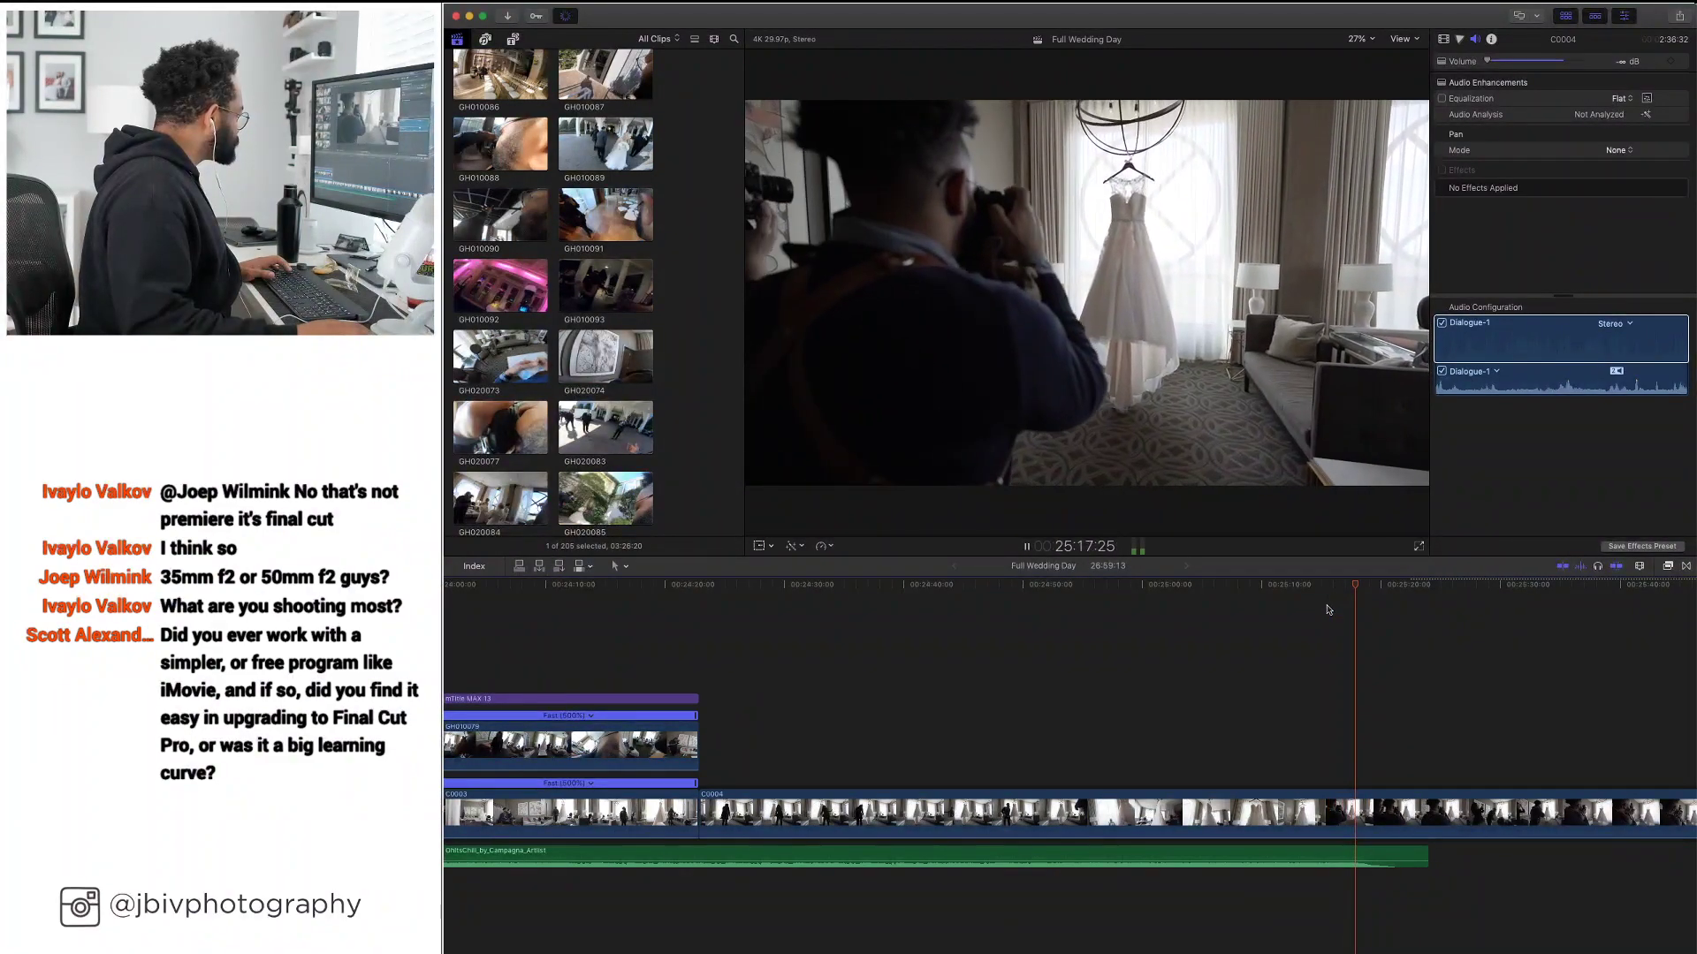
key(space)
scroll(1399, 639, left, 5)
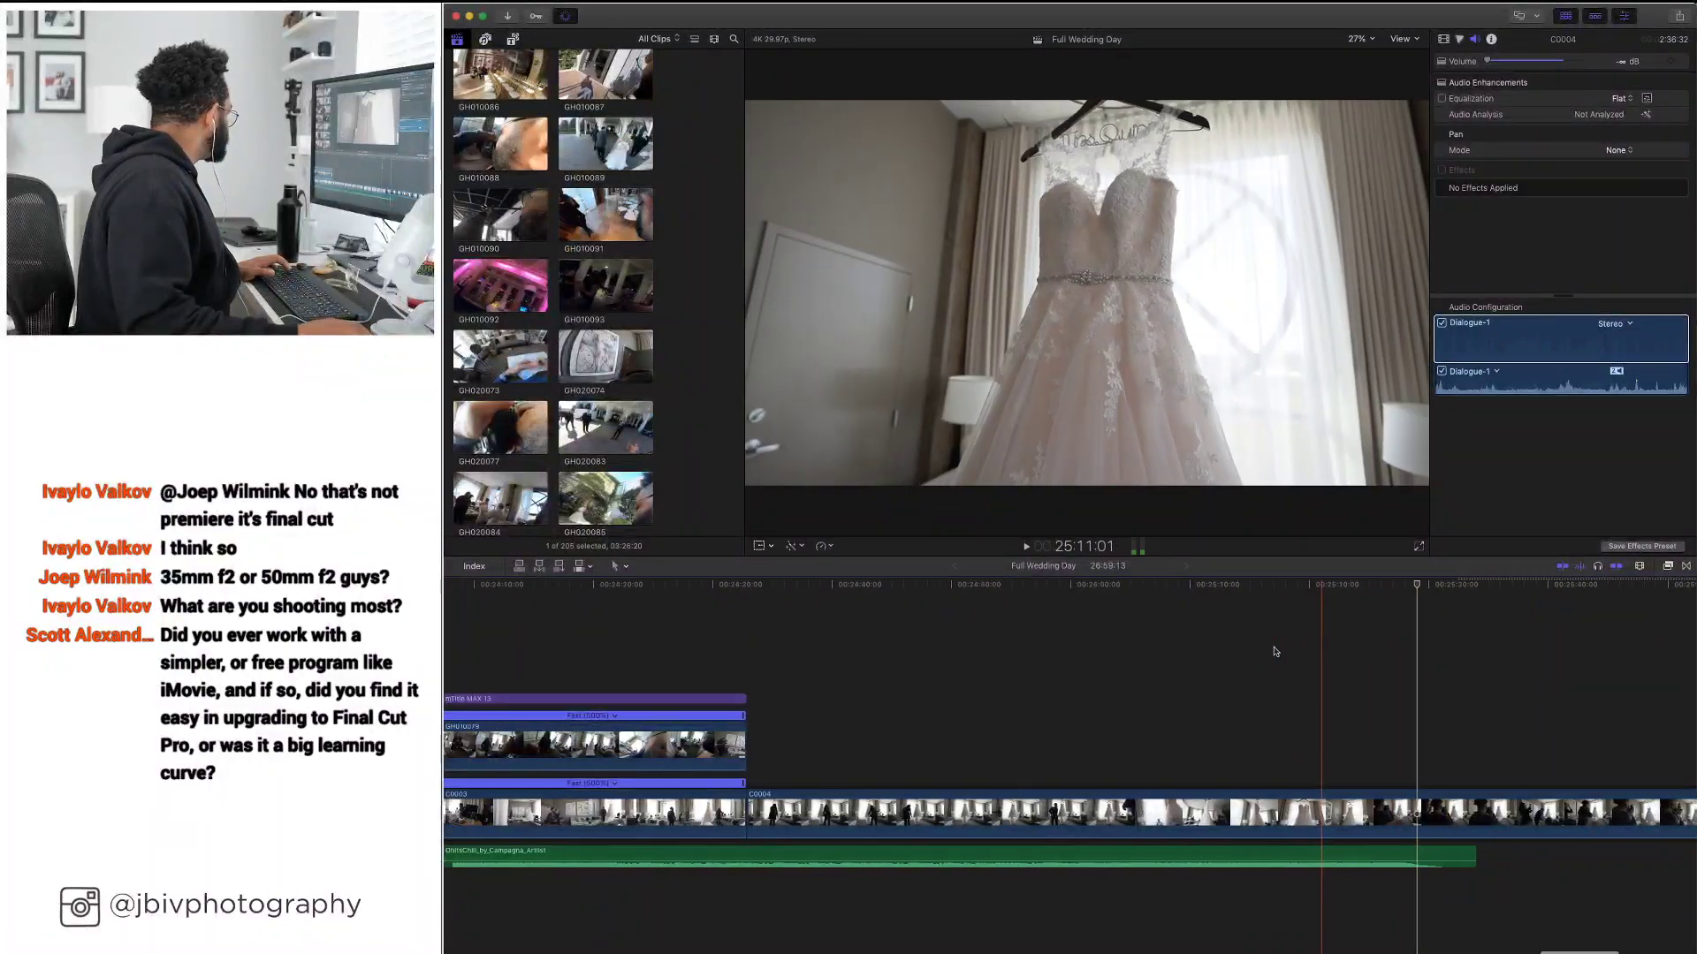
Paste a copy of the OhItsChill track at about 25:17, overlapping the end of the first one
click(1233, 857)
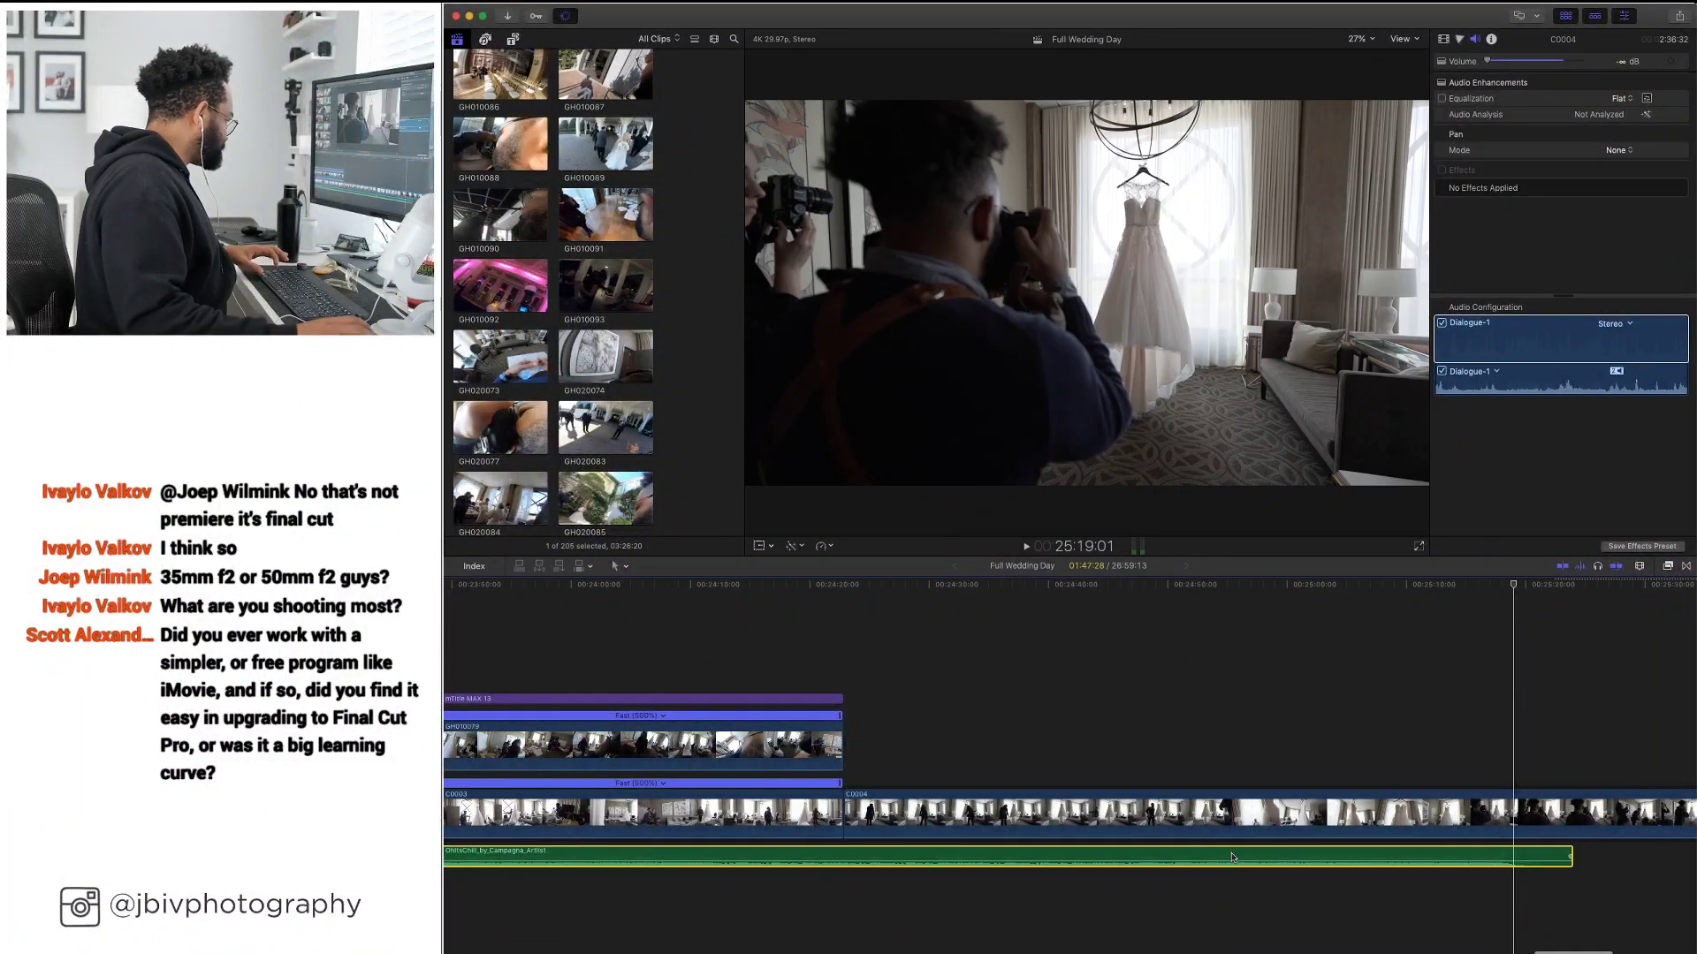
key(super+v)
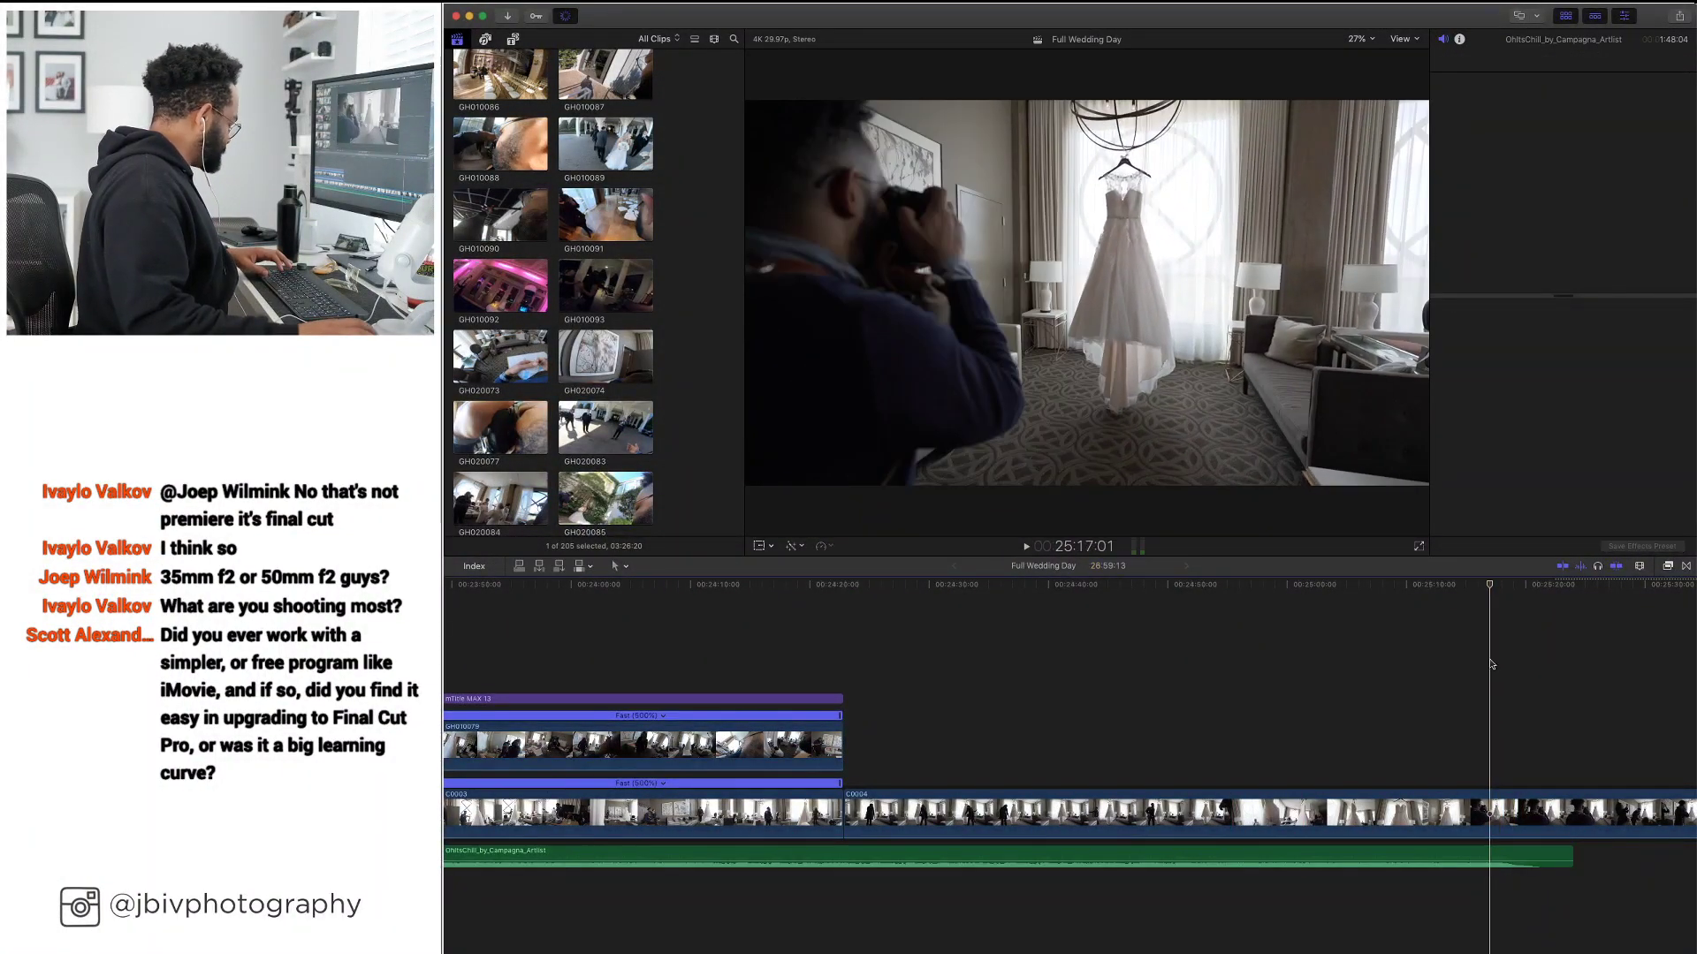
scroll(1251, 689, right, 10)
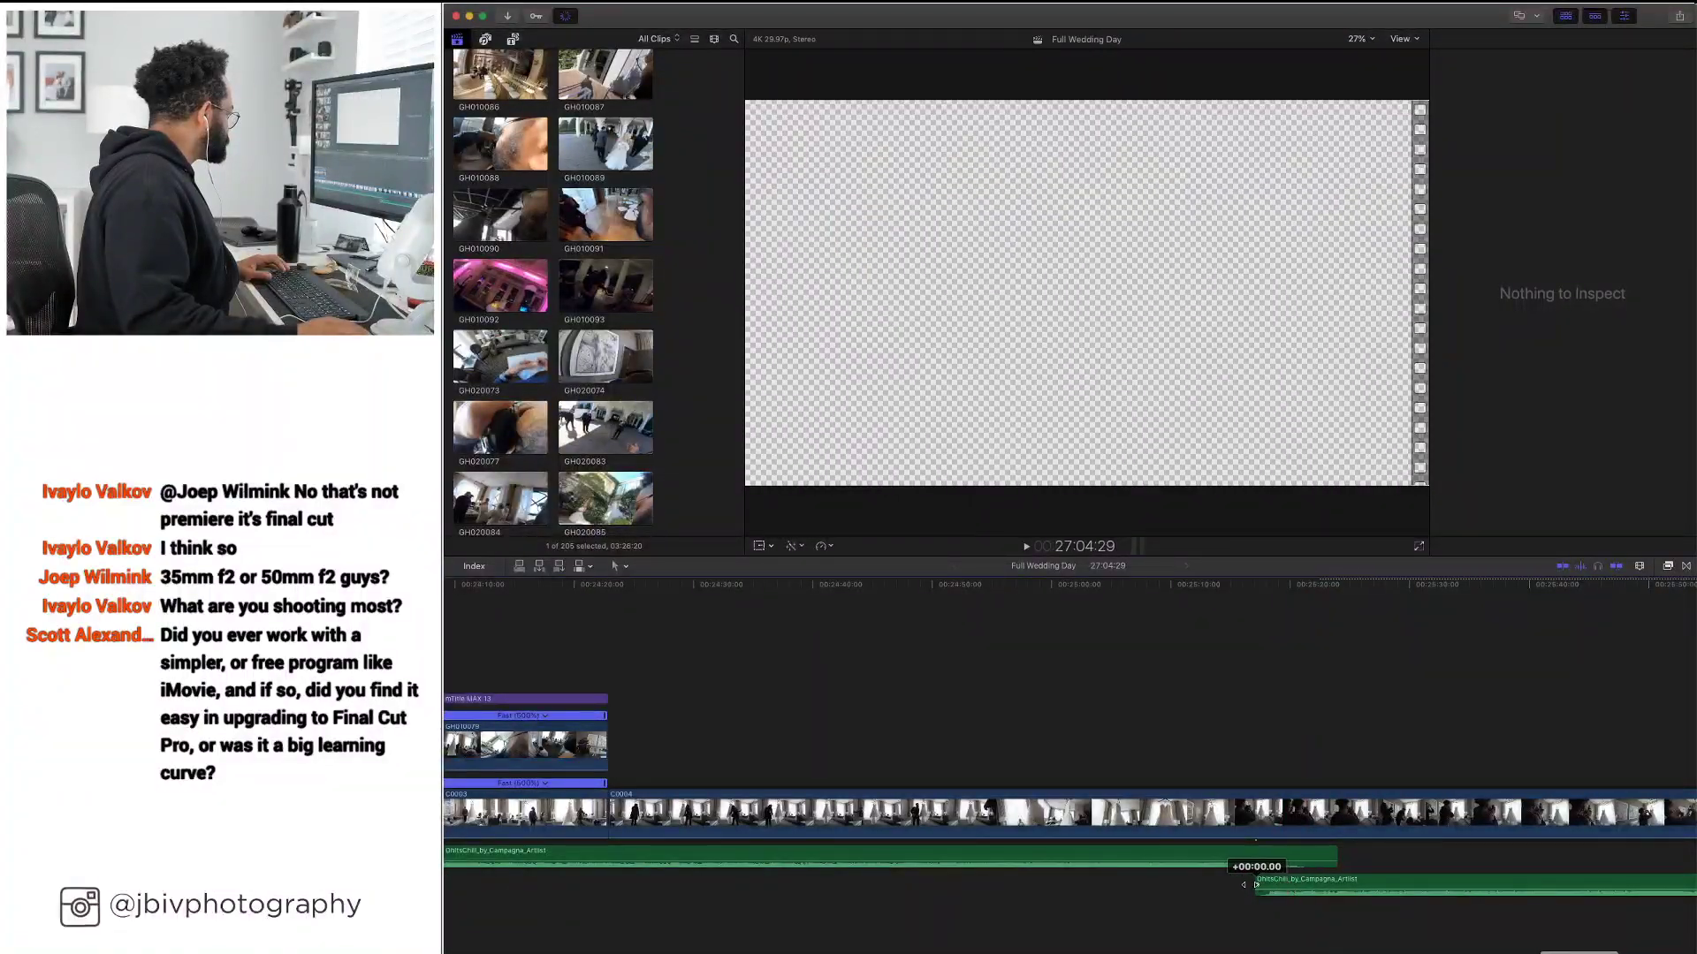
key(space)
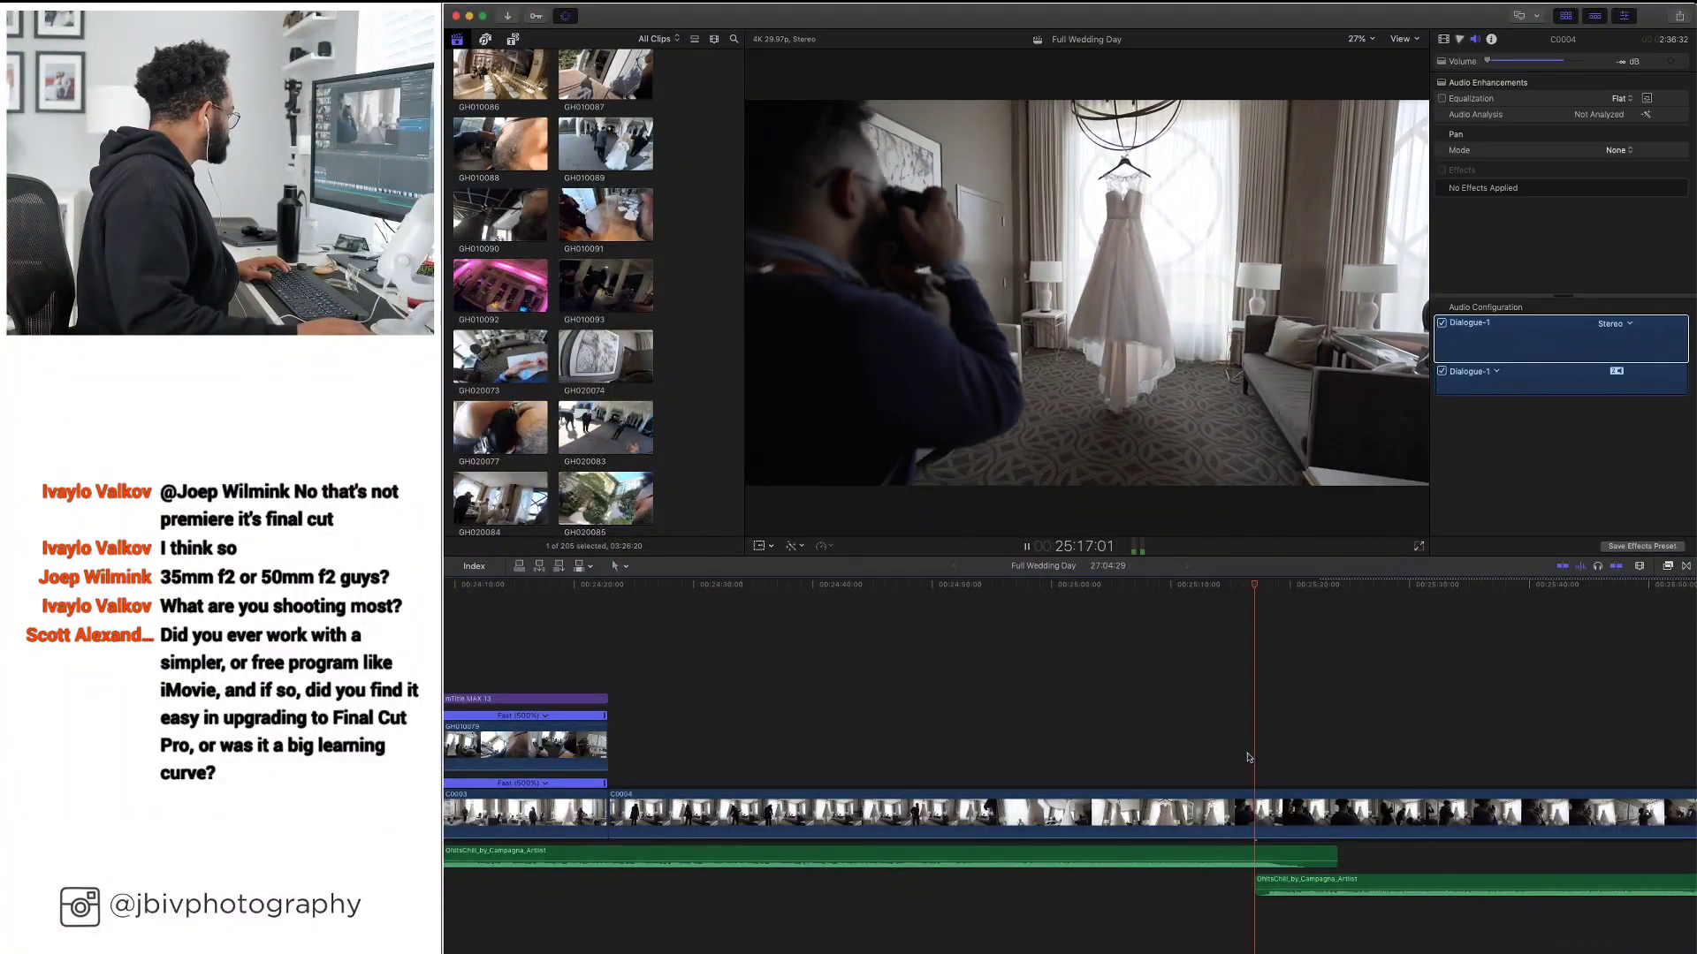
Shift the second OhItsChill track slightly later and play the overlap with the first one
key(space)
click(1290, 884)
drag(1290, 883, 1298, 884)
click(1248, 706)
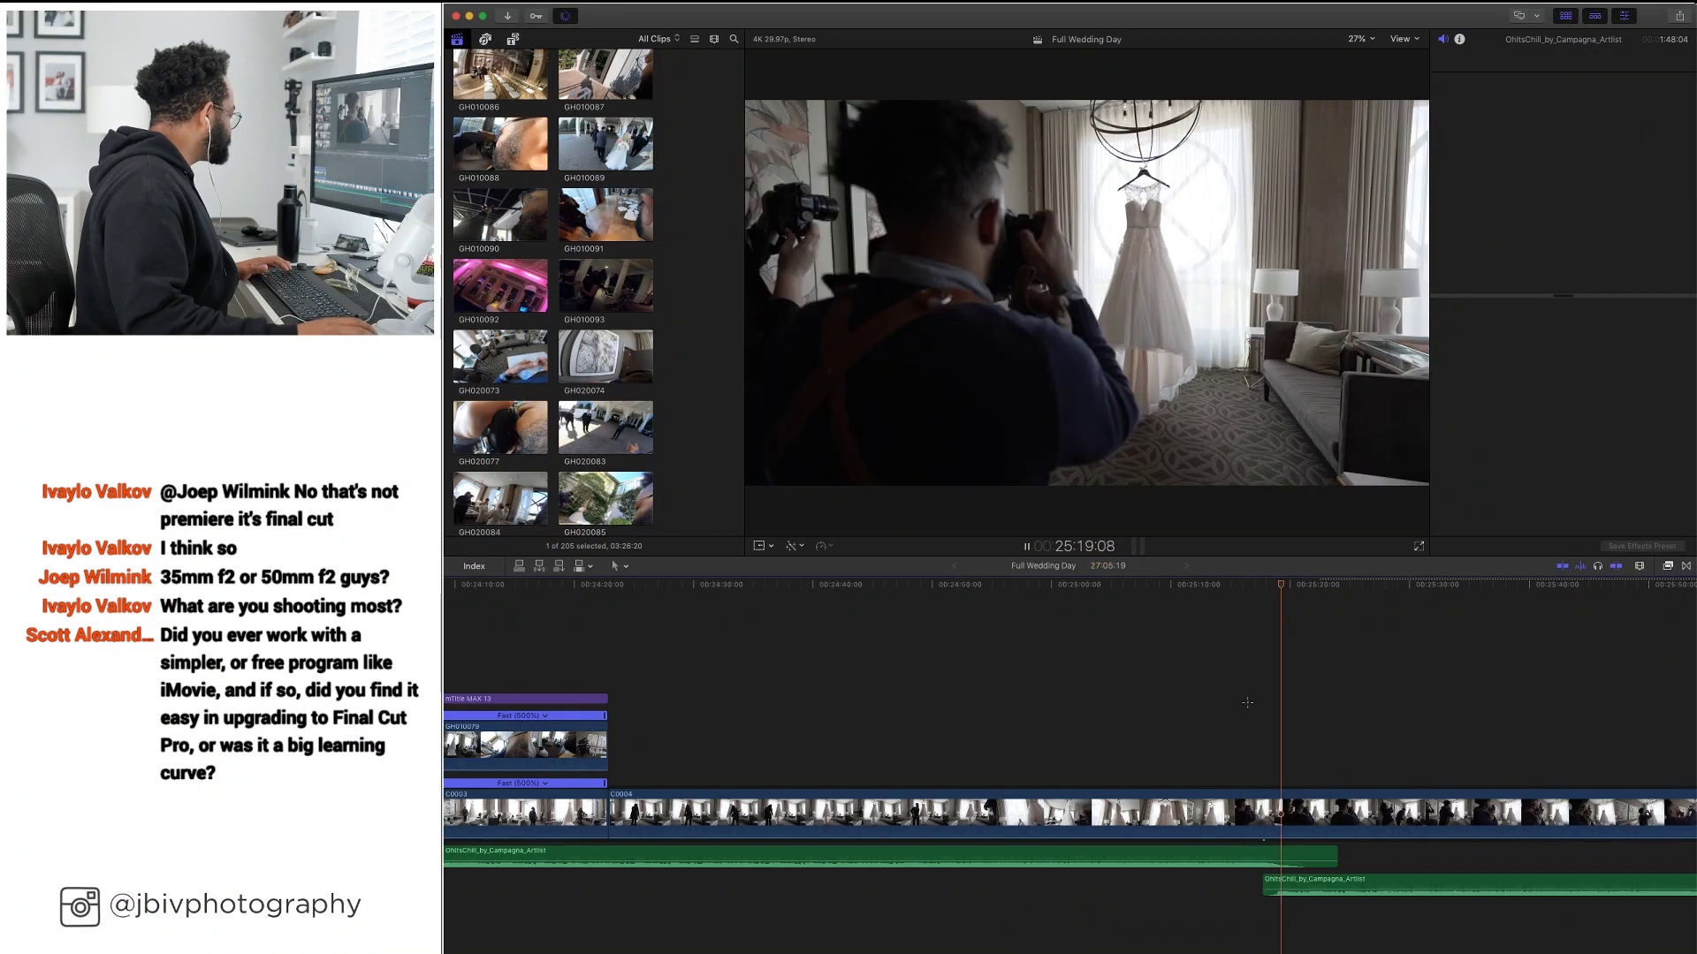
key(space)
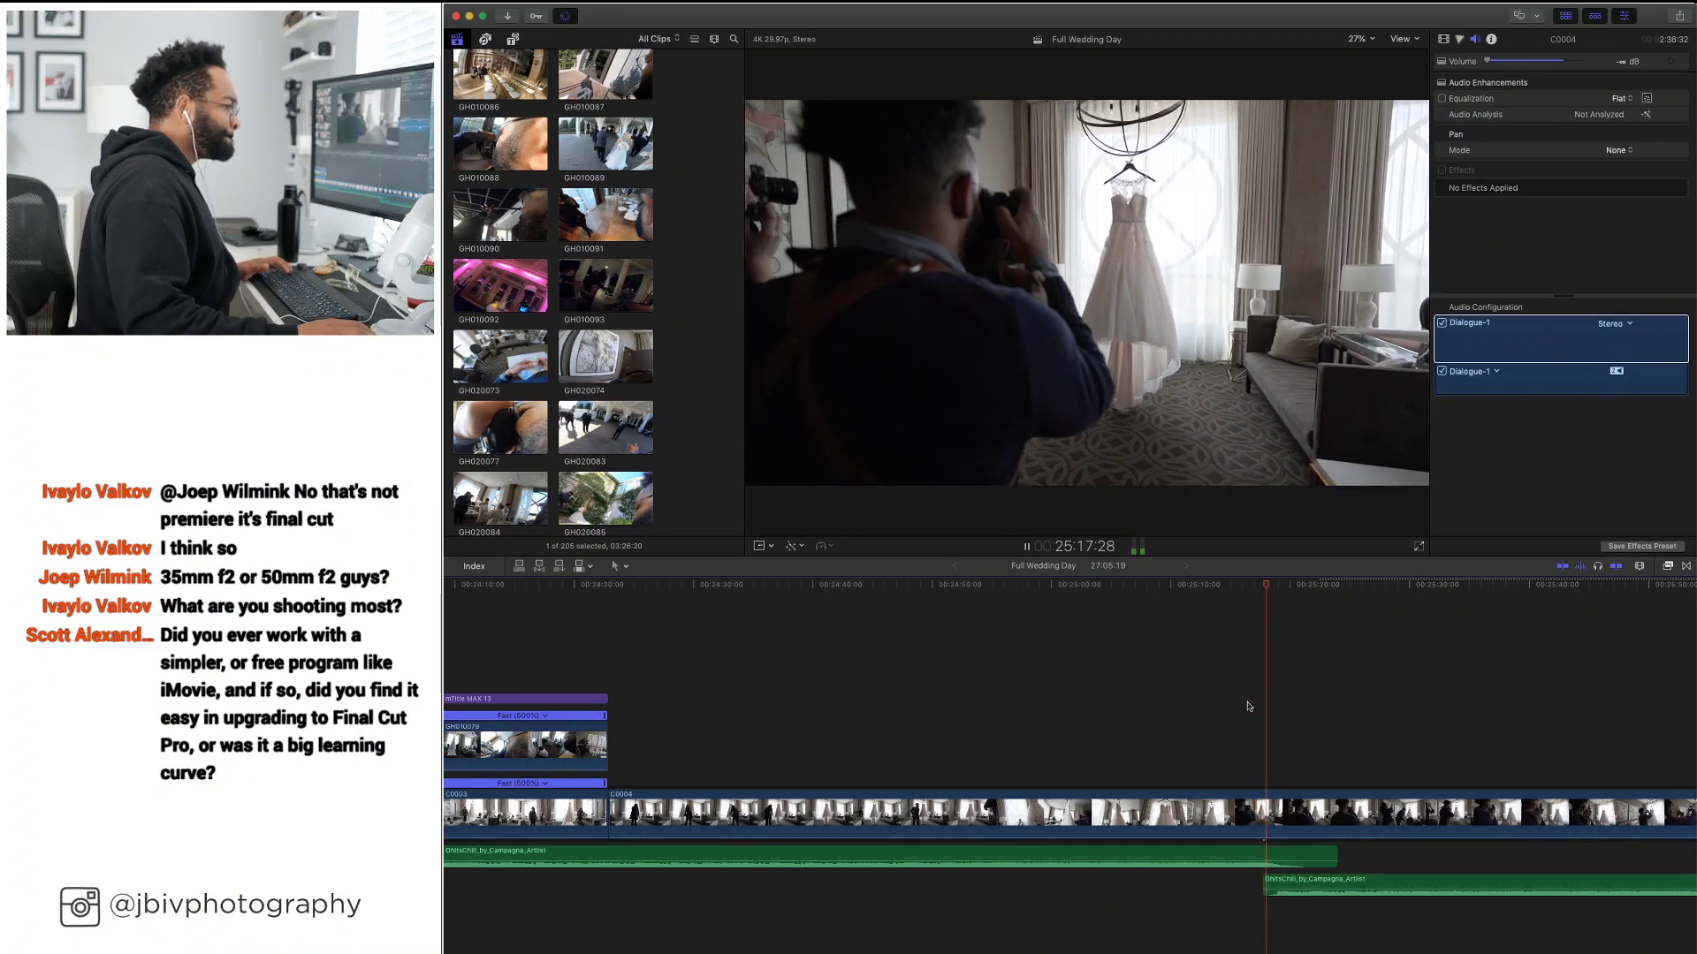
key(space)
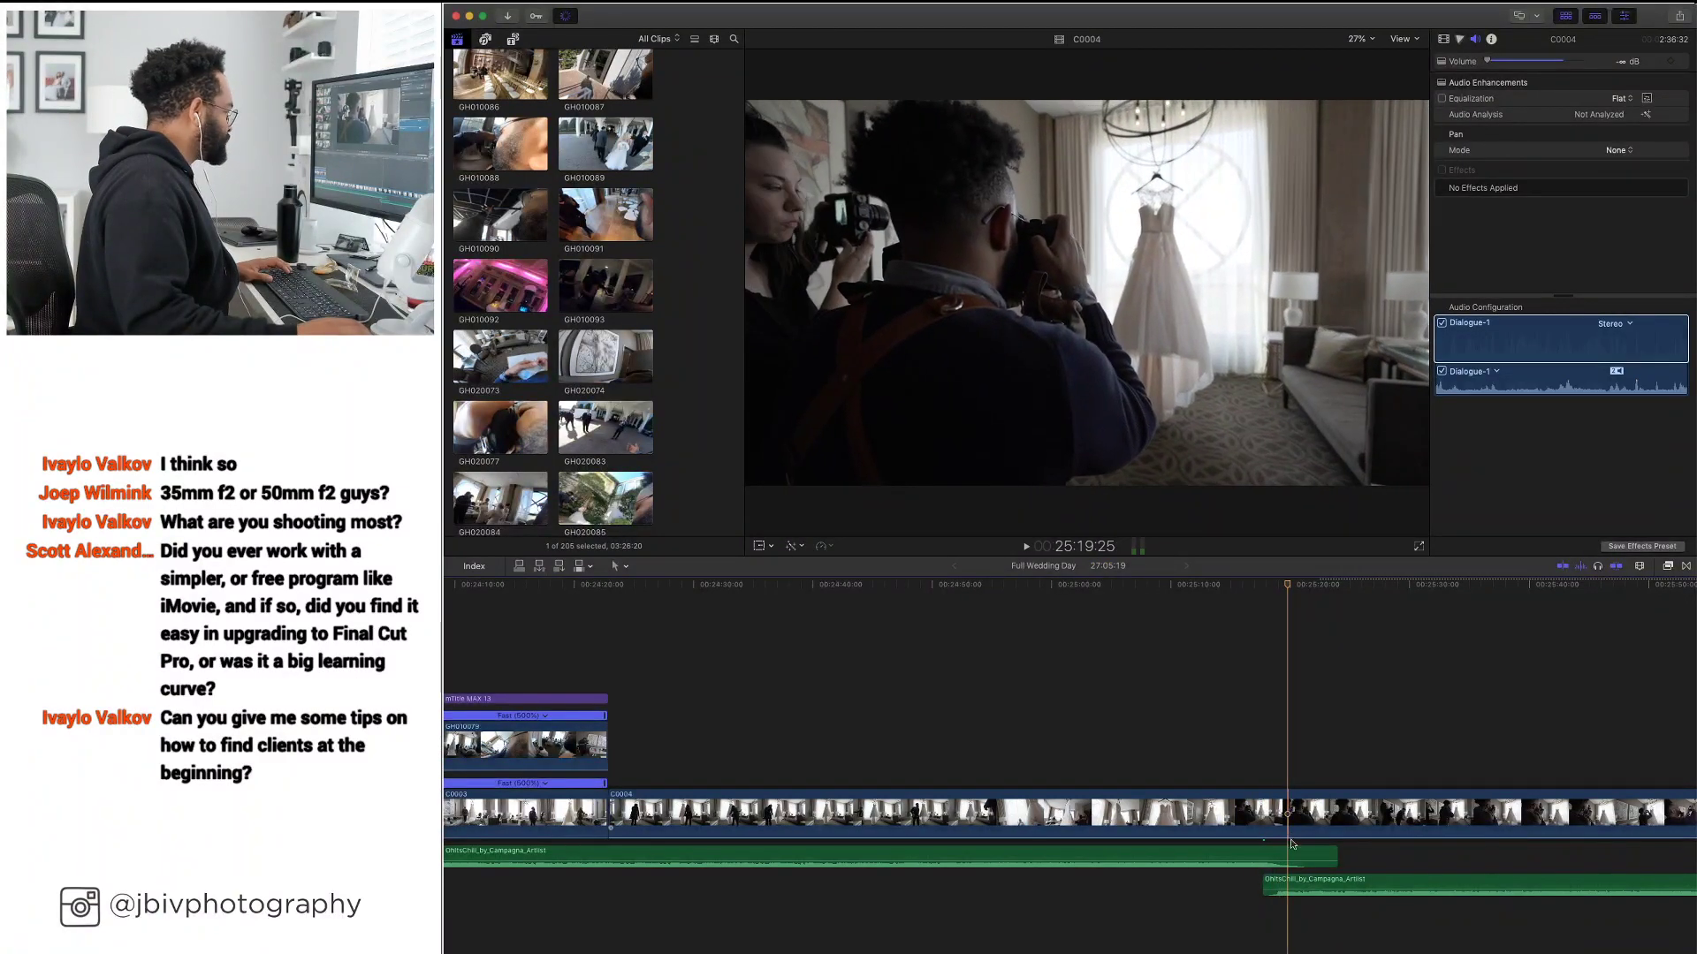
Move the second OhItsChill track a few frames earlier and play the overlap again to check the beat alignment
drag(1316, 883, 1297, 881)
click(1244, 727)
key(space)
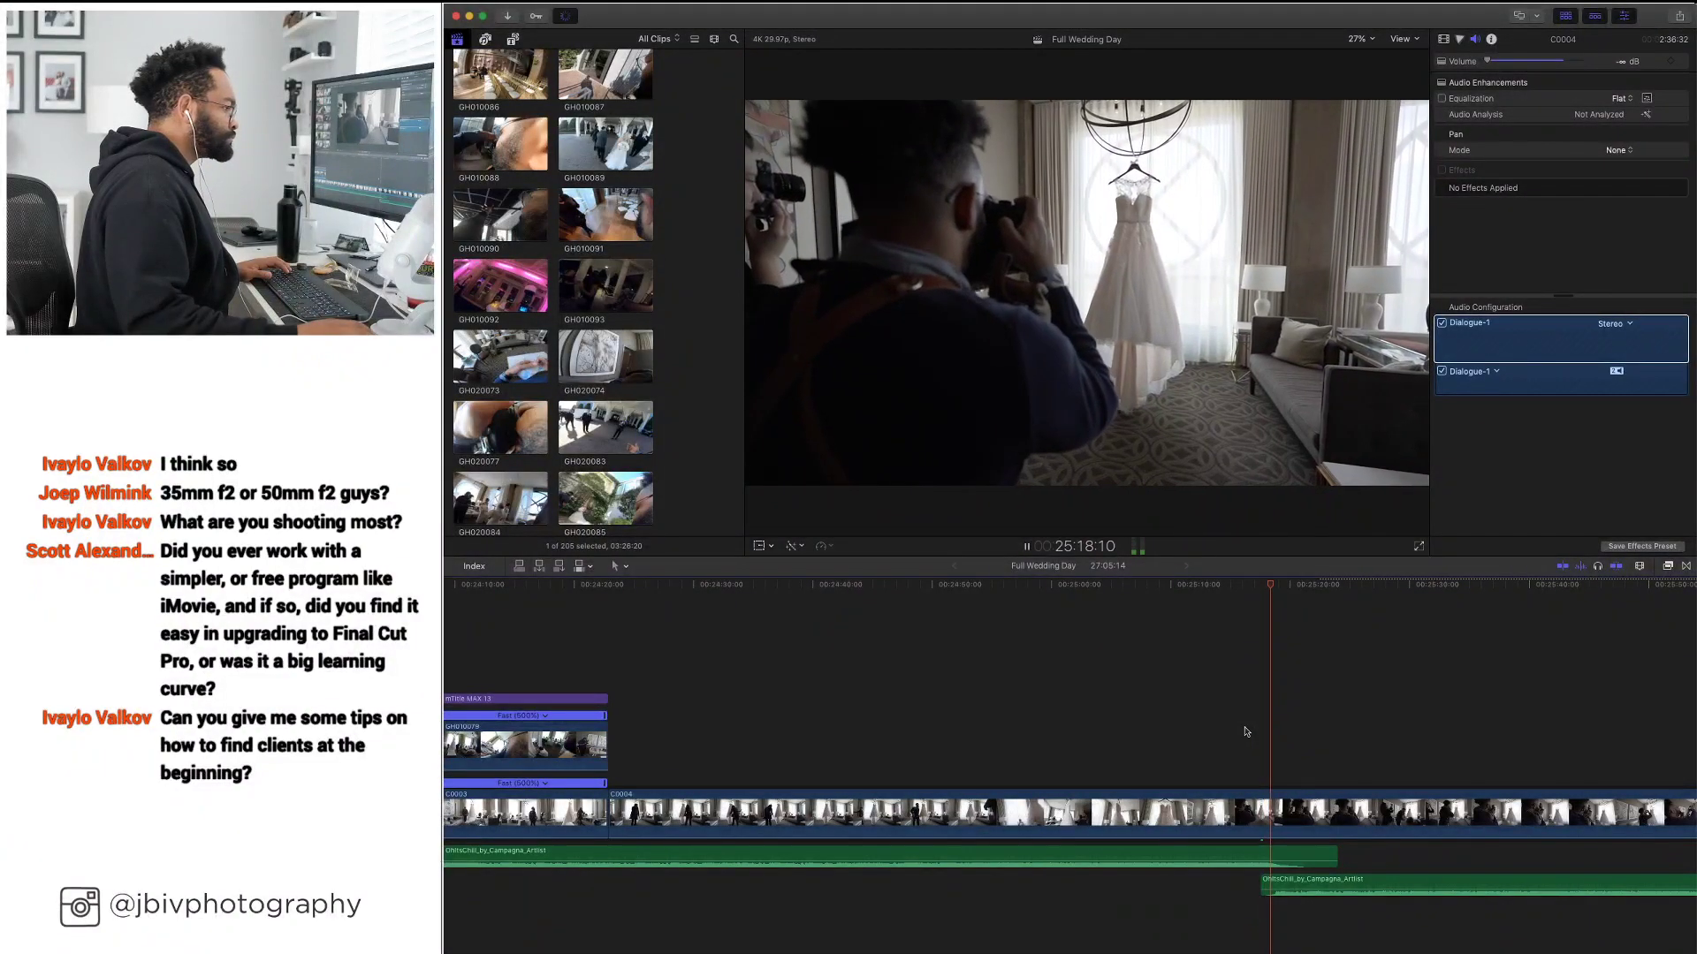
key(space)
click(1287, 881)
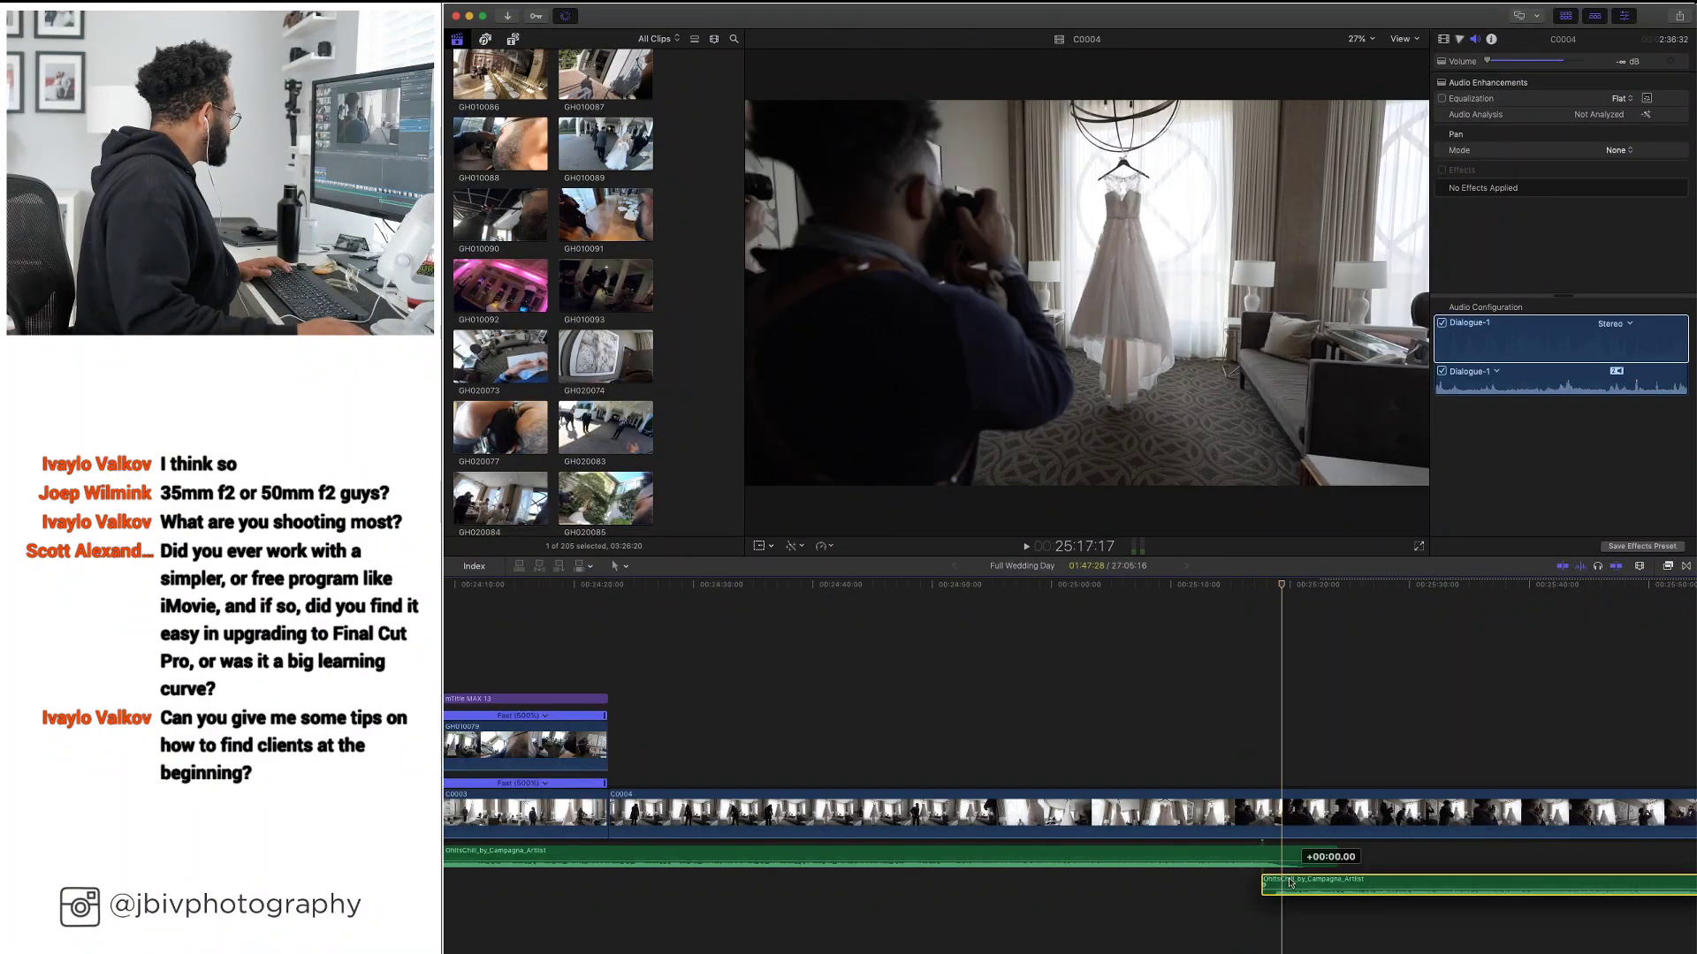
click(1287, 881)
click(1224, 707)
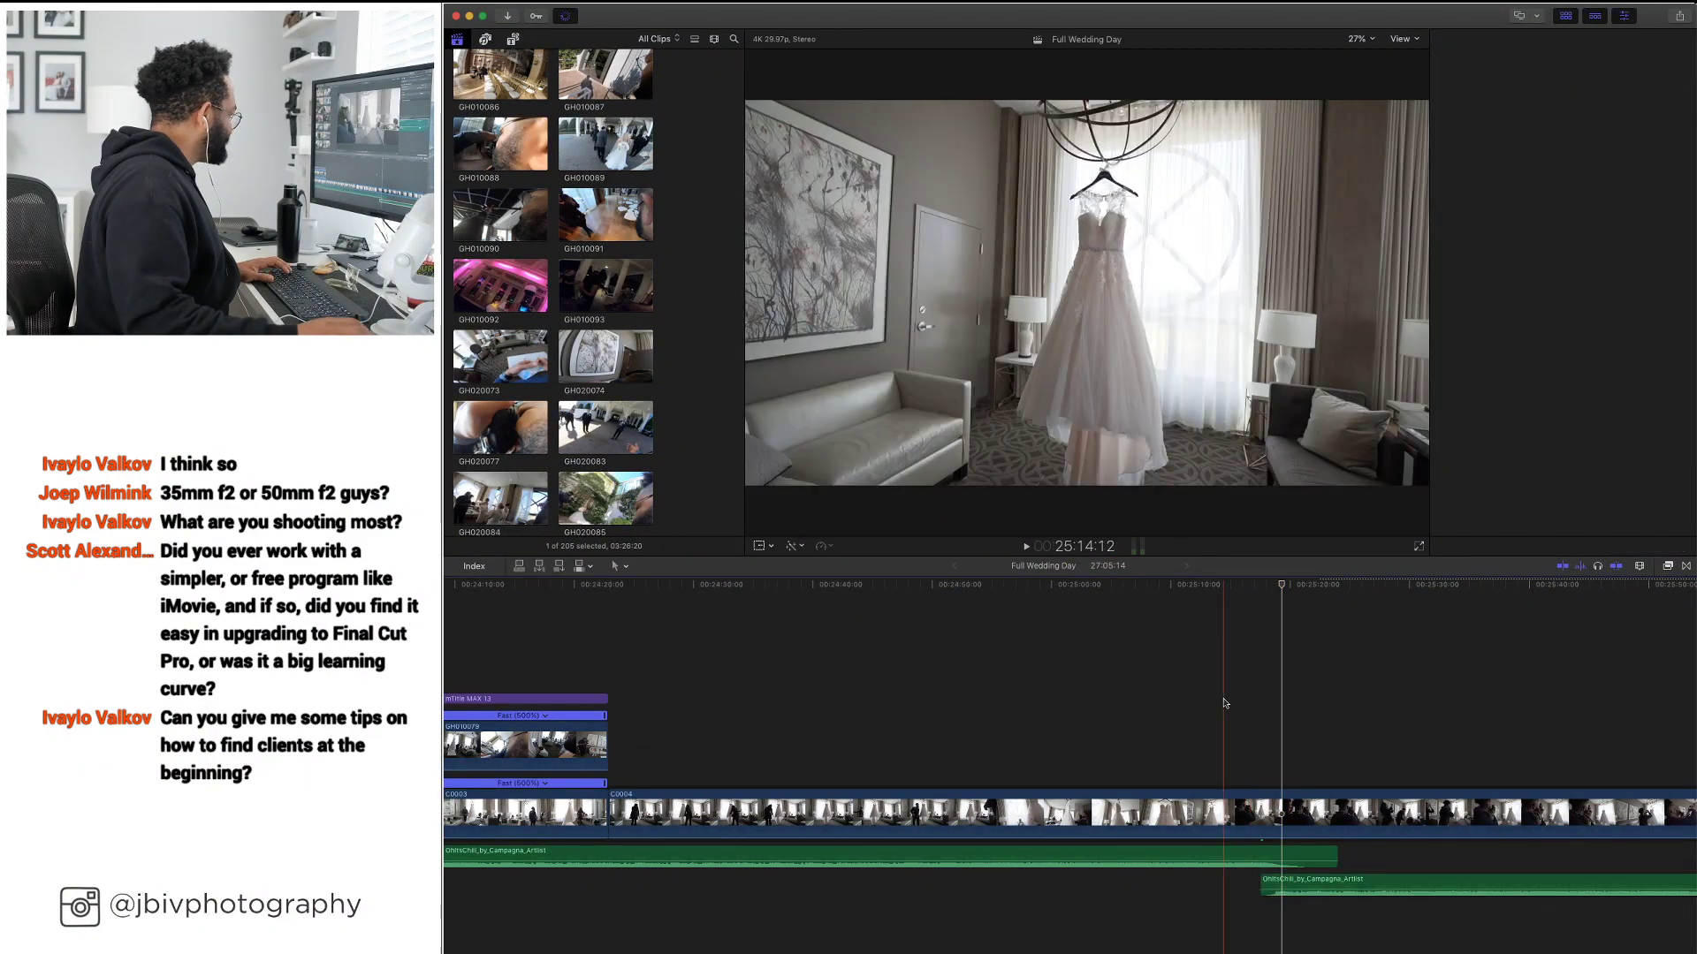
Move the second OhItsChill track a few frames later and play the overlap with the first one to check the beat
key(space)
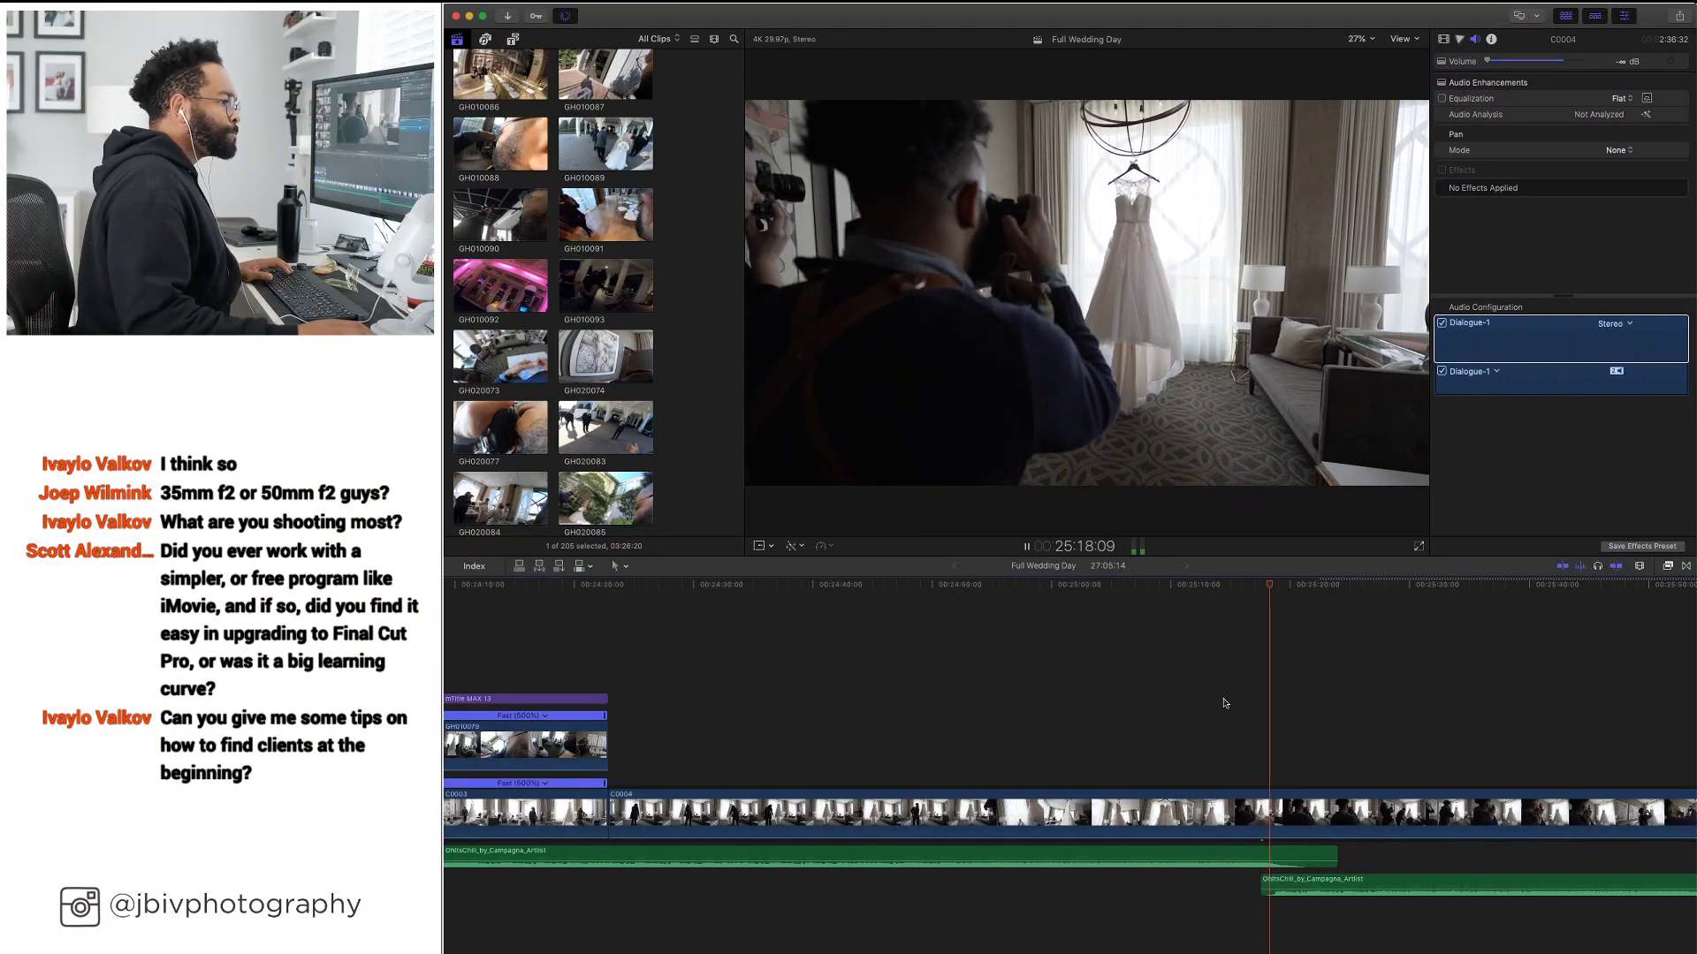
key(space)
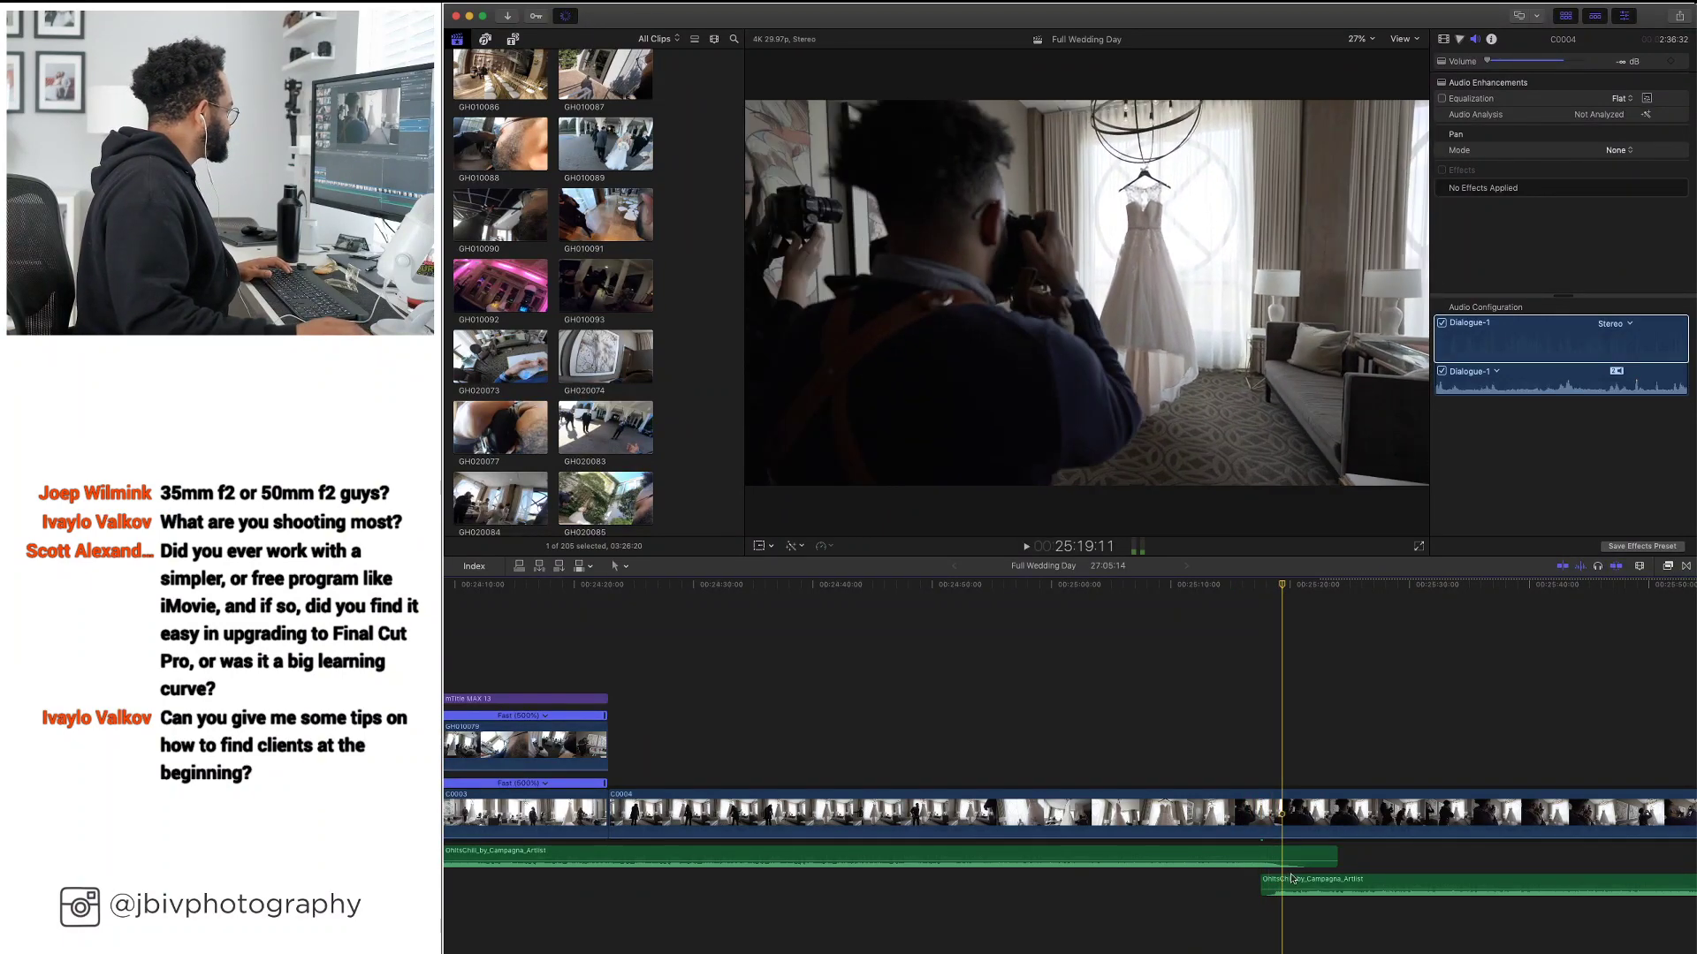
drag(1273, 880, 1292, 879)
click(1234, 683)
key(space)
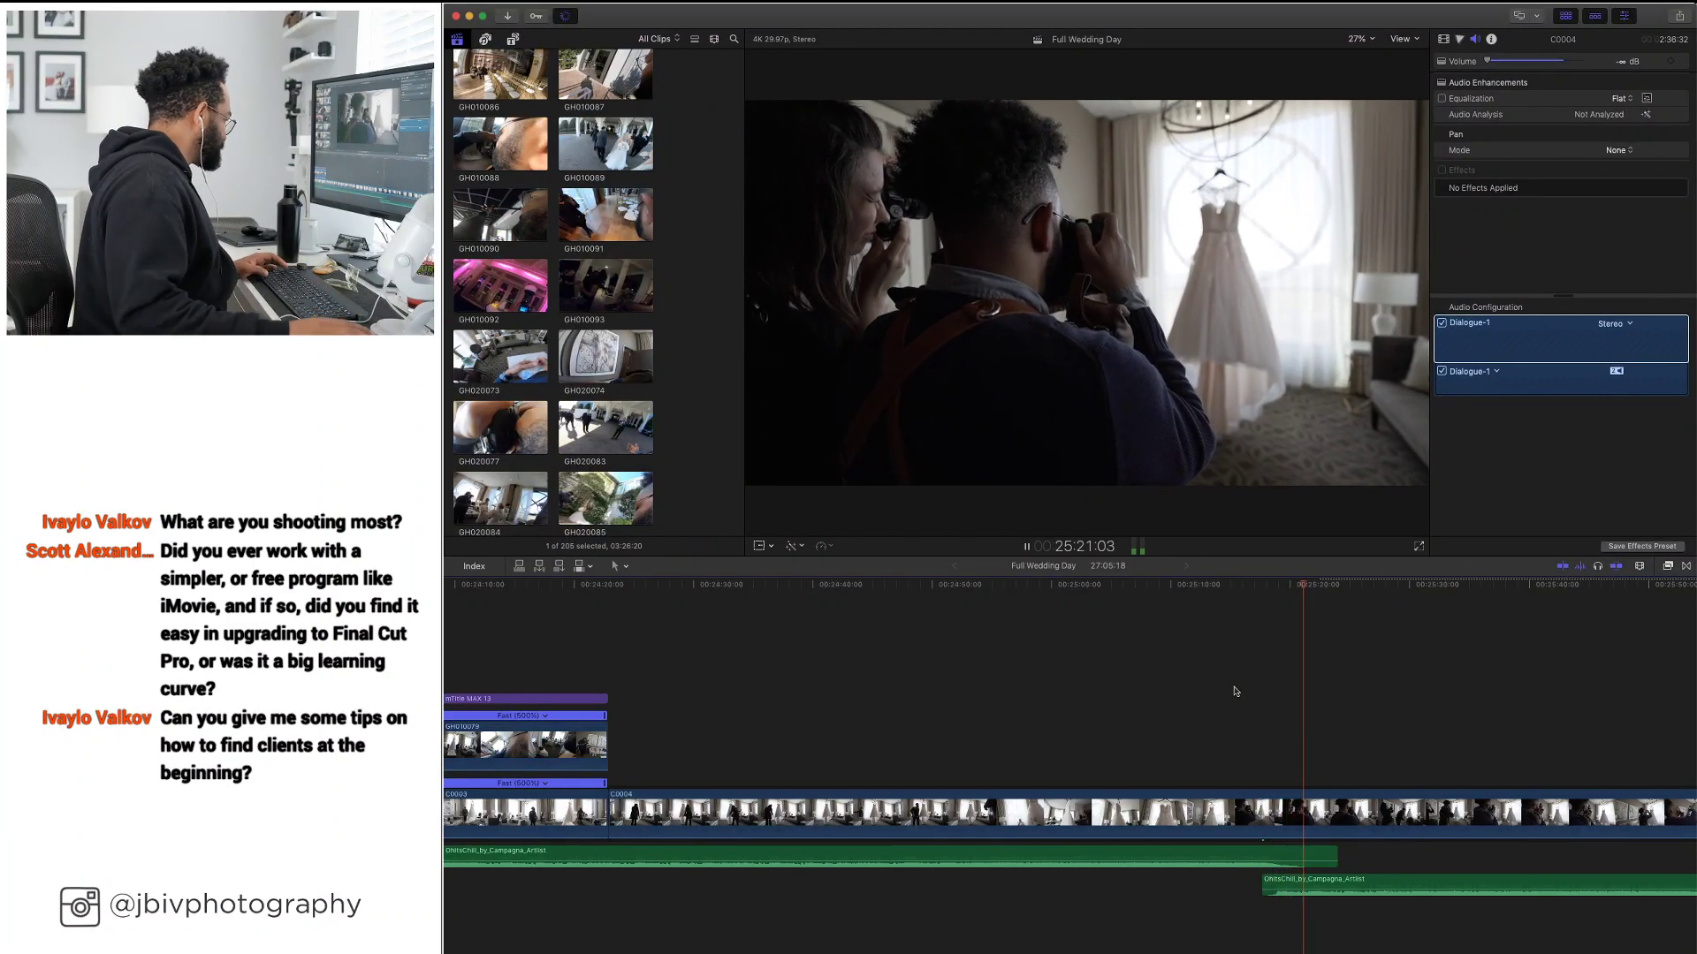
Fade out the last 4 seconds 15 frames or so of the first OhItsChill track and play through the transition
click(1326, 861)
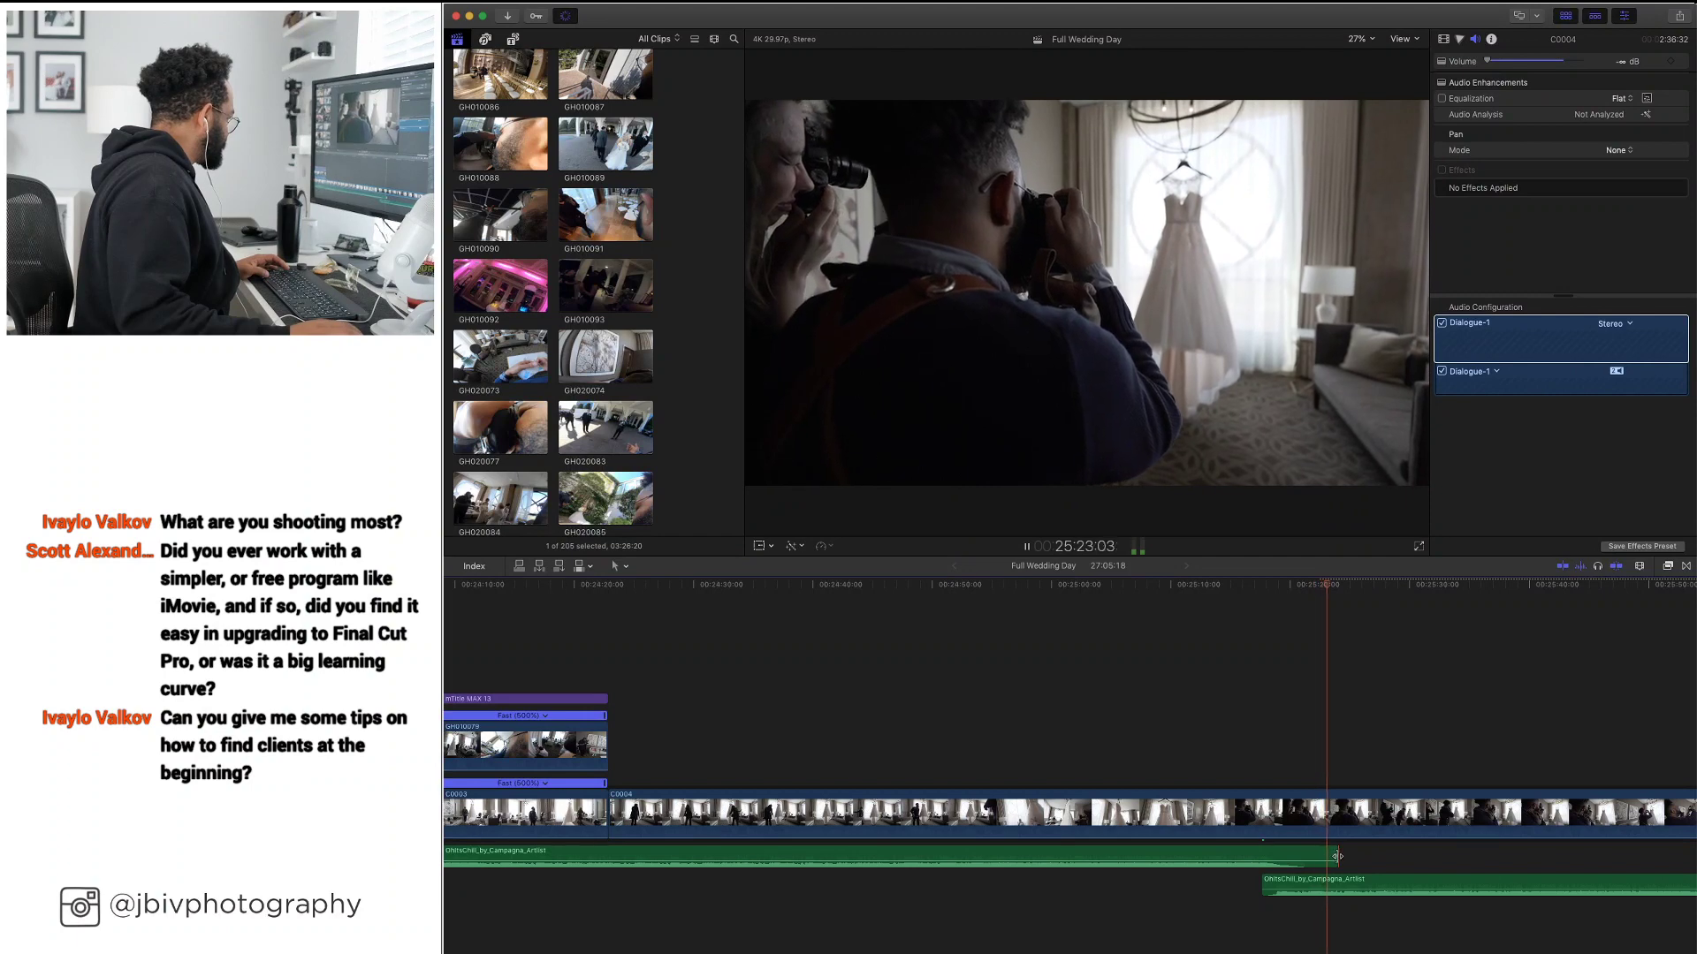
click(1333, 859)
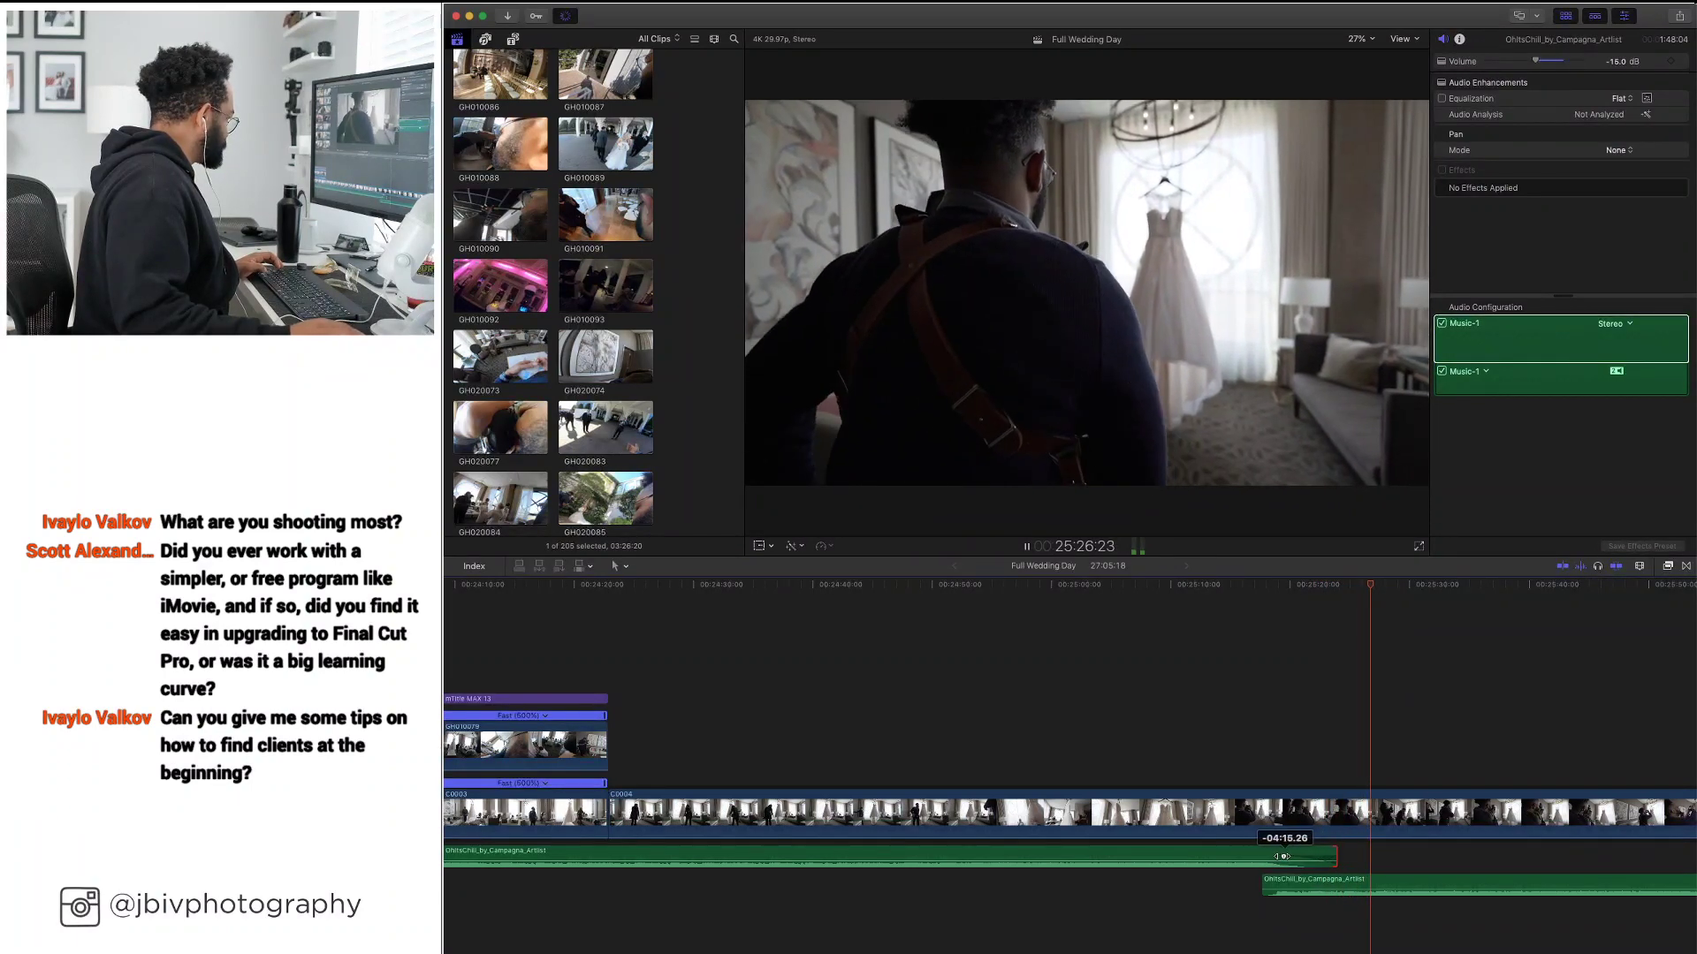
key(space)
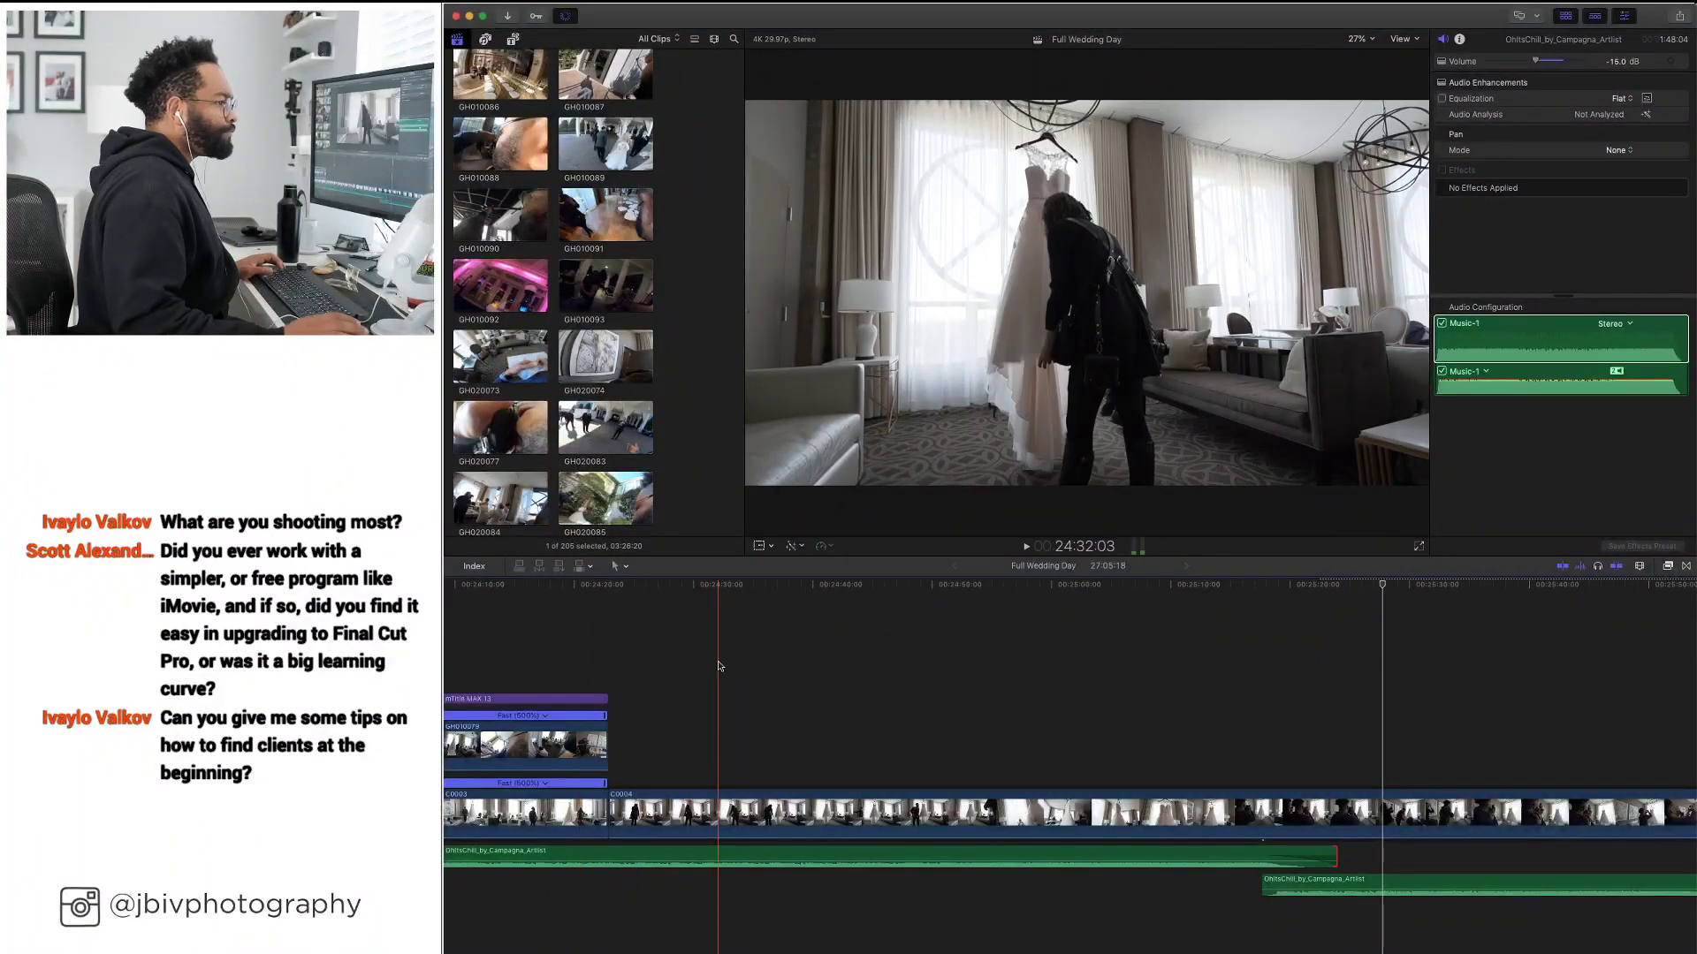
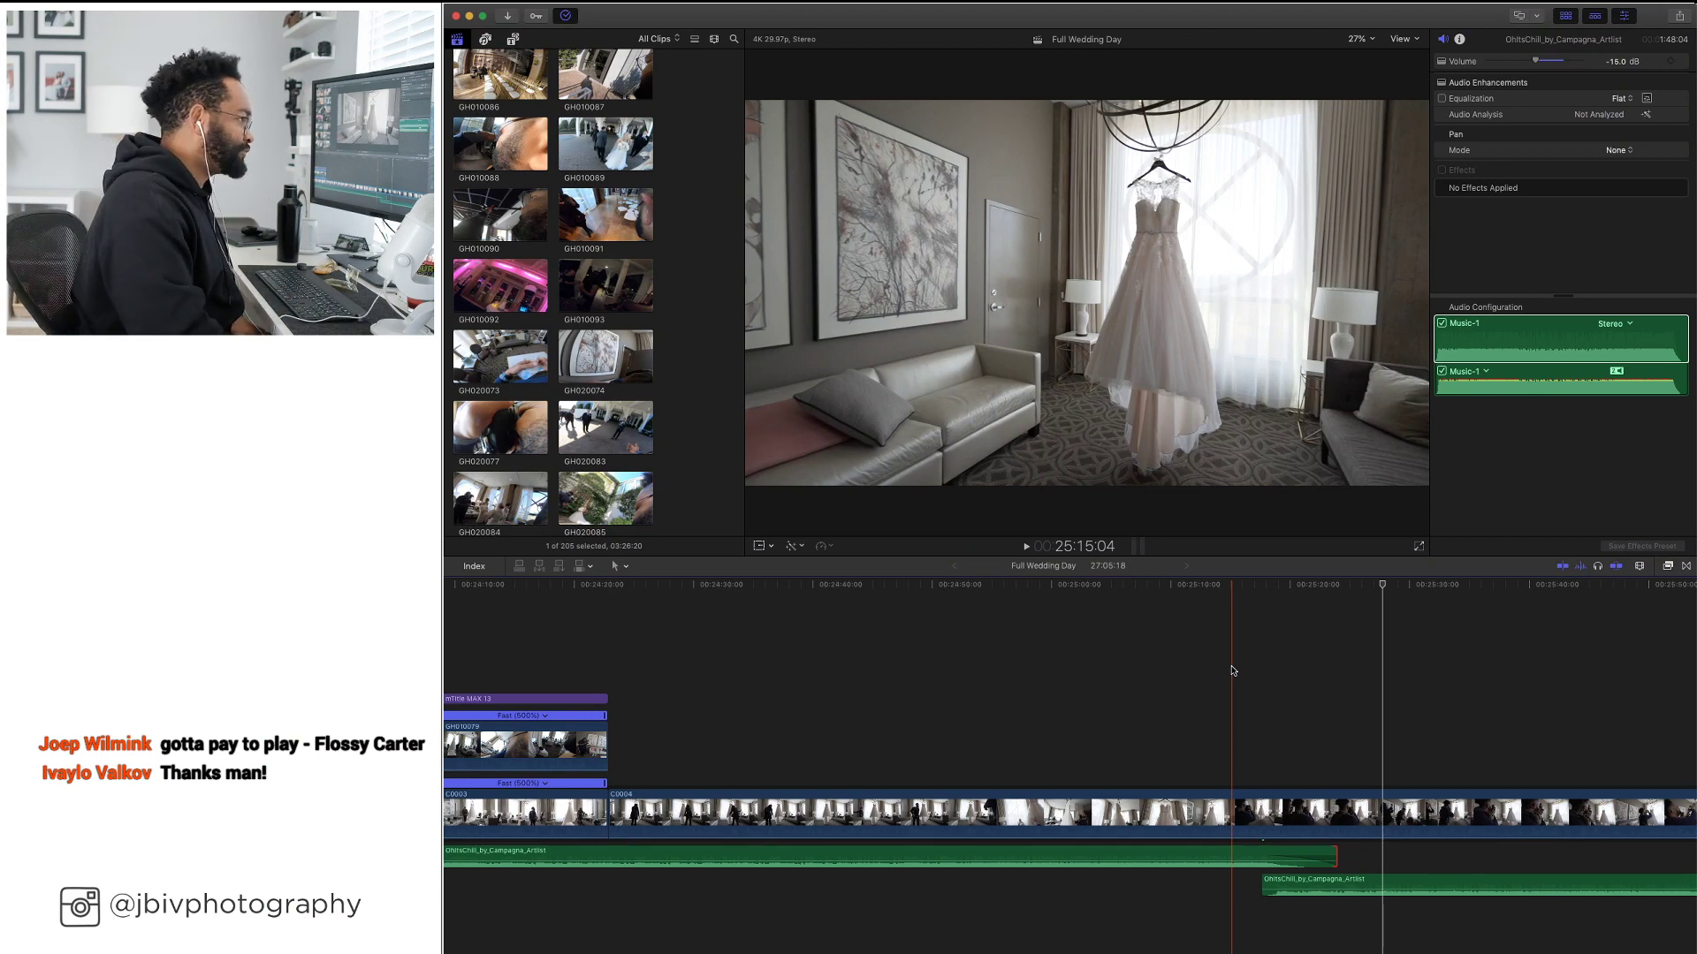
key(space)
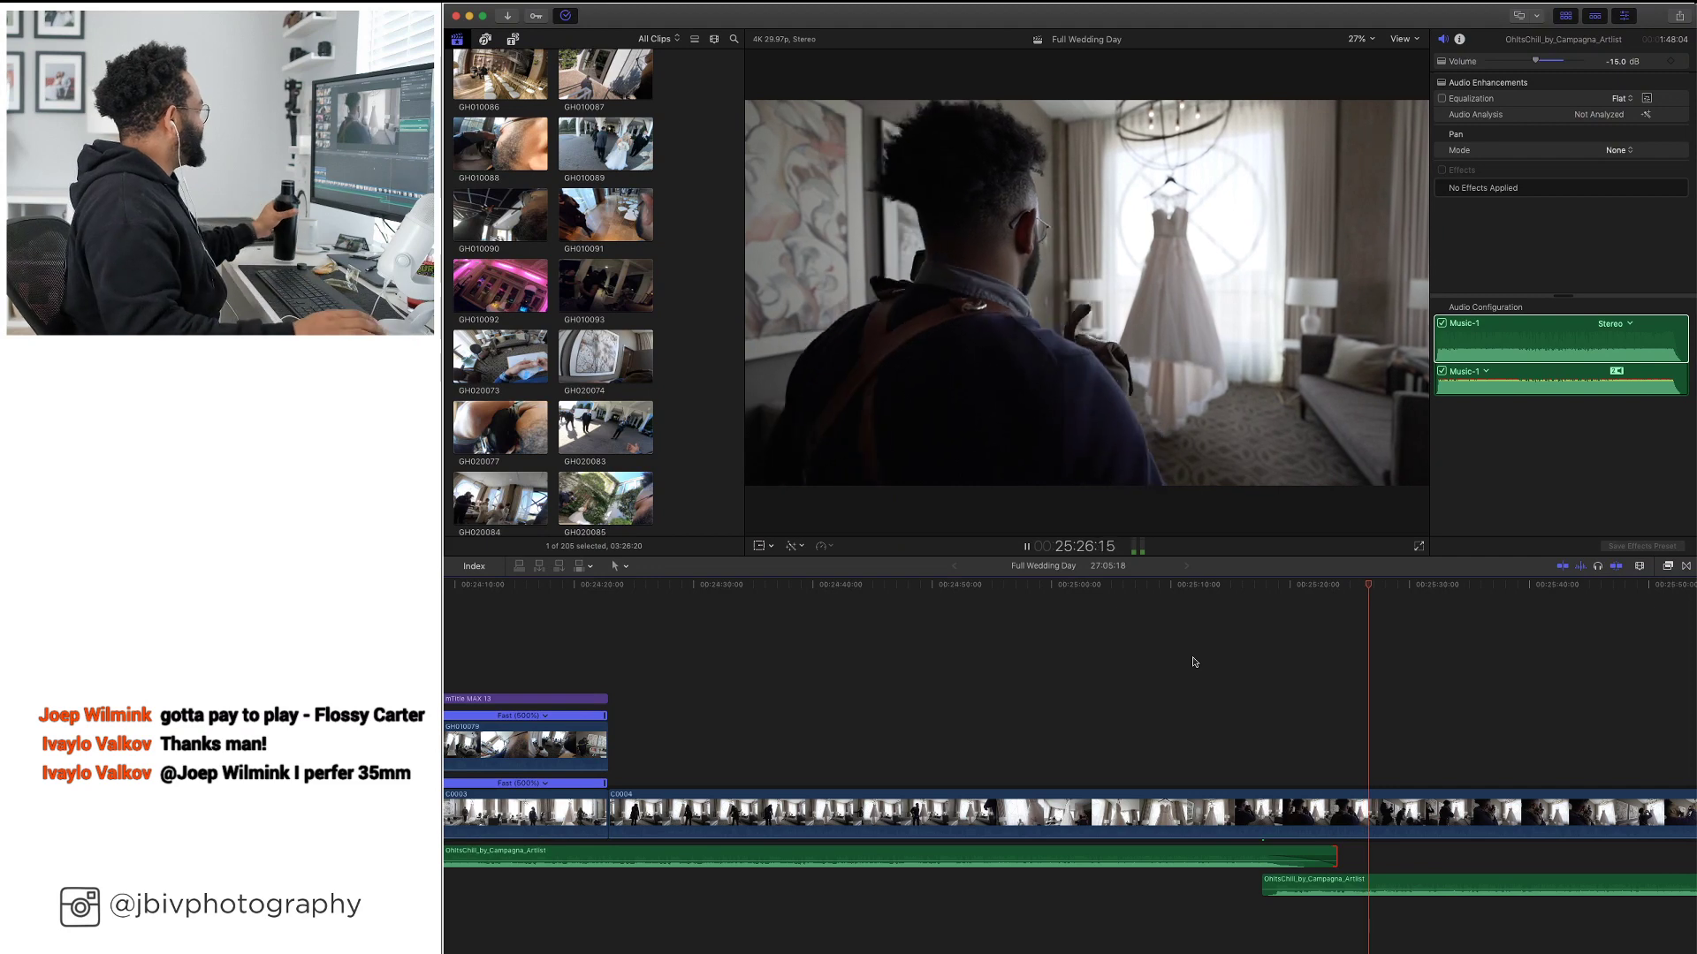
Split the C0004 clip at 25:24:01, where the first OhItsChill track ends
click(1349, 587)
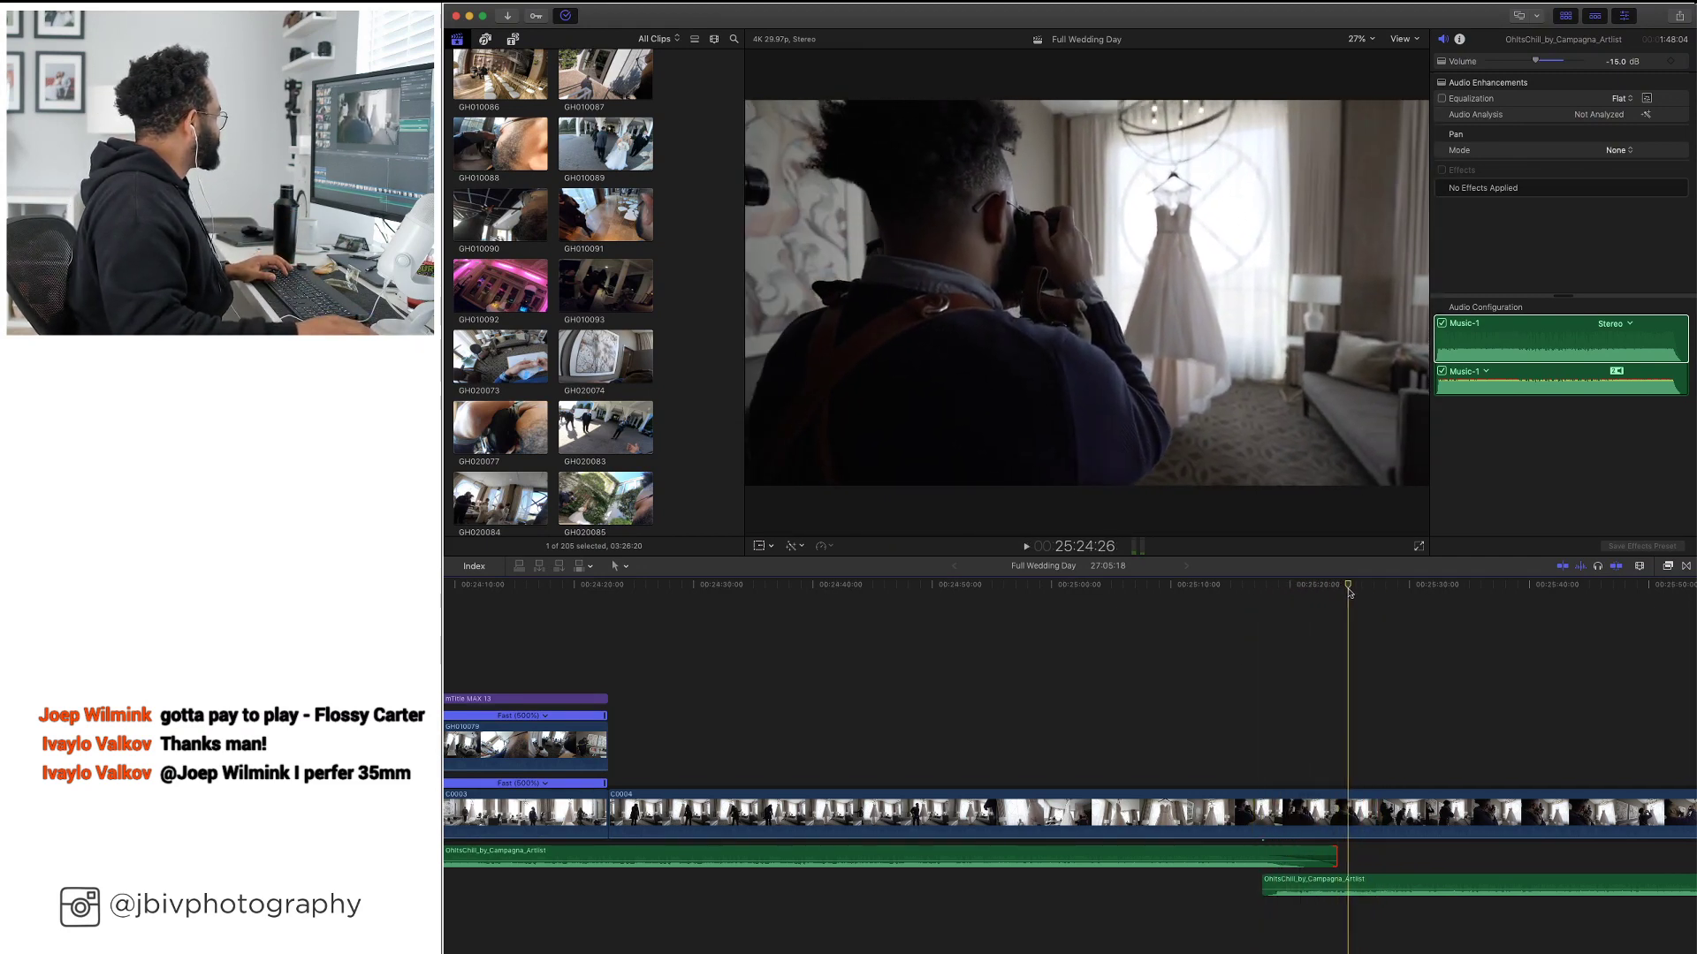
drag(1349, 587, 1342, 591)
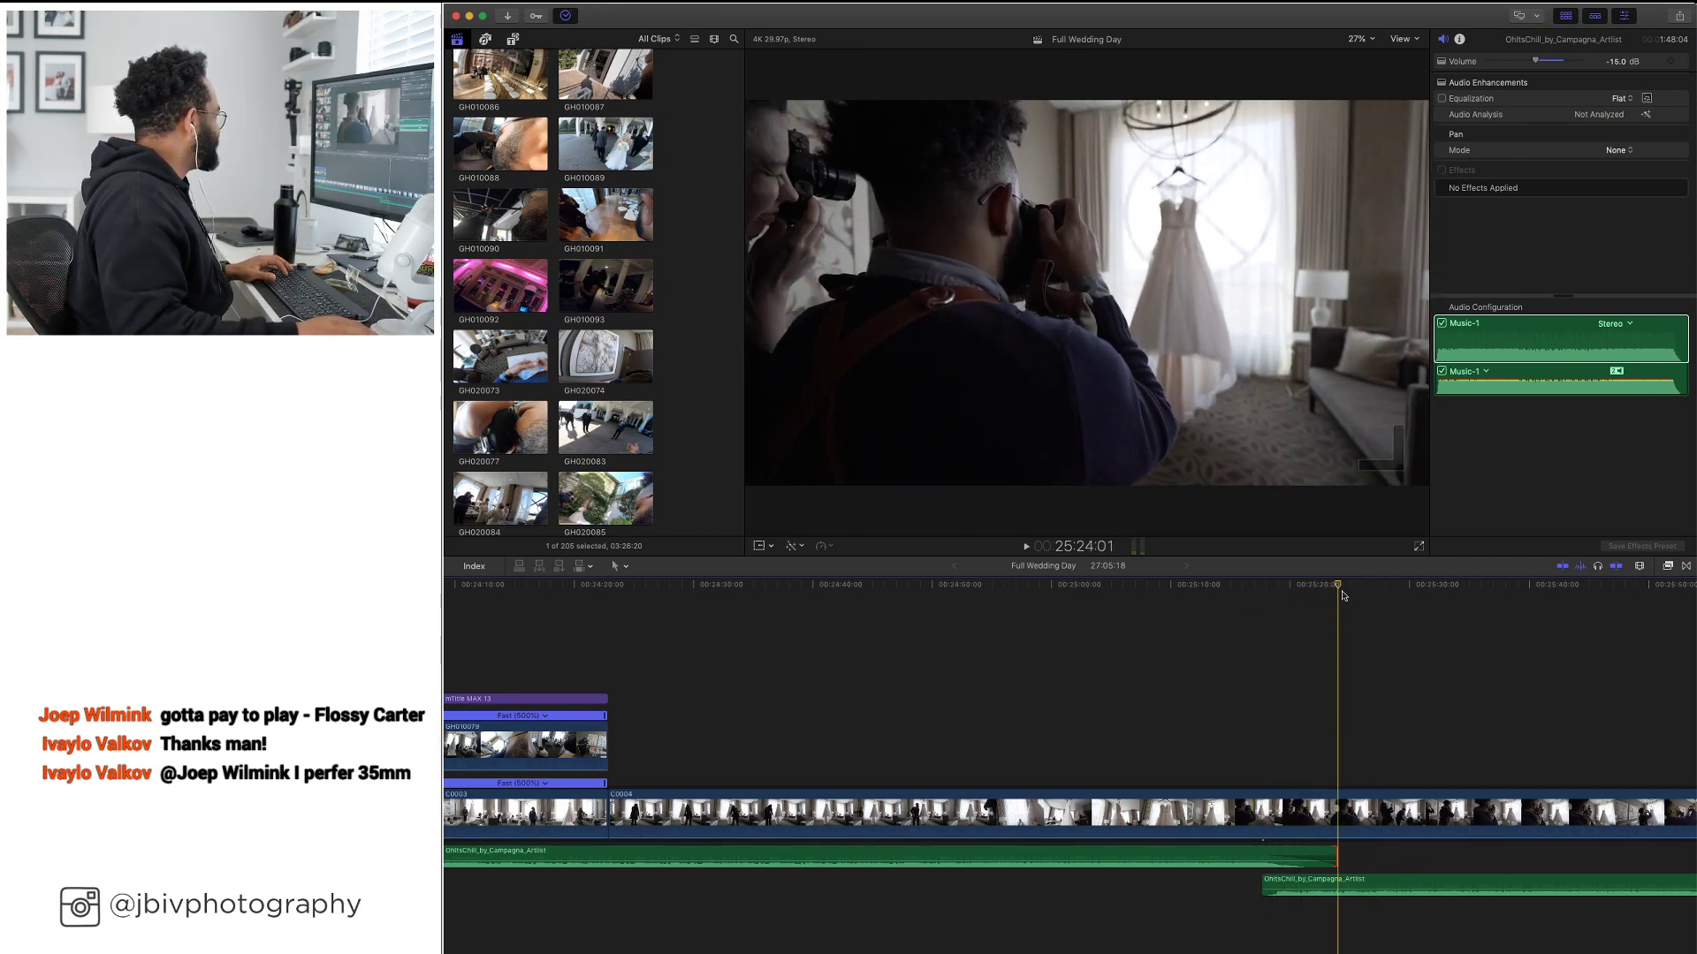
click(1333, 812)
key(super+b)
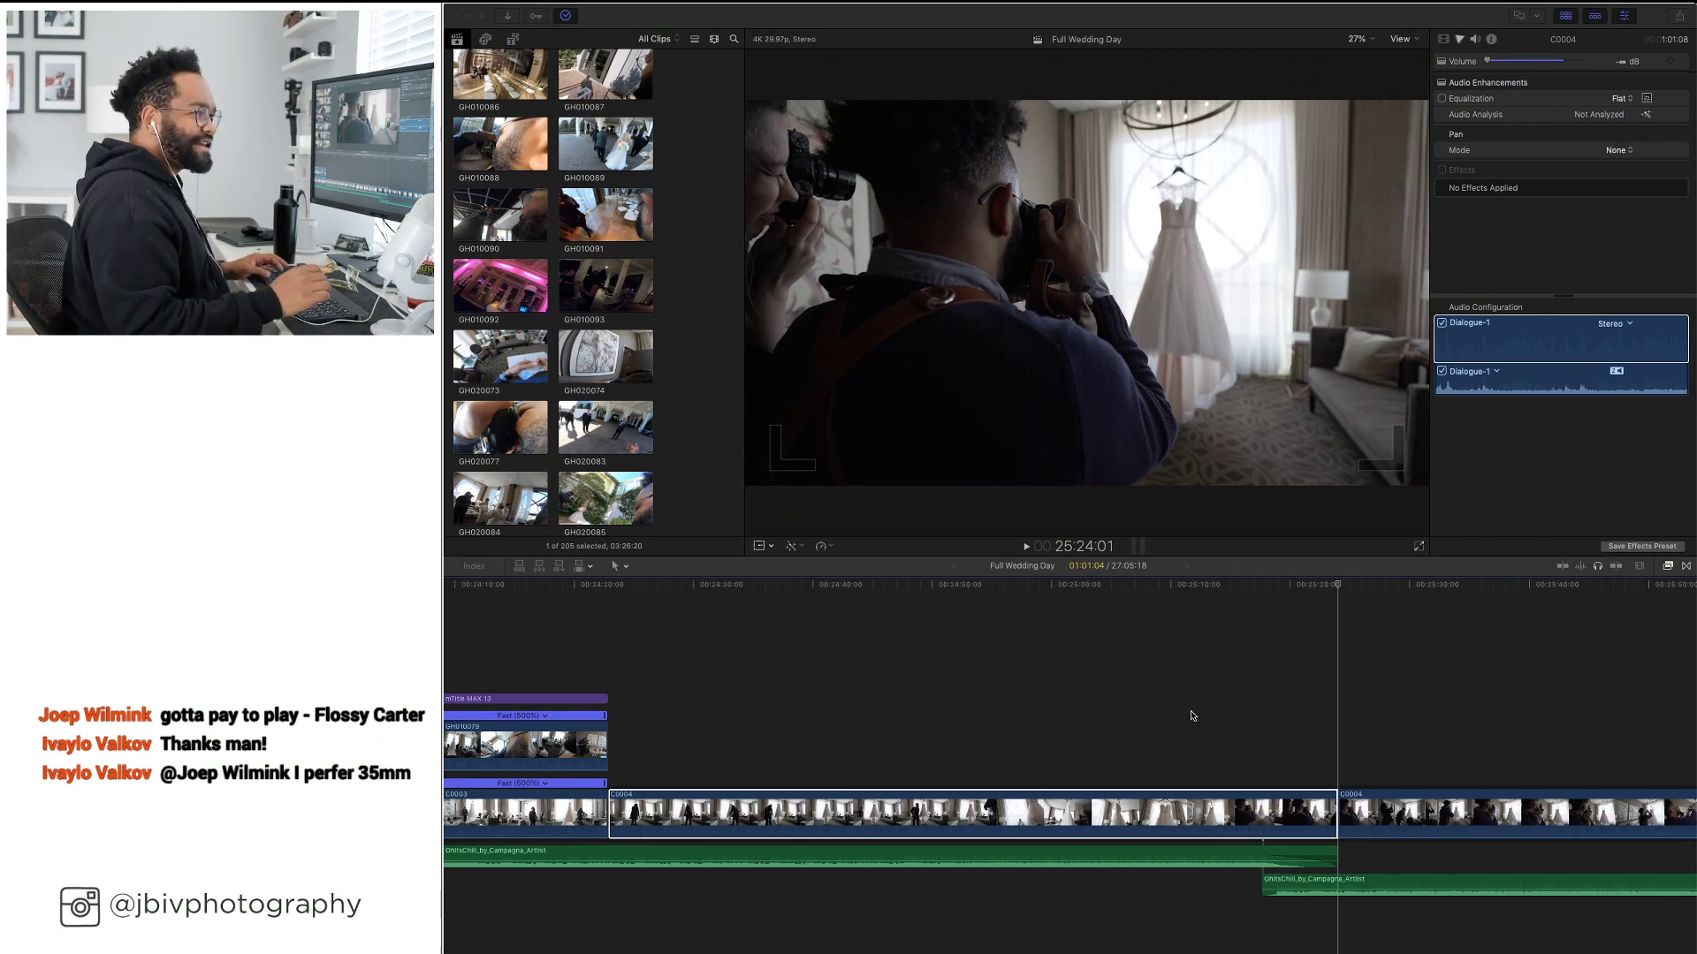
Copy the white Custom background from before C0003 and insert it between the two C0004 pieces at 25:24:01
scroll(1192, 716, left, 10)
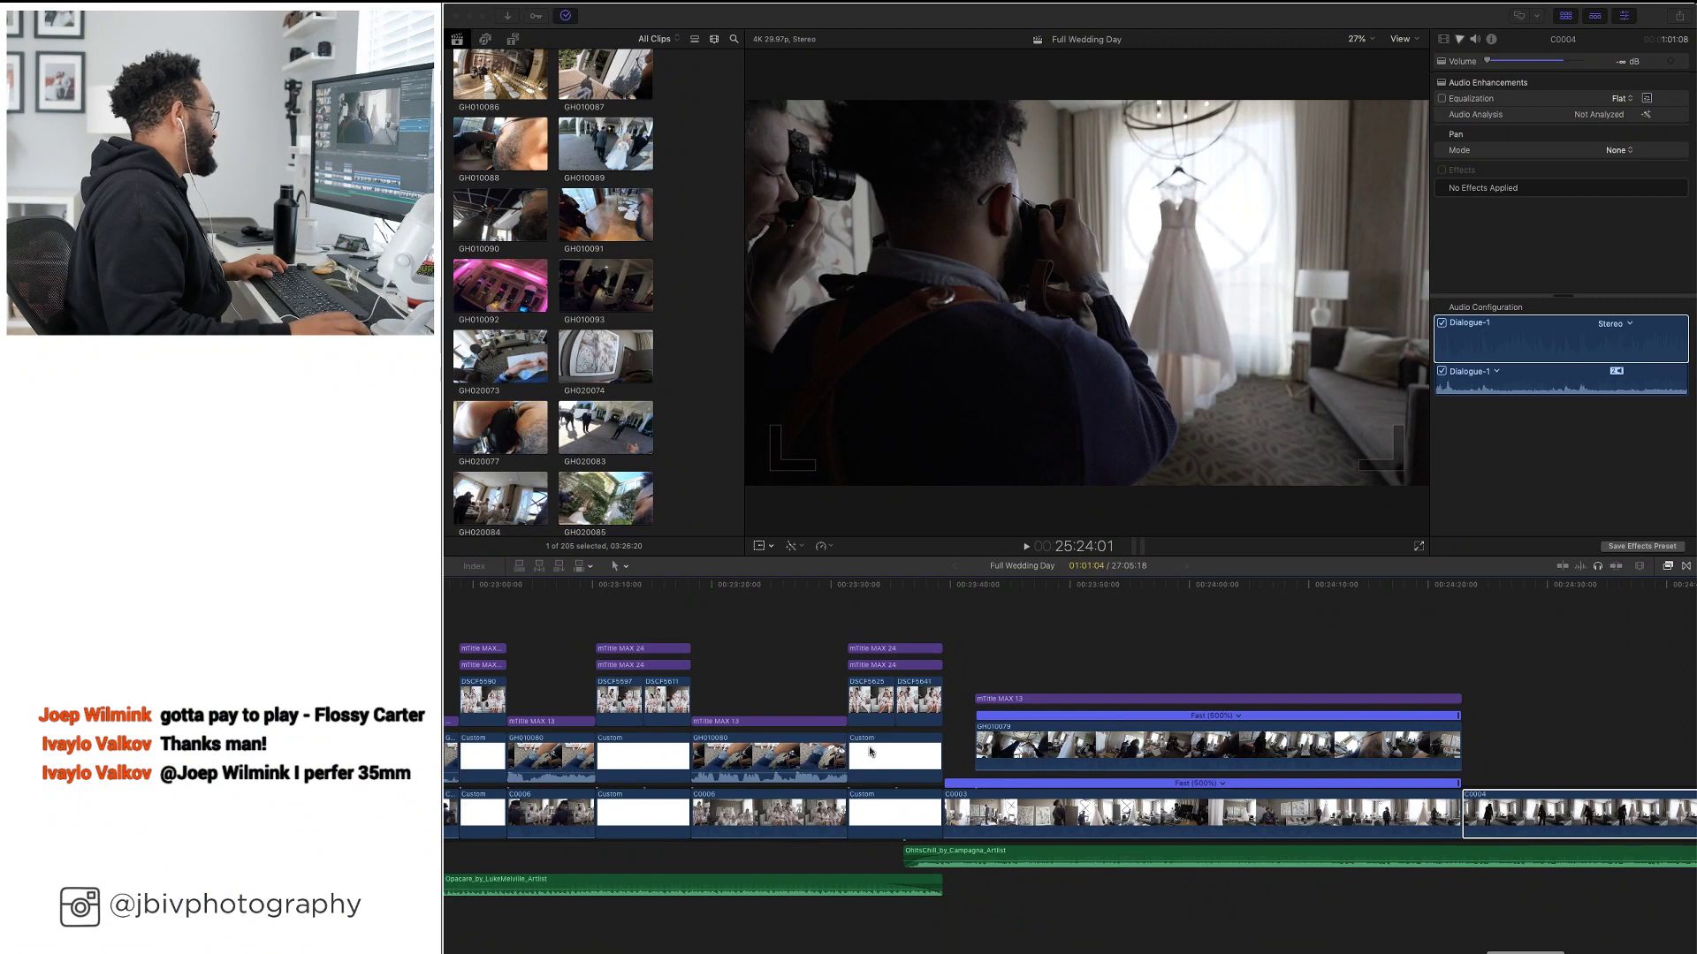
click(870, 752)
click(881, 750)
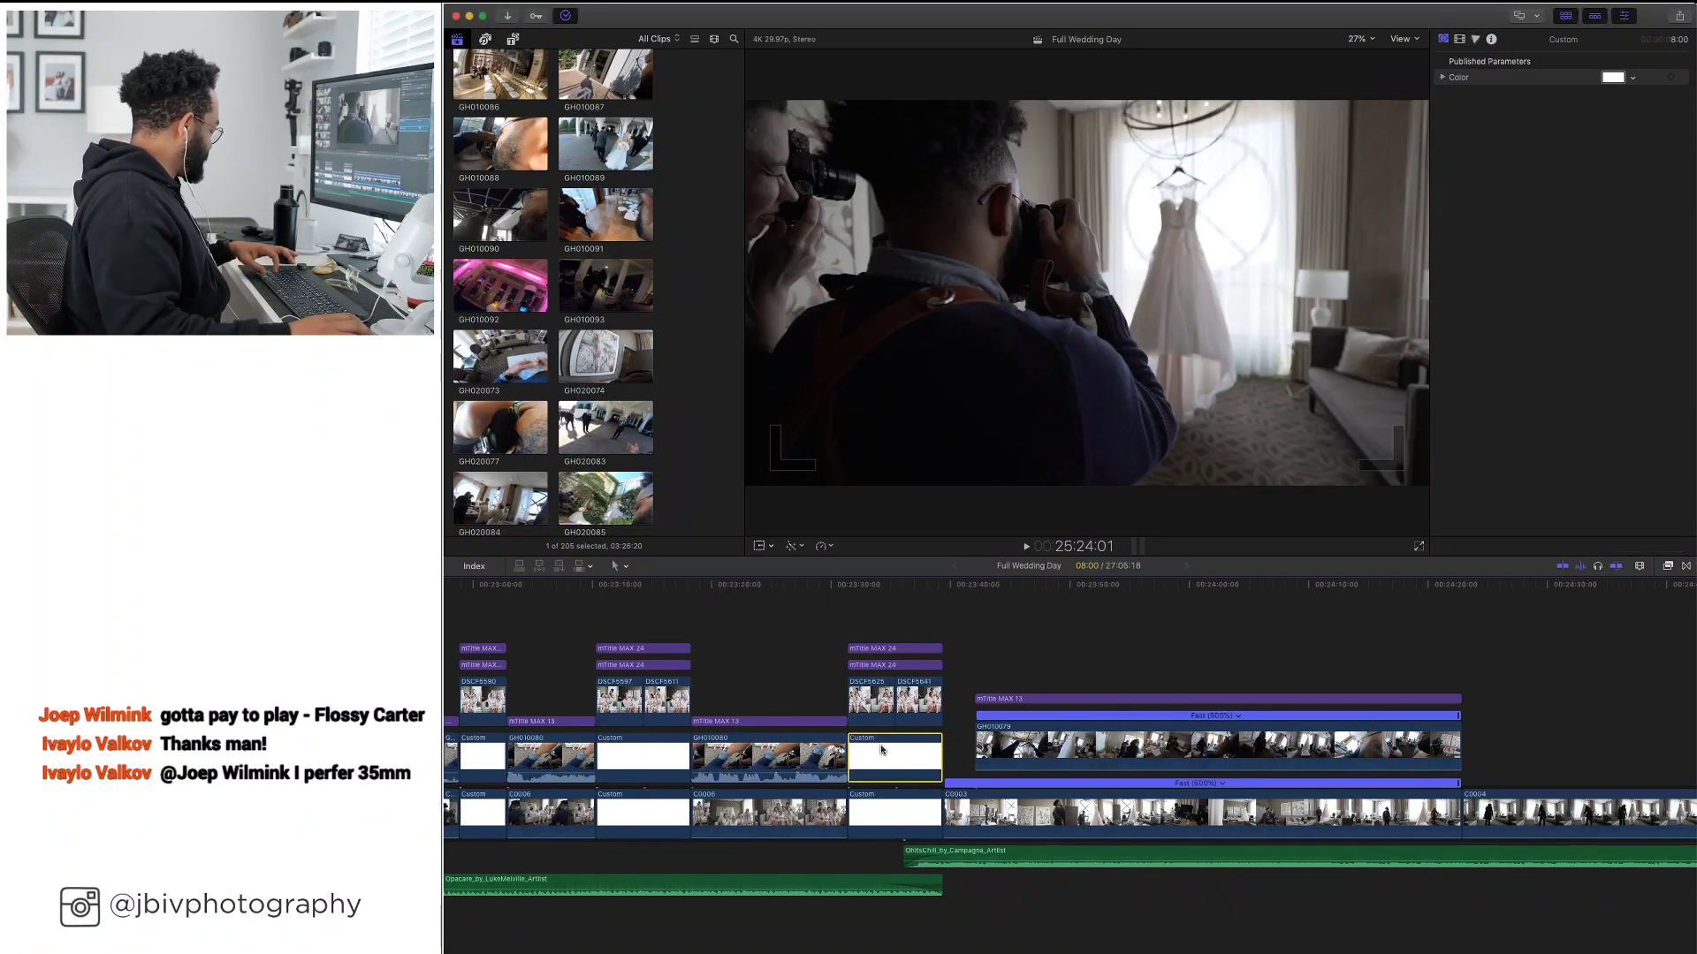
scroll(886, 757, right, 8)
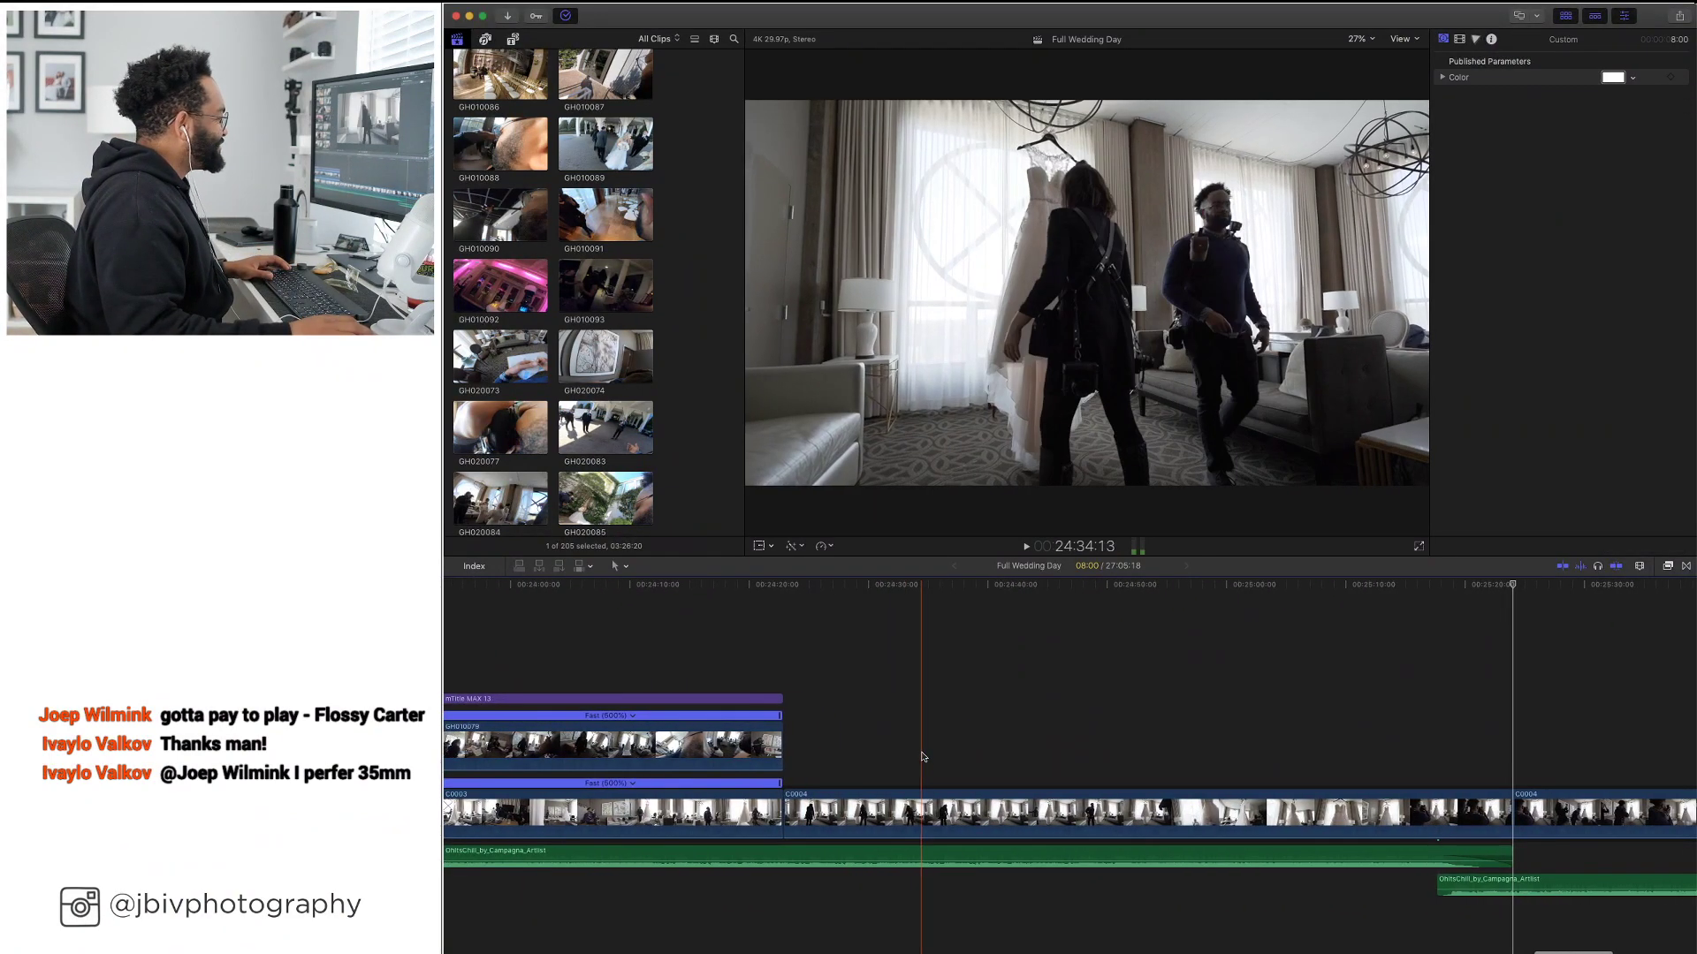
click(1515, 666)
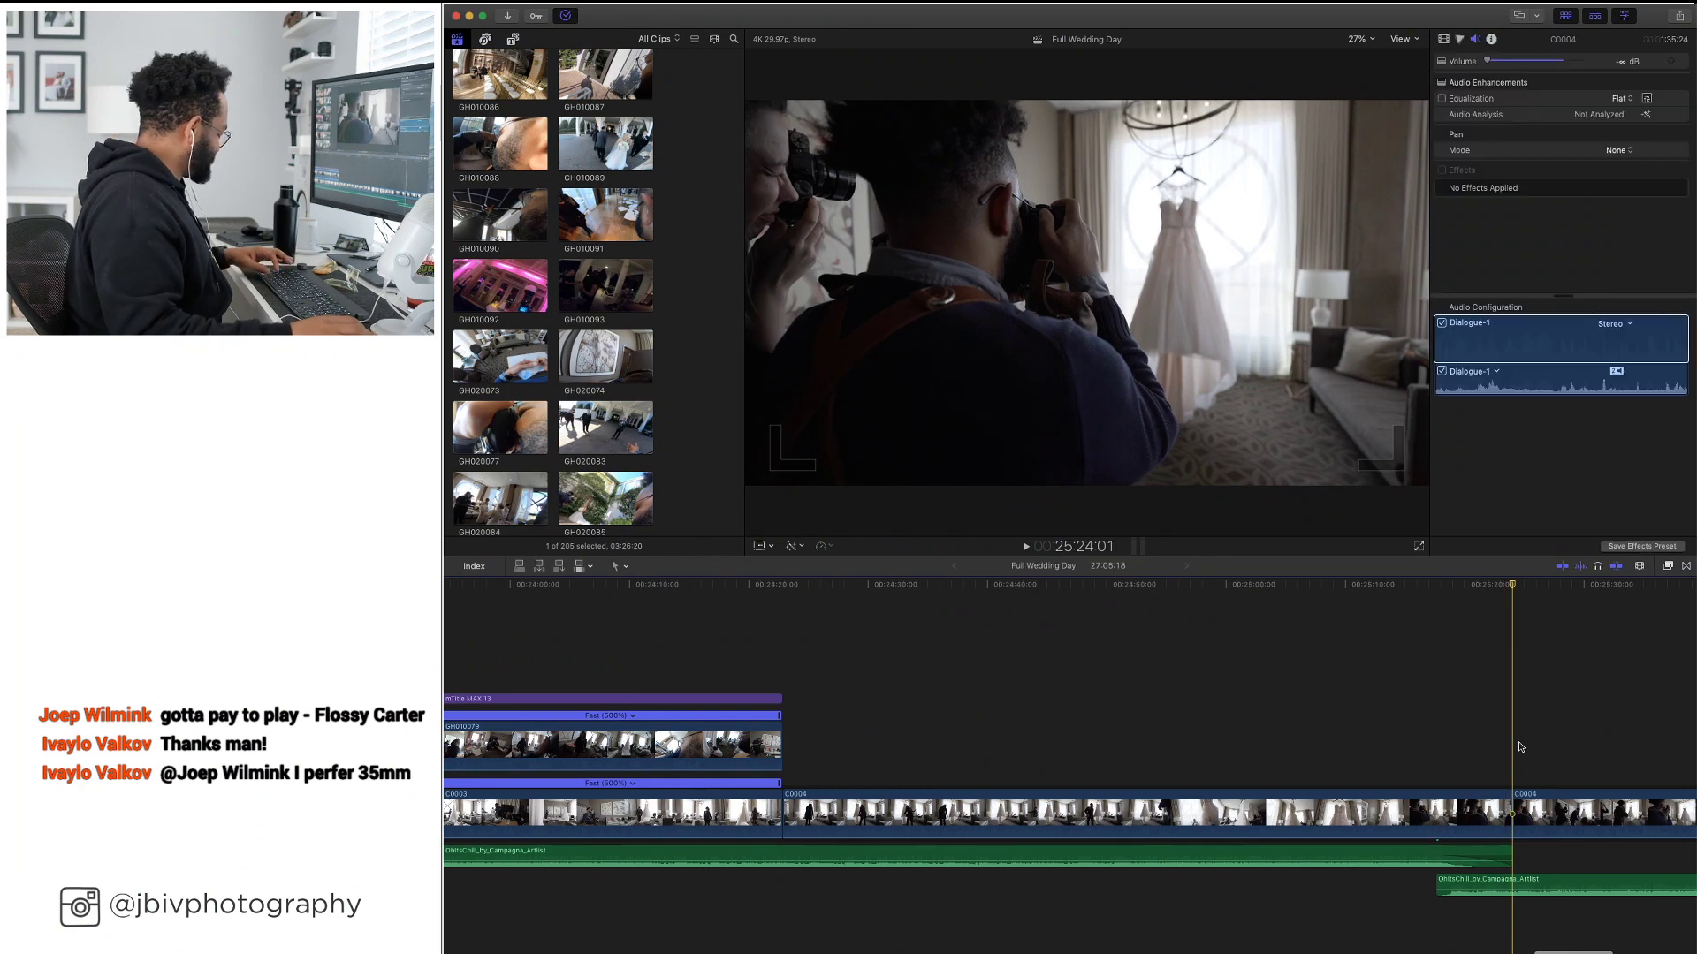
key(super+v)
drag(1518, 745, 1535, 808)
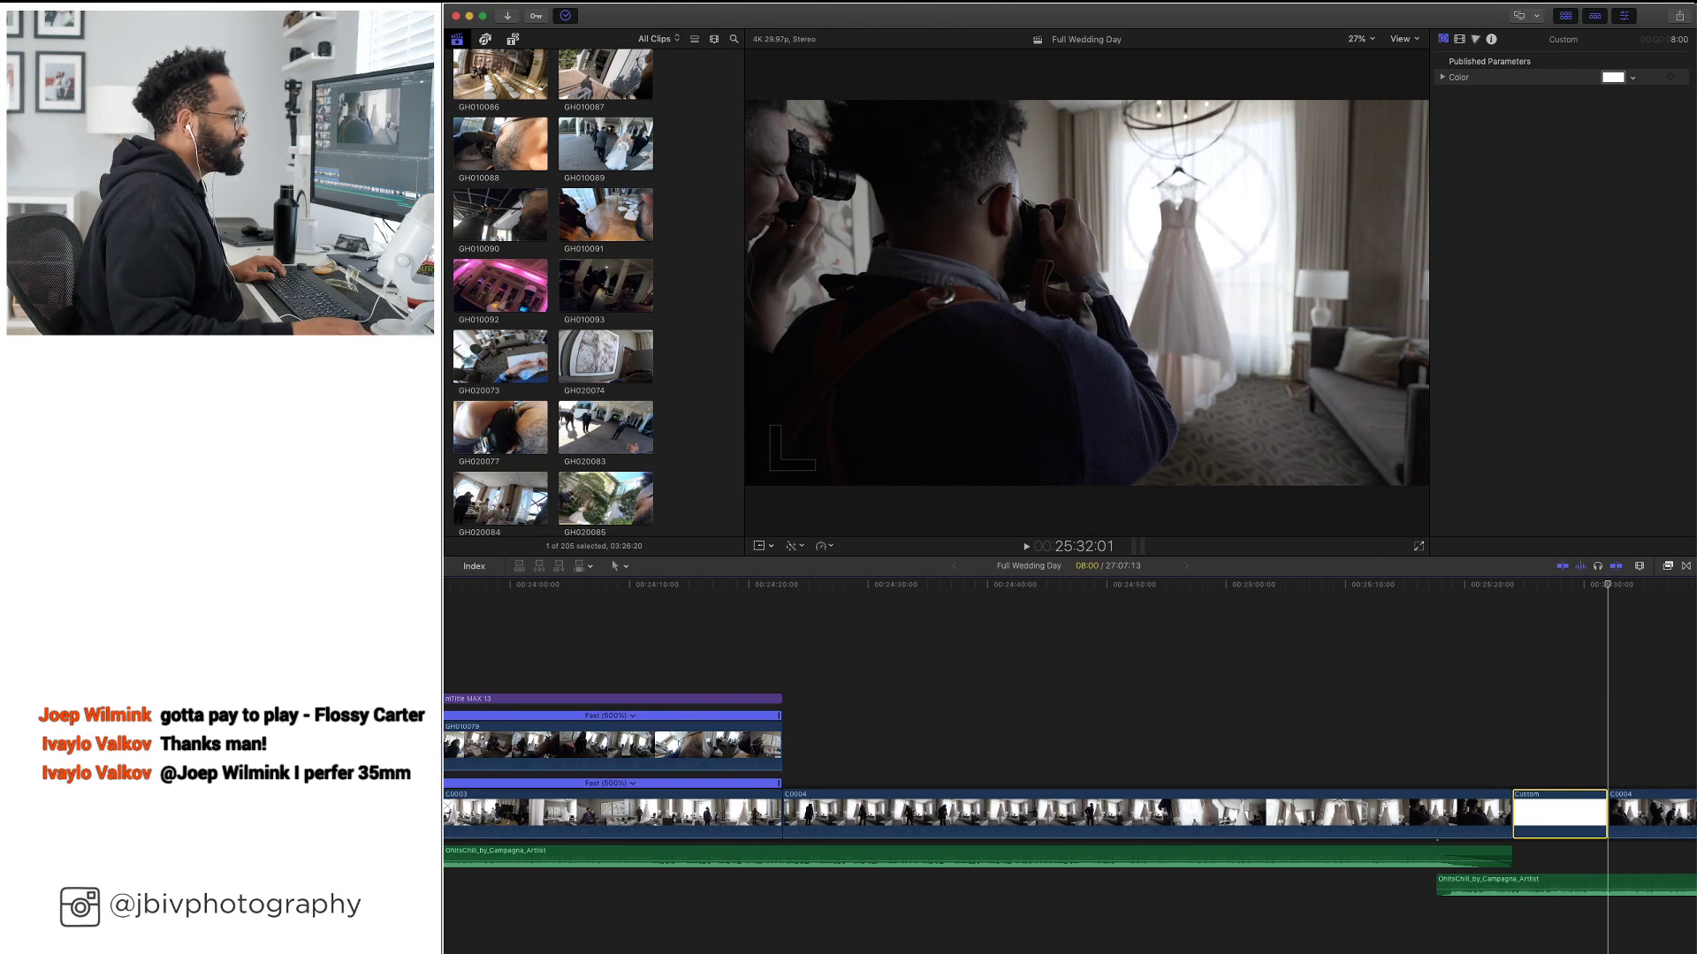
Place the DSCF5584 photo above the inserted white background at 25:24:01 and shorten the background to the photo's 4-second length
drag(1679, 727, 1516, 715)
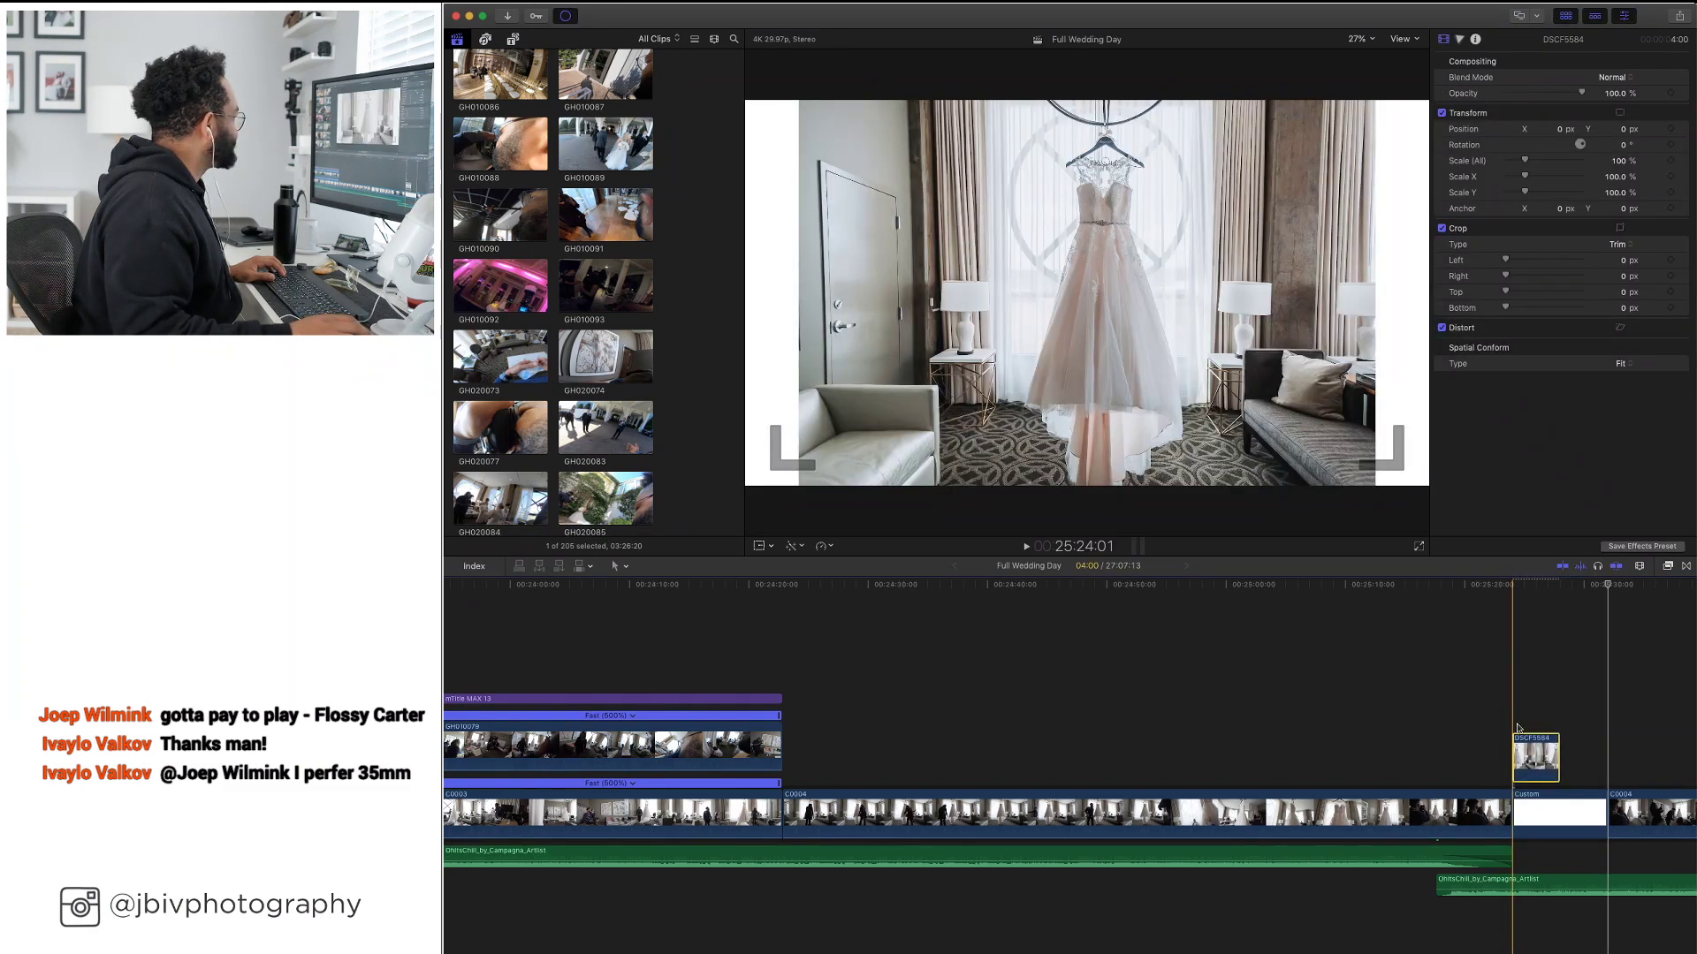
drag(1600, 813, 1561, 813)
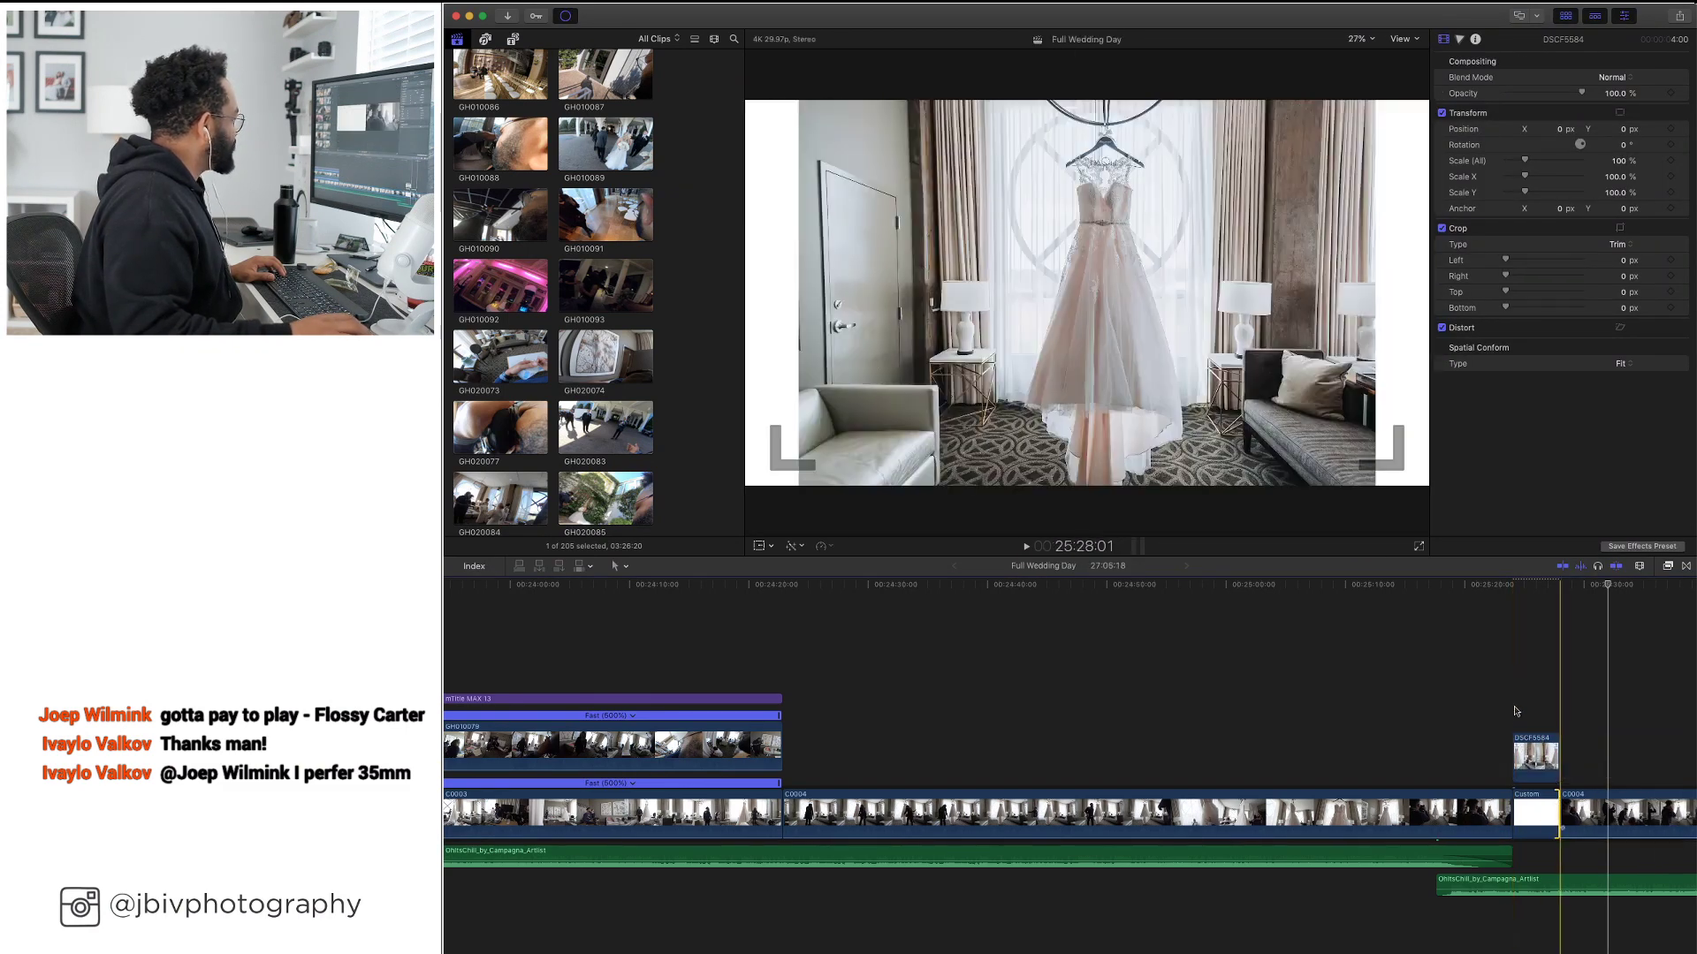
Scale the DSCF5584 photo to 85%
click(1548, 760)
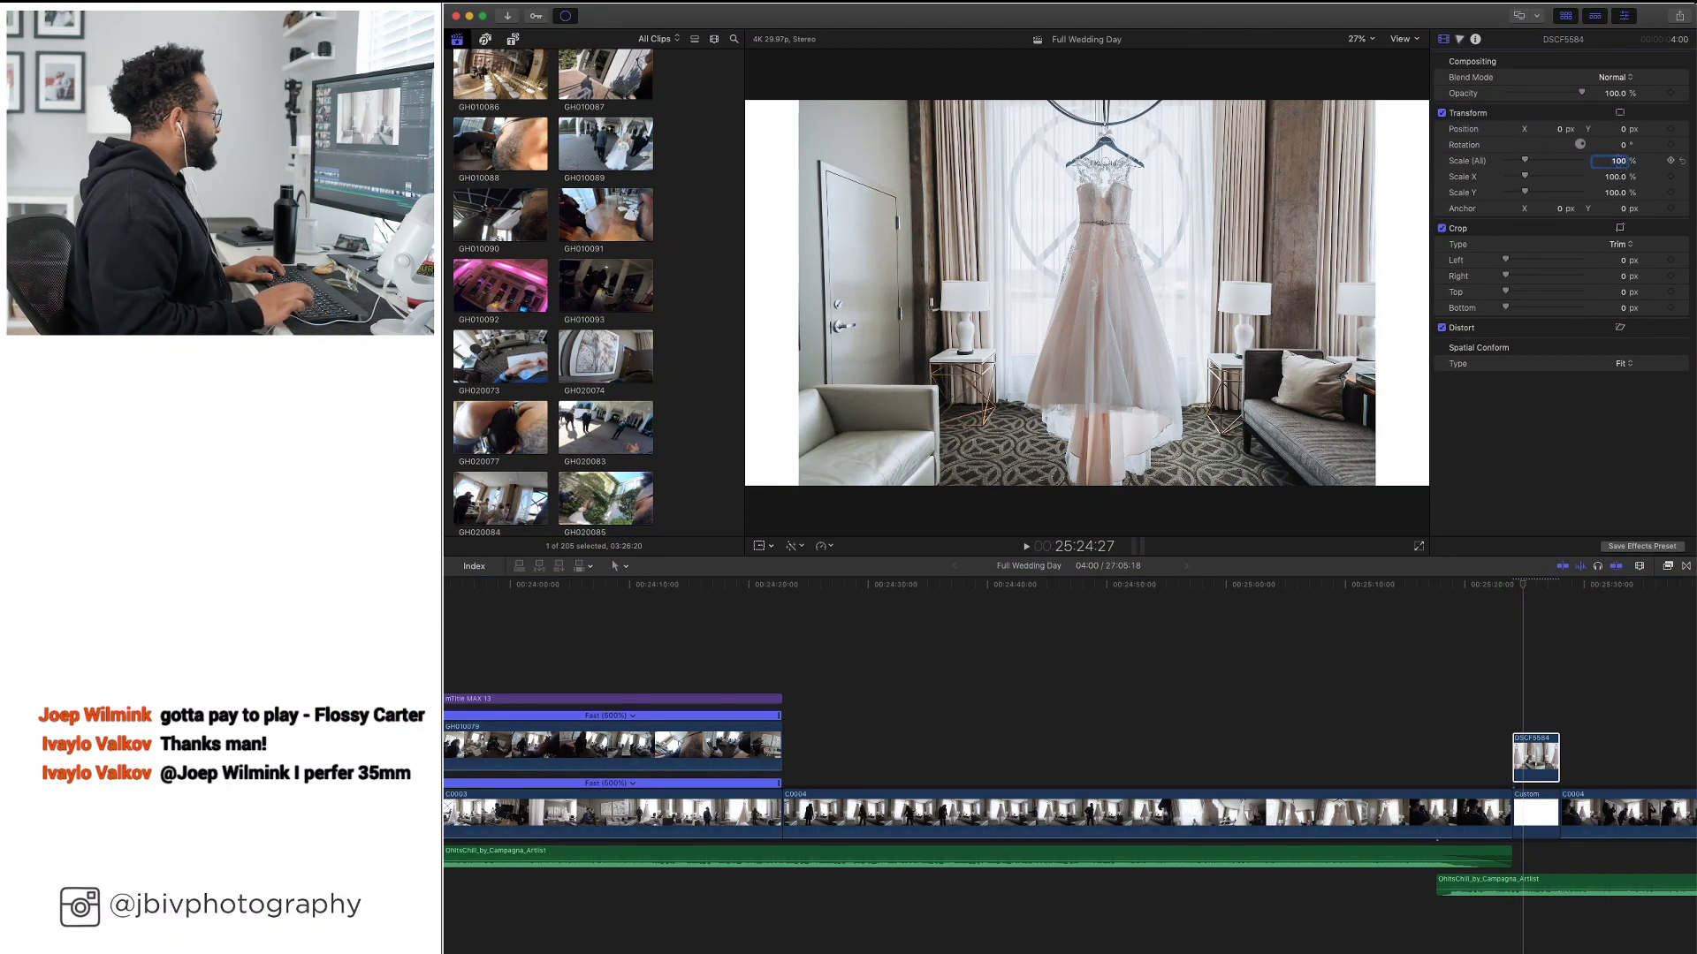
key(Return)
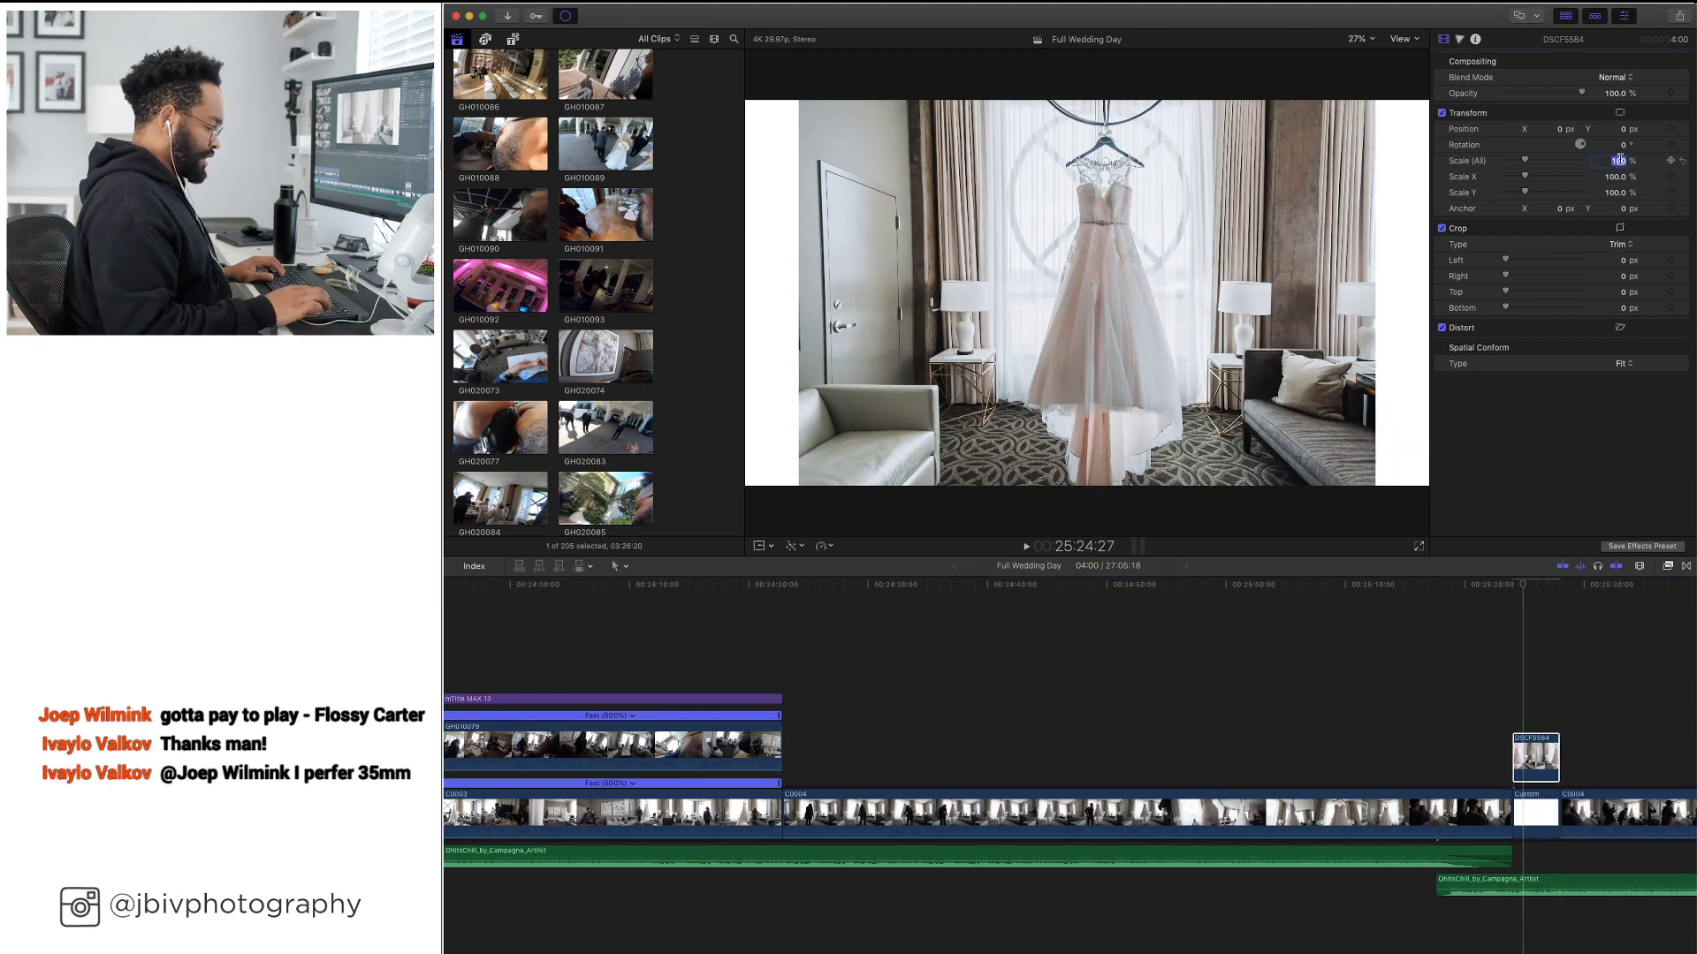
text(85)
key(Return)
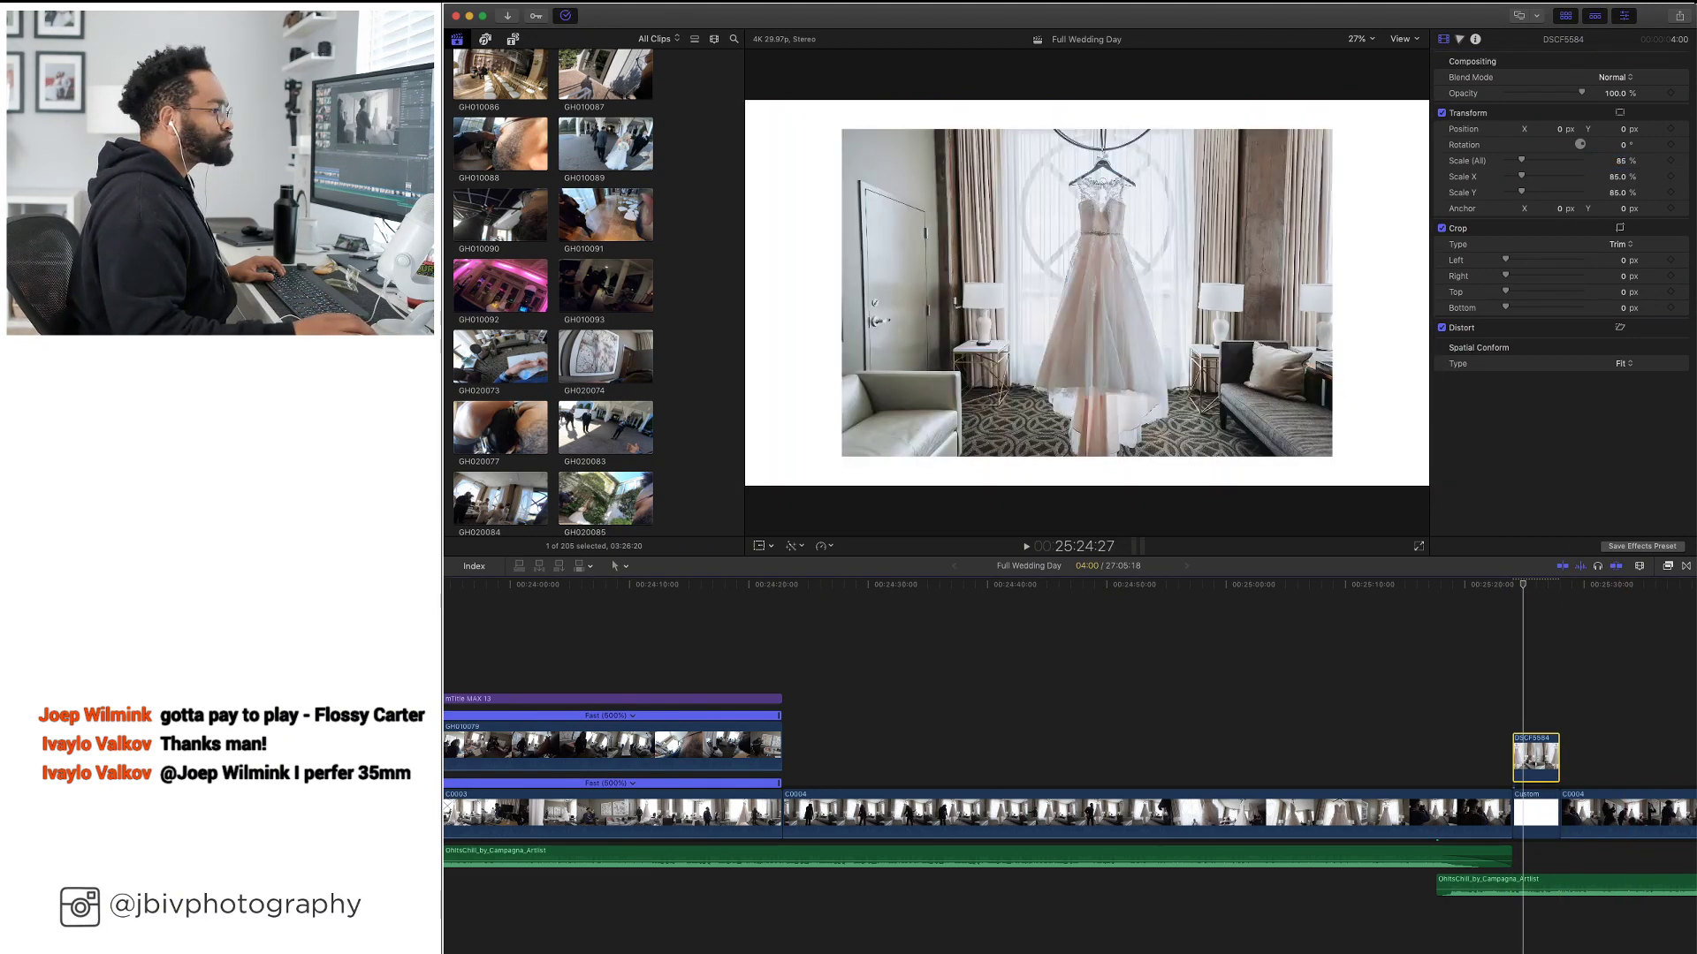
Copy the preset-pack and Fuji X-T3 captions from the bridesmaids photo, paste them above DSCF5584 at 25:24:01, and trim them to the photo's end
key(super+Tab)
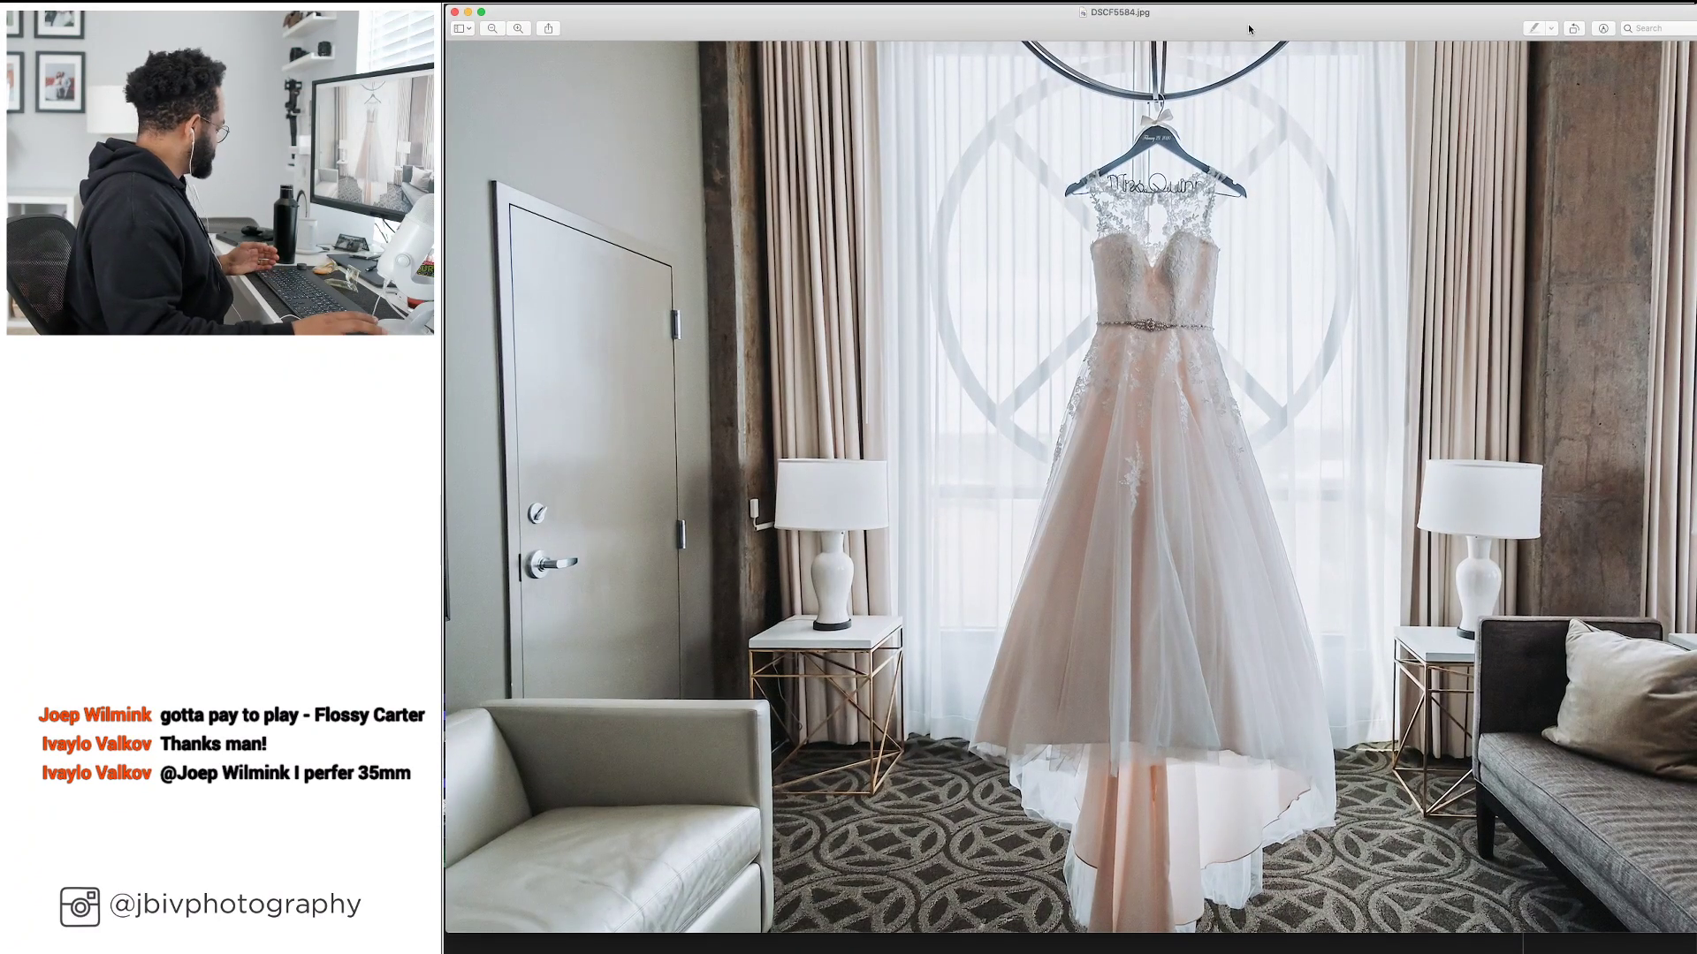
key(super+Tab)
scroll(1200, 628, left, 2)
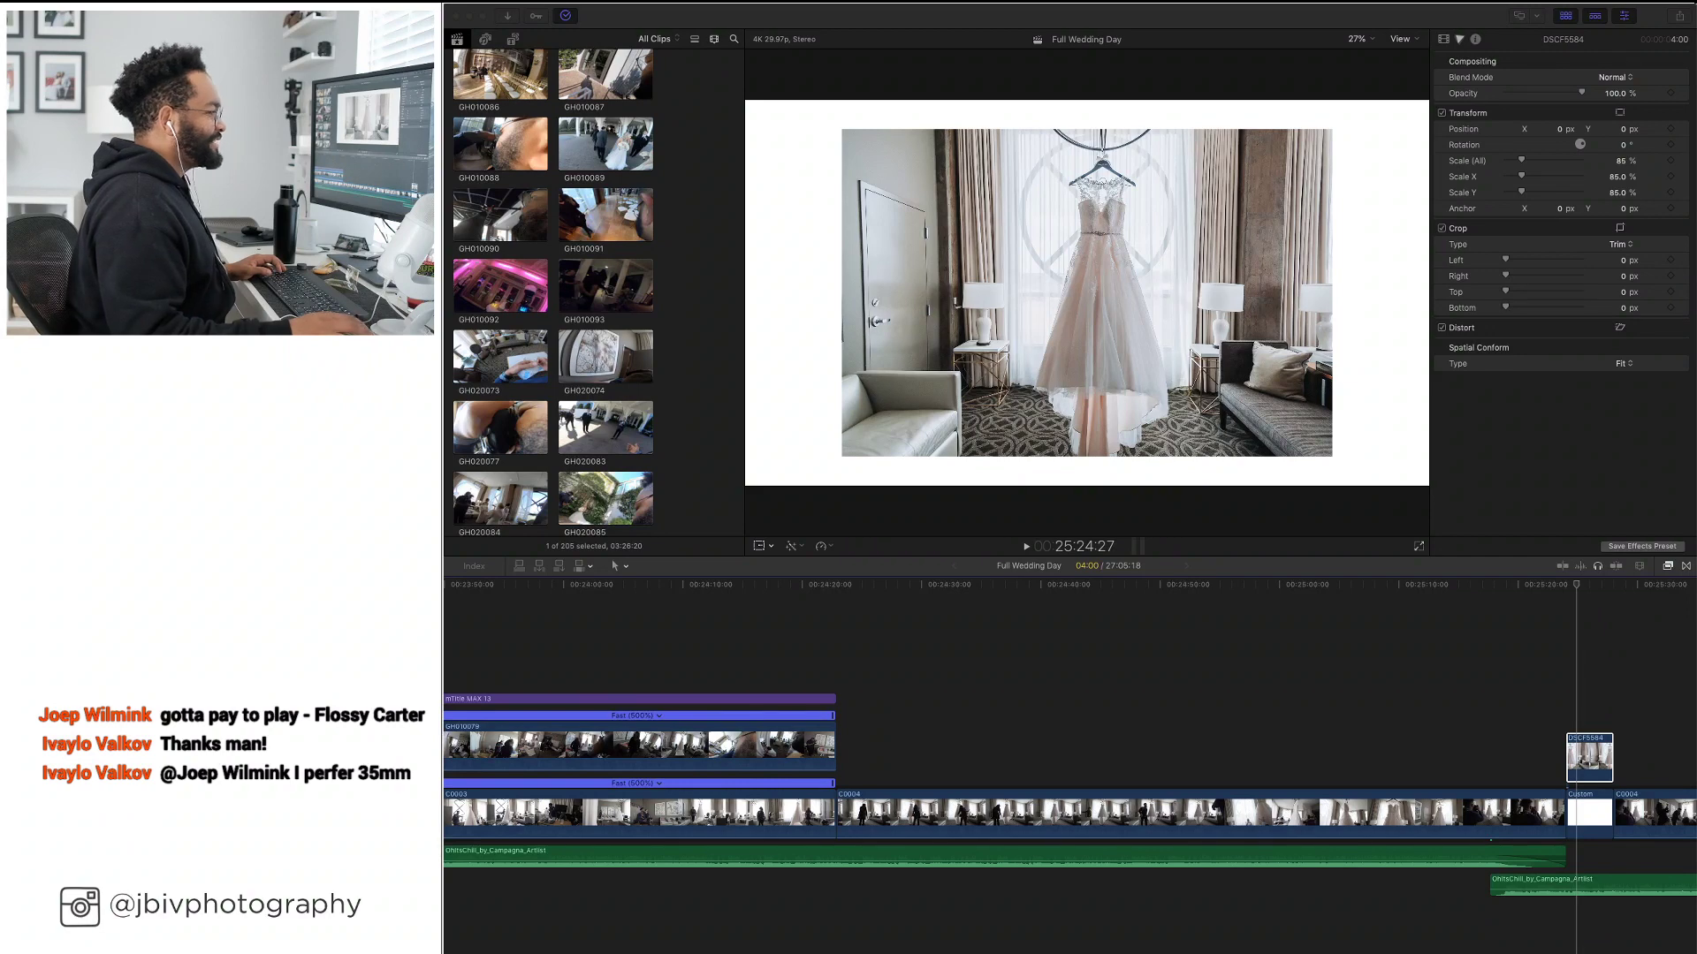
scroll(1502, 778, left, 20)
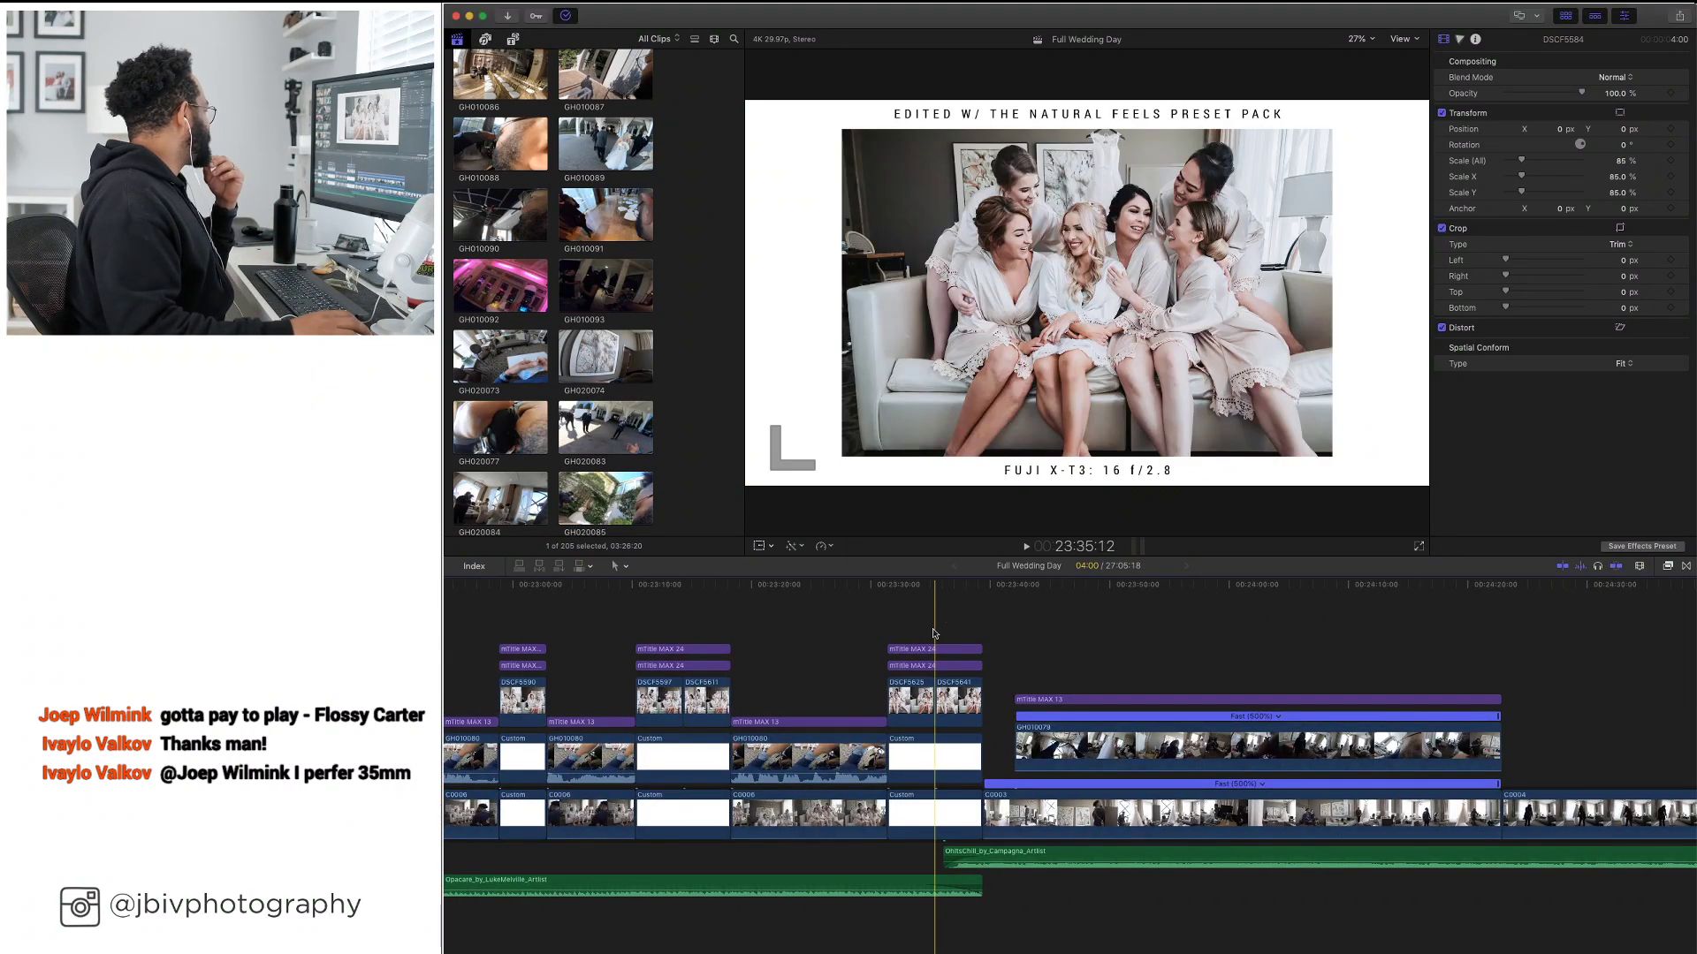
click(923, 665)
key(space)
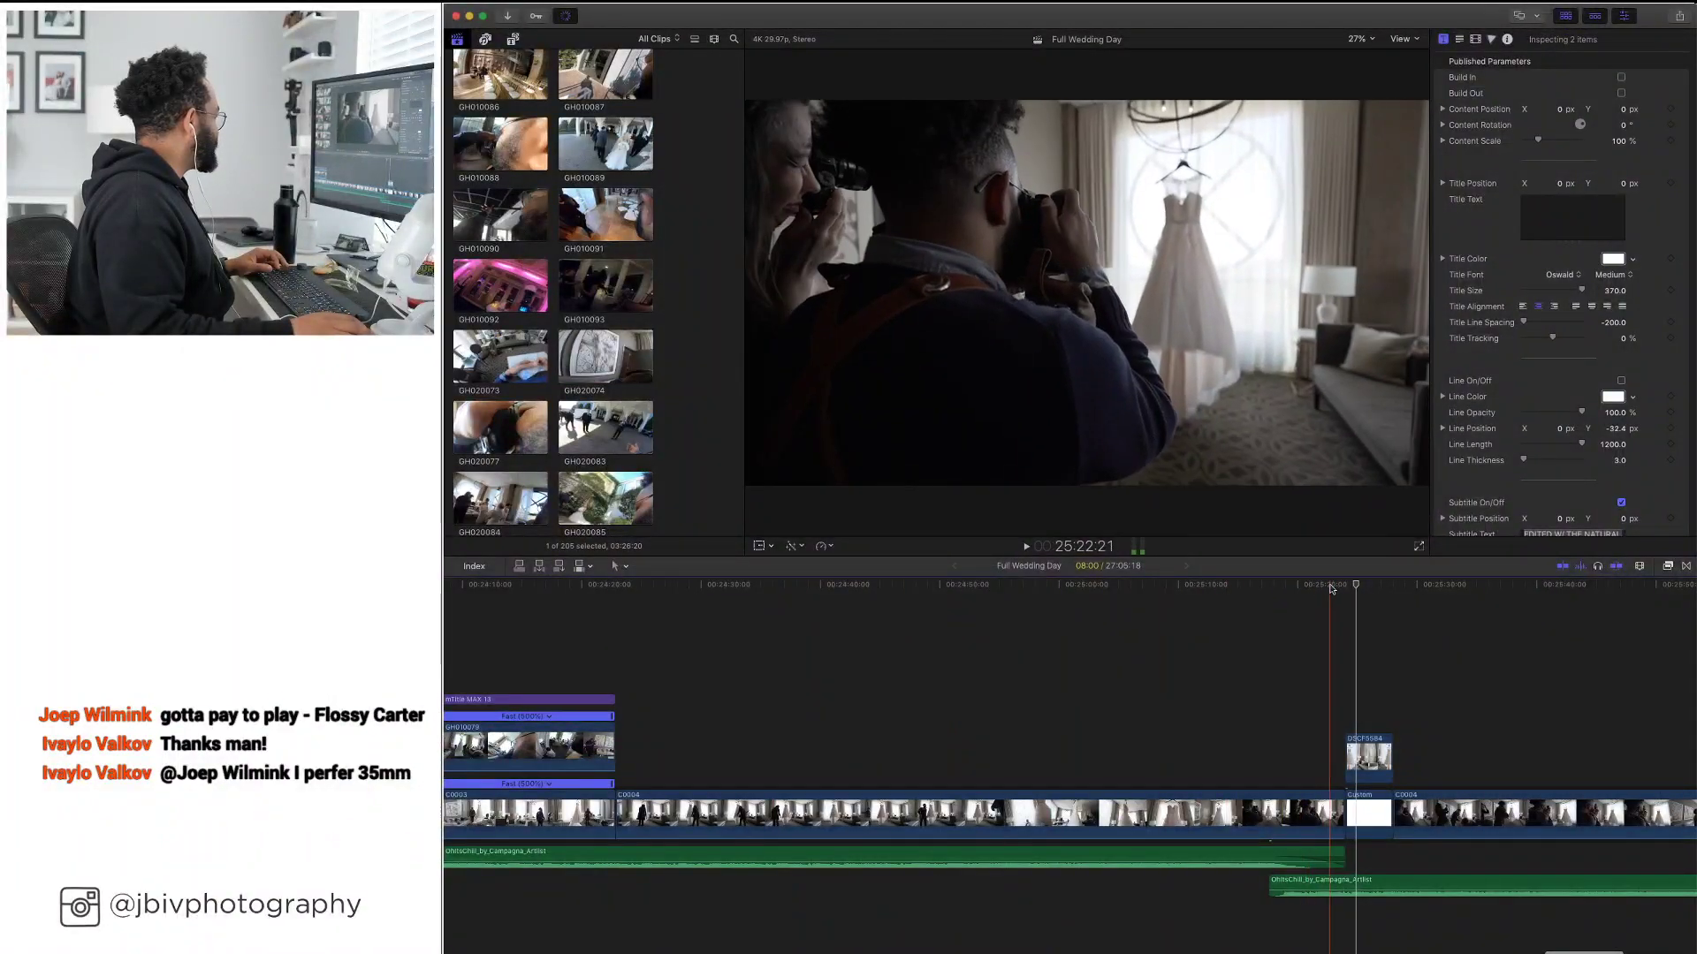
click(1340, 590)
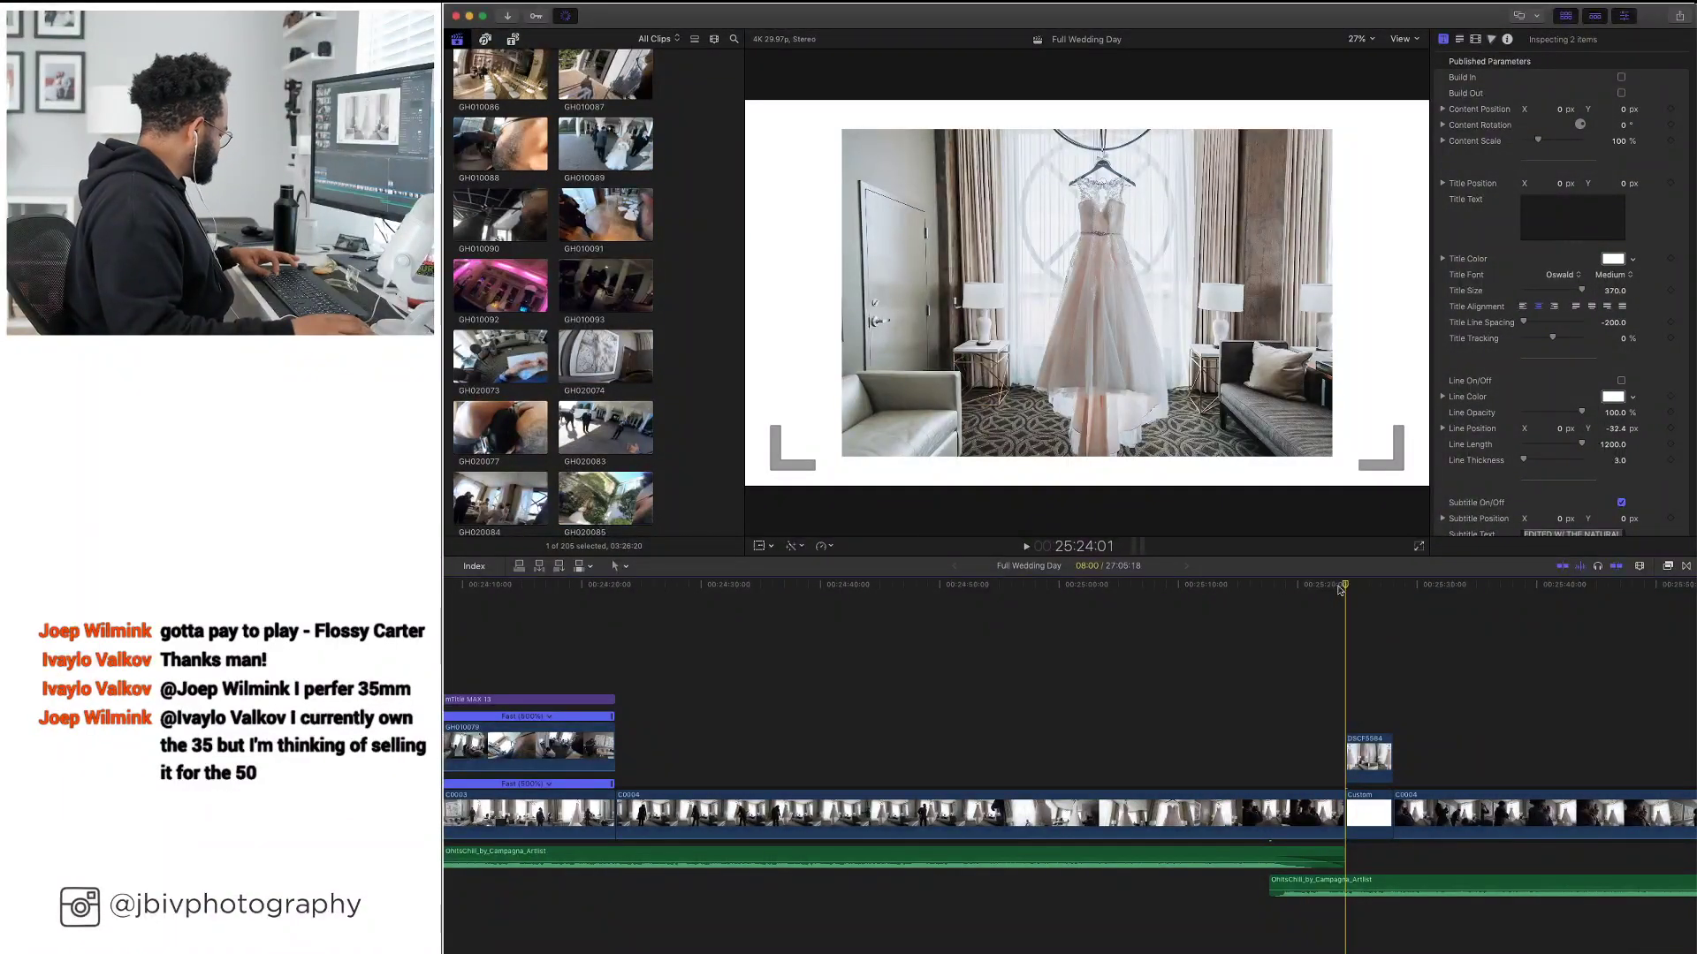
key(super+v)
drag(1433, 707, 1392, 721)
Play through the captioned dress photo and trim the start of the following C0004 clip up to 25:30:05
click(1325, 627)
key(space)
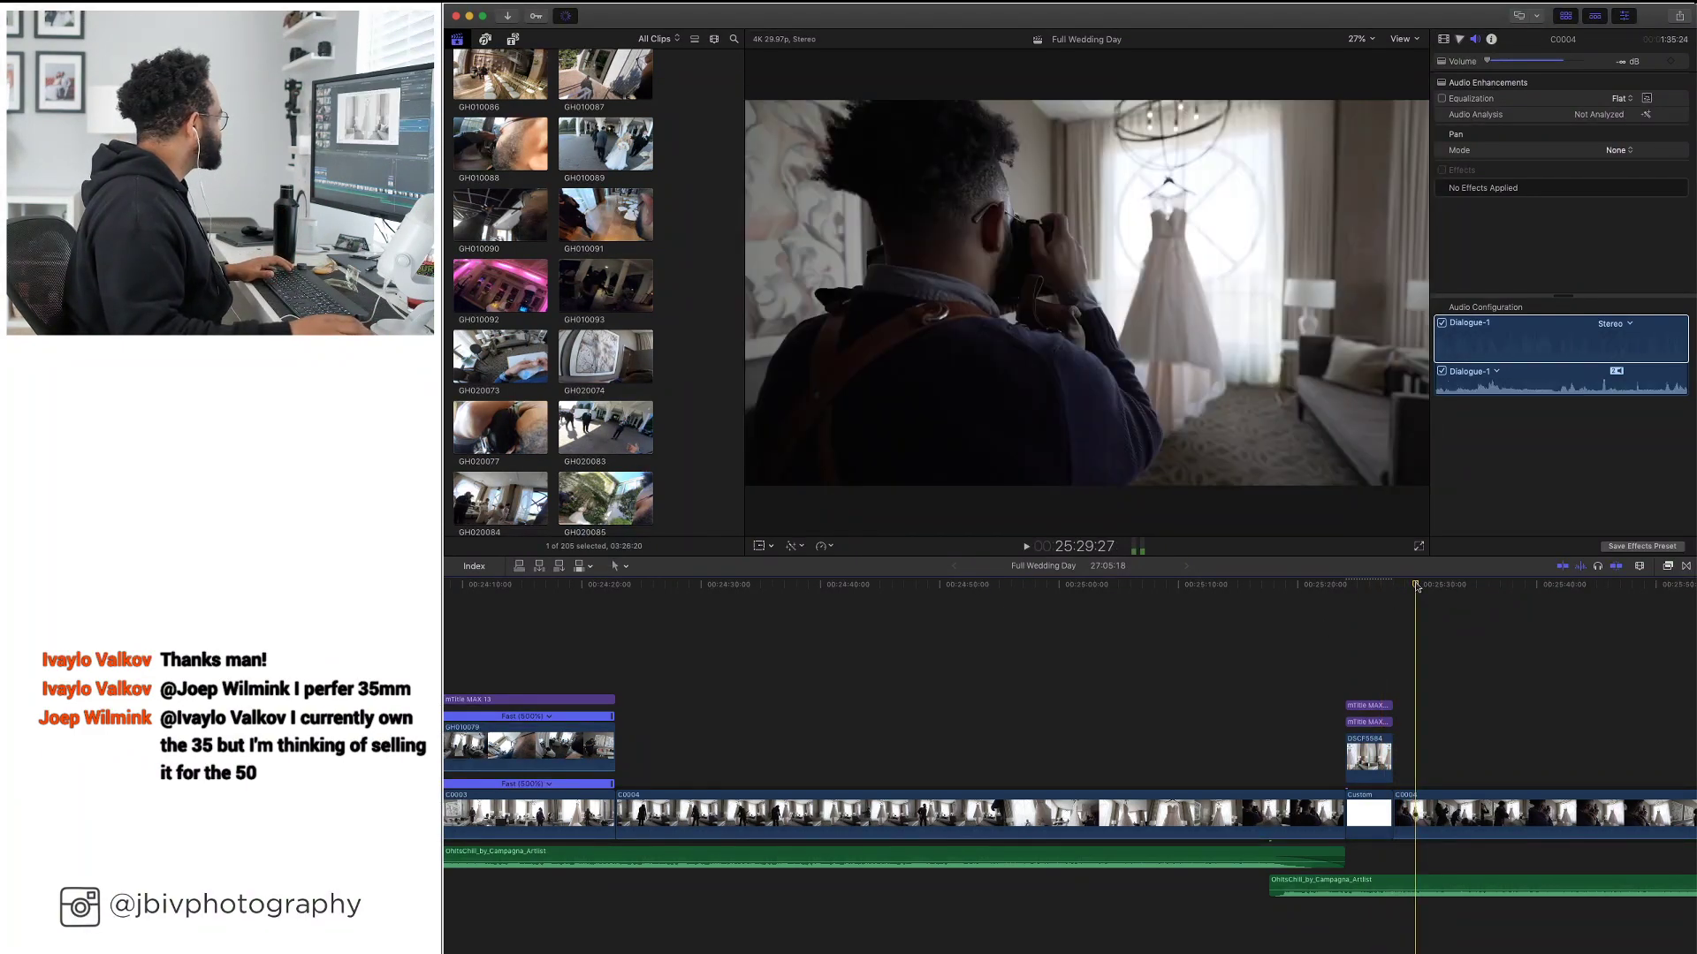
click(1445, 585)
drag(1447, 589, 1421, 591)
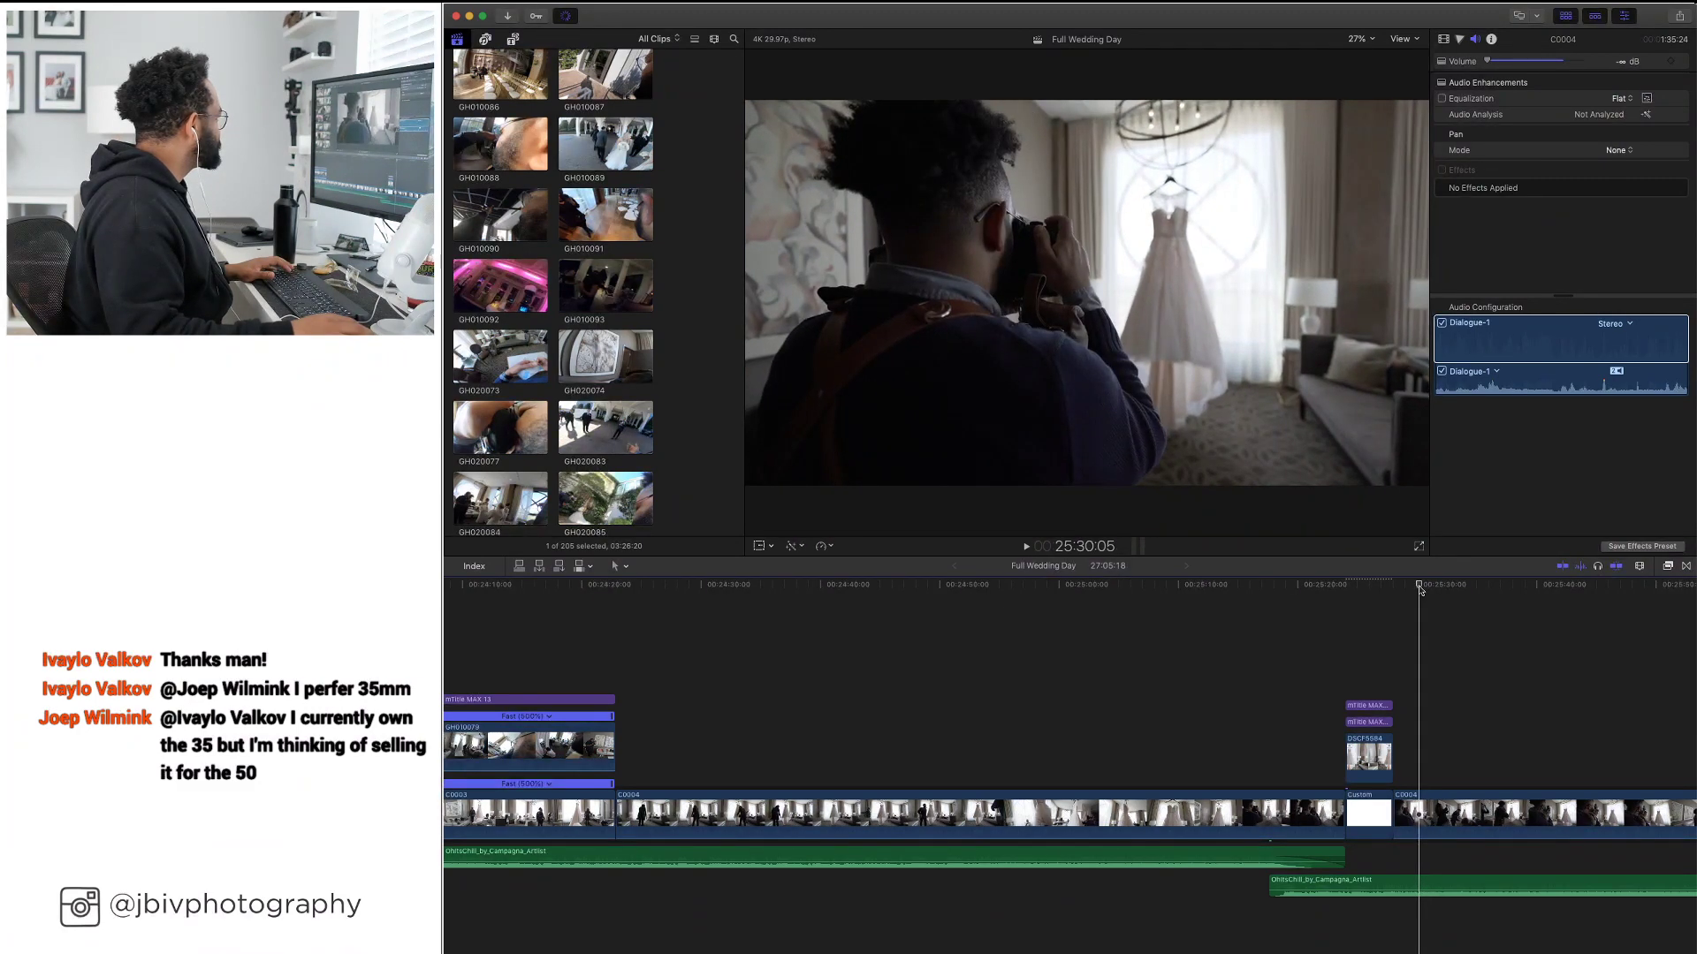
click(1415, 798)
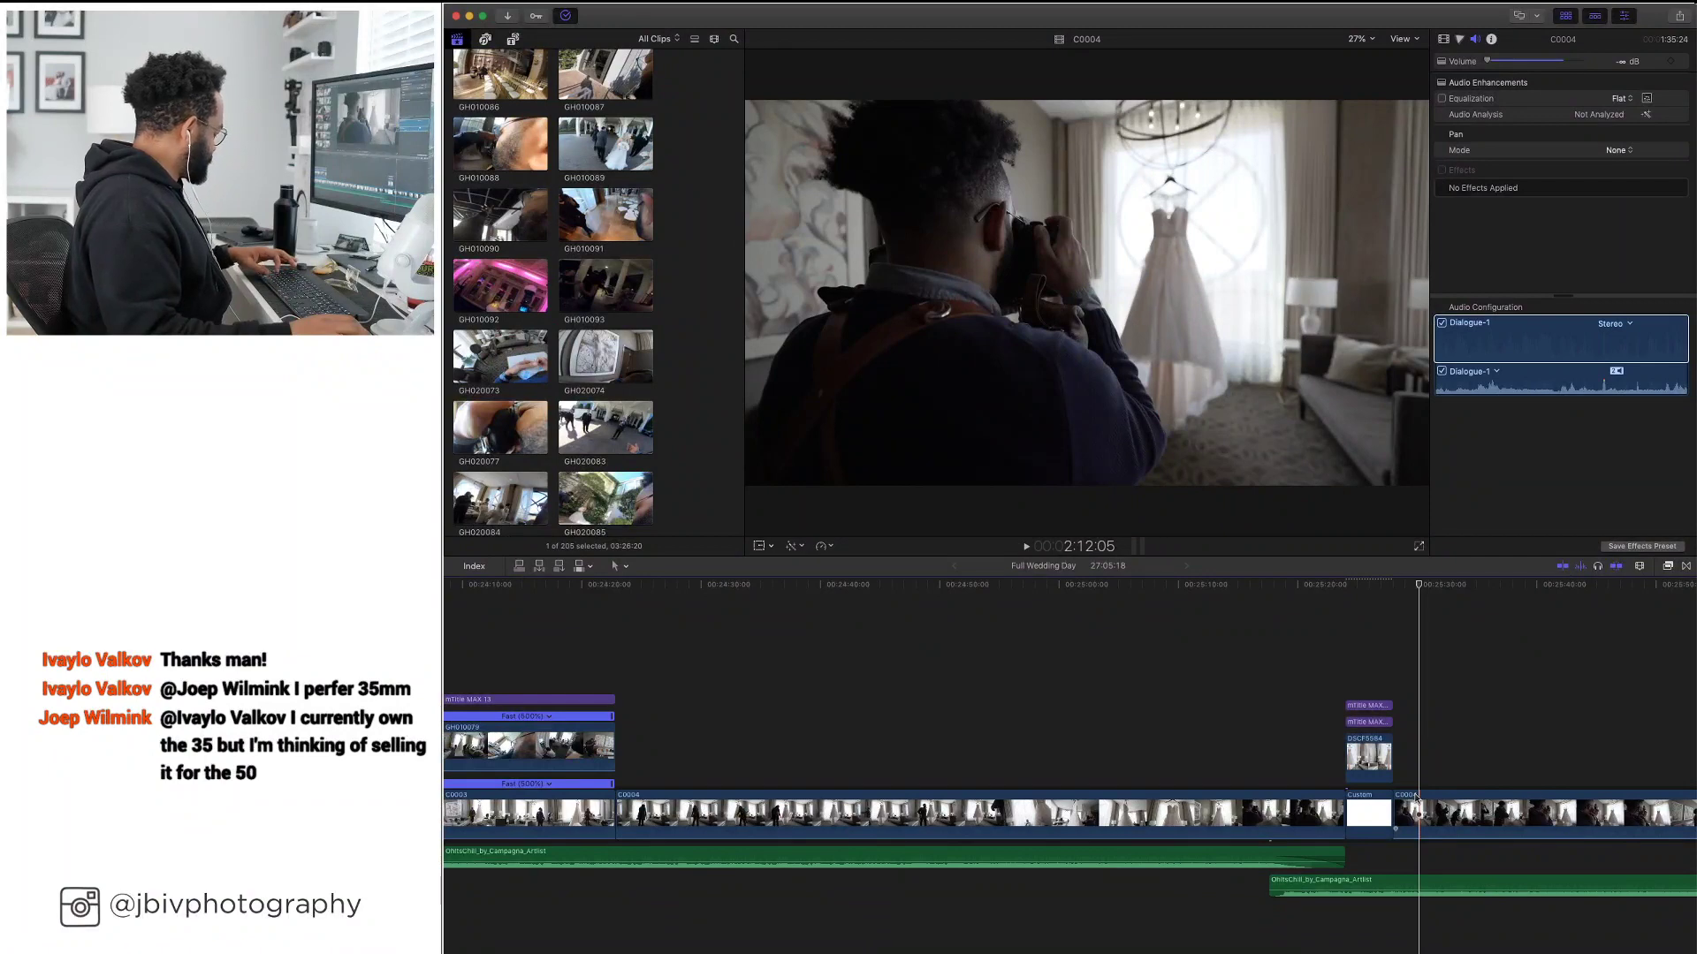
key(Up)
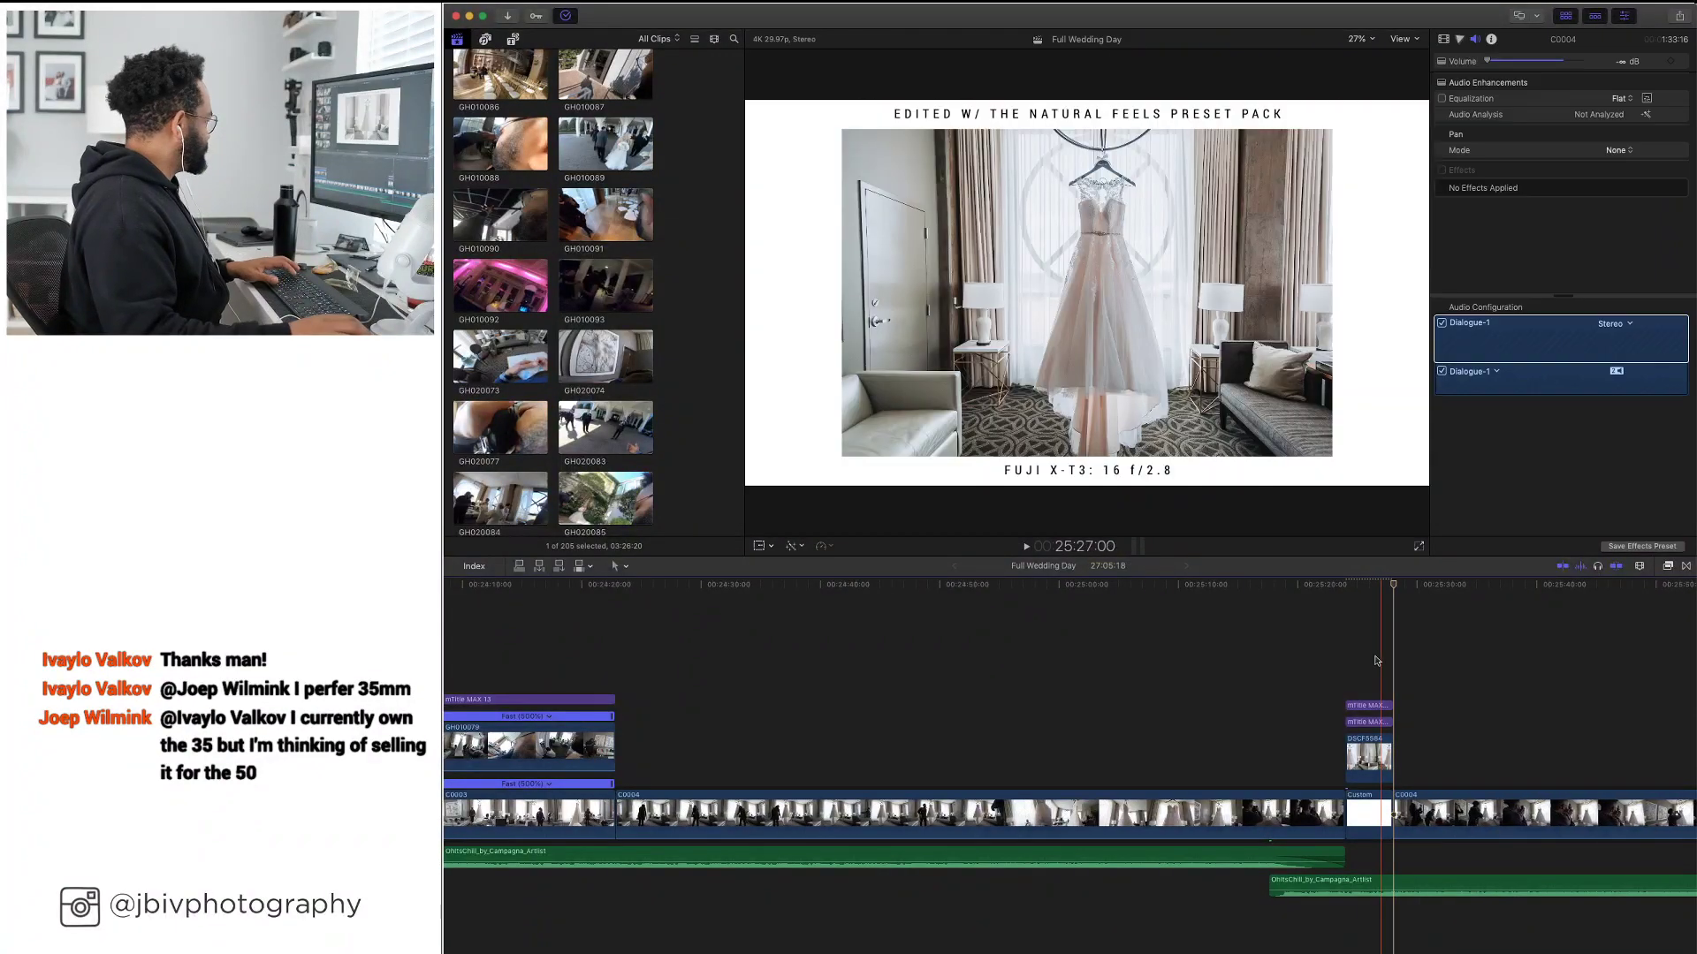
Play the C0004 footage after the dress photo, up to about 25:43, to examine which parts to shorten
key(space)
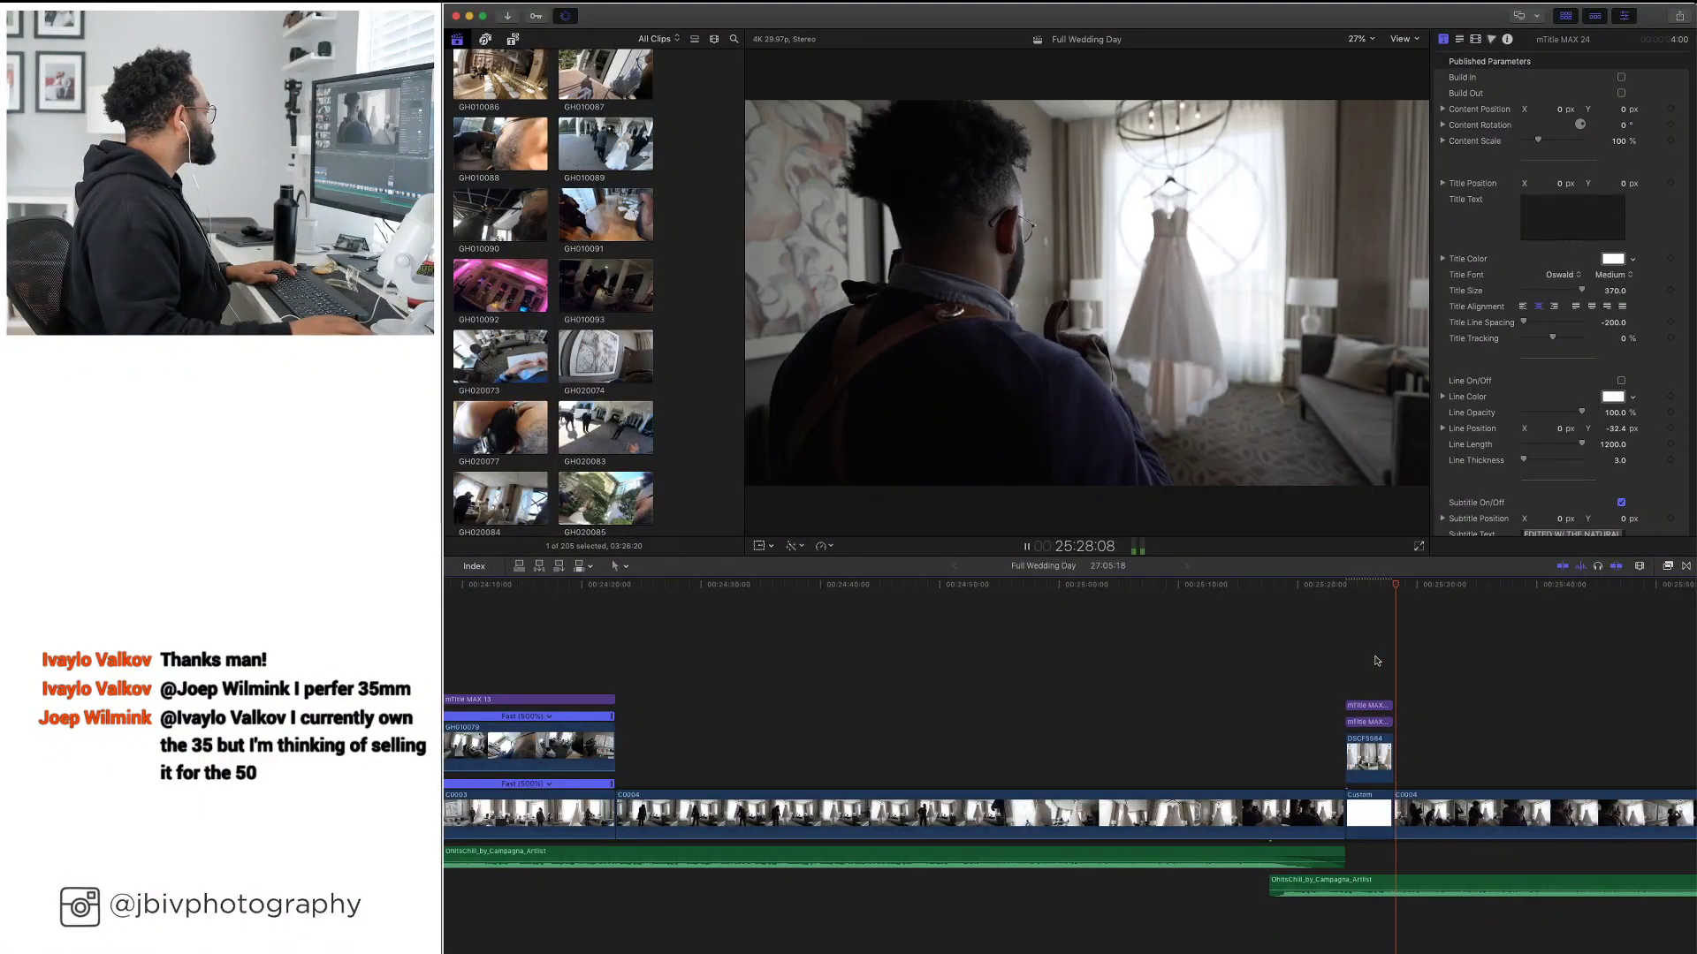
scroll(1375, 661, right, 5)
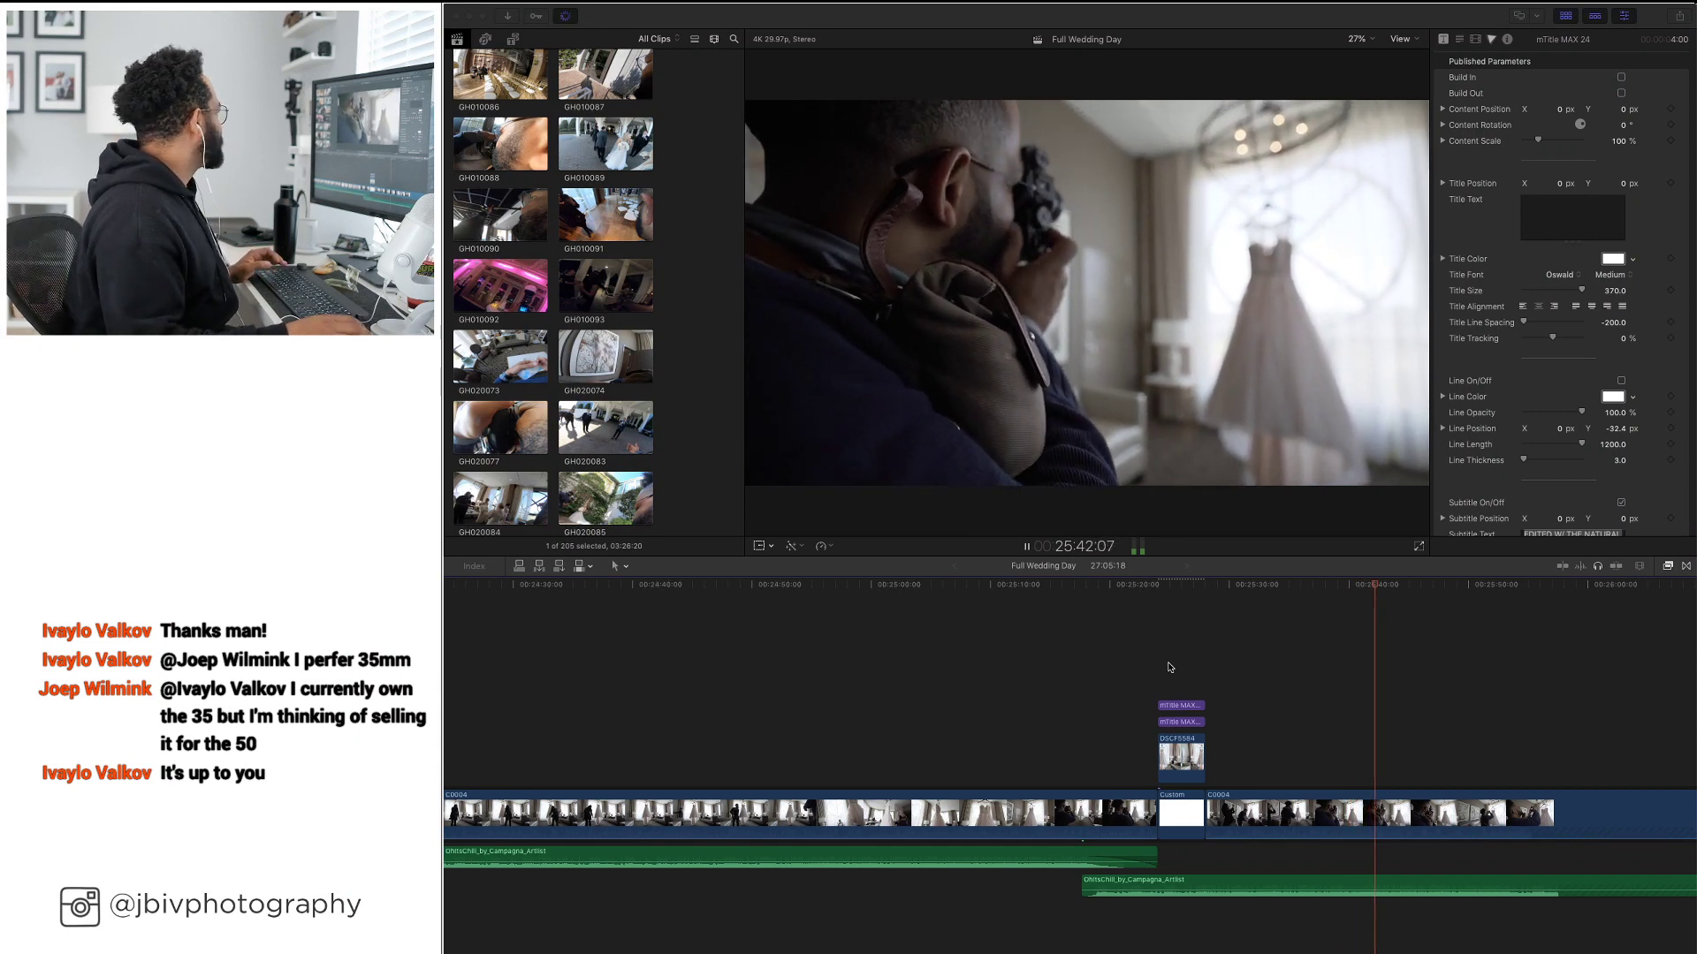
click(1394, 586)
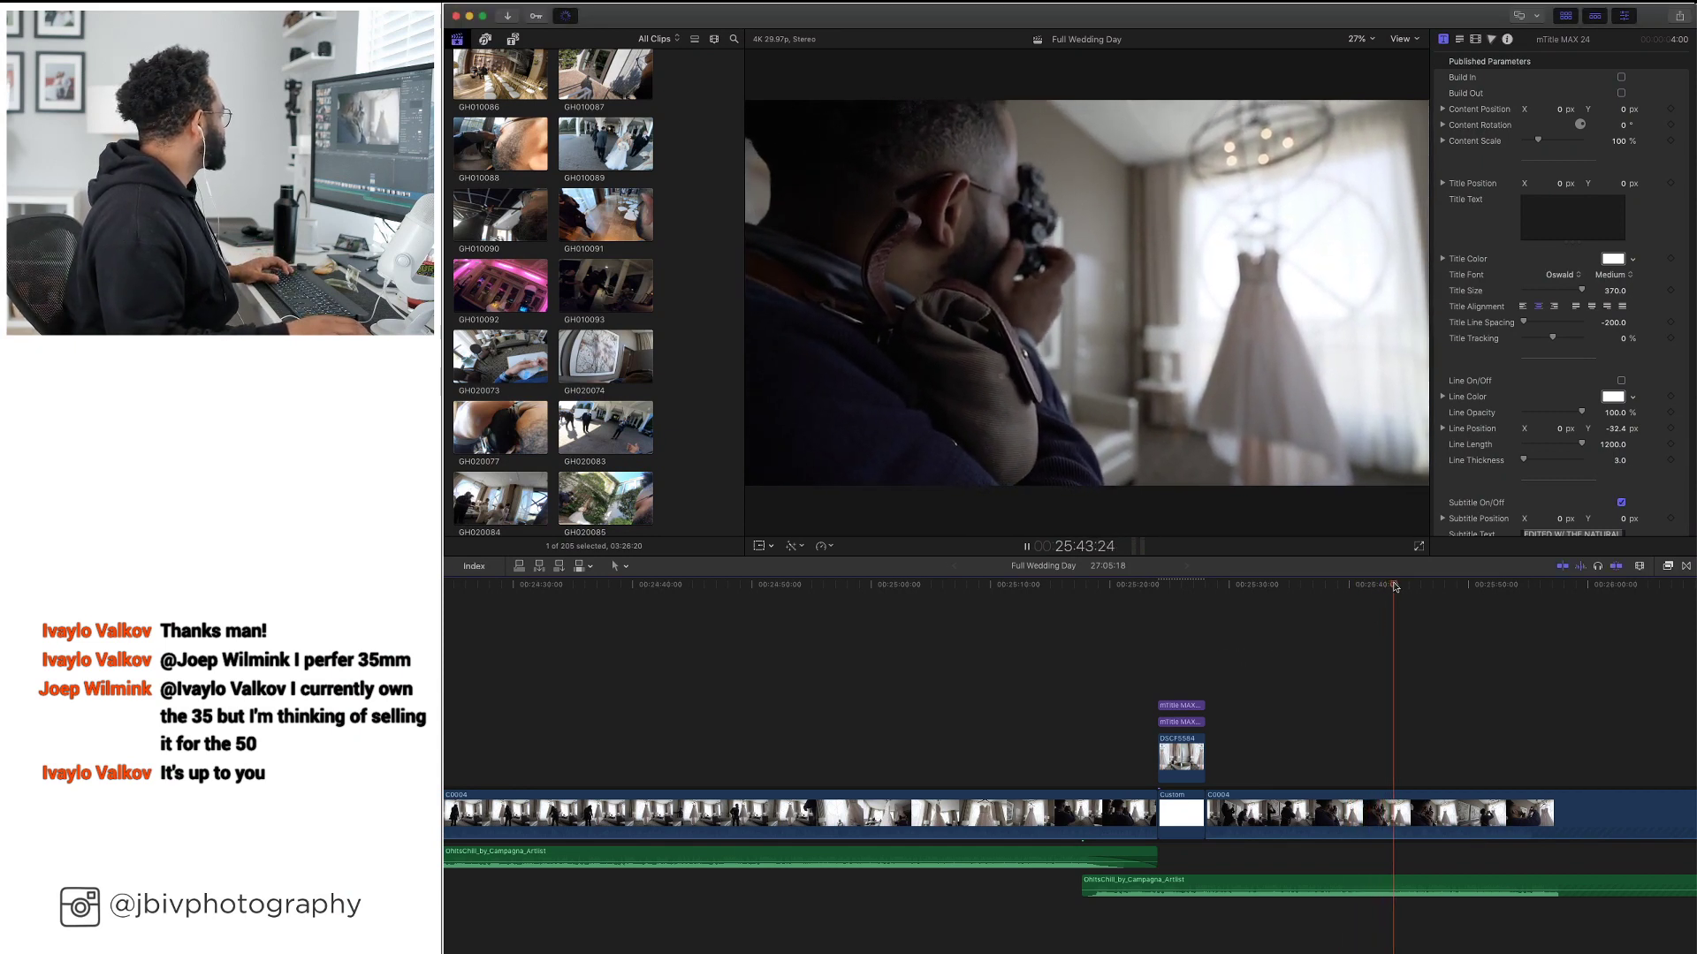
click(1334, 587)
click(1260, 588)
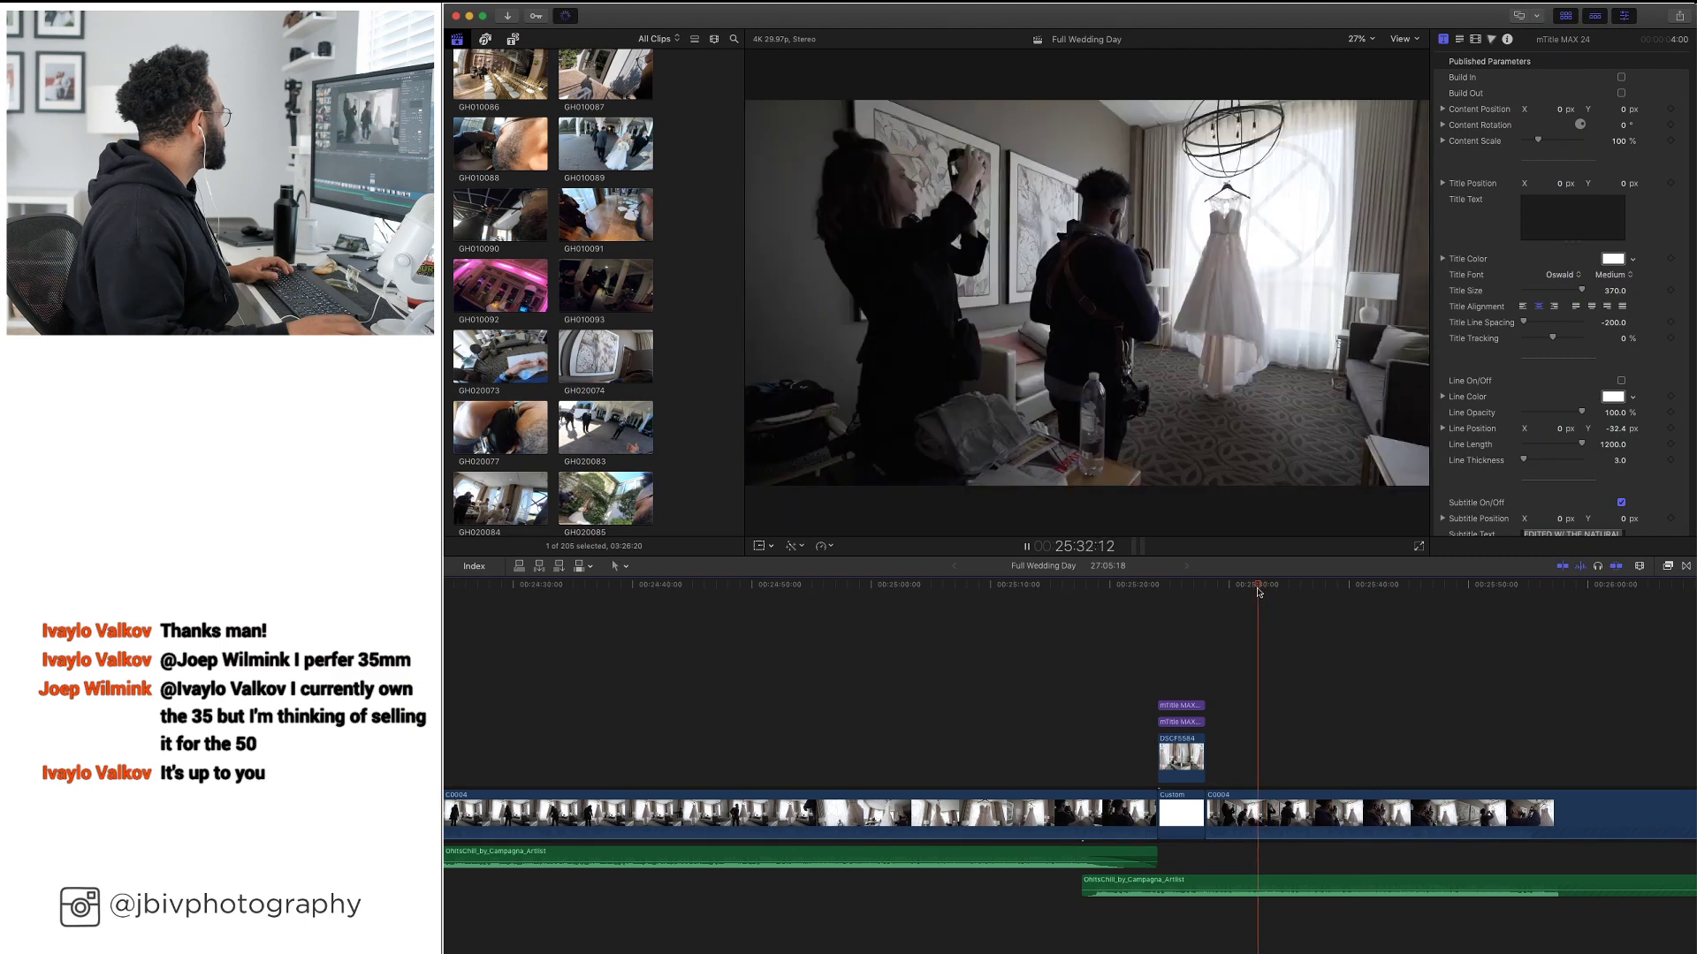
key(space)
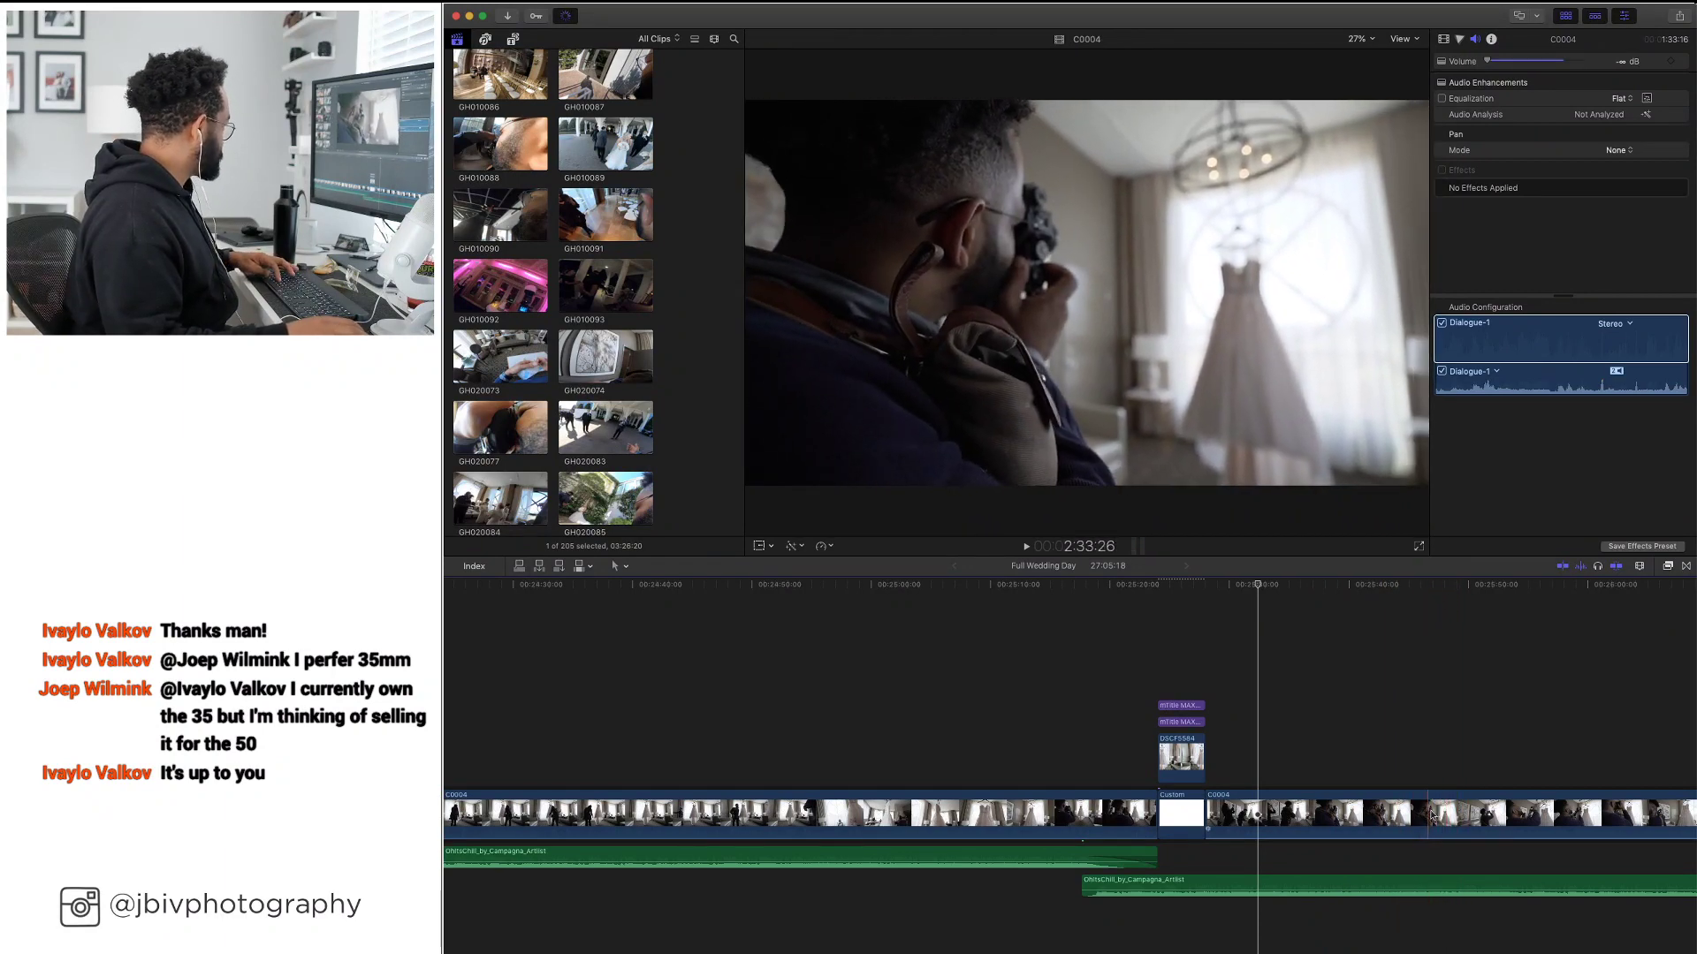
Split the C0004 clip partway after the DSCF5584 slide and insert a 4-second copy of the white background at the cut
key(super+b)
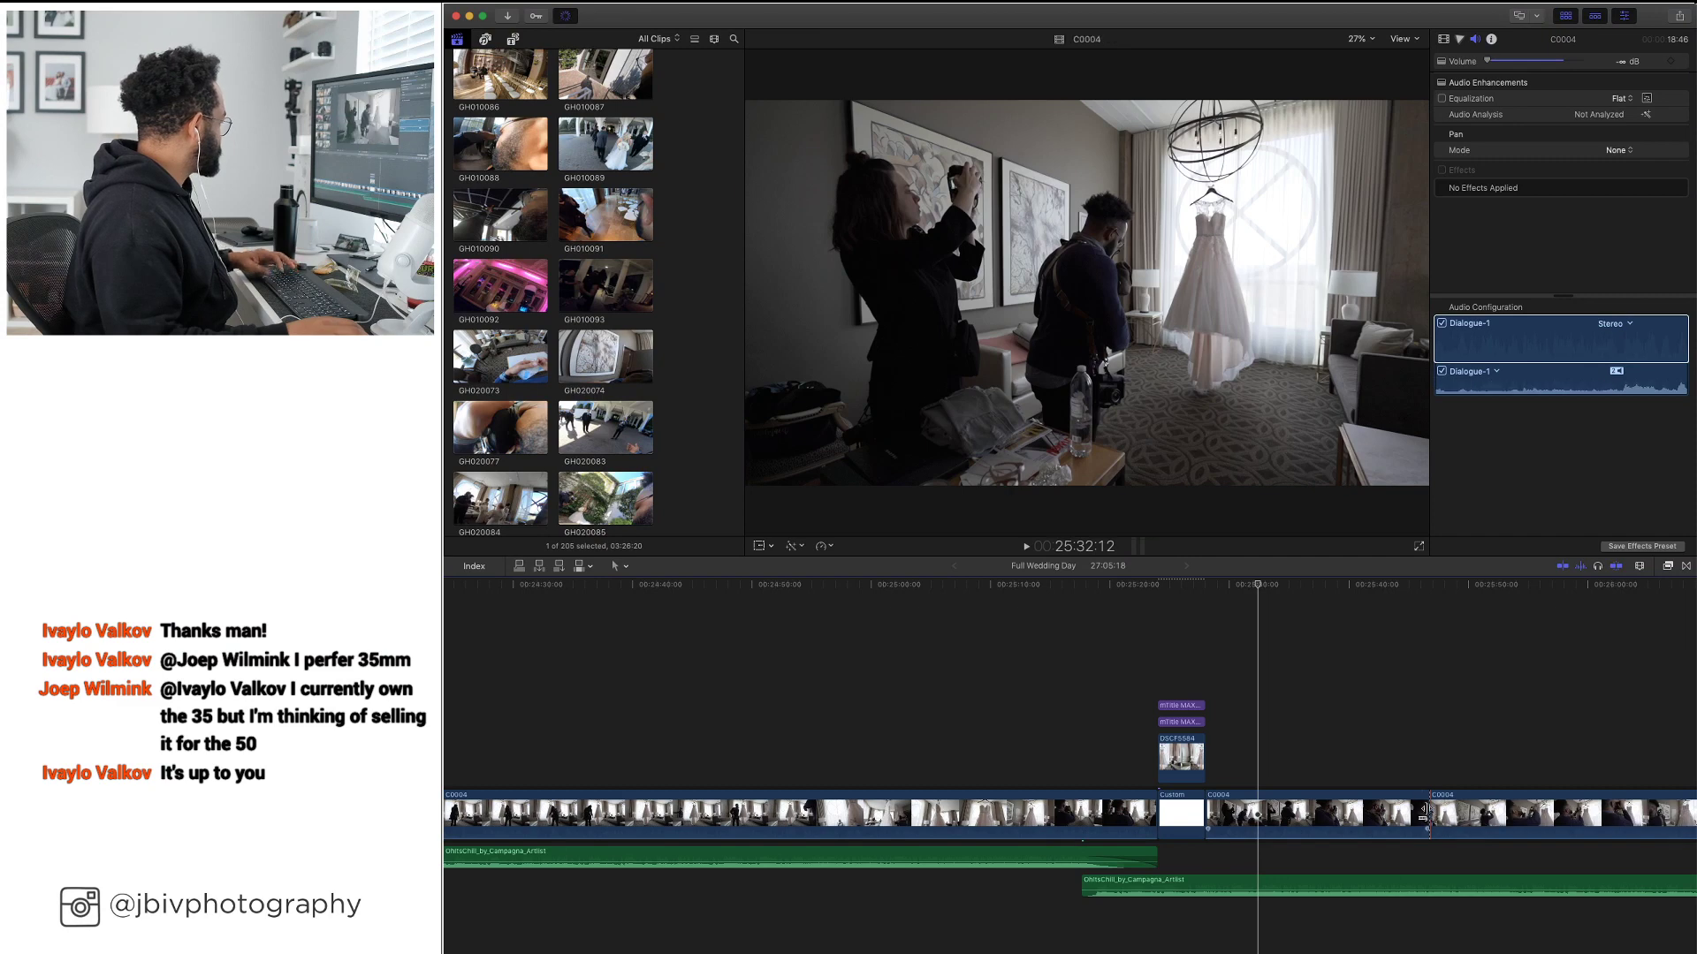
scroll(1281, 808, right, 1)
drag(1183, 799, 1474, 818)
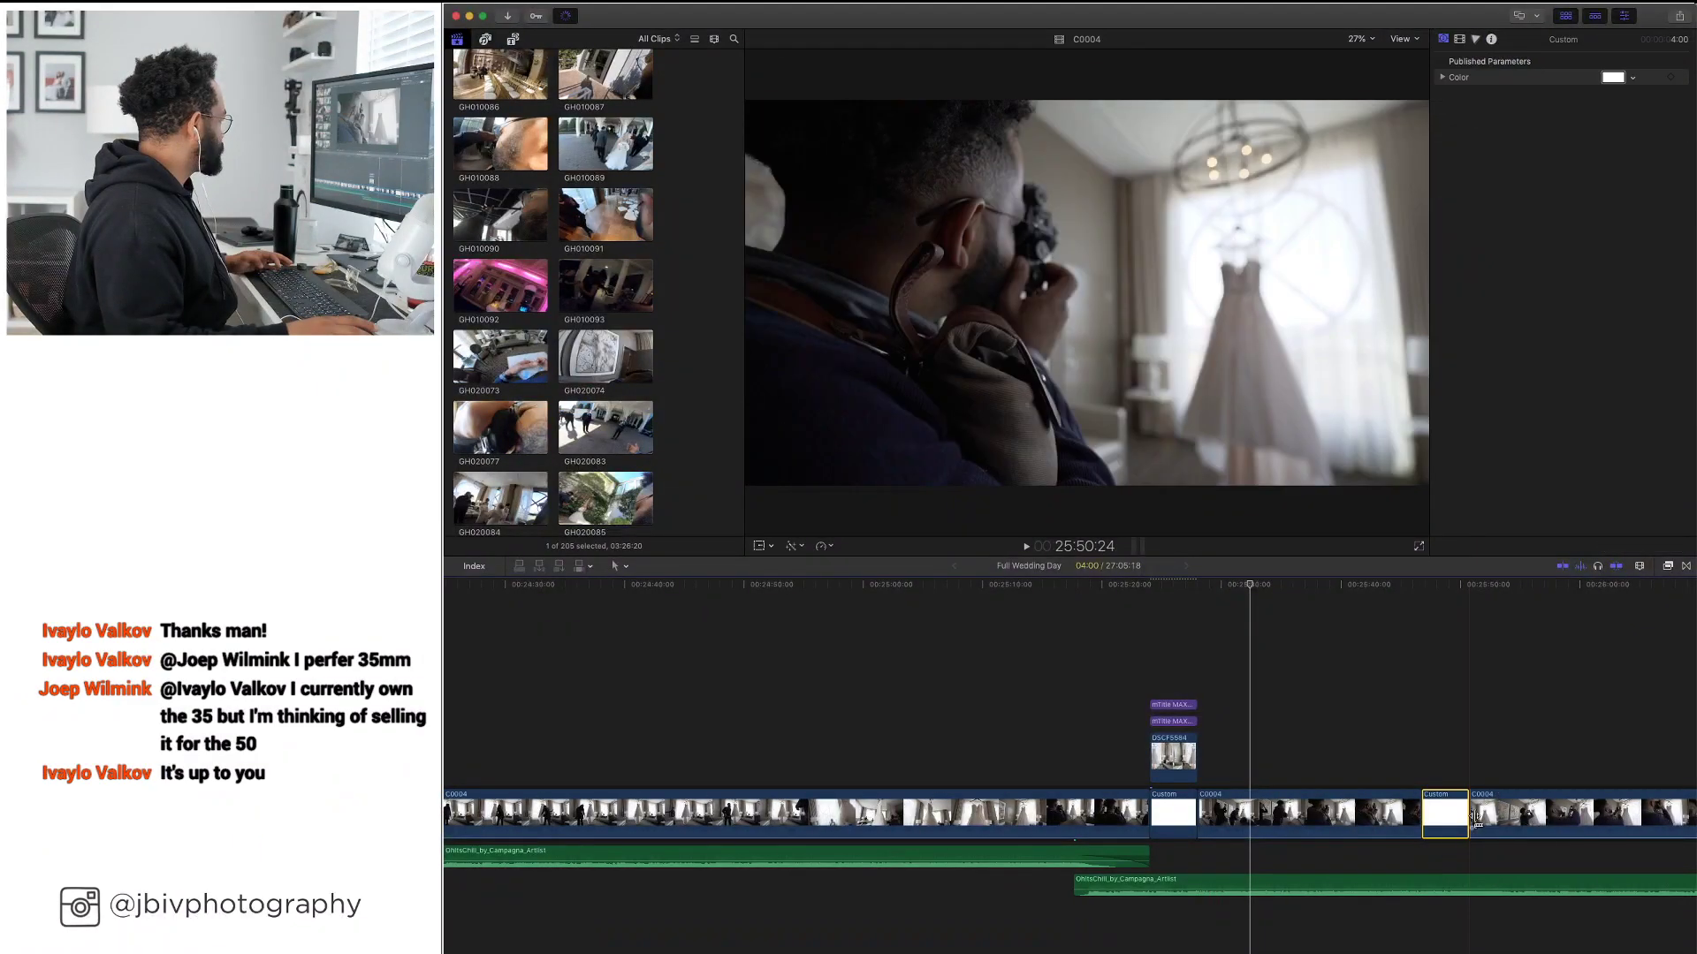
scroll(1474, 818, right, 1)
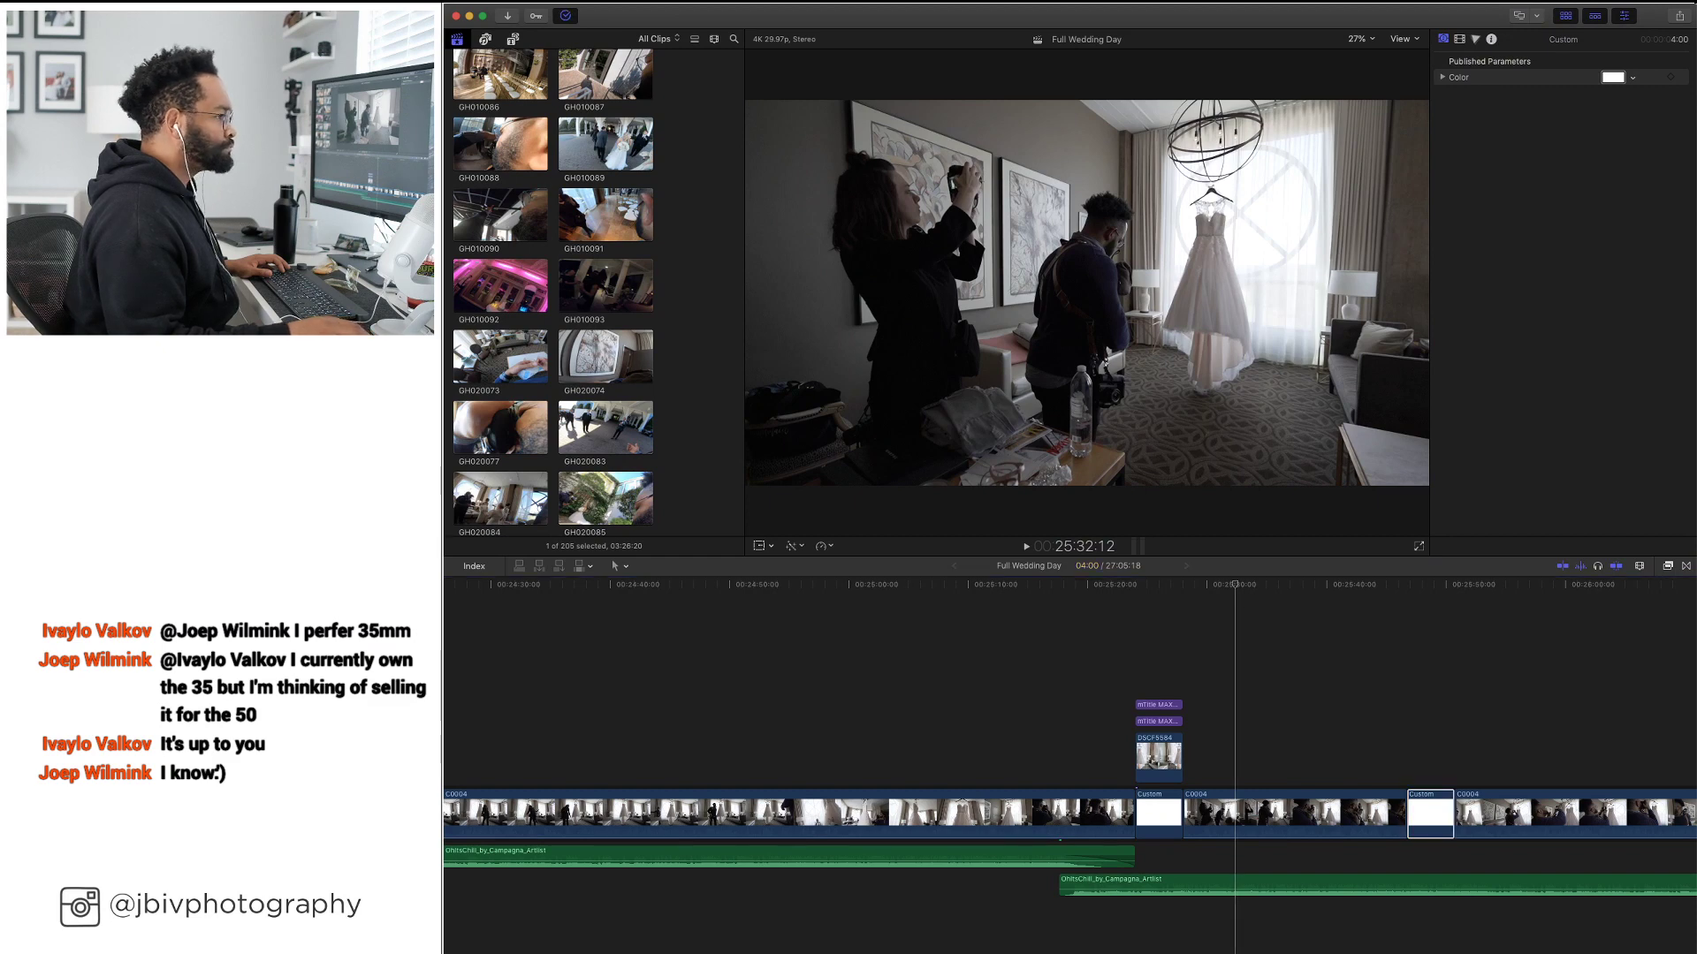
Place the DSCF5604(1) dress photo above the newly inserted white background and scale it to 85%
drag(1515, 732, 1414, 730)
key(space)
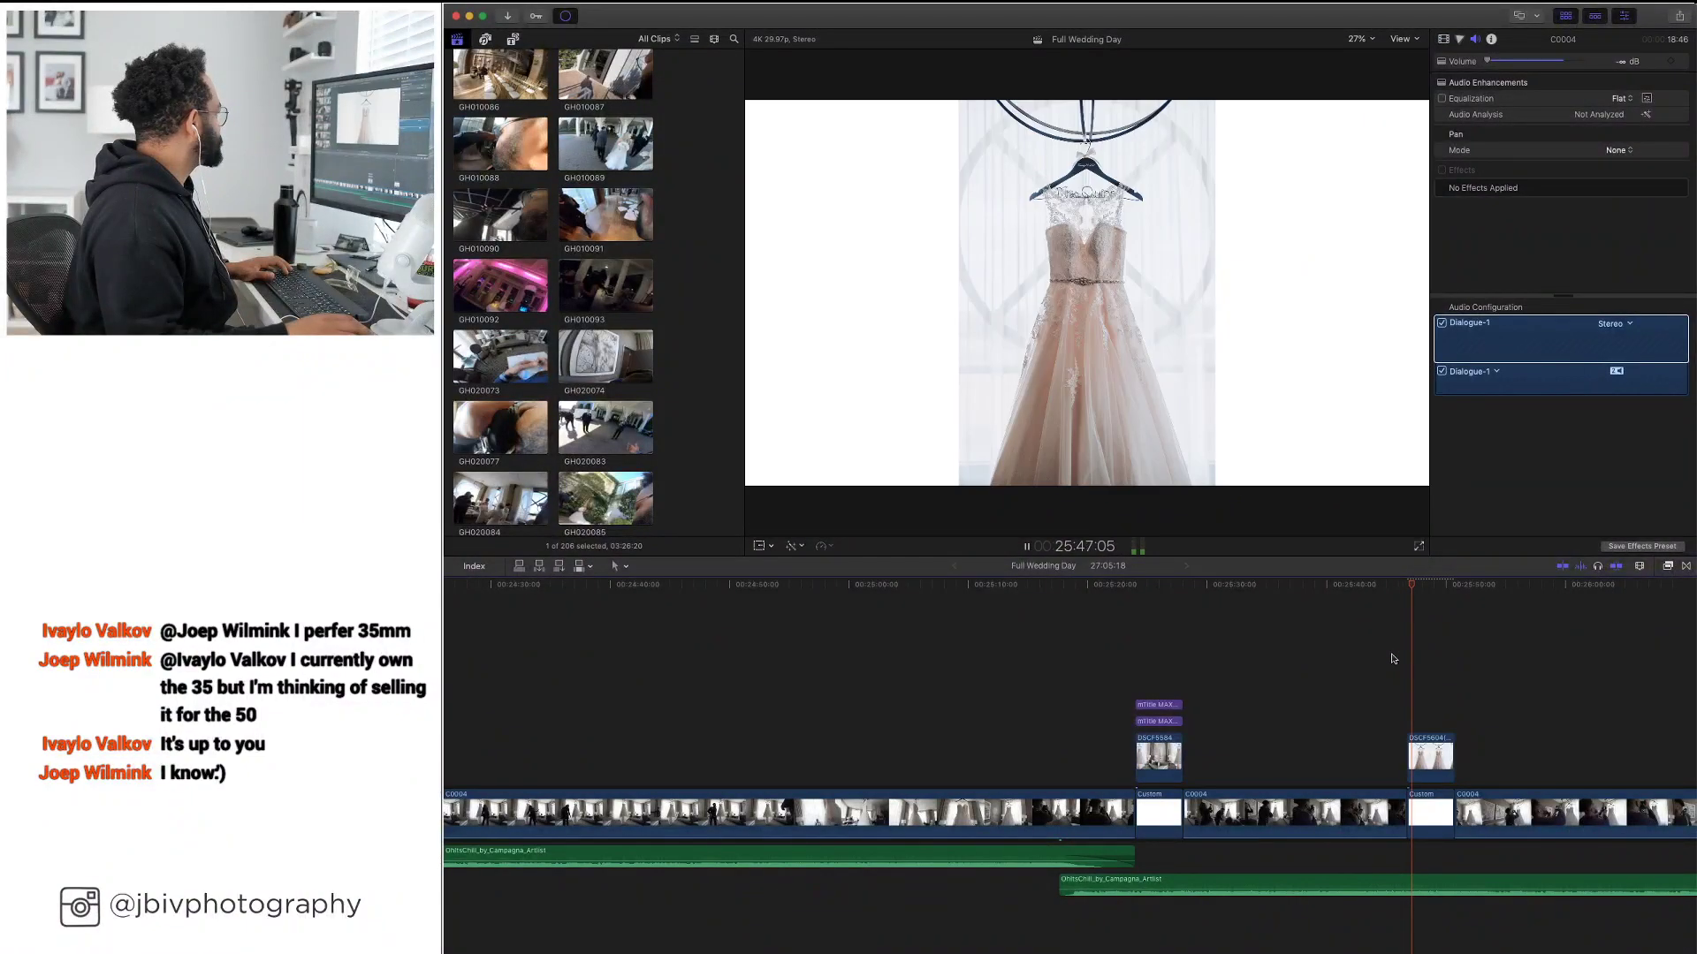
click(1420, 758)
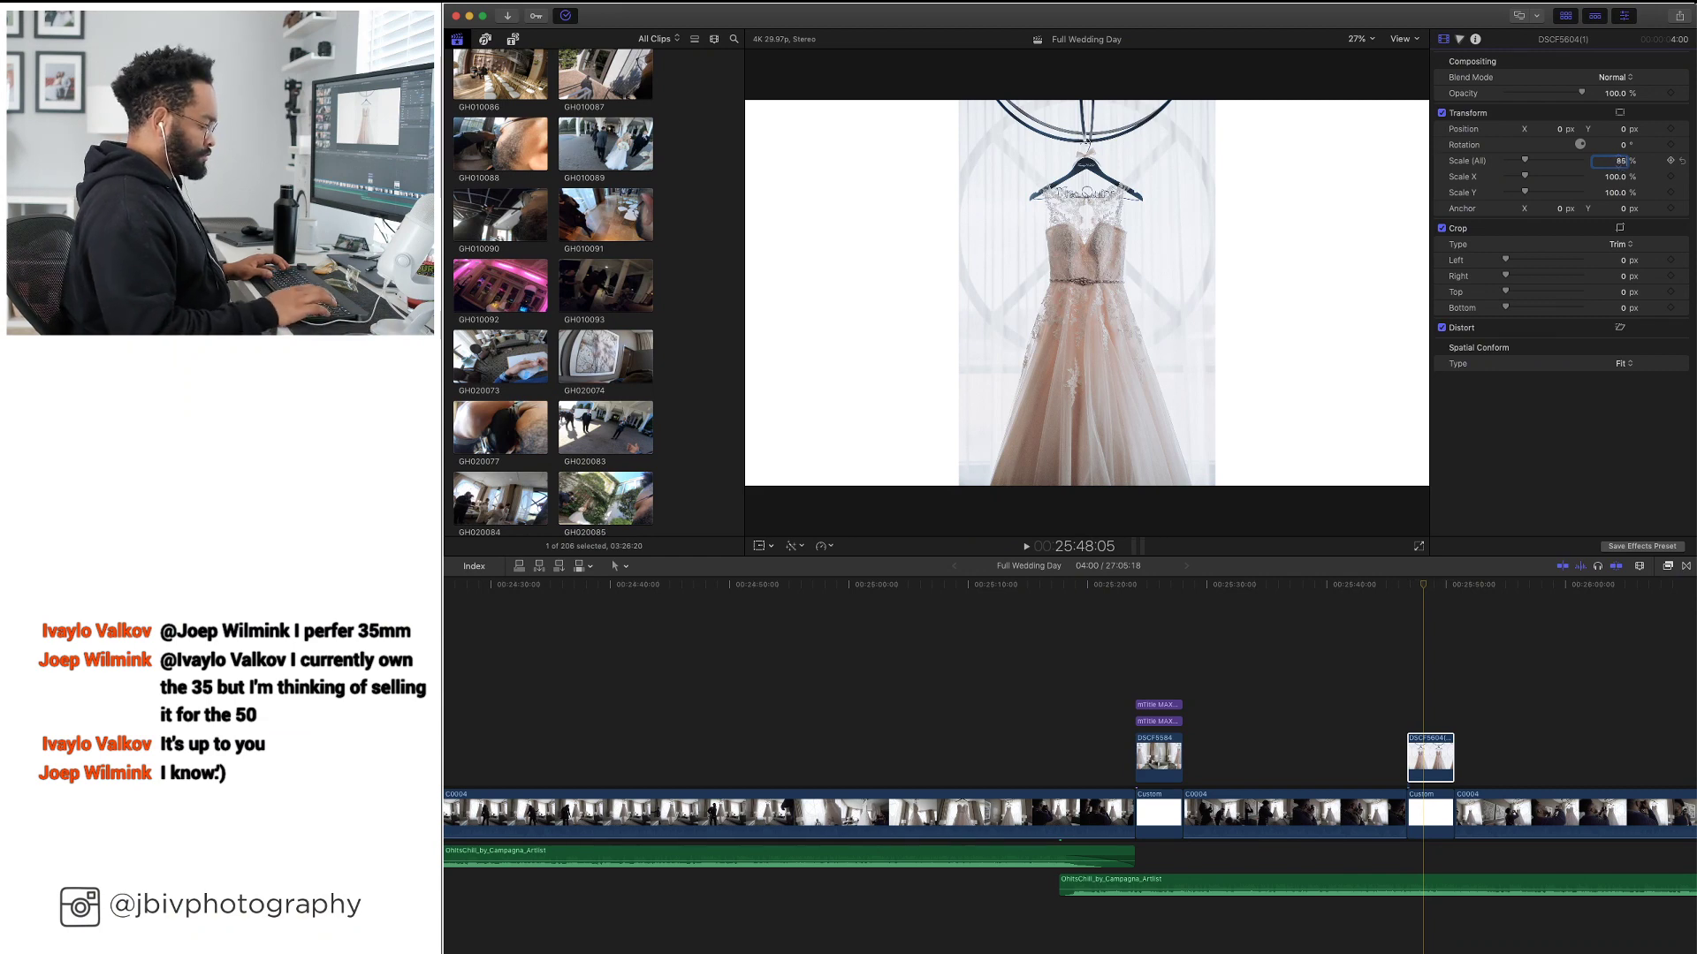
key(Return)
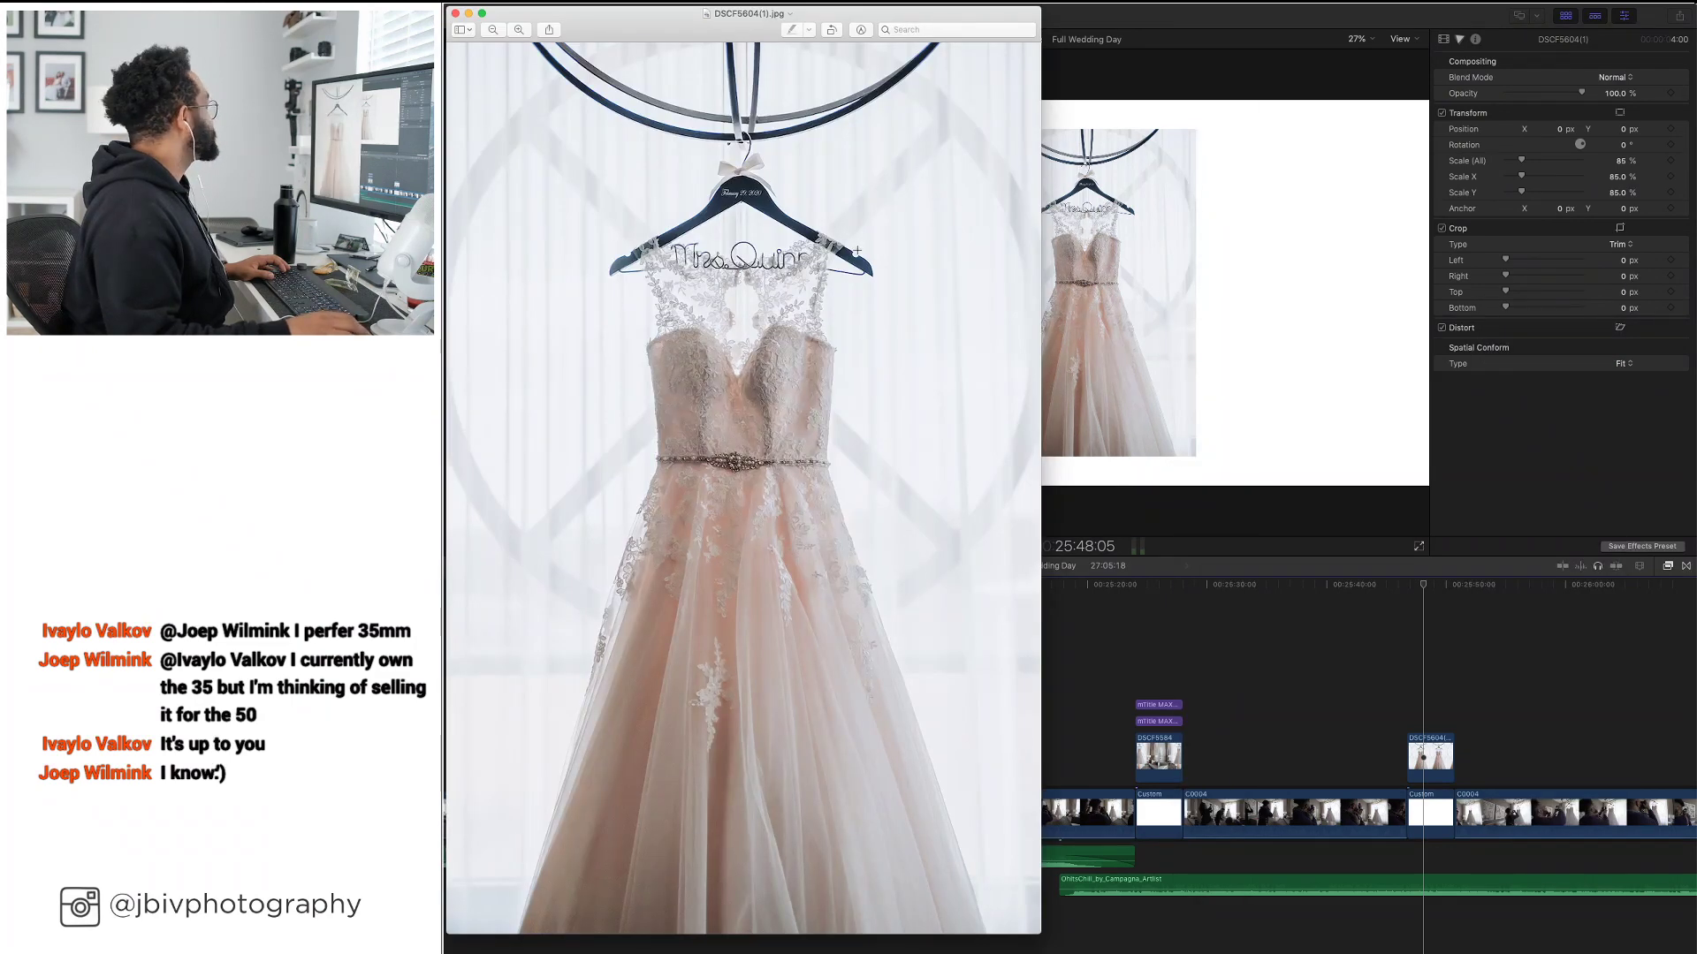
click(455, 14)
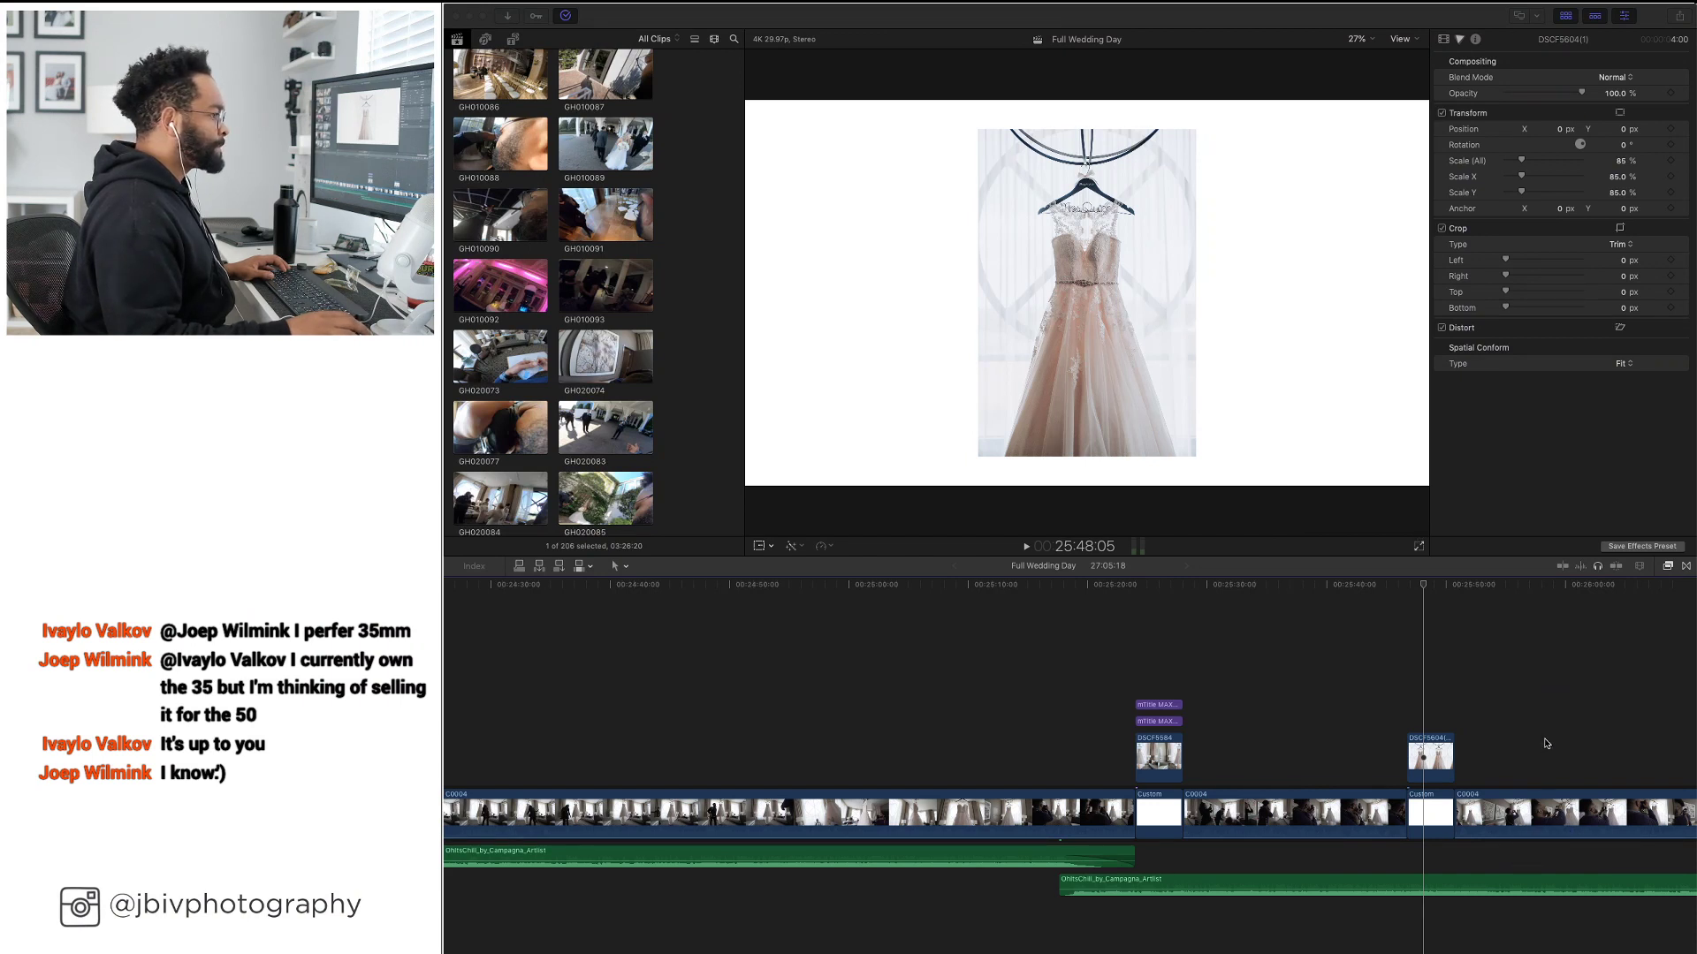
Play the C0004 clip after the DSCF5604(1) photo, split it at 25:54:17, and delete its opening piece
click(1493, 730)
key(space)
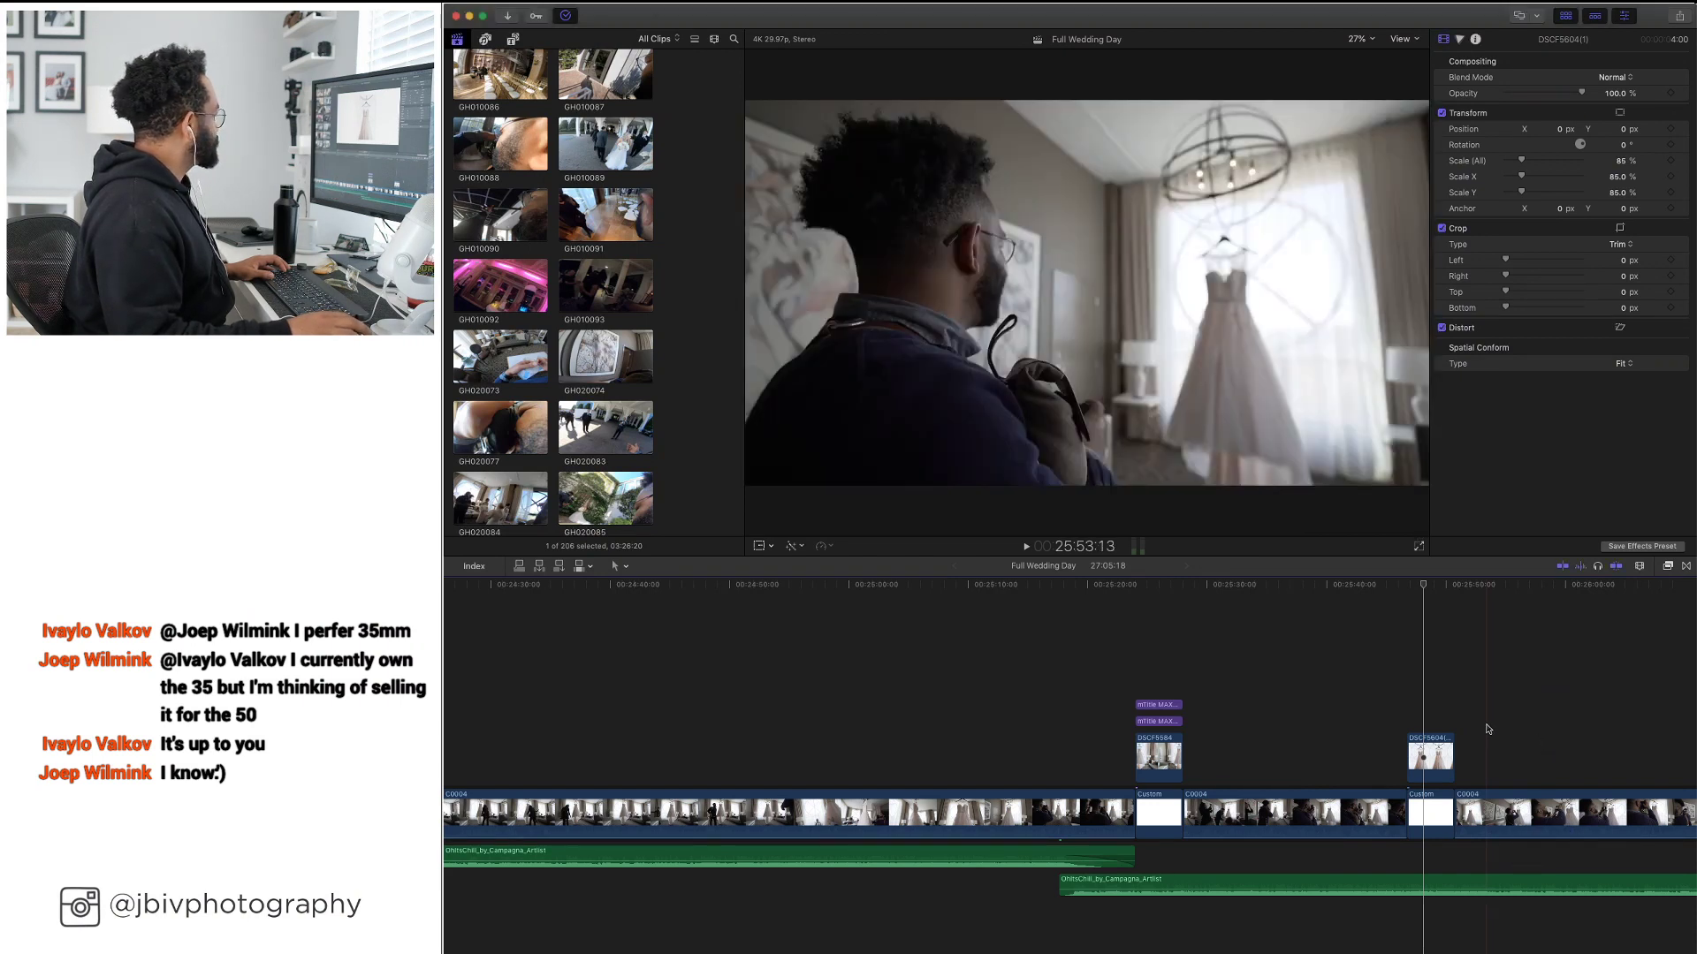
scroll(1369, 698, right, 3)
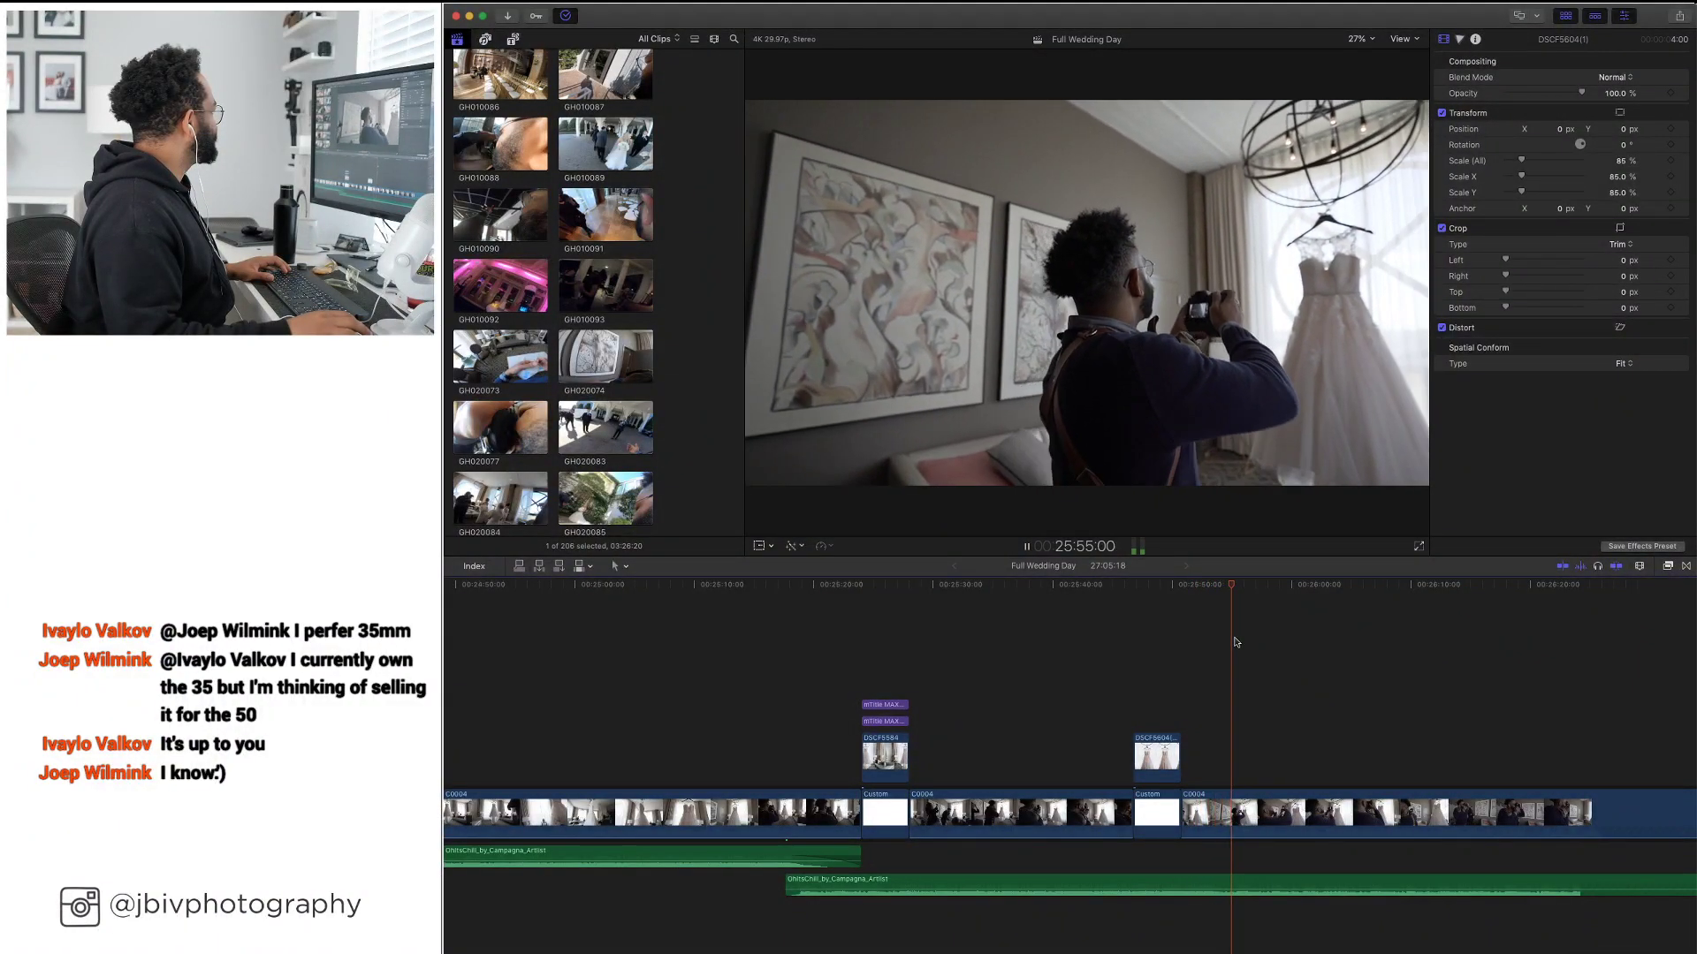
key(space)
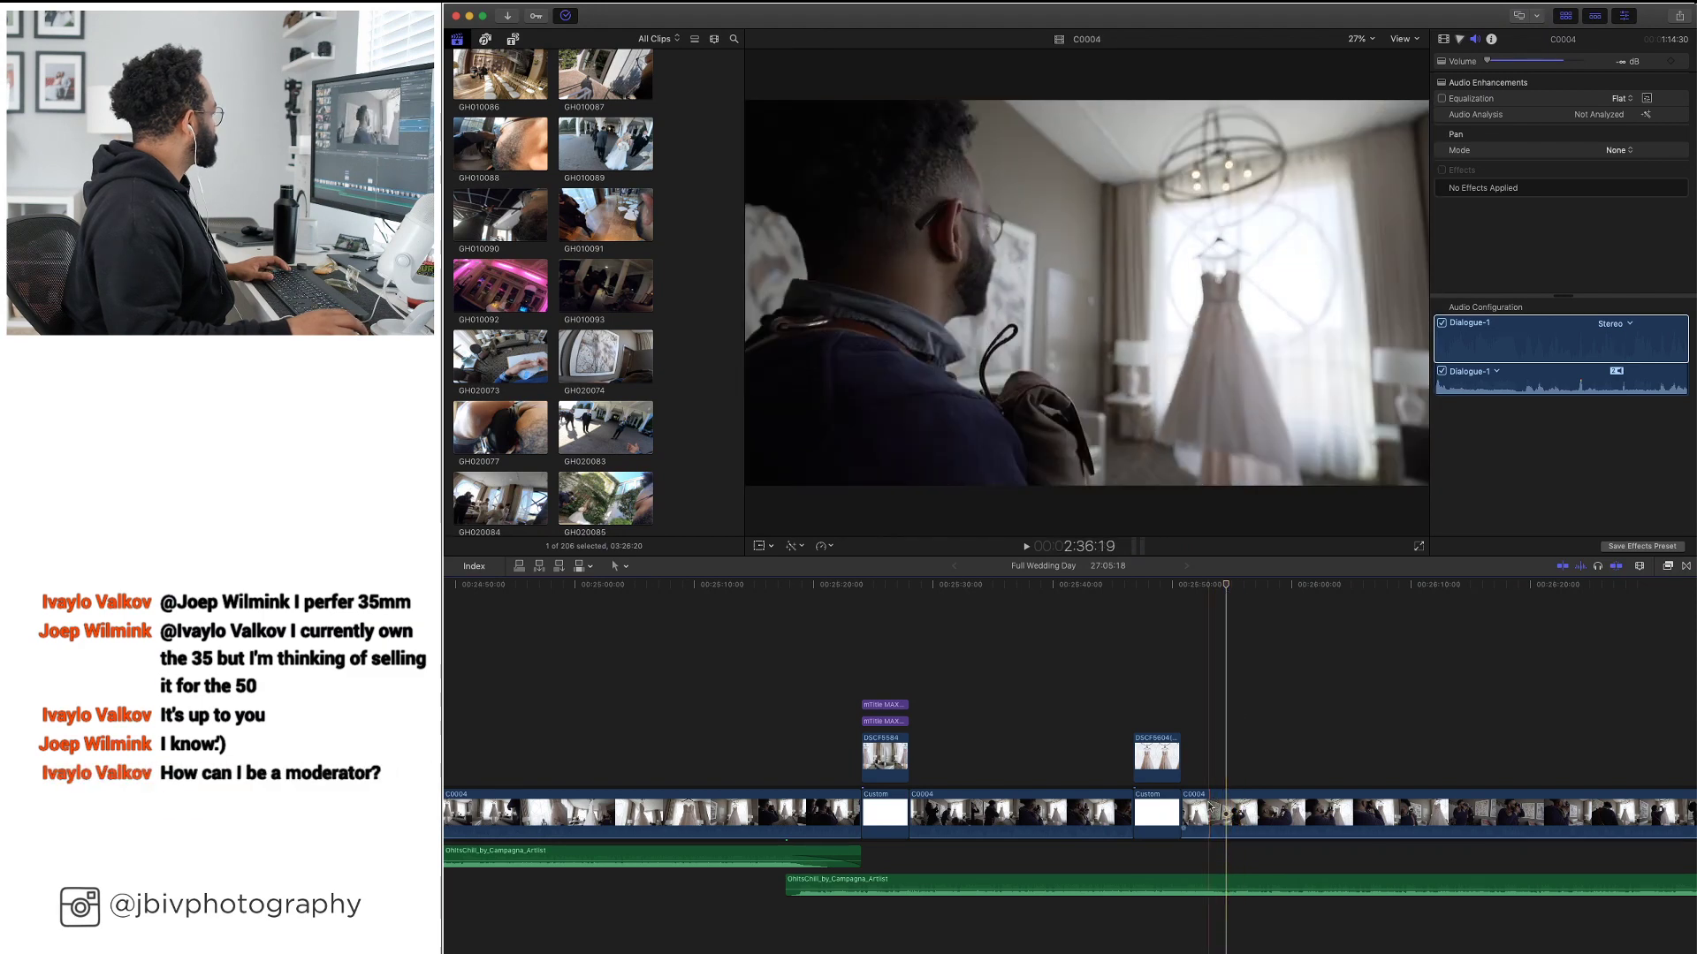
key(super+b)
click(1212, 806)
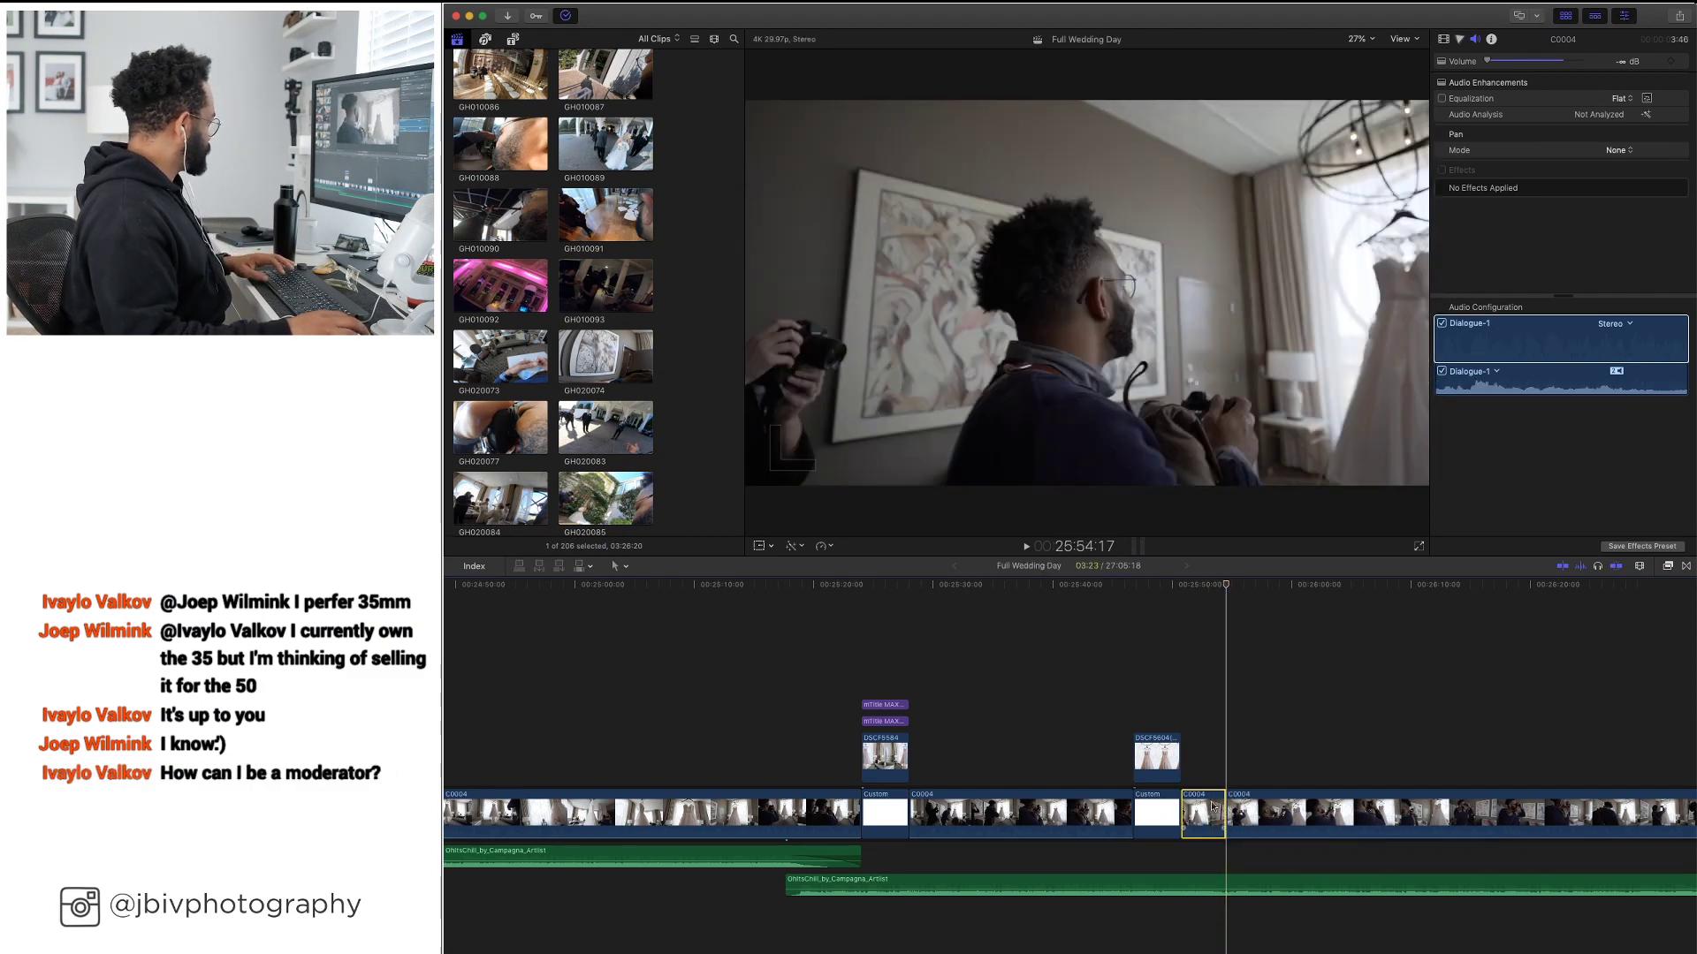
key(Delete)
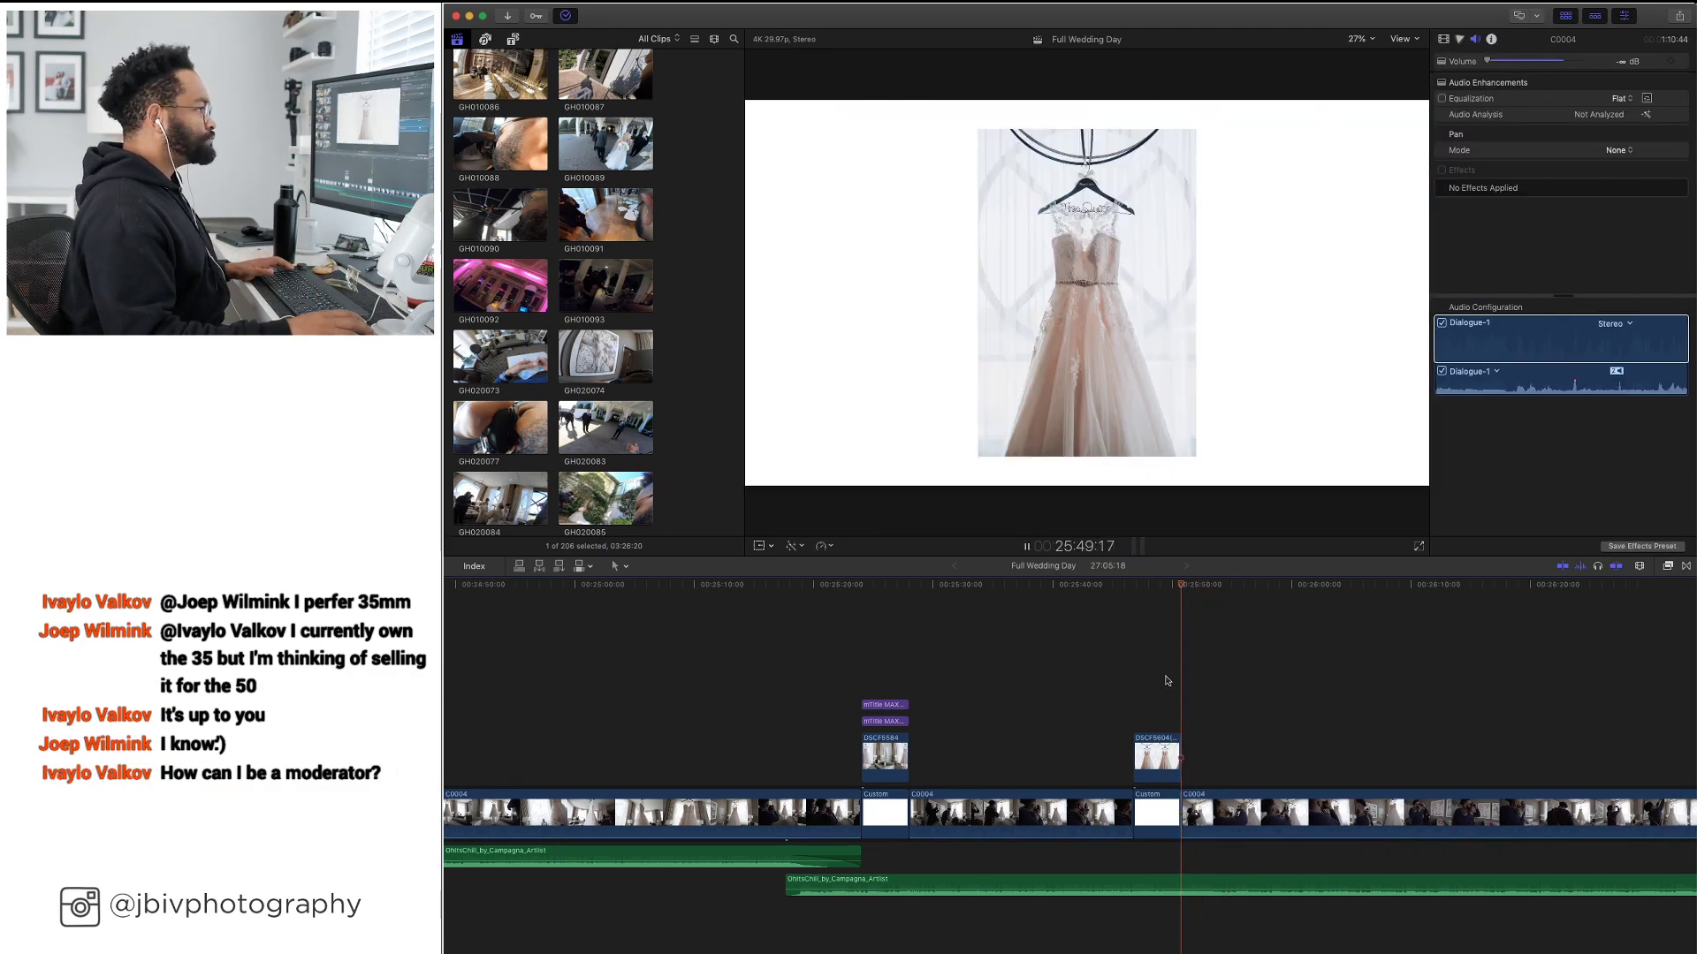
Play the shortened footage, split C0004 at 26:05:12, and insert a copy of the white background extended to 9:20 at the cut
key(space)
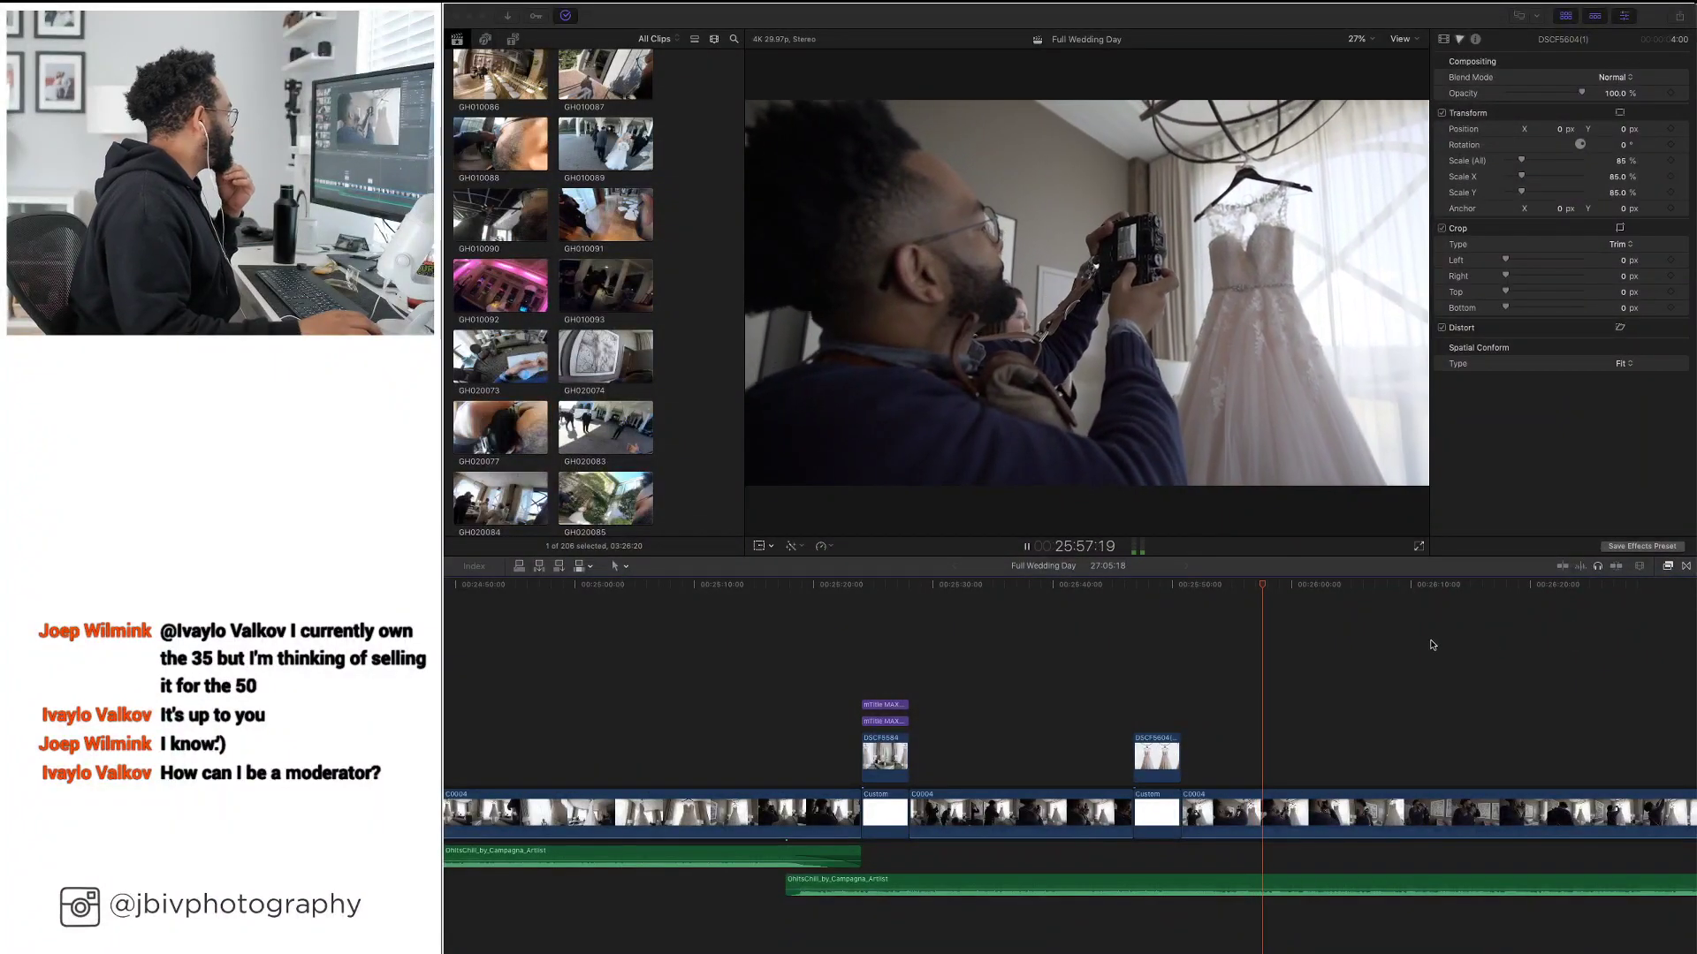
click(1169, 618)
key(space)
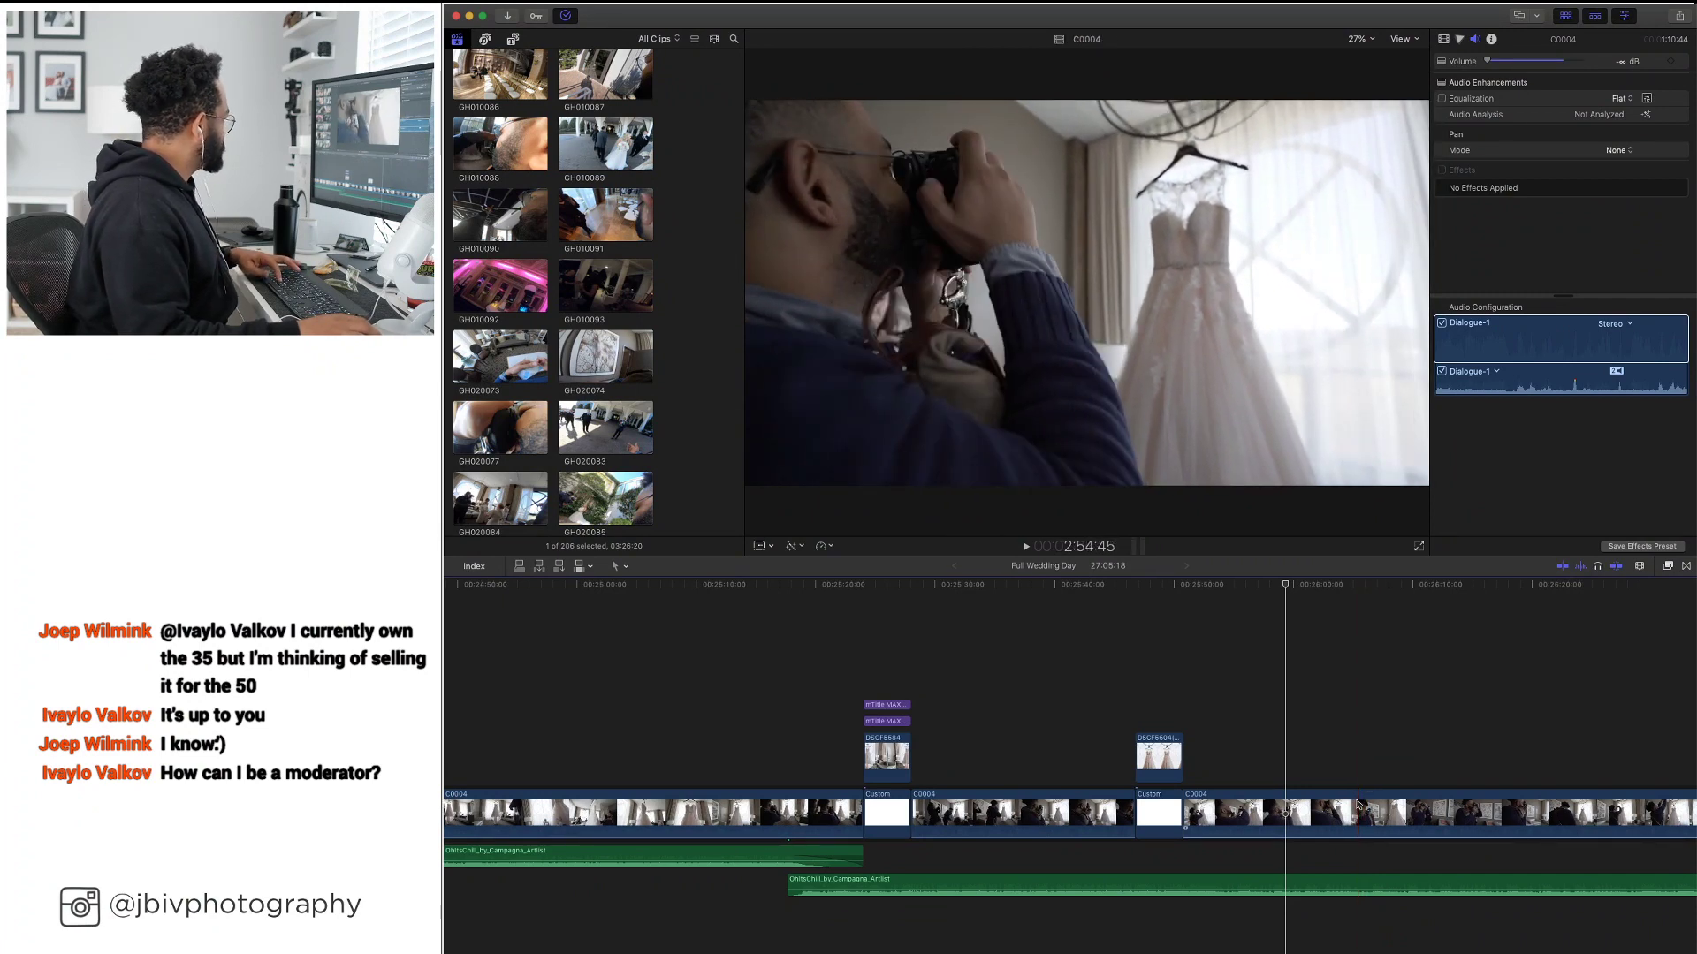
key(super+b)
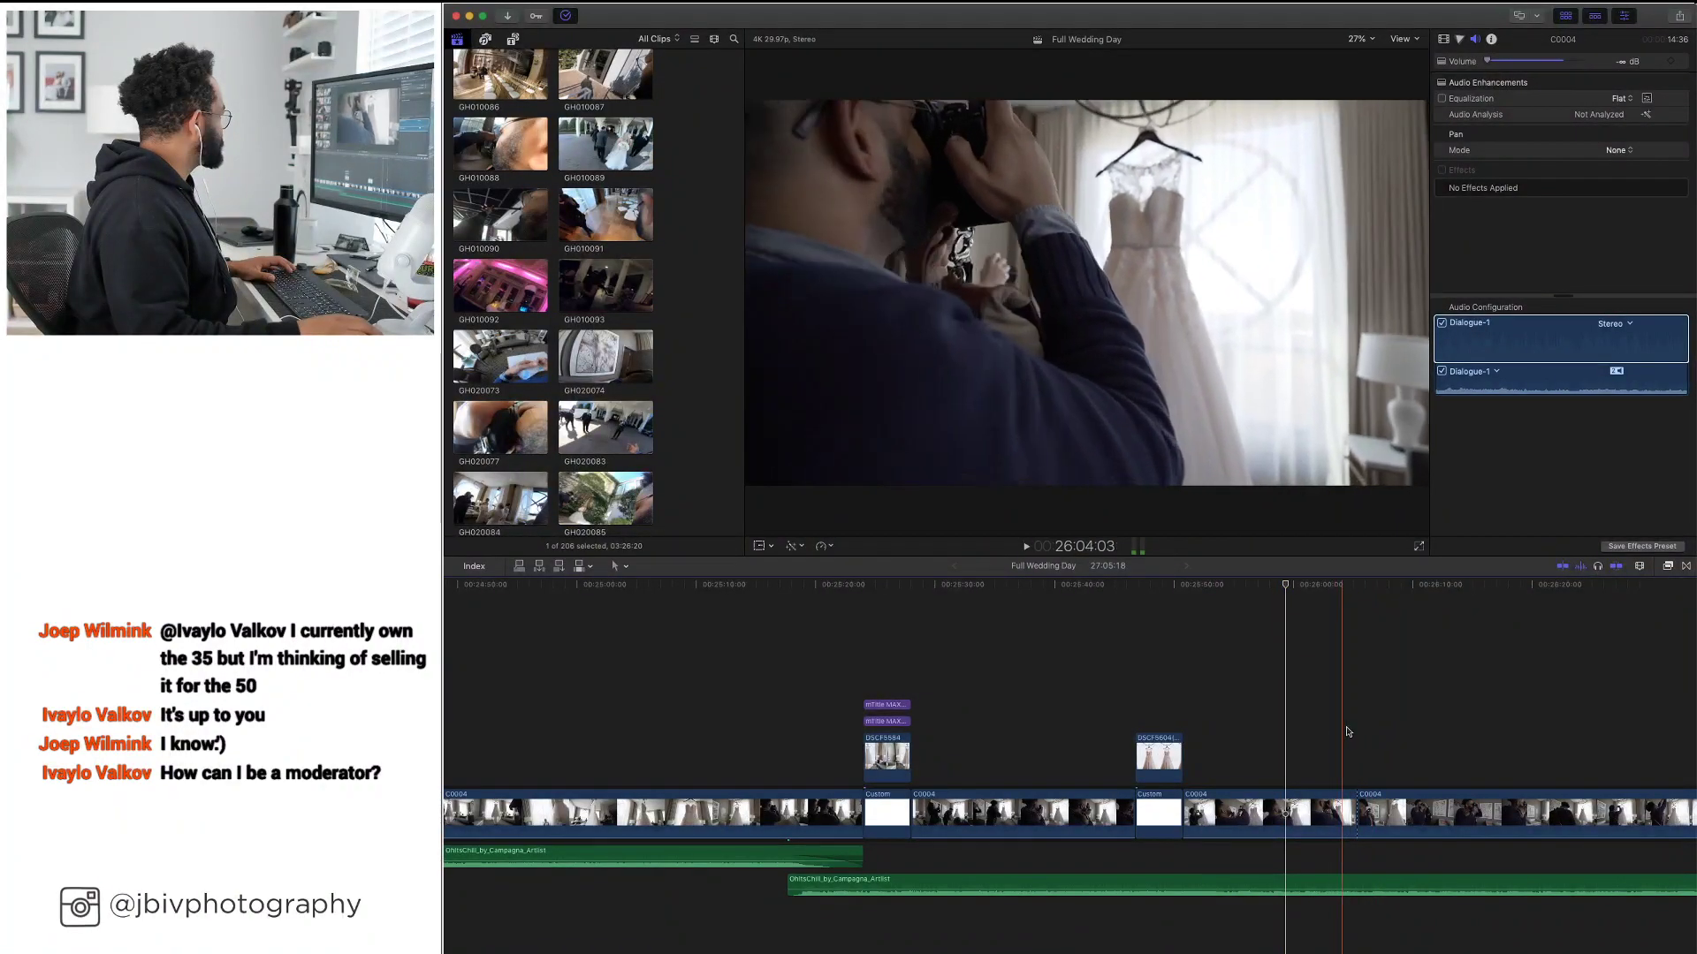
drag(1163, 808, 1400, 817)
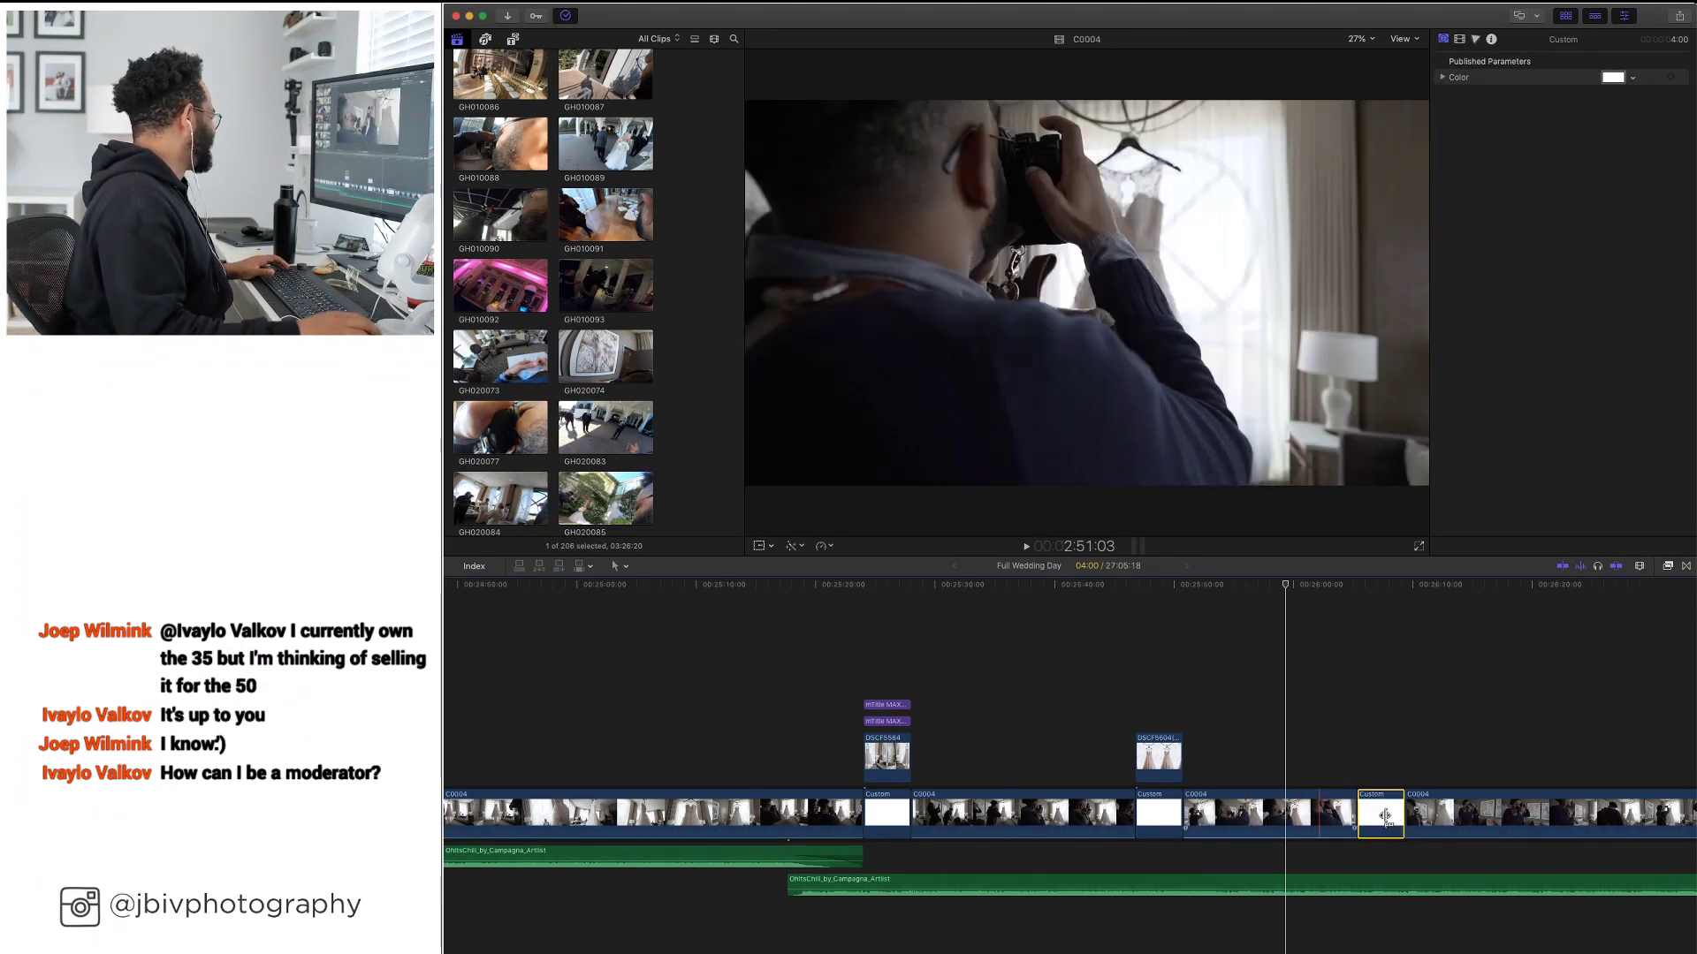
drag(1403, 813, 1469, 814)
key(space)
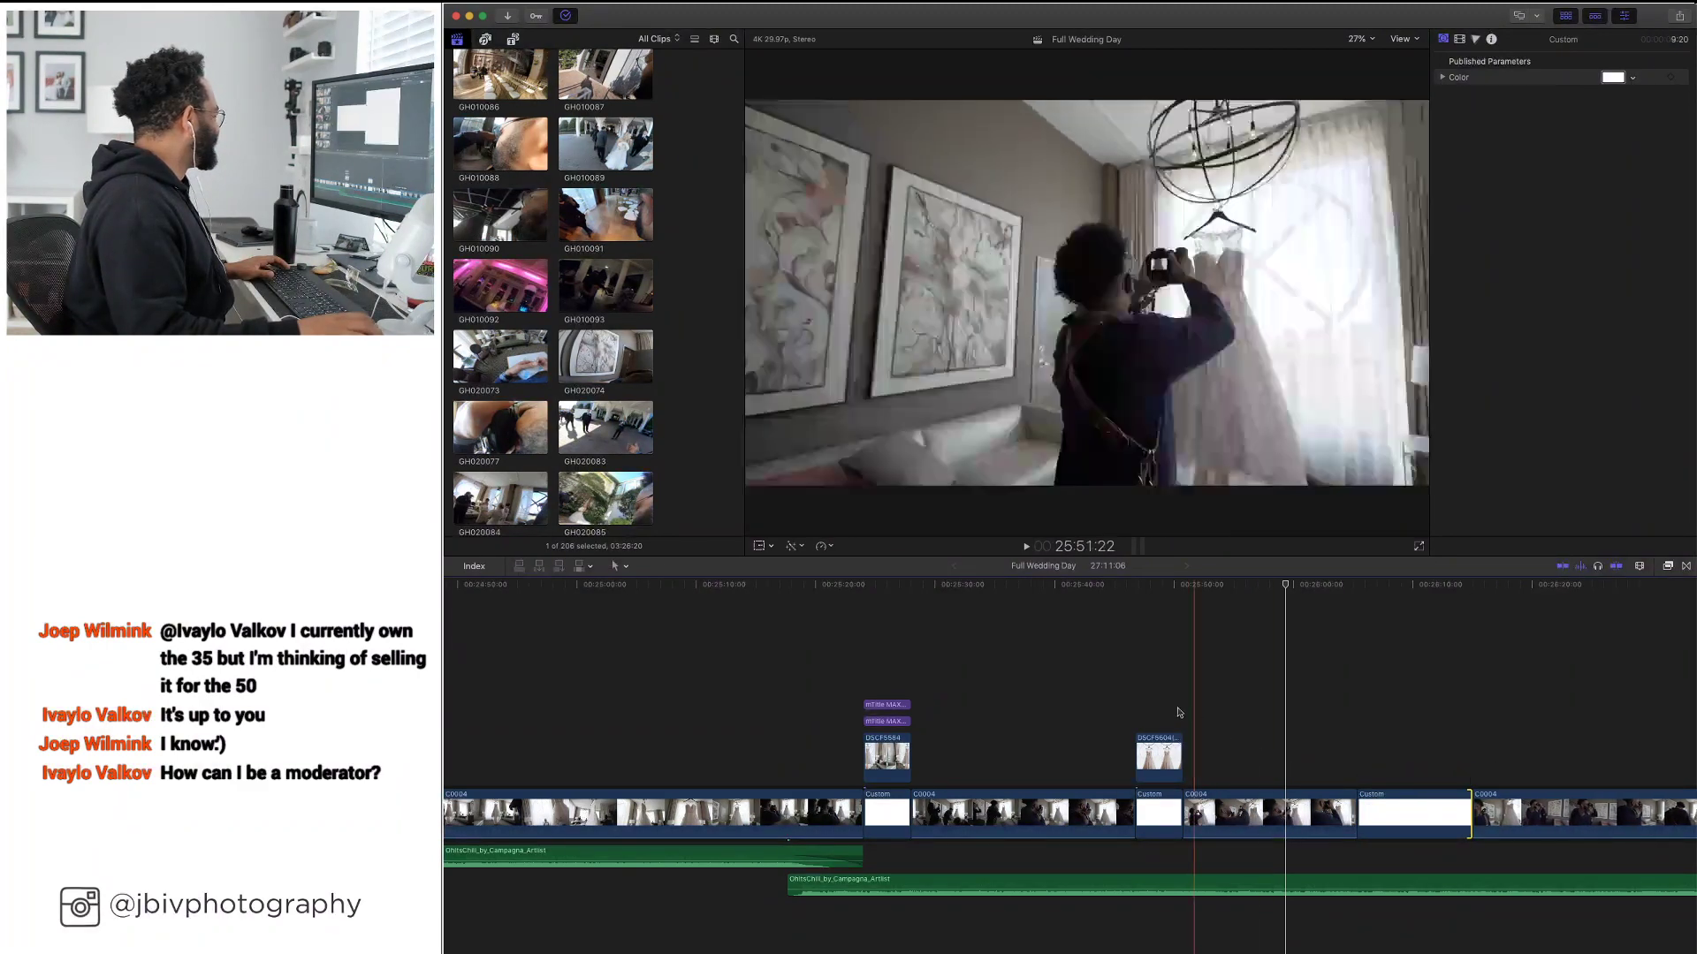
key(space)
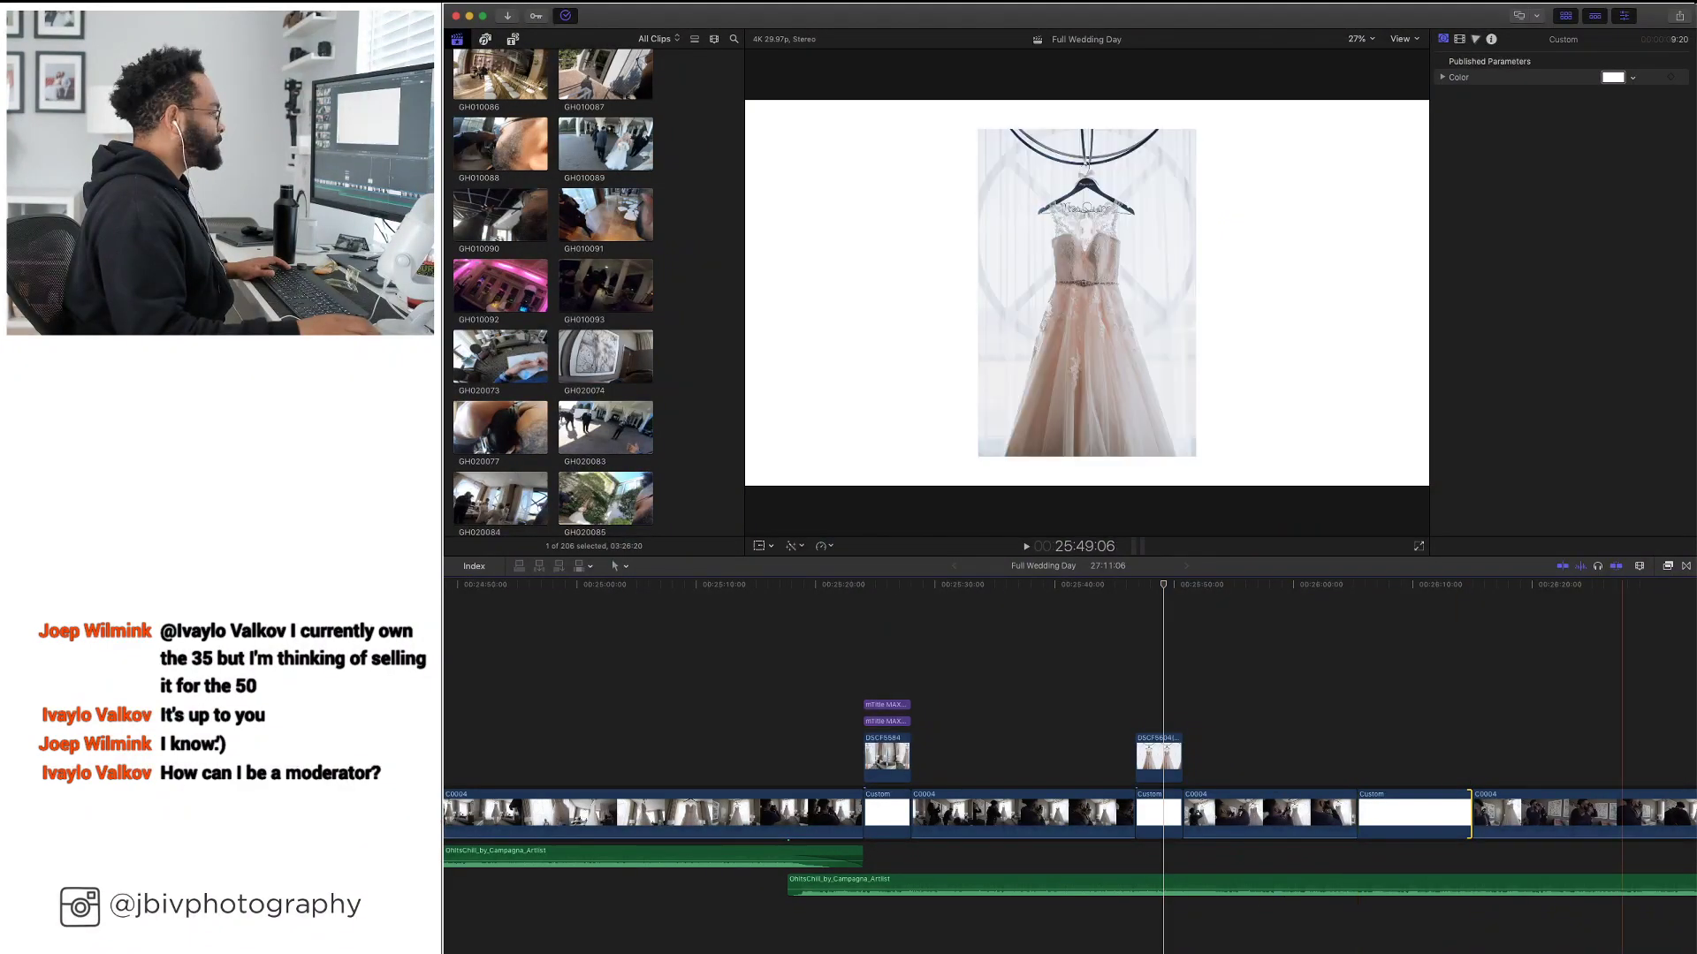
Place DSCF5602(1), DSCF5600(1) and the dress-hanger photo consecutively above the new white background, and set the background's duration to 12:00 to match
key(super+Tab)
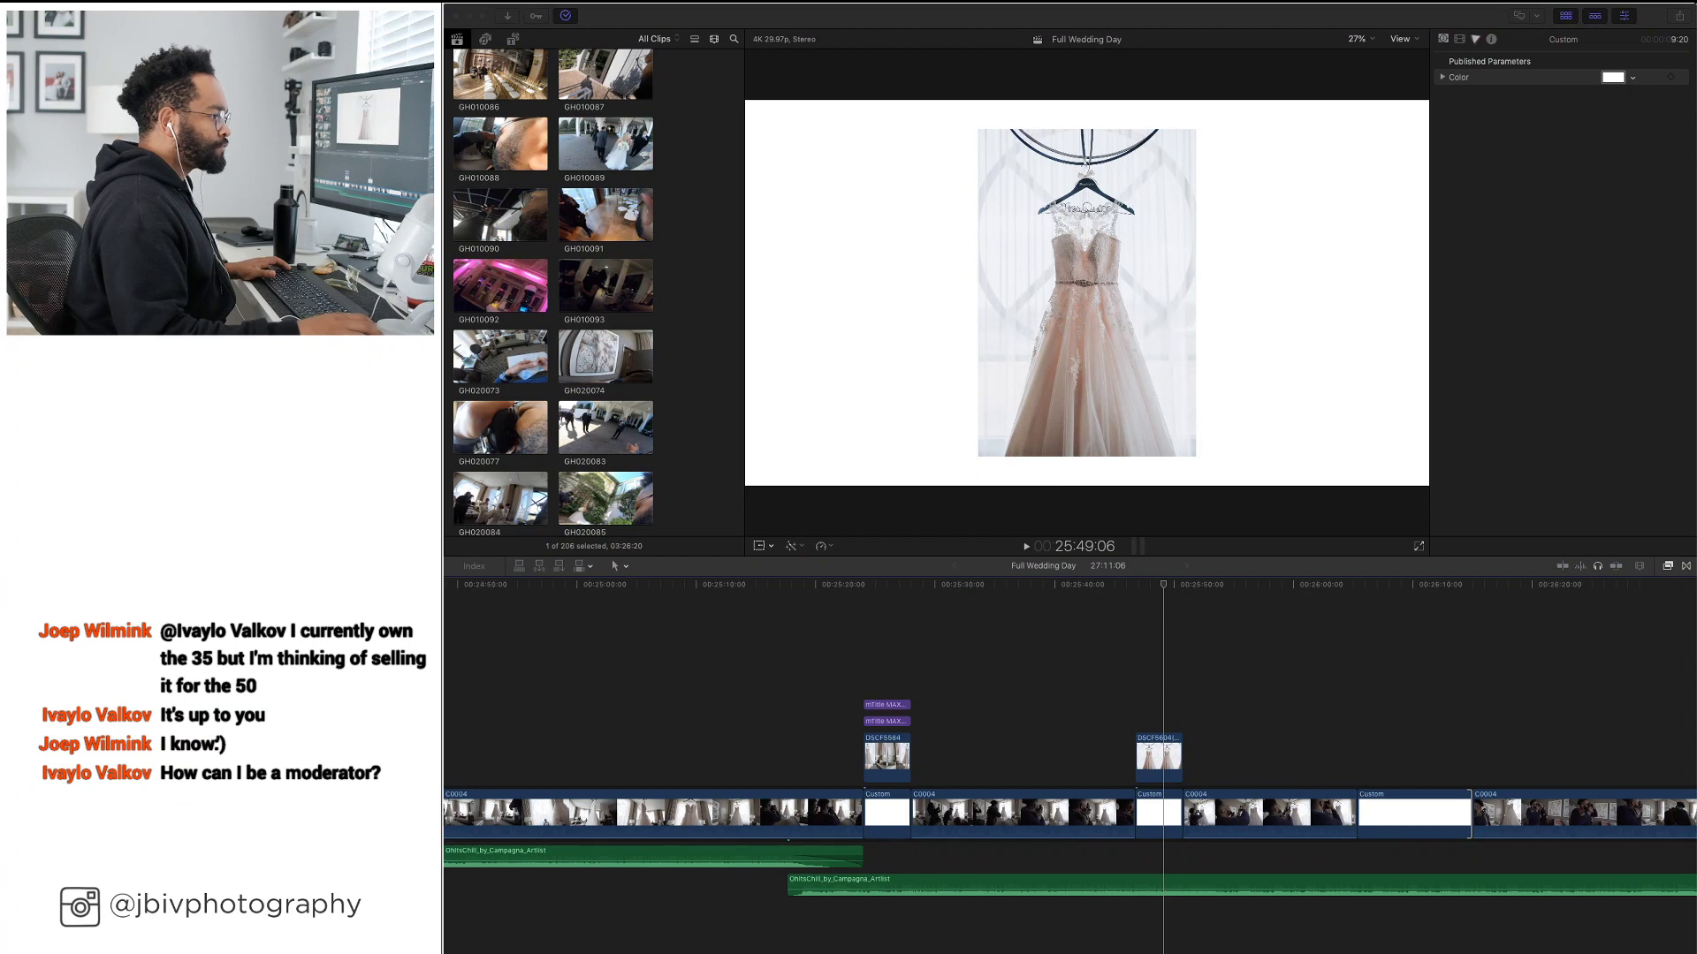
drag(1500, 758, 1364, 721)
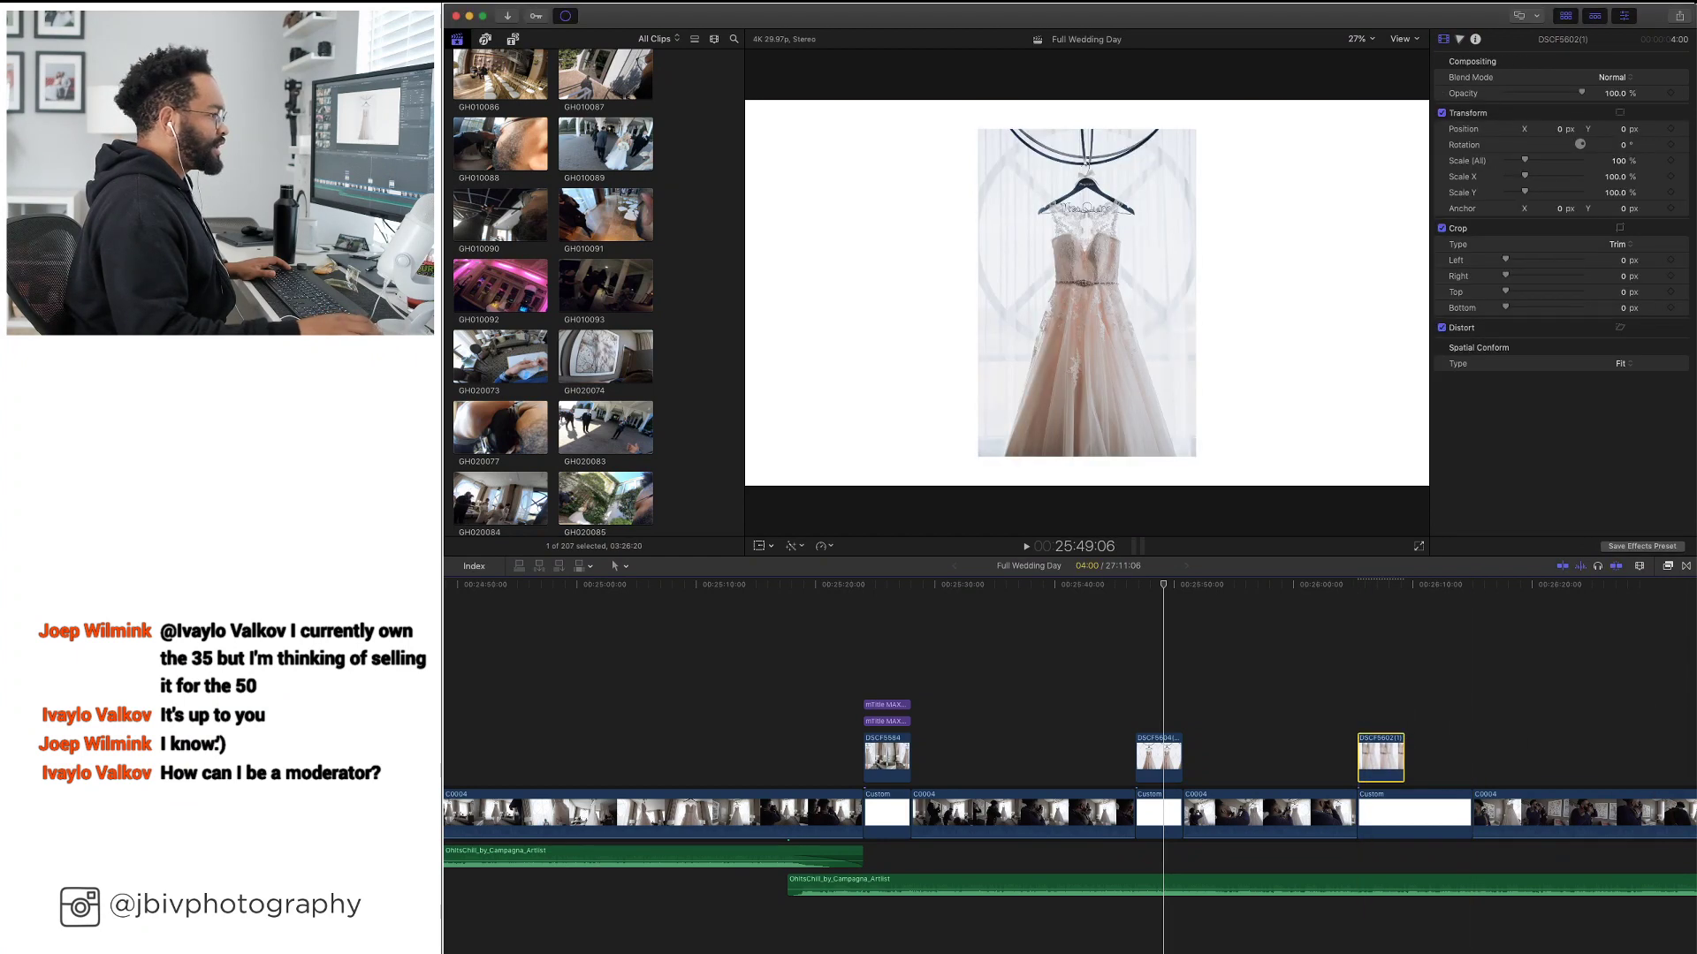
drag(1678, 734, 1428, 742)
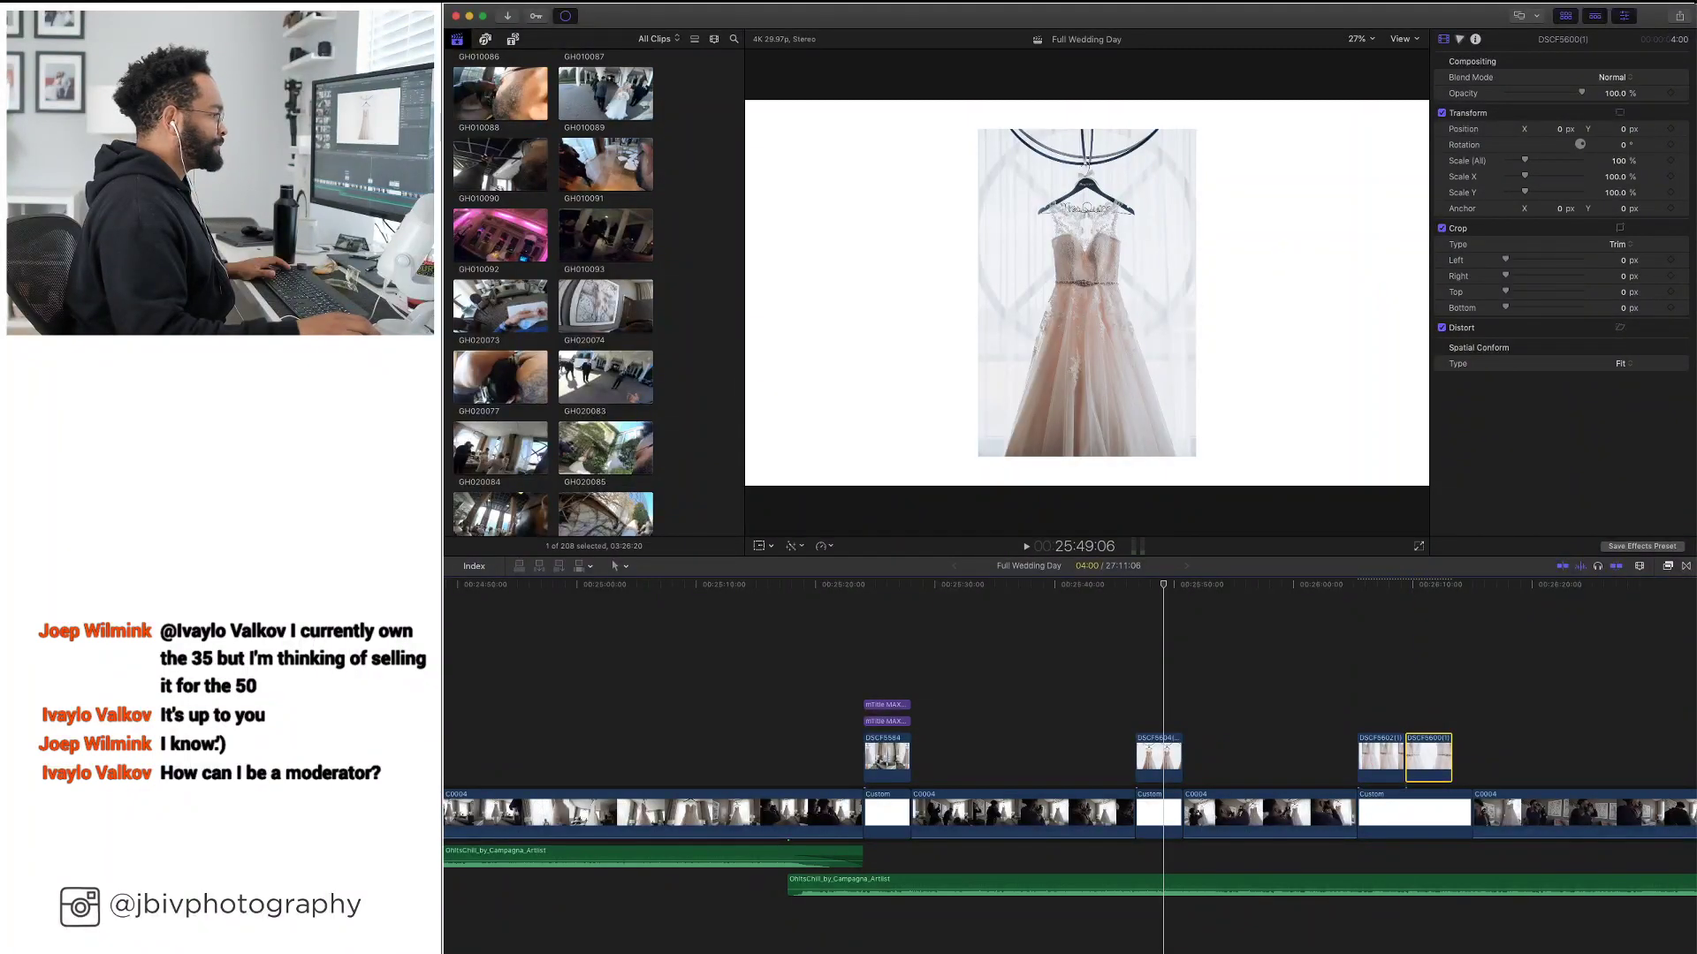
click(1465, 806)
drag(1465, 807, 1545, 807)
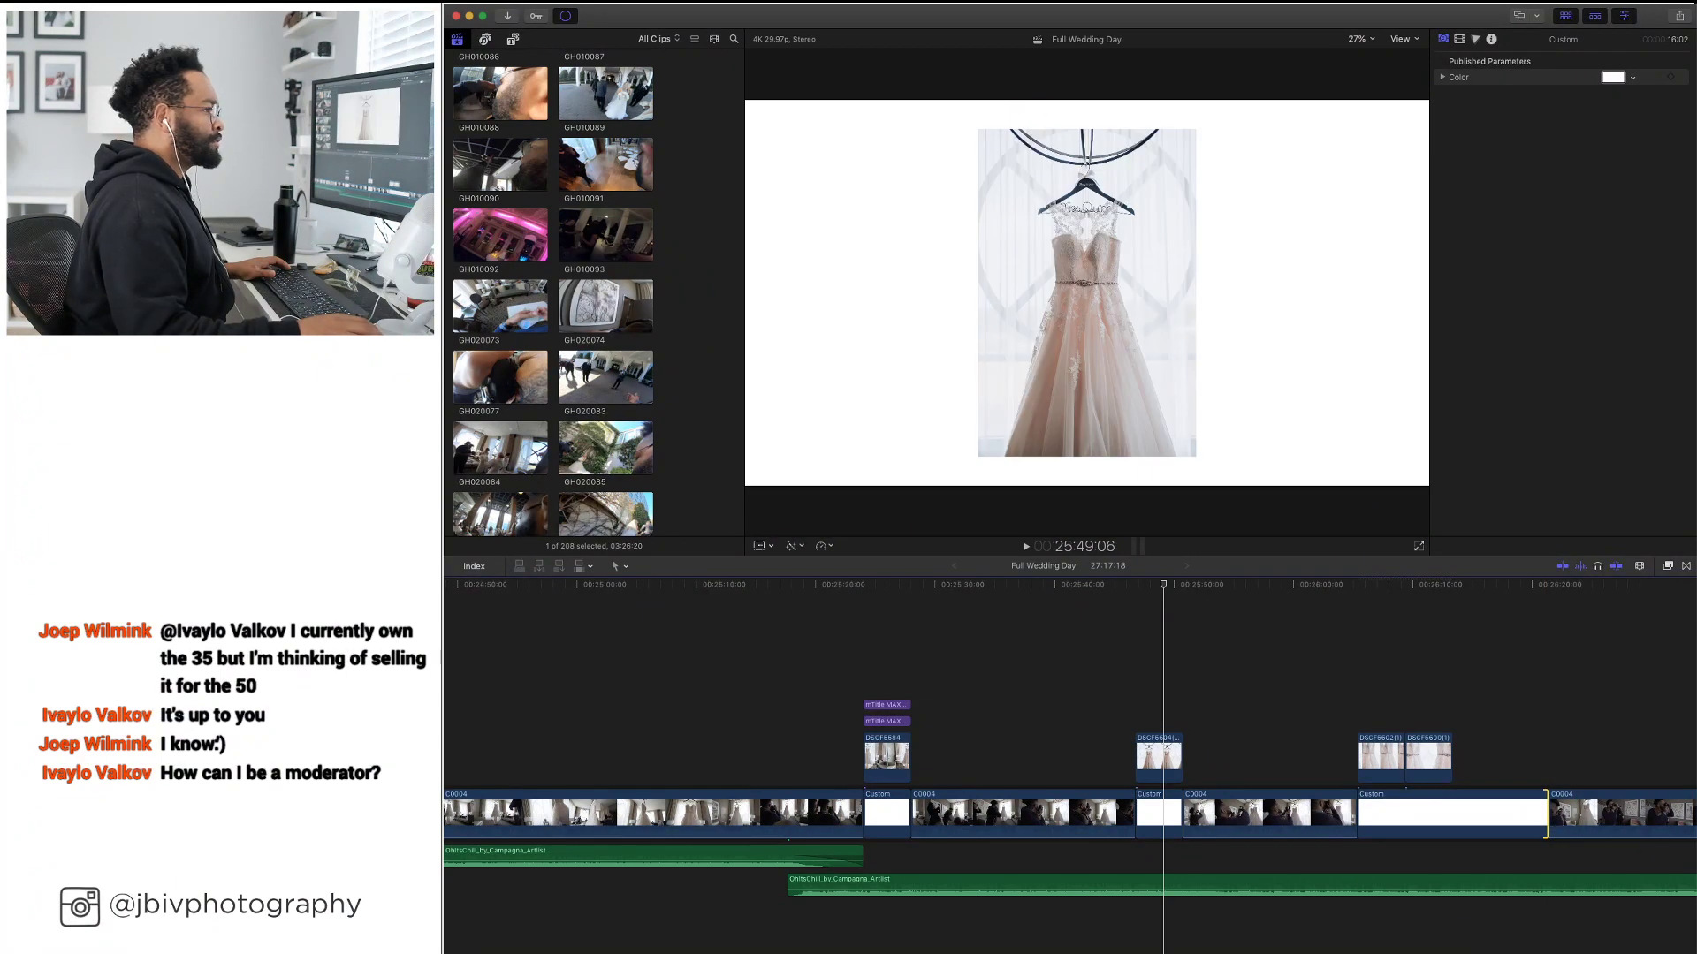
drag(1692, 737, 1476, 756)
drag(1546, 813, 1497, 806)
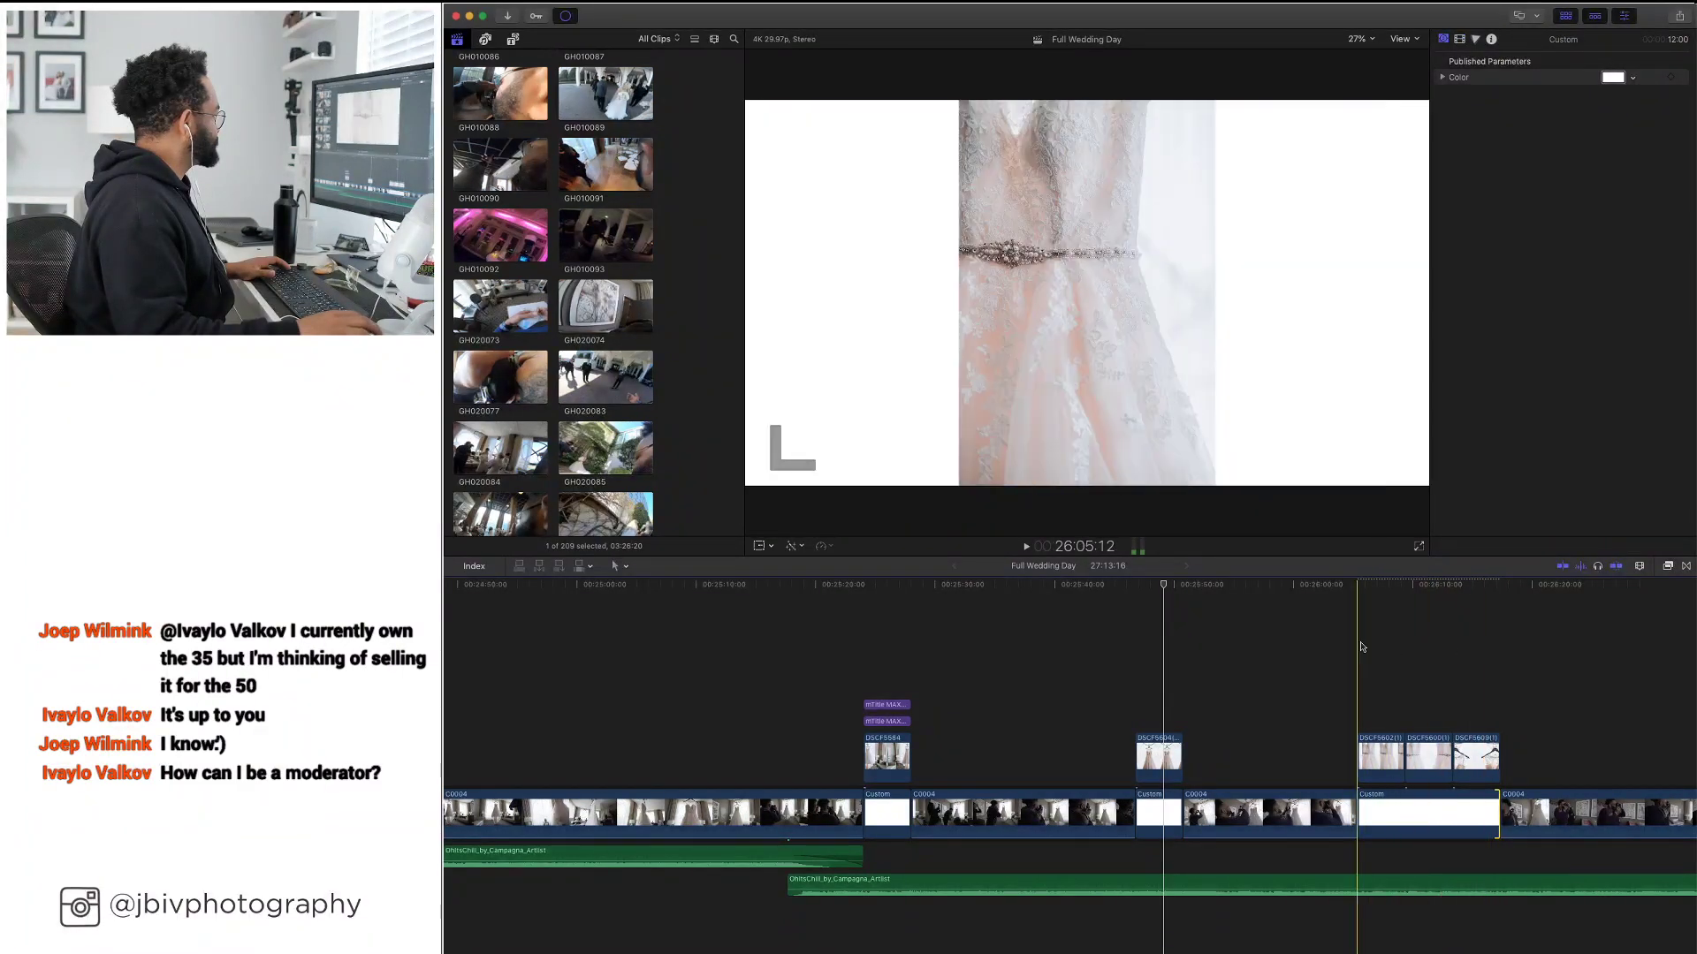
Scale all three newly added dress photos together to 85%
drag(1568, 691, 1344, 753)
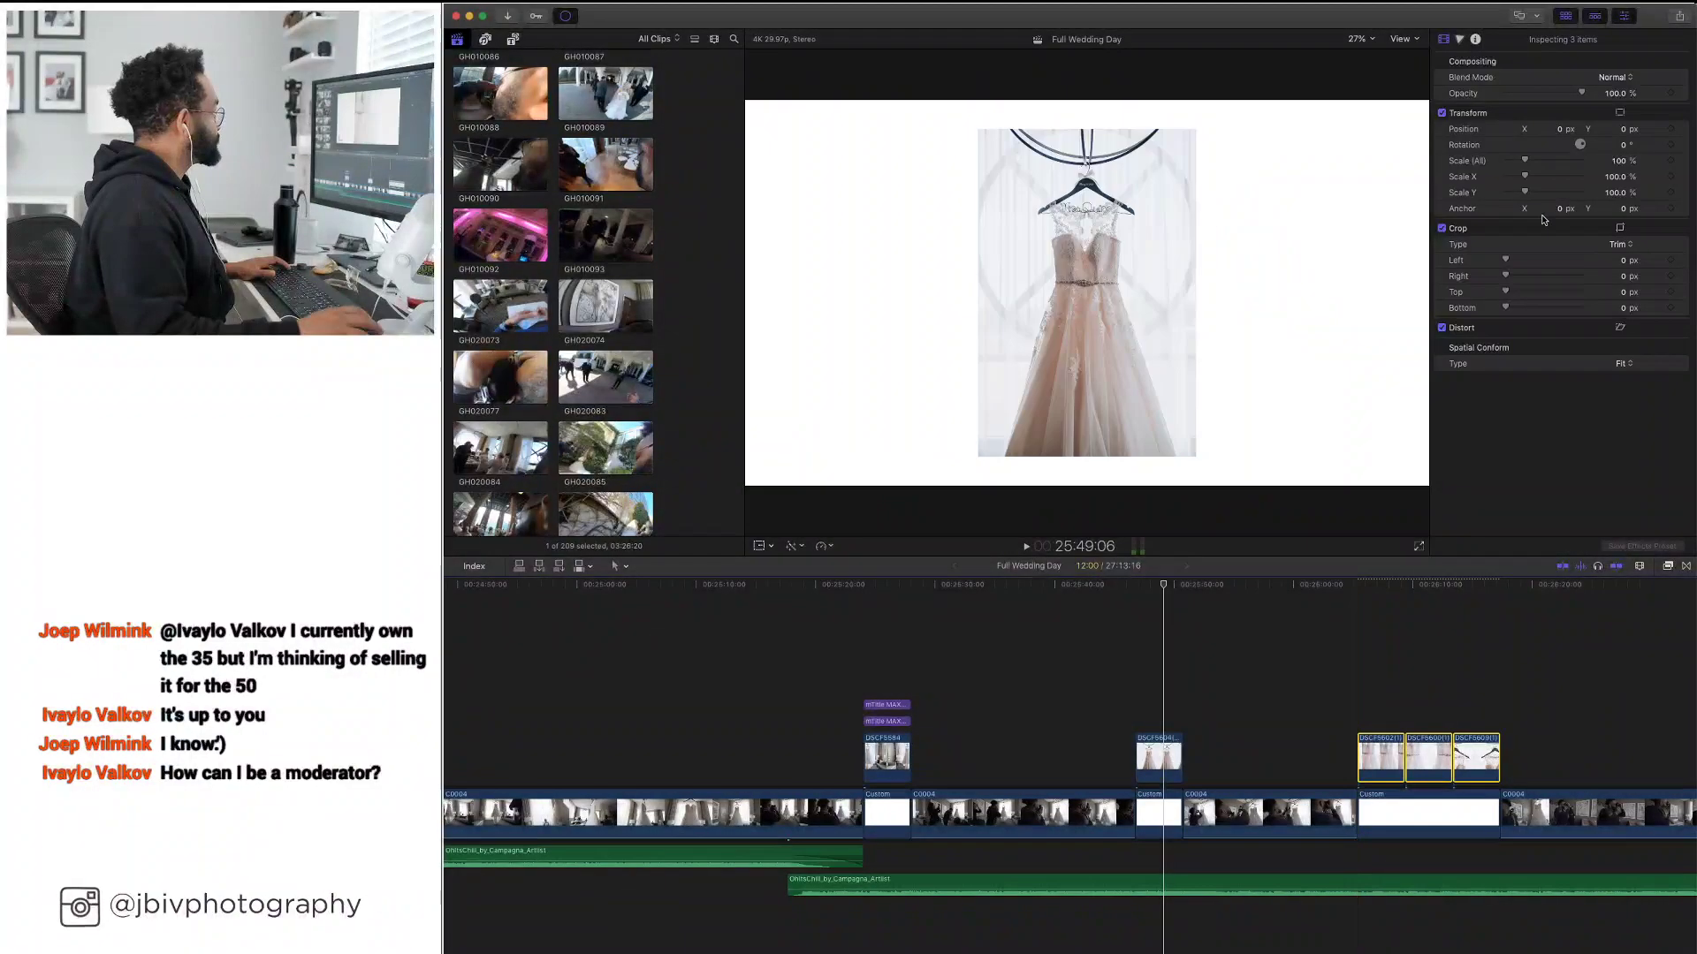
click(1614, 162)
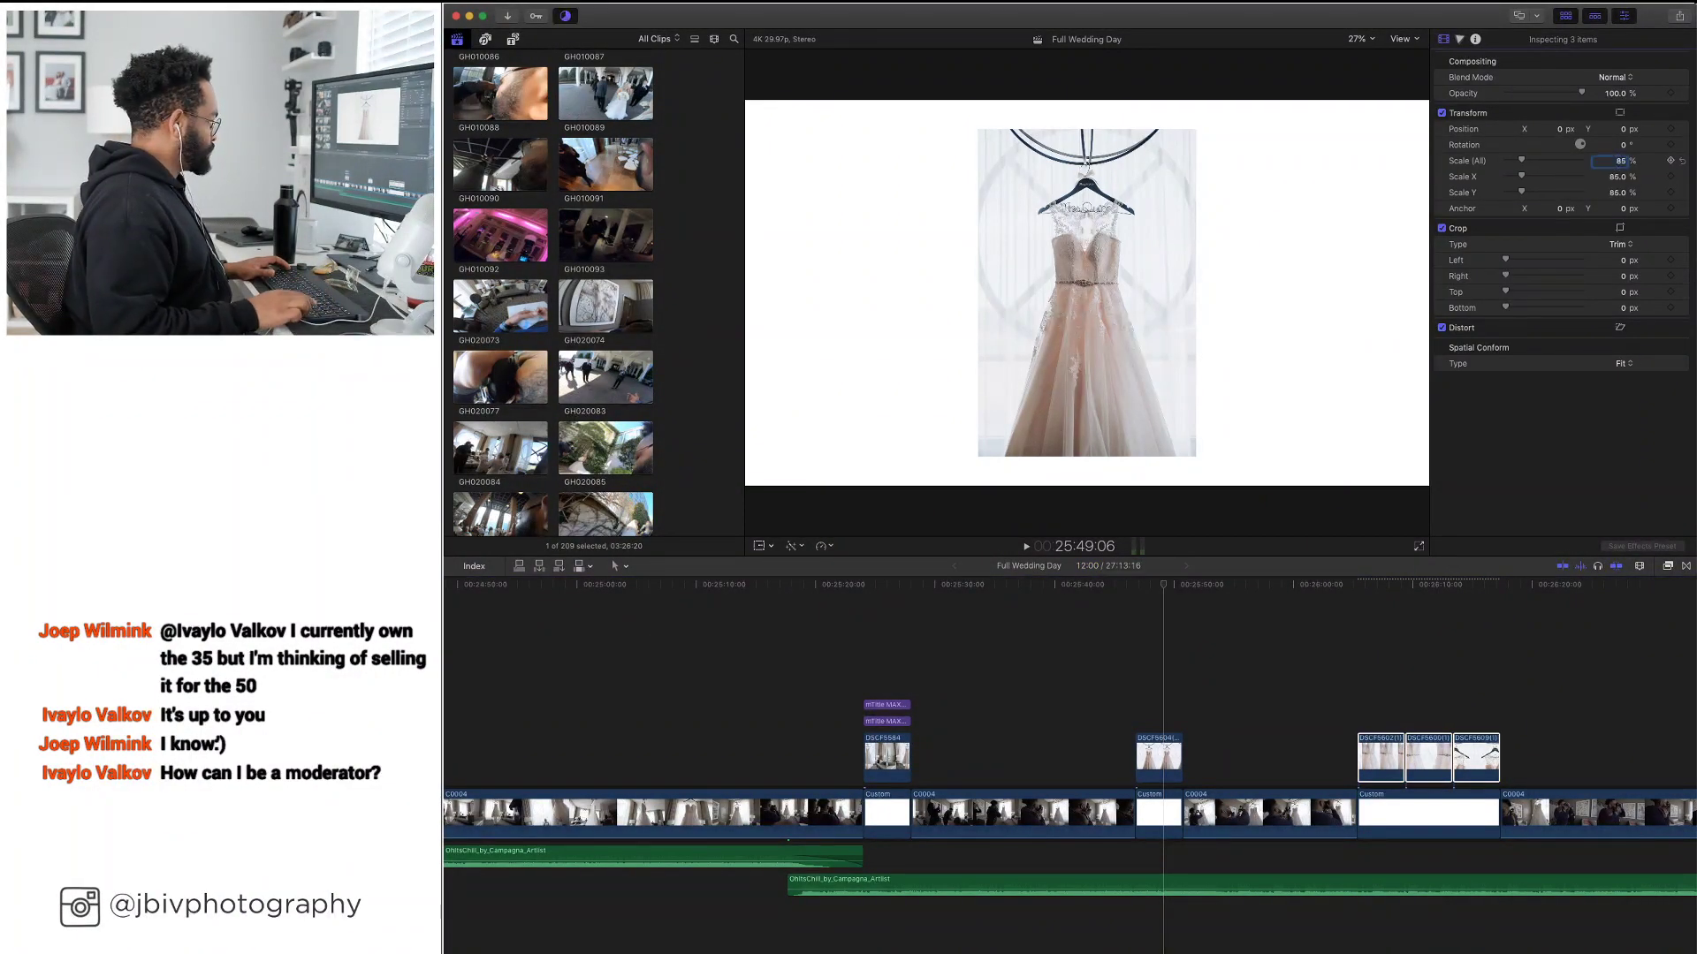
click(1393, 610)
click(1431, 756)
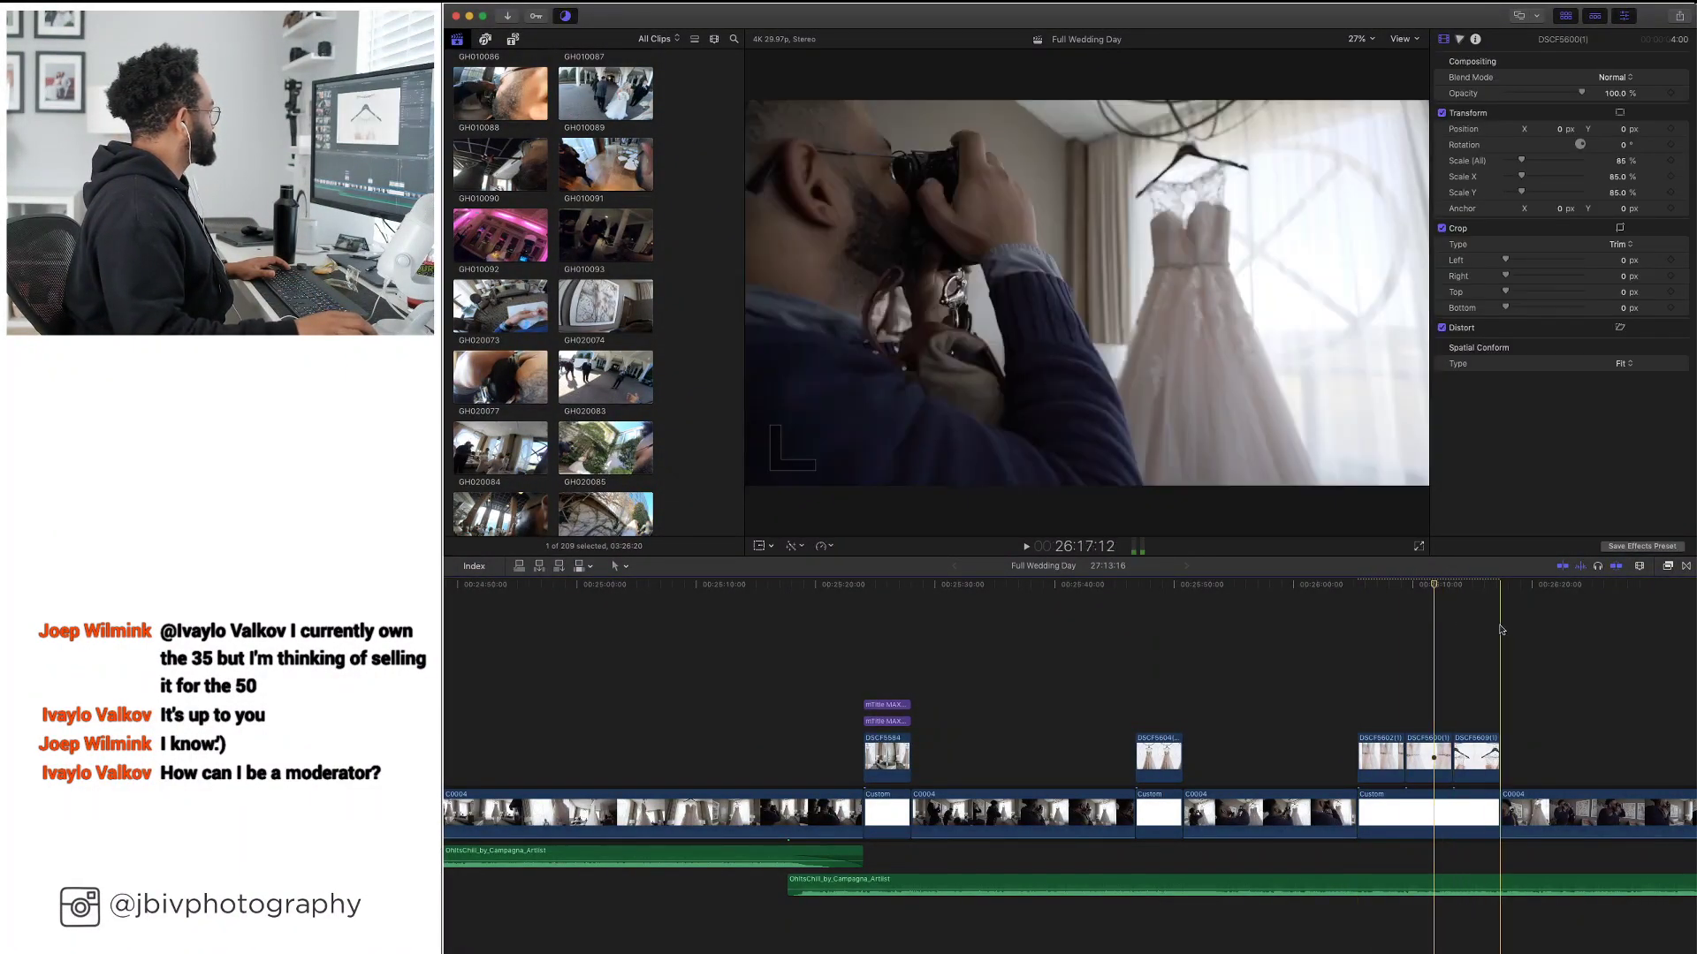
Shorten the second OhItsChill song to end just past the last dress photo and delete the remaining C0004 clip
scroll(1334, 642, right, 2)
scroll(1335, 642, right, 10)
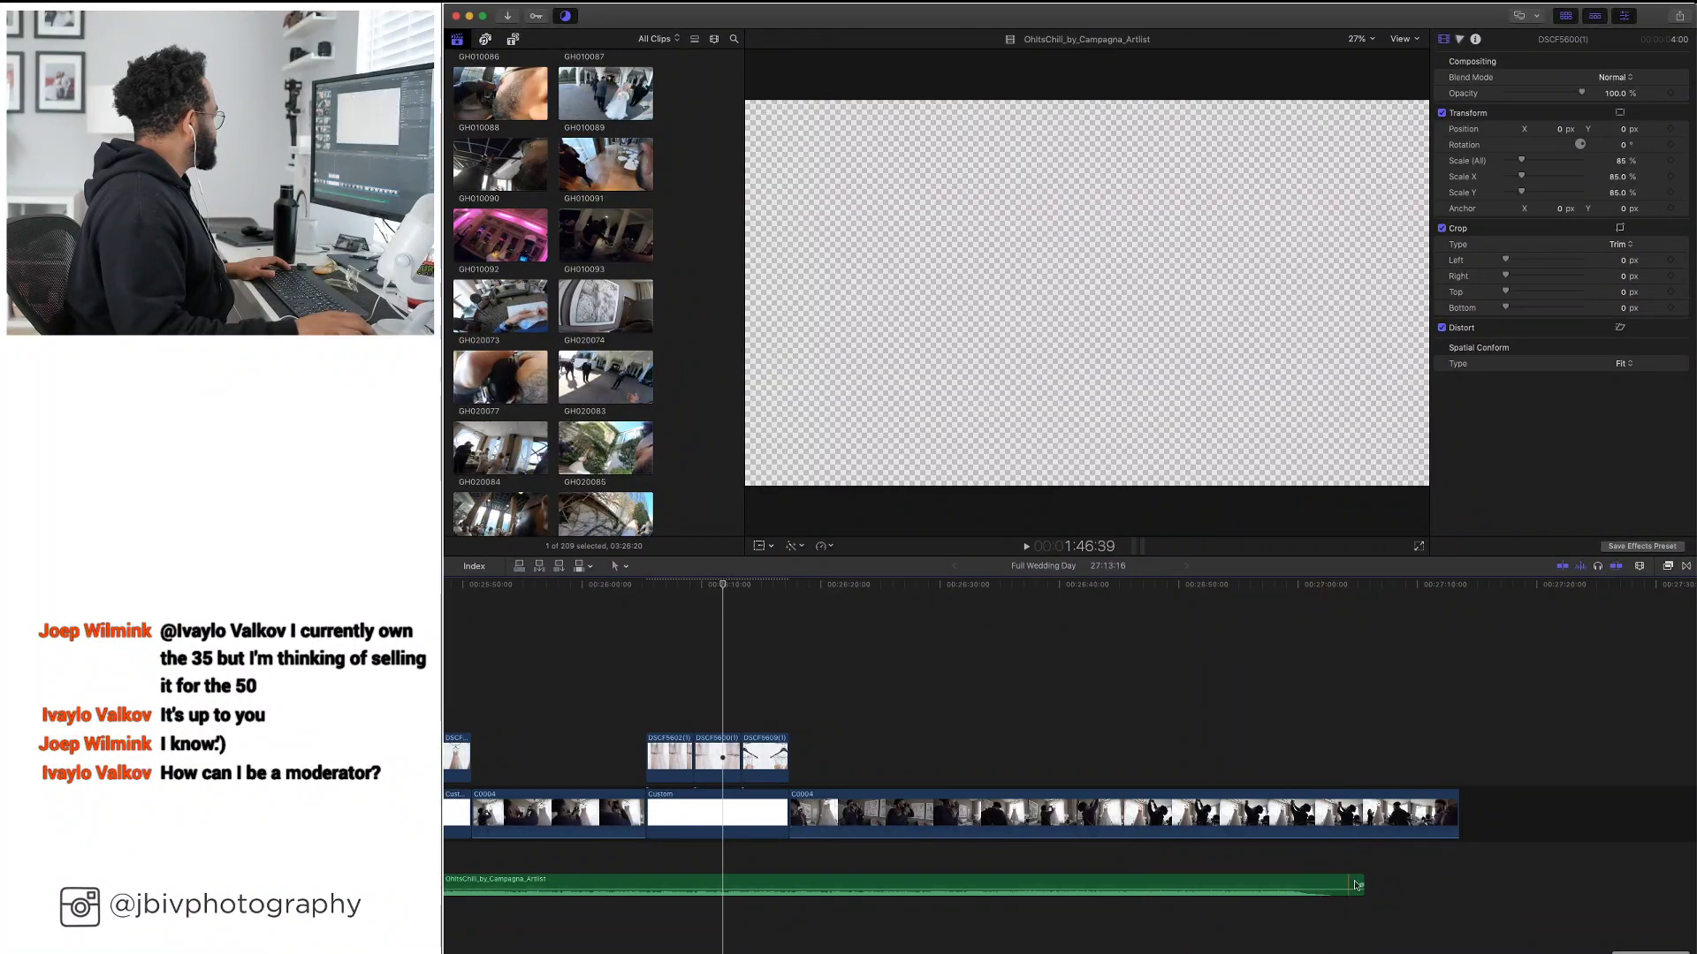
drag(1362, 880, 801, 862)
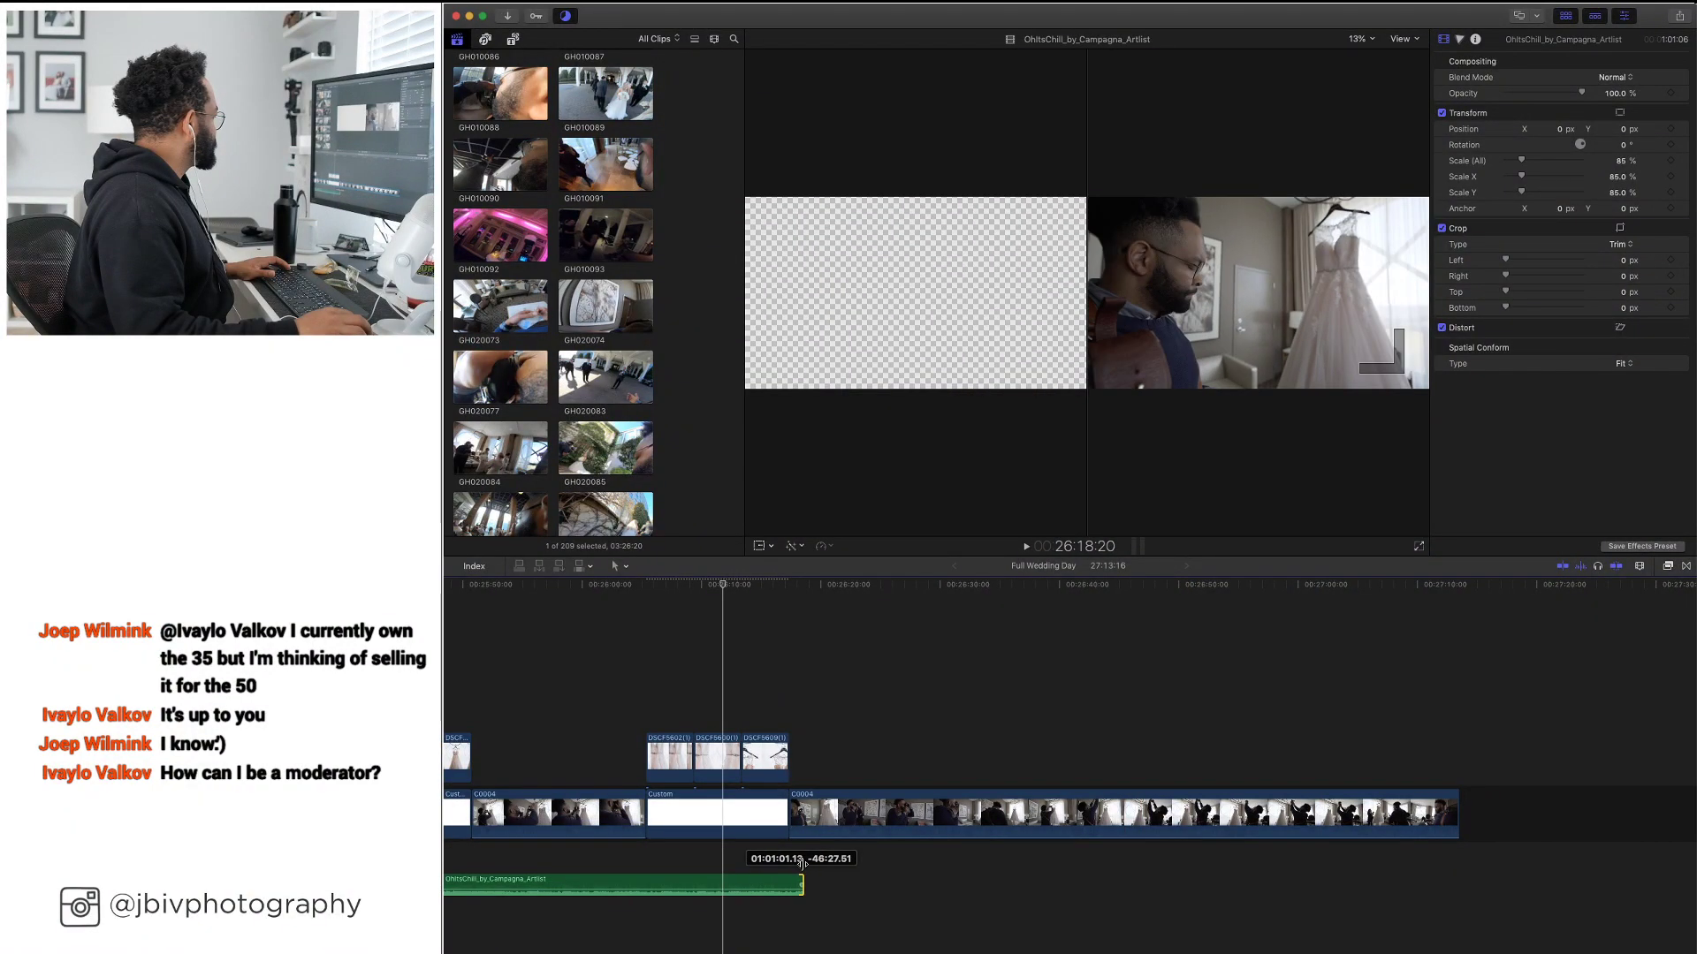
click(928, 813)
key(Delete)
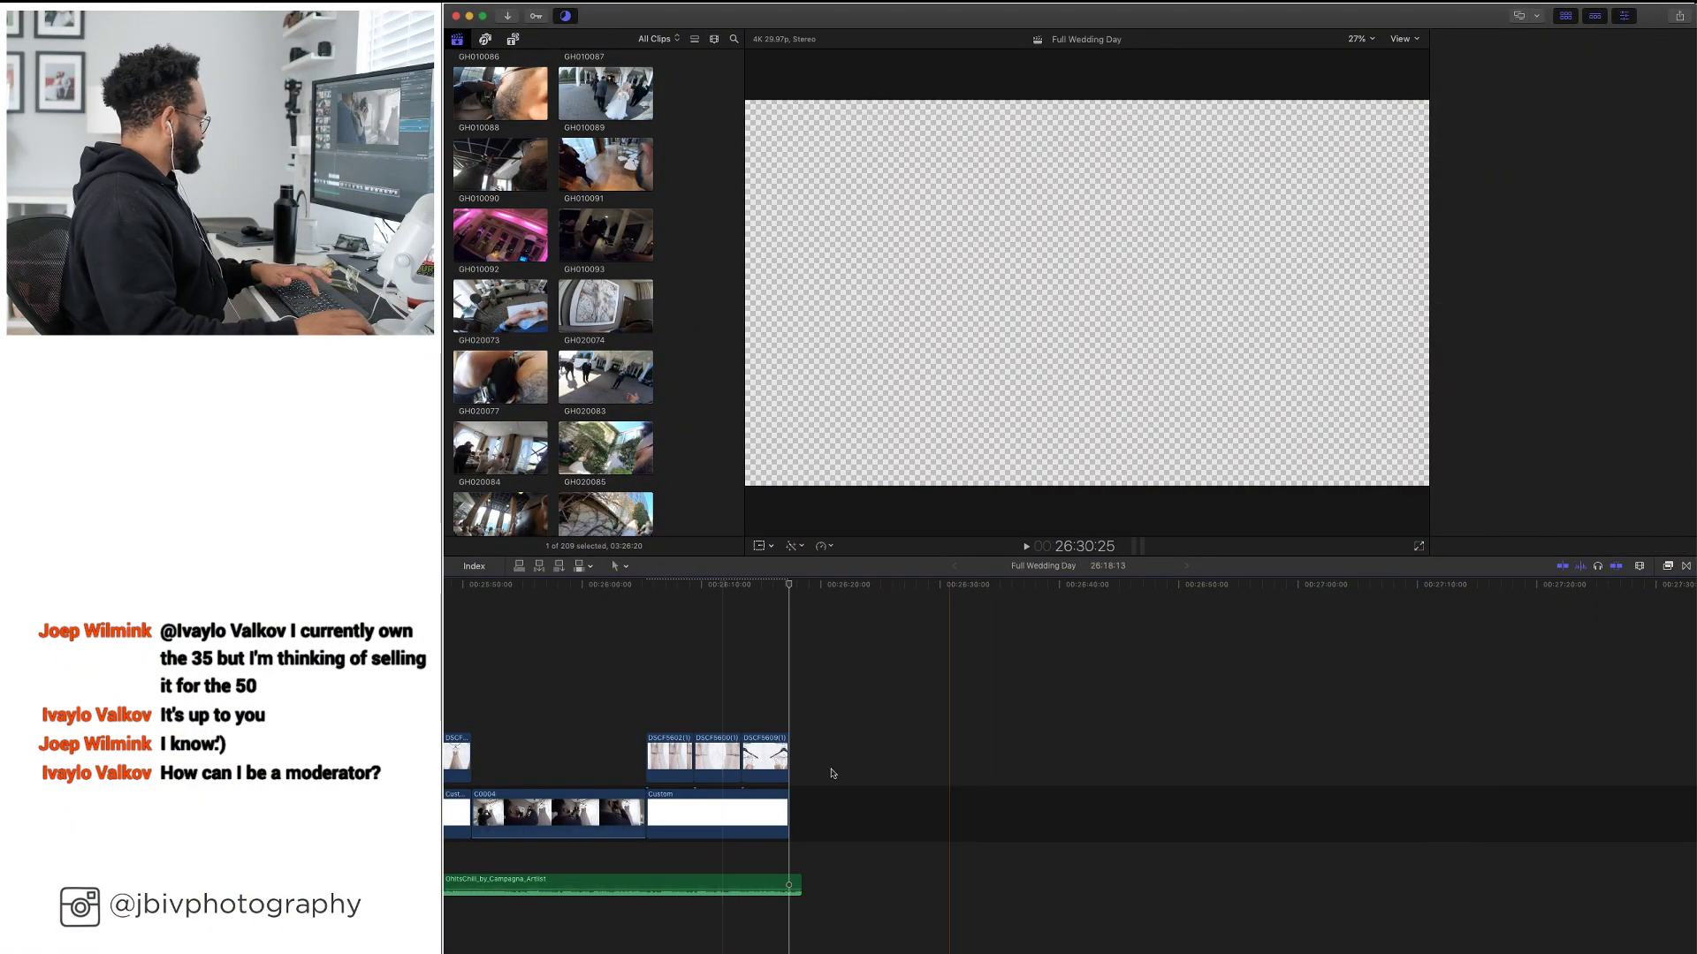
Copy the two mTitle MAX 24 captions from the earlier three-photo slide and place them above the last three dress photos
scroll(785, 745, left, 5)
scroll(786, 744, left, 3)
key(super+minus)
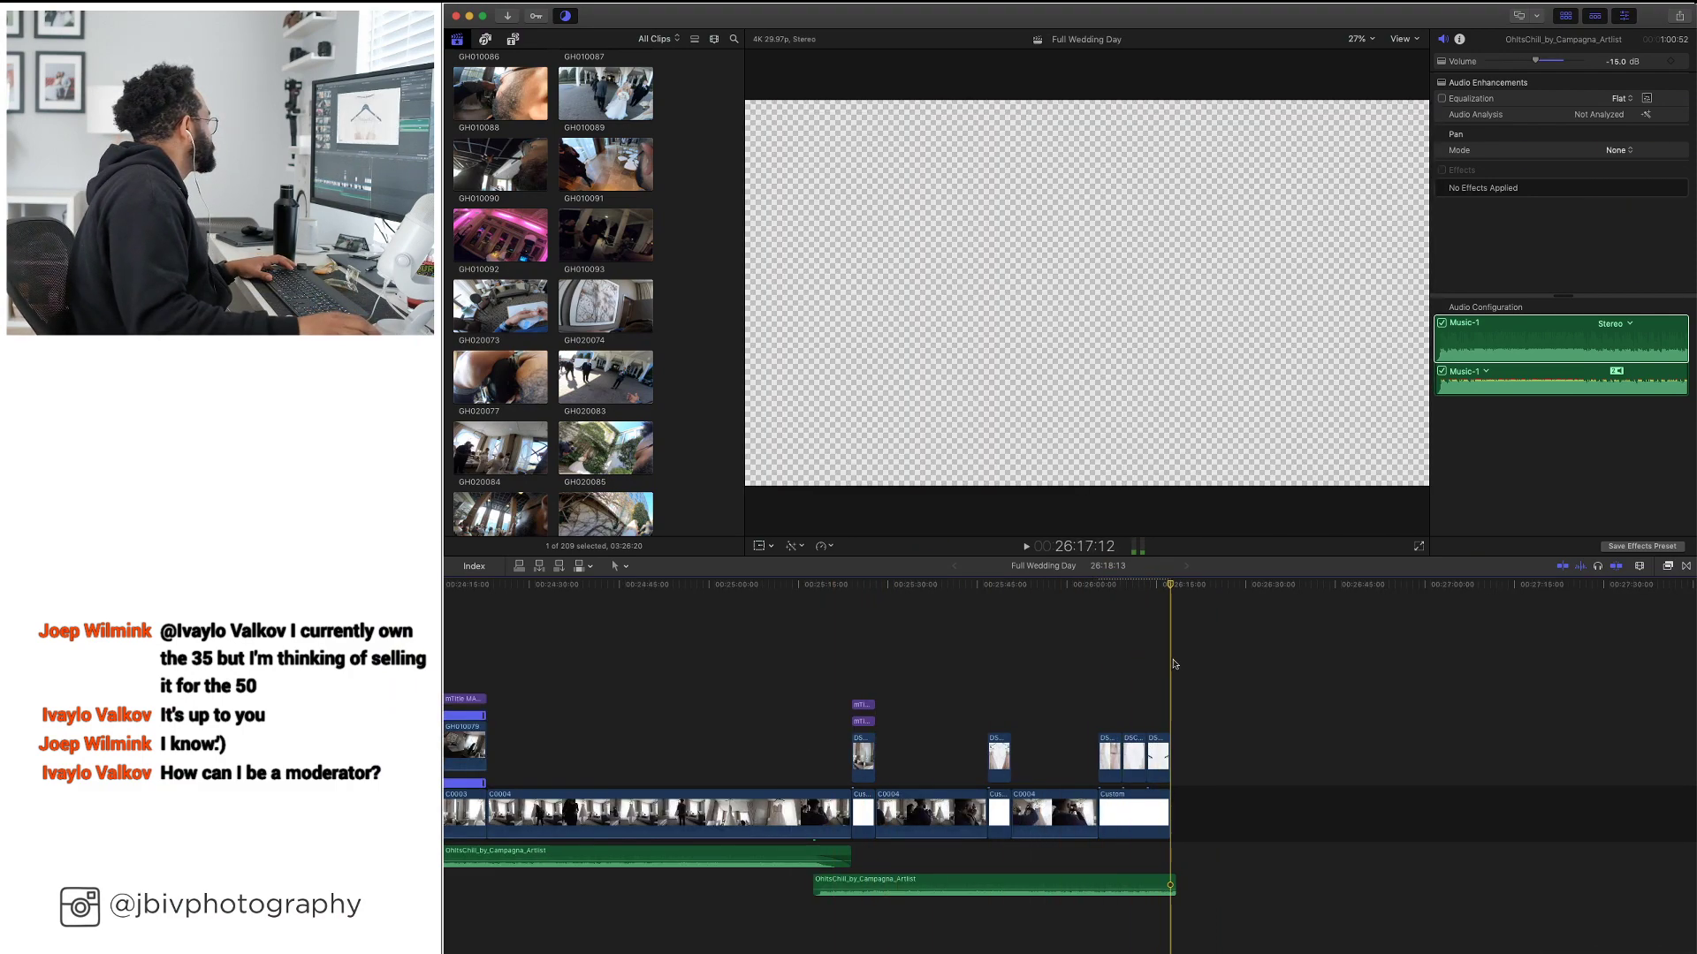
scroll(829, 617, left, 15)
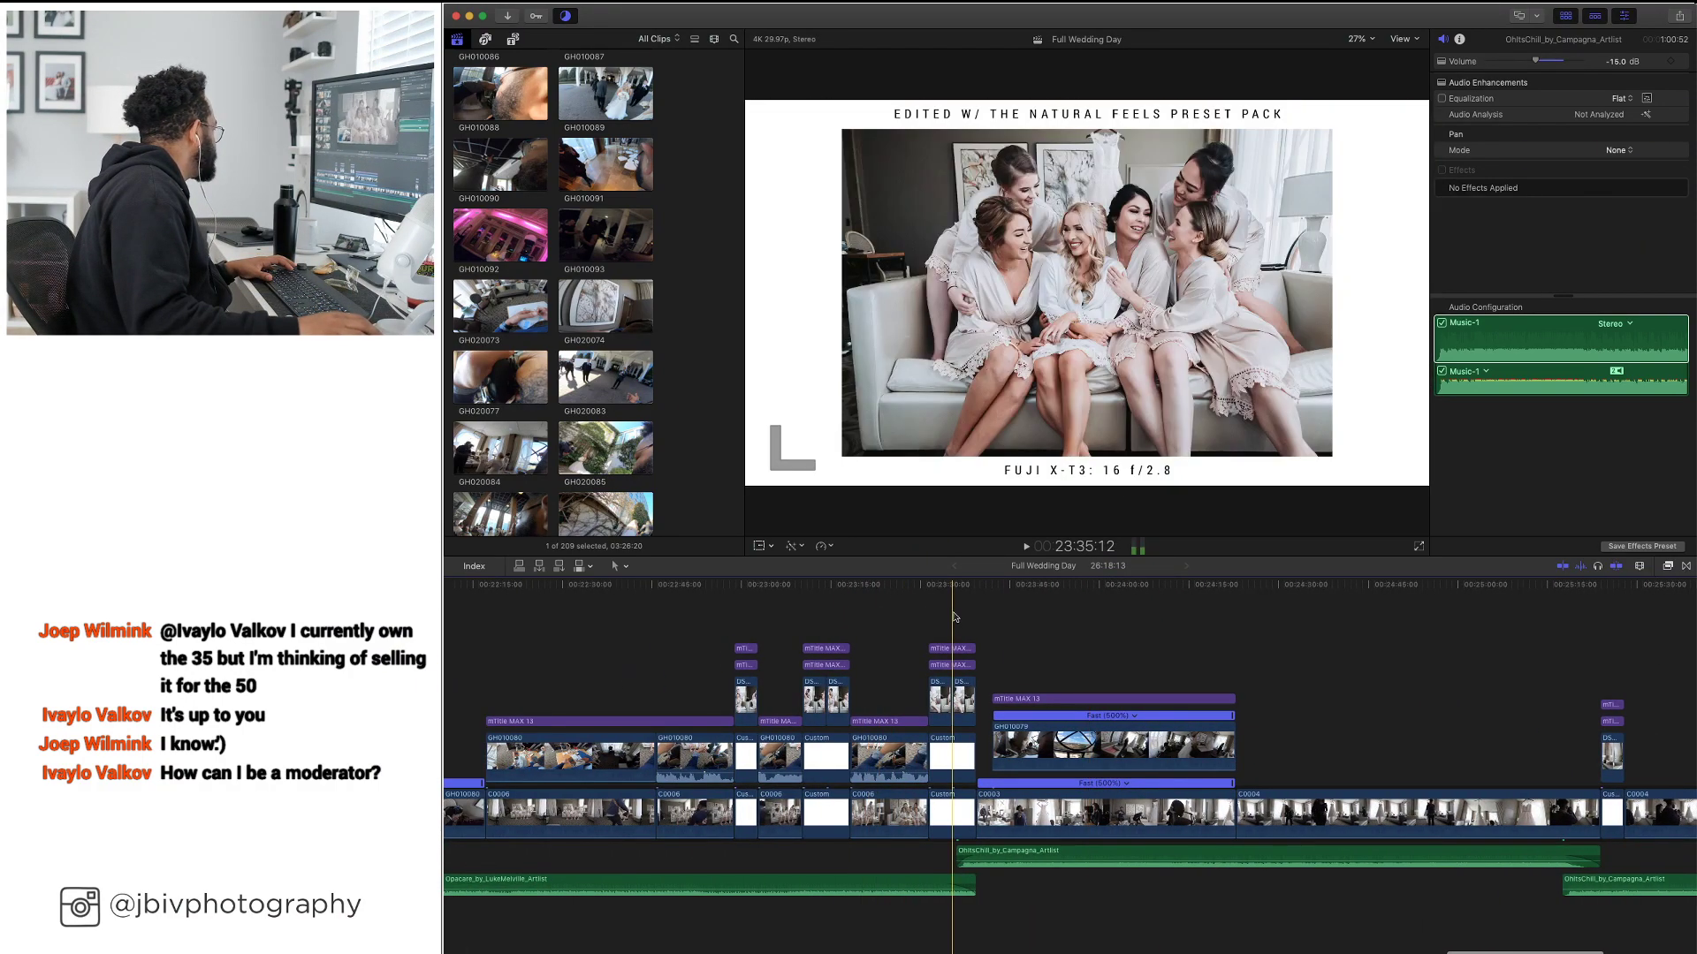
scroll(903, 624, left, 15)
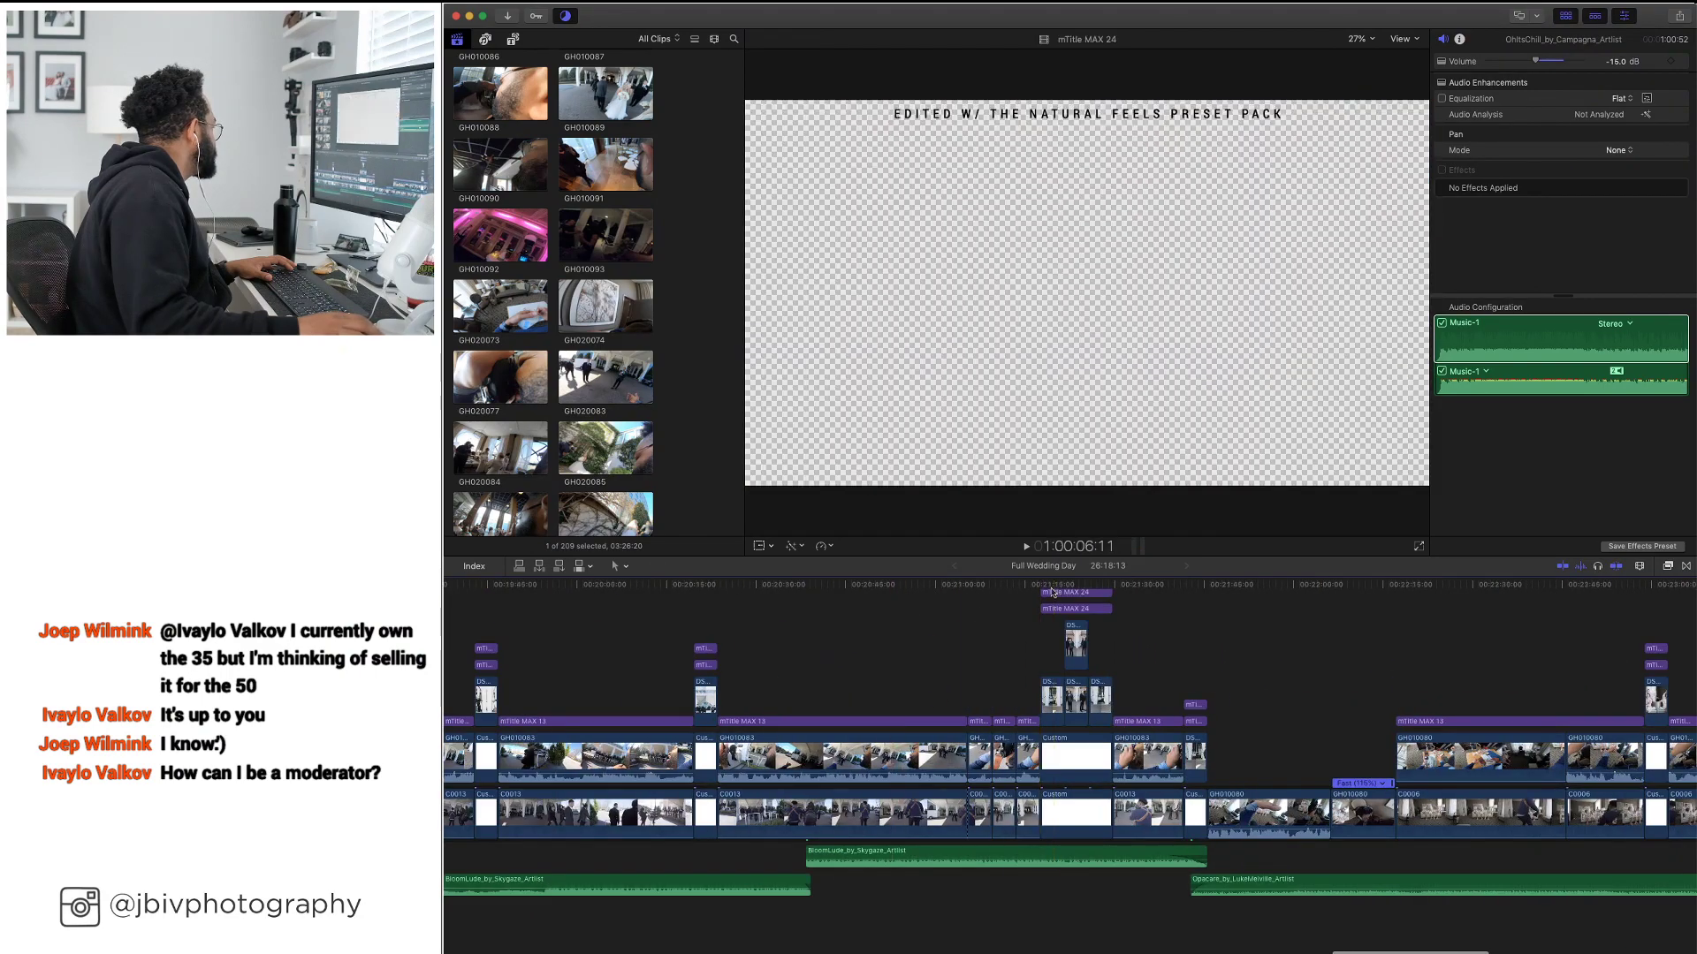
scroll(1037, 601, up, 2)
click(1077, 623)
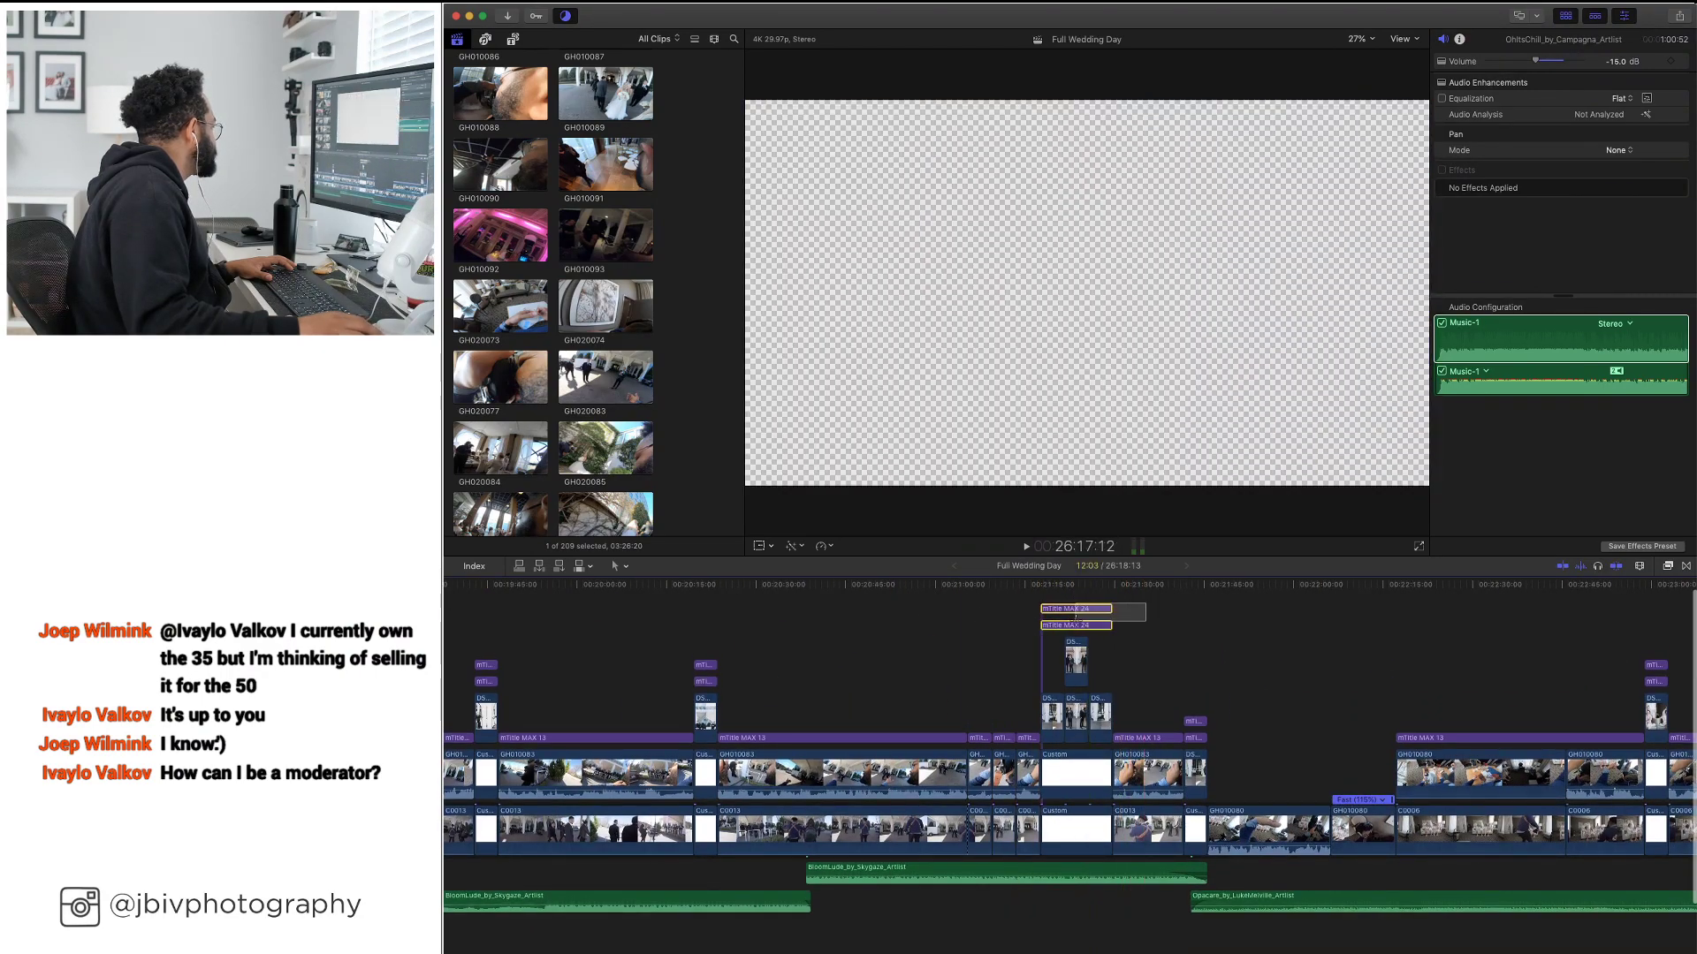
scroll(1079, 628, right, 20)
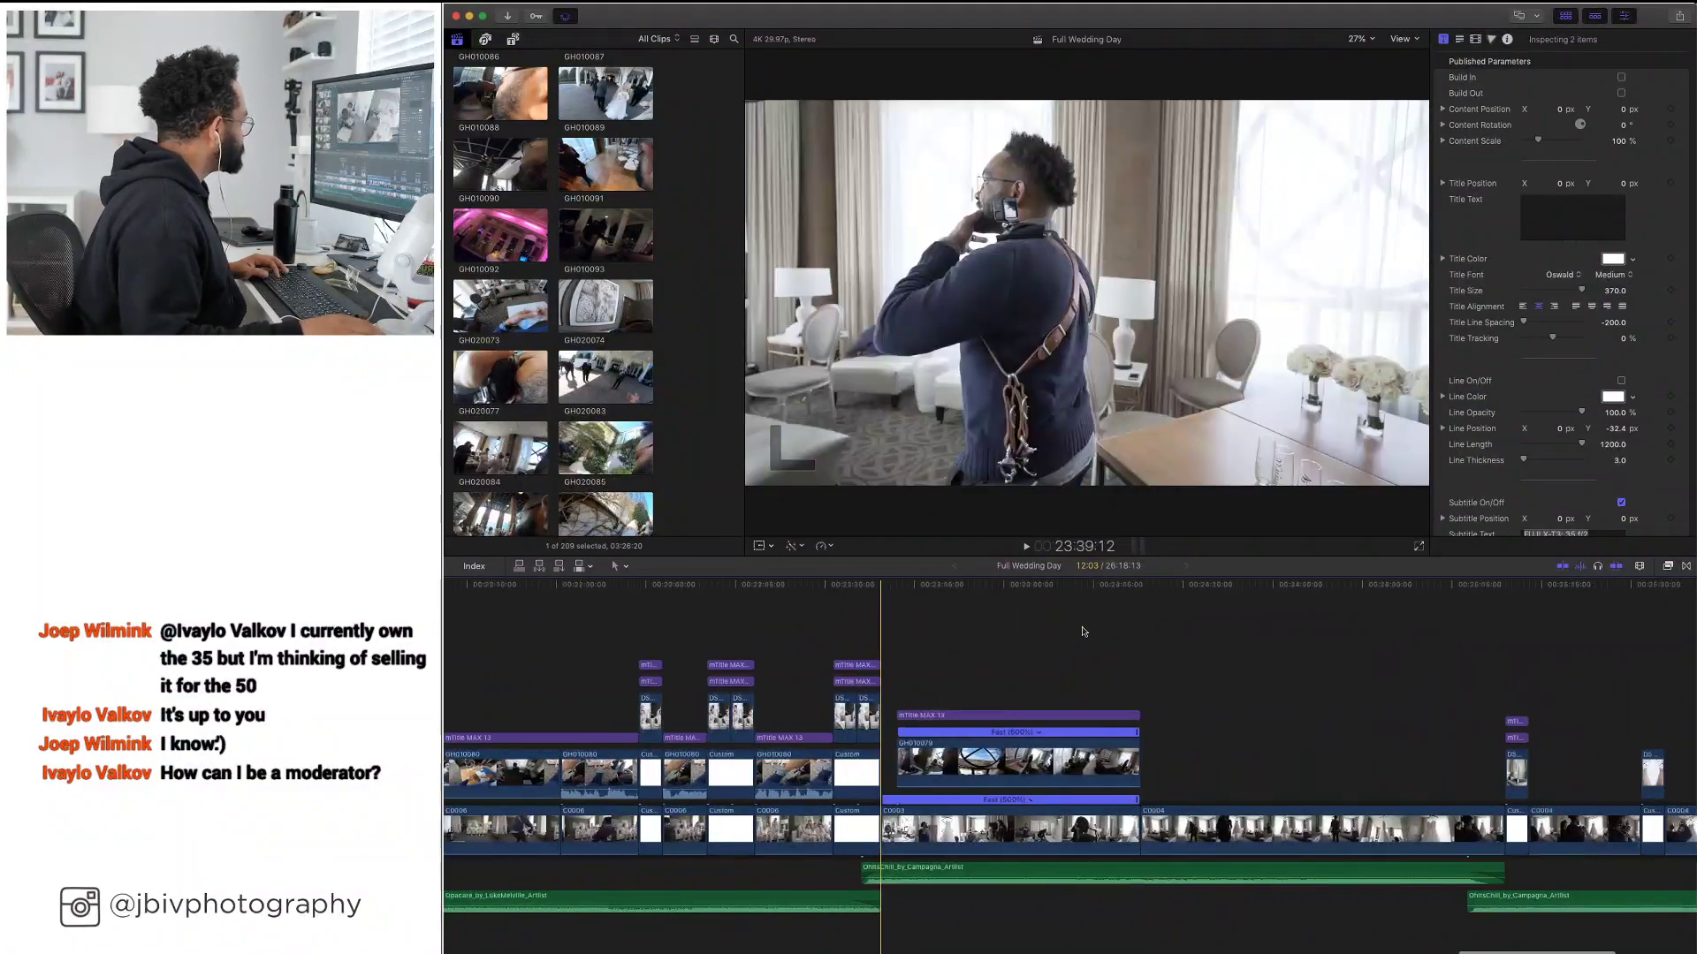
scroll(1082, 631, right, 2)
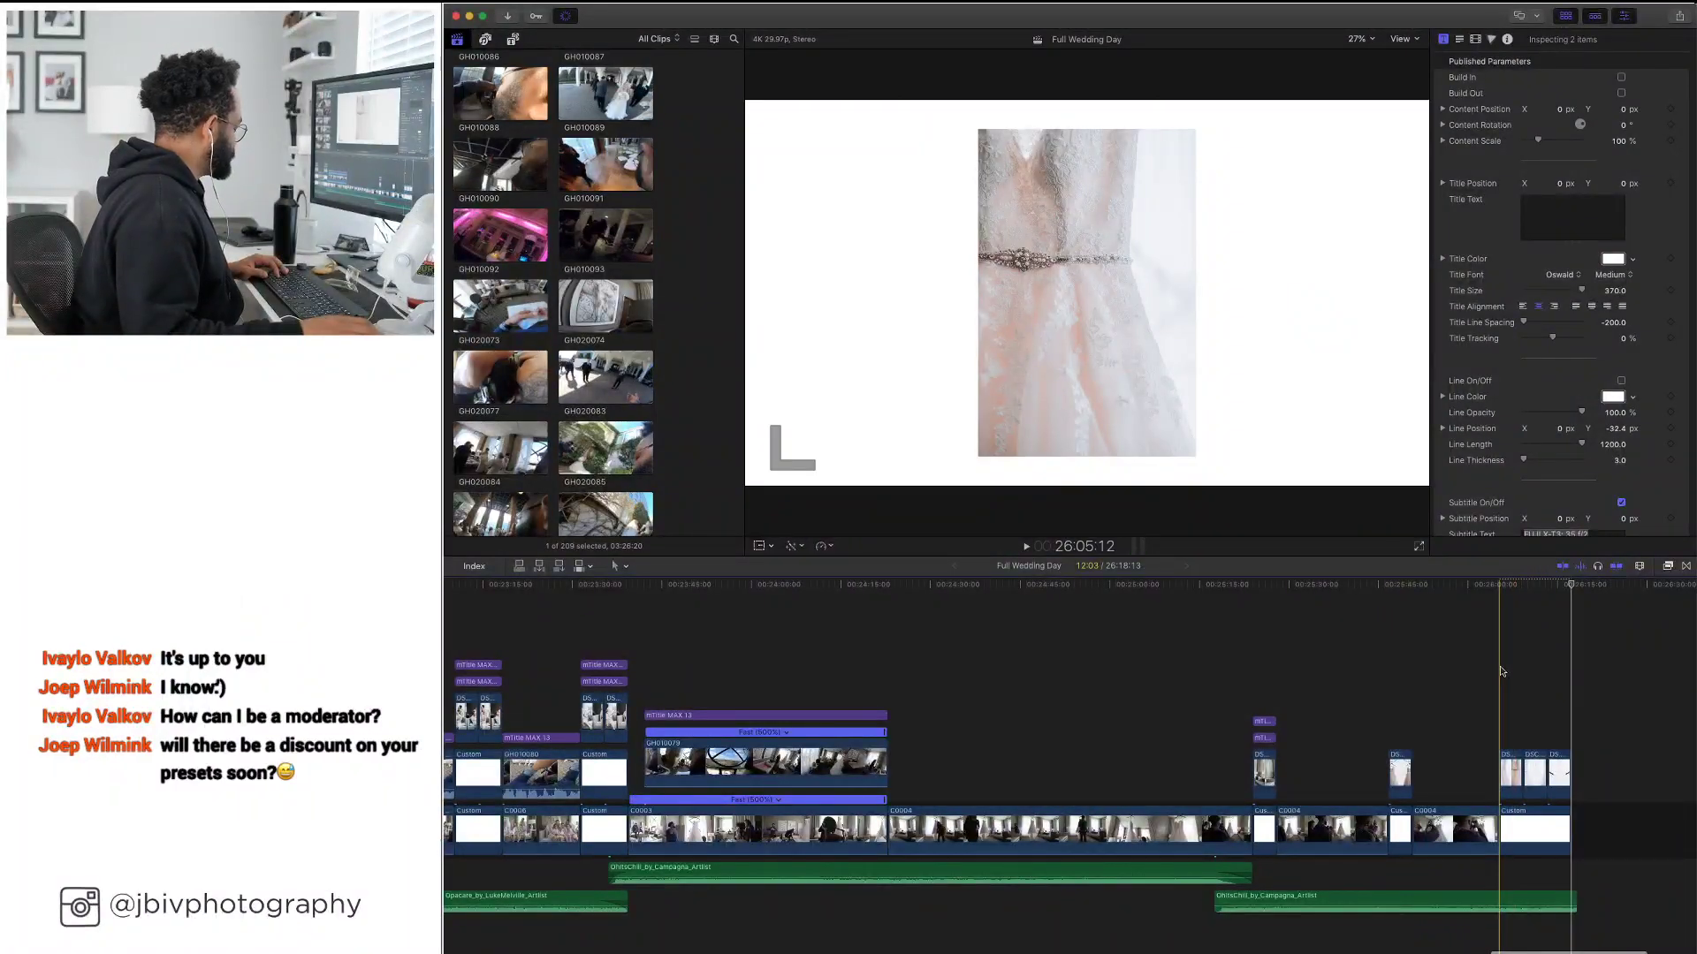
click(1499, 672)
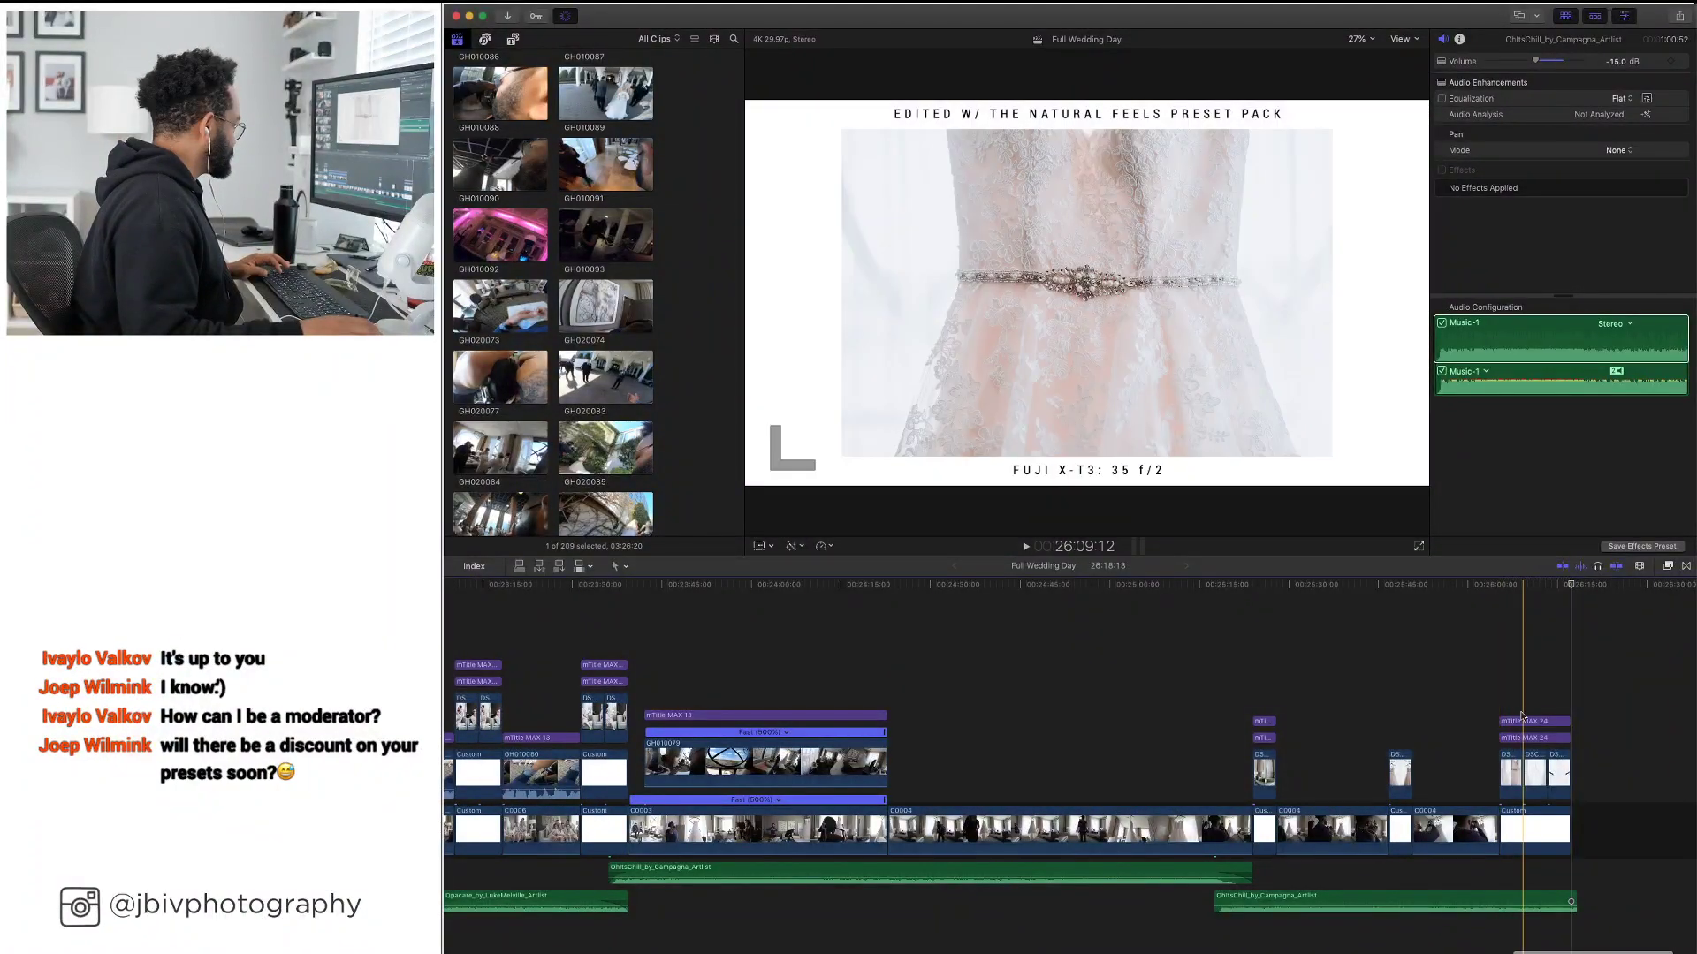
Copy both captions above the preceding single dress photo, shorten them to match it, and play back the dress section
drag(1521, 715, 1519, 729)
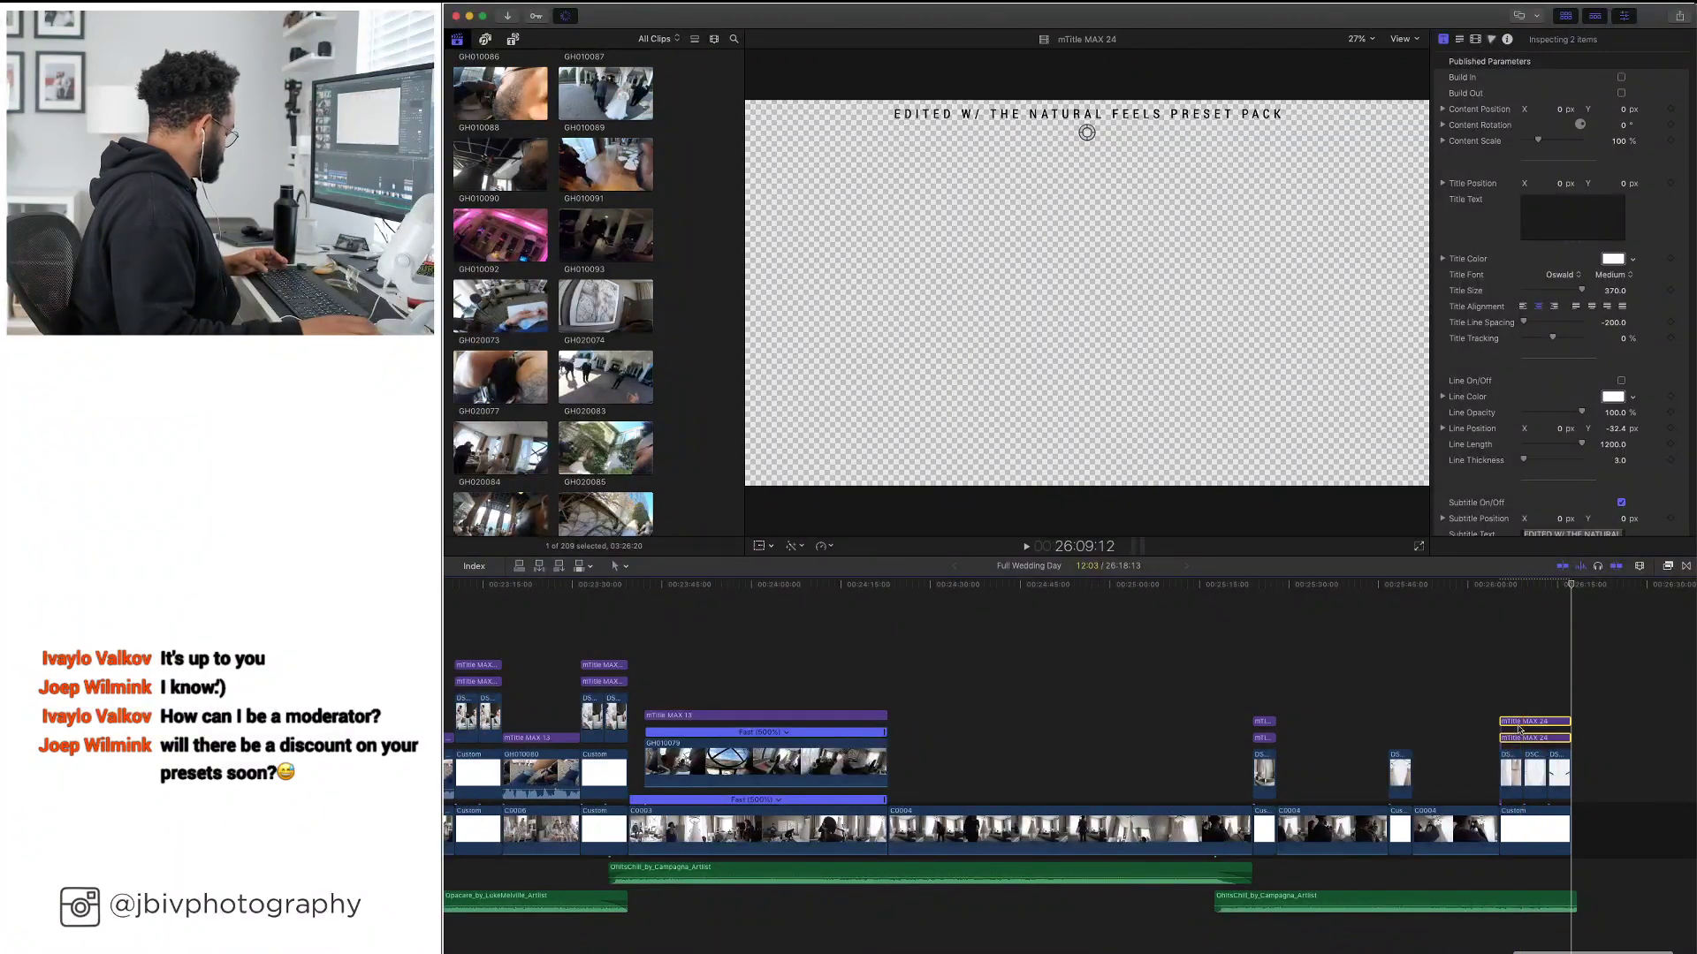
drag(1522, 727, 1408, 737)
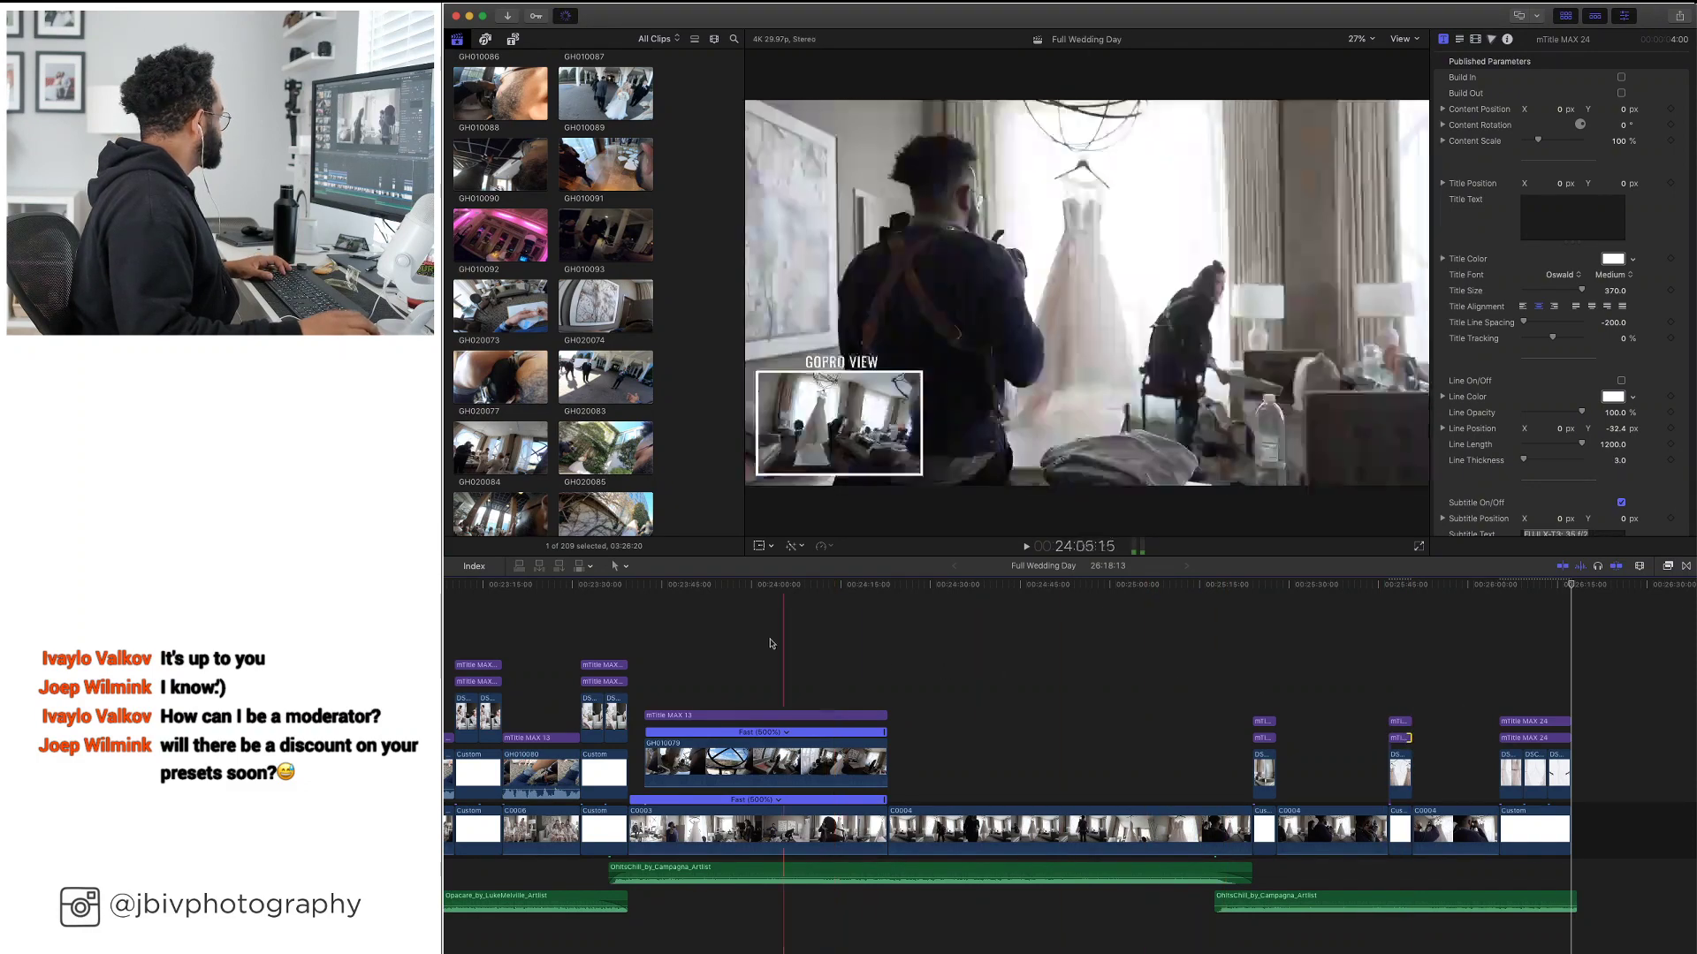
click(617, 621)
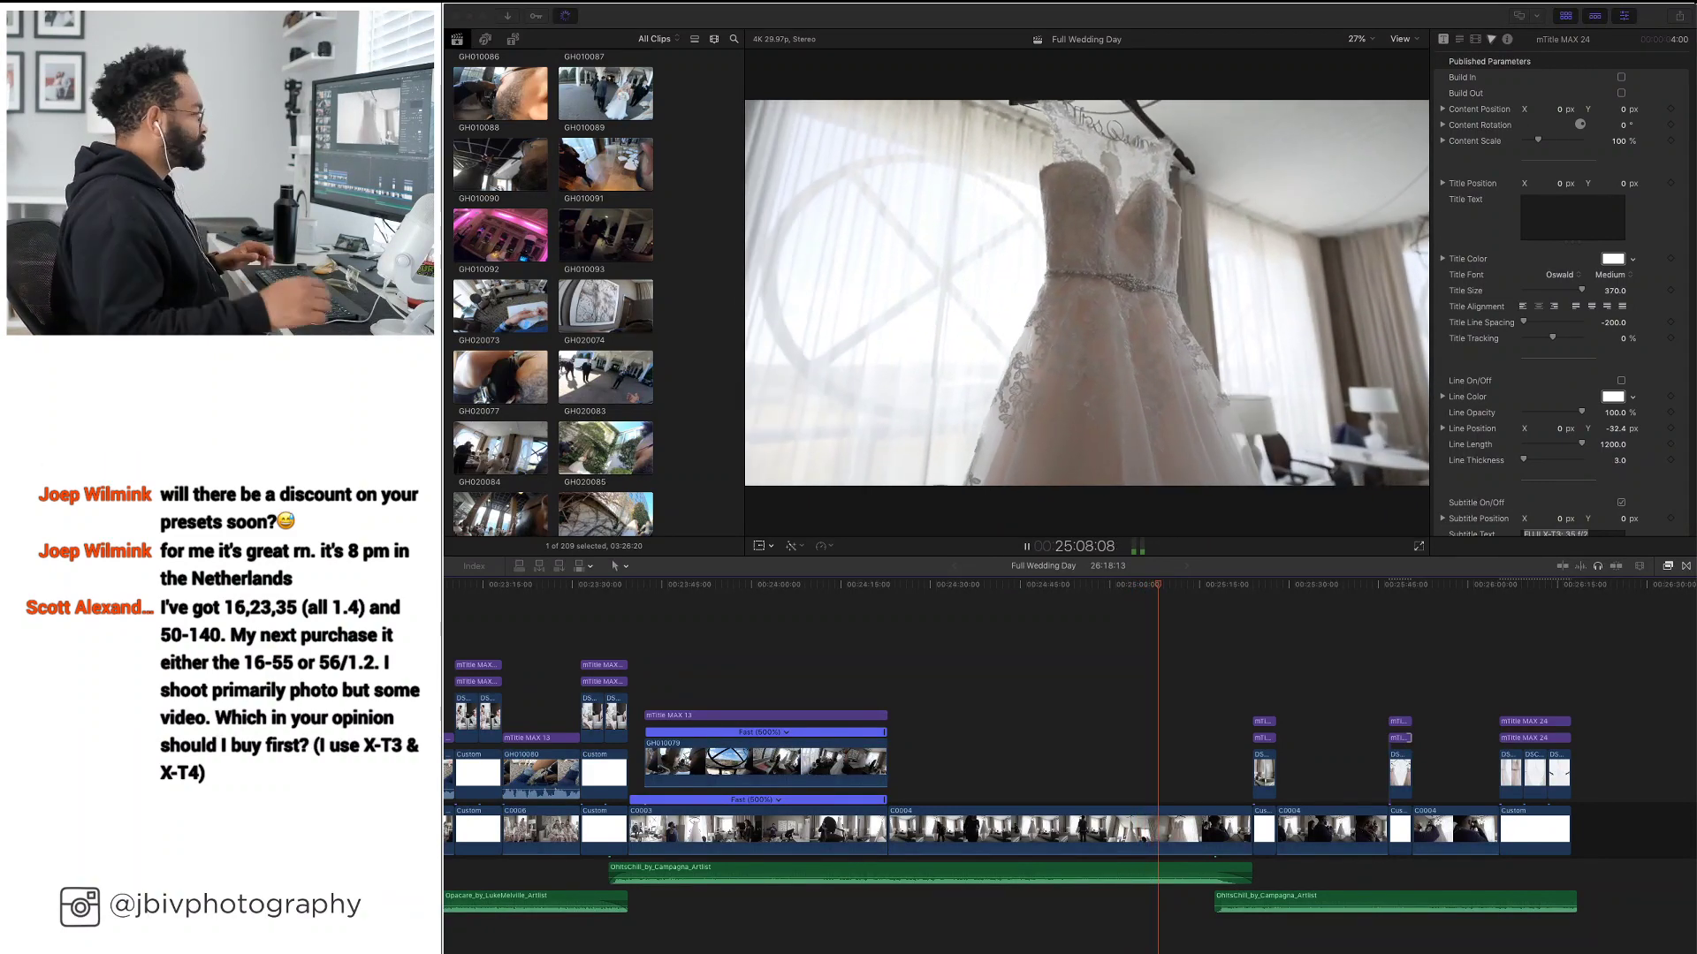
click(1267, 616)
key(space)
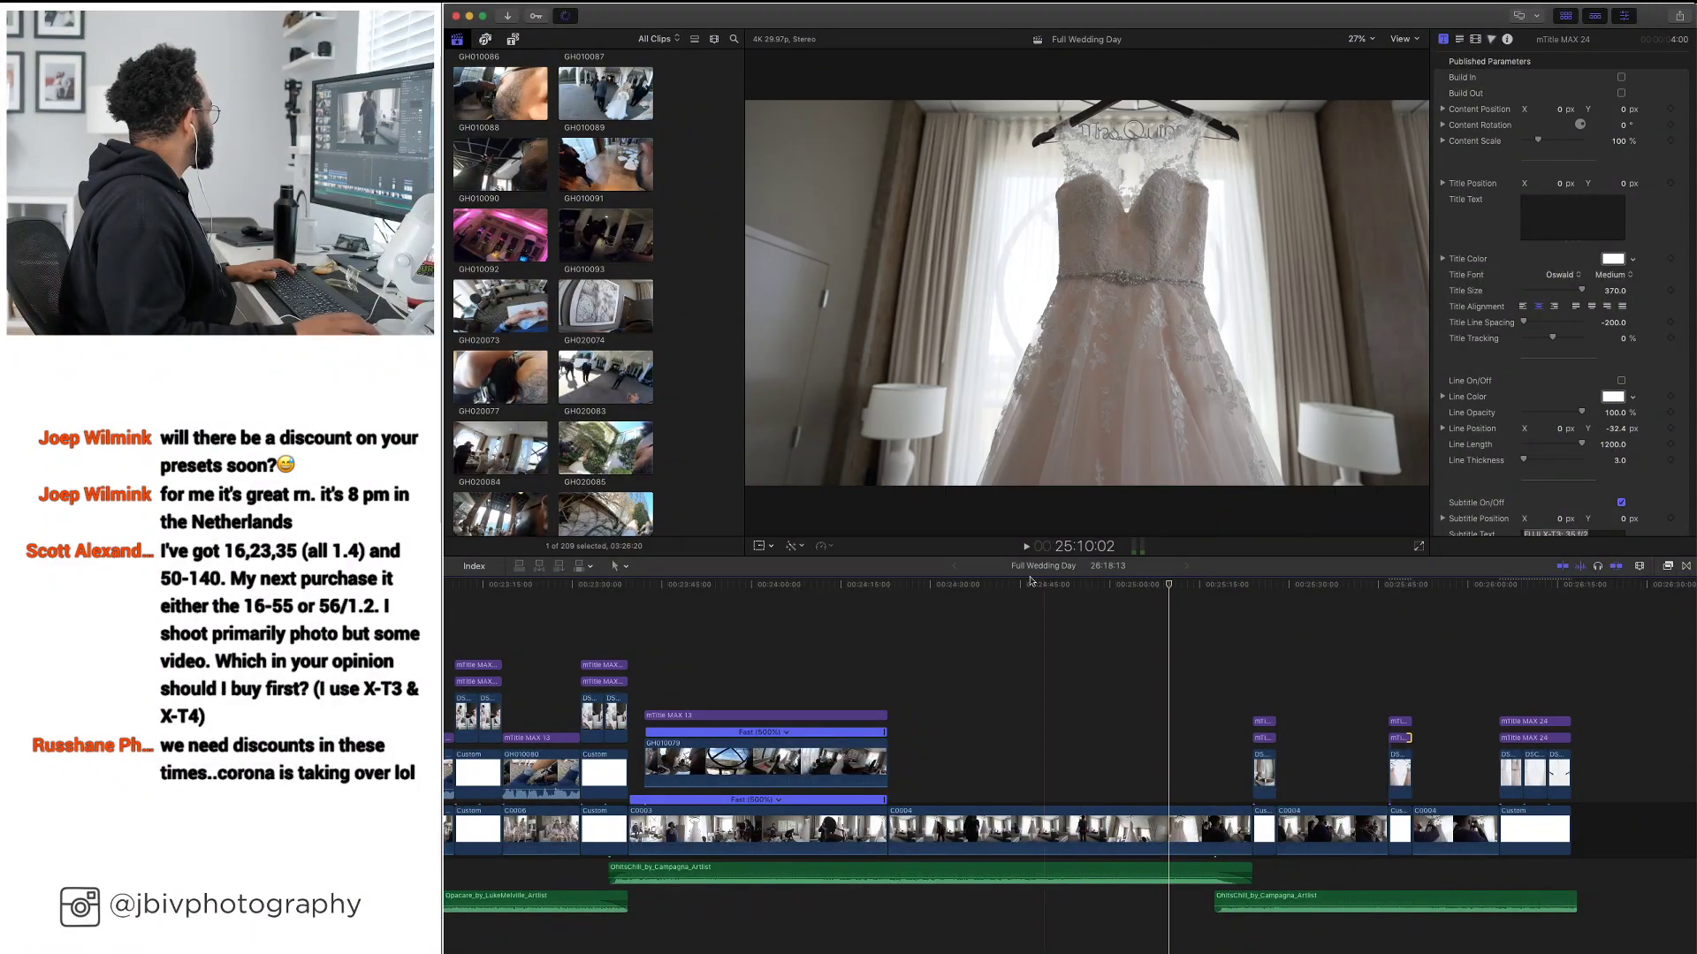
Preview the camera footage, including C0007 and C0015, and append C0015 after the last white background
scroll(667, 276, up, 10)
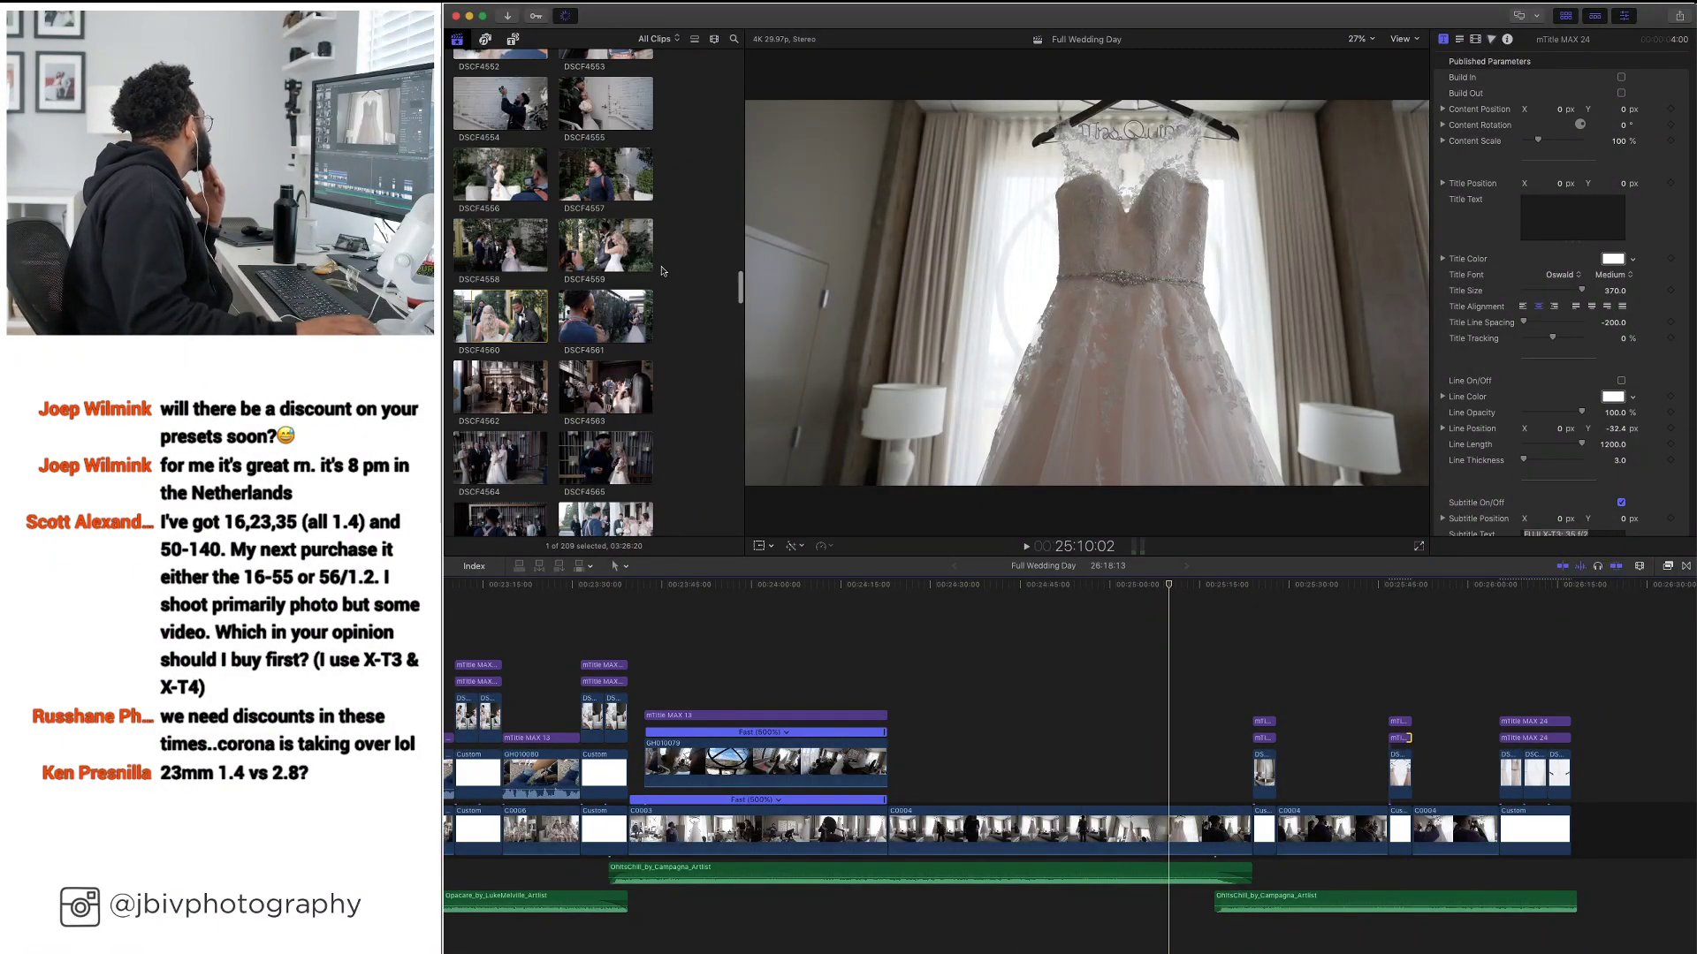
scroll(664, 270, up, 15)
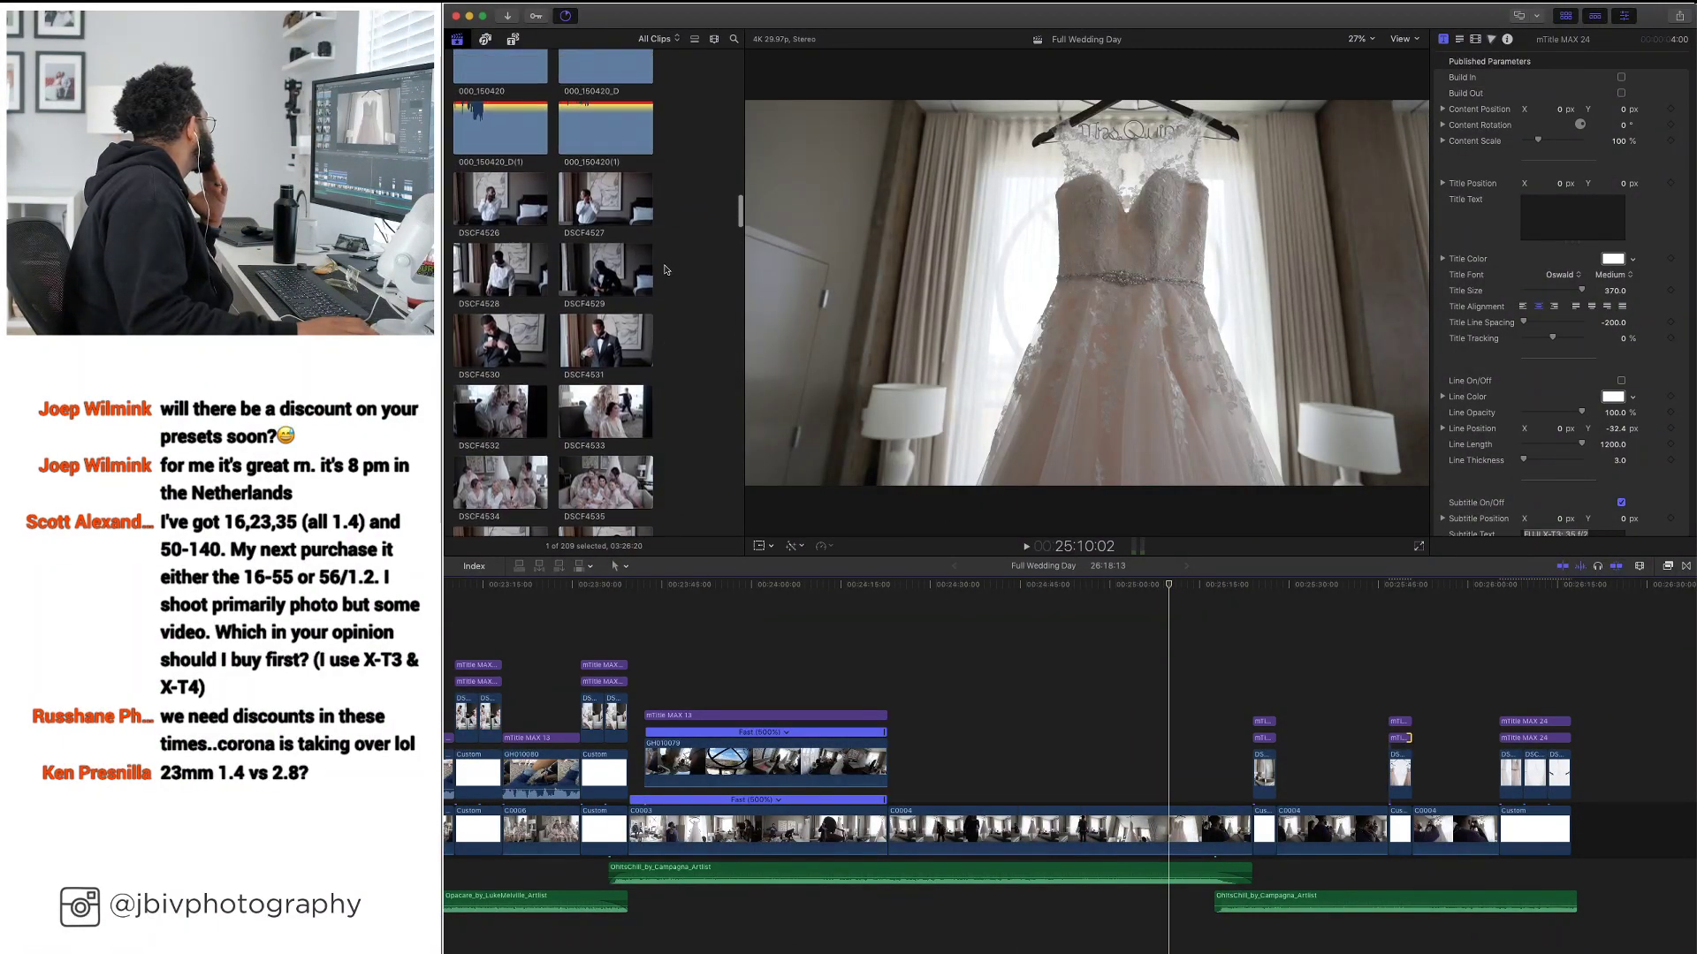
scroll(667, 272, up, 10)
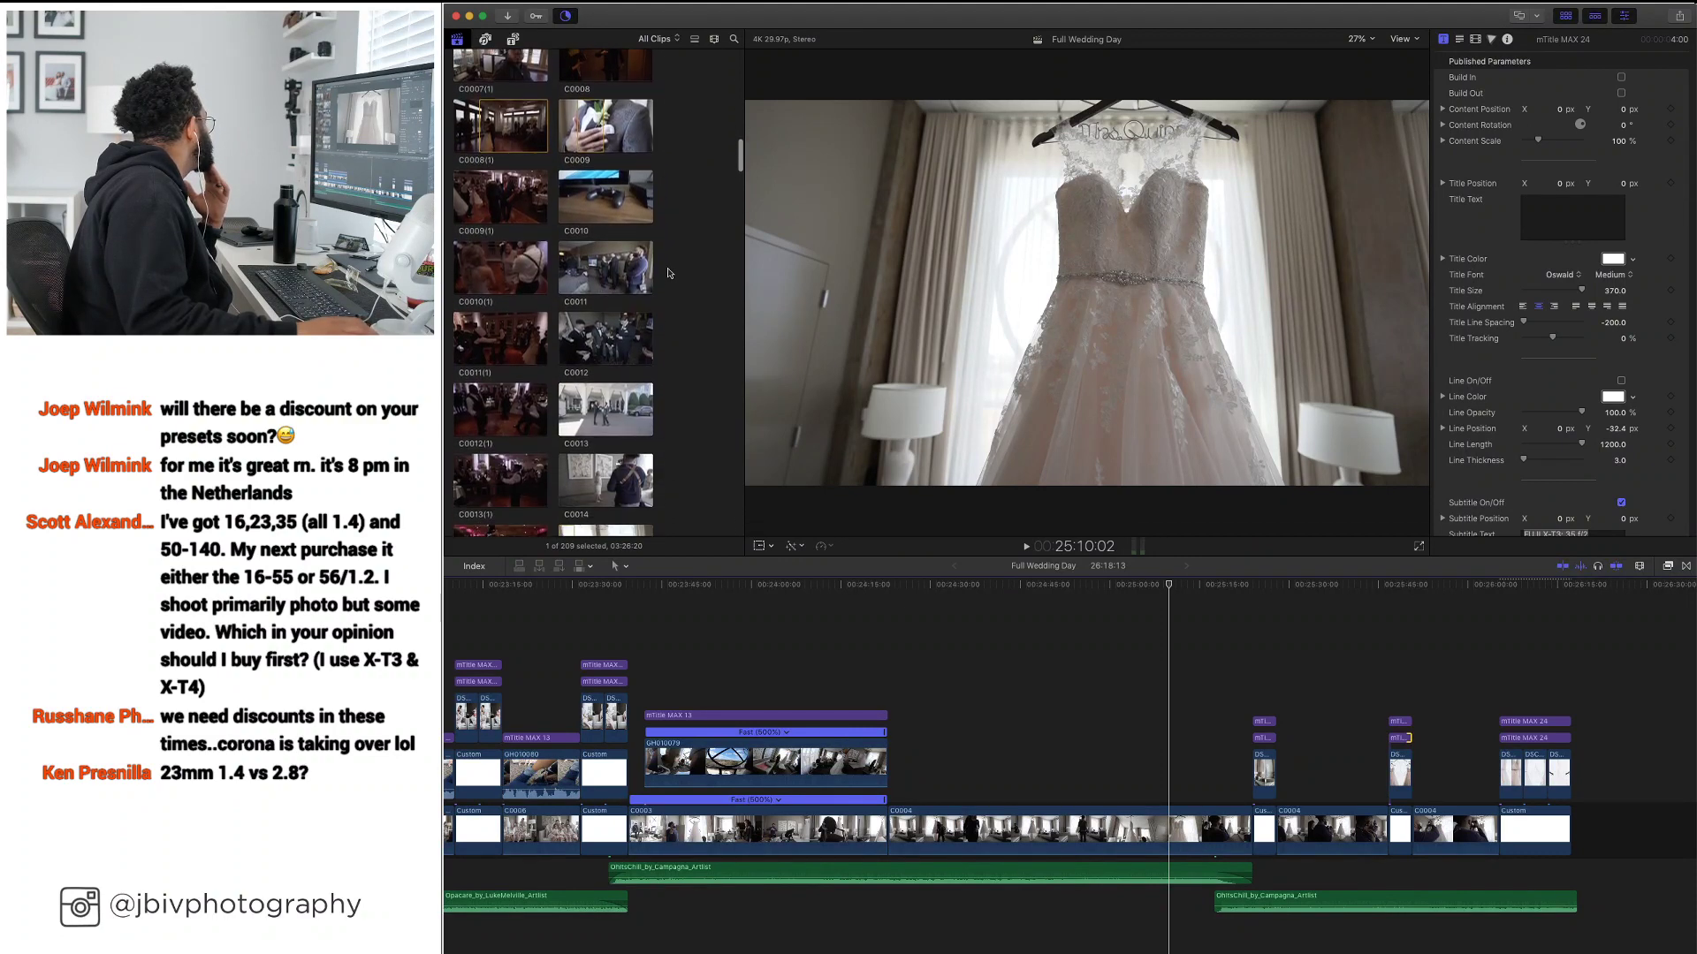
scroll(668, 273, up, 10)
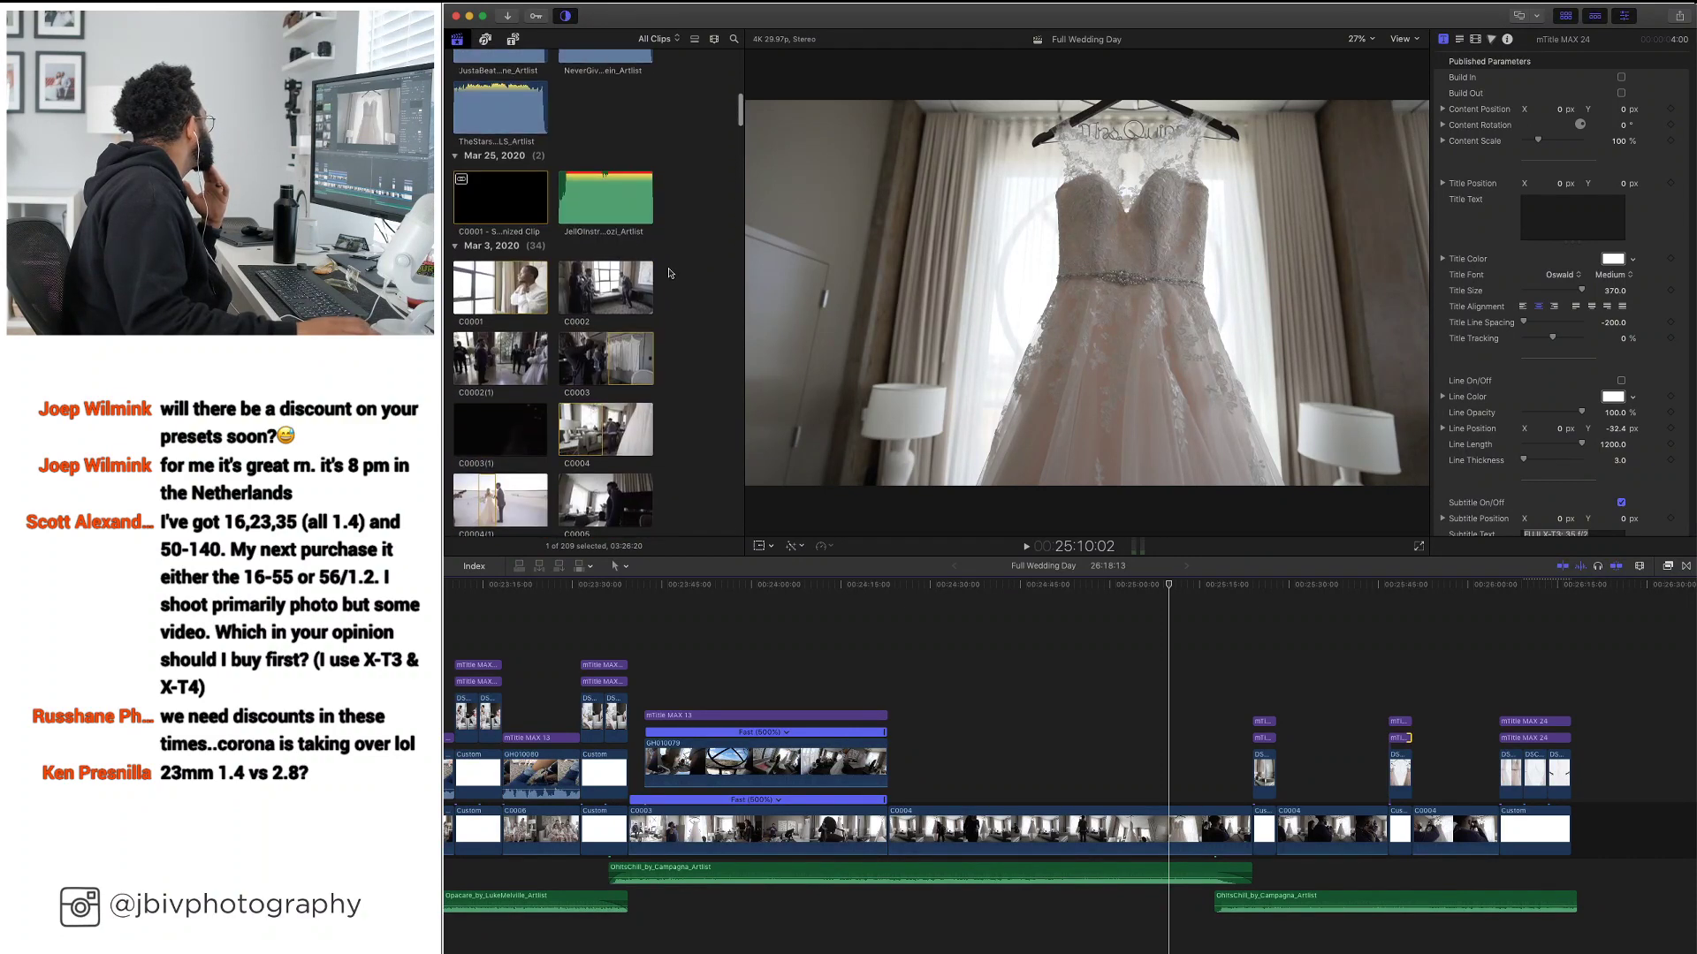
scroll(669, 273, down, 8)
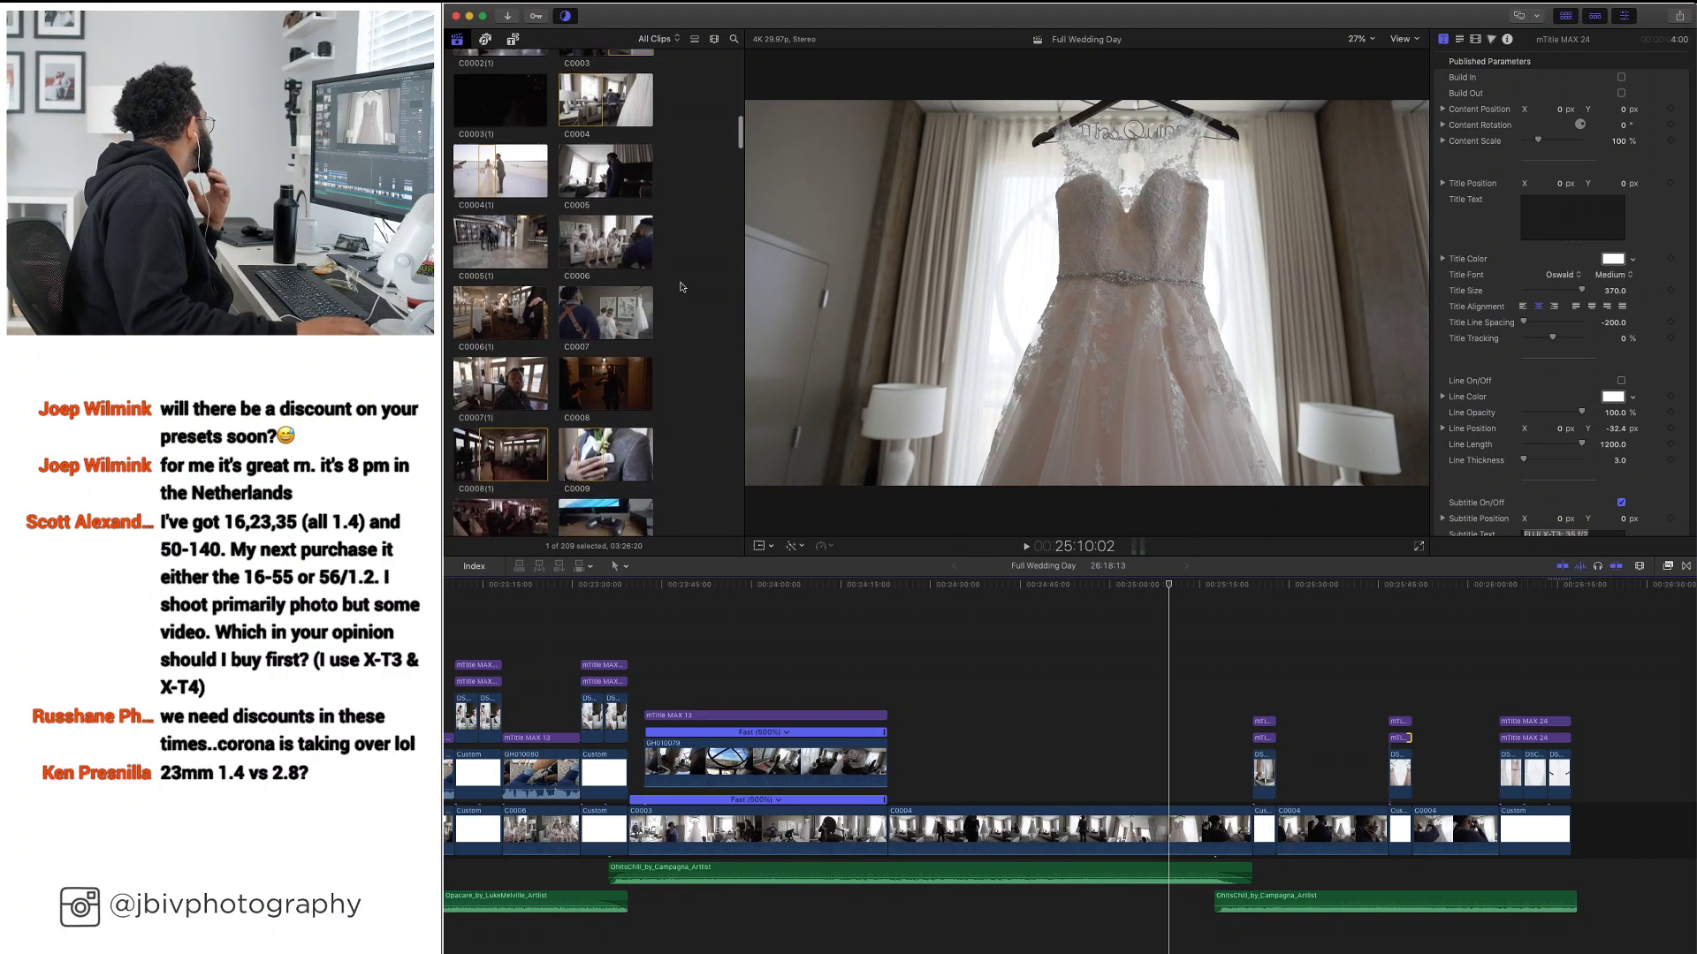
scroll(680, 286, down, 2)
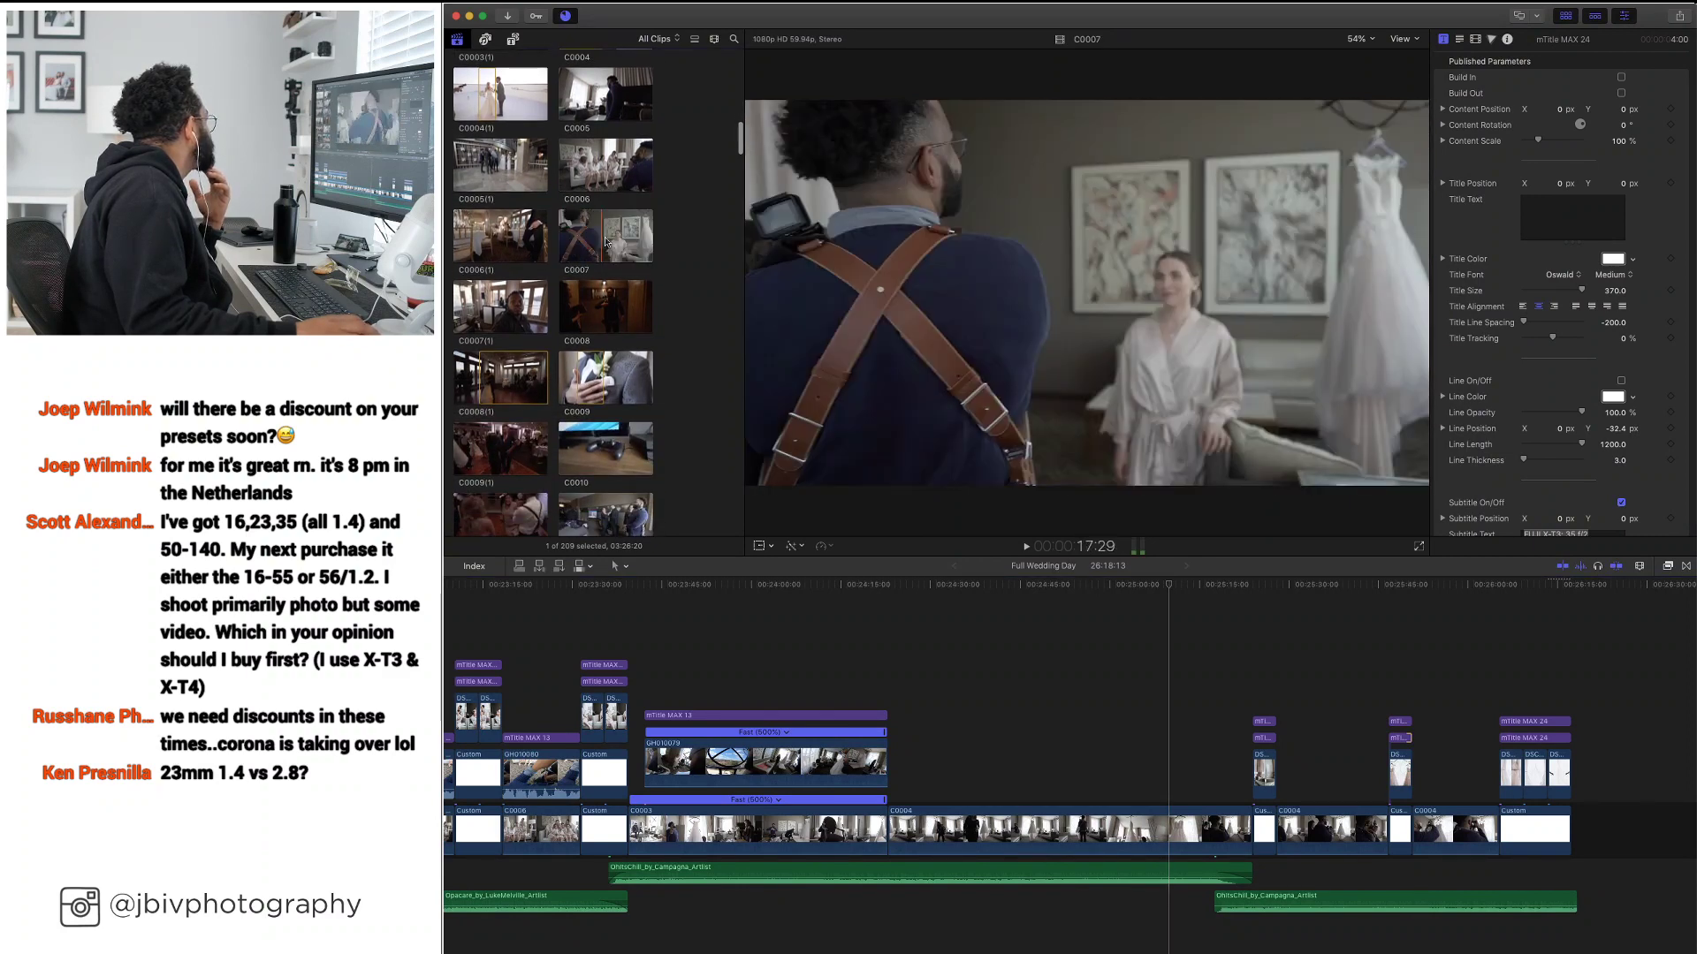
scroll(689, 282, down, 7)
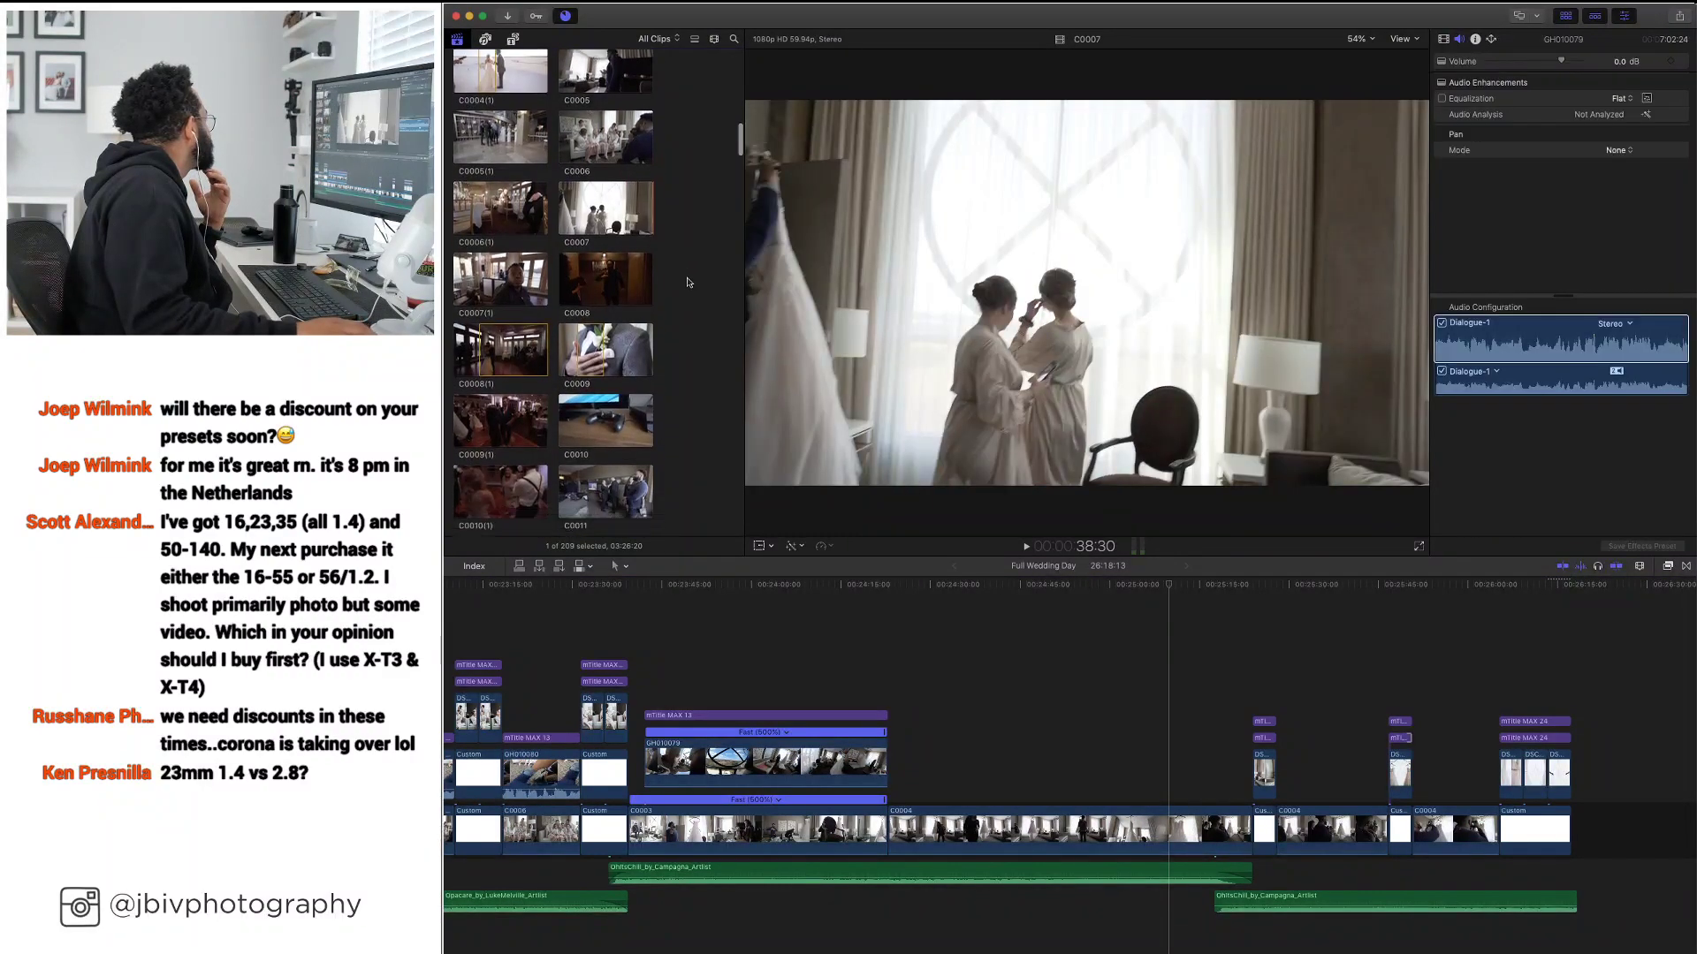
scroll(689, 282, down, 3)
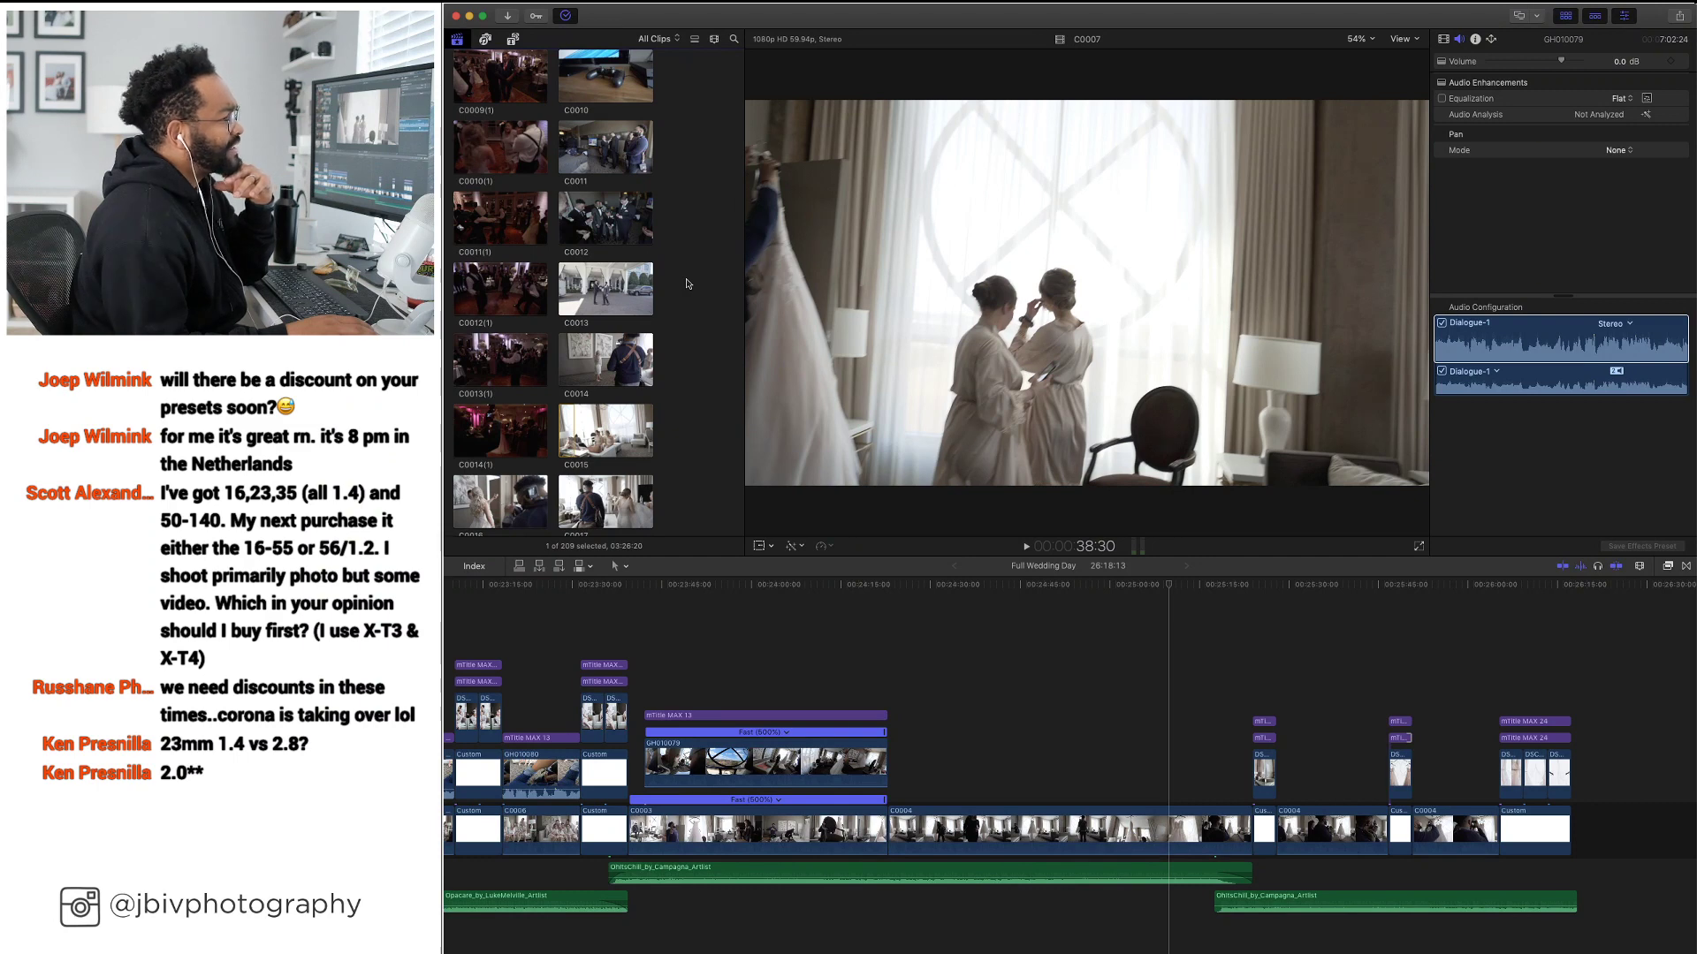
scroll(606, 308, down, 2)
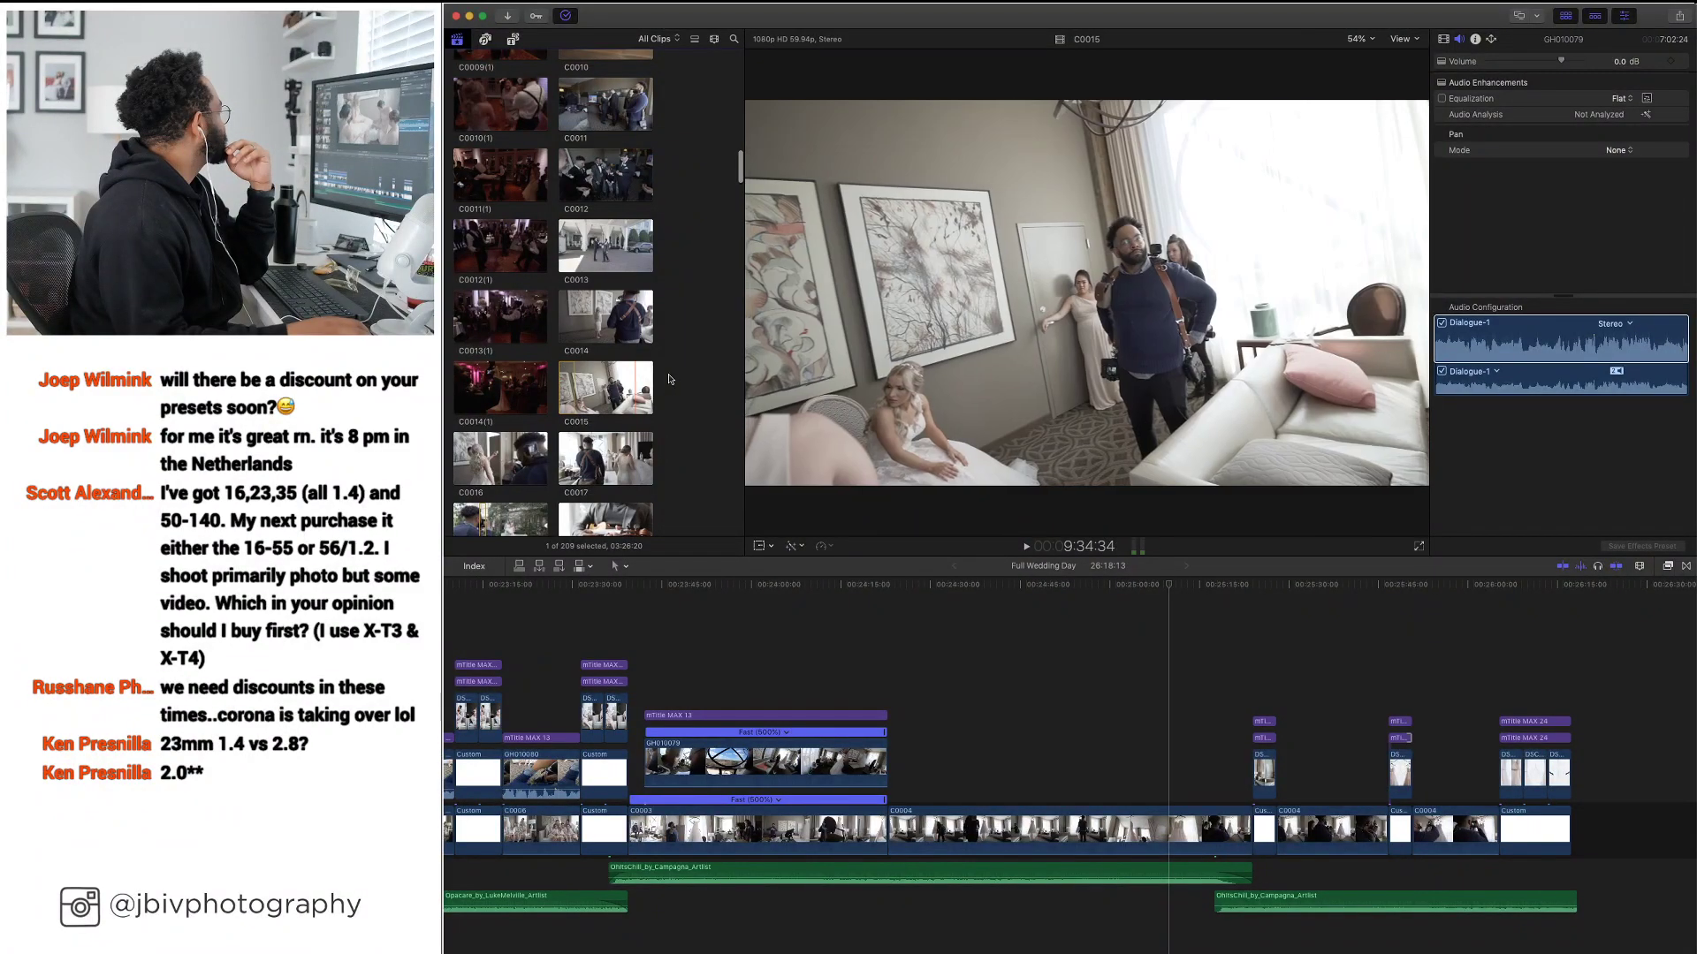
scroll(676, 374, down, 2)
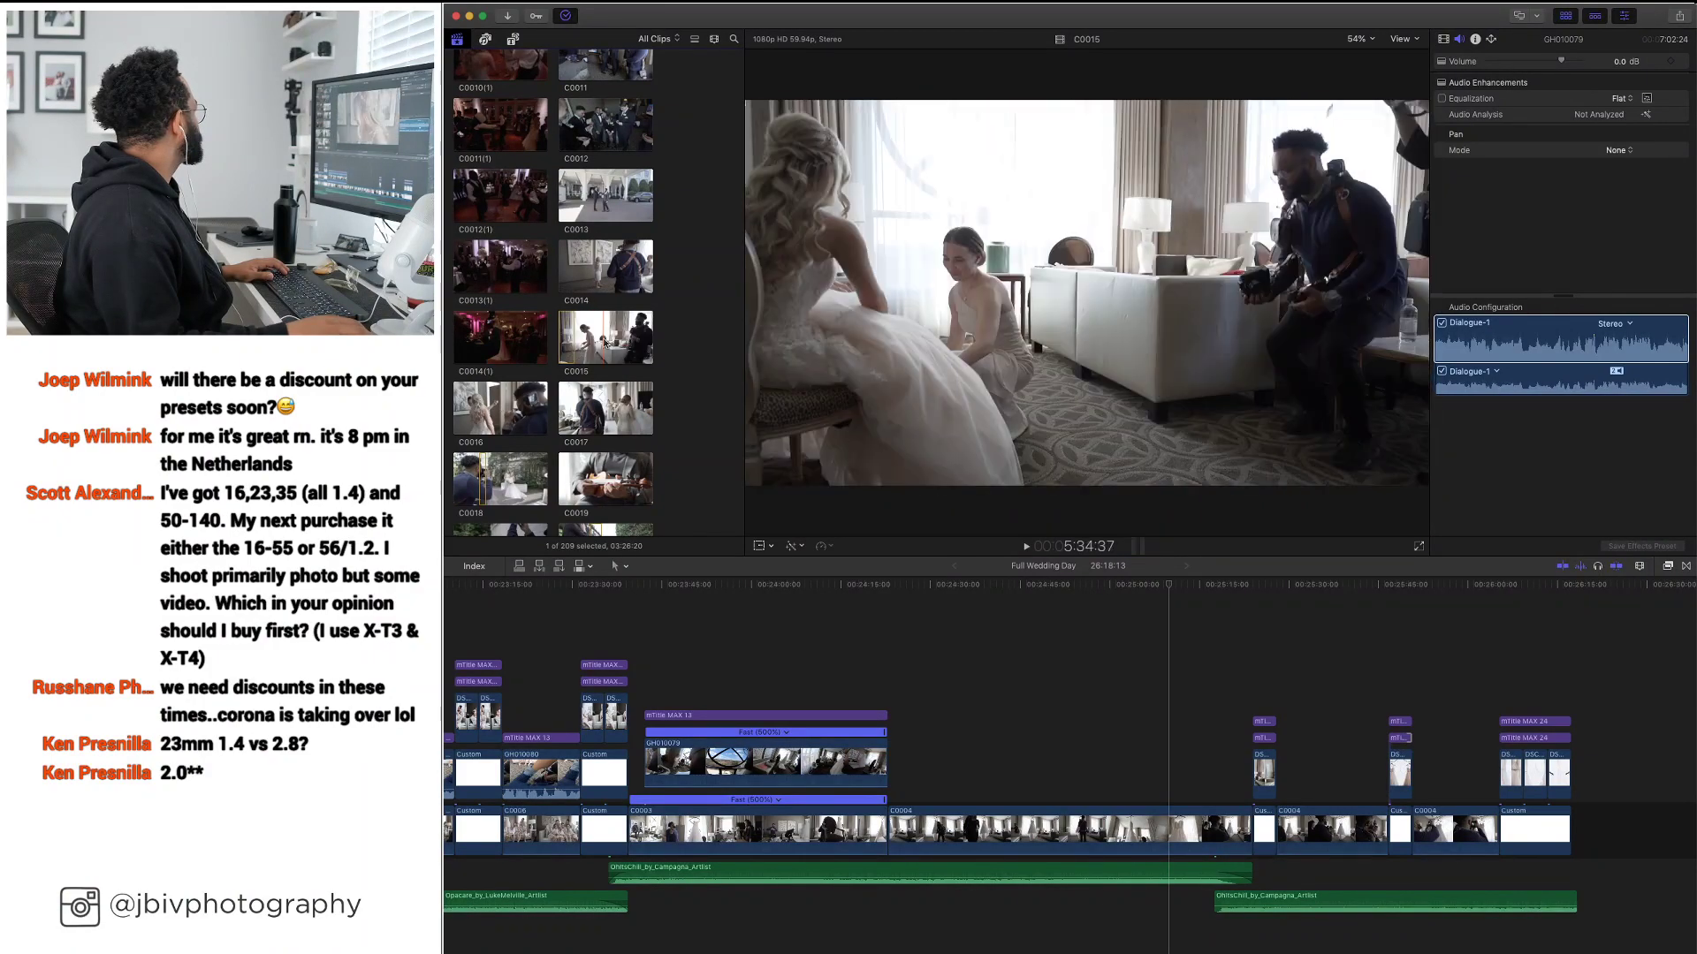
drag(616, 343, 1608, 826)
click(598, 348)
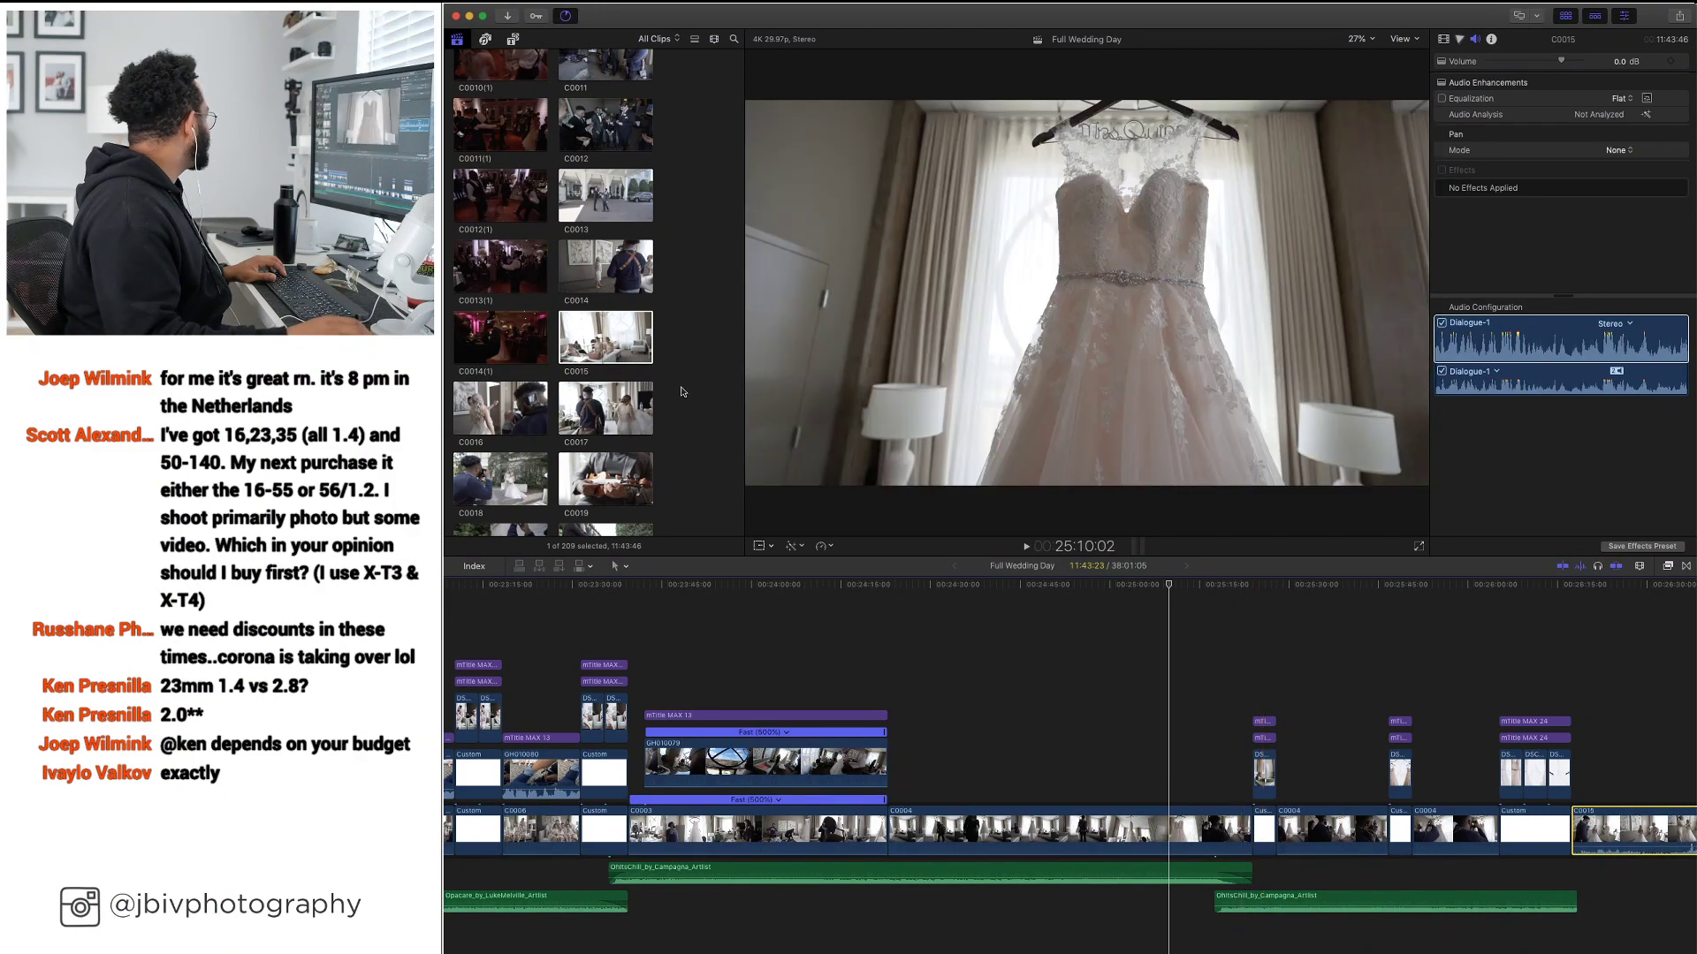
Find the matching GoPro clip GH010084 and connect it above C0015 at about 26:21 in the timeline
scroll(682, 391, down, 20)
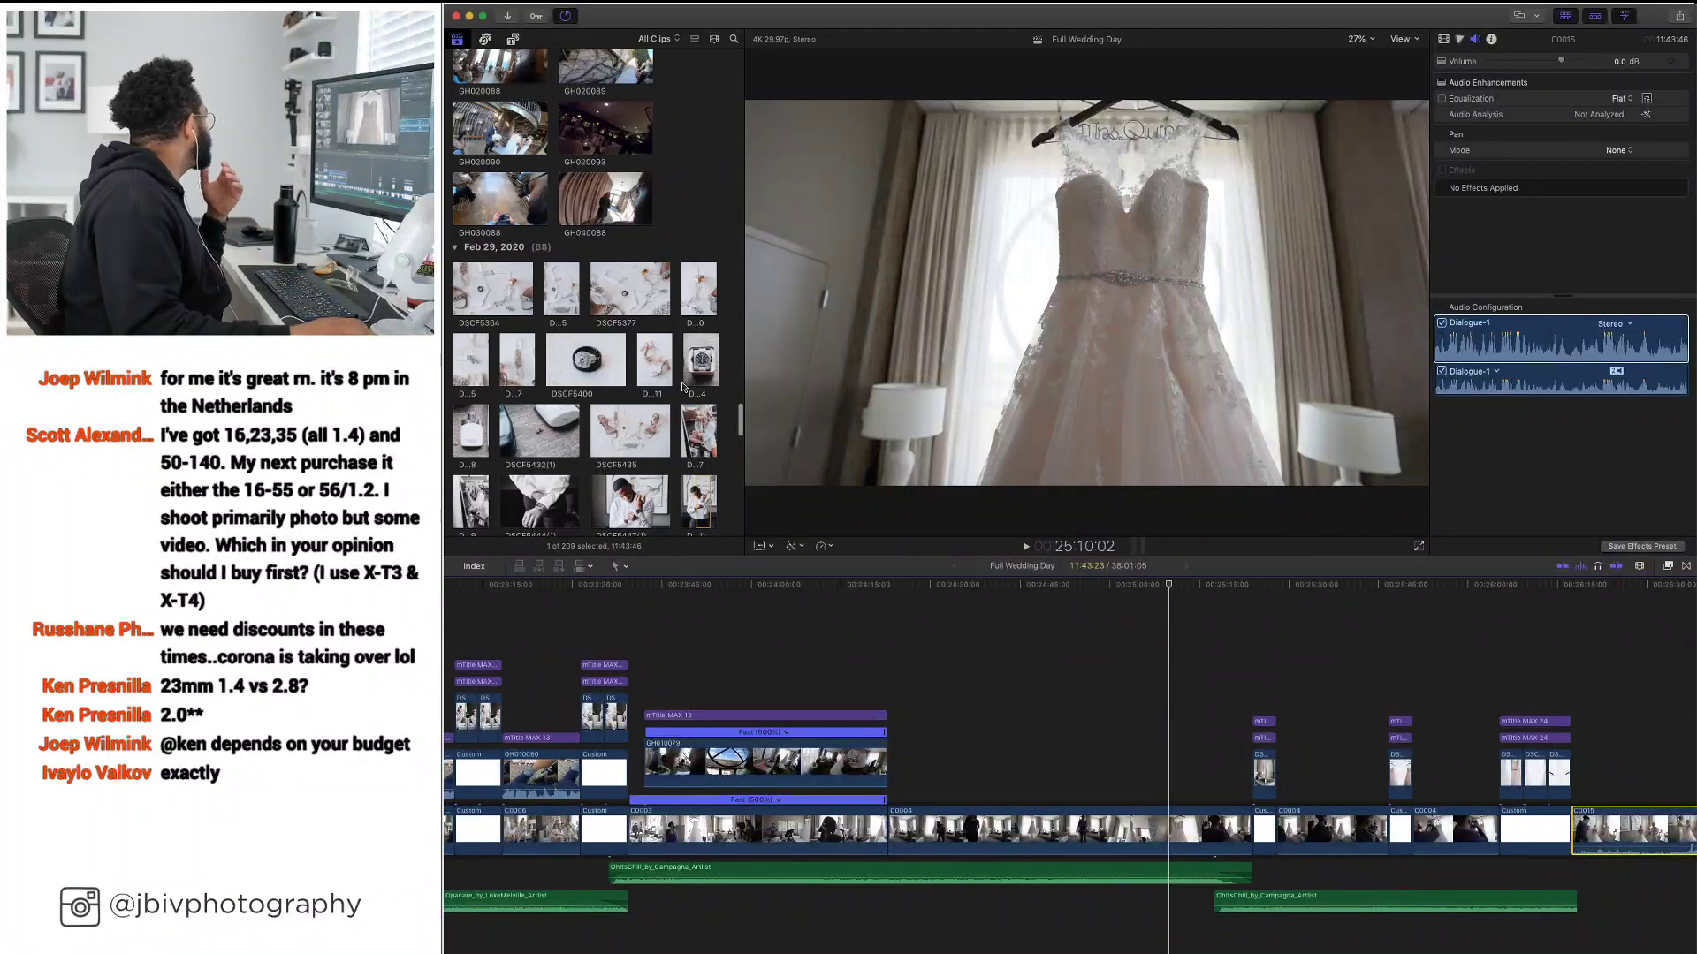
scroll(681, 387, up, 10)
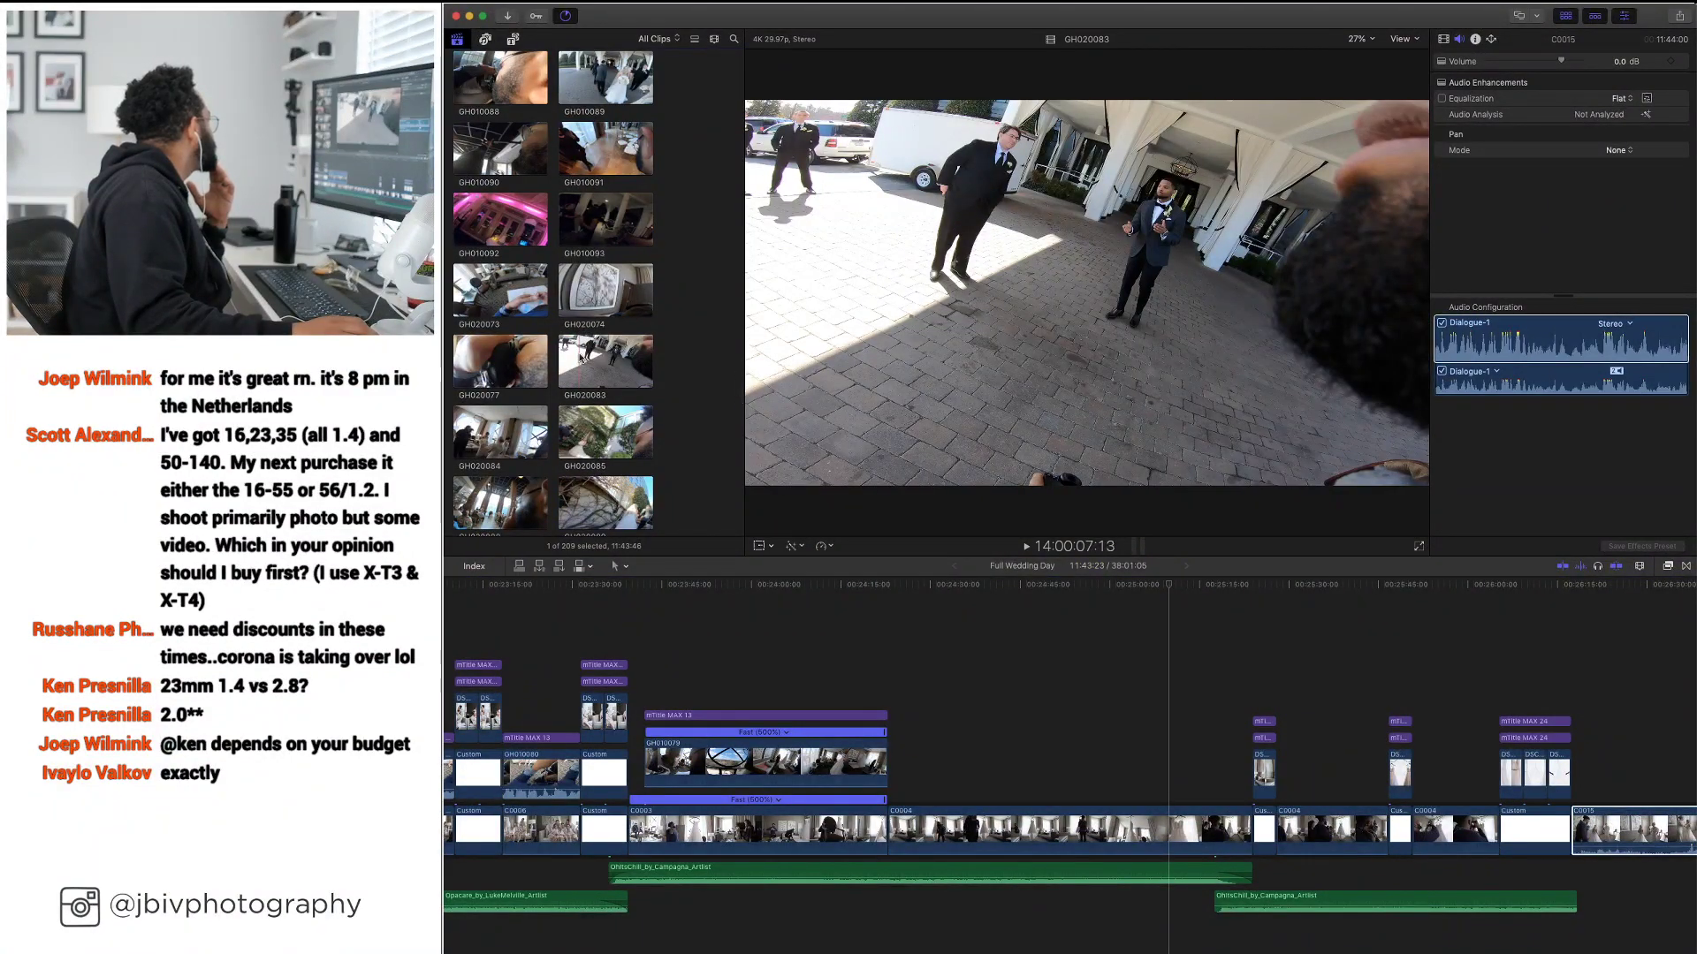
scroll(507, 297, up, 5)
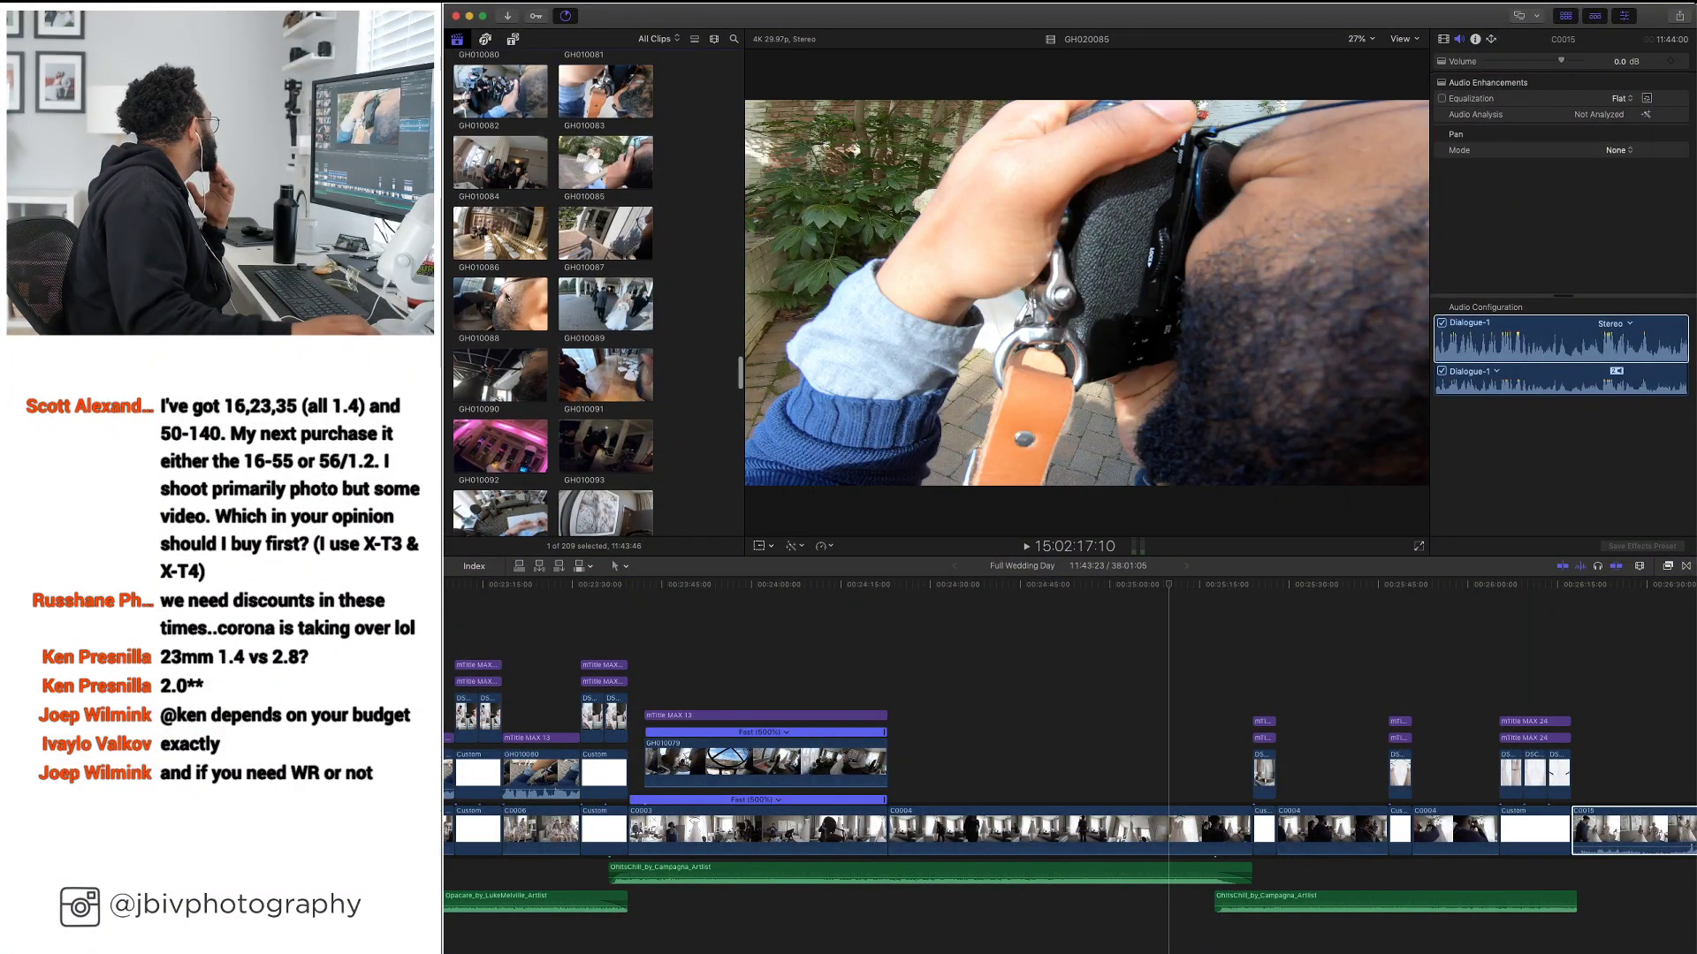
scroll(539, 274, up, 3)
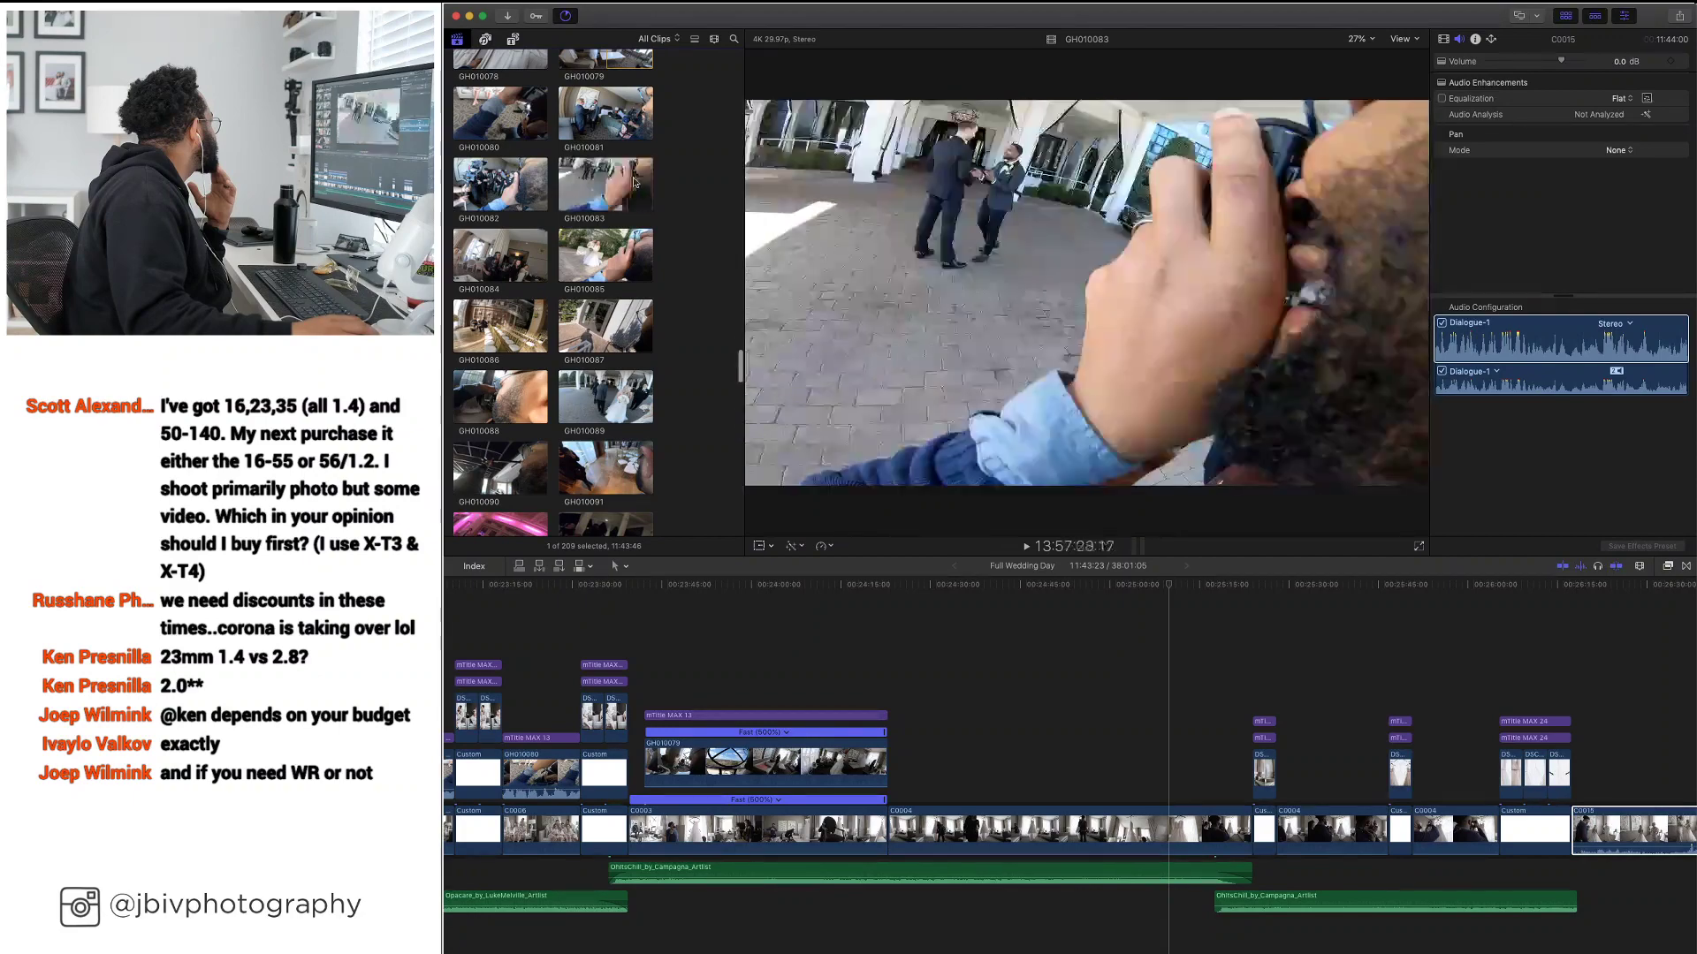
click(513, 239)
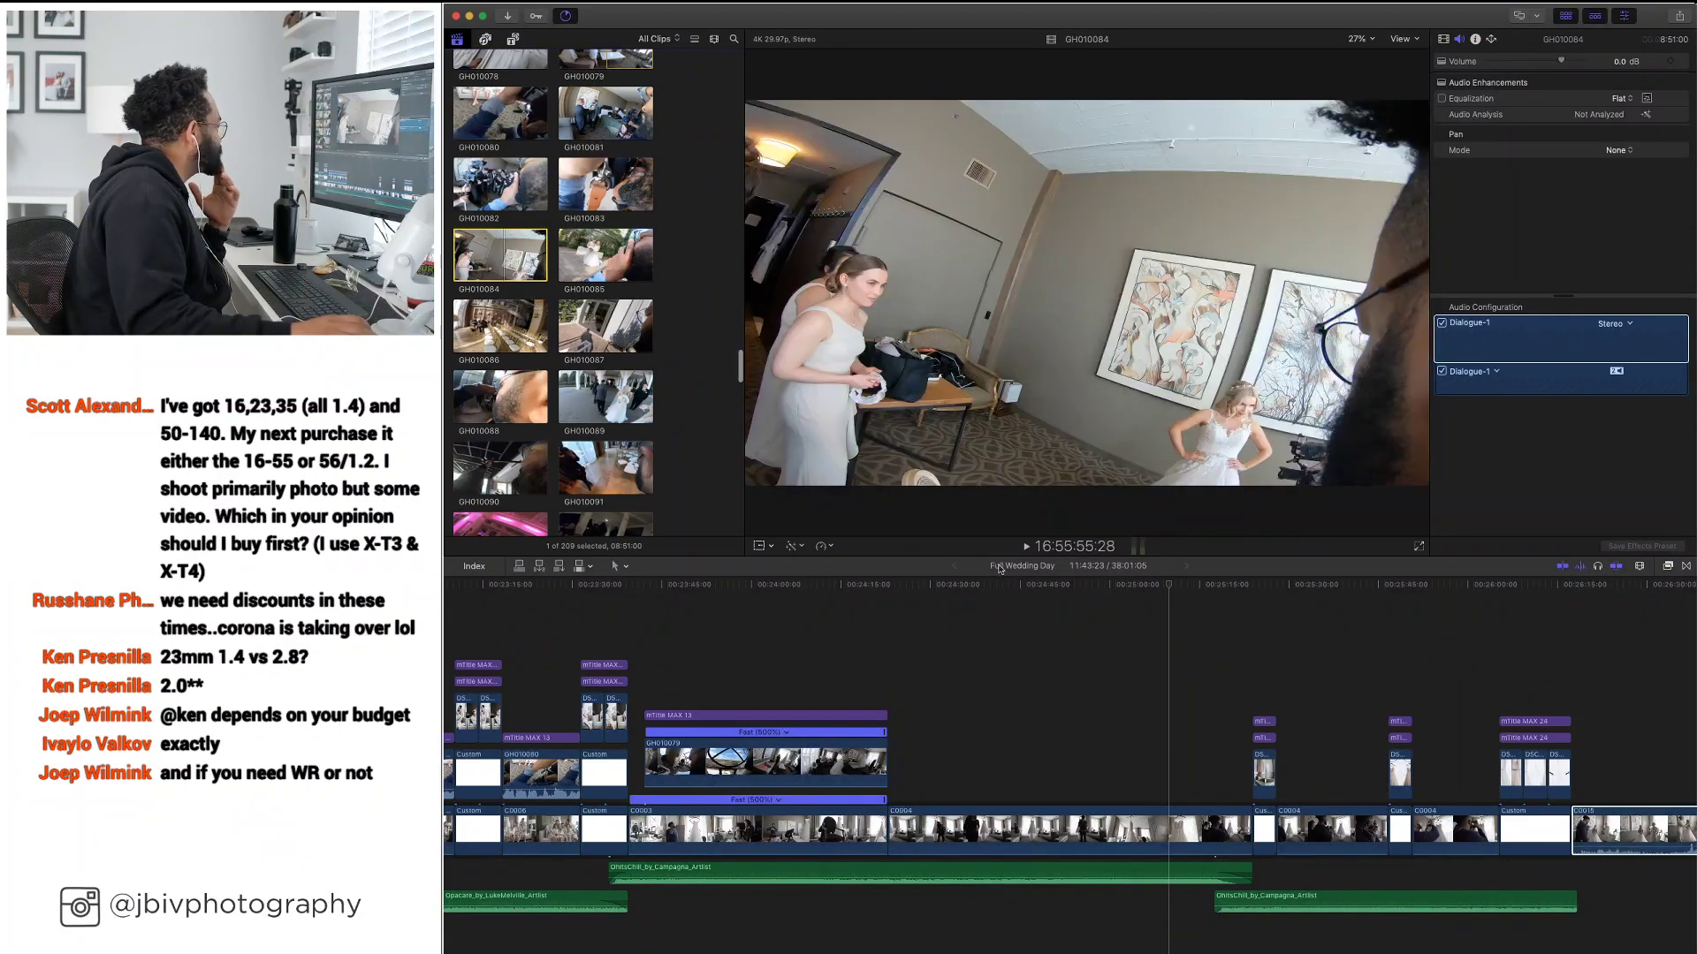
click(999, 569)
scroll(1000, 618, right, 10)
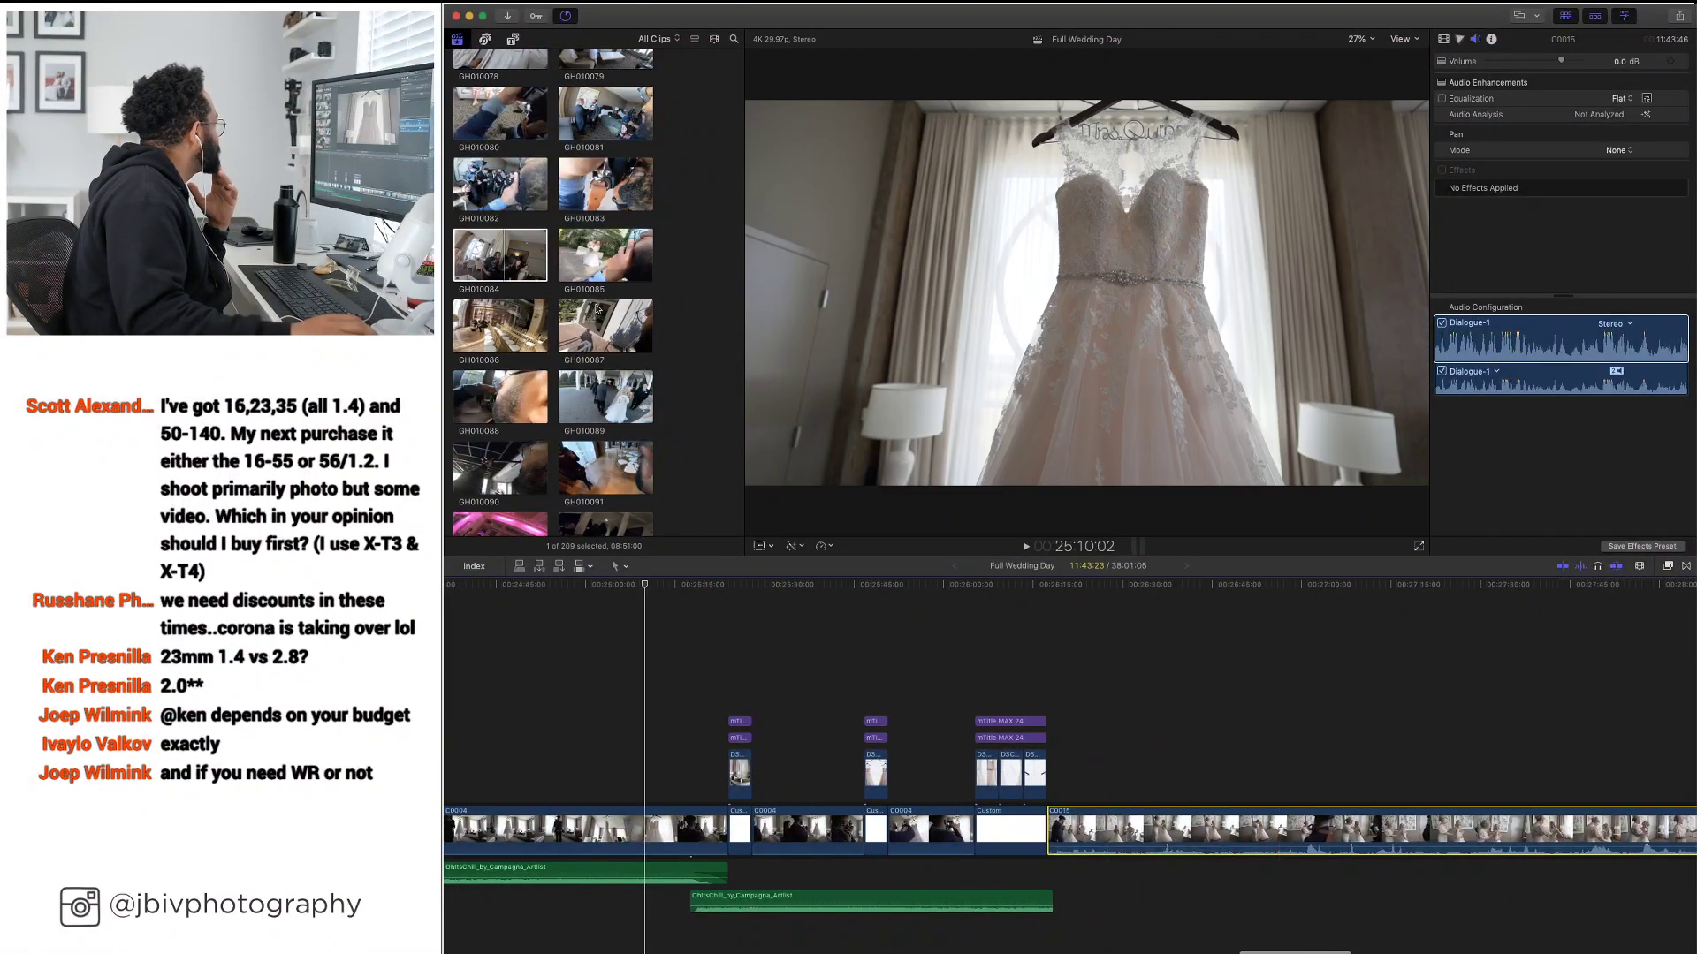
drag(498, 261, 1071, 645)
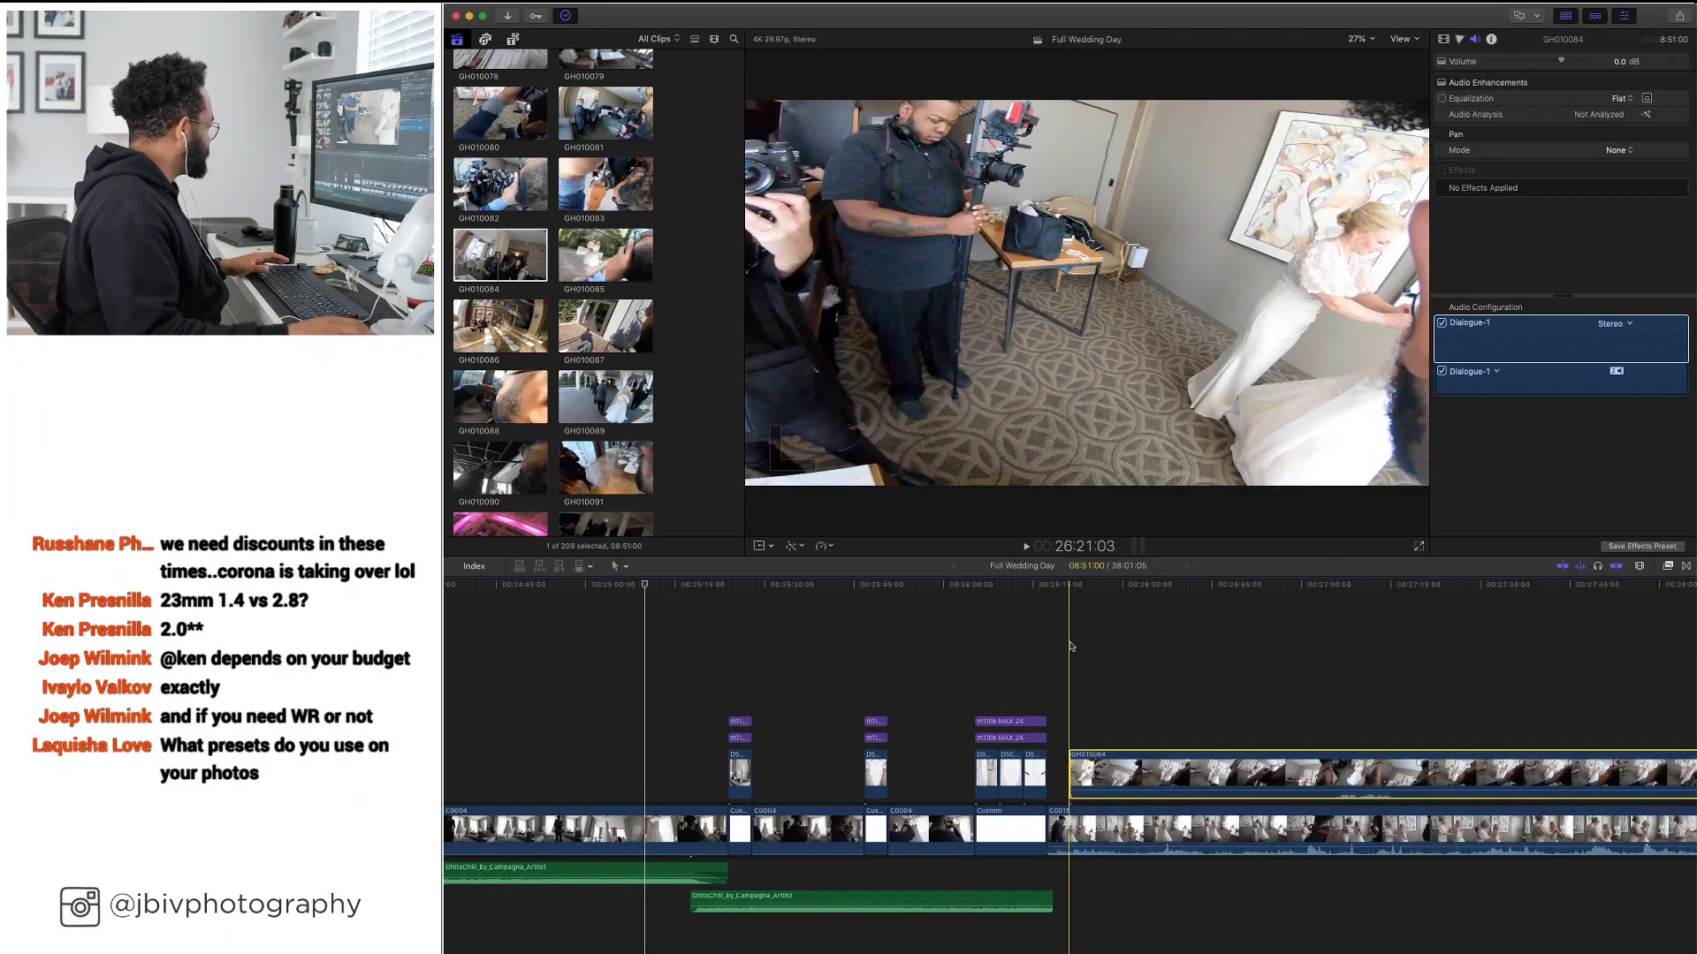
Compare GH010084 with C0015 between about 26:21 and 26:38, enabling one clip at a time, to find the matching moment
key(space)
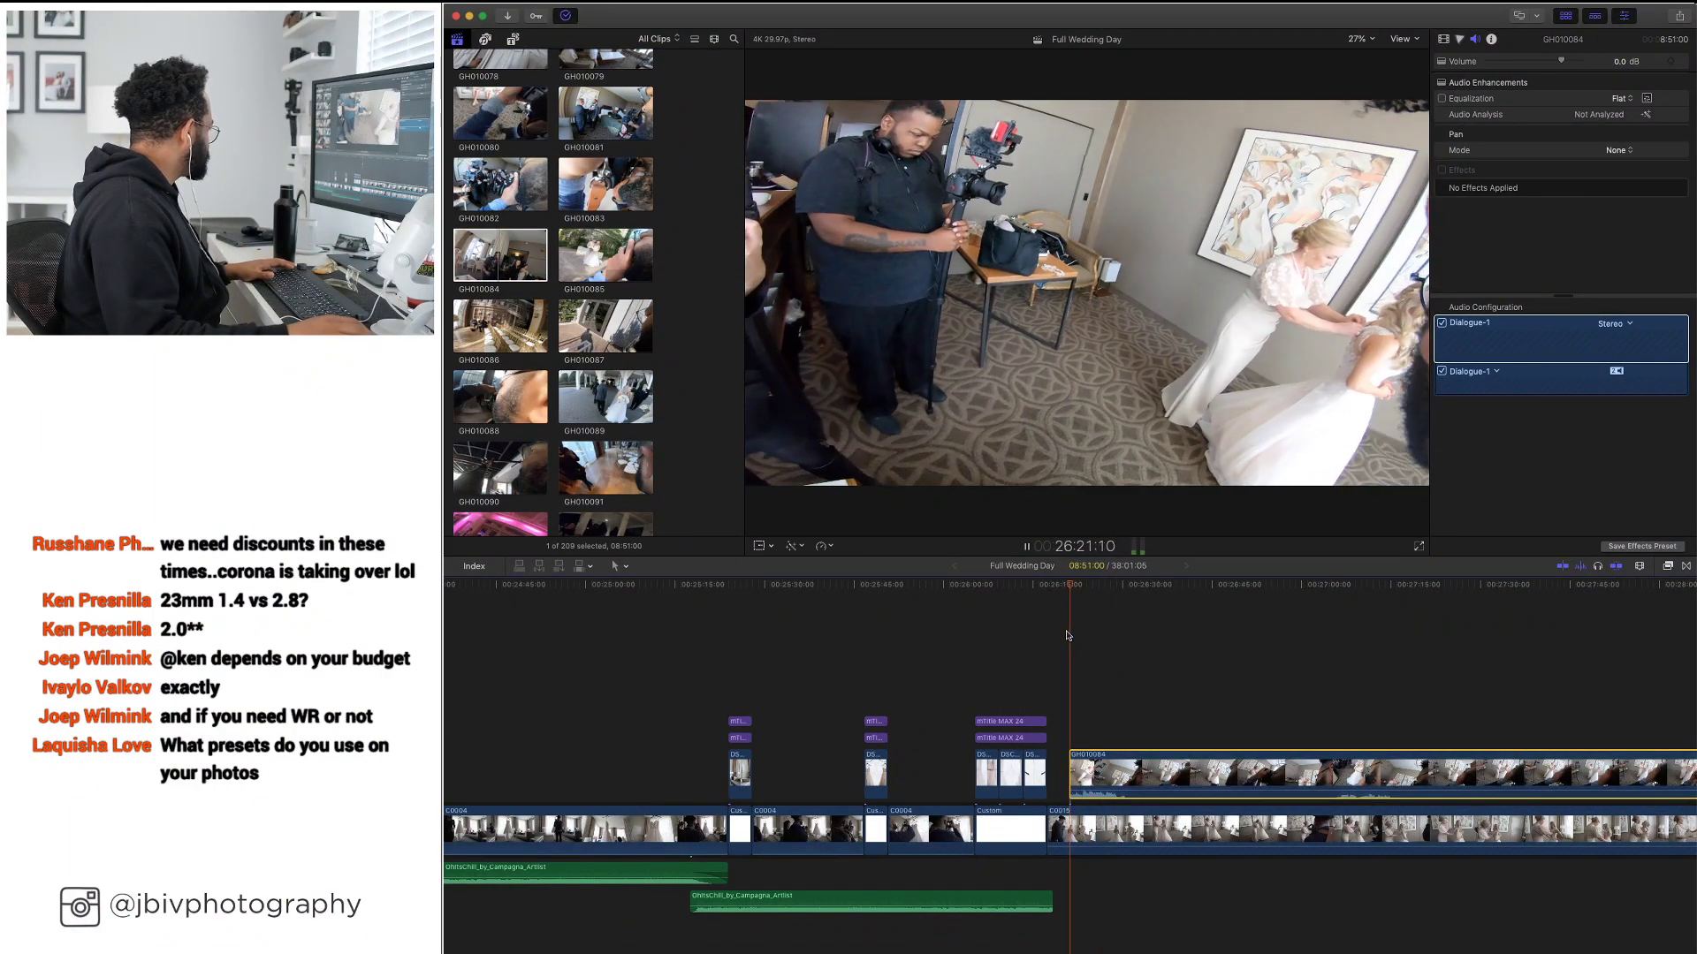
click(1129, 814)
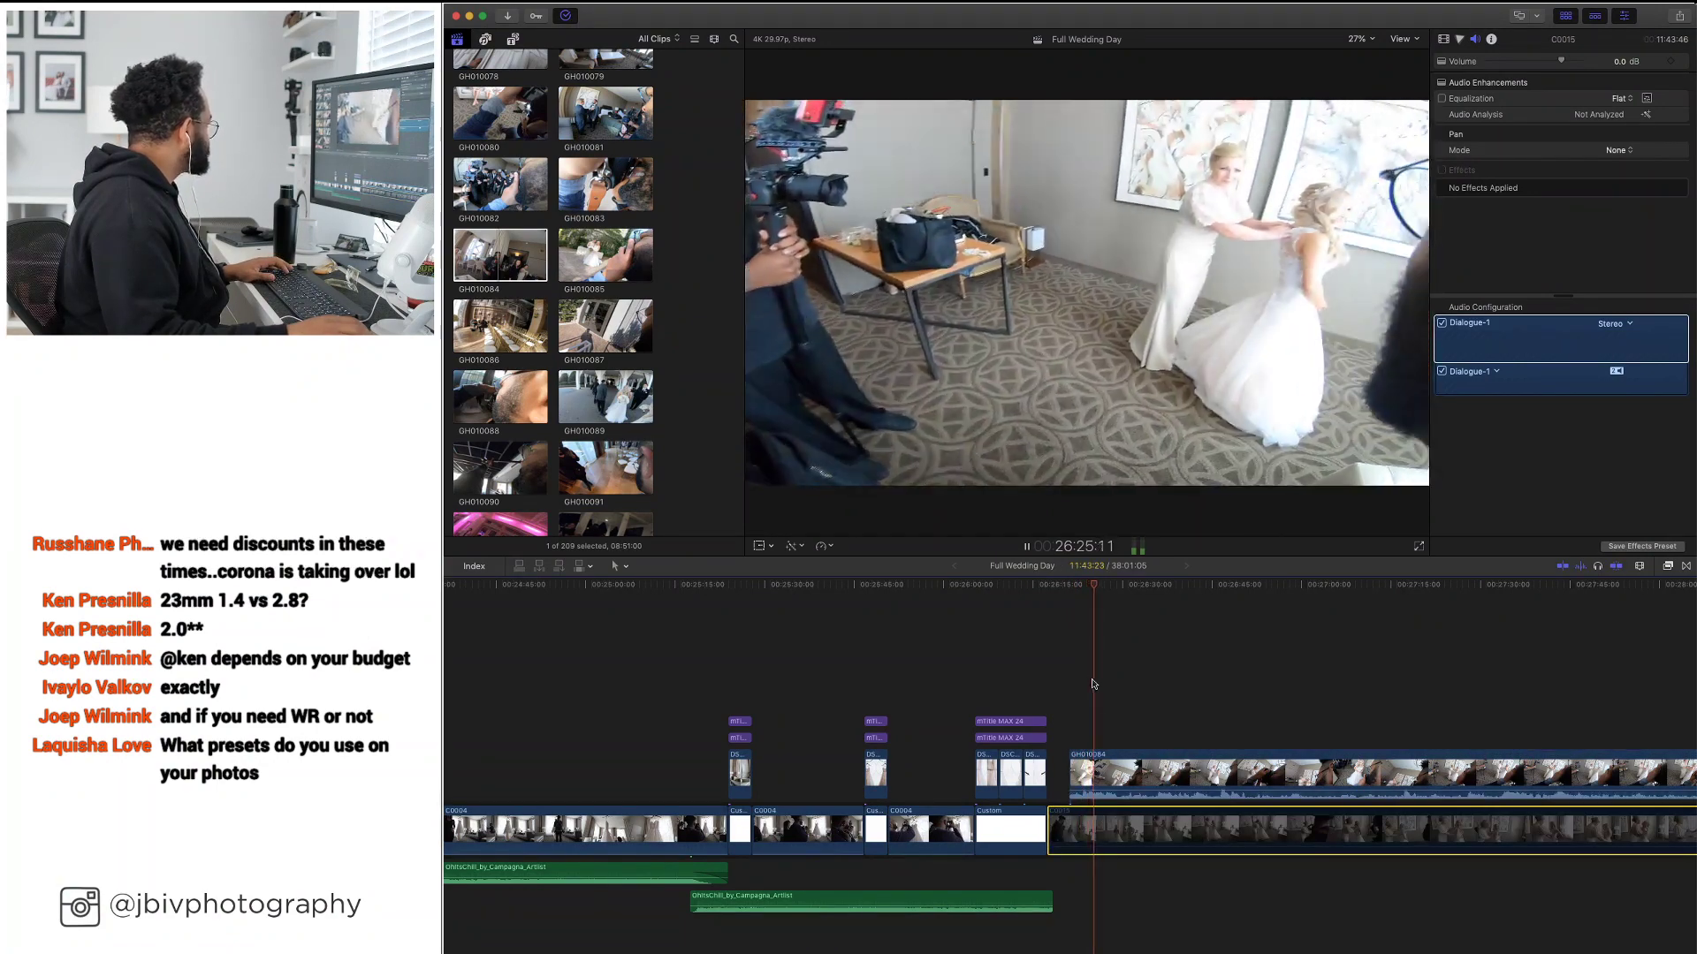
key(Up)
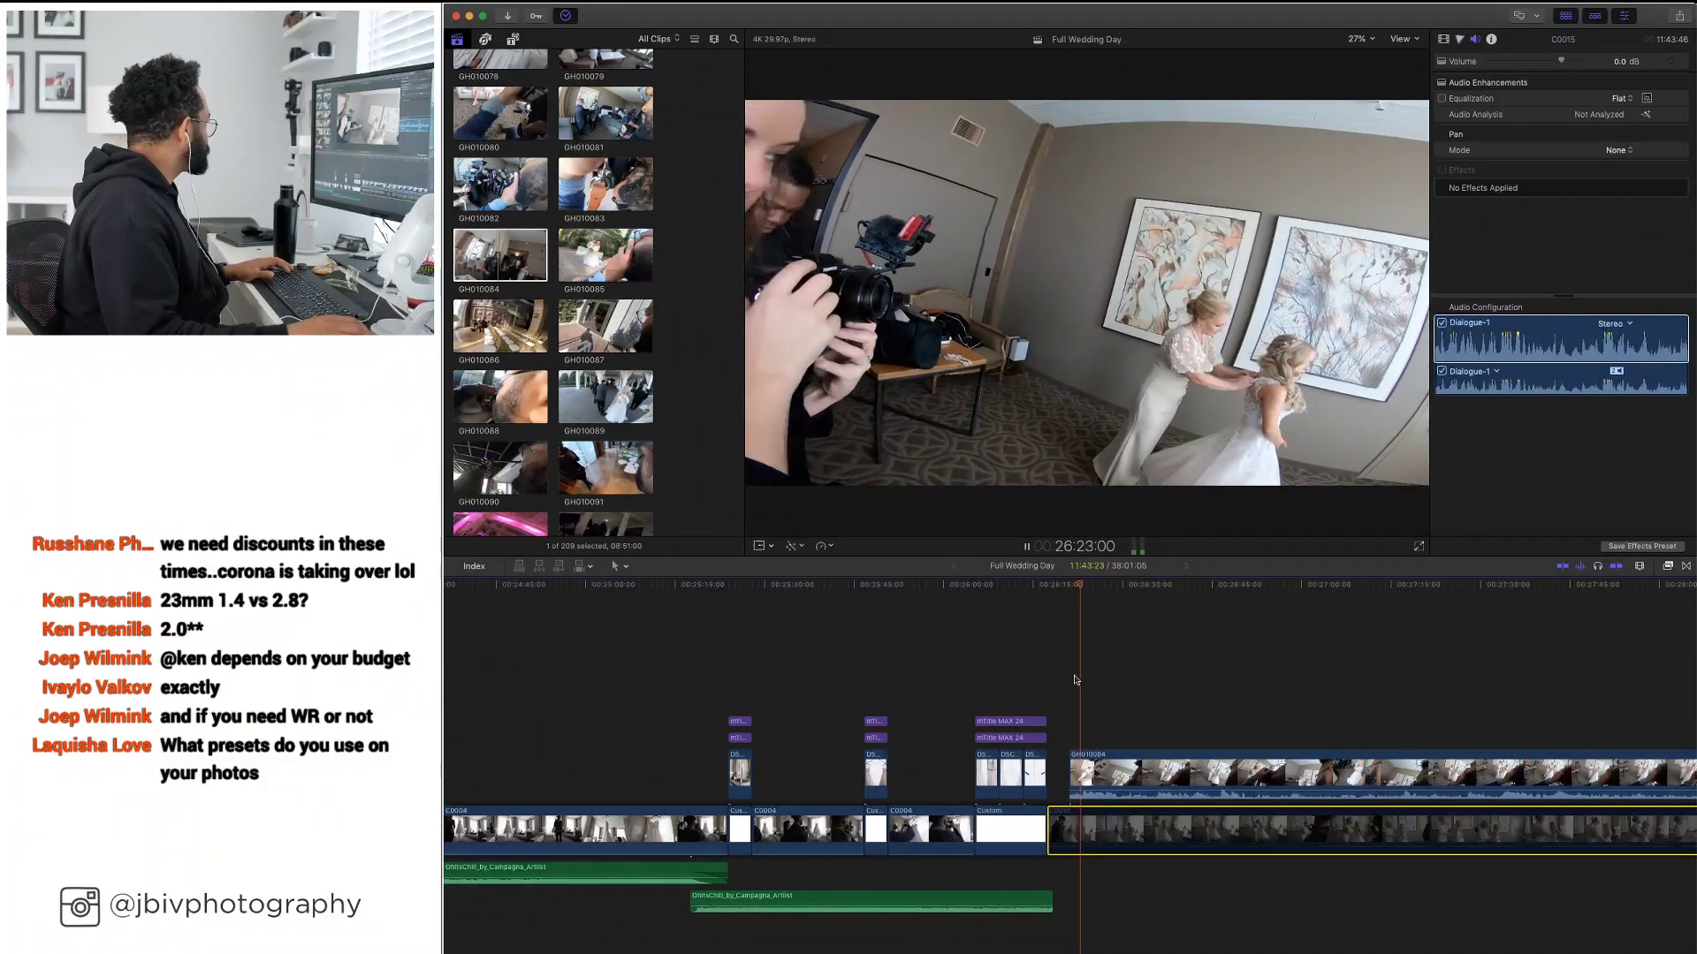
key(space)
click(1115, 776)
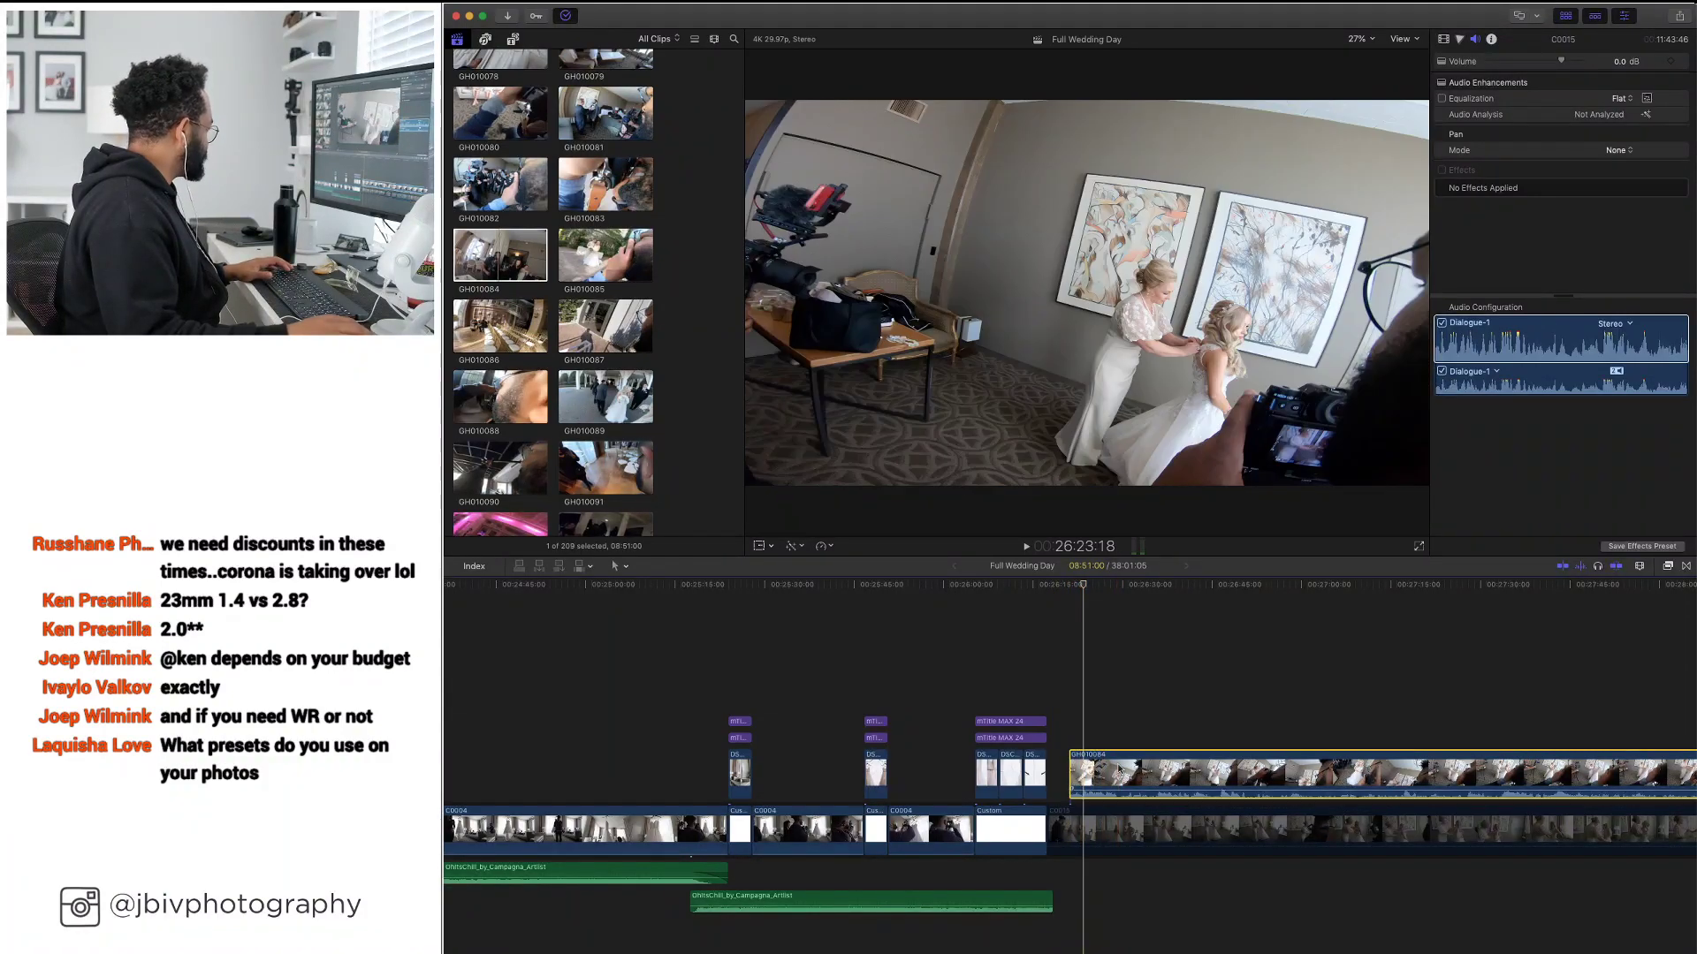
click(1113, 827)
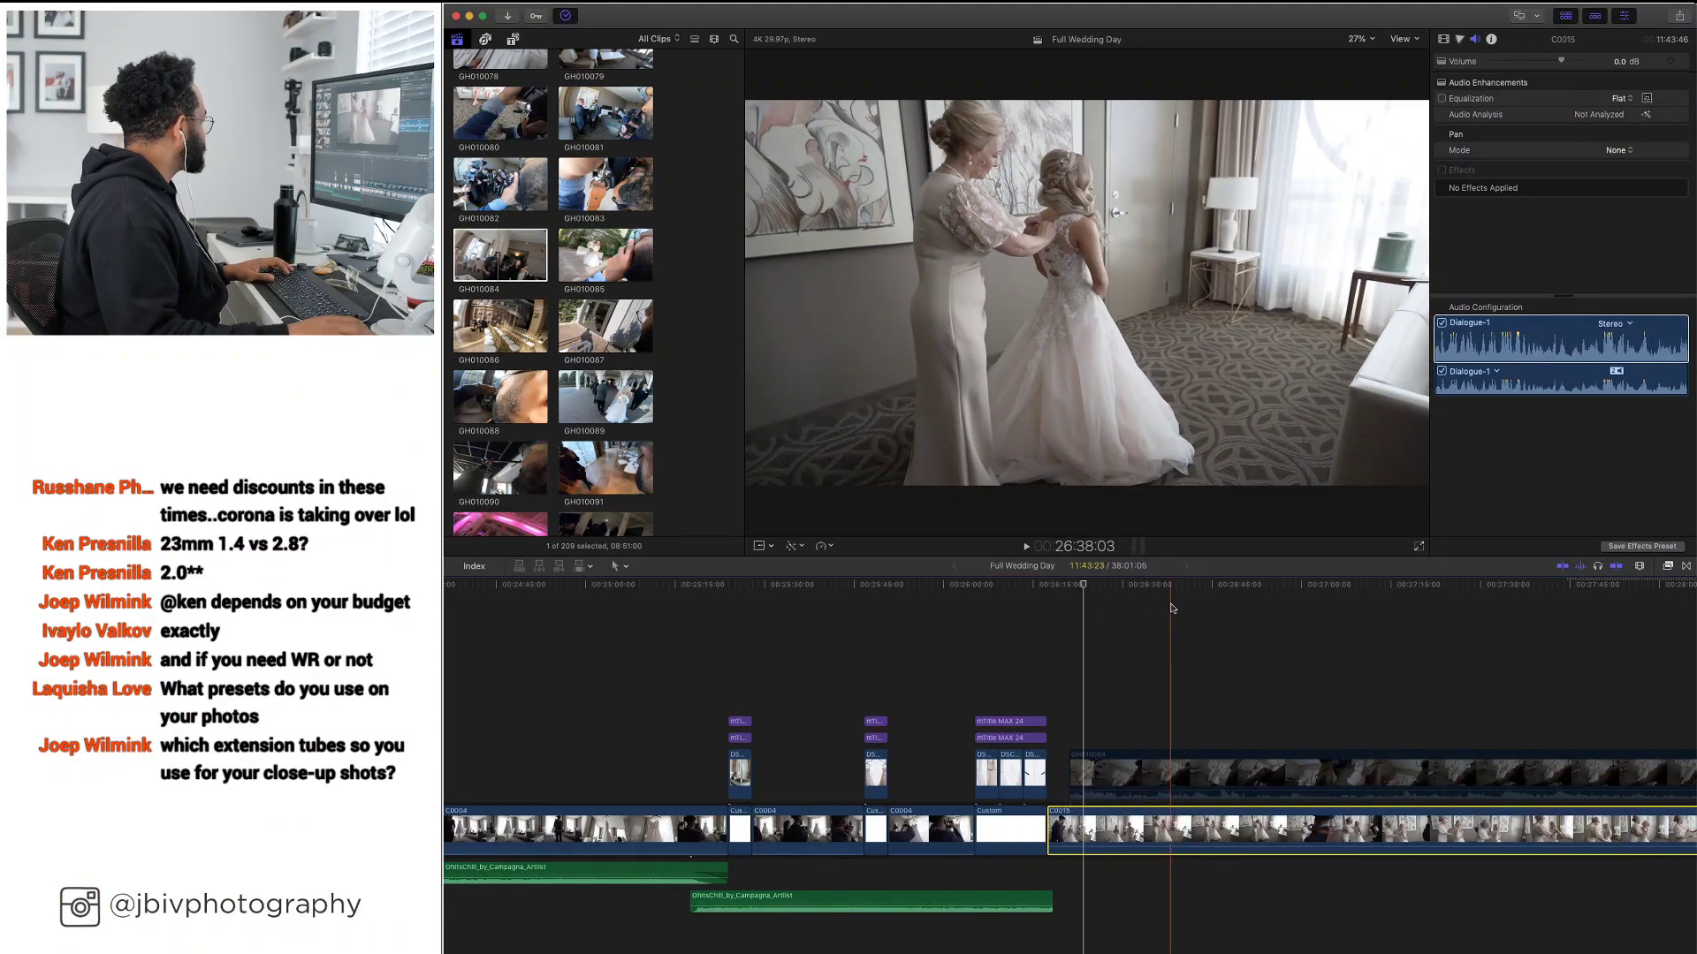
key(space)
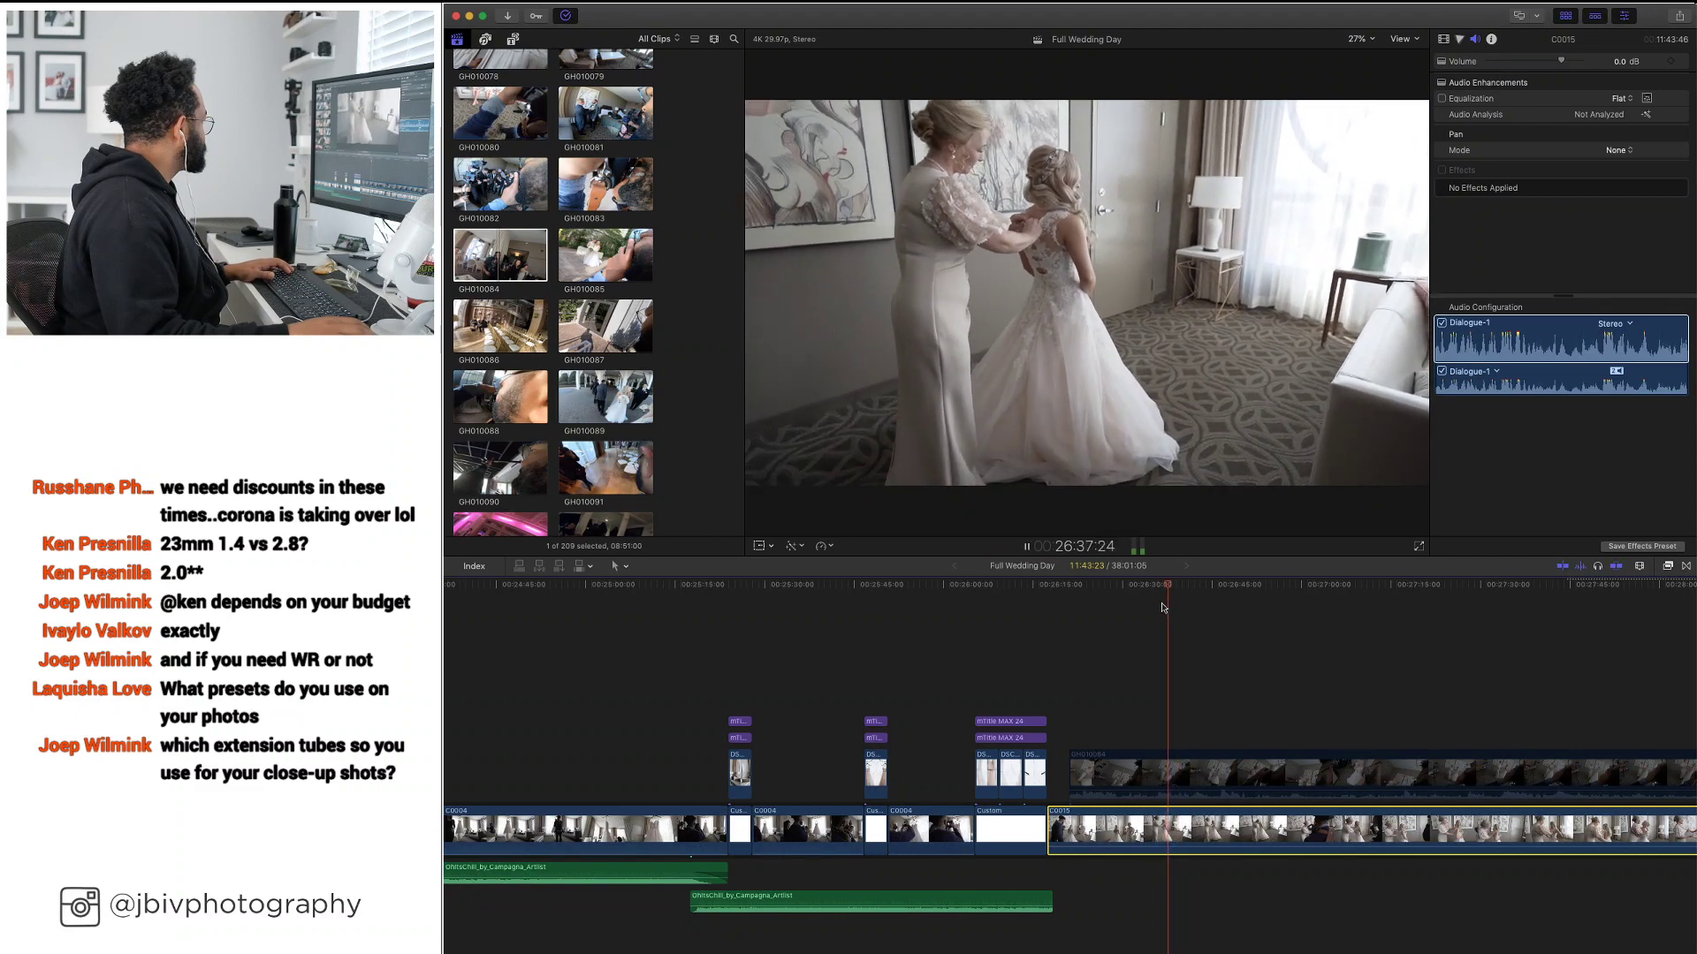
click(1150, 607)
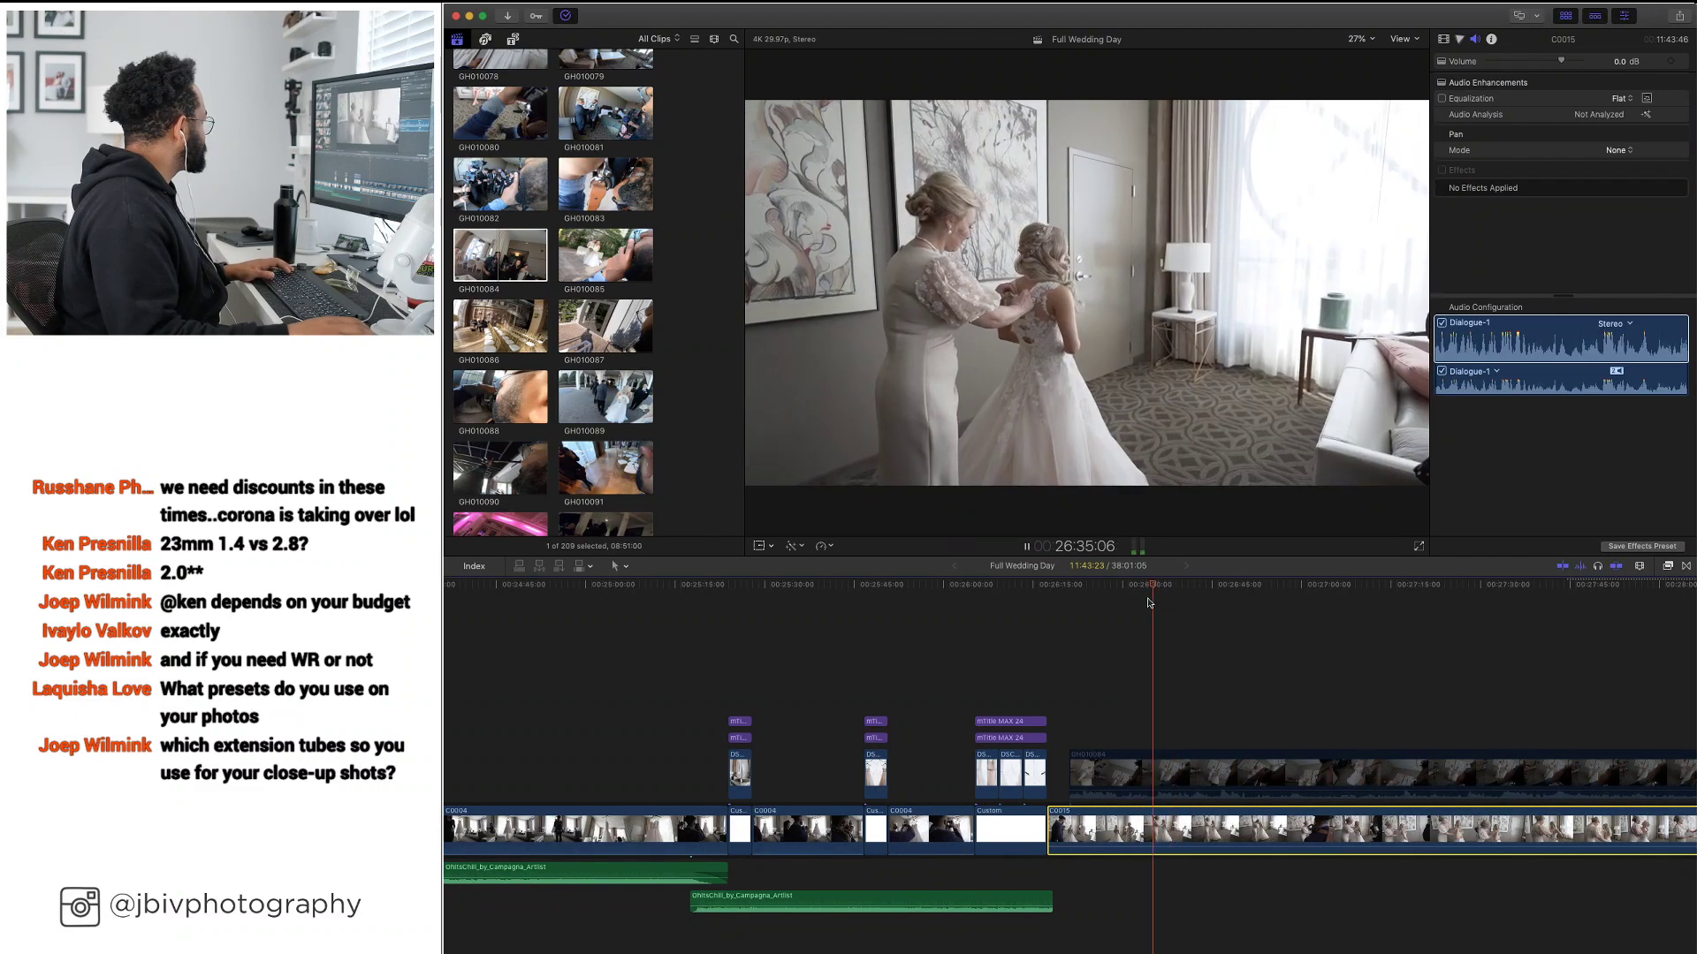
Re-enable GH010084 and move it along the timeline so that it starts above C0015 at 26:35:21
click(1120, 758)
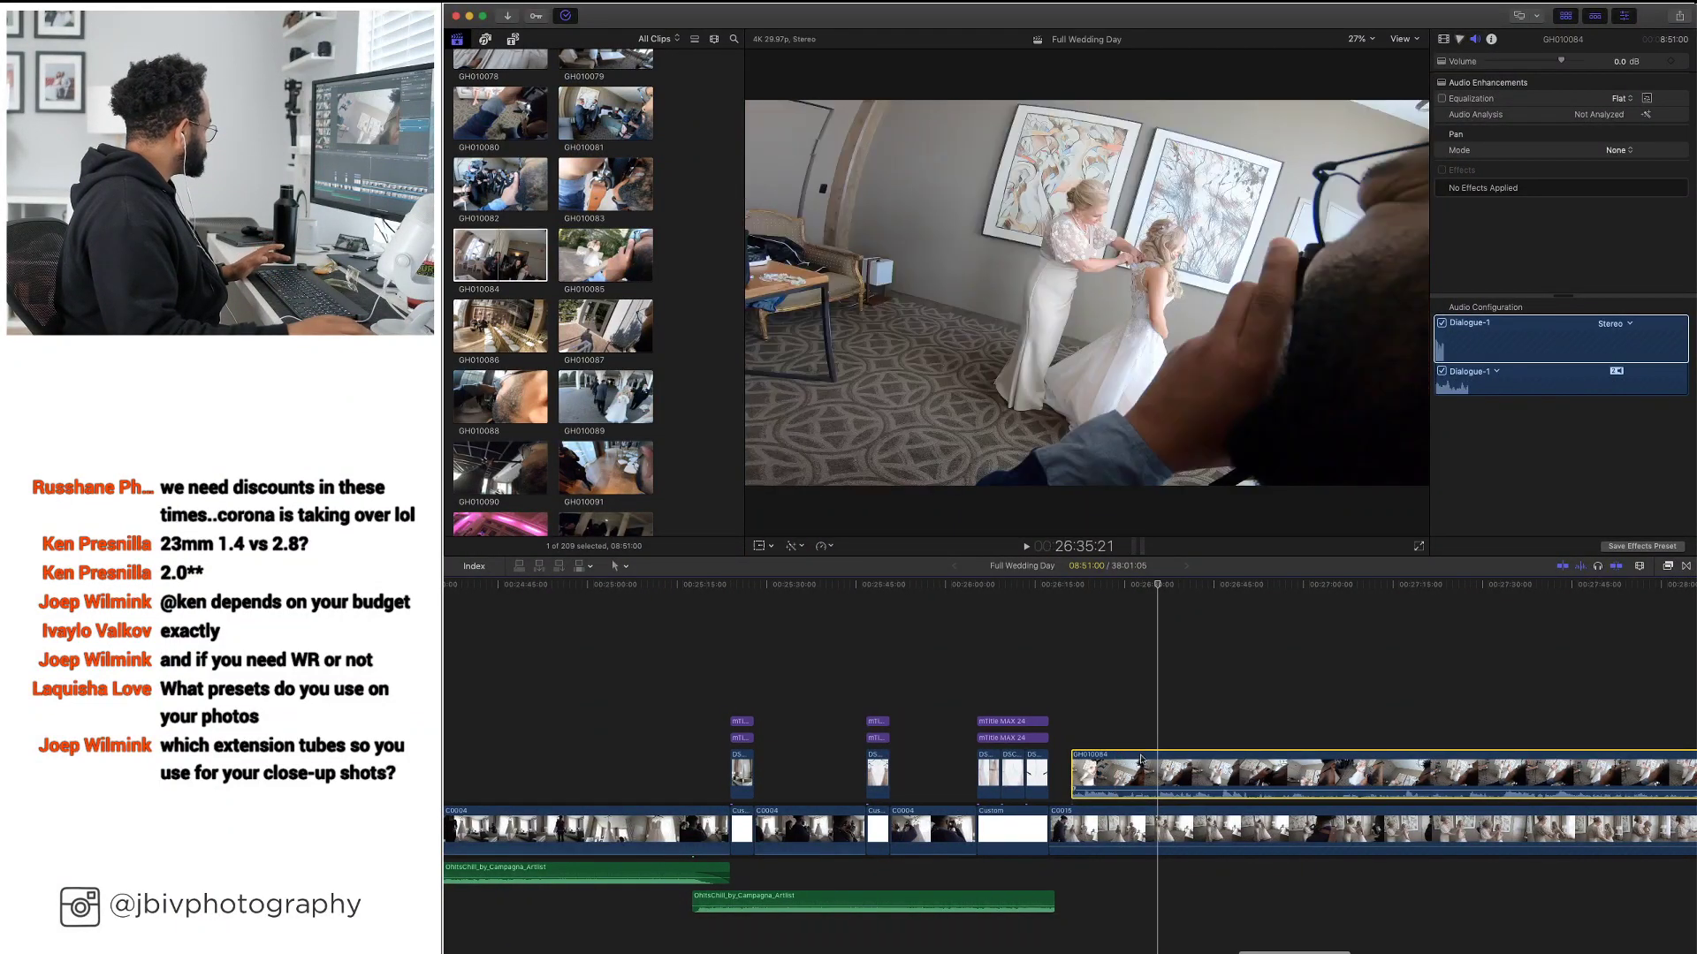
drag(1121, 757, 1195, 757)
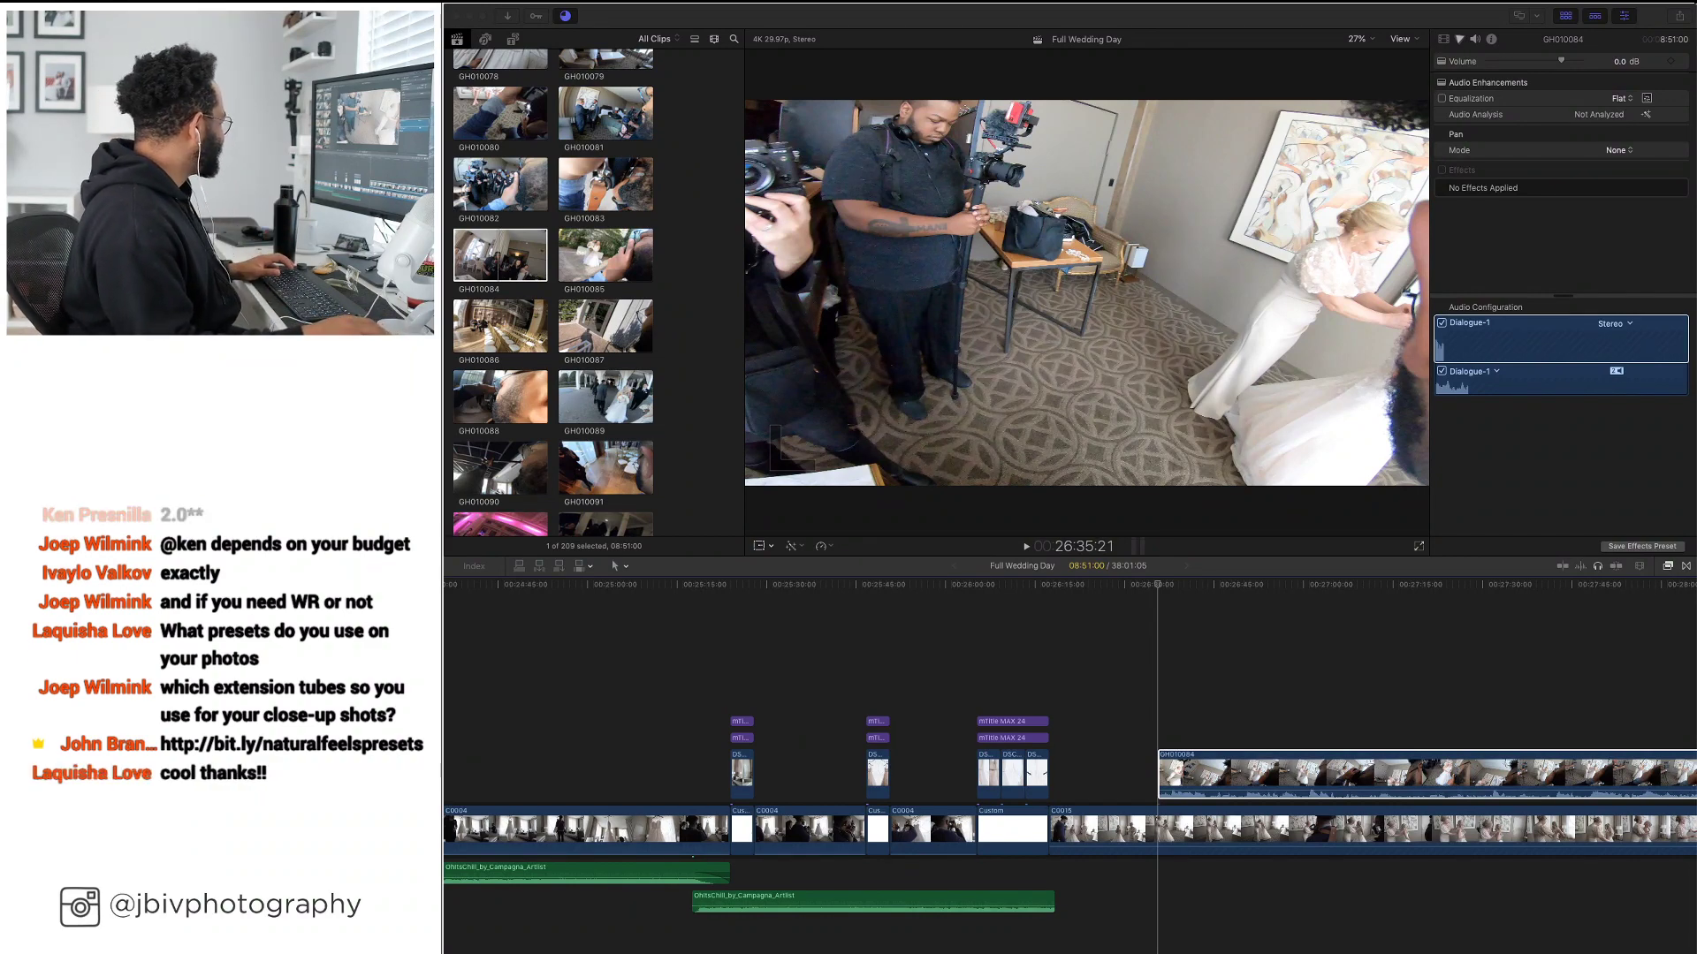
click(1325, 757)
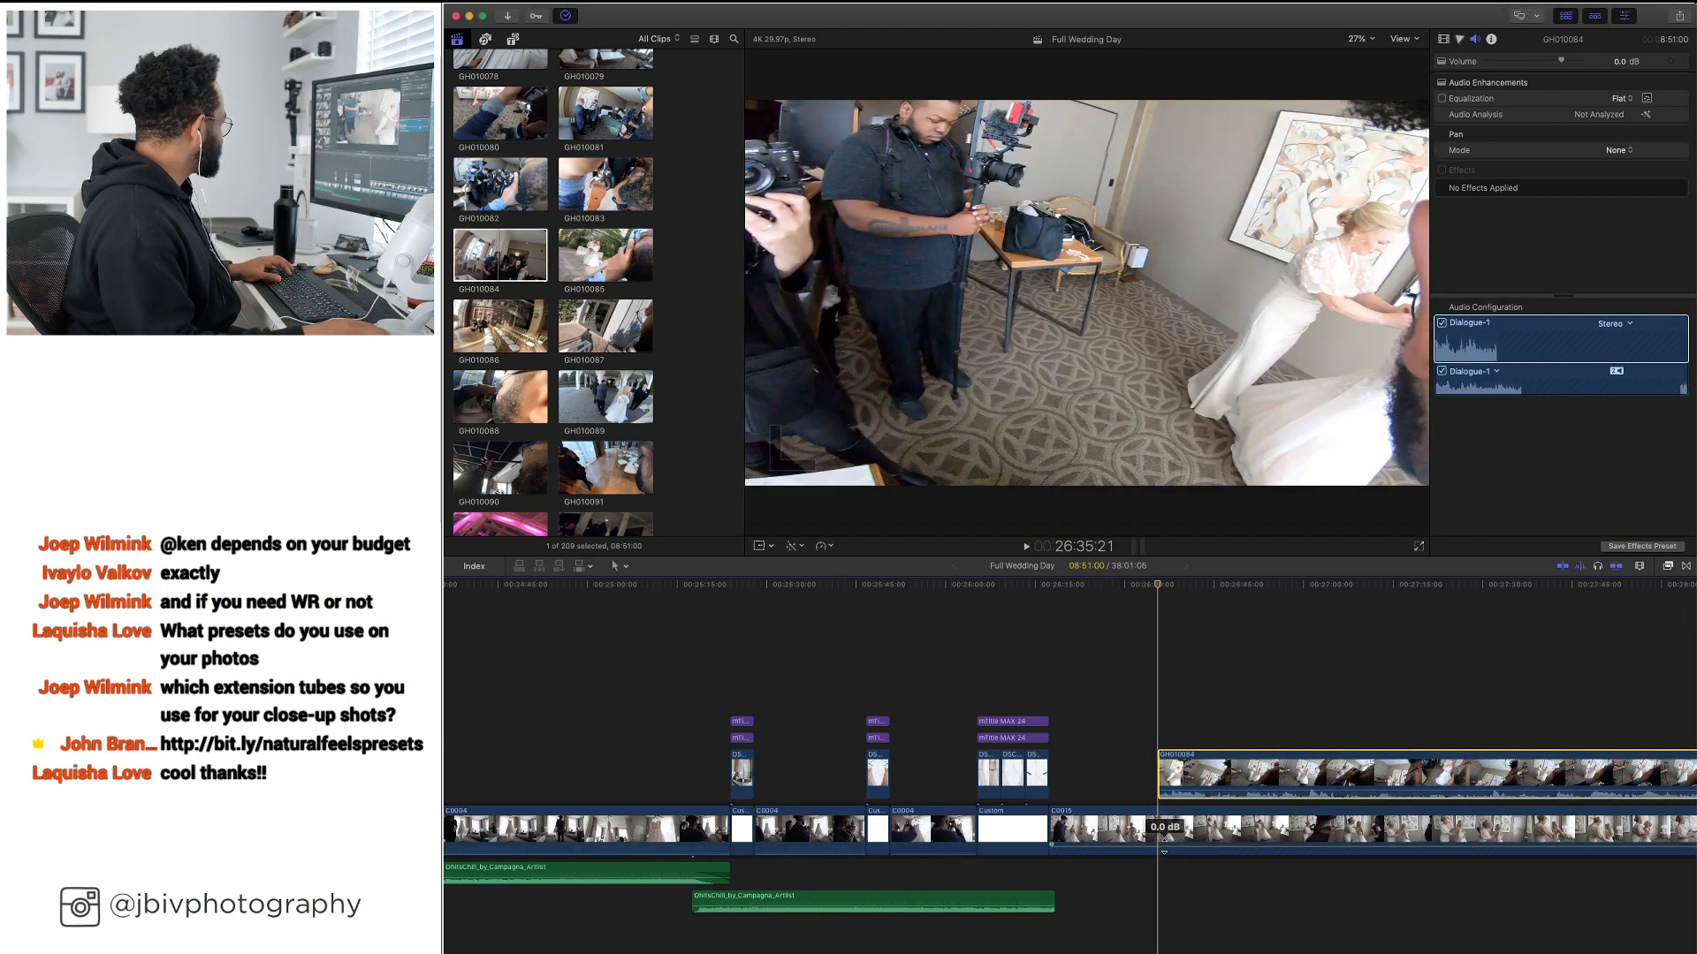
drag(1163, 852, 1164, 850)
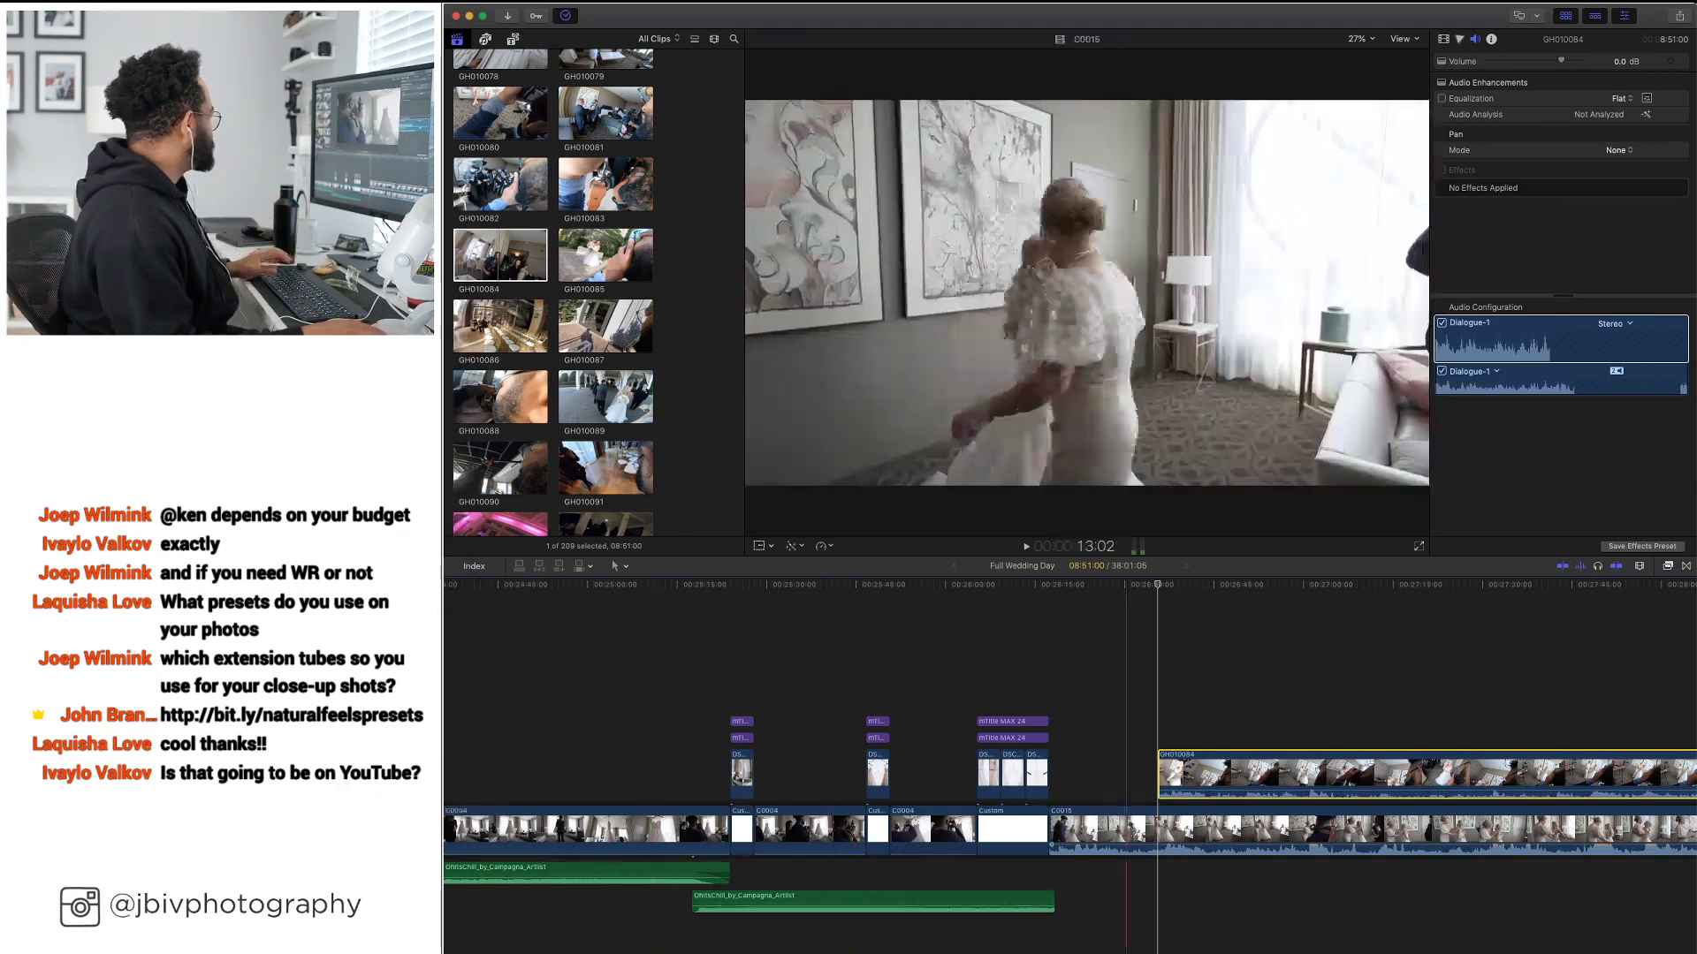
Review the earlier getting-ready sections, playing from the photo slide at about 8:58, and return to the start of GH010084
scroll(1104, 751, left, 20)
scroll(1084, 691, left, 15)
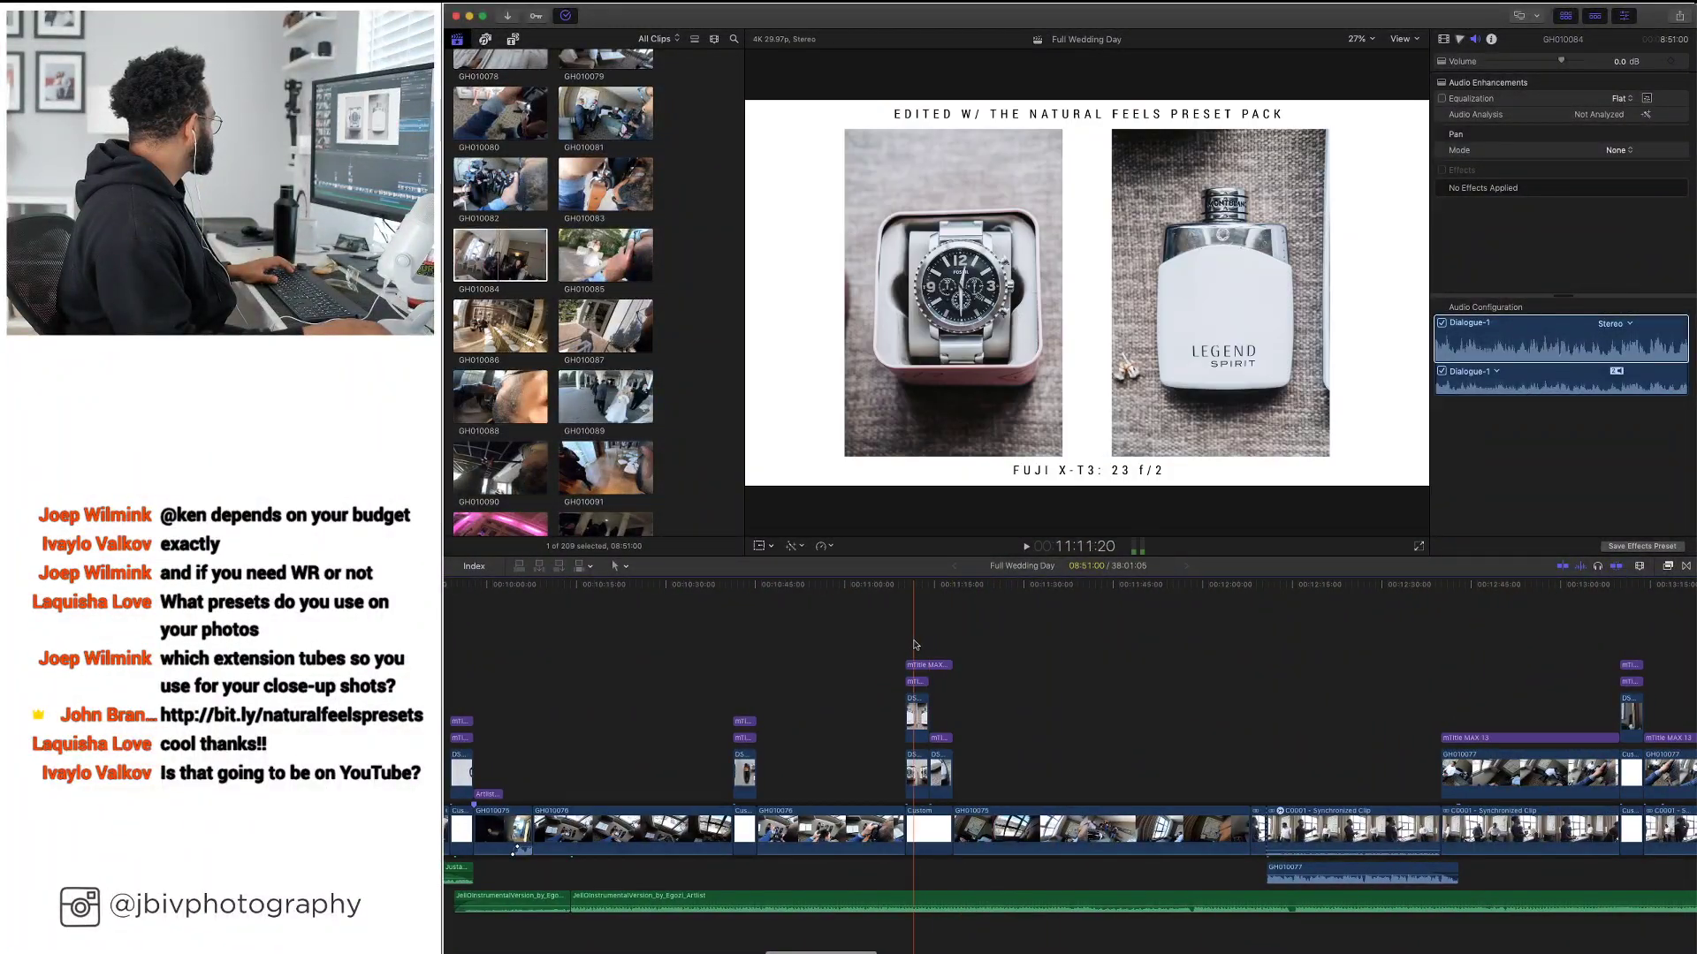
scroll(831, 637, left, 2)
scroll(822, 628, left, 8)
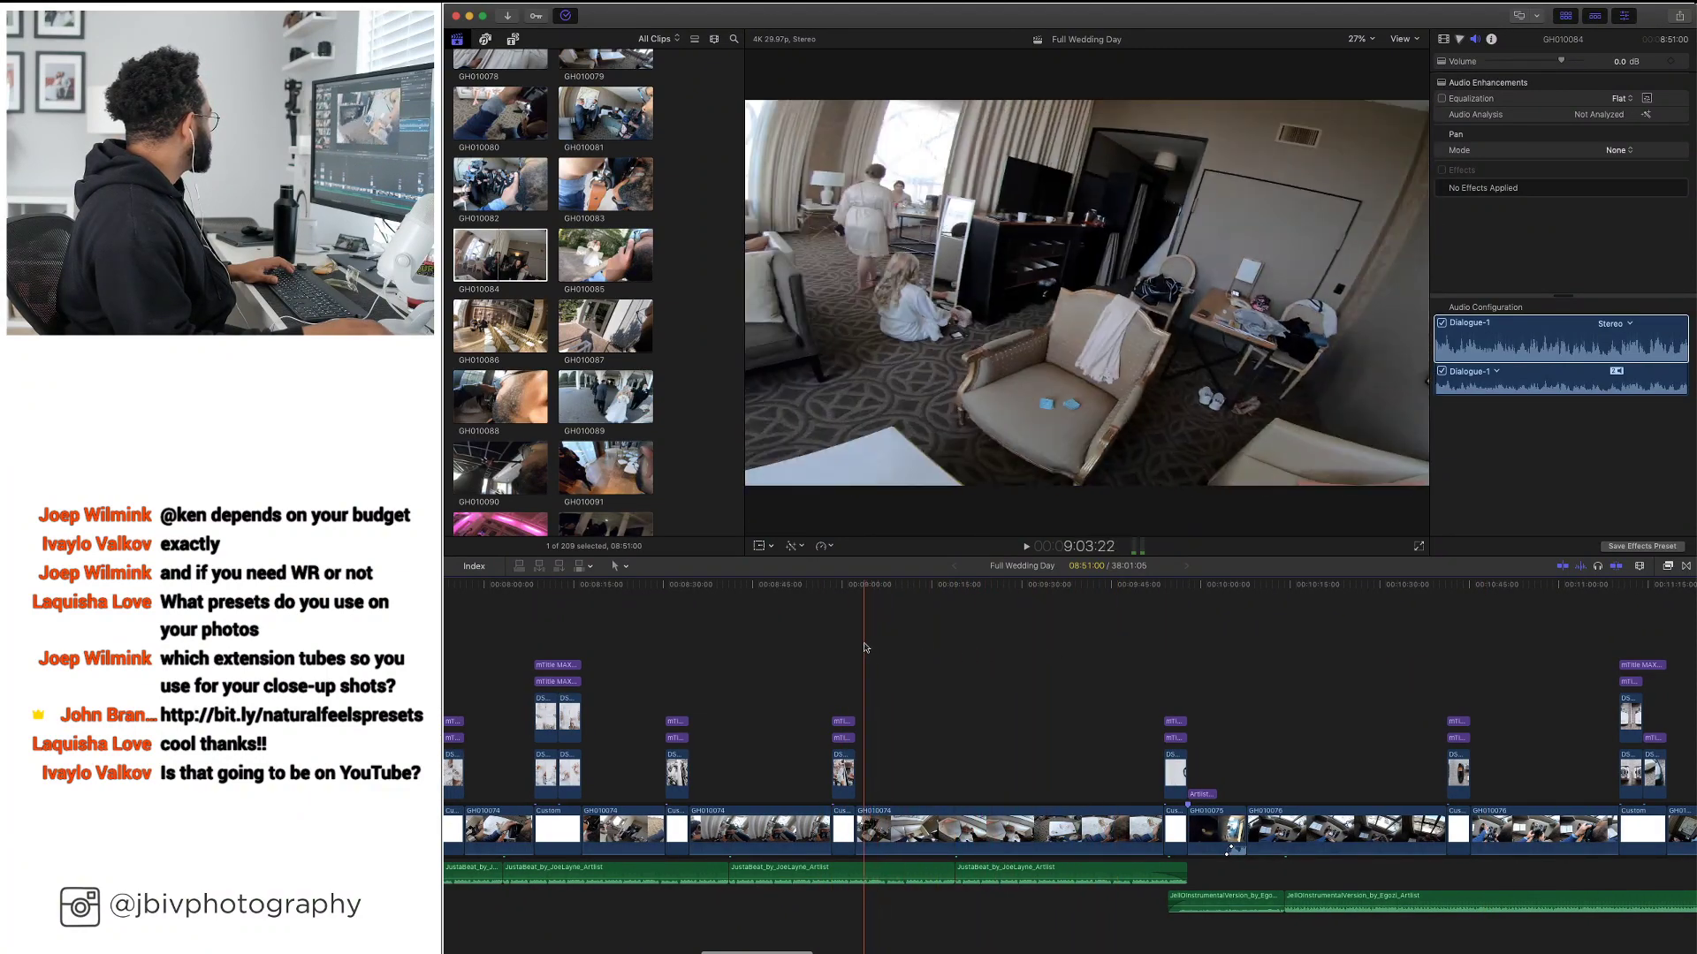
click(832, 646)
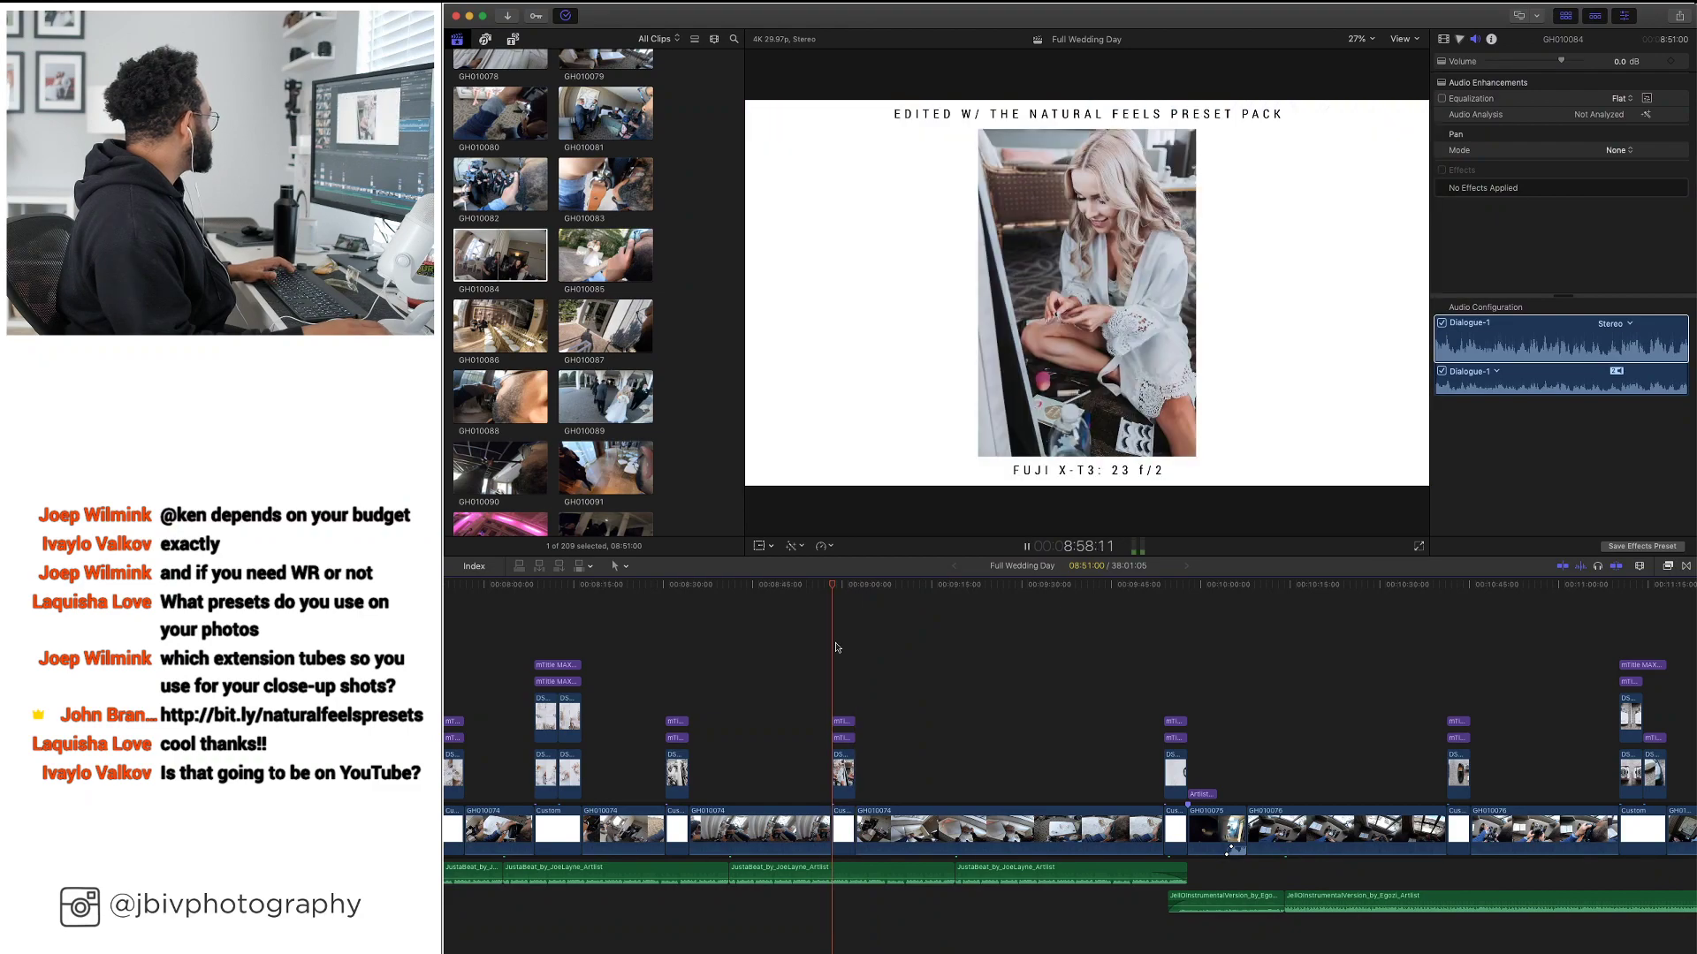
key(space)
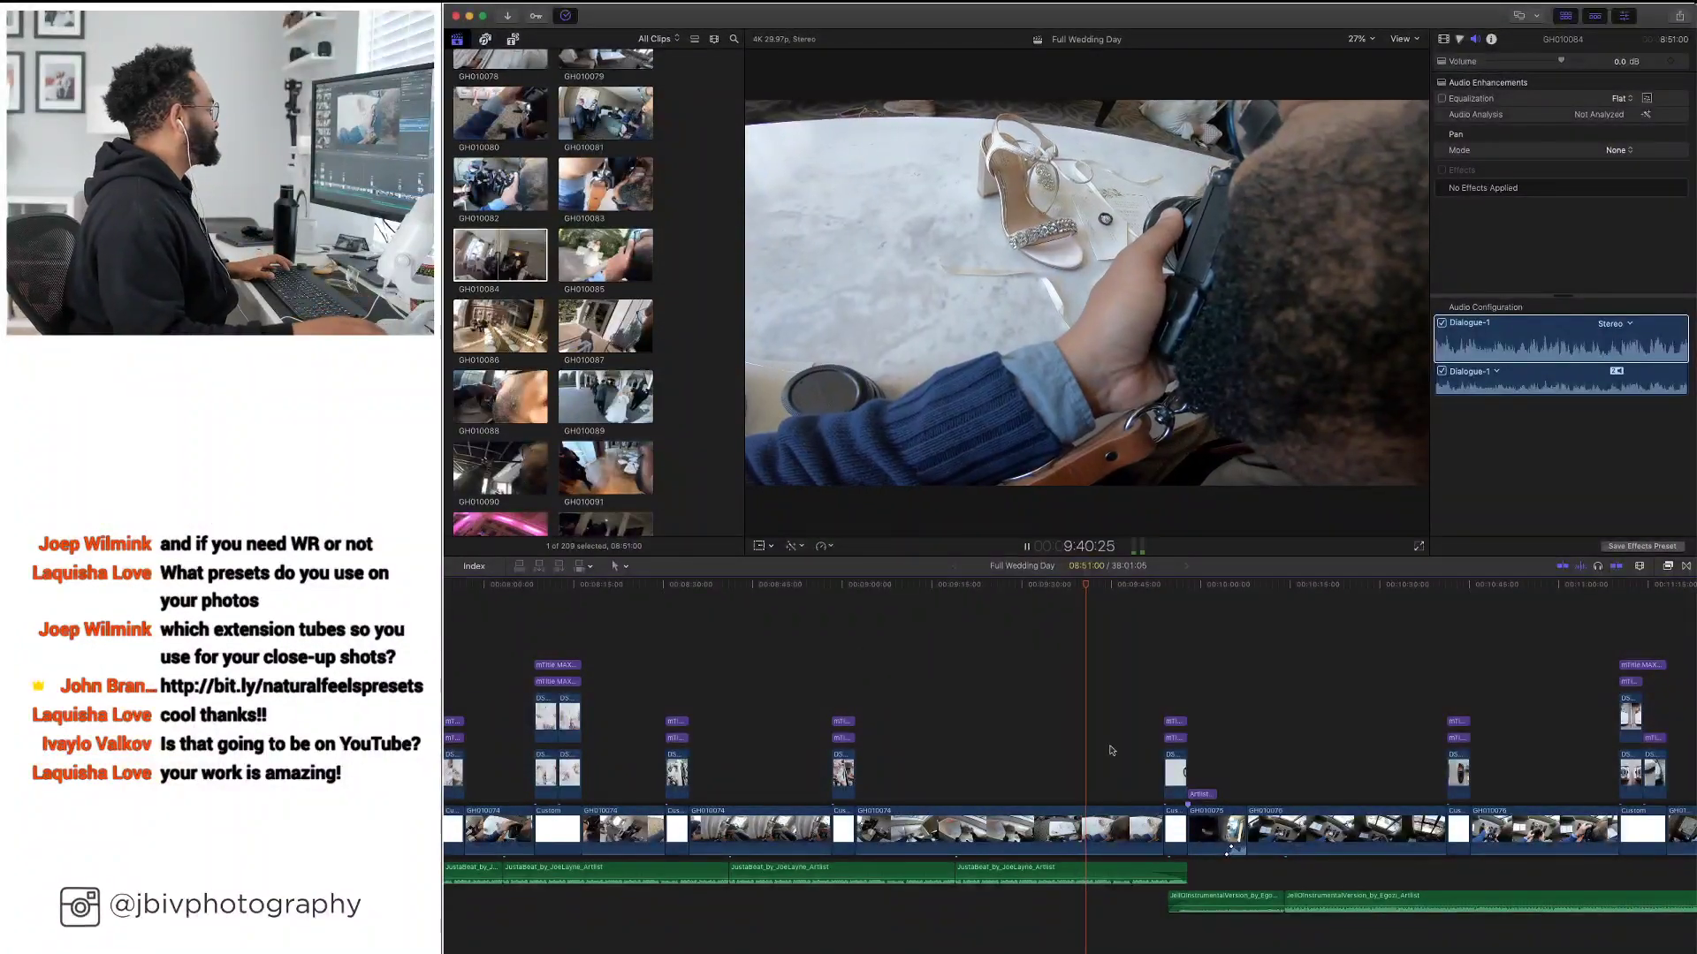
key(space)
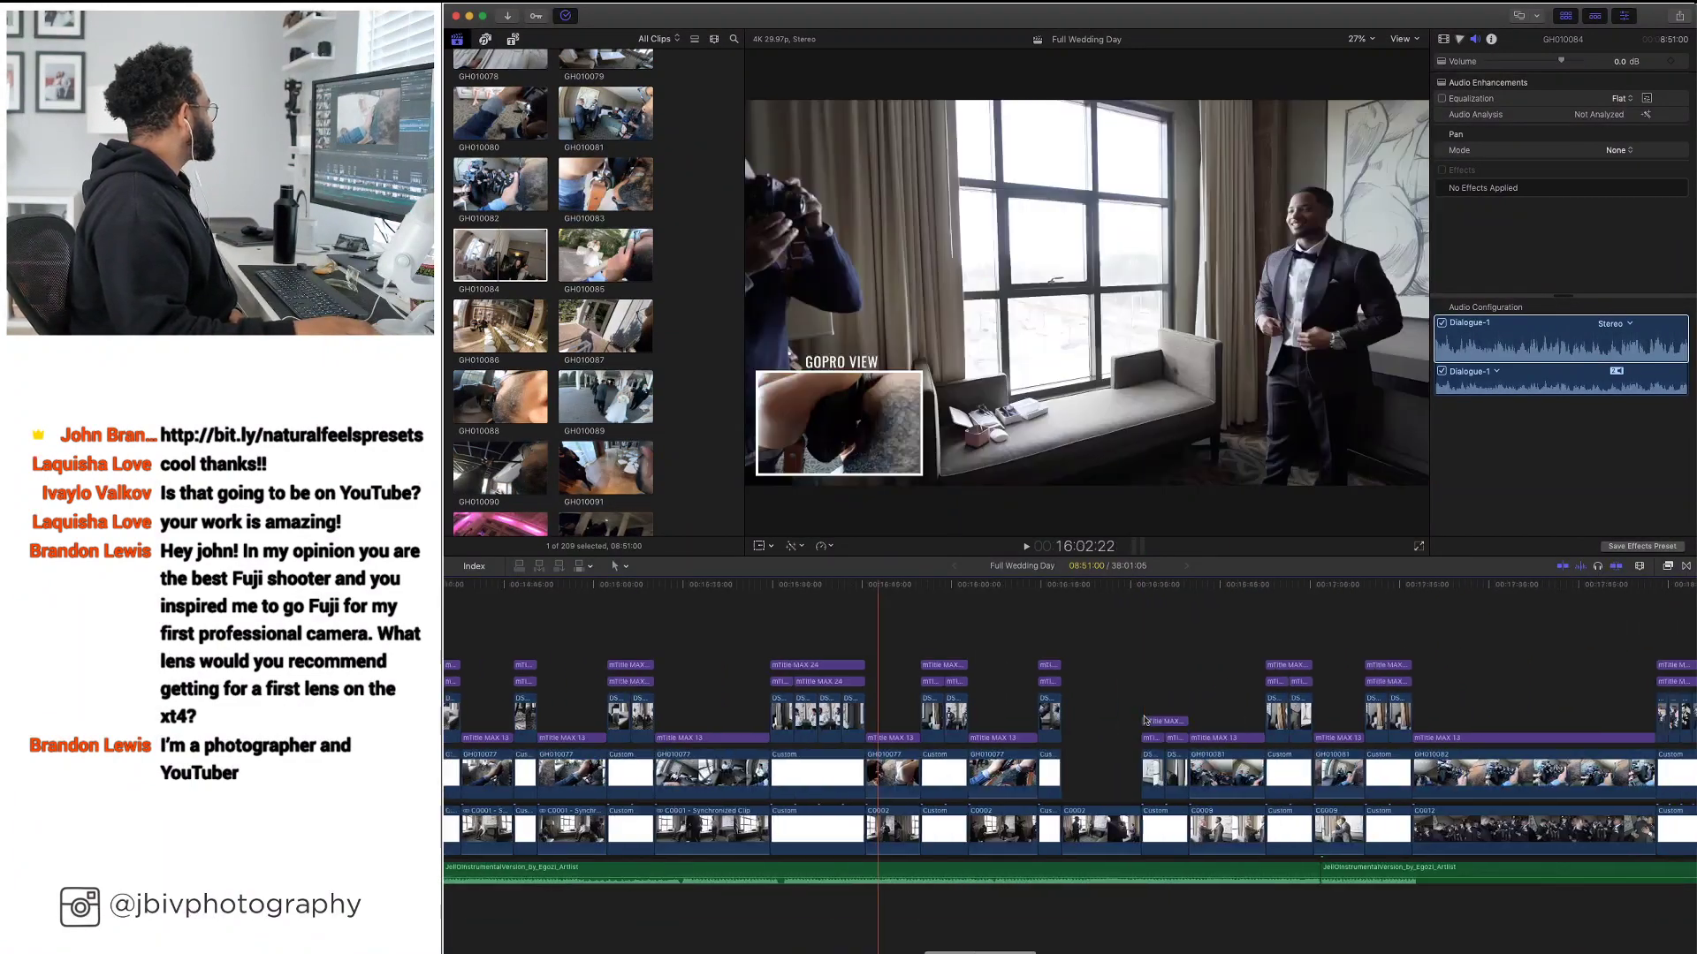
scroll(1138, 718, left, 10)
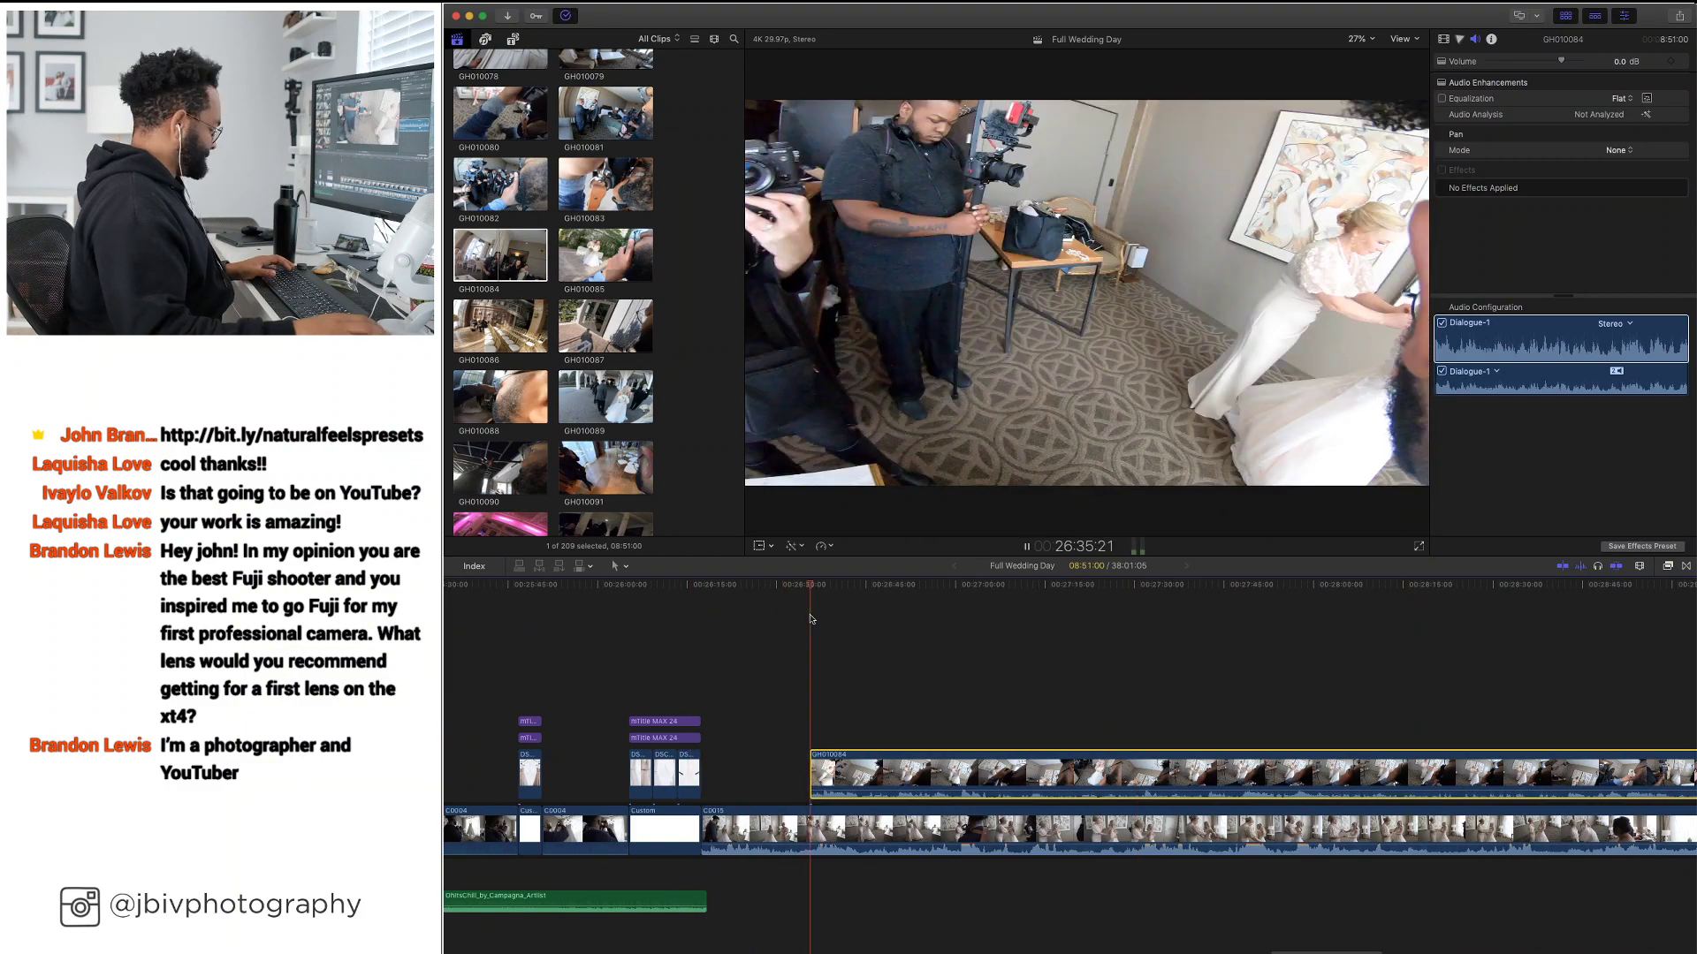
Shift the GH010084 clip slightly later, then a touch back, to line up its sound with C0015, checking the sync by playback
key(super+equal)
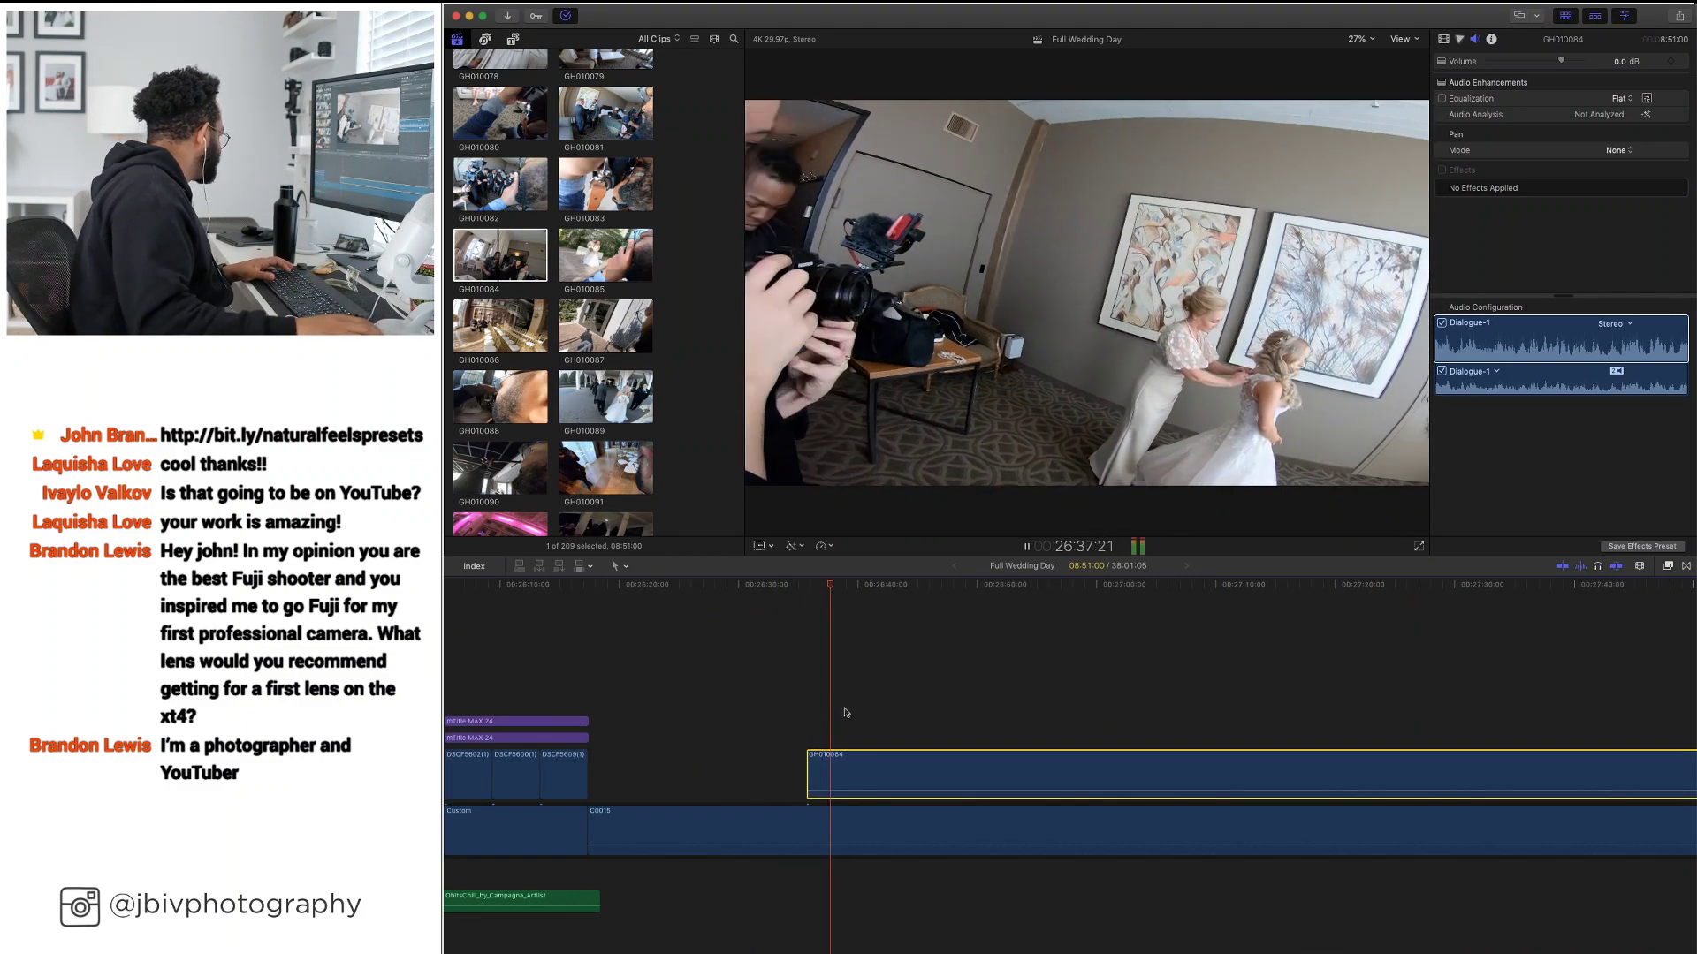
key(super+equal)
key(space)
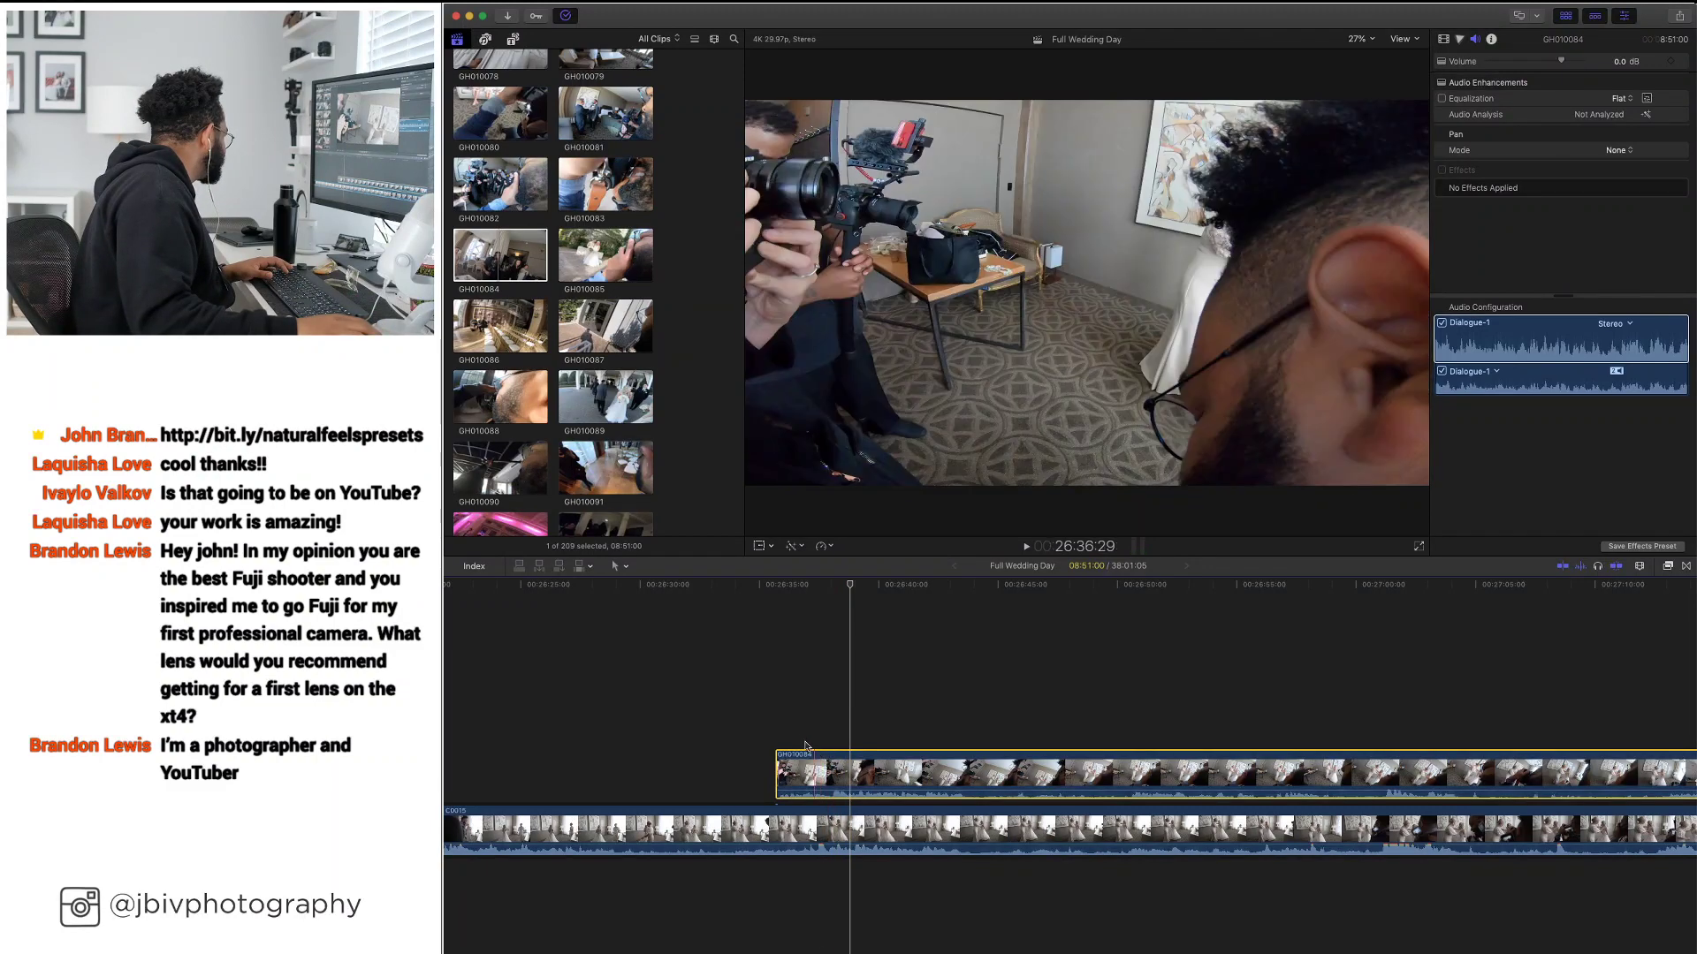
key(super+equal)
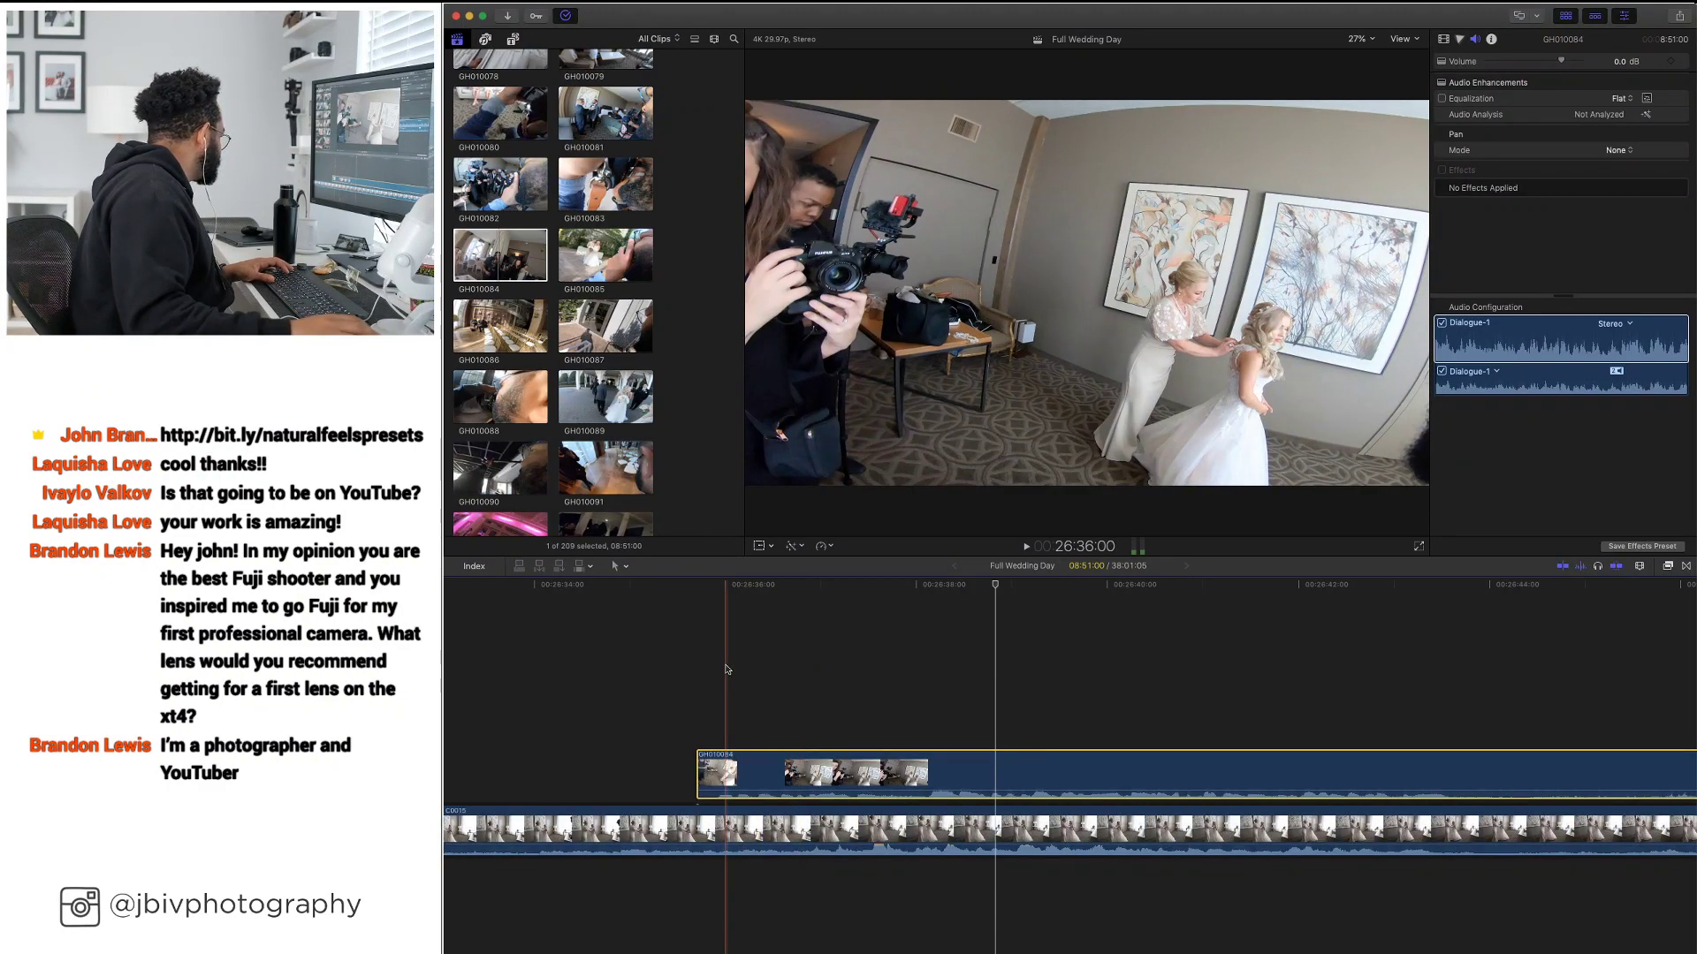
key(space)
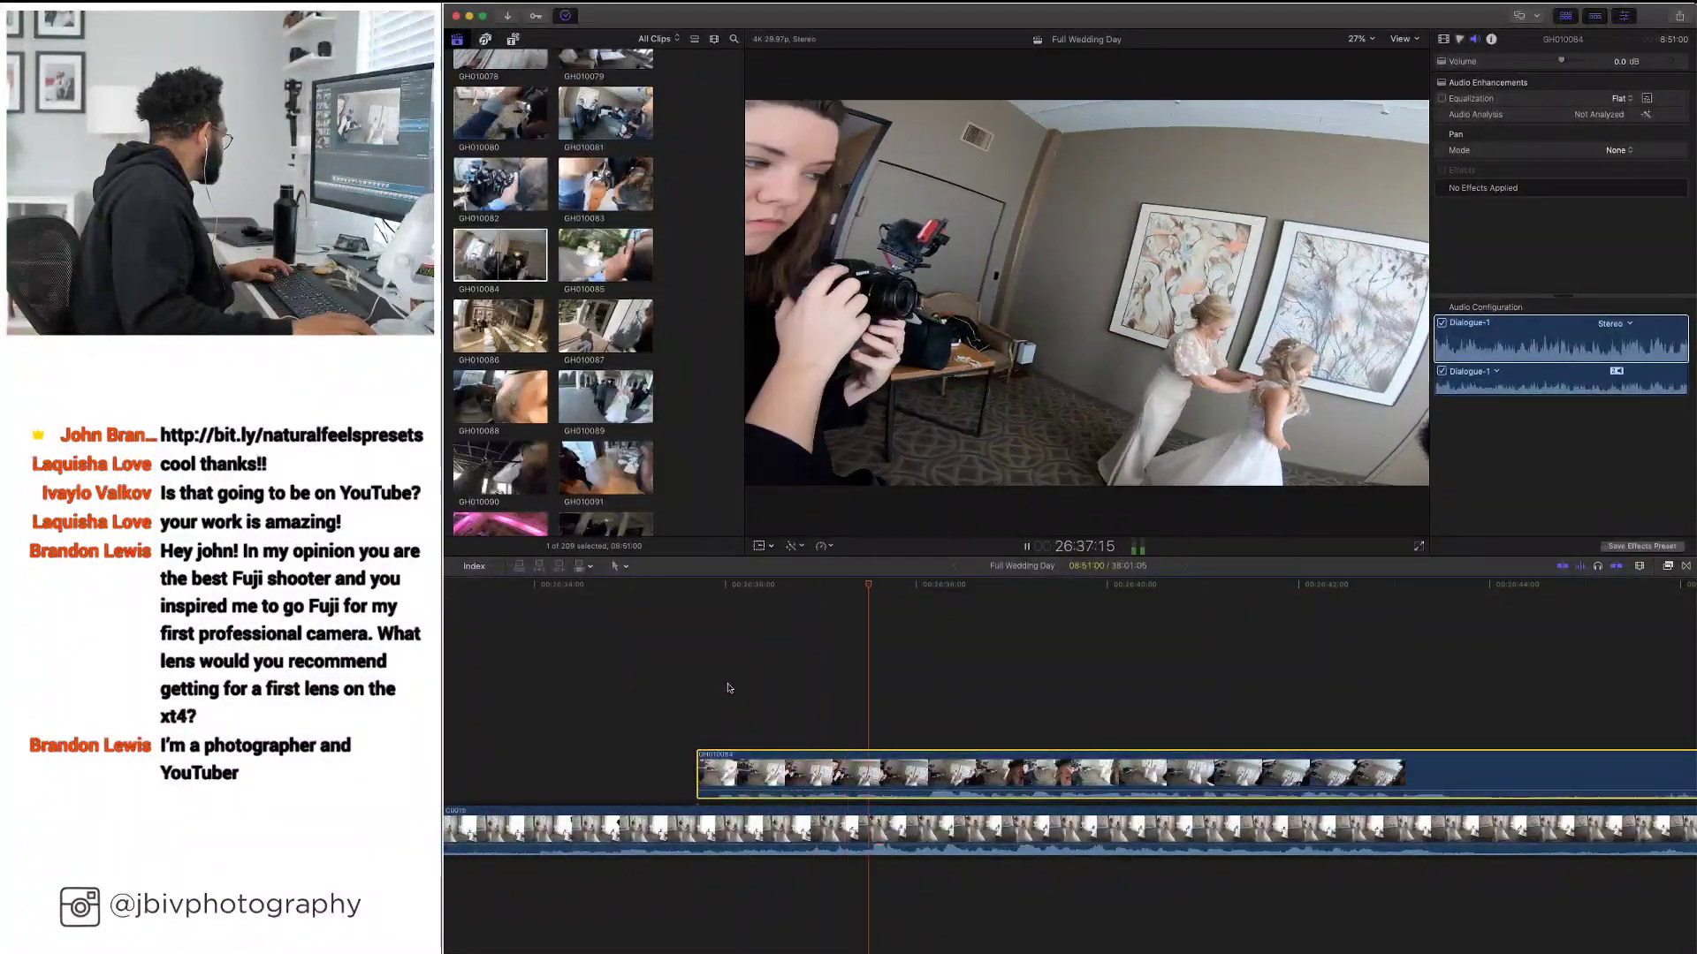
key(space)
drag(791, 757, 800, 757)
key(space)
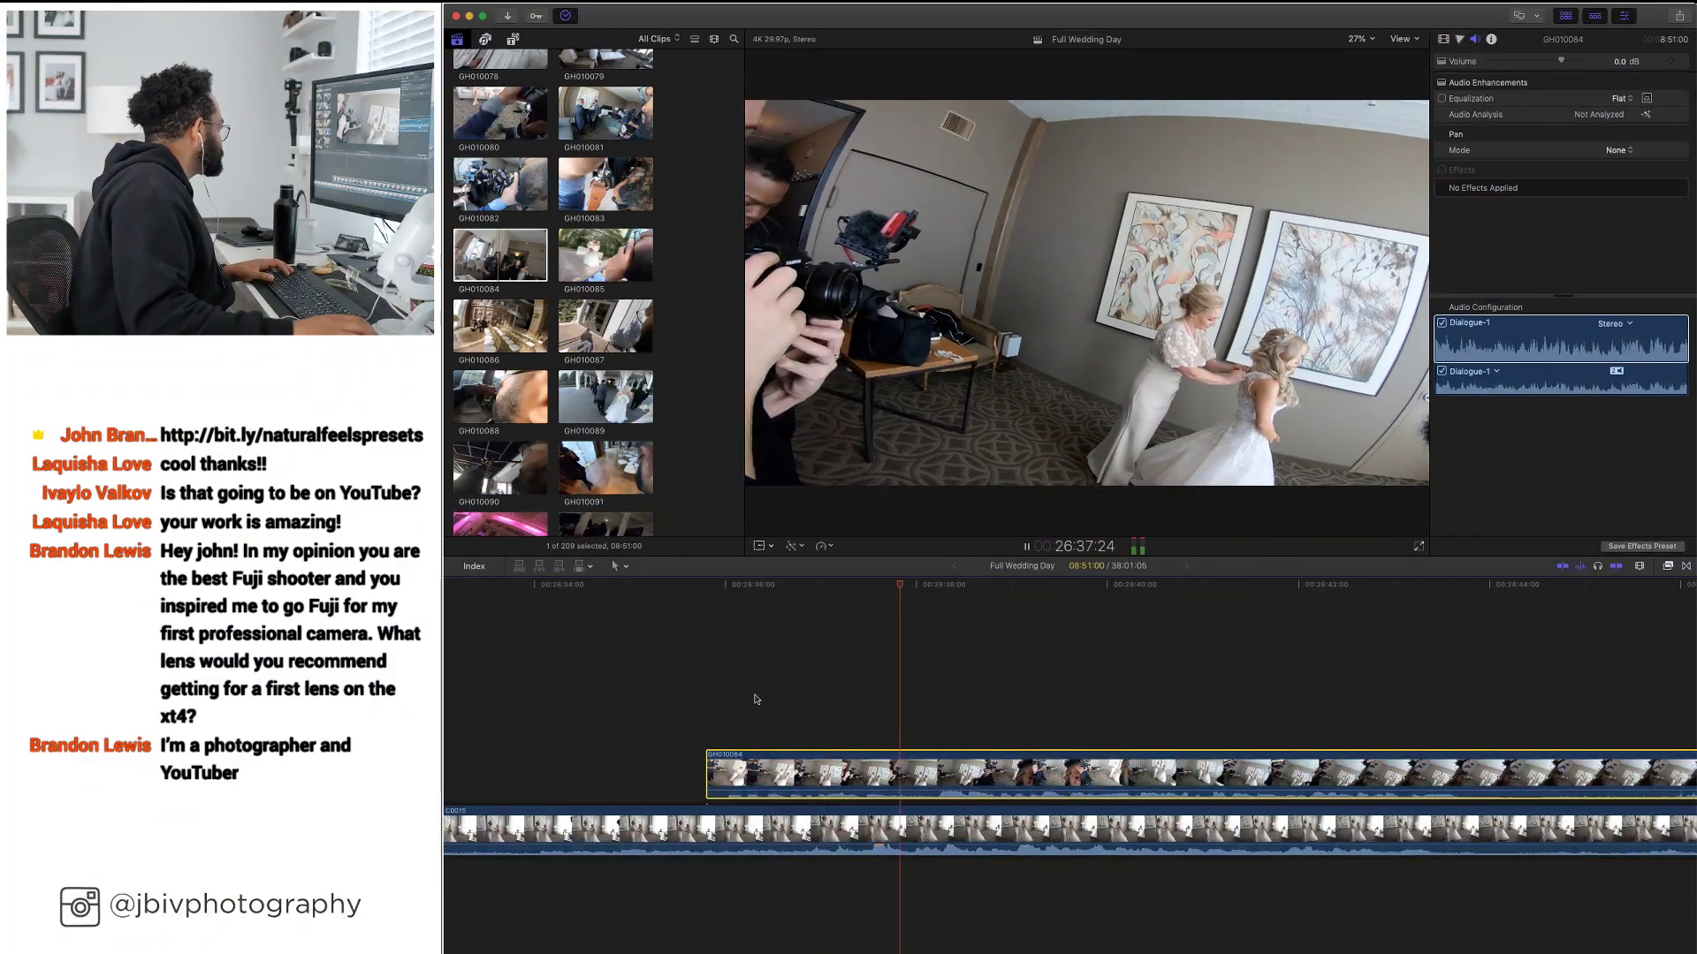
key(space)
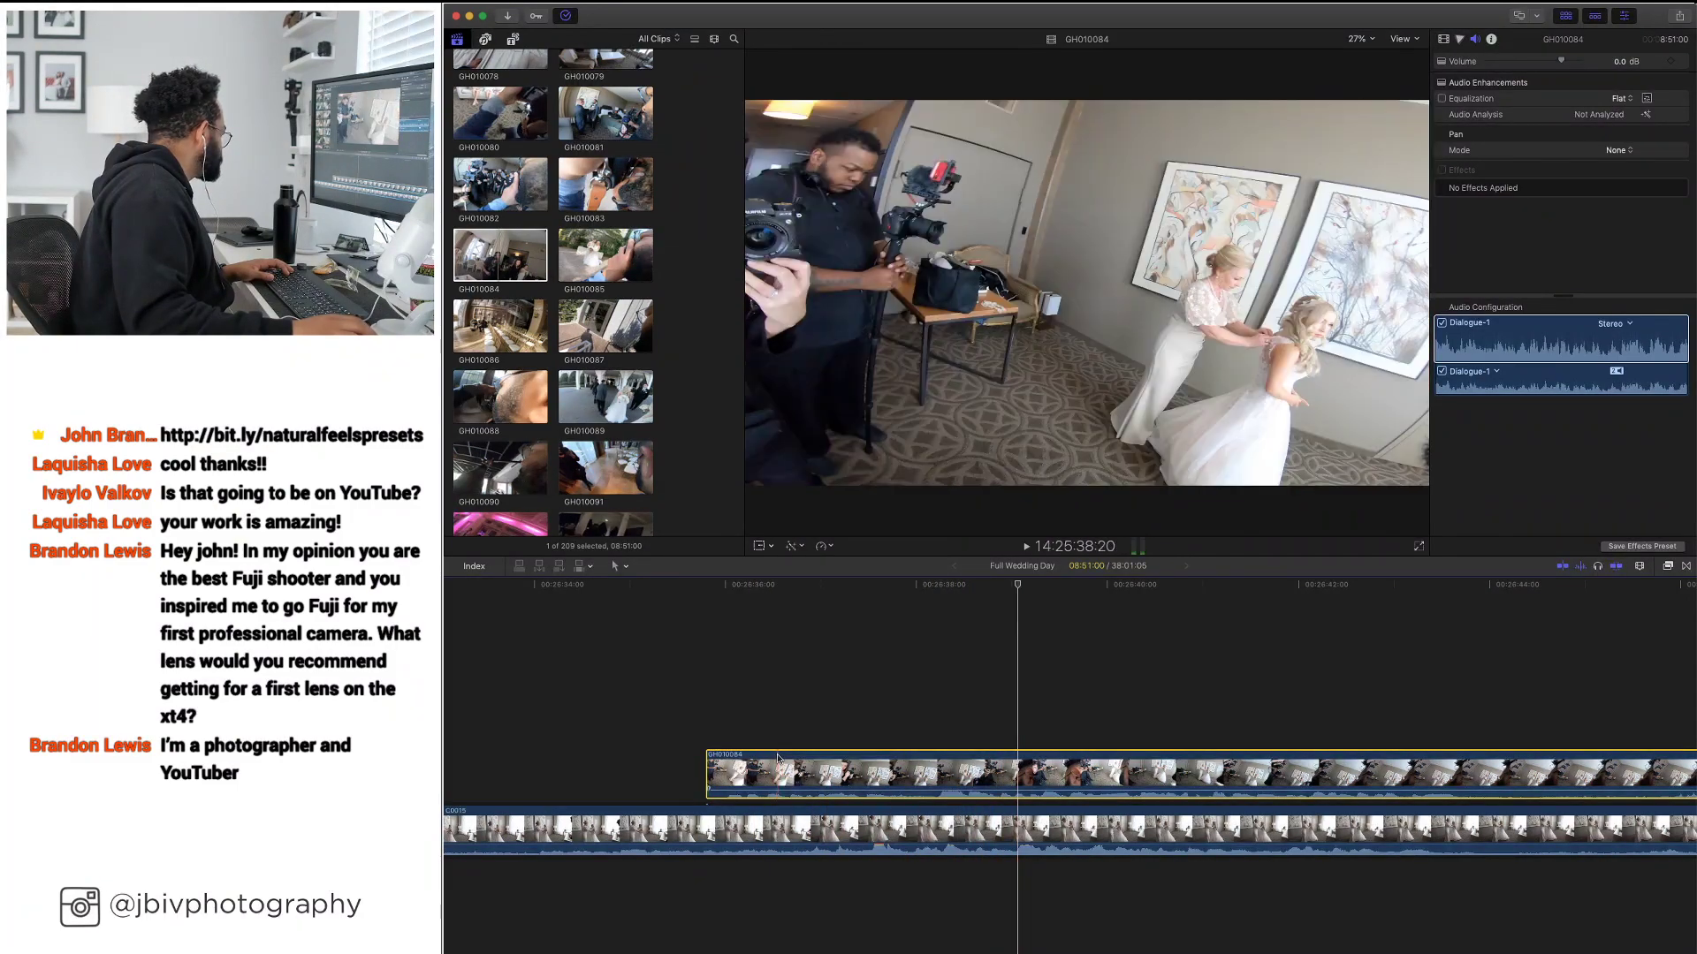
drag(778, 759, 774, 758)
key(space)
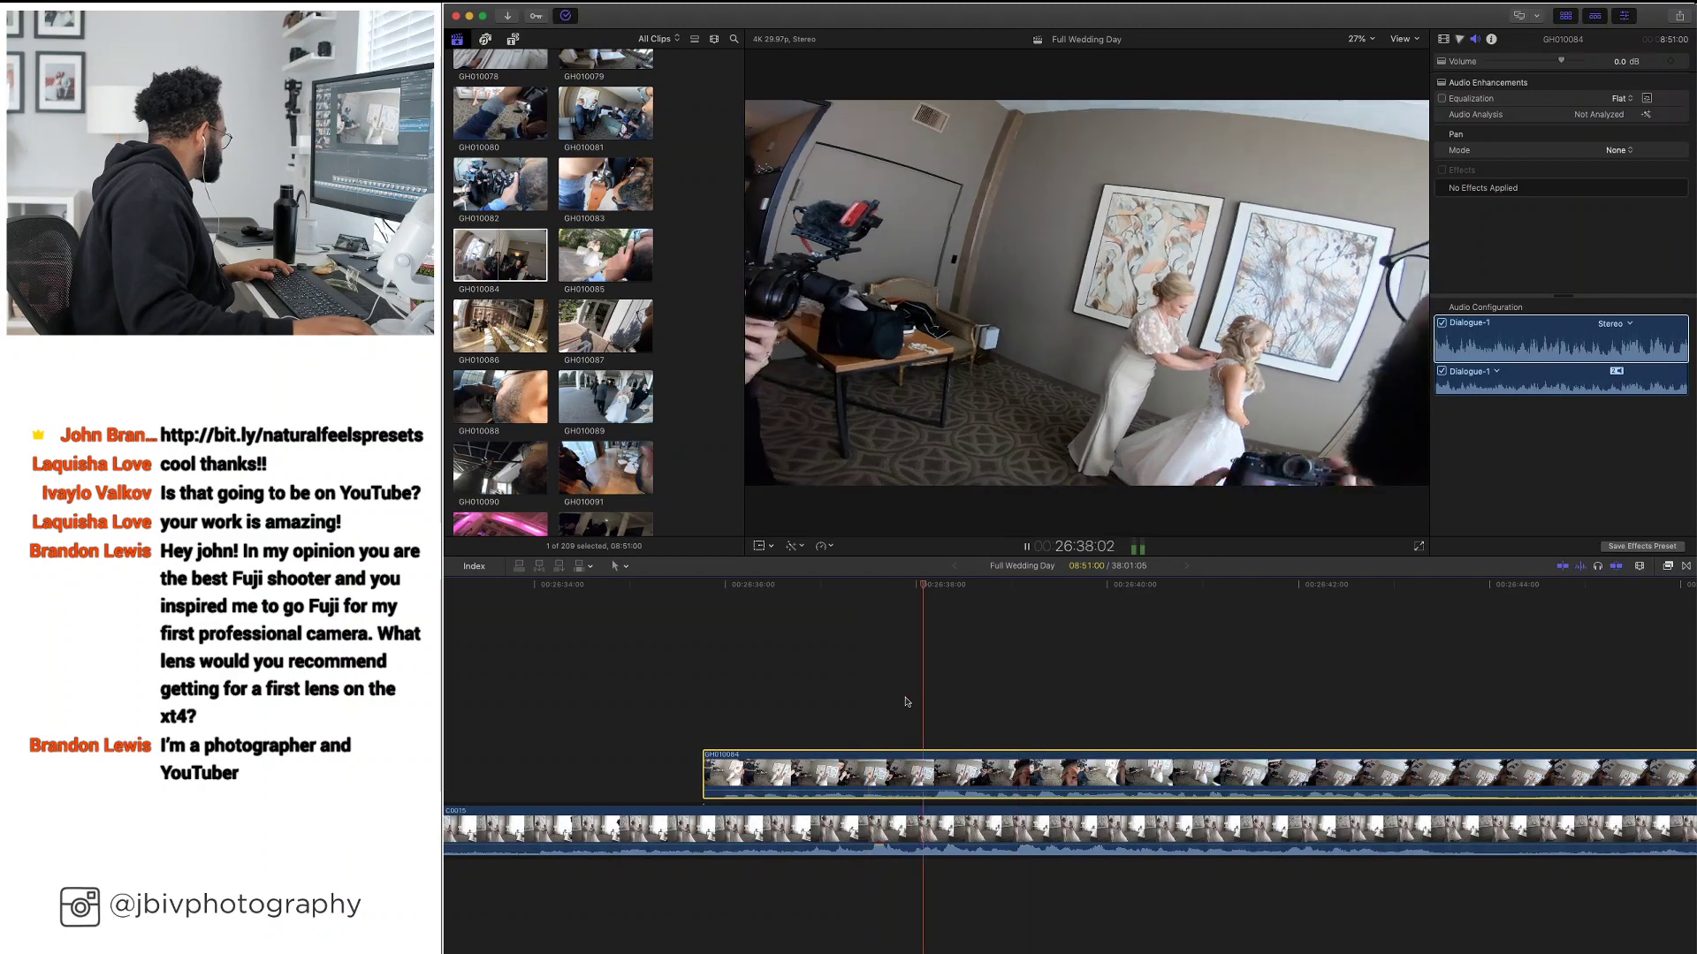
Try nudging the GH010084 clip three frames later against C0015 and play it back to check the audio sync
key(space)
key(period)
key(period)
key(period)
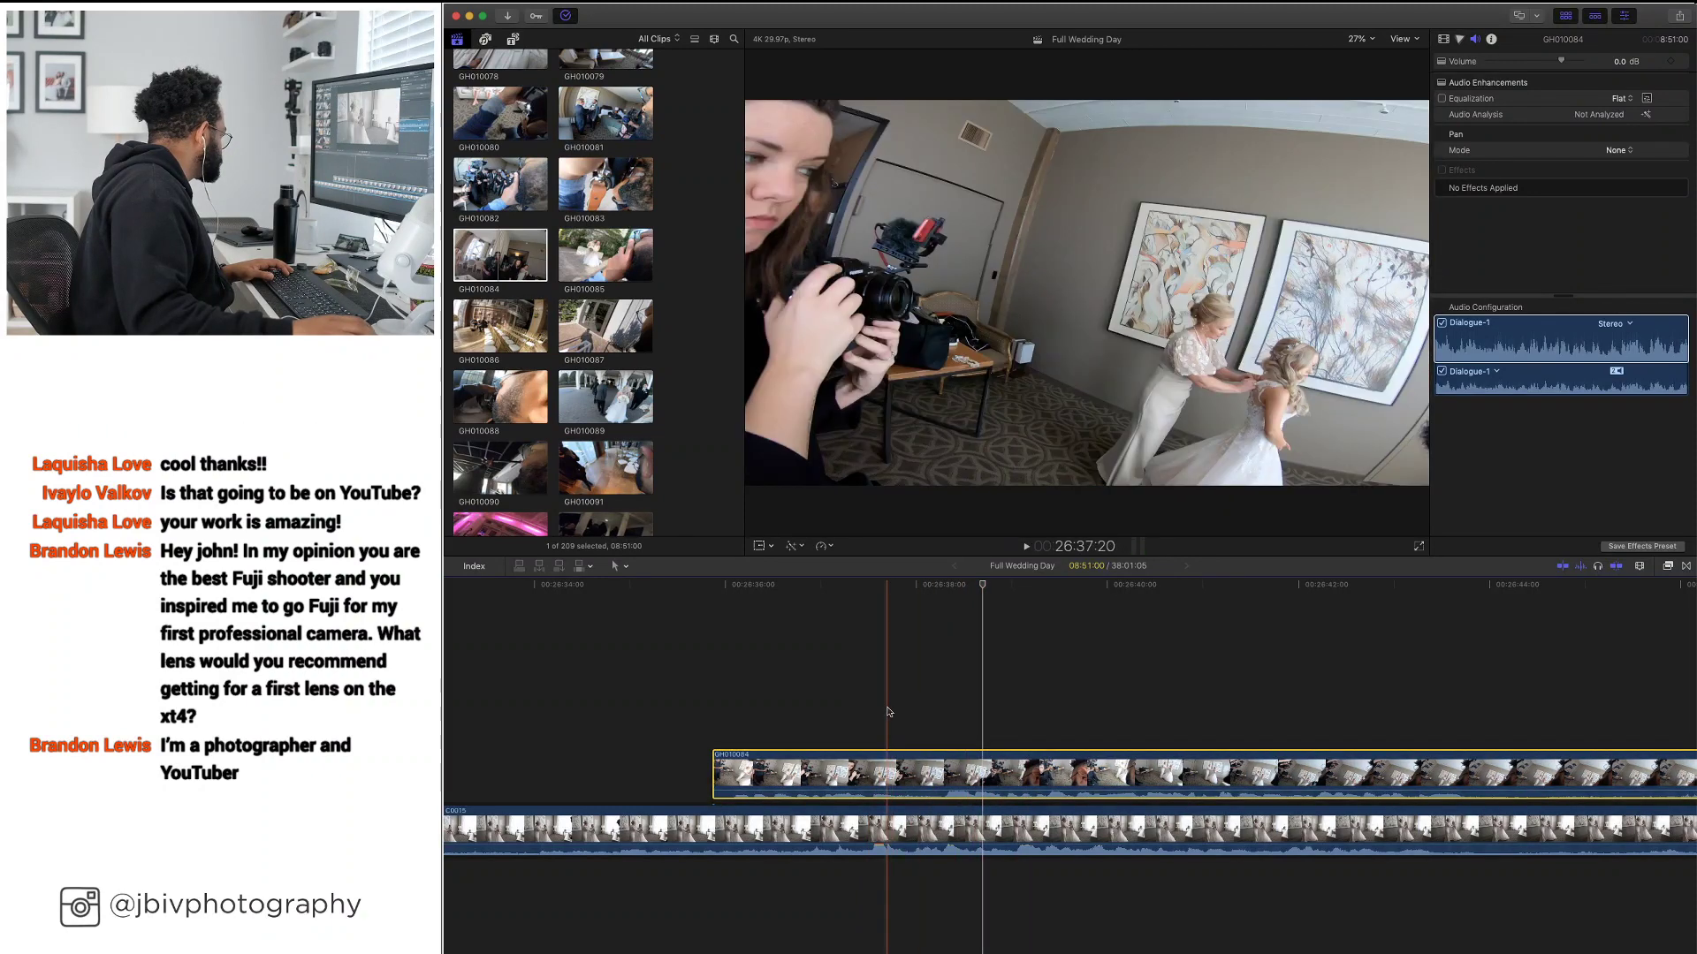
key(space)
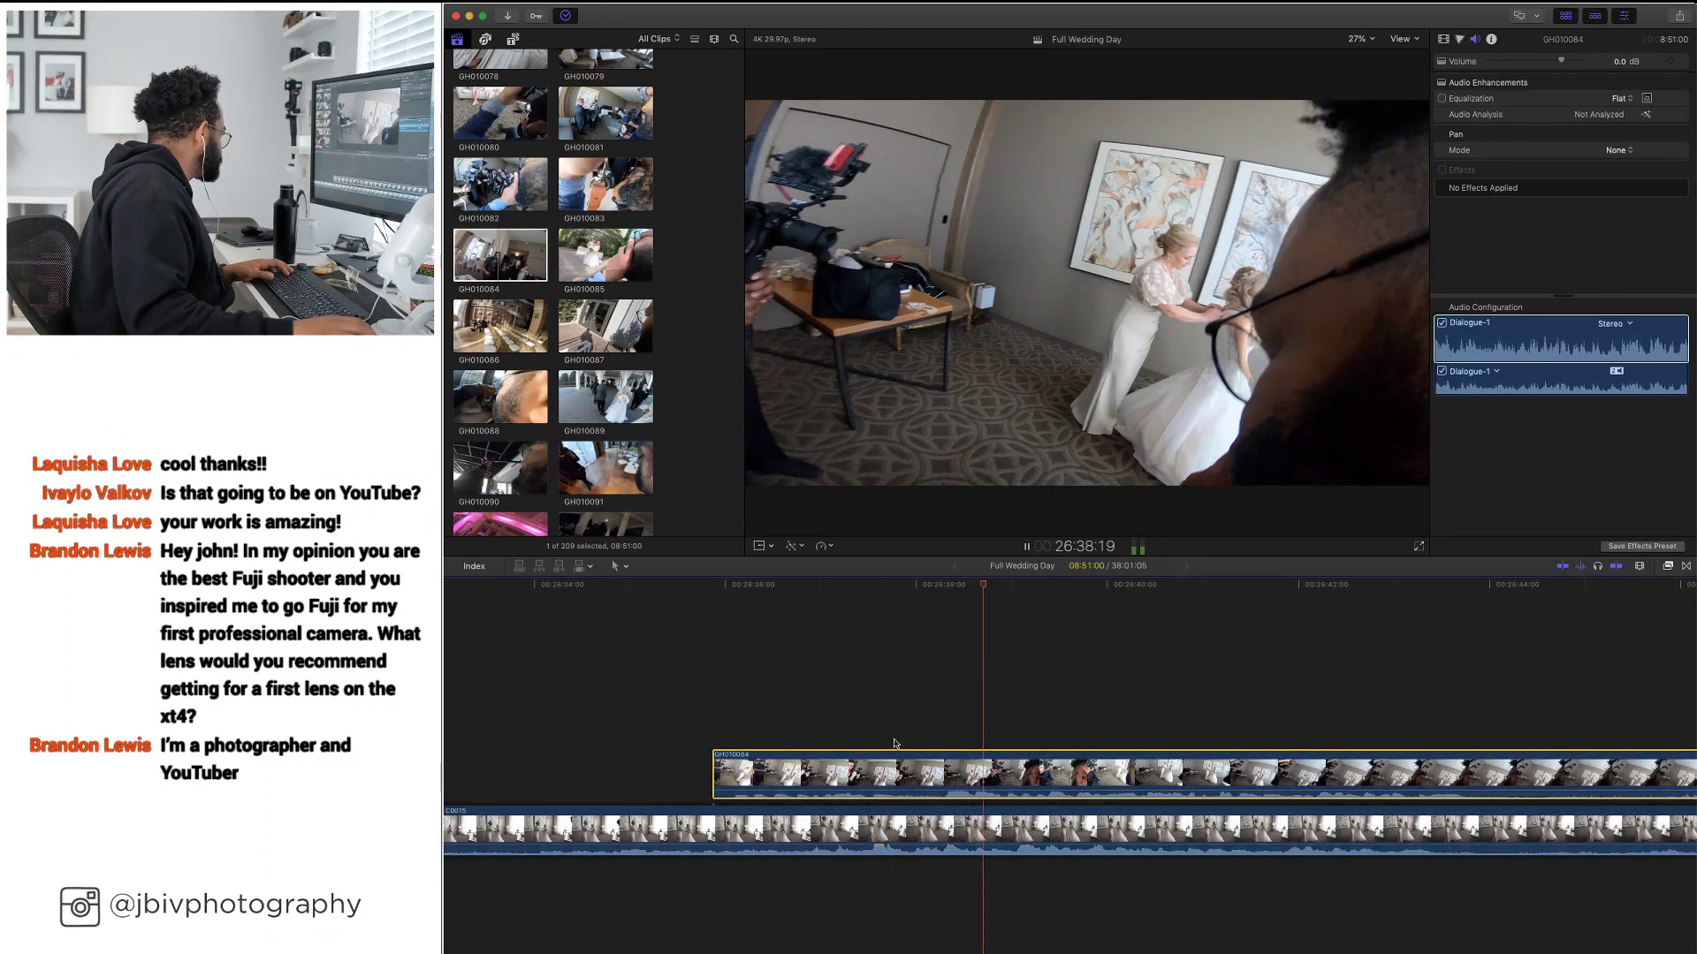
drag(891, 758, 881, 758)
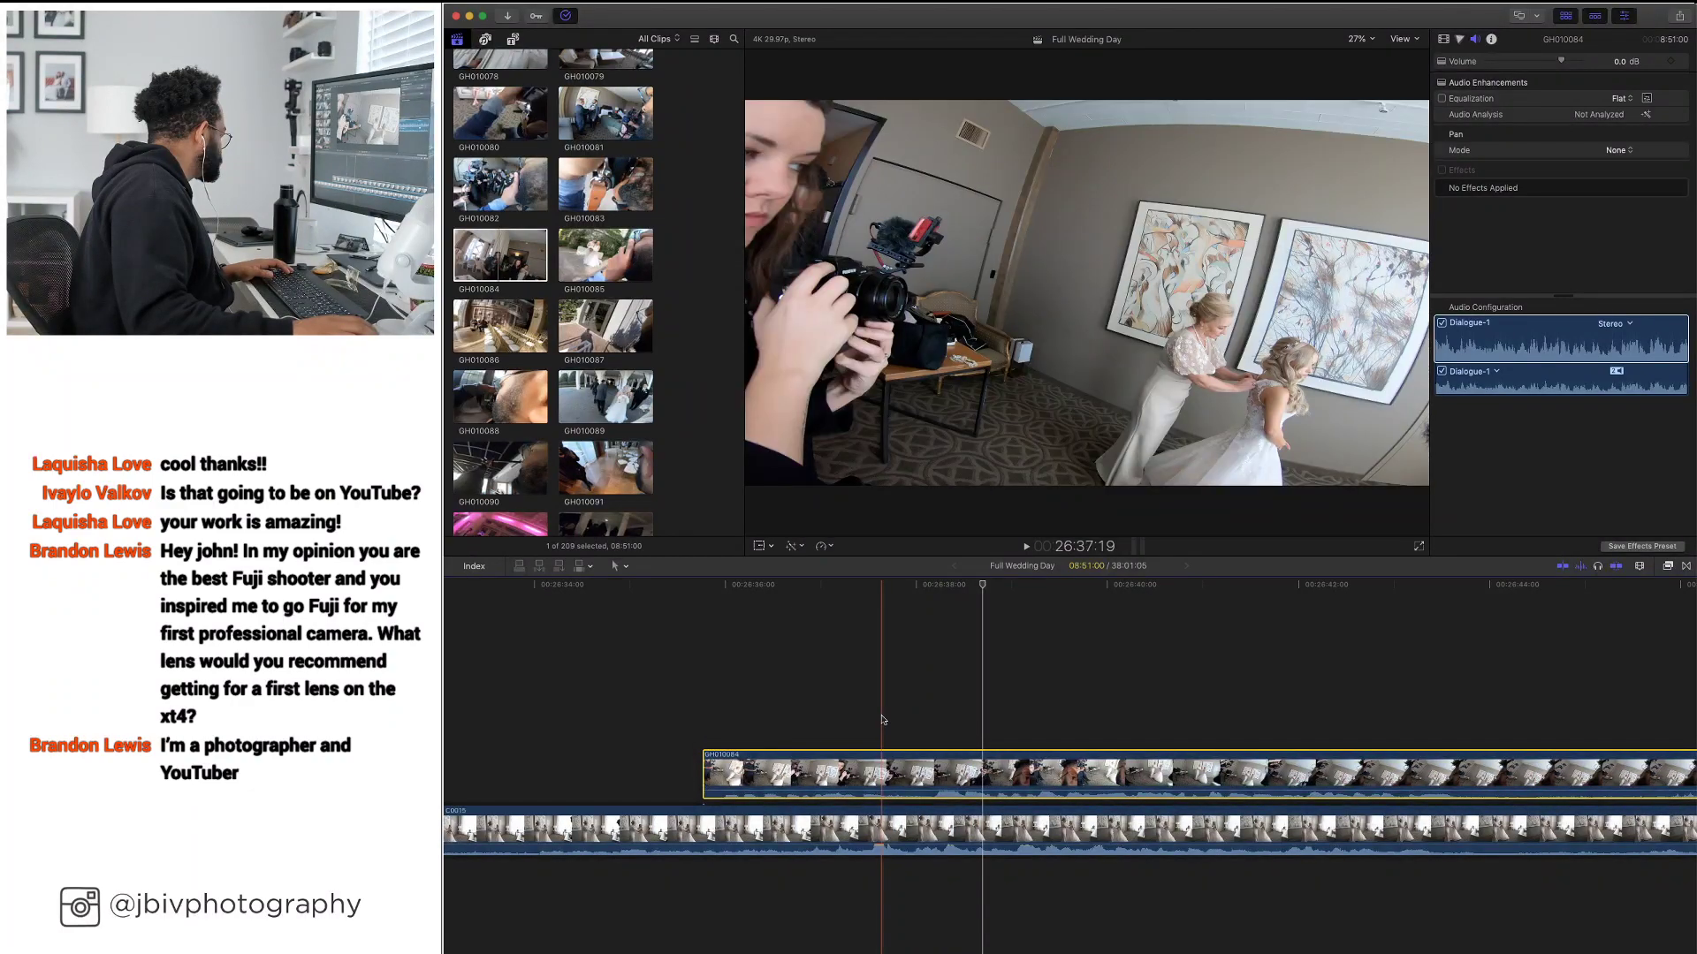
Move the GH010084 clip slightly earlier on the timeline and play through the overlap to check its sync with C0015
key(space)
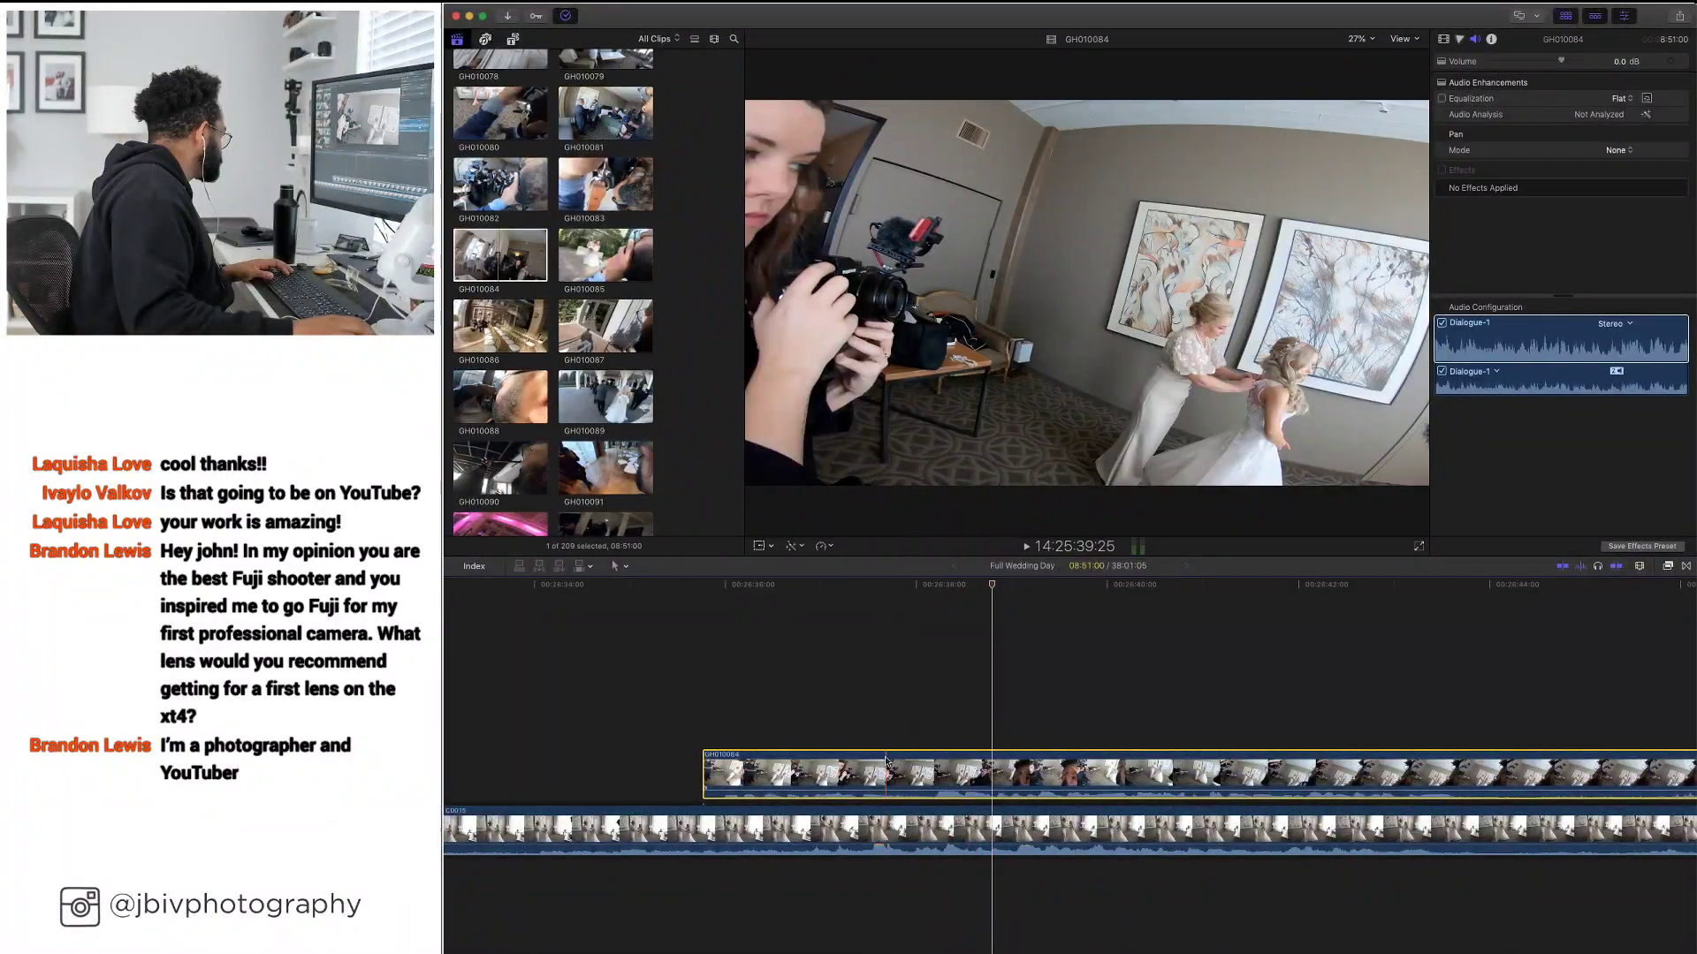
drag(888, 765, 867, 765)
key(space)
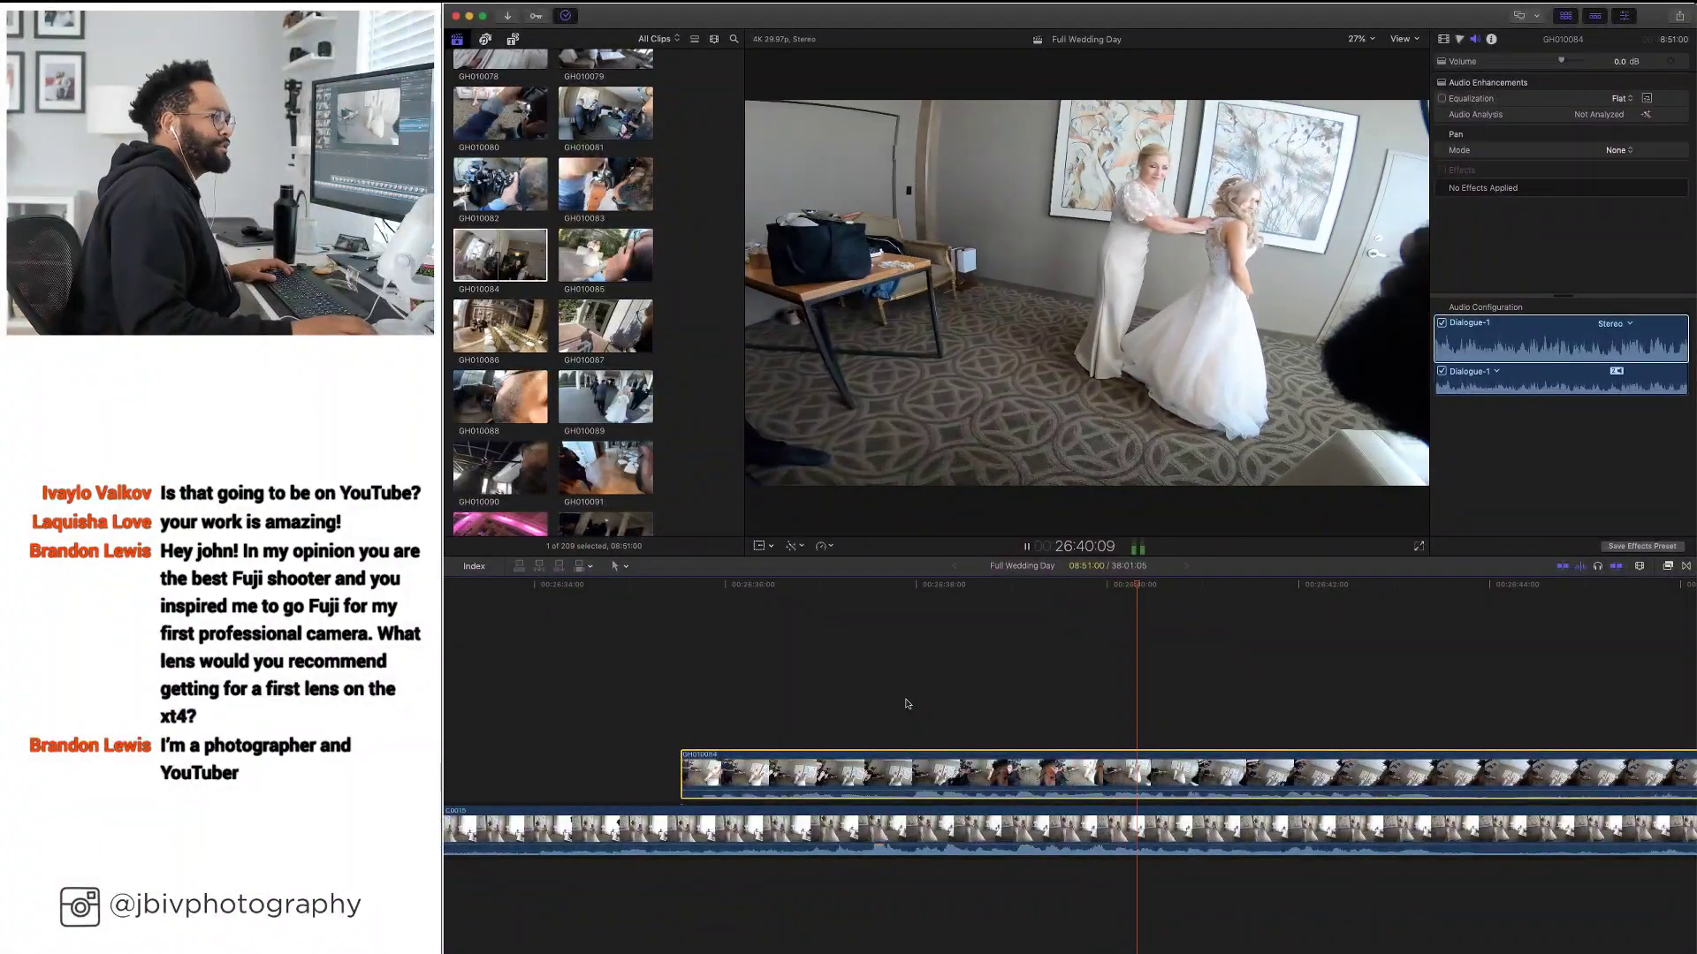
key(space)
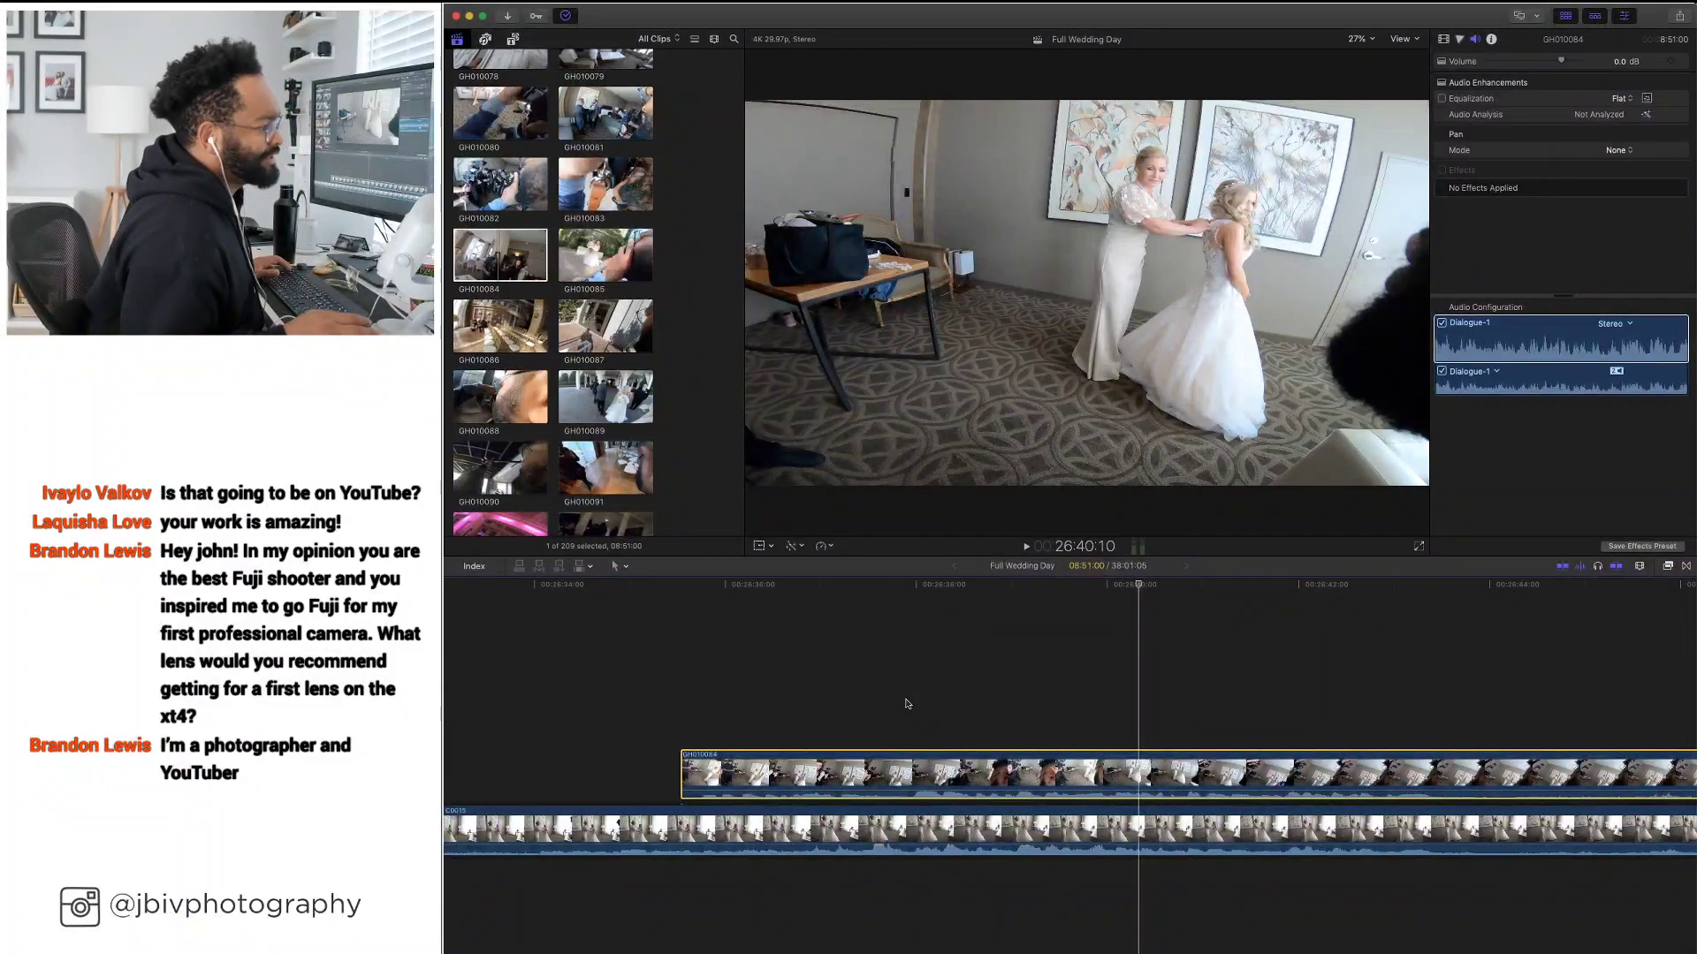
key(space)
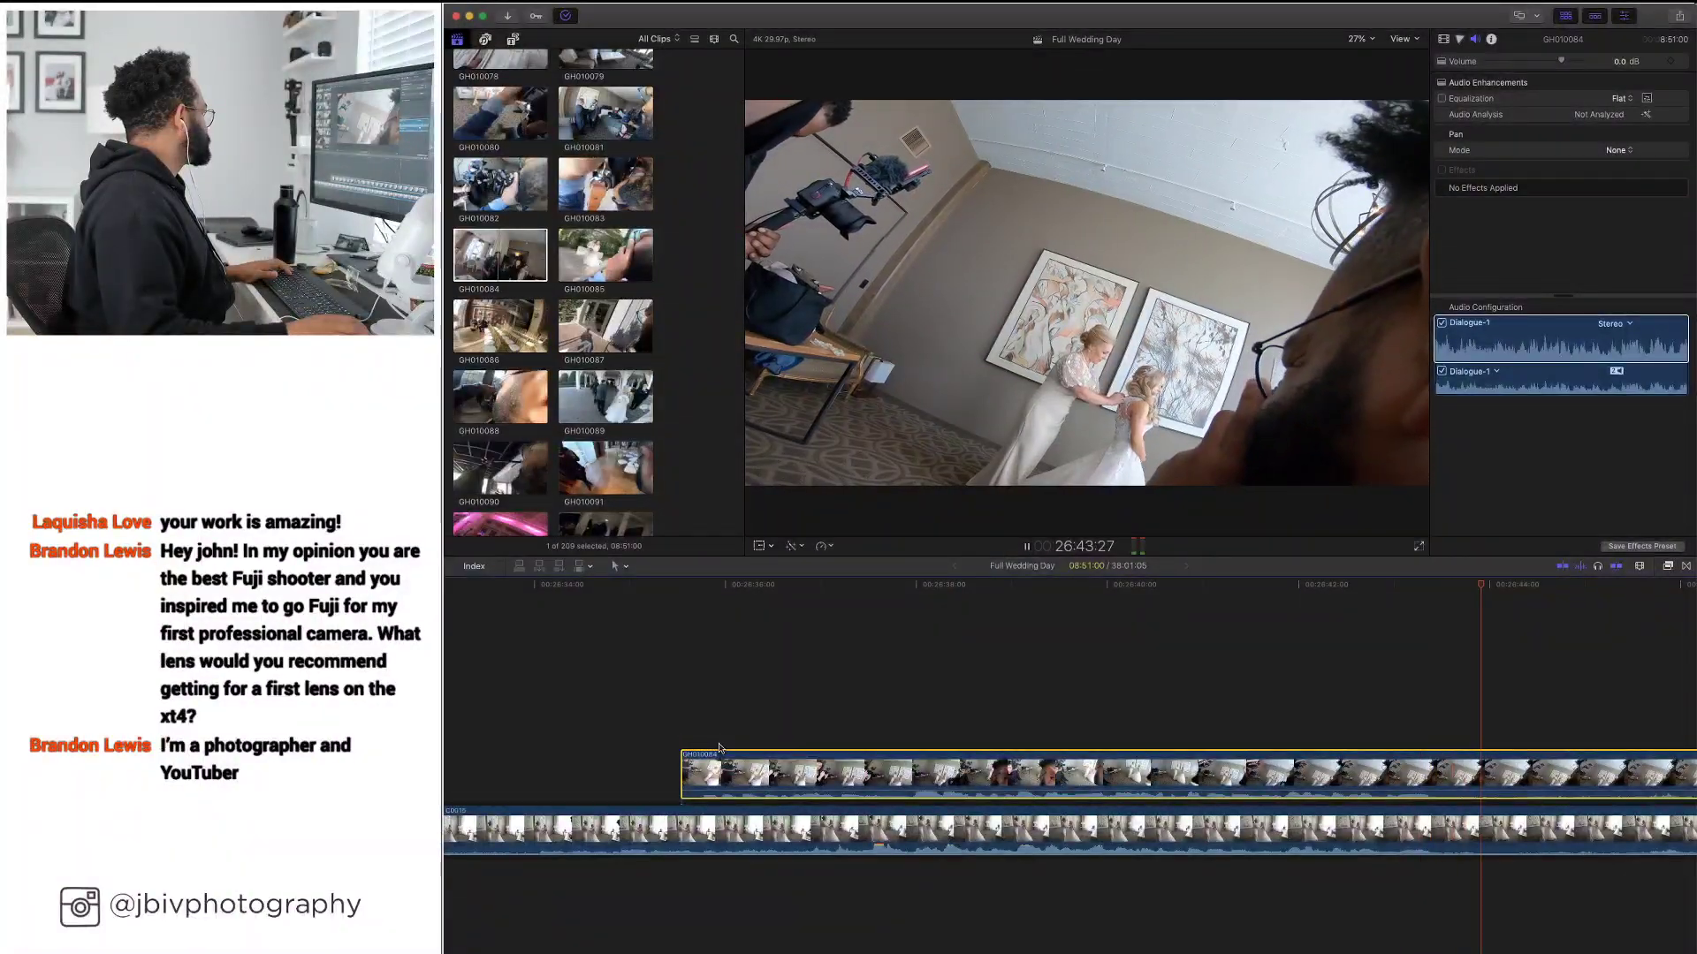
key(space)
Set the volume of the C0015 clip in the main storyline to 0 dB
scroll(720, 750, left, 10)
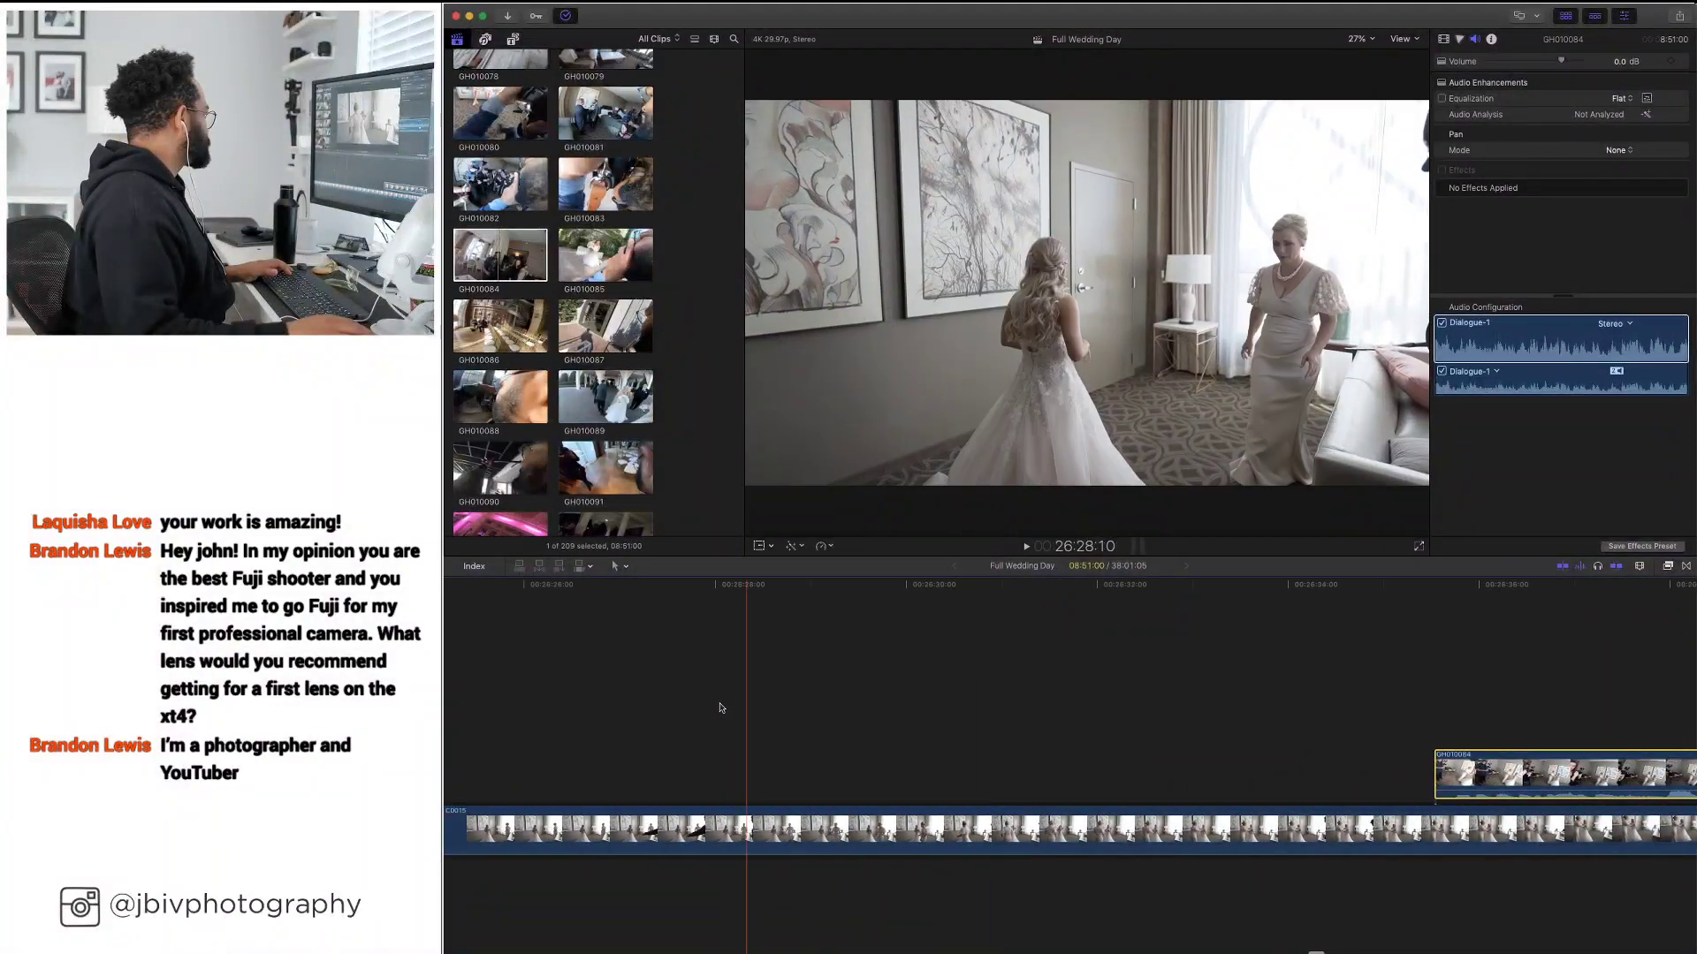
scroll(679, 709, left, 10)
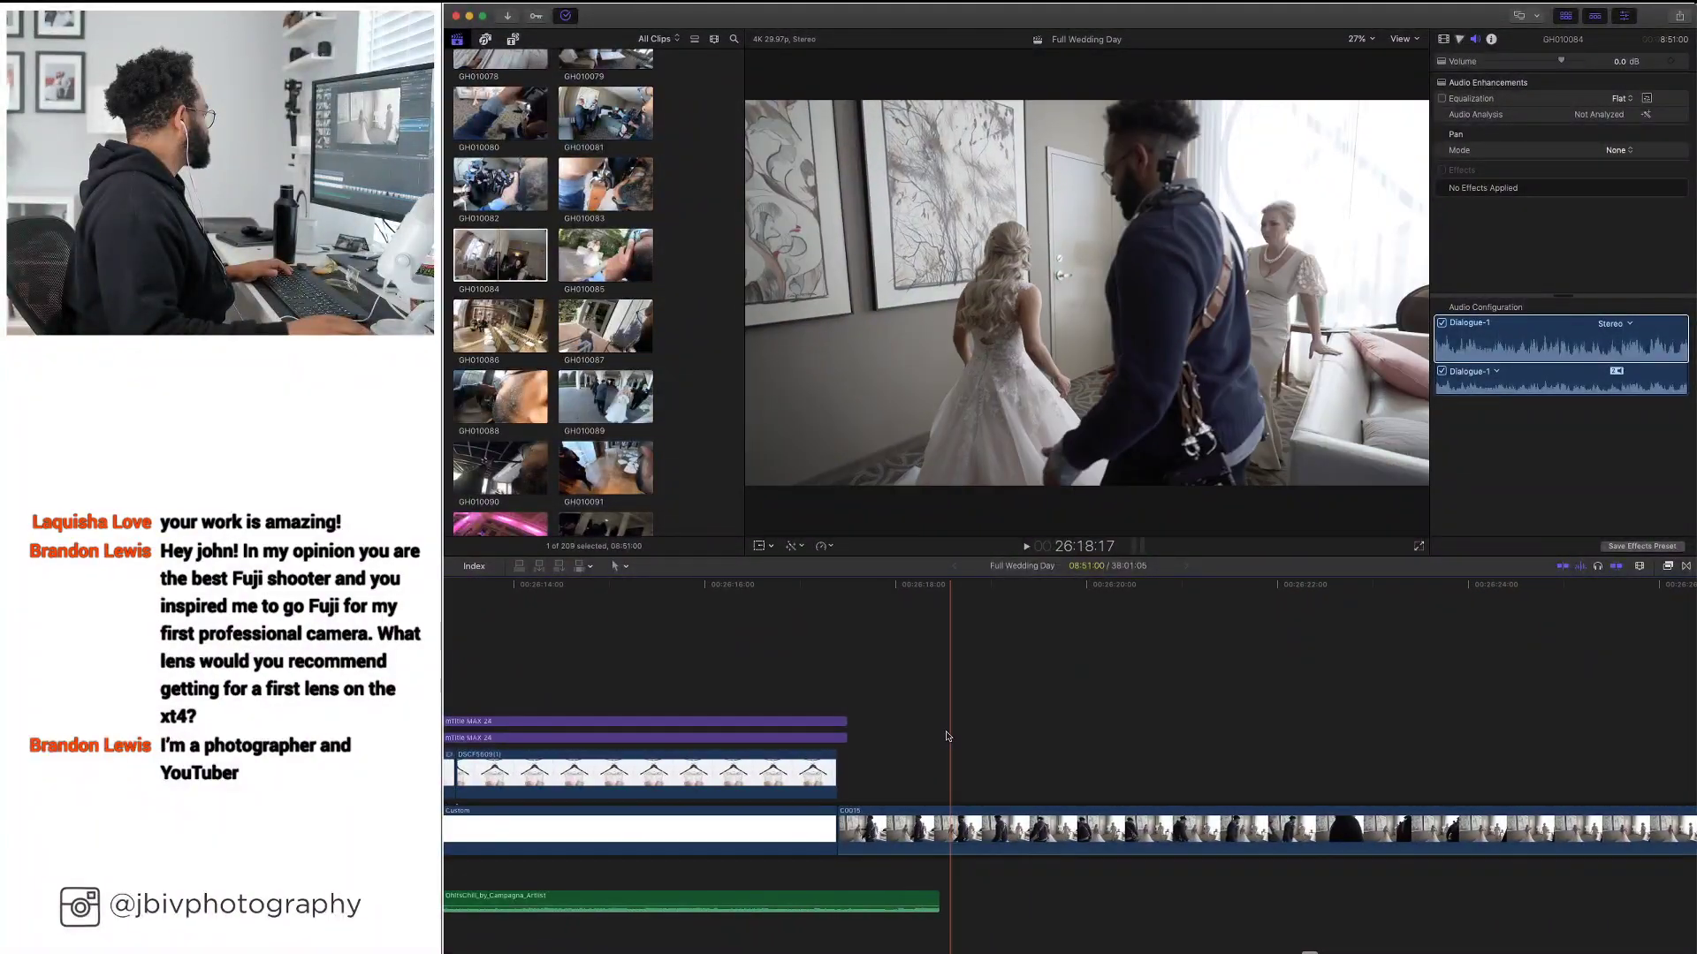
key(super+minus)
key(super+minus)
key(super+minus)
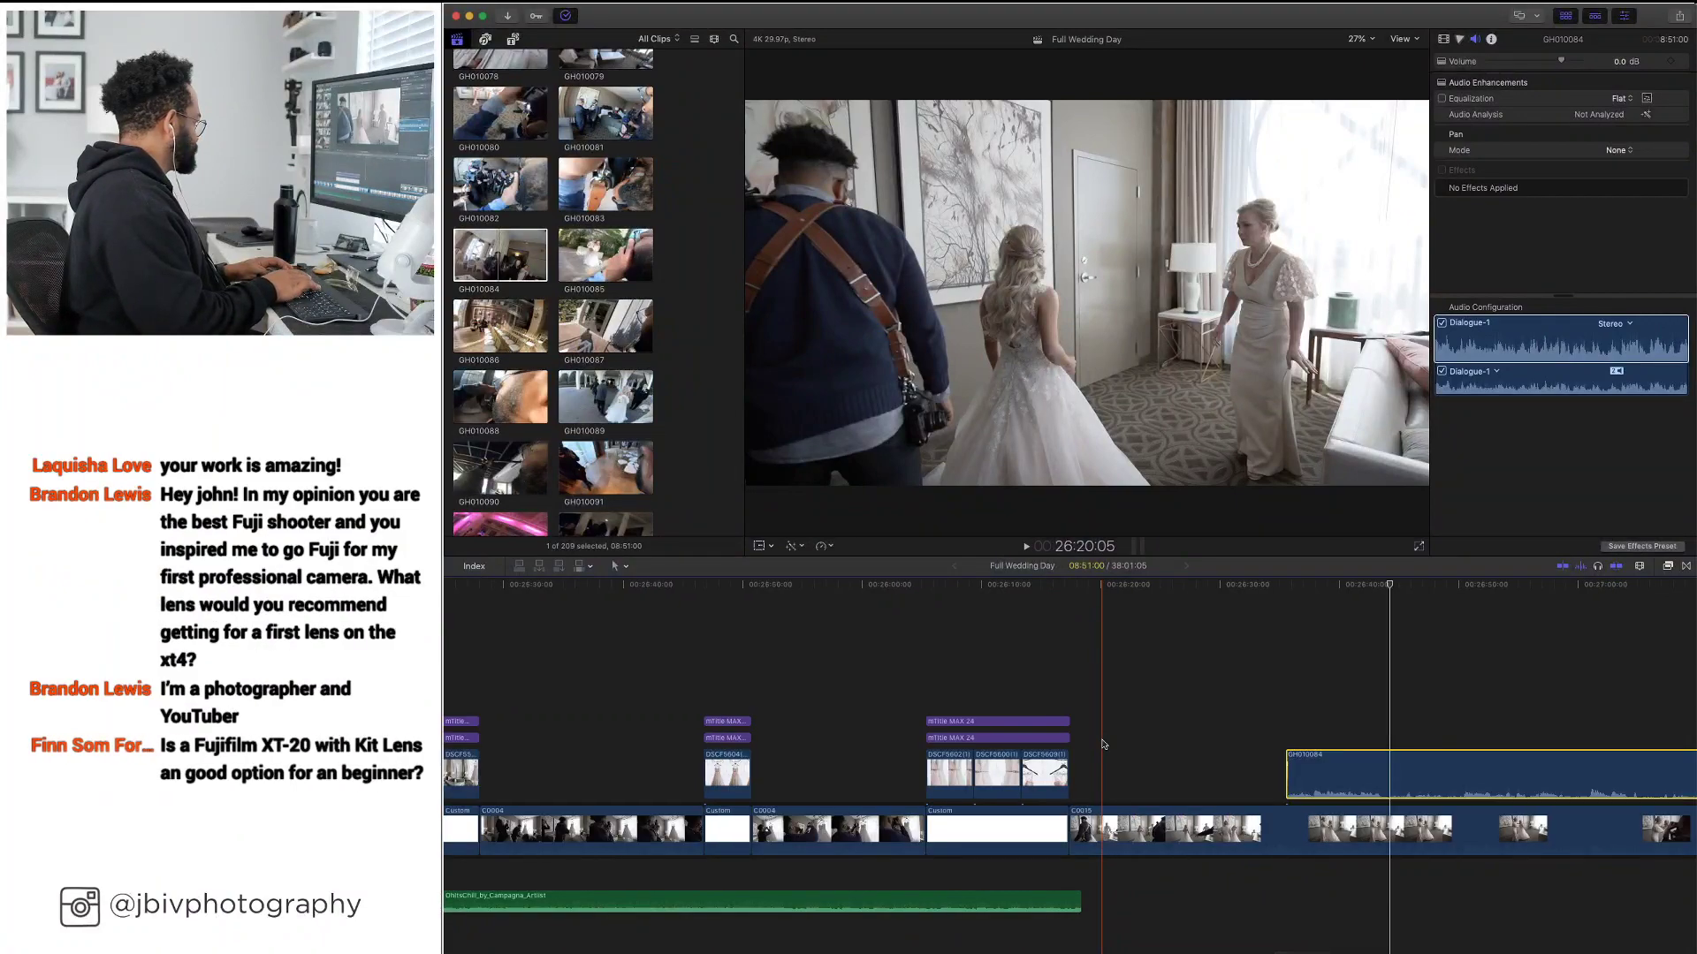
key(super+equal)
key(super+equal)
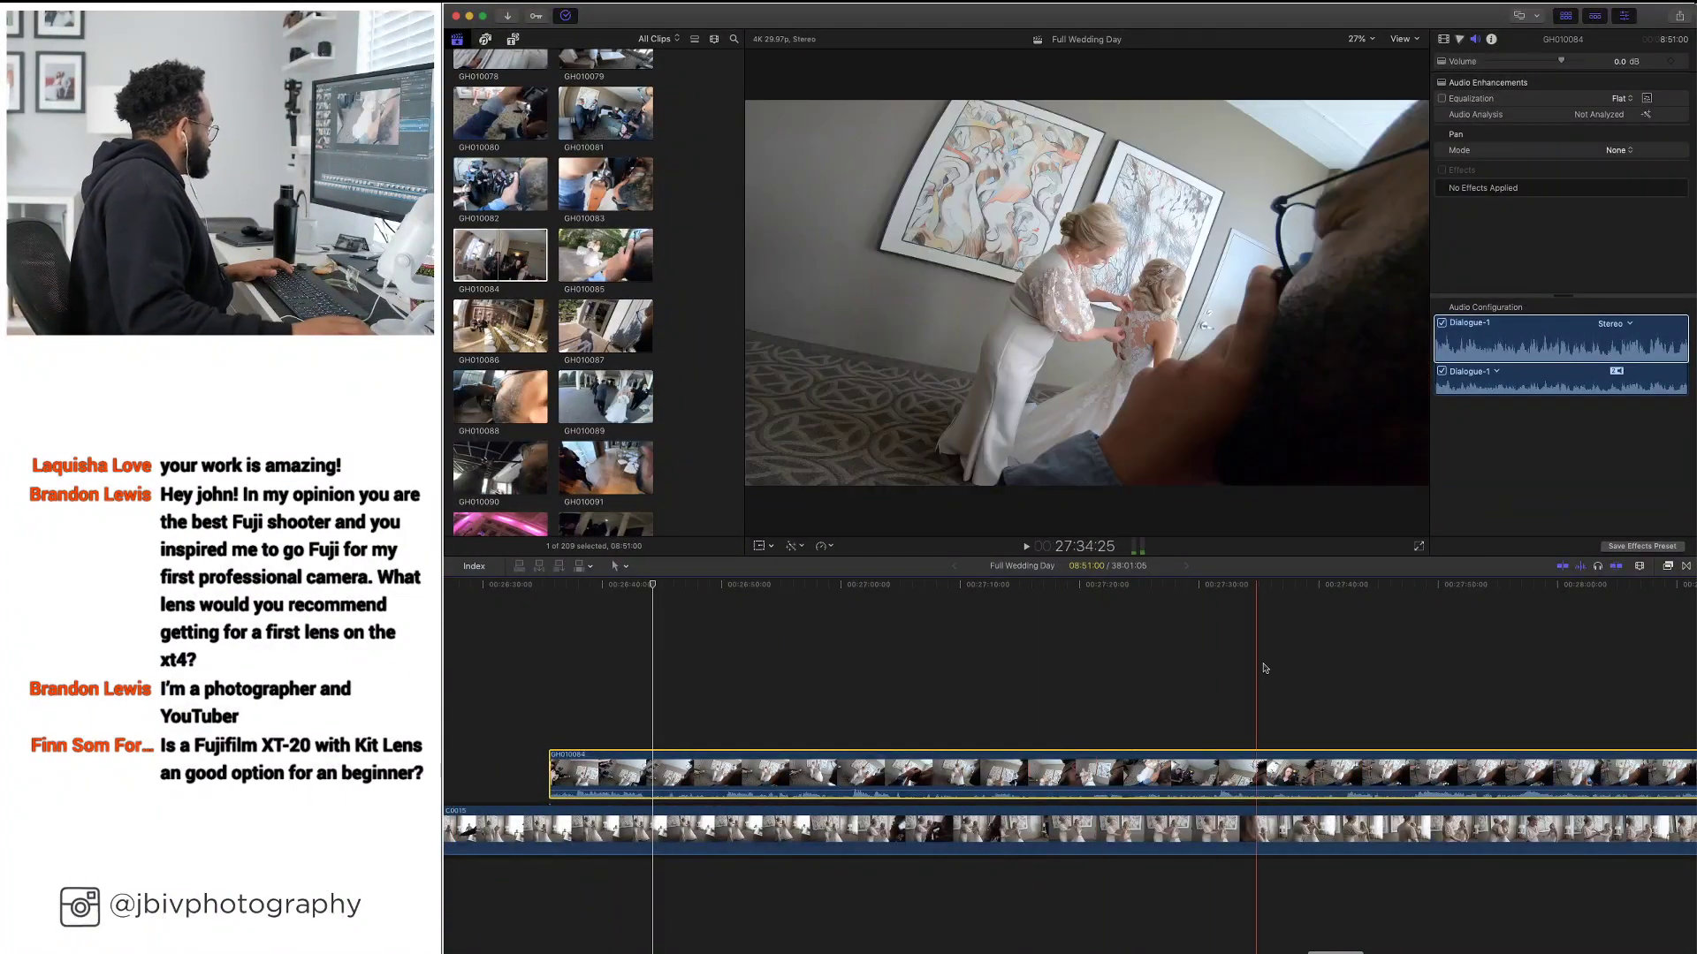
scroll(1061, 707, left, 5)
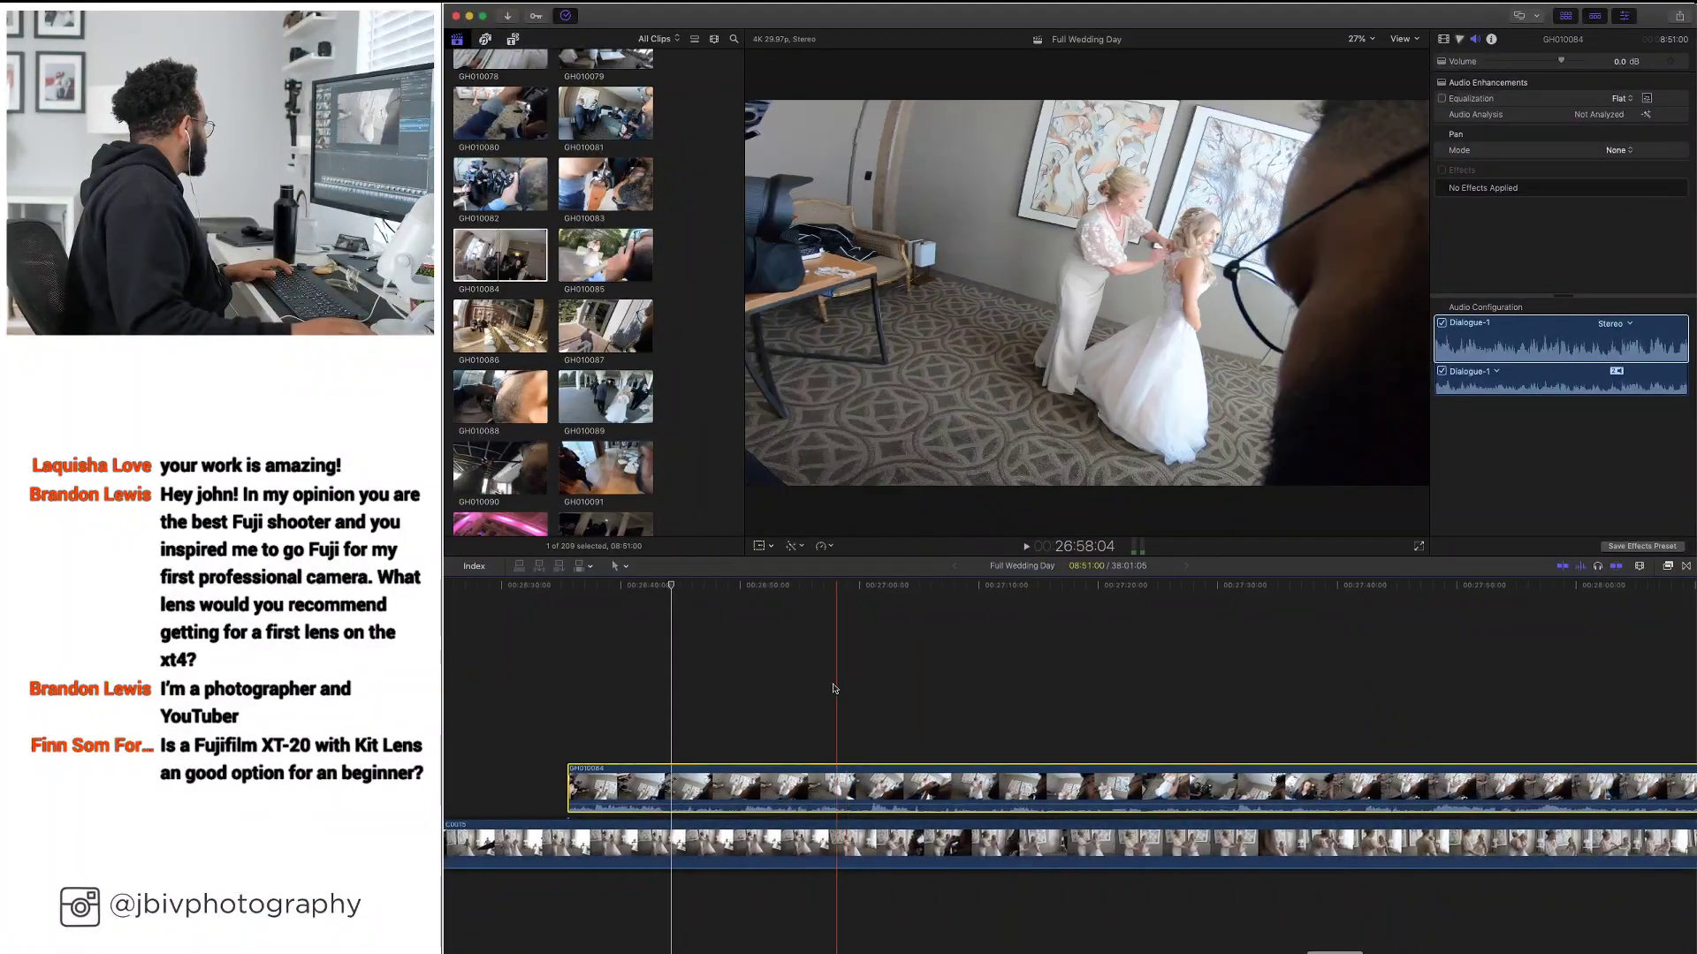
click(866, 840)
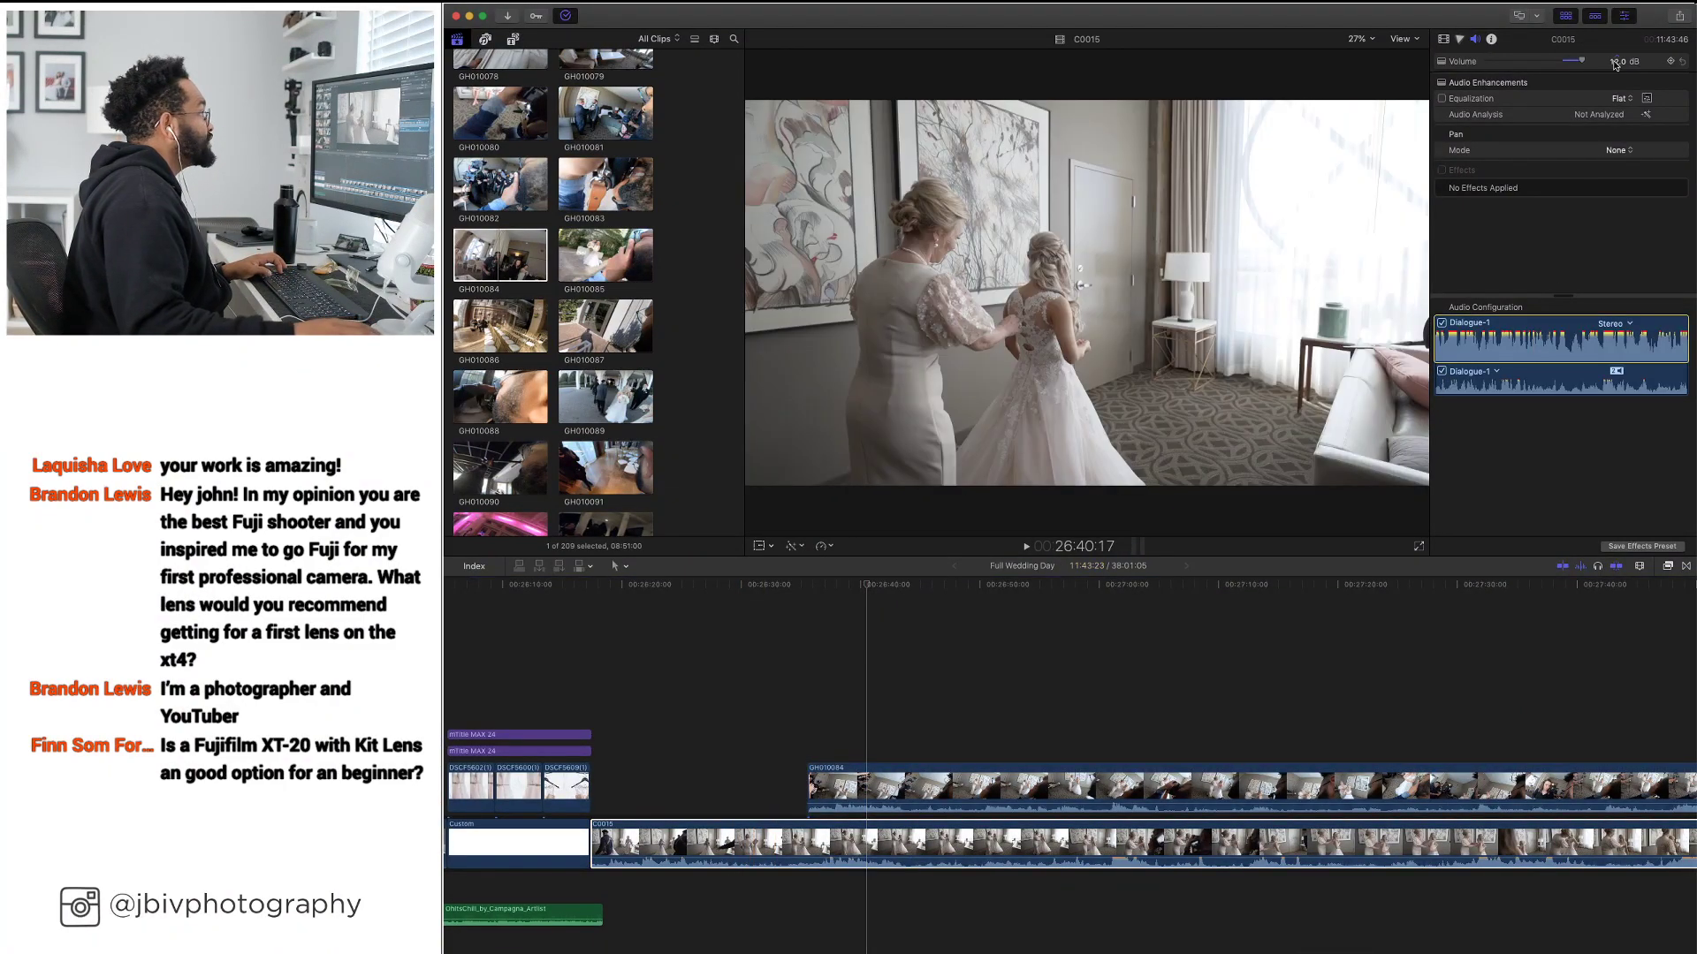
text(0)
key(Return)
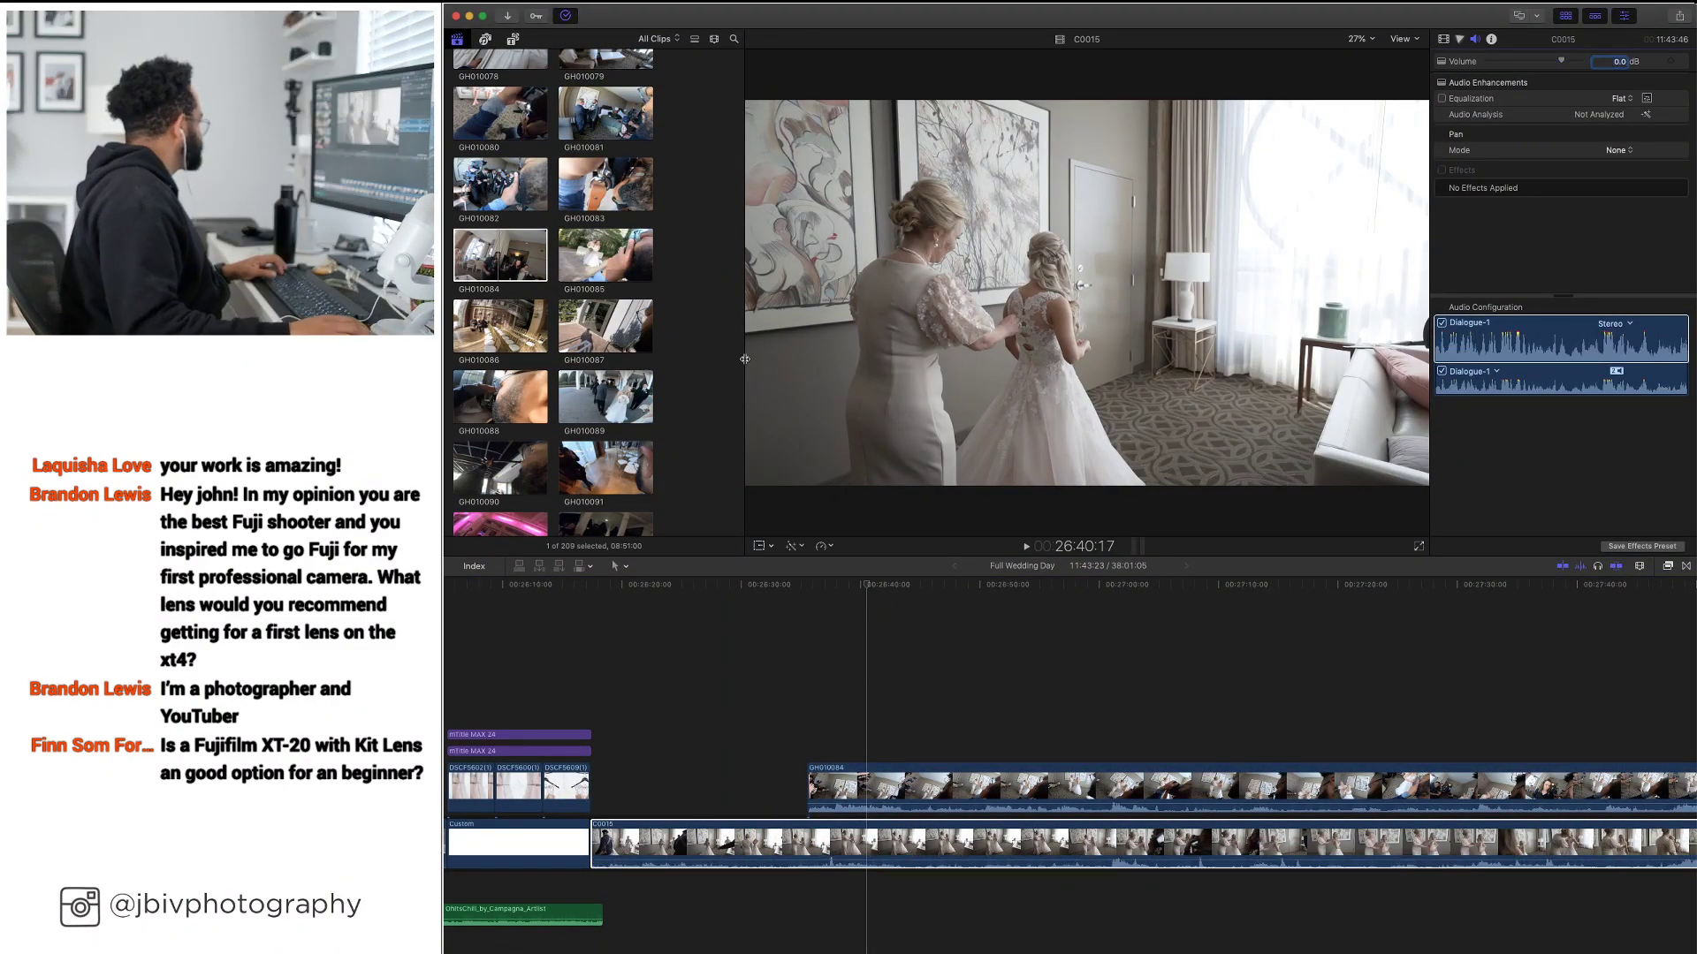
Play the transition from the wedding dress photo slides into C0015 to check how the picture and audio flow
key(space)
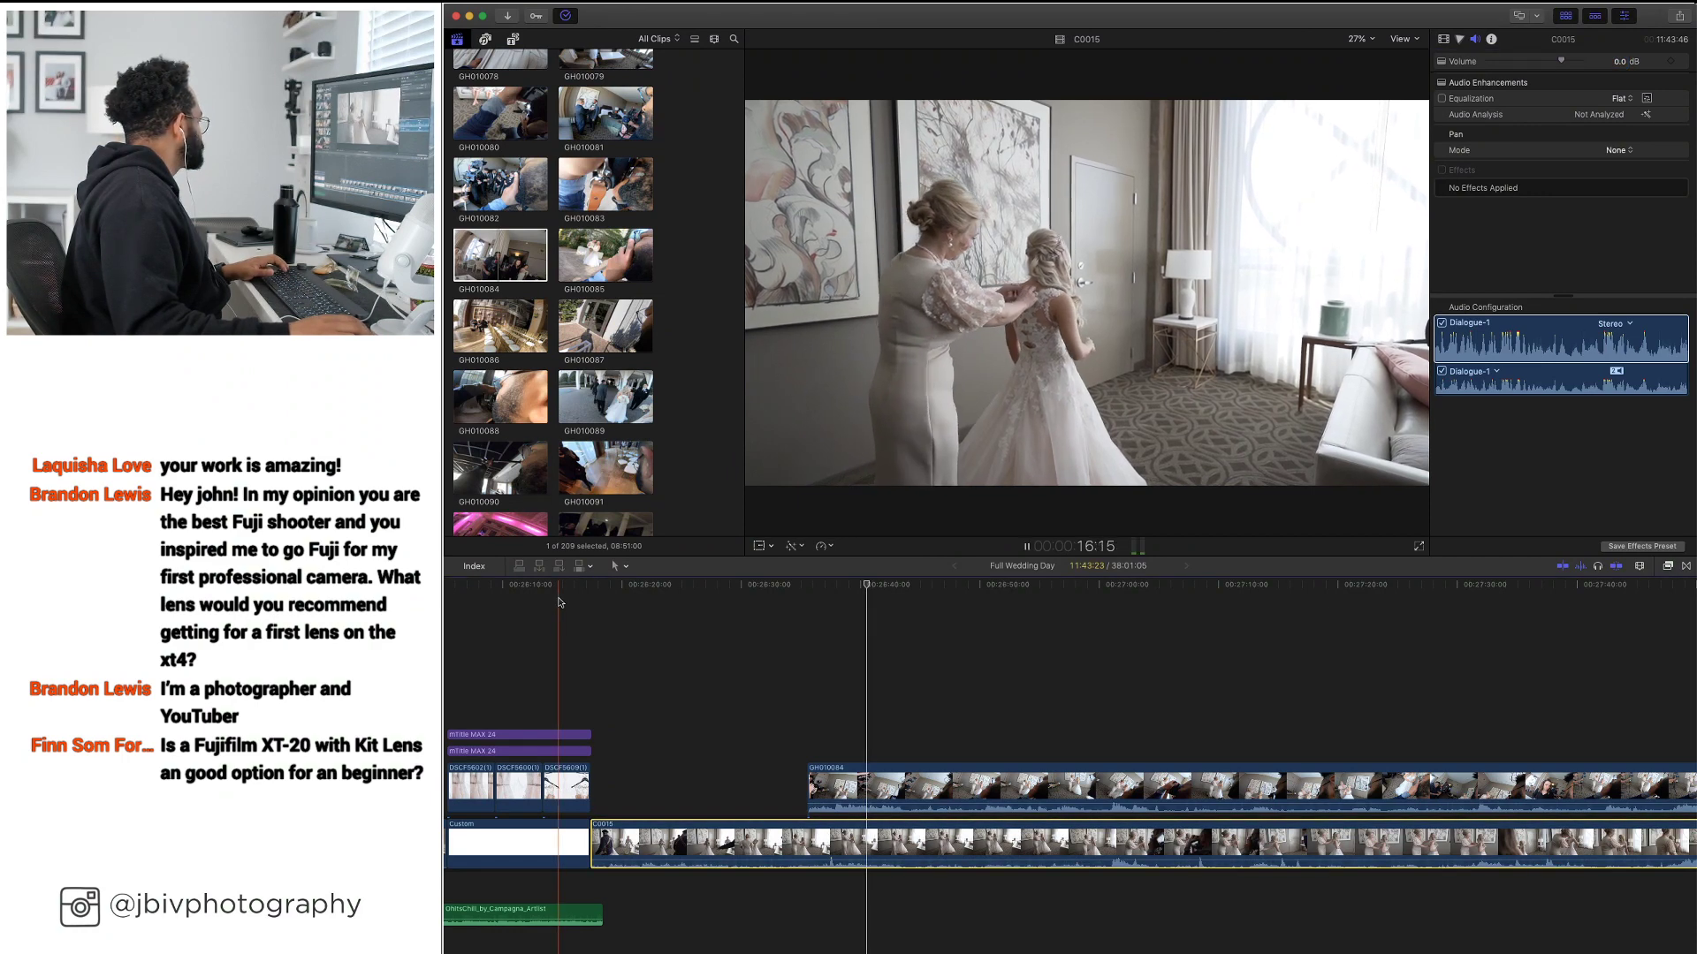
click(559, 592)
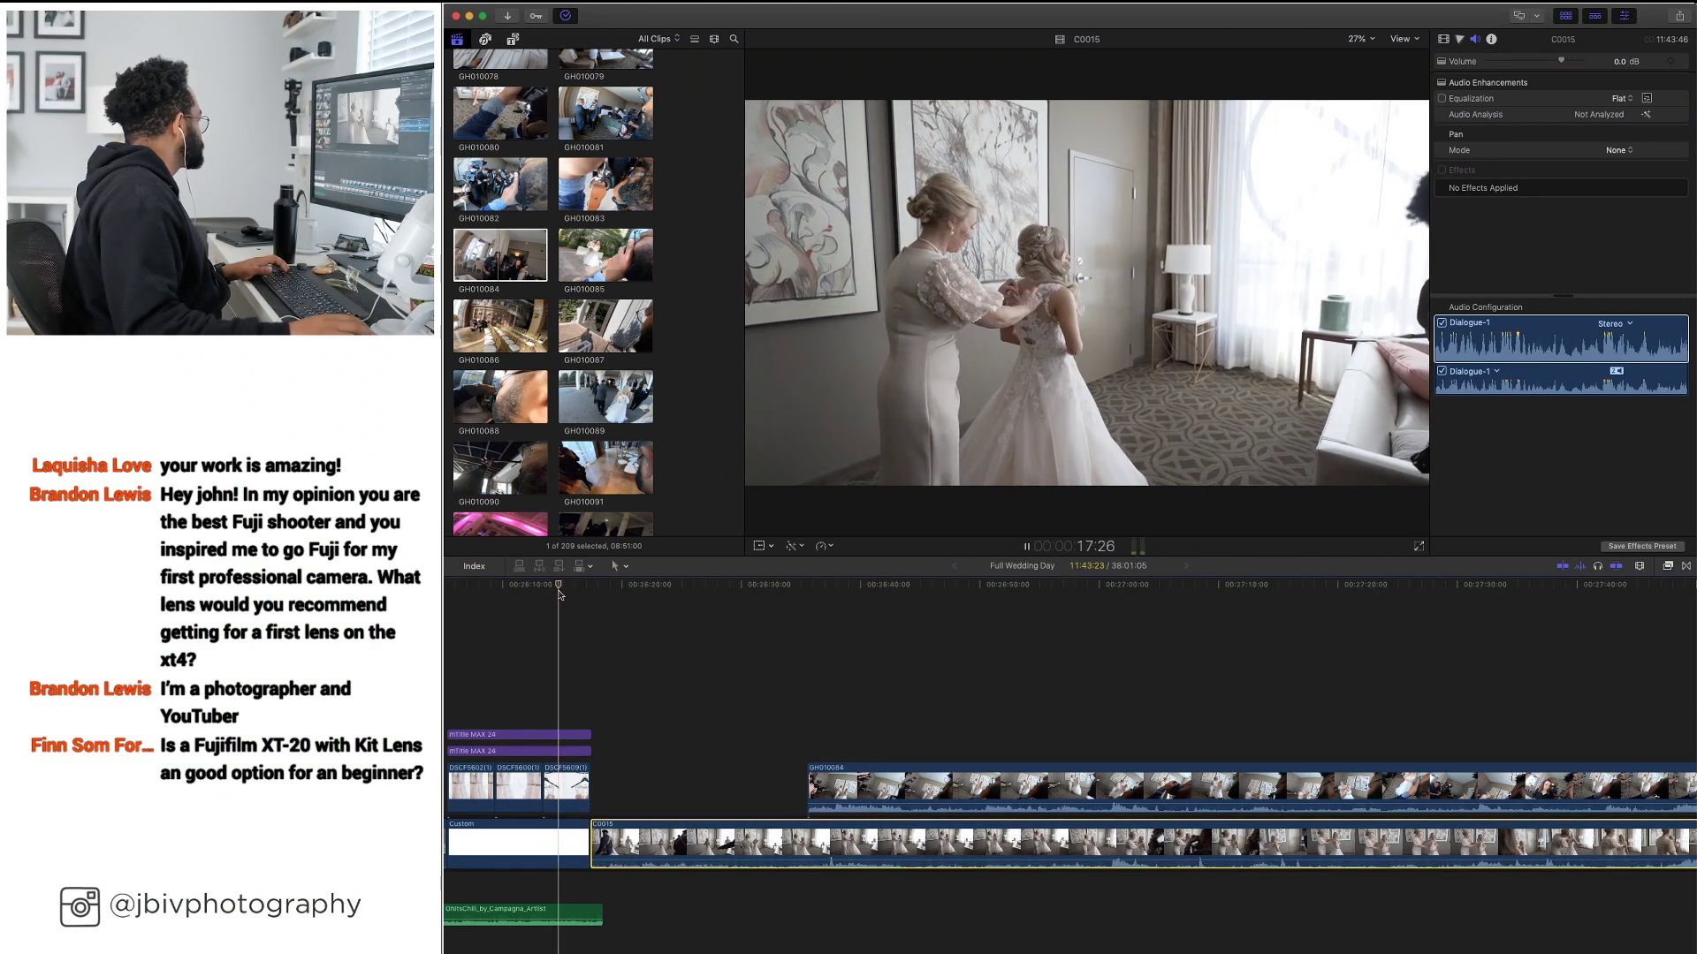
key(space)
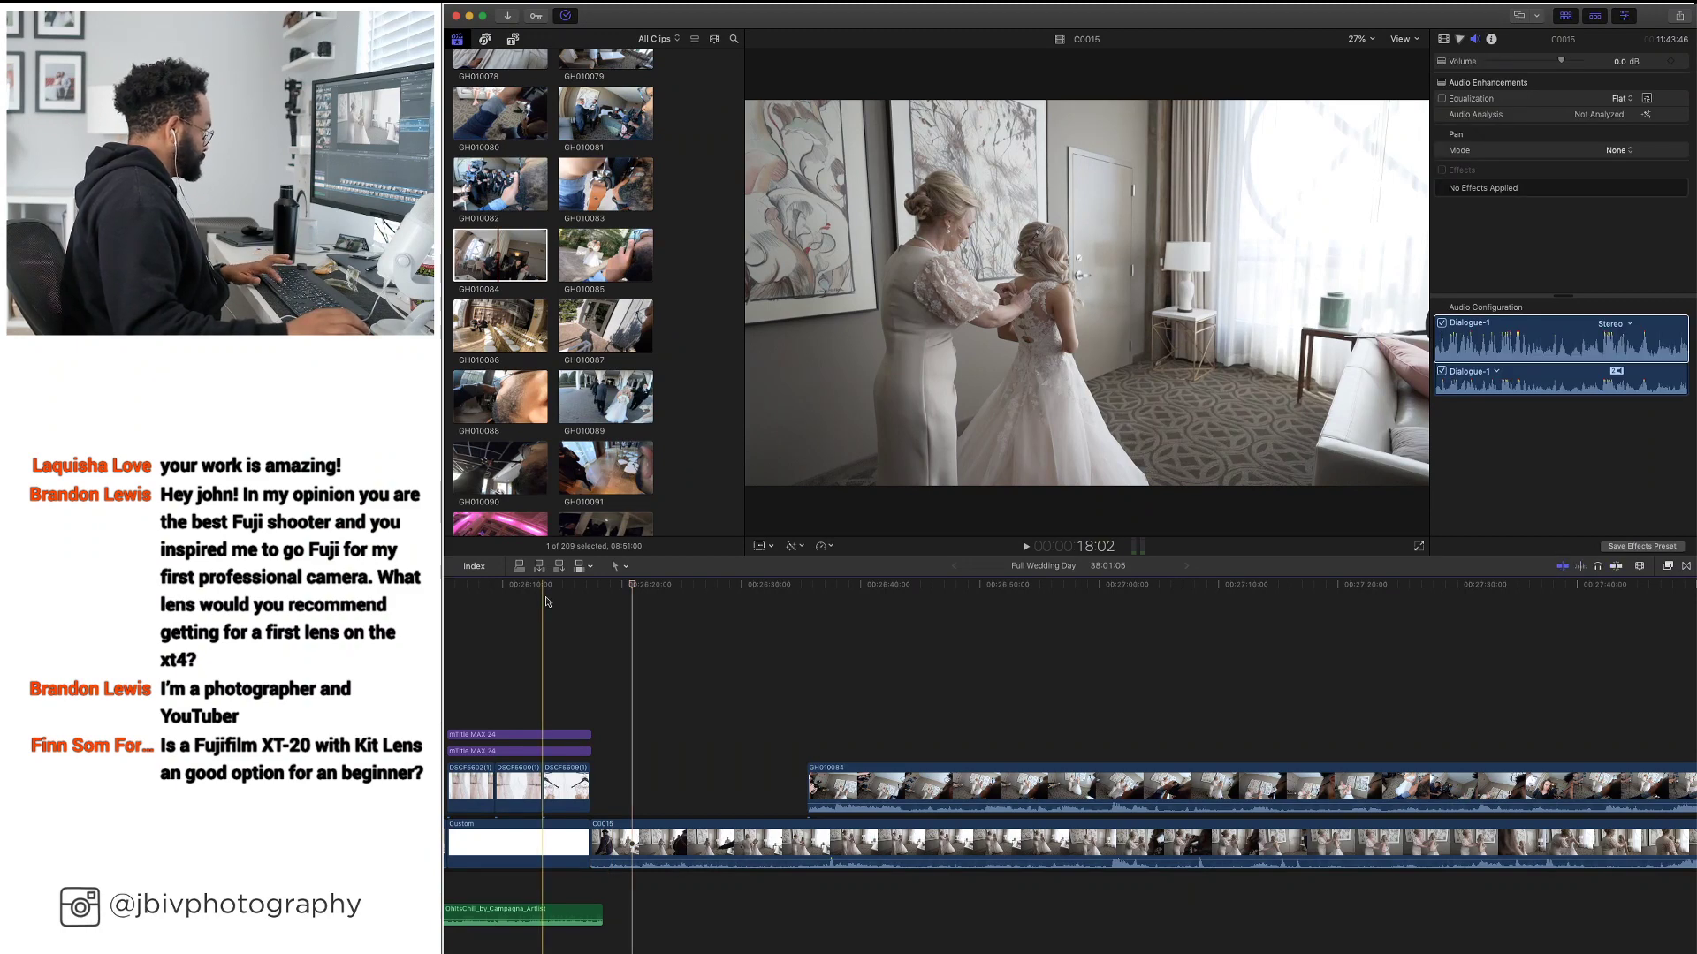
key(space)
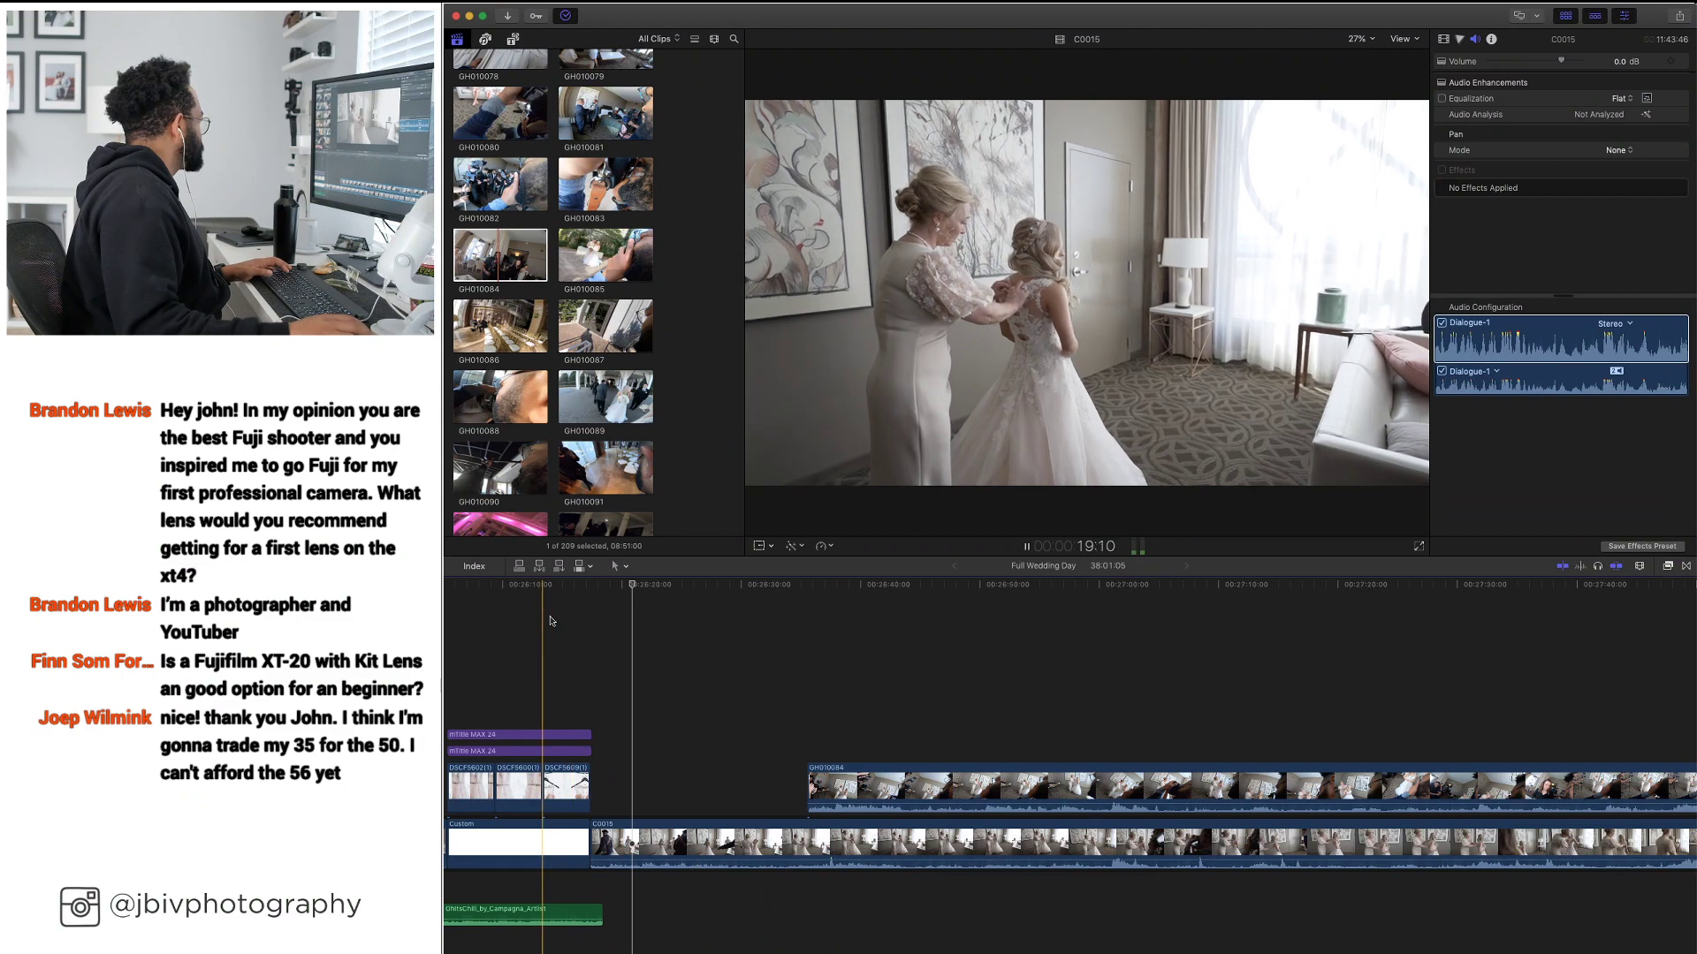
key(space)
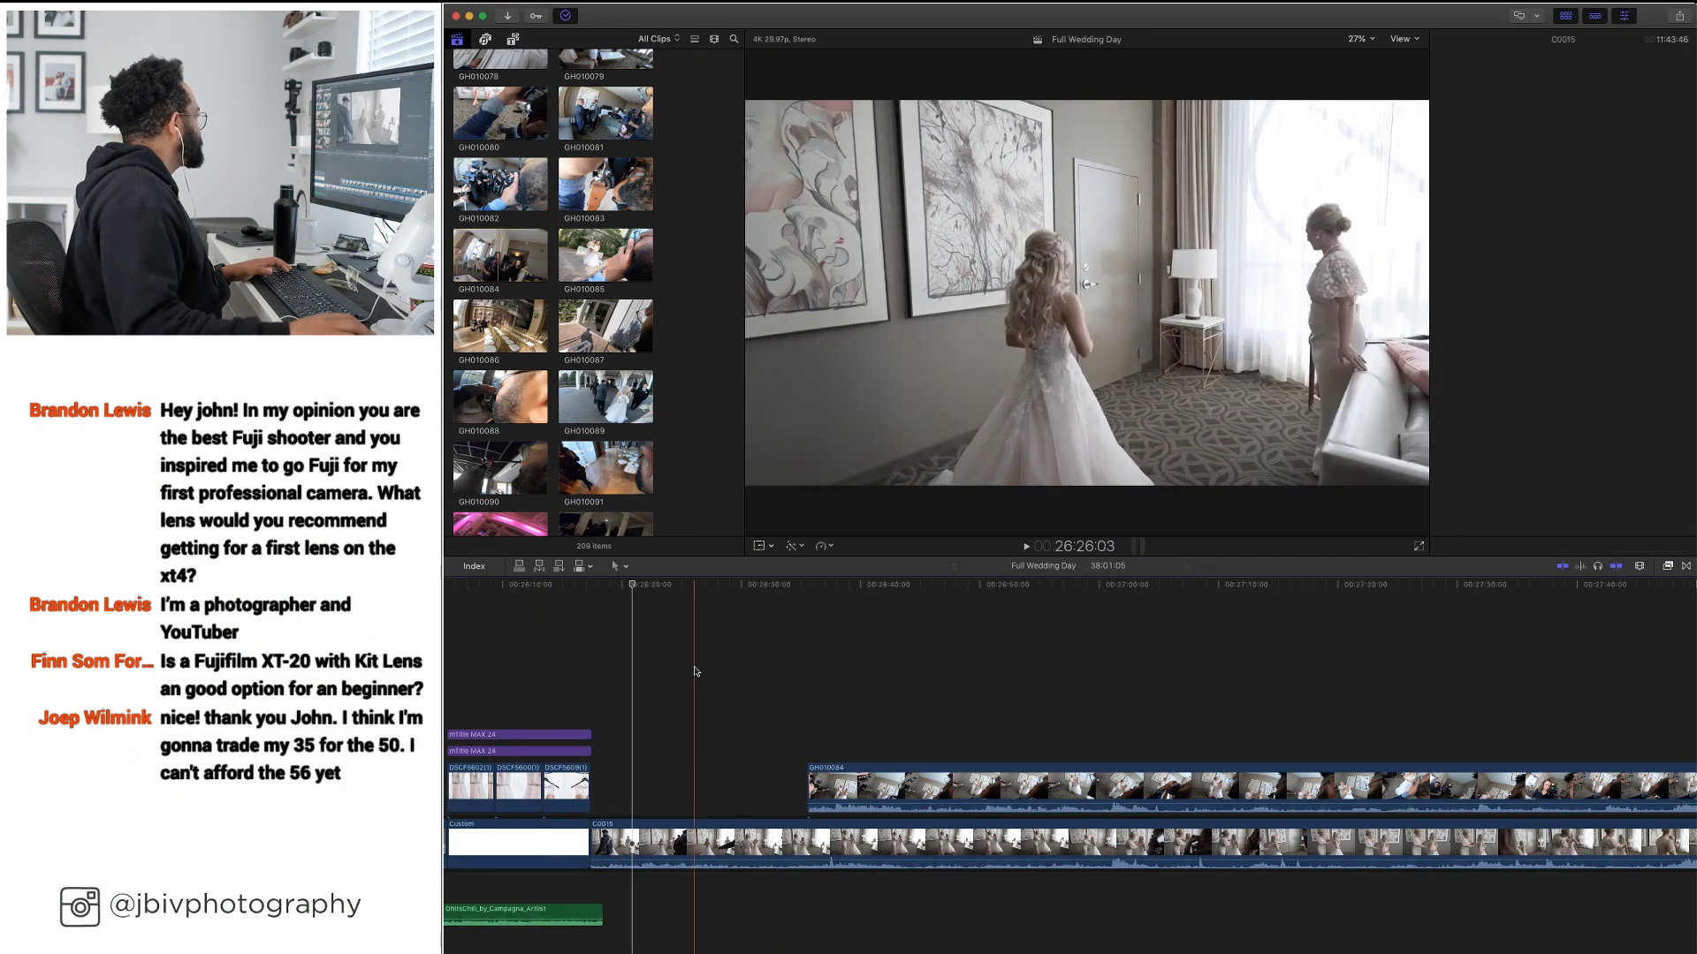
click(609, 604)
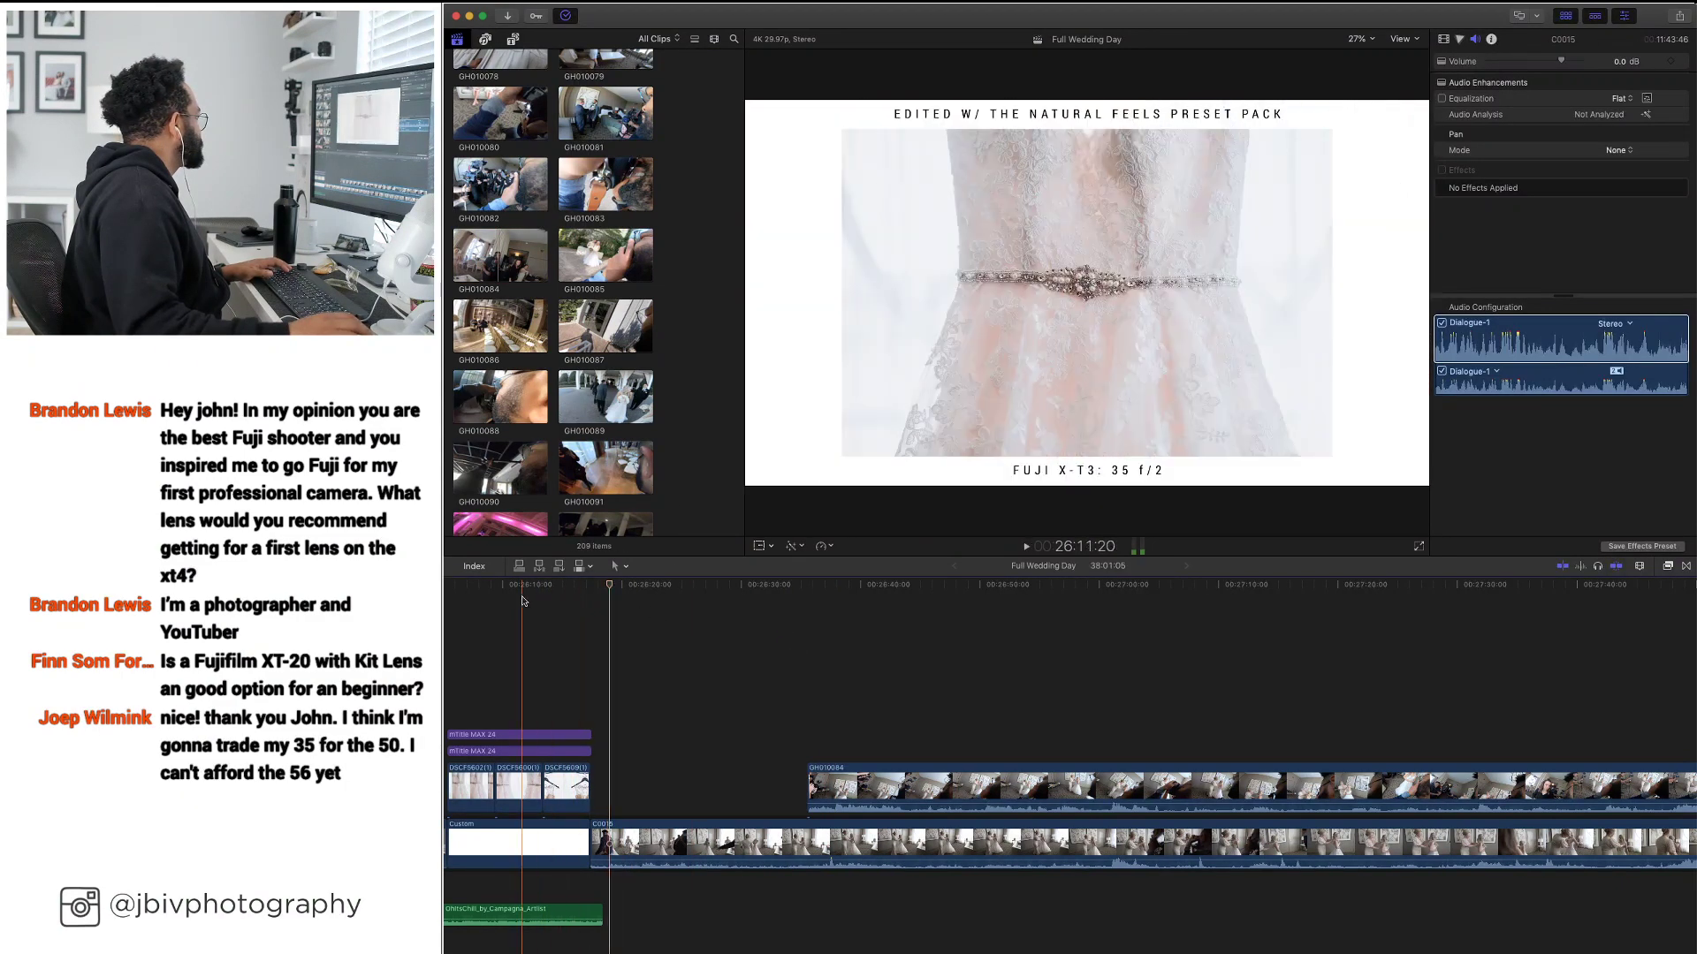
click(521, 601)
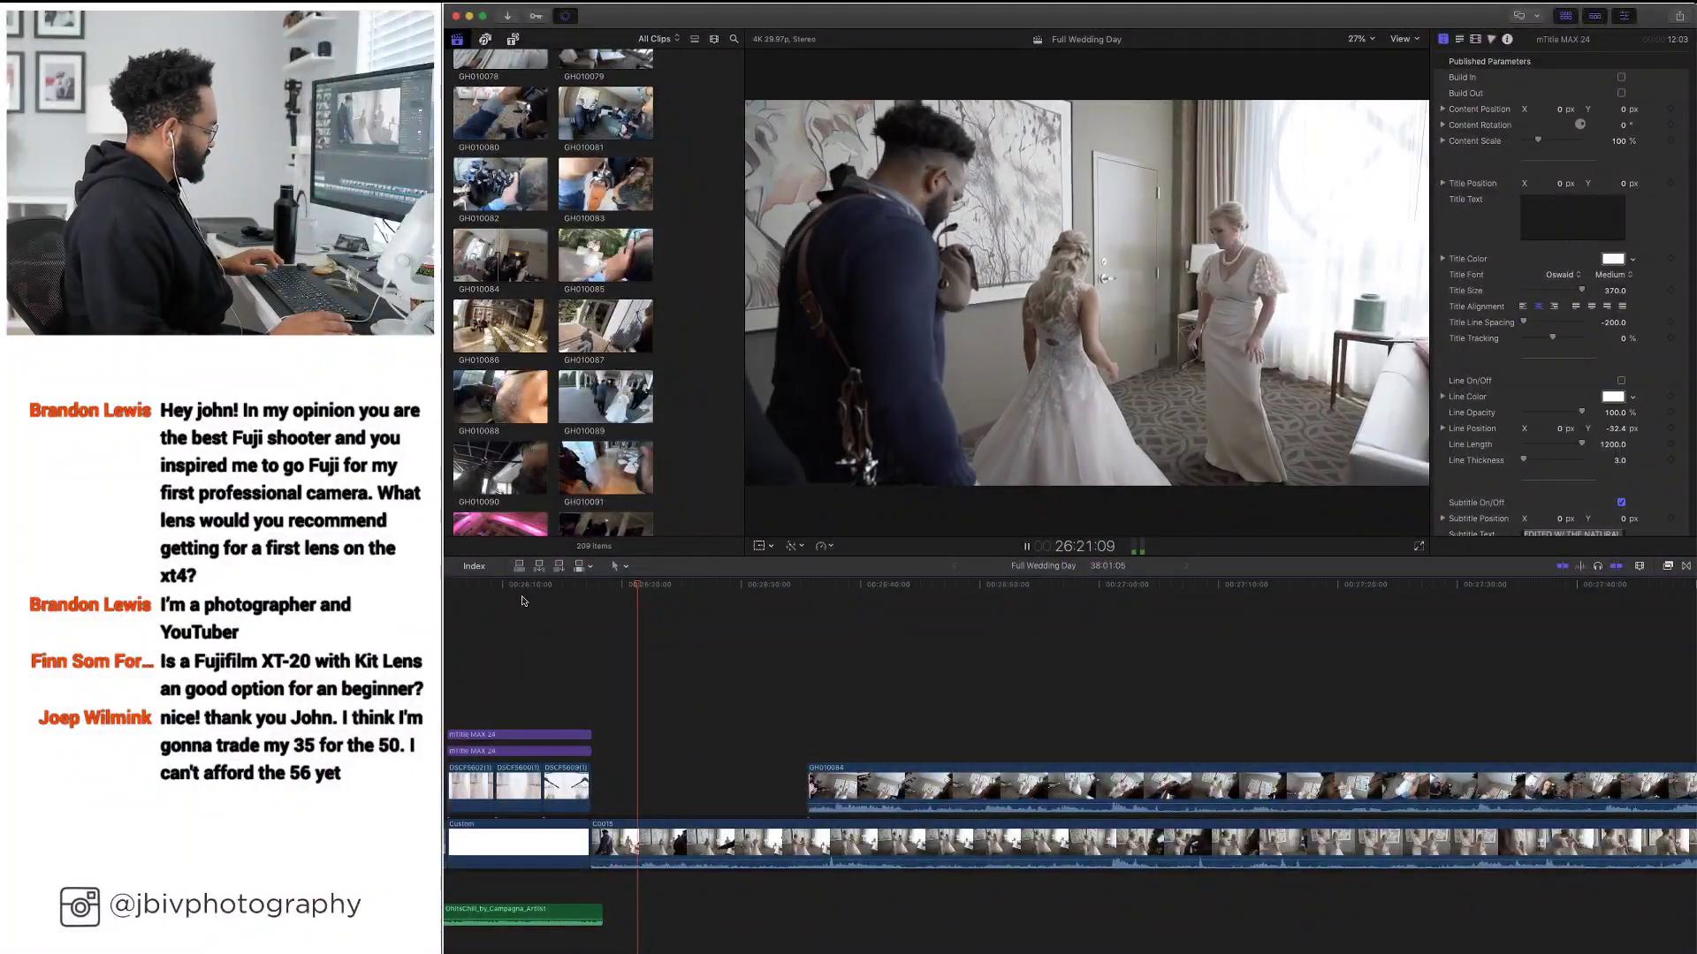
key(space)
click(521, 601)
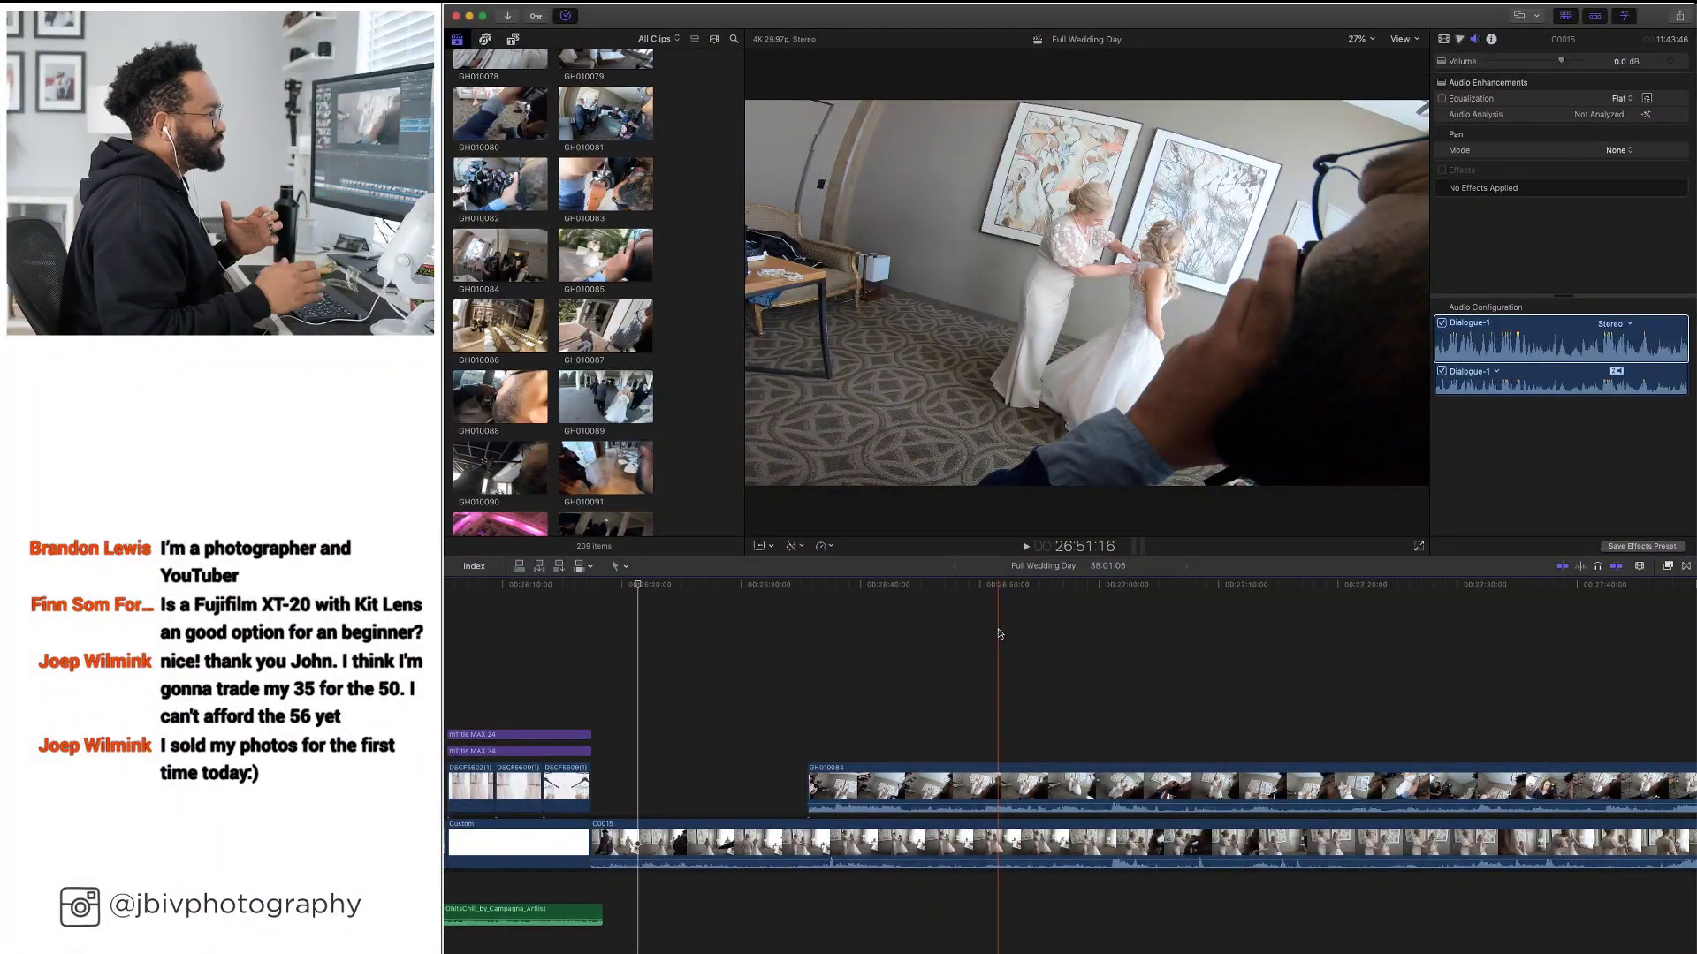
Trim the end of the OhItsChill music clip back to where C0015 starts
click(592, 668)
key(space)
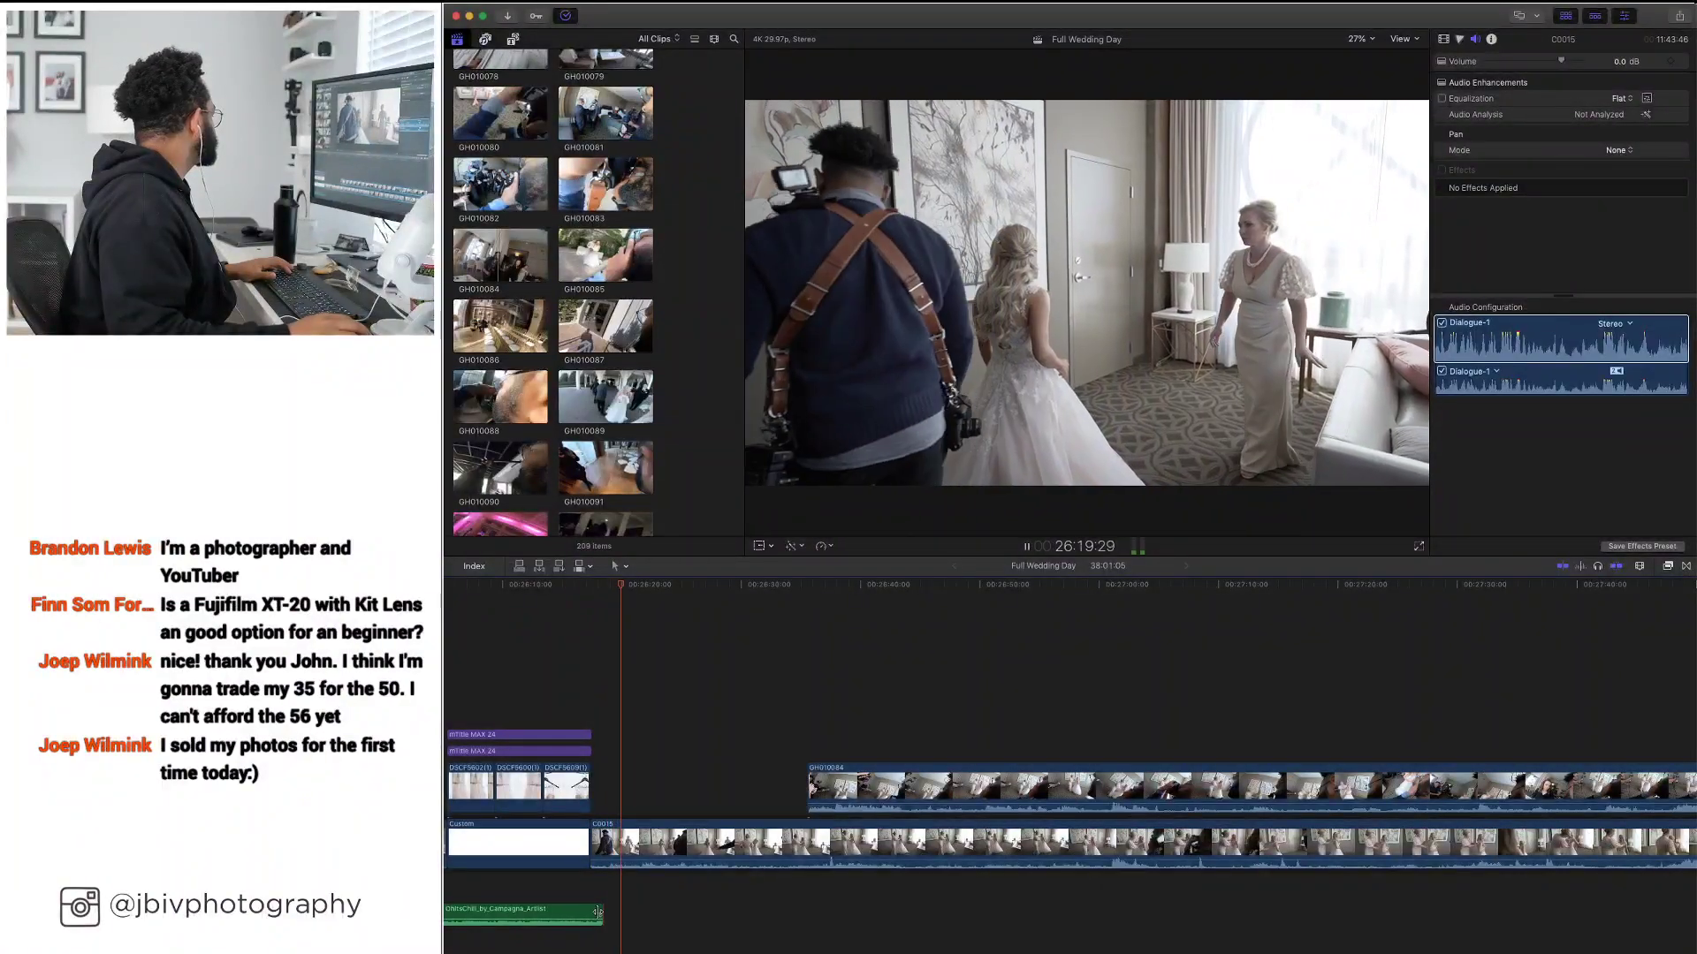
drag(598, 911, 591, 910)
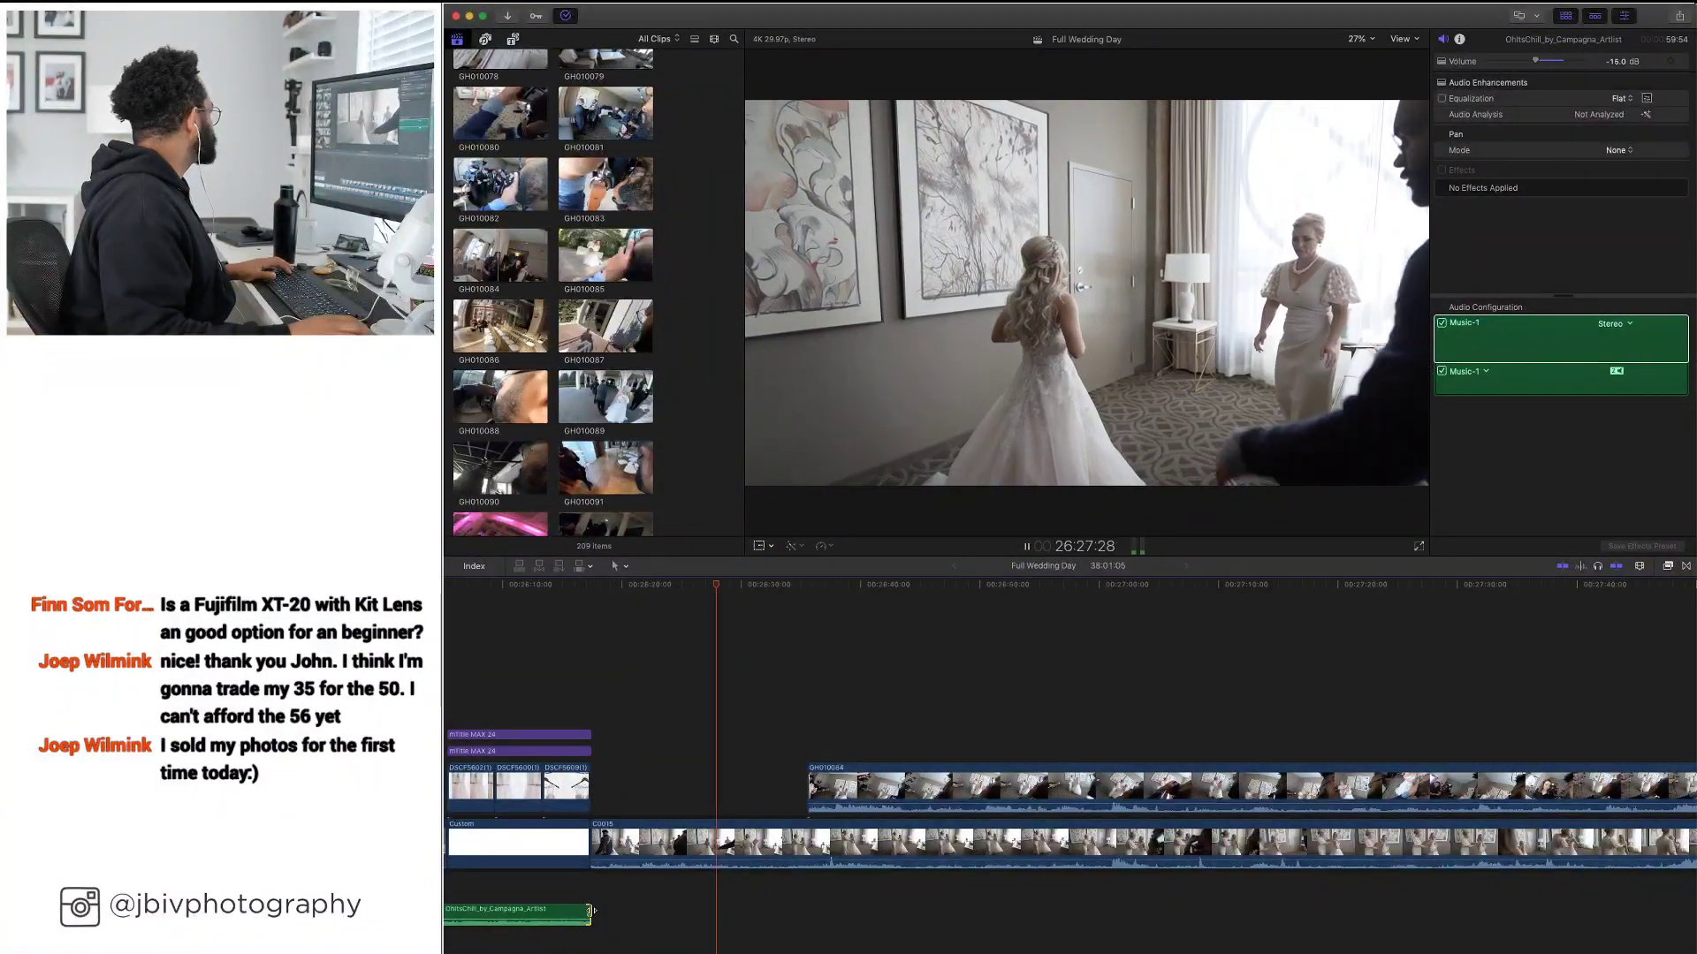
key(space)
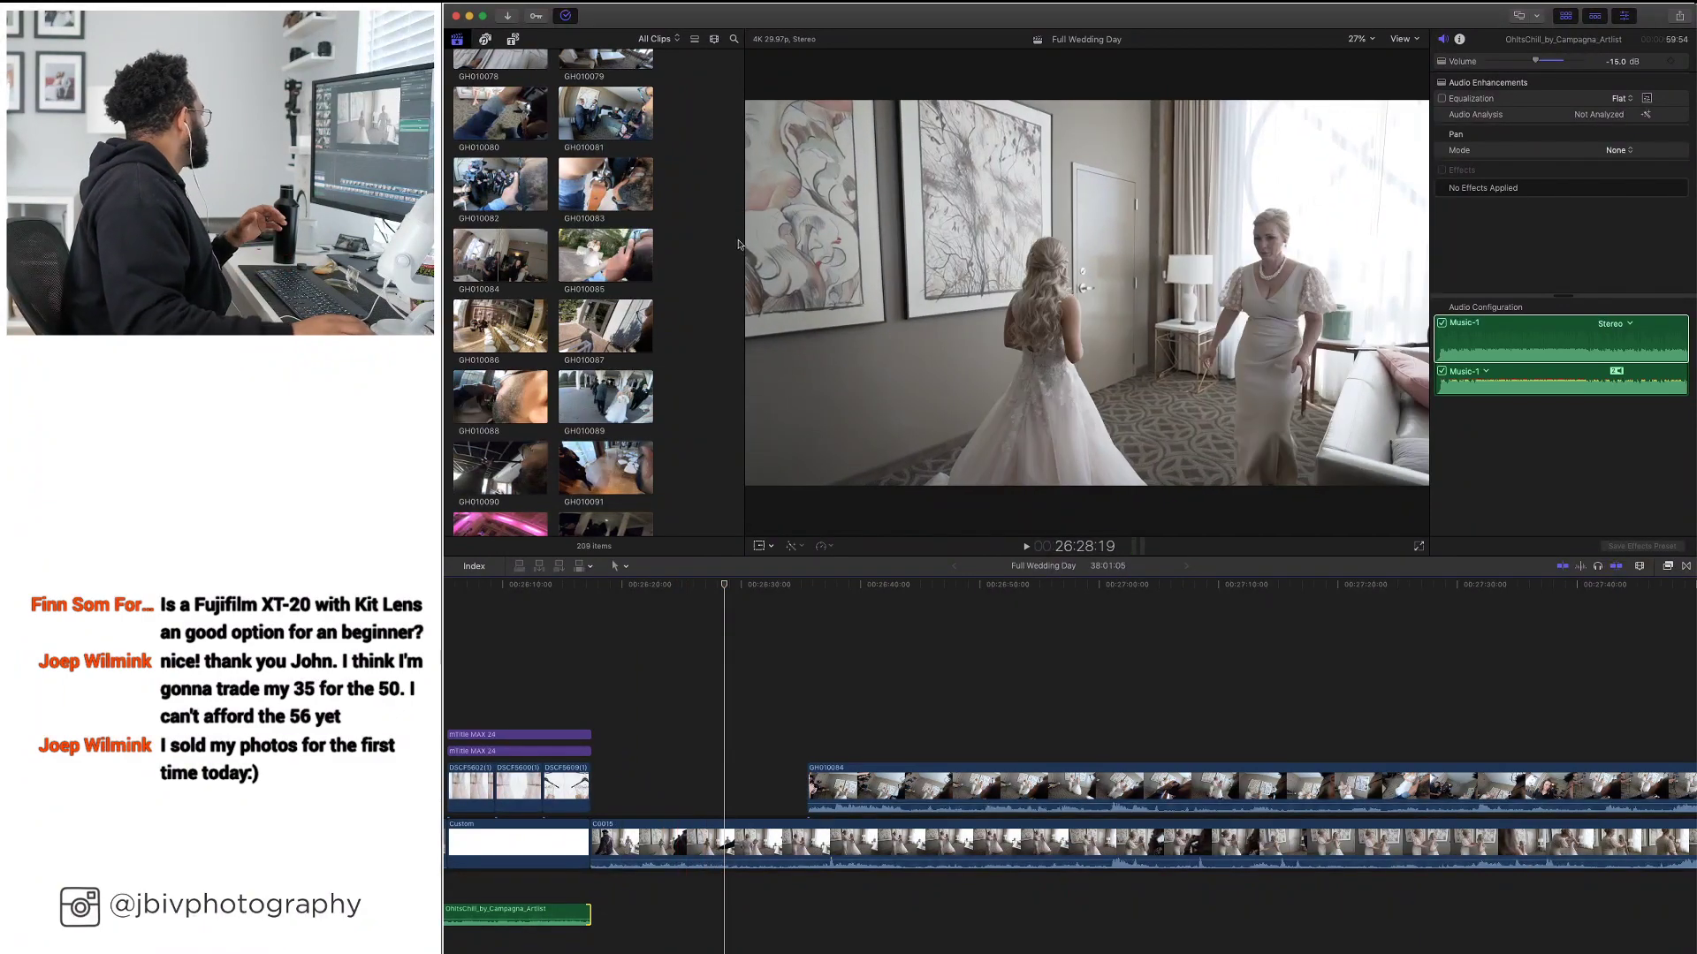
Look through the clip browser for the separately recorded audio and listen to parts of the 000_150420 recordings
scroll(703, 263, up, 10)
scroll(703, 262, up, 15)
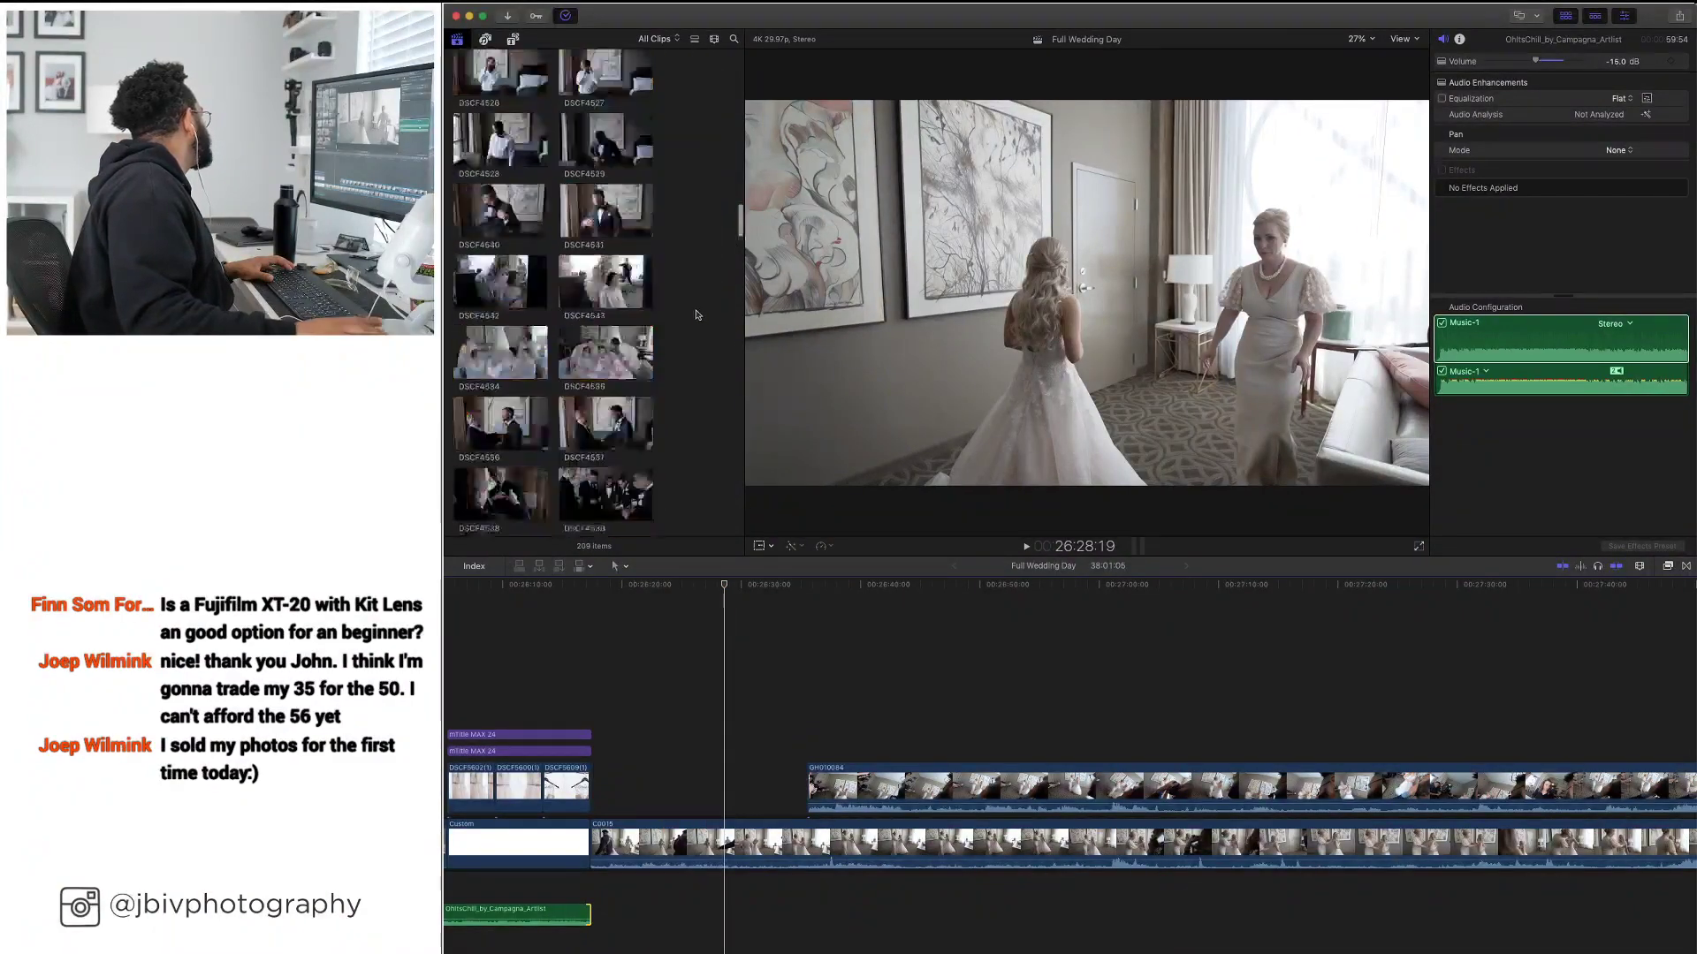
scroll(696, 315, down, 3)
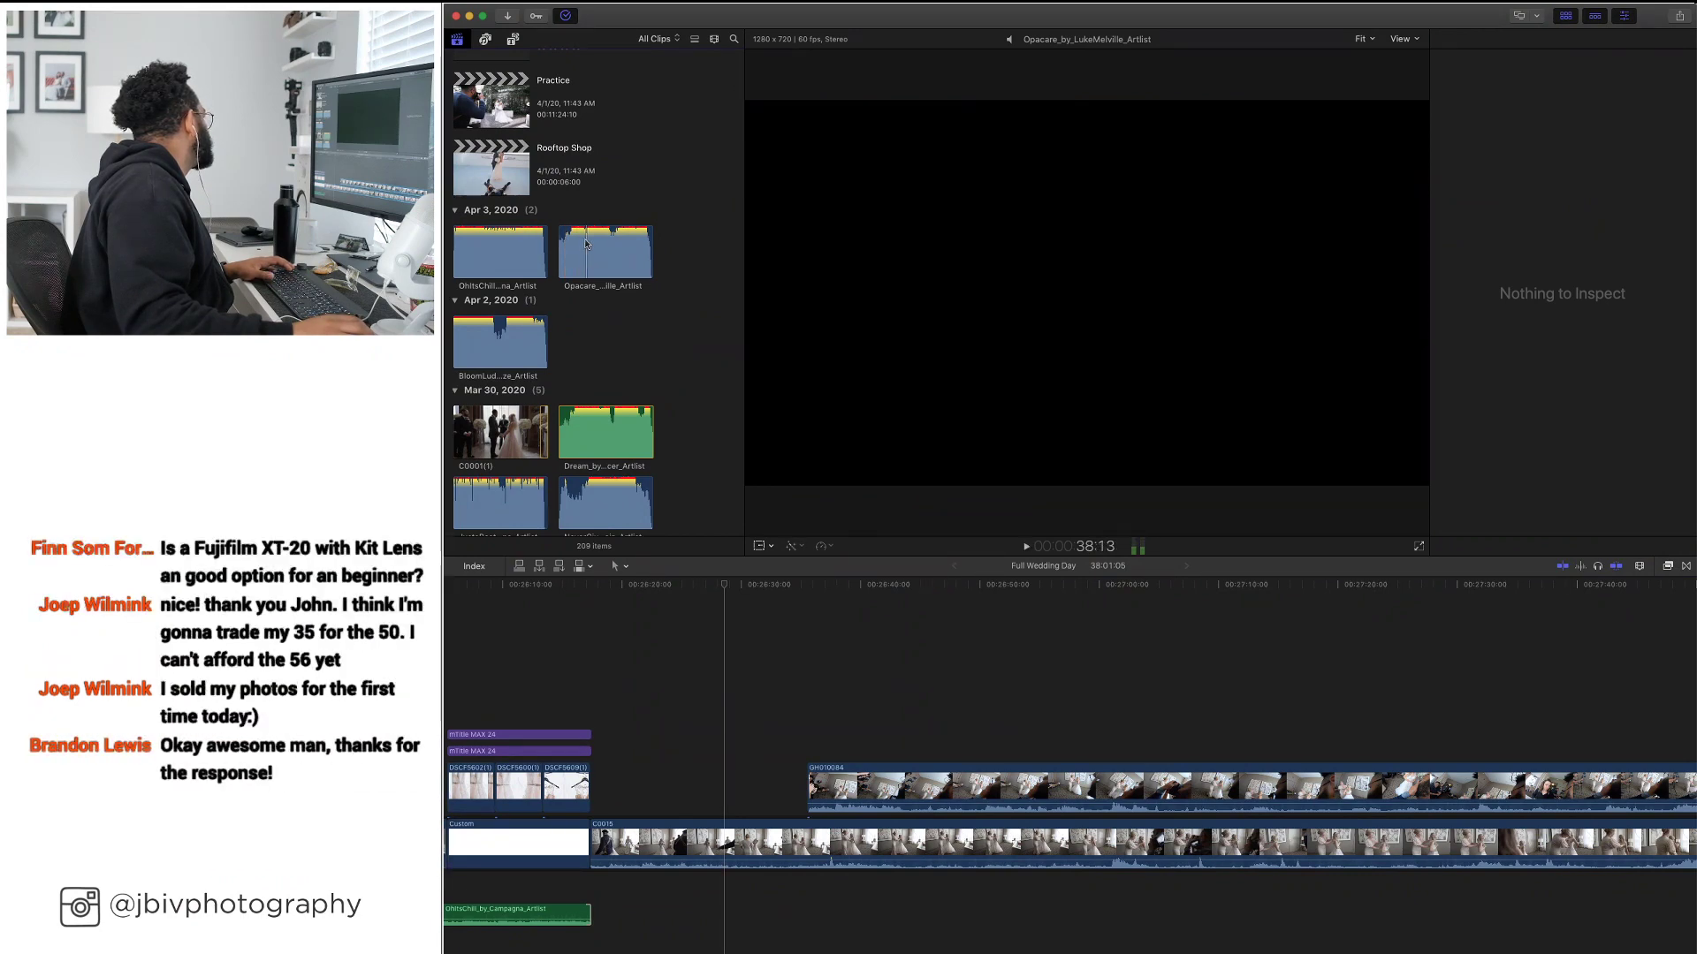
scroll(628, 267, up, 2)
scroll(645, 291, down, 8)
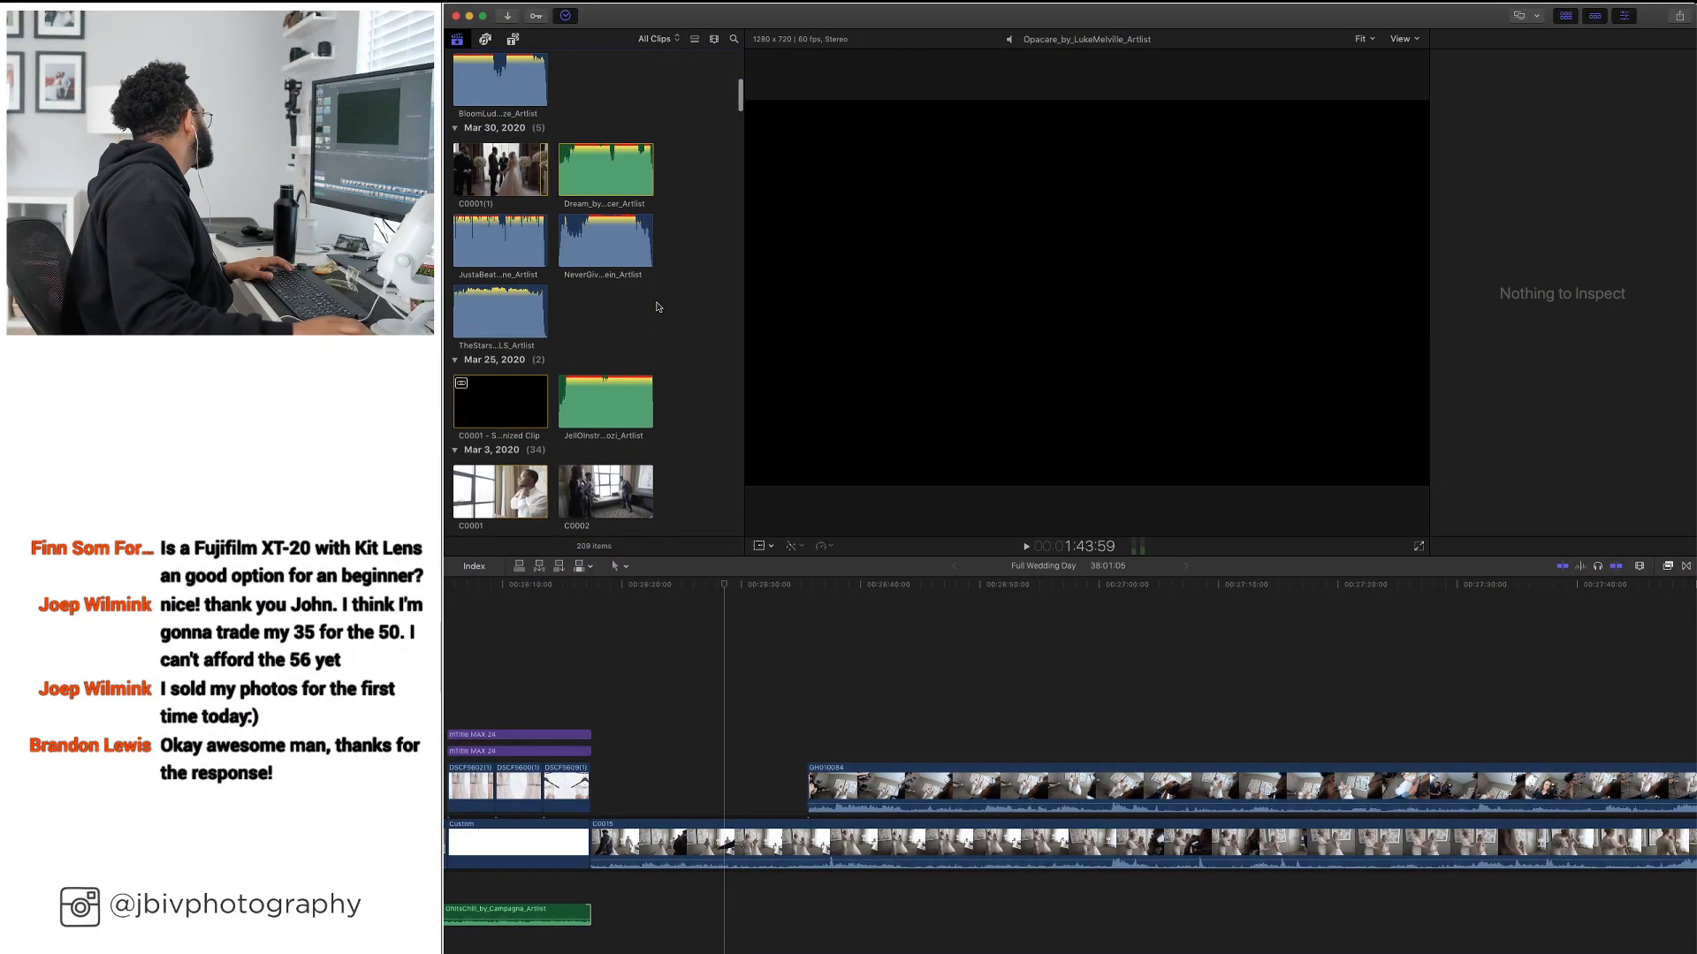
scroll(600, 265, up, 2)
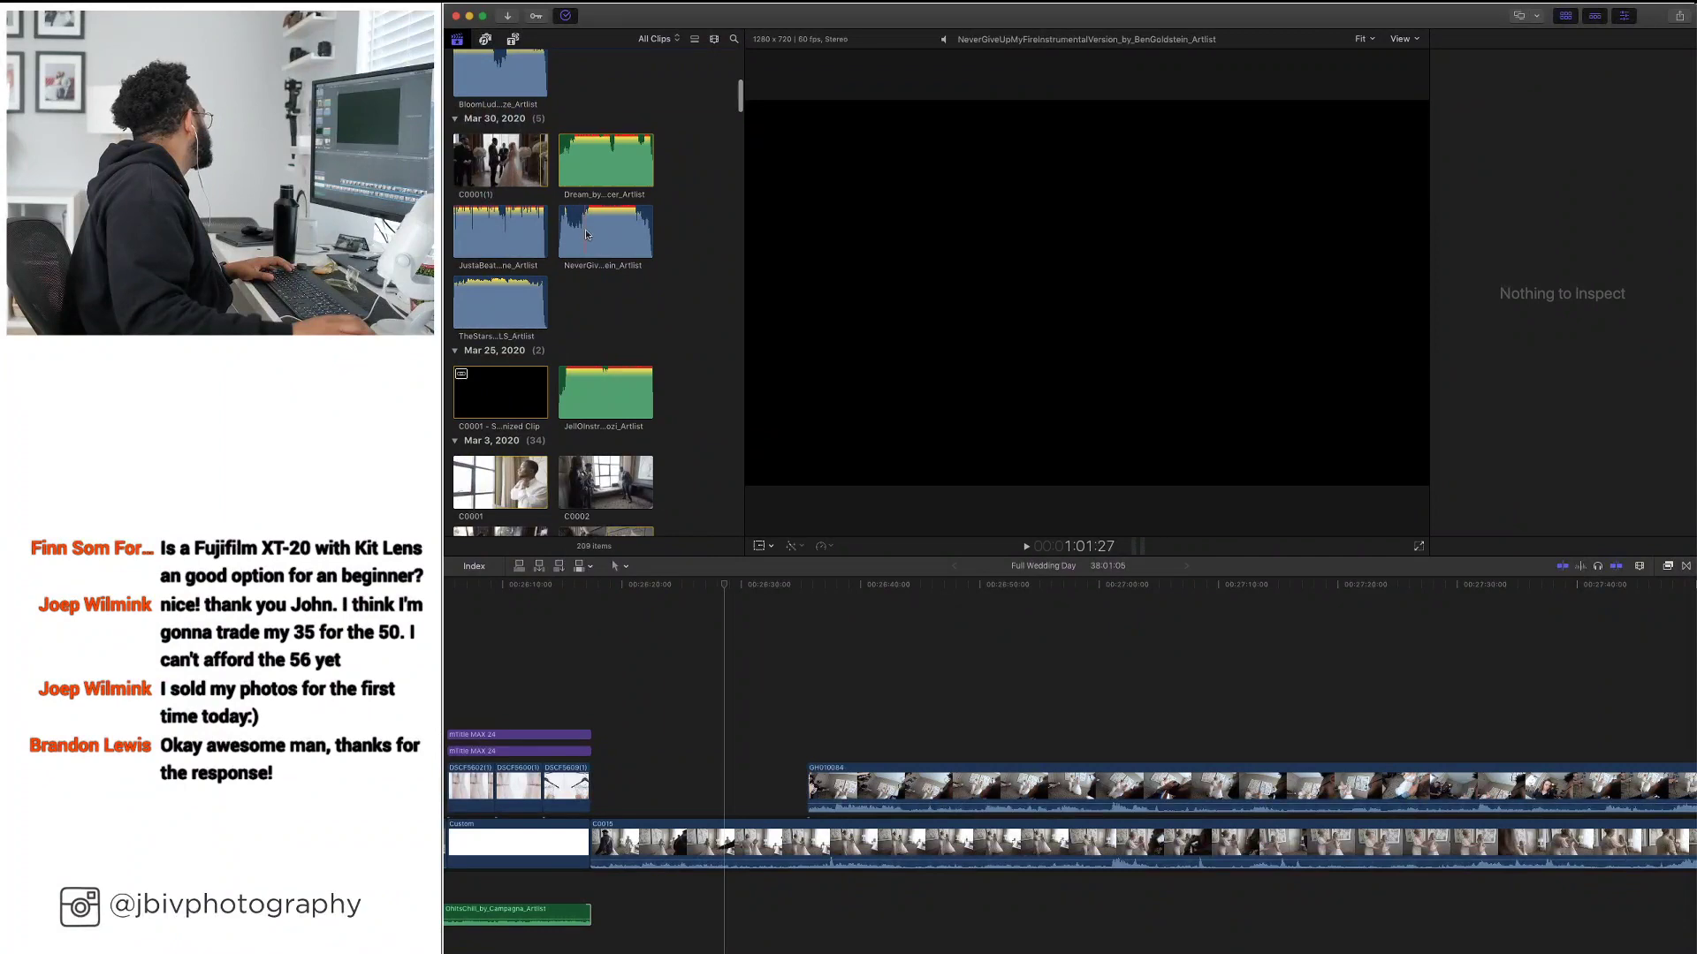
scroll(664, 264, down, 15)
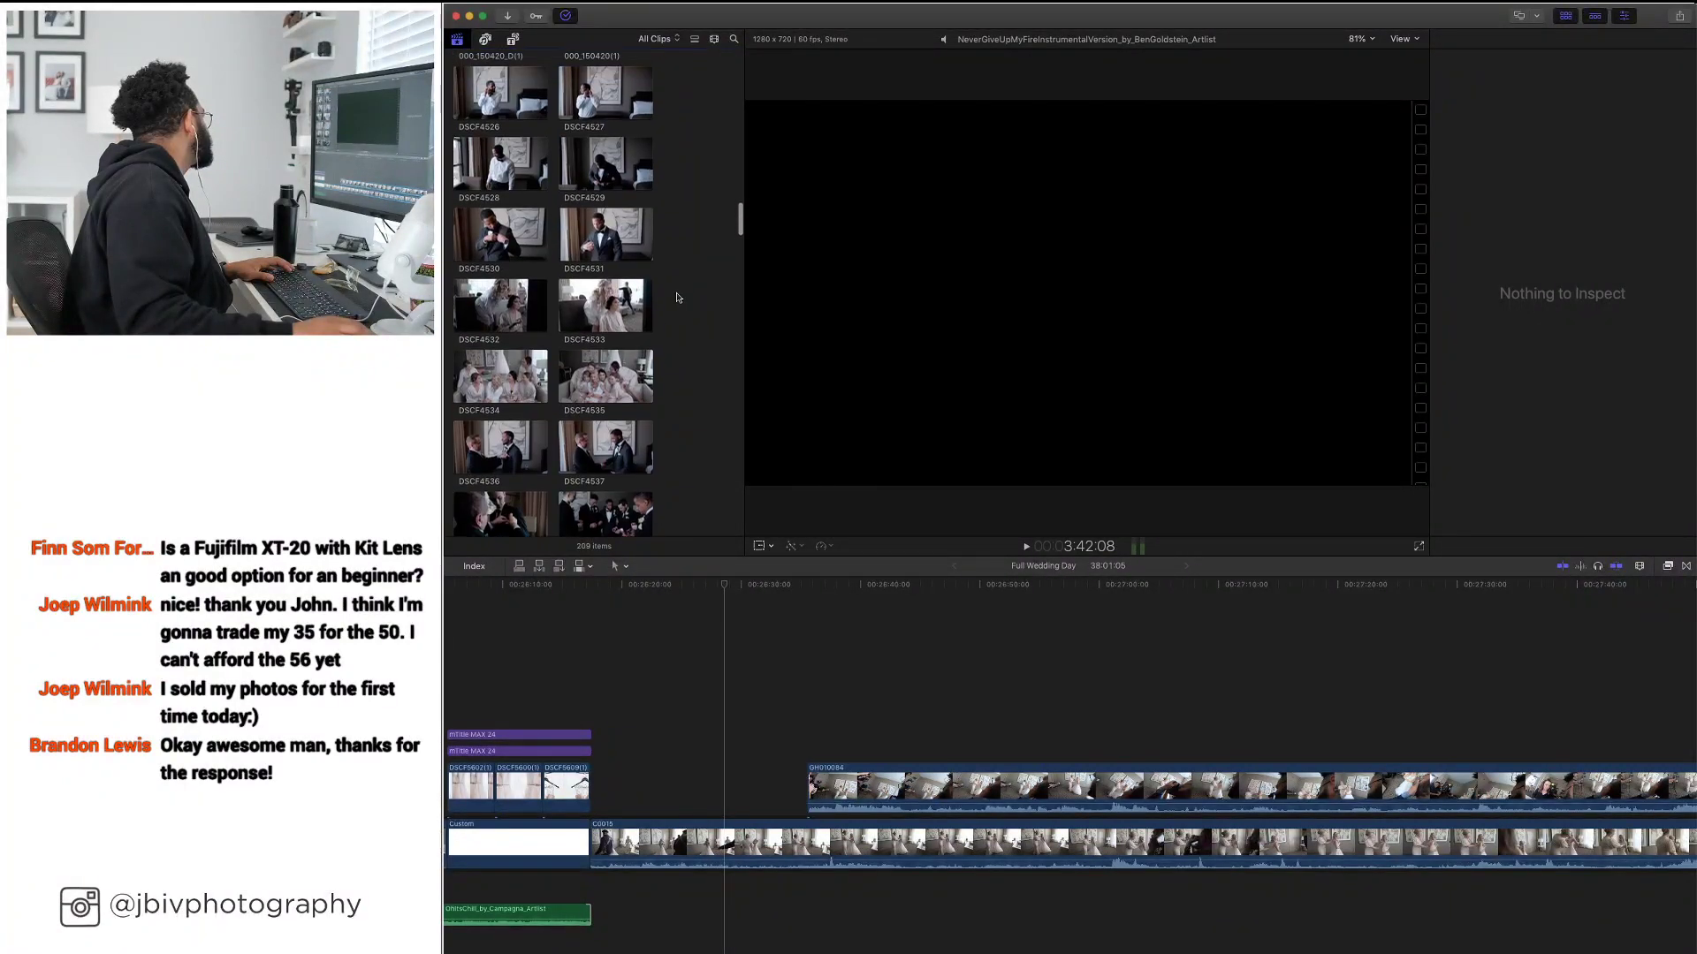
scroll(581, 152, up, 3)
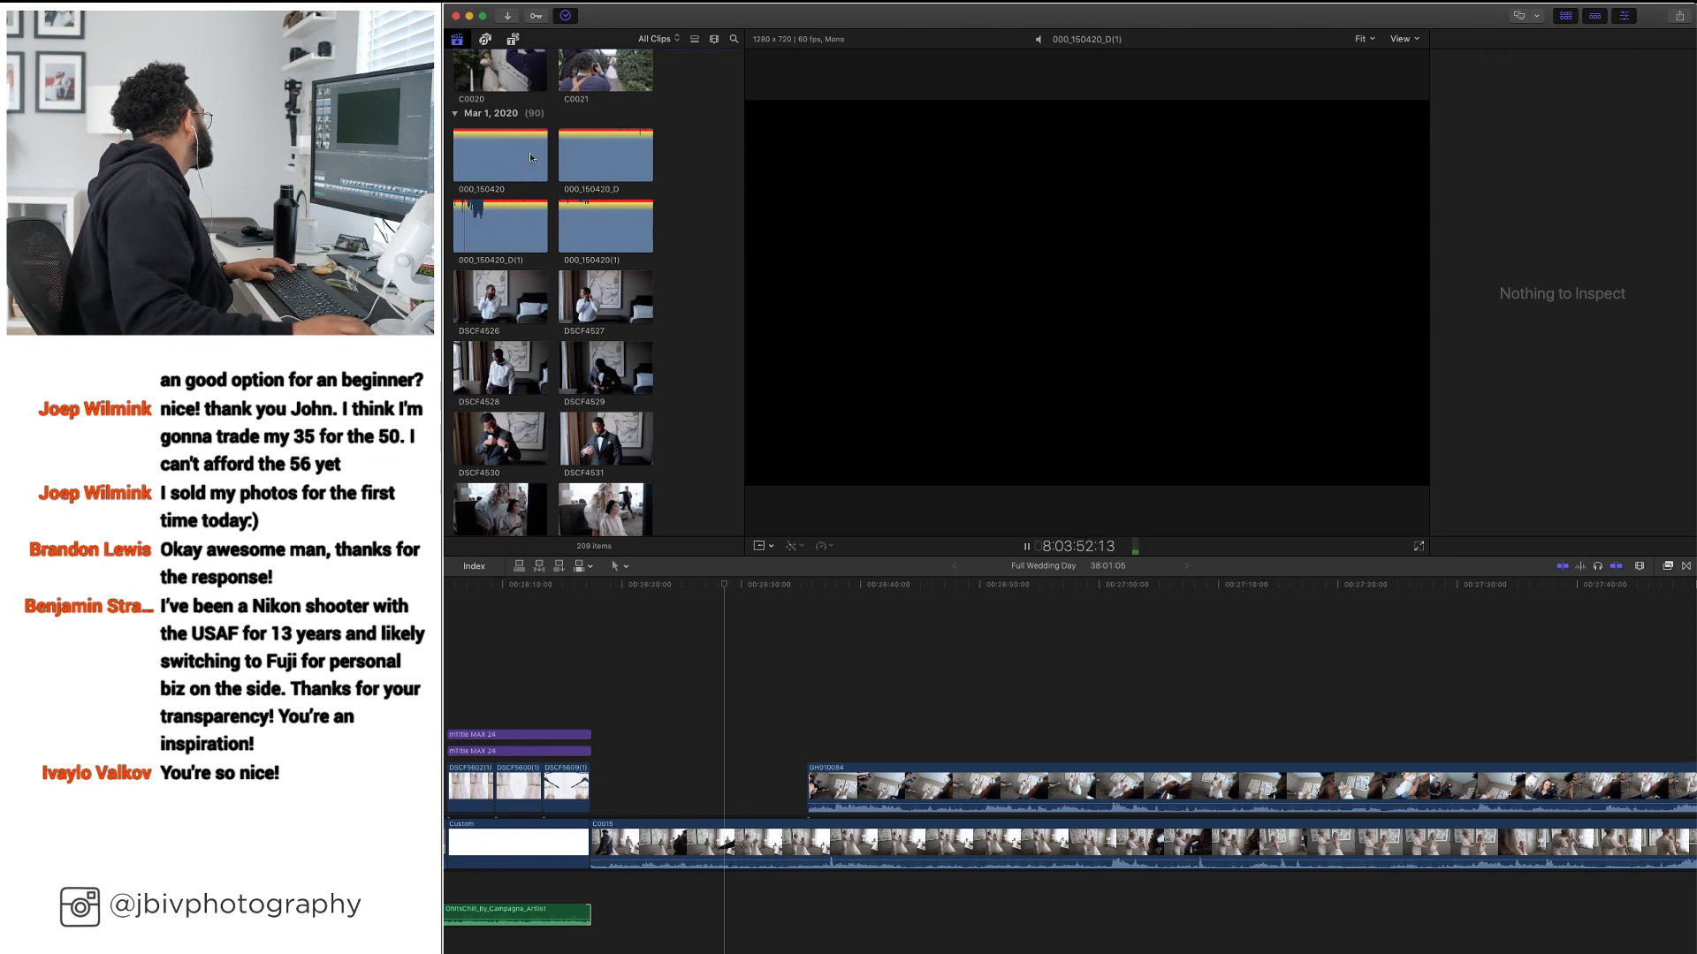
key(space)
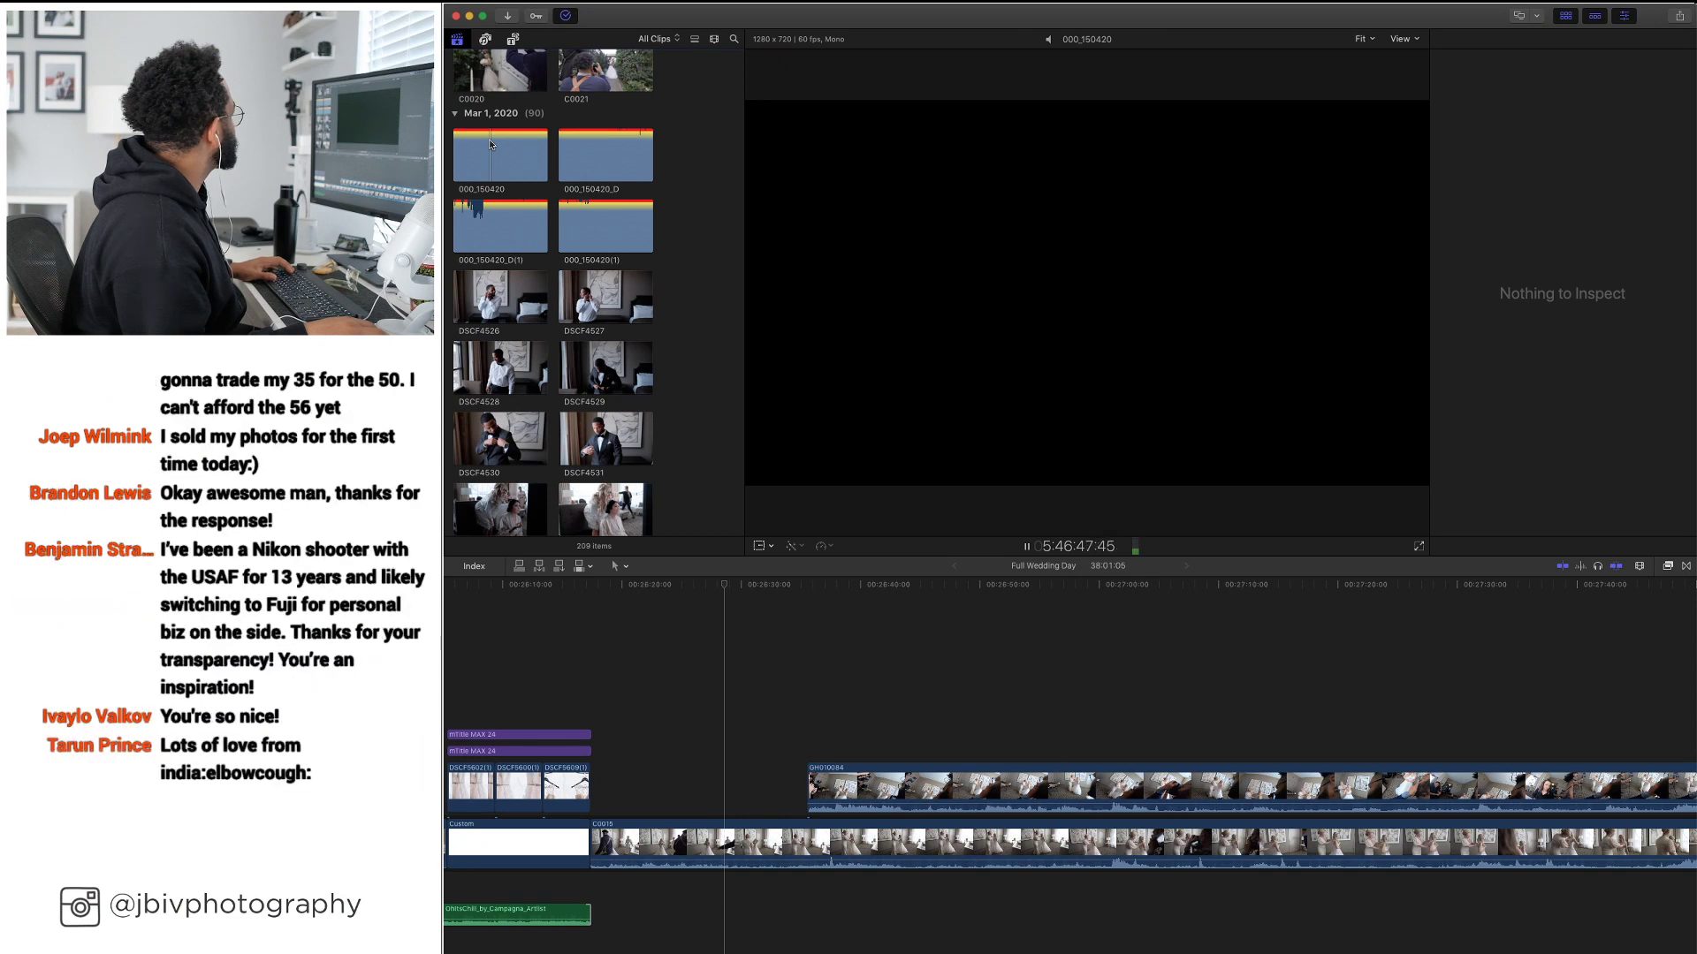
key(space)
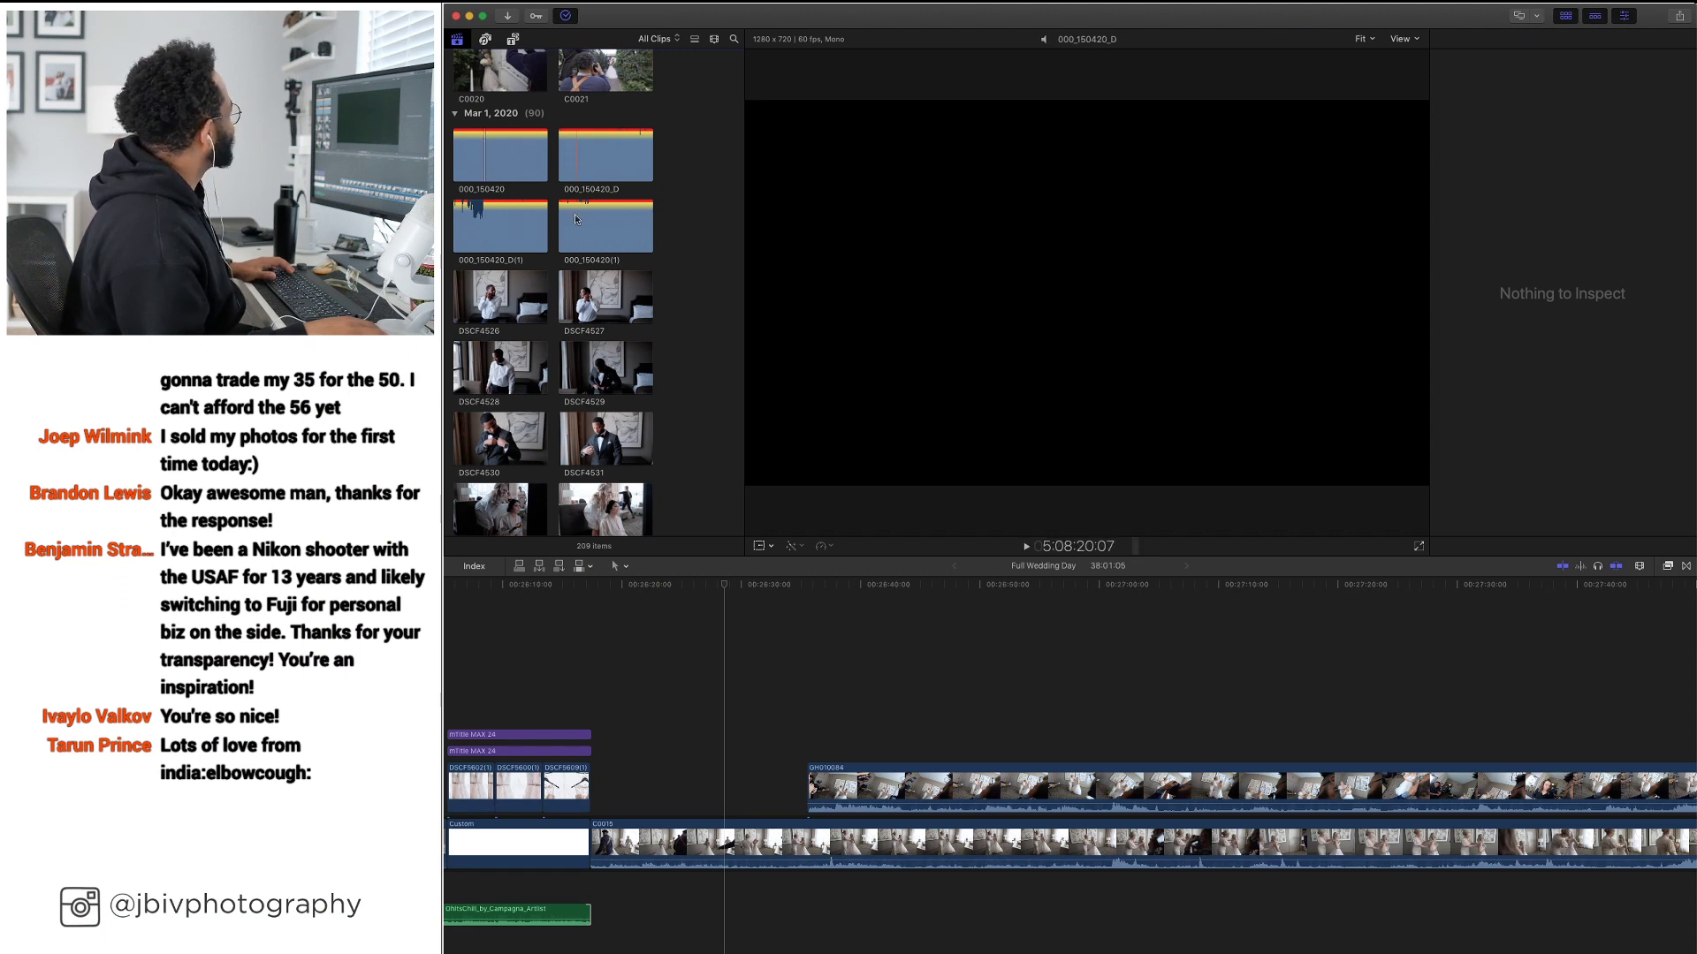
Play C0015 in the timeline into its overlap with the GH010084 GoPro clip
click(682, 621)
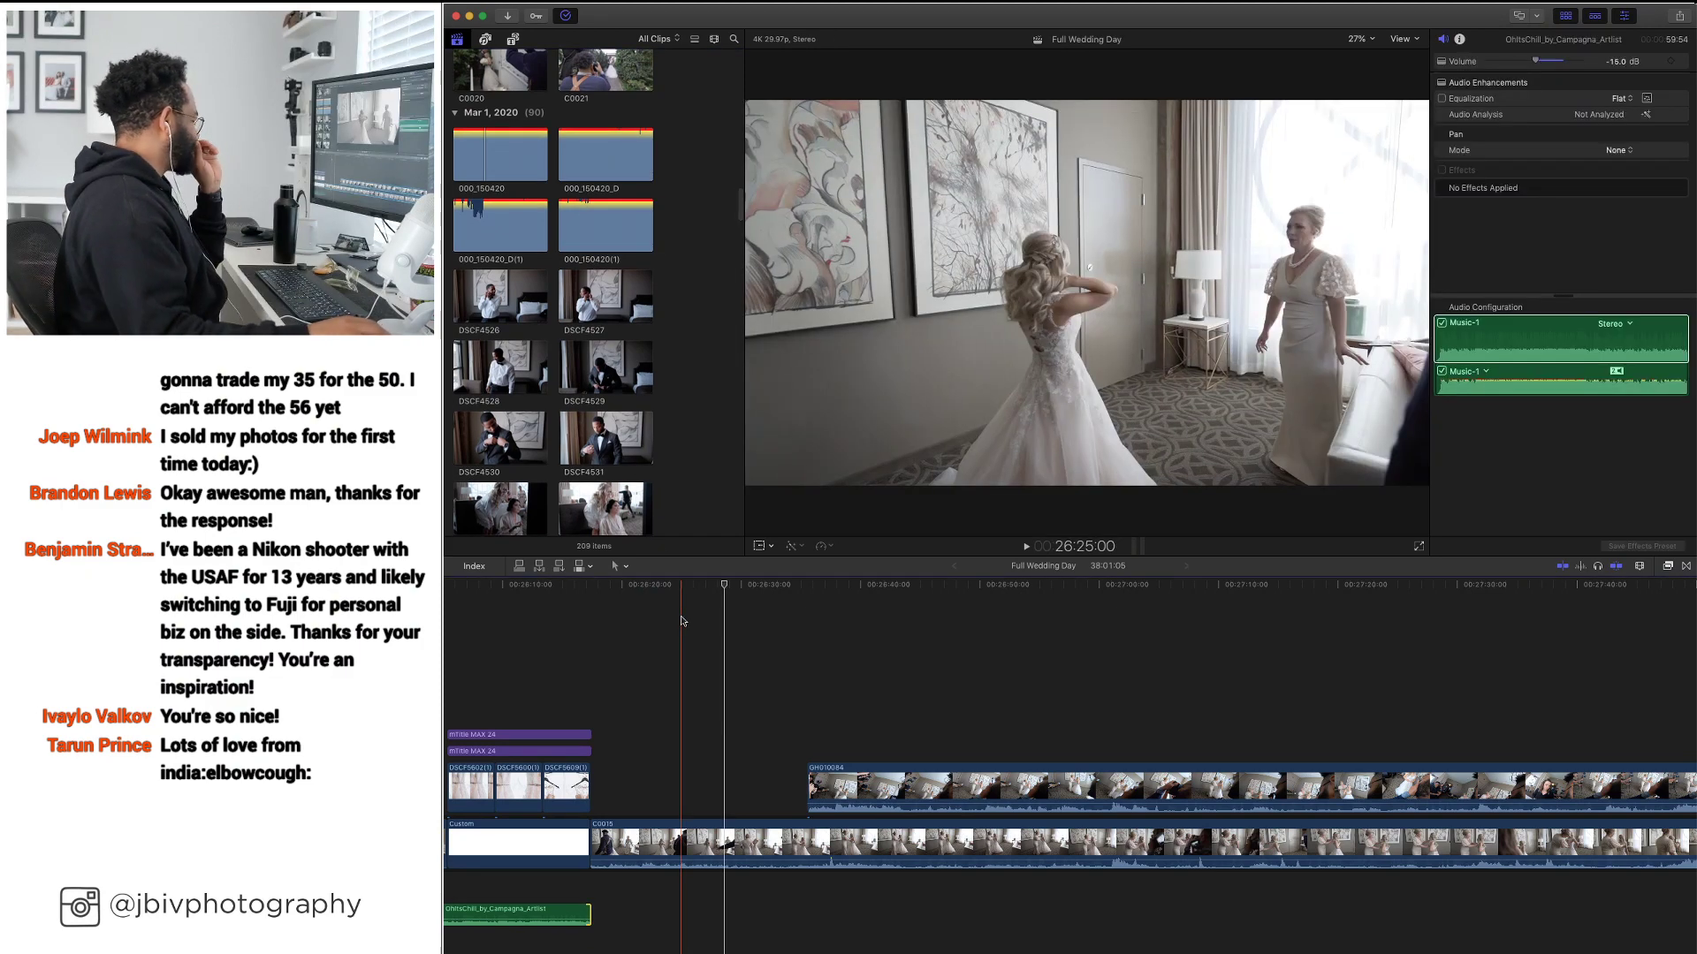
key(space)
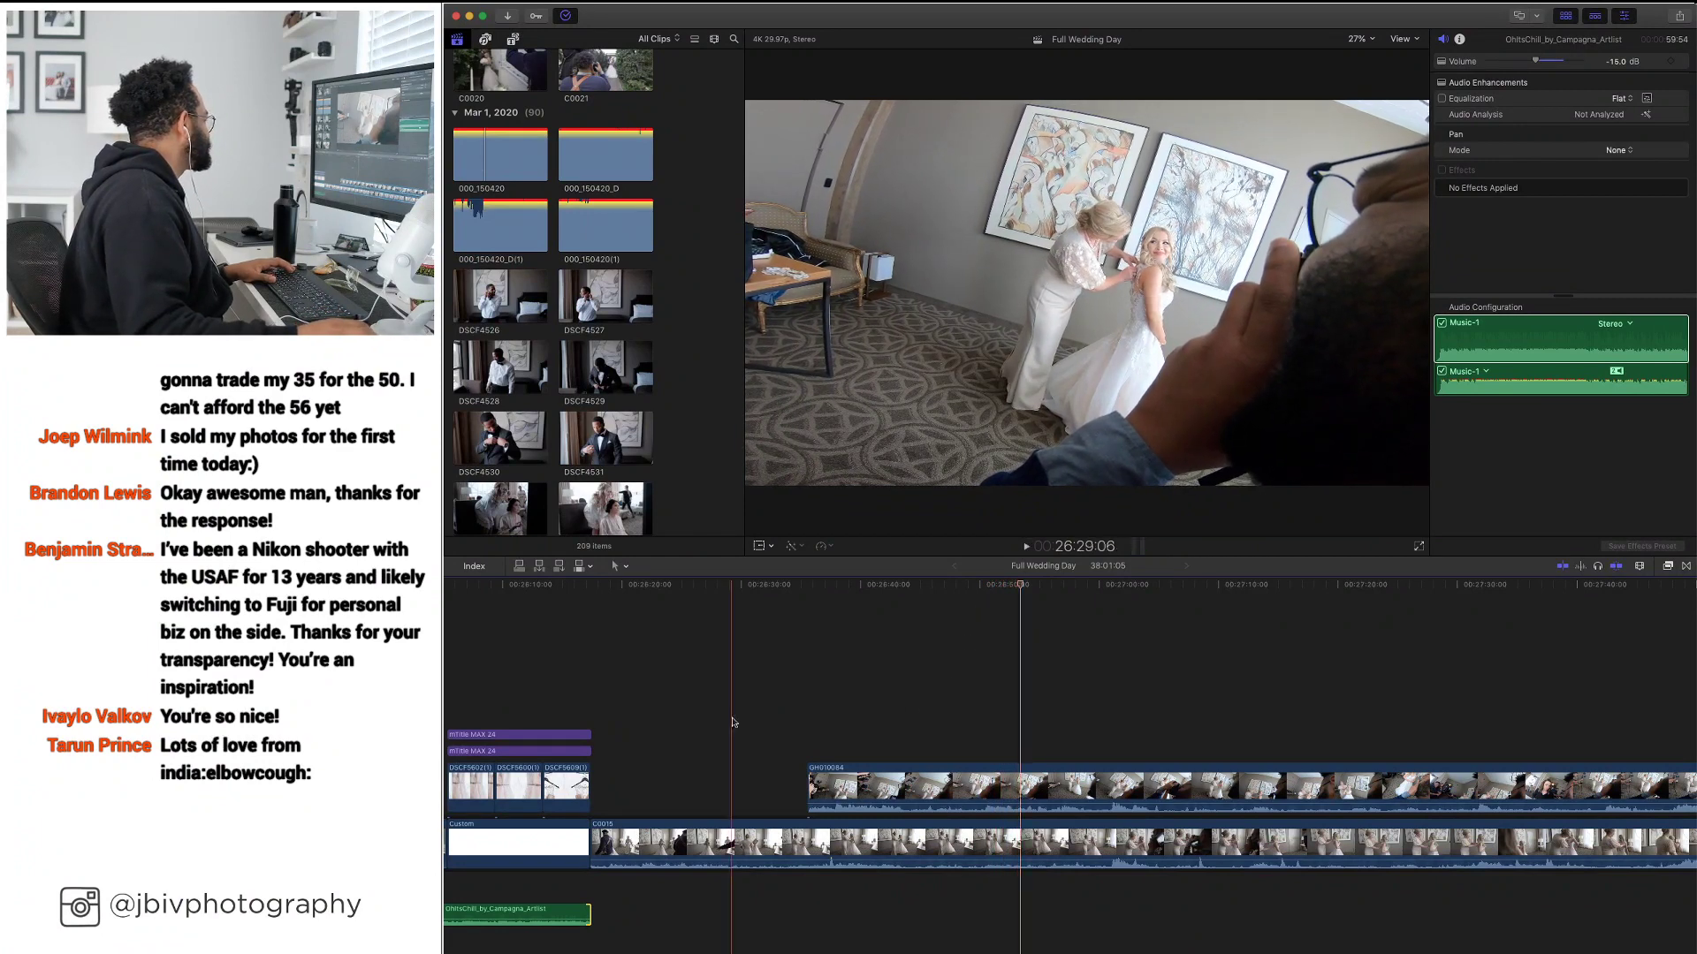
key(space)
Copy the earlier GH010079 GoPro clip and select GH010084 as the clip that receives its attributes
scroll(737, 720, left, 5)
scroll(737, 720, left, 10)
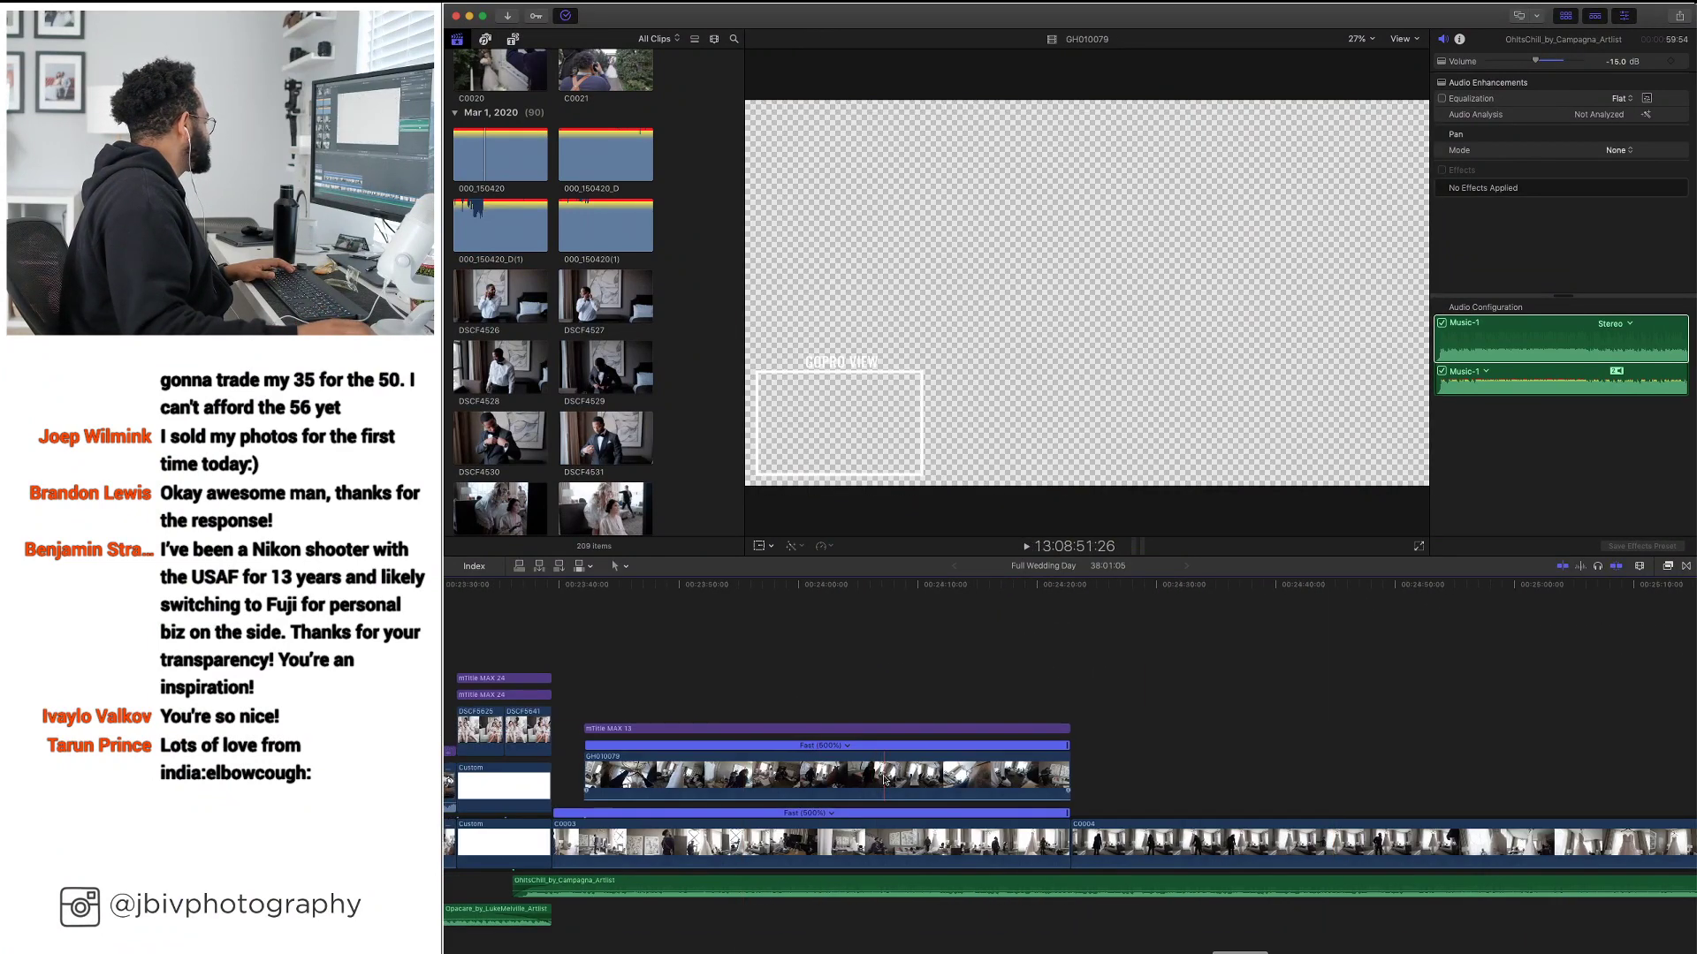
click(884, 779)
scroll(972, 777, right, 8)
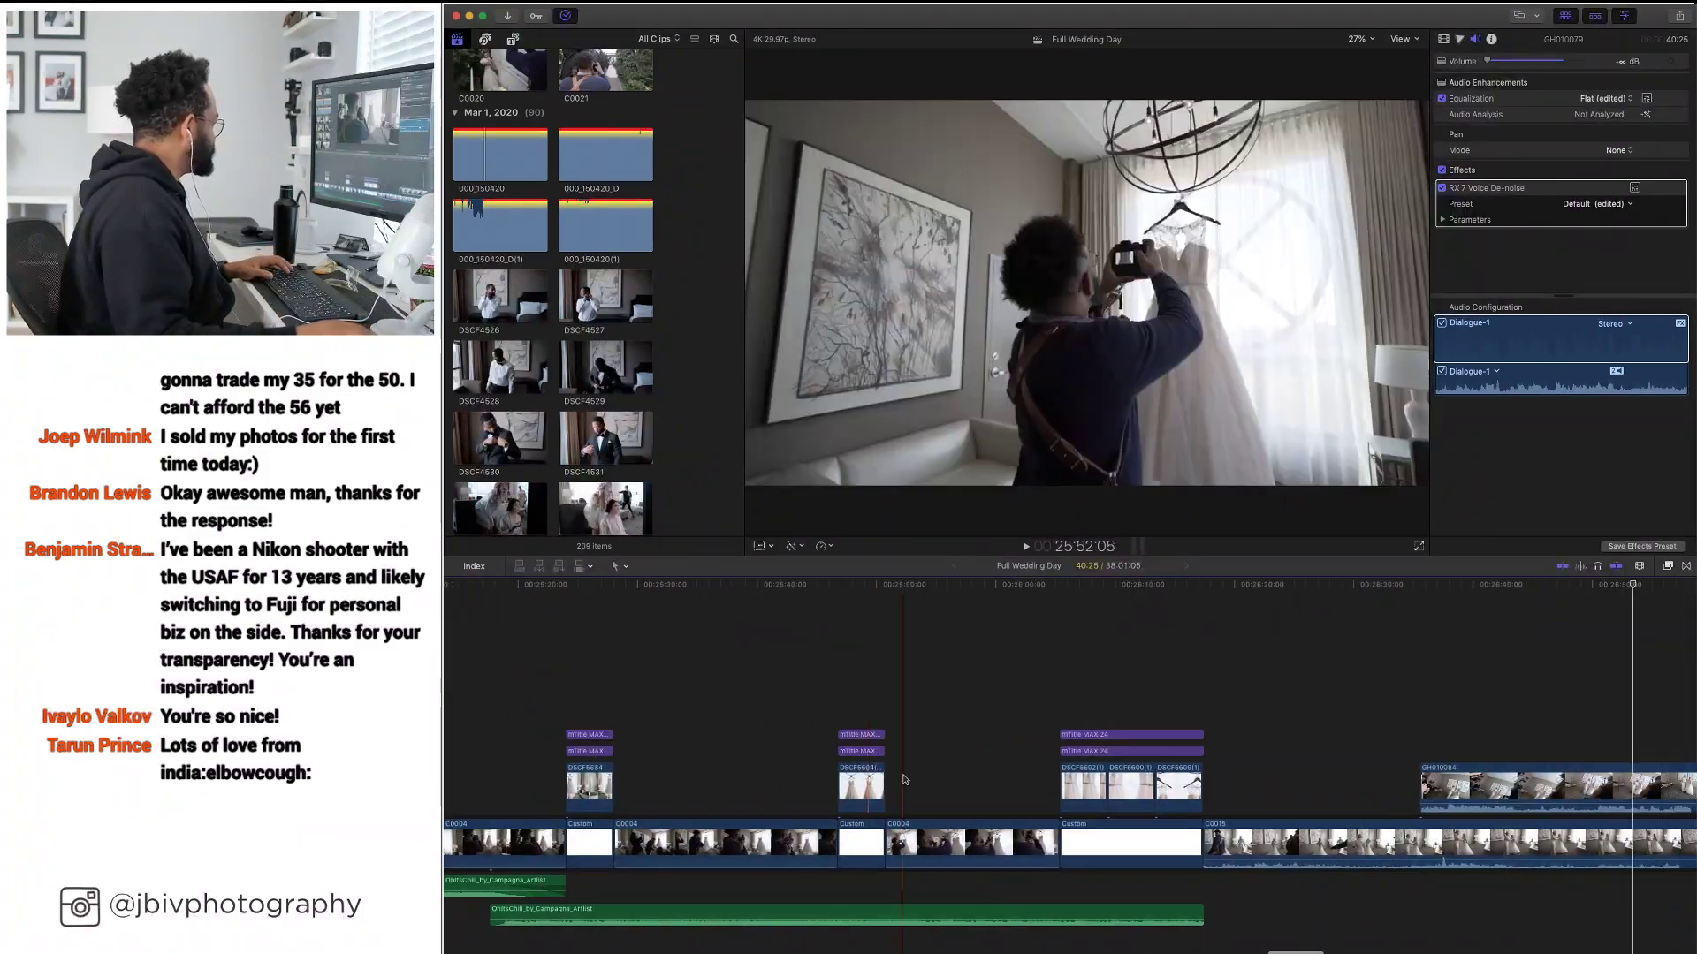
click(1318, 781)
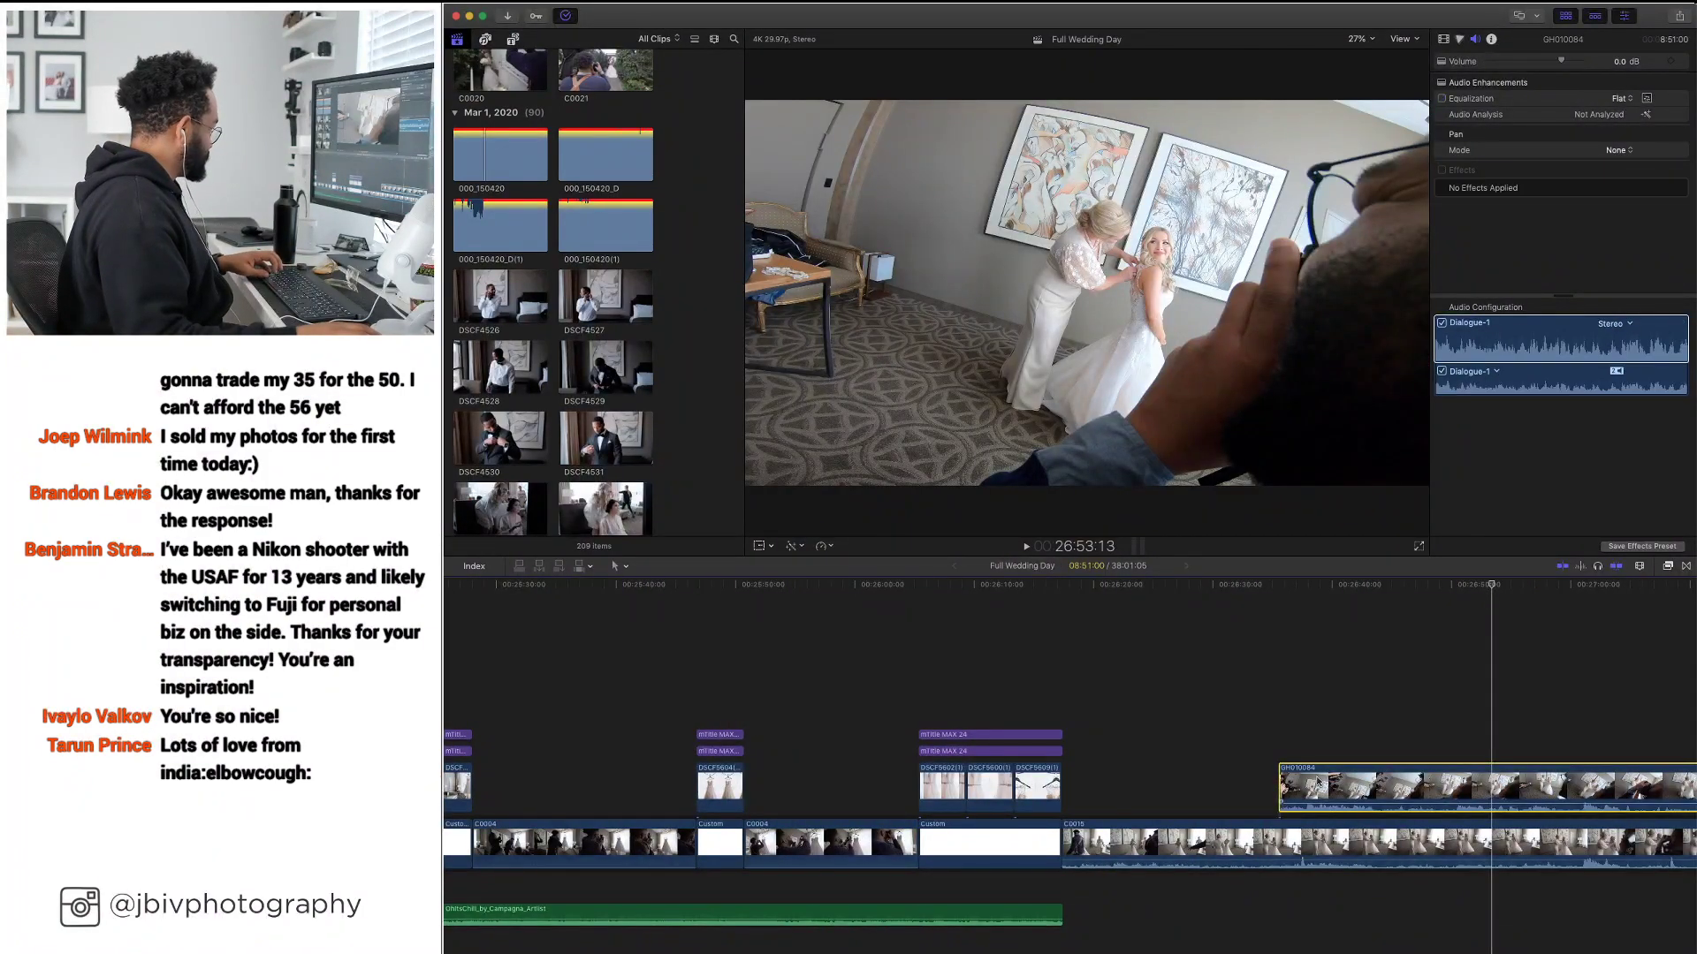
Try pasting GH010079's attributes, retiming included, onto GH010084, check the playback and undo the paste
key(super+shift+v)
click(1390, 481)
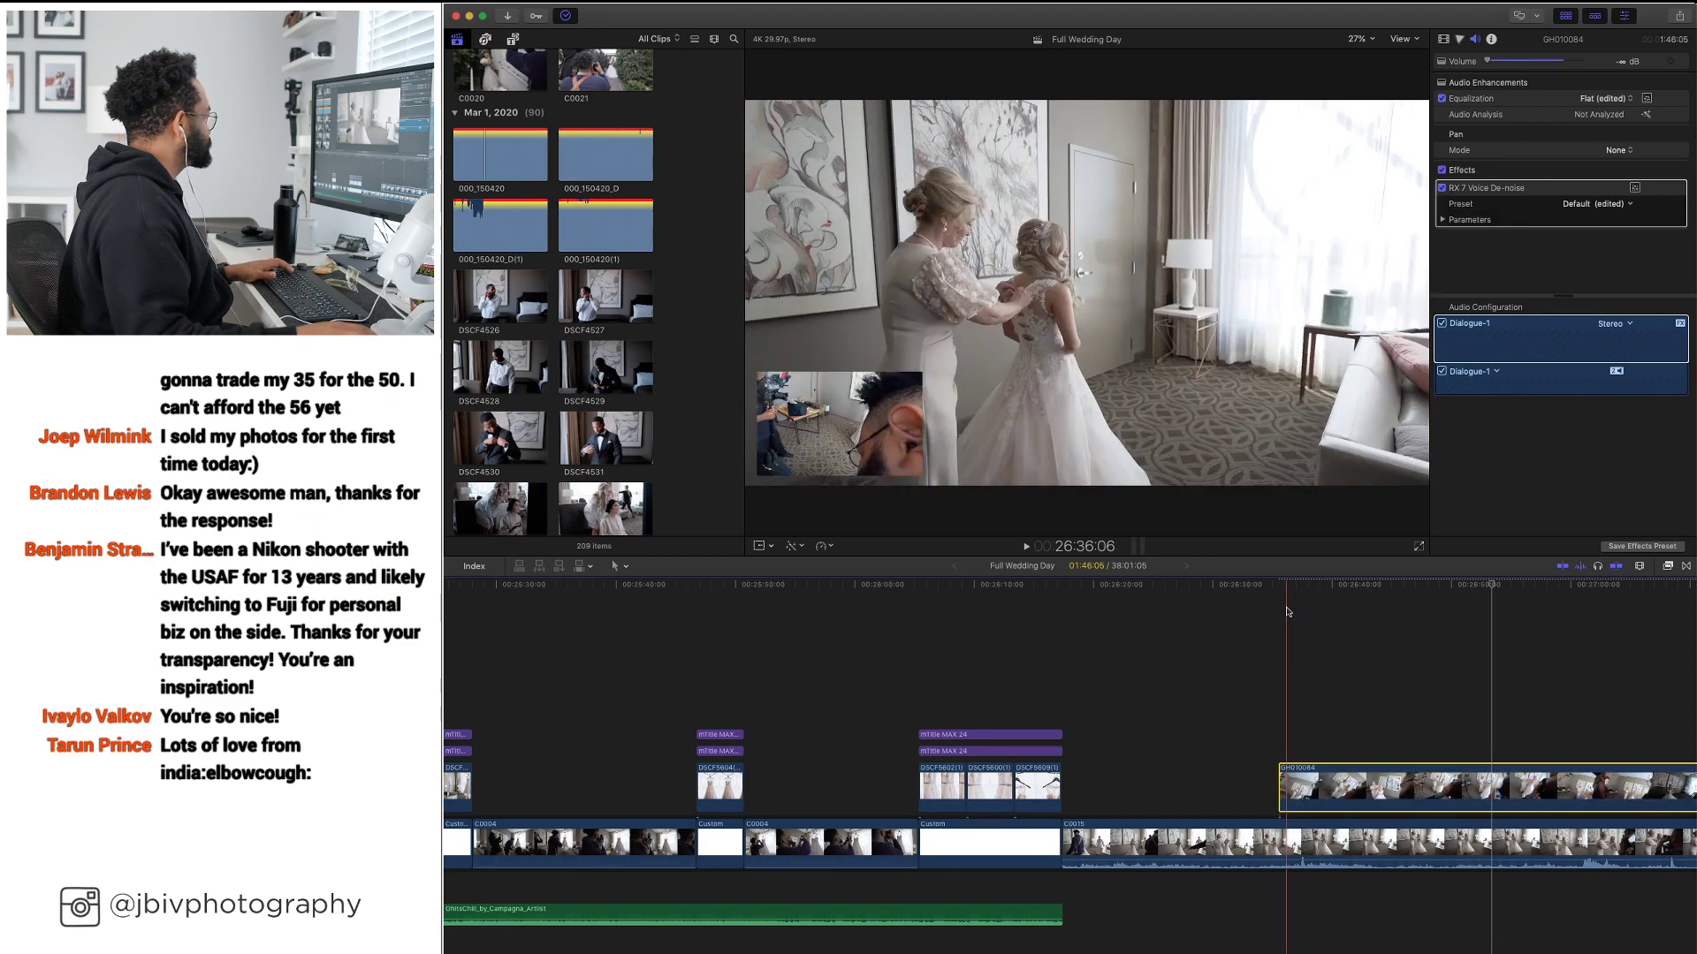
key(space)
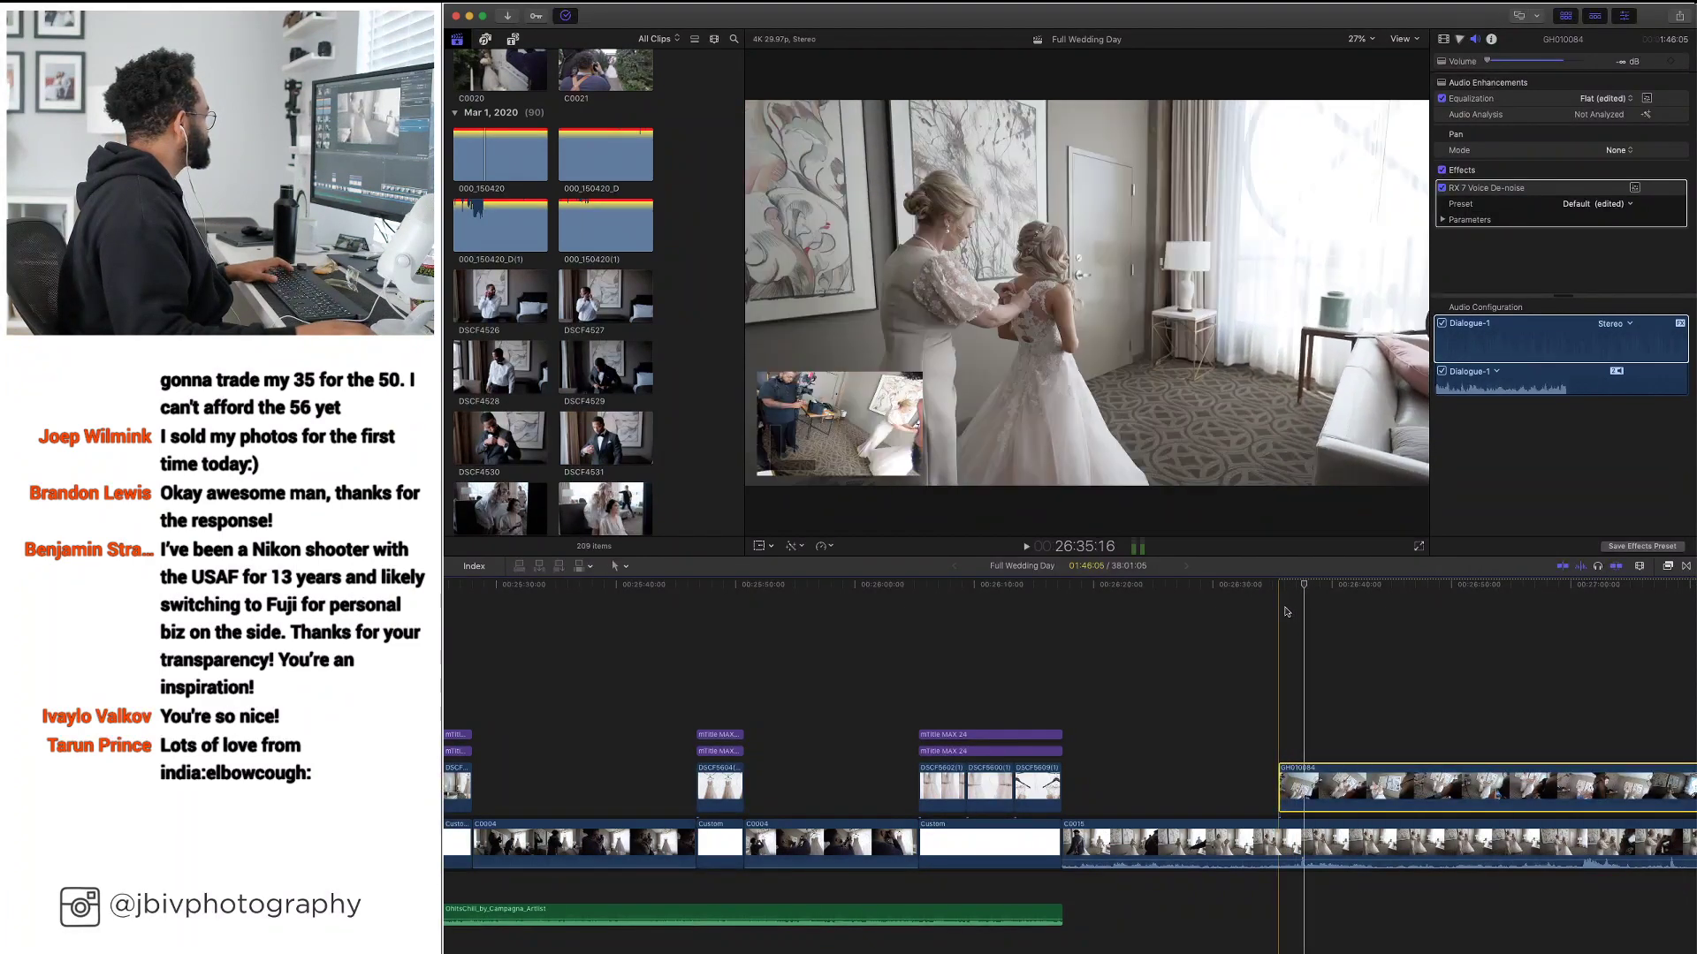
key(super+z)
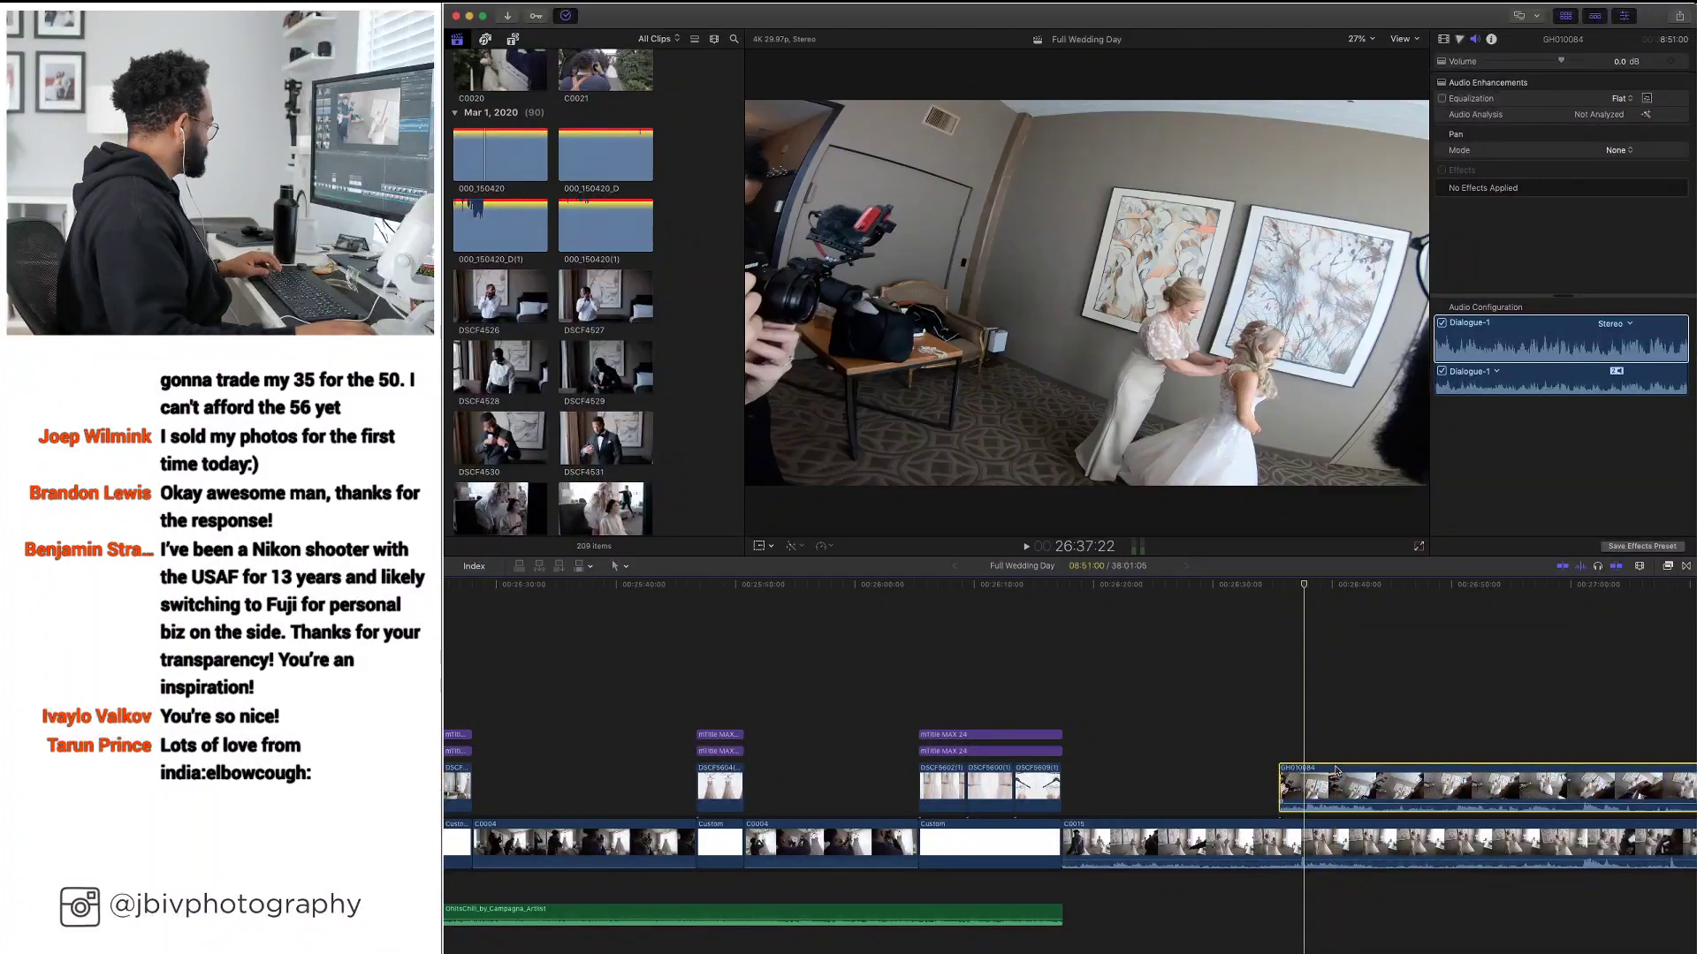
Paste GH010079's position, scale, crop, audio effects, volume and EQ onto GH010084 without retiming, and play the picture-in-picture
key(super+shift+v)
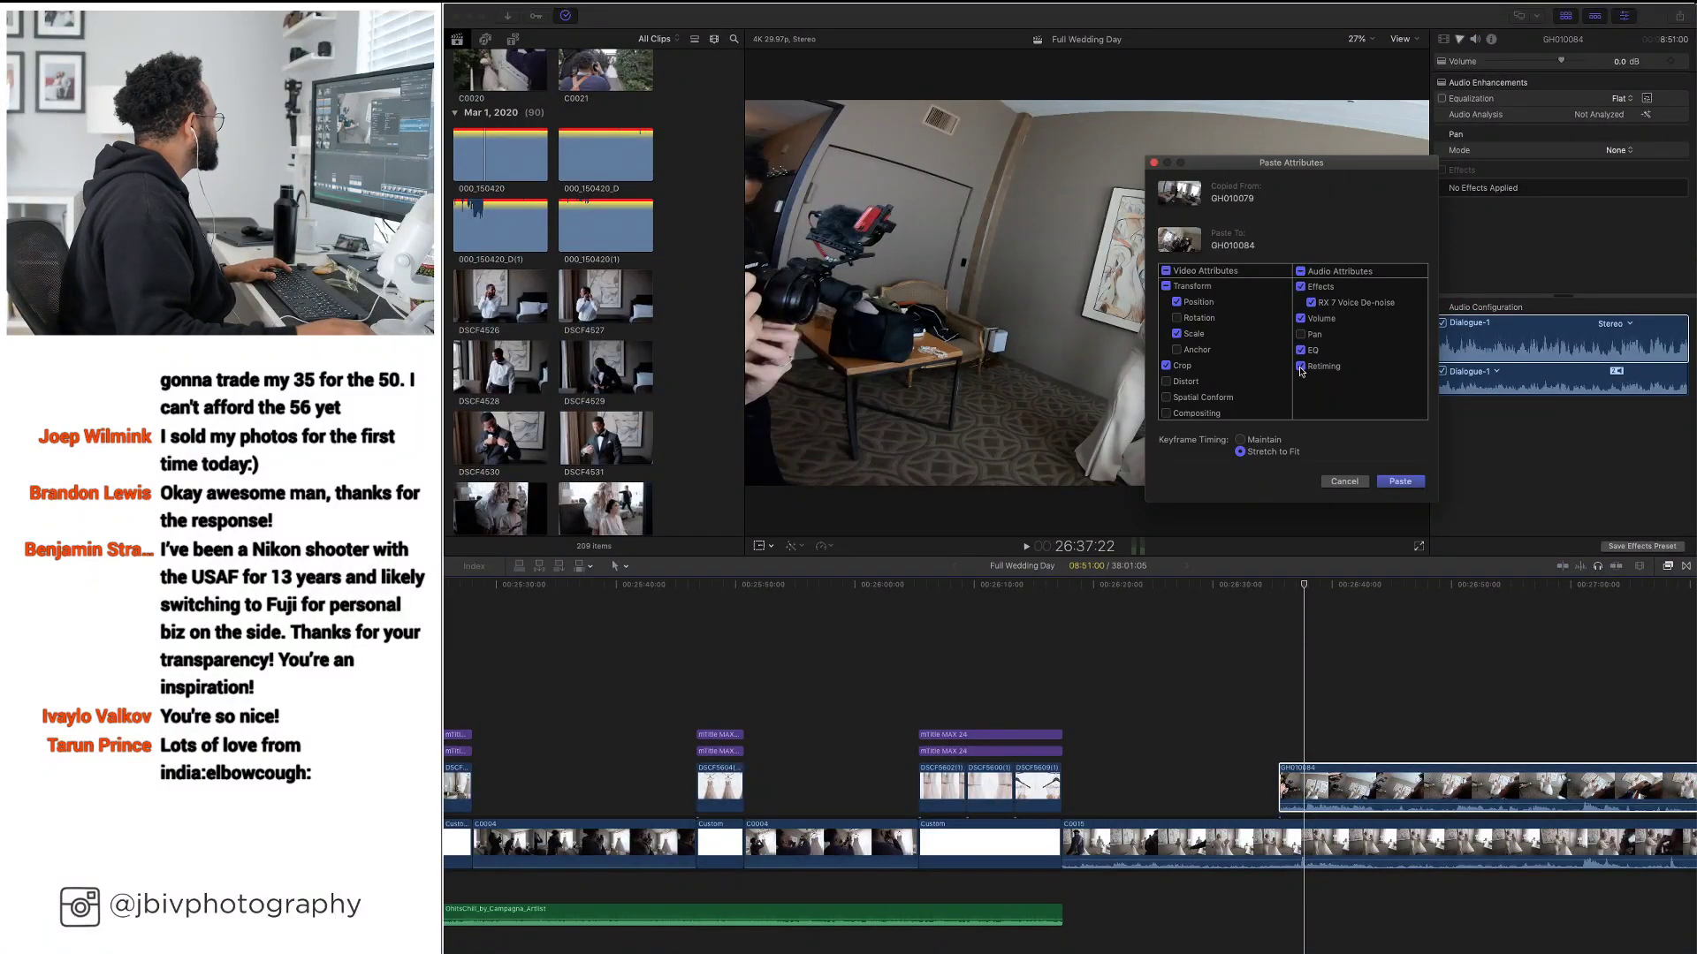
click(1400, 482)
click(1267, 605)
key(space)
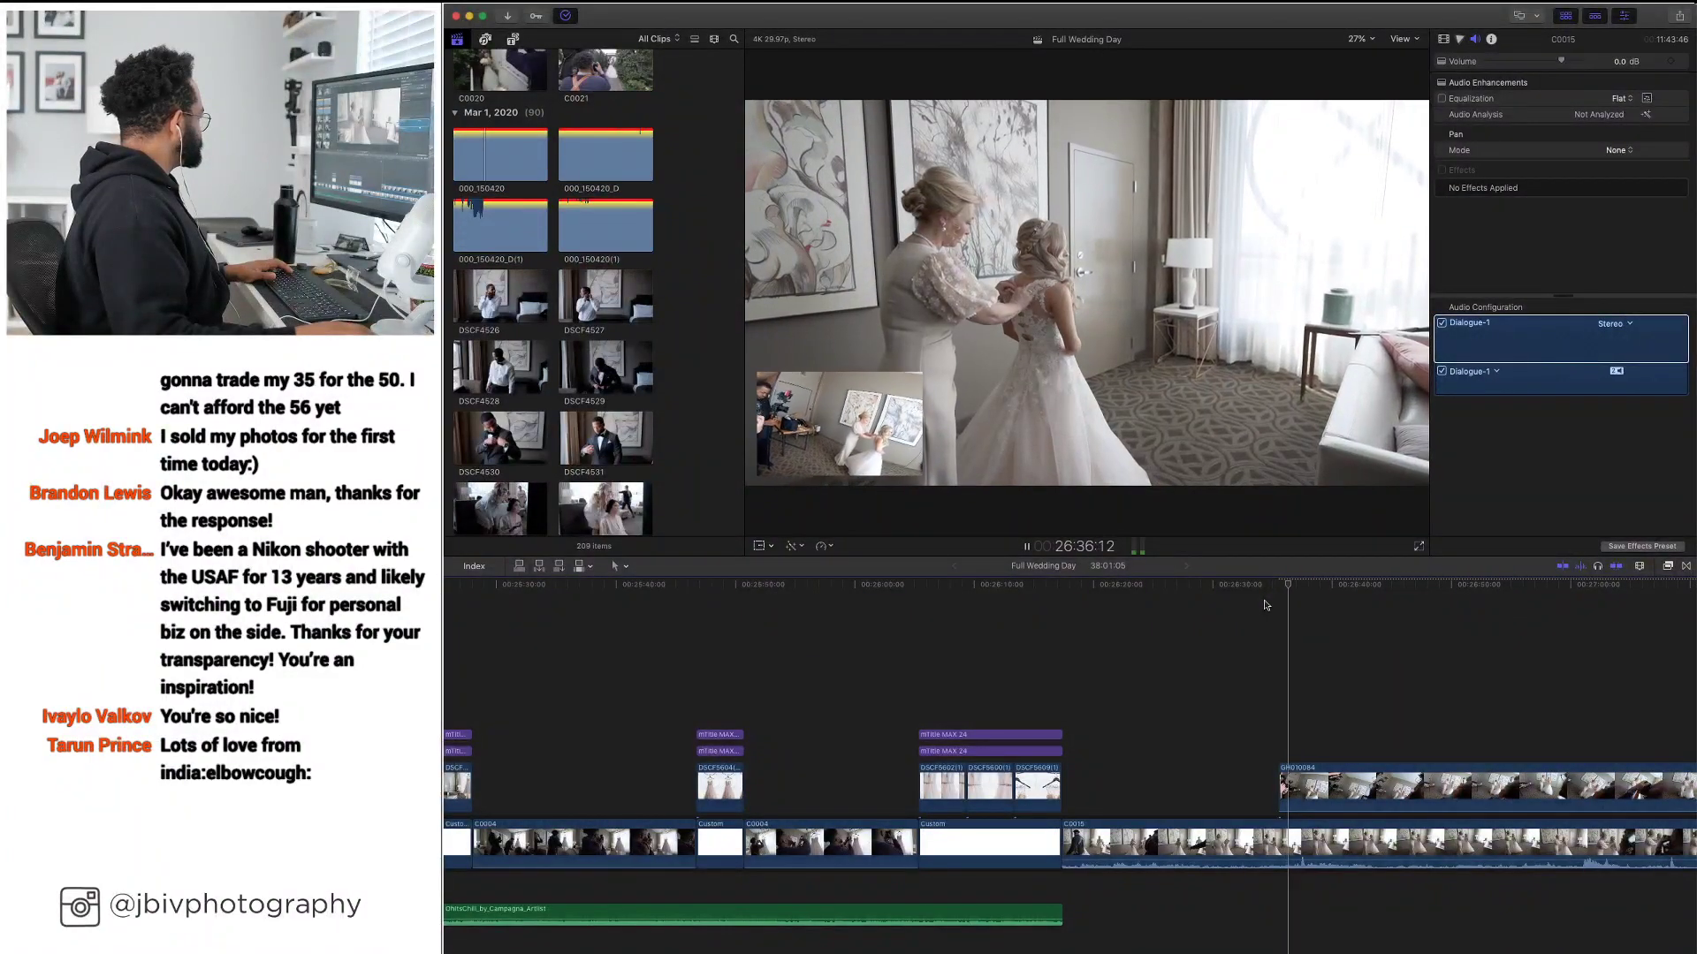
key(space)
key(space)
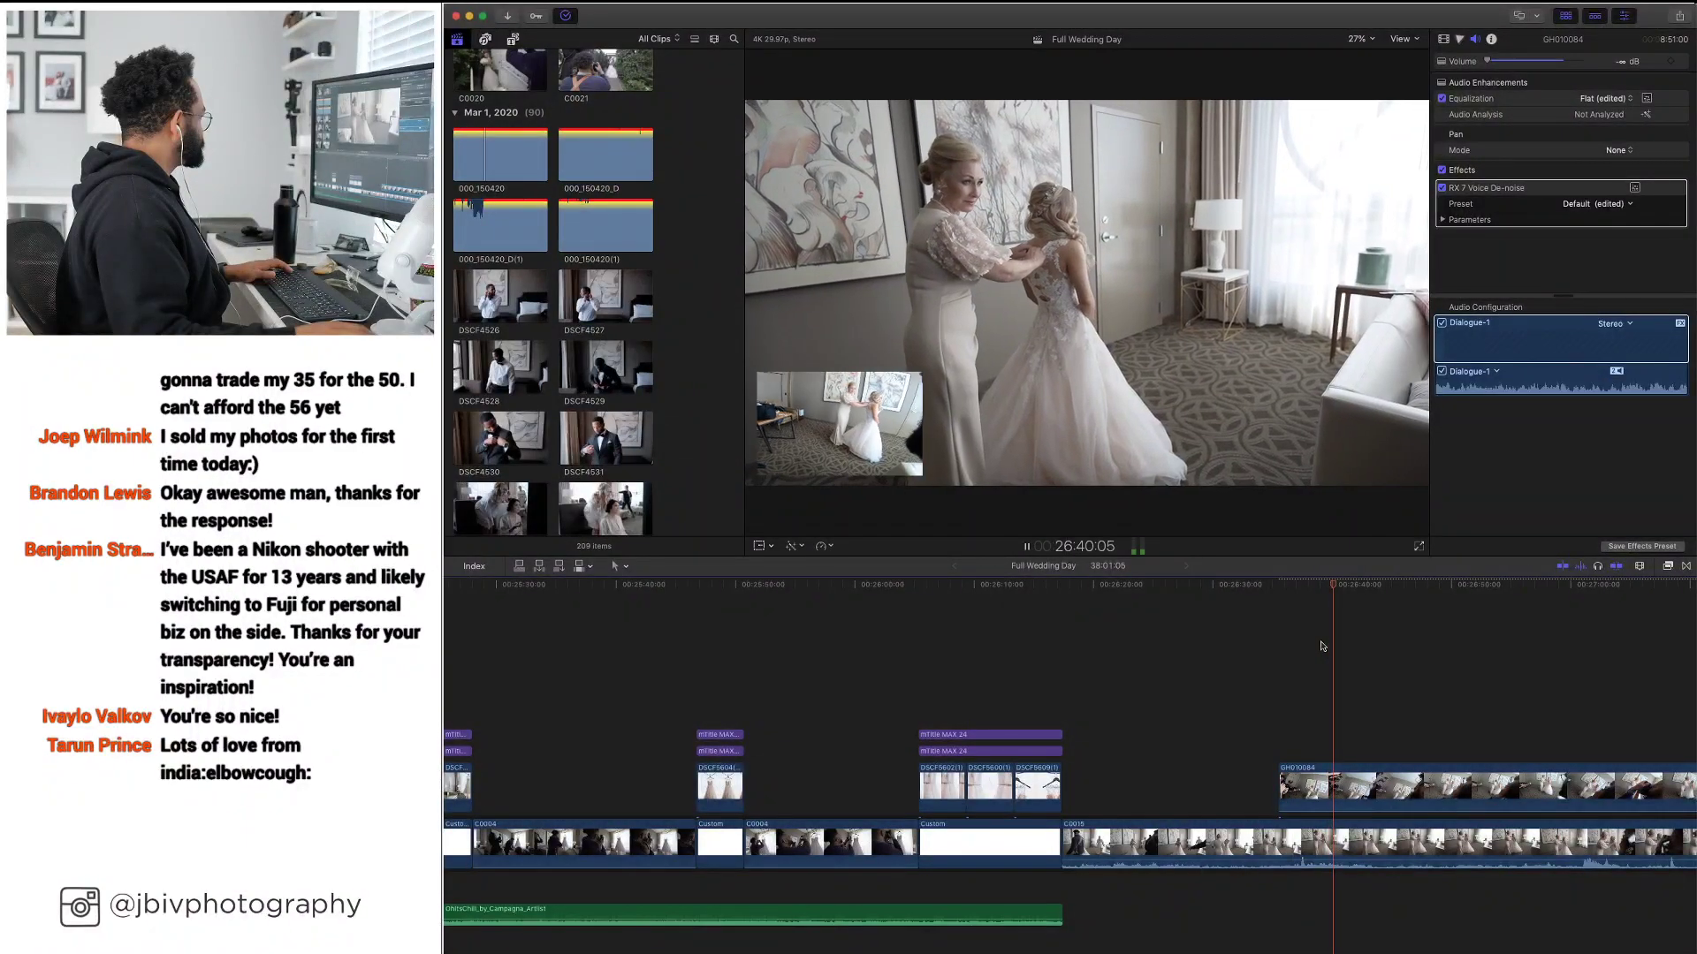
Copy the GOPRO VIEW title (mTitle MAX 13) from above GH010079 to the start of GH010084 and extend it to about 1:20
scroll(1237, 652, left, 15)
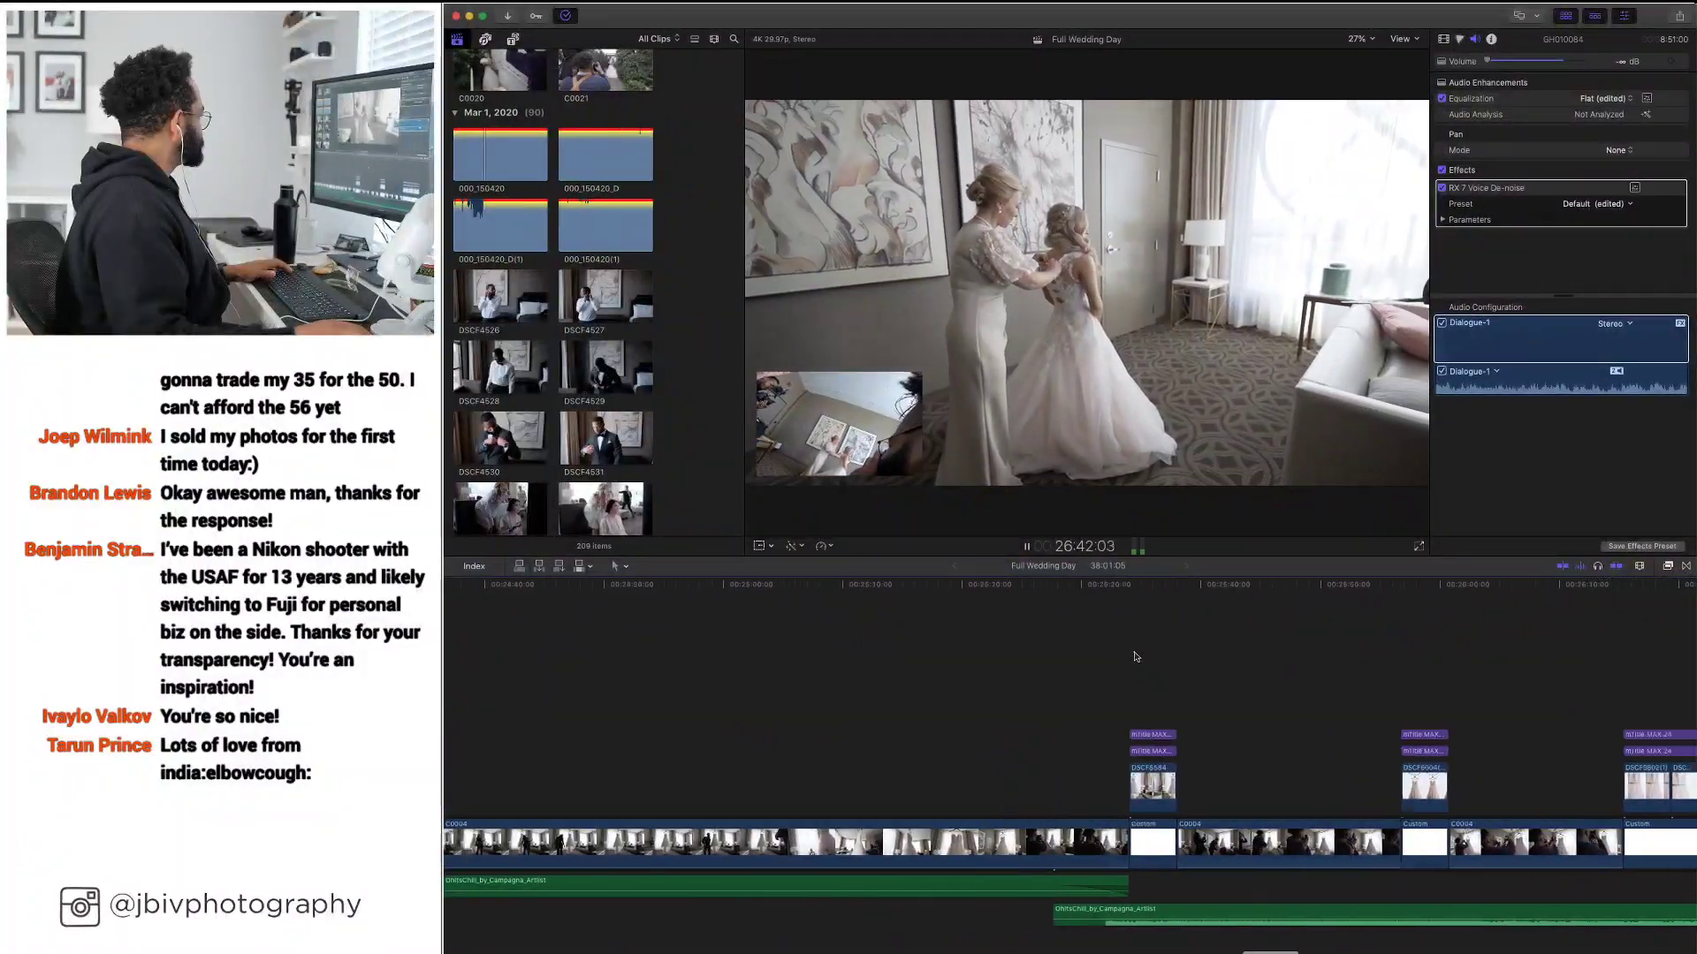
click(968, 731)
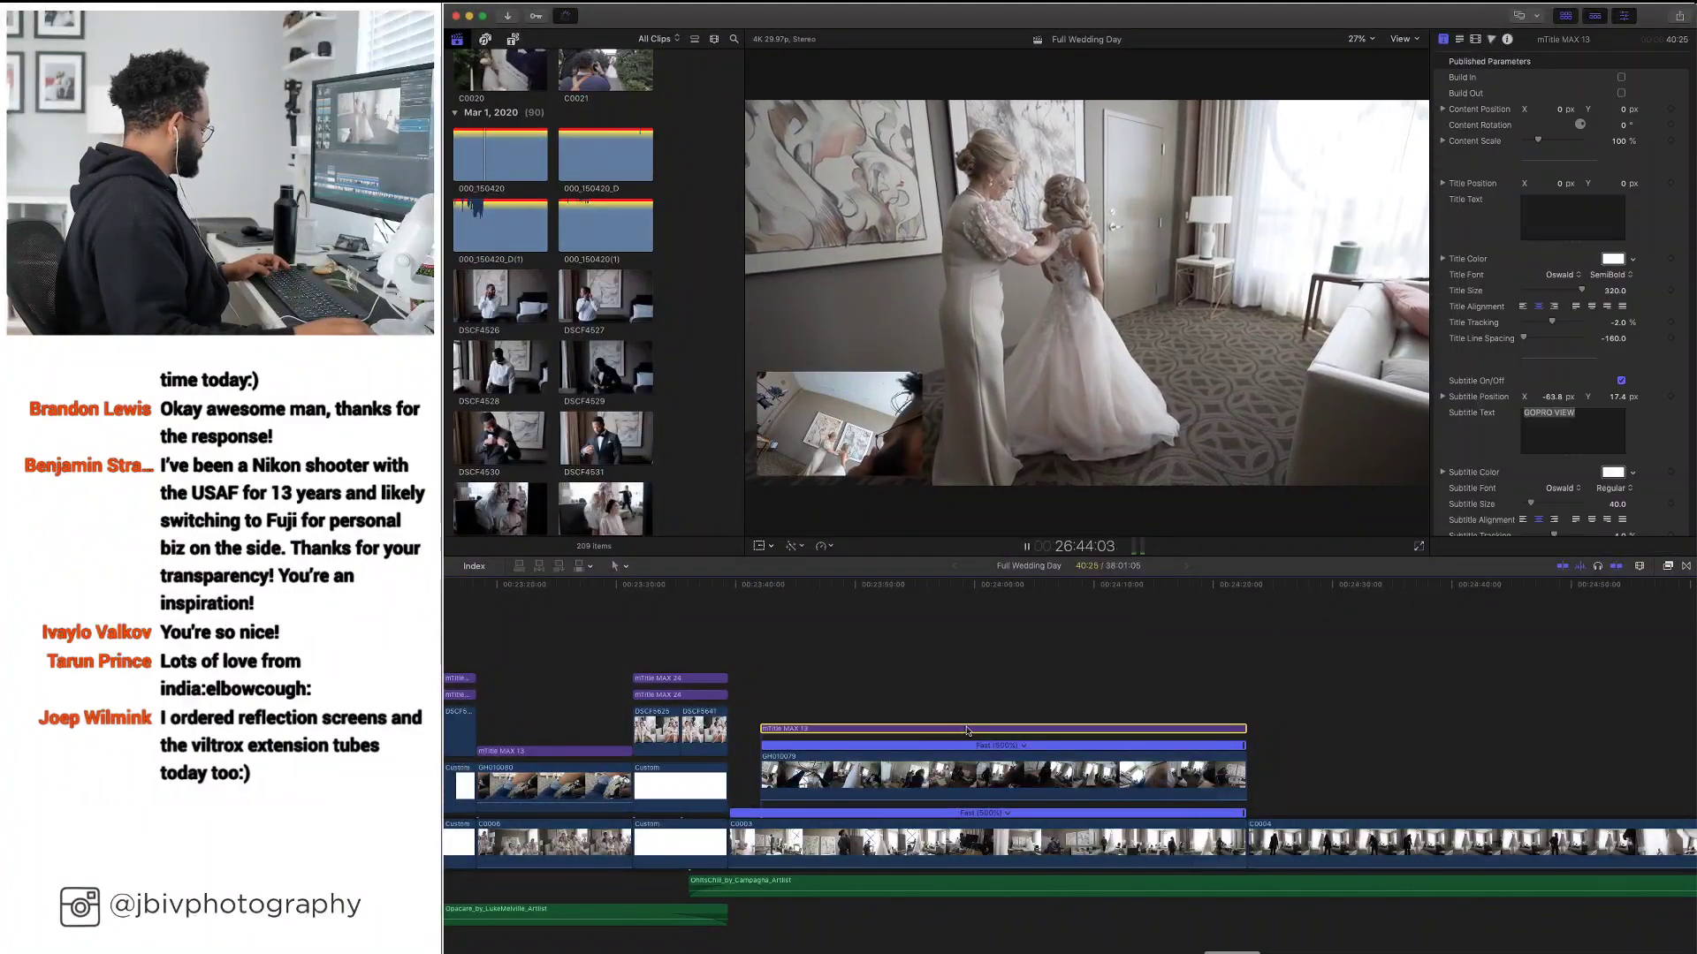
scroll(1149, 711, right, 10)
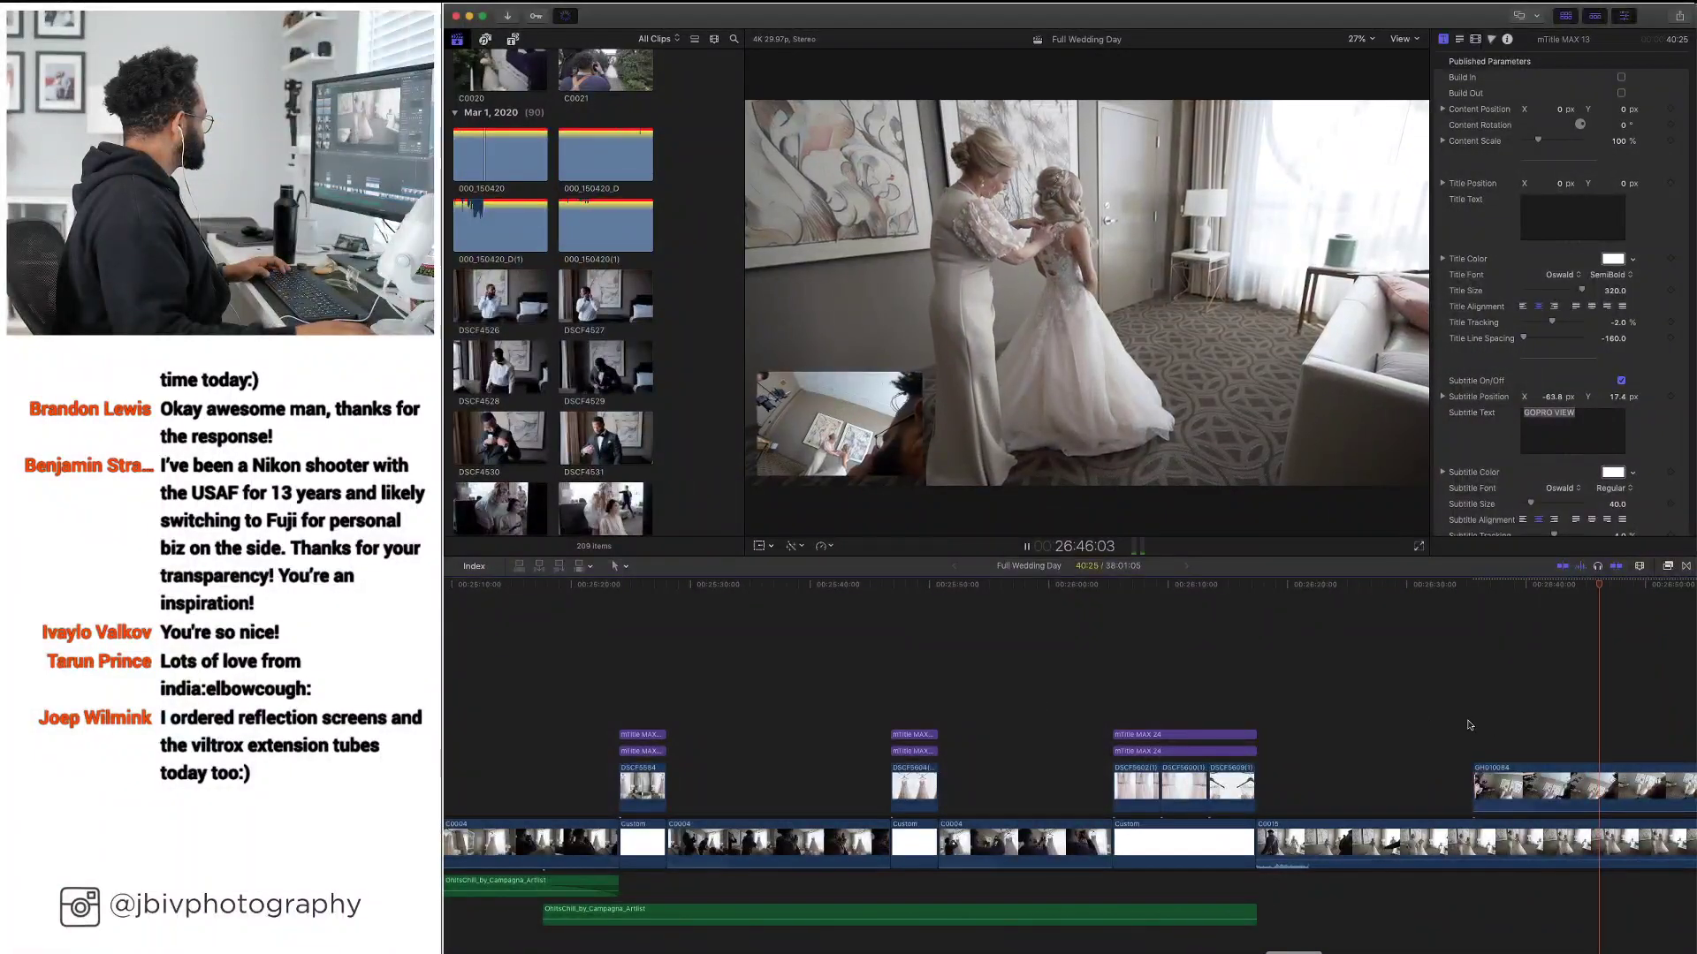
click(1474, 720)
key(super+v)
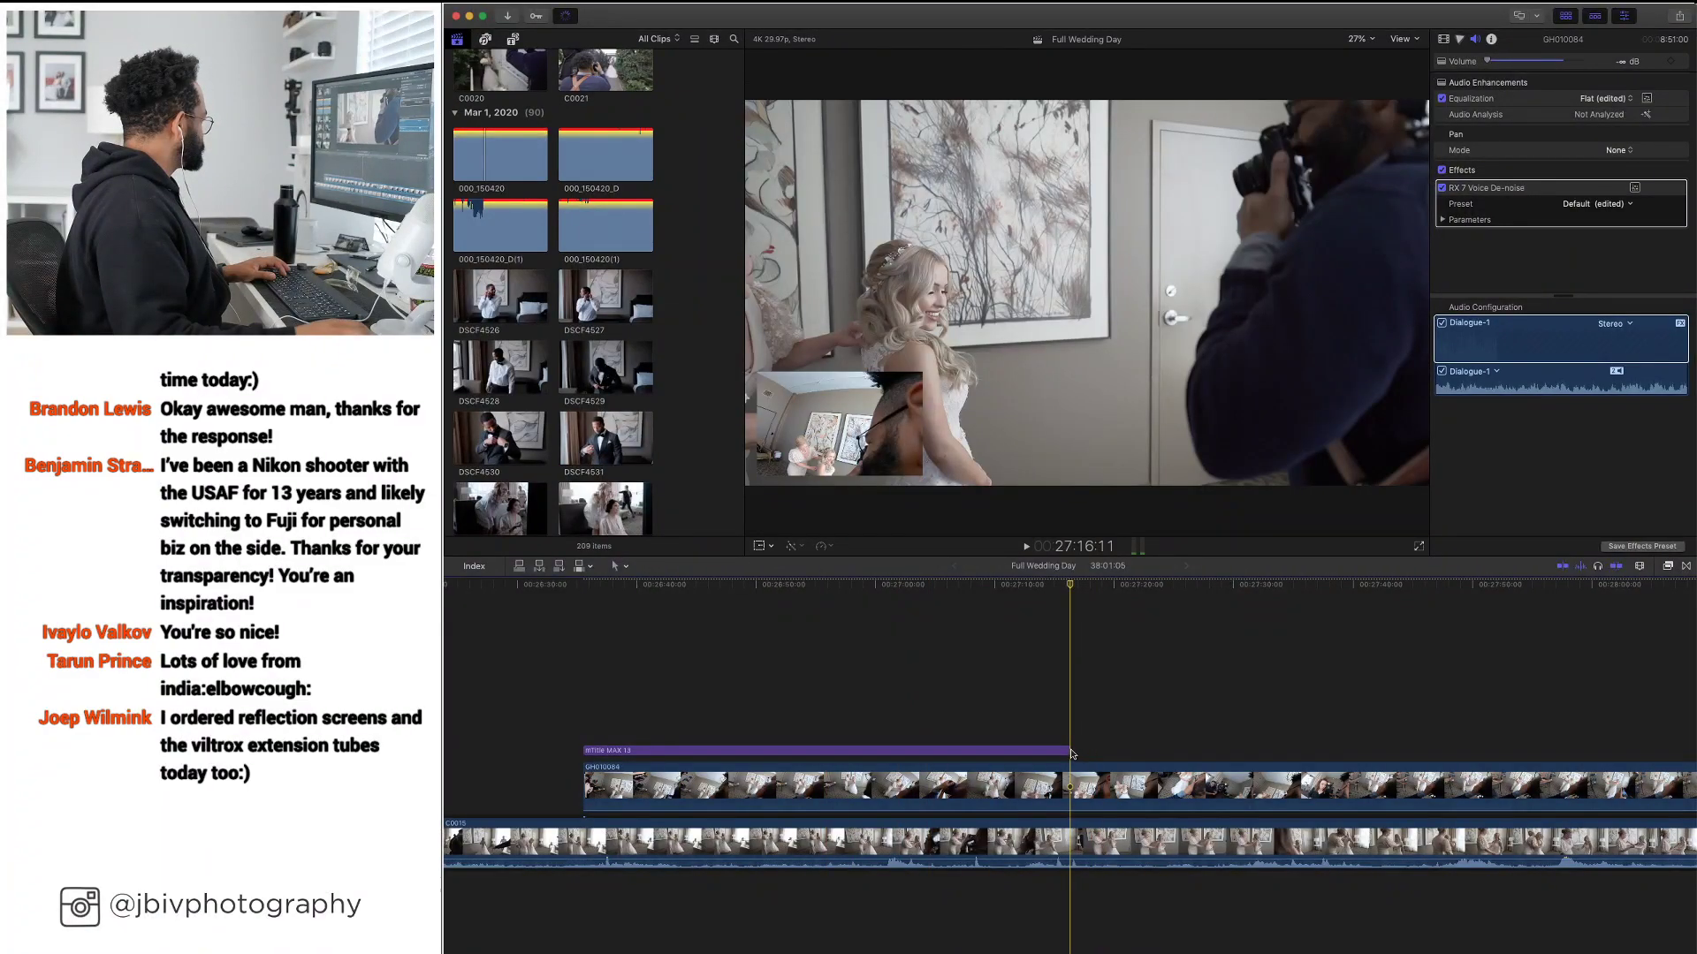
drag(1070, 750, 1537, 752)
Play the beginning of C0015 right after the wedding dress photo slides to hear its sound
scroll(972, 685, left, 5)
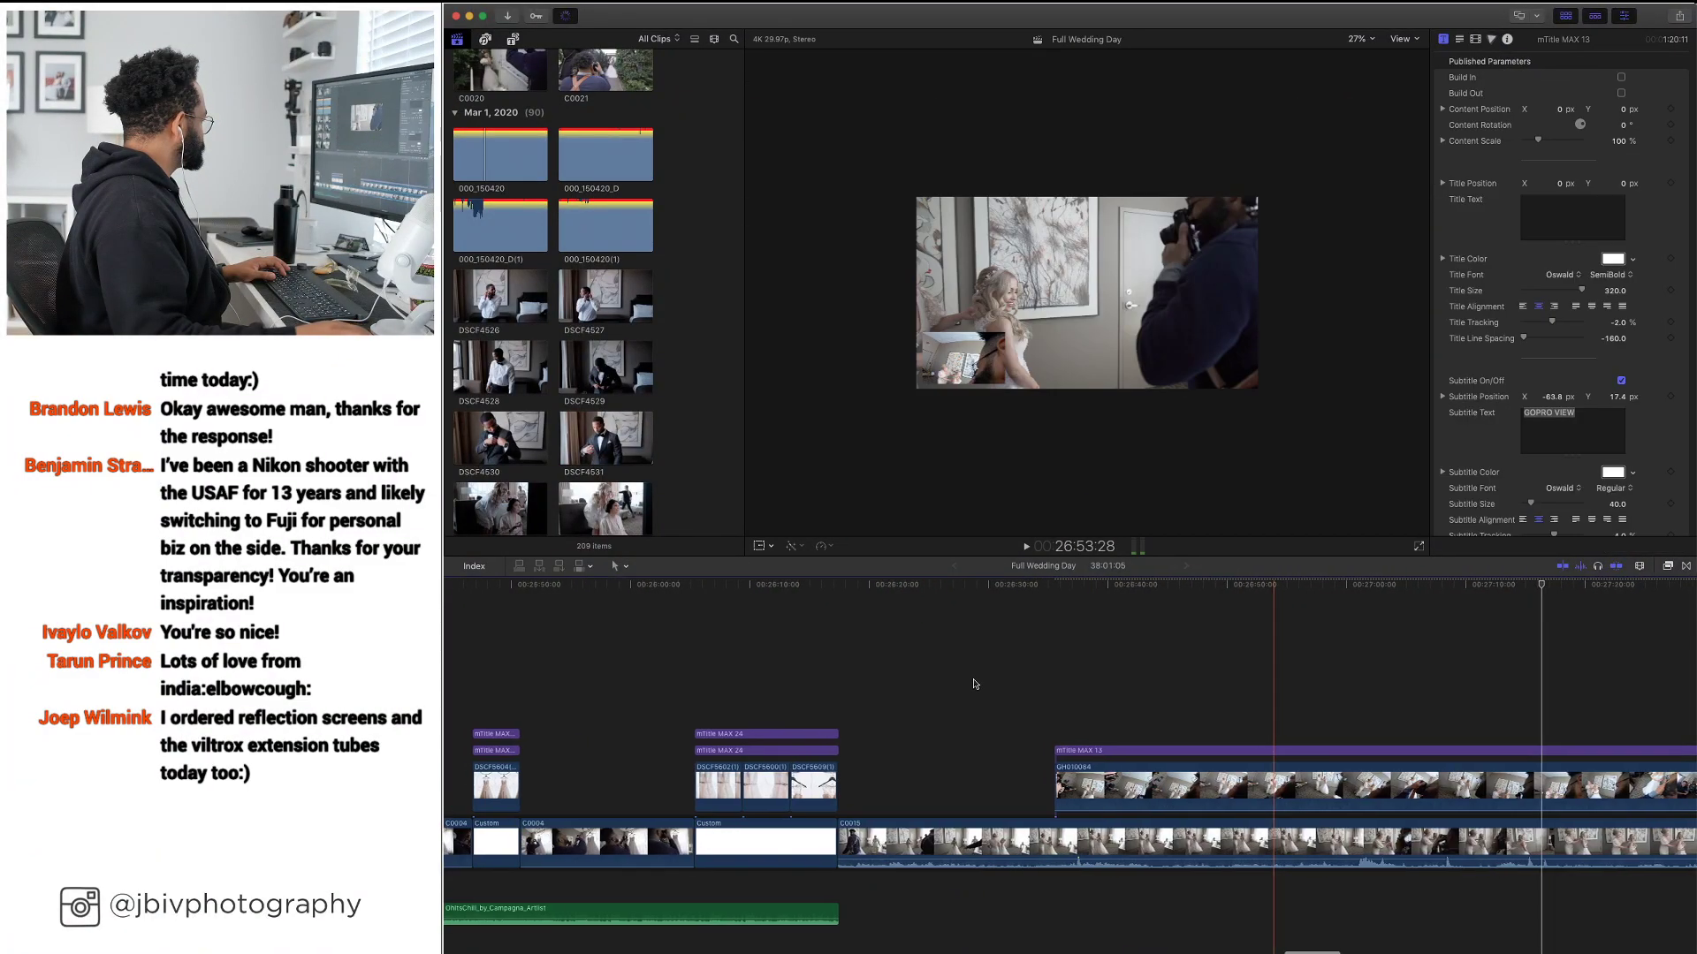
click(839, 663)
key(space)
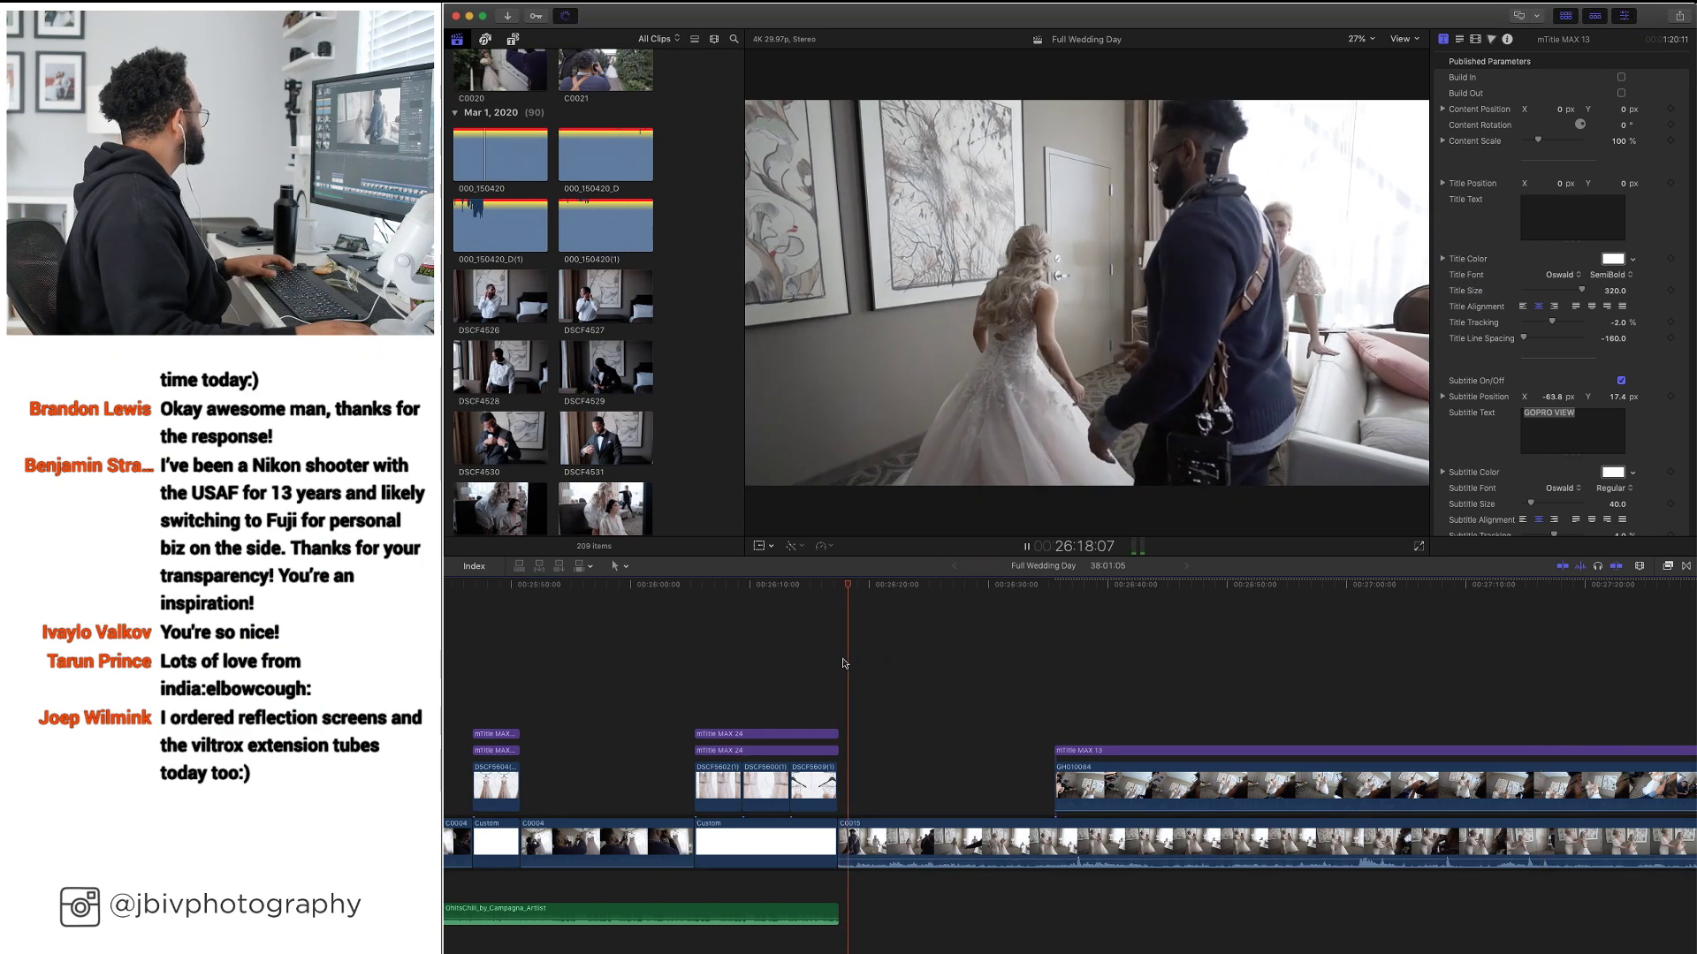
Listen through the 000_150420_D recording for the matching passage and set its range start at about 6:53:15
scroll(661, 269, up, 1)
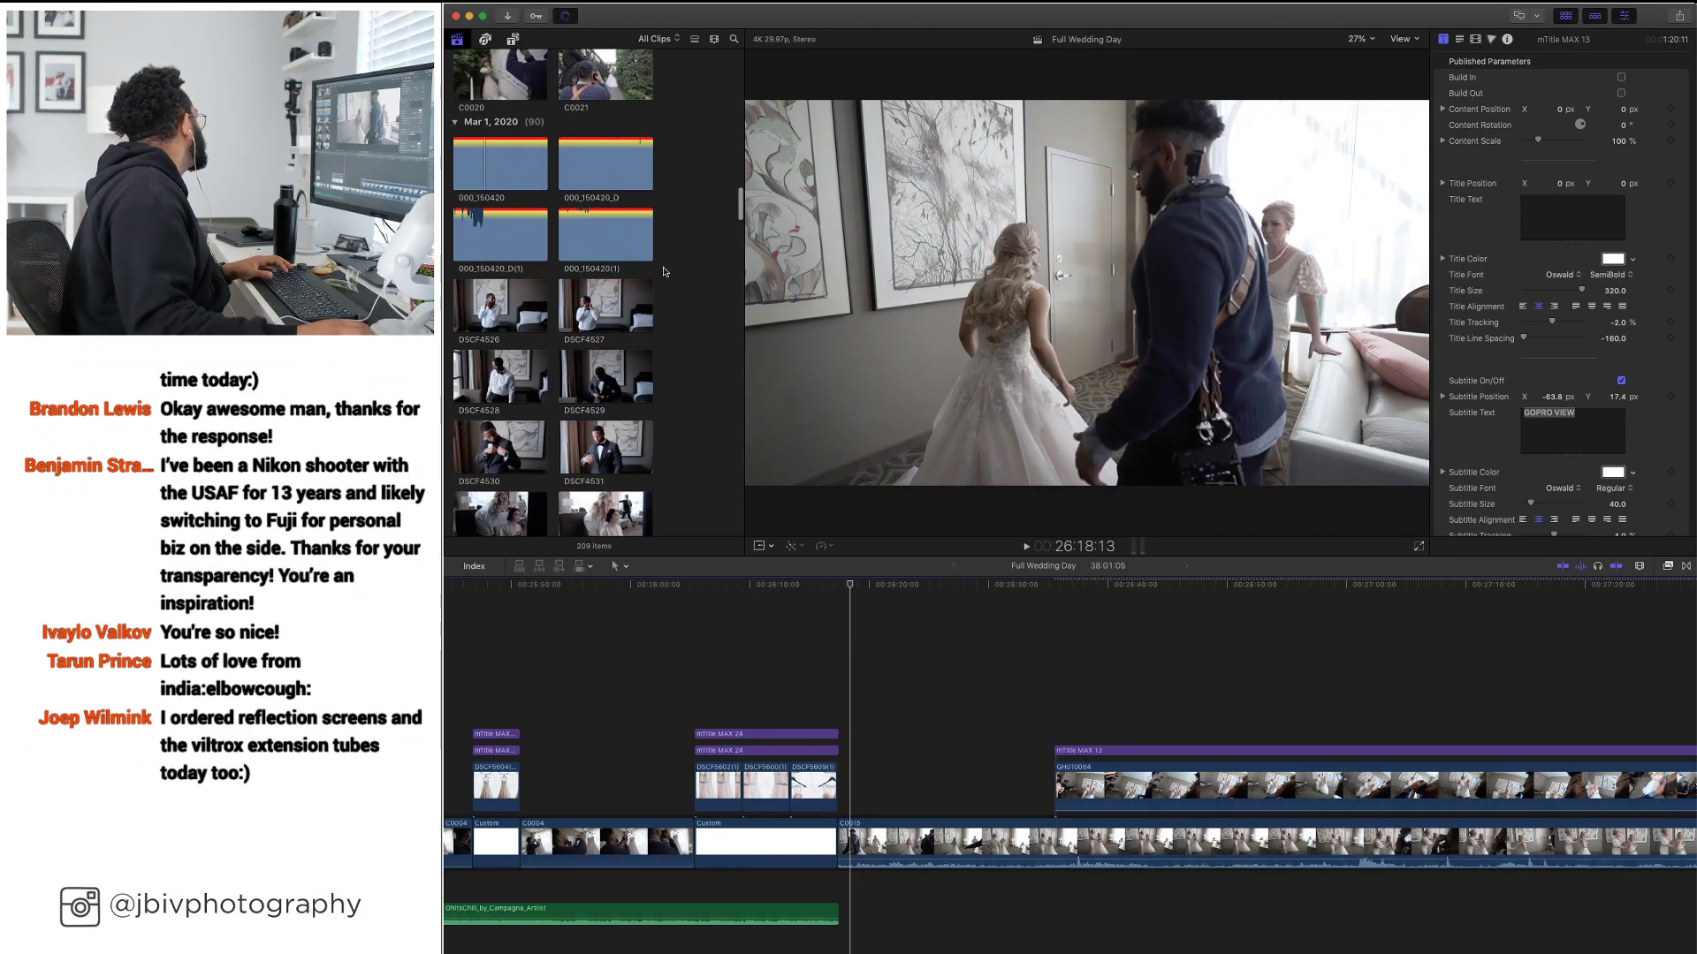
click(455, 246)
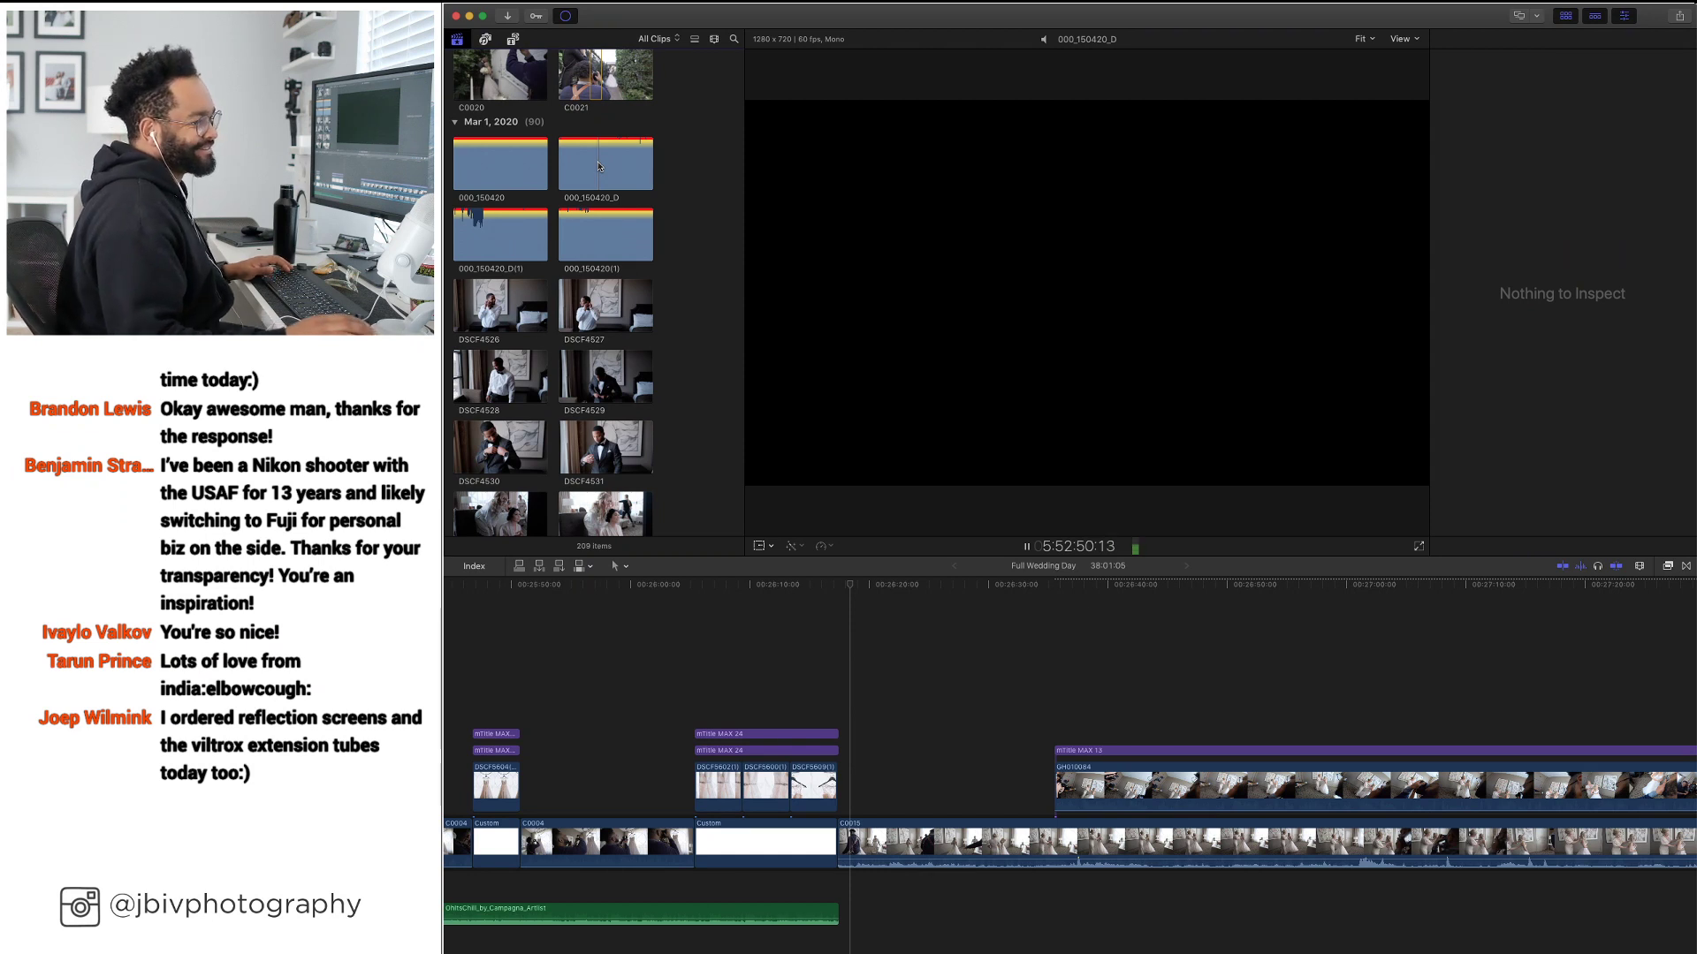
key(space)
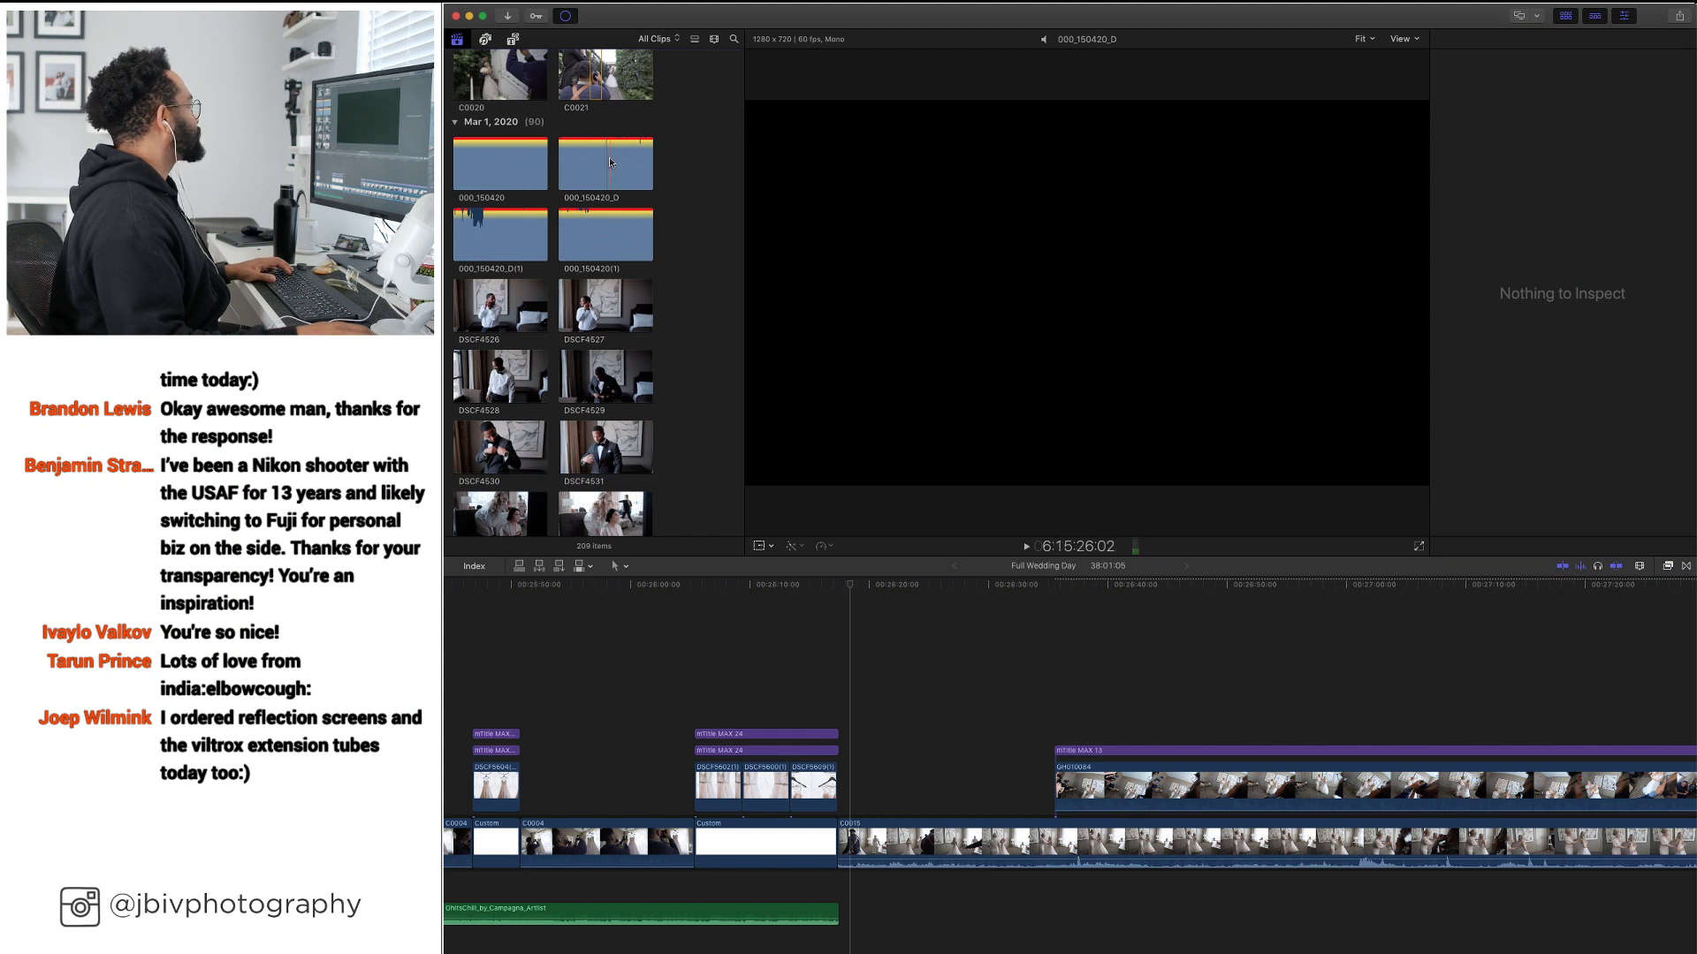
click(616, 161)
key(space)
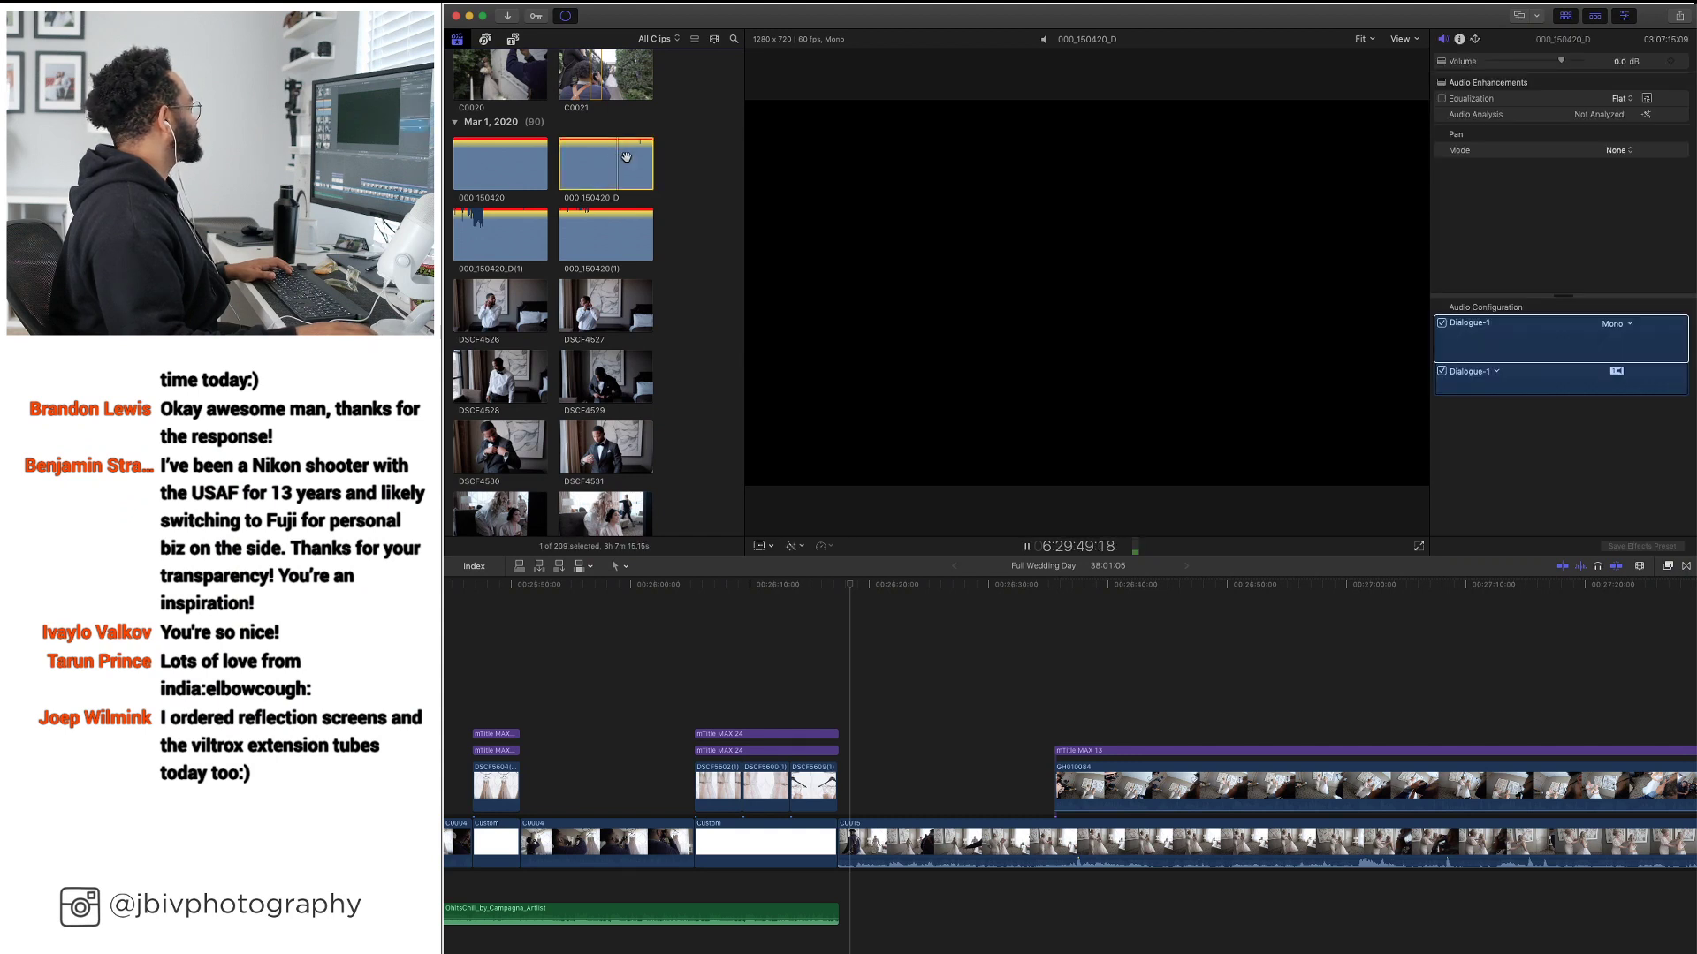
key(space)
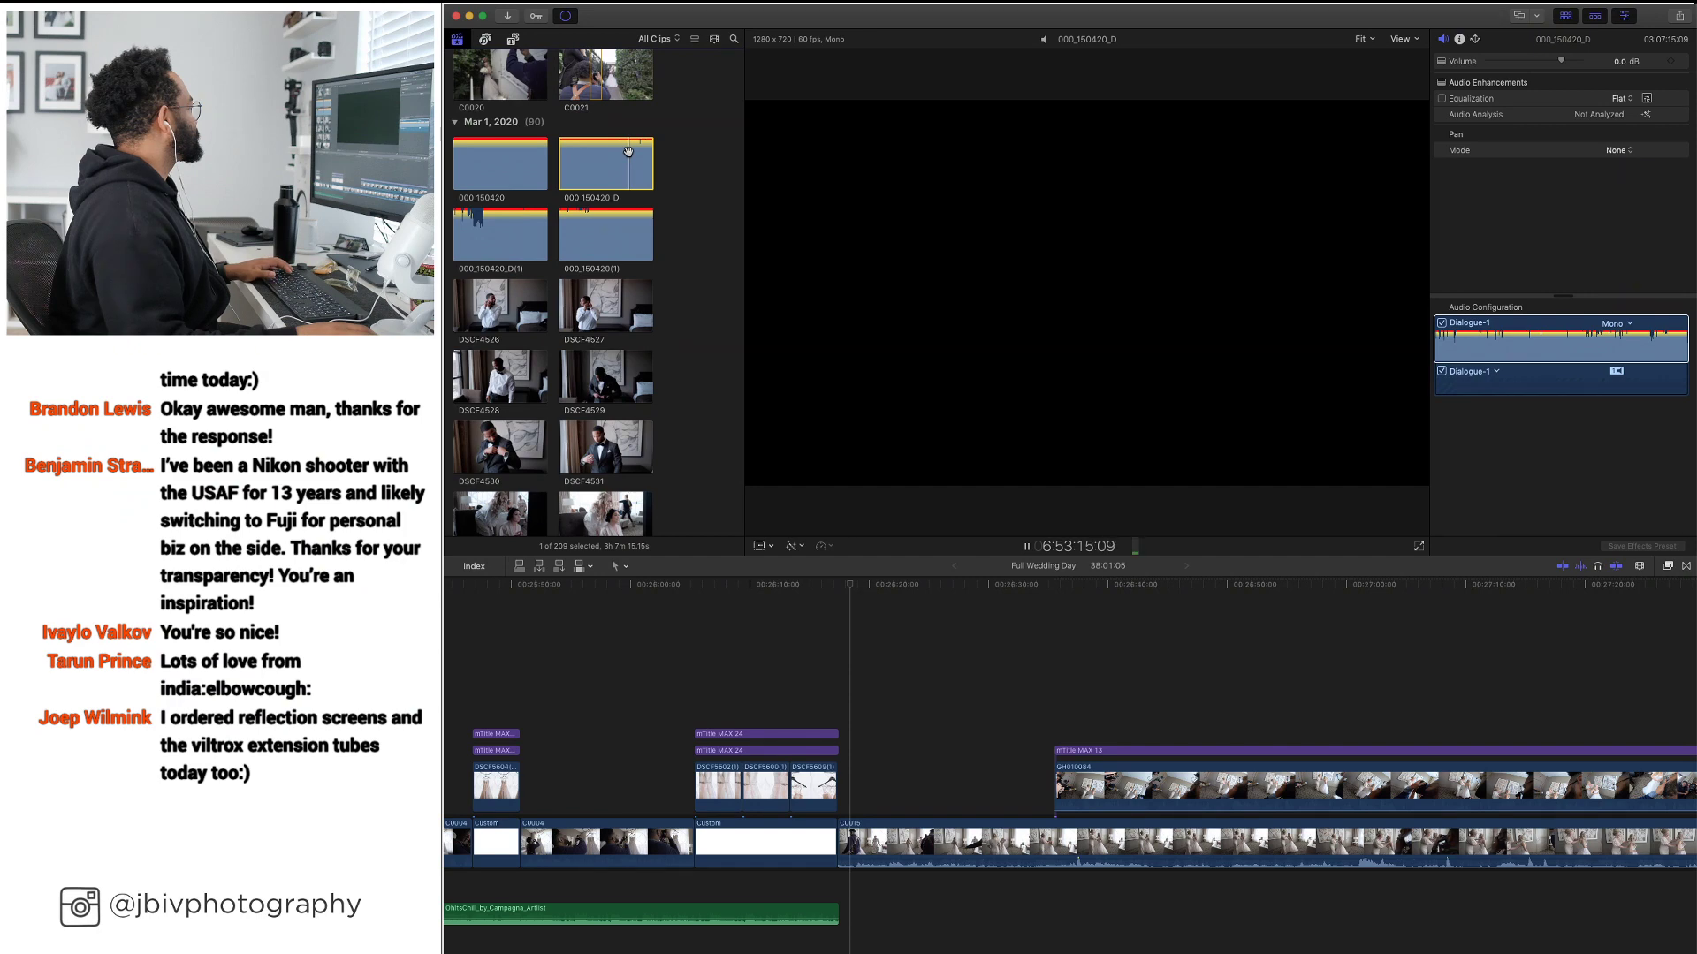
key(i)
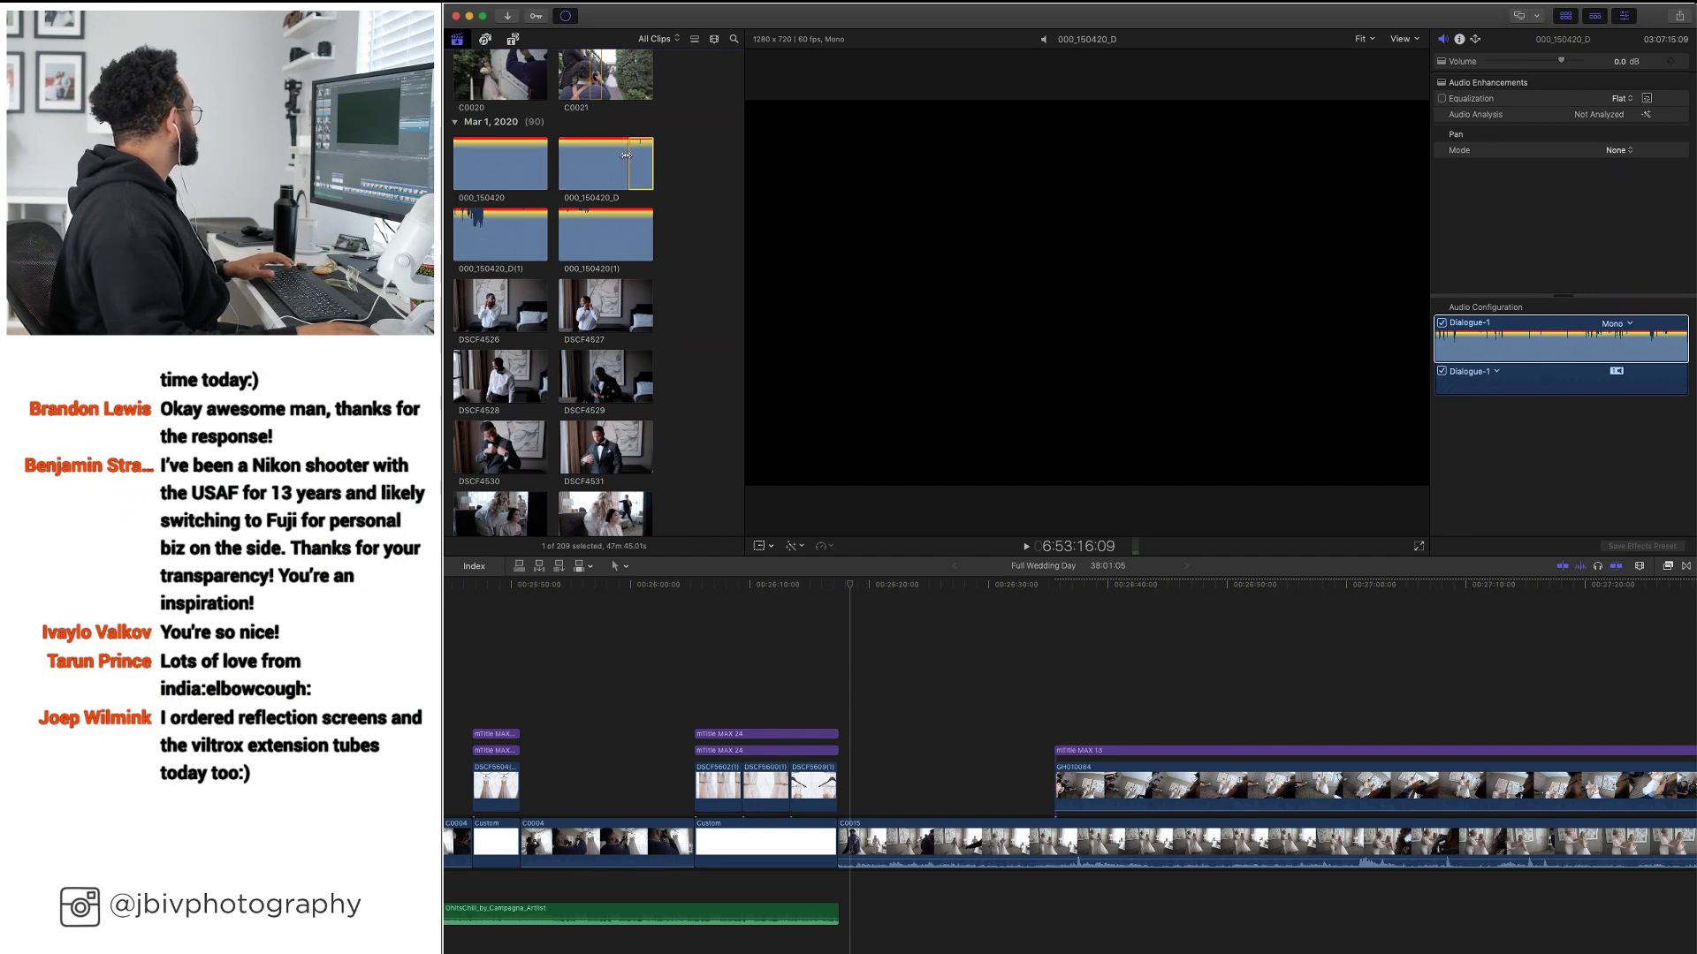
Connect the marked 000_150420_D range beneath C0015 near its start and play it against the footage to compare the sound
drag(837, 600, 850, 625)
key(space)
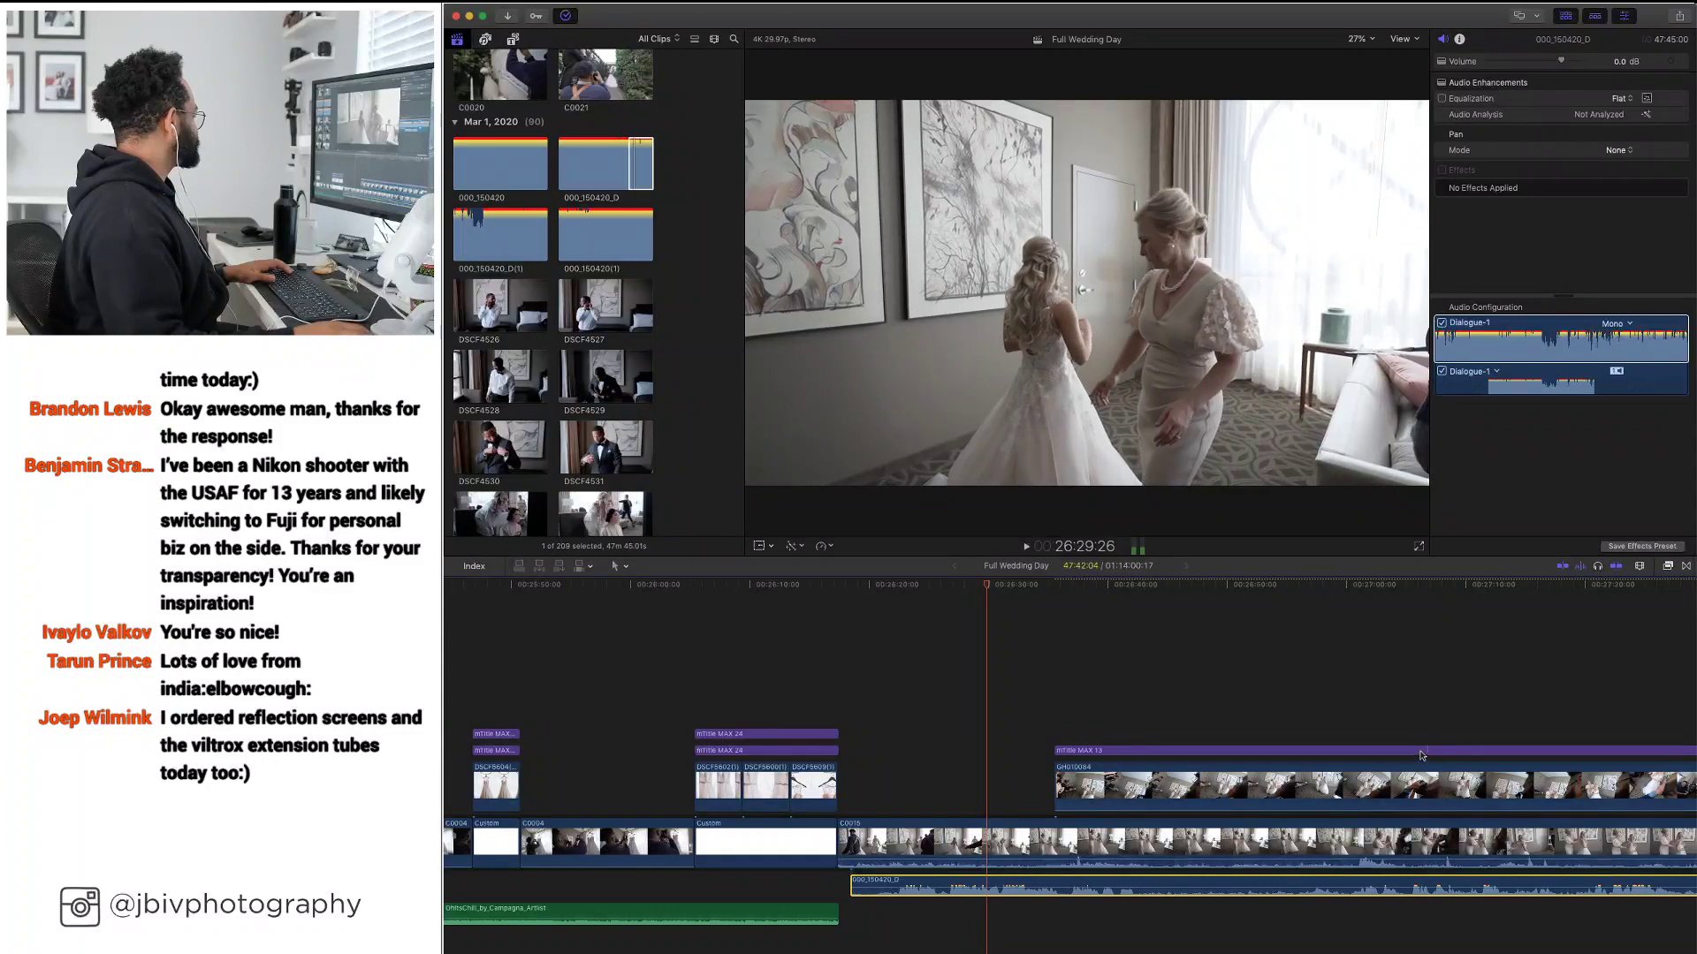
key(space)
key(space)
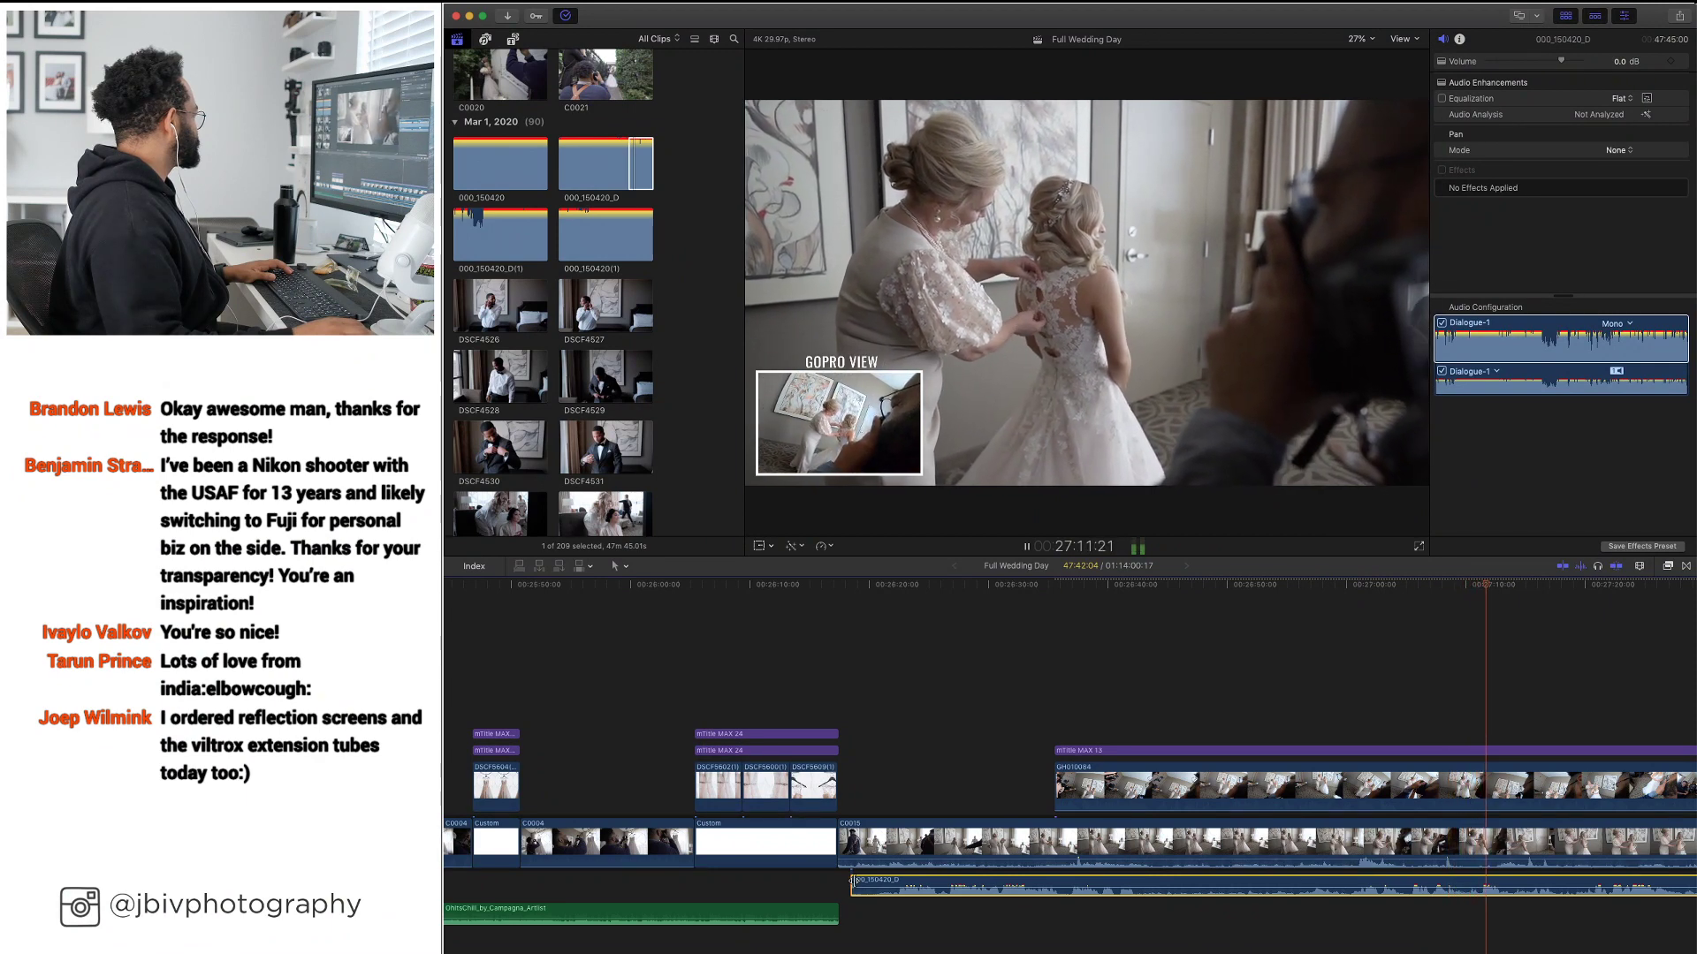
scroll(1060, 795, right, 10)
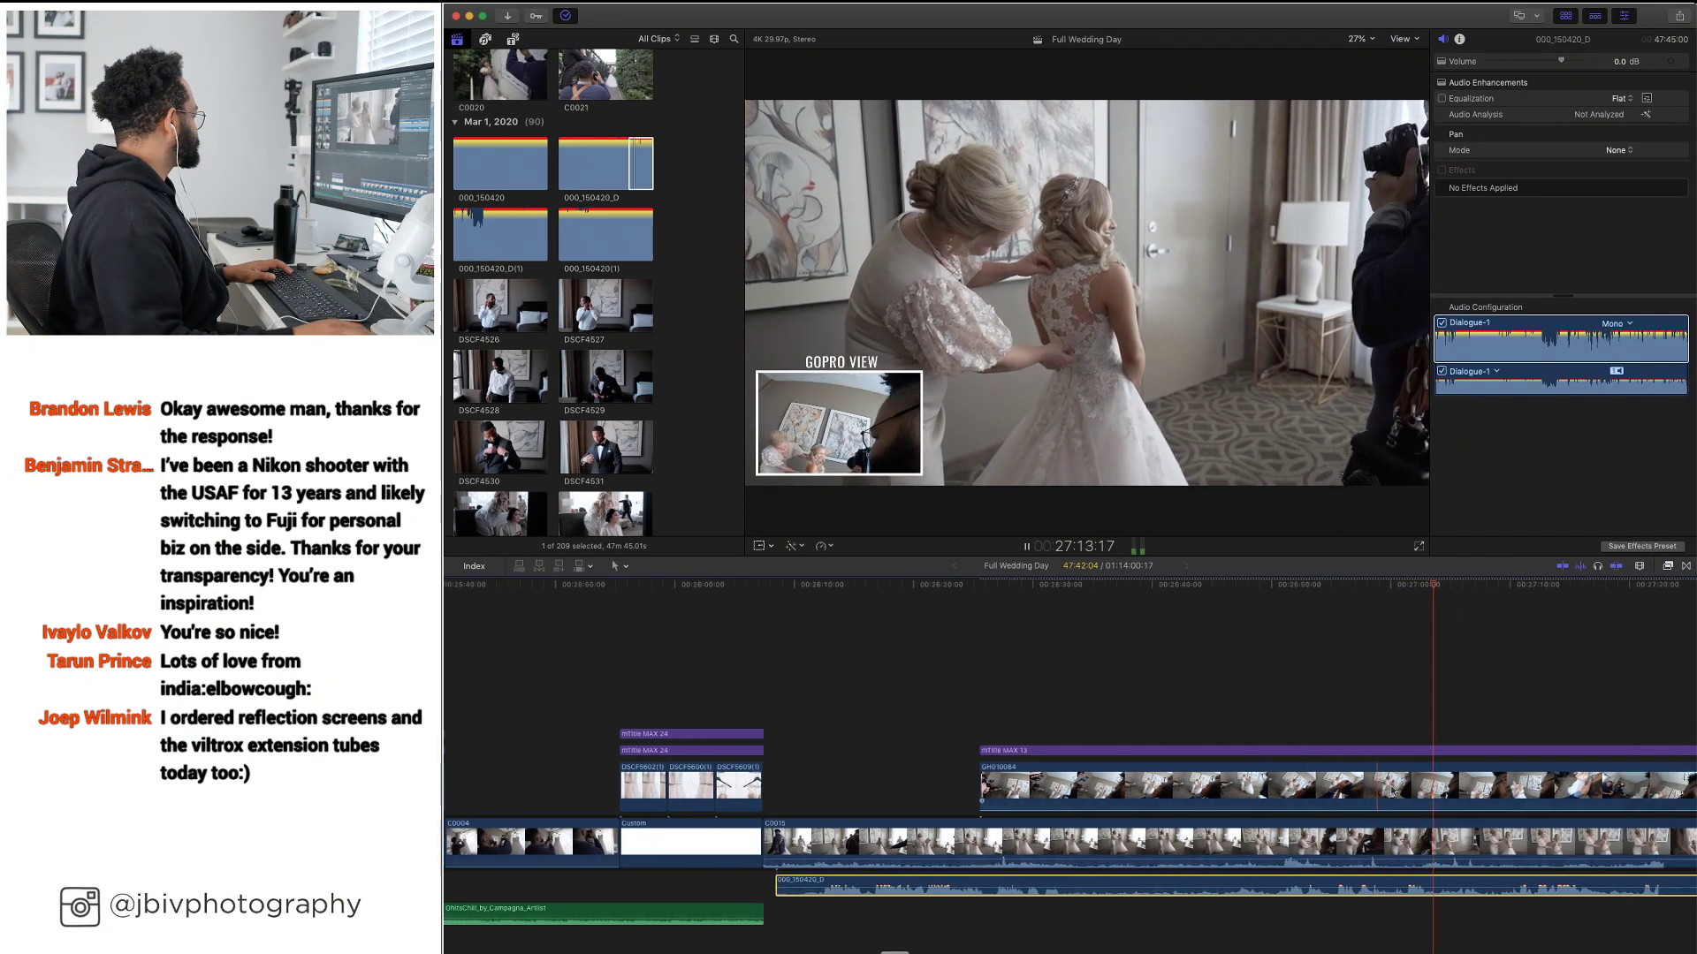
key(space)
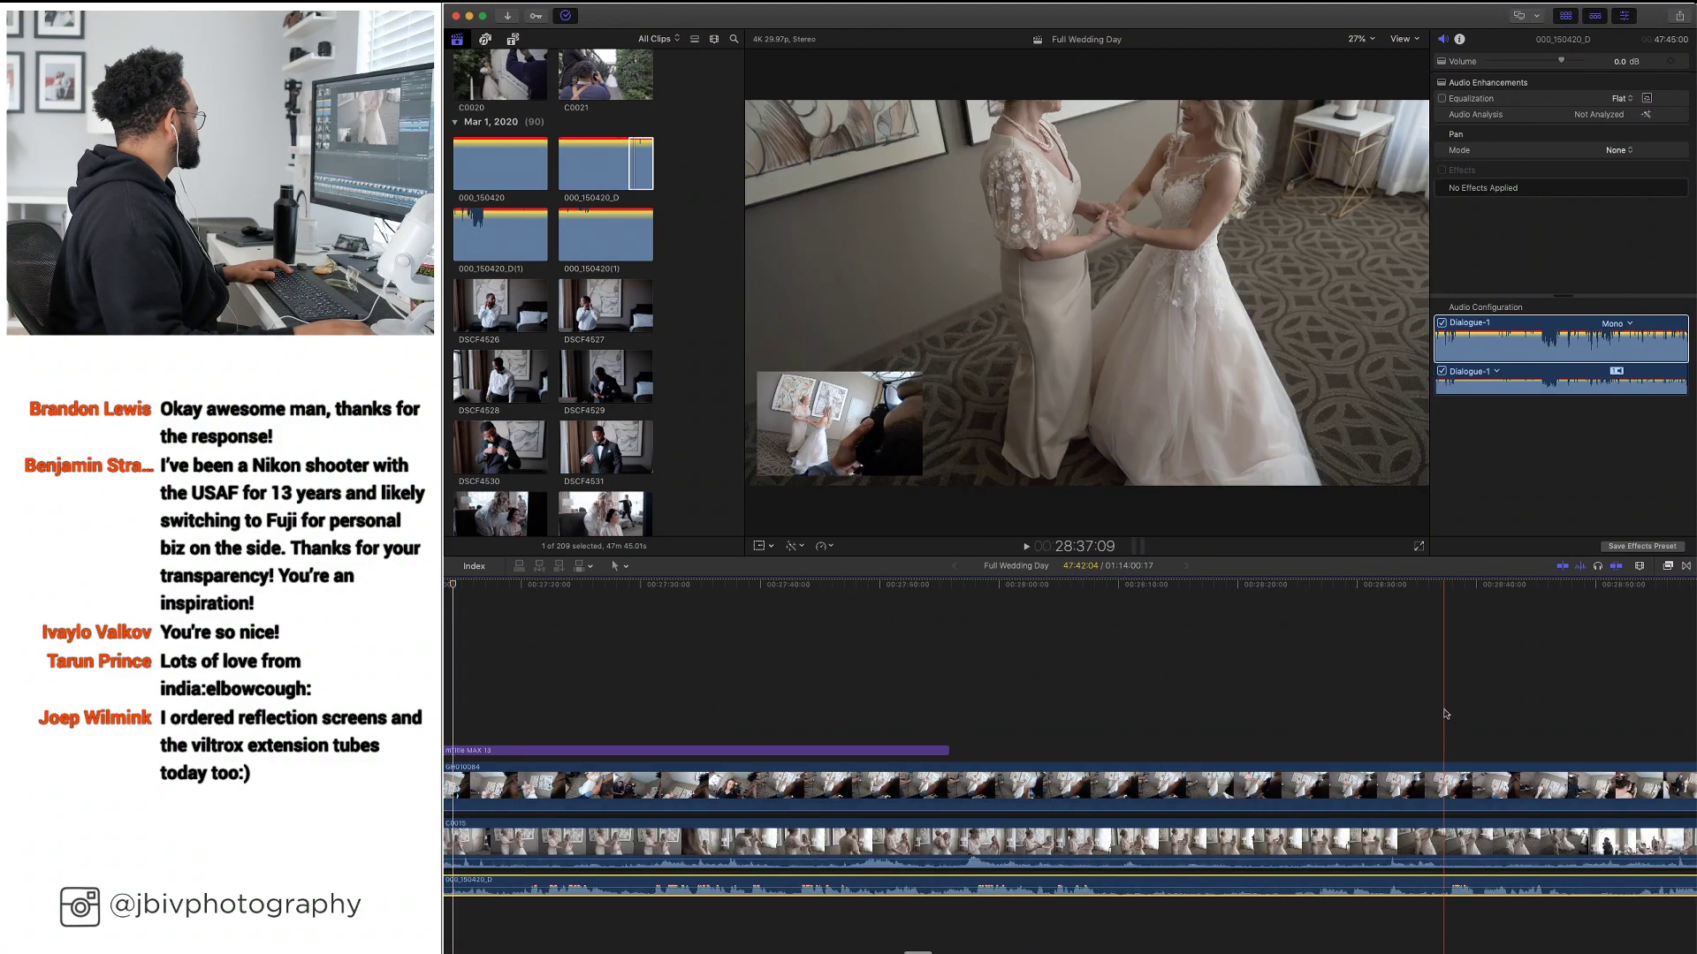
Play C0015 with the connected 000_150420_D audio around 28:26 to 28:38 to compare them, and remove that audio clip from the timeline
key(space)
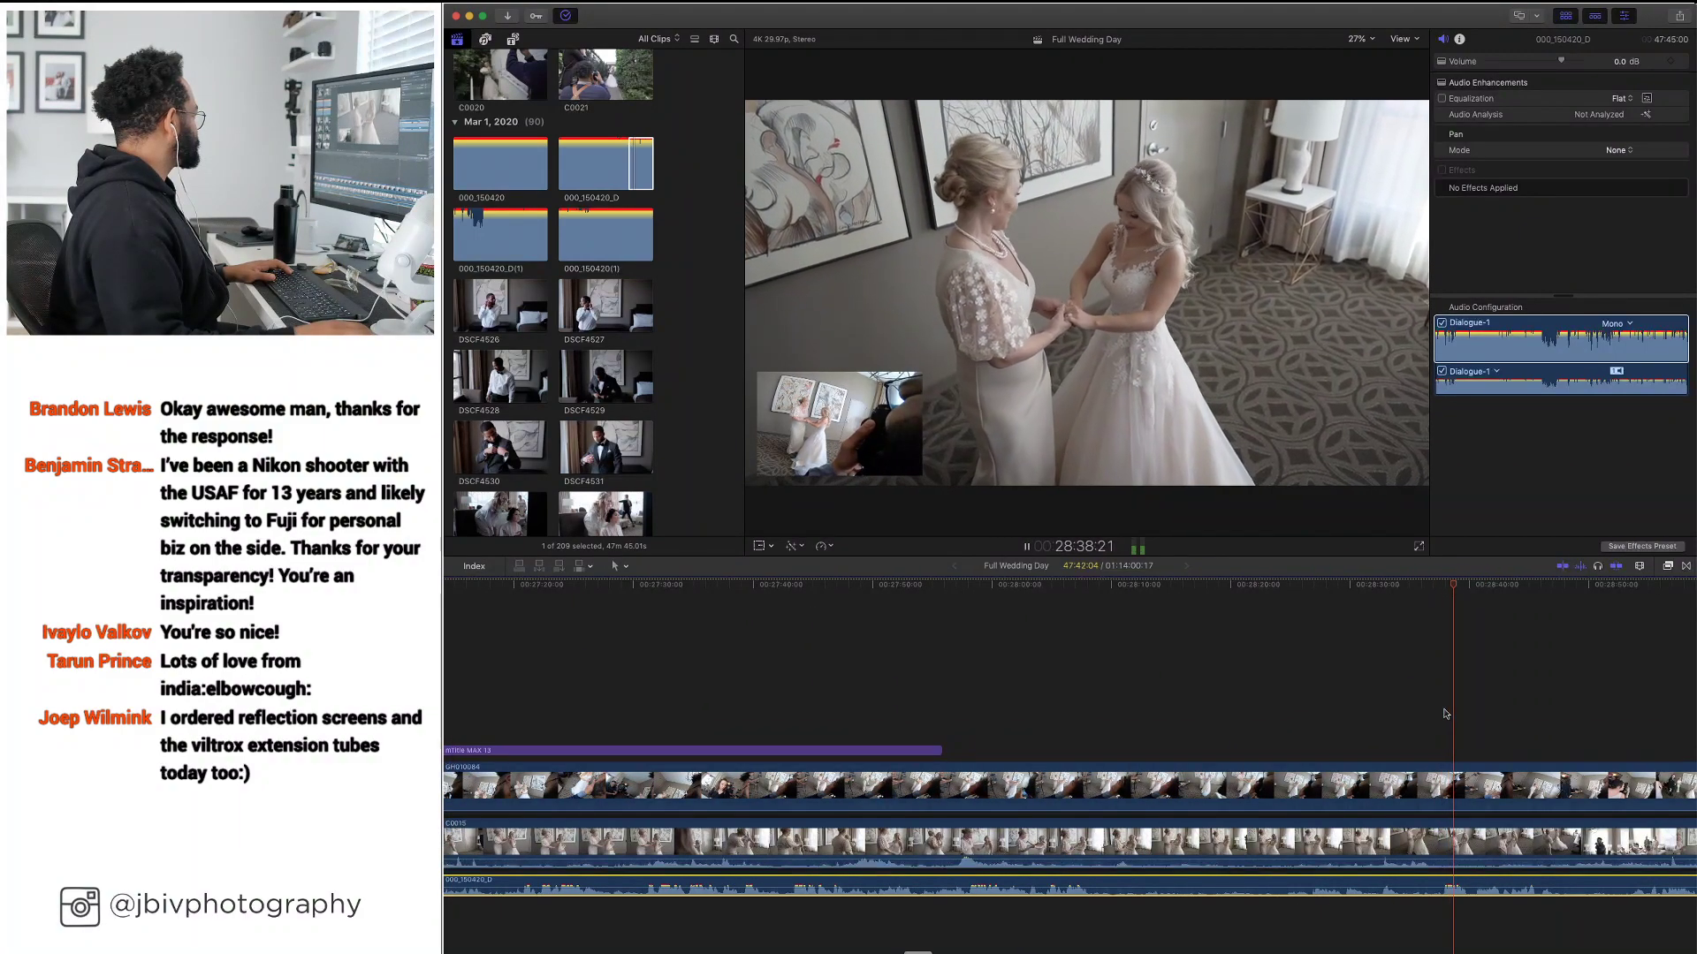
key(space)
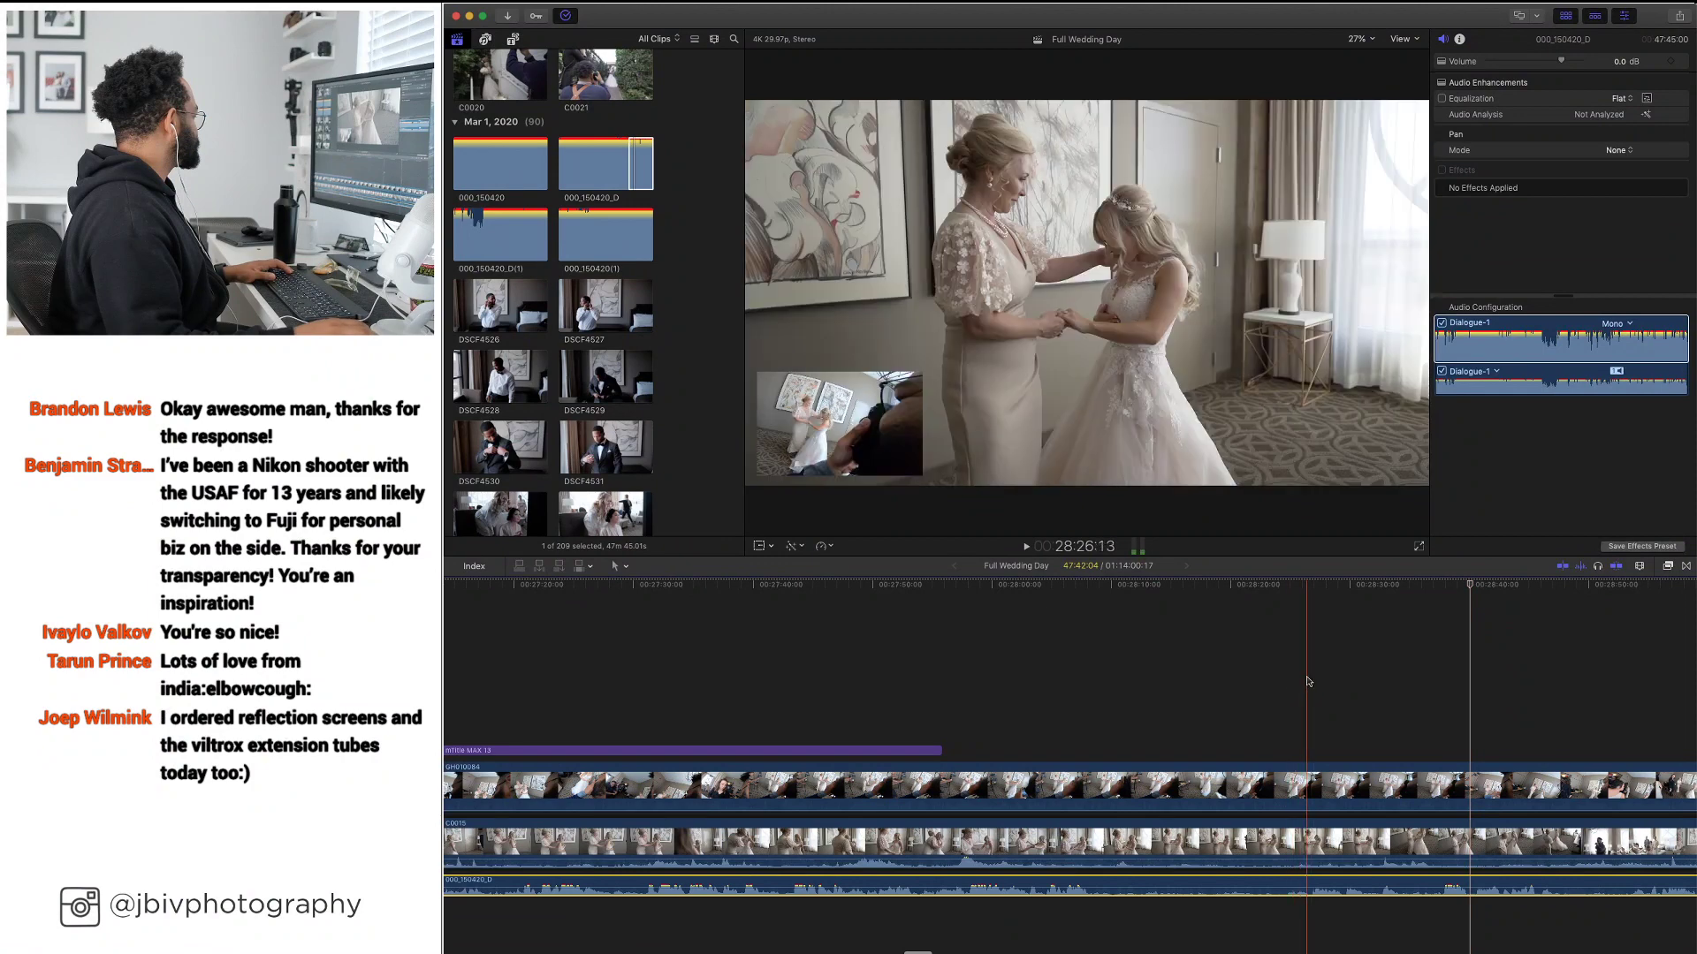
key(space)
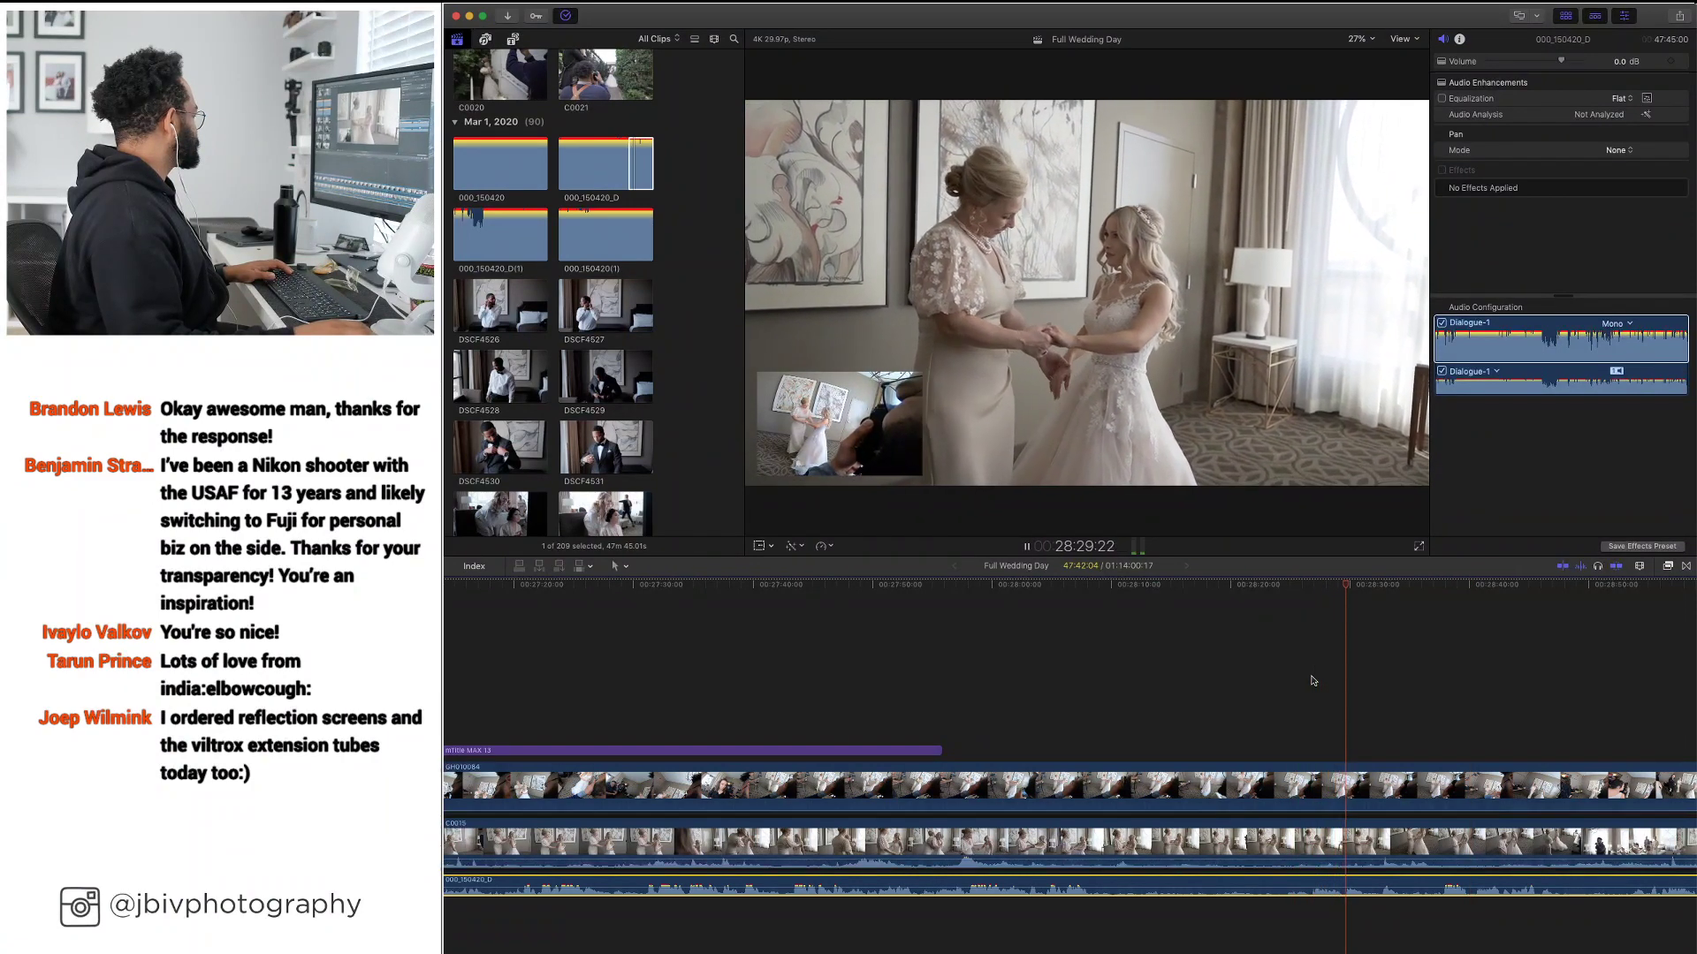
key(space)
scroll(1308, 682, left, 5)
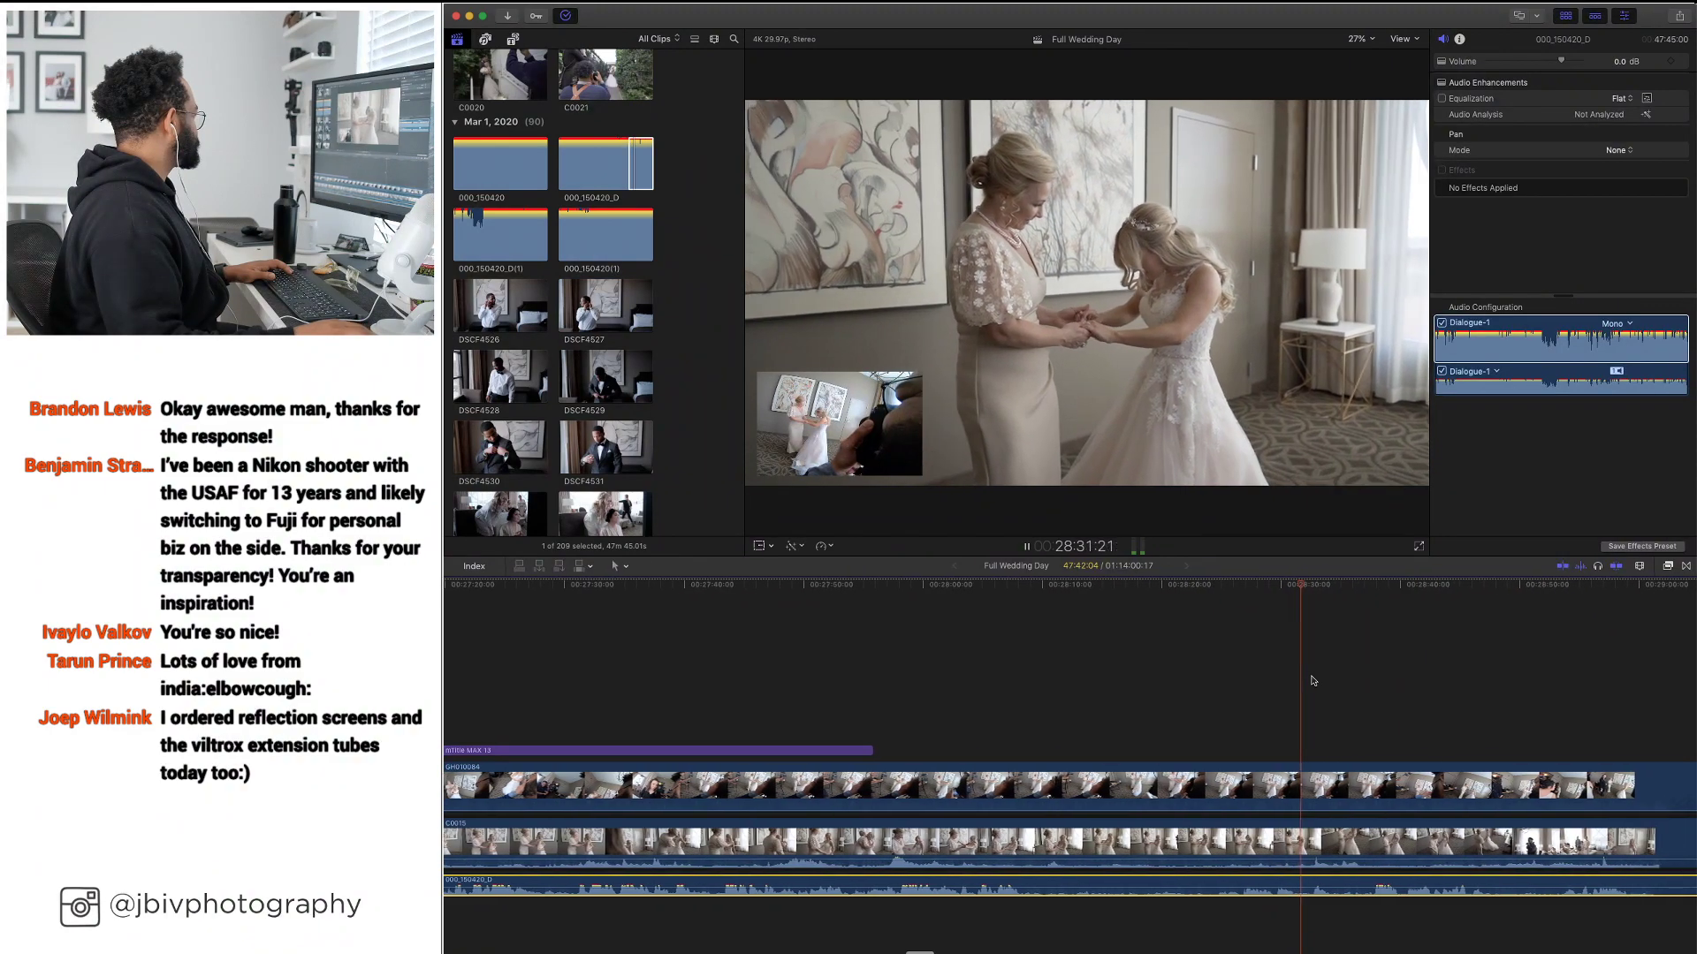
scroll(1300, 683, left, 15)
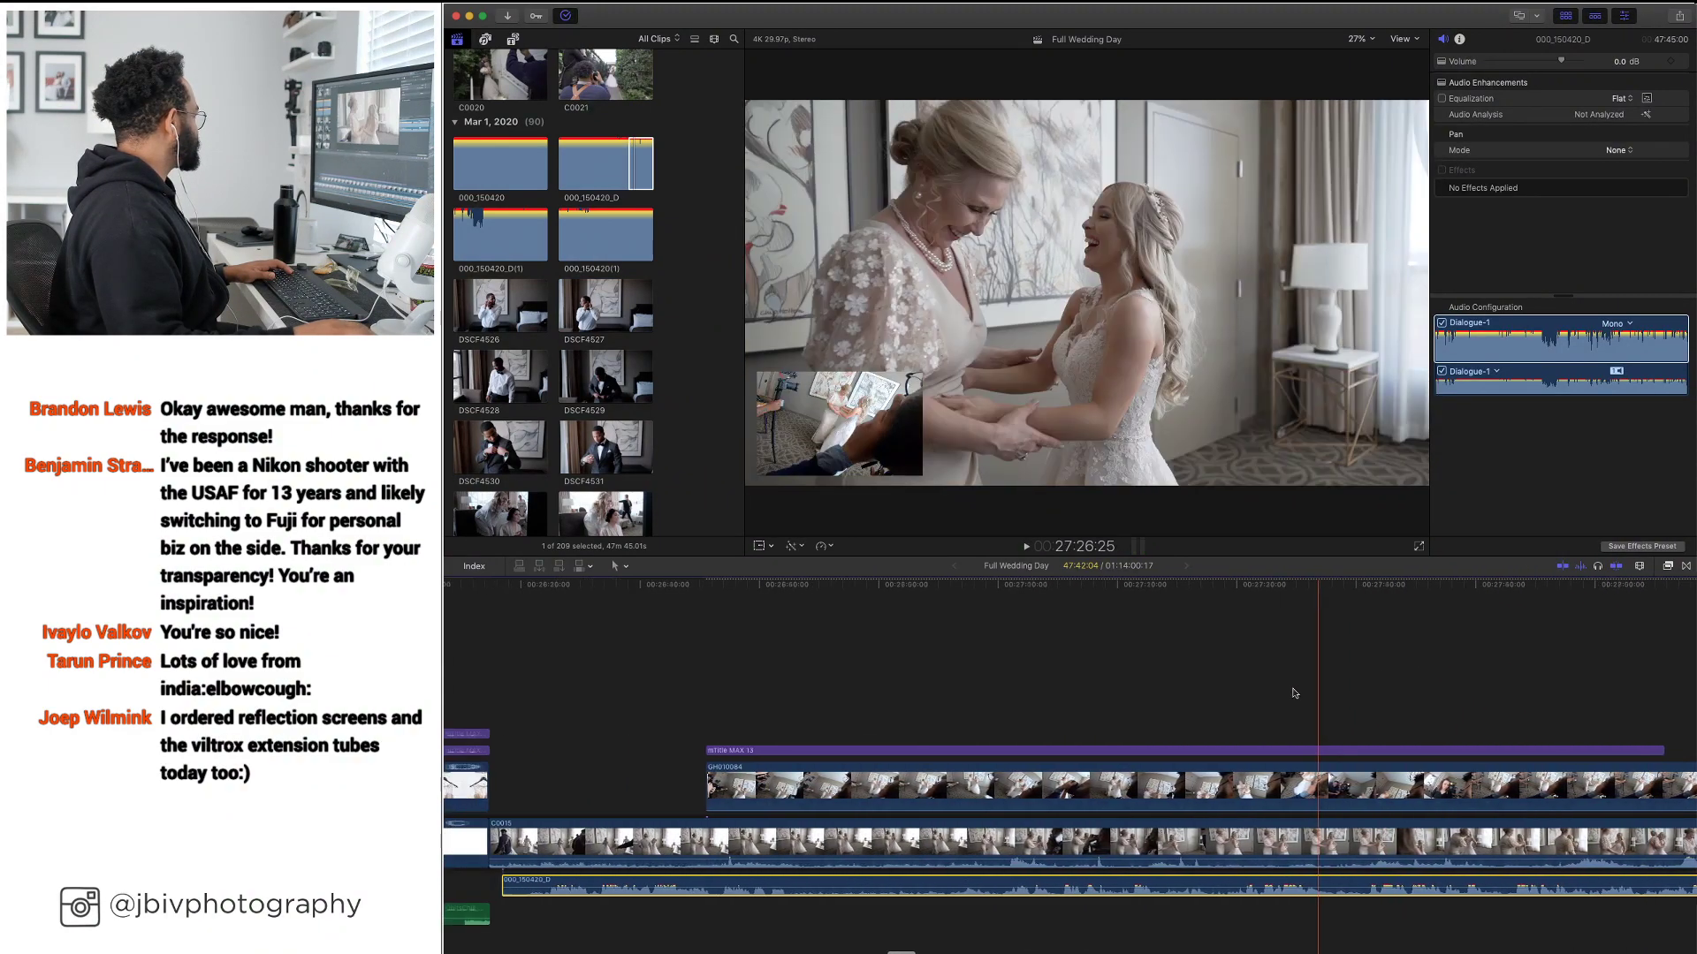
key(Delete)
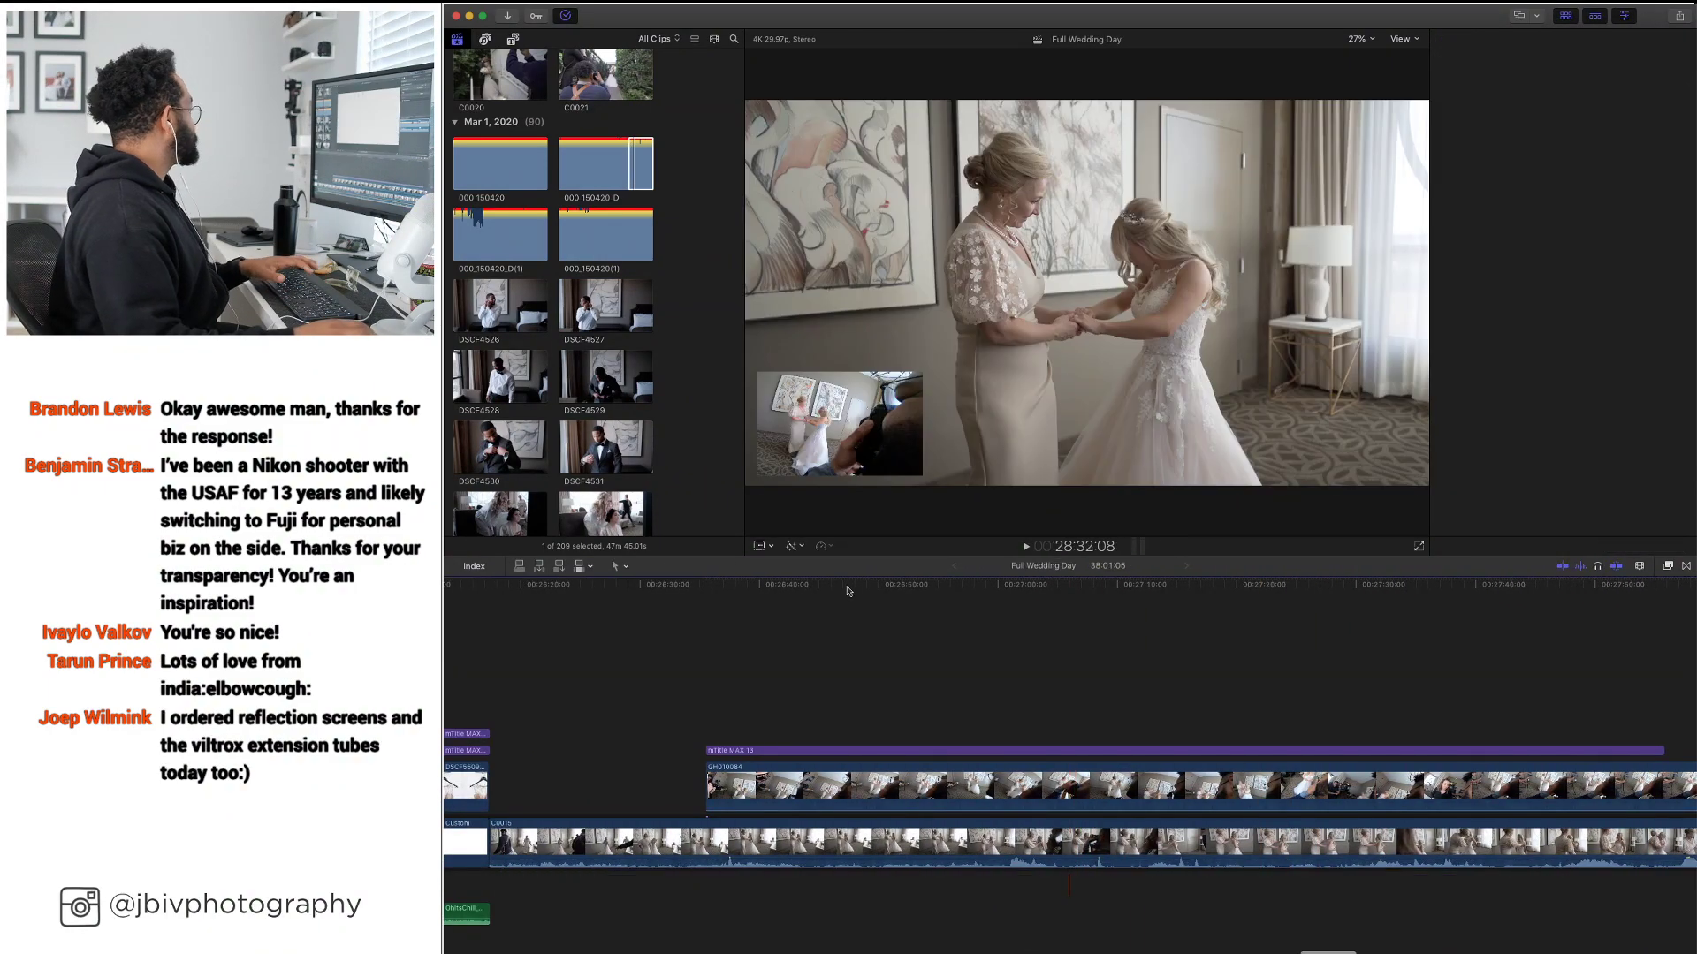
Try a 000_150420_D range starting at about 6:14:03 beneath the start of C0015, listen for a match, and remove it
click(630, 160)
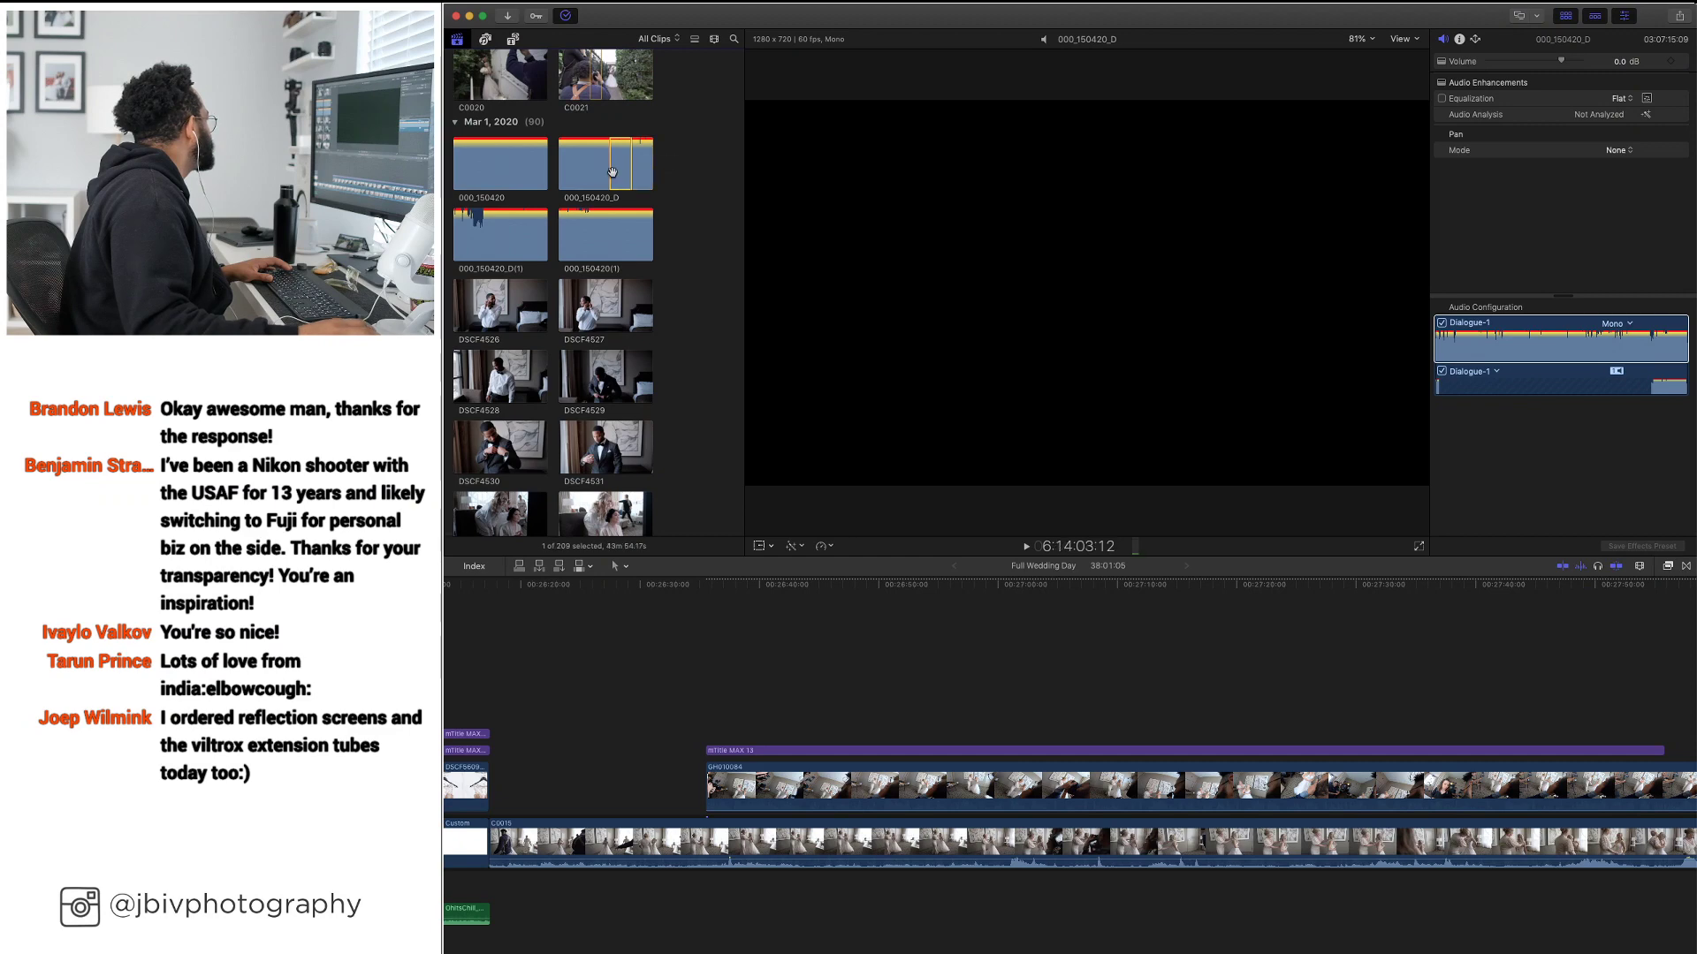
drag(561, 725, 488, 886)
key(space)
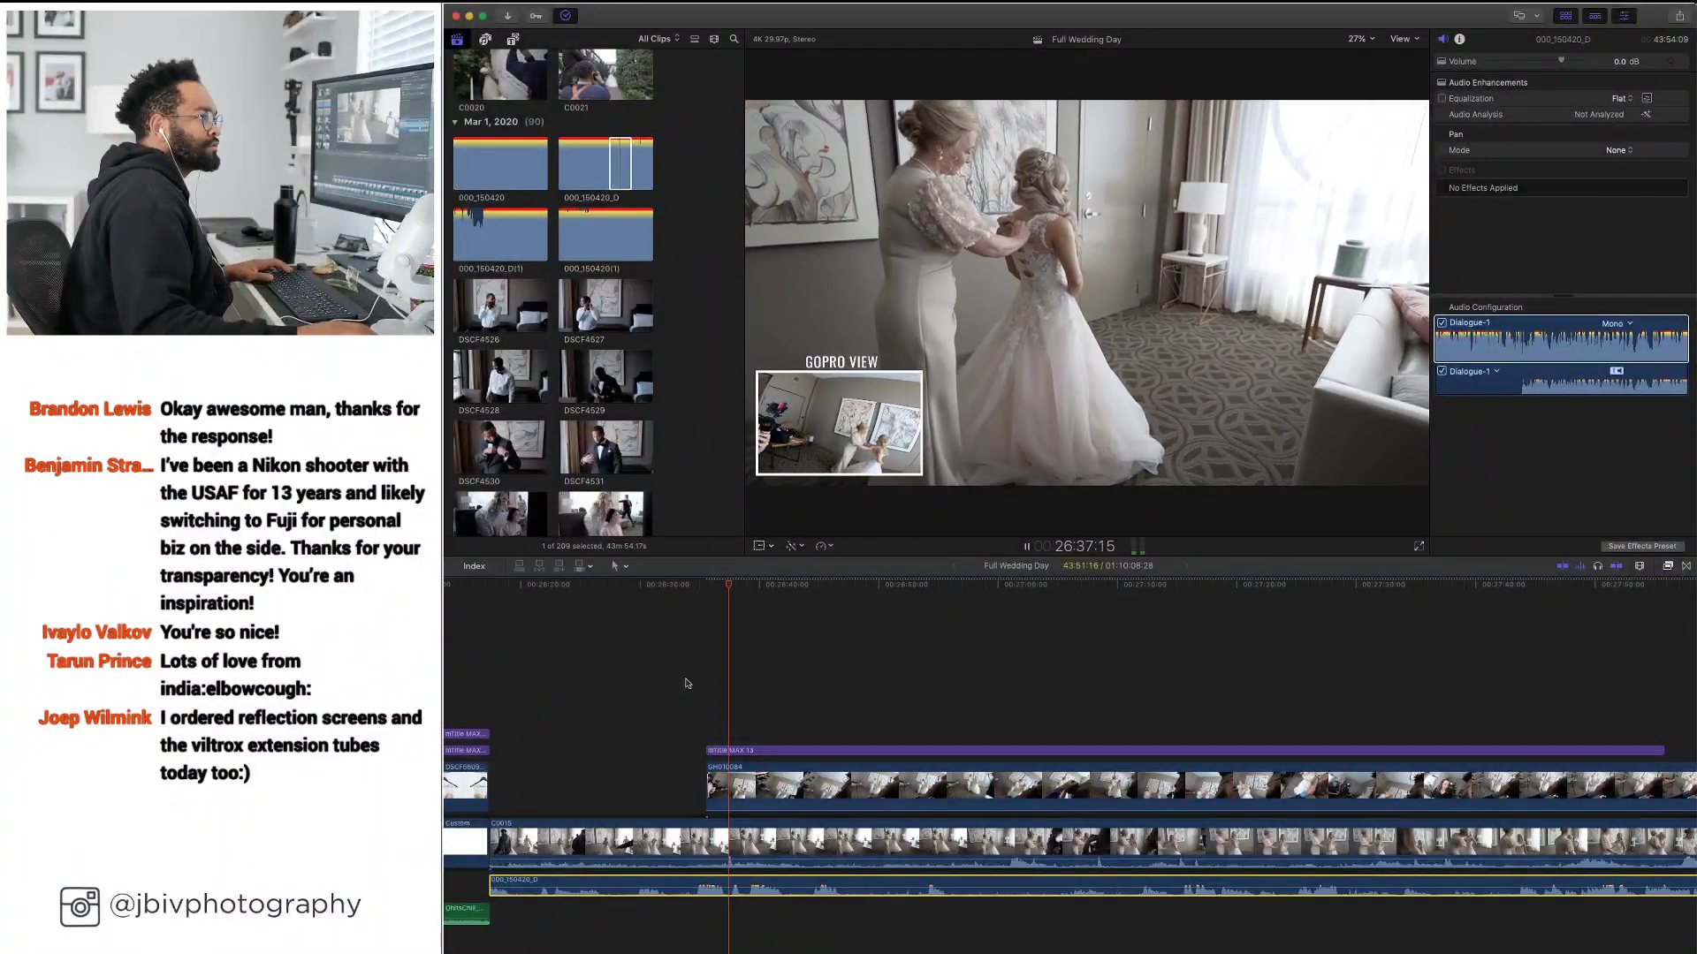
key(space)
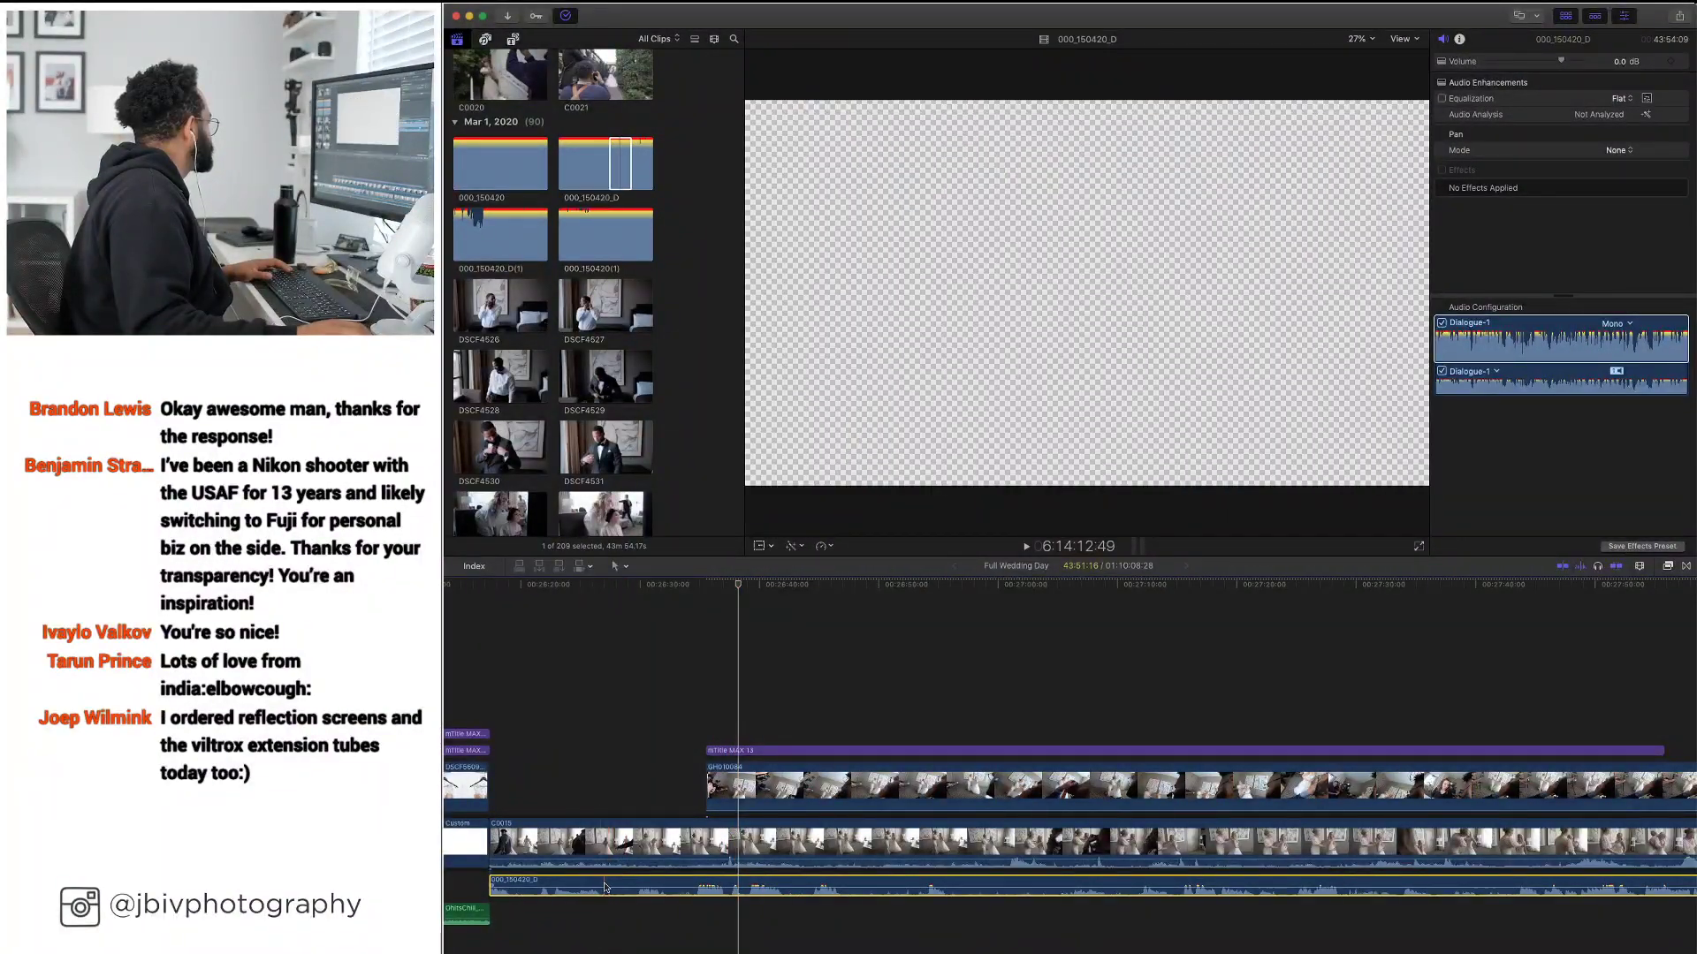
key(Delete)
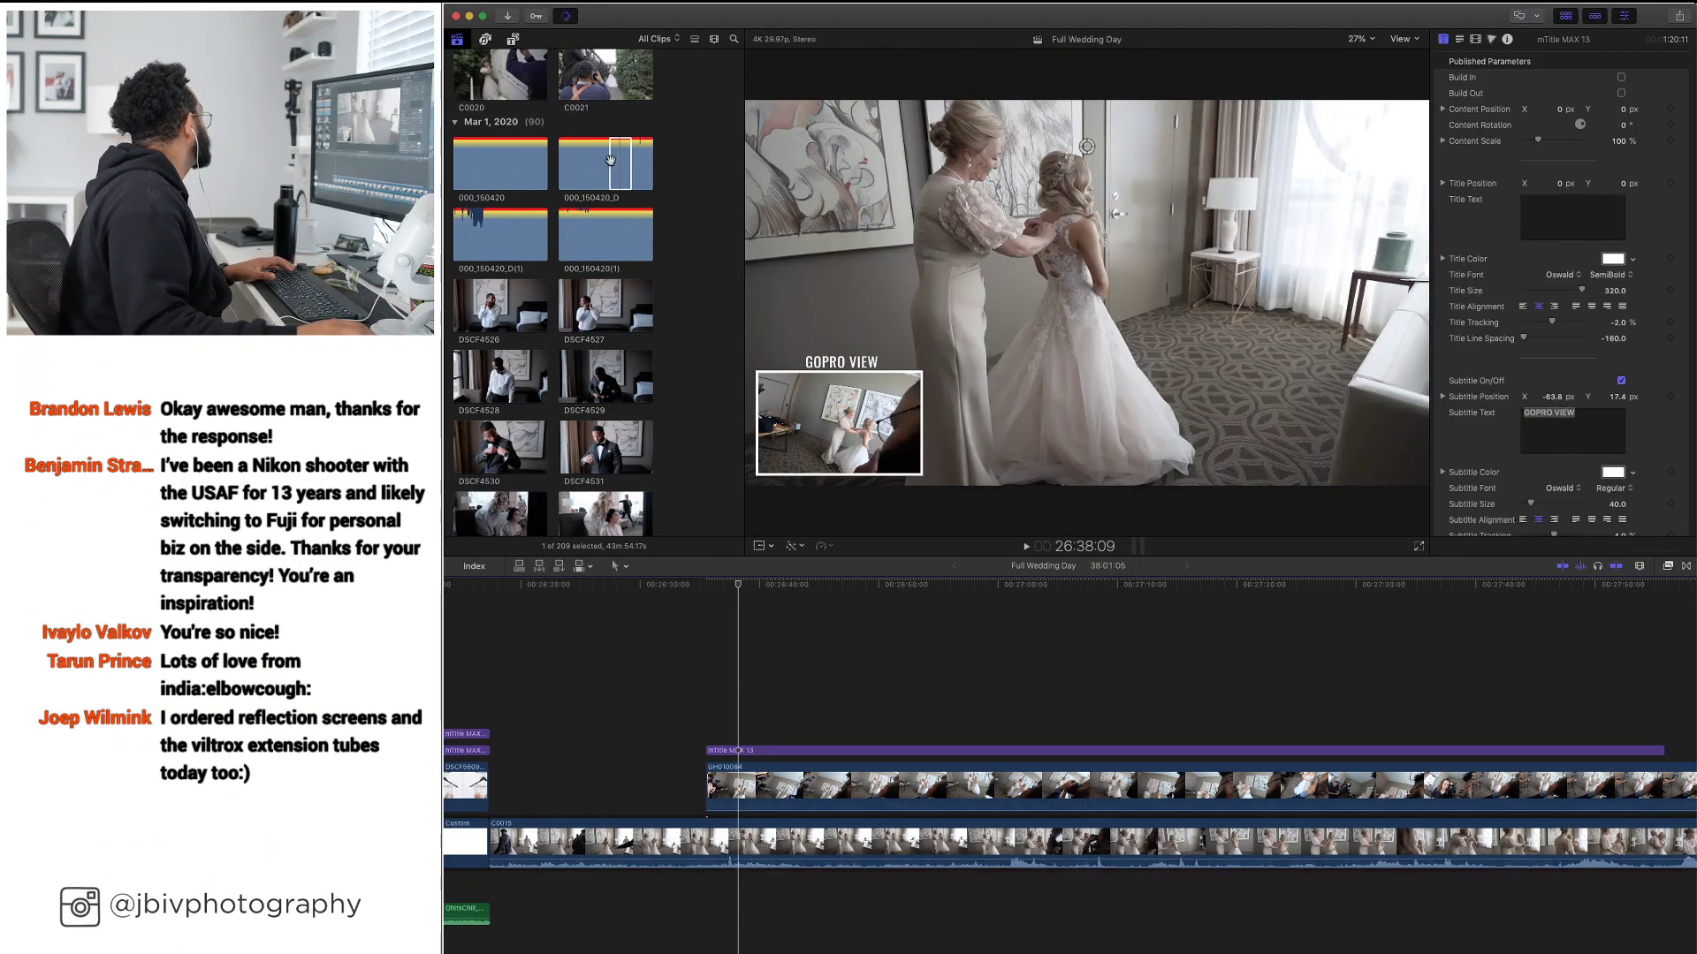
Mark an earlier 000_150420_D range about 47:51 long, connect it beneath C0015 near its start and play the opening seconds
drag(608, 162, 598, 162)
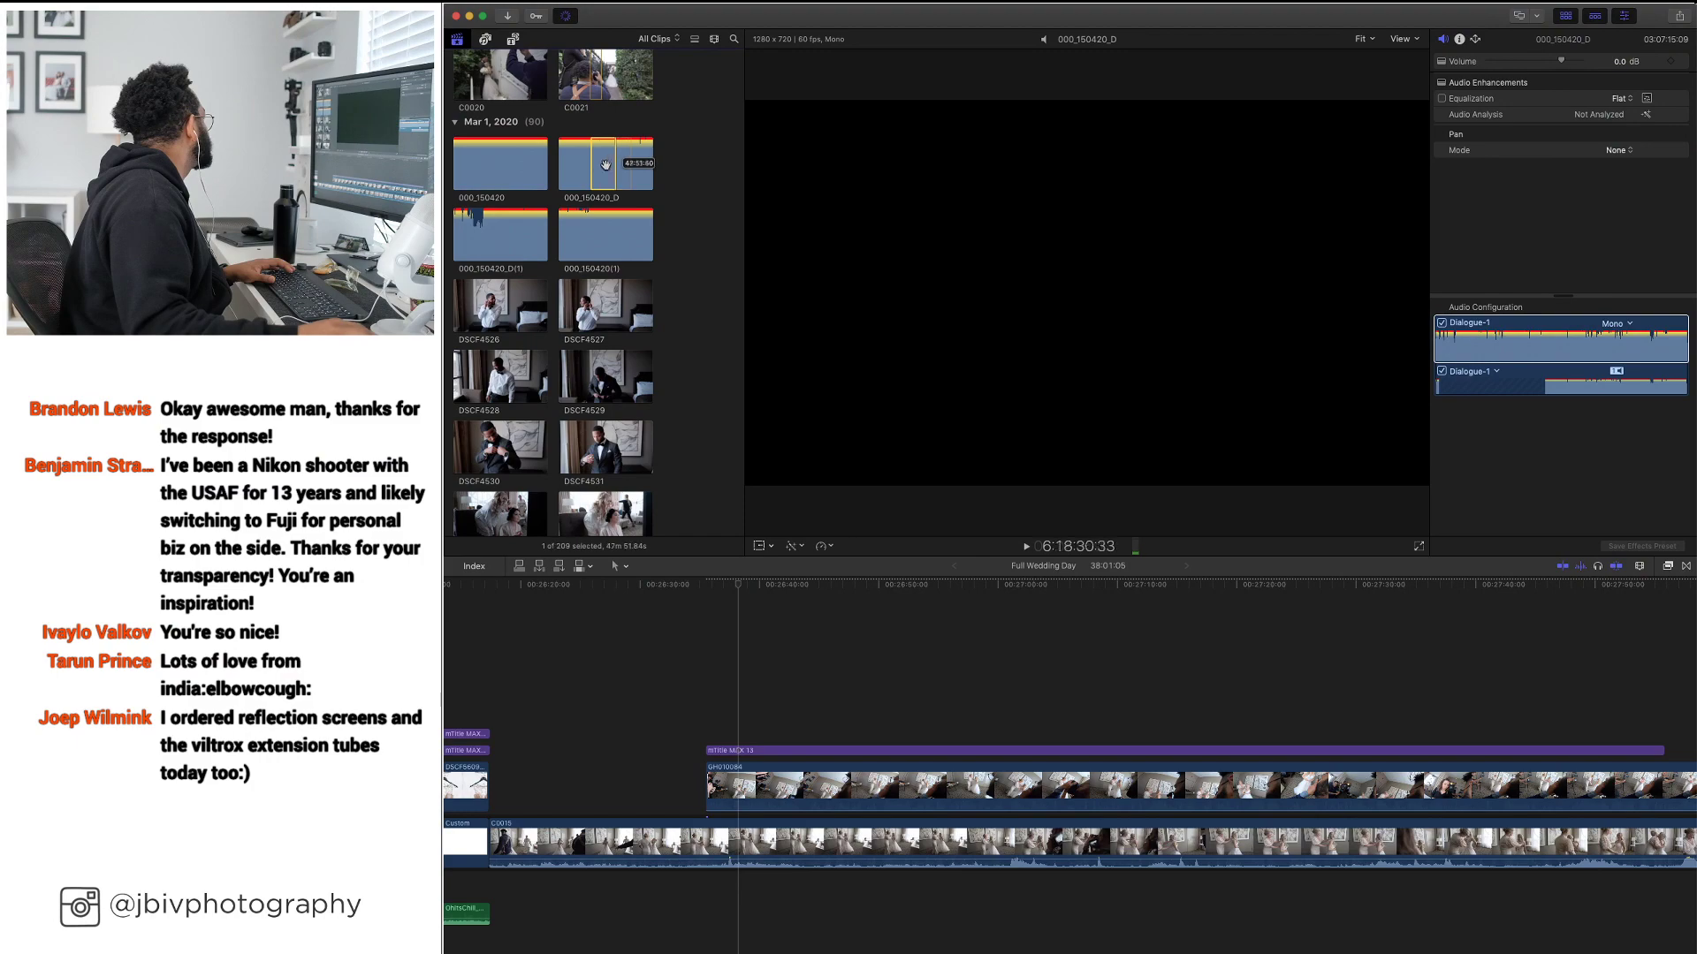
drag(600, 181, 489, 818)
key(space)
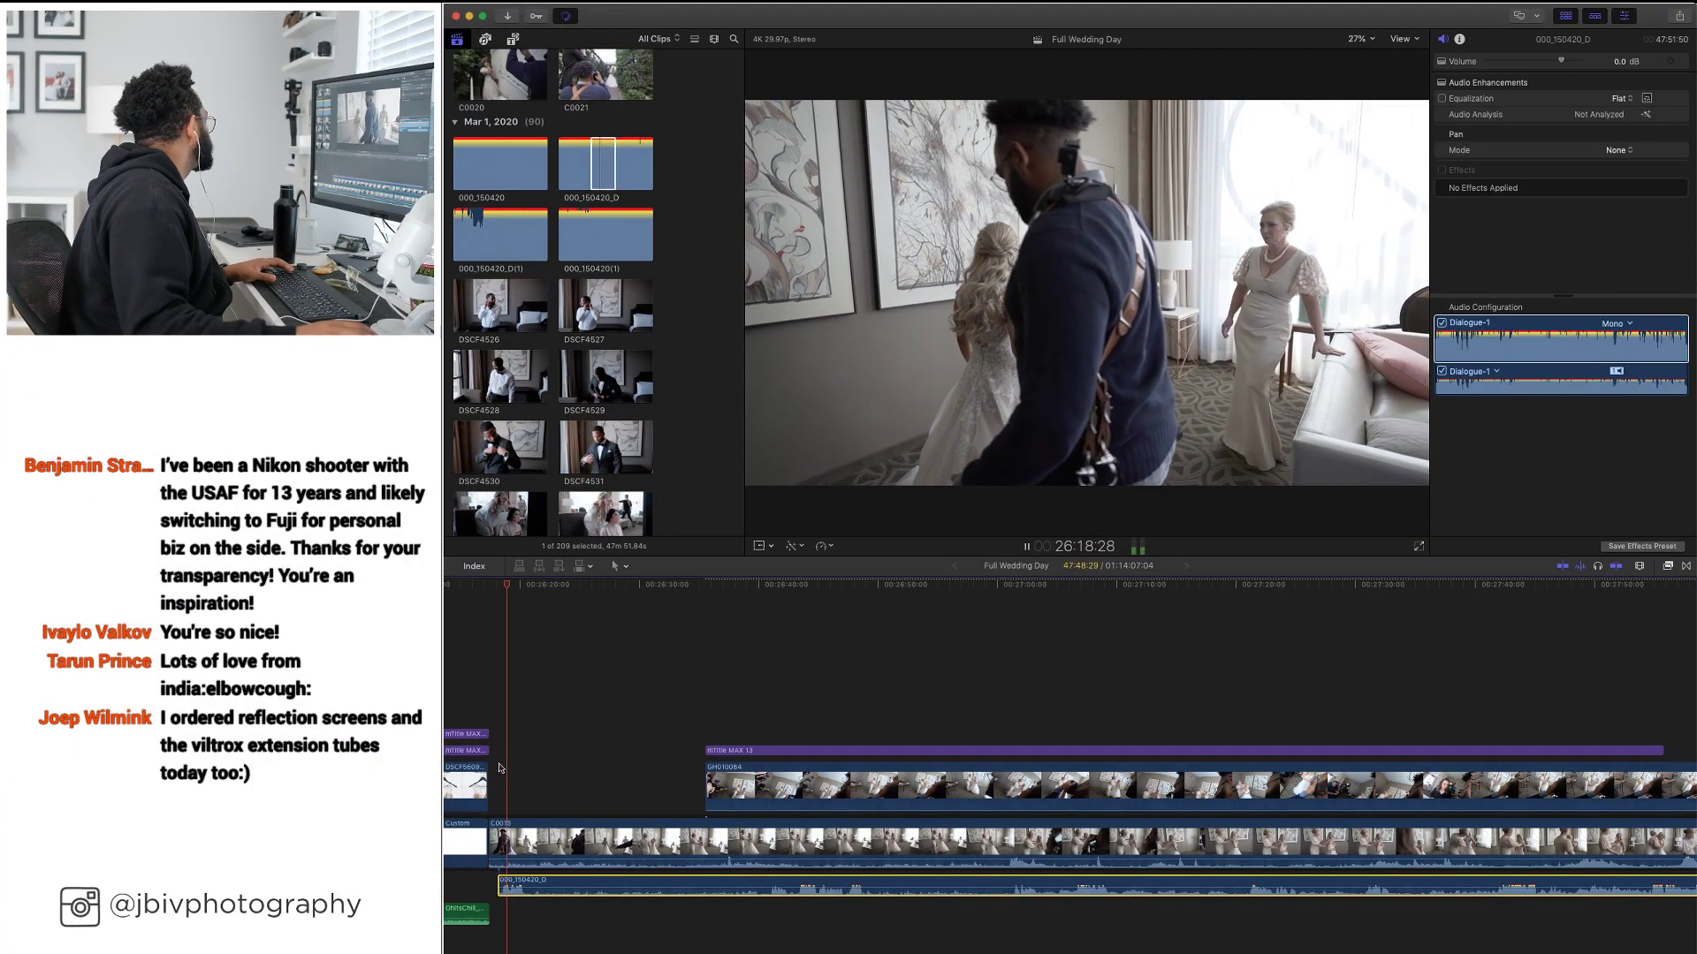
key(space)
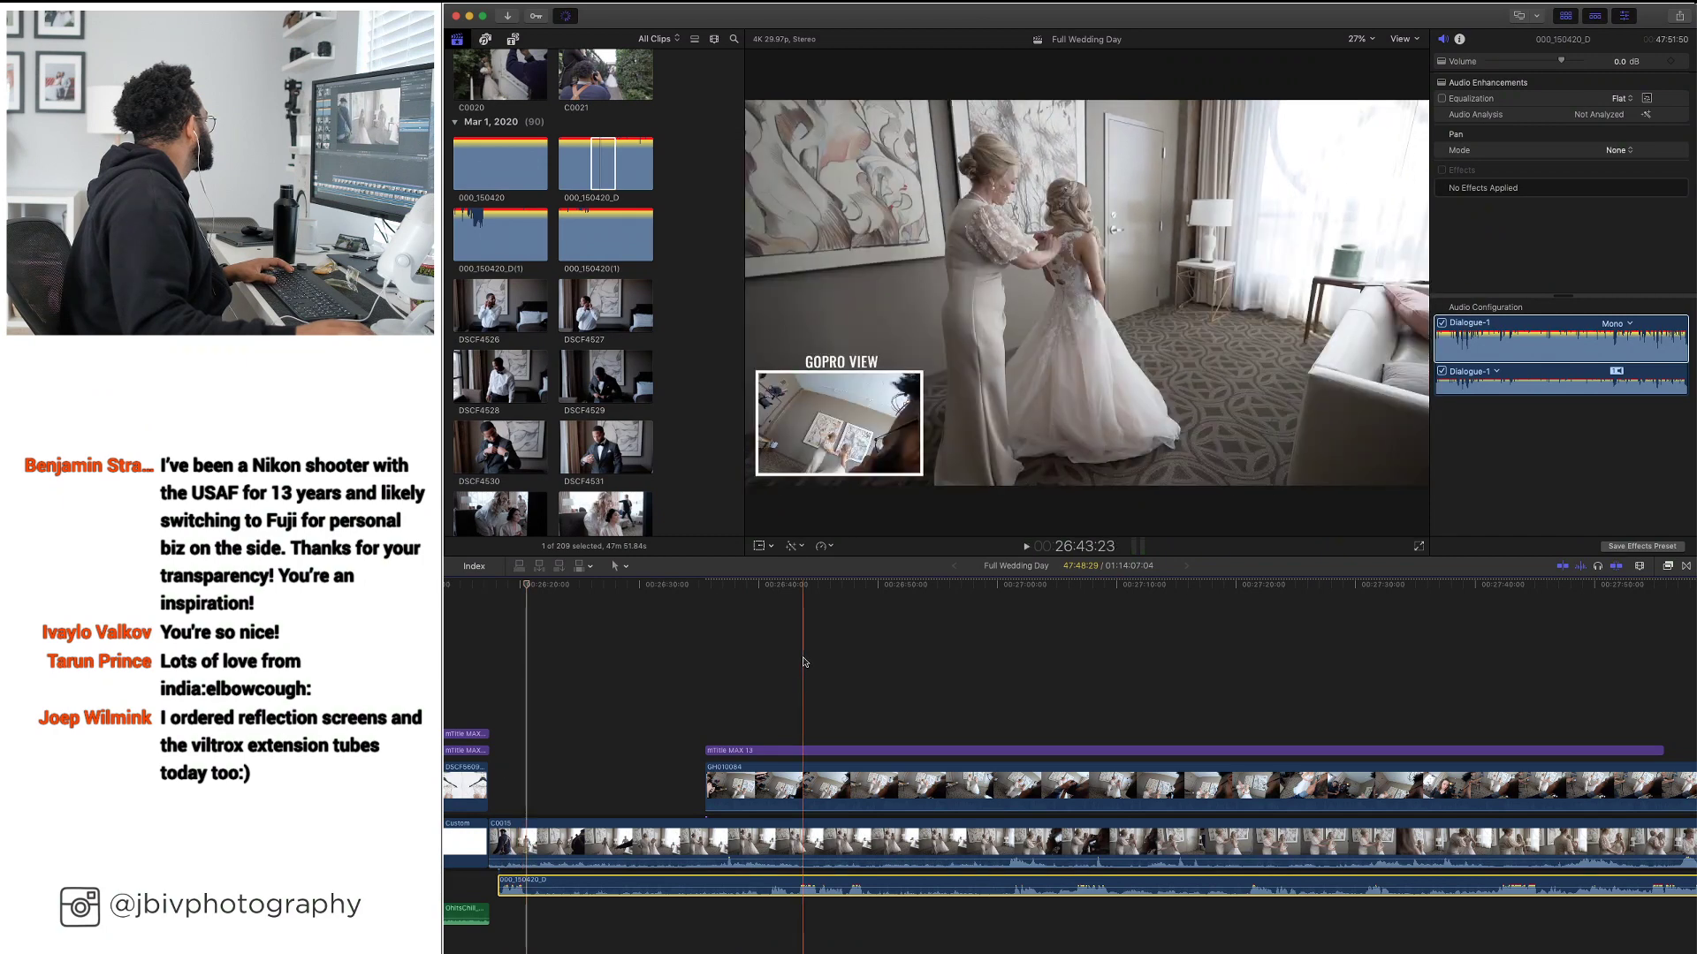
Play C0015 with the connected recording at several points between about 26:43 and 28:01 to compare the sound
key(space)
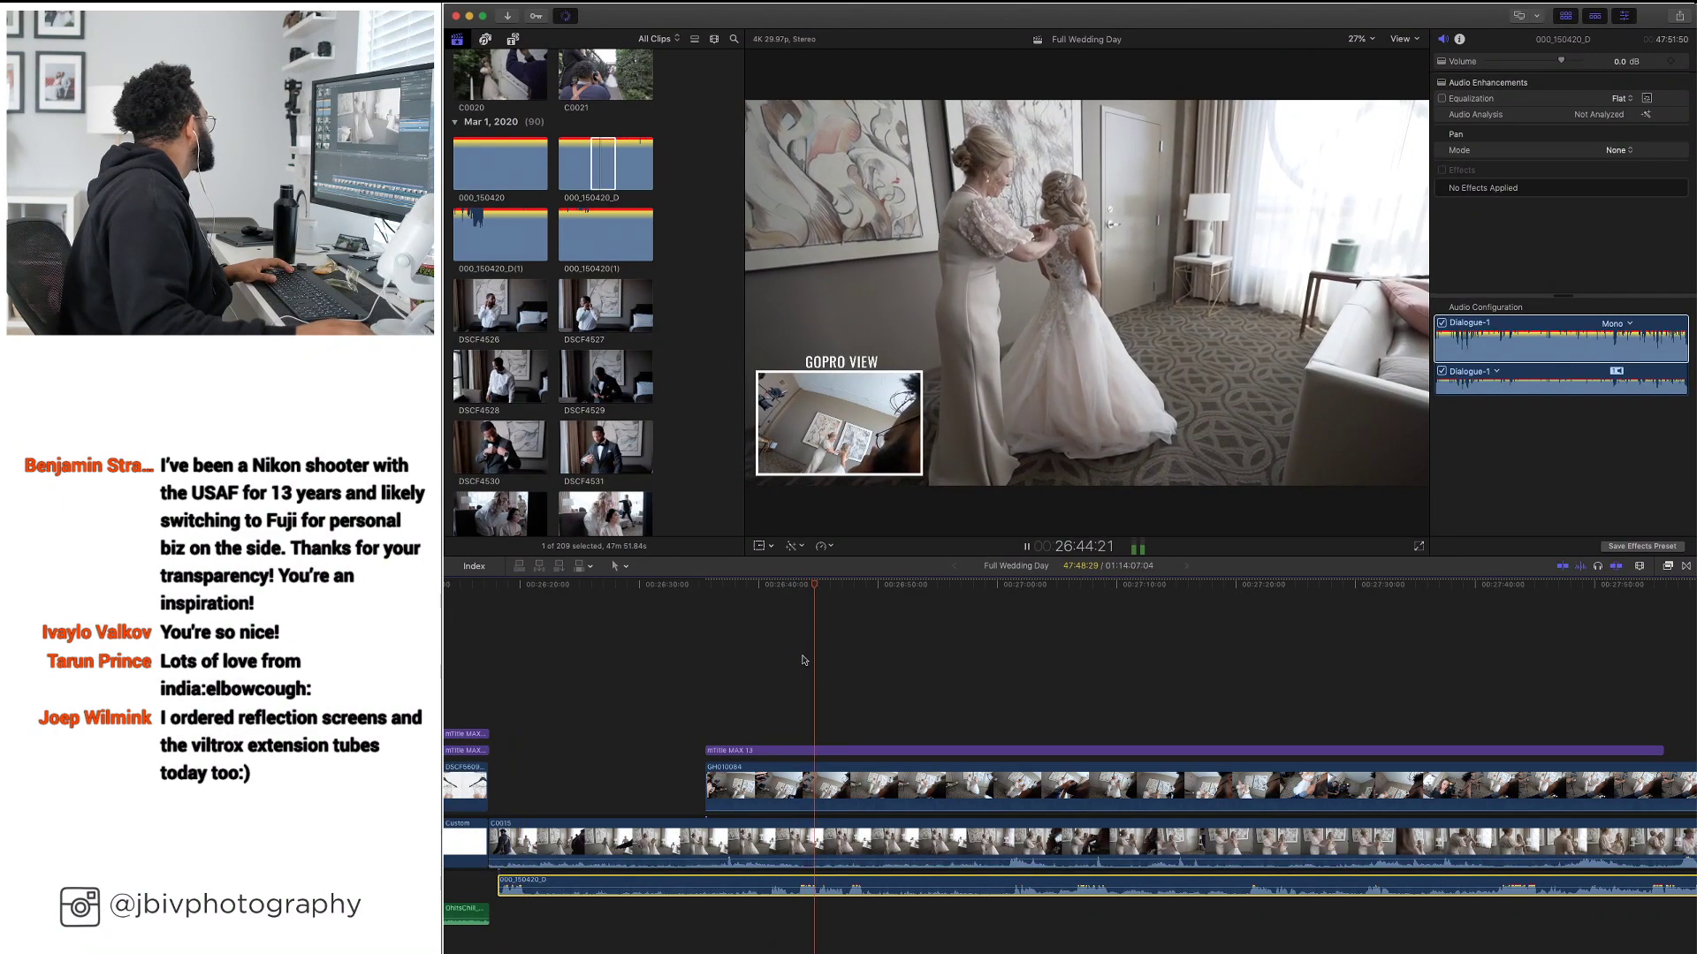
key(space)
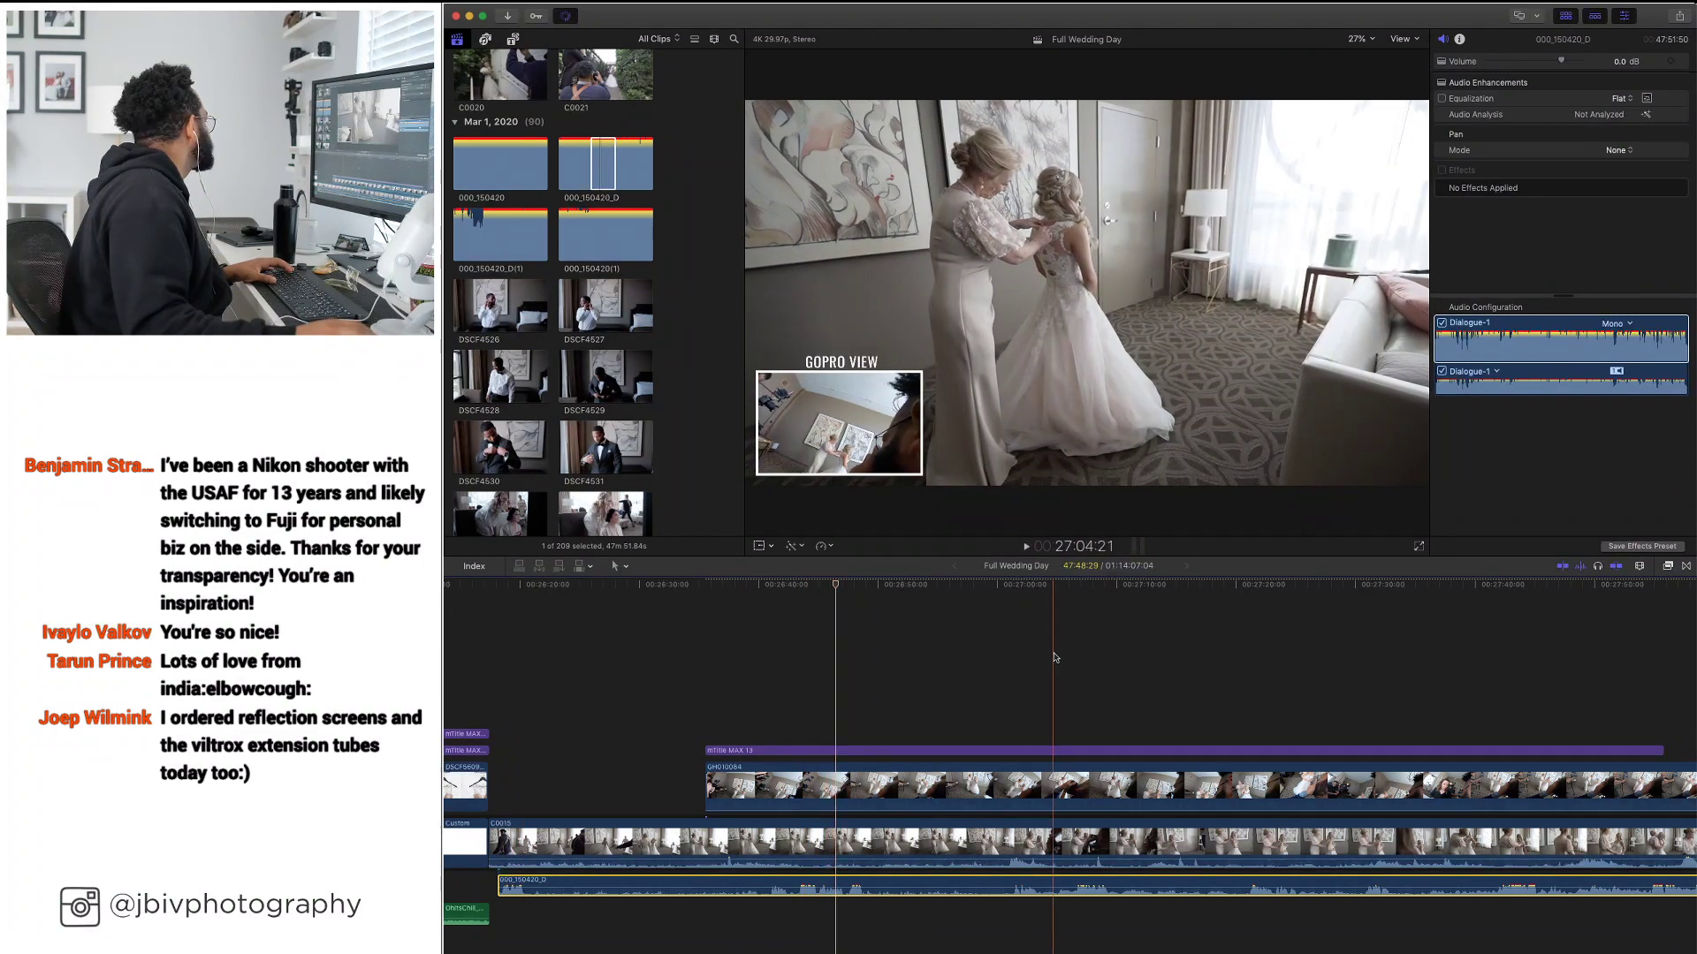
key(space)
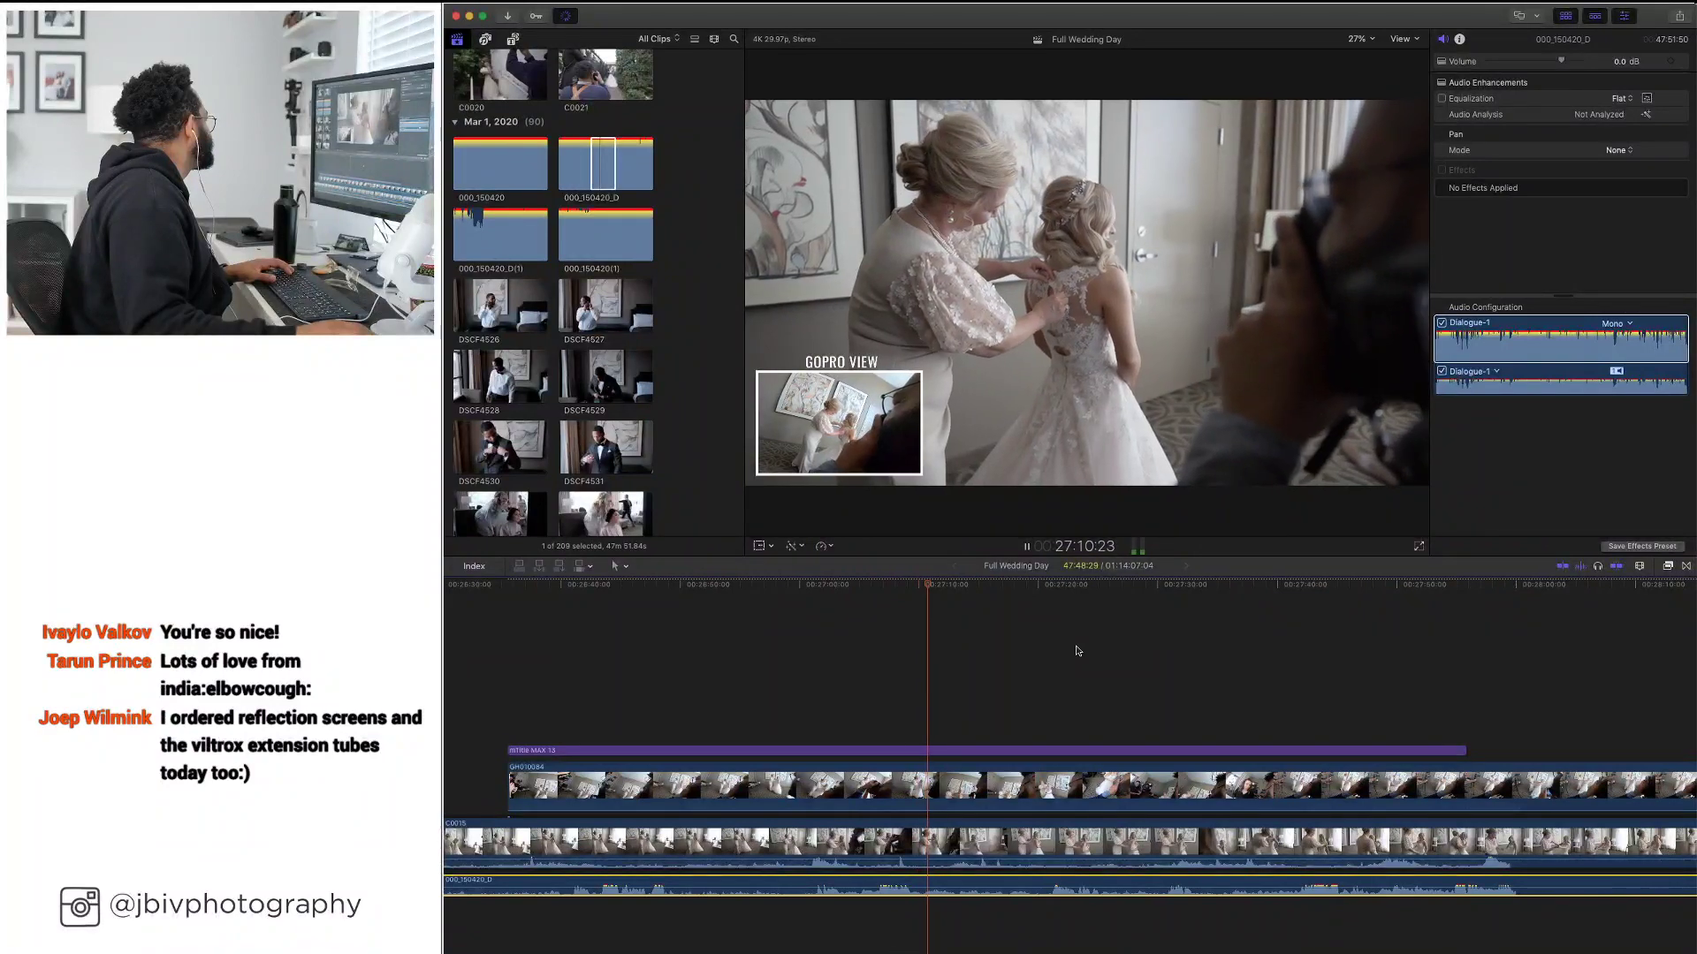
key(space)
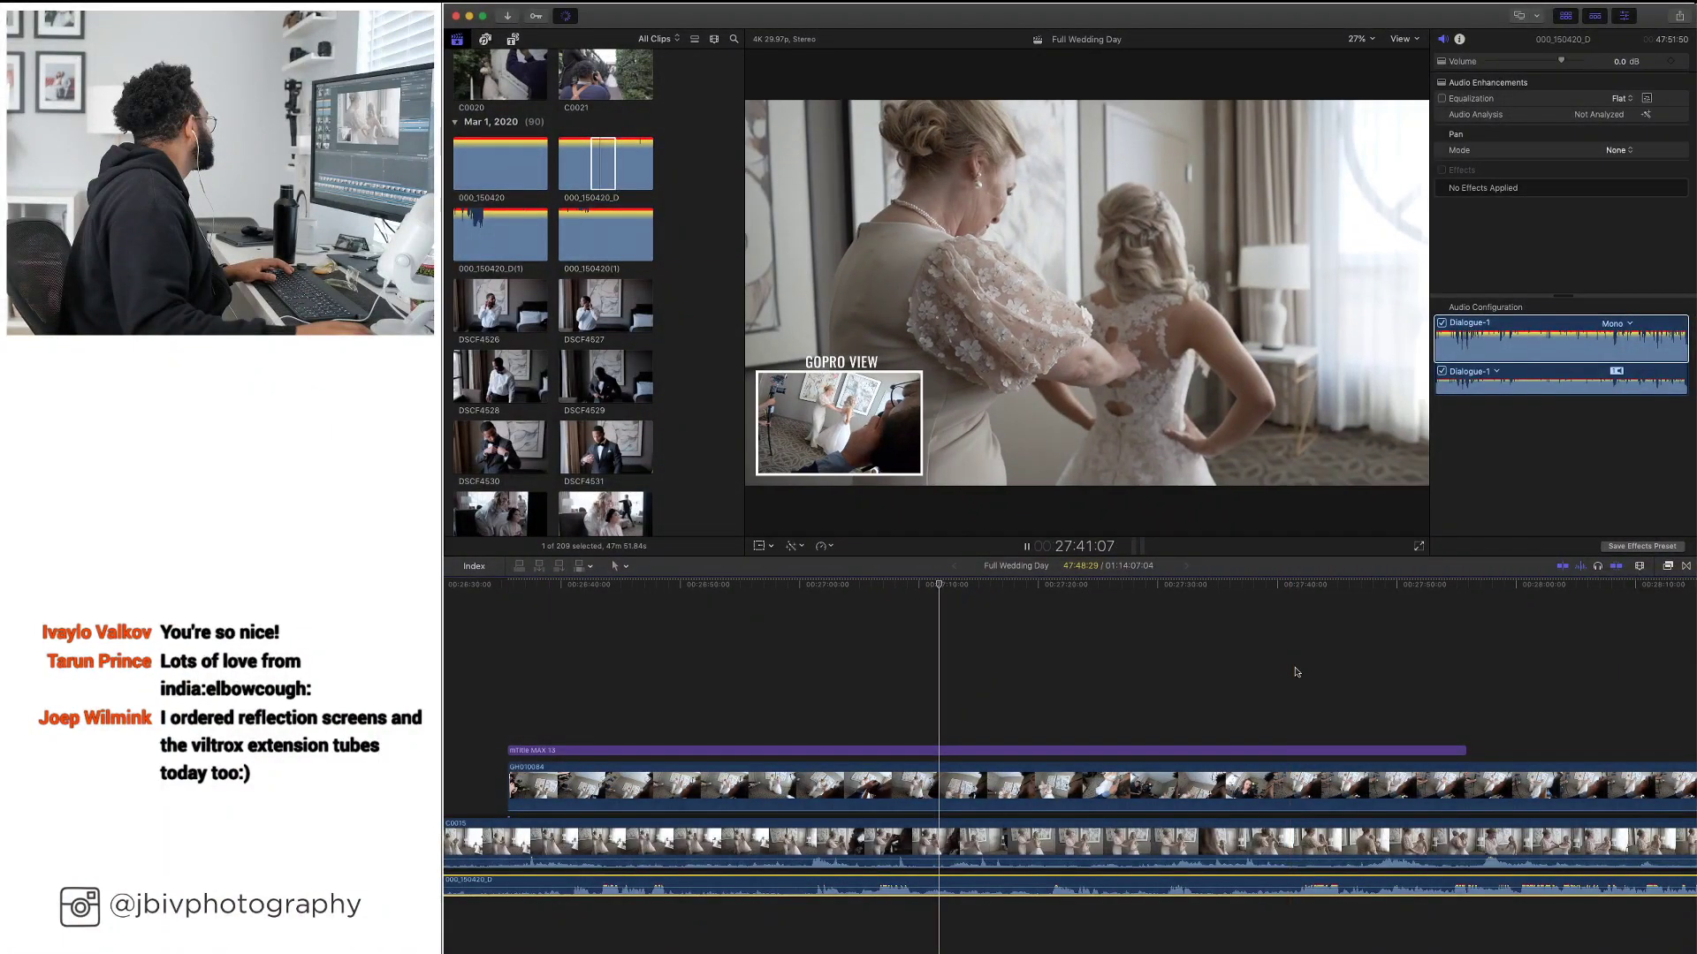
click(1296, 673)
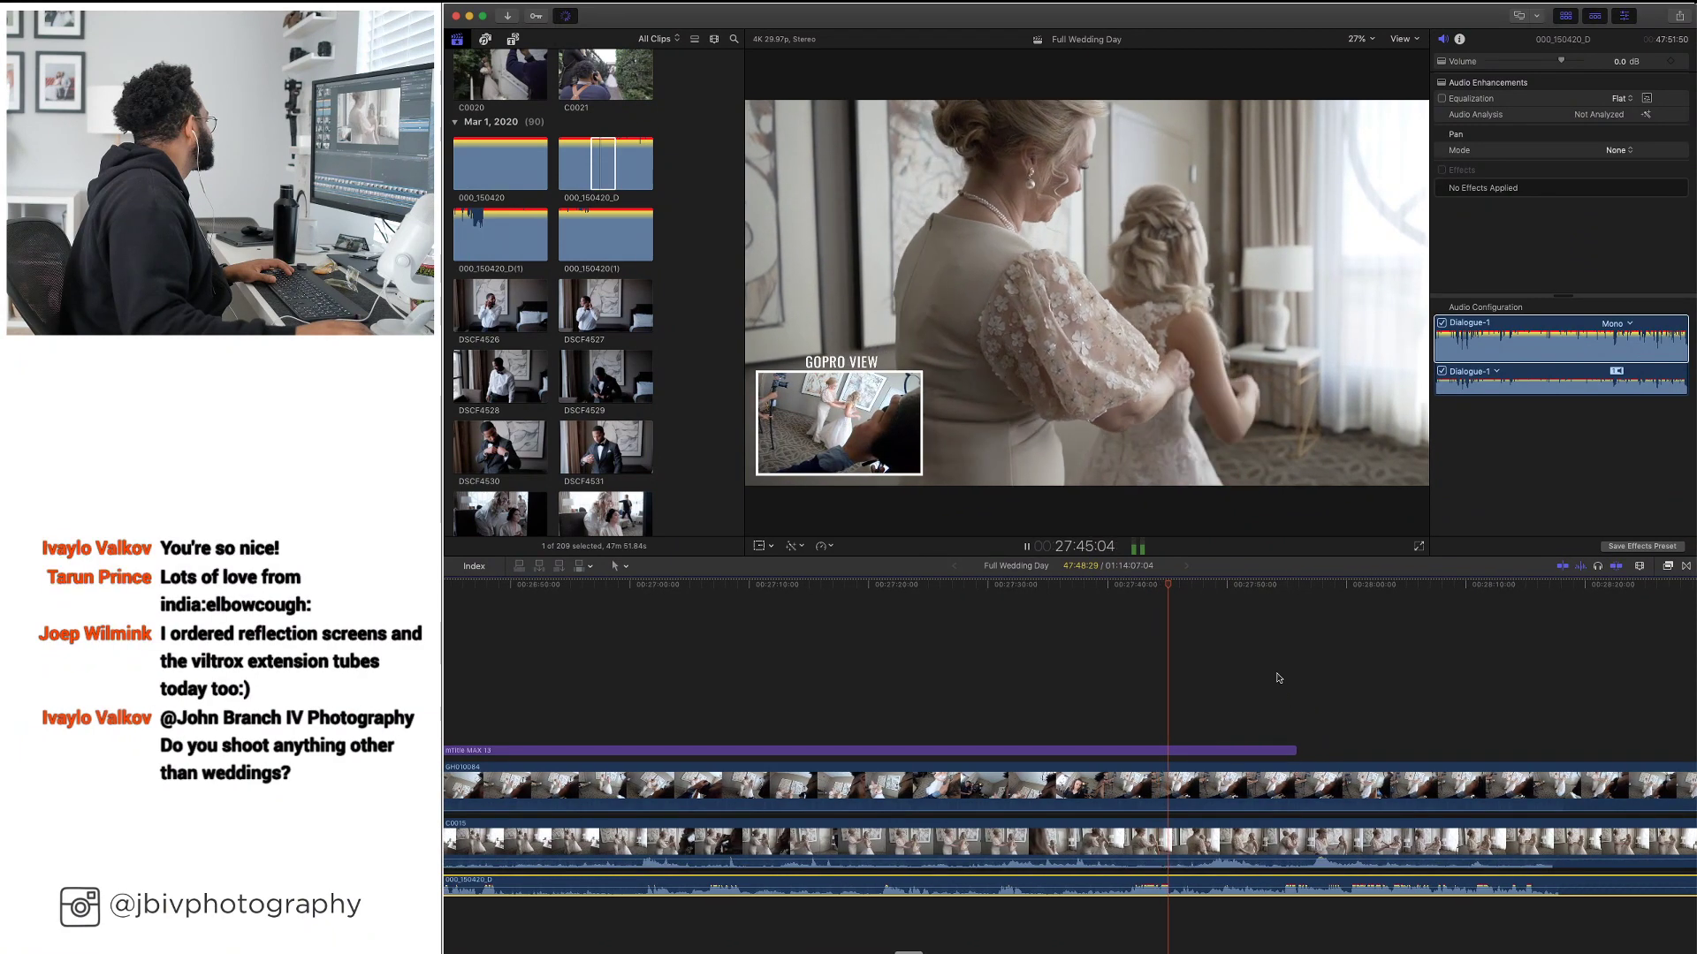
click(1280, 665)
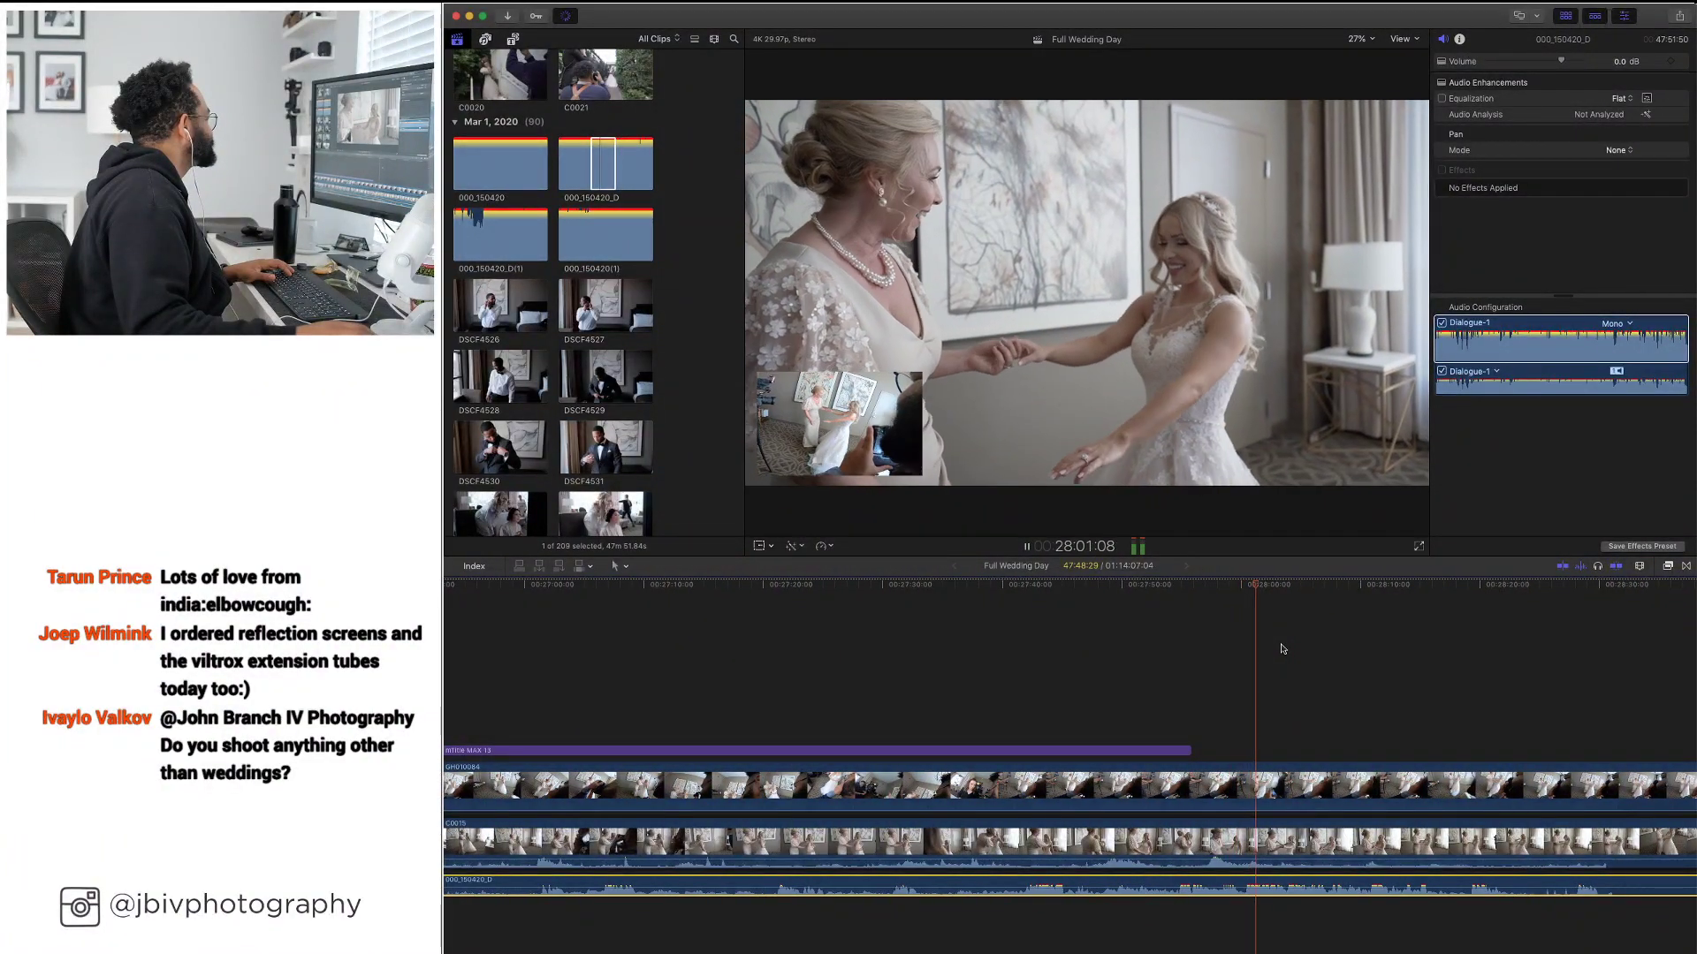
Stop playback and remove the connected 000_150420_D clip from beneath C0015
scroll(1282, 649, left, 5)
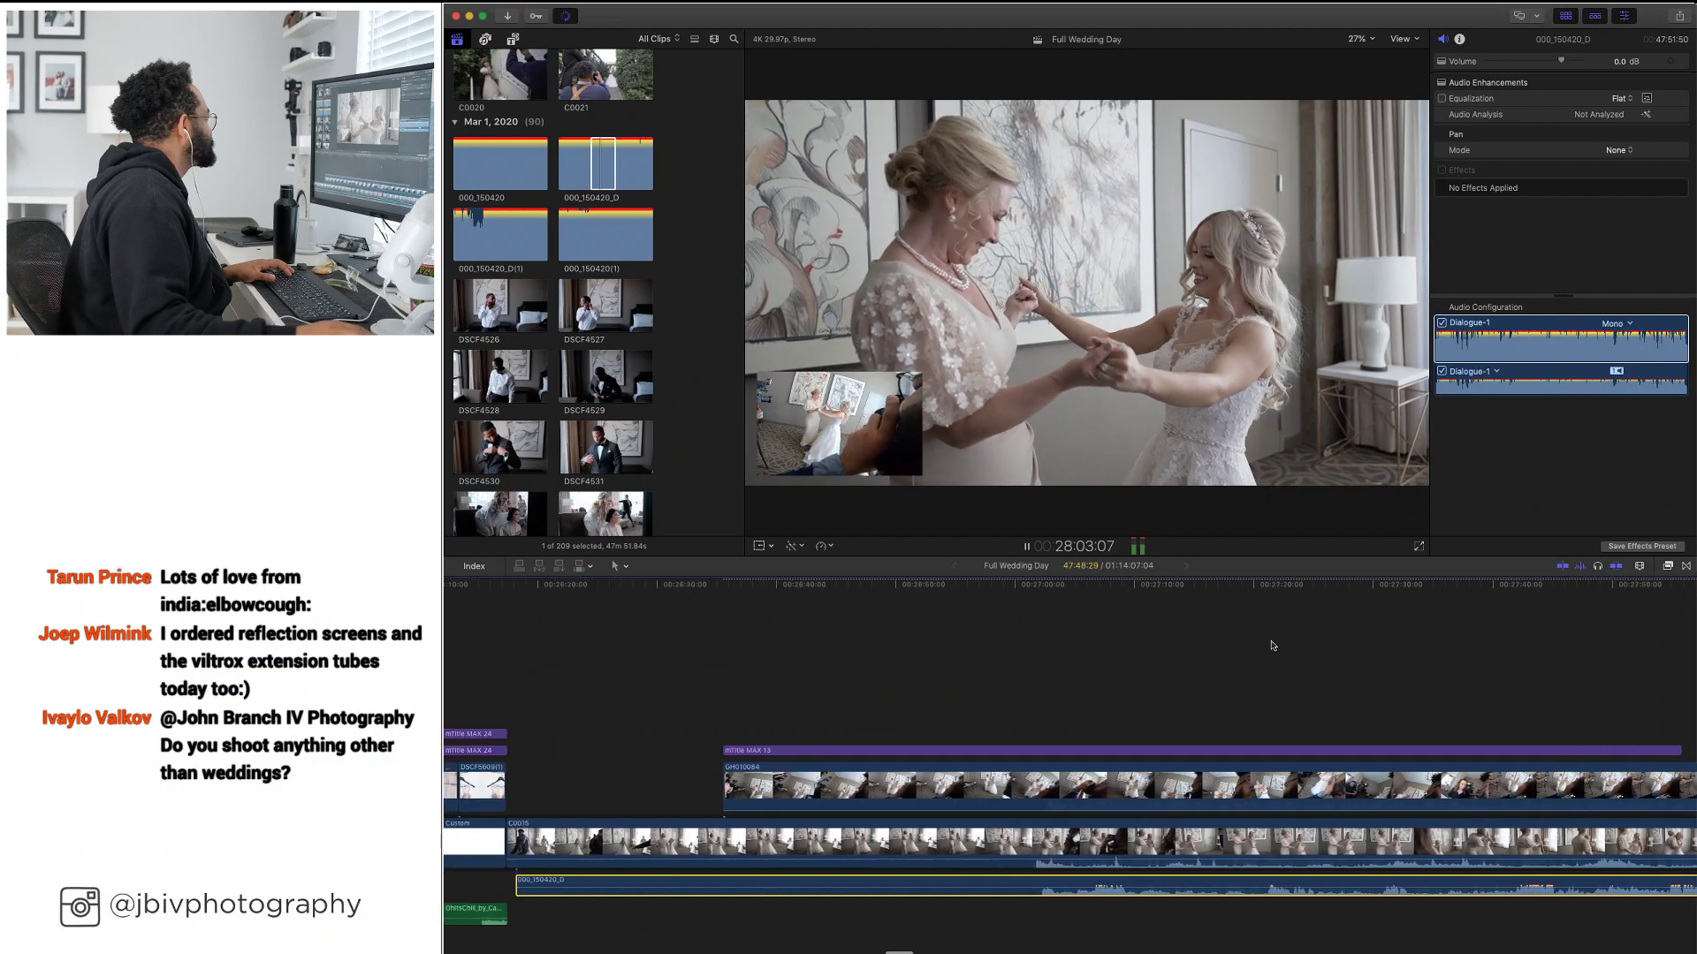
scroll(1272, 646, left, 5)
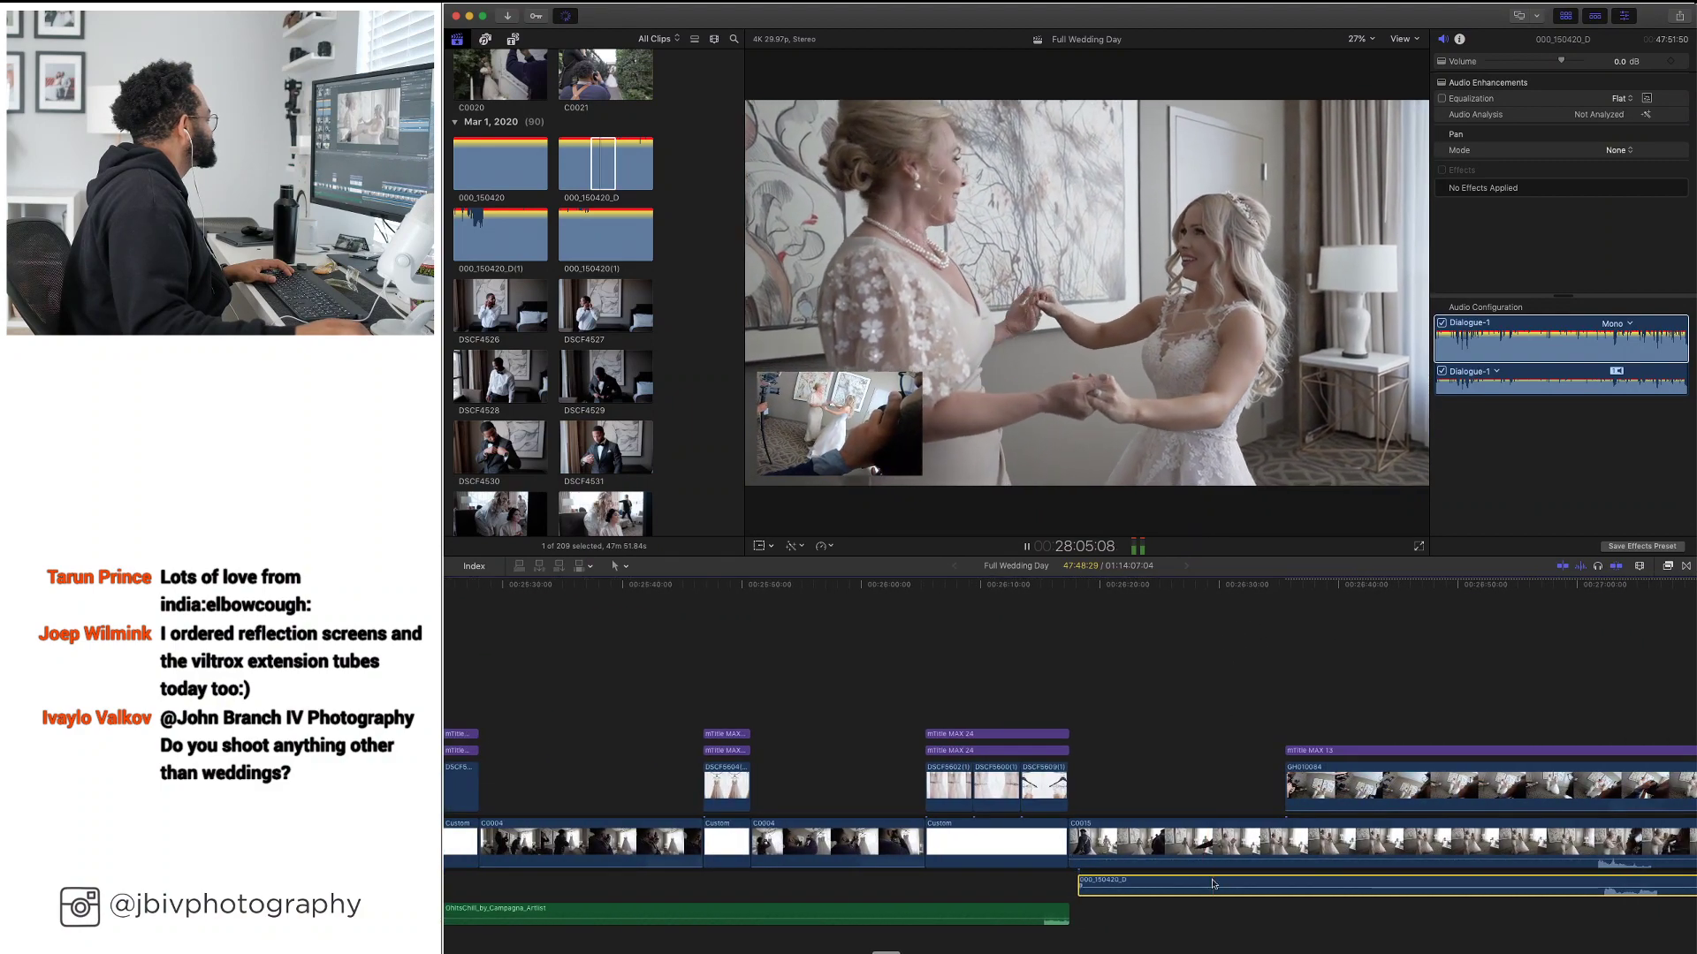
key(space)
scroll(1219, 881, left, 3)
scroll(1219, 881, left, 8)
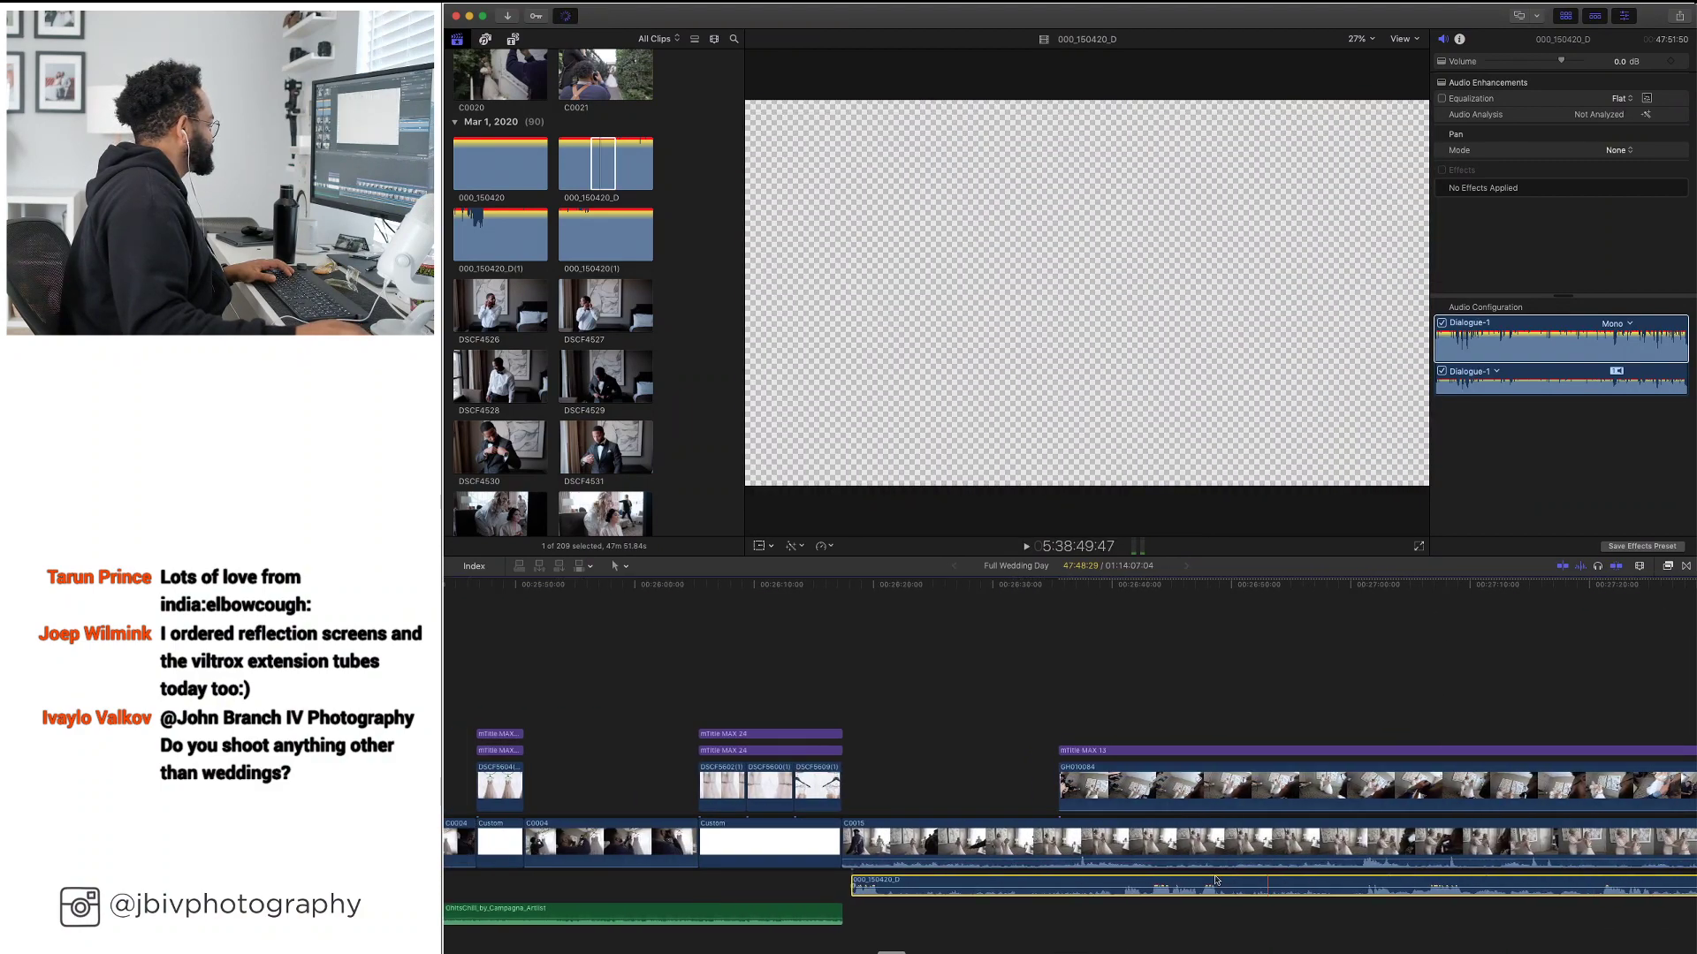
key(Delete)
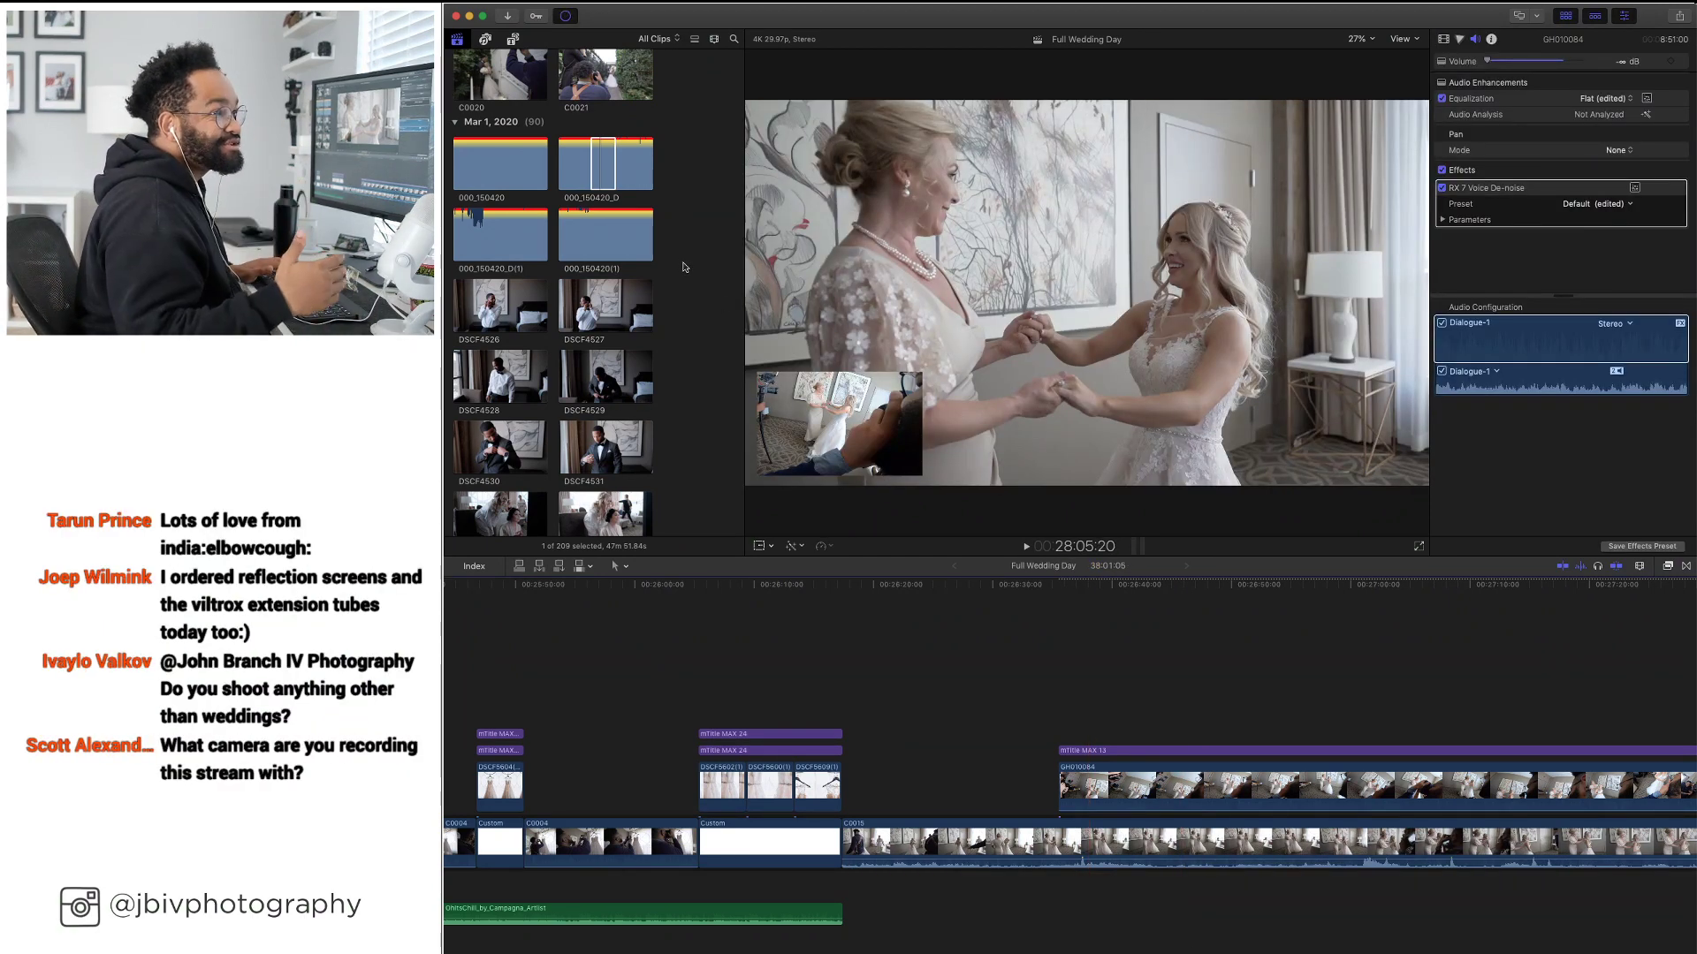
Mark a still earlier 000_150420_D range about 51:18 long and connect it beneath C0015 near its start
drag(592, 166, 854, 890)
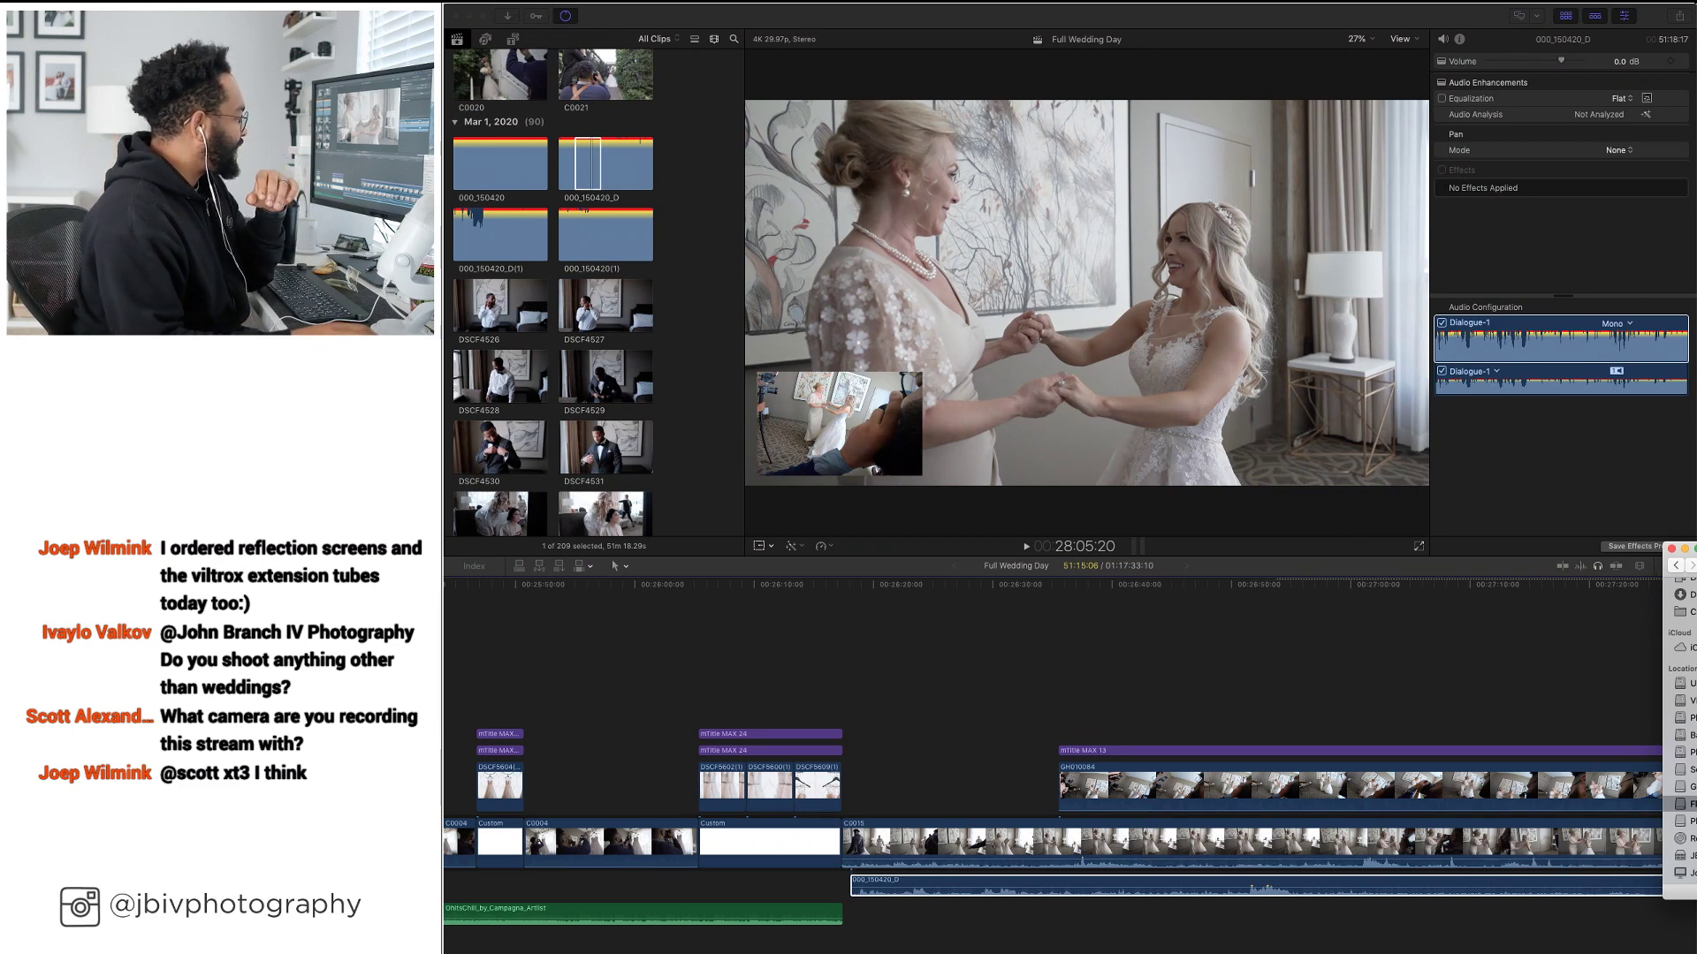
Preview the Hoboken engagement photo and the brick-wall portrait from Finder, and fit the portrait's preview window on the screen
key(space)
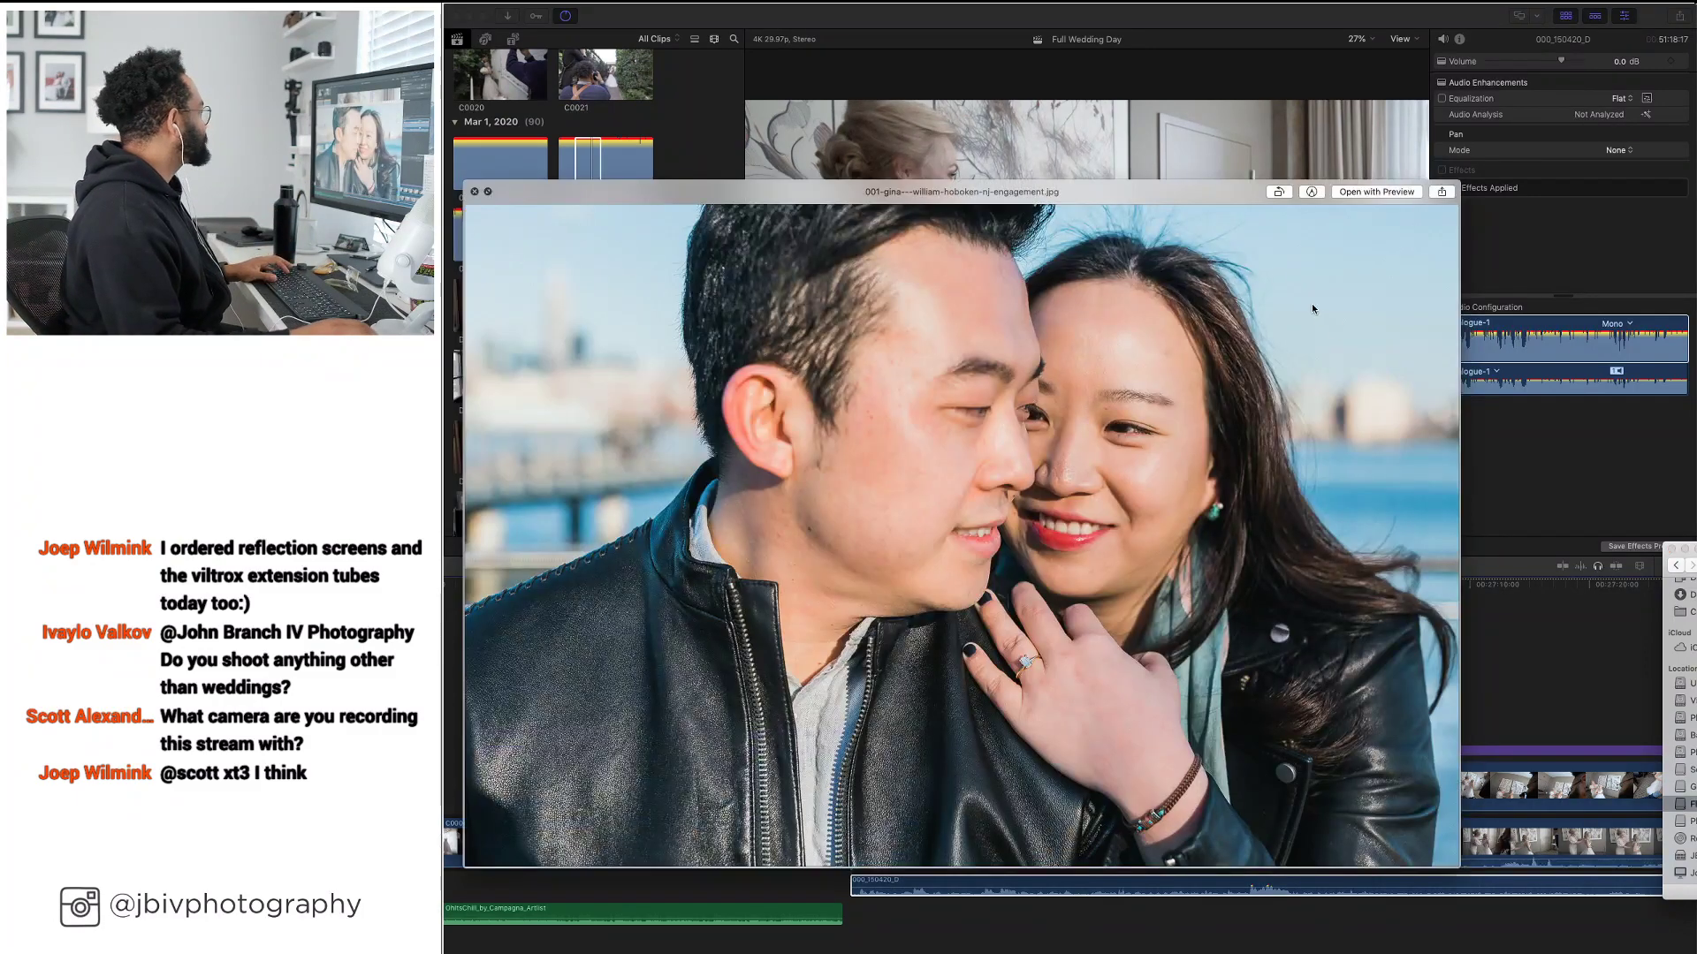
key(space)
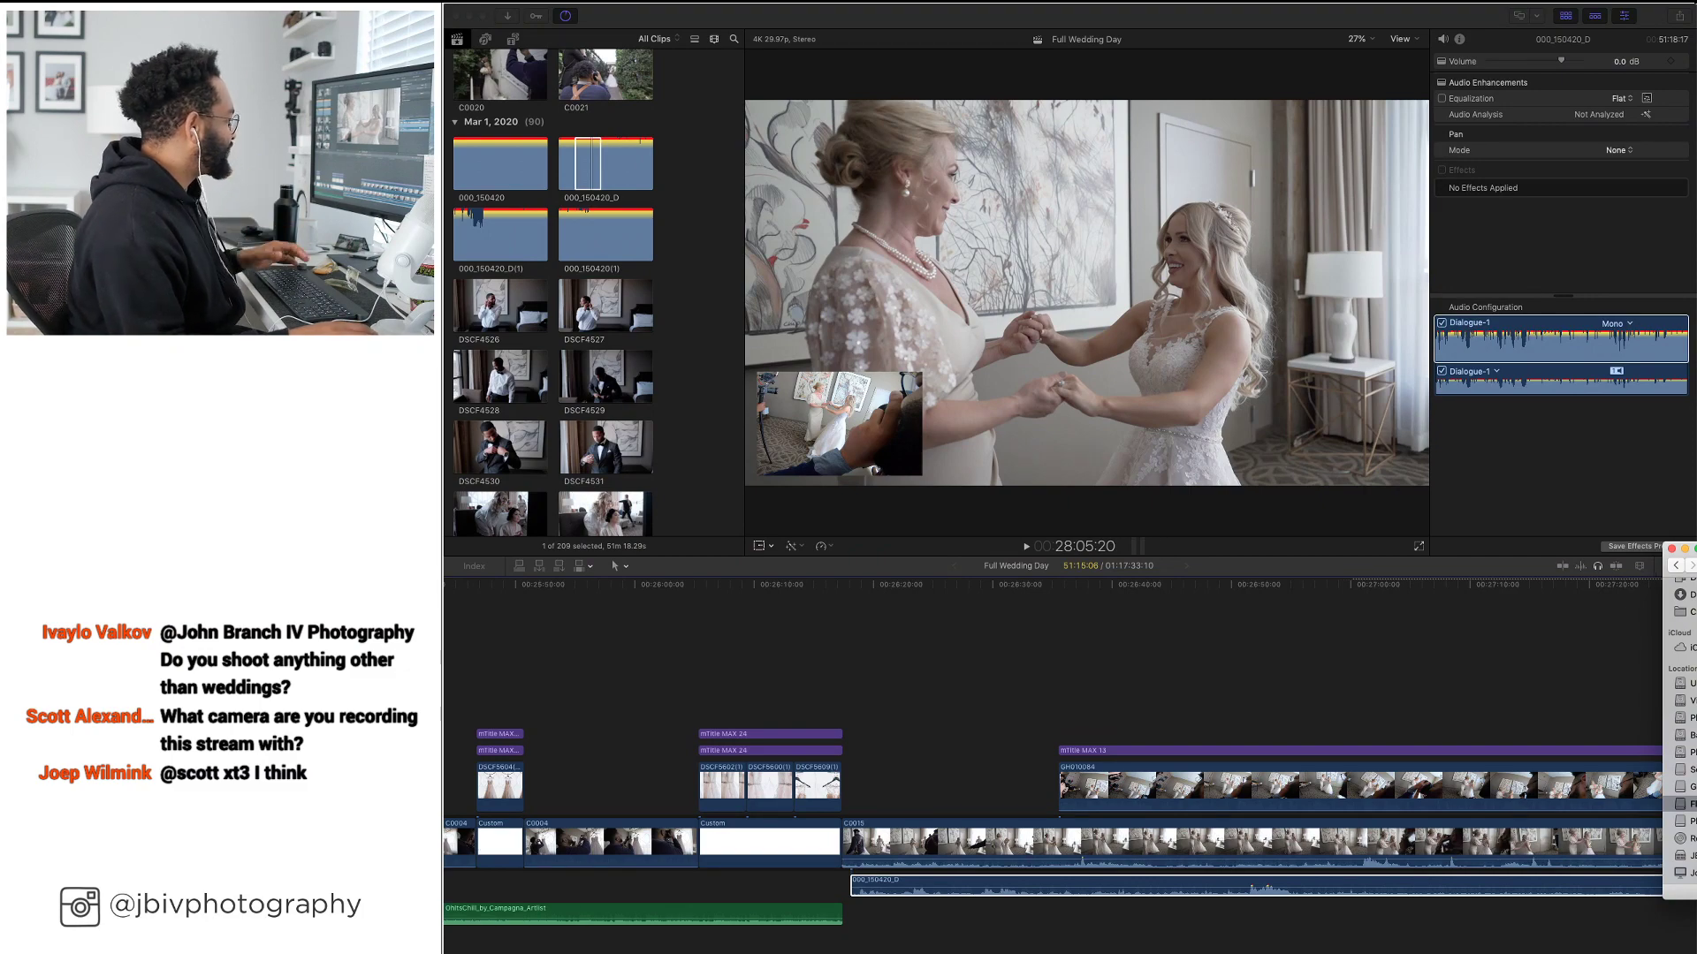
key(space)
drag(1322, 60, 1313, 45)
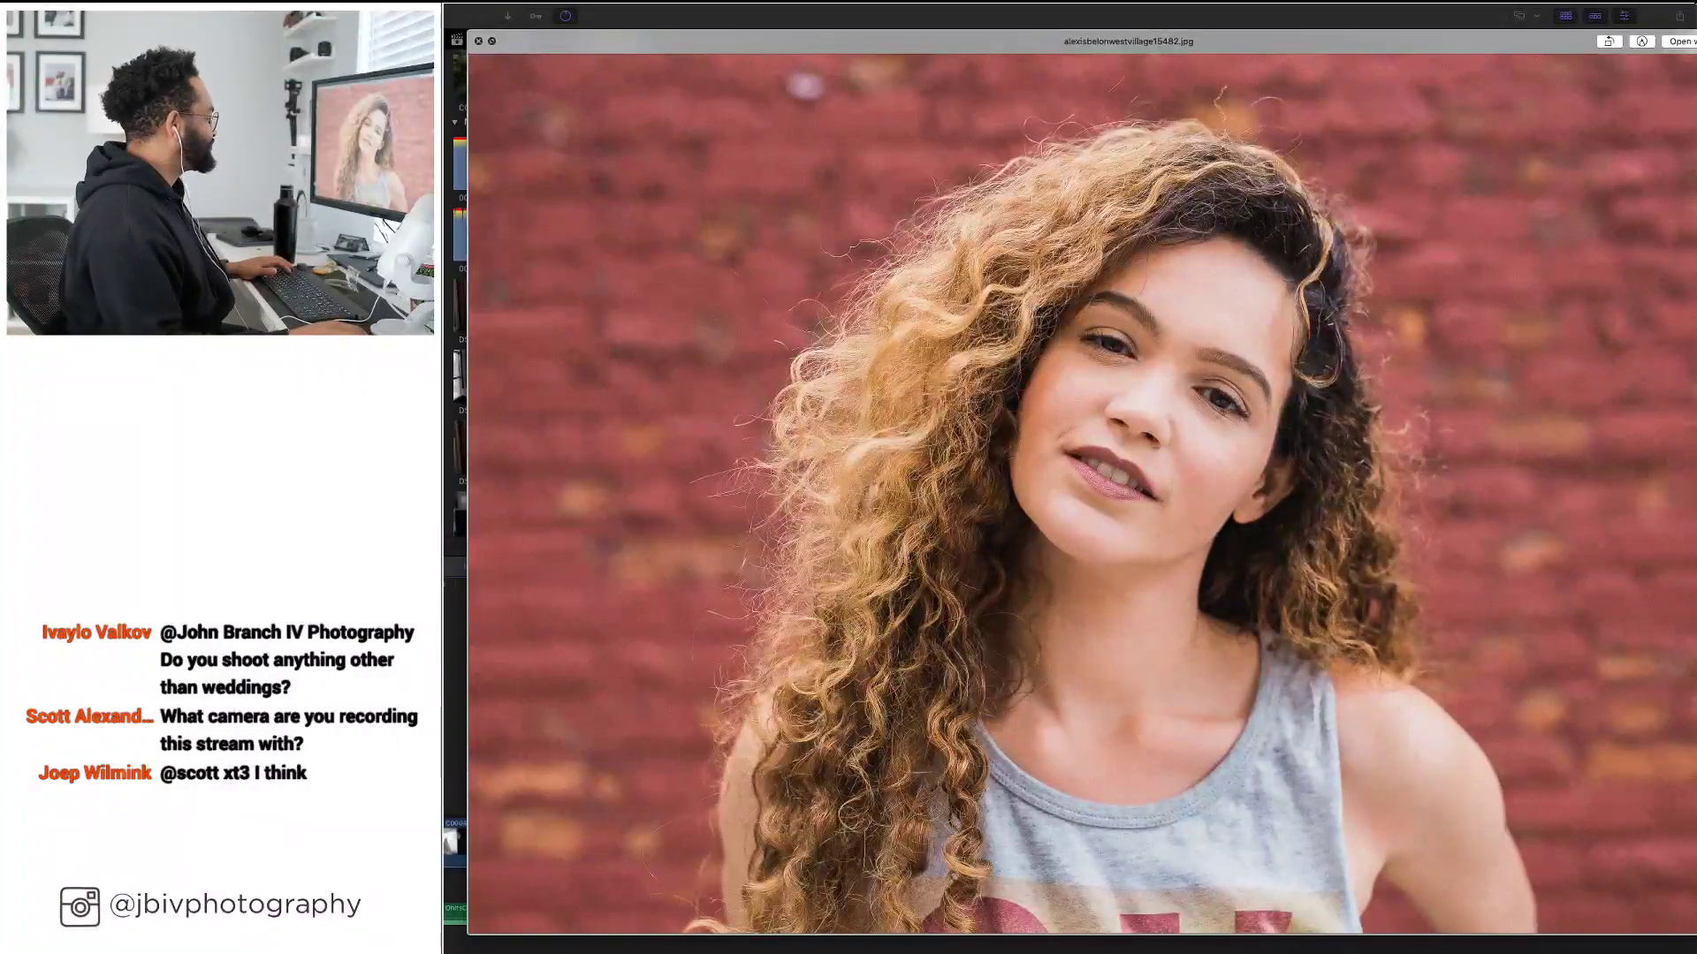
click(1682, 784)
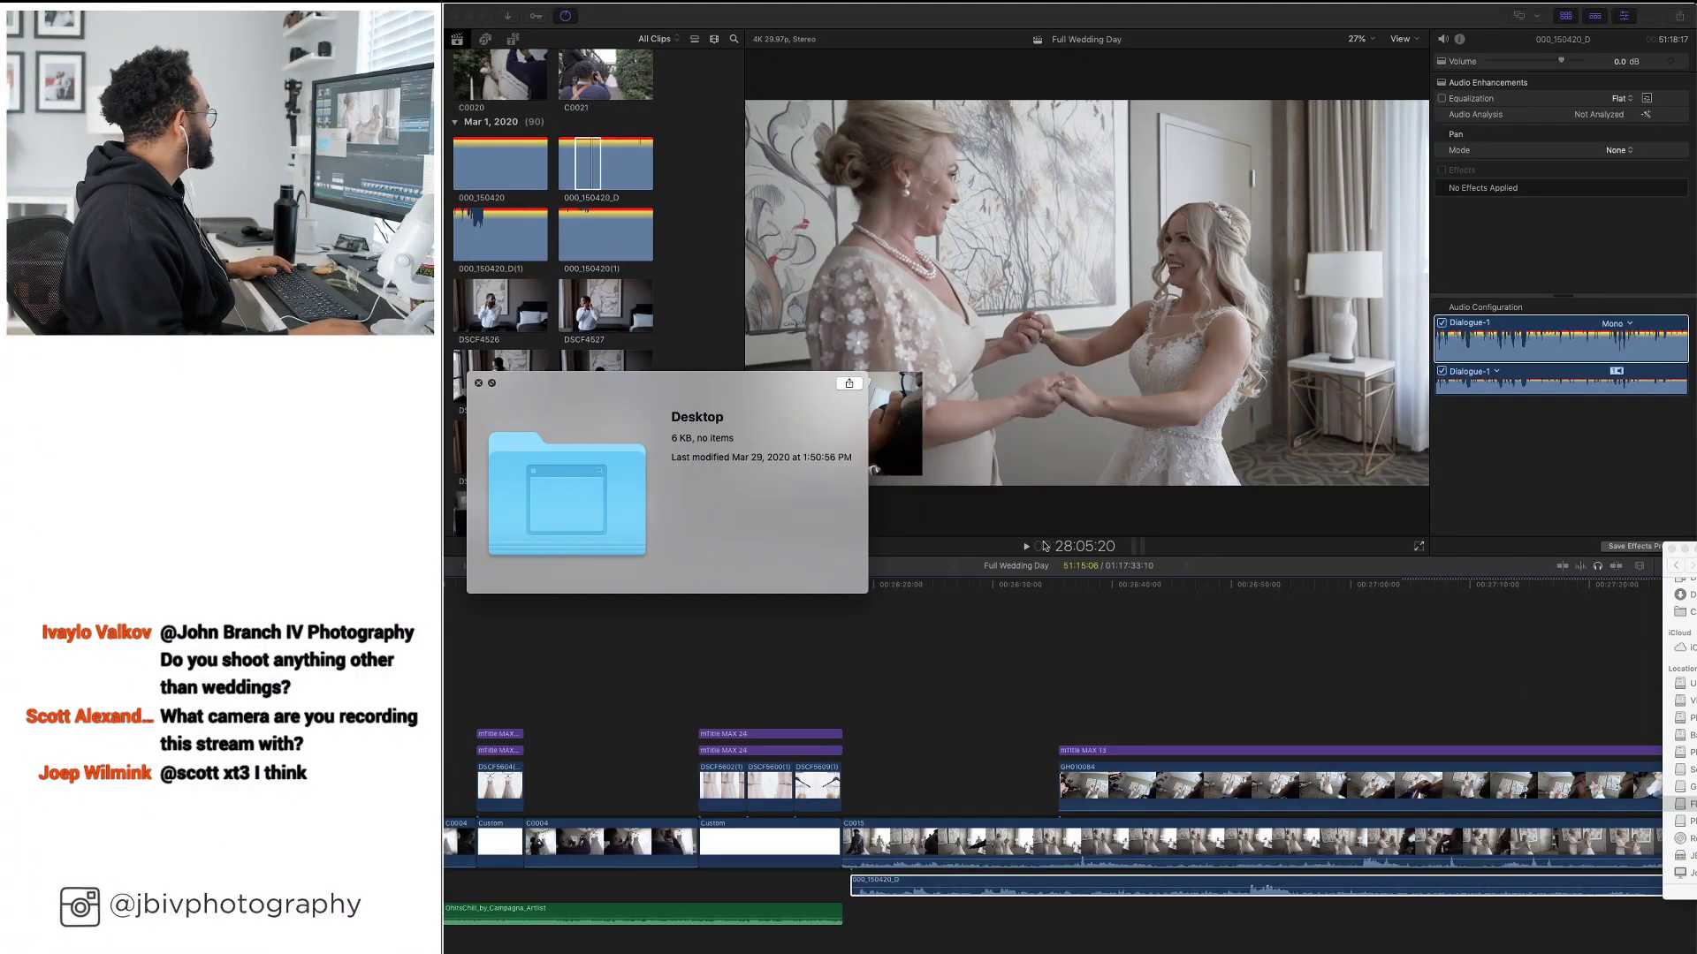
key(Down)
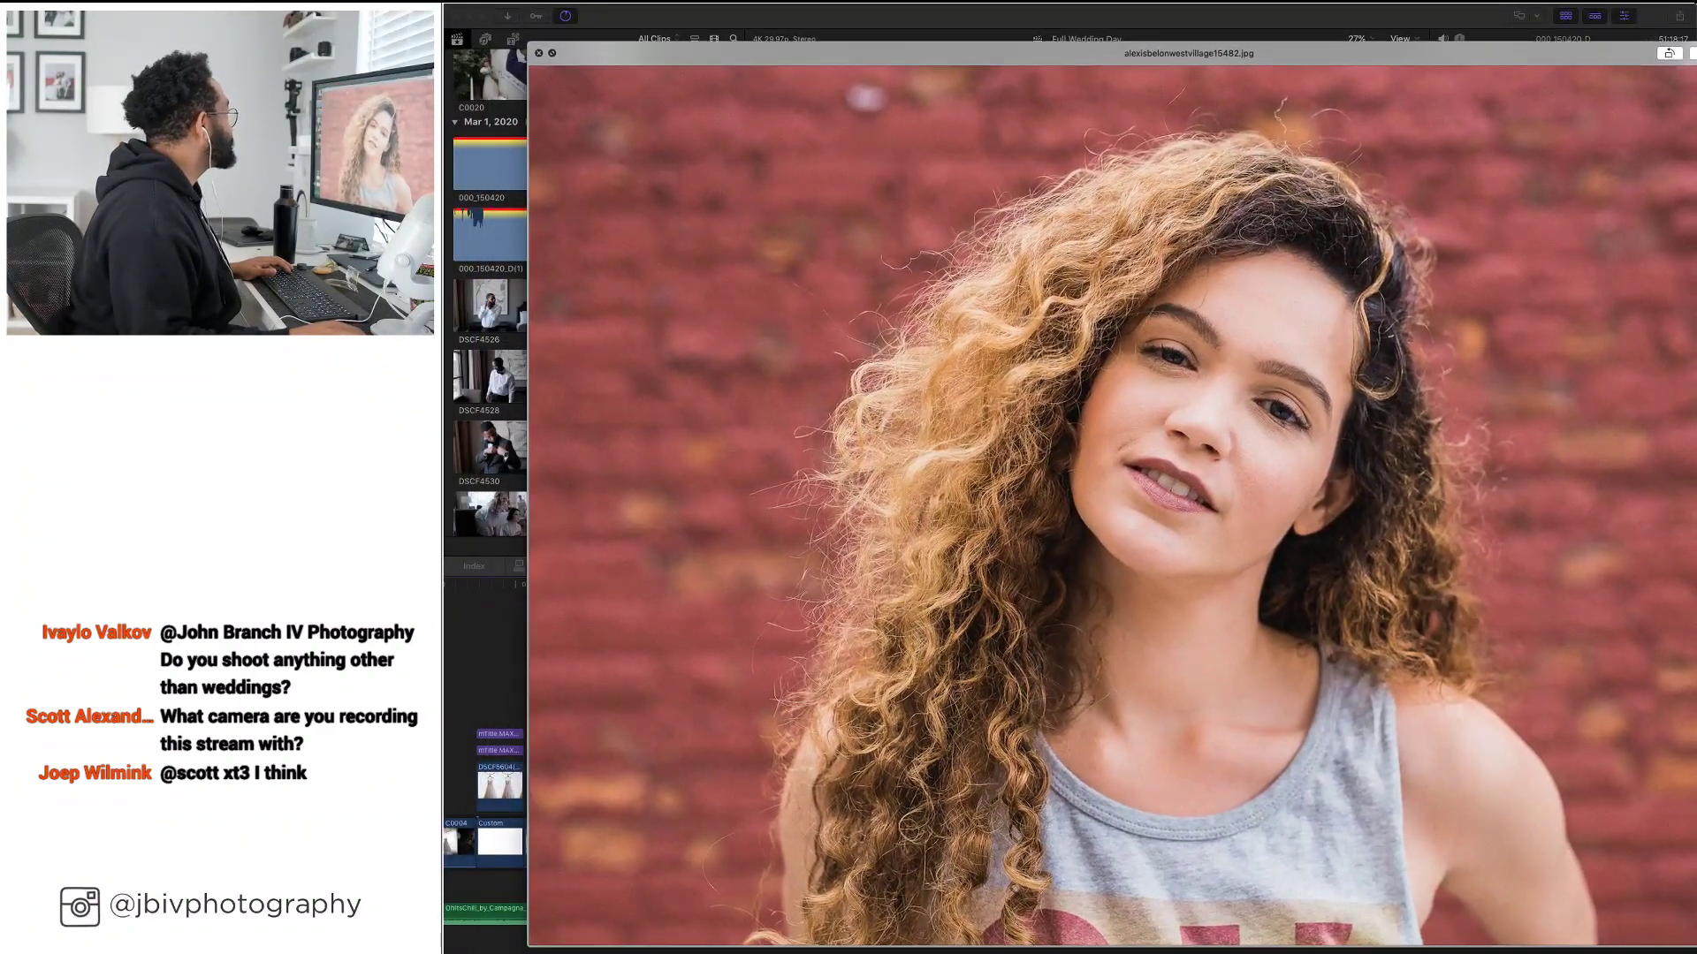
drag(530, 43, 730, 168)
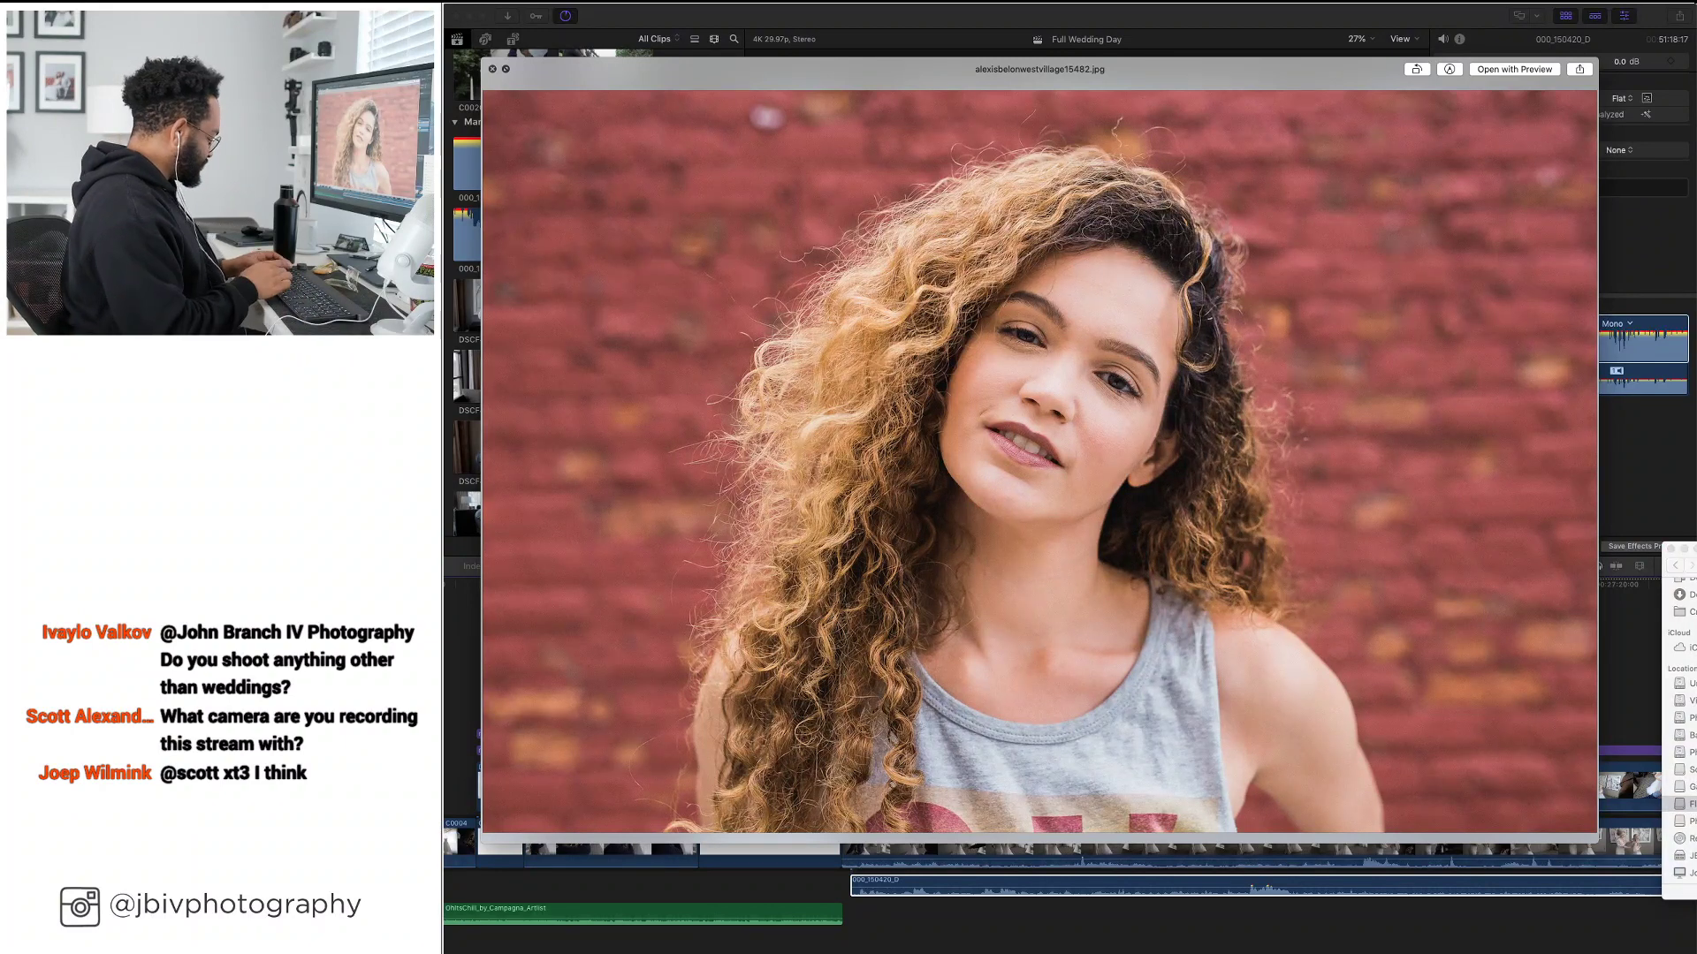
Switch to Google Chrome by bringing up its open Artlist.io music licensing window
mouse_move(444, 225)
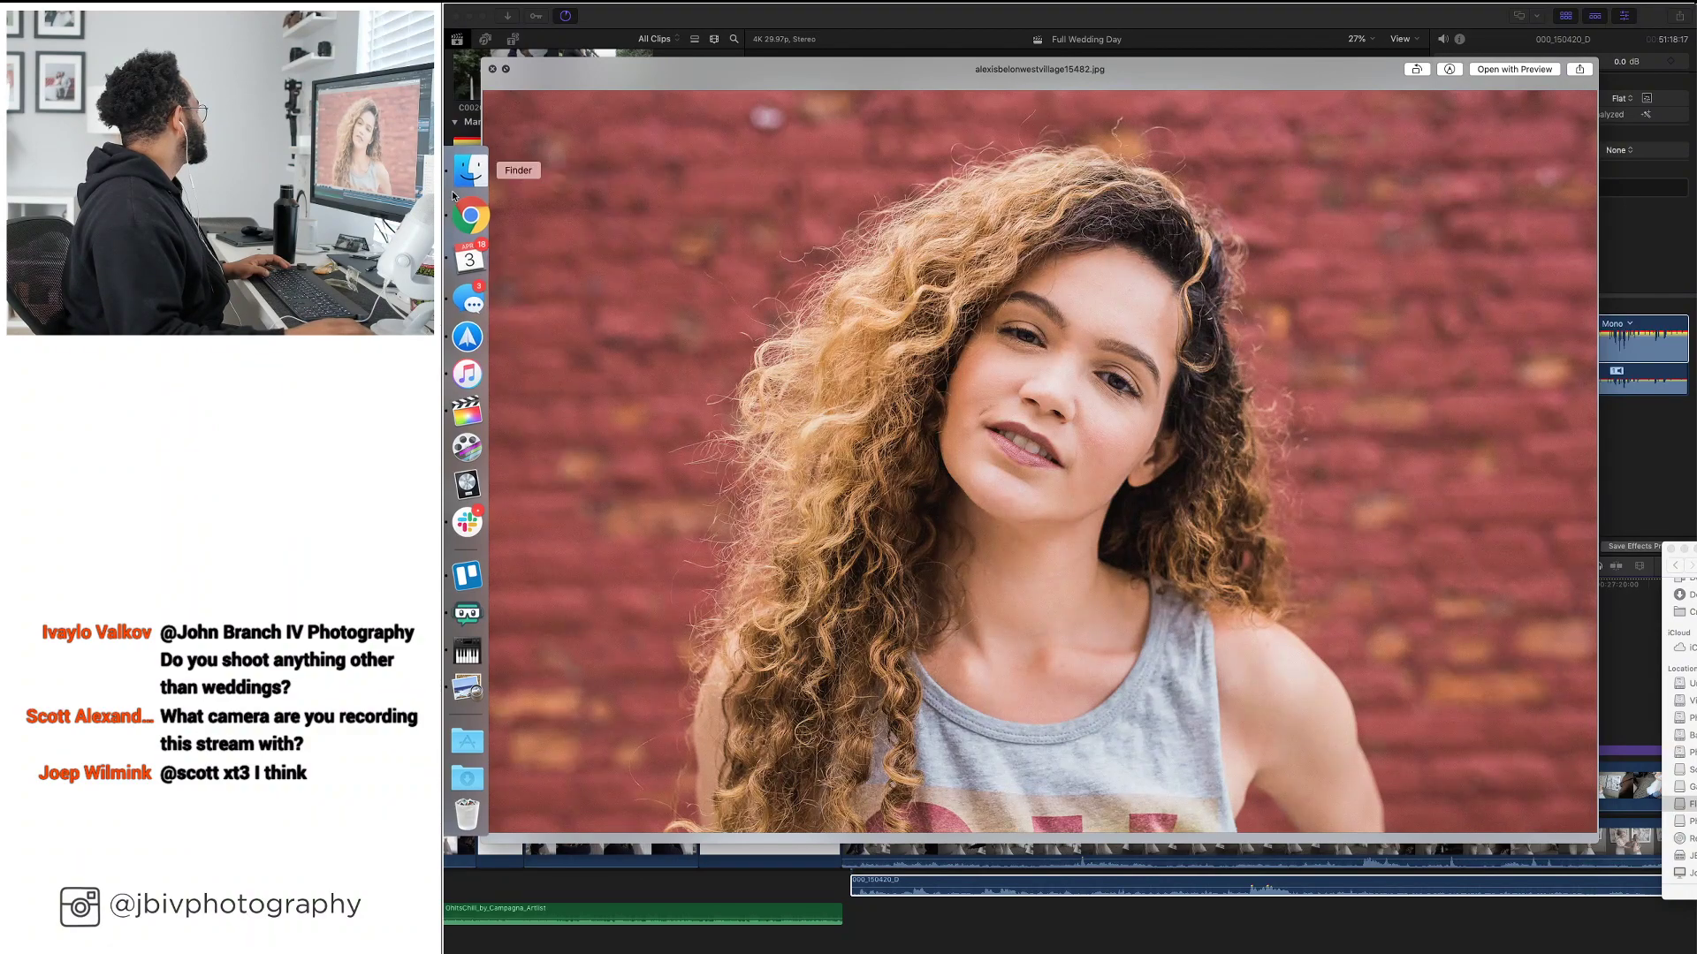
click(452, 205)
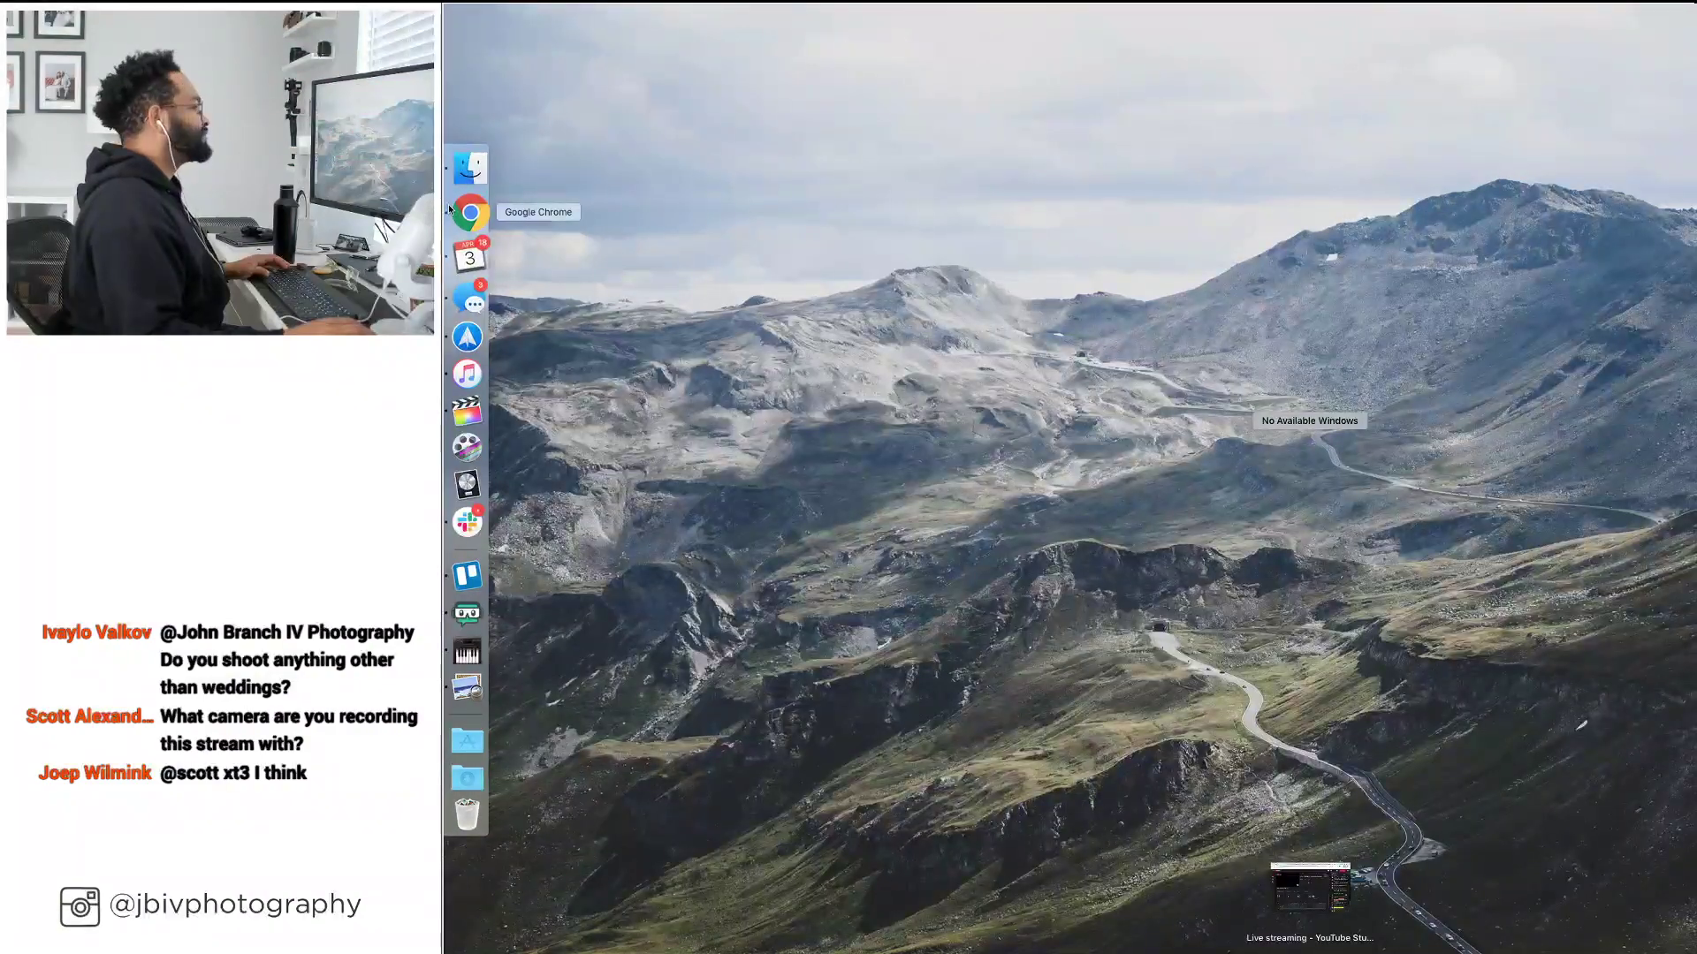
click(448, 207)
click(447, 210)
click(451, 210)
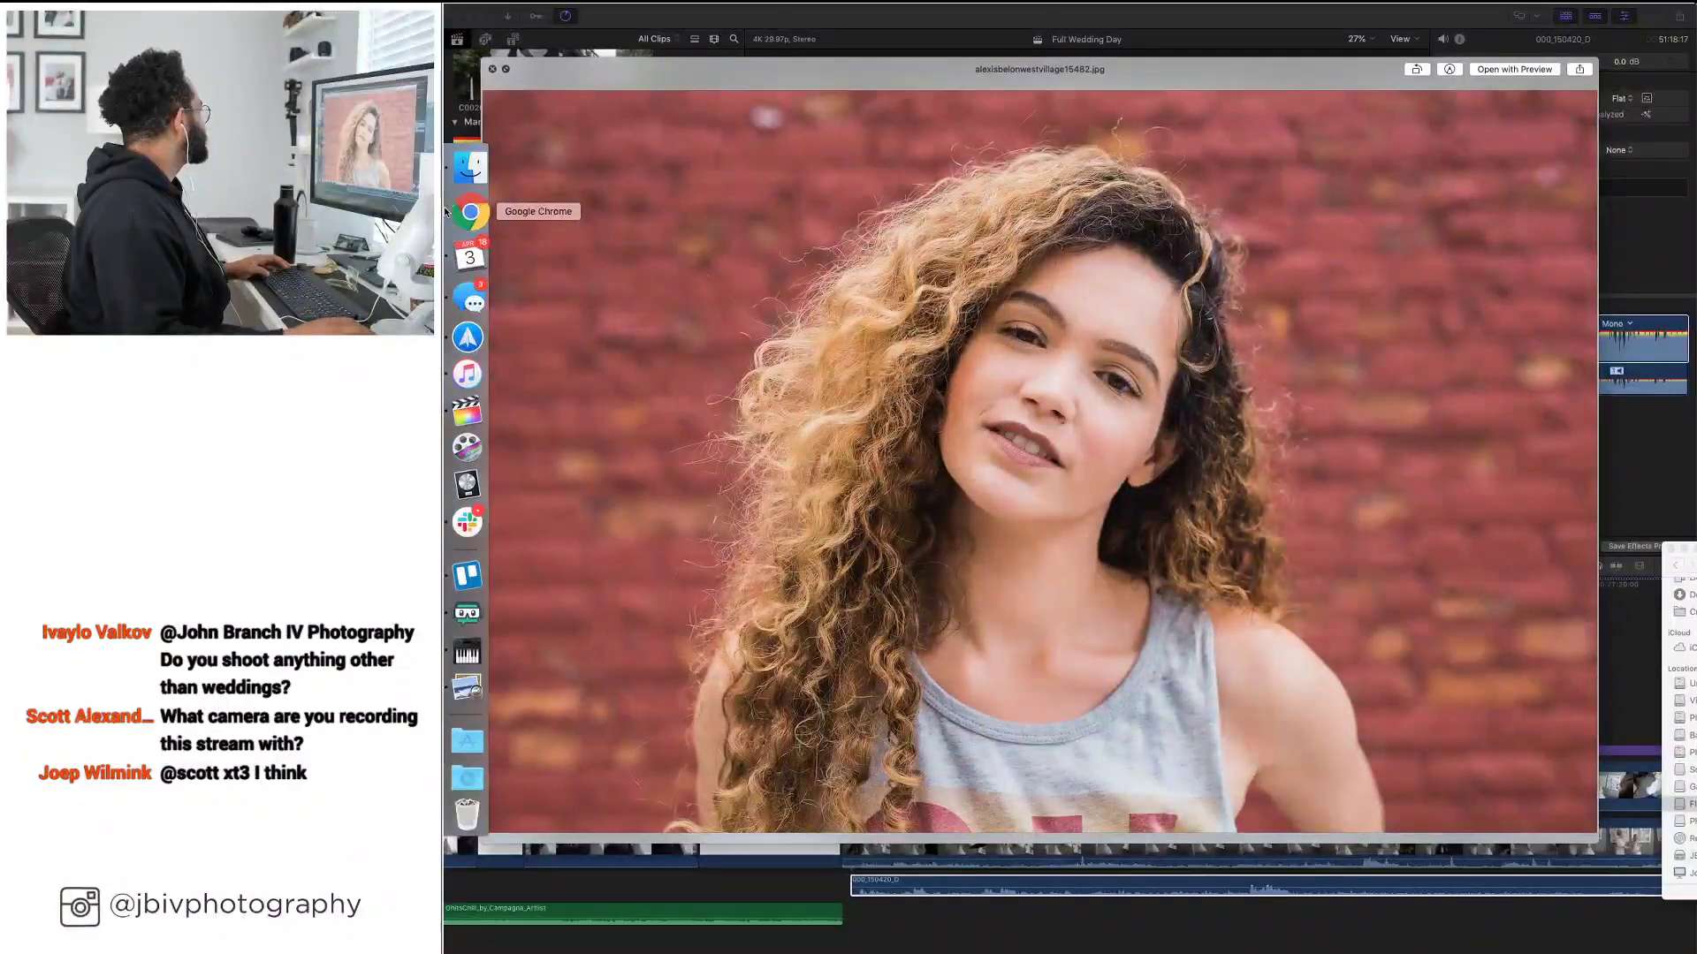
right_click(468, 211)
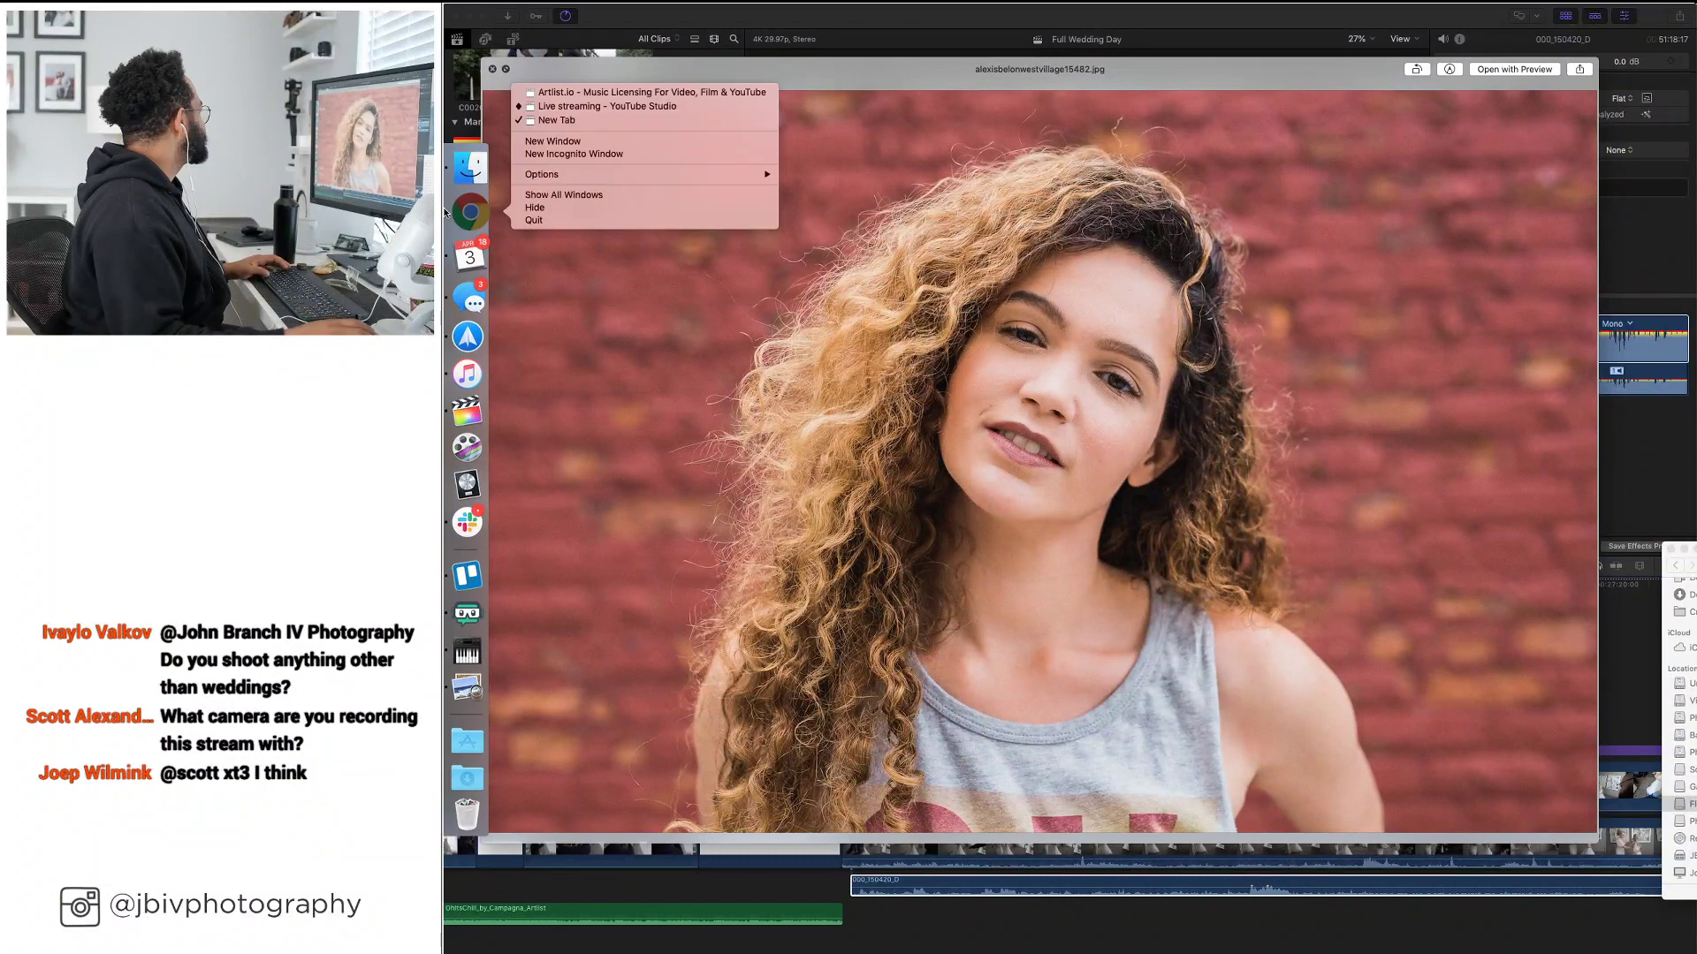
click(550, 96)
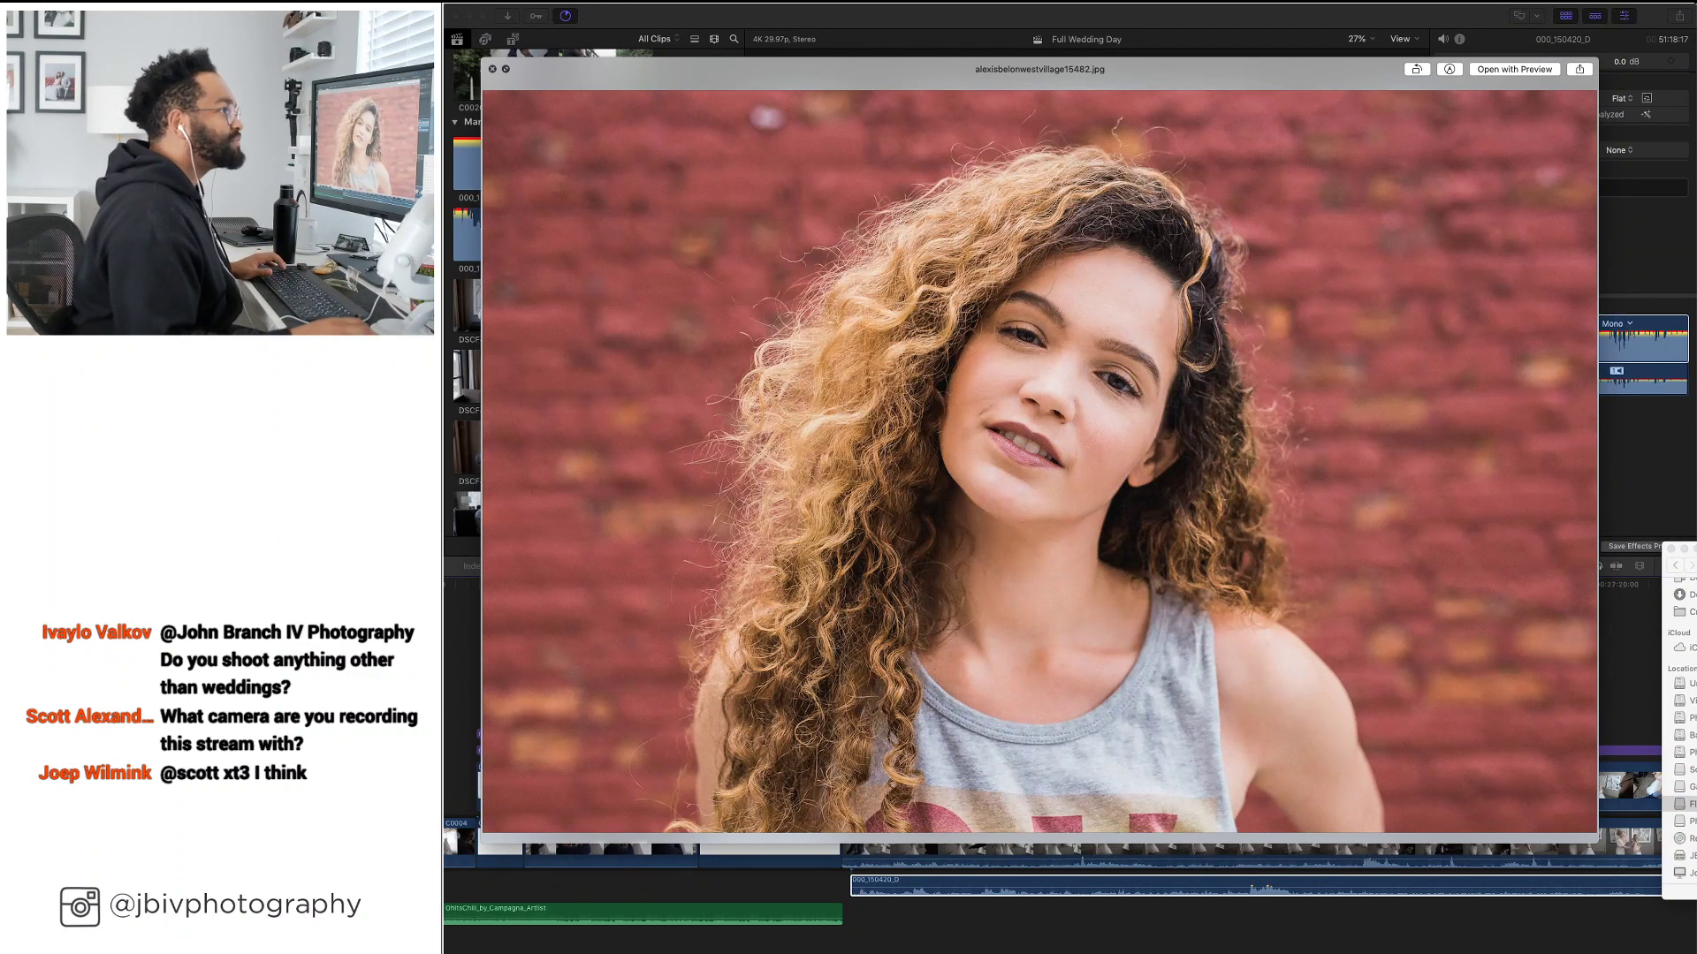
Return to the Finder window and preview the rest of the red brick-wall portrait series through the Tribeca mural photo
click(1670, 538)
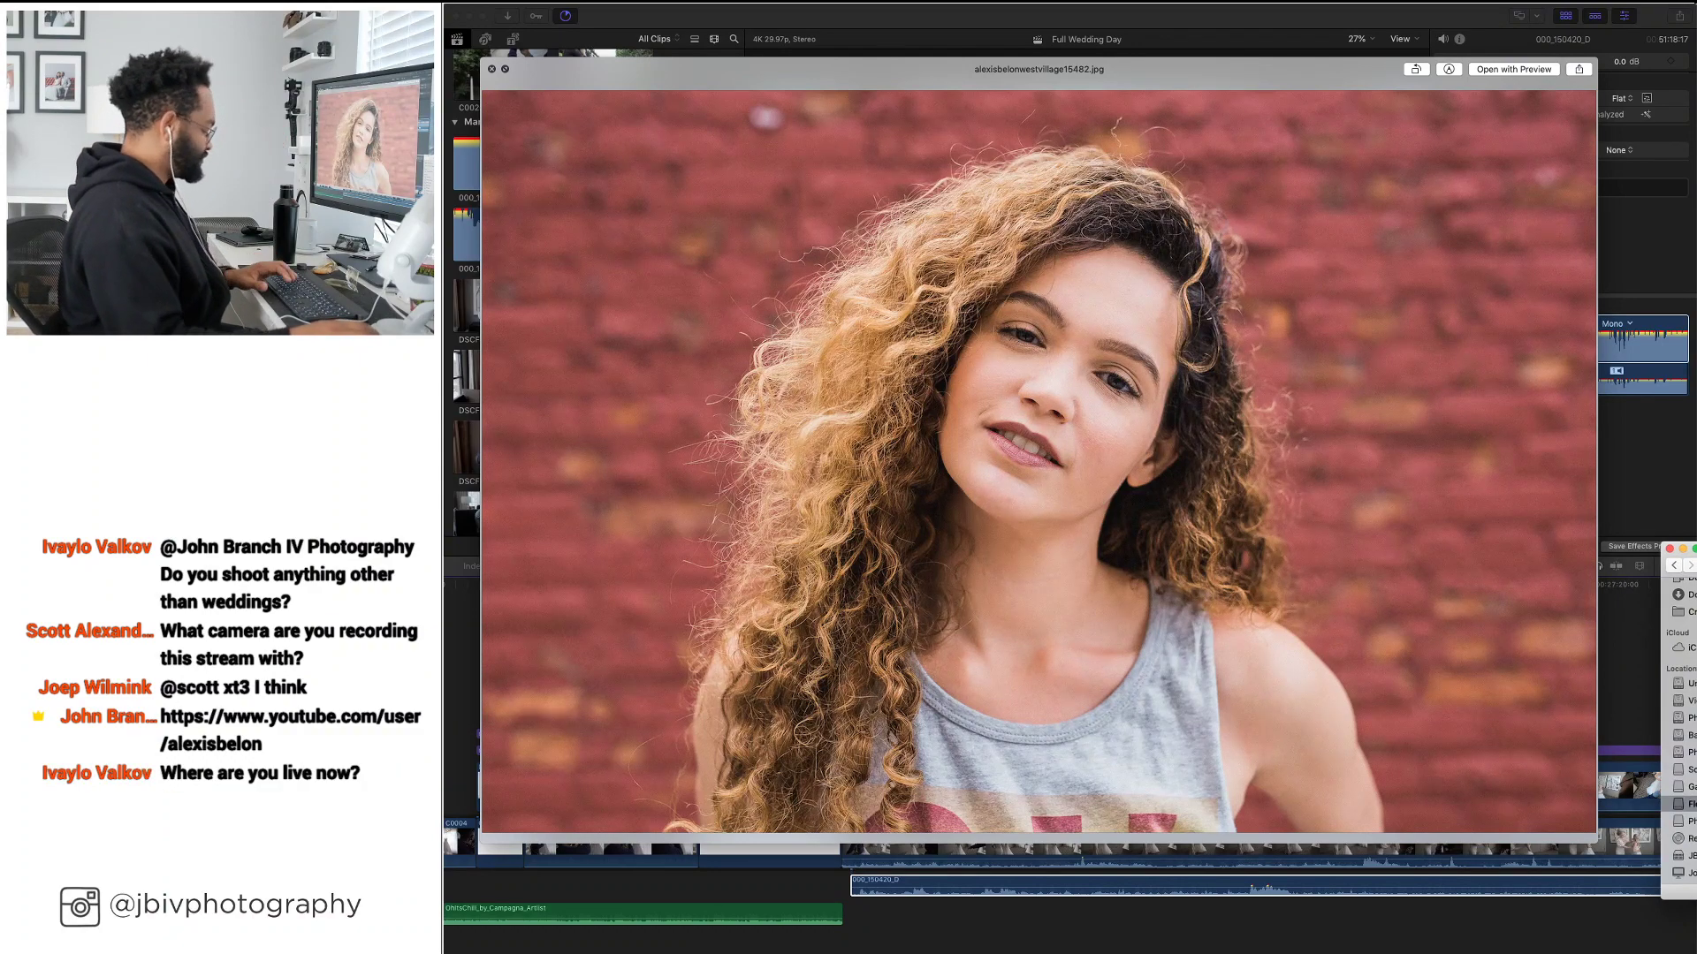
key(Right)
key(Right)
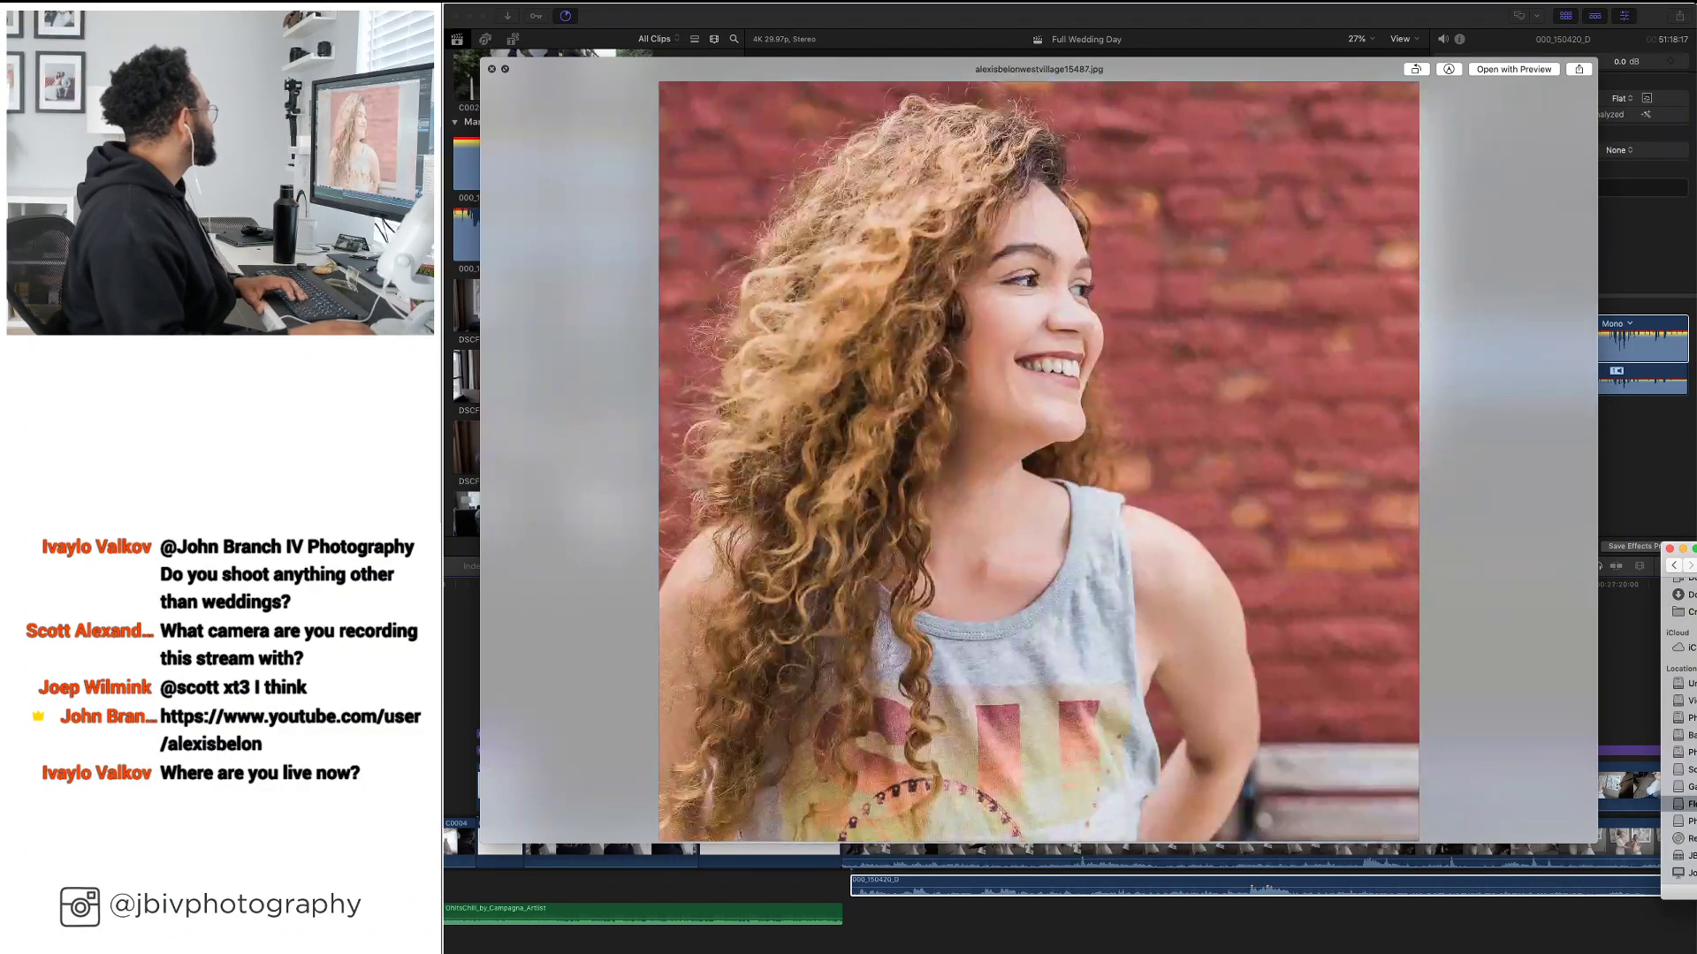
key(Right)
key(Right)
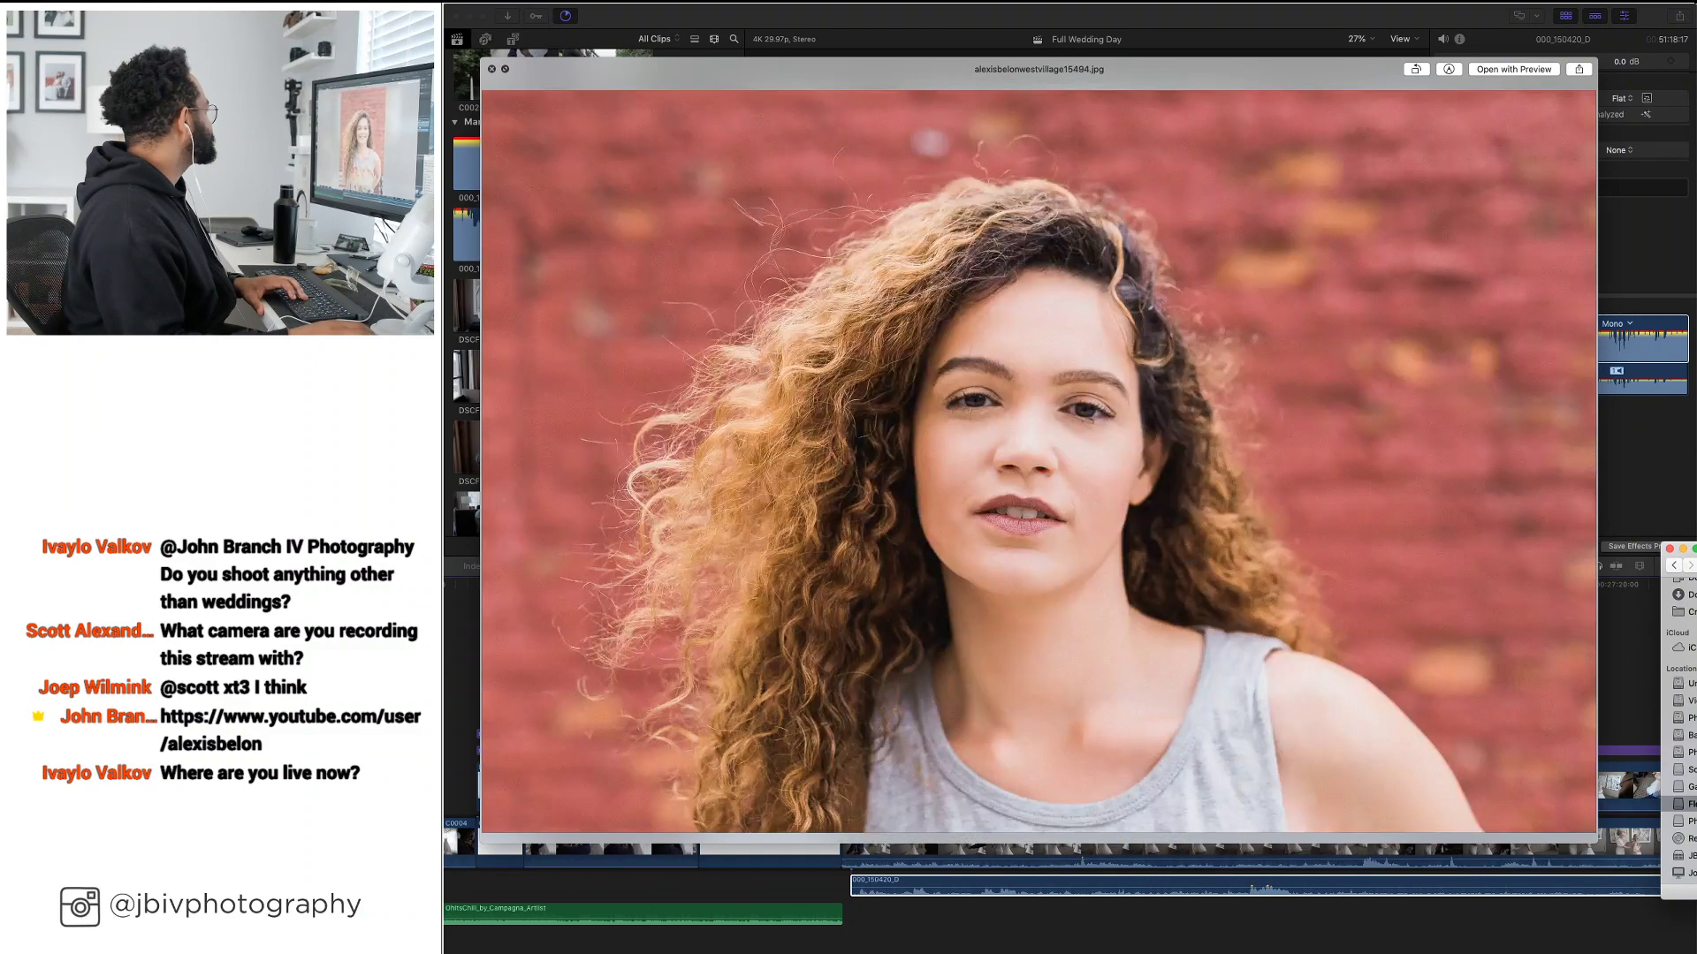
key(Right)
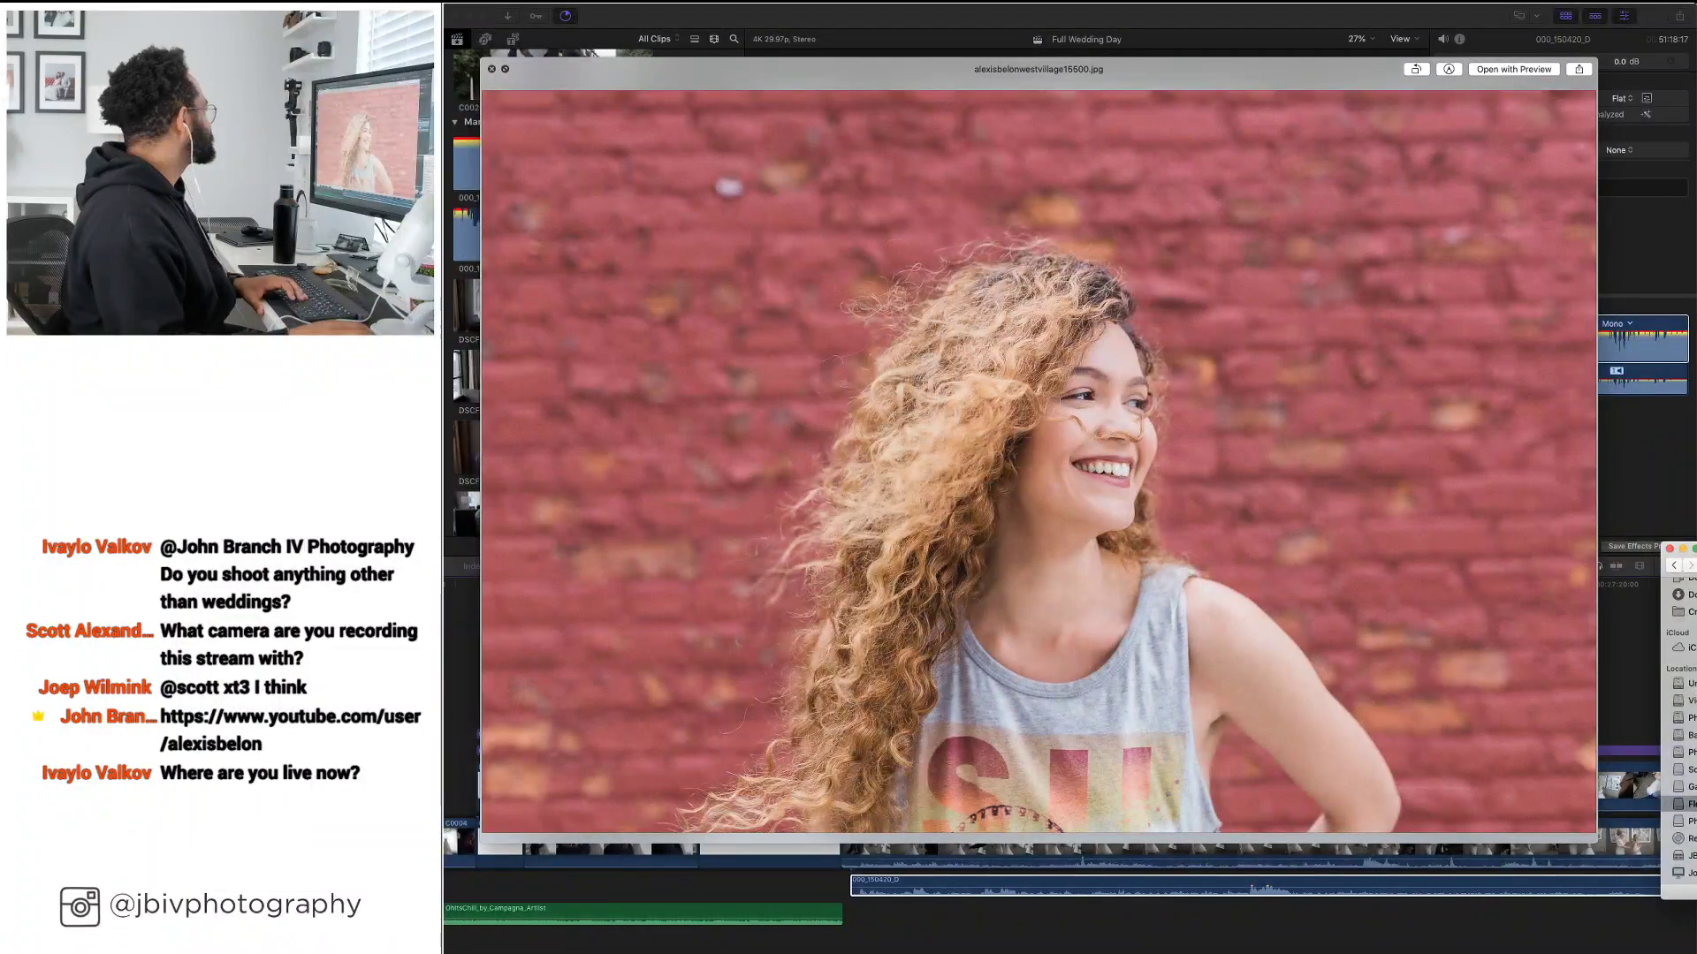
key(Left)
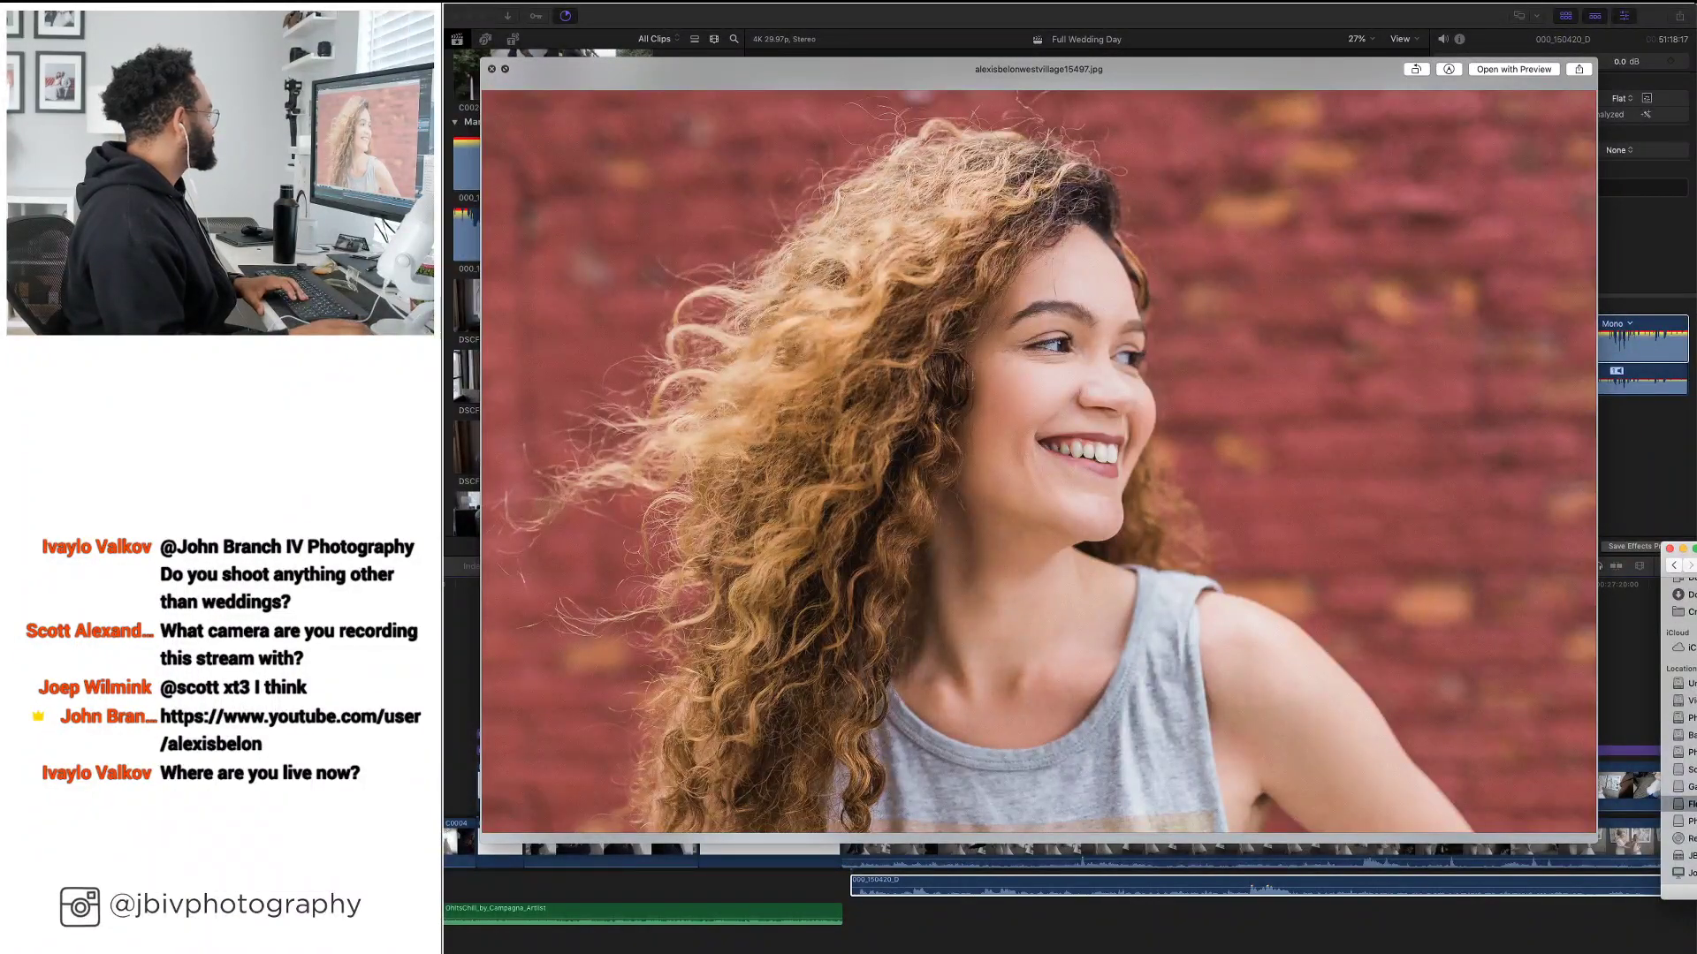
key(Right)
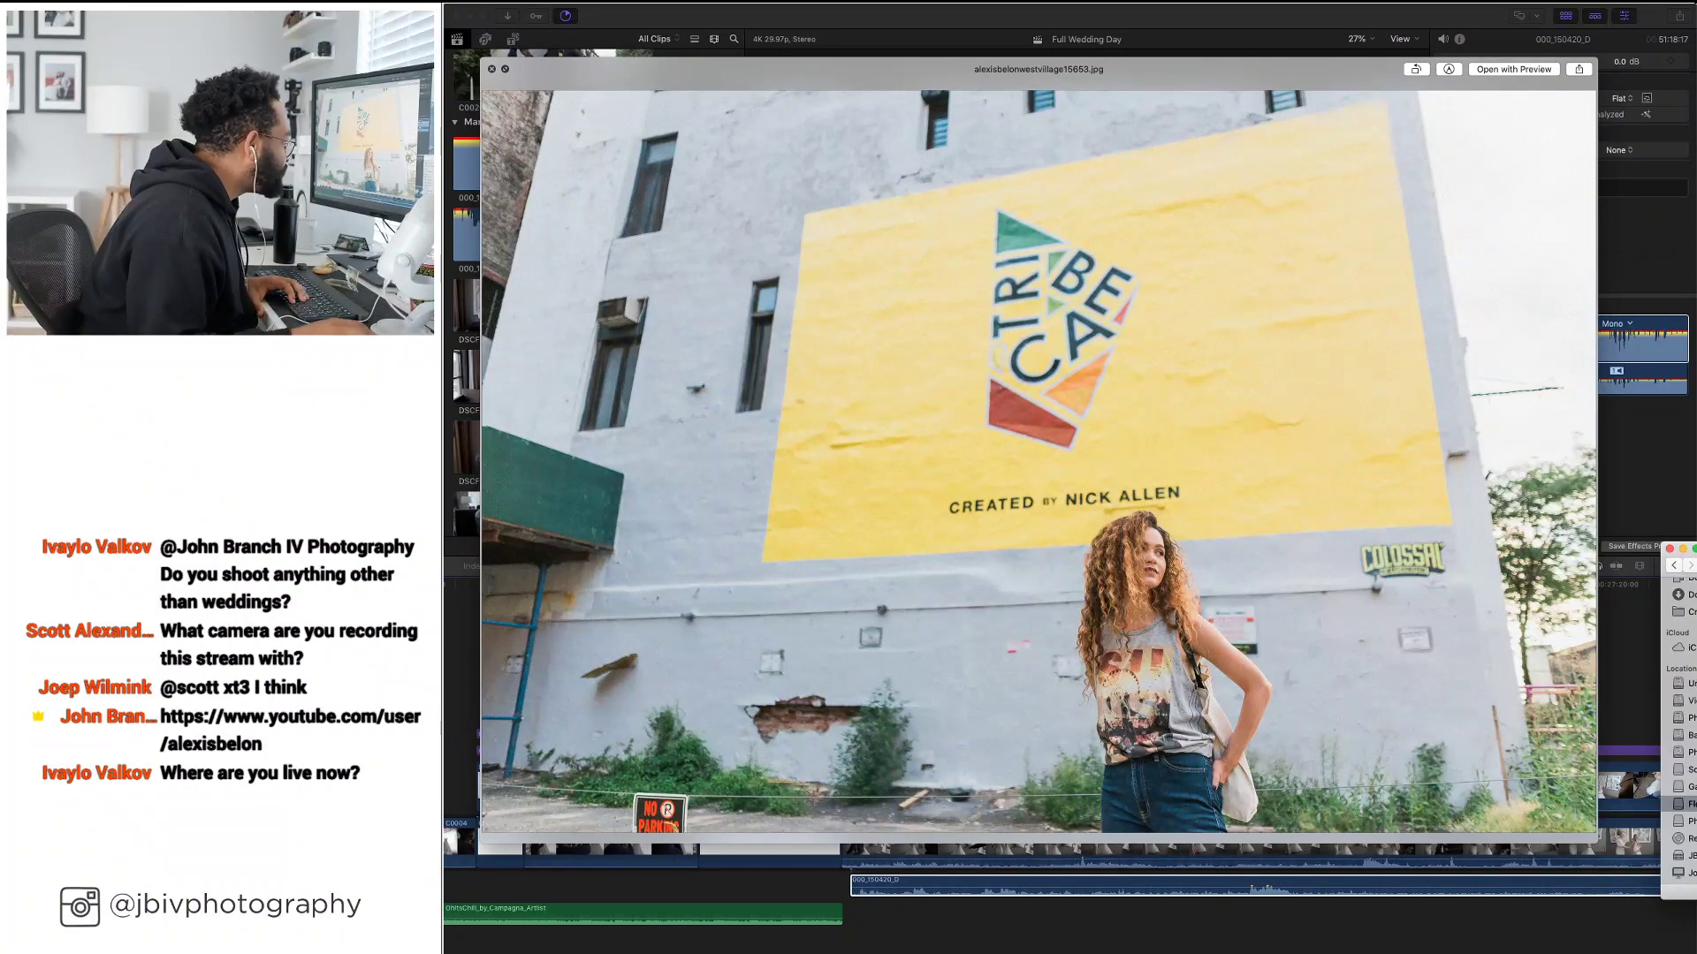
Preview the Domestic Biatch Portraits folder, the red-dress garden portrait and the IMG_5790.jpg portrait on the stoop
key(Right)
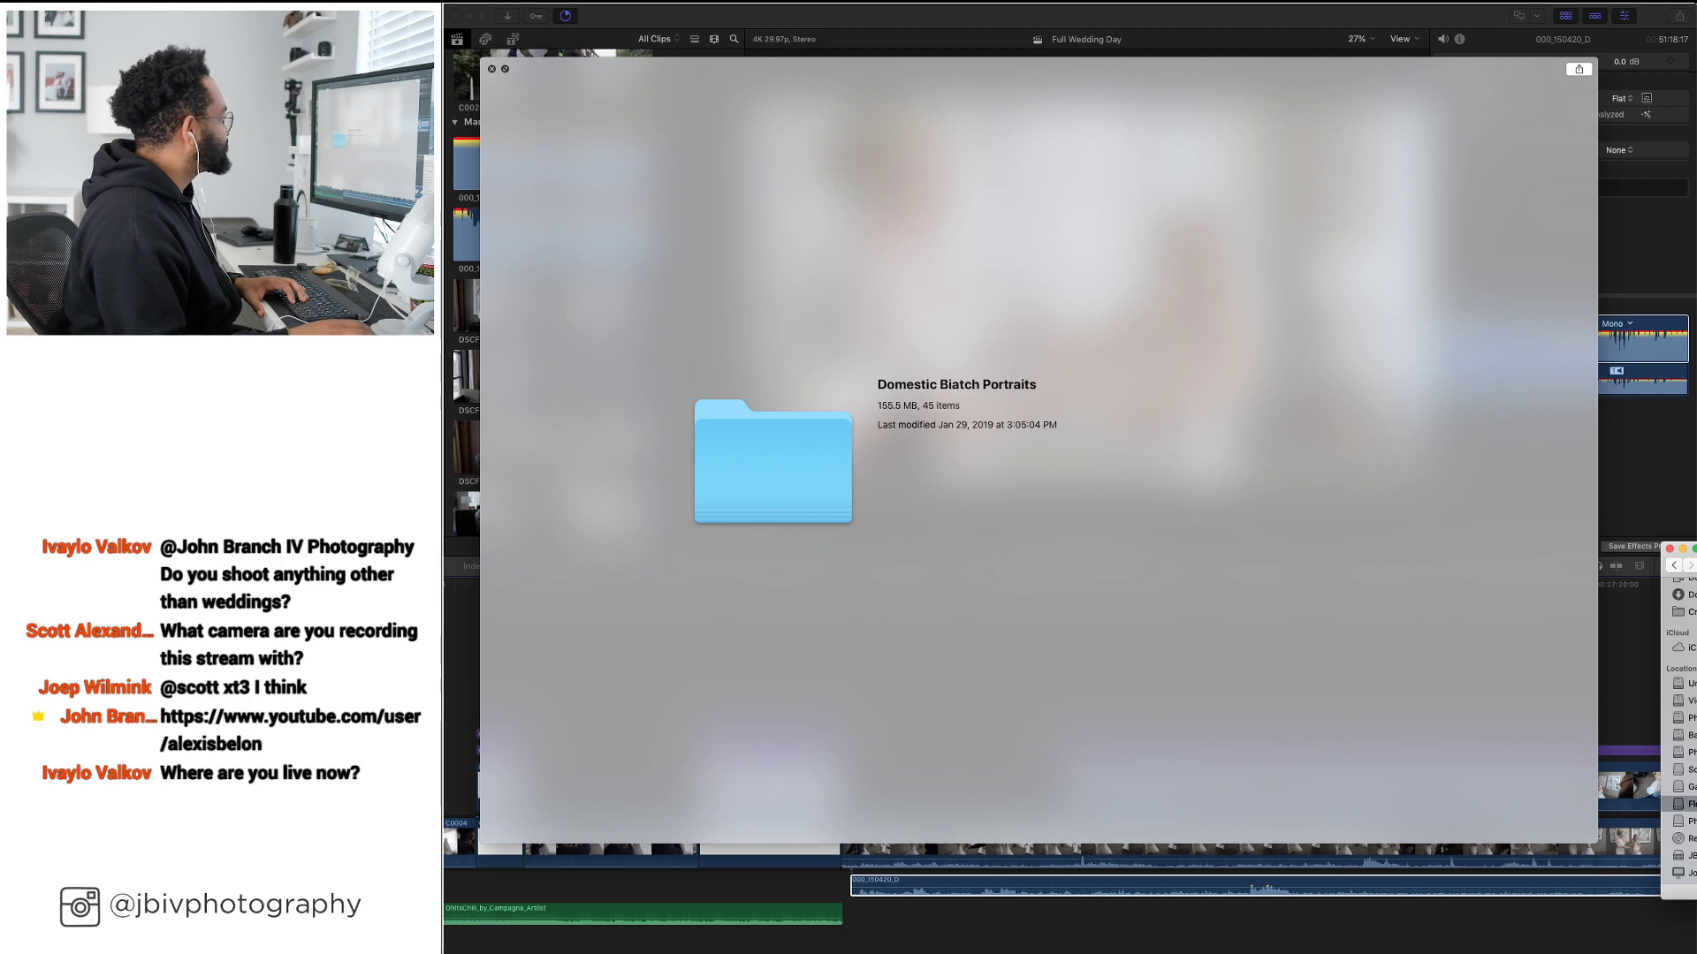
key(Right)
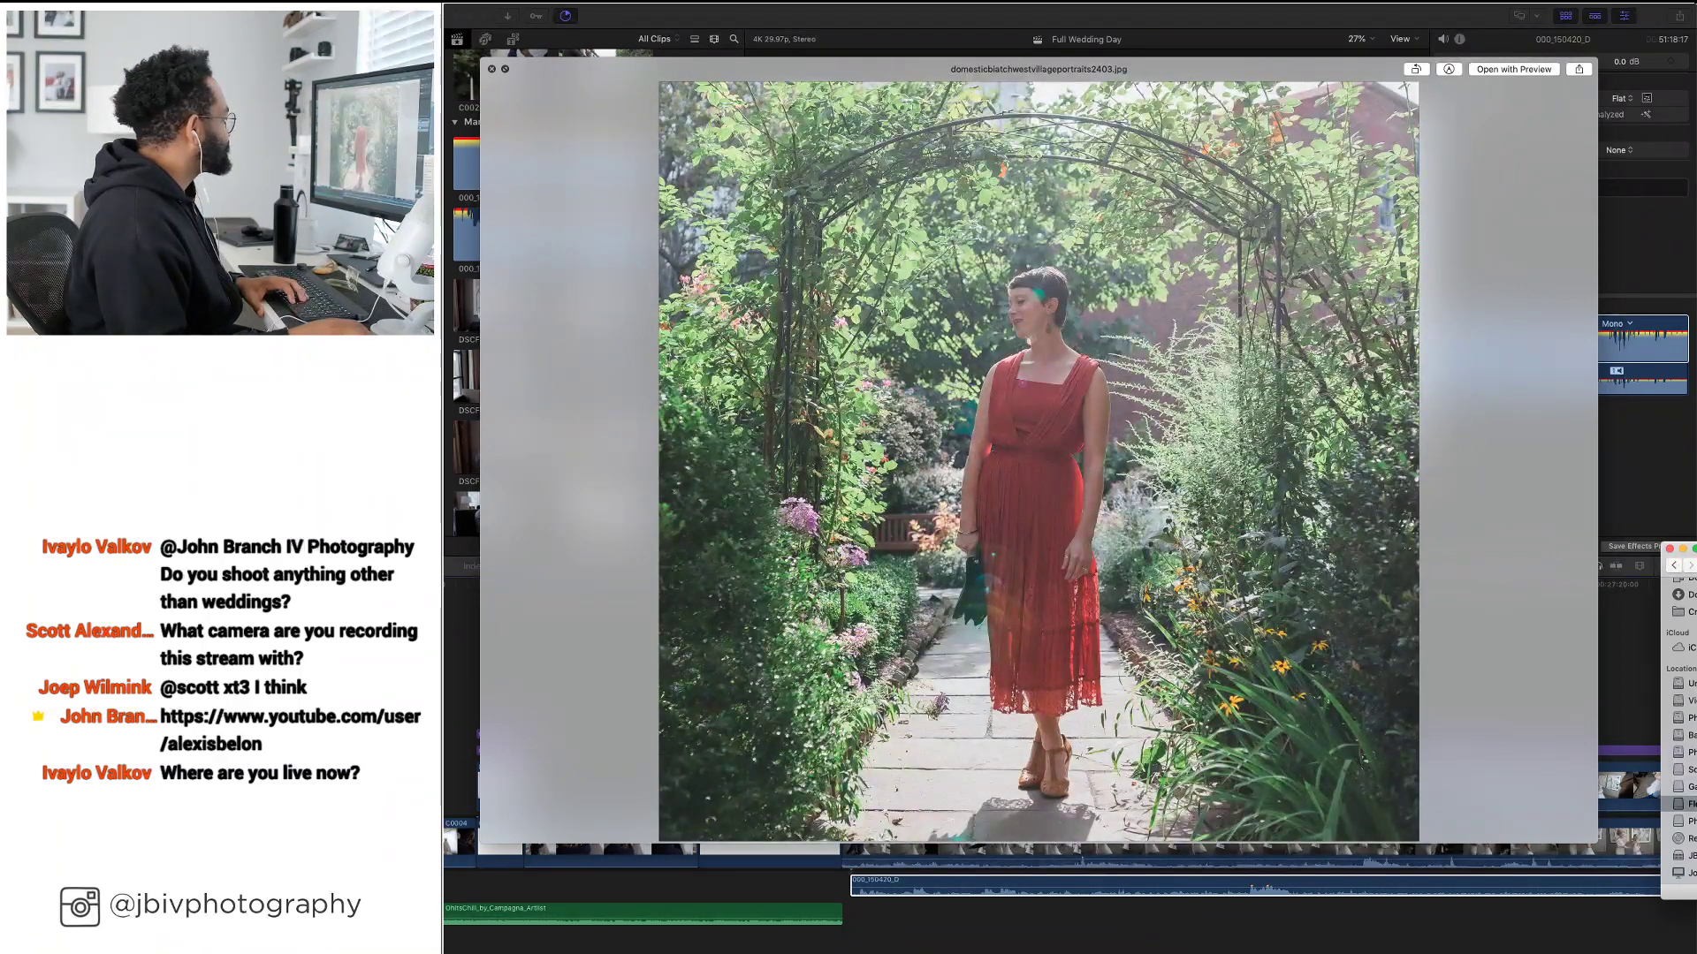
key(Right)
key(Right)
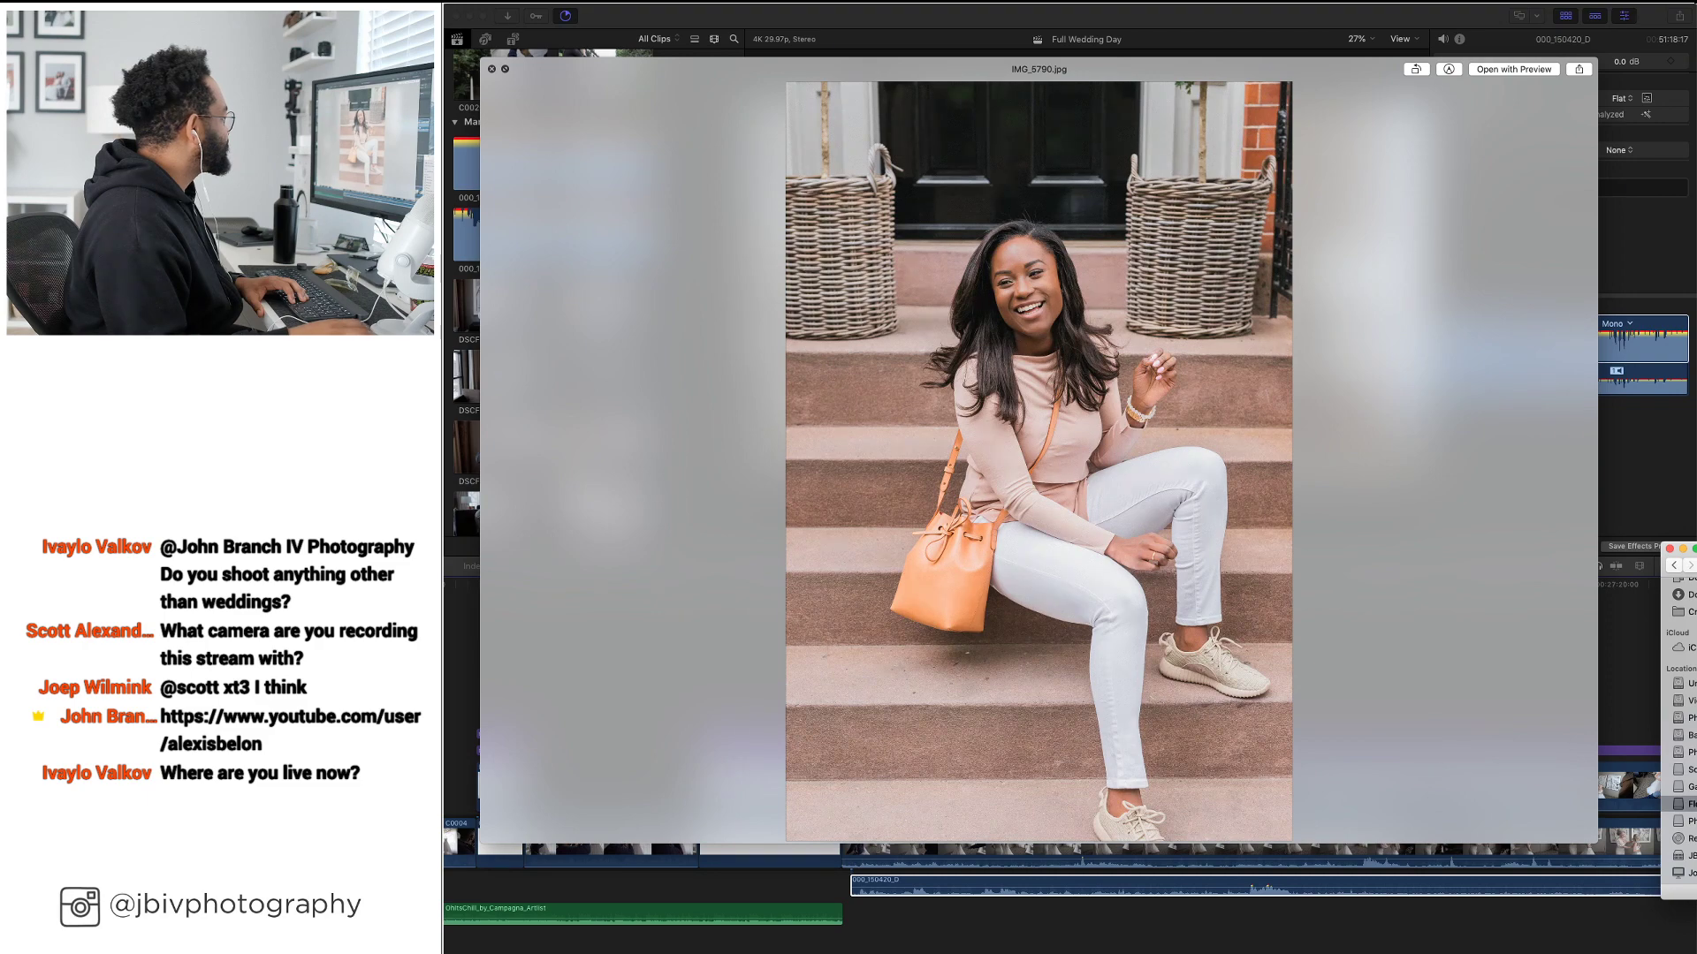
Preview the concert photos of the band performing at The Bitter End, including the guitar close-ups and the black-and-white shot
key(Right)
key(Right)
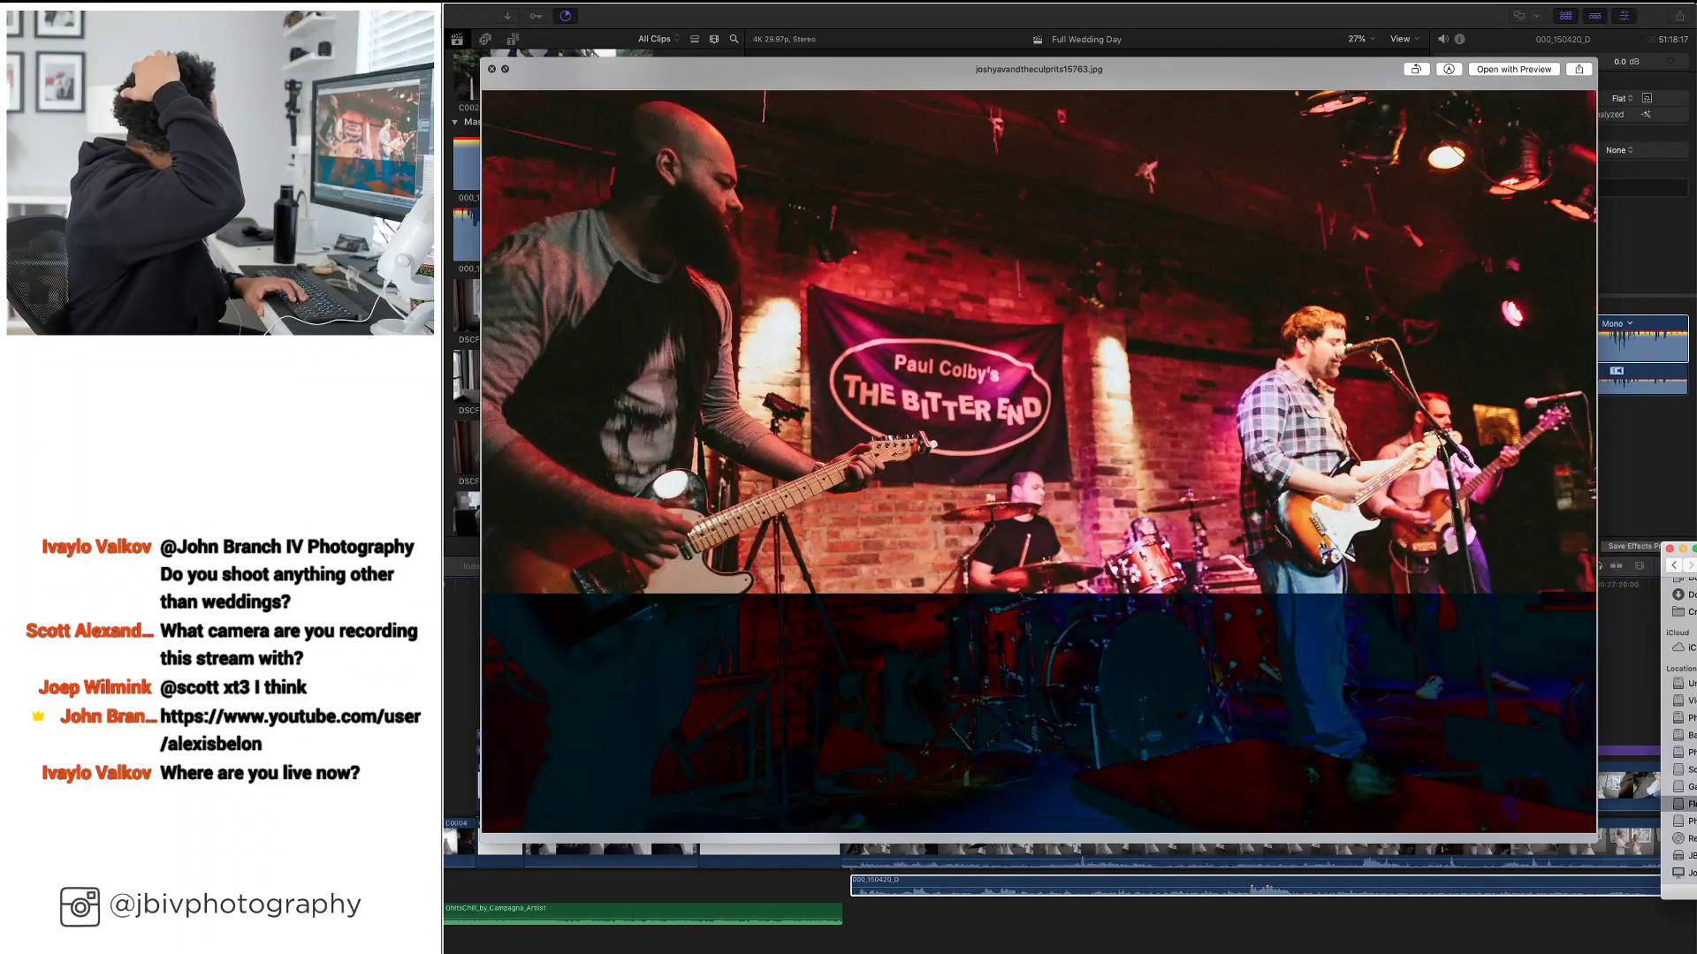
key(Right)
key(Right)
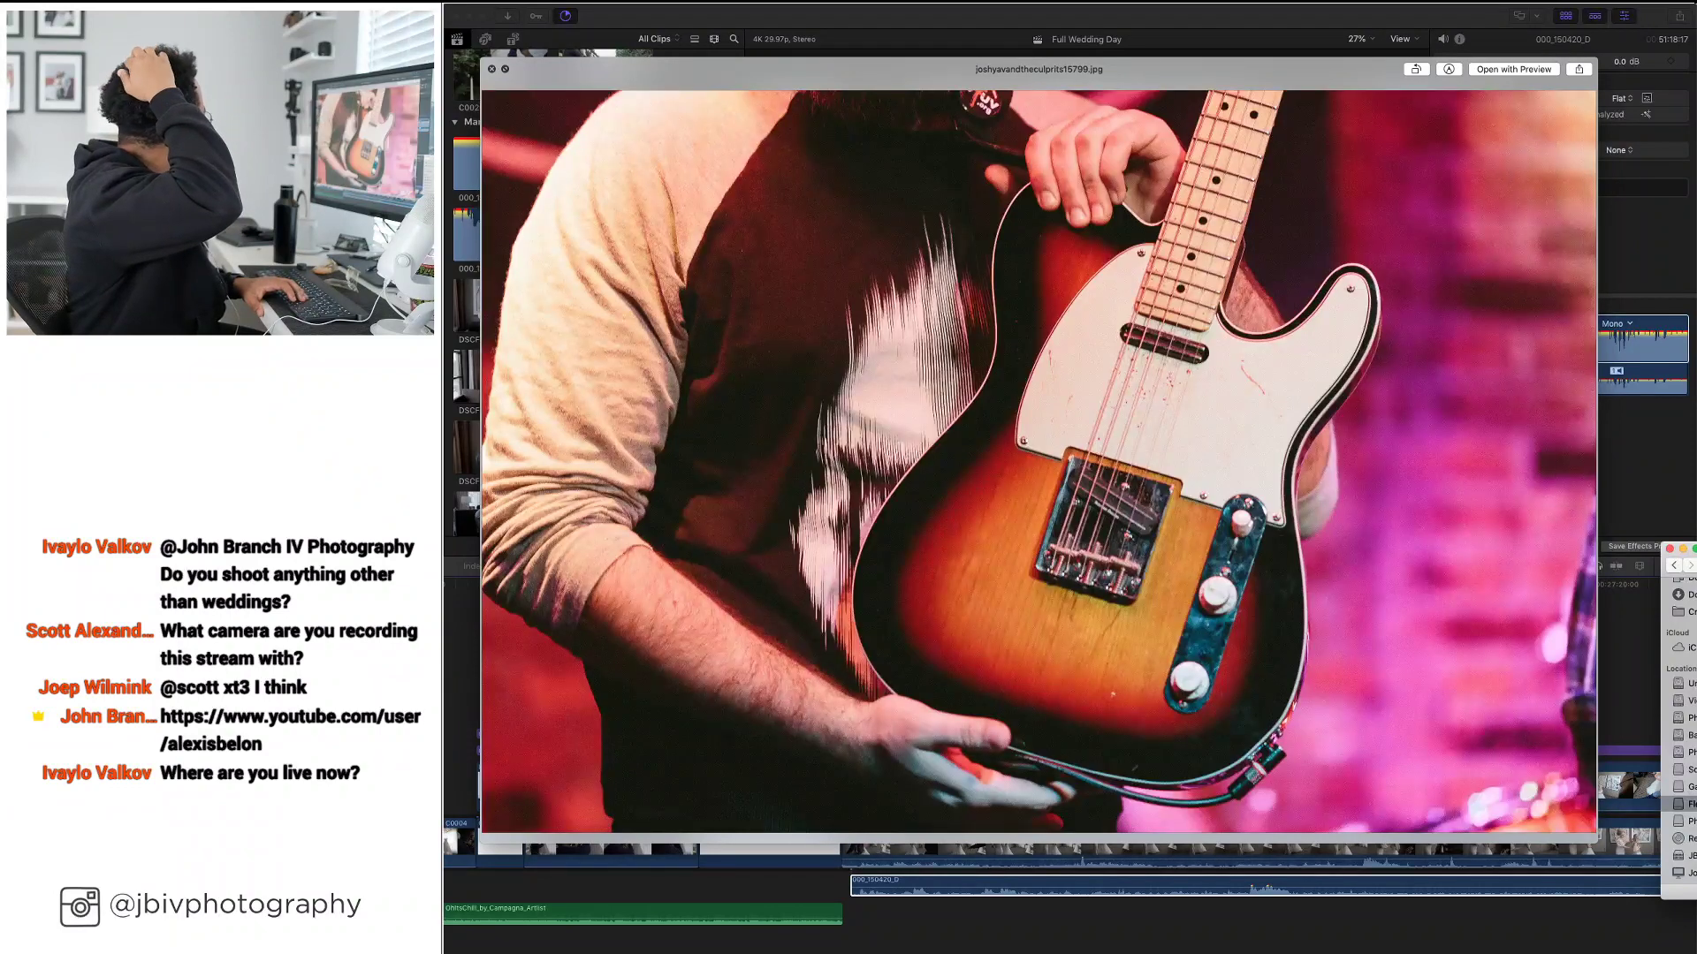
key(Right)
key(Right)
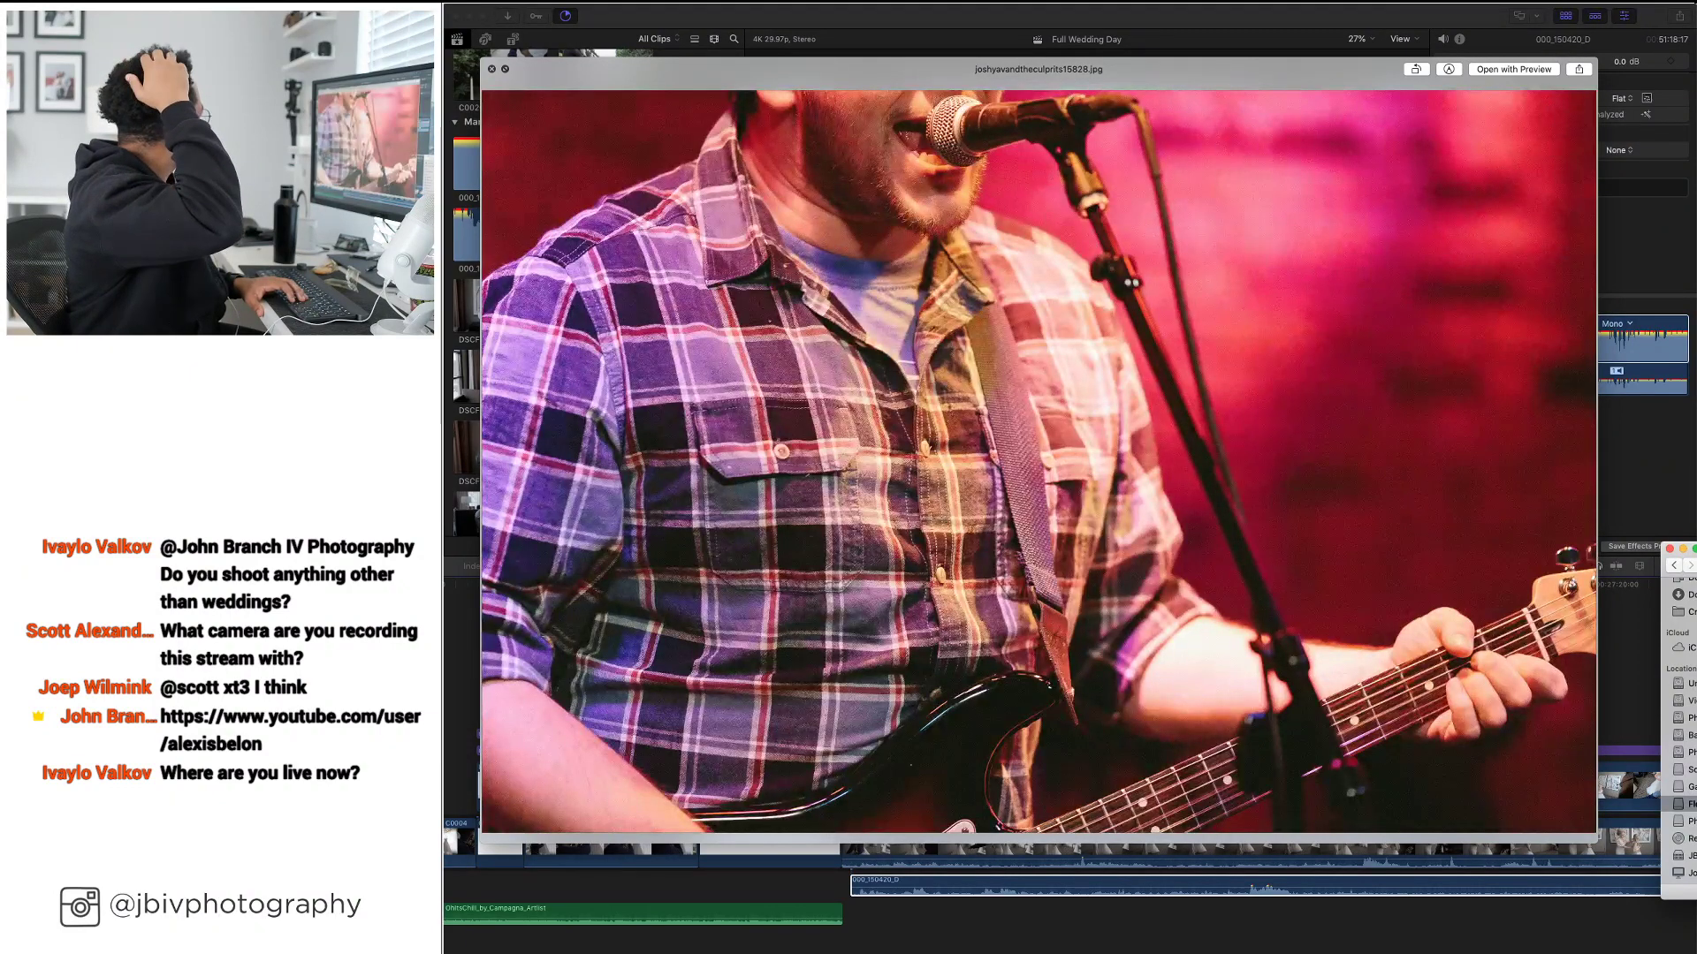
key(Right)
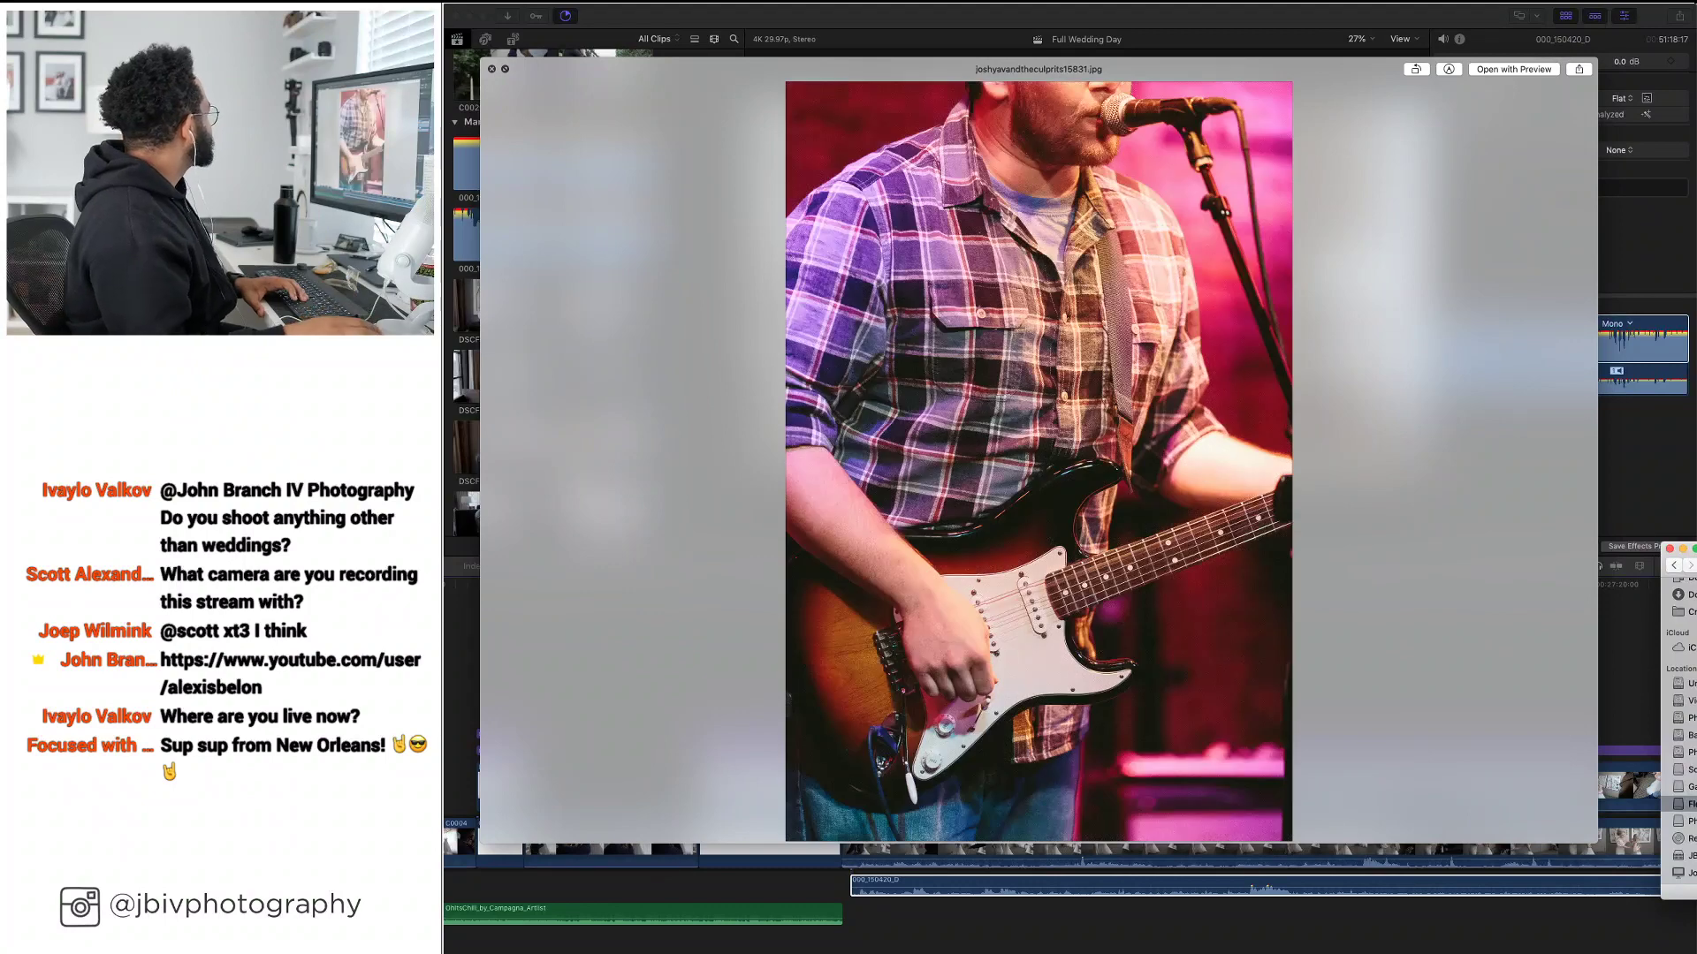
key(Right)
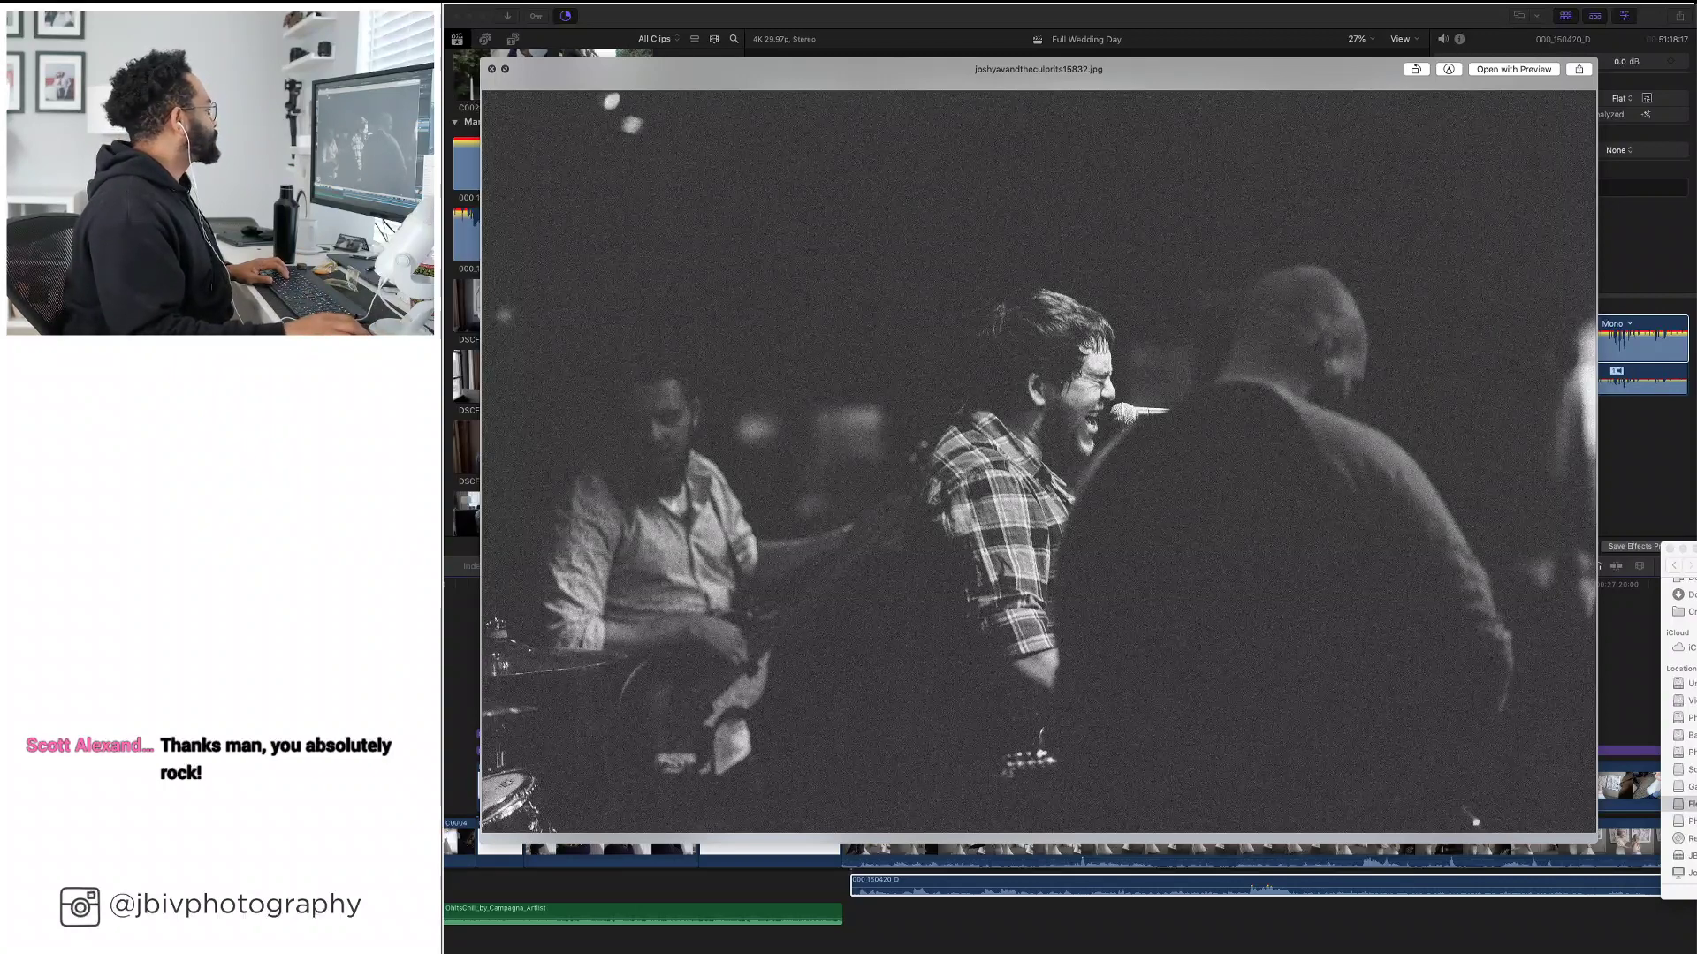
key(Down)
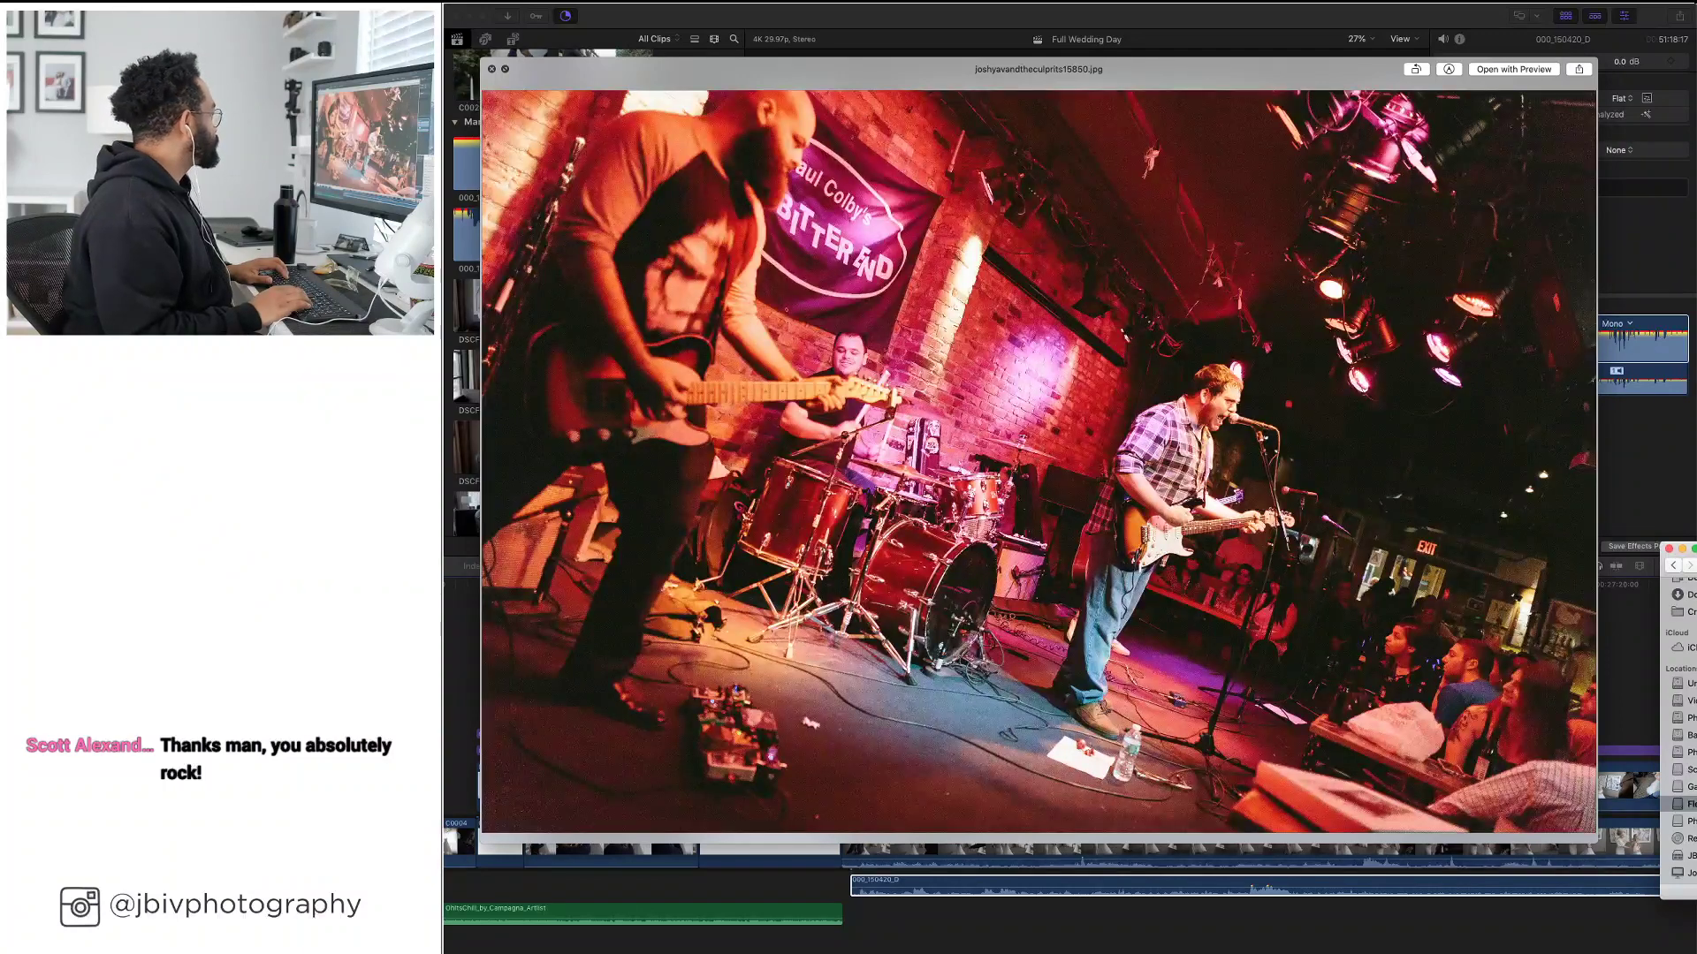
key(Down)
key(Down)
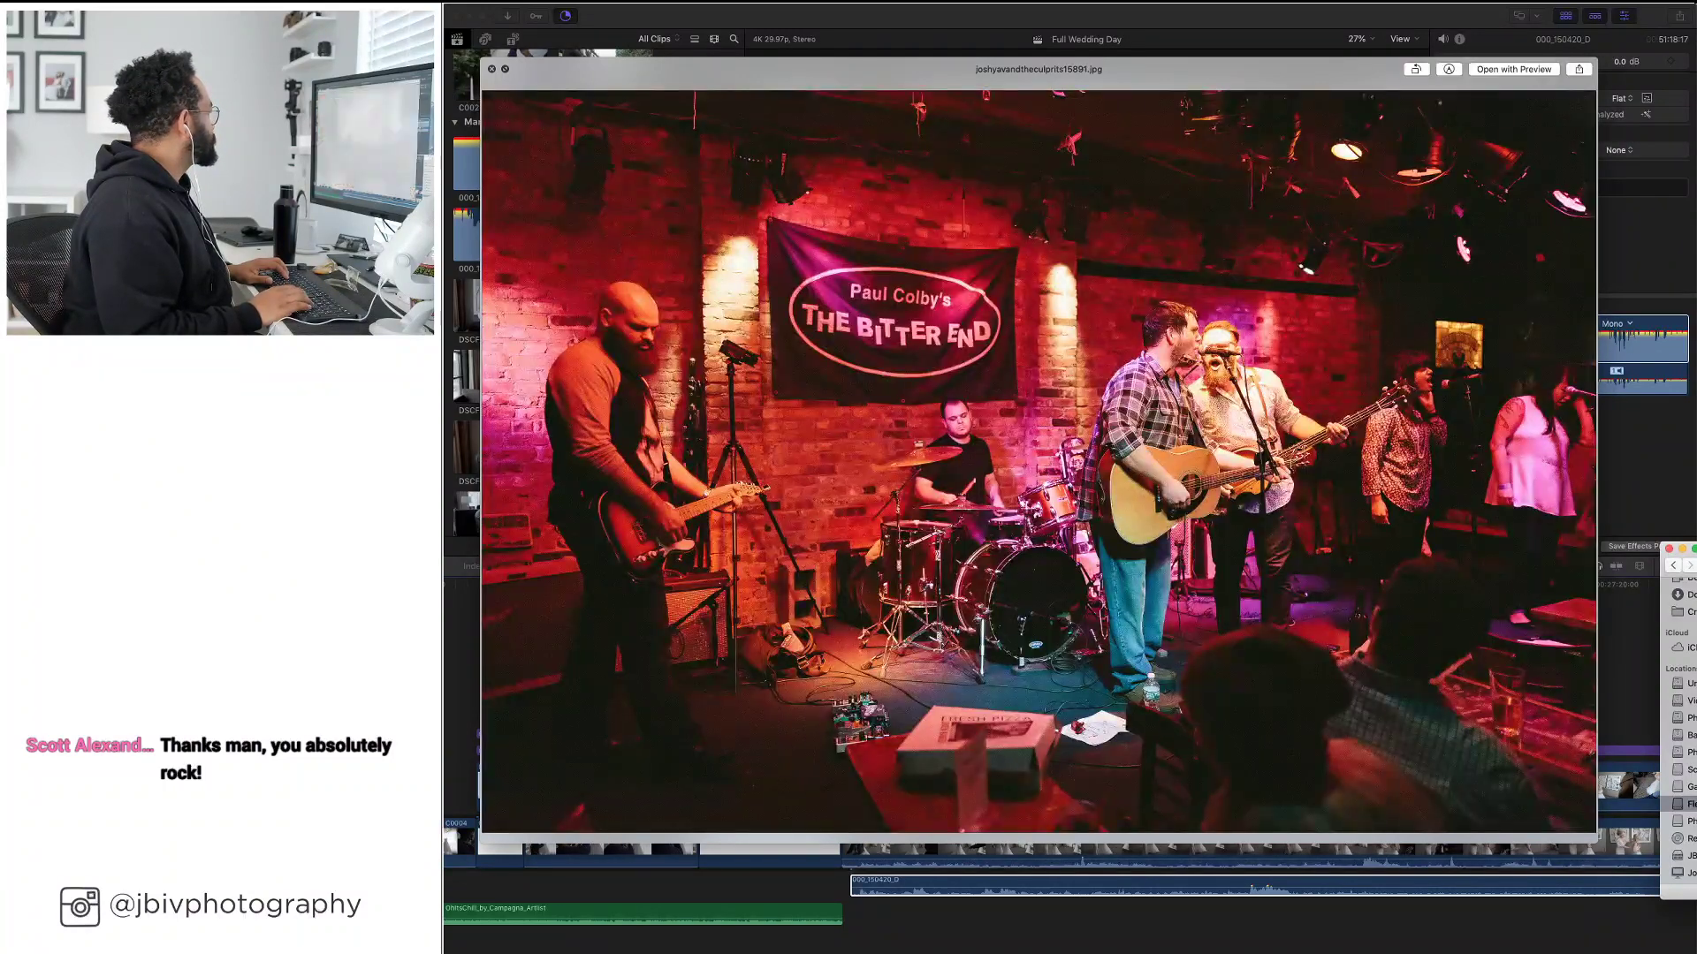
key(Down)
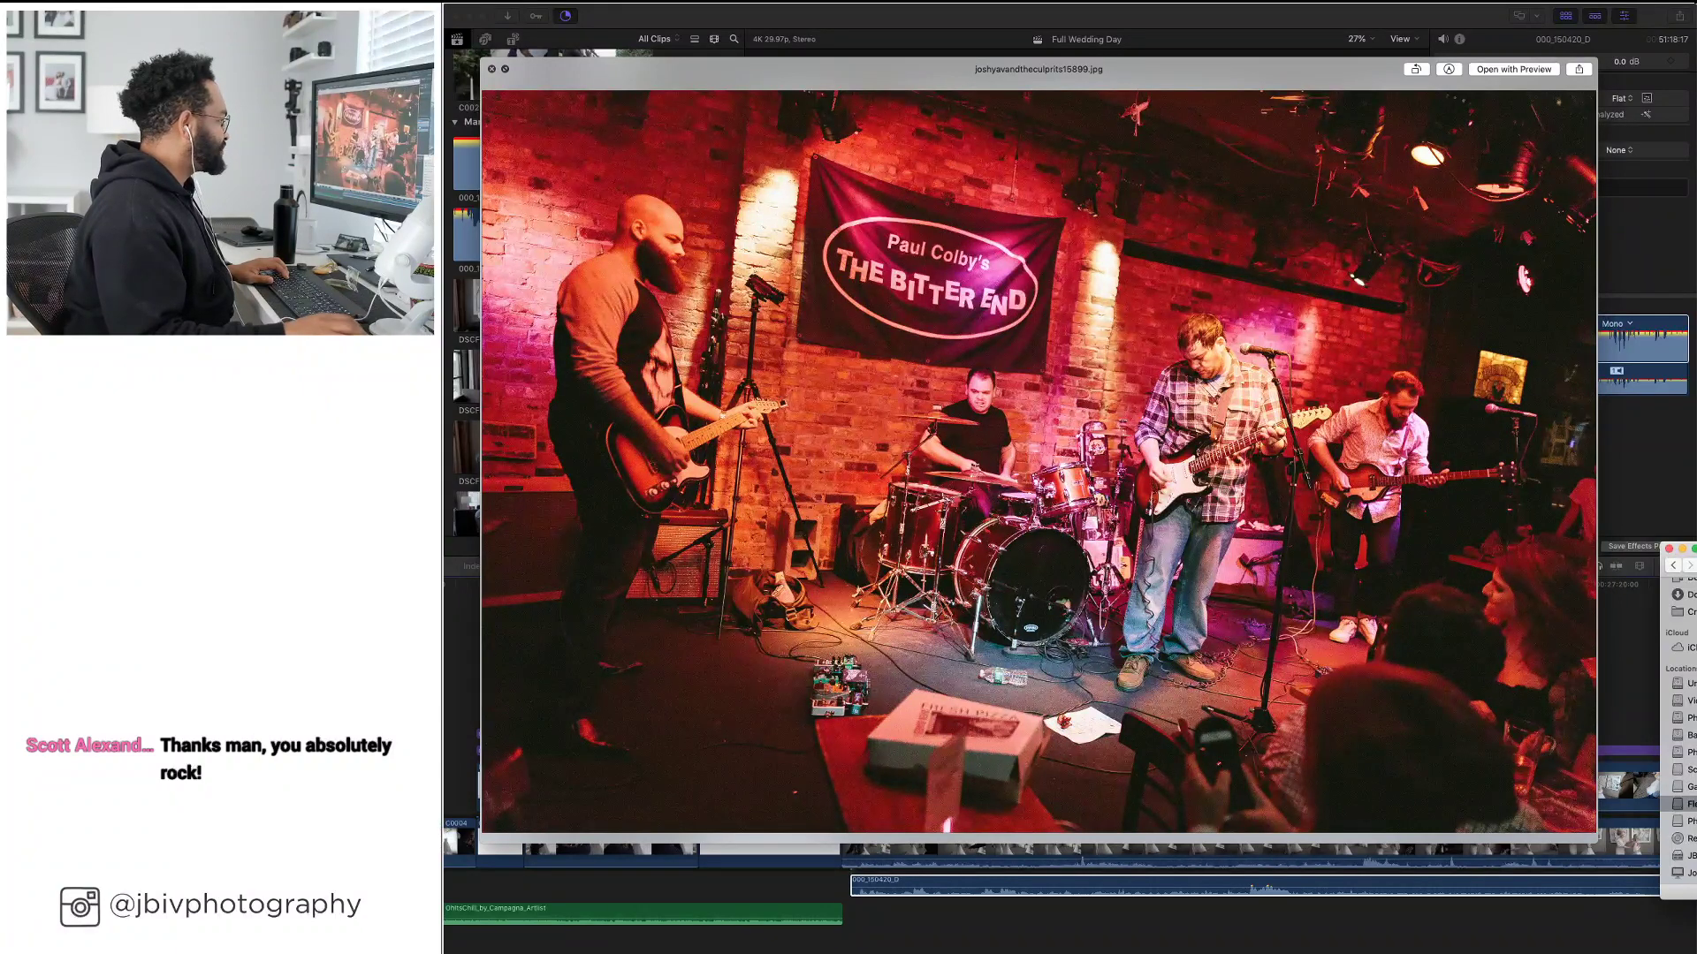
Preview the indoor portraits of the woman in the grey T-shirt against the plain wall and the white window
key(Down)
key(Right)
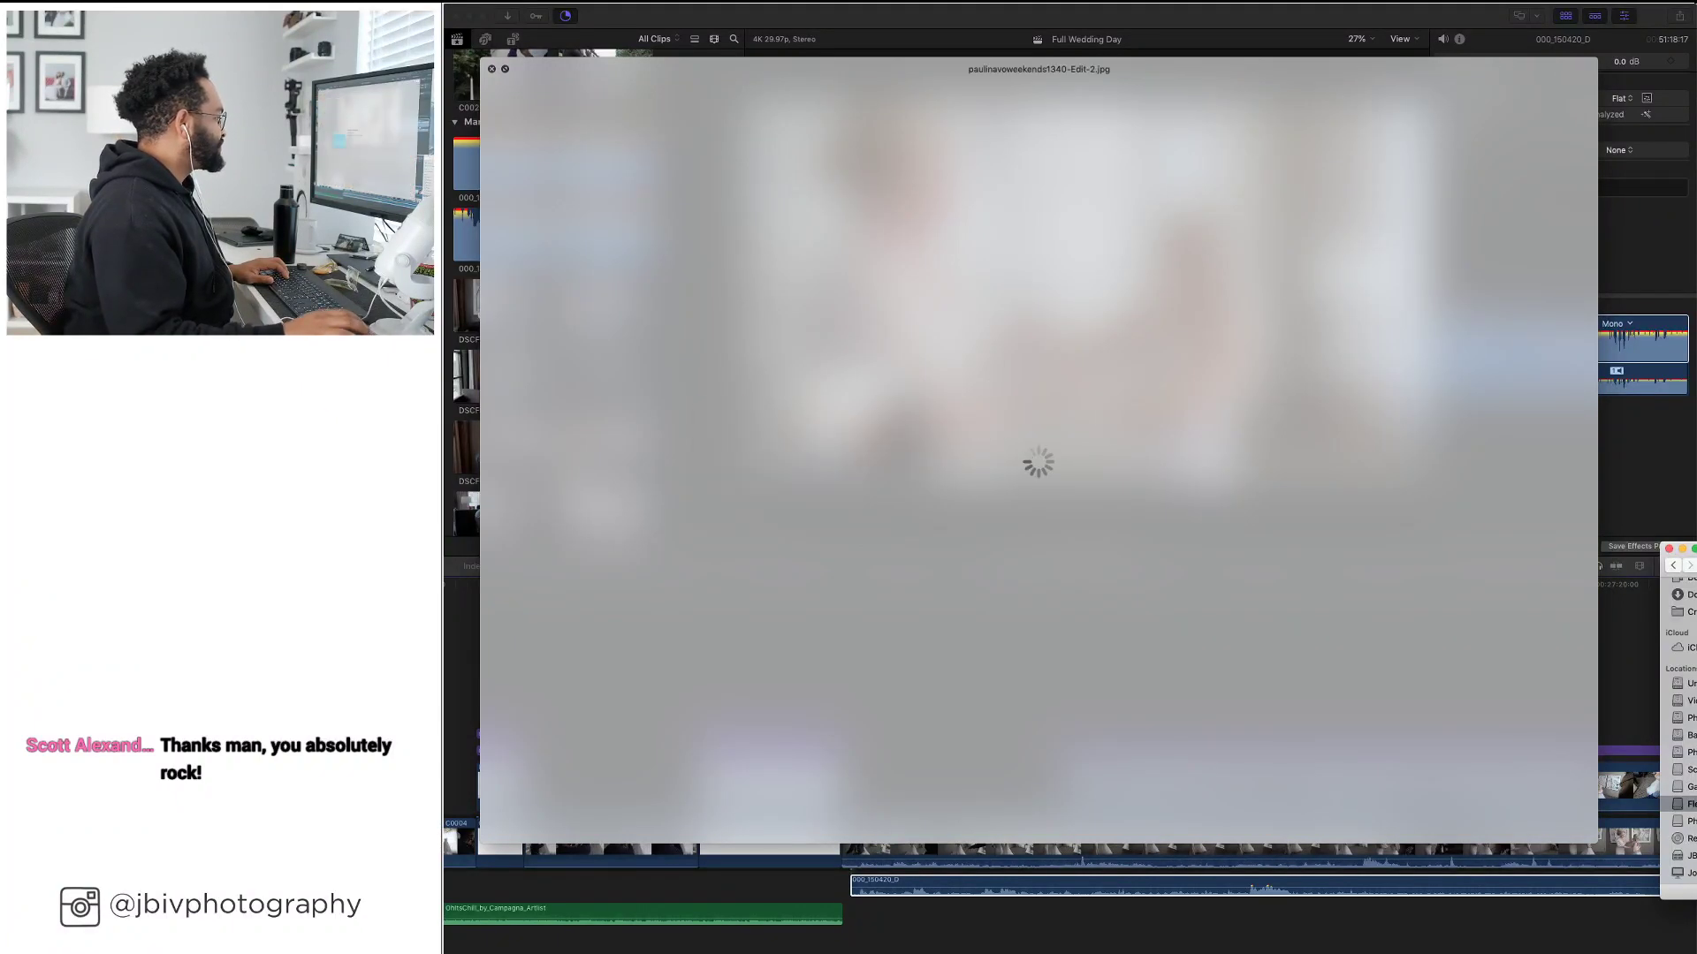
key(Up)
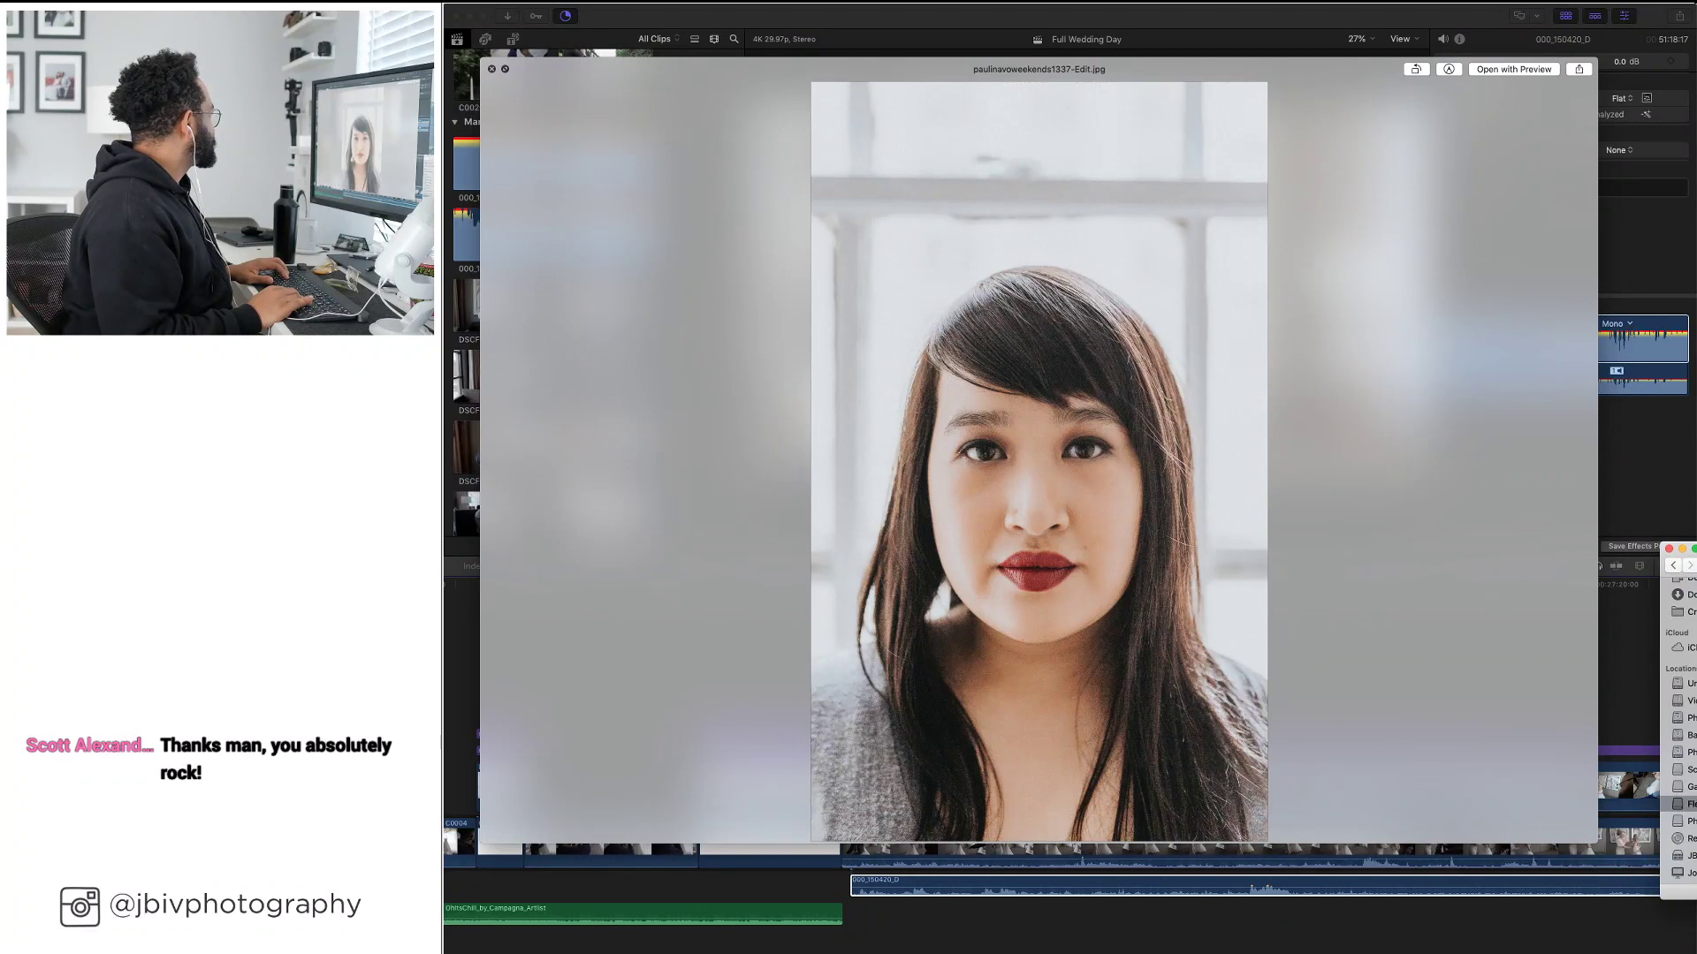
key(Down)
key(Down)
key(Down)
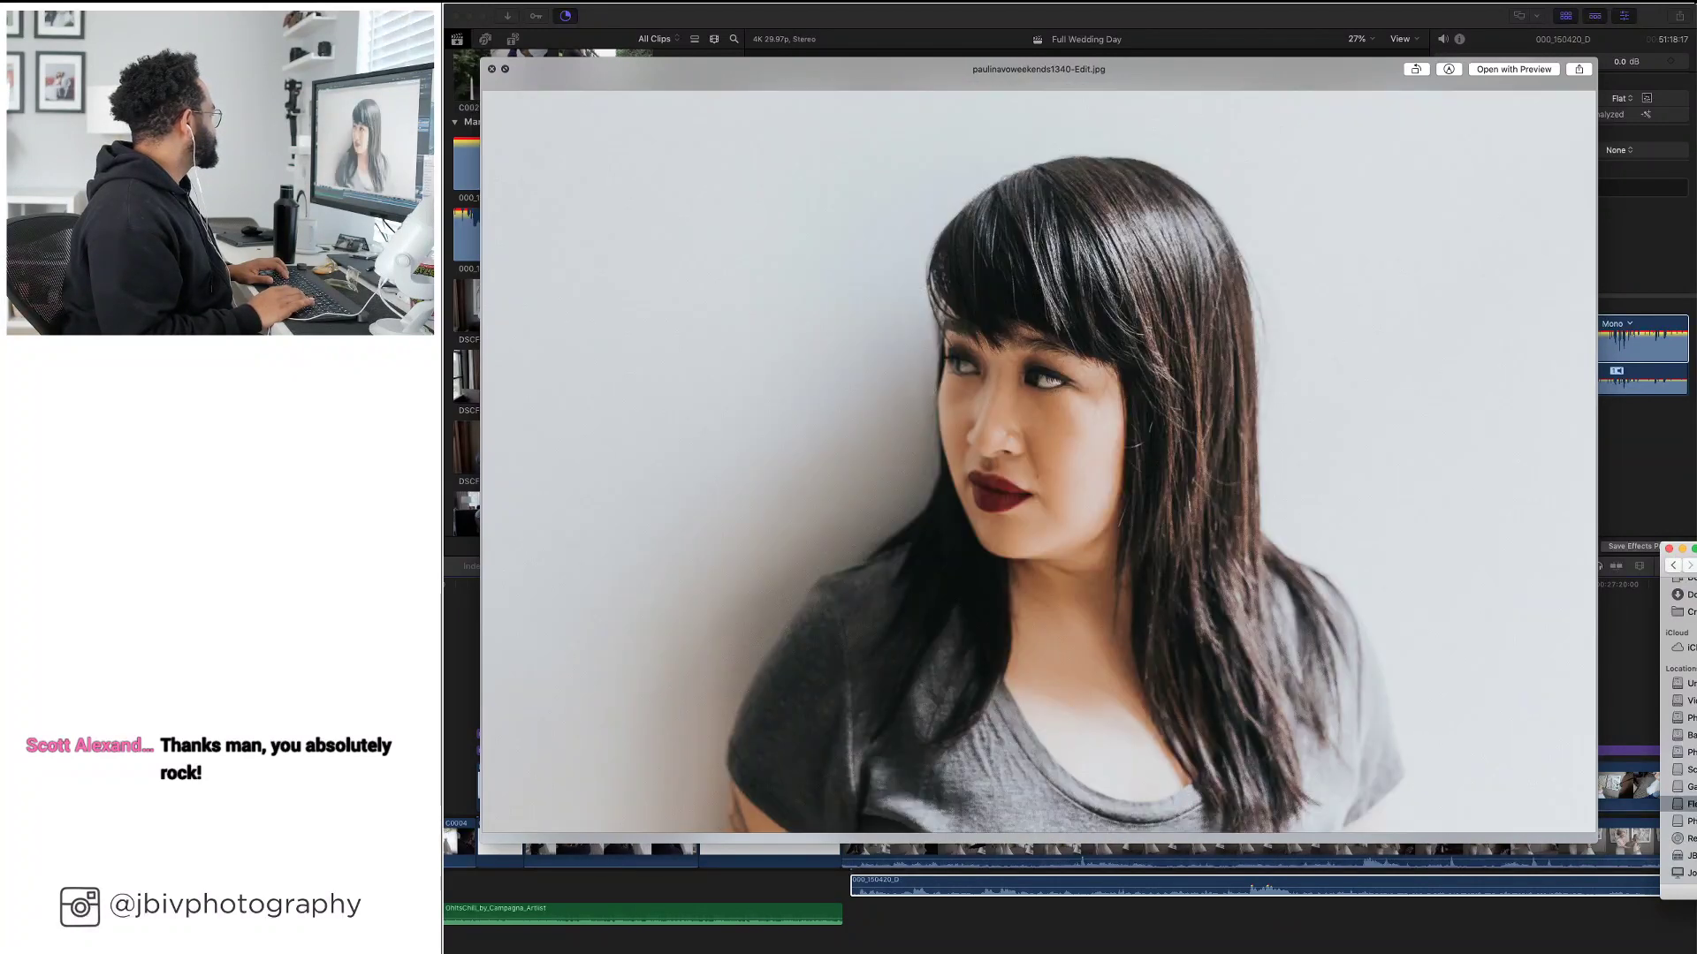
key(Down)
key(Down)
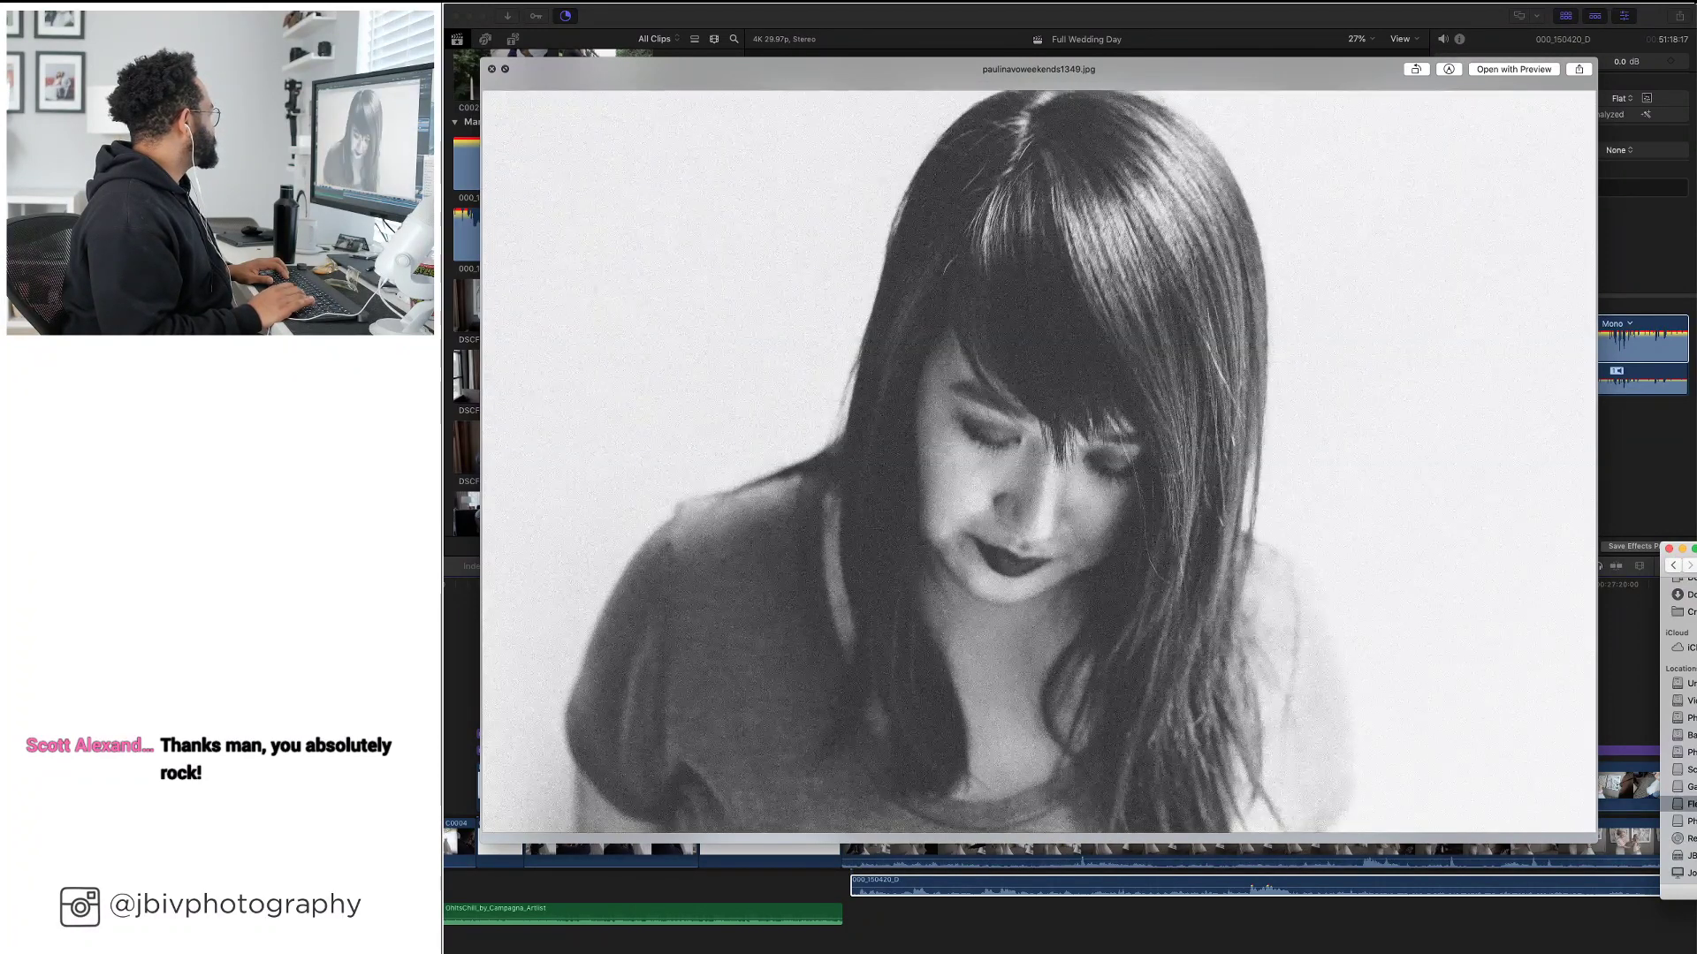
key(Down)
key(Down)
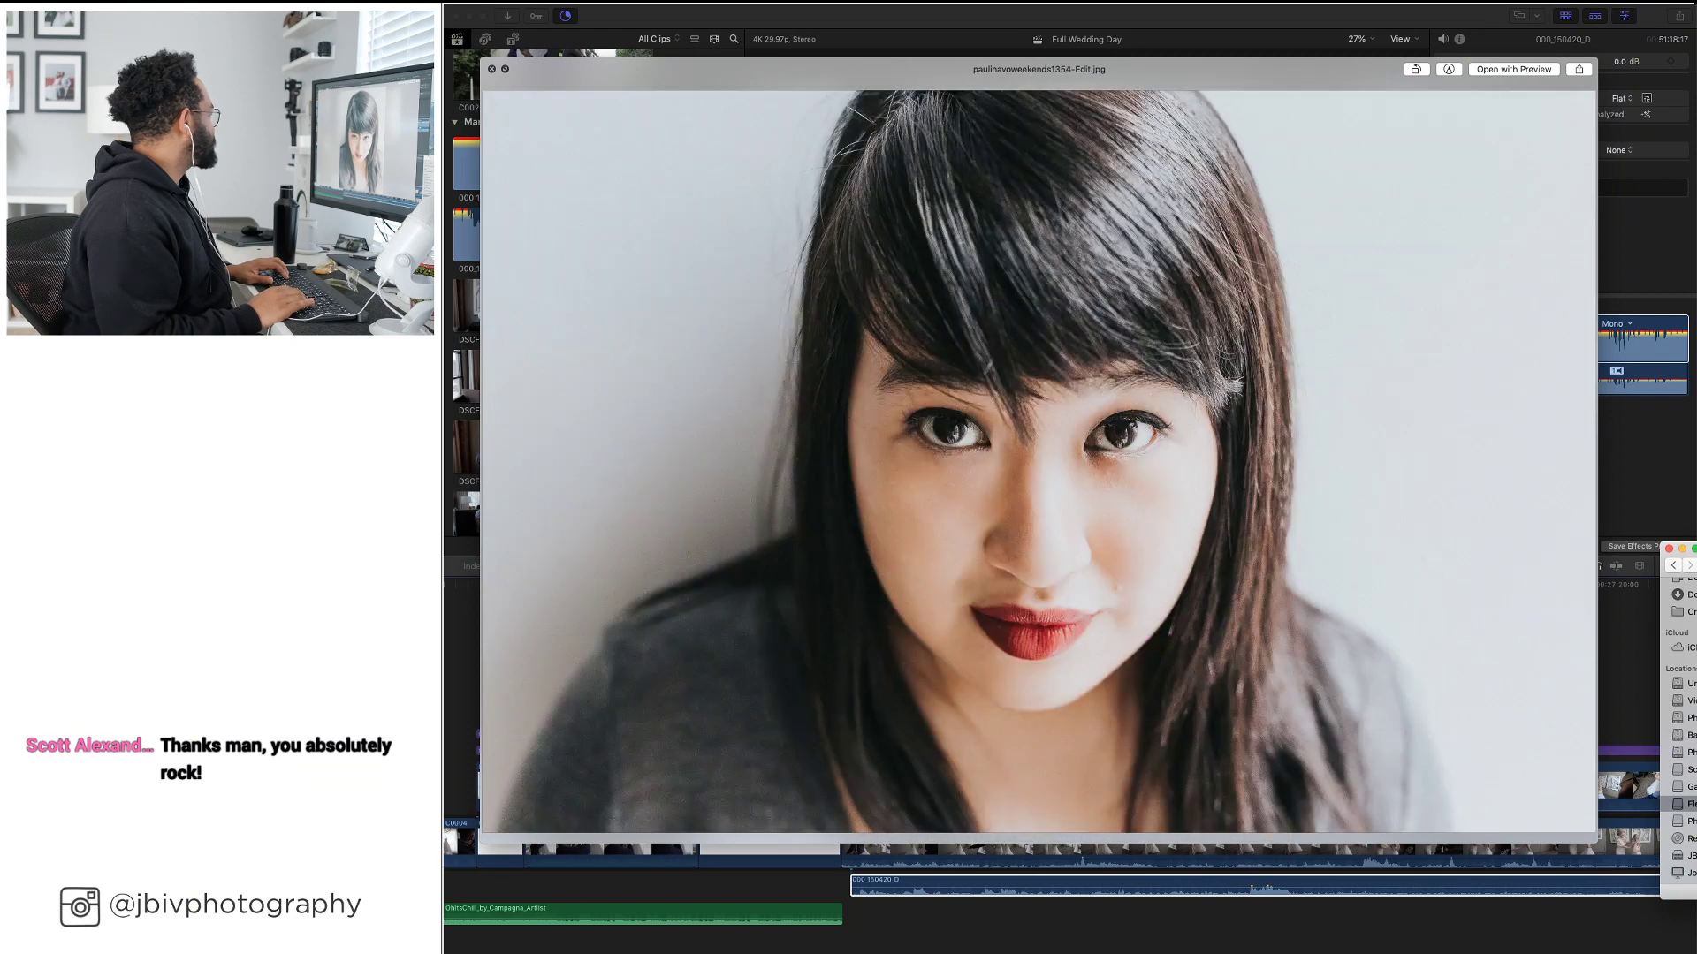
key(Down)
key(Down)
key(Down)
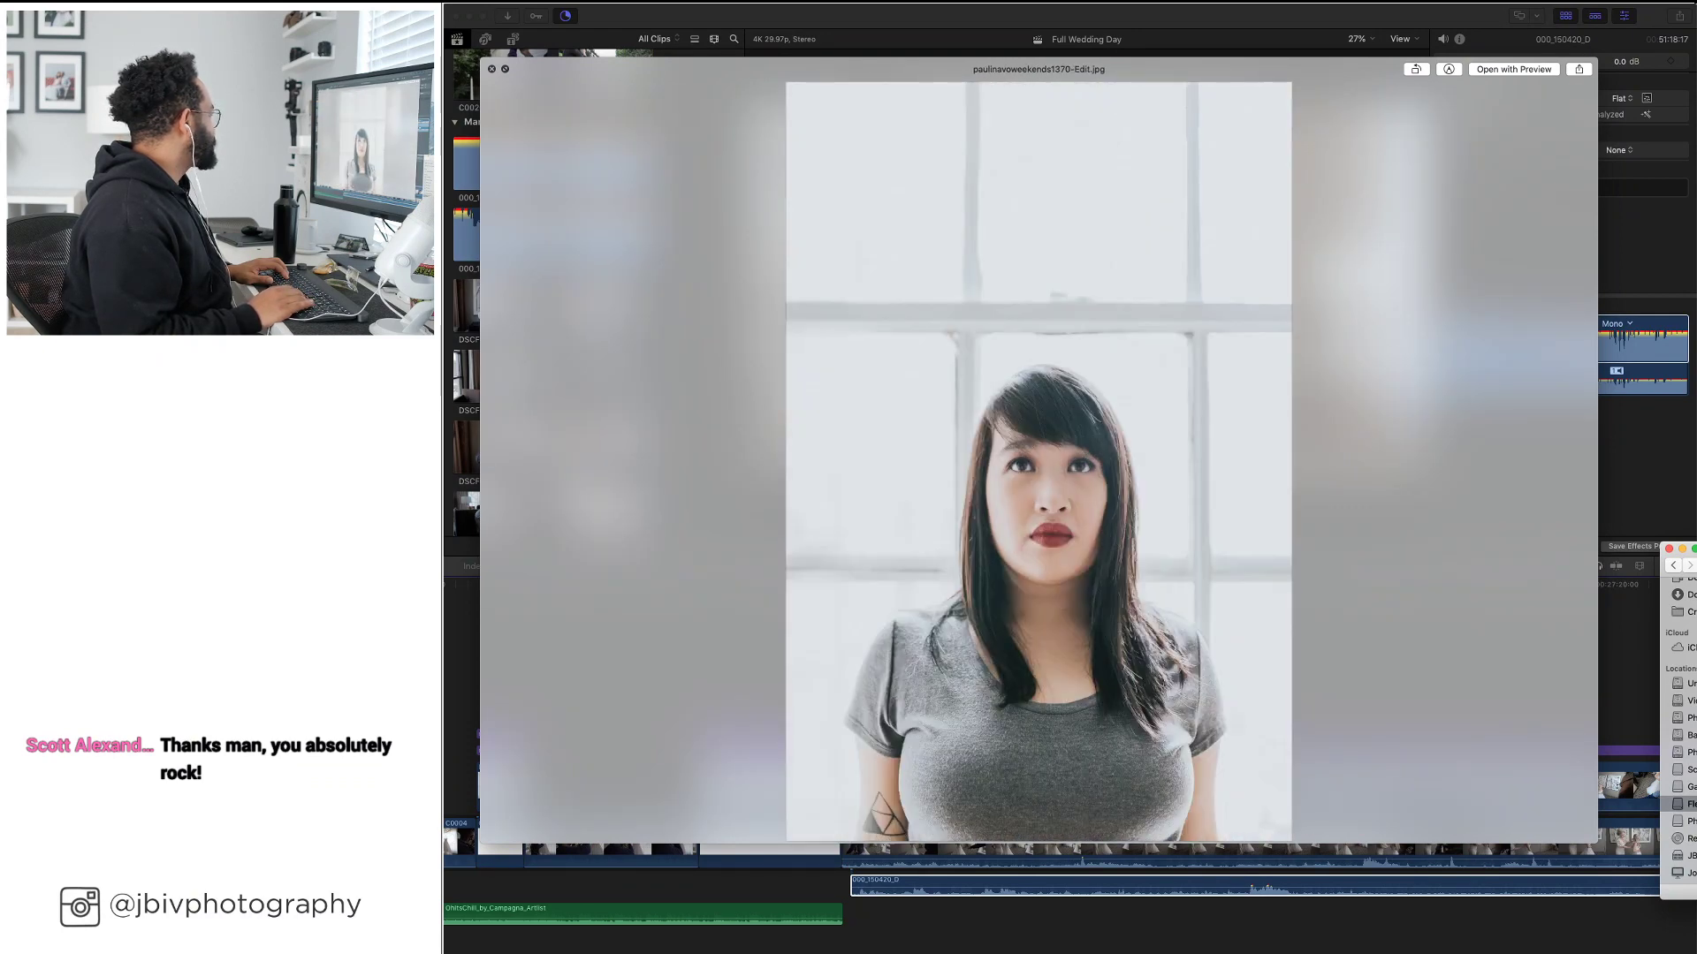
key(Down)
key(Down)
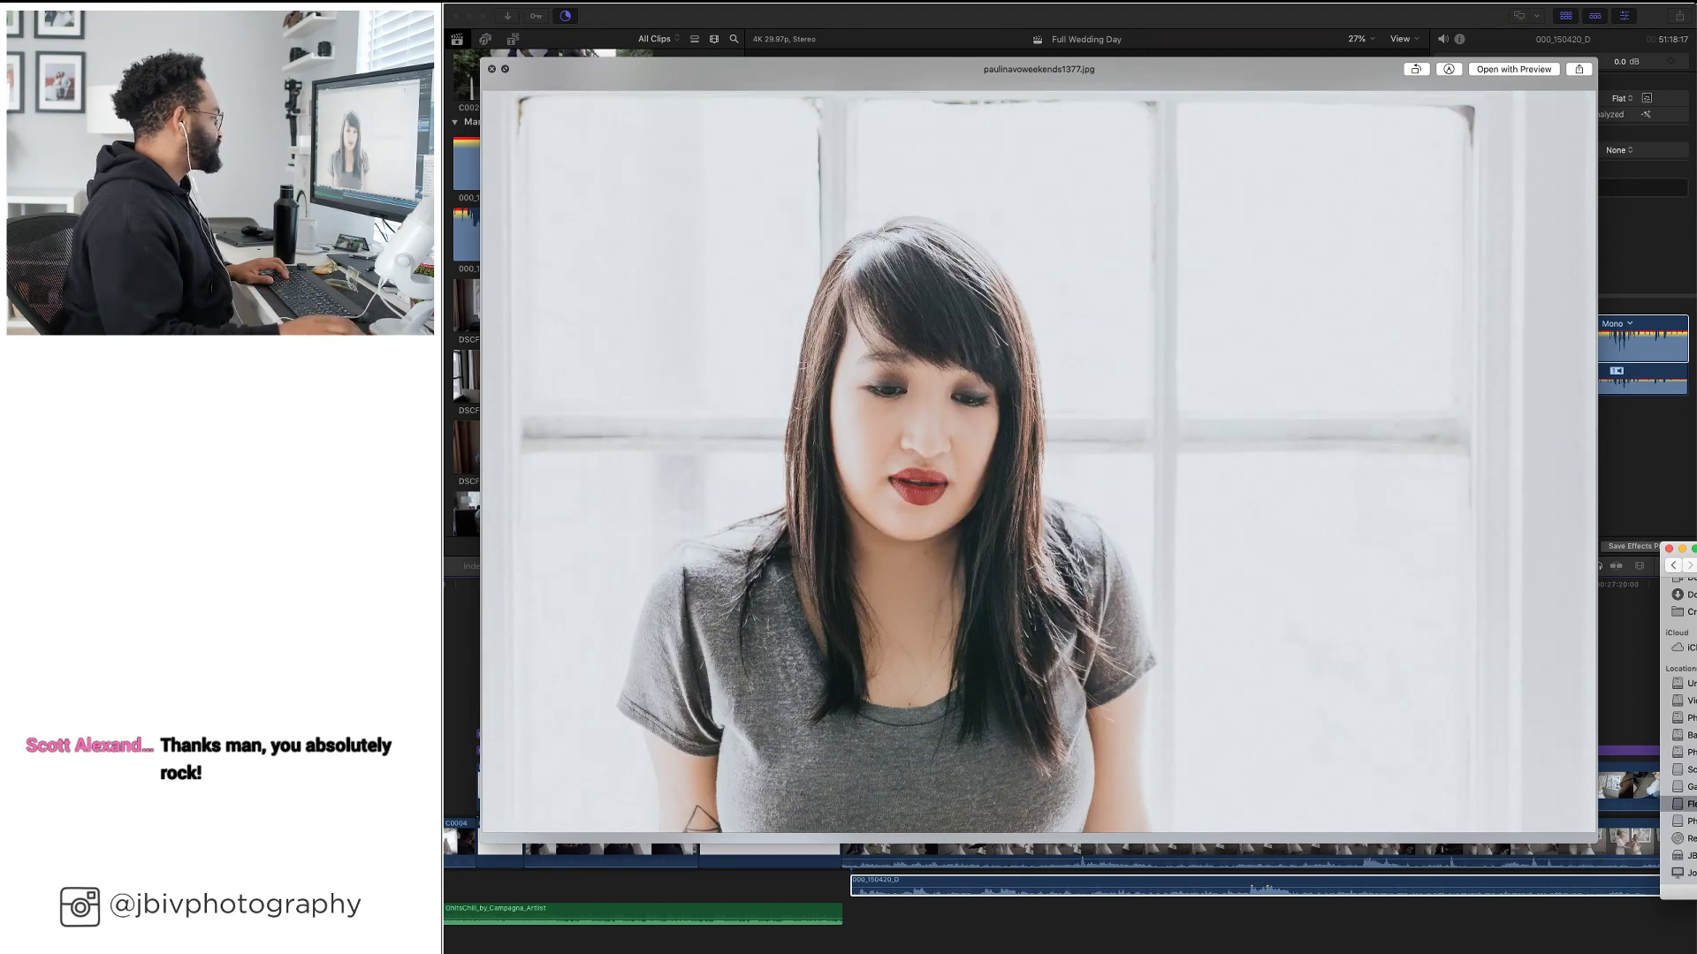
Preview the West Village portraits of the woman in the houndstooth top, by the greenery and the neon storefront sign
key(Down)
key(Down)
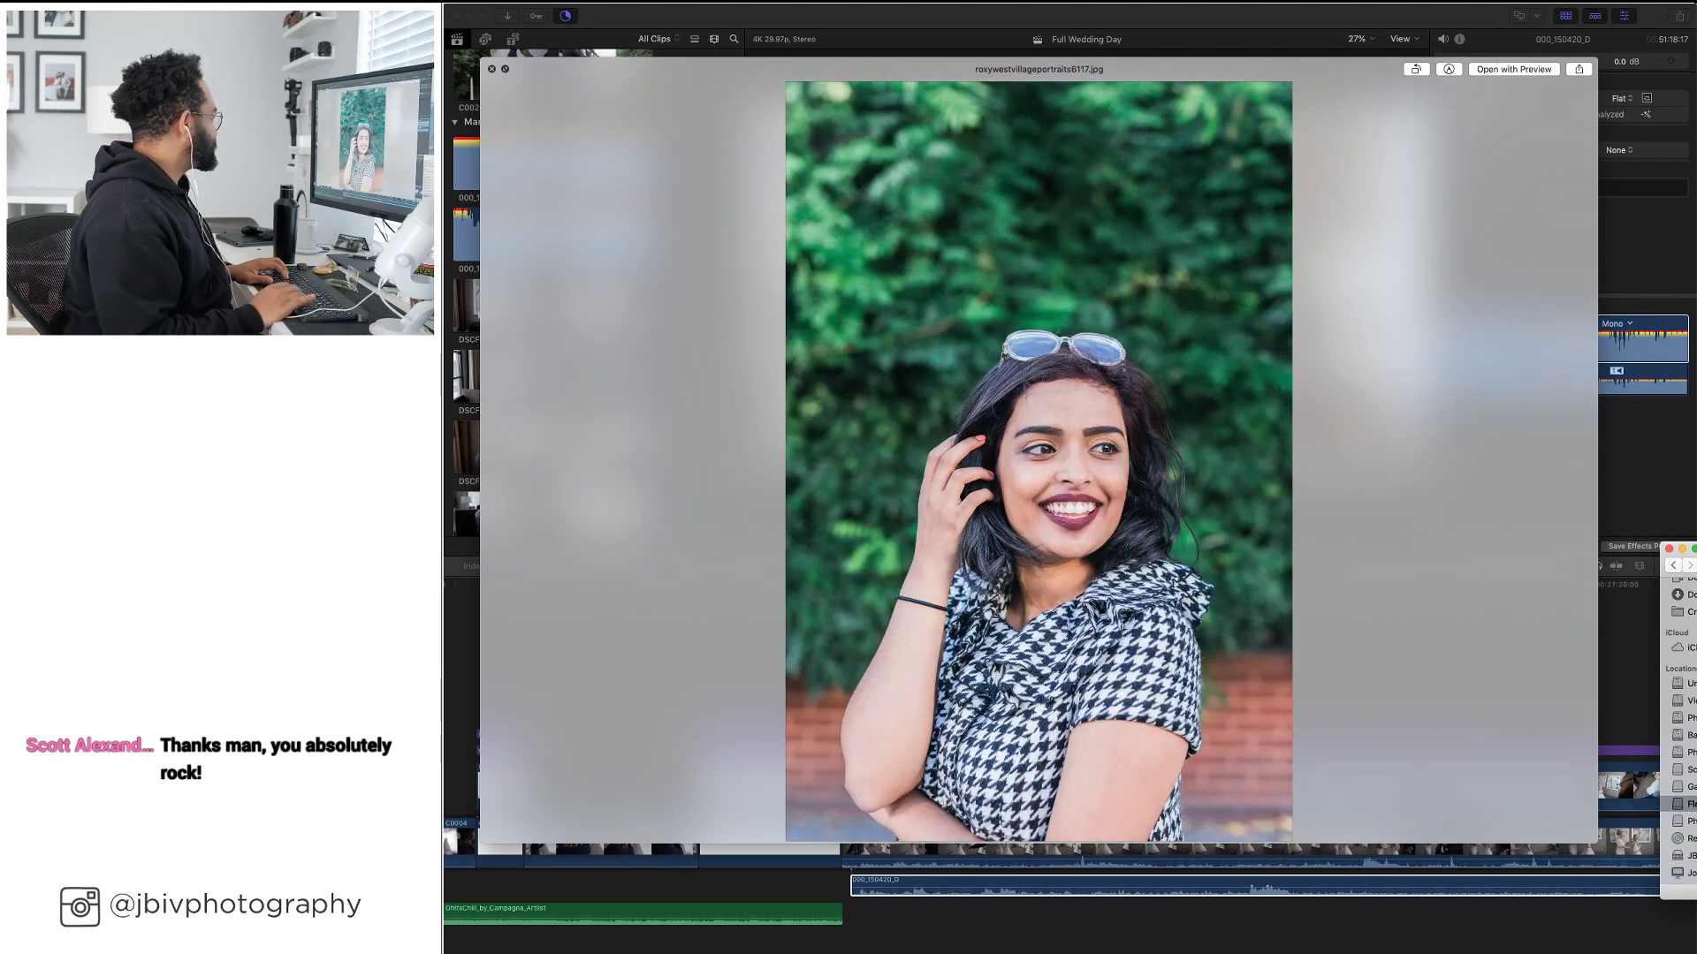
key(Down)
key(Down)
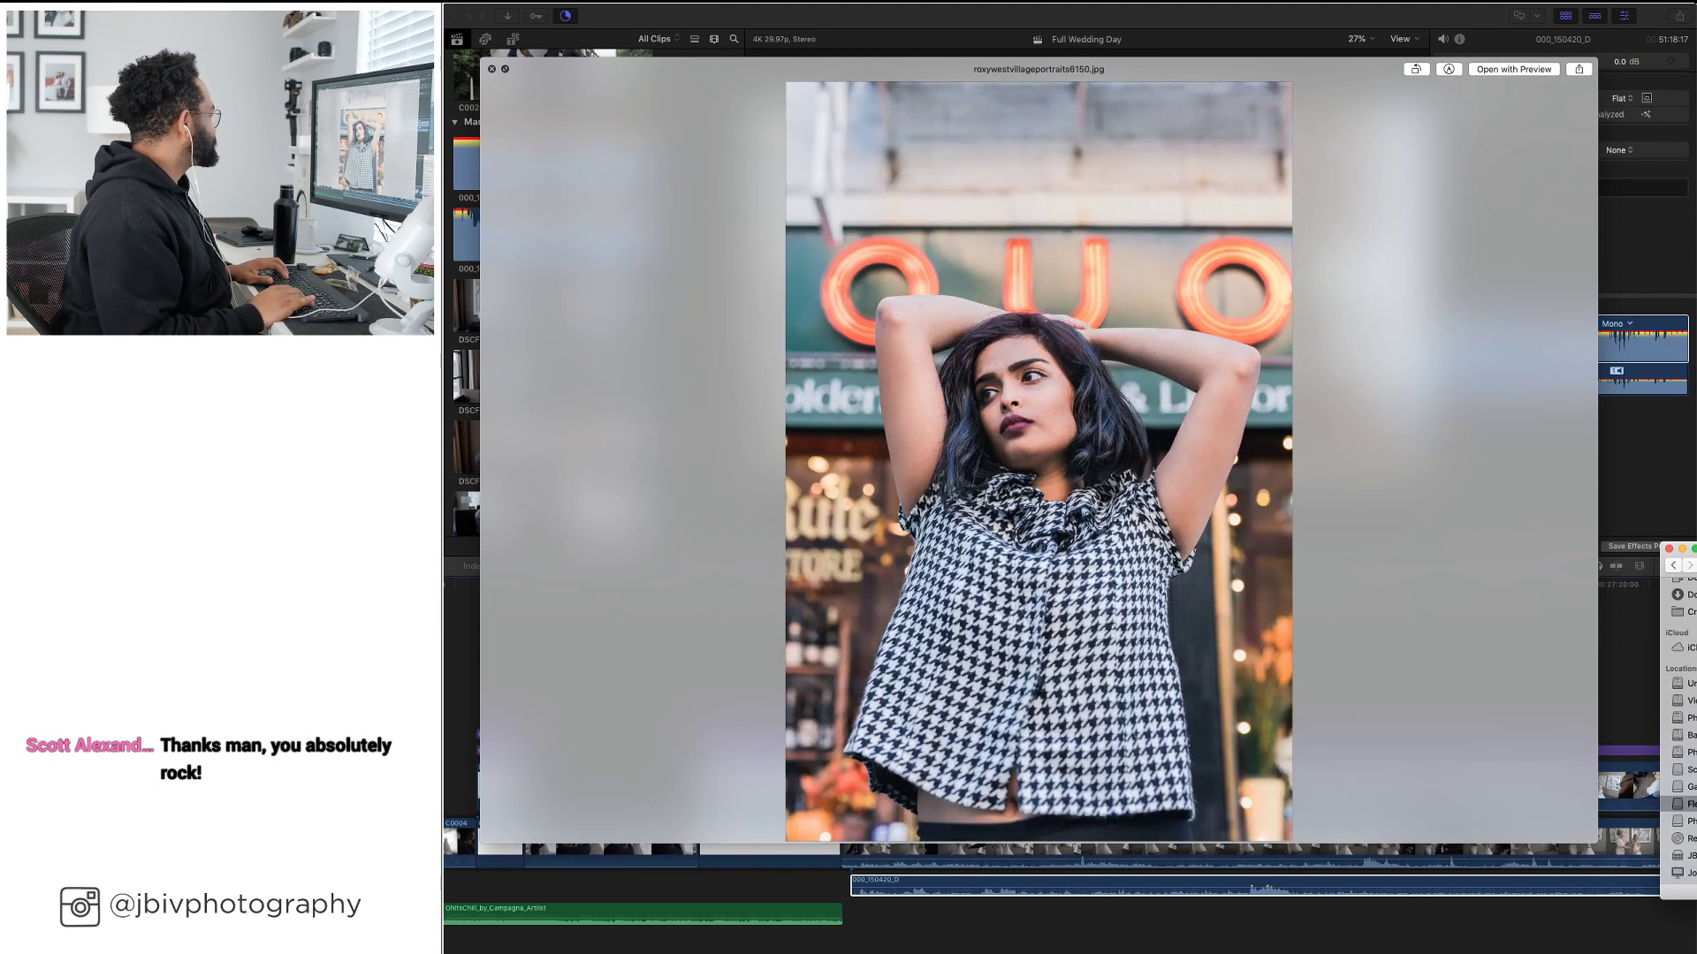
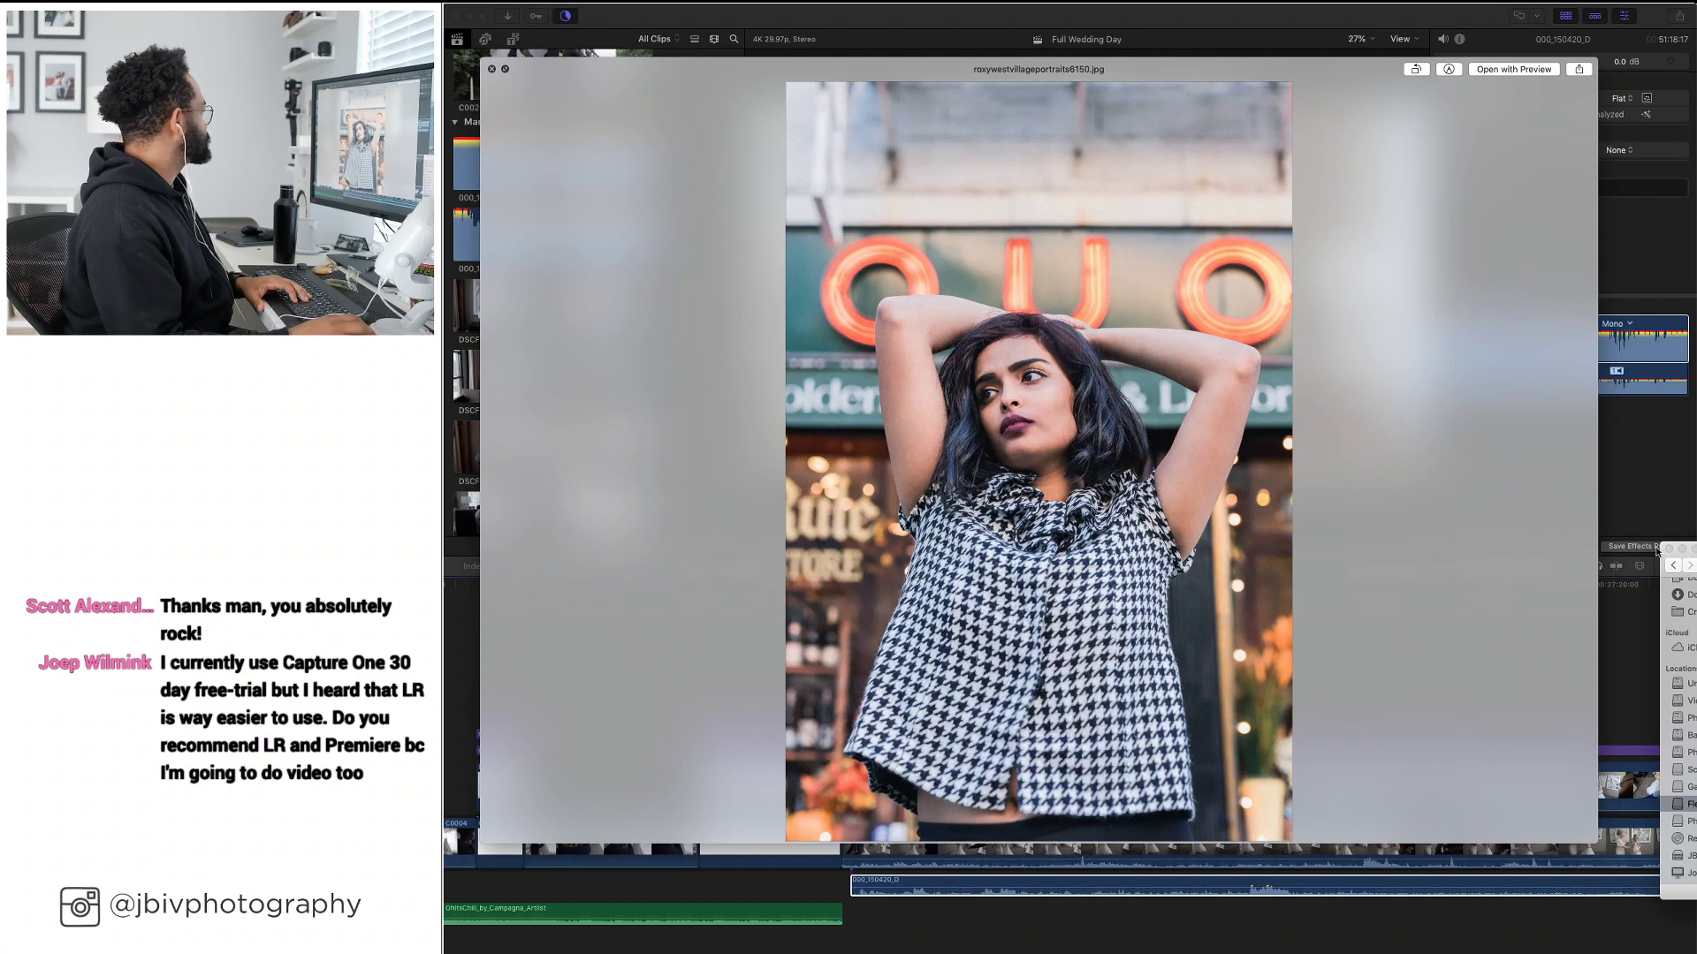
Preview the dark-jacket portraits from the West Village series, comparing the close-up in dry grass with the one among green leaves
key(Right)
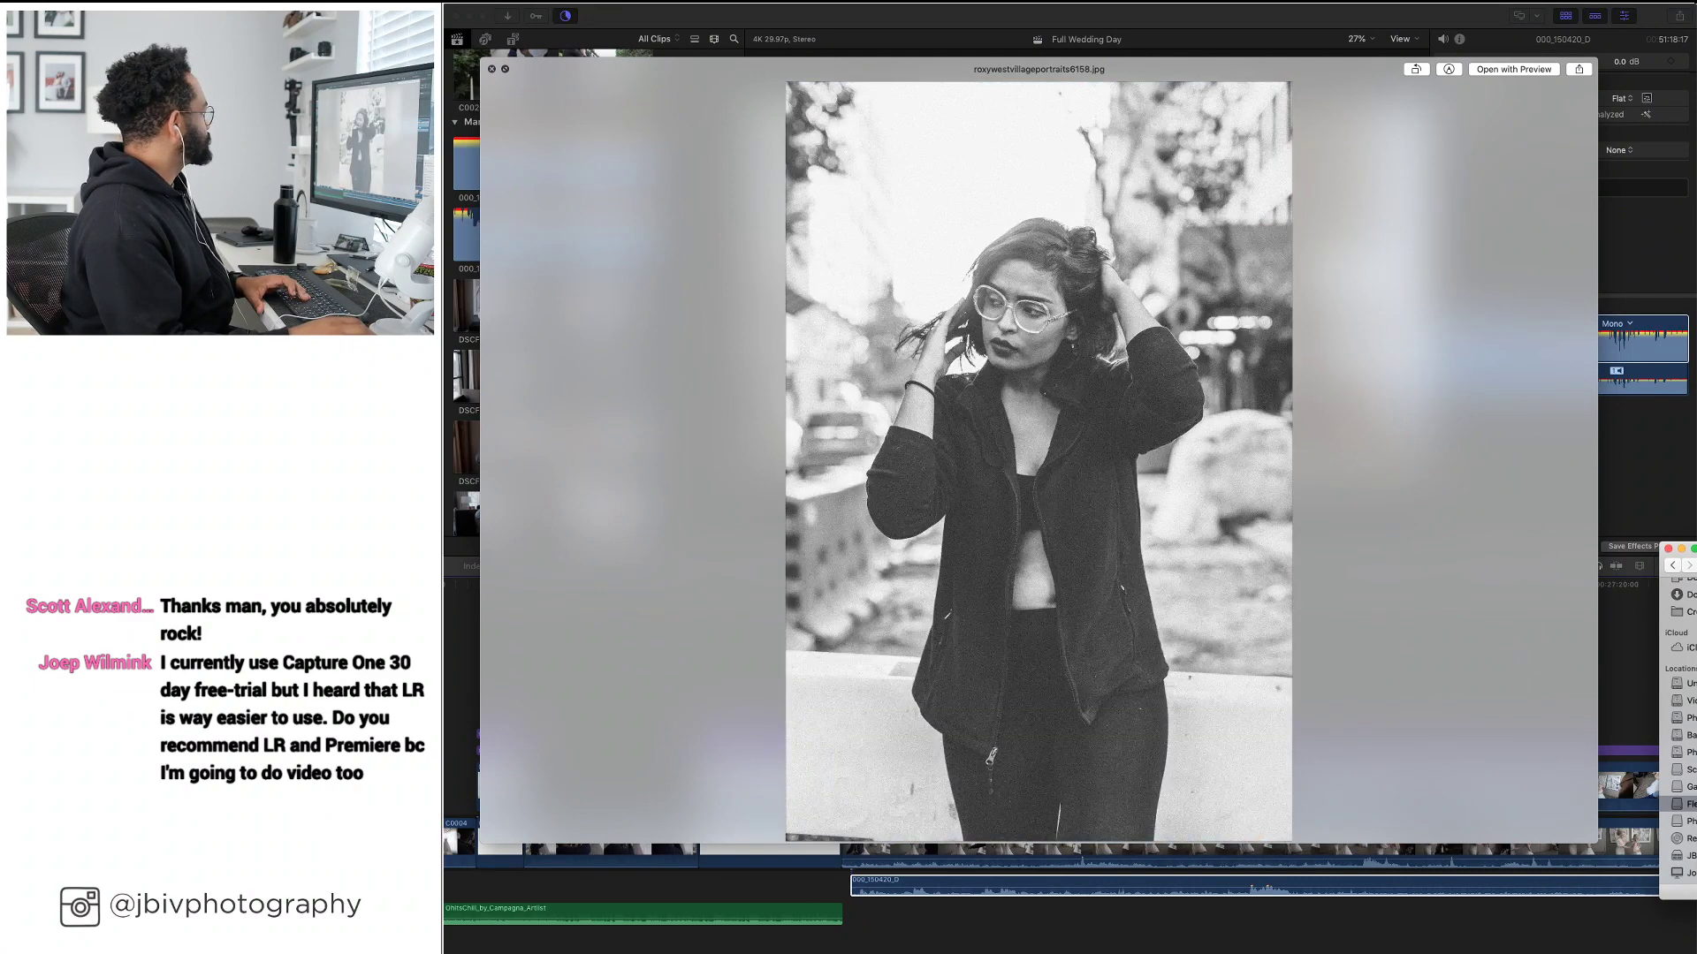
key(Right)
key(Right)
key(Left)
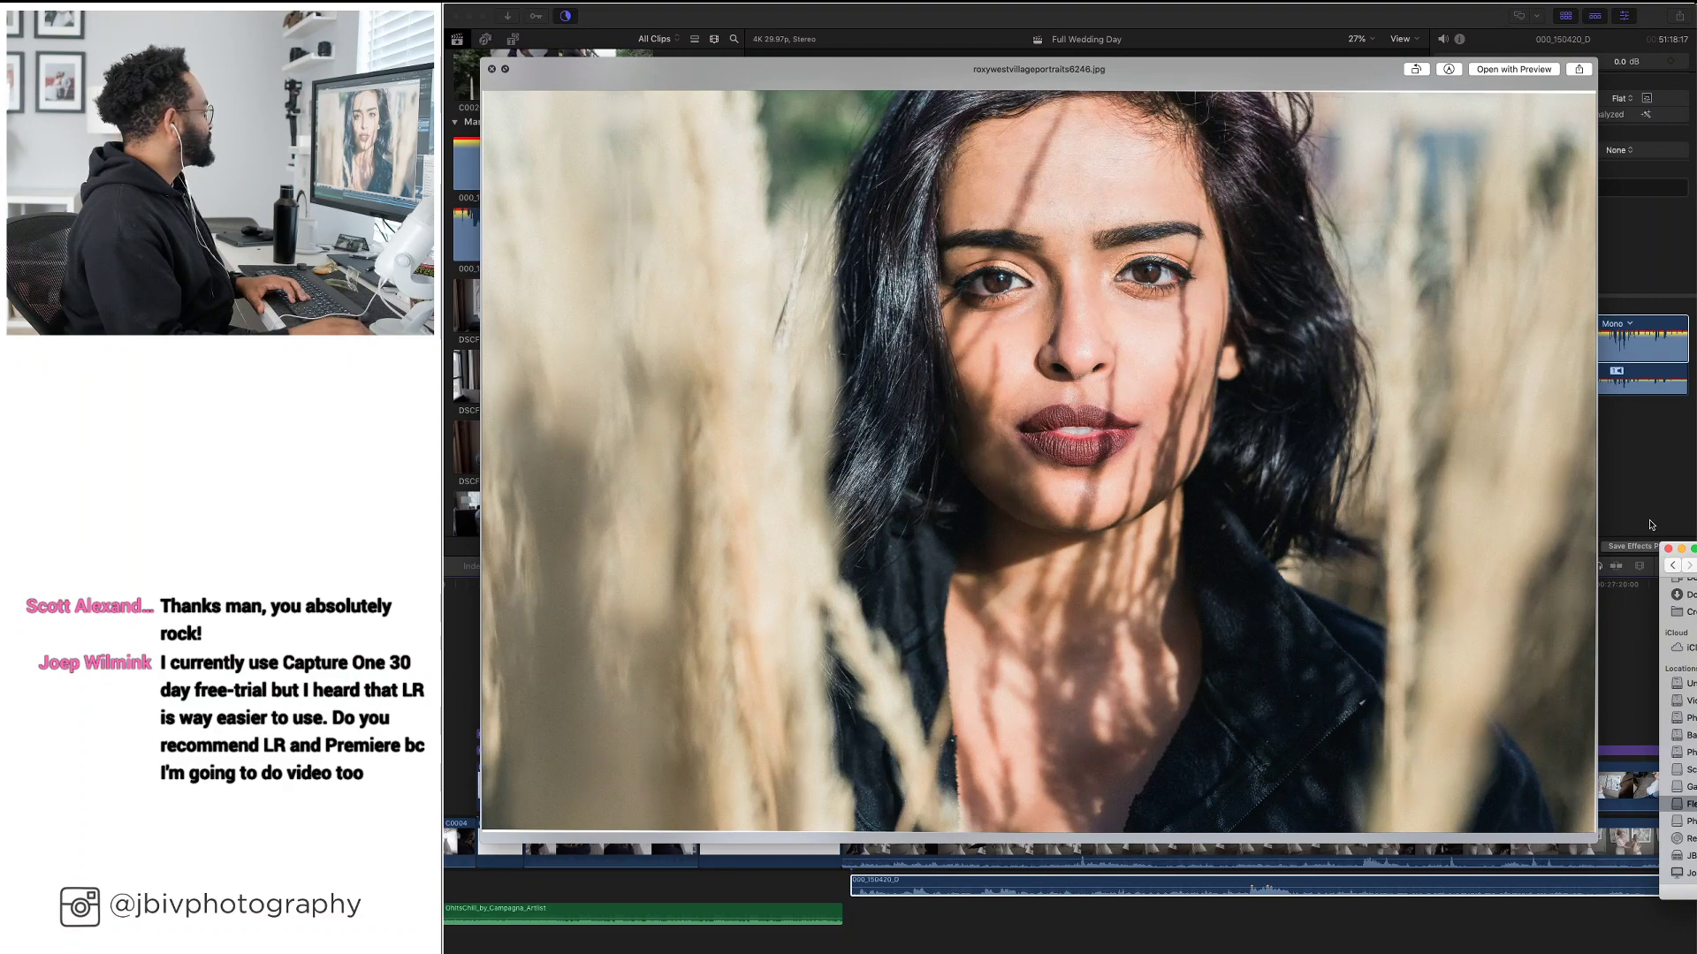
key(Right)
key(Right)
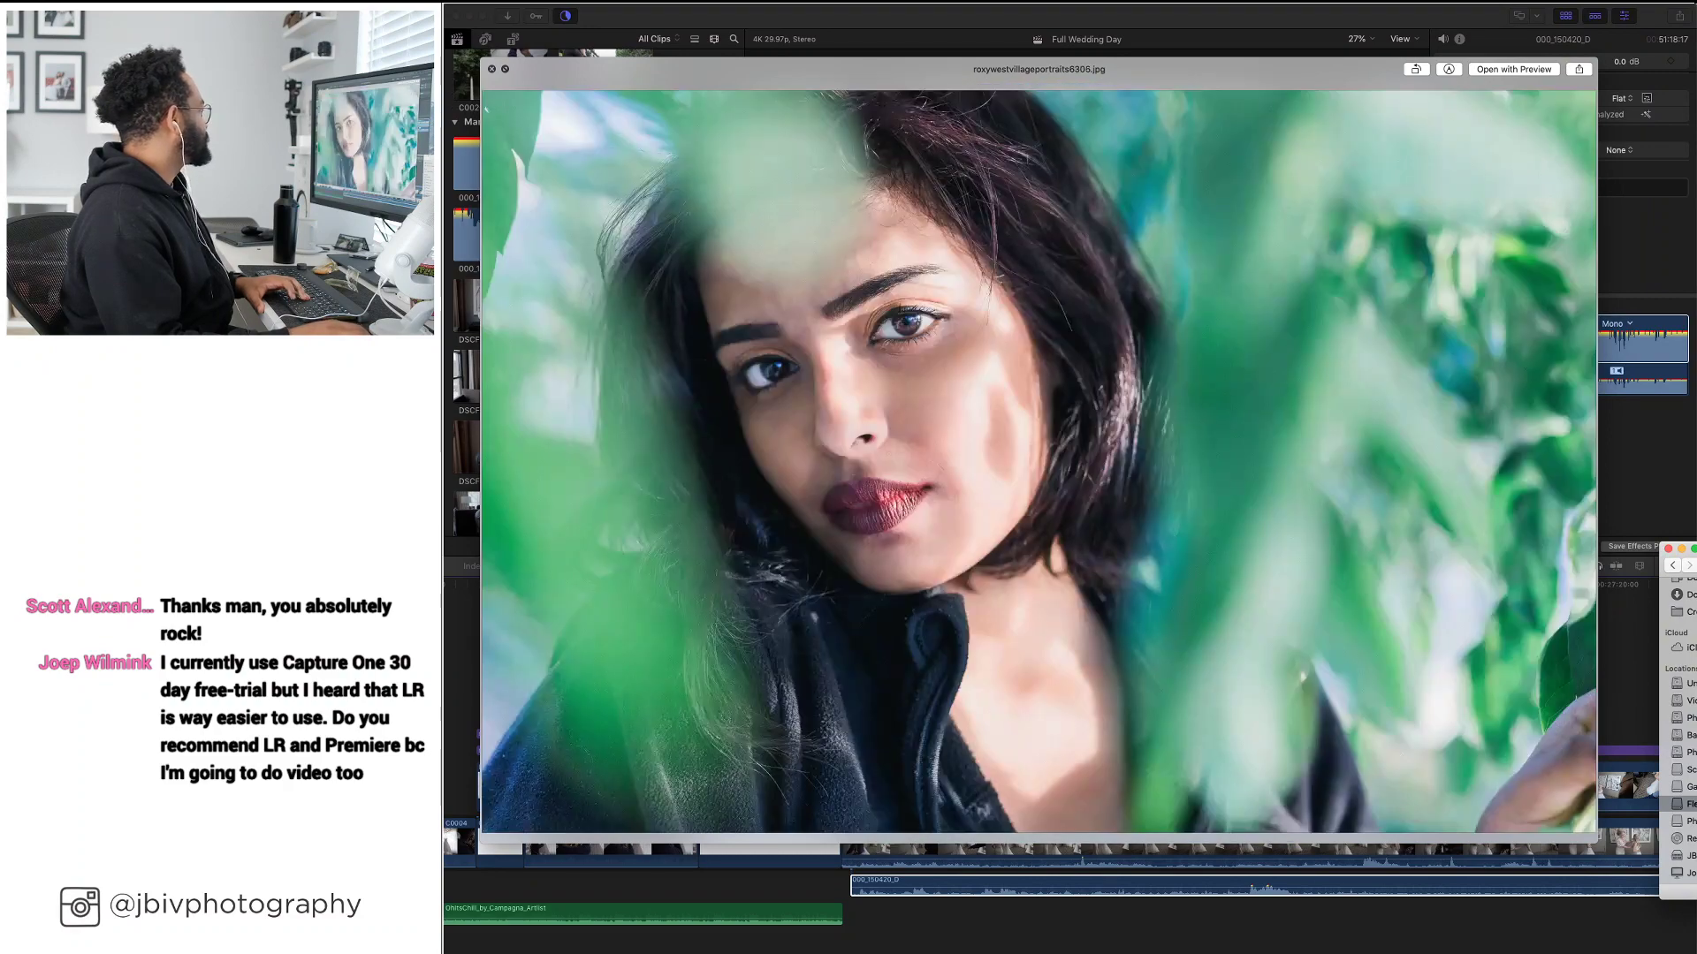
key(Left)
key(Right)
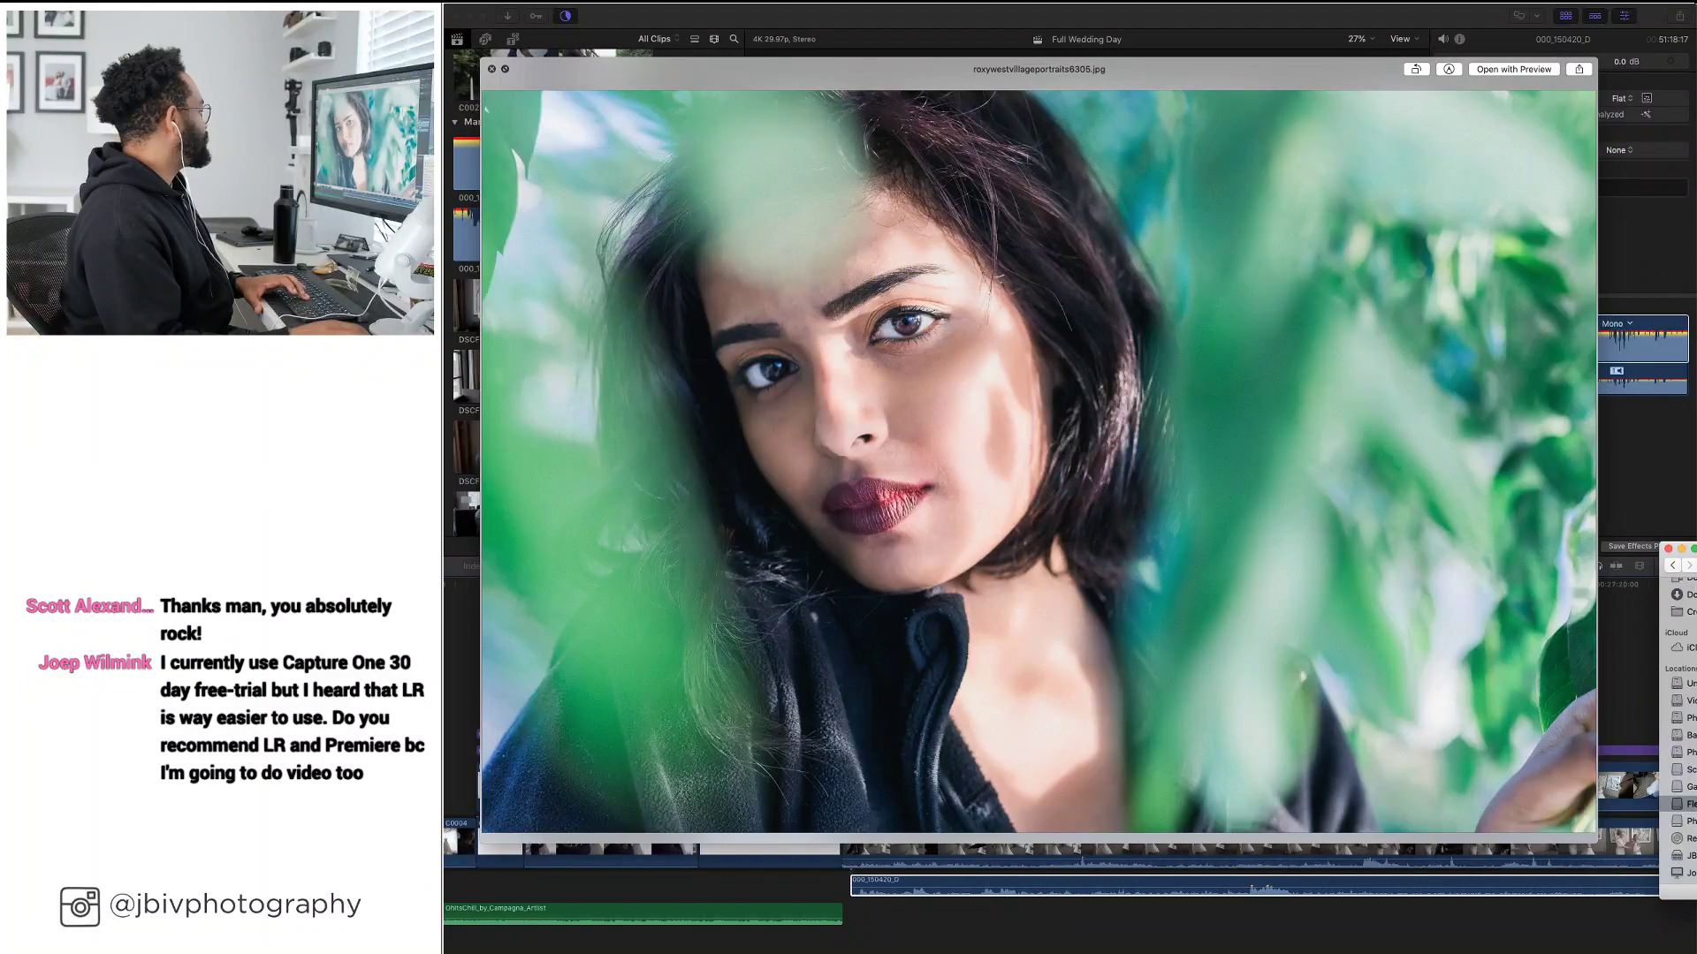
key(Right)
key(Left)
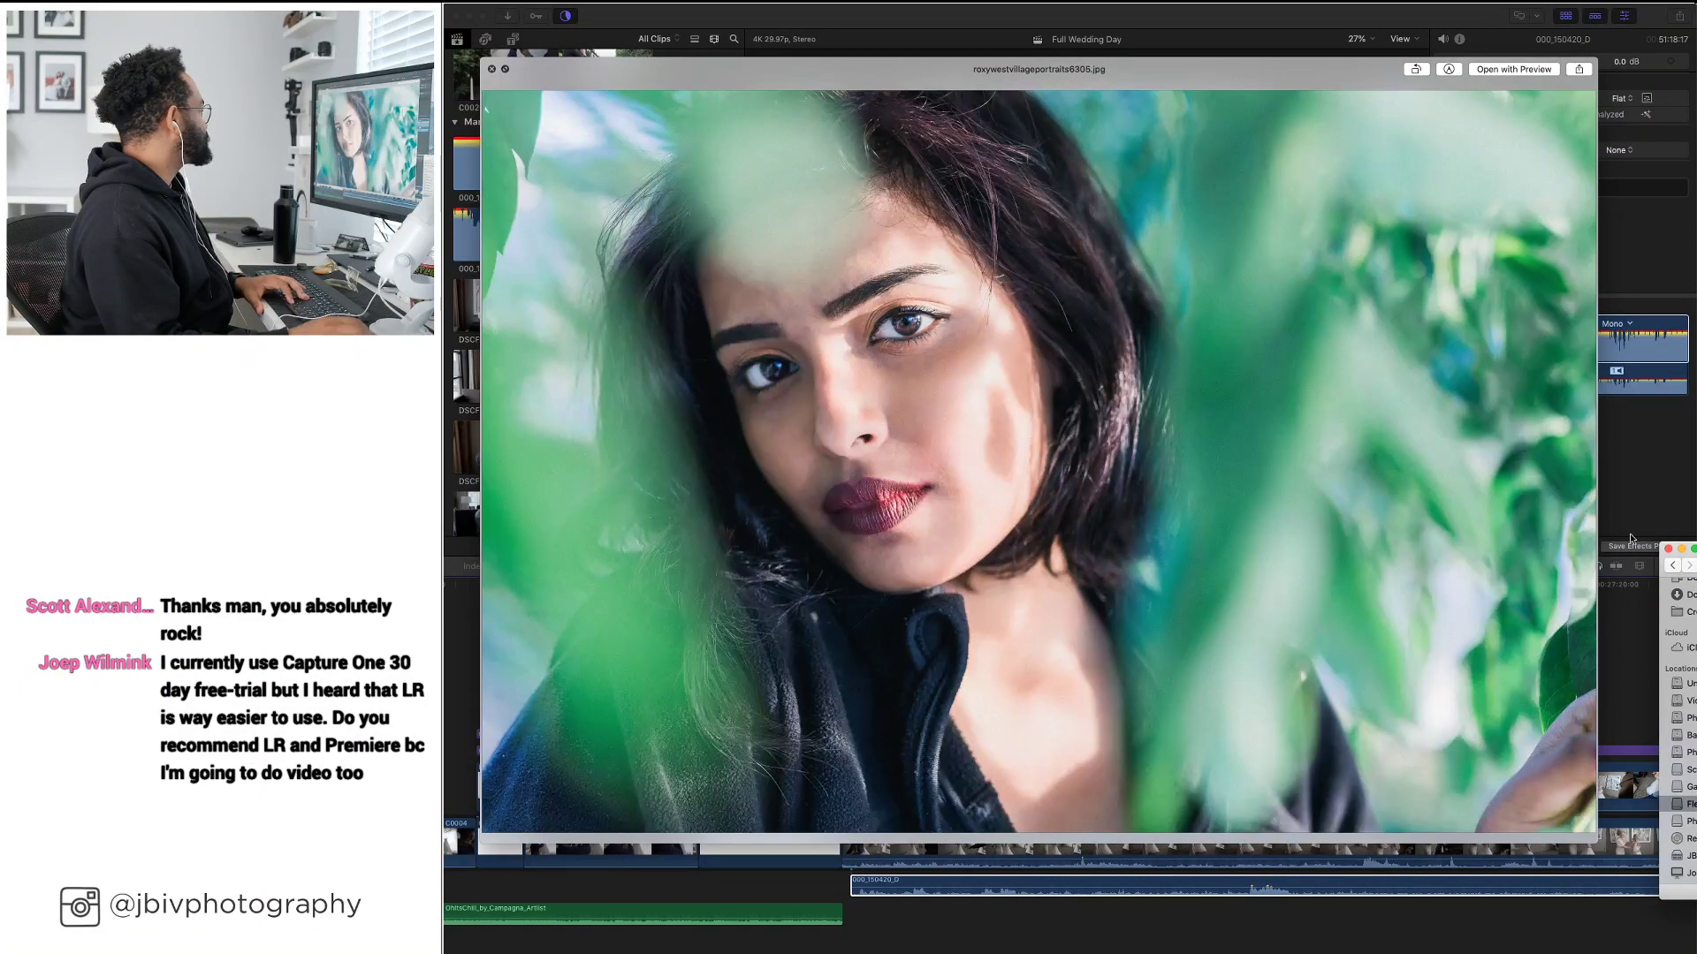
key(Left)
key(Right)
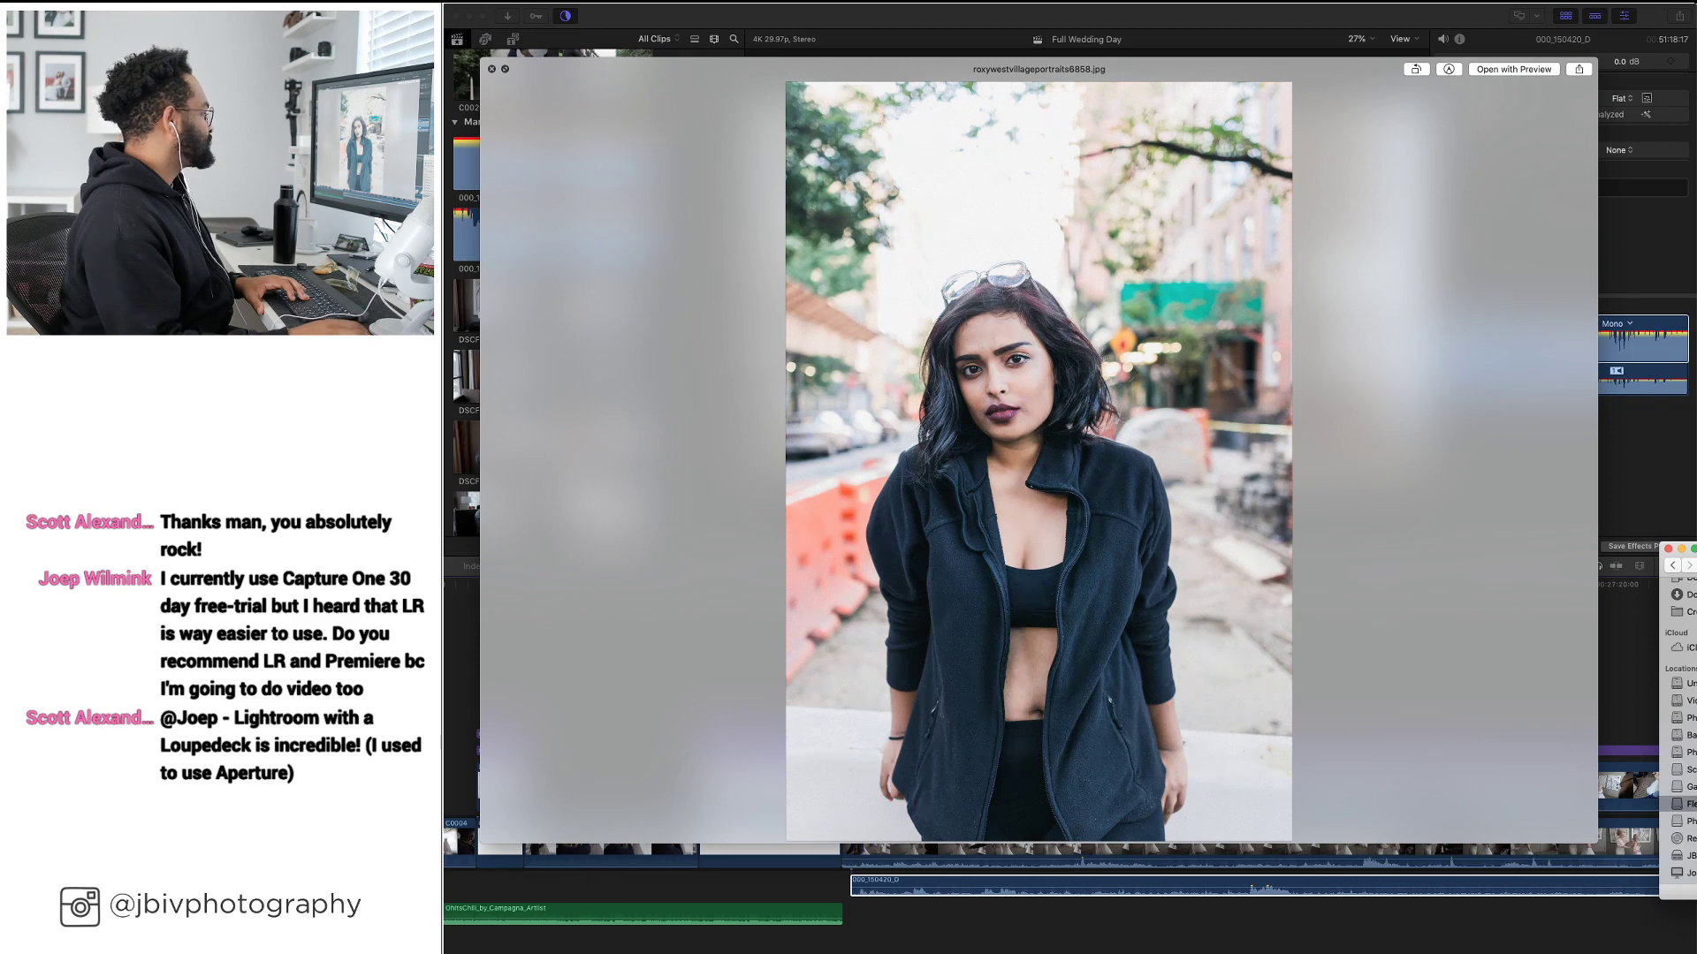
Preview the portraits of the woman in white tops against the blue brick wall, on the tree-lined street and by the graffiti
key(Right)
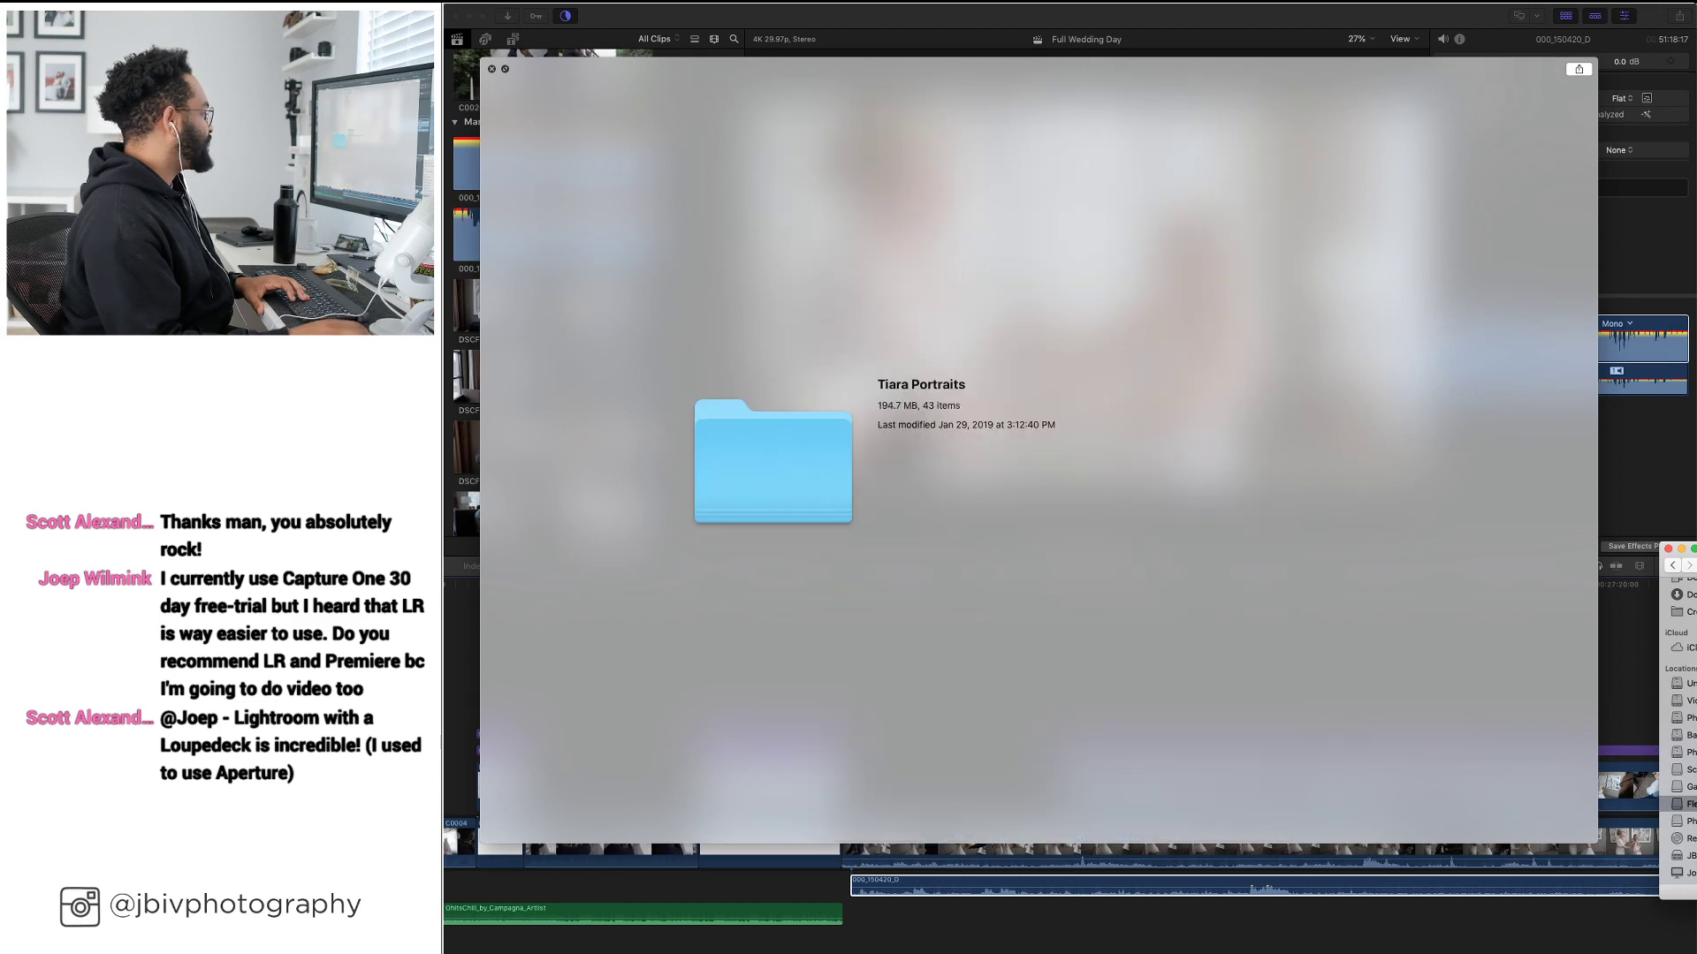
key(Right)
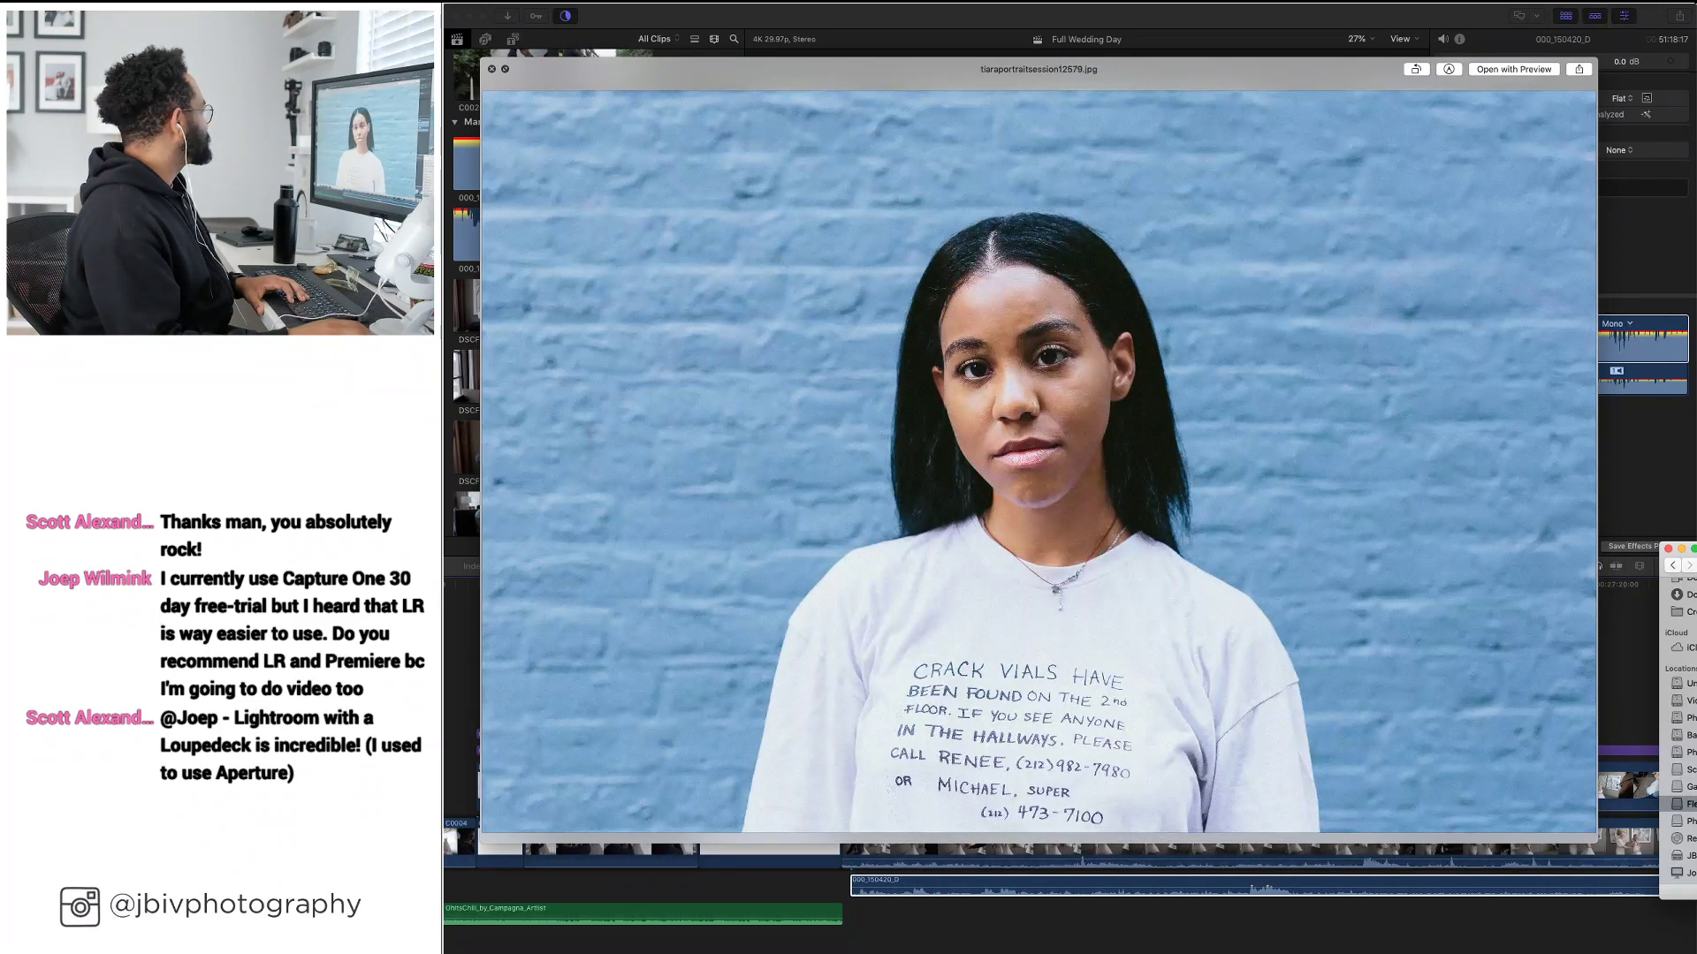
key(Right)
key(Right)
key(Right)
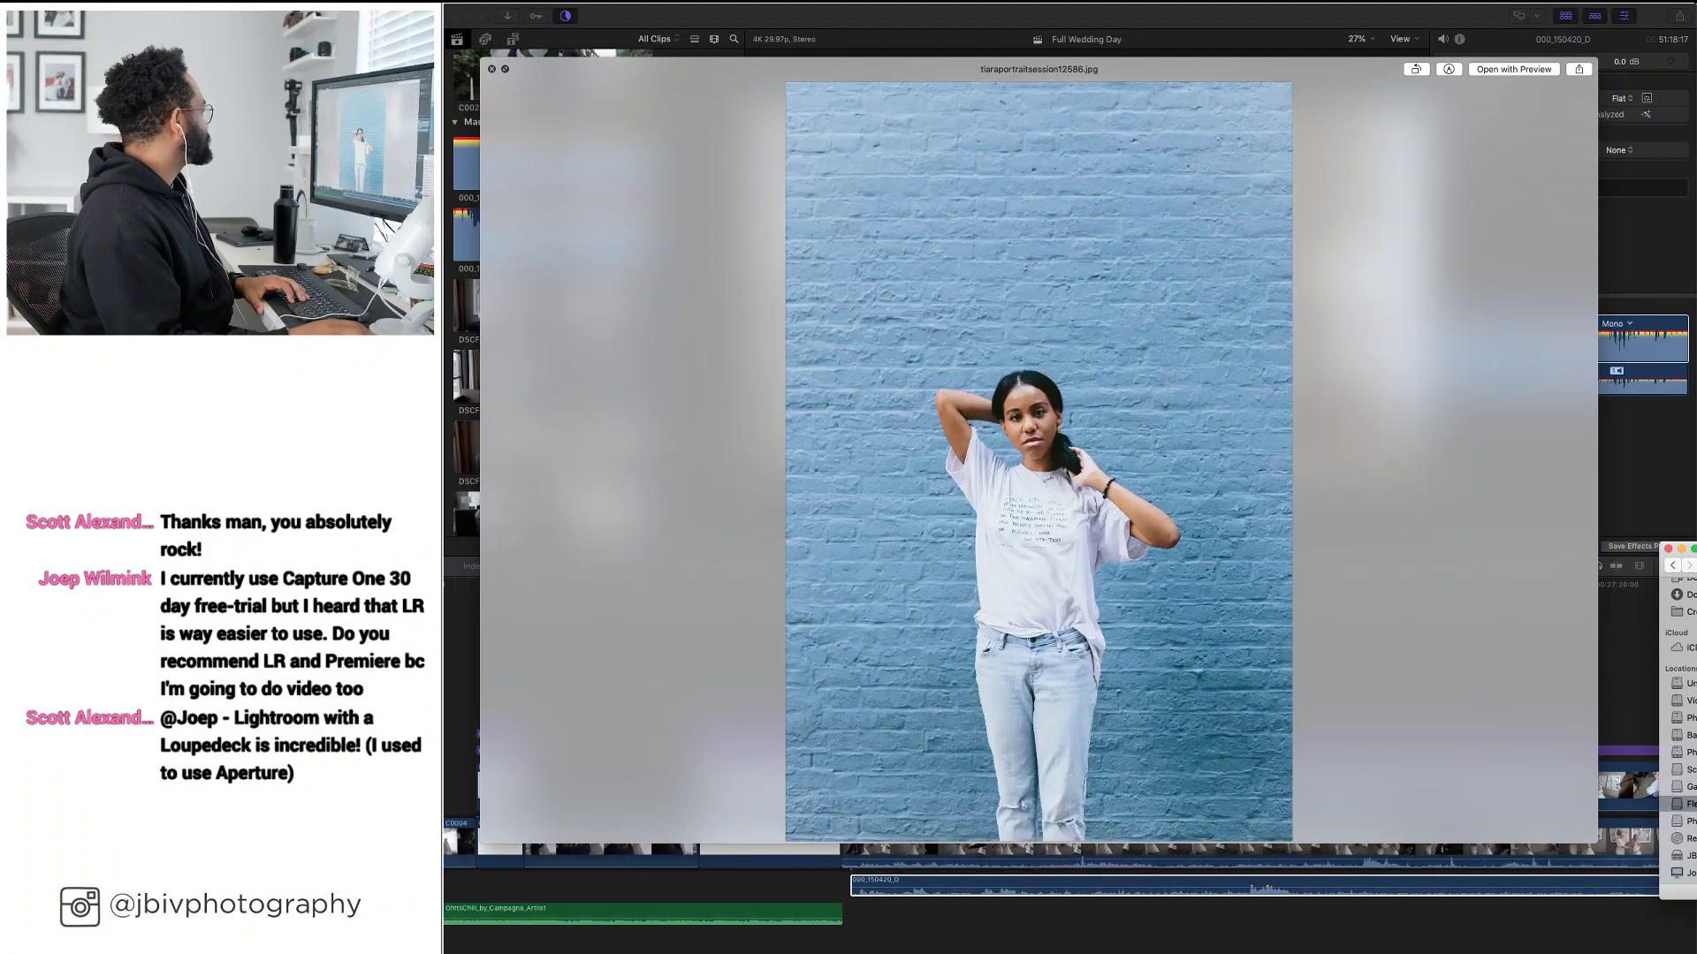
key(Right)
key(Right)
key(Right)
key(Right)
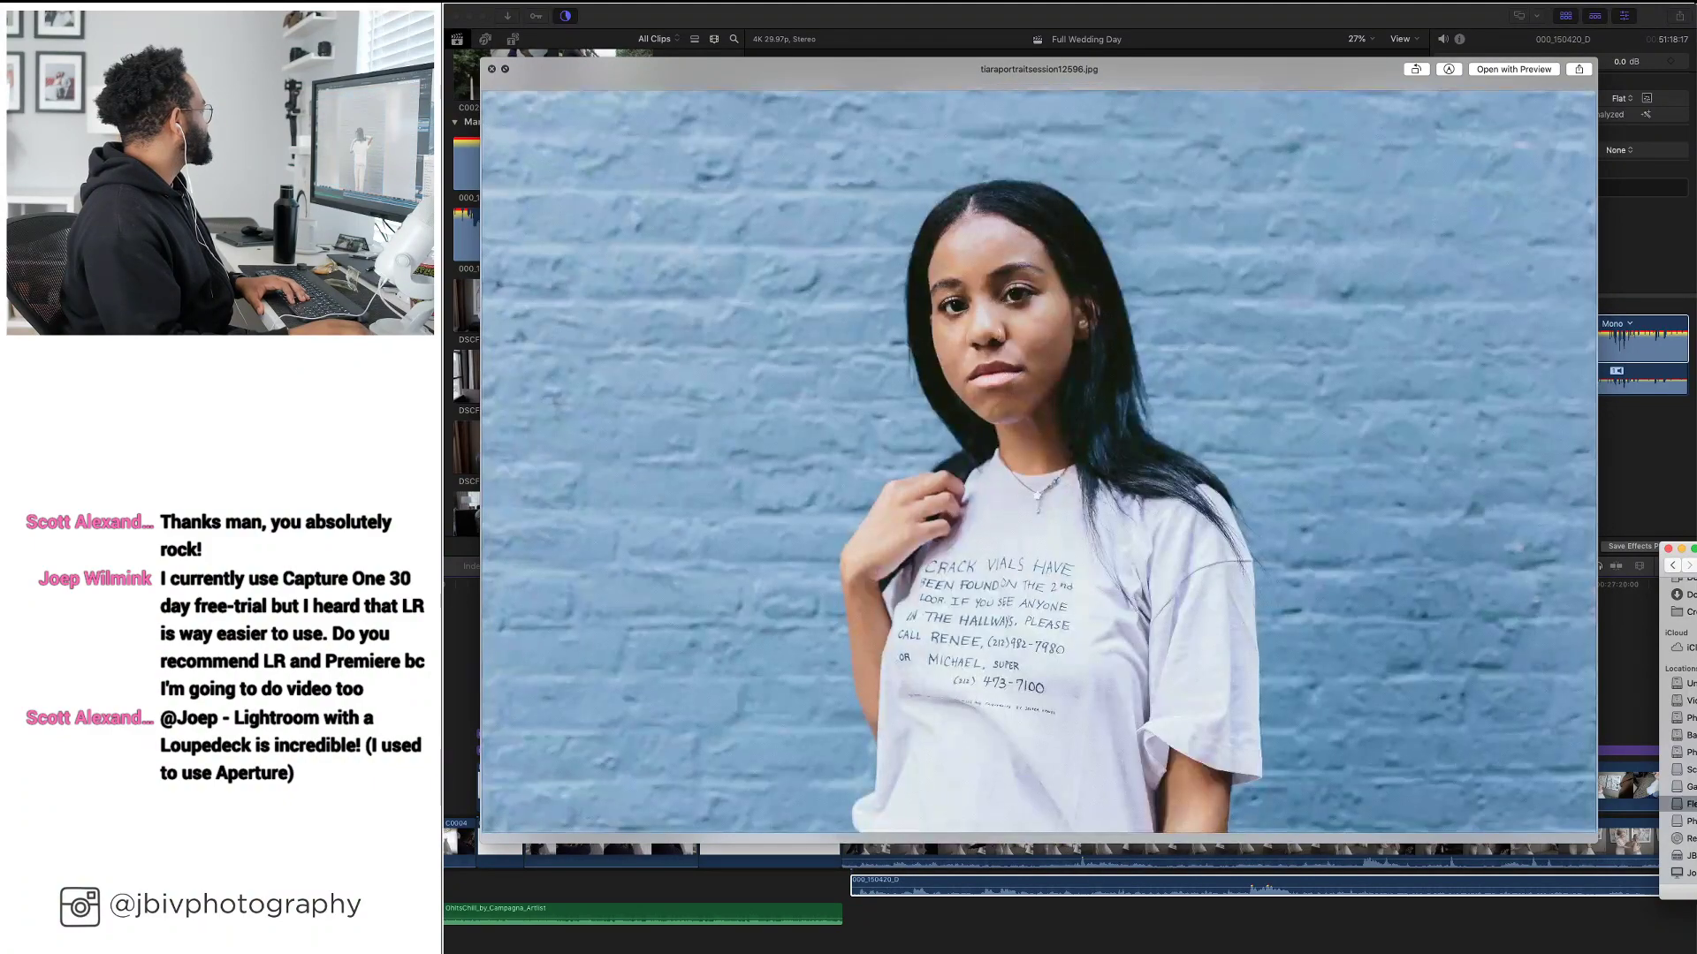
key(Right)
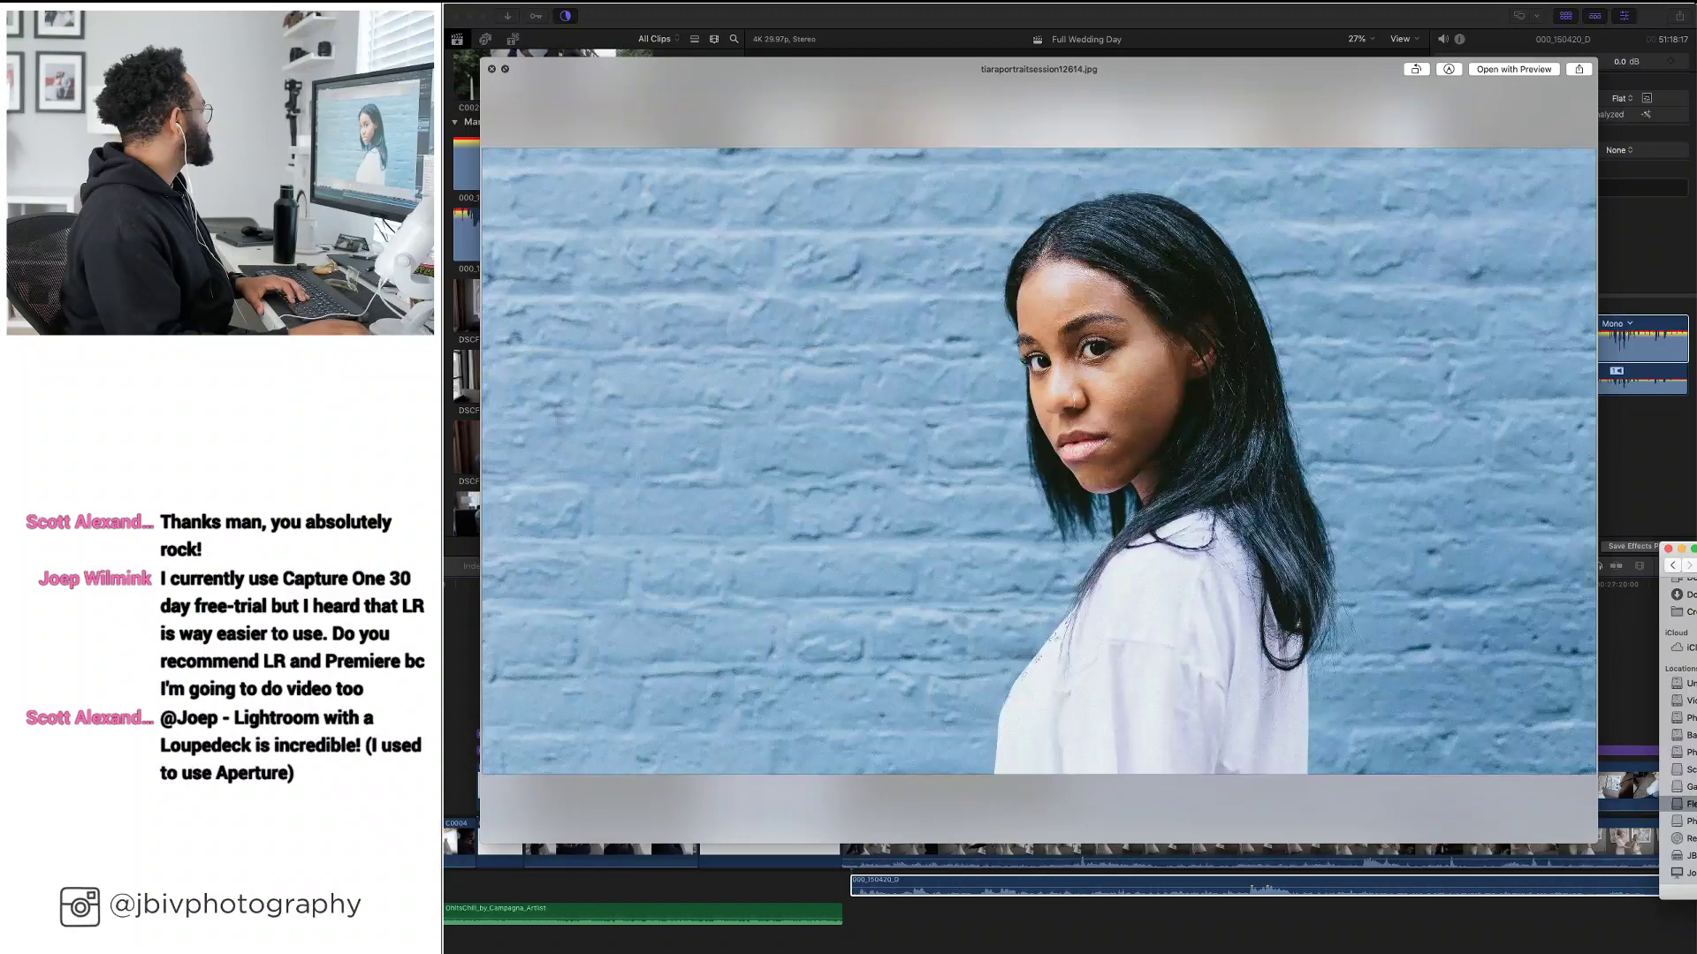
key(Right)
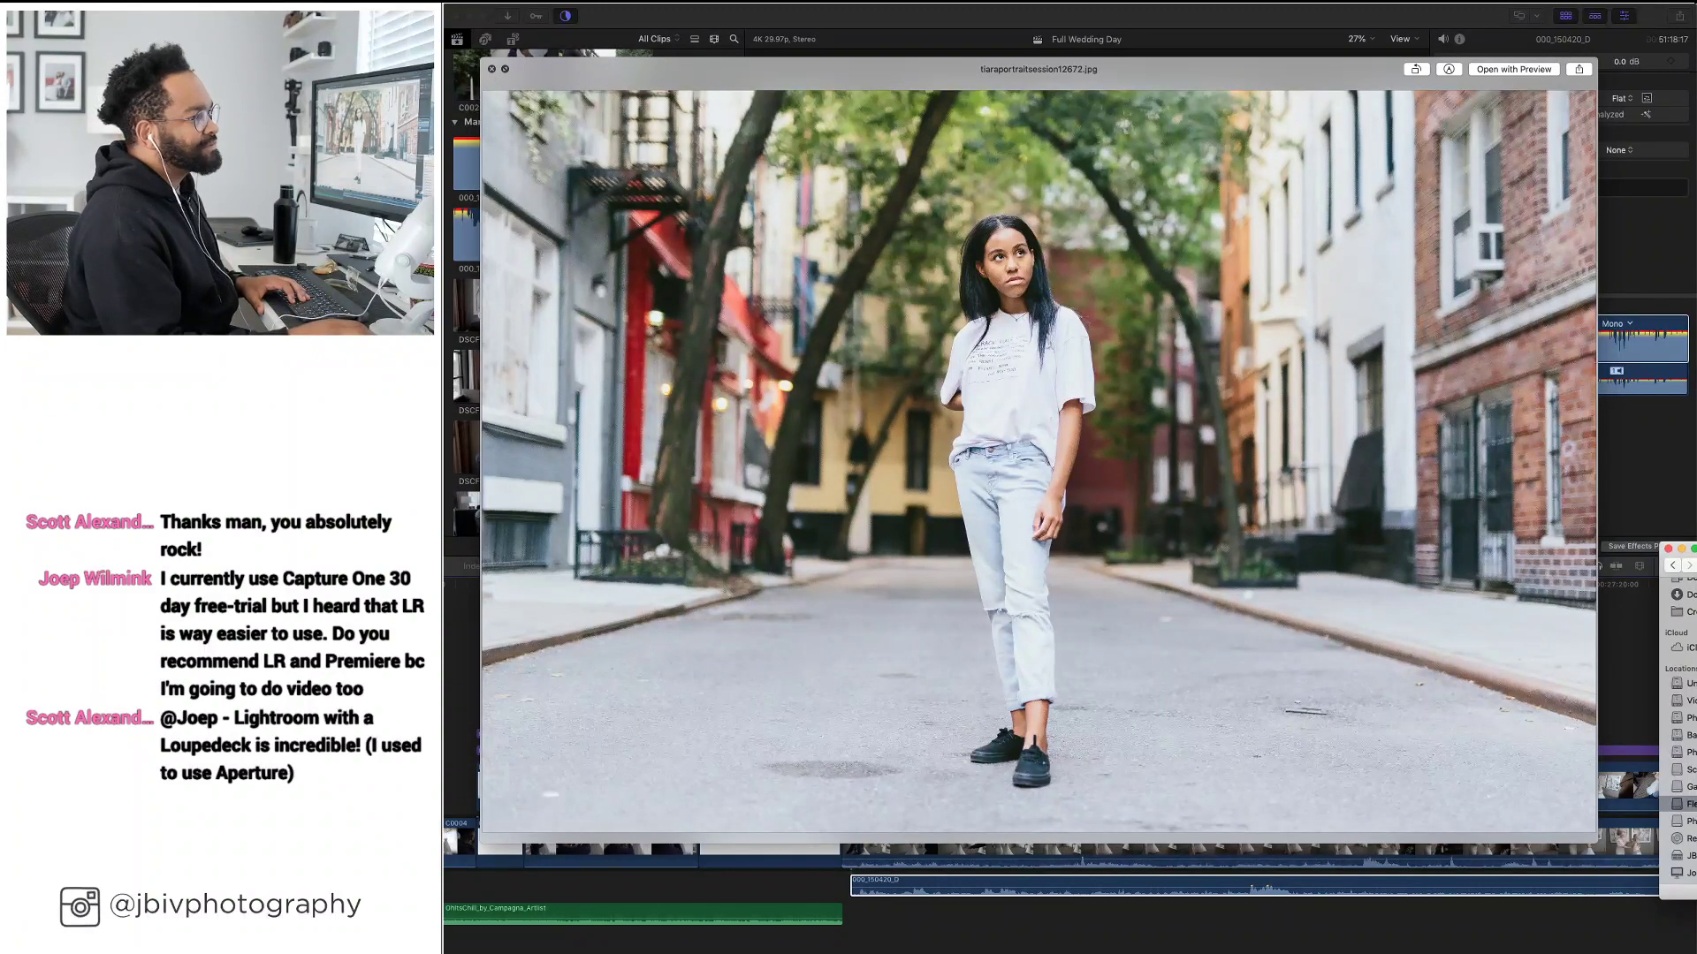
key(Right)
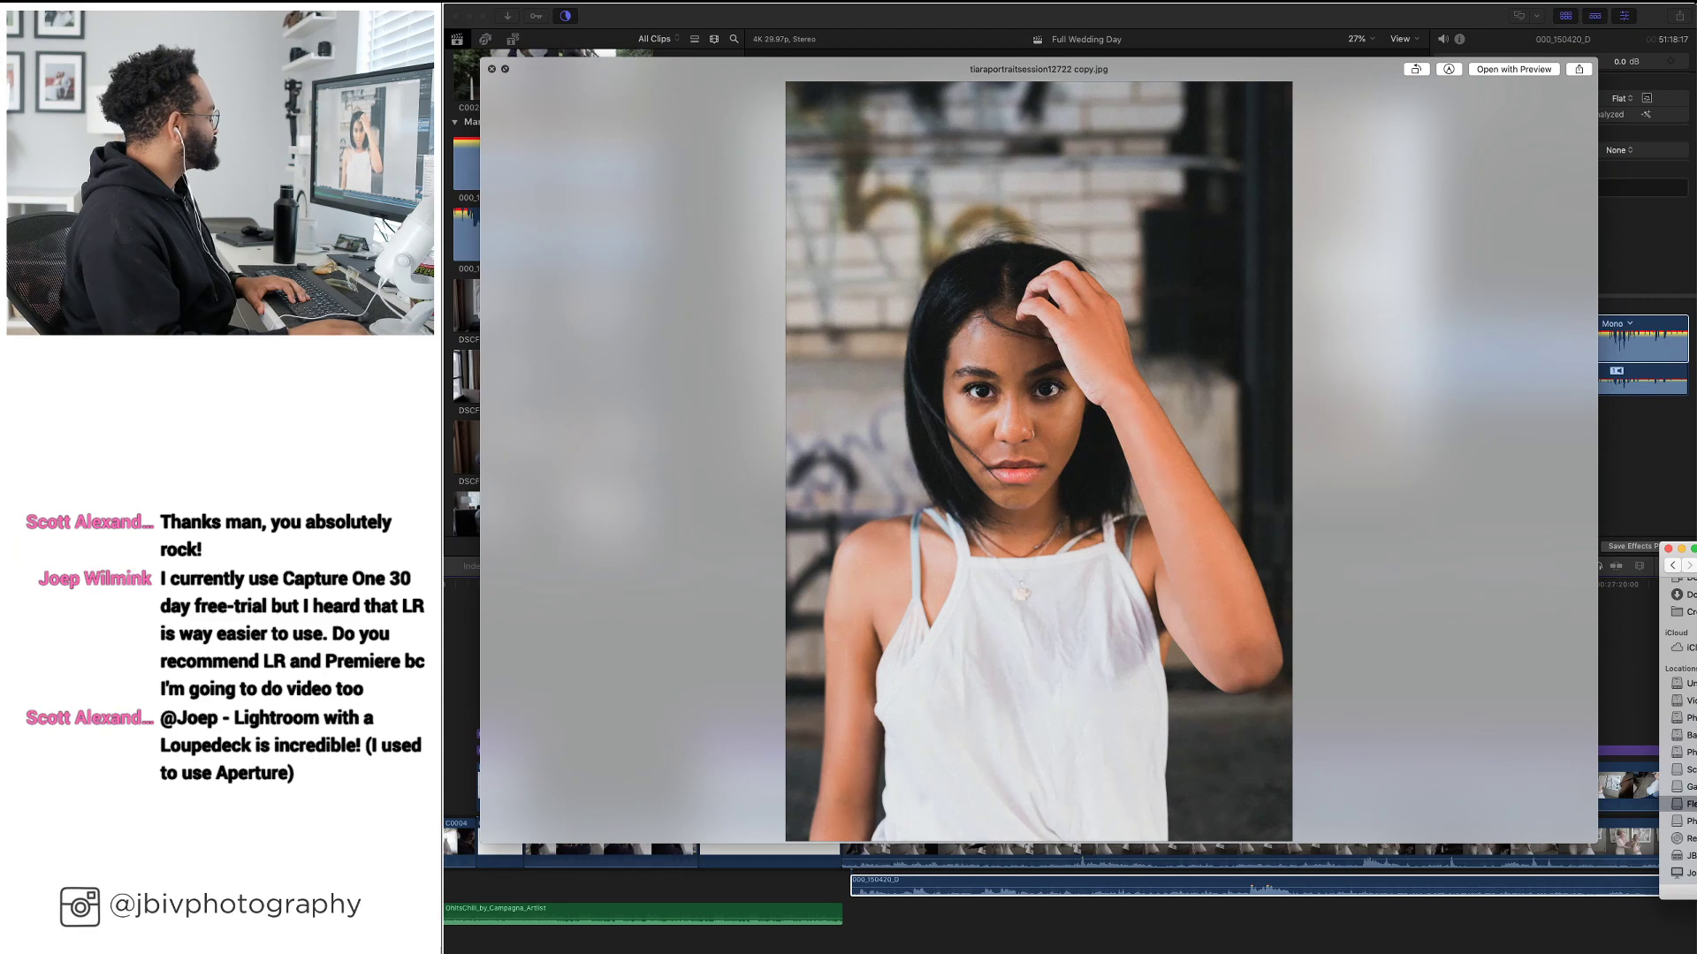
Preview the WRKSHP fashion shoot photos, from the seated studio shot to the outdoor lavender outfit shots with sunglasses
key(Right)
key(Right)
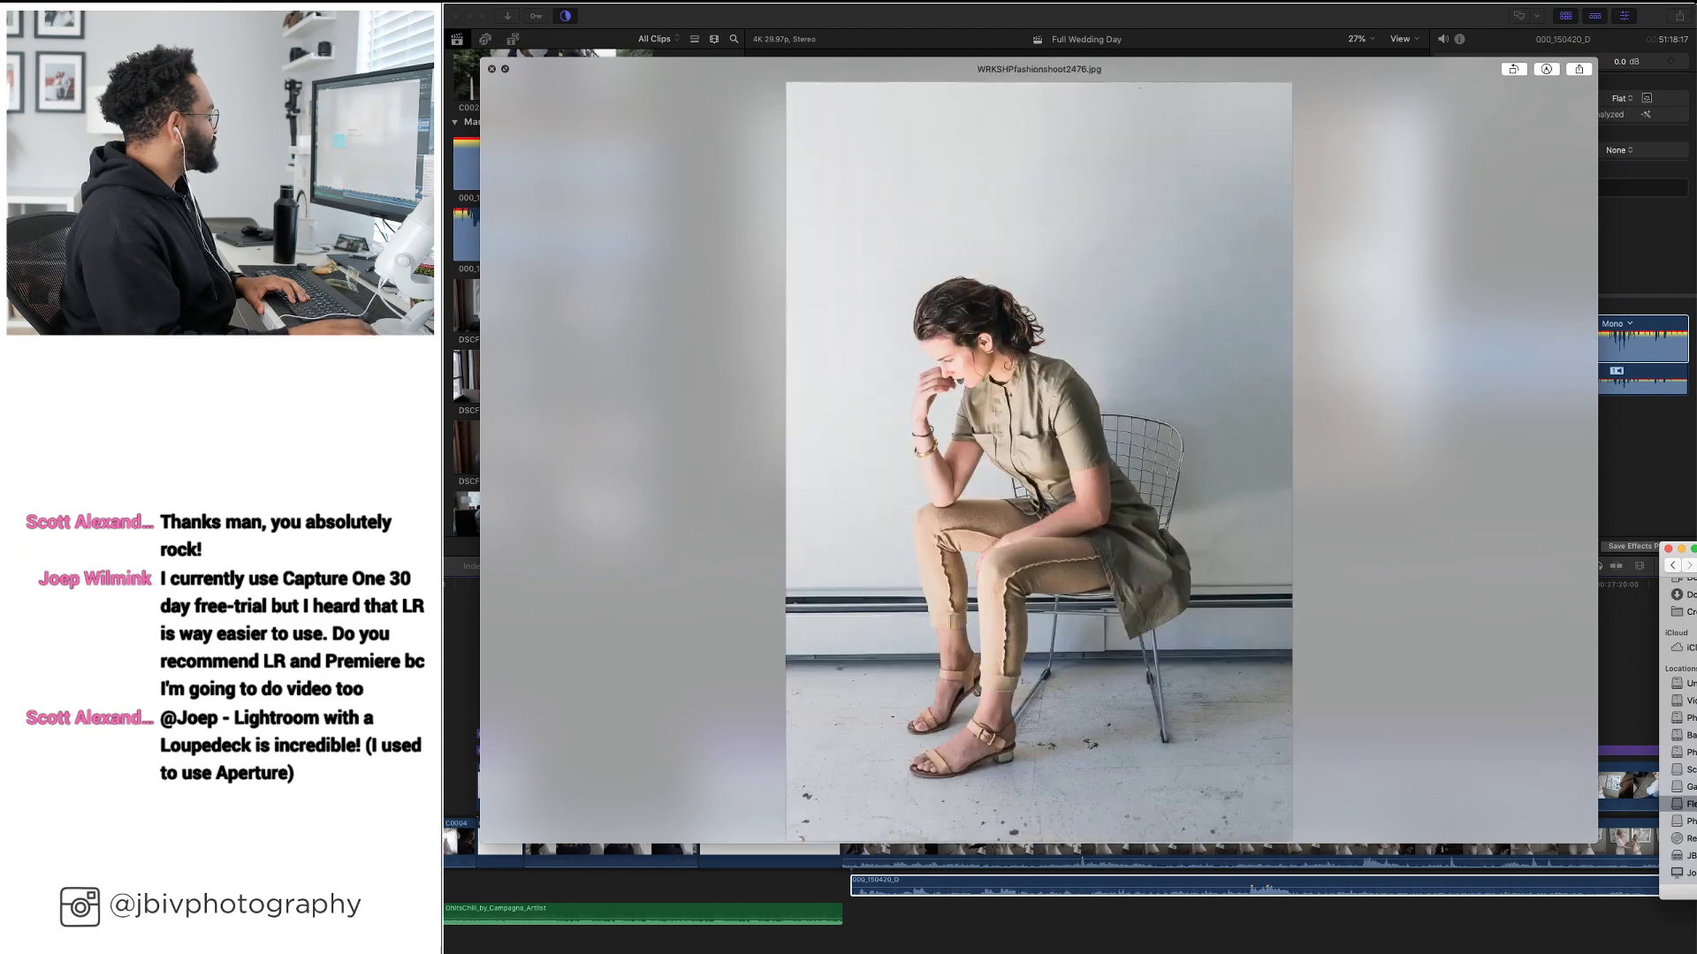
key(Right)
key(Right)
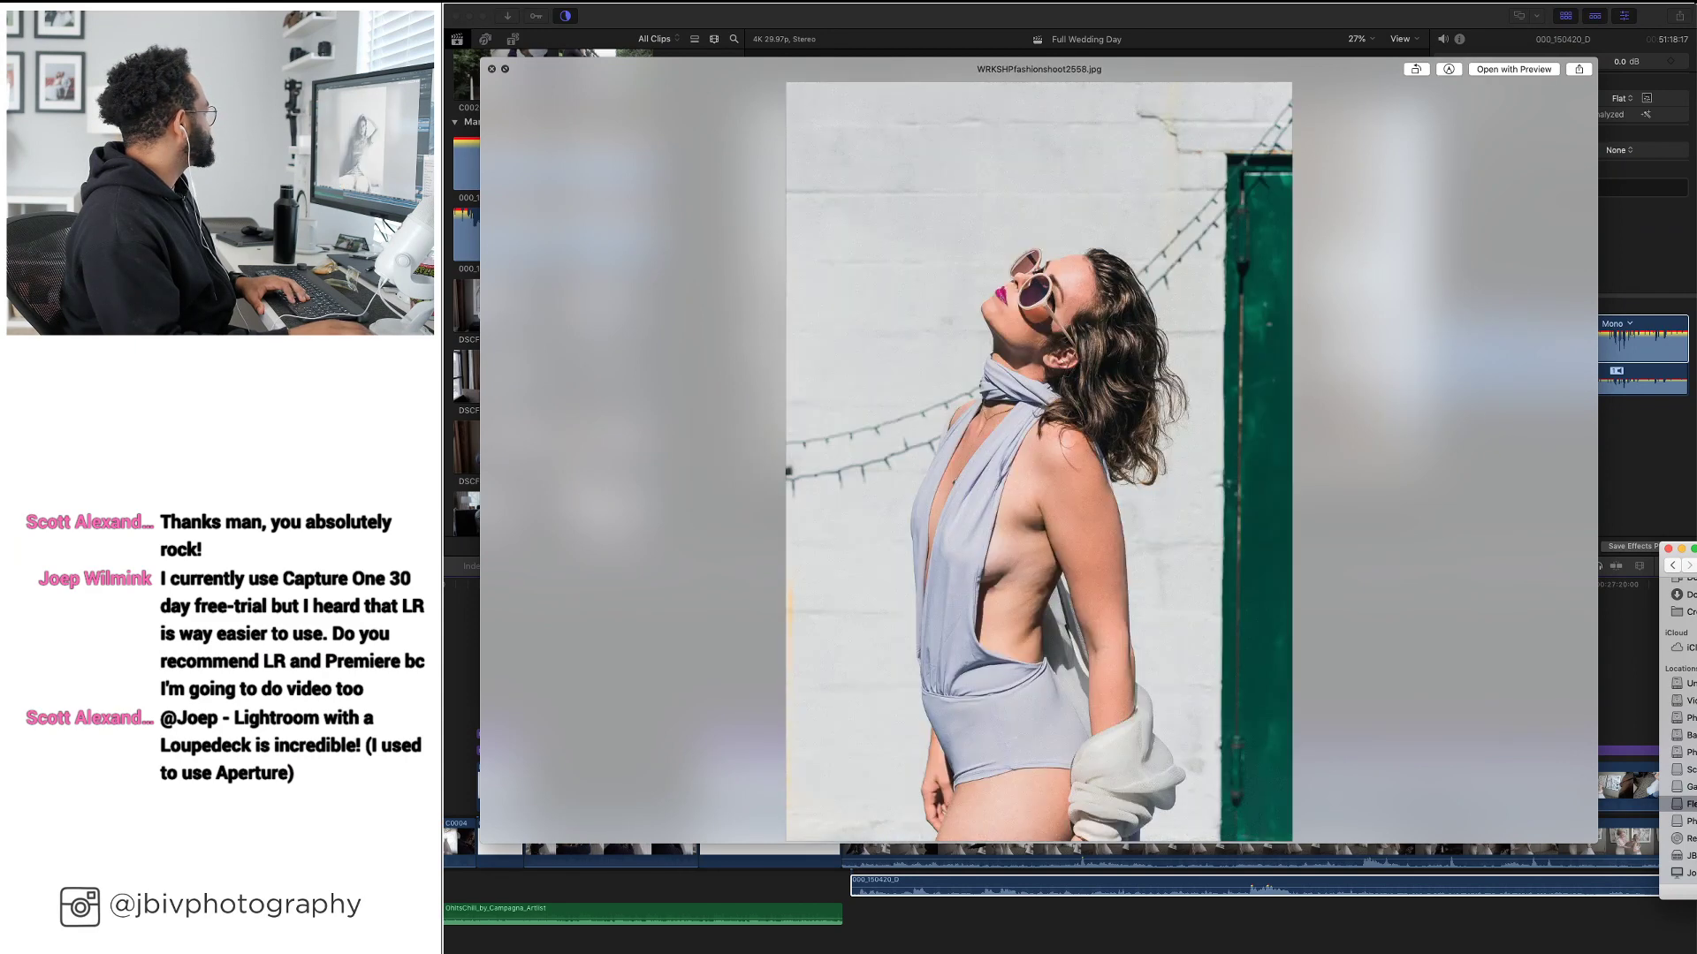
key(Right)
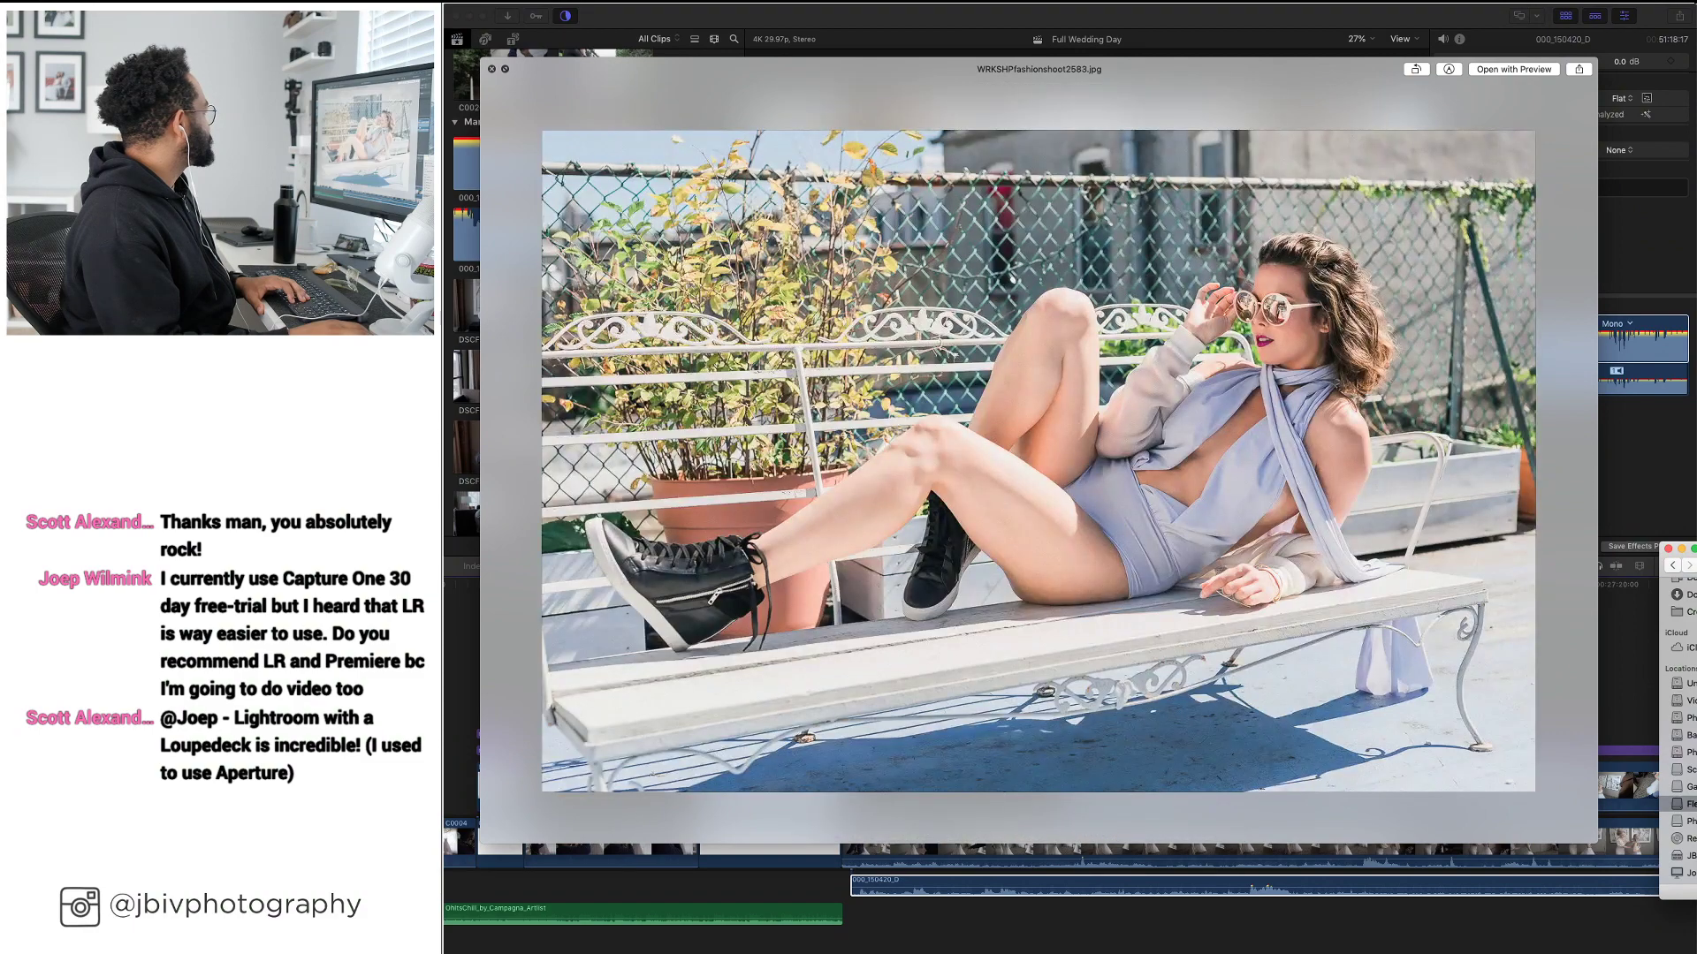
key(Right)
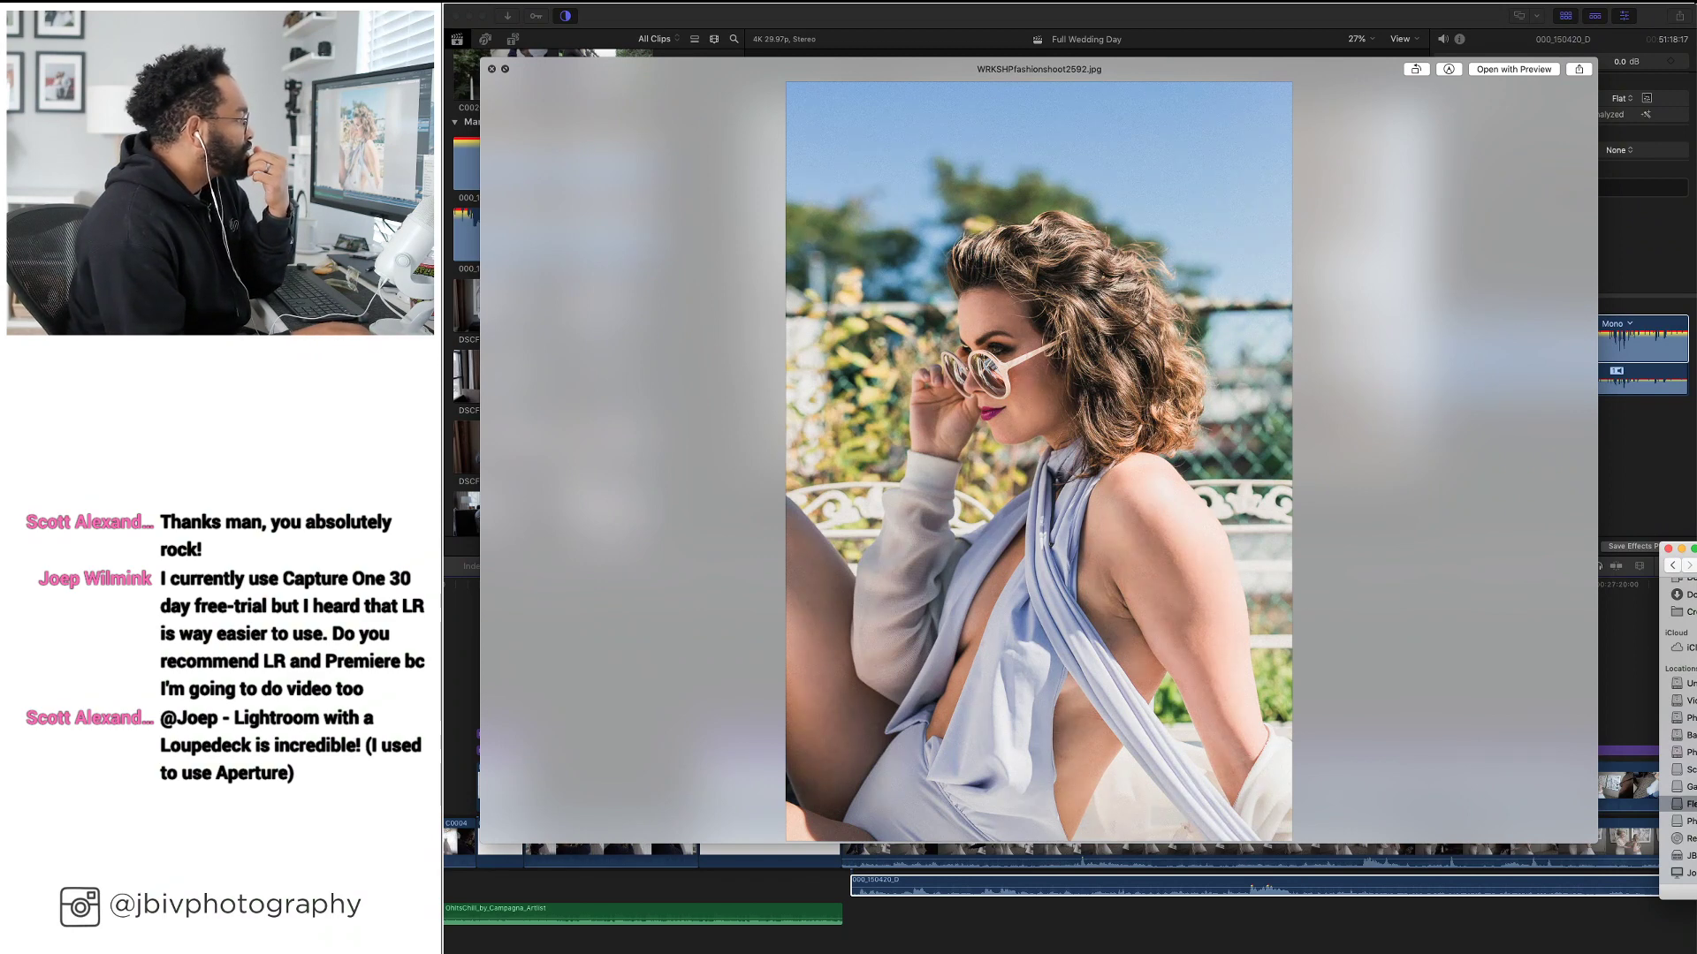
Close the photo preview and the Finder window to return to the Full Wedding Day timeline
key(Down)
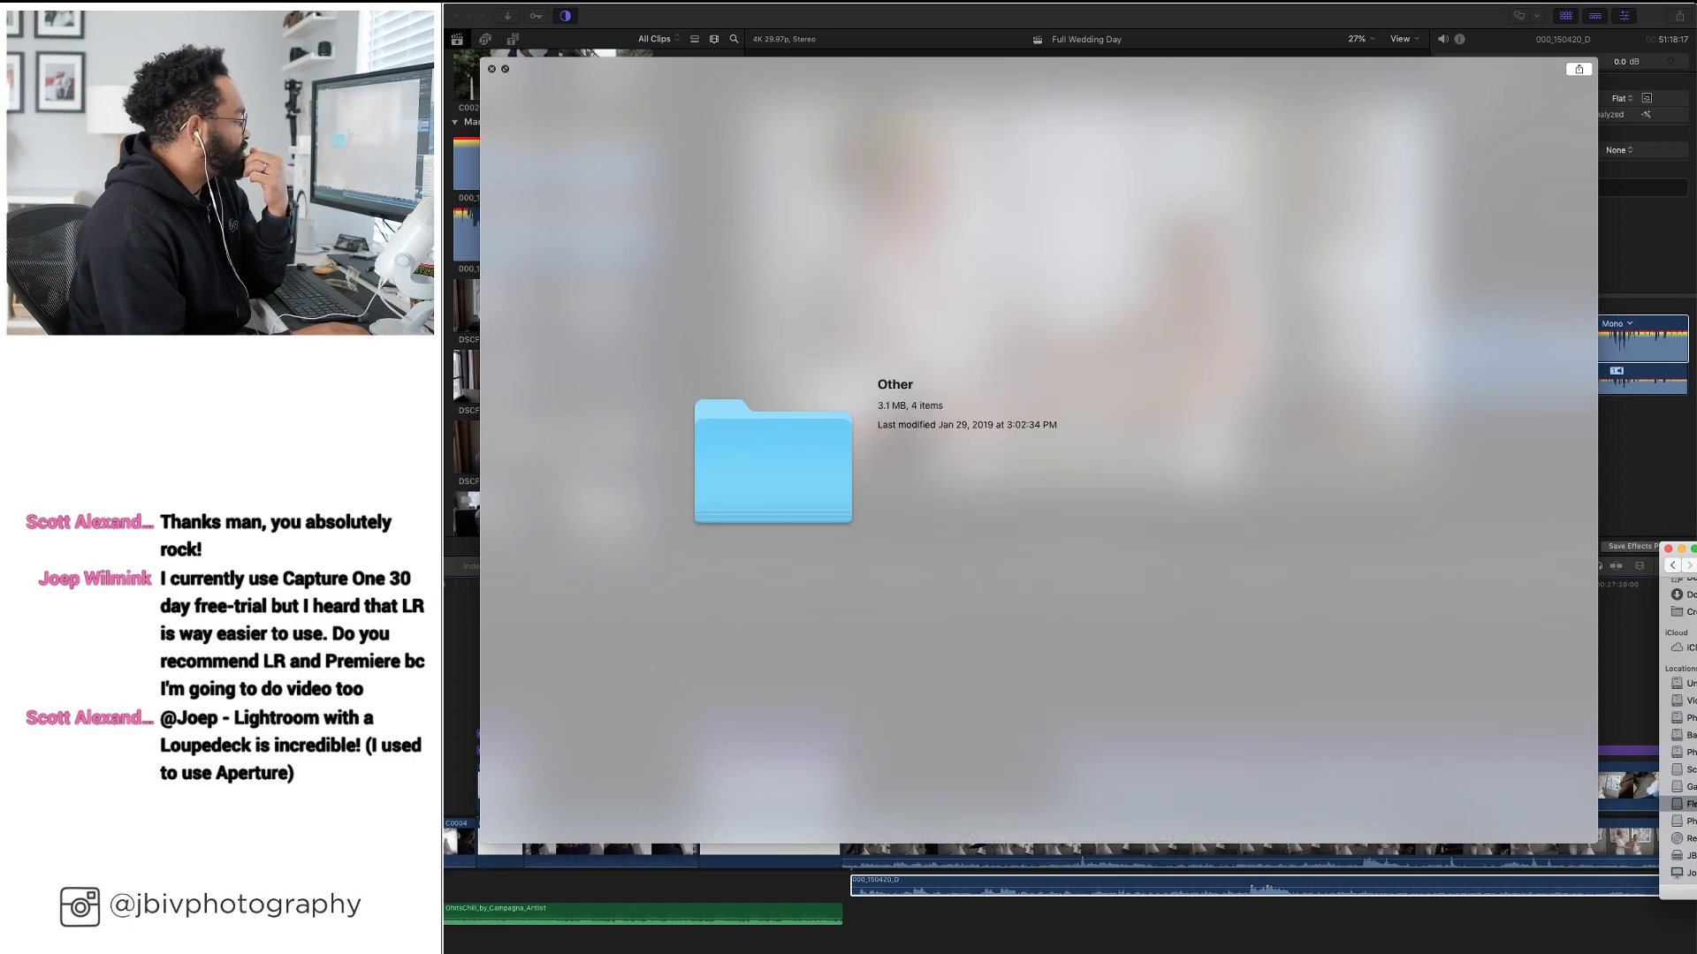
click(493, 70)
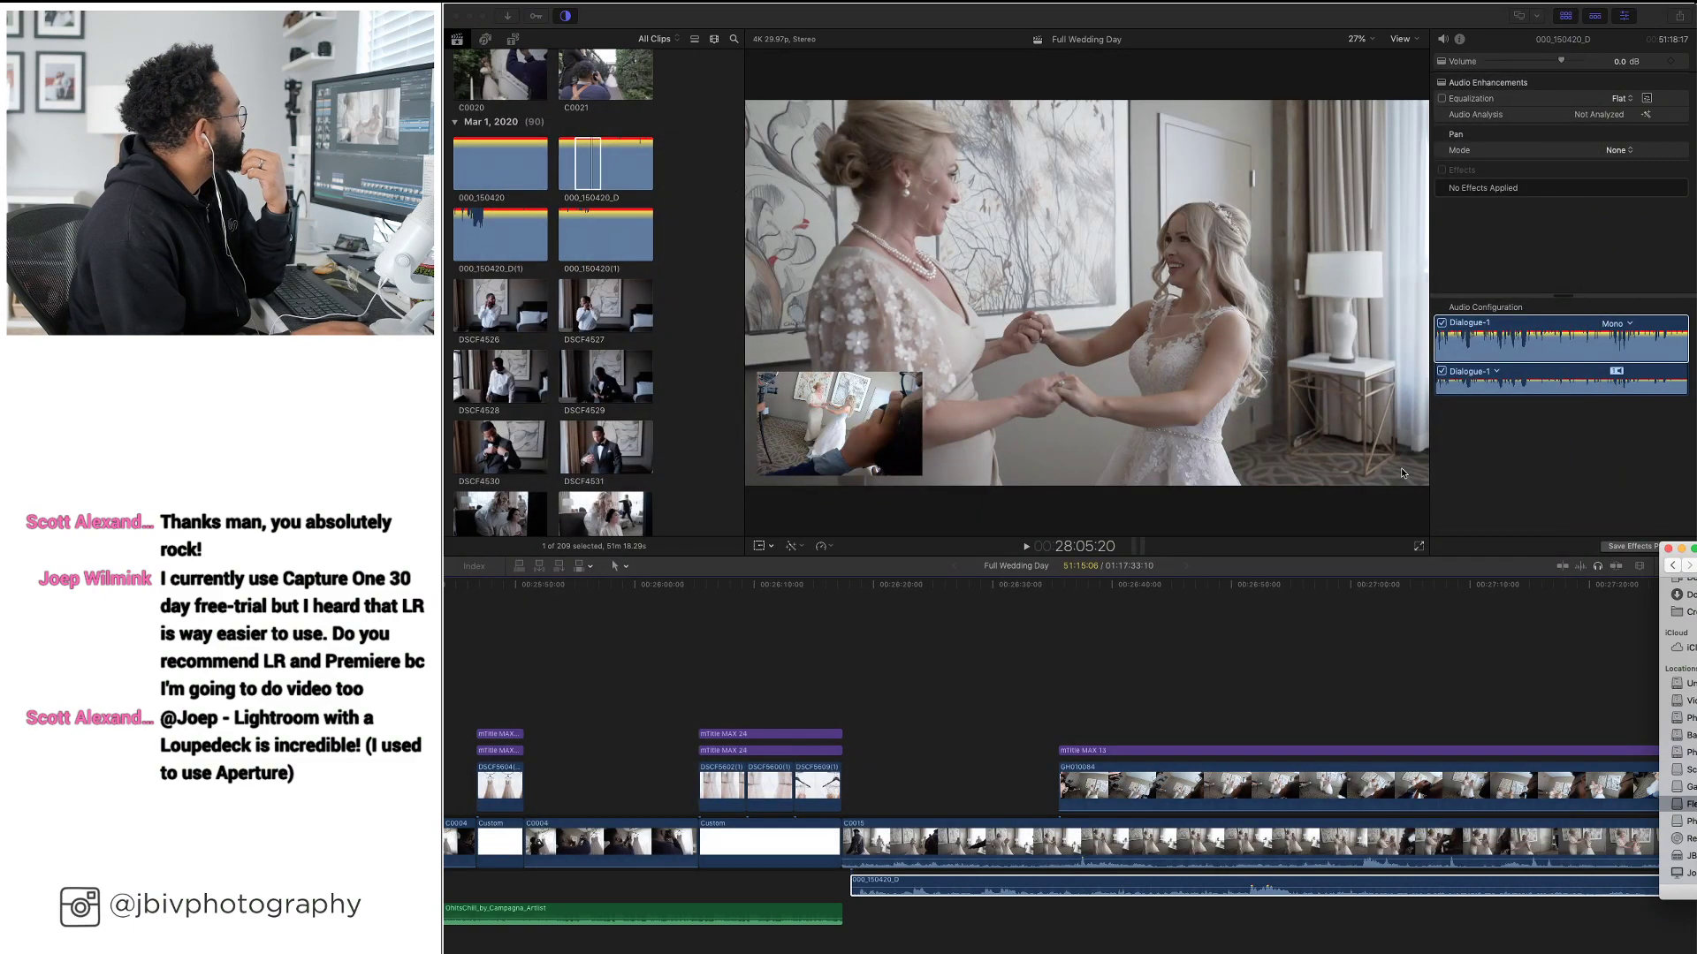
click(1668, 550)
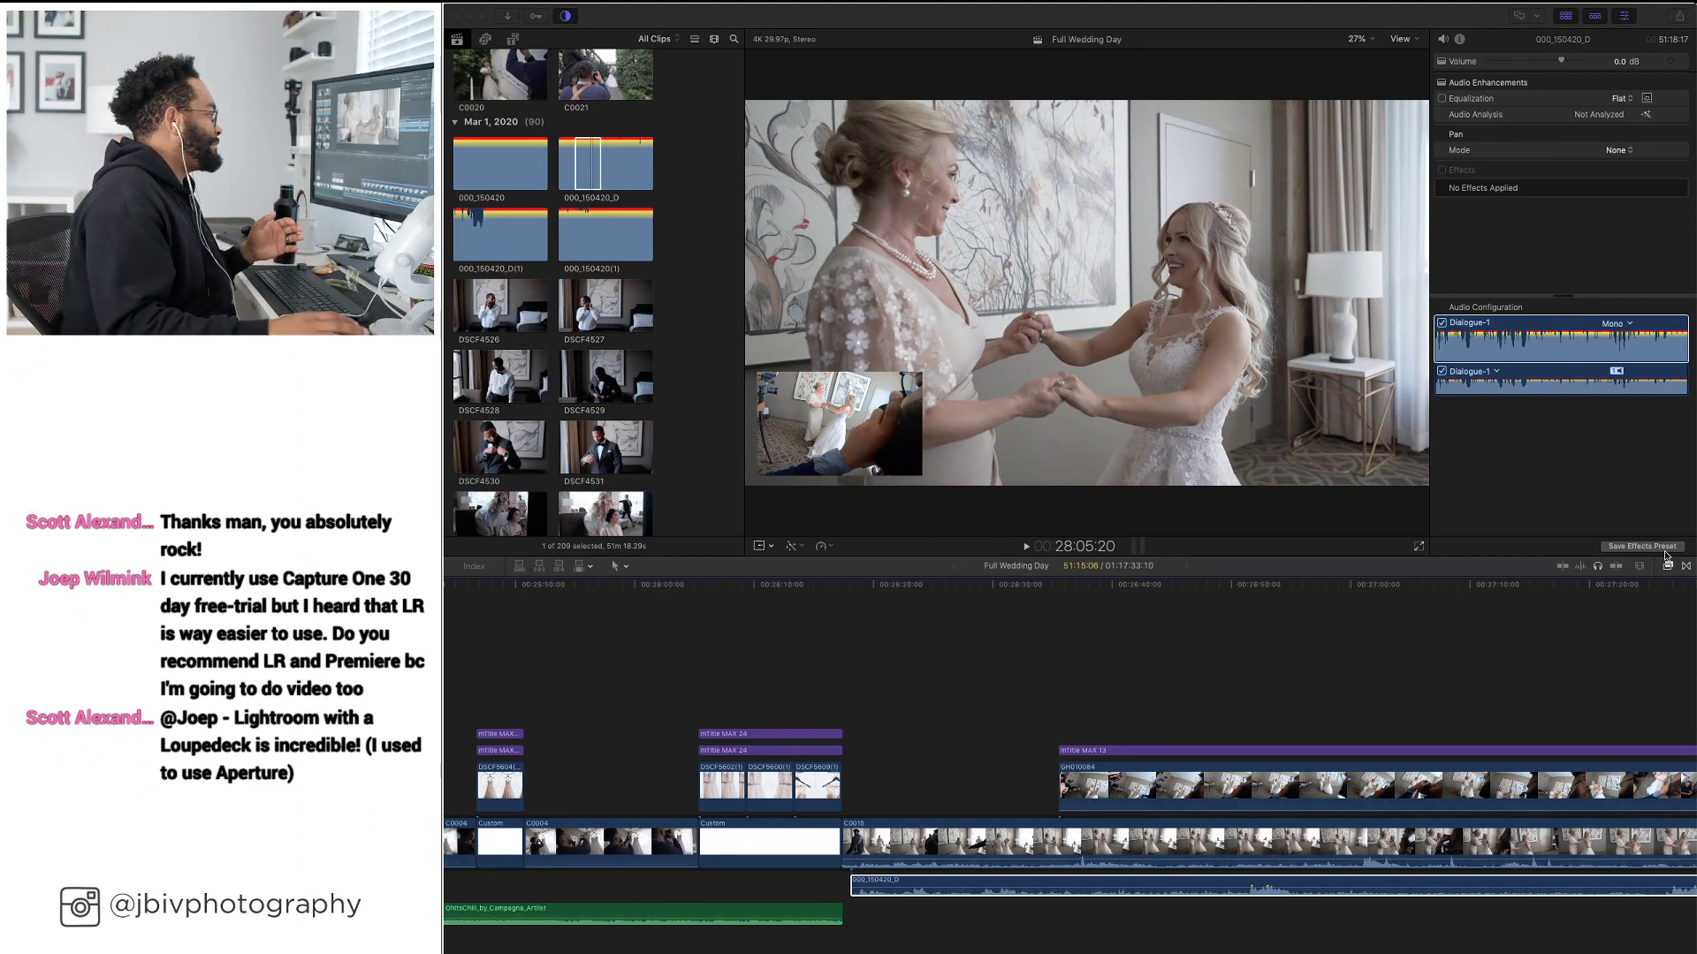
Play C0015 at about 26:21, 26:53 and 27:34 to check the 000_150420_D audio against the picture
click(895, 639)
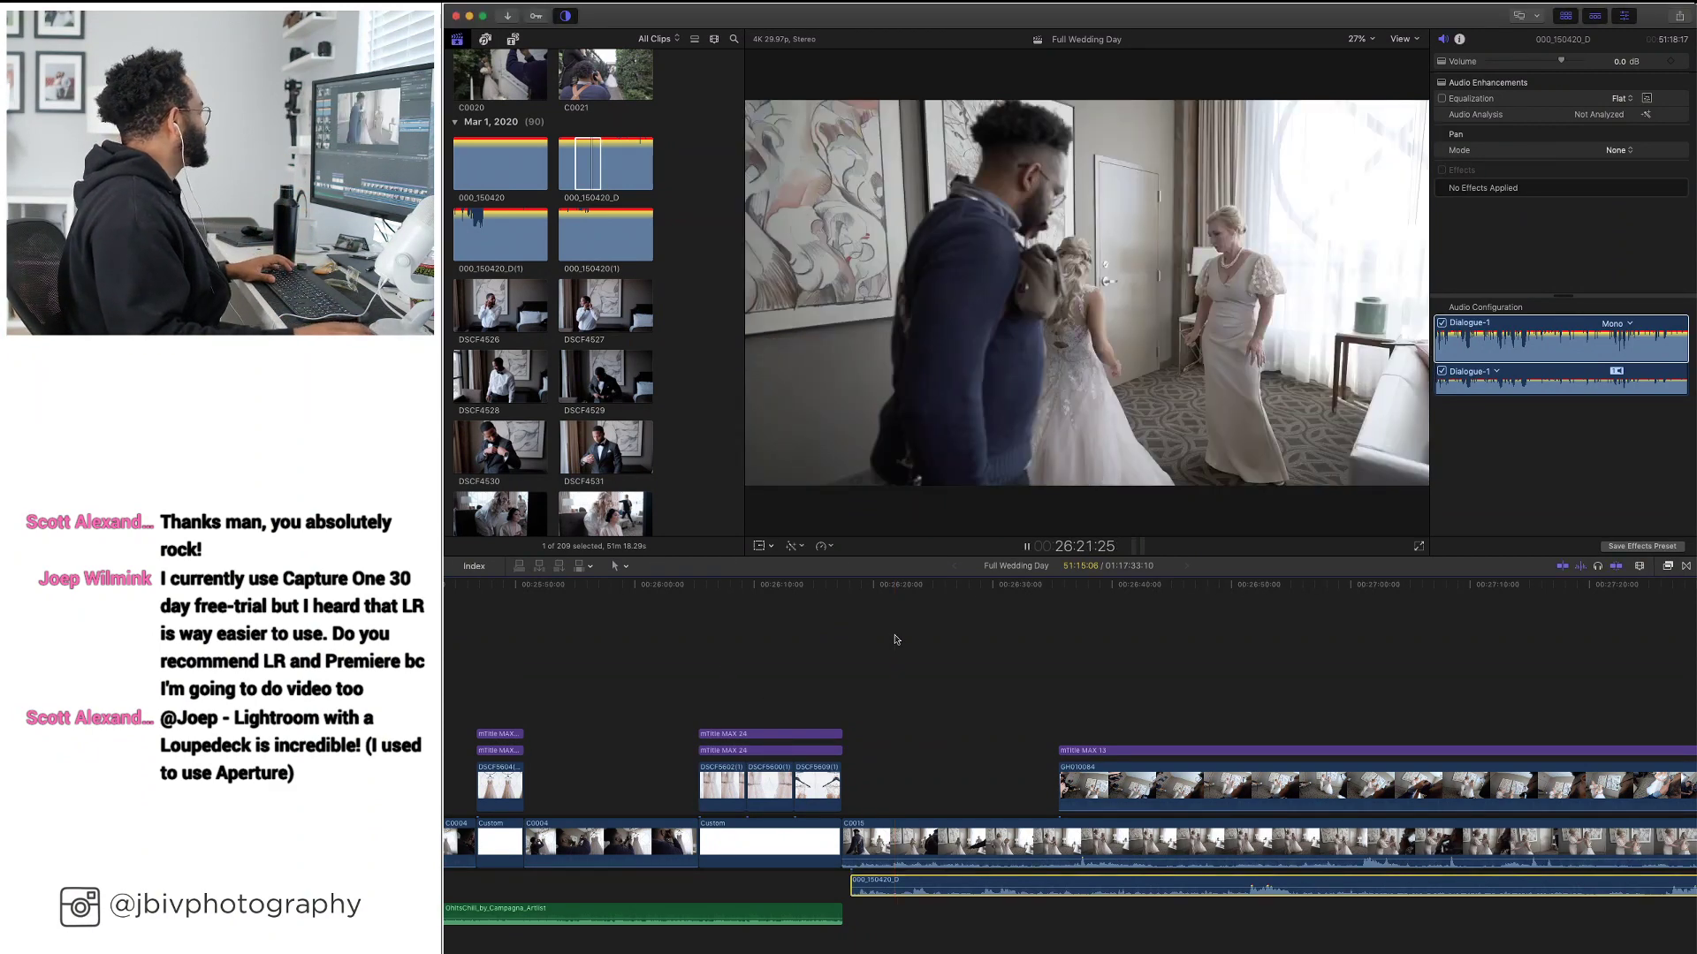
key(space)
click(1243, 624)
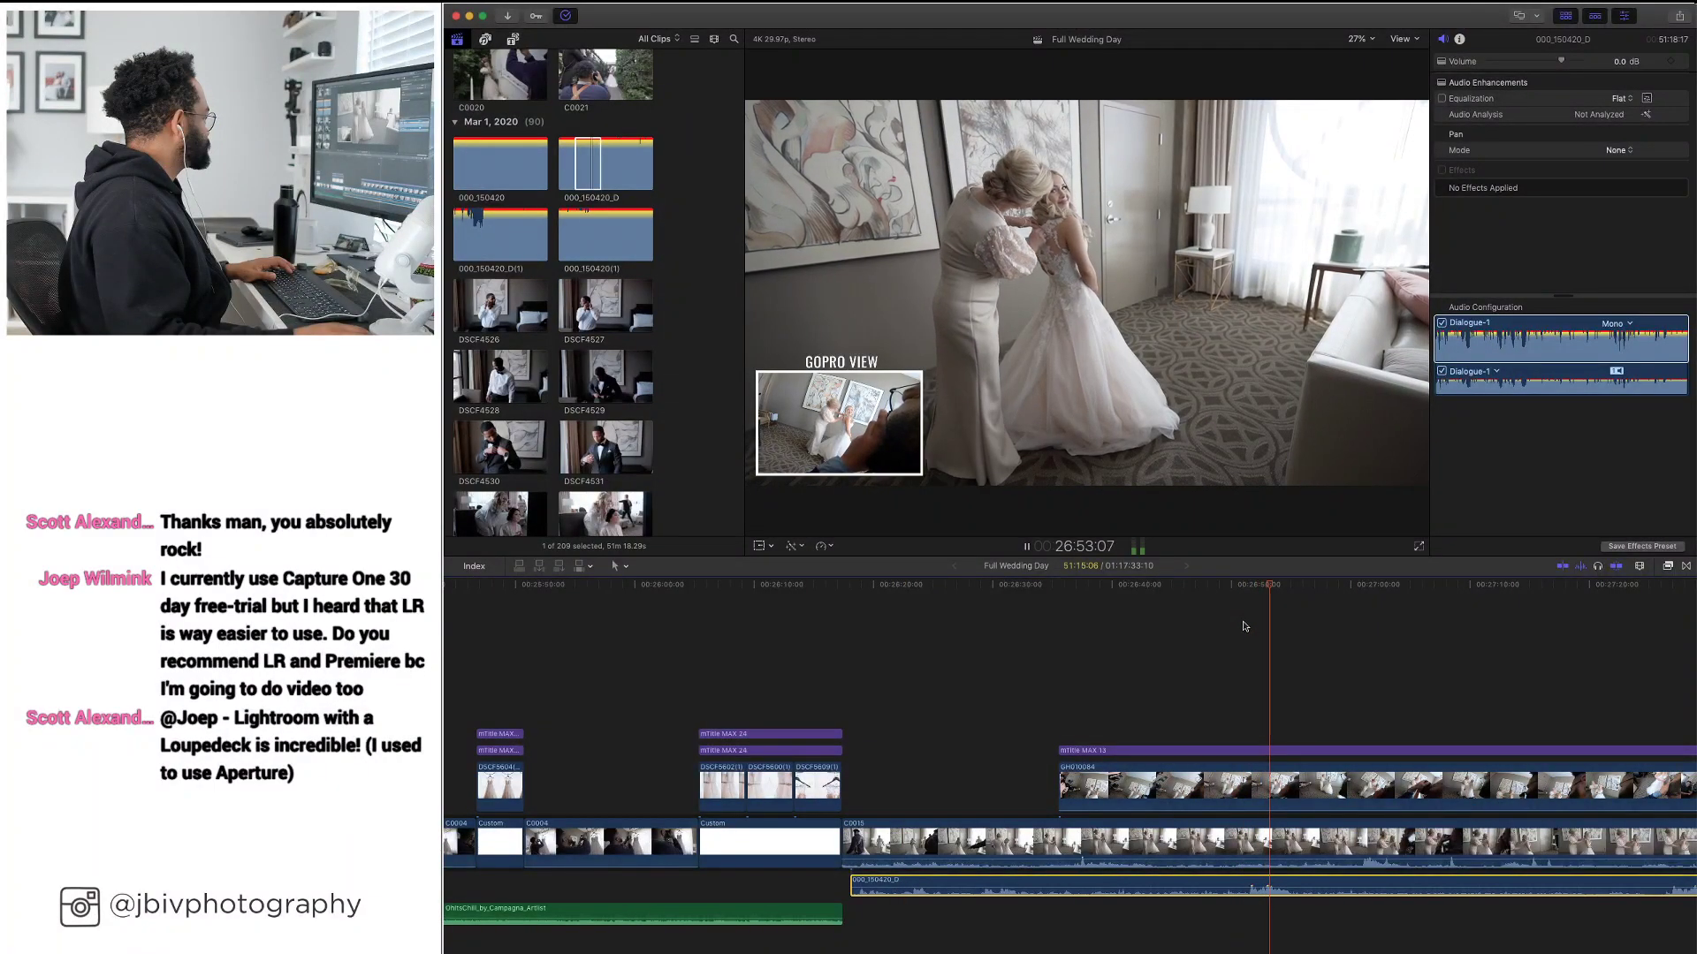
scroll(1243, 624, right, 10)
key(space)
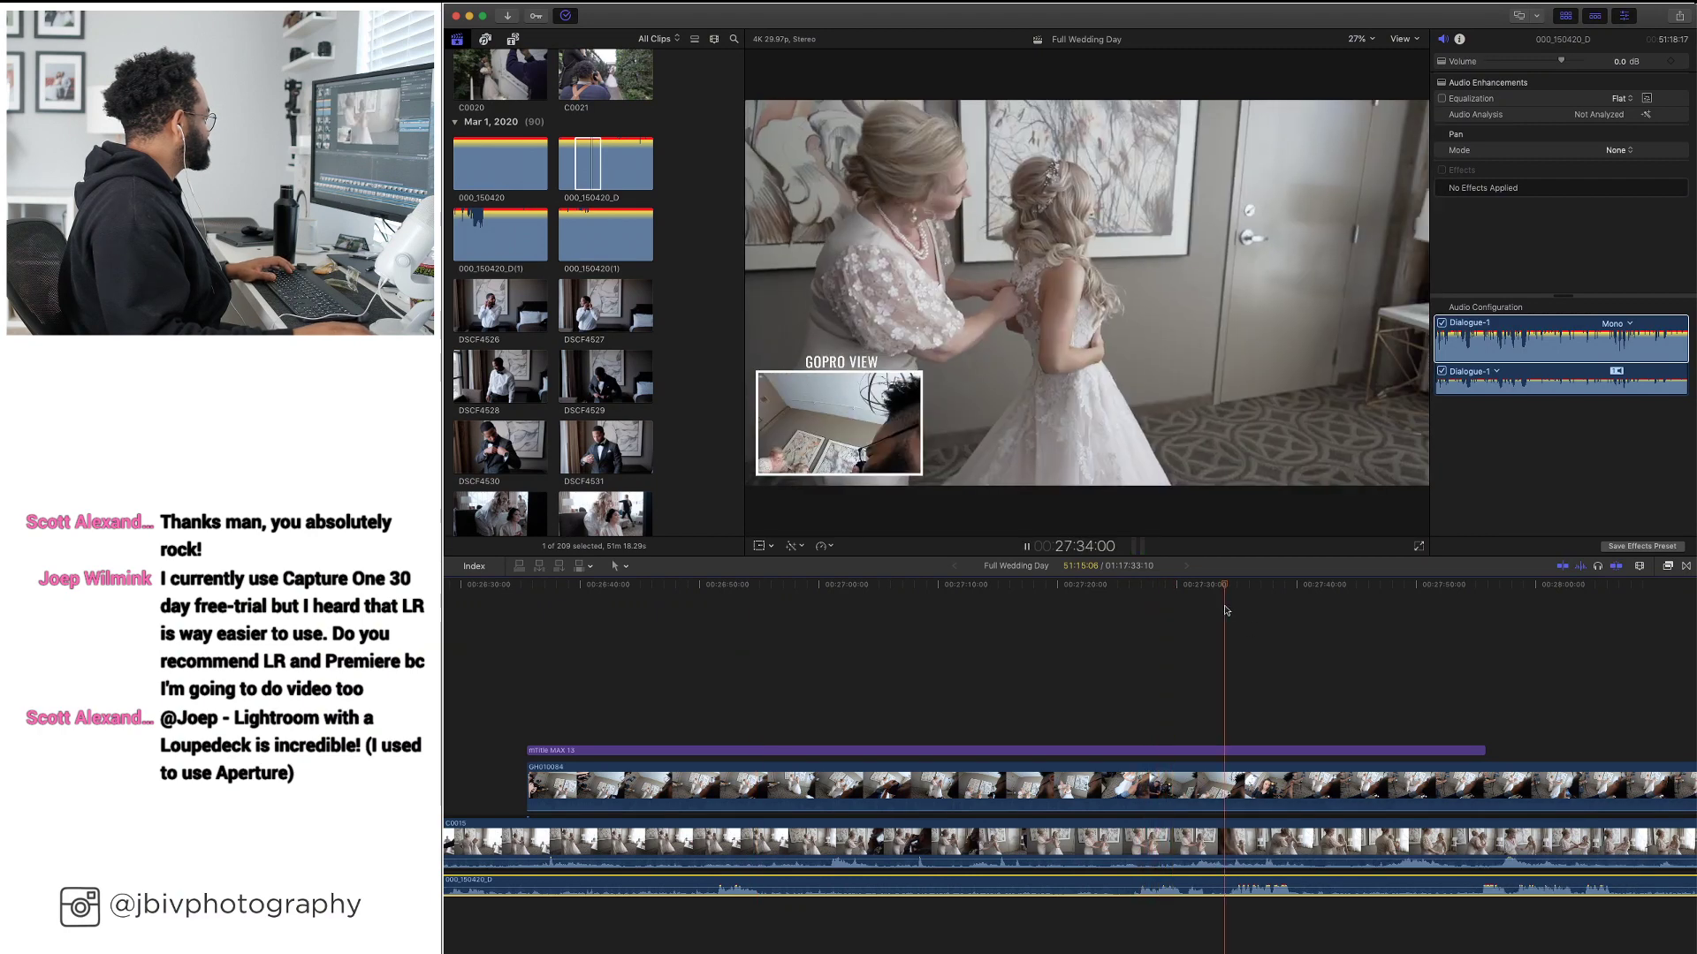
scroll(1226, 611, right, 2)
scroll(1226, 612, right, 2)
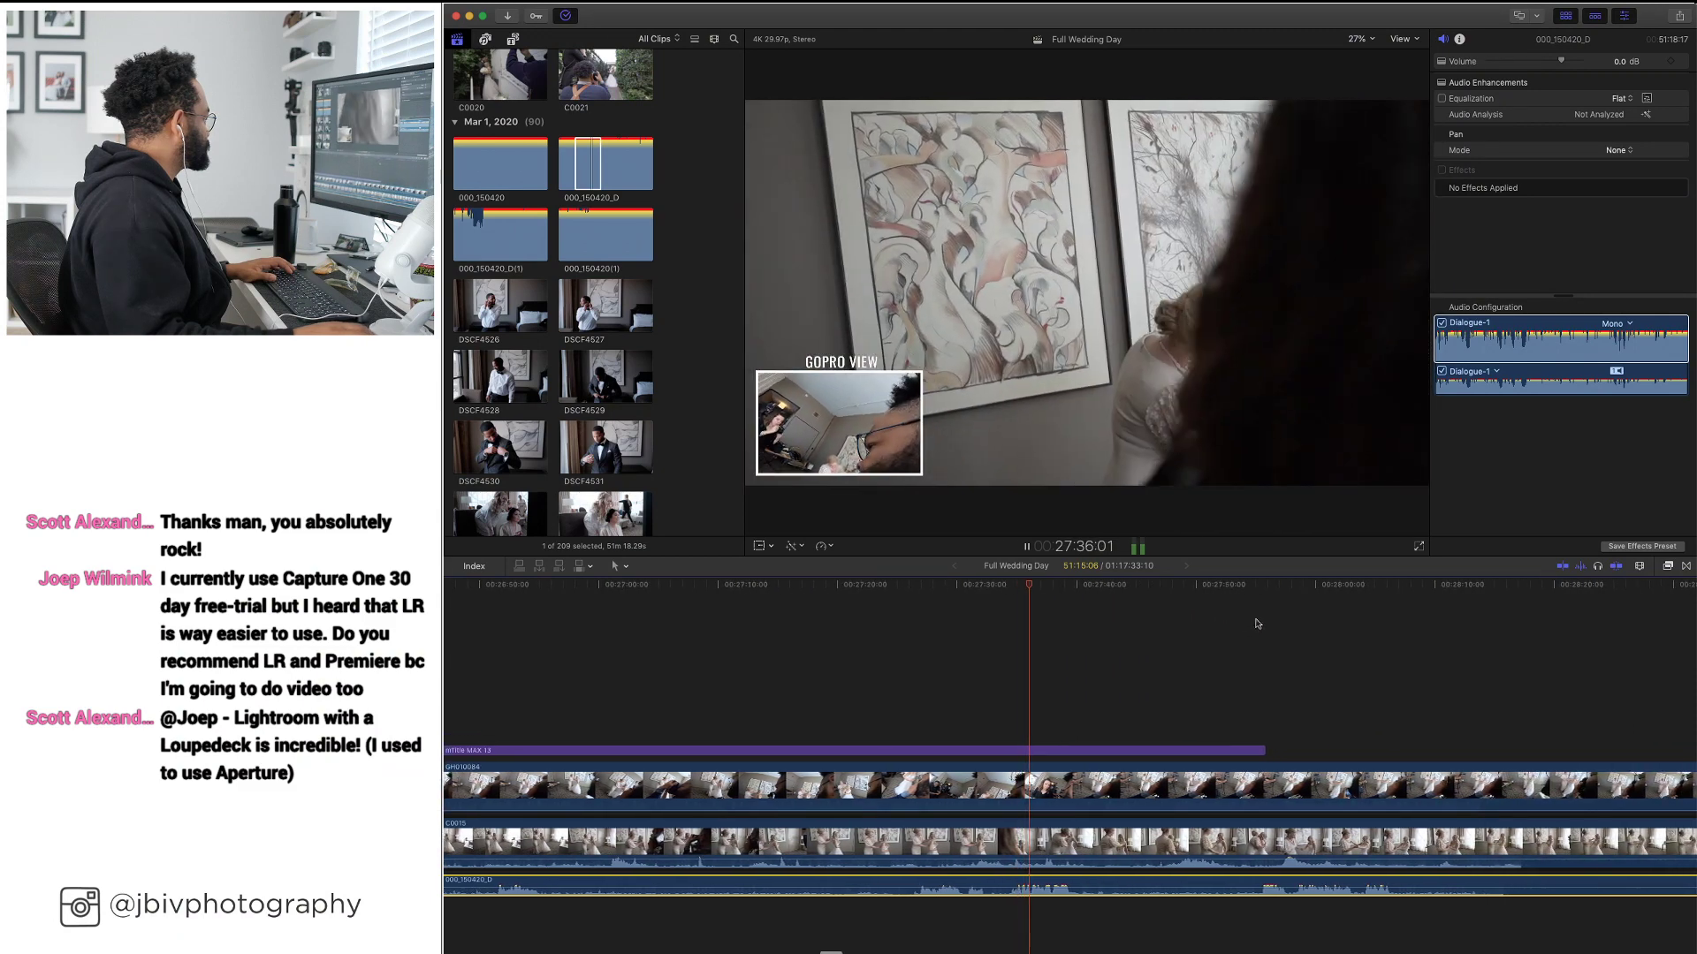
Spot-check the 000_150420_D audio against C0015 at about 27:56 and 29:36, and look back at the clip's start
key(space)
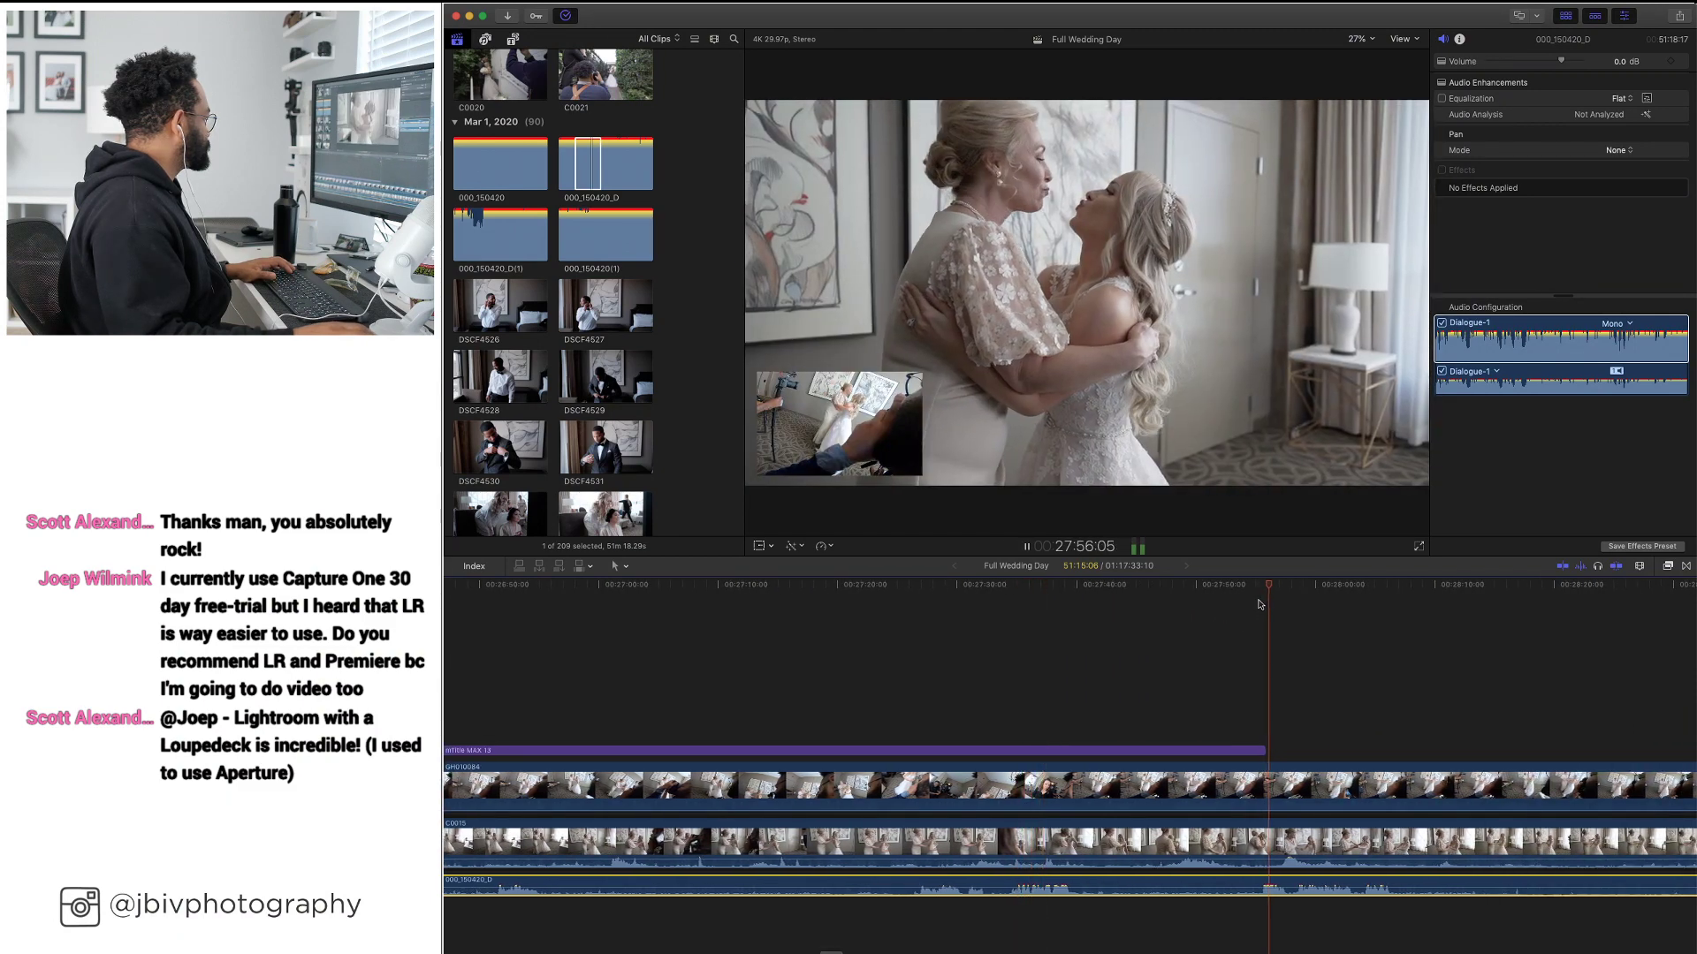
scroll(1260, 604, right, 4)
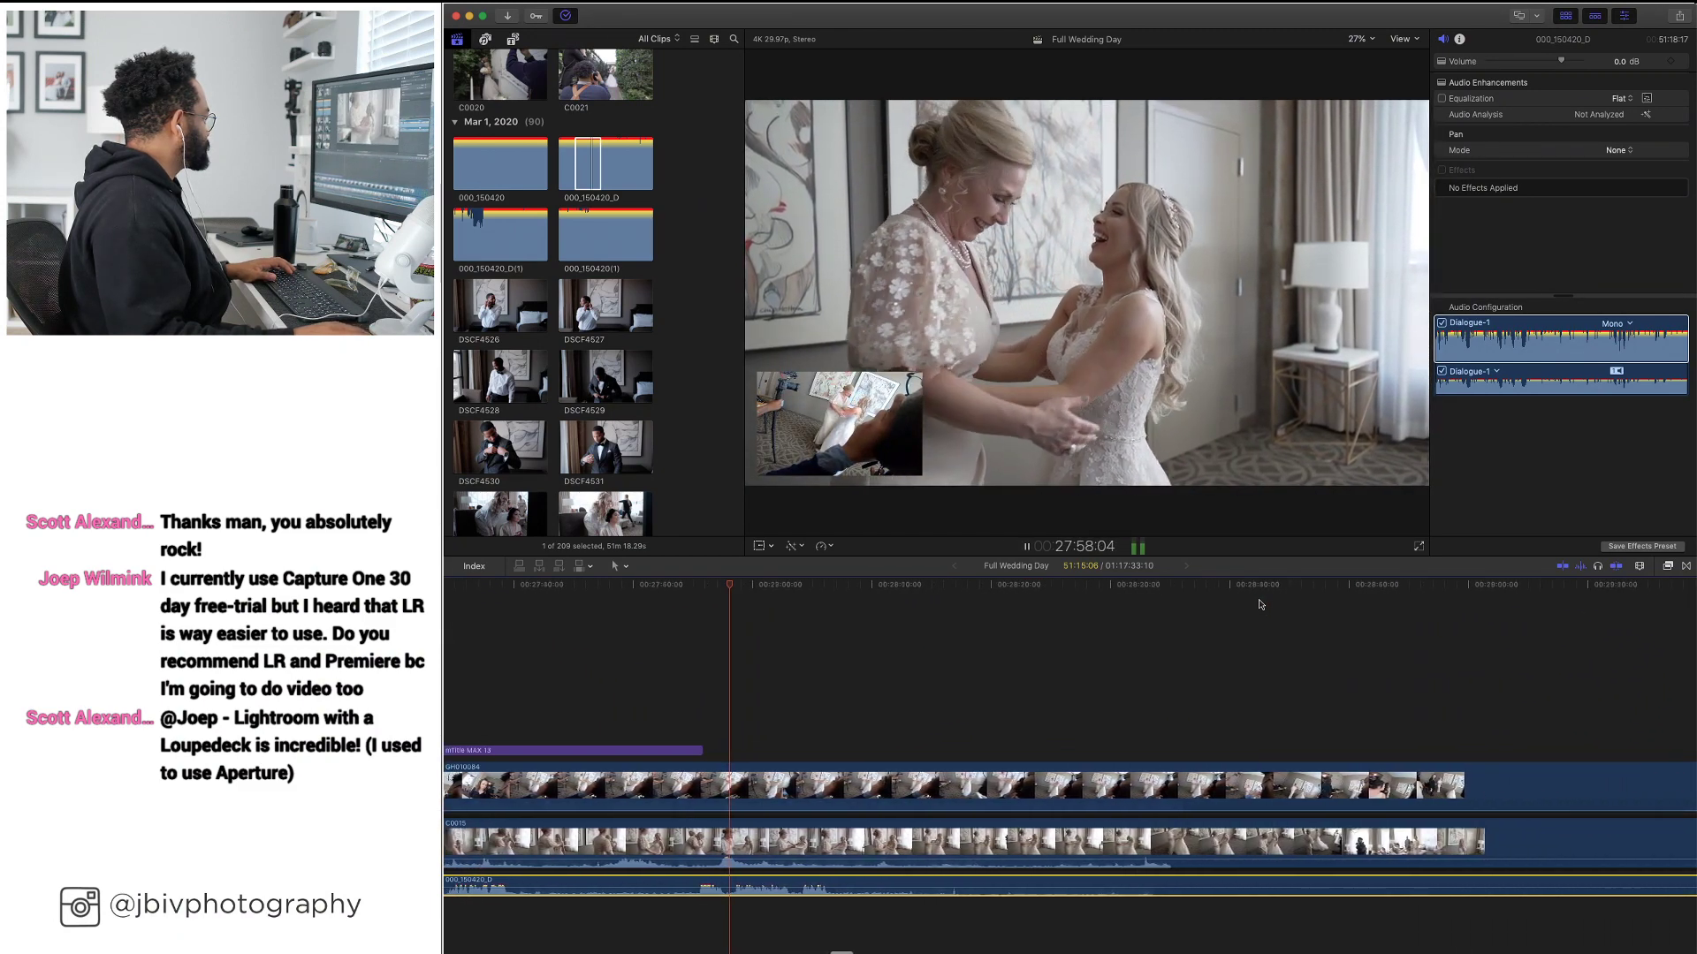
key(space)
scroll(1260, 606, right, 10)
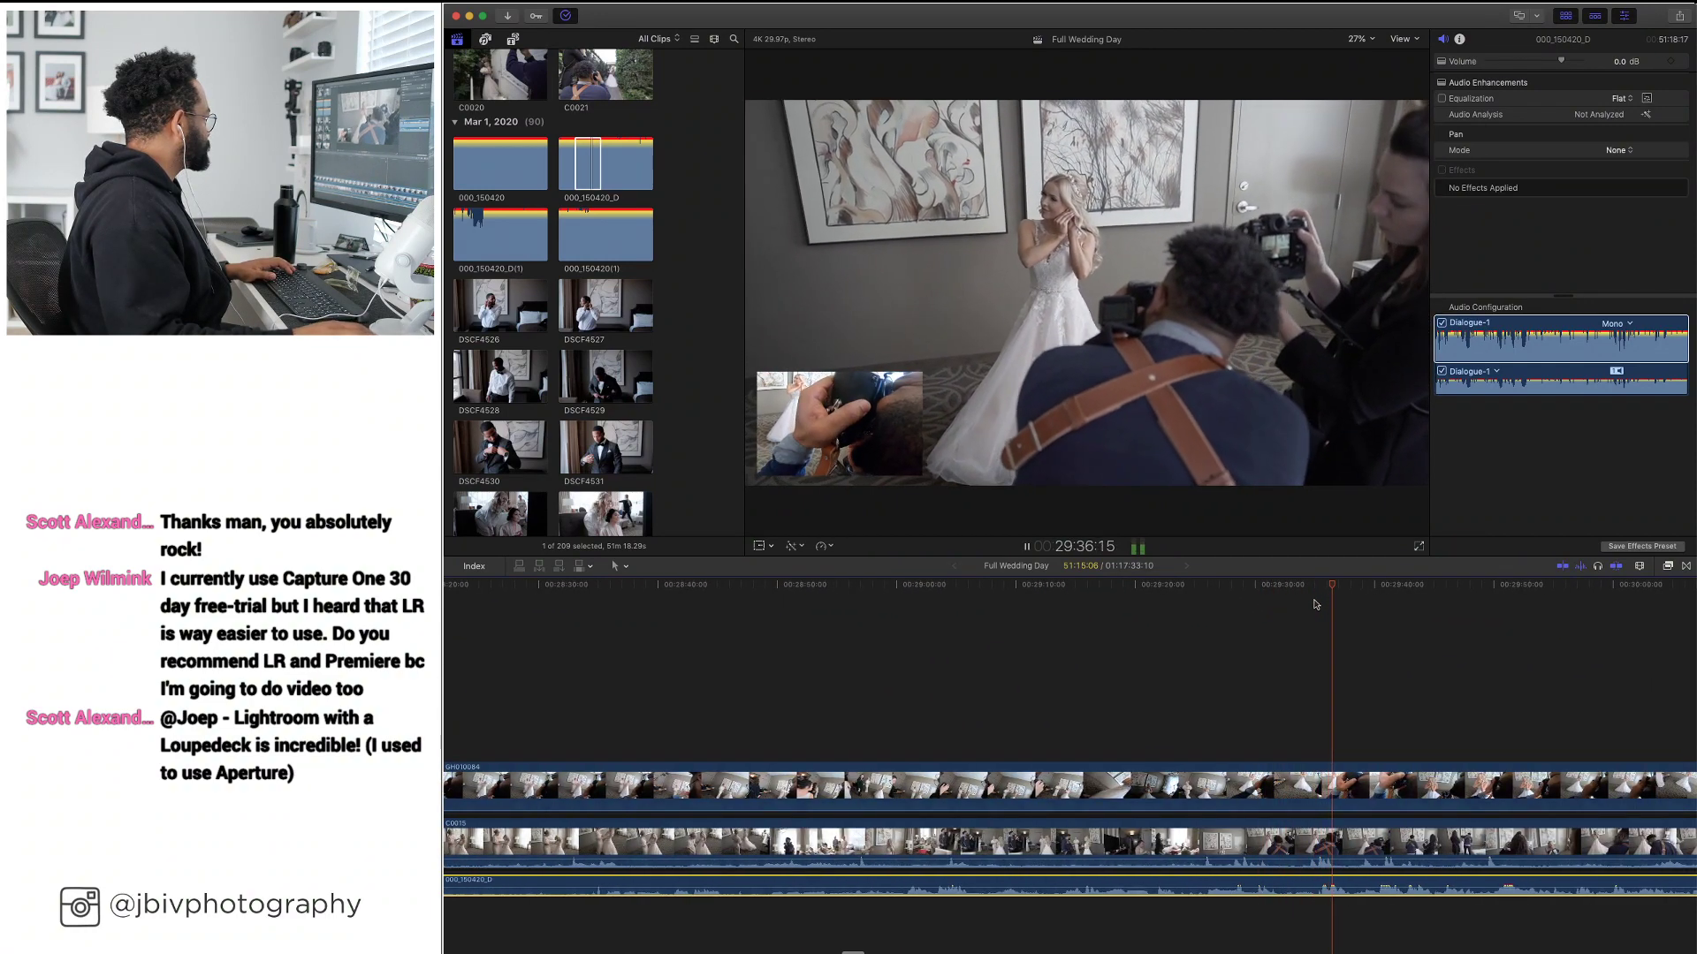
scroll(1343, 611, left, 15)
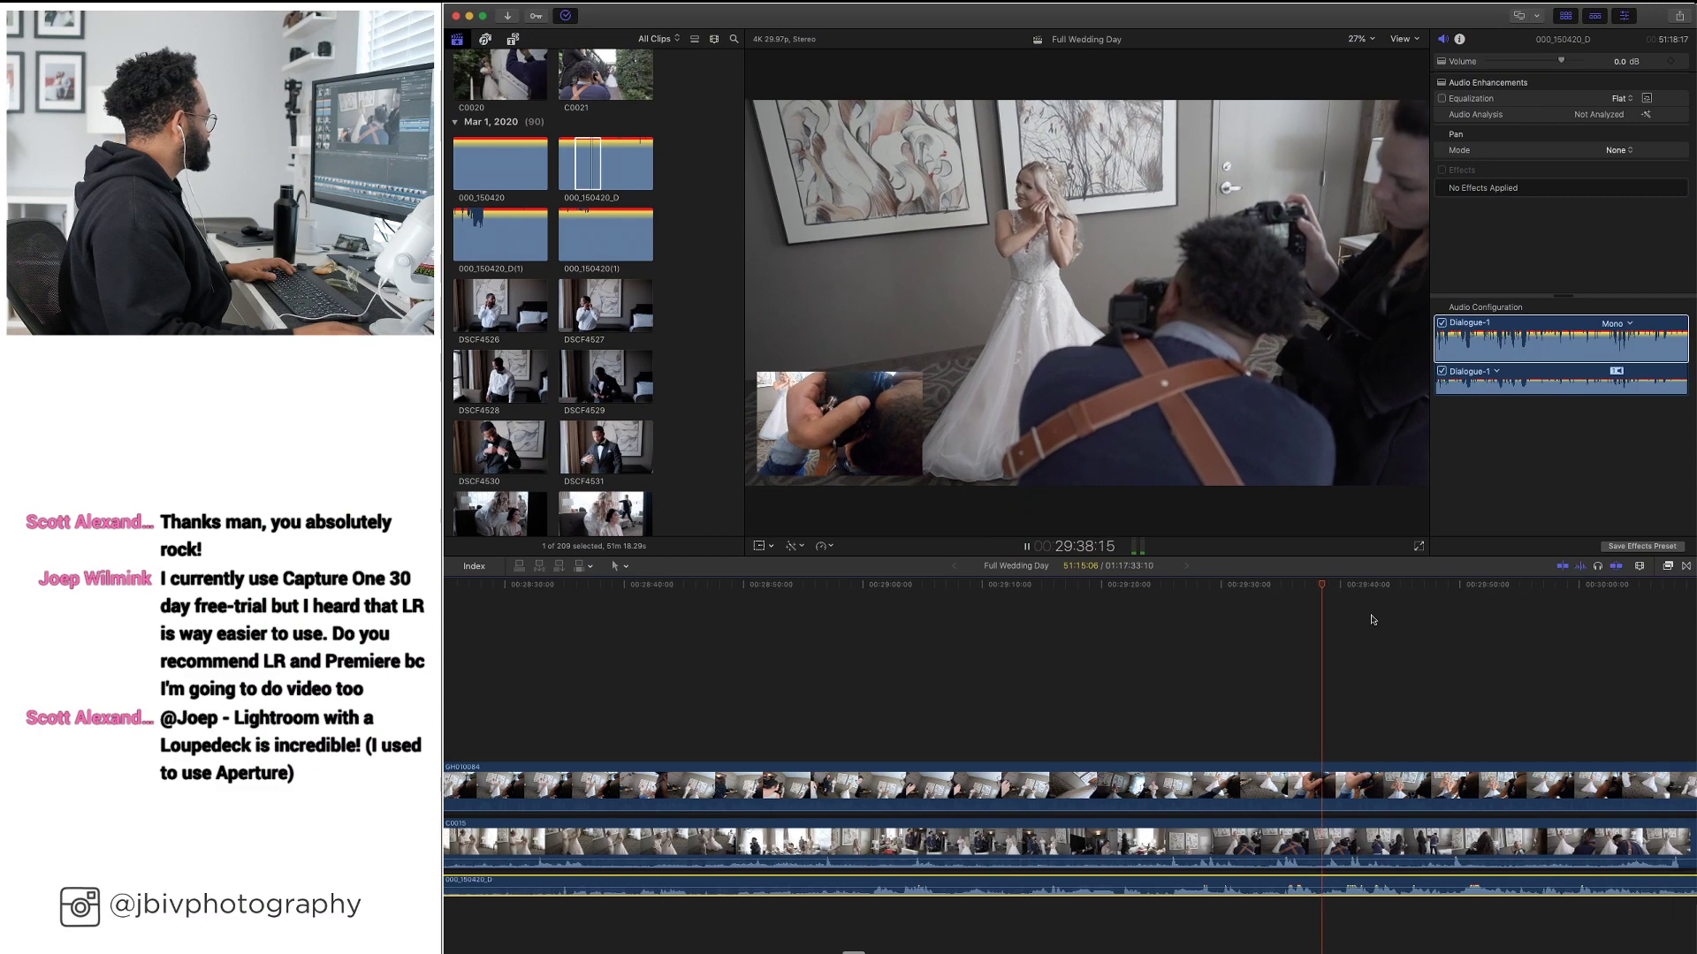
scroll(1369, 620, left, 5)
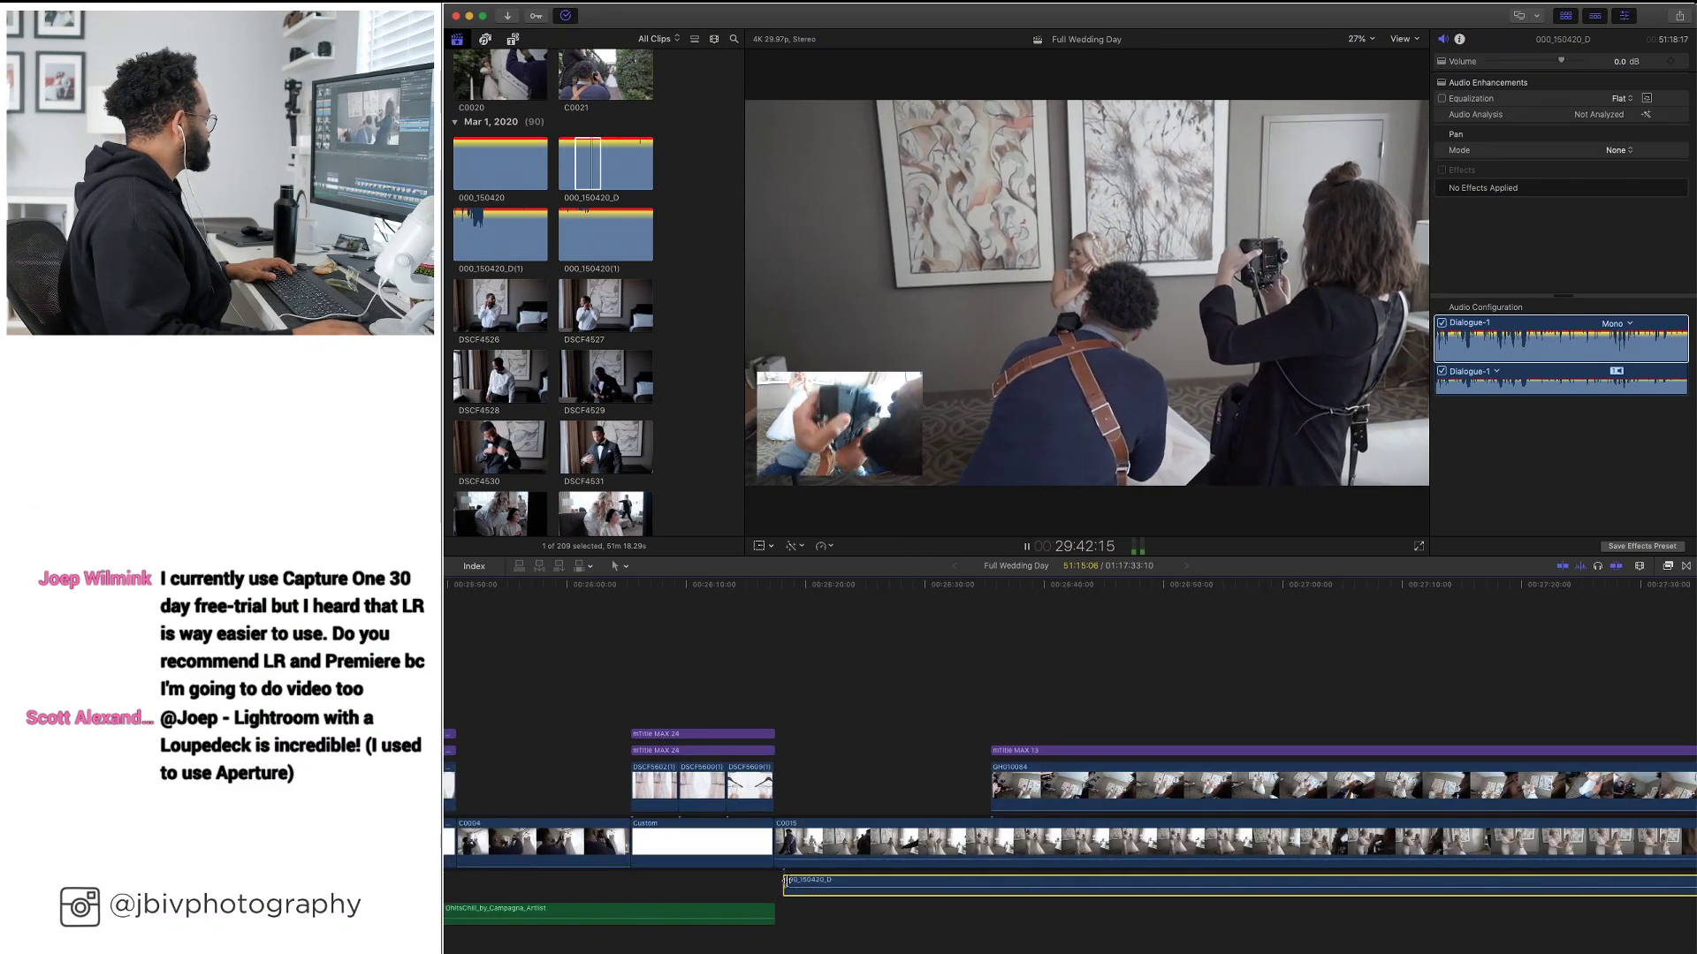
key(space)
Check the audio against C0015 further along, playing the footage at about 31:09 and 35:59
scroll(791, 881, right, 20)
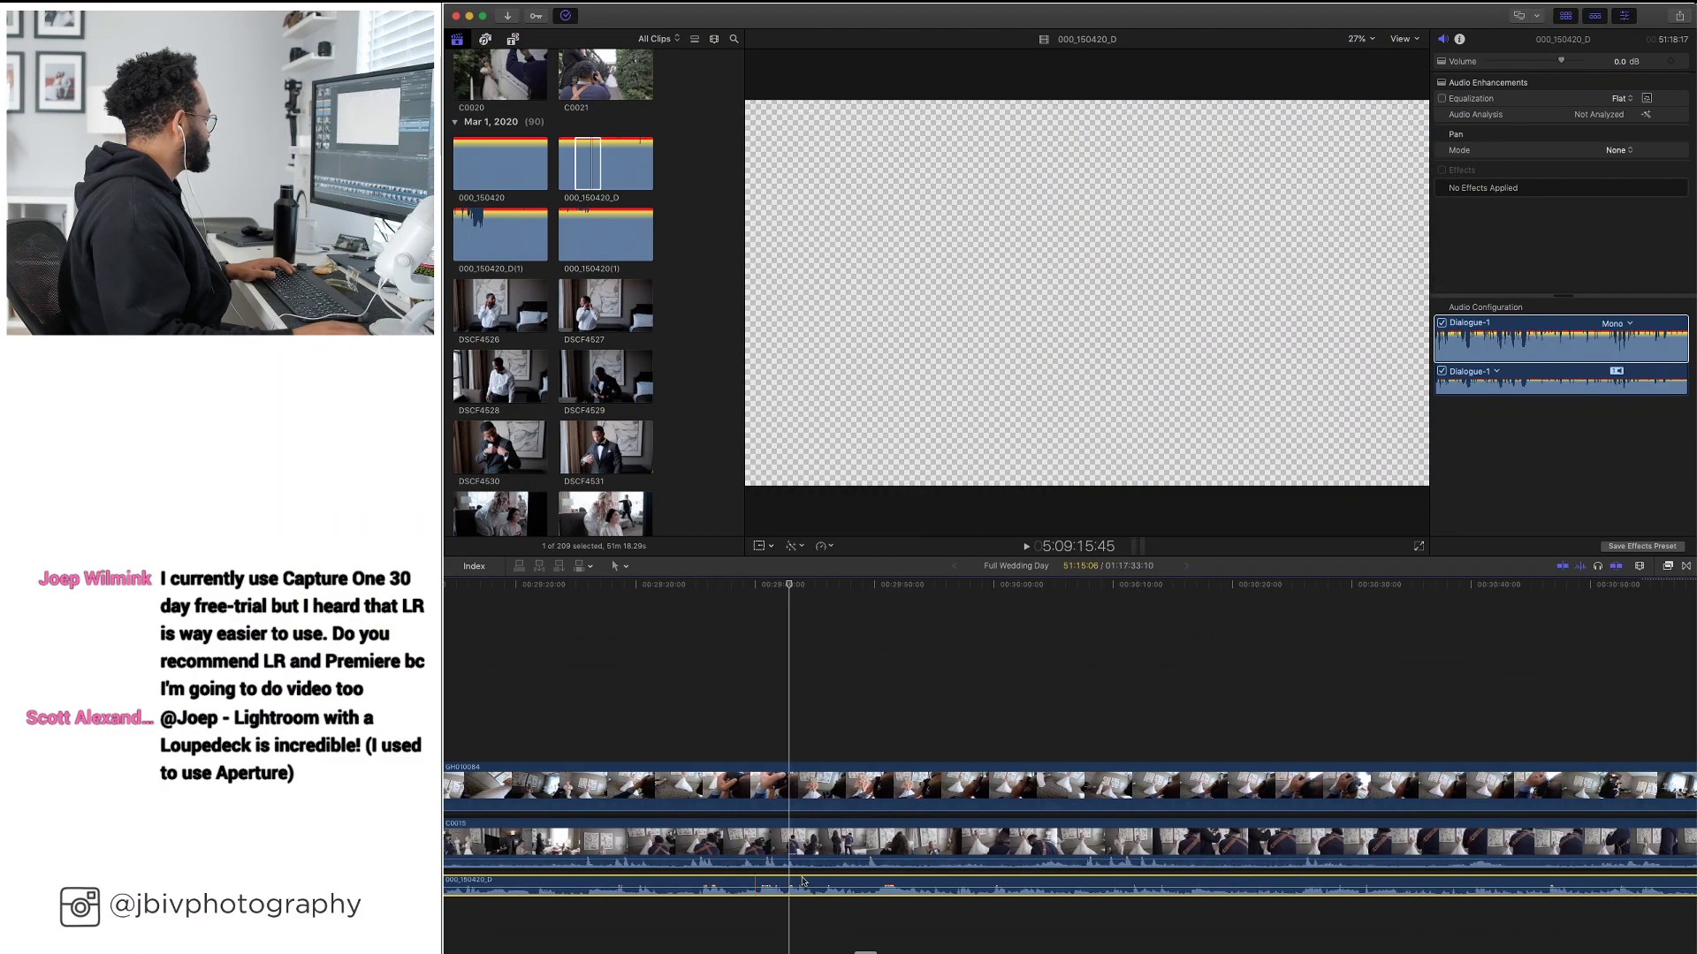
scroll(802, 881, right, 20)
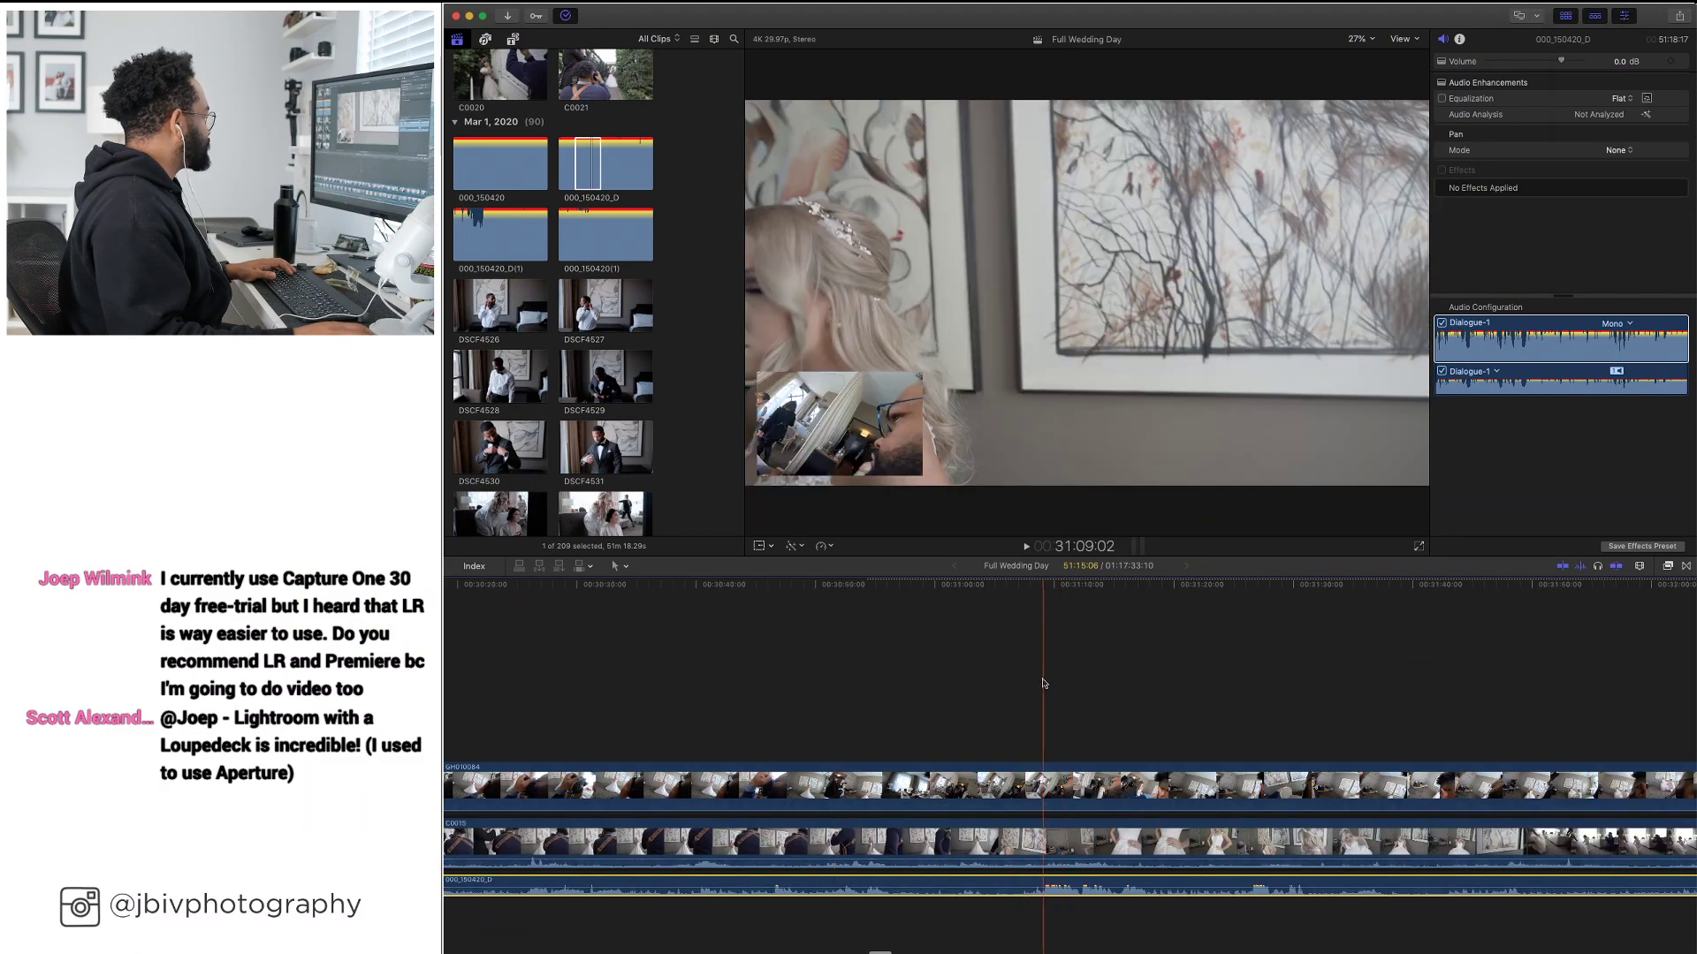
scroll(1043, 683, right, 20)
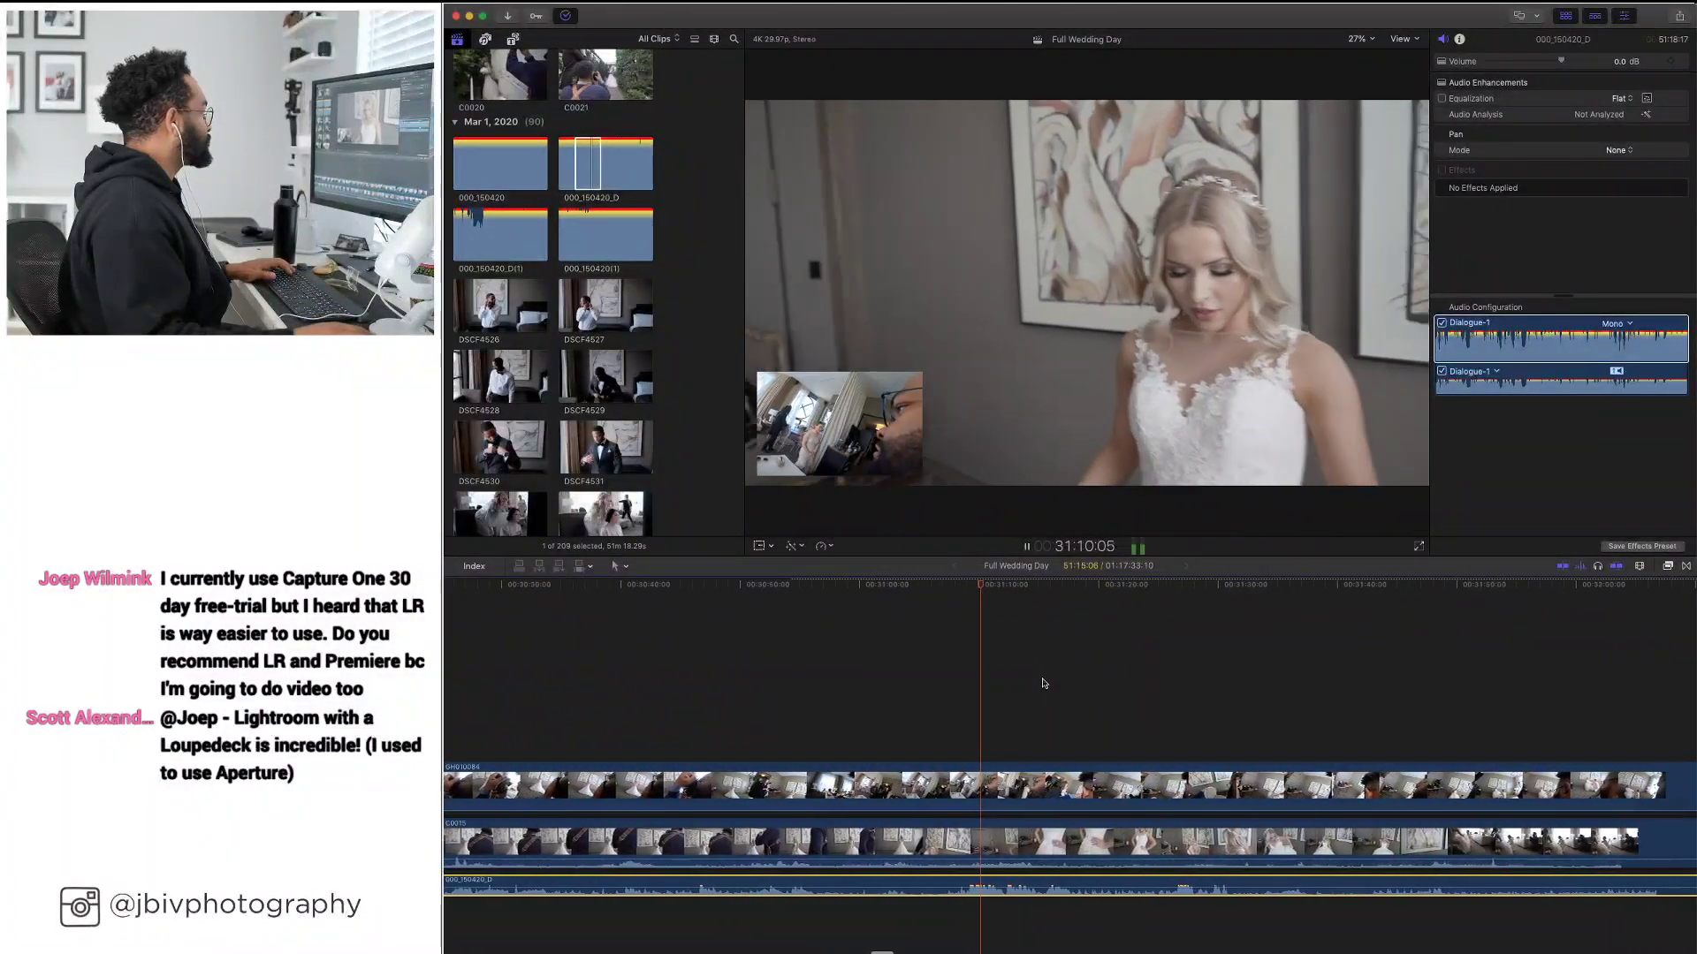
key(space)
scroll(1060, 689, right, 20)
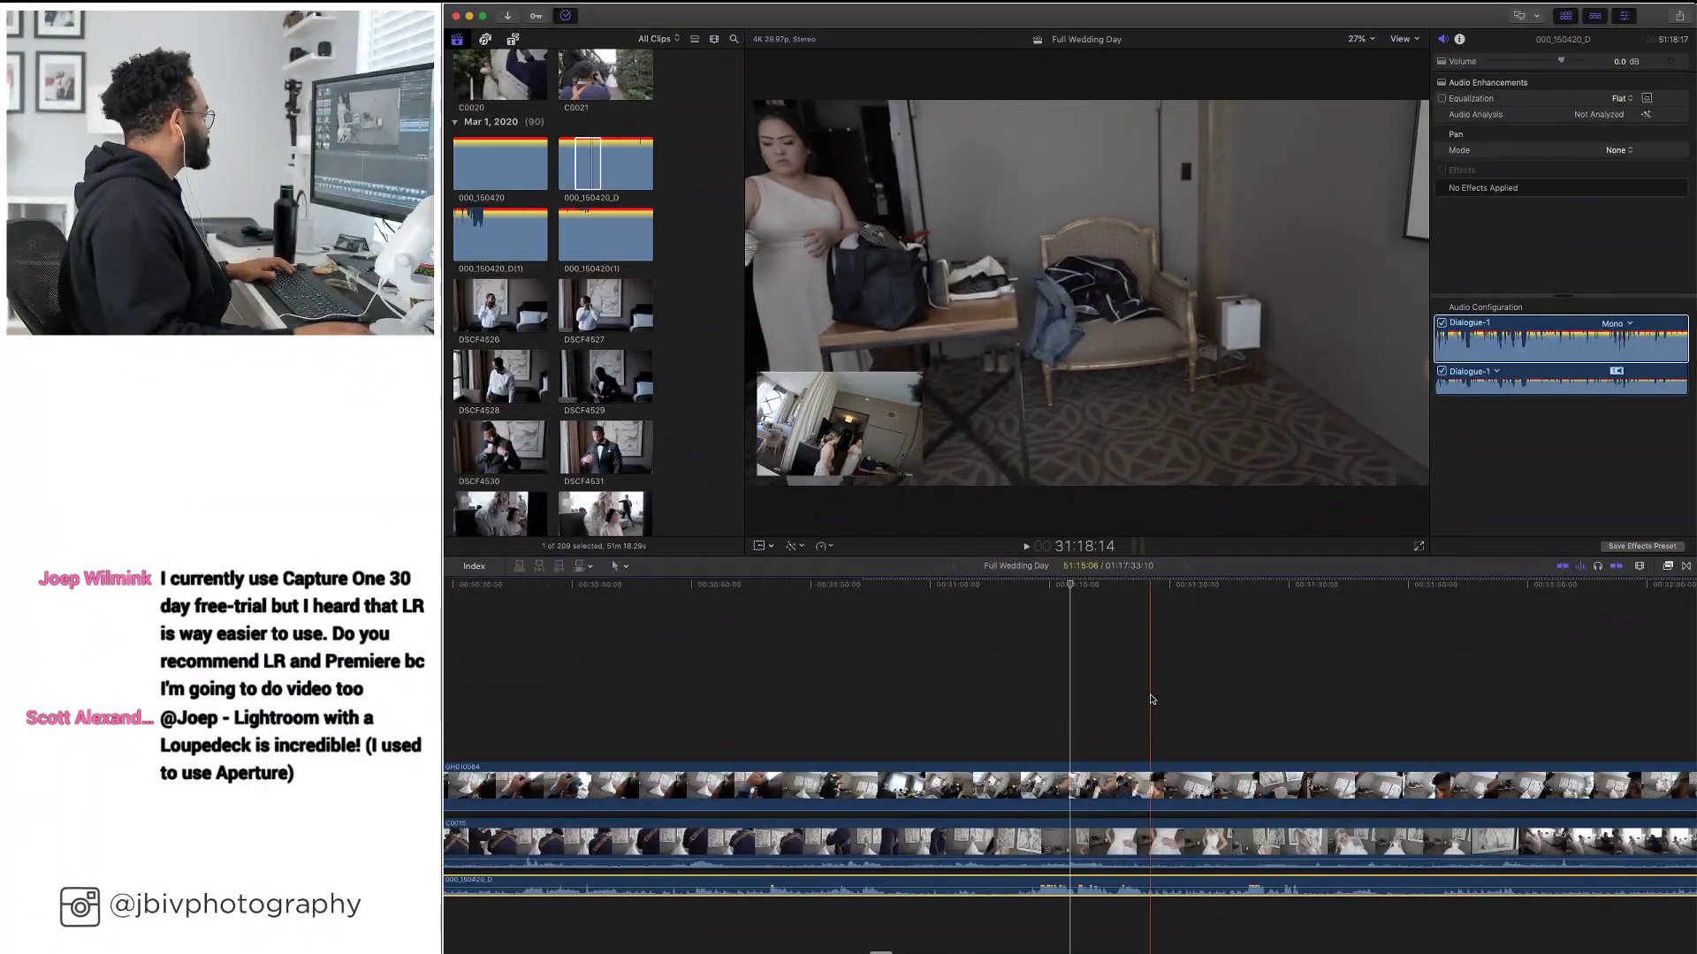
scroll(883, 689, left, 5)
click(631, 668)
key(space)
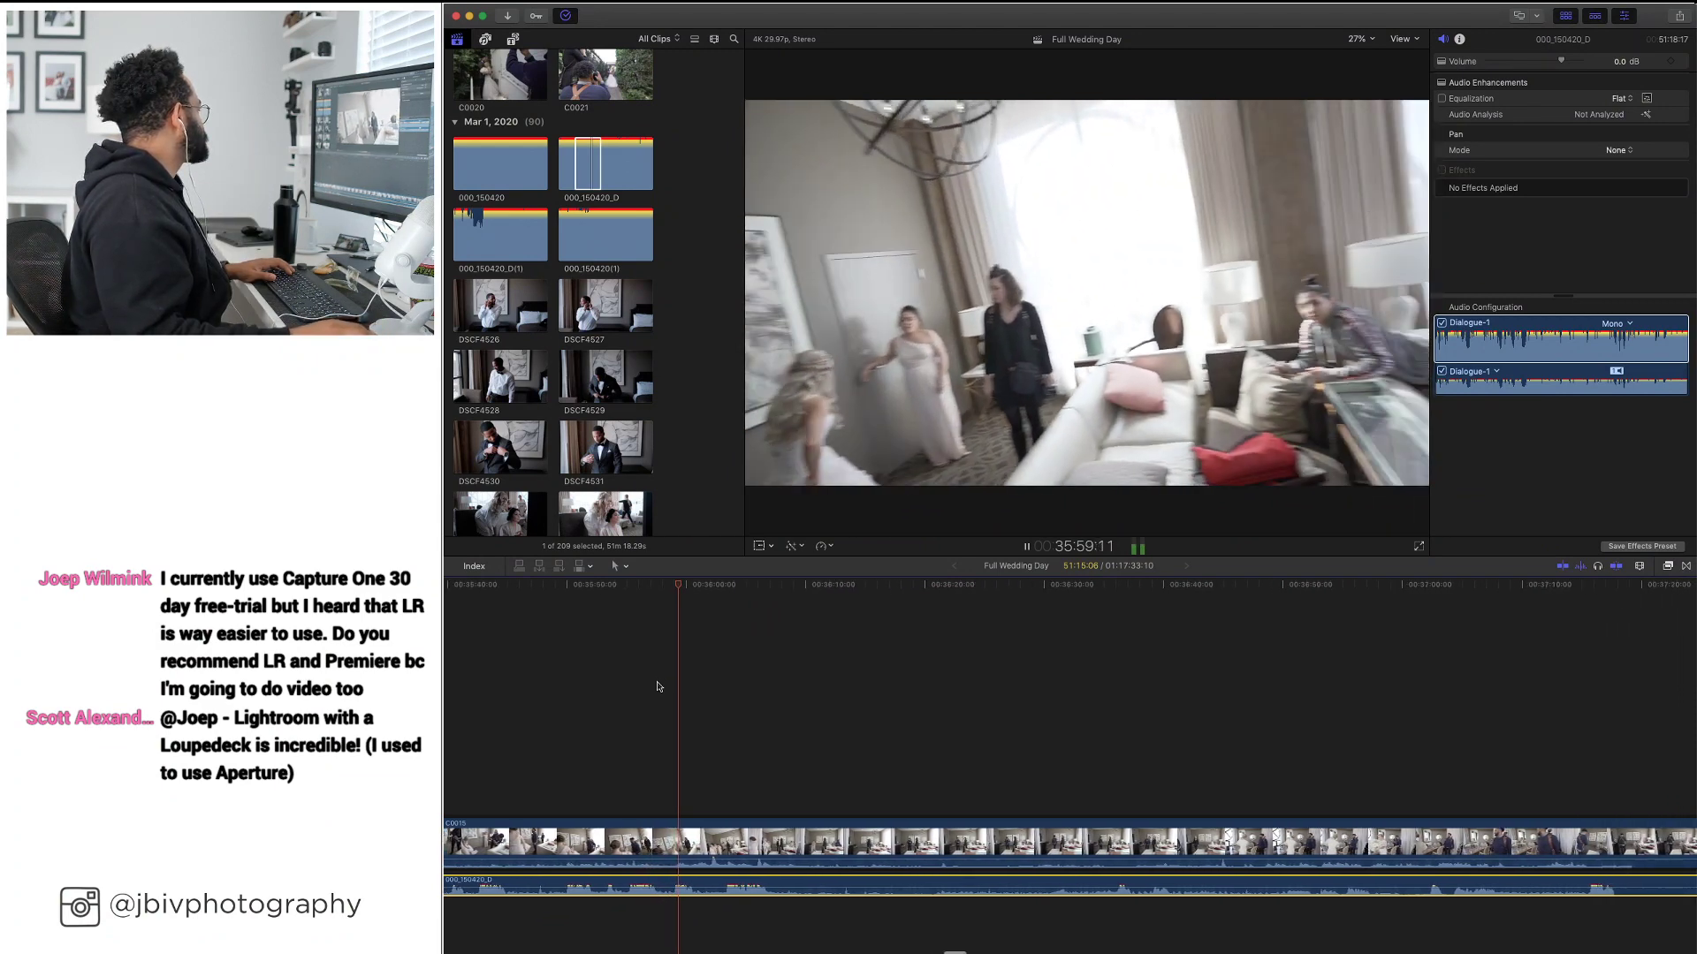
Split the 000_150420_D audio shortly past the end of C0015 and delete the section before the cut
key(space)
scroll(1158, 757, right, 10)
scroll(1160, 757, right, 3)
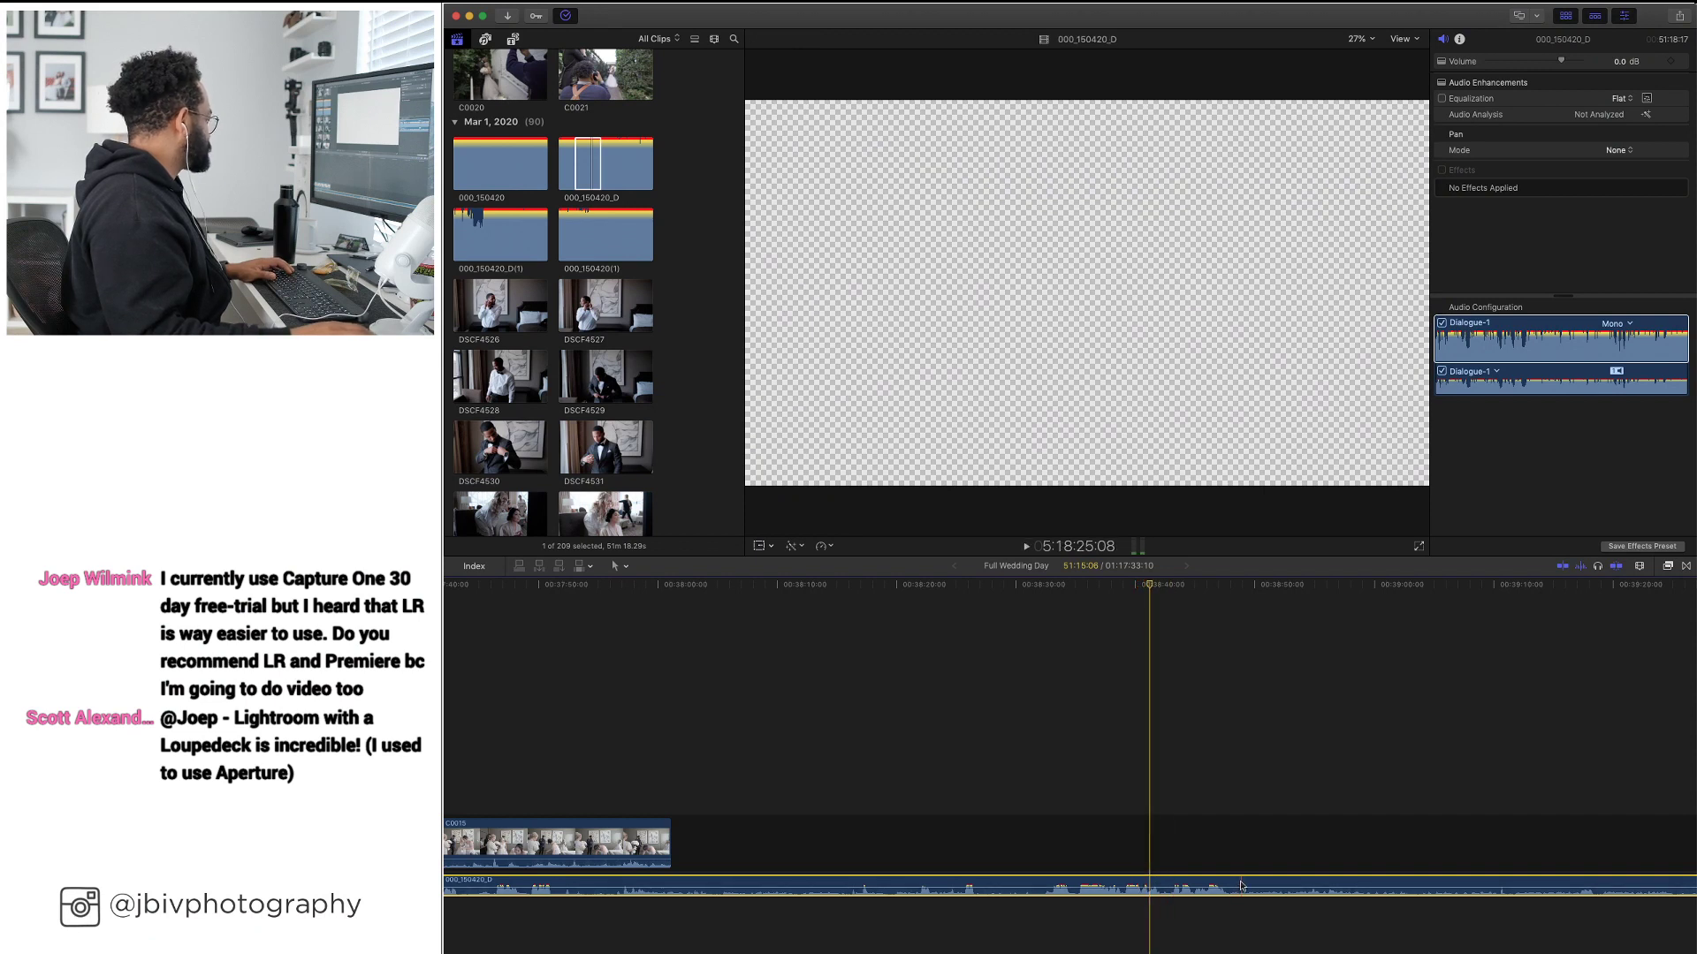
key(super+b)
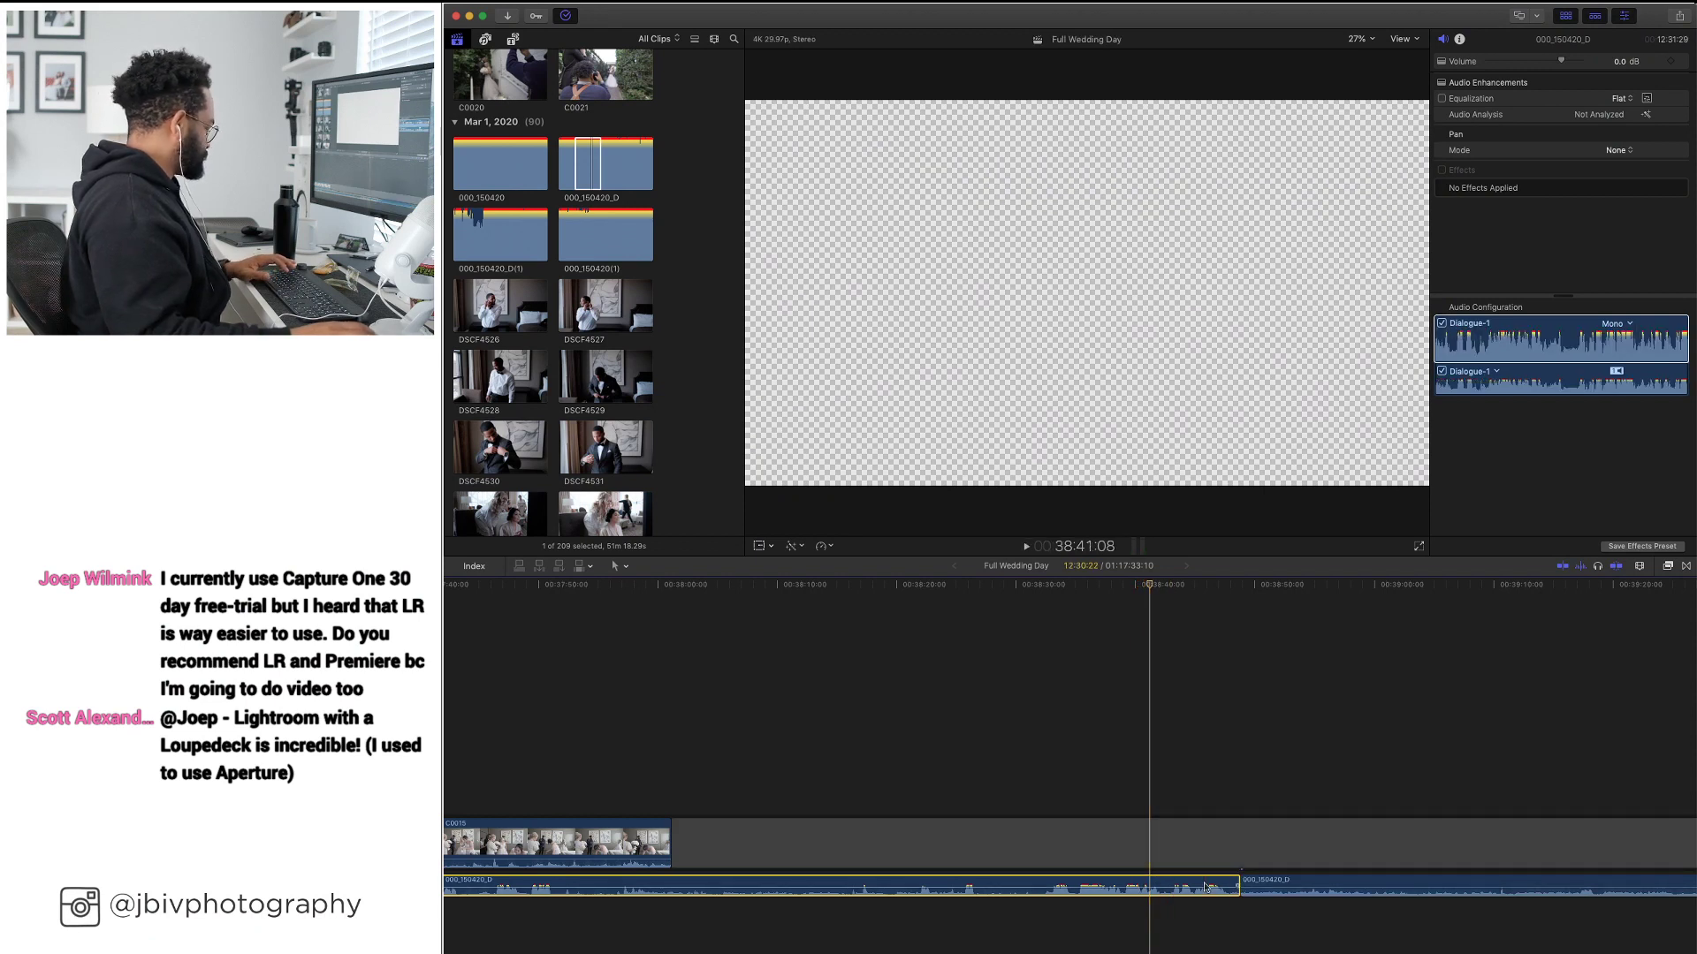
key(Delete)
Listen to the remaining 000_150420_D audio past the end of C0015, sampling it at about 46:57 and 48:30
scroll(1220, 879, right, 10)
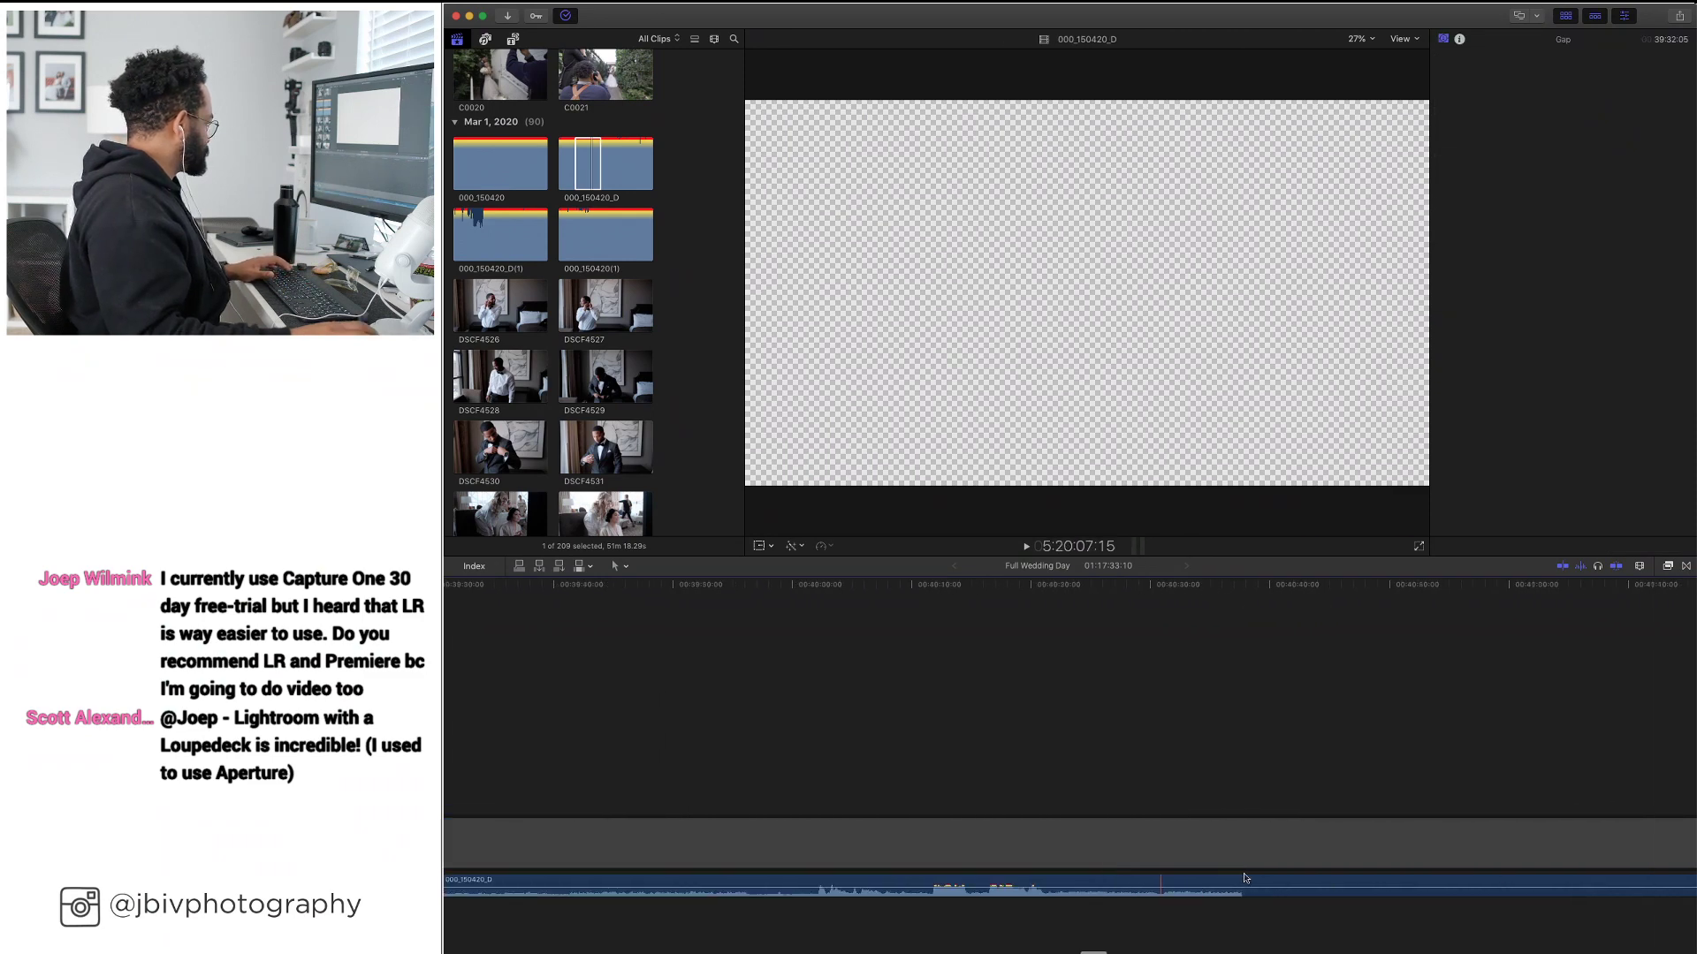
scroll(1244, 877, right, 10)
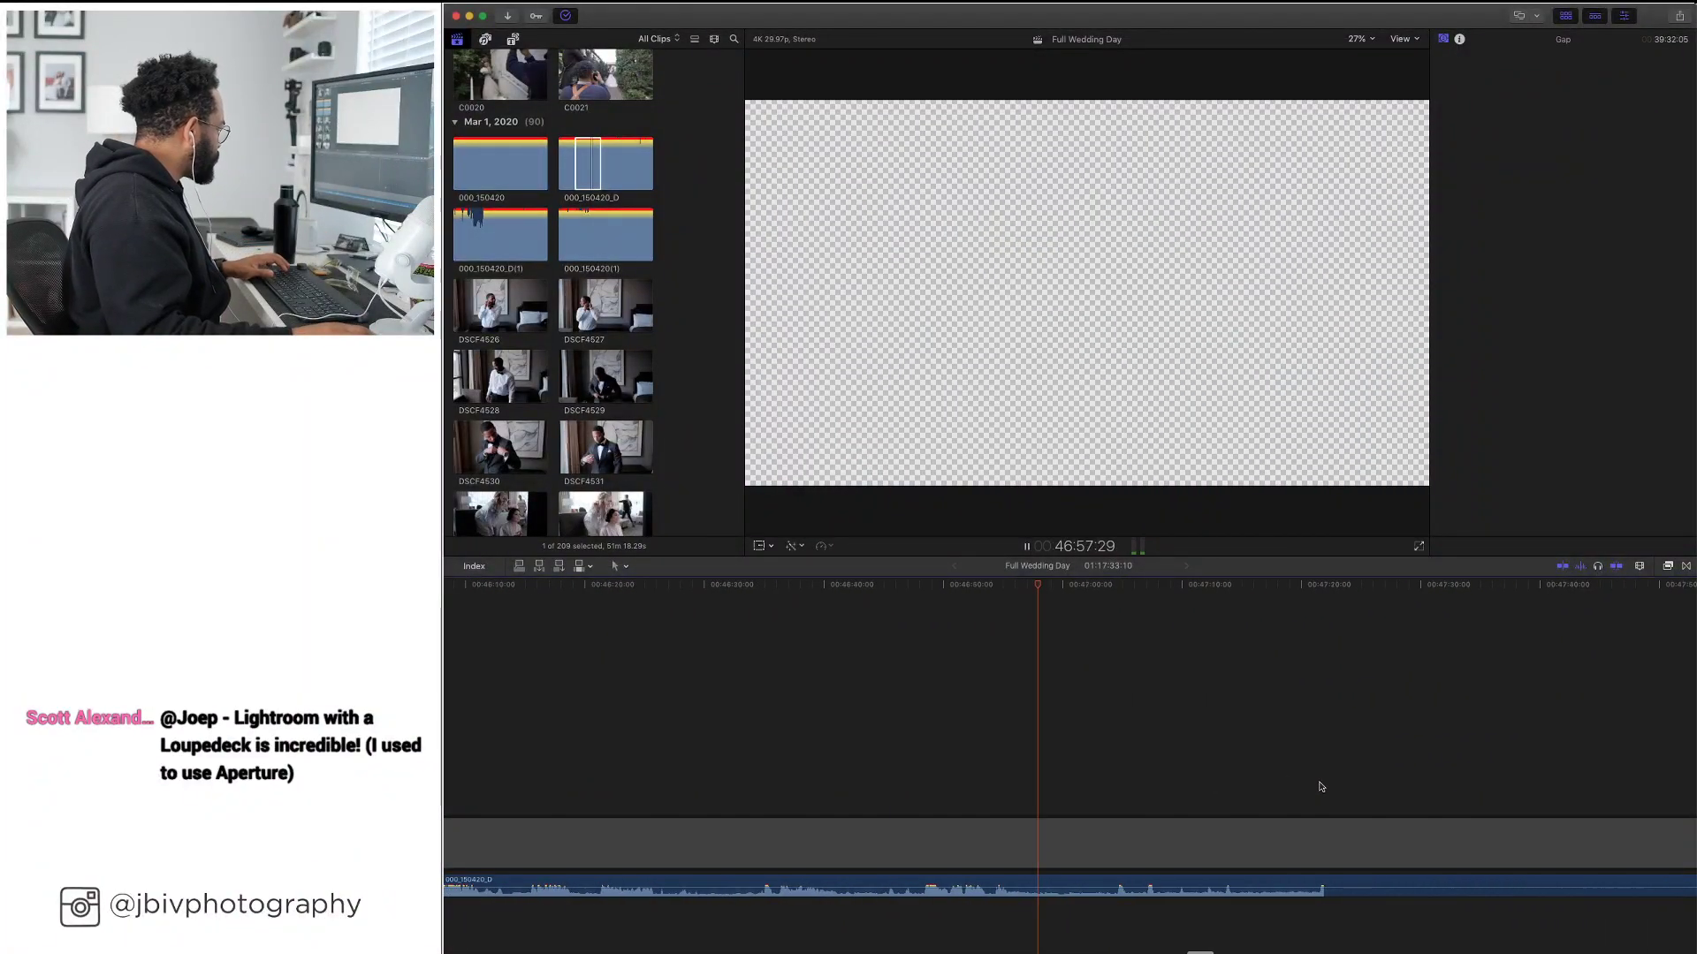
key(space)
scroll(1320, 786, right, 5)
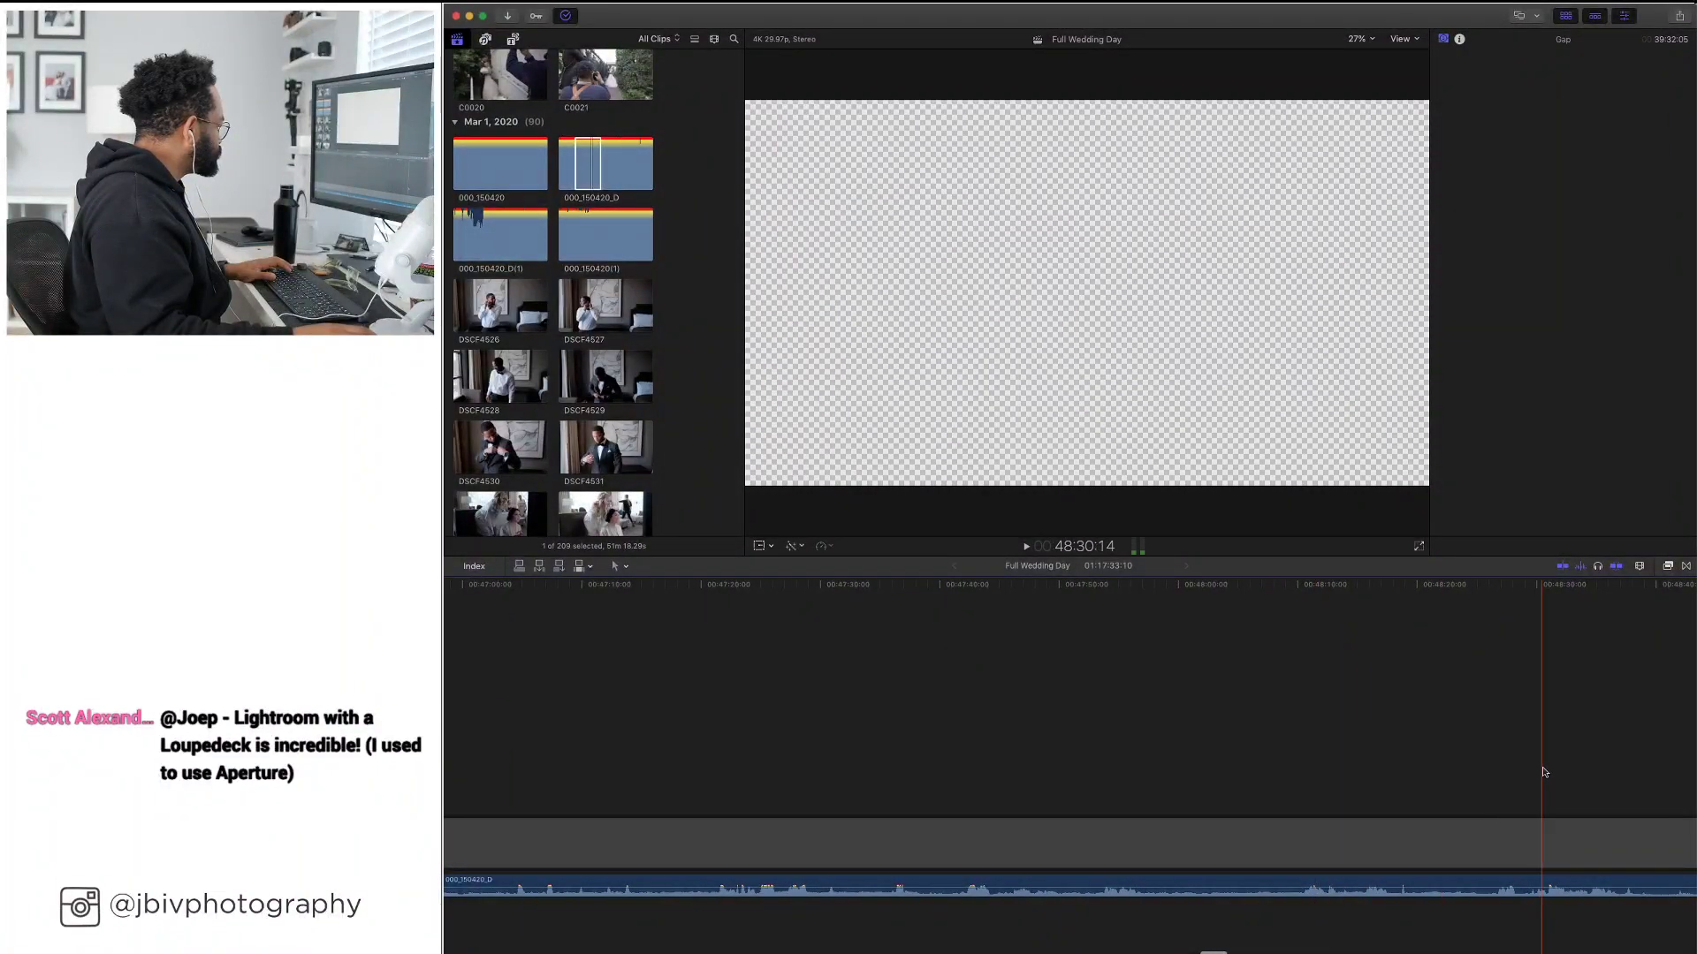
scroll(1537, 772, right, 4)
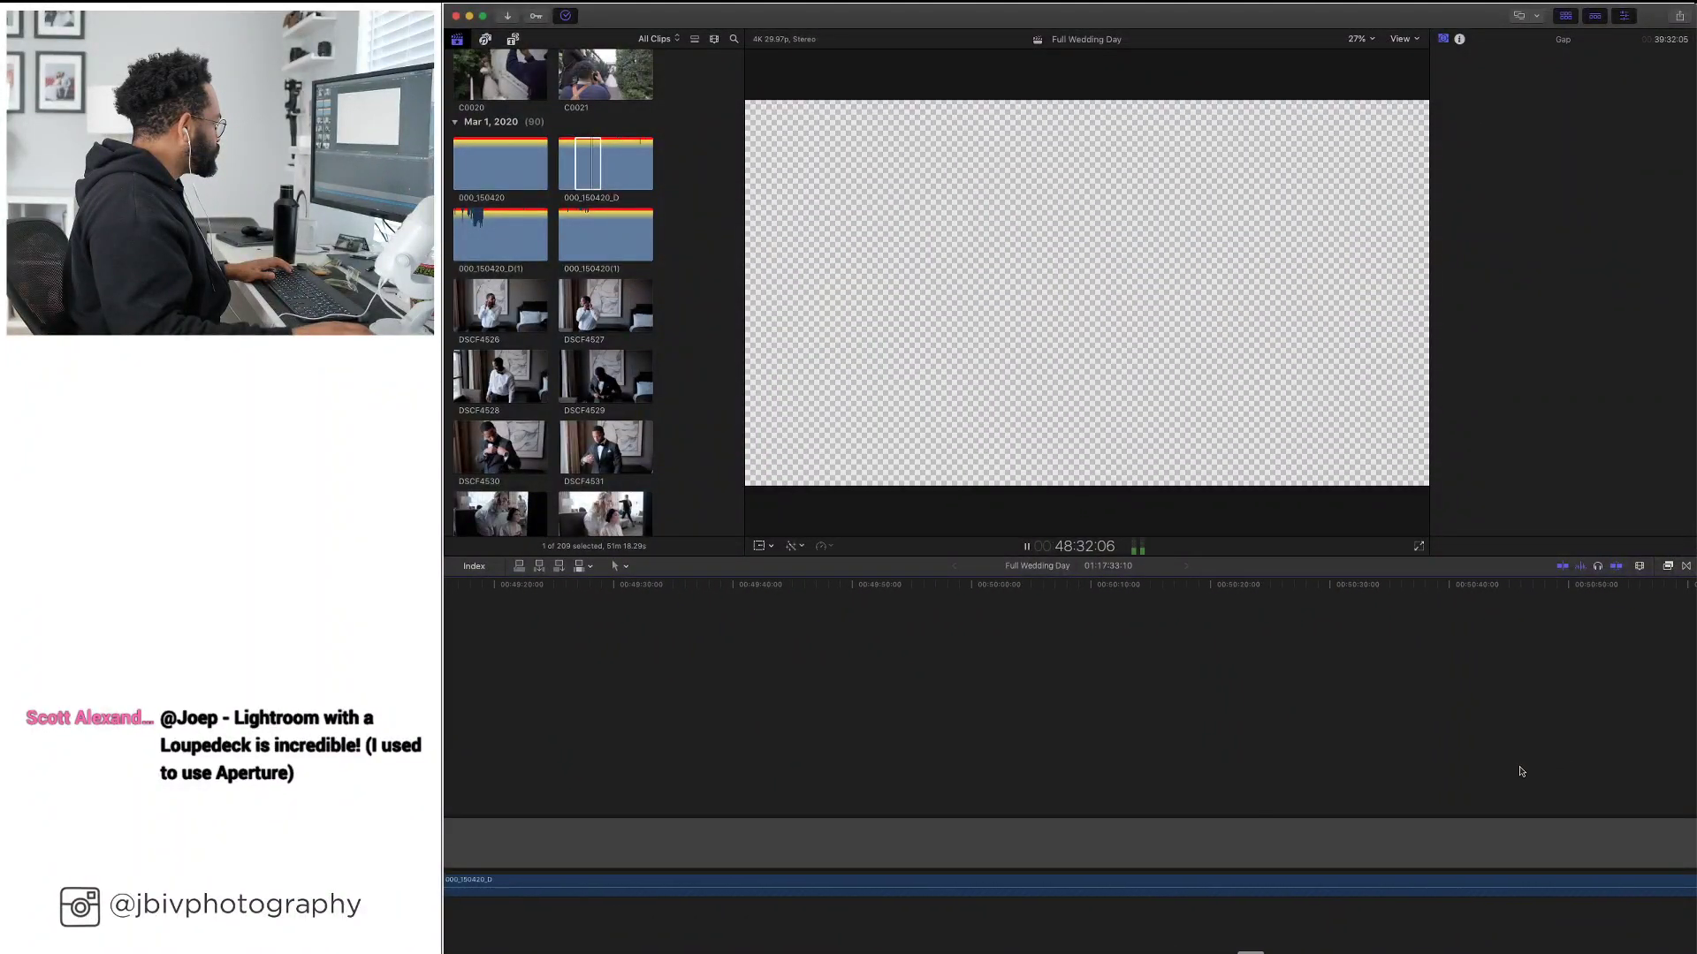
scroll(929, 660, left, 3)
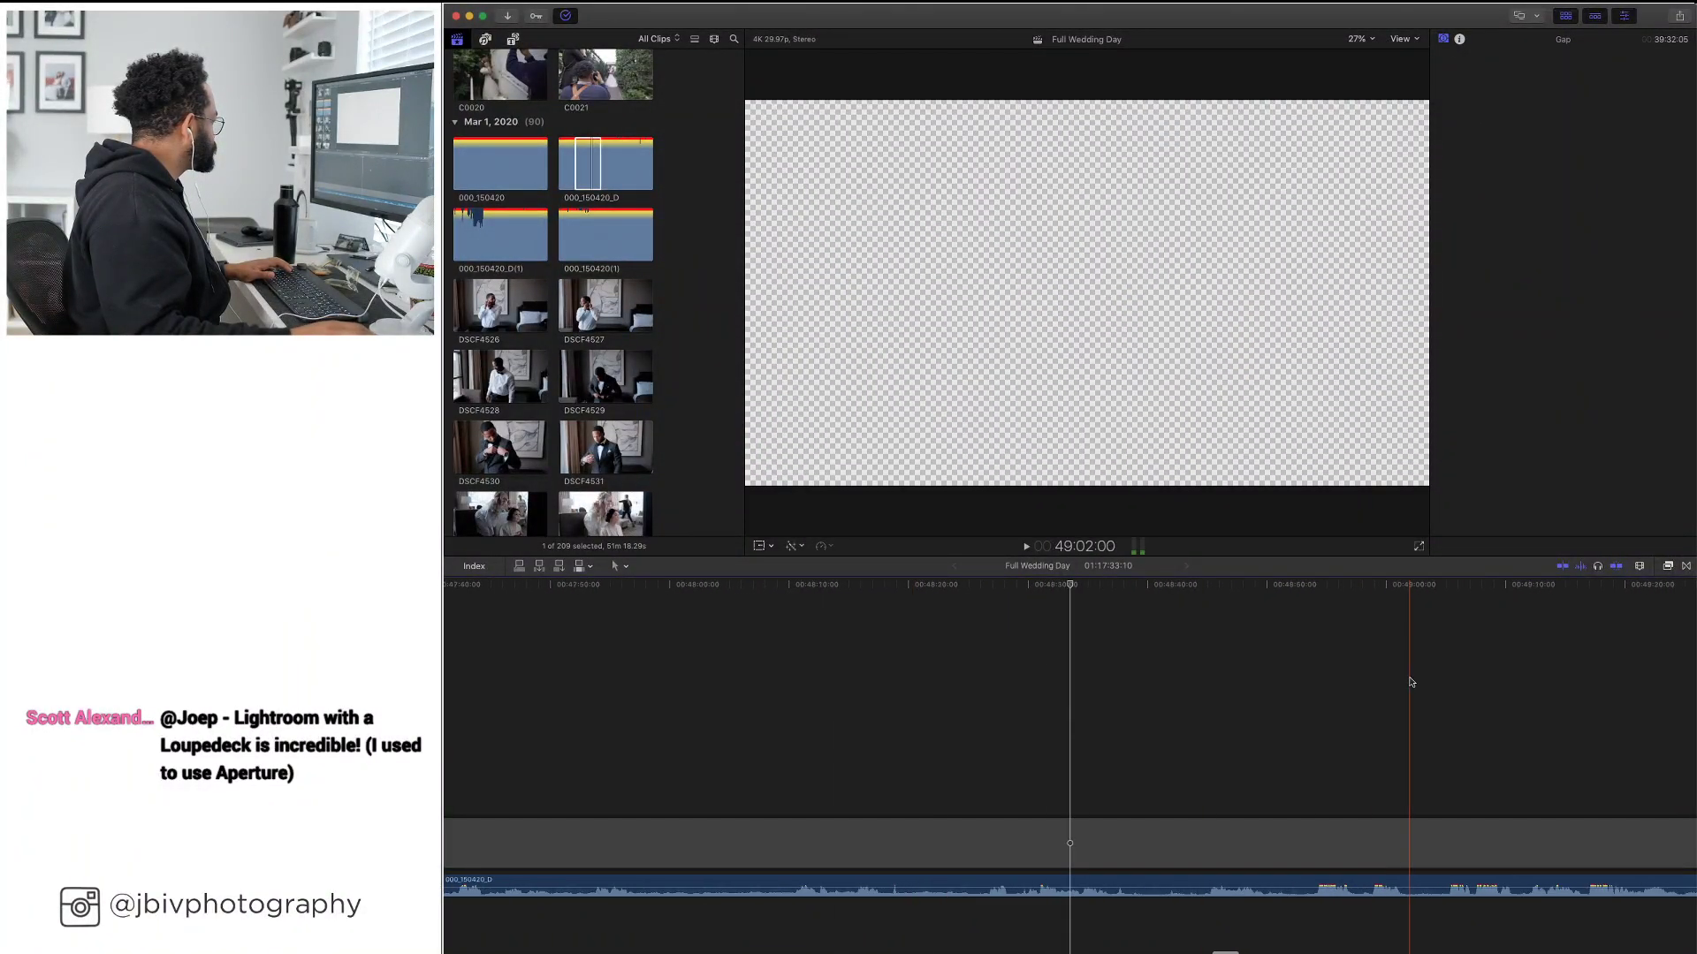
Spot-check the 000_150420_D audio further along, at about 49:17, 49:40 and 50:03
click(1456, 678)
scroll(1454, 681, right, 1)
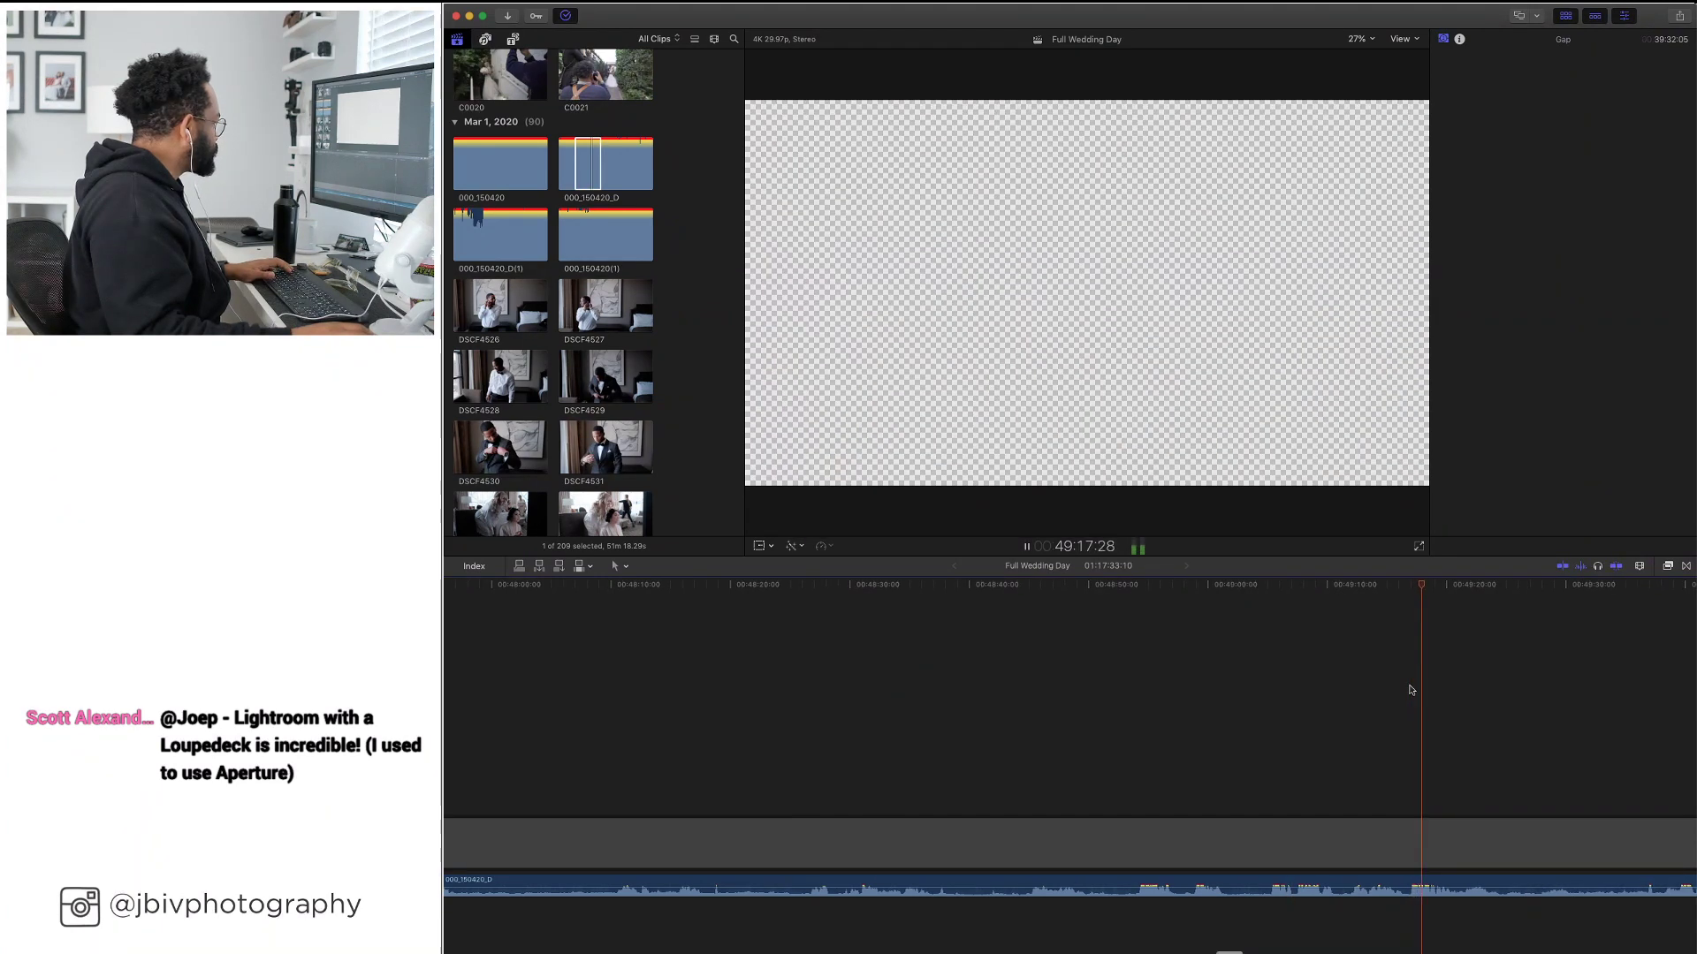
scroll(1411, 690, right, 2)
key(space)
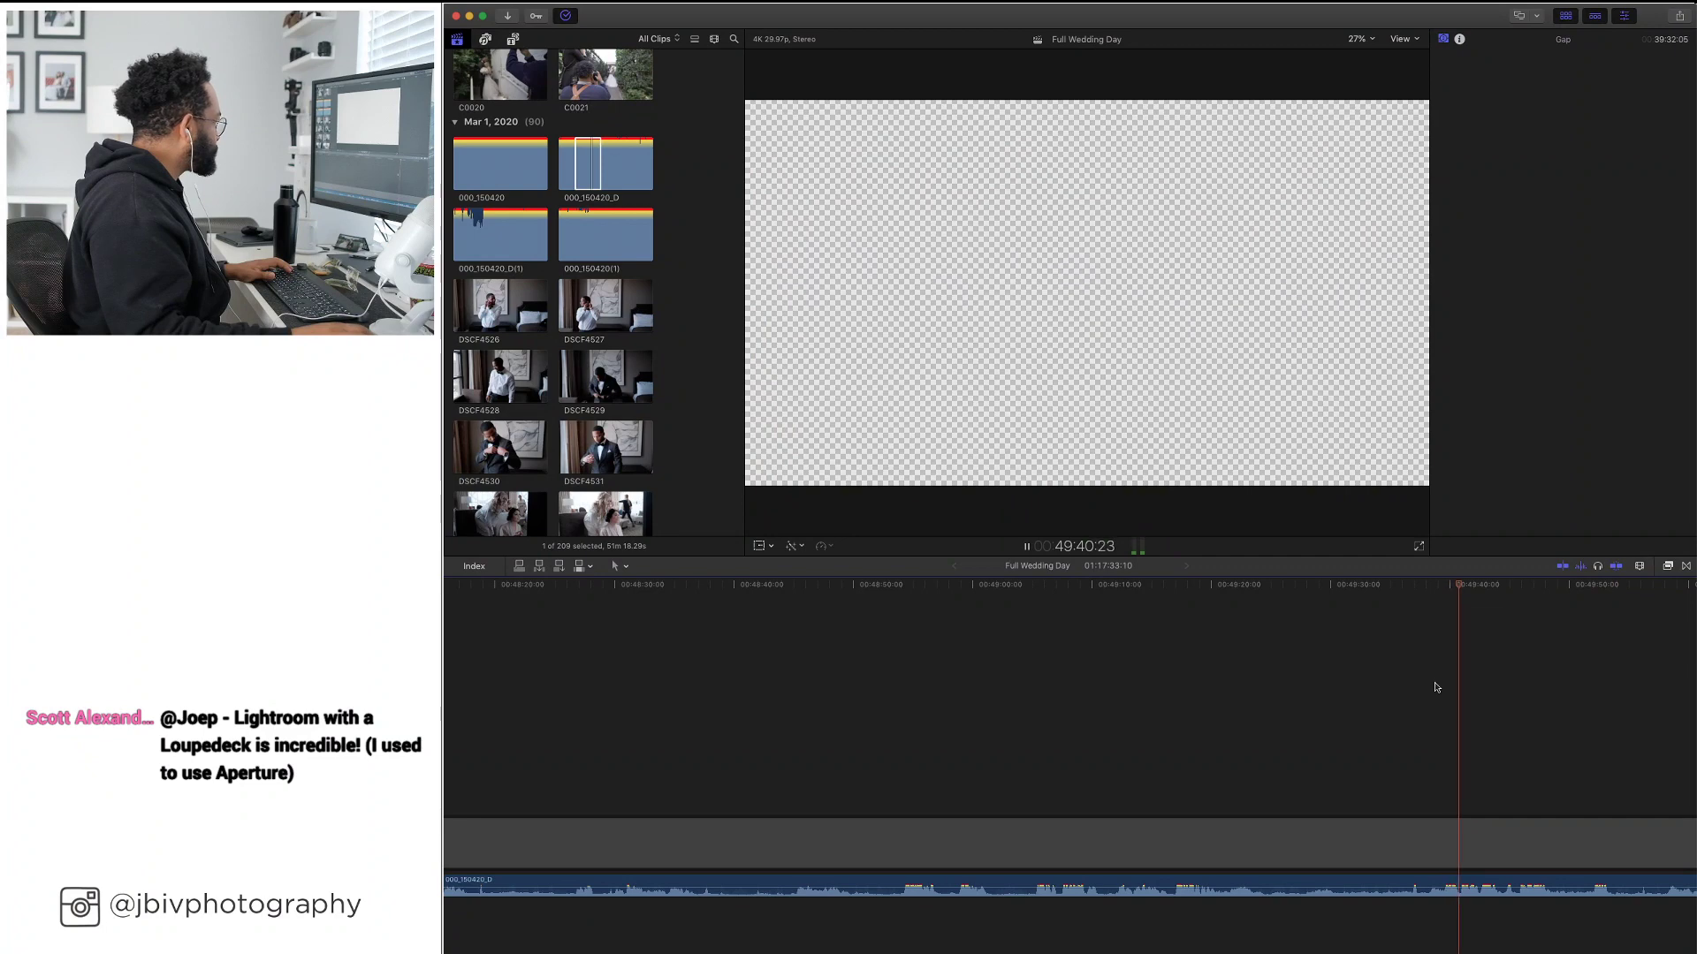
scroll(1435, 687, right, 2)
scroll(1434, 688, right, 5)
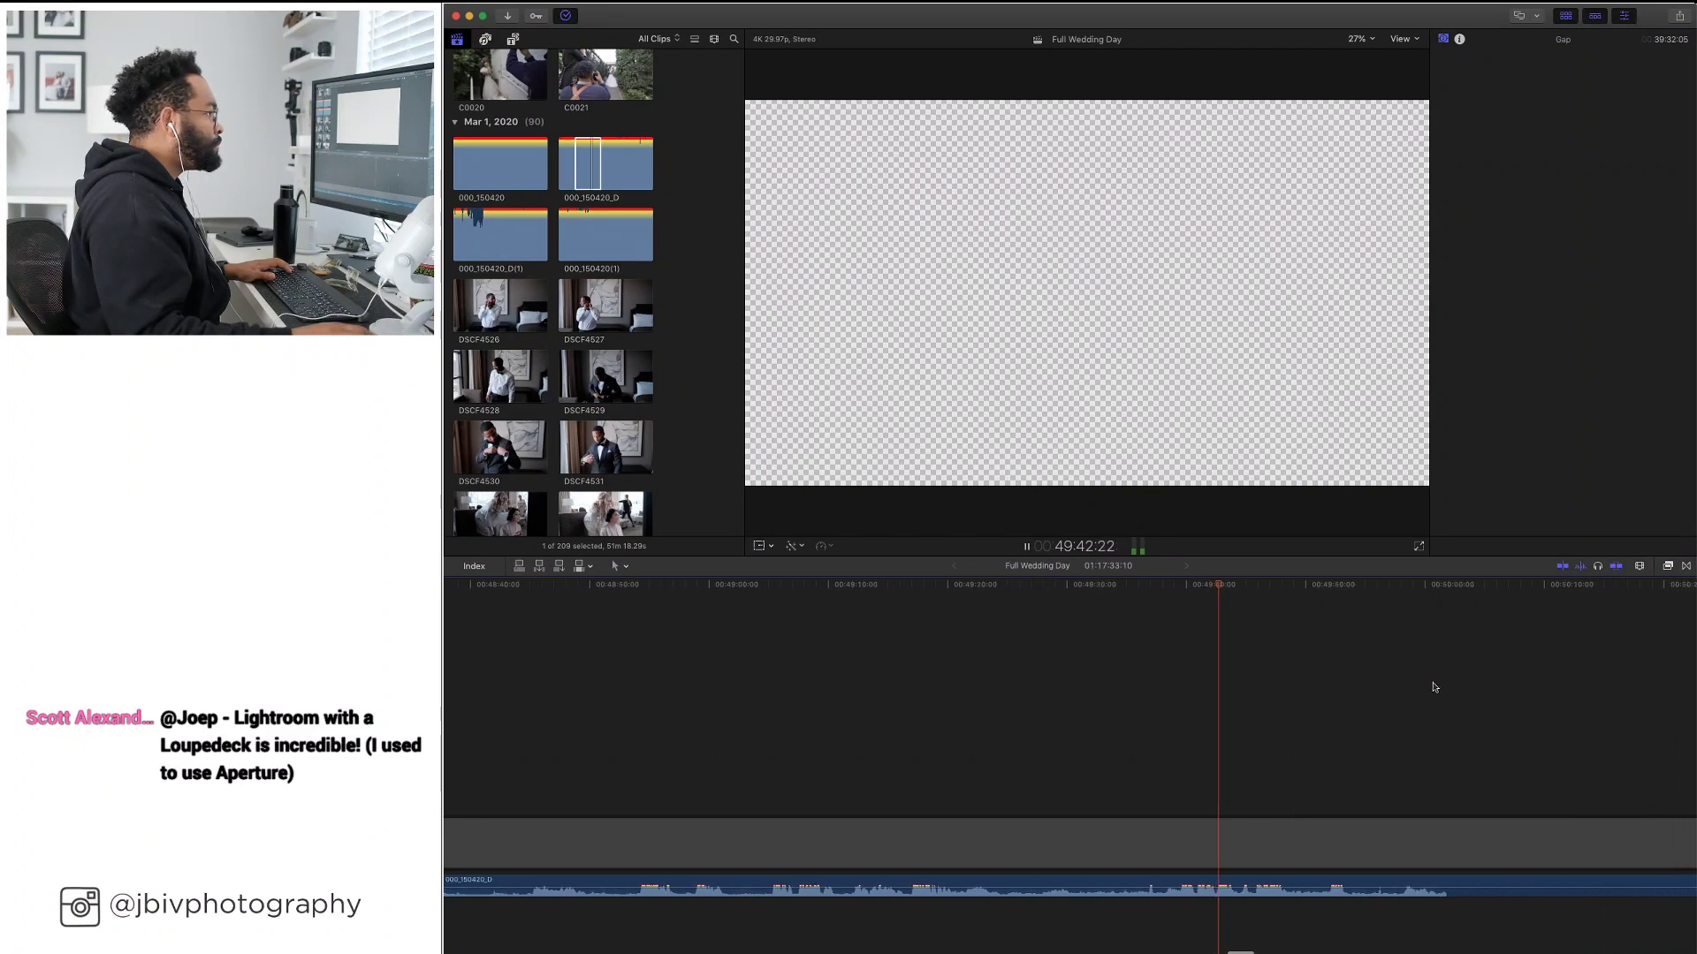
key(space)
scroll(1431, 687, right, 5)
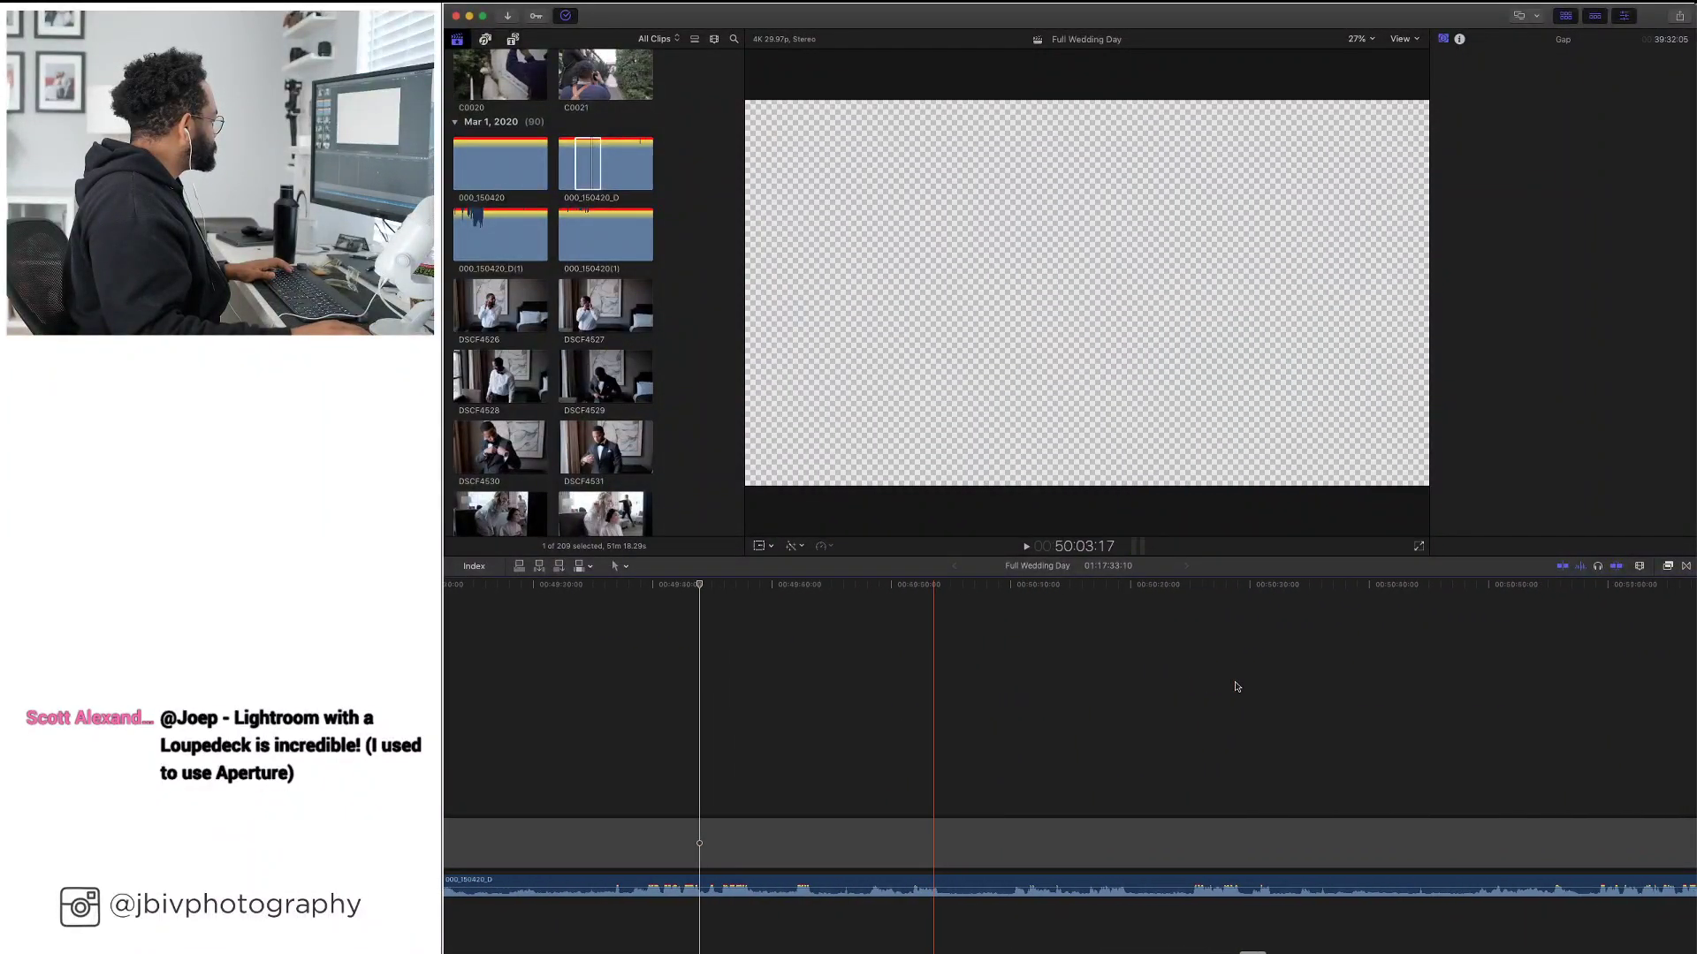
Split the 000_150420_D audio at 50:59:06 and delete the section before the cut
key(space)
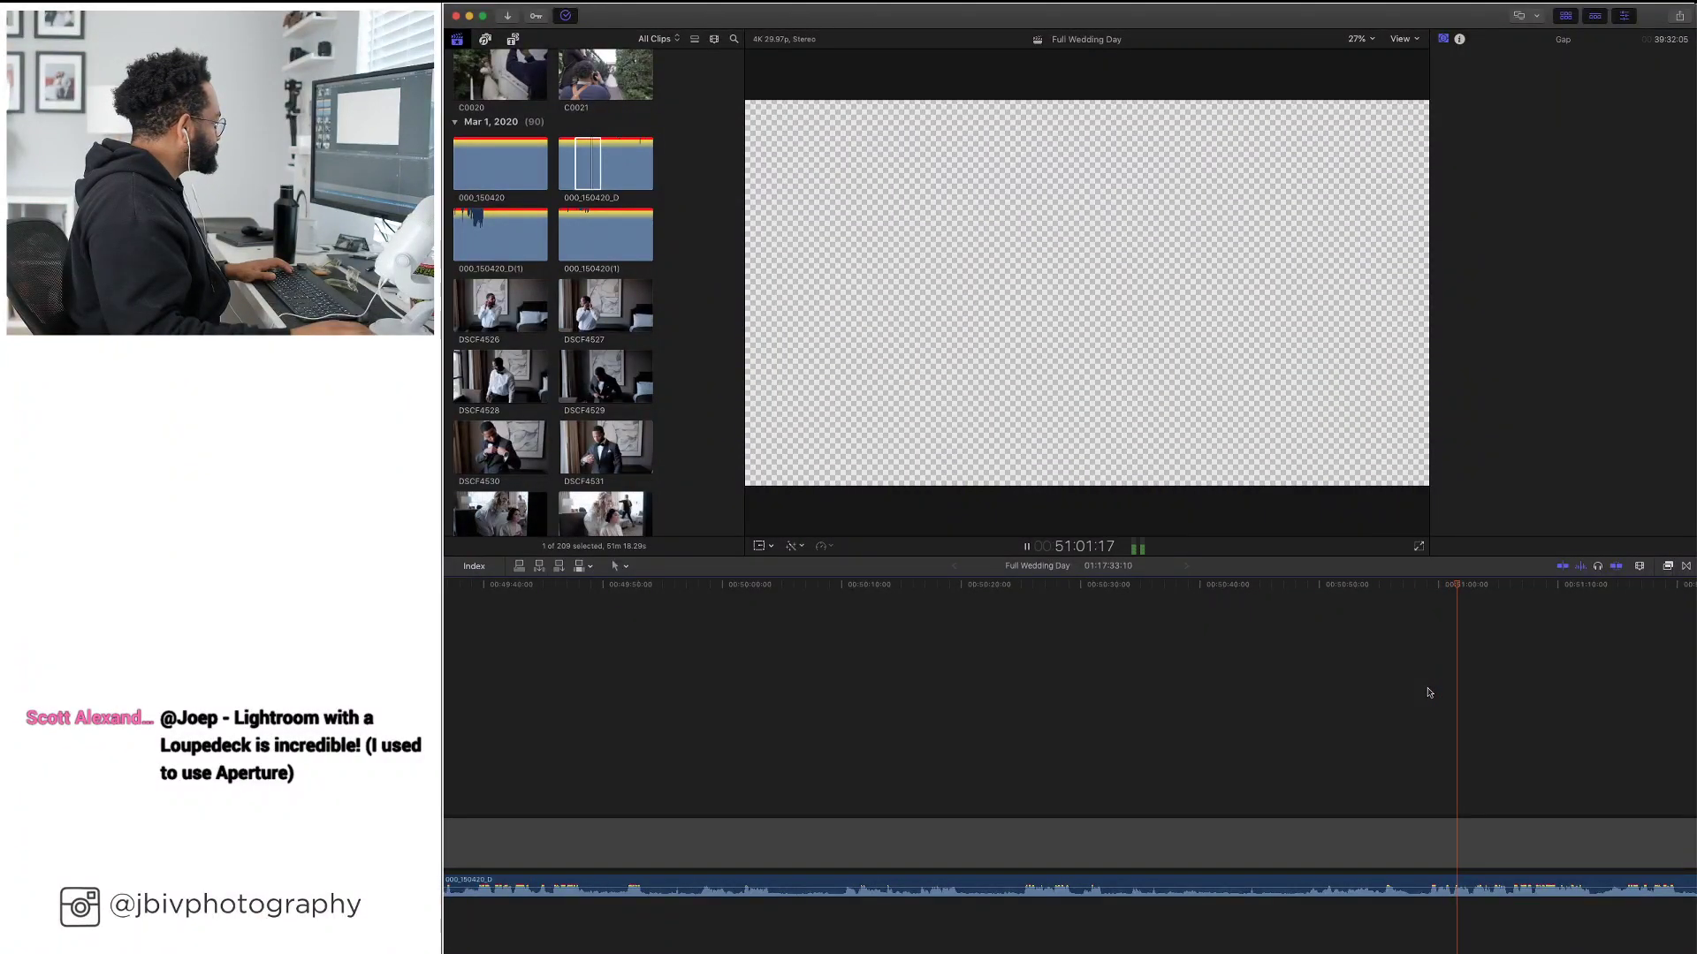
drag(1466, 590, 1427, 592)
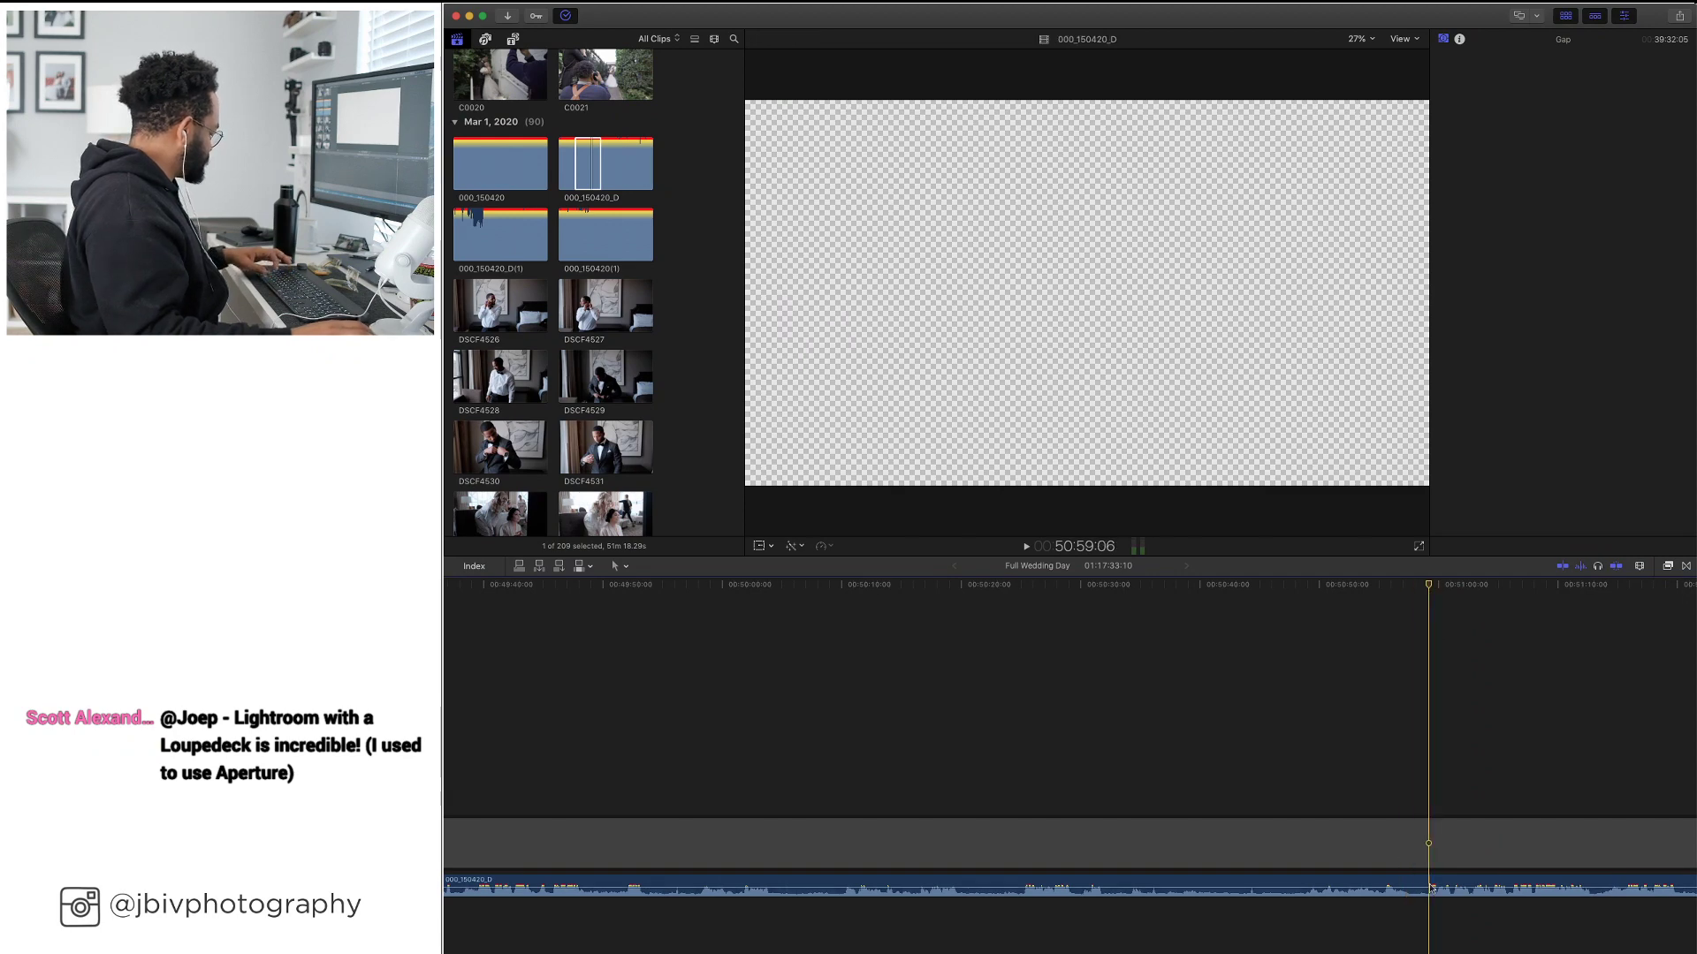
key(super+b)
click(1395, 888)
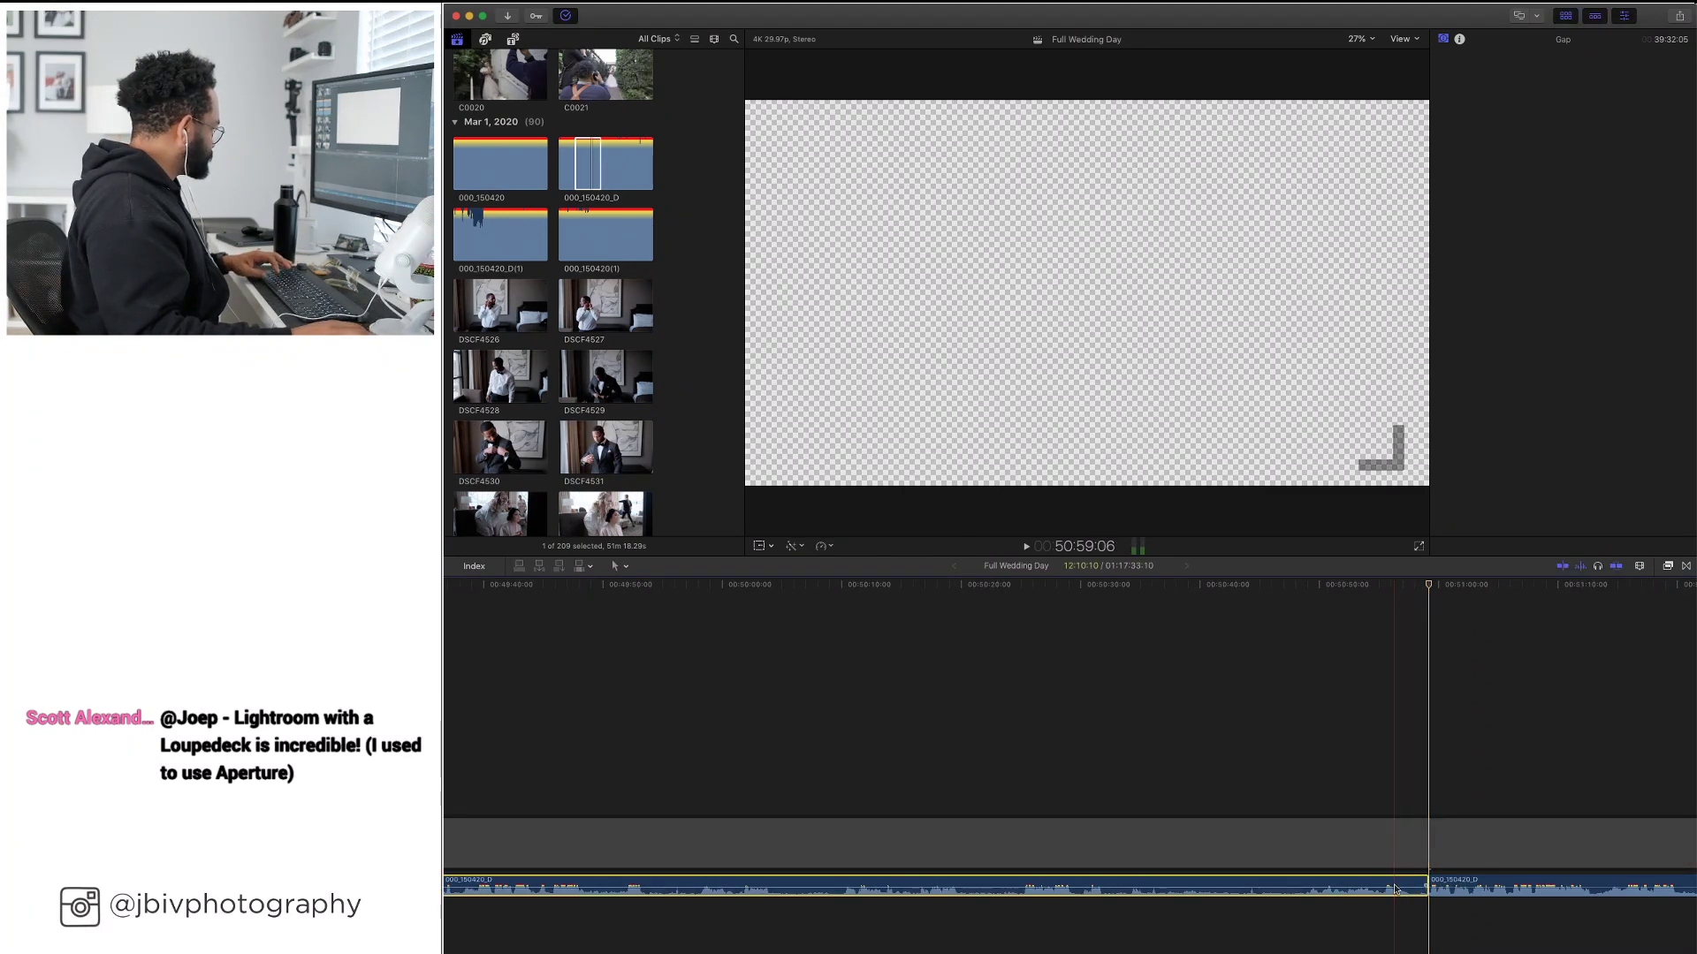
key(Delete)
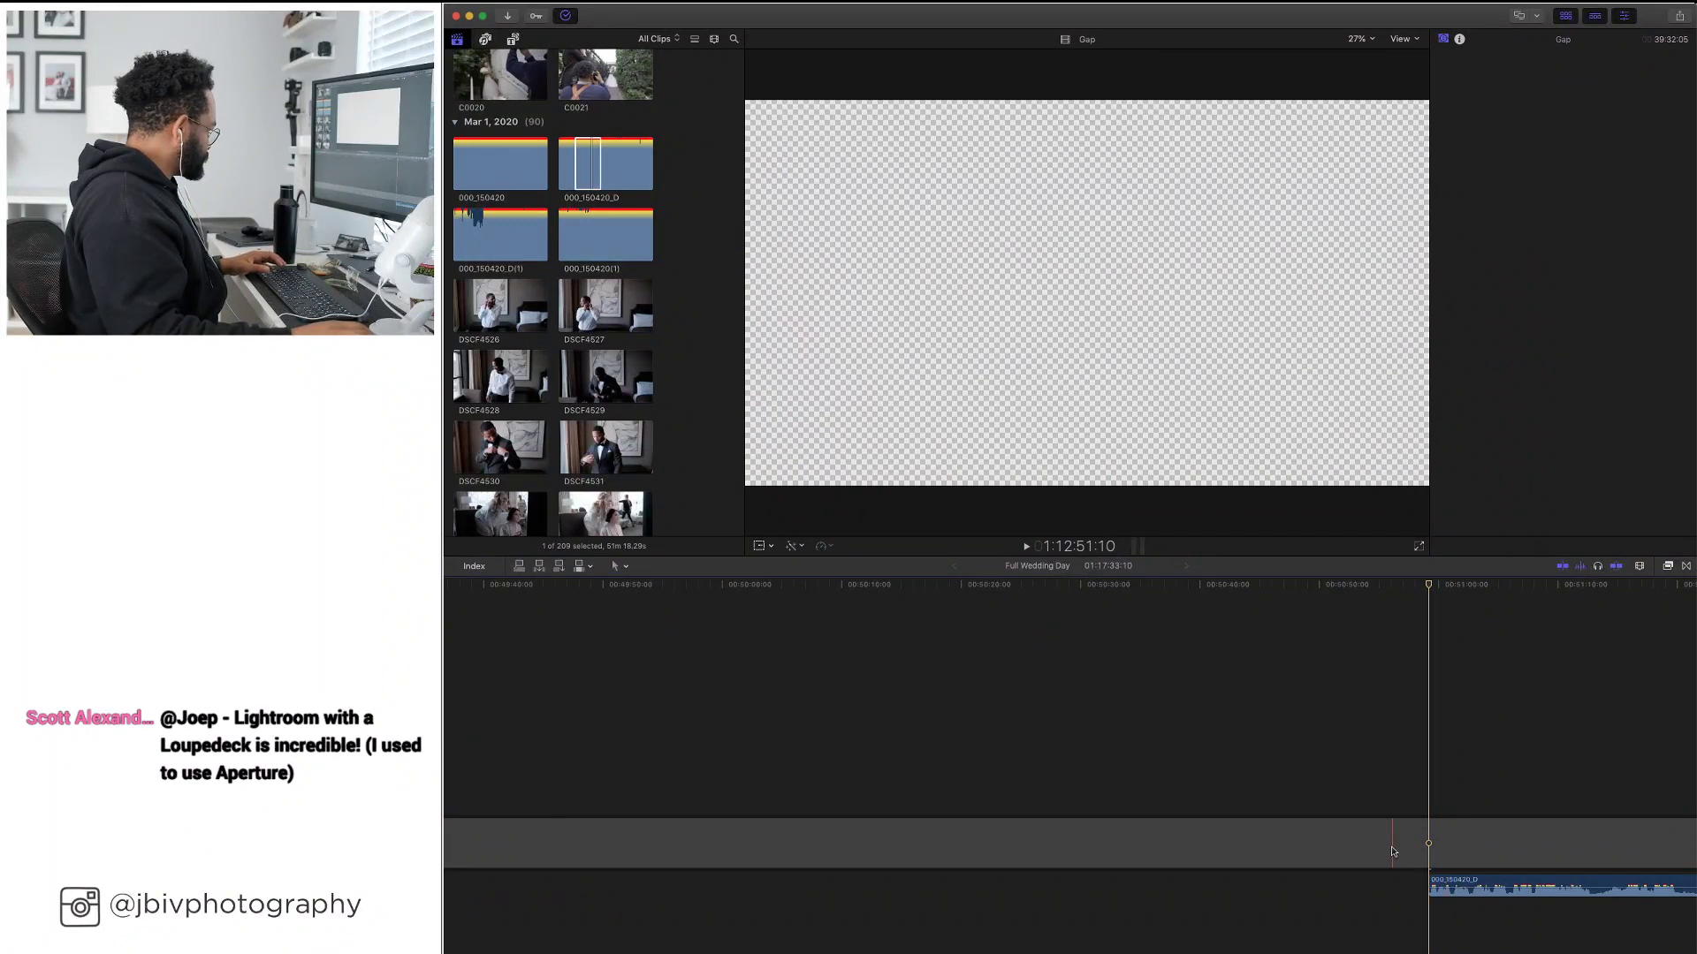
Listen to the rest of the 000_150420_D audio at about 53:18, 54:50 and 55:03
scroll(1281, 795, right, 15)
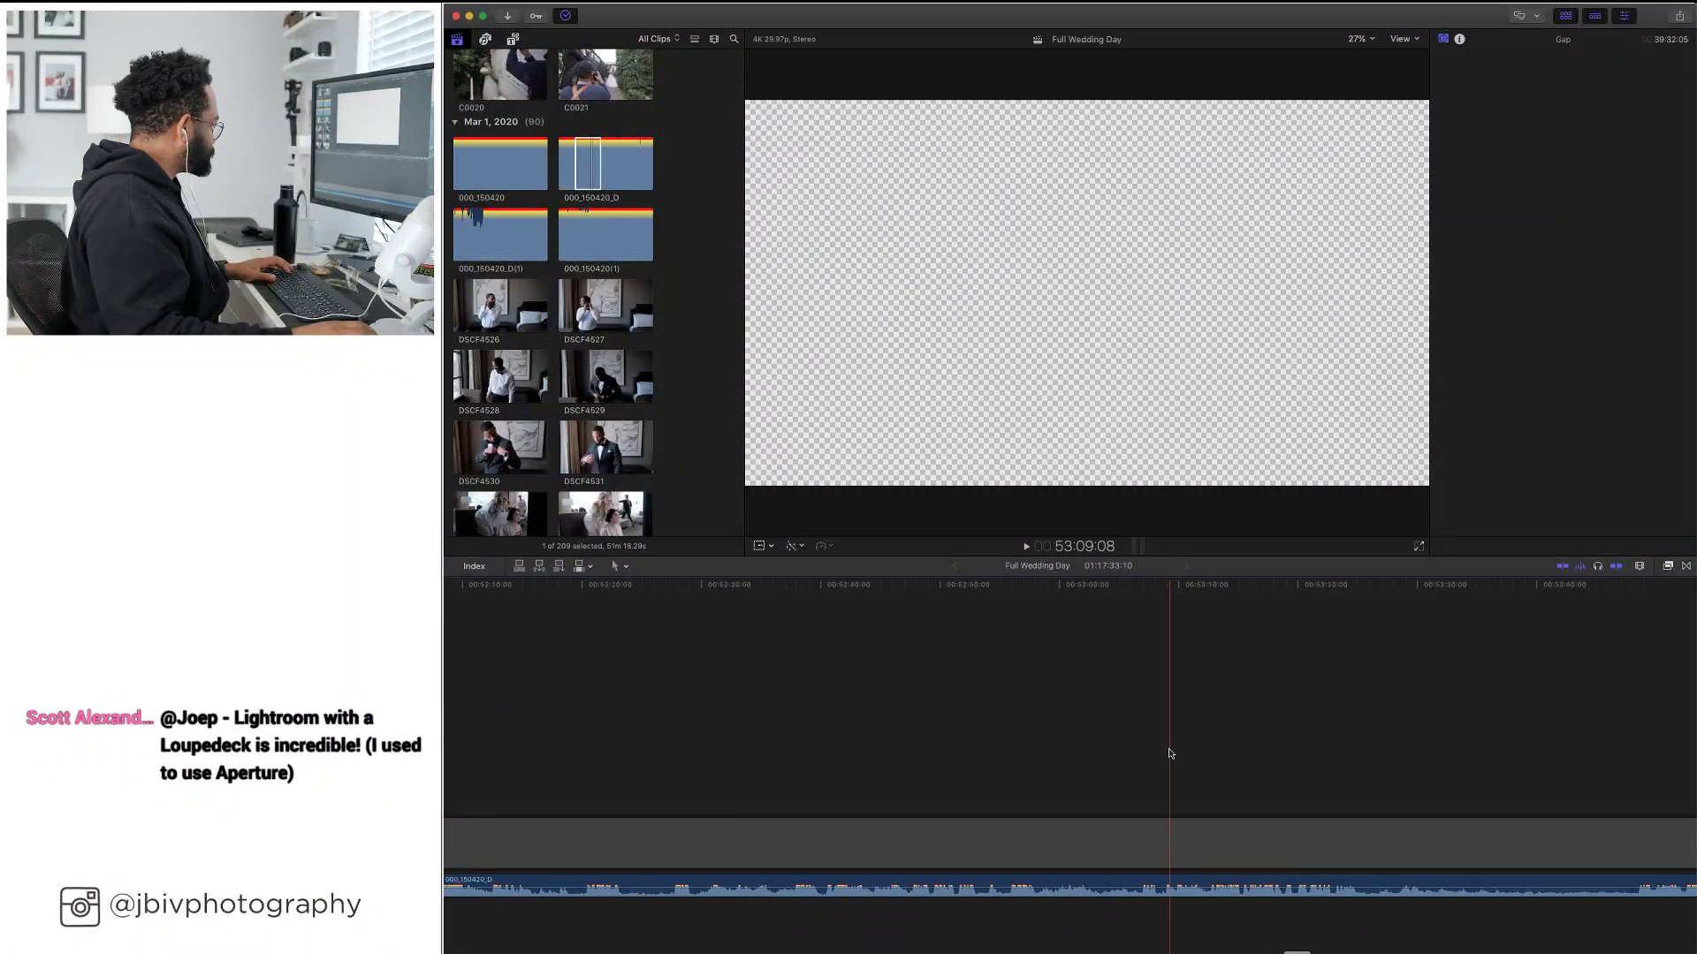
scroll(1212, 746, right, 5)
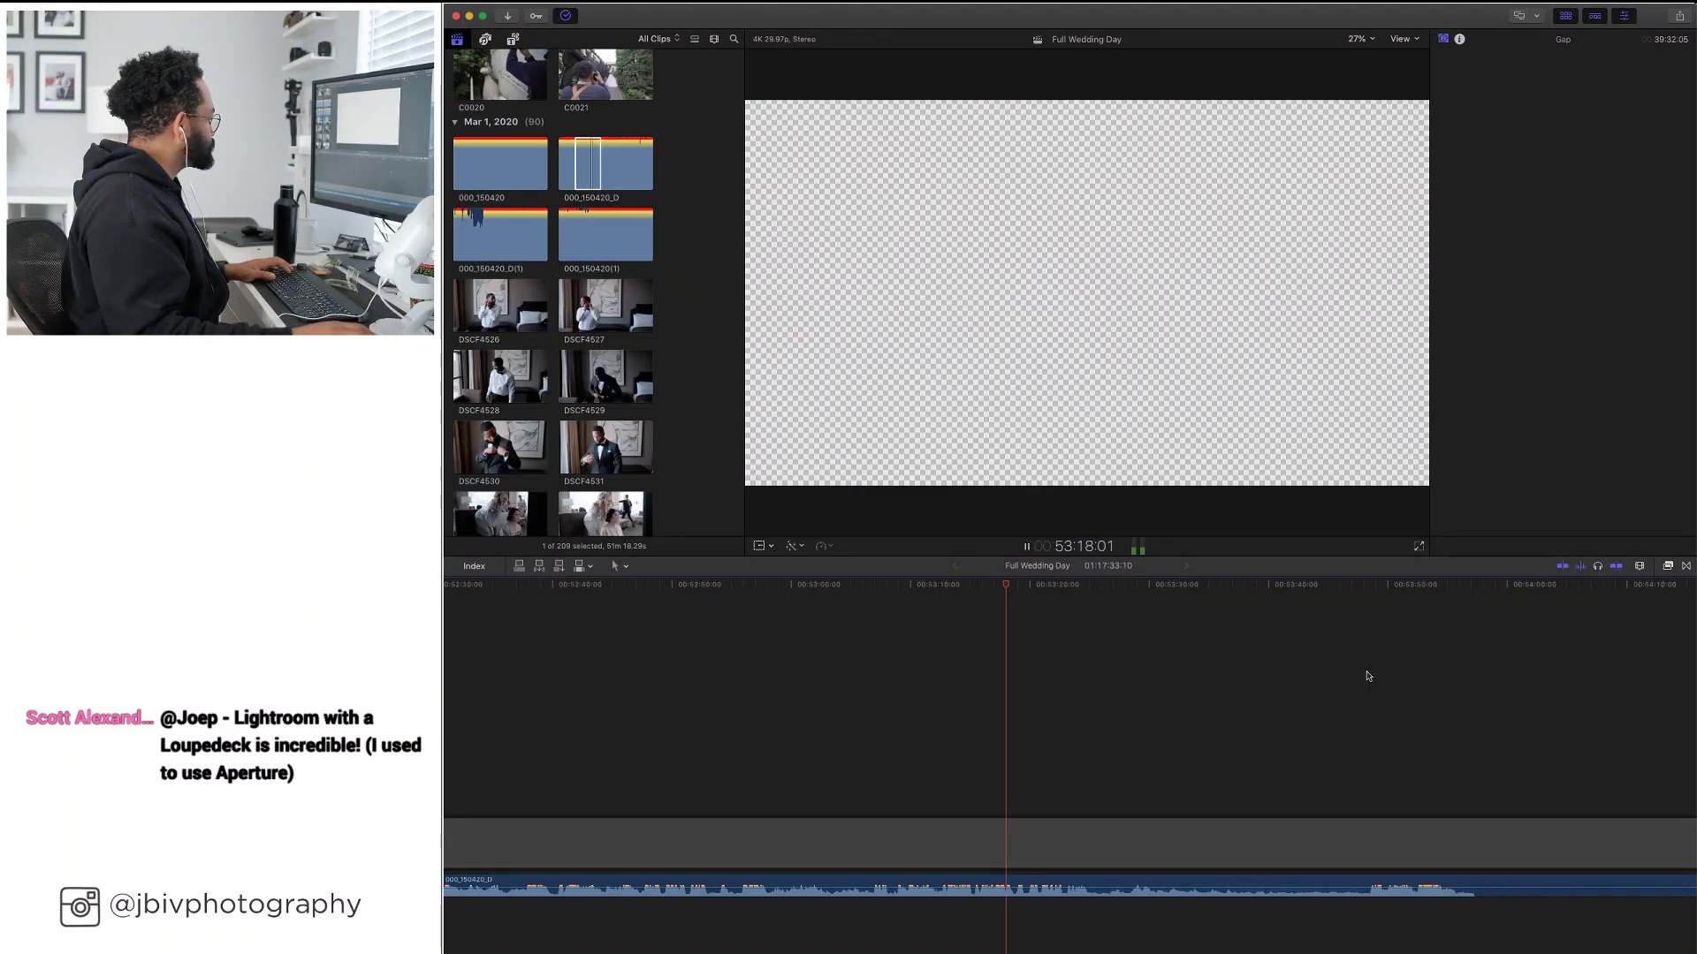
scroll(1367, 676, right, 10)
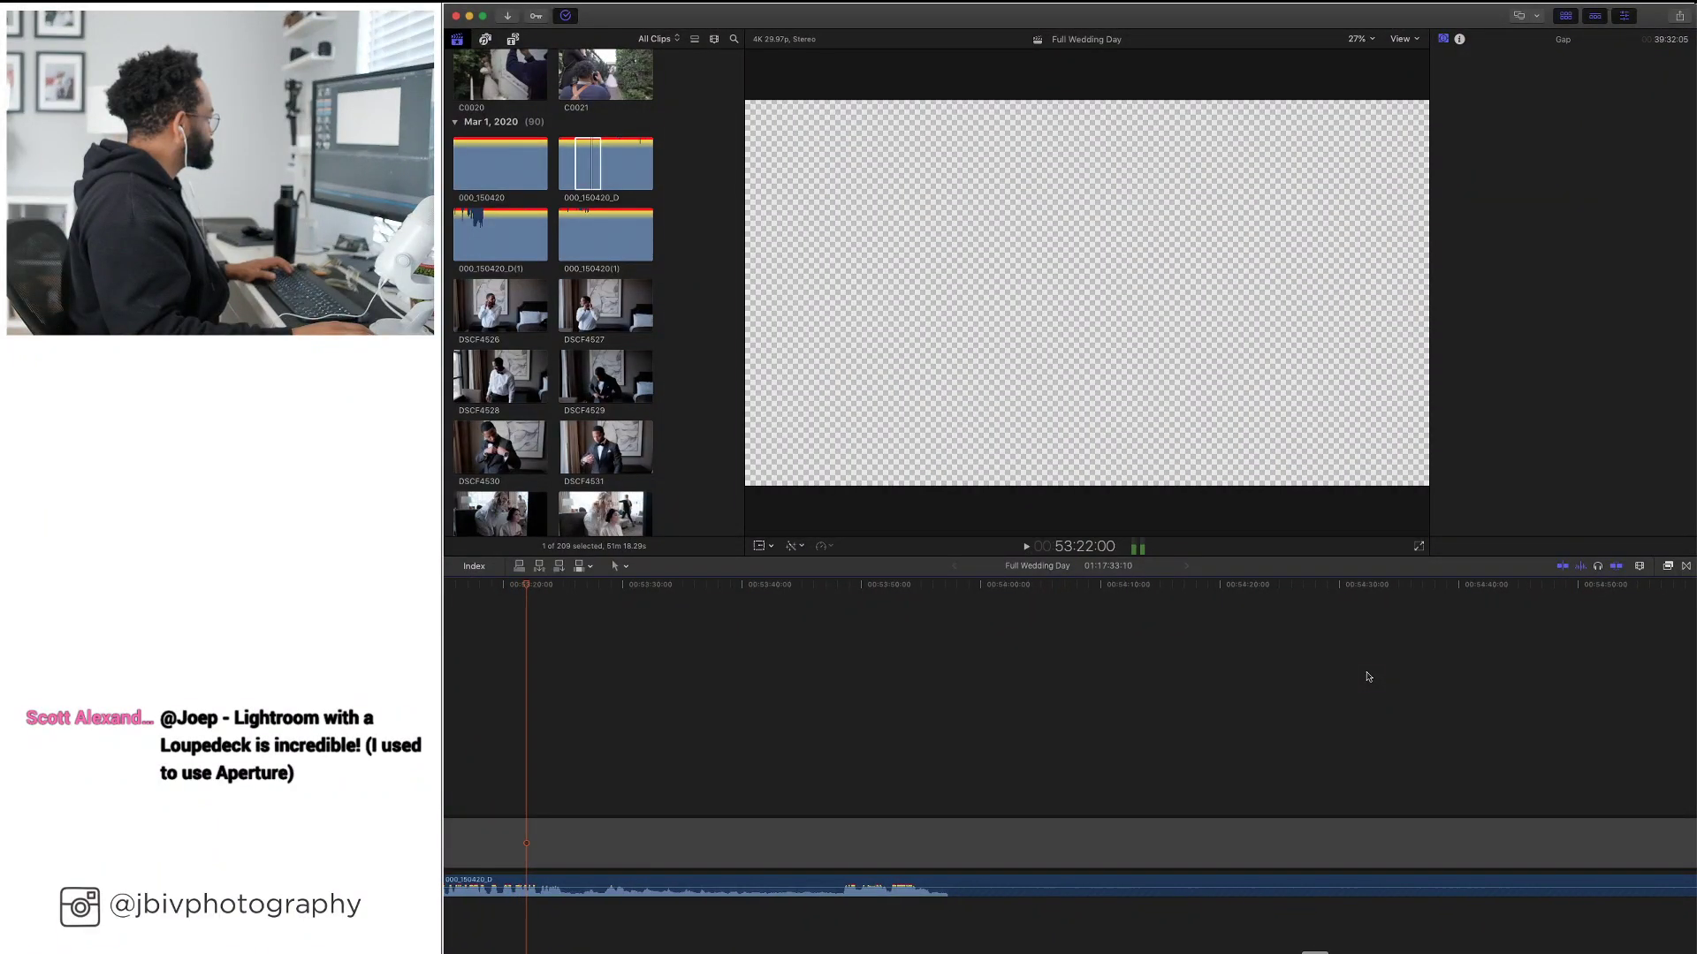
scroll(1368, 676, right, 6)
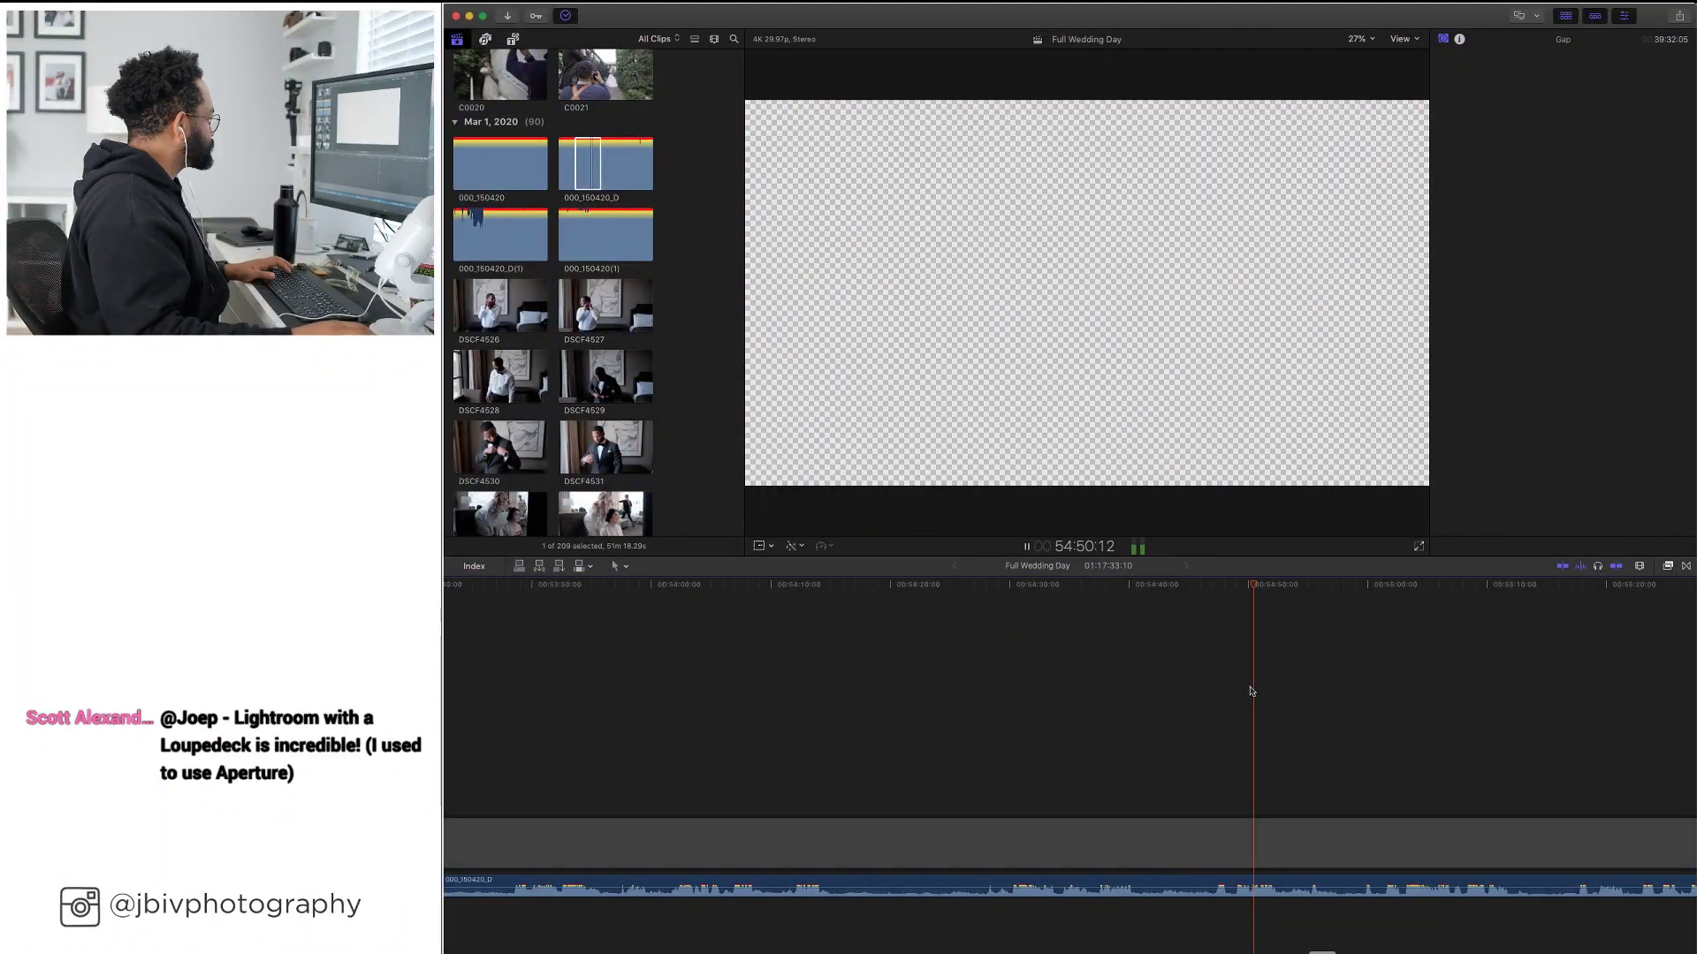
key(space)
scroll(1250, 691, right, 3)
key(space)
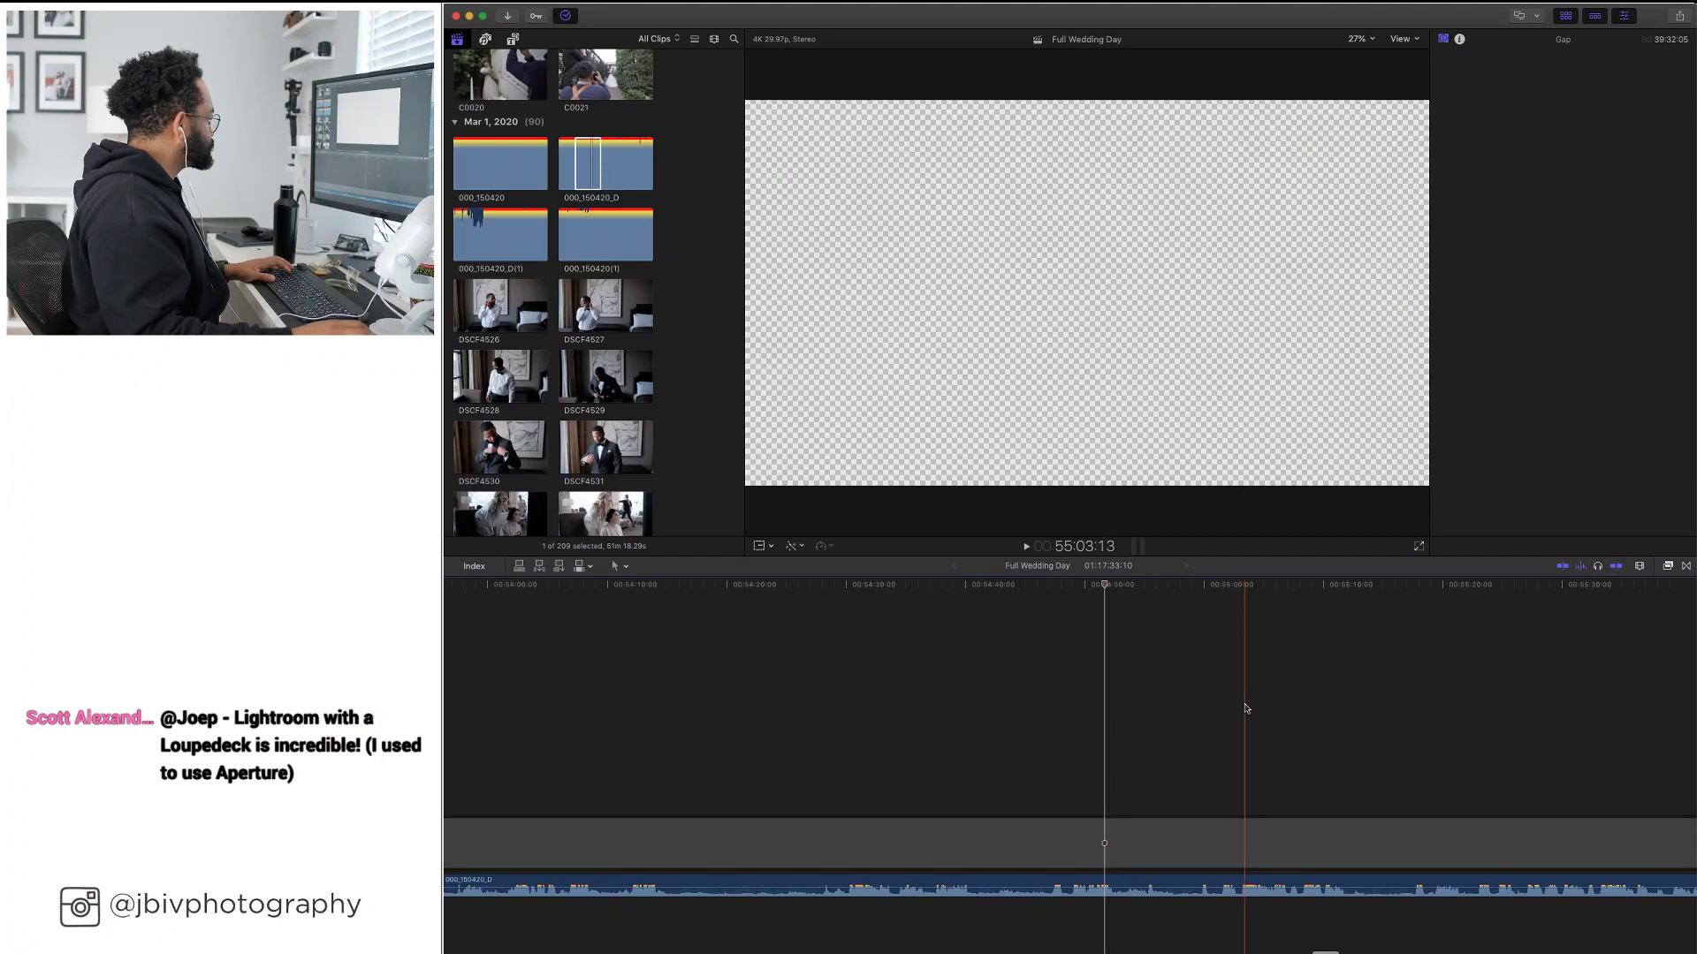
Continue auditioning the 000_150420_D audio, sampling it at about 56:38 and 57:40
scroll(1246, 708, right, 18)
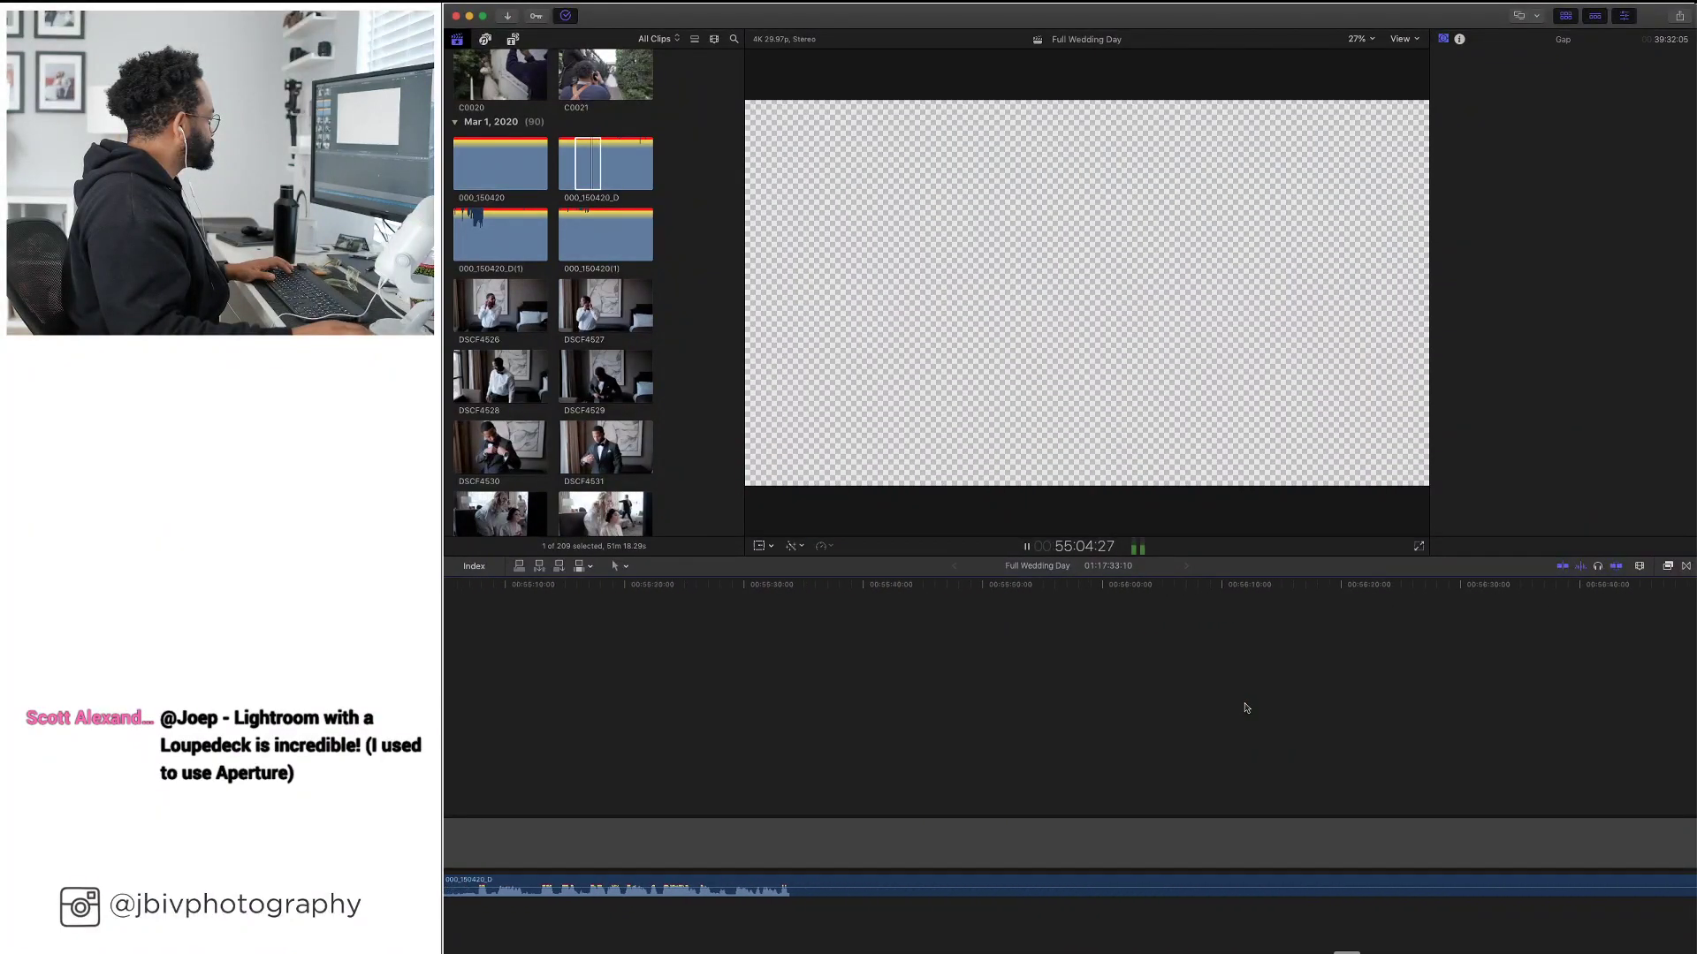
key(space)
scroll(1245, 708, right, 3)
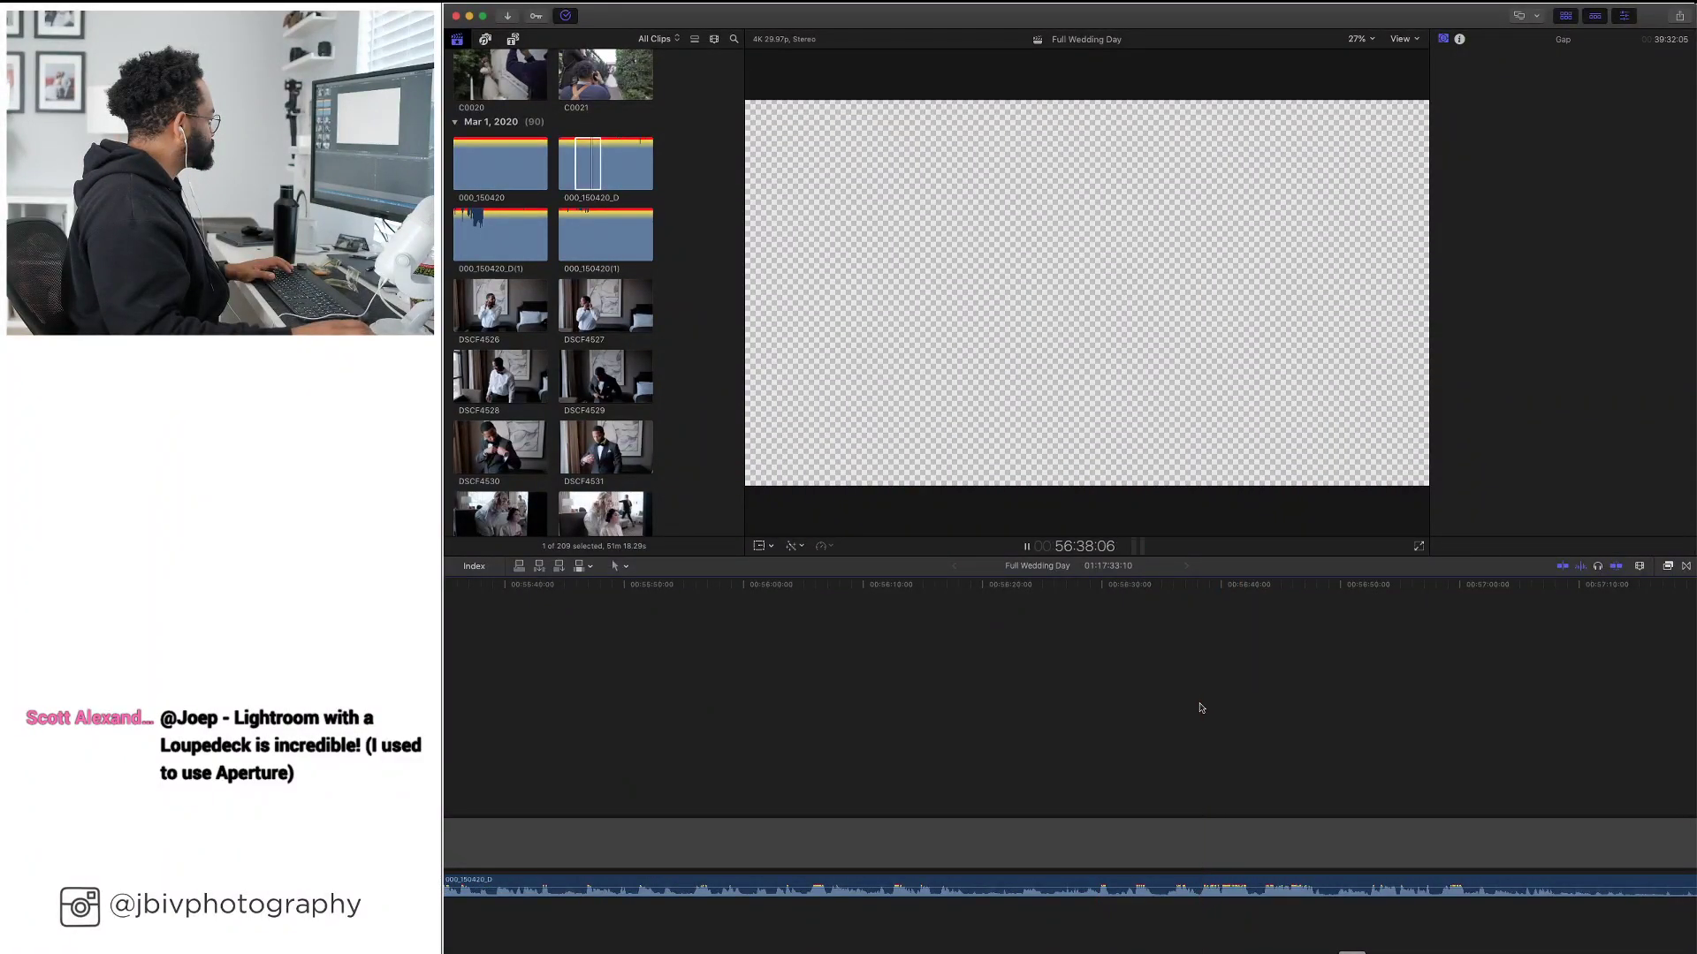
scroll(1201, 708, right, 3)
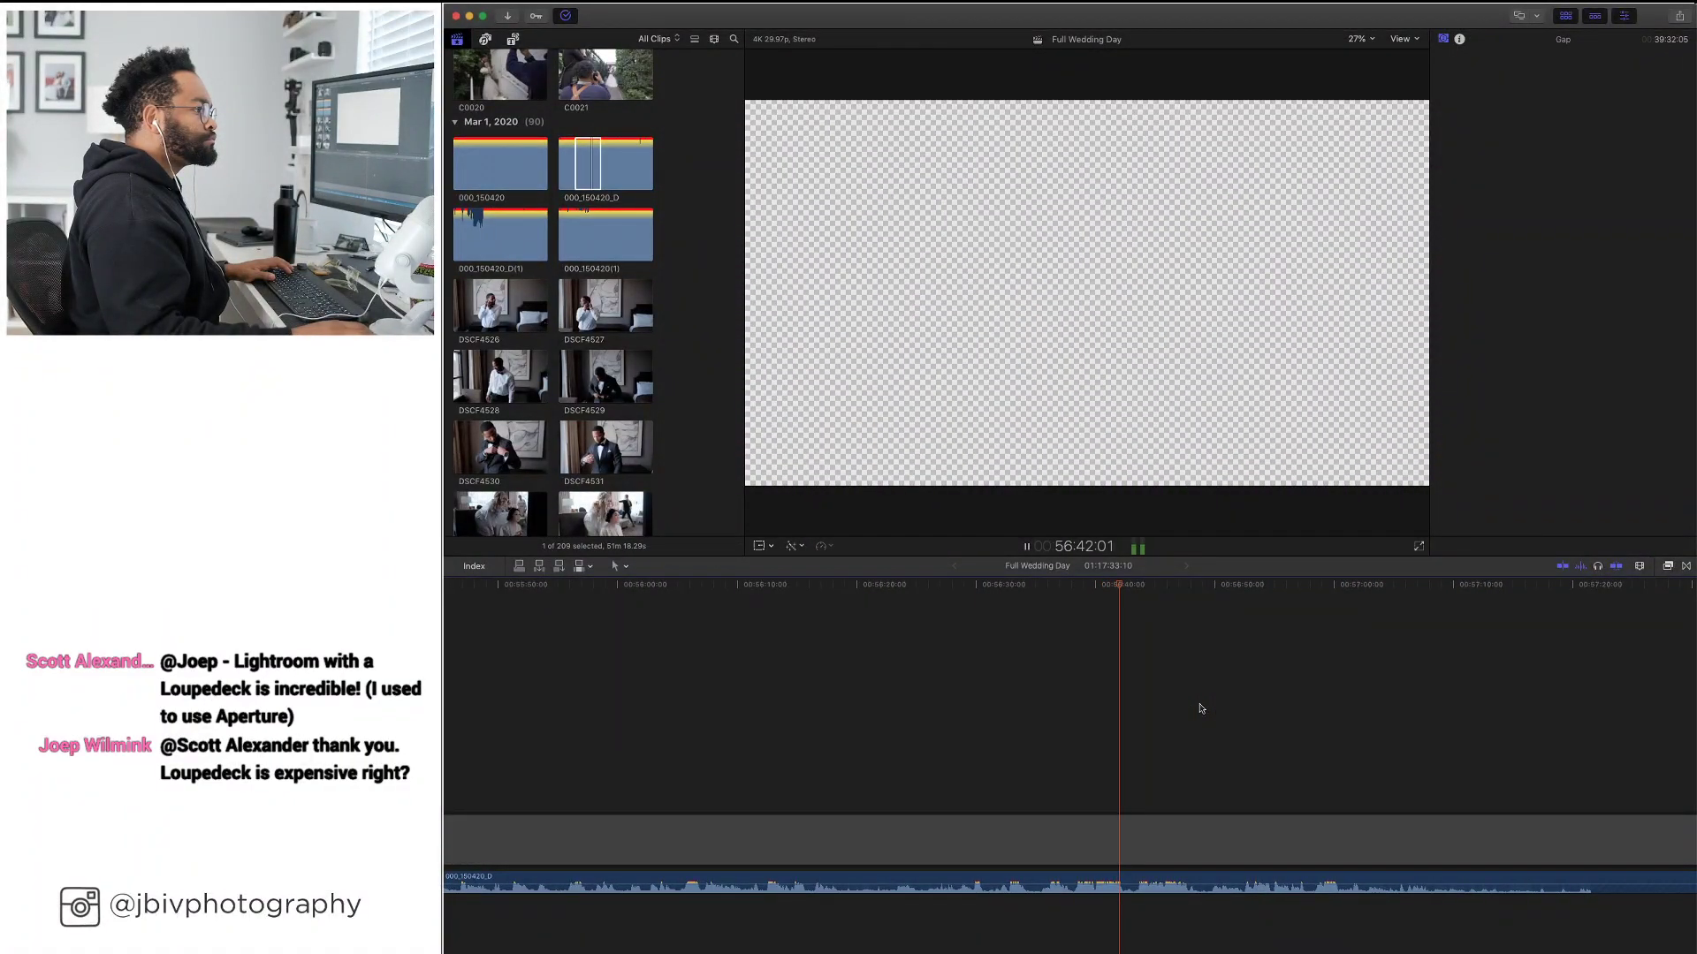
scroll(1201, 708, right, 10)
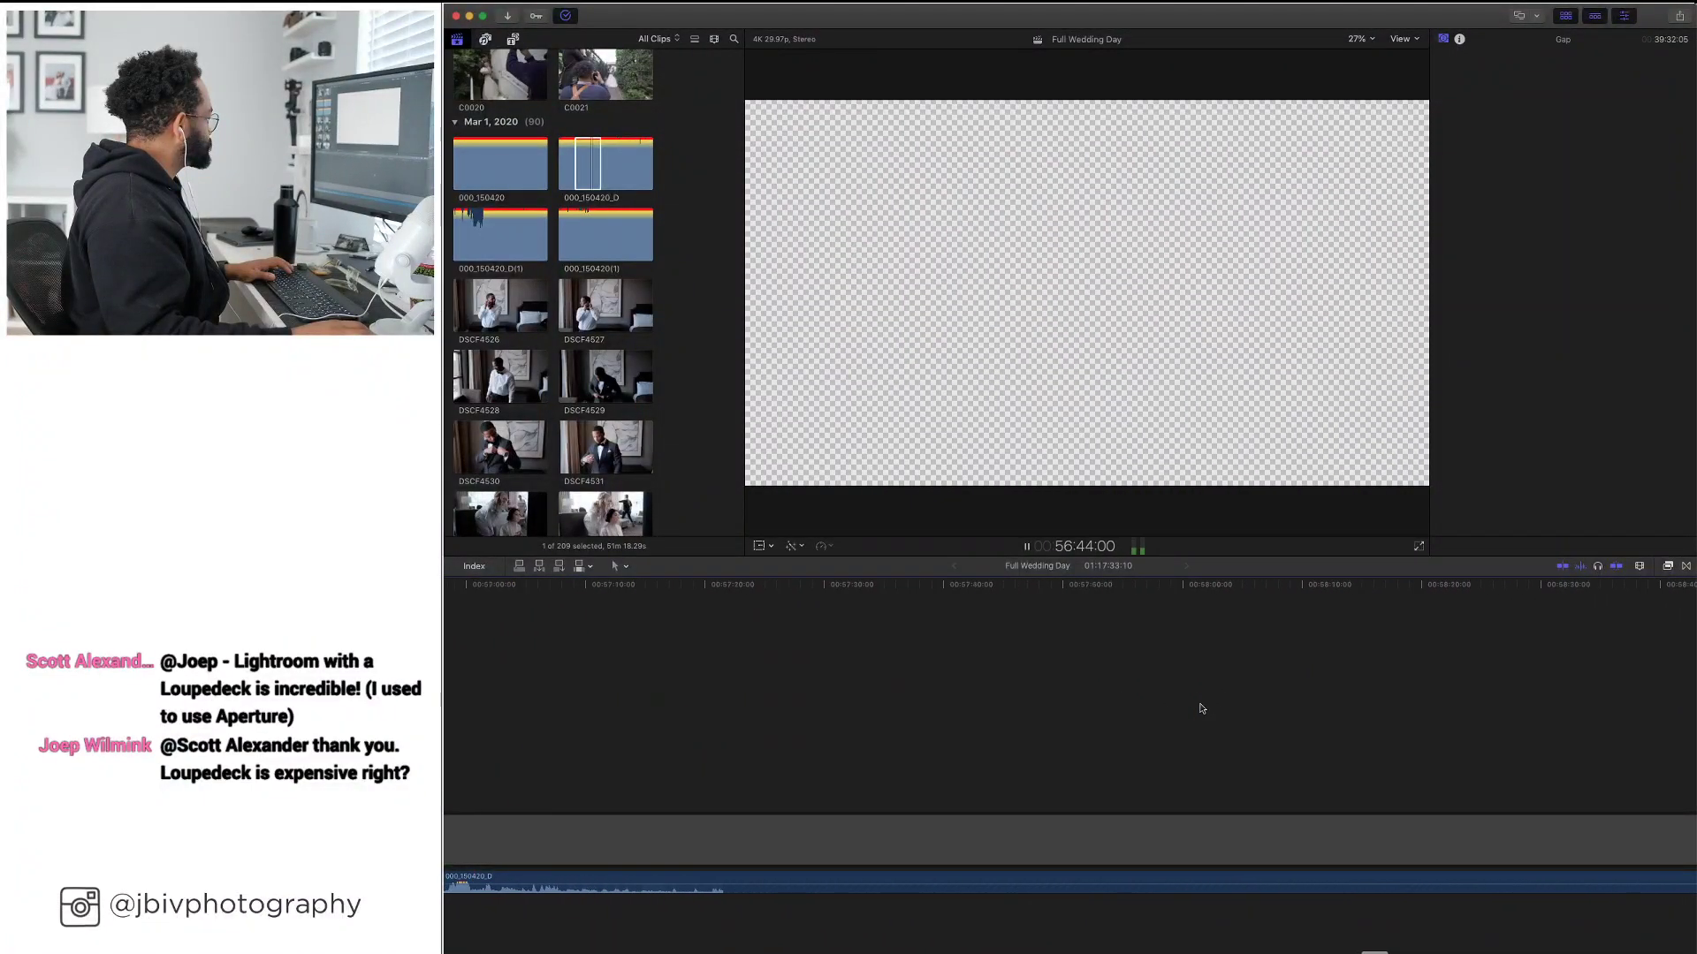
scroll(1201, 708, right, 8)
key(space)
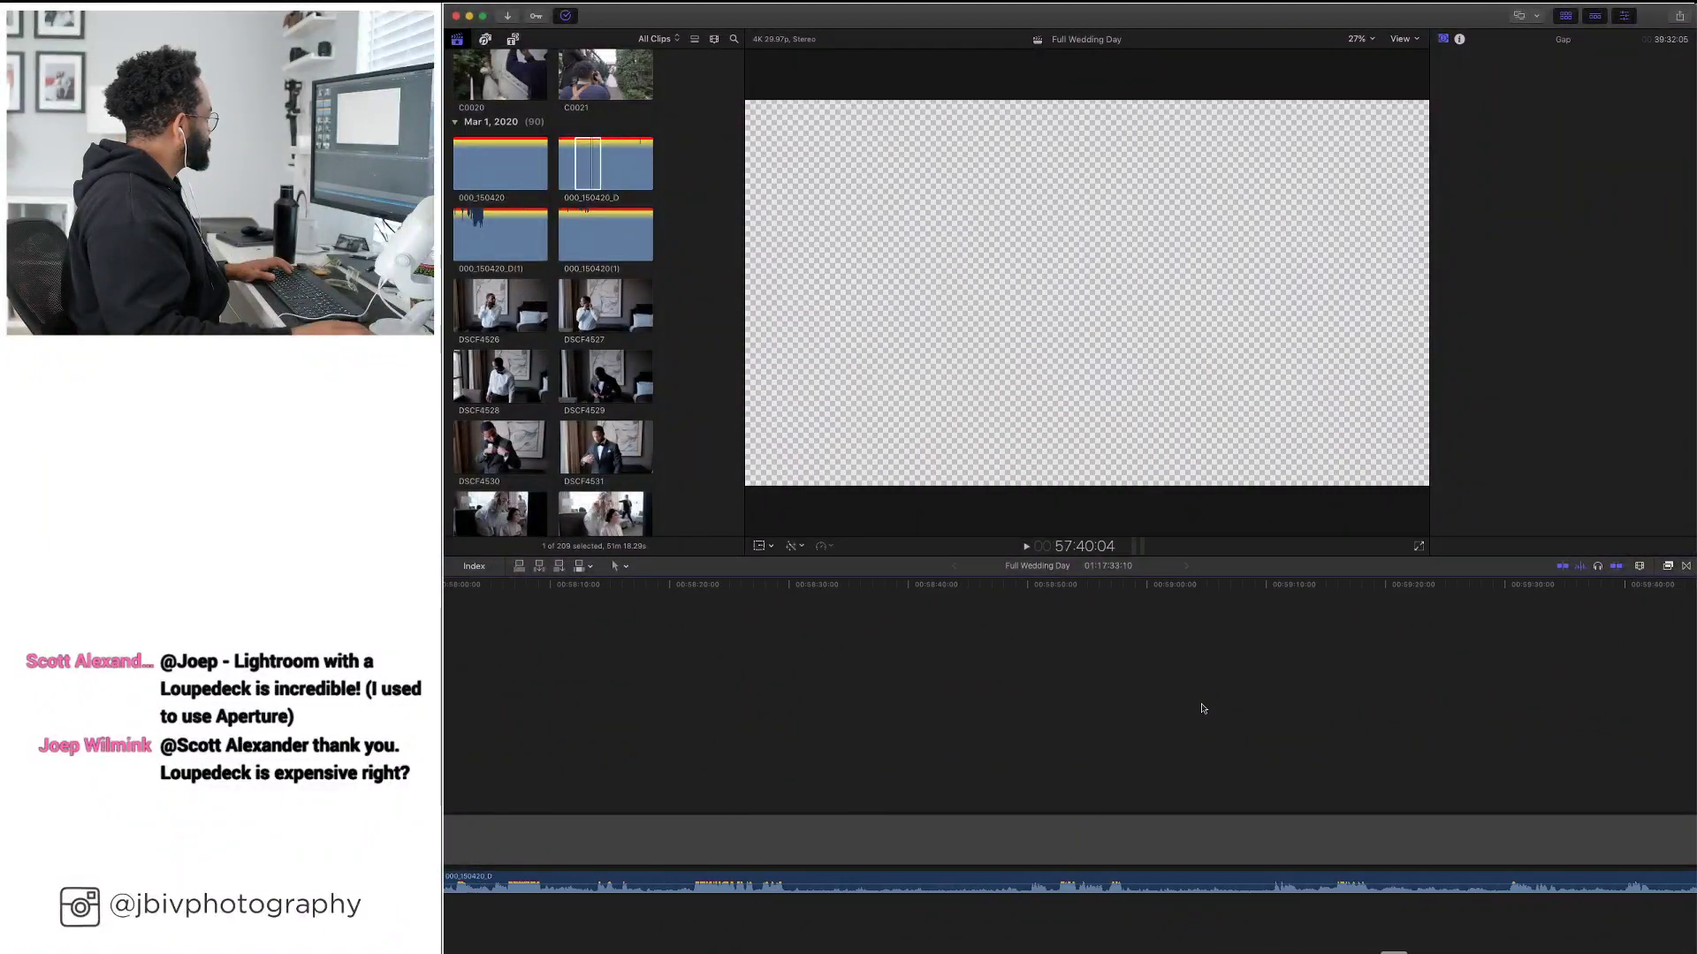
Sample the 000_150420_D audio at about 1:00:59, 1:02:21 and 1:03:22
scroll(1202, 708, right, 5)
click(1204, 707)
scroll(1276, 712, right, 8)
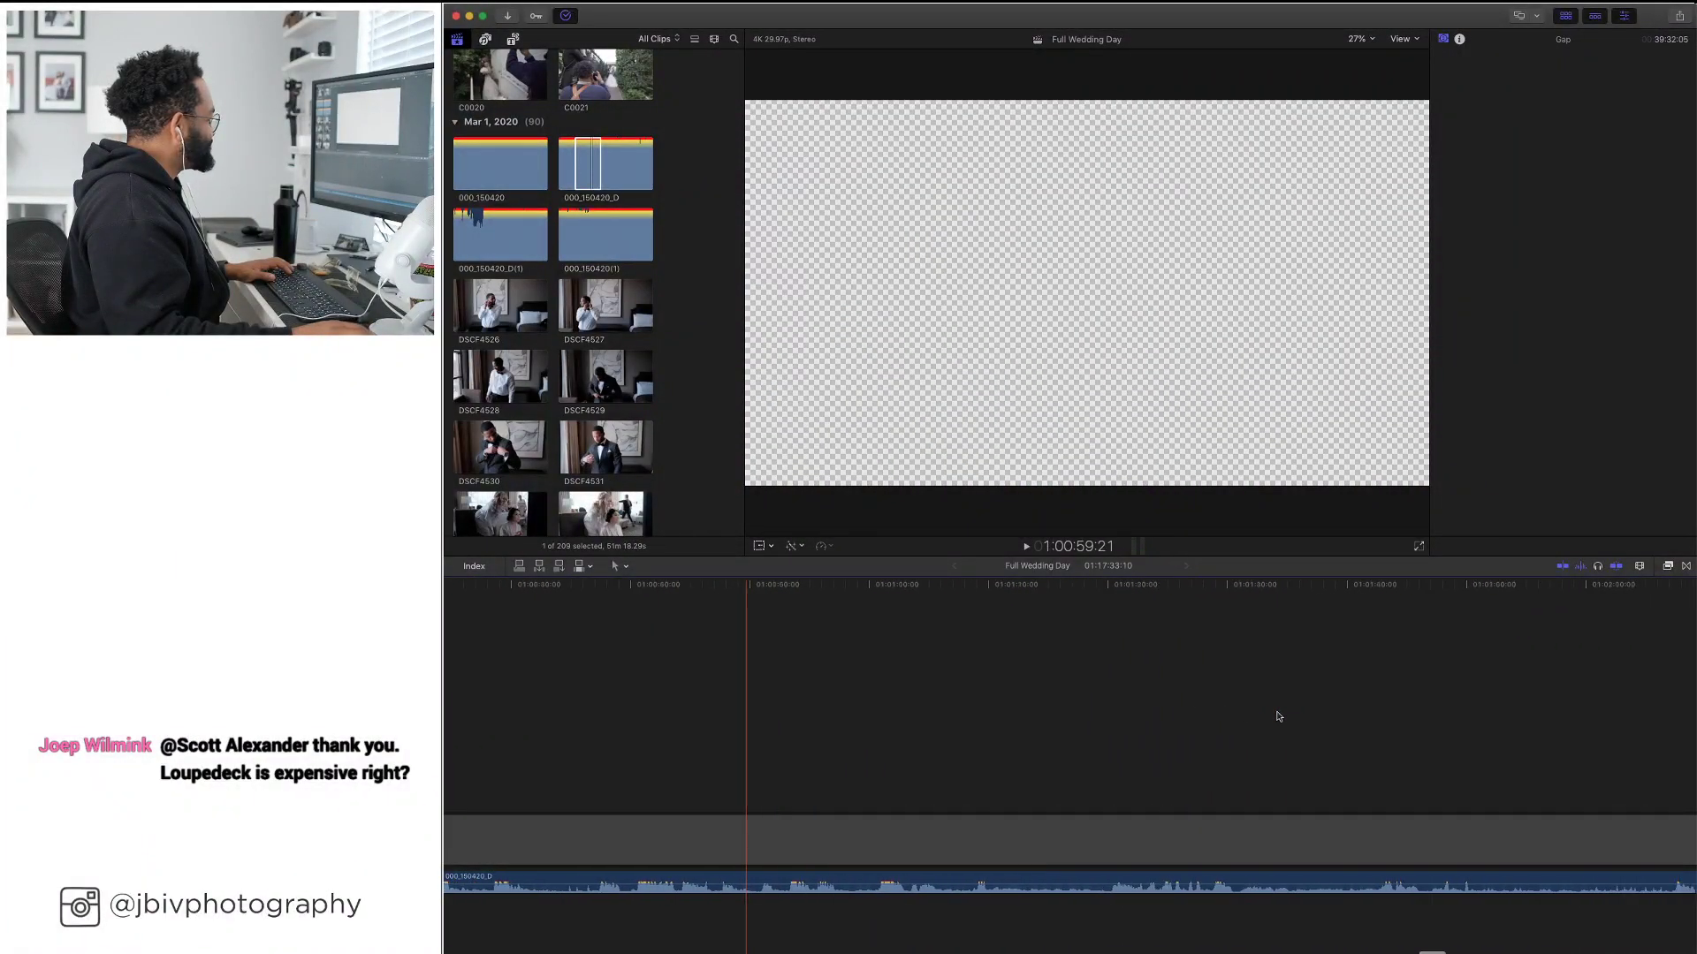
scroll(1277, 716, right, 8)
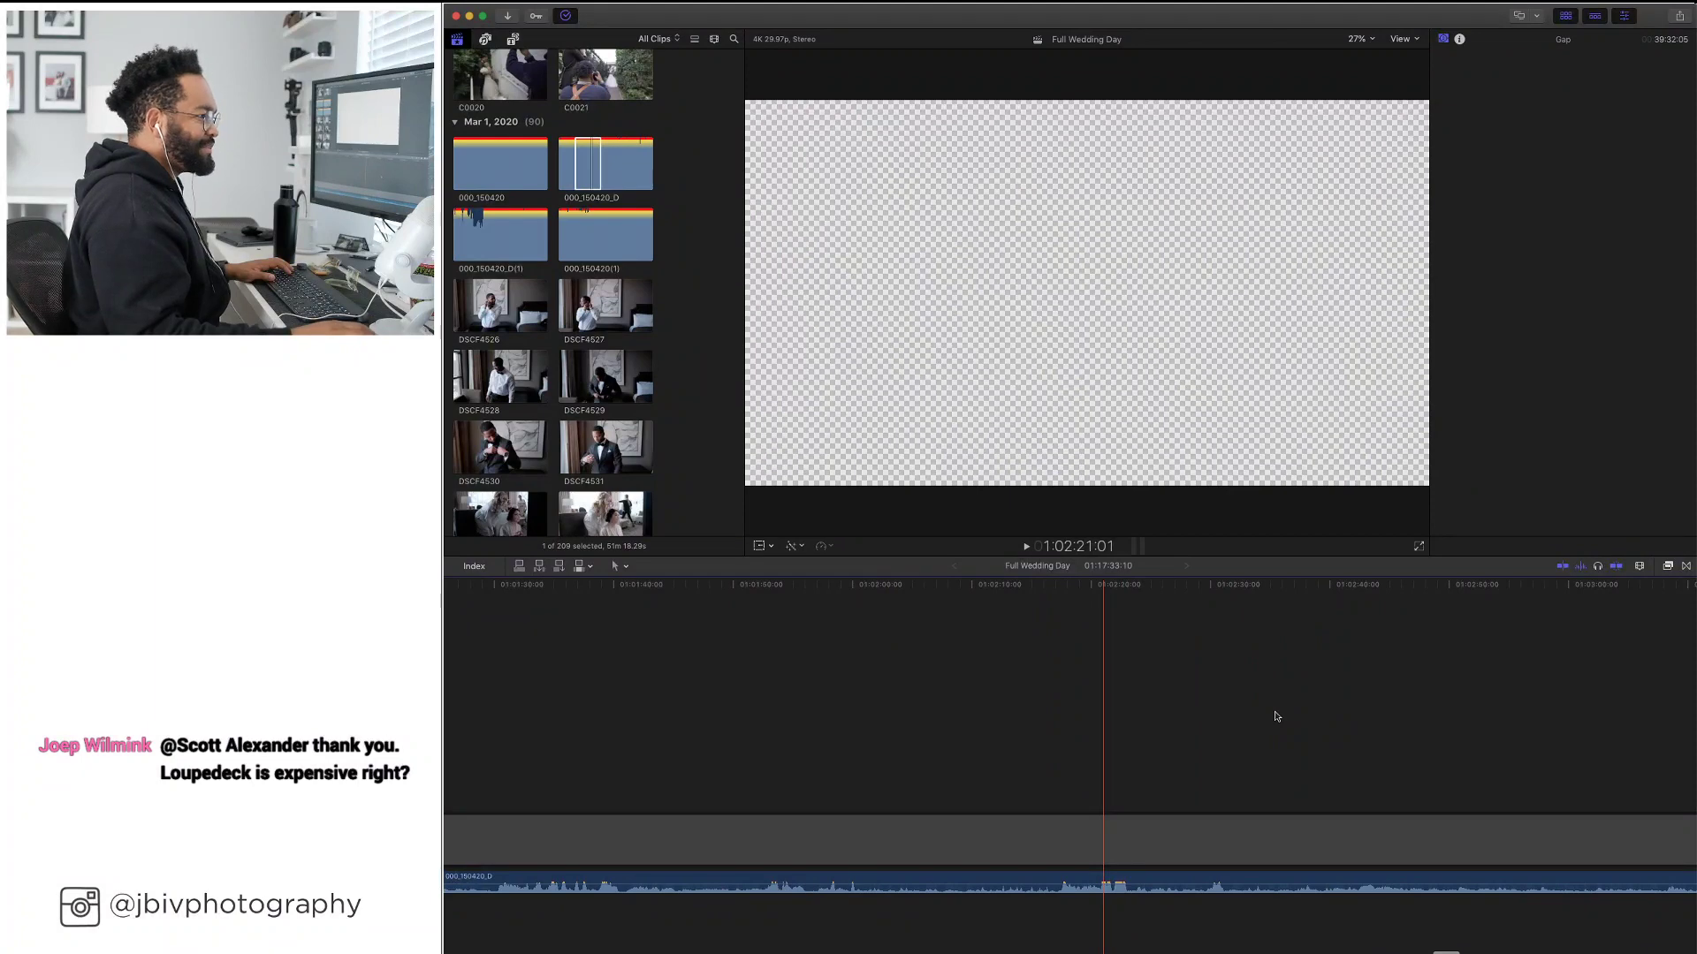
scroll(1275, 716, right, 4)
drag(1276, 716, 1444, 716)
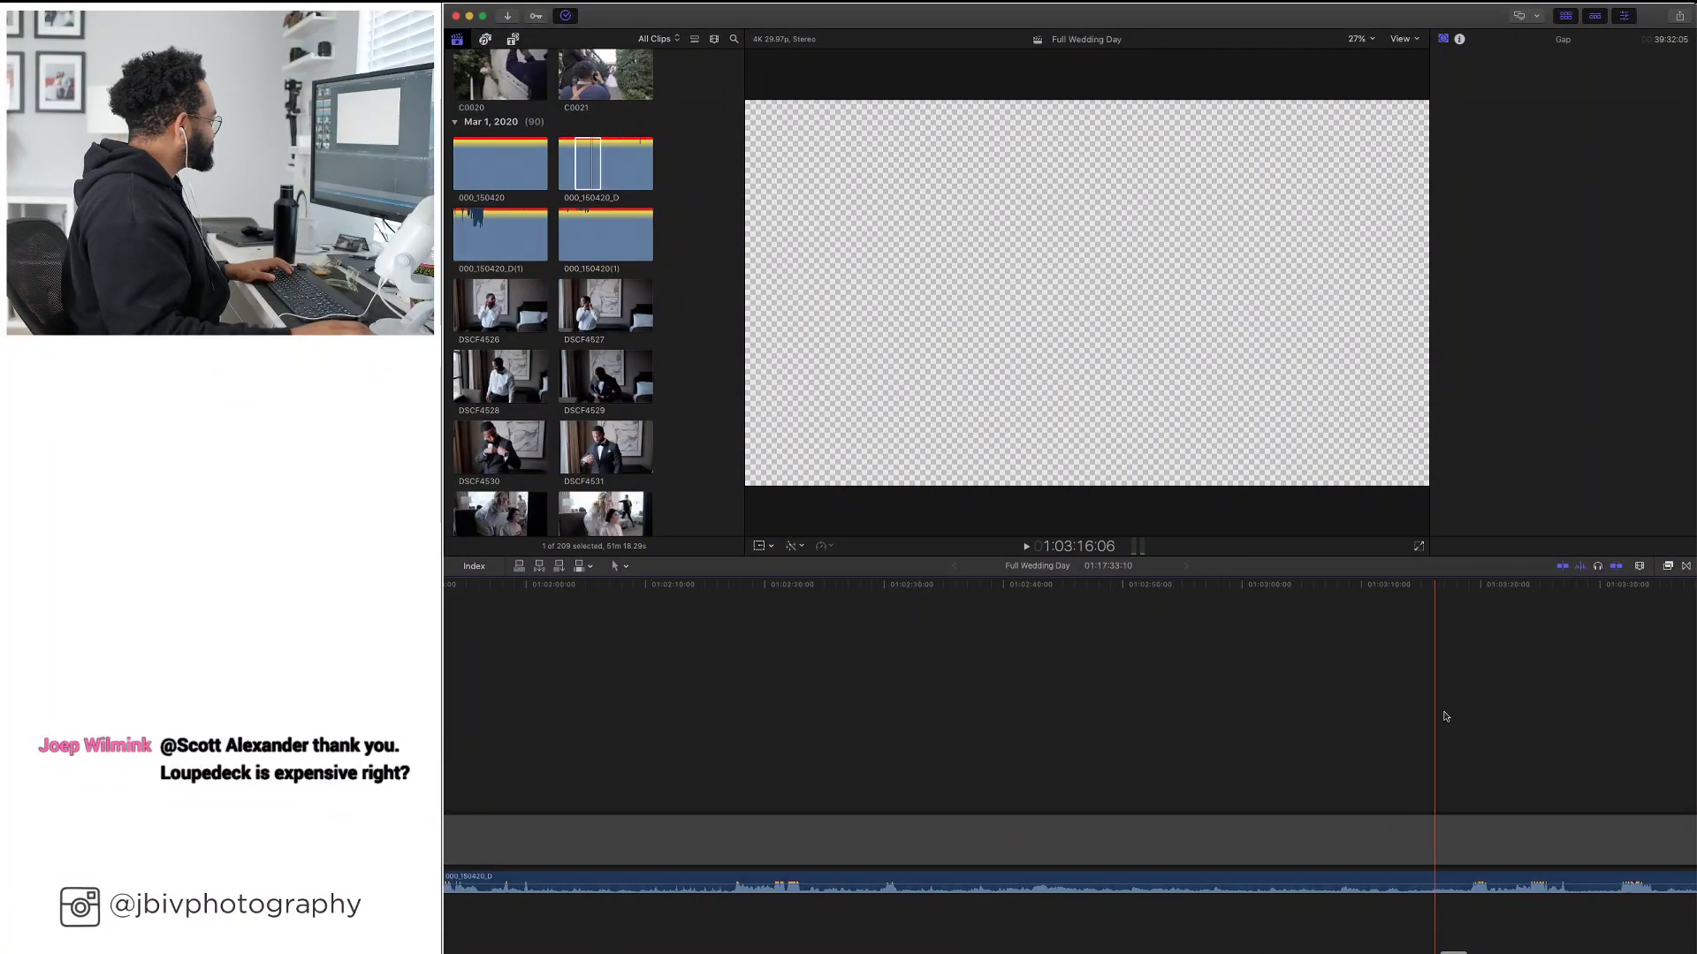
scroll(1473, 711, right, 3)
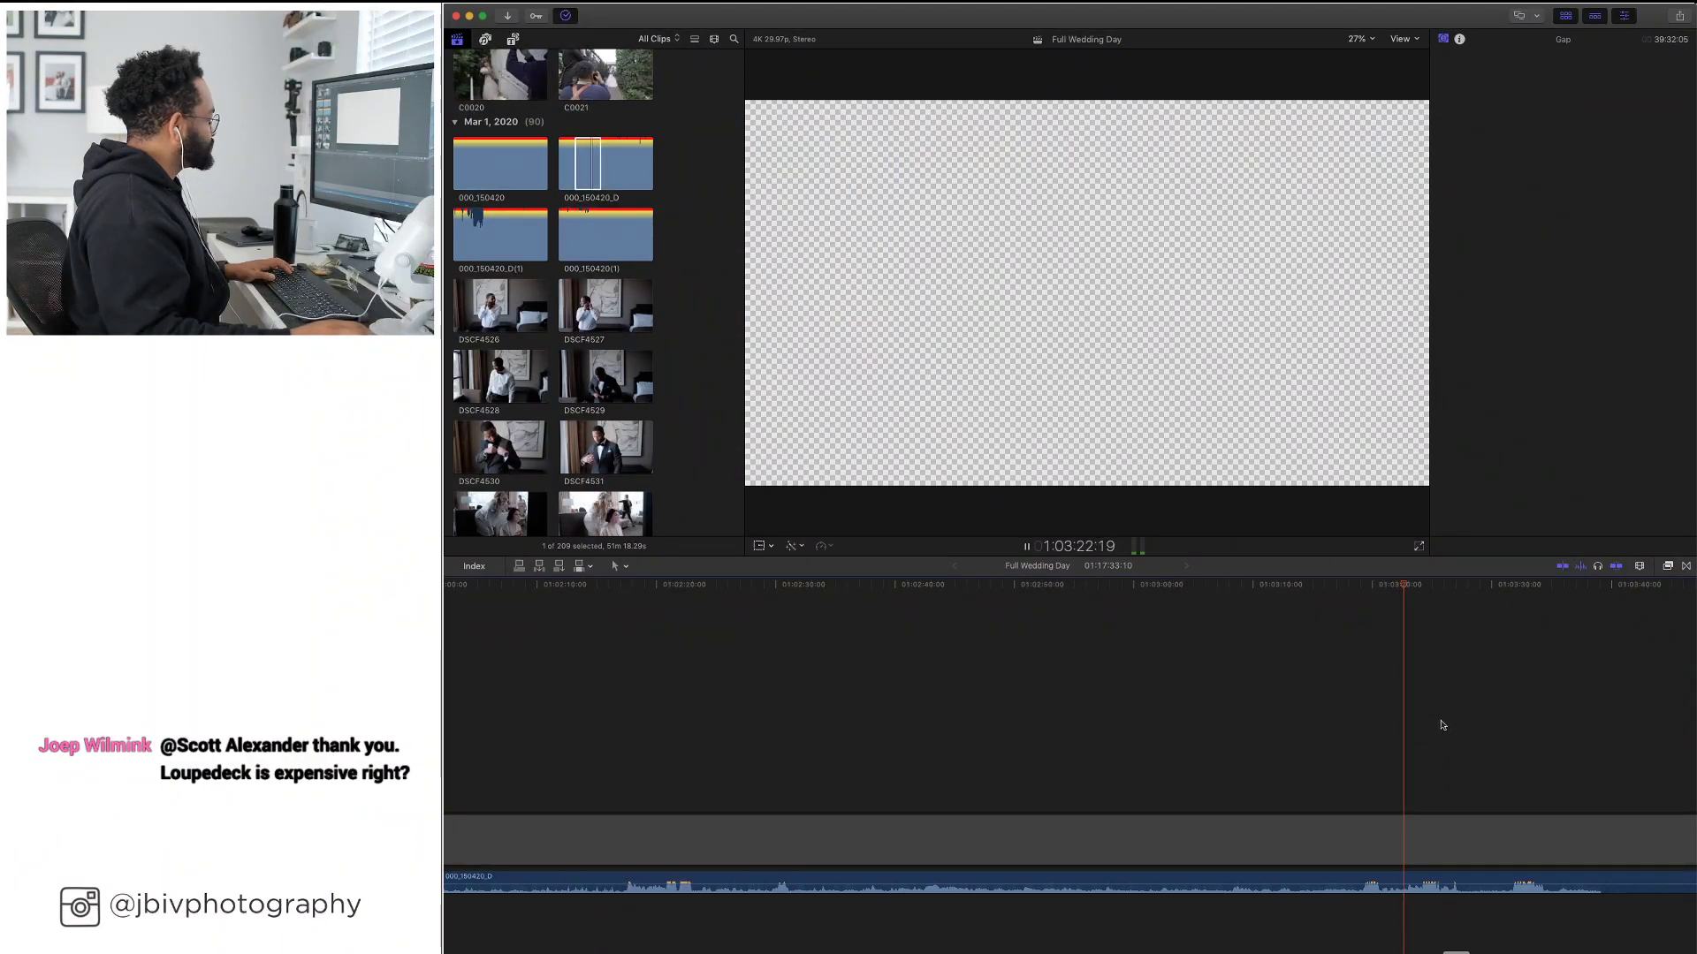
scroll(1442, 725, right, 4)
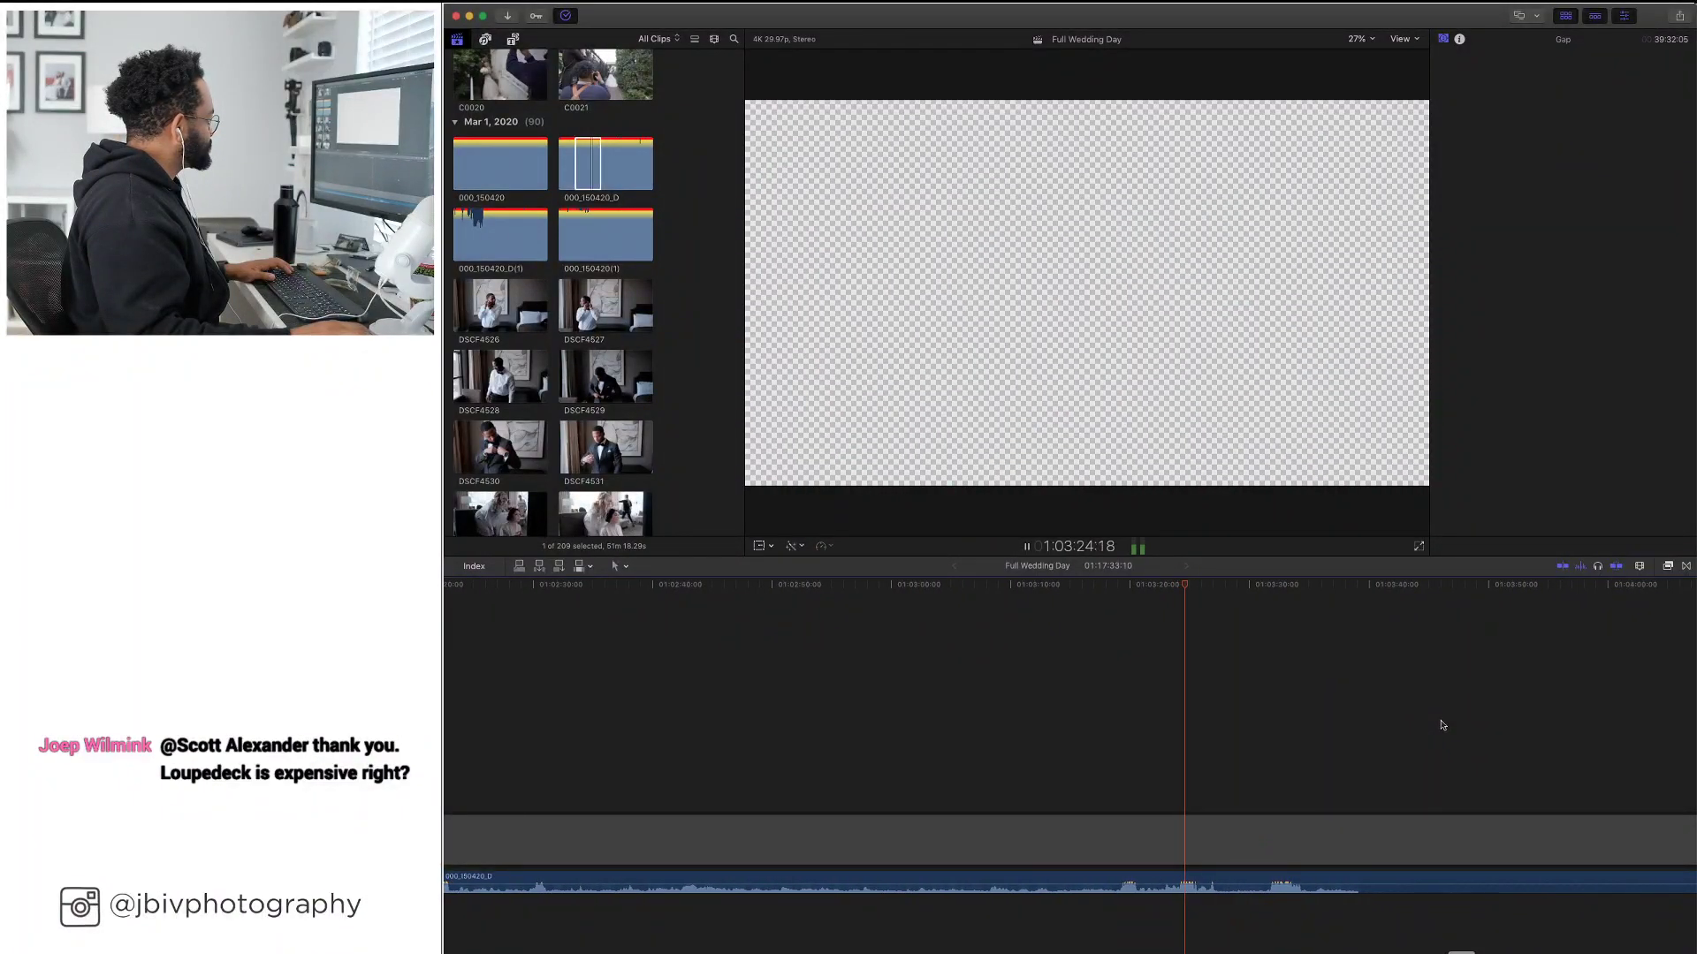
scroll(1441, 720, right, 20)
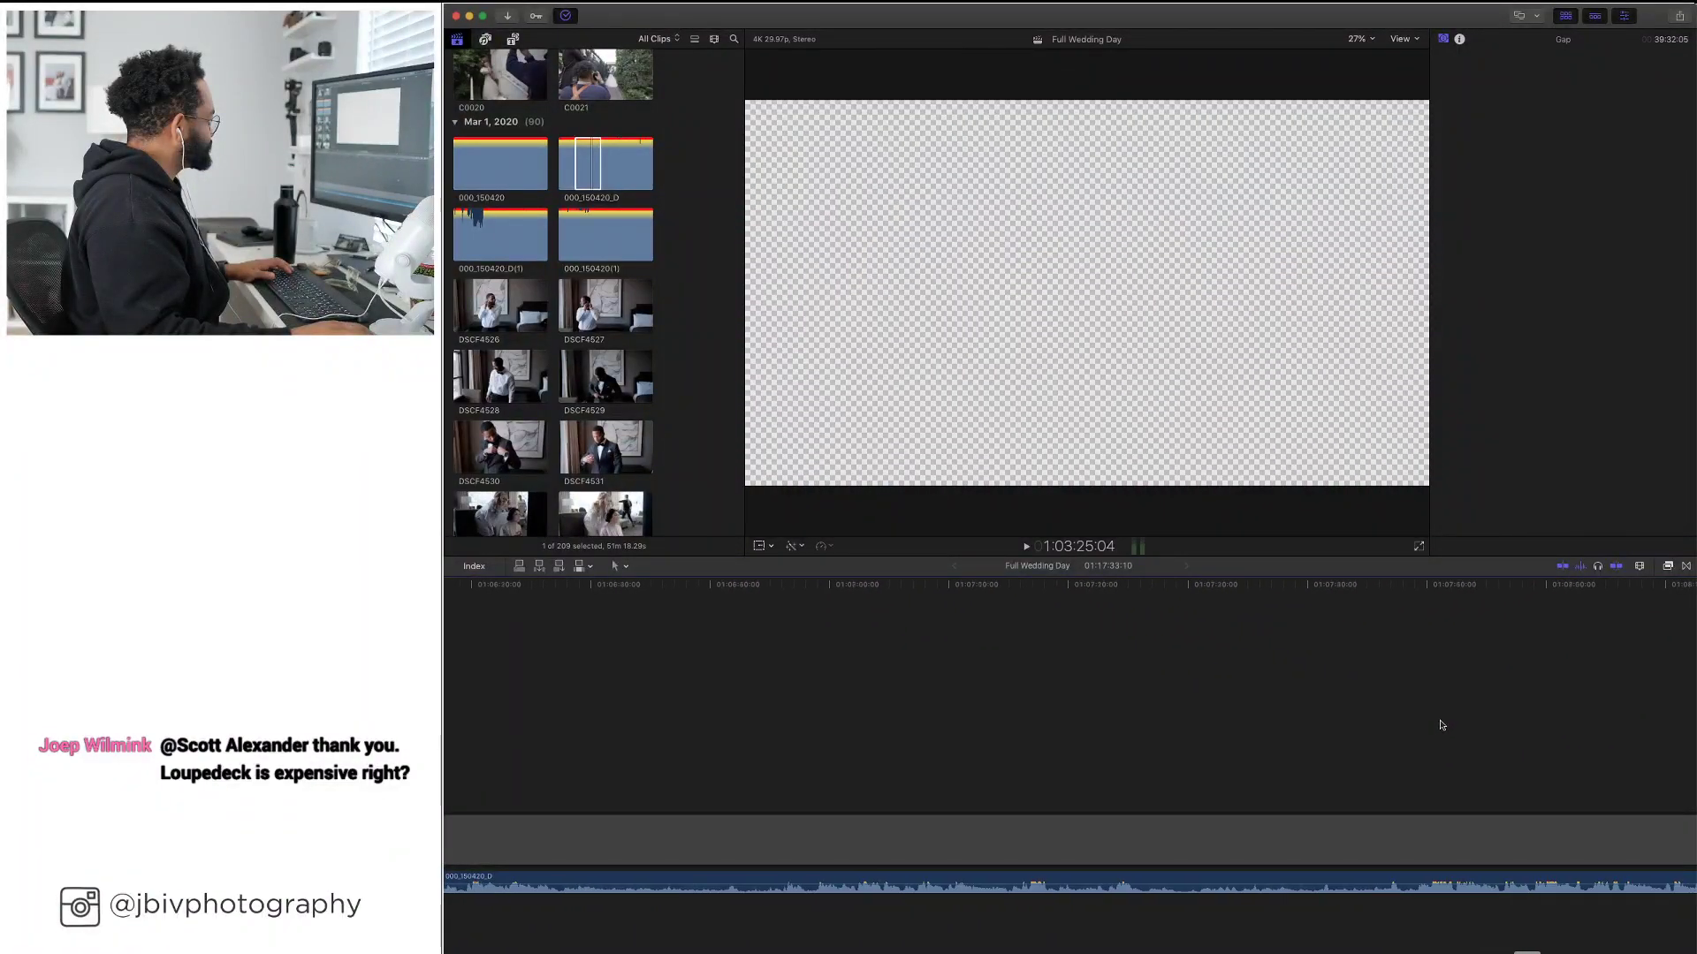
Check the last stretch of the 000_150420_D audio at about 1:07:58 and 1:09:47
click(1293, 698)
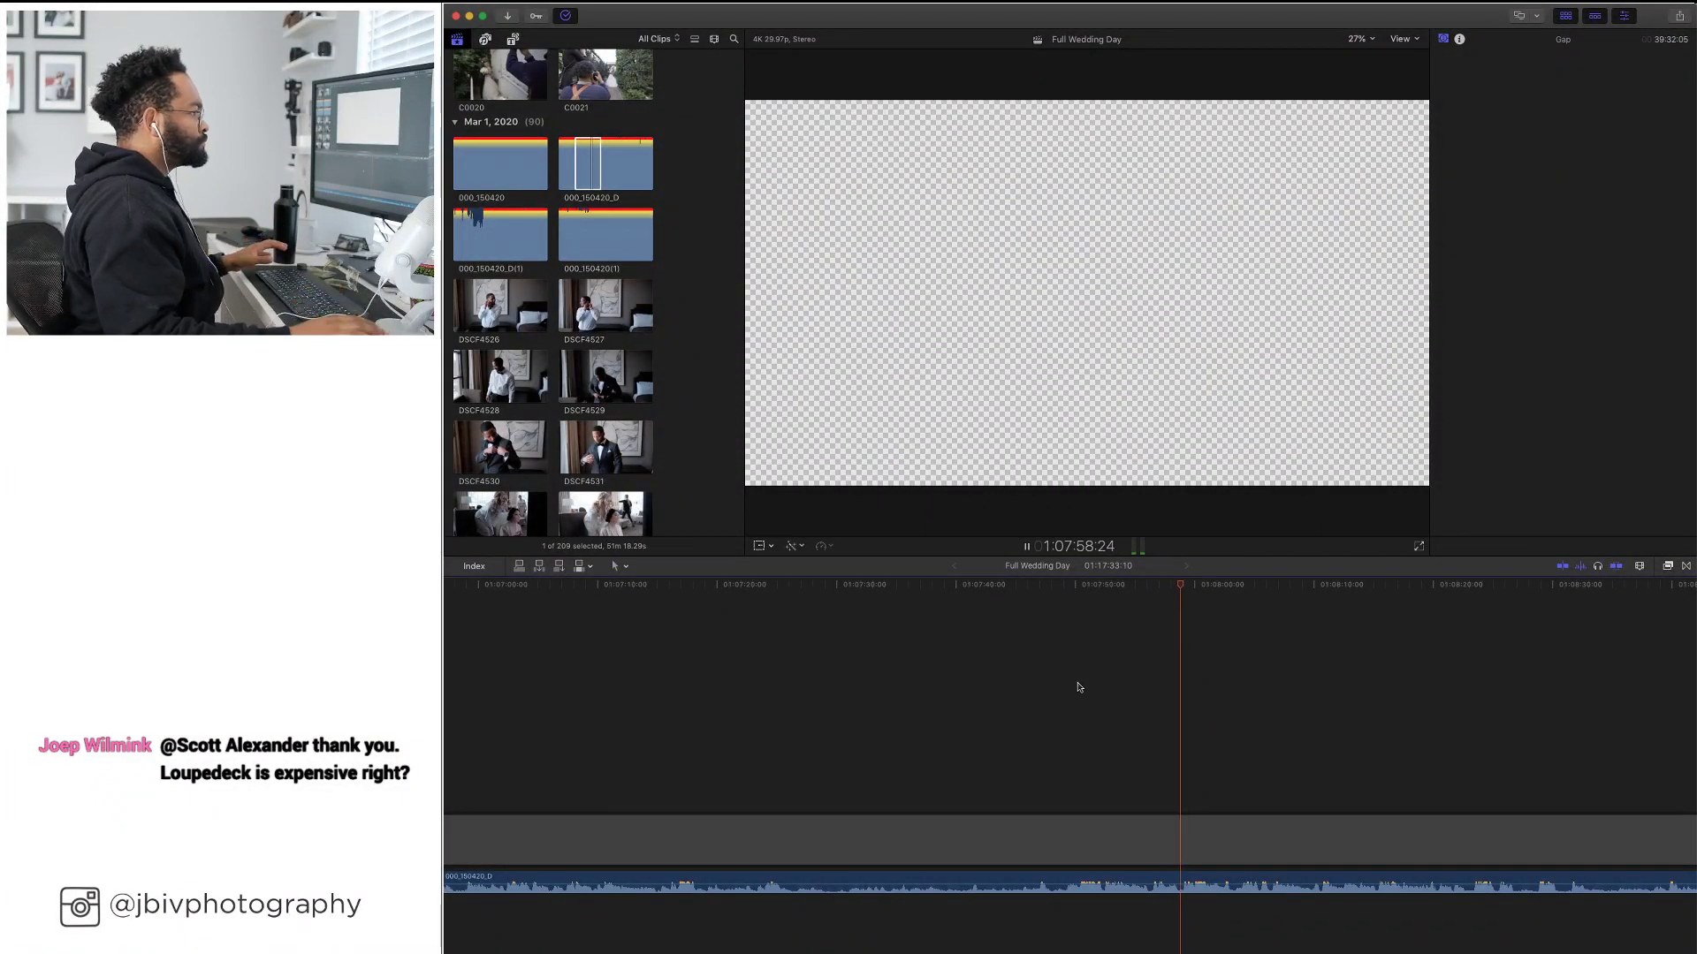
key(space)
key(Down)
key(Down)
key(Down)
key(Down)
key(Down)
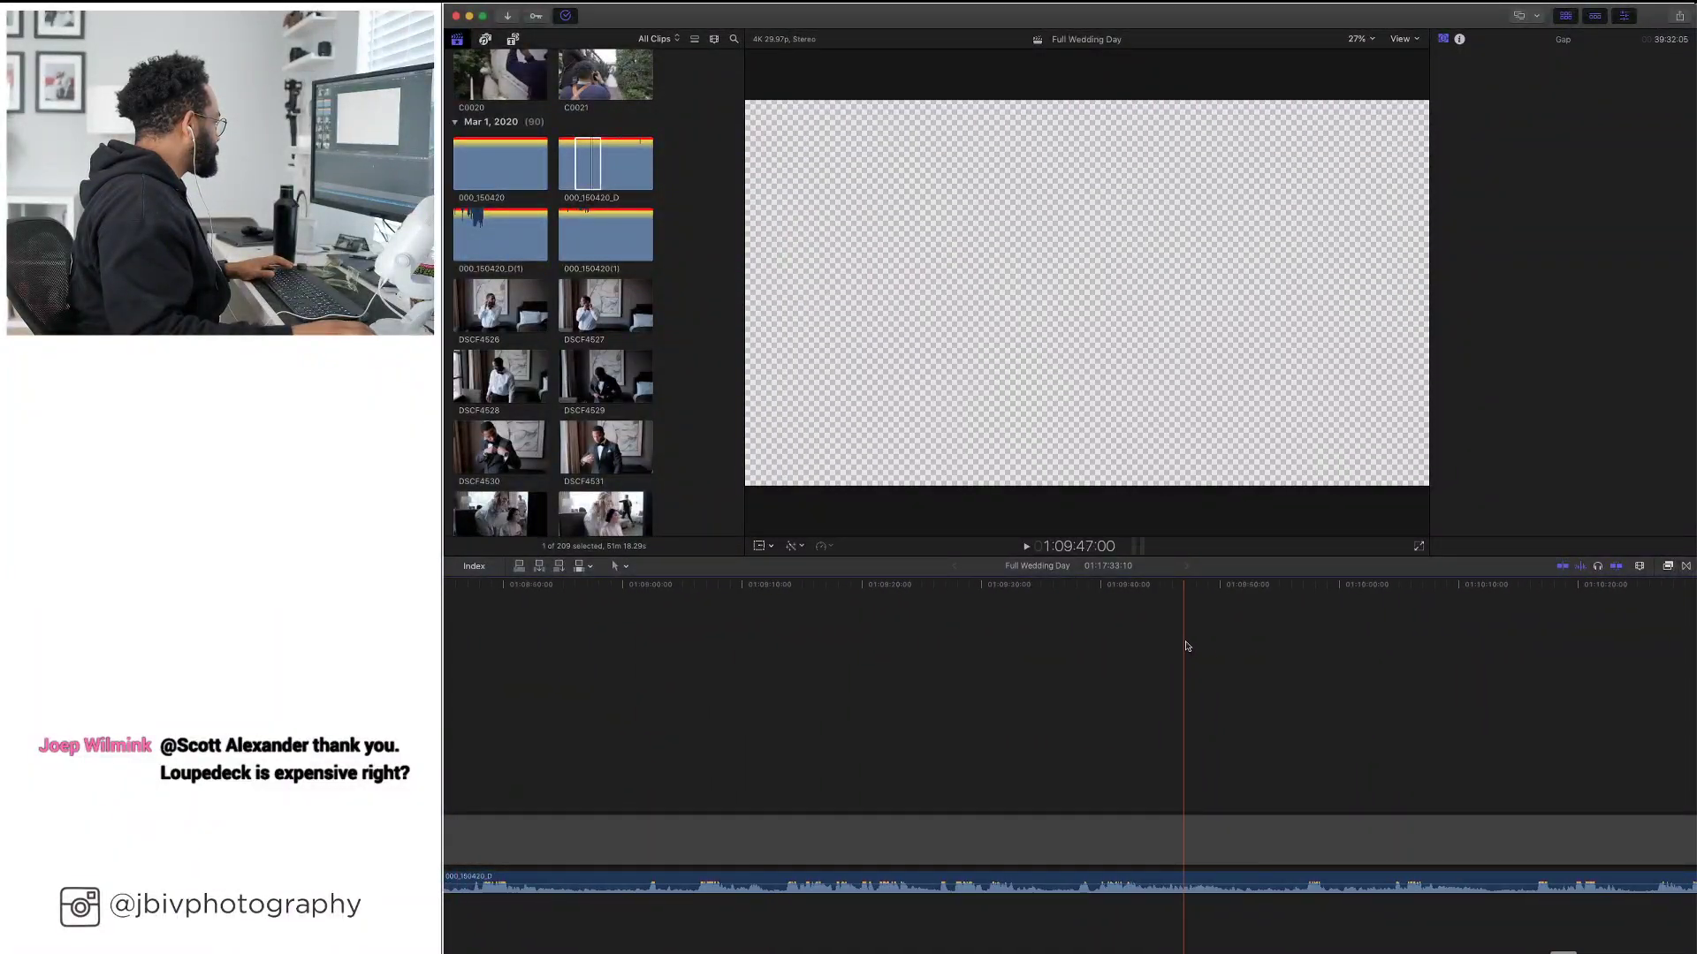
scroll(1412, 645, right, 3)
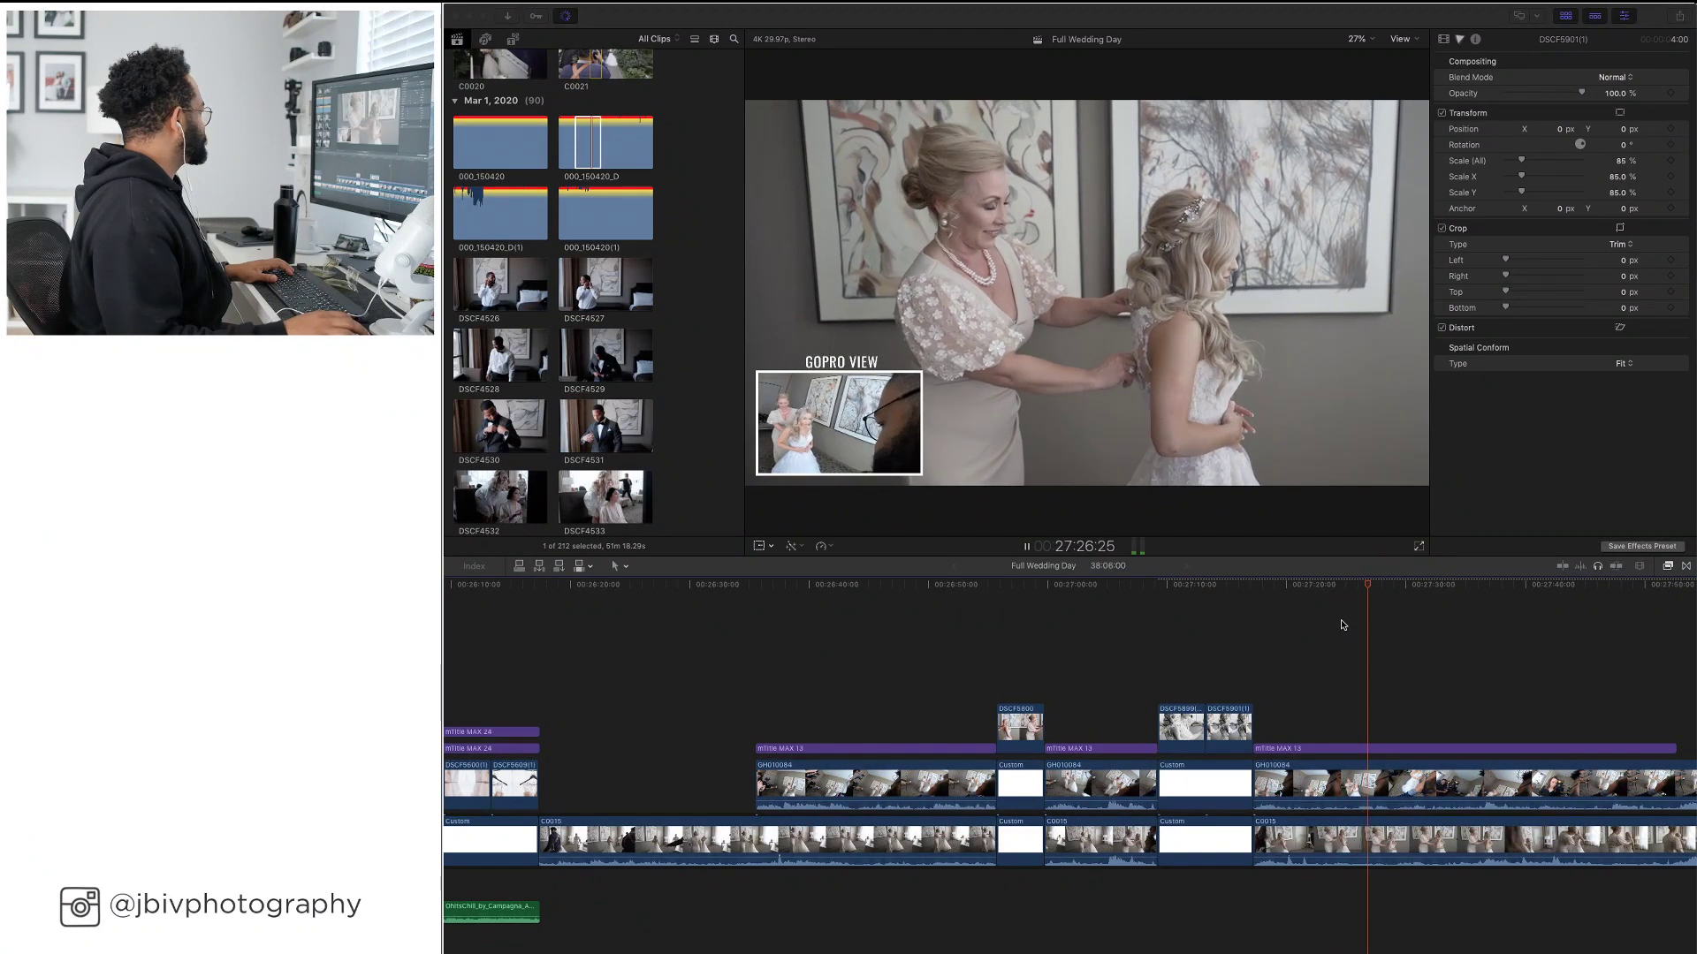
Review the passage around 27:18, then split the C0015 clip, the GoPro overlay clip and its GOPRO VIEW title at 27:25:12
click(1281, 617)
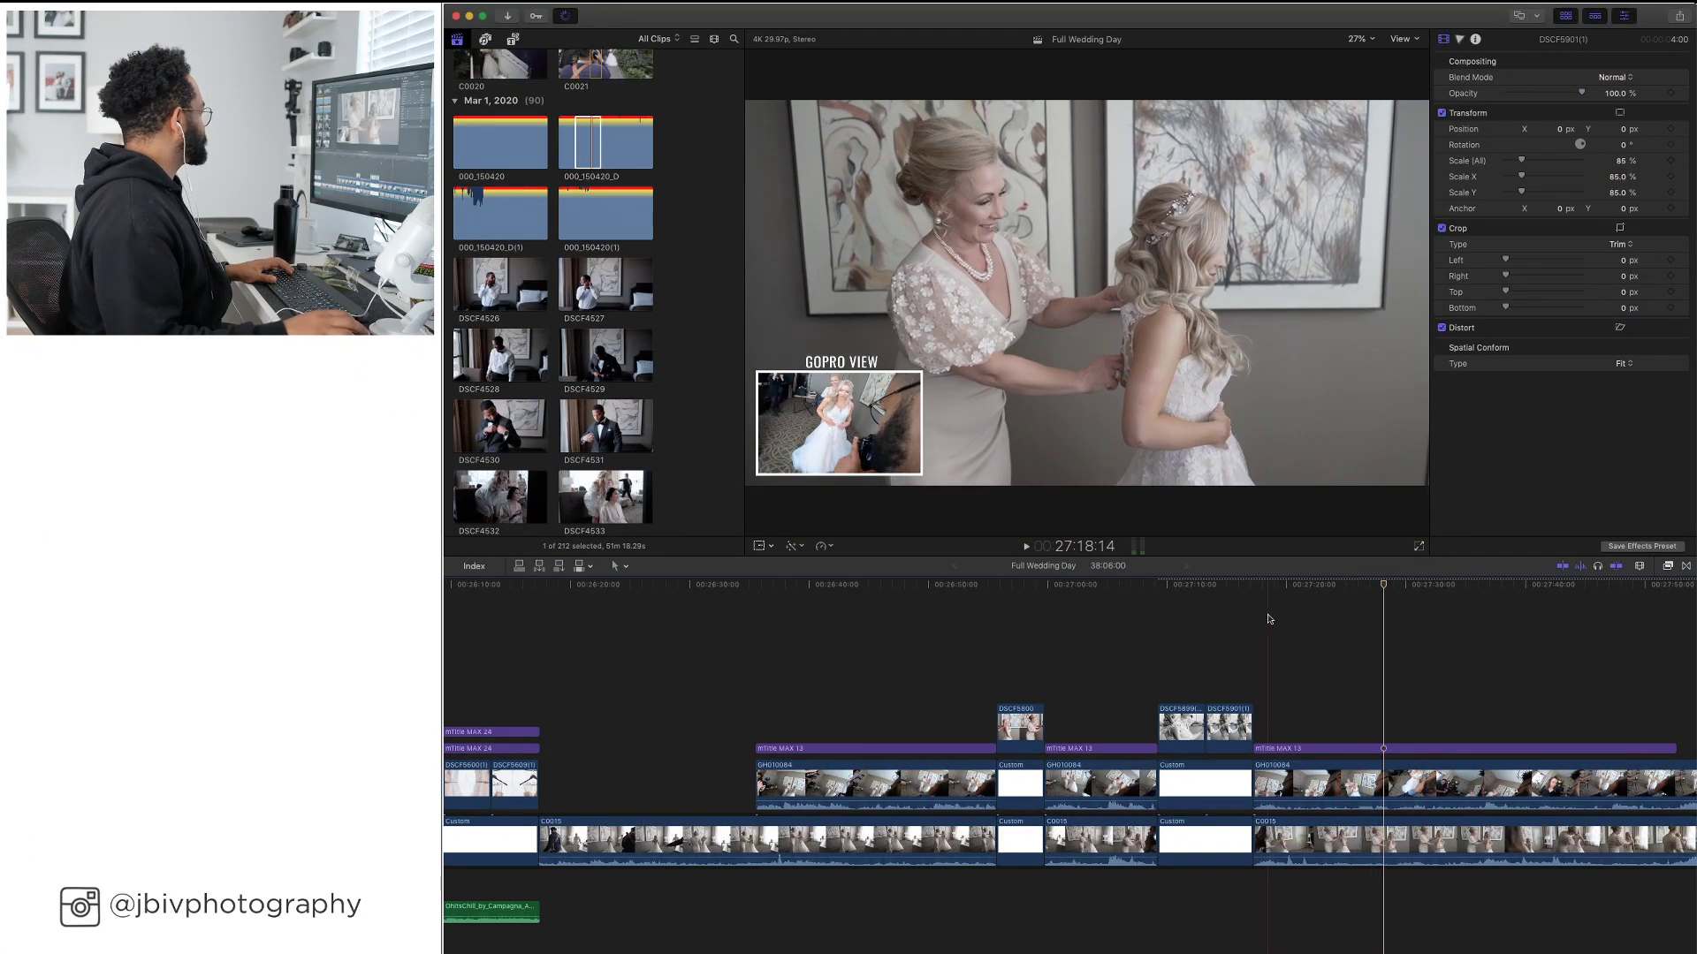
key(c)
key(space)
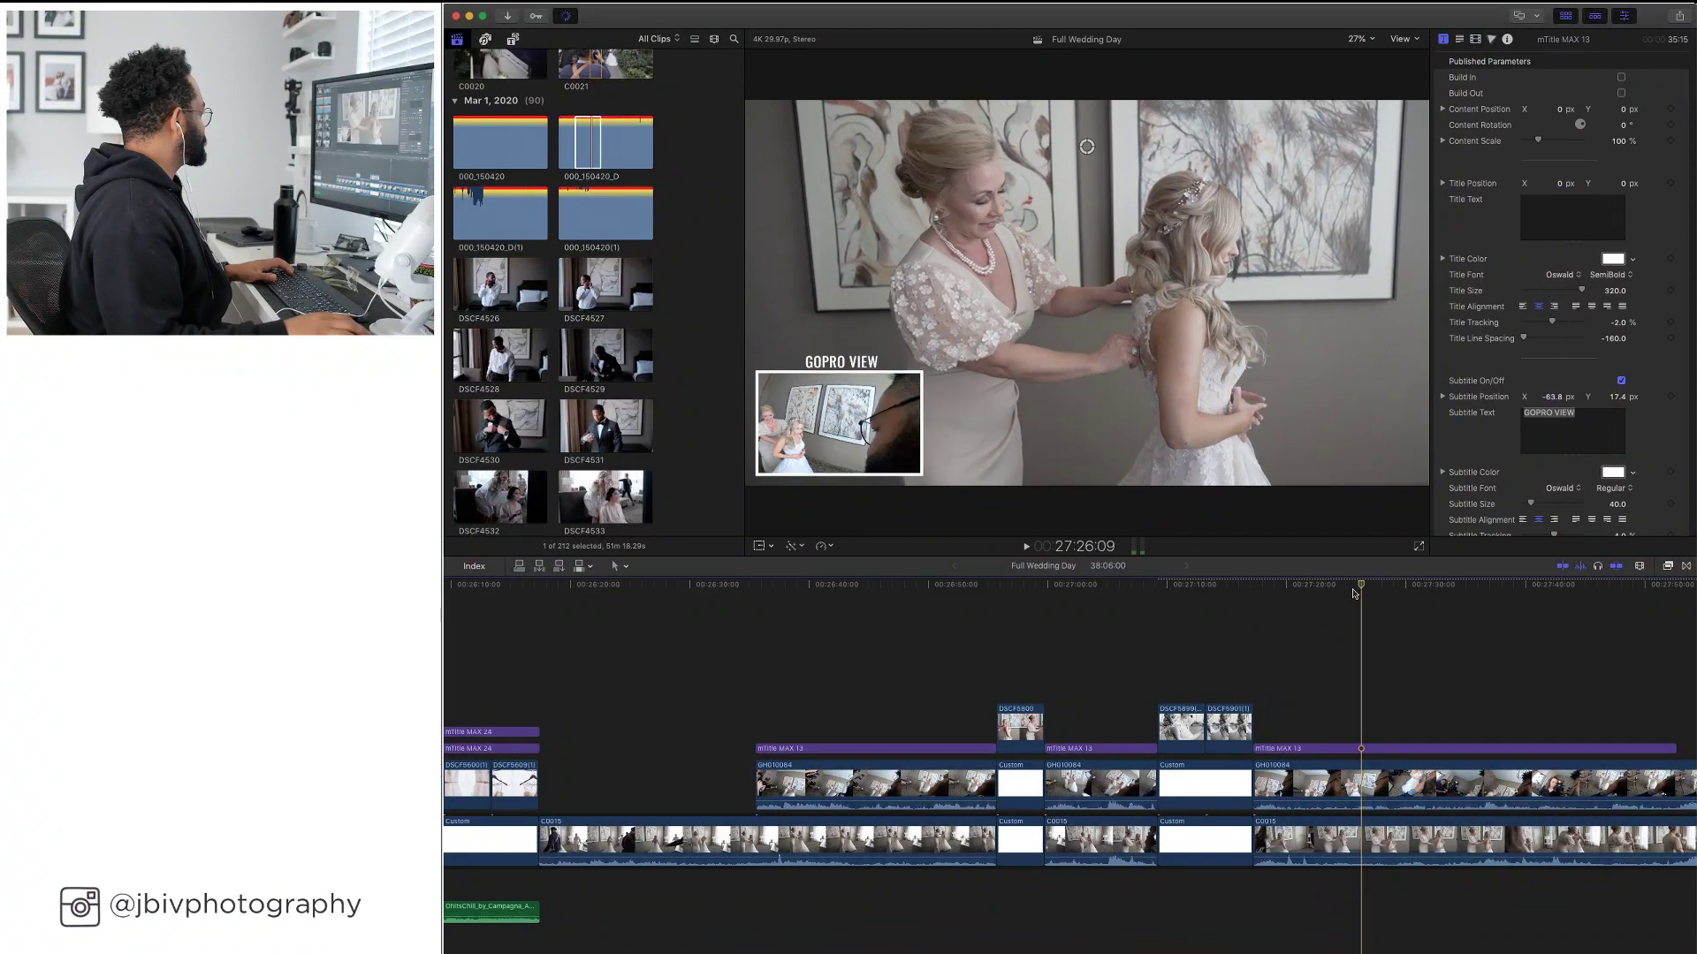
drag(1349, 594, 1351, 592)
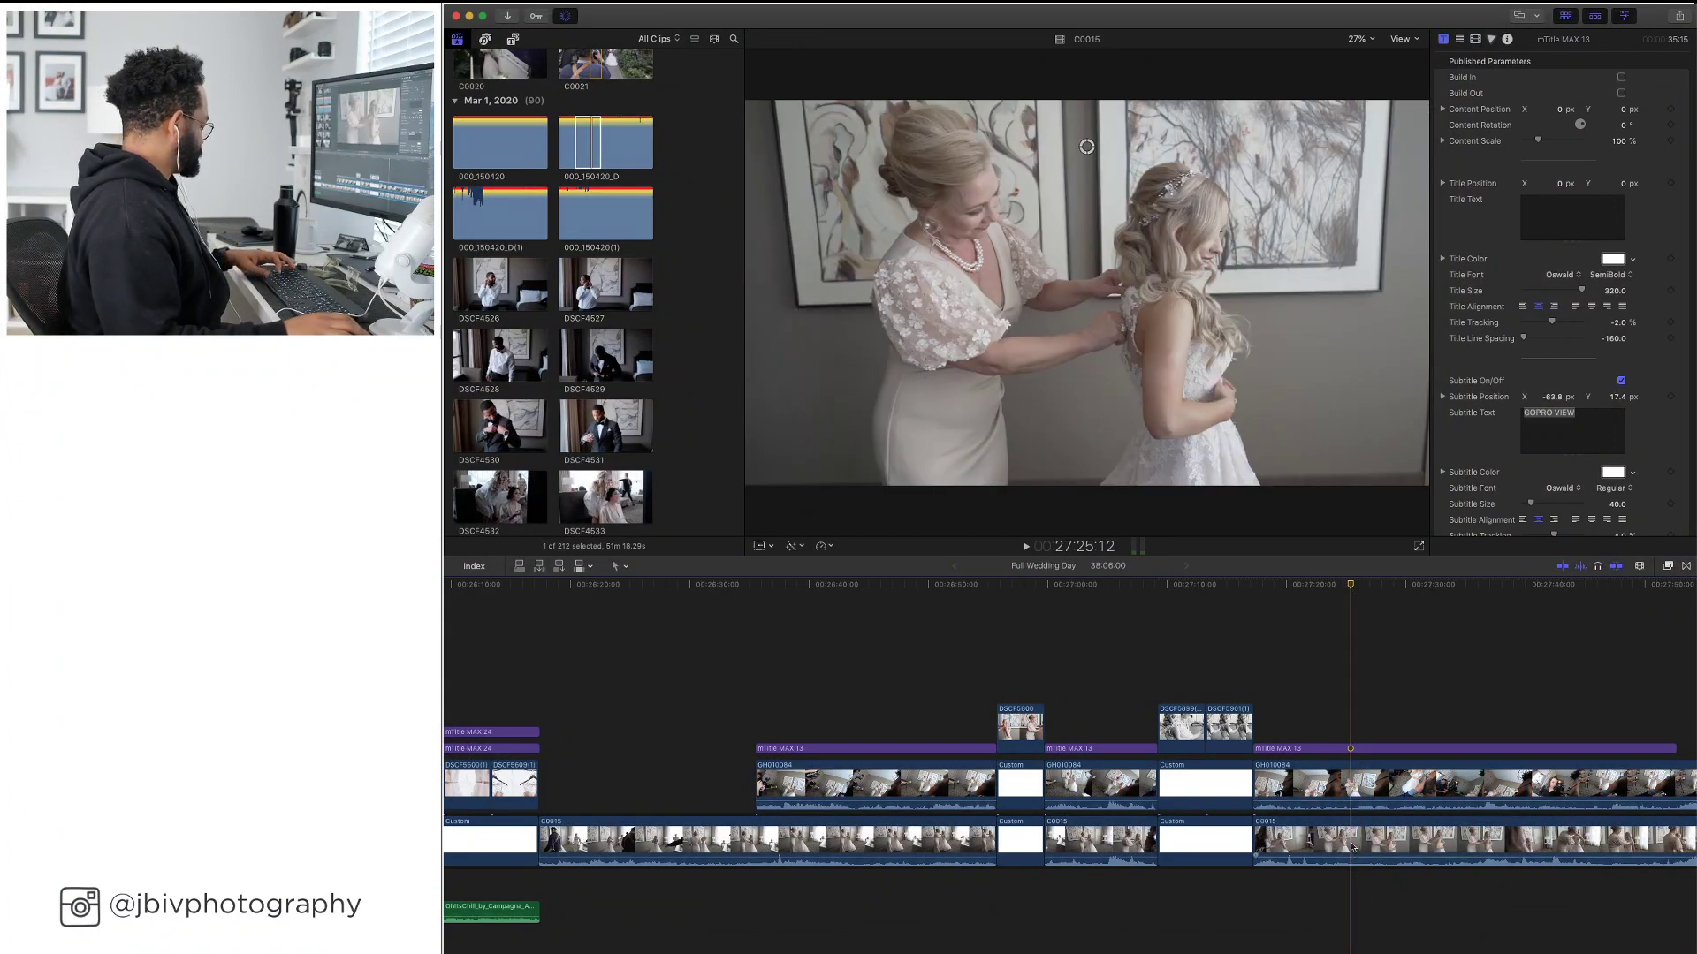
key(super+b)
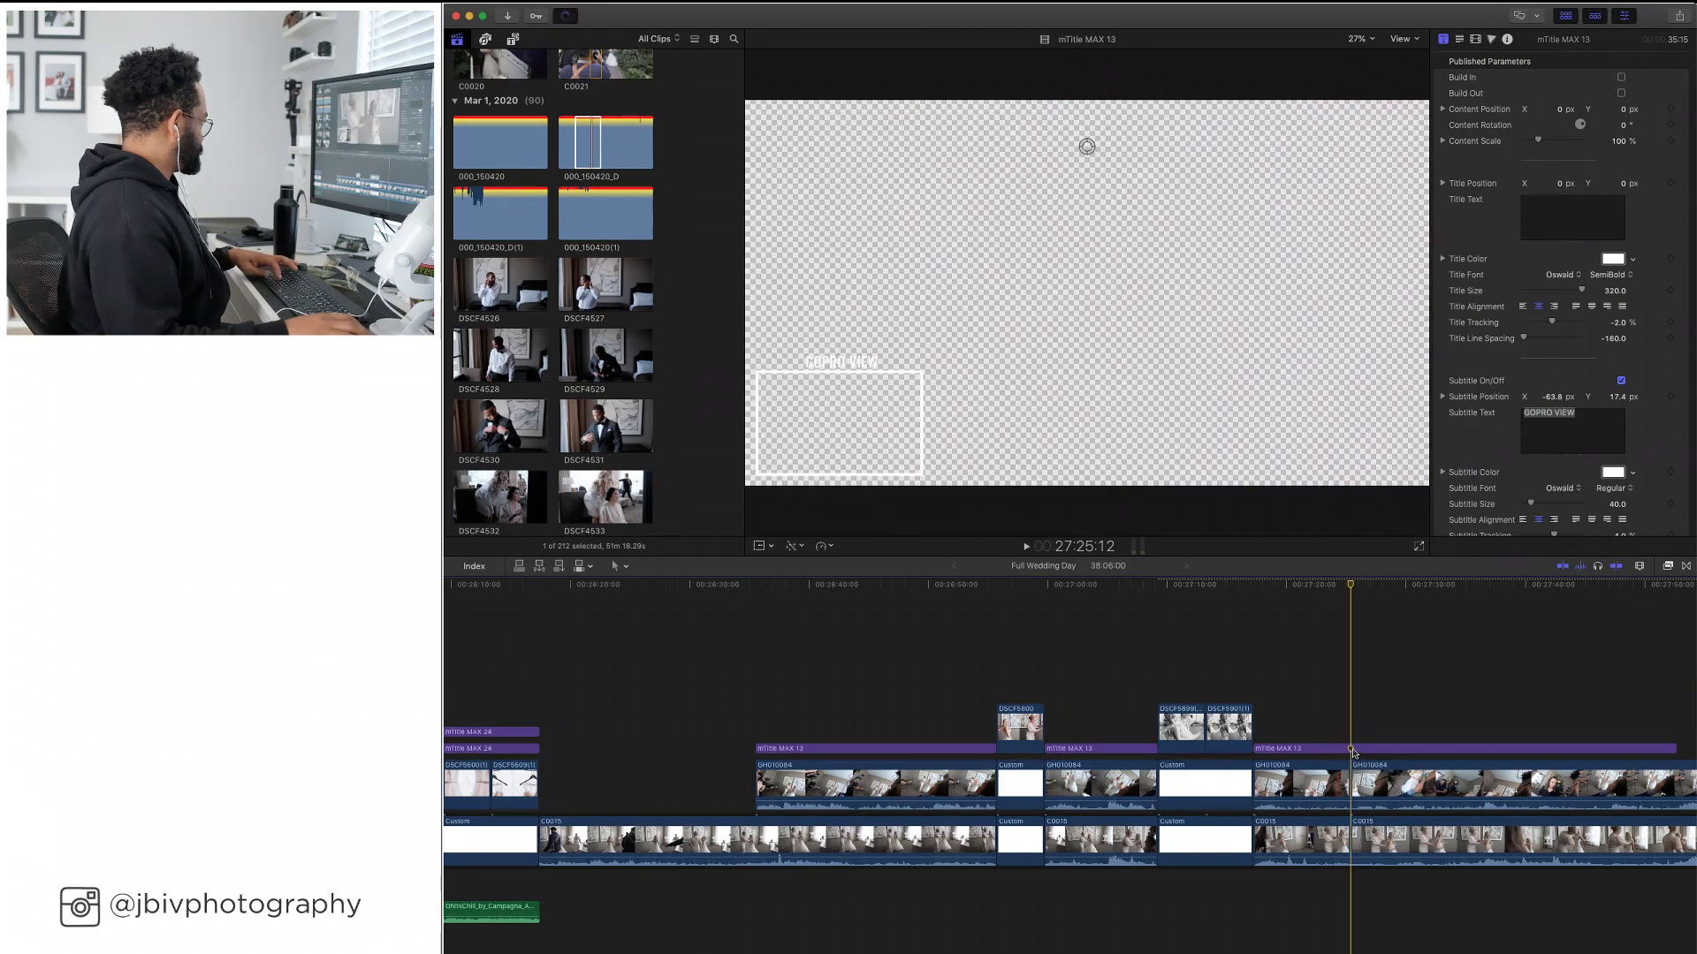
Insert a copy of the stacked white Custom clips at the 27:25:12 split and place photos DSCF5807 and DSCF5906(1) side by side above it
click(1192, 787)
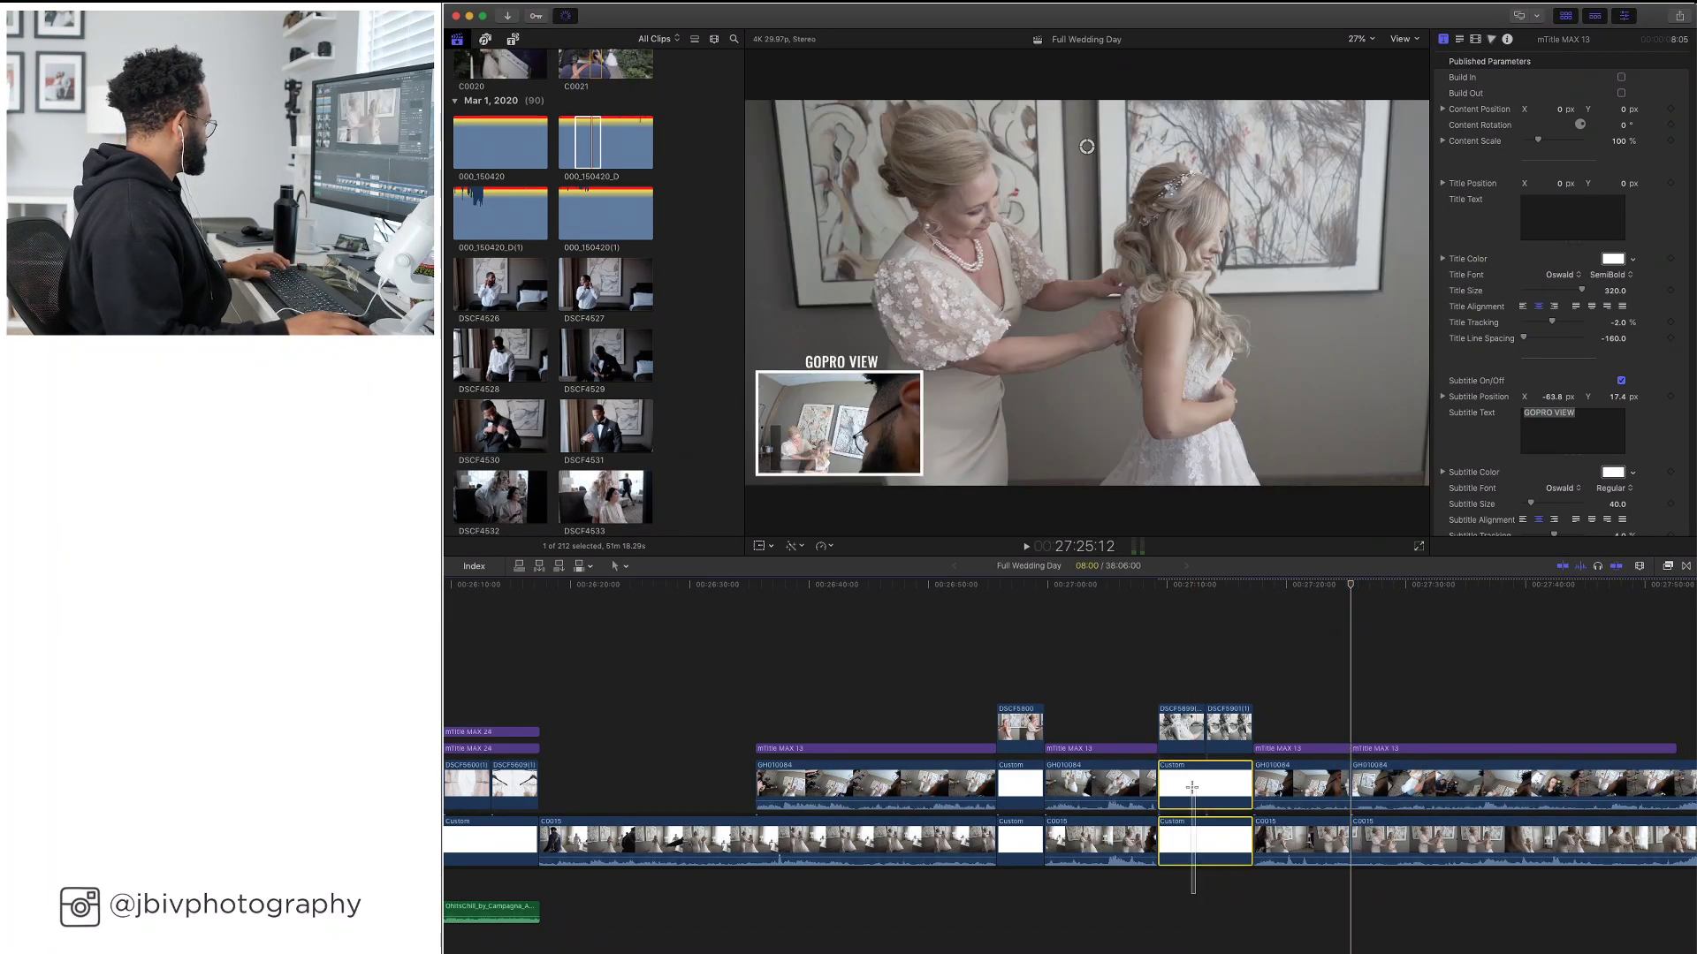
drag(1192, 787, 1391, 832)
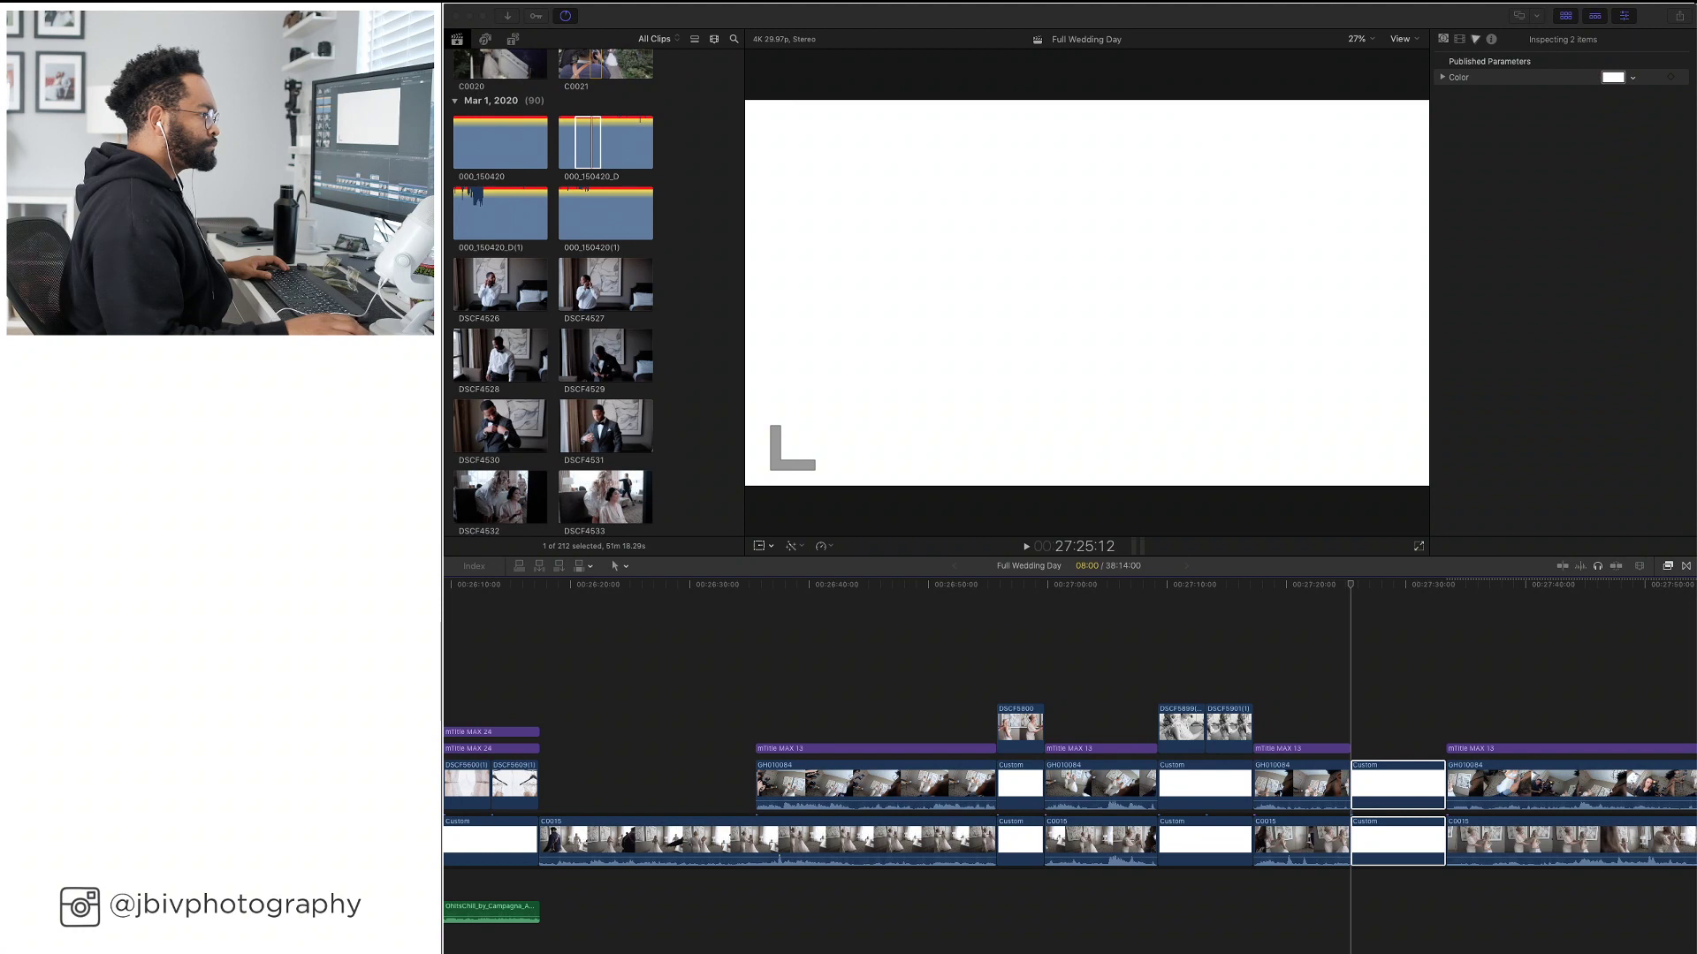
drag(1696, 760, 1359, 672)
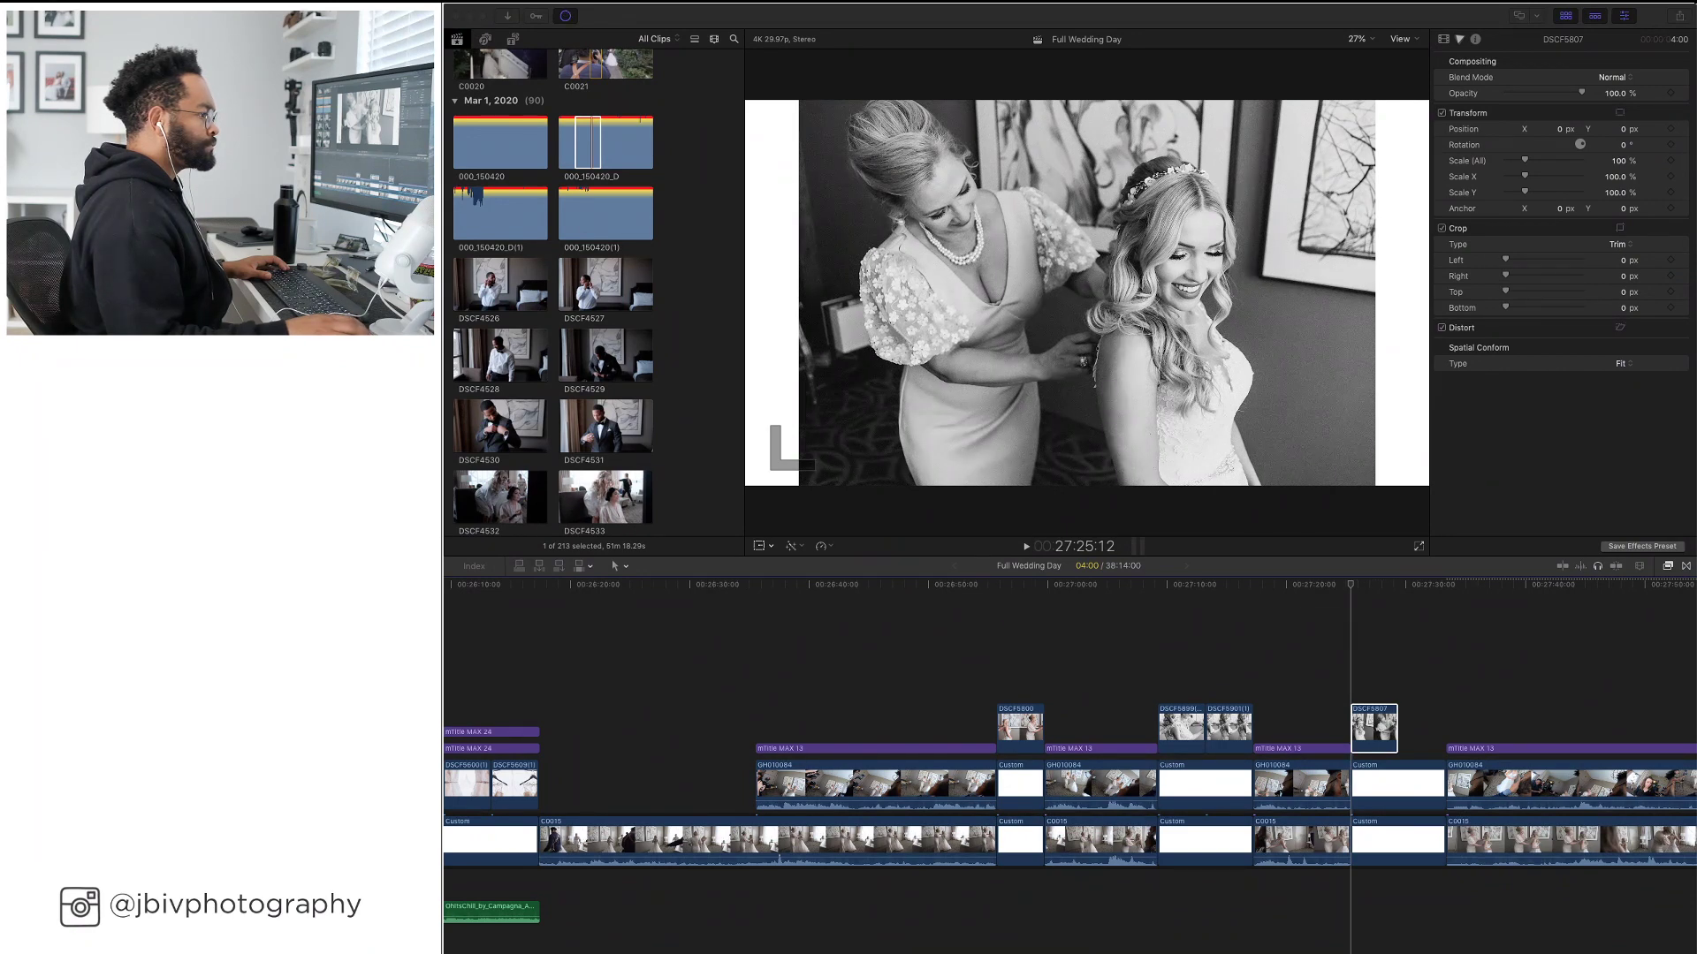
drag(1696, 670, 1407, 678)
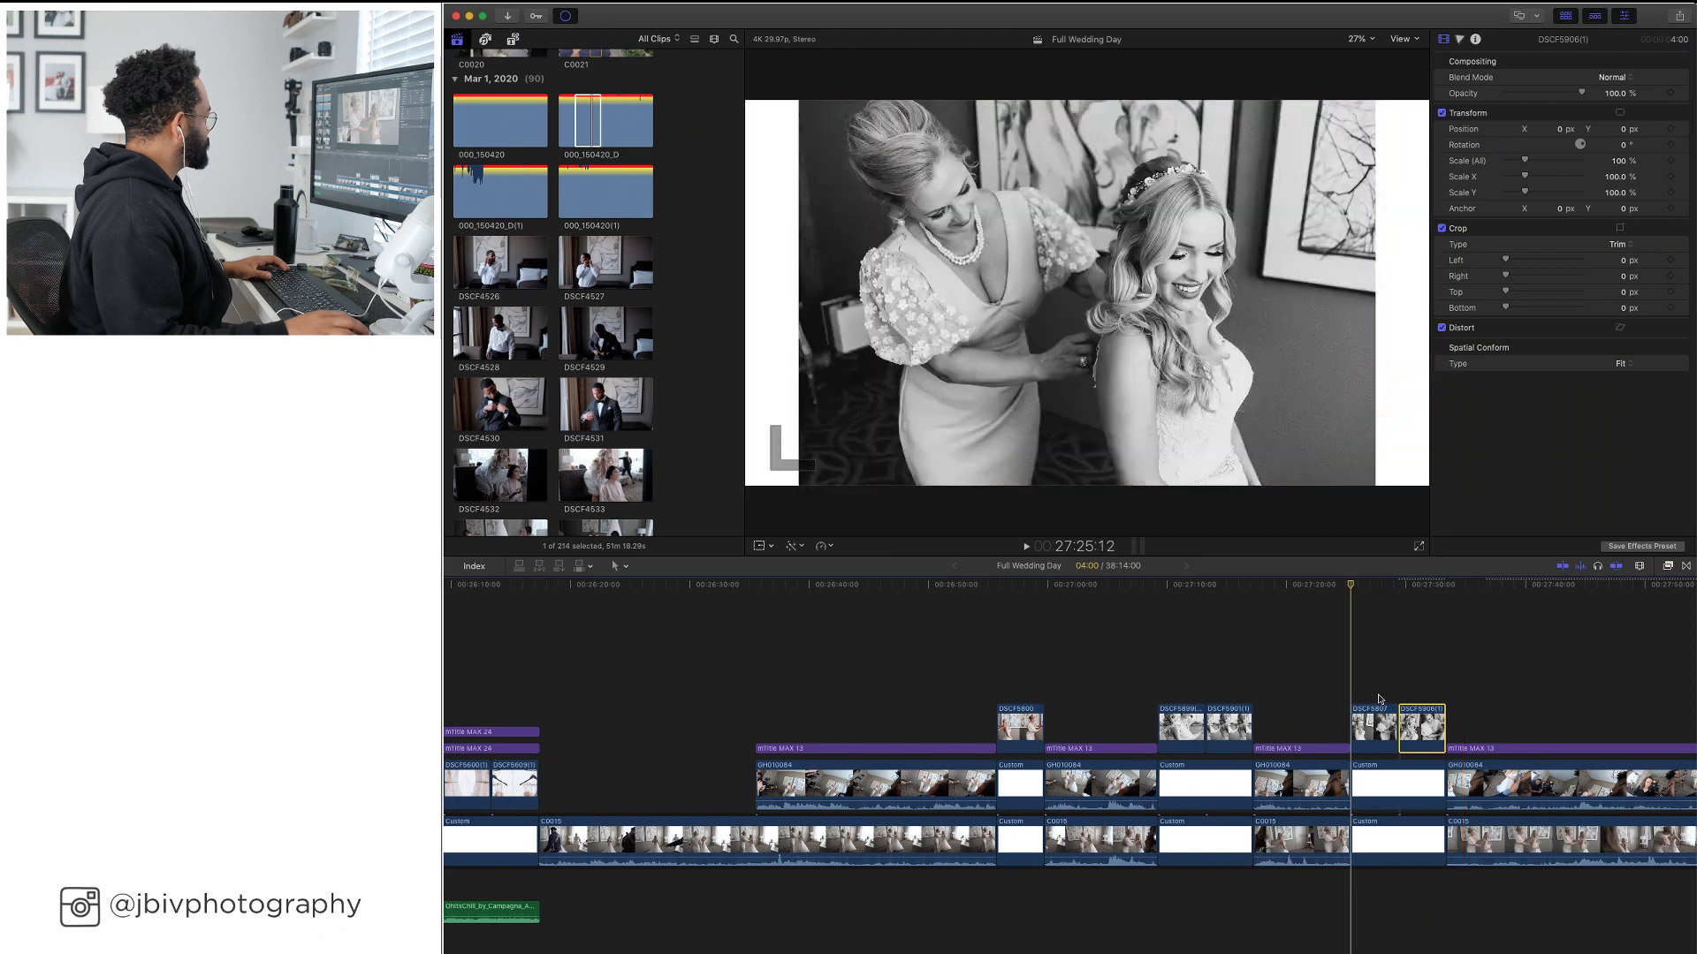
Set the overall scale of photos DSCF5807 and DSCF5906(1) to 85%
drag(1457, 679, 1361, 717)
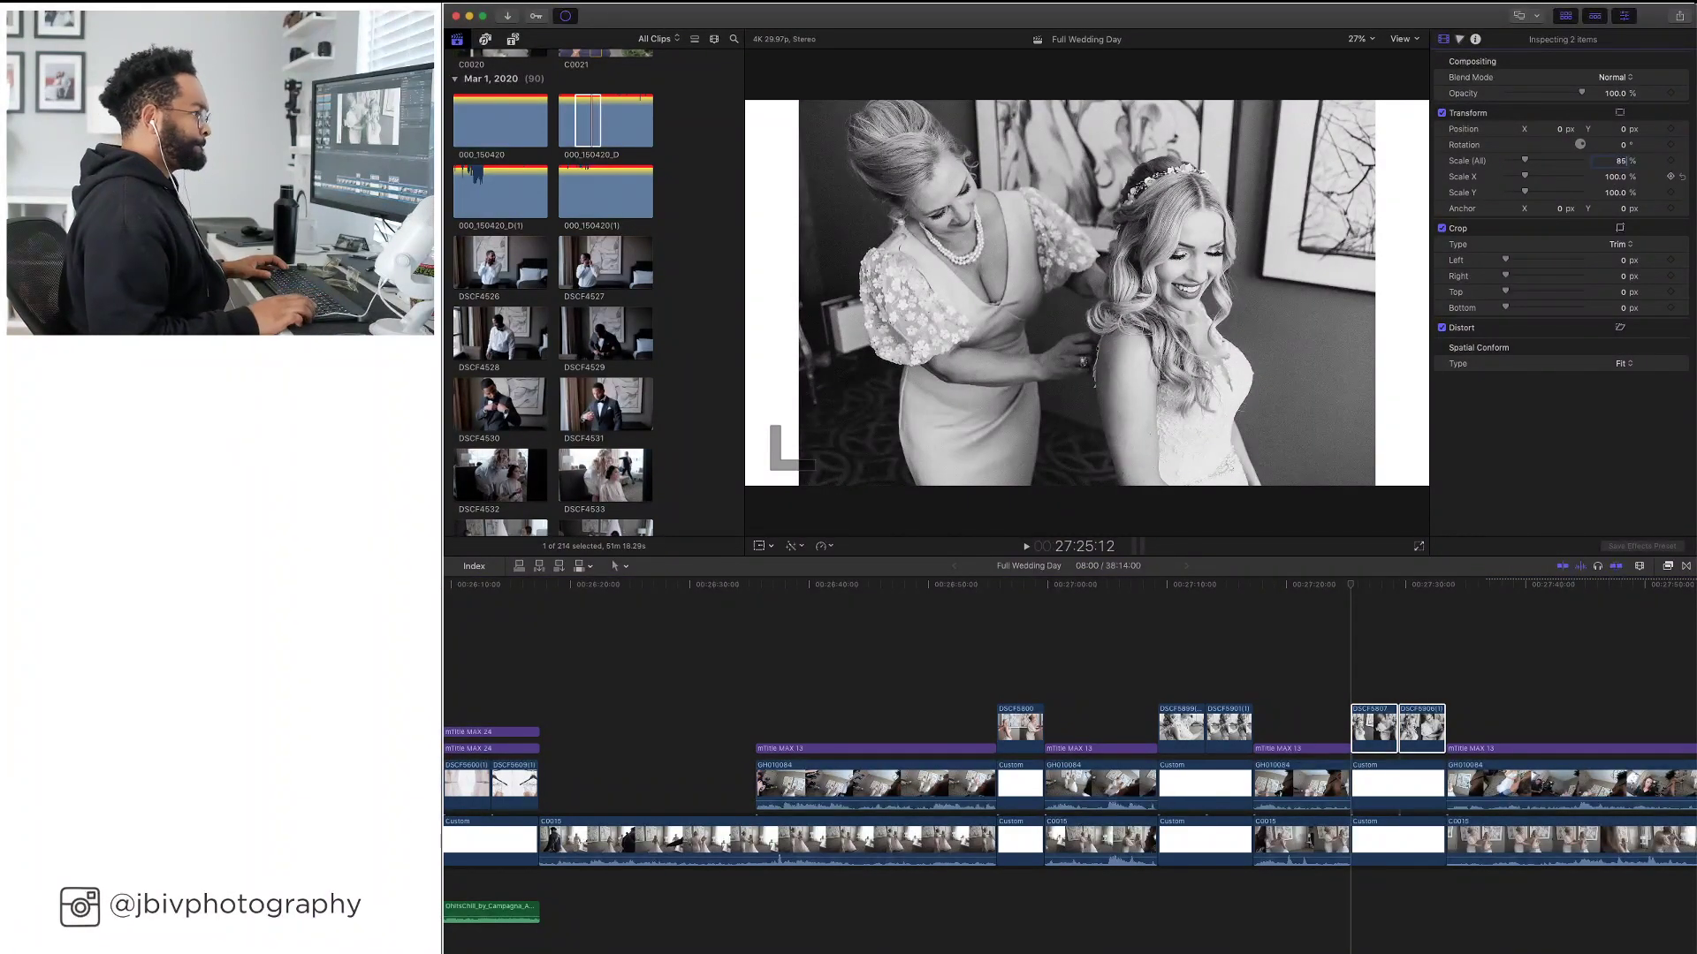
text(85)
key(Return)
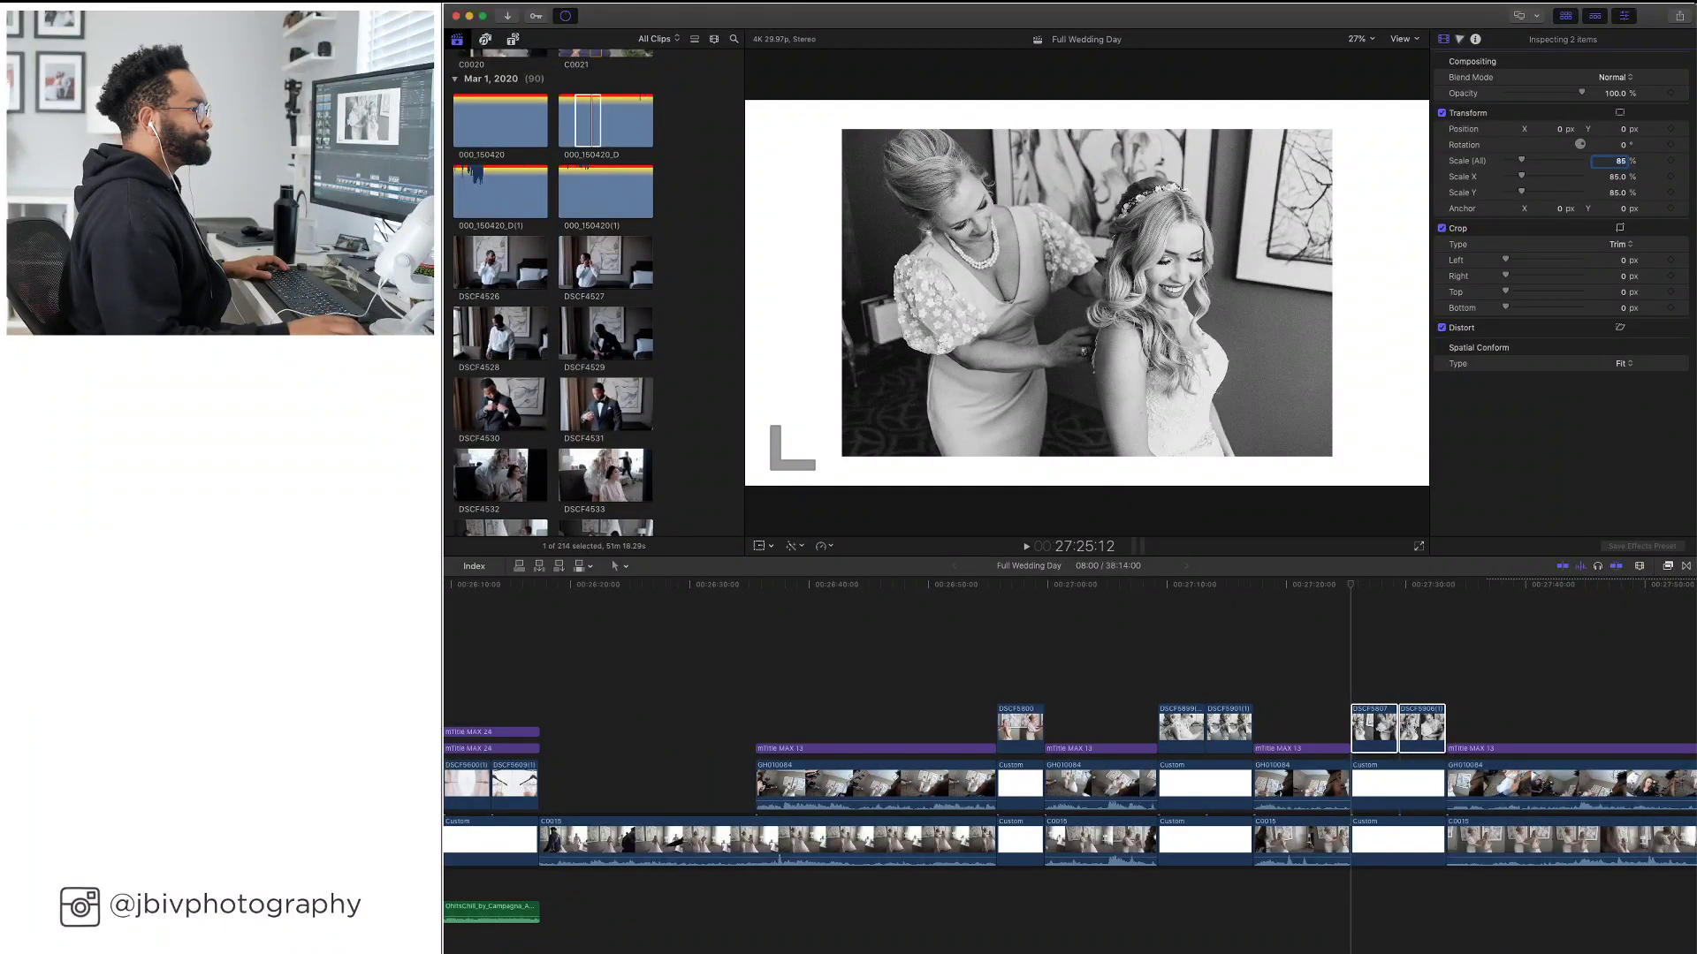
key(super+Tab)
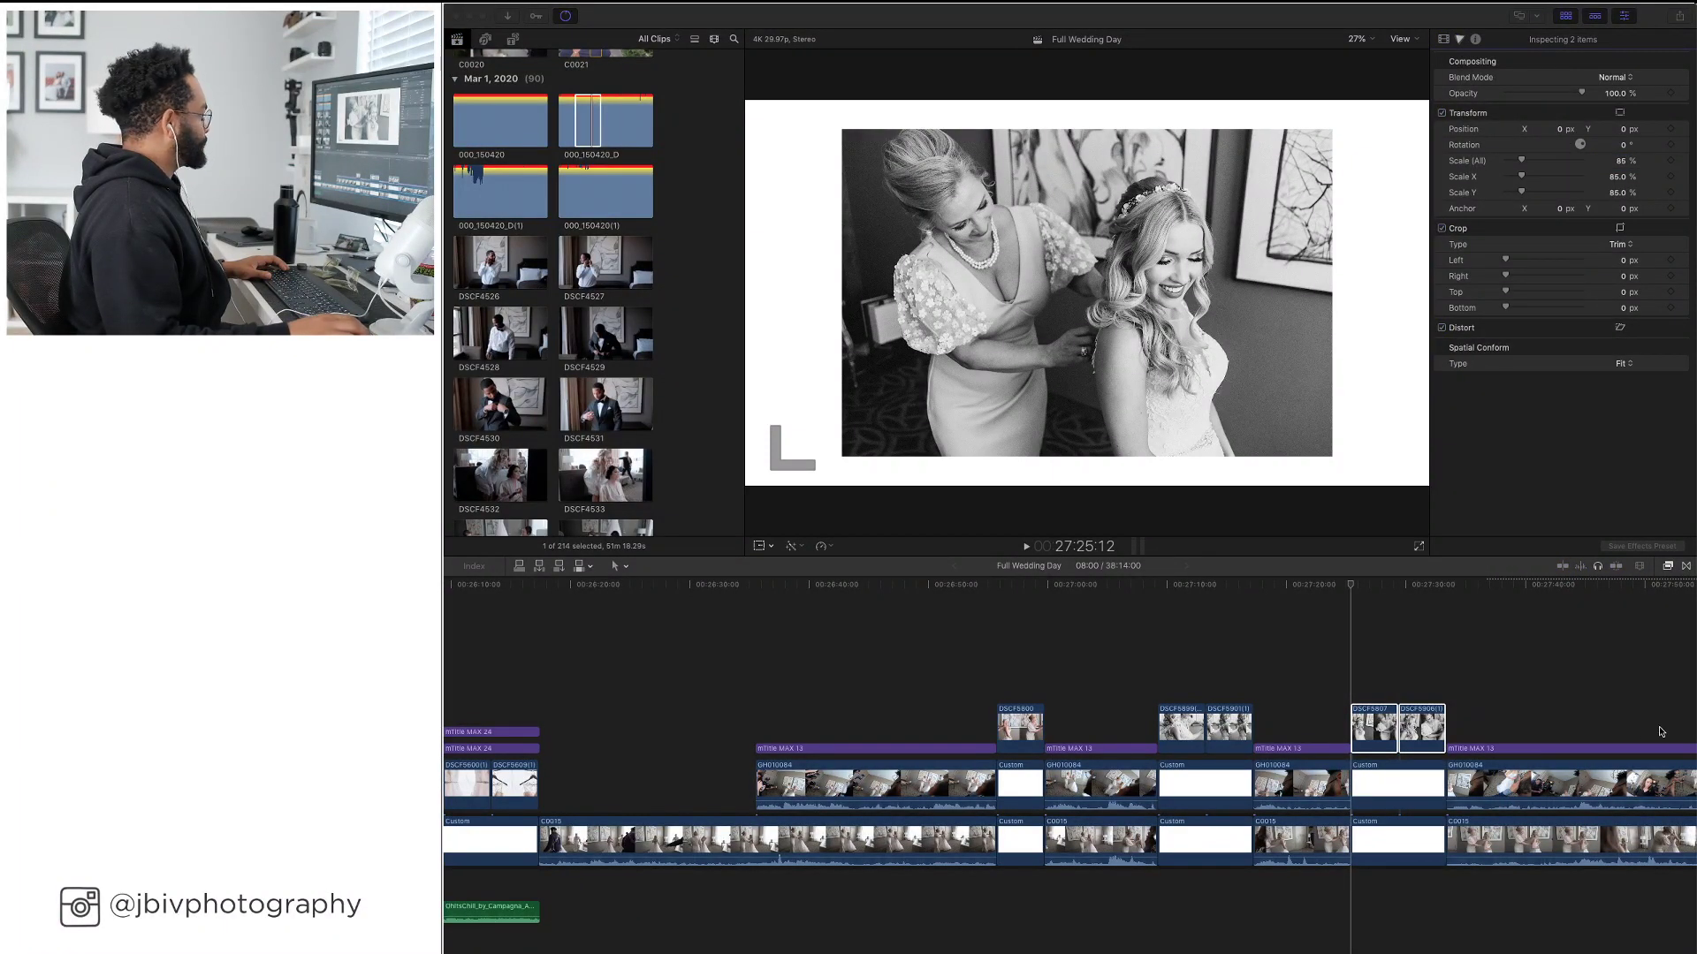
click(1392, 666)
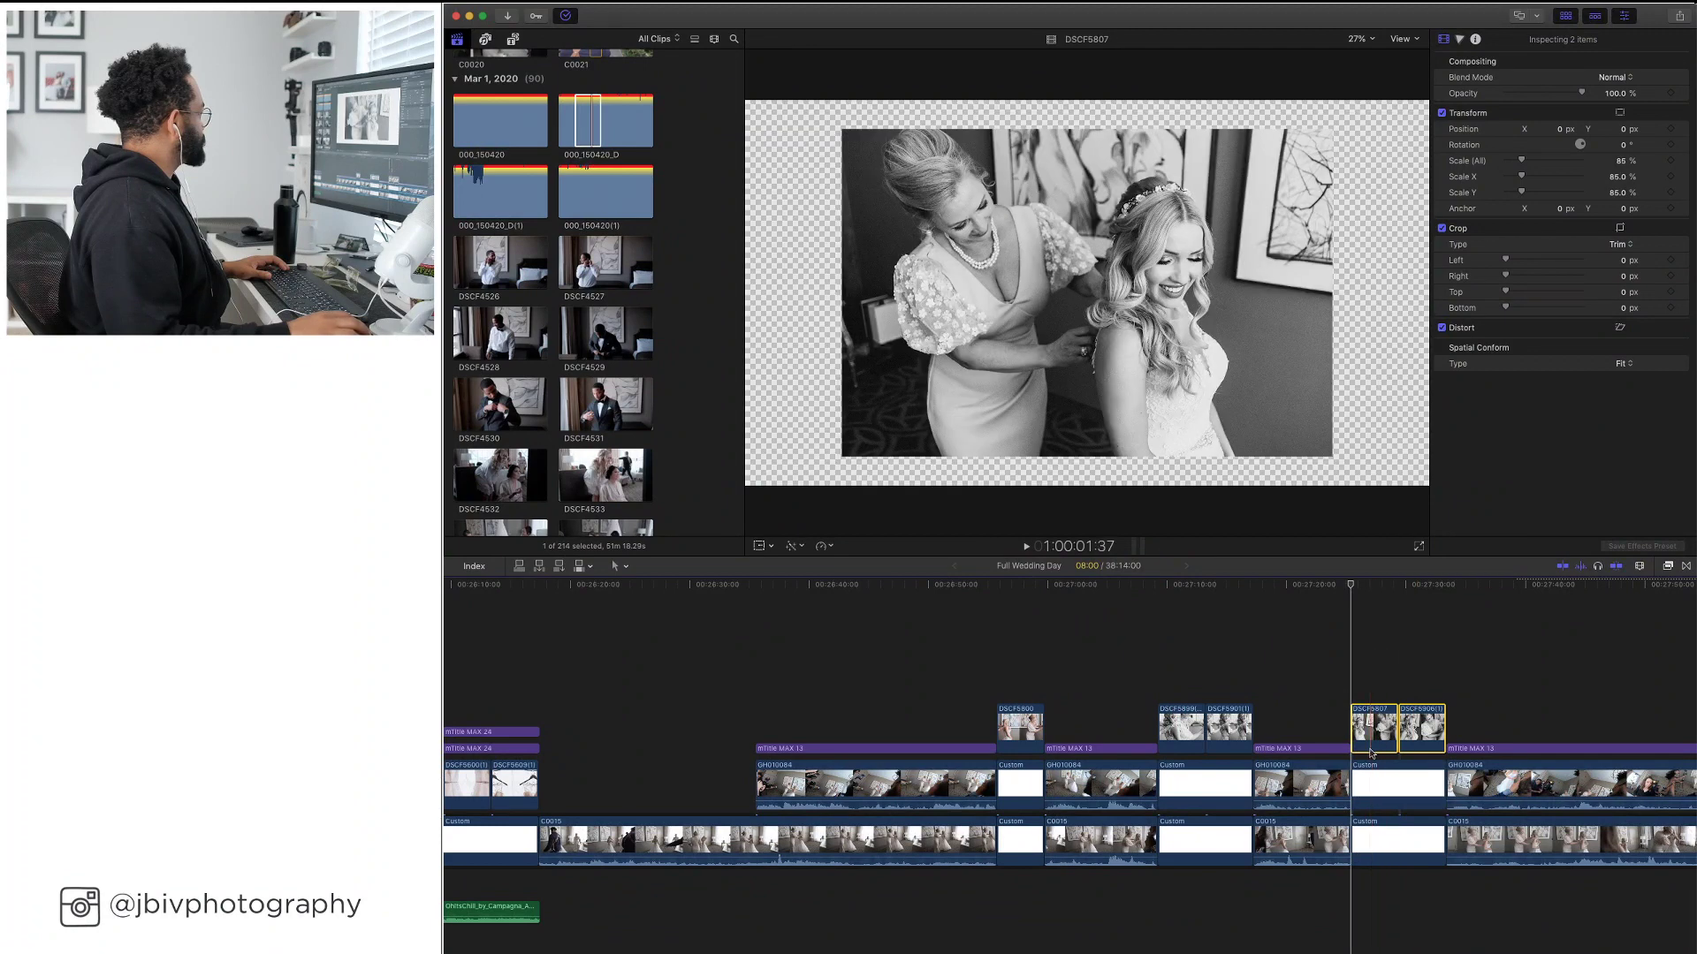
Delete photo DSCF5807 and move DSCF5906(1) into its place at the start of the white Custom clips
click(1363, 651)
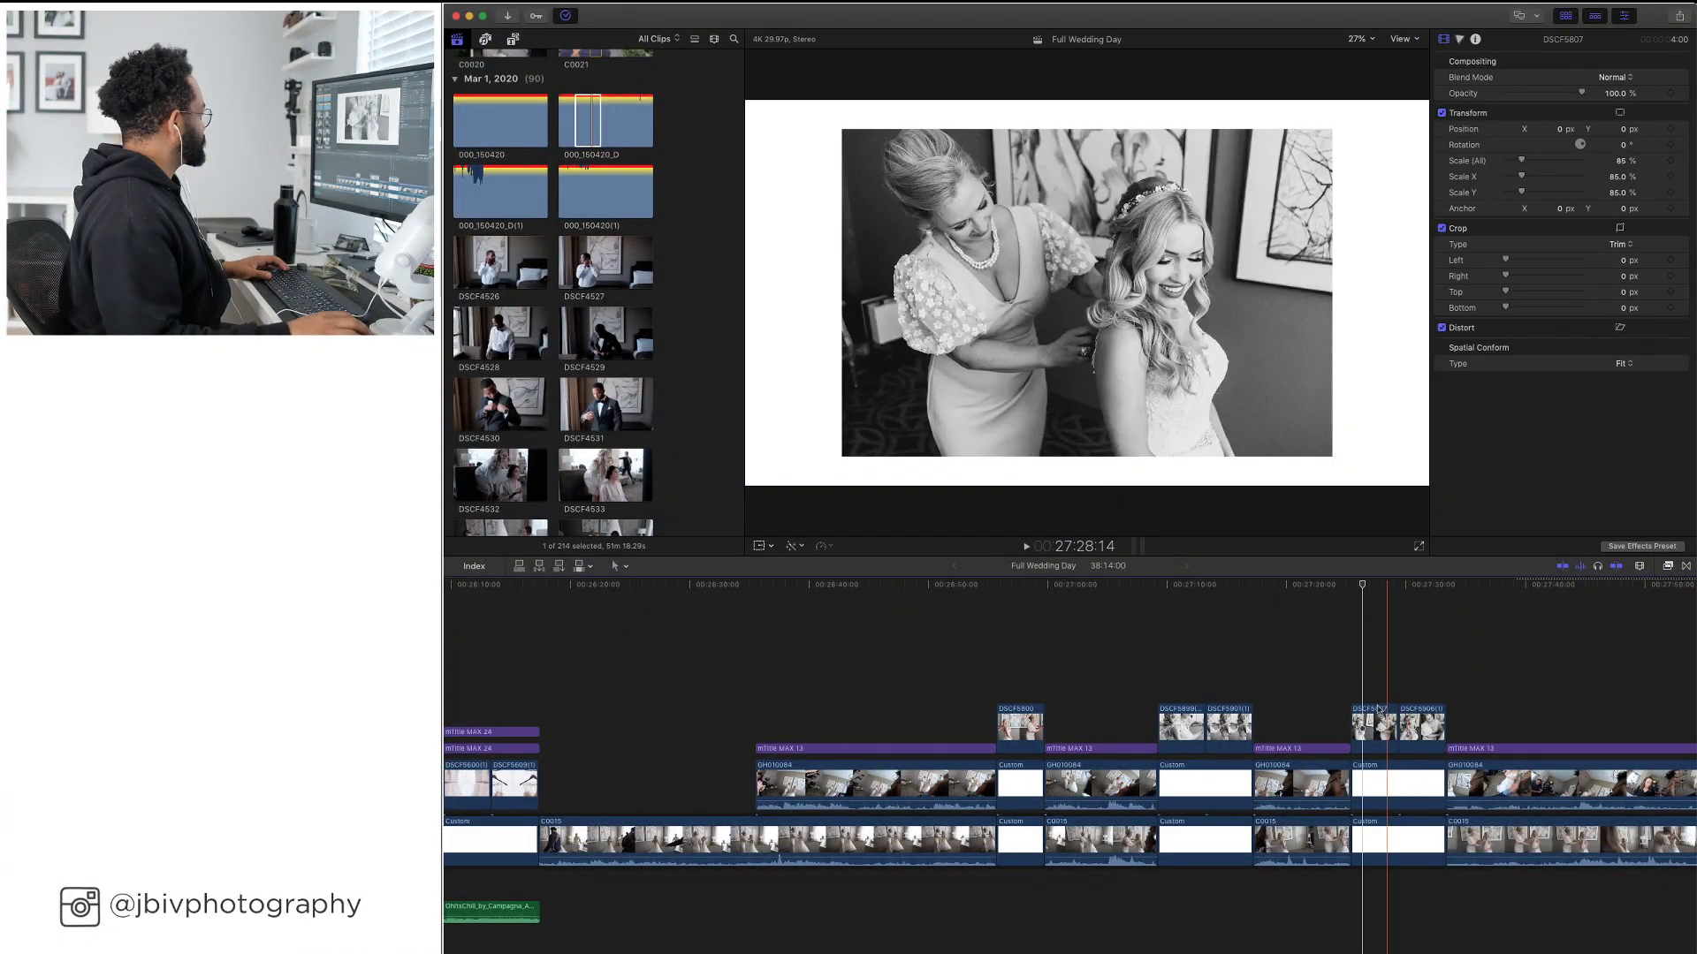
click(1380, 710)
key(Delete)
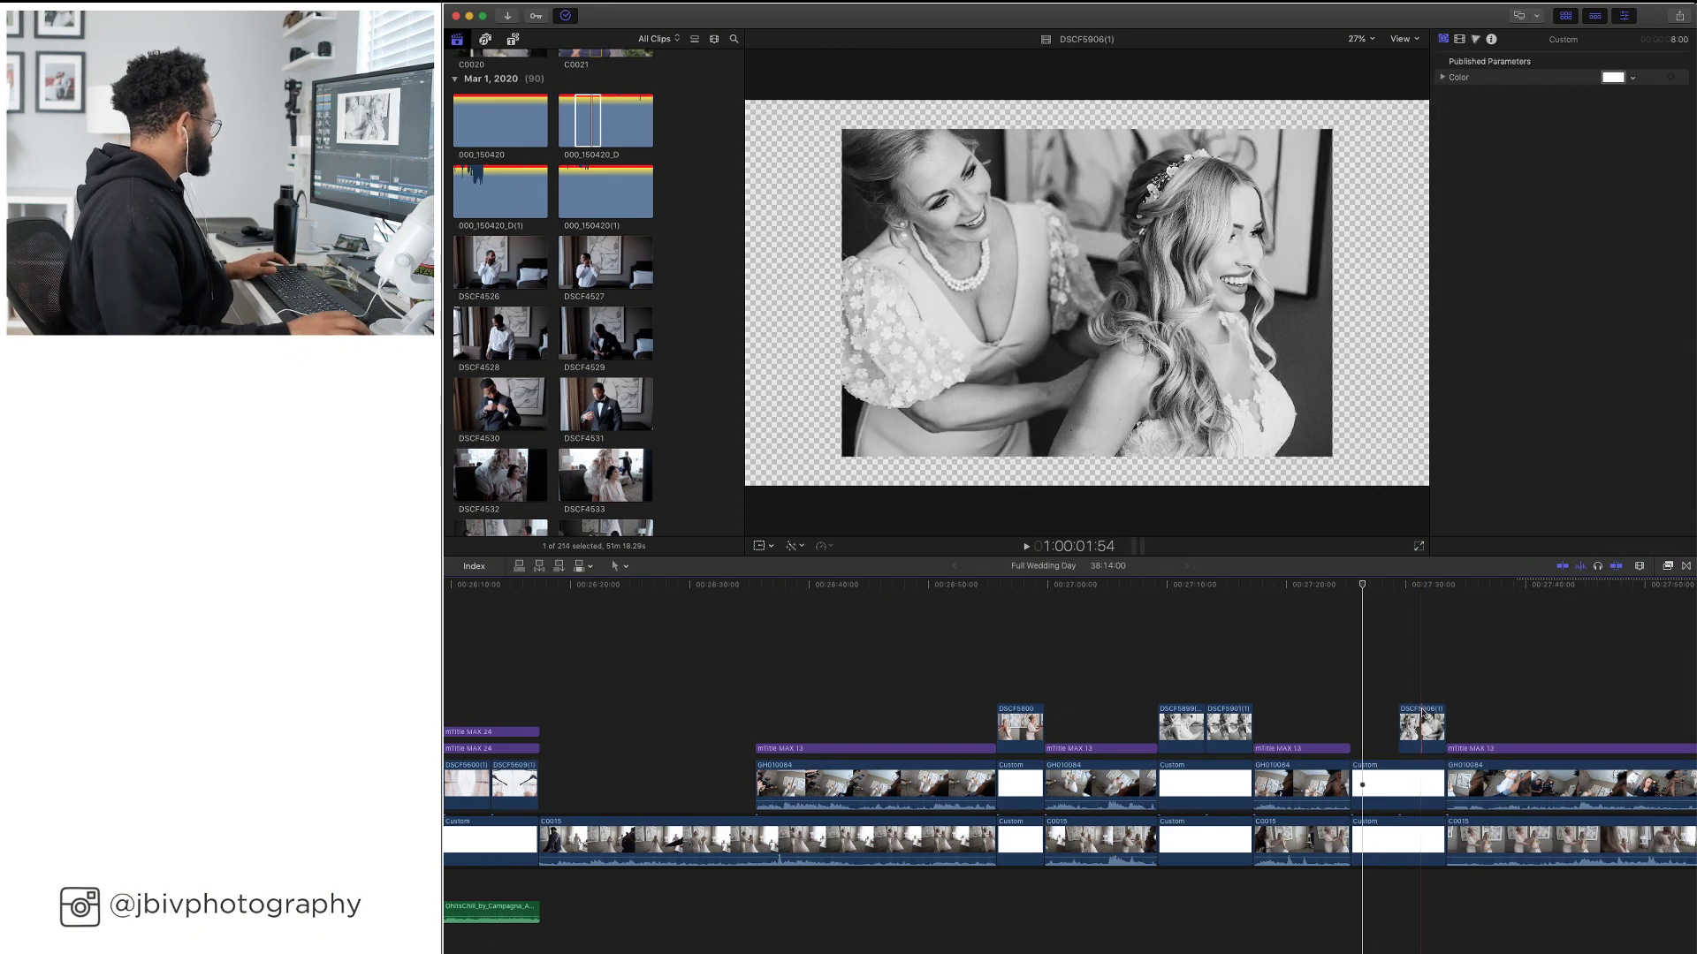
drag(1423, 718, 1376, 711)
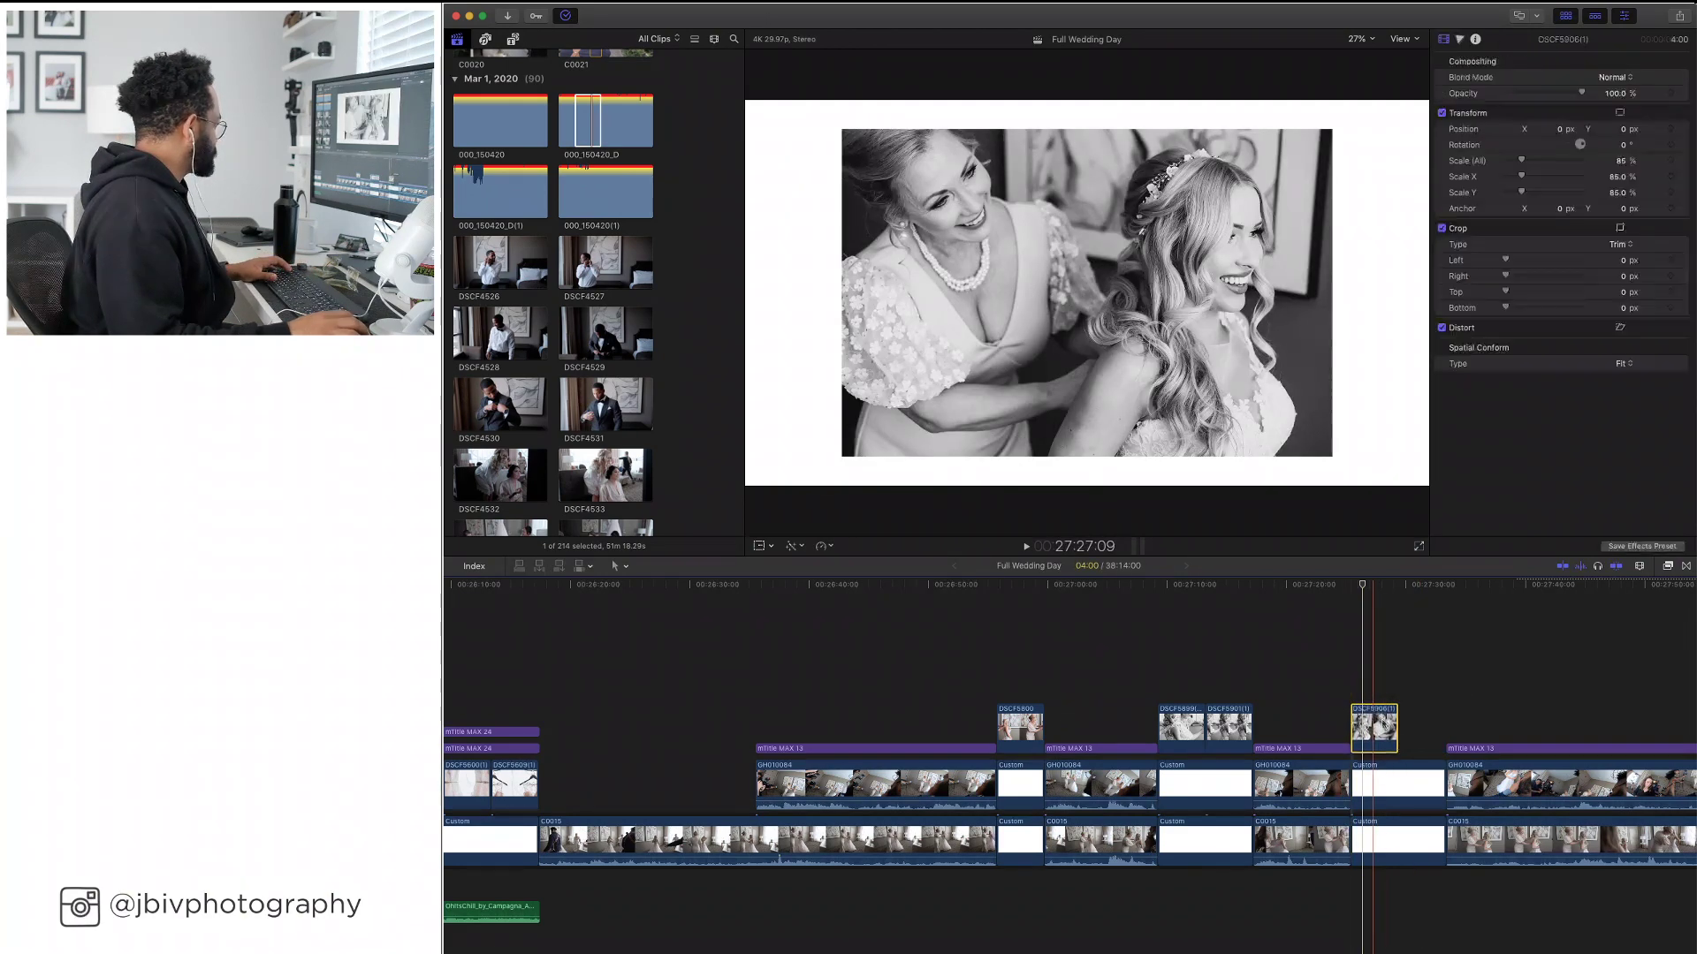
Trim both white Custom clips beneath DSCF5906(1) to 4 seconds so they end with the photo
drag(1414, 775, 1400, 776)
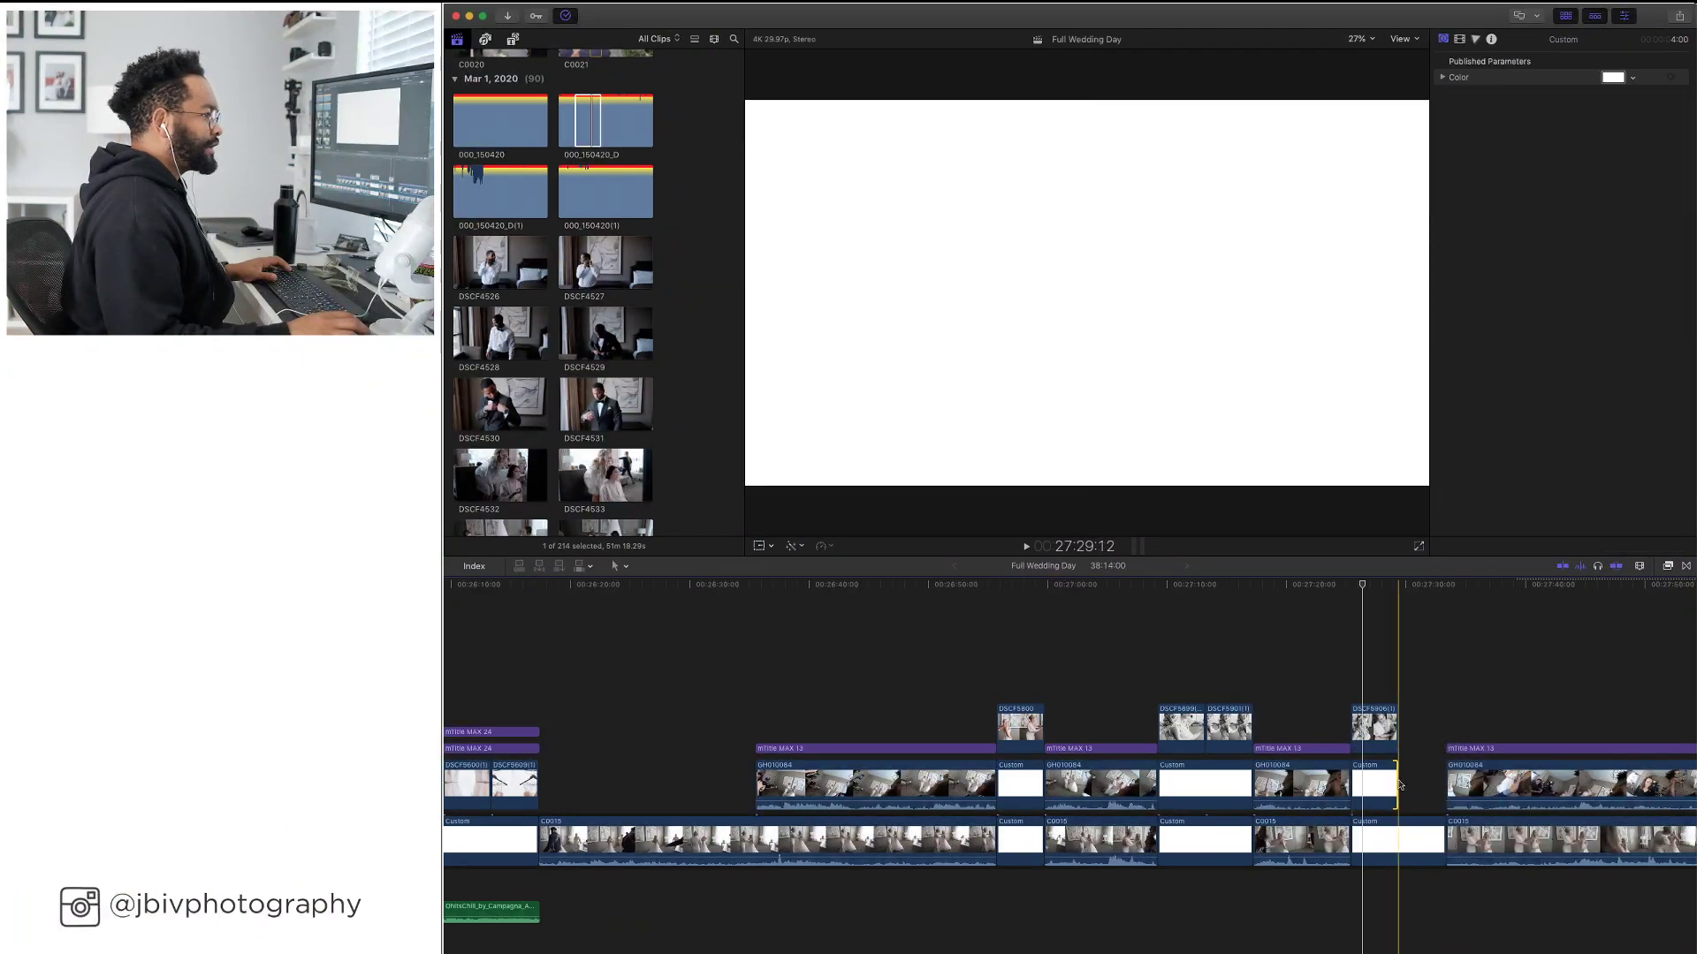
drag(1438, 830, 1397, 831)
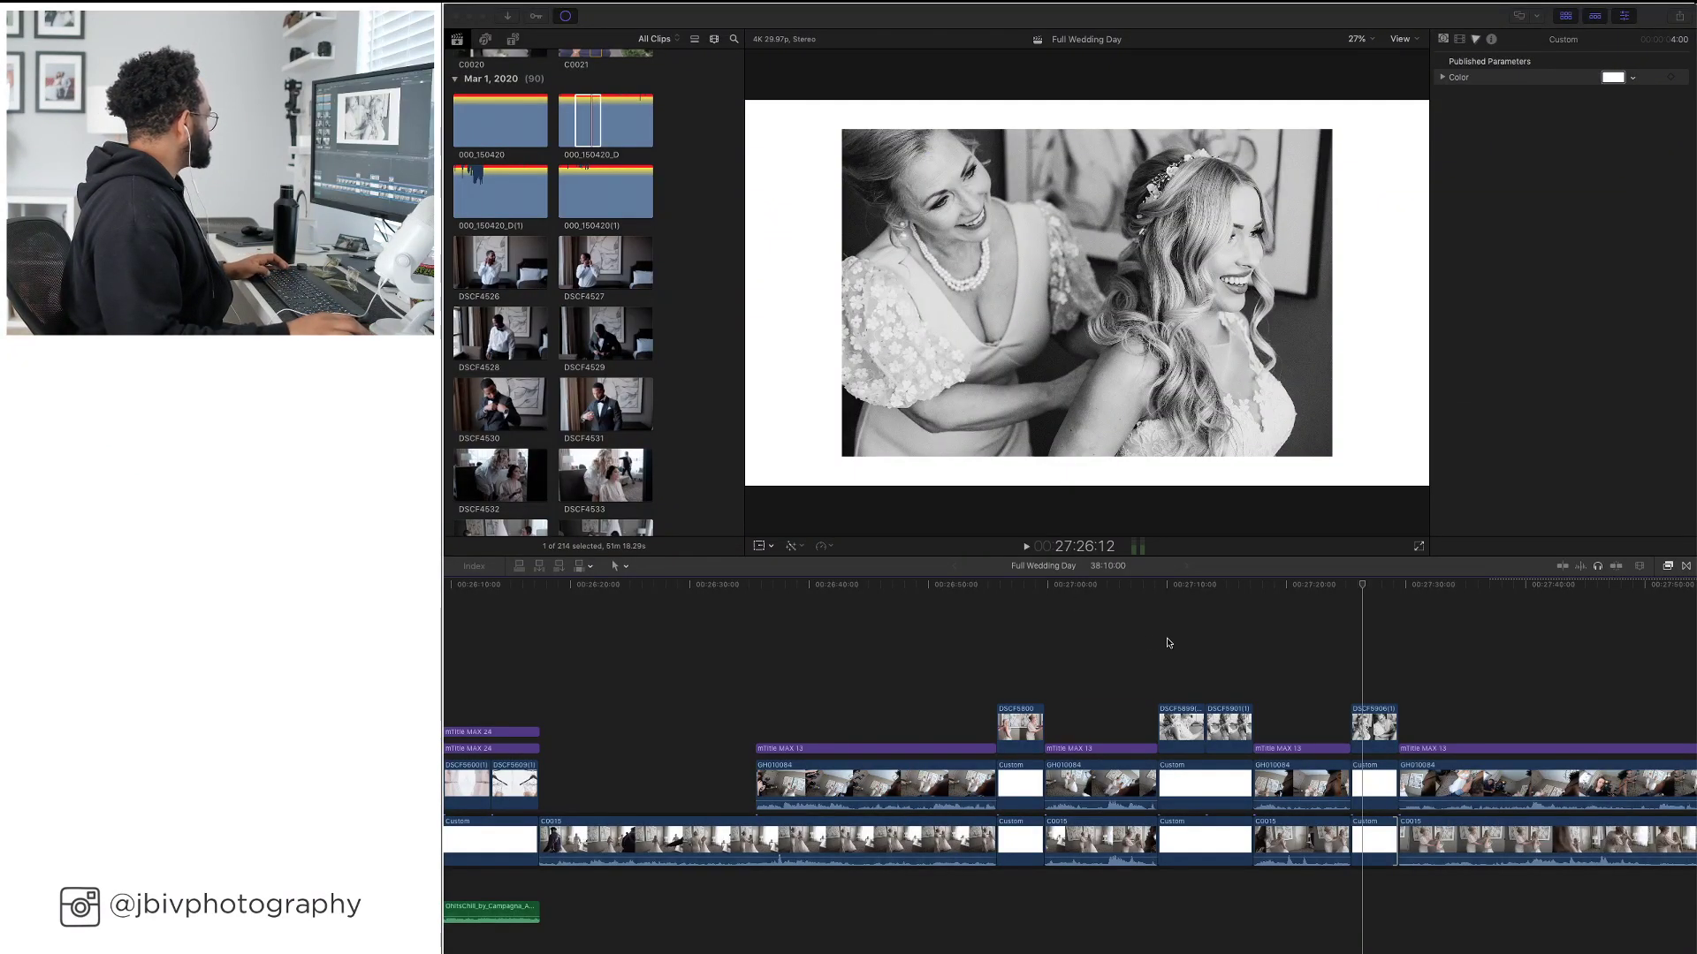
Copy the two stacked mTitle MAX 24 captions from the single wedding dress photo before 26:00 and paste them above the first photo at about 27:09
click(1177, 655)
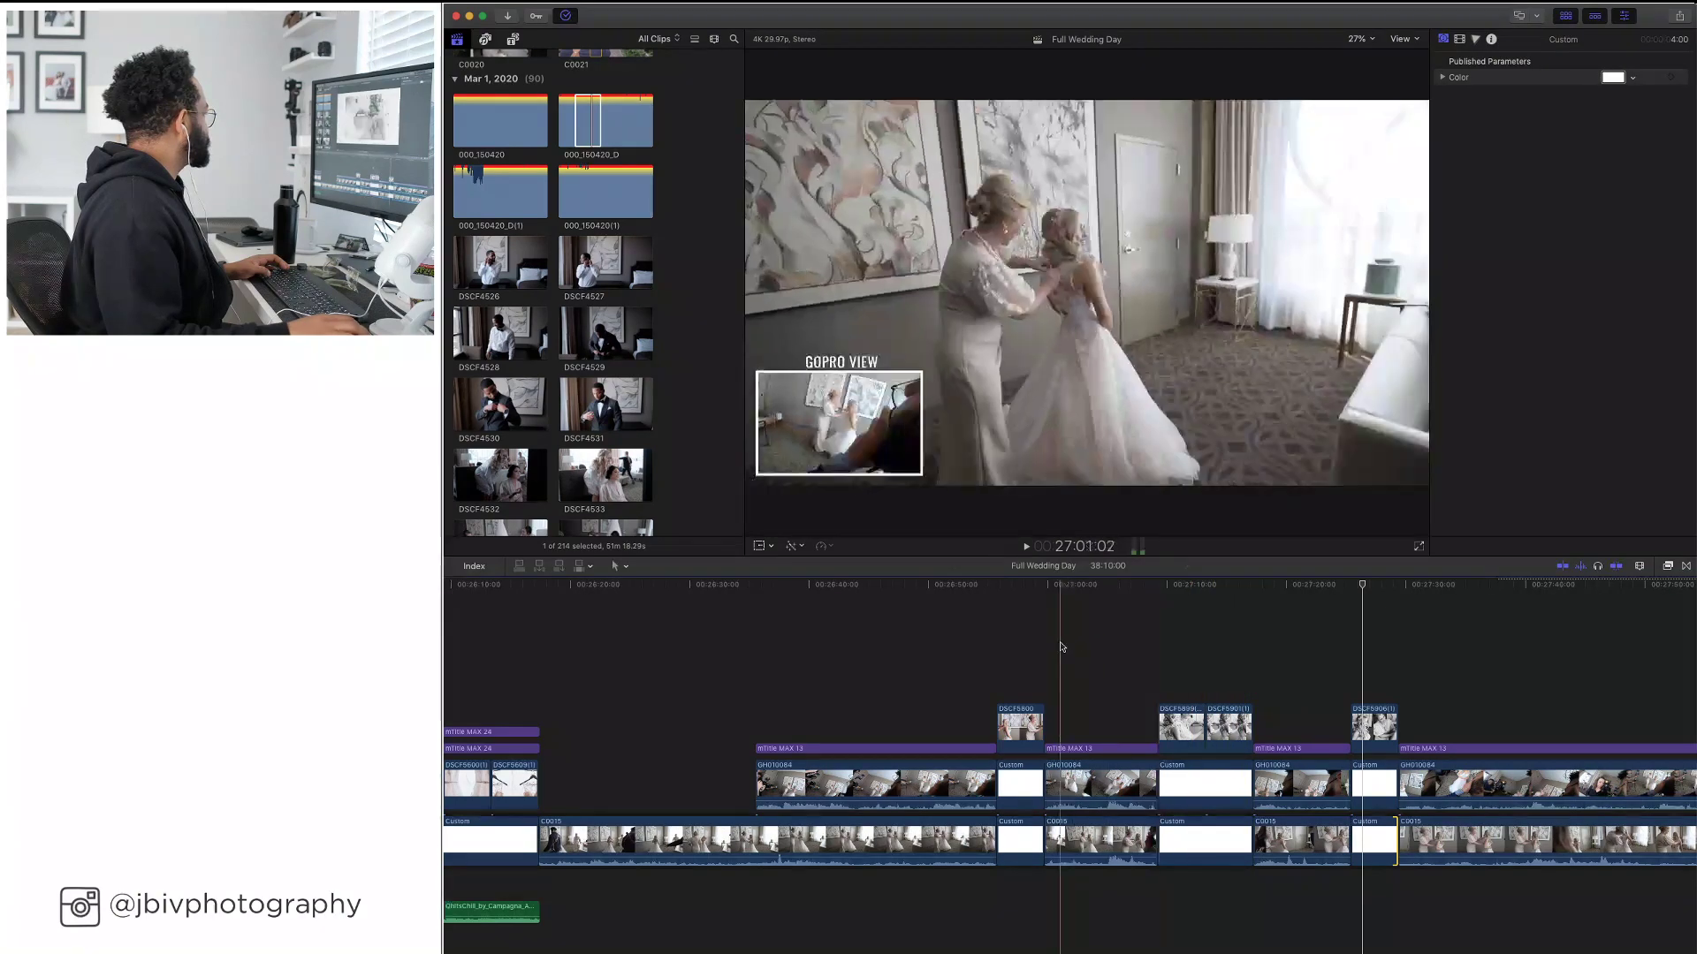
scroll(1032, 646, left, 10)
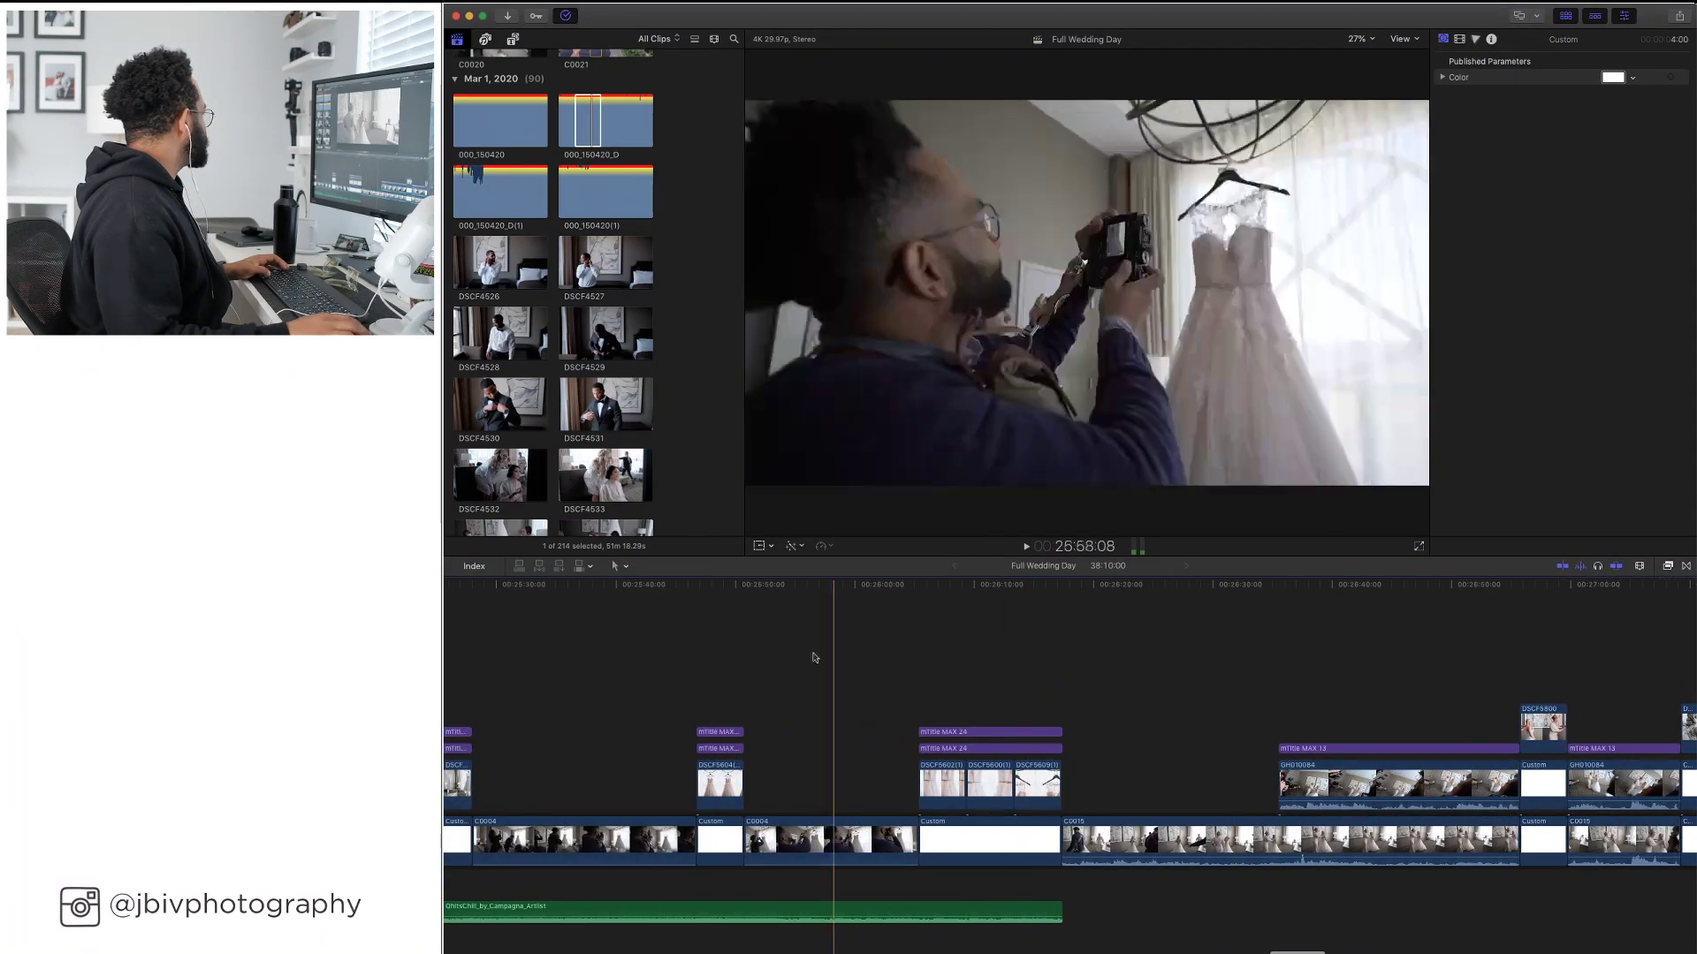
click(720, 733)
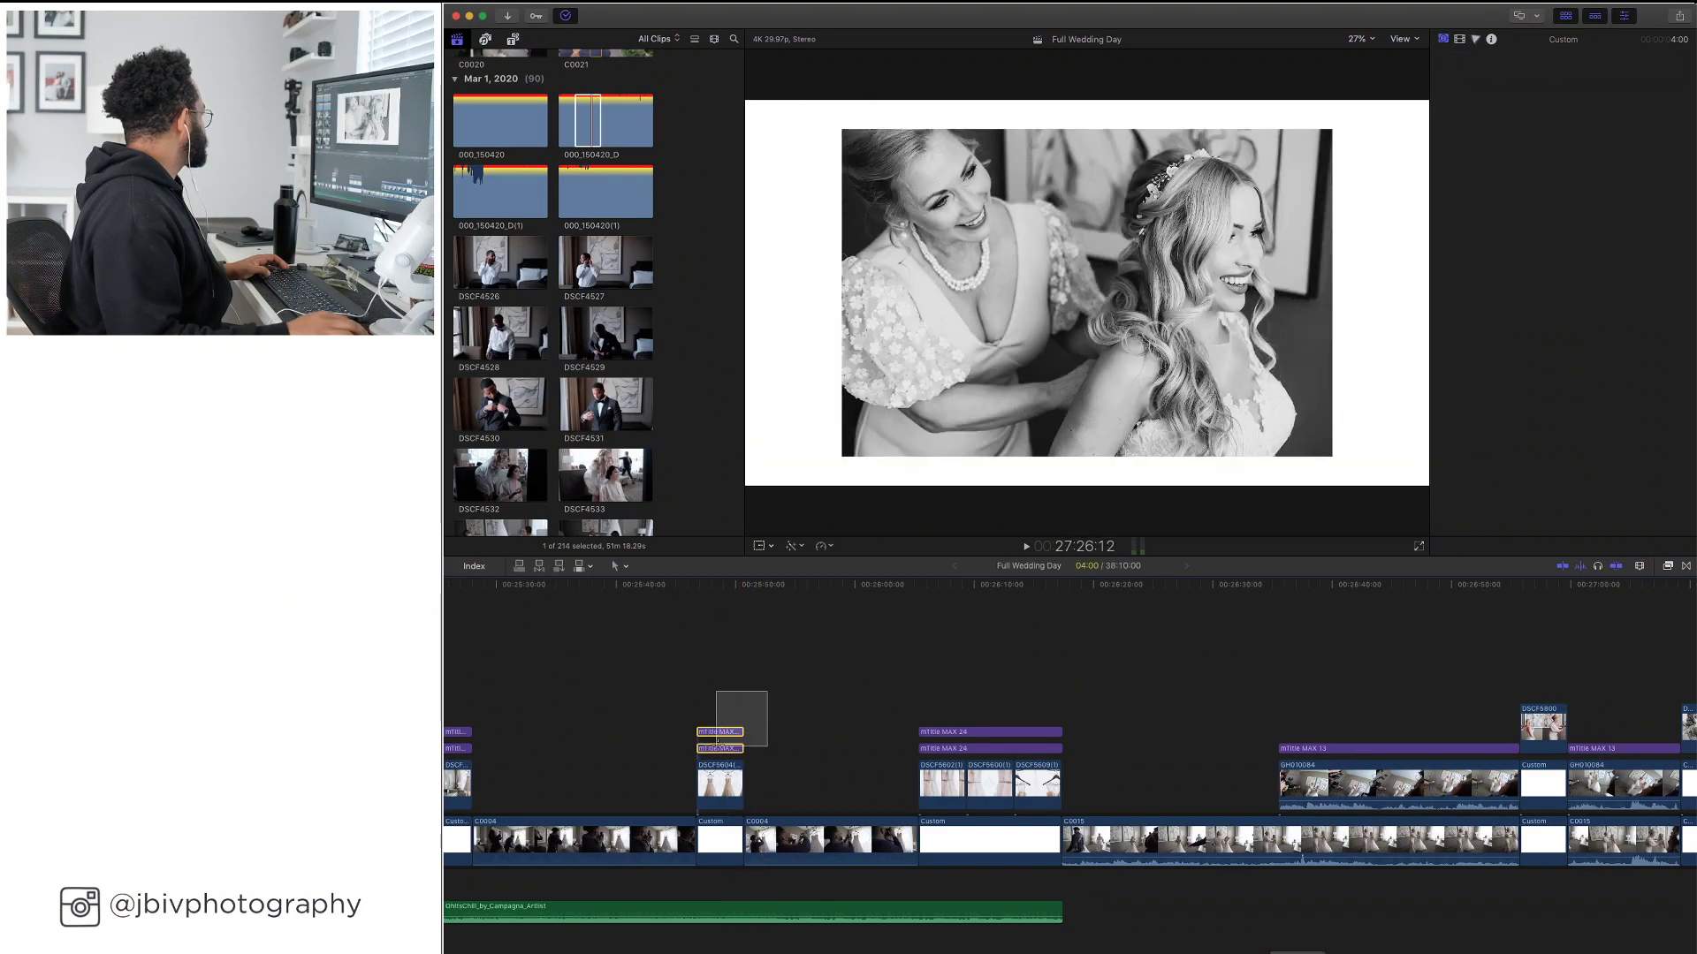
drag(717, 742, 717, 742)
scroll(925, 606, right, 12)
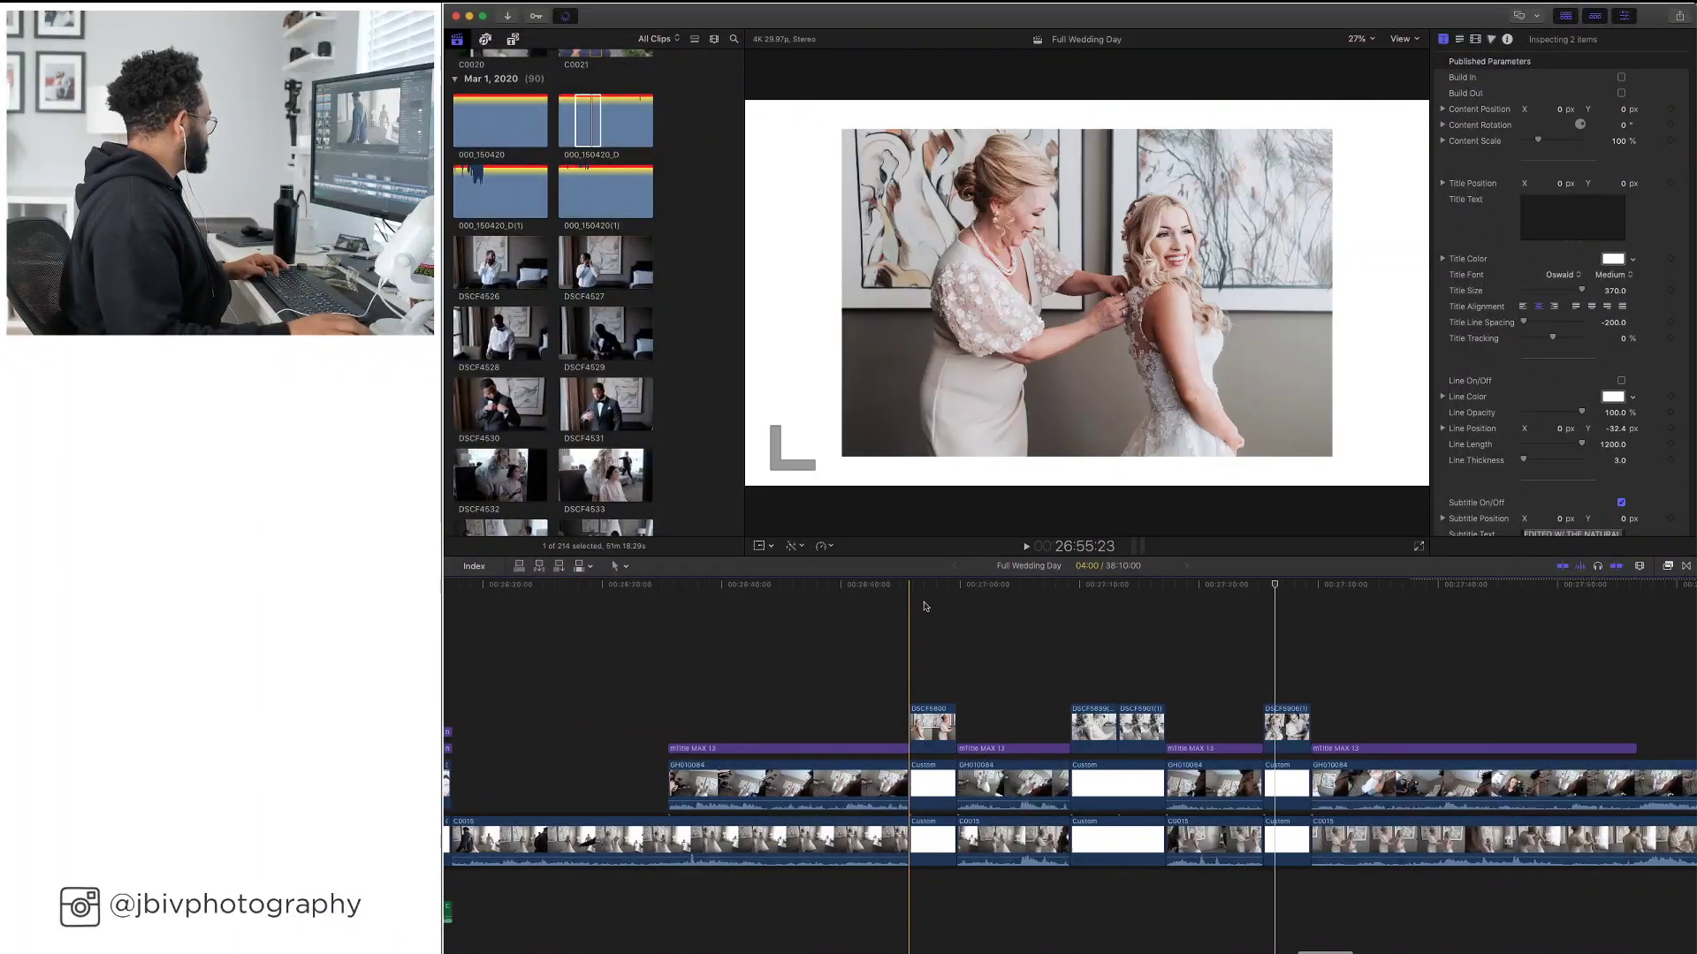
click(1087, 725)
key(alt+v)
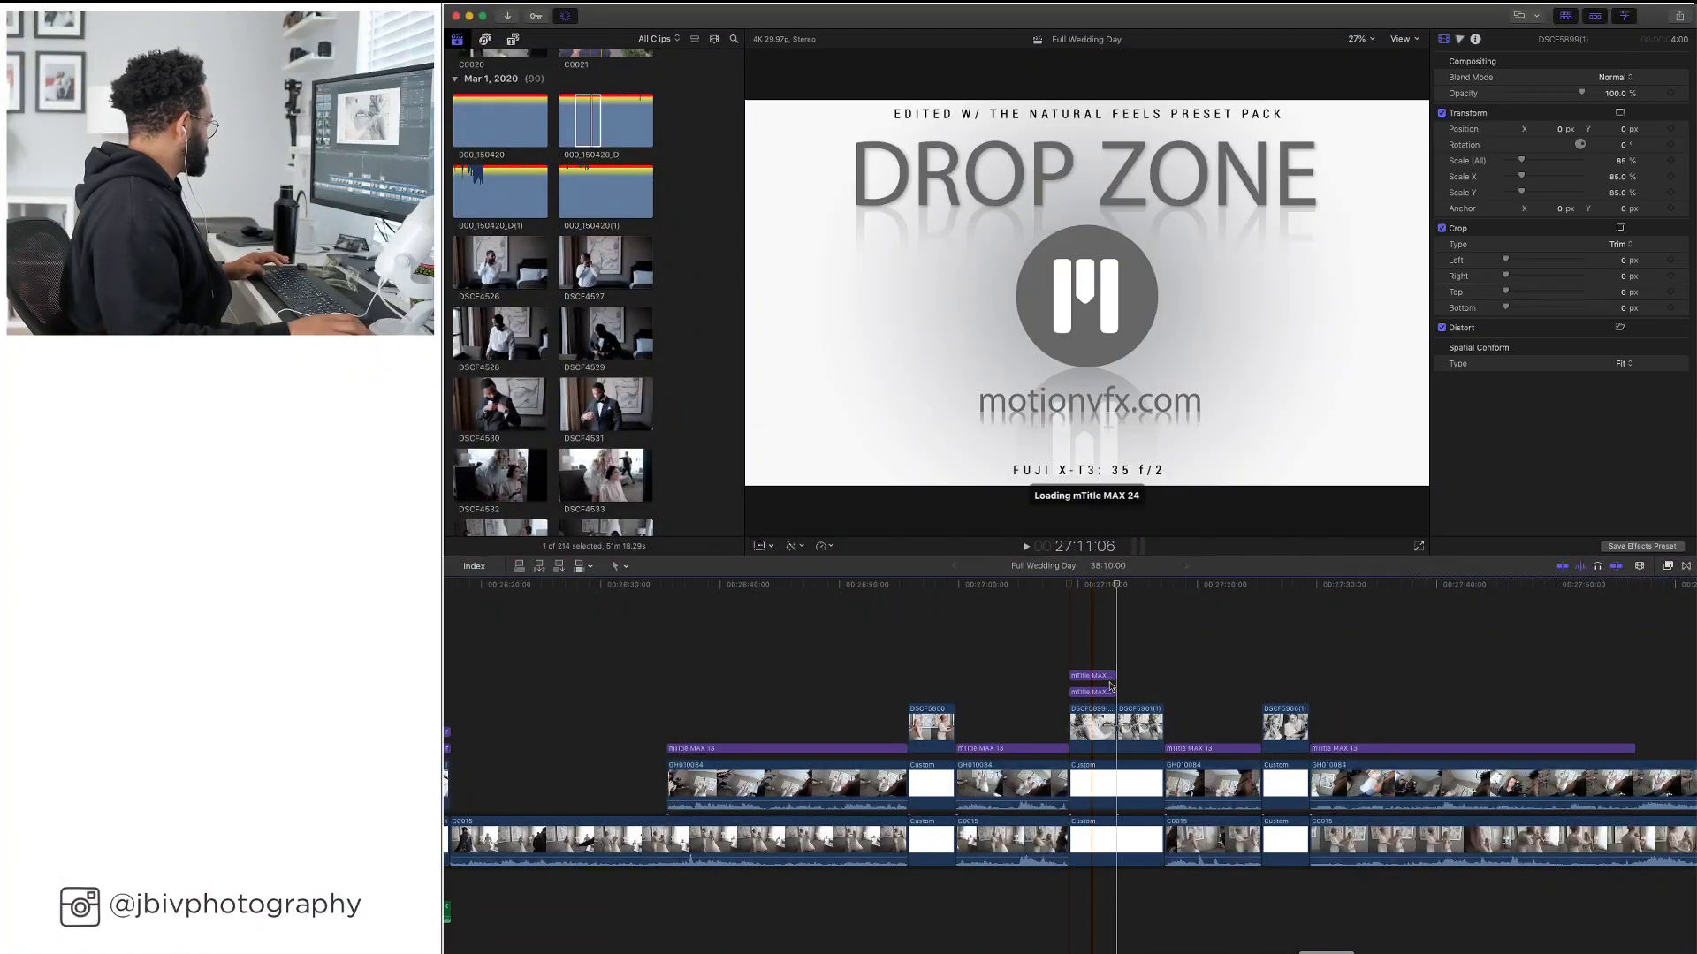
Duplicate the two captions above DSCF5906(1) and extend the original pair to 8 seconds so it spans both neighbouring photos
click(1089, 681)
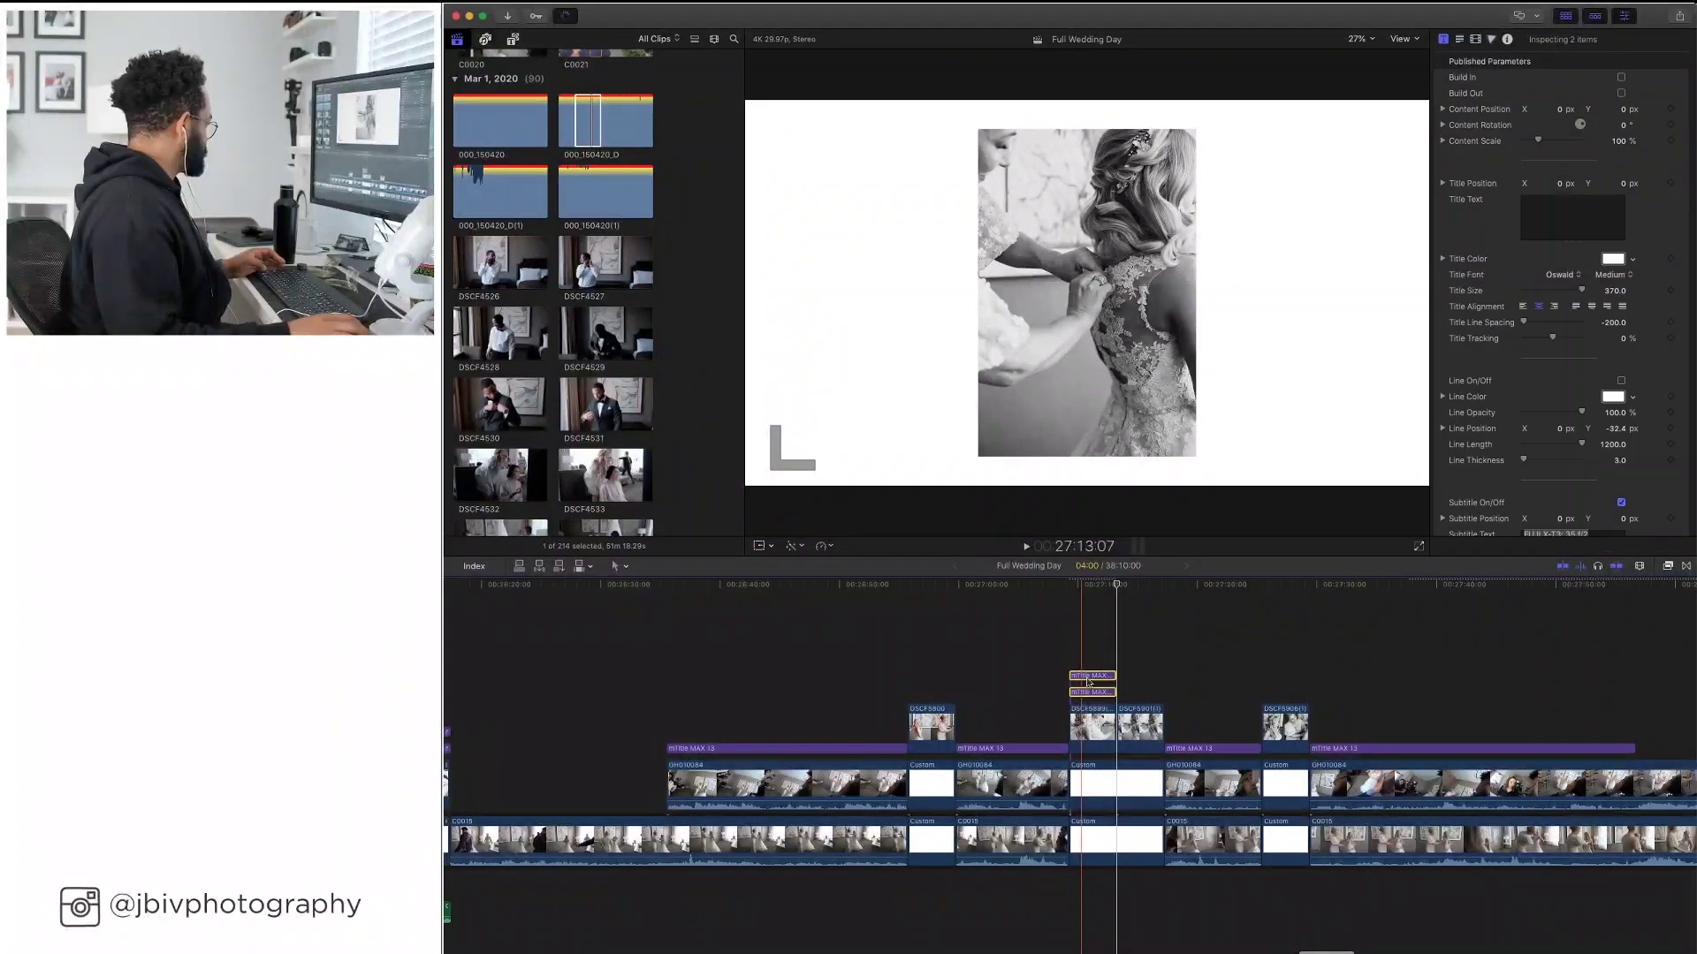
drag(1088, 680, 1280, 679)
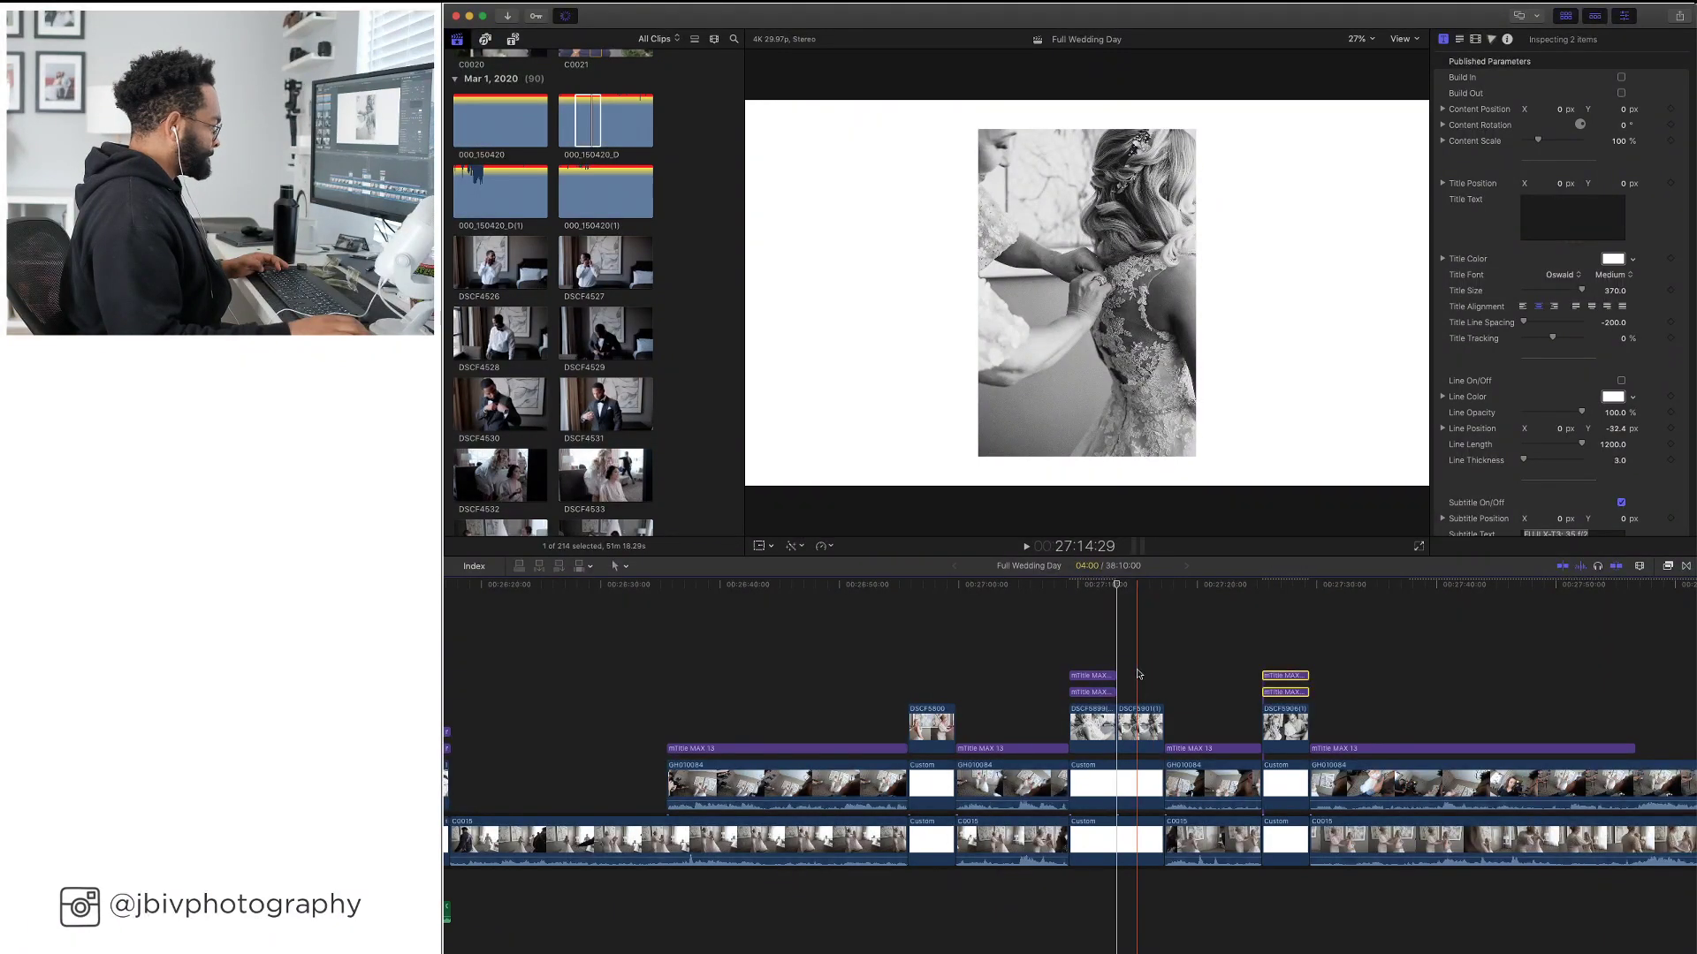
drag(1121, 675, 1162, 693)
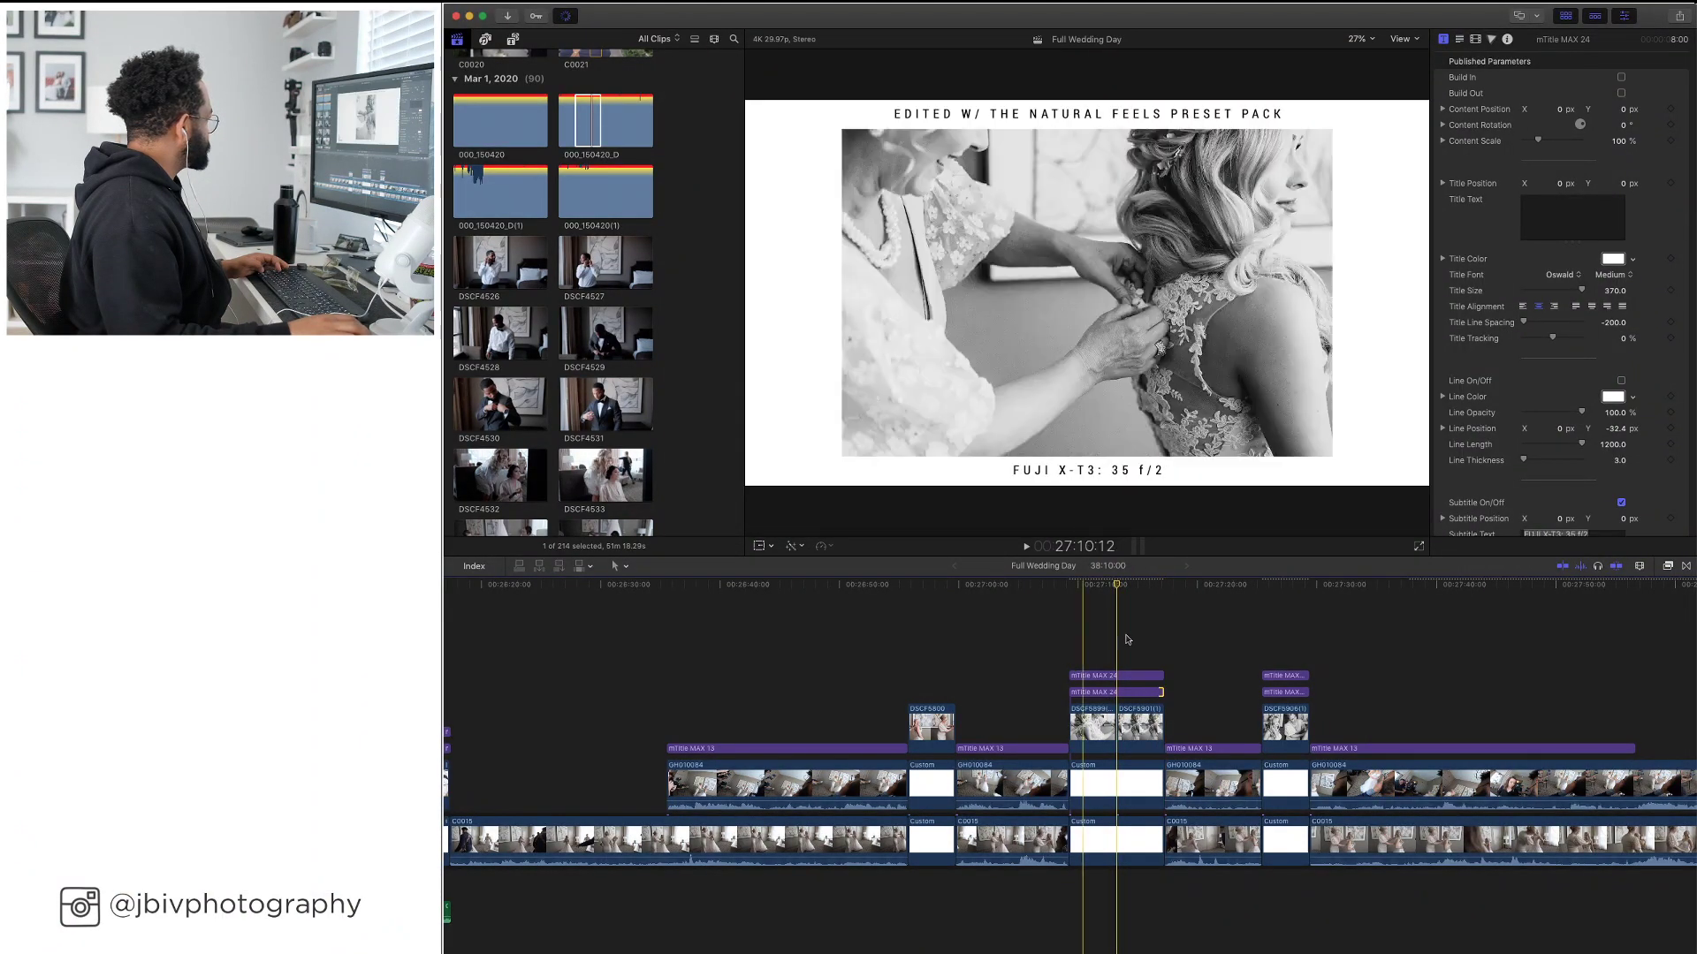
Copy the two mTitle MAX 24 captions reading FUJI X-T3: 23 f/2 from the groomsmen photo at about 19:43 and paste them above DSCF5800 at 26:55:23
scroll(1096, 637, left, 10)
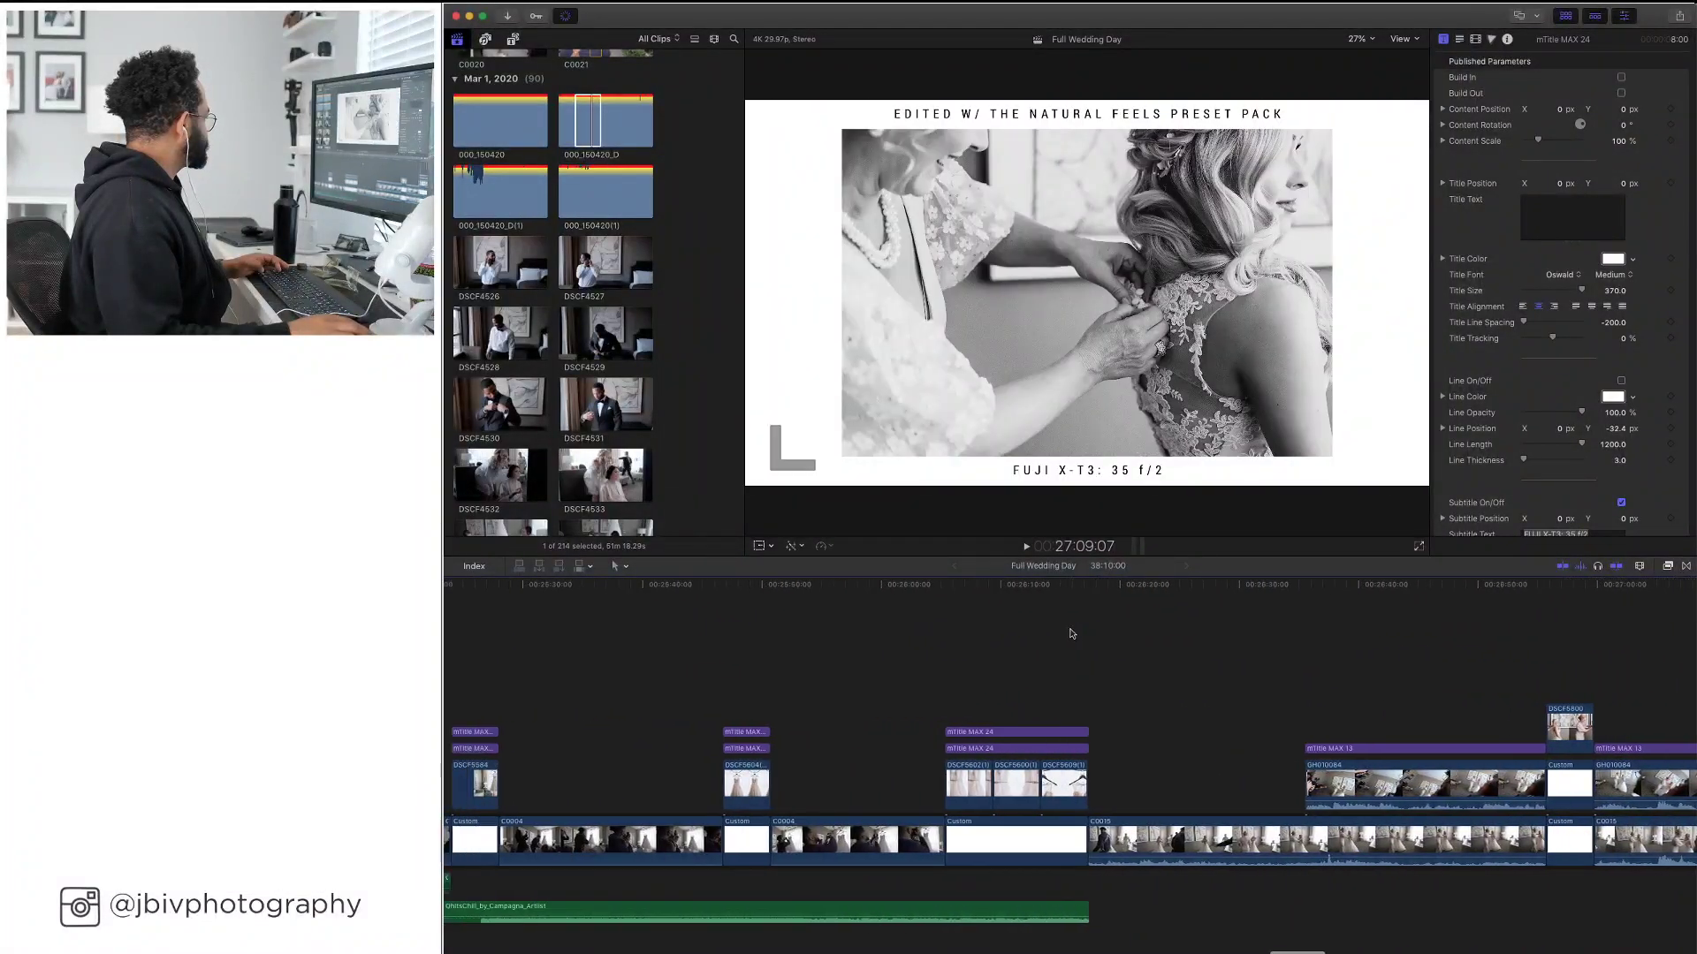
scroll(1069, 633, left, 5)
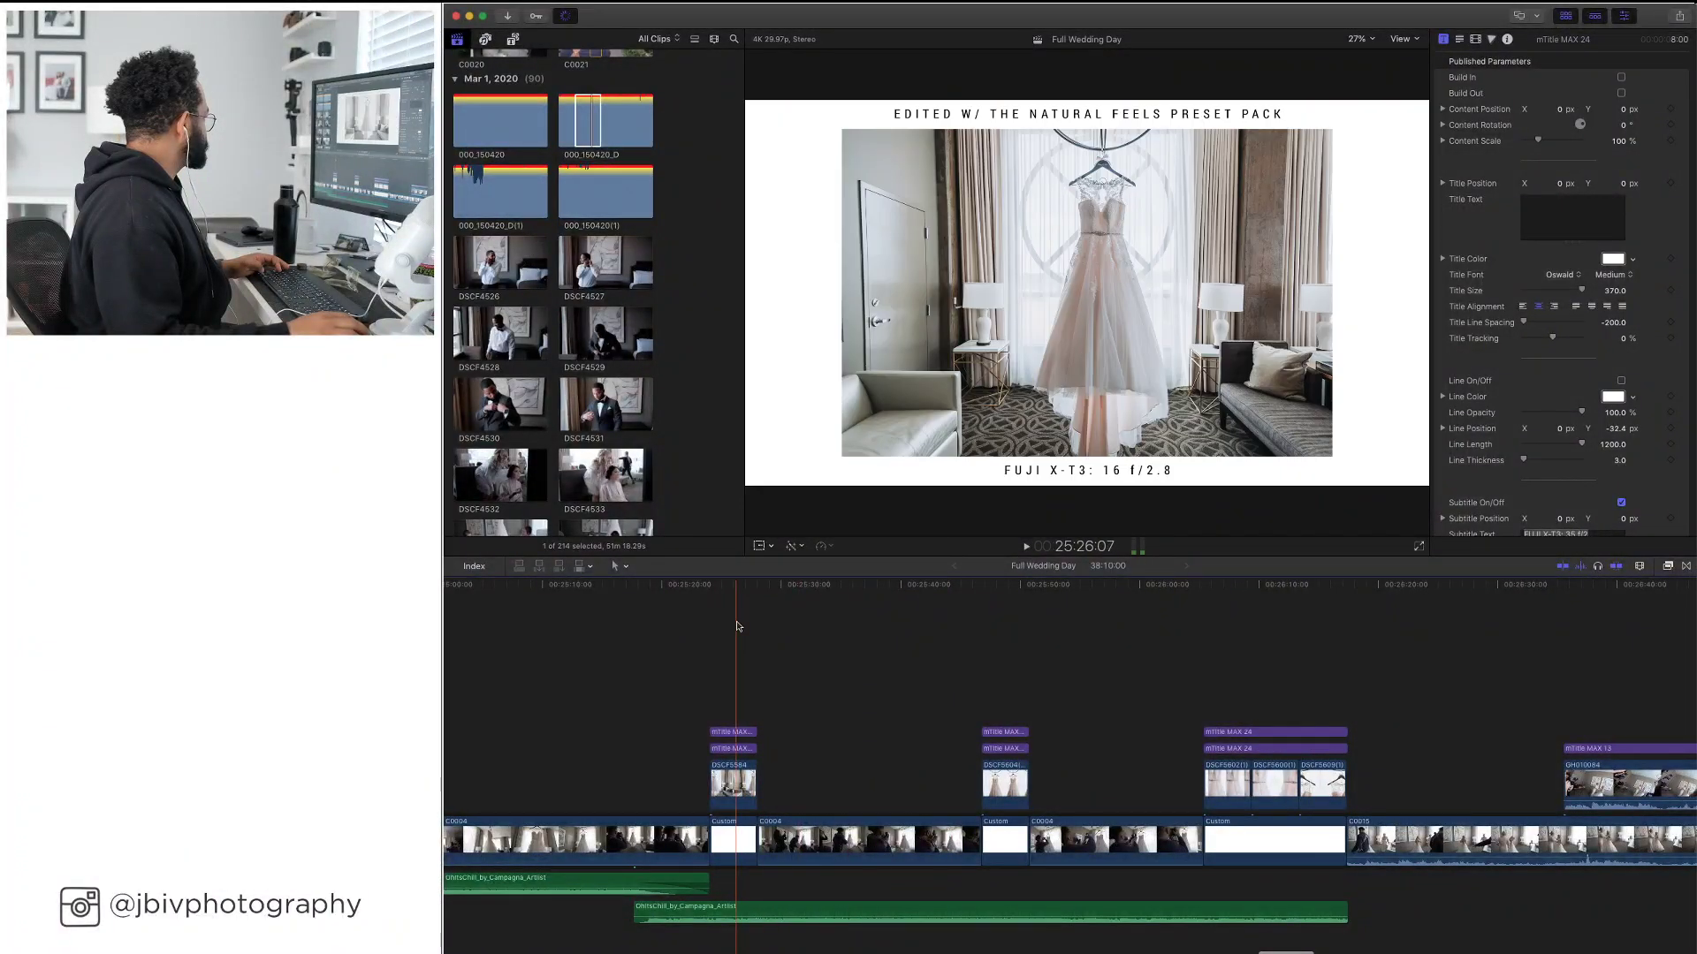
scroll(884, 629, left, 10)
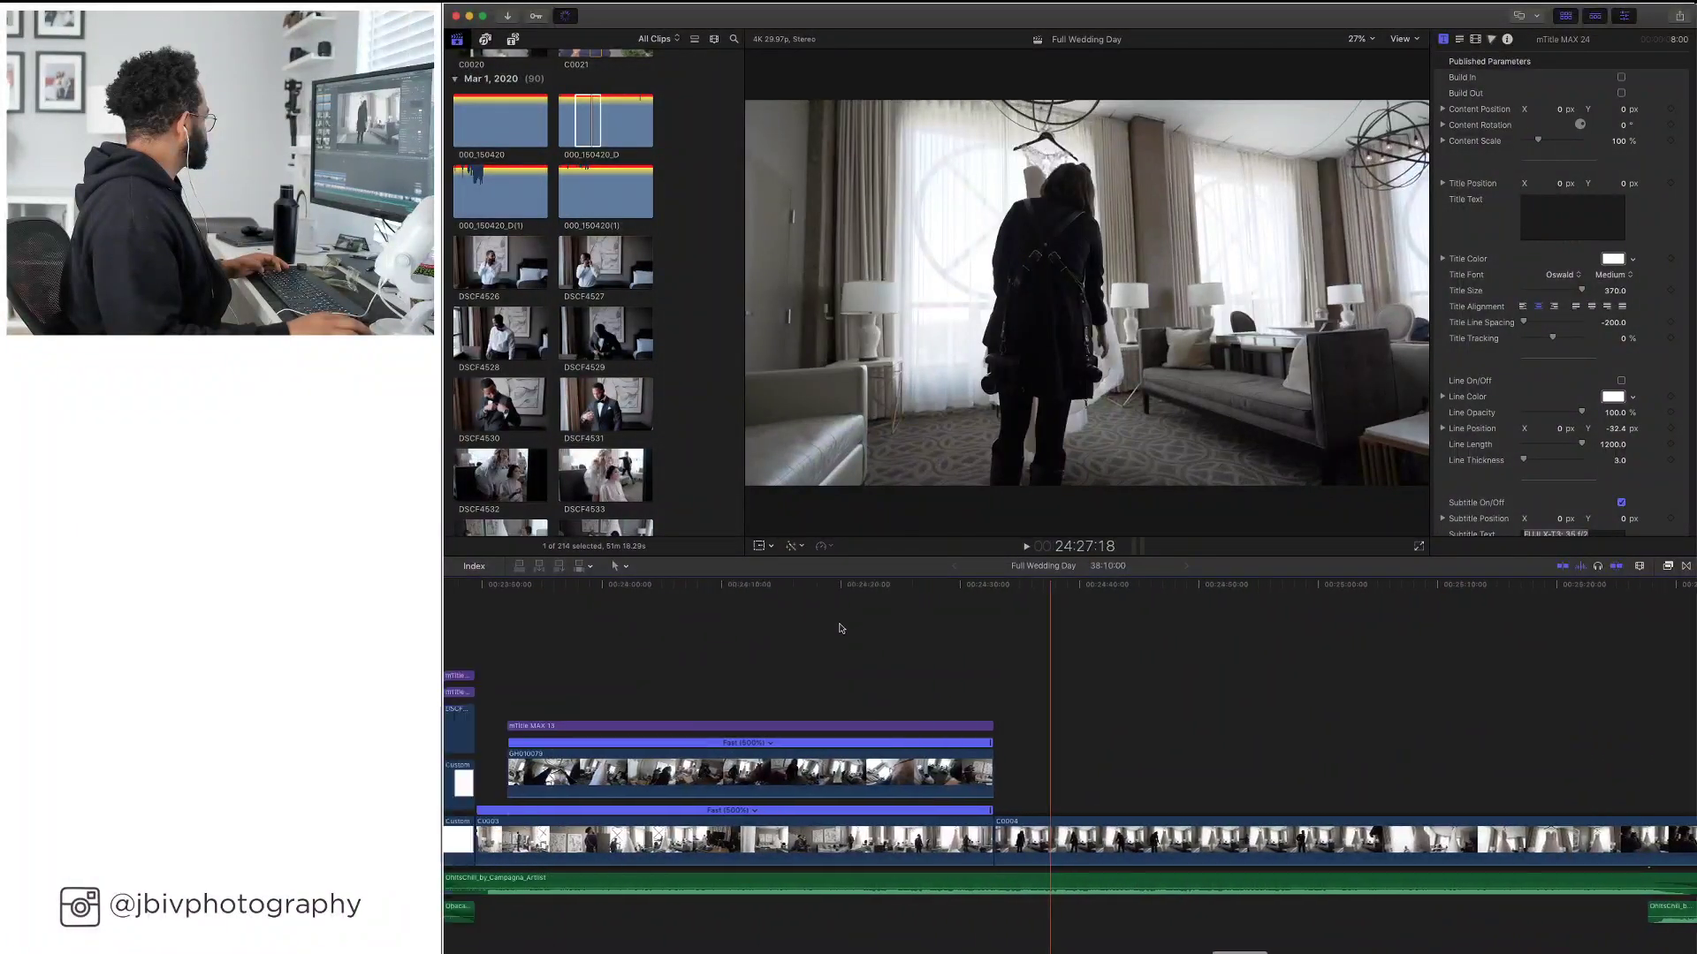
scroll(841, 629, left, 10)
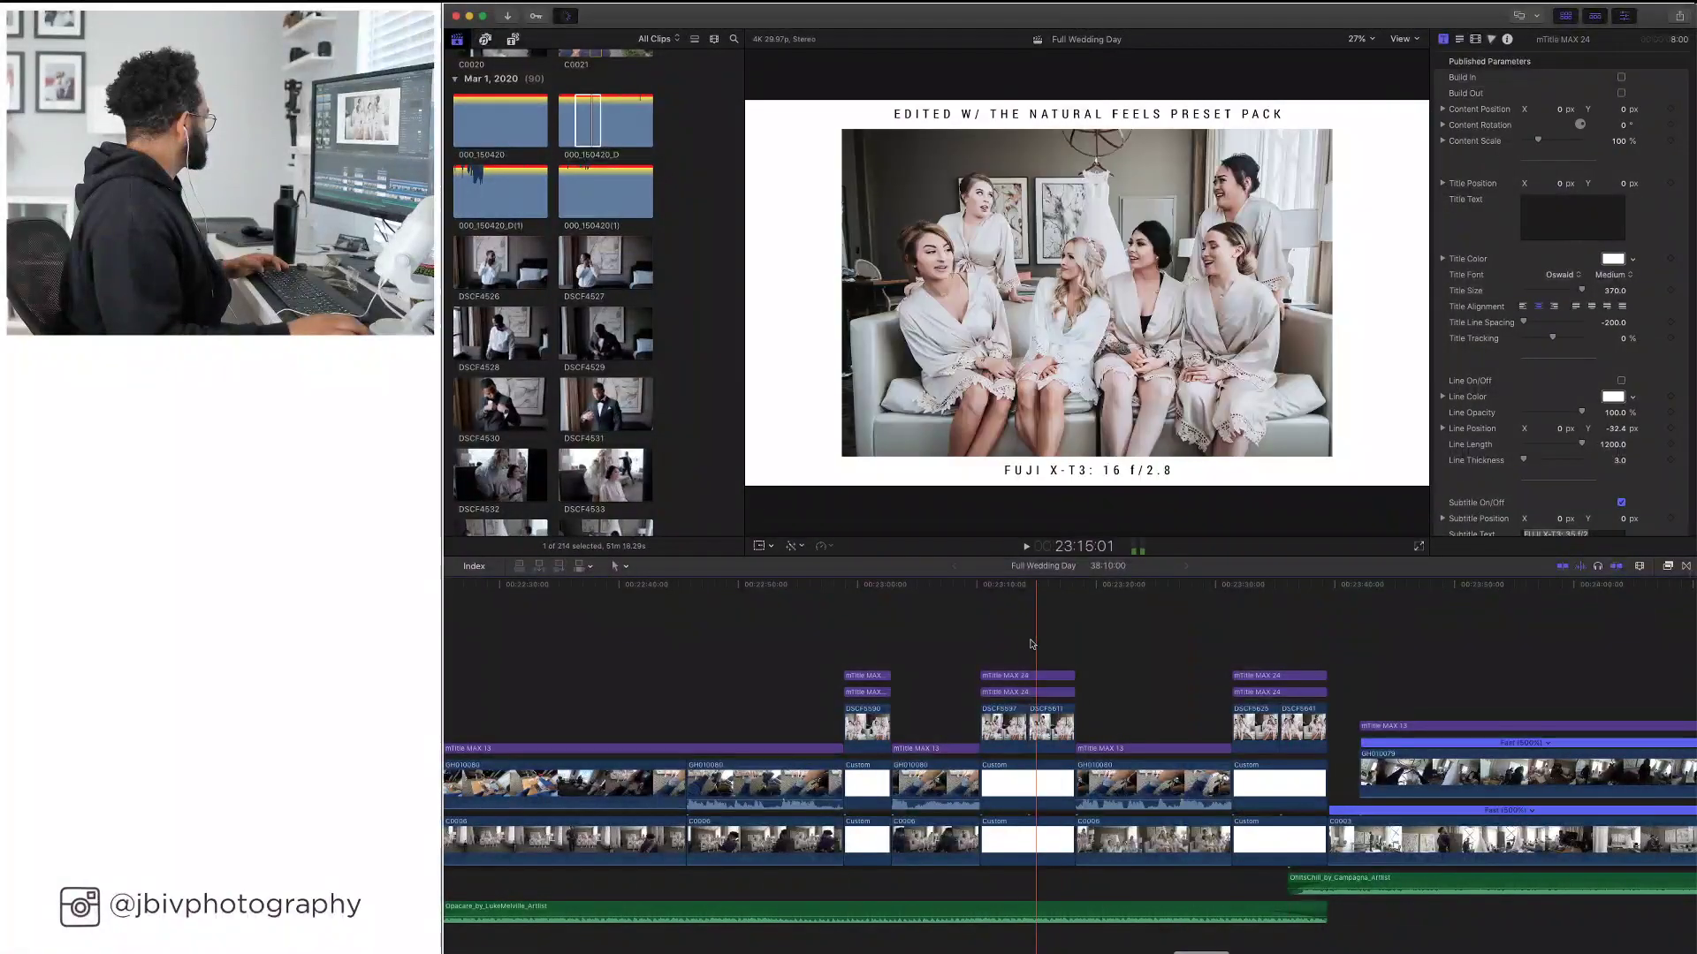
scroll(866, 633, left, 5)
scroll(866, 632, left, 10)
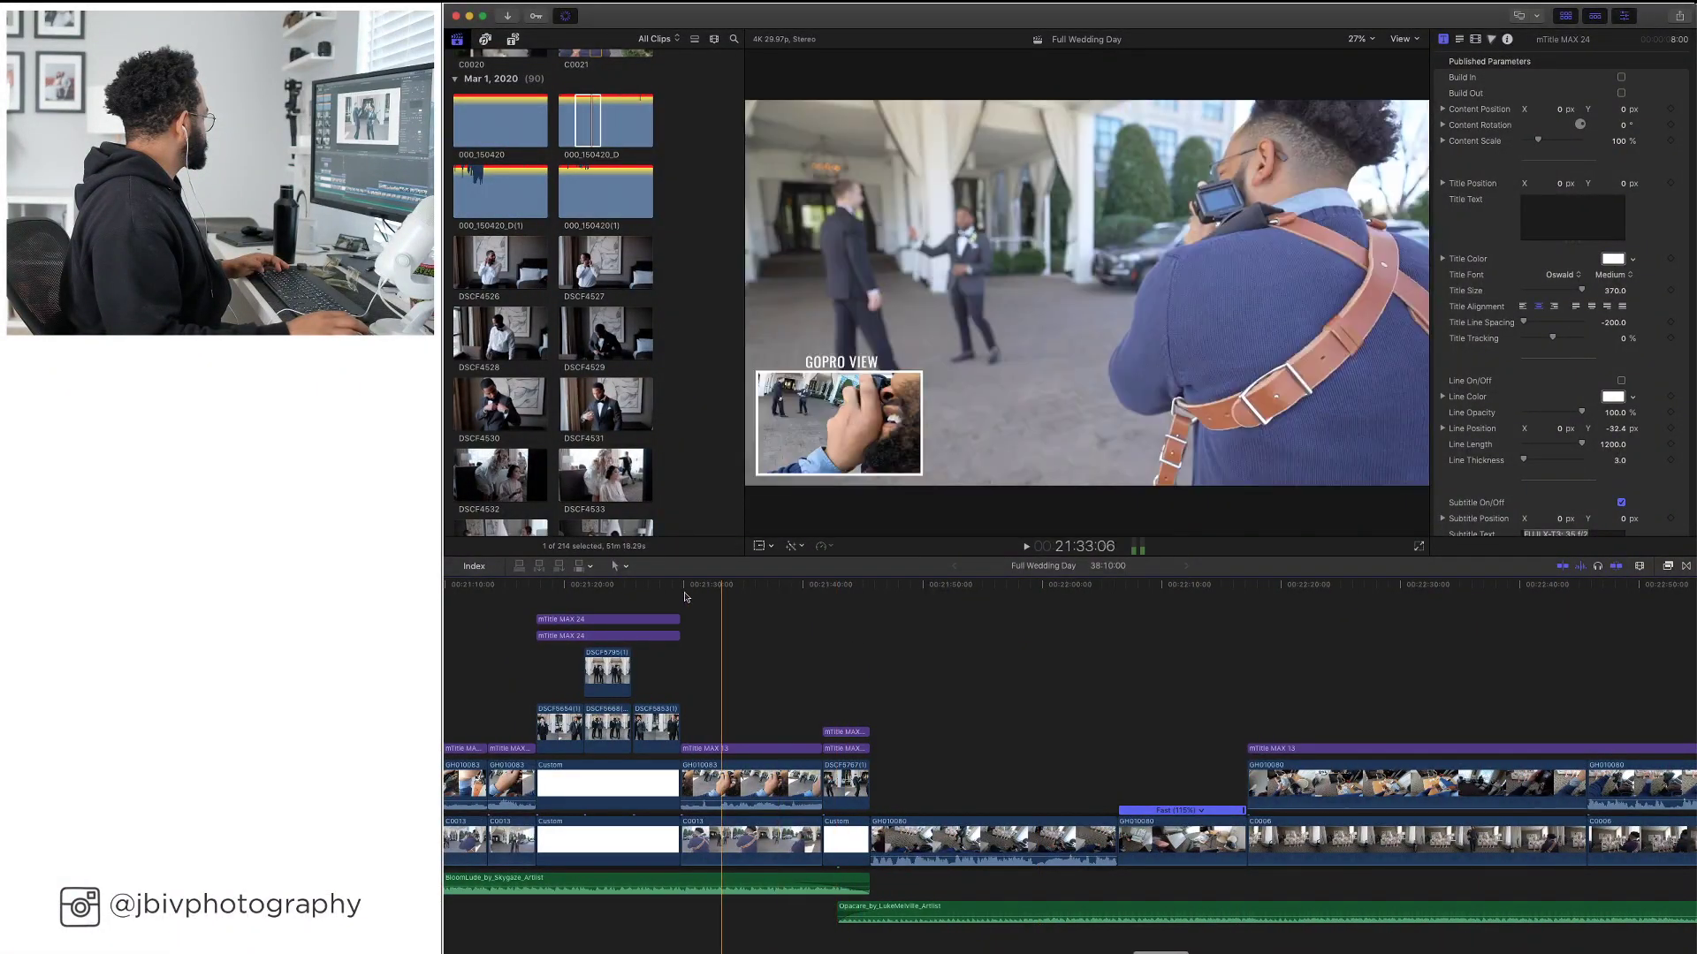
scroll(758, 619, left, 10)
scroll(758, 619, left, 10)
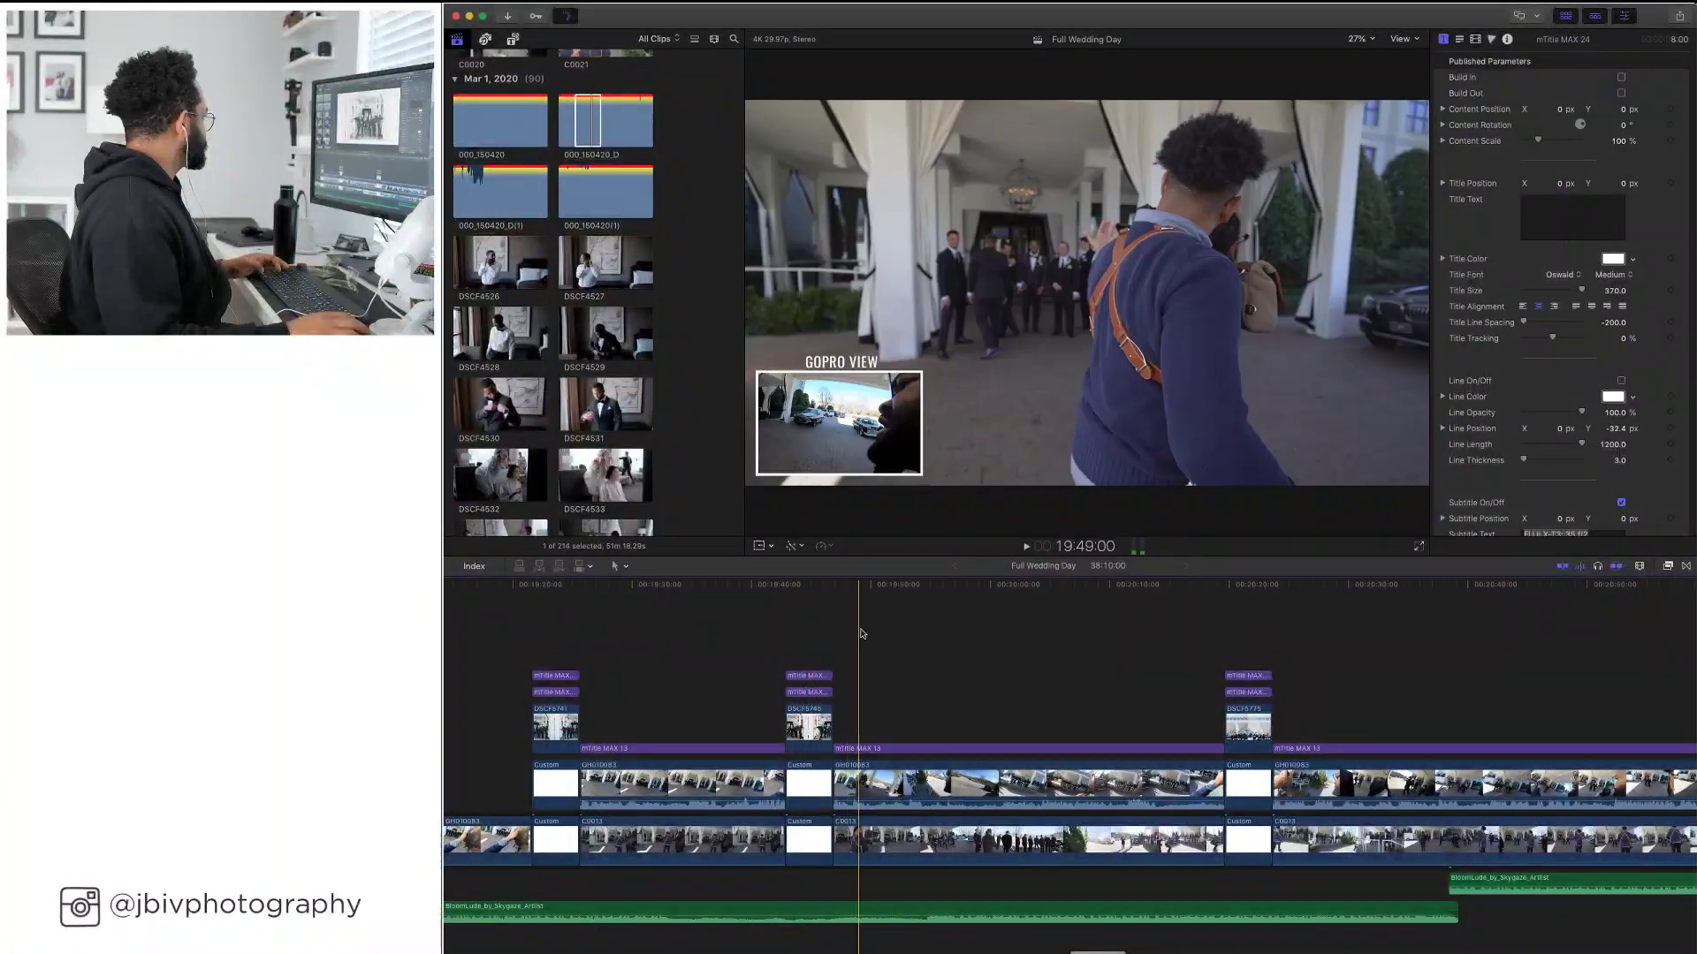
drag(860, 632, 801, 693)
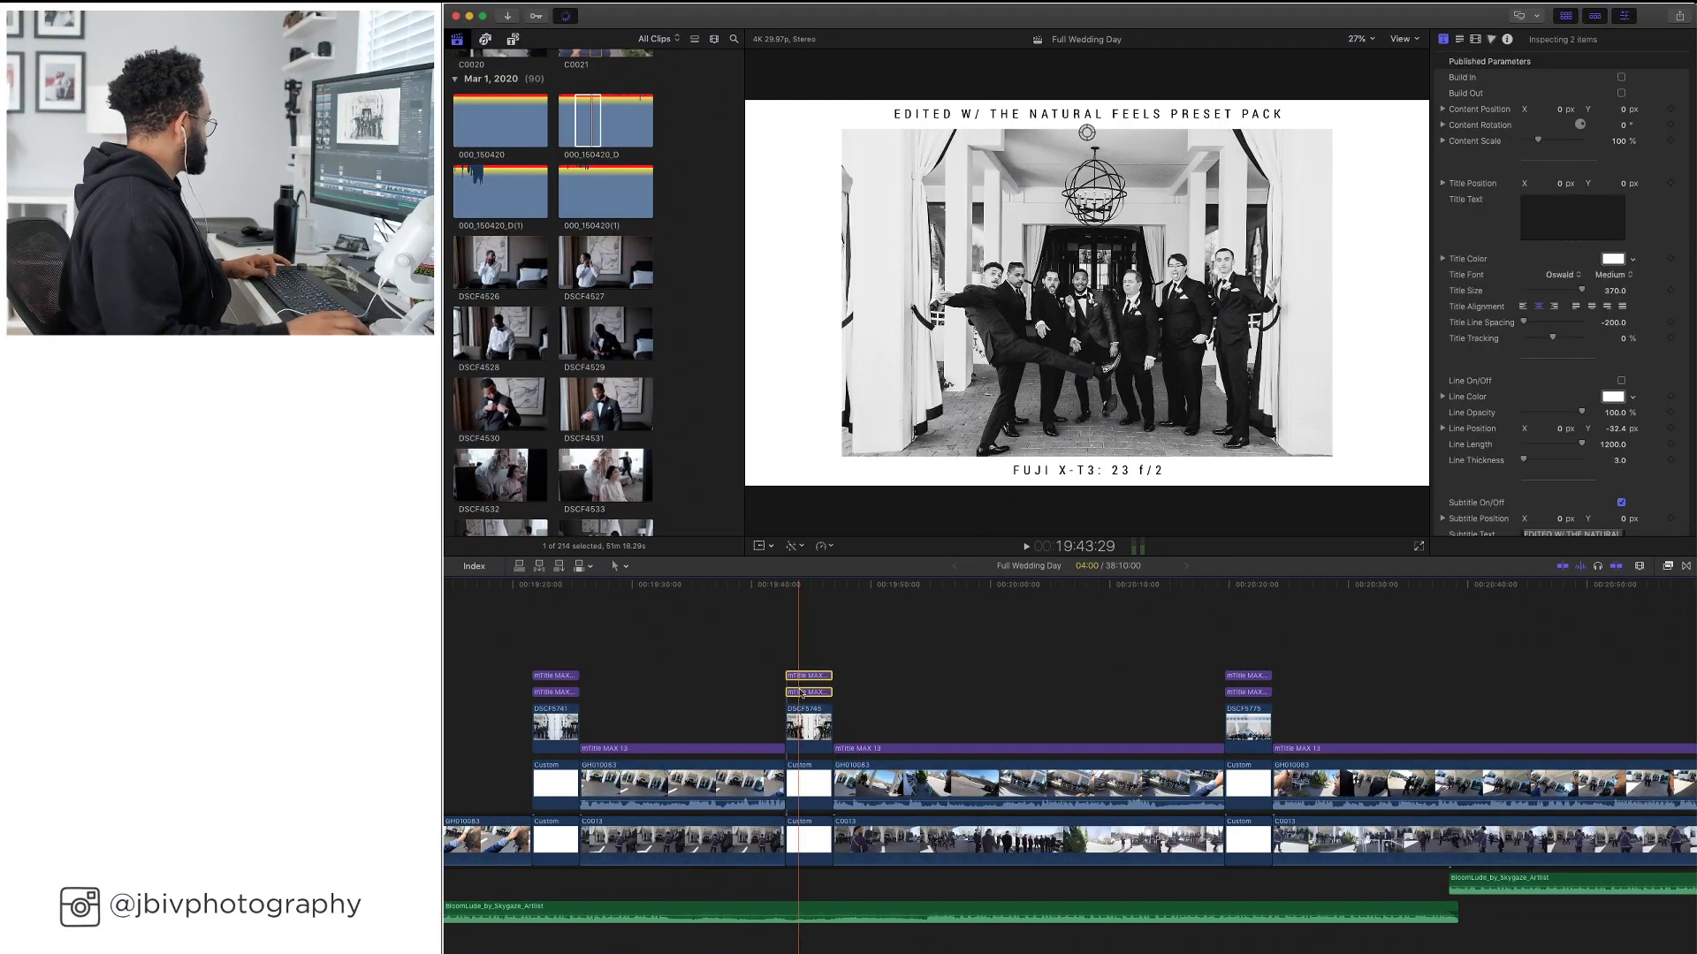
scroll(946, 676, right, 15)
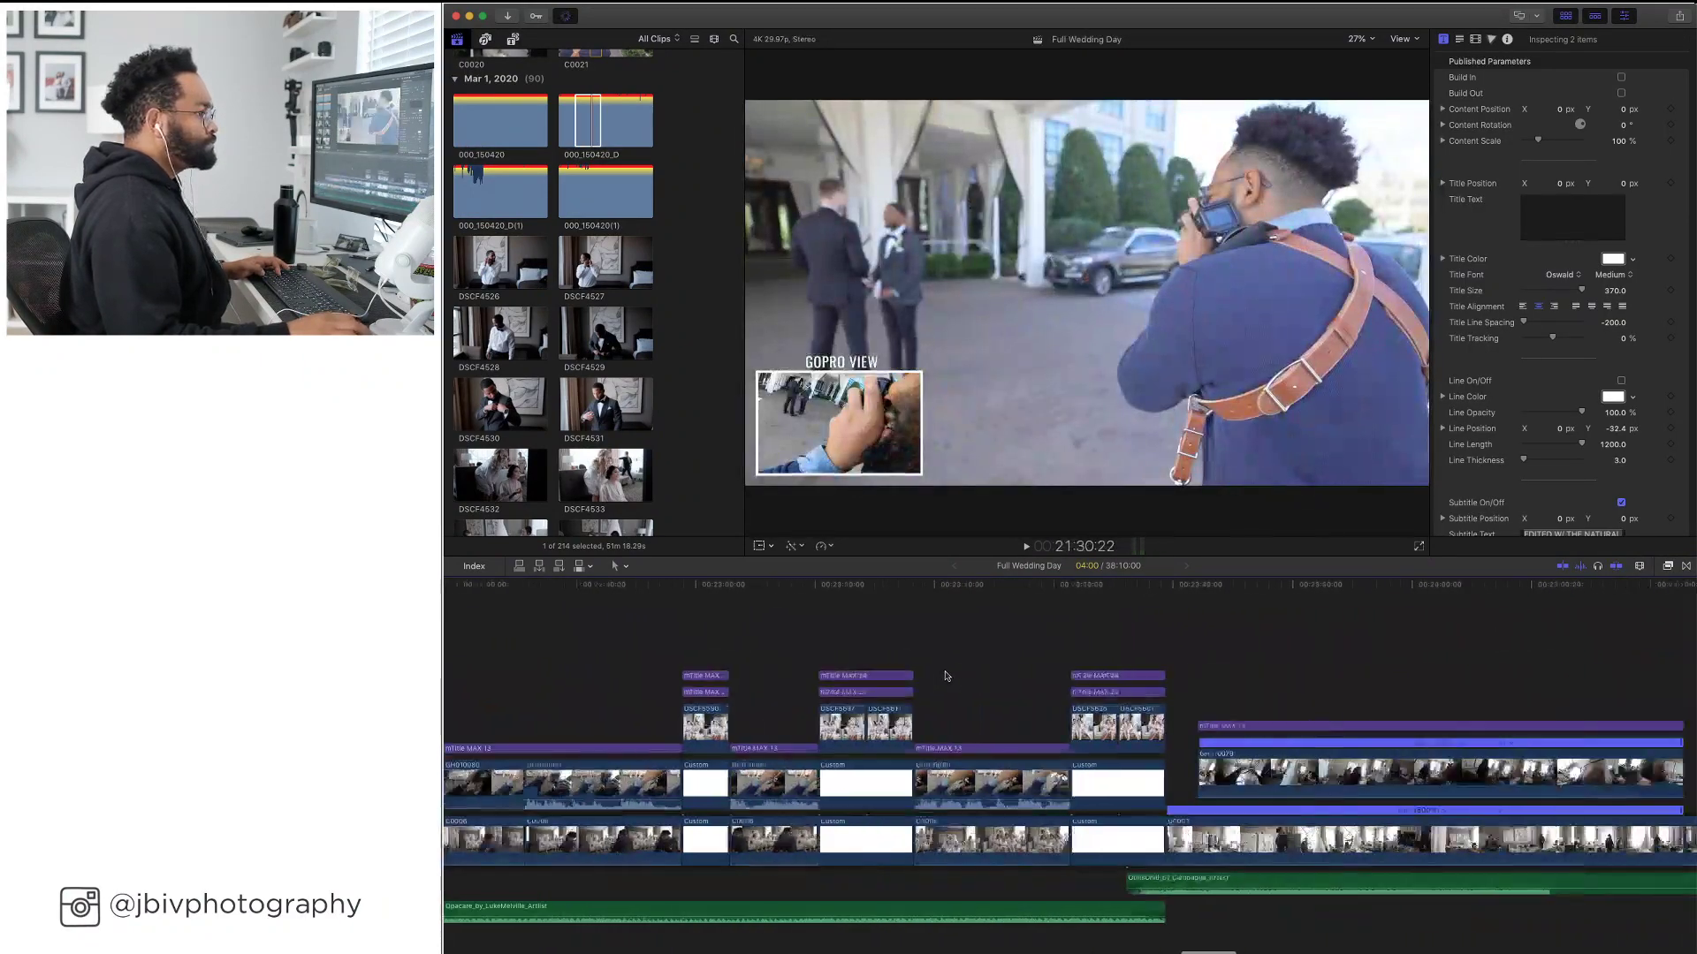
scroll(945, 676, right, 15)
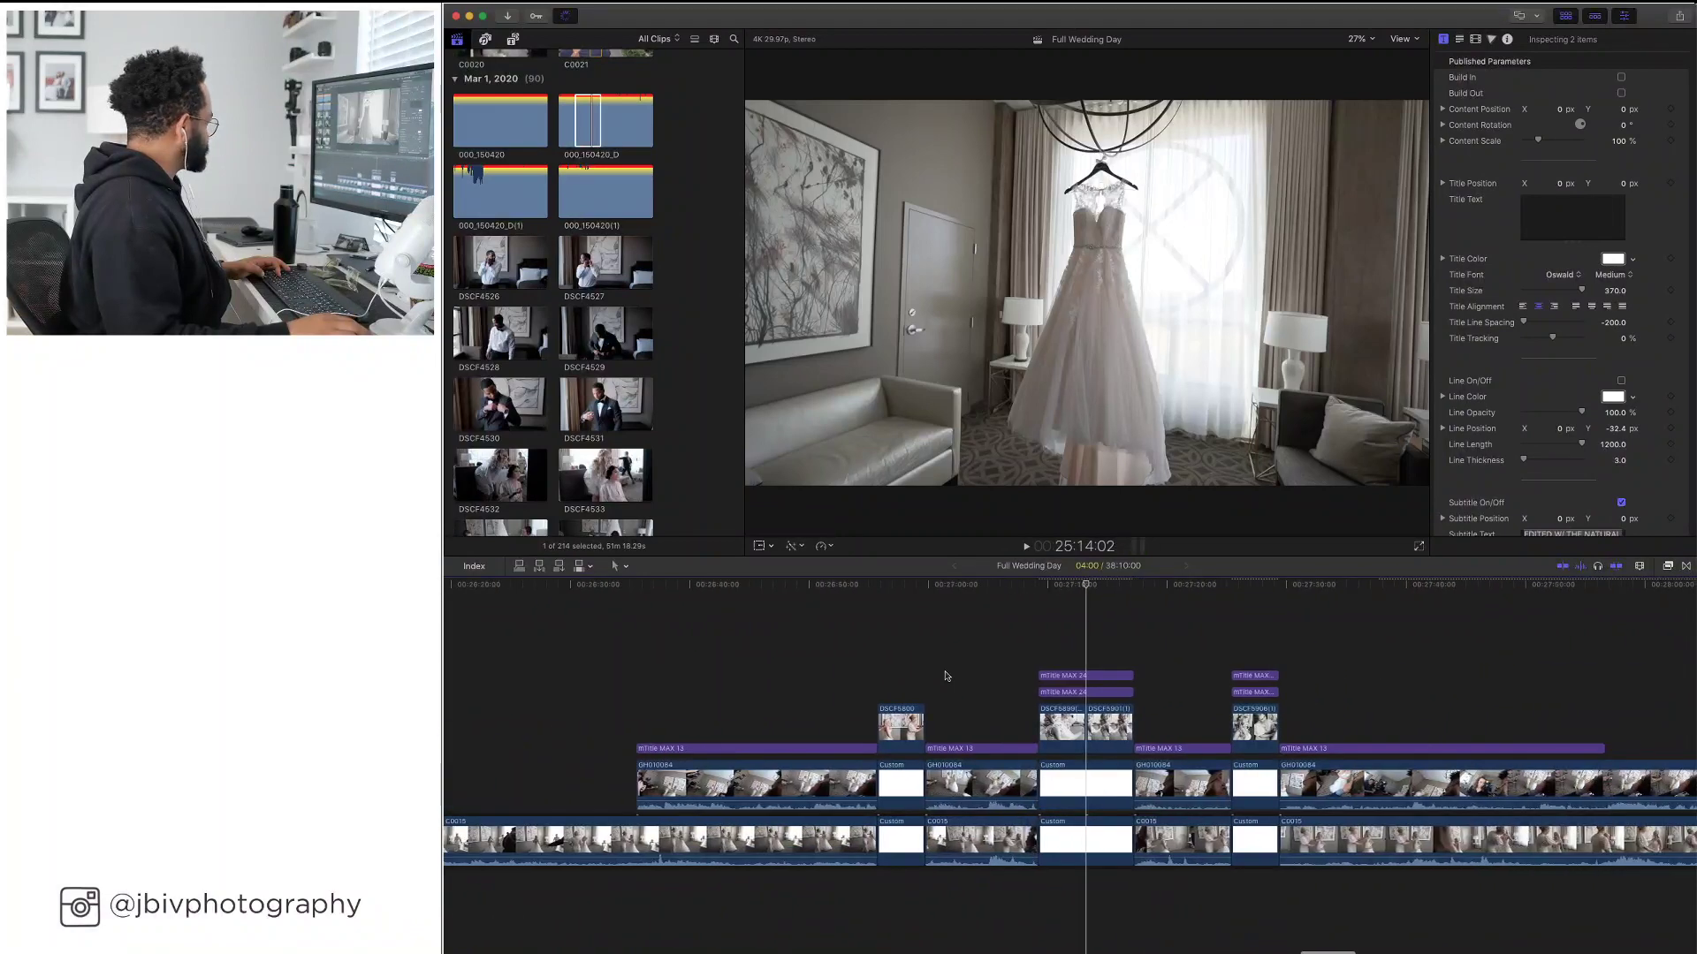
scroll(945, 676, right, 10)
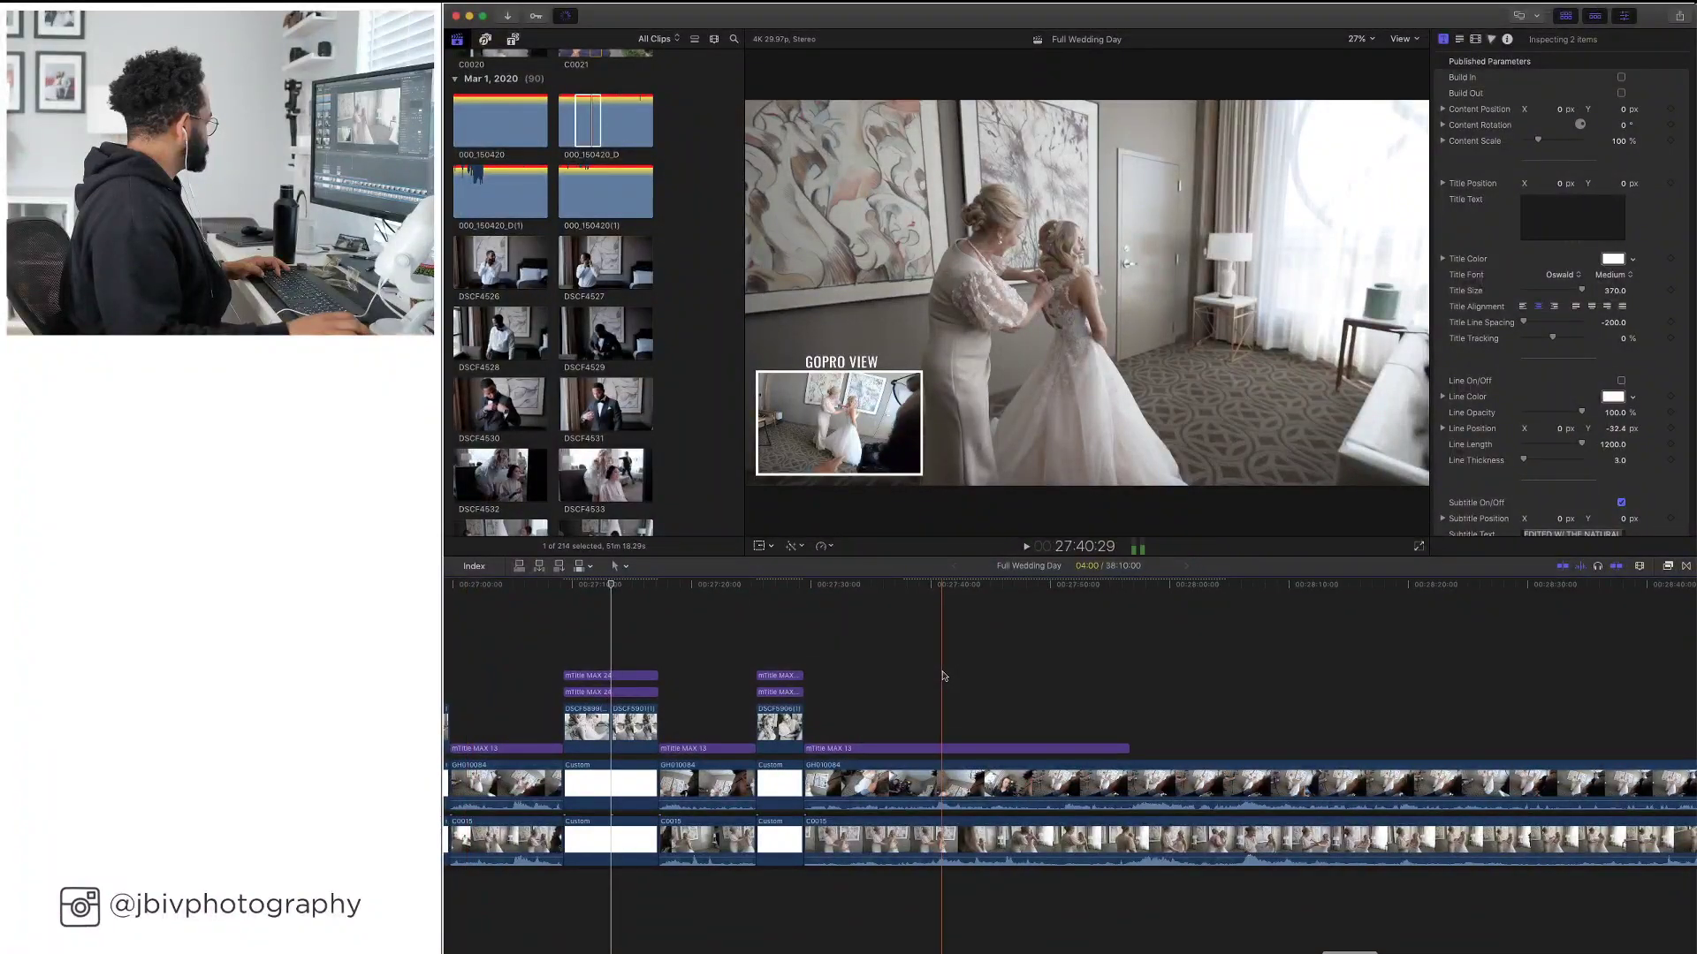
scroll(942, 676, left, 5)
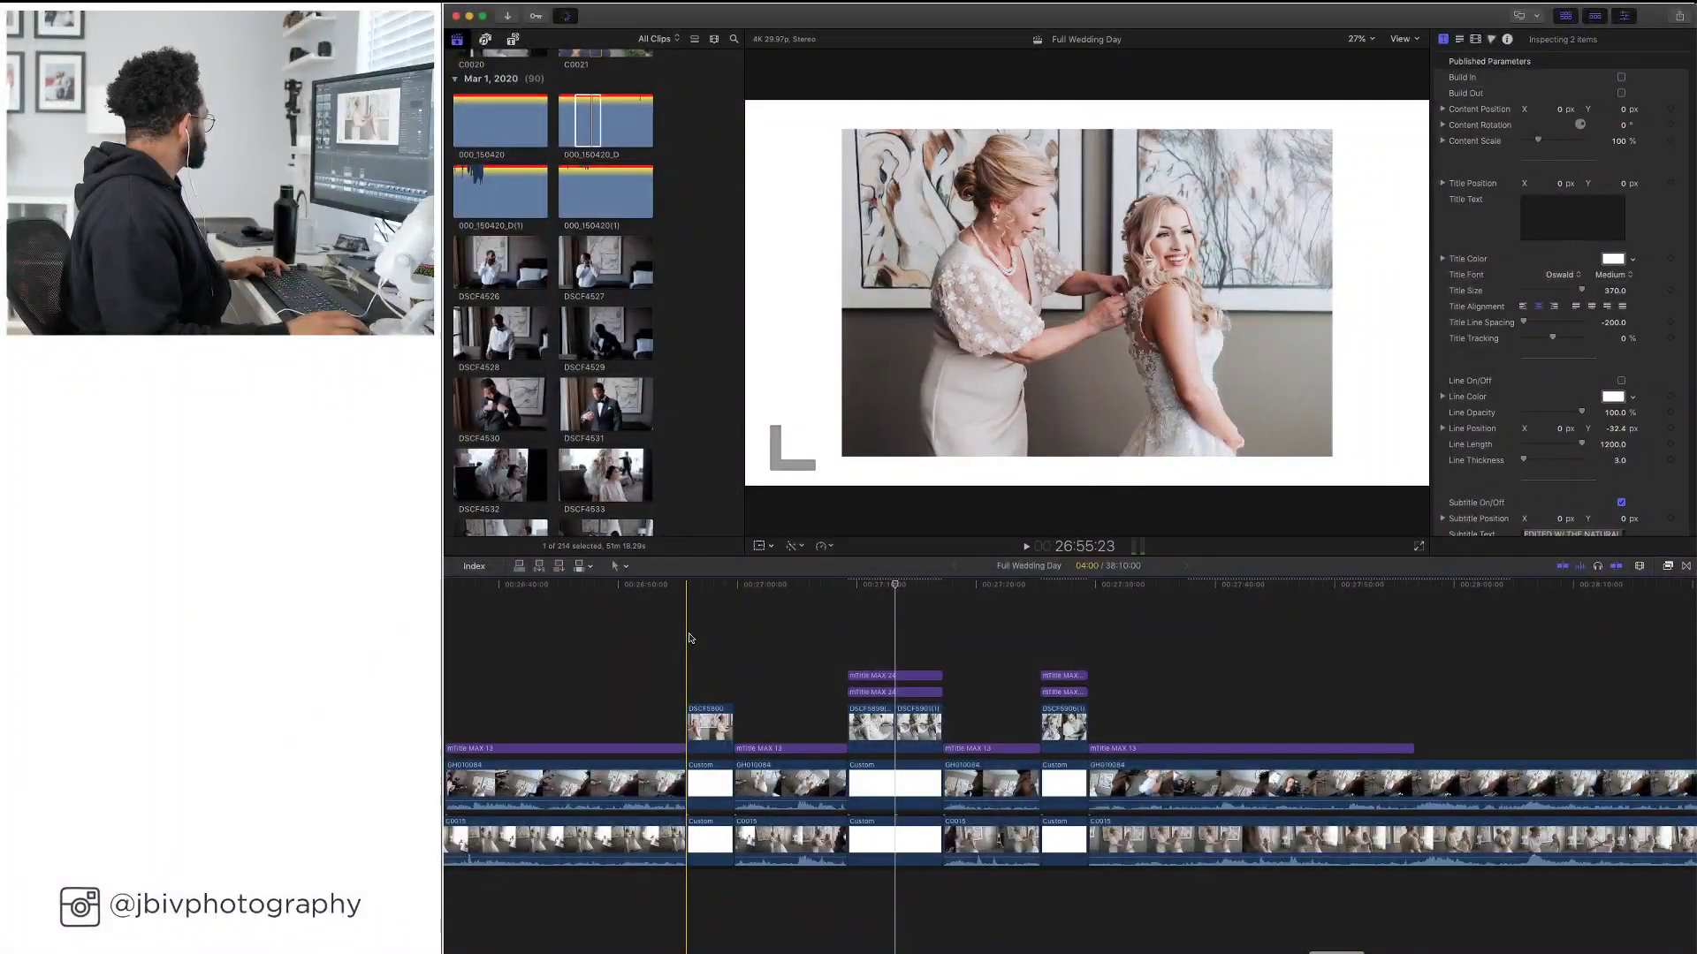
key(super+v)
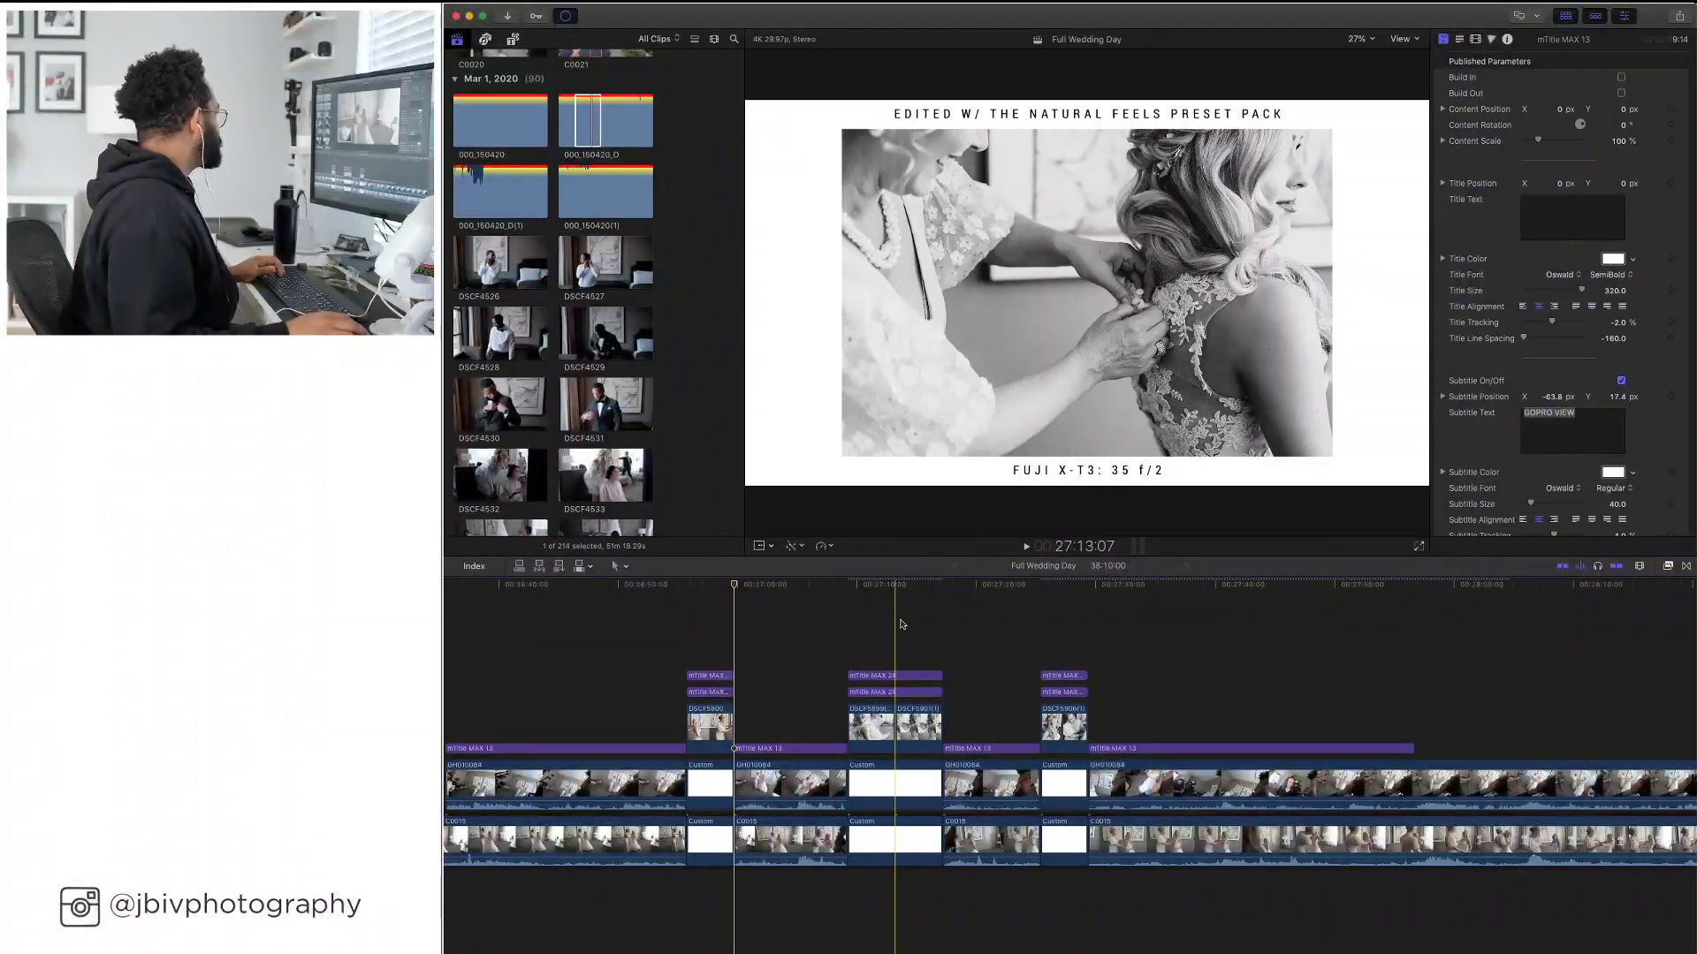
Split GH010084, C0015 and their mTitle MAX 13 label within the dressing footage after DSCF5906(1), and delete the section before the cut
scroll(1226, 634, right, 3)
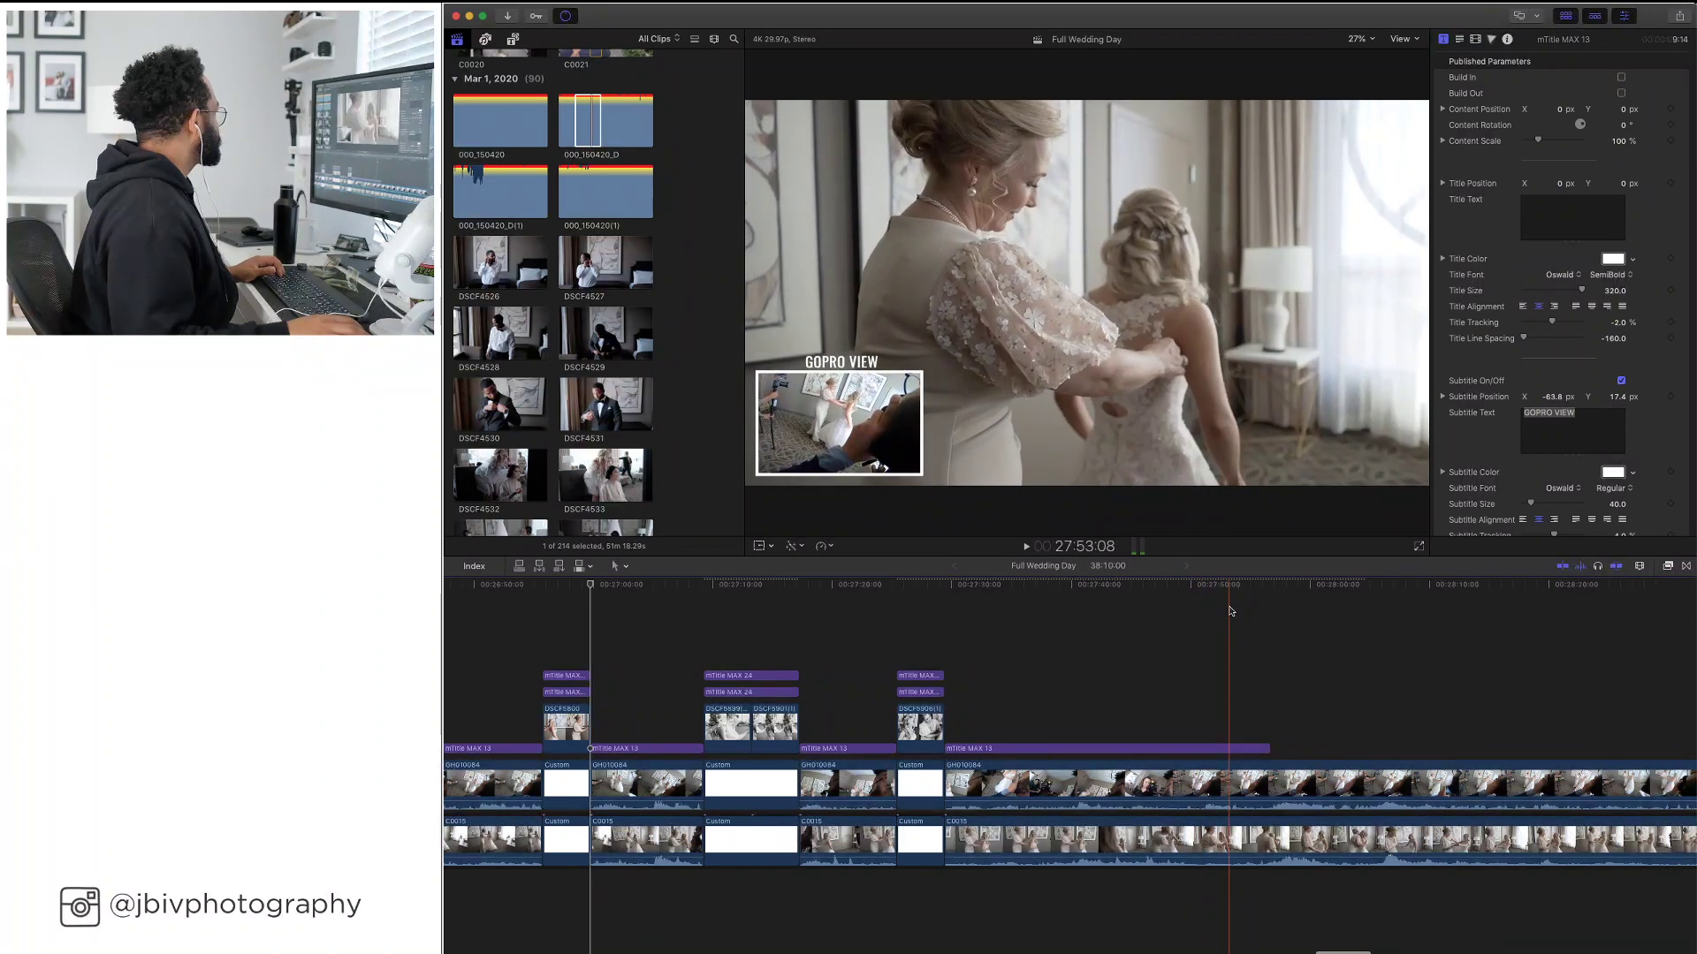
scroll(1231, 611, right, 1)
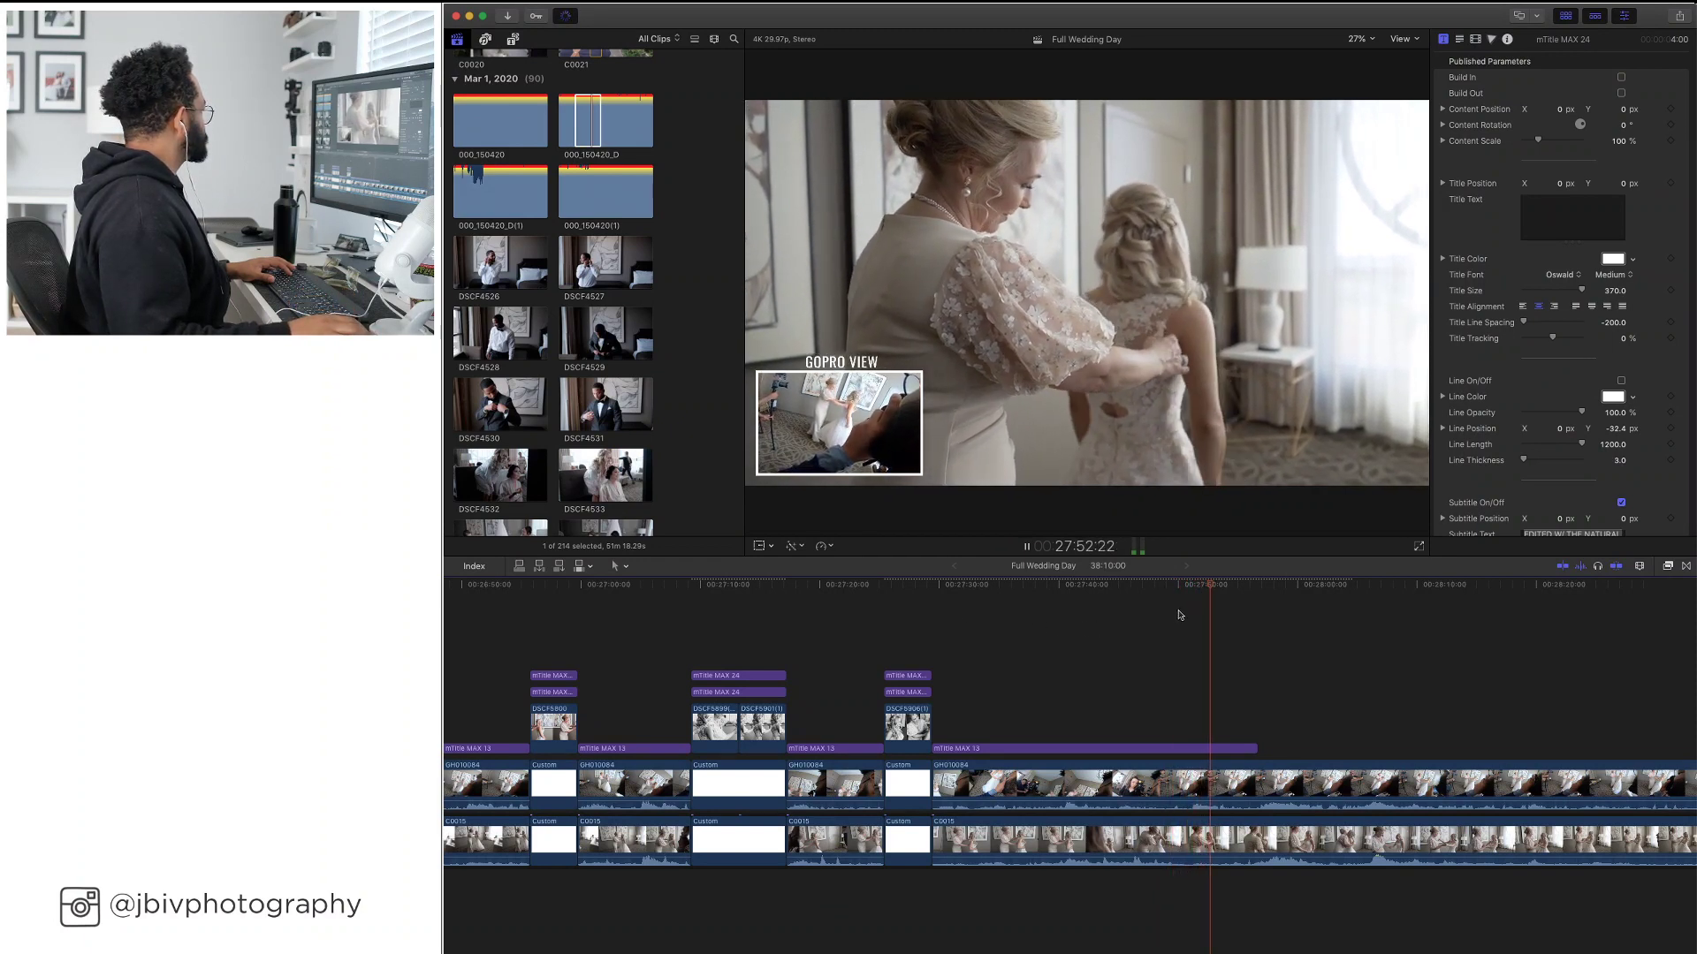
drag(1216, 586, 1129, 597)
click(1139, 794)
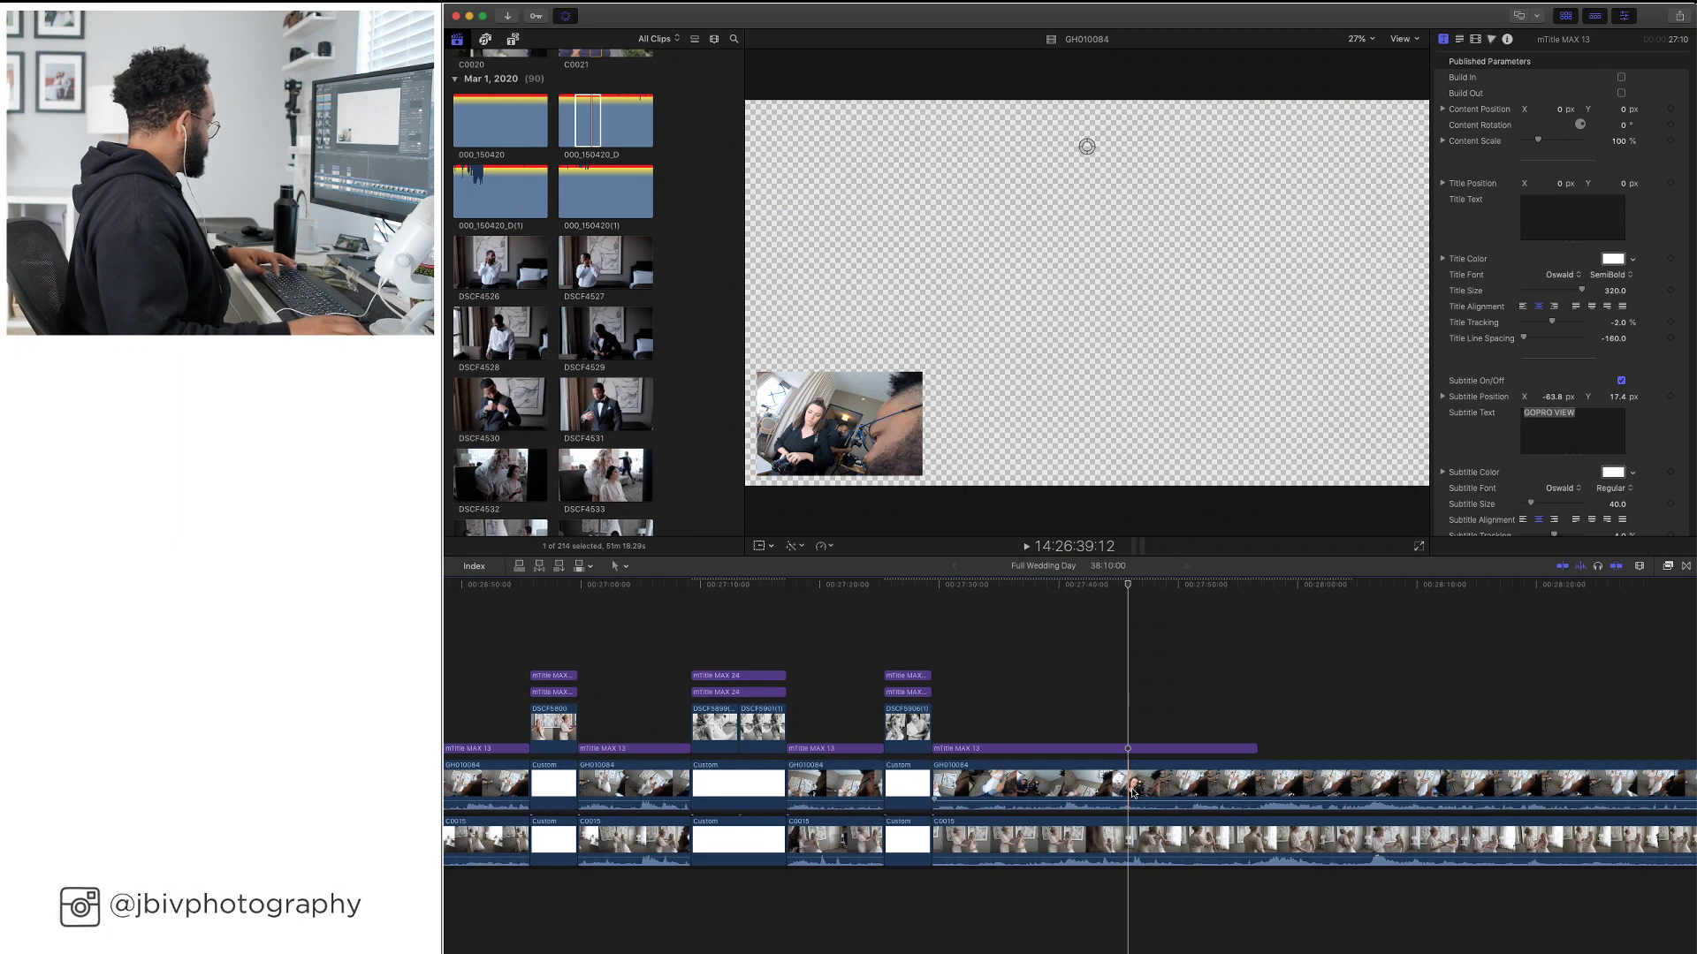
key(super+b)
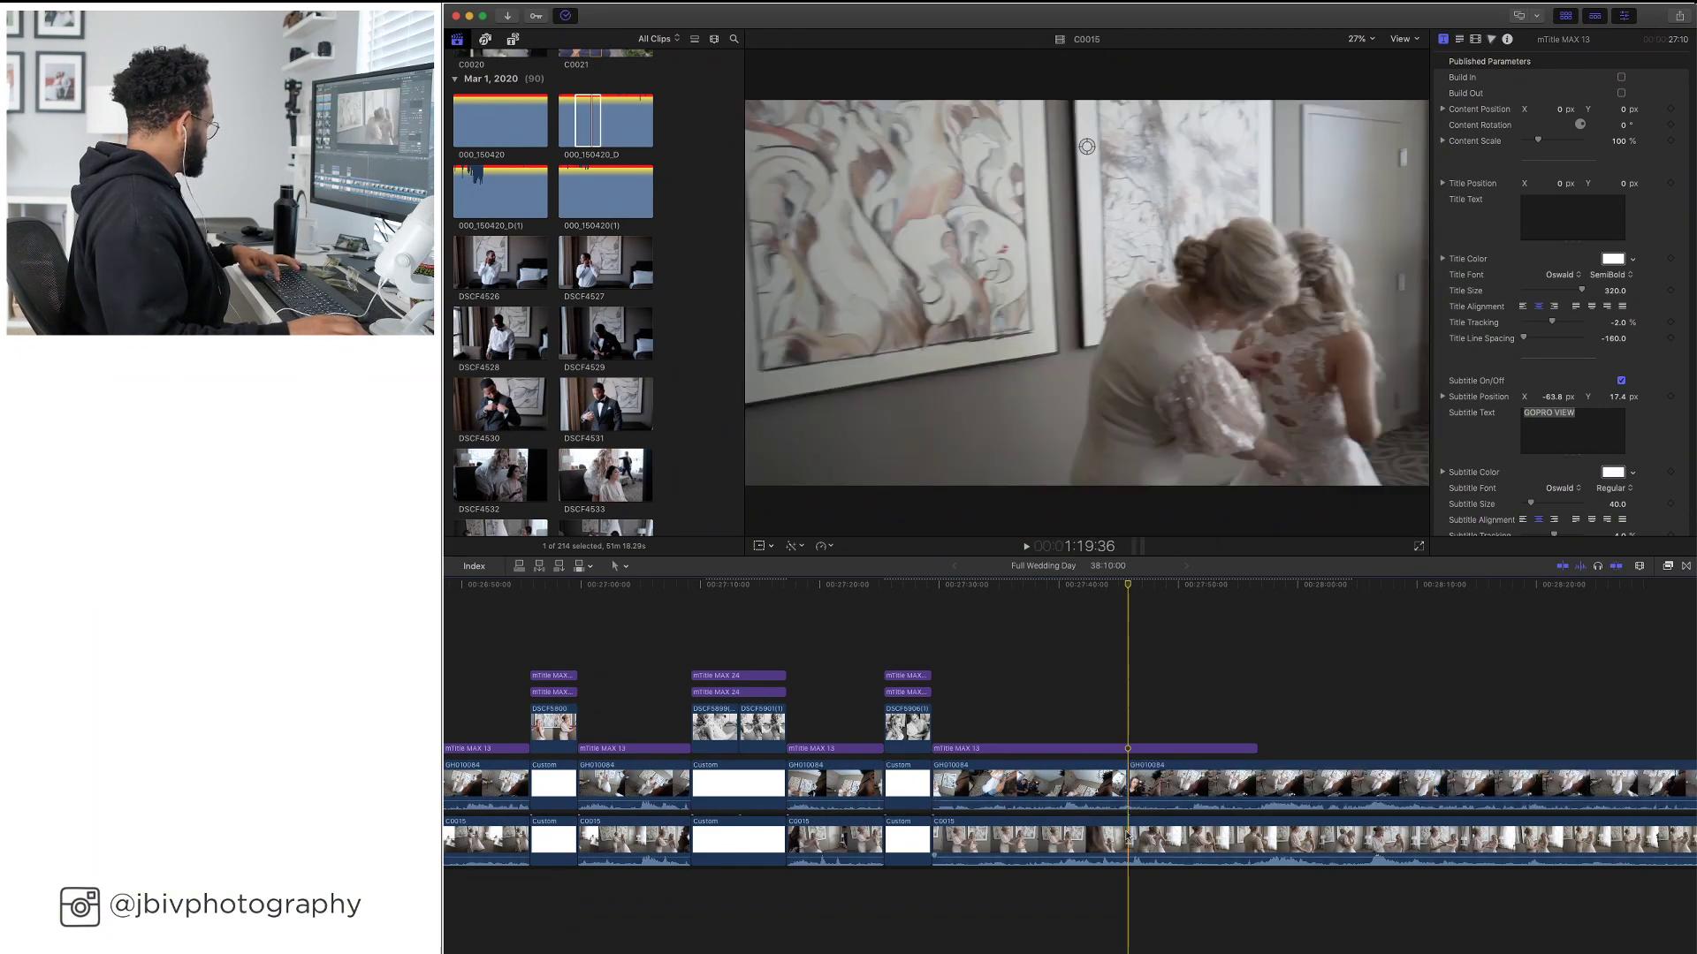
click(1131, 748)
key(super+b)
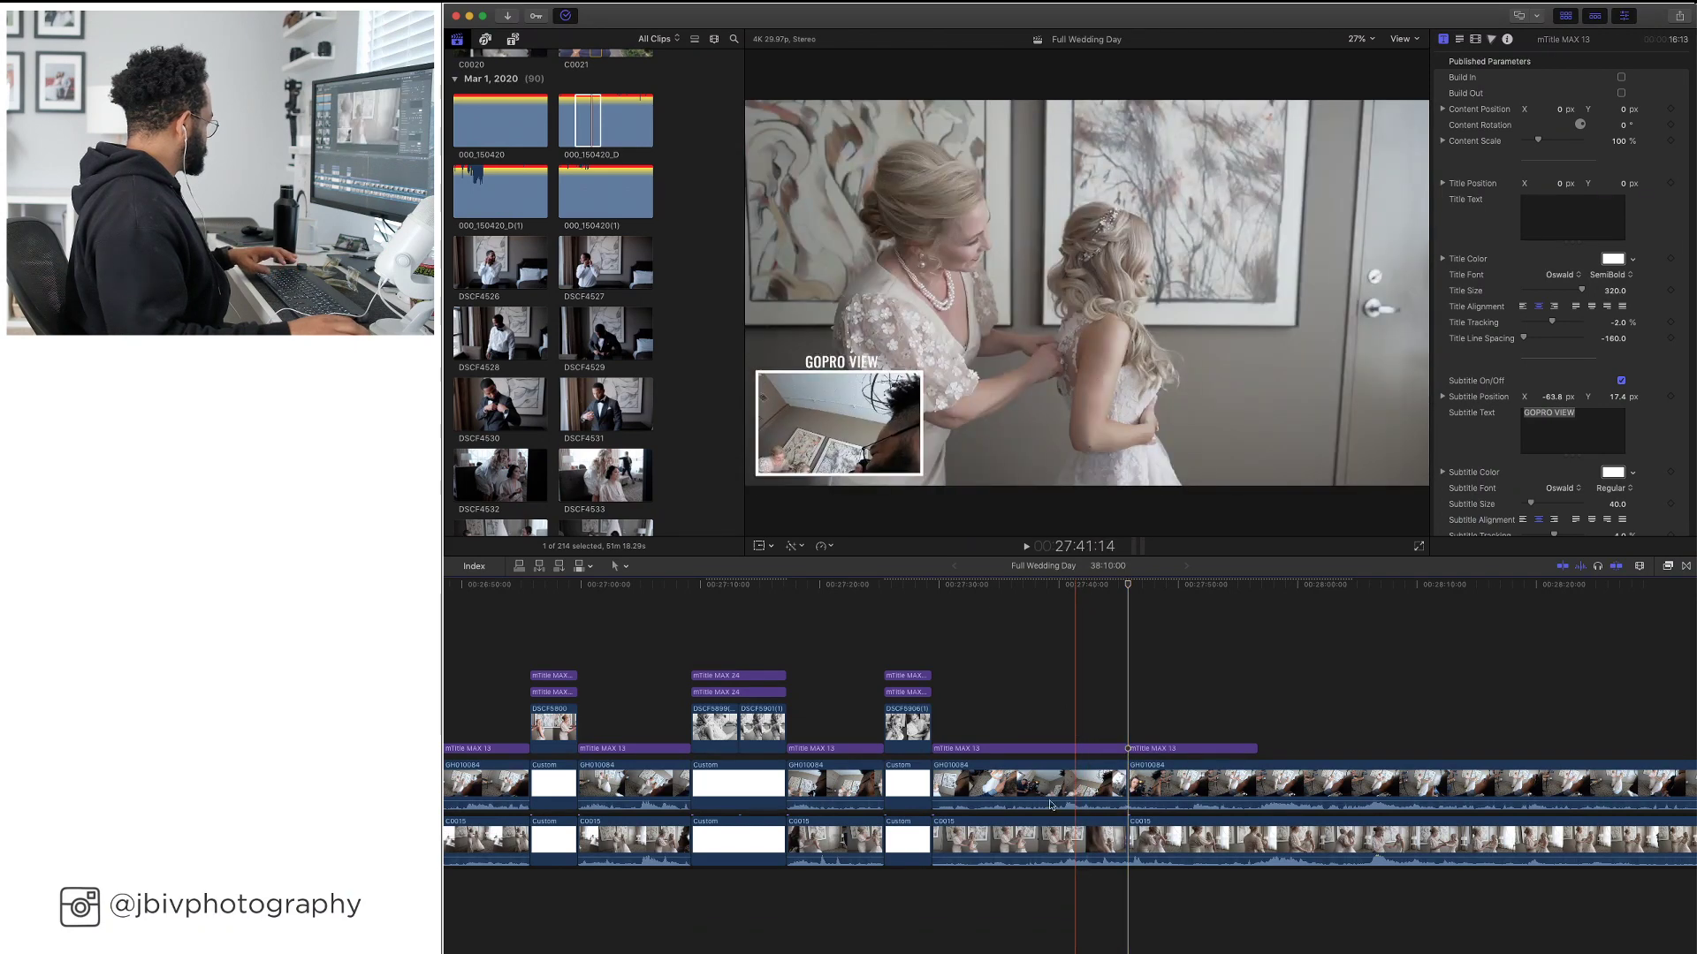
drag(1065, 716, 1031, 870)
key(Delete)
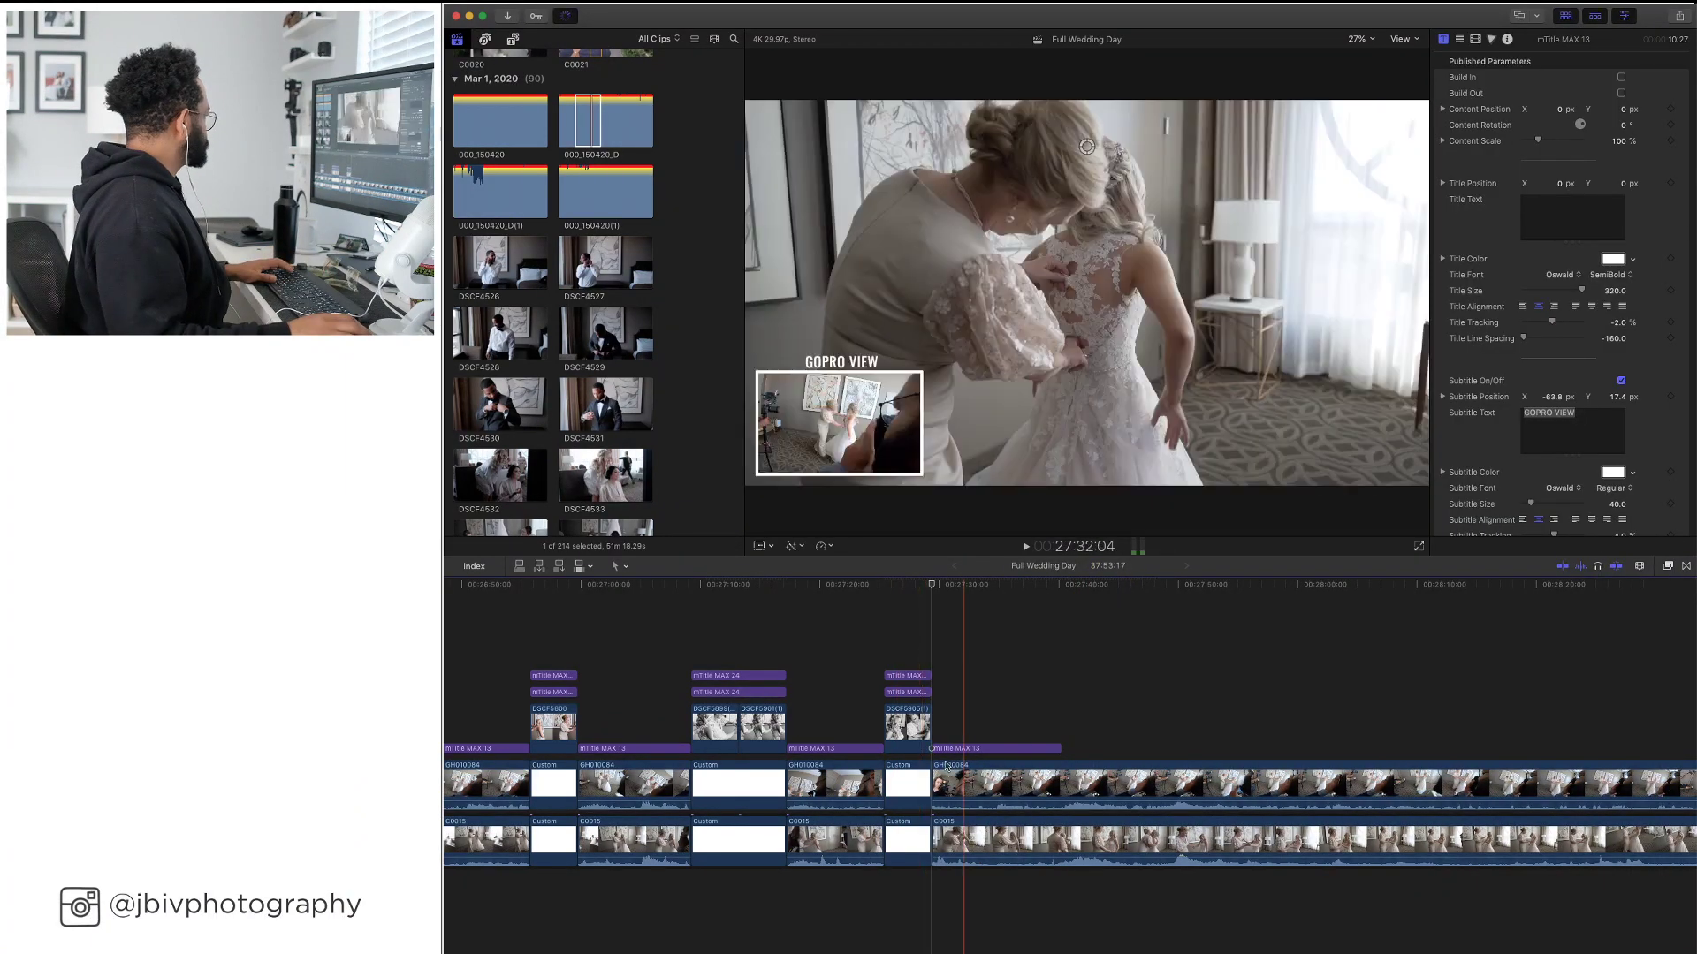
Split GH010084, C0015 and the mTitle MAX 13 label at about 27:34:20 and insert copies of the two 4-second white Custom clips at the cut
key(s)
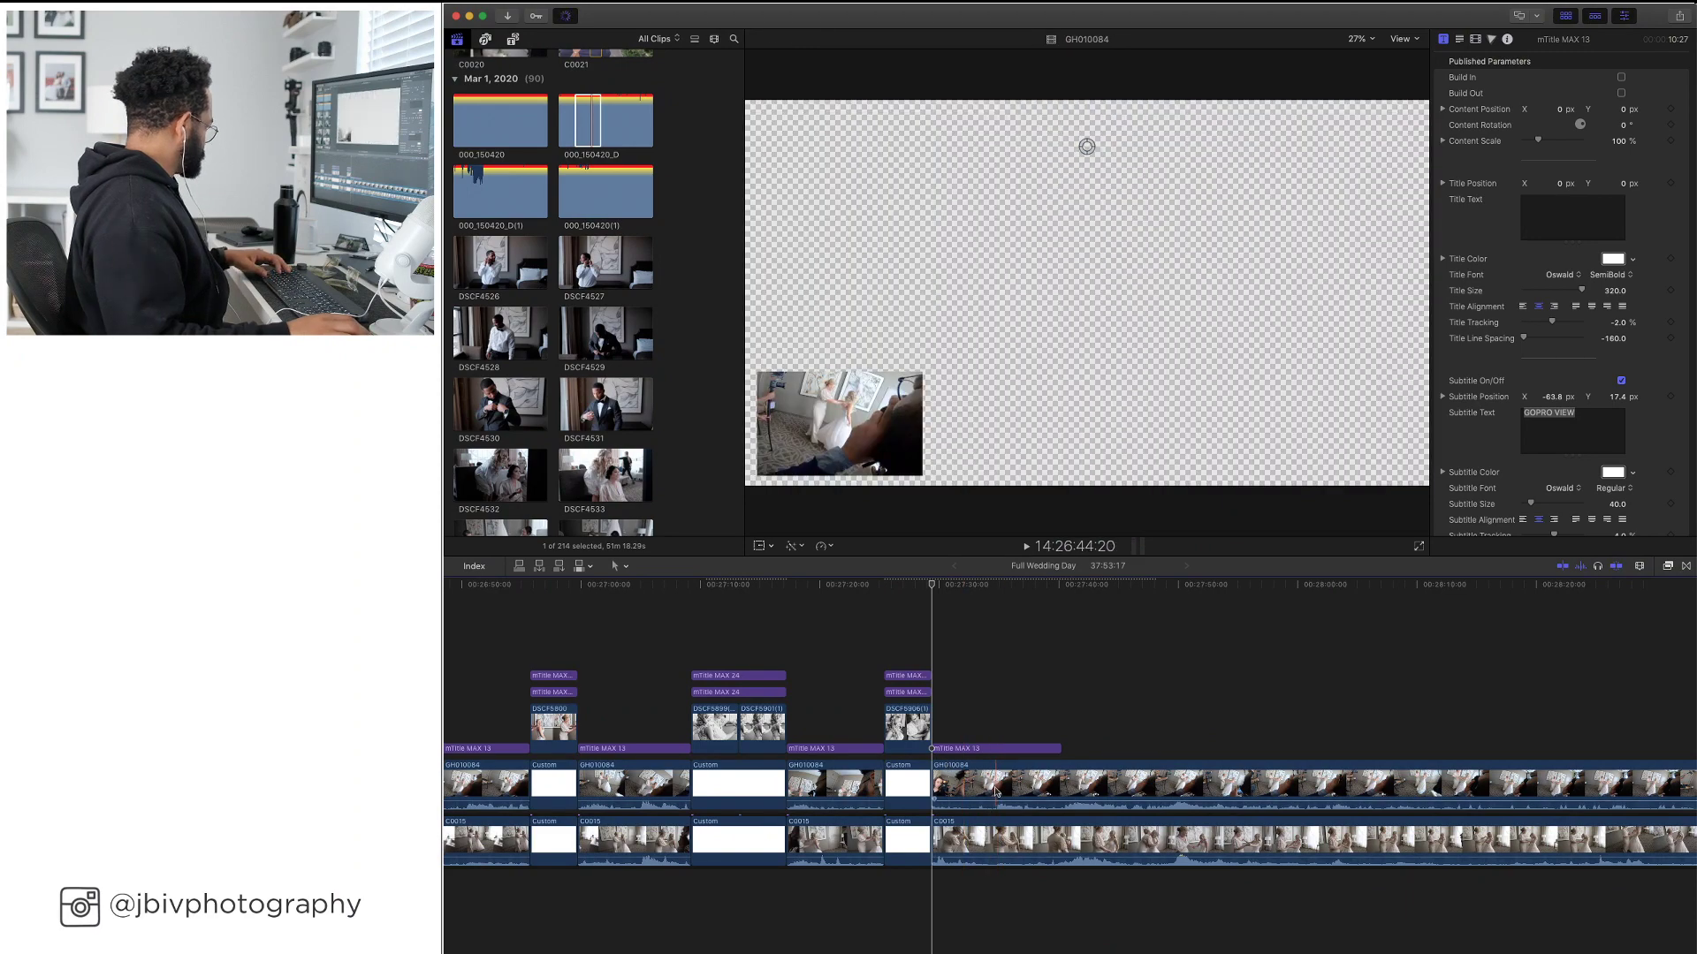
key(s)
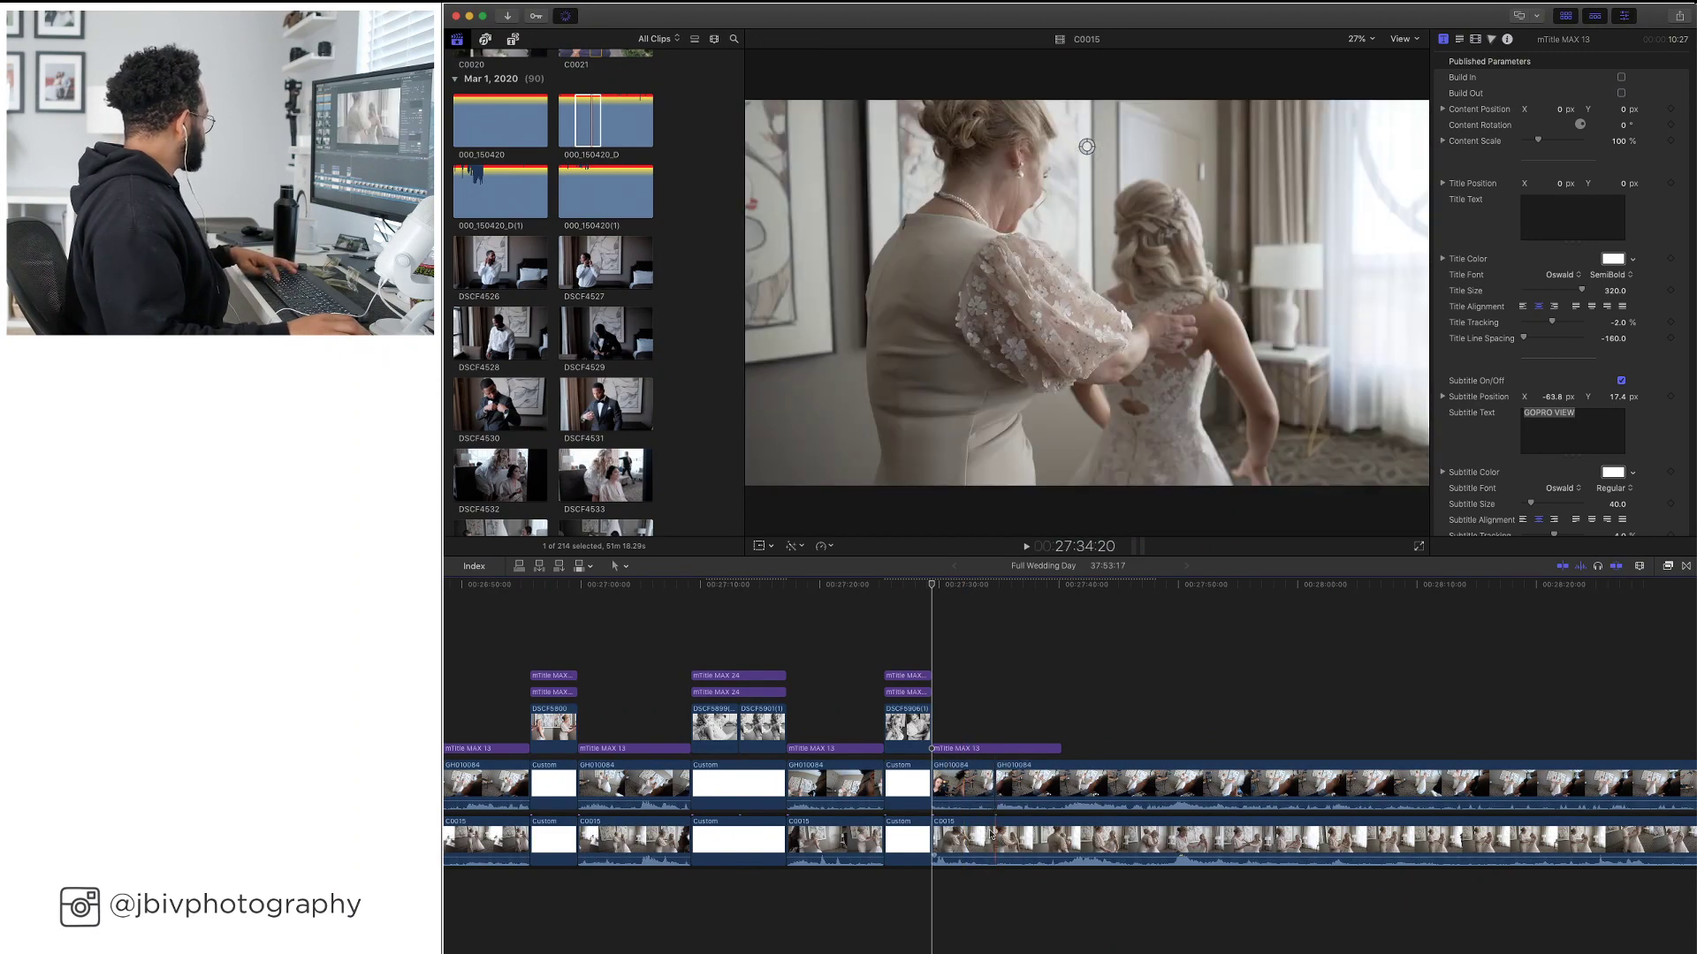
key(super+b)
key(s)
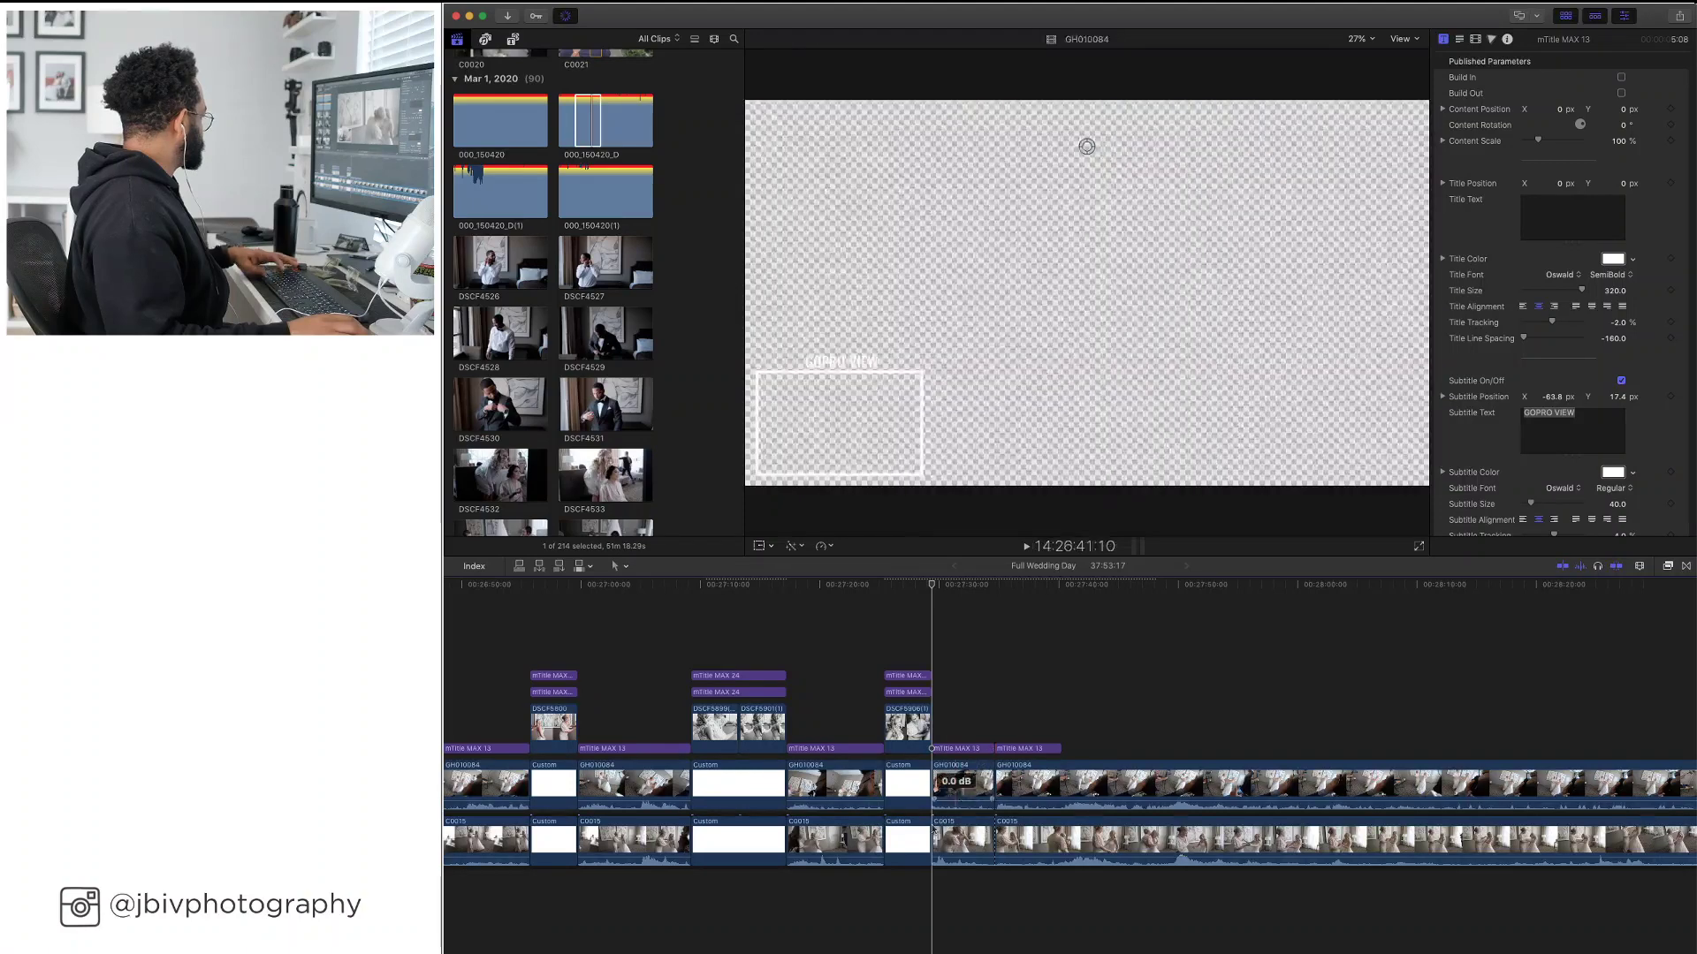
click(902, 787)
drag(903, 796, 1056, 832)
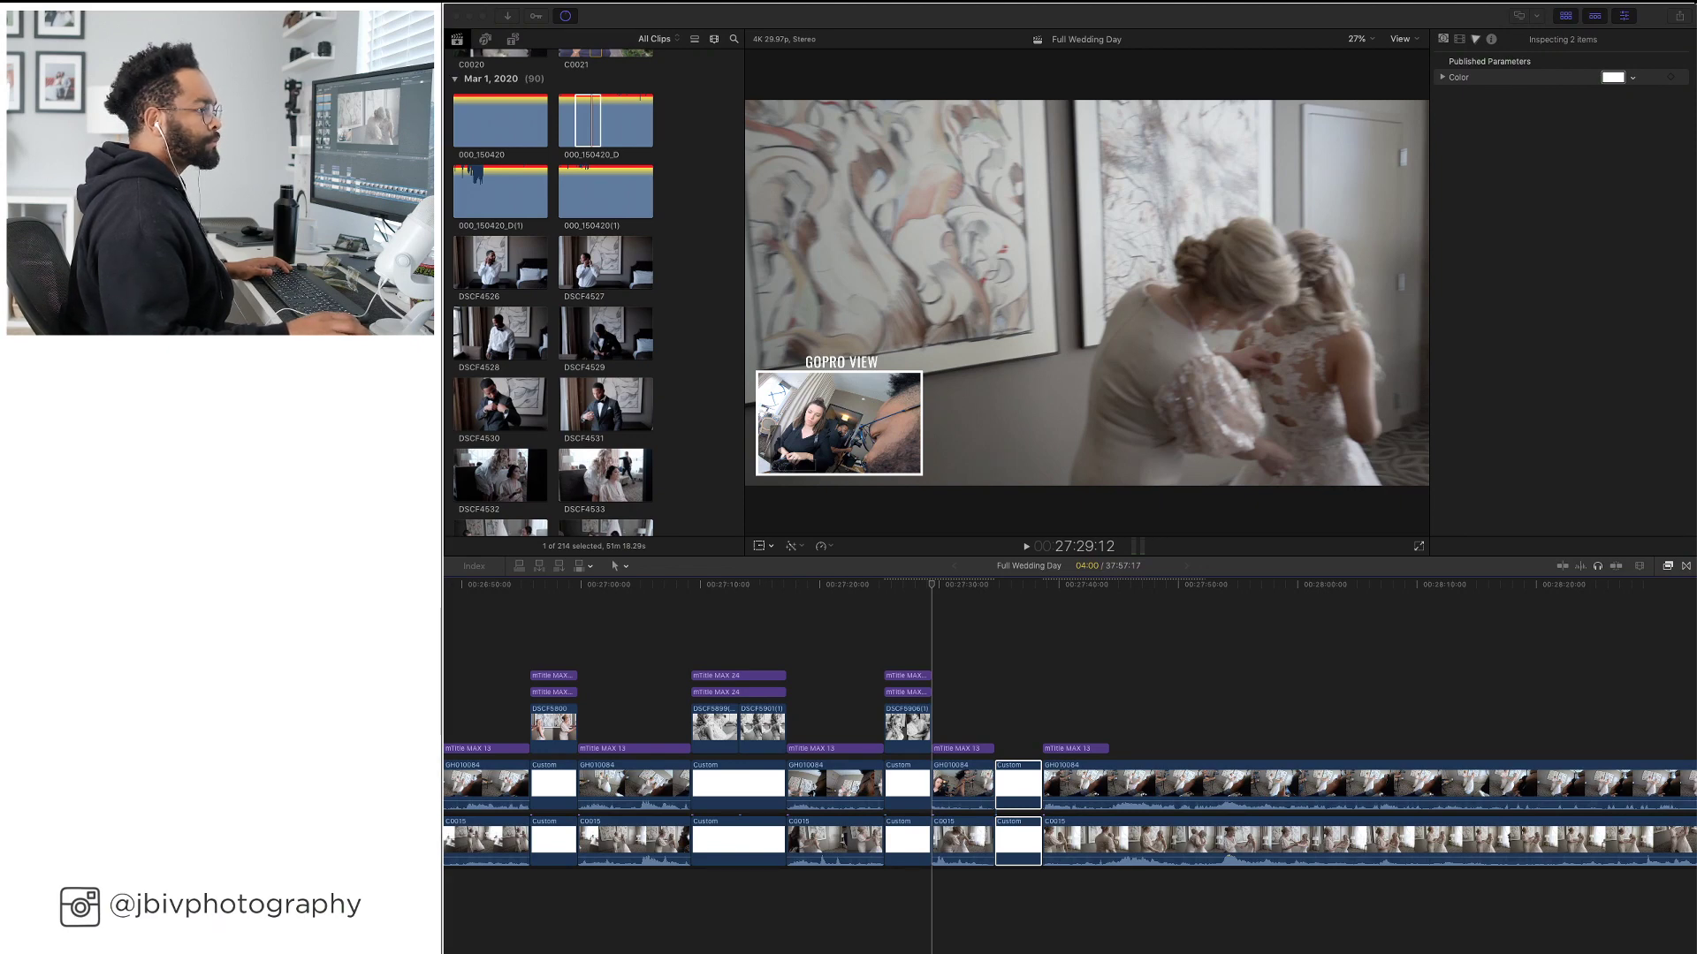
Place photo DSCF5814 above the newest white Custom clips and duplicate the two 23 f/2 captions from DSCF5800 above it
drag(1696, 720, 886, 709)
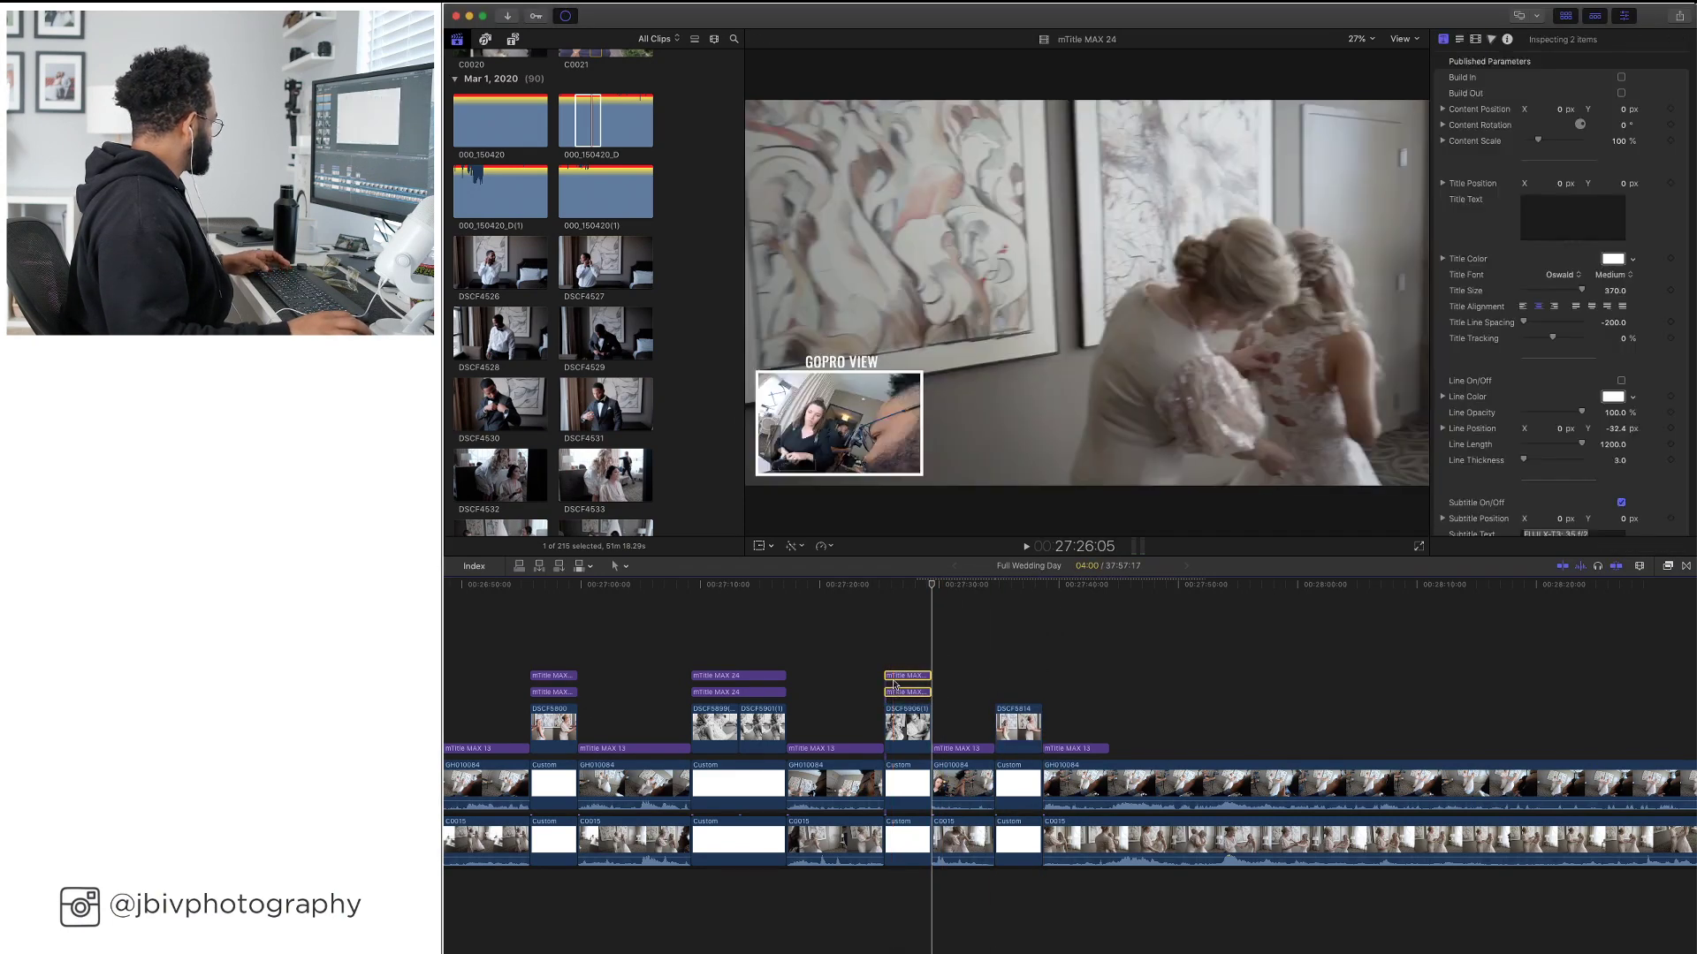
click(881, 644)
click(548, 677)
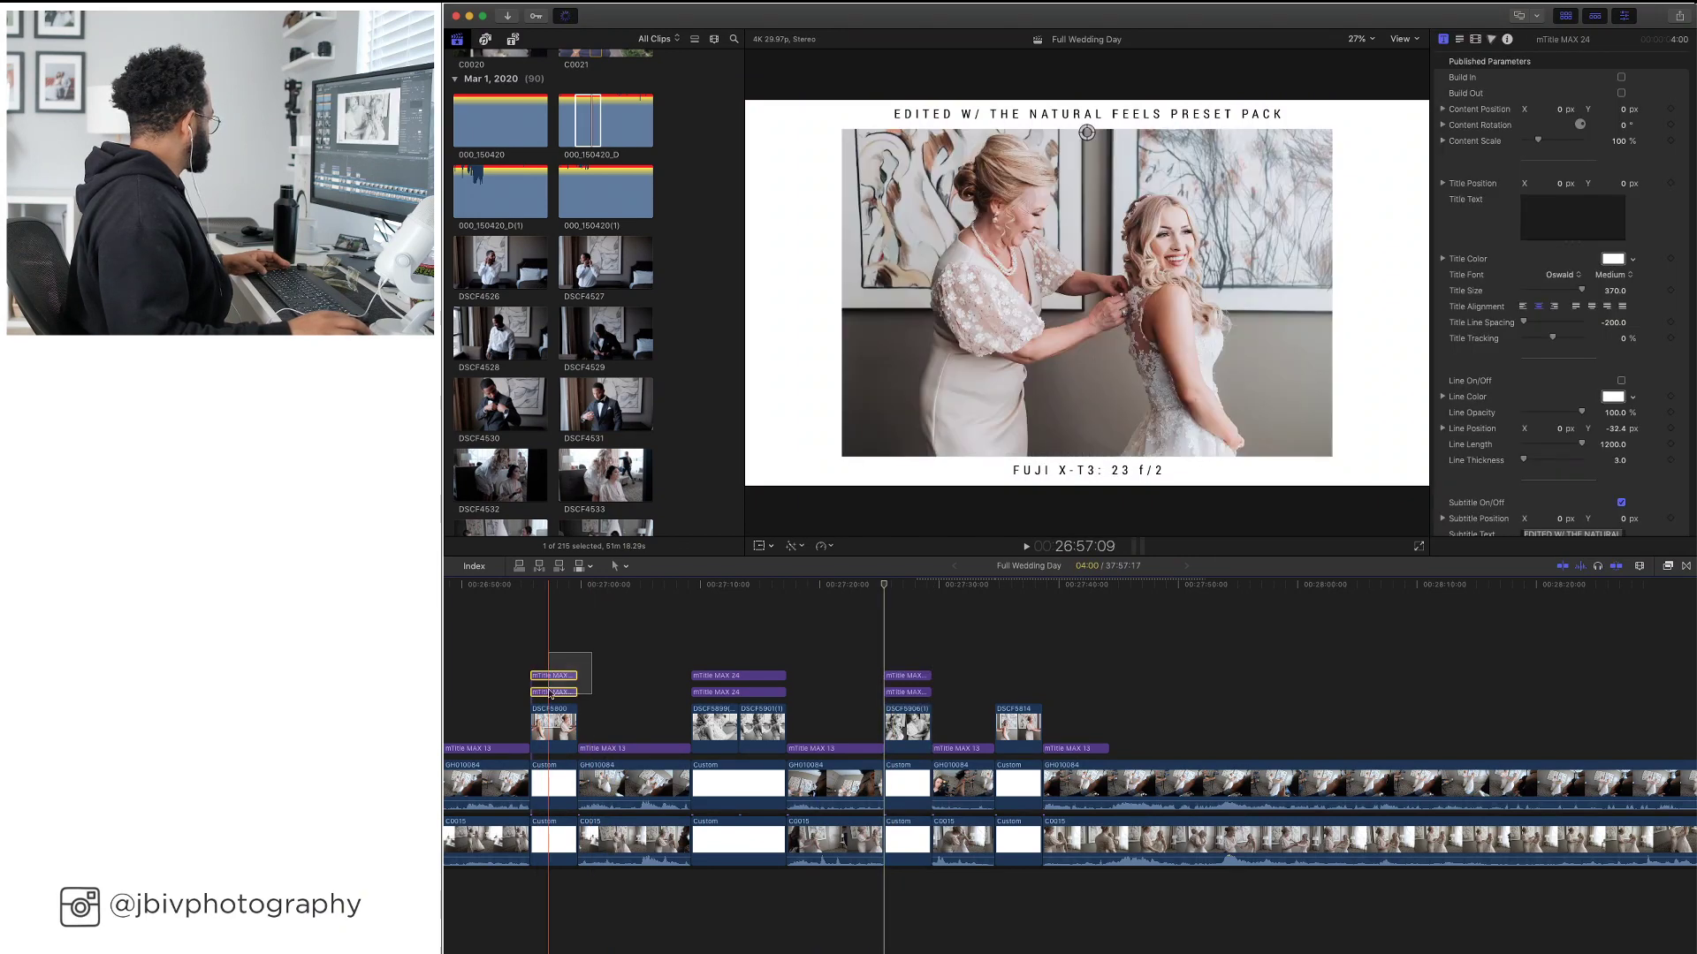
drag(548, 677, 1013, 668)
click(1072, 702)
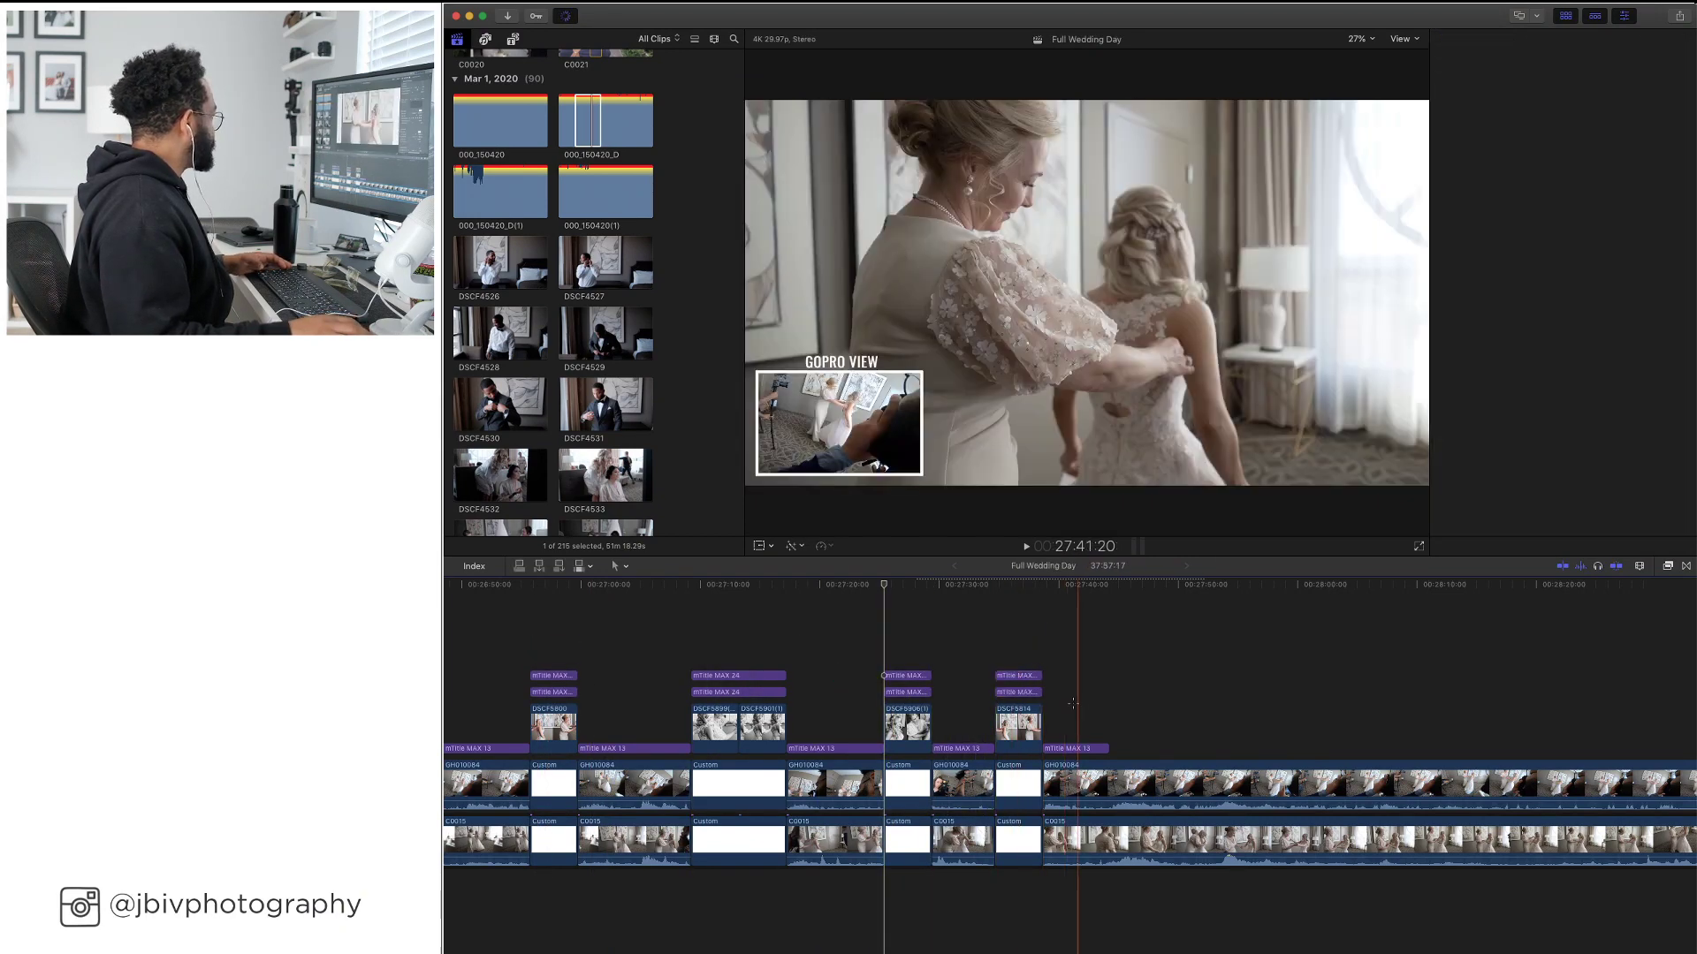
Set the overall scale of photo DSCF5814 to 85%
click(1018, 724)
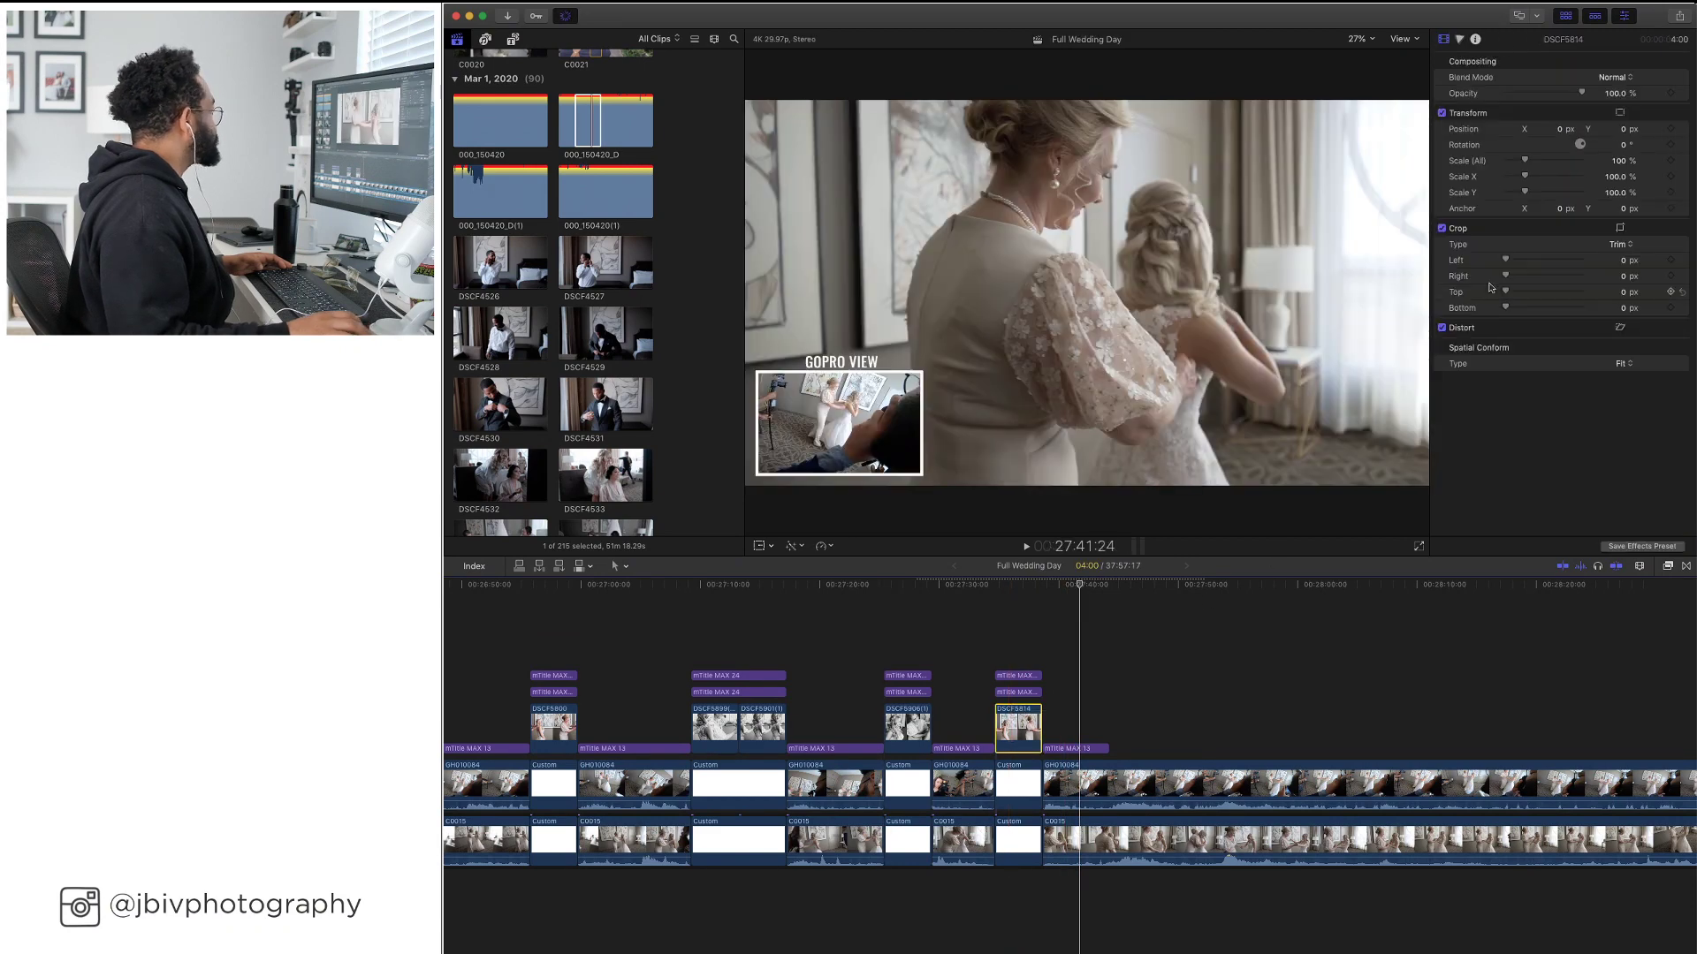
click(1618, 161)
text(85)
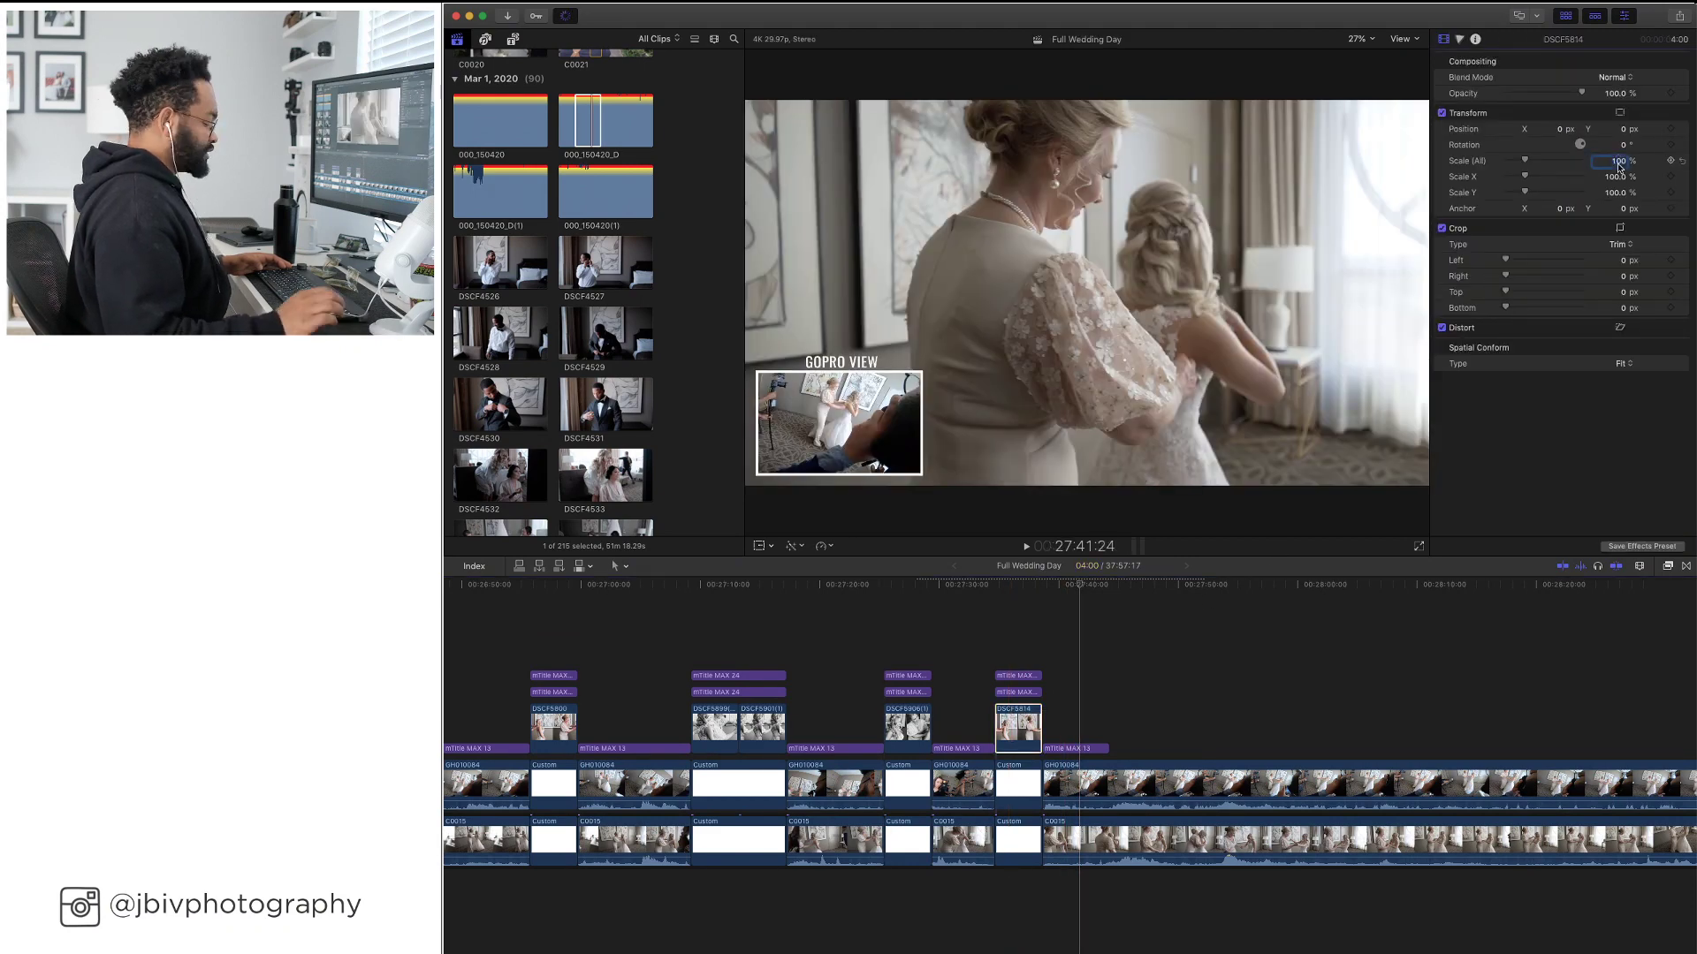
key(Return)
Play on to the hug, split GH010084 and C0015 at 27:51:05, and insert copies of both white Custom clips at the cut
click(1005, 675)
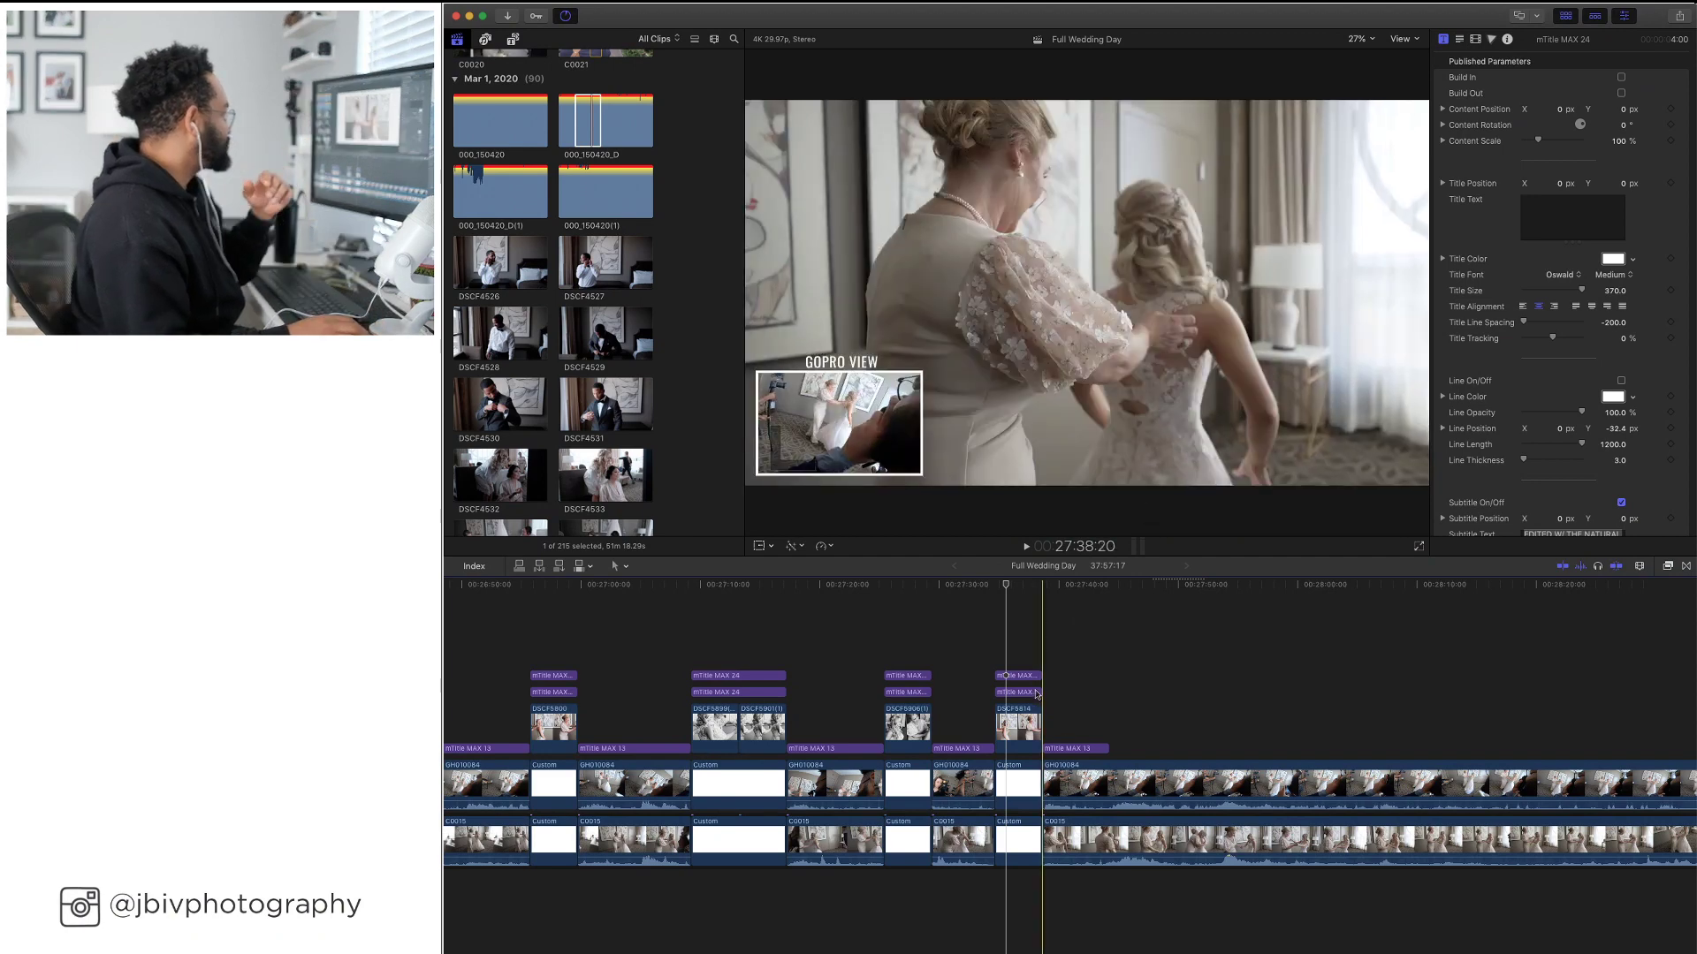
key(space)
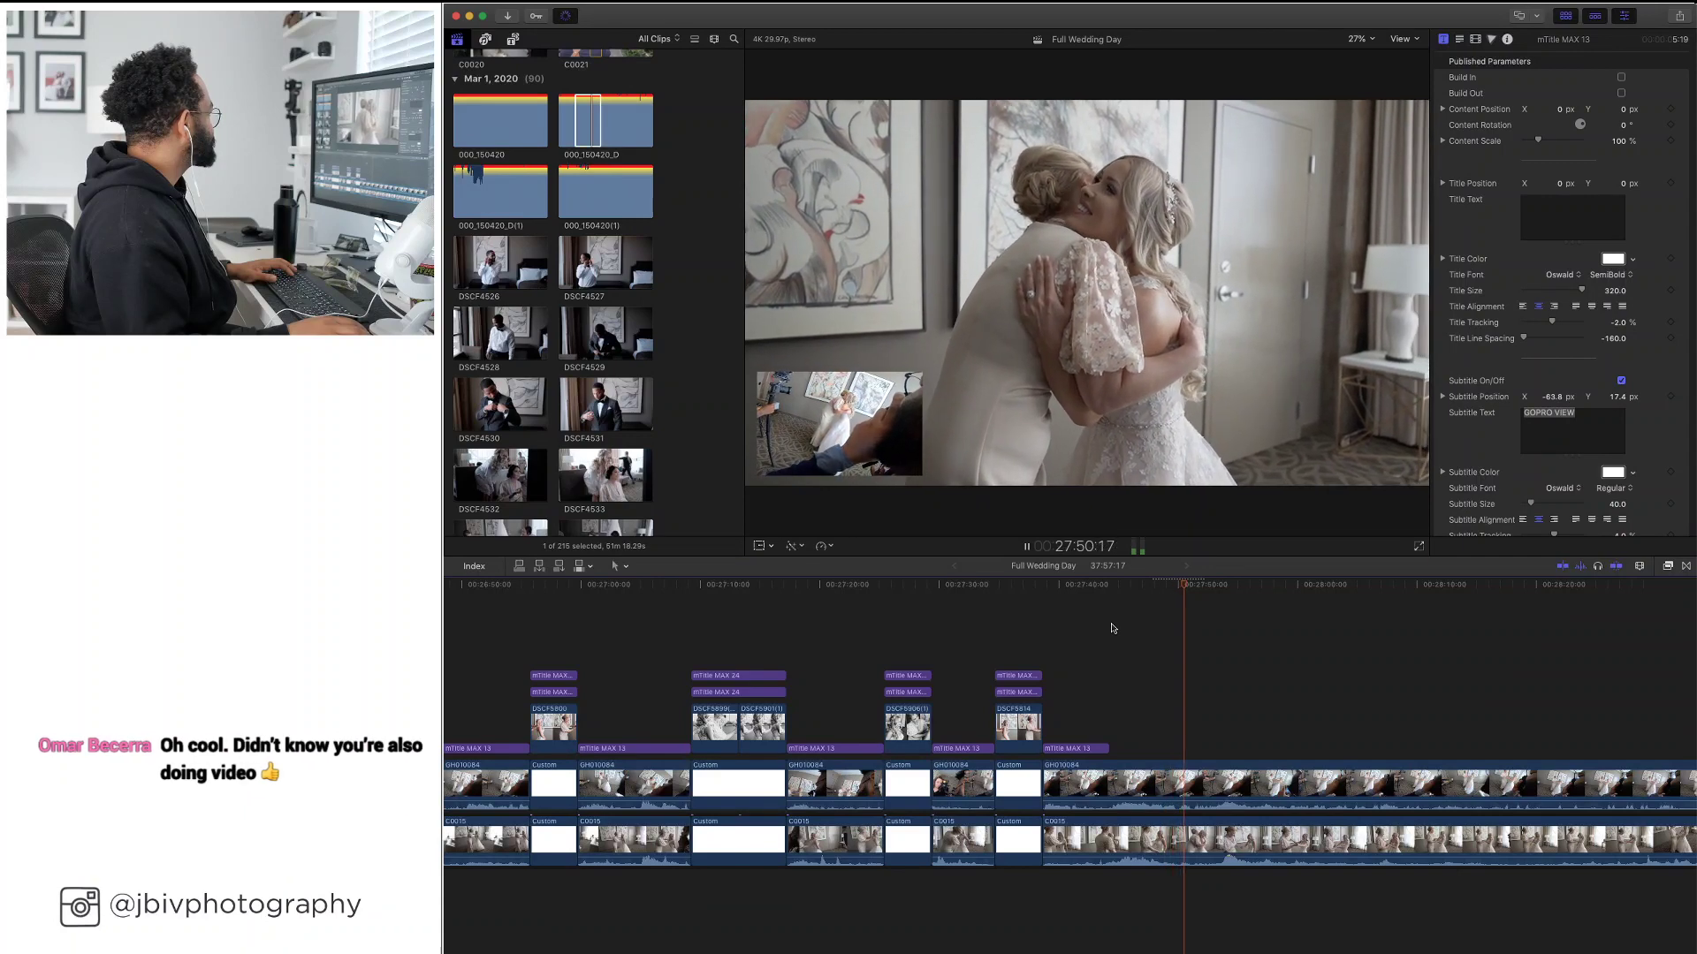
click(1128, 778)
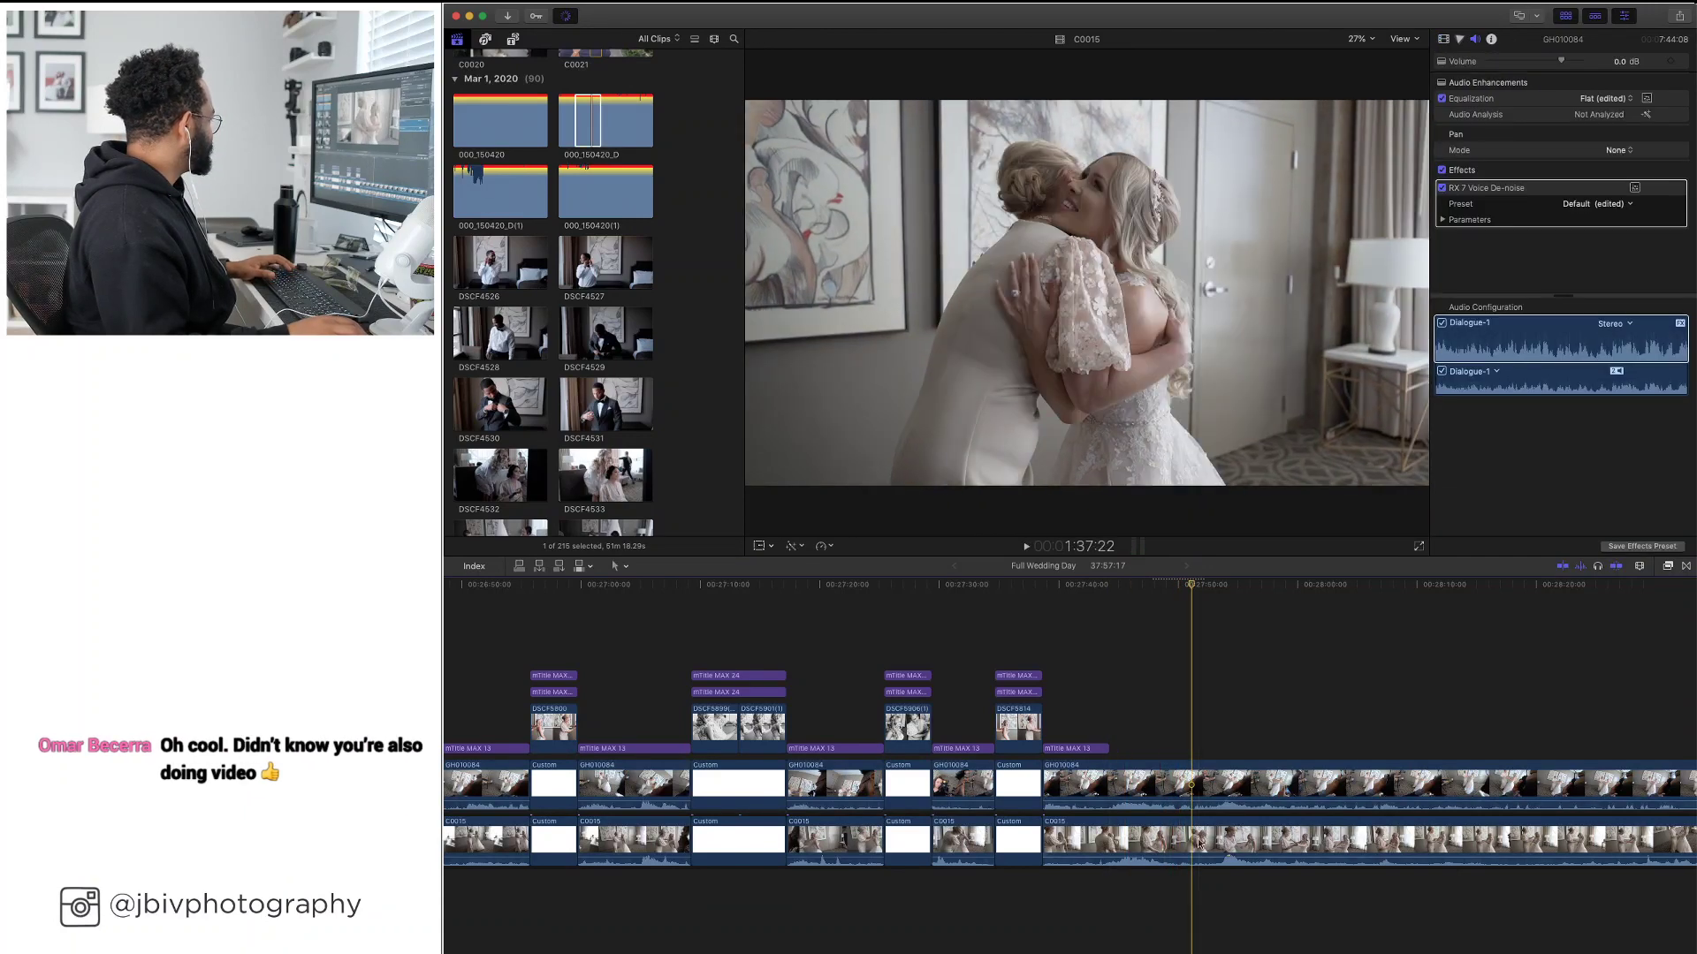
scroll(1196, 846, right, 1)
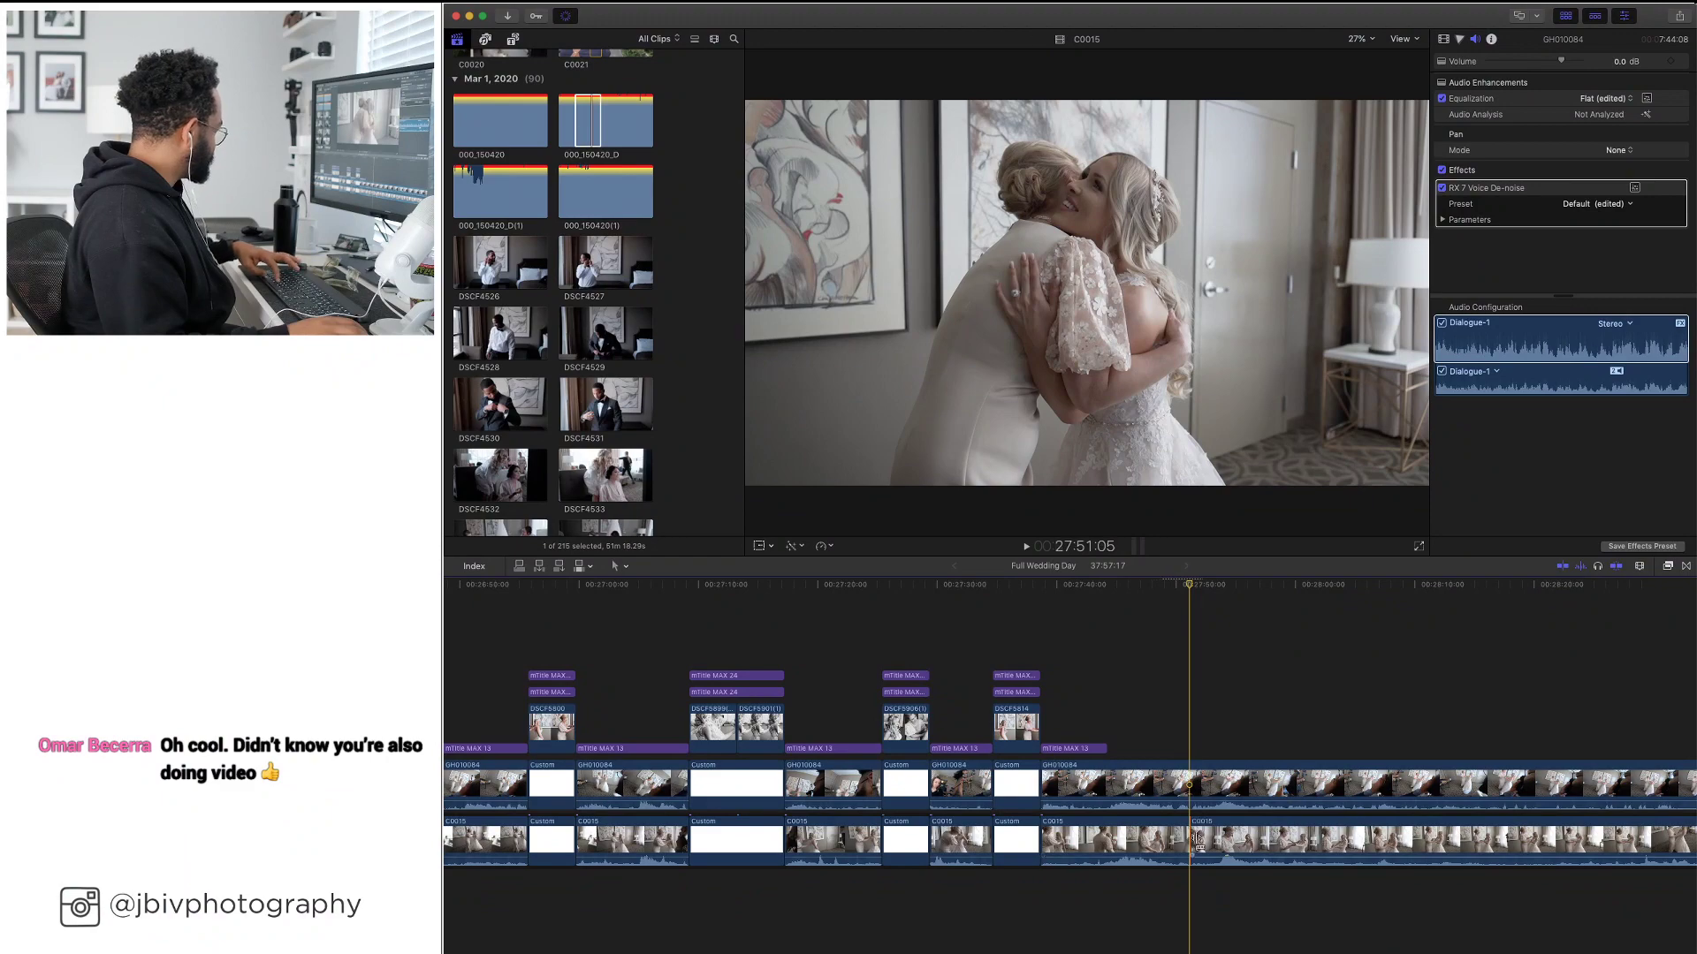
key(super+b)
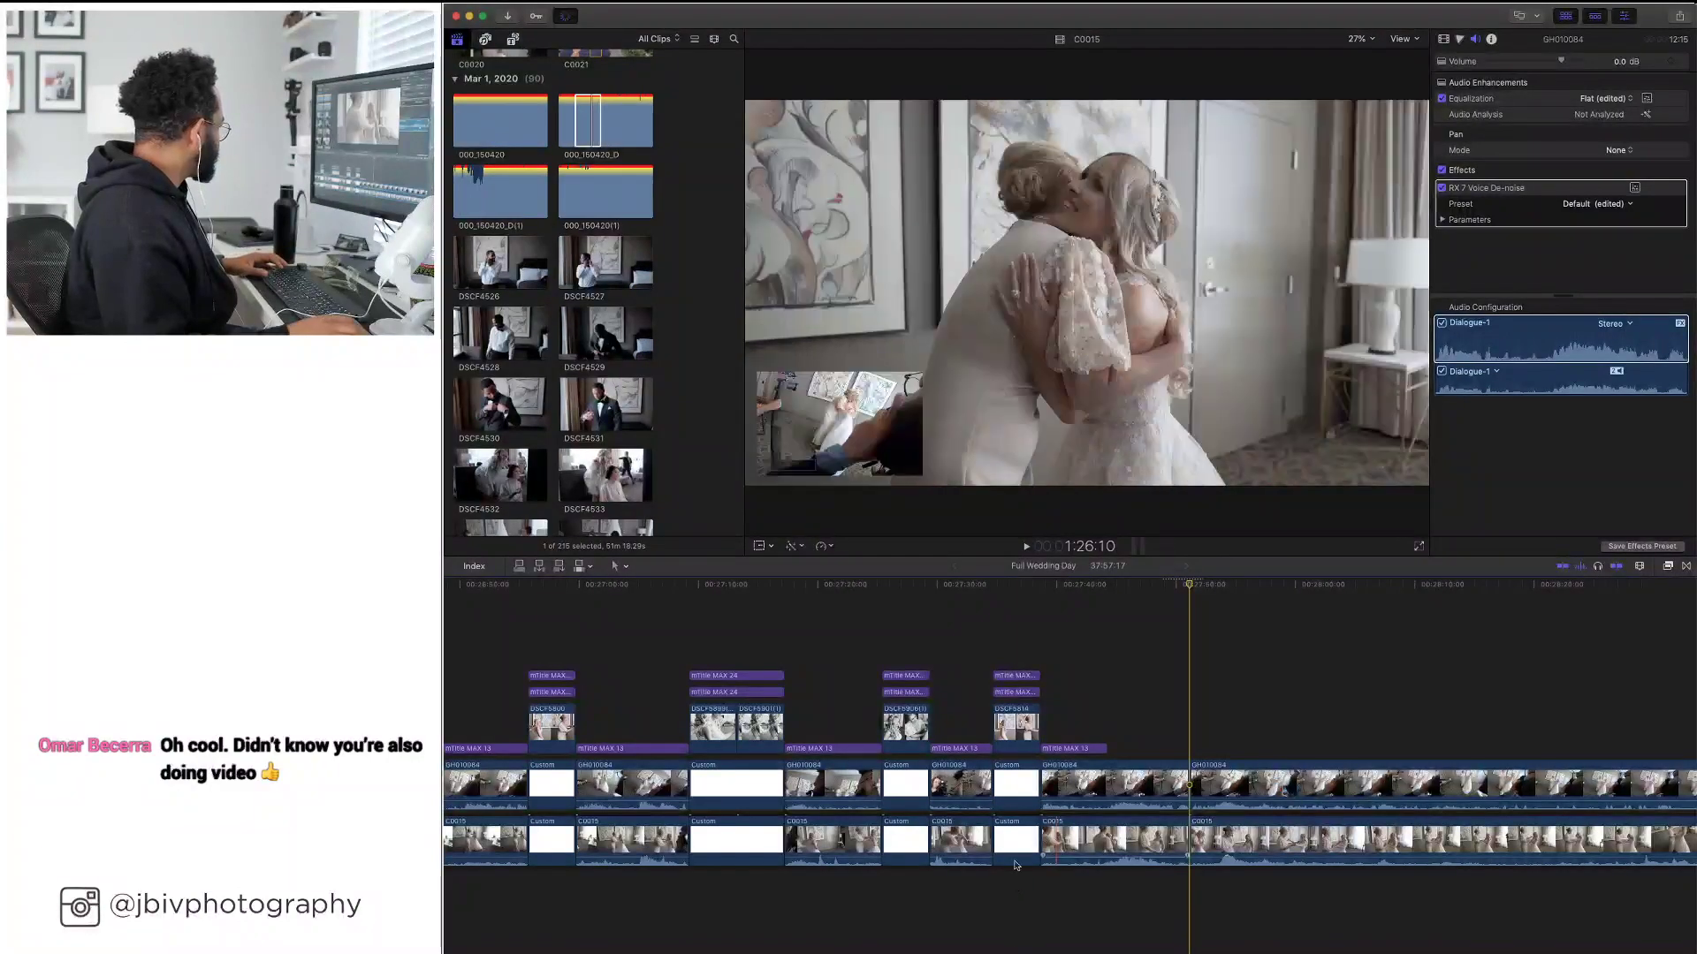
drag(1016, 862, 1219, 837)
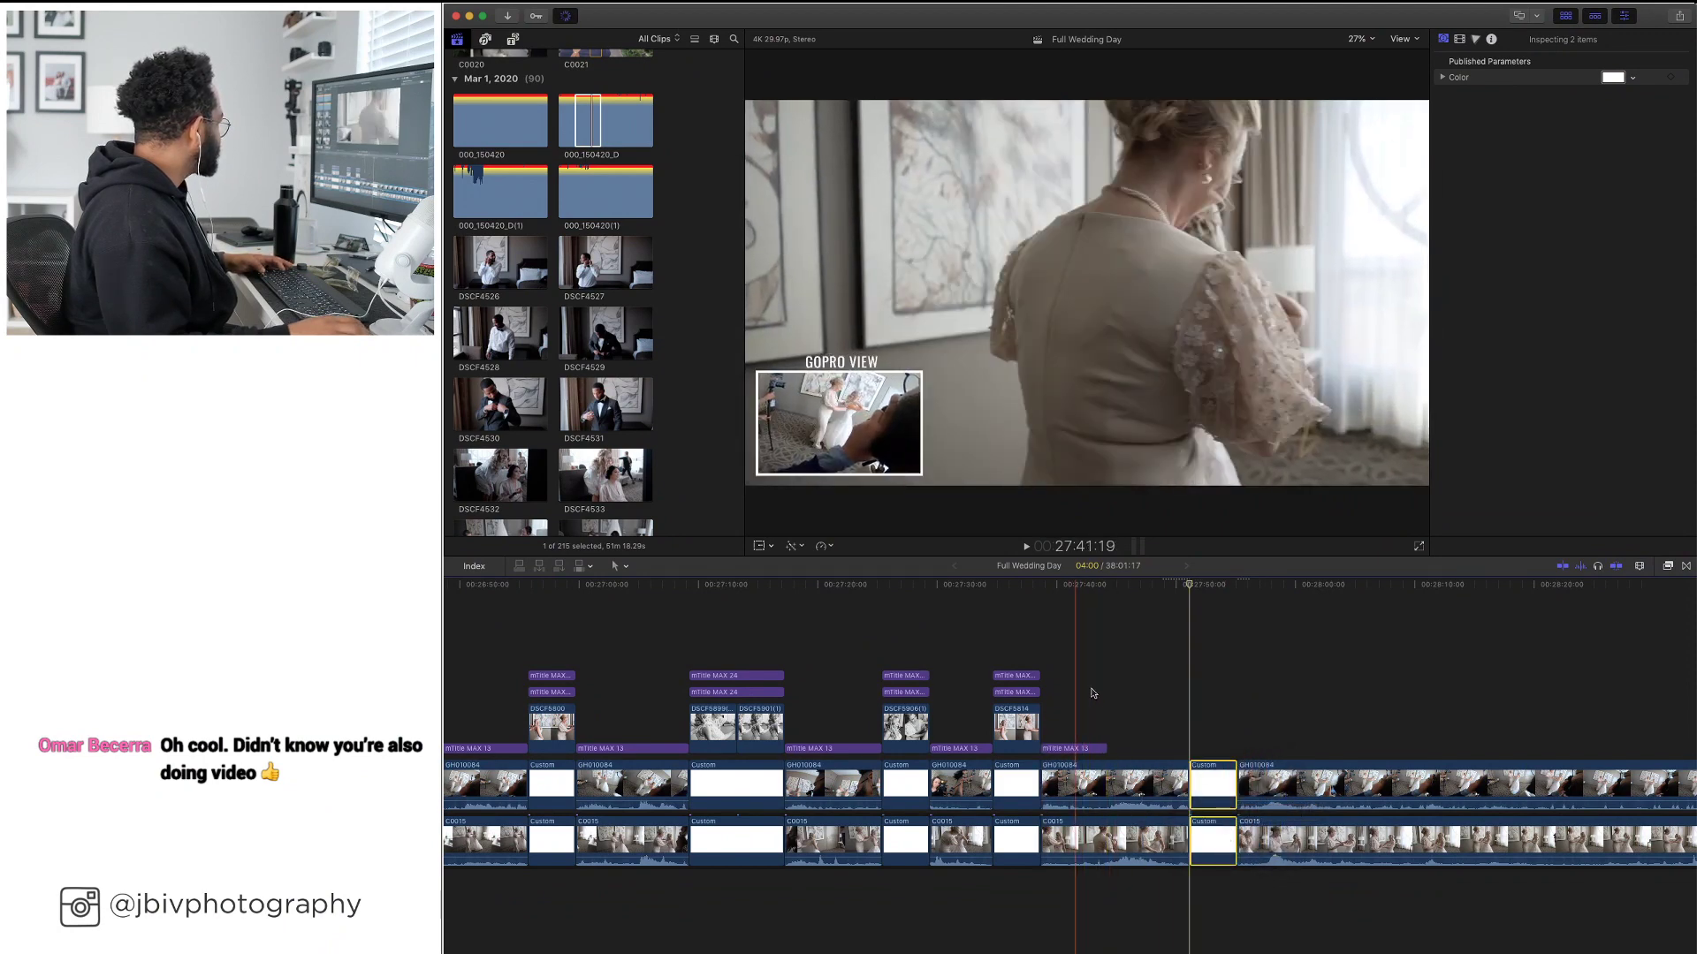
Extend the last mTitle MAX 13 label to the cut at 27:51:05 and place photo DSCF5823 above the new white Custom clips
drag(1101, 748, 1186, 750)
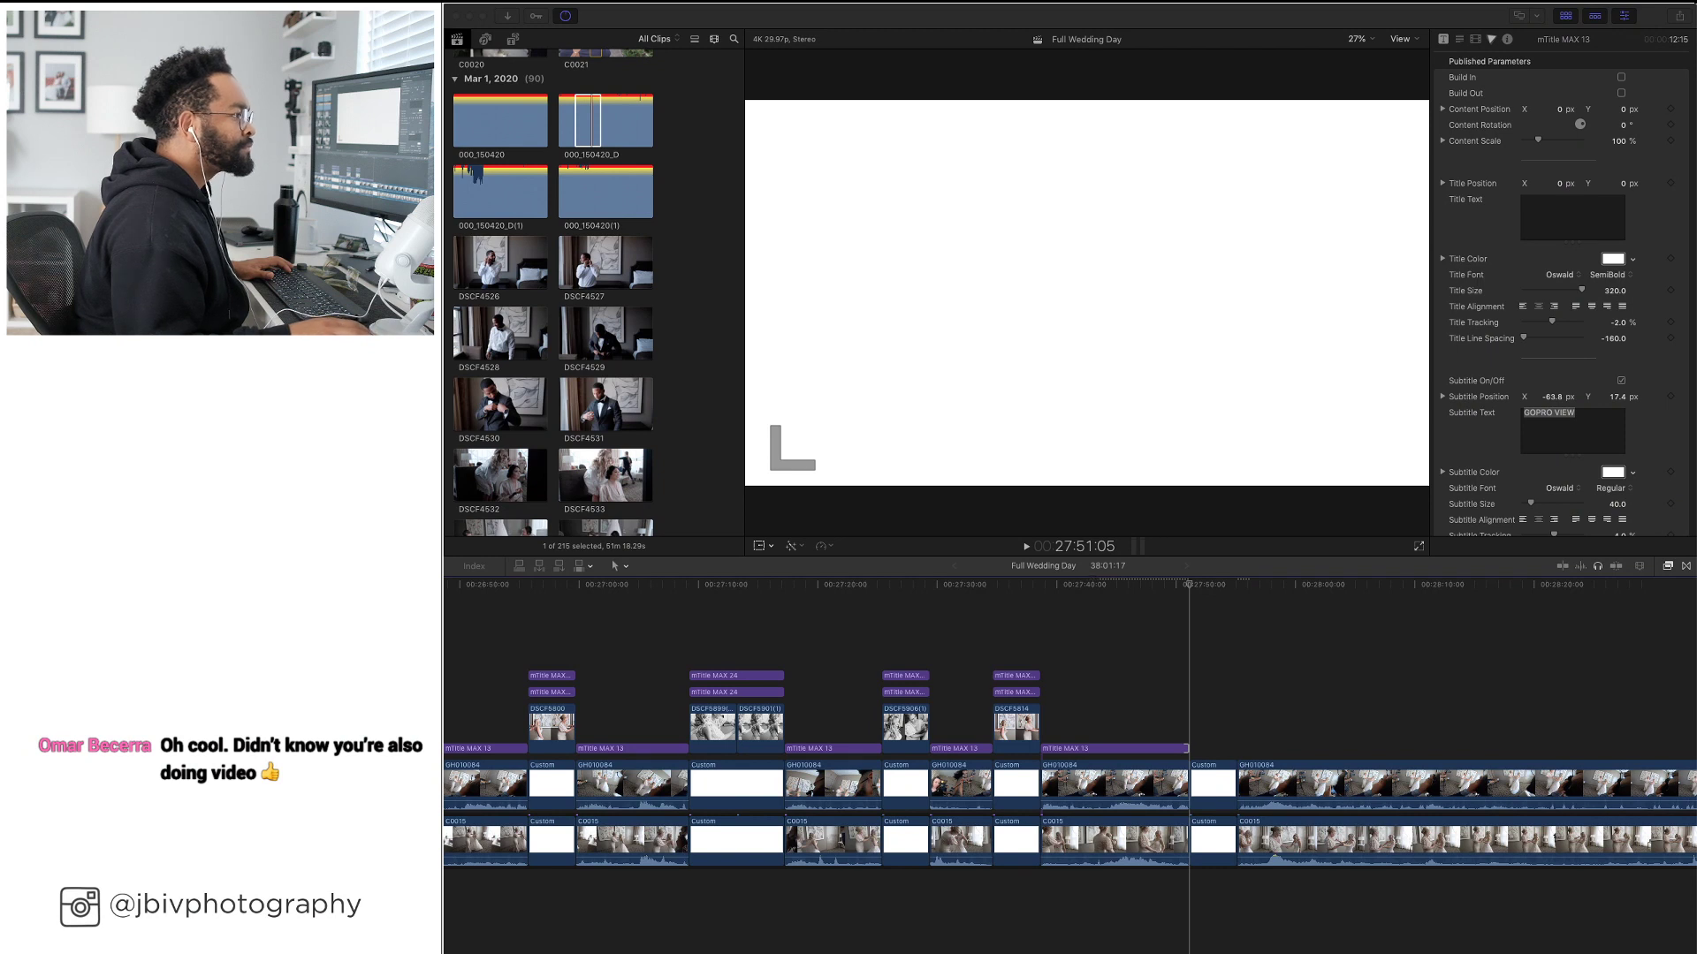
drag(1692, 658, 1199, 674)
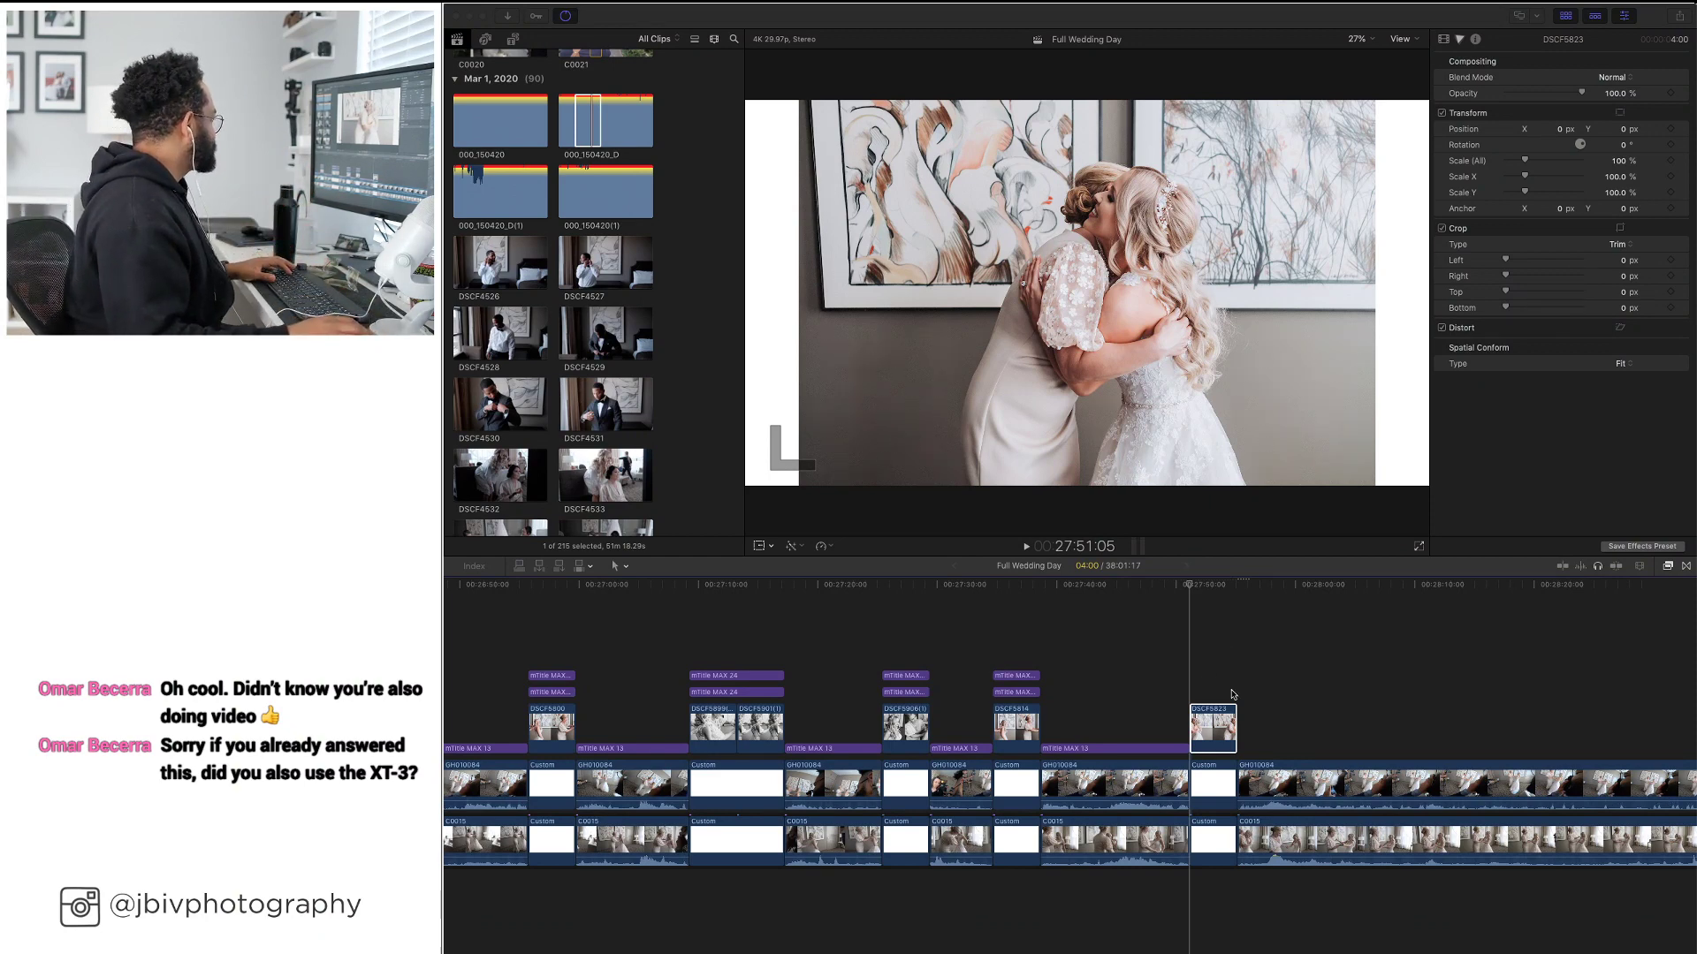
Scale photo DSCF5823 to 85% and duplicate the two 23 f/2 captions from DSCF5814 above it
click(1224, 720)
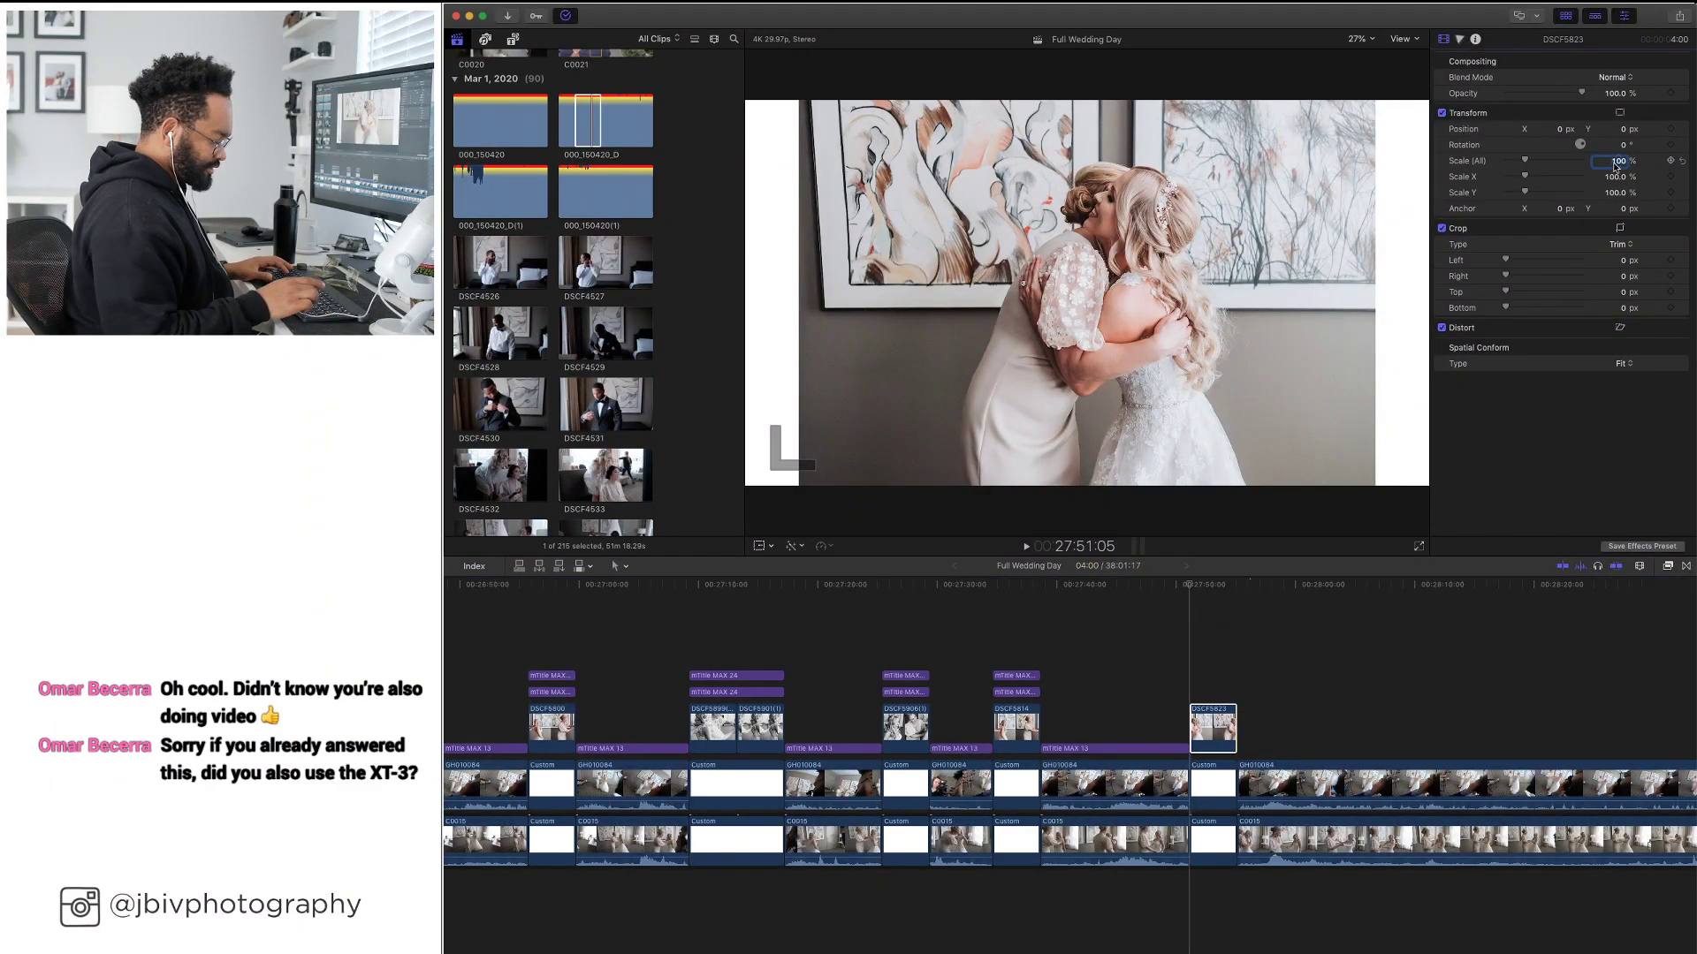
text(85)
key(Return)
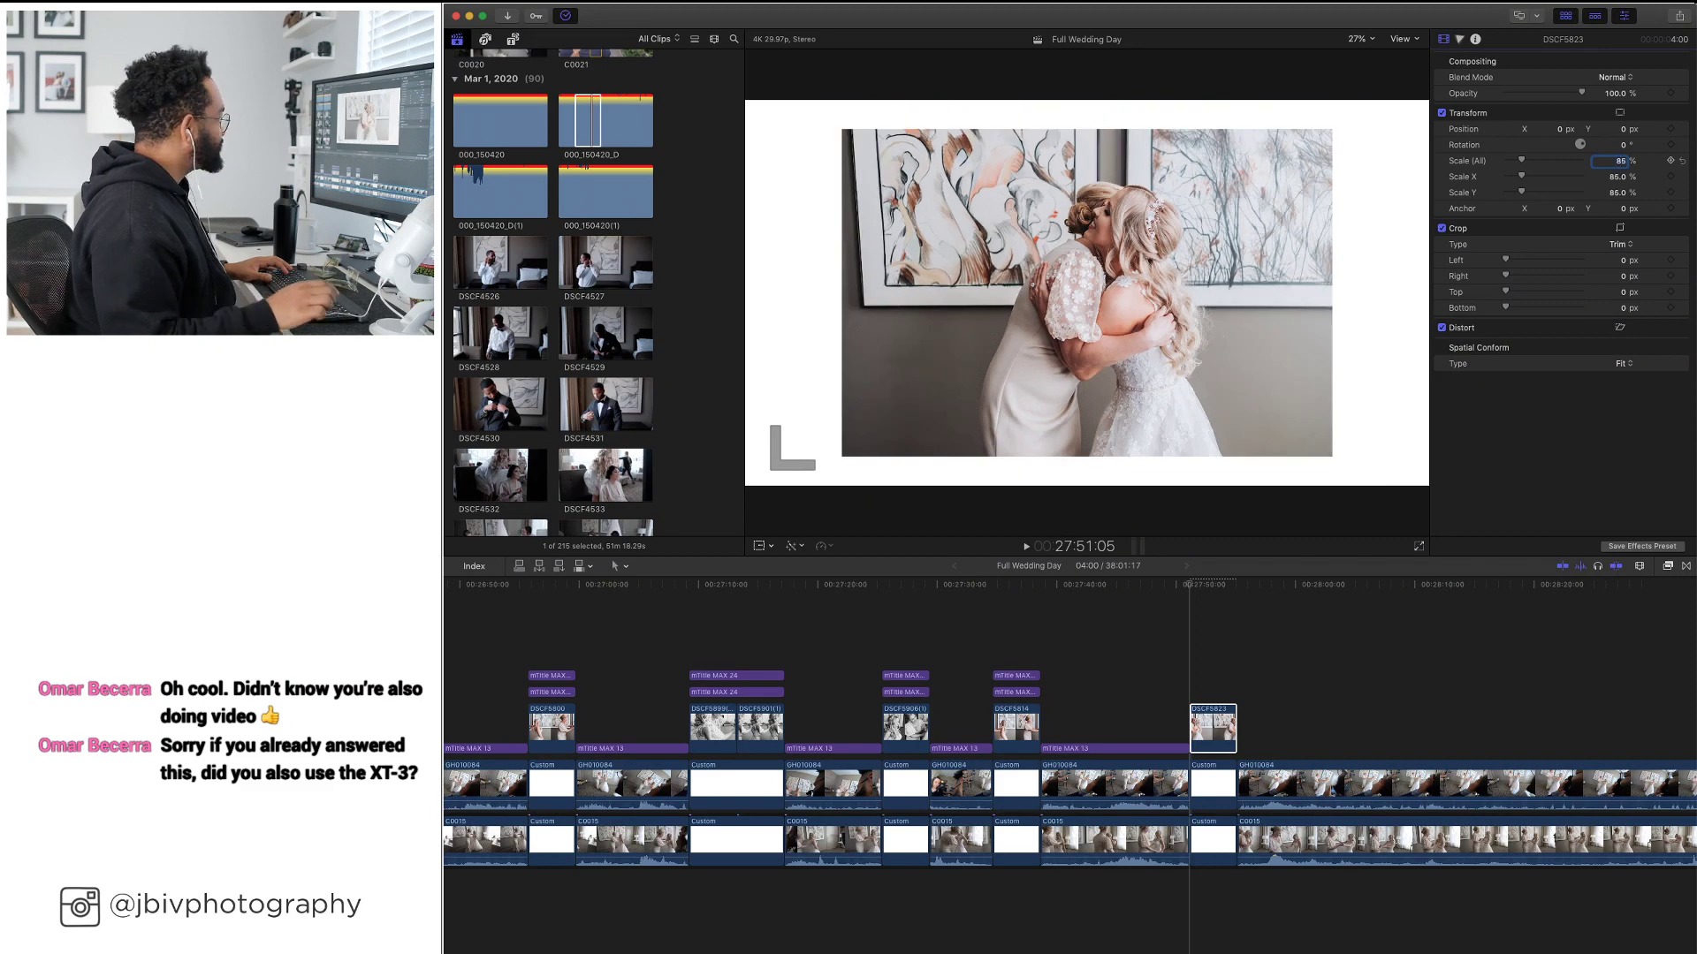
click(1039, 651)
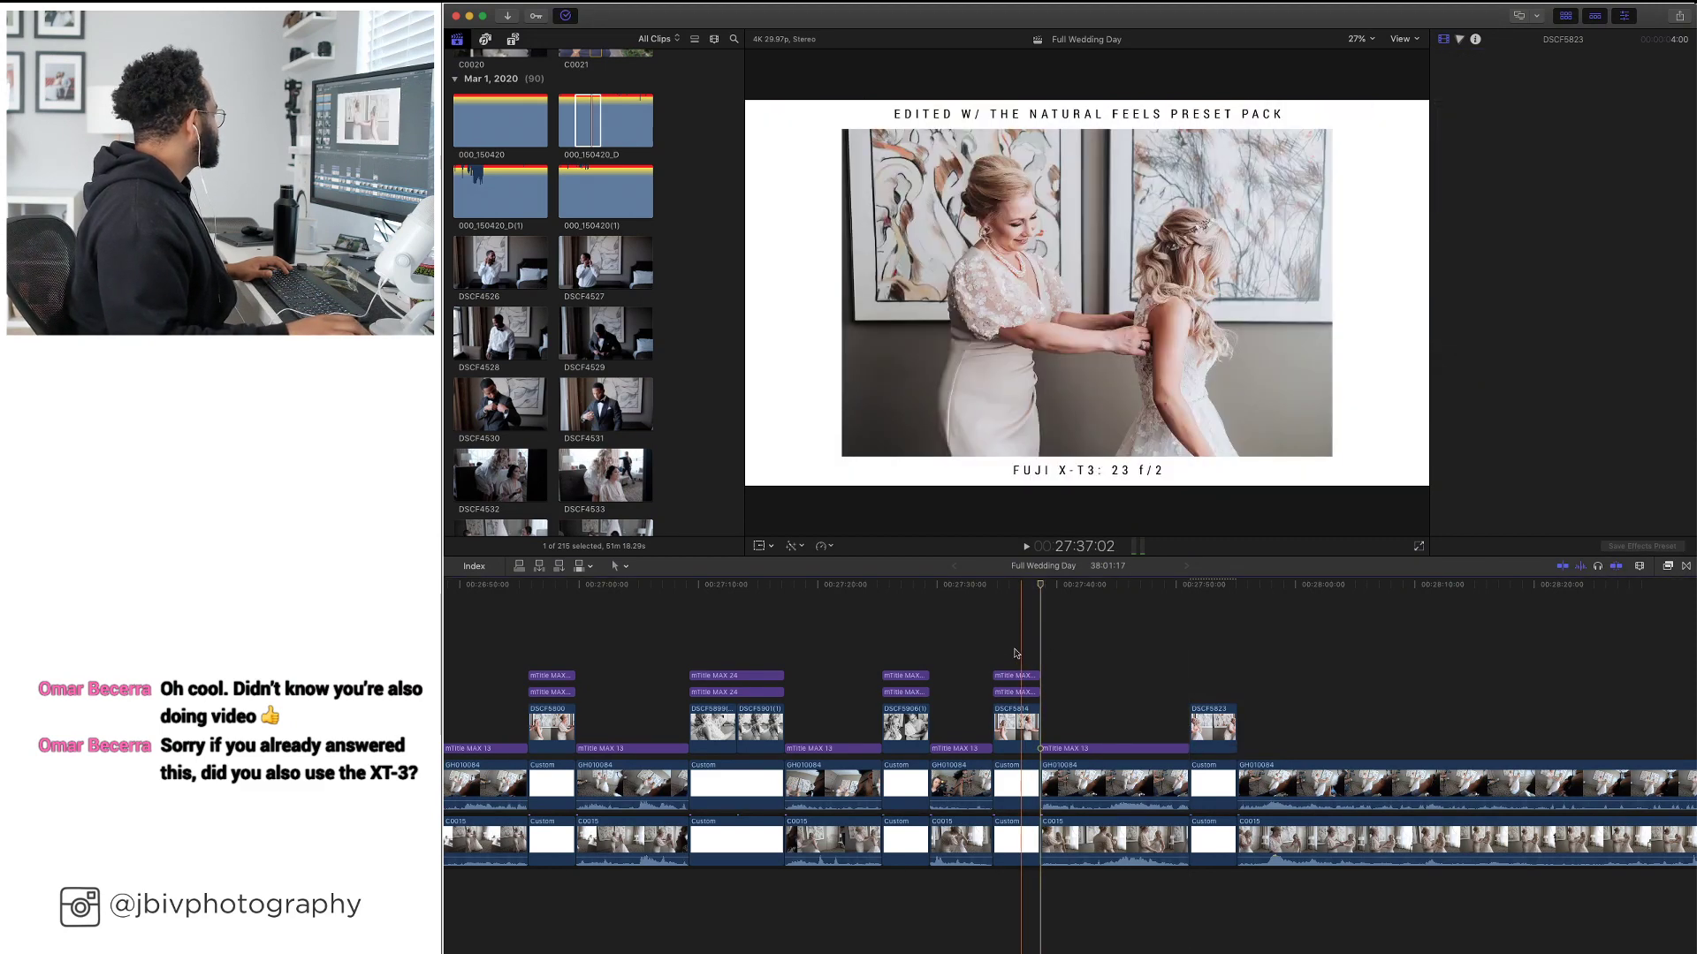
drag(1016, 652, 1199, 672)
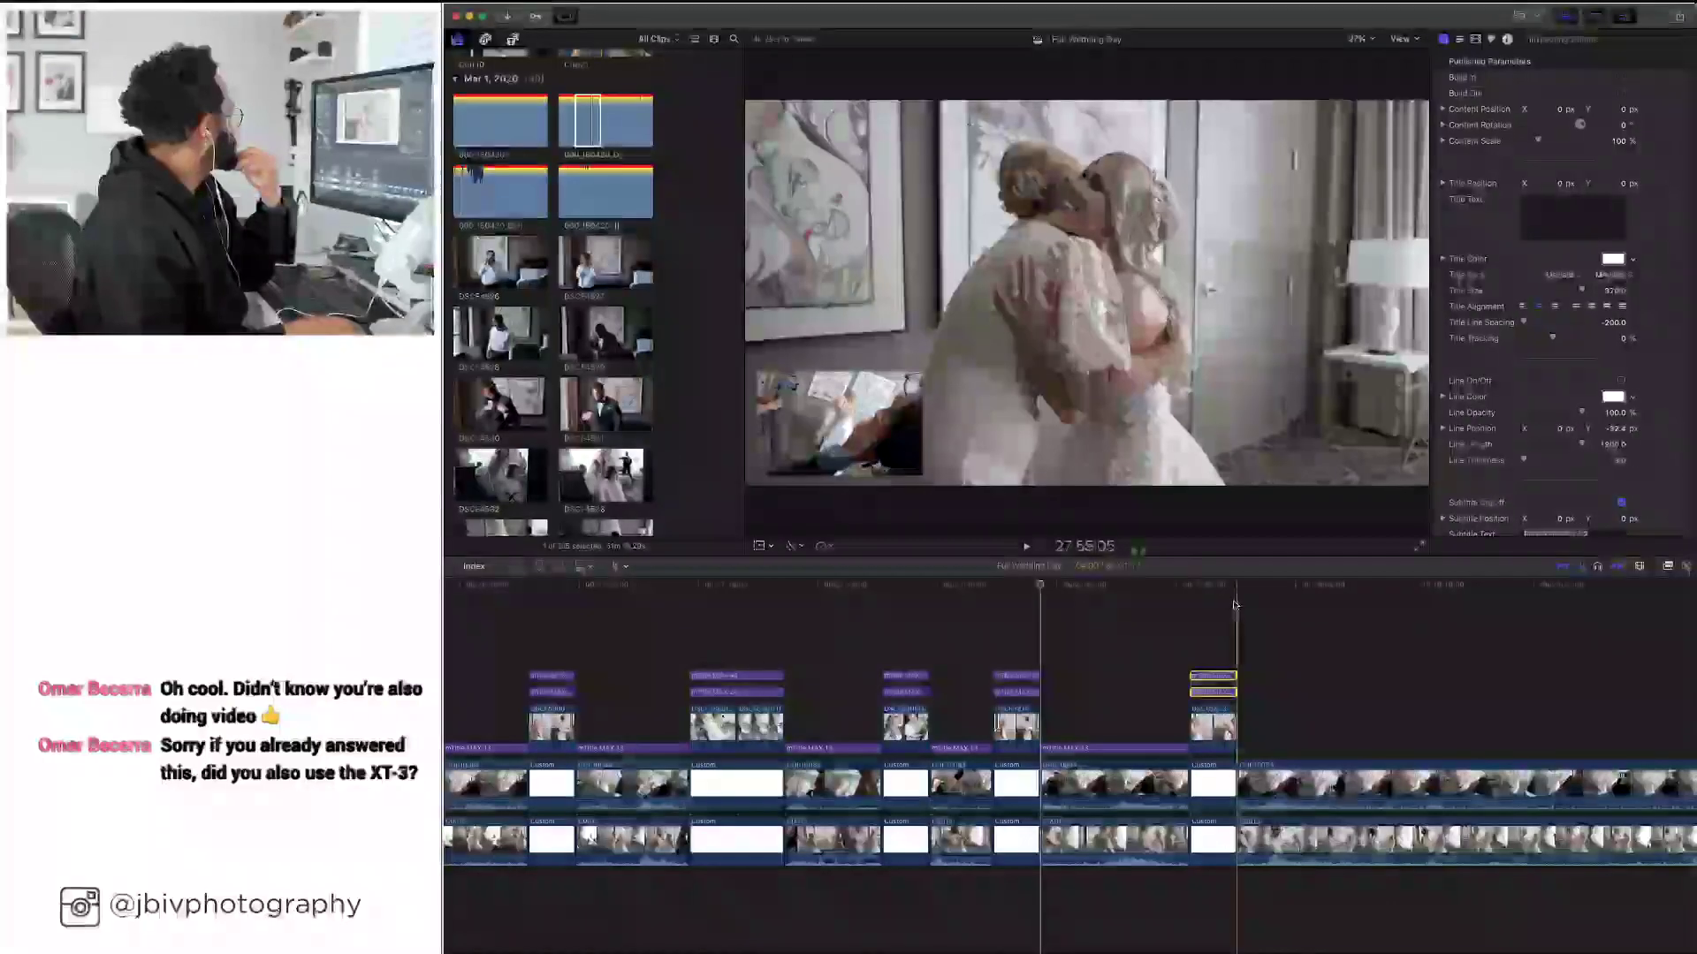
Go back to the bridesmaids' couch footage at 22:23:23 and adjust master and shadows brightness on the mTitle MAX 13 title with Color Wheels
scroll(850, 605, left, 15)
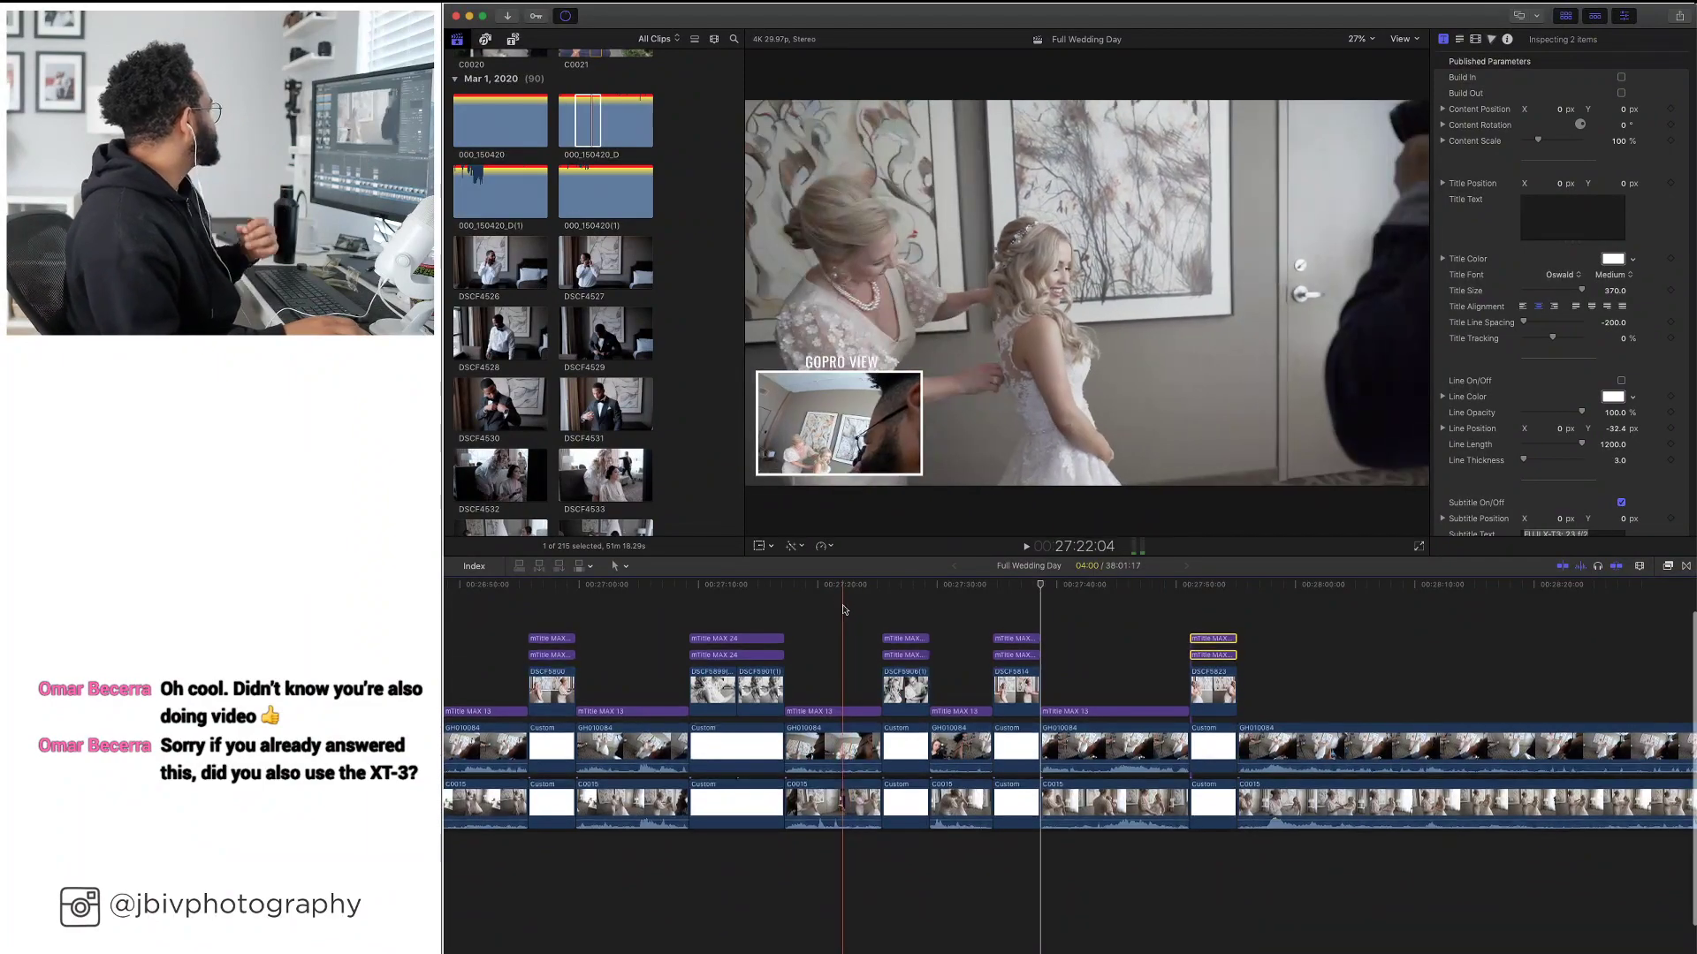
scroll(845, 609, left, 10)
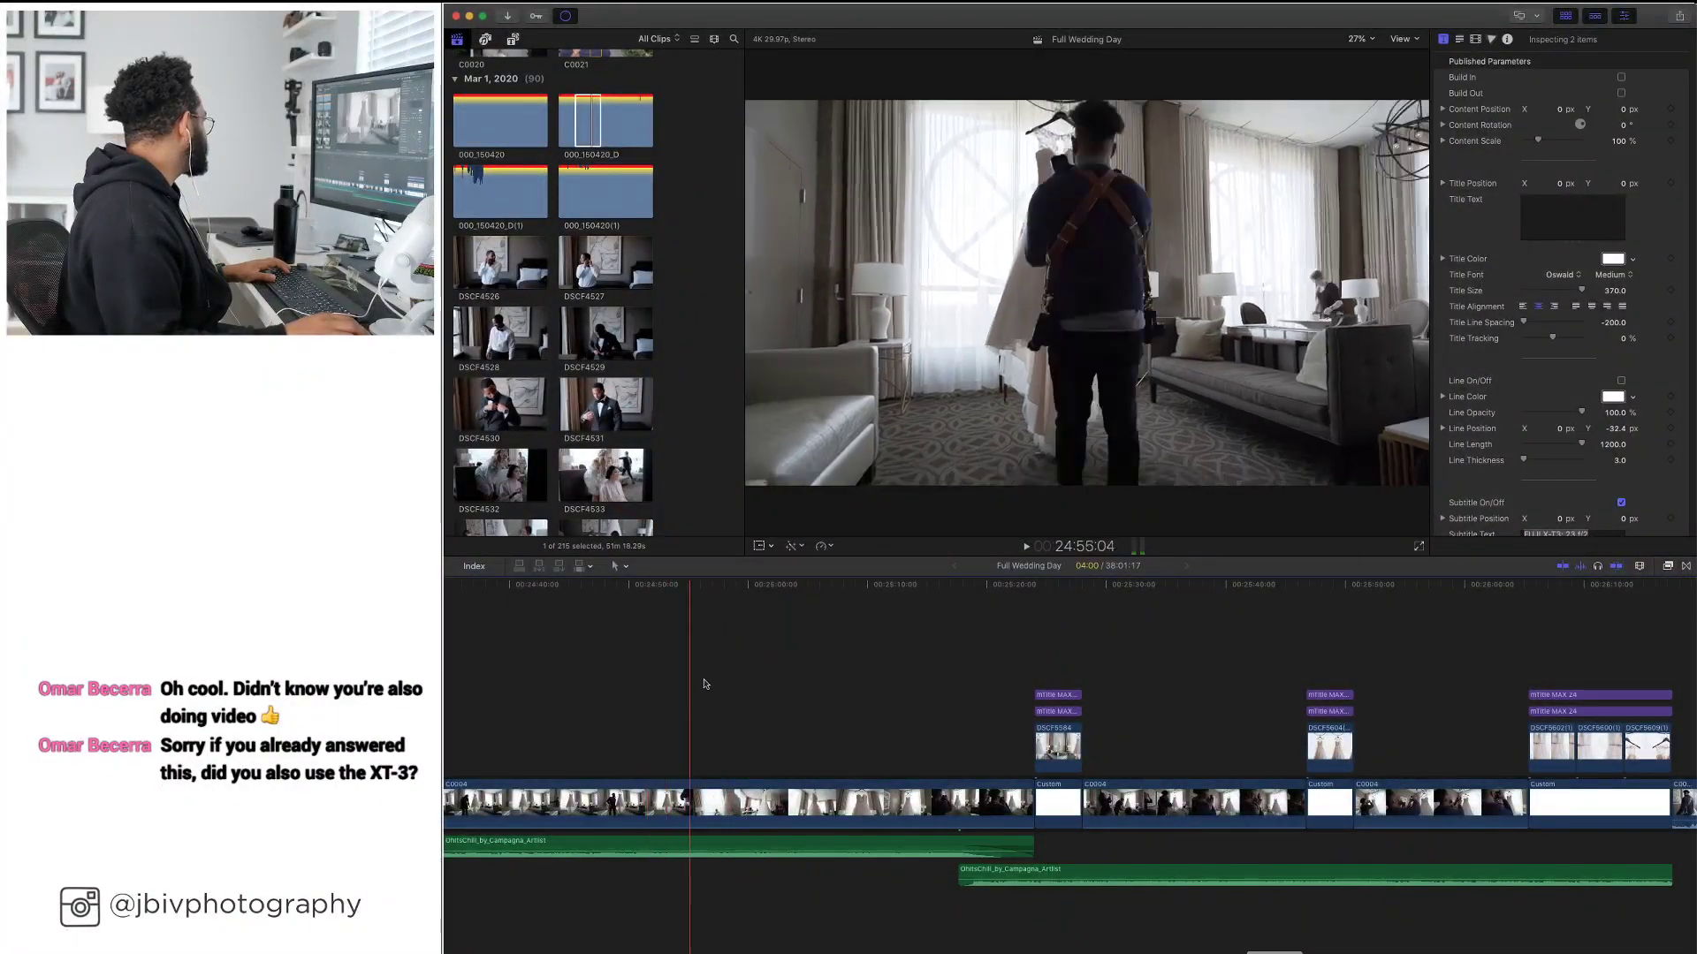
scroll(701, 689, left, 10)
scroll(702, 682, left, 1)
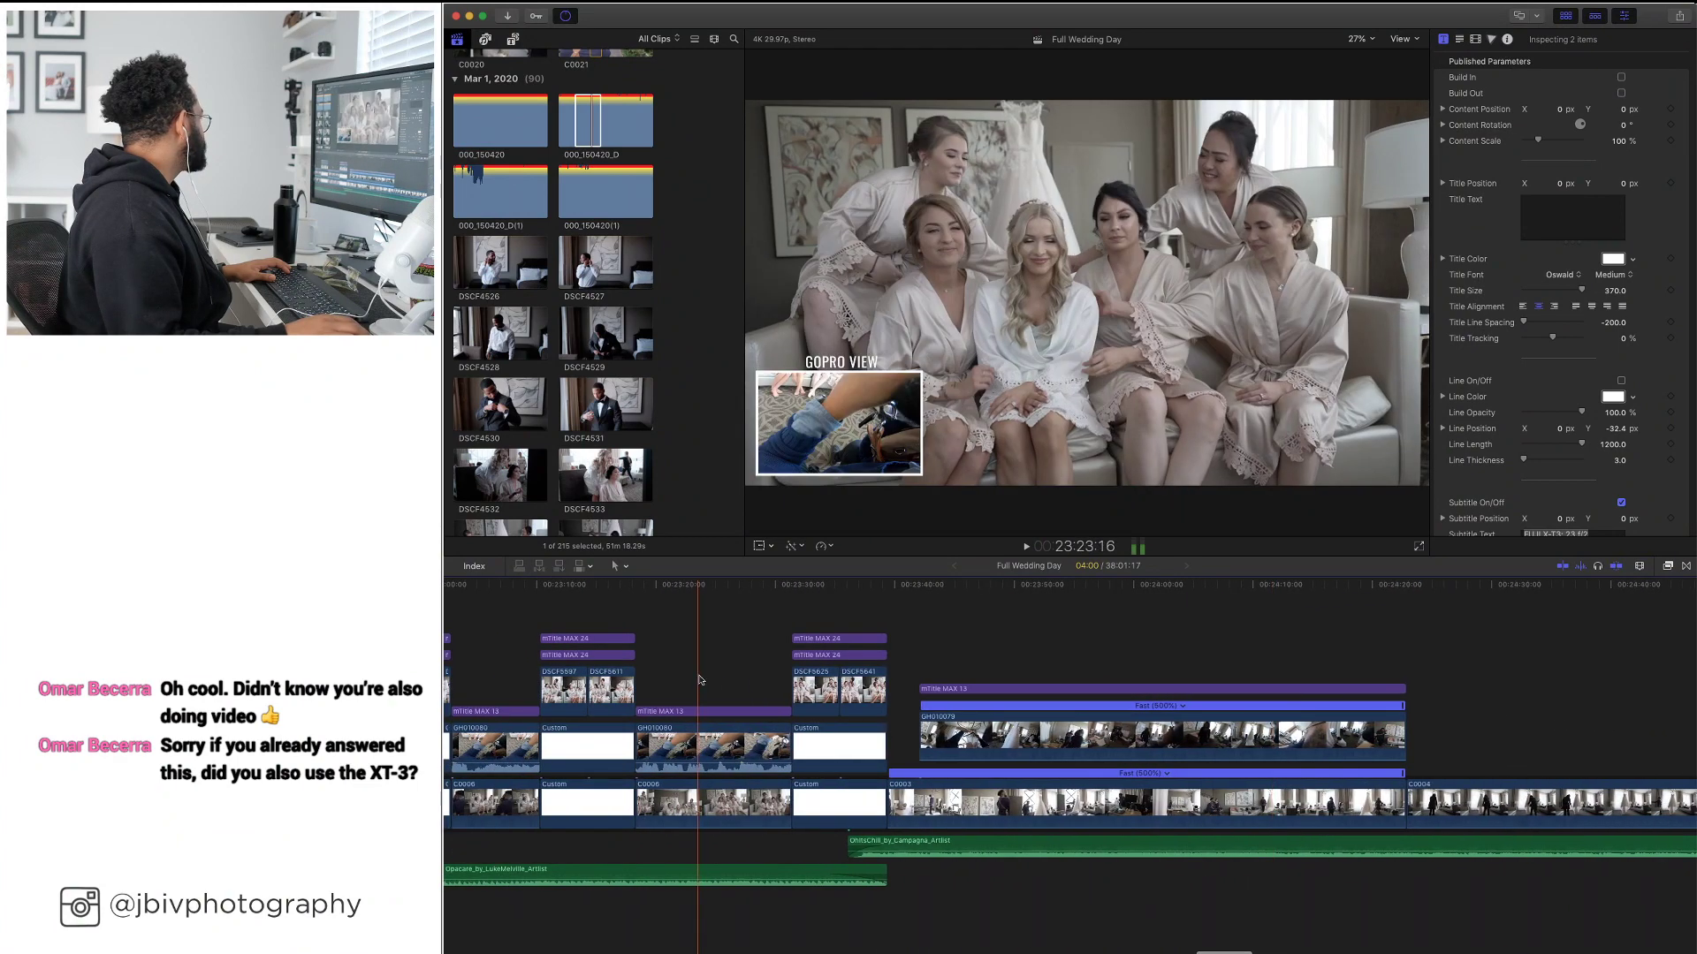
scroll(697, 677, left, 10)
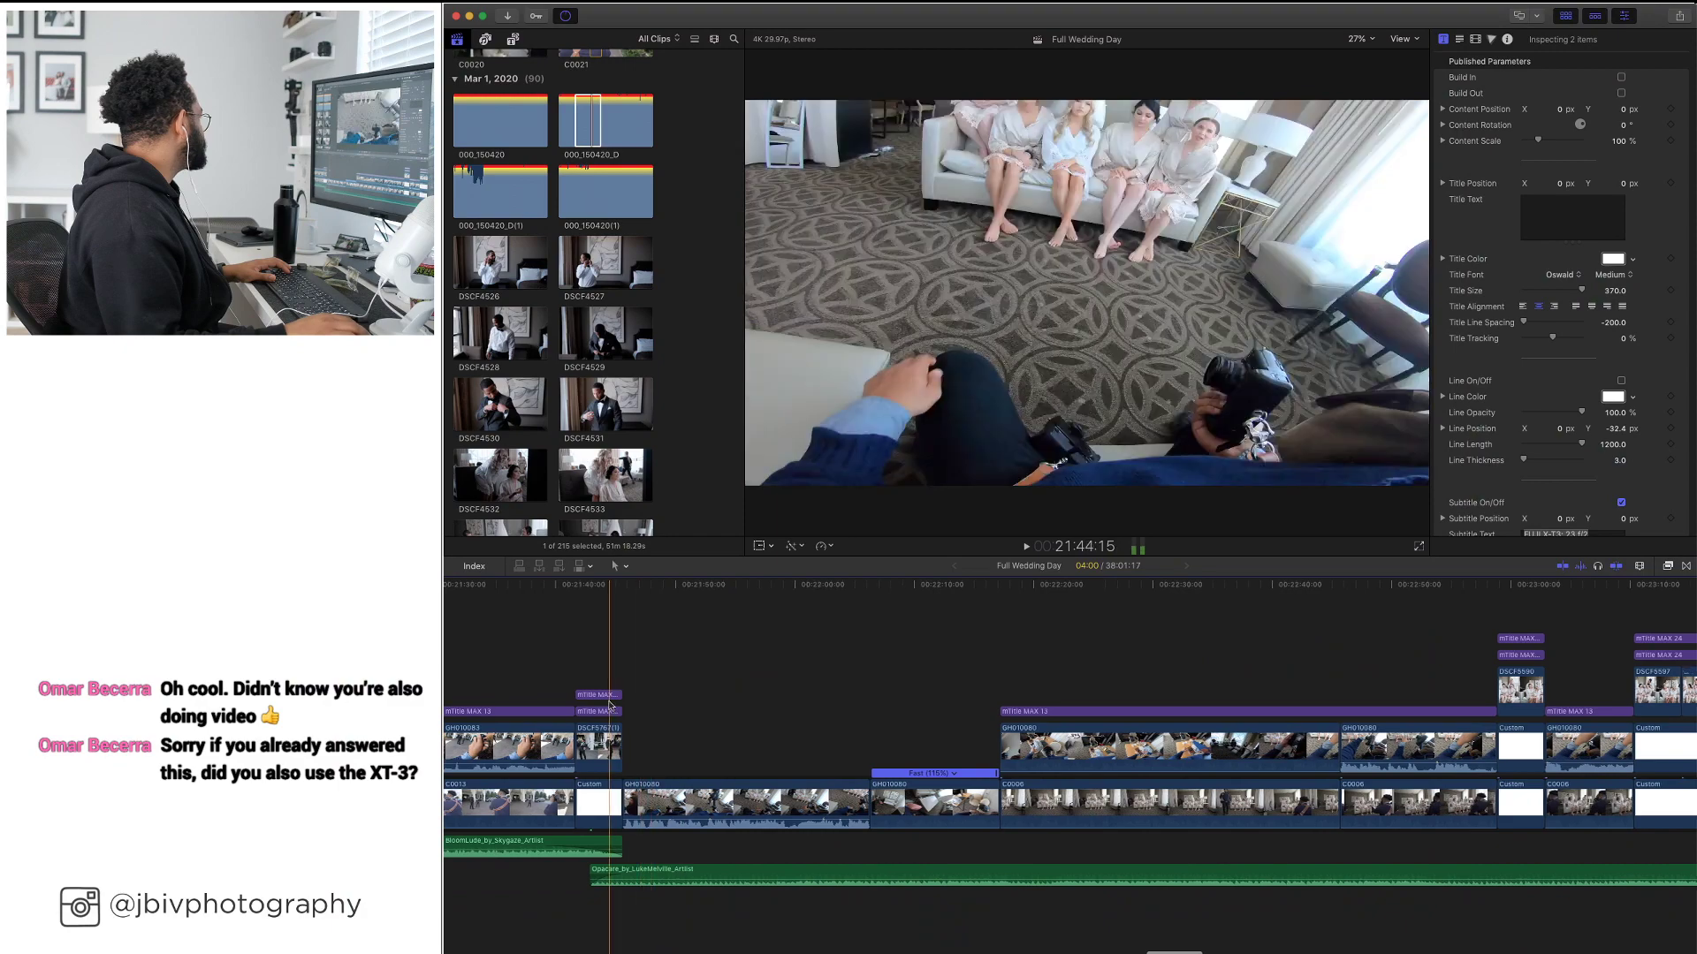
scroll(610, 707, left, 2)
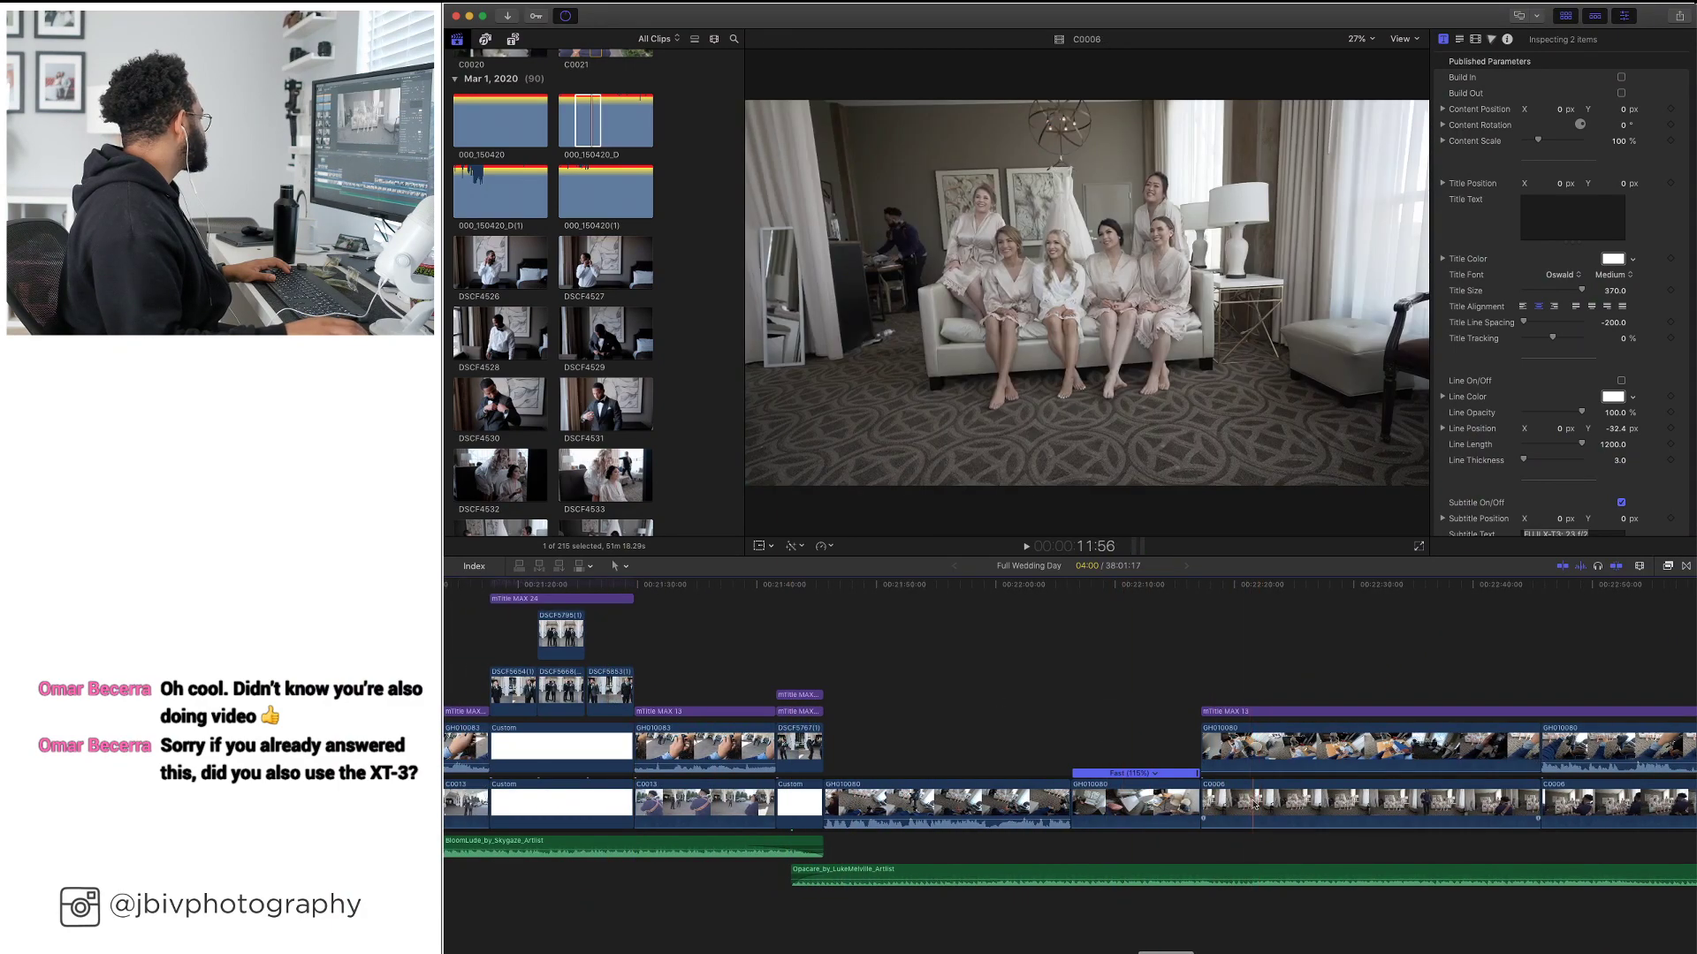
click(1282, 793)
scroll(1283, 792, right, 2)
scroll(1282, 793, right, 1)
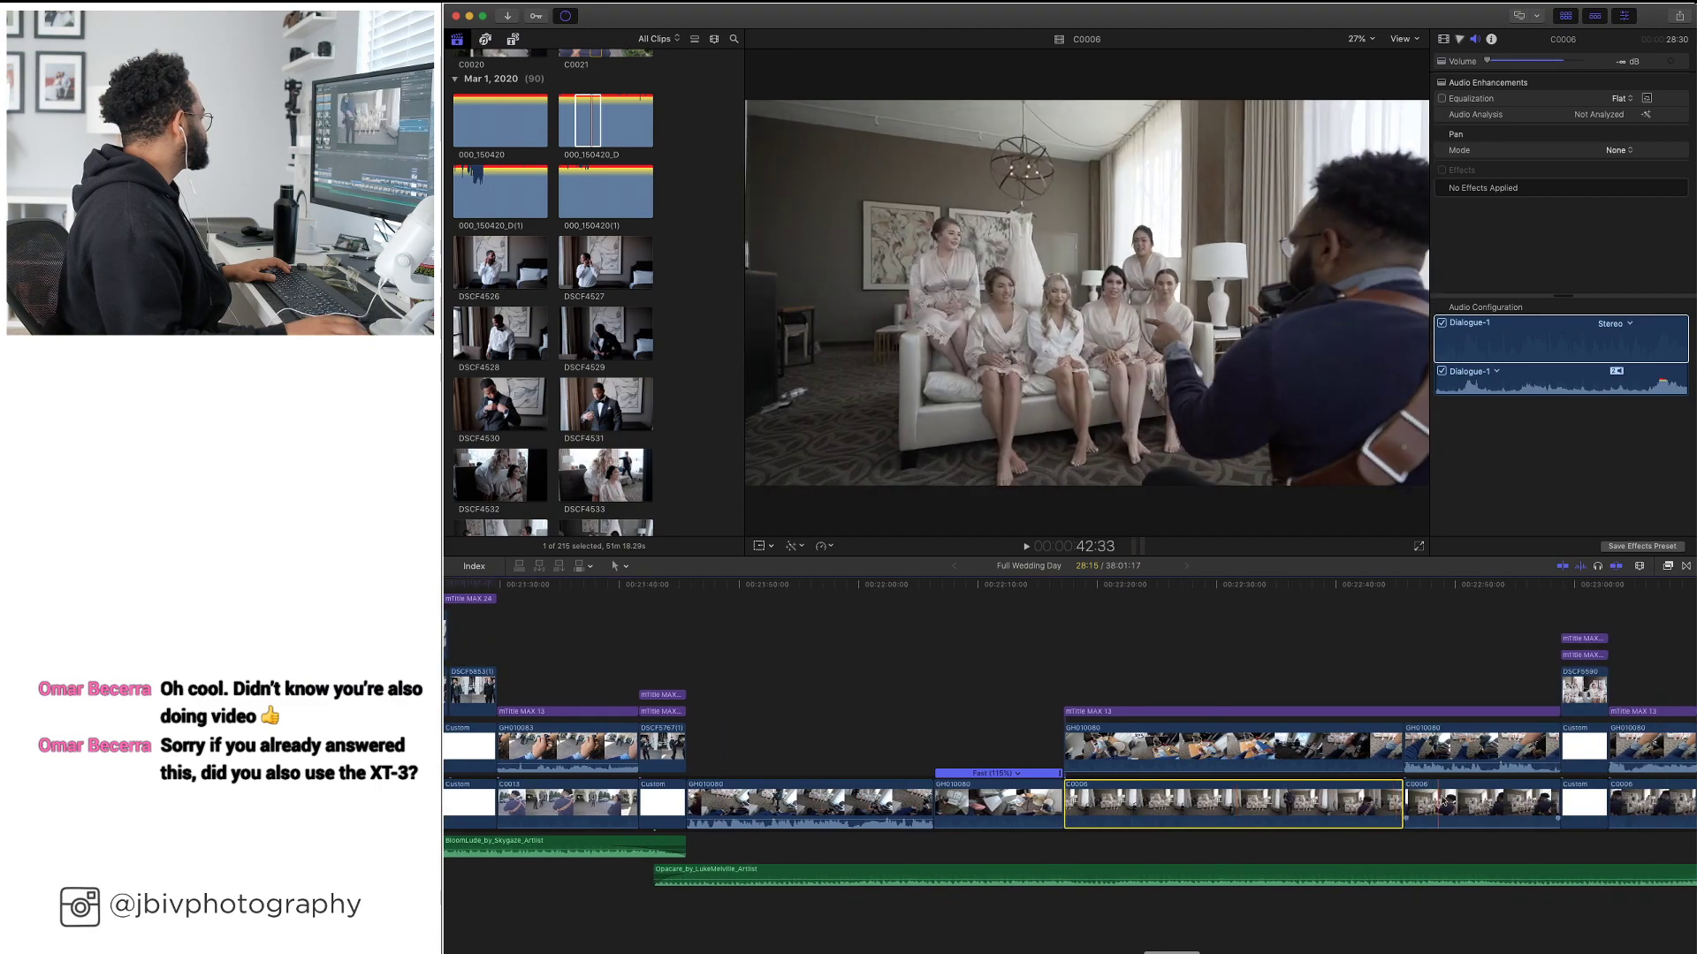
click(1140, 654)
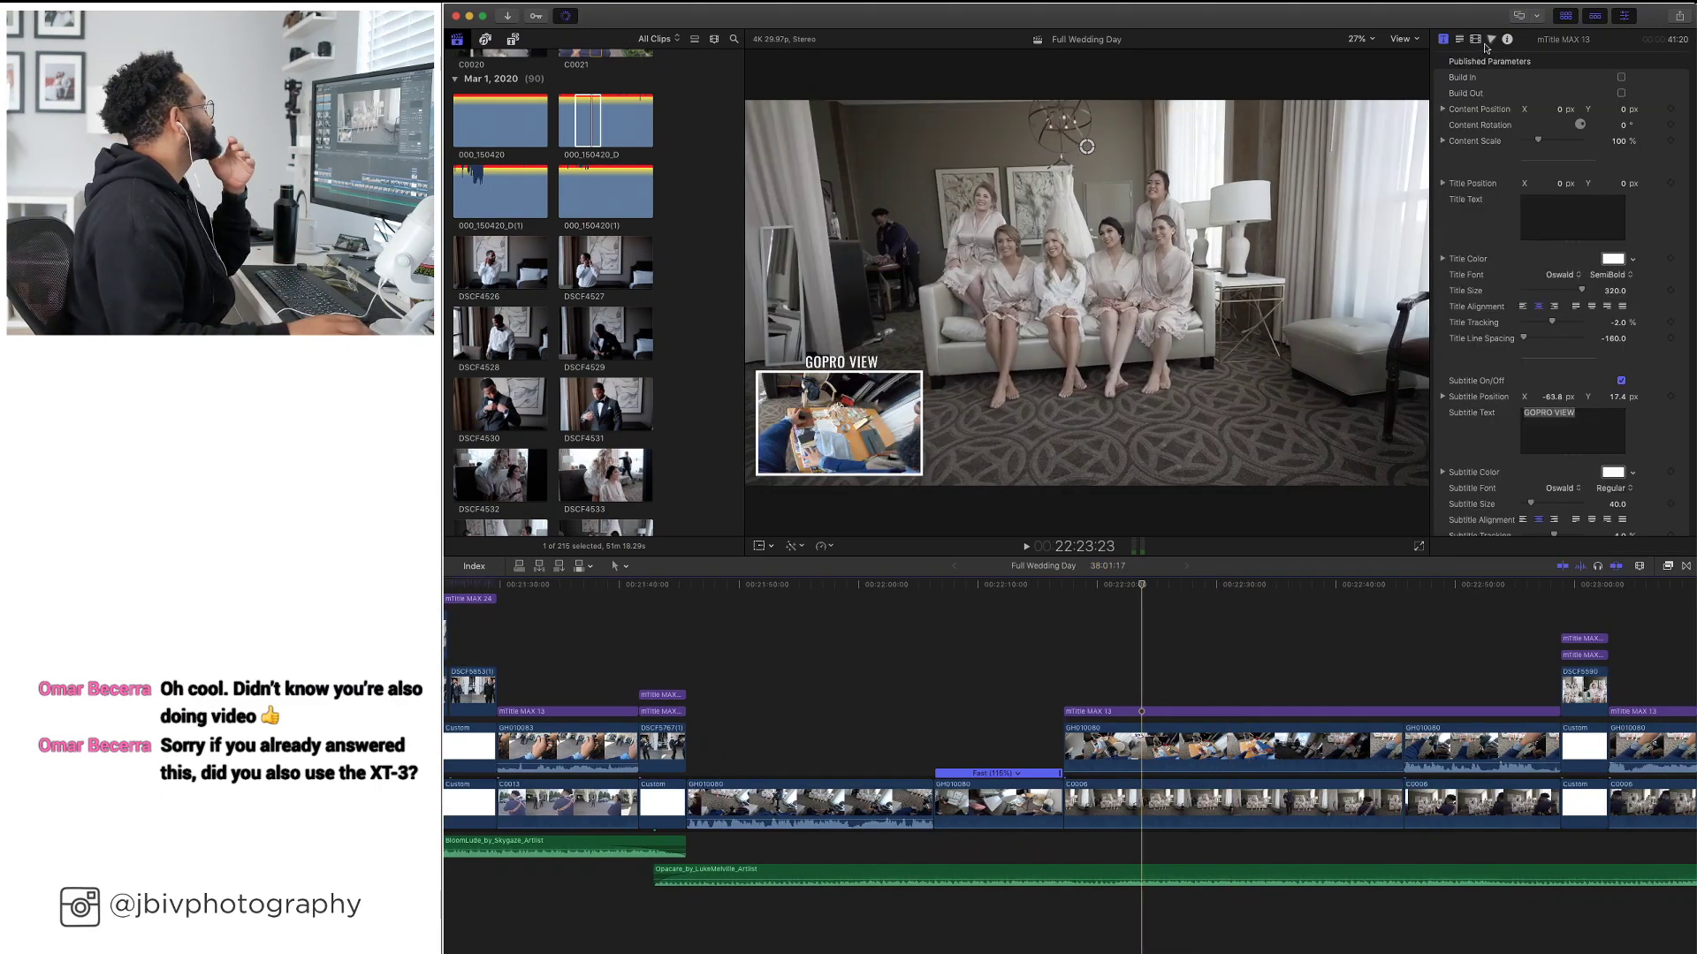
click(1490, 40)
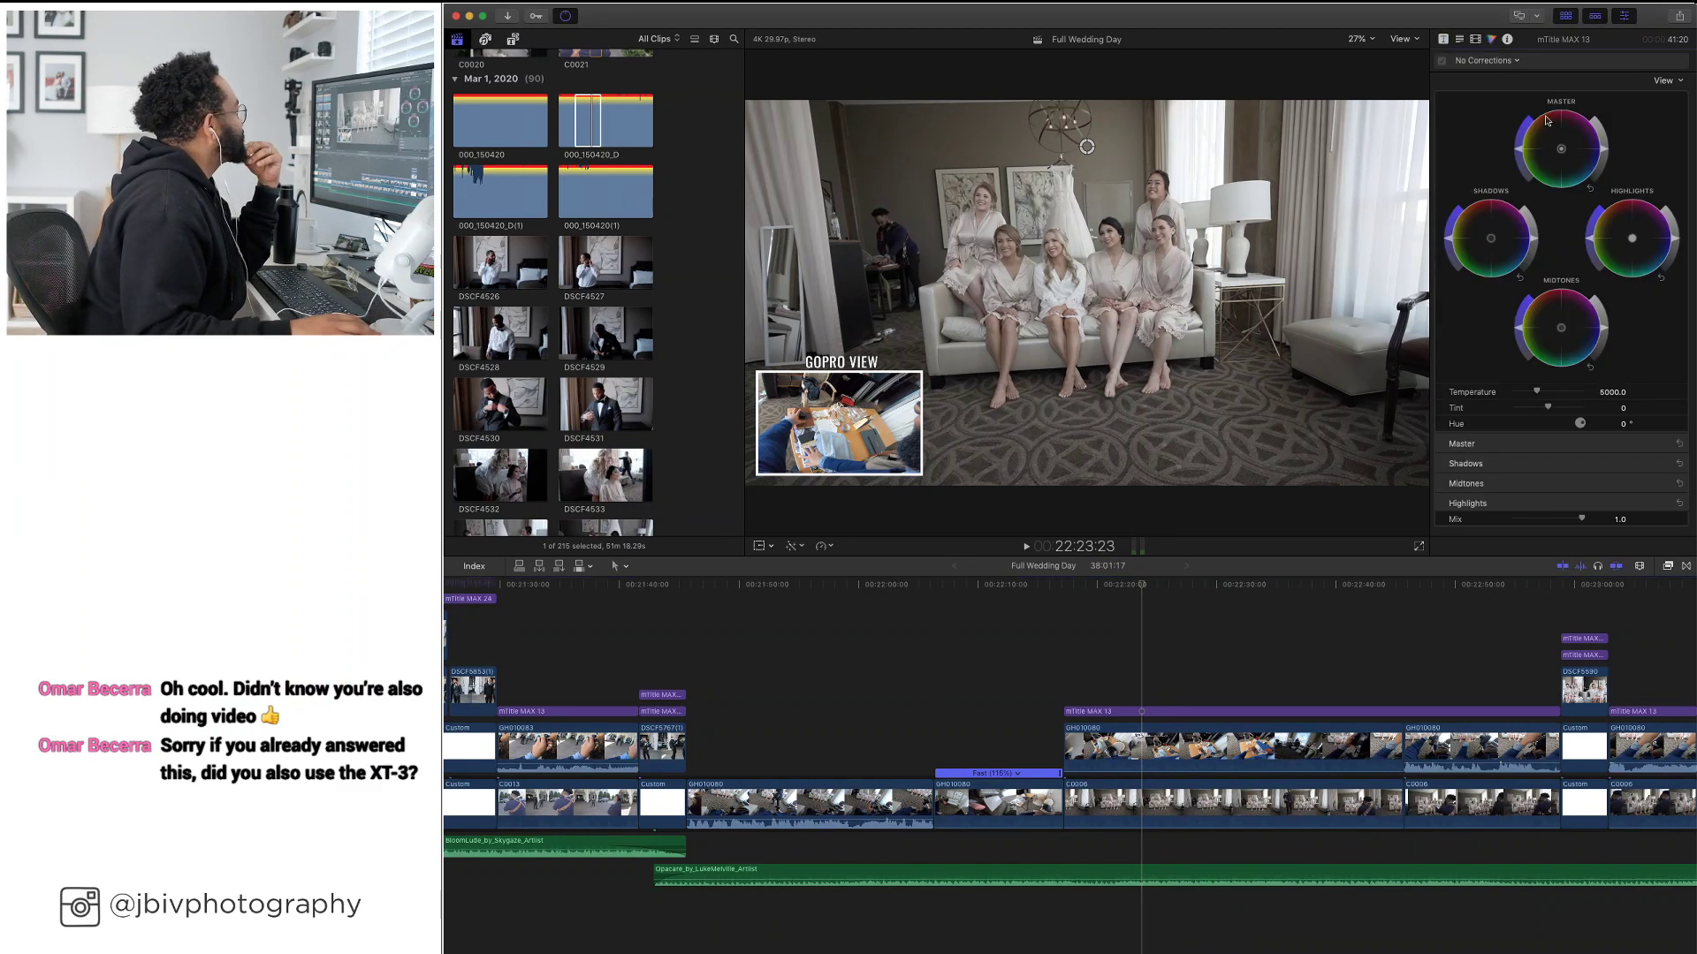
drag(1602, 150, 1604, 144)
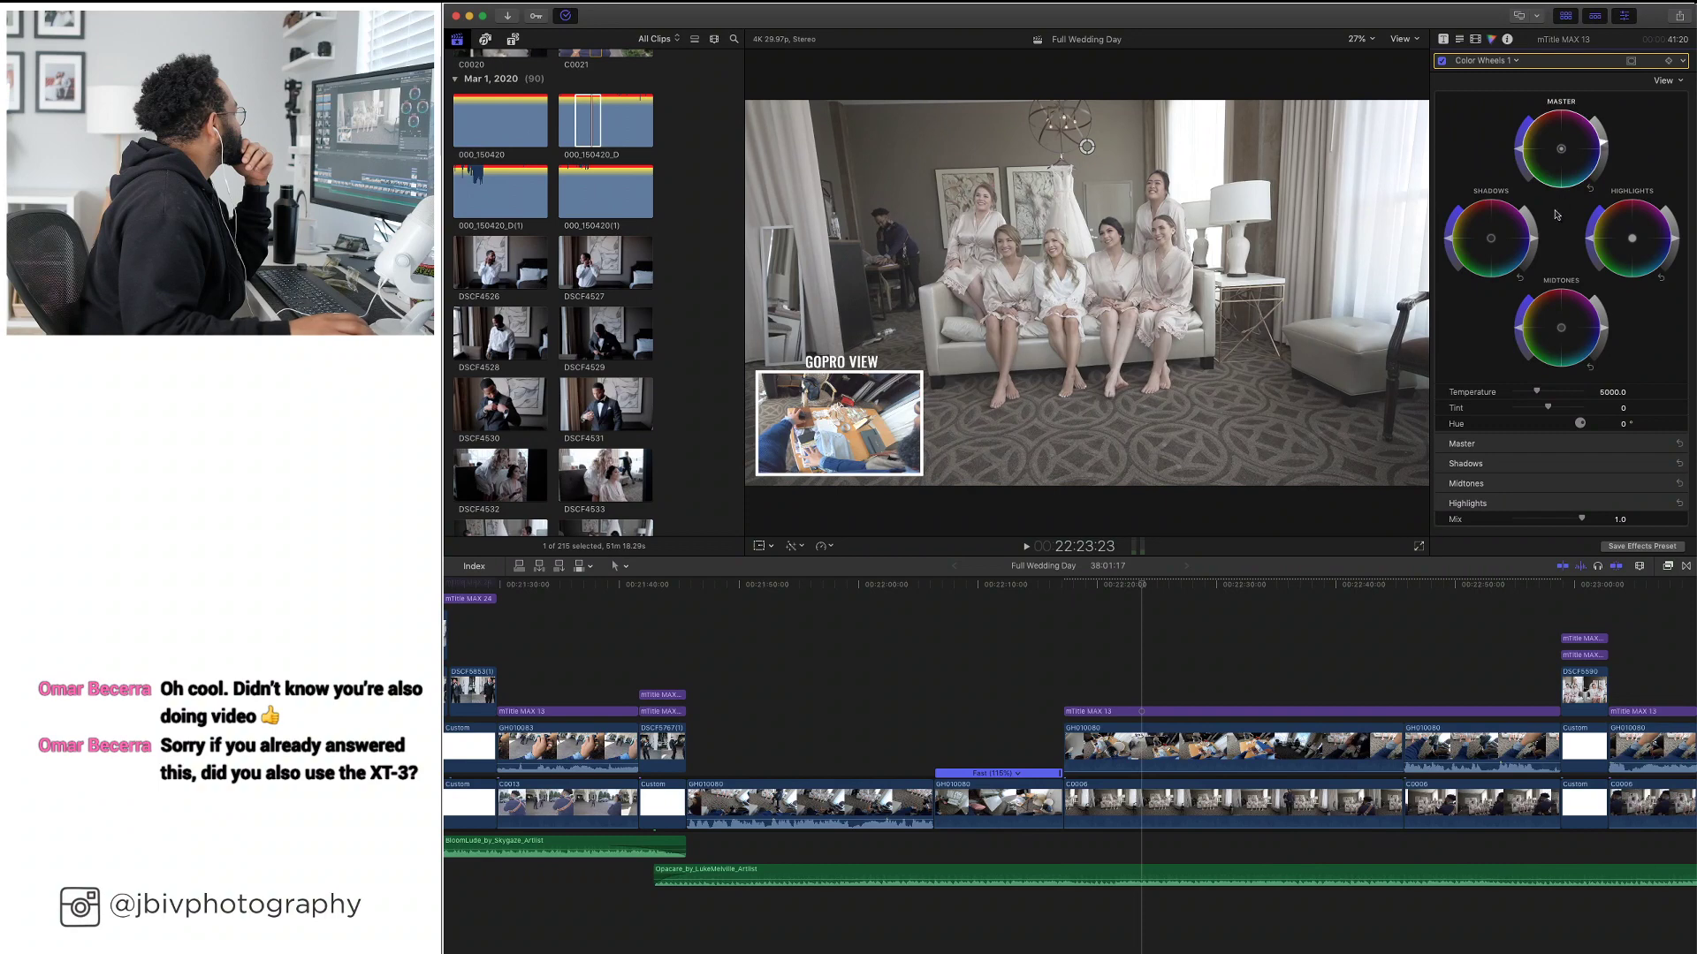
drag(1533, 237, 1533, 249)
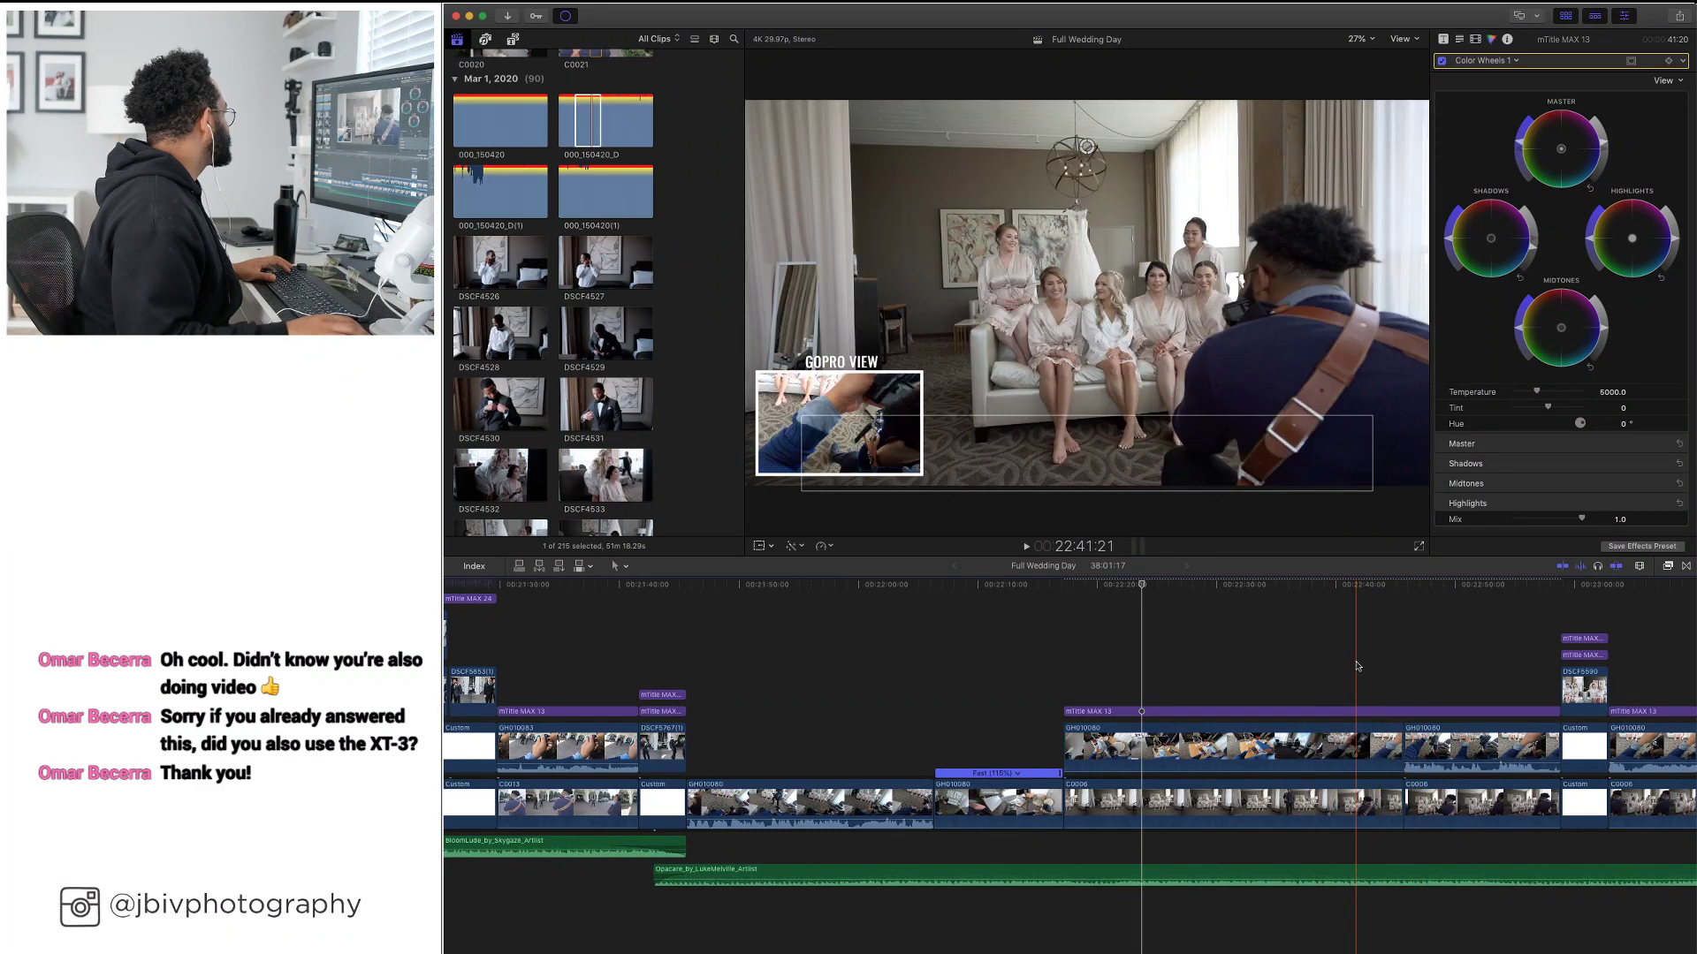
Try shifting the master color balance of the first bridesmaids' C0006 clip and set its tint to 0.9
click(1314, 804)
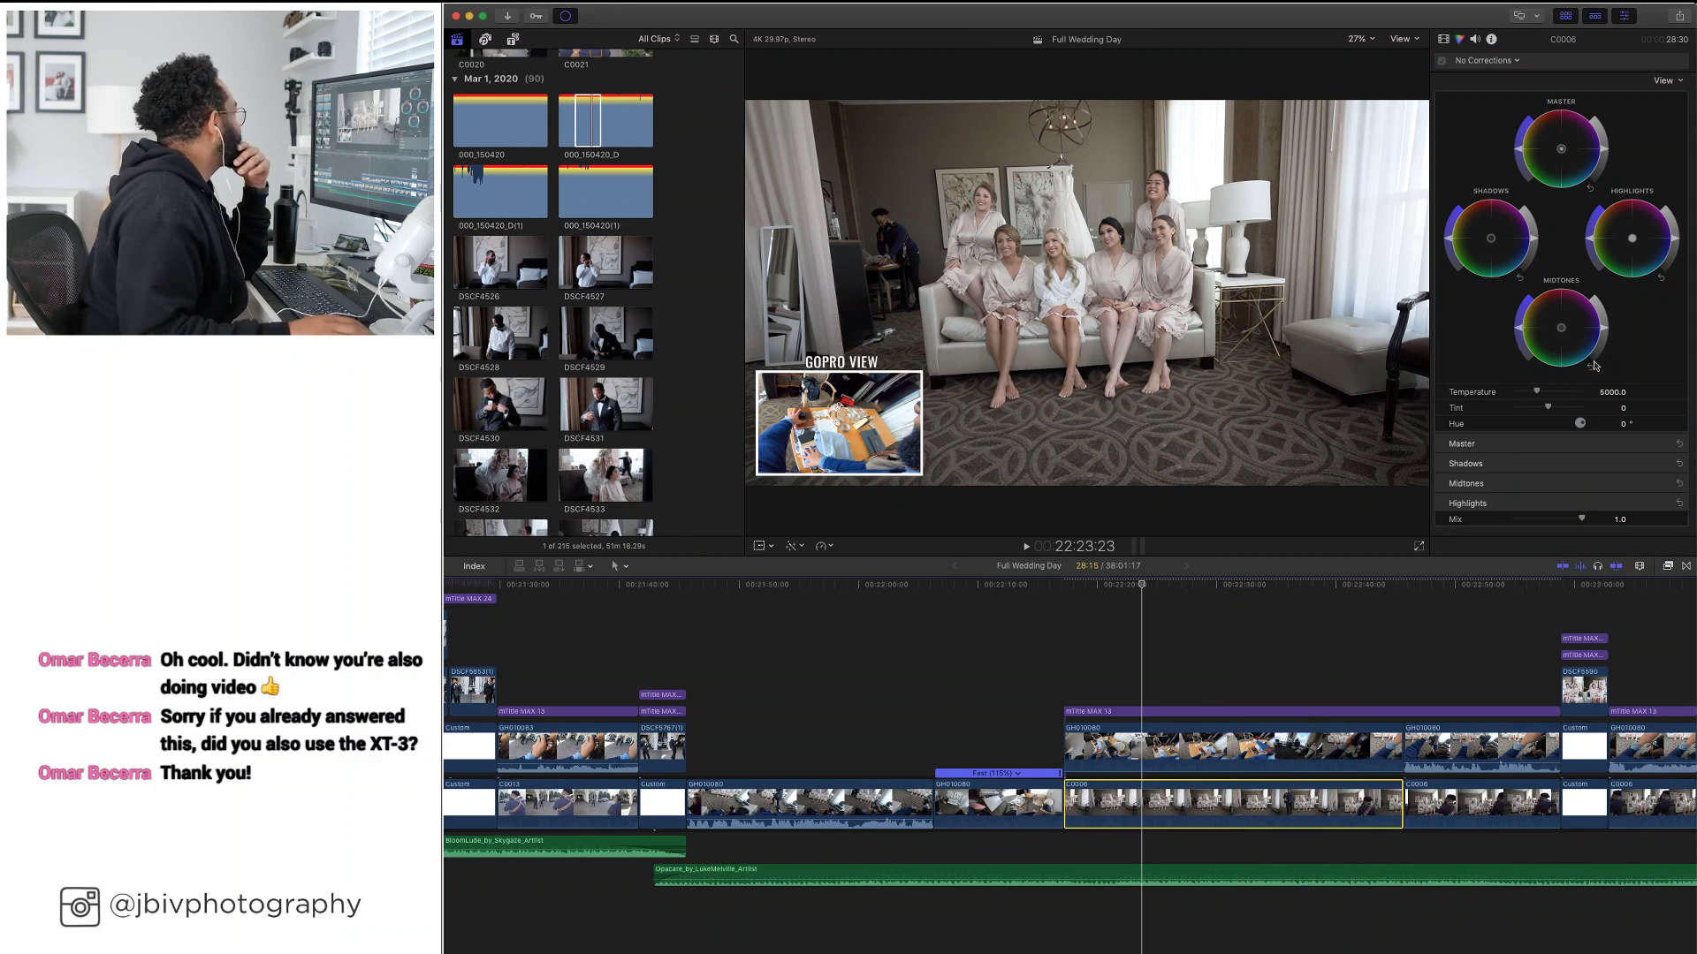
drag(1560, 152, 1564, 155)
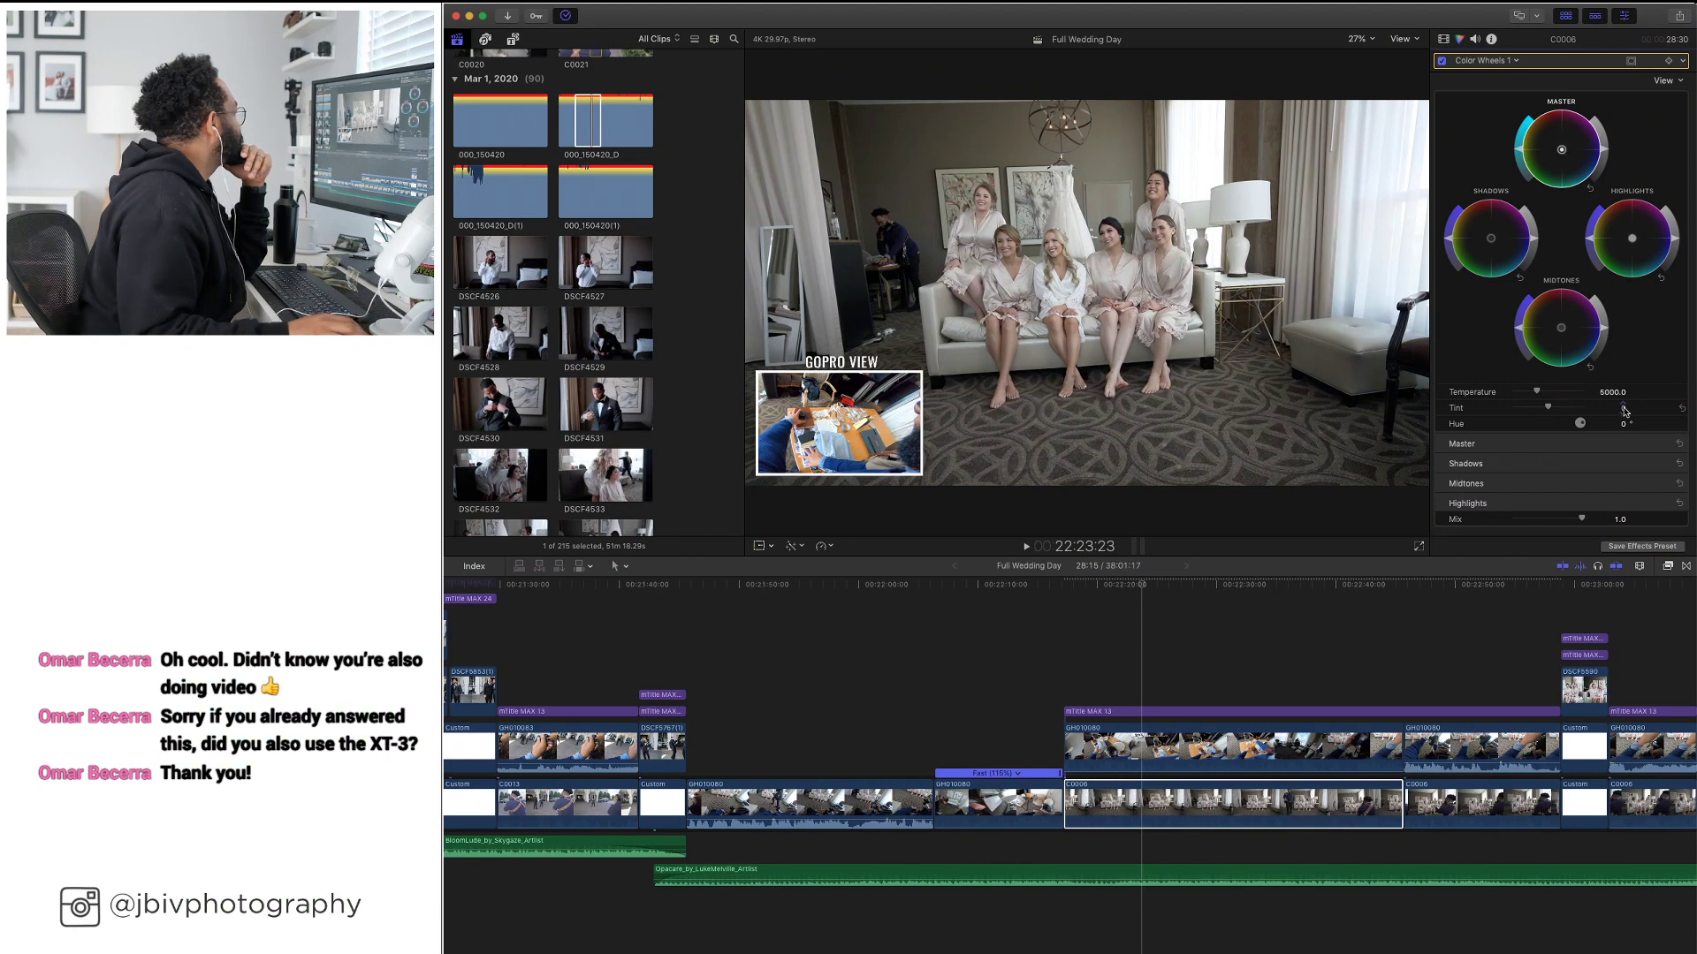
drag(1624, 410, 1627, 408)
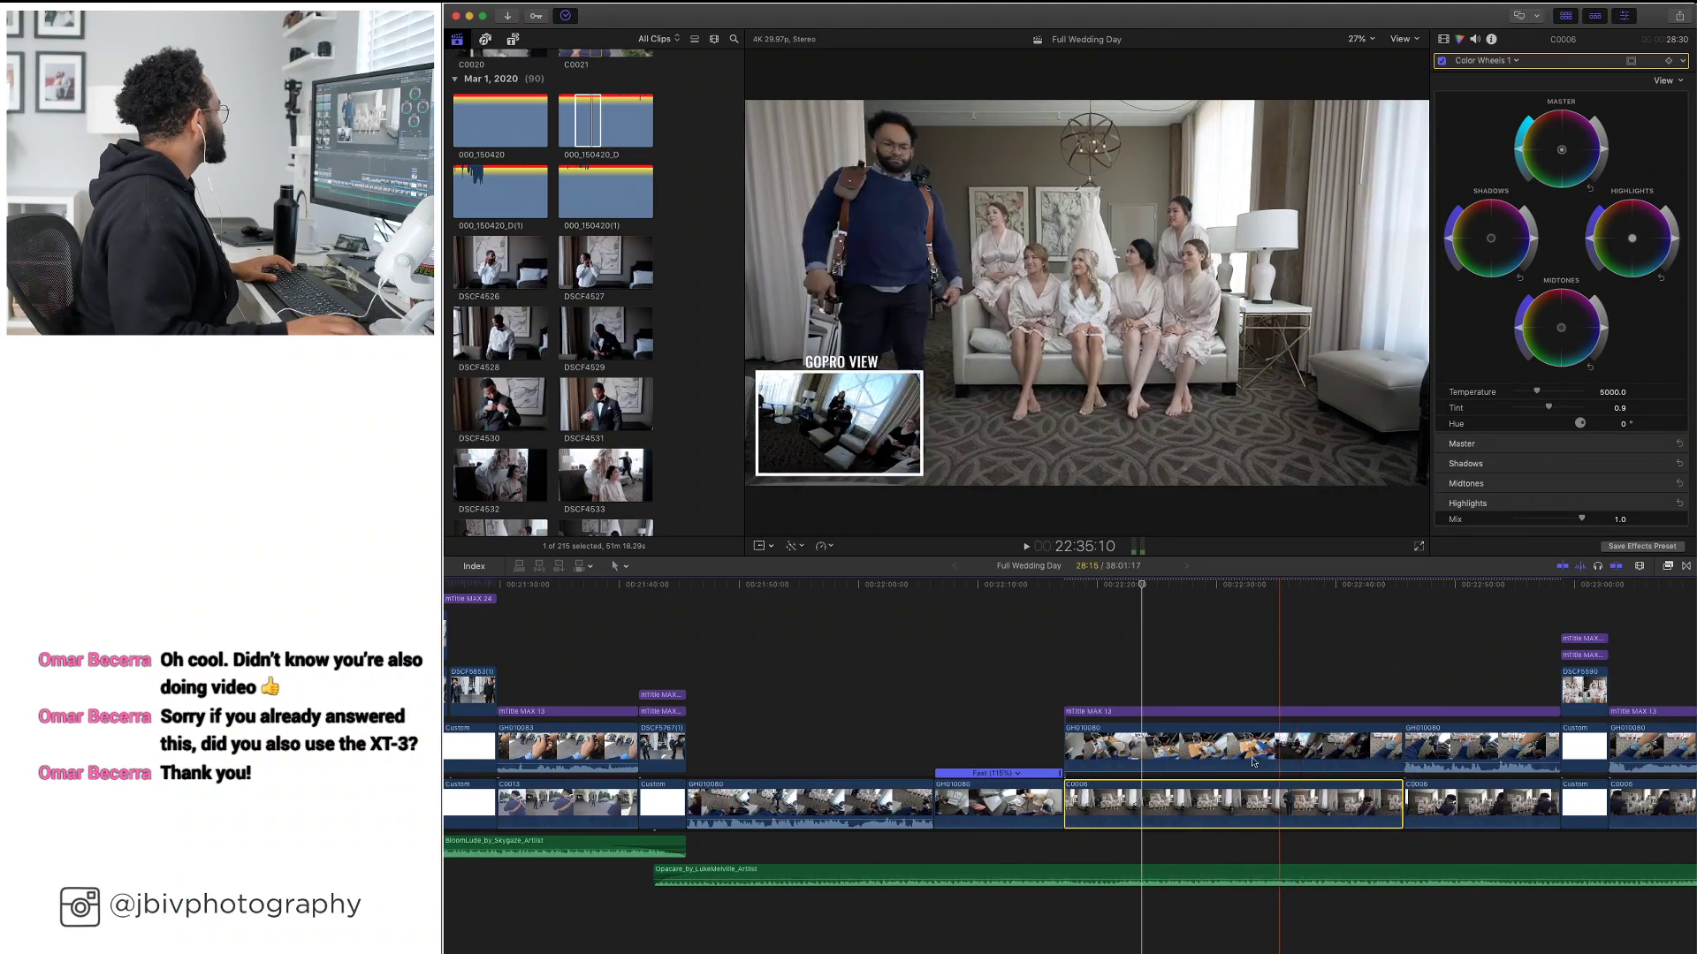
click(1566, 151)
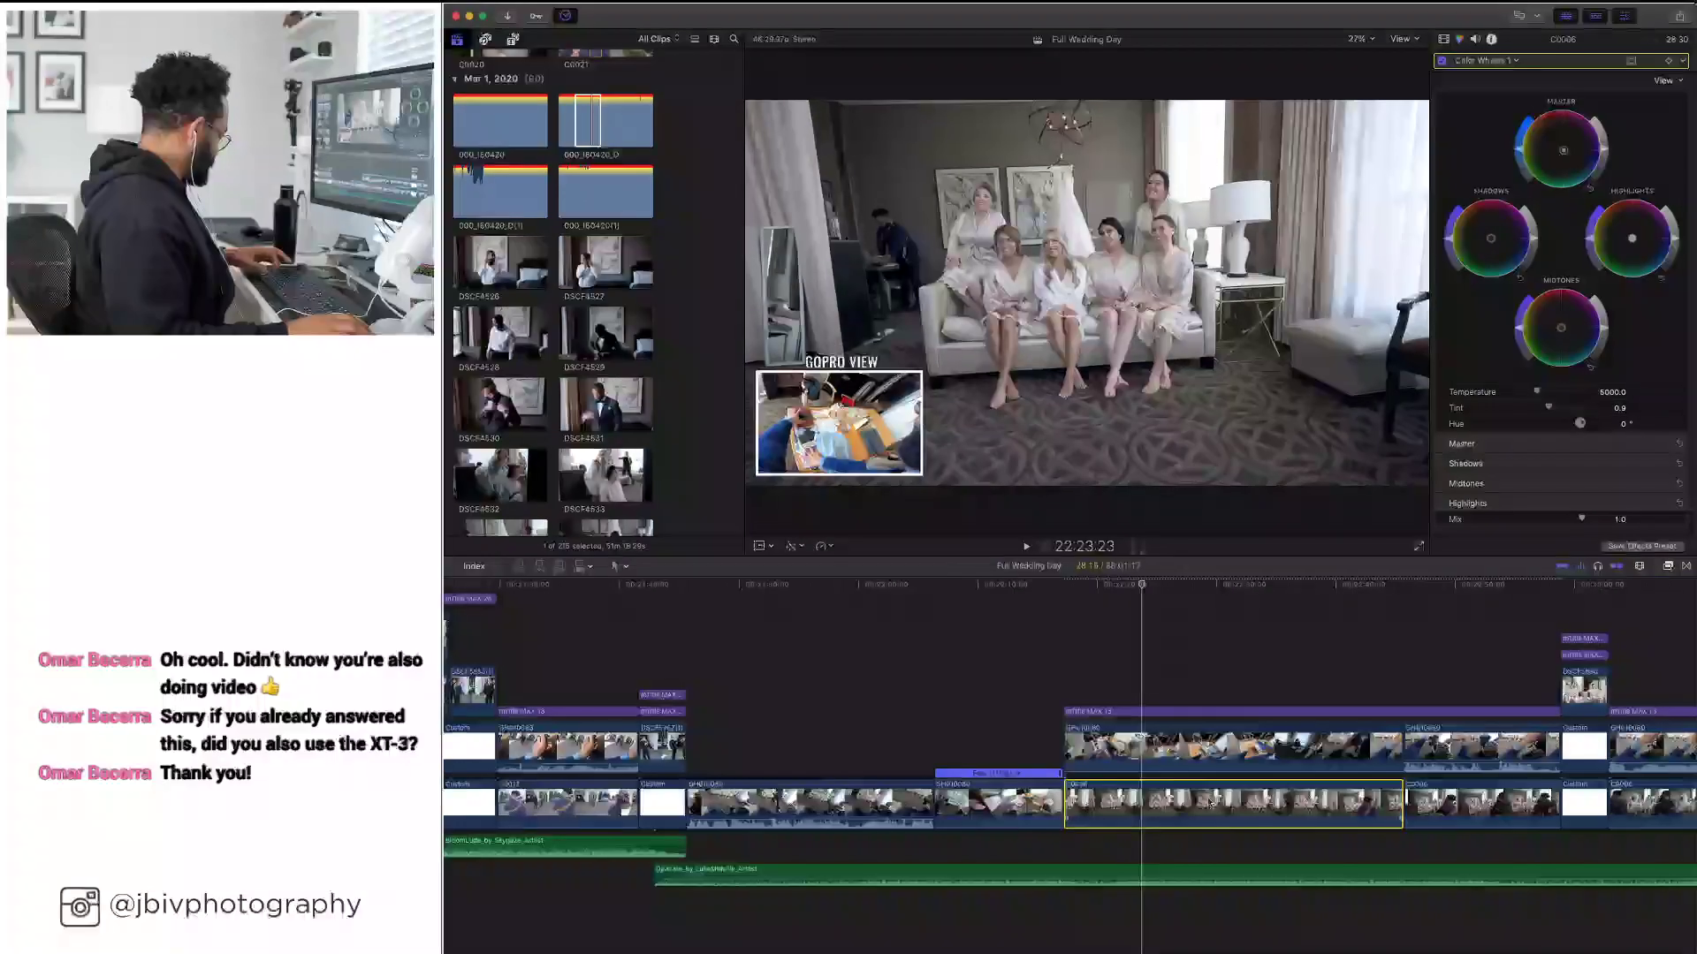
Try pasting the first C0006 clip's Color Wheels 1 correction onto the three following C0006 clips as attributes
scroll(1211, 801, right, 5)
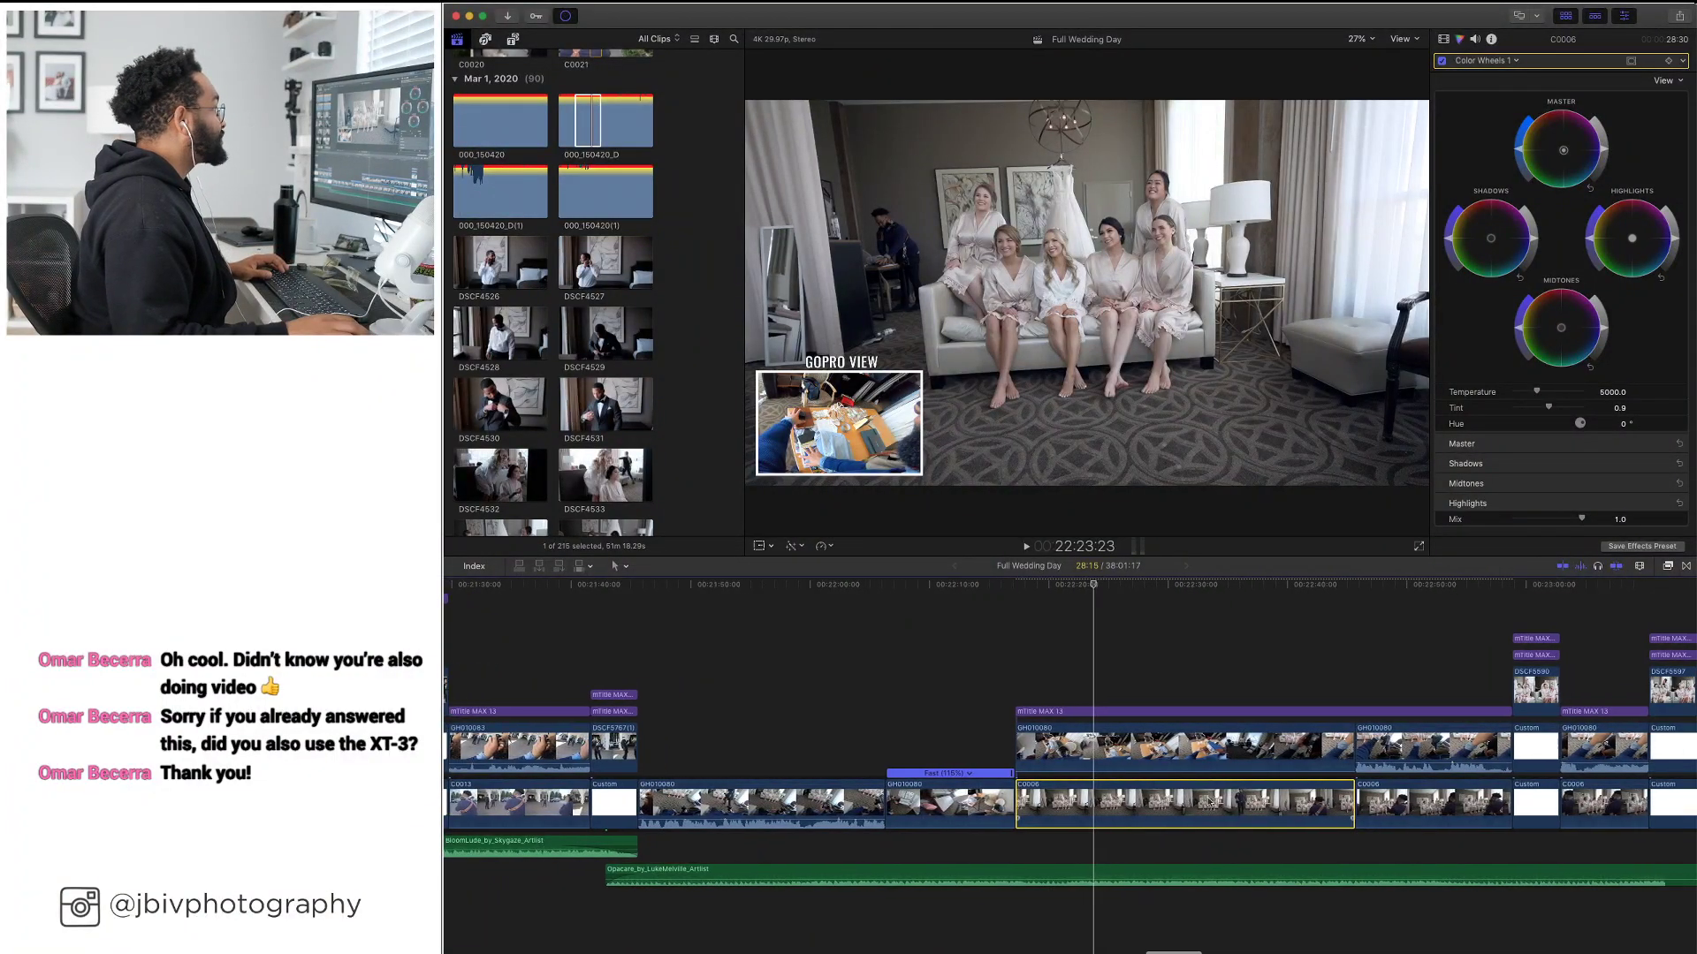
click(1163, 793)
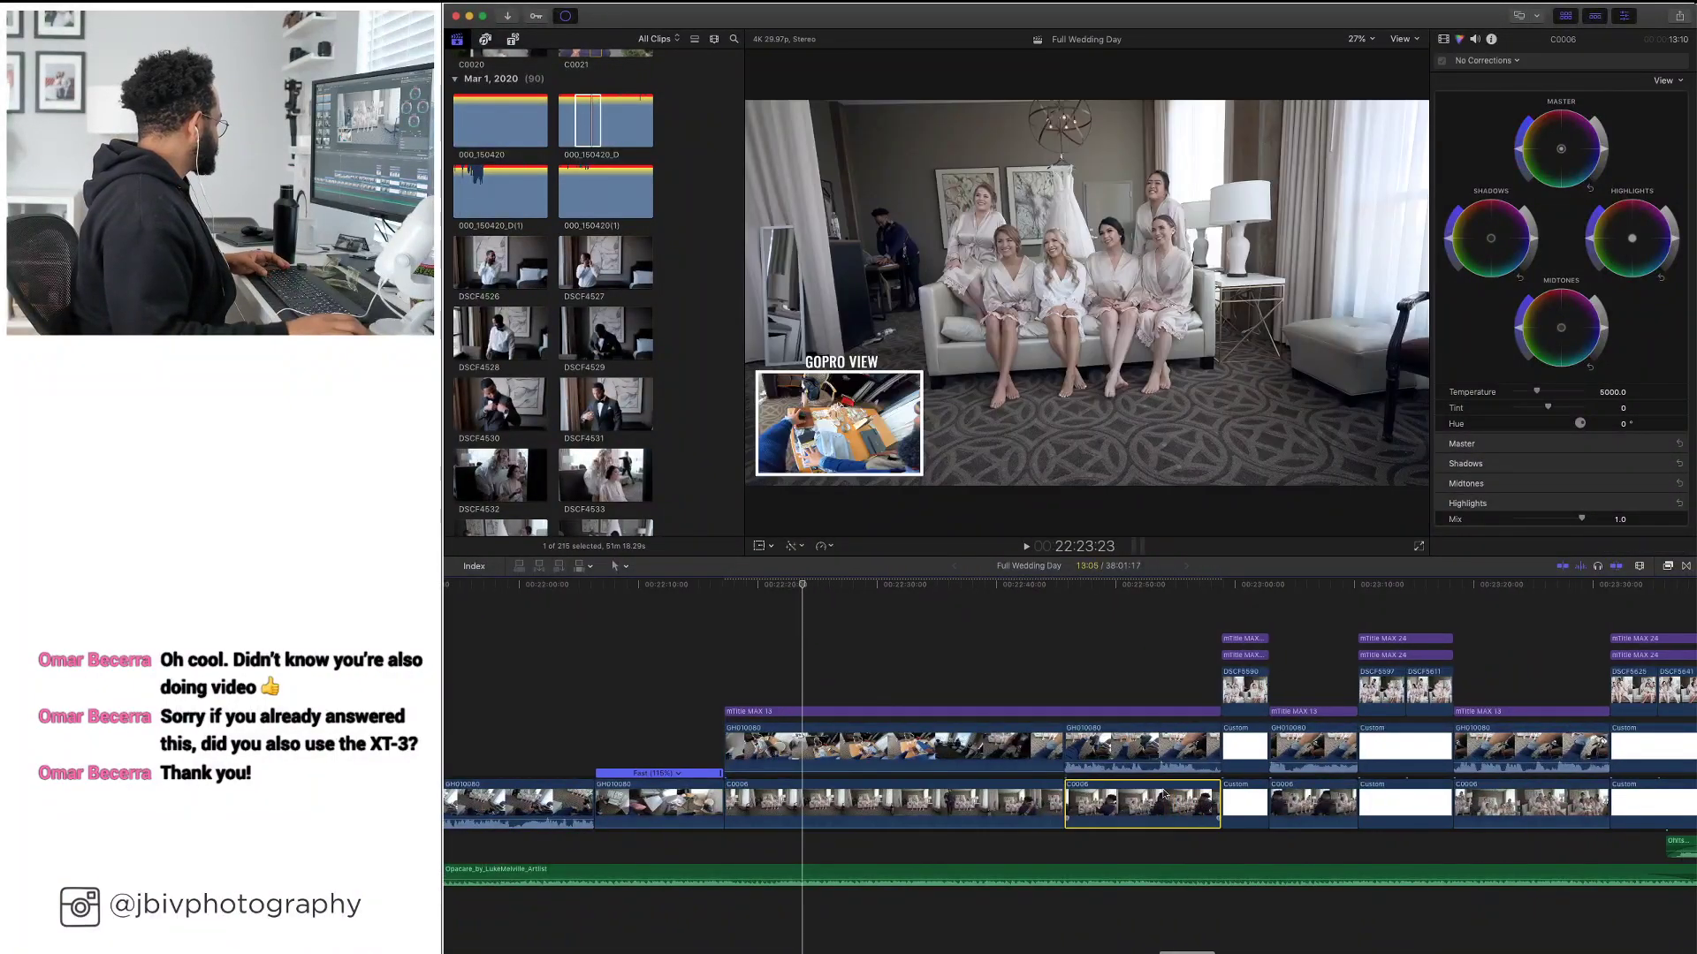
scroll(1163, 792, right, 3)
shift+click(1149, 795)
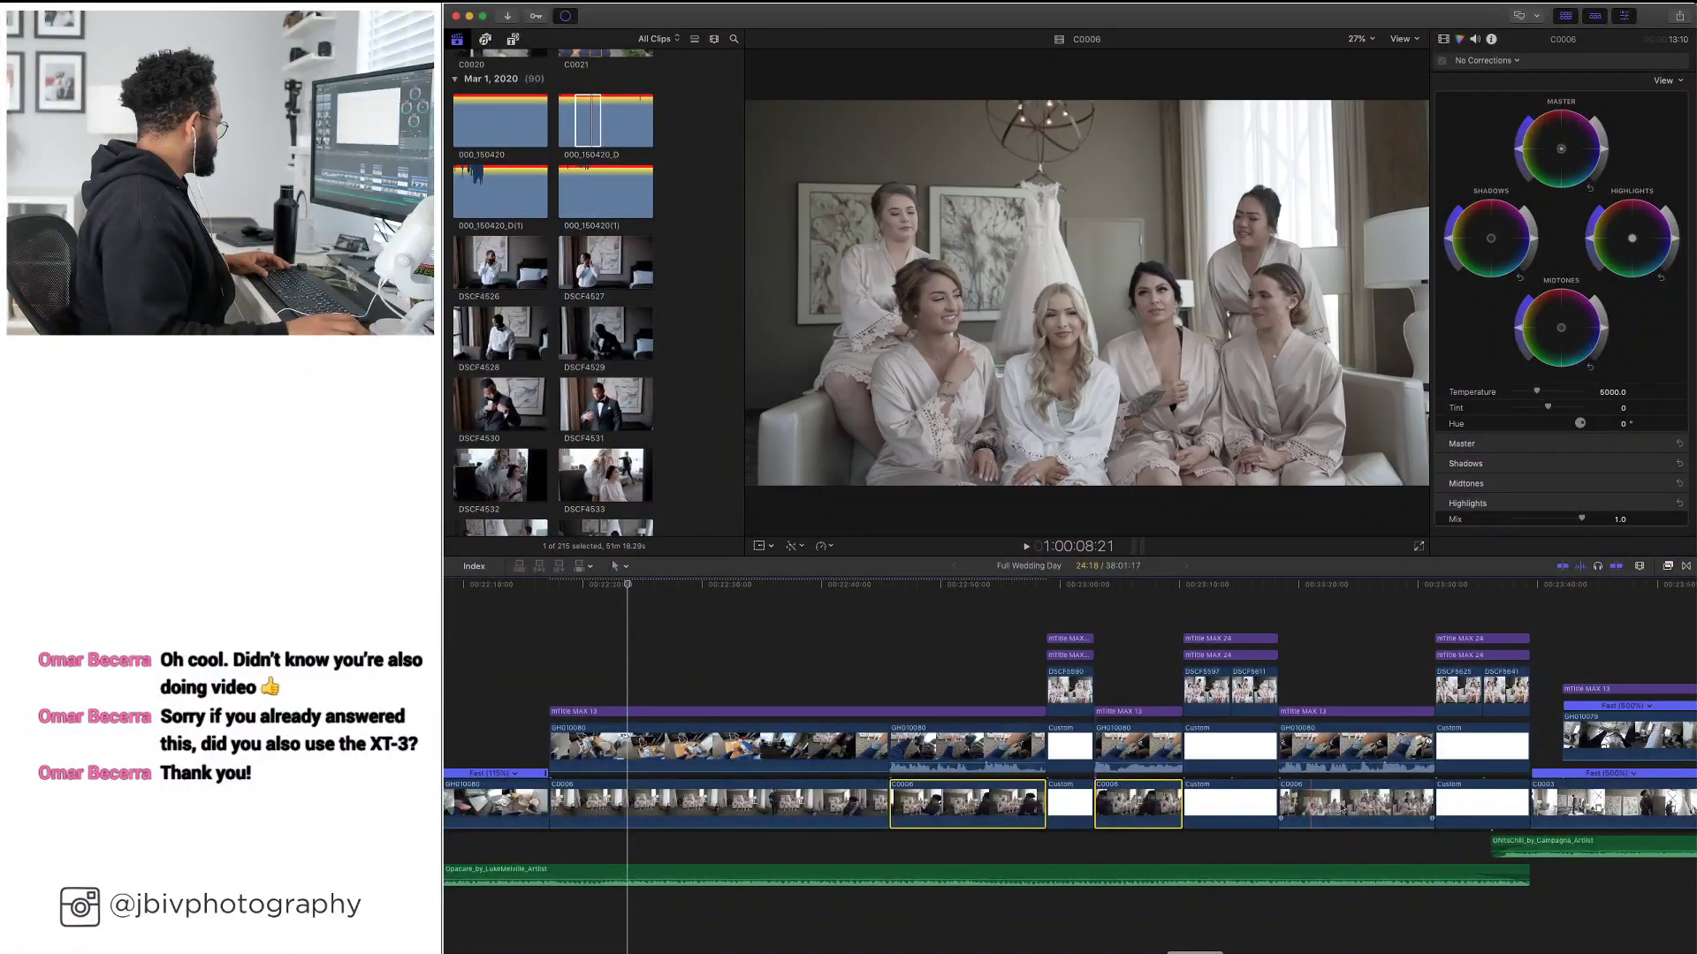
shift+click(1347, 806)
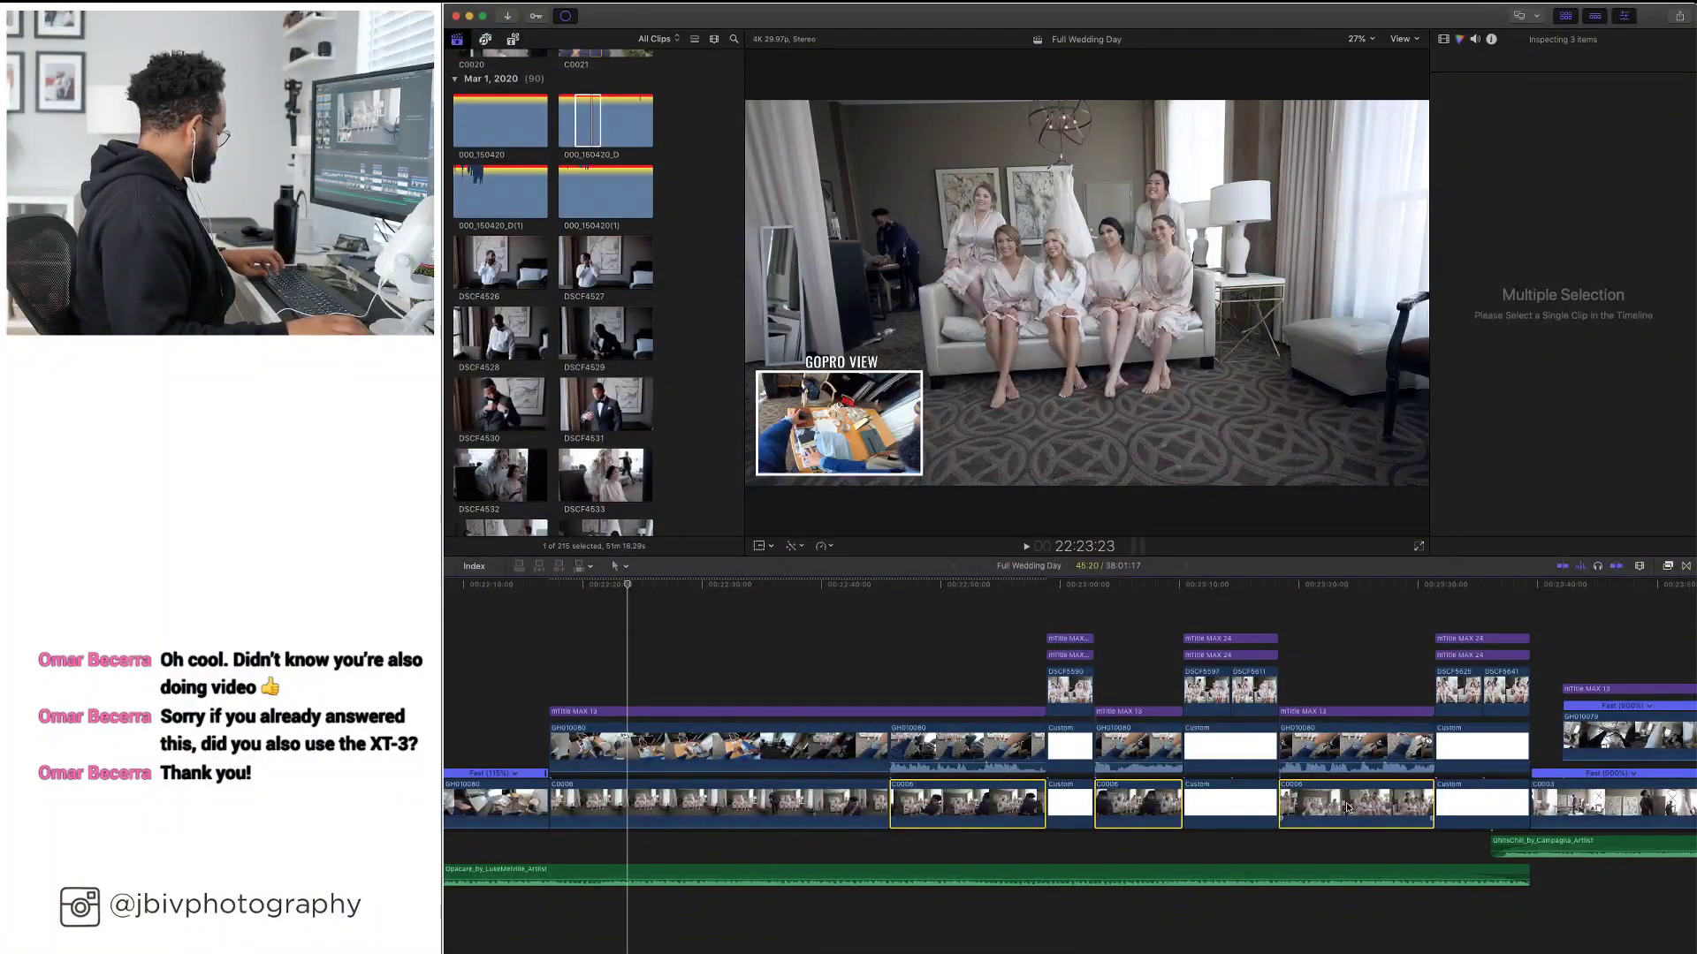
key(super+shift+v)
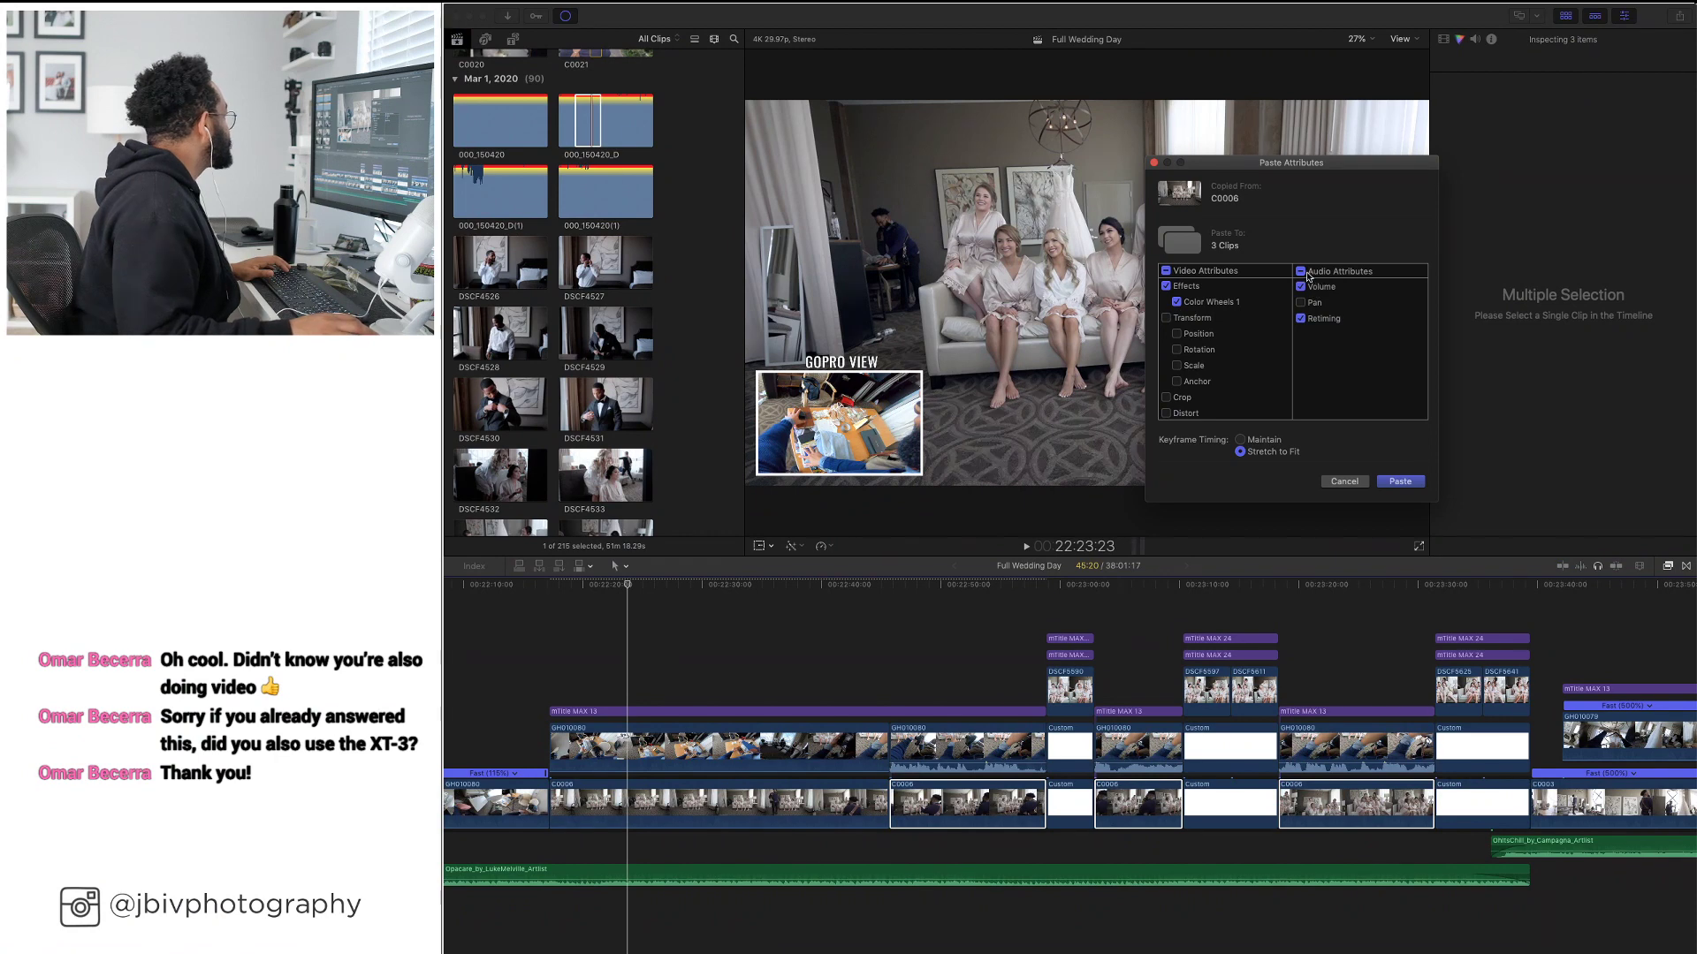
click(1399, 482)
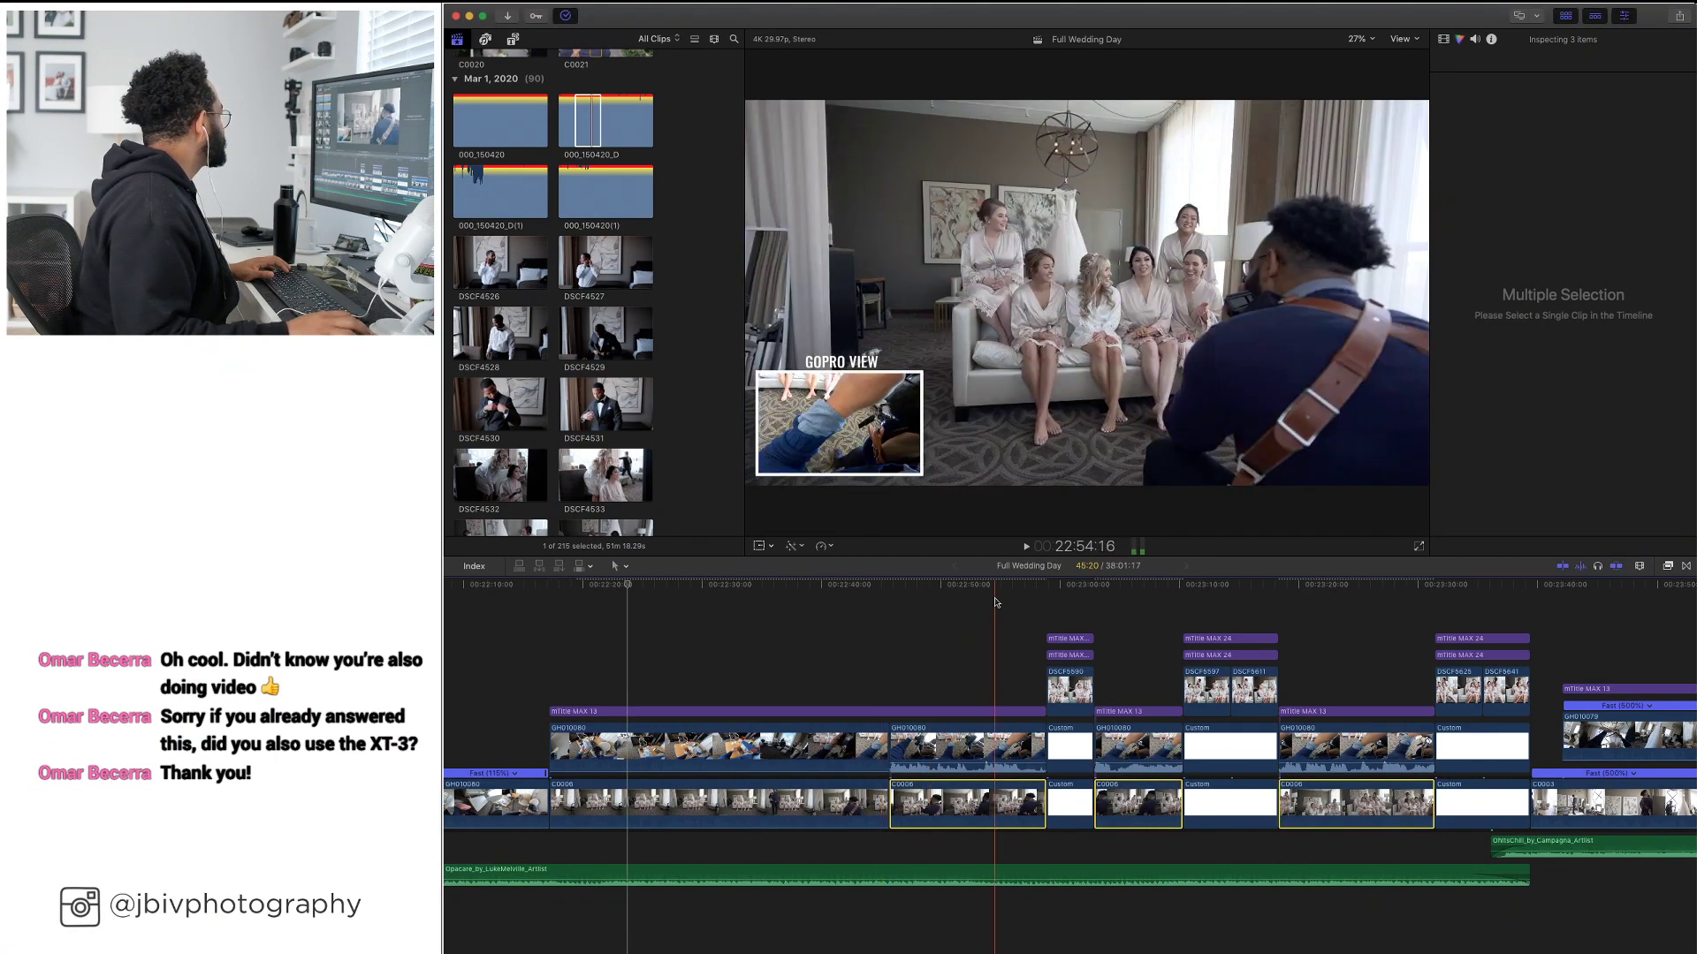
Check the look and Color Wheels settings of the corrected C0006 clips and the mTitle MAX 13 title above them
click(1135, 601)
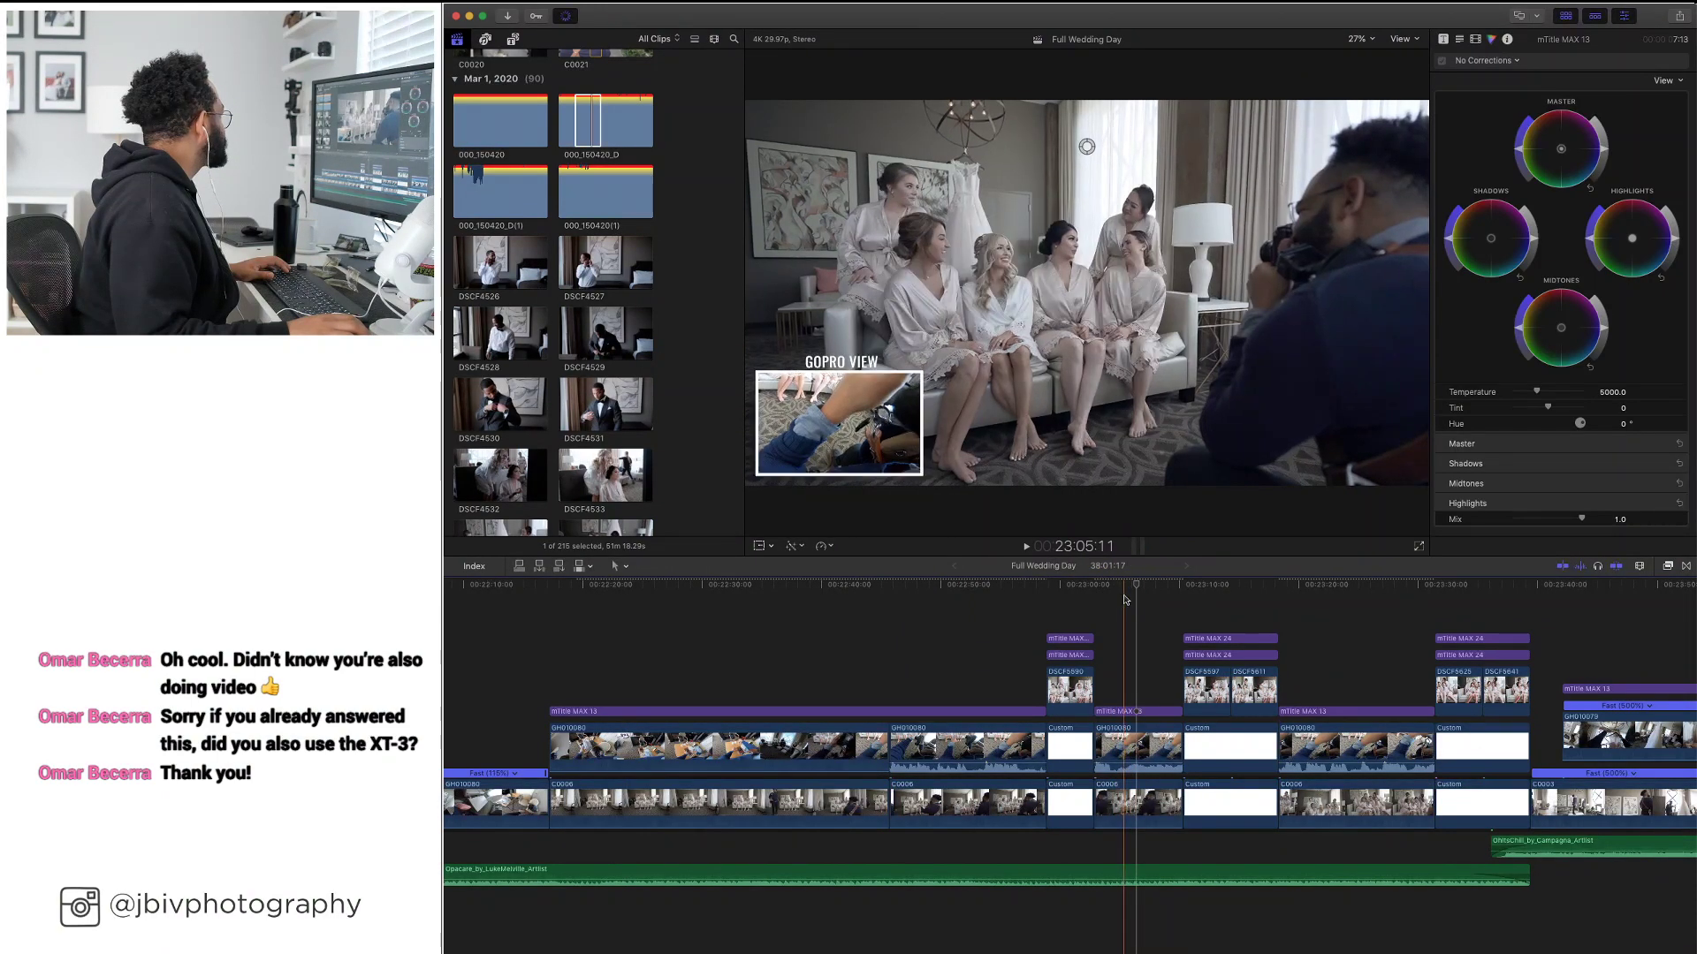
click(1149, 803)
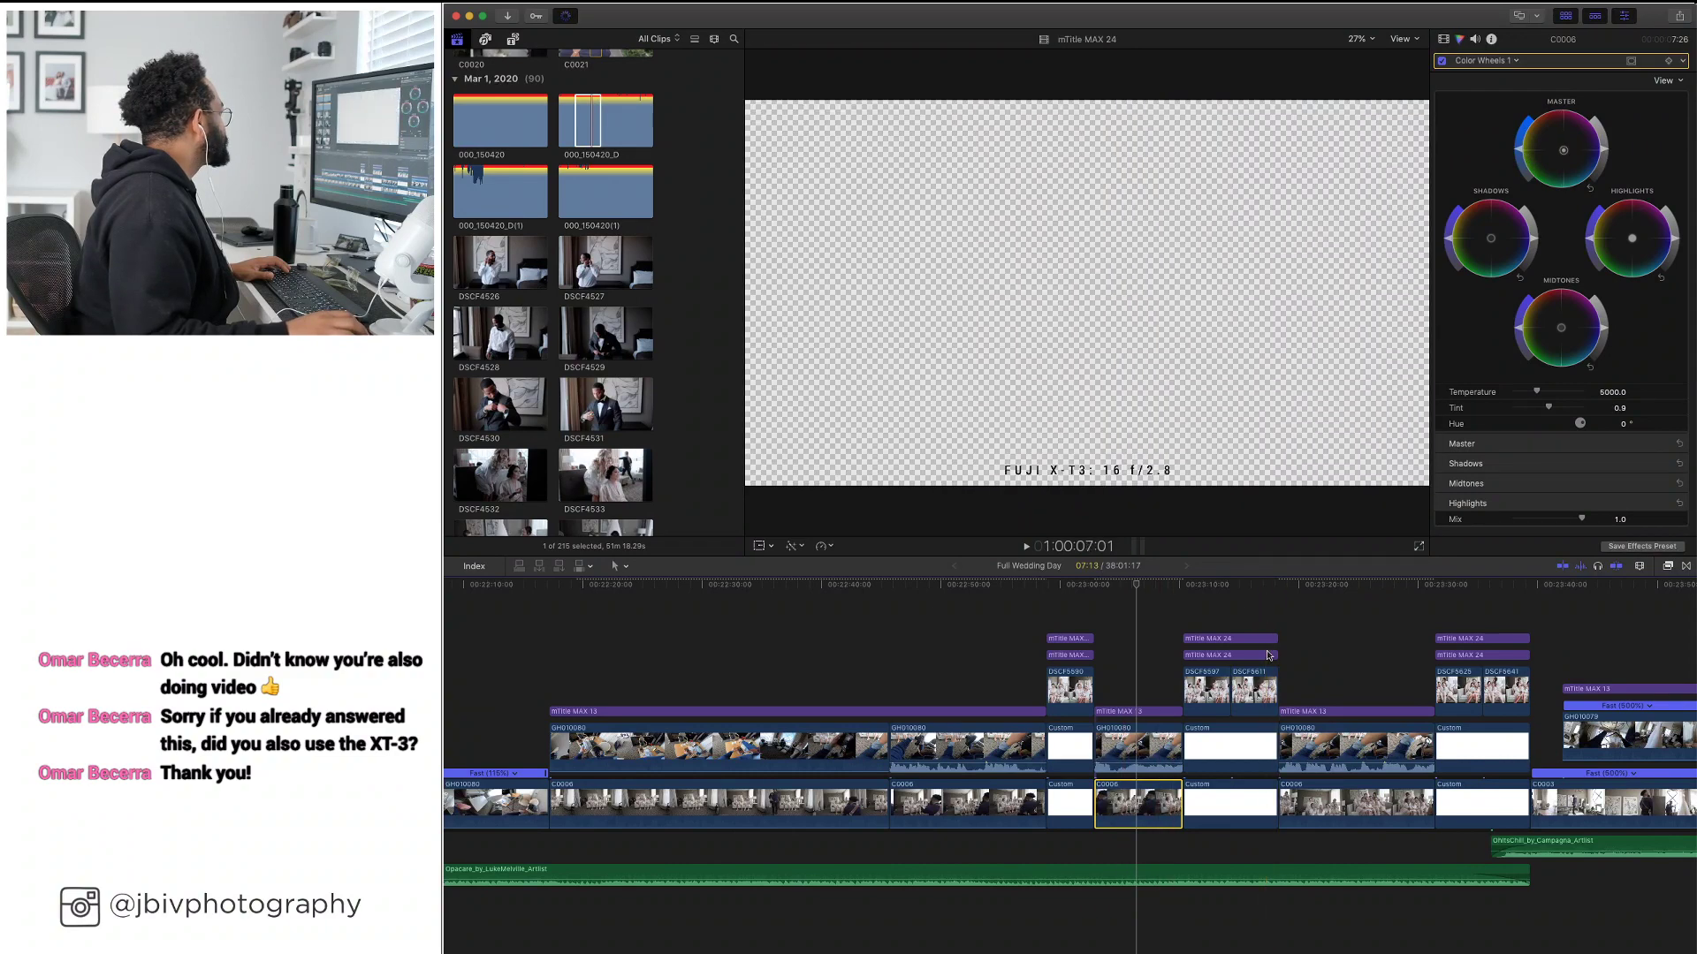
scroll(851, 798, left, 5)
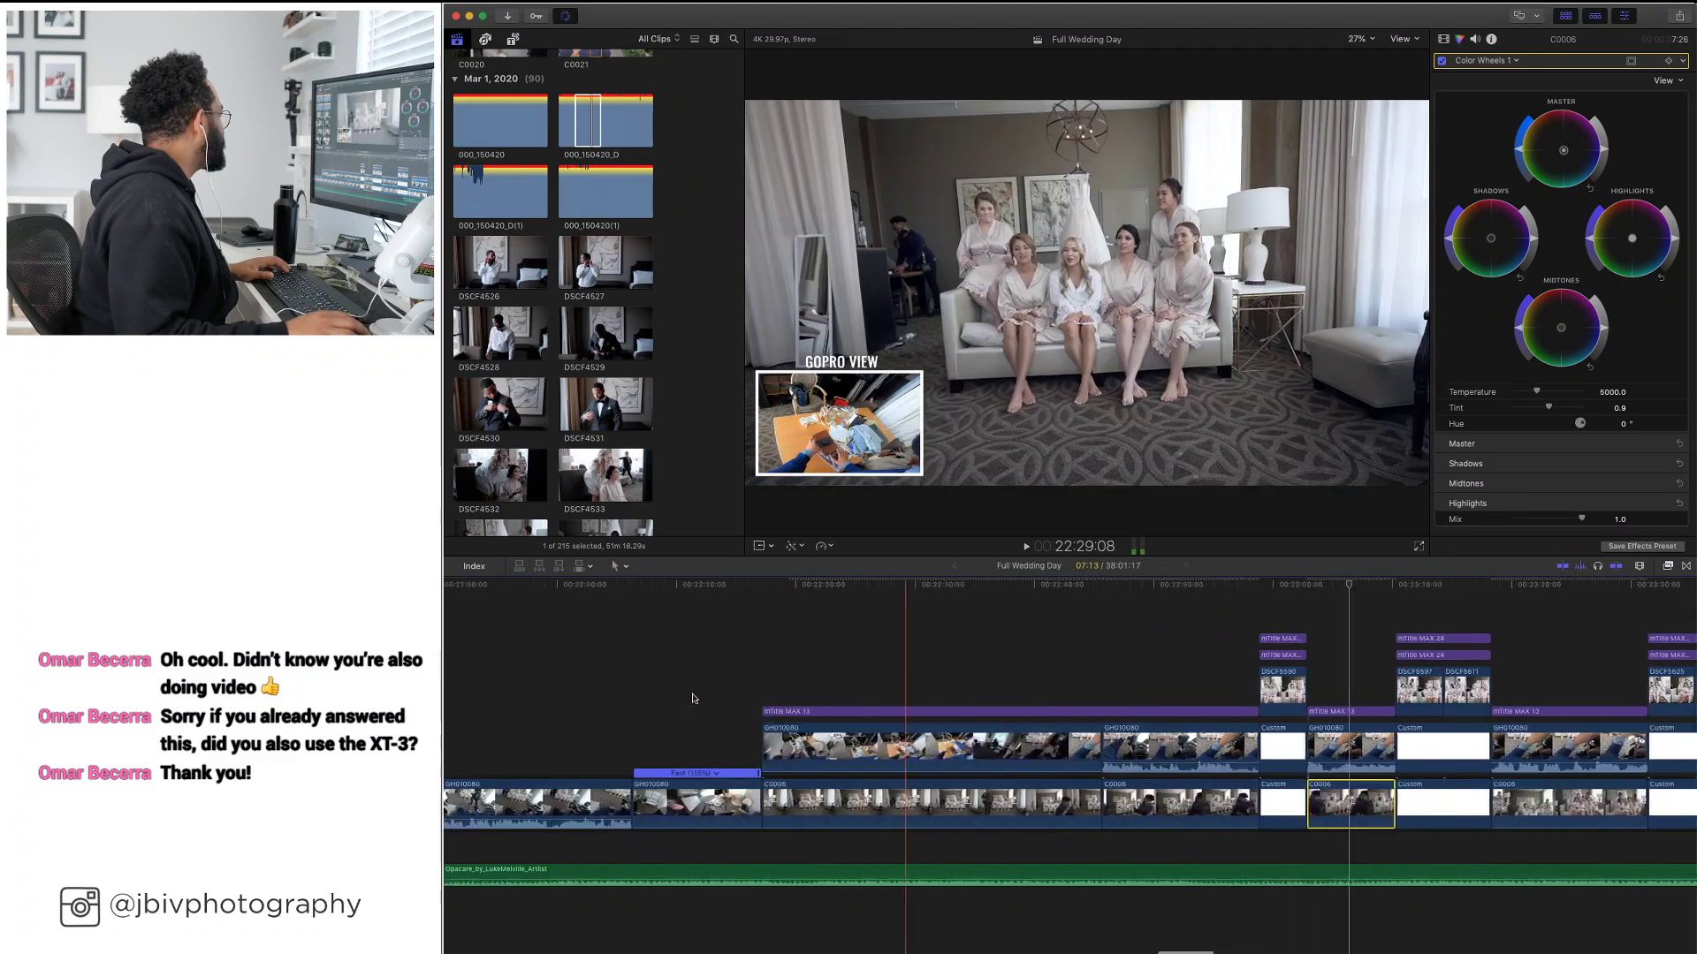
click(851, 798)
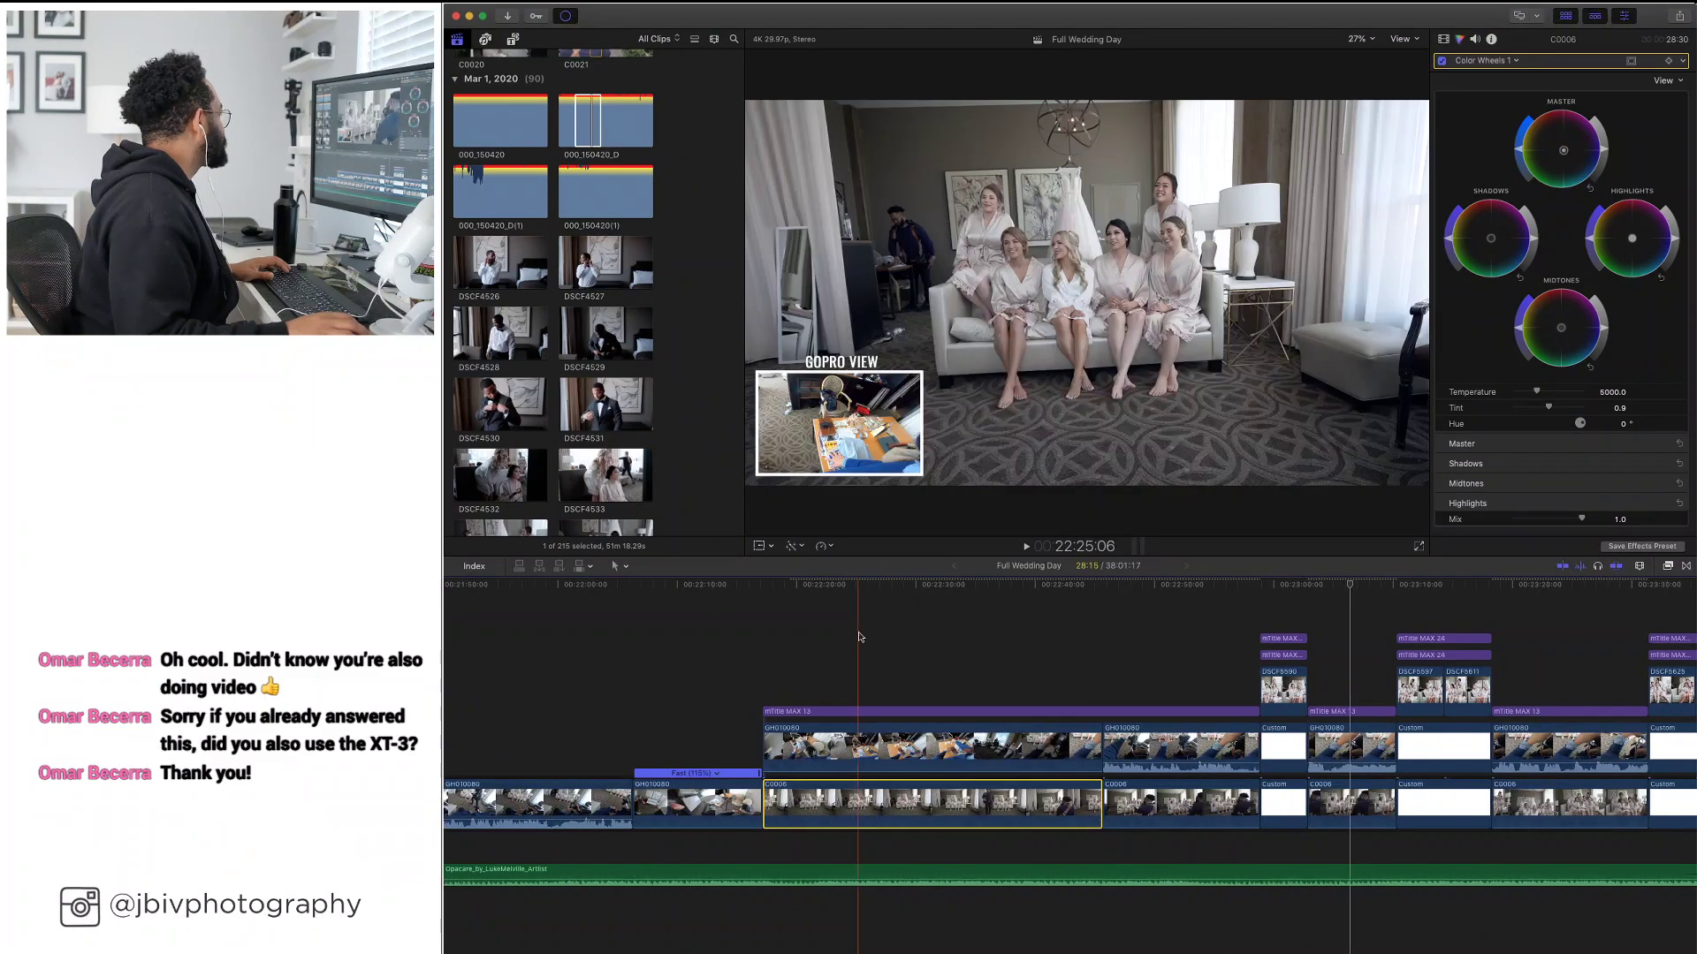
click(860, 711)
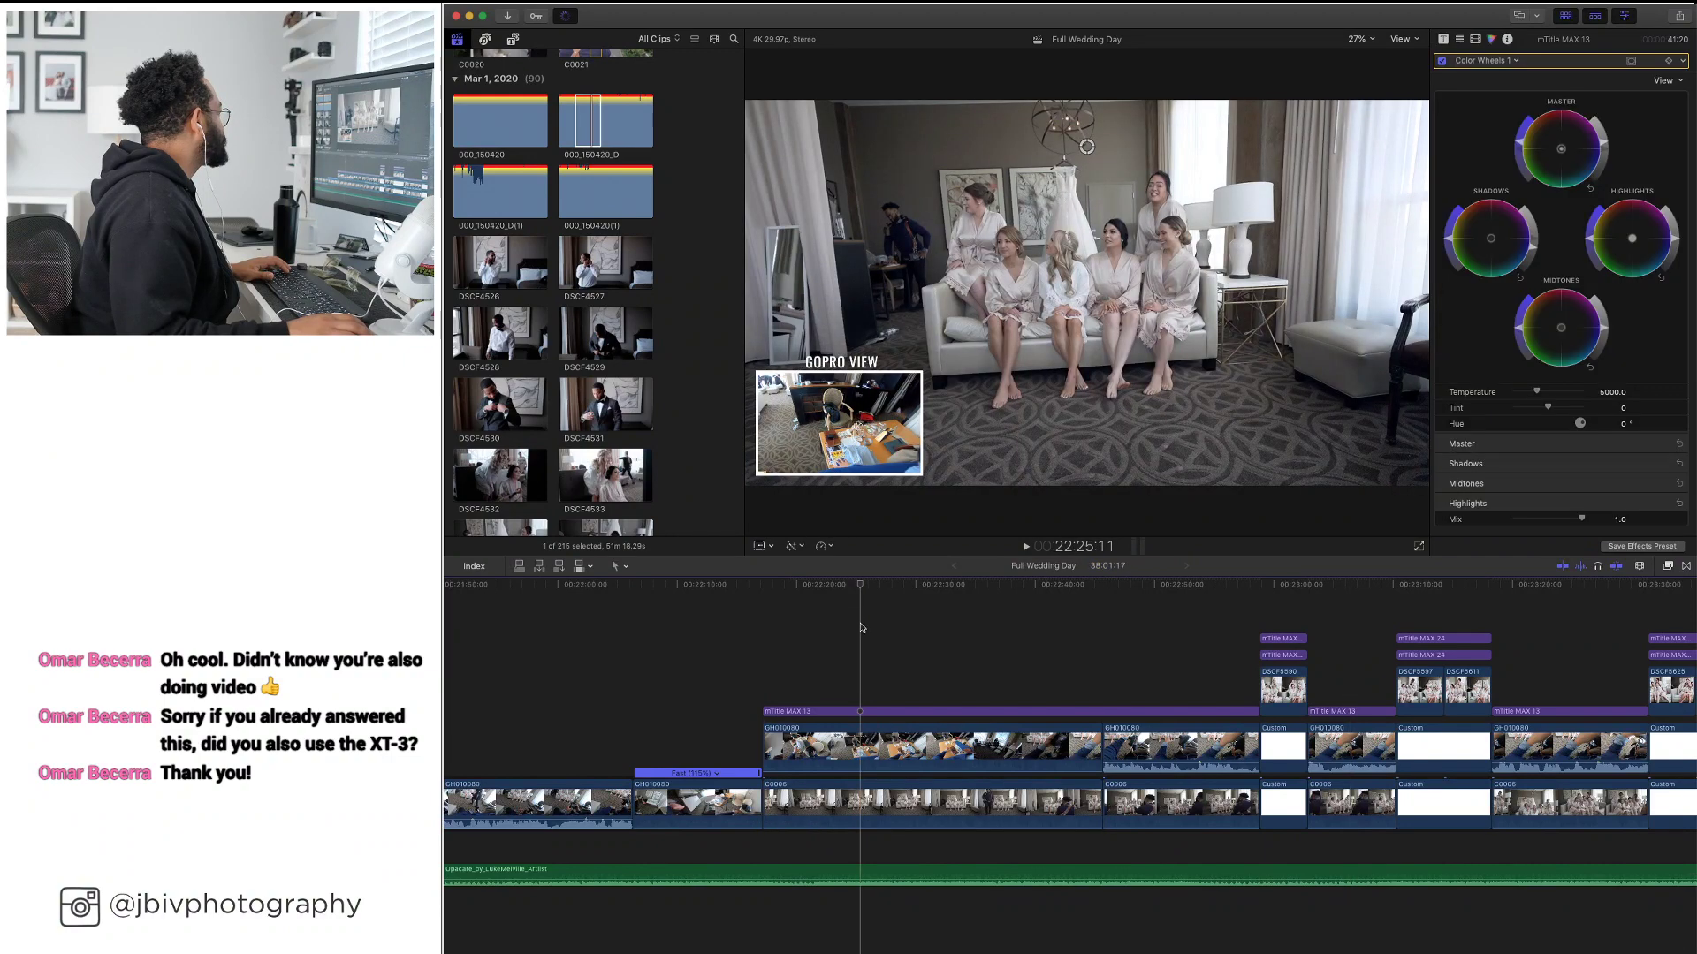
click(851, 802)
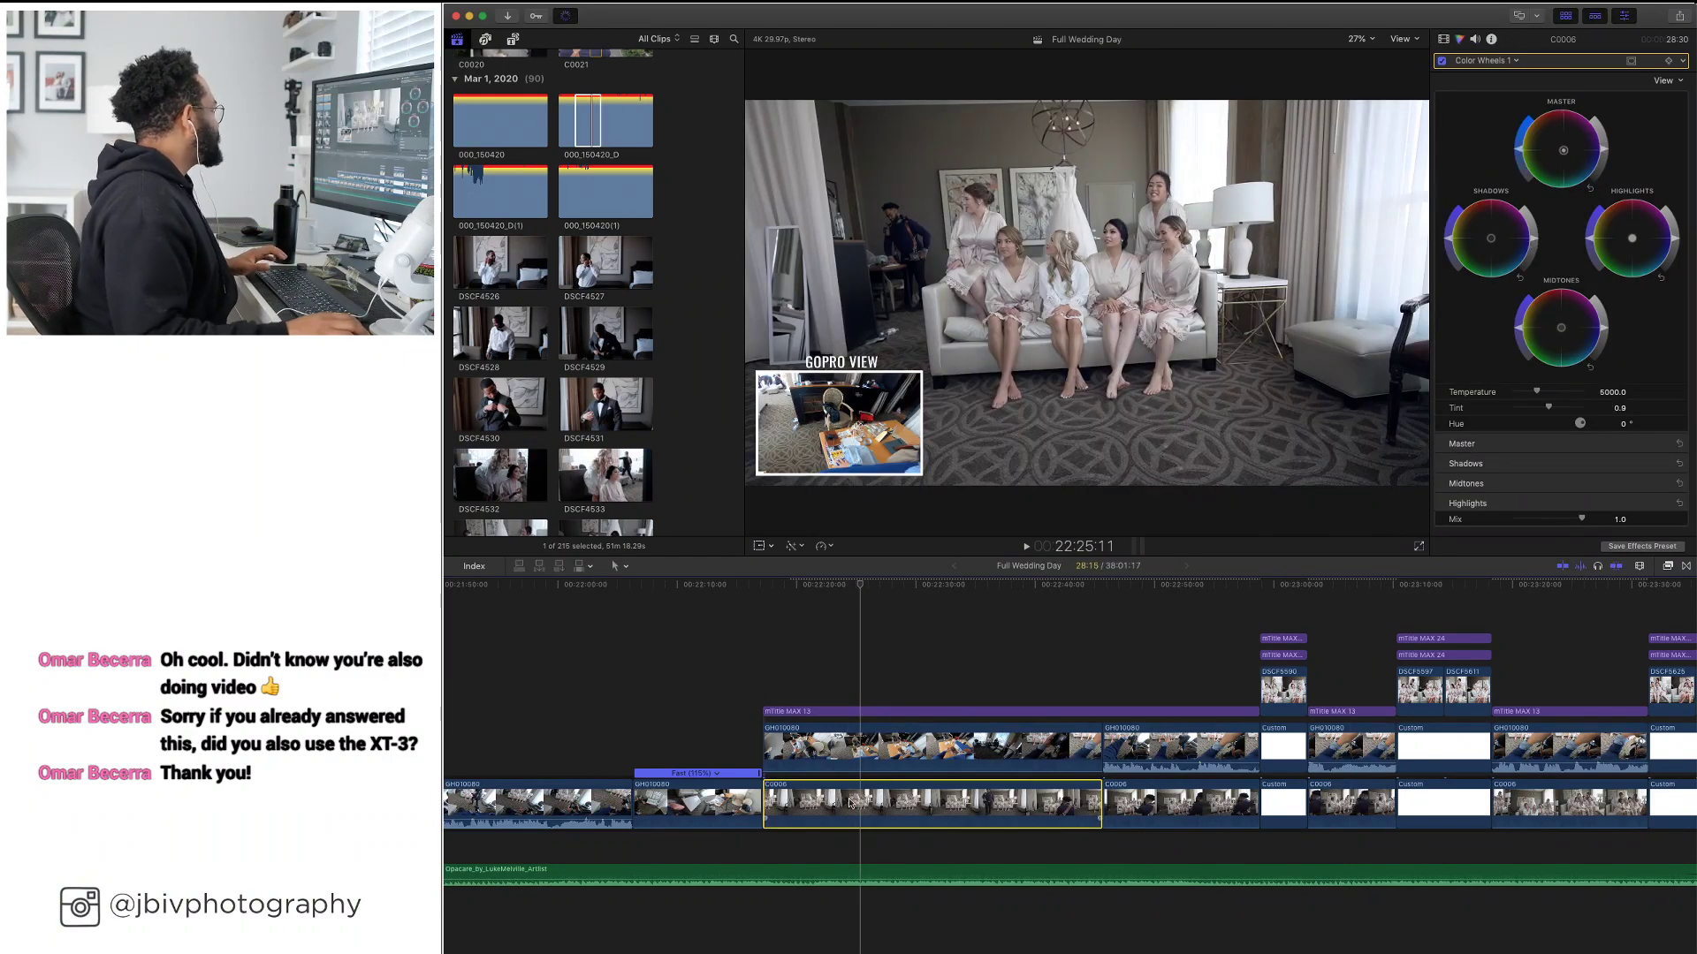
Undo the color corrections on the C0006 clips and adjust only the master brightness of the first C0006 clip
key(j)
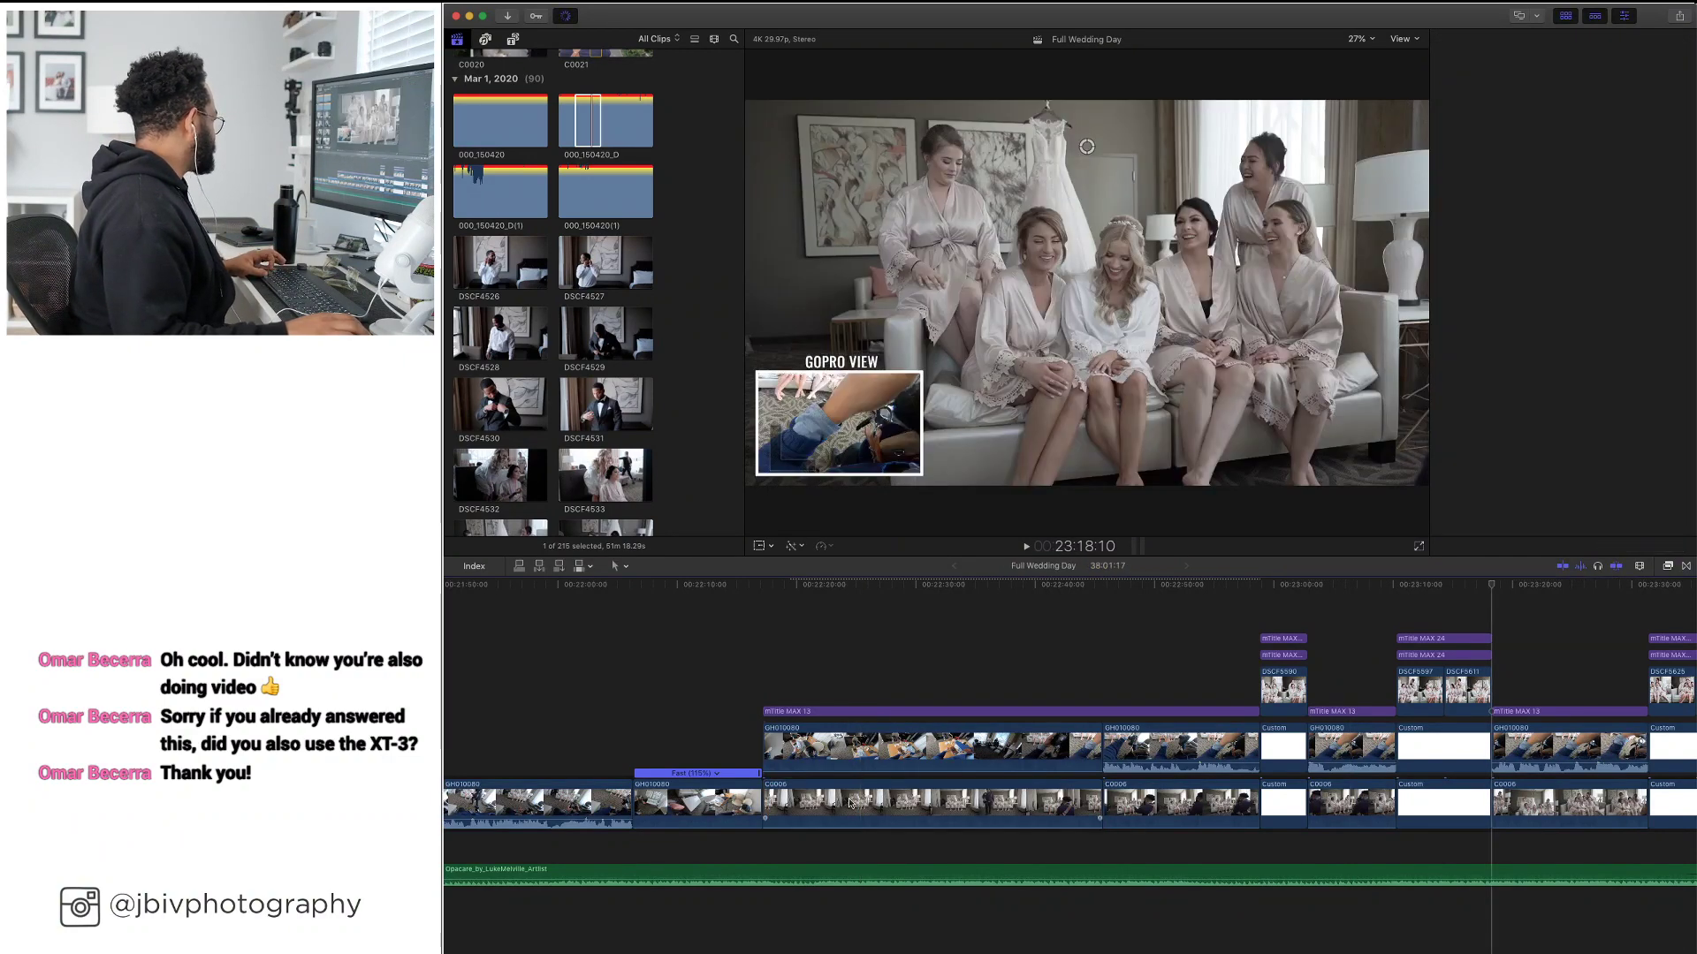
key(super+Up)
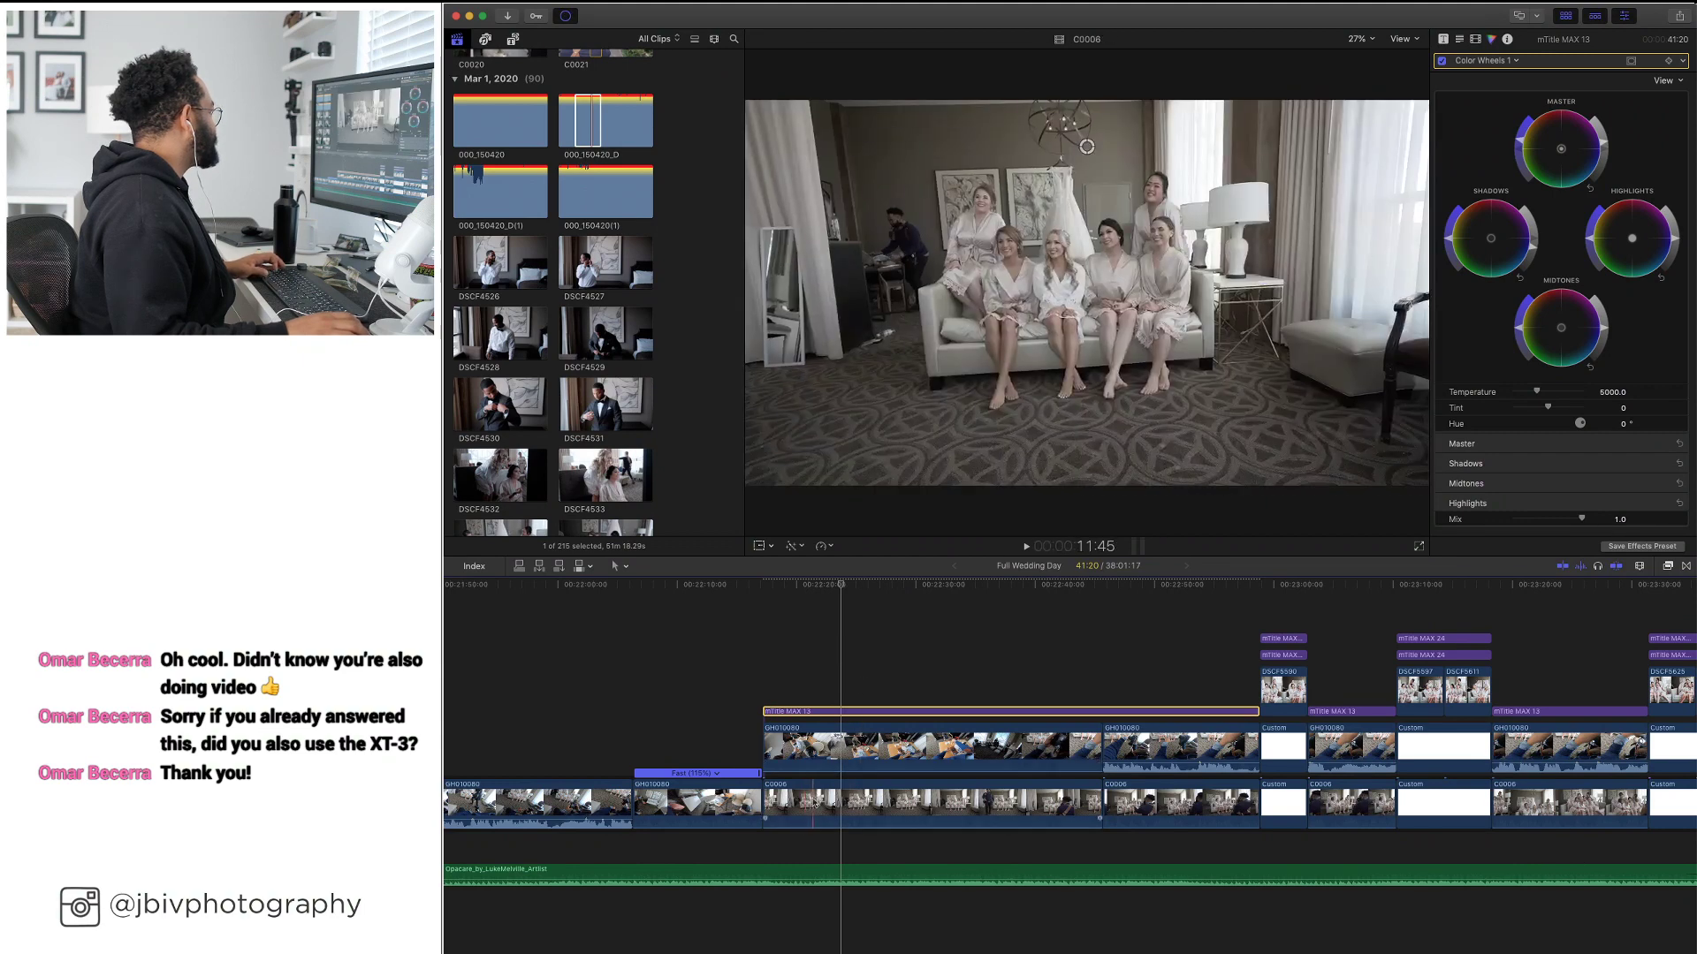
click(814, 800)
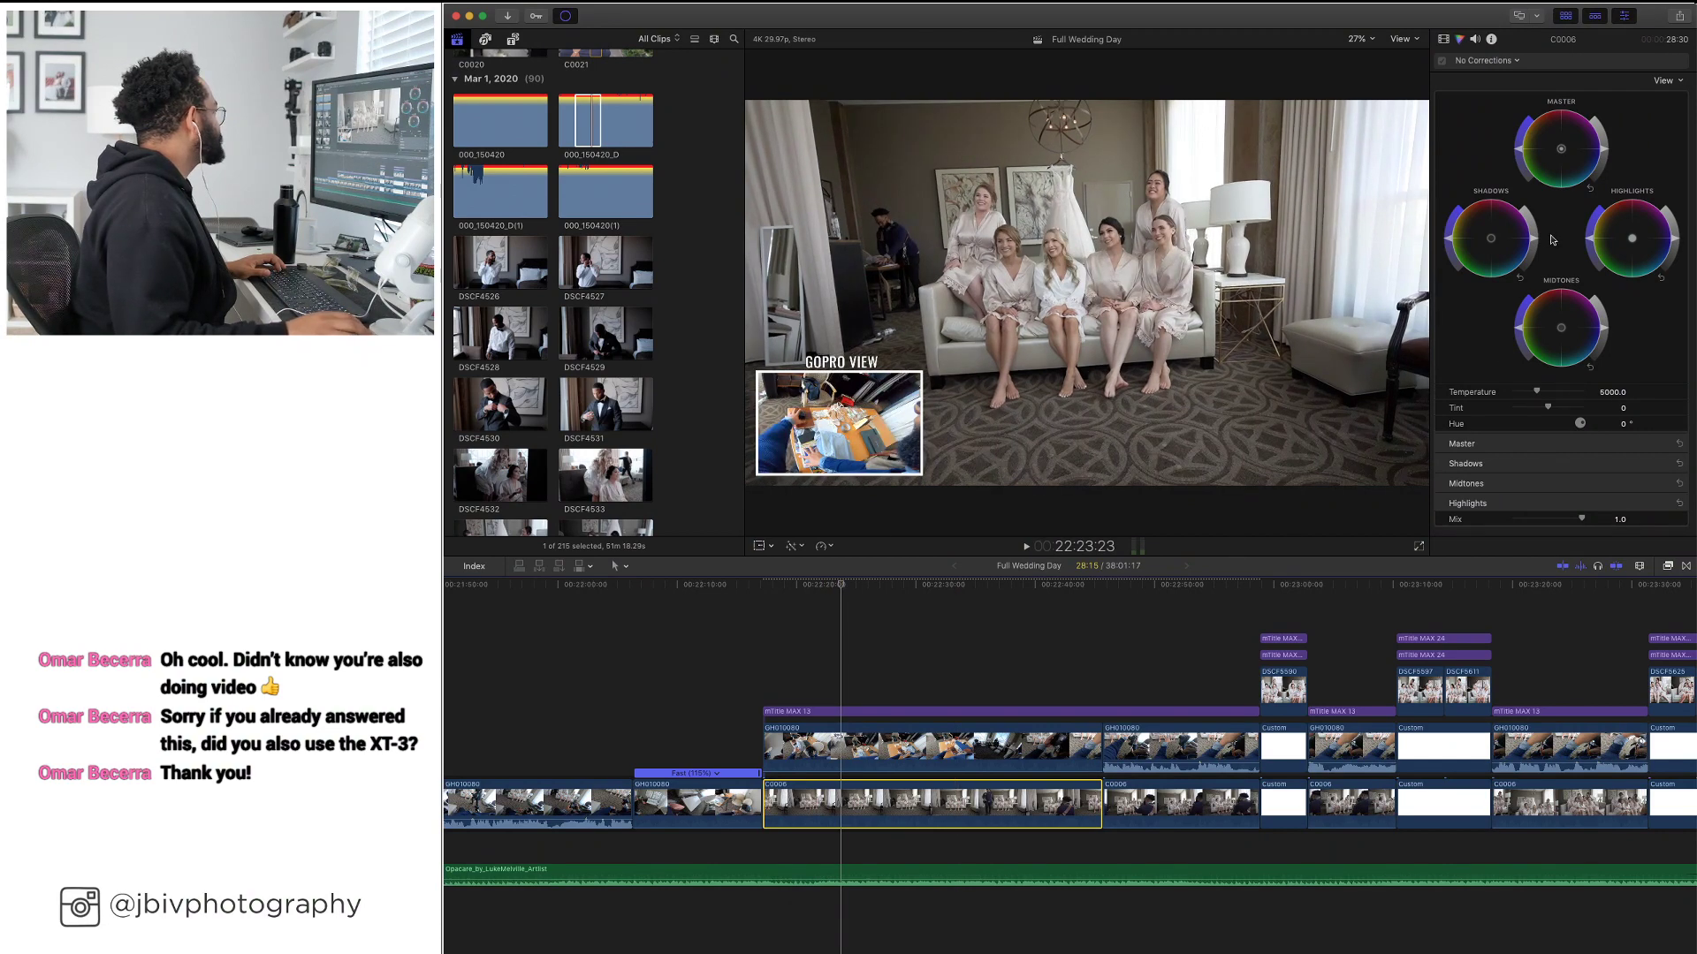
drag(1602, 156, 1605, 148)
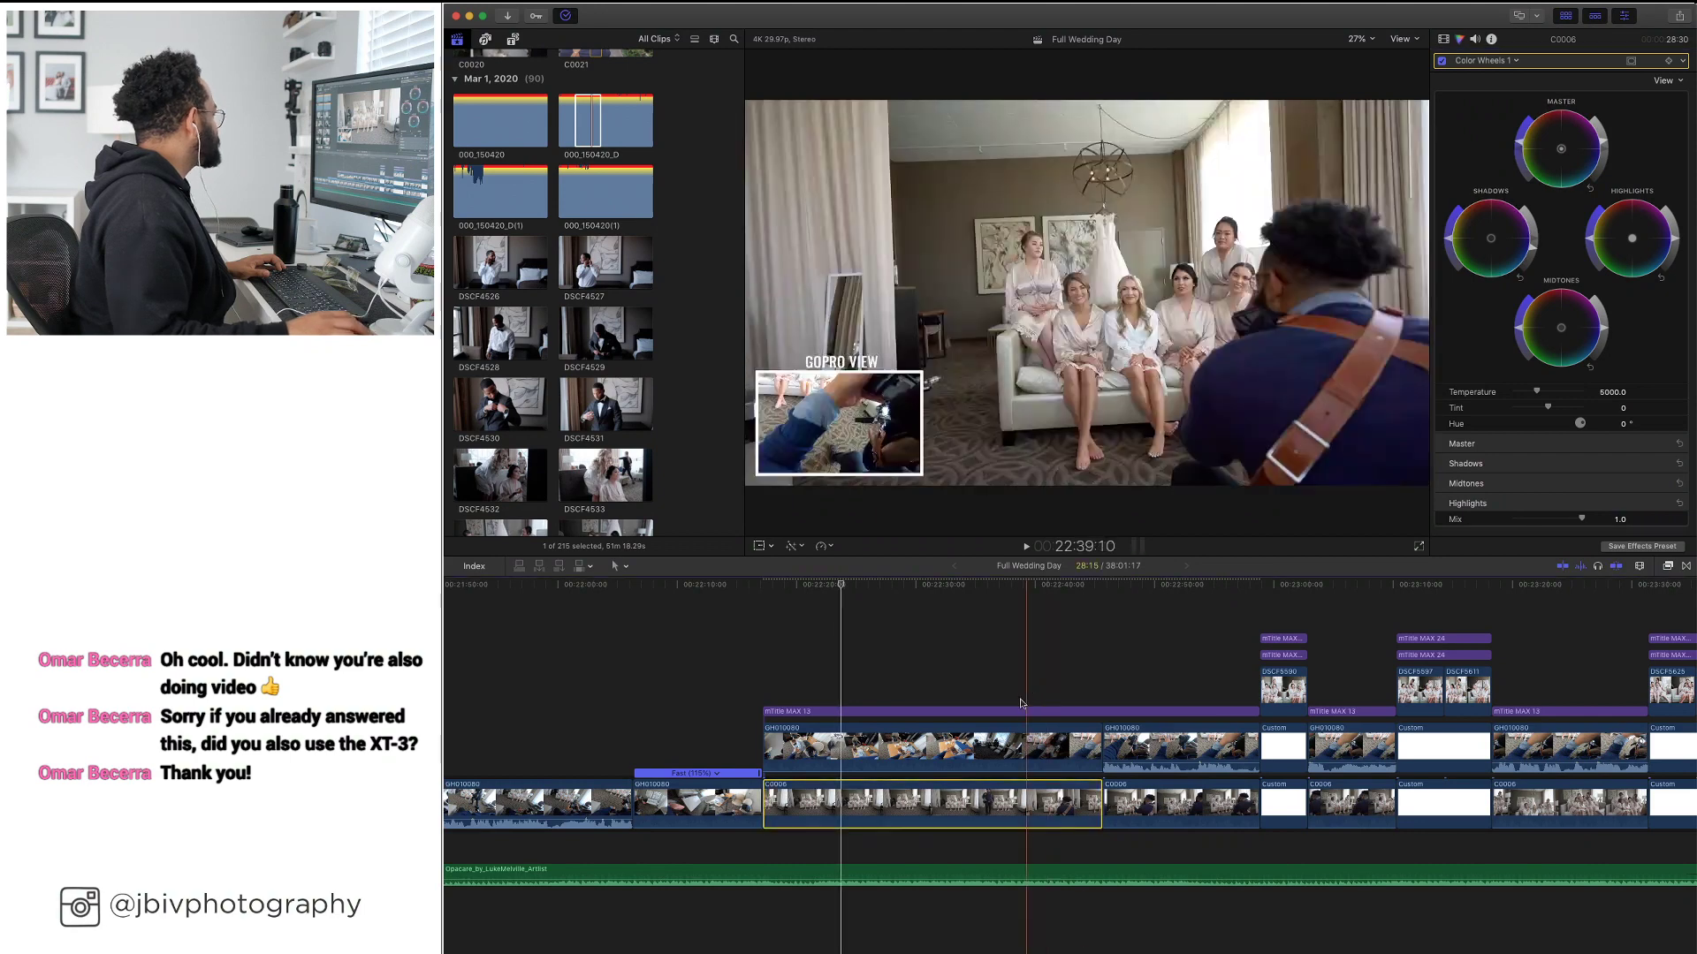
click(979, 799)
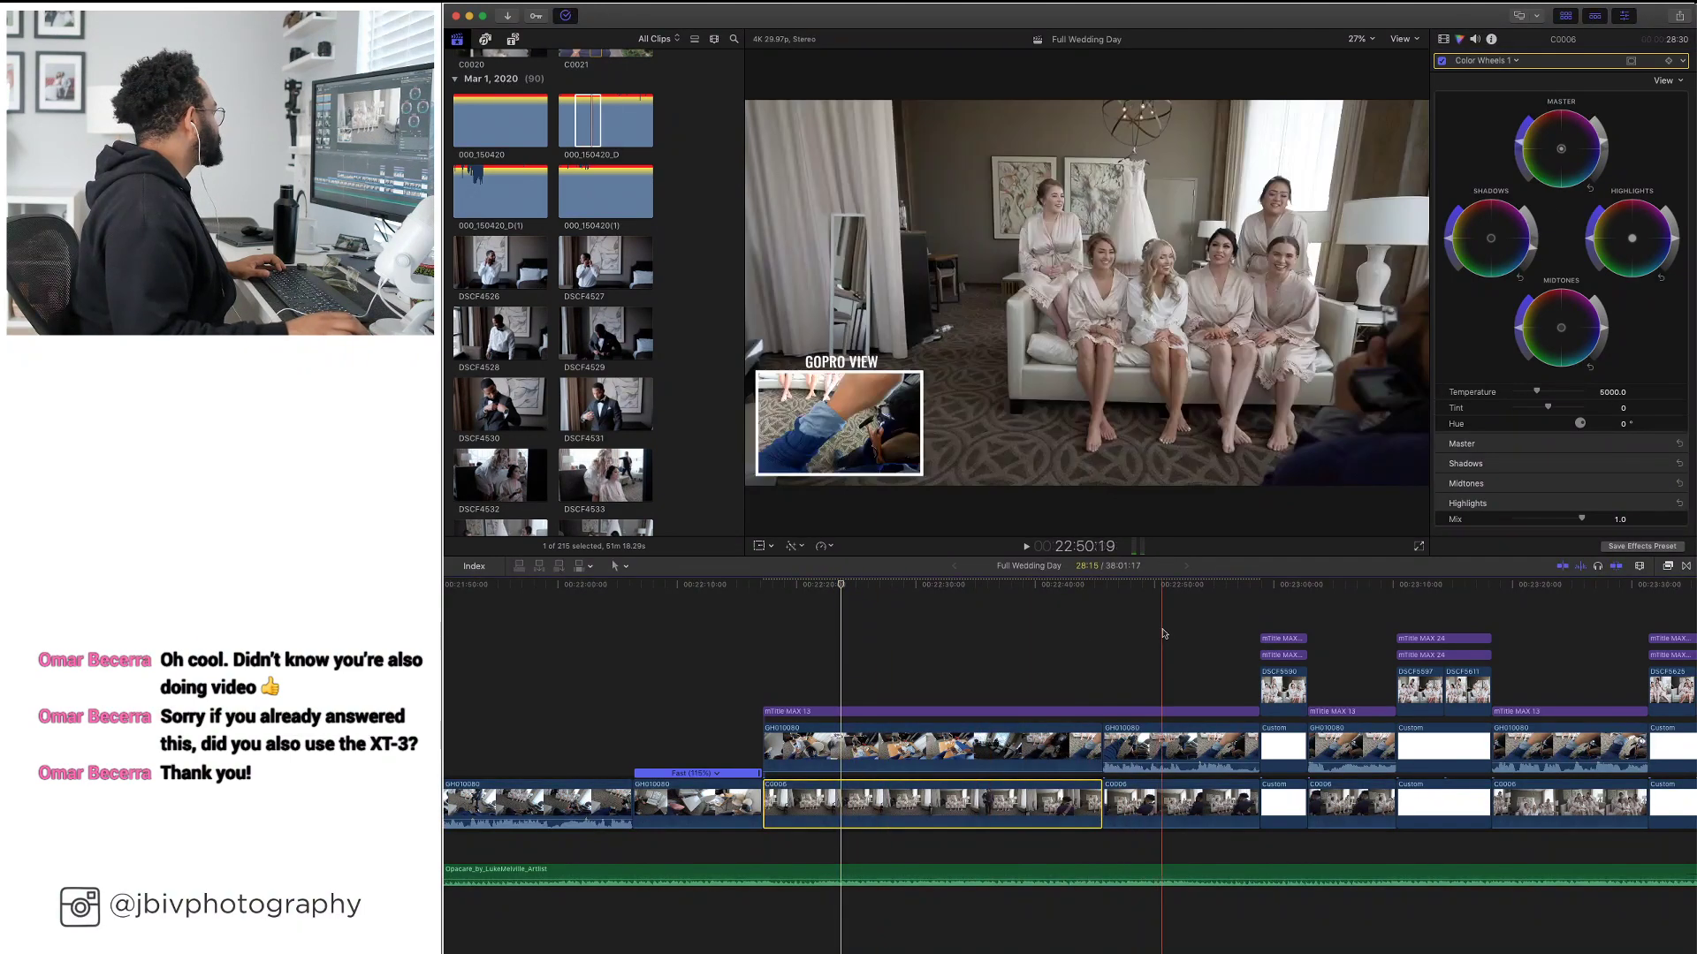
Nudge the first C0006 clip's master color balance and set its tint to -1.8, checking the result in playback
click(1560, 150)
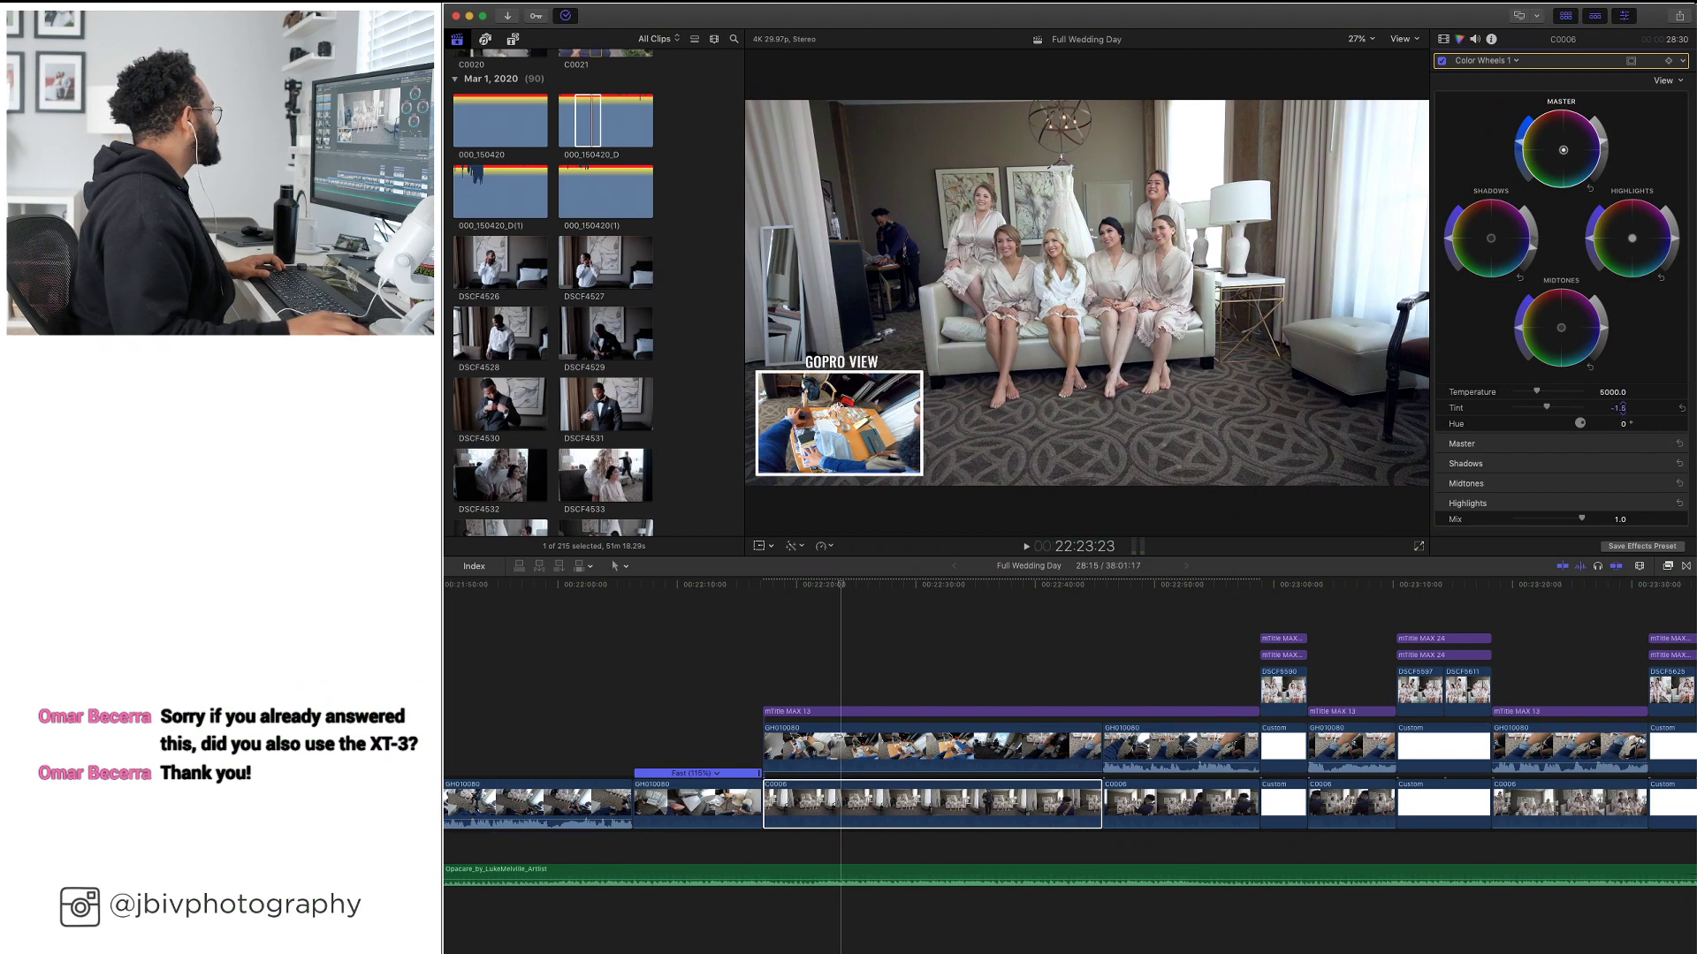
drag(1621, 408, 1624, 408)
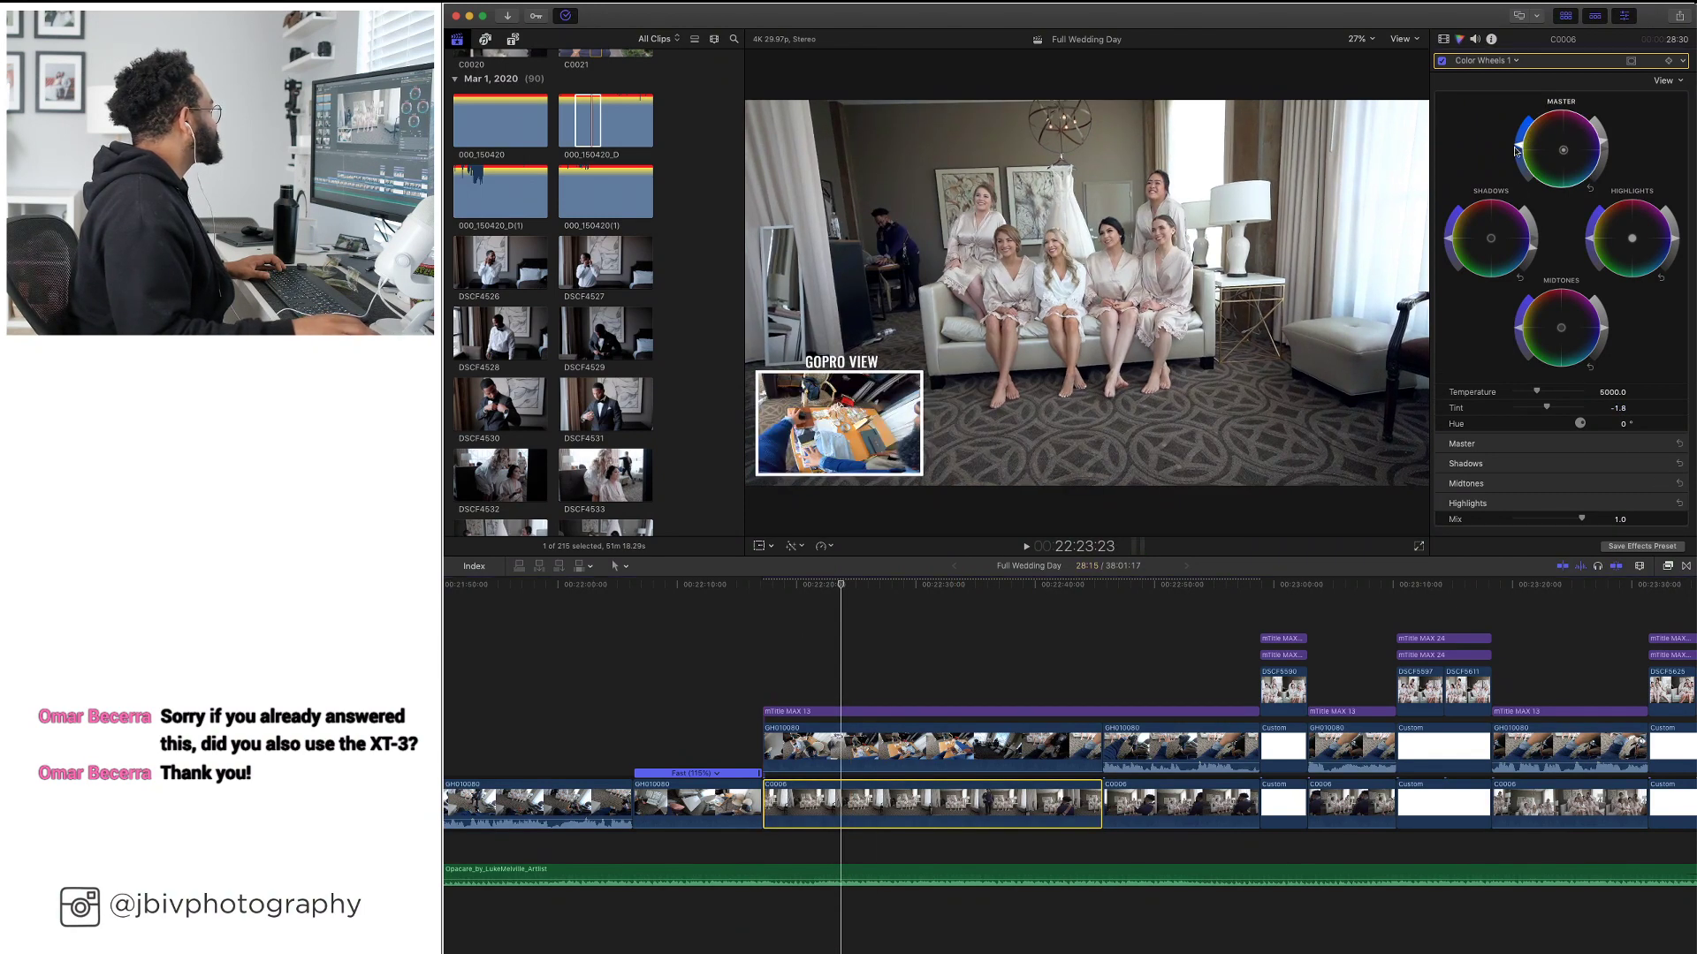
click(720, 646)
key(space)
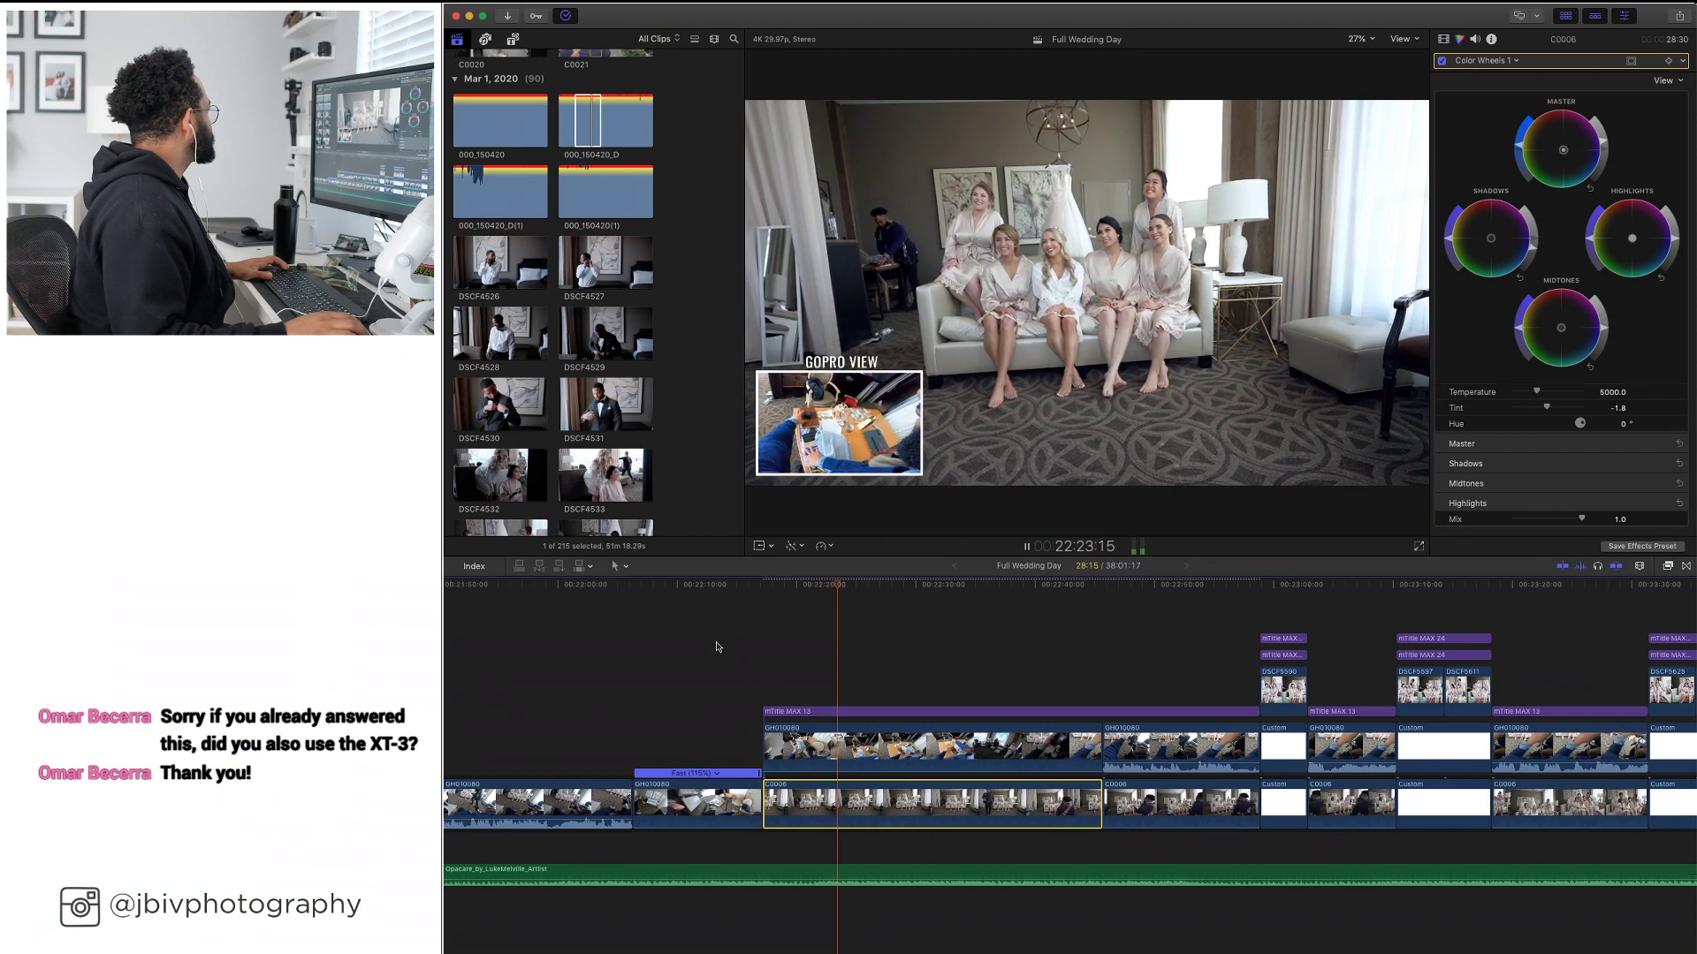
key(space)
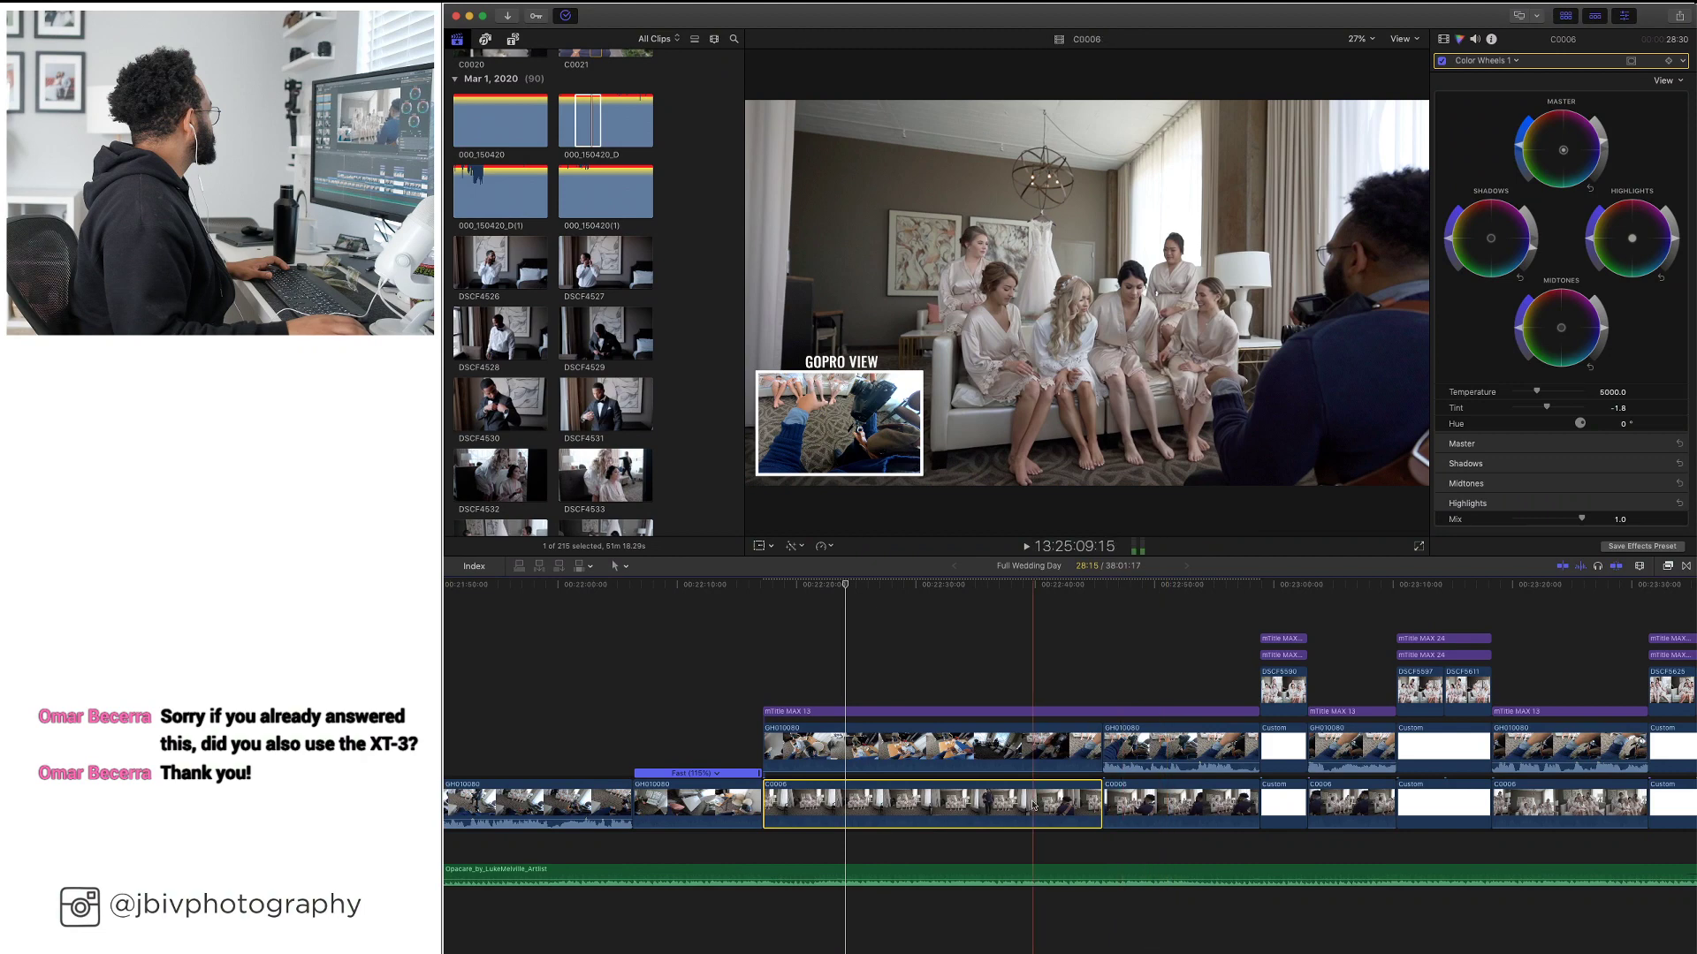
Compare the first C0006 clip with the uncorrected second one and fine-tune the first clip's master color balance
click(1155, 804)
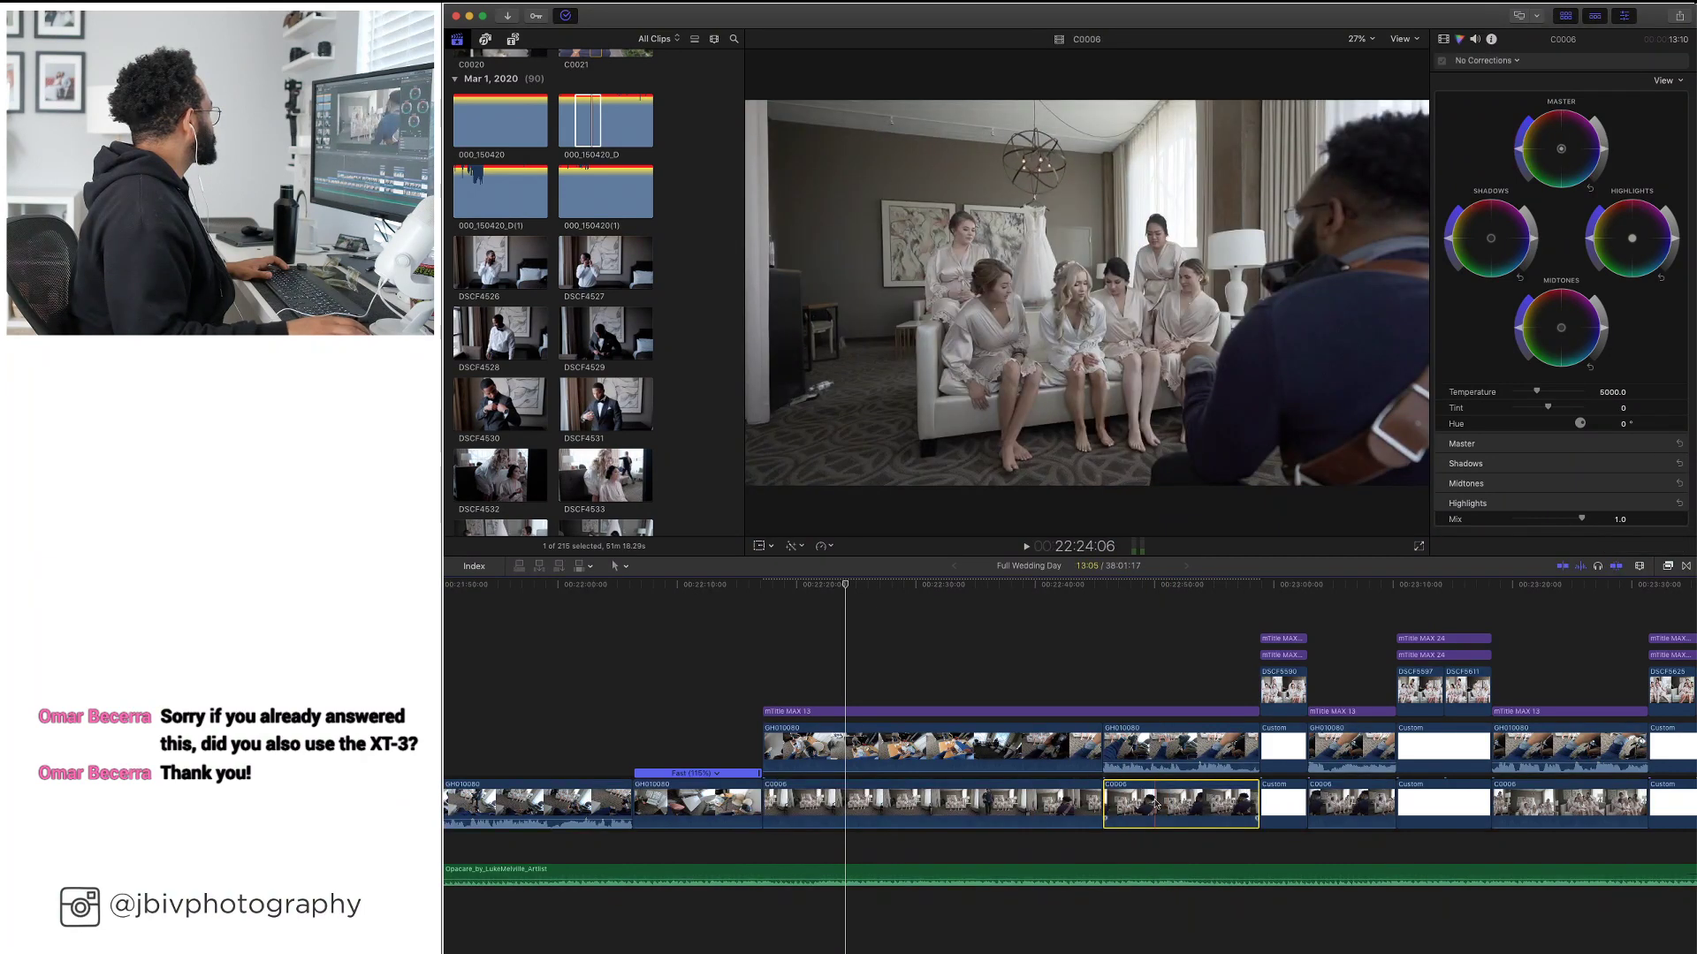
click(989, 813)
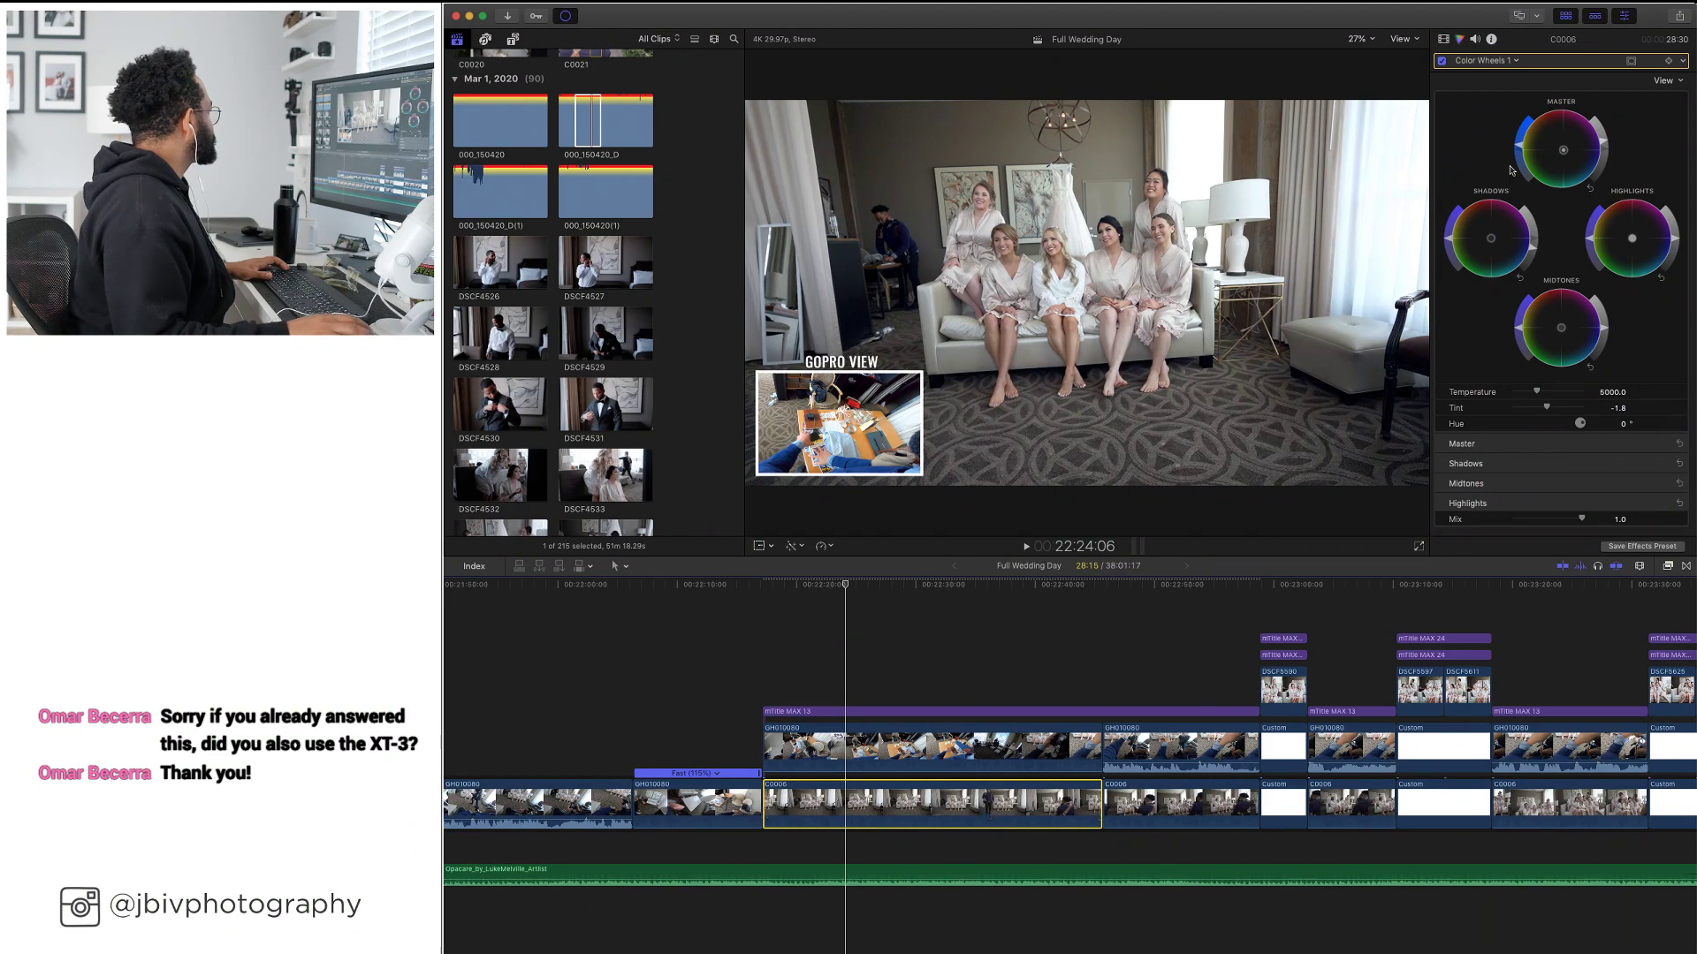
click(1566, 156)
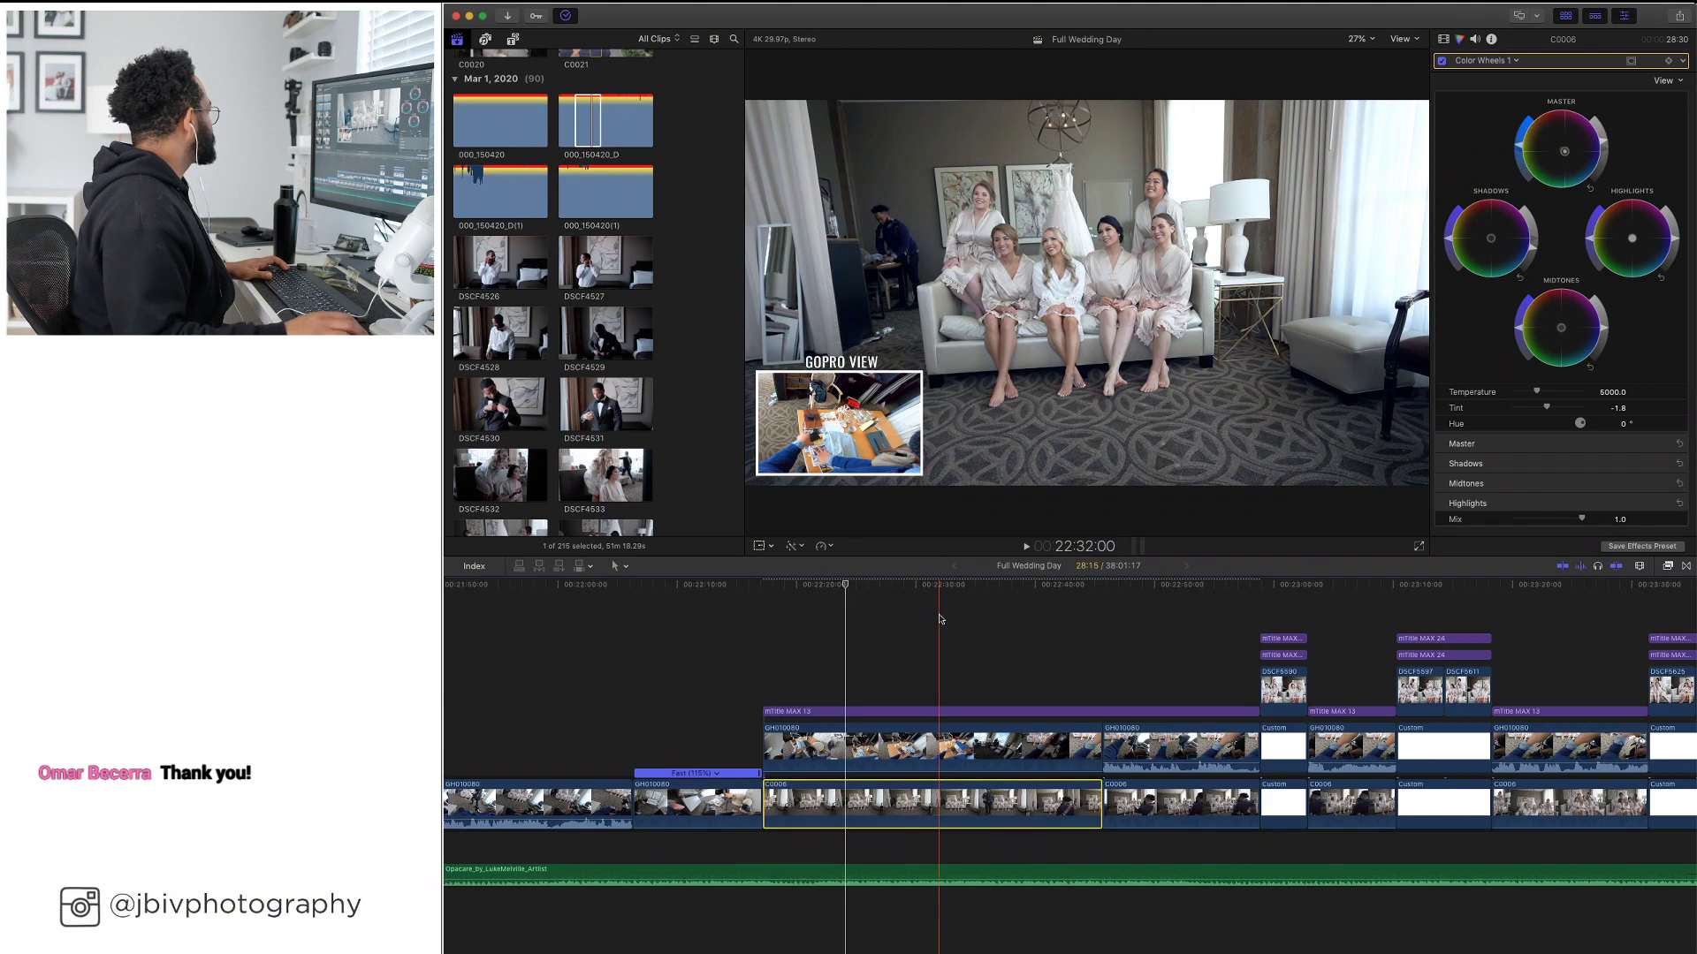
click(850, 611)
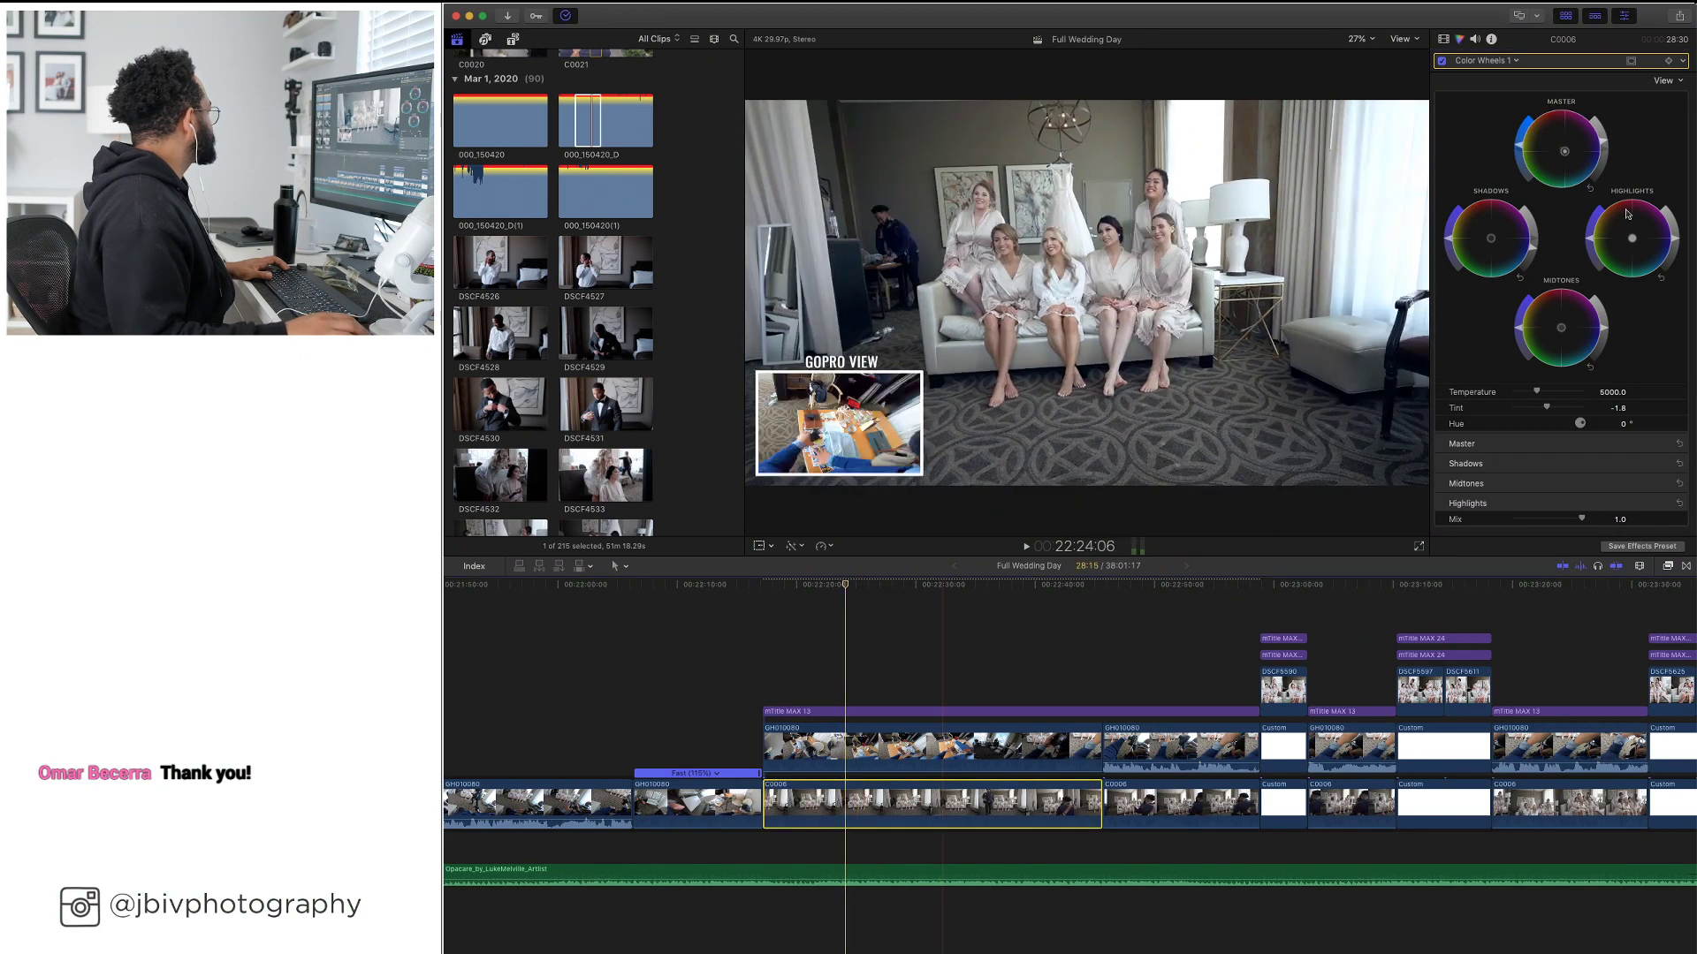
click(1565, 155)
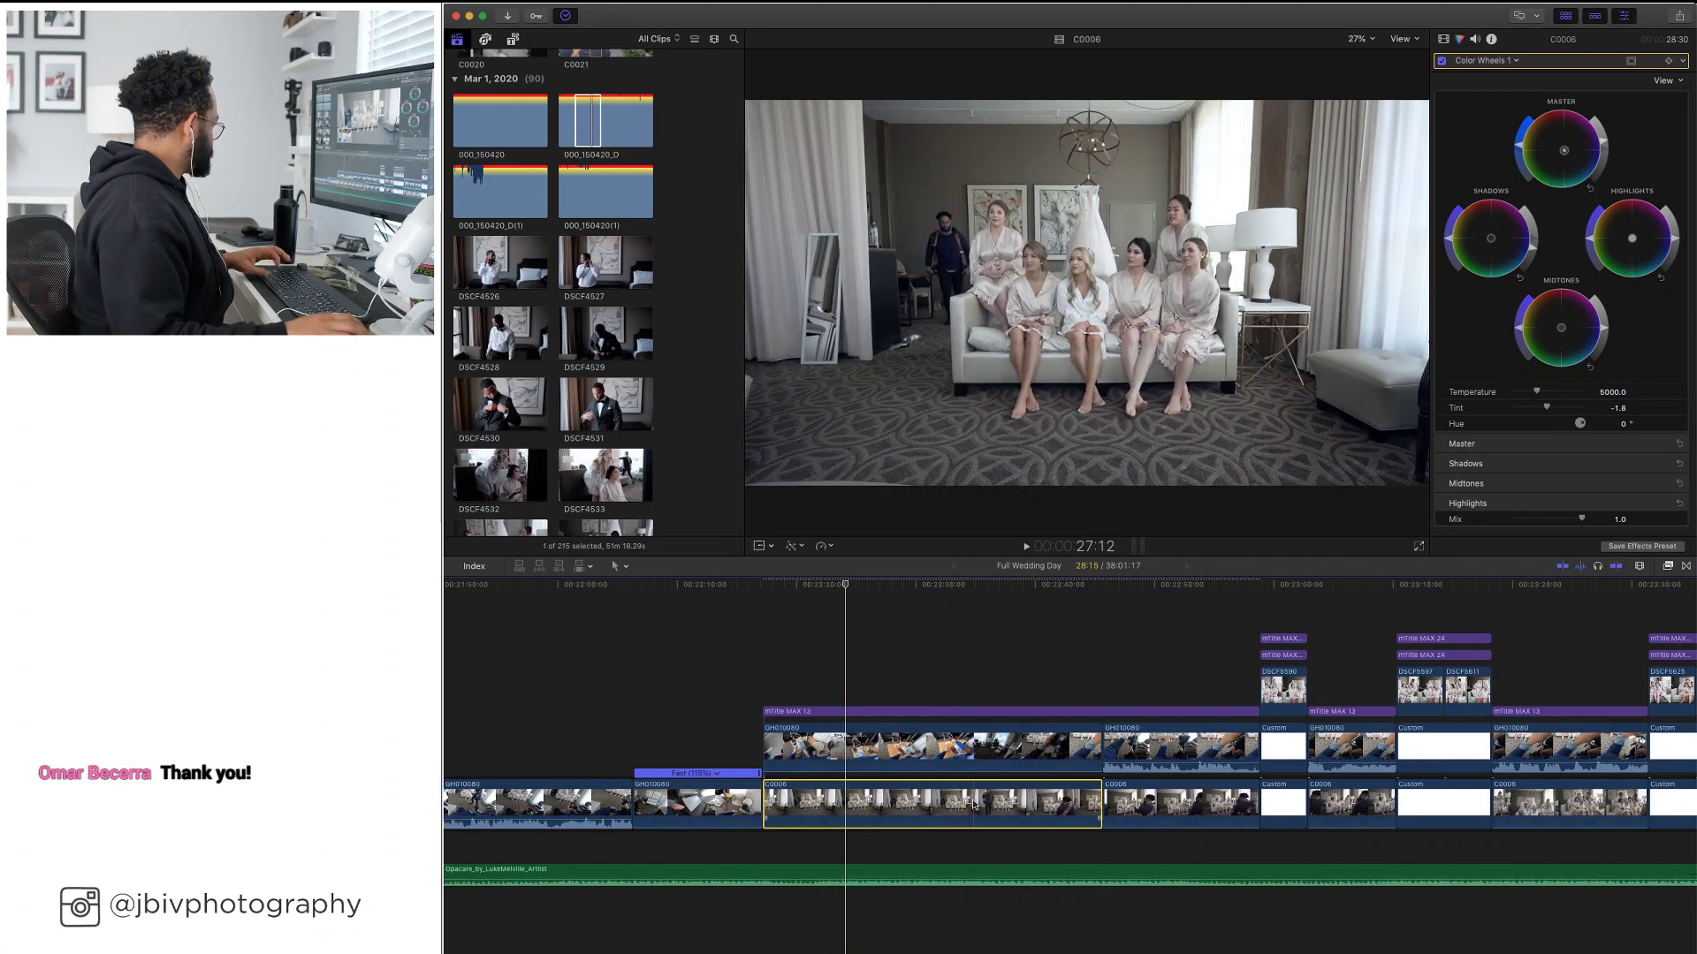
Paste only the first clip's Color Wheels 1 effect, without audio attributes, onto the three following C0006 clips
scroll(975, 804, right, 5)
click(1010, 799)
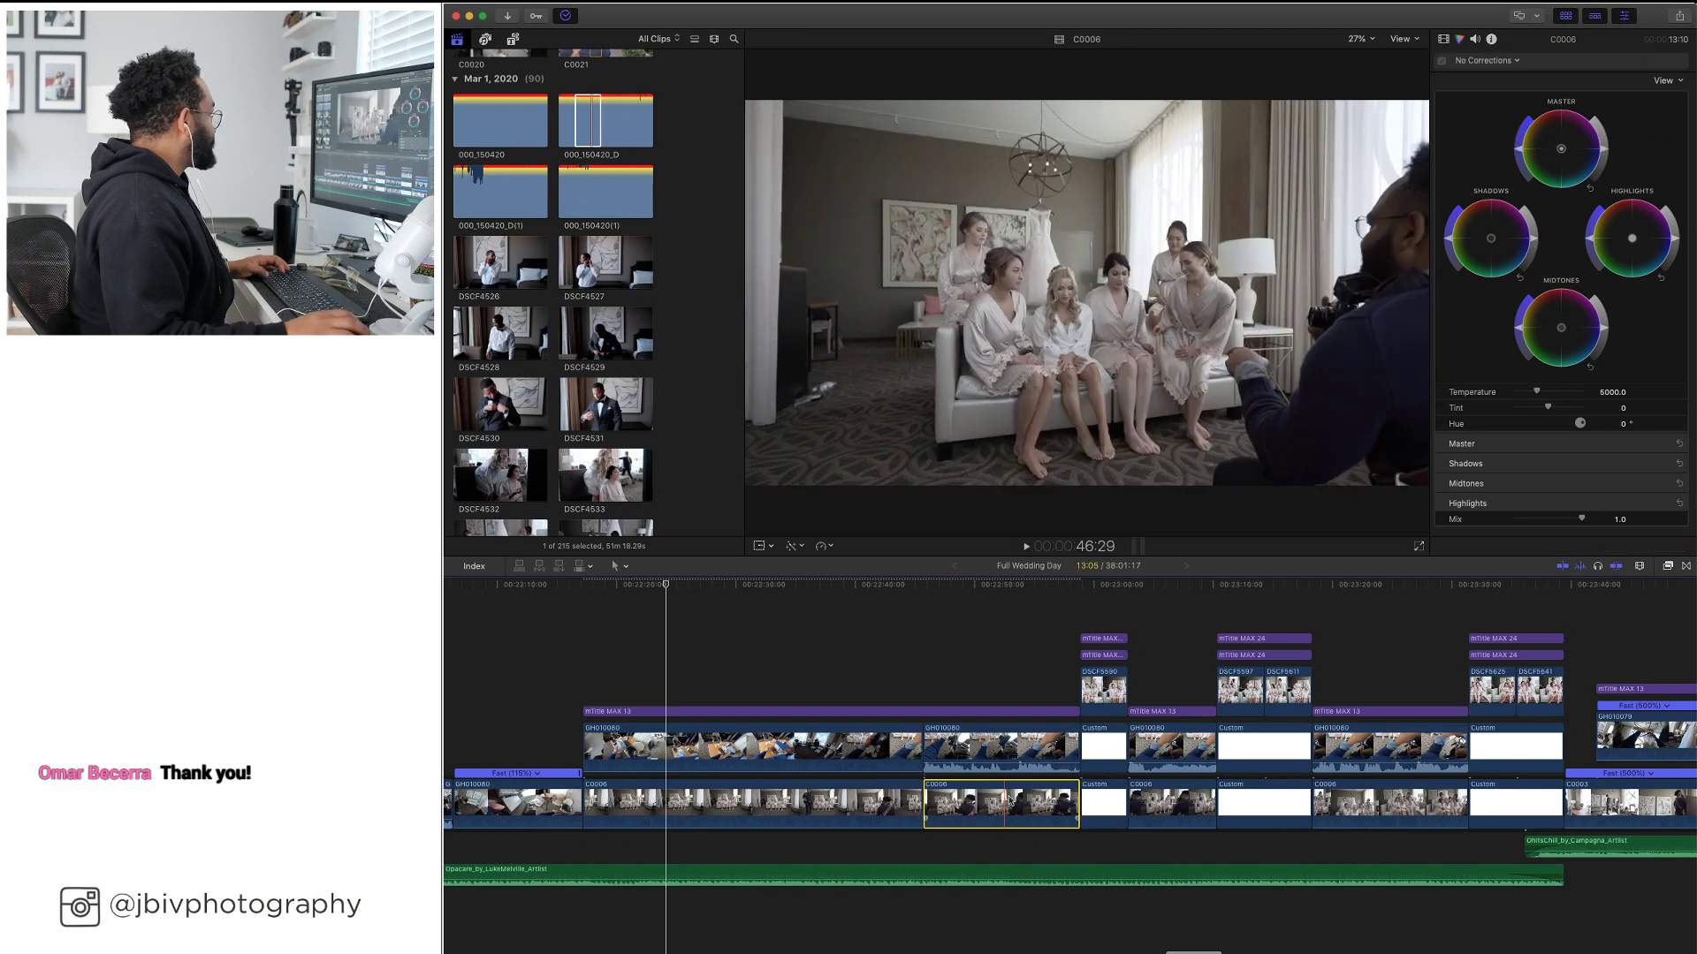
scroll(1010, 800, right, 3)
super+click(1078, 799)
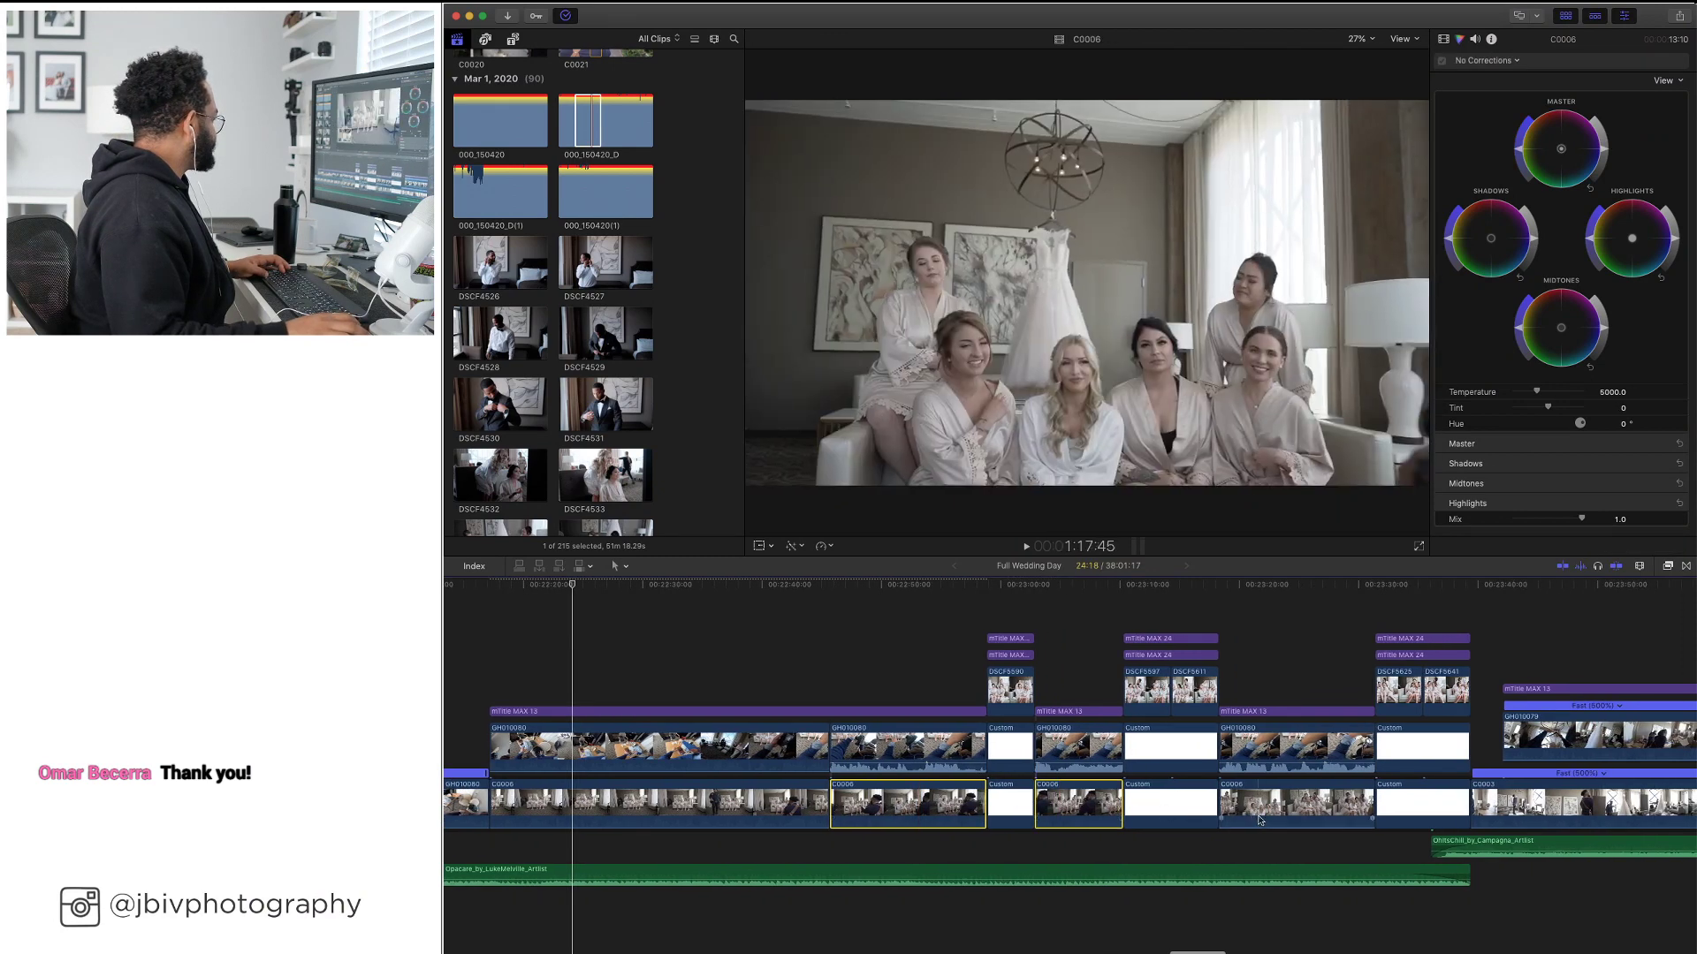
super+click(1259, 820)
key(shift+super+v)
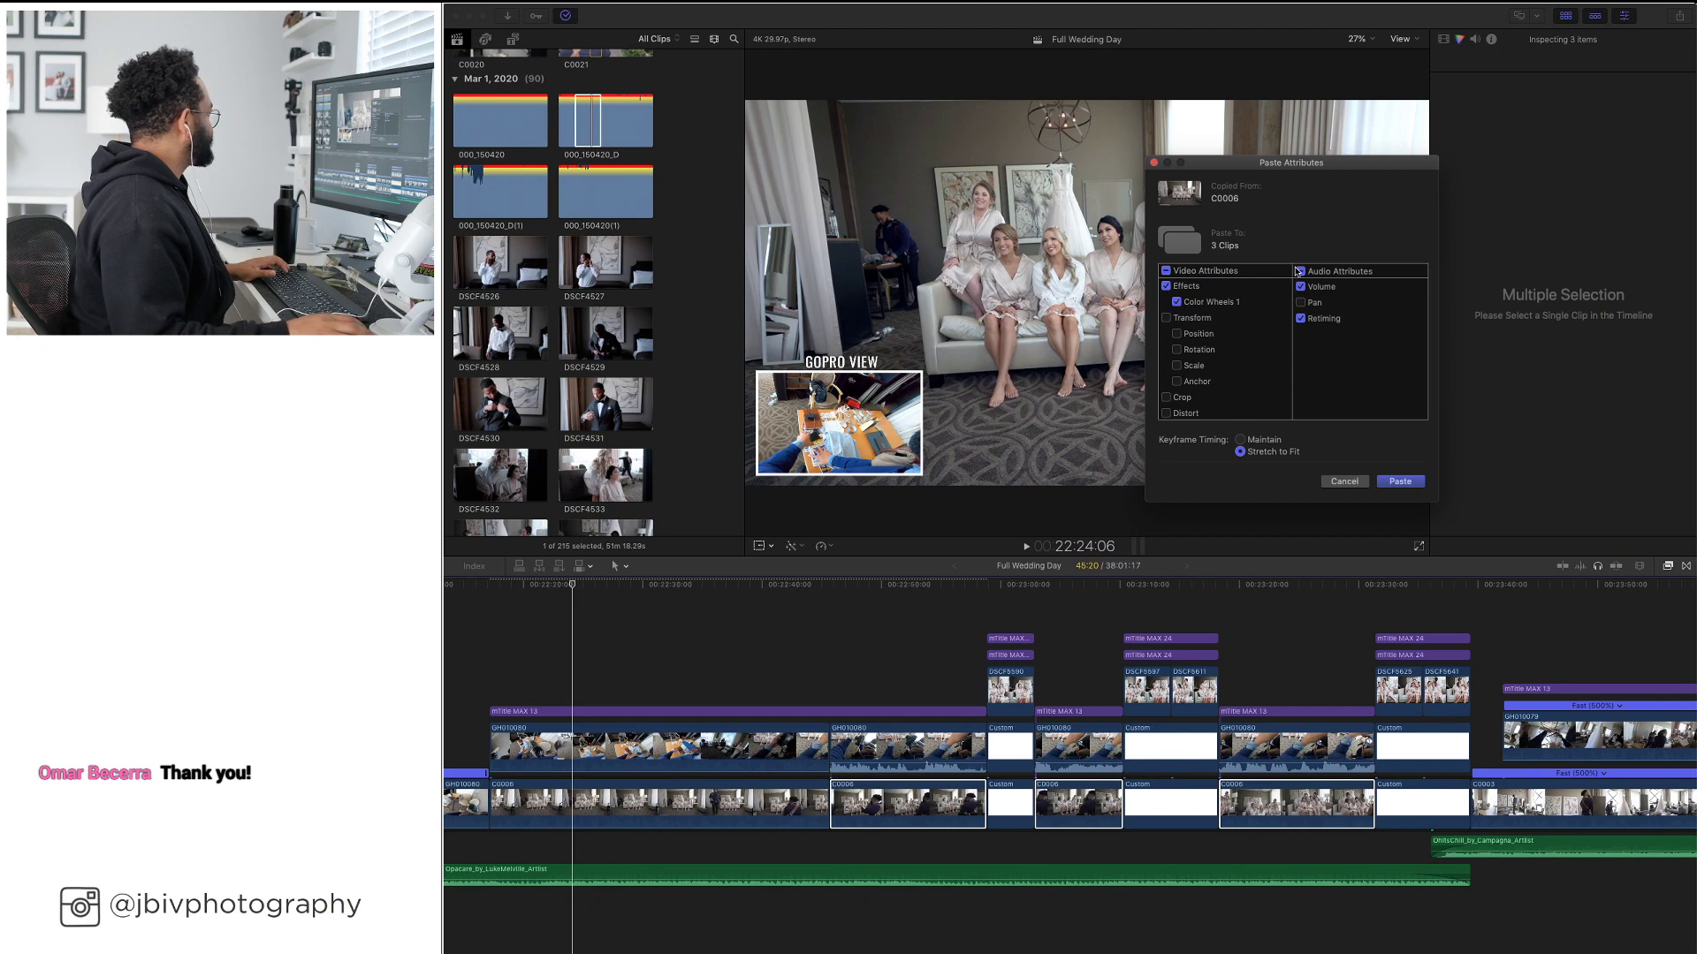
click(1400, 482)
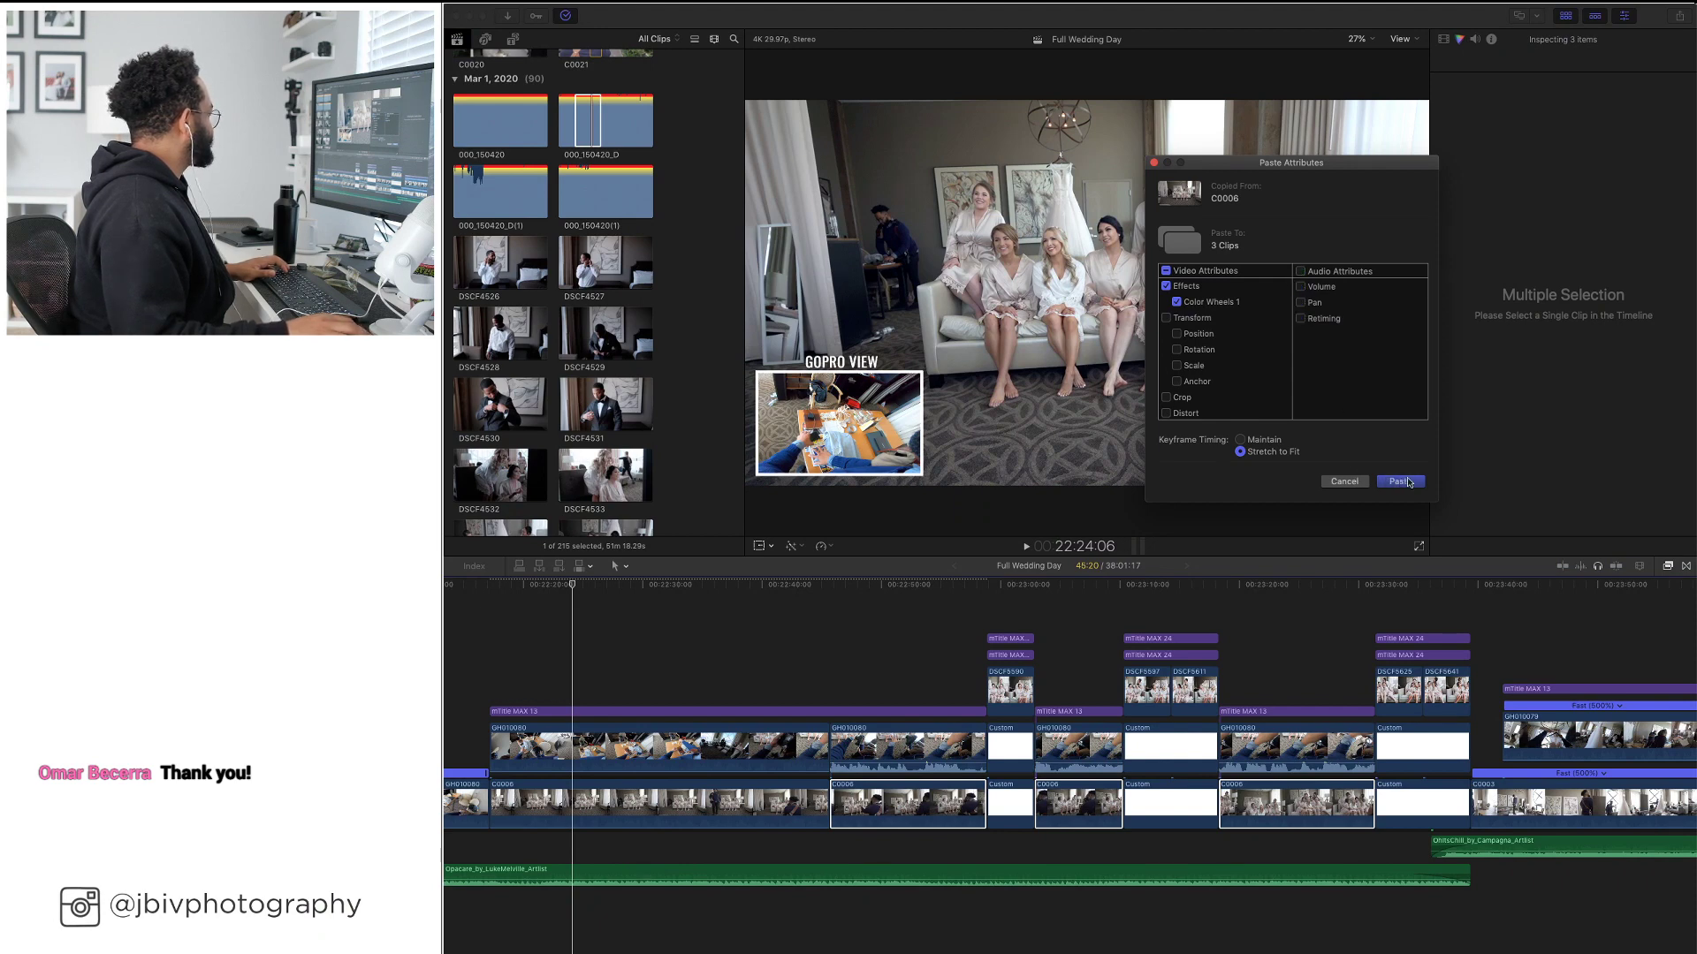
Review the color correction across the C0006 clips and inspect the Color Wheels settings of the third one
click(850, 610)
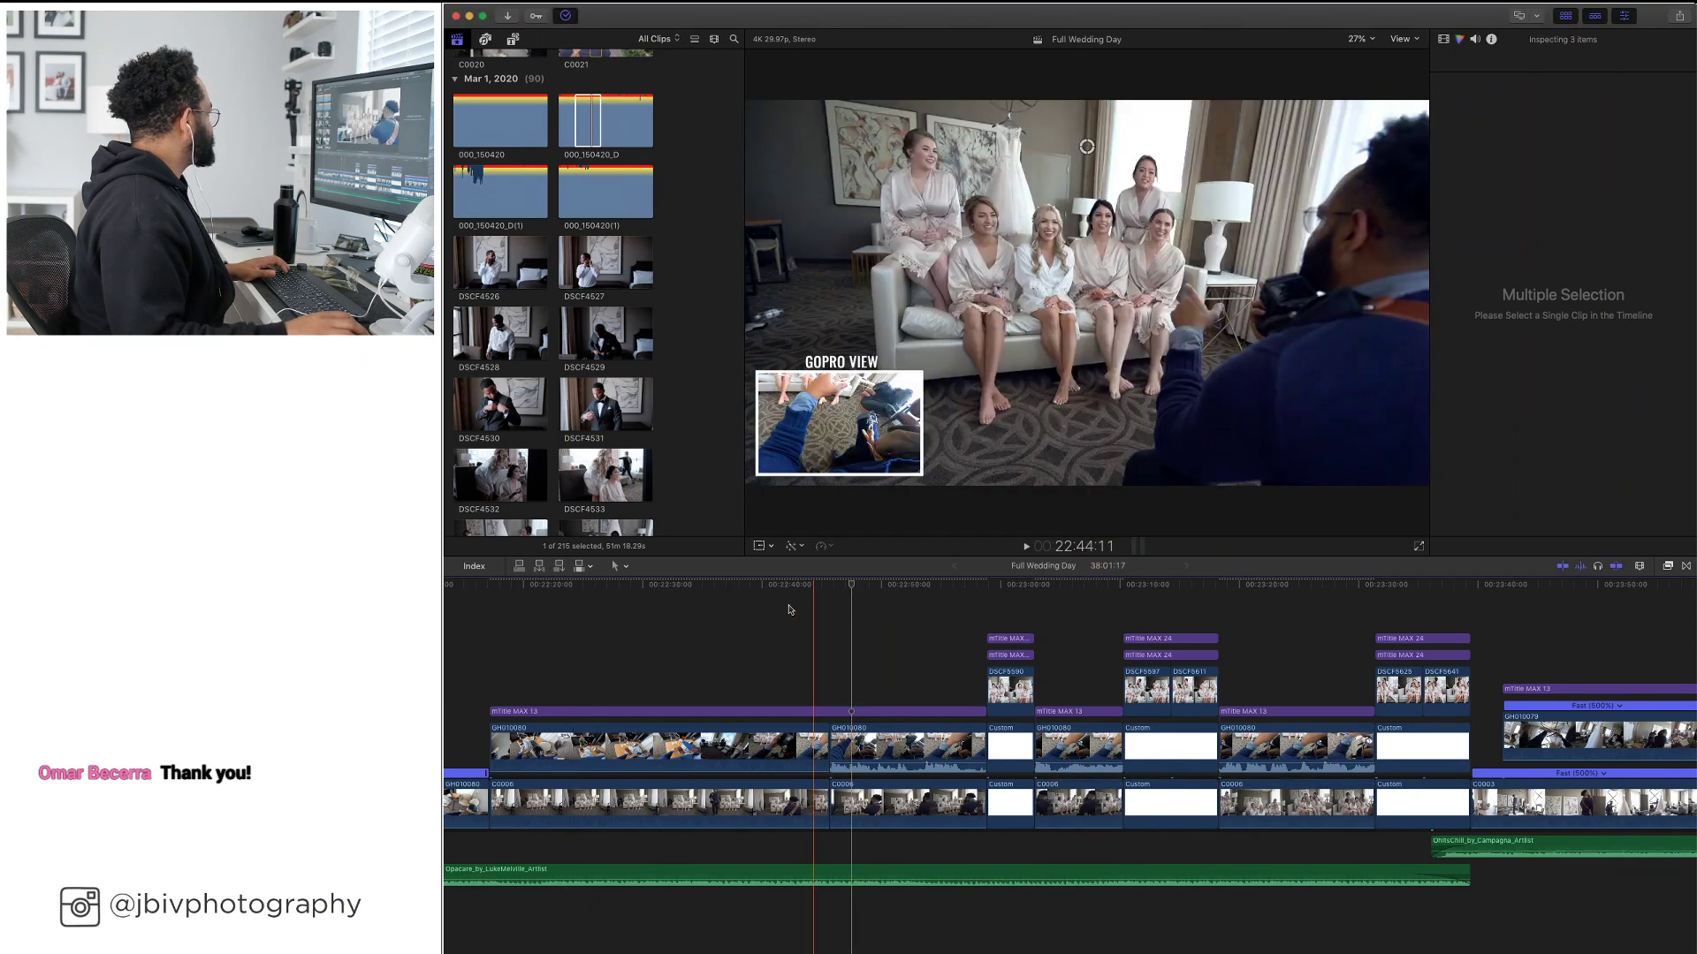
key(super+6)
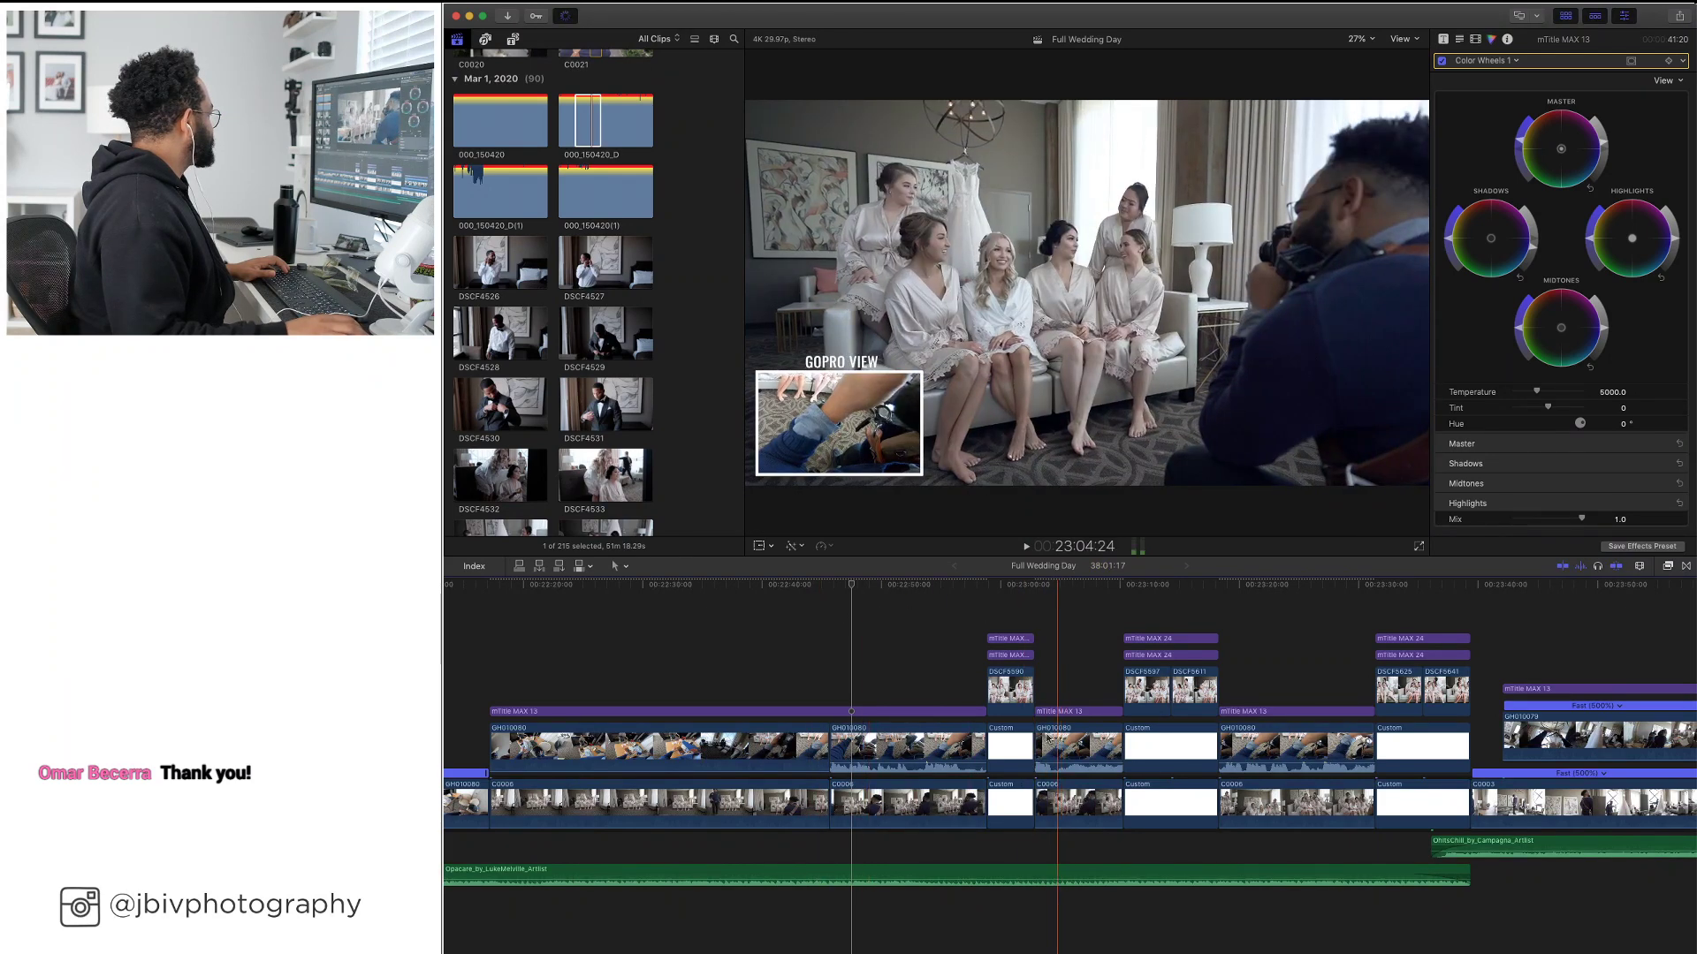
key(c)
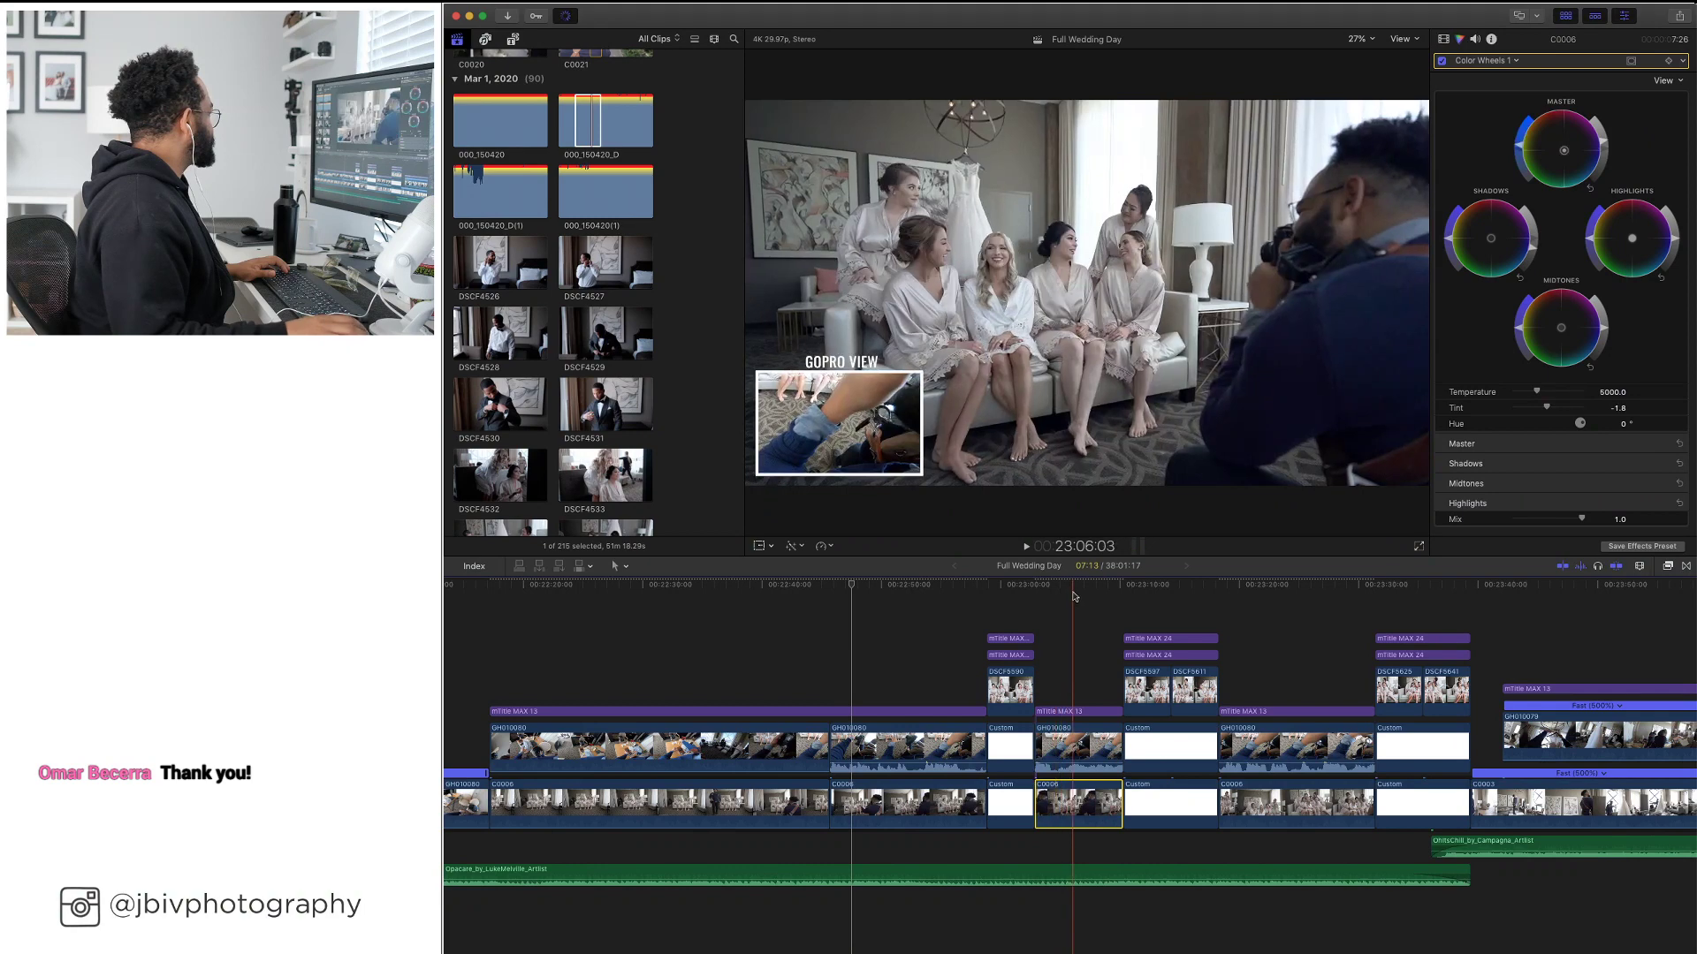
click(1085, 593)
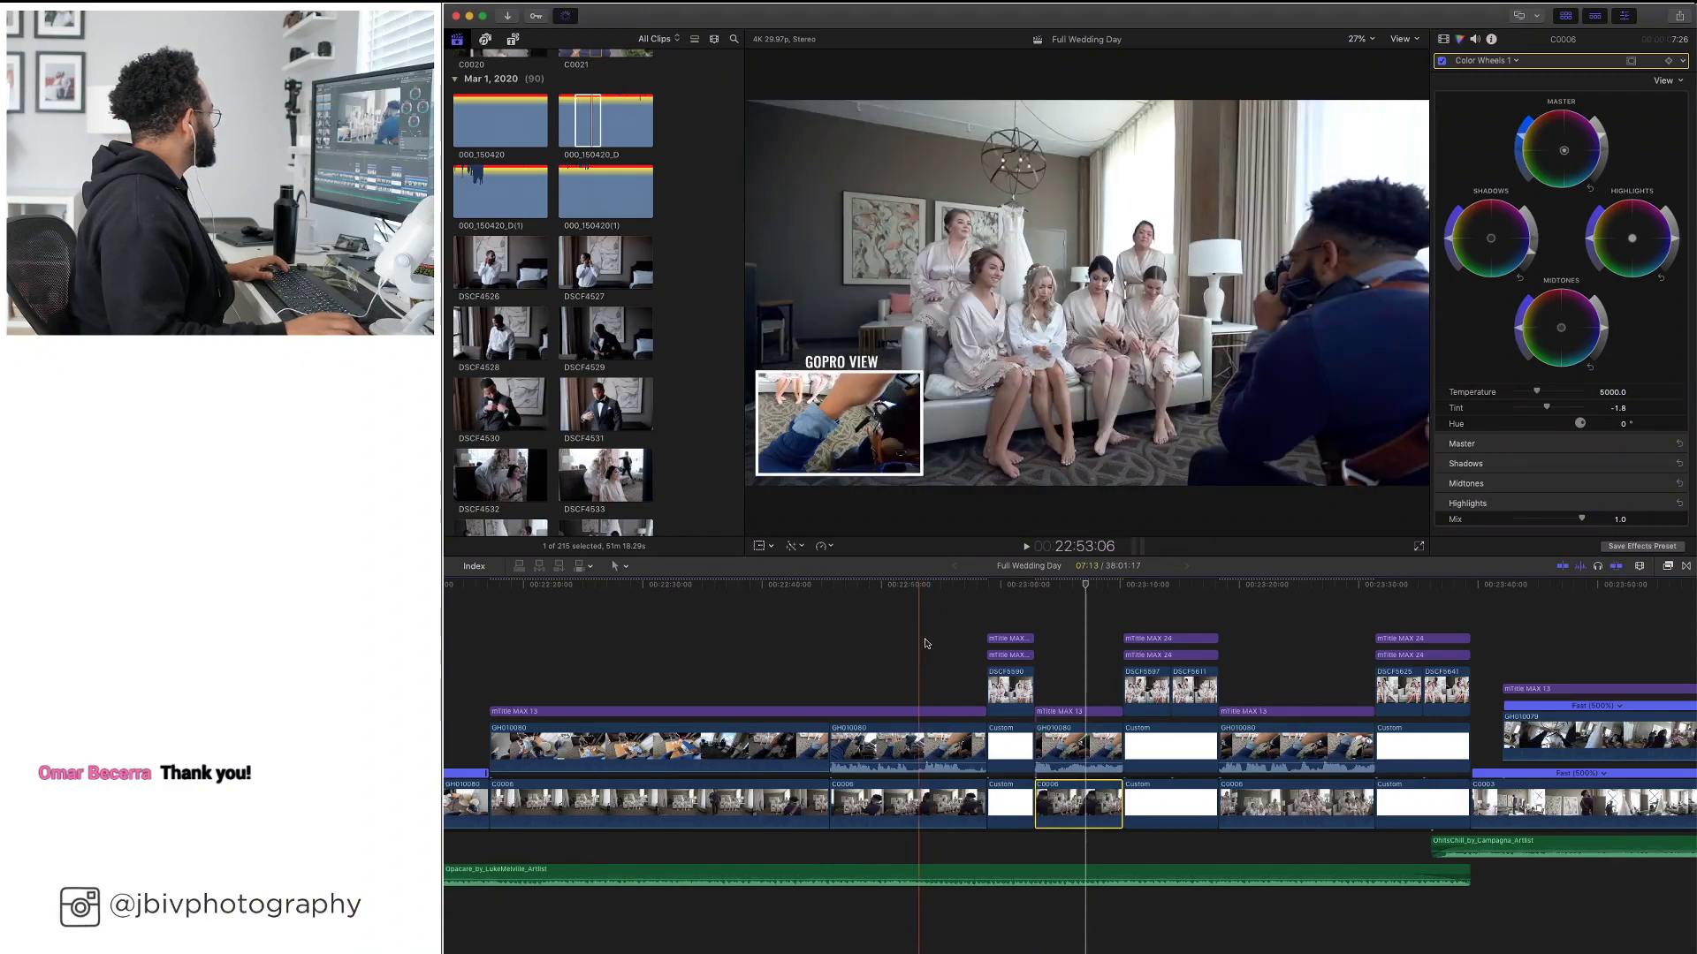
key(space)
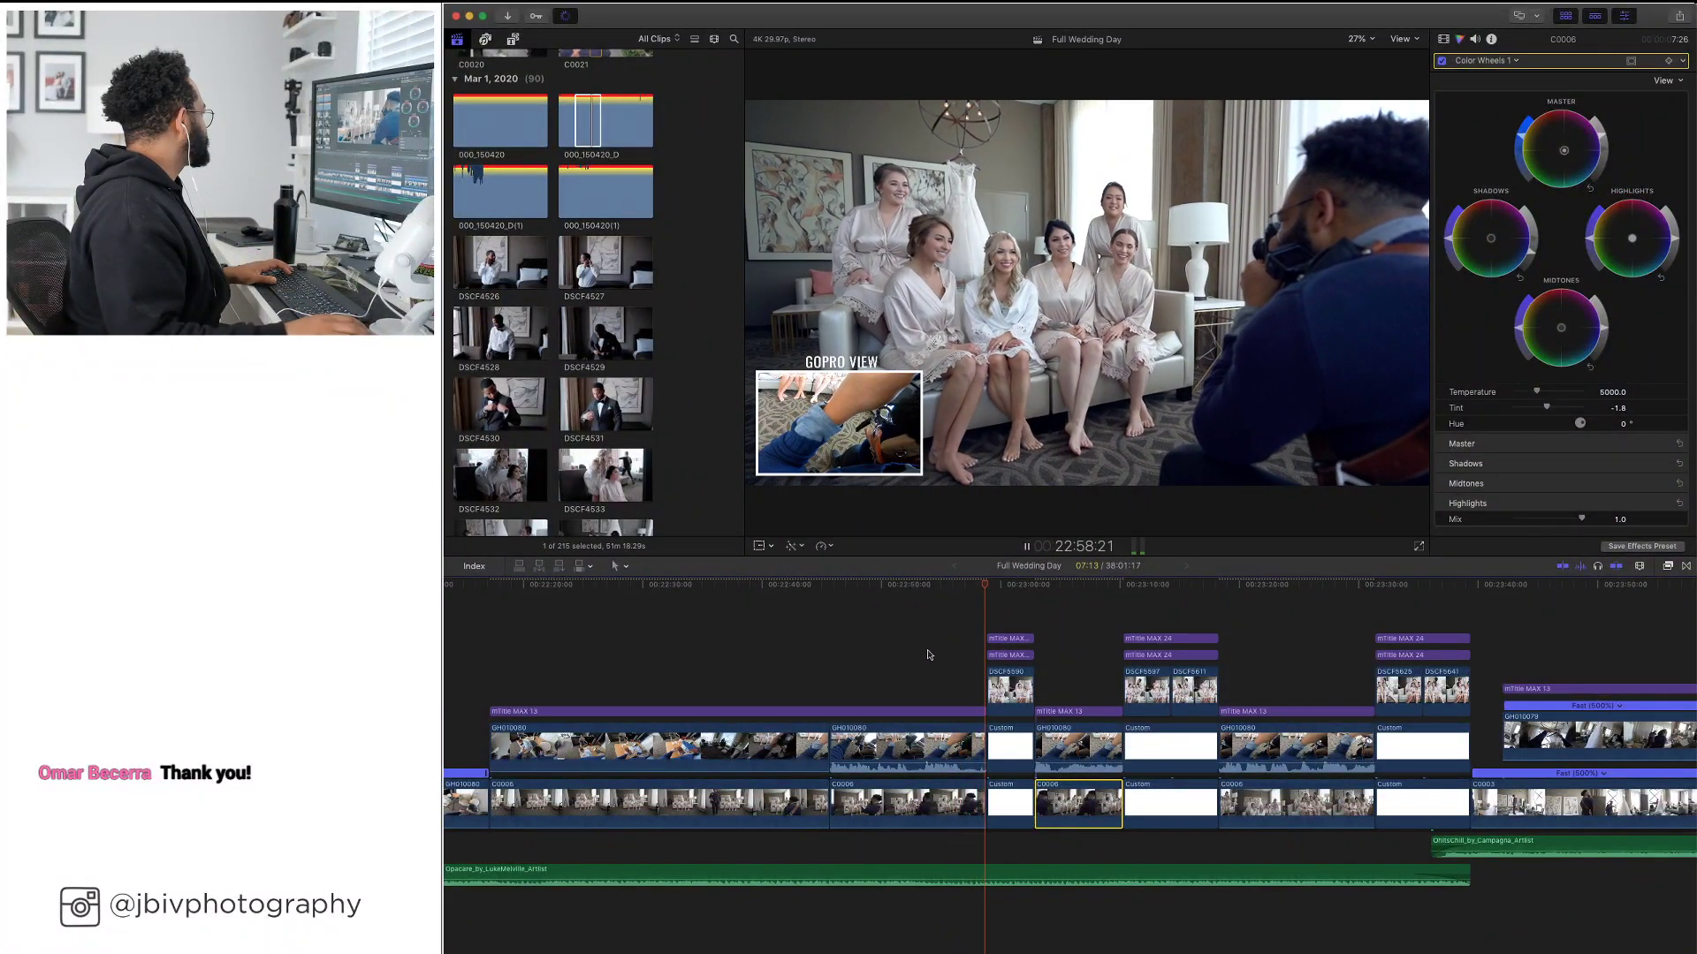
key(space)
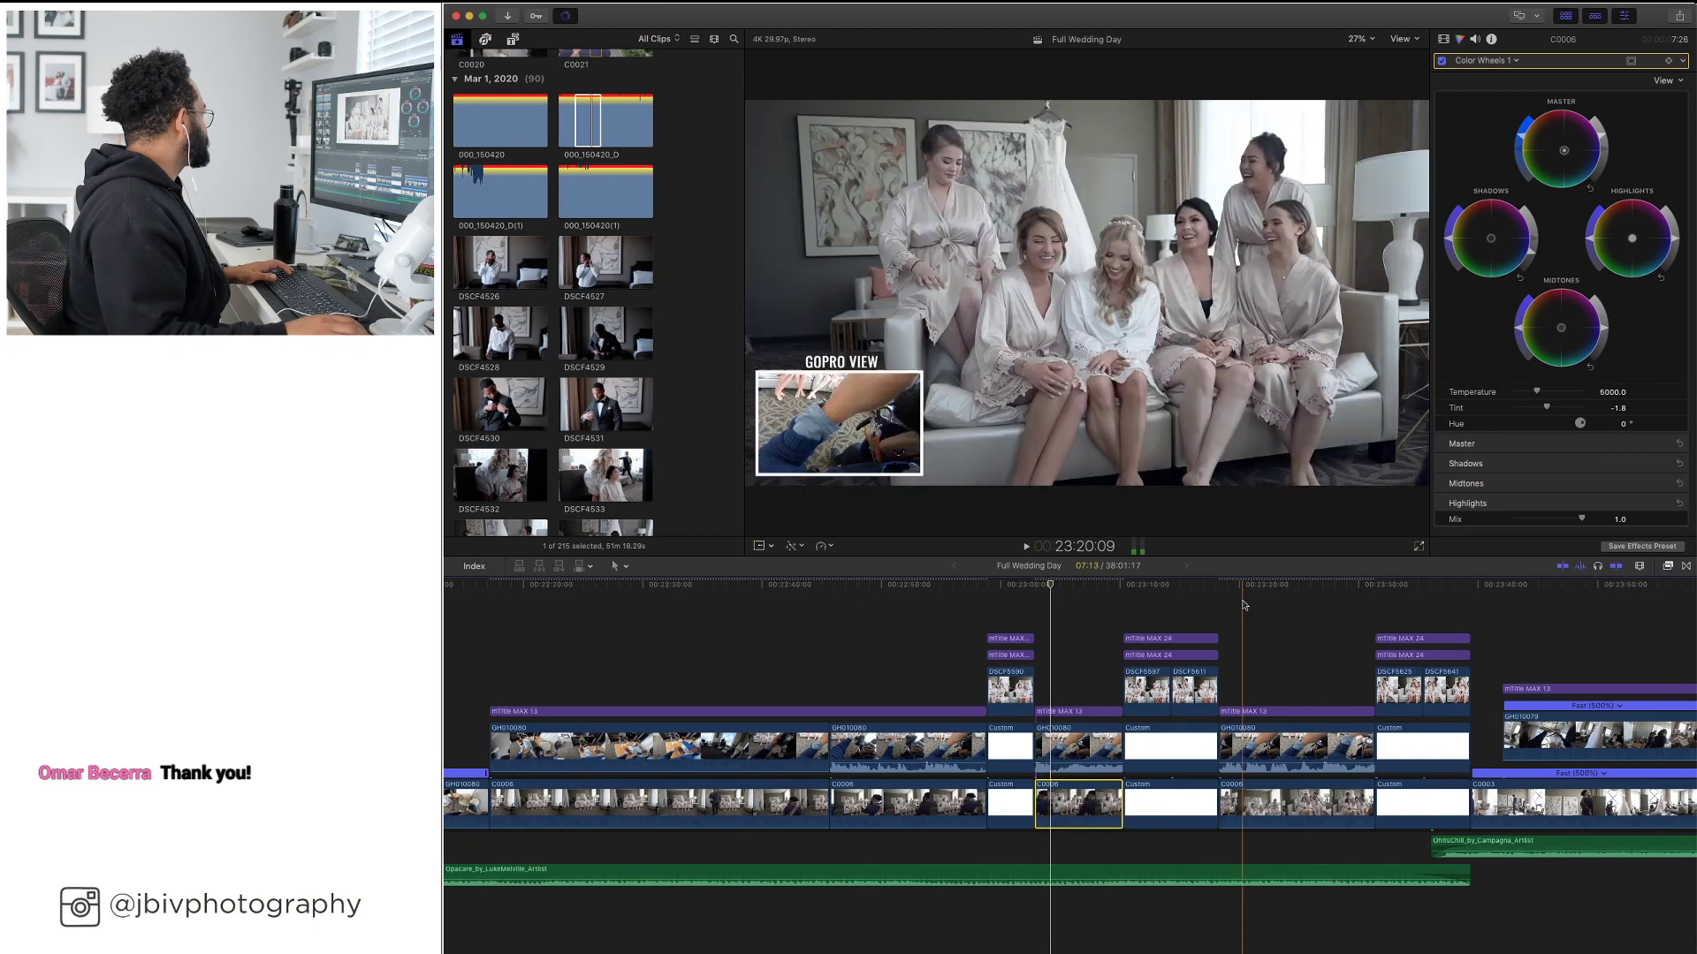
key(space)
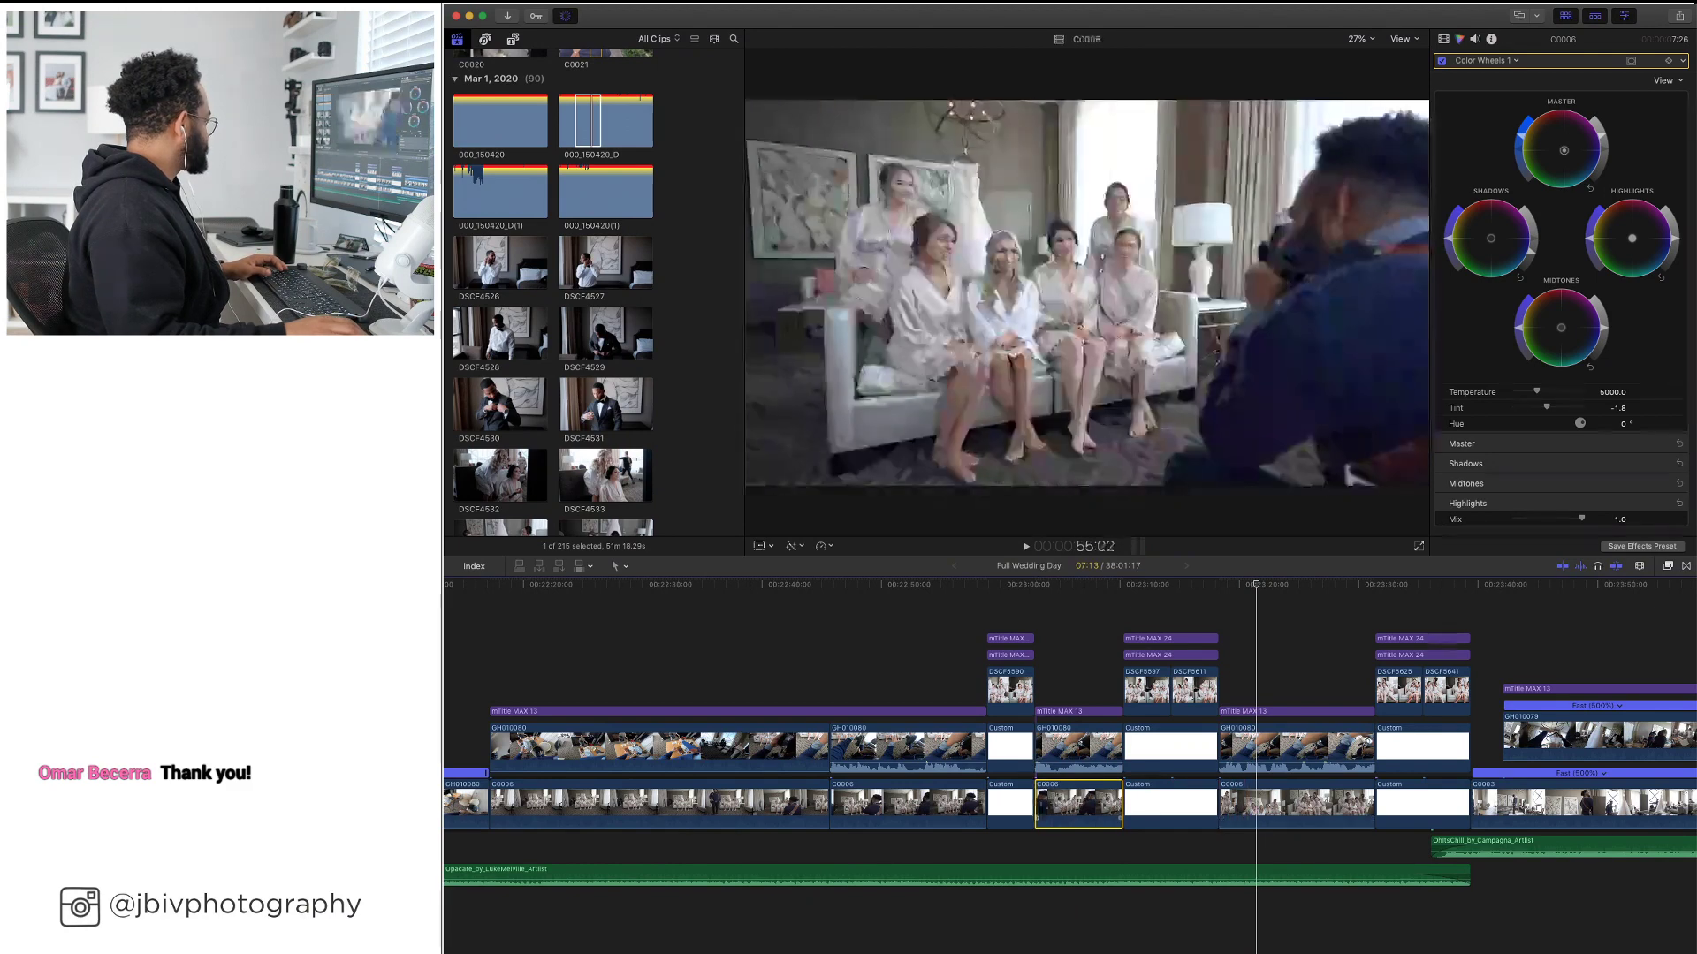
Paste the copied Color Wheels correction onto the bridesmaids C0006 clip without any audio attributes, and play the clip to check its look
click(1268, 804)
key(super+shift+v)
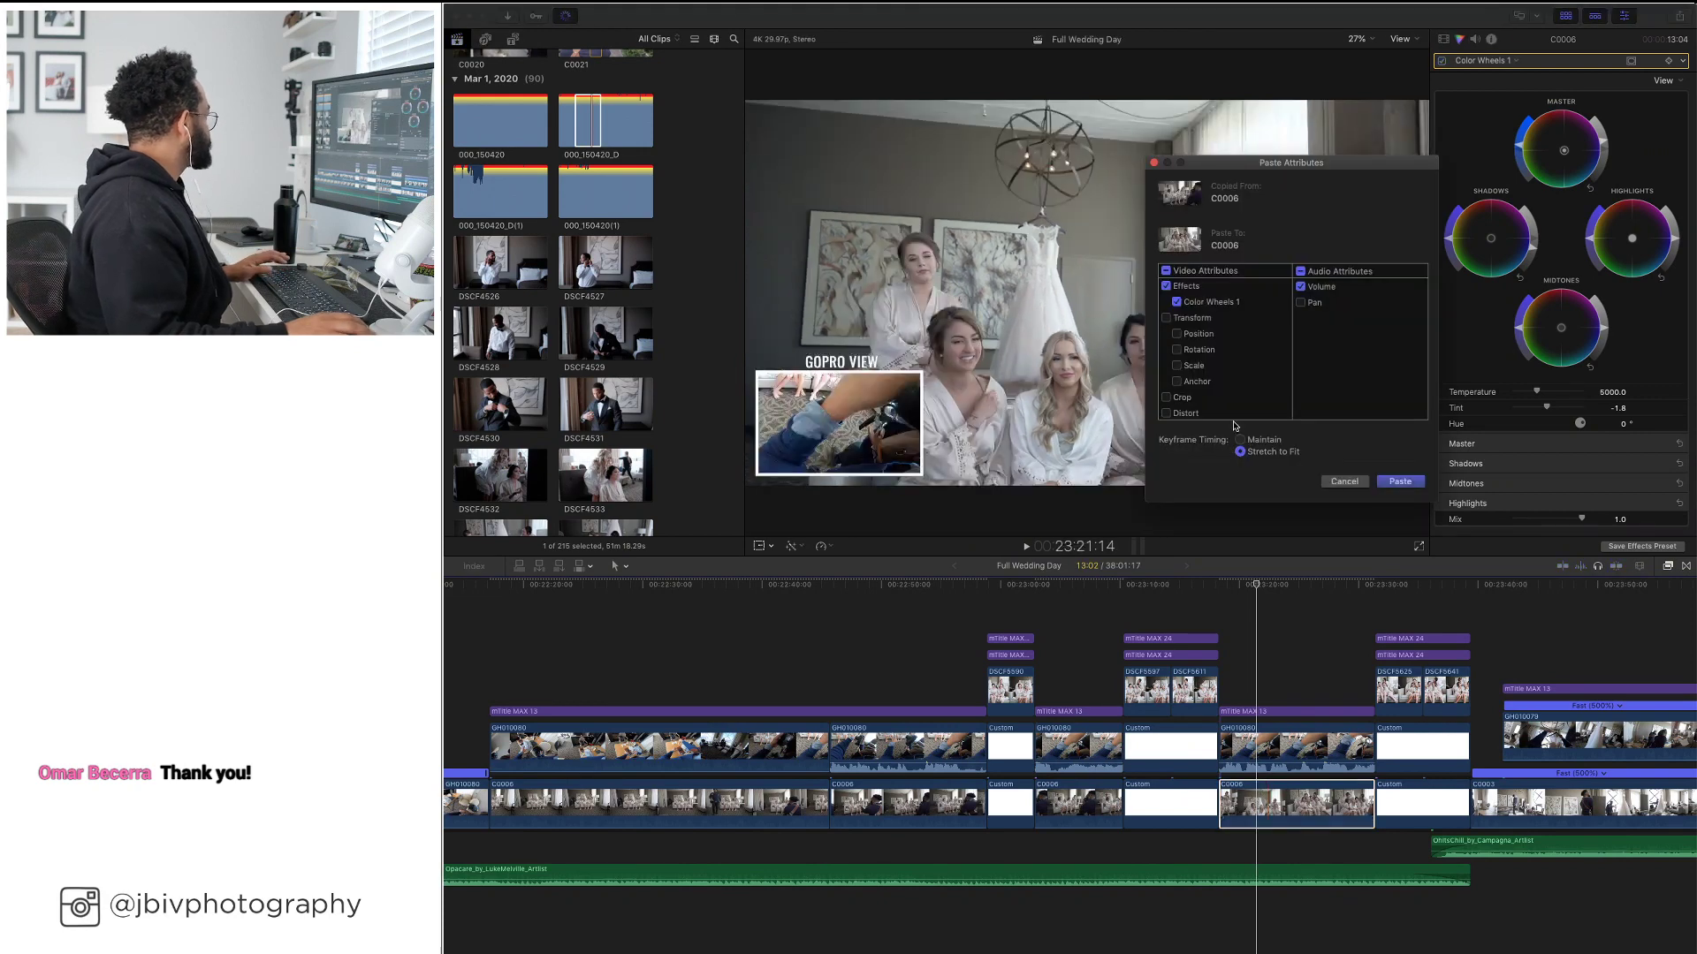
click(1301, 271)
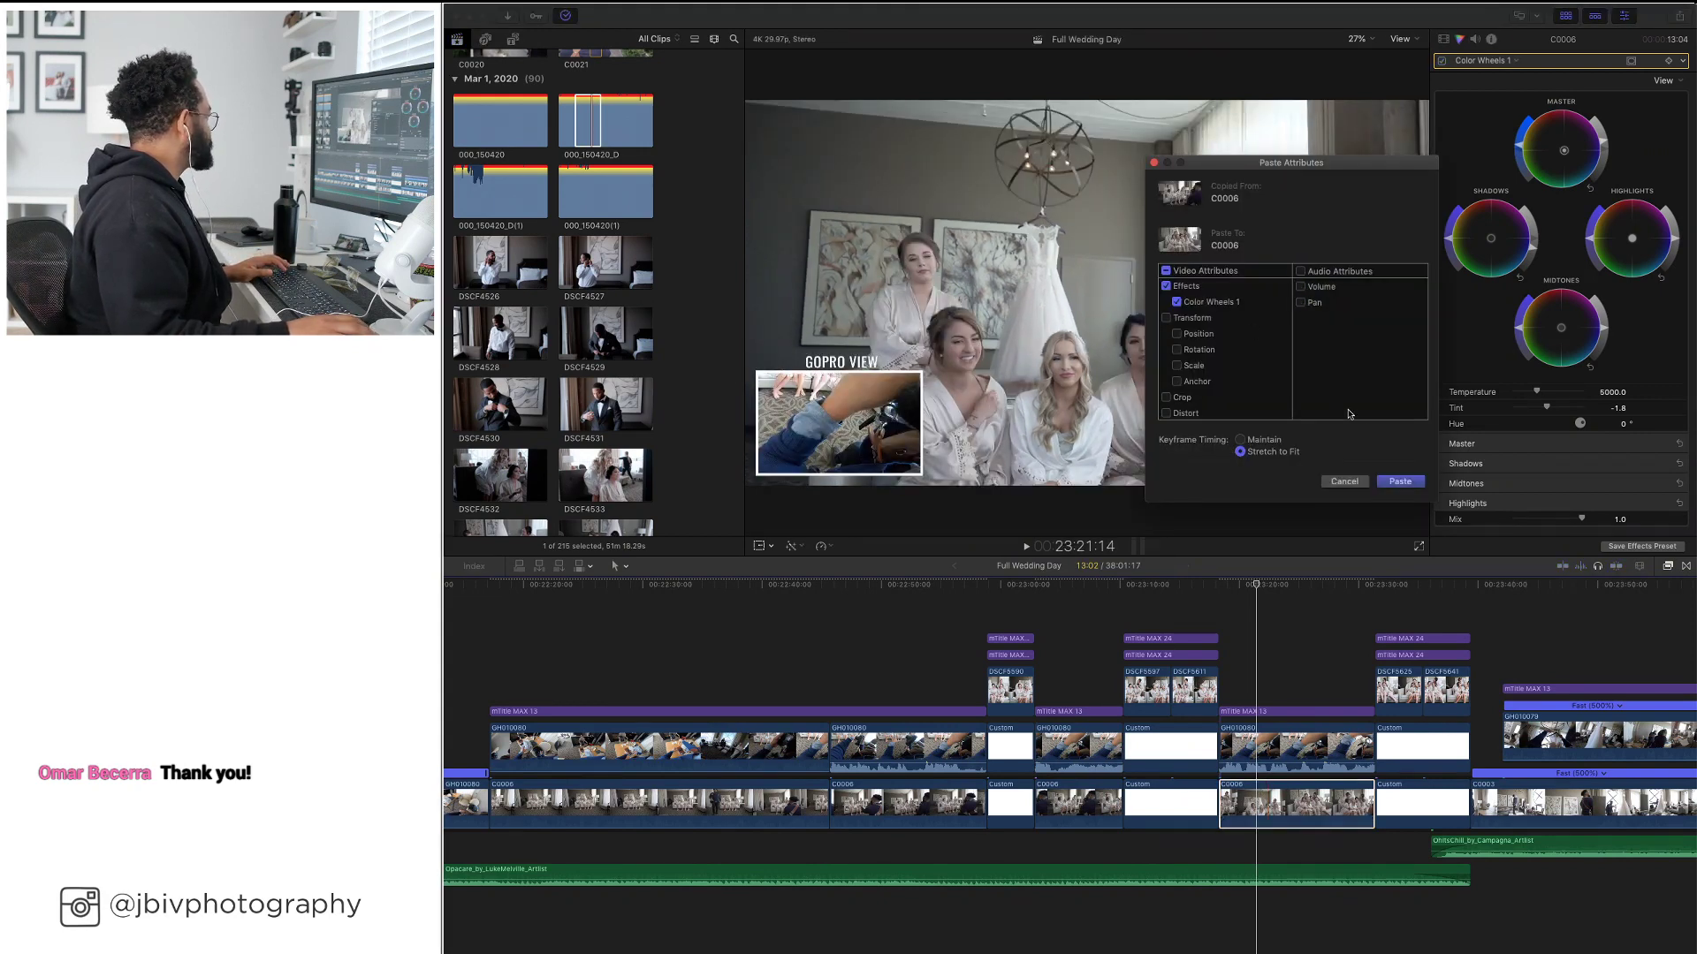
click(1400, 481)
click(1222, 596)
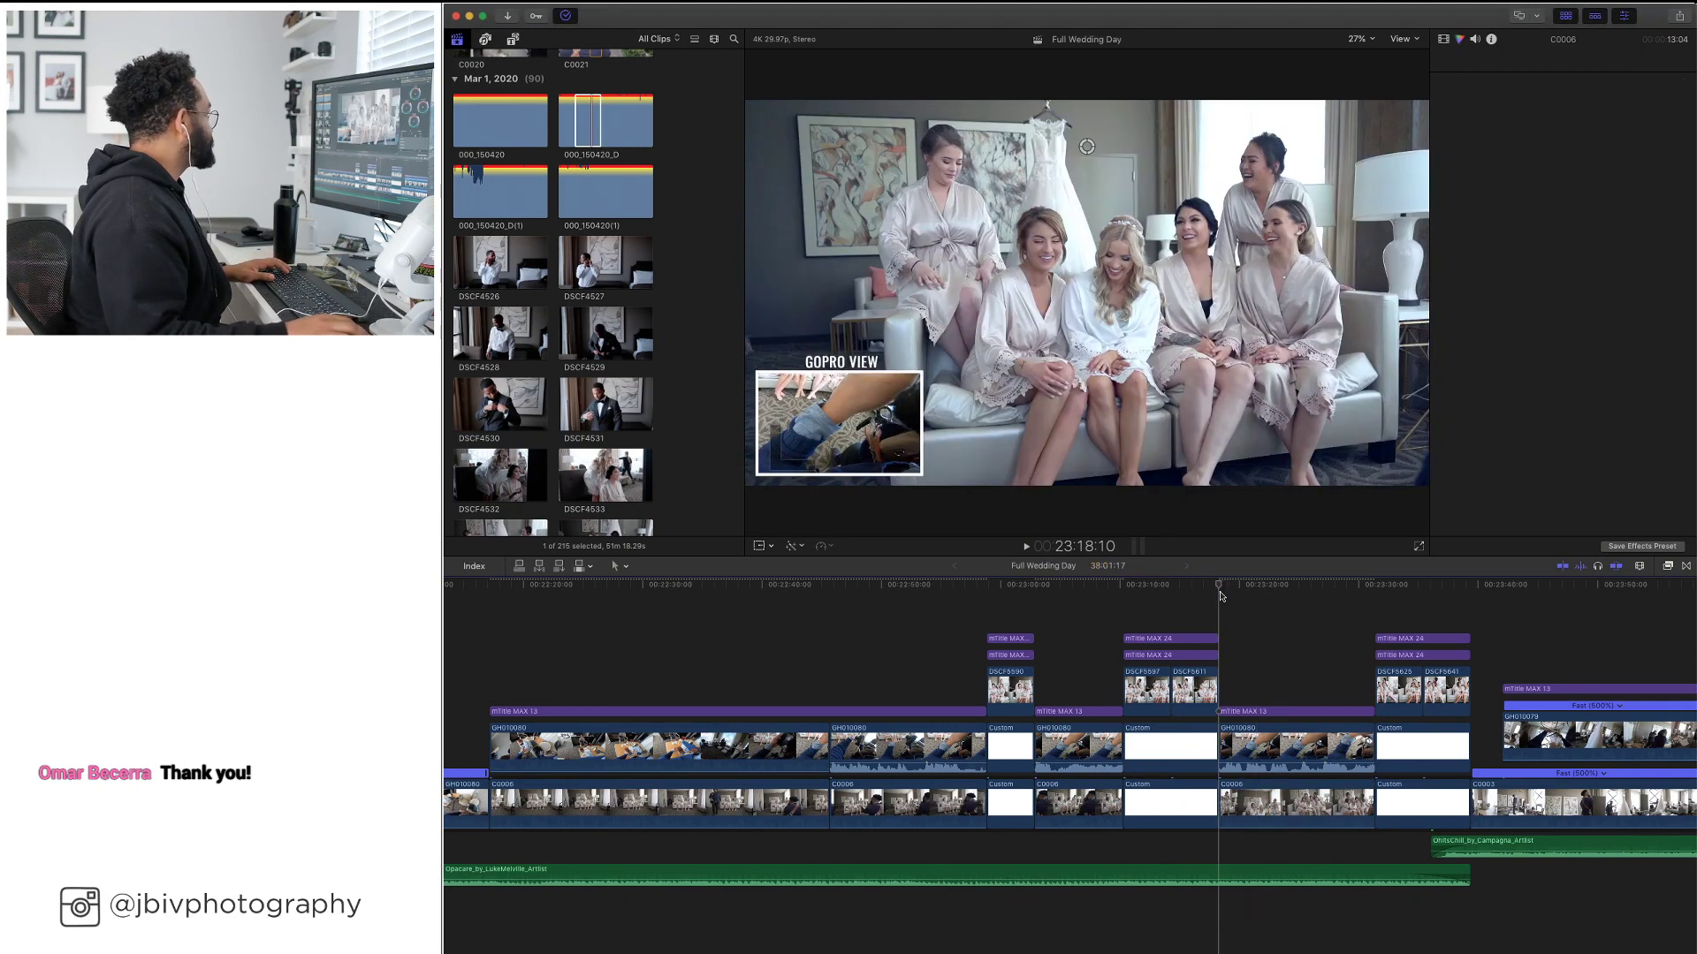
key(space)
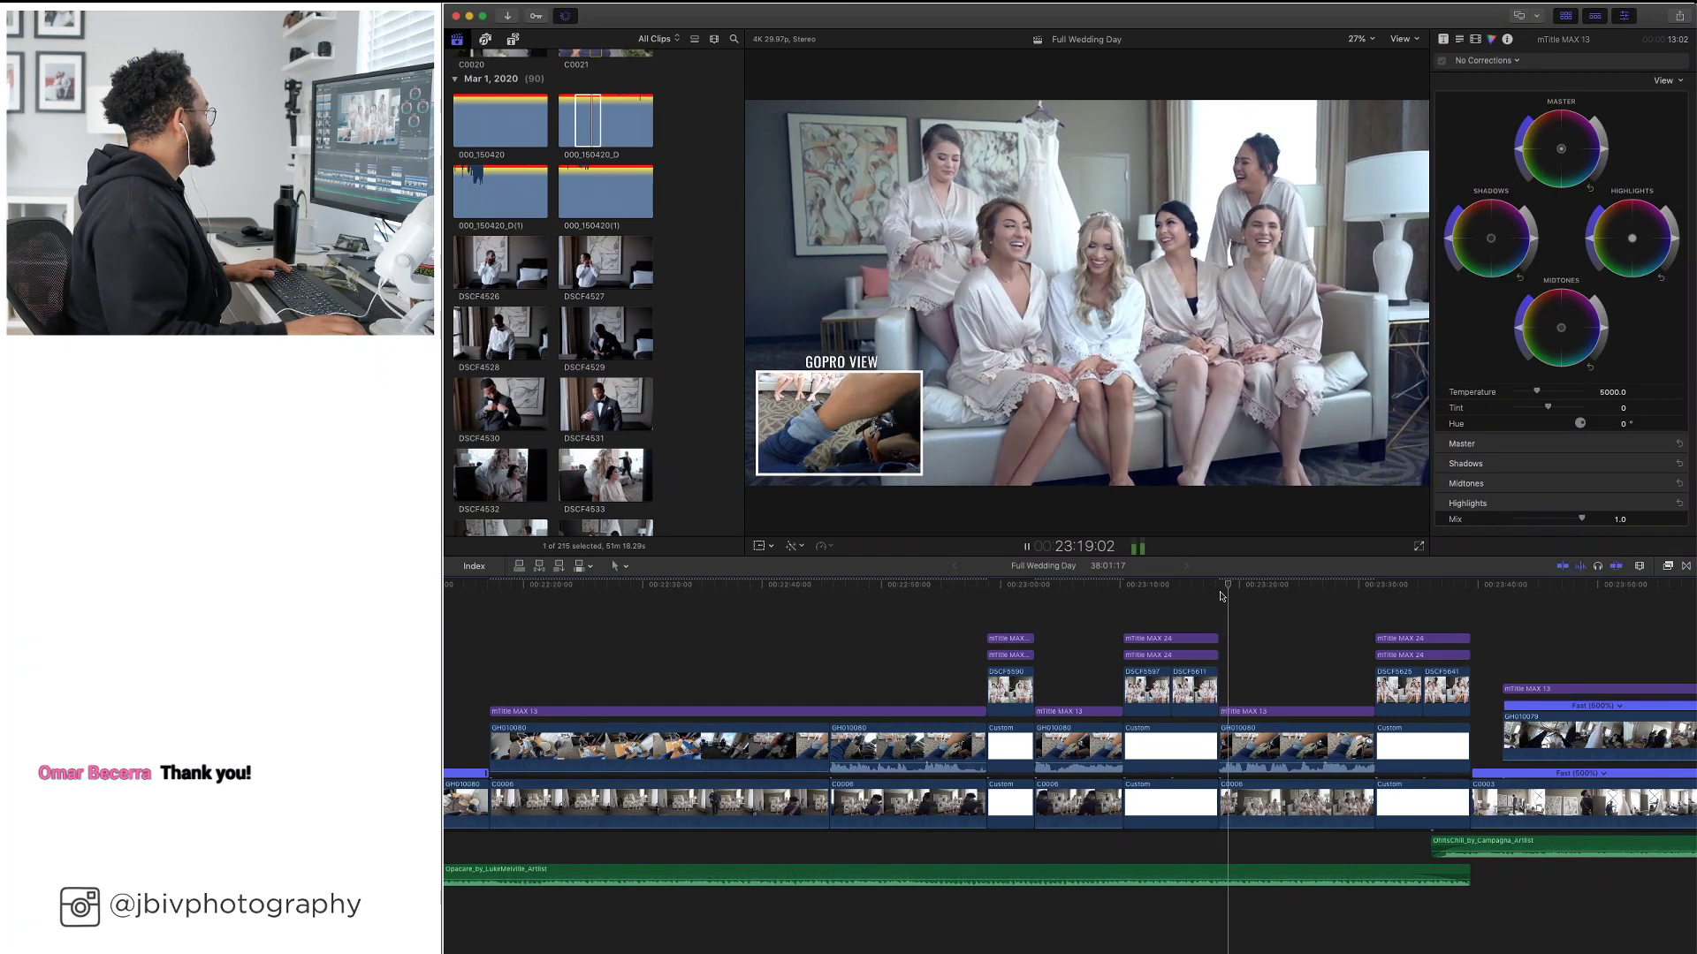
key(space)
key(shift+Left)
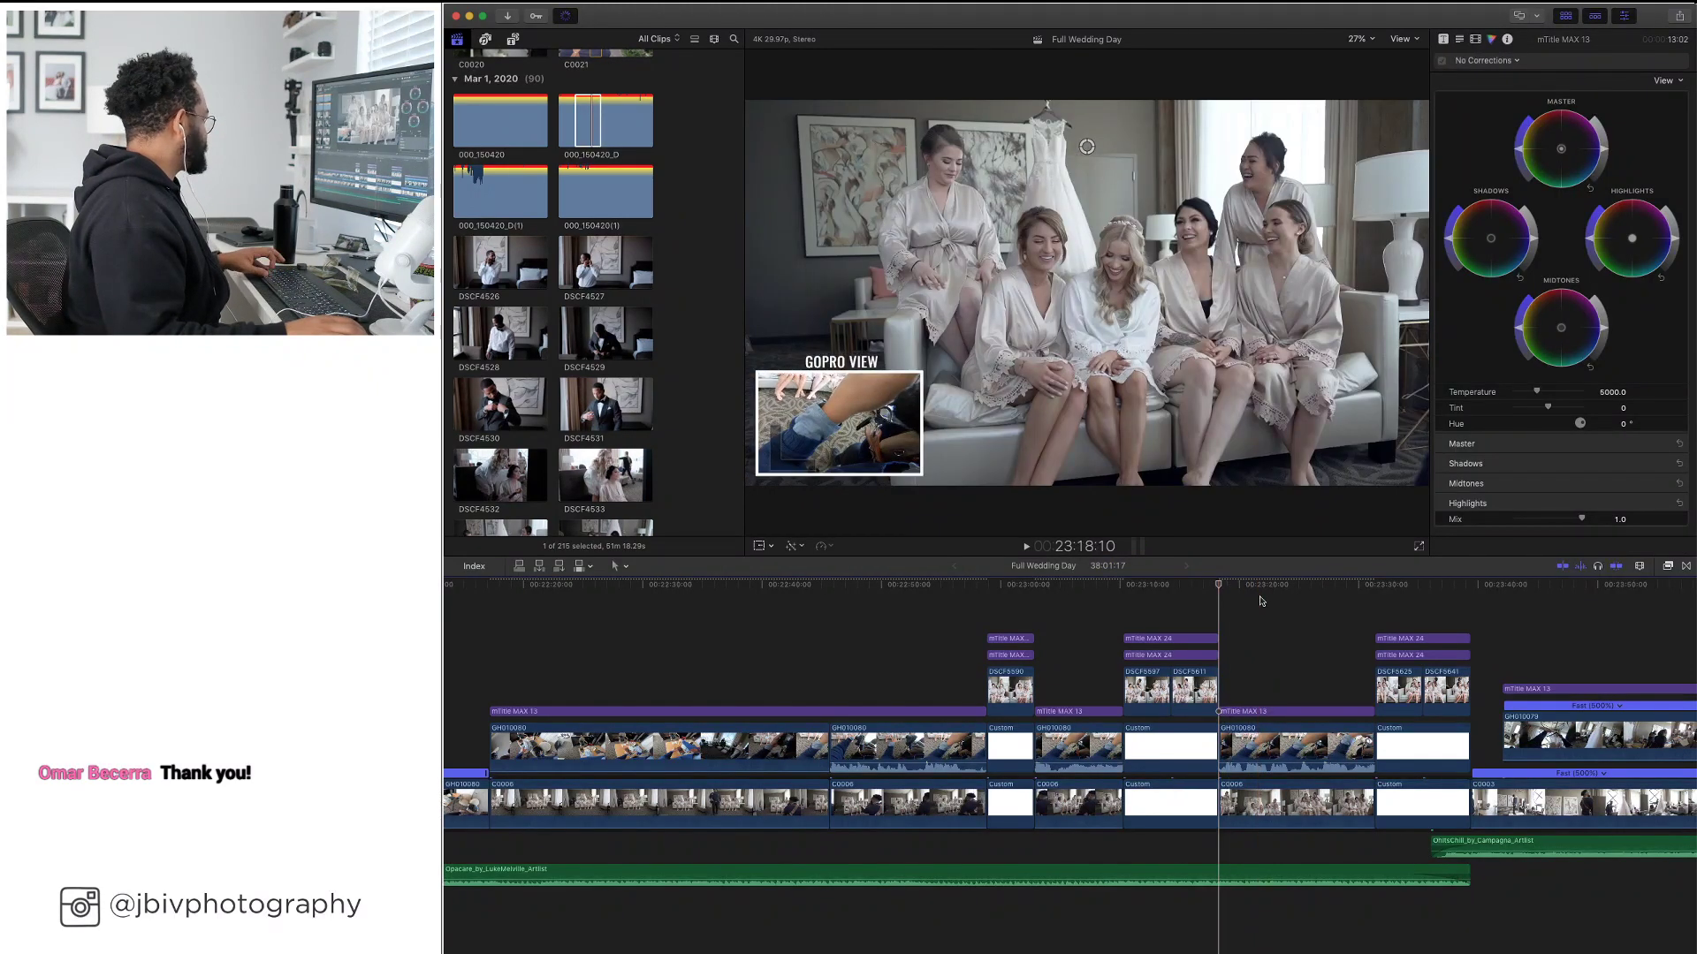
click(1245, 597)
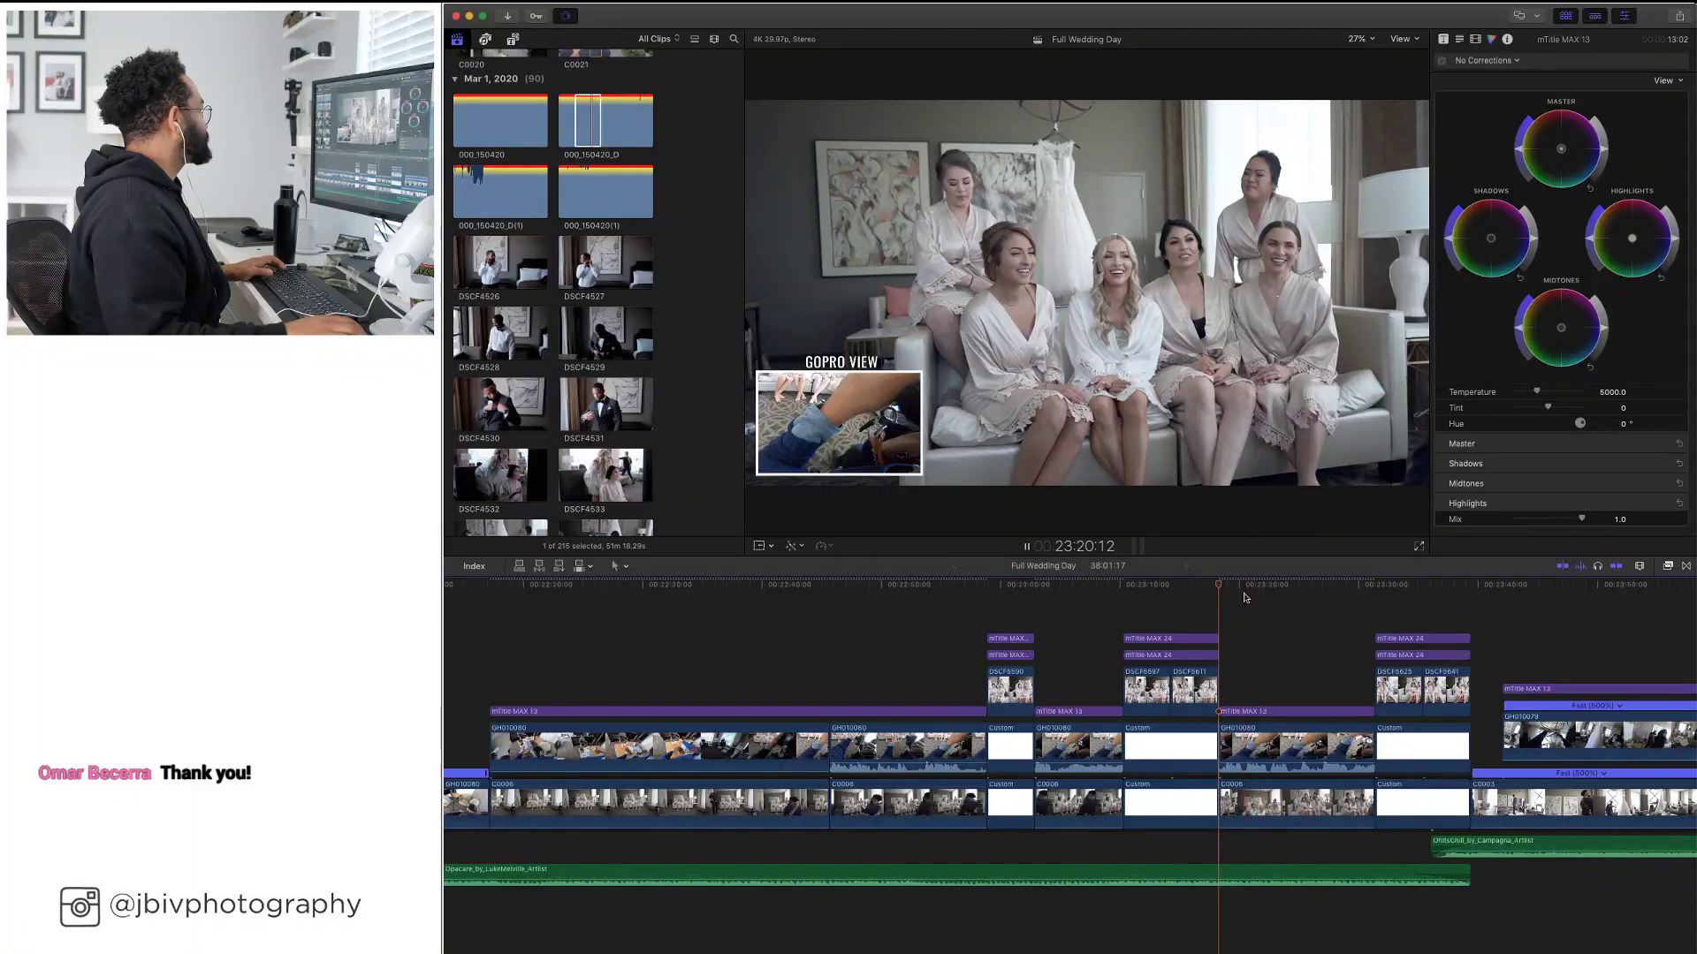
click(1256, 597)
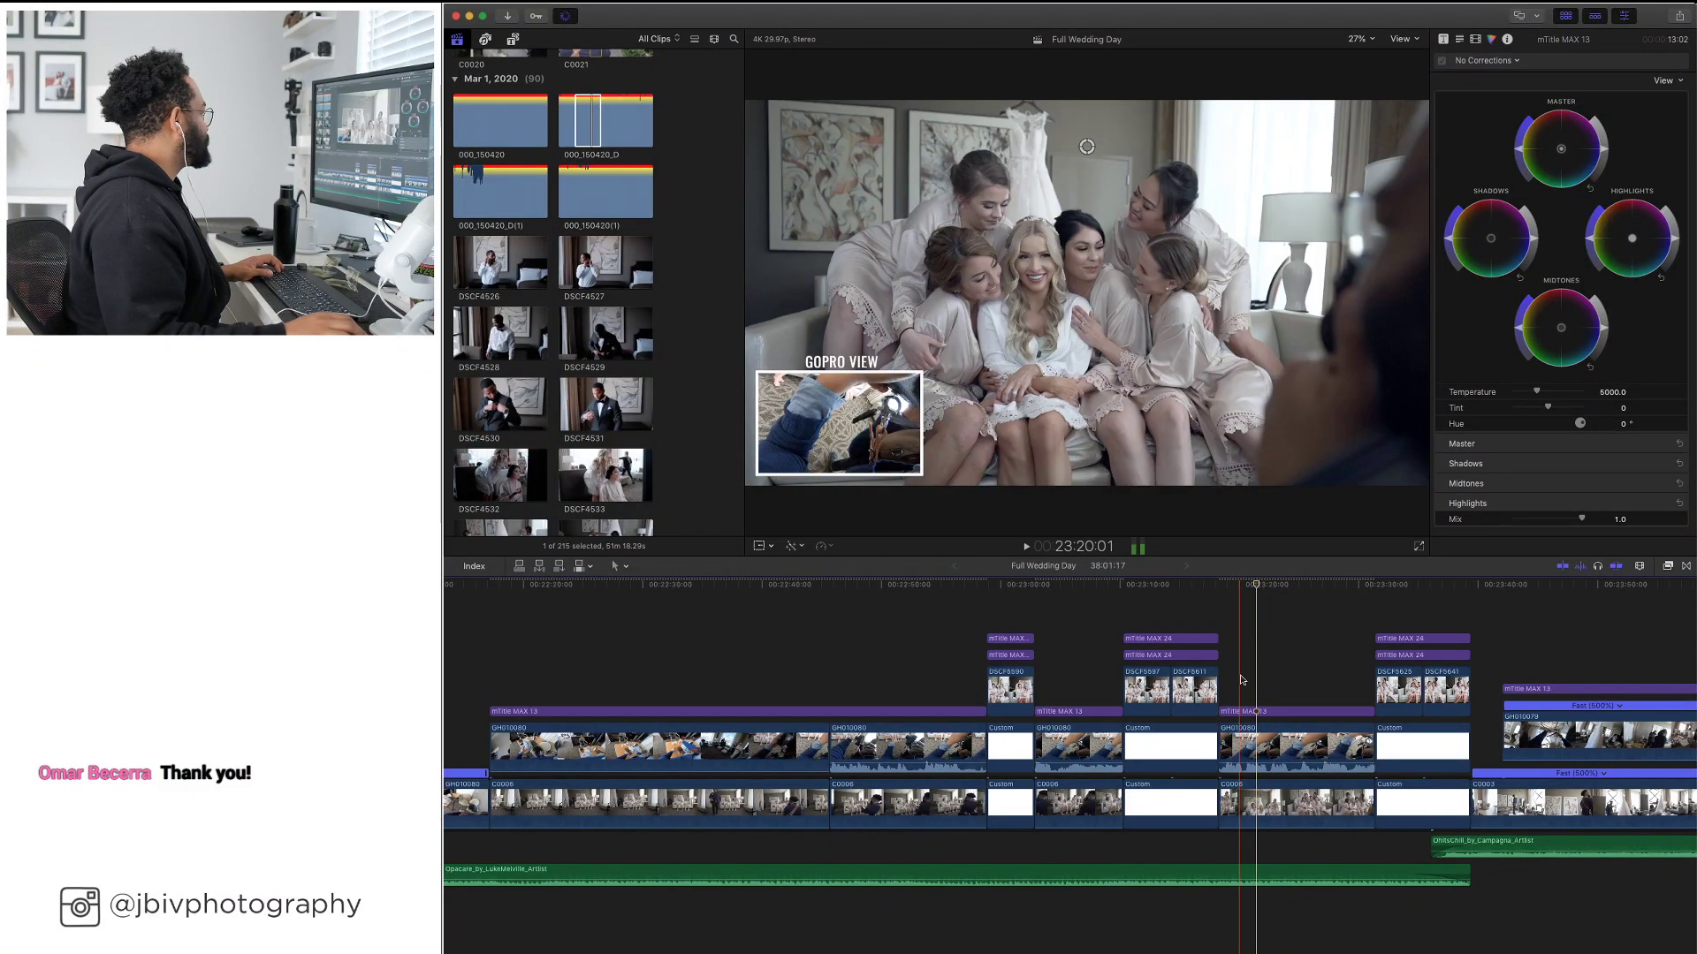
Raise the master brightness and slightly lower the shadows brightness of the bridesmaids C0006 clip with Color Wheels
click(1279, 787)
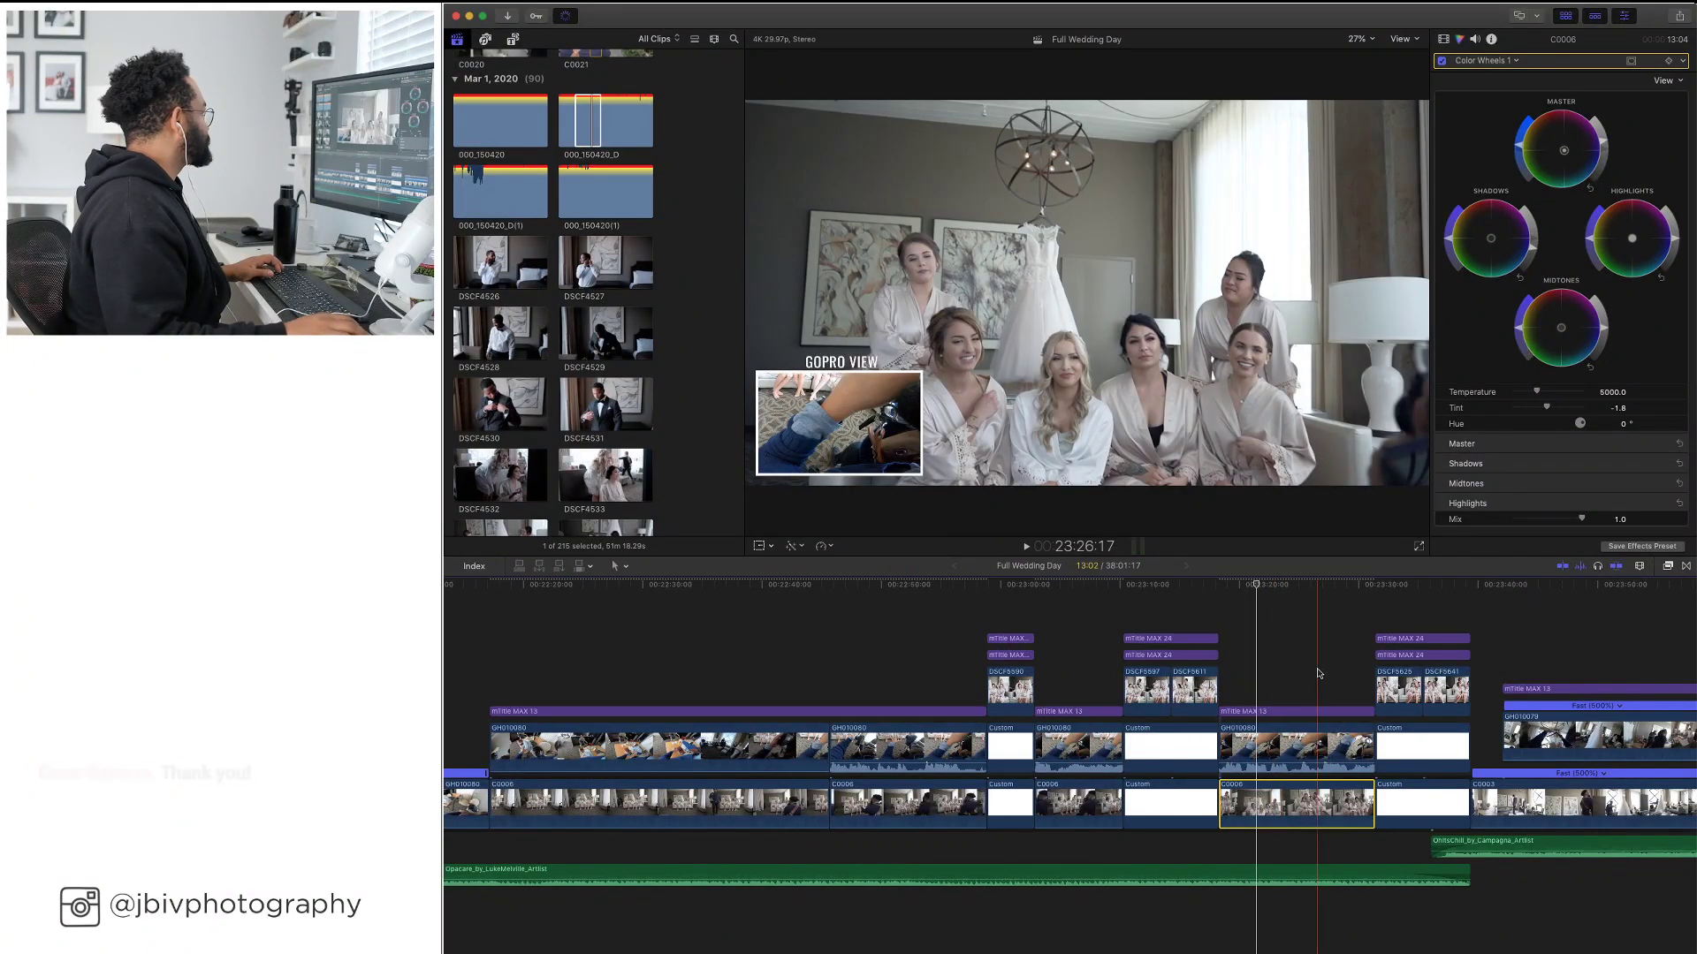
click(1302, 619)
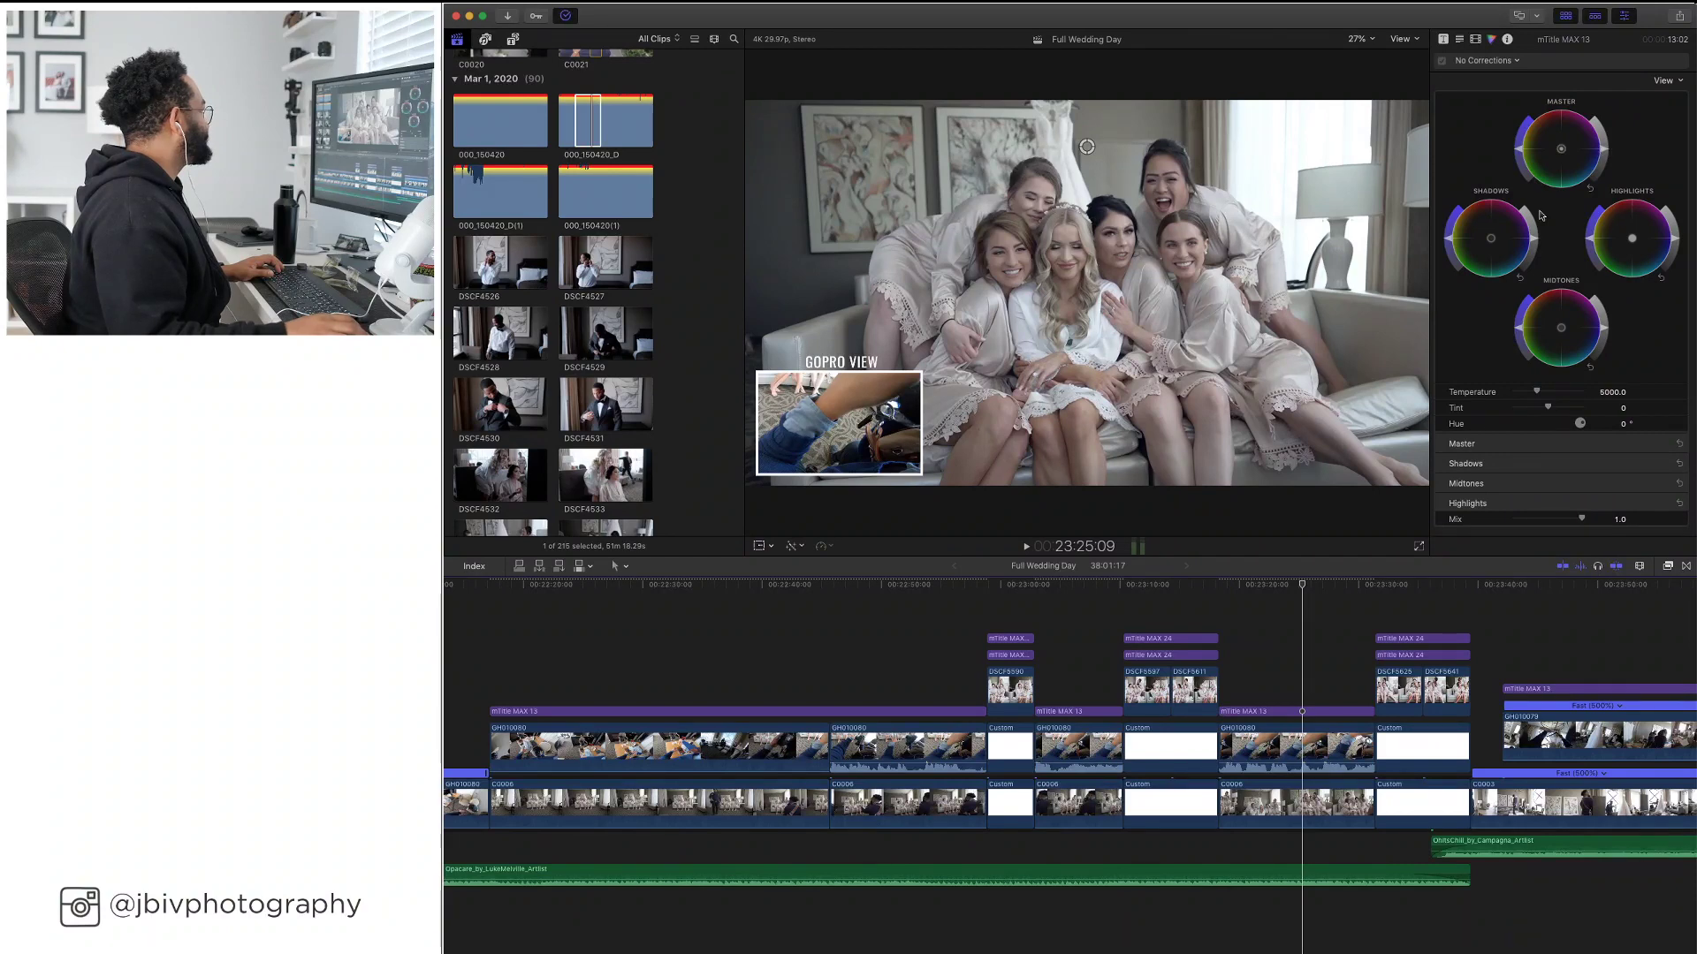
key(super+Down)
key(super+Down)
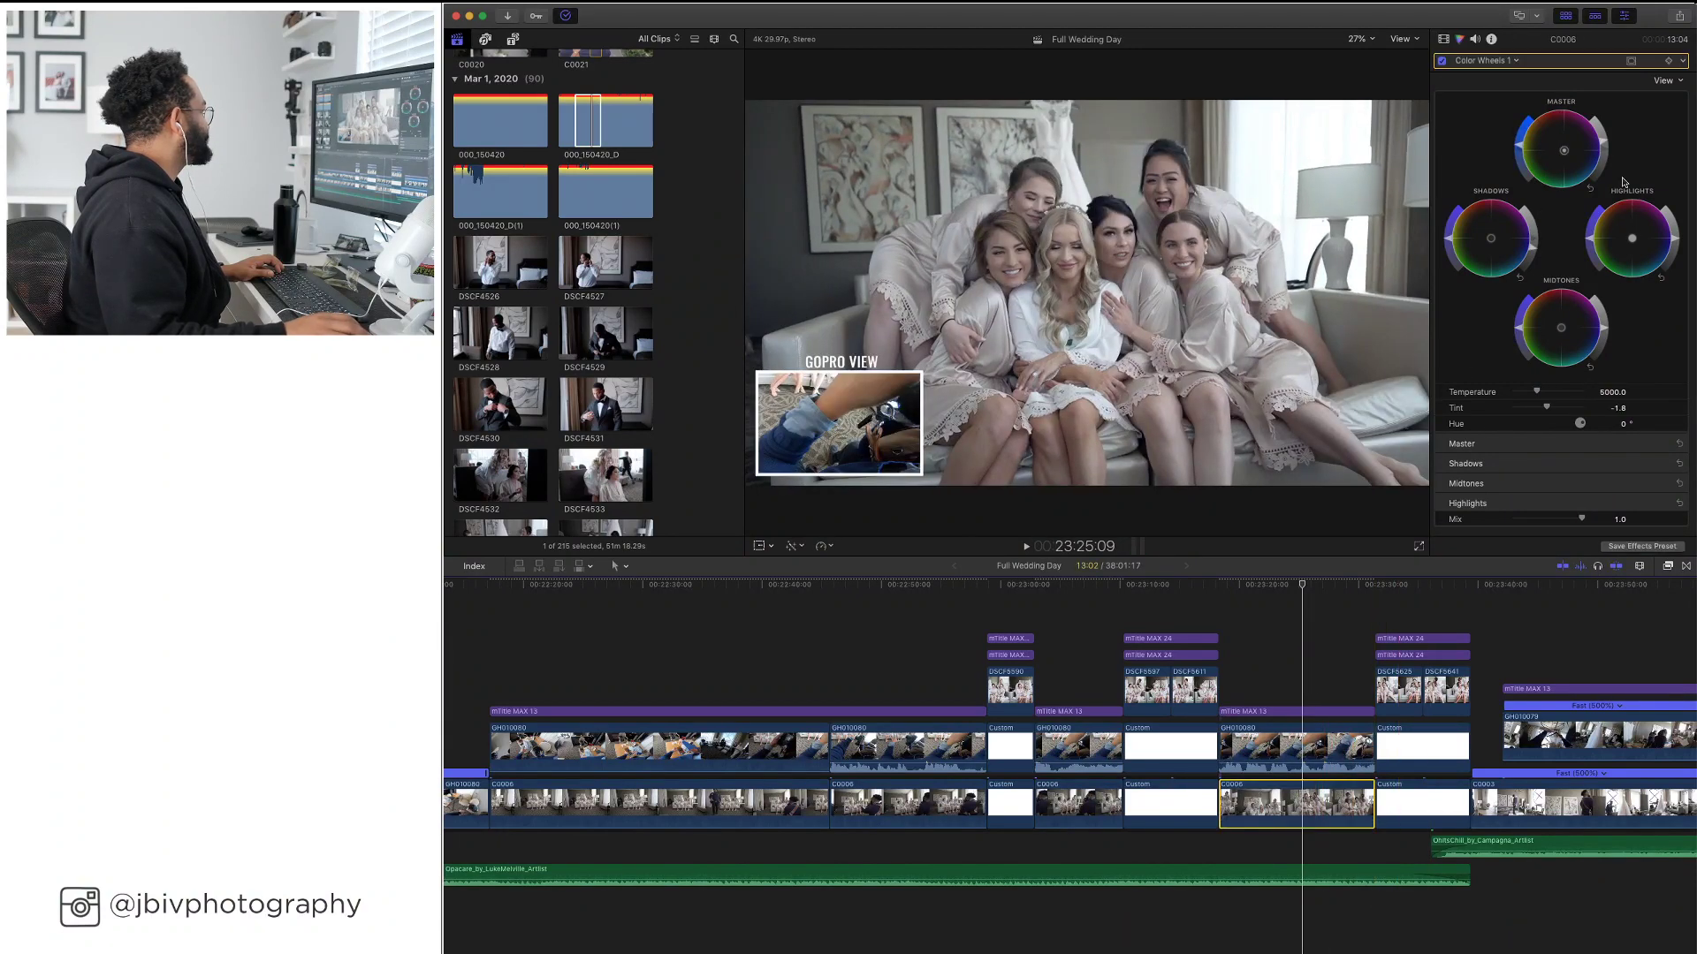
drag(1603, 145, 1604, 139)
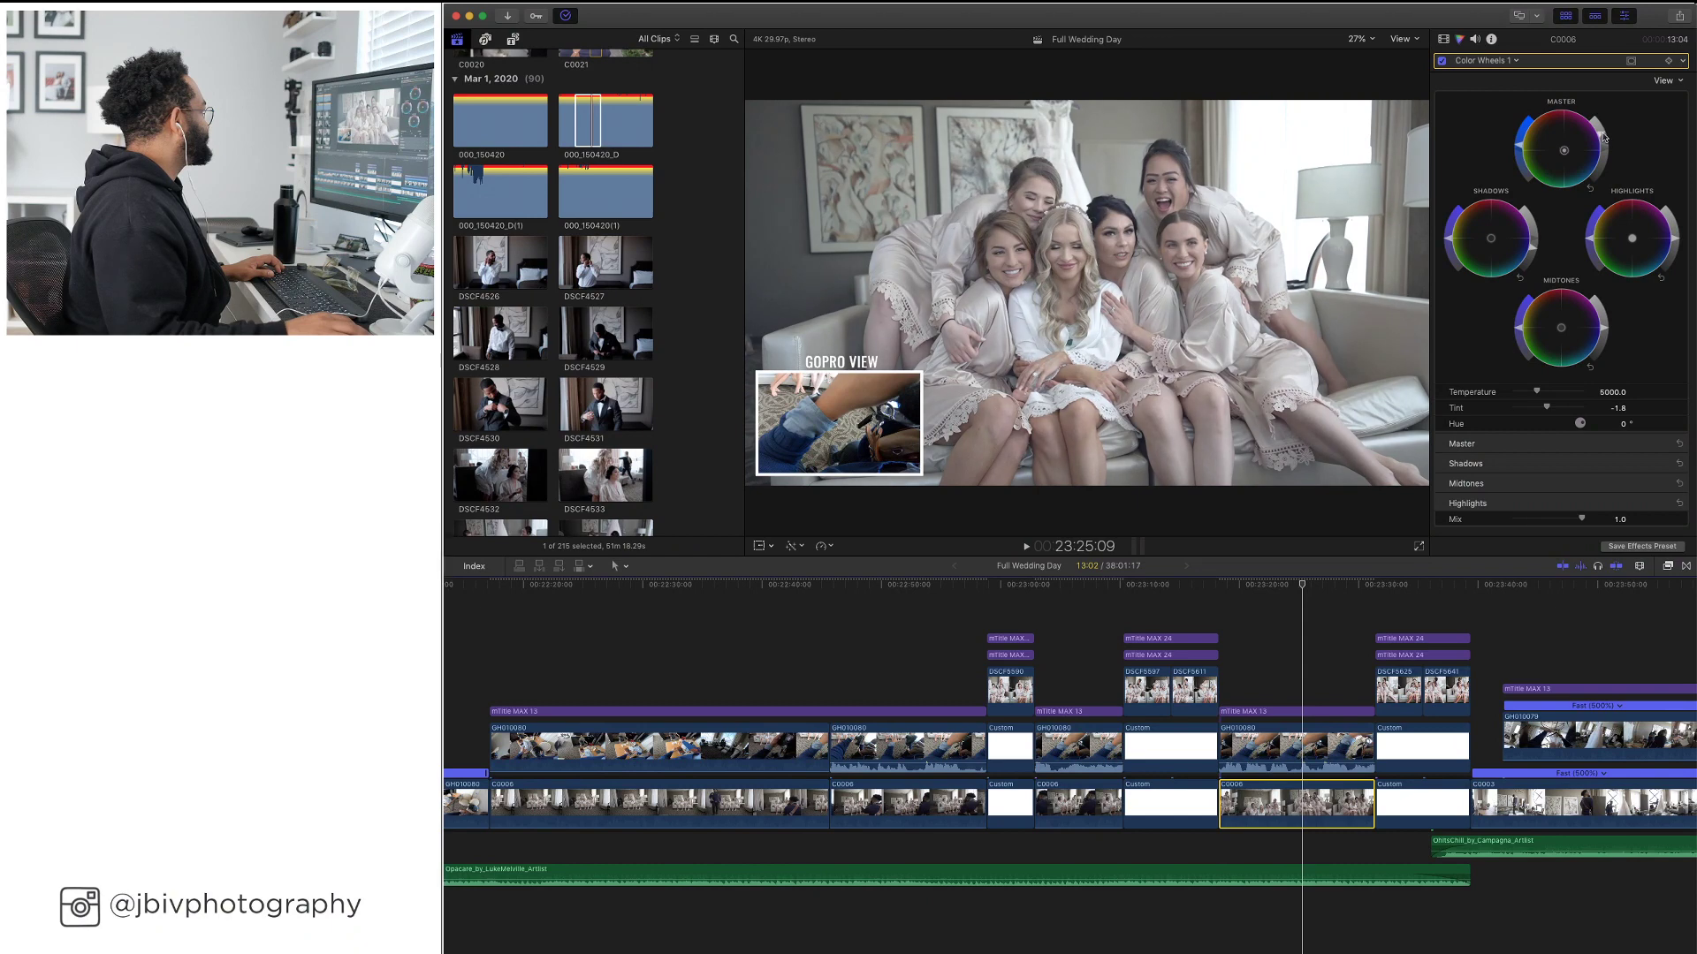
drag(1535, 253, 1531, 259)
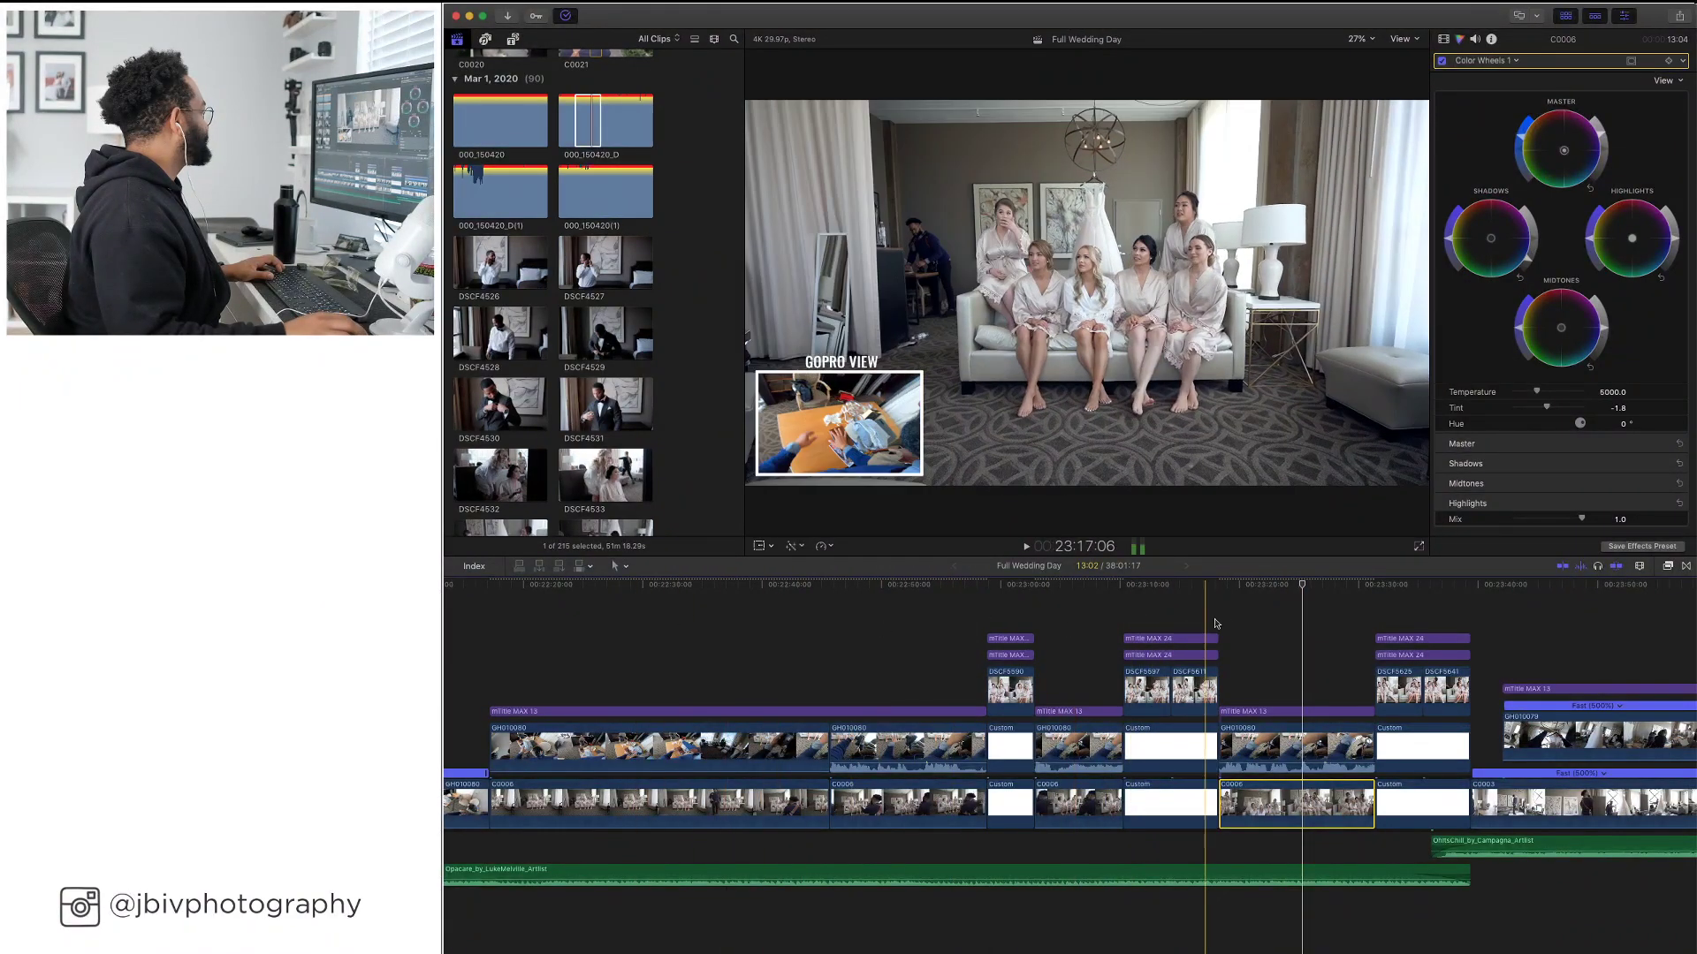
Grade the sped-up C0003 clip with Color Wheels by darkening the shadows and adjusting the highlights brightness, and play it back
scroll(1061, 623, right, 5)
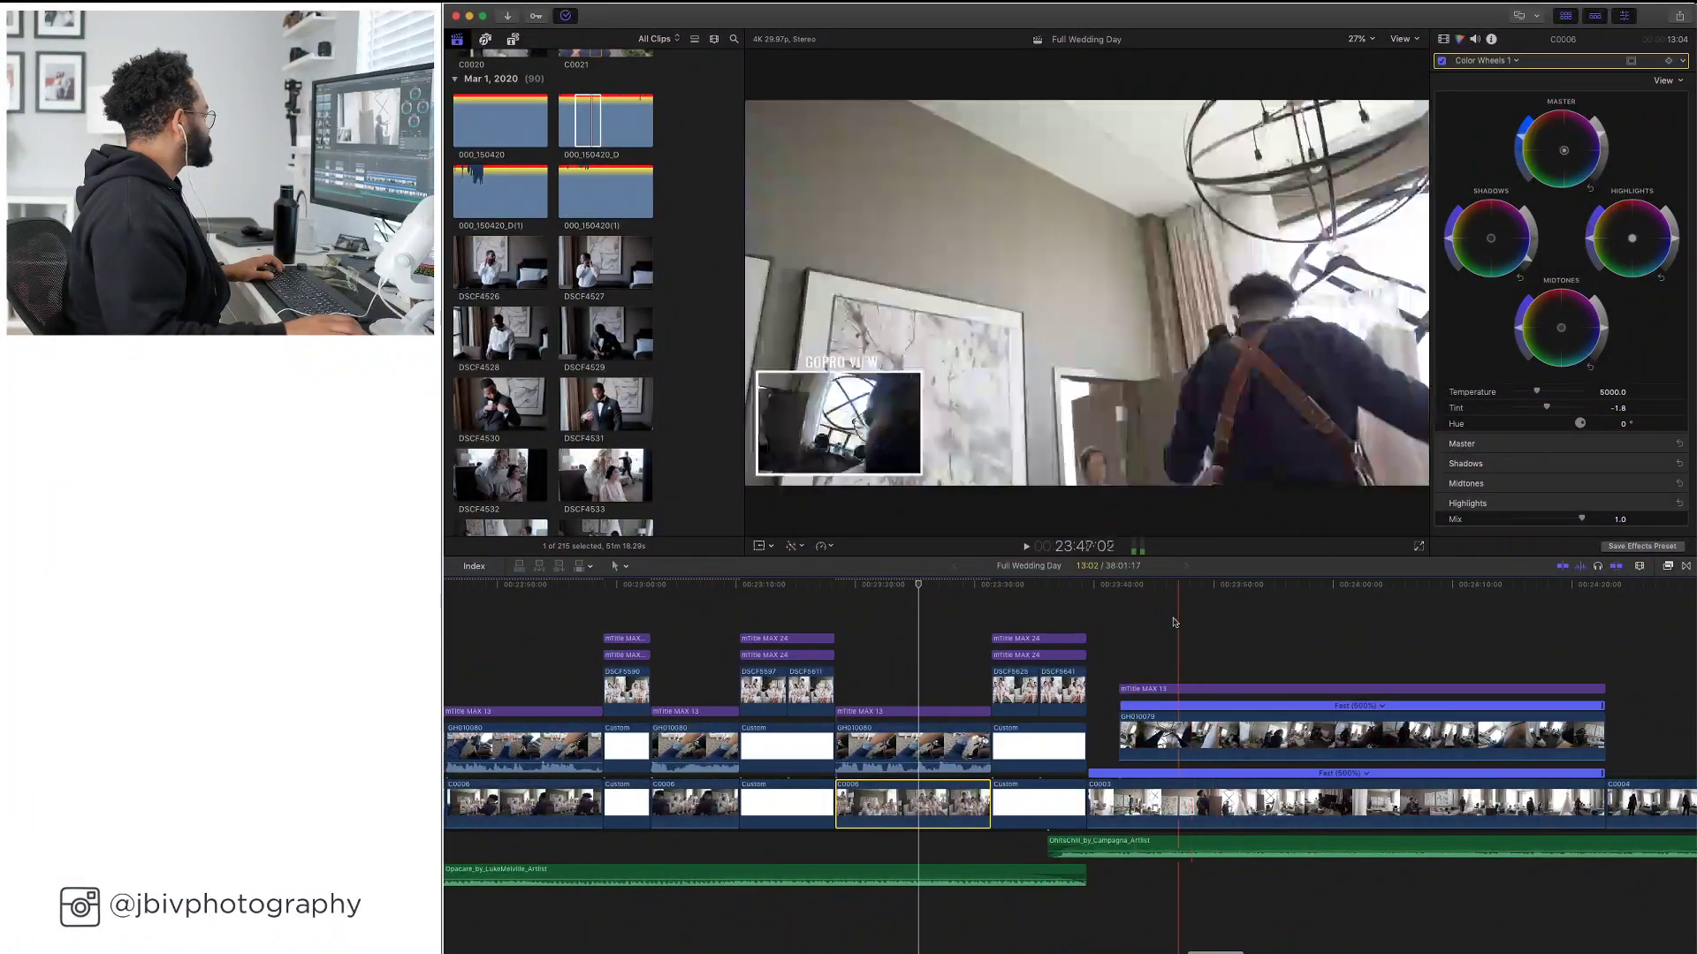
scroll(1241, 625, right, 1)
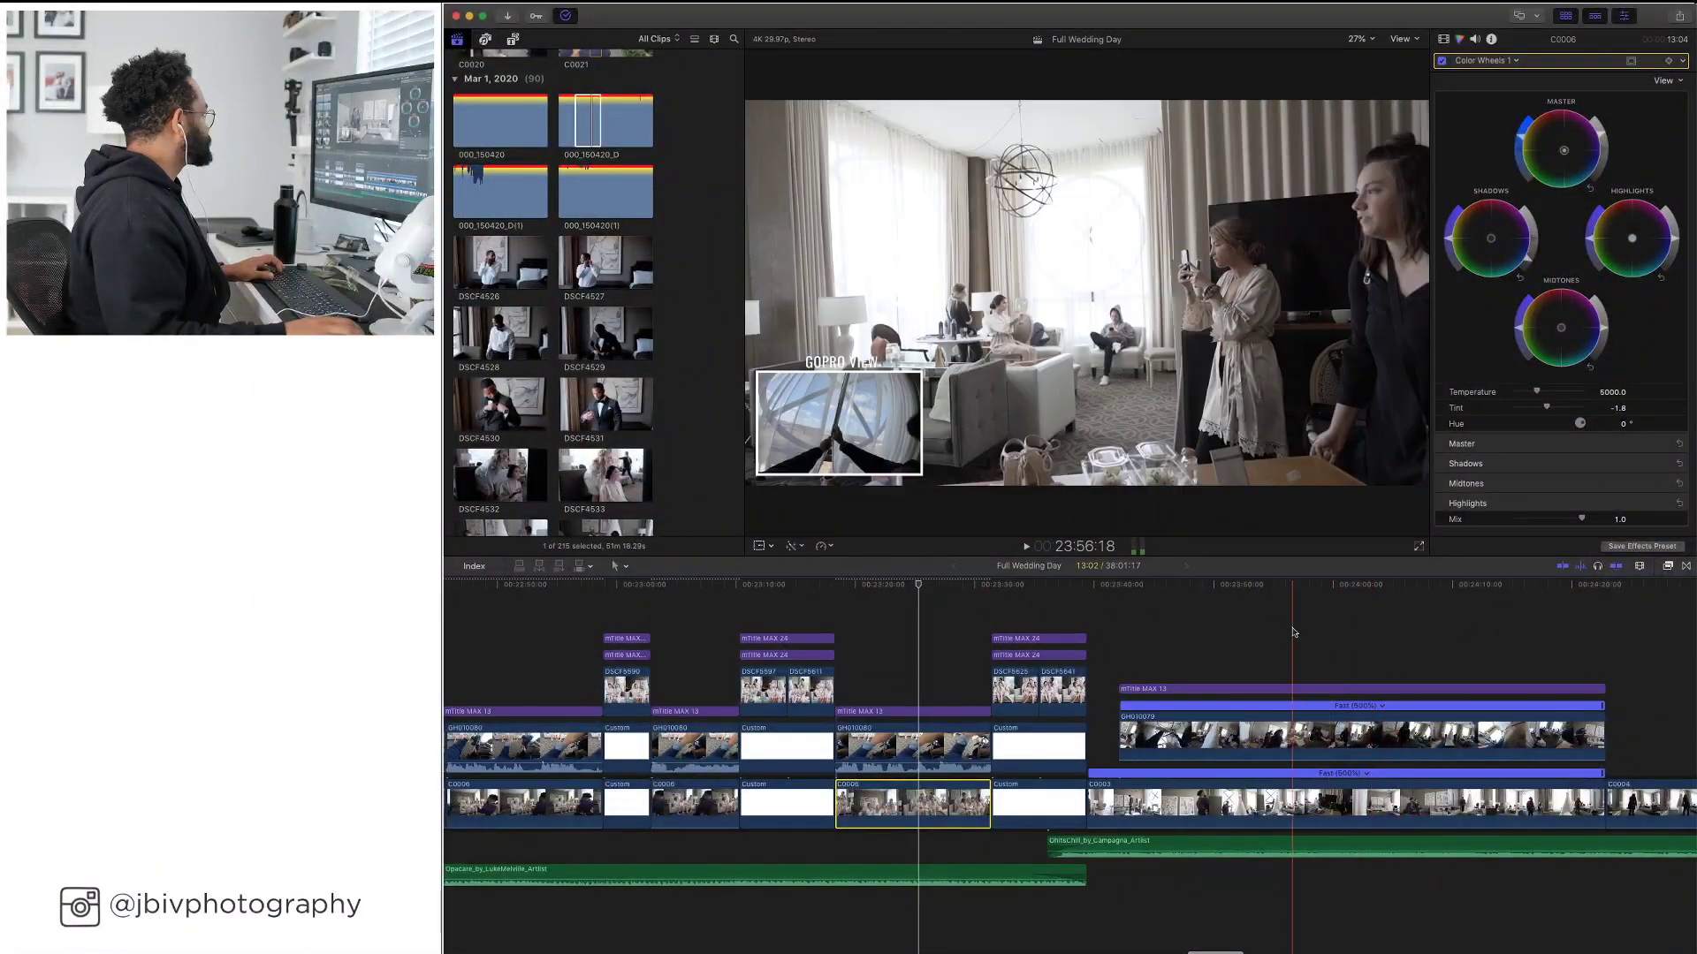
click(1231, 802)
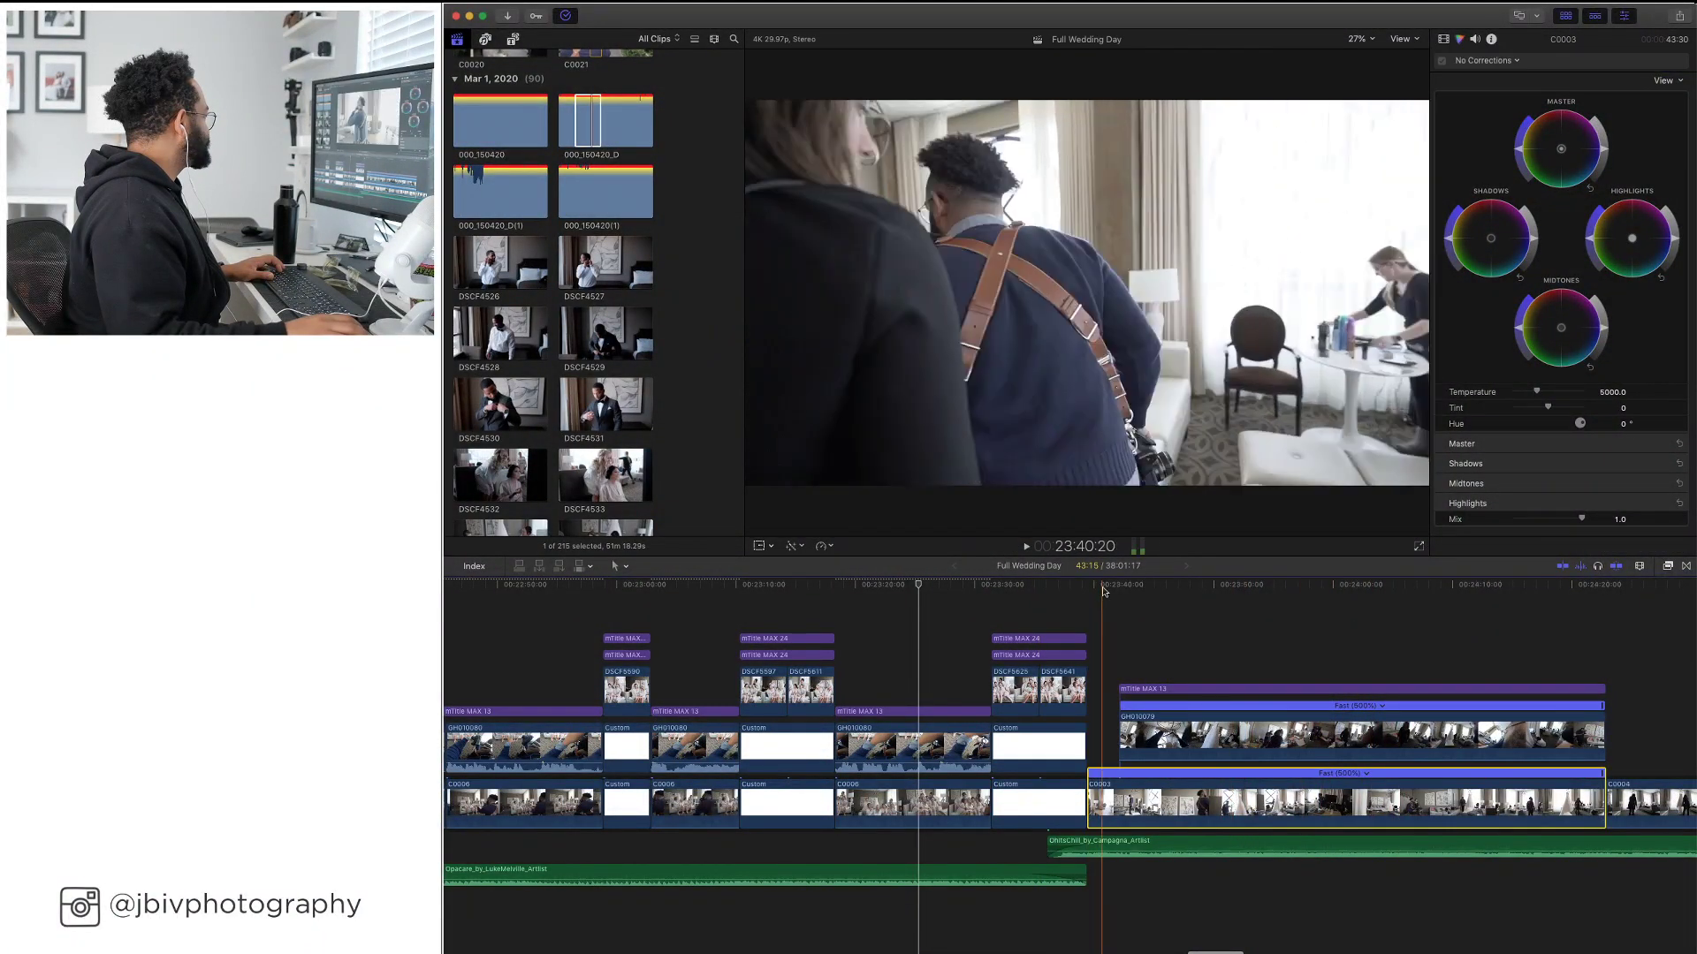
click(1105, 585)
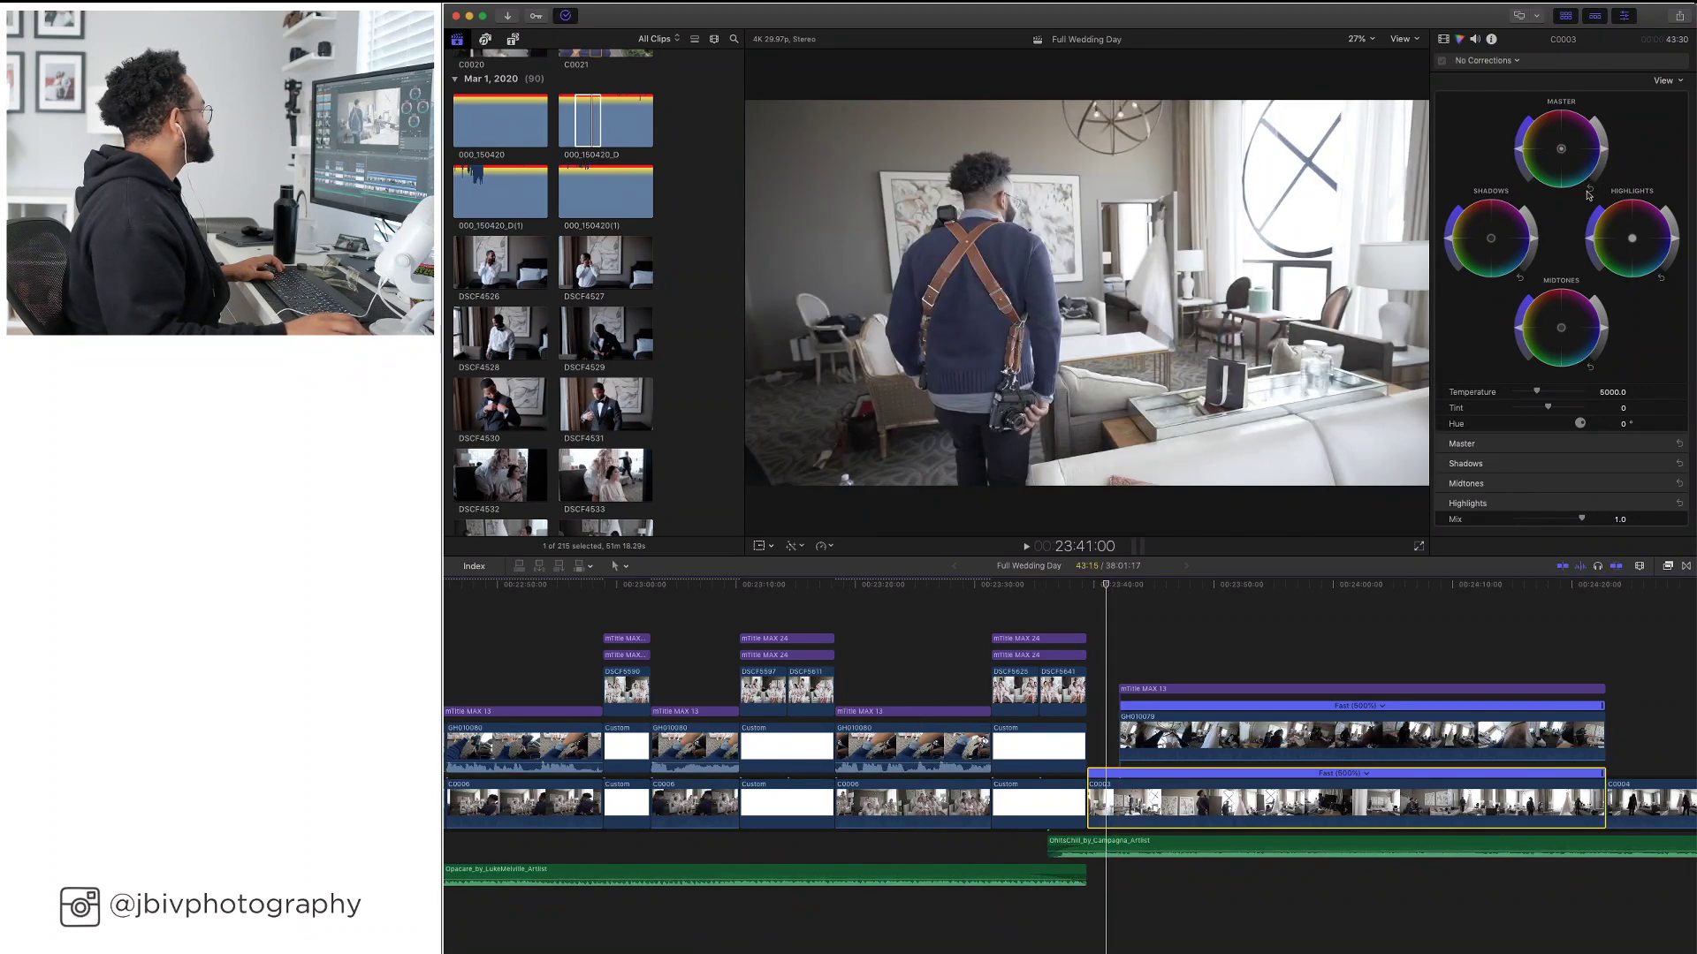
click(1534, 244)
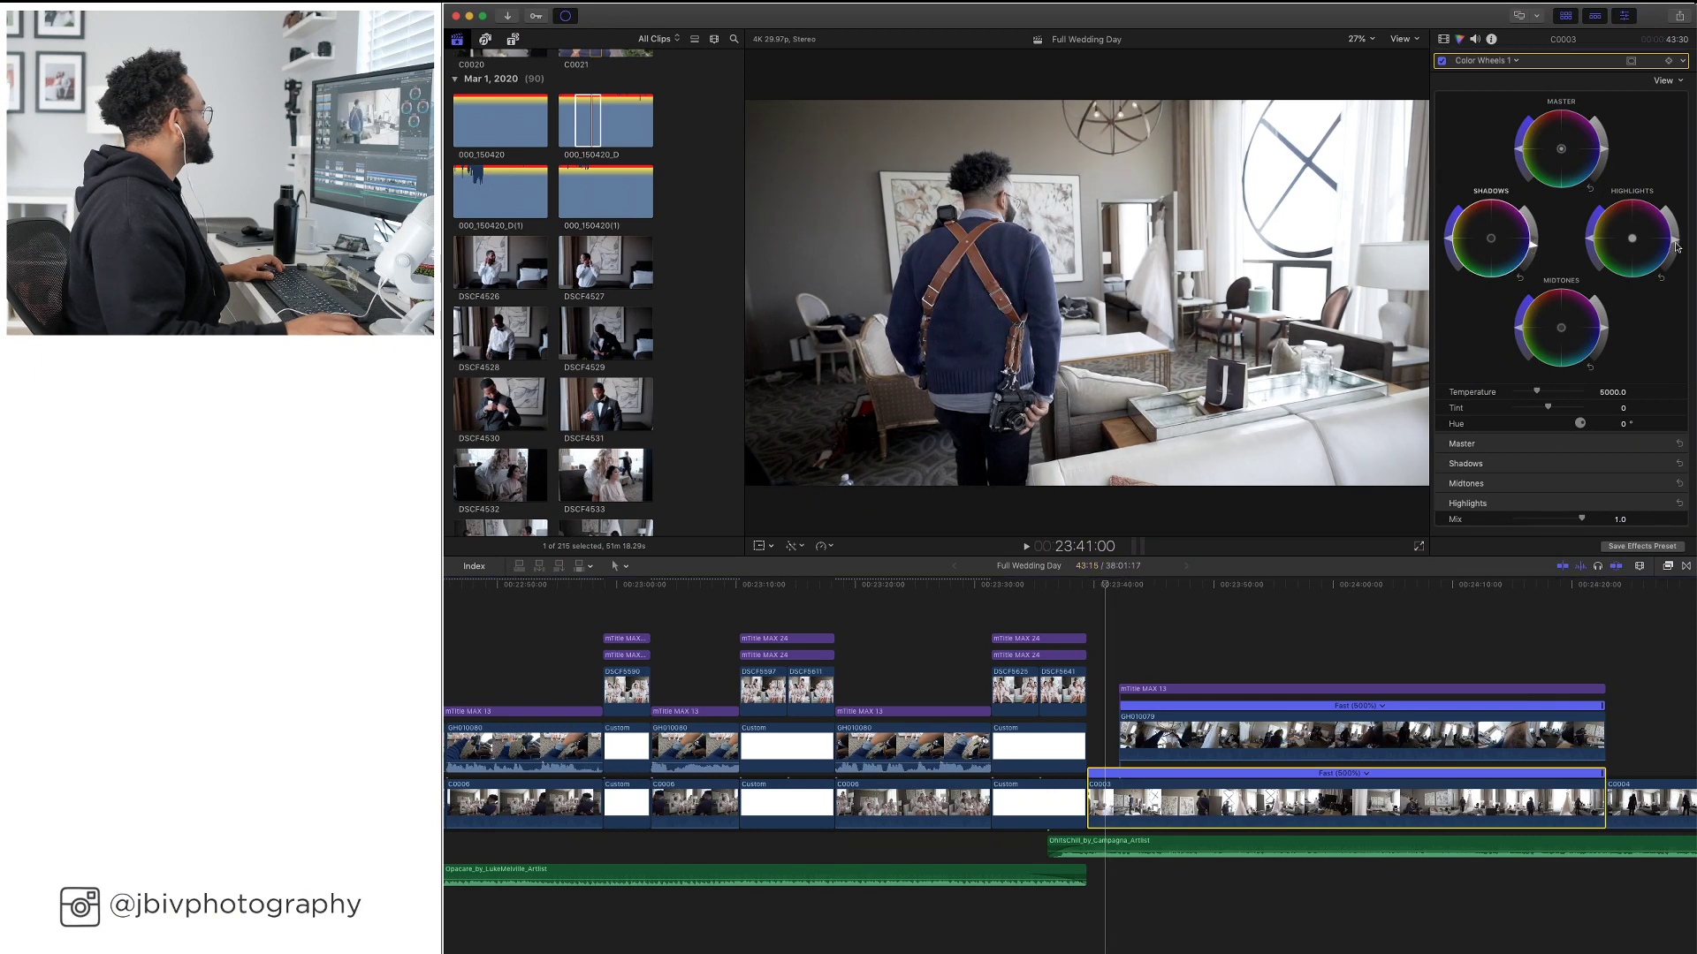
drag(1677, 249, 1677, 251)
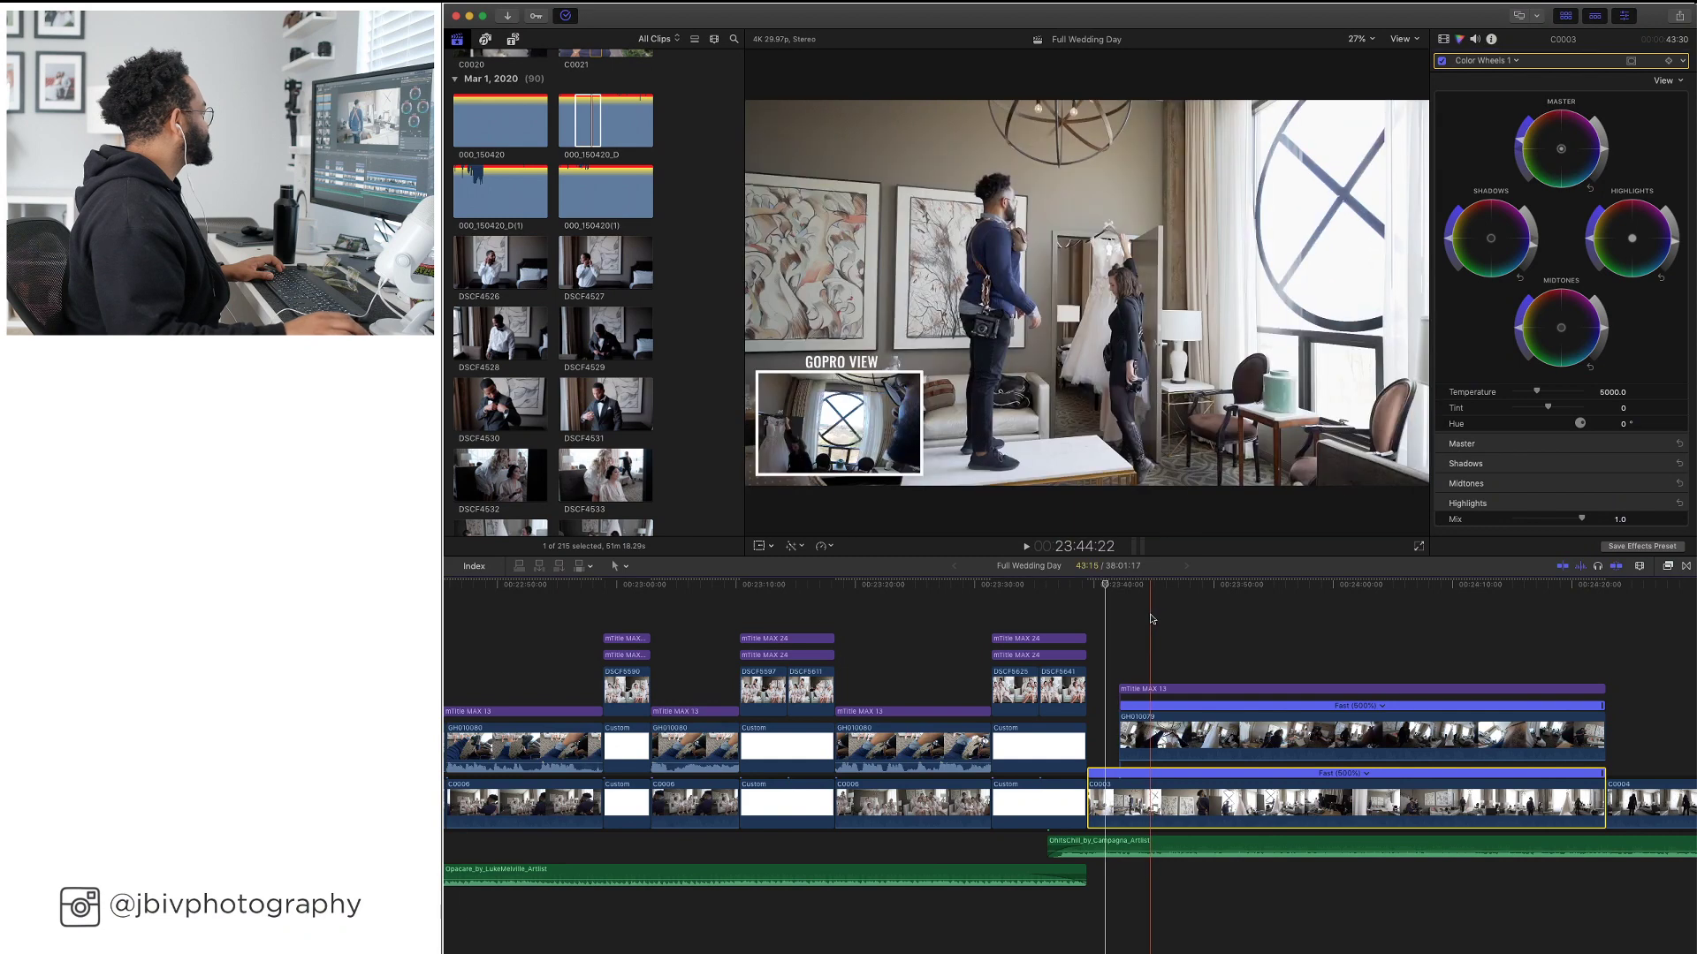
key(space)
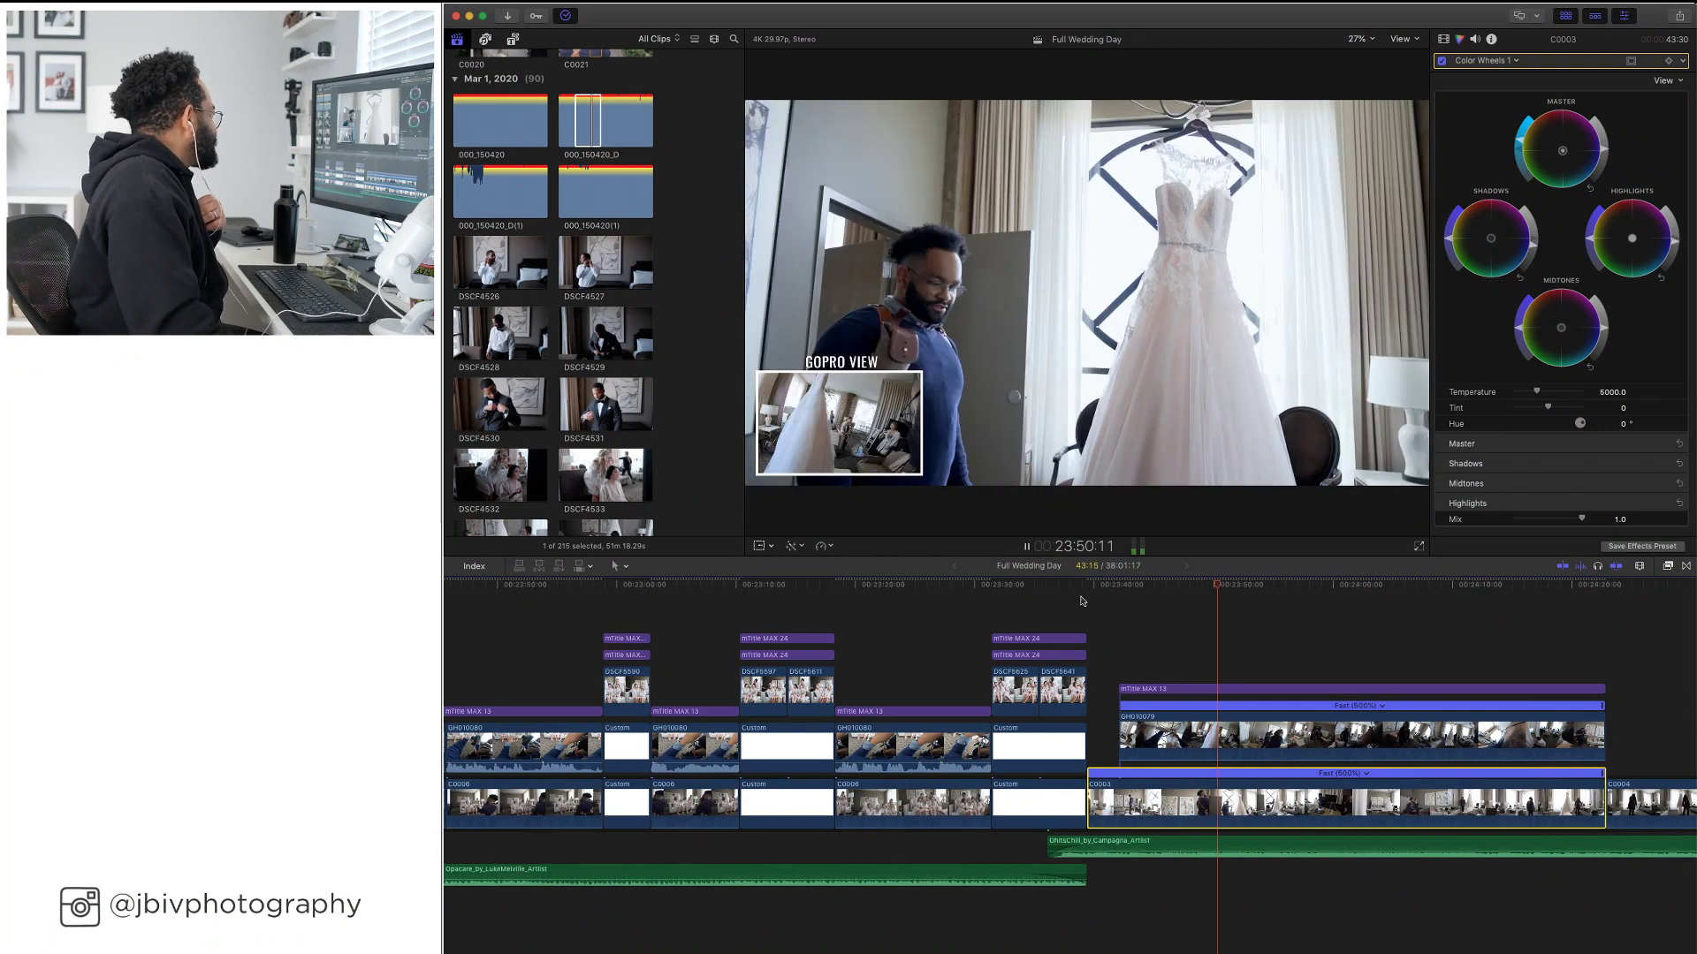
key(space)
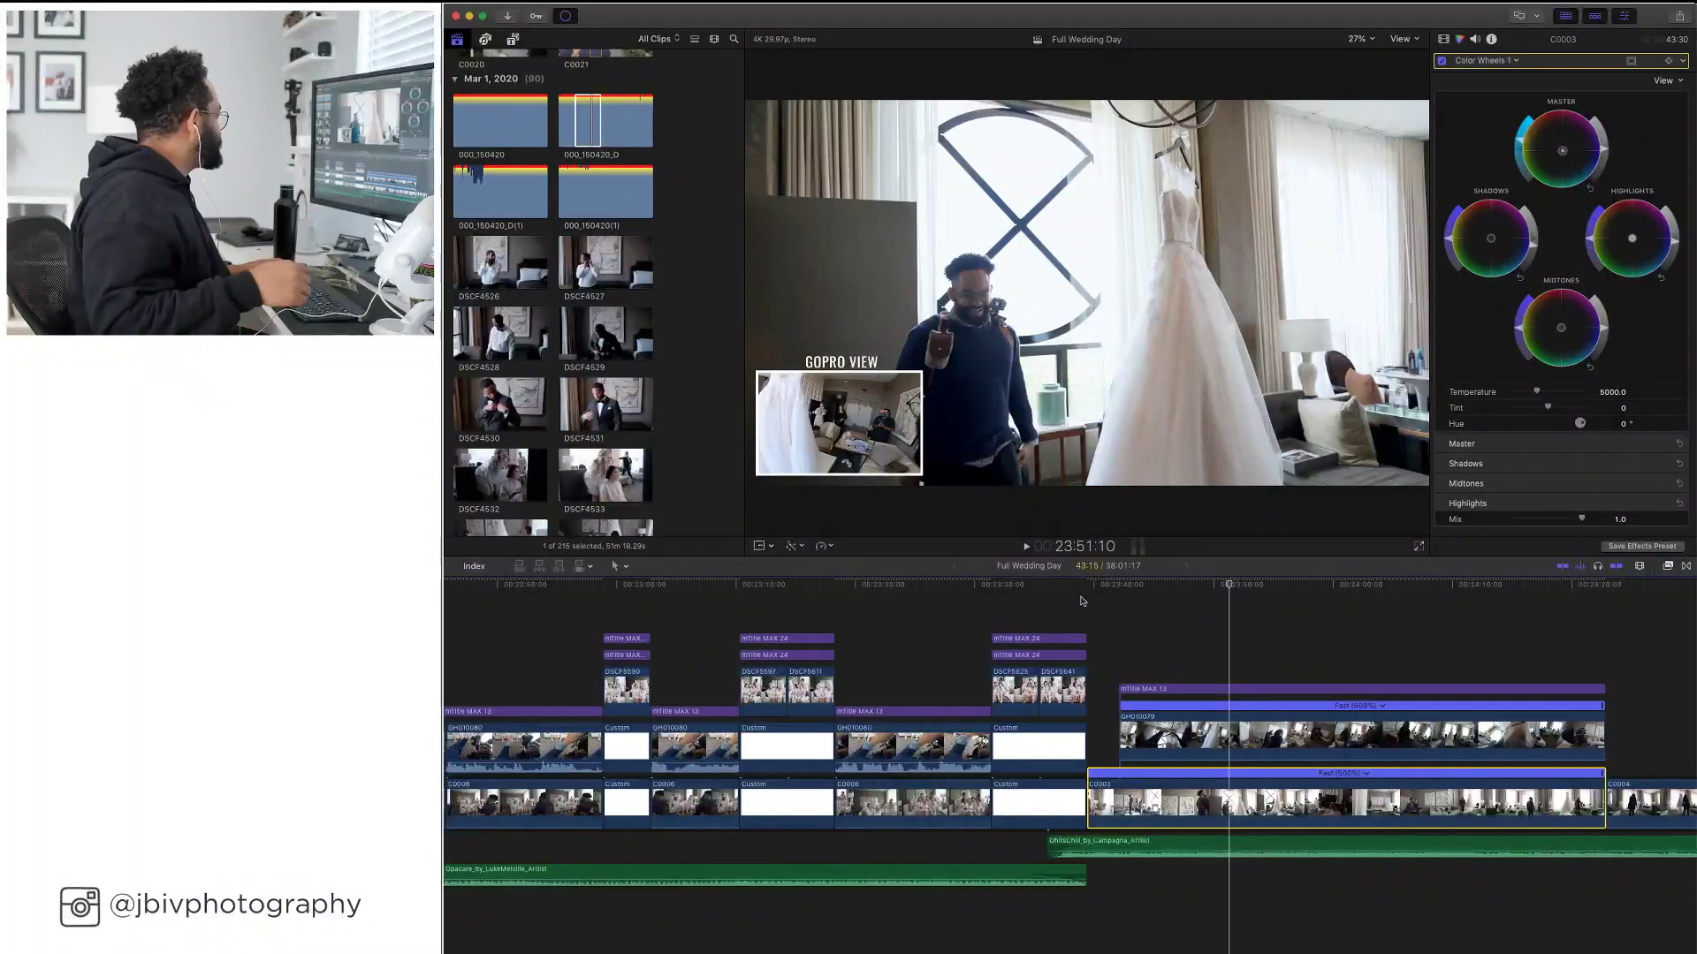
key(space)
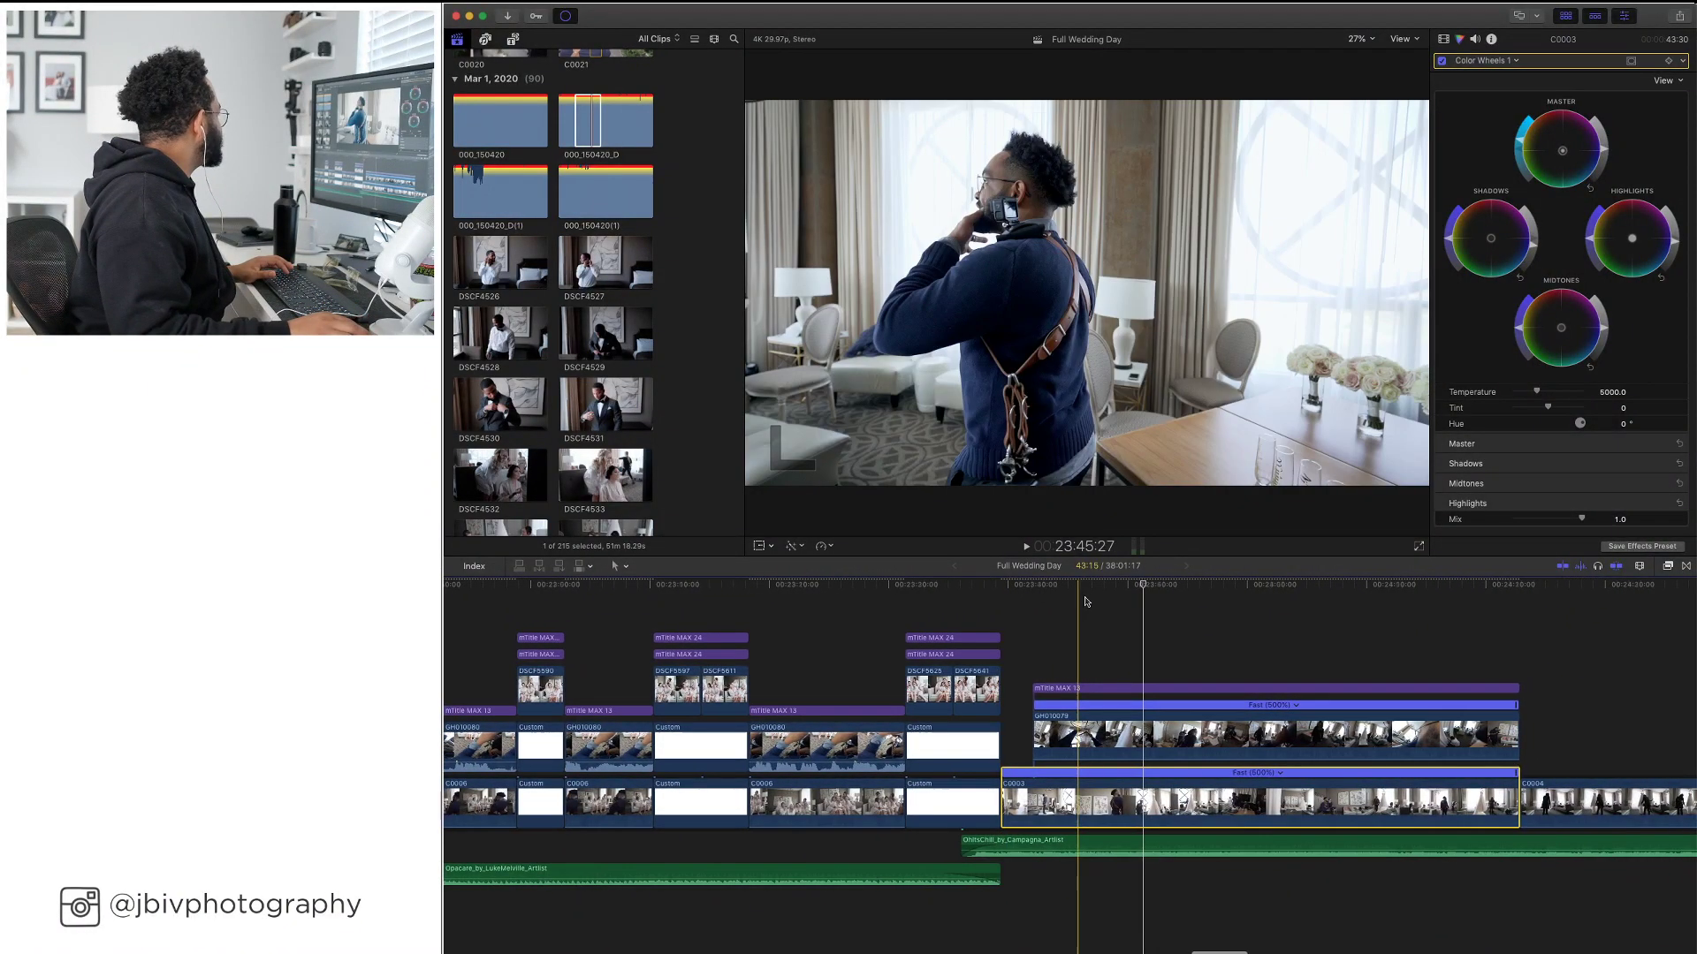
Raise the master brightness of the long C0004 wedding dress clip with Color Wheels, and play it back to check
scroll(1100, 604, right, 3)
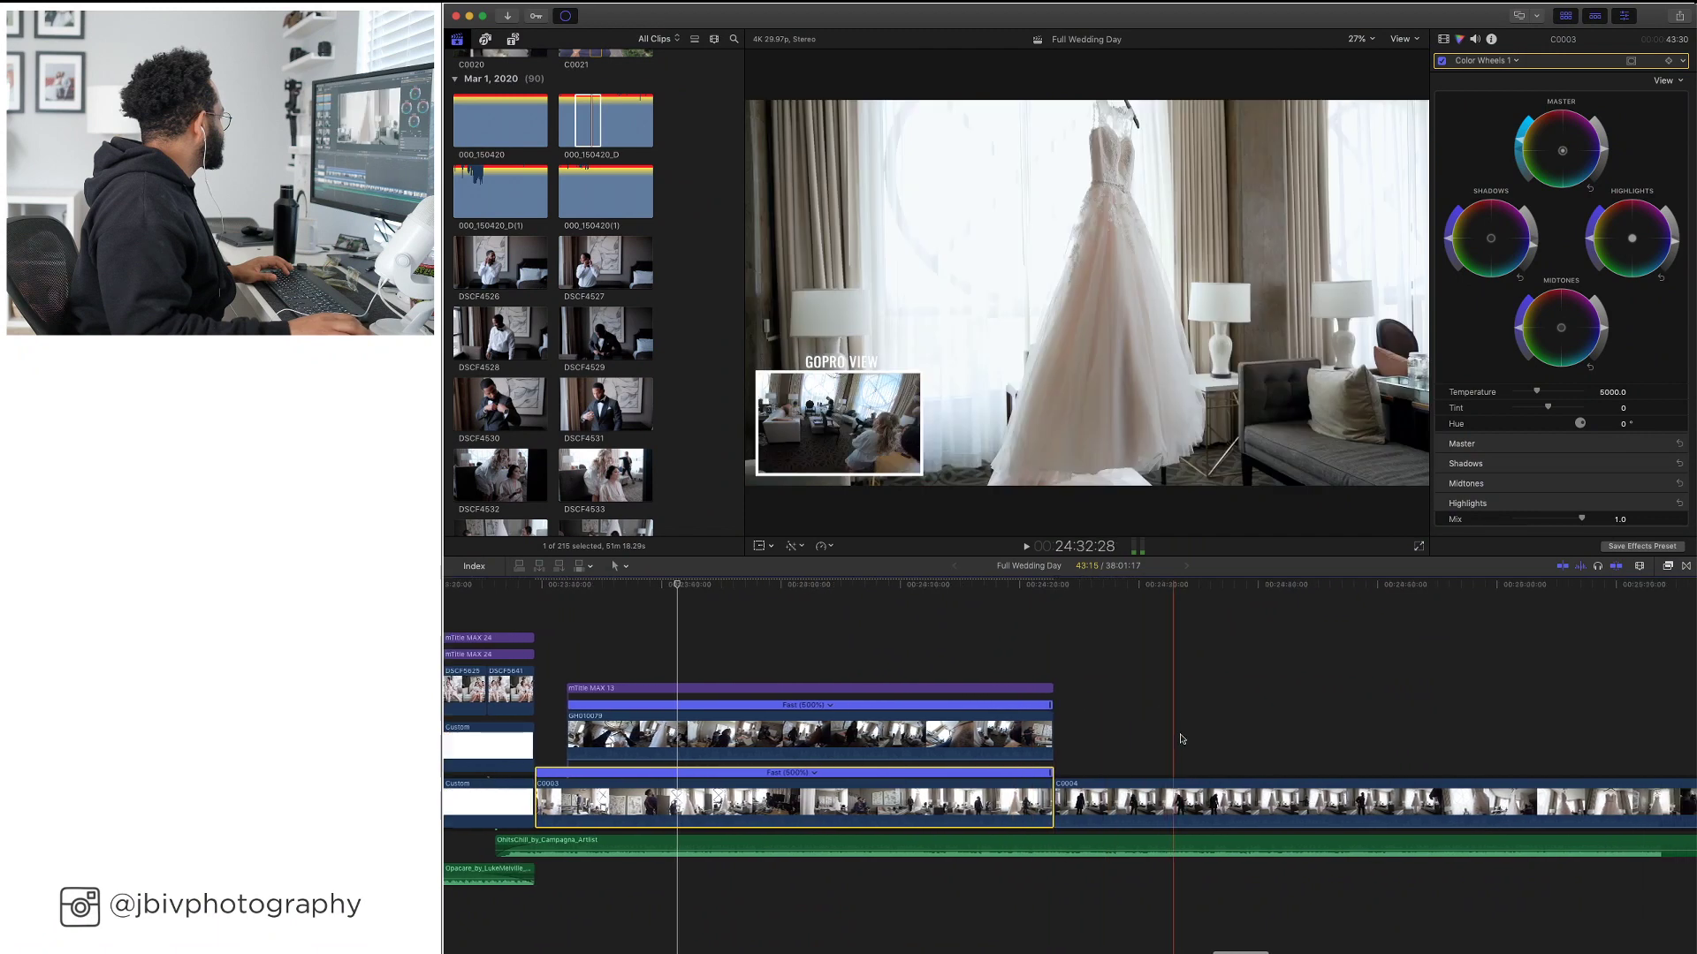
click(1189, 800)
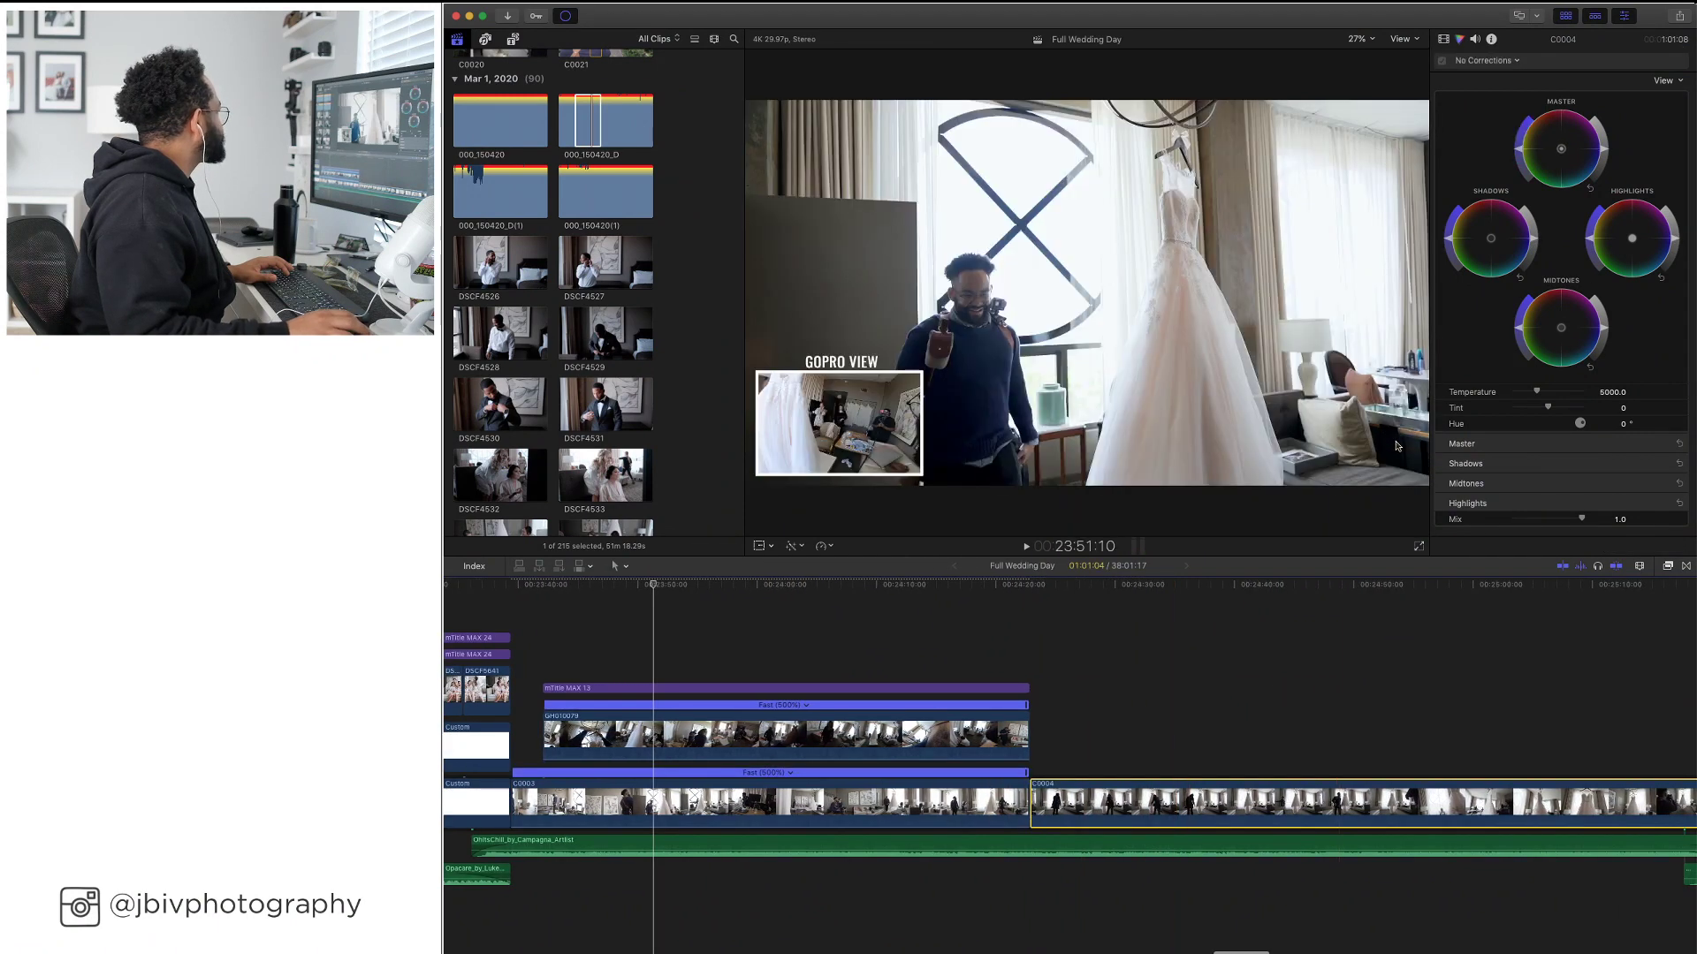
click(1148, 599)
key(super+6)
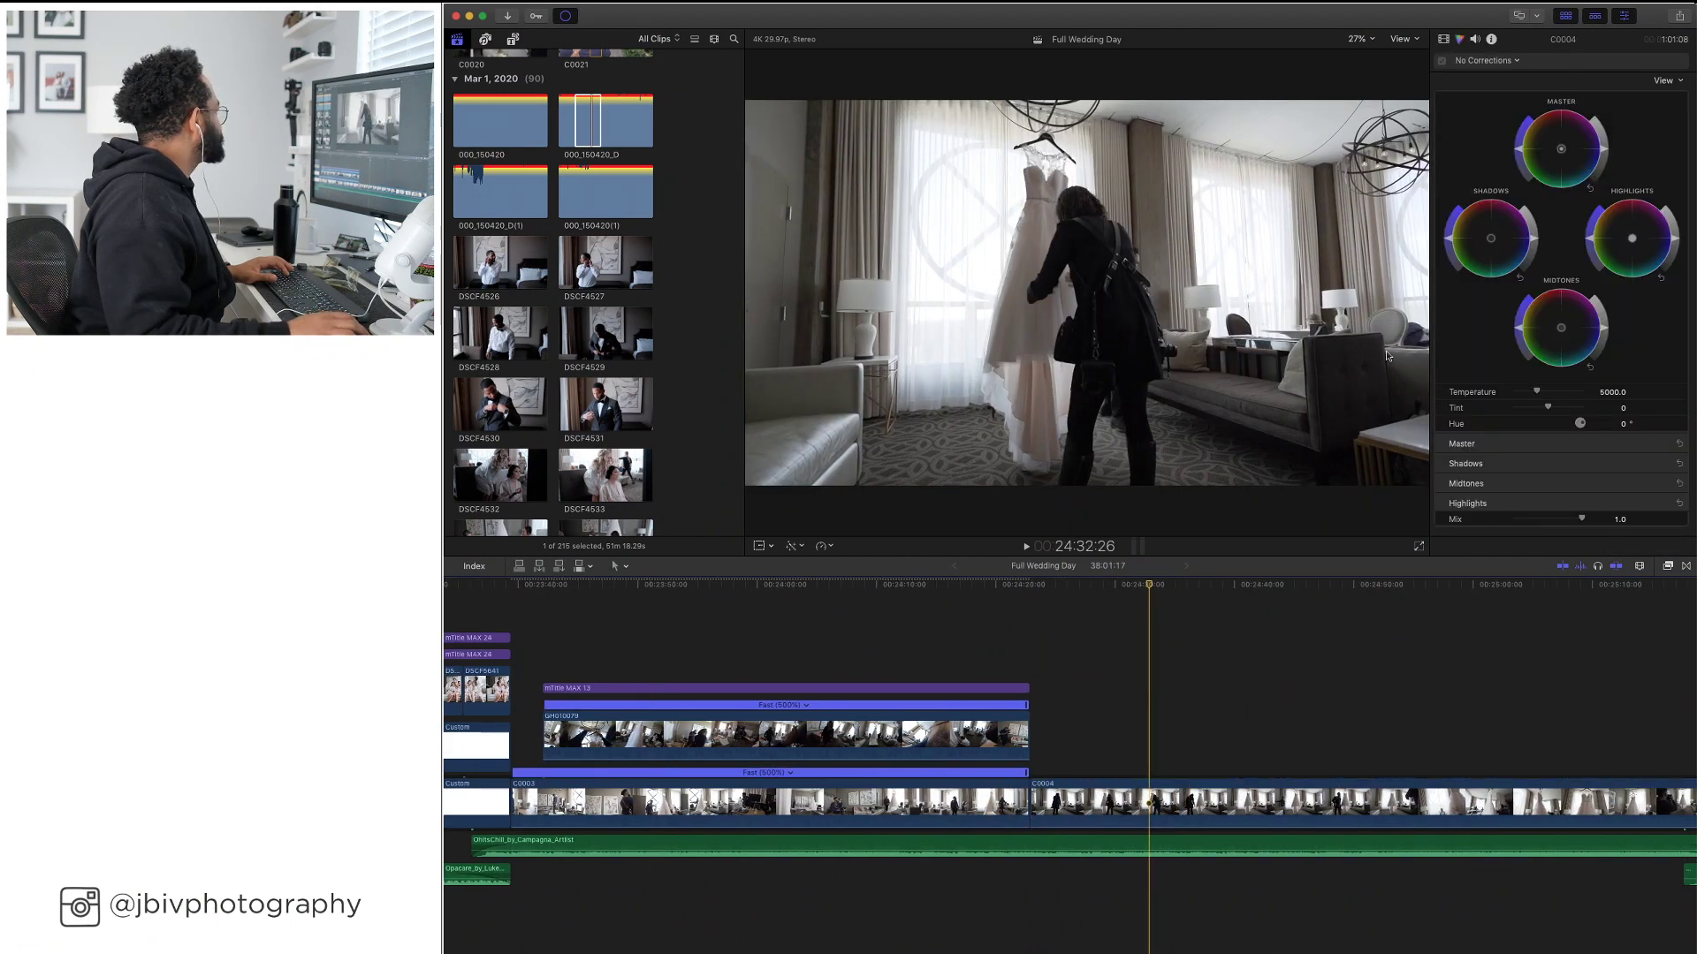
drag(1606, 157, 1605, 150)
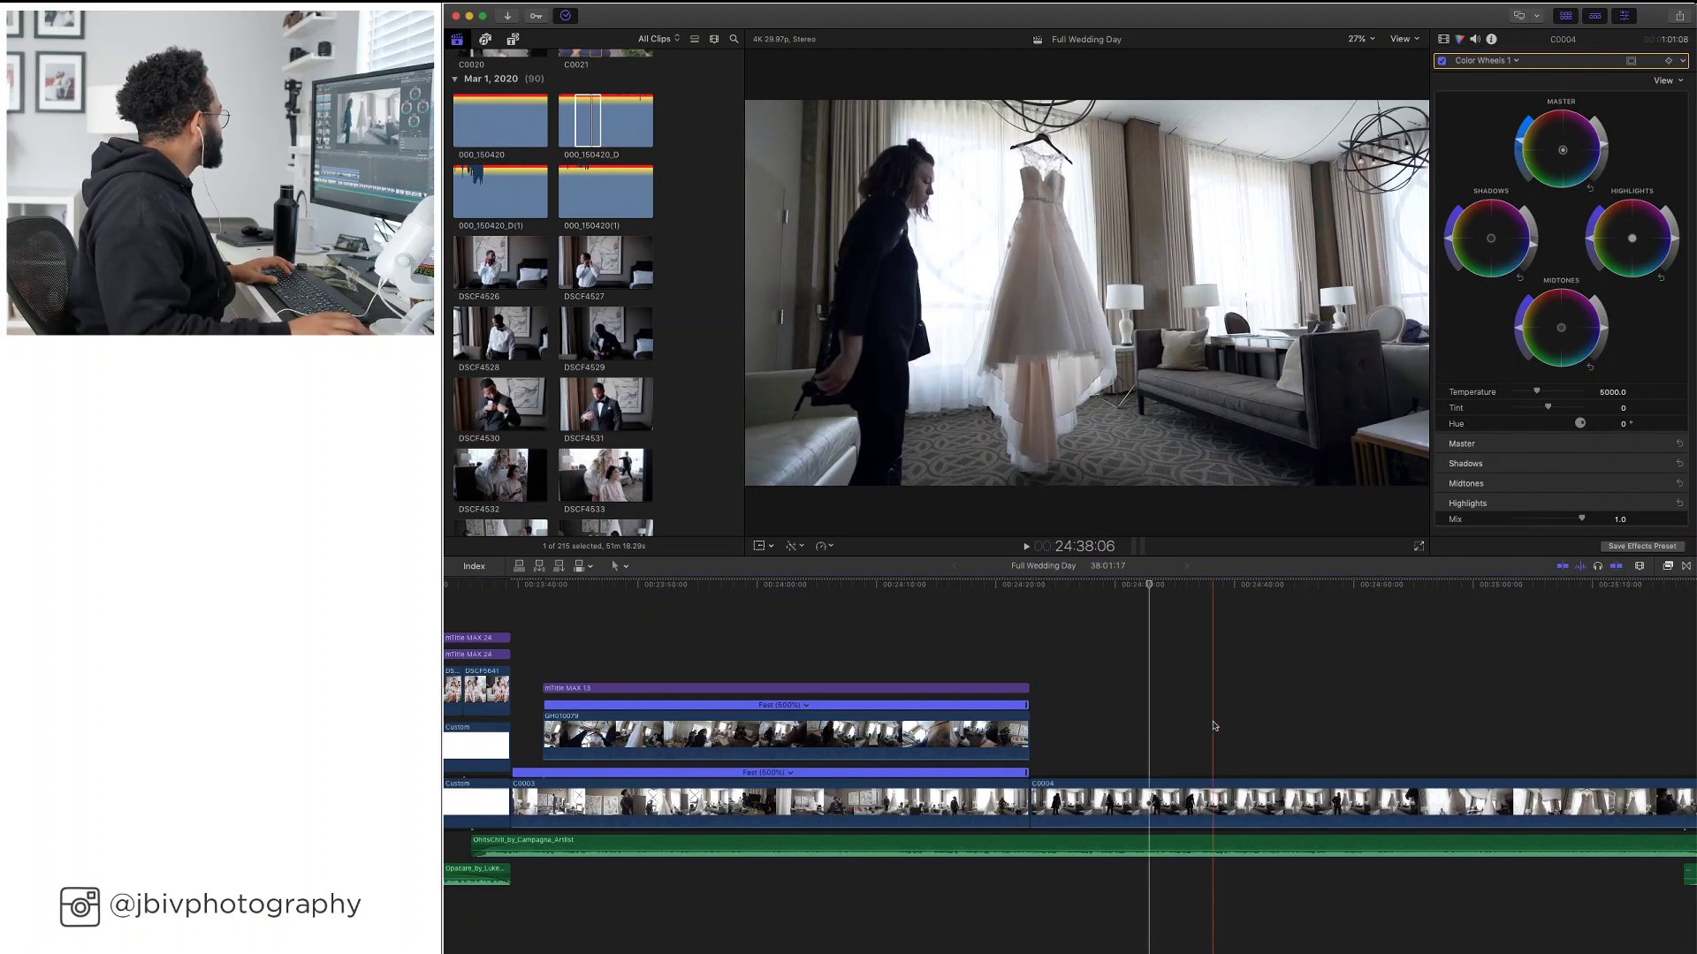
key(space)
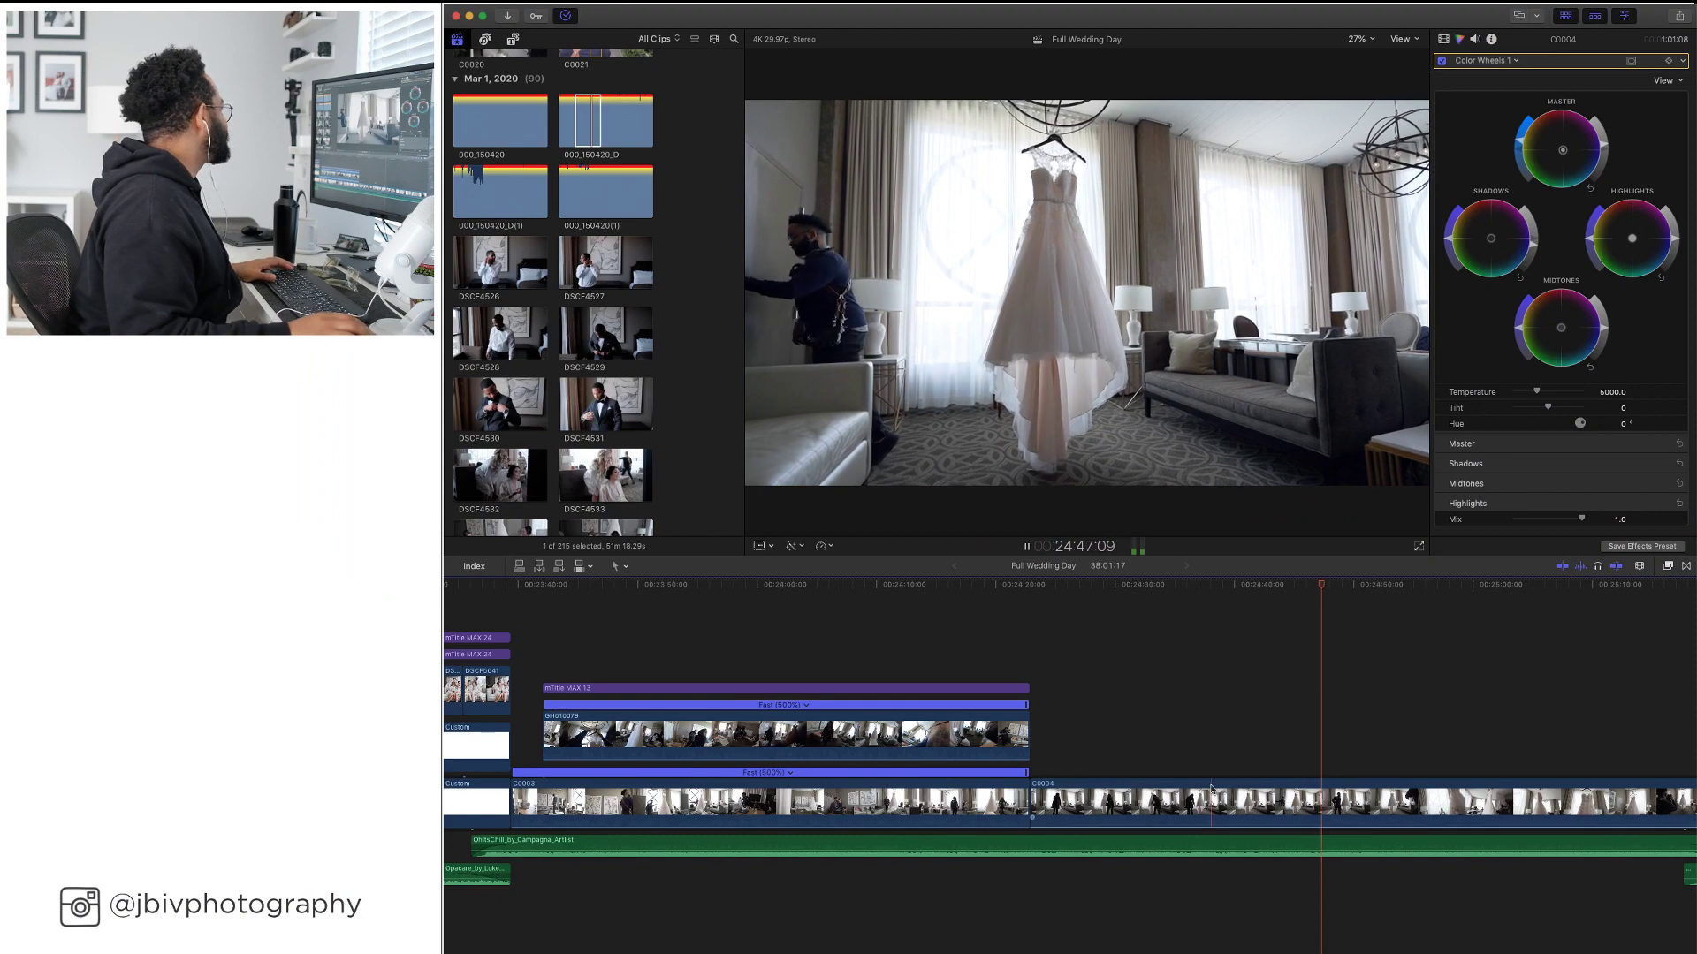
key(space)
Copy the Color Wheels correction from the long C0004 clip and paste it onto the C0004 clip after the first dress photo
scroll(1393, 670, right, 5)
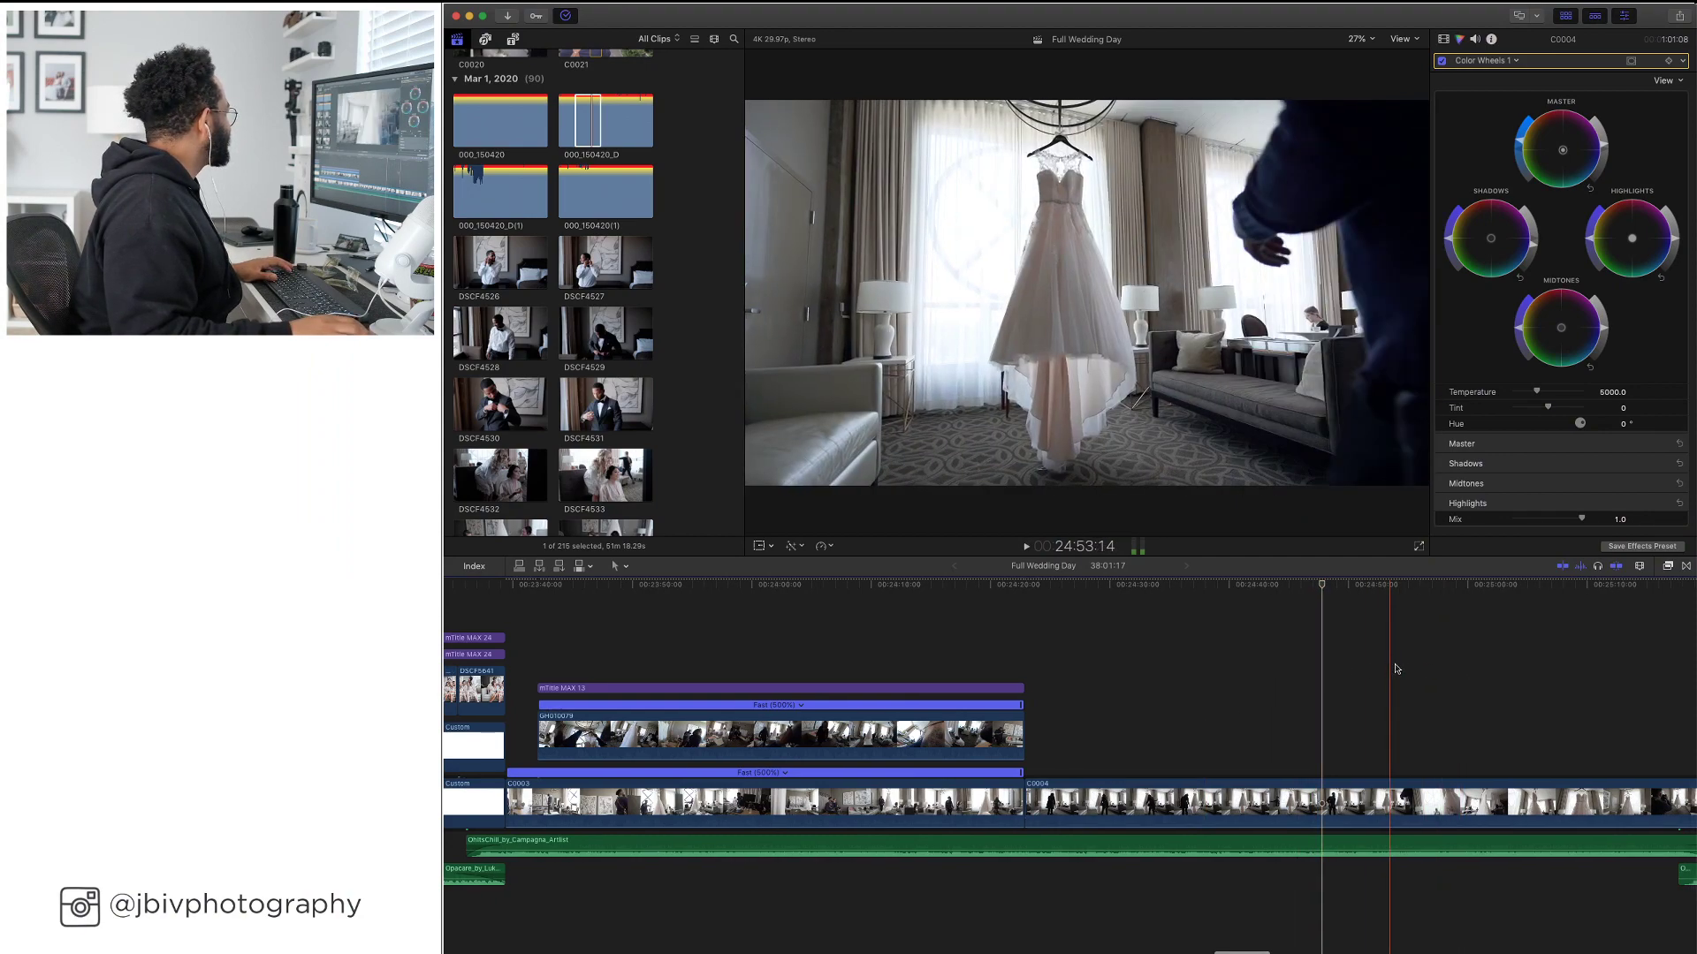
scroll(1397, 669, right, 5)
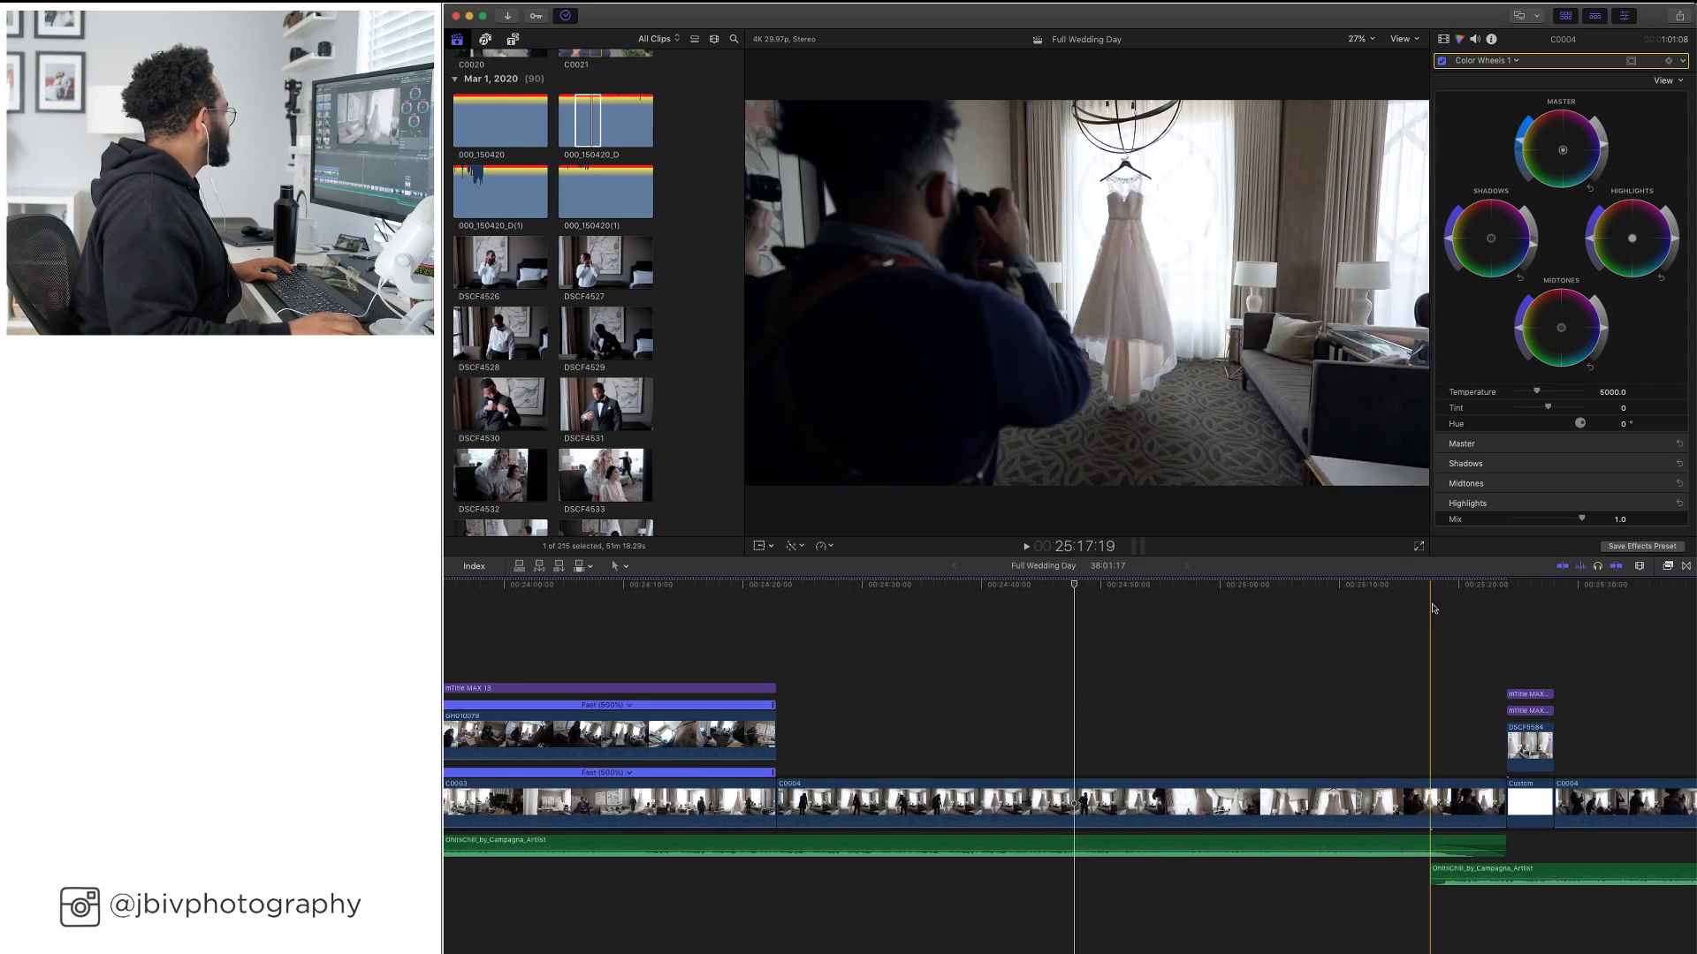
click(1431, 606)
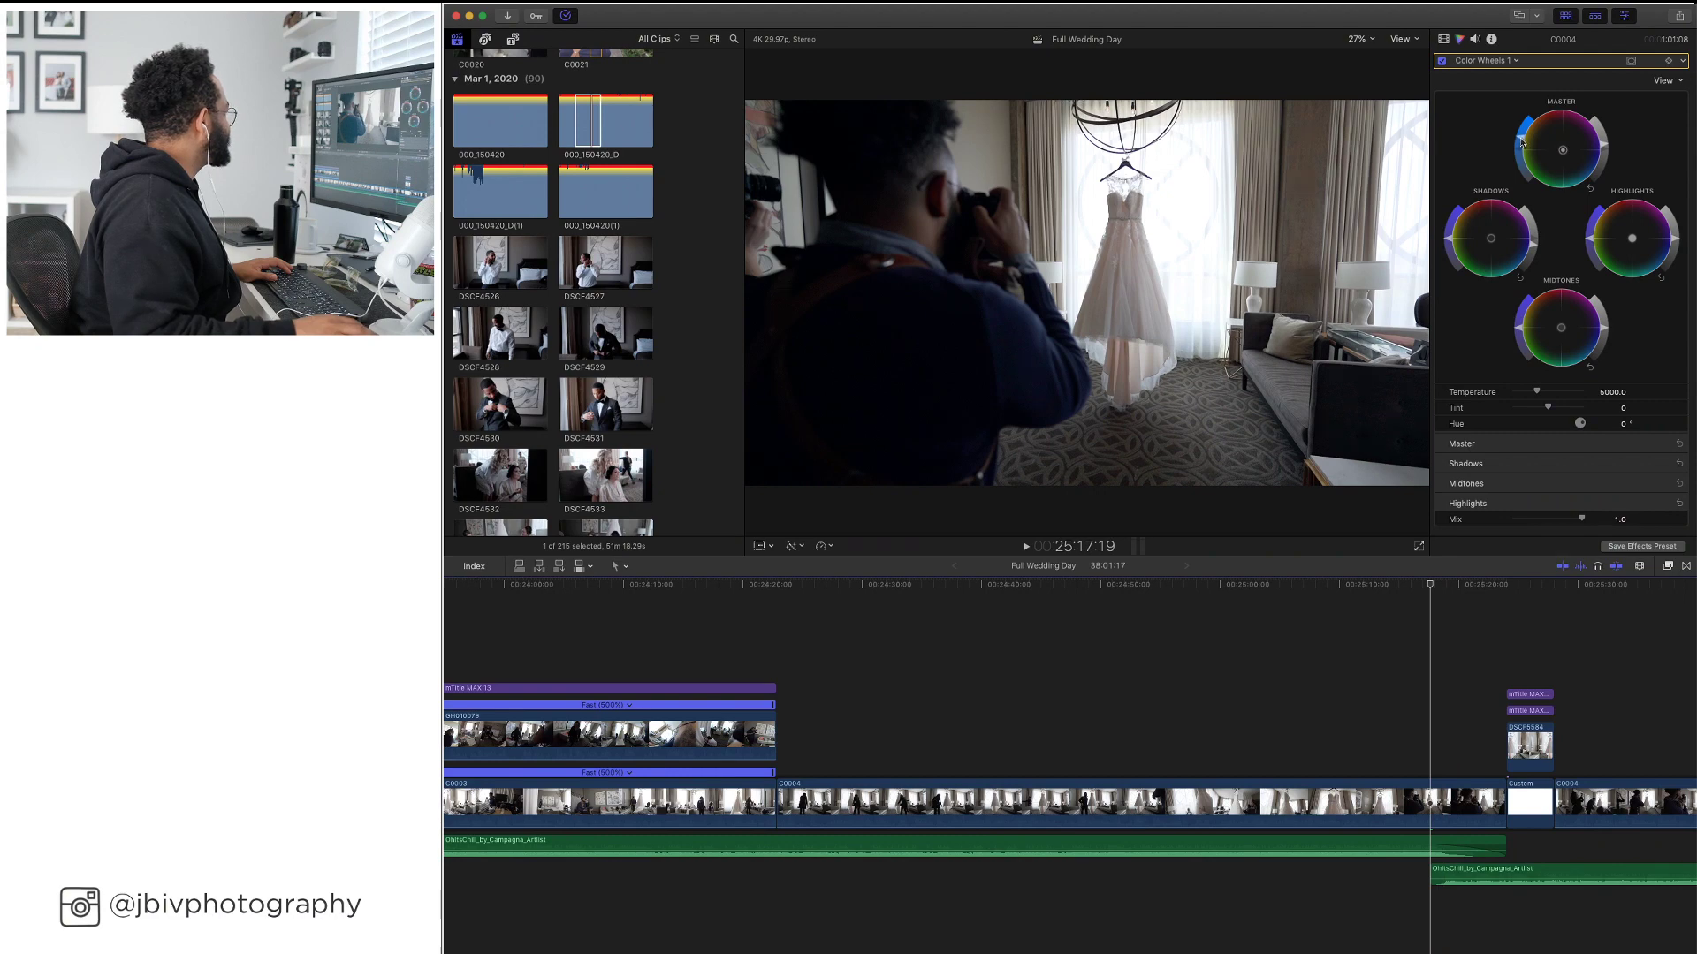
scroll(1475, 636, right, 4)
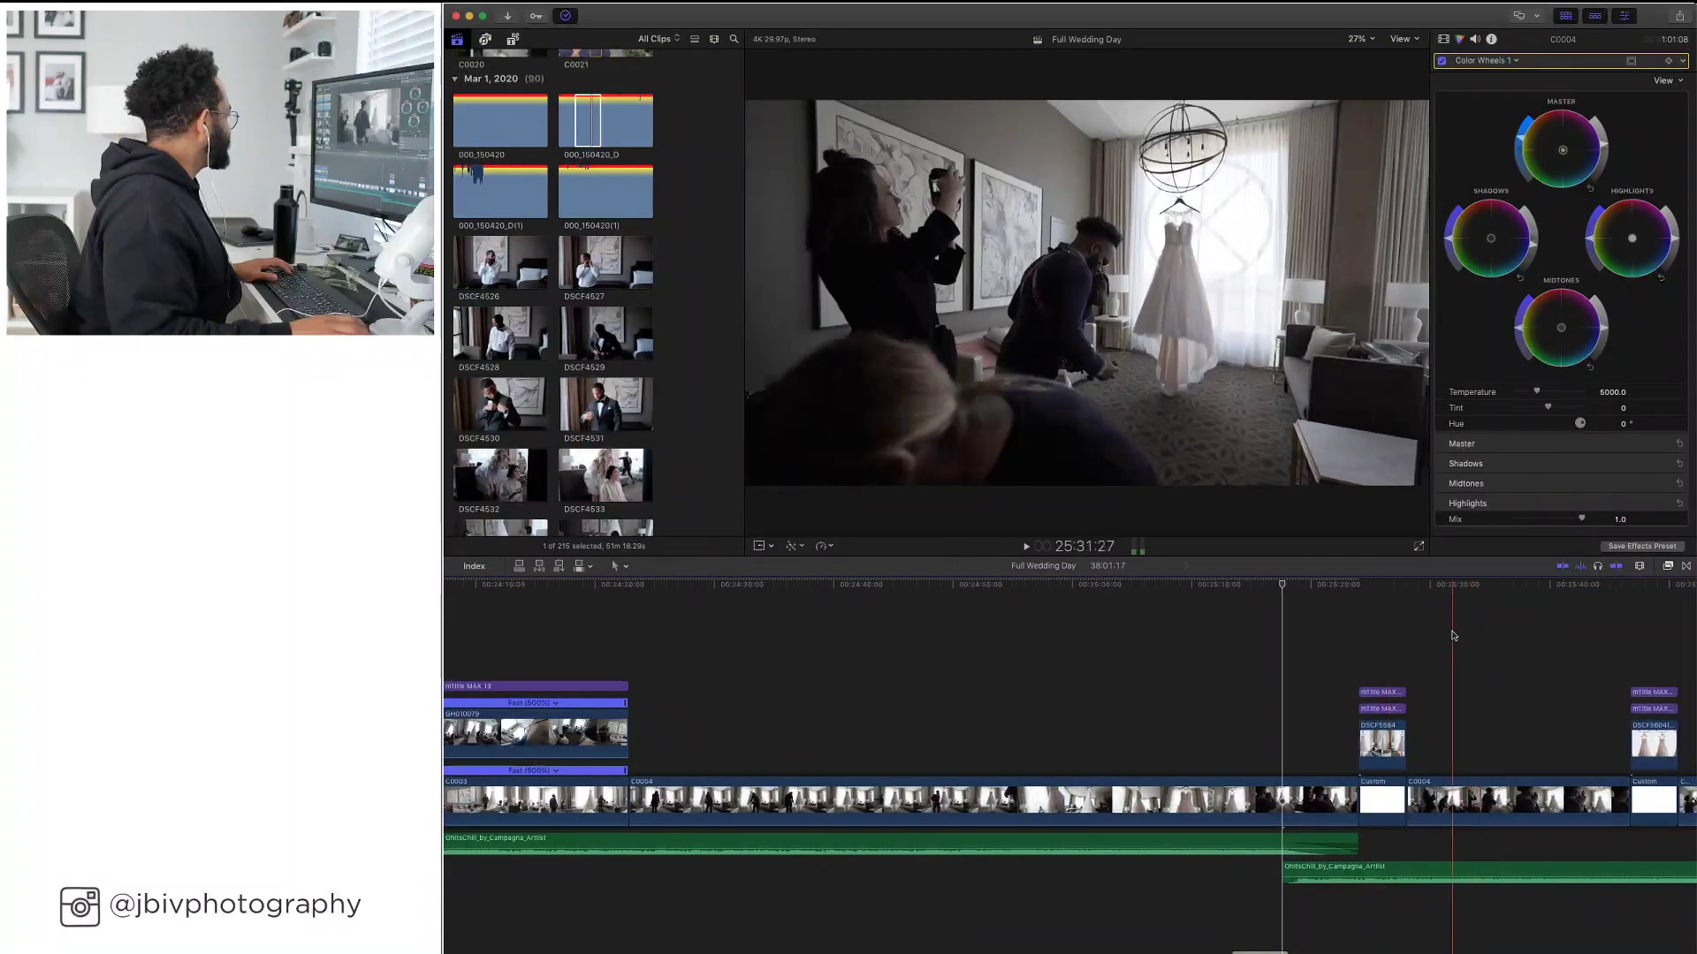
click(1237, 800)
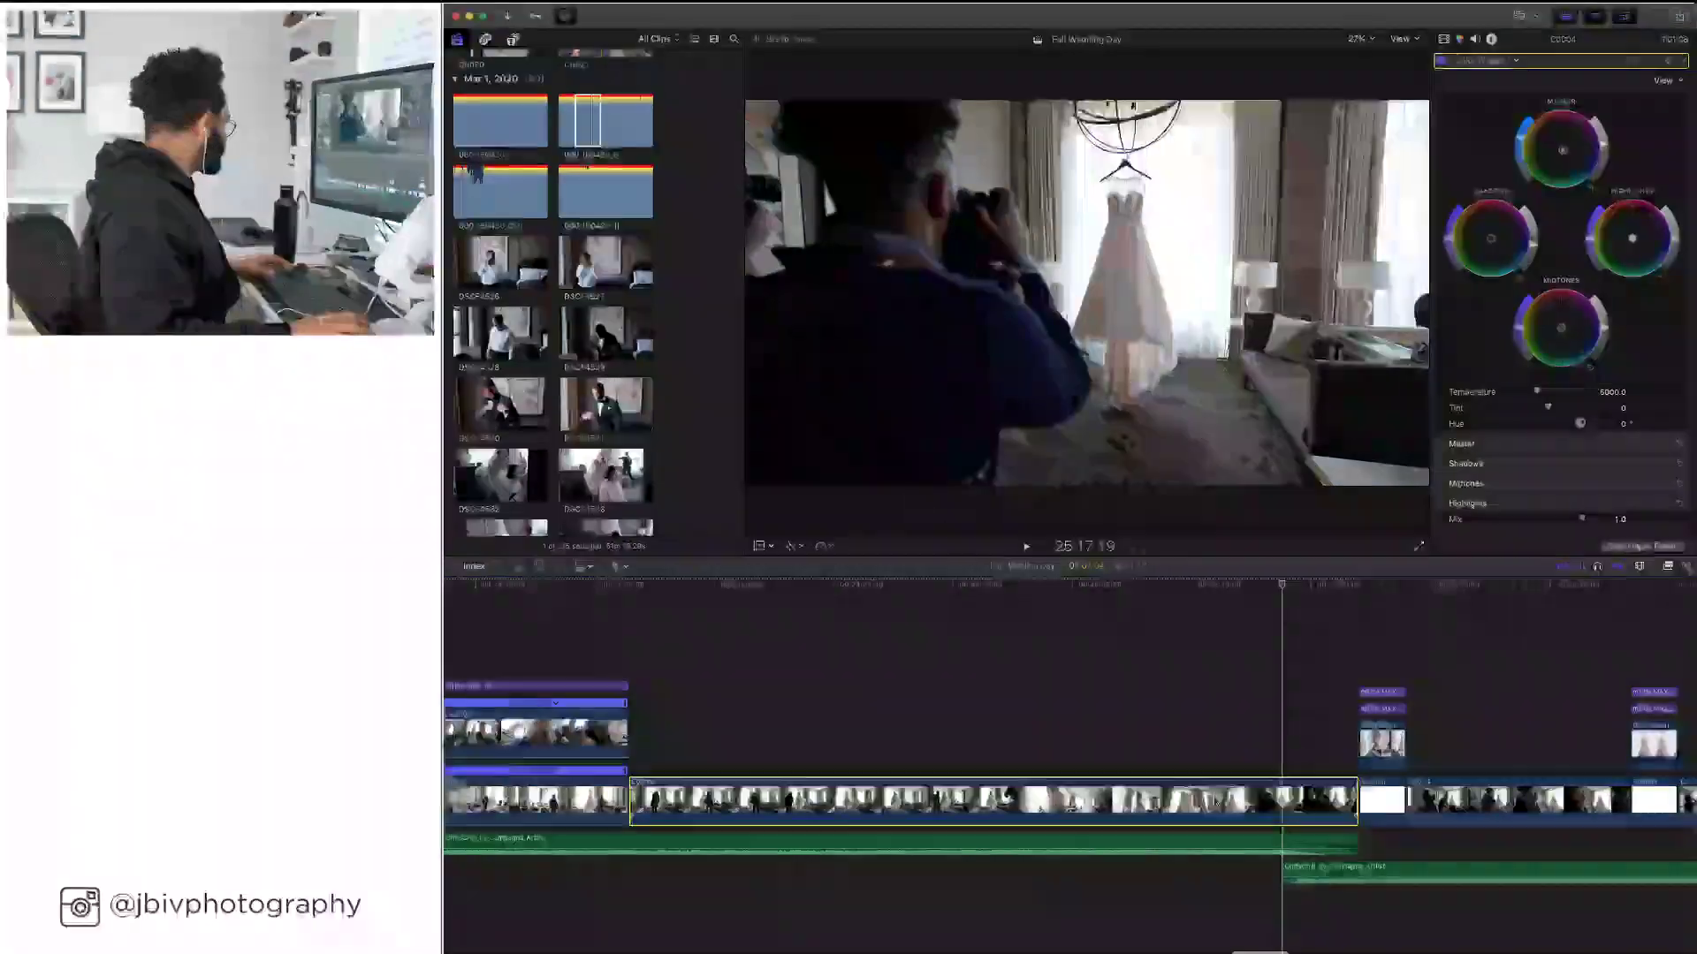
click(1456, 796)
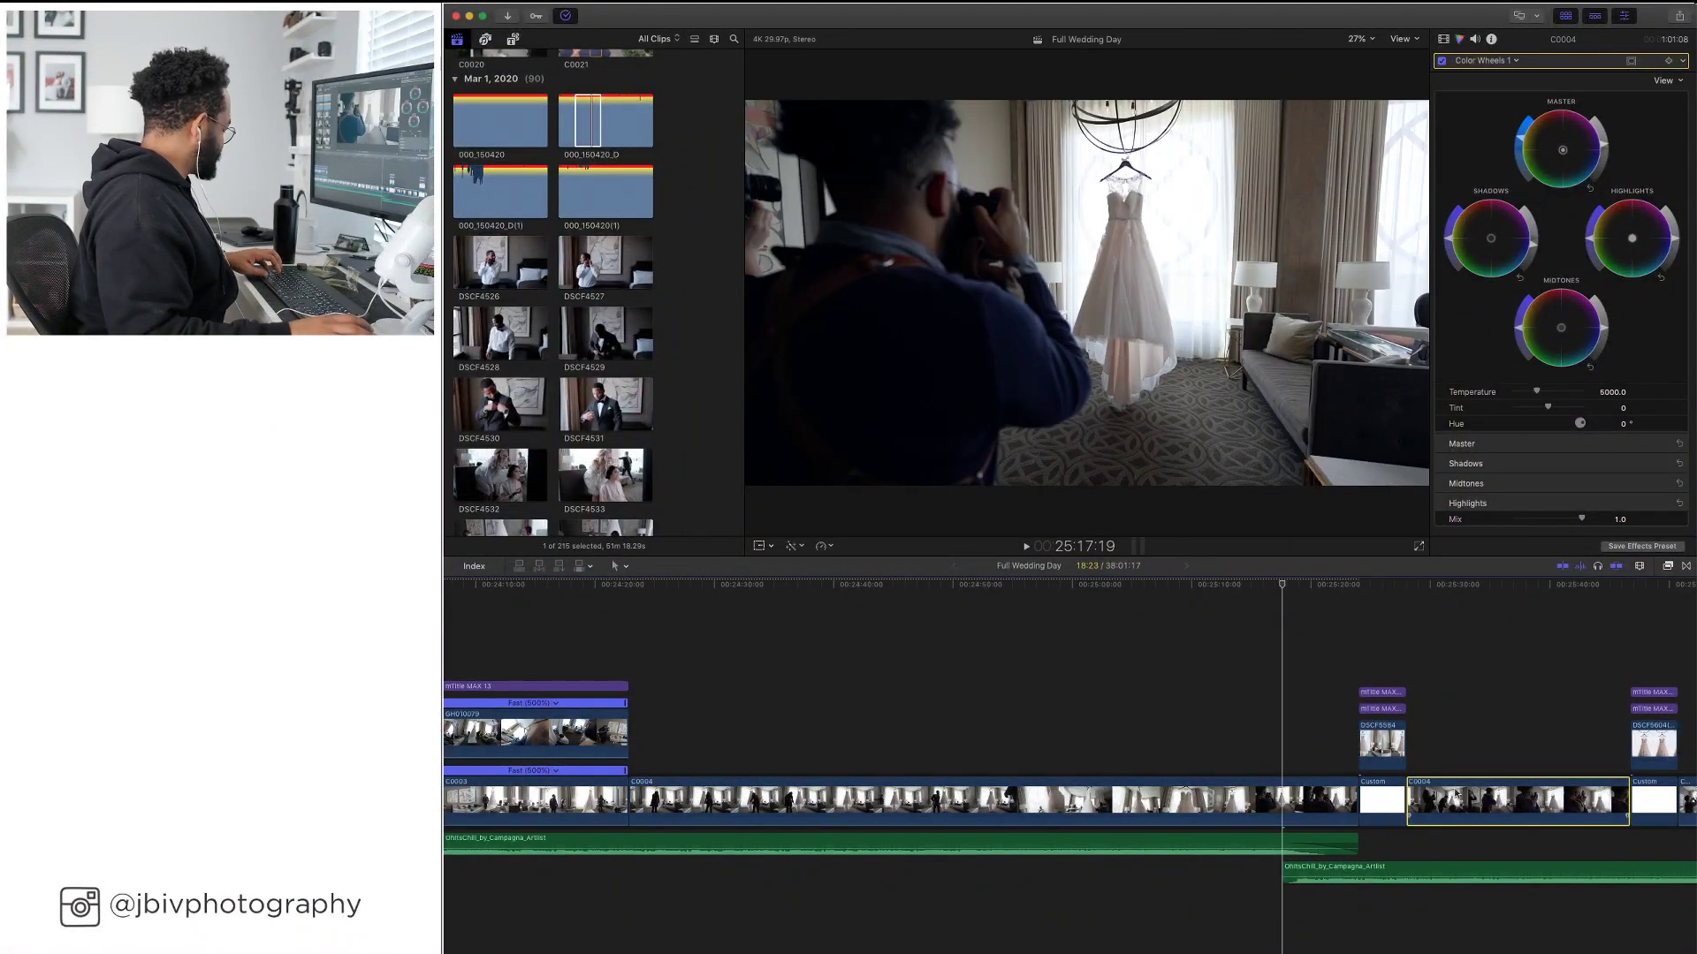
key(super+shift+v)
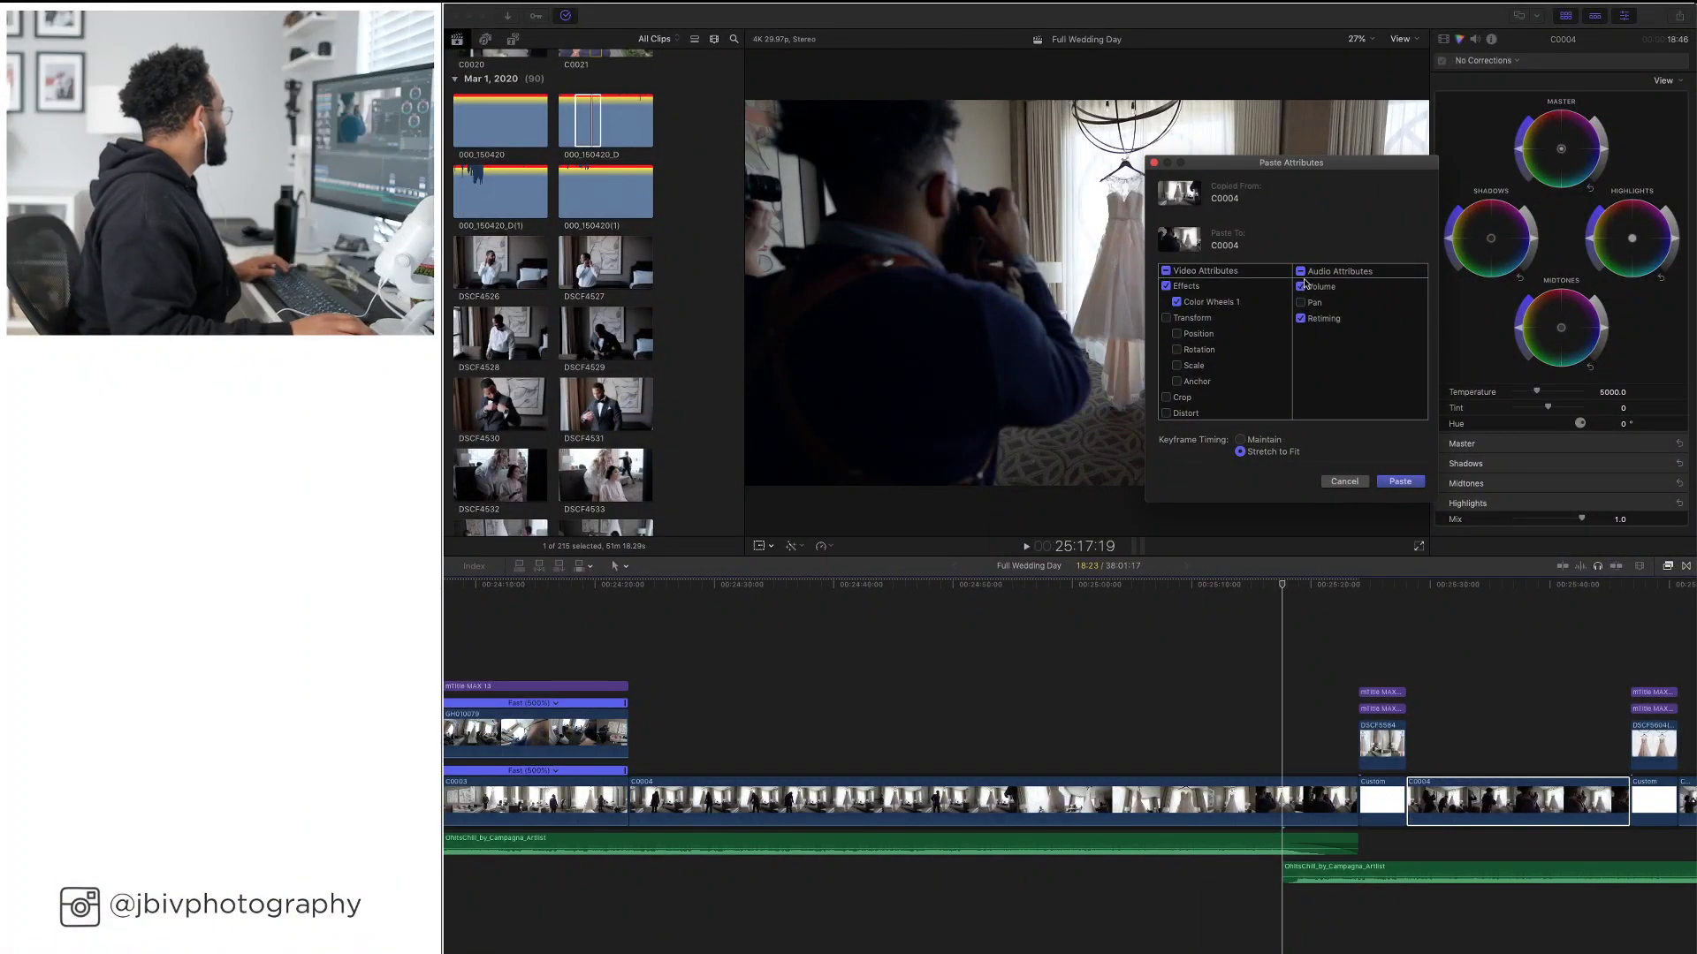
click(1400, 482)
click(1459, 599)
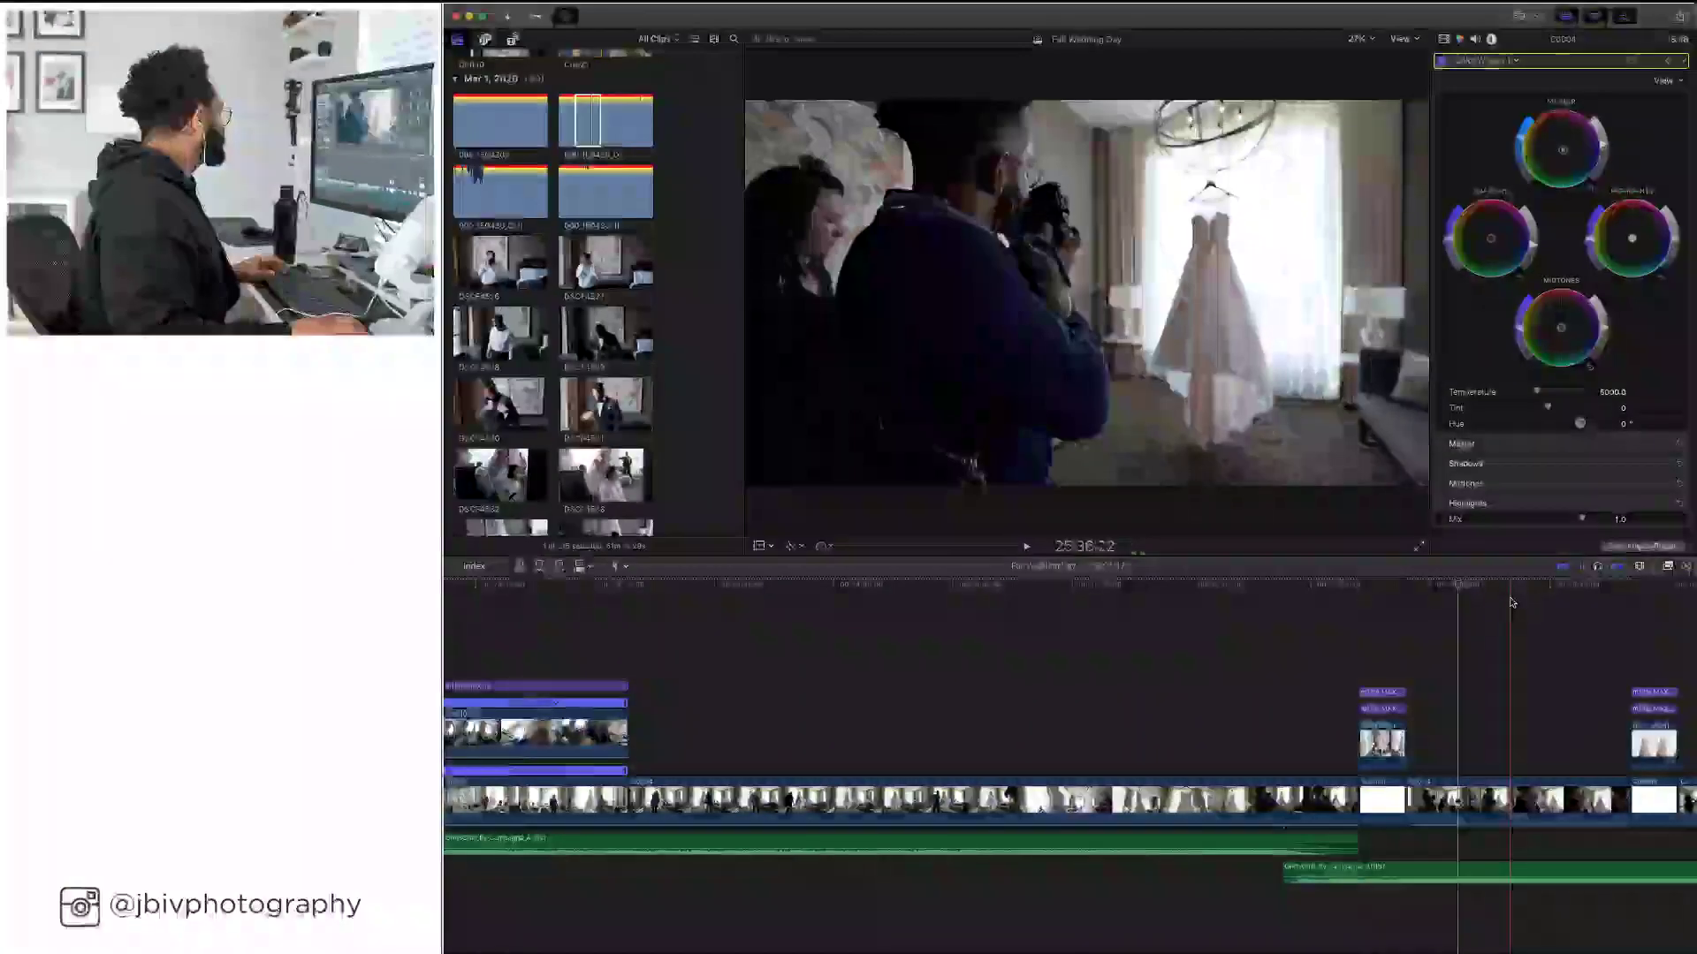
scroll(1510, 602, right, 5)
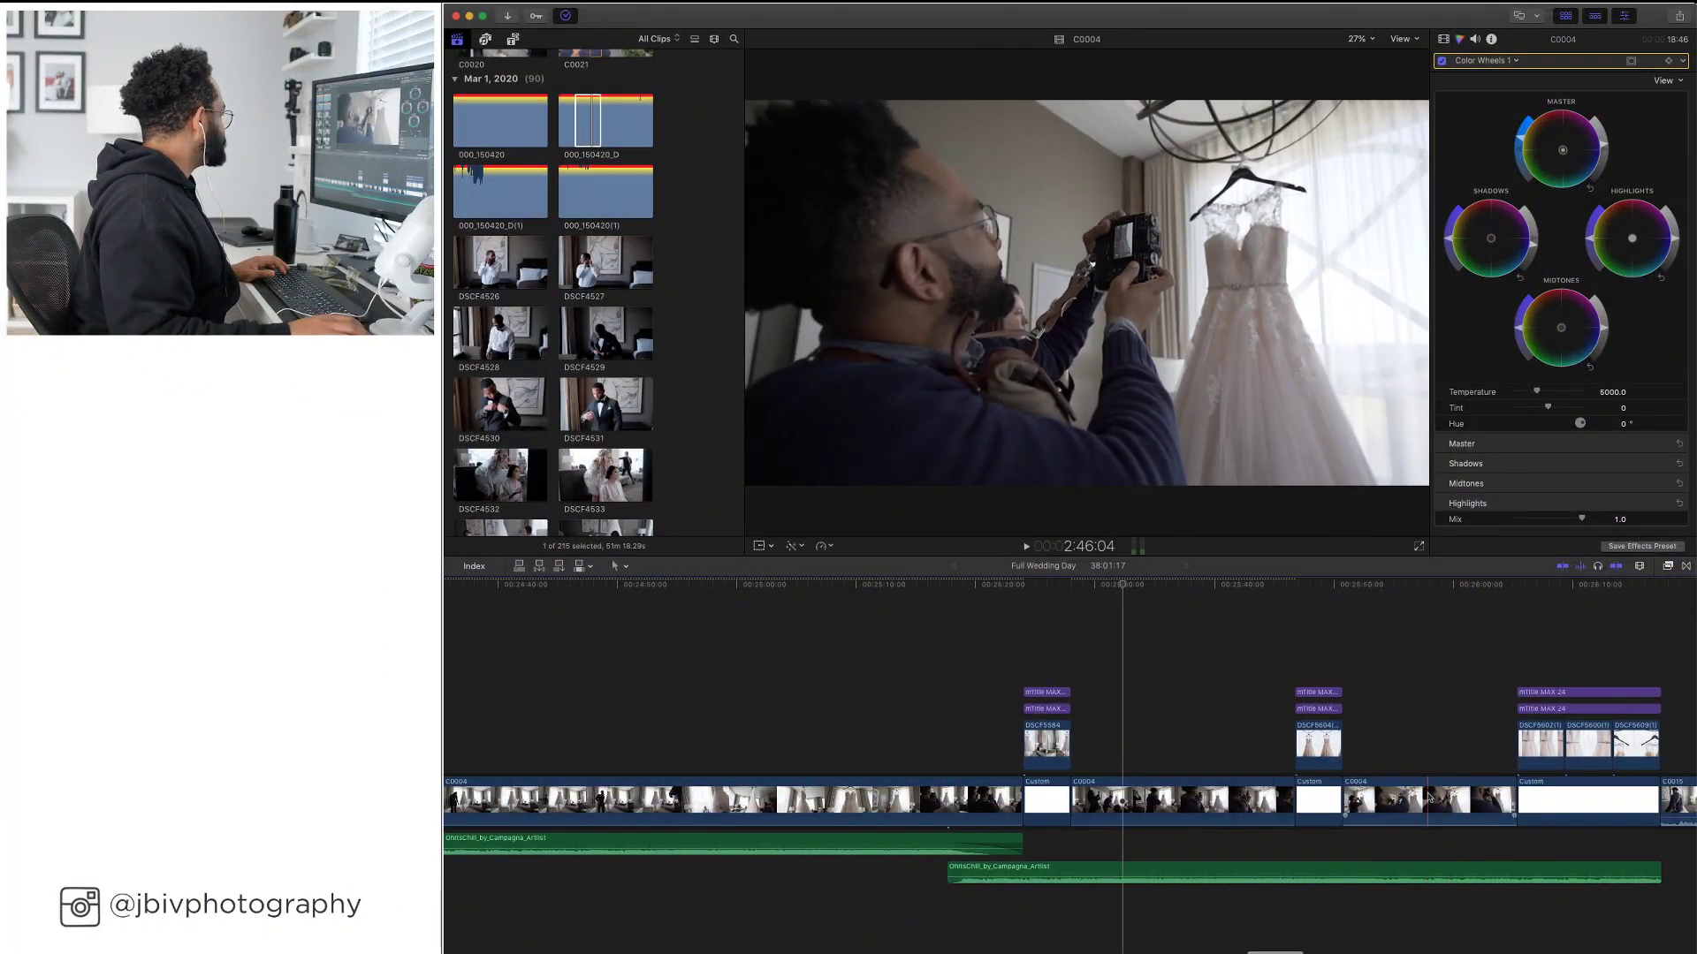
Paste the copied Color Wheels correction onto the C0004 clip after the second dress photo
click(1428, 797)
key(super+shift+v)
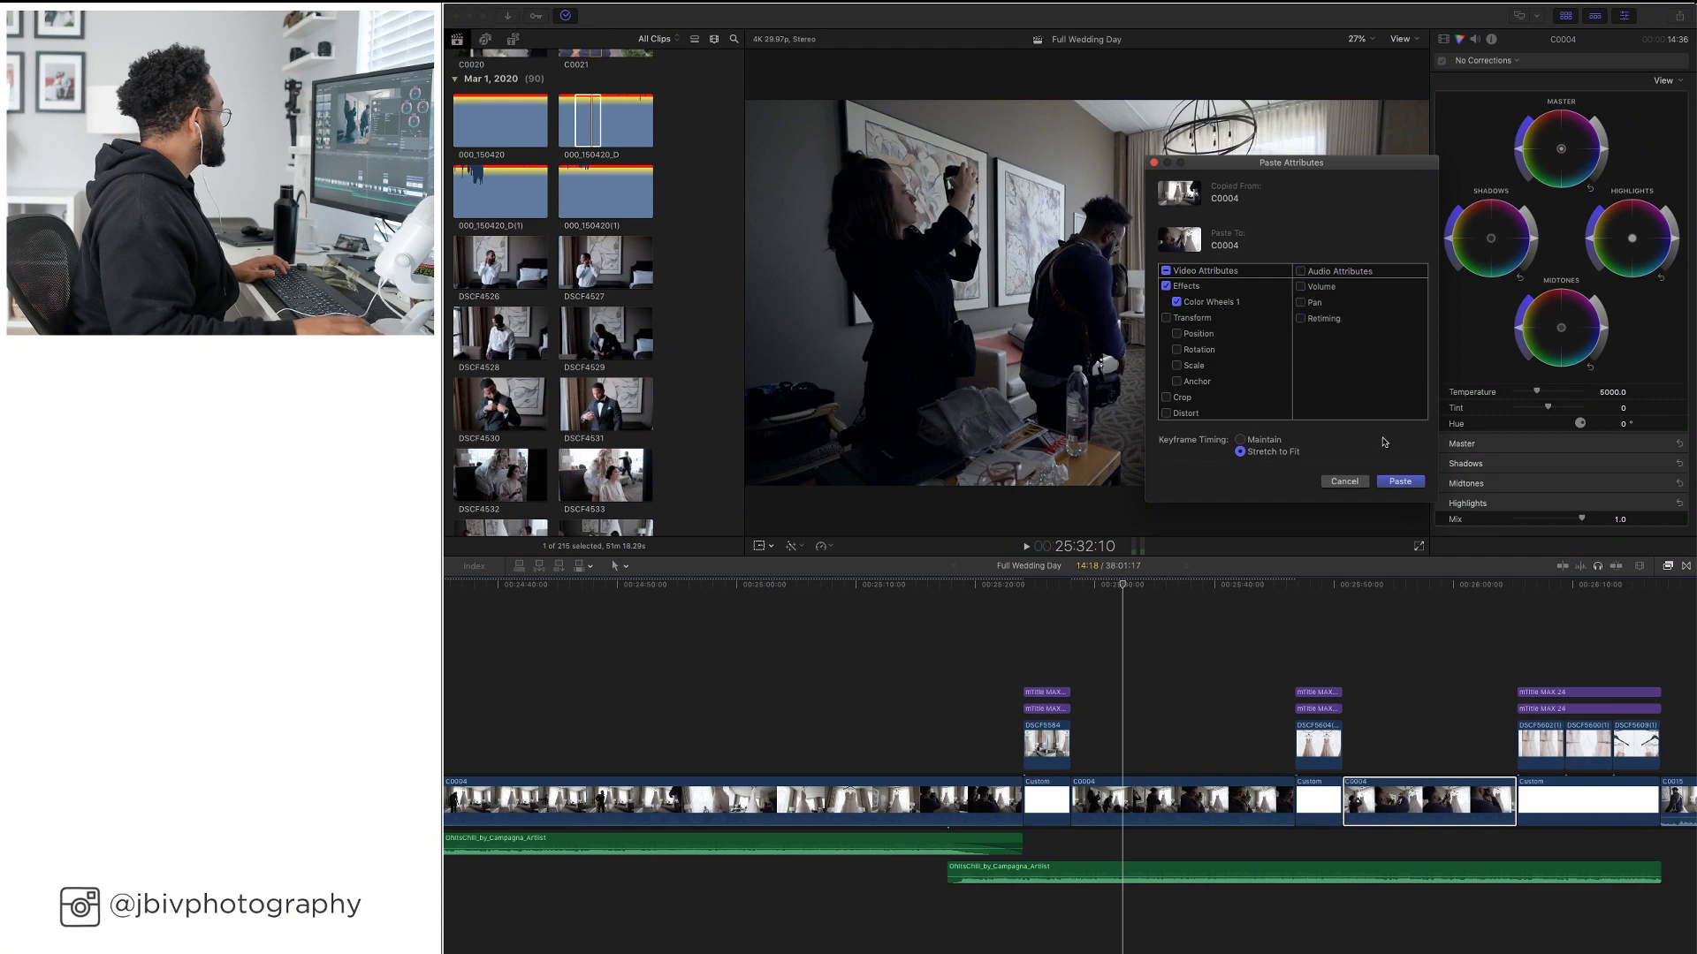
click(1398, 481)
Grade the long first C0015 clip with Color Wheels by adjusting the master brightness and setting the tint to 0.4, and play it back
scroll(1299, 662, right, 4)
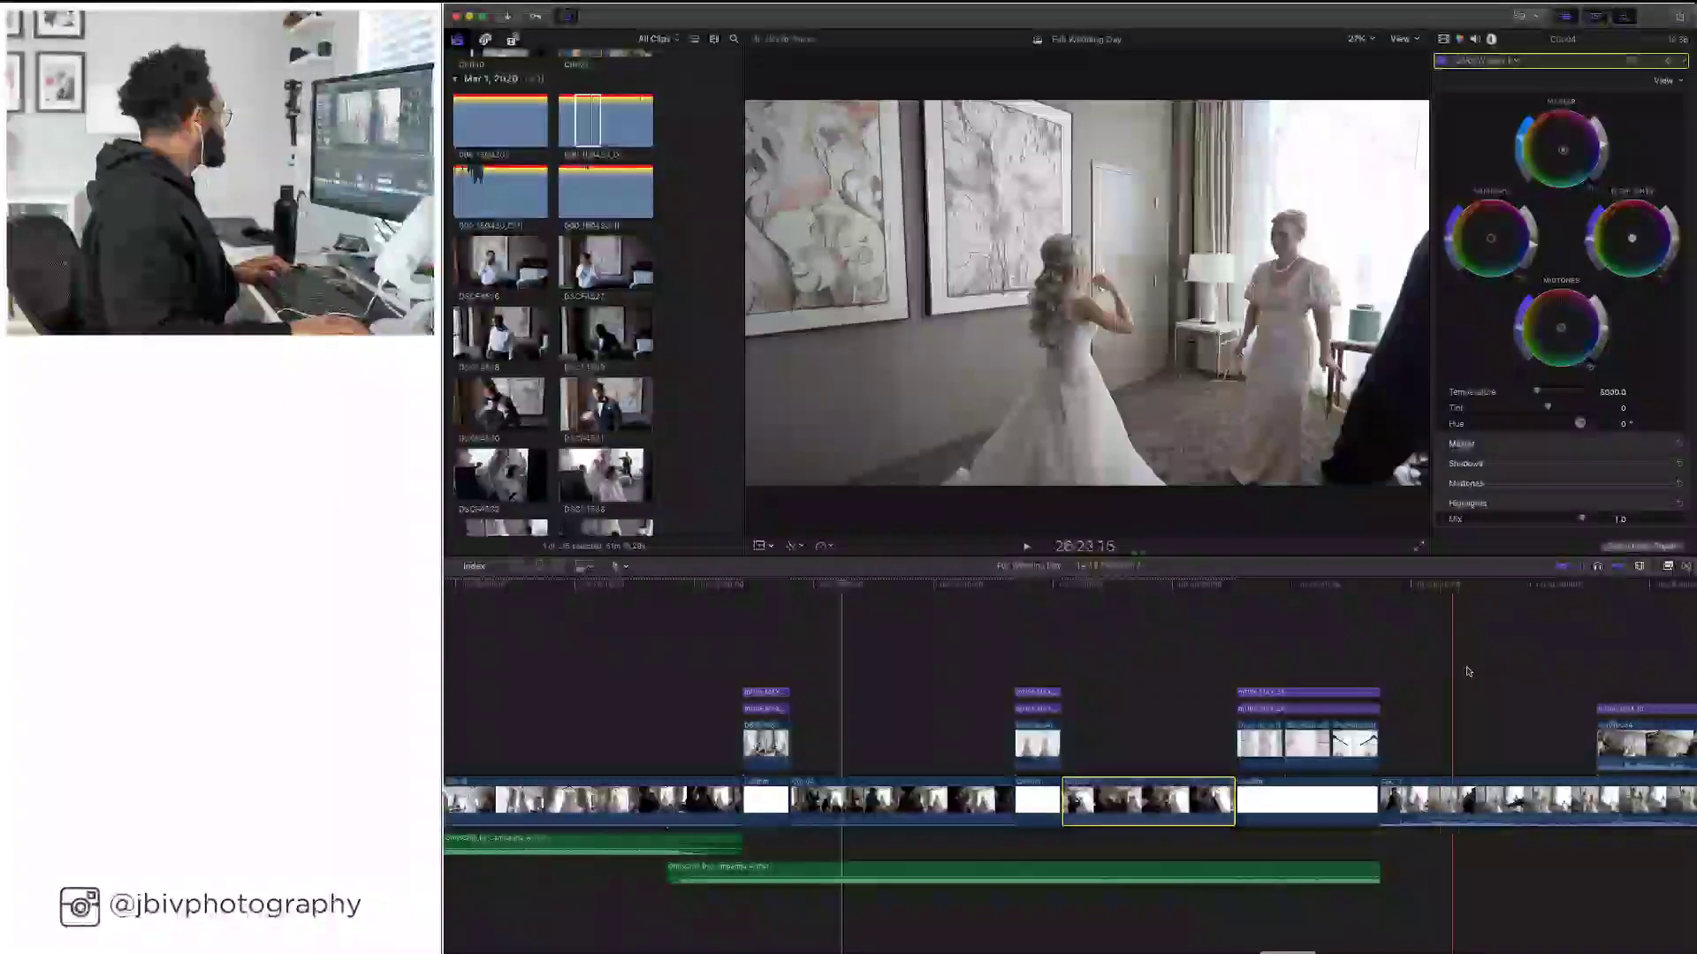
scroll(1502, 674, right, 3)
scroll(1526, 675, right, 2)
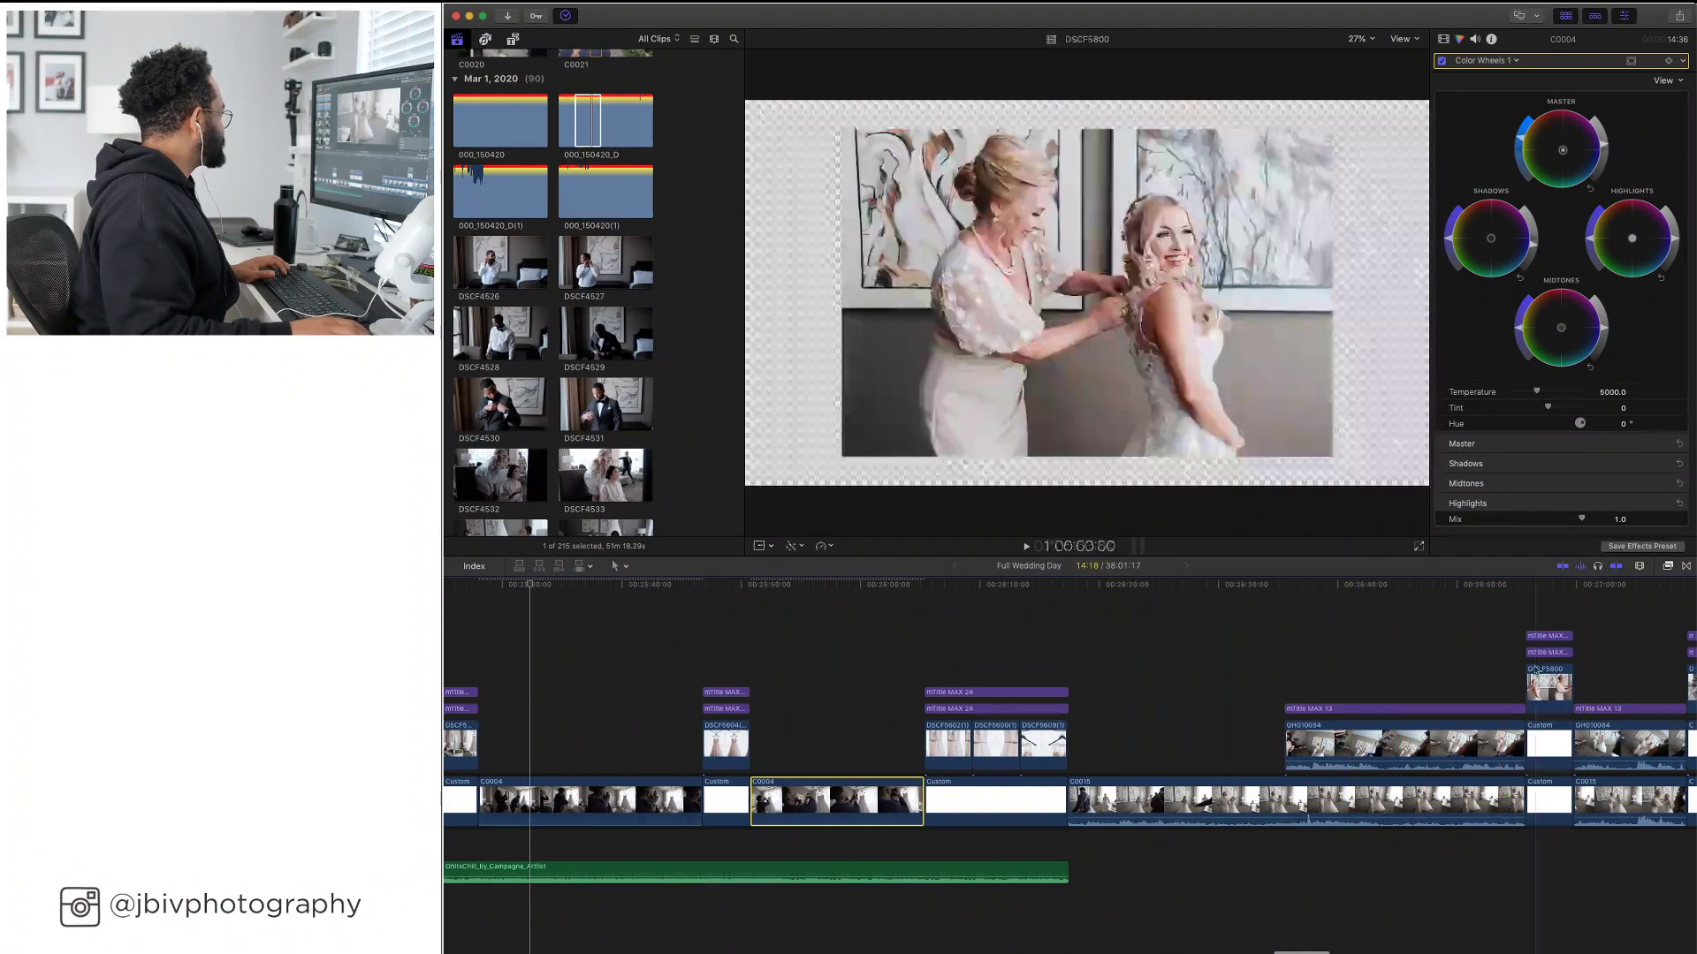
click(1218, 800)
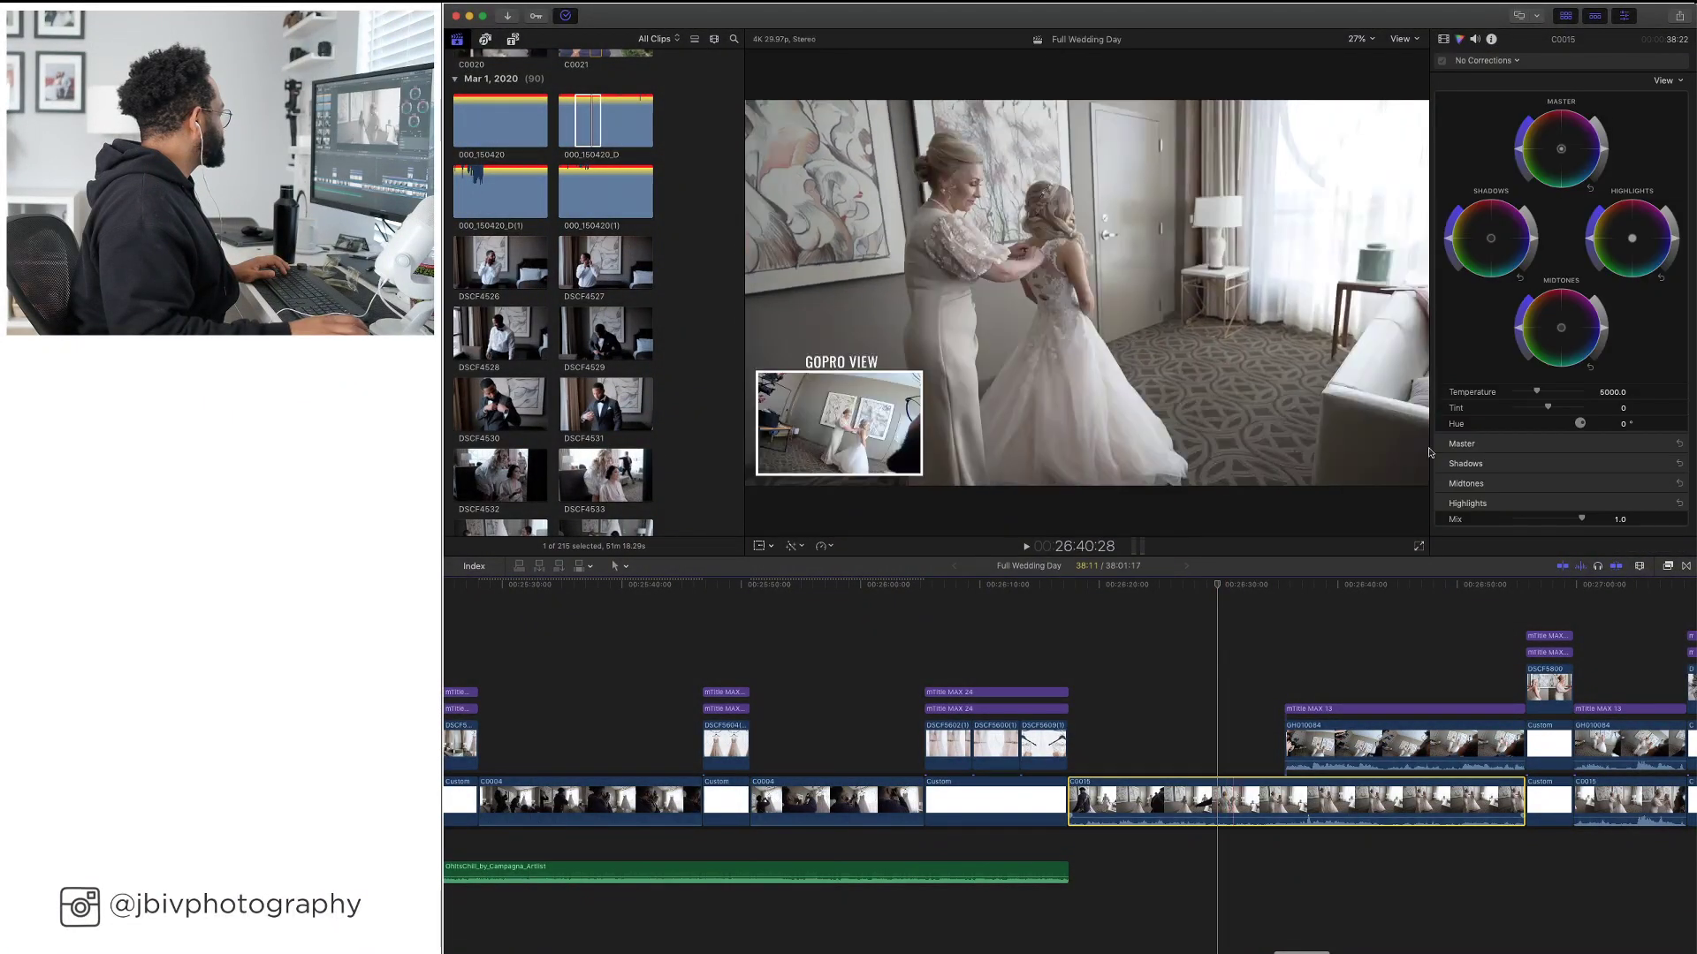
click(1606, 150)
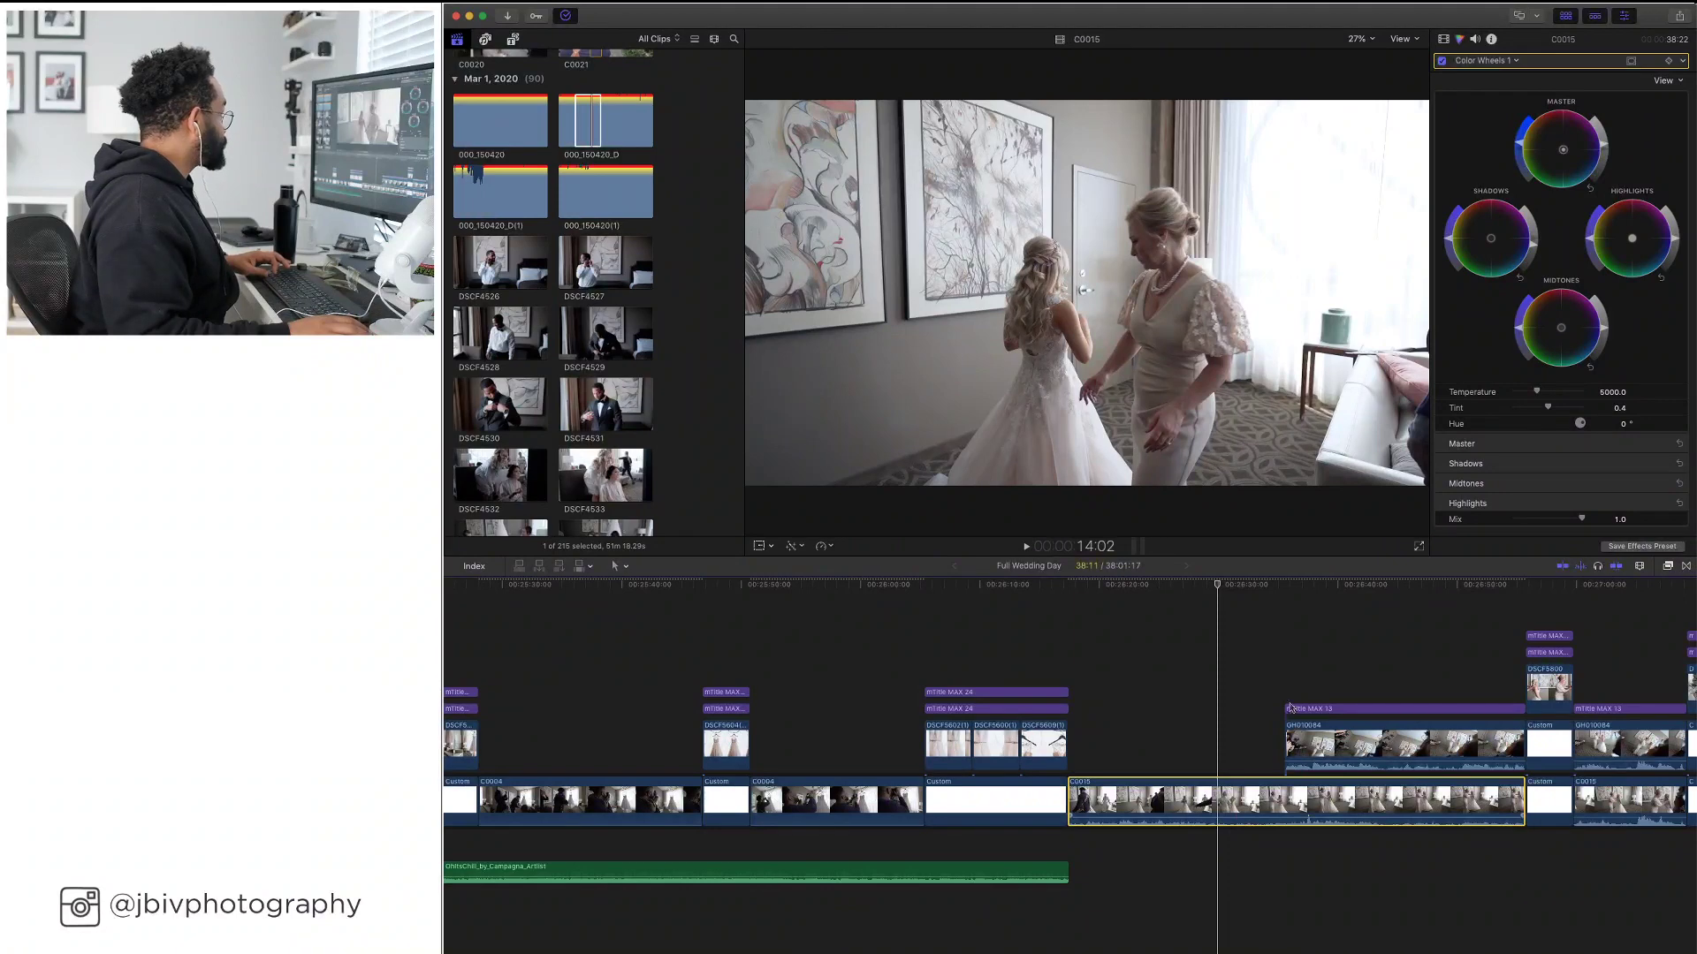
key(space)
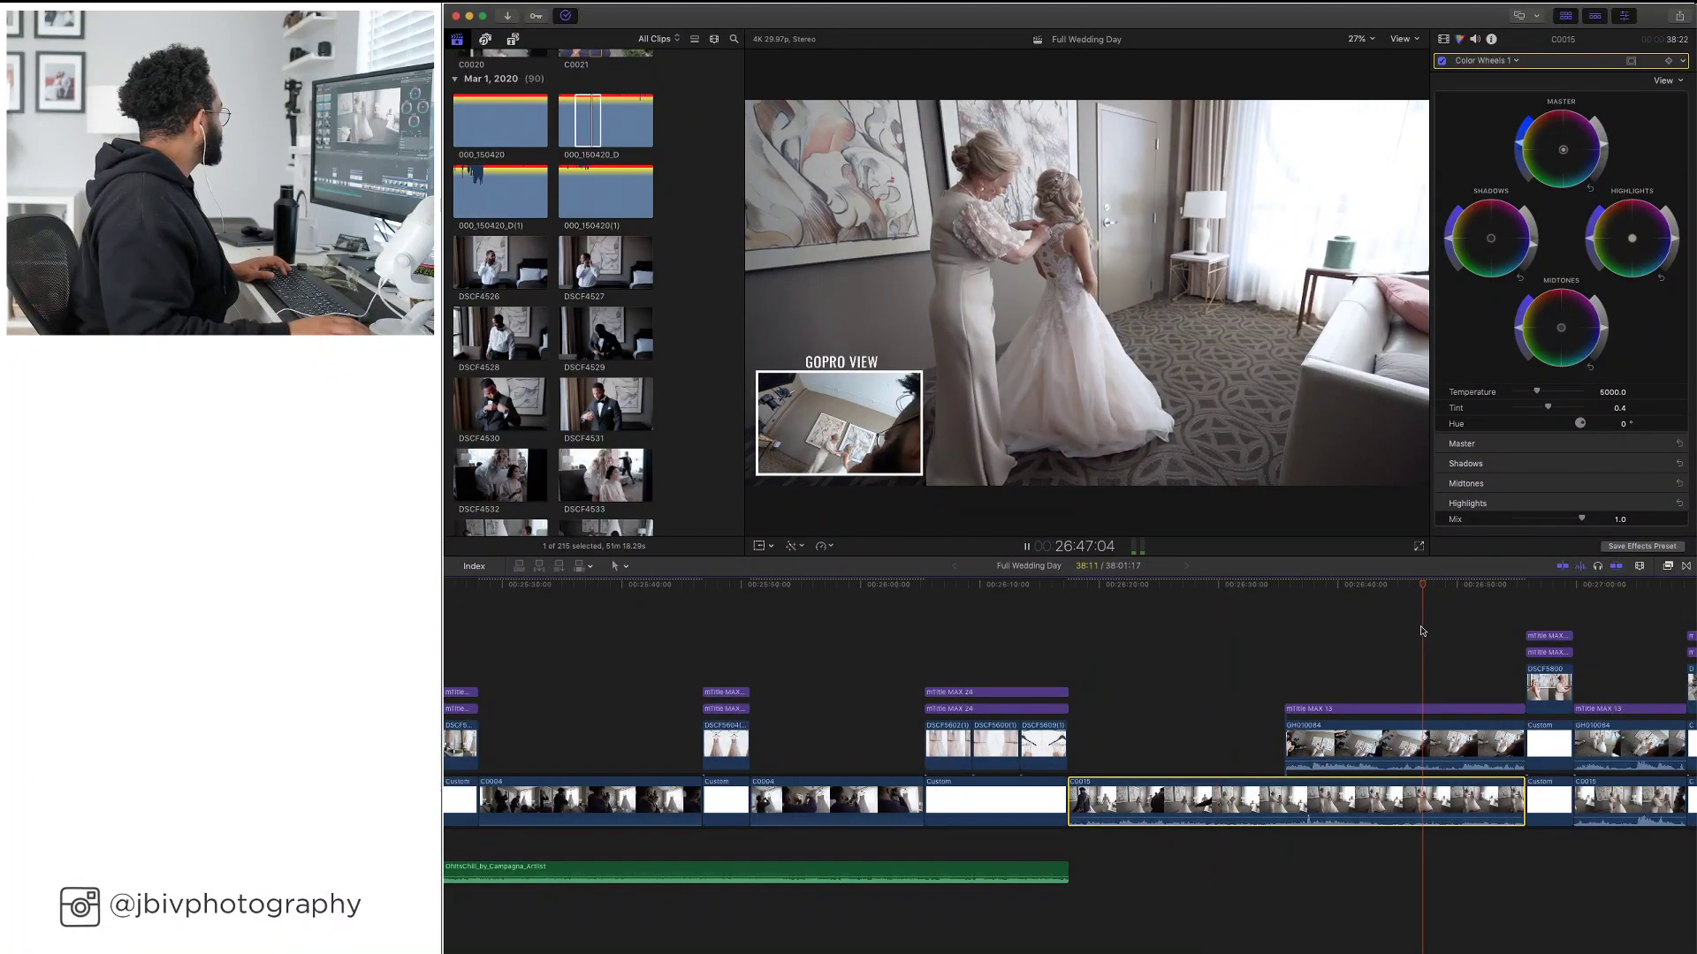
key(space)
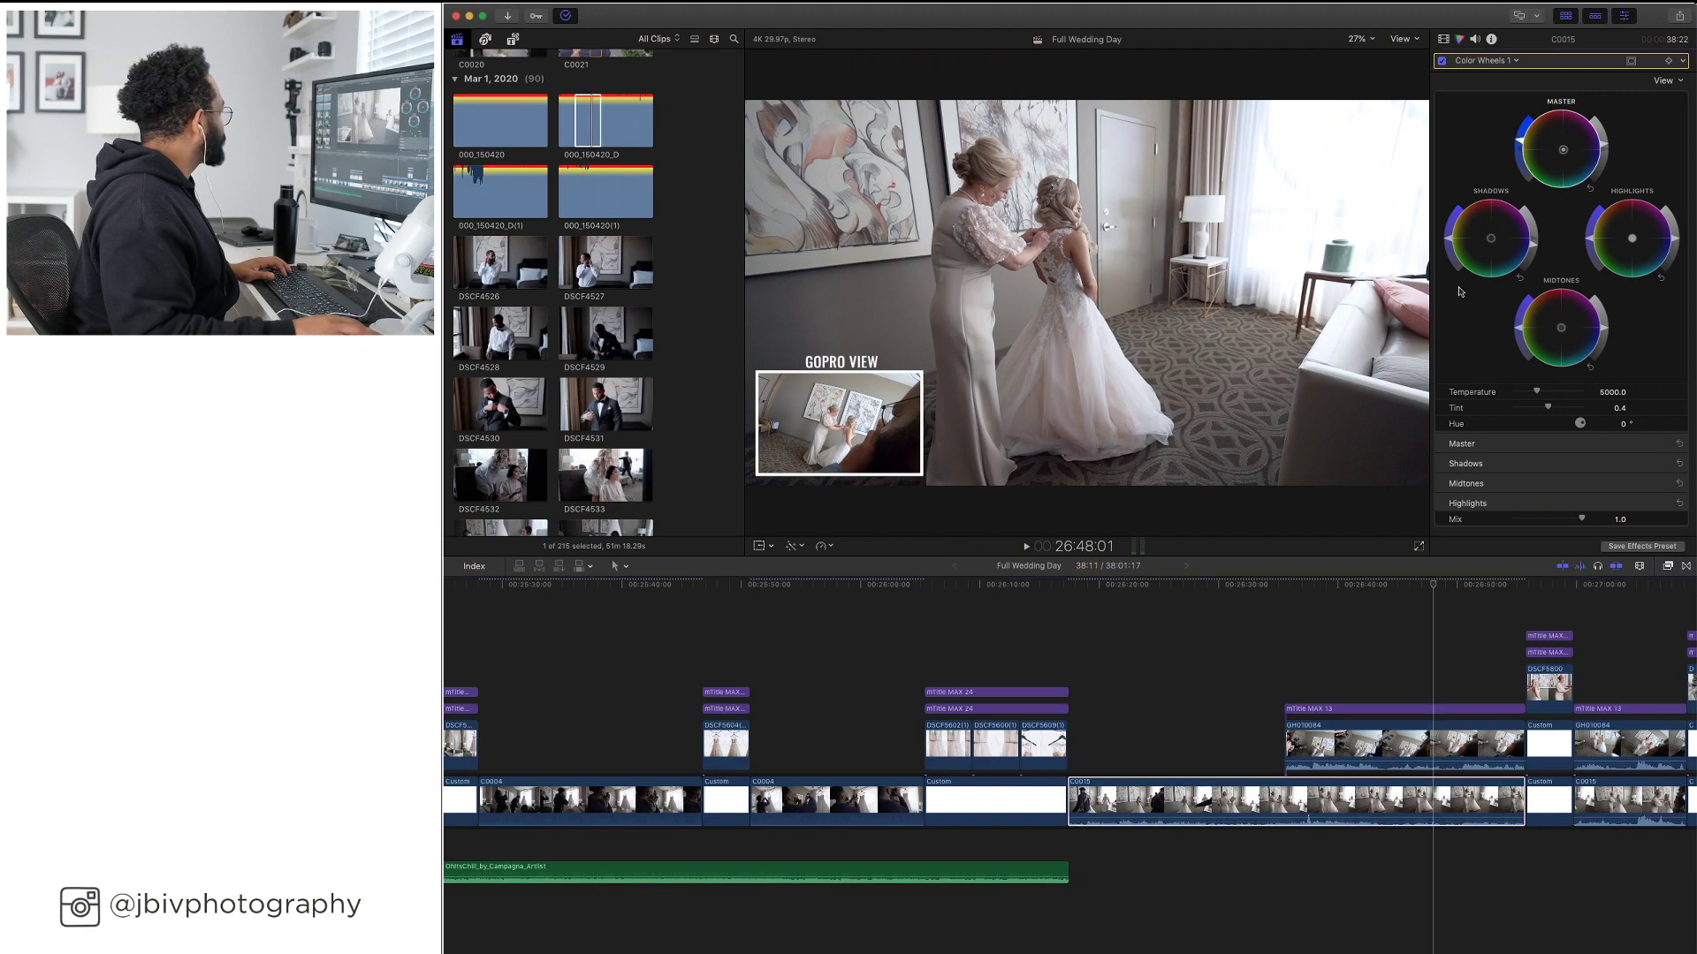
Copy the first C0015 clip's Color Wheels correction and paste it onto the five C0015 clips that follow
click(1228, 793)
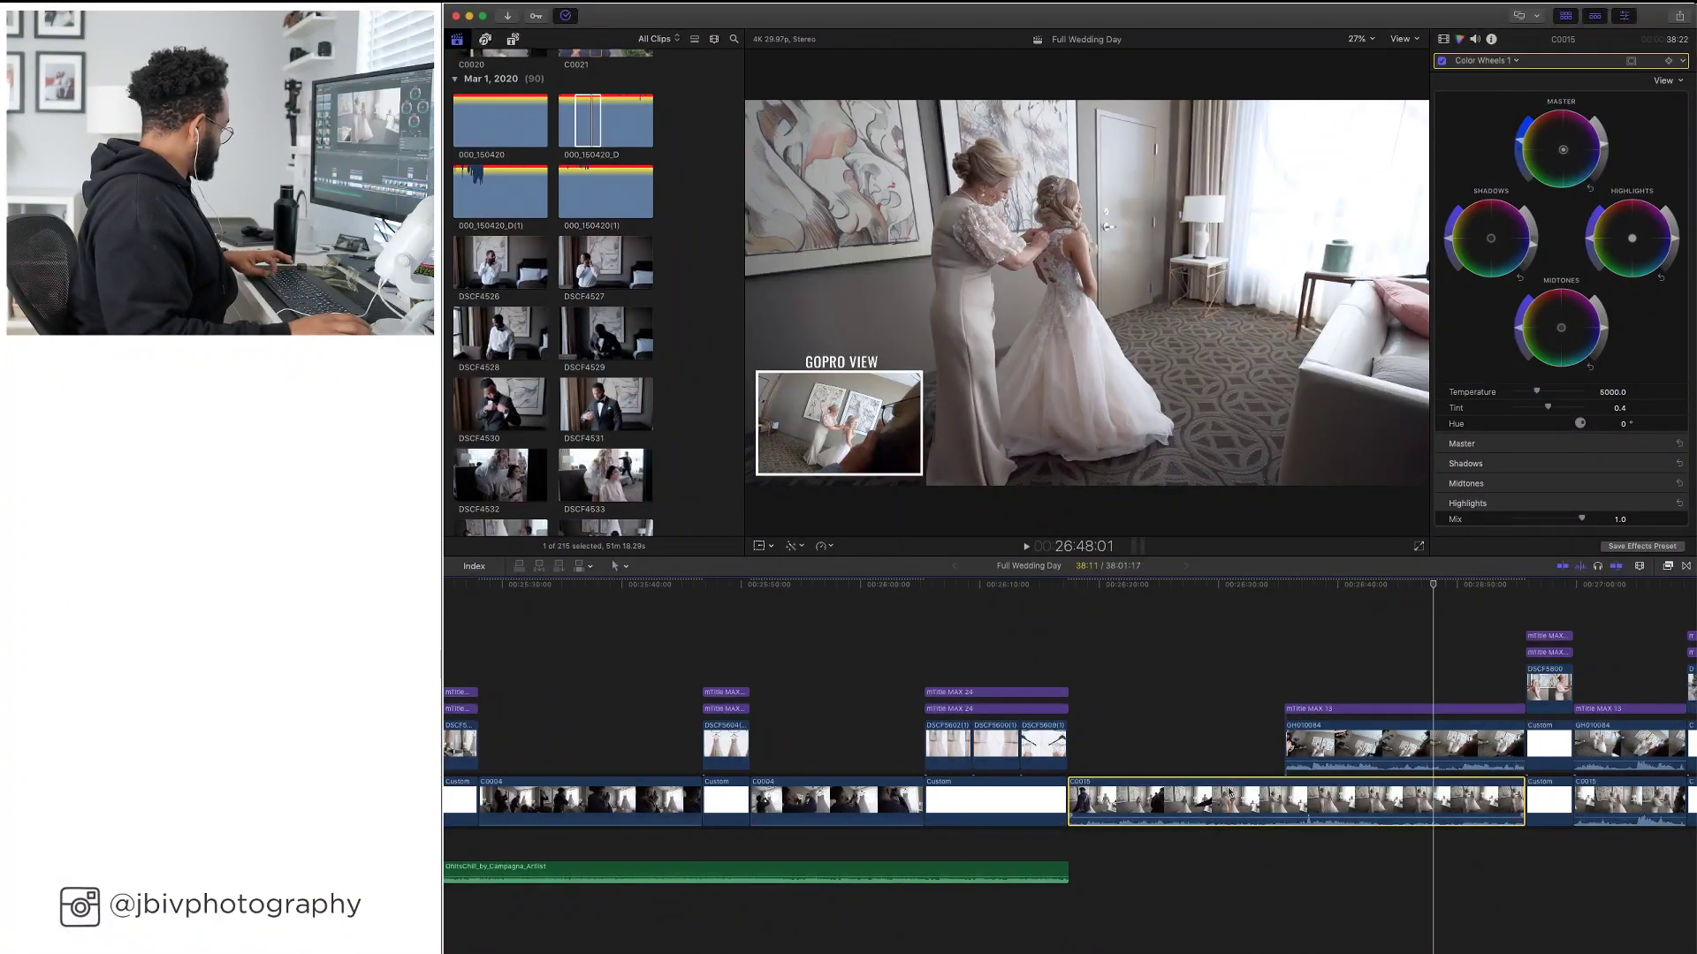
scroll(1228, 793, right, 10)
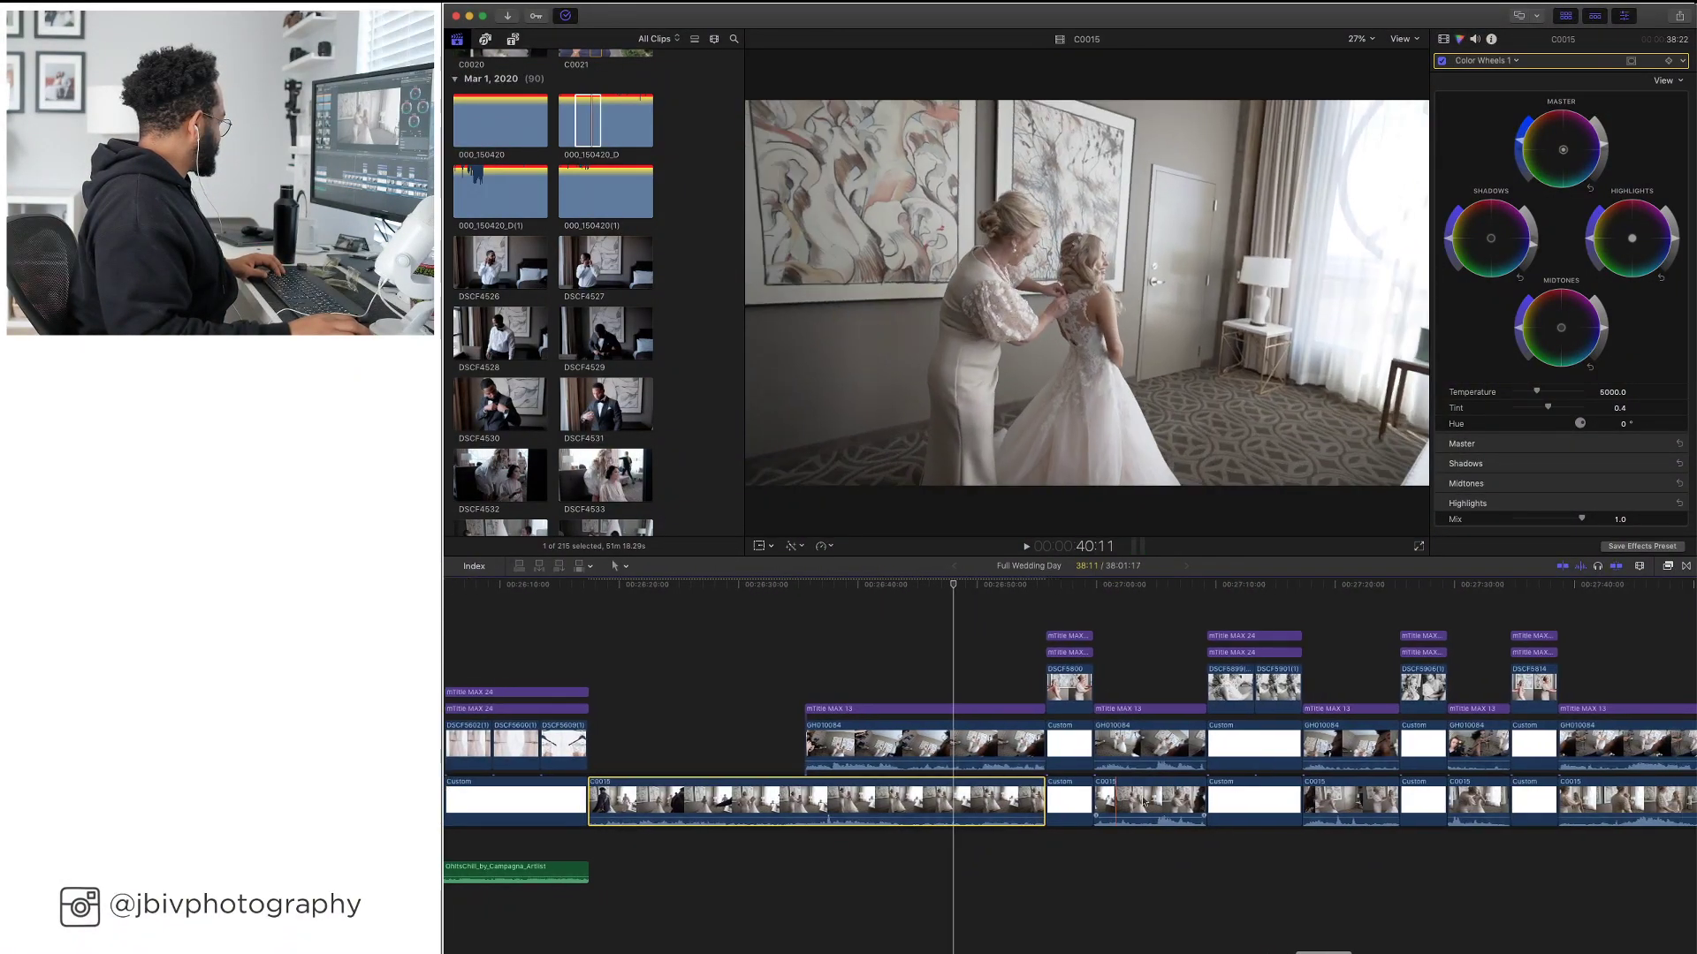
scroll(1145, 802, right, 3)
click(1144, 801)
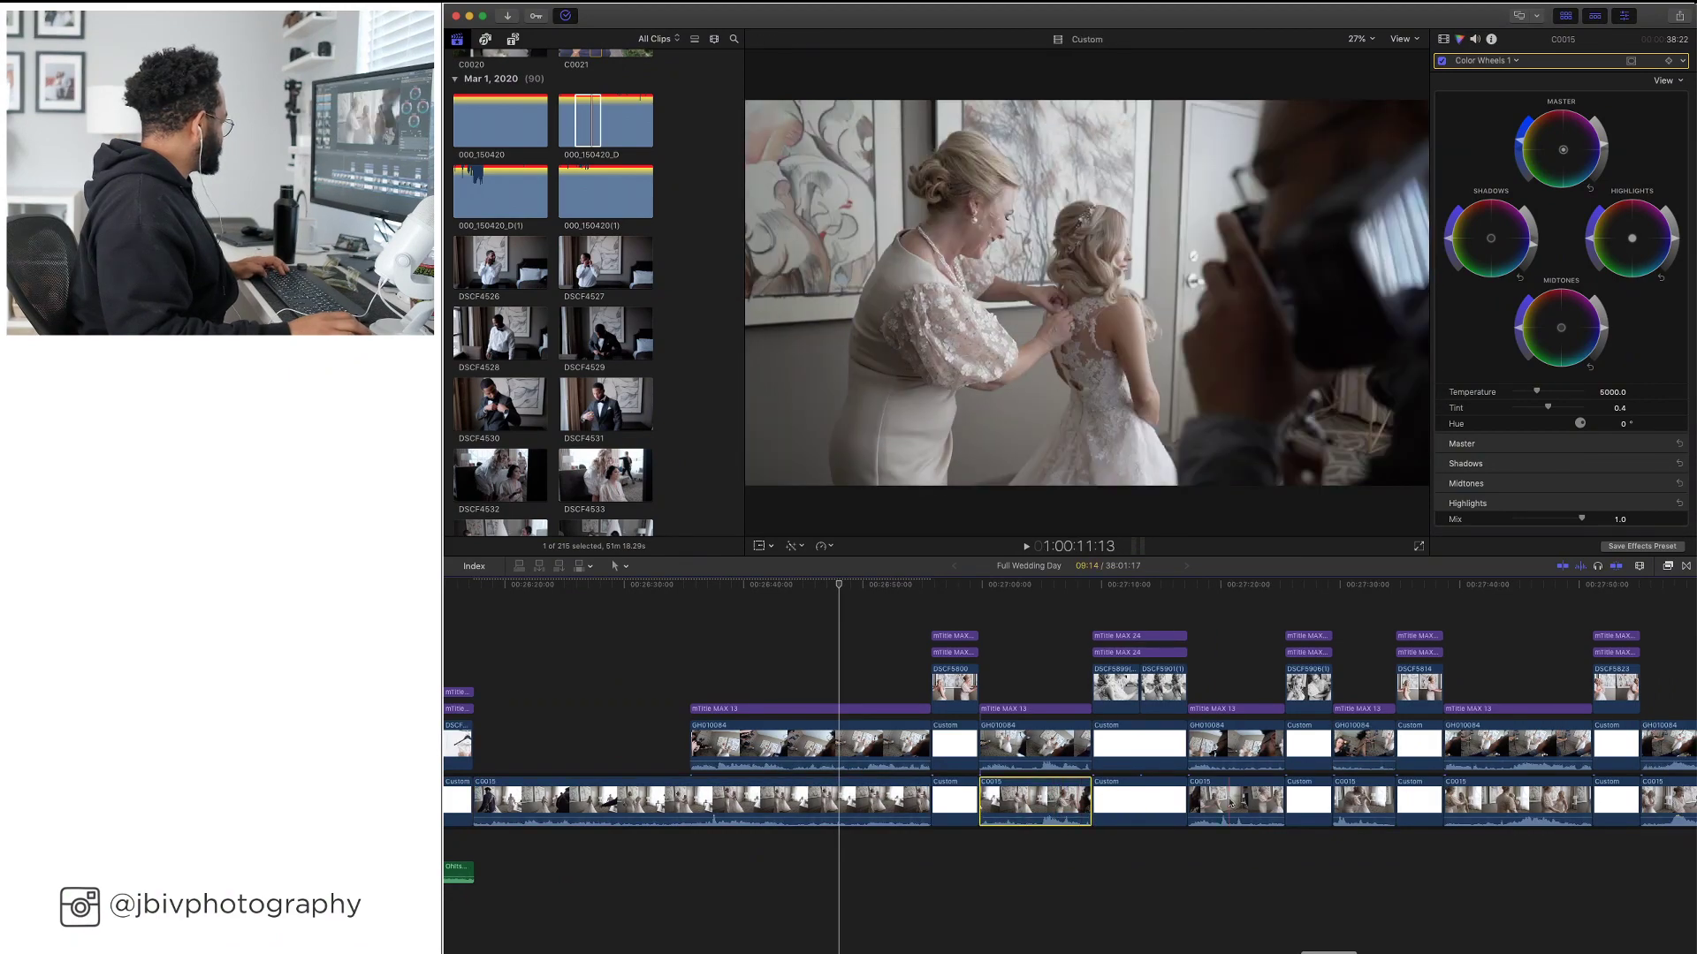
super+click(1231, 804)
super+click(1364, 802)
super+click(1485, 806)
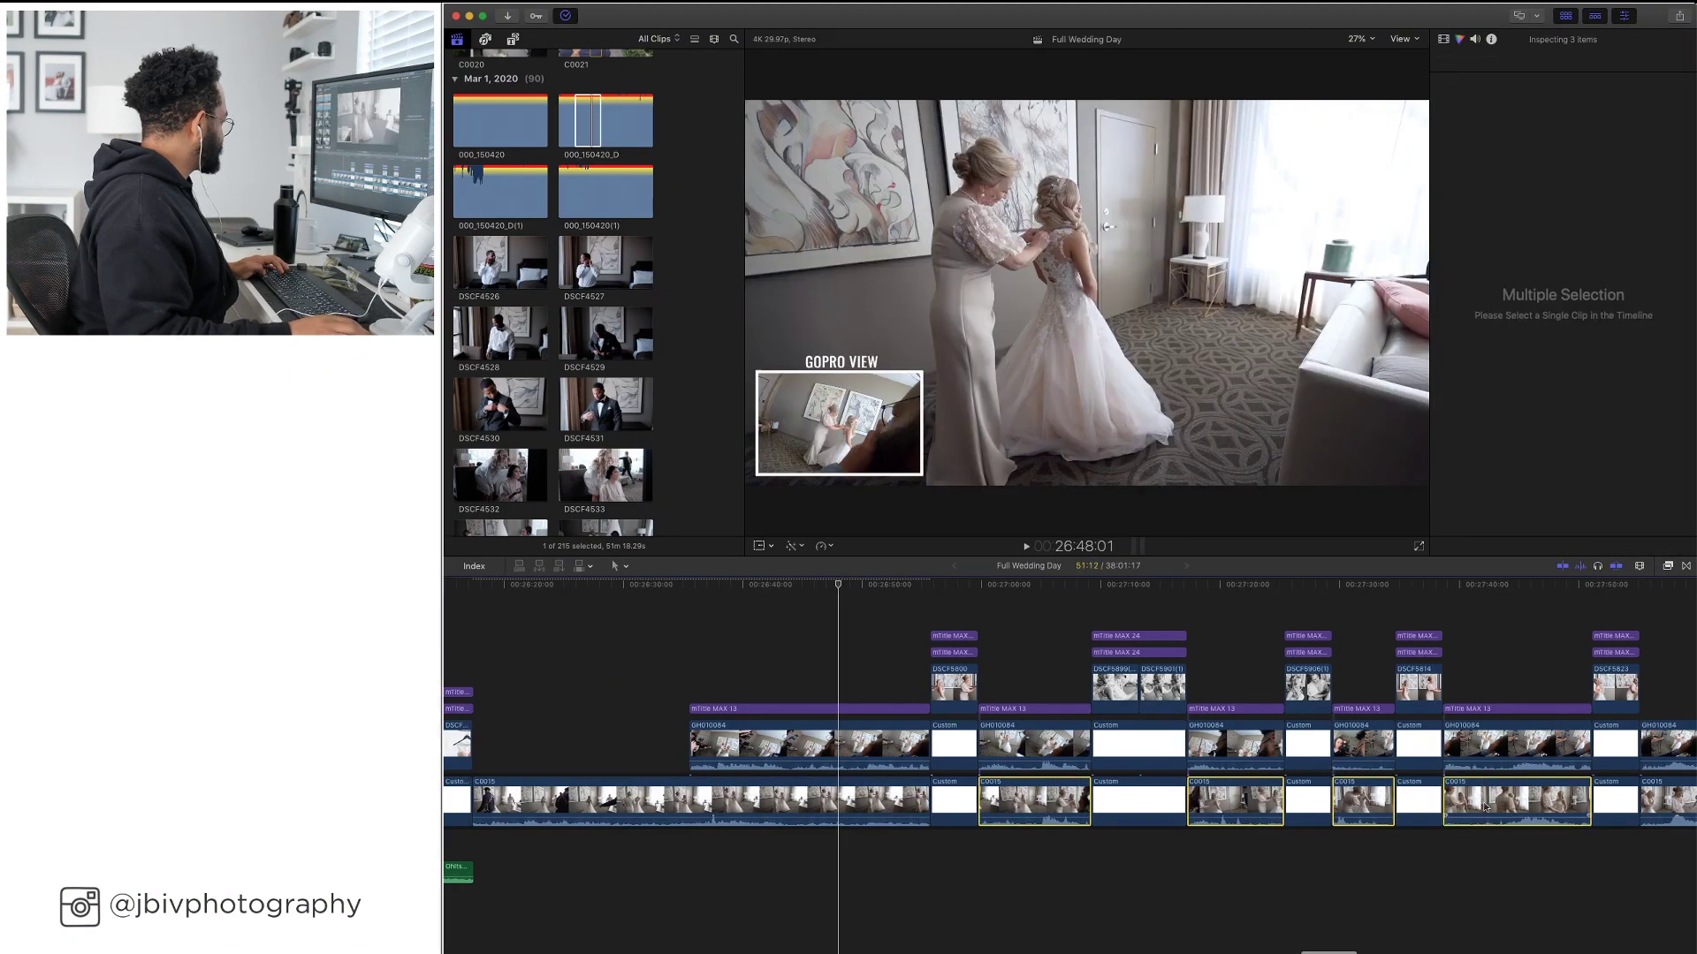
scroll(1485, 807, right, 7)
super+click(1402, 804)
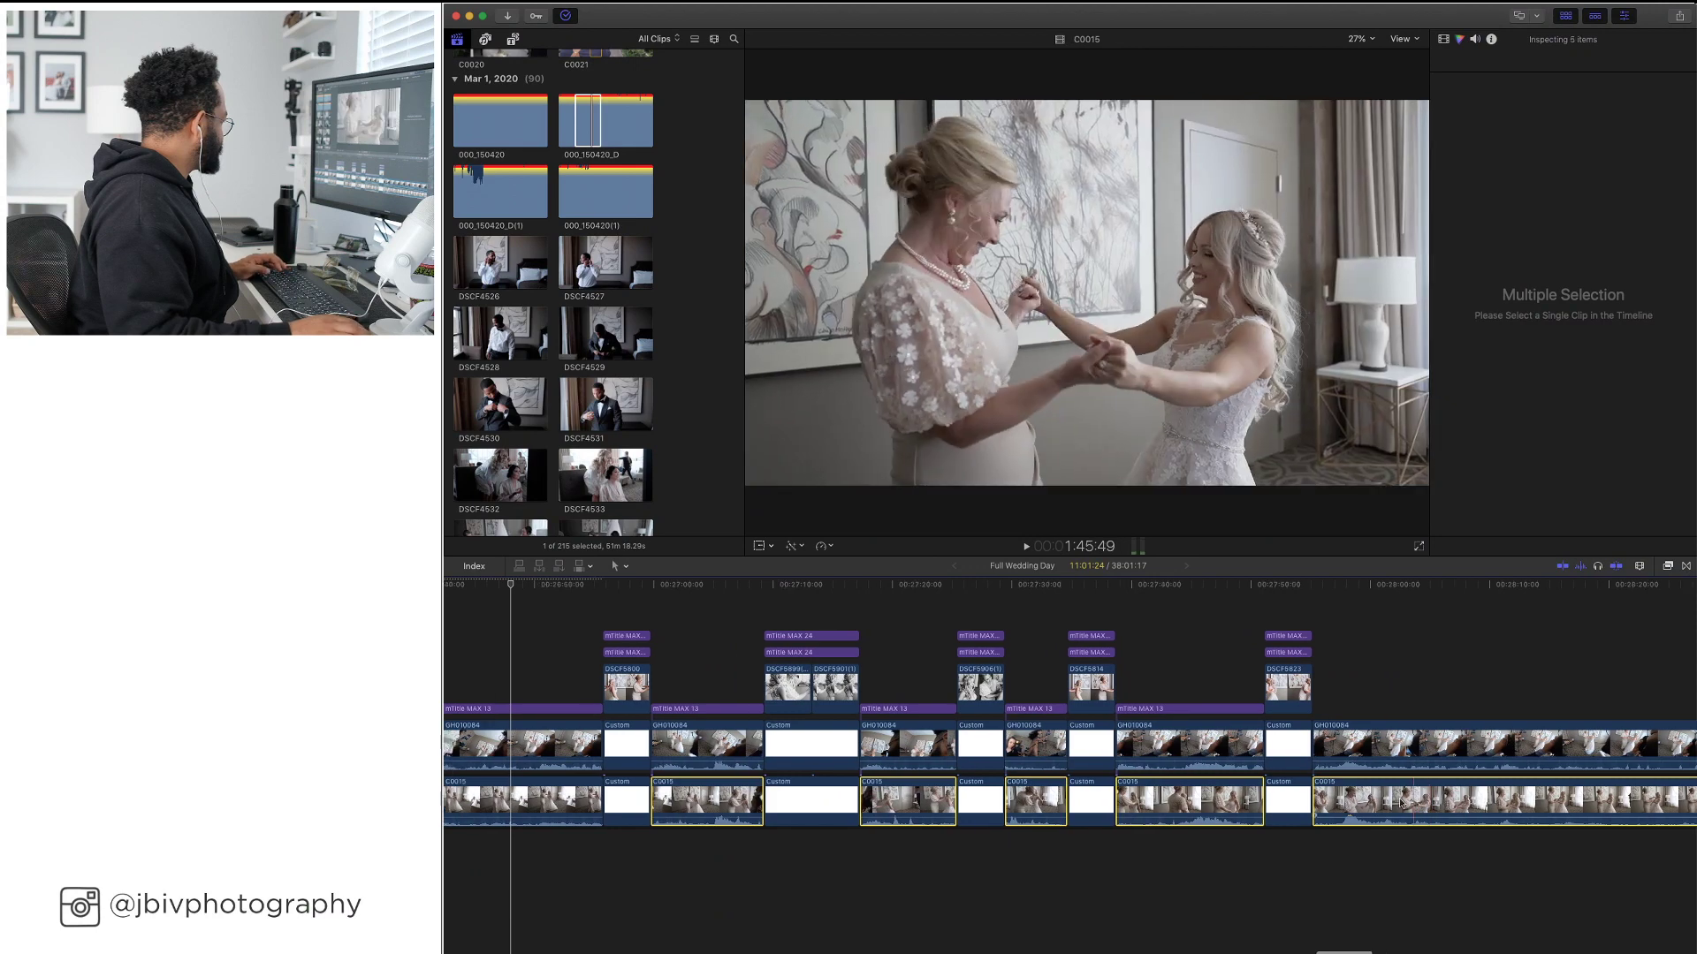
scroll(1401, 805, left, 5)
key(super+shift+v)
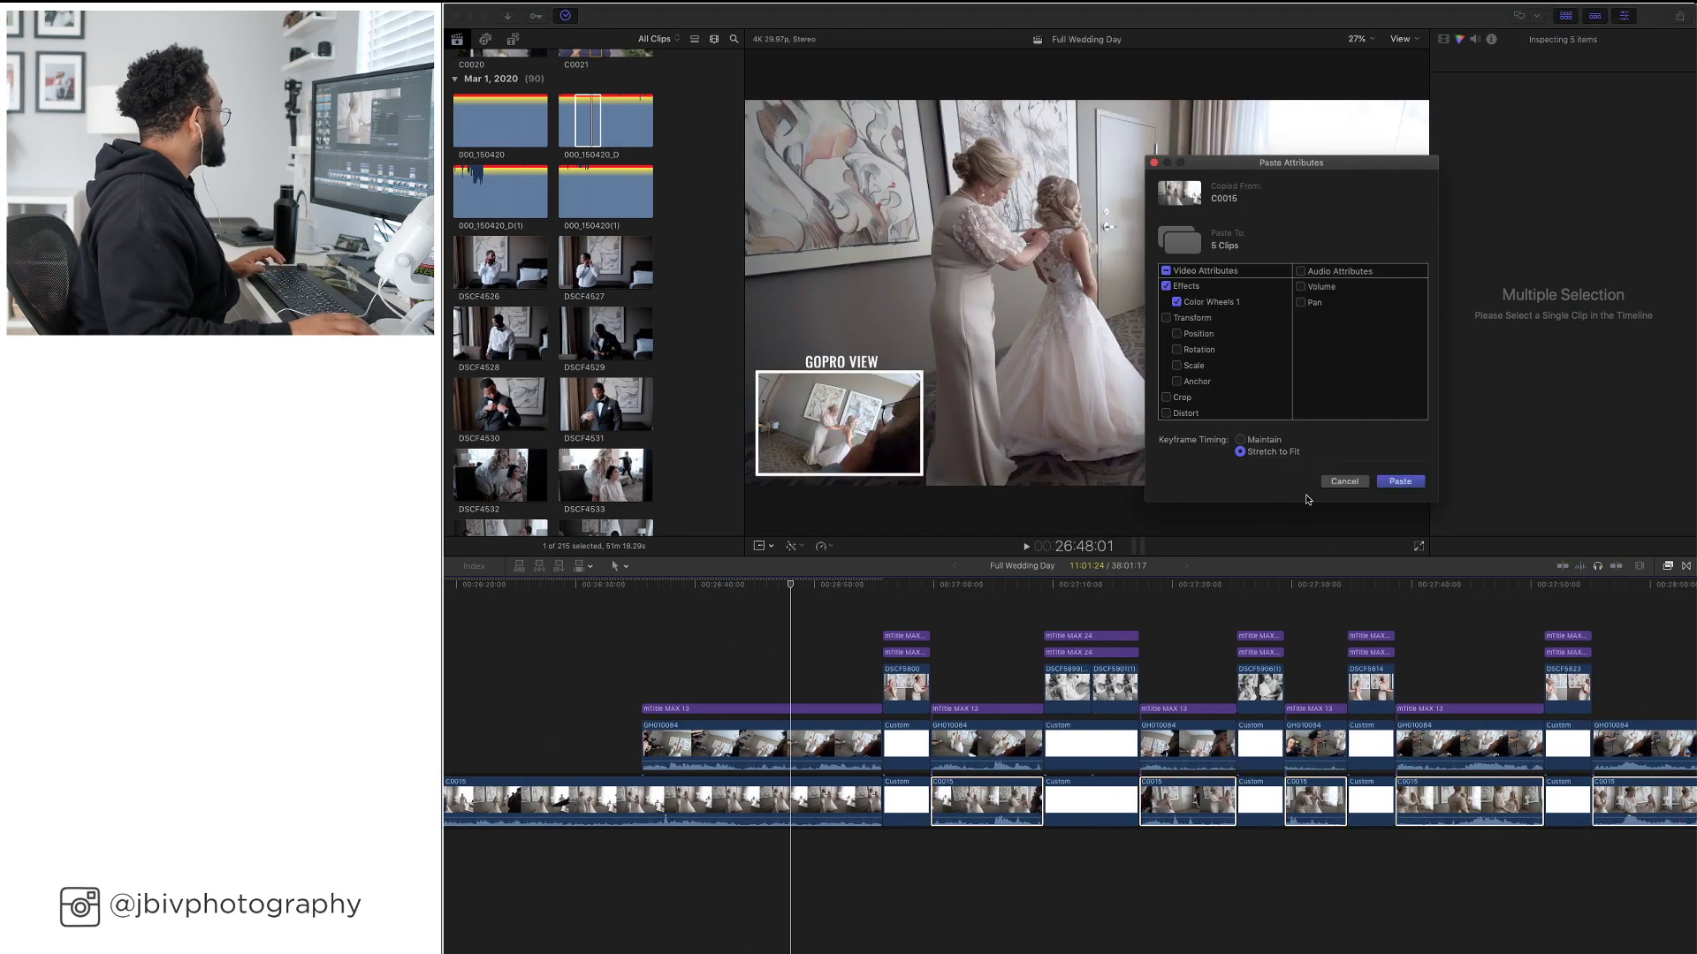
key(Return)
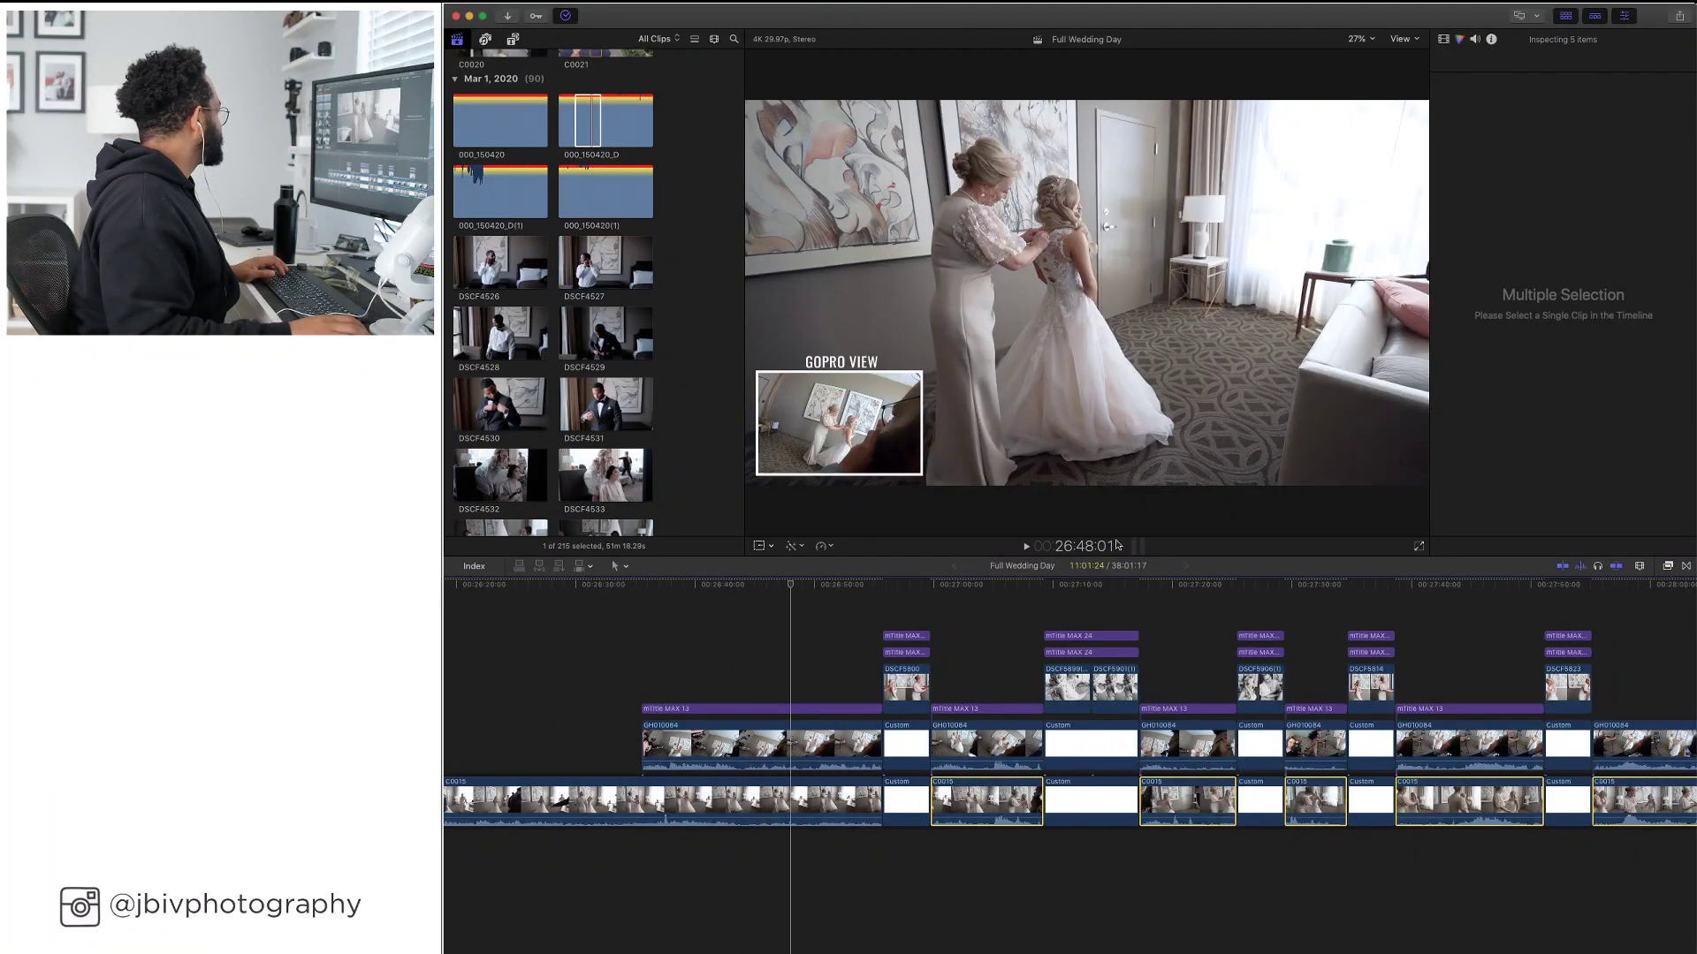
Play through the corrected C0015 clips to check the grade between the bride photos
click(943, 599)
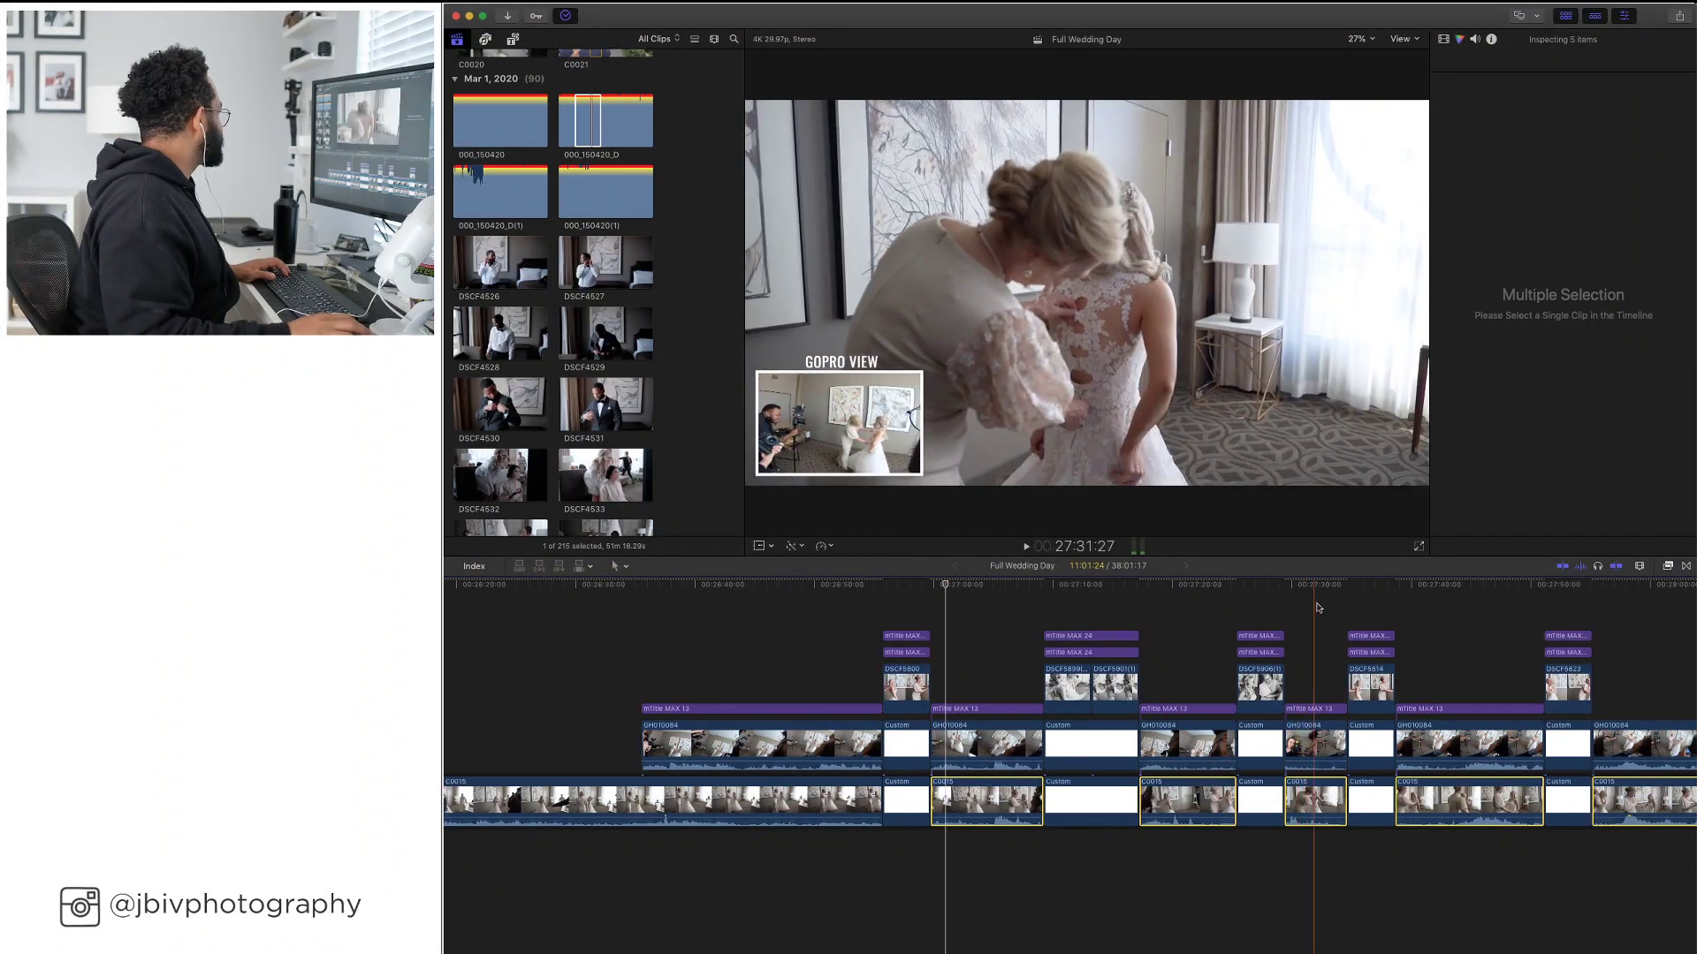
key(space)
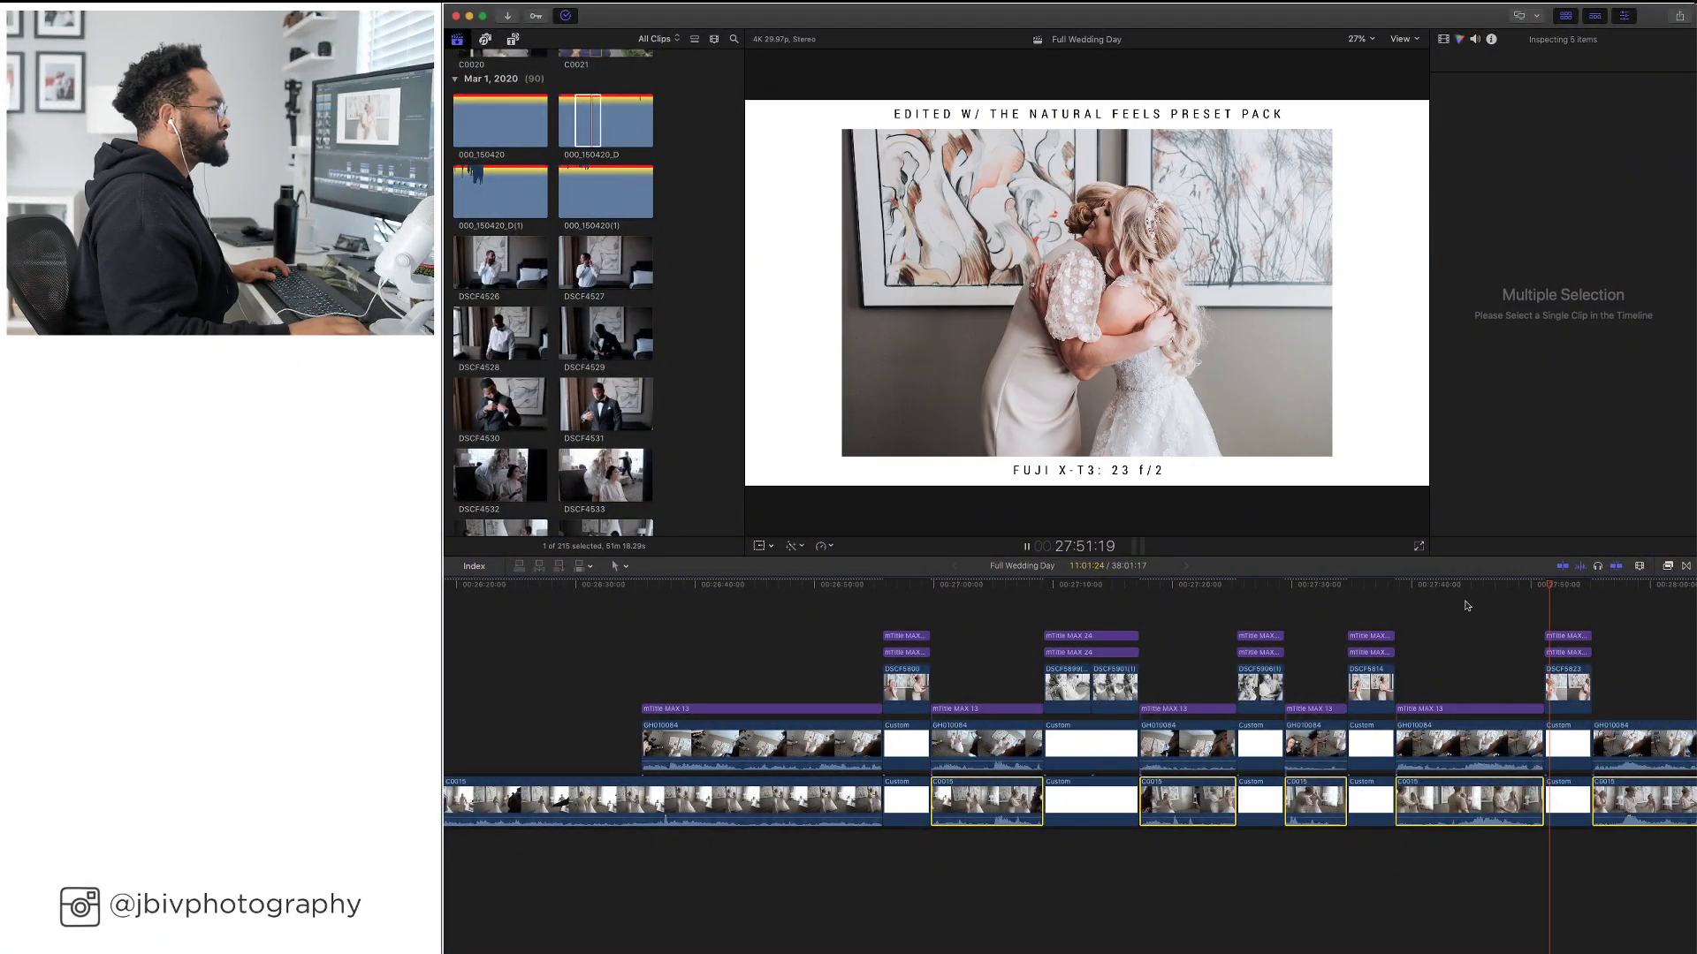
scroll(1454, 618, right, 5)
scroll(1468, 604, right, 2)
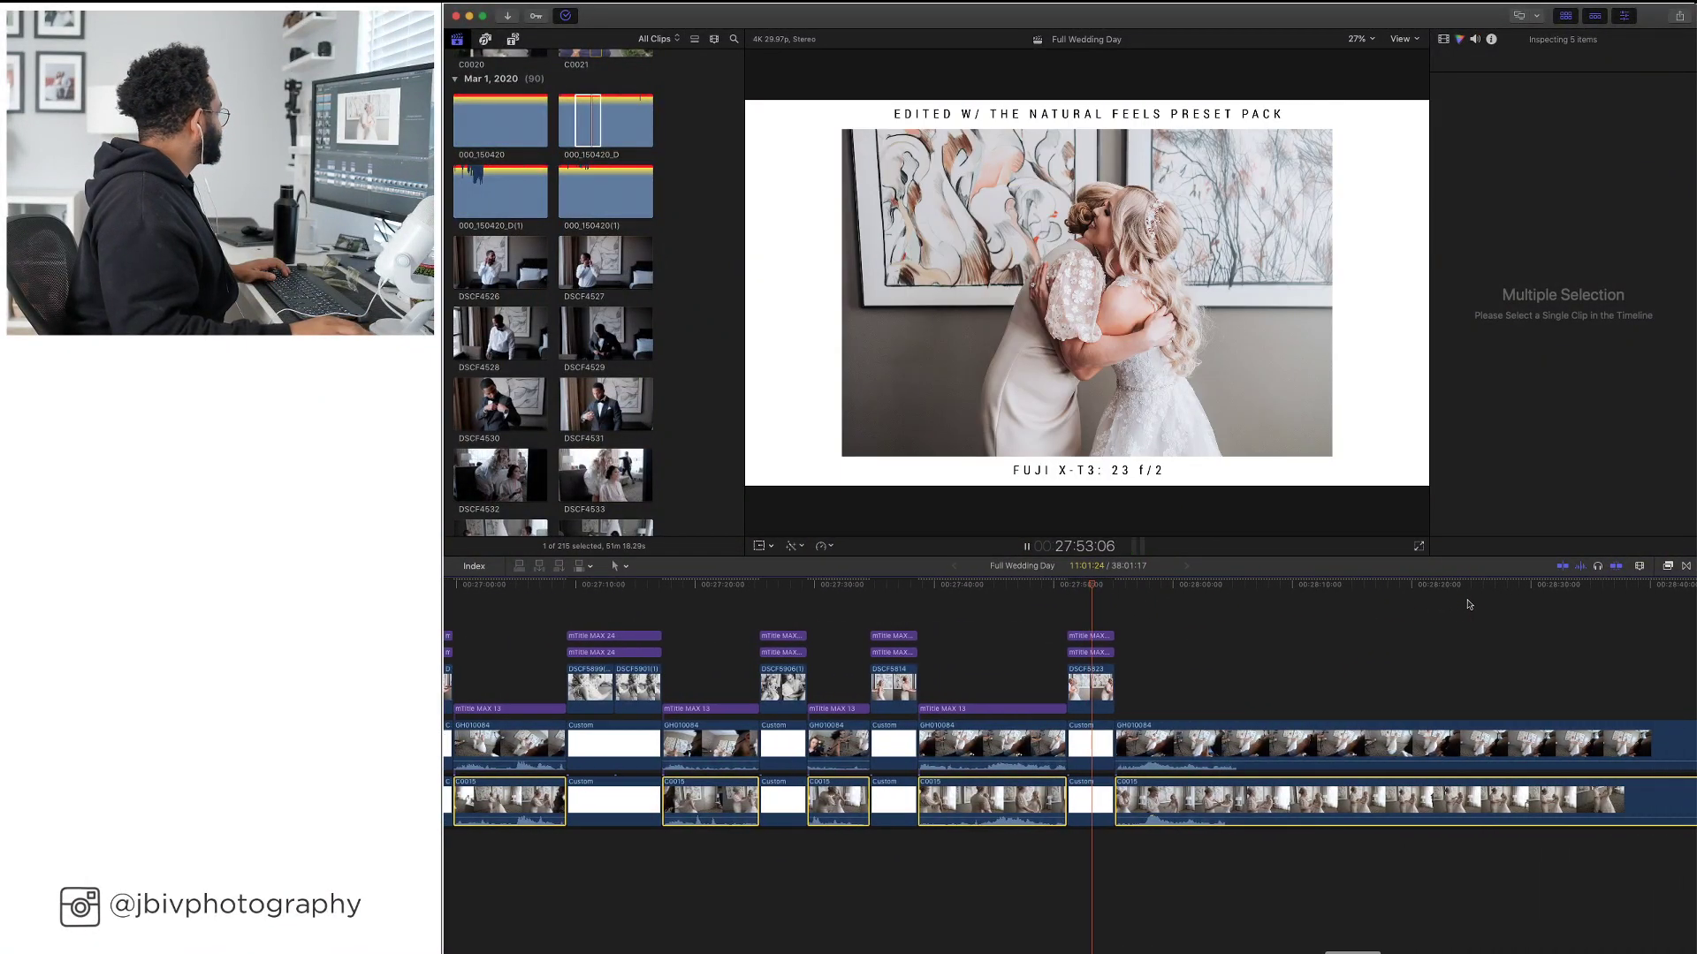
key(space)
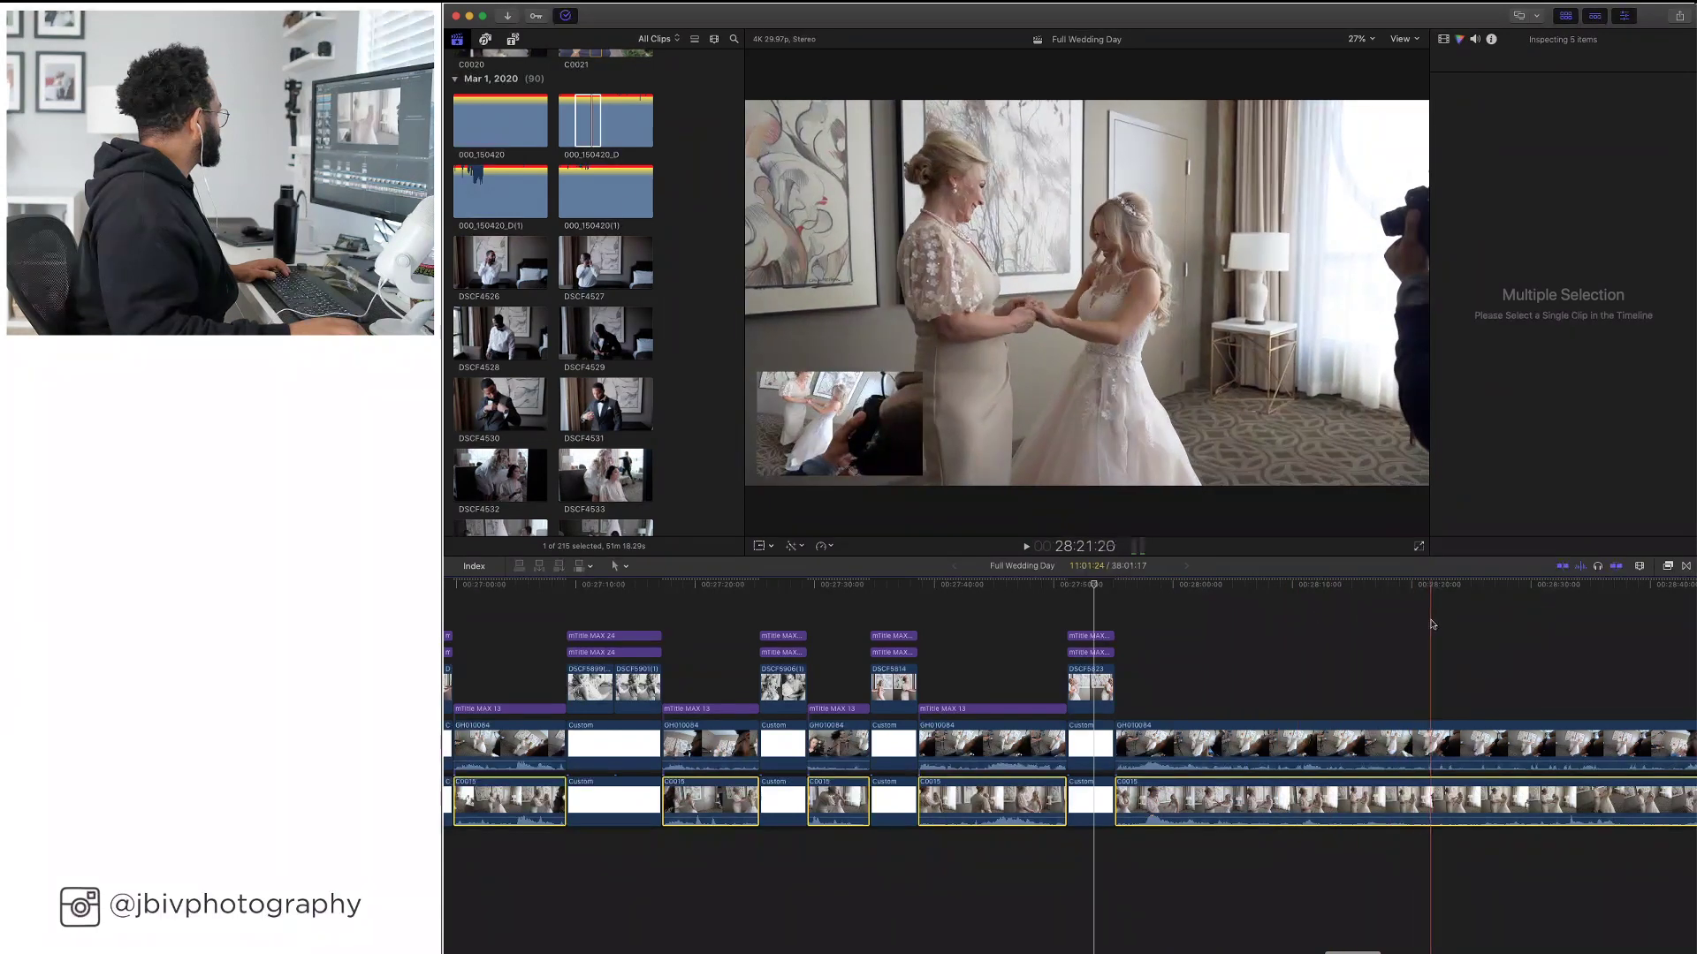
Cut about 4 seconds off the start of the last C0015 clip and the GoPro clip above it, closing the gap
scroll(1480, 629, right, 3)
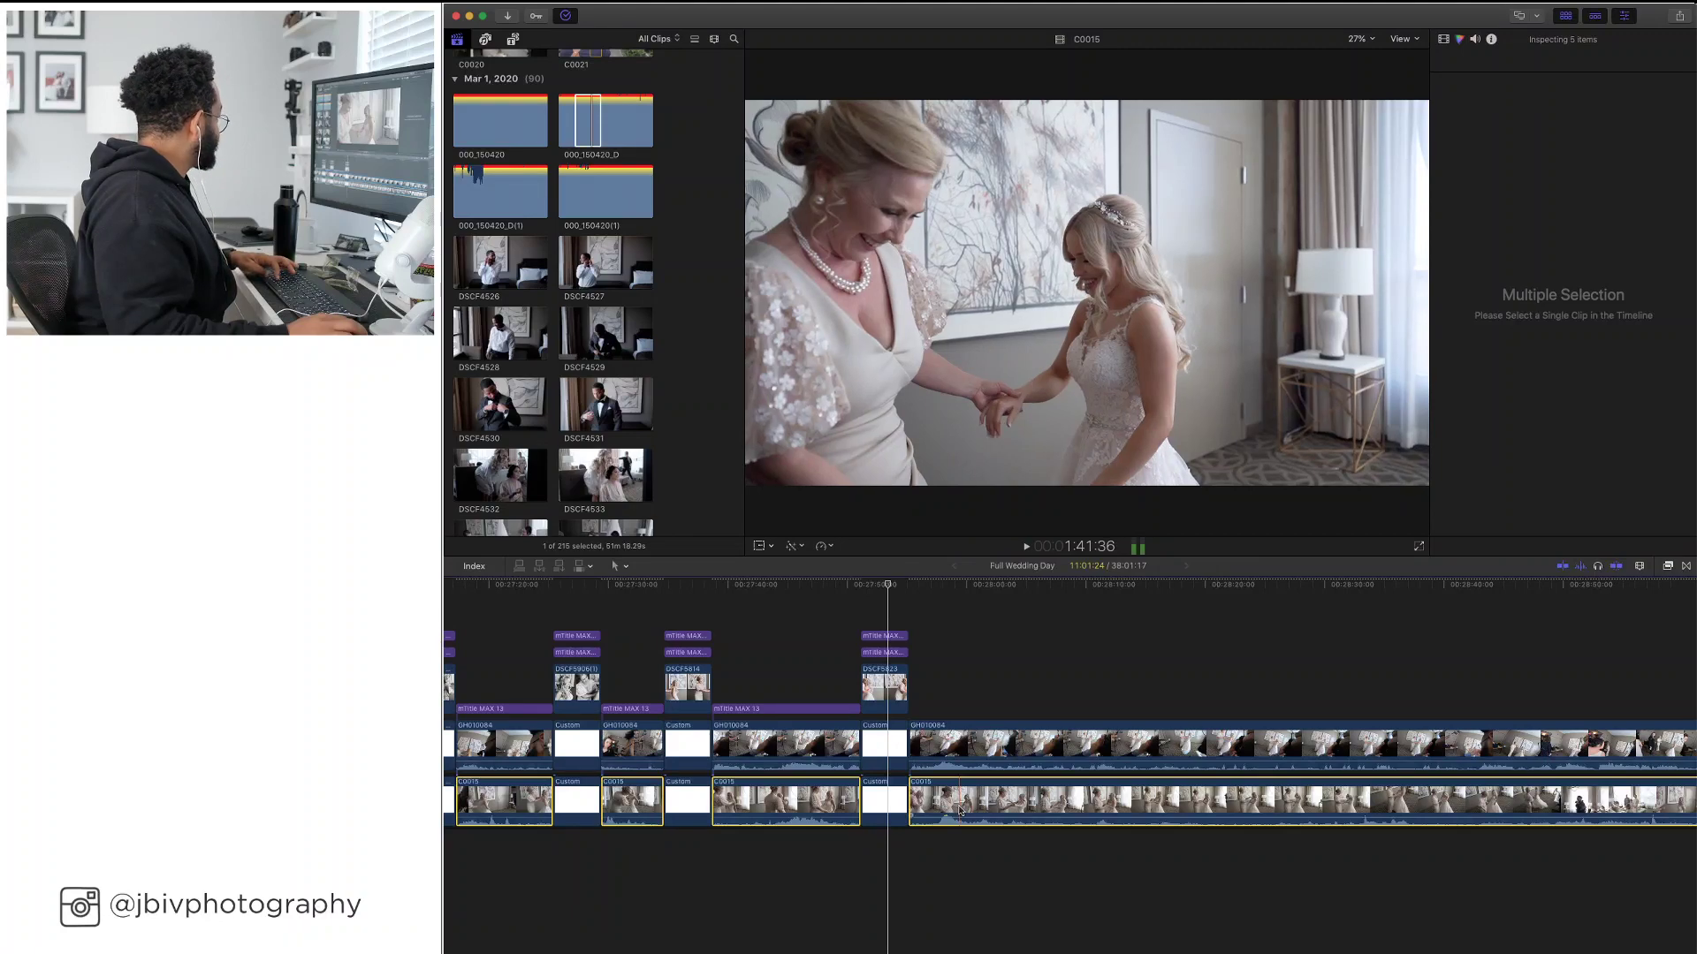
key(super+shift+b)
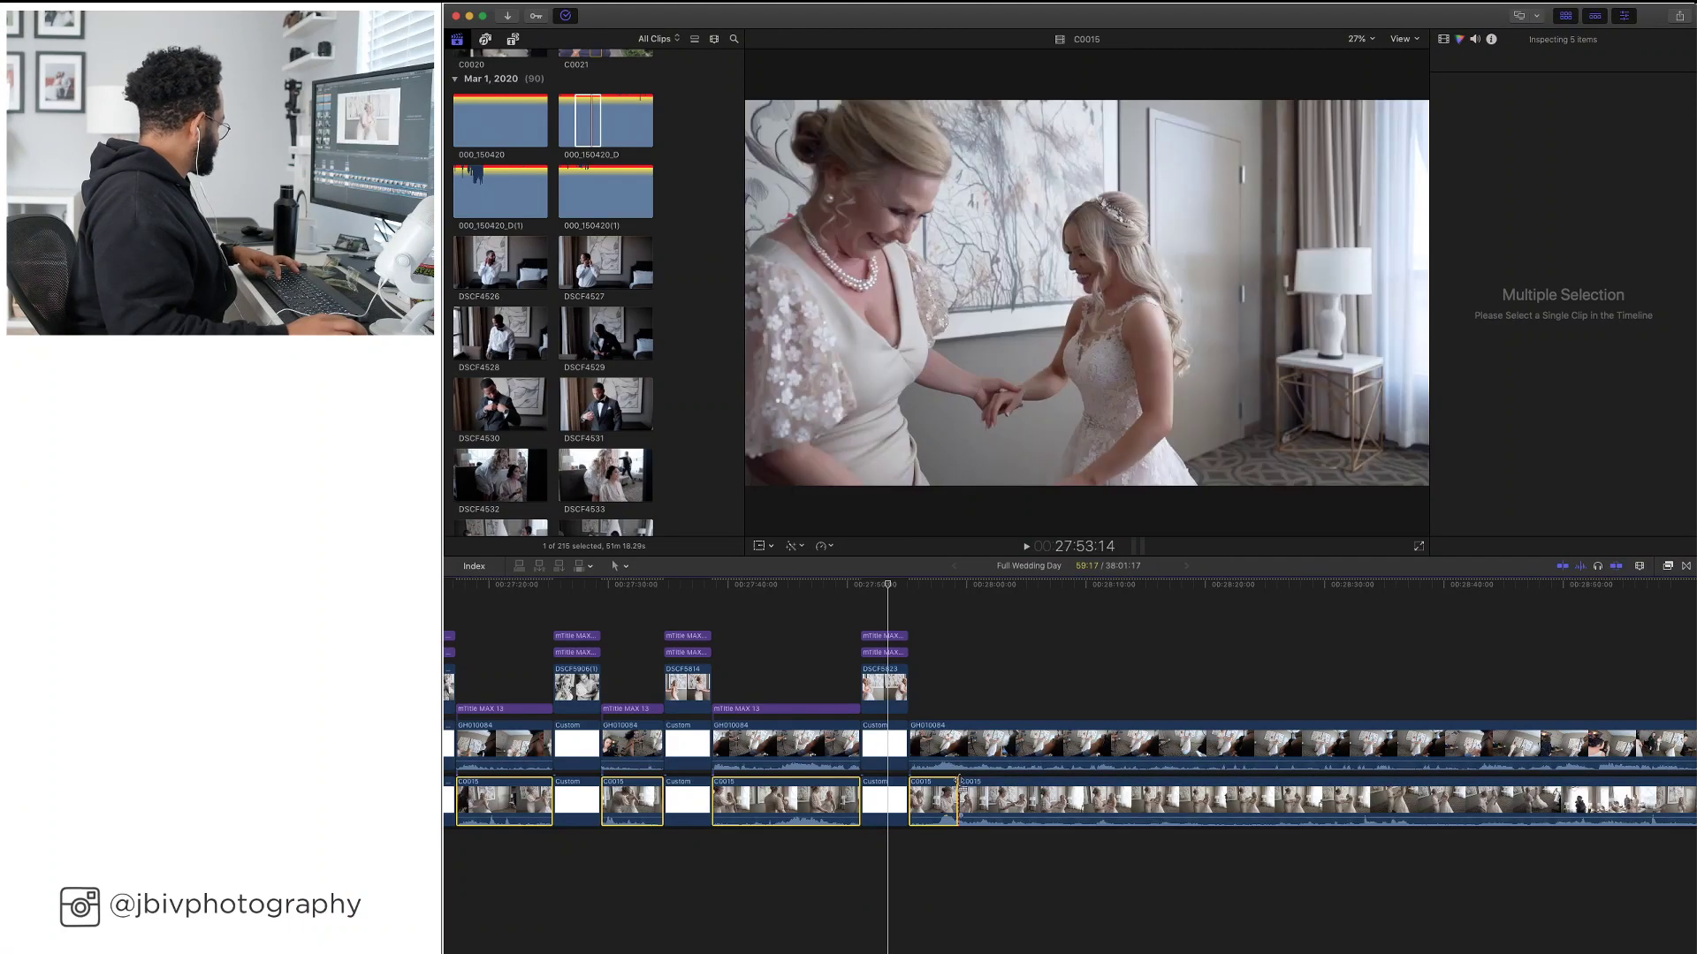
click(940, 799)
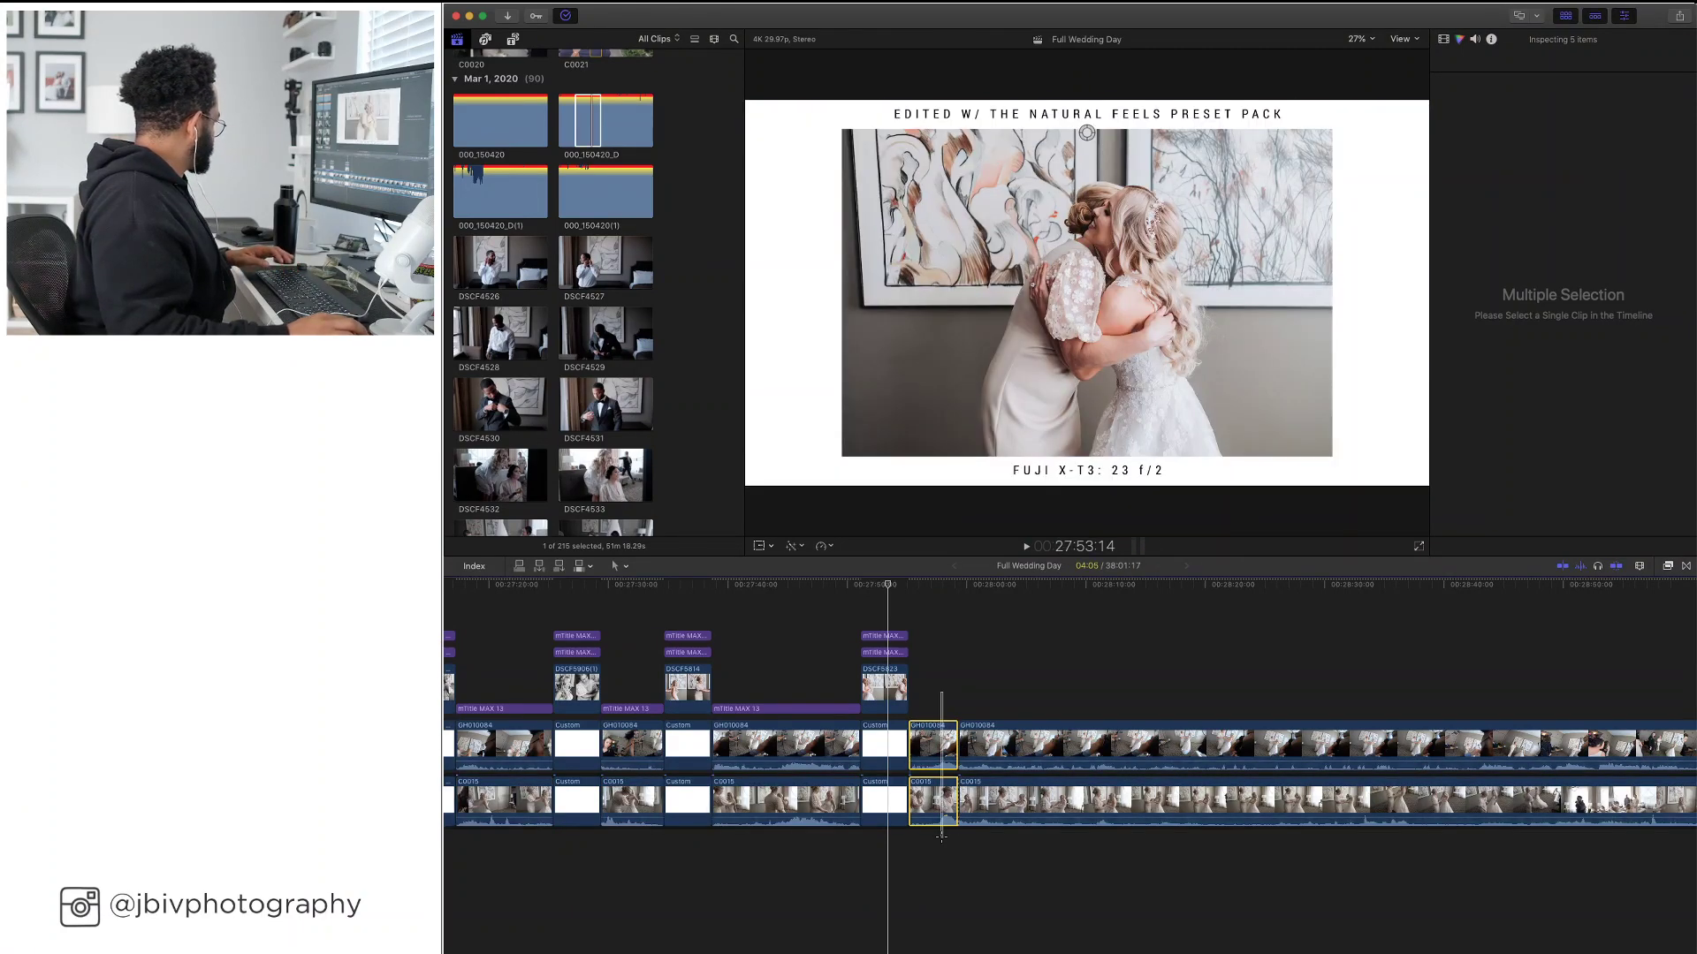
key(Delete)
key(super+6)
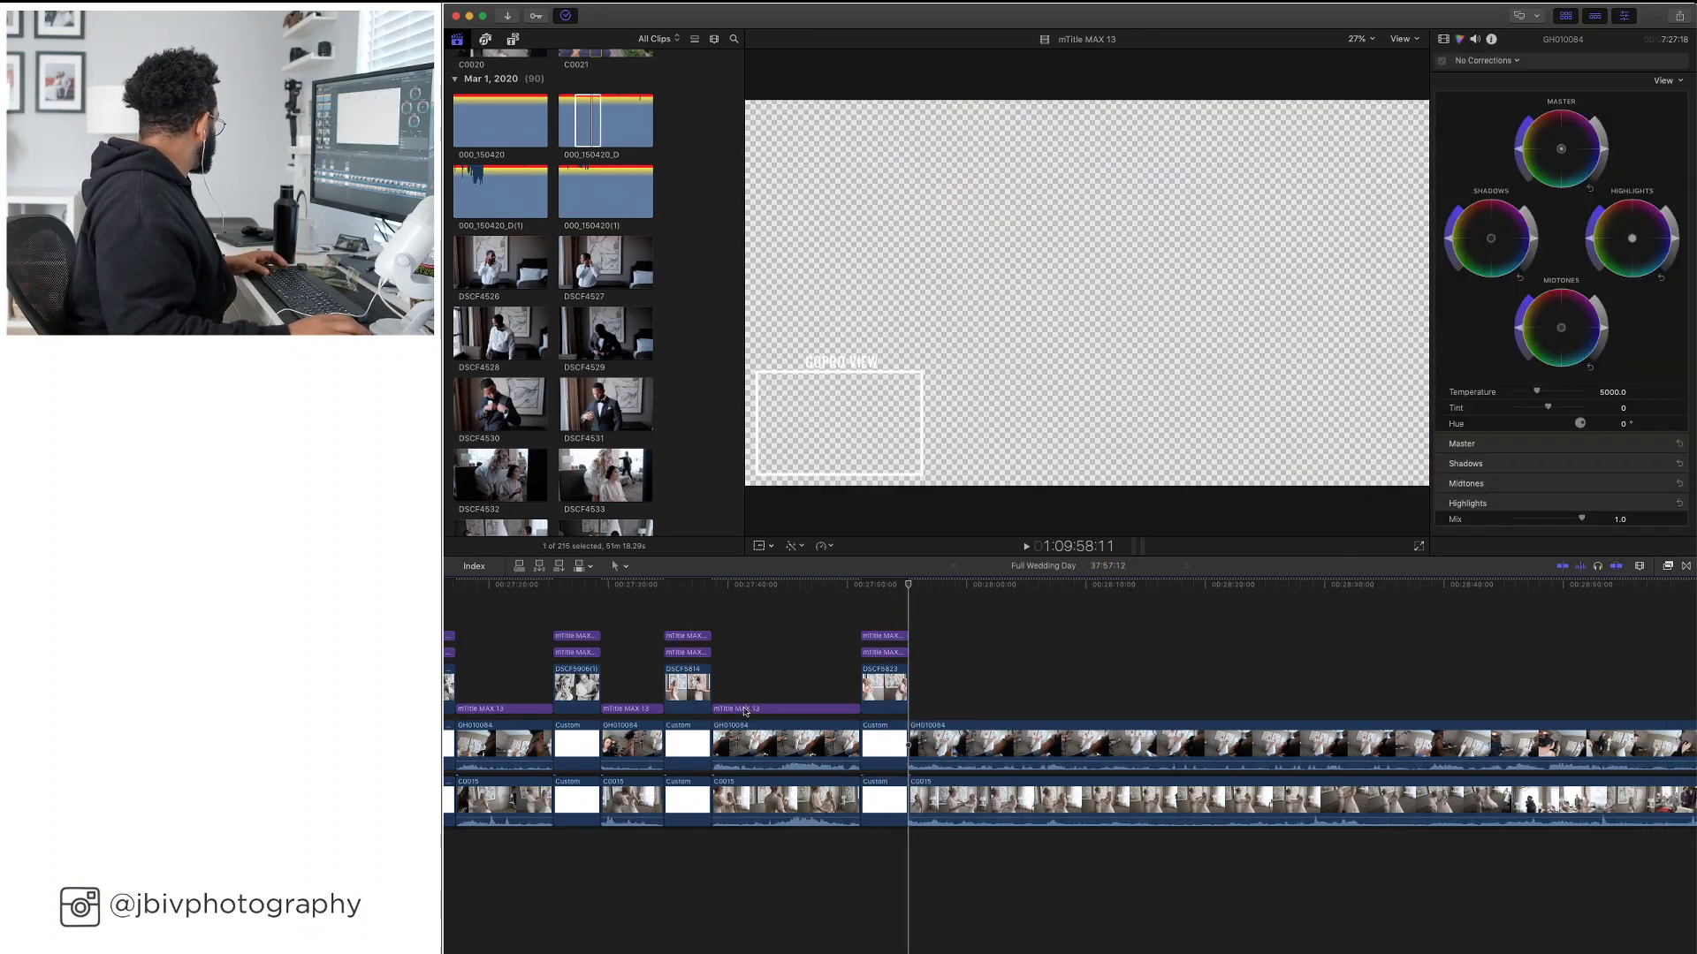
Add the GoPro View title over the last GoPro clip and split all layers at 28:06:11
drag(726, 708, 1613, 709)
key(space)
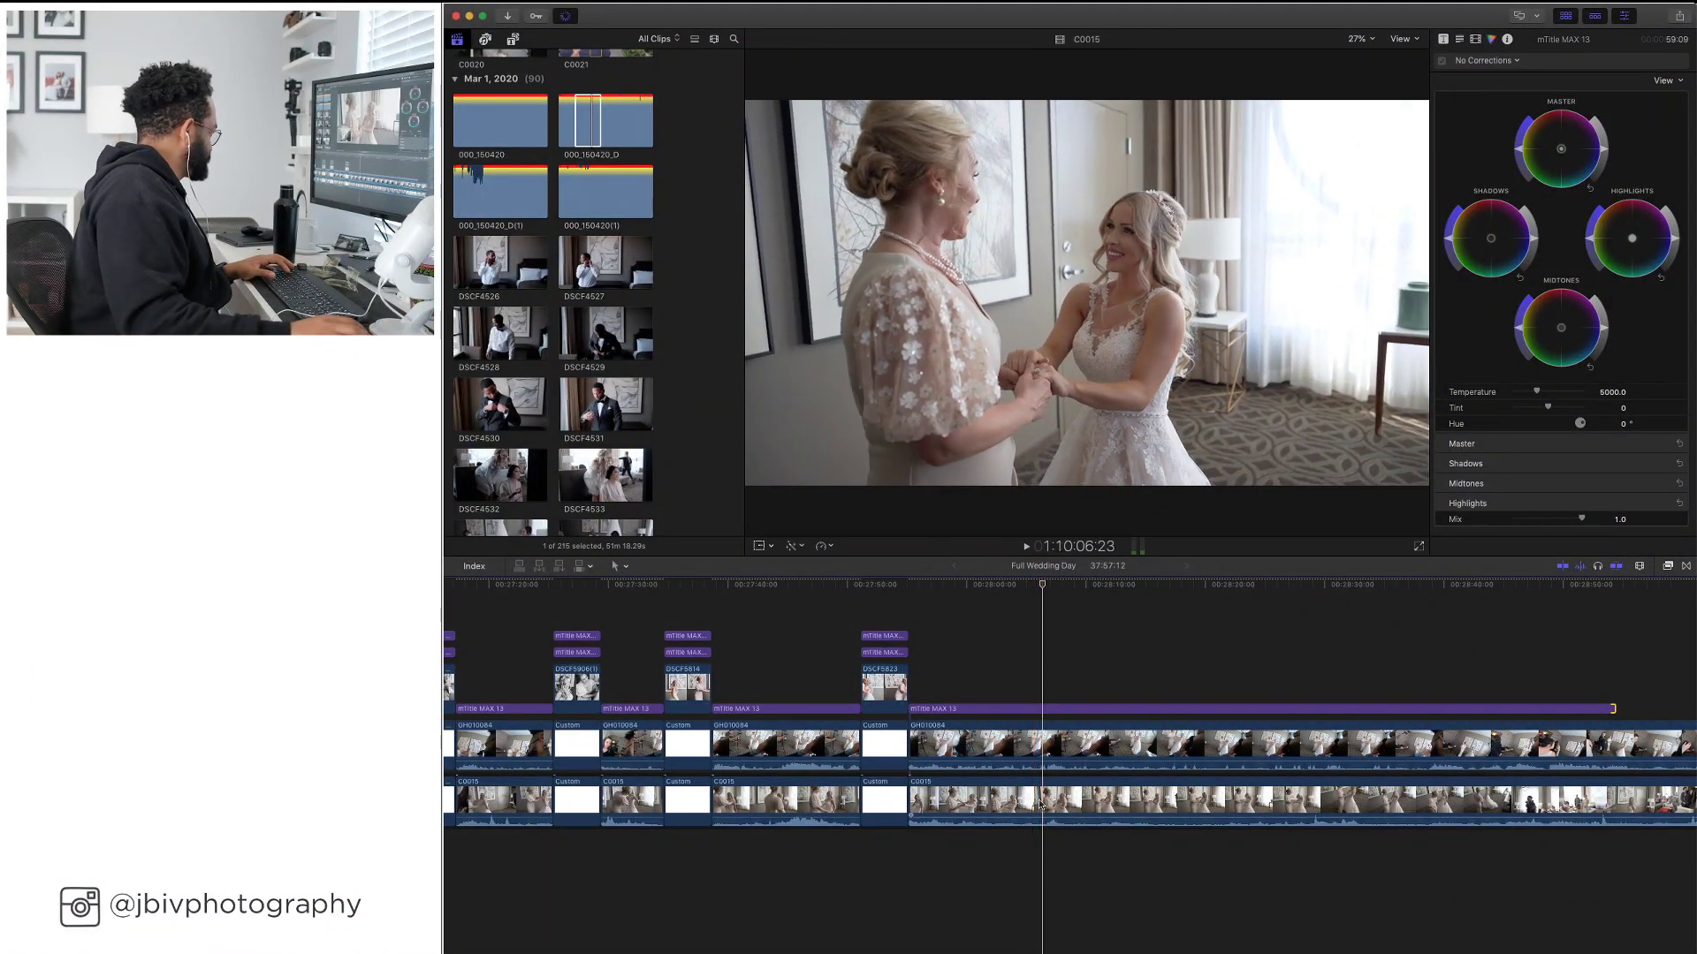
key(super+b)
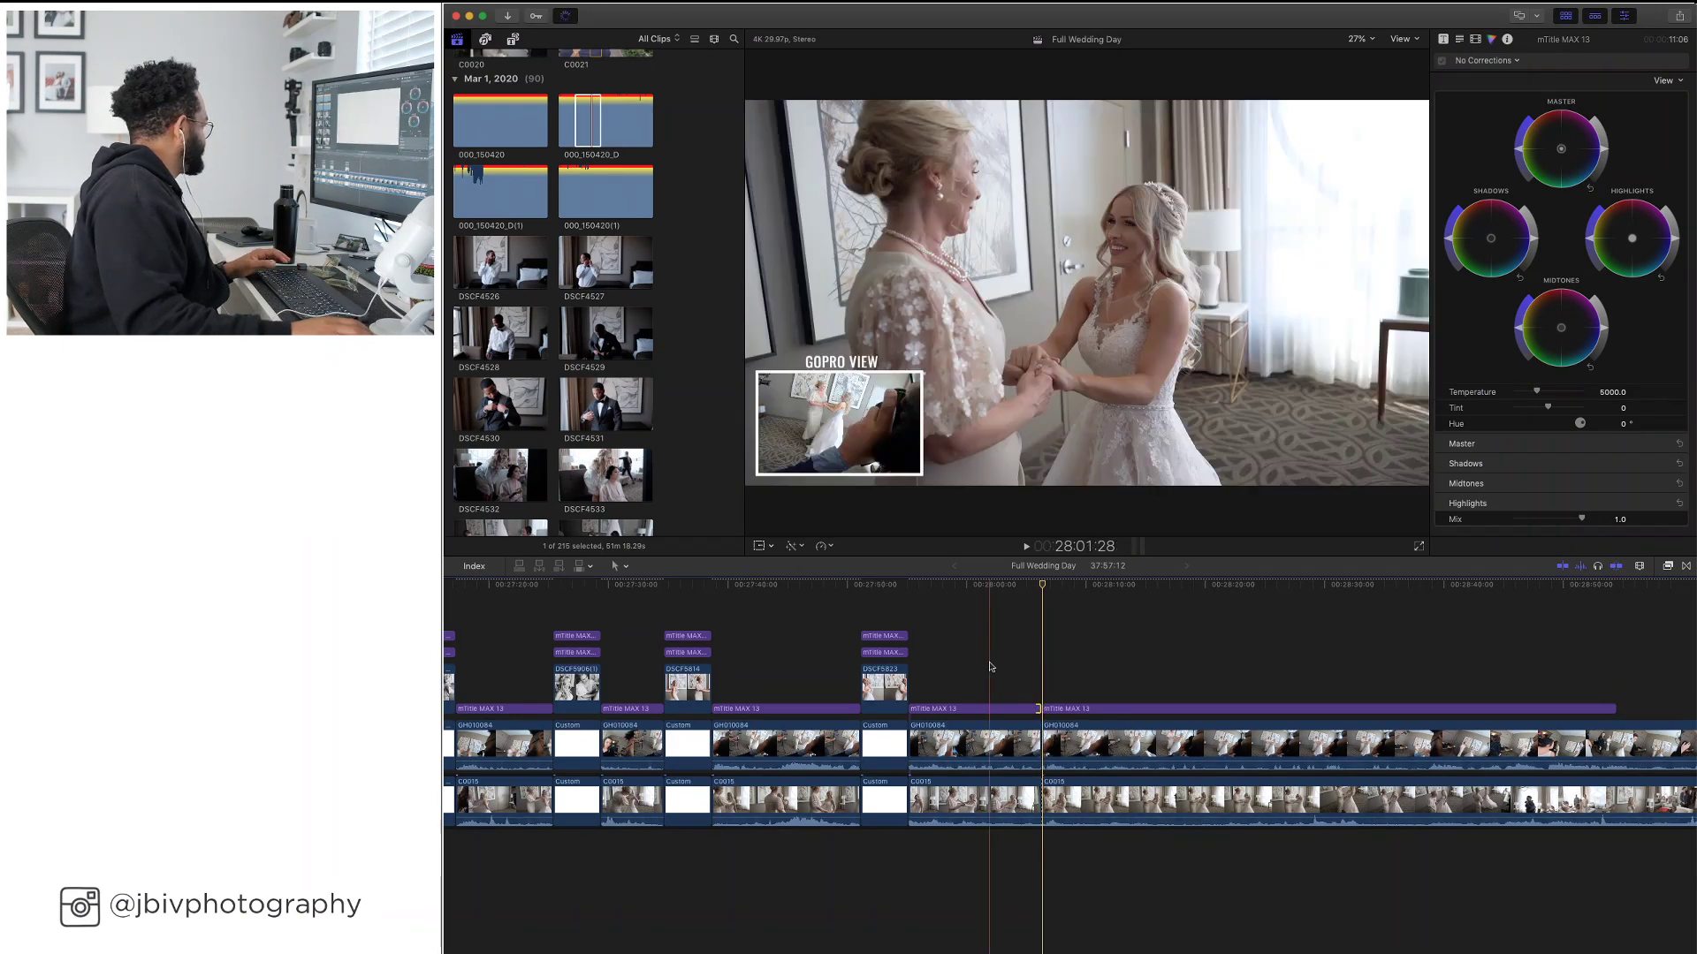
Insert copies of the two white Custom backgrounds at the new split and place photo DSCF5840 above them
click(887, 758)
drag(887, 758, 1065, 798)
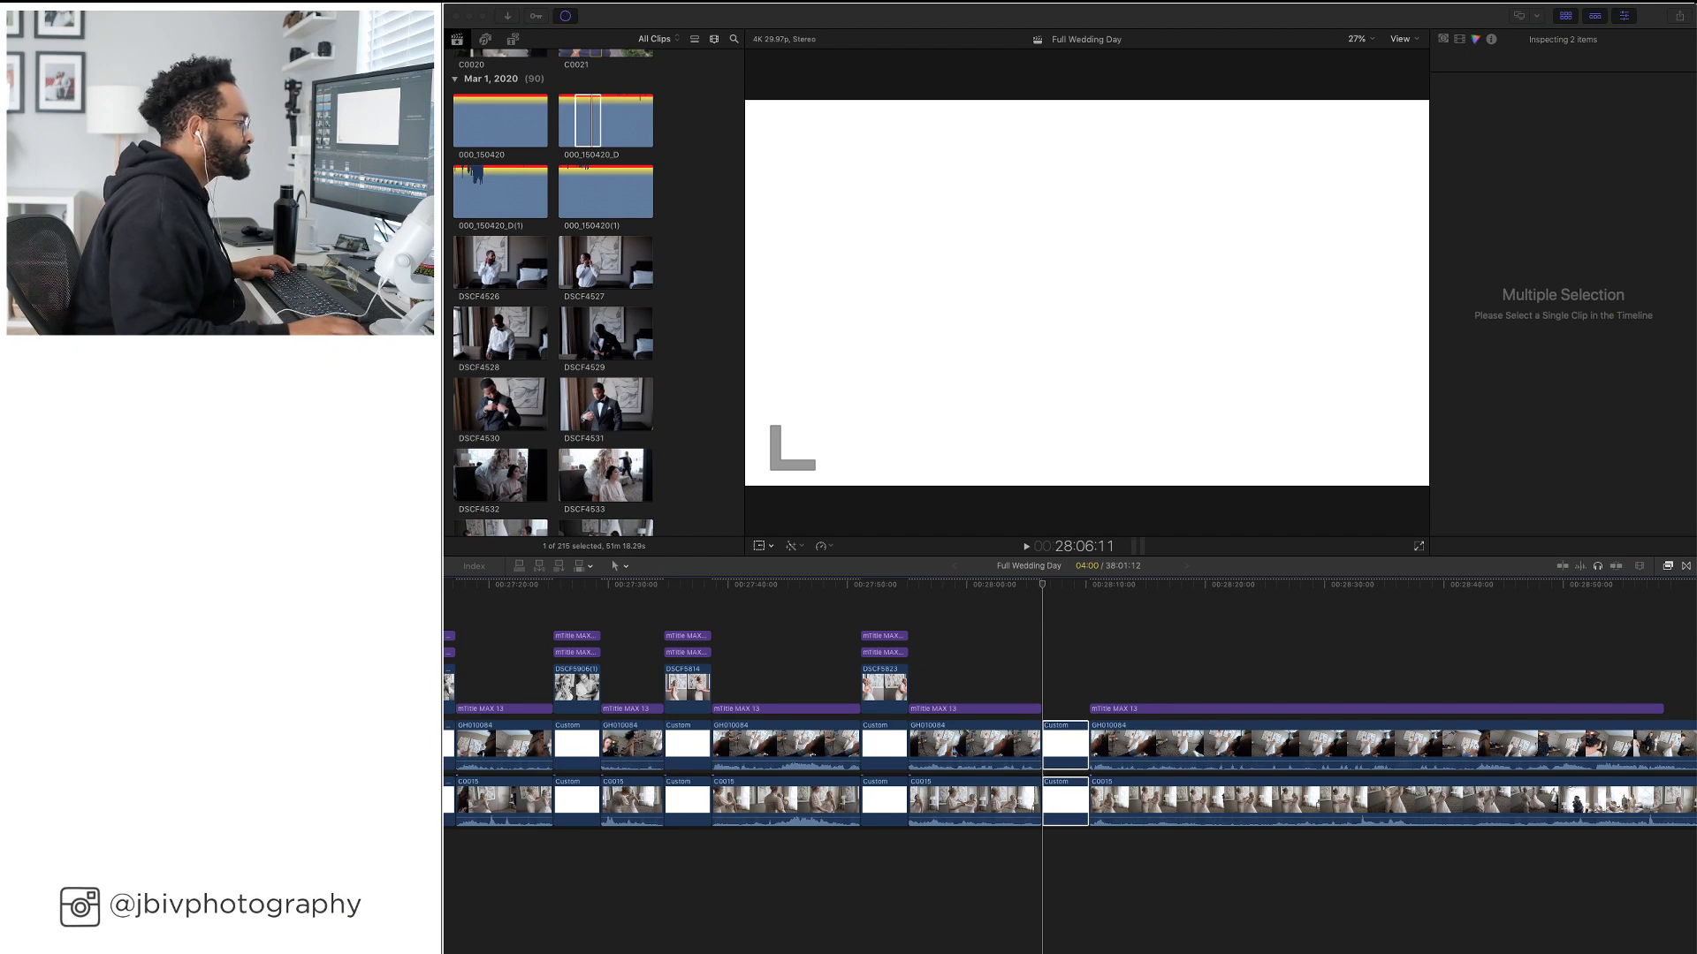
drag(1571, 769, 1050, 687)
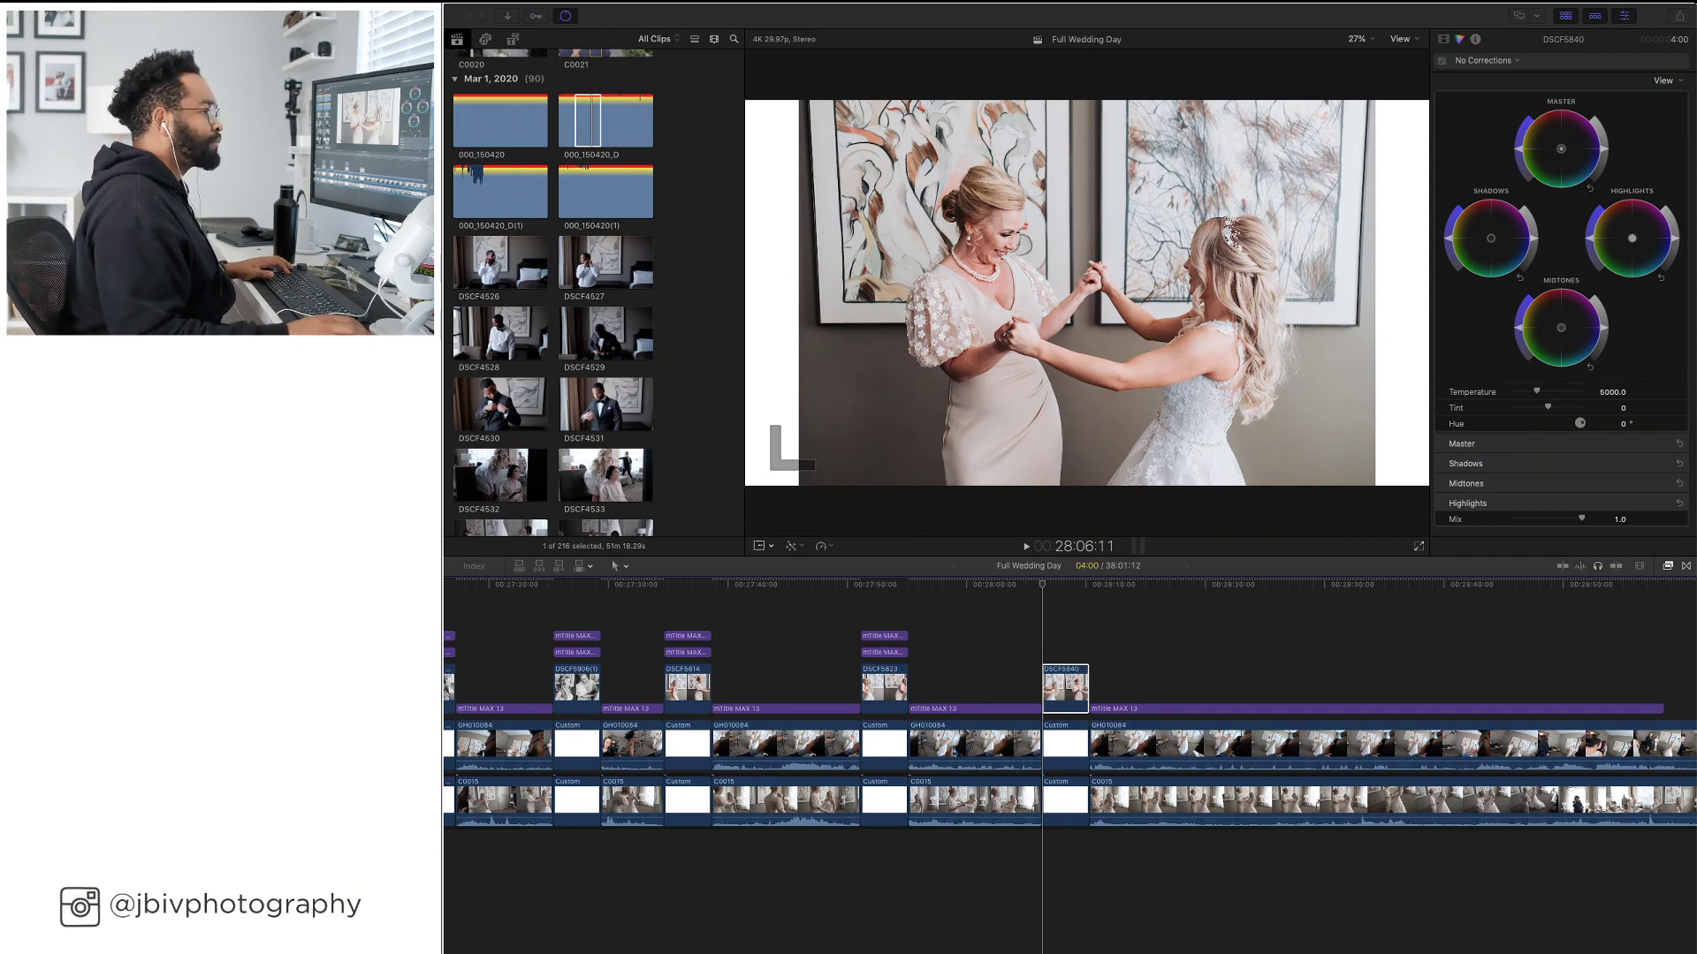
Lengthen both new white backgrounds to 8 seconds and place a second bride photo right after DSCF5840
click(1092, 843)
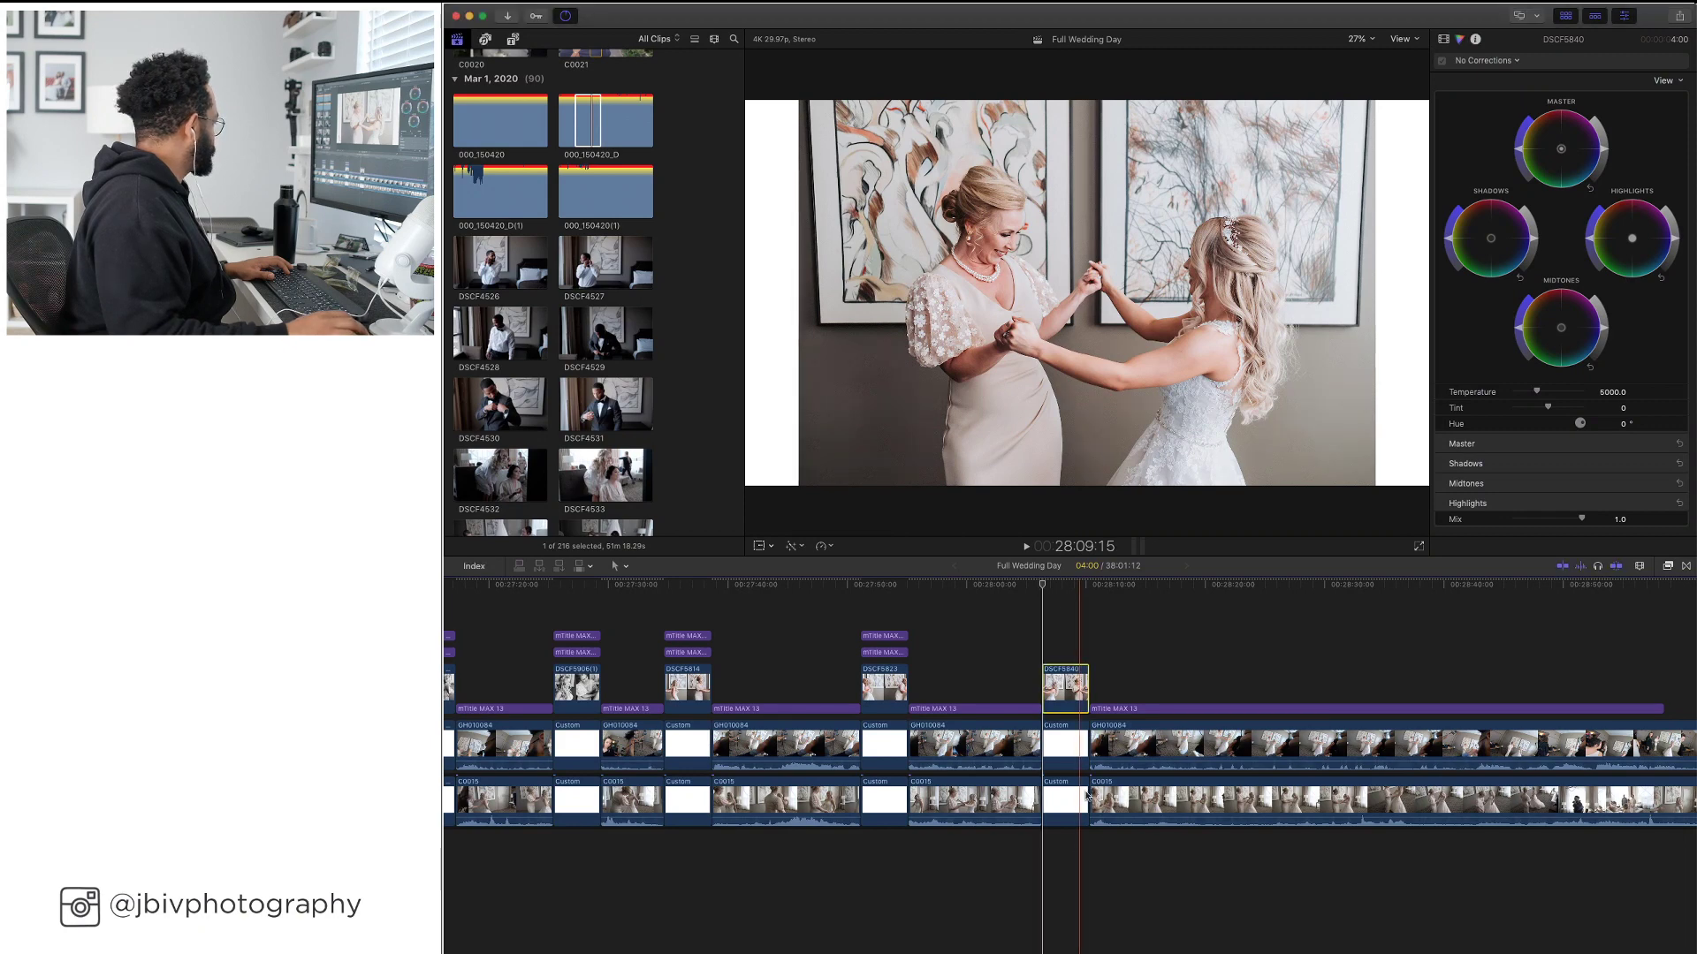
drag(1086, 795, 1153, 798)
drag(1088, 738, 1153, 741)
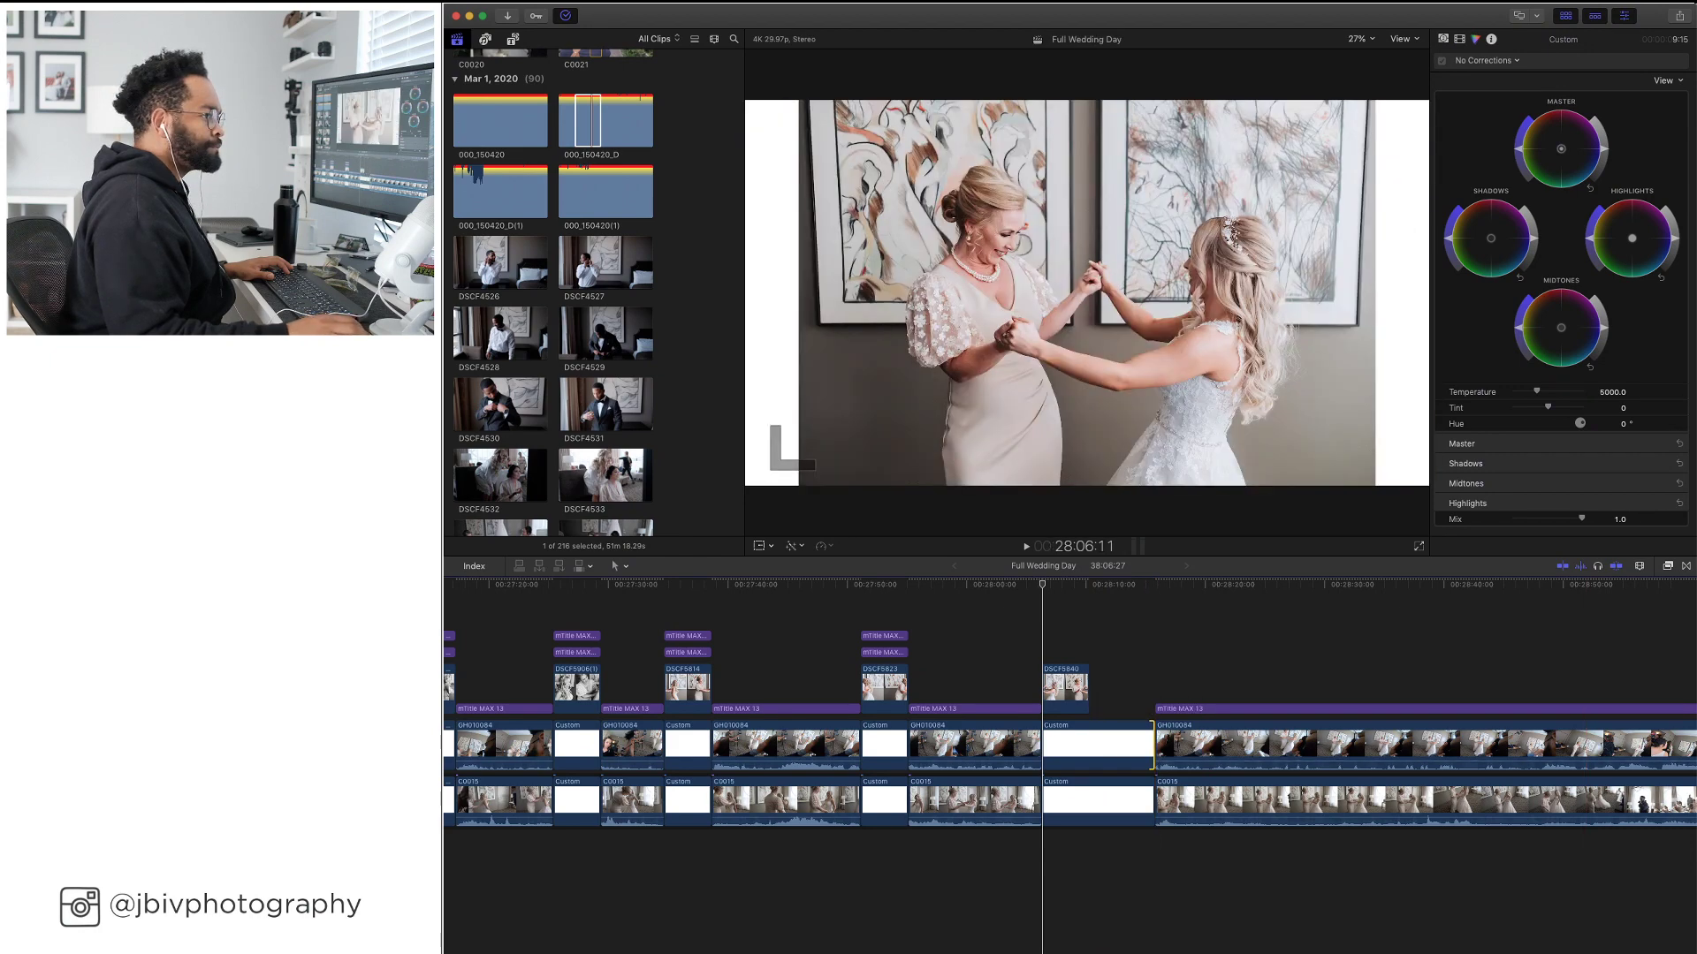
drag(1559, 717, 1096, 654)
drag(1149, 736, 1137, 792)
Scale the two new bride photos to 85% and play the section back
drag(1161, 671, 1056, 693)
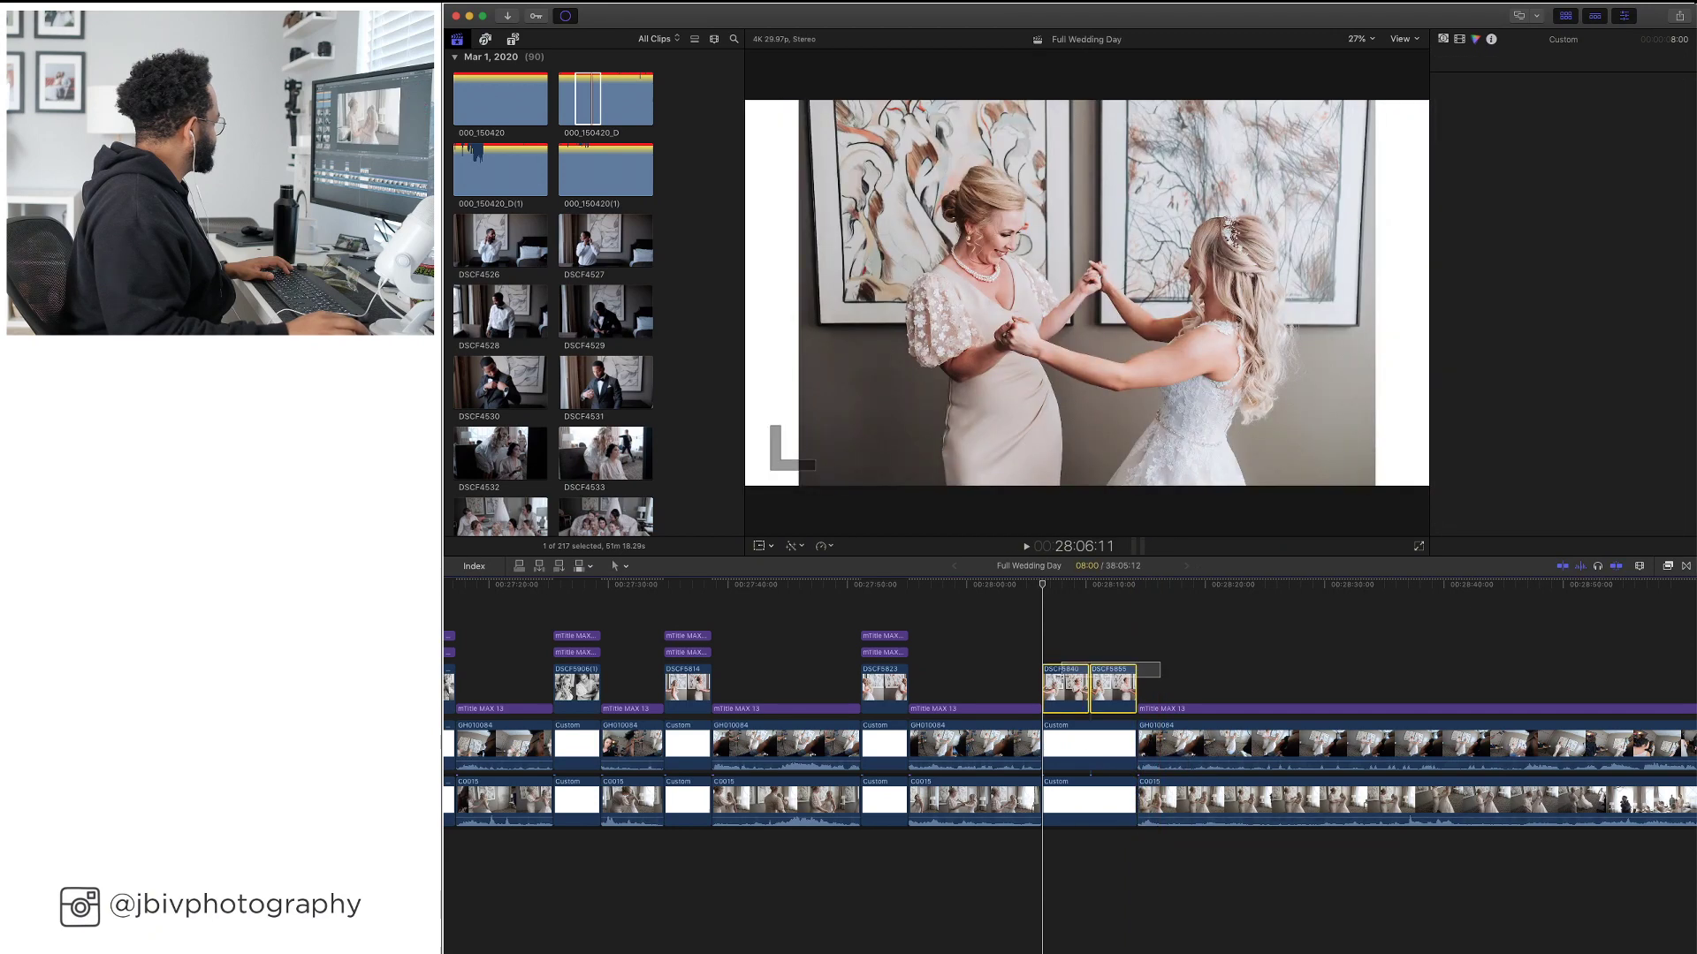
click(1206, 589)
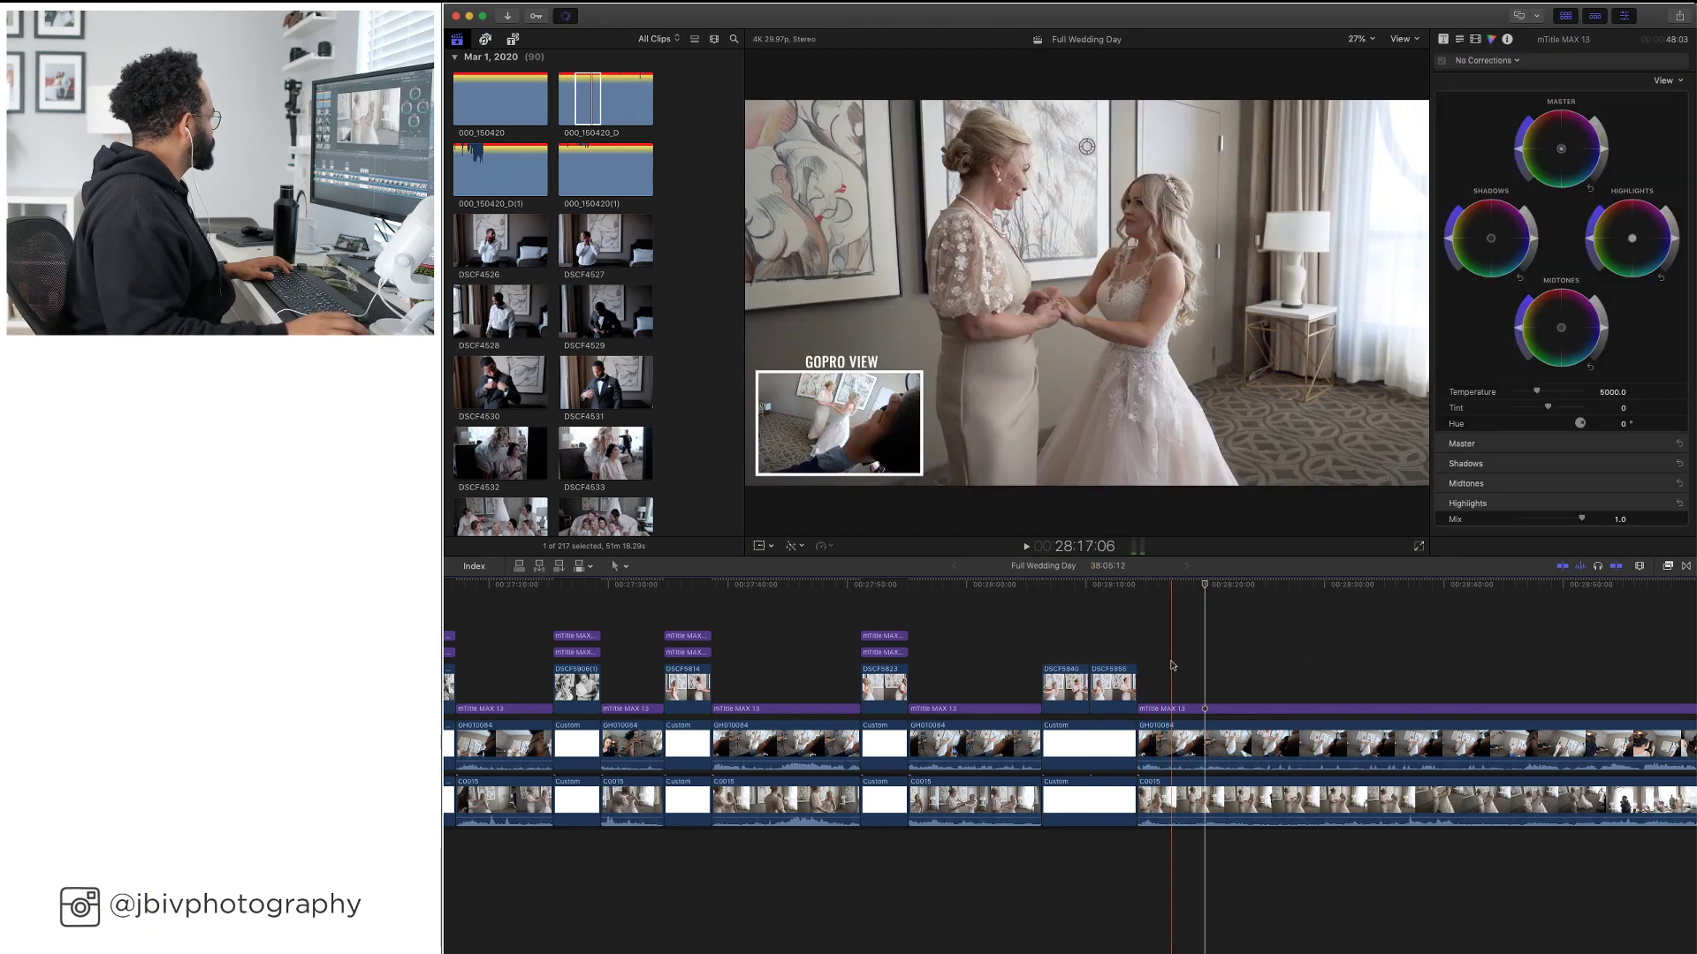
drag(1172, 665, 1050, 707)
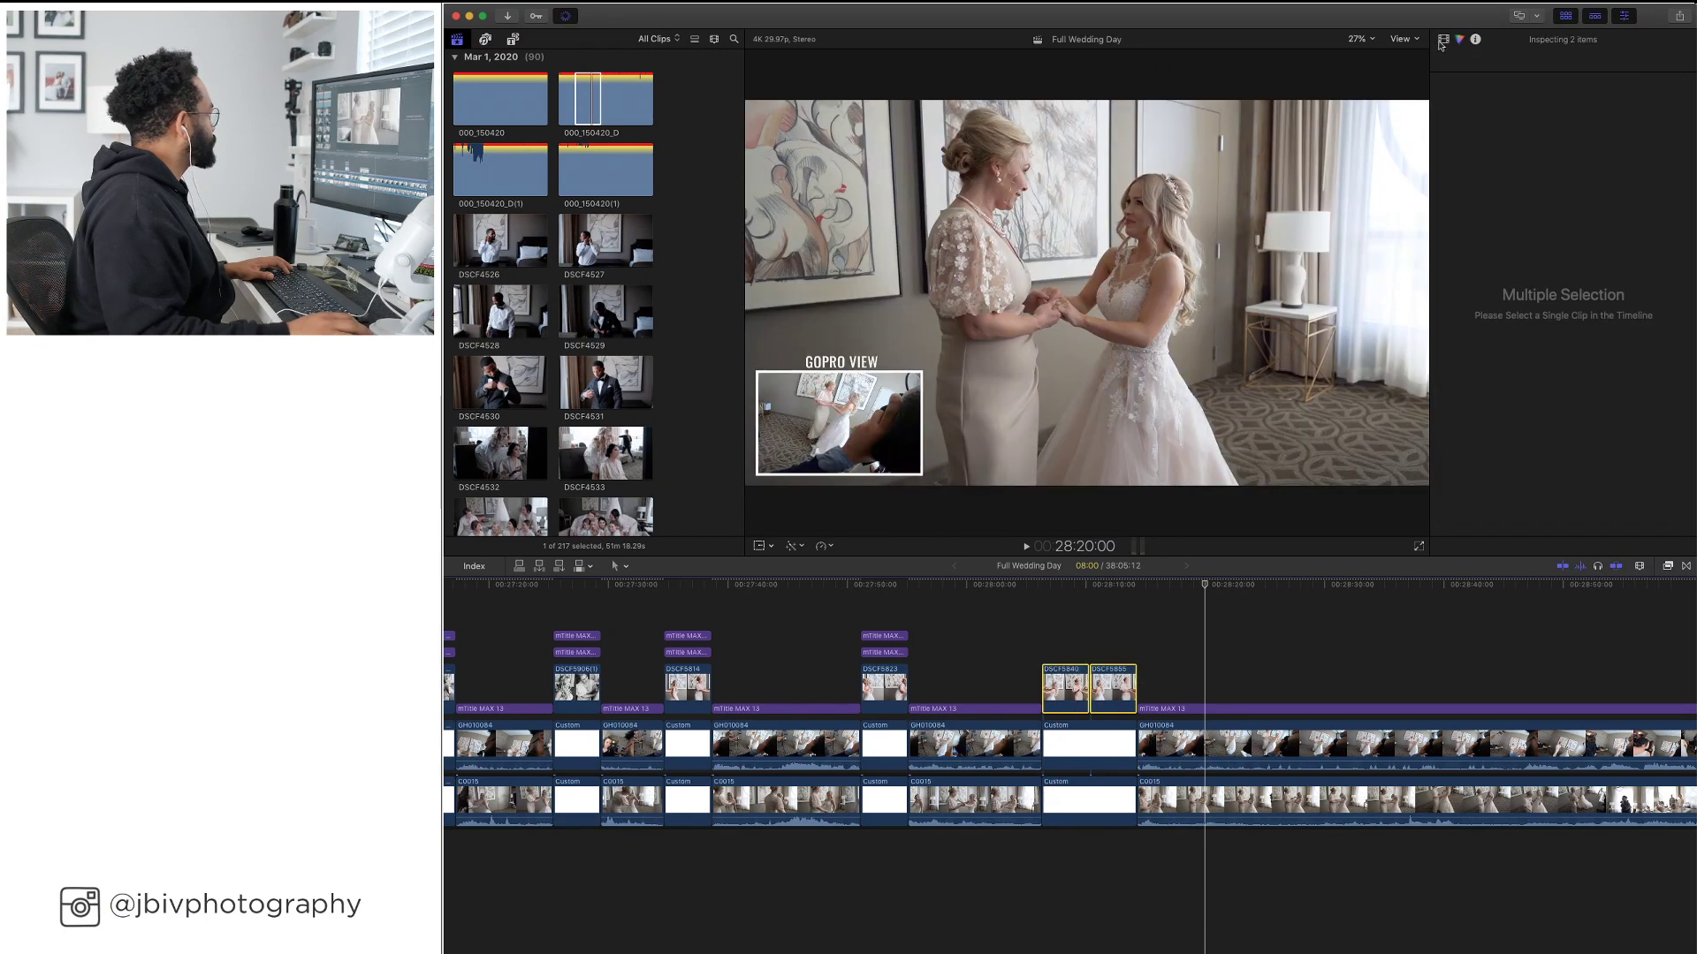
click(1441, 41)
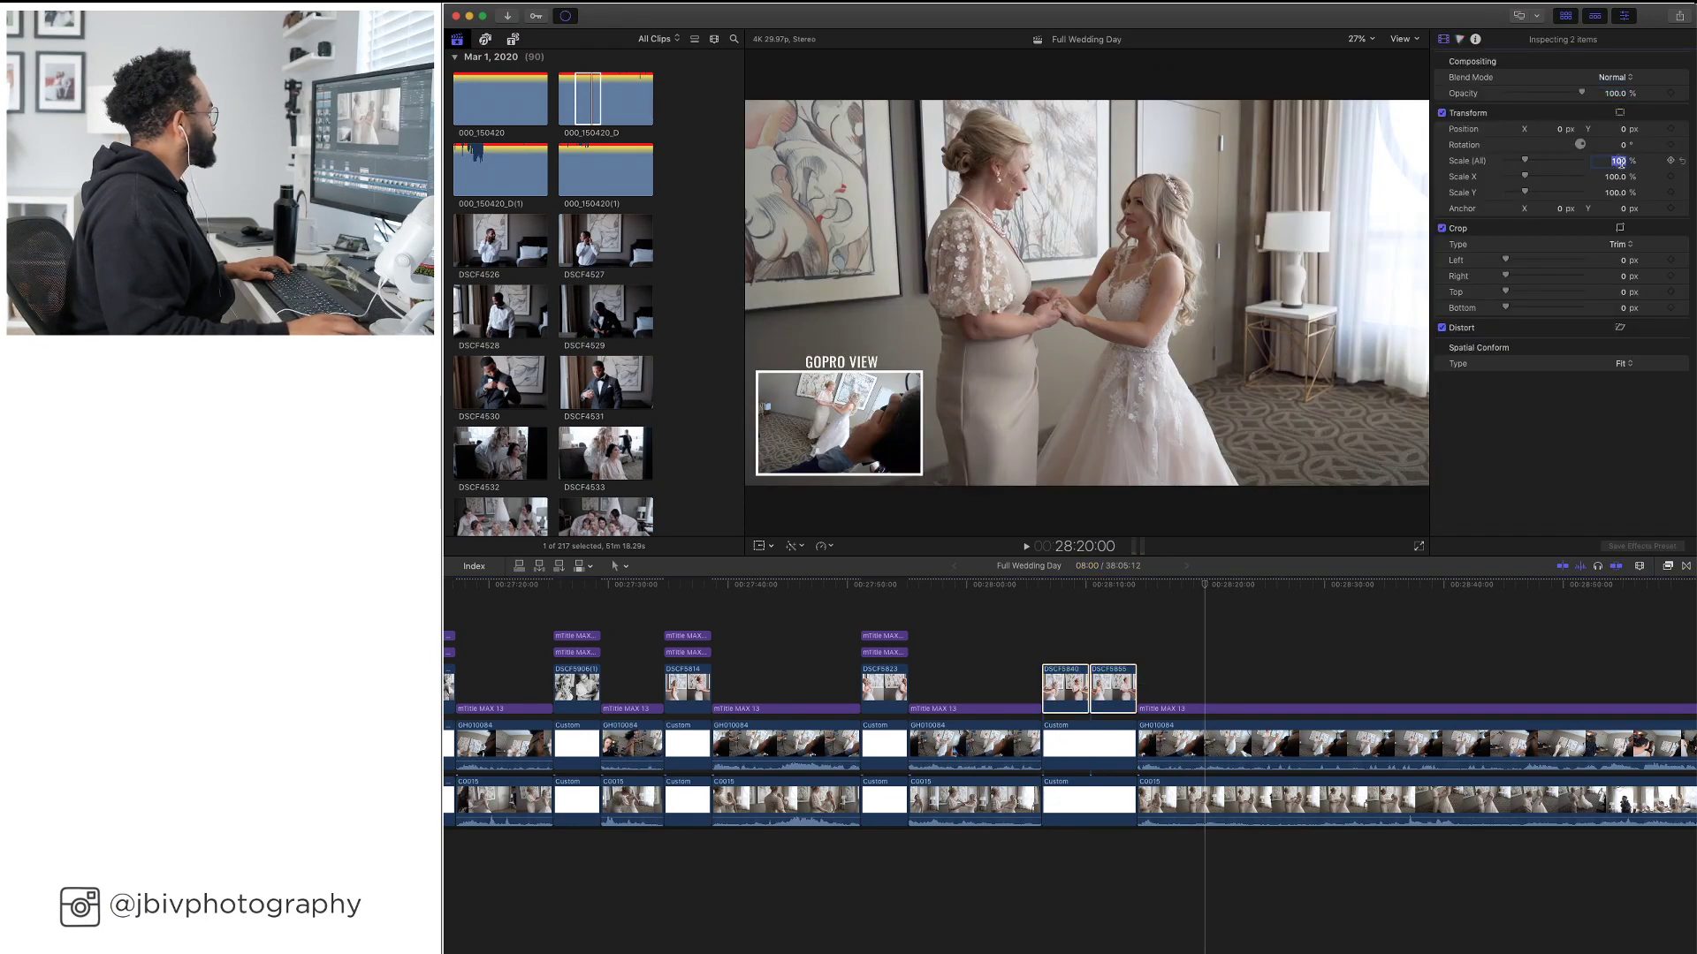
text(85)
key(Return)
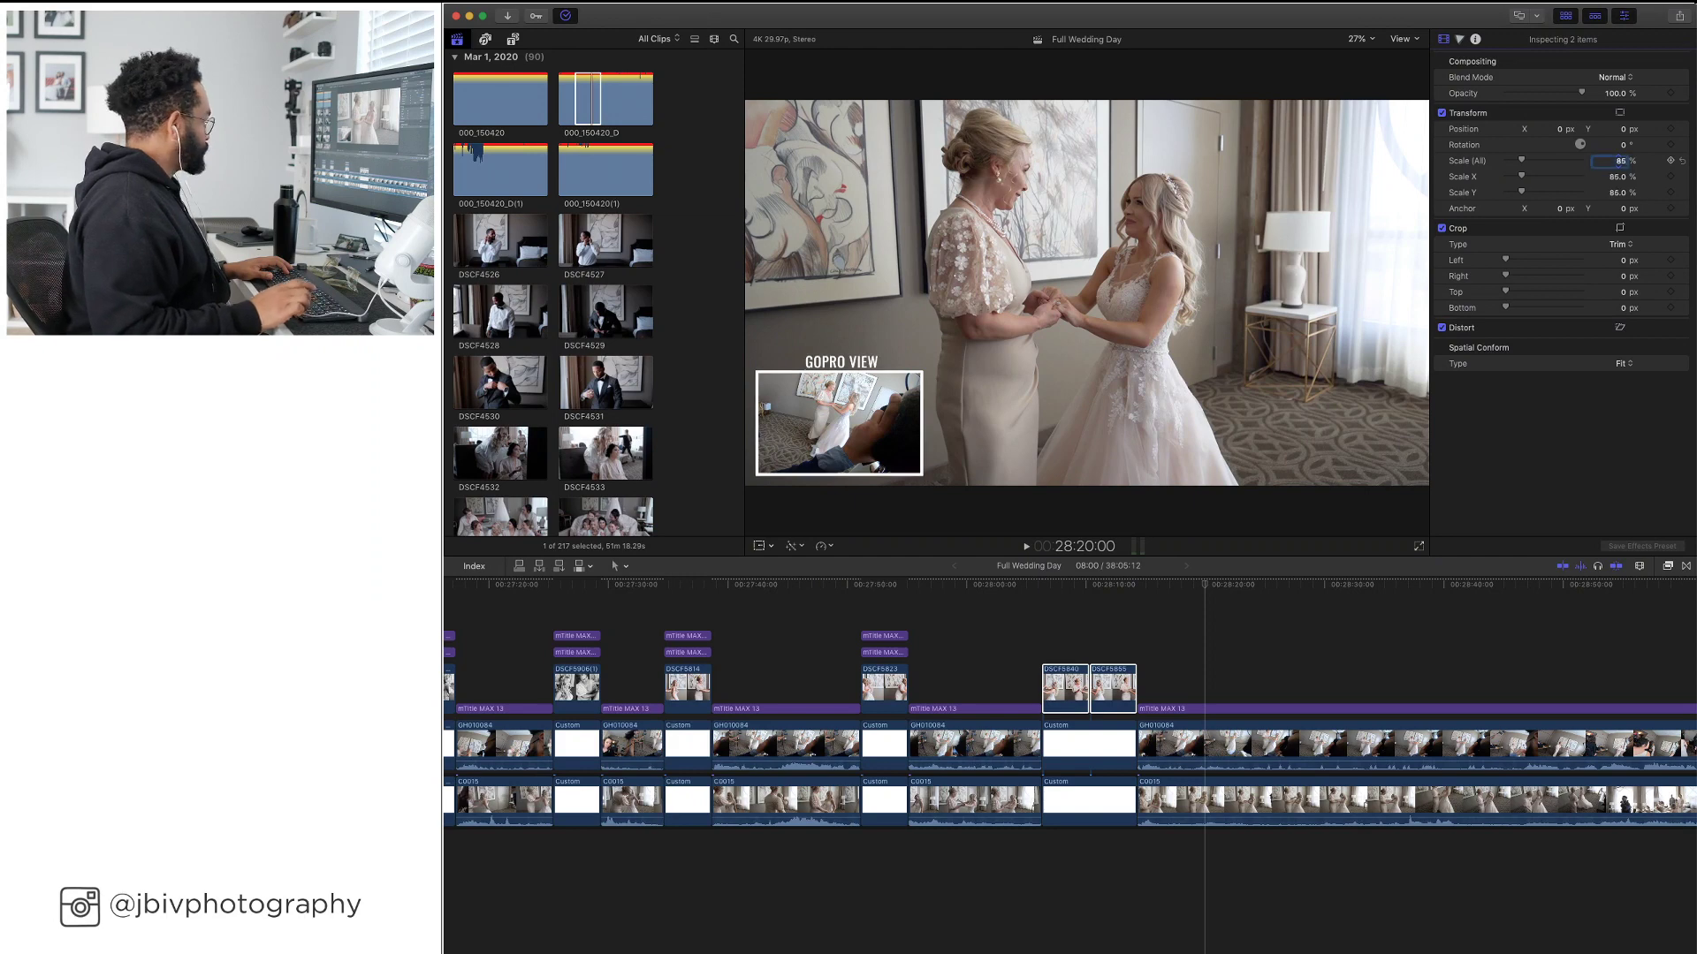
drag(822, 585, 1031, 592)
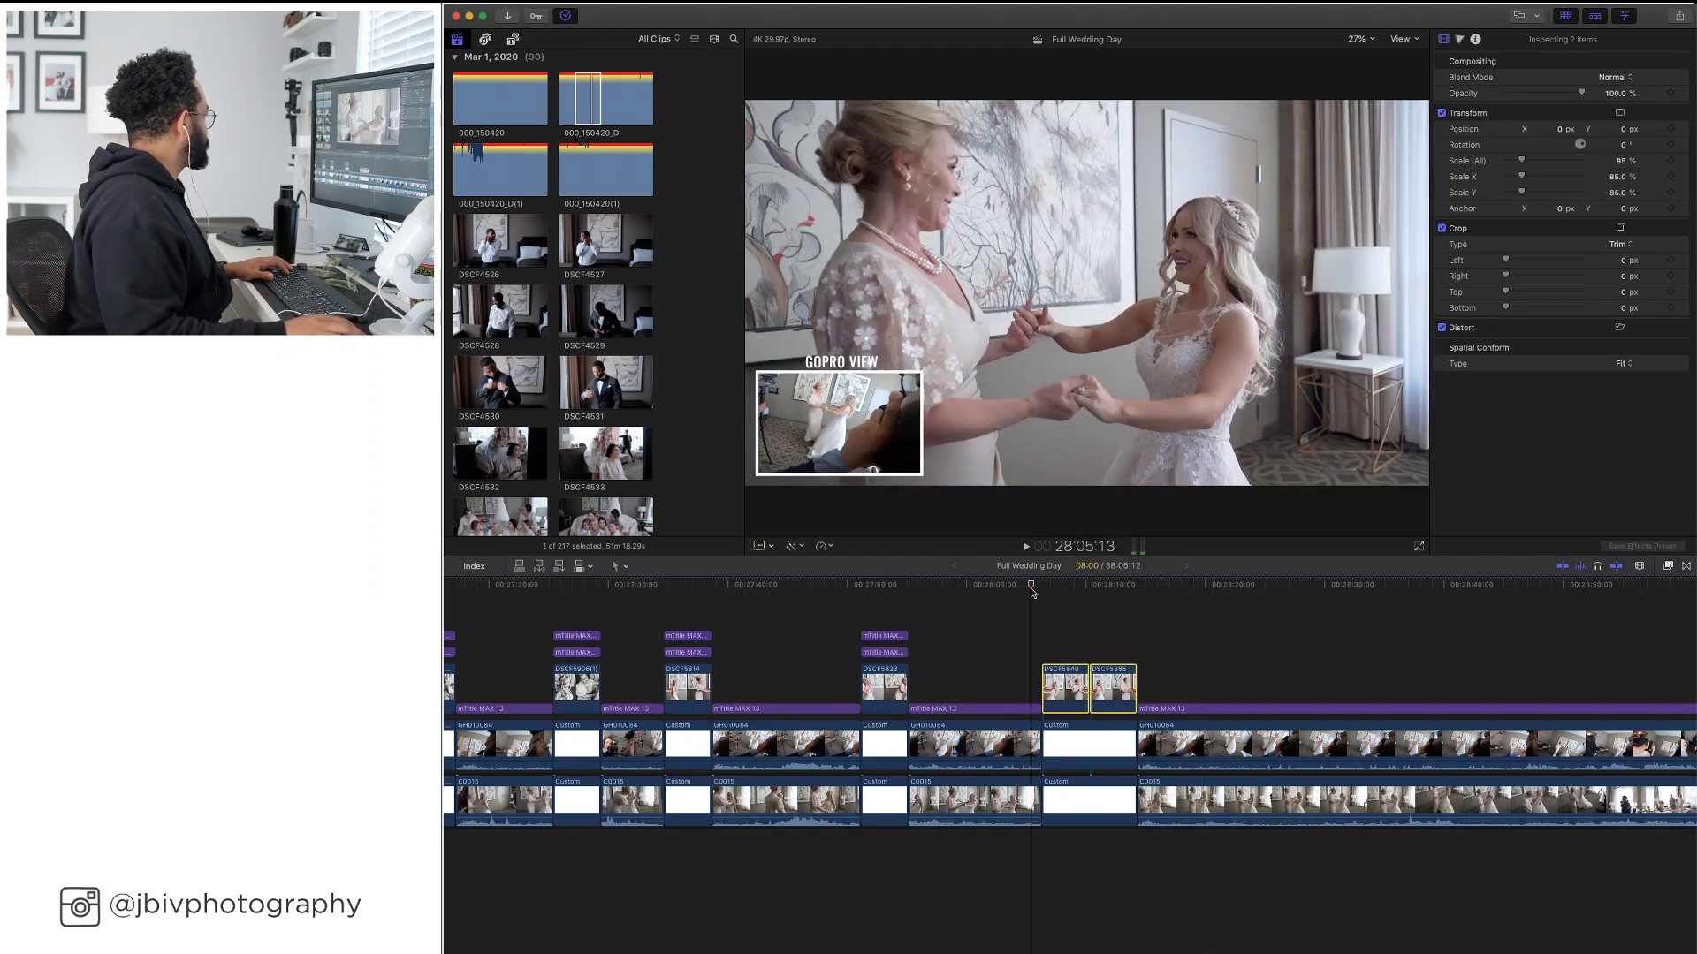
key(space)
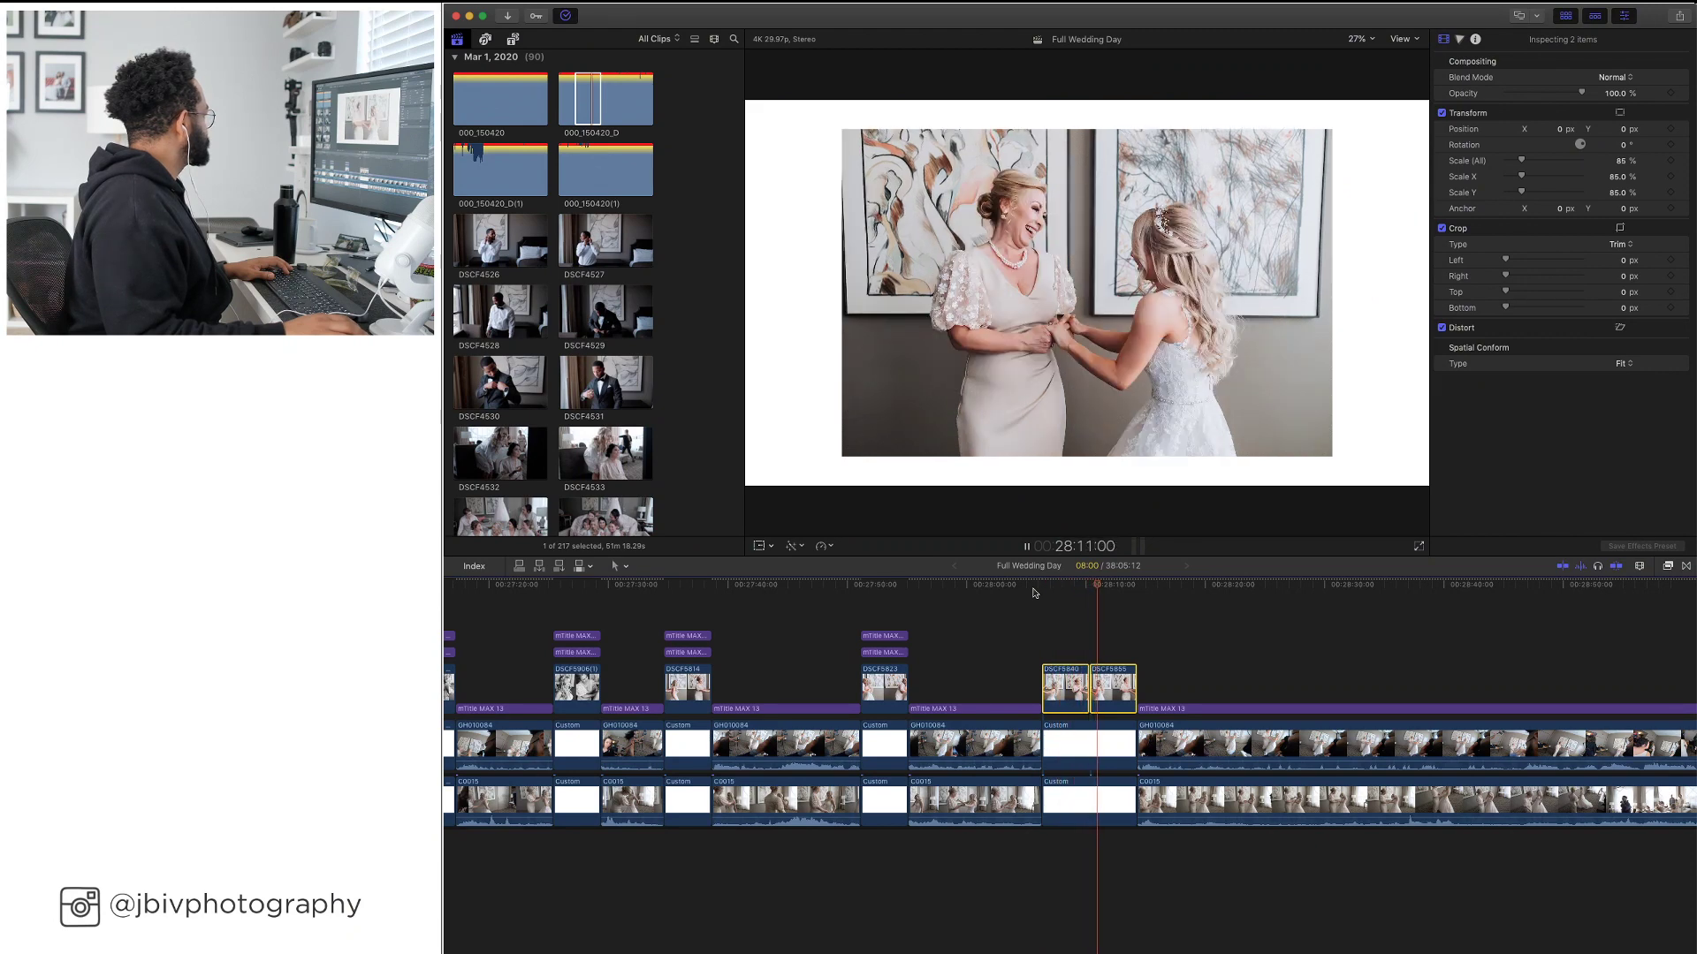
Copy both caption titles above the two new bride photos, lengthen them to 8 seconds, and play the captioned photos back
key(space)
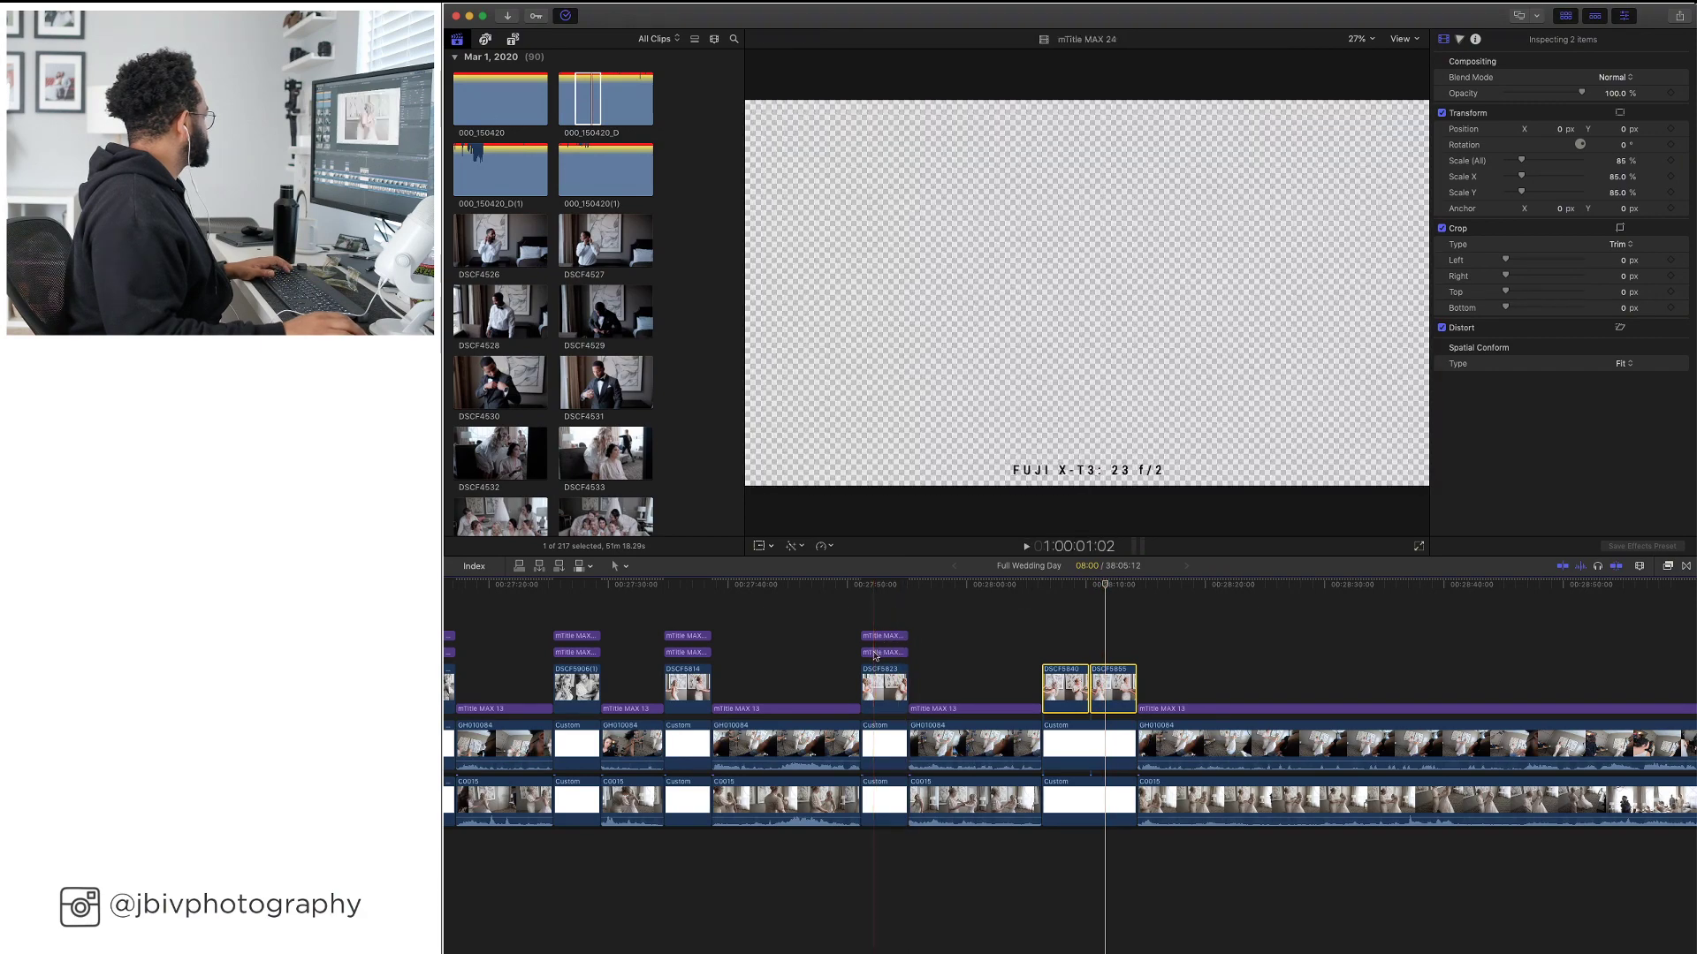
drag(957, 623, 1136, 636)
click(1069, 599)
key(space)
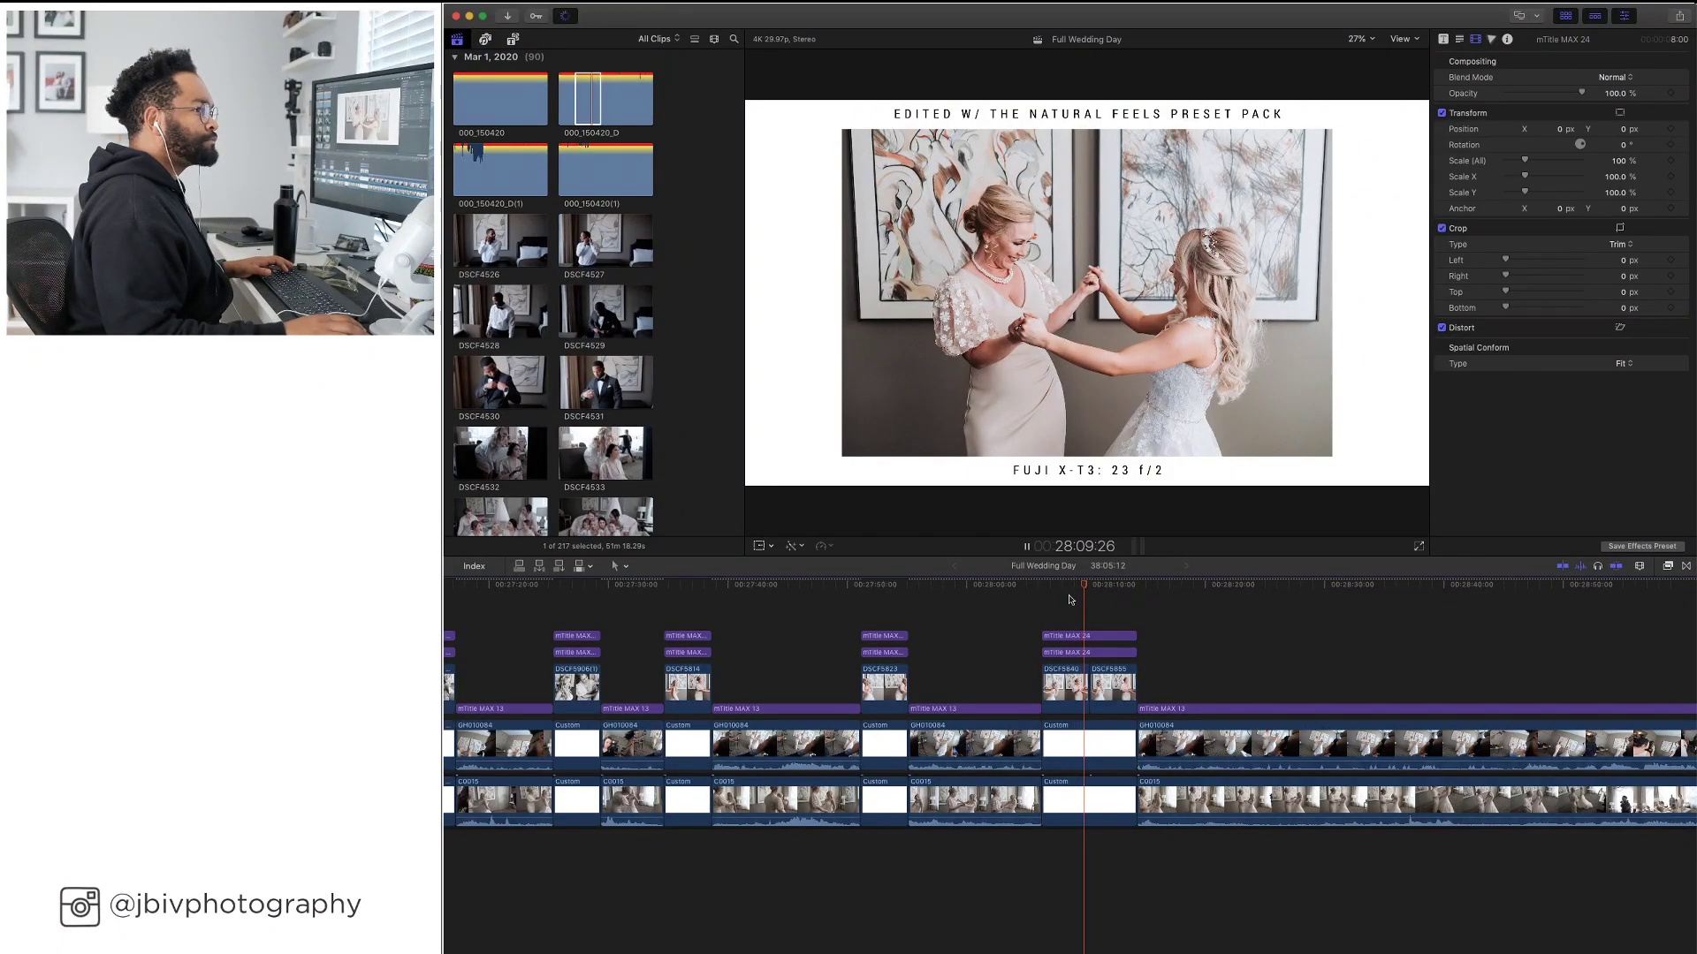
click(1131, 596)
key(space)
Find the end of the unwanted footage after the bride photos and split the GoPro and camera clips at 29:28:19
scroll(1210, 603, right, 5)
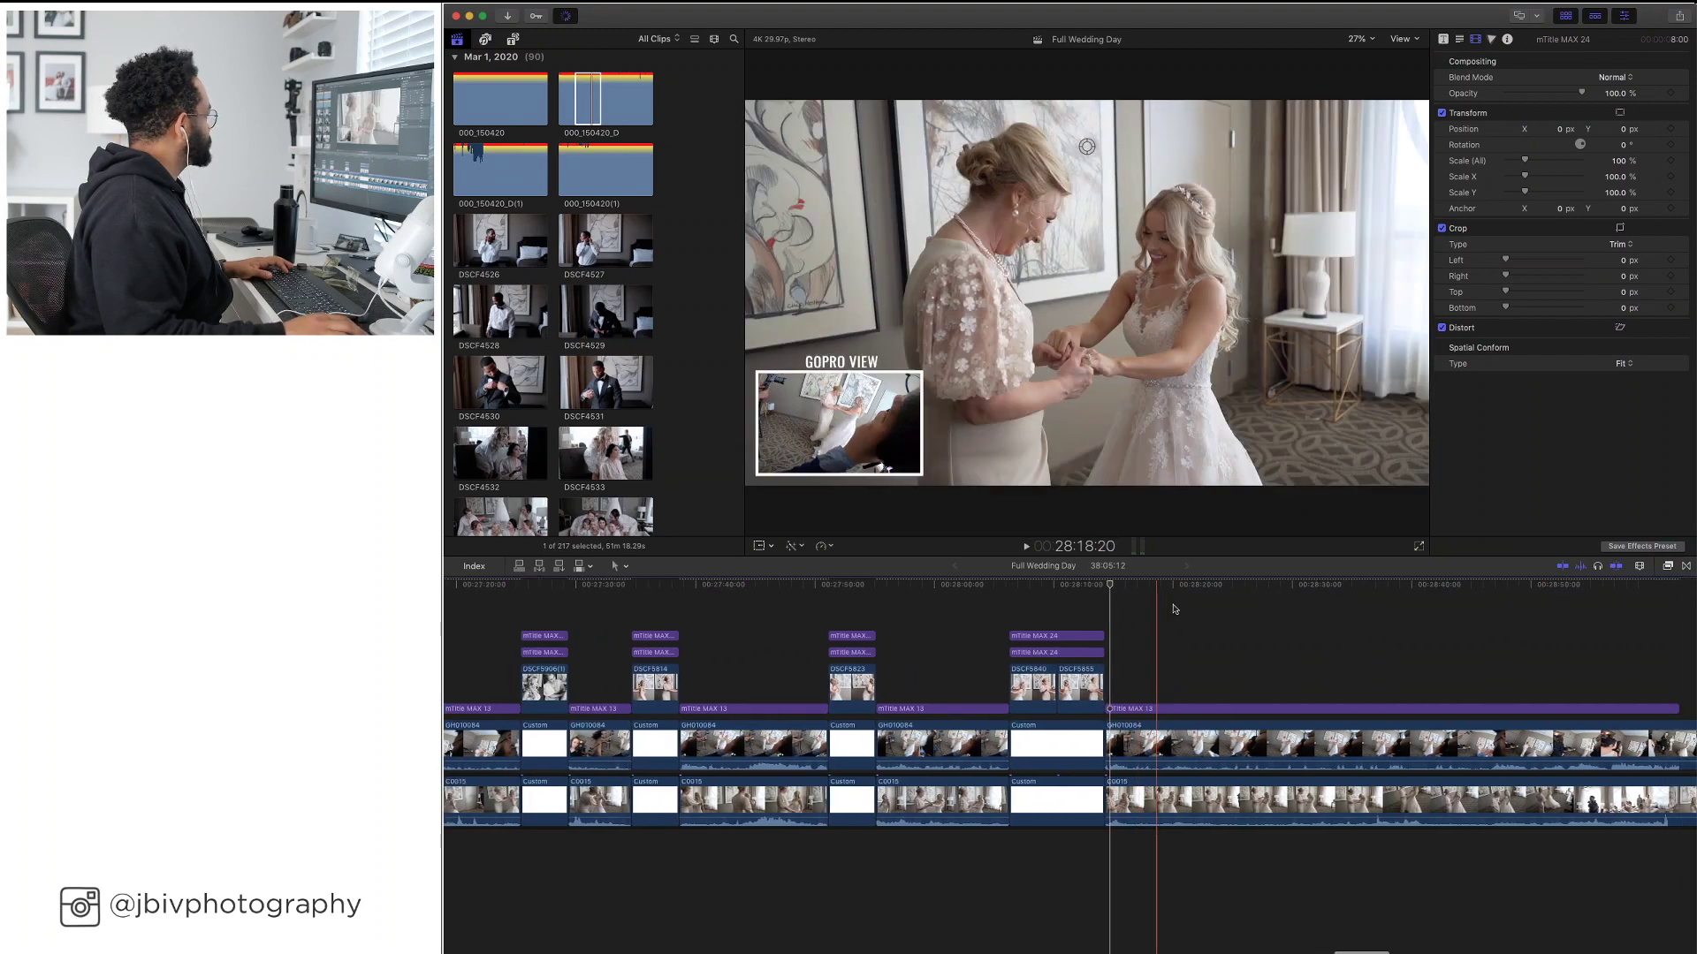
scroll(1255, 601, right, 6)
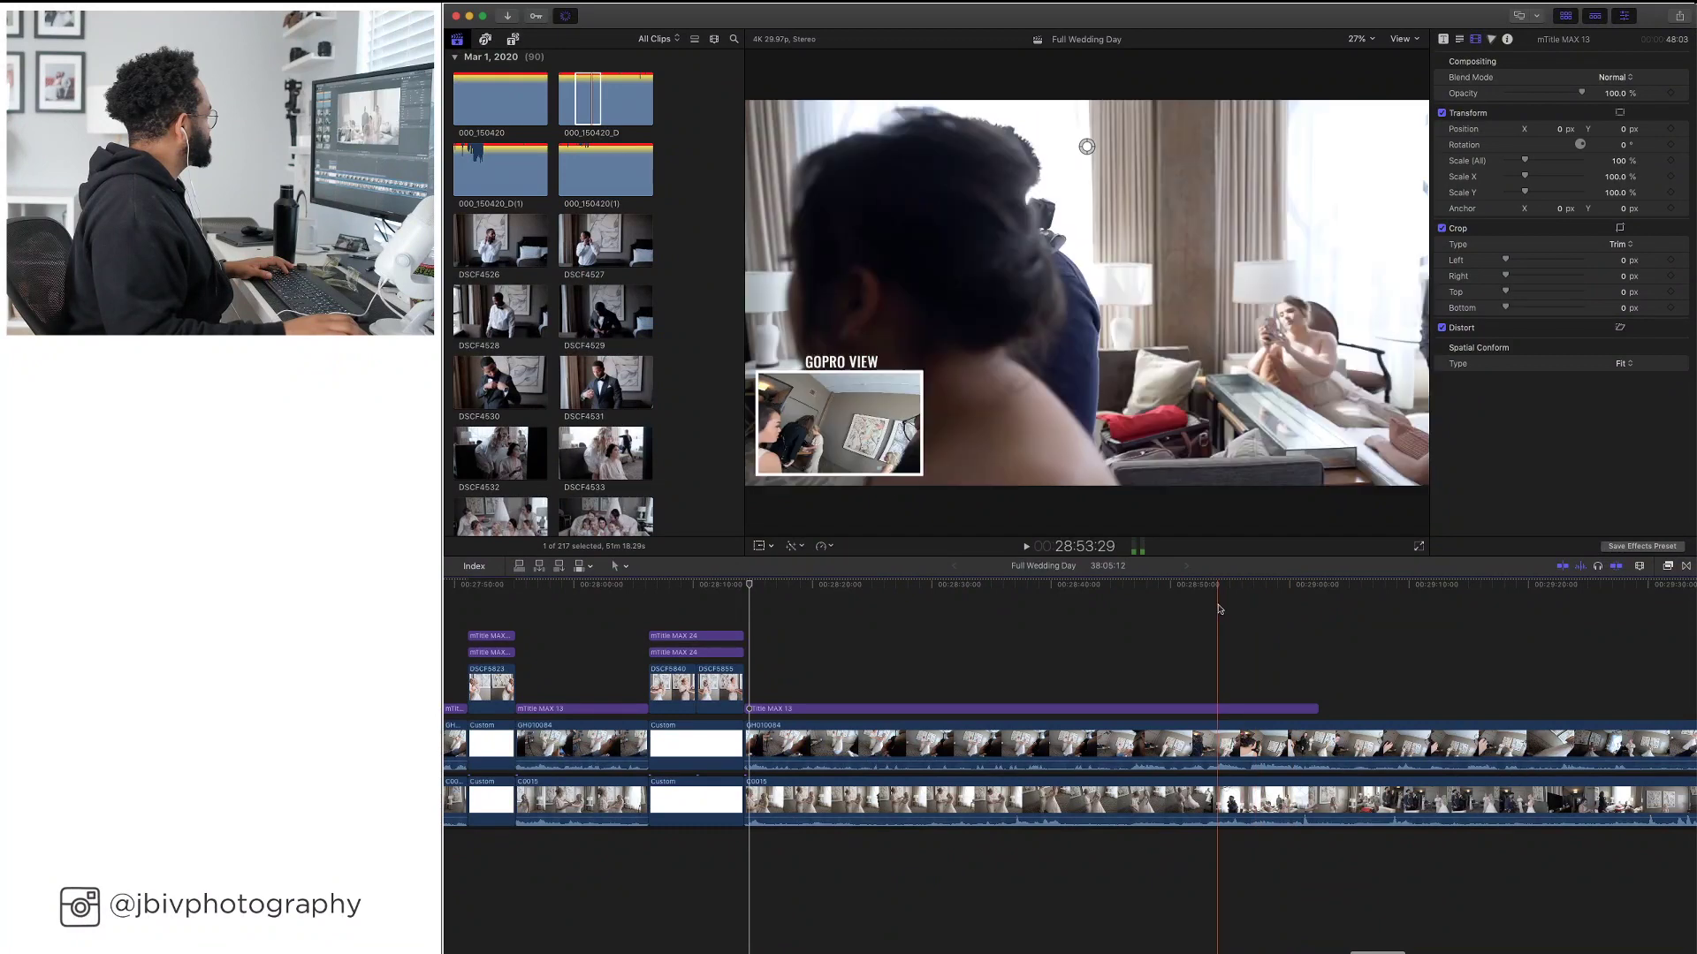
scroll(1298, 615, right, 5)
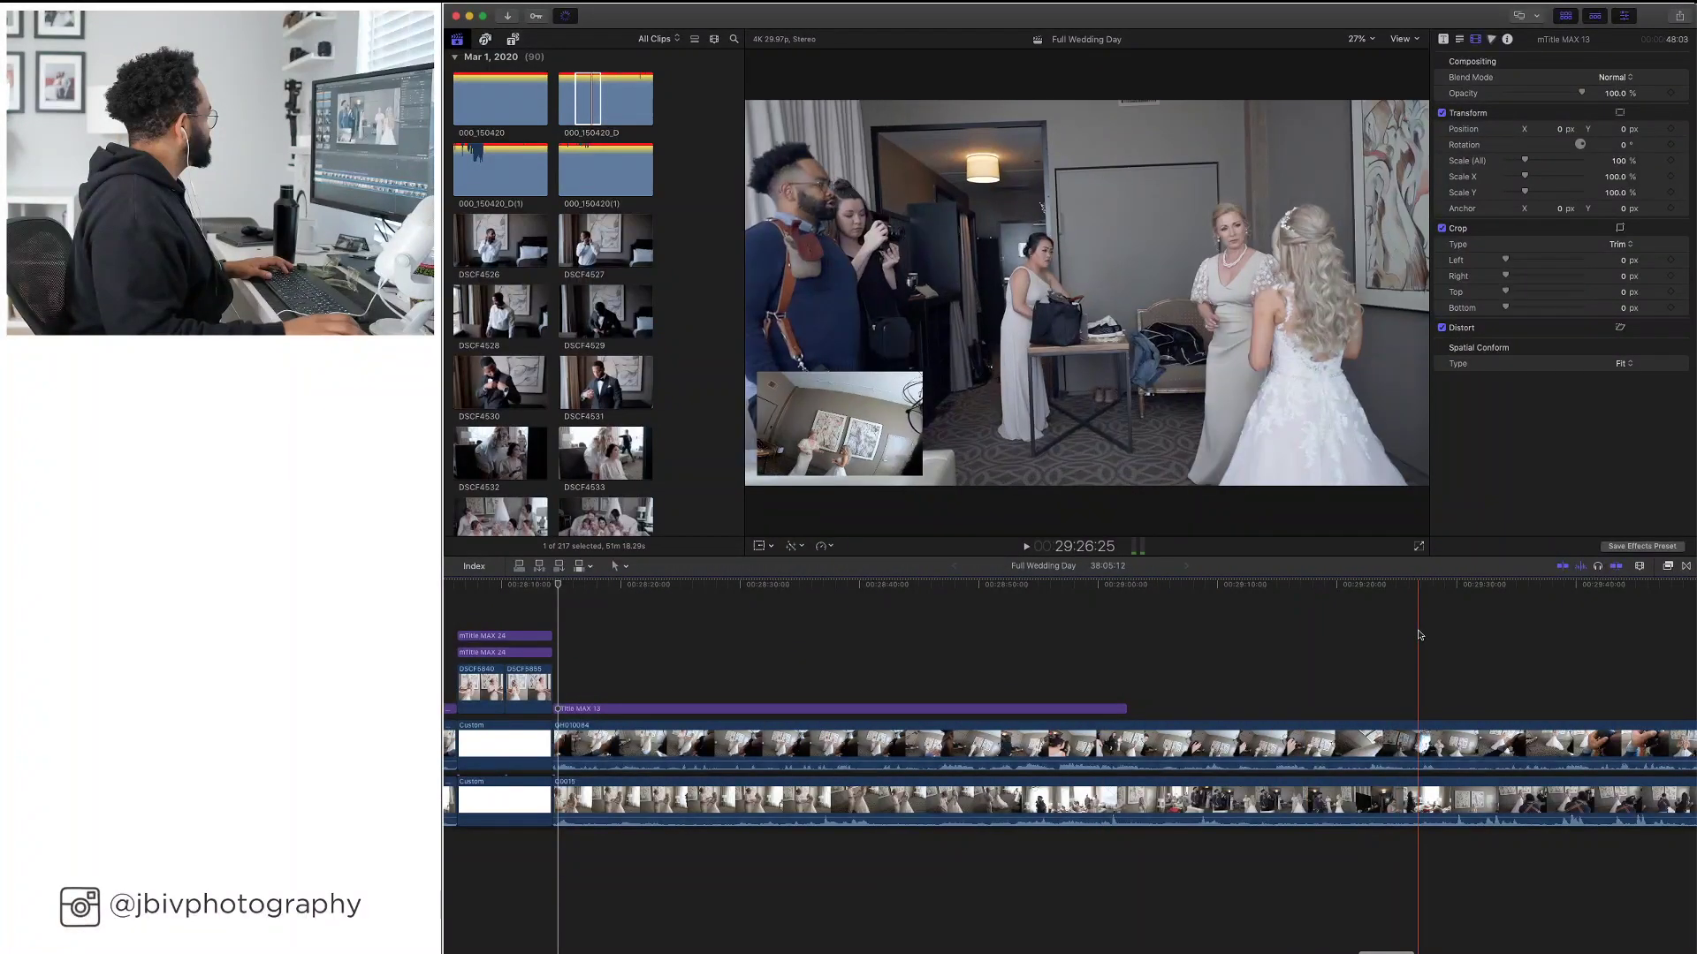
scroll(1423, 637, right, 3)
scroll(1424, 636, right, 1)
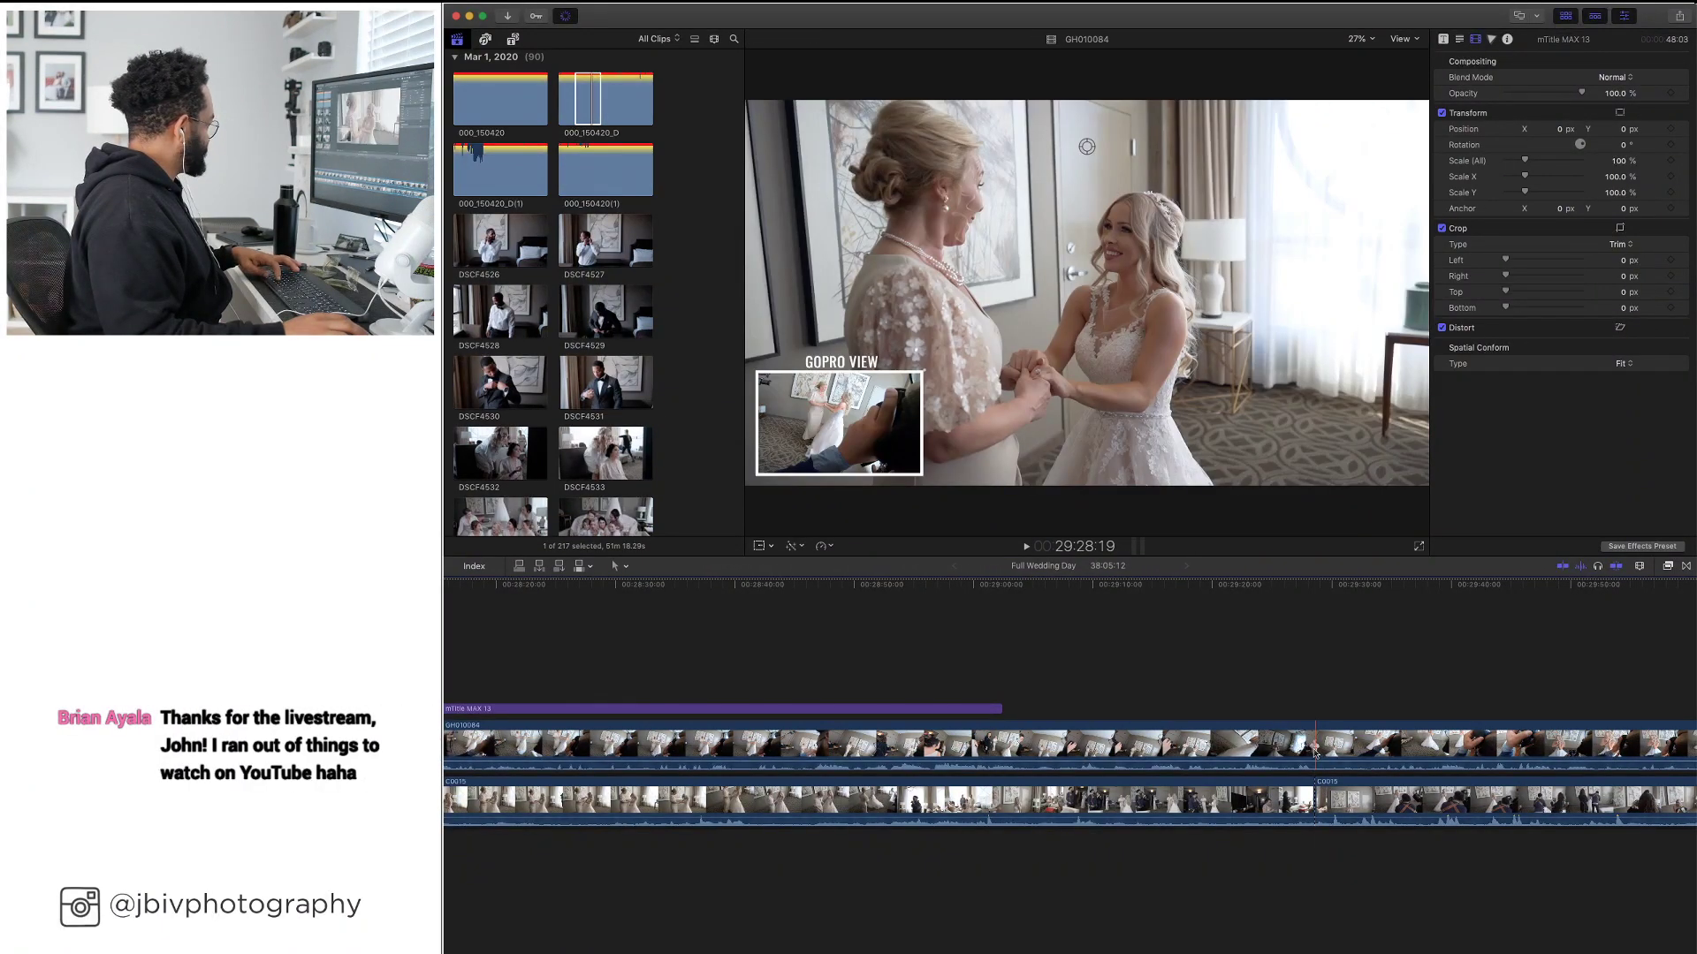
scroll(1096, 725, left, 5)
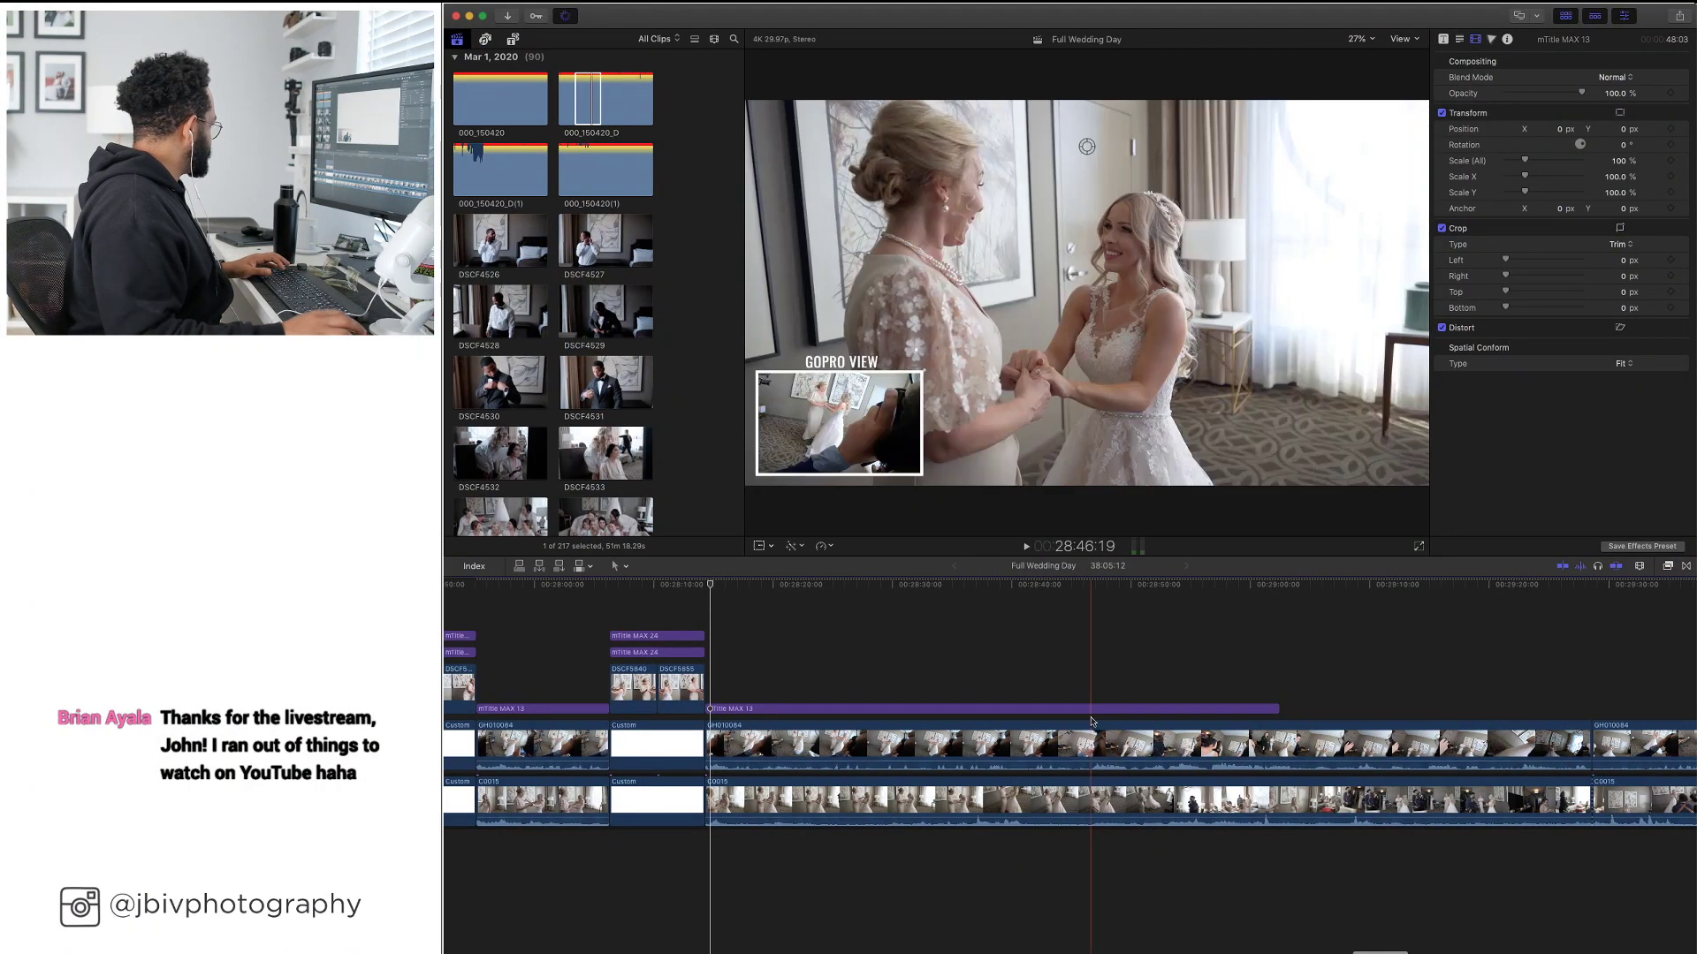
Move the GoPro View title past the new split and delete the footage between the bride photos and that split, closing the gap
drag(789, 711, 1678, 701)
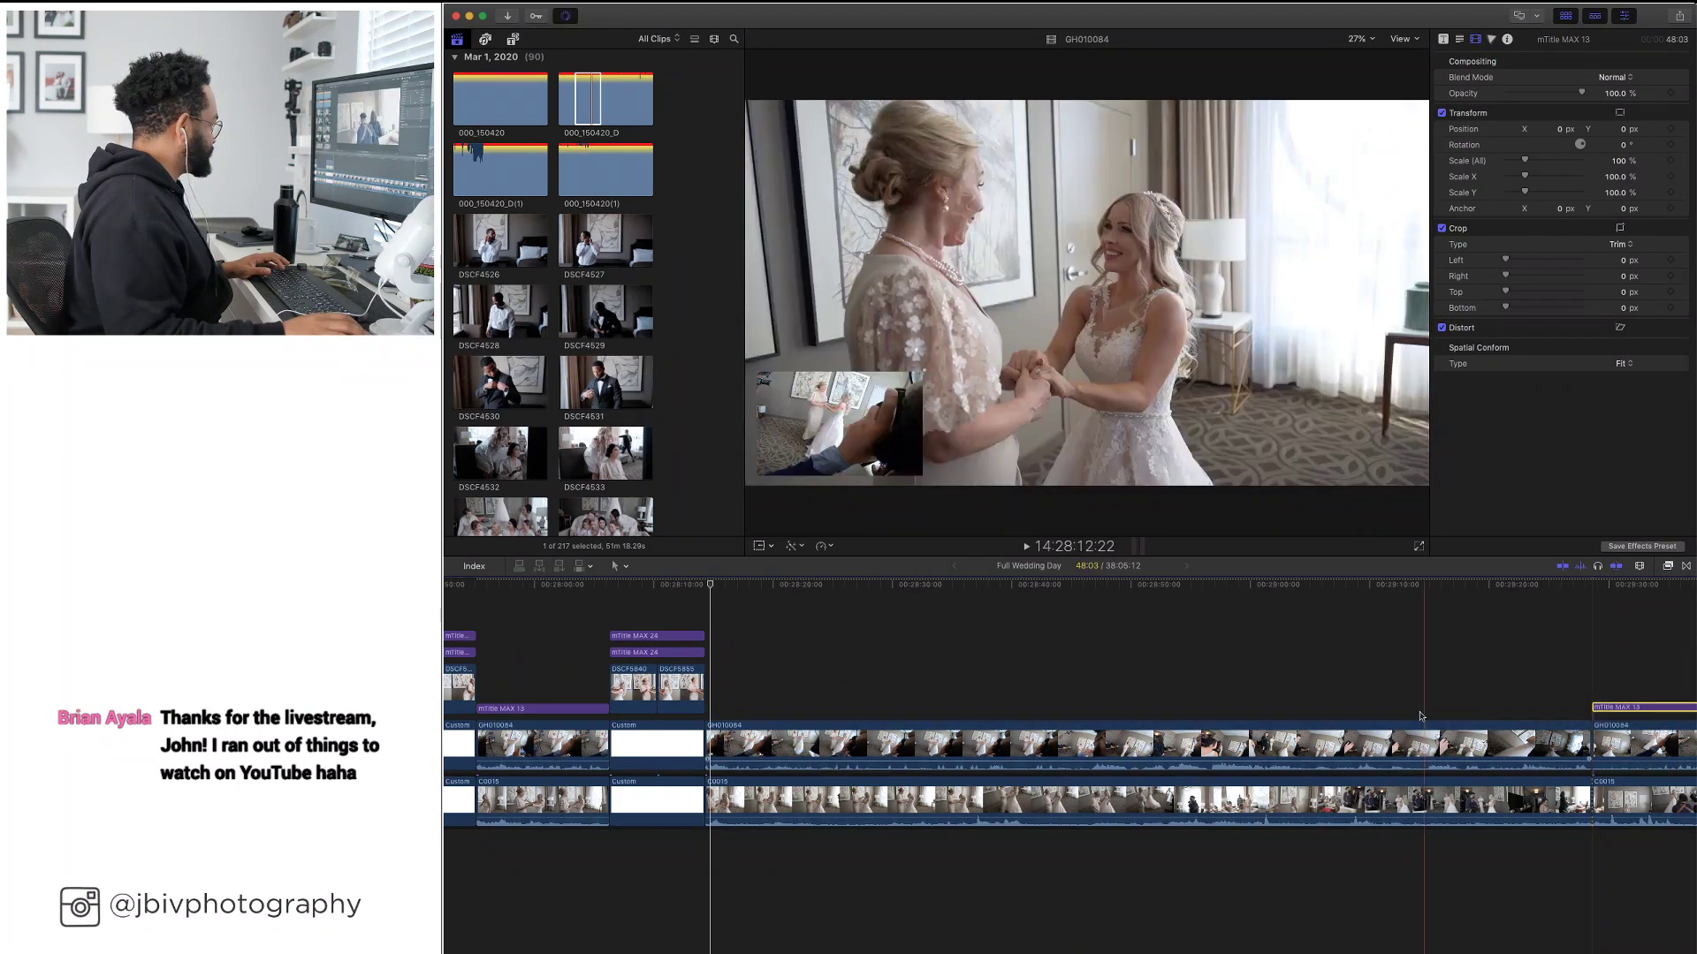
click(1405, 815)
key(super+z)
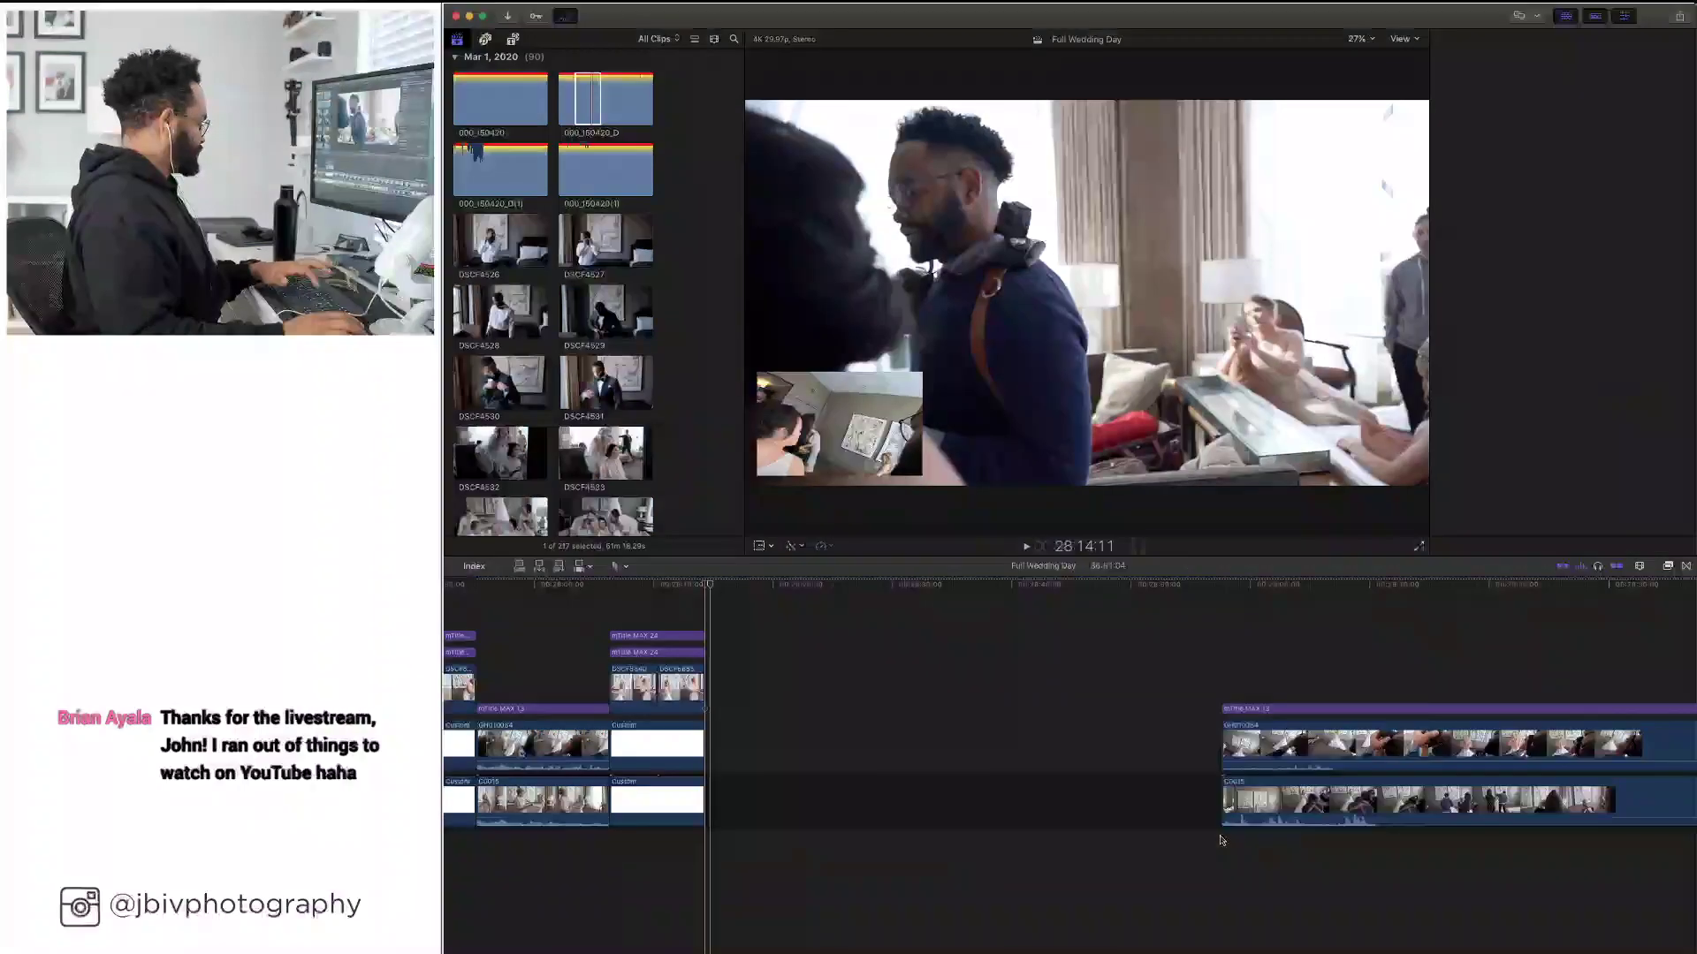
Play the footage following the bride photos and split the GoPro and camera clips at 28:23:15
key(space)
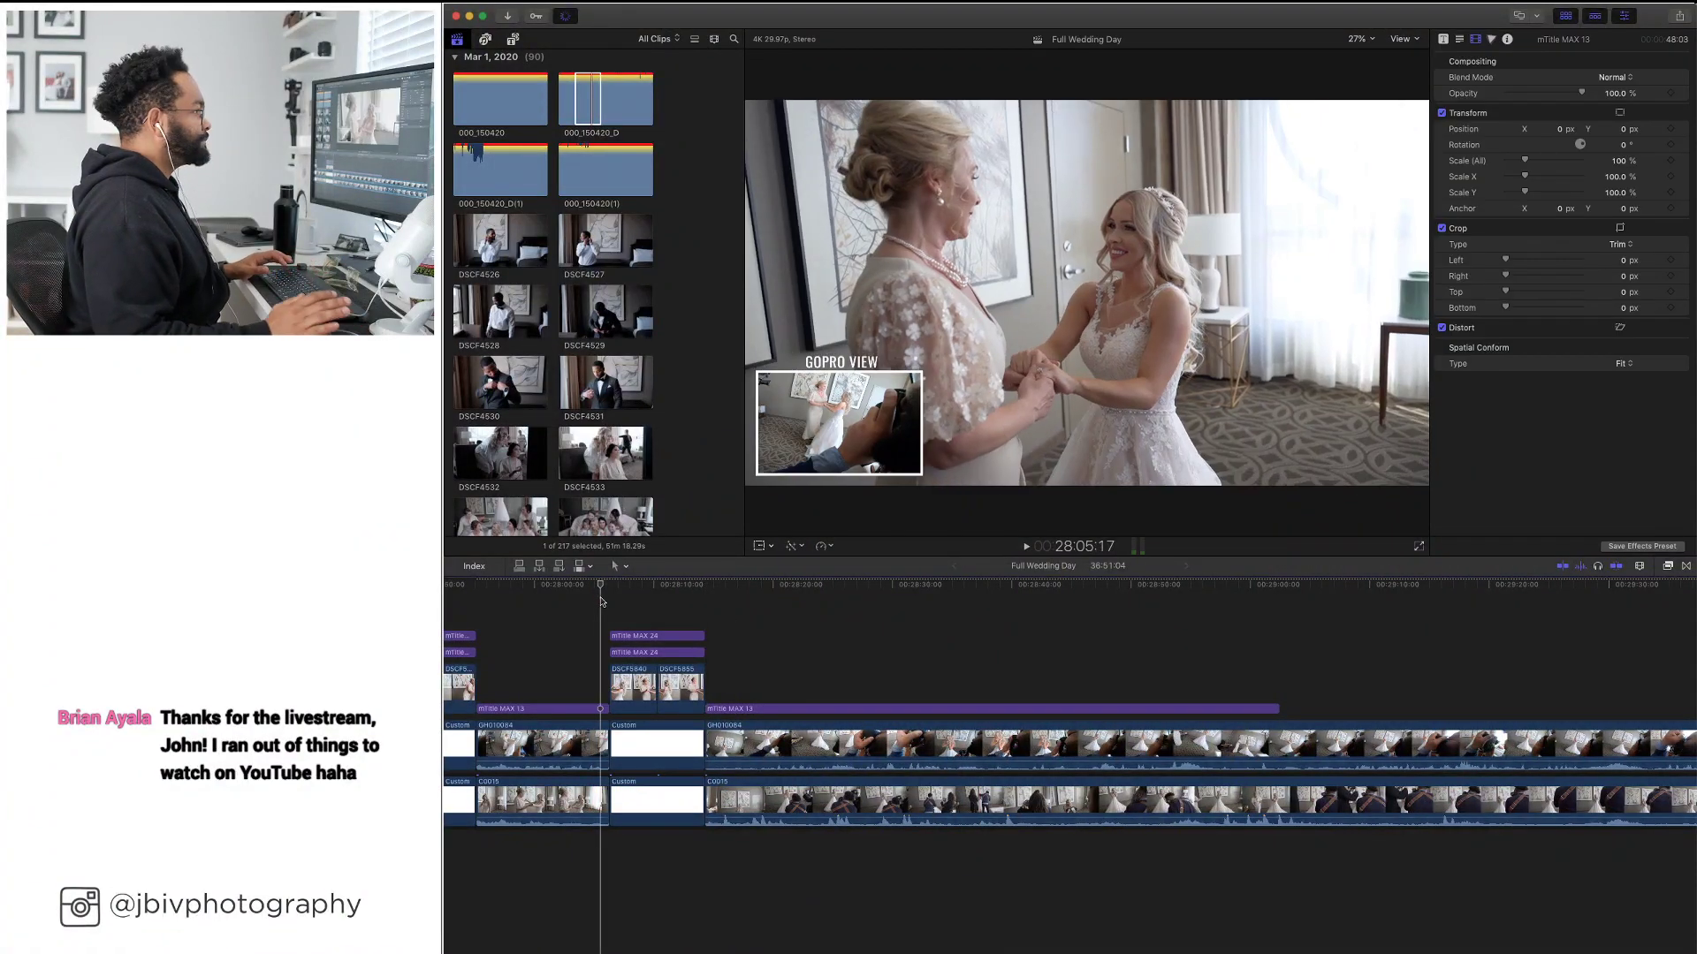
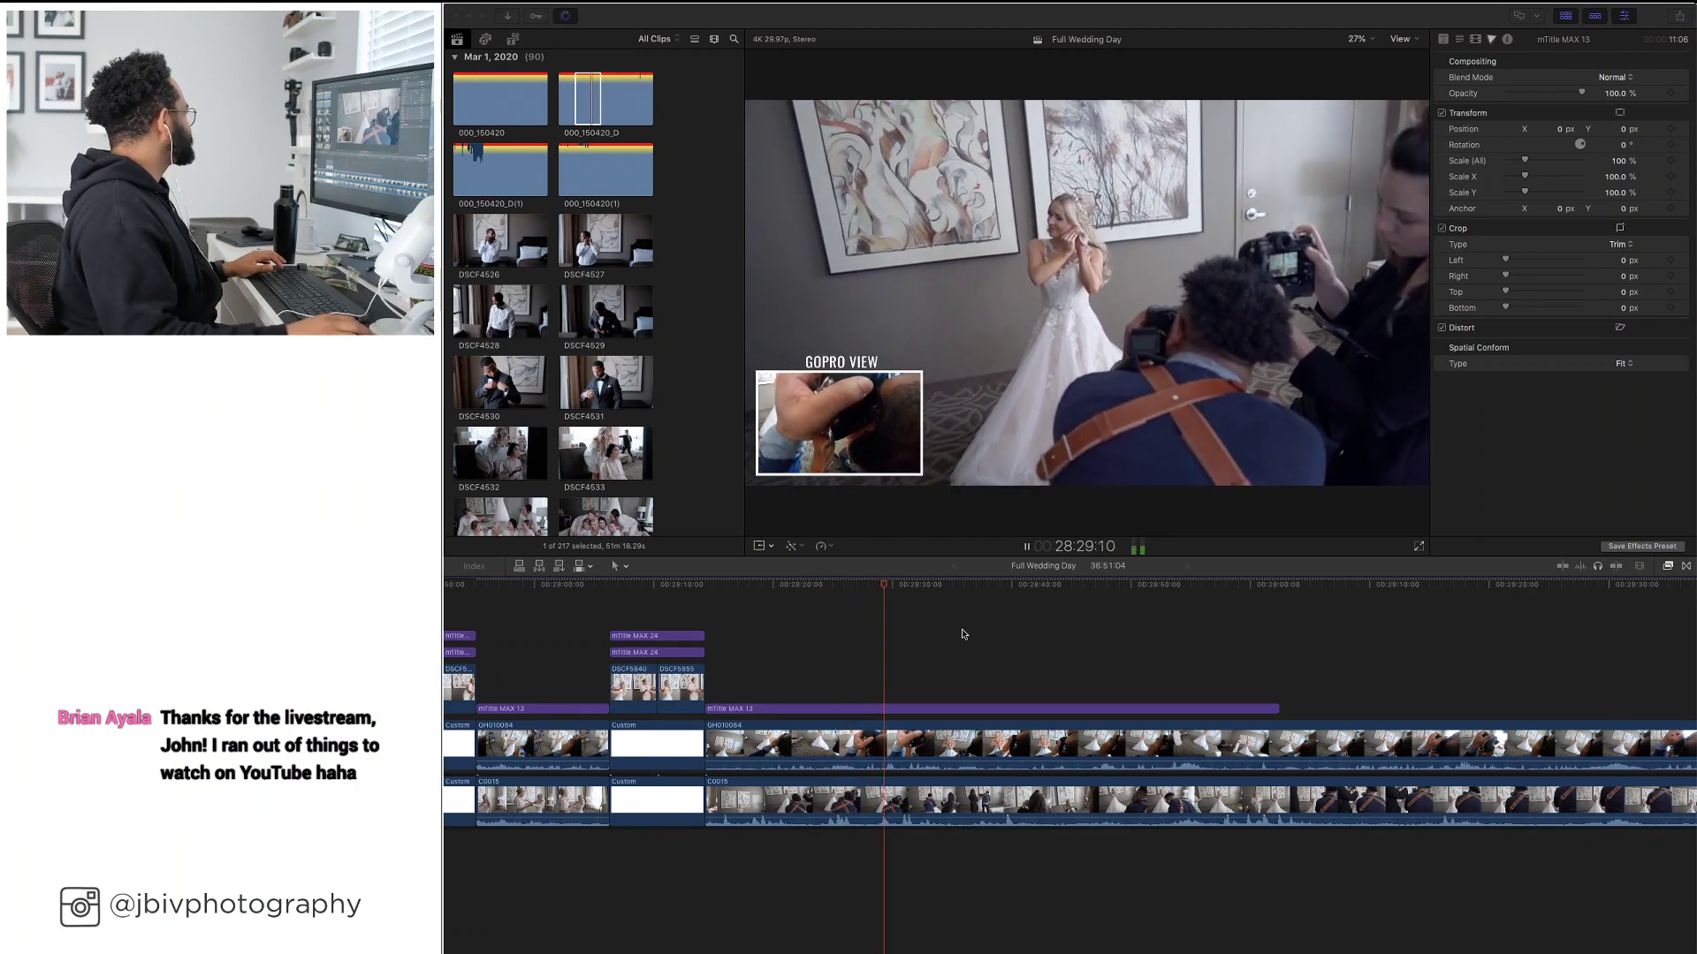
click(753, 604)
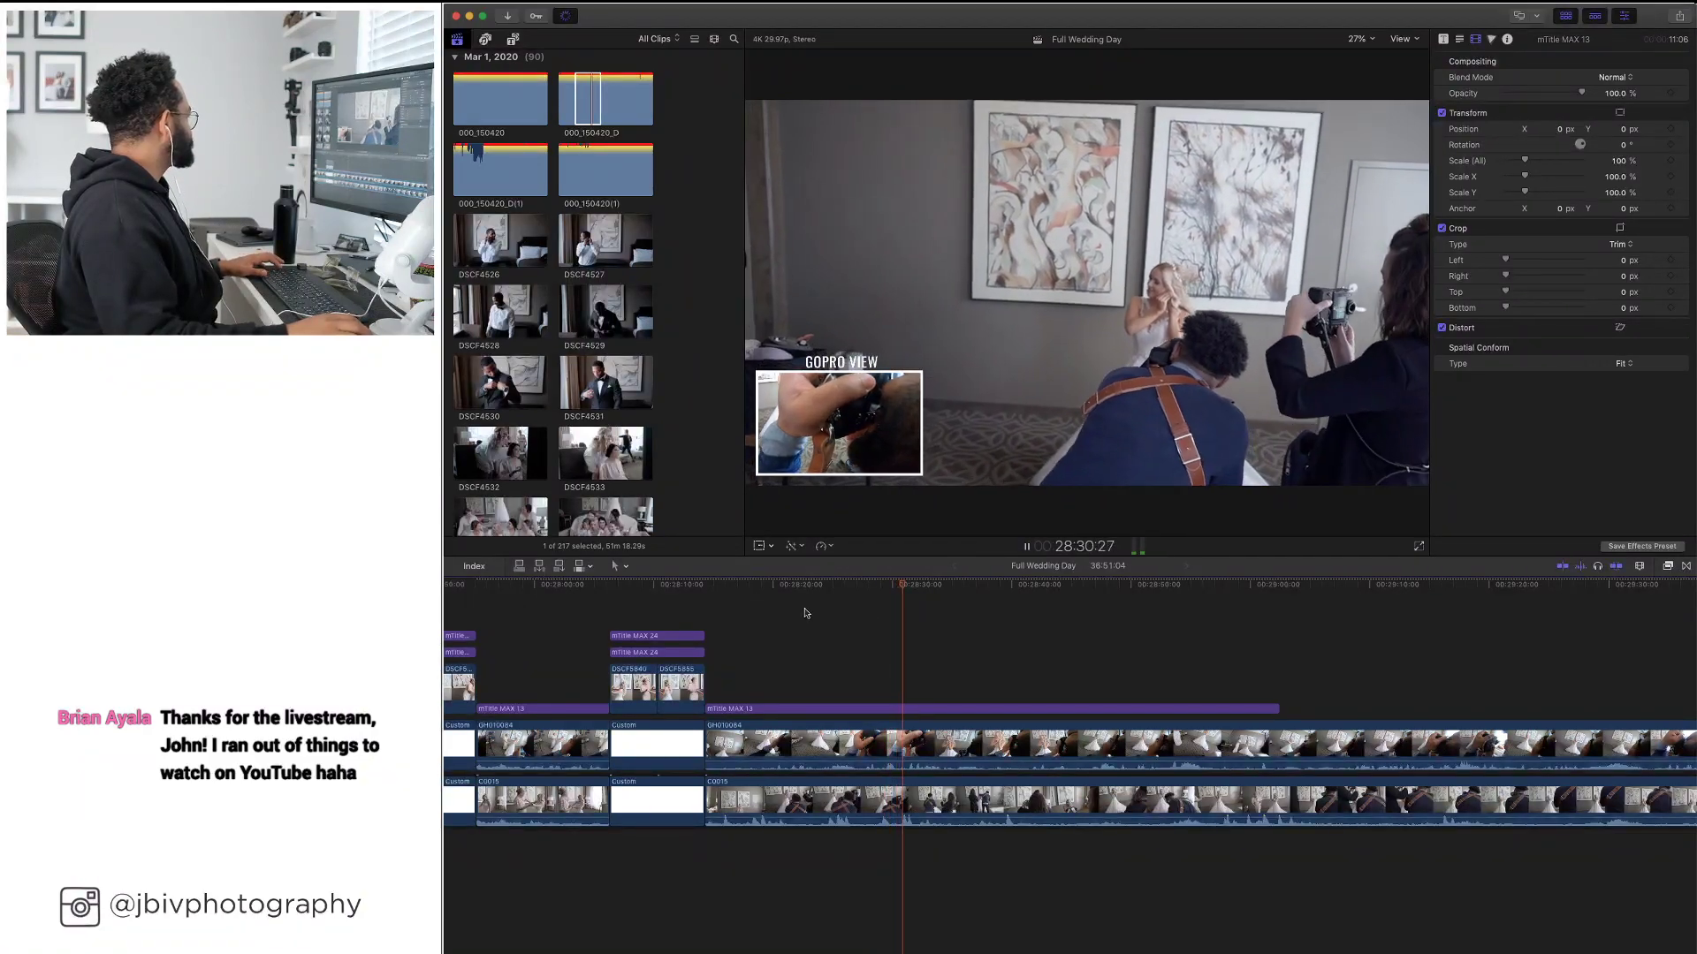
key(space)
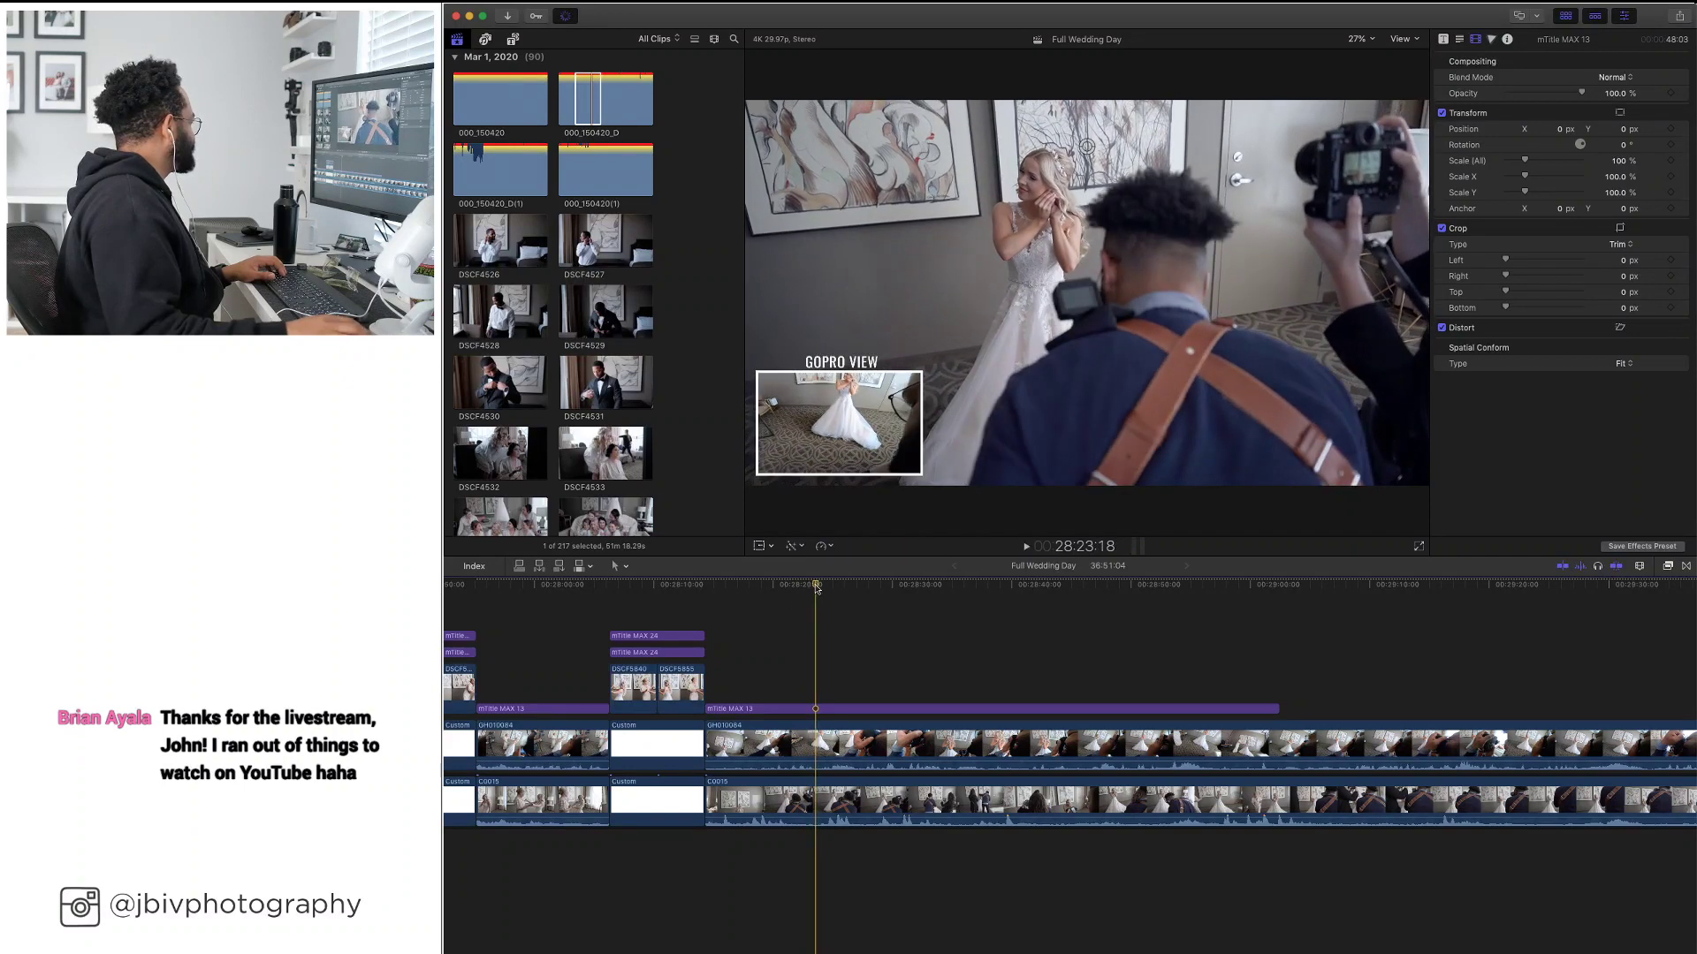
click(814, 800)
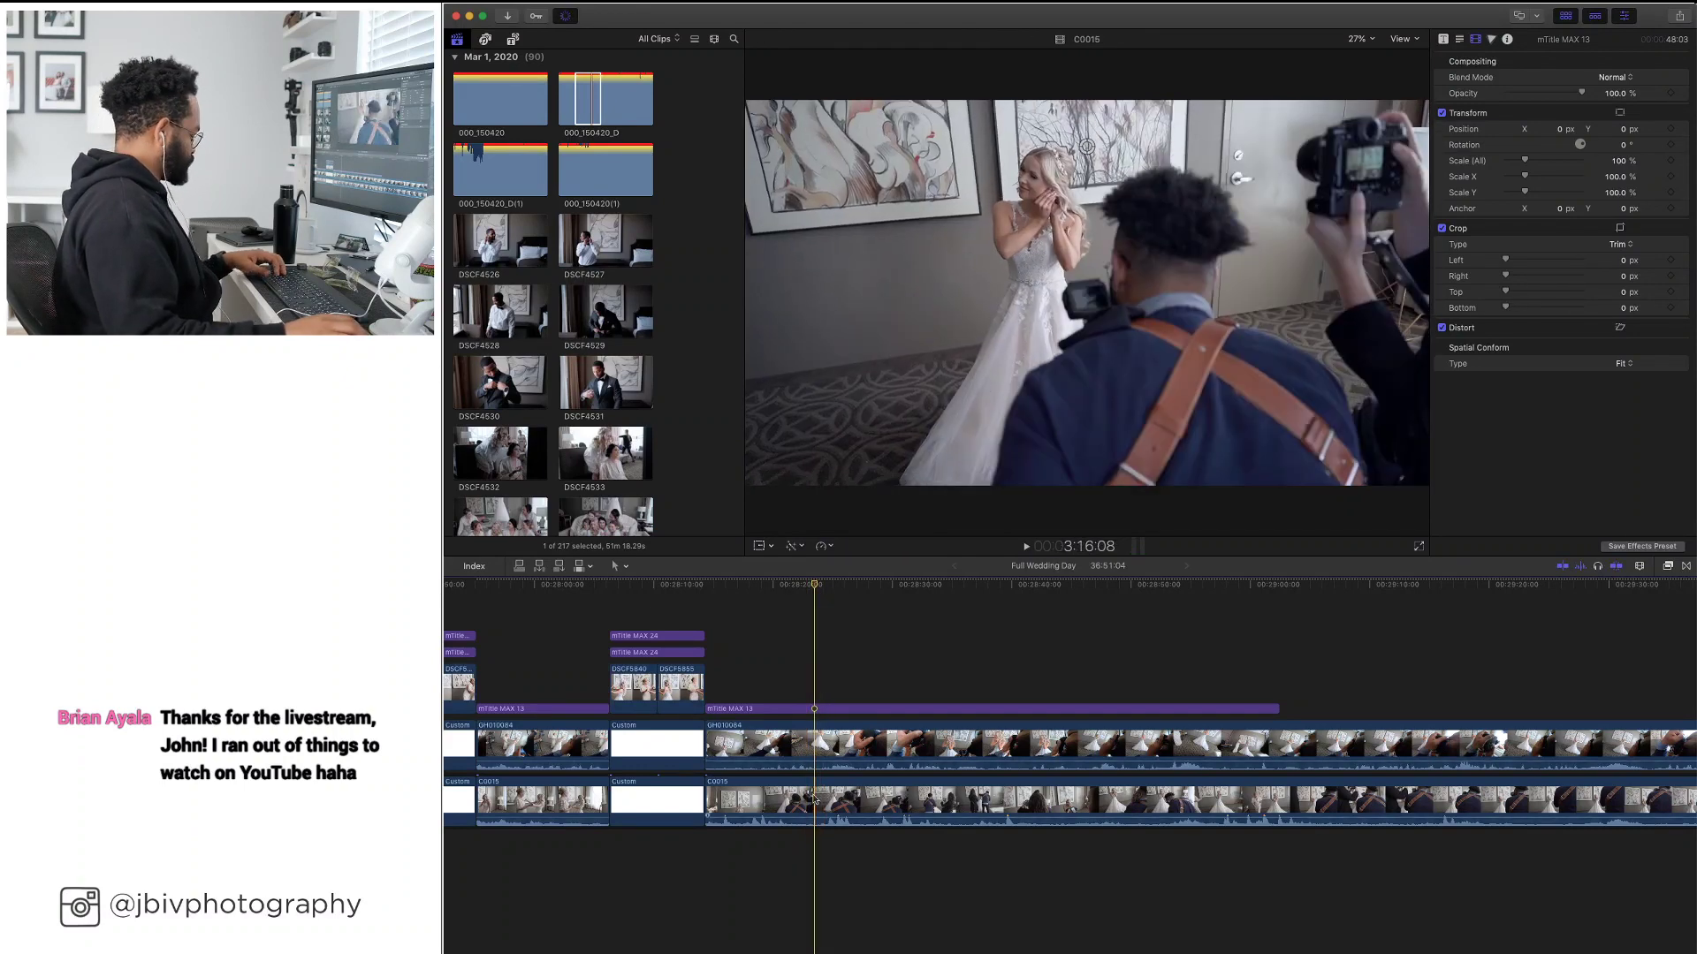
key(cmd+b)
key(cmd+b)
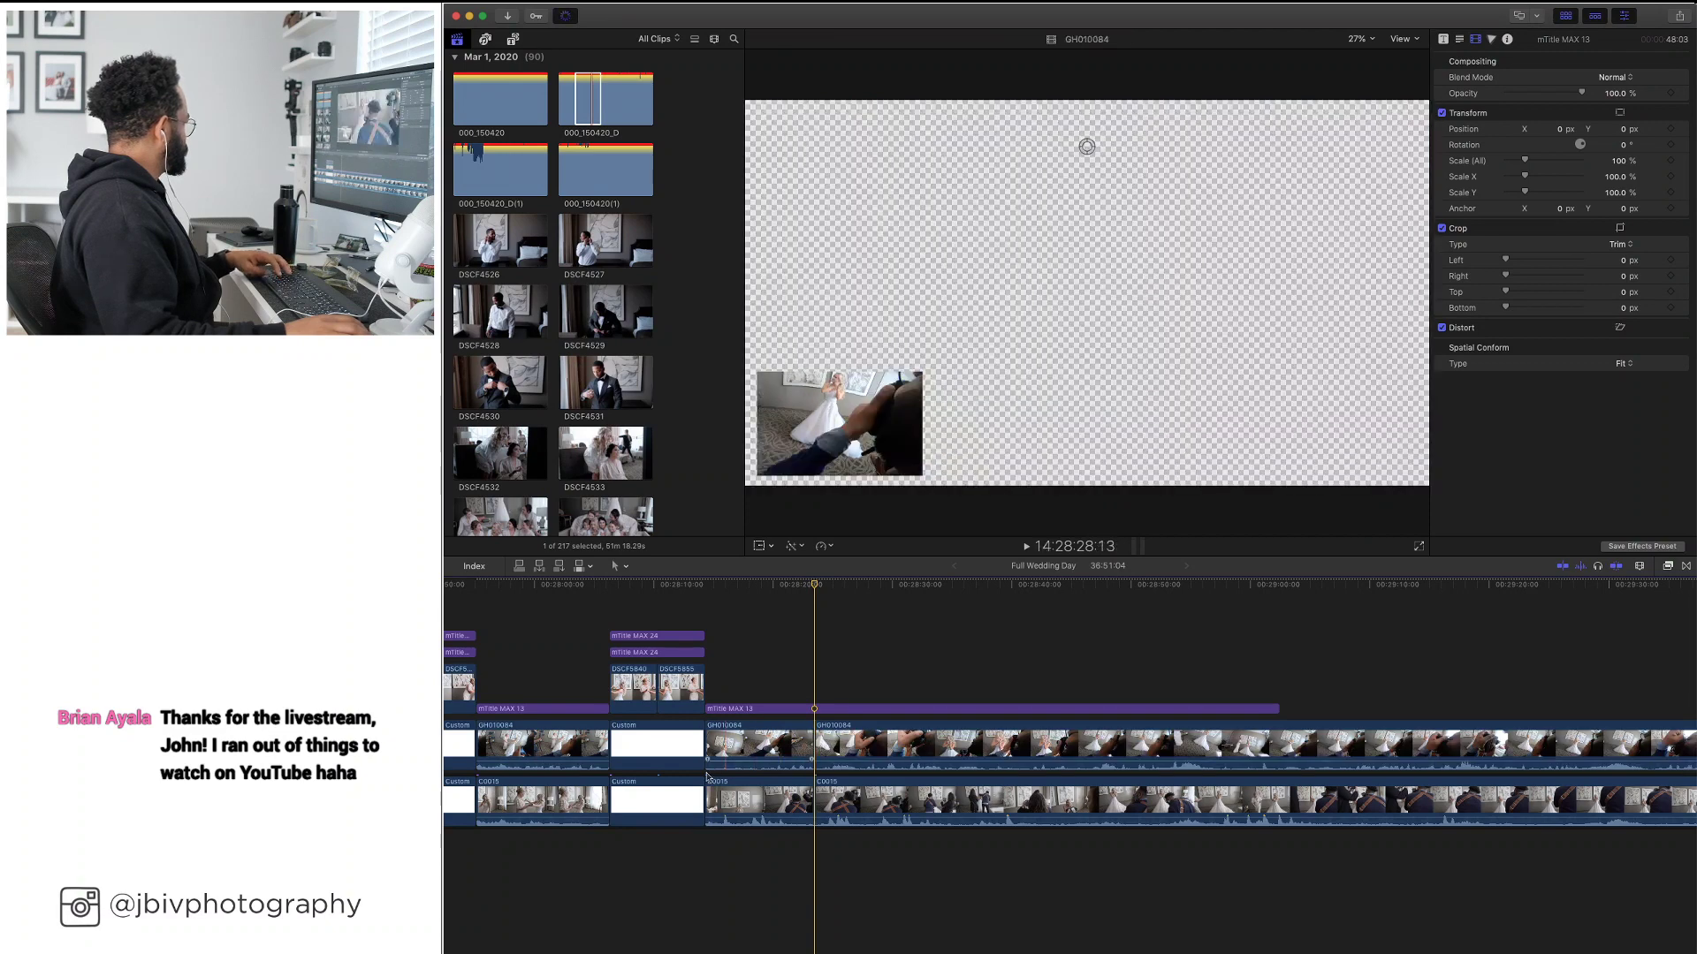
Insert copies of the two 8-second white Custom backgrounds at the 28:23:15 split on both layers
click(651, 753)
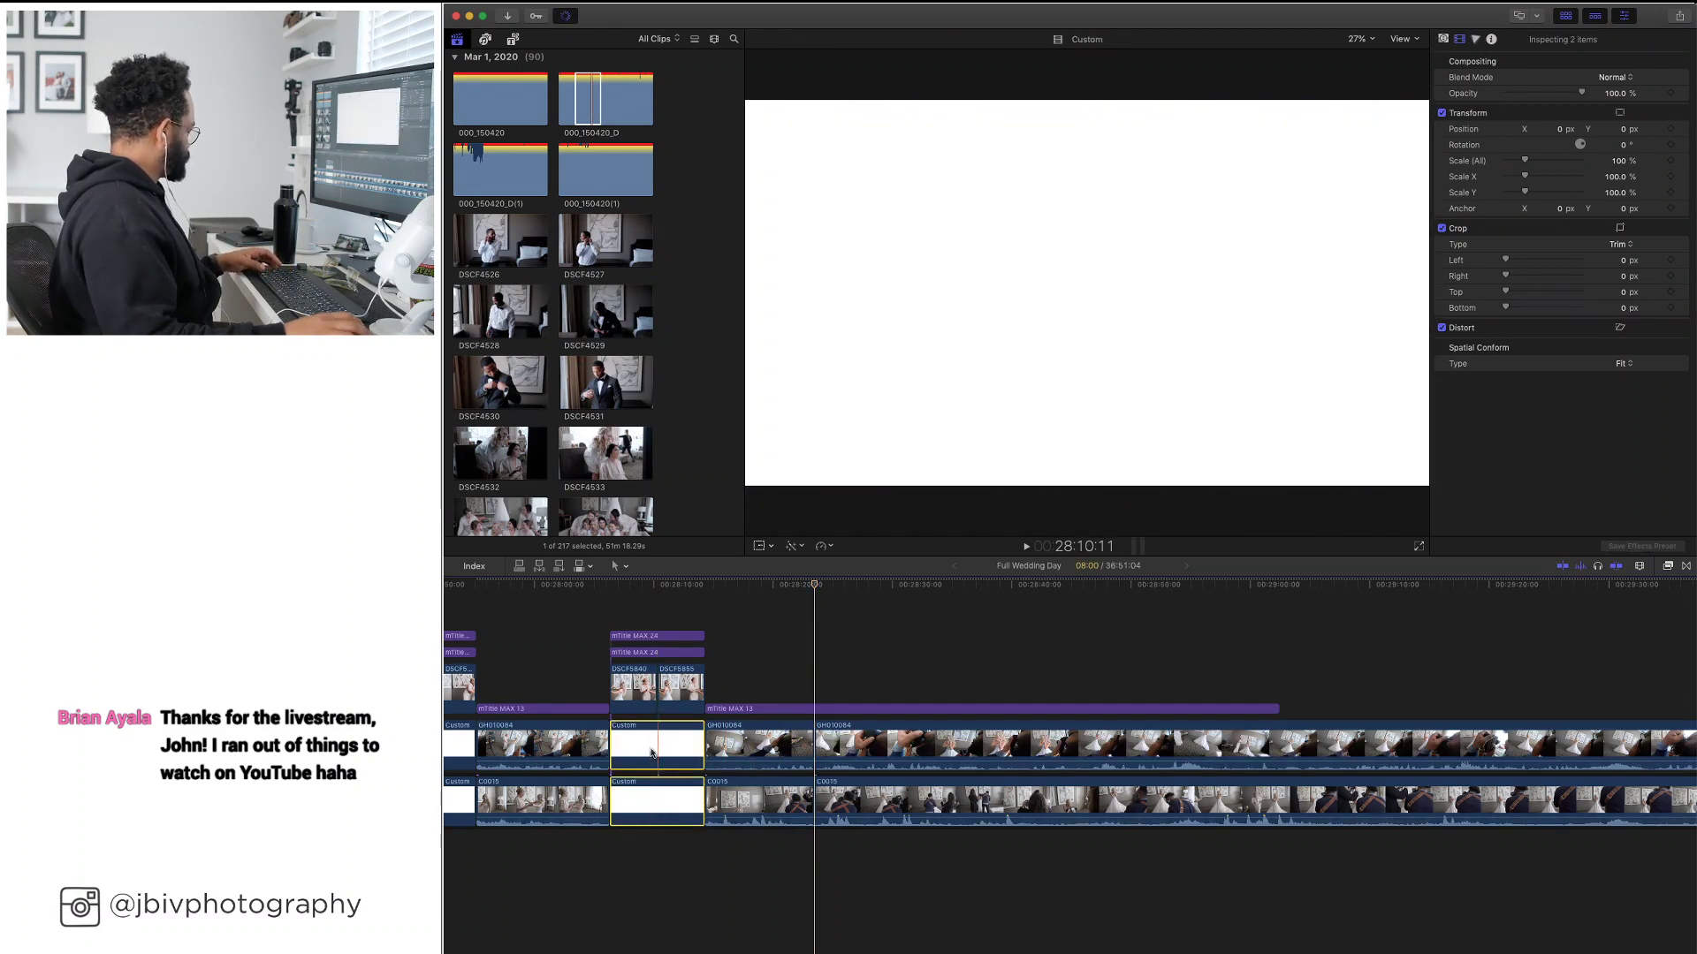
drag(651, 752, 906, 802)
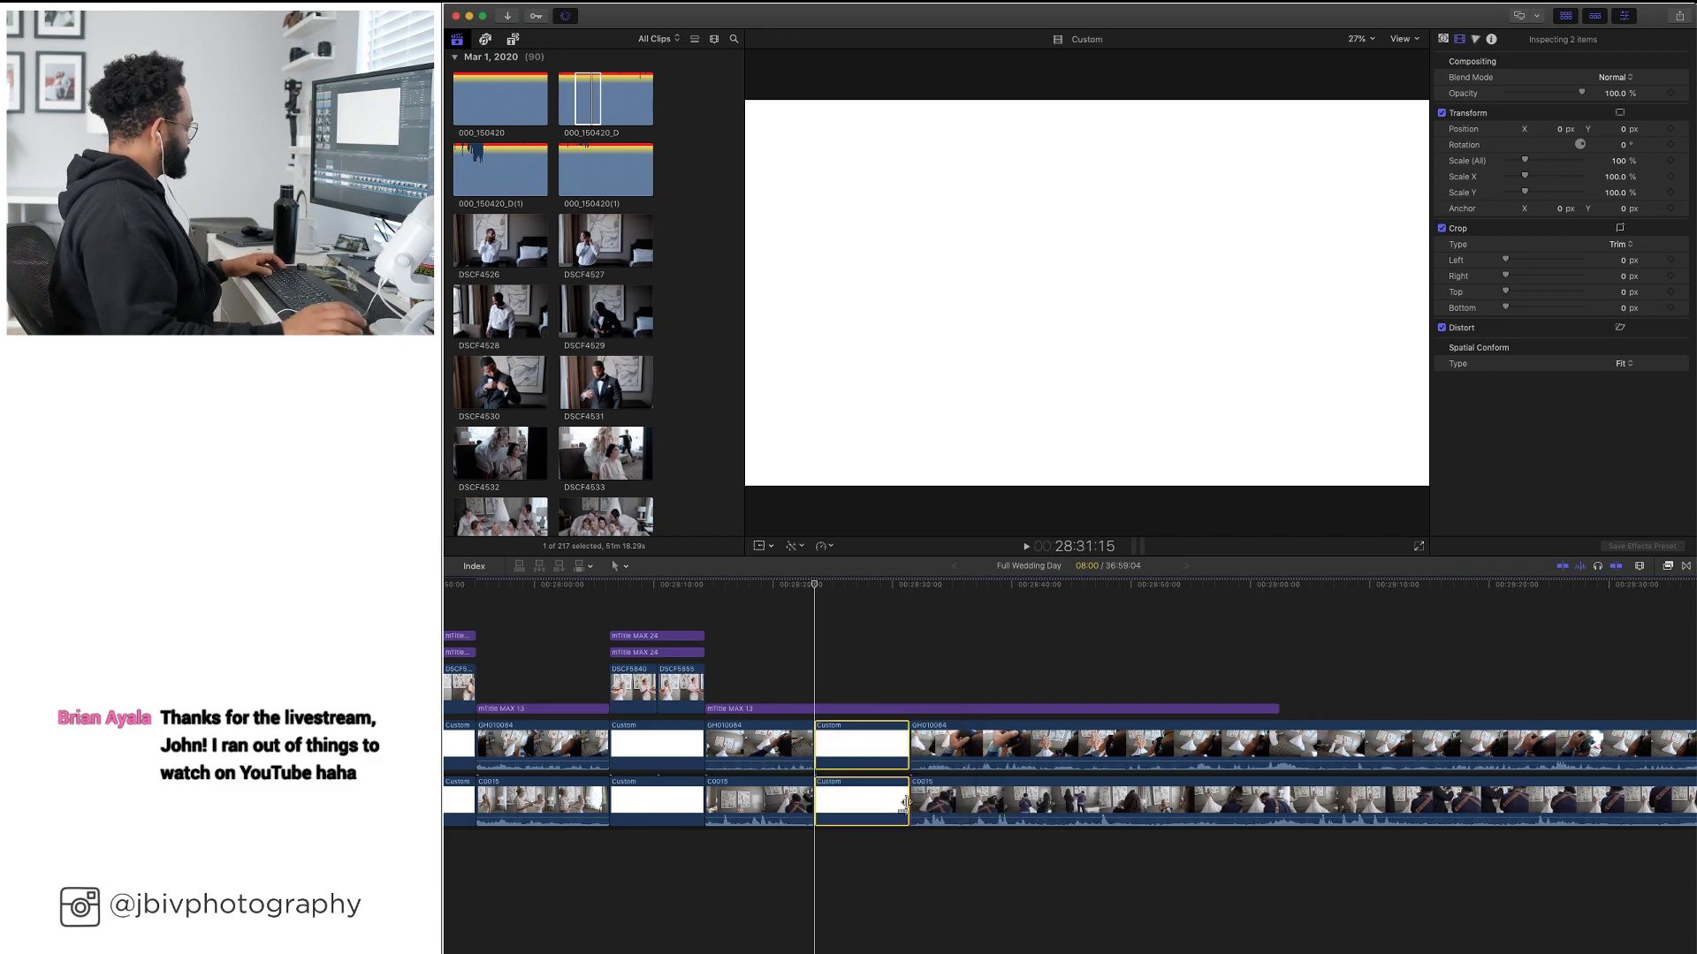
key(super+minus)
key(super+minus)
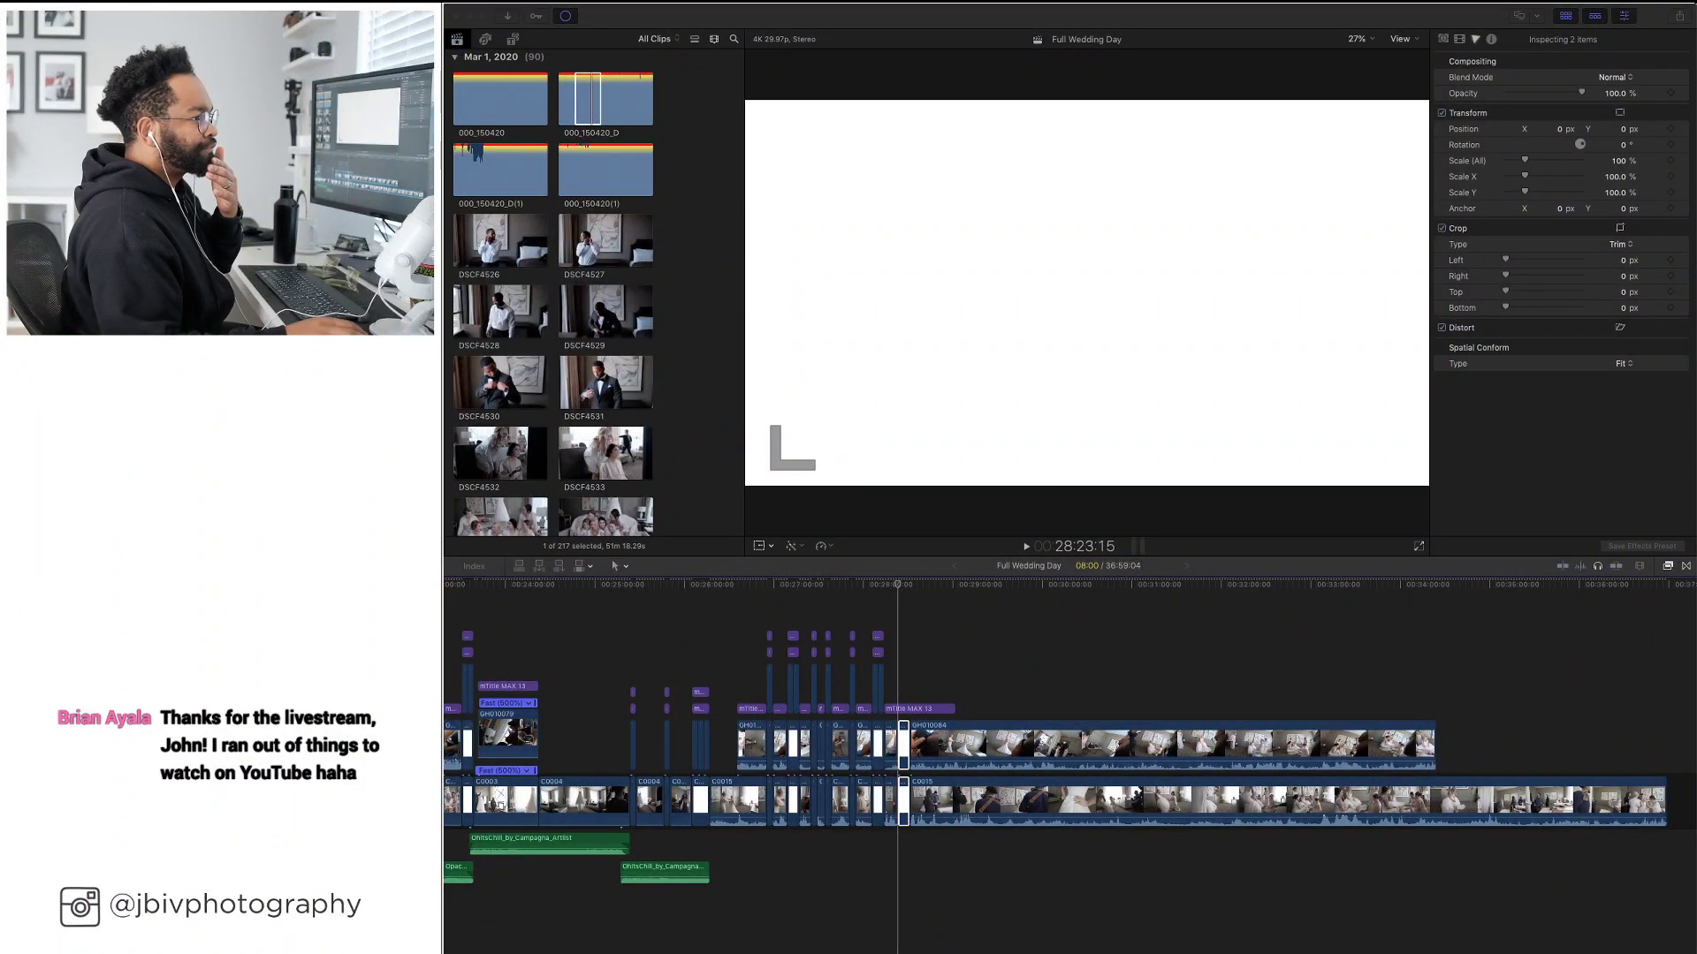
Switch to Artlist in the browser, look through the song list, and remove the Lifestyle filter
key(super+Tab)
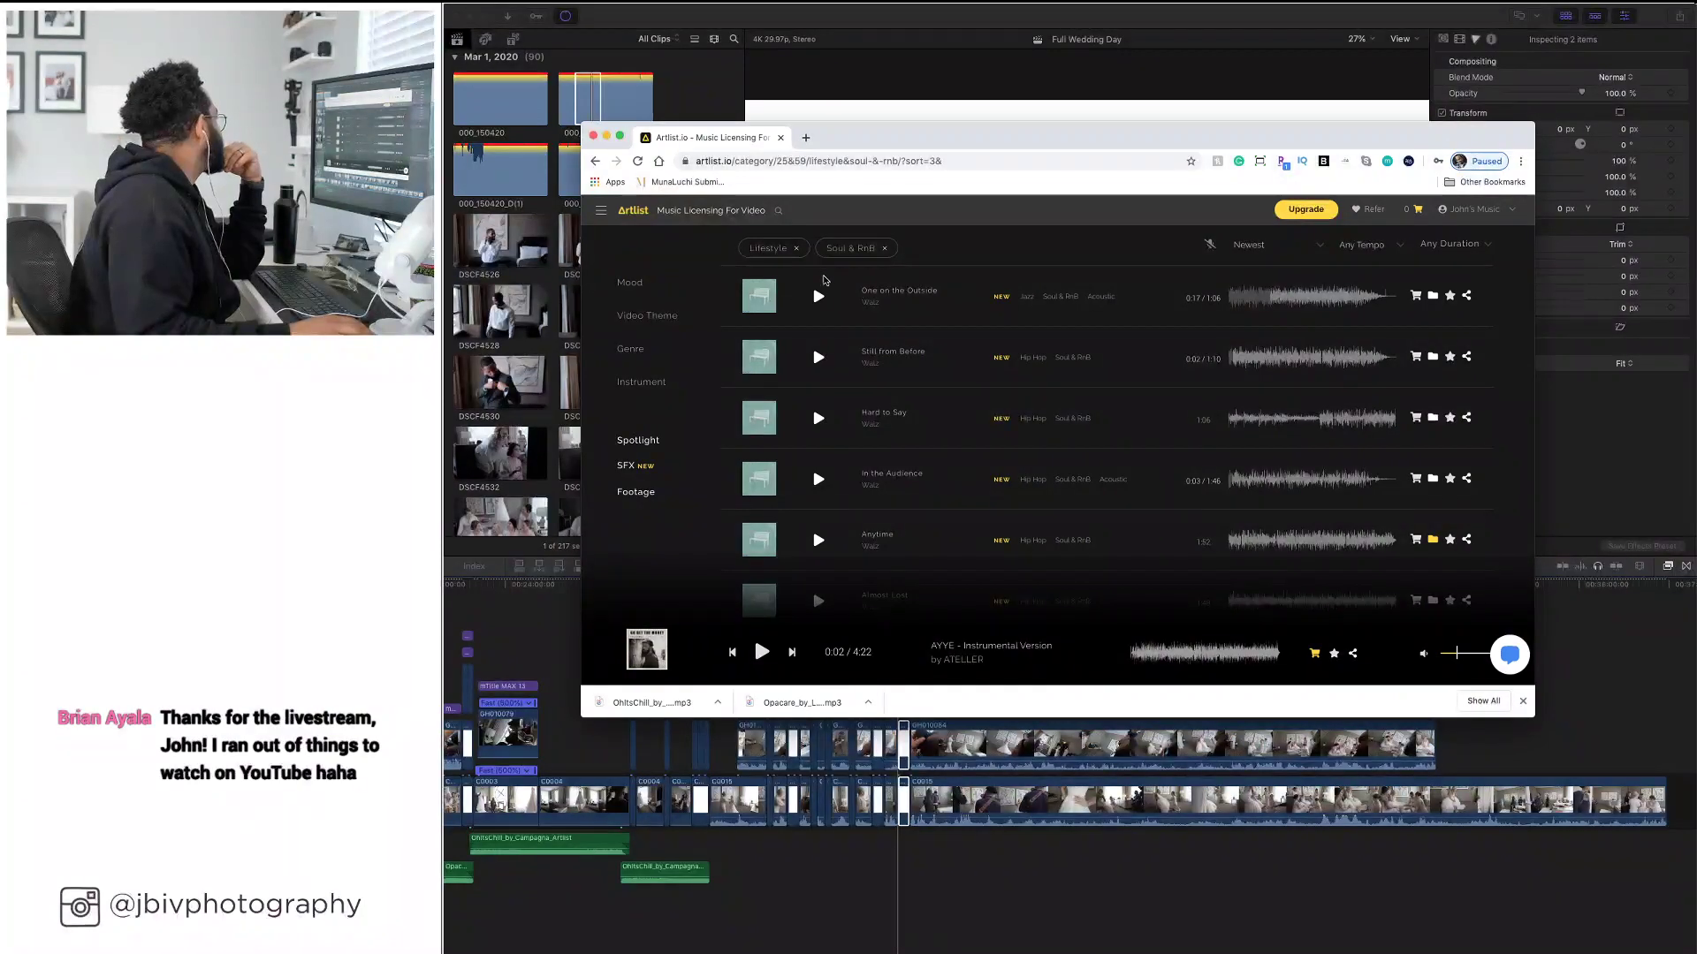
scroll(932, 324, down, 5)
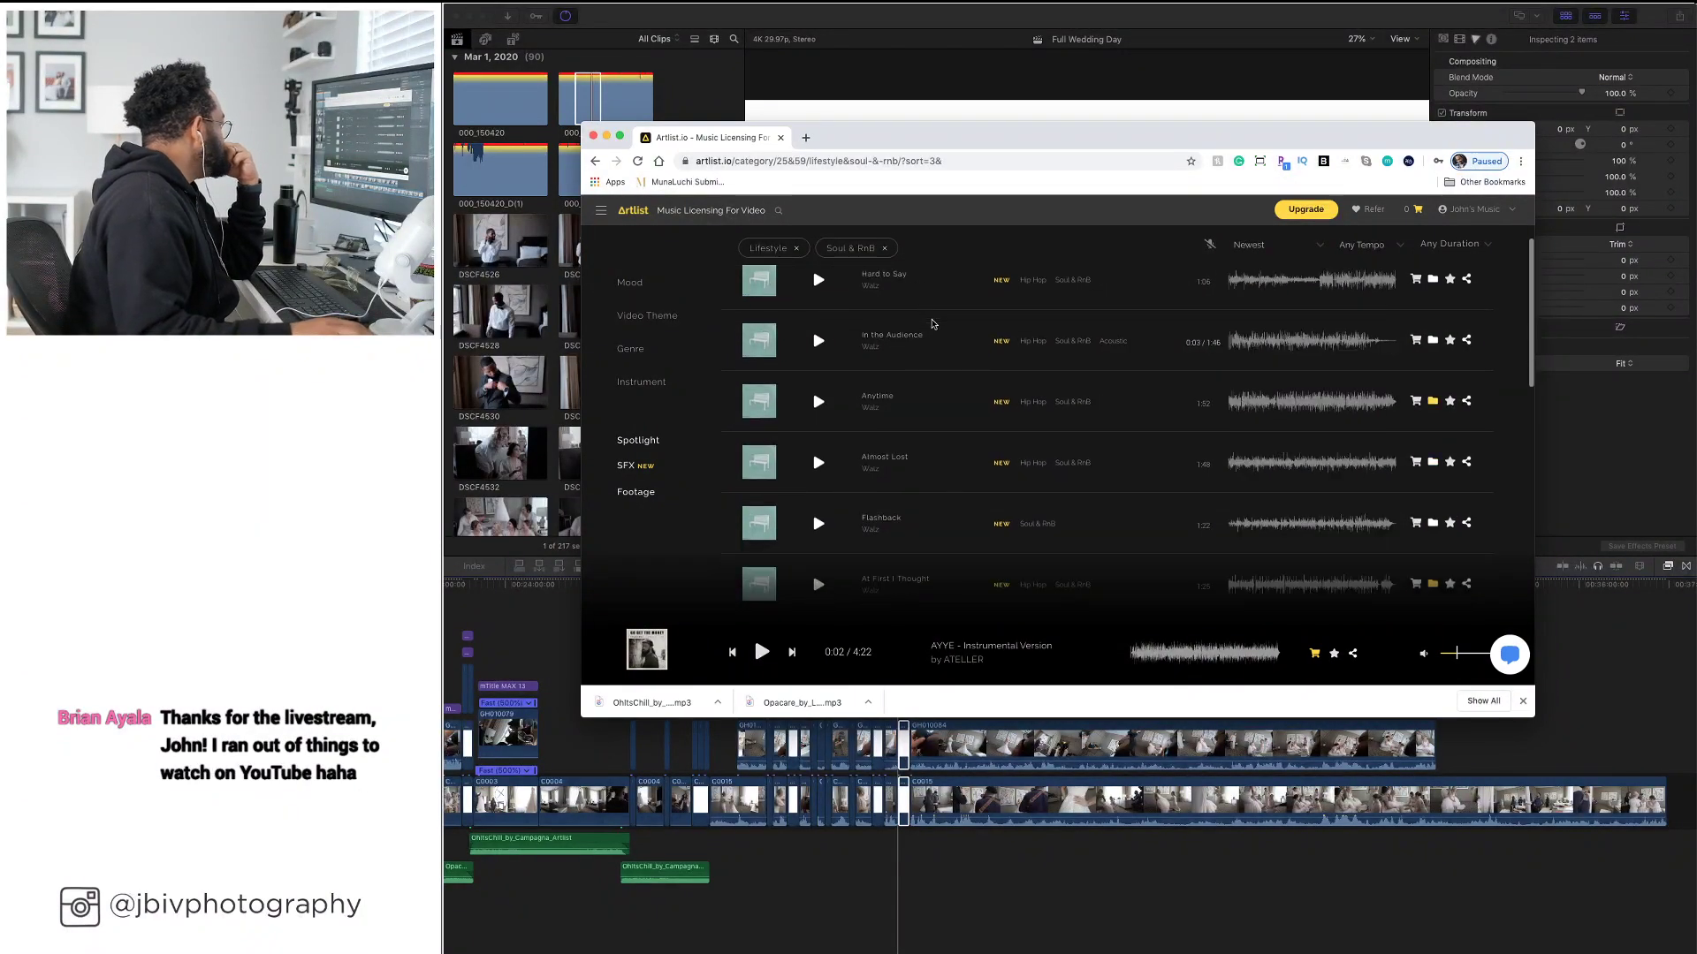
scroll(917, 327, up, 2)
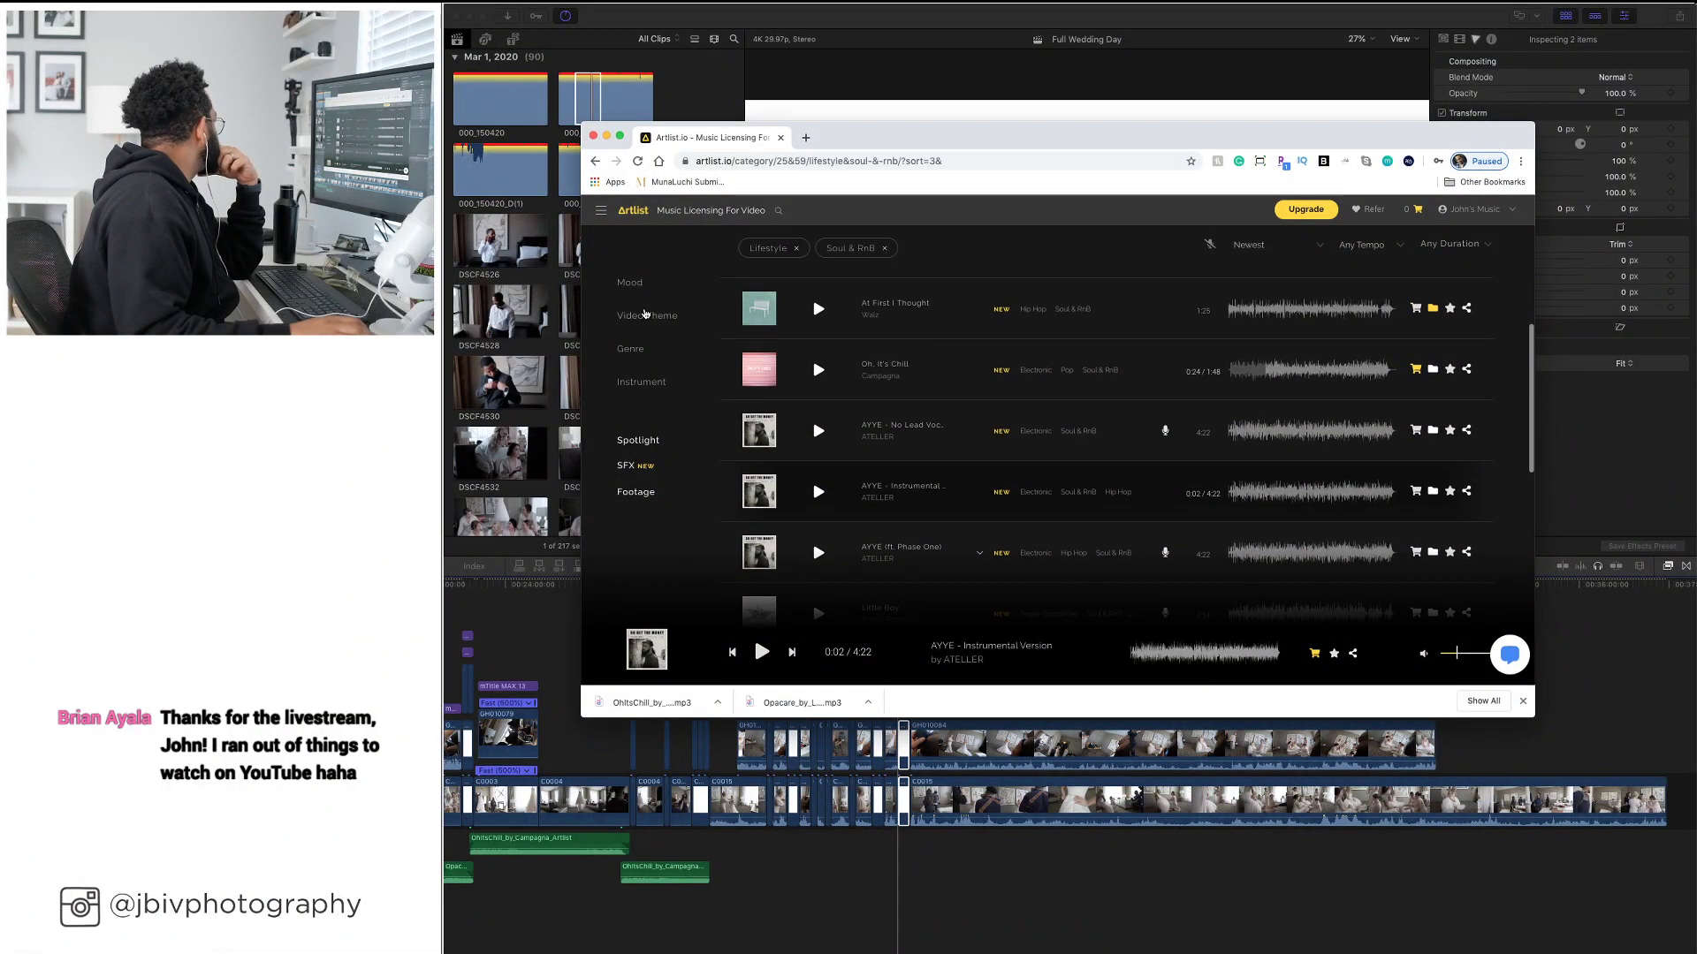
click(634, 285)
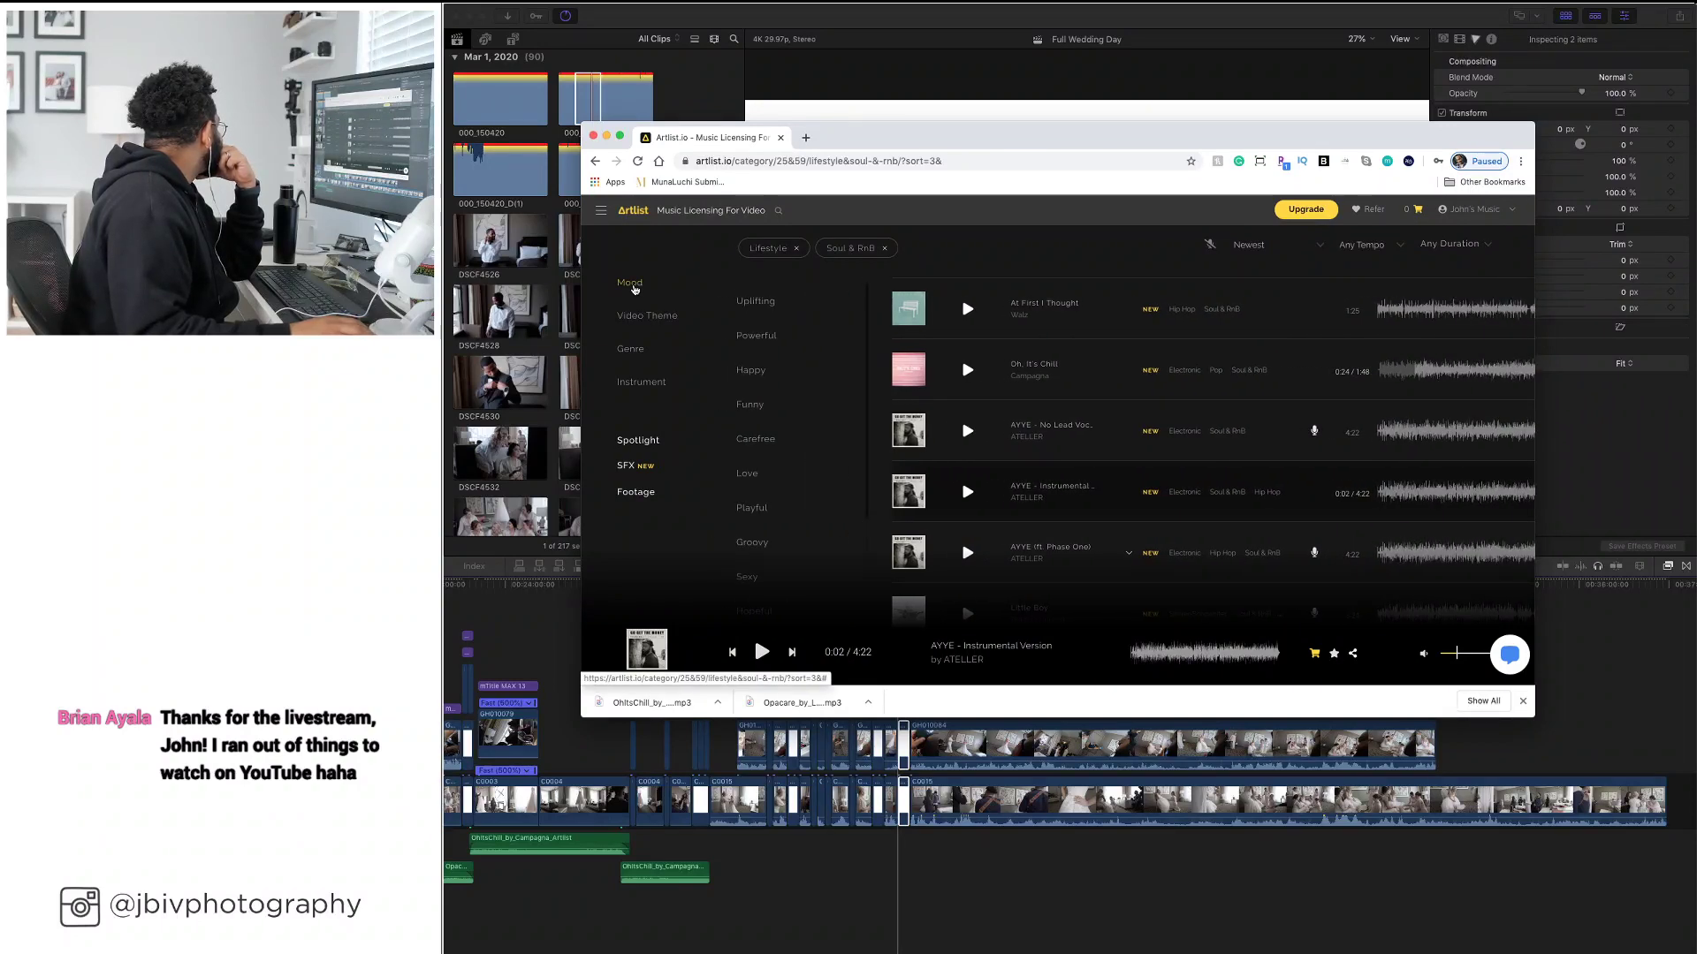
click(798, 249)
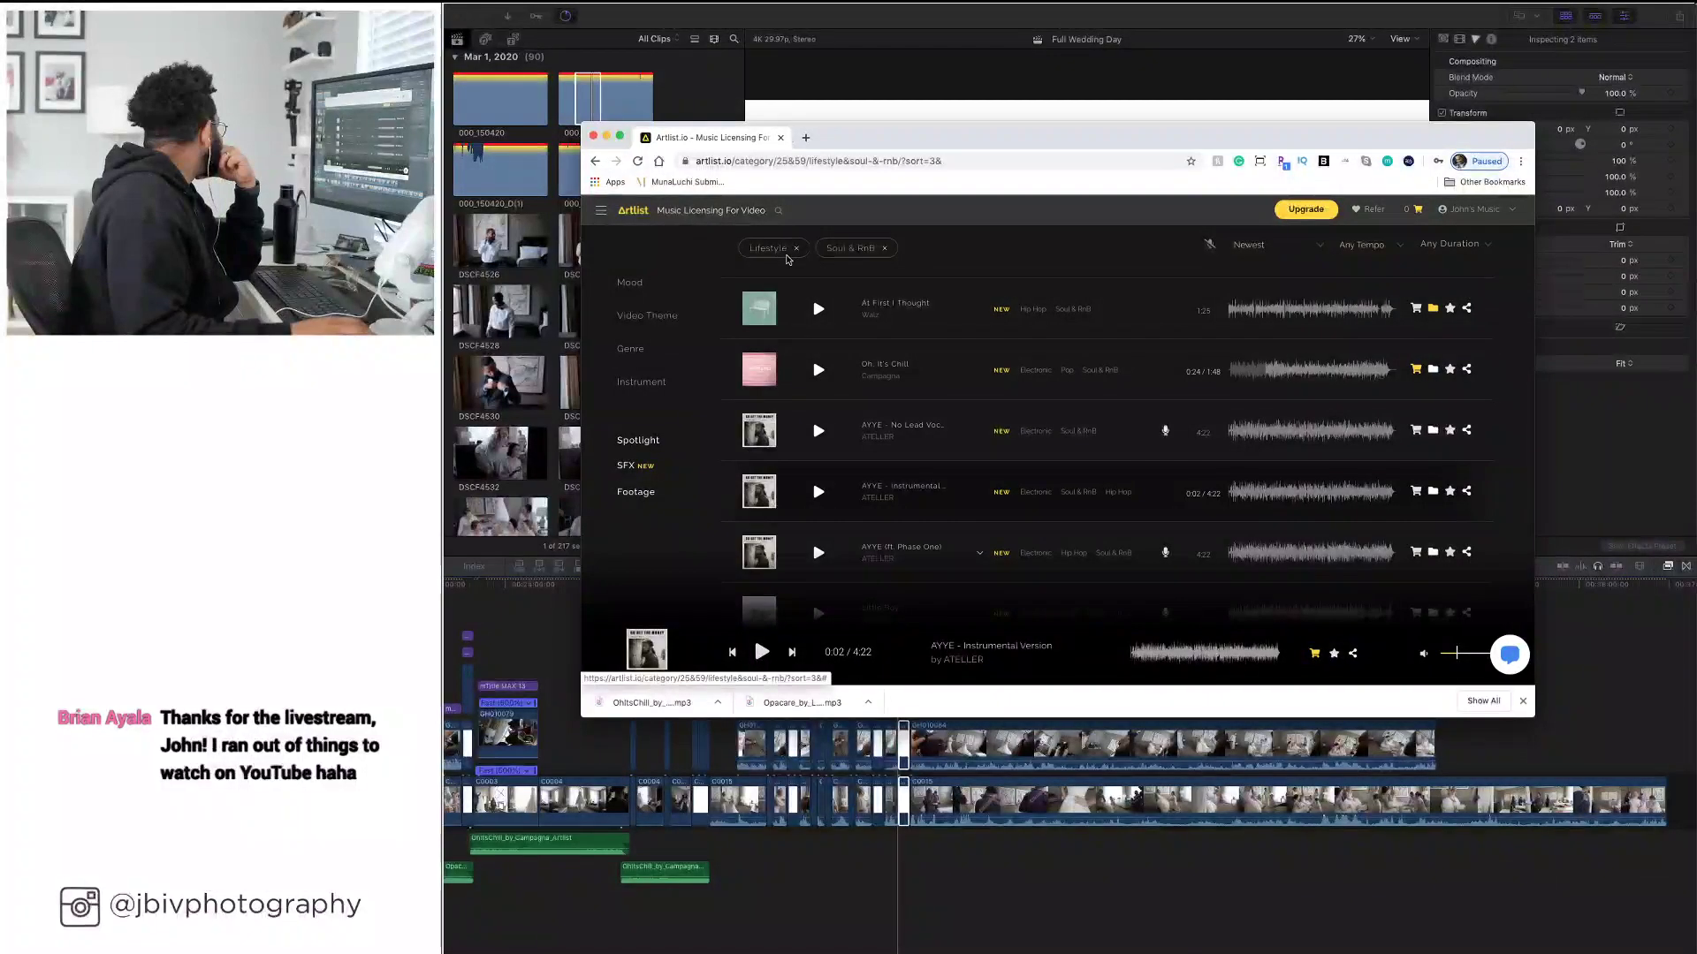
Look through the genres and add the Weddings video theme filter alongside Soul & RnB
click(632, 348)
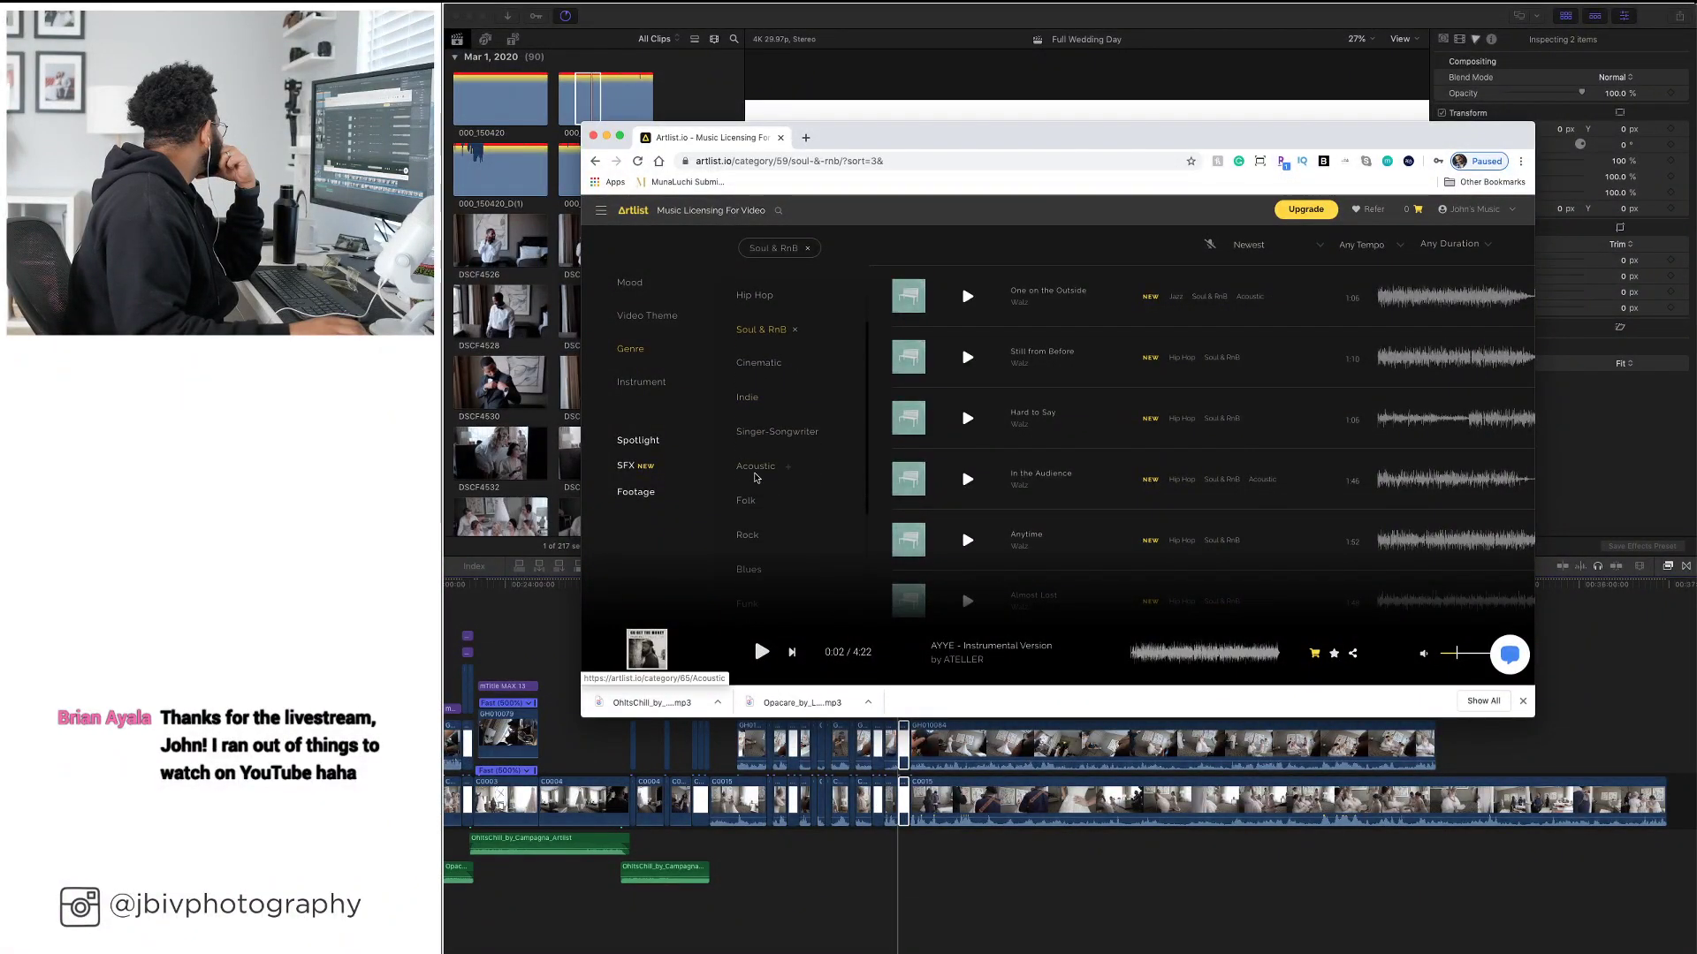
scroll(755, 478, down, 3)
scroll(757, 478, down, 1)
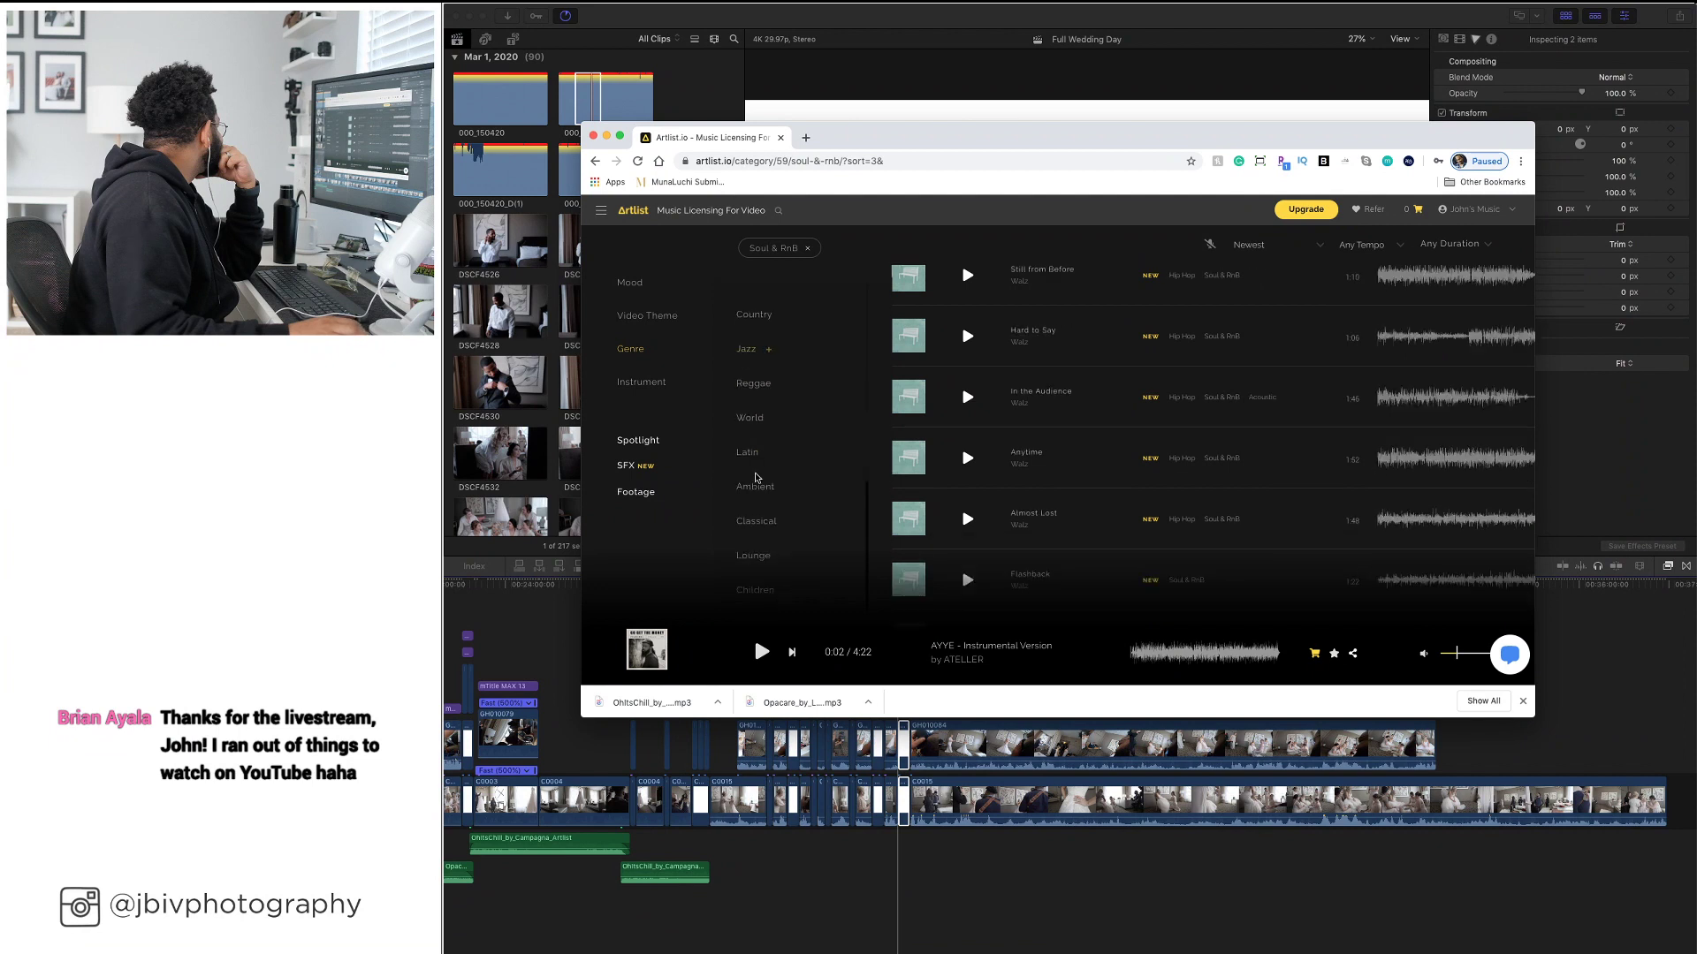
scroll(757, 478, up, 5)
click(650, 316)
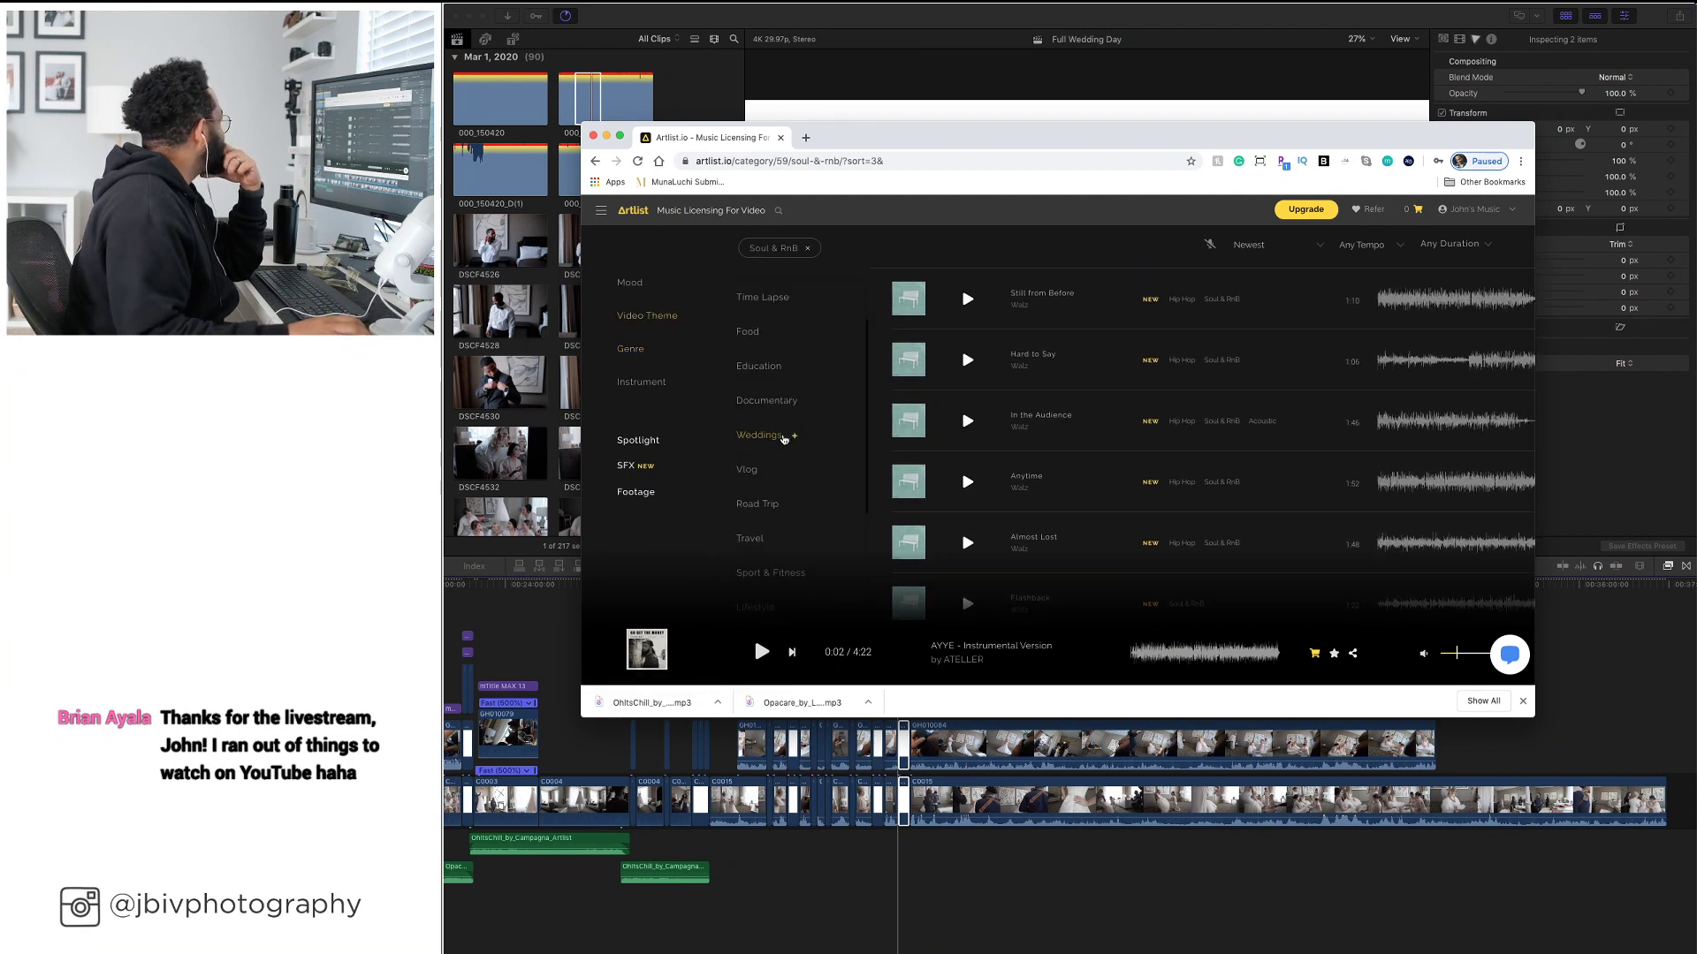
click(776, 436)
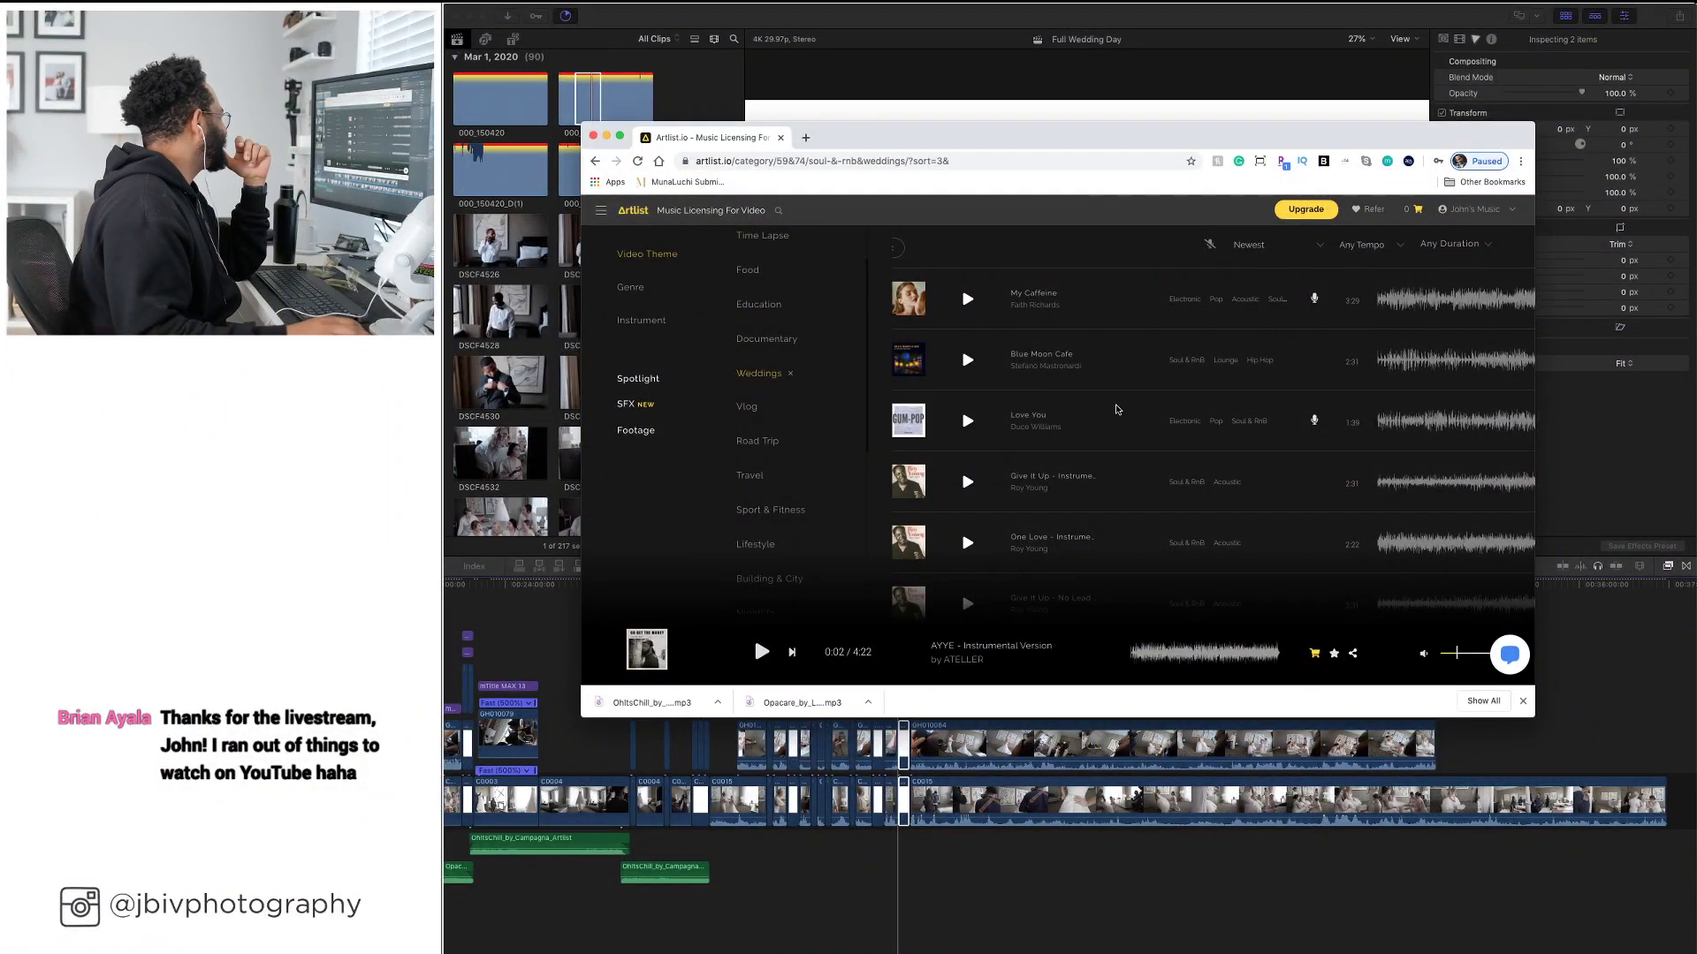
Preview the songs Blue Moon Cafe, Give It Up (Instrumental Version) and One Love (Instrumental Version)
click(967, 359)
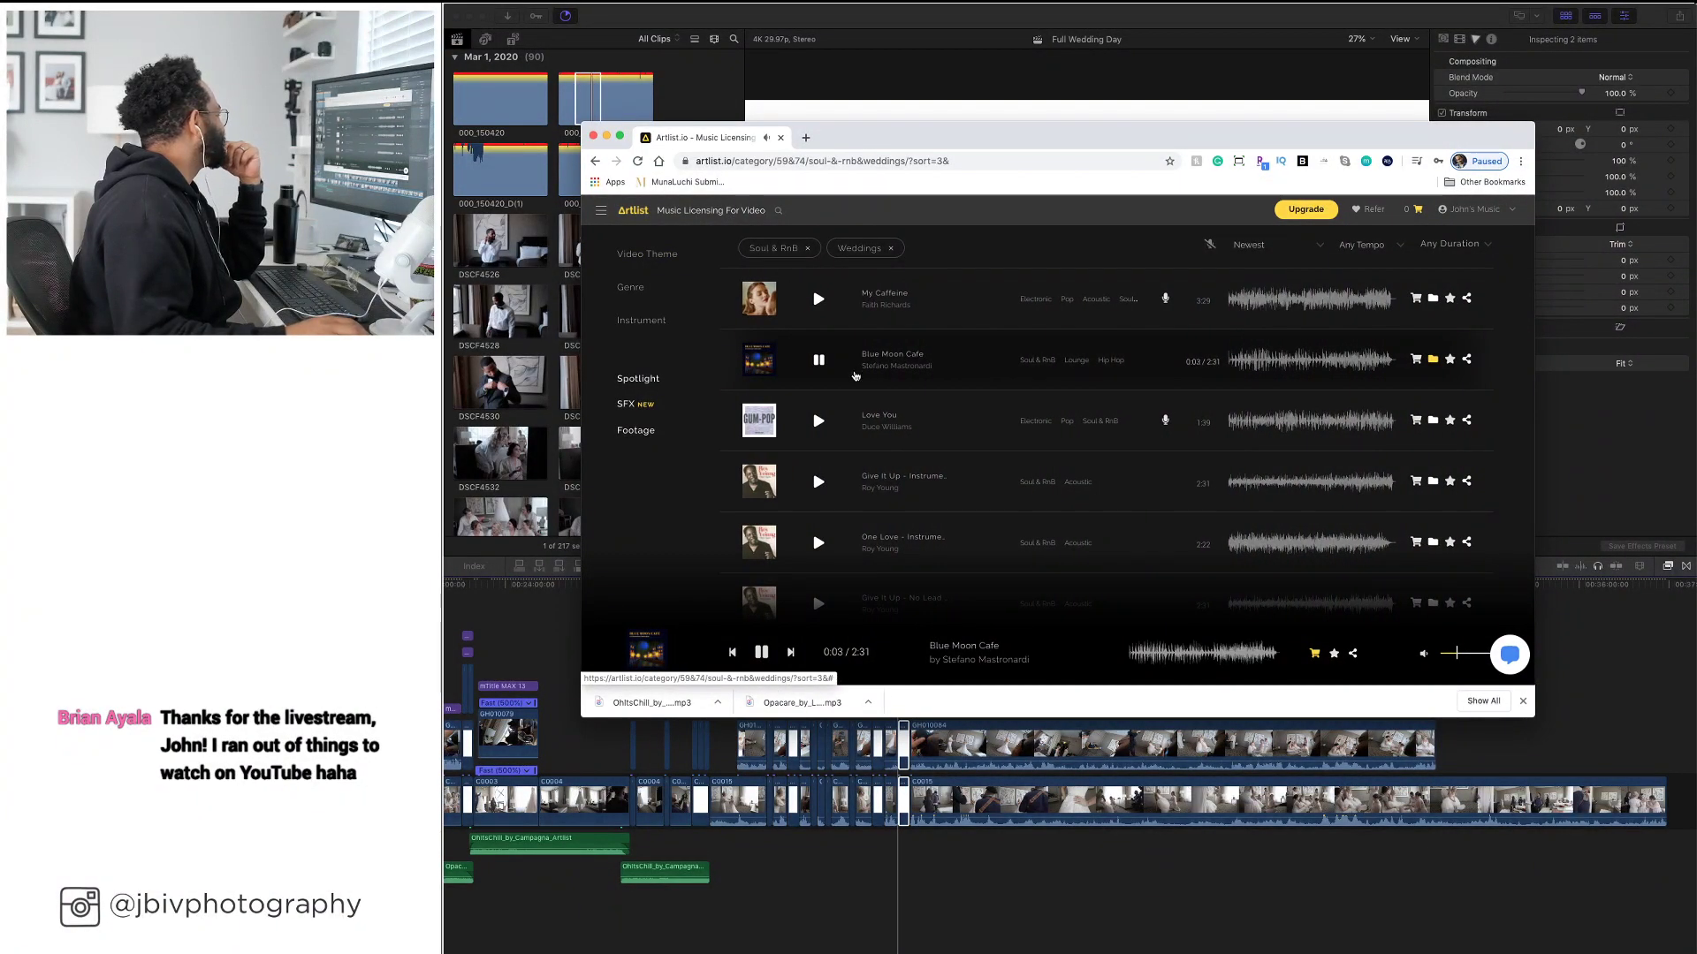
click(818, 482)
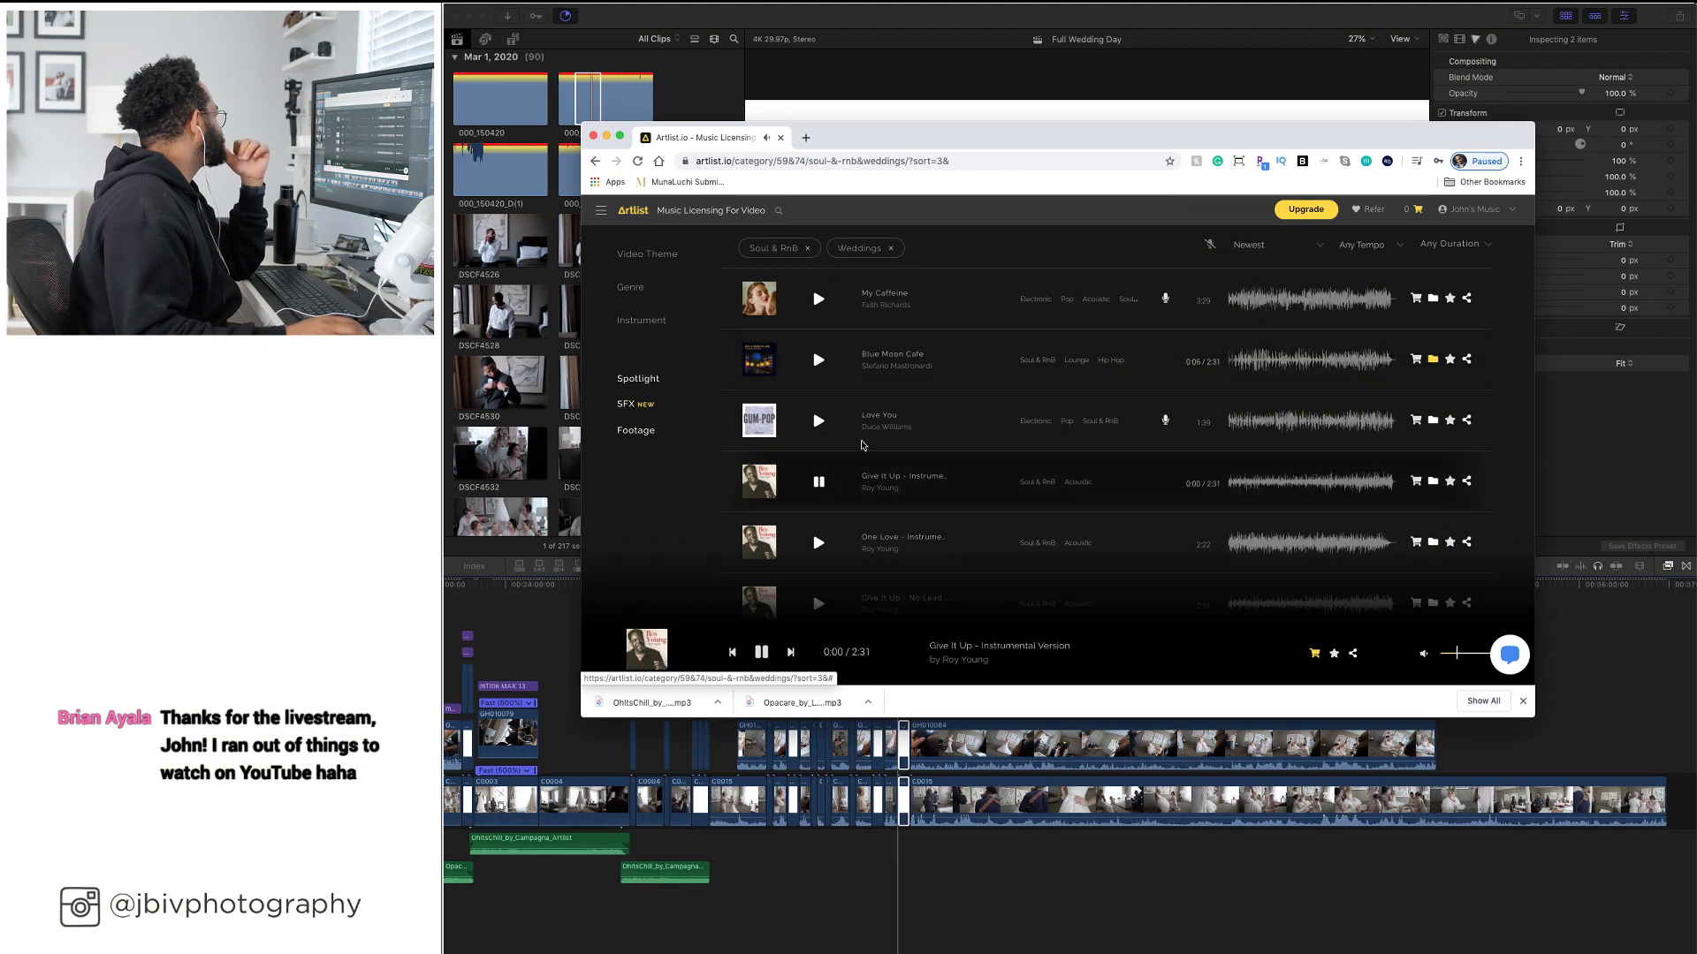
scroll(822, 442, down, 3)
click(819, 414)
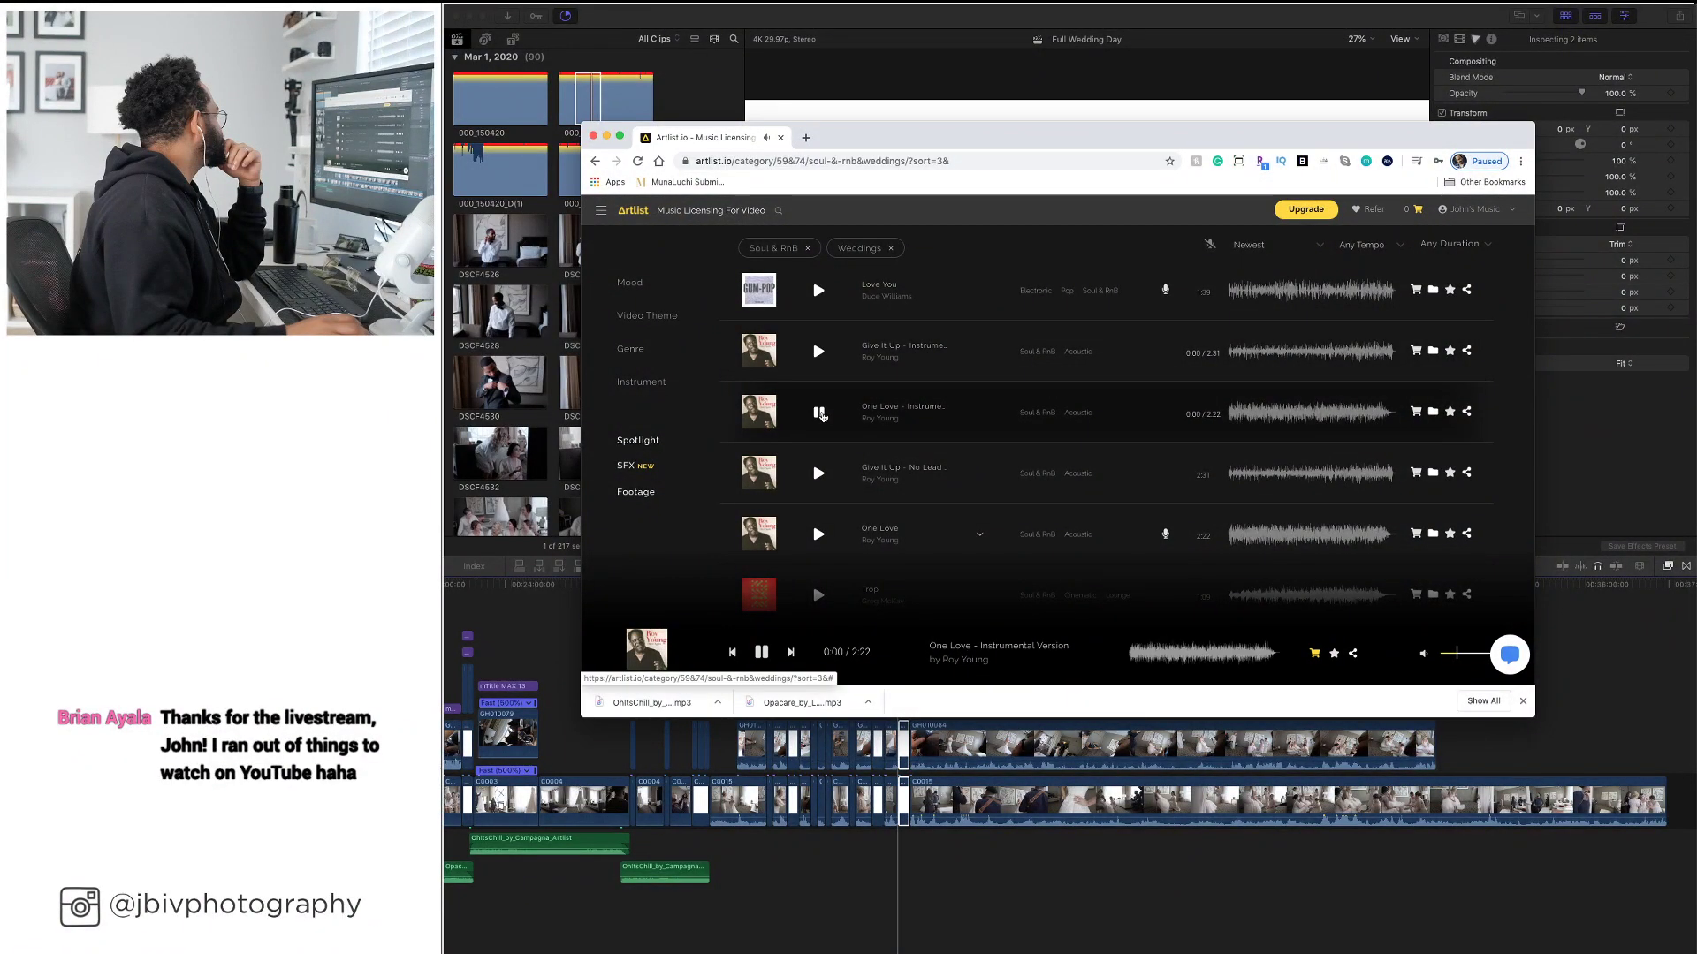
Preview the instrumental versions of Can't Kick It, Be Mine and Wonderin', skipping ahead within Wonderin'
scroll(920, 433, down, 5)
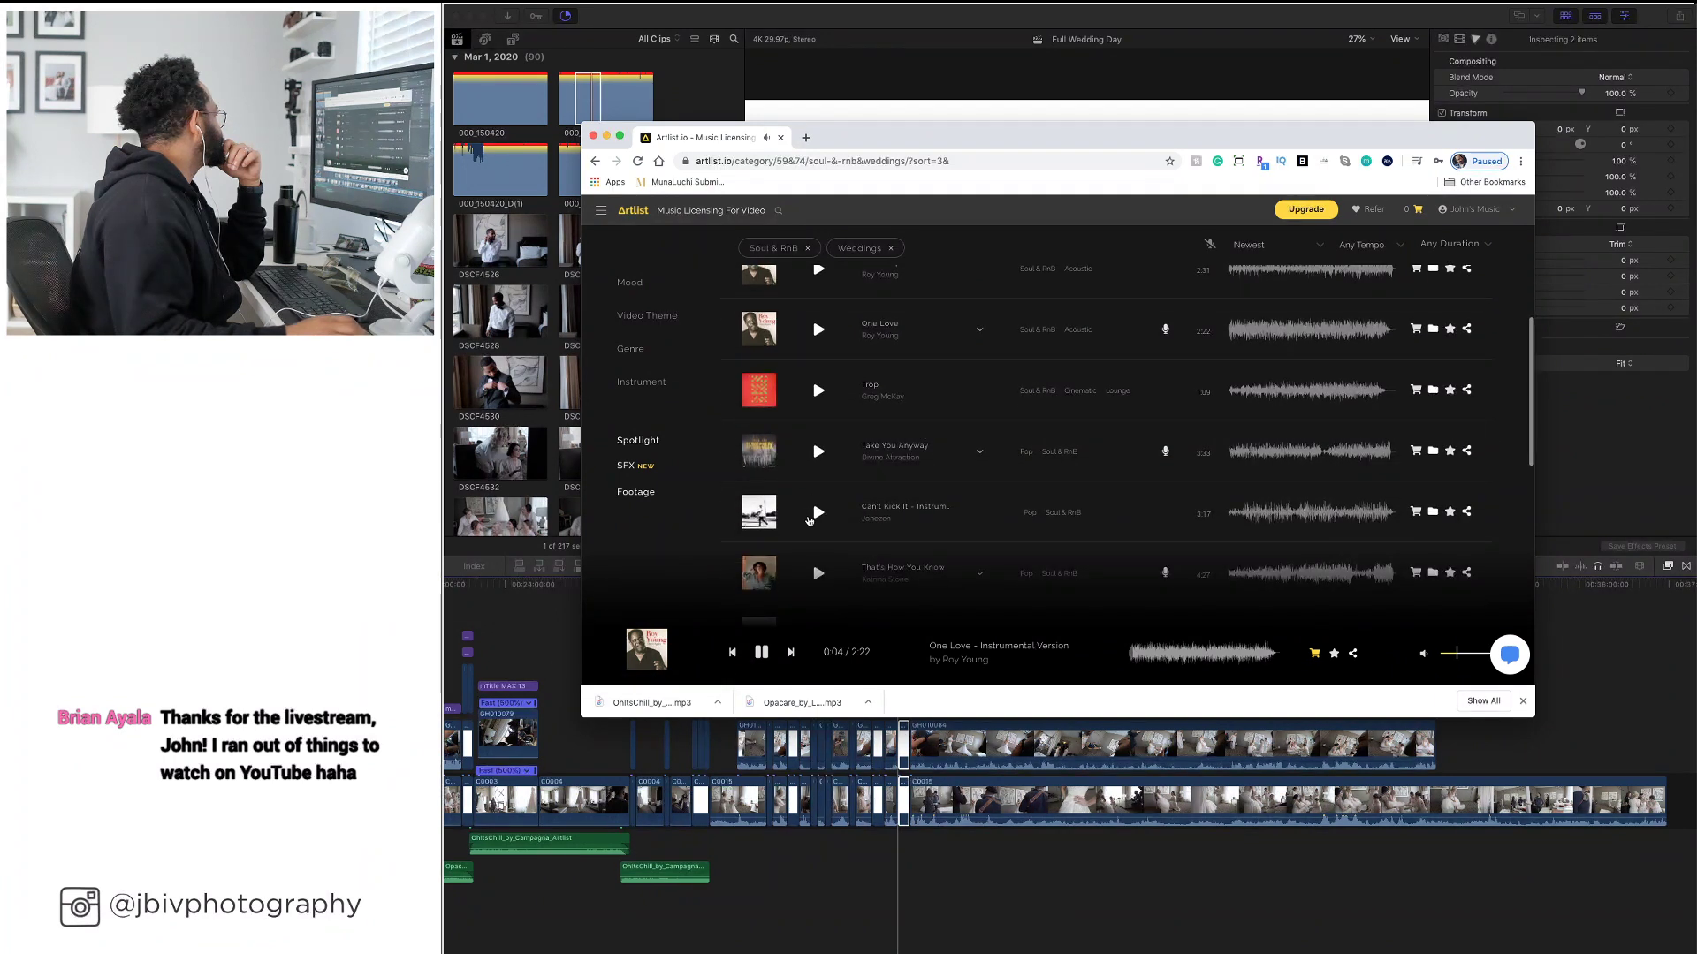
click(818, 511)
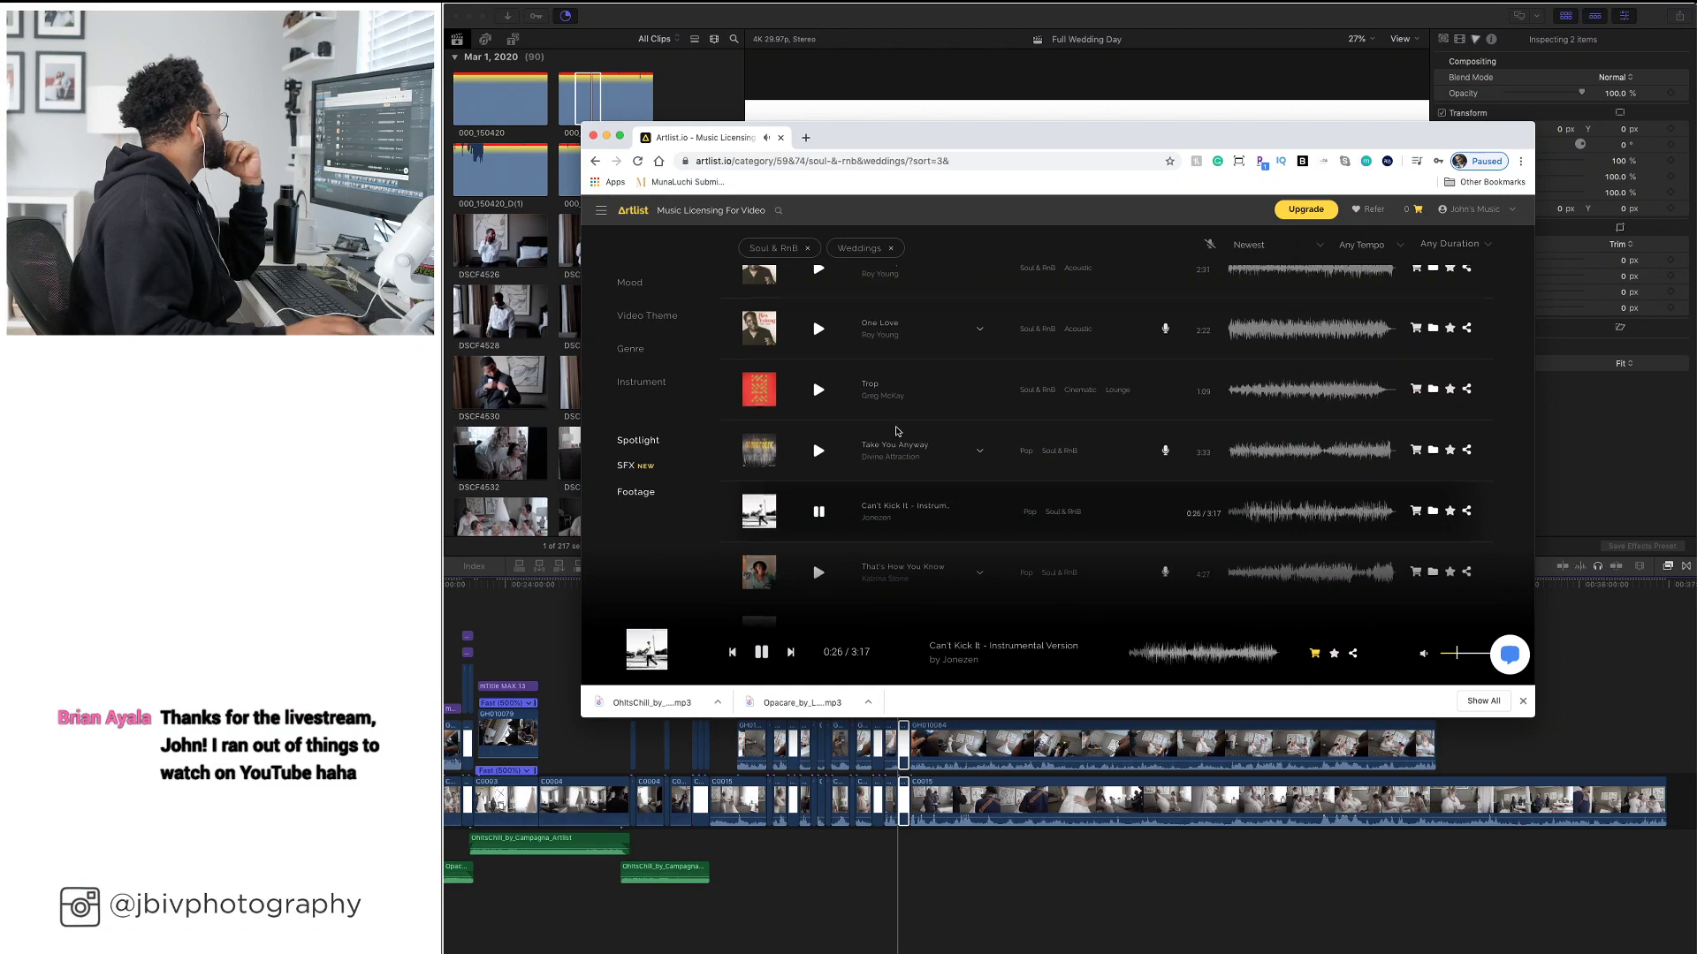
scroll(896, 435, down, 3)
scroll(896, 435, down, 10)
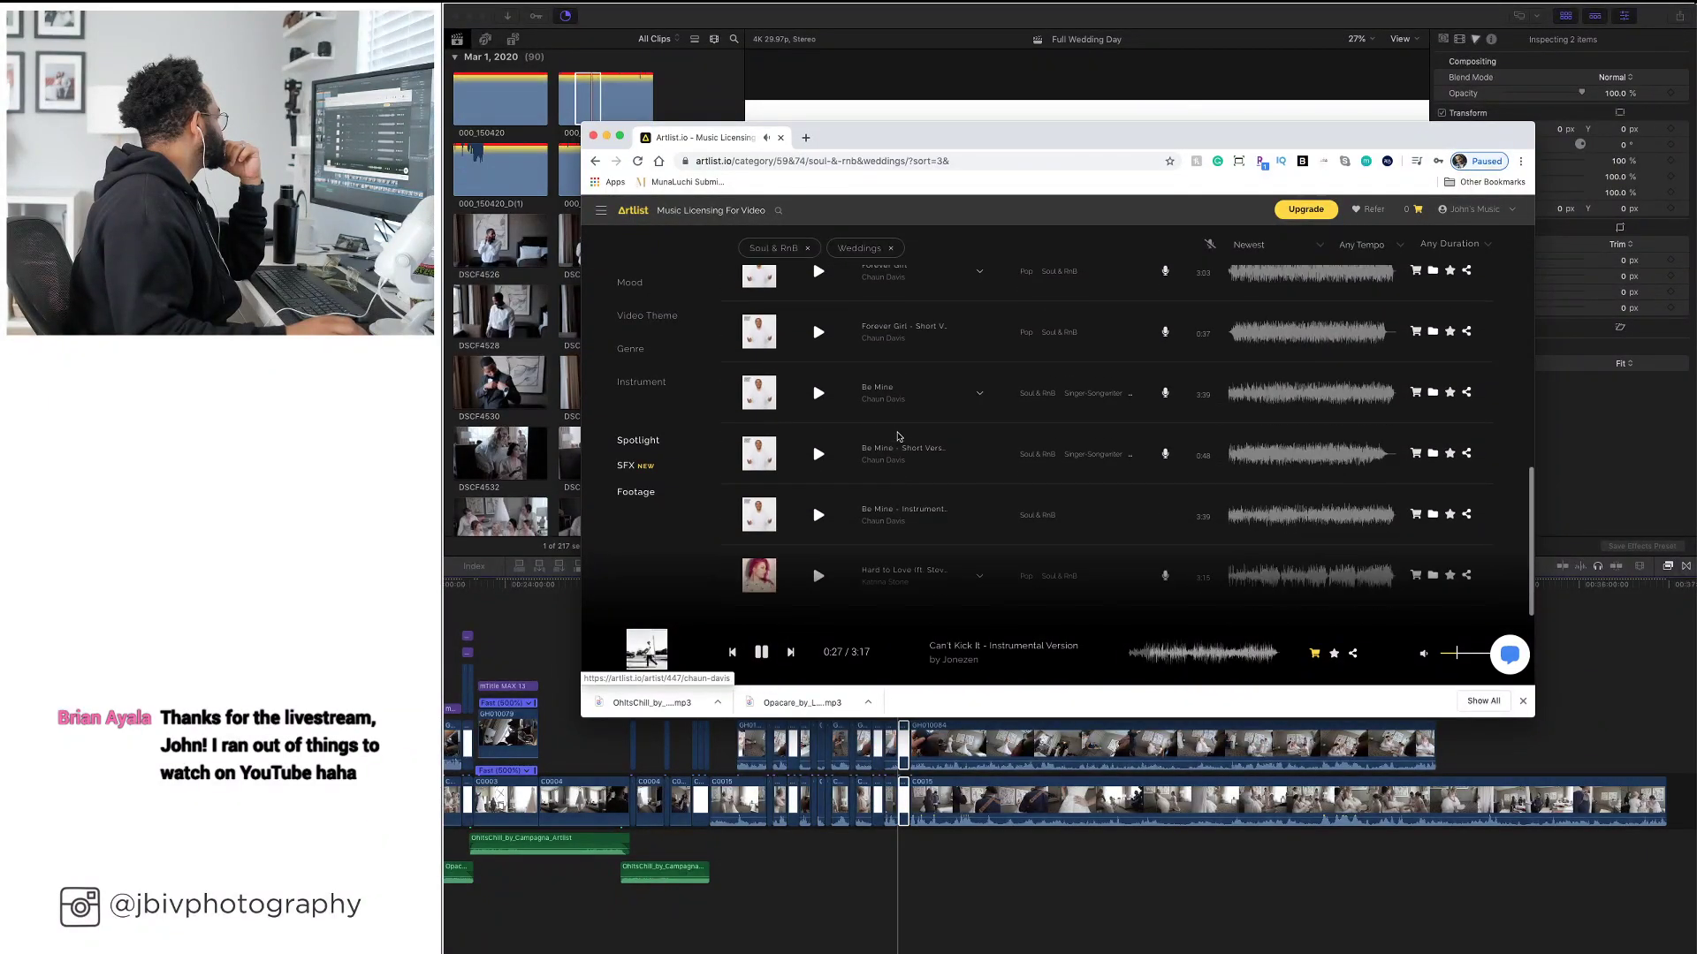
click(818, 414)
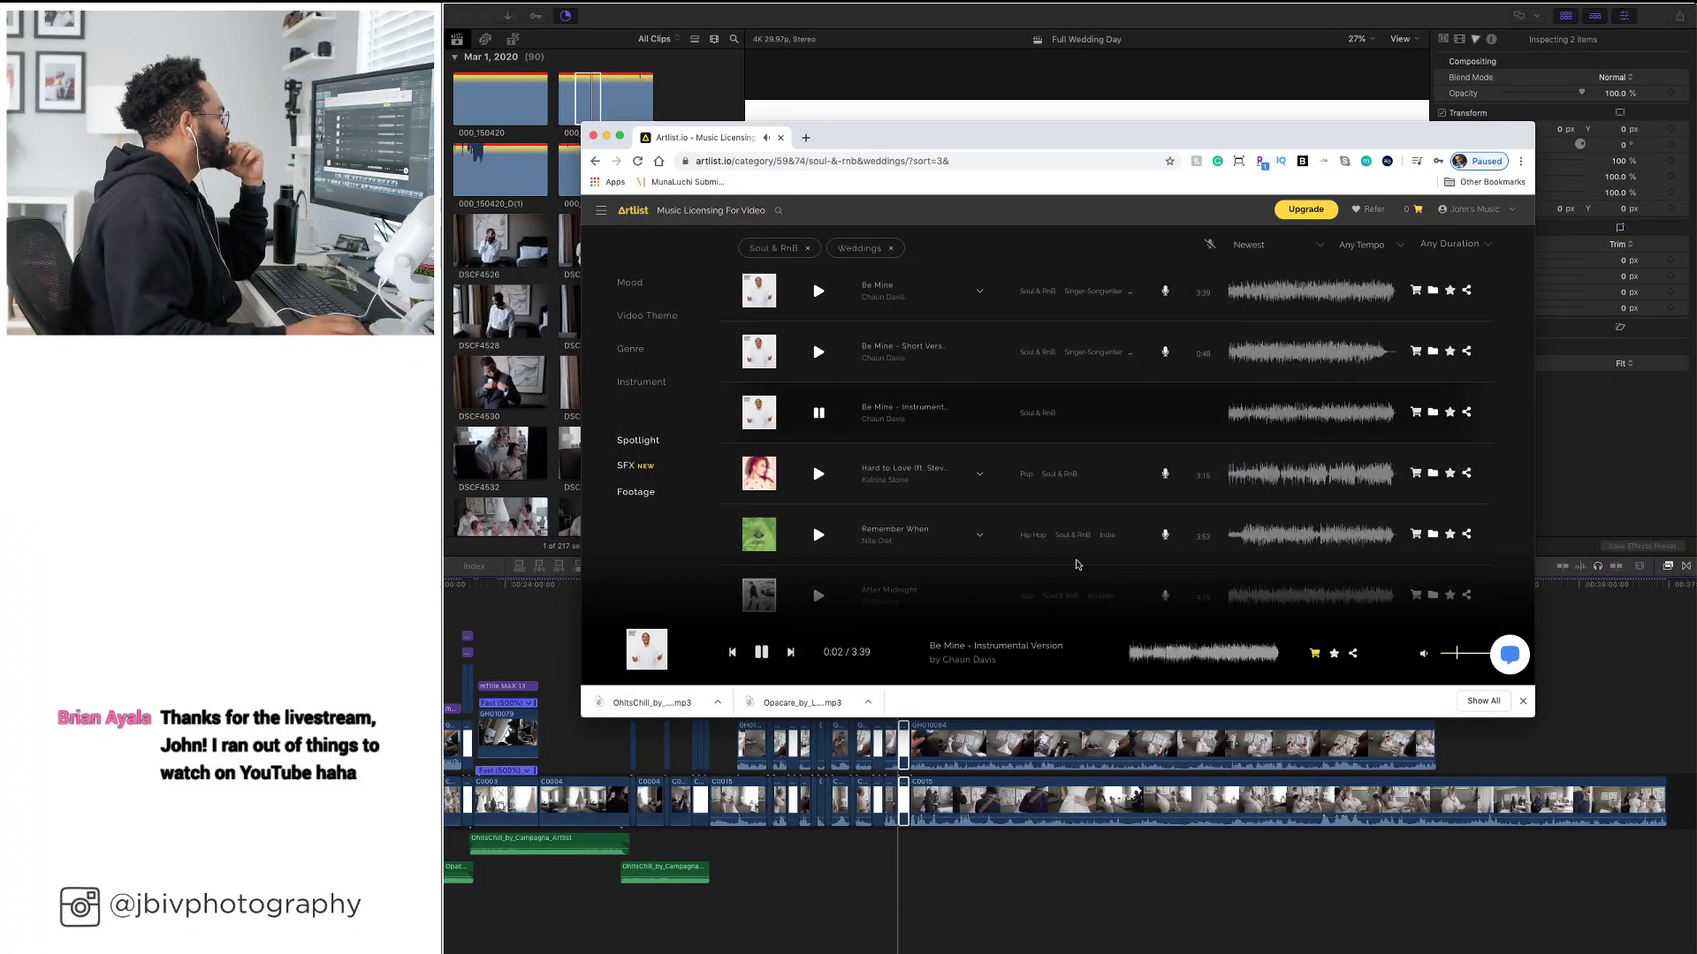
scroll(1073, 557, down, 5)
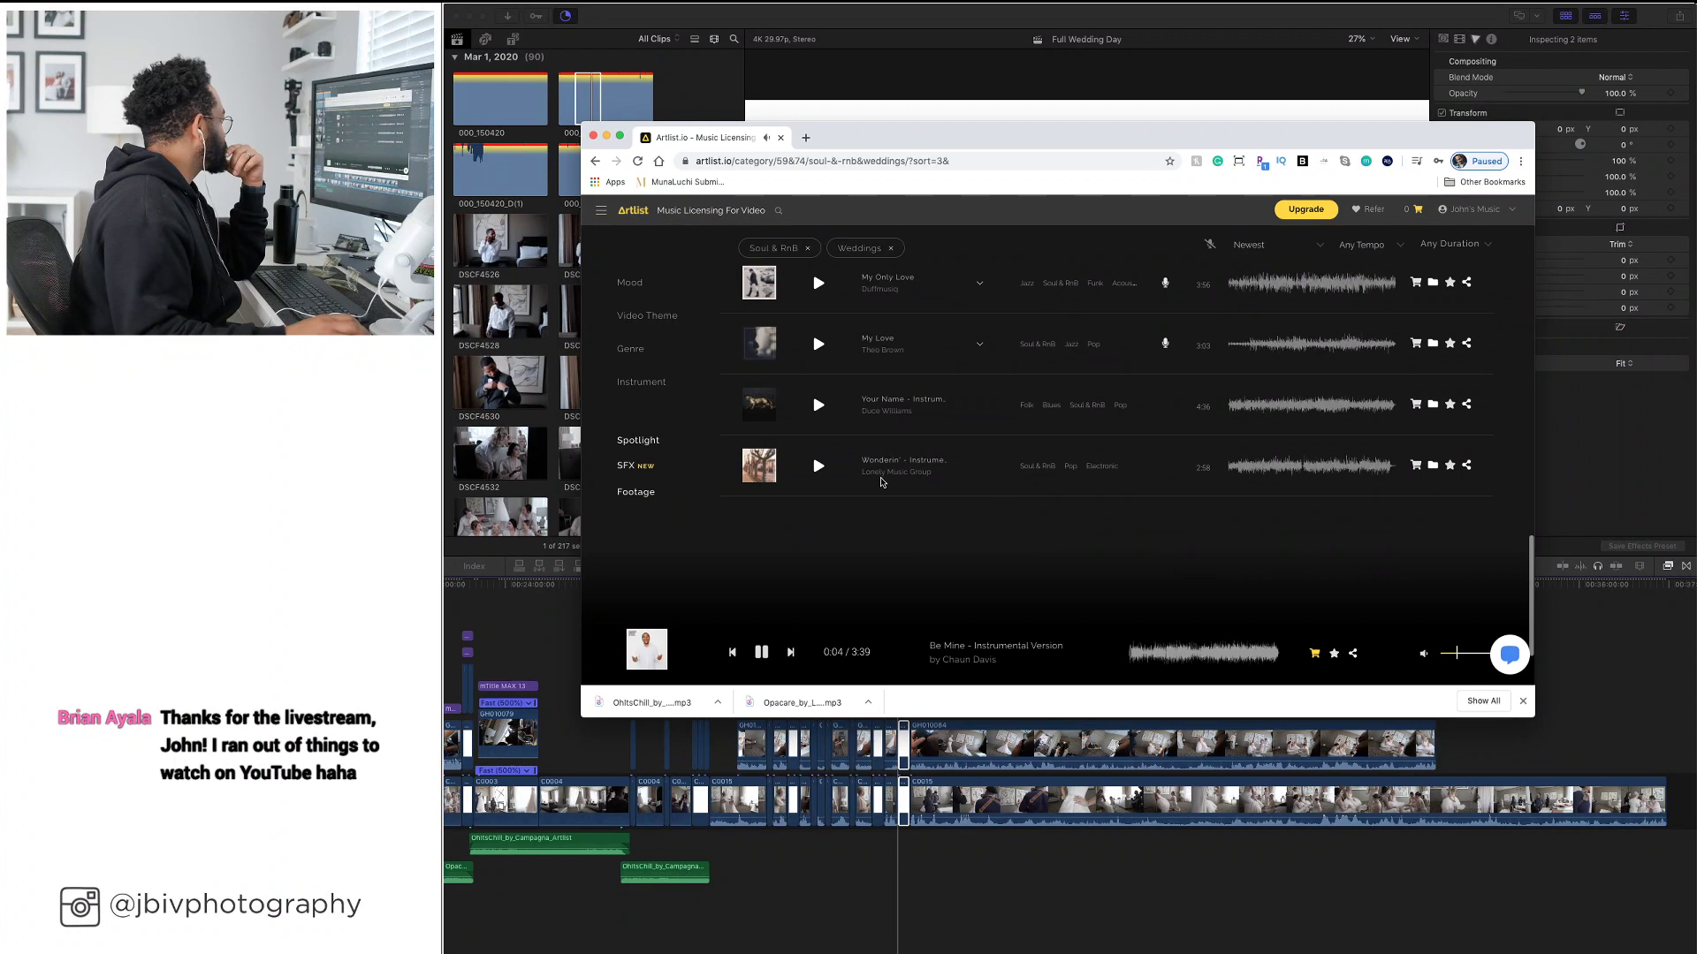
click(814, 468)
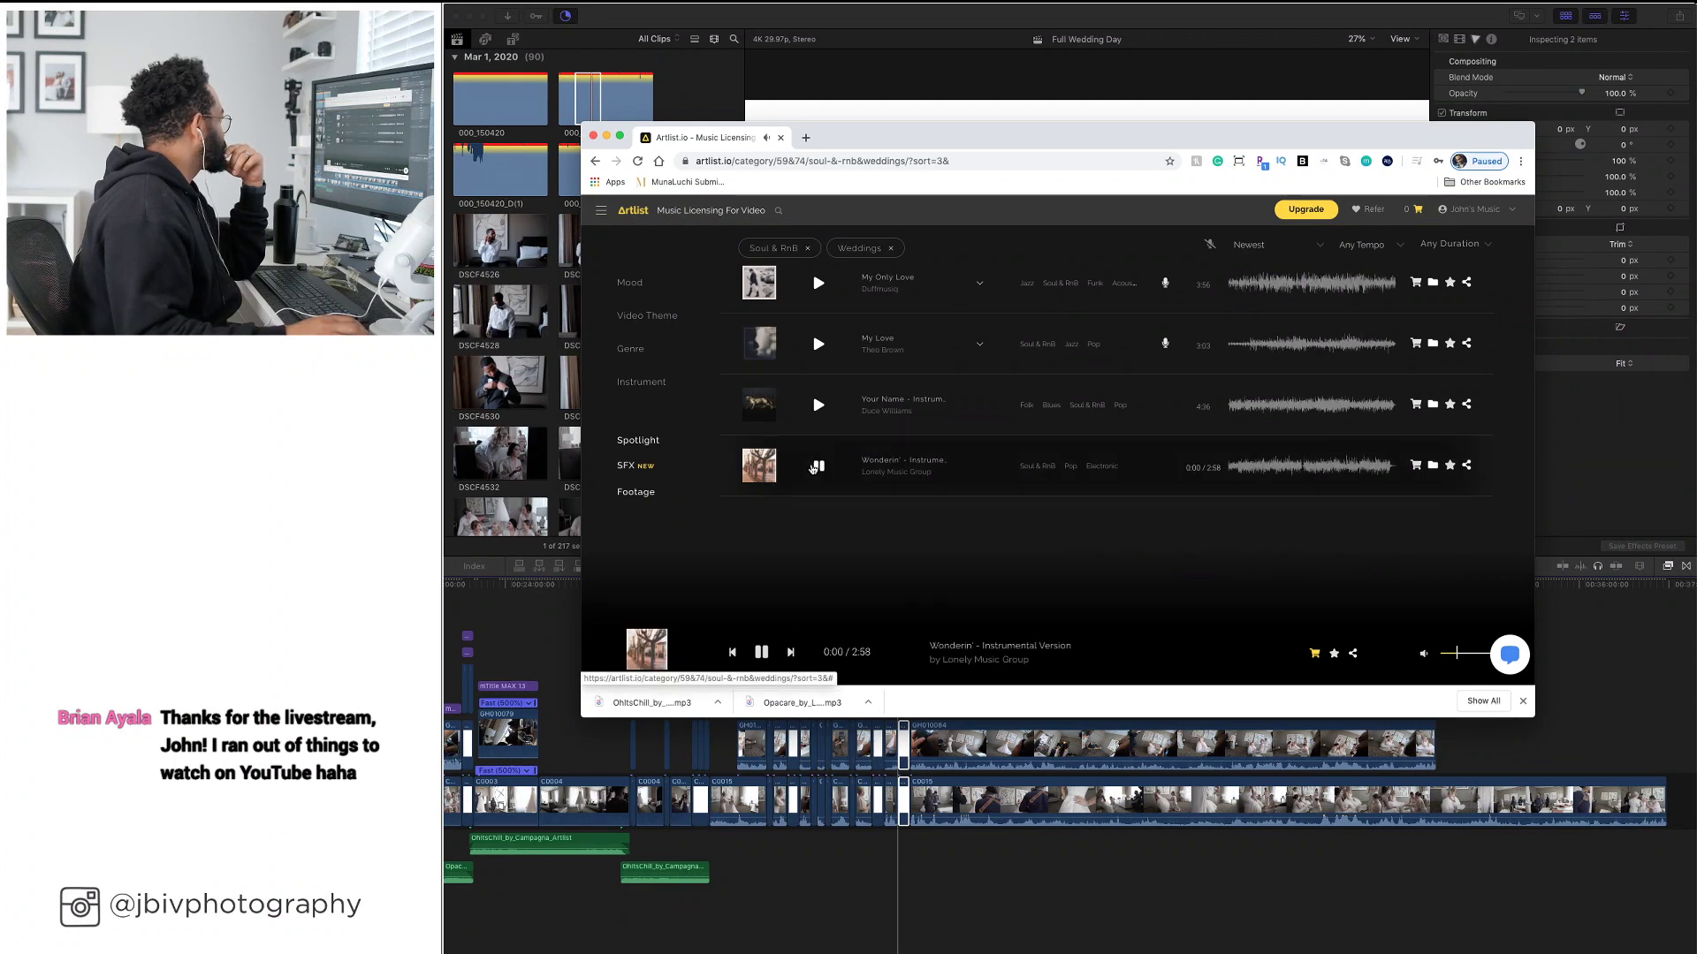
click(1266, 468)
scroll(1153, 446, down, 3)
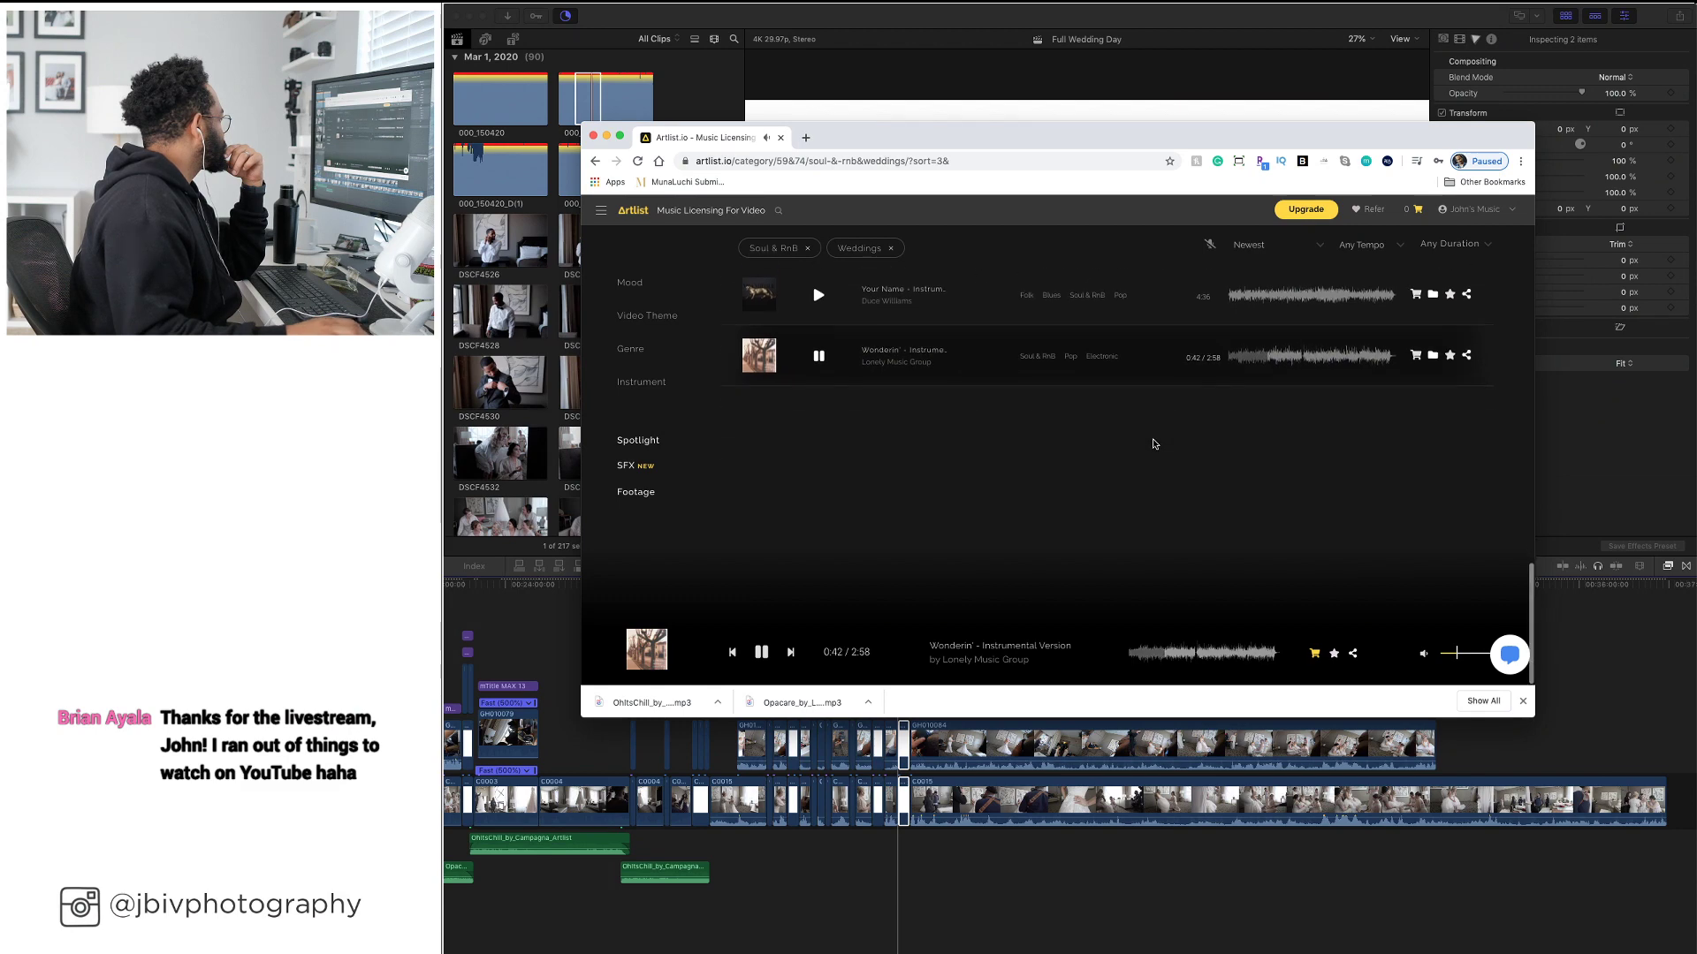
Replace the Soul & RnB genre filter with Pop, keeping the Weddings filter
scroll(1153, 446, up, 10)
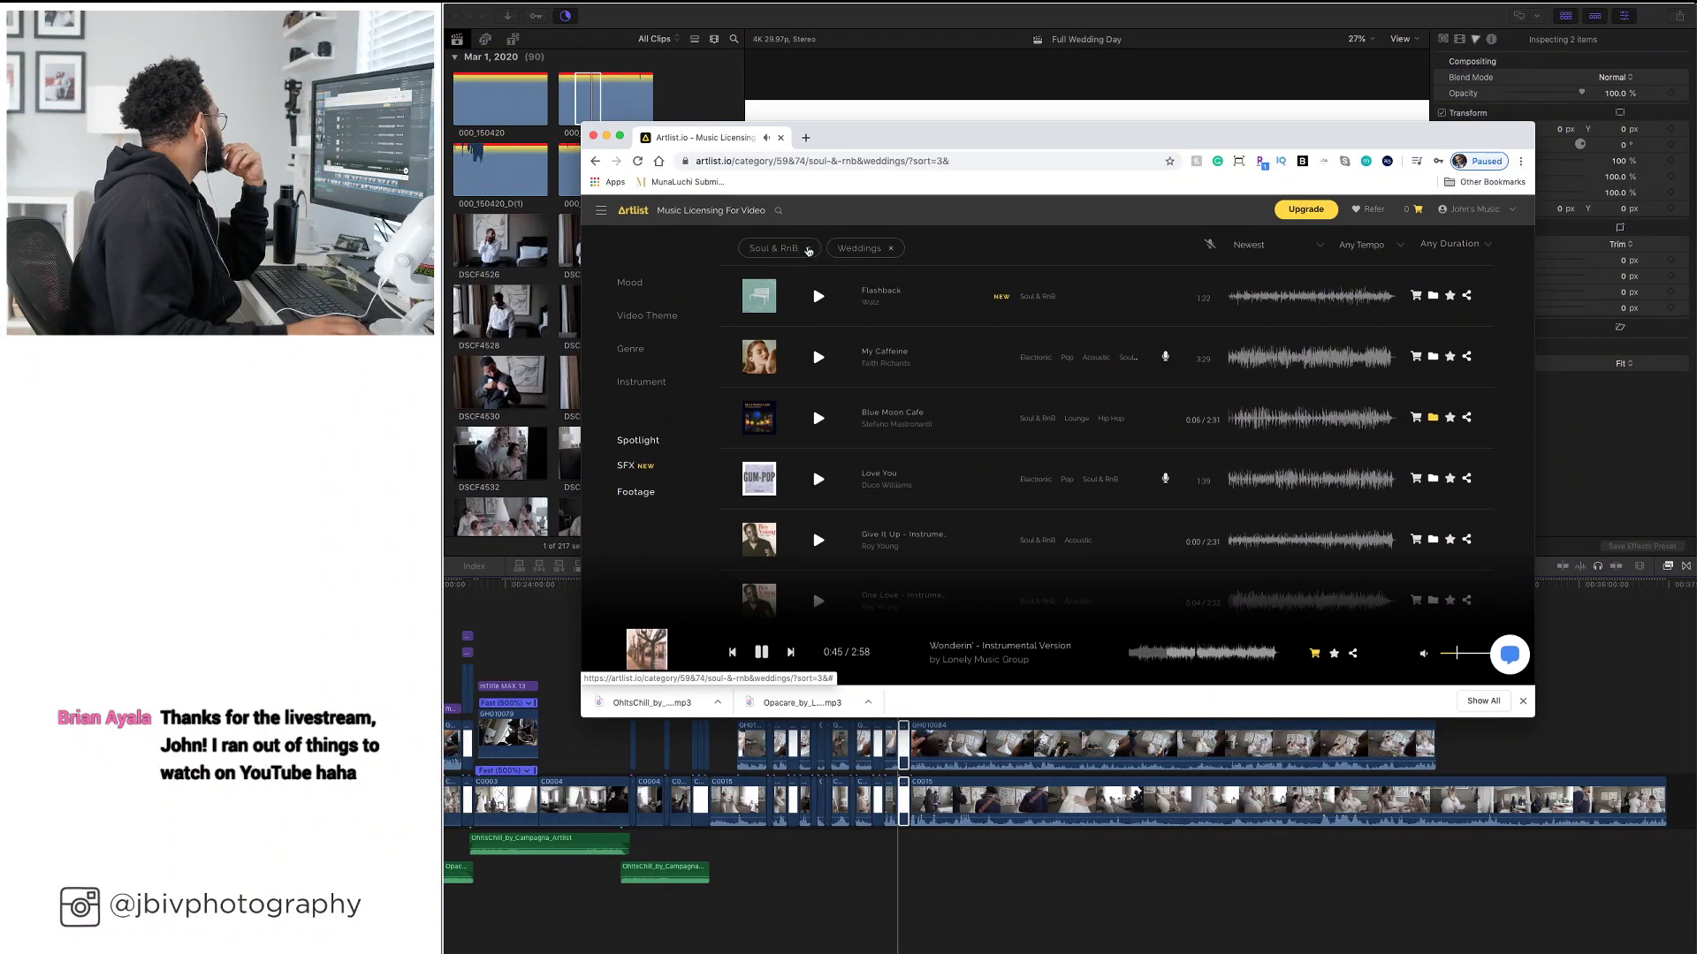
click(806, 250)
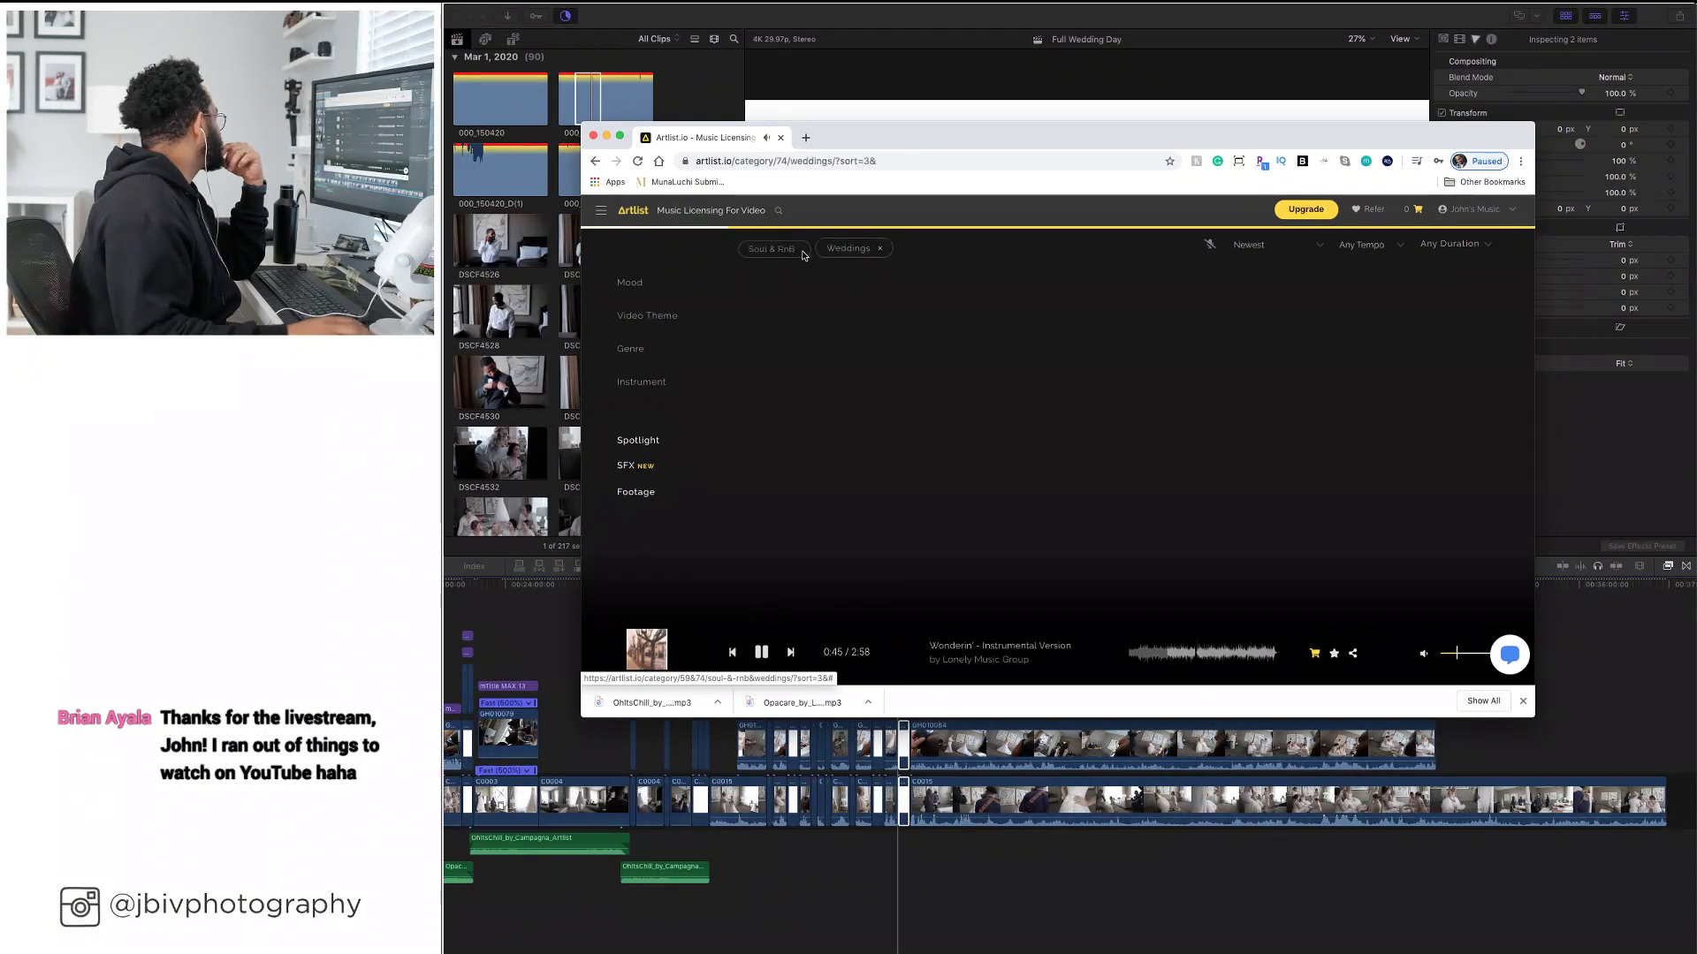
click(641, 351)
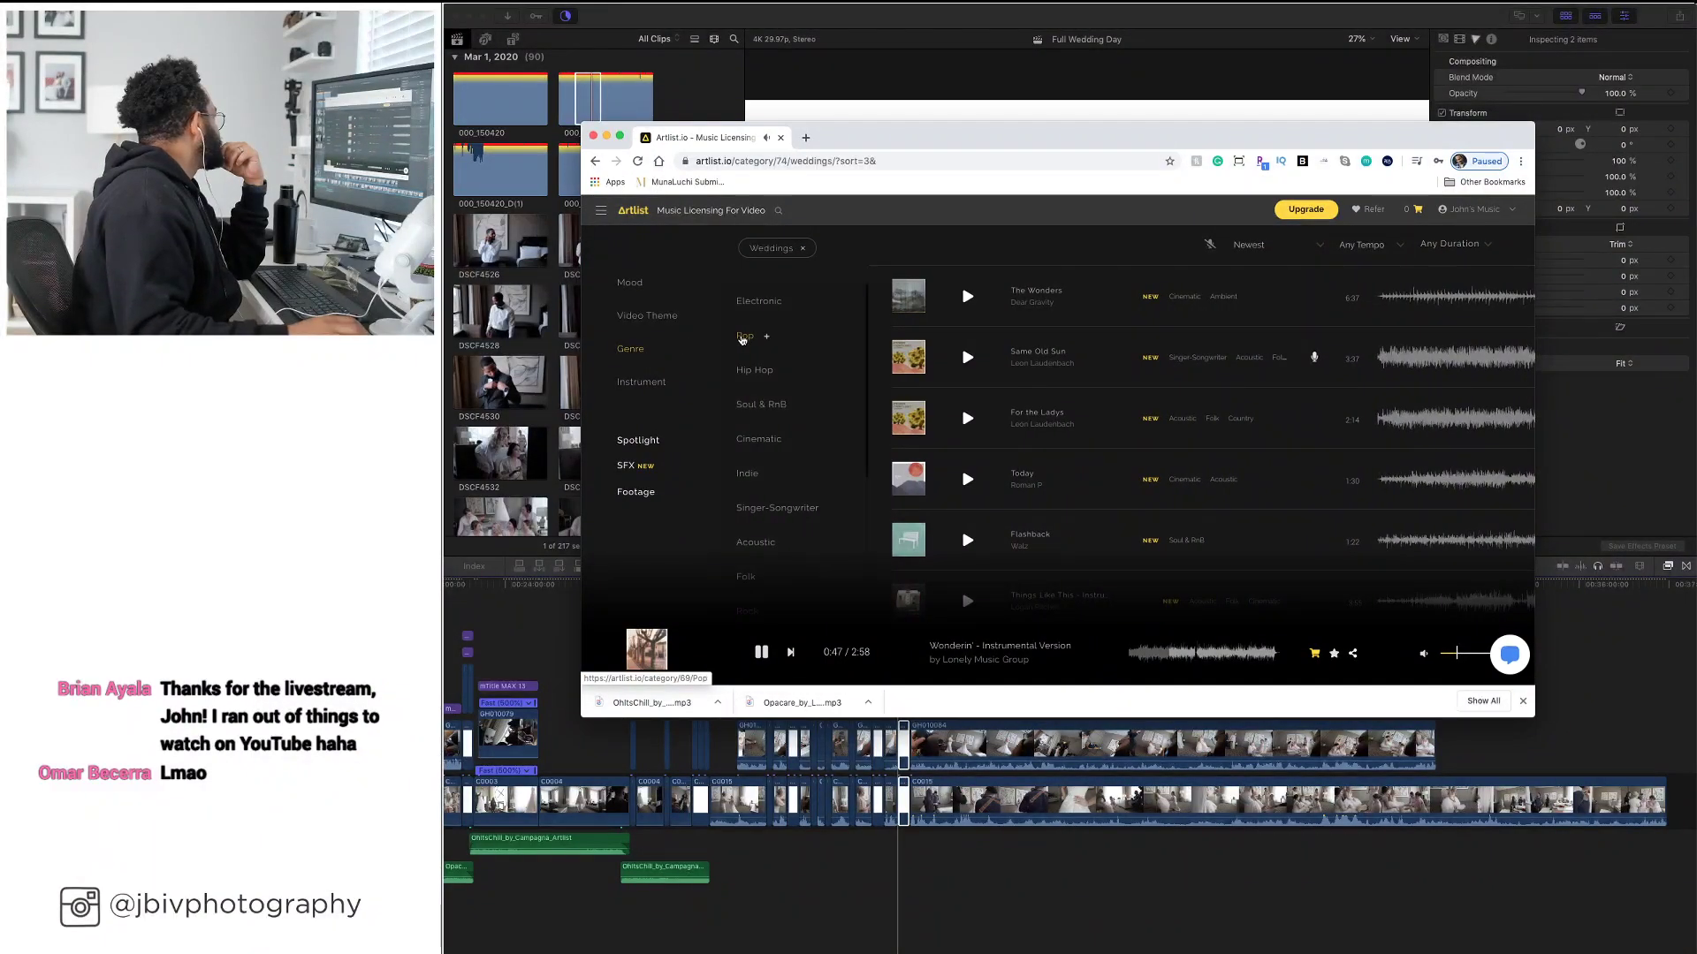
click(743, 337)
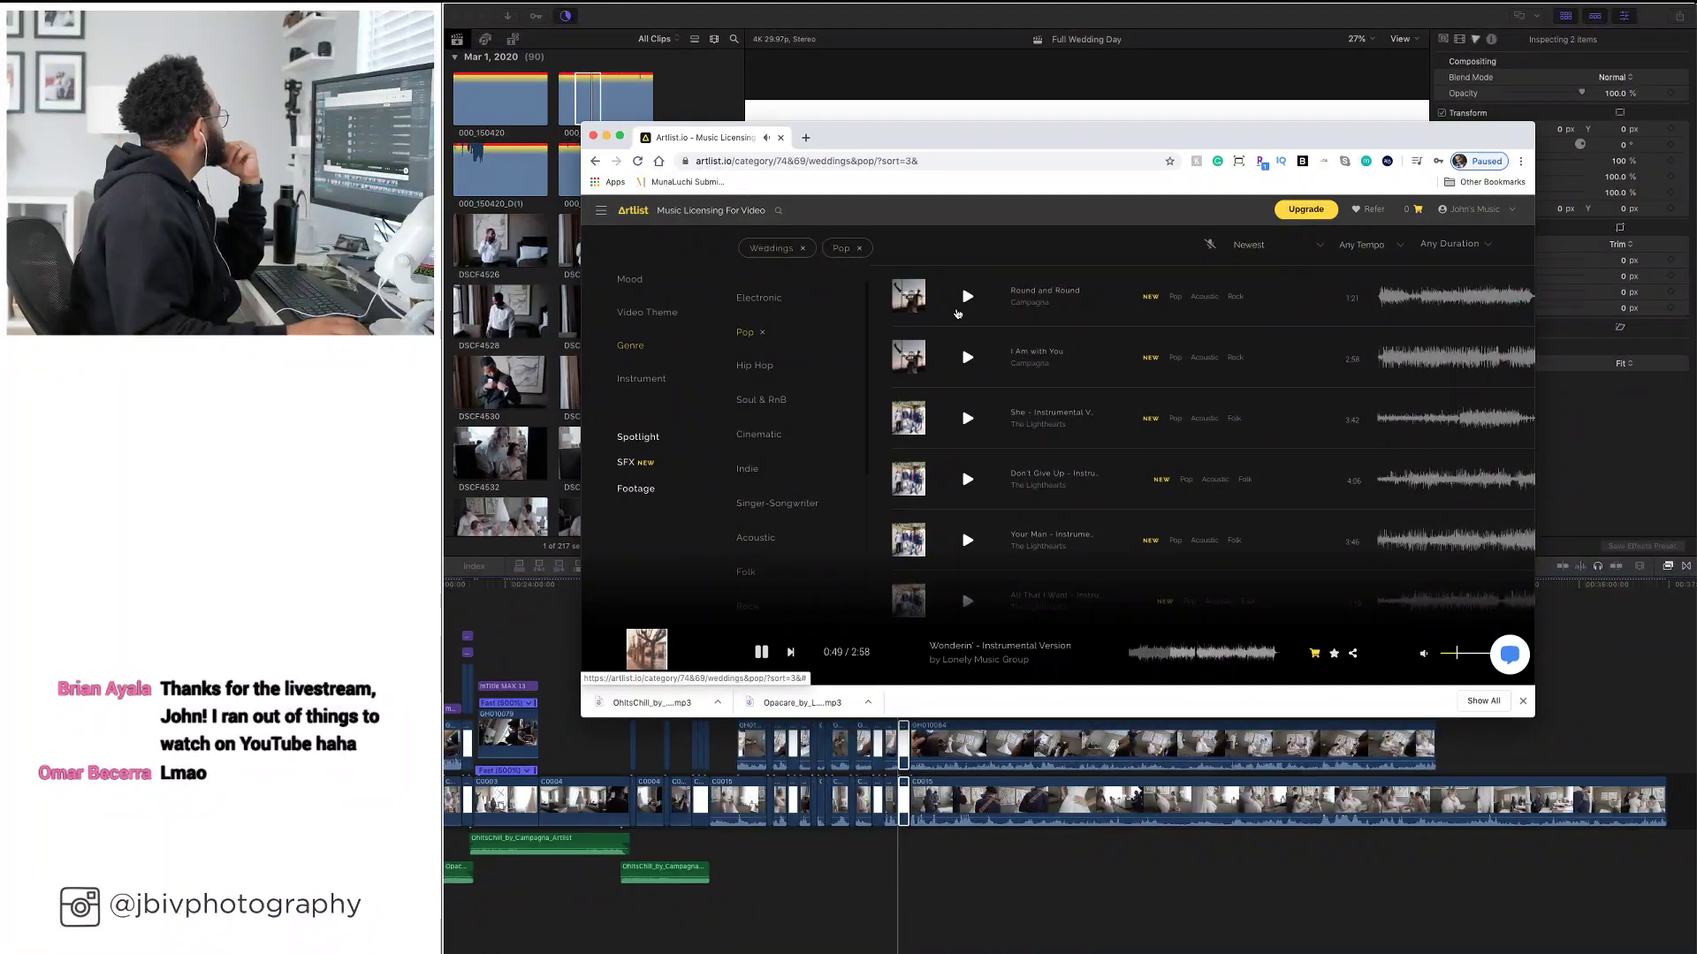
Preview Round and Round and Don't Give Up (Instrumental Version), skipping ahead within the second song
click(966, 297)
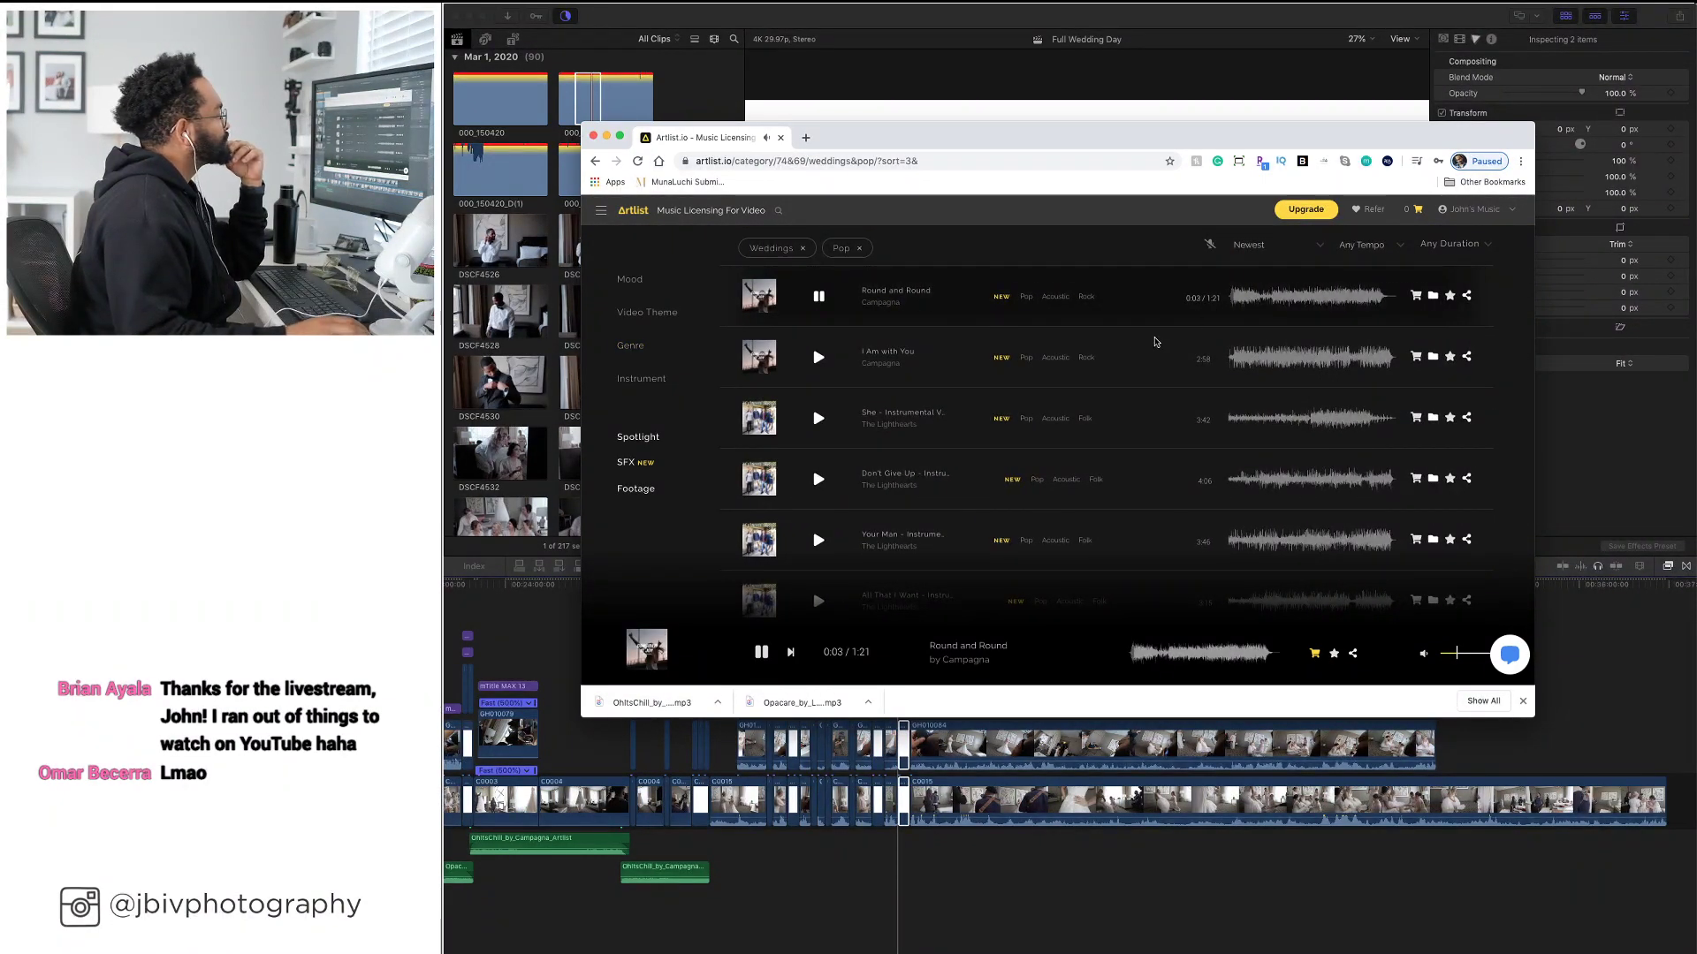
scroll(1117, 408, down, 1)
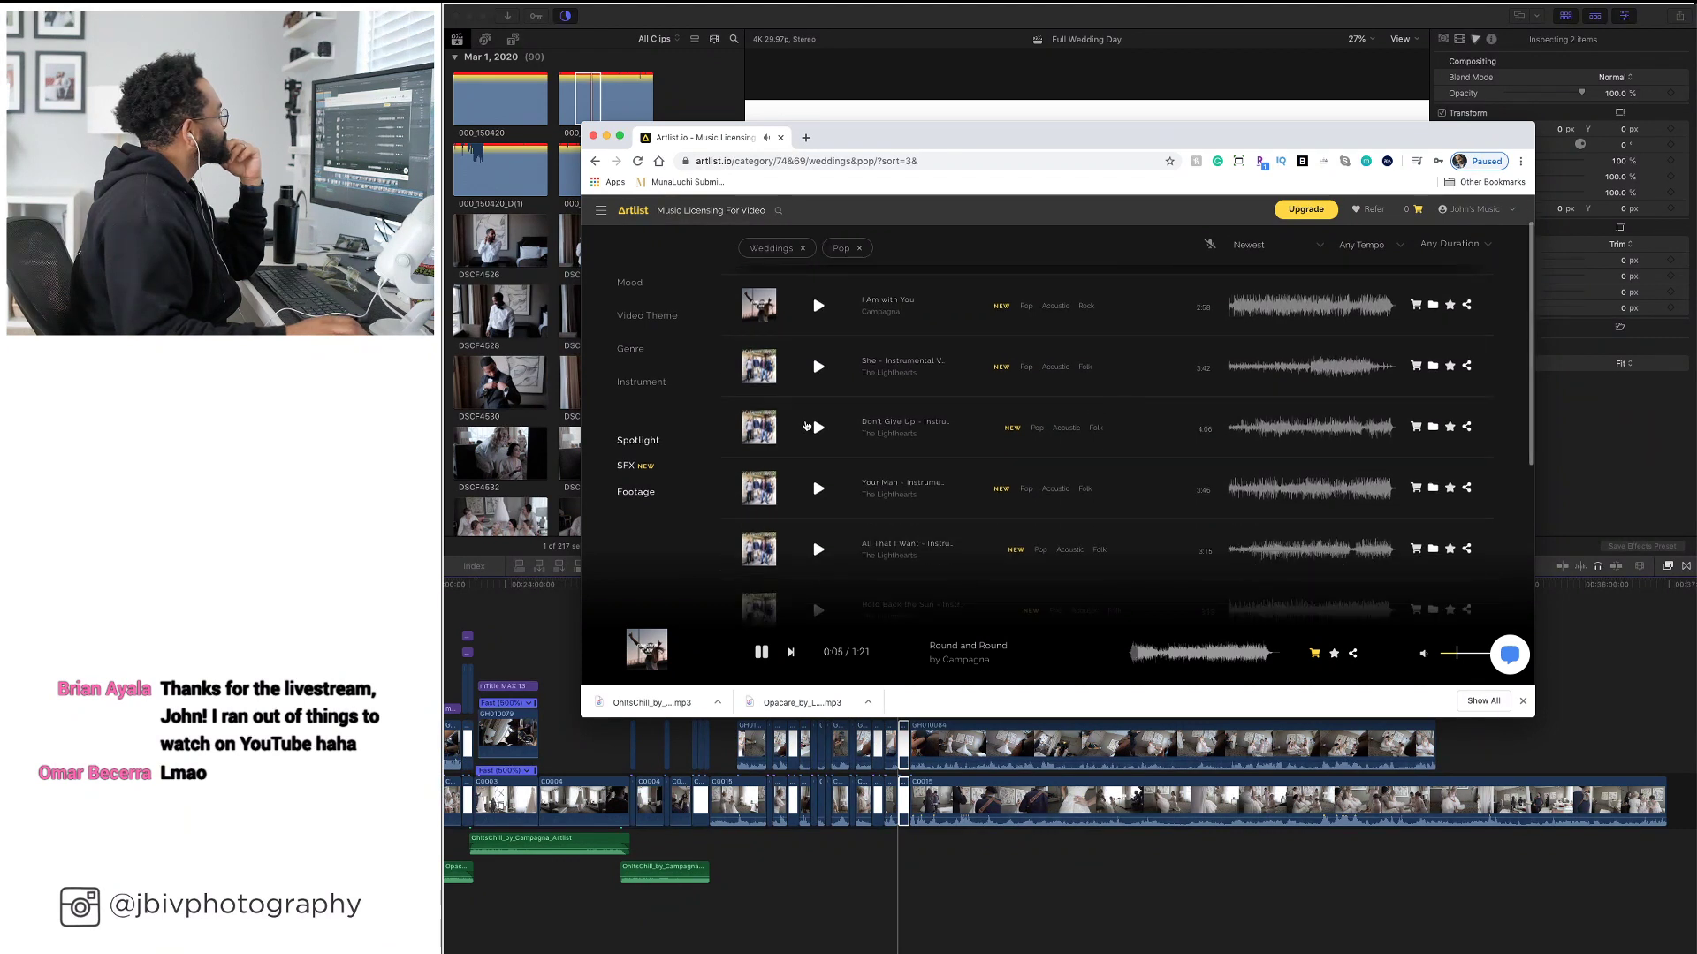
click(819, 428)
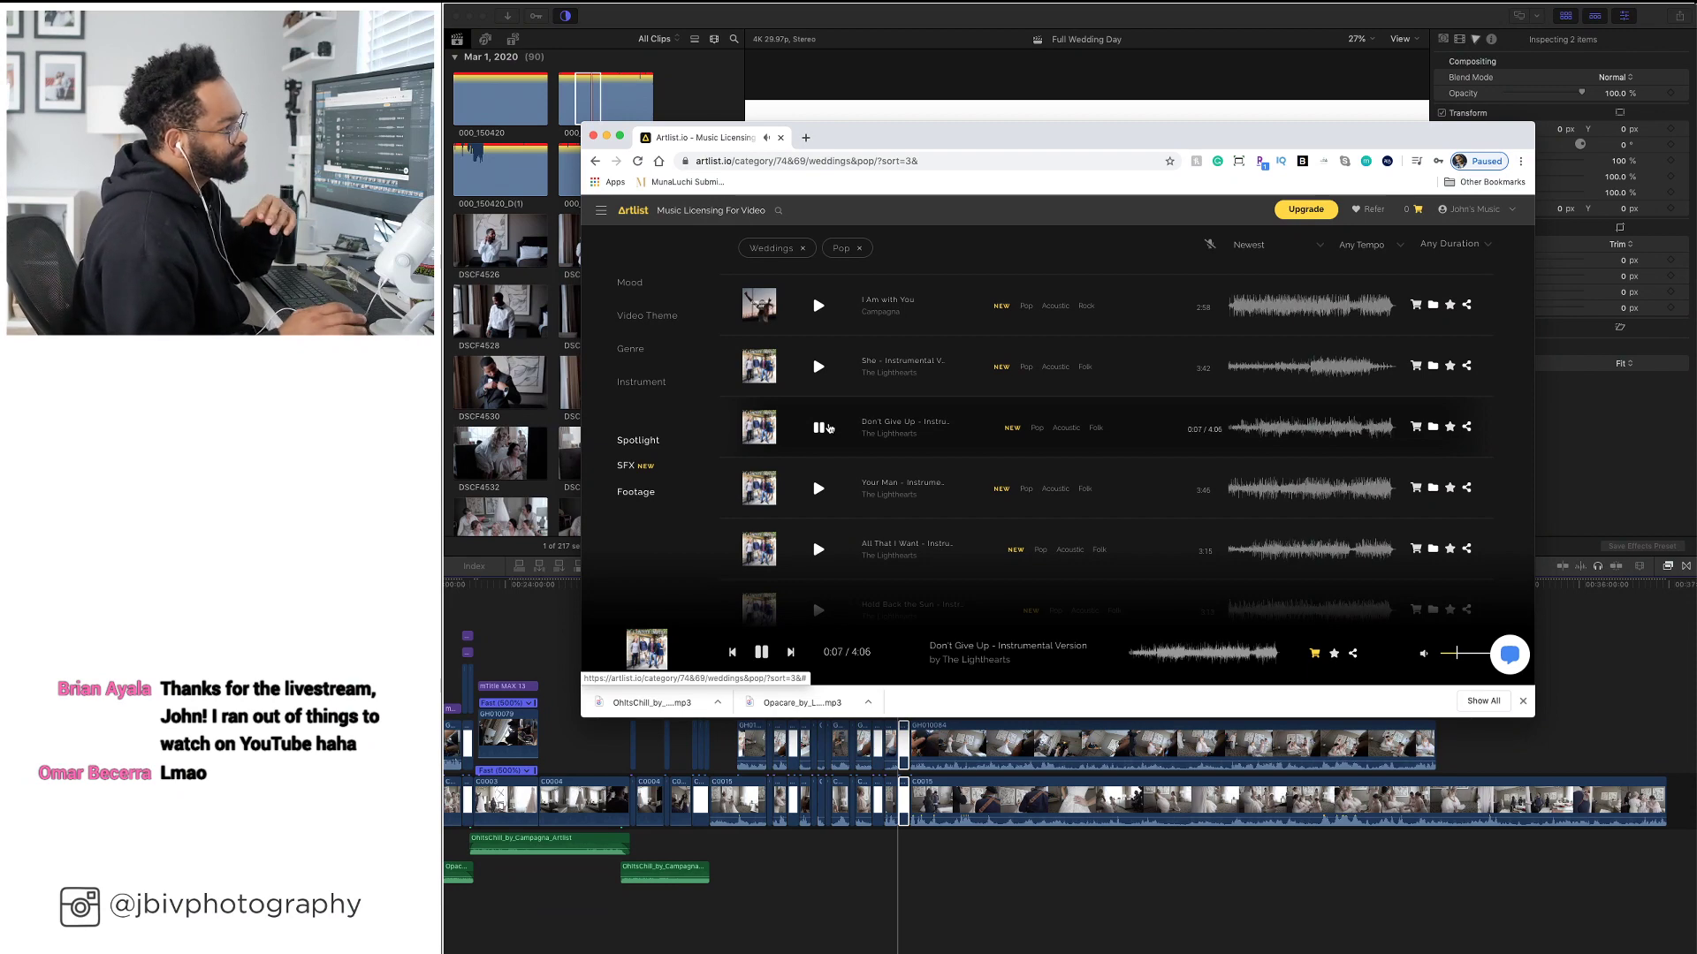
click(1266, 430)
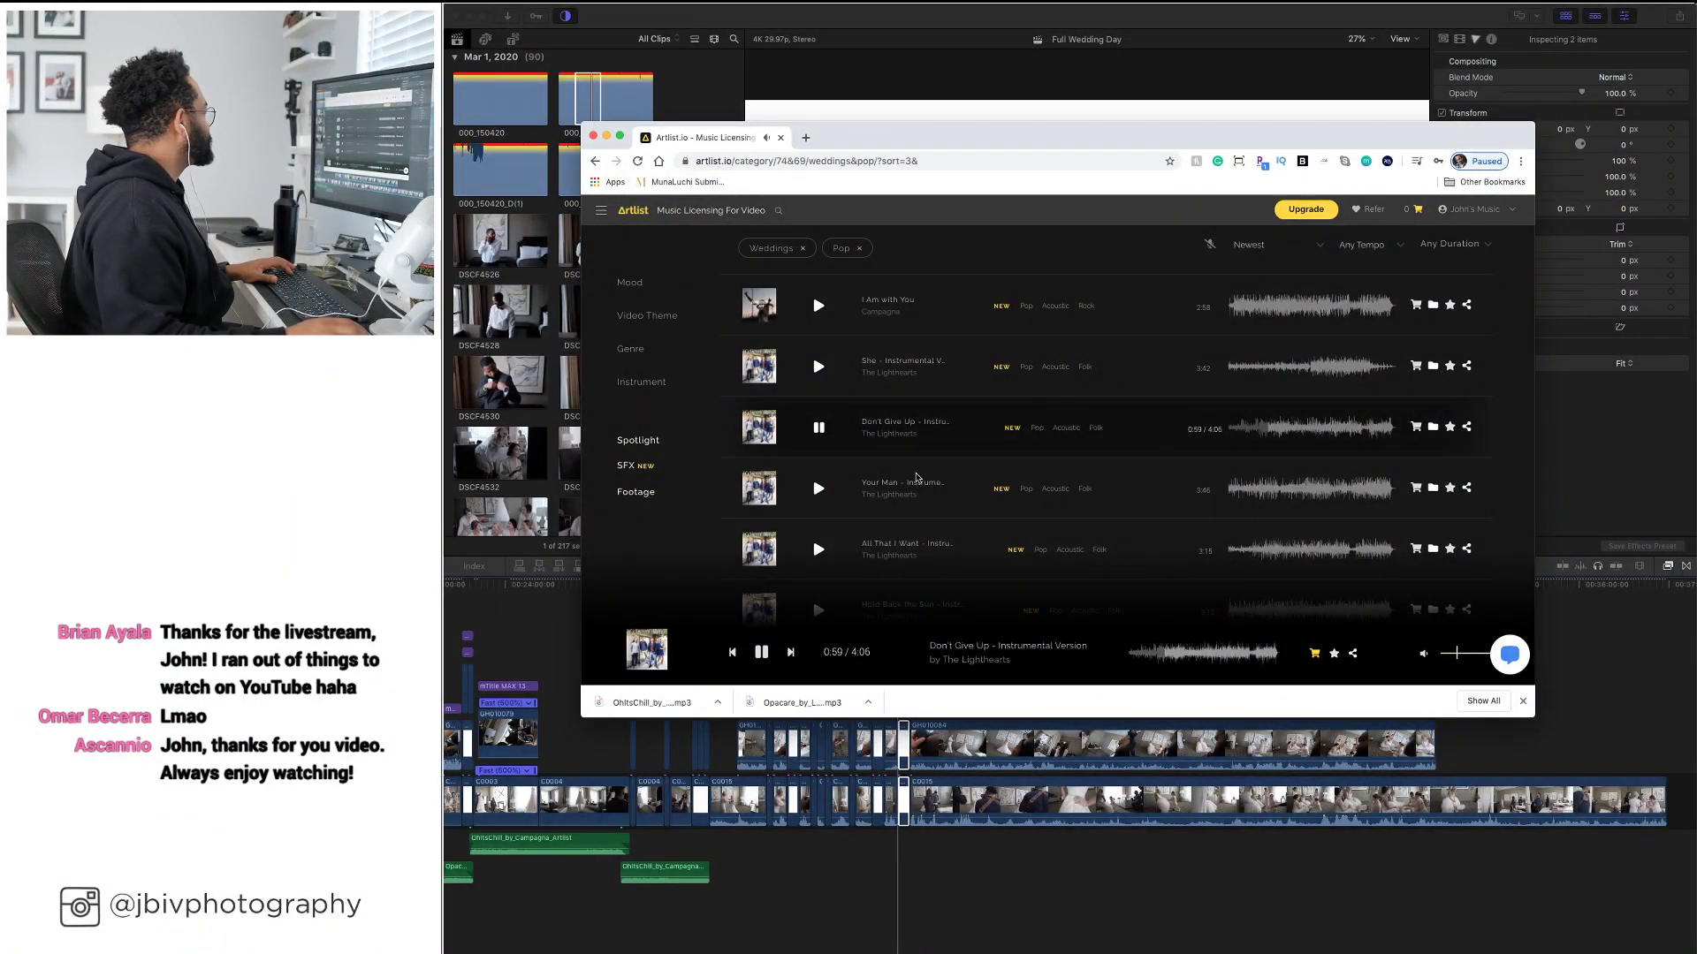
Preview the instrumental versions of Your Man and Hold Back the Sun from further in, plus the song Away We Go
click(1214, 503)
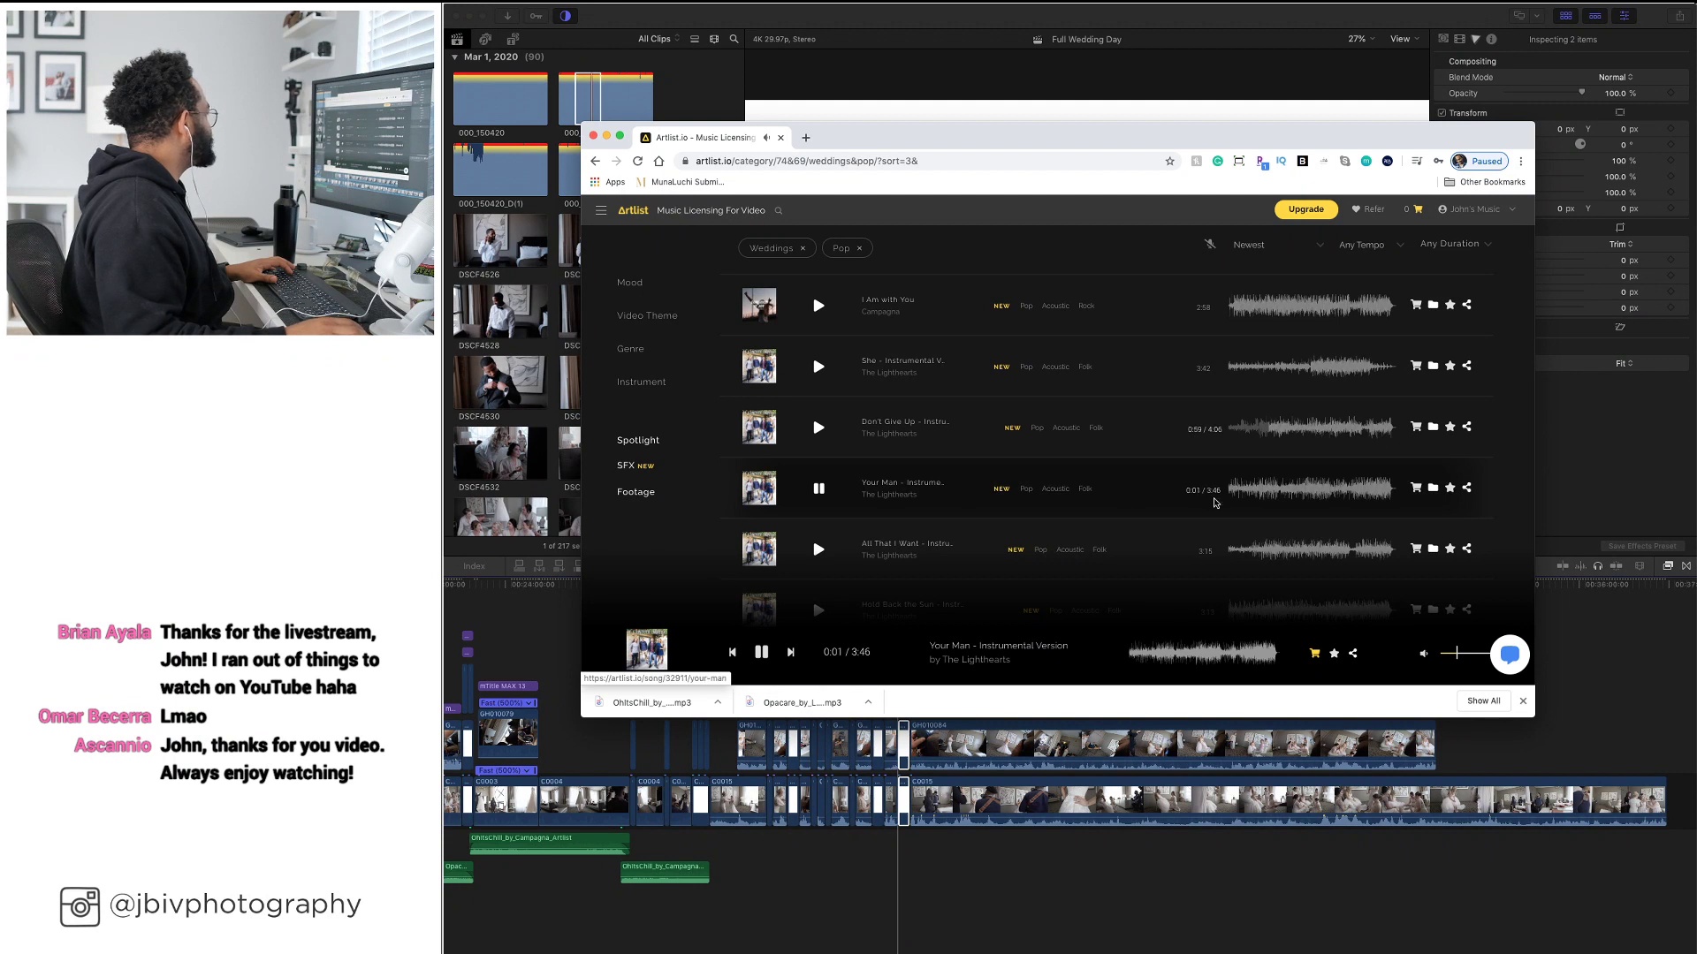
click(1262, 492)
scroll(975, 435, down, 3)
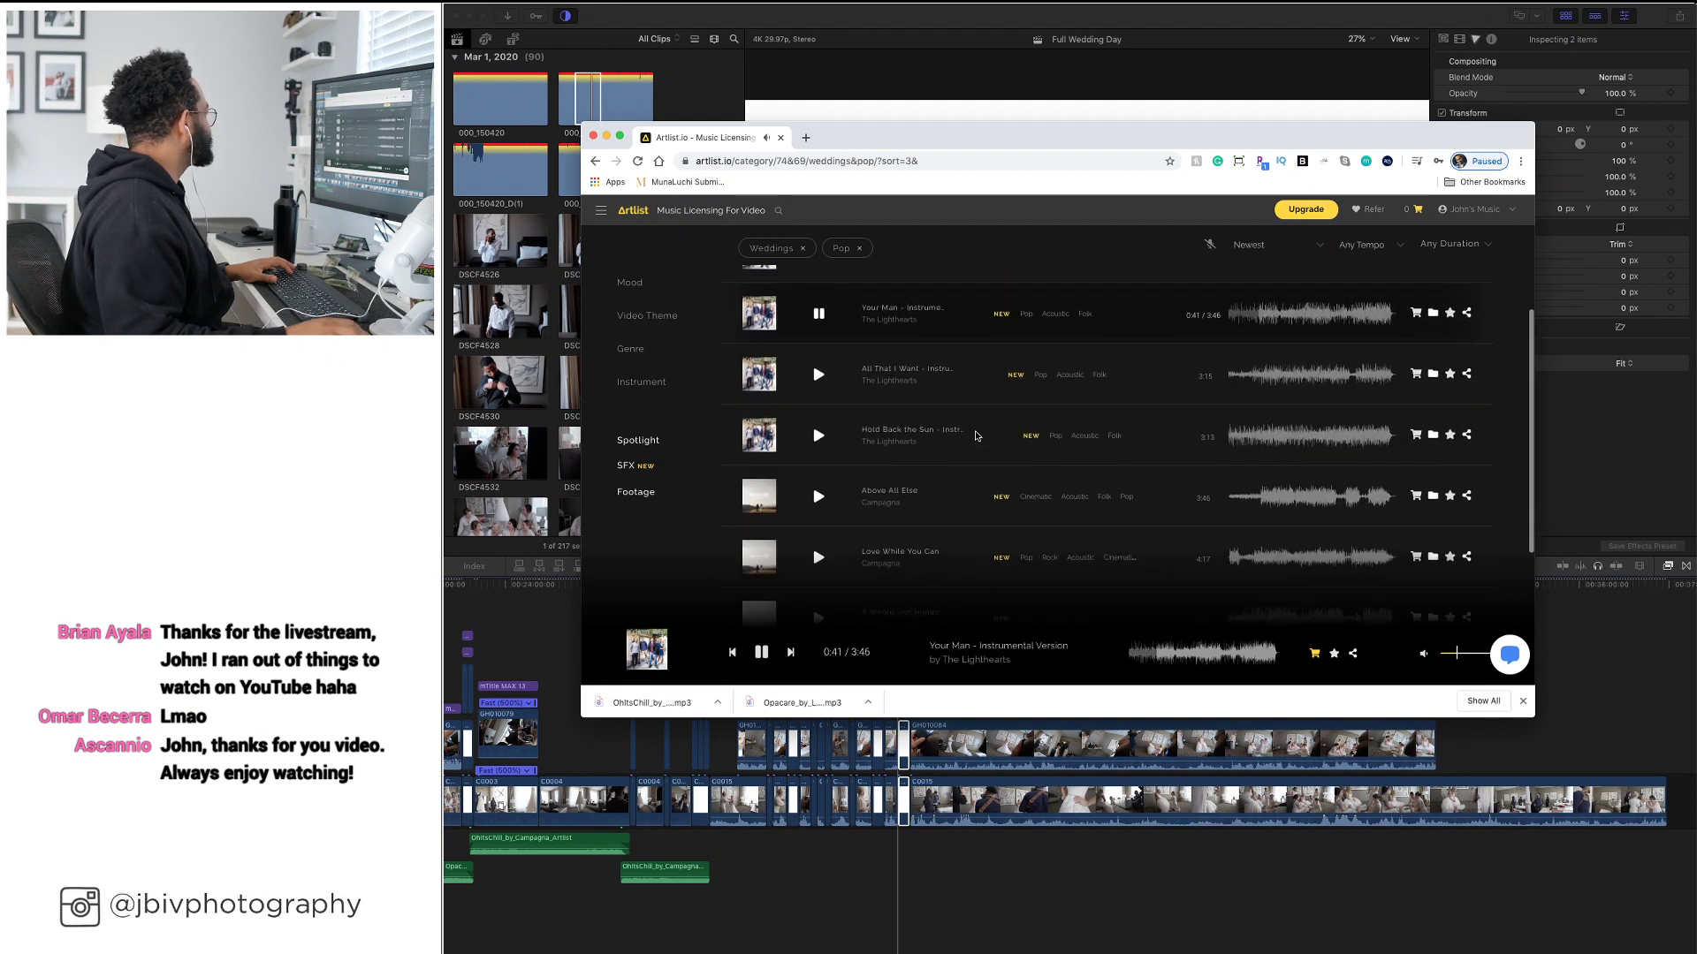
click(1141, 435)
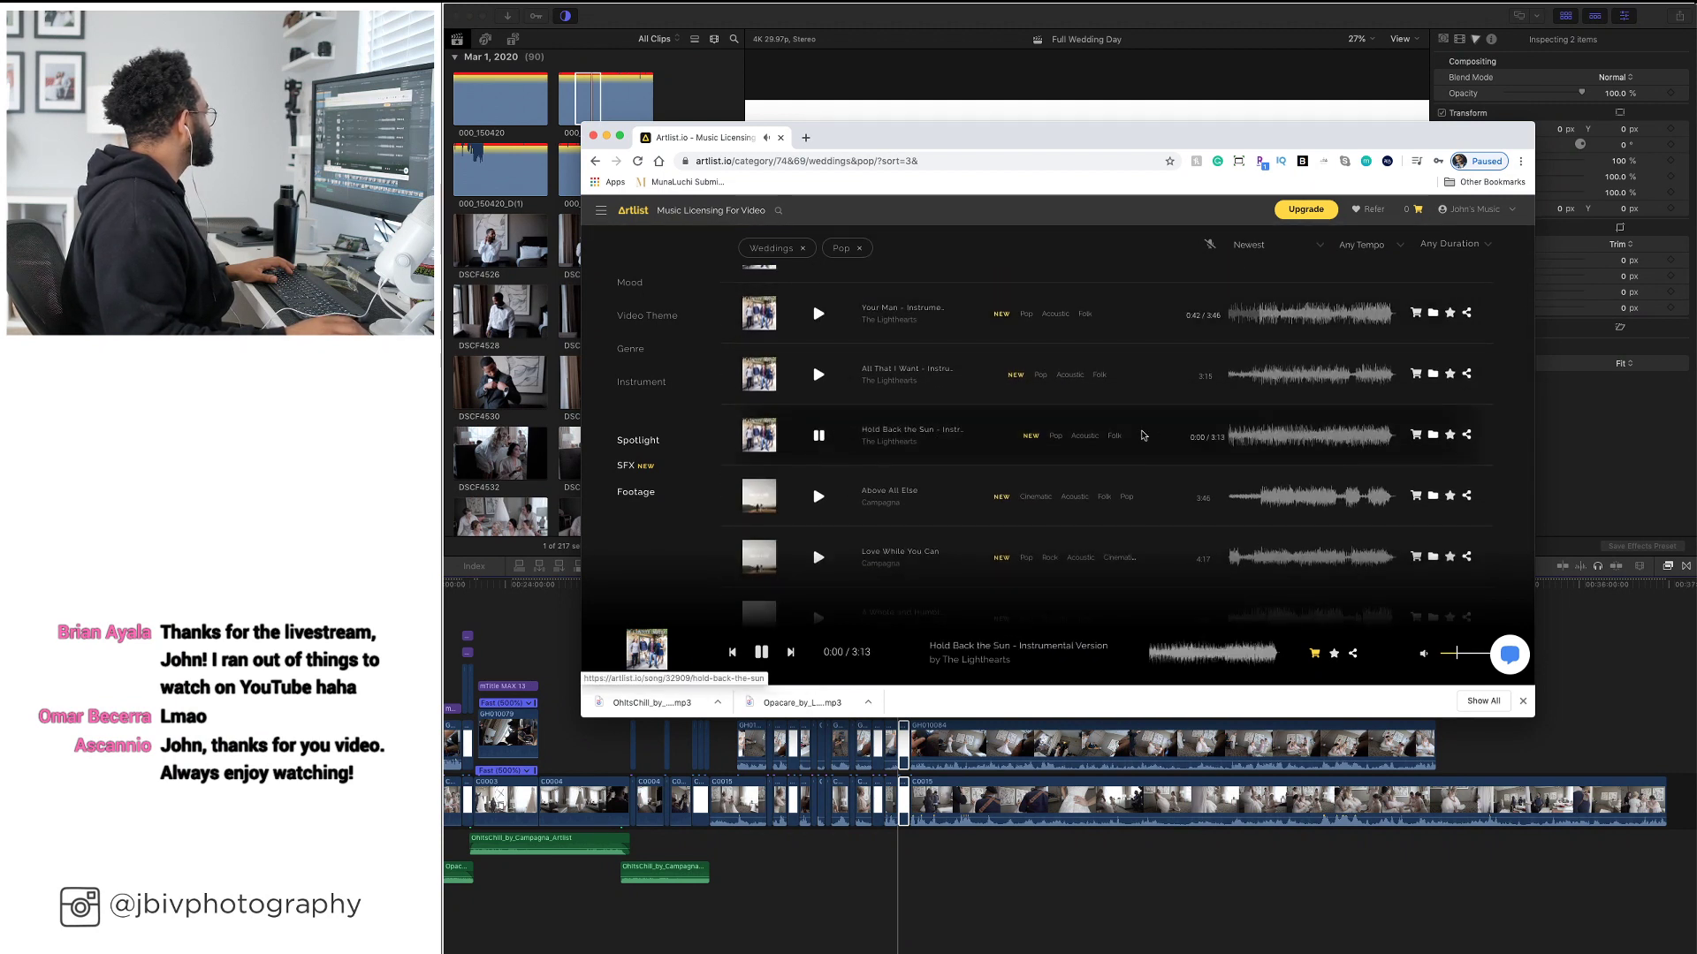
click(1250, 438)
scroll(1177, 441, down, 4)
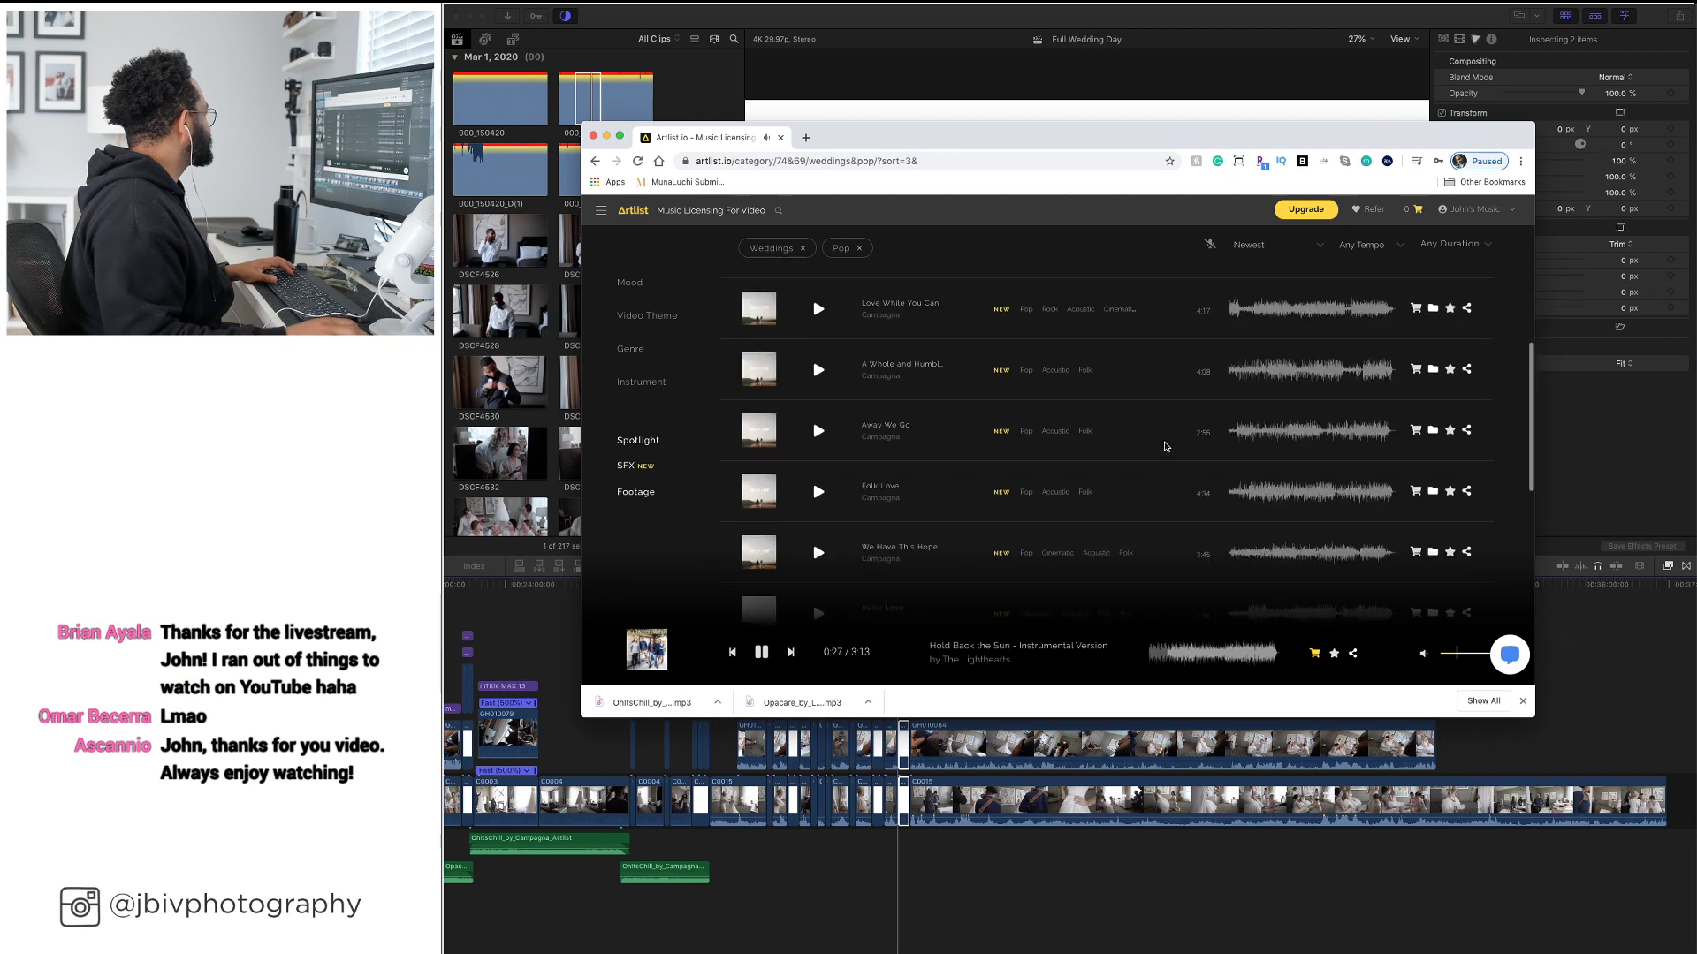
click(818, 431)
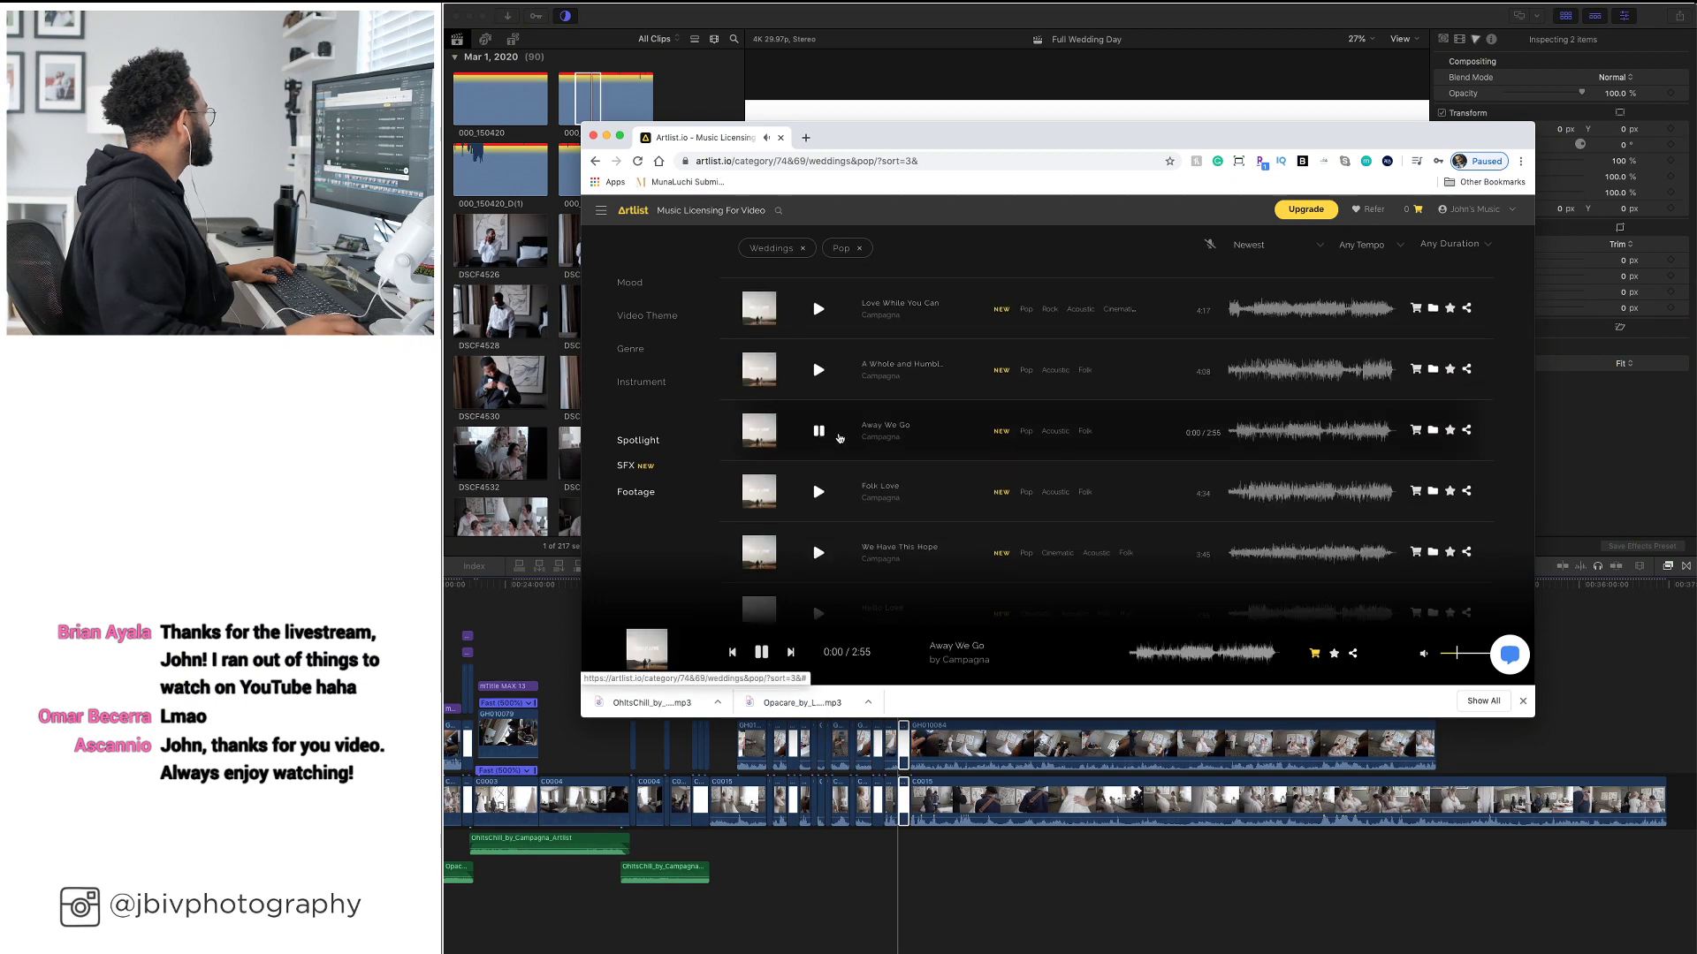
scroll(844, 437, down, 5)
scroll(845, 440, down, 4)
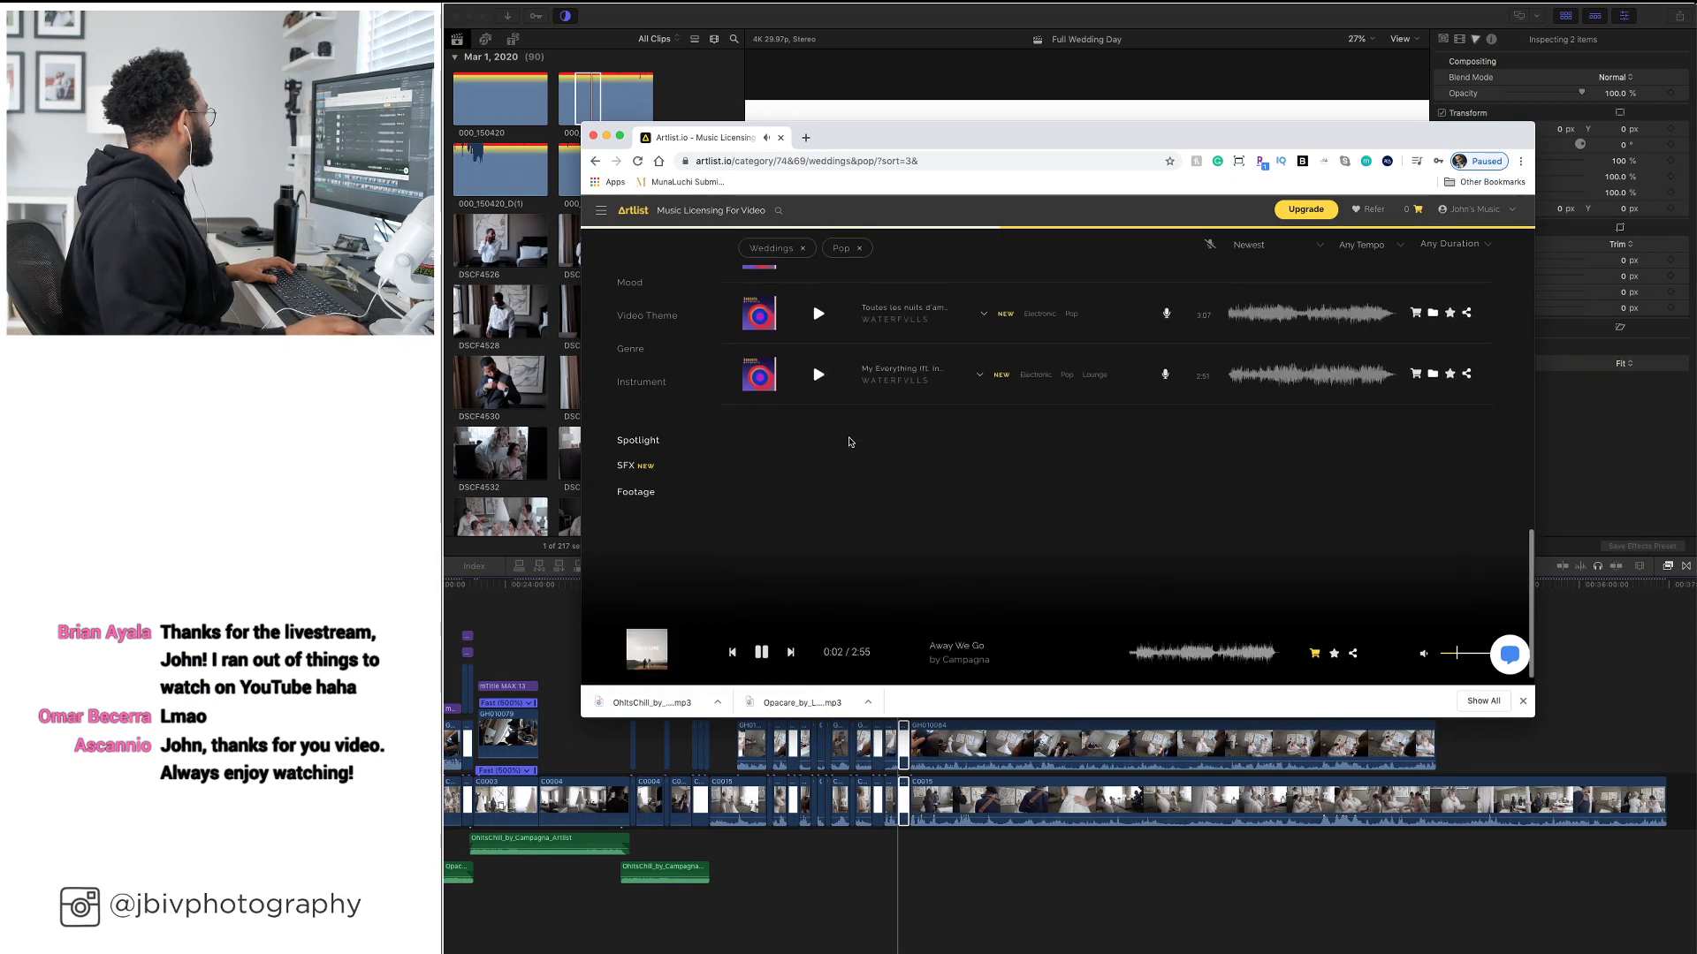
Replace the Pop genre filter with Electronic, keeping the Weddings filter
click(858, 248)
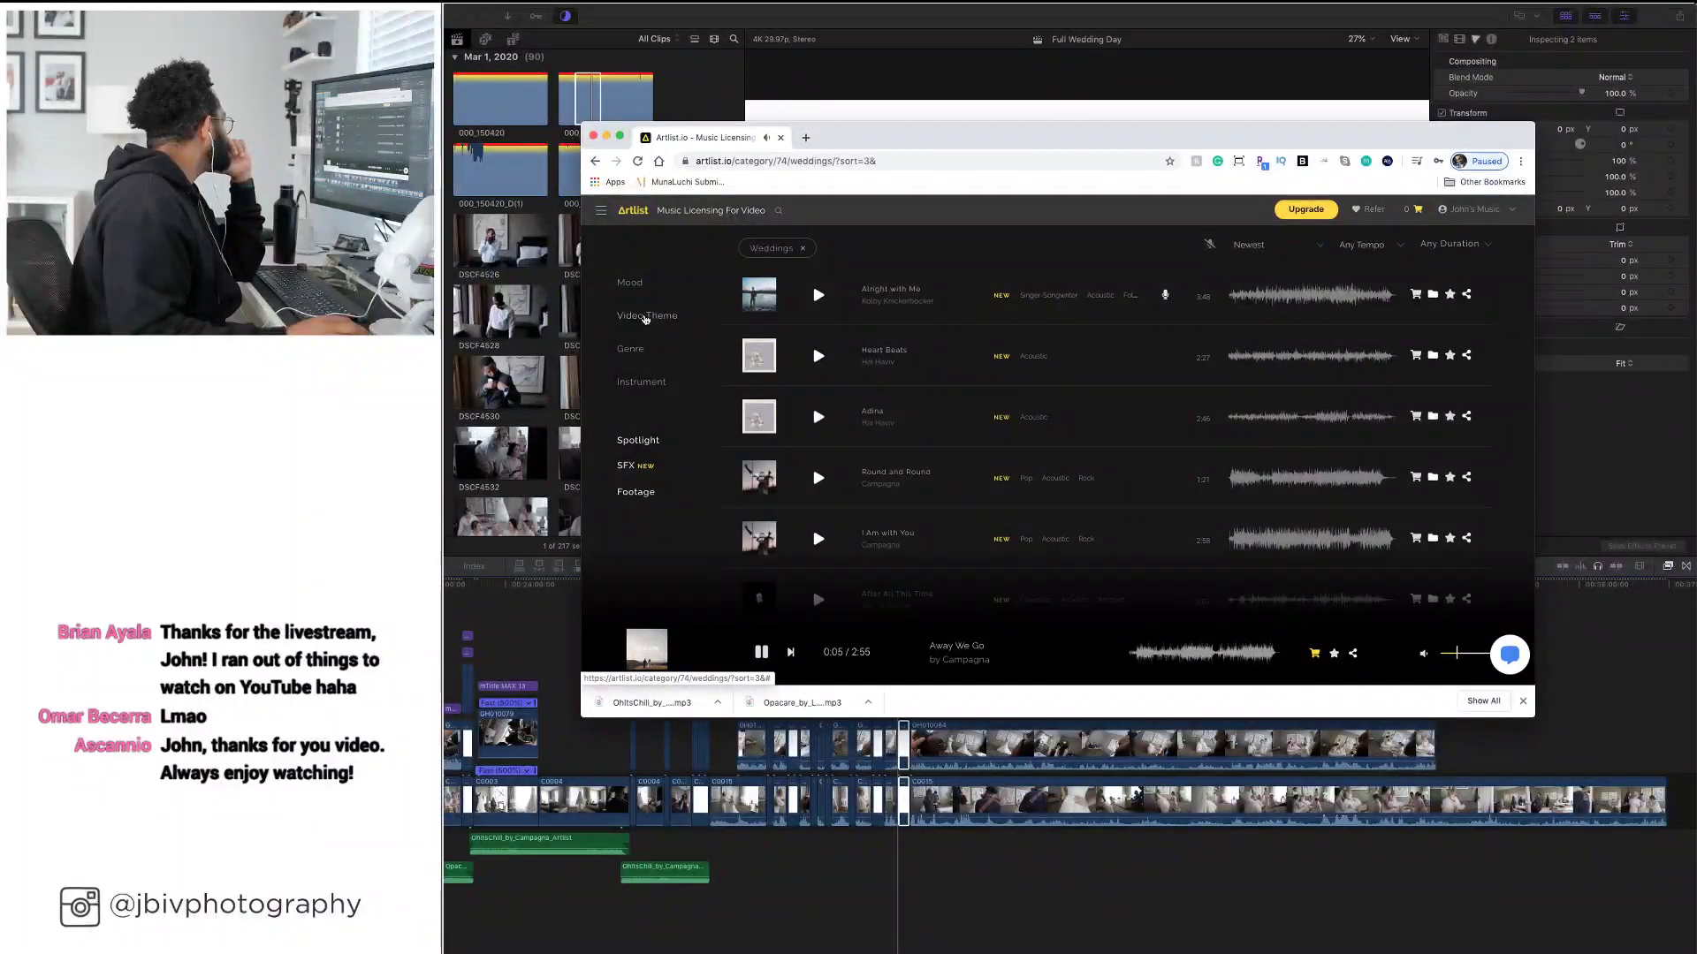
click(654, 351)
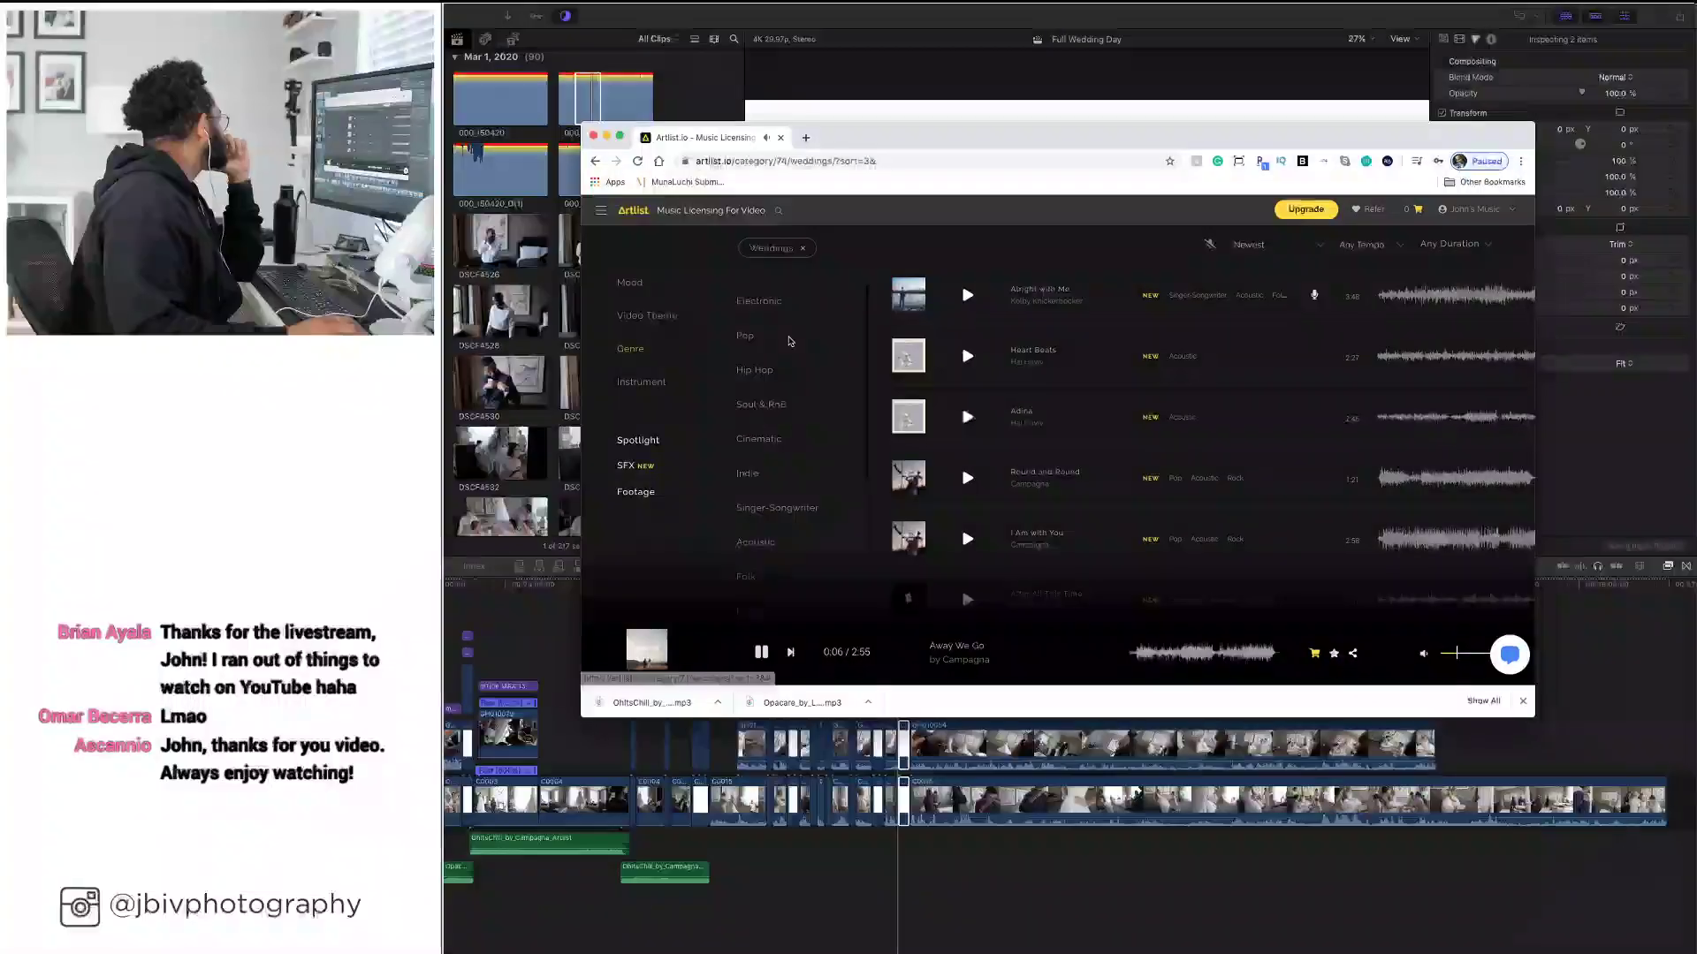
click(757, 303)
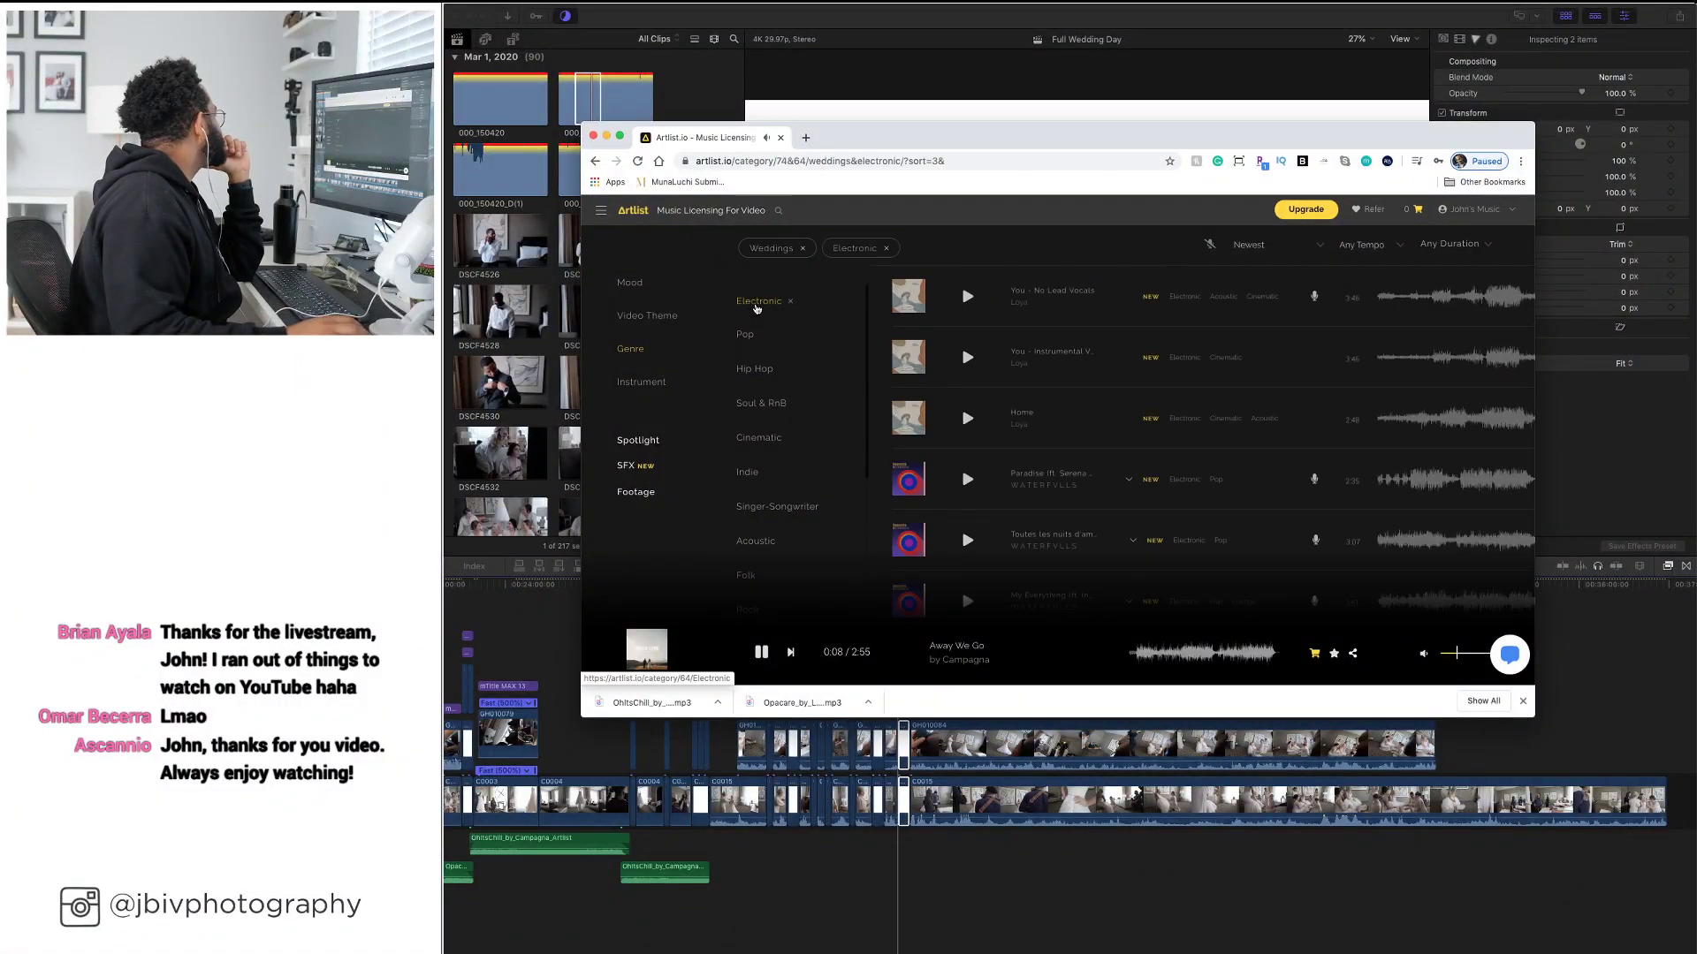
Preview You (Instrumental Version), sampling several points from its early part to its loudest section
click(966, 357)
click(1257, 353)
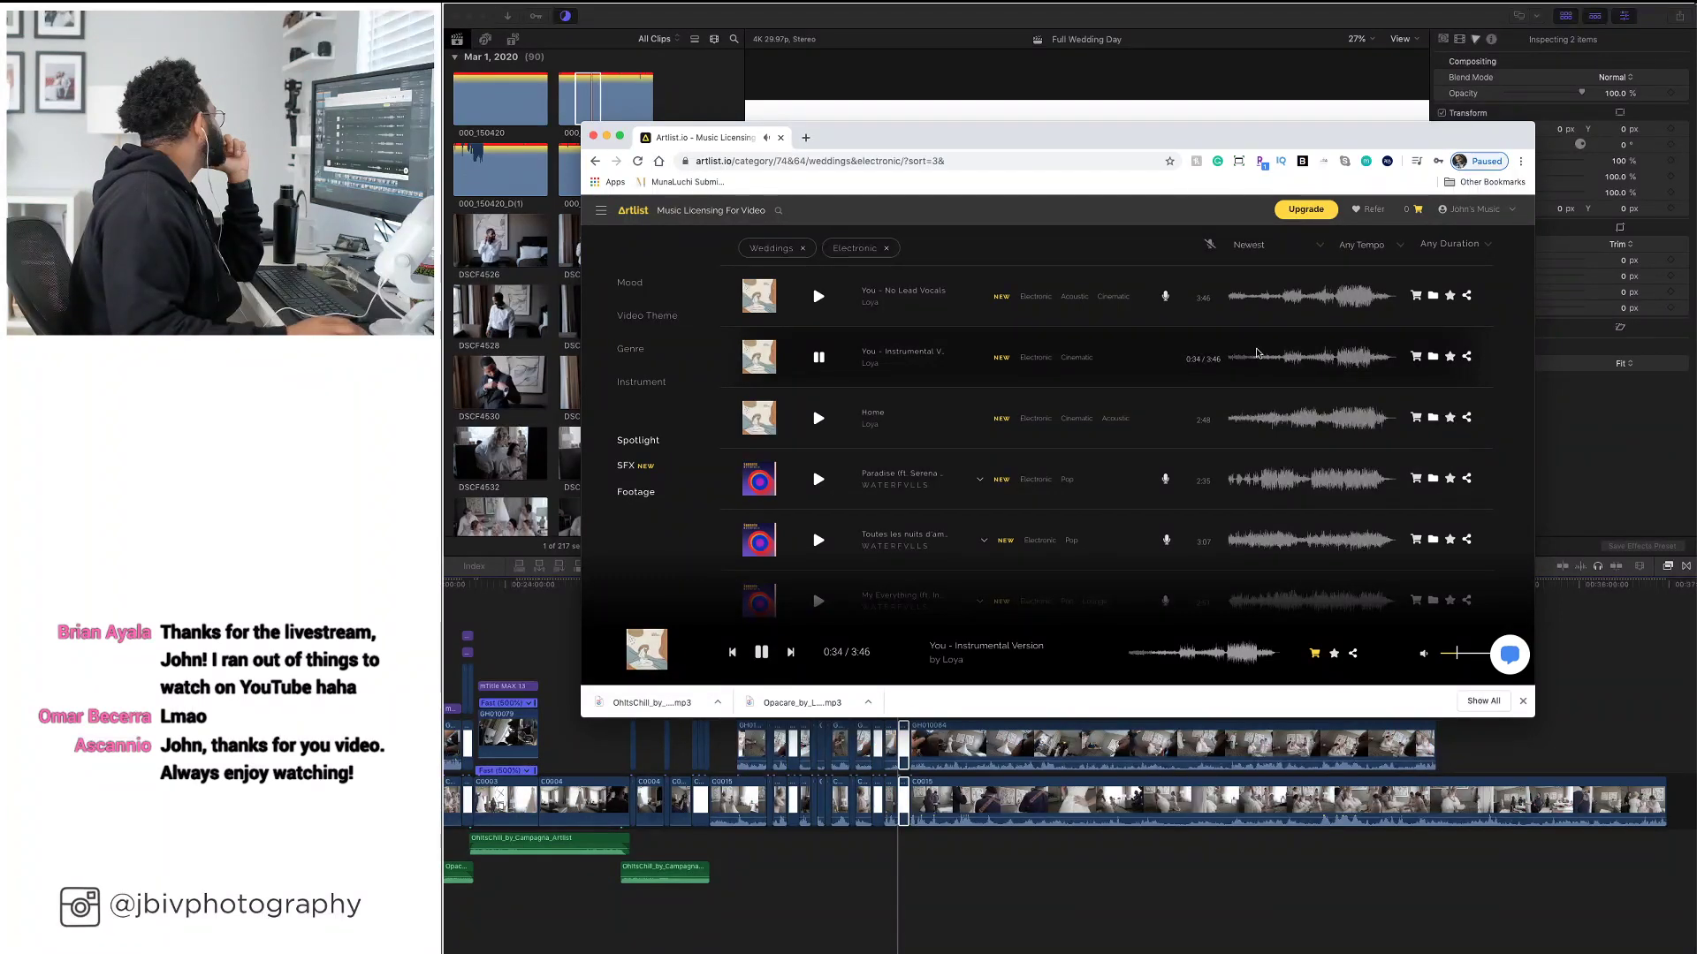
click(1283, 355)
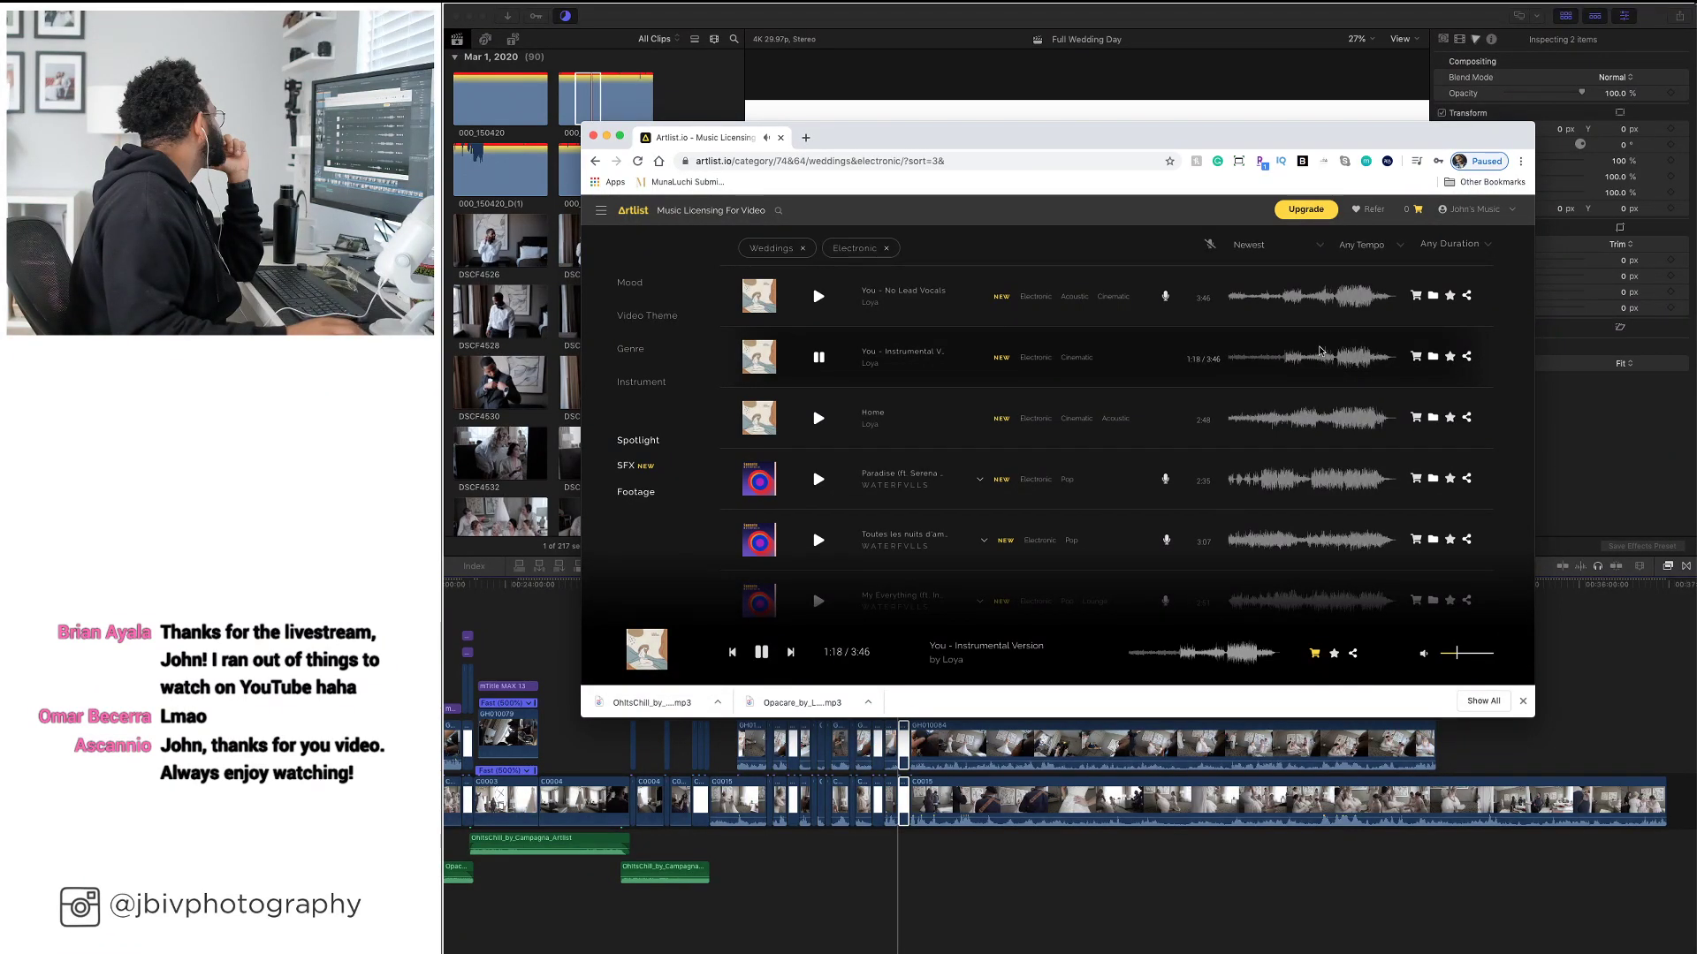
click(1329, 352)
click(1342, 351)
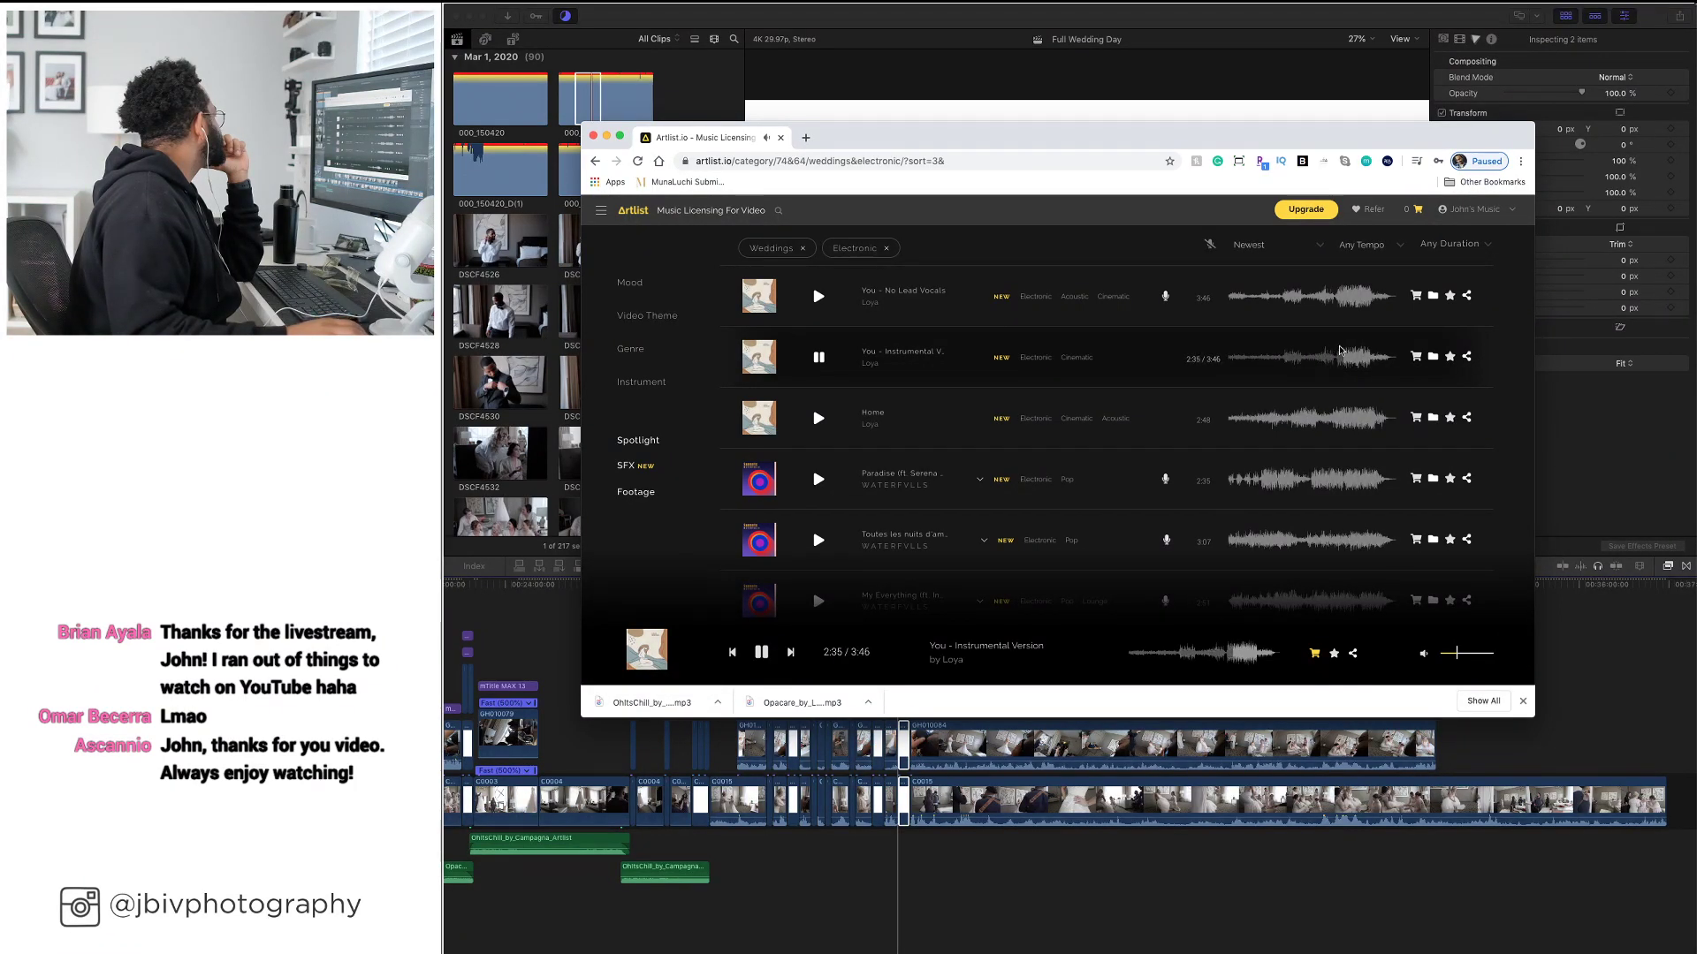
Preview the song Home, skipping forward in stages from its opening to its final section
click(816, 418)
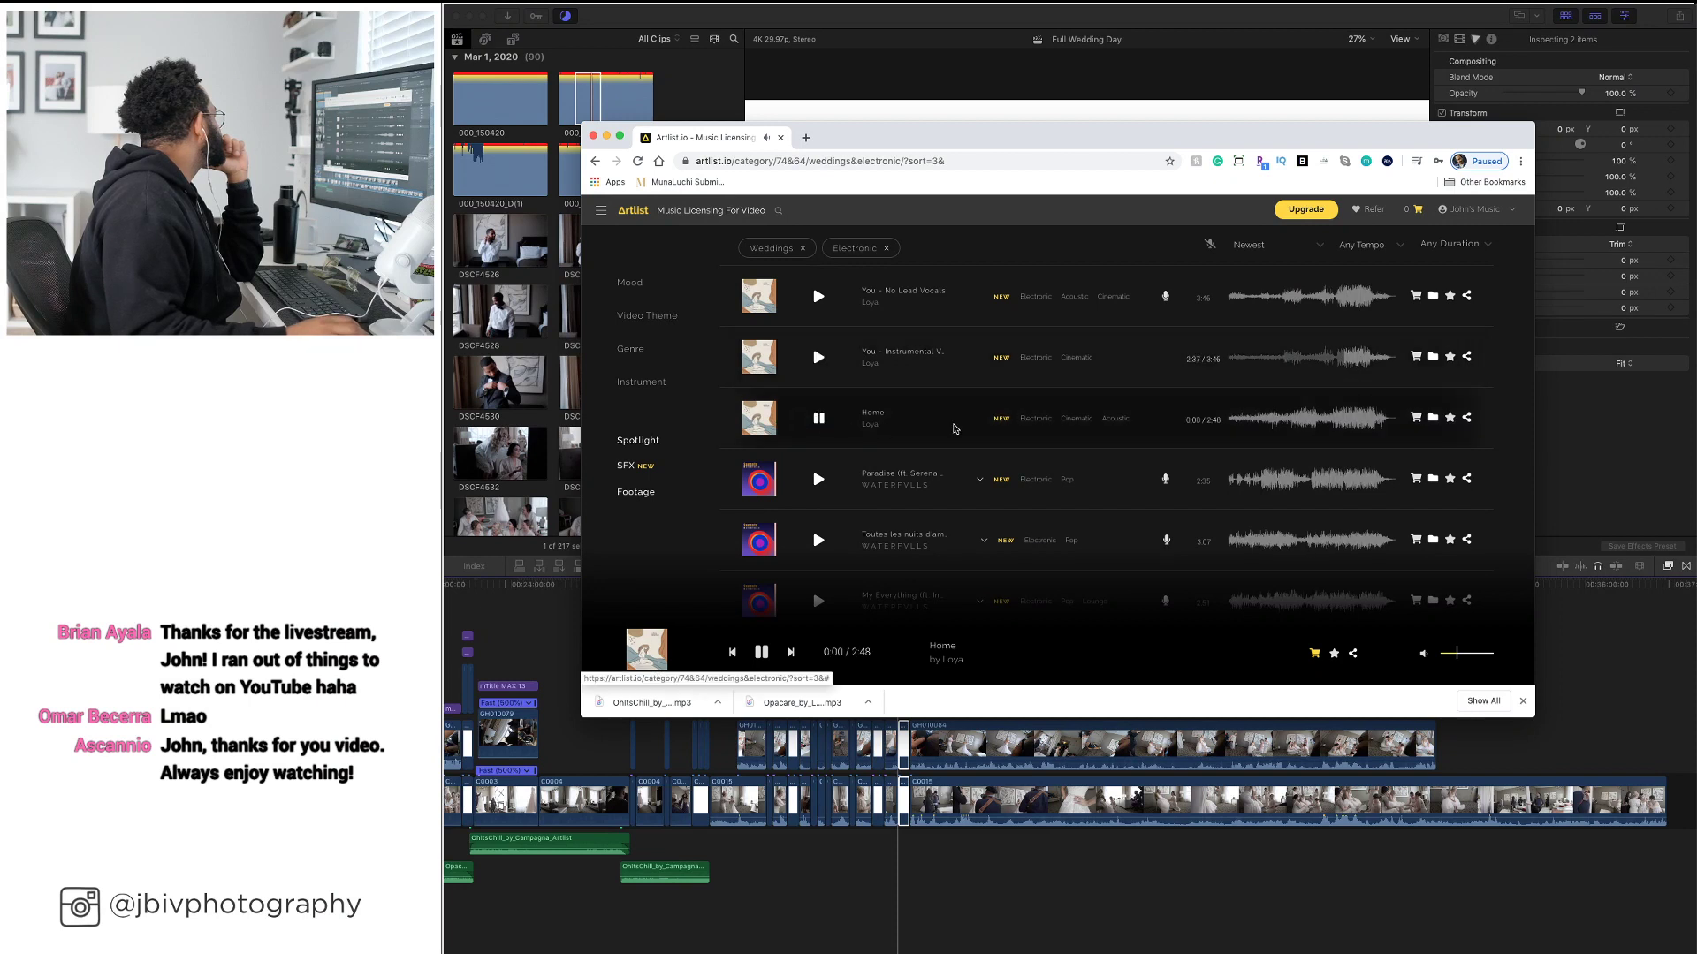
click(1253, 413)
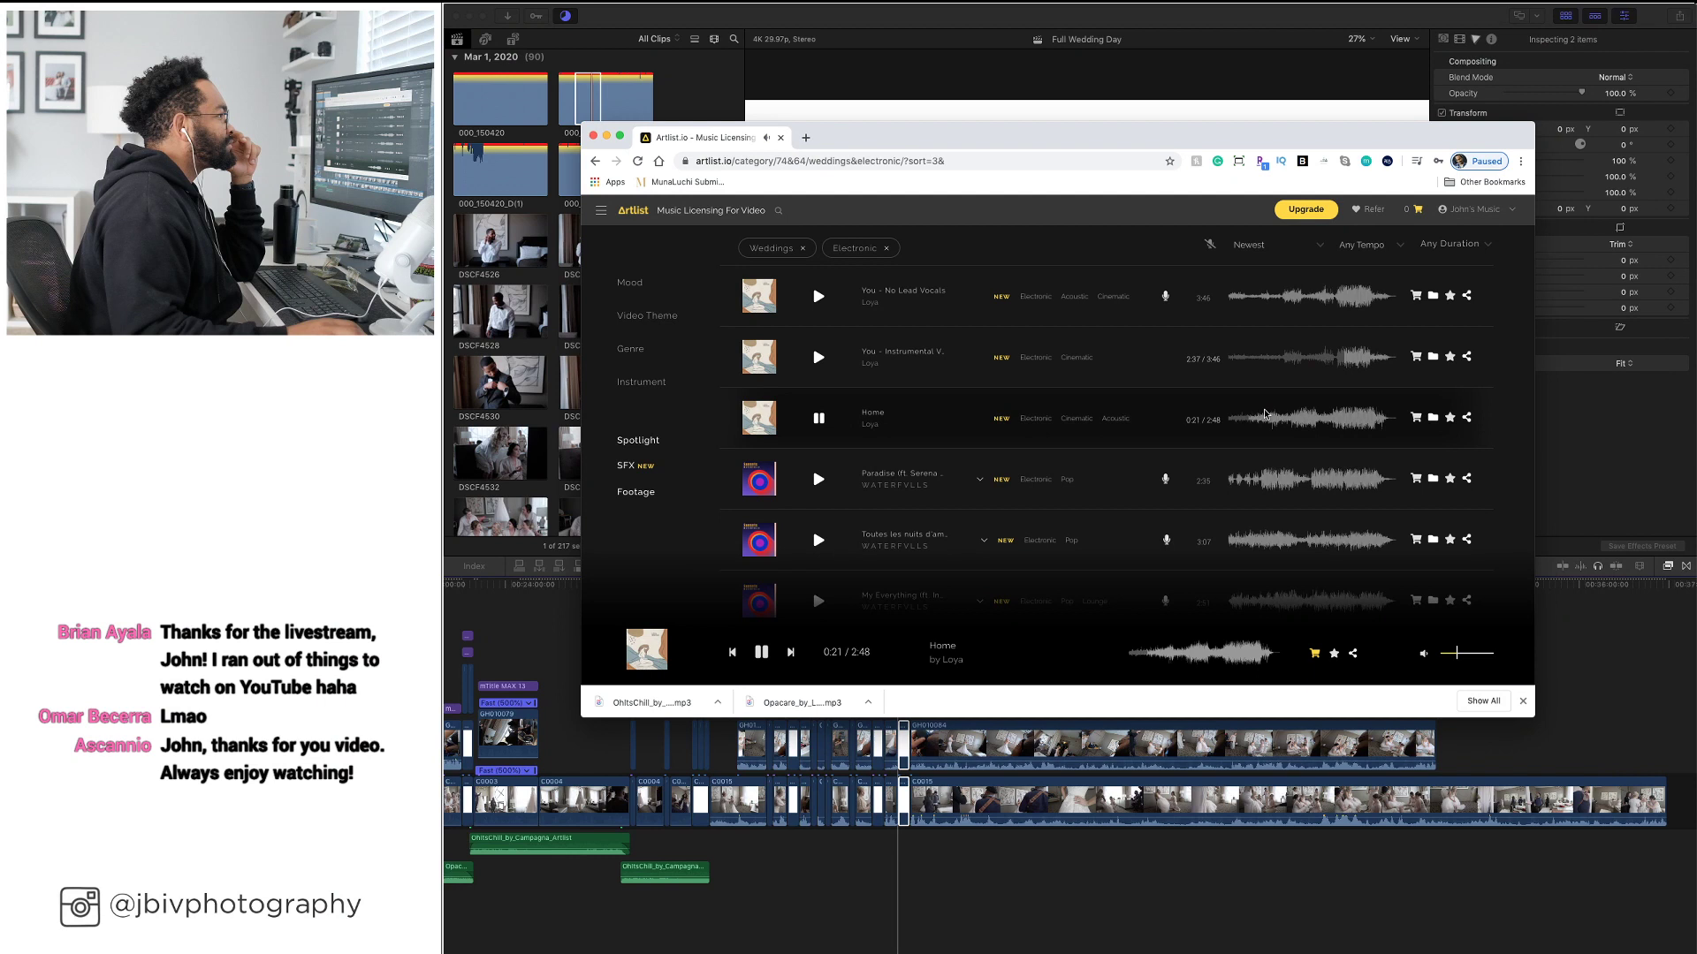
click(1269, 415)
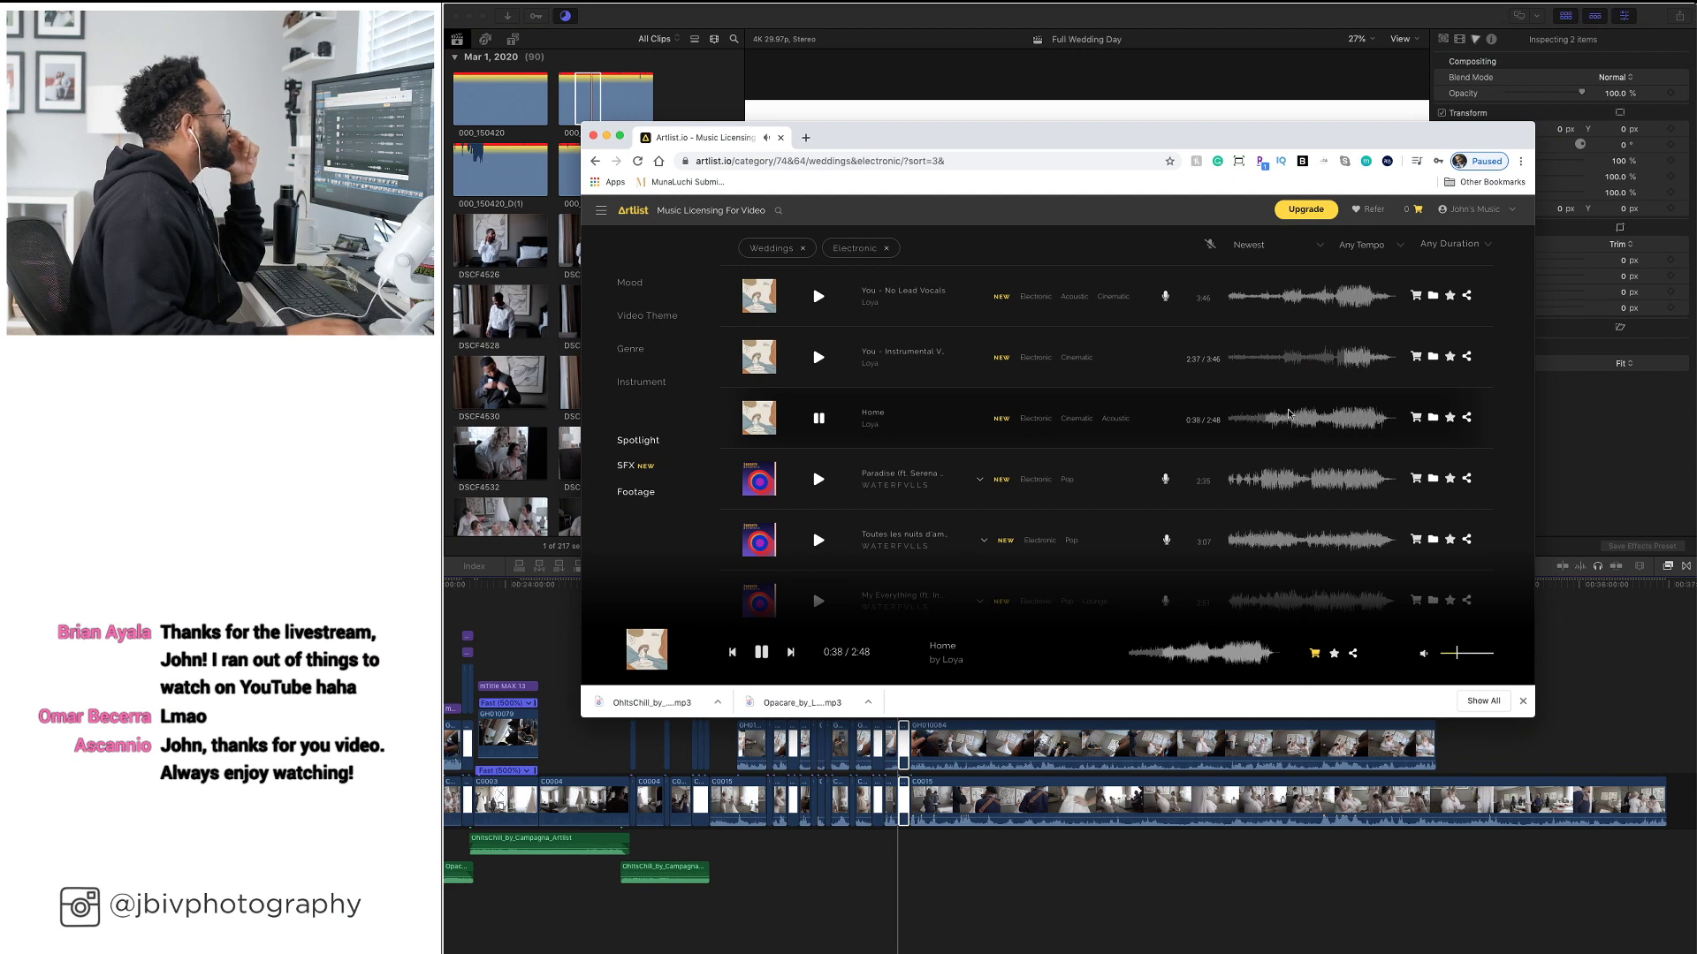
click(1310, 414)
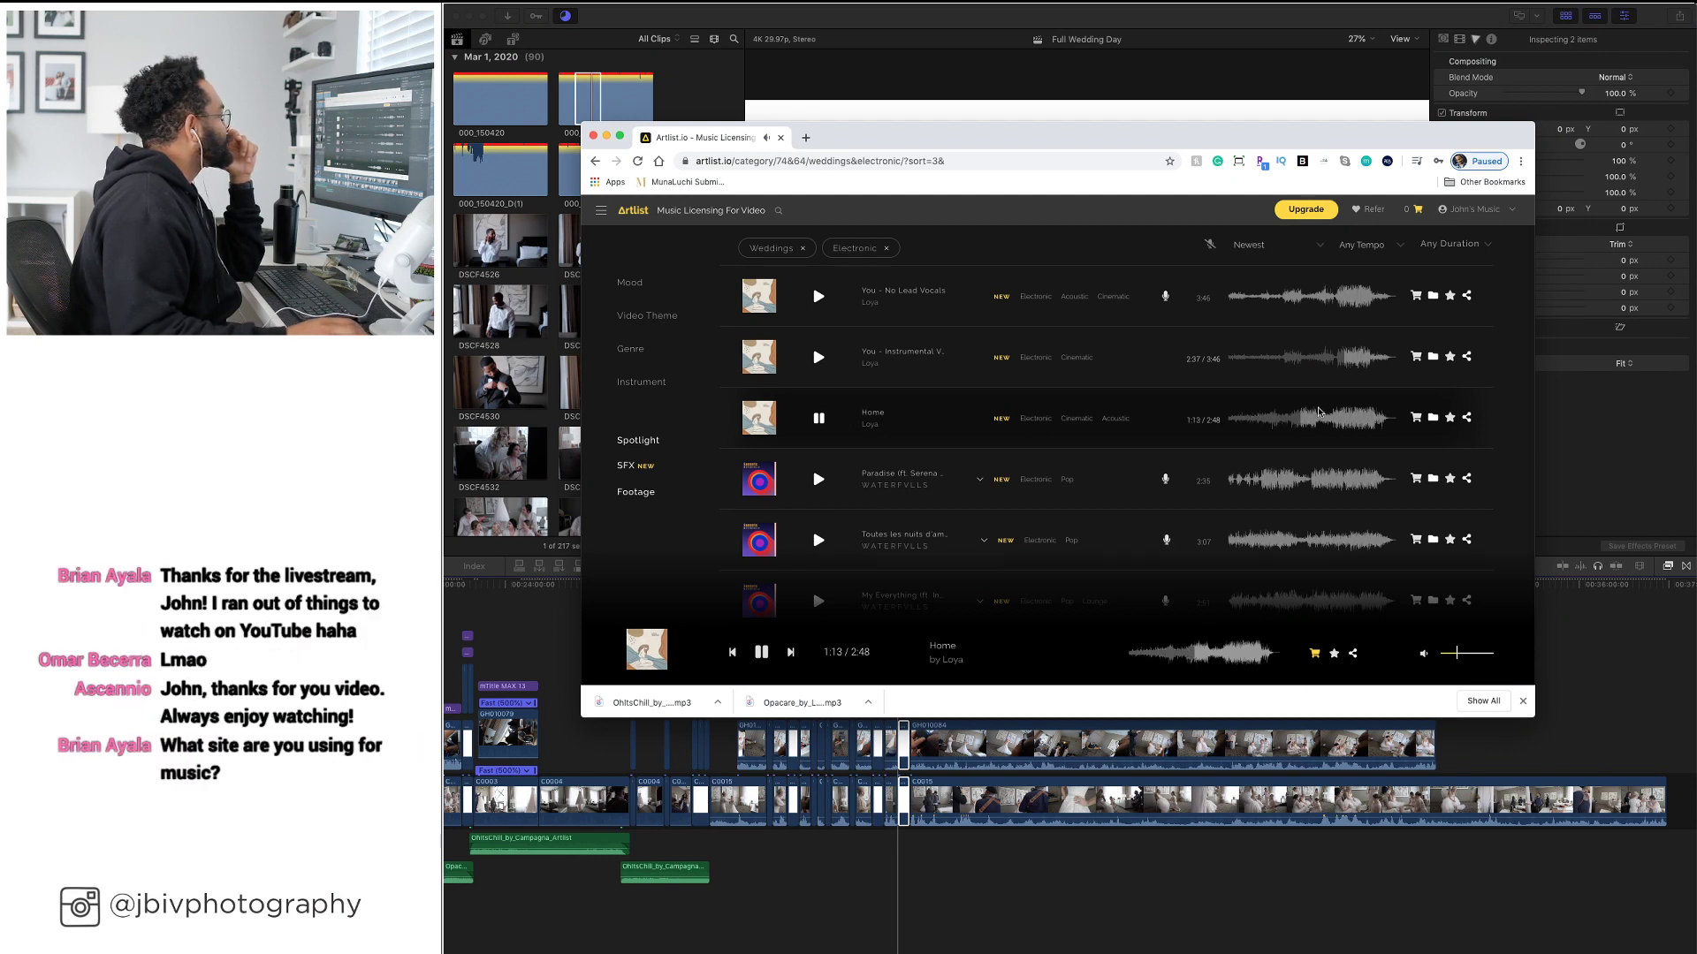
click(1342, 411)
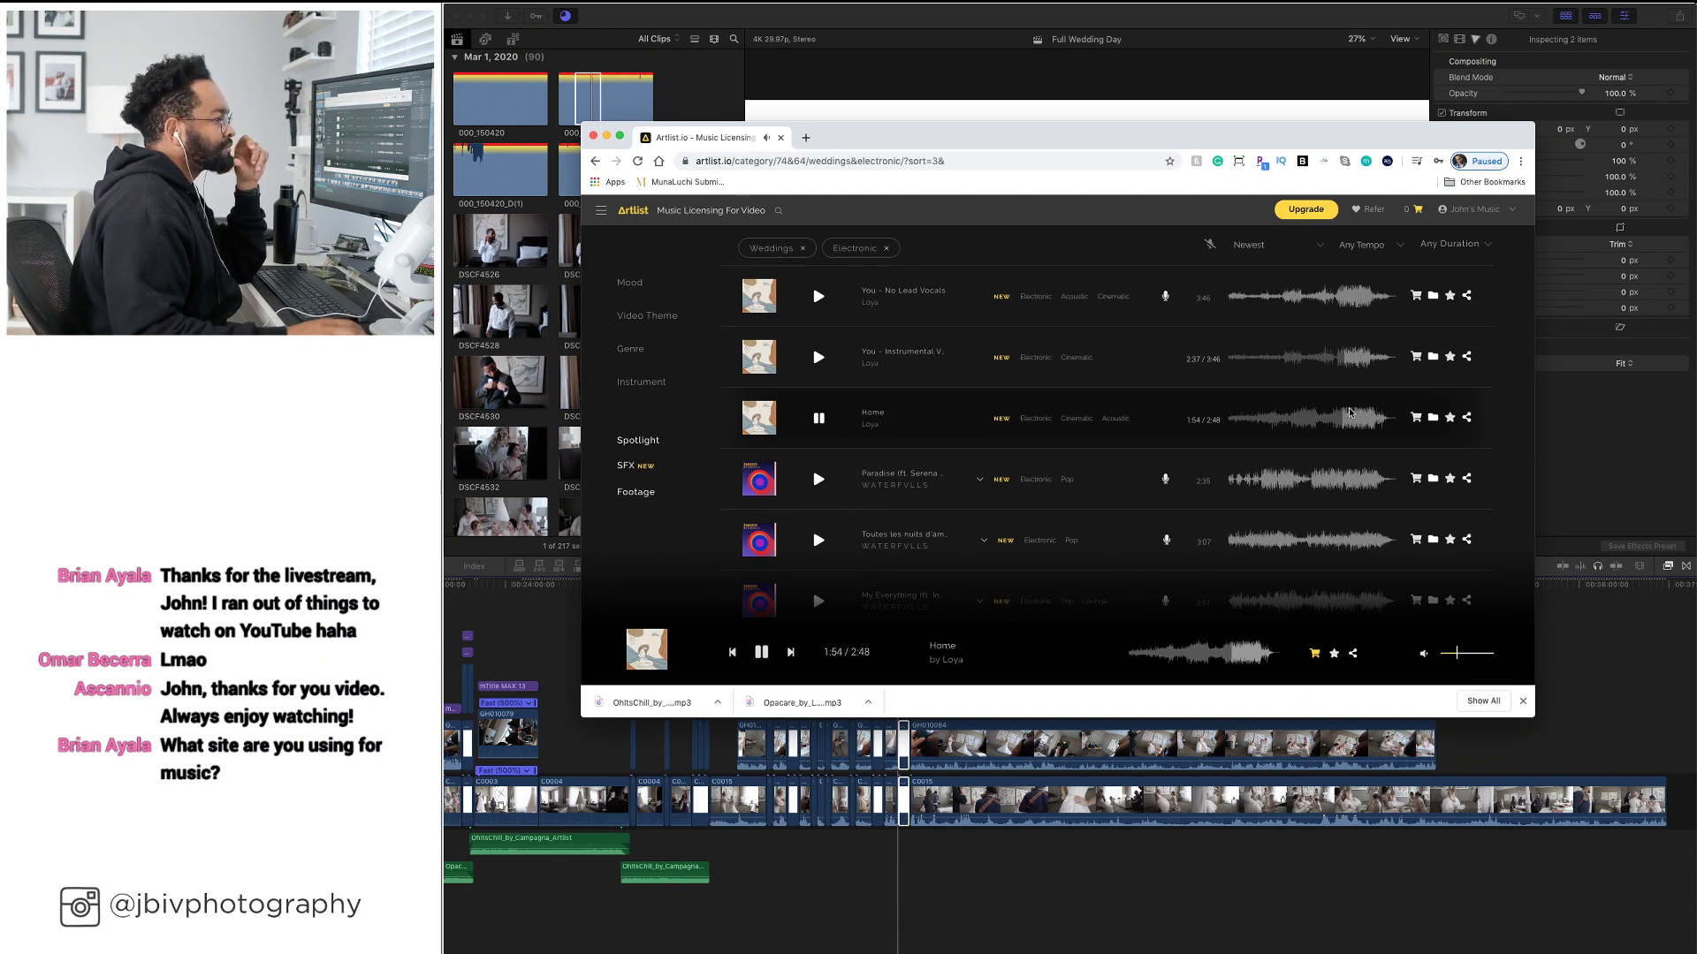
click(1349, 412)
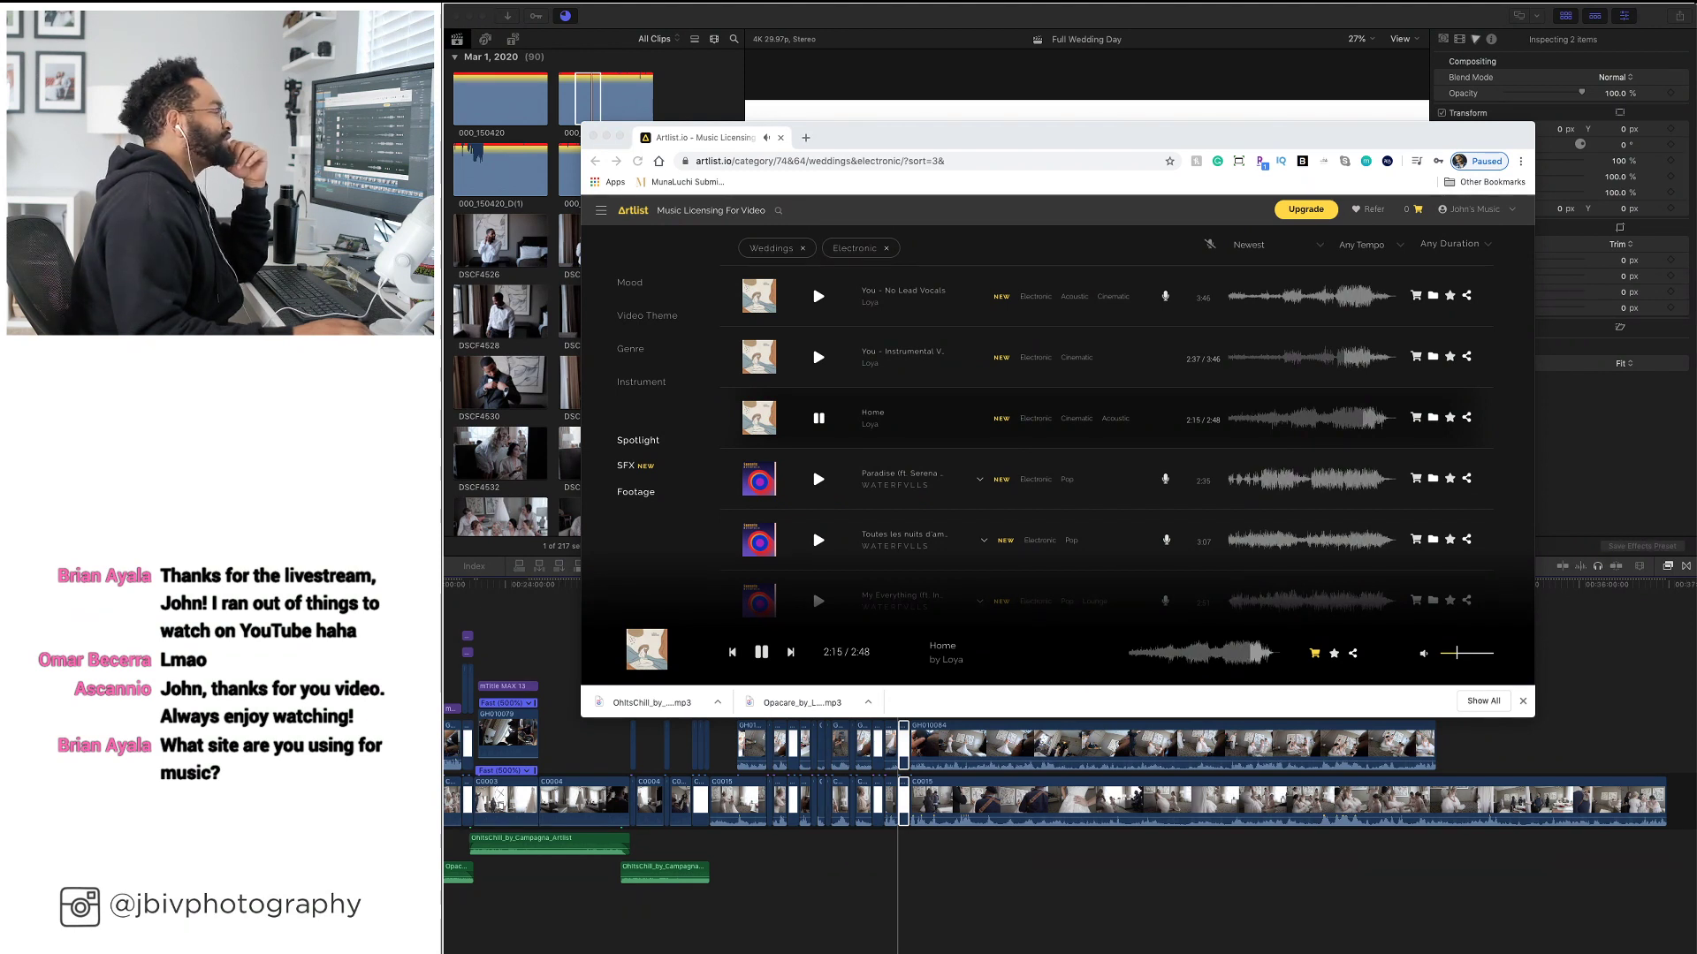
Preview the songs The Stars Above Us, Oceans and Stay from their openings
scroll(846, 524, down, 3)
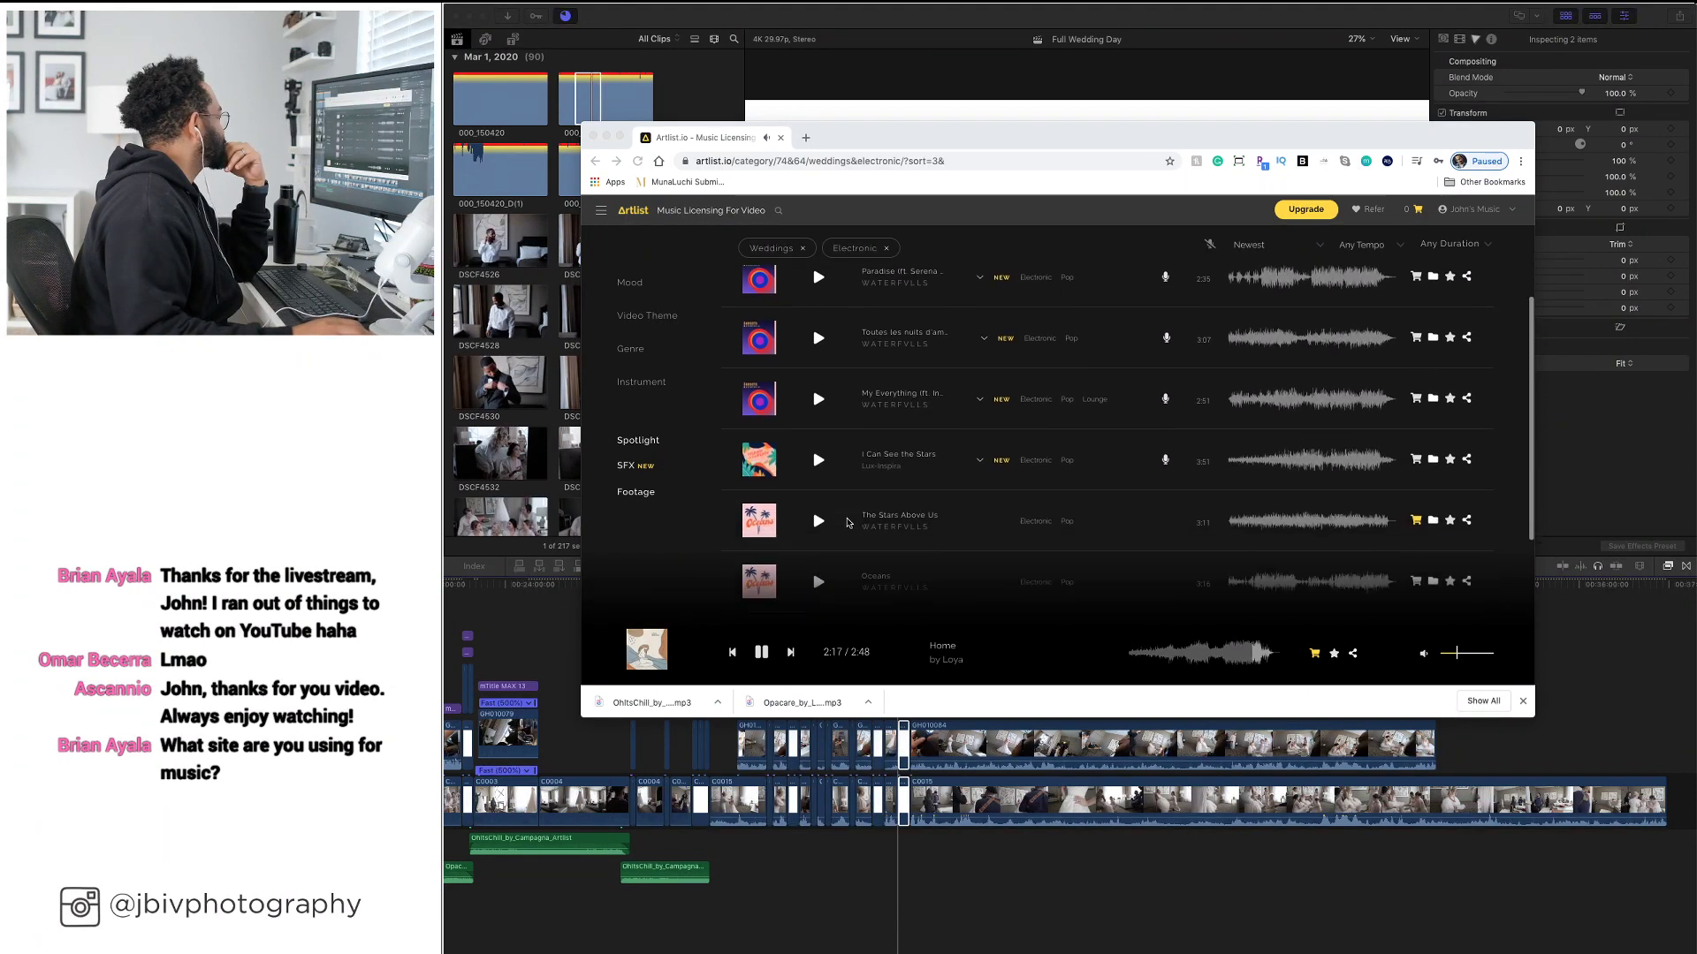
click(819, 504)
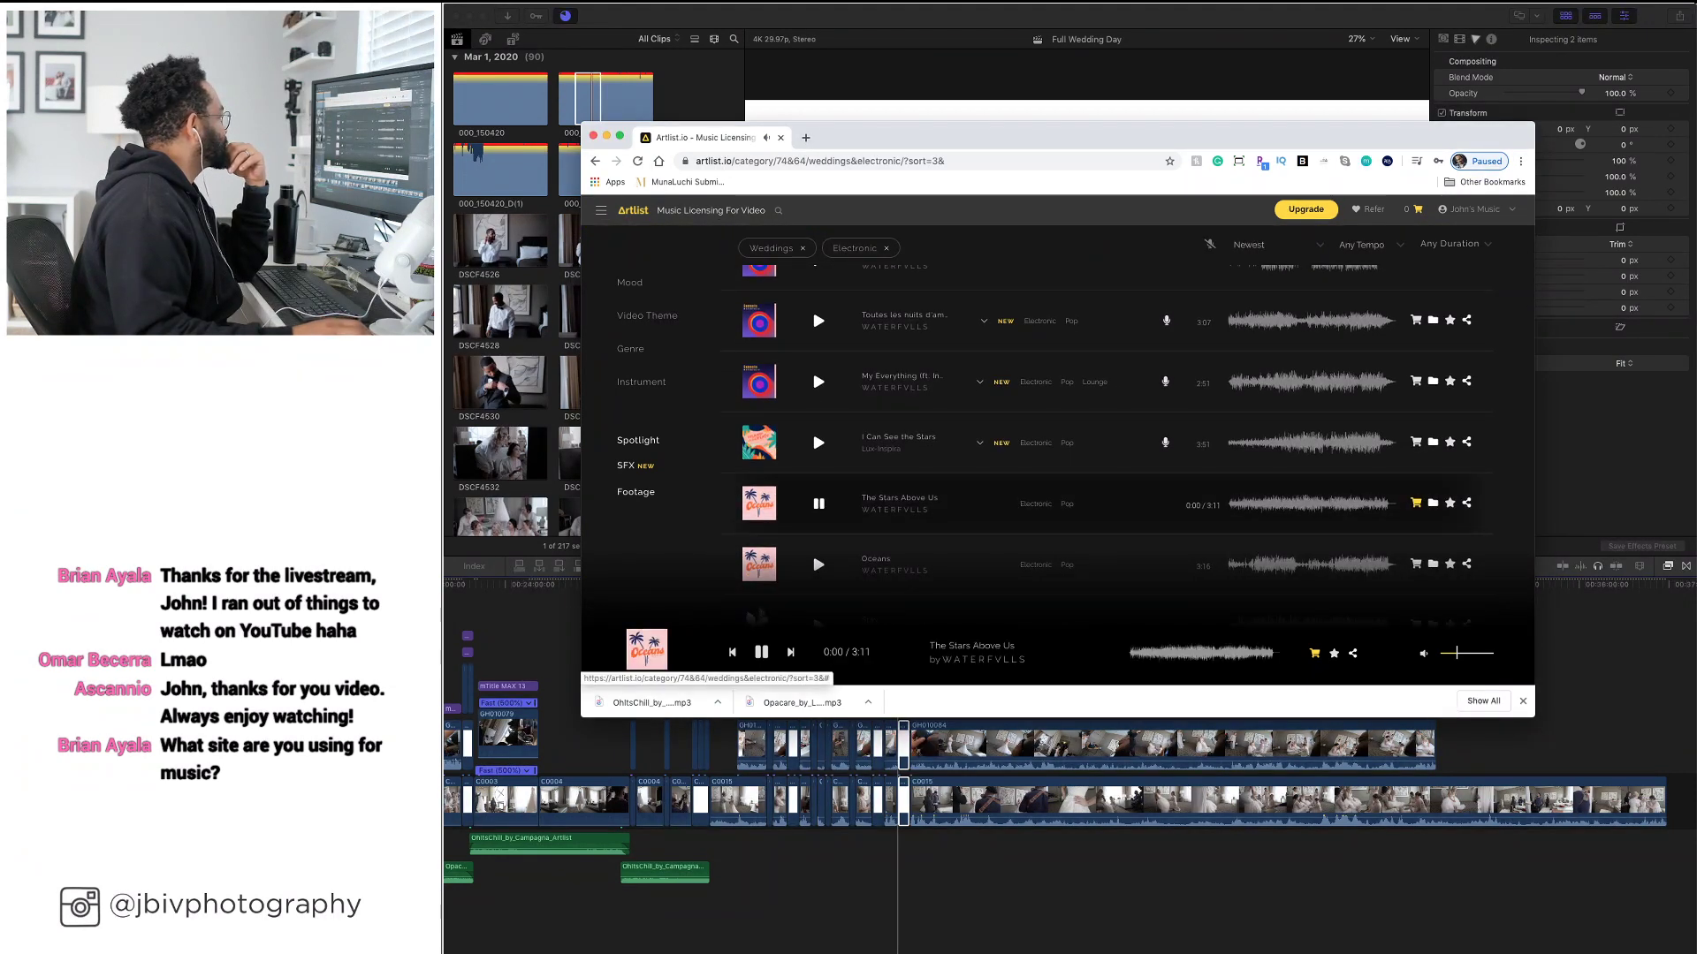
click(818, 564)
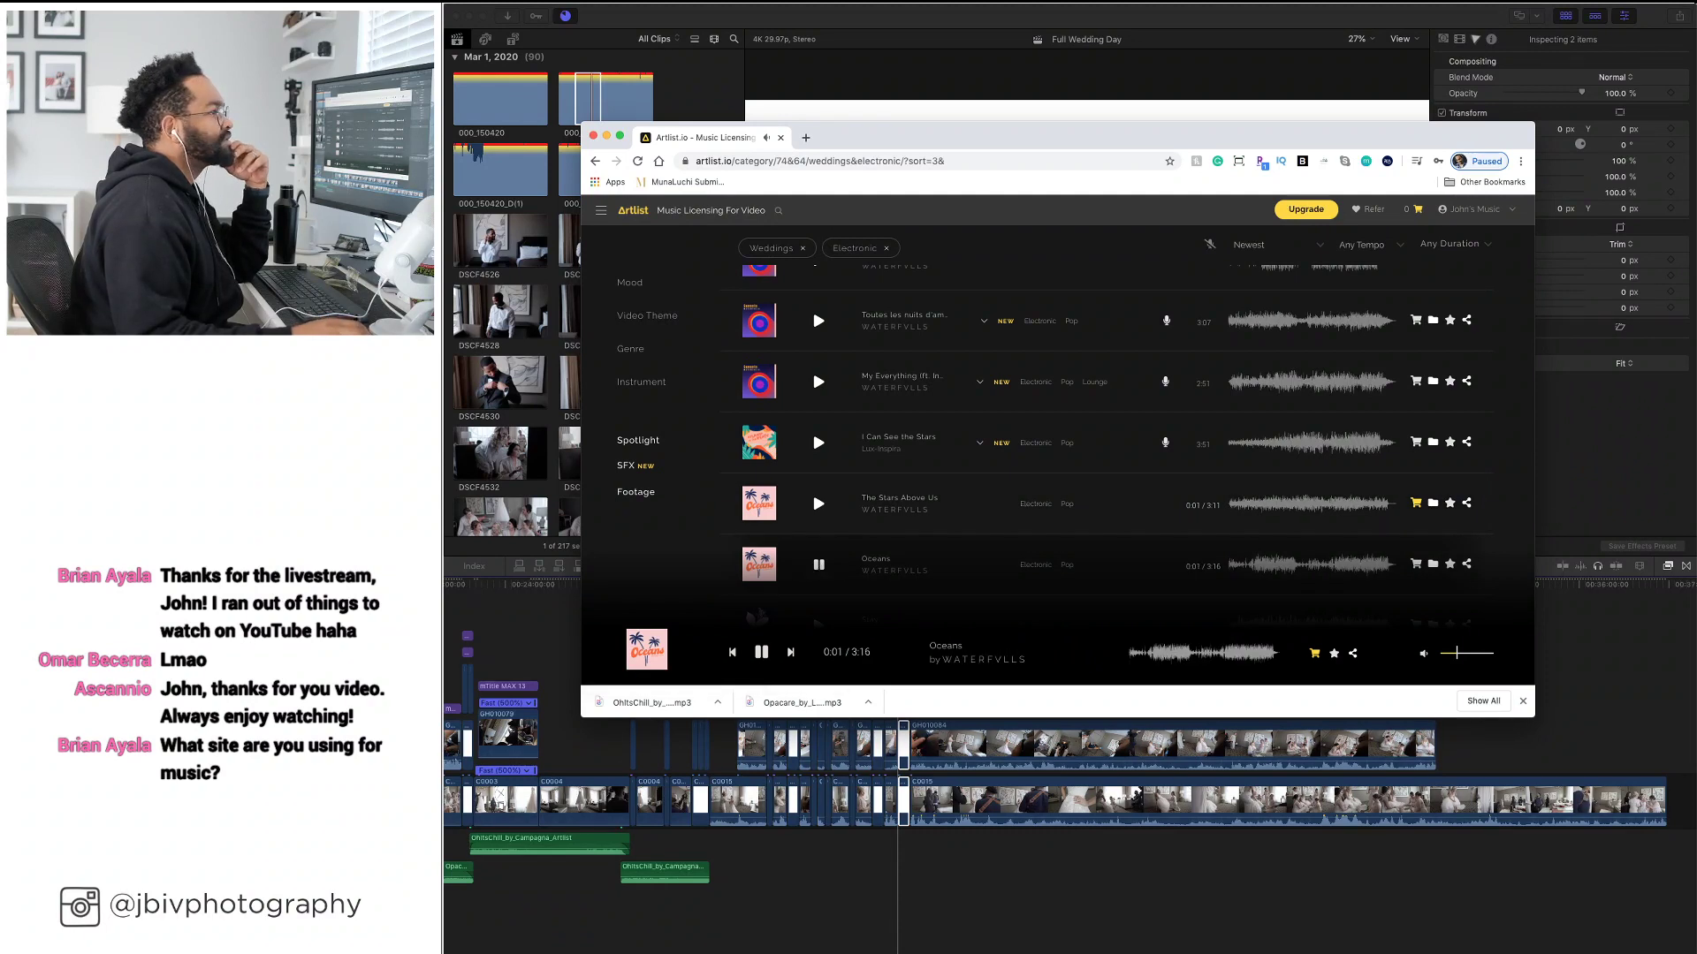
key(super+Tab)
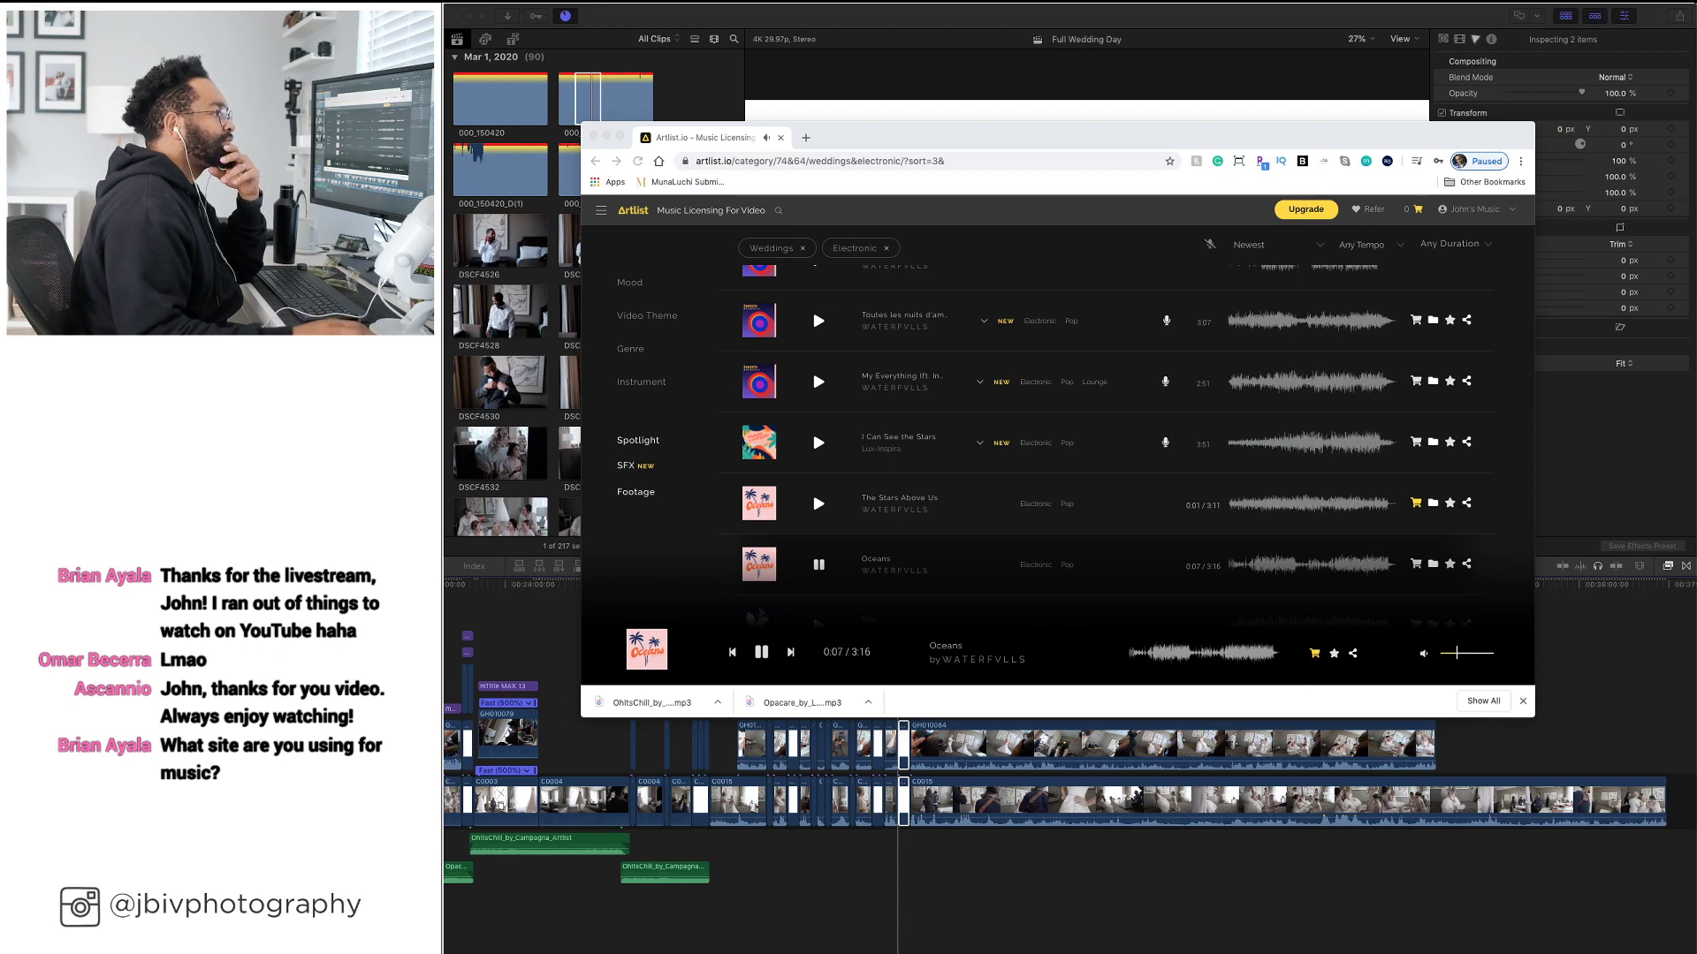
scroll(826, 475, down, 4)
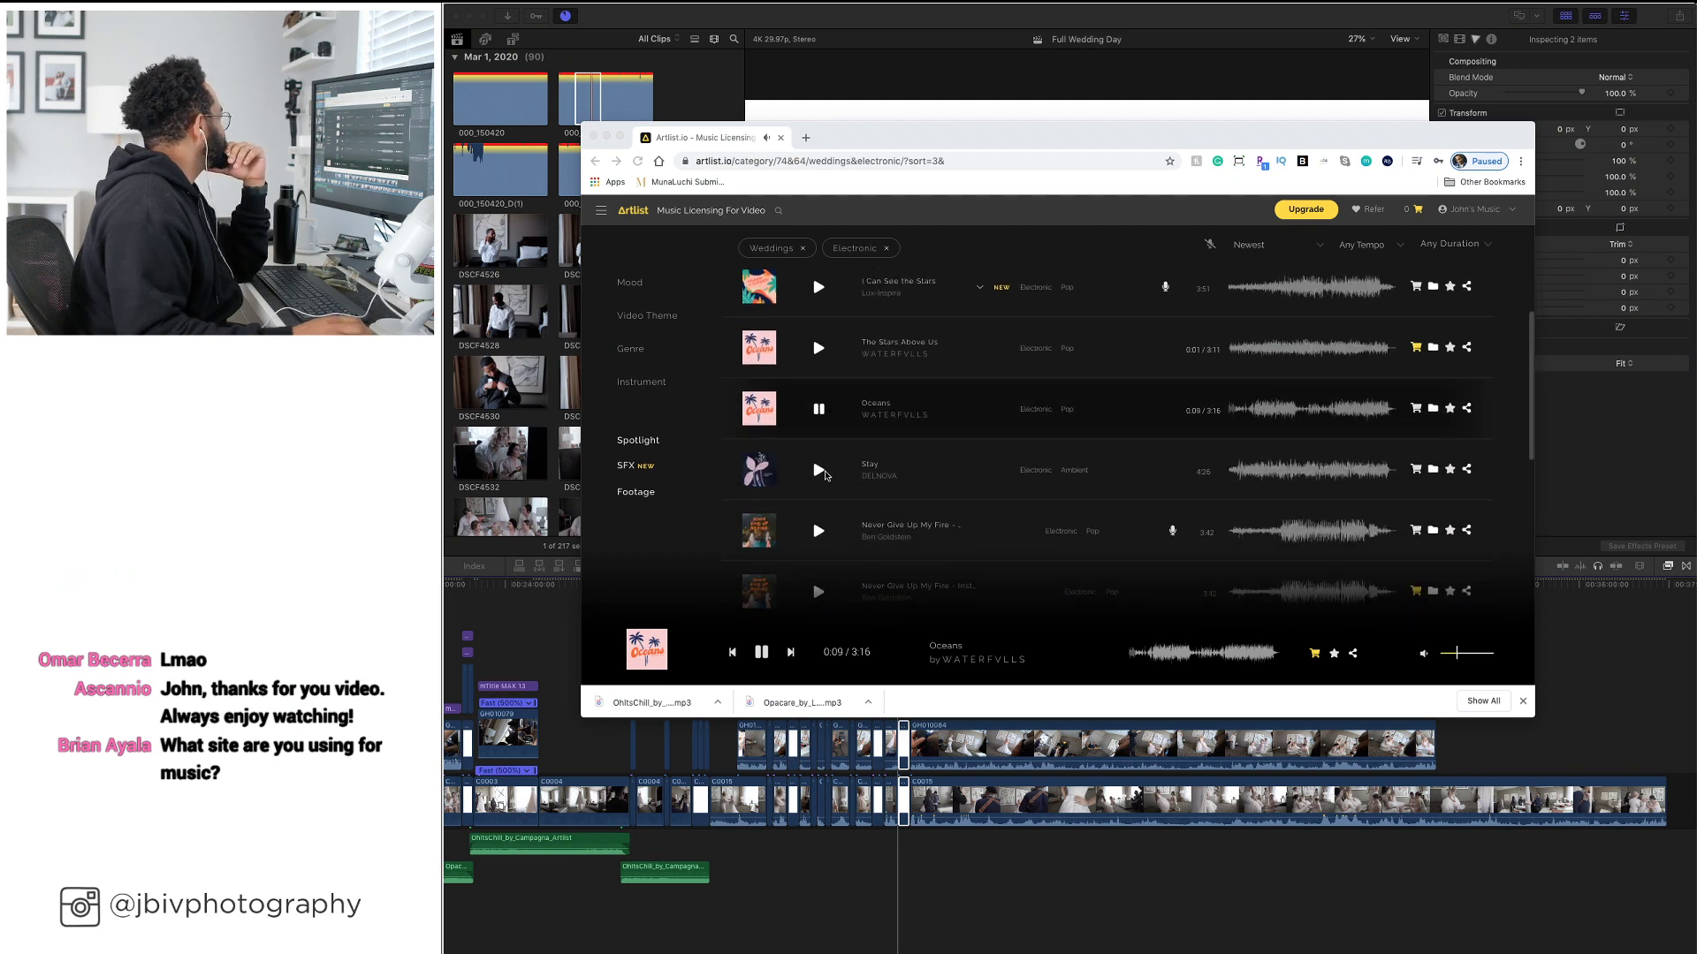
click(820, 471)
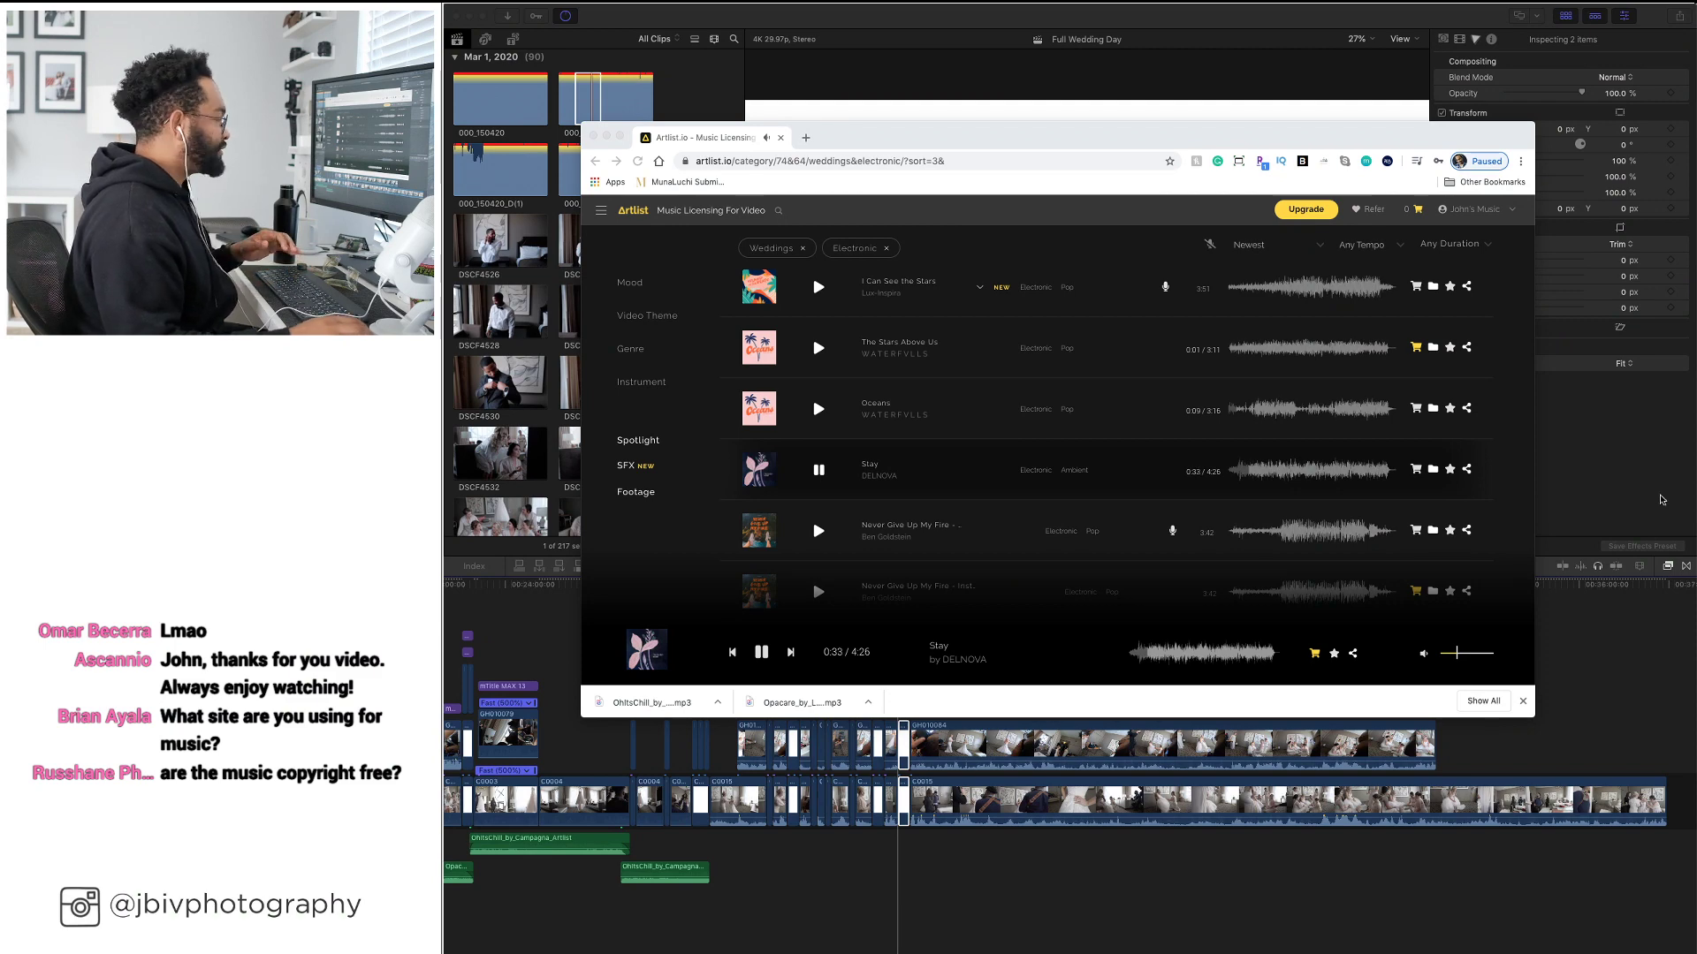
Preview the songs Mcknight and Thriving, skipping forward to an early point and a middle section of each
scroll(939, 509, down, 2)
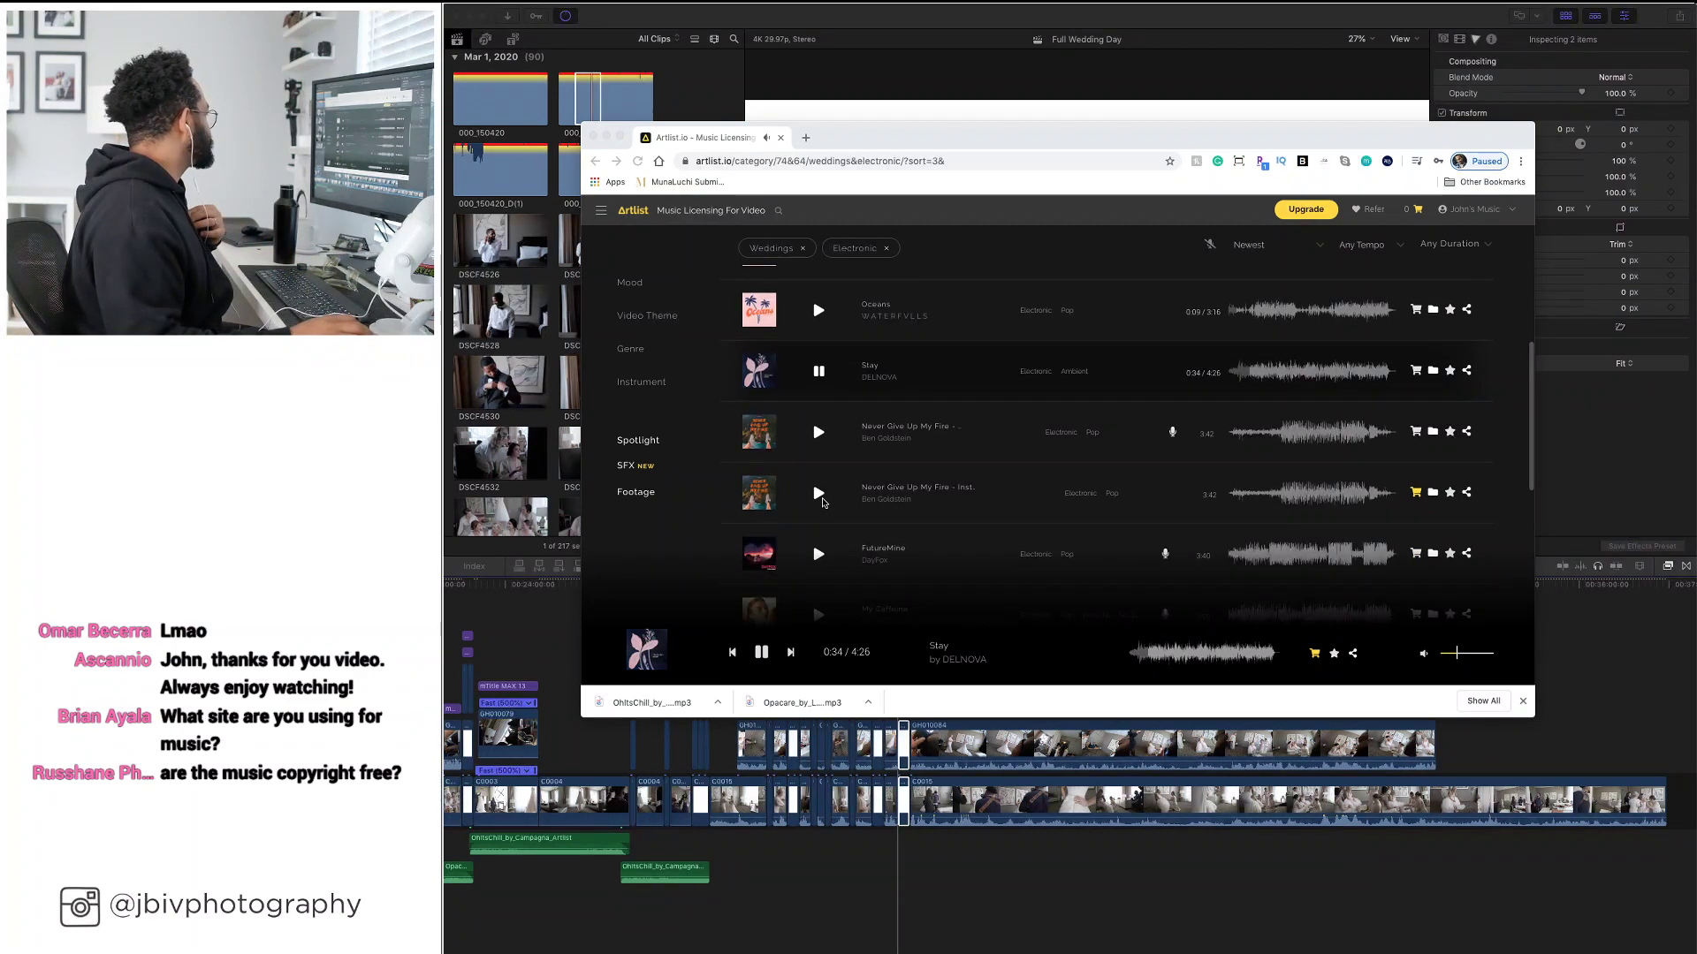
scroll(819, 530, down, 5)
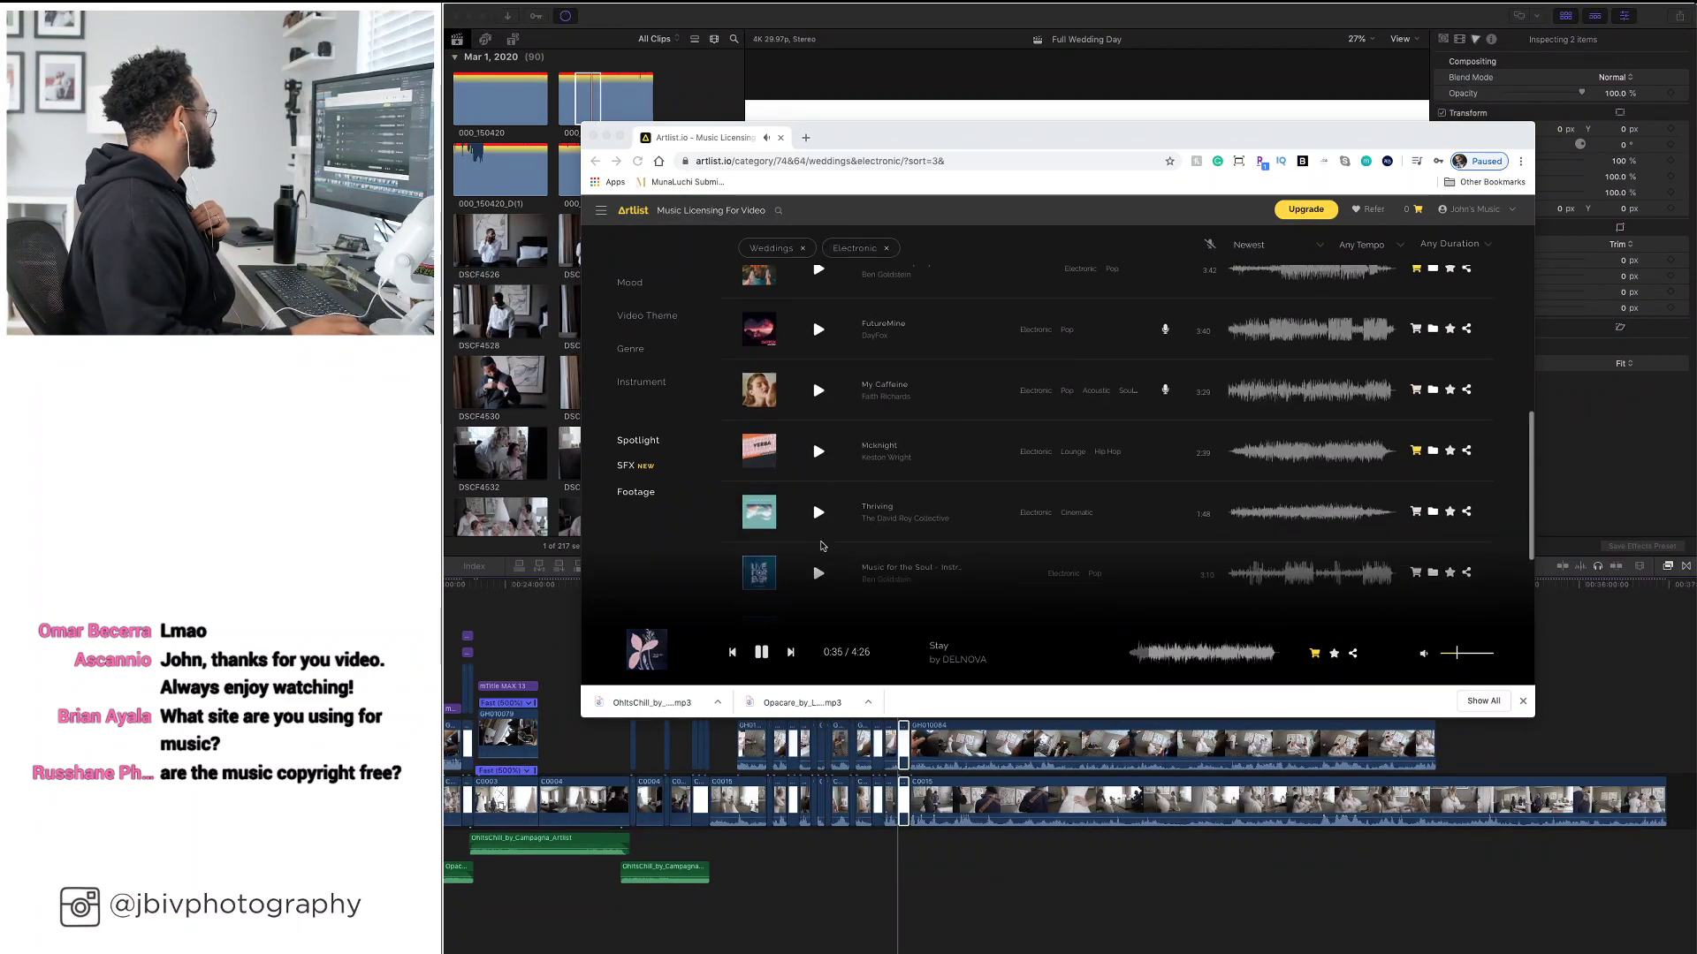
click(818, 445)
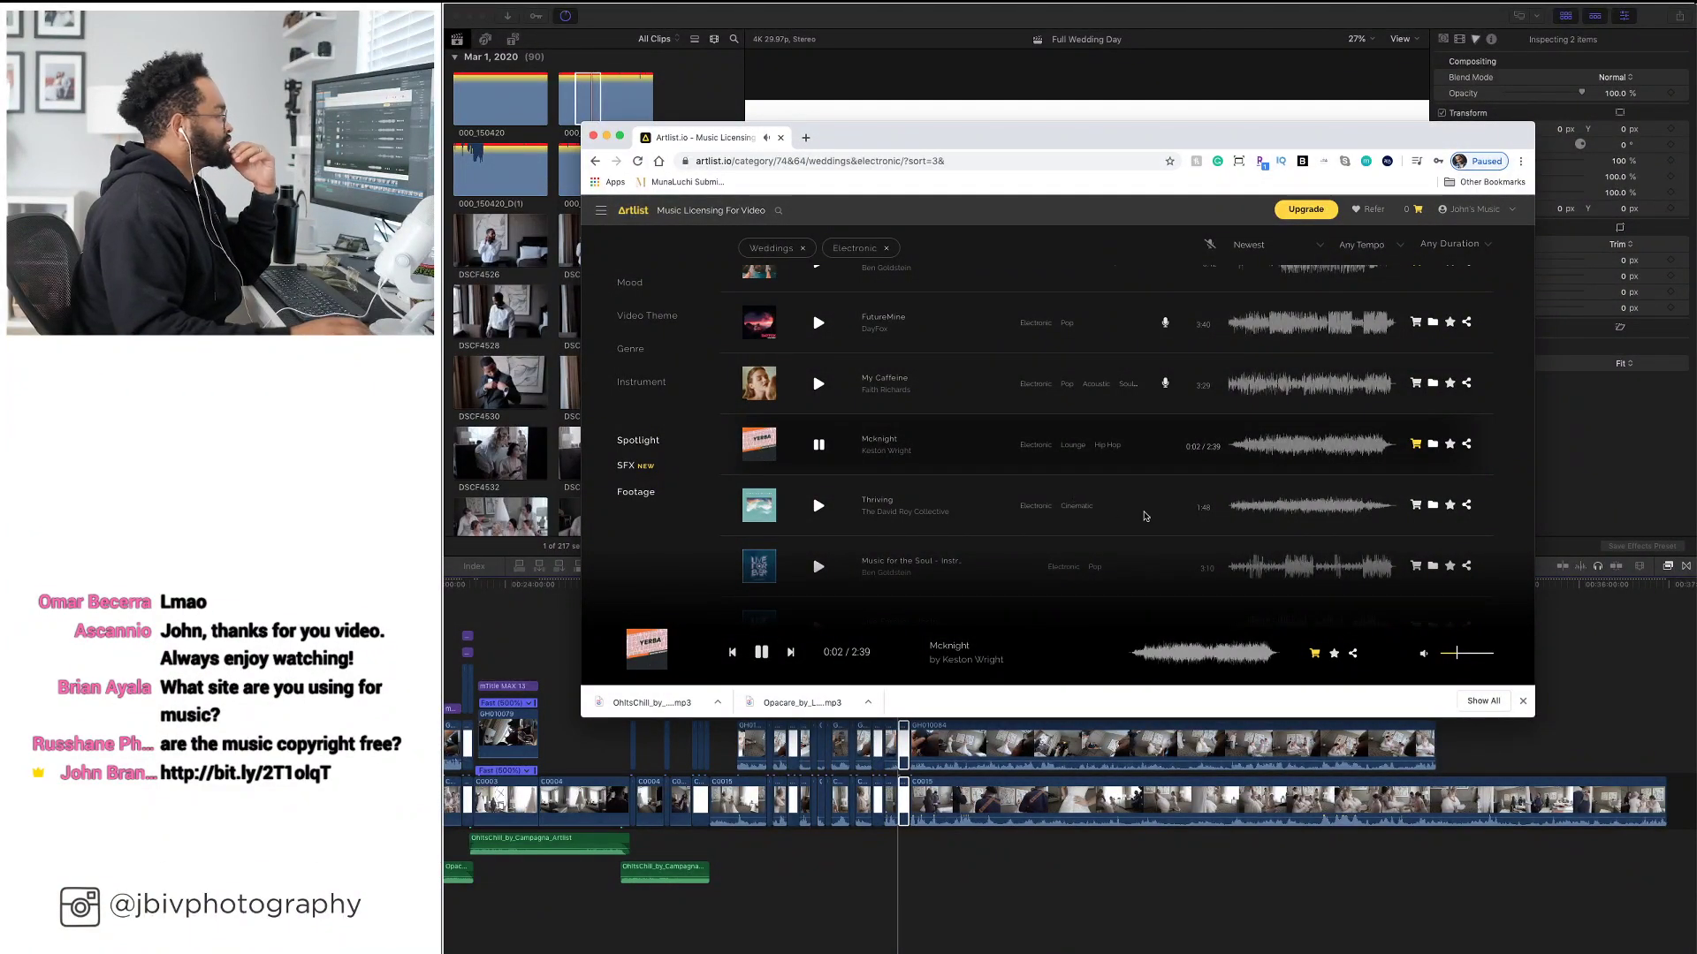
click(1292, 446)
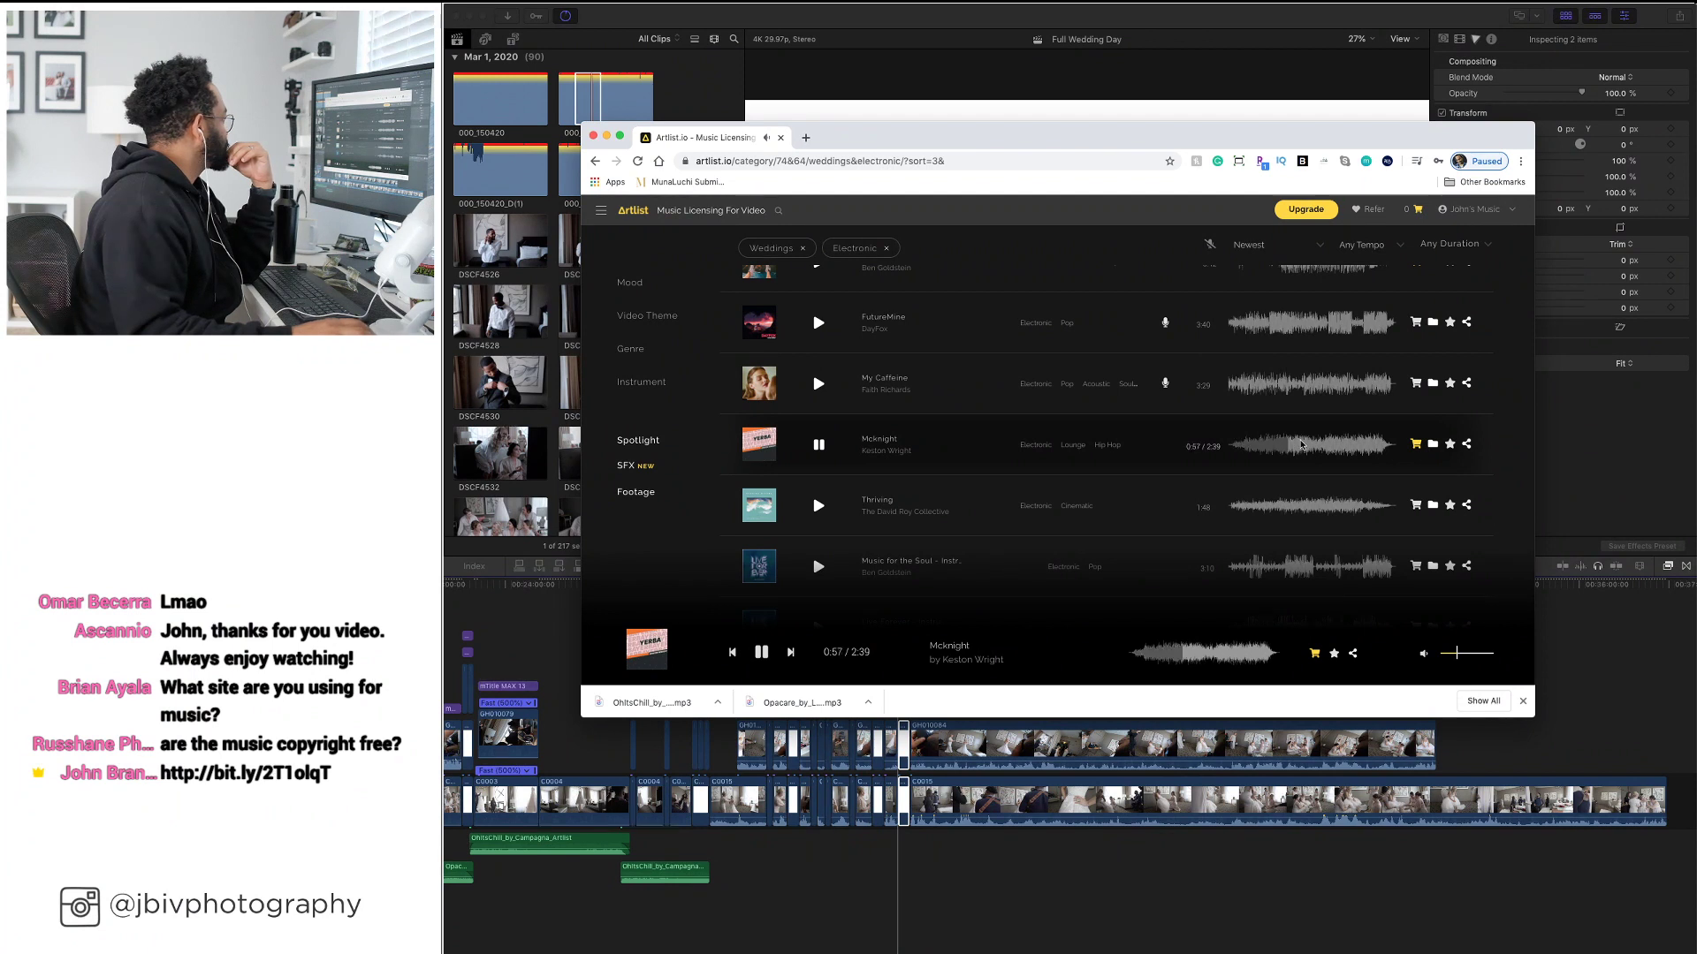
click(1312, 445)
click(818, 506)
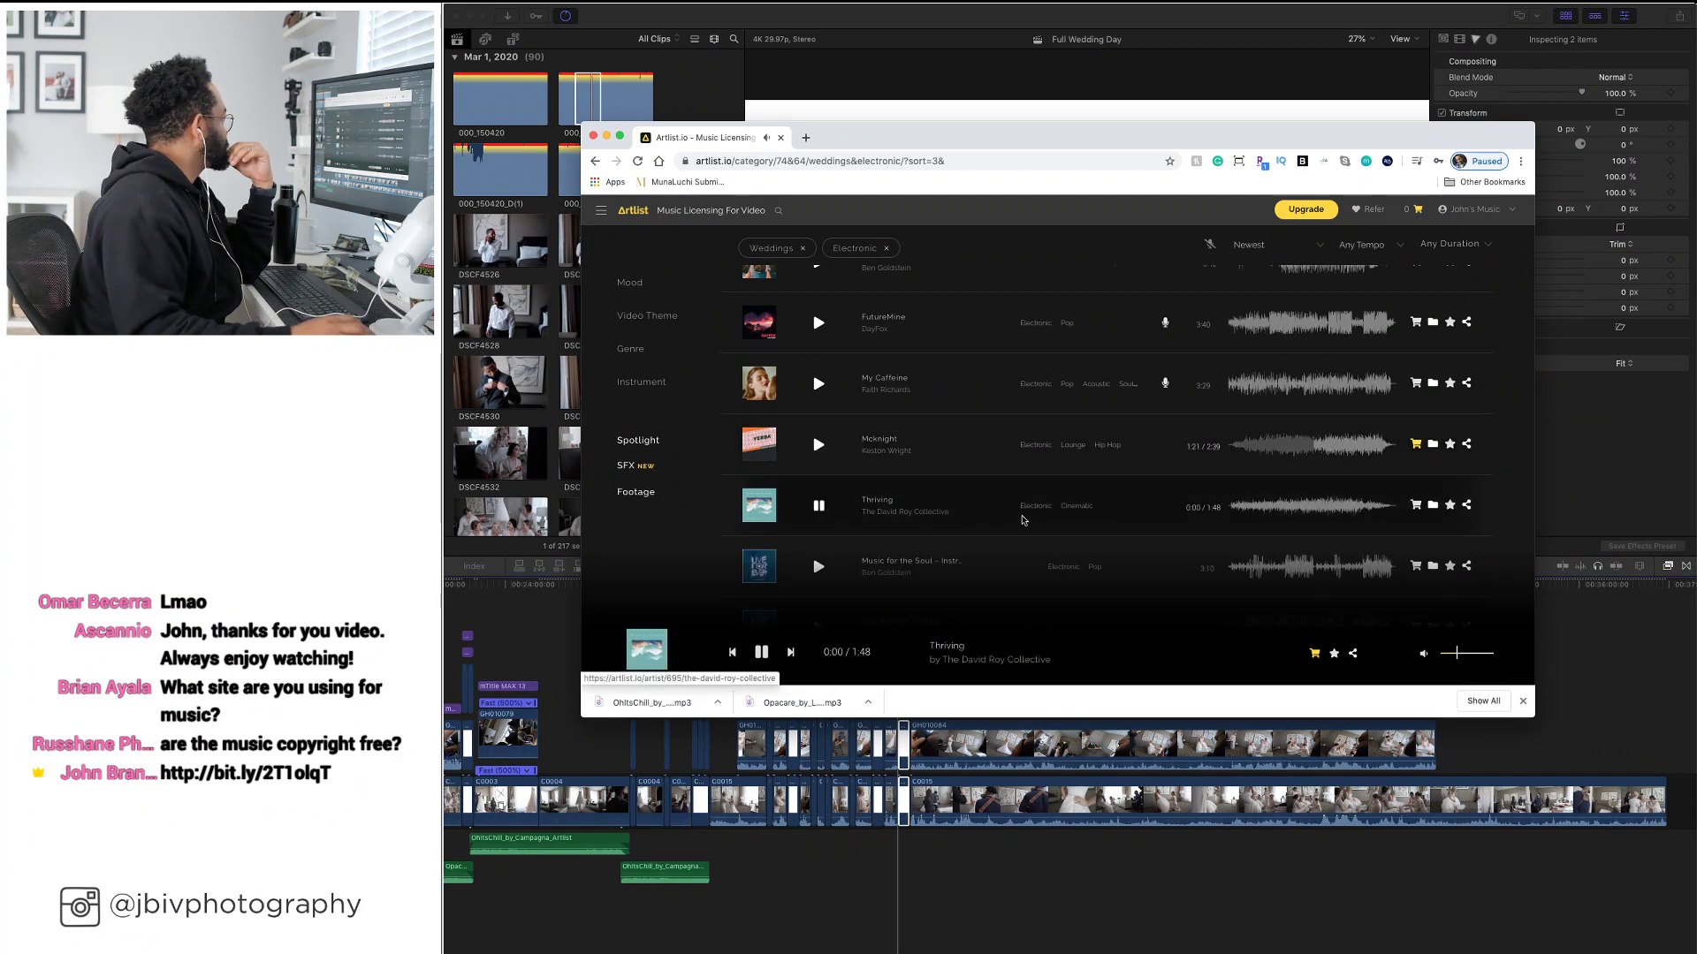
click(1249, 509)
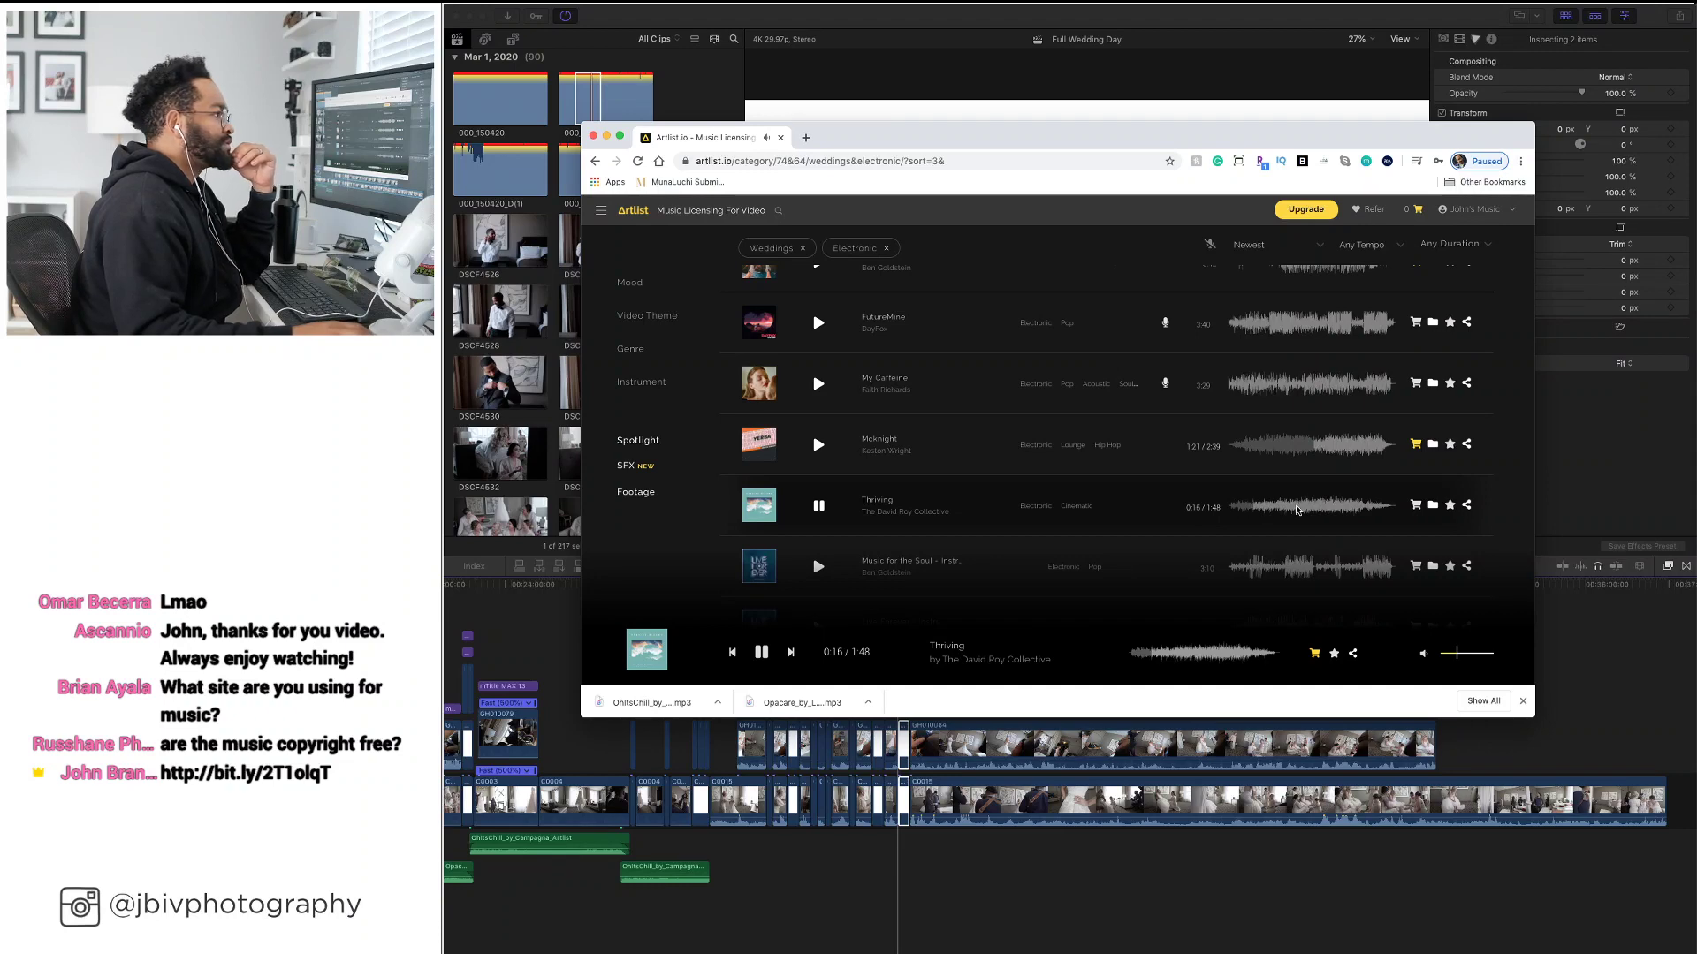
click(1296, 509)
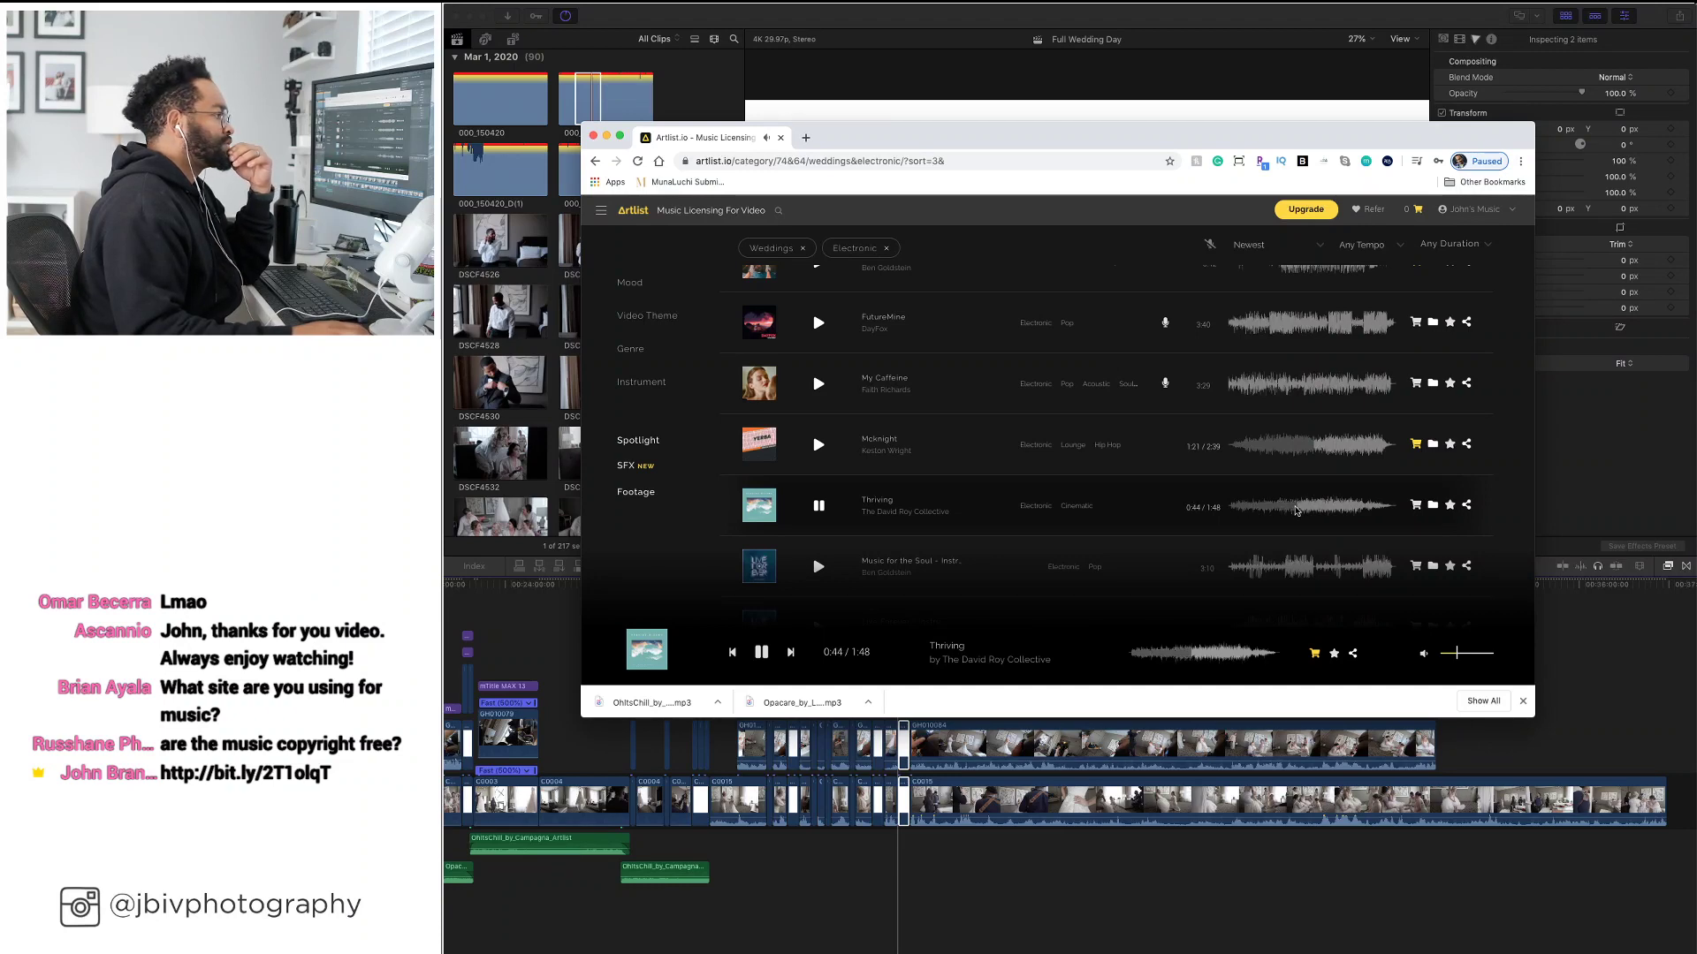
Stop Thriving and preview the instrumental versions of Music for the Soul and Live Forever from about half a minute in
scroll(1121, 454, down, 3)
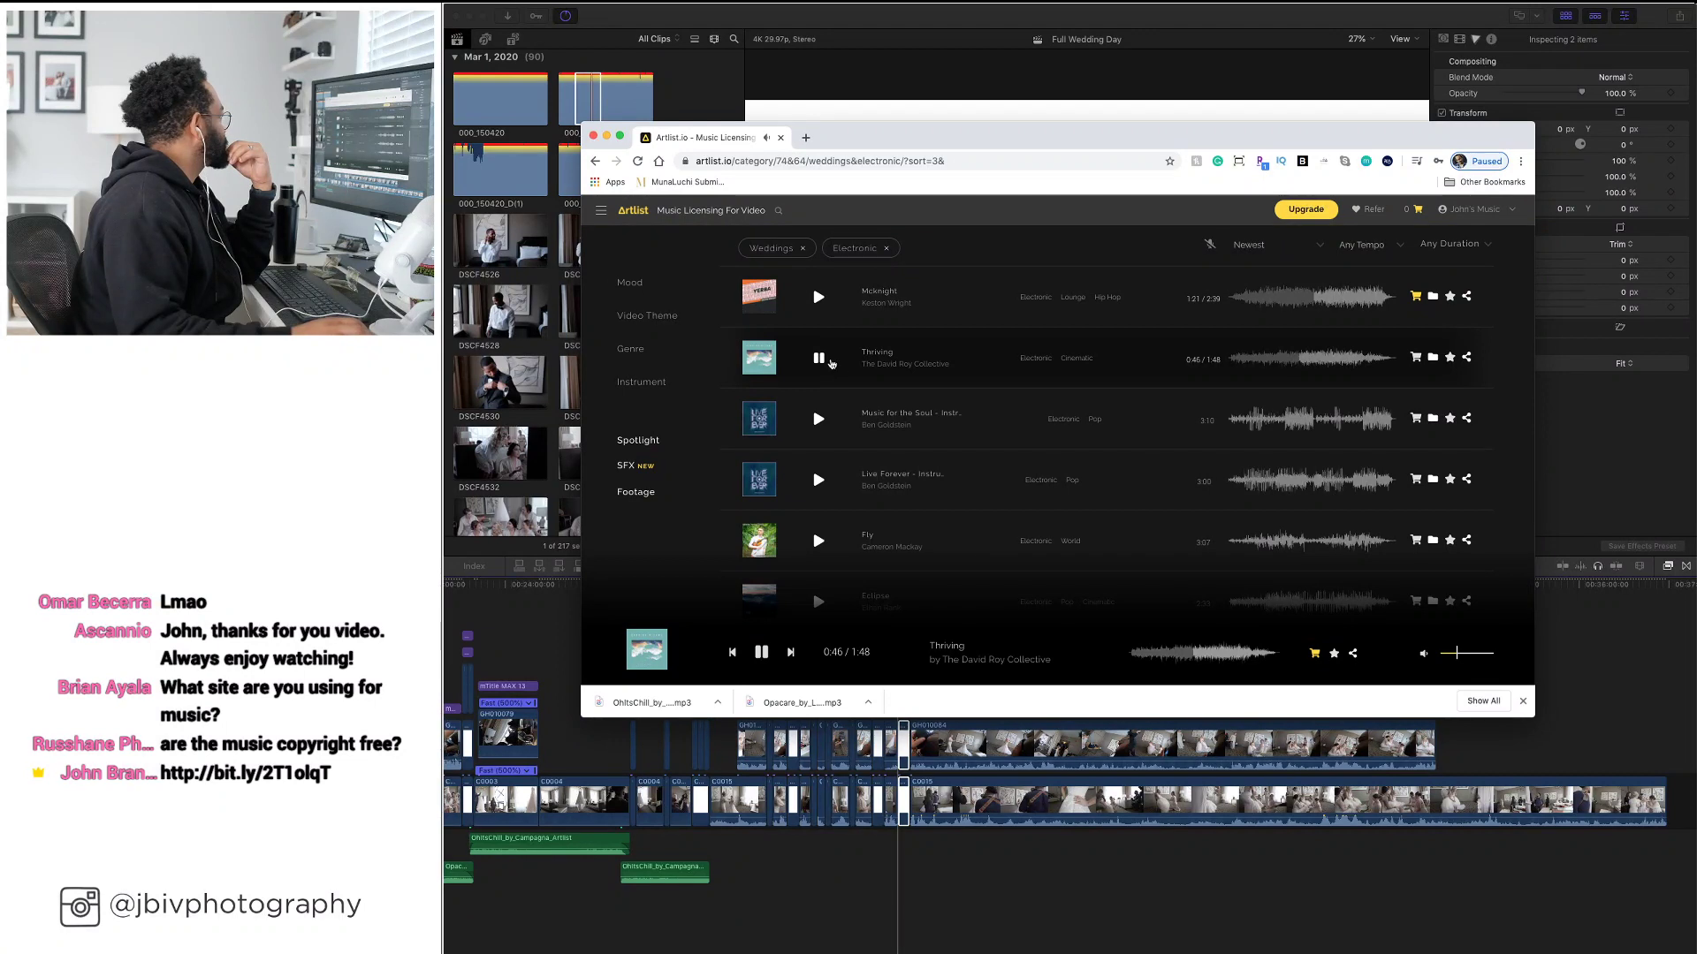
click(818, 358)
click(827, 418)
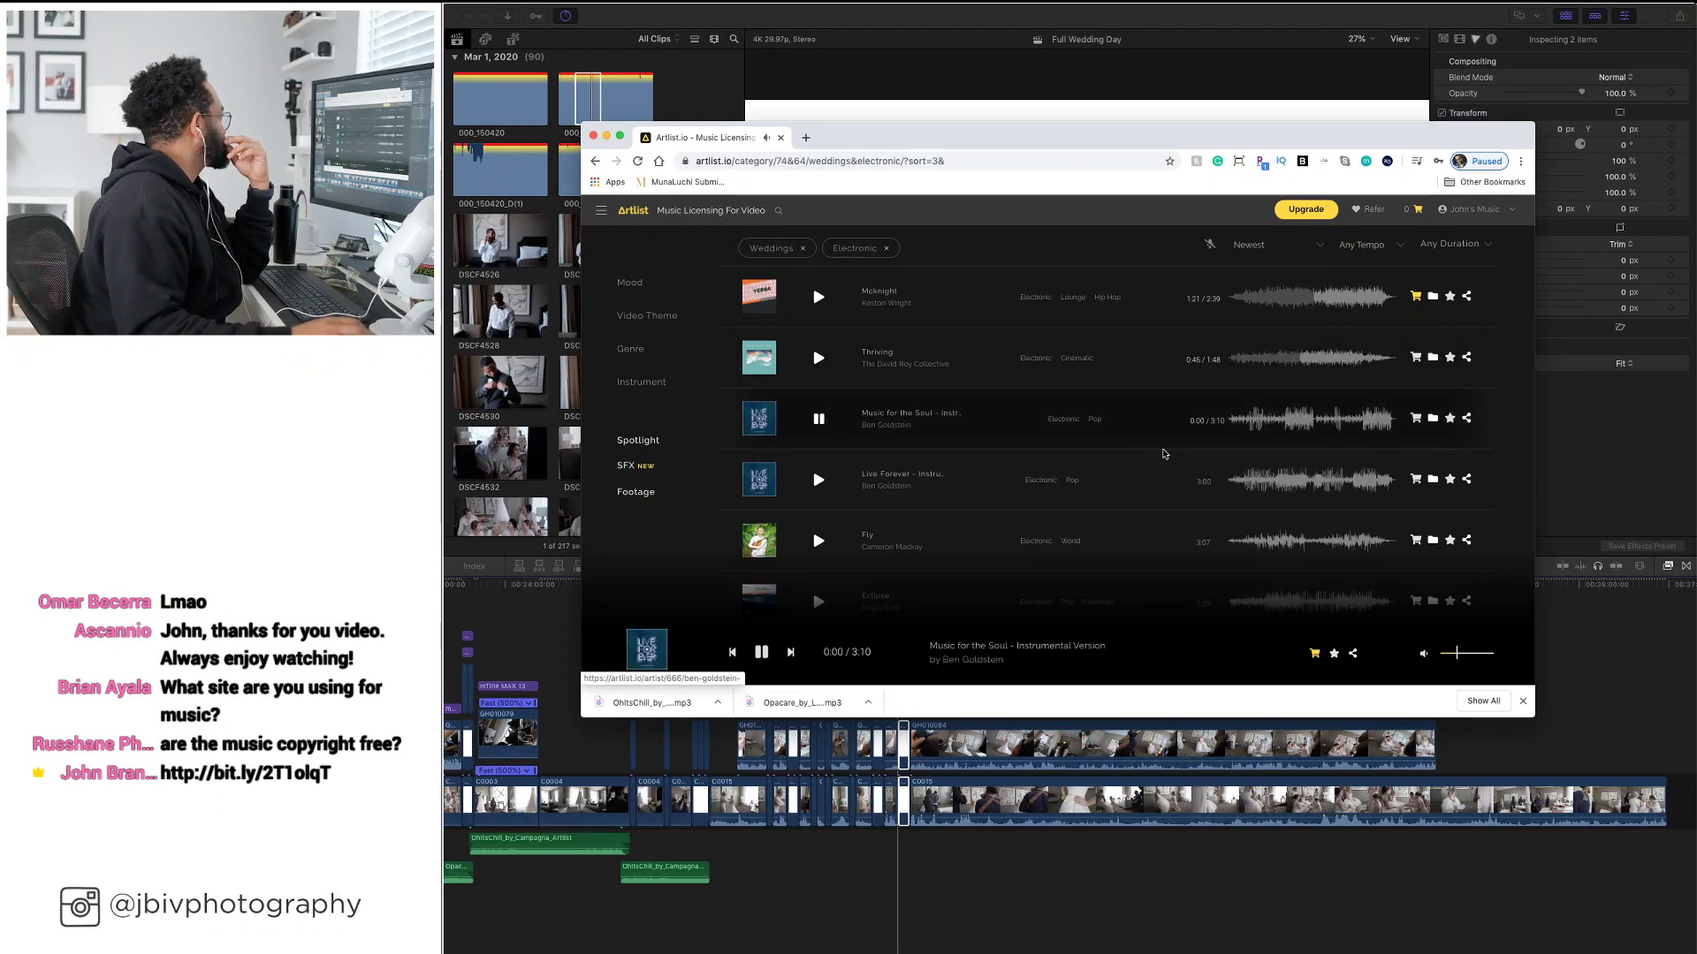
click(1252, 426)
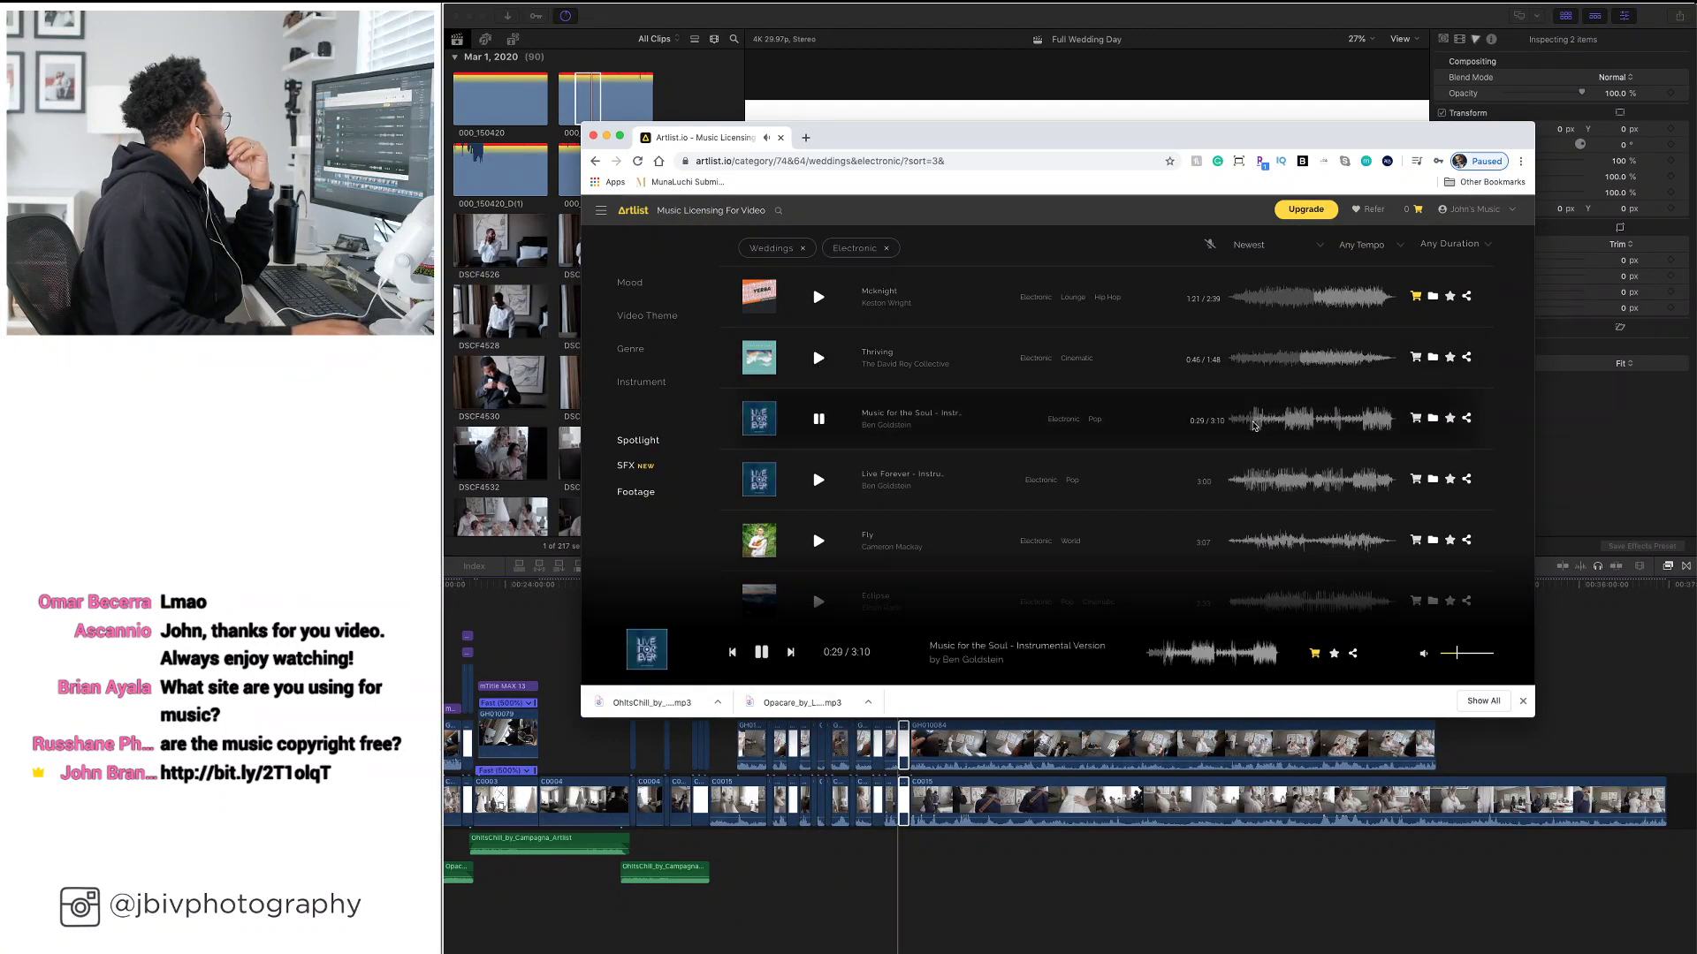
click(815, 480)
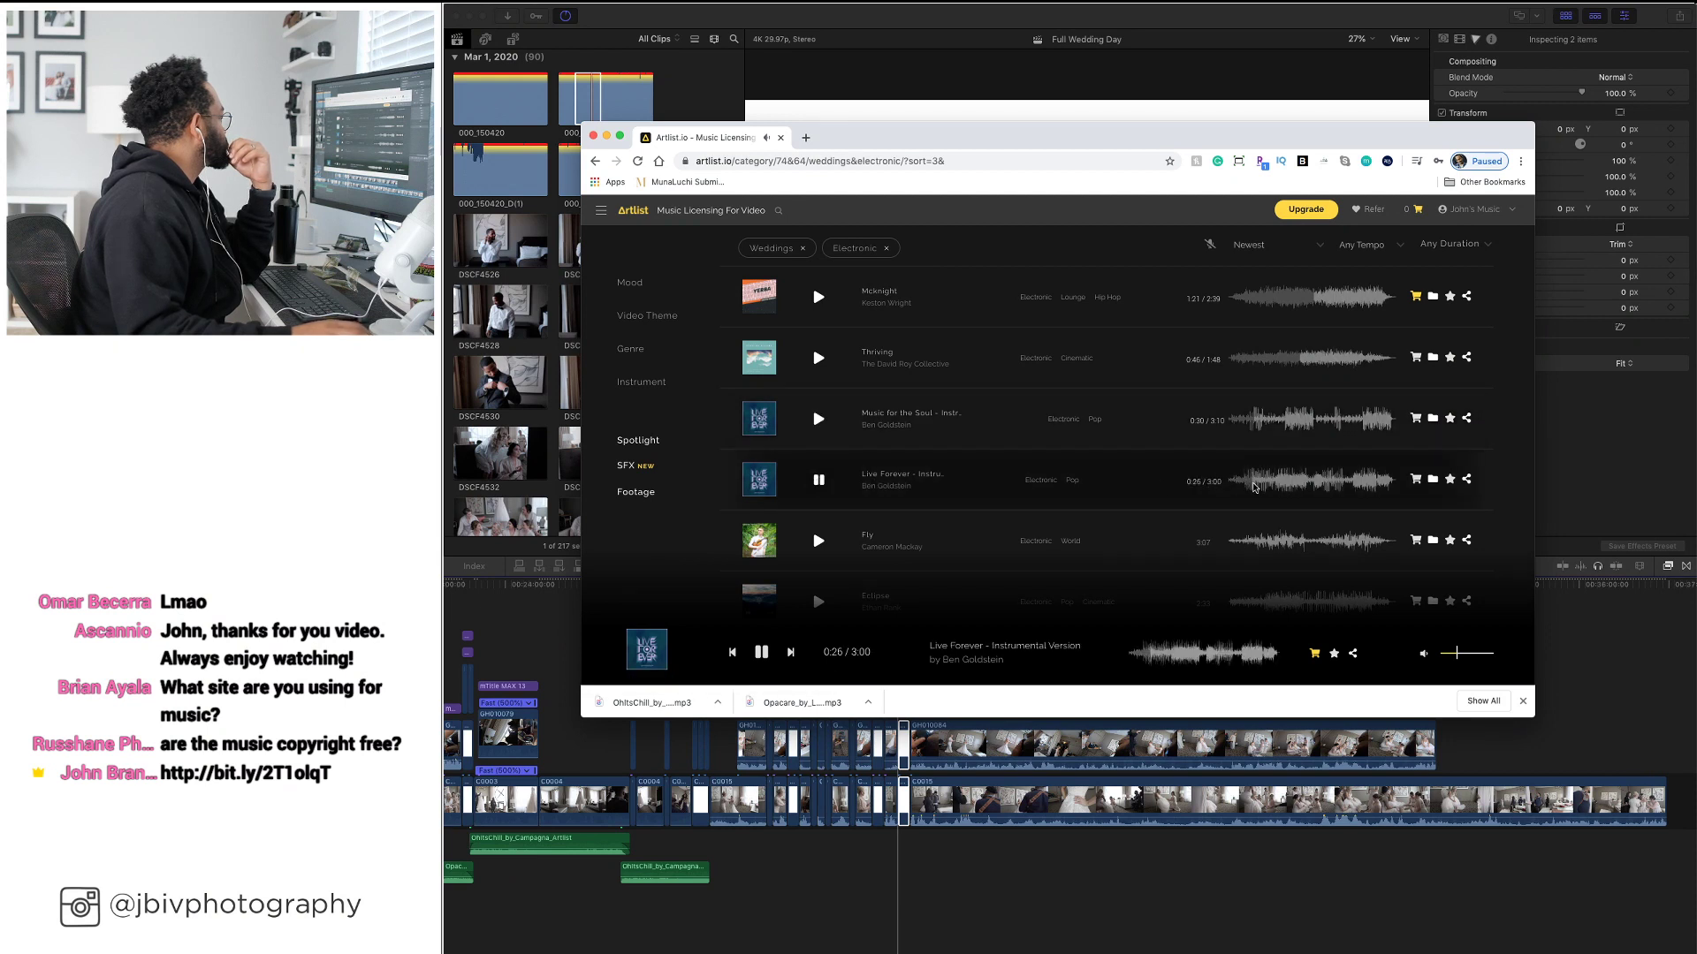
Preview the songs Eclipse and Forever, skipping past the intro of each
scroll(809, 460, down, 3)
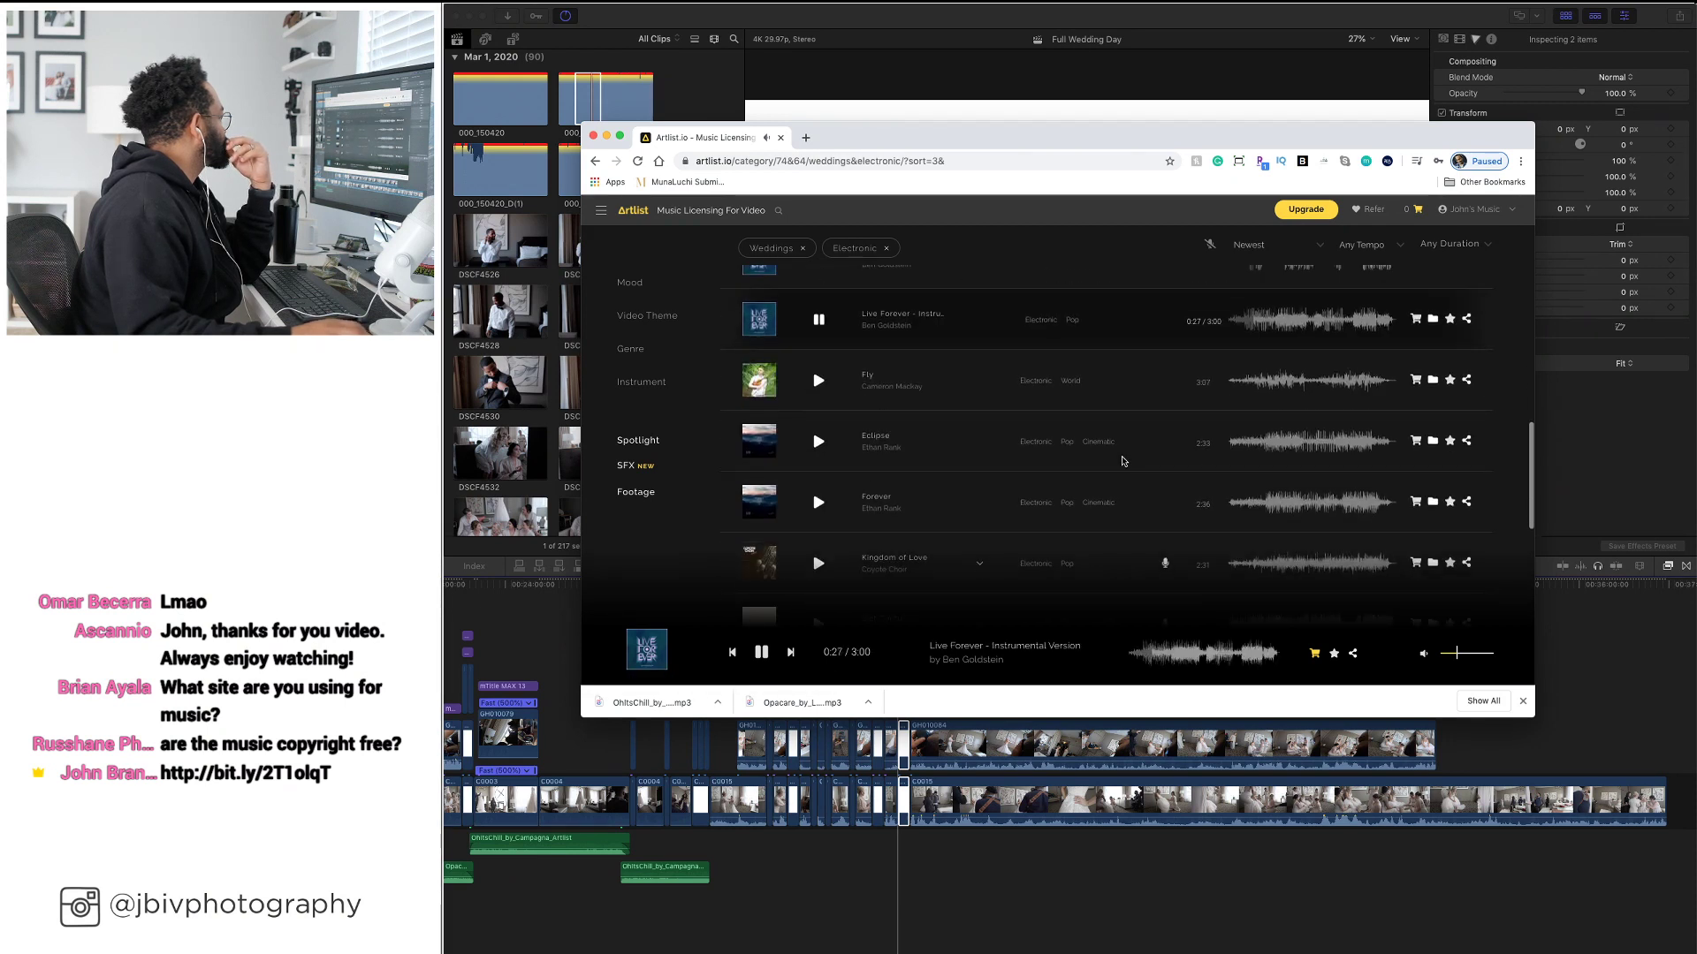
click(817, 444)
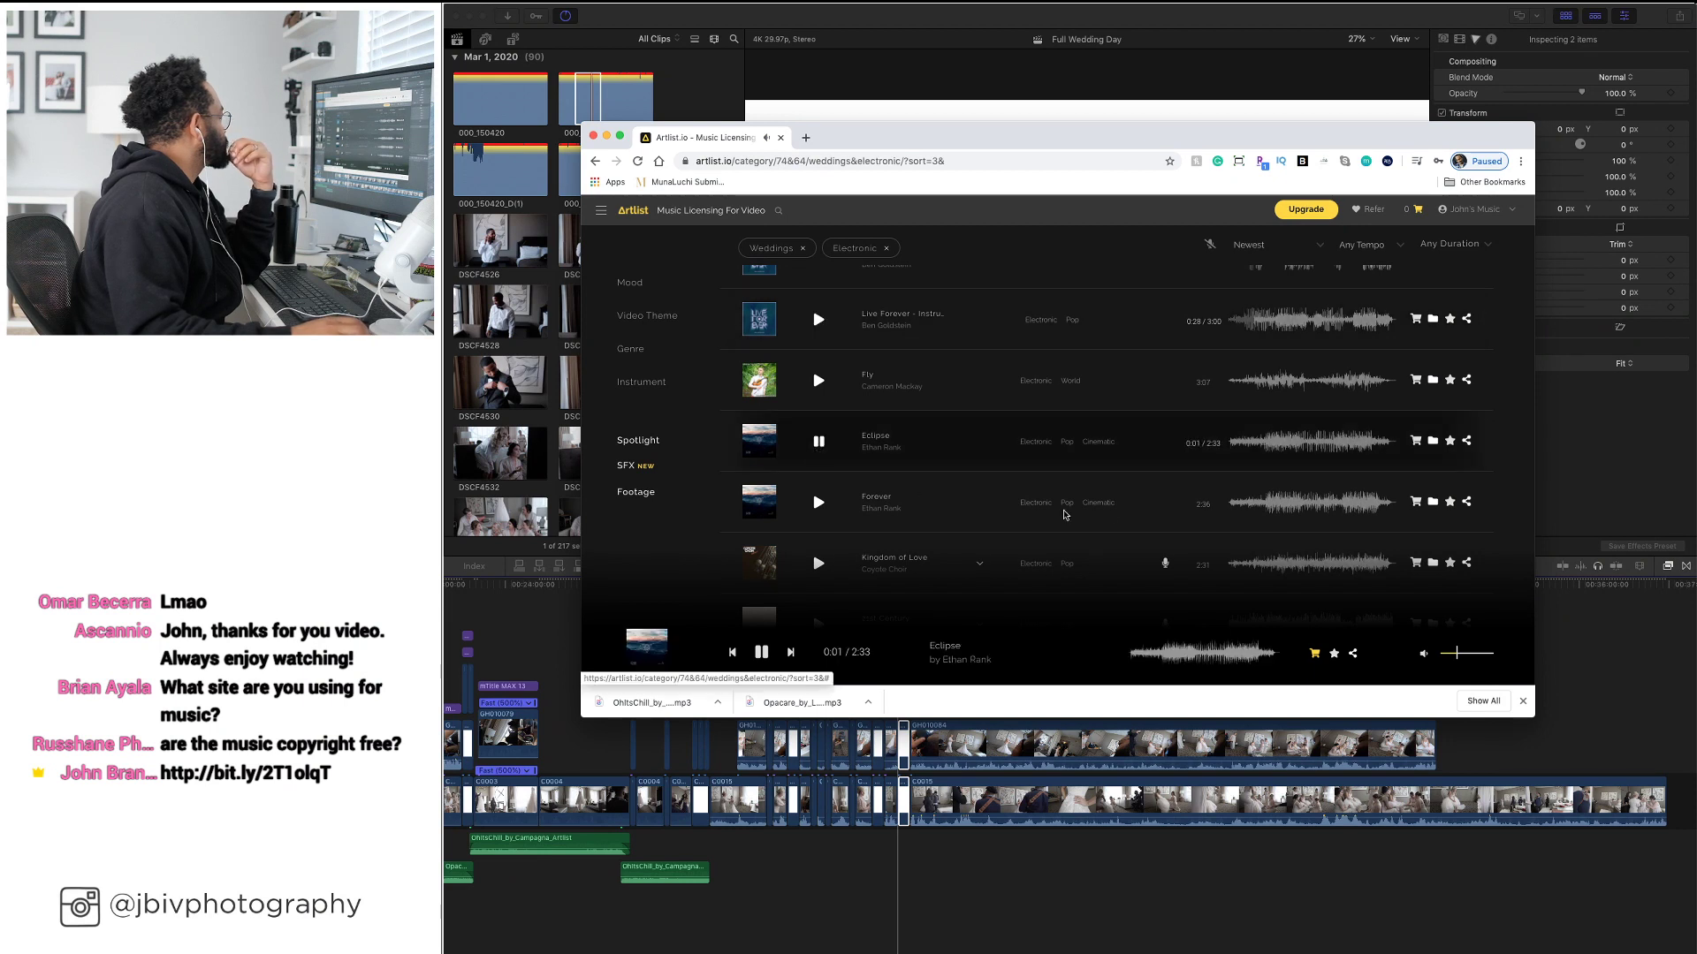
click(1257, 447)
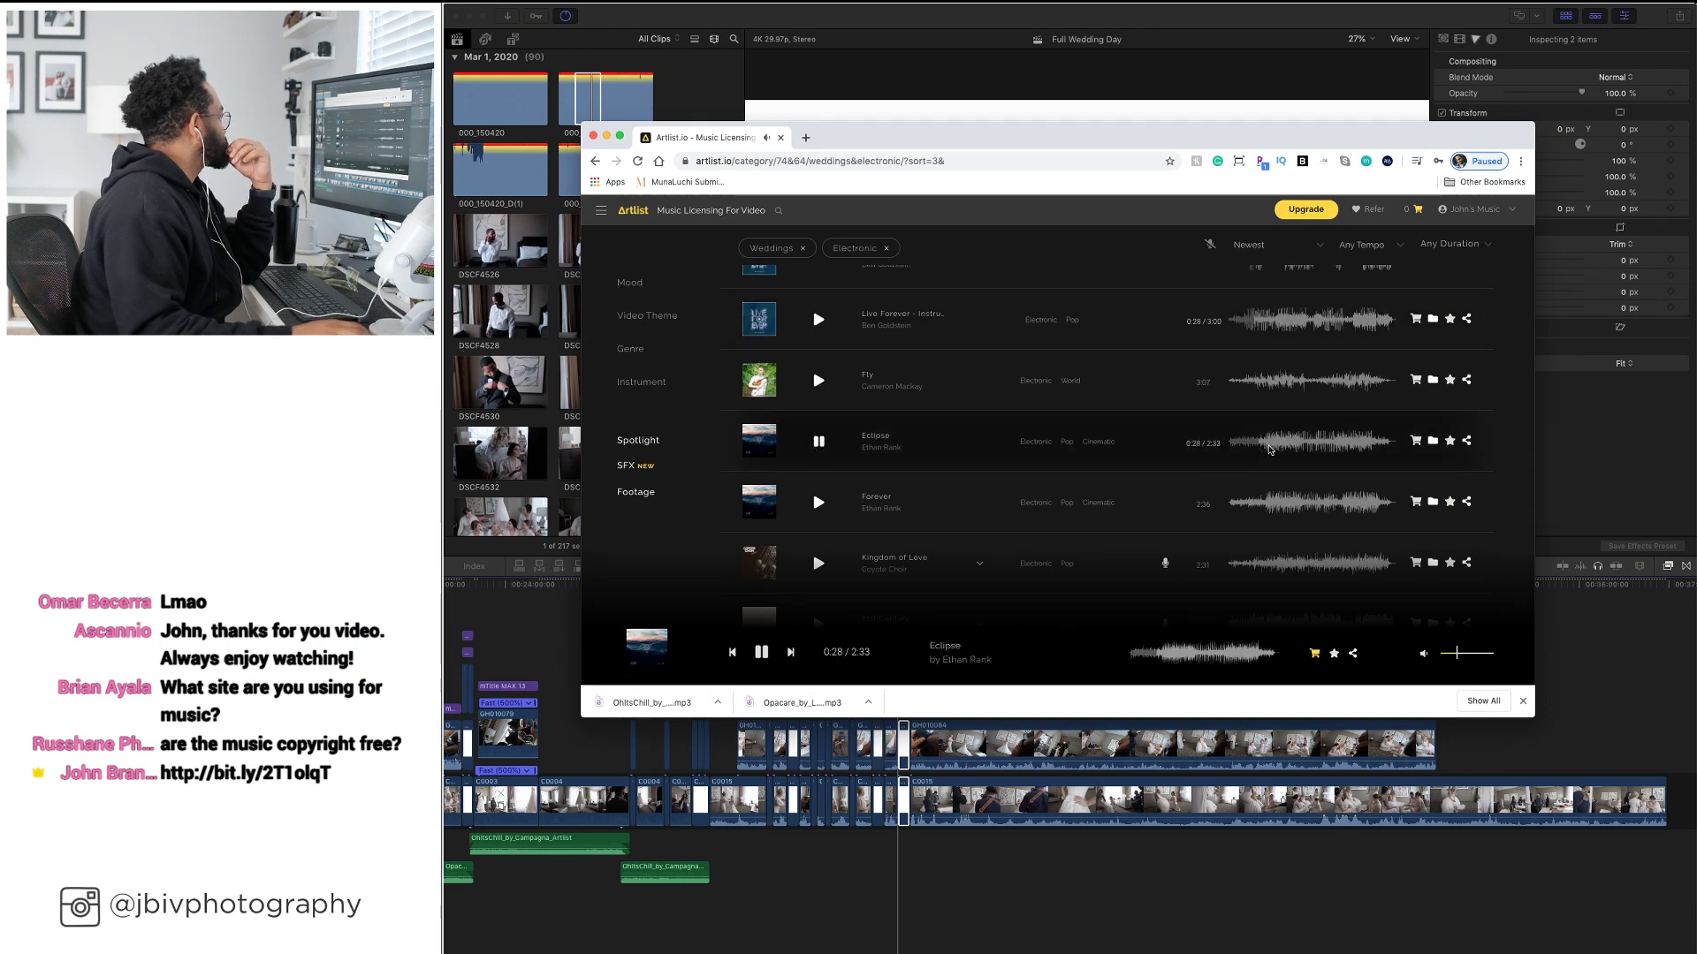
click(823, 509)
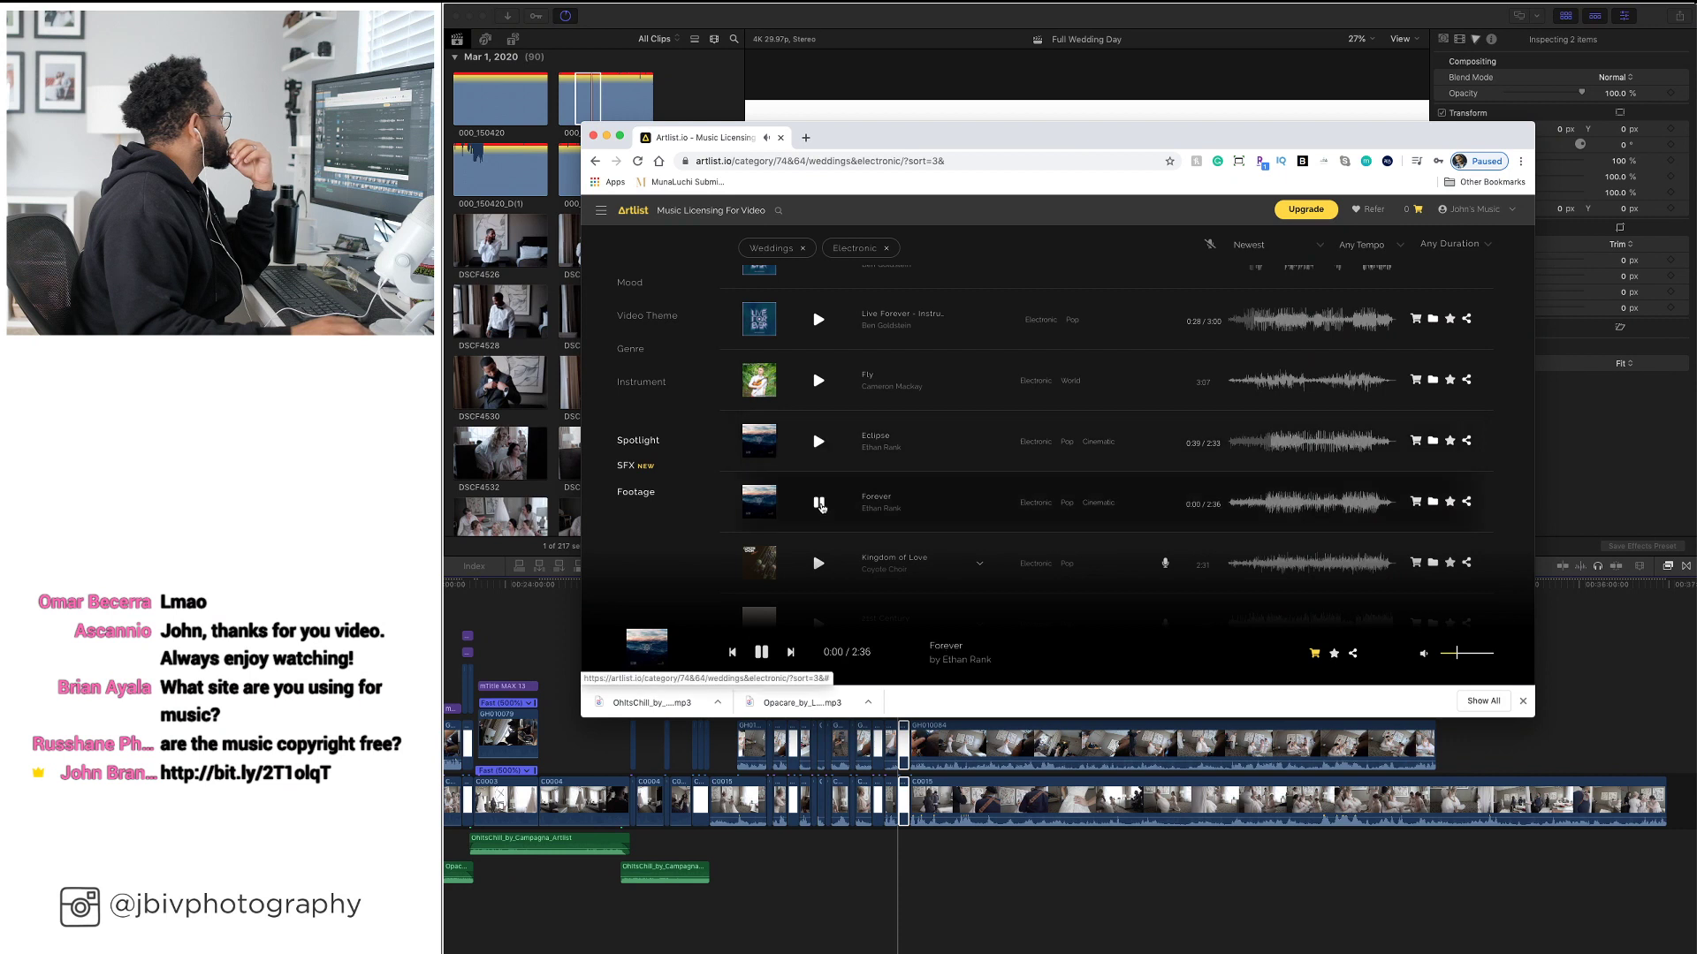
click(1246, 509)
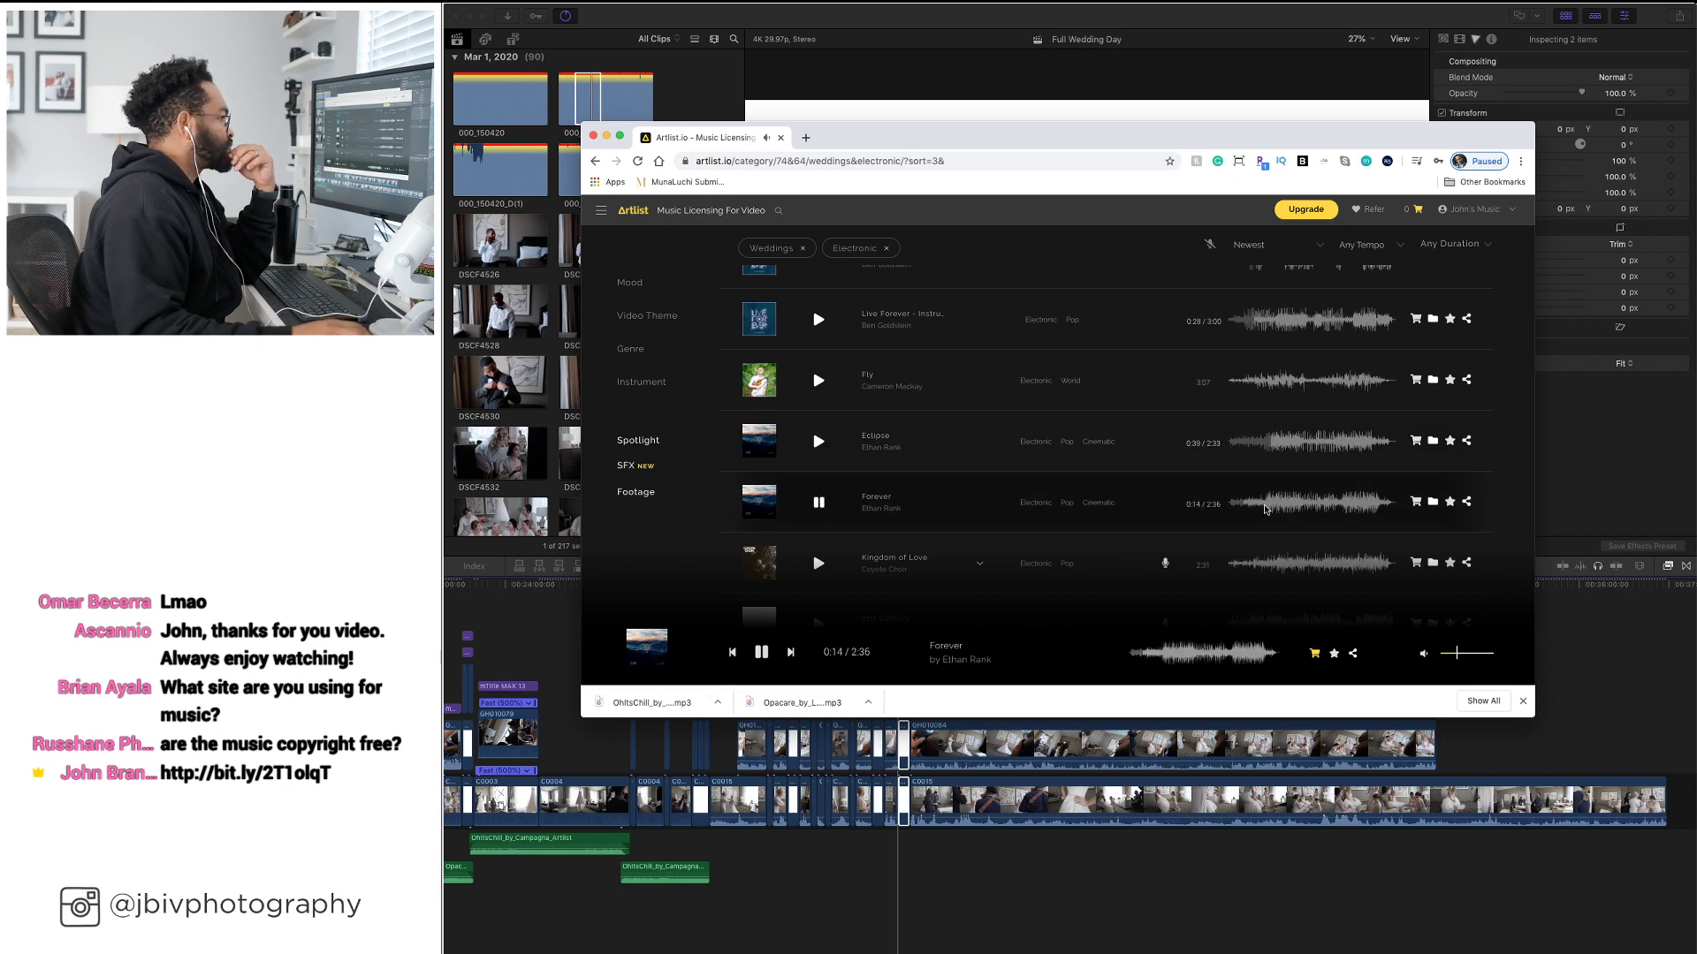
Preview S'enfuir Reprise at two points further in, plus the song Cycles past its opening
scroll(929, 435, down, 8)
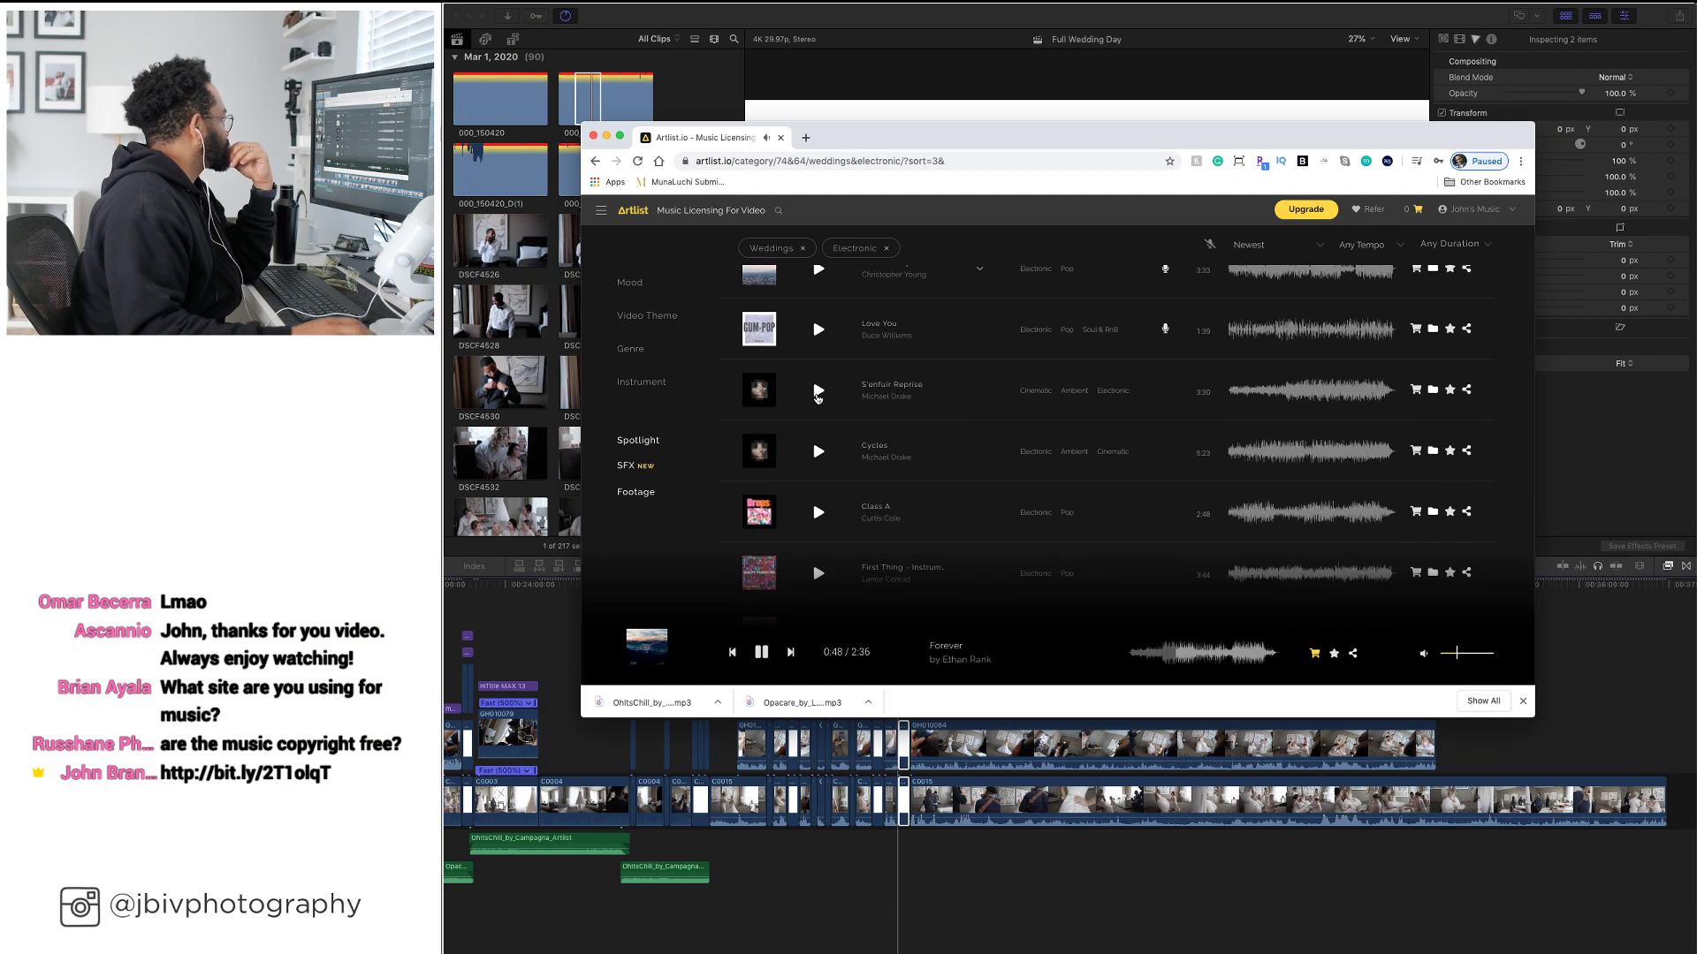
click(818, 395)
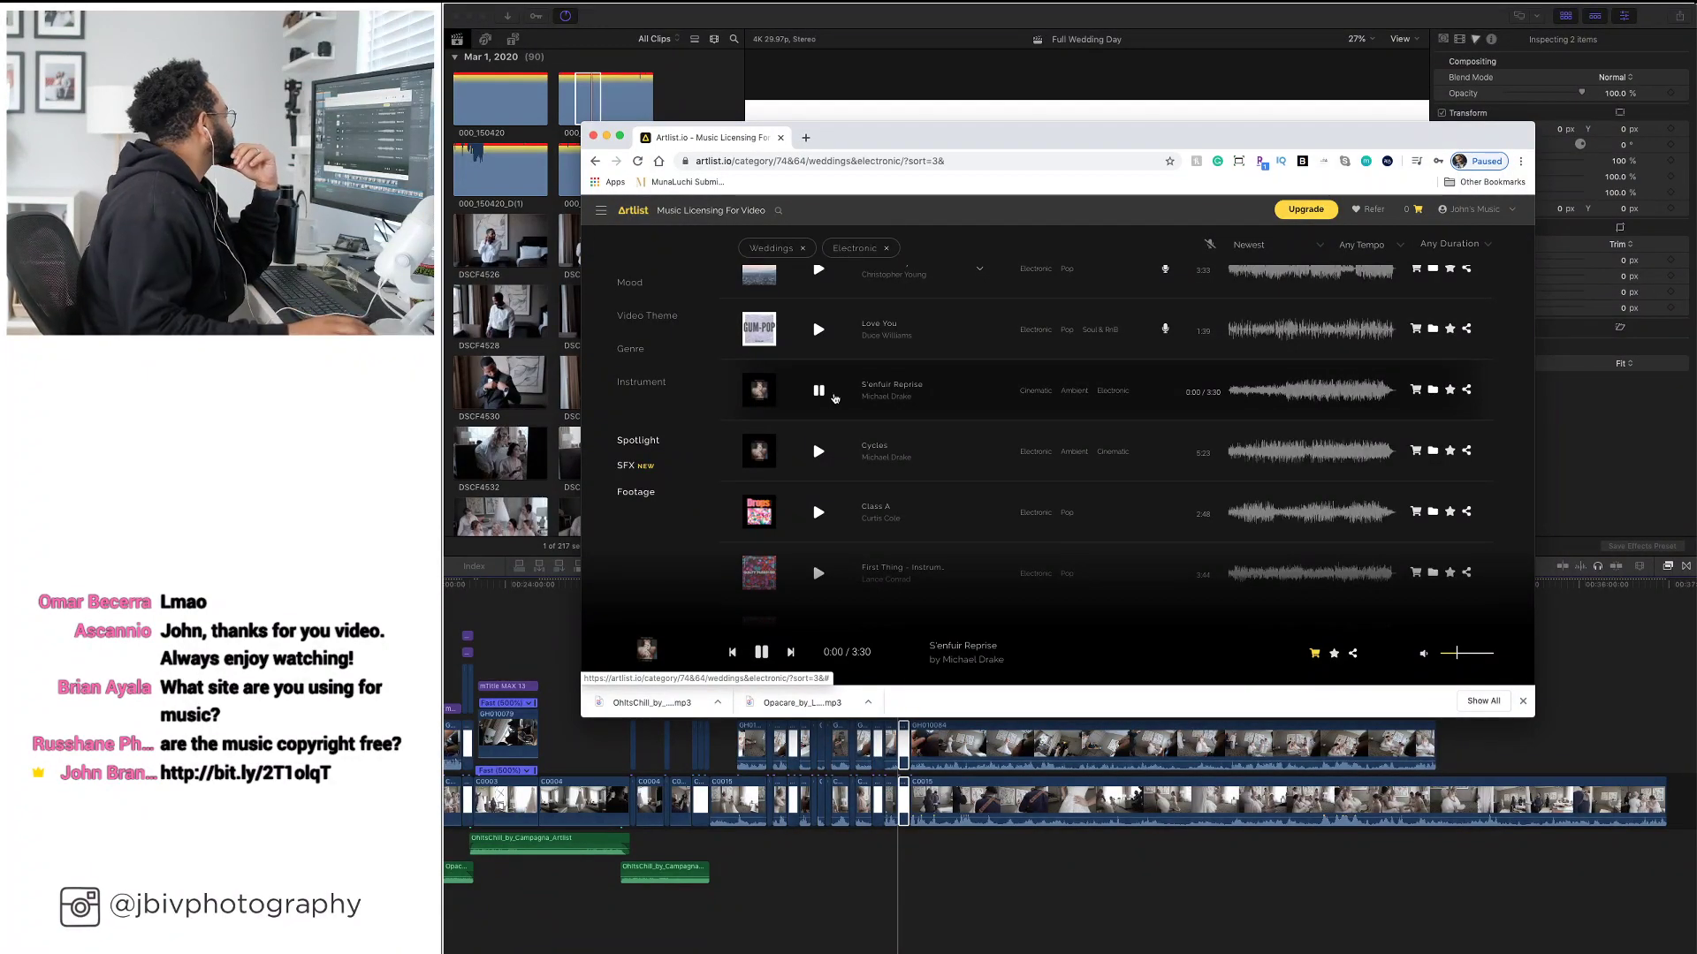
click(1286, 389)
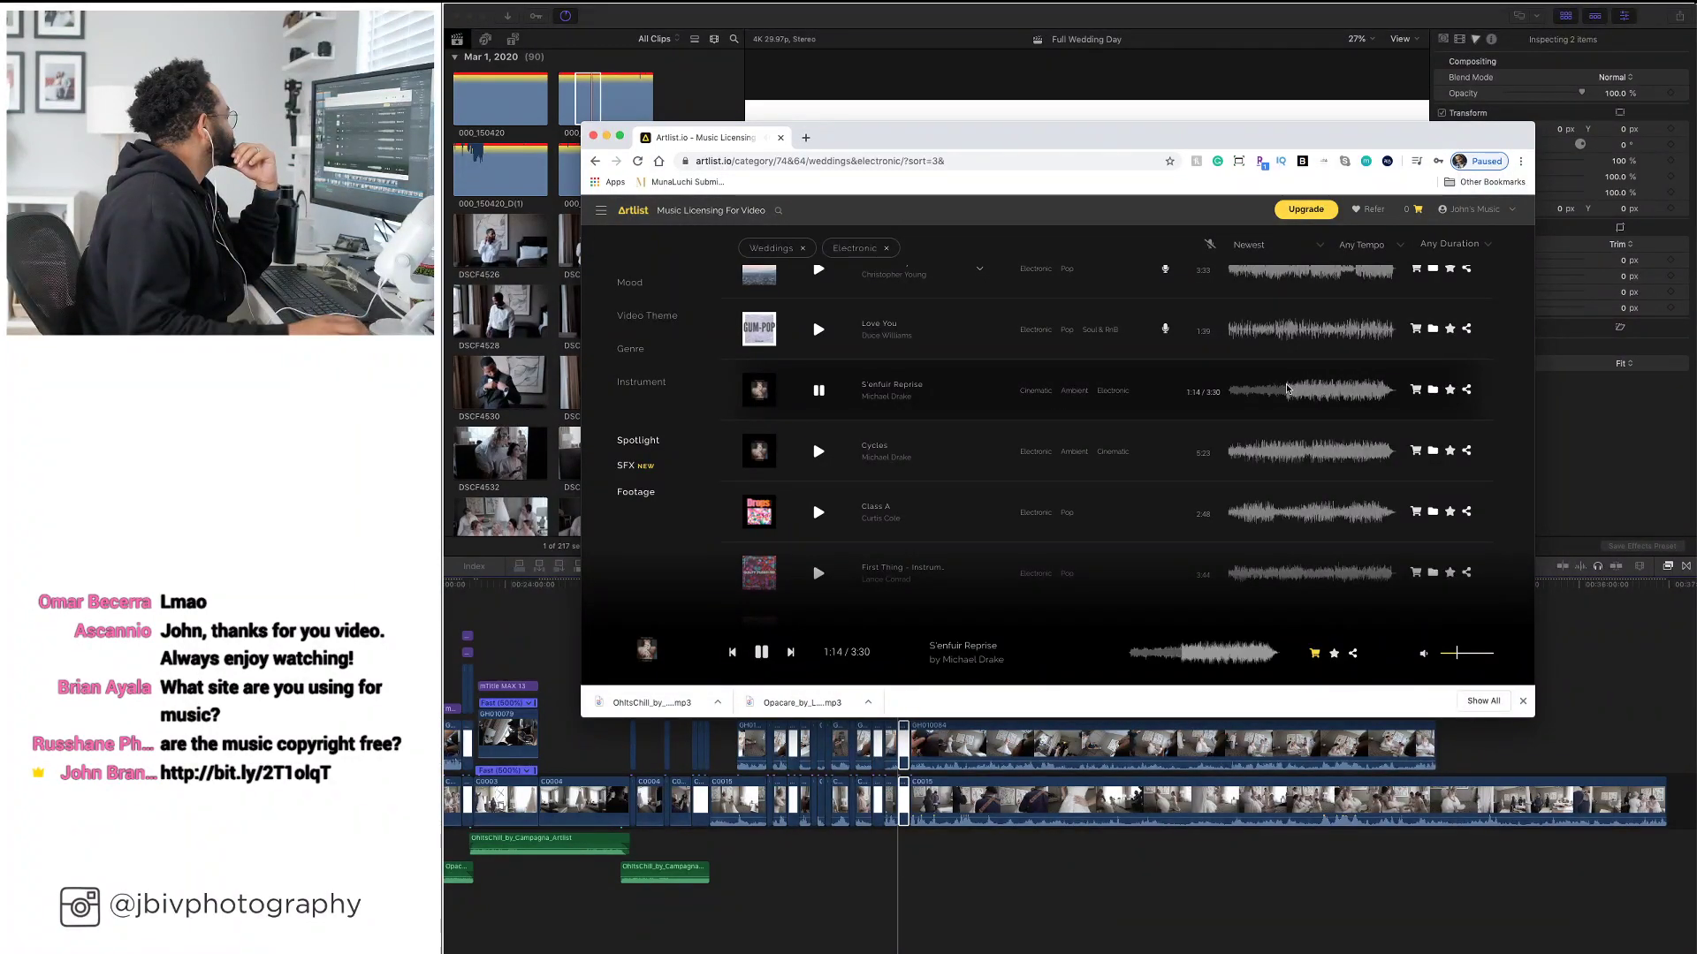
click(1324, 394)
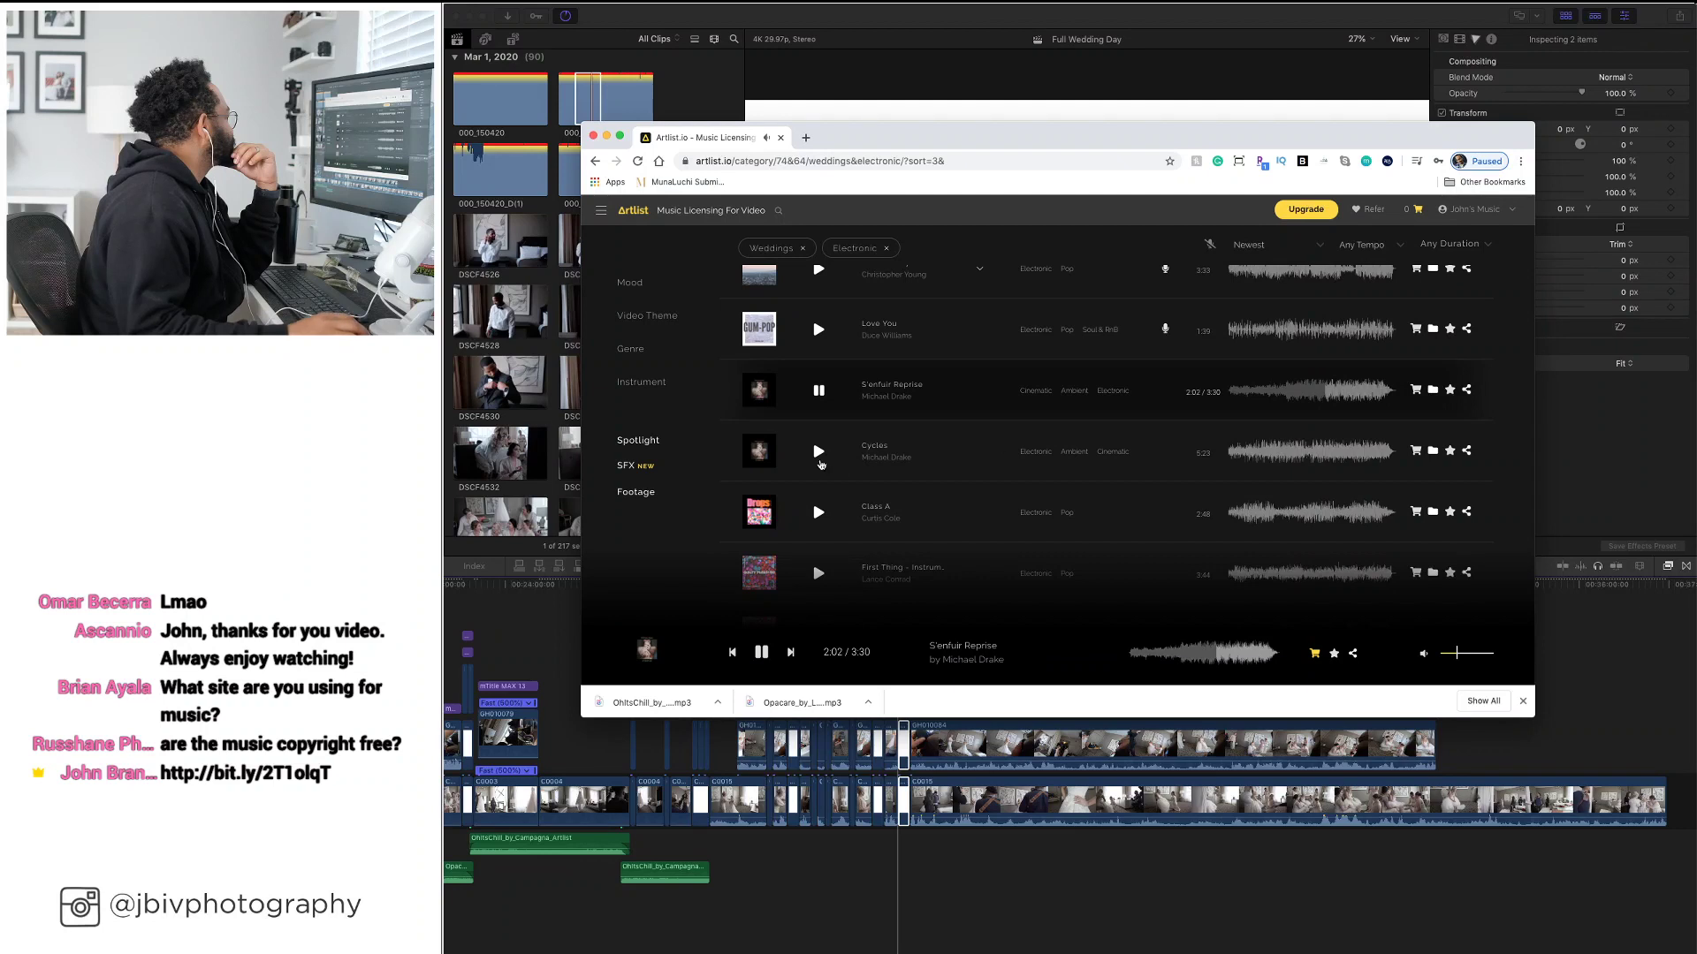
click(818, 452)
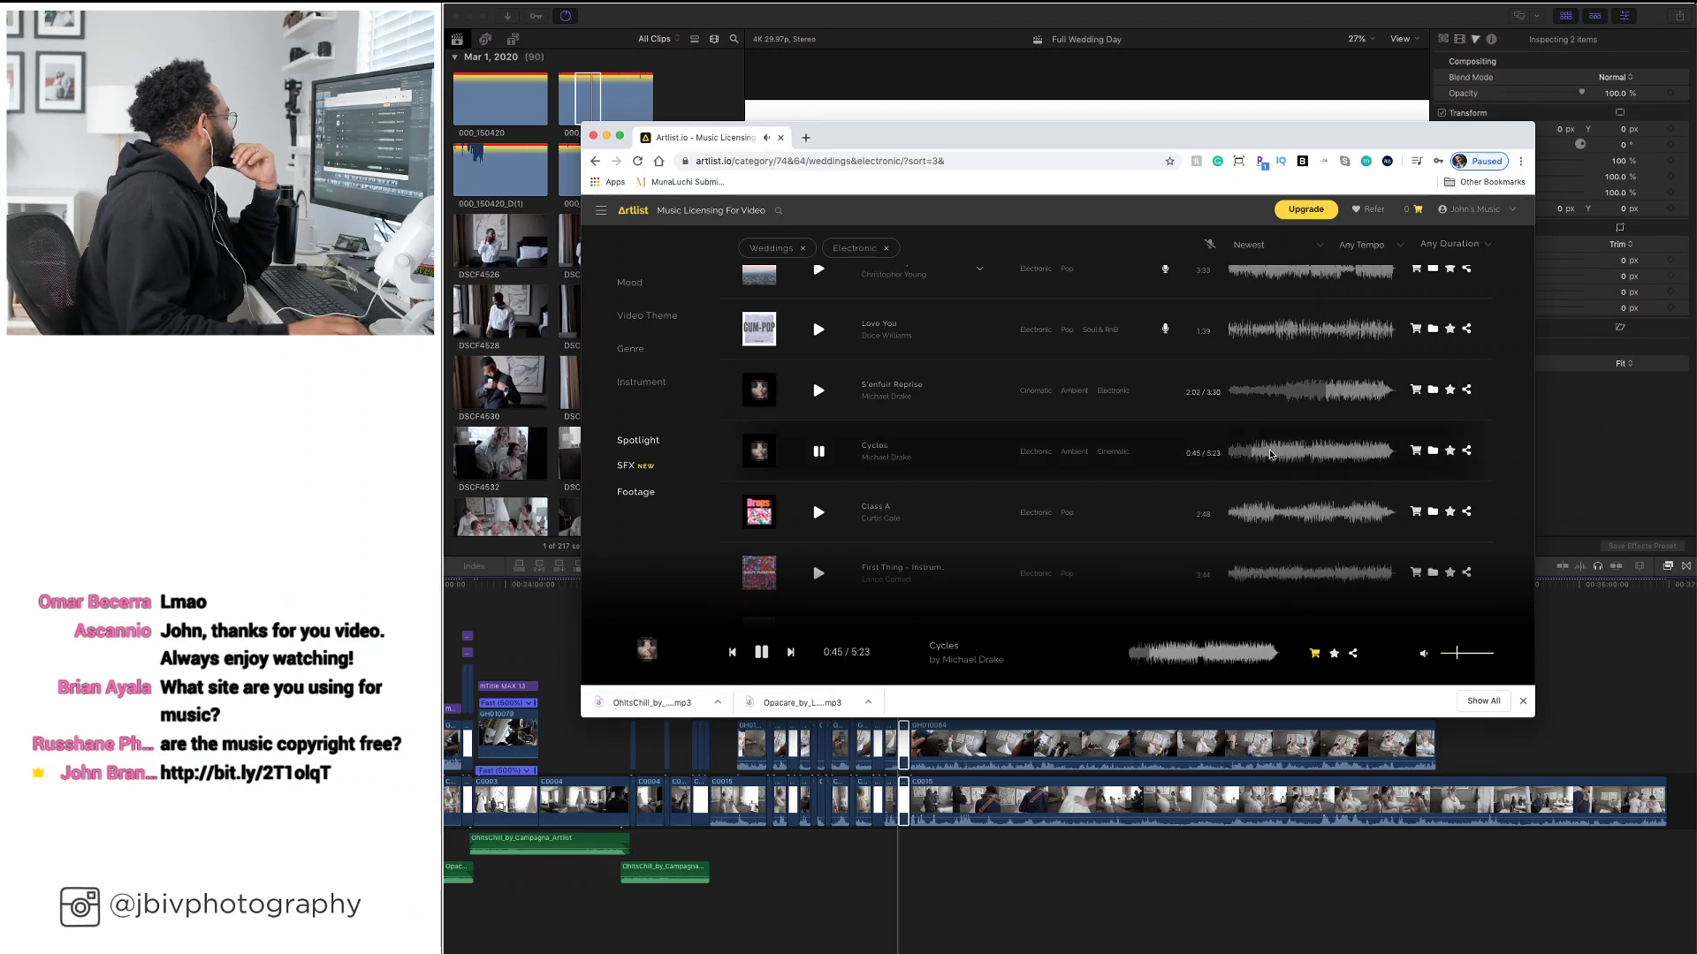
Preview Class A from about 0:25 and First Thing (Instrumental Version) from about 1:13
scroll(792, 516, down, 2)
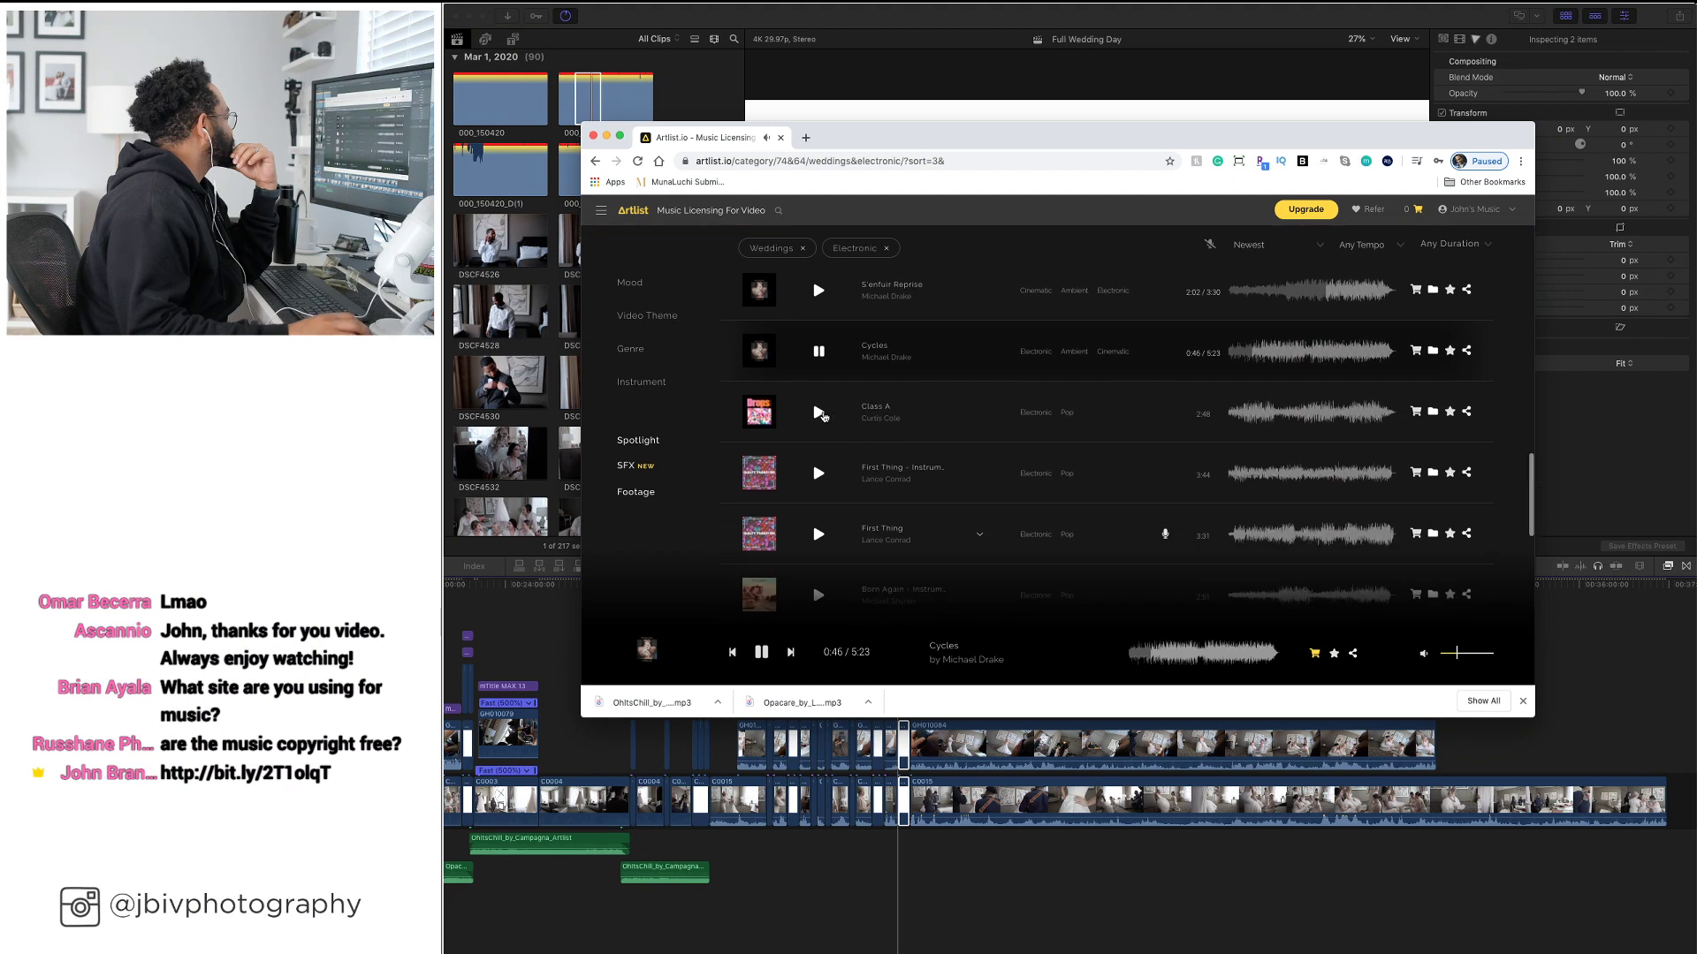
click(819, 412)
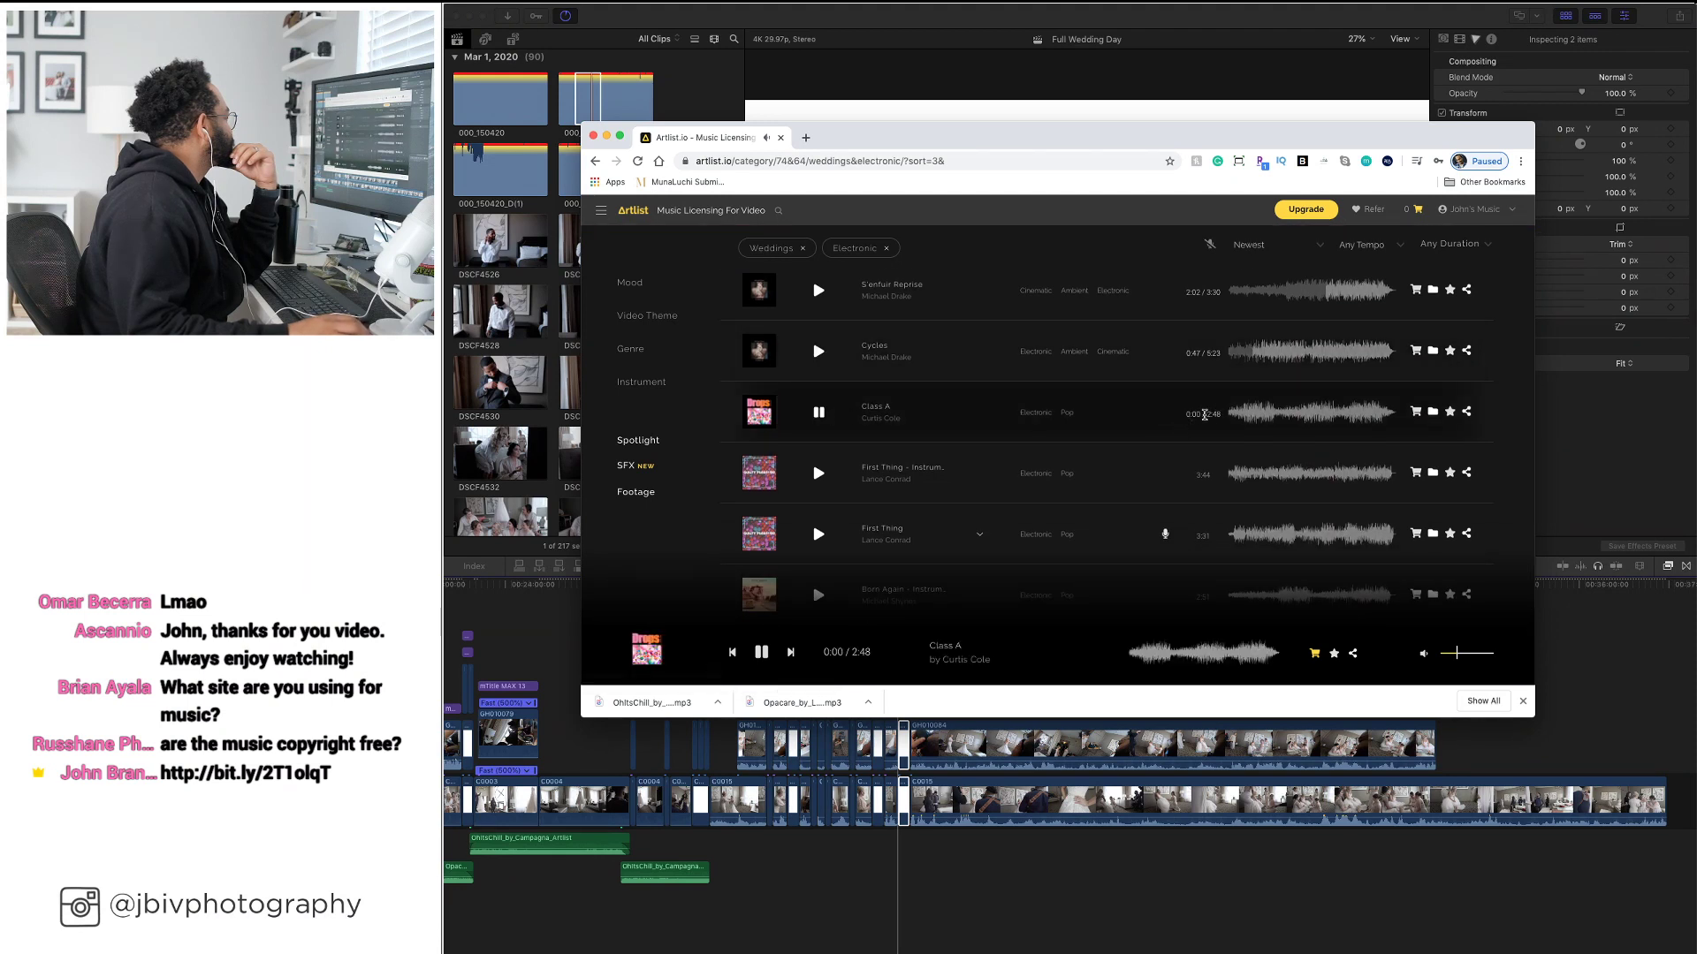
click(1253, 422)
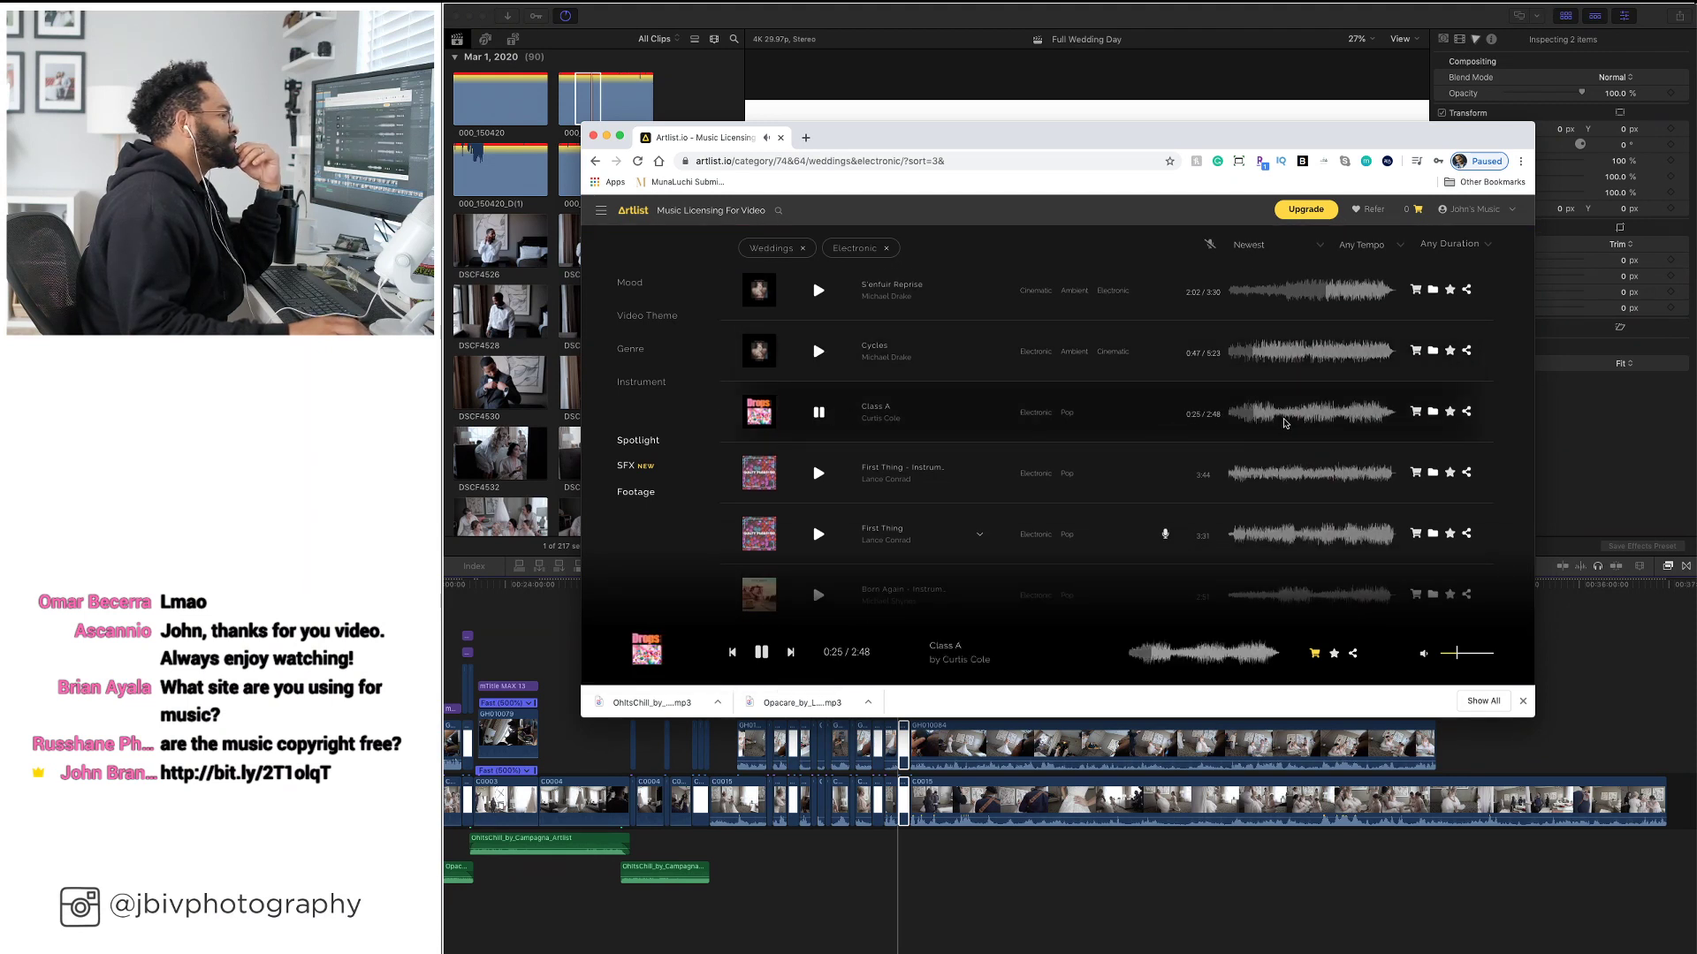
scroll(1269, 425, down, 3)
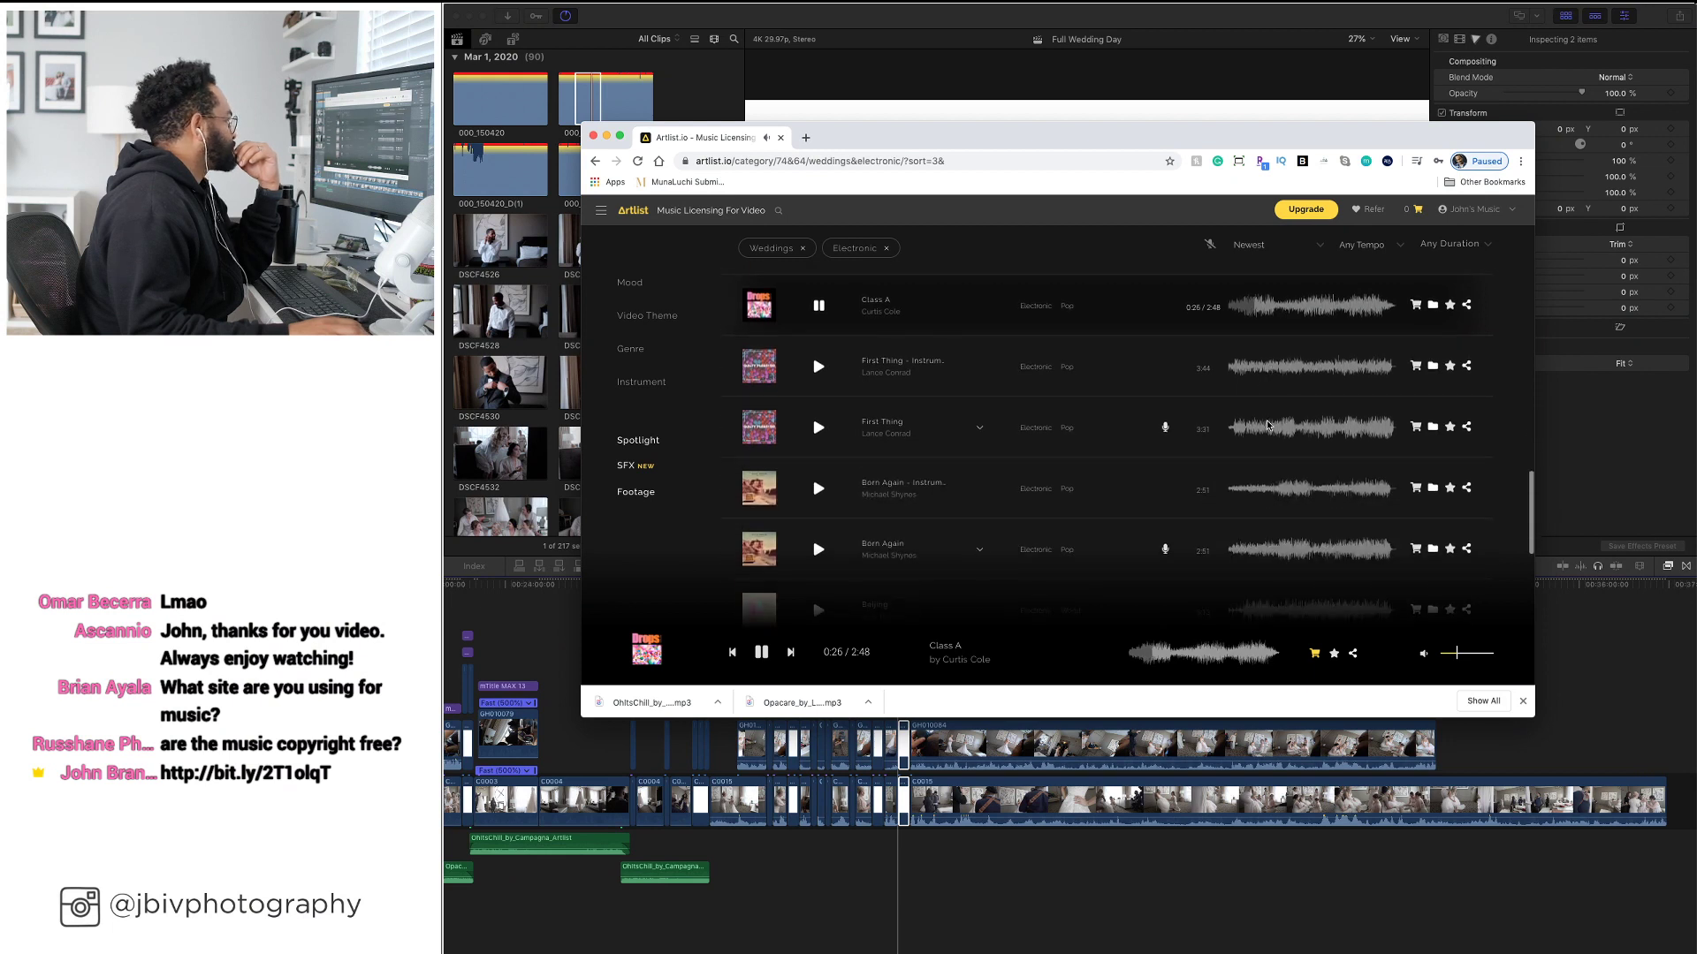
click(818, 367)
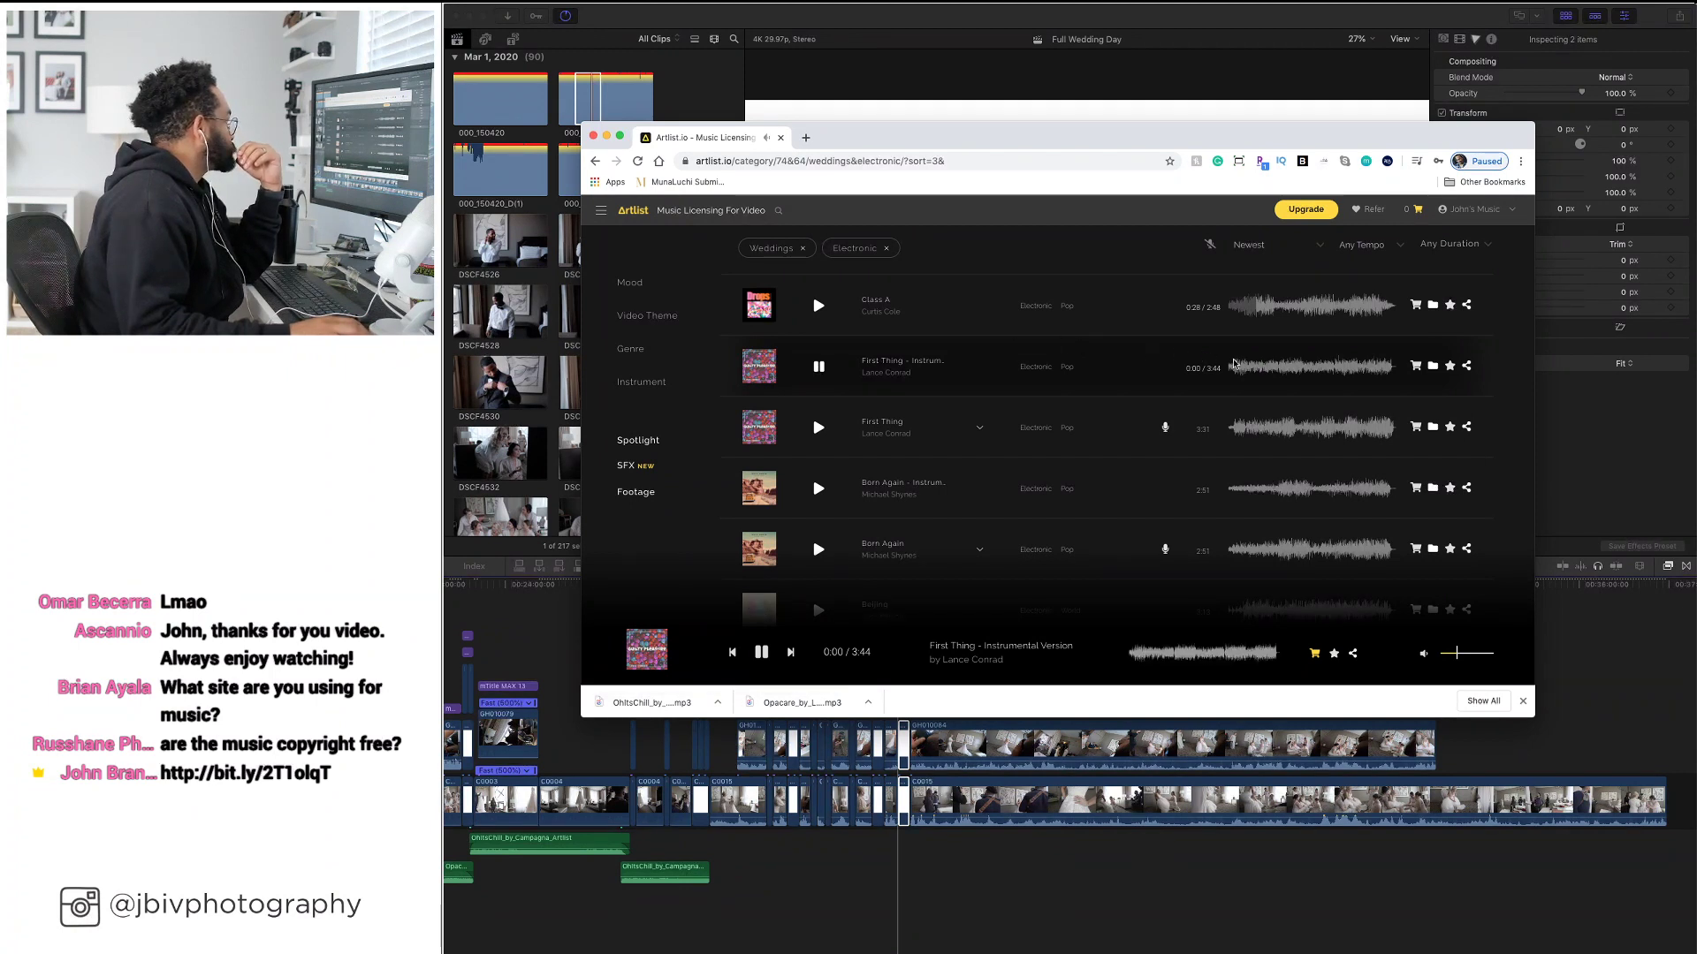
click(1282, 374)
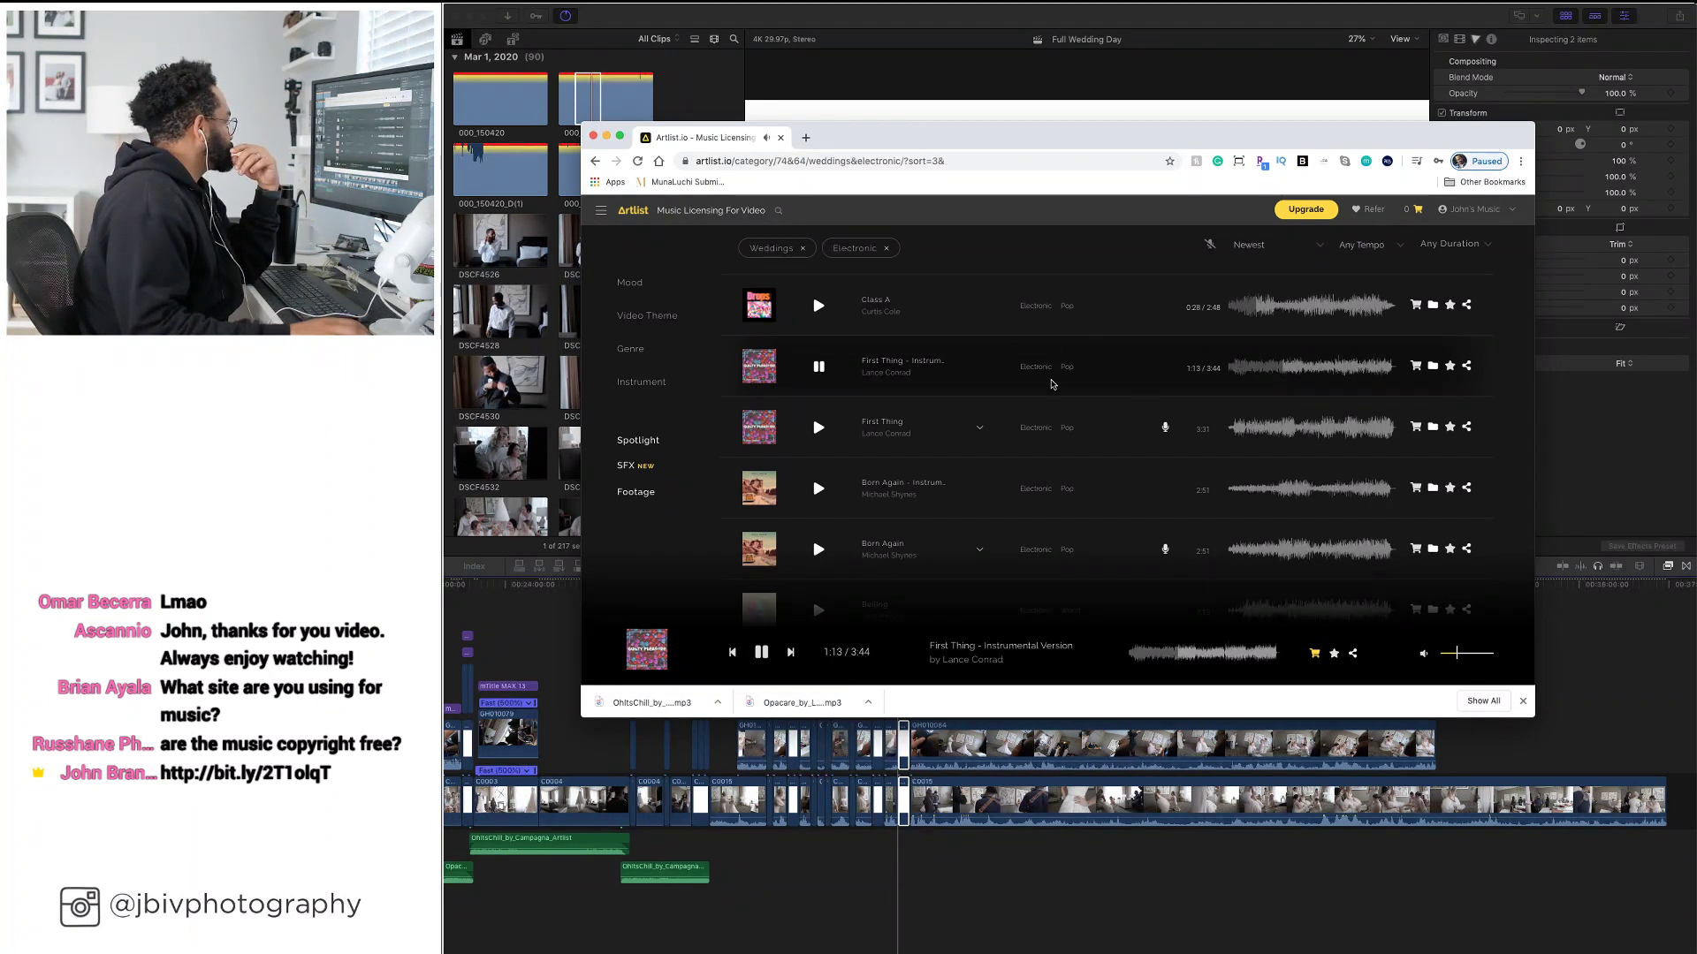
Preview the songs Beijing and New Fairy Tale, skipping past the opening of each
scroll(928, 458, down, 3)
click(818, 453)
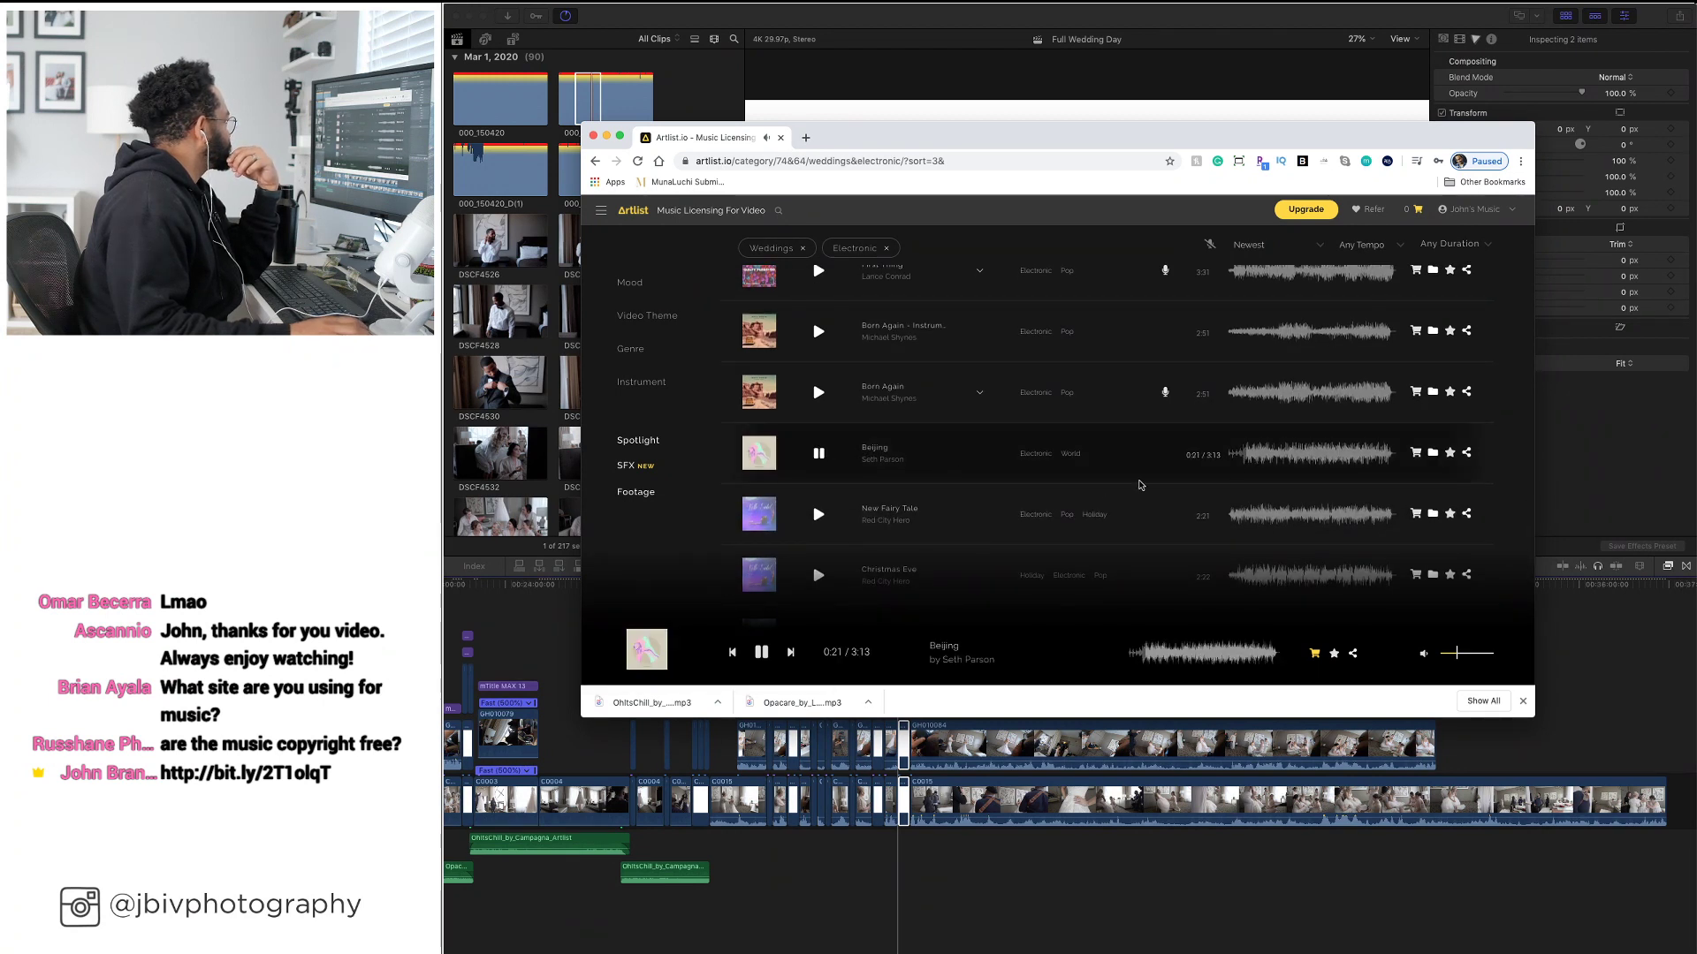
click(818, 514)
scroll(1242, 472, down, 1)
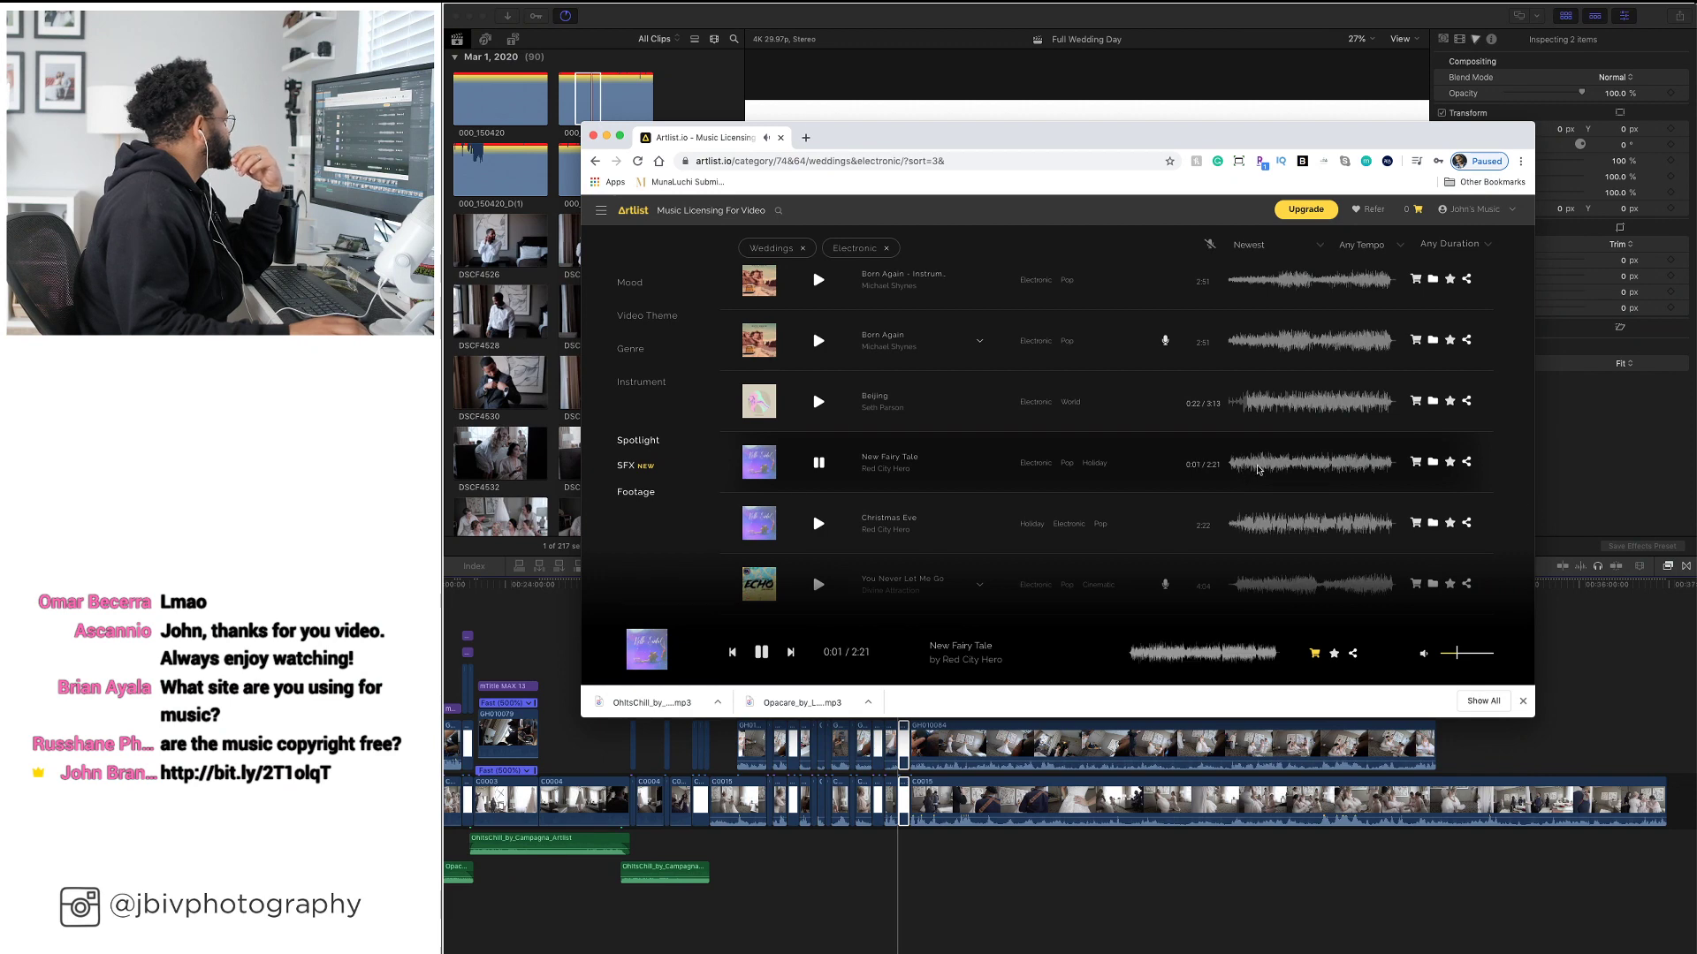
click(1259, 469)
Preview Sunshine from about 0:40 and Night Out from its beginning
scroll(1237, 468, down, 6)
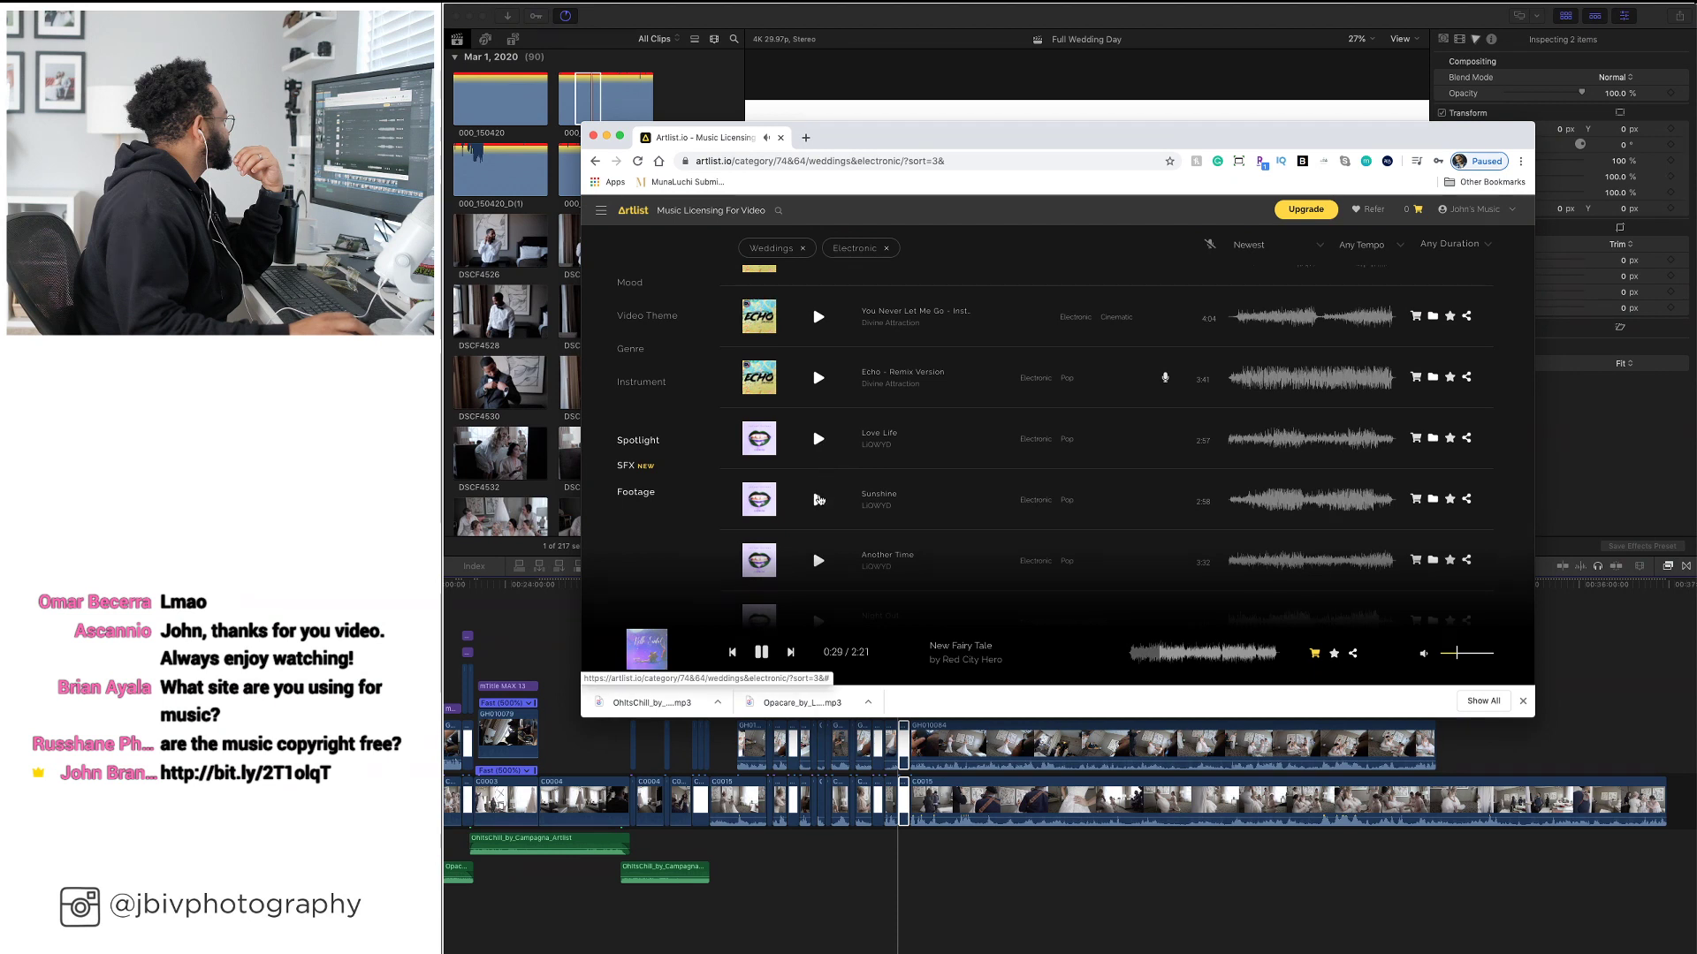
click(818, 499)
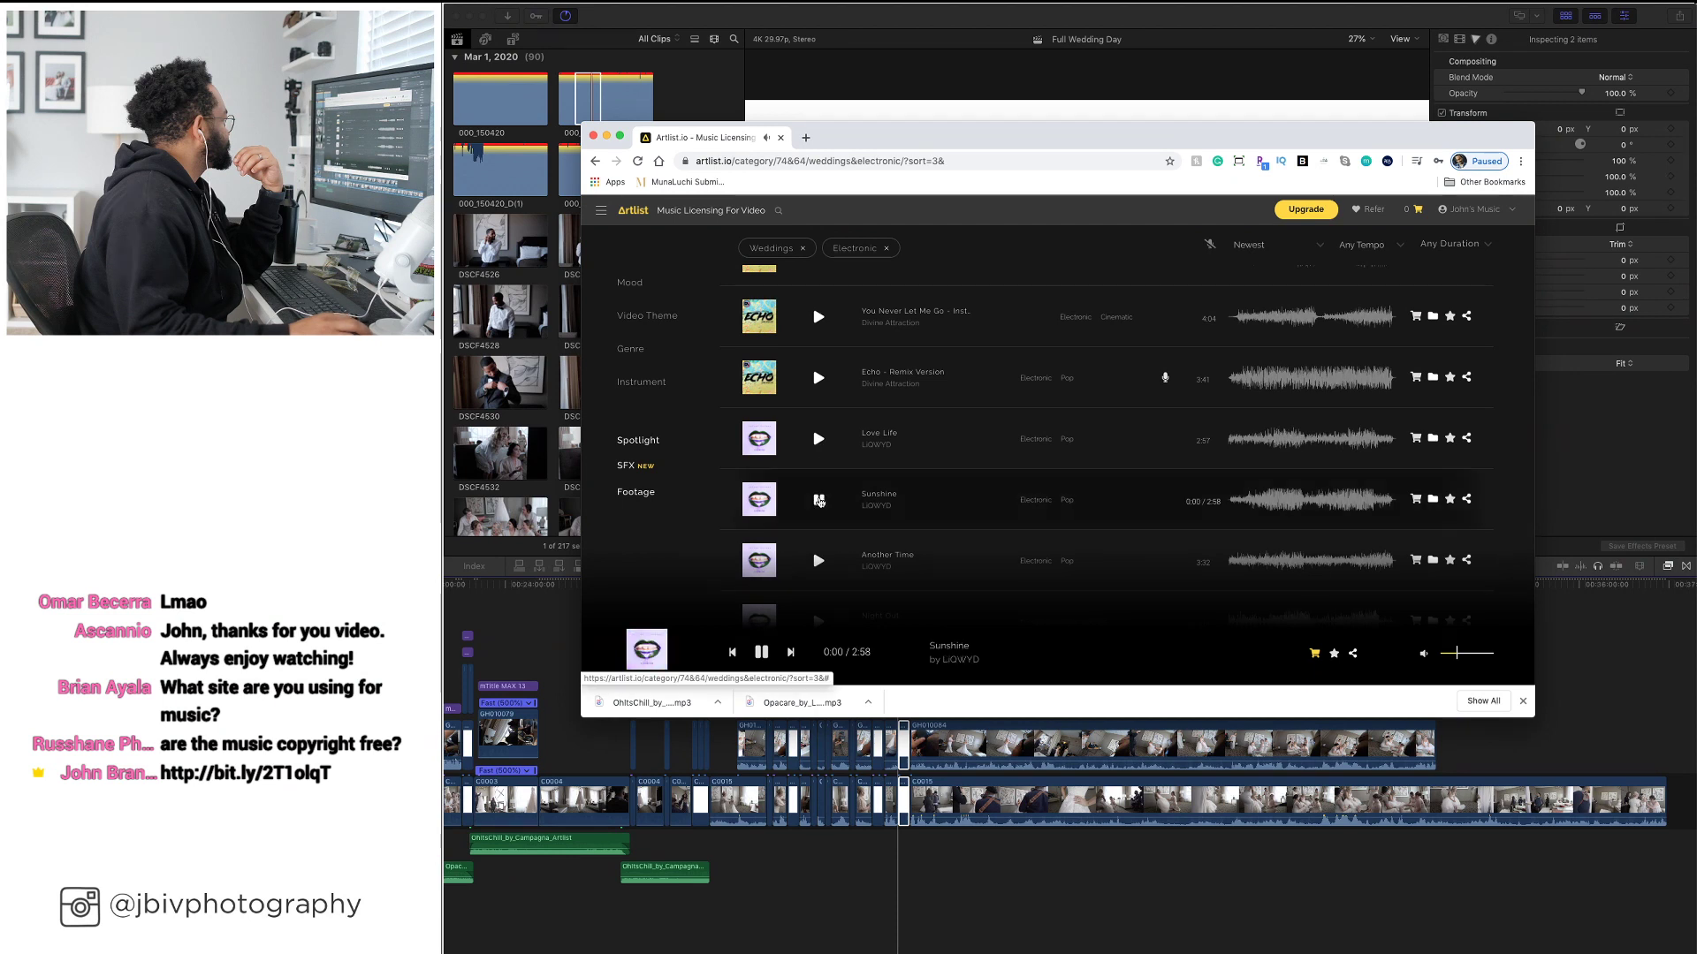
click(1267, 502)
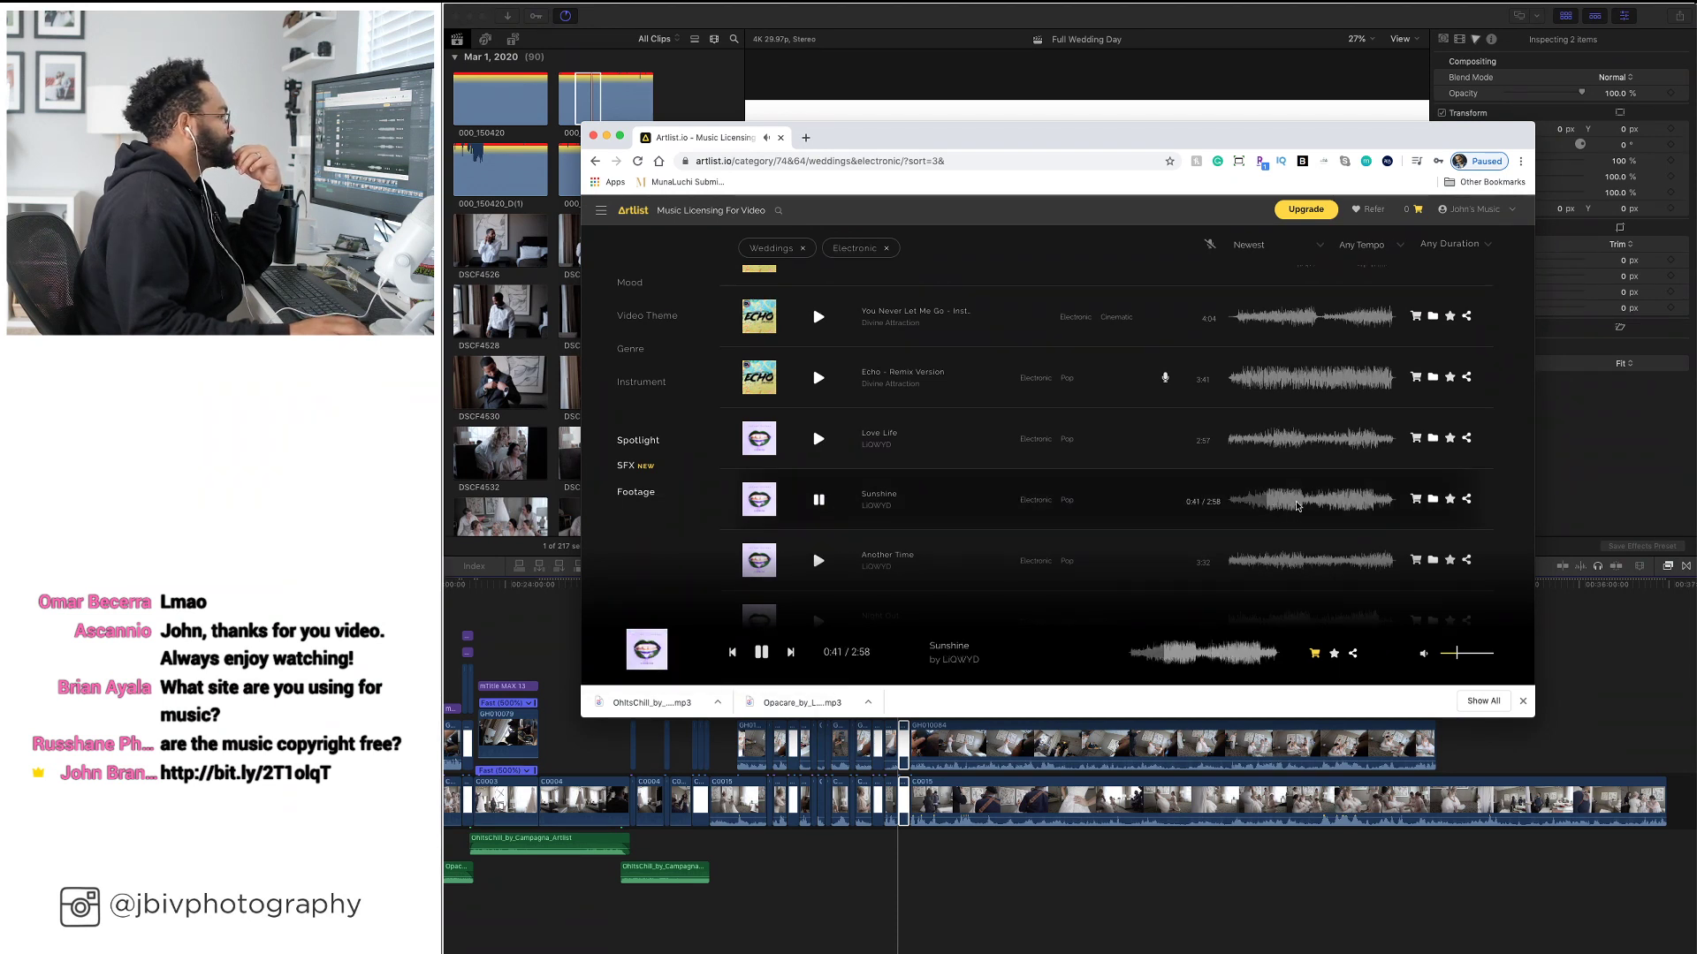
scroll(951, 416, down, 4)
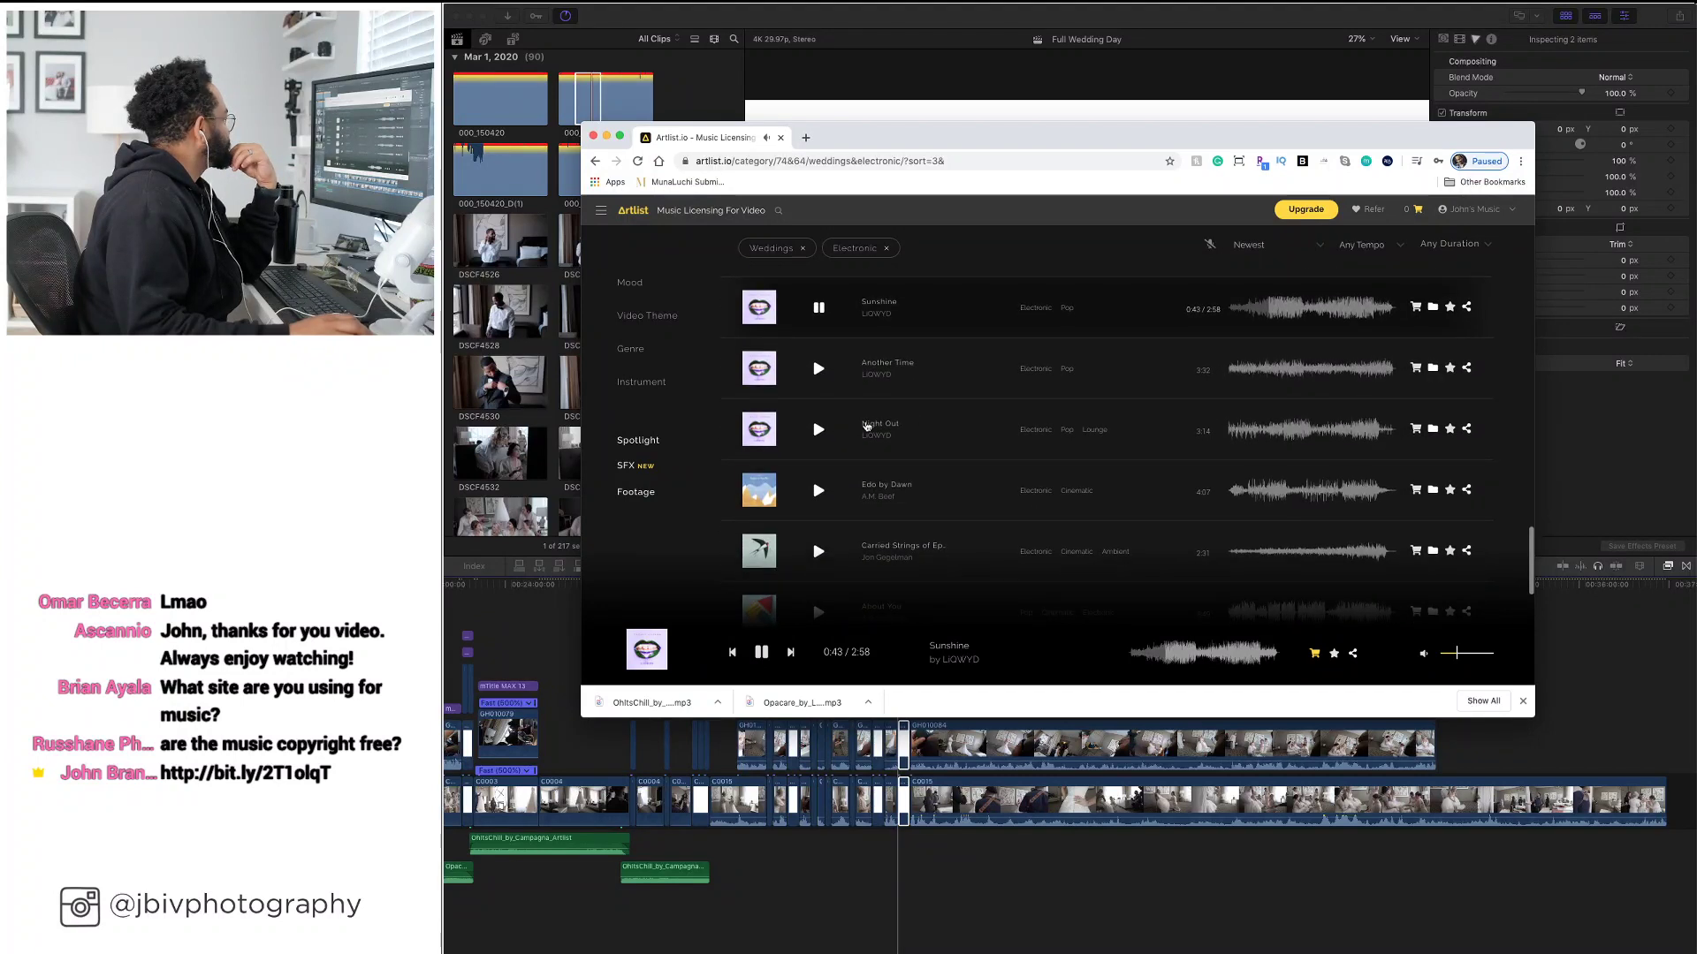
click(818, 430)
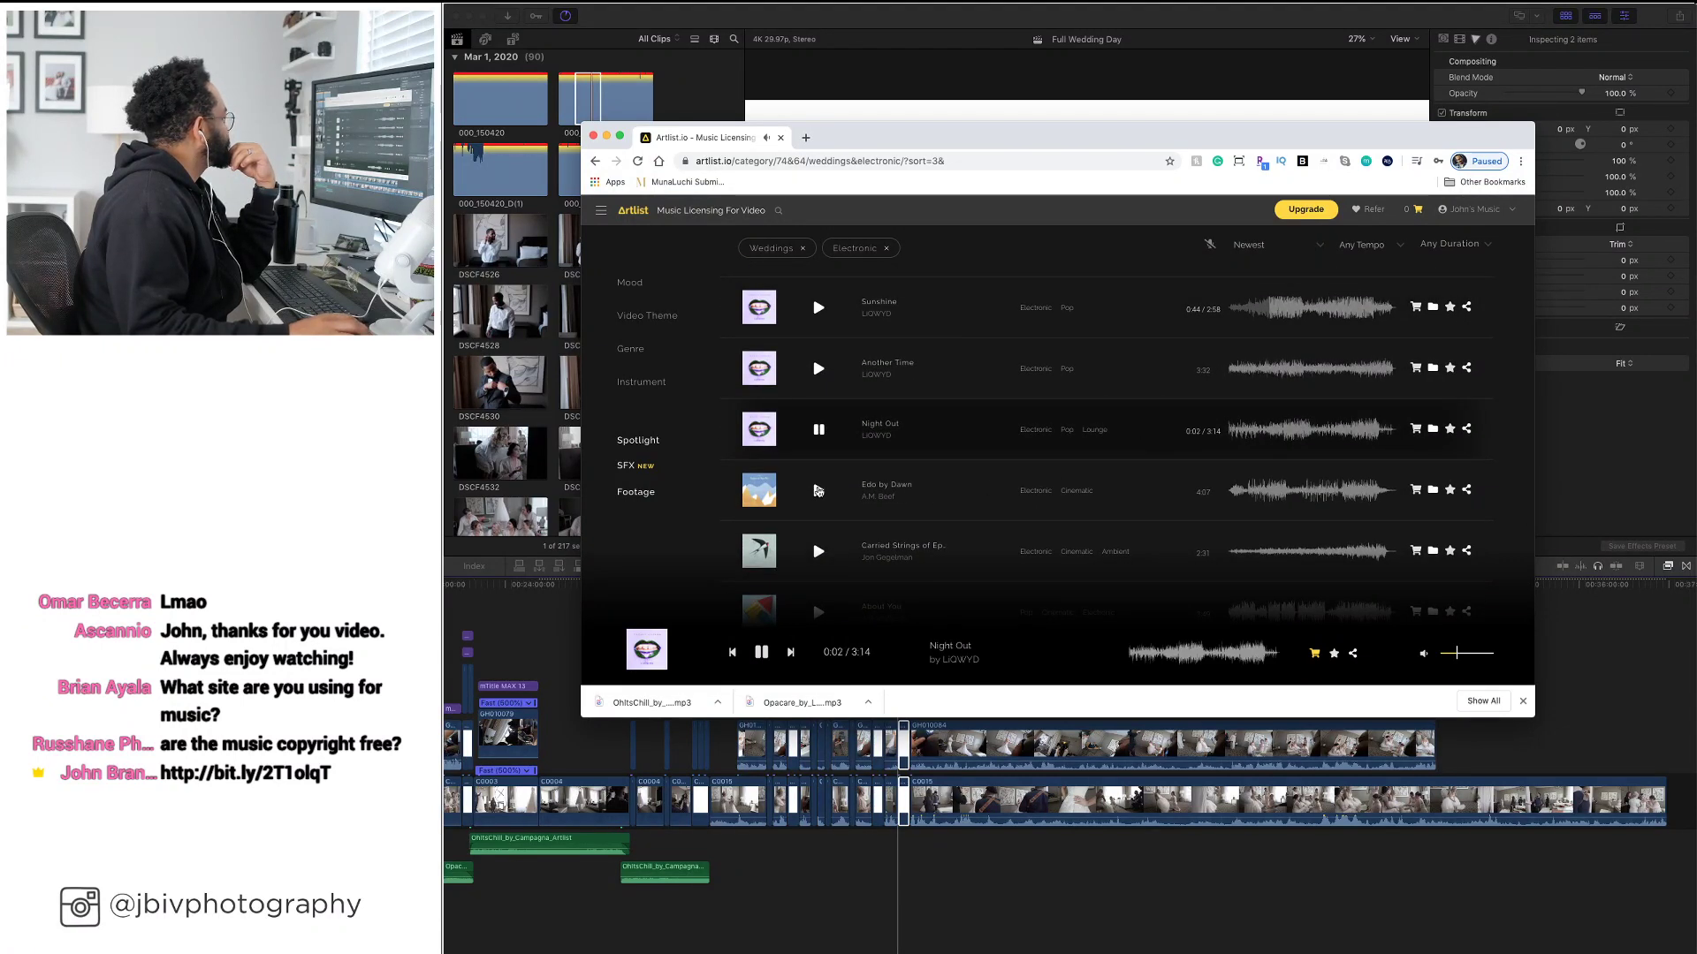
Preview Edo by Dawn from about 0:50 and the instrumental remix of Life Is Worth Living
click(1079, 495)
click(1260, 493)
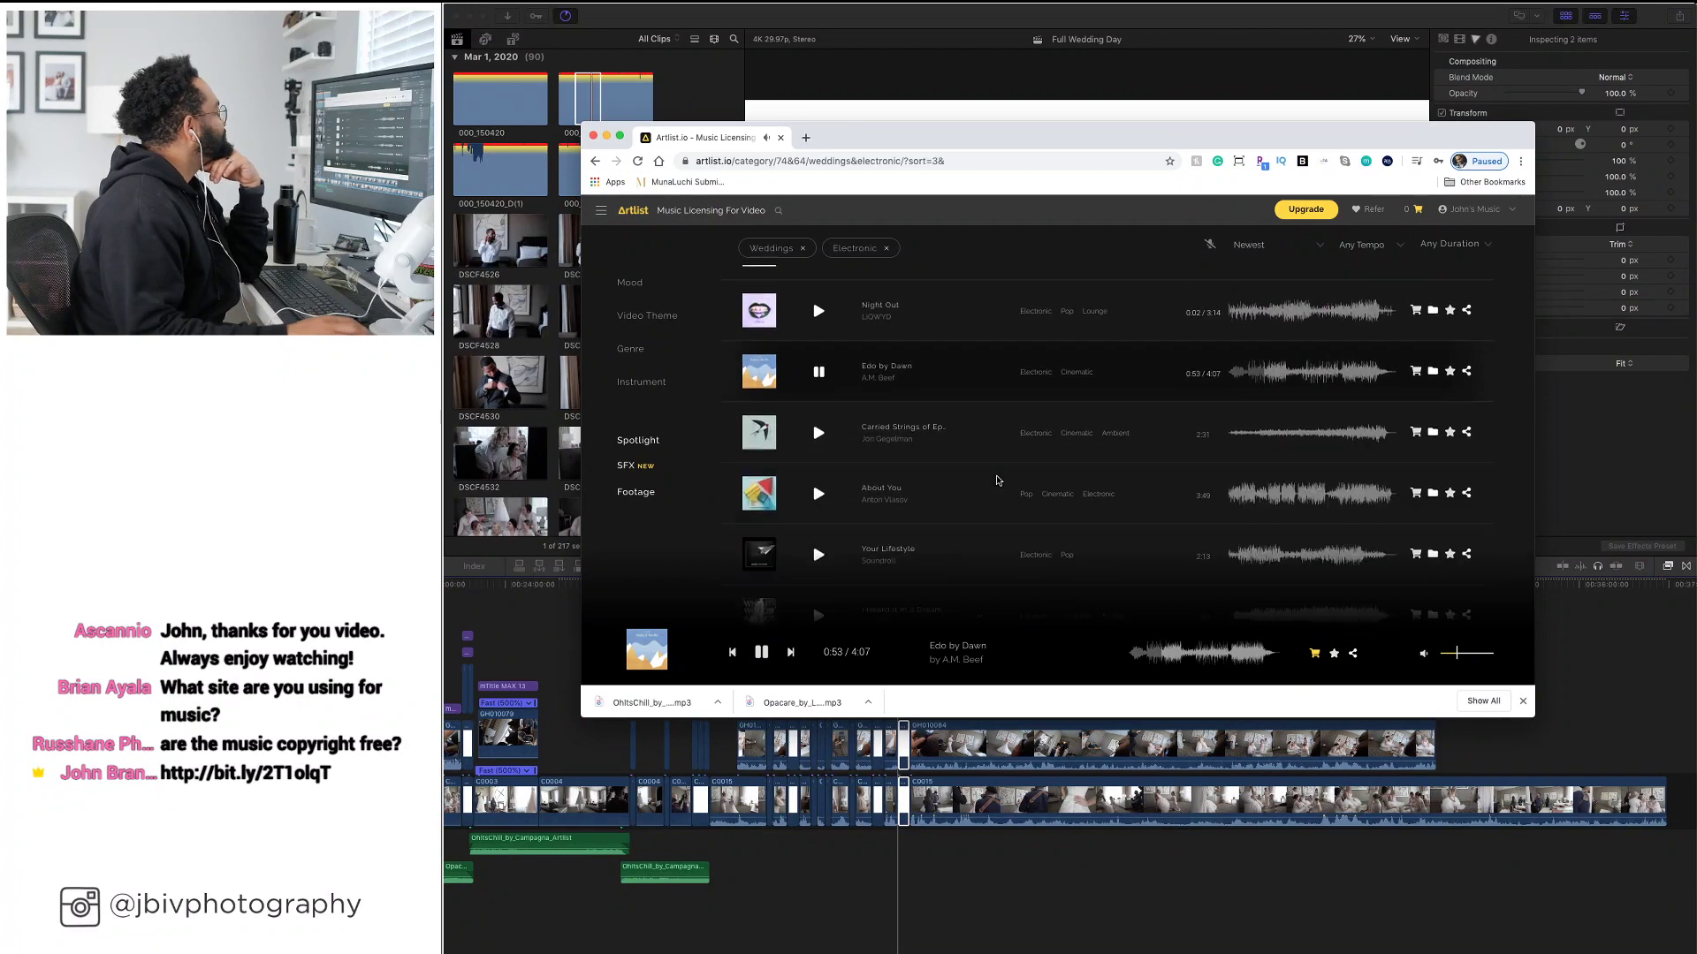
scroll(997, 477, down, 3)
scroll(883, 477, down, 1)
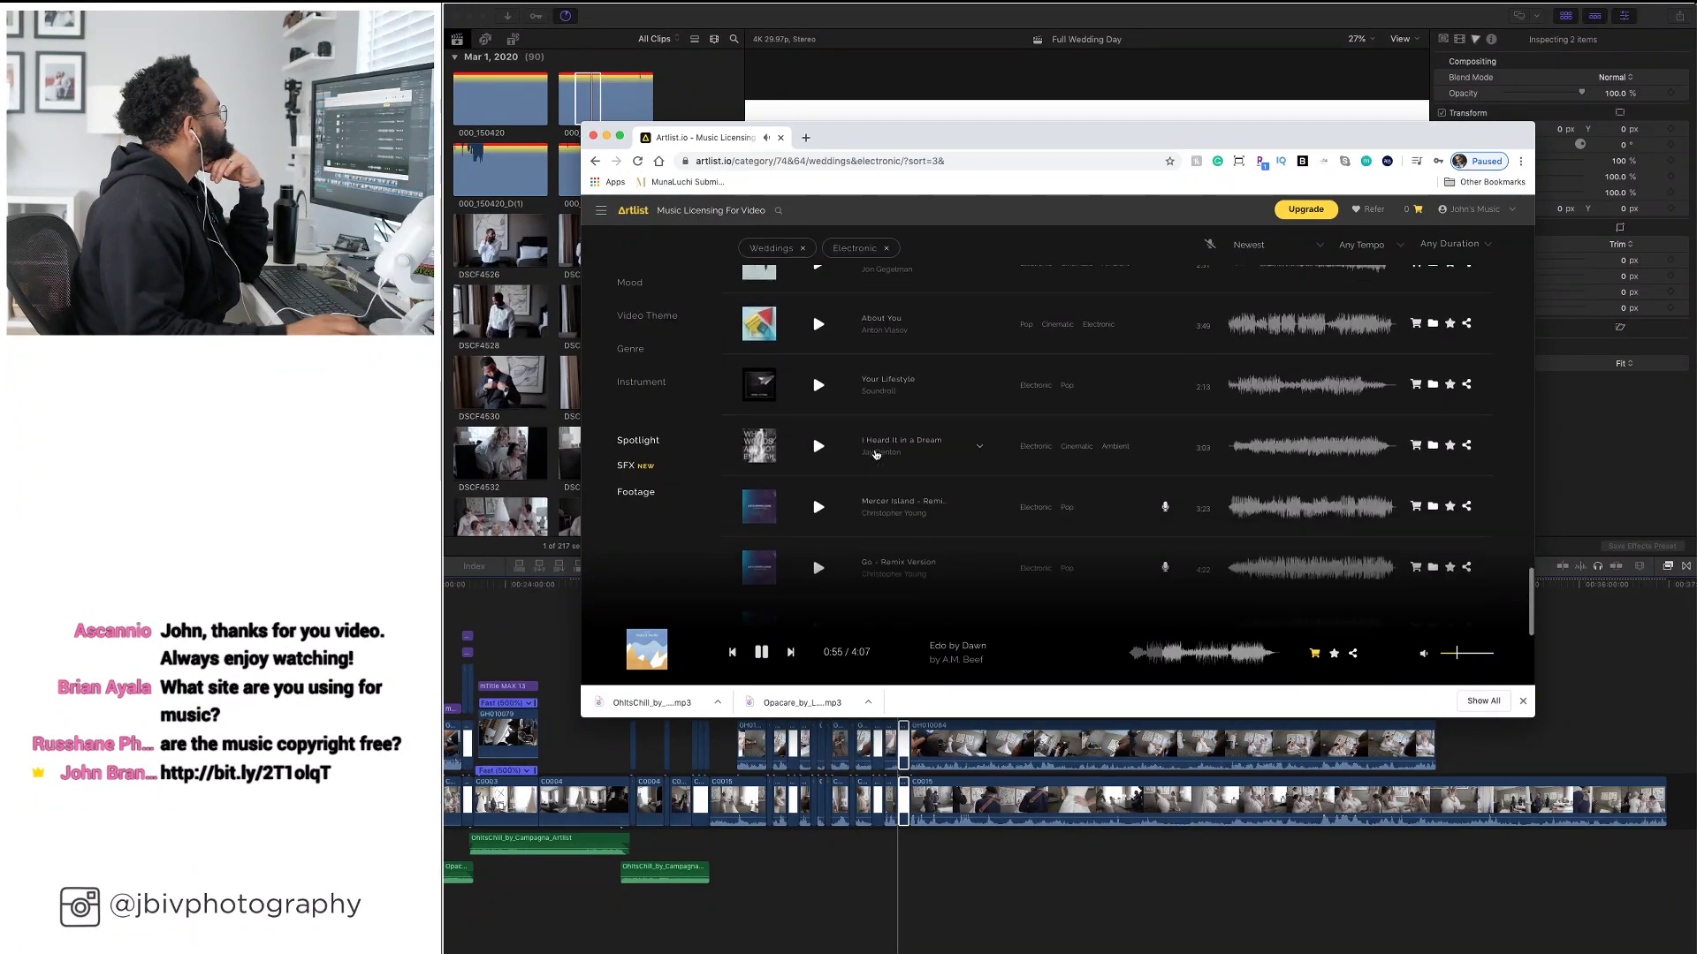
scroll(826, 502, down, 2)
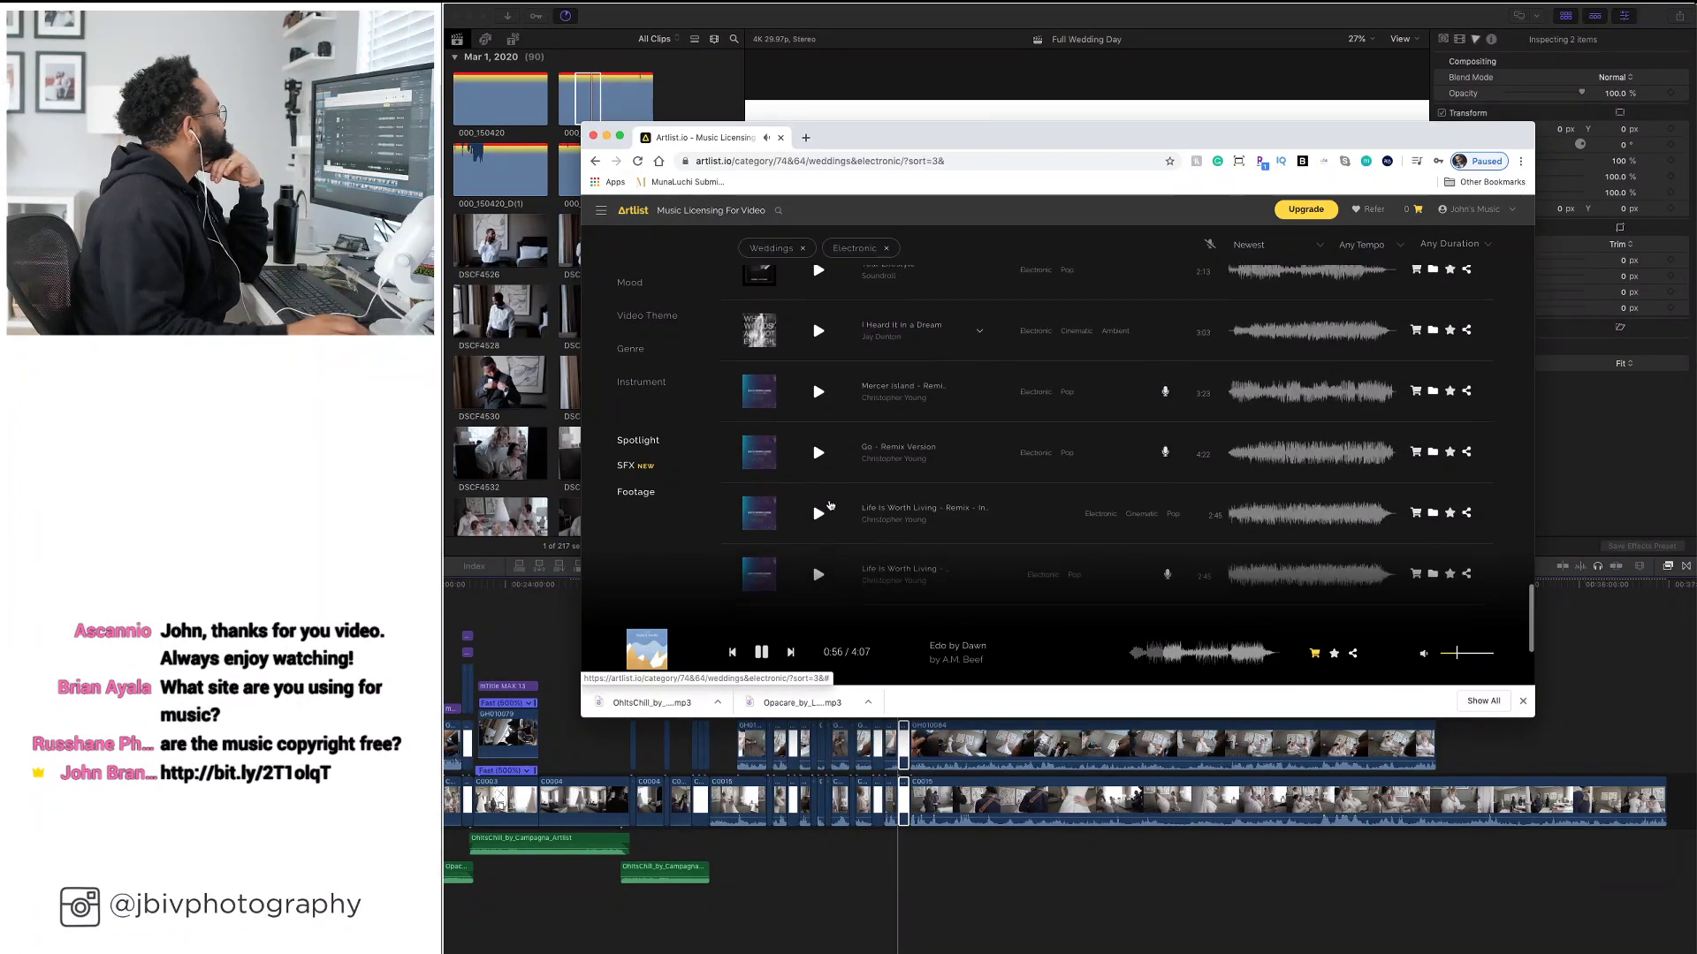
click(817, 487)
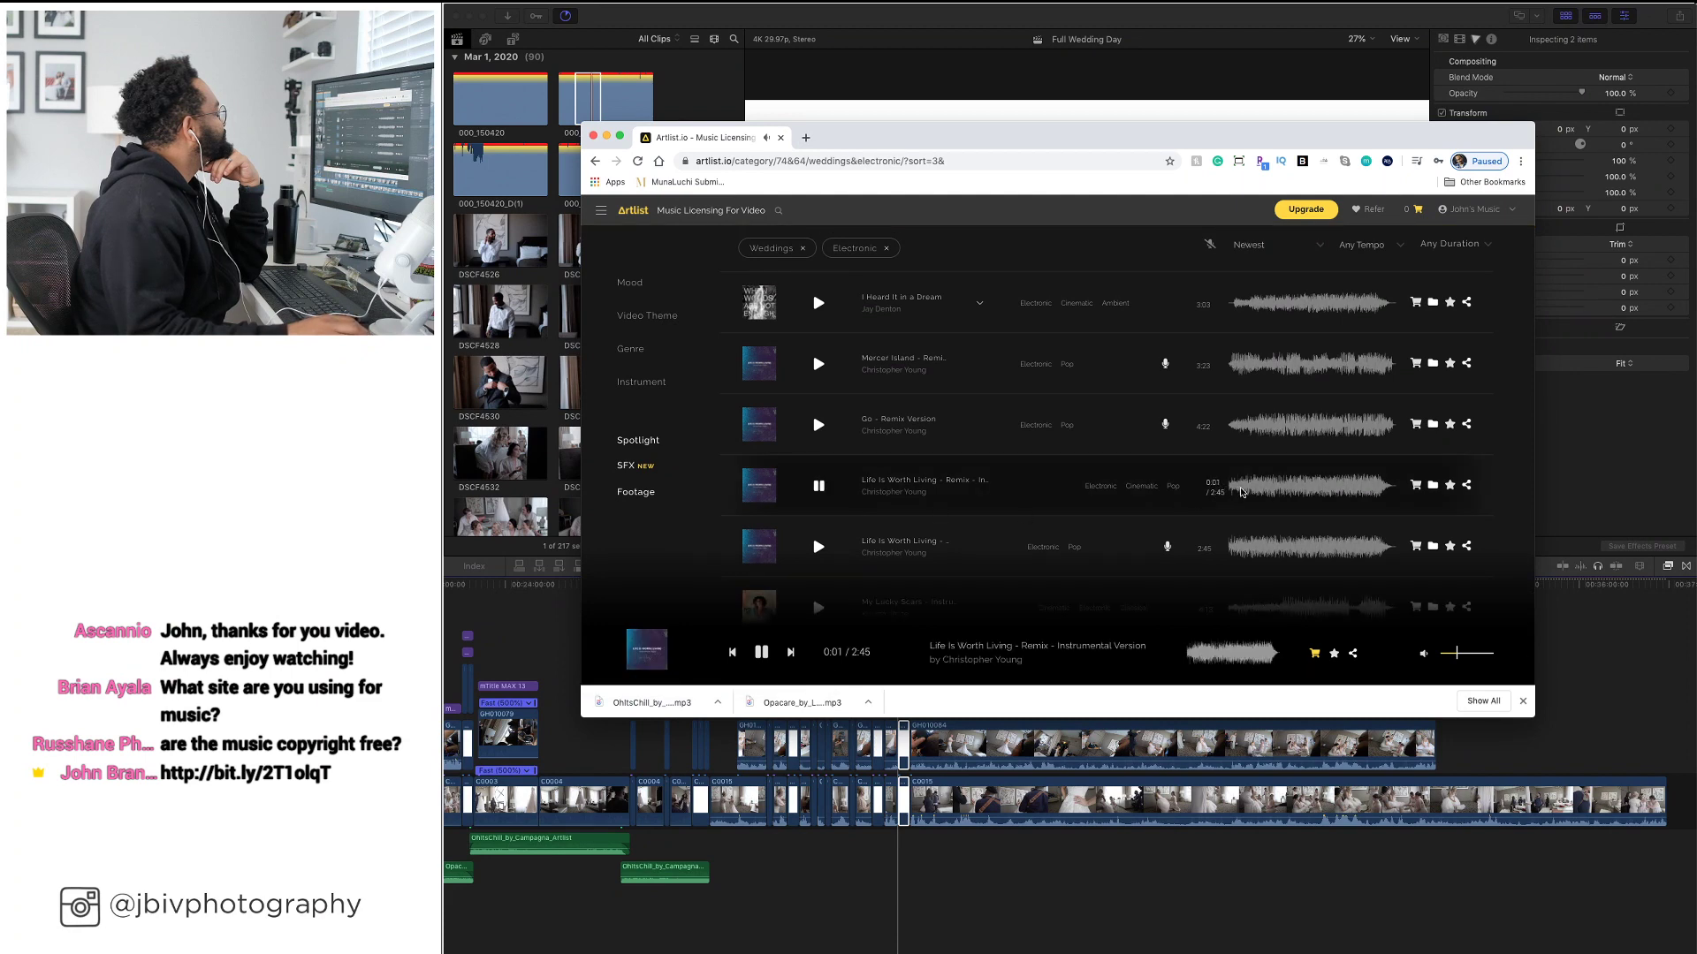
Preview the instrumental version of Through the Fire from about 0:24 and again near its midpoint
scroll(1257, 489, down, 3)
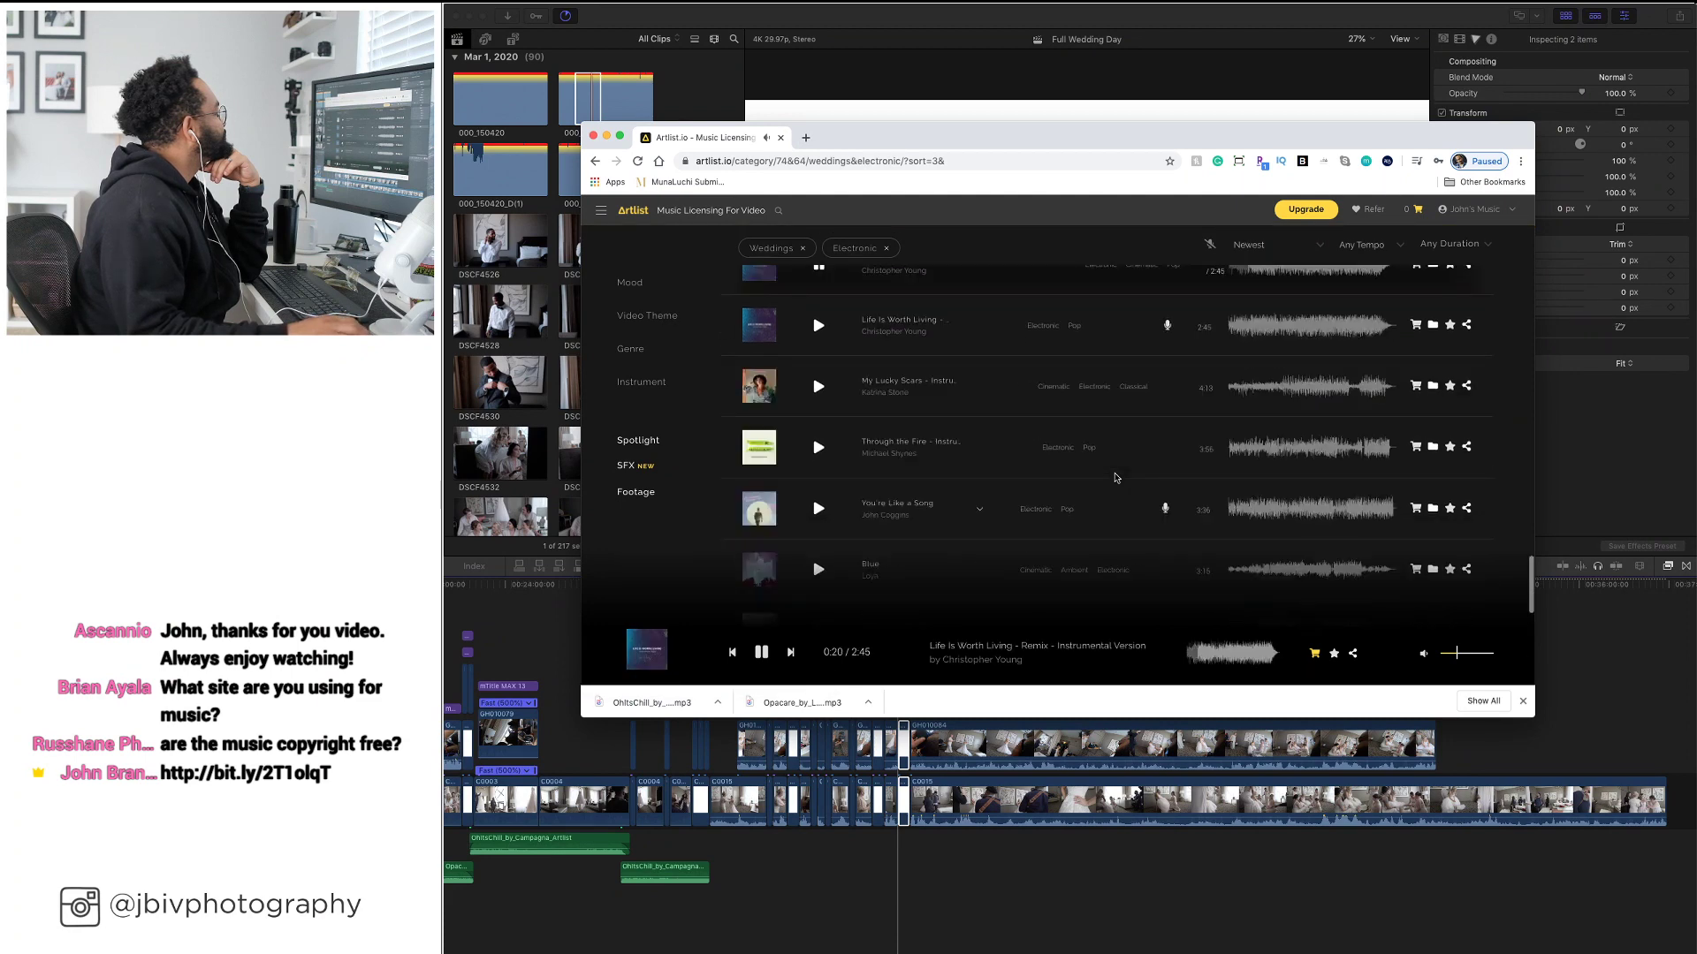
click(815, 448)
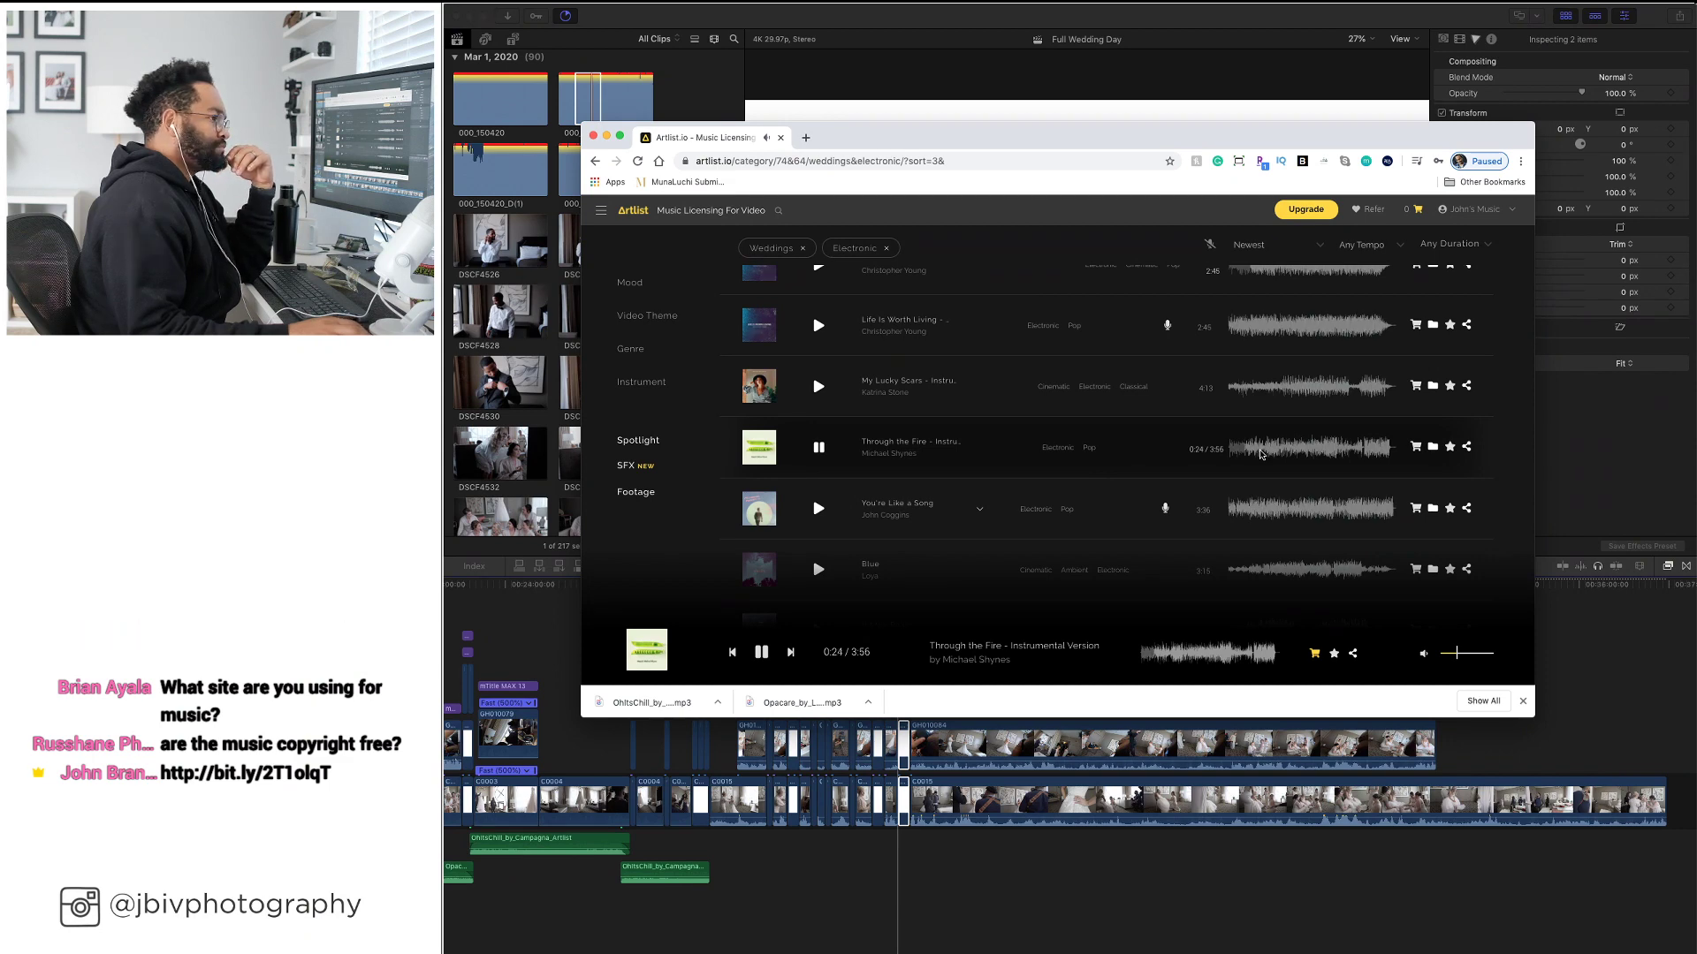
click(1301, 454)
Preview Hit the Road from about 0:40 and about 1:43, and pause it
scroll(906, 430, down, 3)
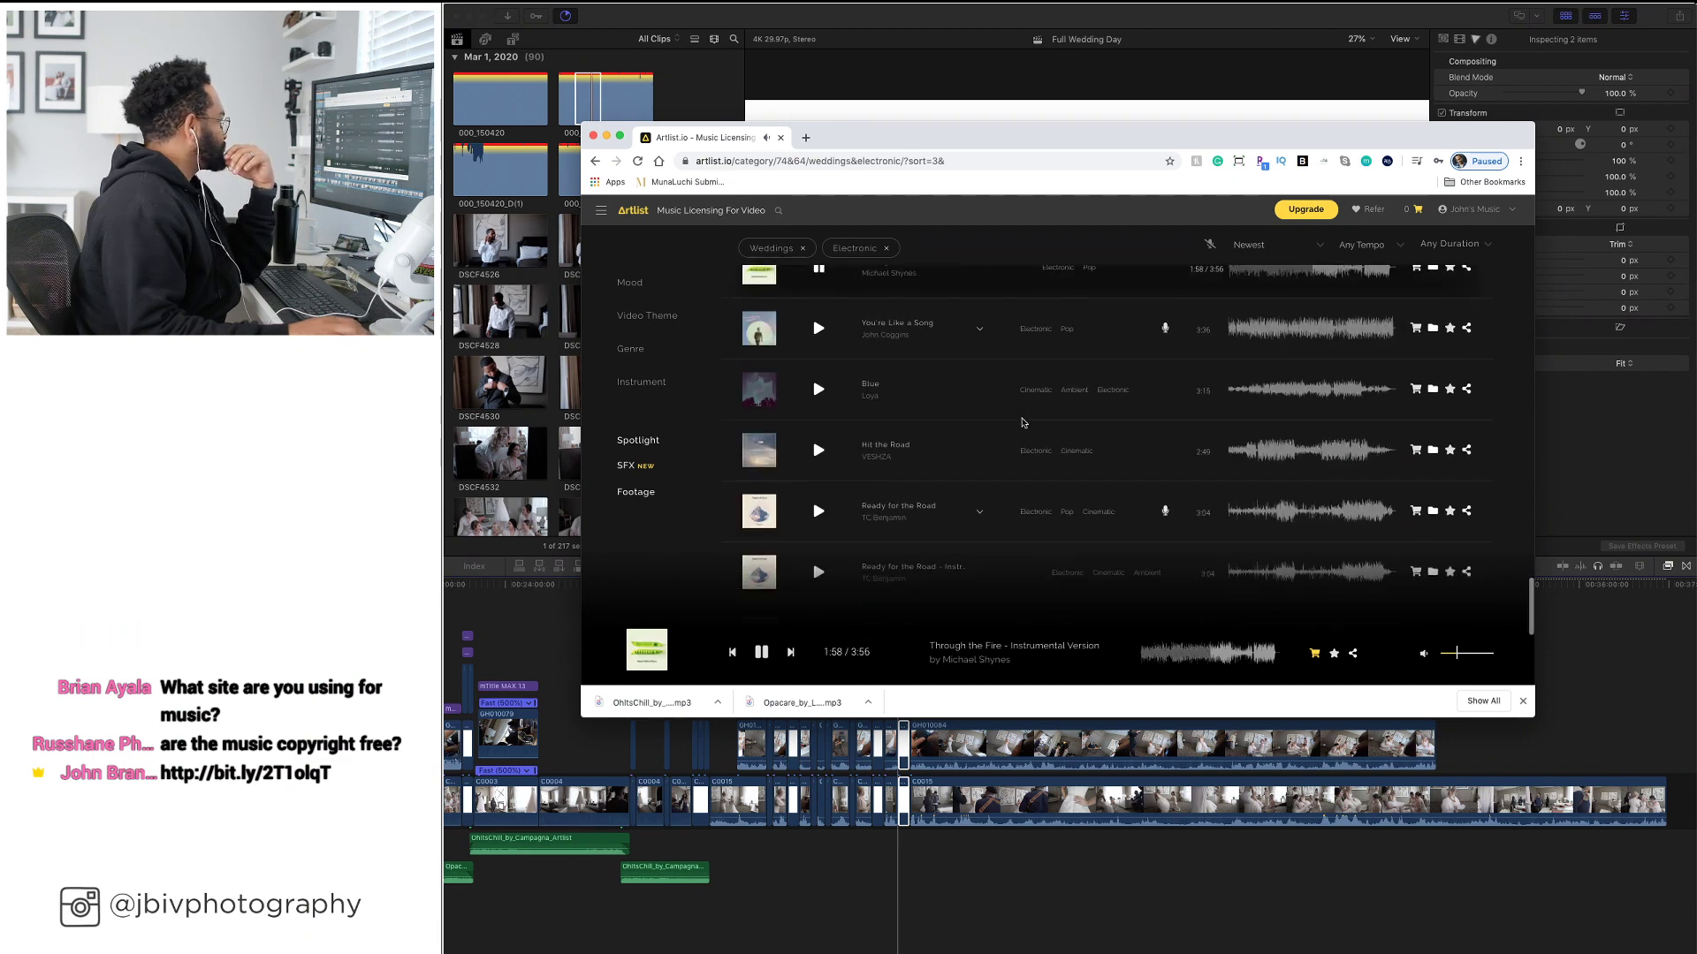
click(818, 450)
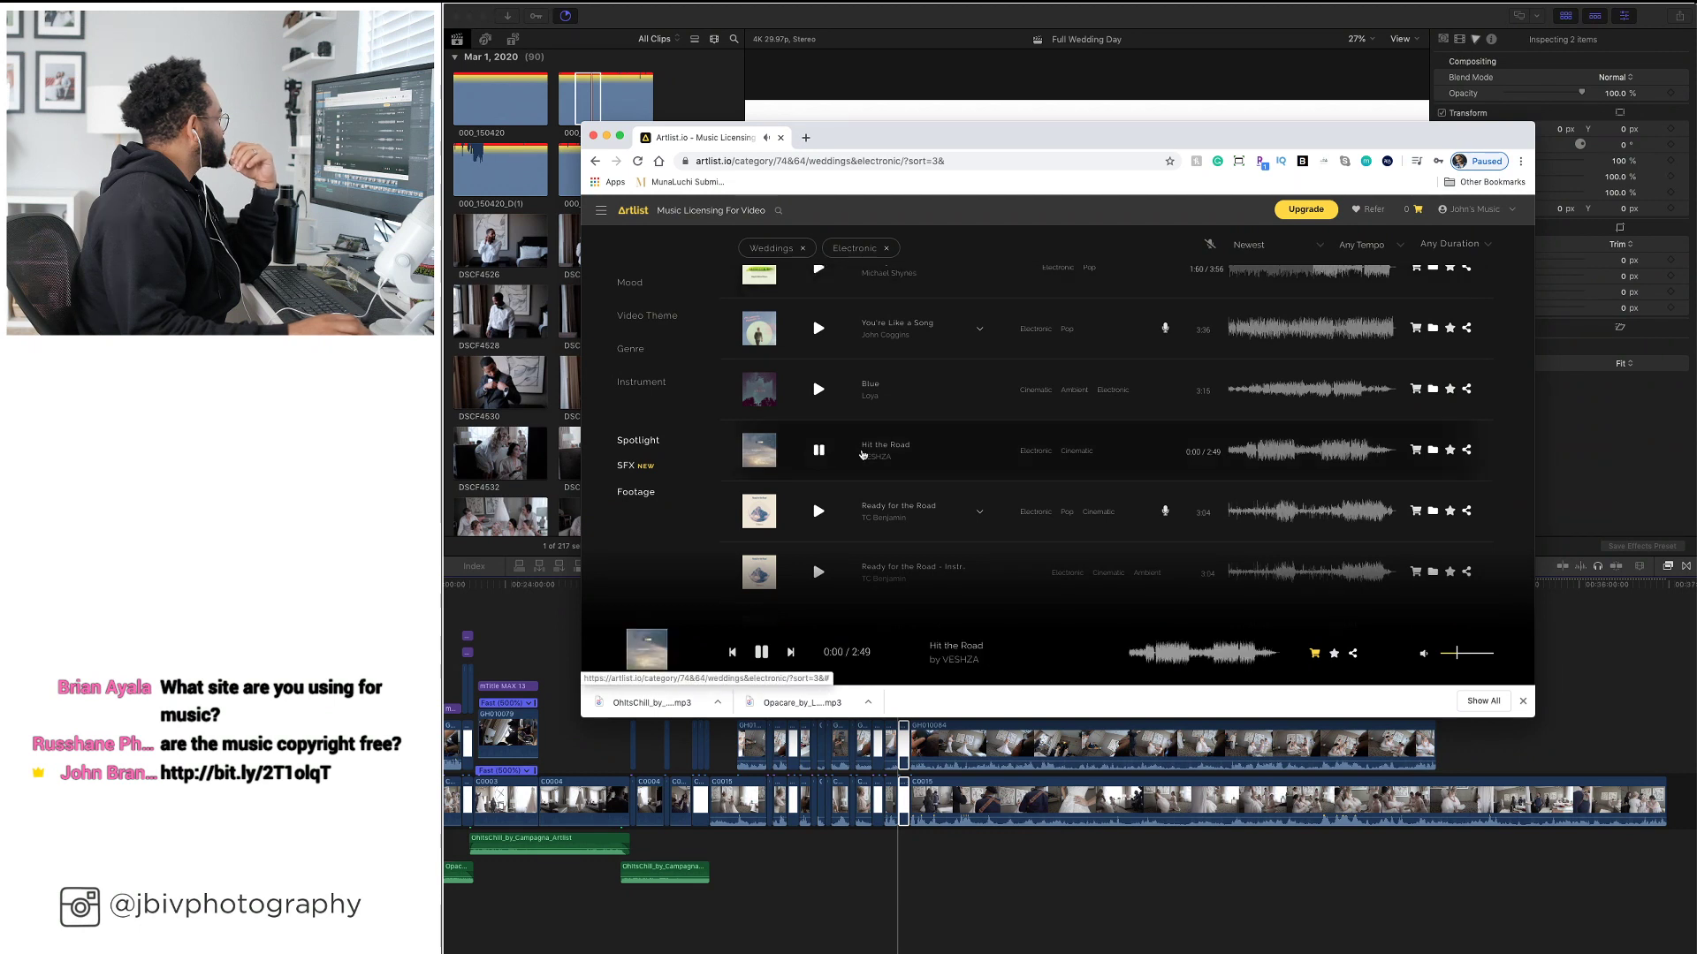
click(1257, 456)
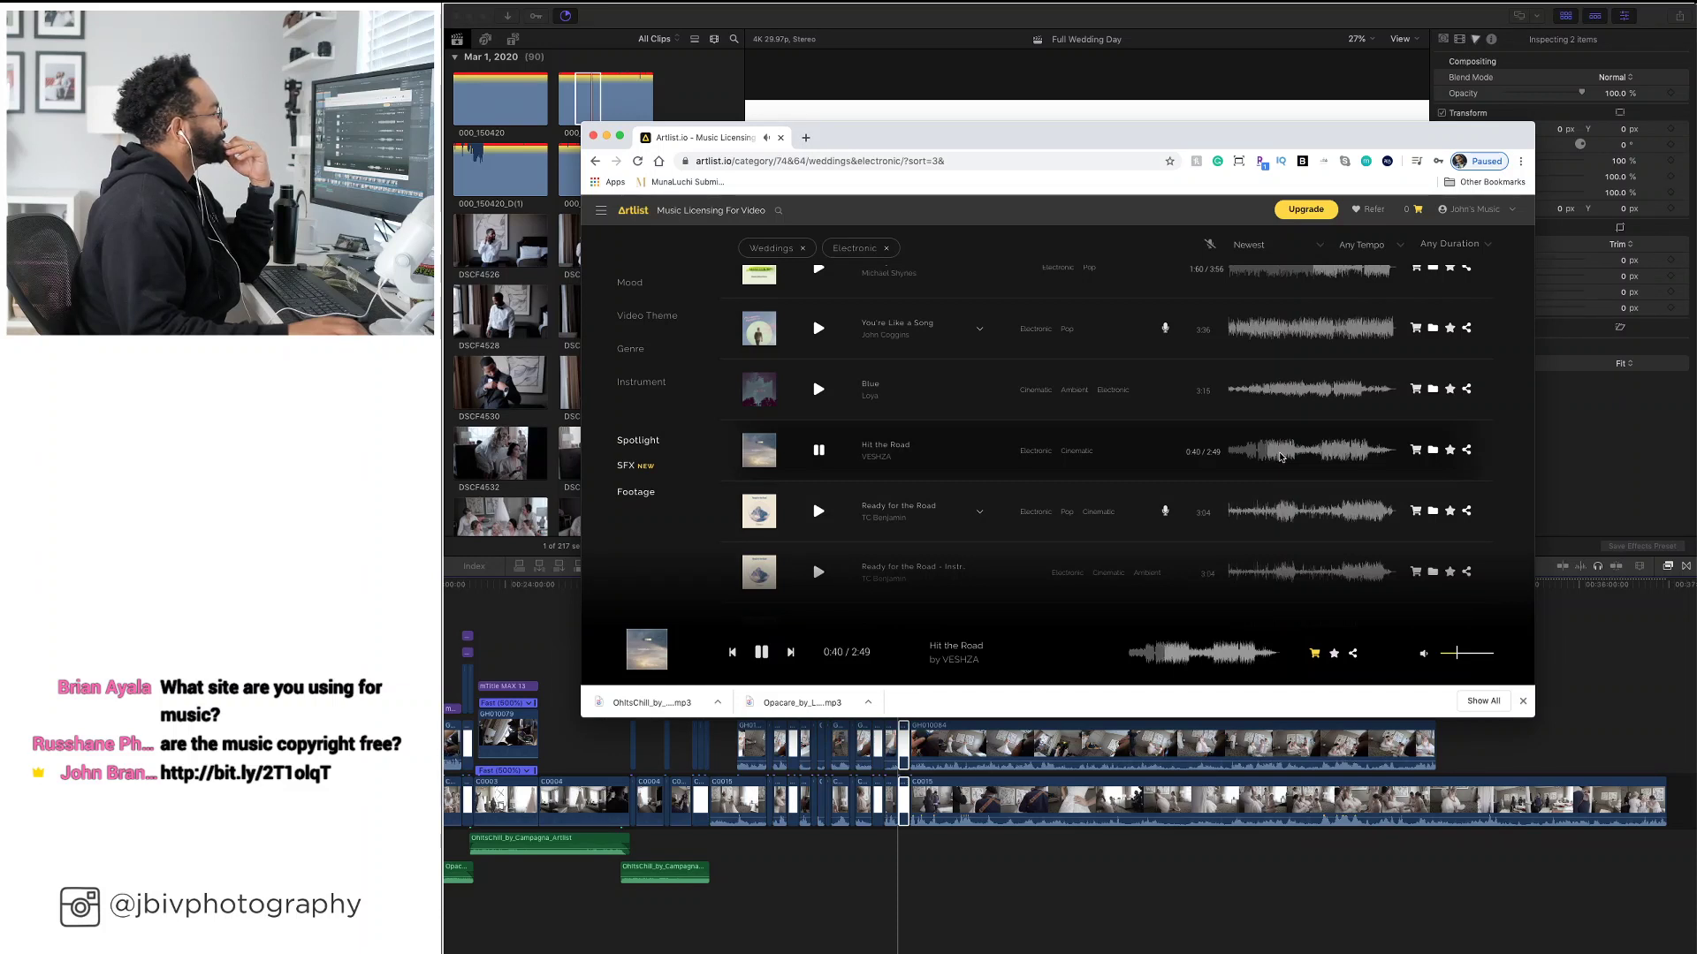
scroll(1280, 456, down, 3)
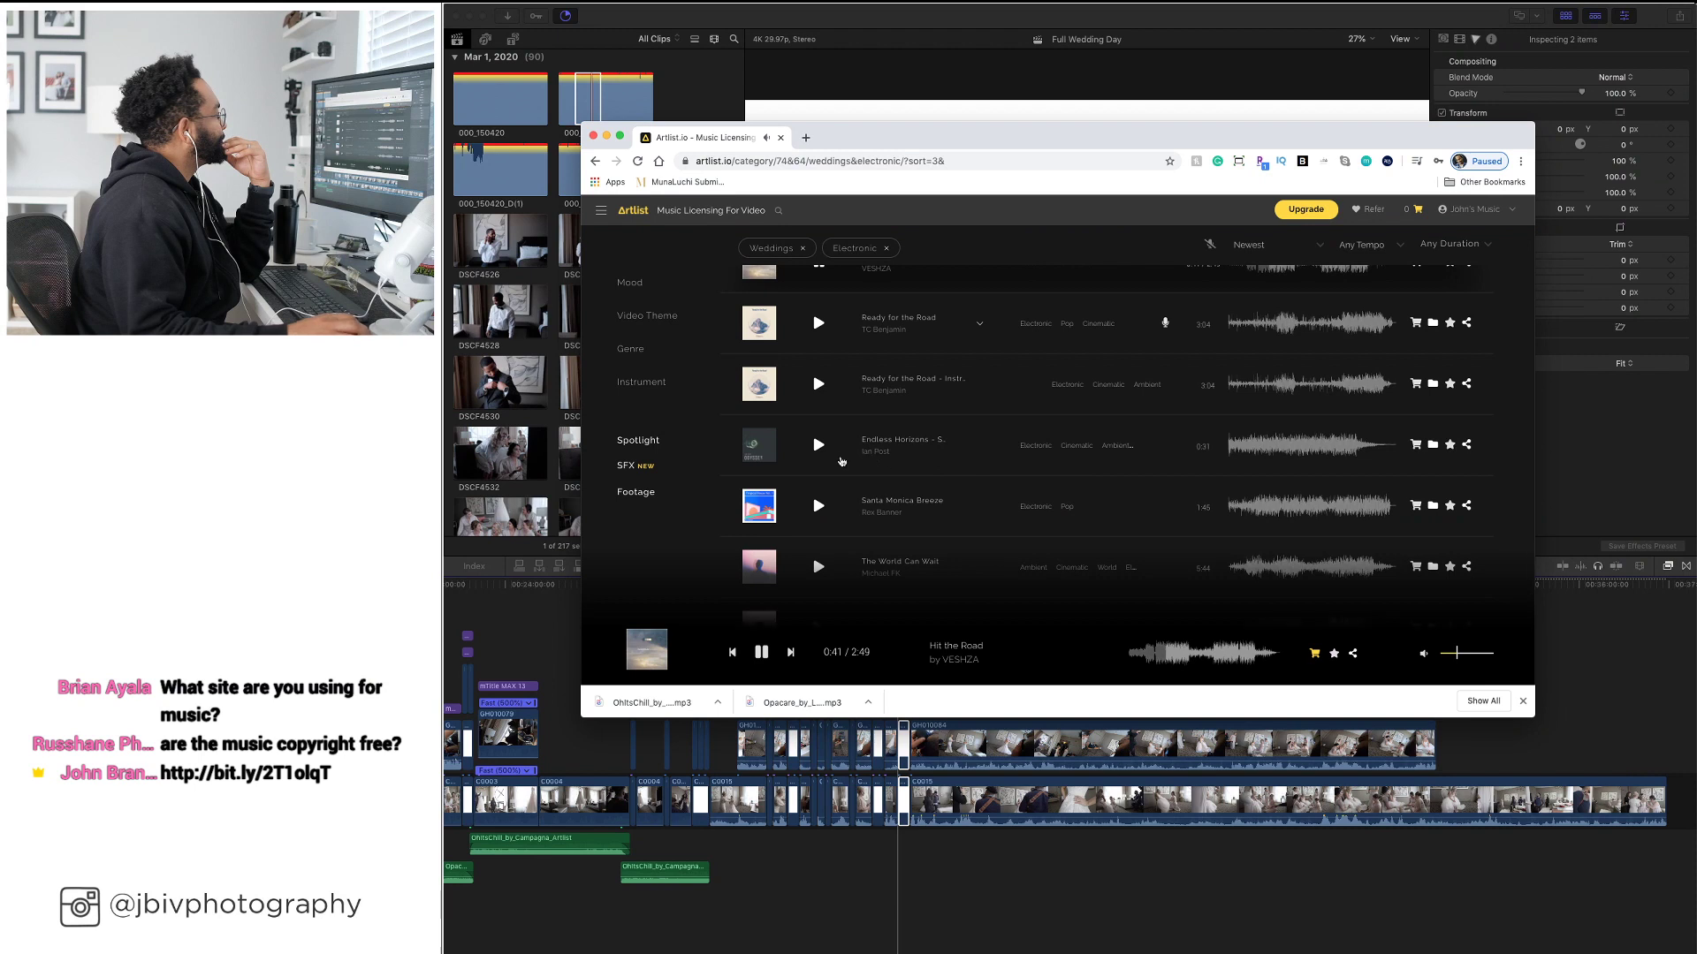
scroll(1141, 422, up, 2)
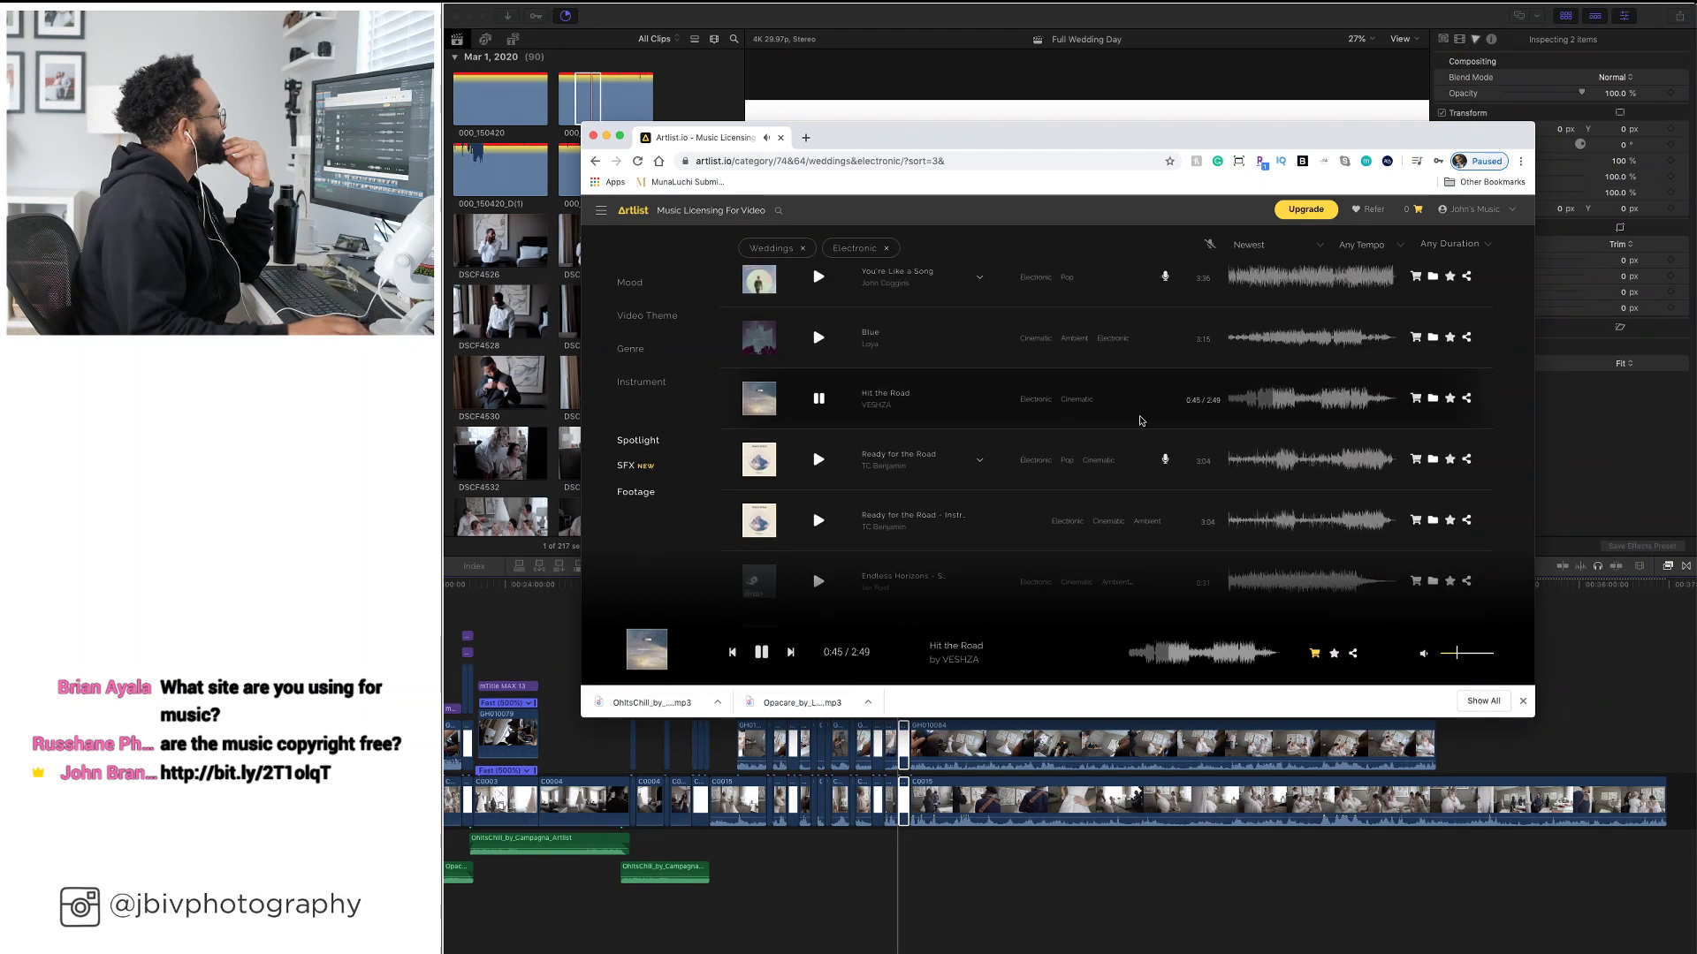
click(1328, 401)
scroll(979, 359, down, 1)
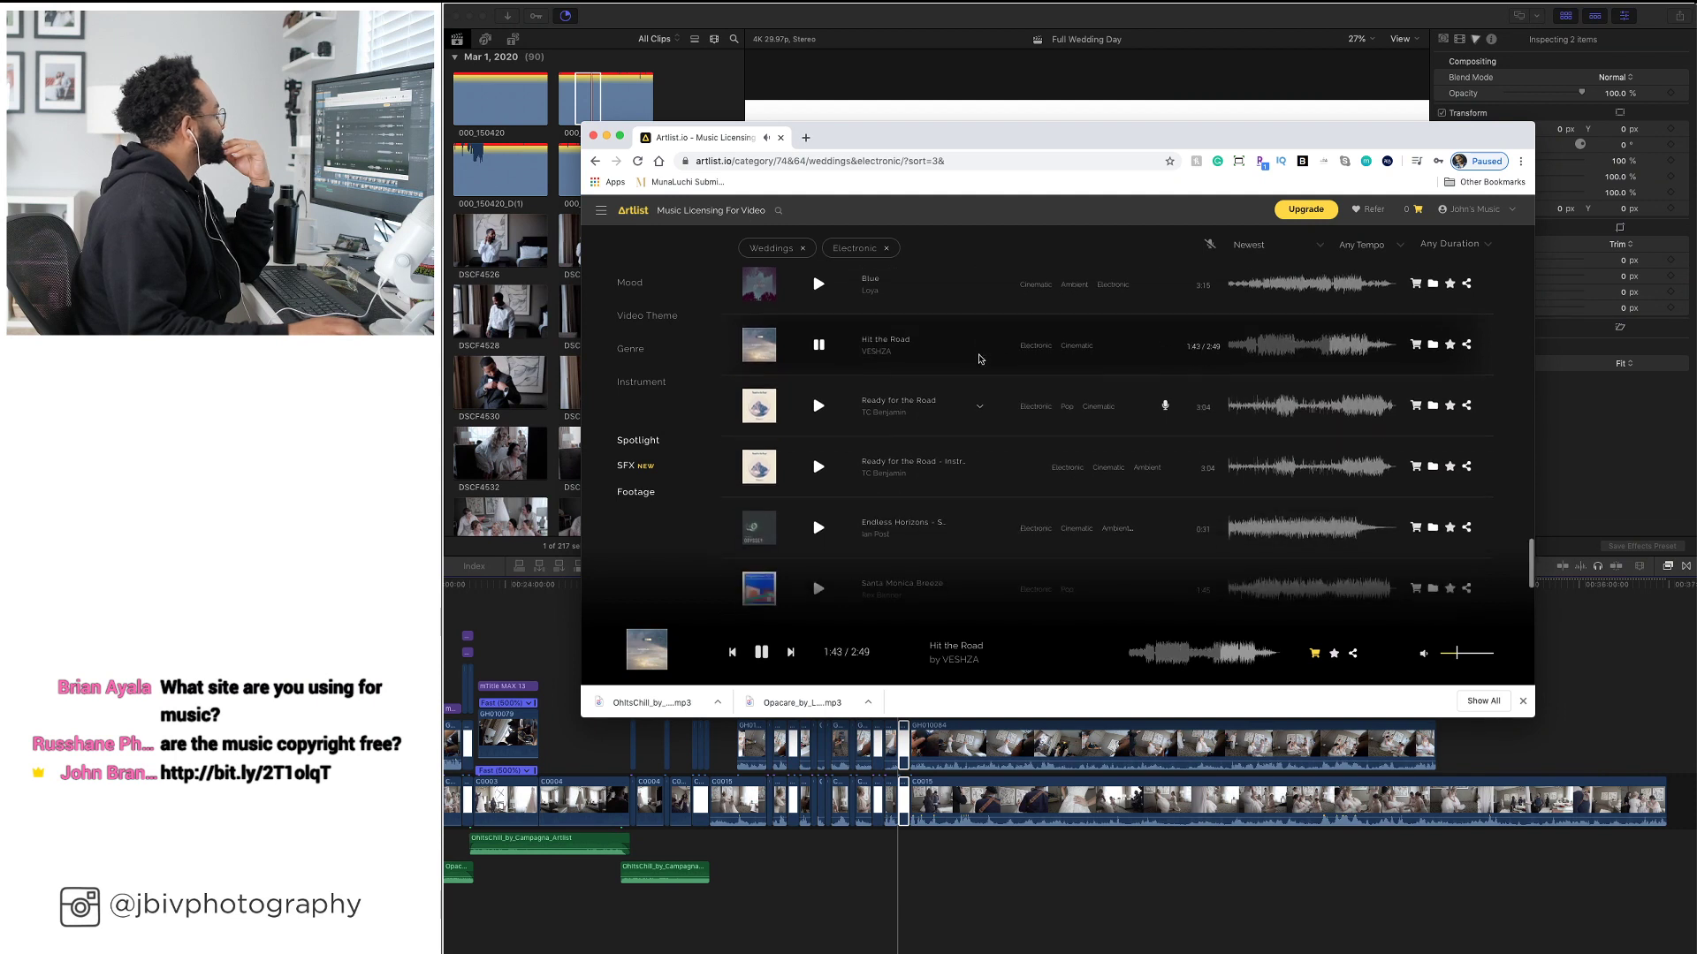
click(820, 345)
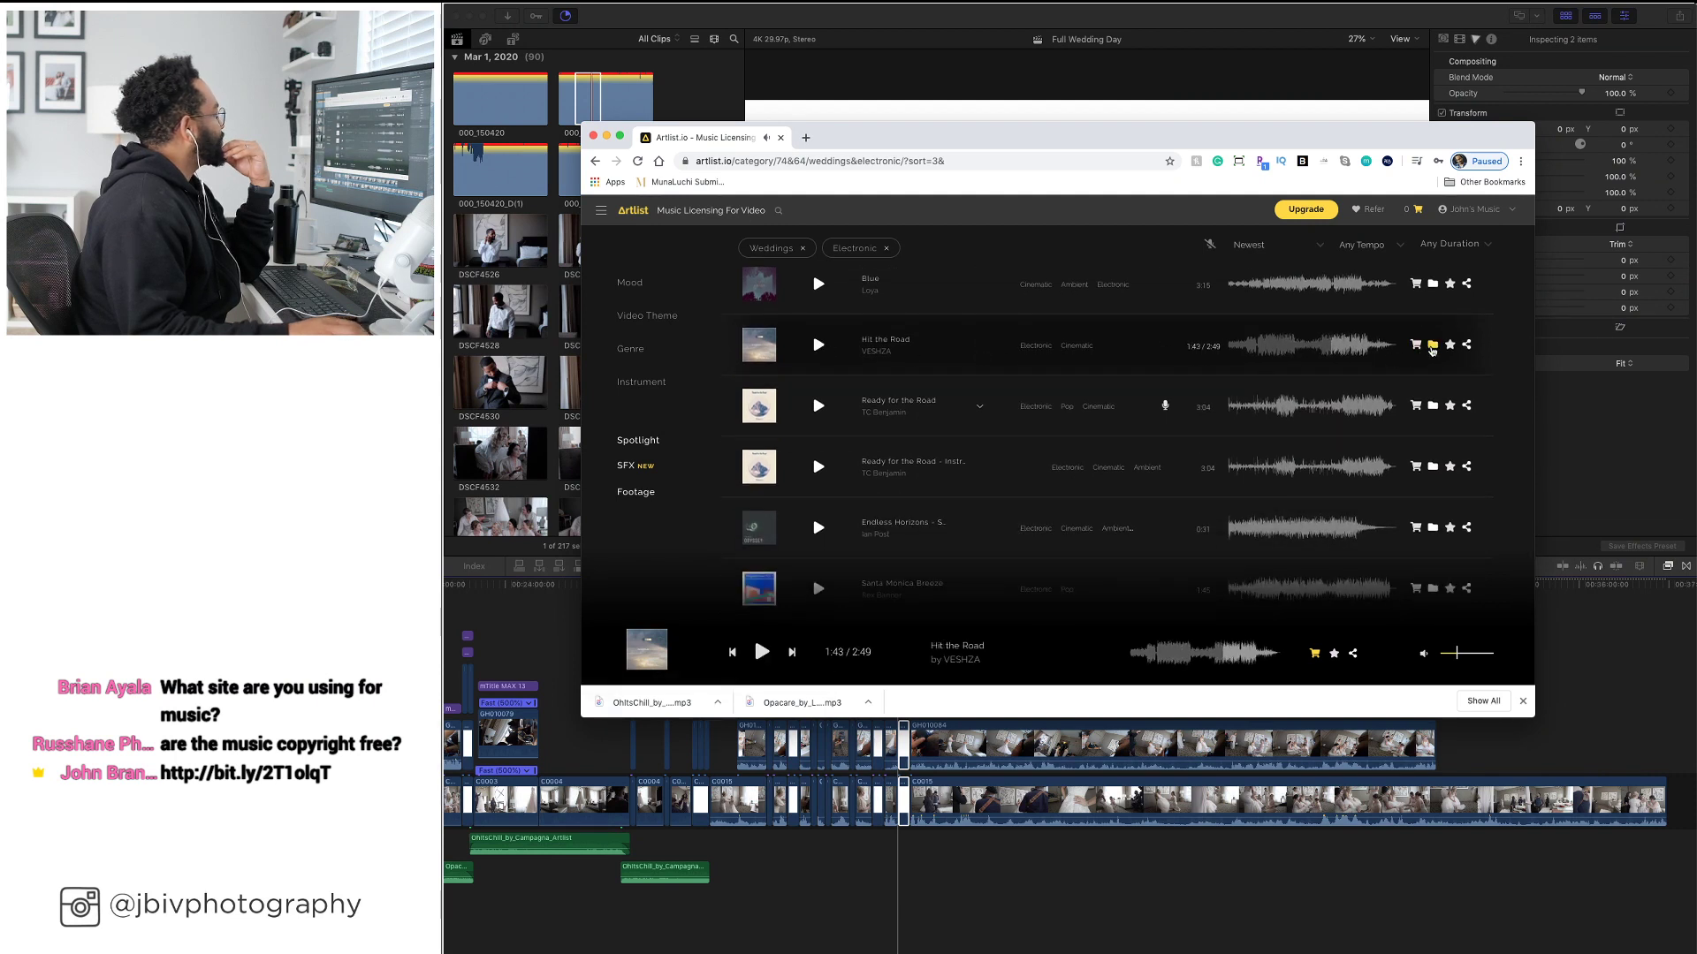
Create a music collection named Electronic from the Hit the Road track and dismiss the browser's offer to save a password
click(1433, 346)
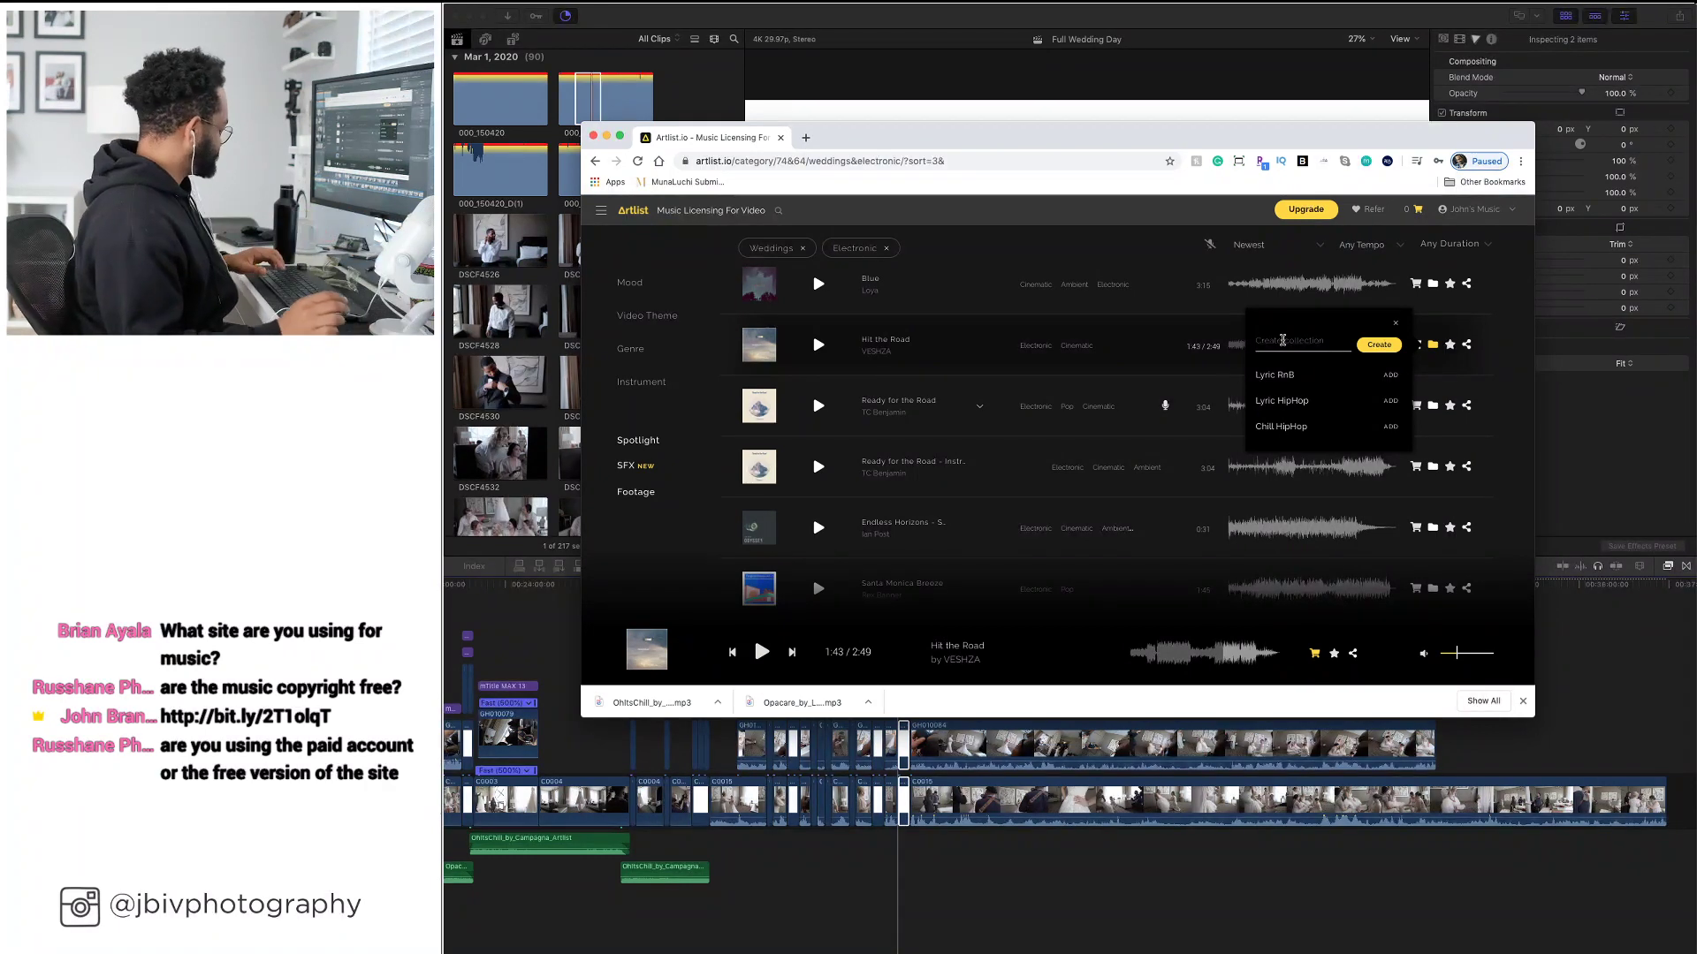
text(Electro)
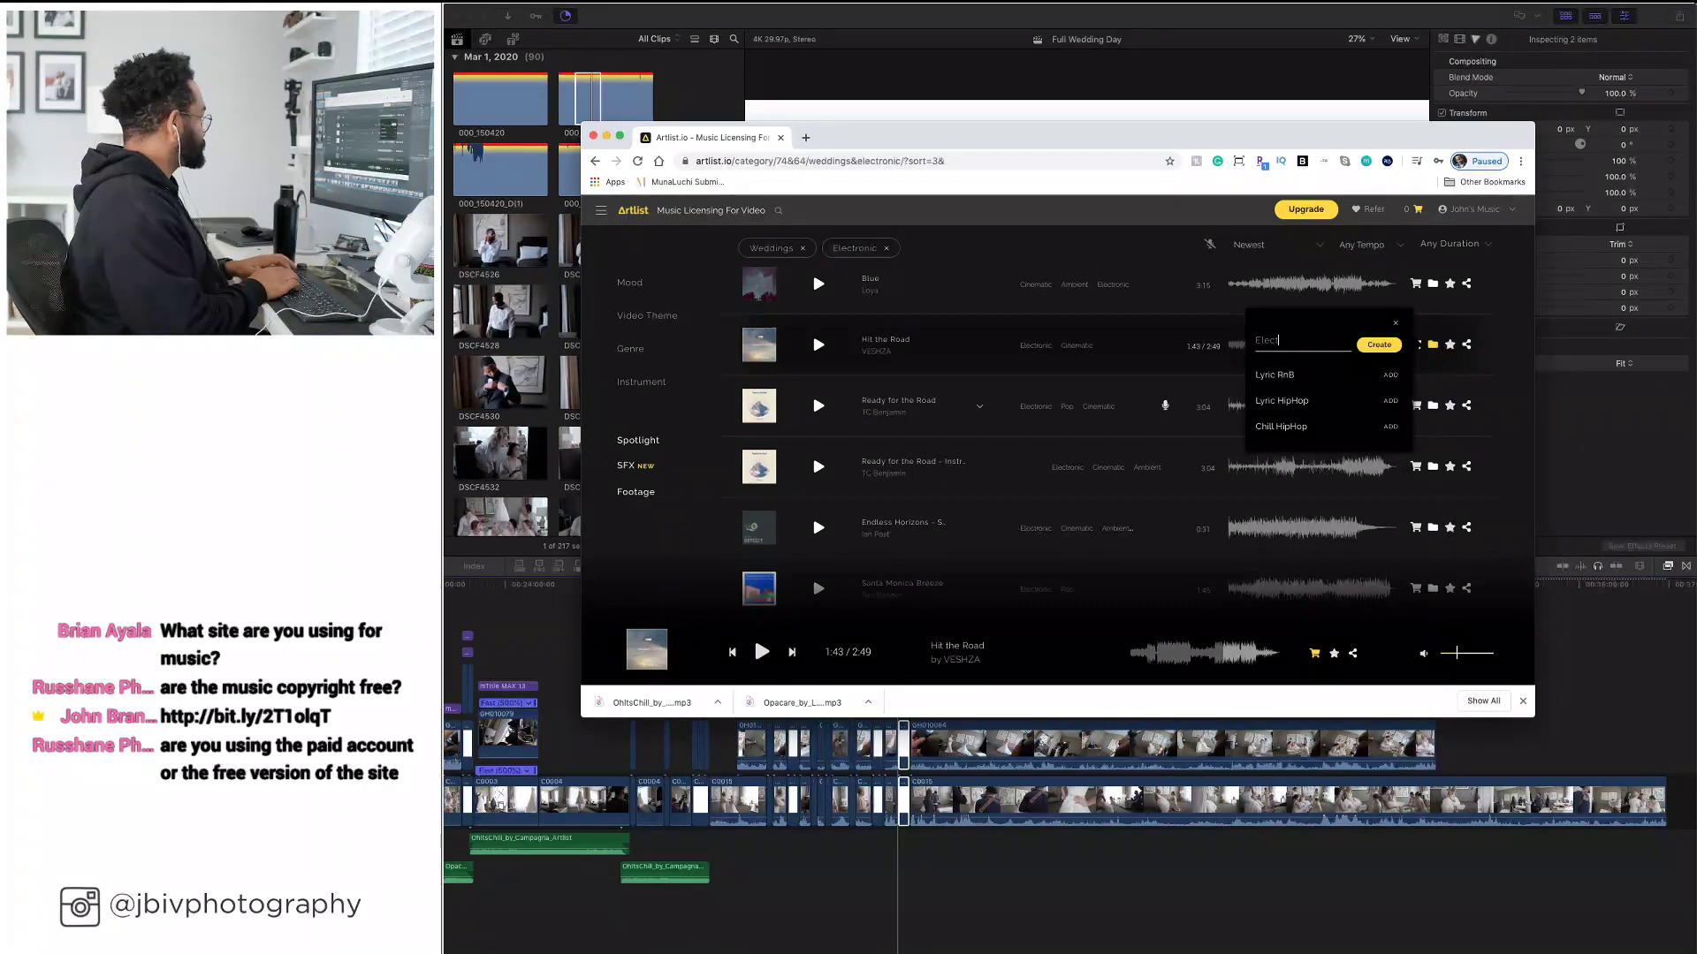
text(nic)
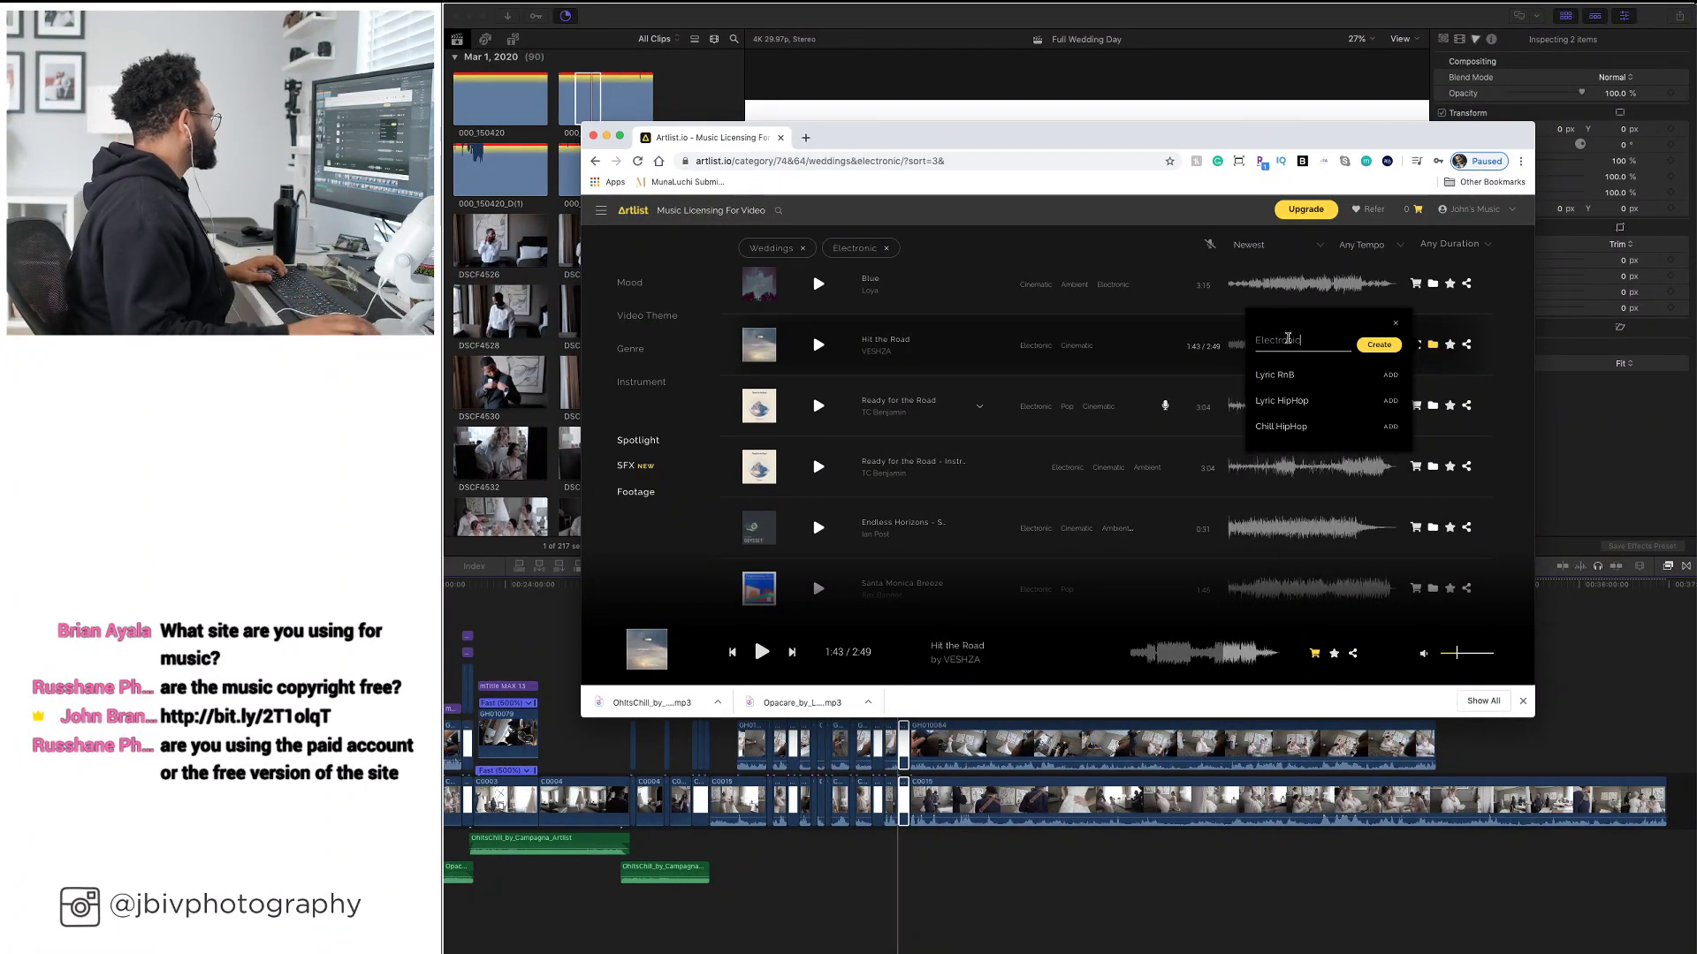
click(1374, 344)
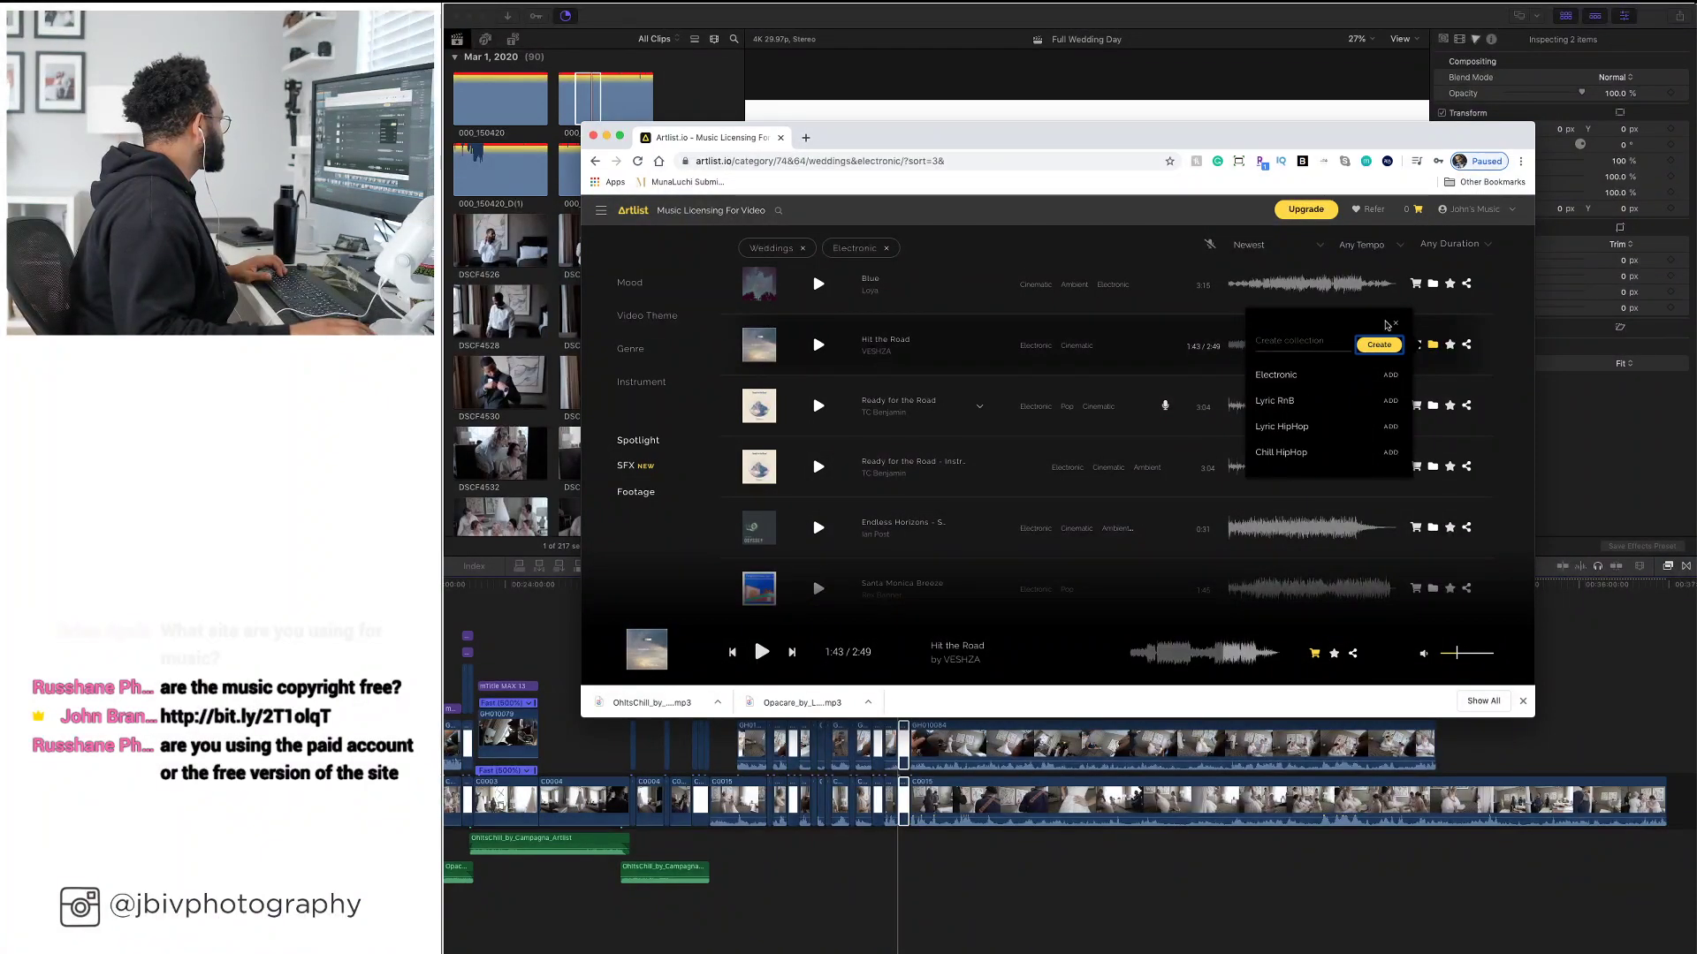
click(1397, 325)
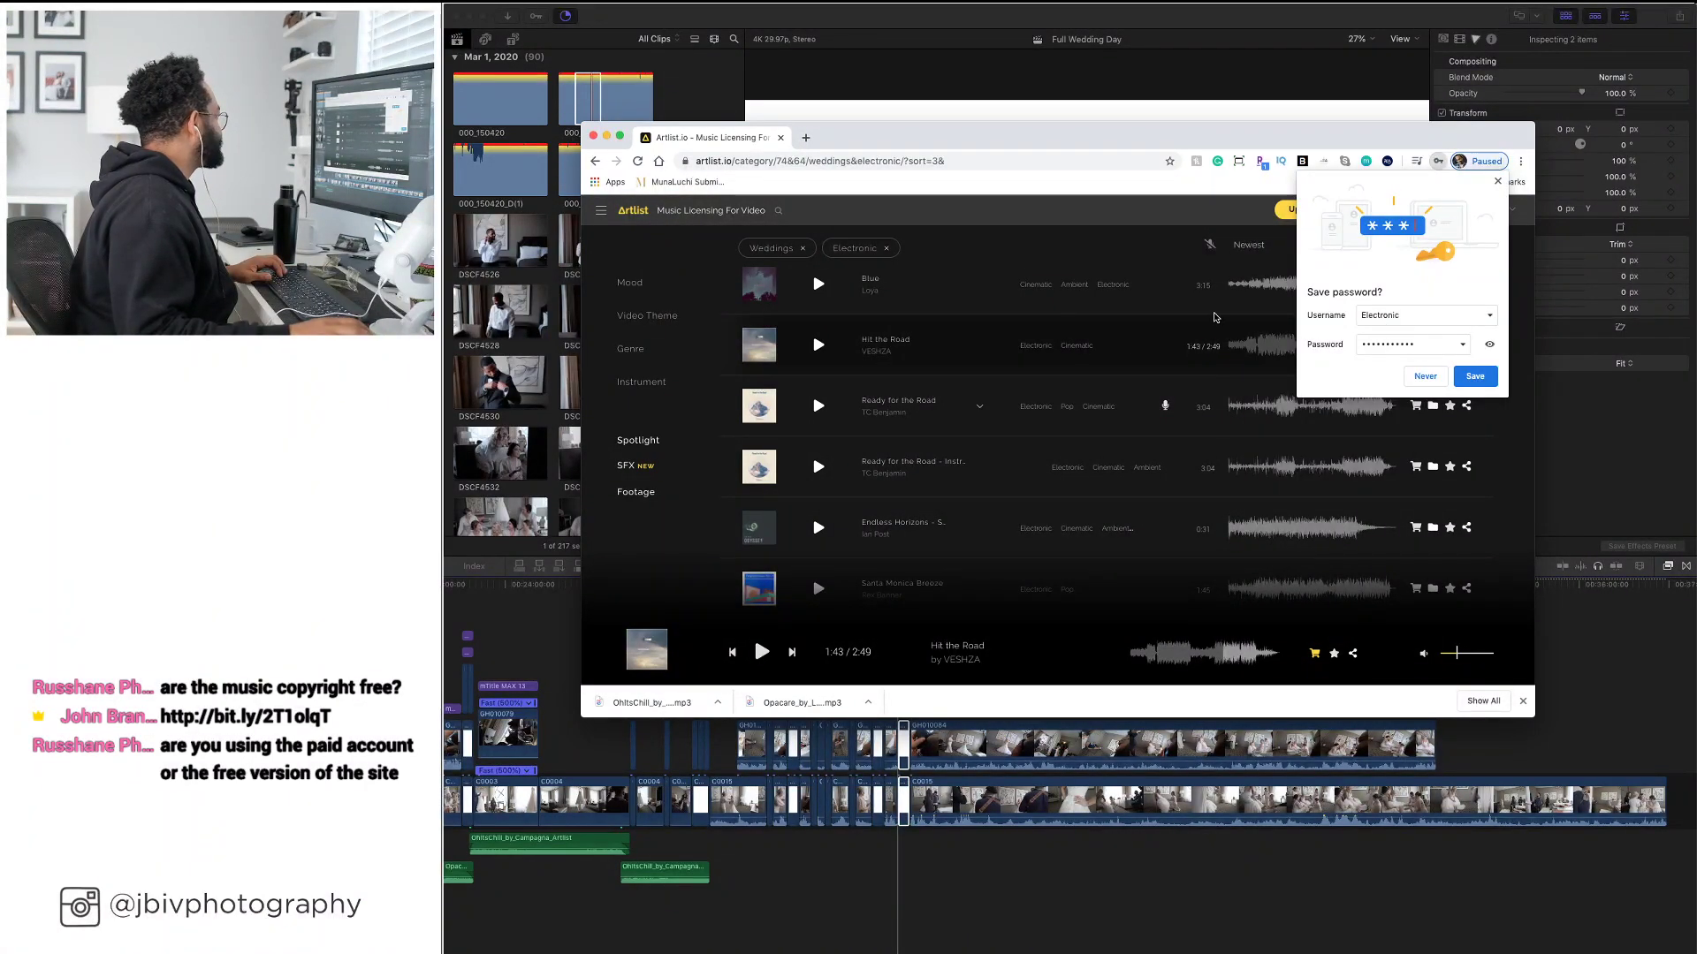
click(1498, 182)
Preview the short version of Endless Horizons briefly and pause it
scroll(820, 468, down, 2)
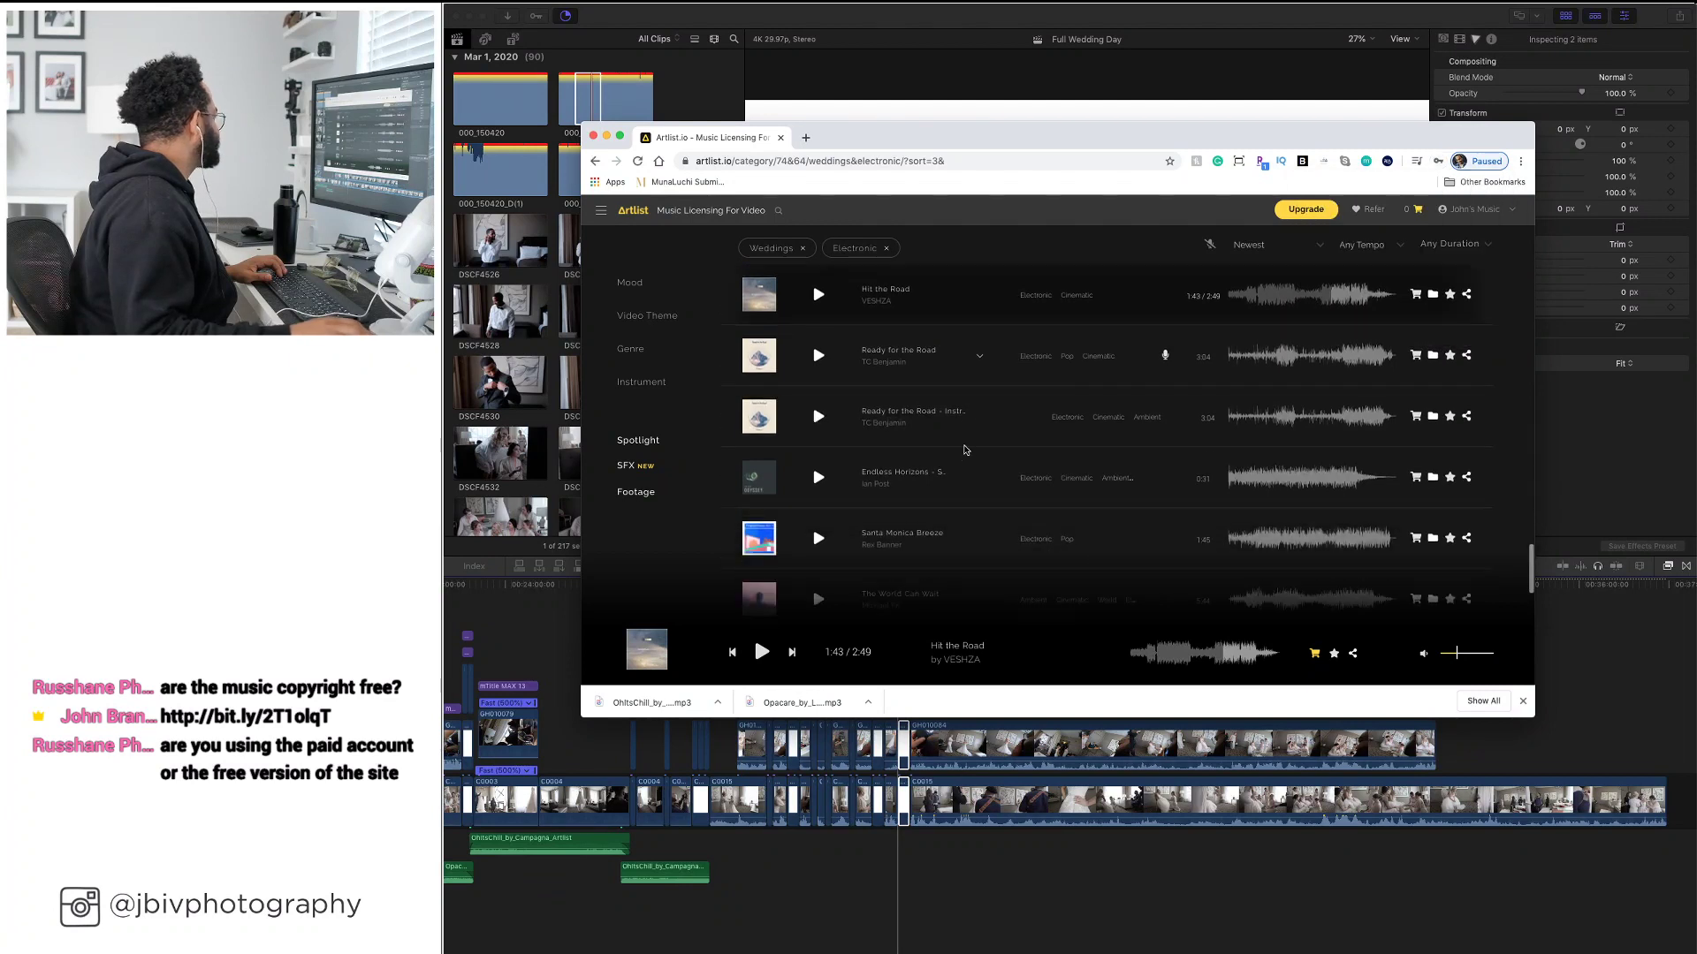
click(817, 473)
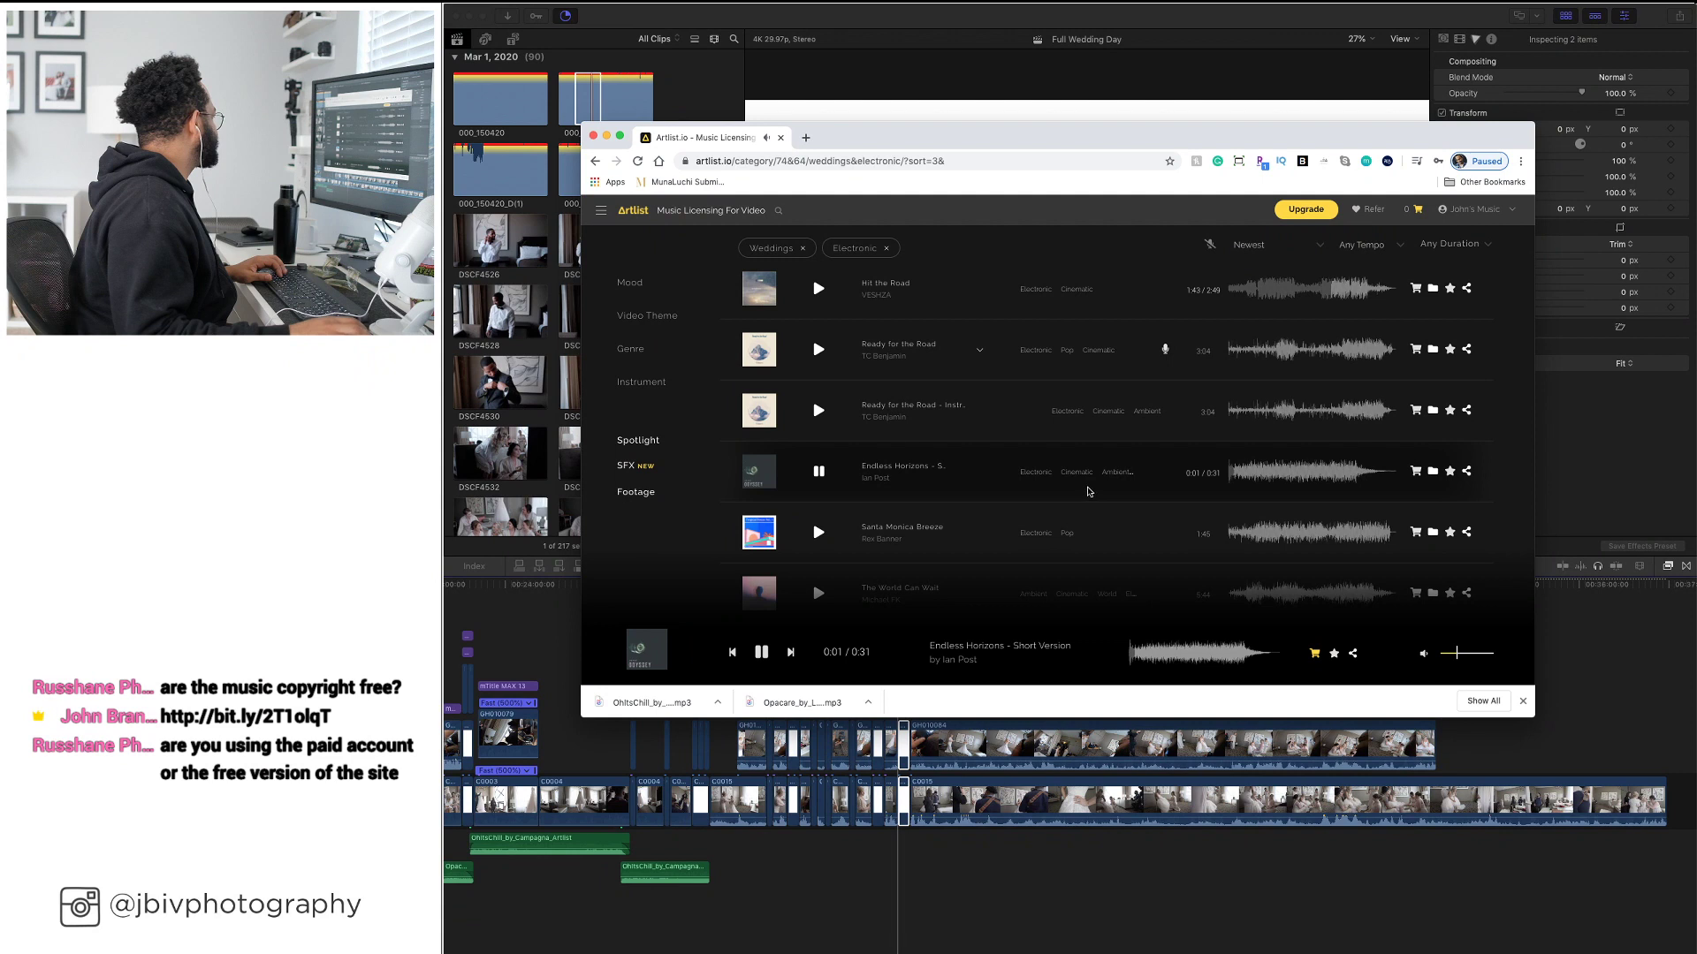
click(818, 471)
Preview The World Can Wait from about 0:40, and at two points further into the song
scroll(817, 468, down, 3)
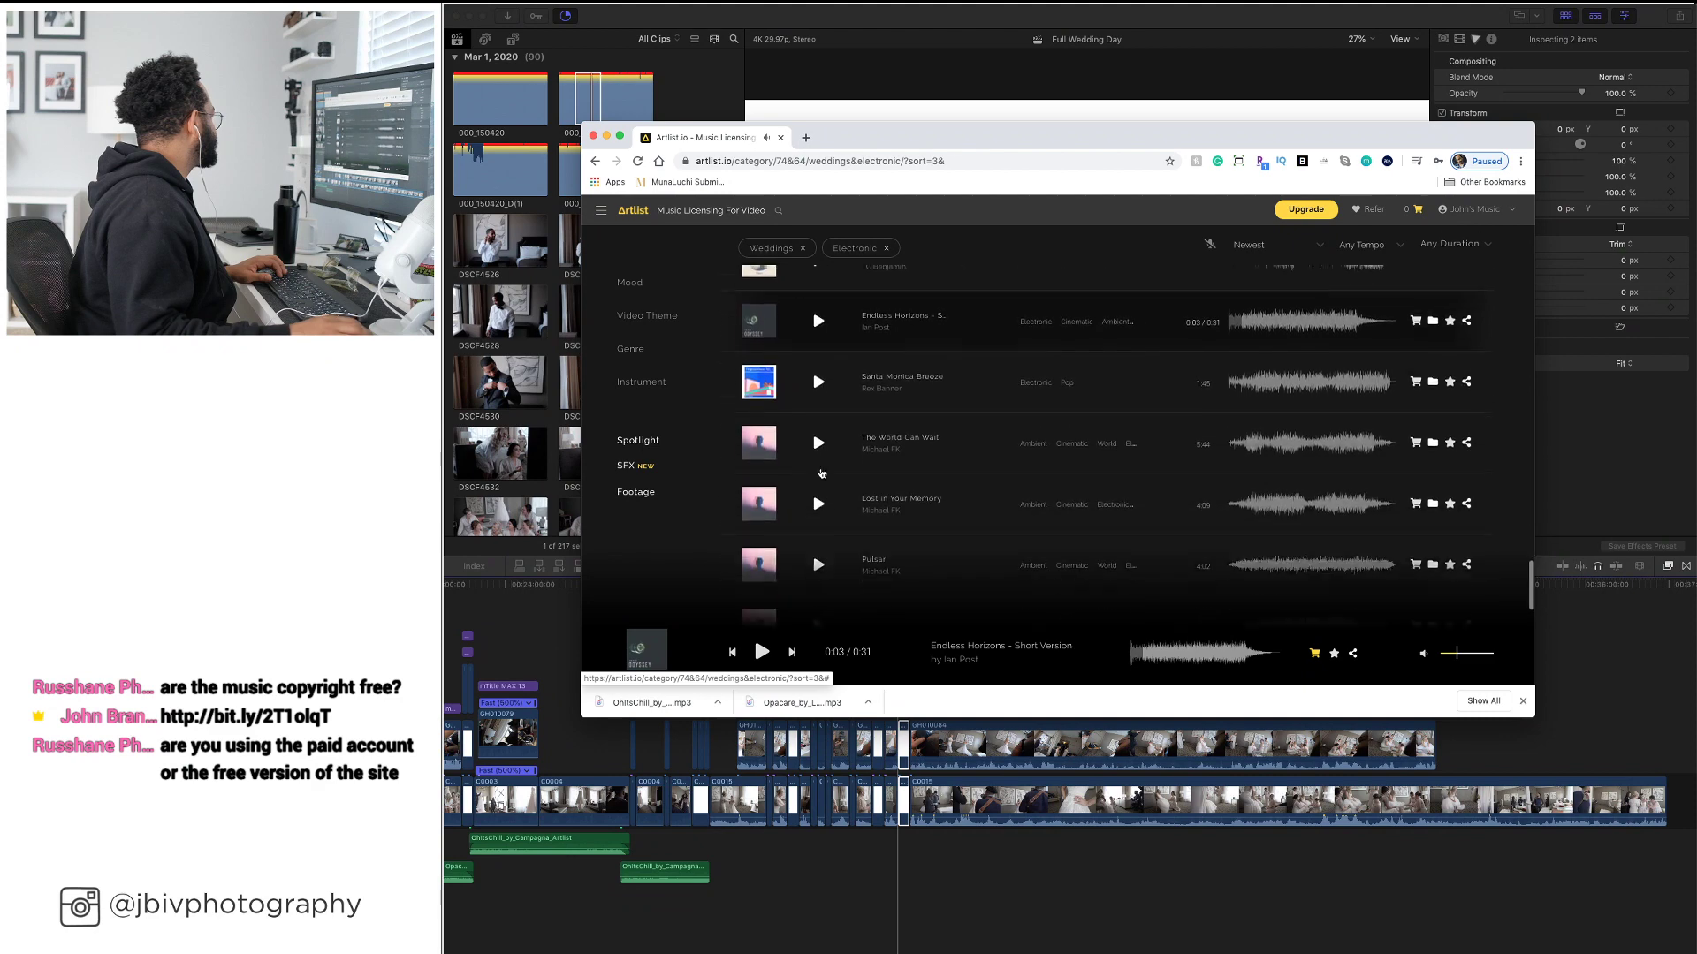
click(817, 408)
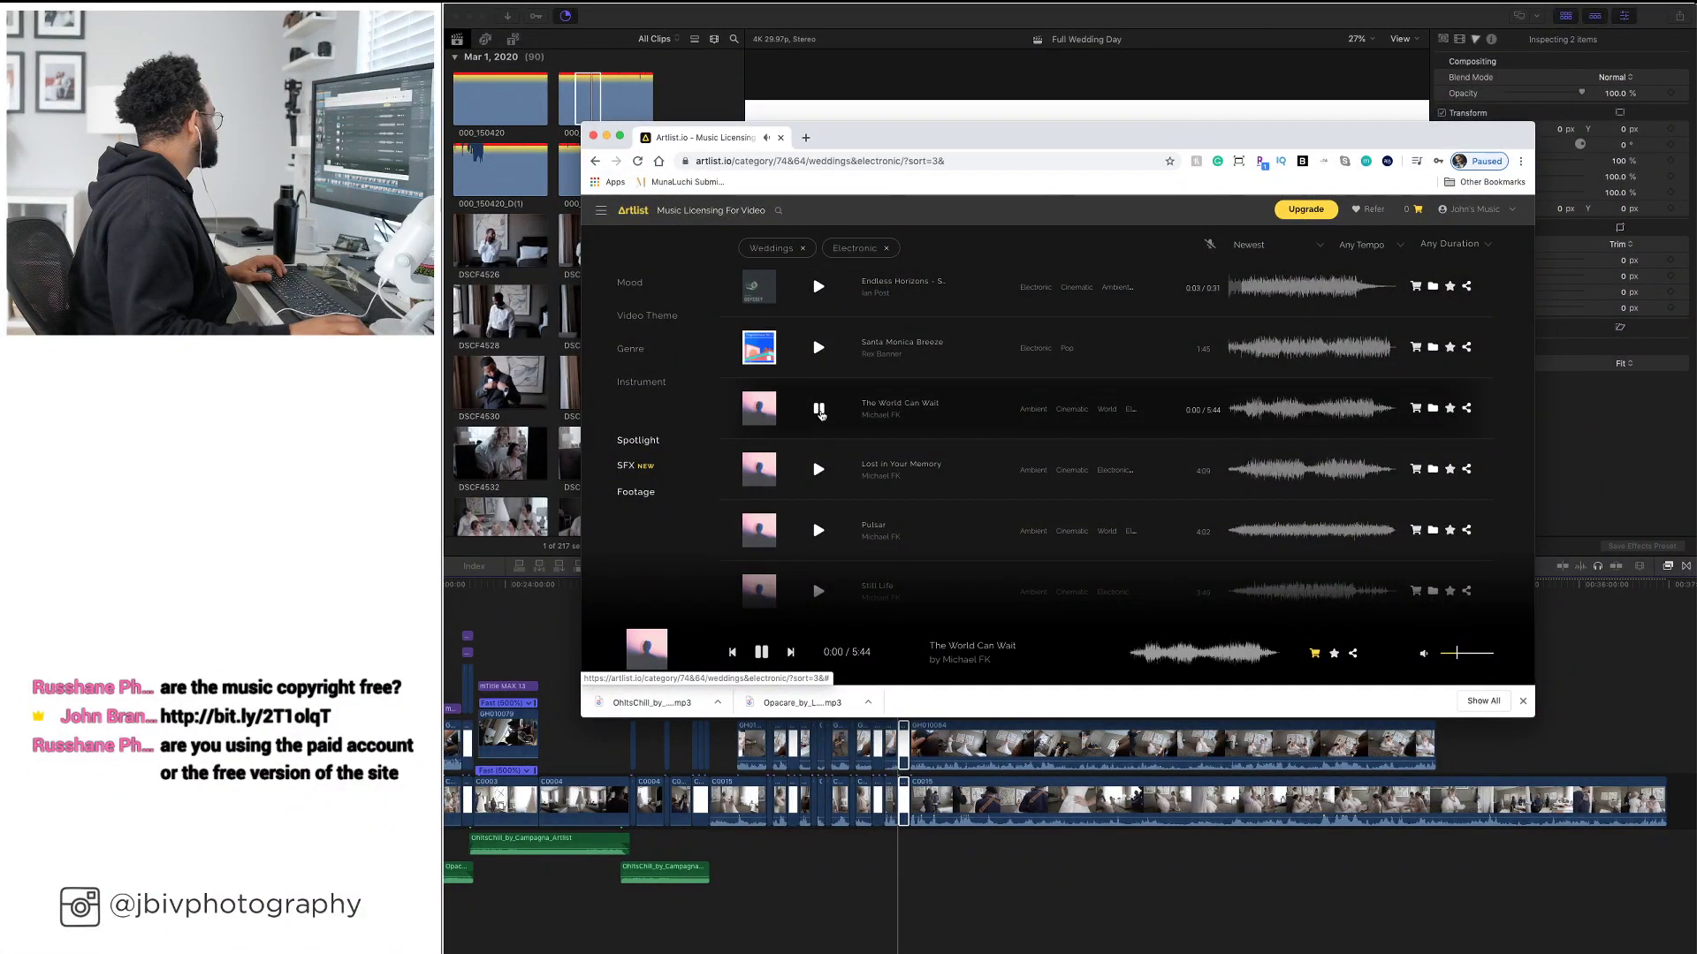
click(1247, 412)
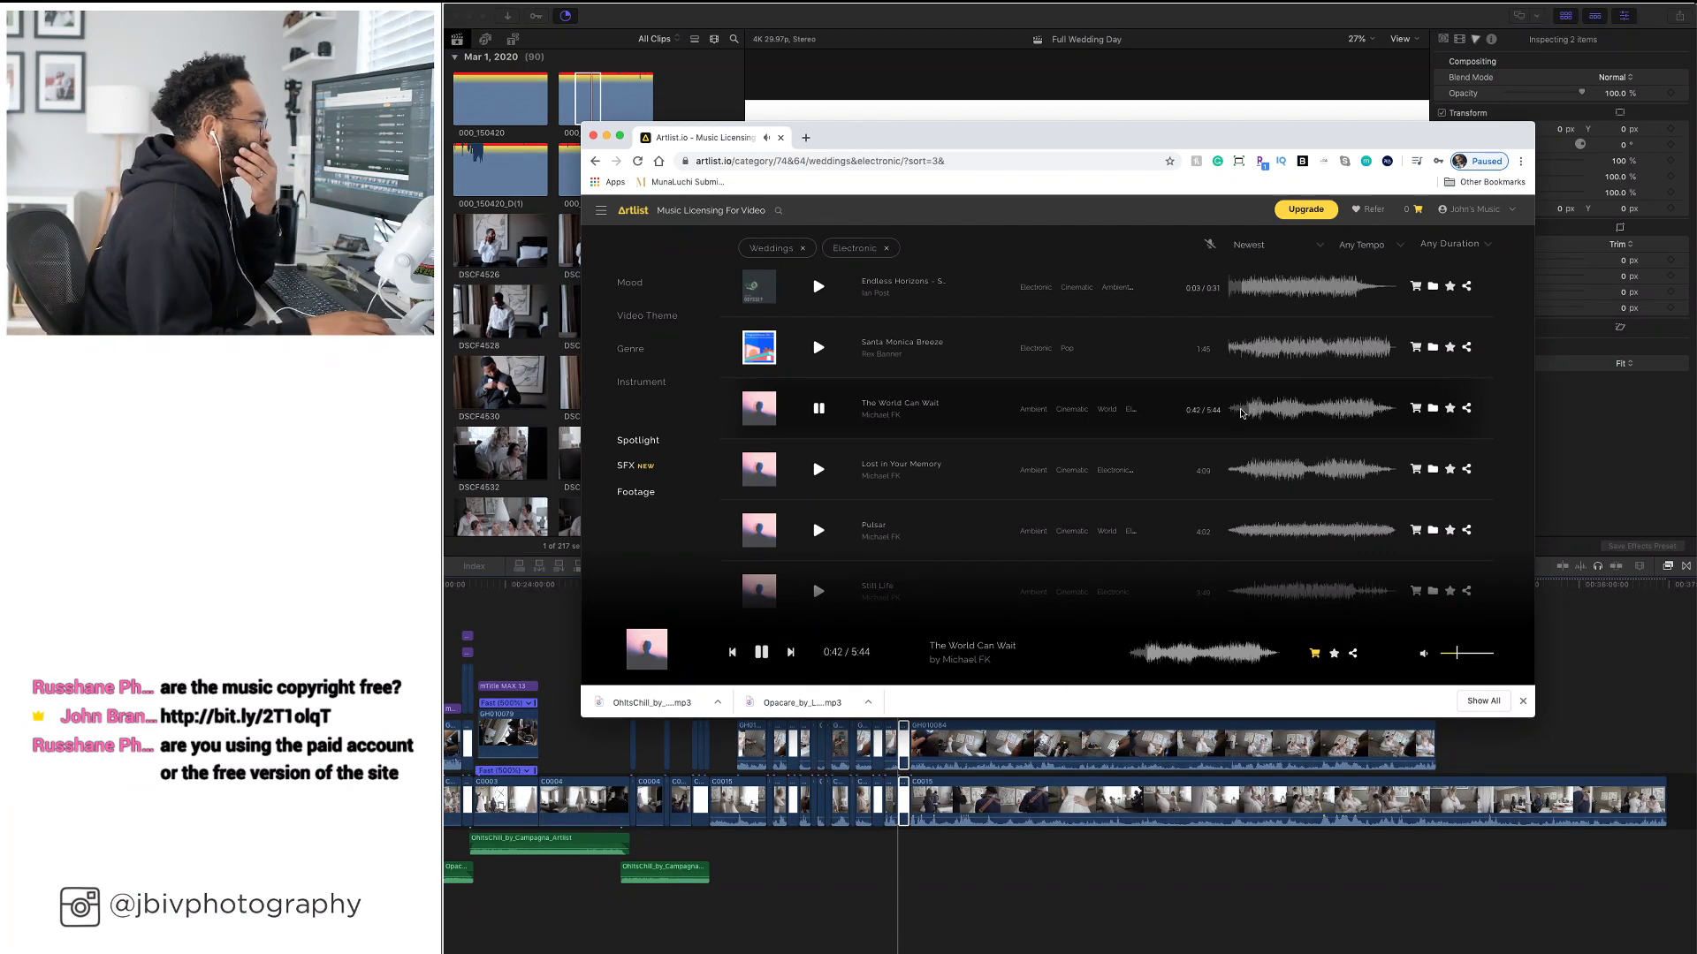
click(1277, 412)
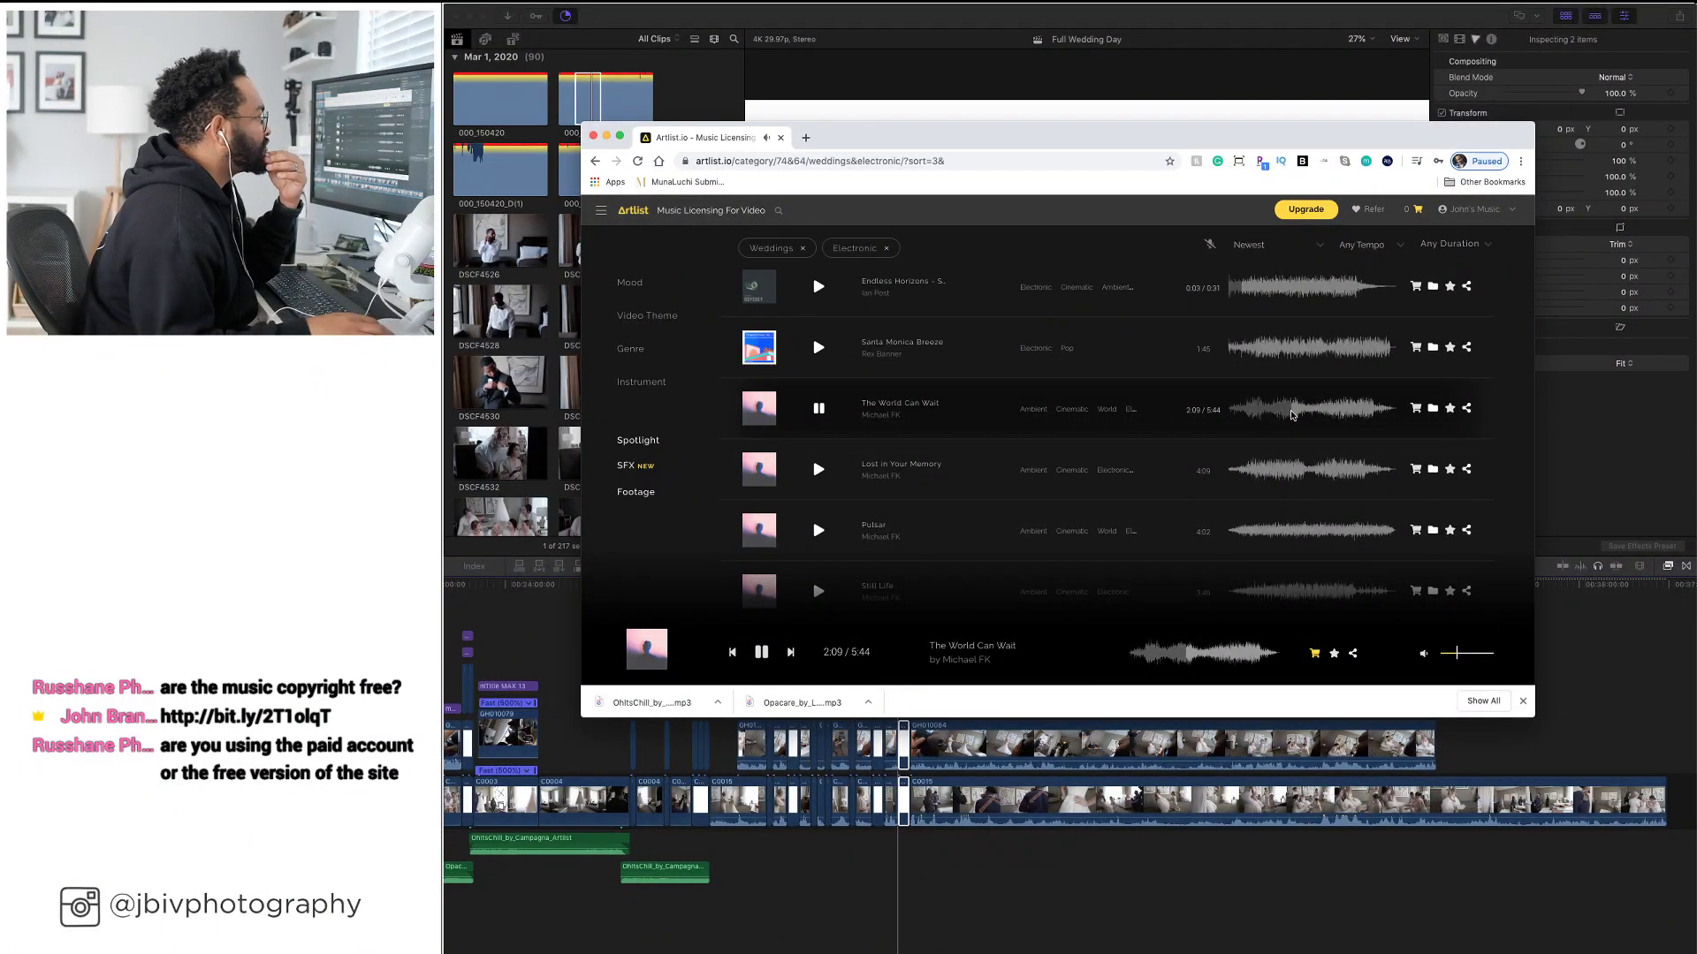
click(1313, 416)
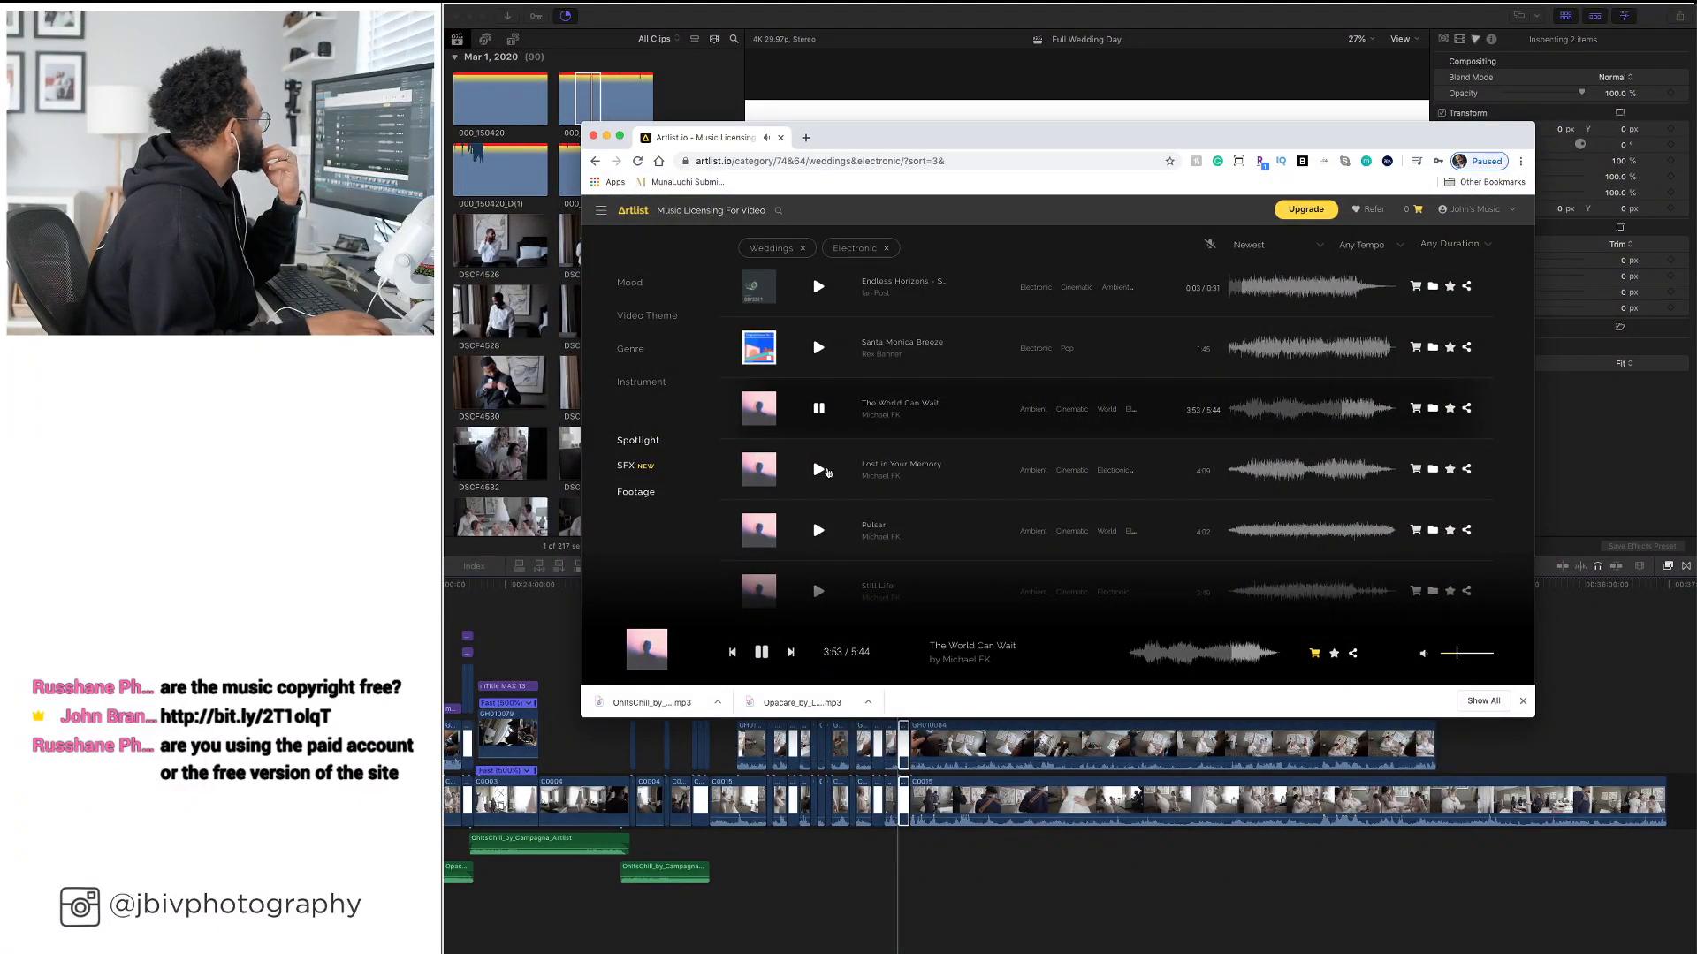
Preview Lost in Your Memory from about 1:06 and a little further in
click(822, 470)
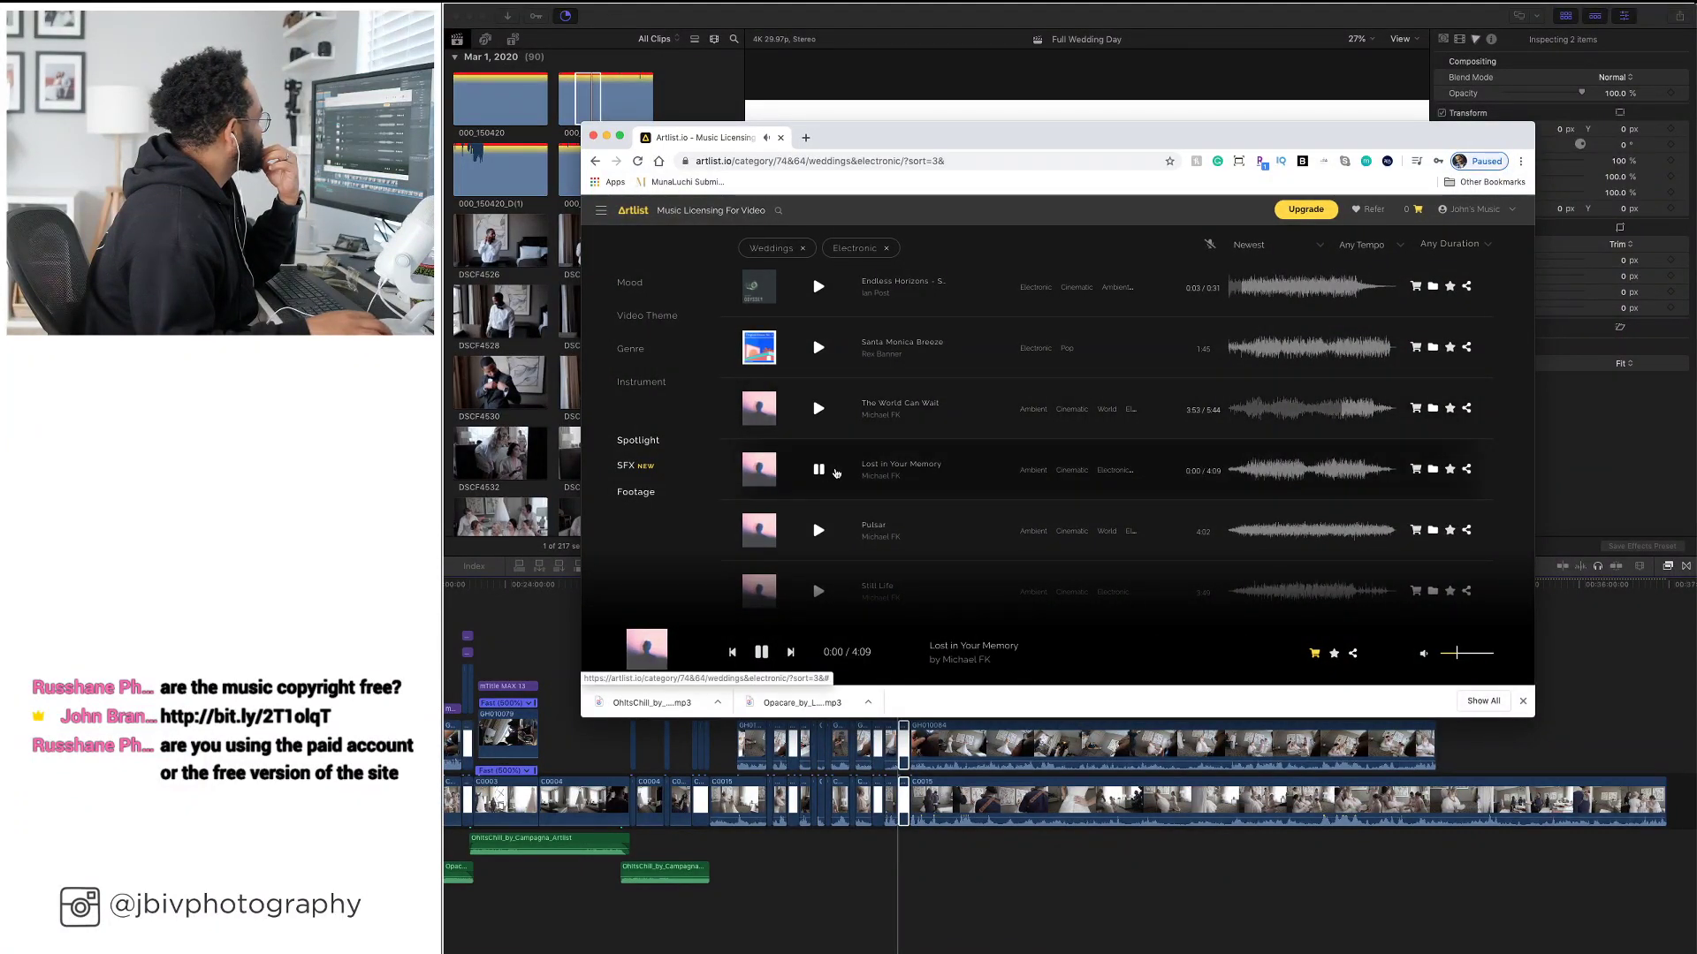
click(1272, 475)
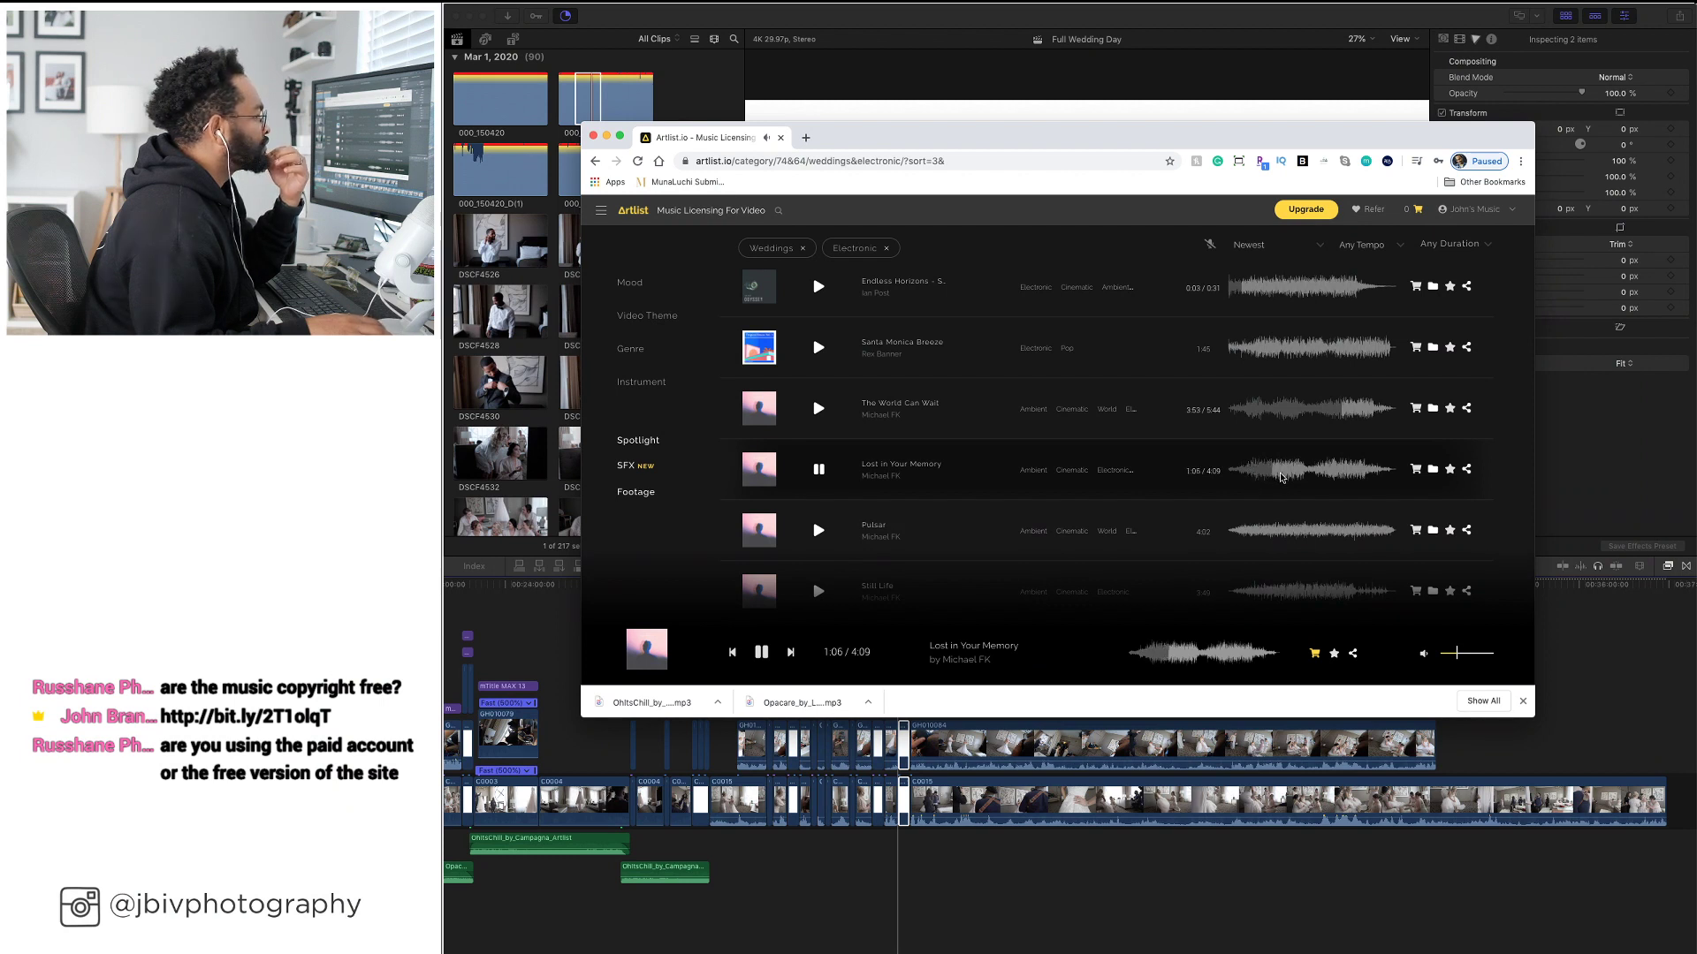
click(1281, 477)
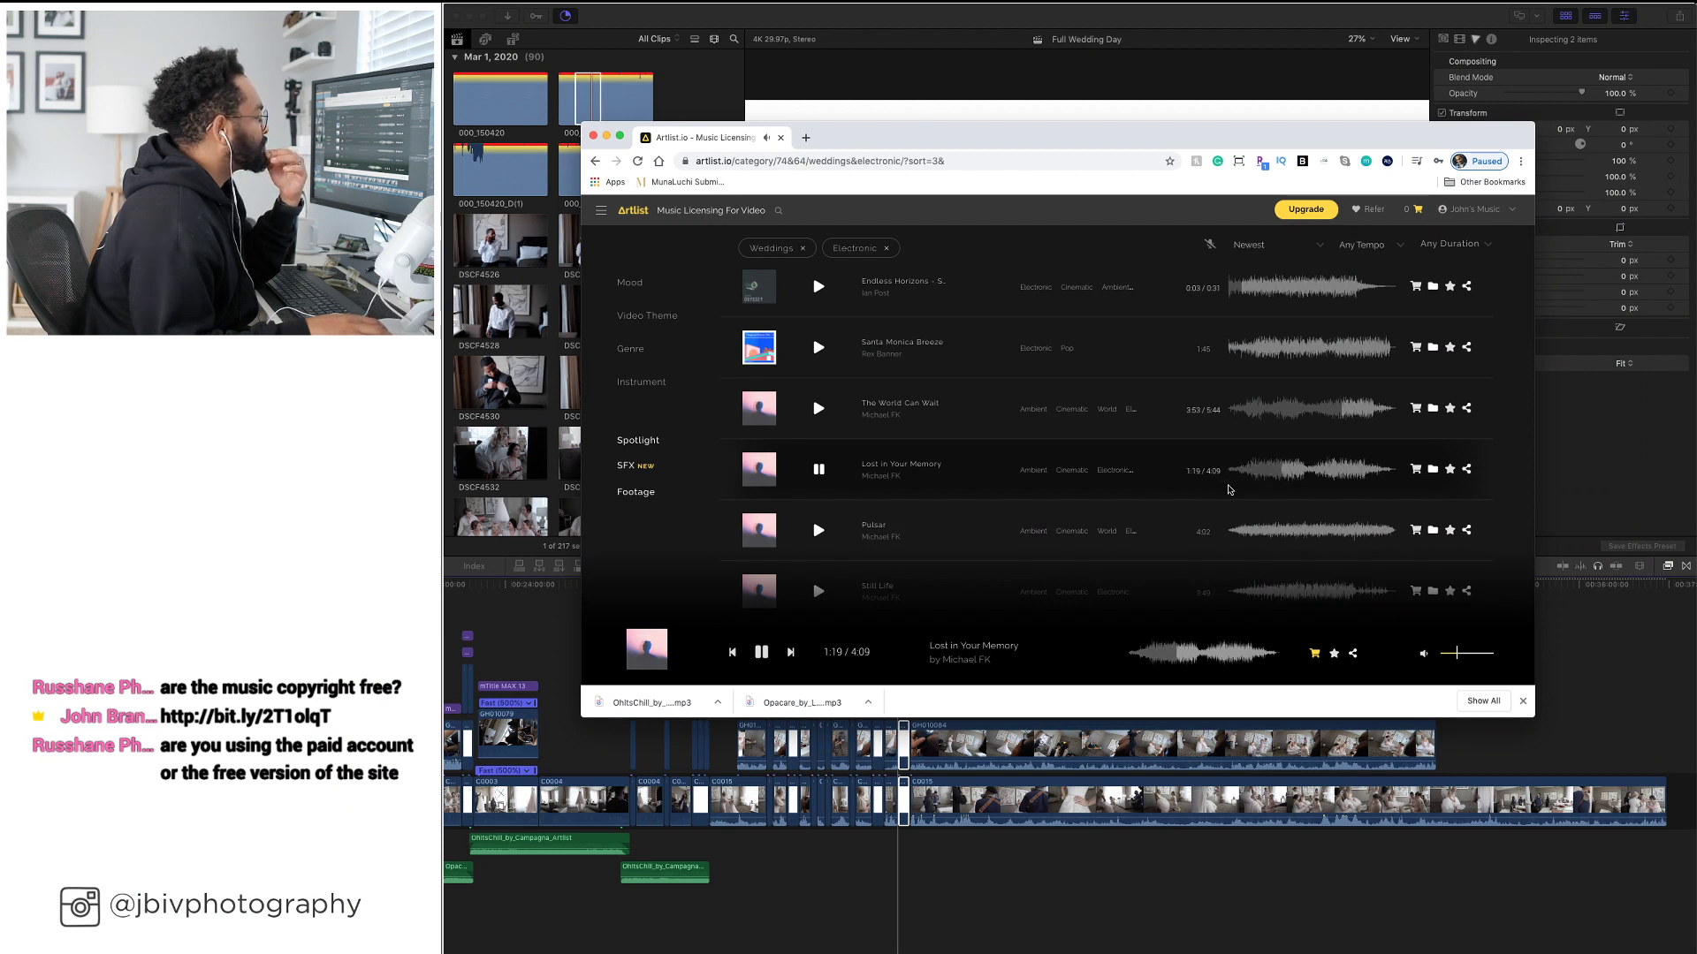
Pause Lost in Your Memory and preview Still Life from its beginning and from about 0:25
click(818, 473)
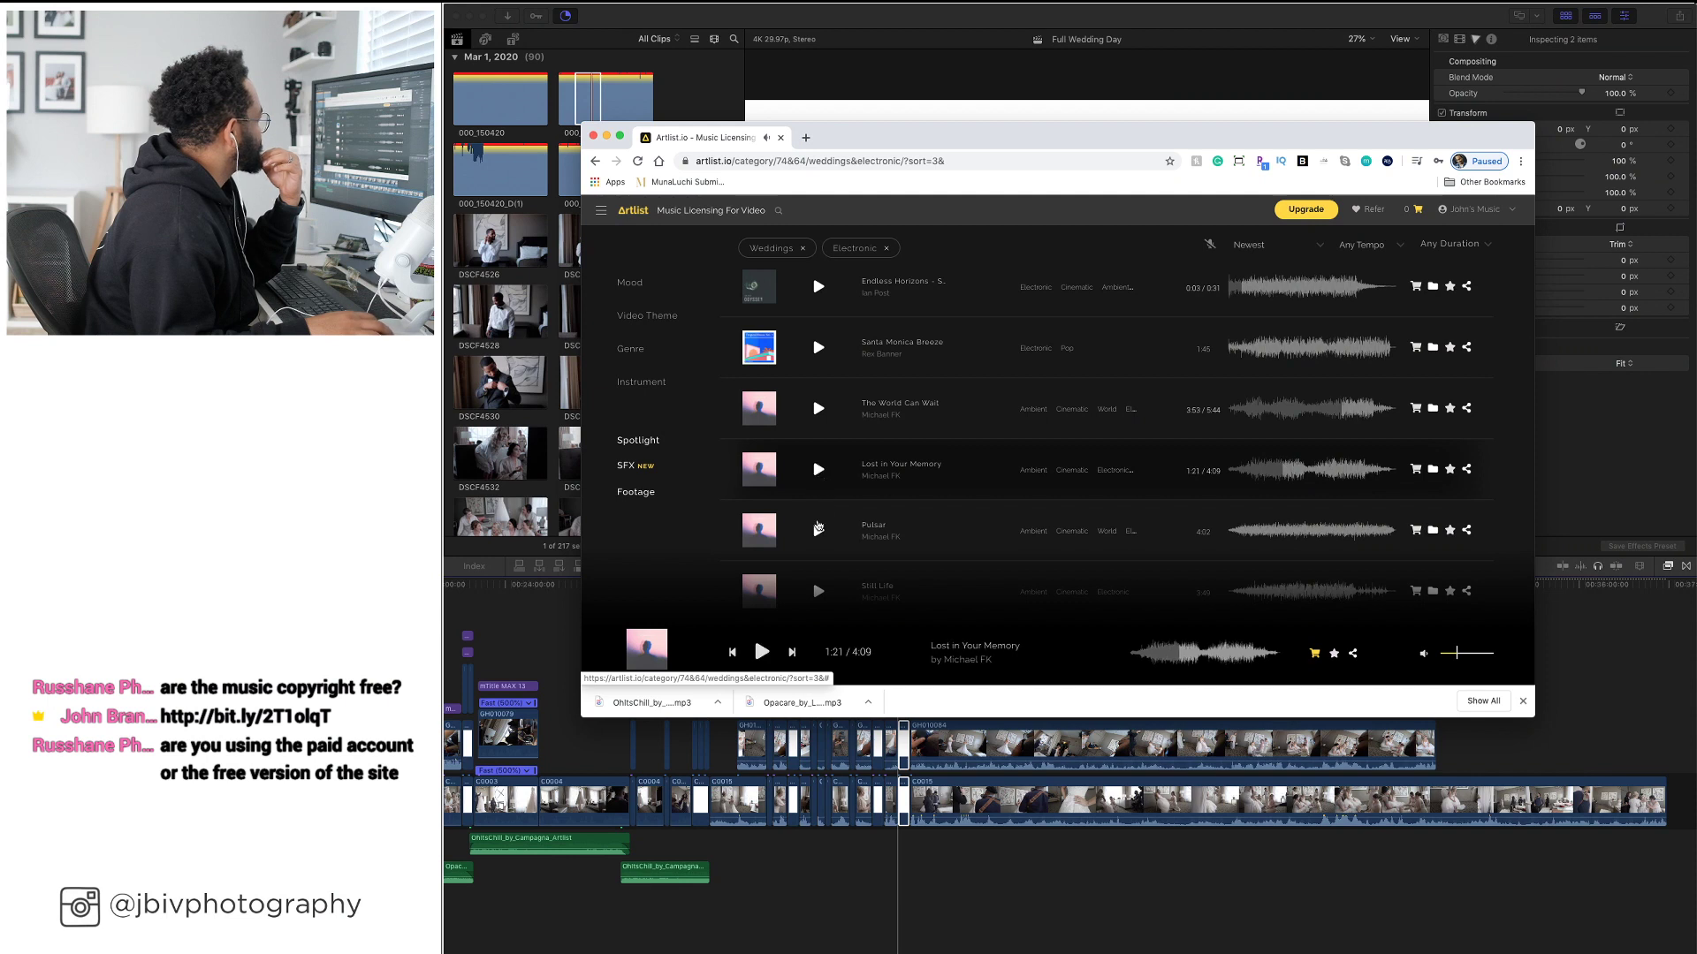
scroll(819, 529, down, 3)
click(819, 416)
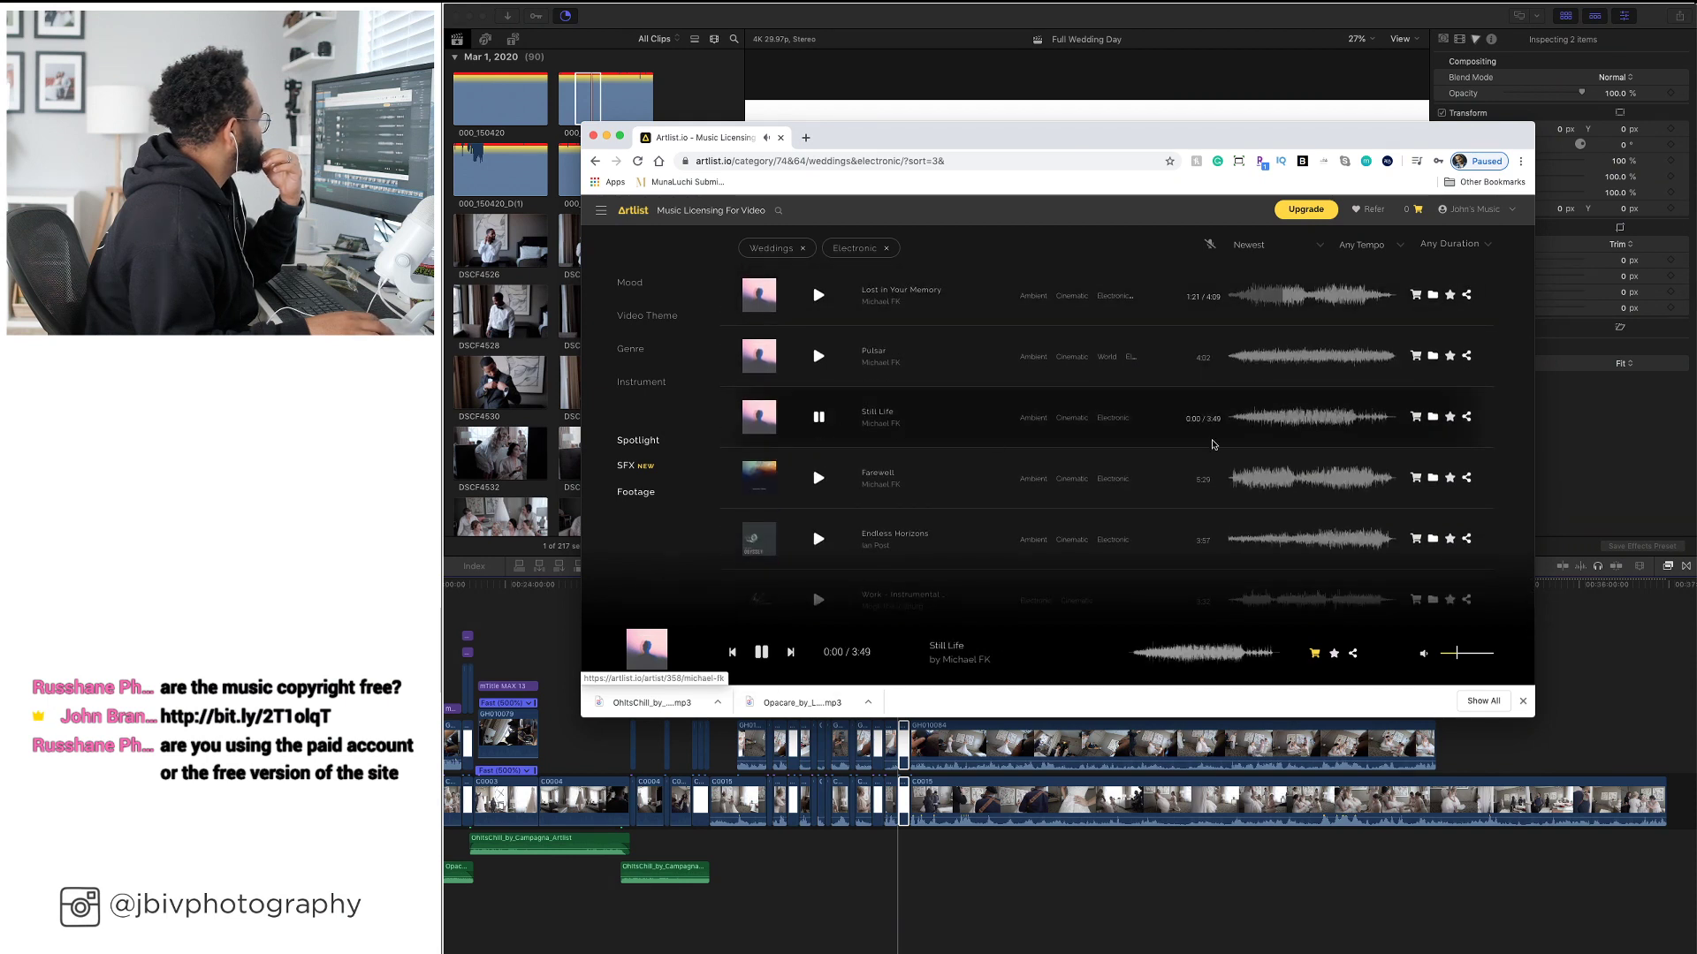
click(1246, 423)
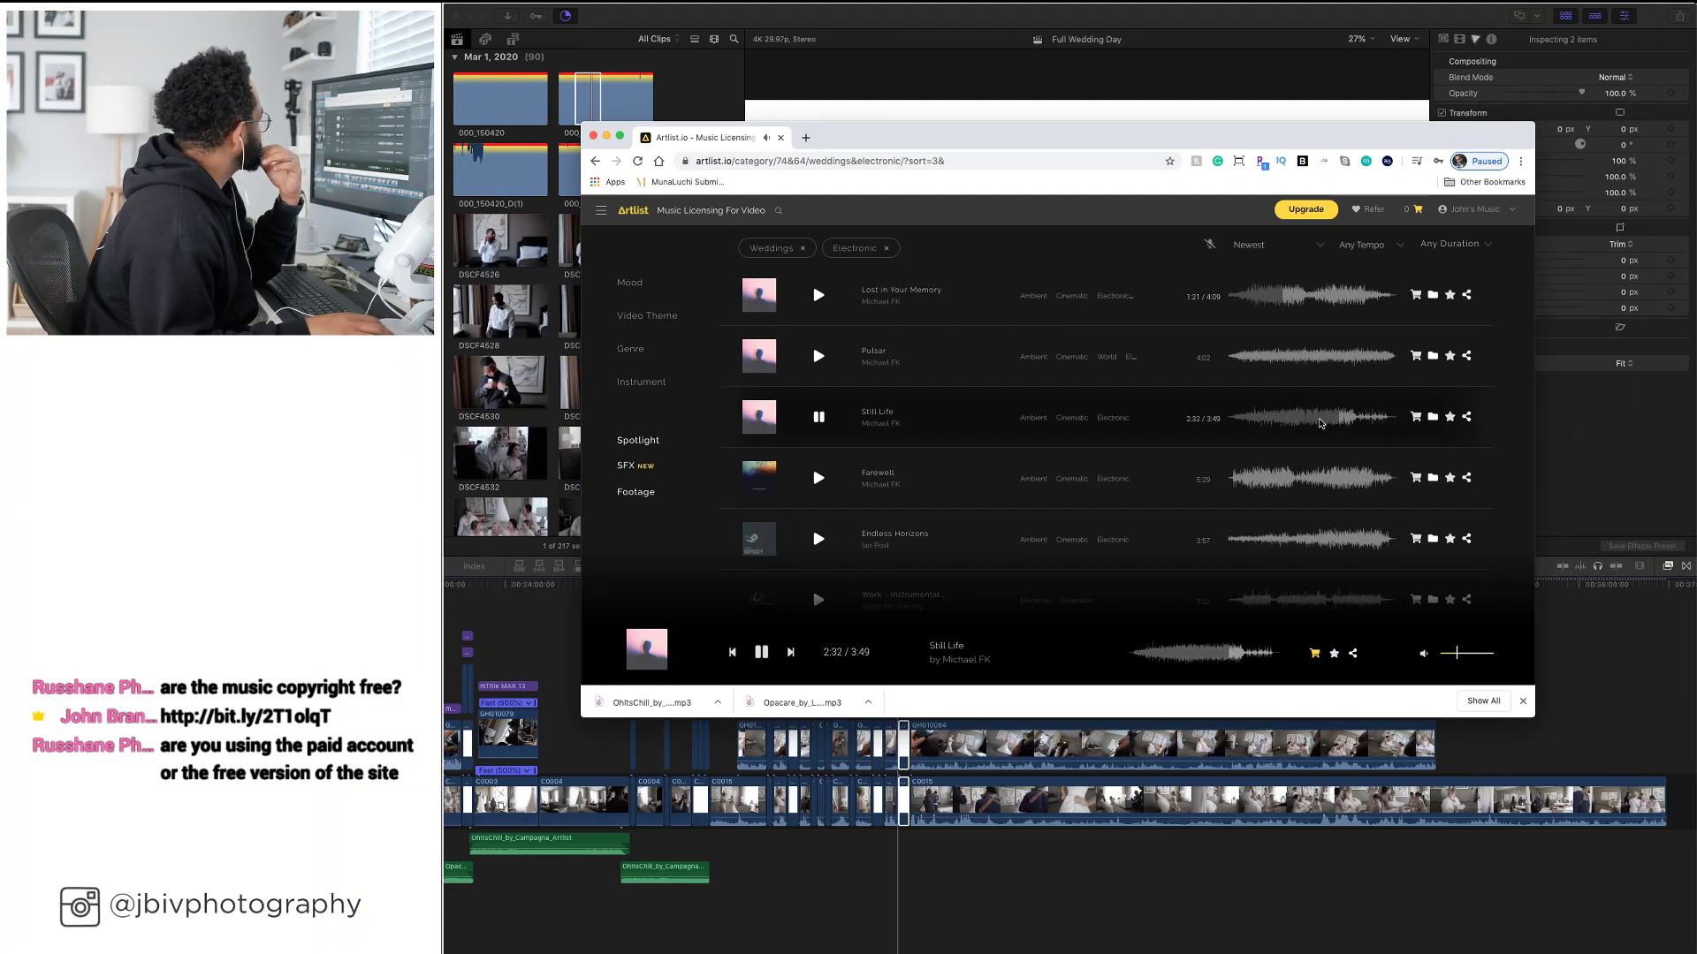
Preview Farewell around 1:22 and again from about 3:22, and pause it
click(1230, 478)
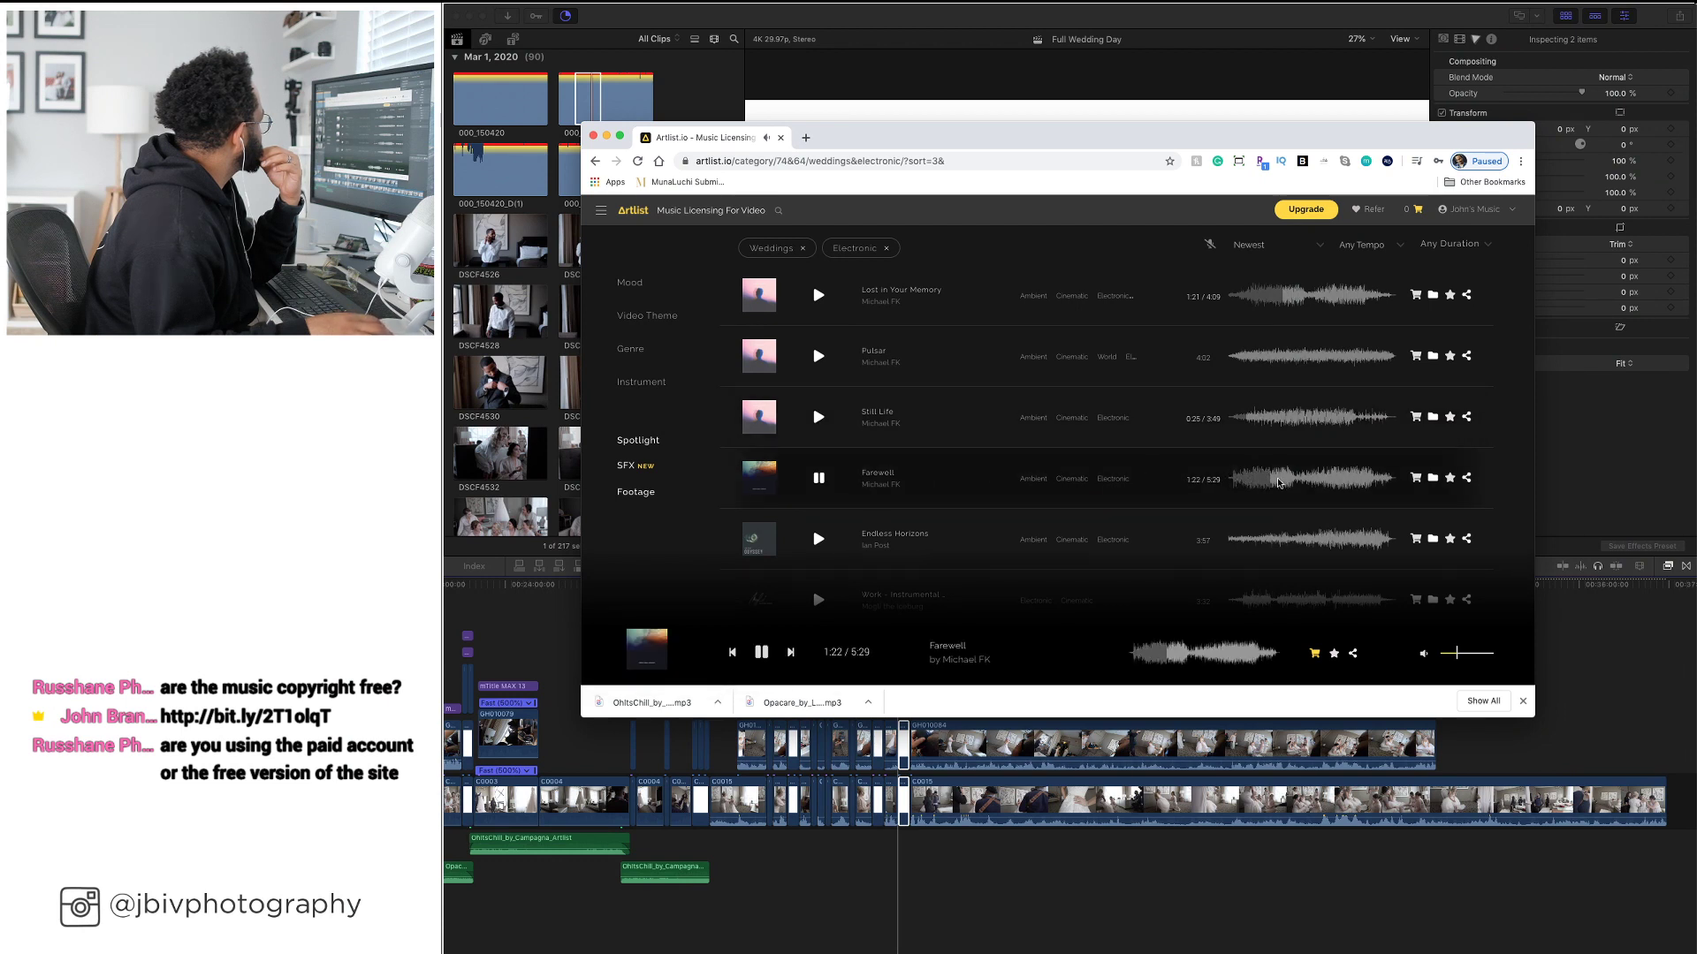
click(1332, 478)
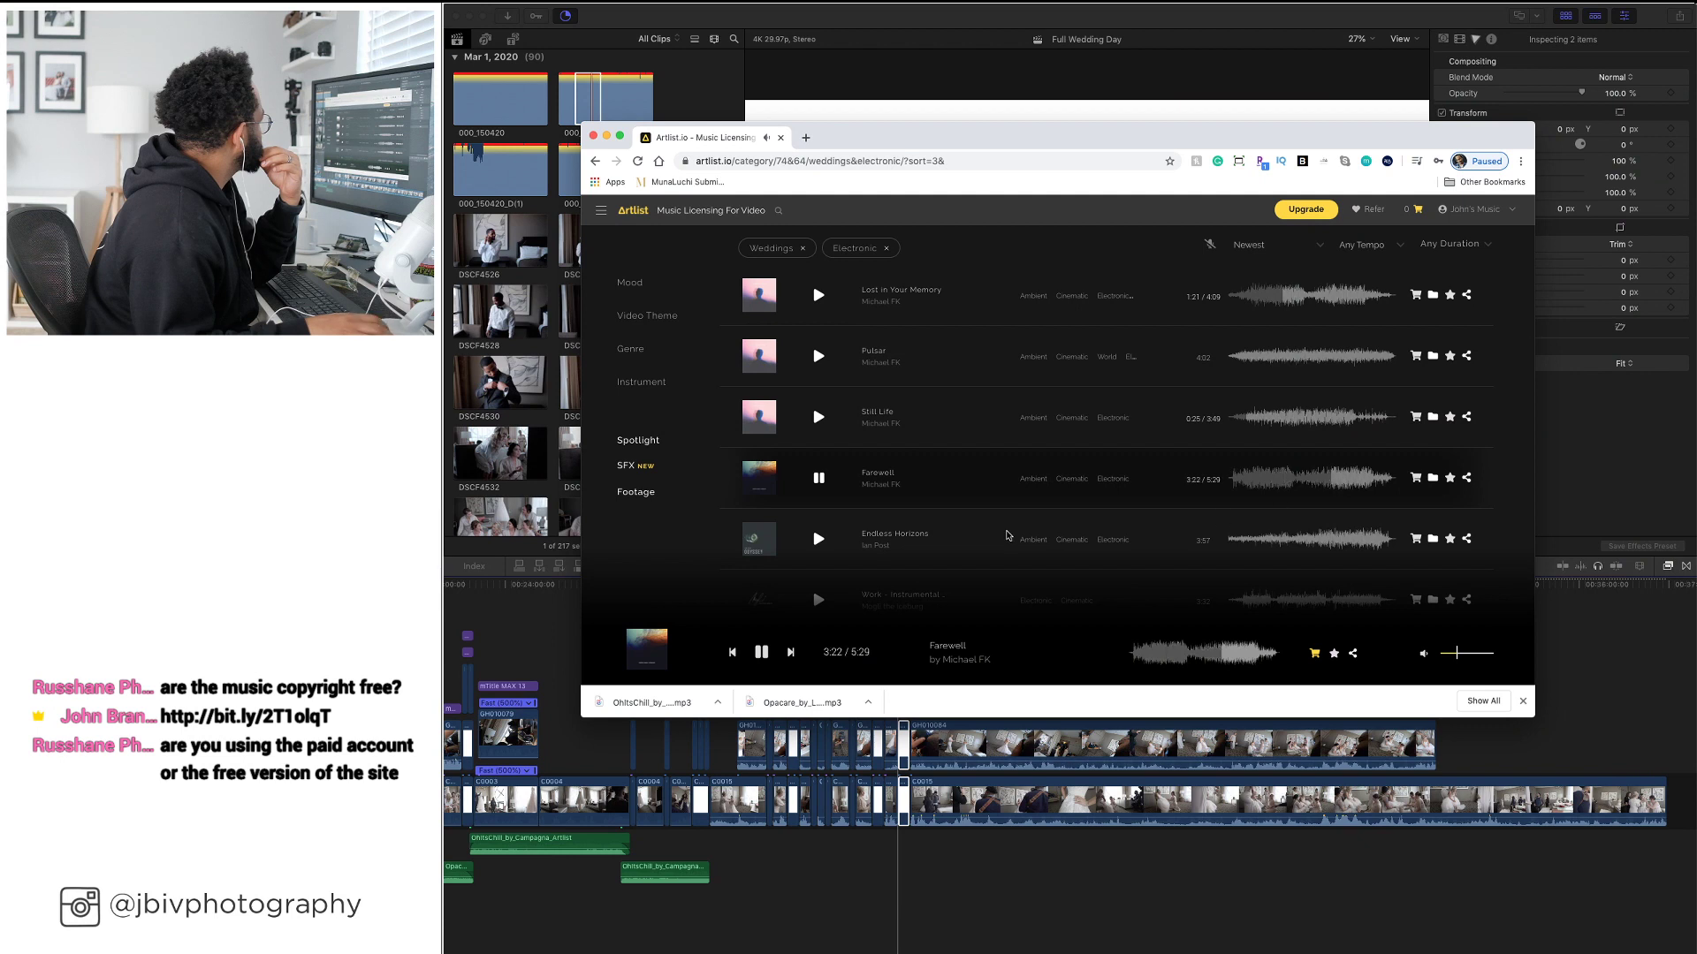
click(819, 478)
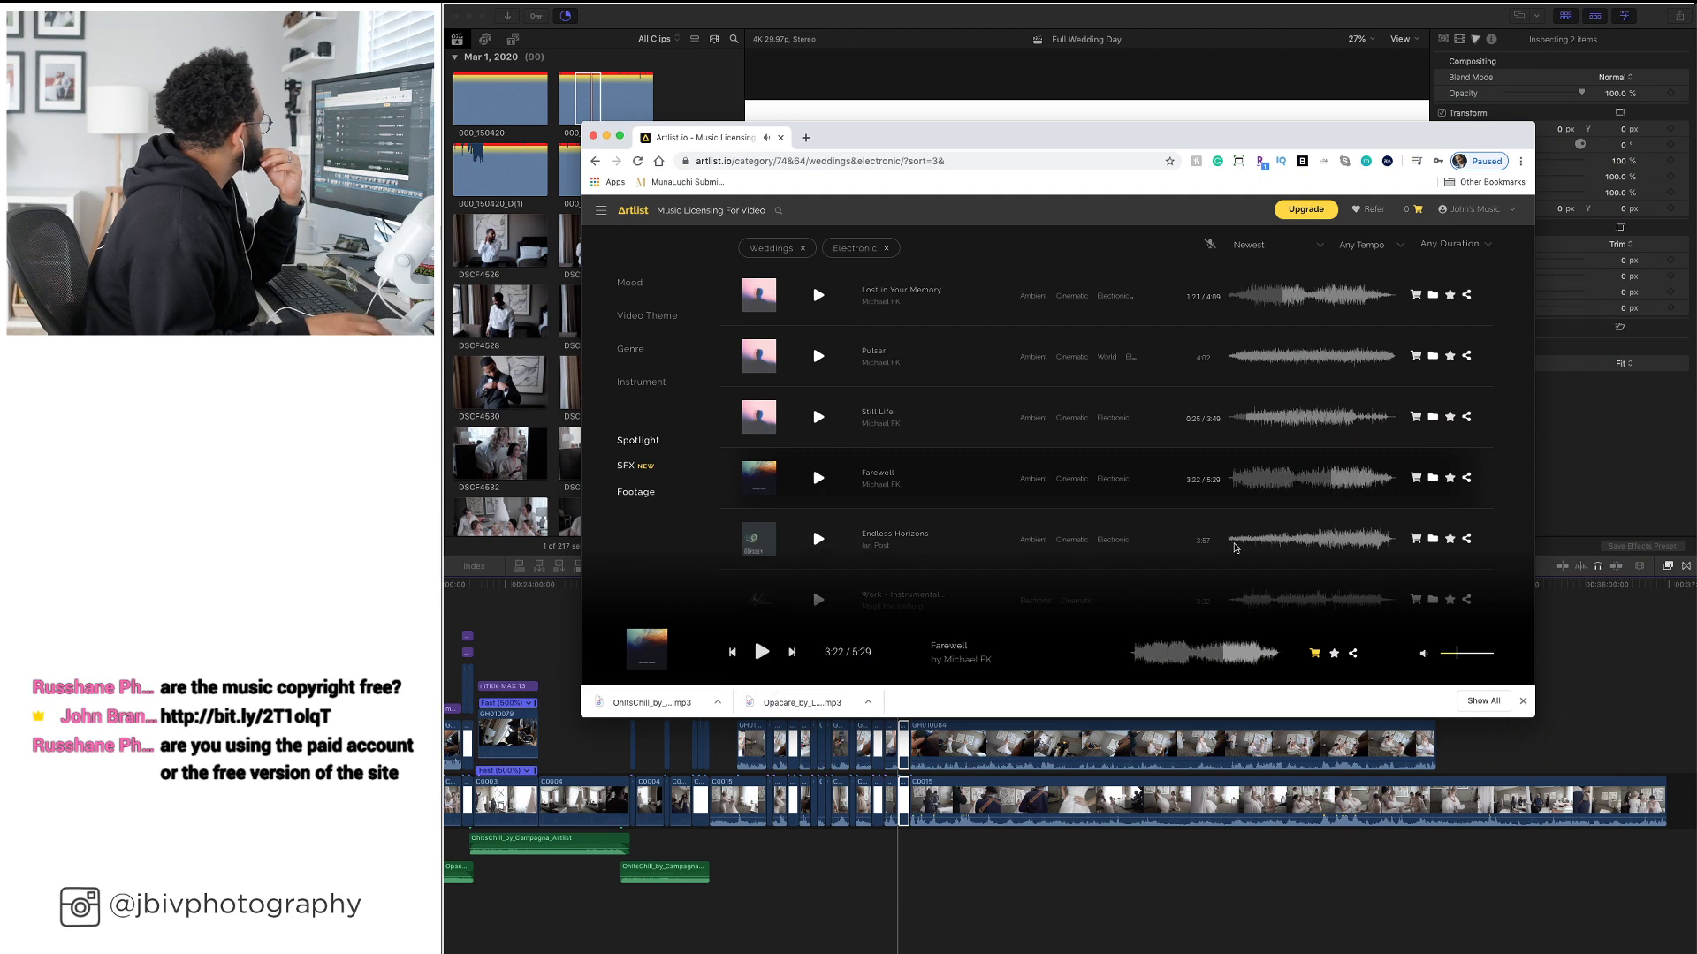
Preview the full version of Endless Horizons at its start, at about 2:30 and at about 3:20, and pause it
click(819, 541)
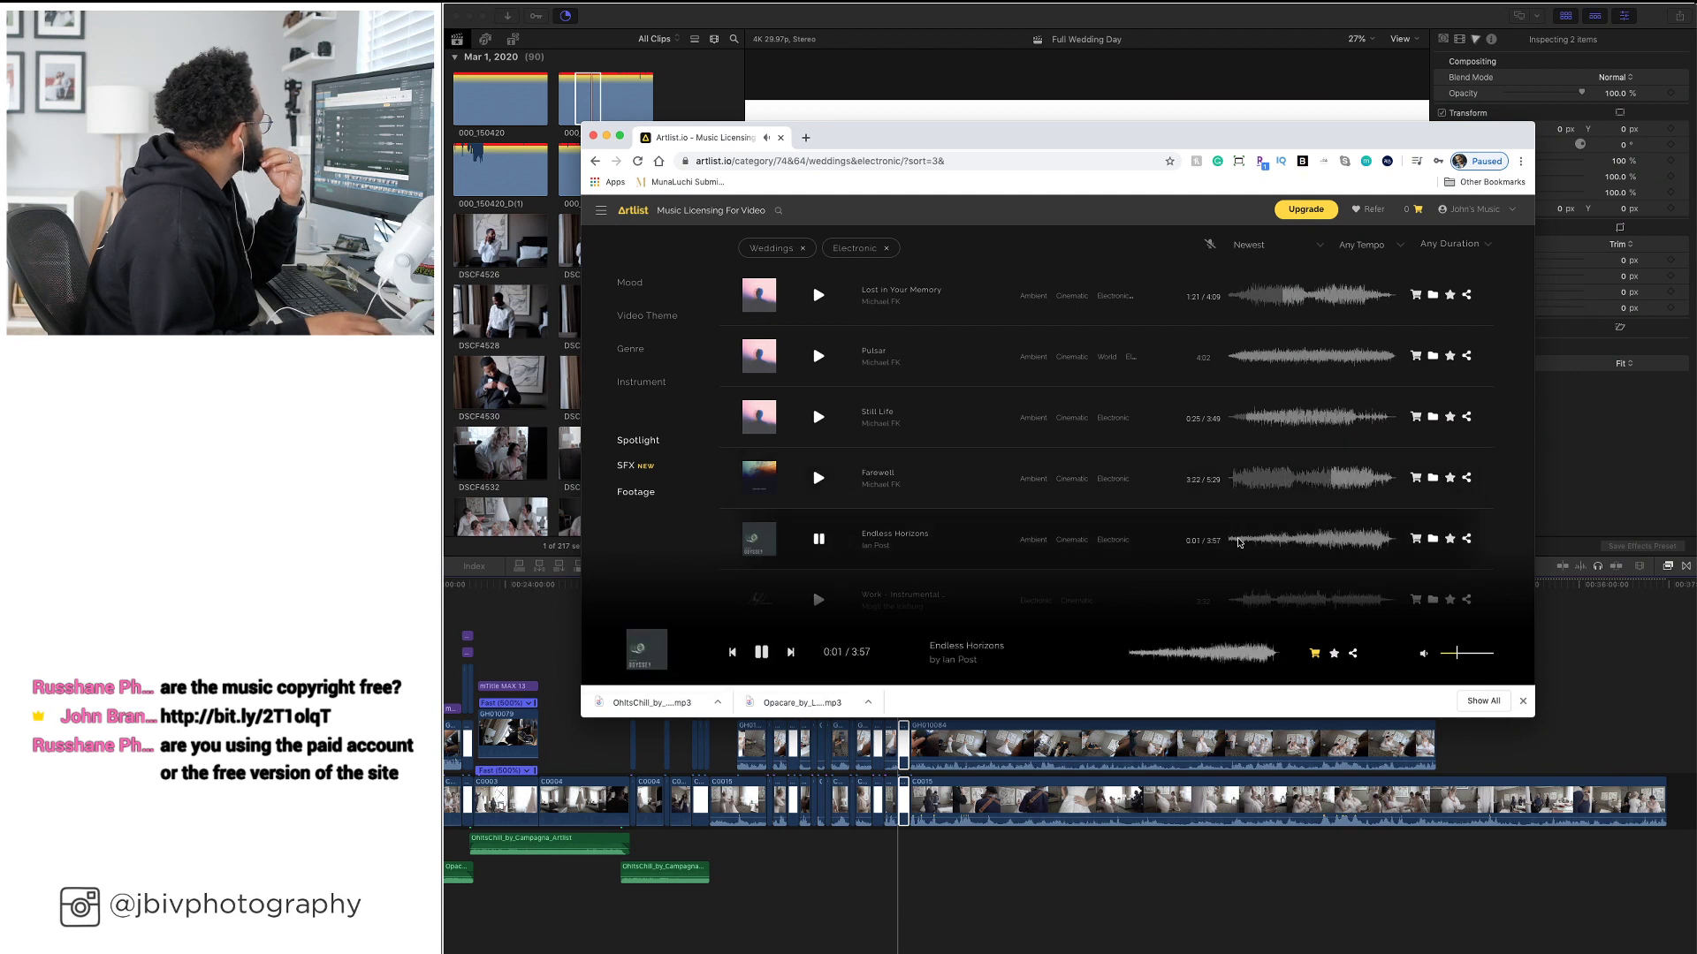
click(1343, 540)
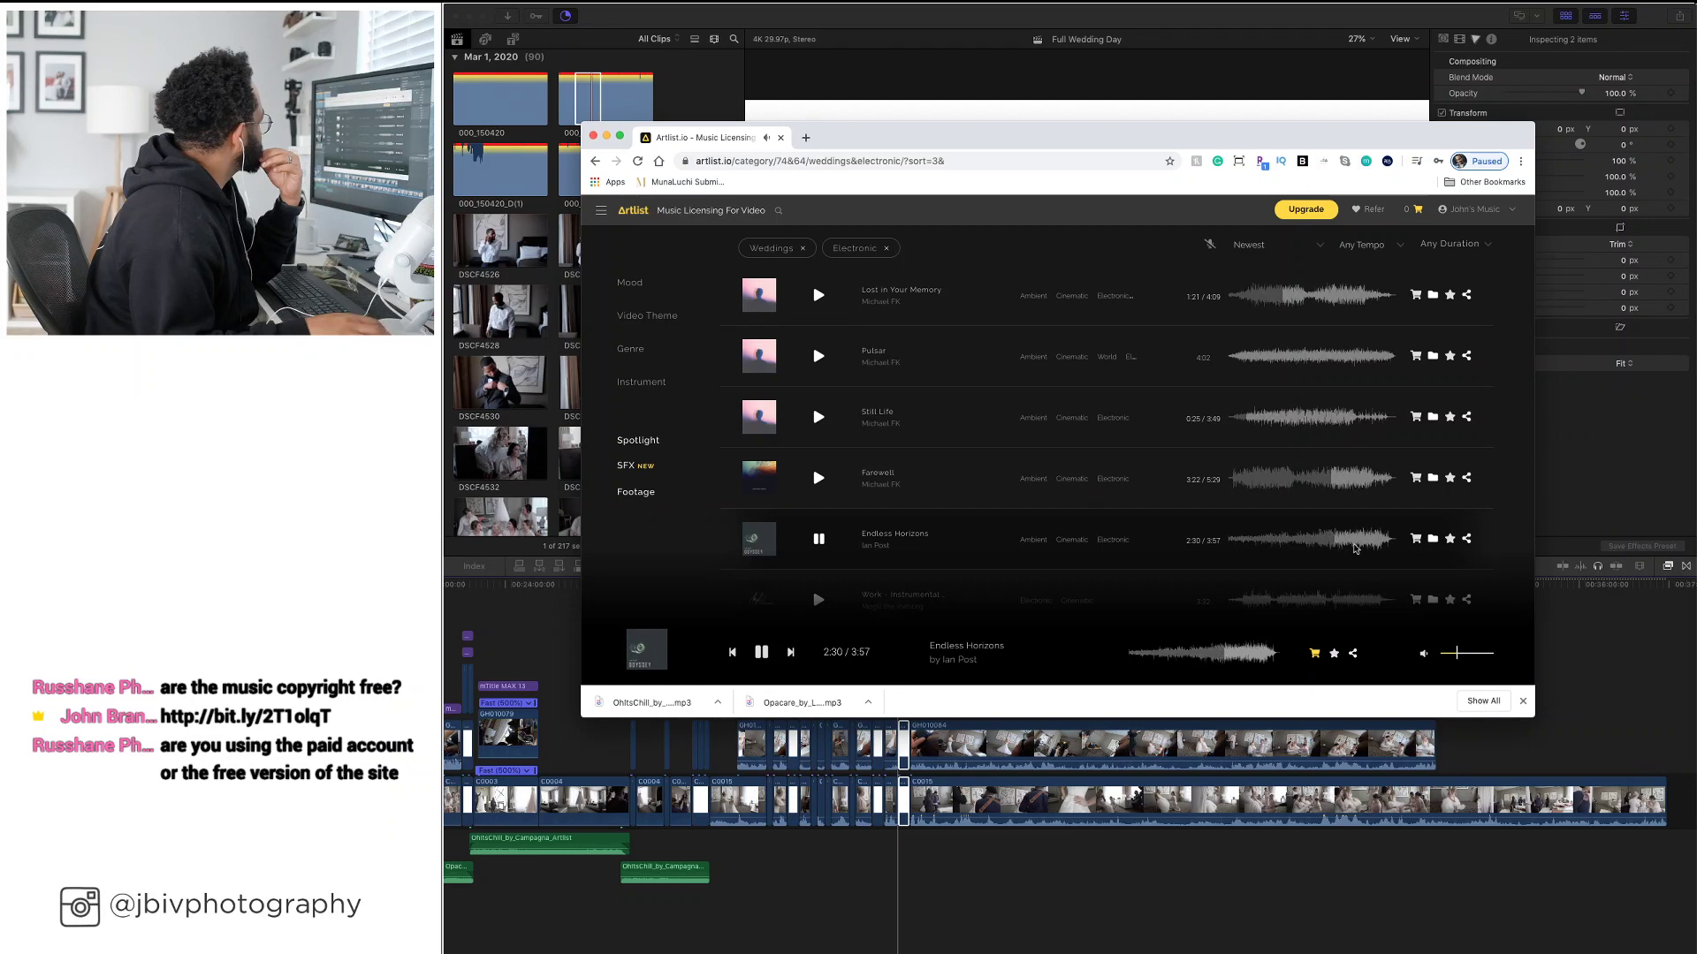
click(1366, 541)
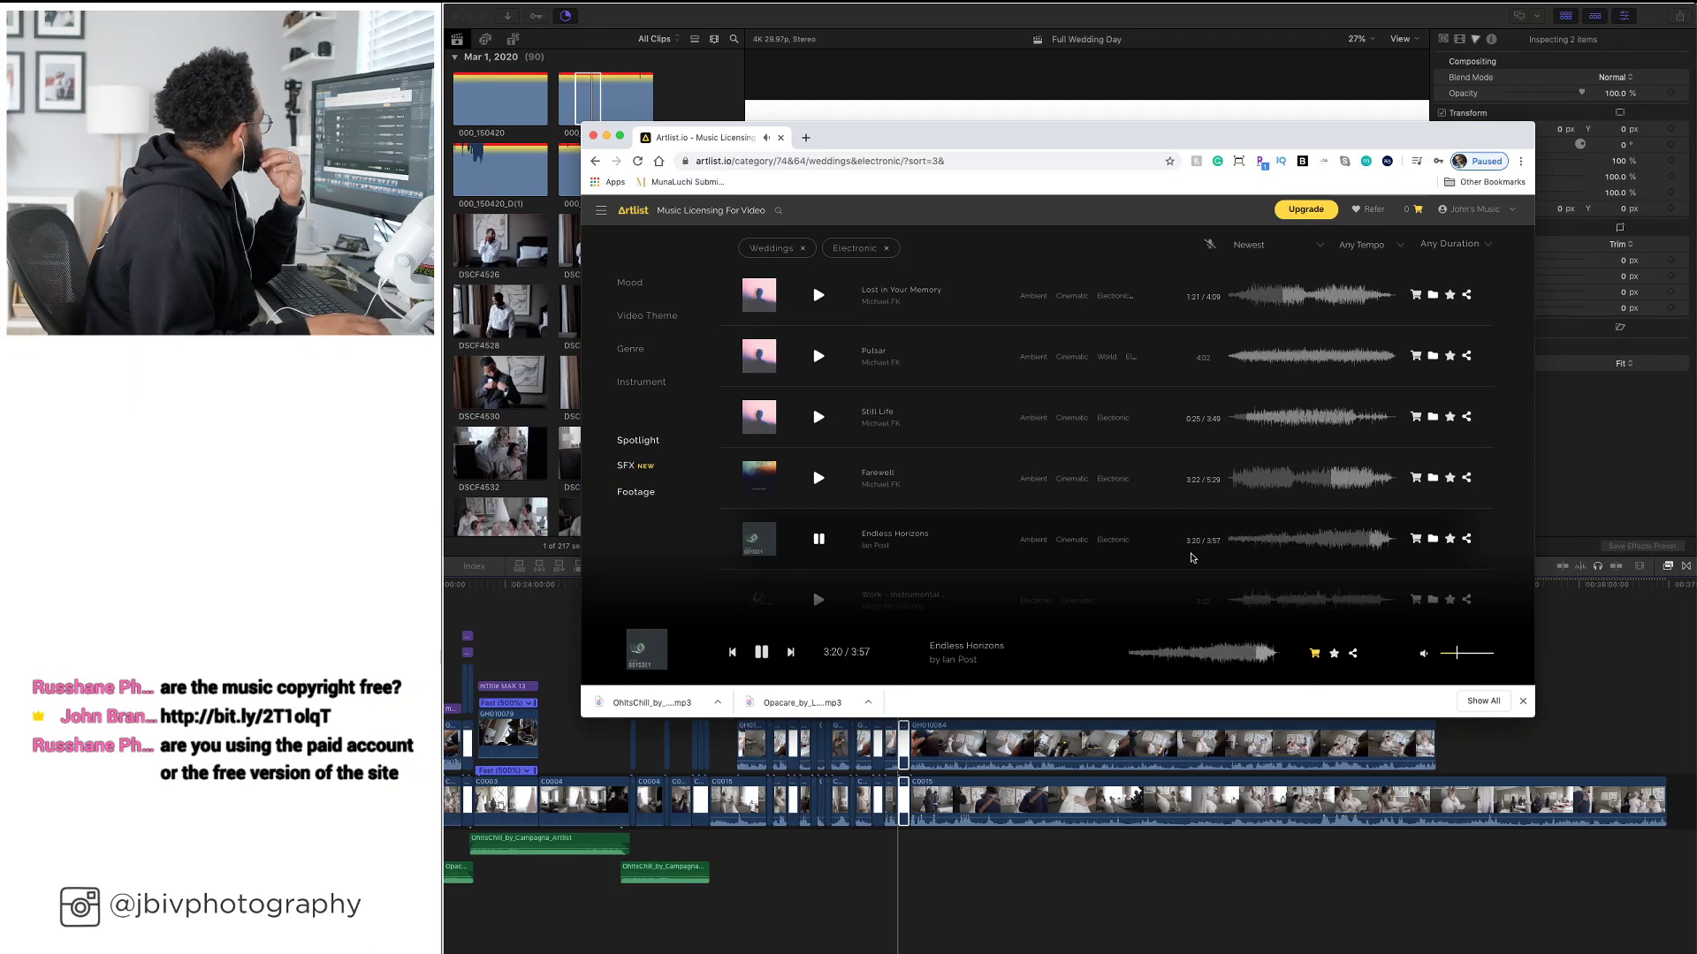
click(829, 543)
Preview Work - Instrumental Version partway through and the start of Rain on the Horizon, and pause playback
scroll(829, 535, down, 2)
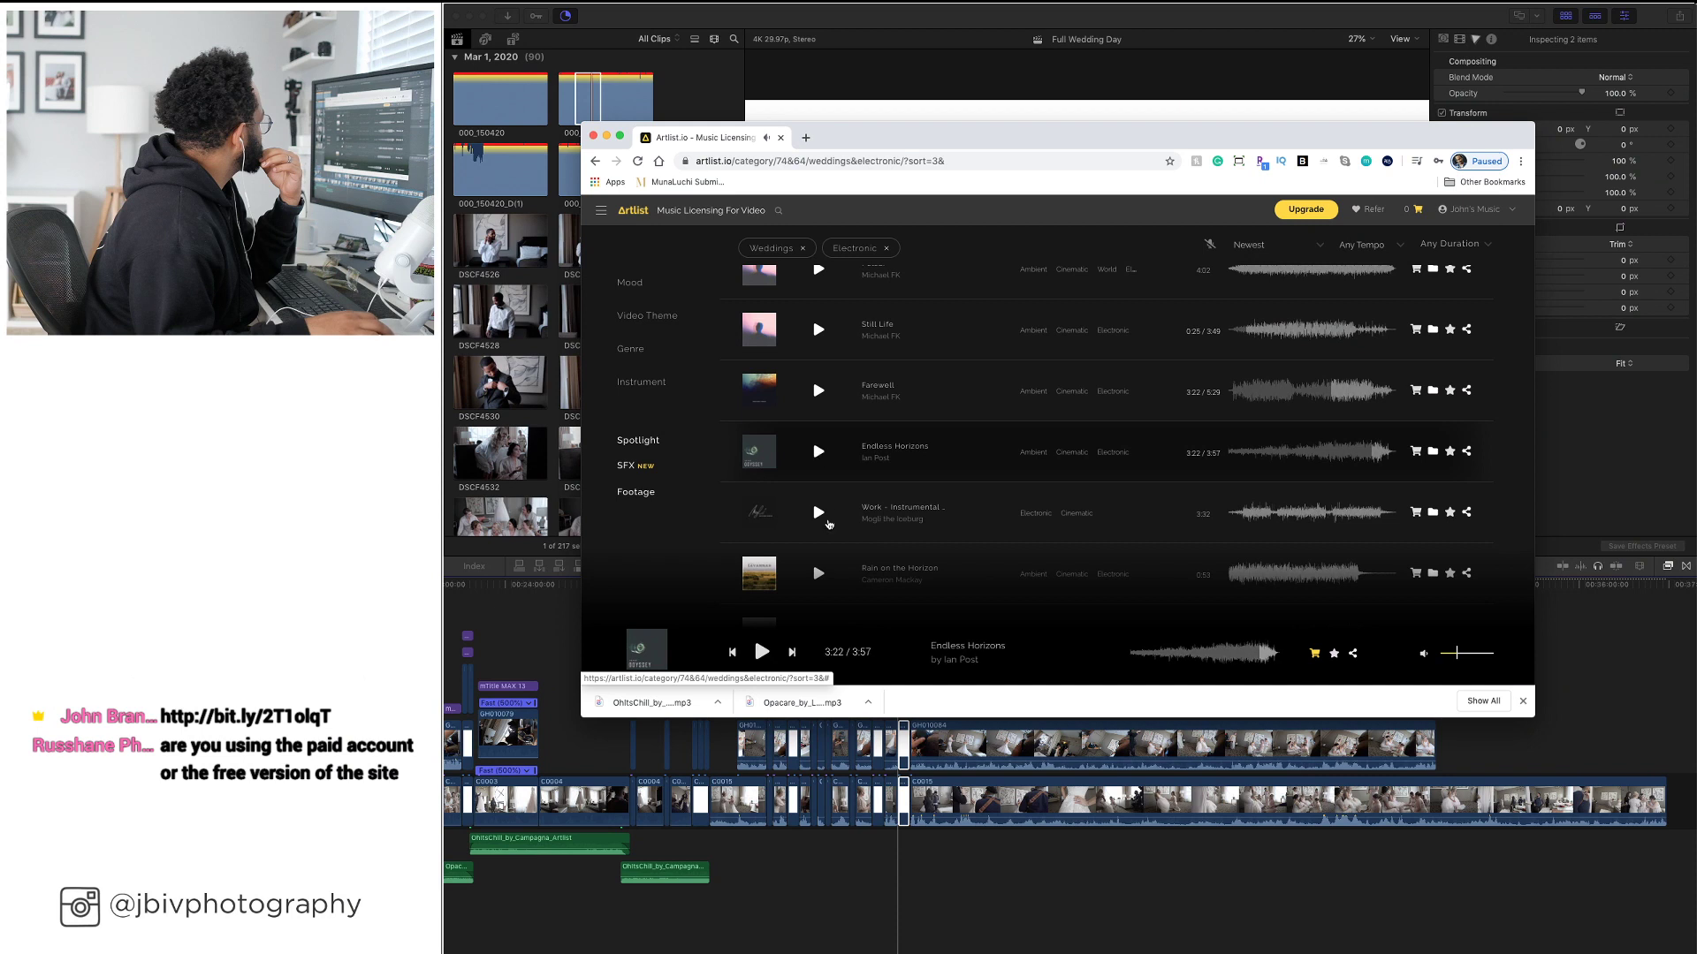
click(818, 513)
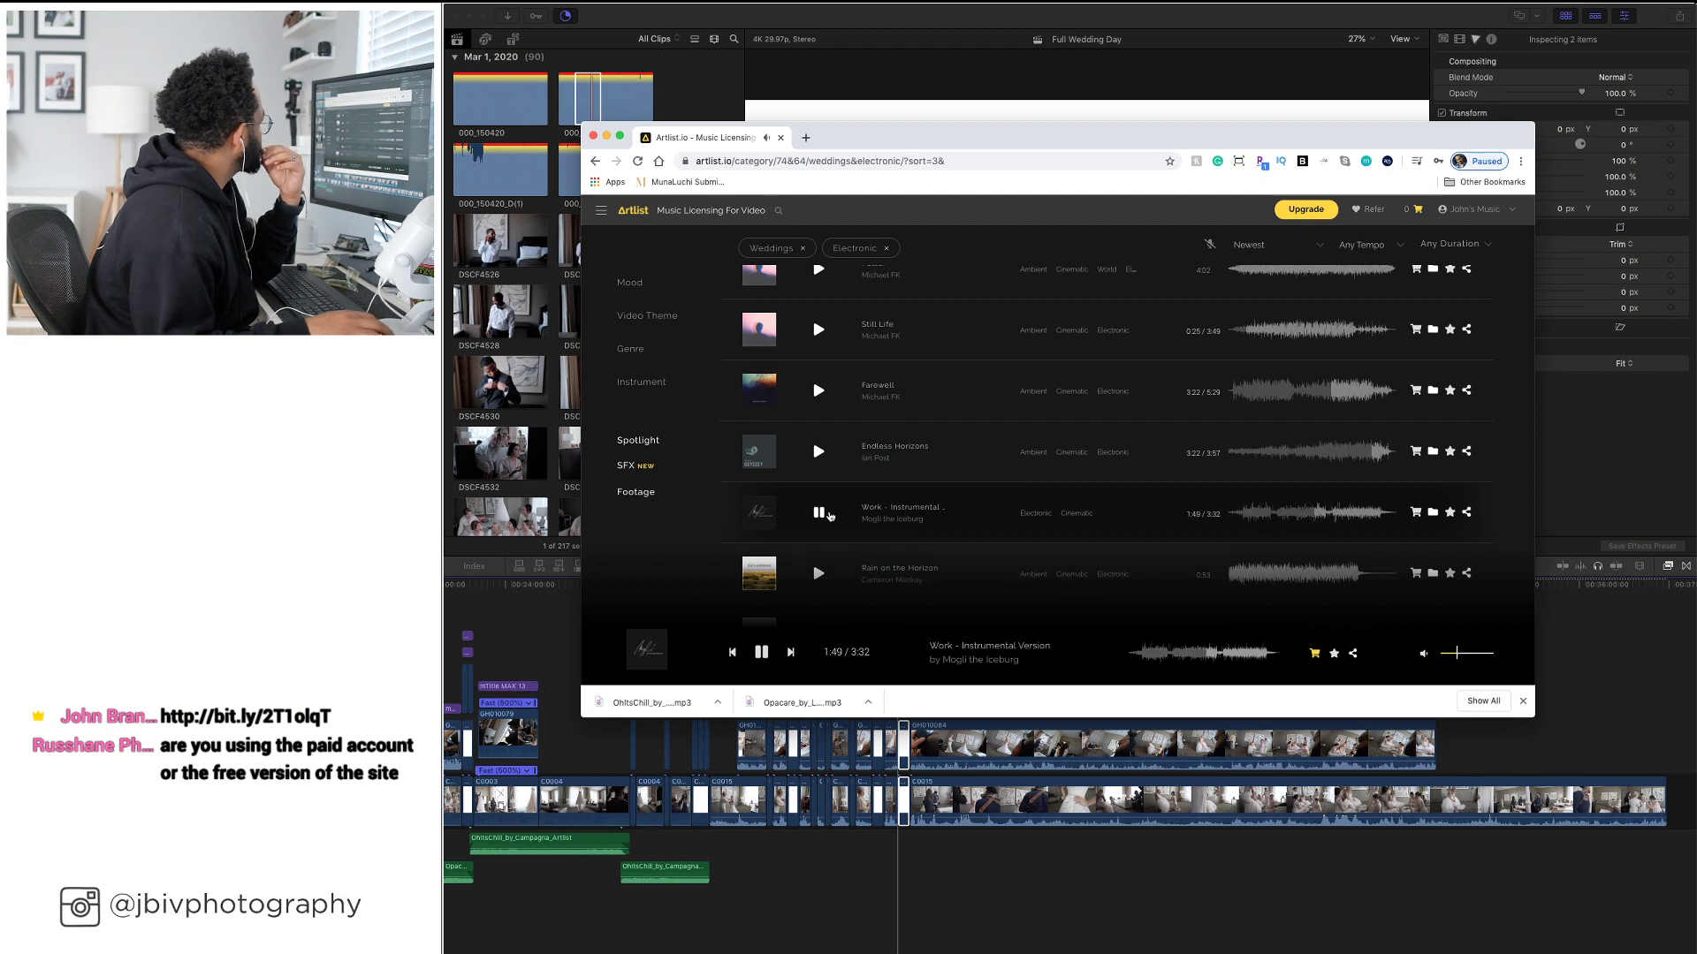
click(820, 574)
scroll(884, 530, down, 3)
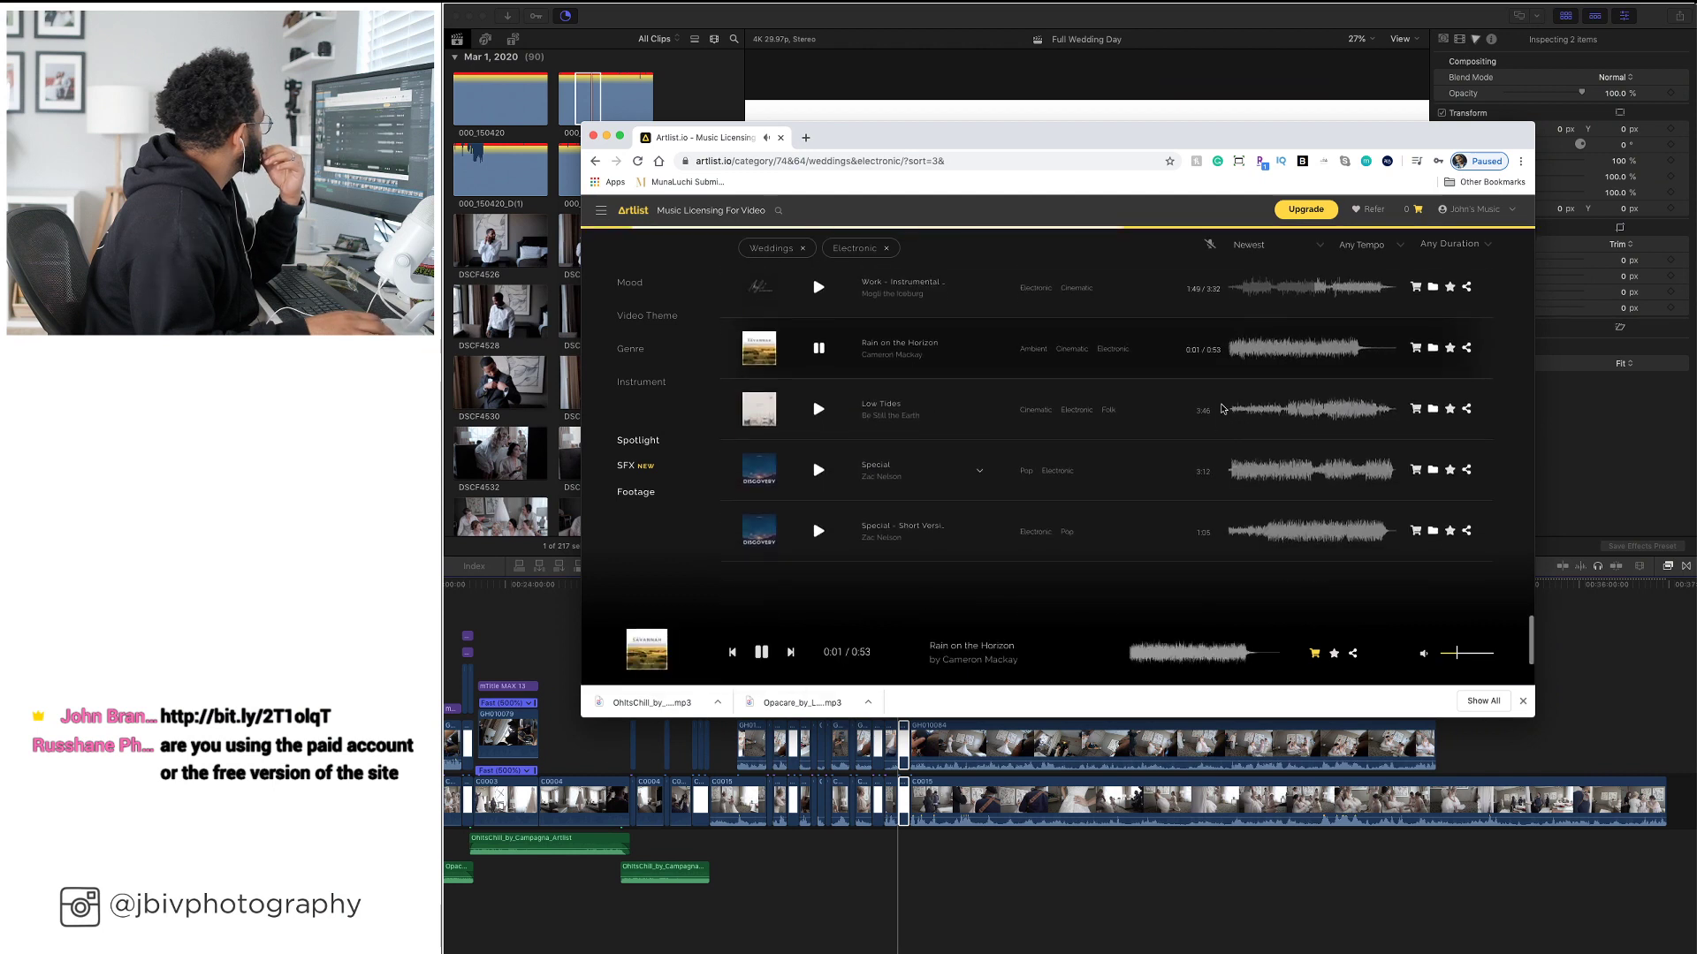
click(818, 348)
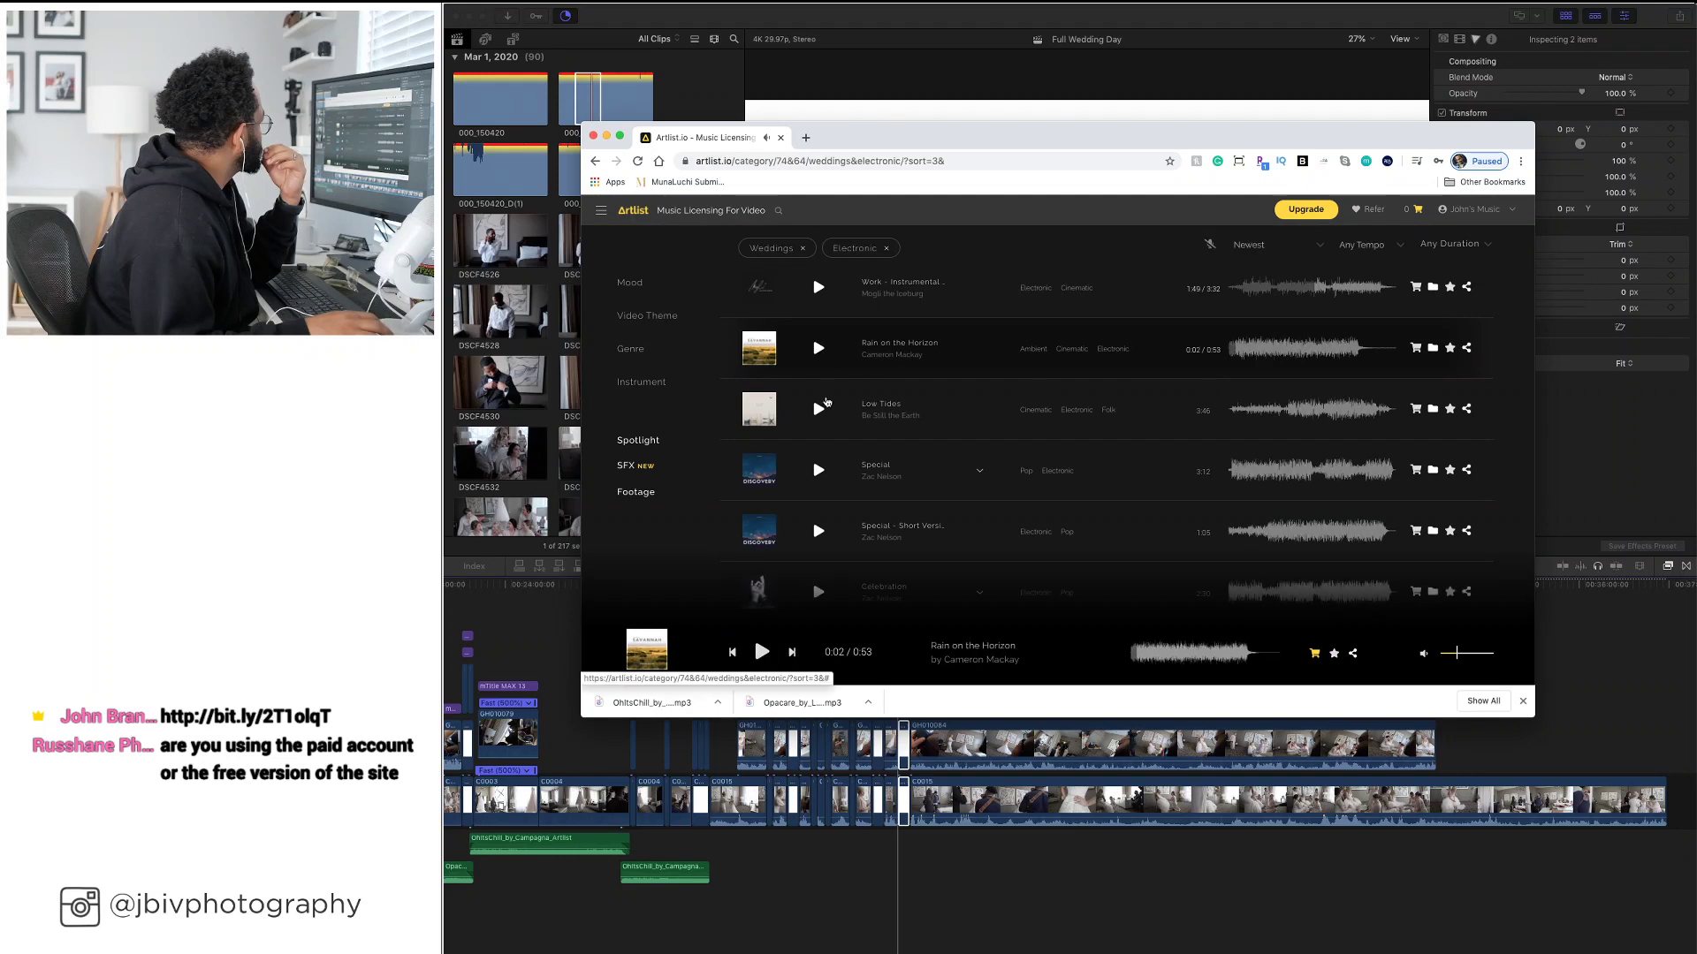
Preview Special from its start and from about 1:10, and pause it
click(819, 469)
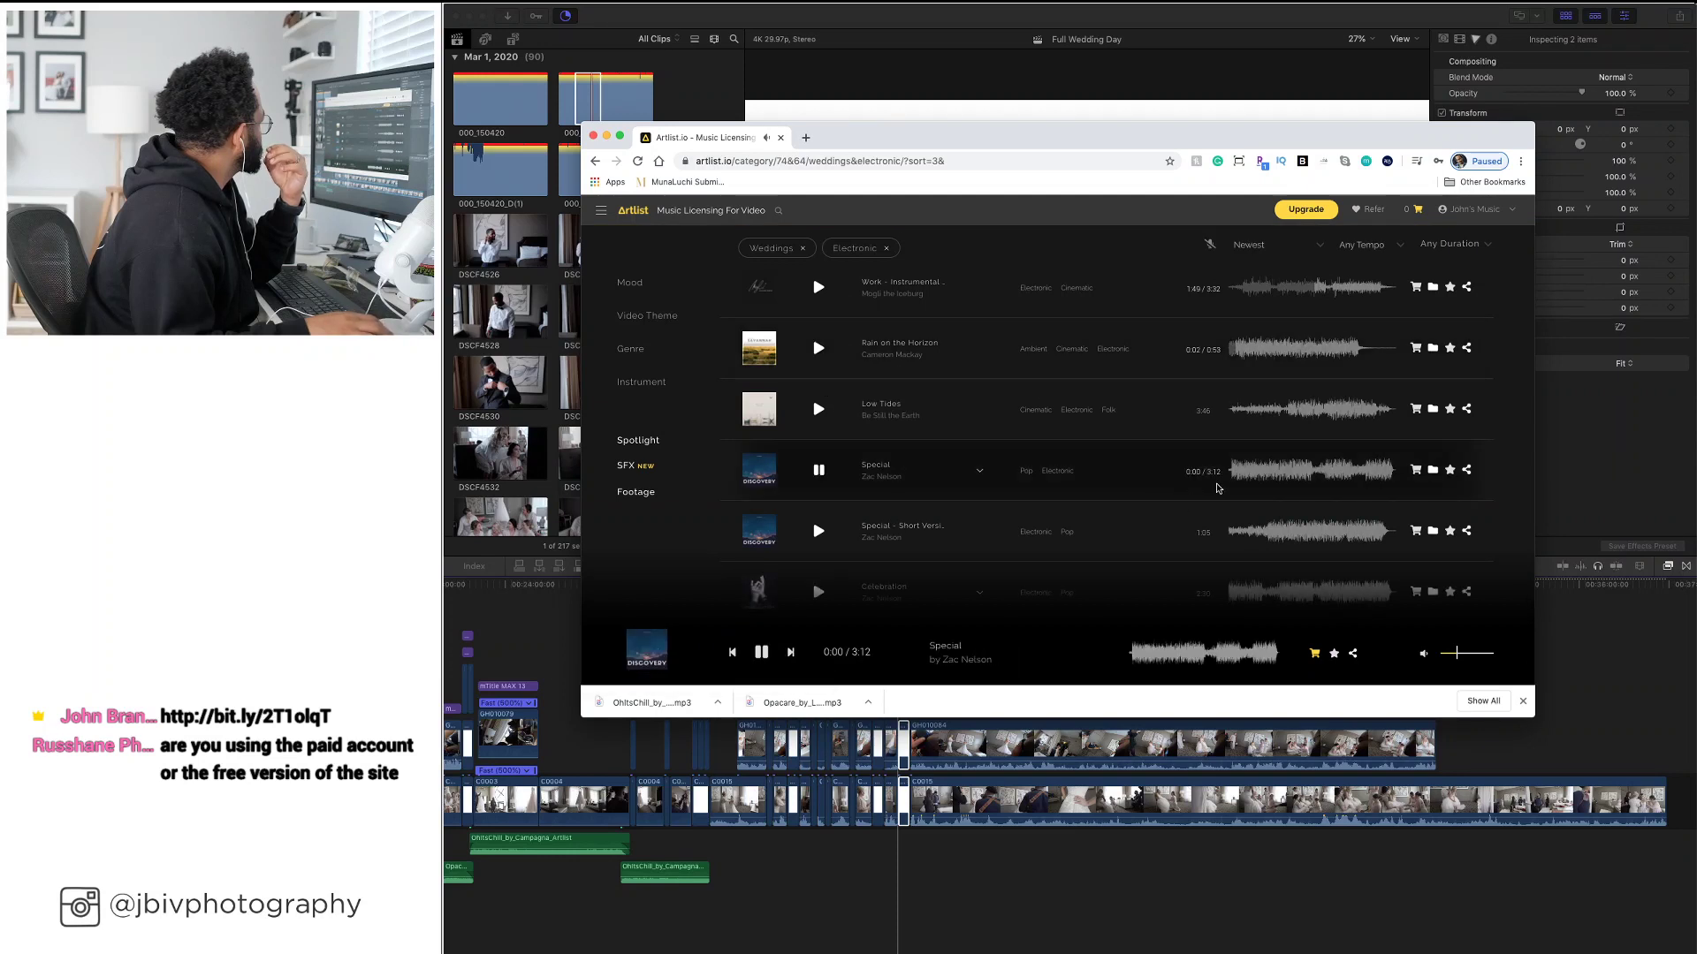
click(1289, 473)
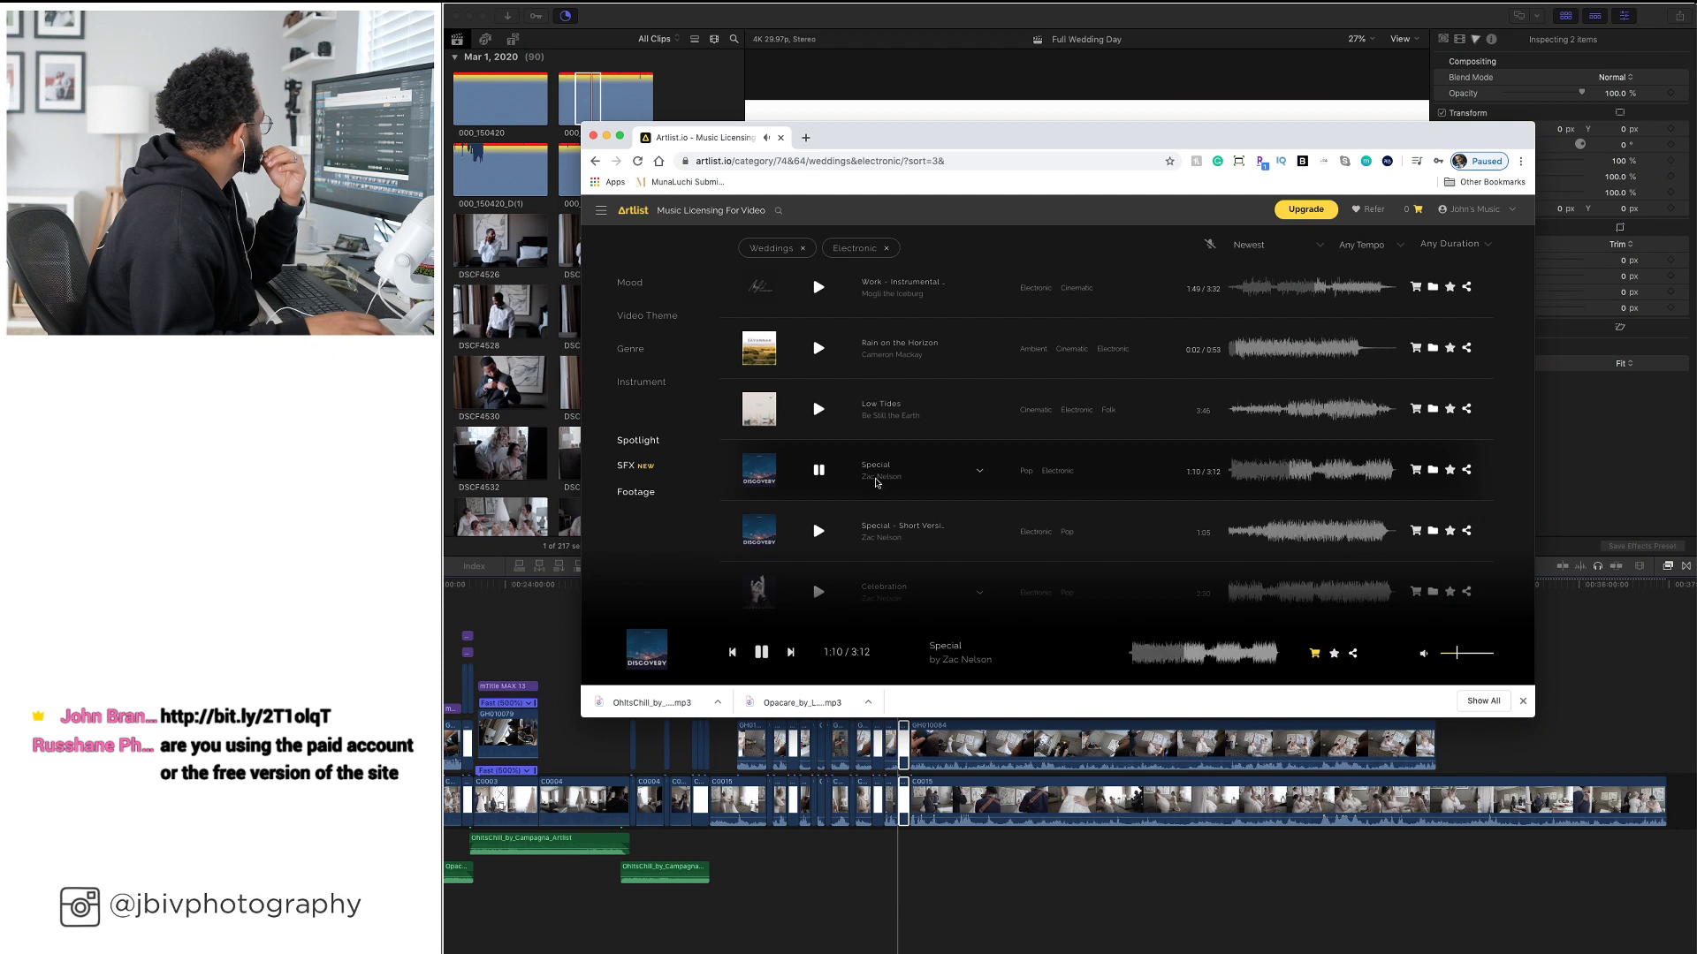
click(819, 471)
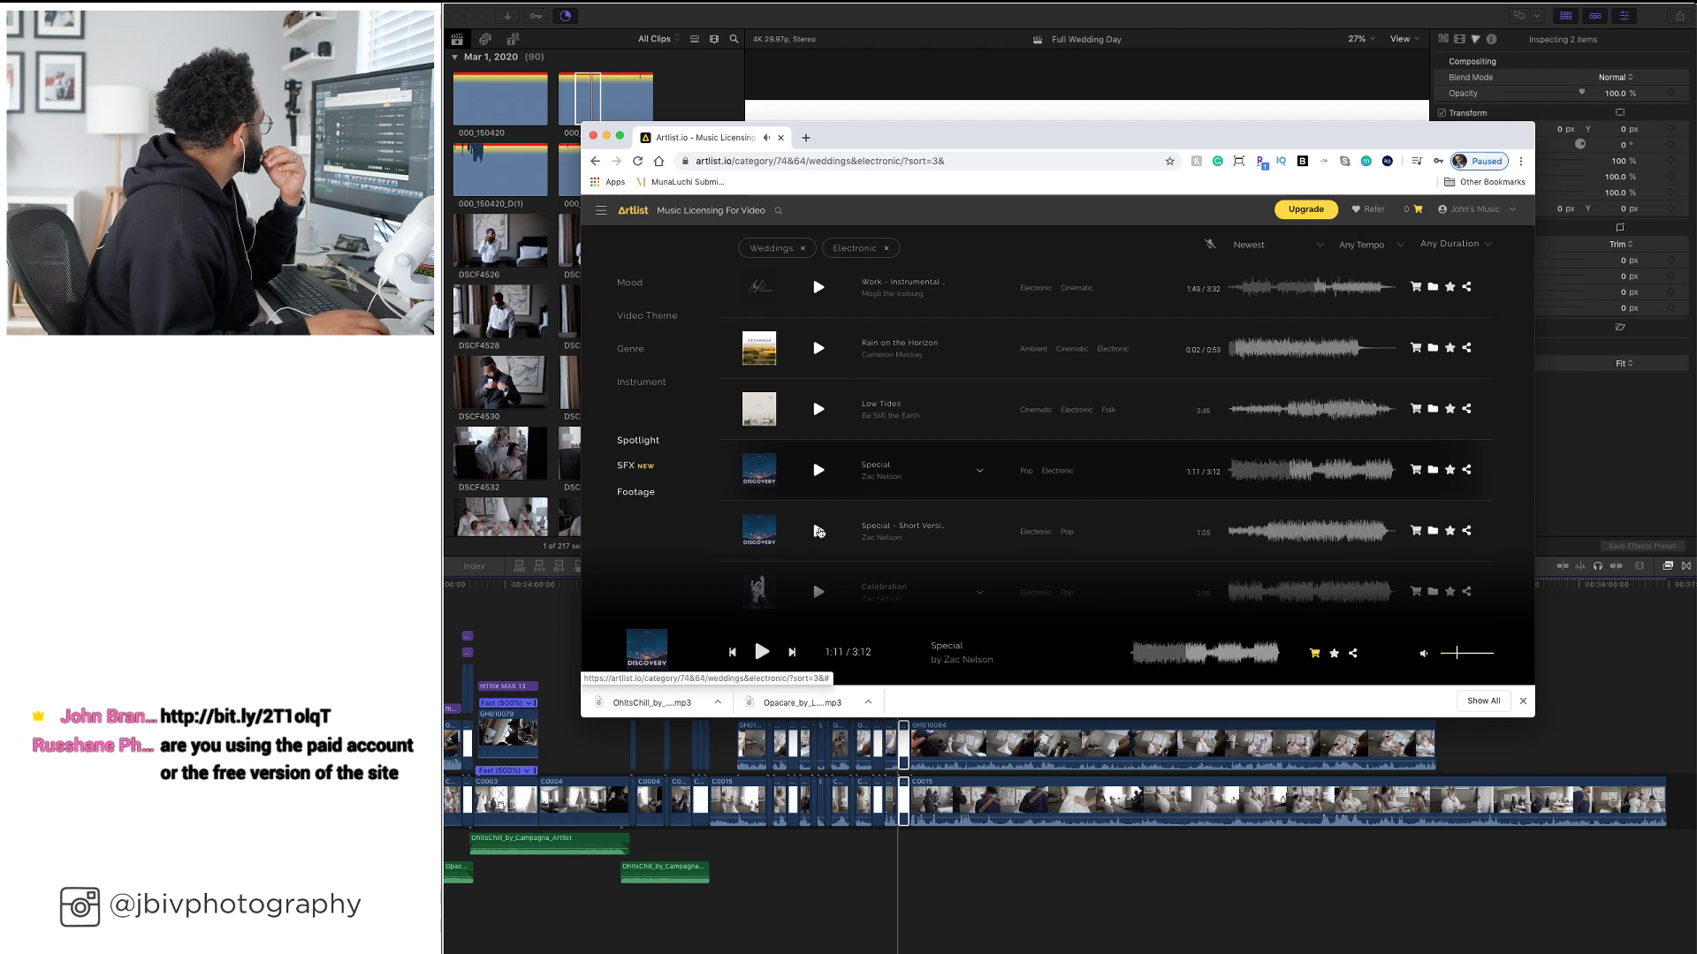
Replace the Weddings and Electronic music filters with the Documentary video theme and the Love mood
click(804, 250)
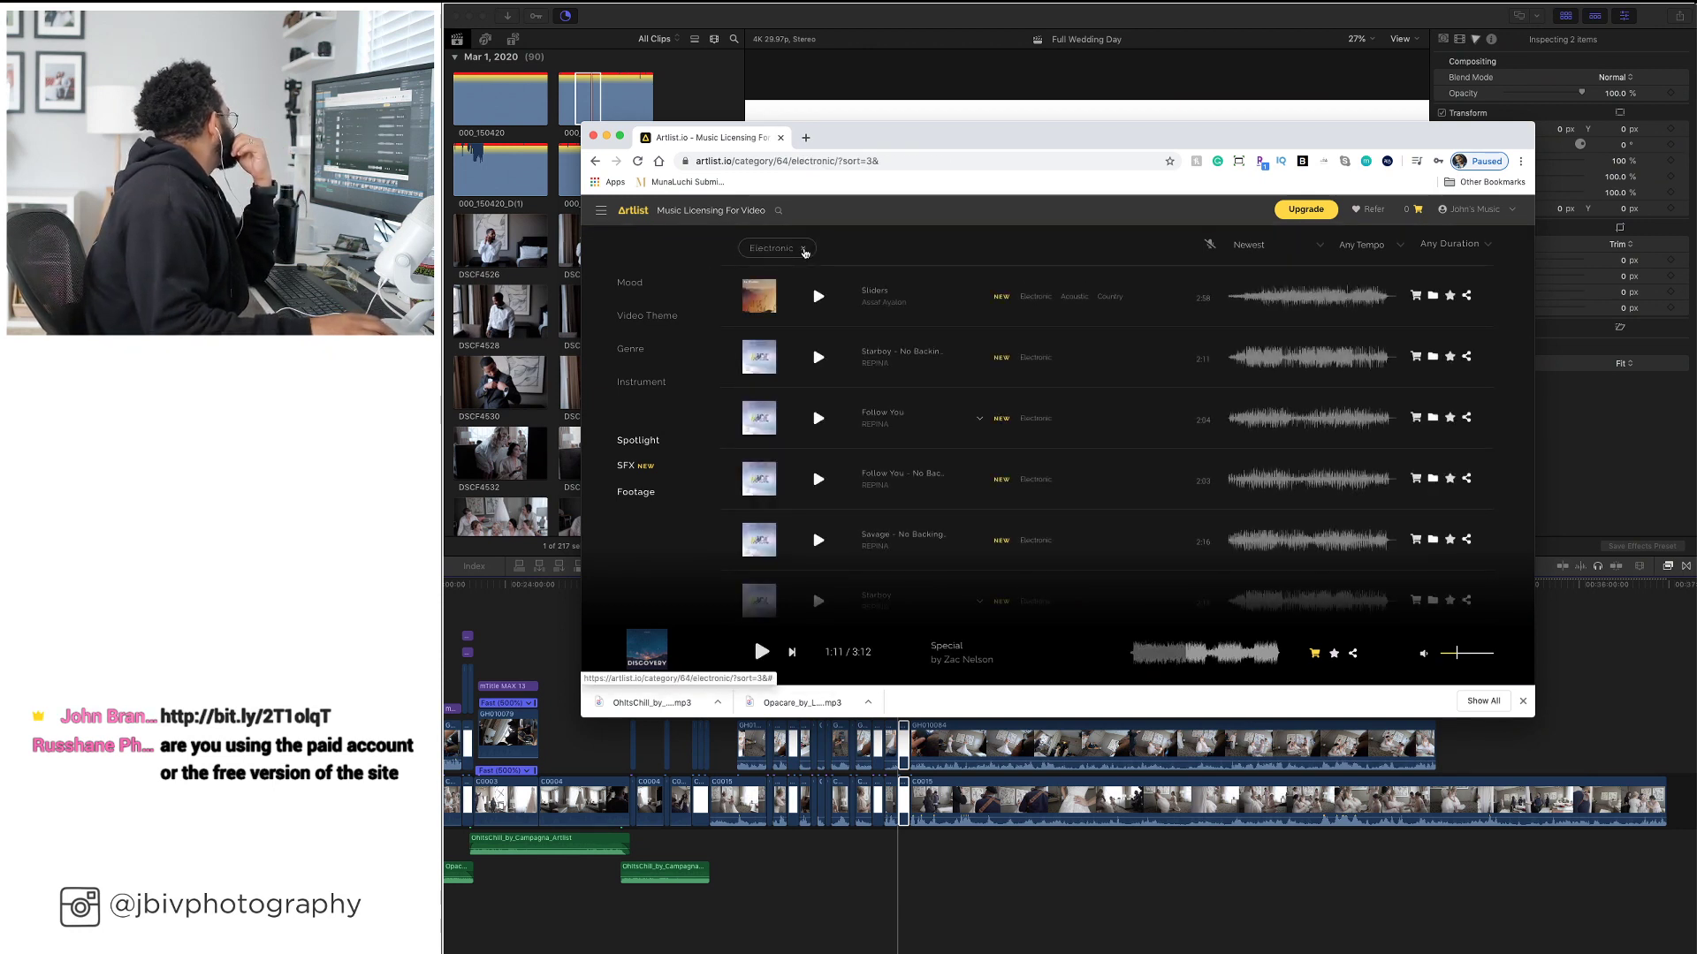
click(801, 250)
mouse_move(665, 315)
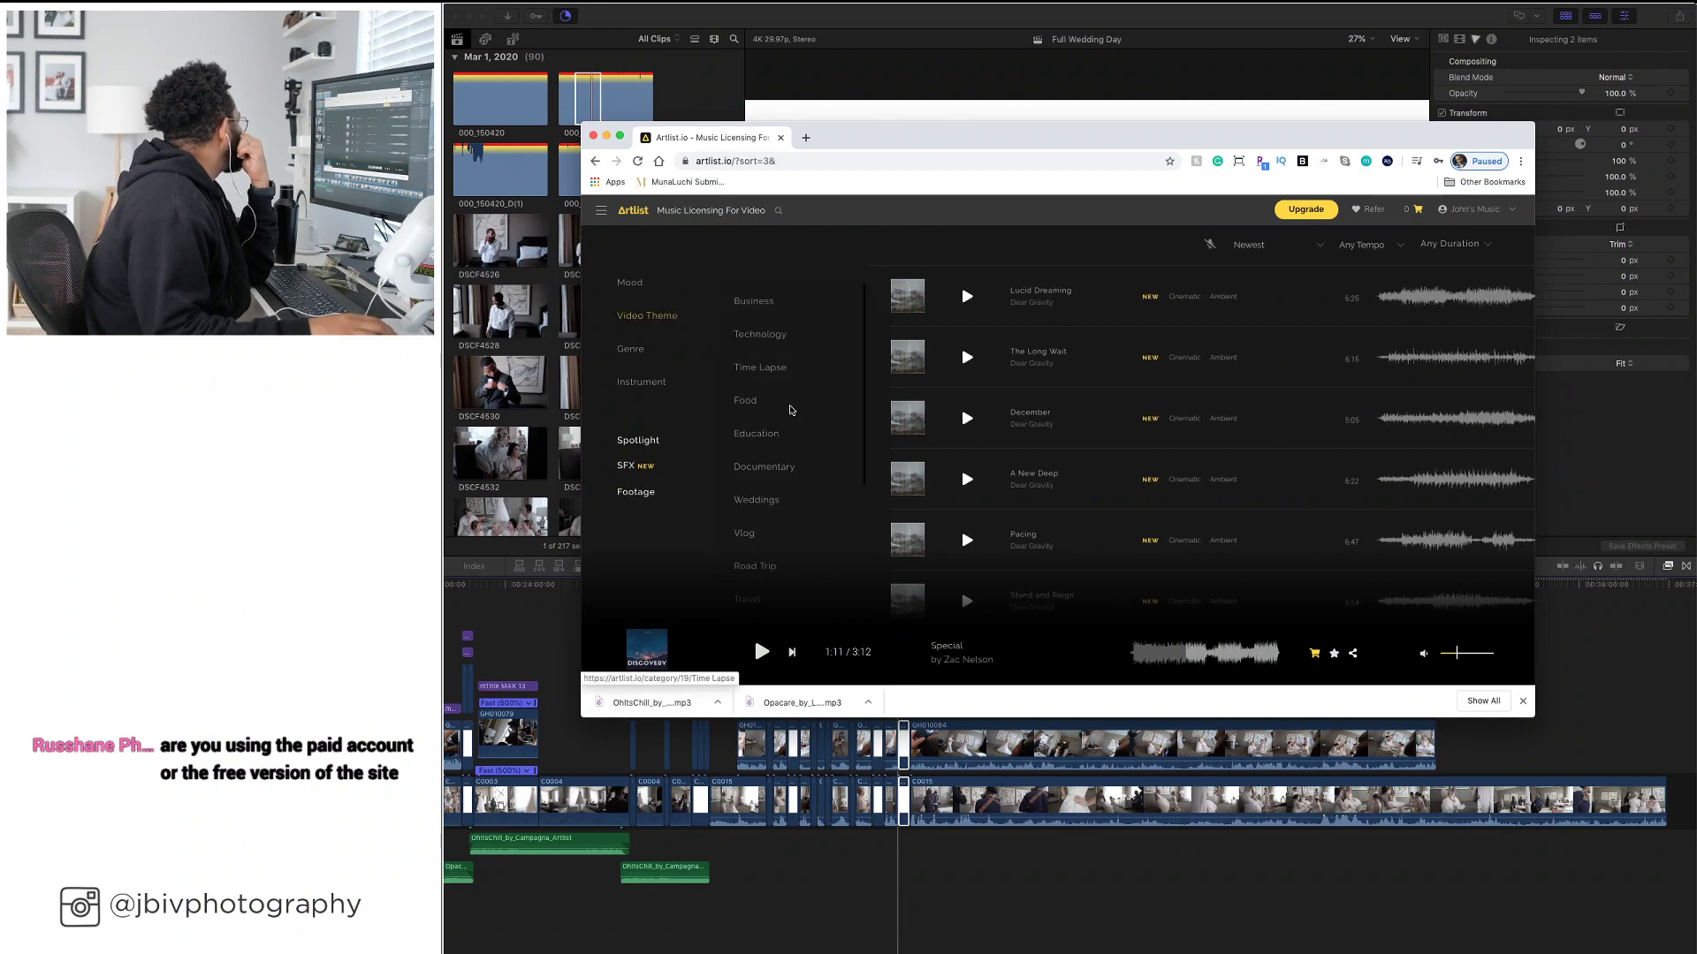
scroll(791, 410, up, 1)
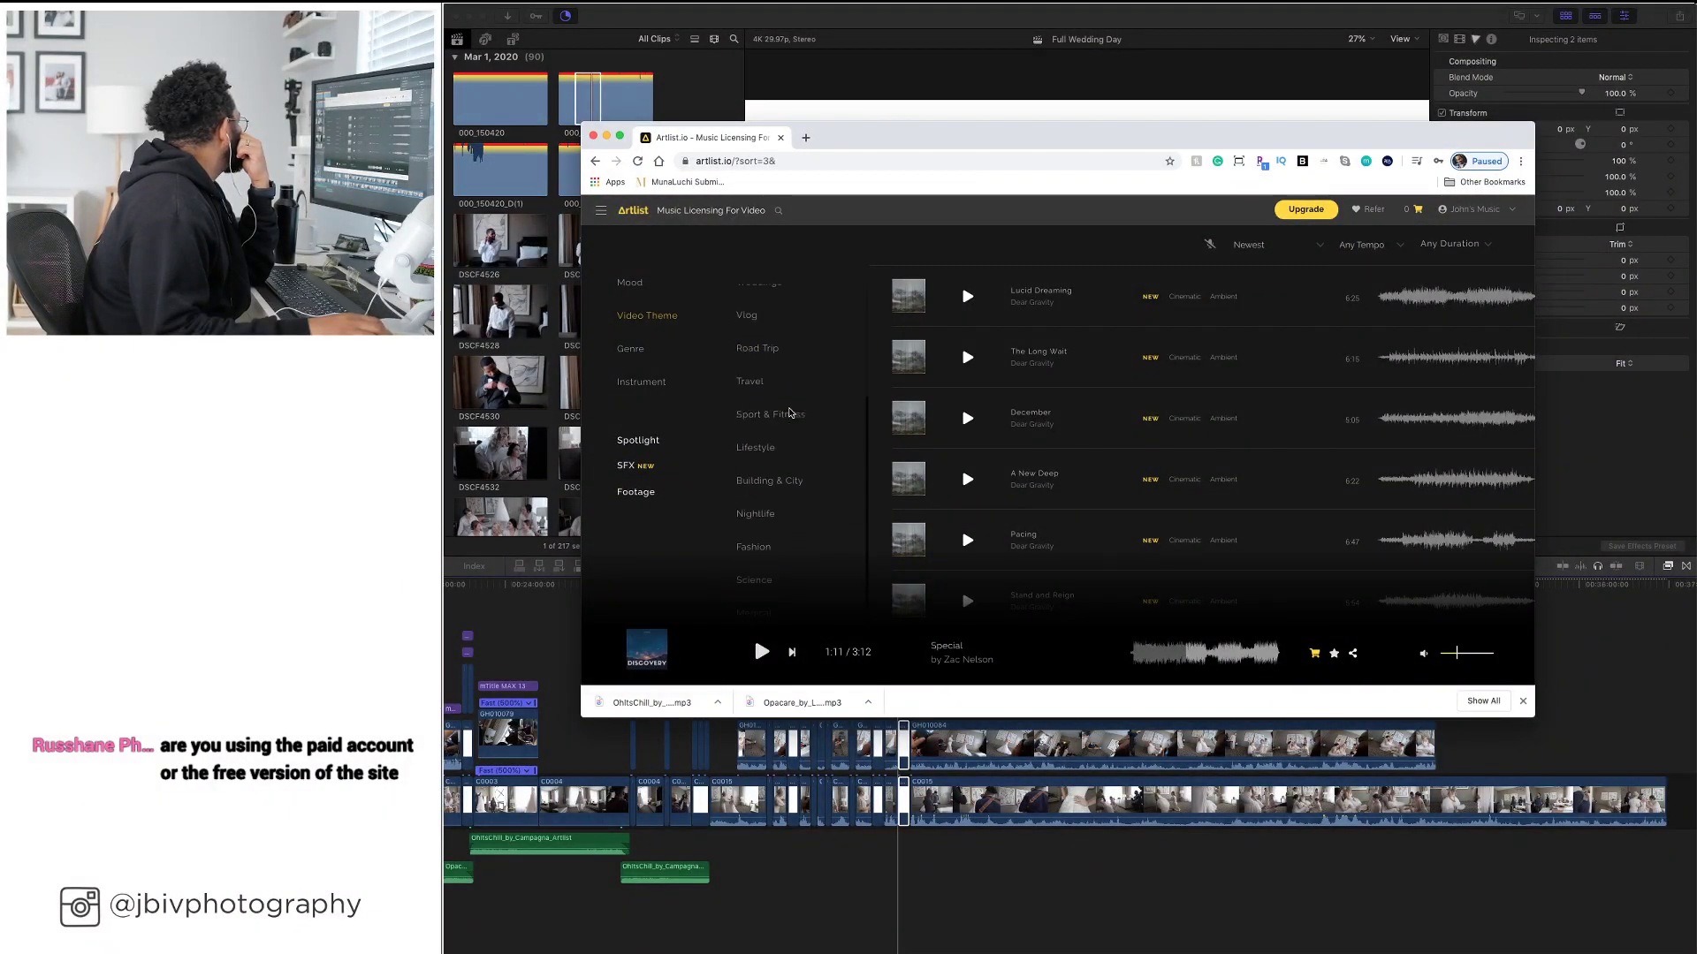
click(795, 354)
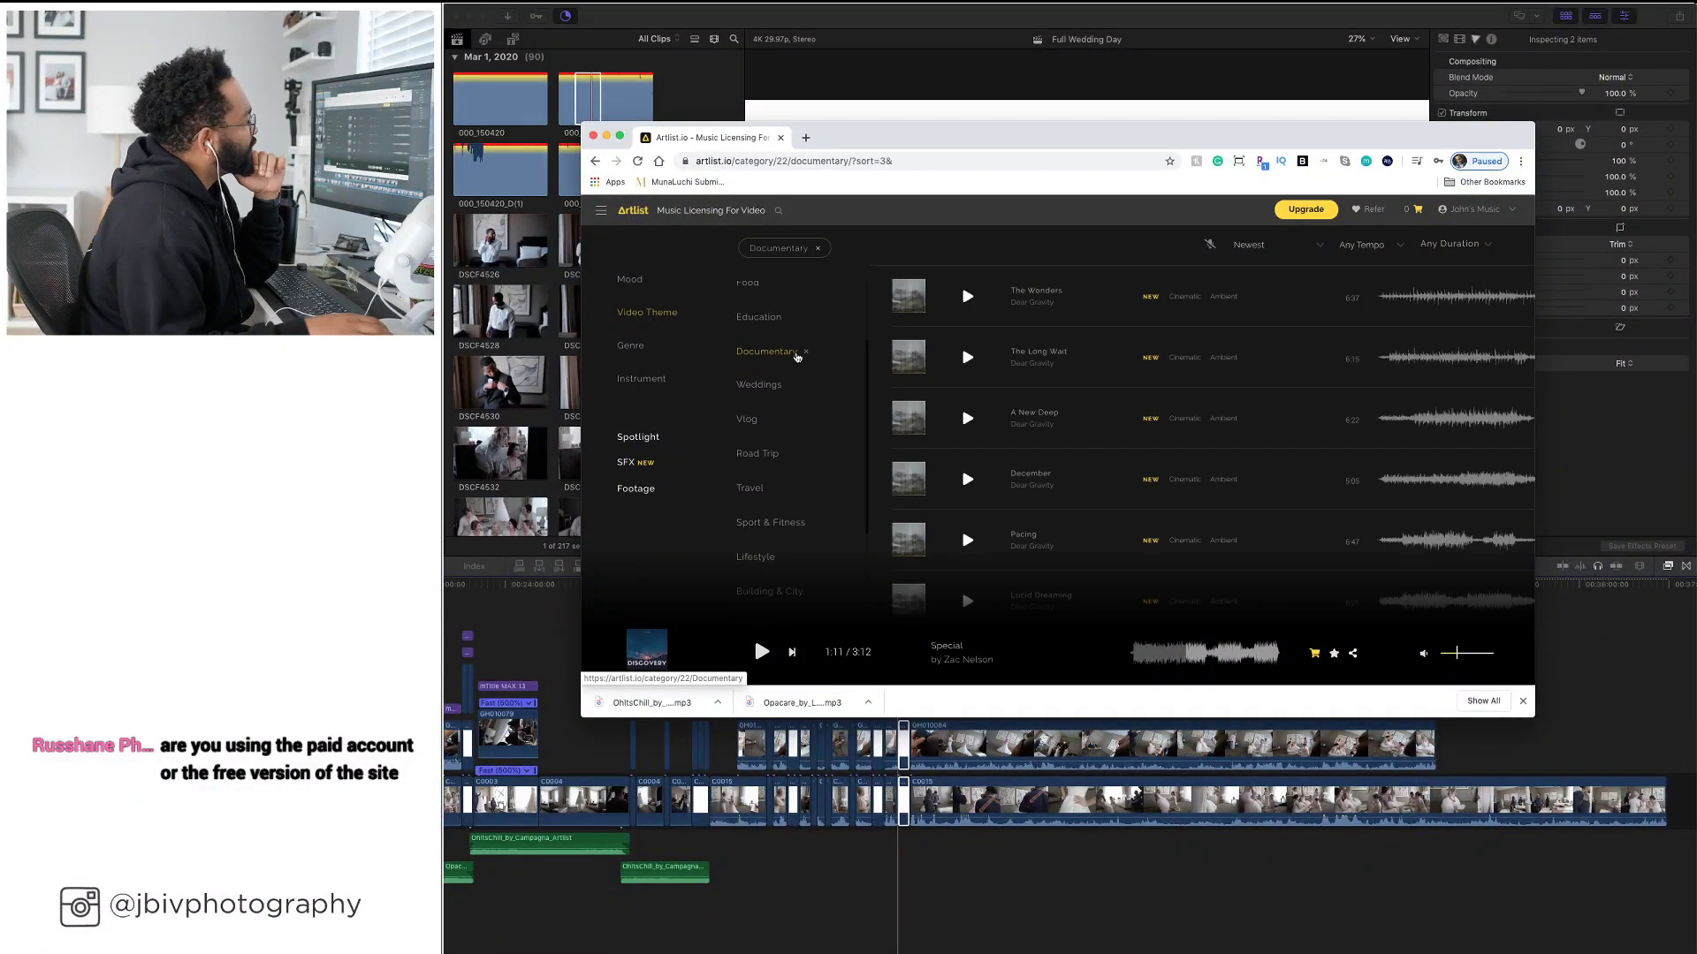
click(632, 281)
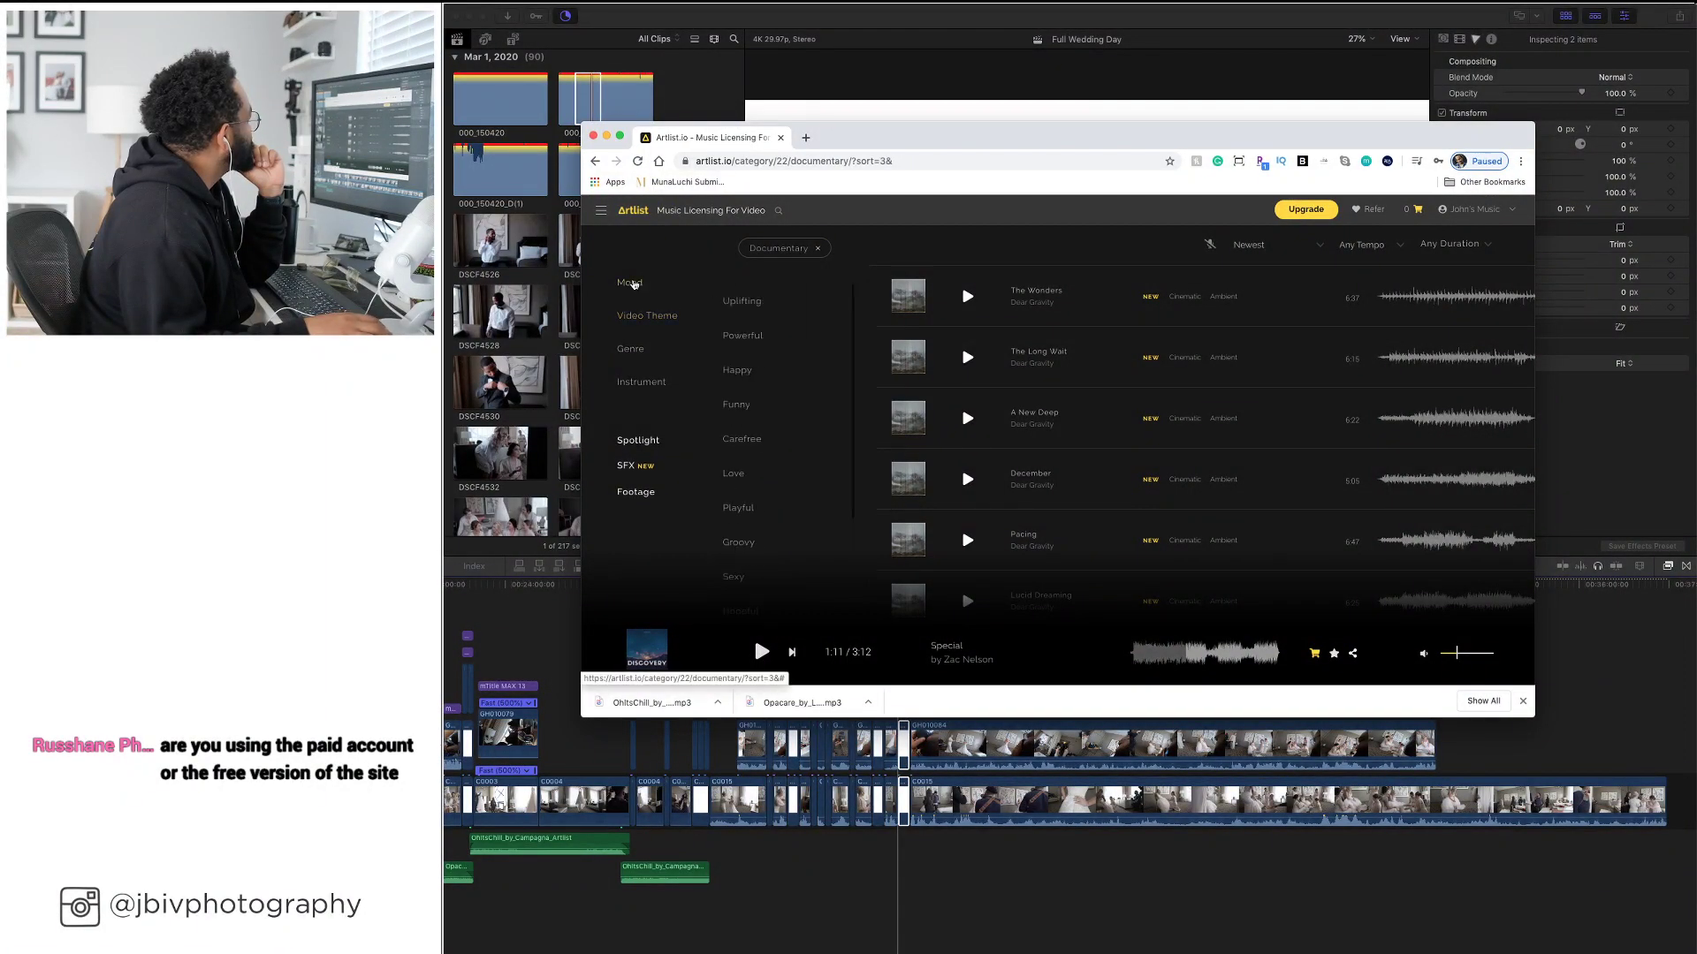
scroll(742, 349, down, 1)
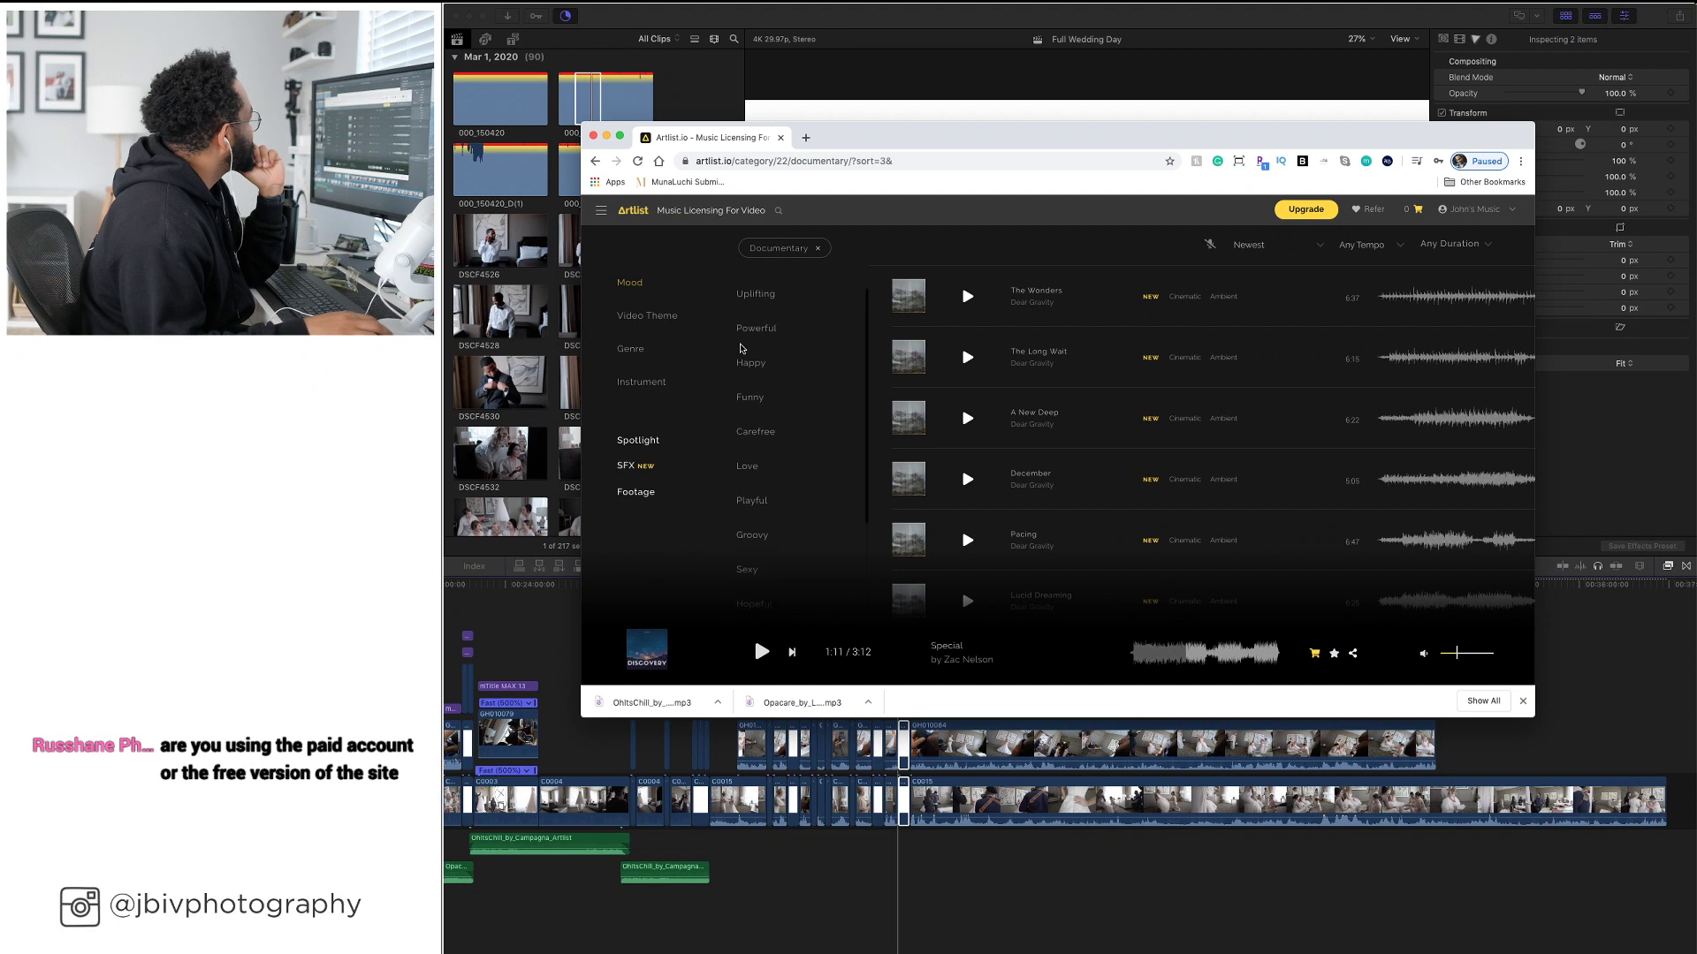
click(747, 441)
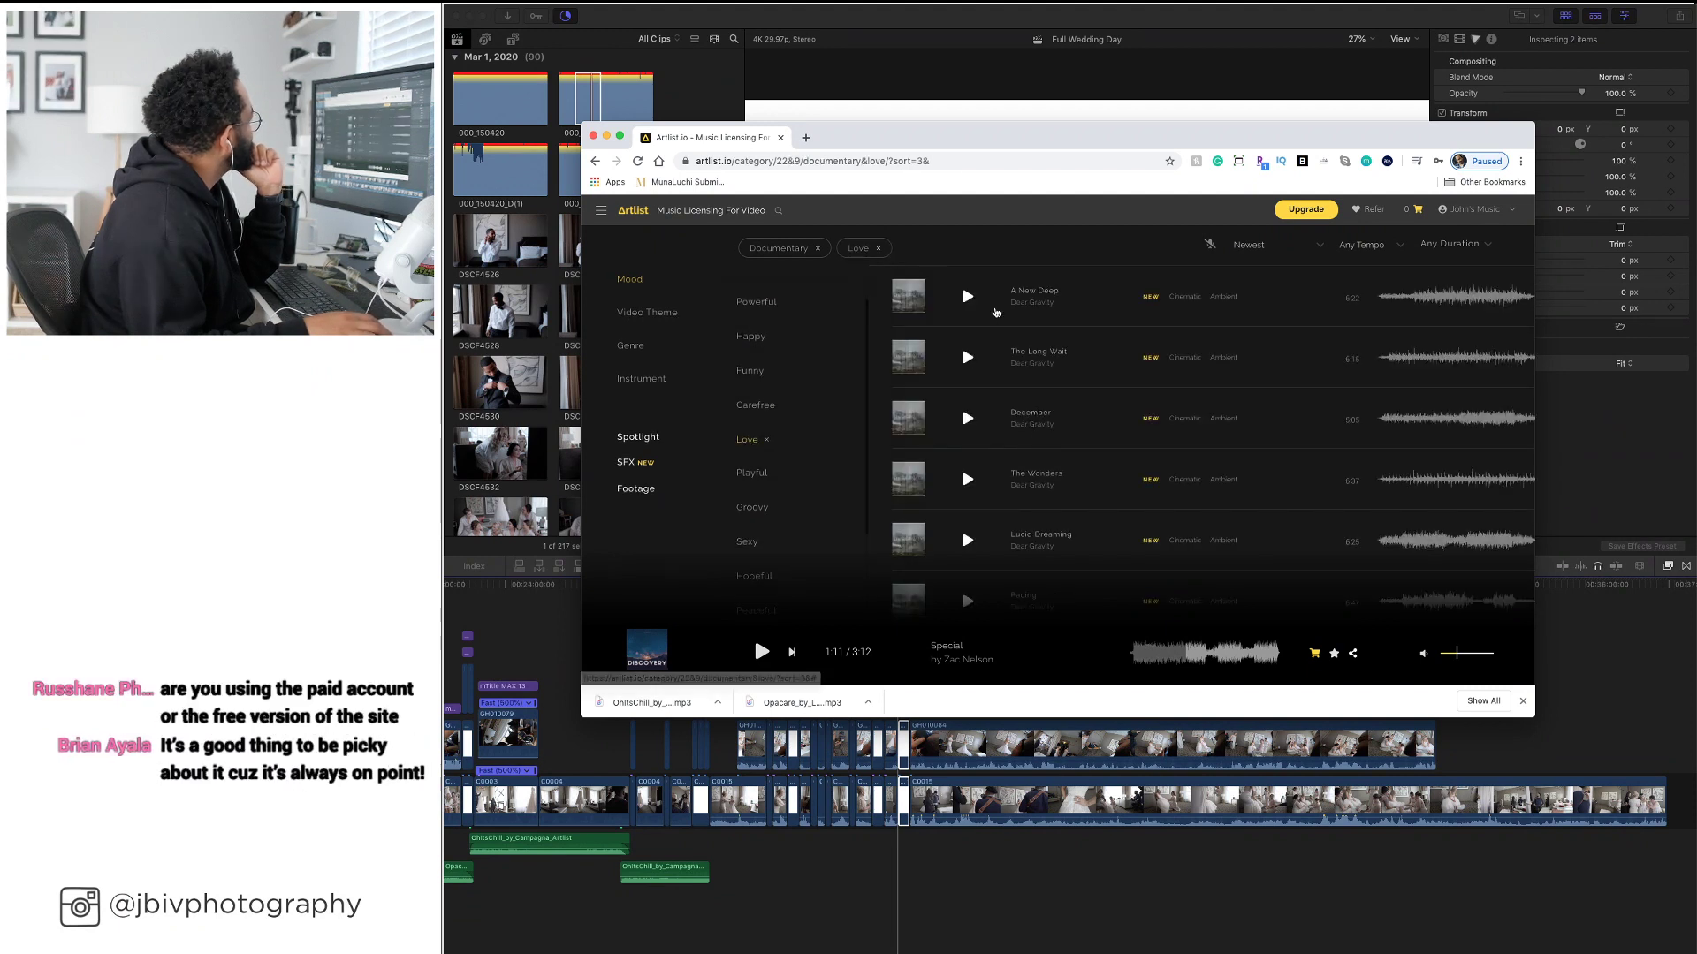
Preview A New Deep at several points up to about 4:34 and pause it
click(1338, 320)
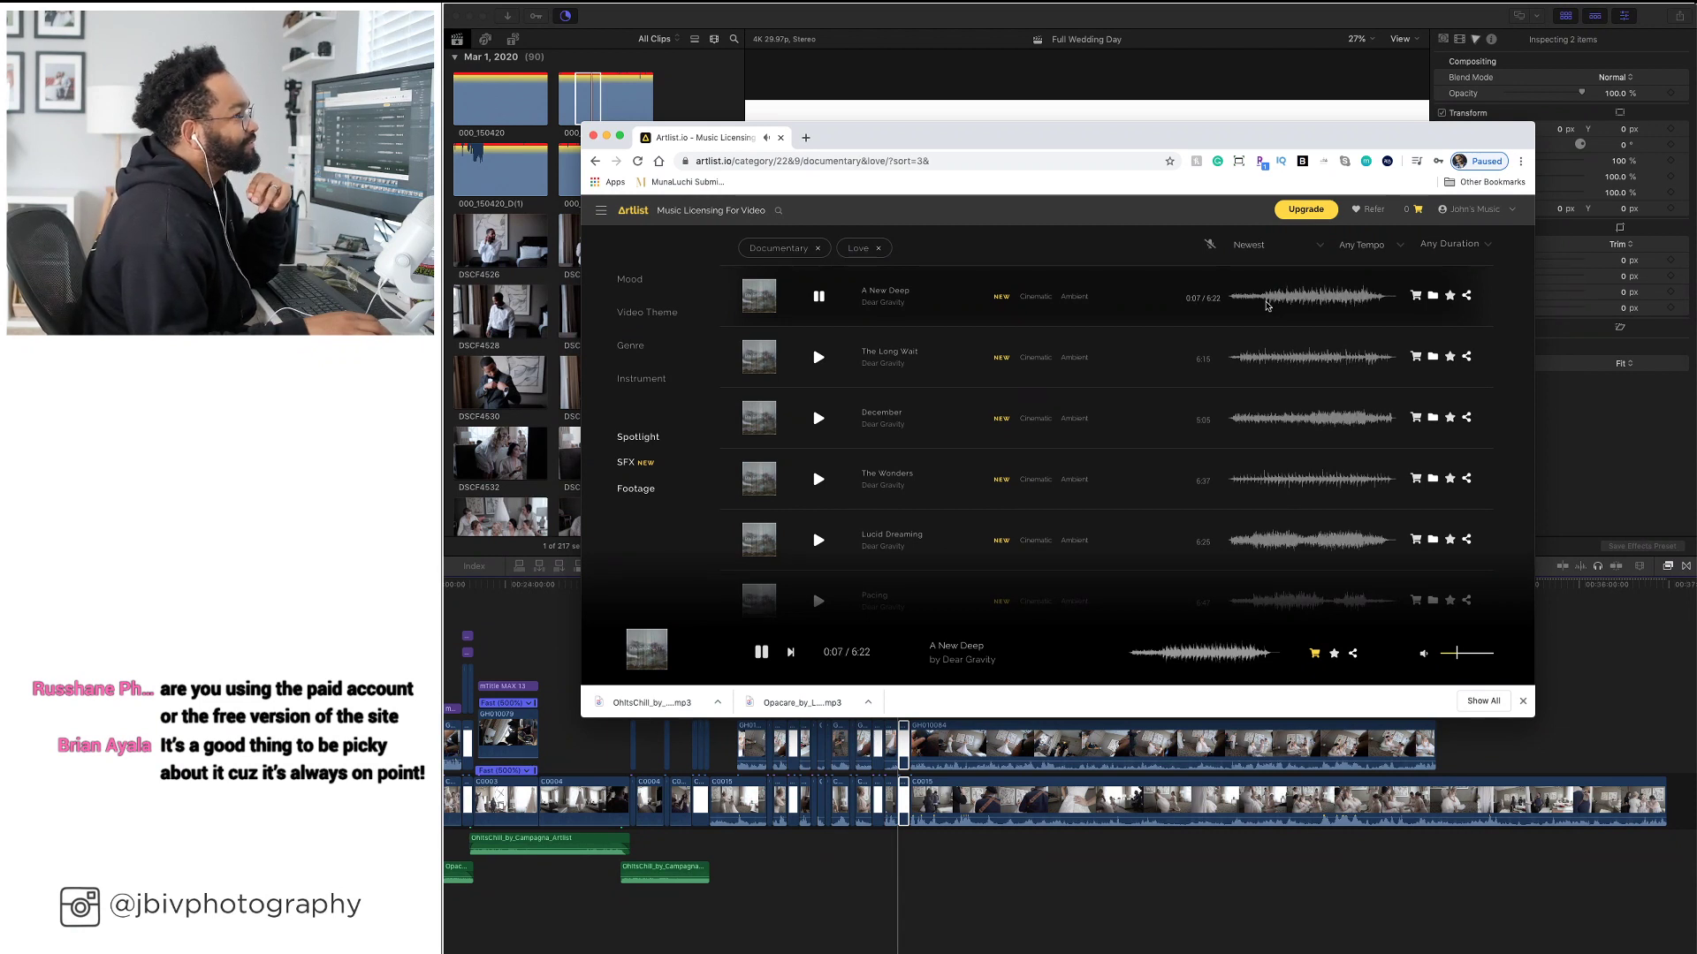
click(1266, 305)
click(1321, 304)
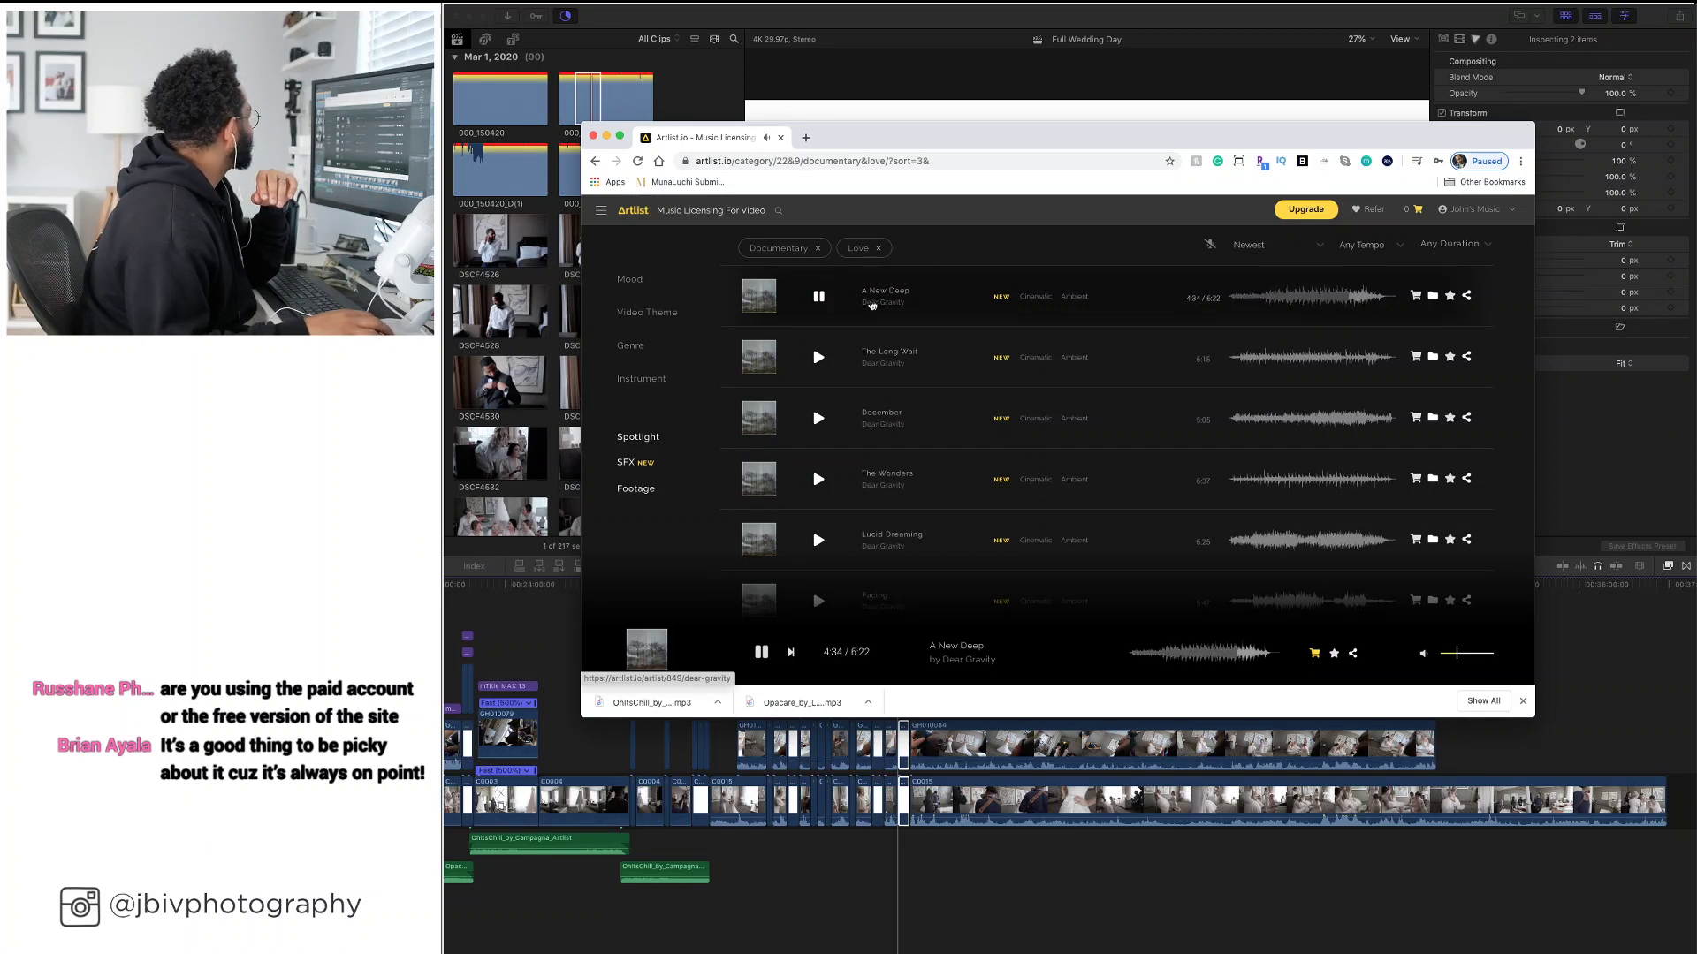
click(819, 298)
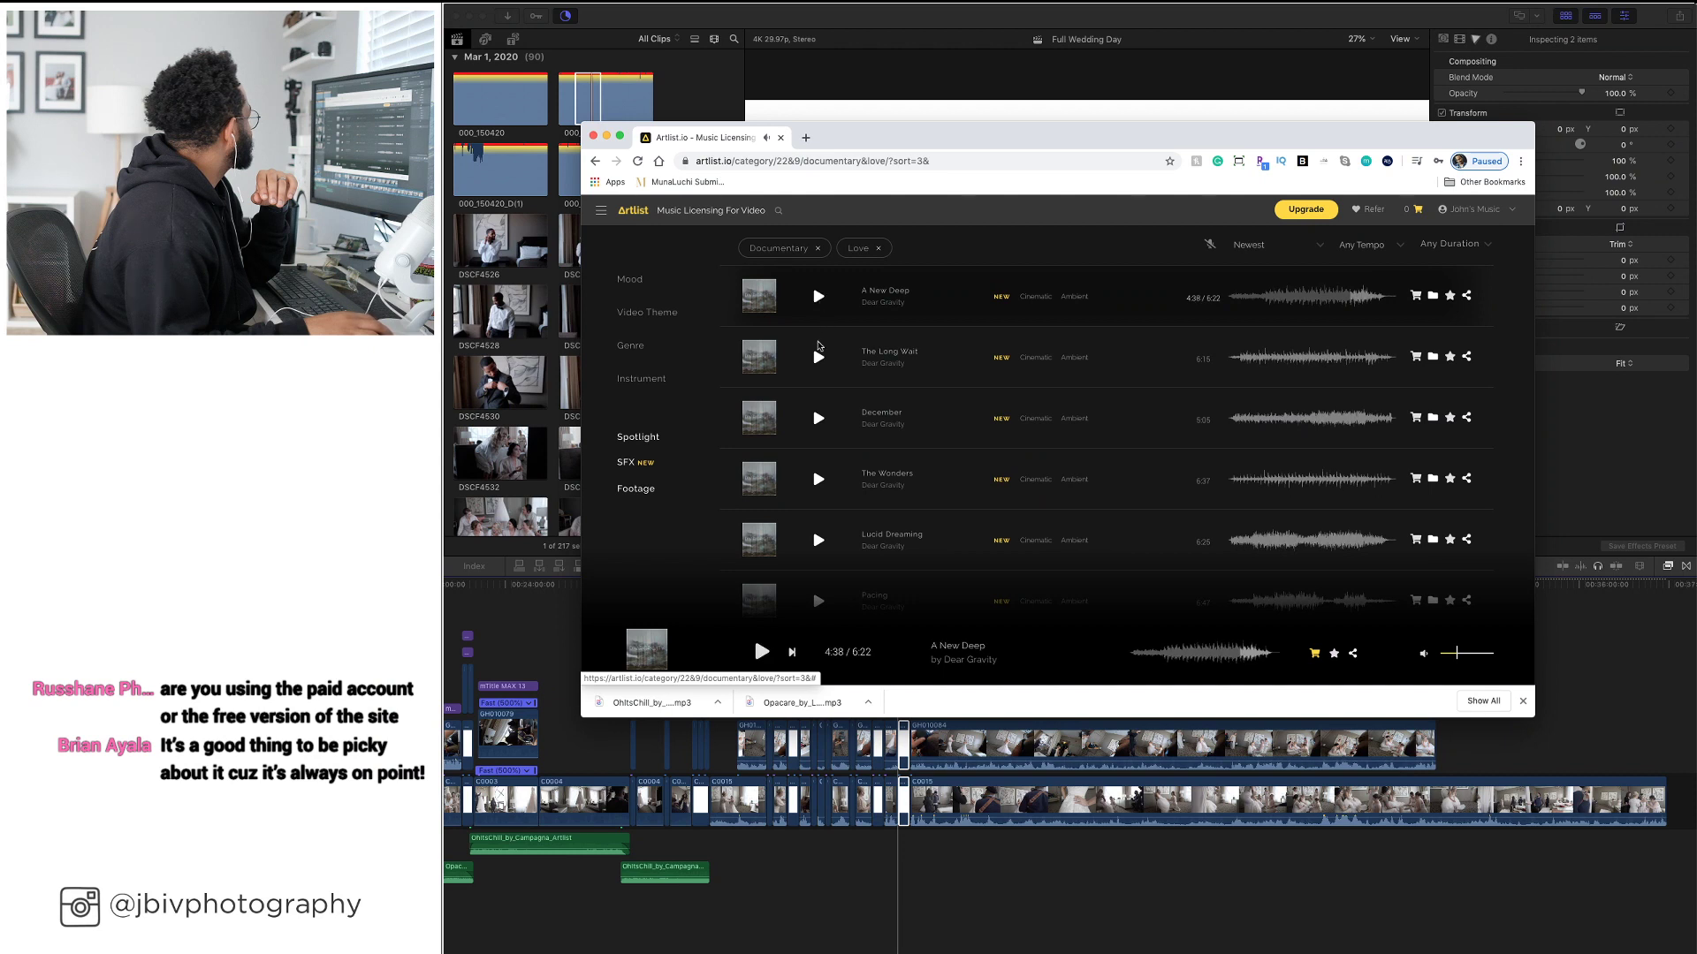
Preview The Long Wait partway through, and sample December at its start and further into the song
click(1246, 359)
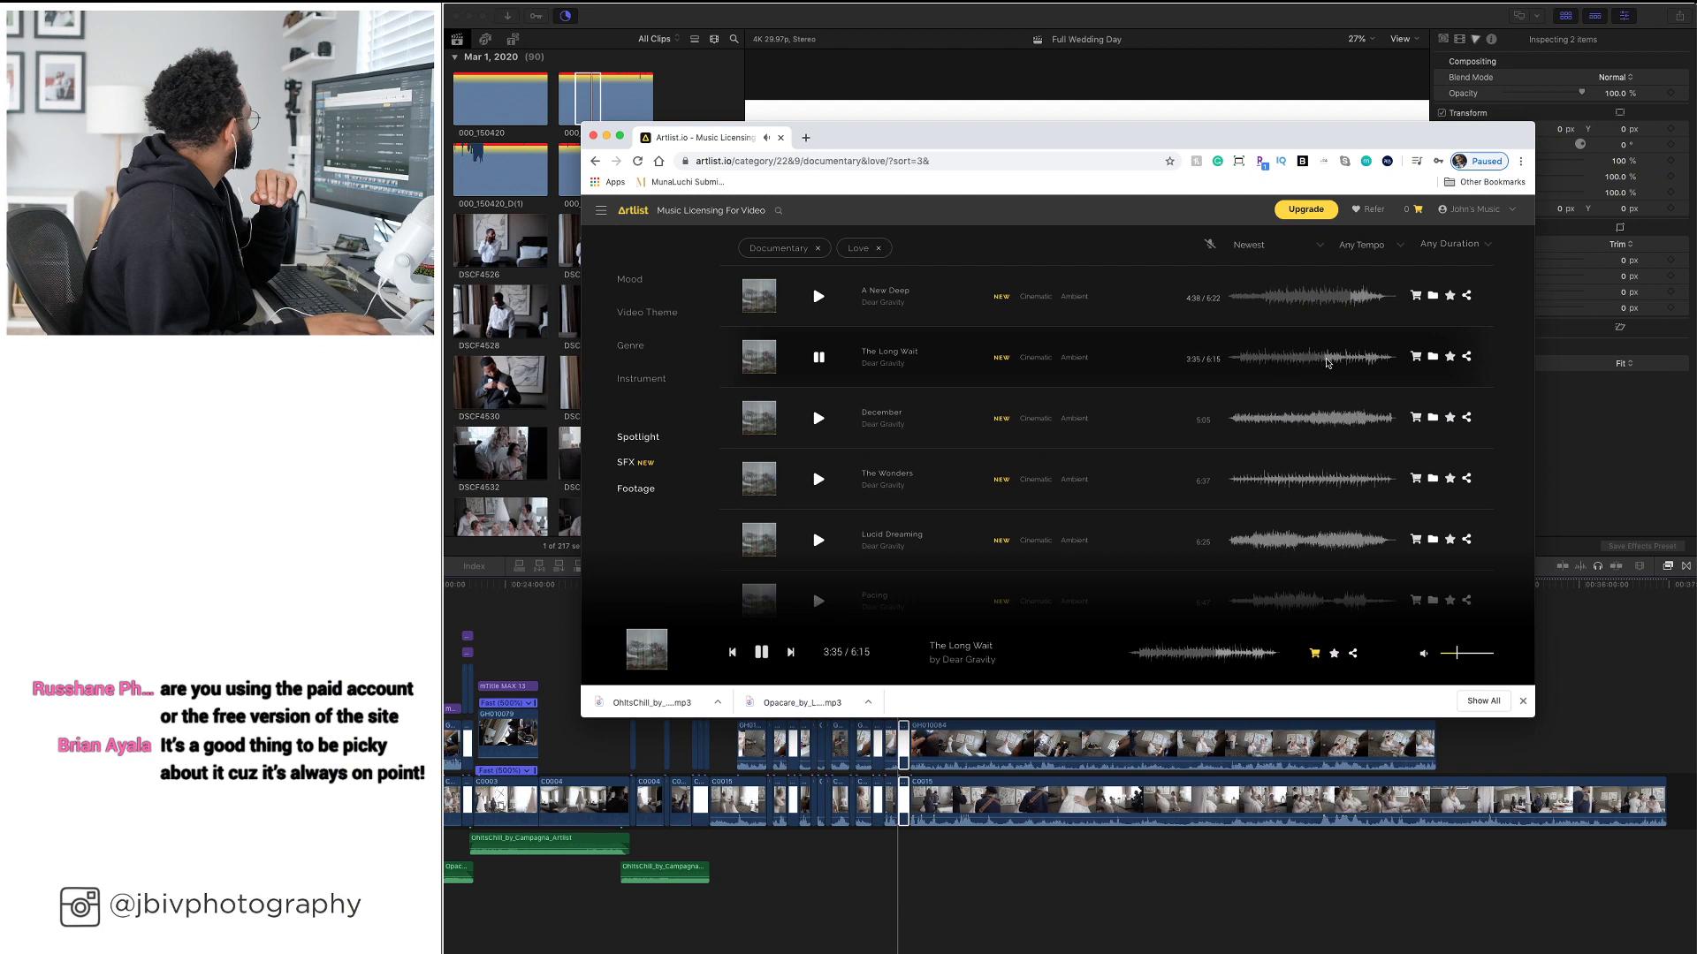
click(830, 369)
click(819, 421)
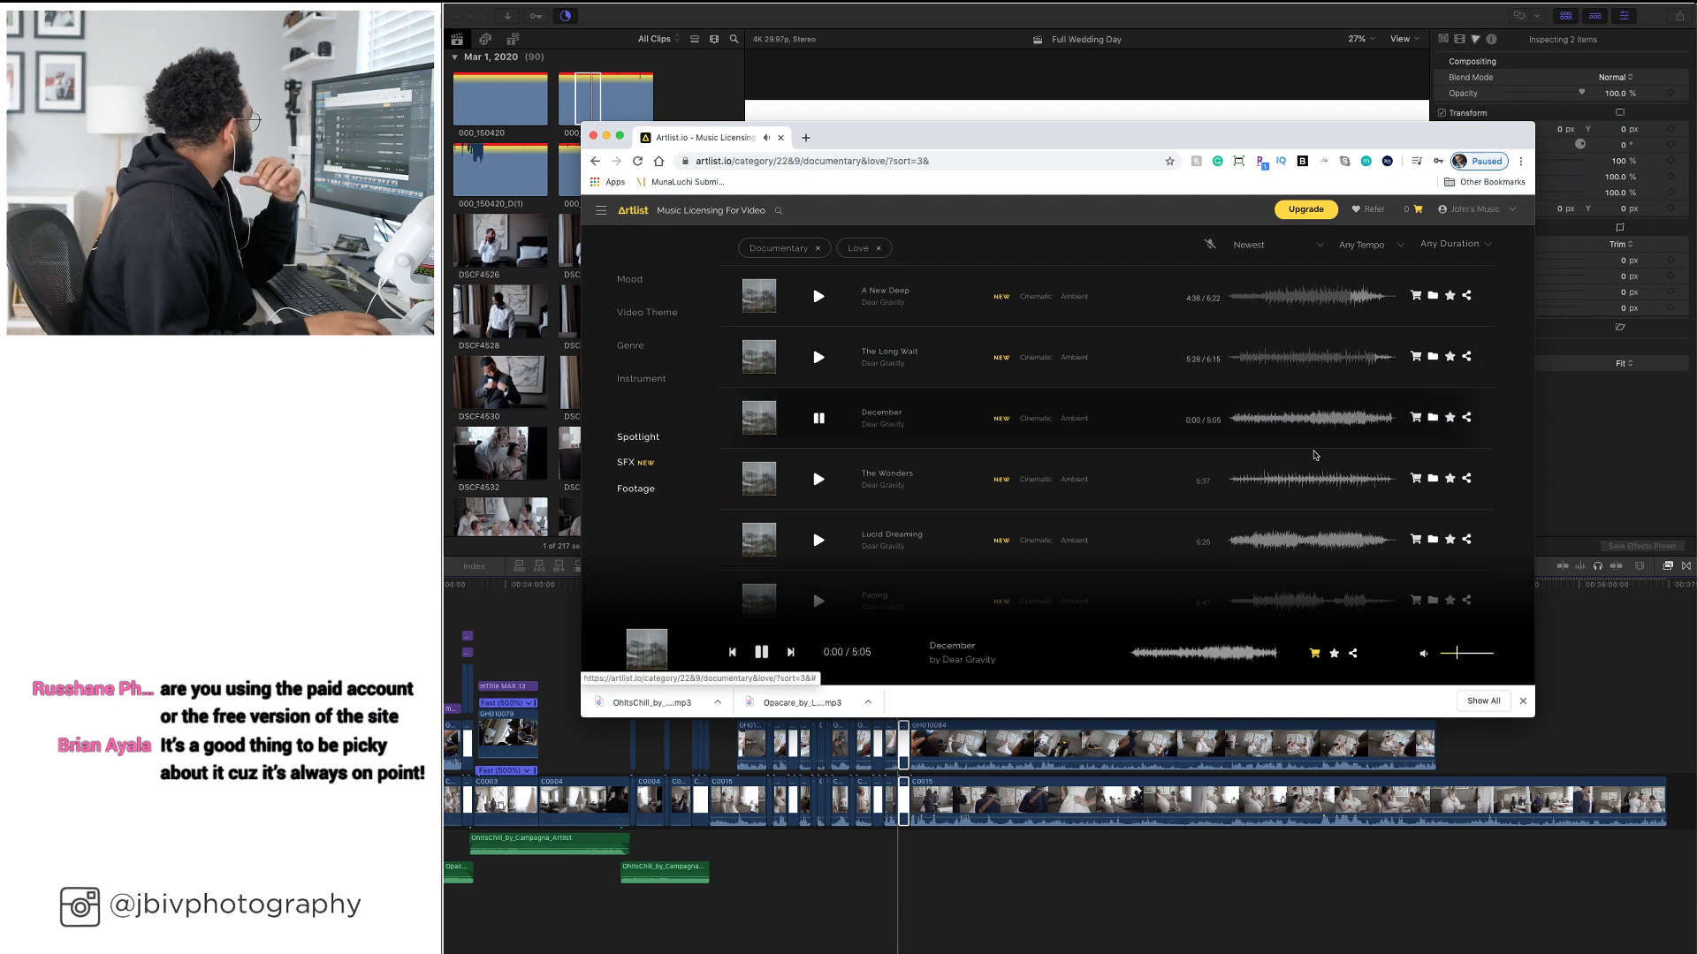
click(1259, 429)
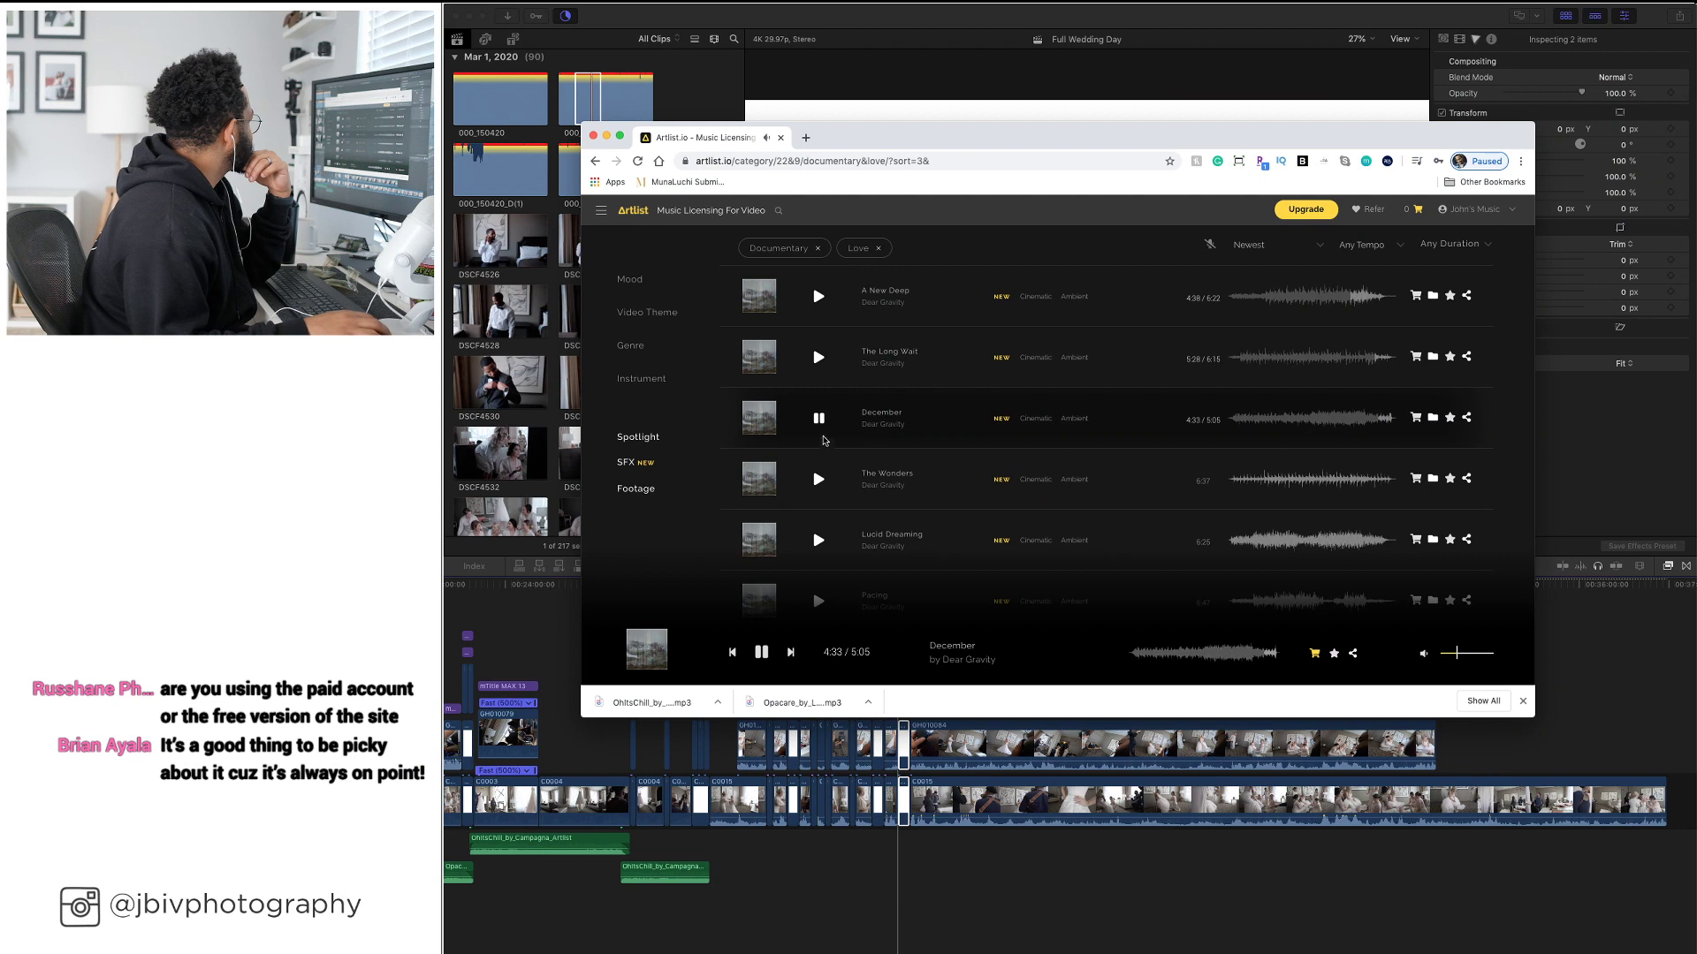
Preview Lucid Dreaming at about 4:58, and check it out through the shopping cart
click(820, 540)
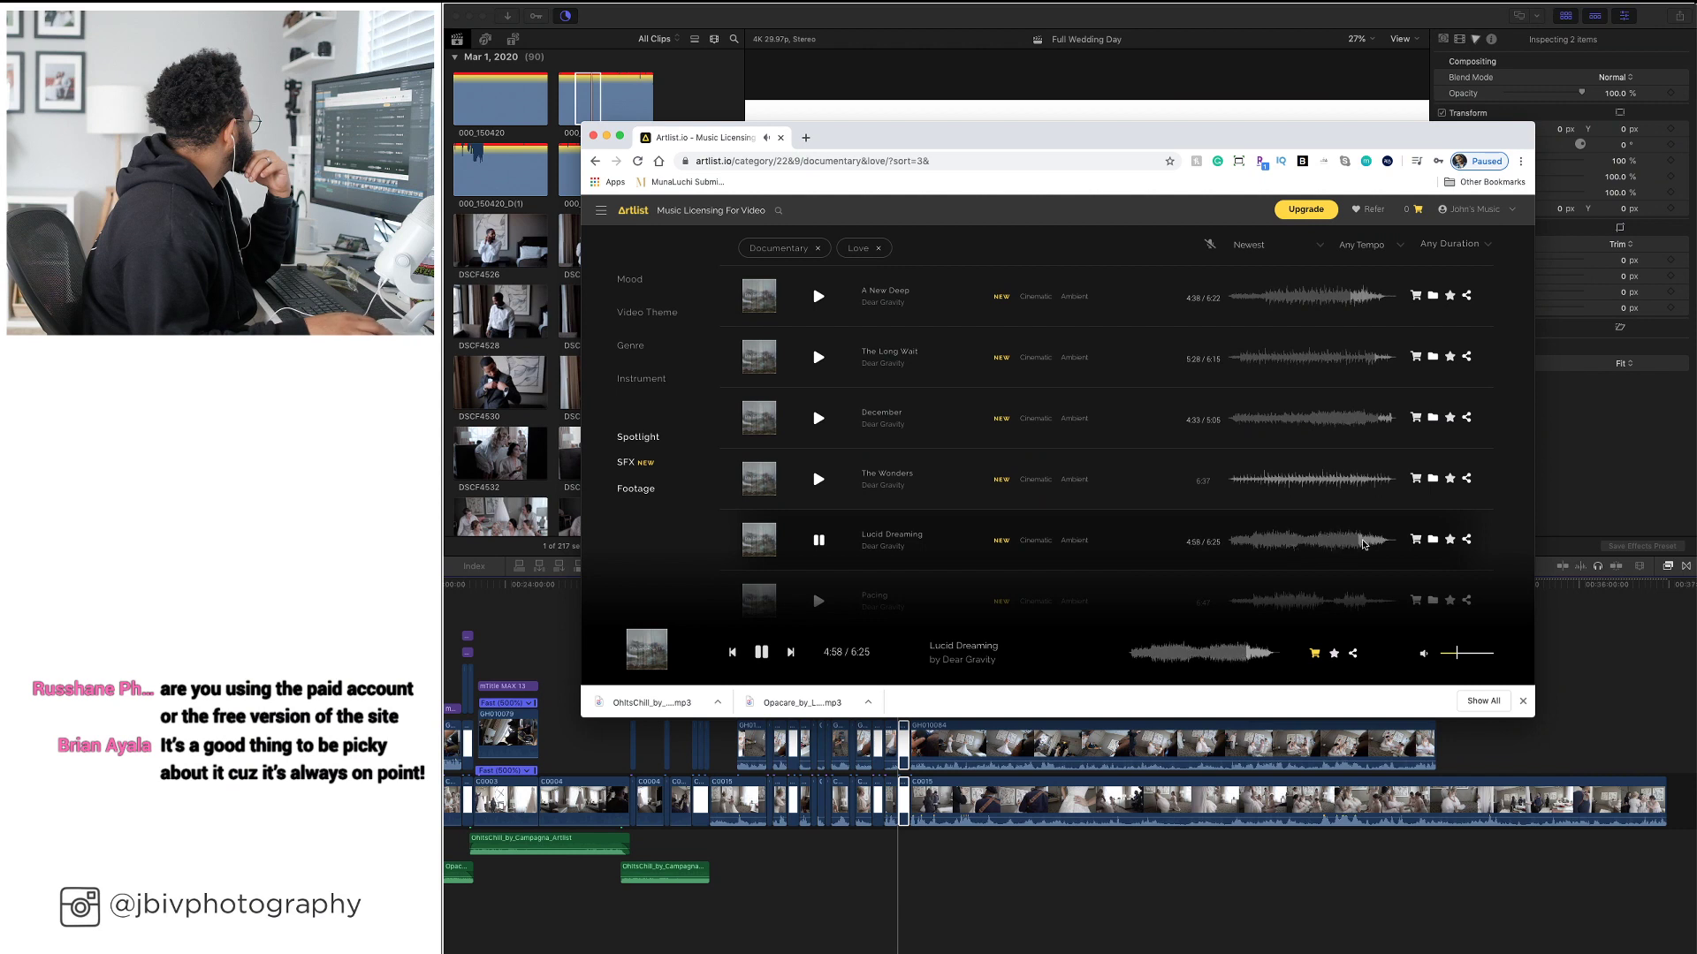
click(820, 541)
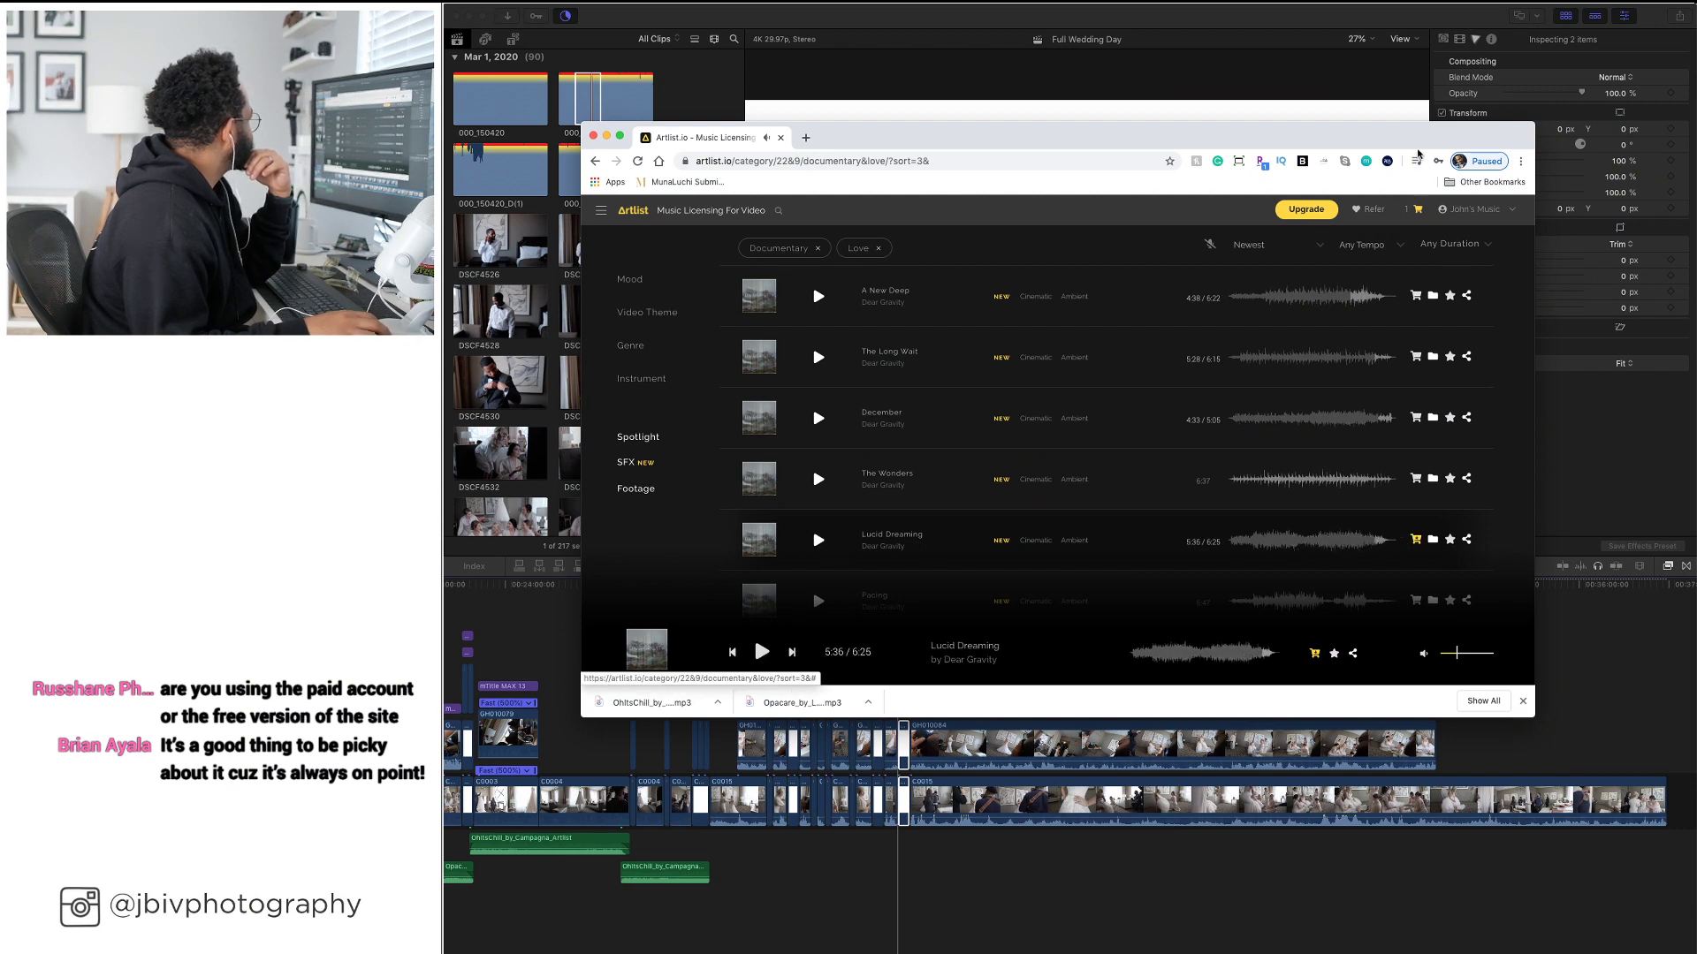
click(1415, 540)
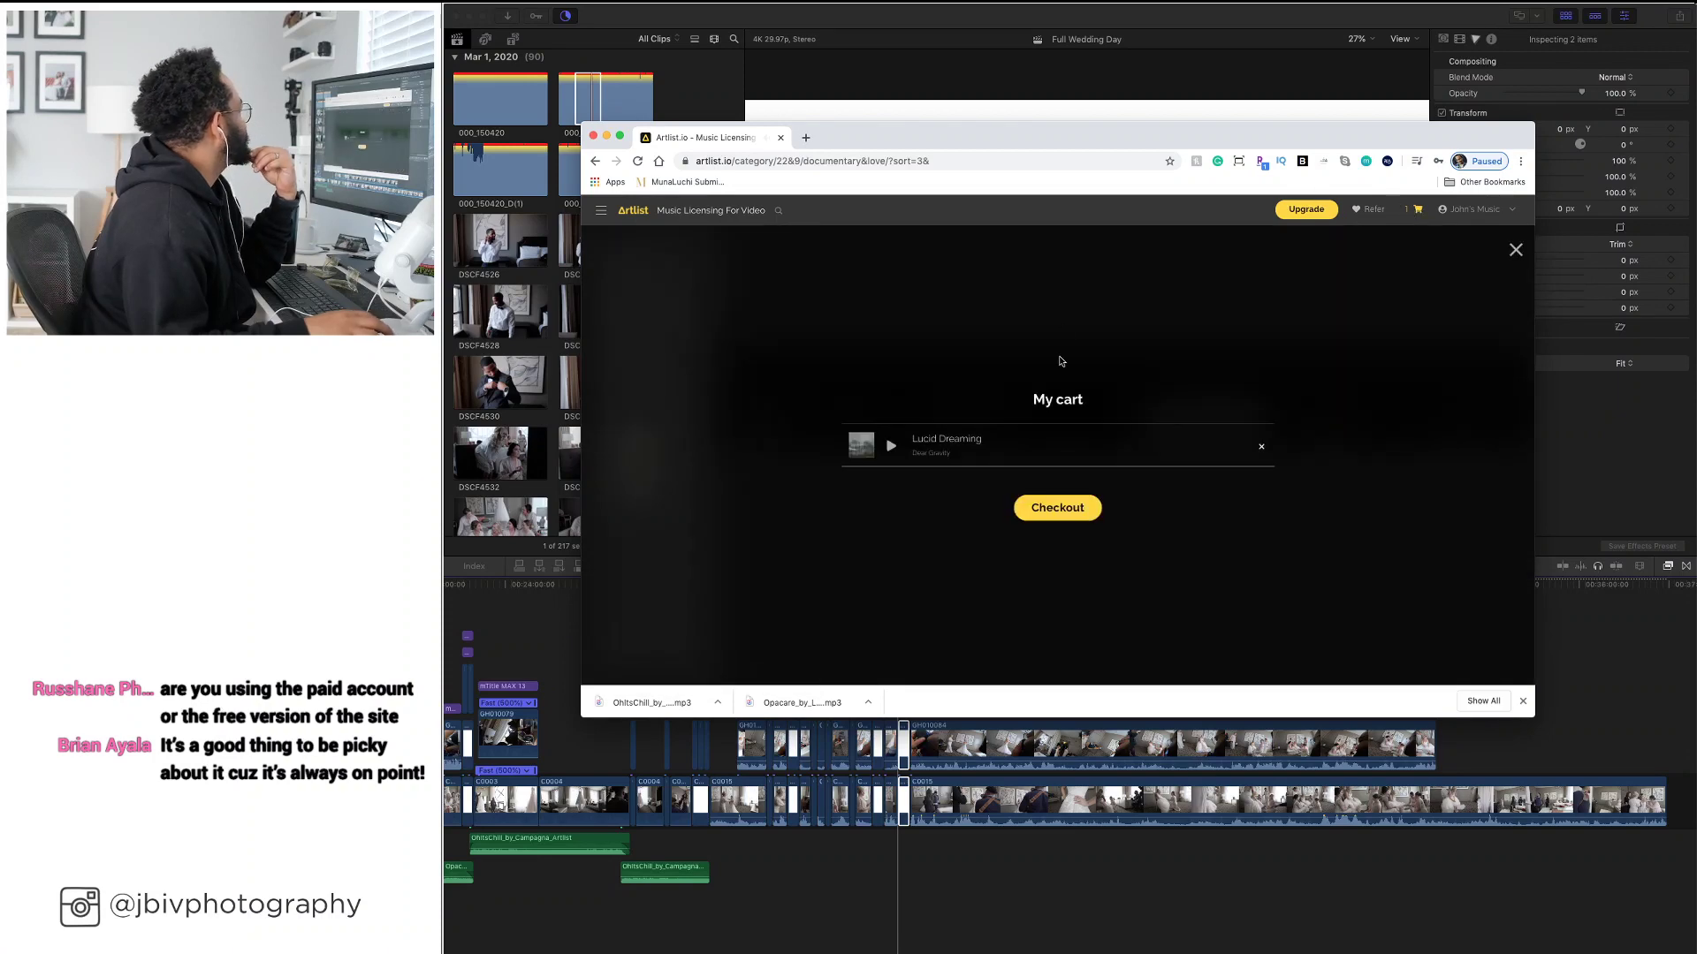
click(1056, 507)
Switch back to Final Cut Pro and move the Full Wedding Day timeline's playhead to 29:02:14
key(super+Tab)
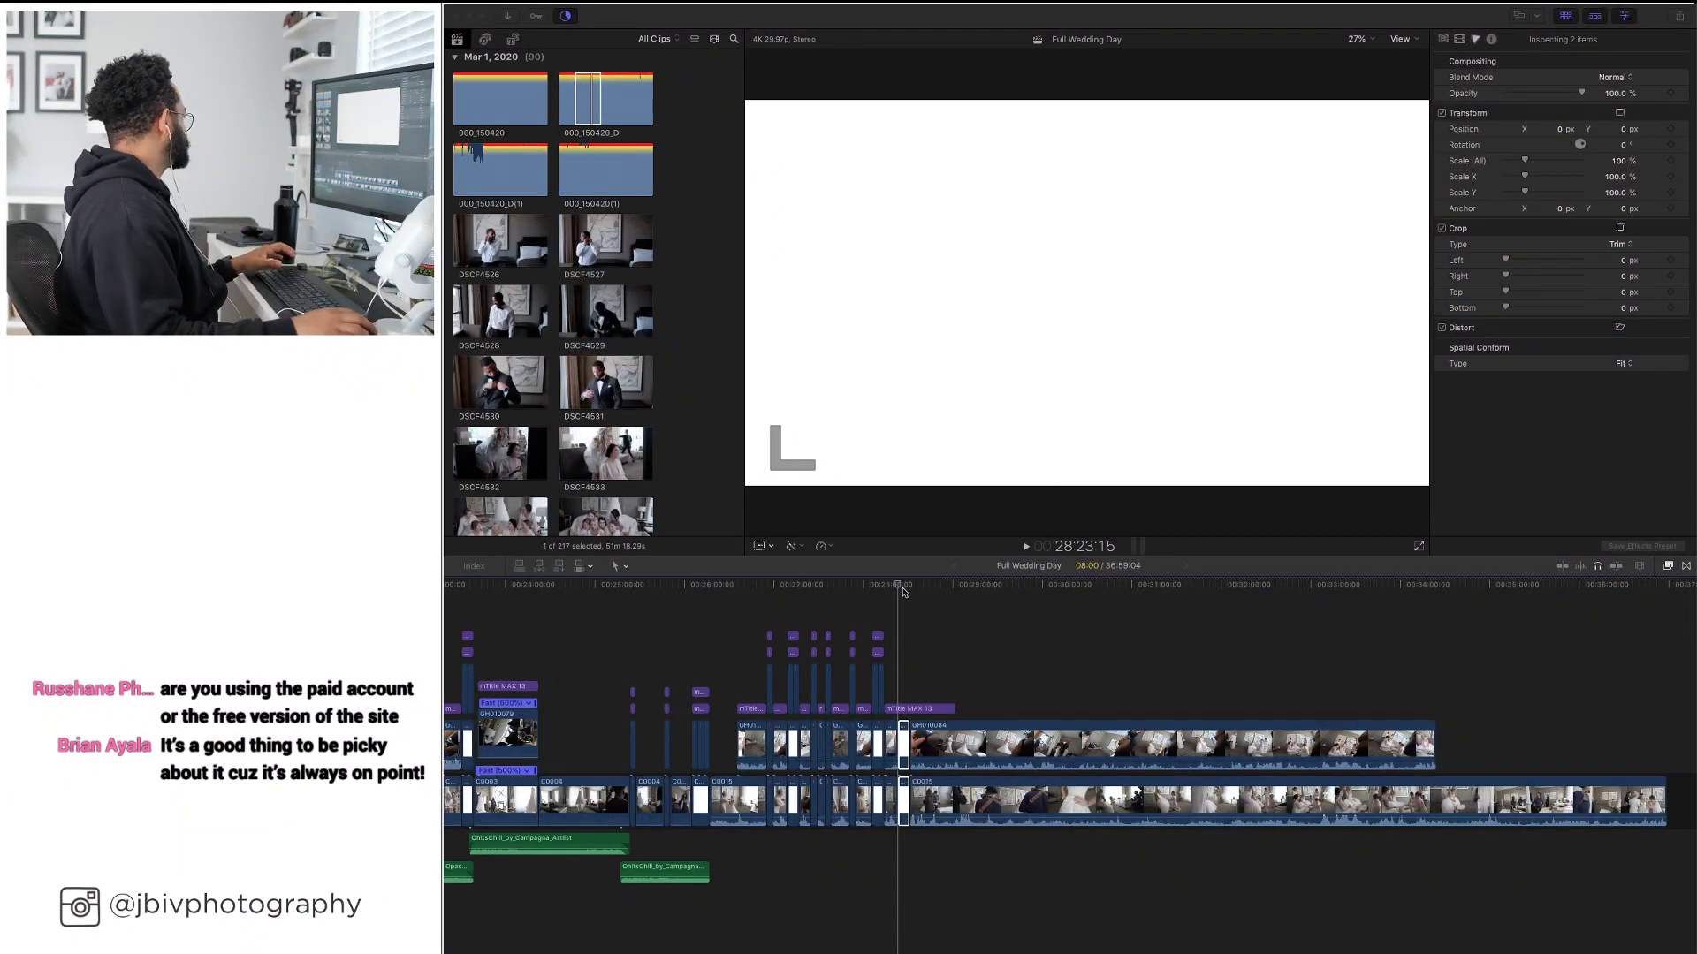
click(819, 645)
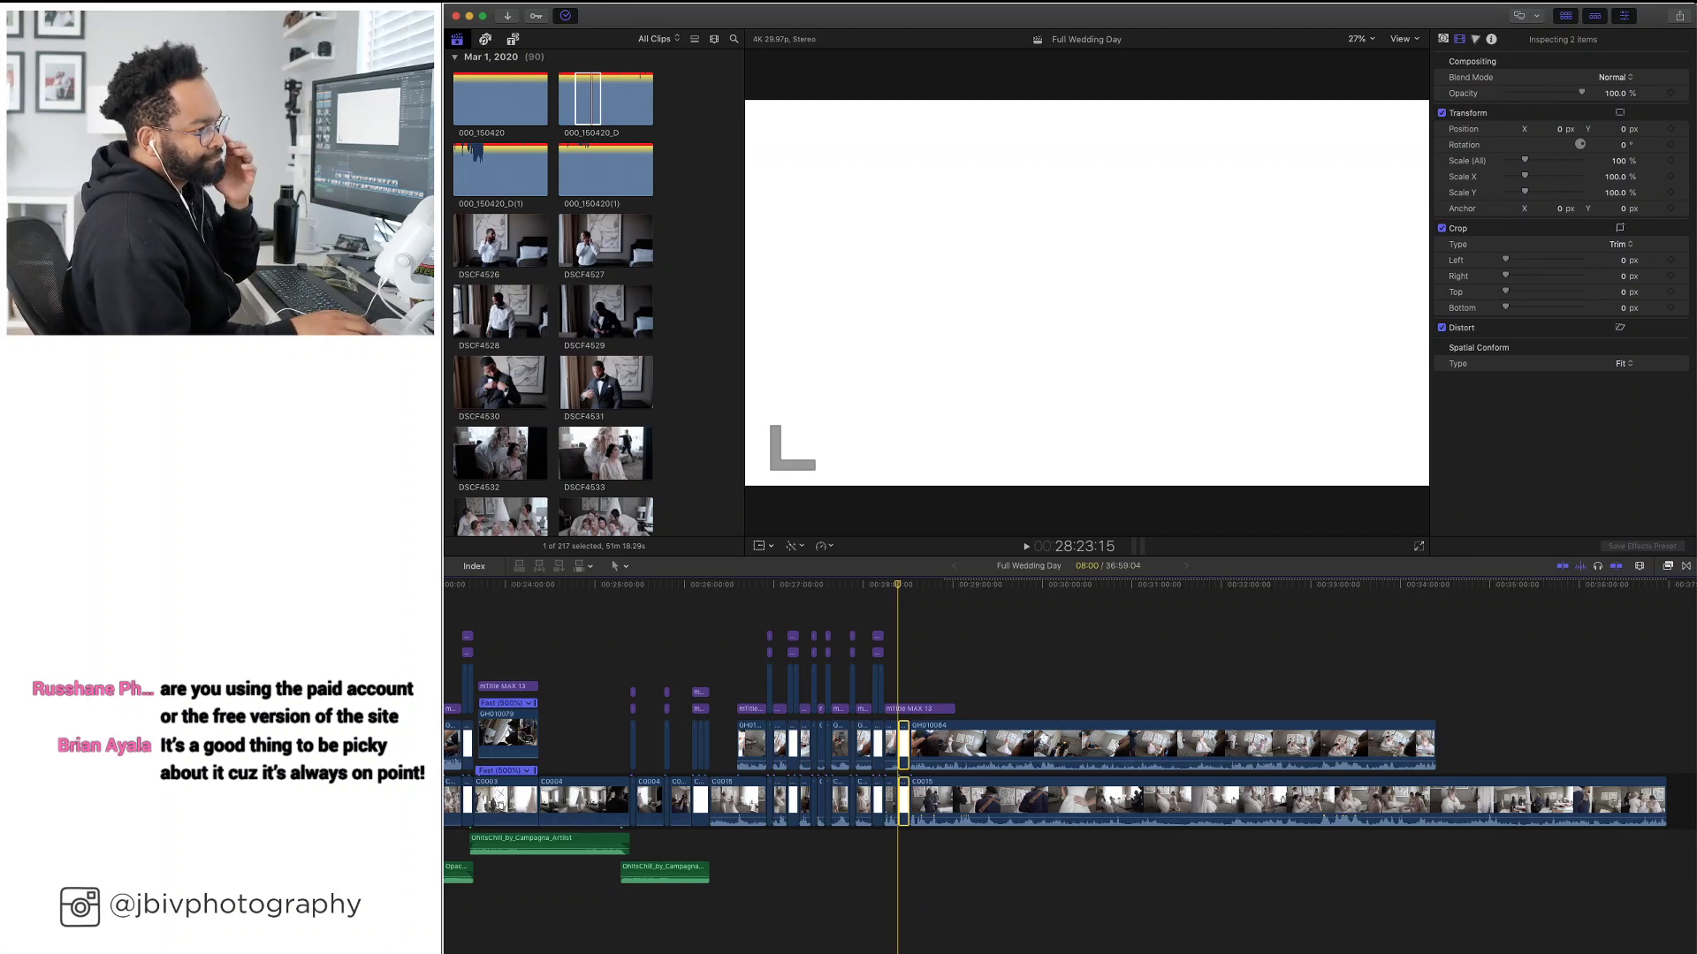
click(955, 584)
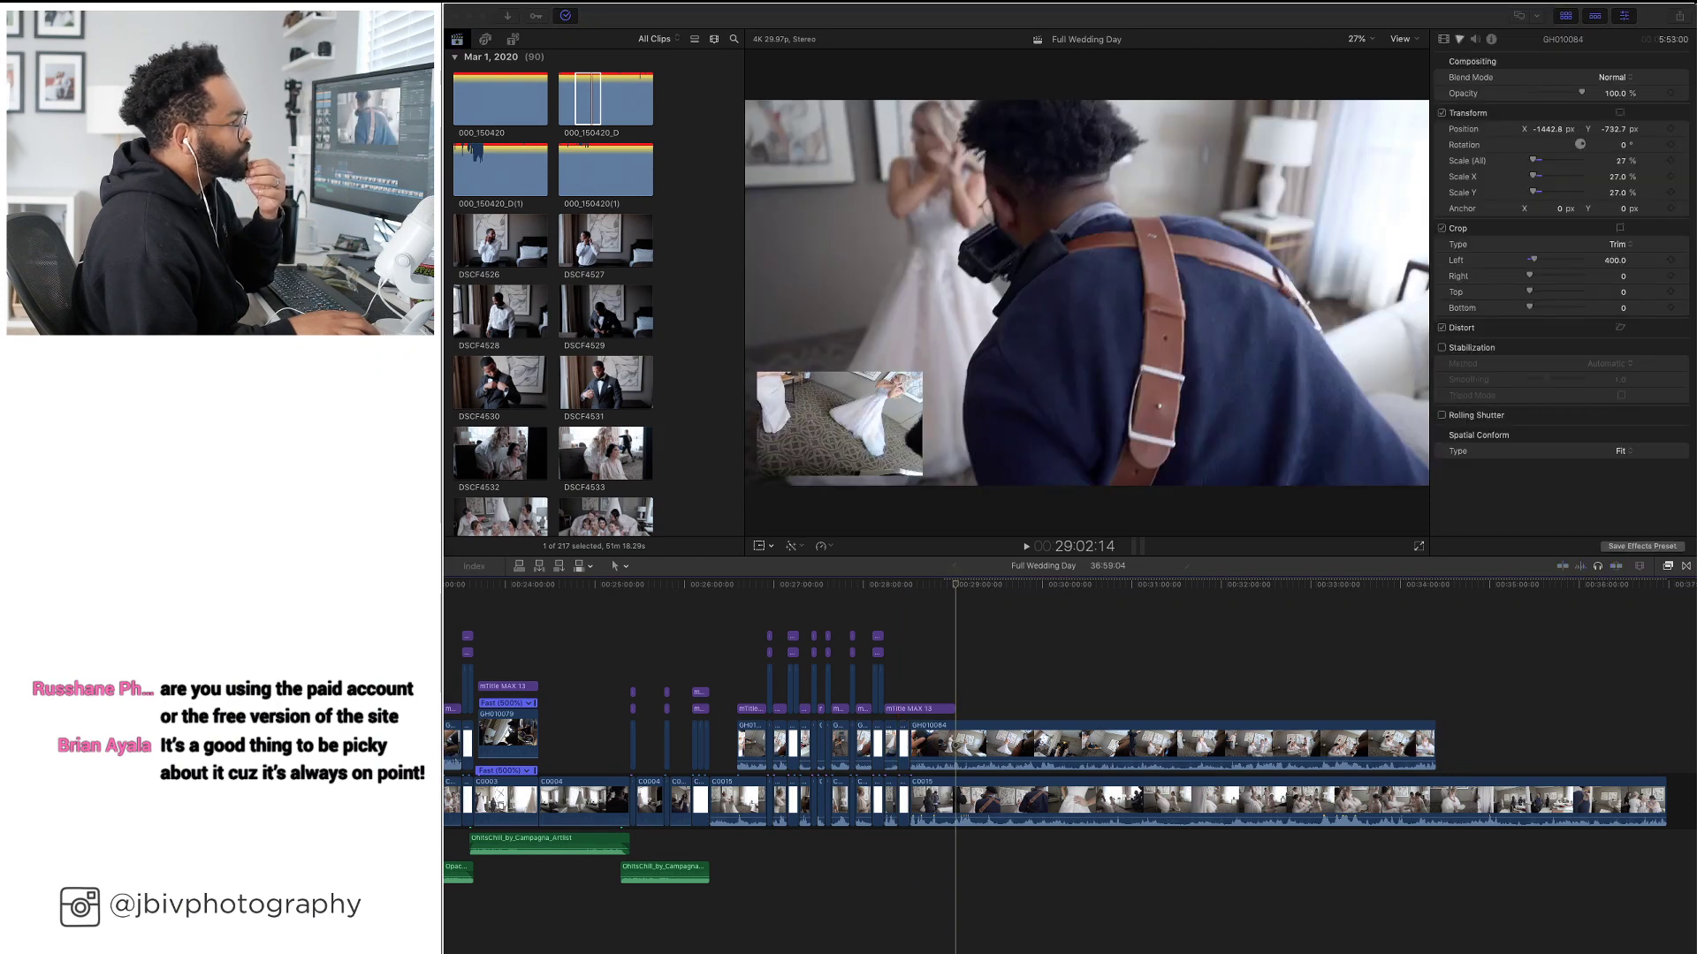
Add the LucidDreaming music track beneath the bride footage in the Full Wedding Day timeline and set its volume to -16 dB
drag(1696, 871, 893, 861)
click(890, 859)
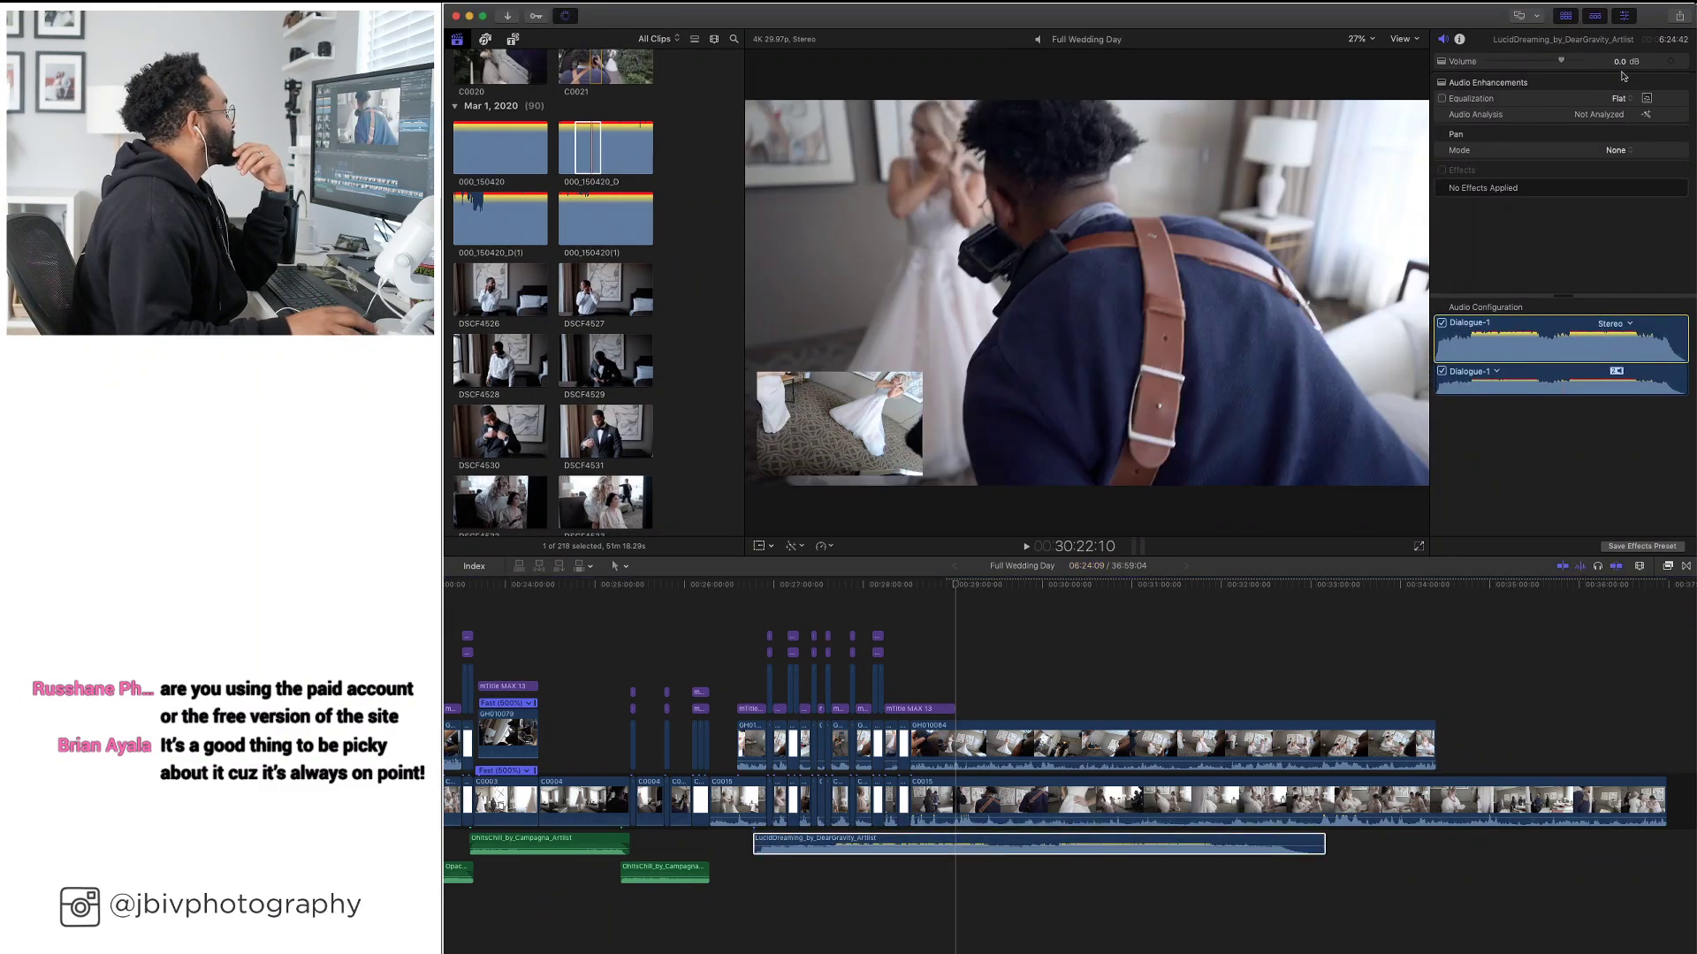
text(-15)
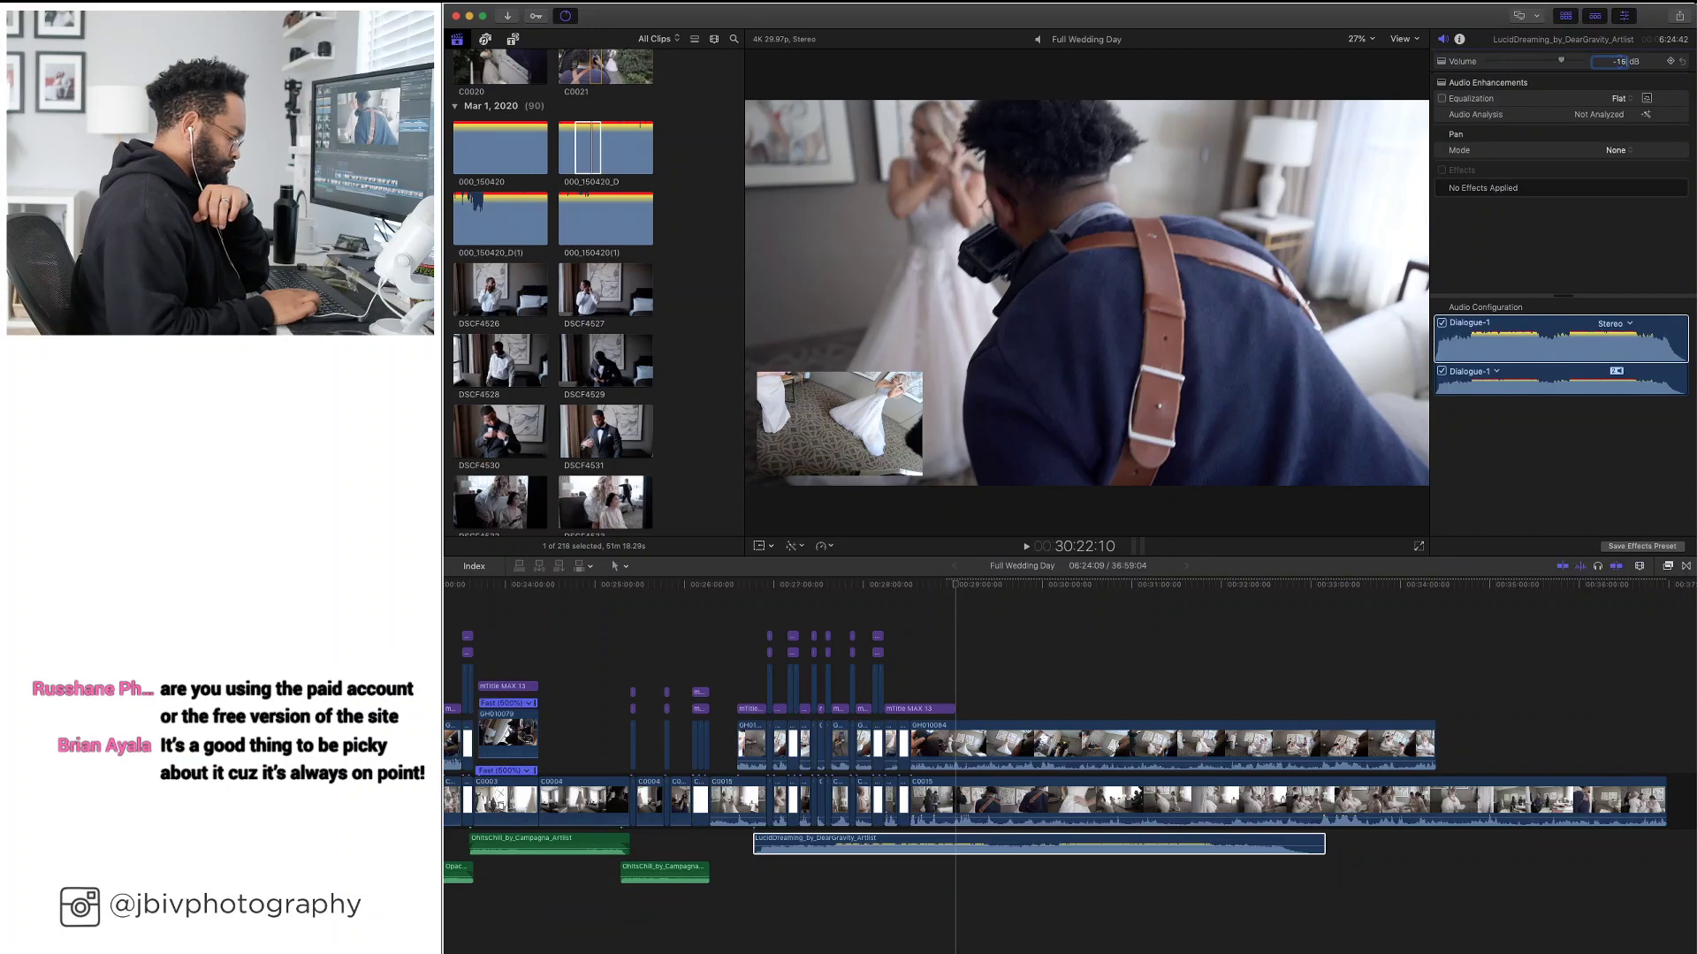
key(Return)
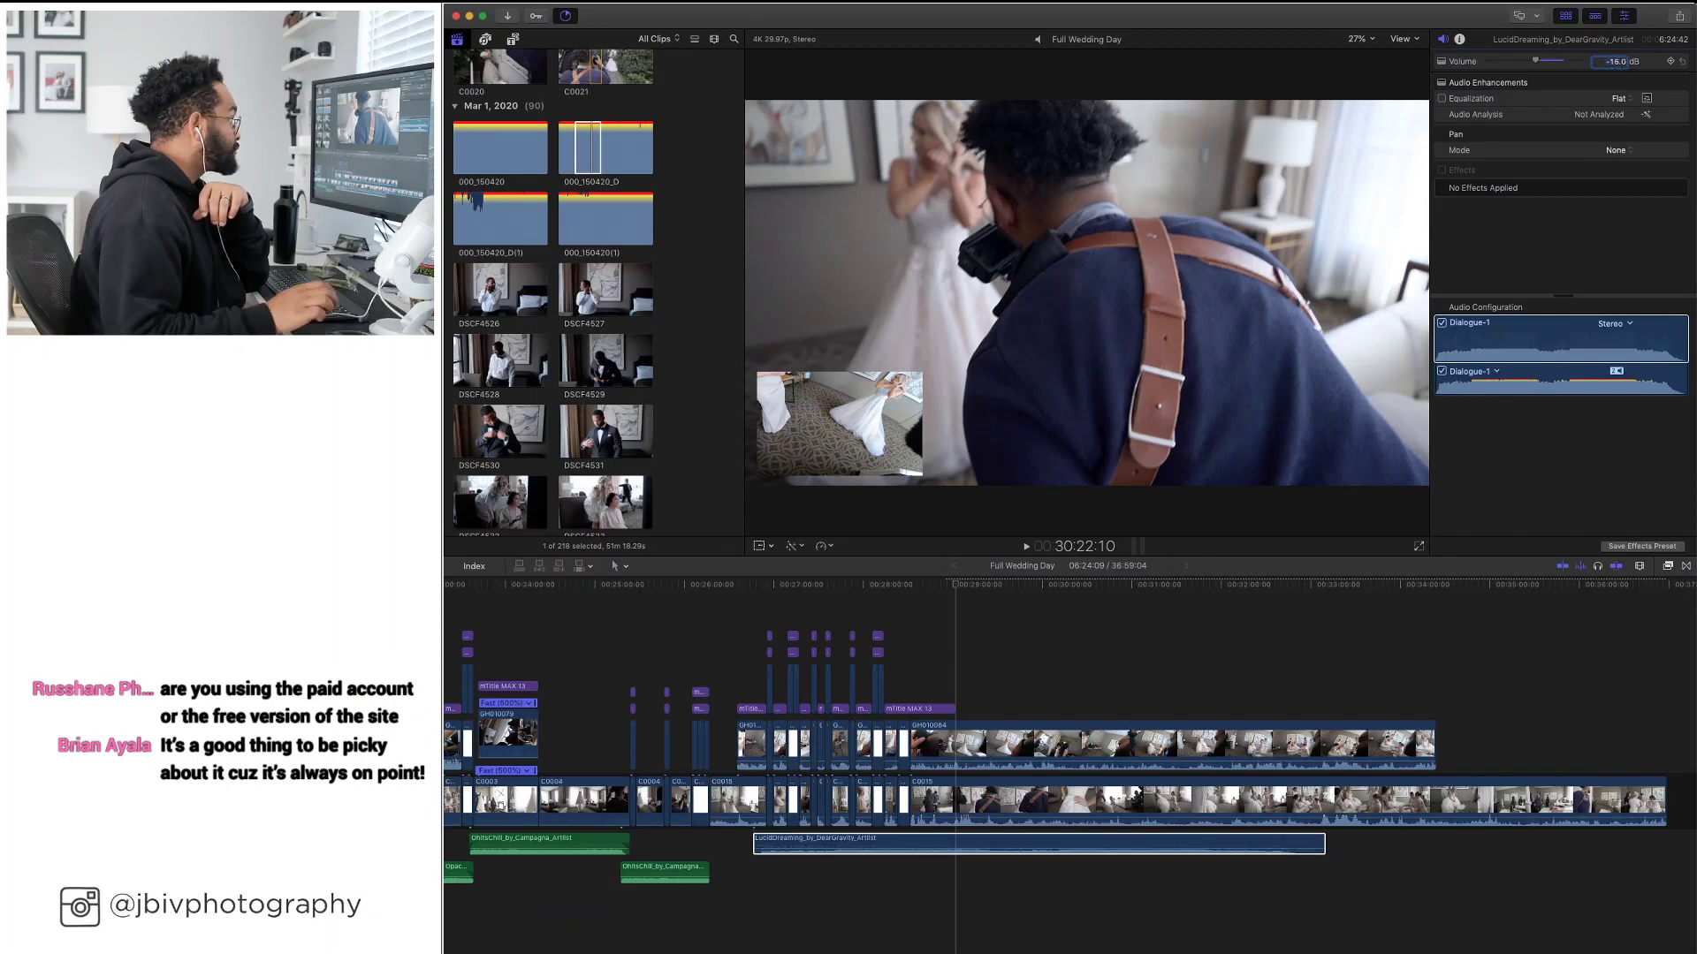
Assign the Music-1 audio role to the LucidDreaming clip
click(1460, 40)
click(1584, 192)
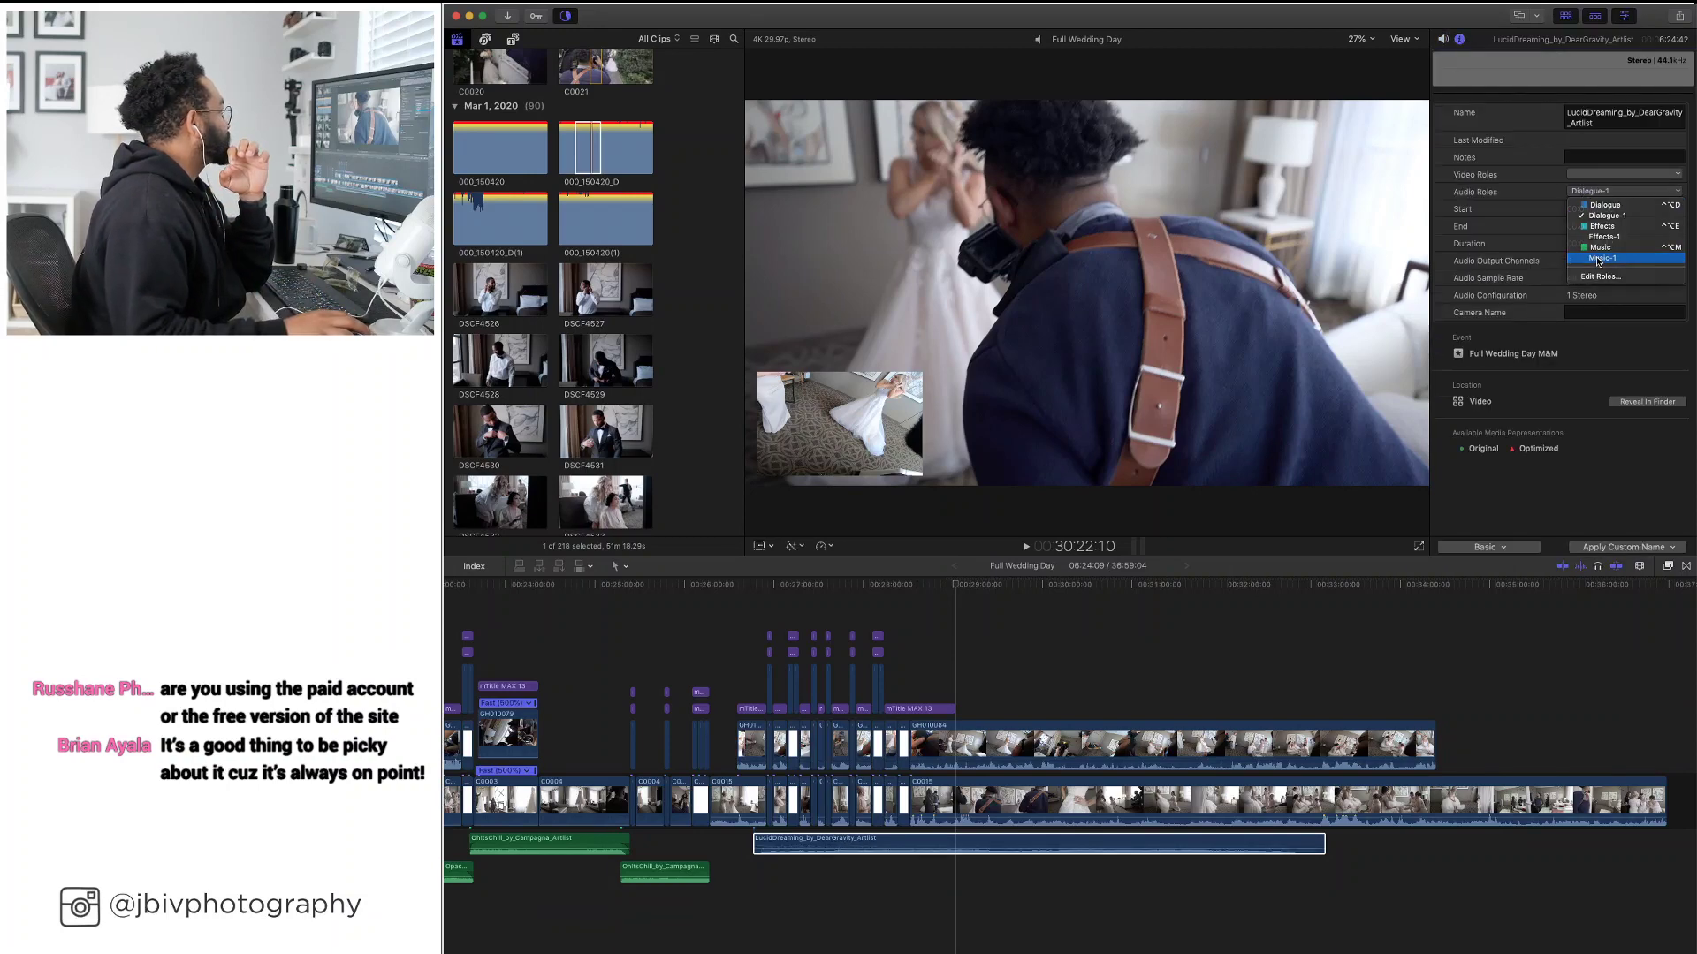
click(1599, 258)
Move the LucidDreaming clip earlier to start under the dress photos at about 26:09, and play that transition
key(space)
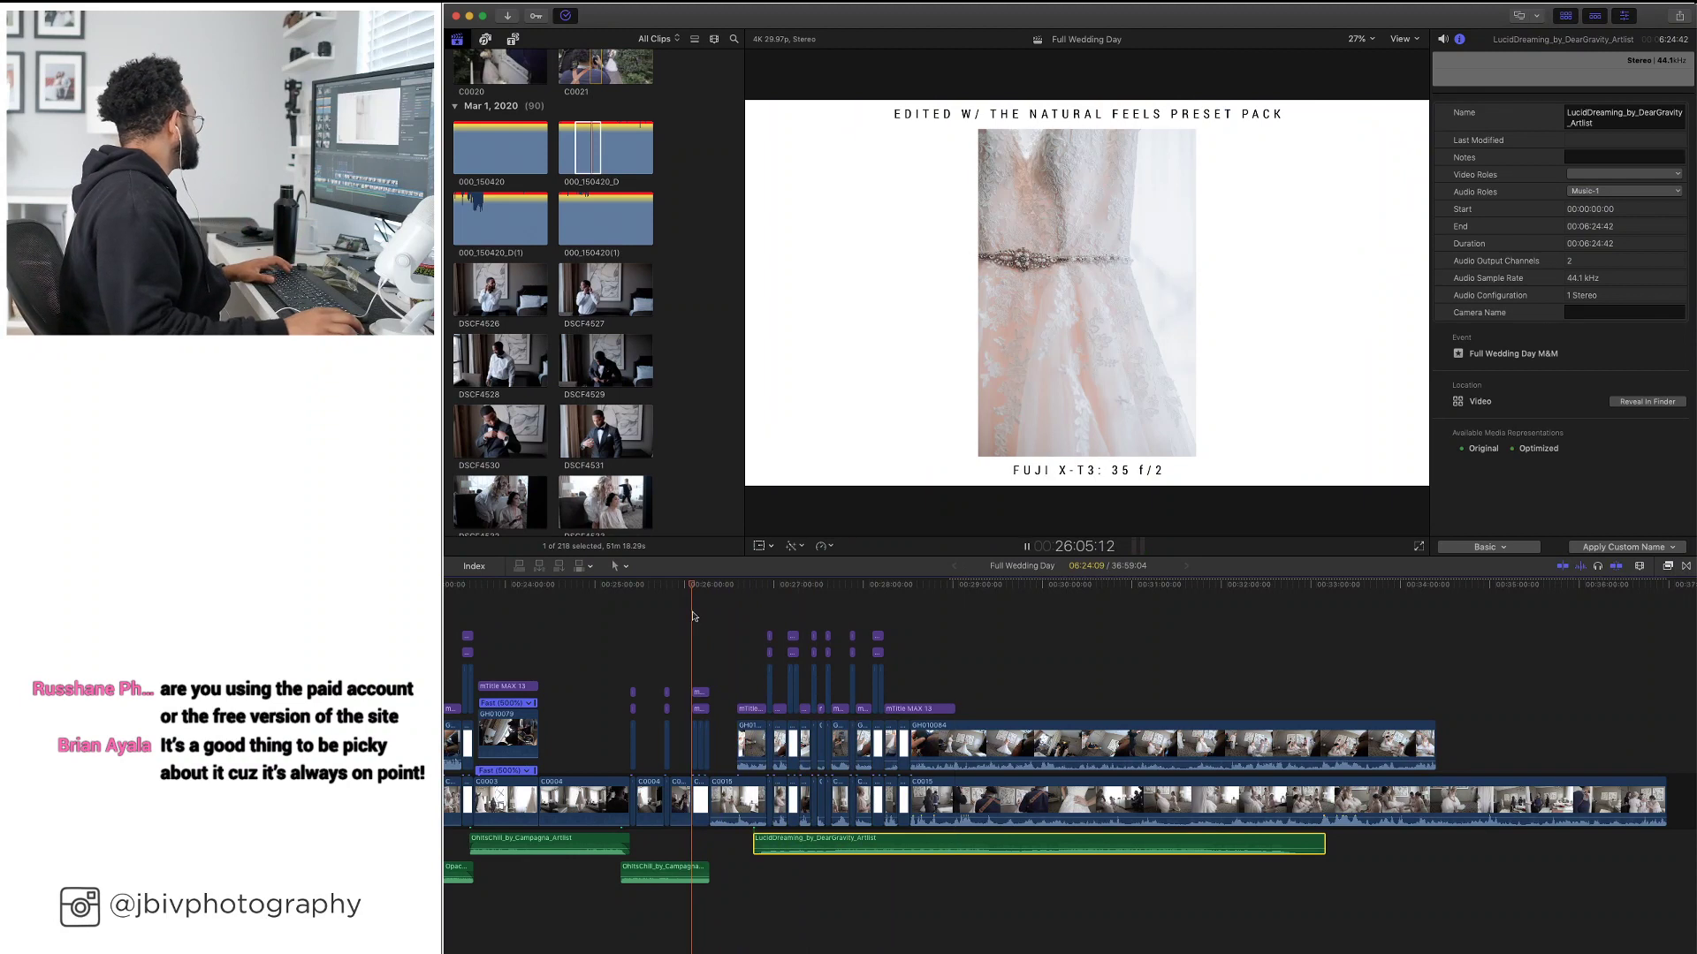
drag(754, 842, 734, 842)
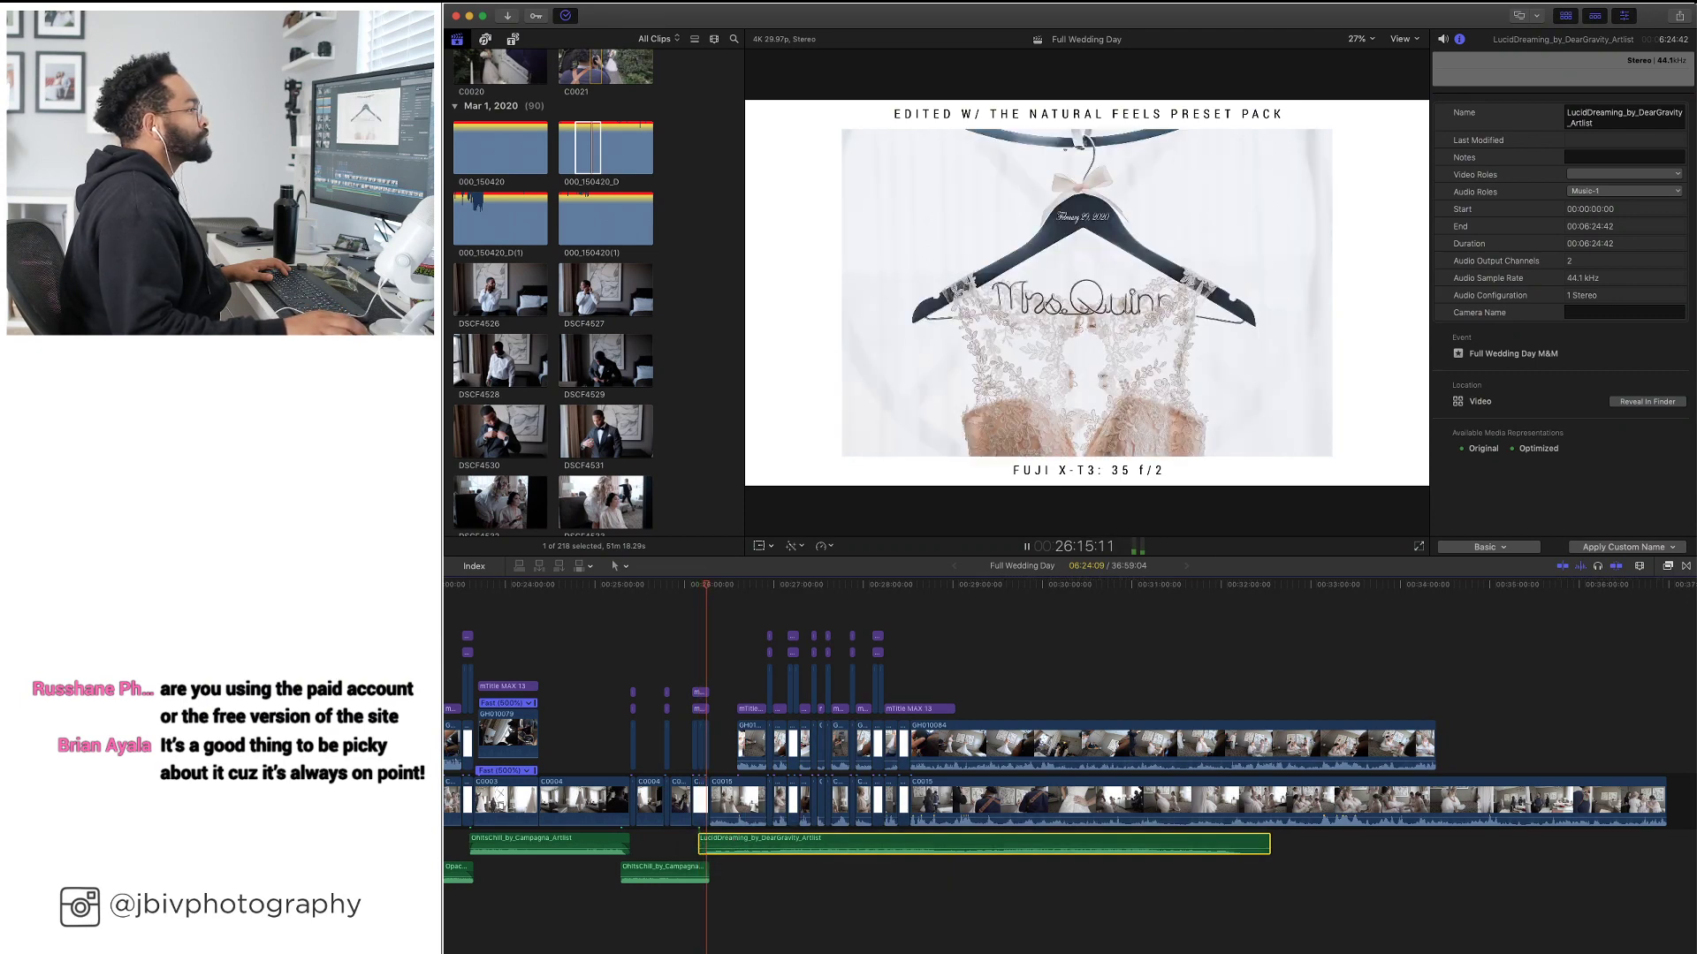
key(super+Tab)
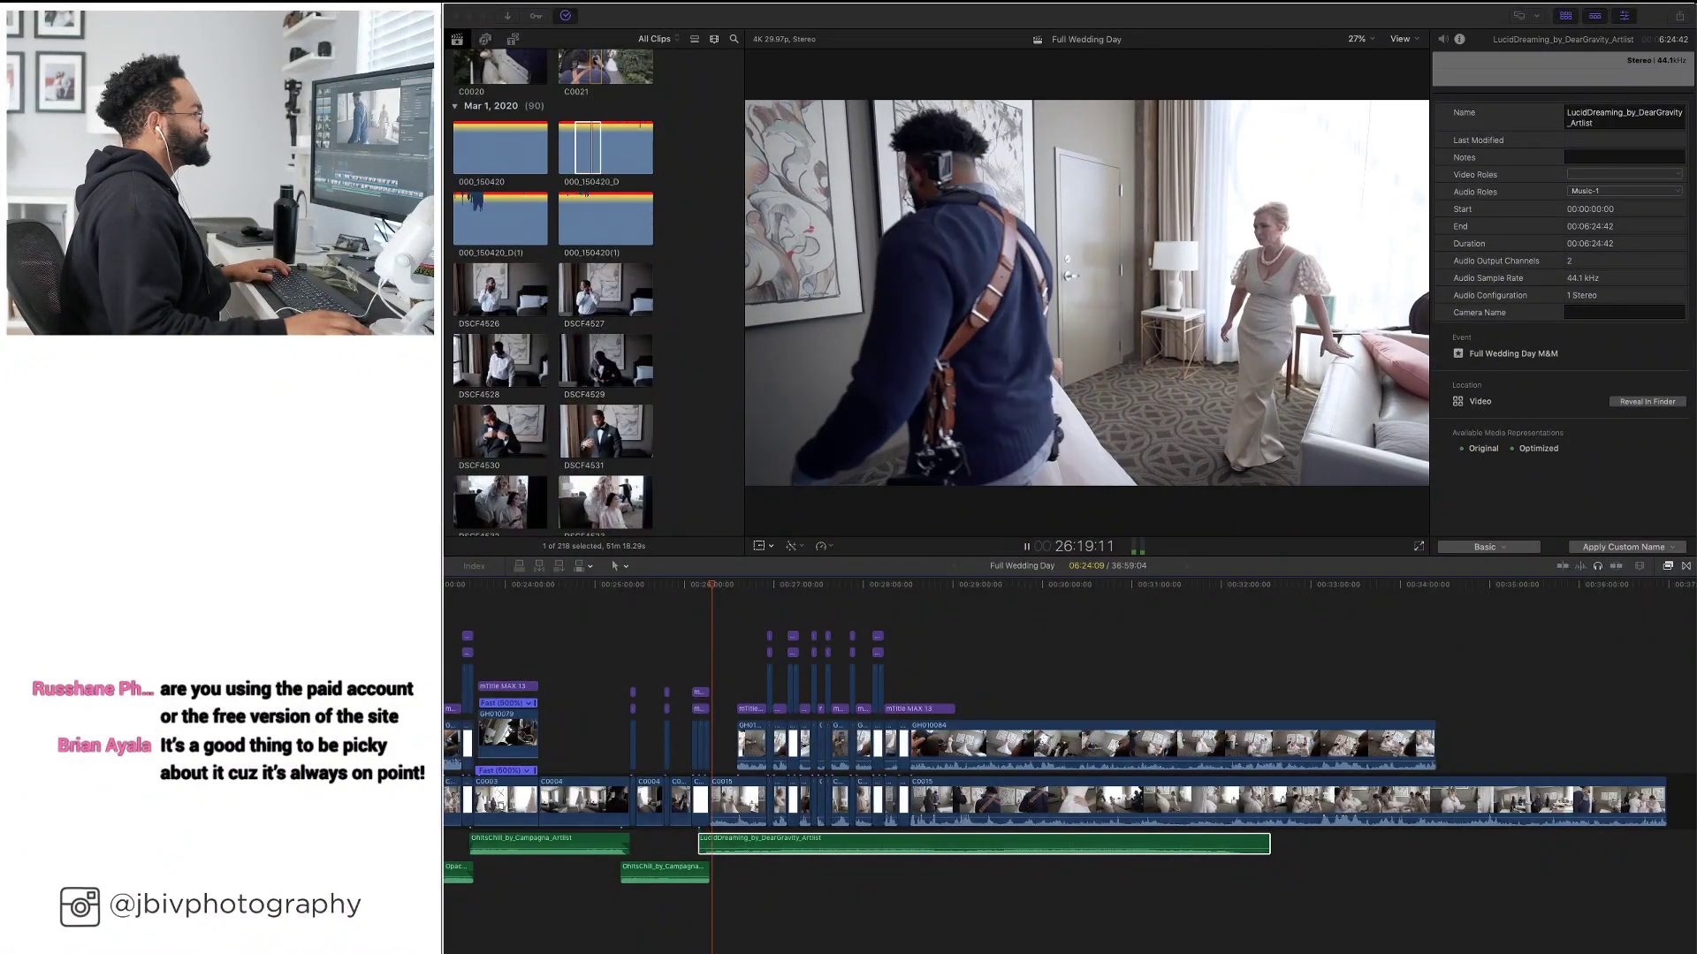
key(super+Tab)
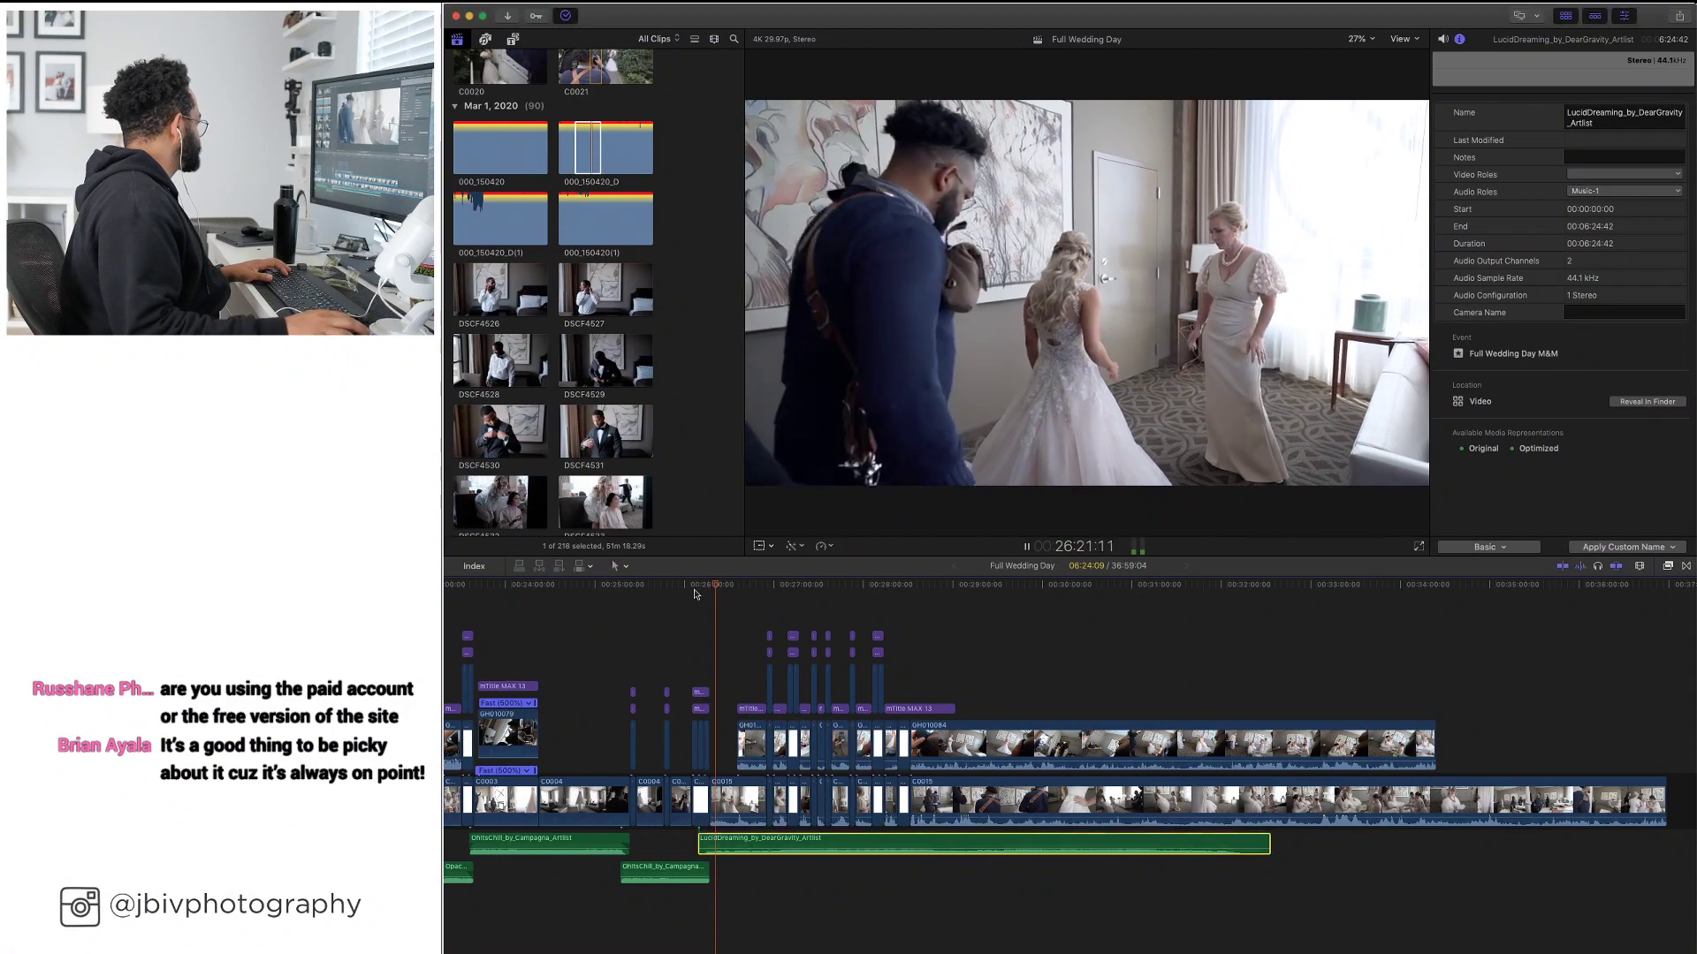
click(695, 594)
key(super+equal)
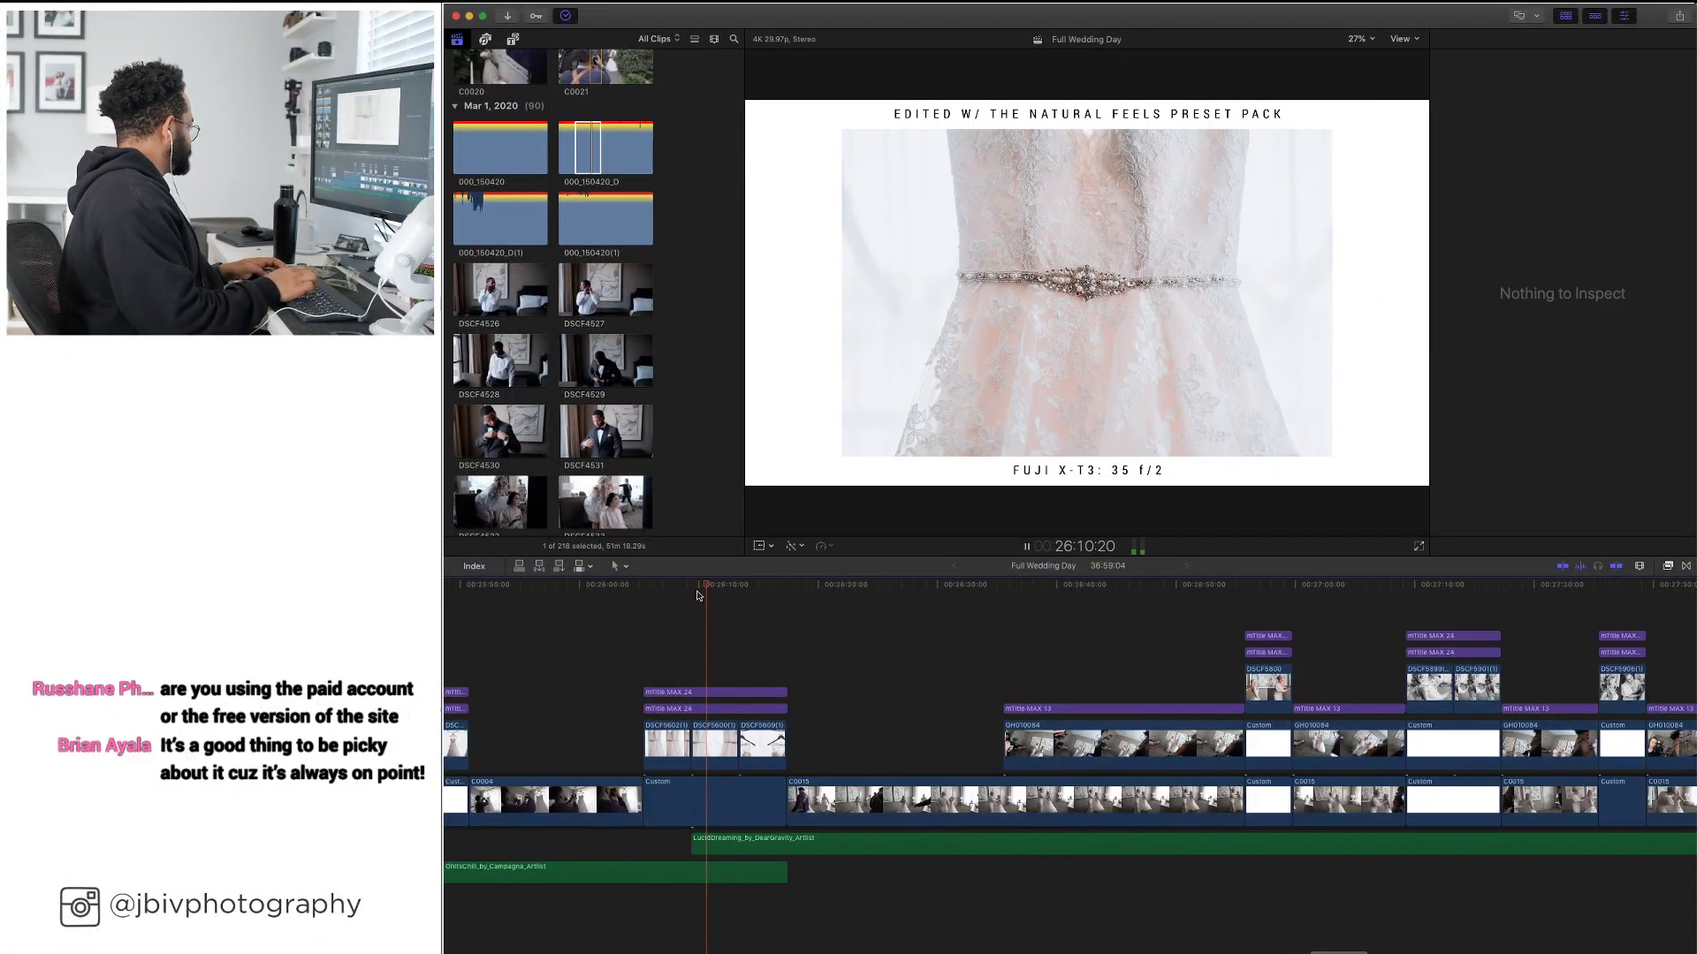
Fade out the end of the OhItsChill track and fade in the start of LucidDreaming across their overlap, and replay the transition
click(782, 874)
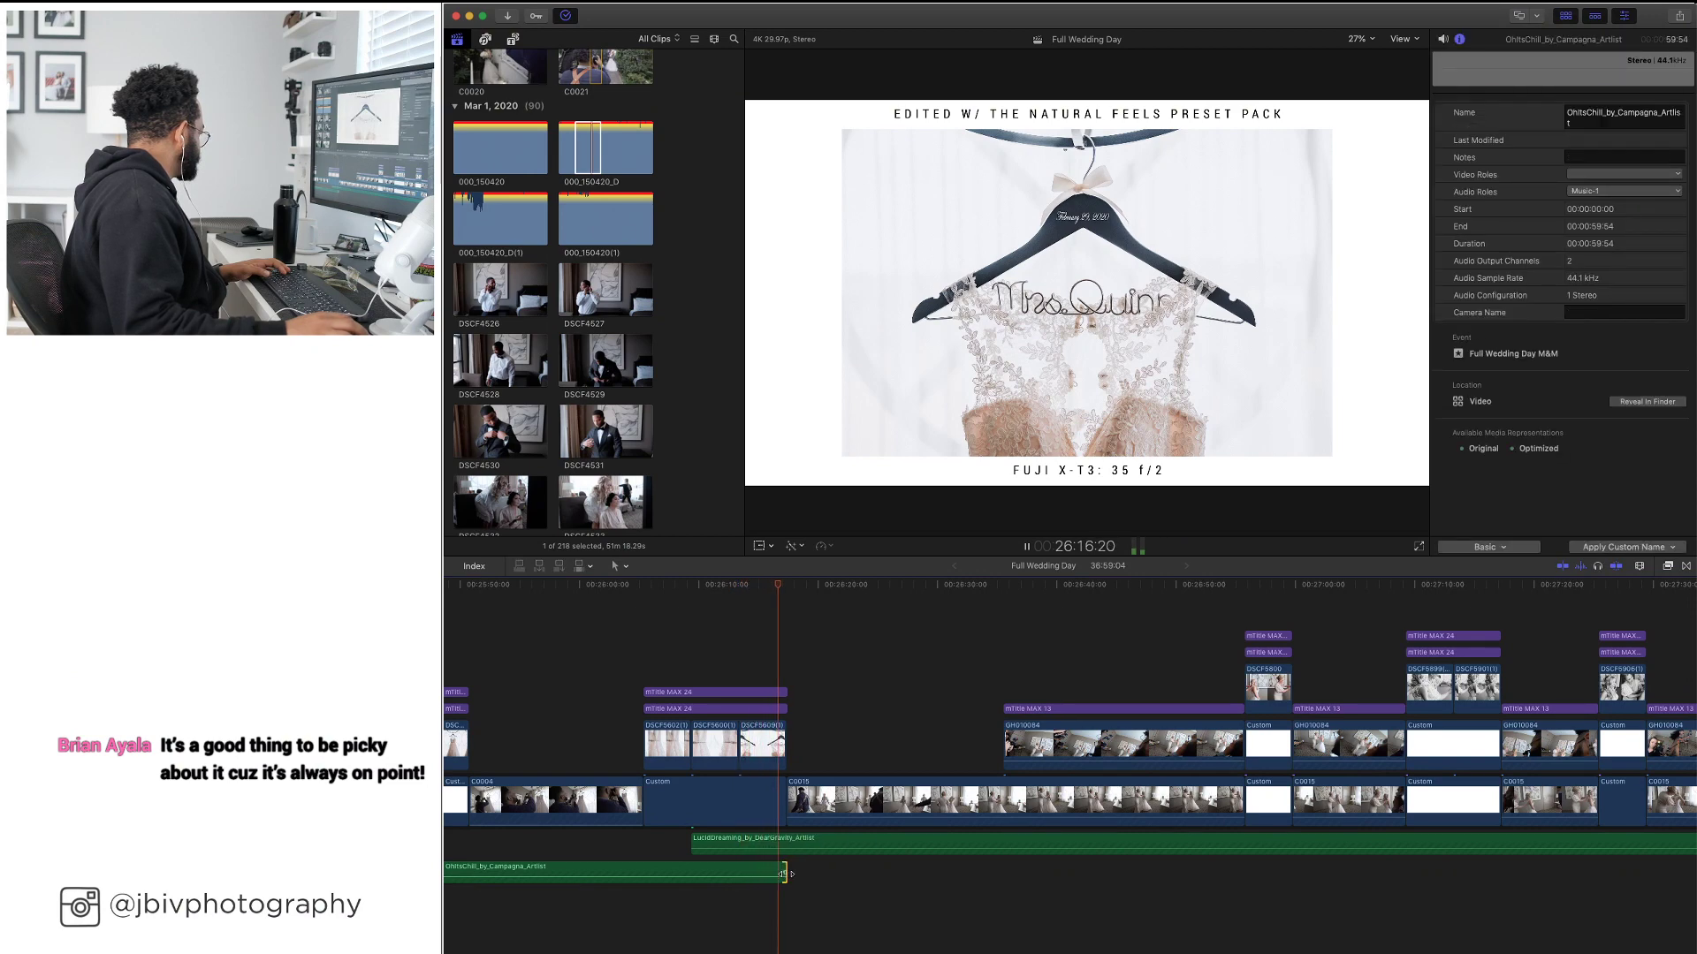
key(space)
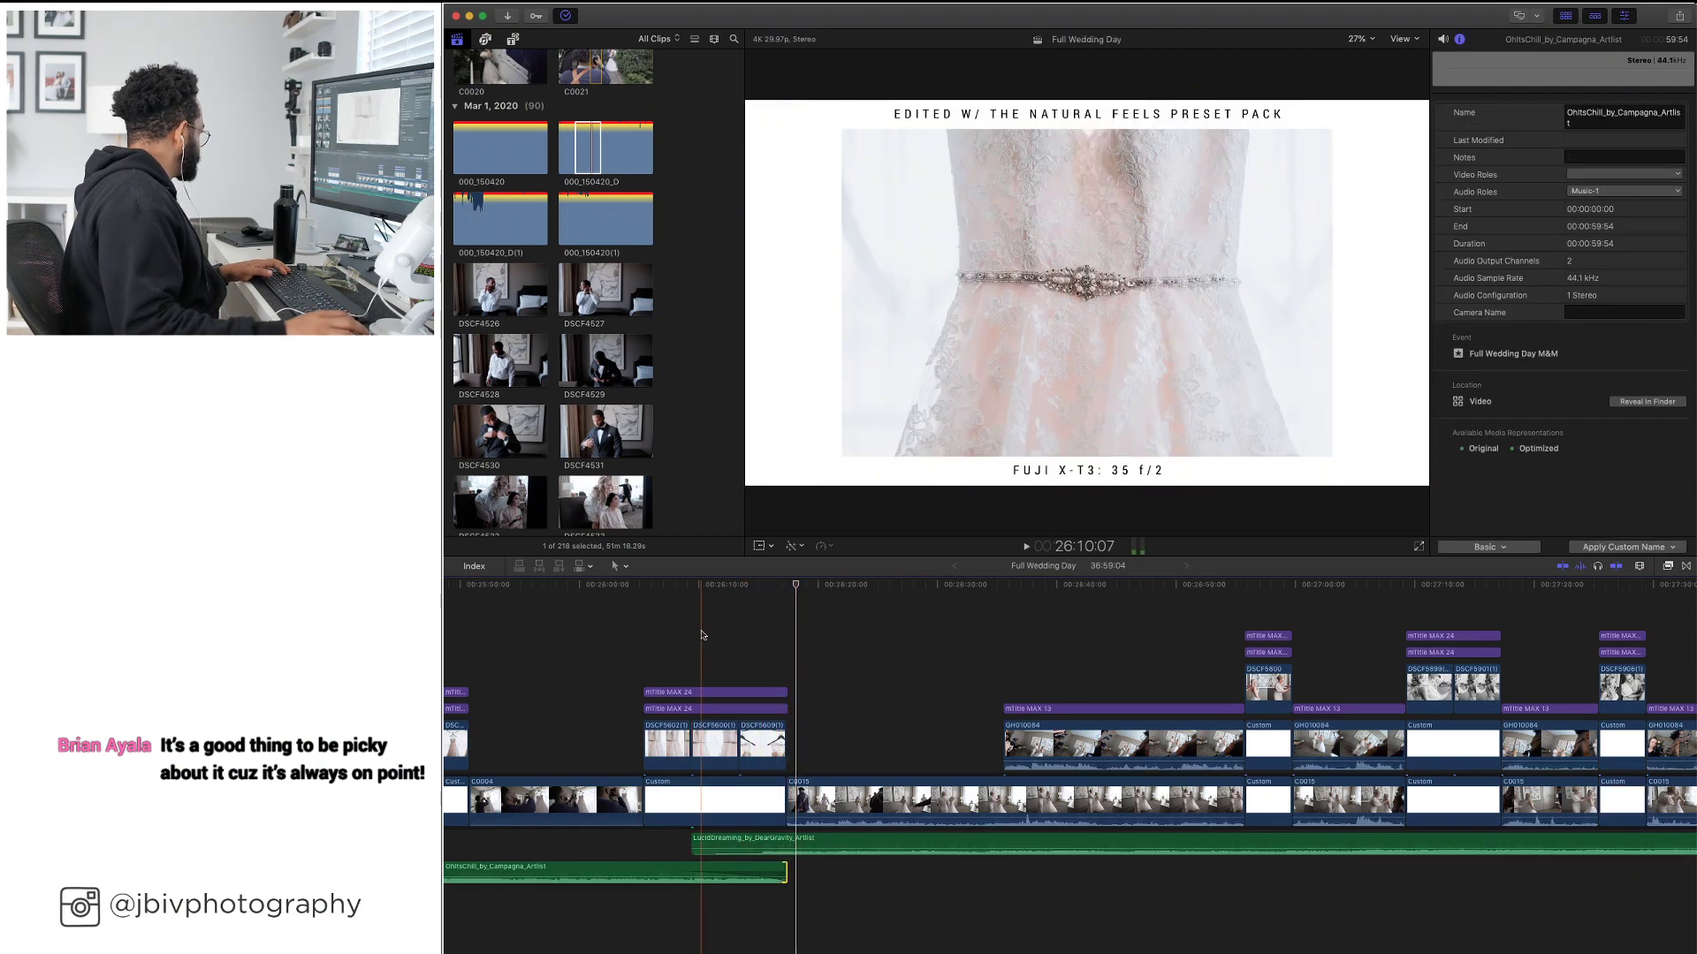
key(space)
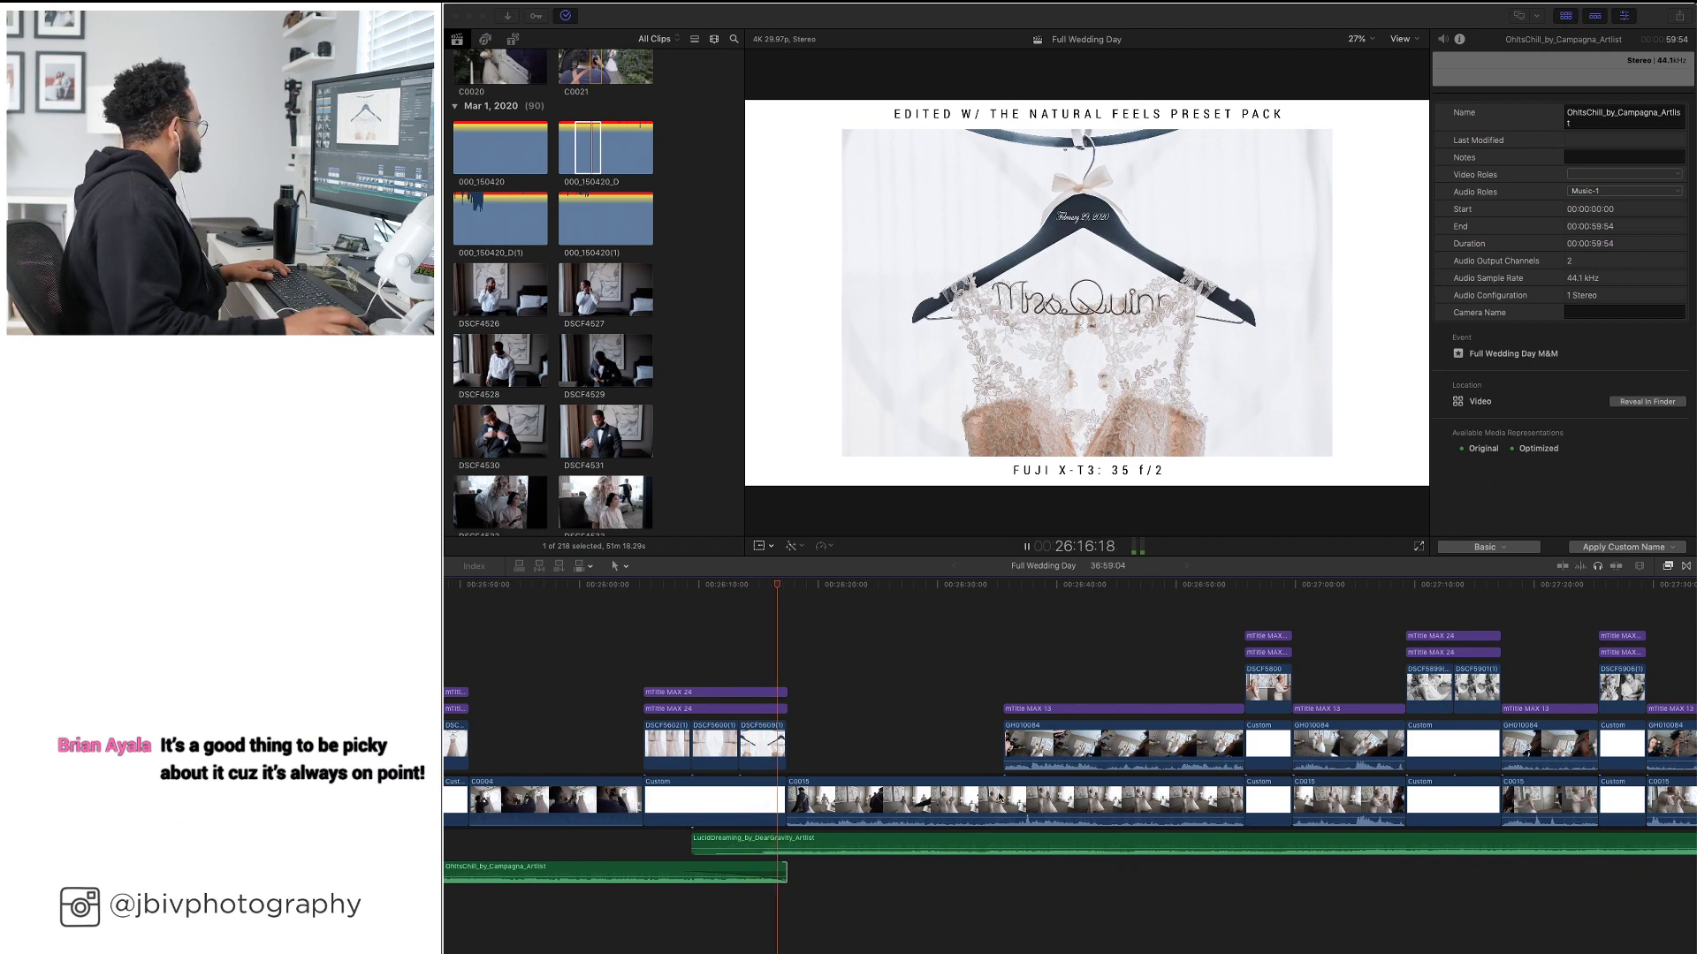
click(696, 842)
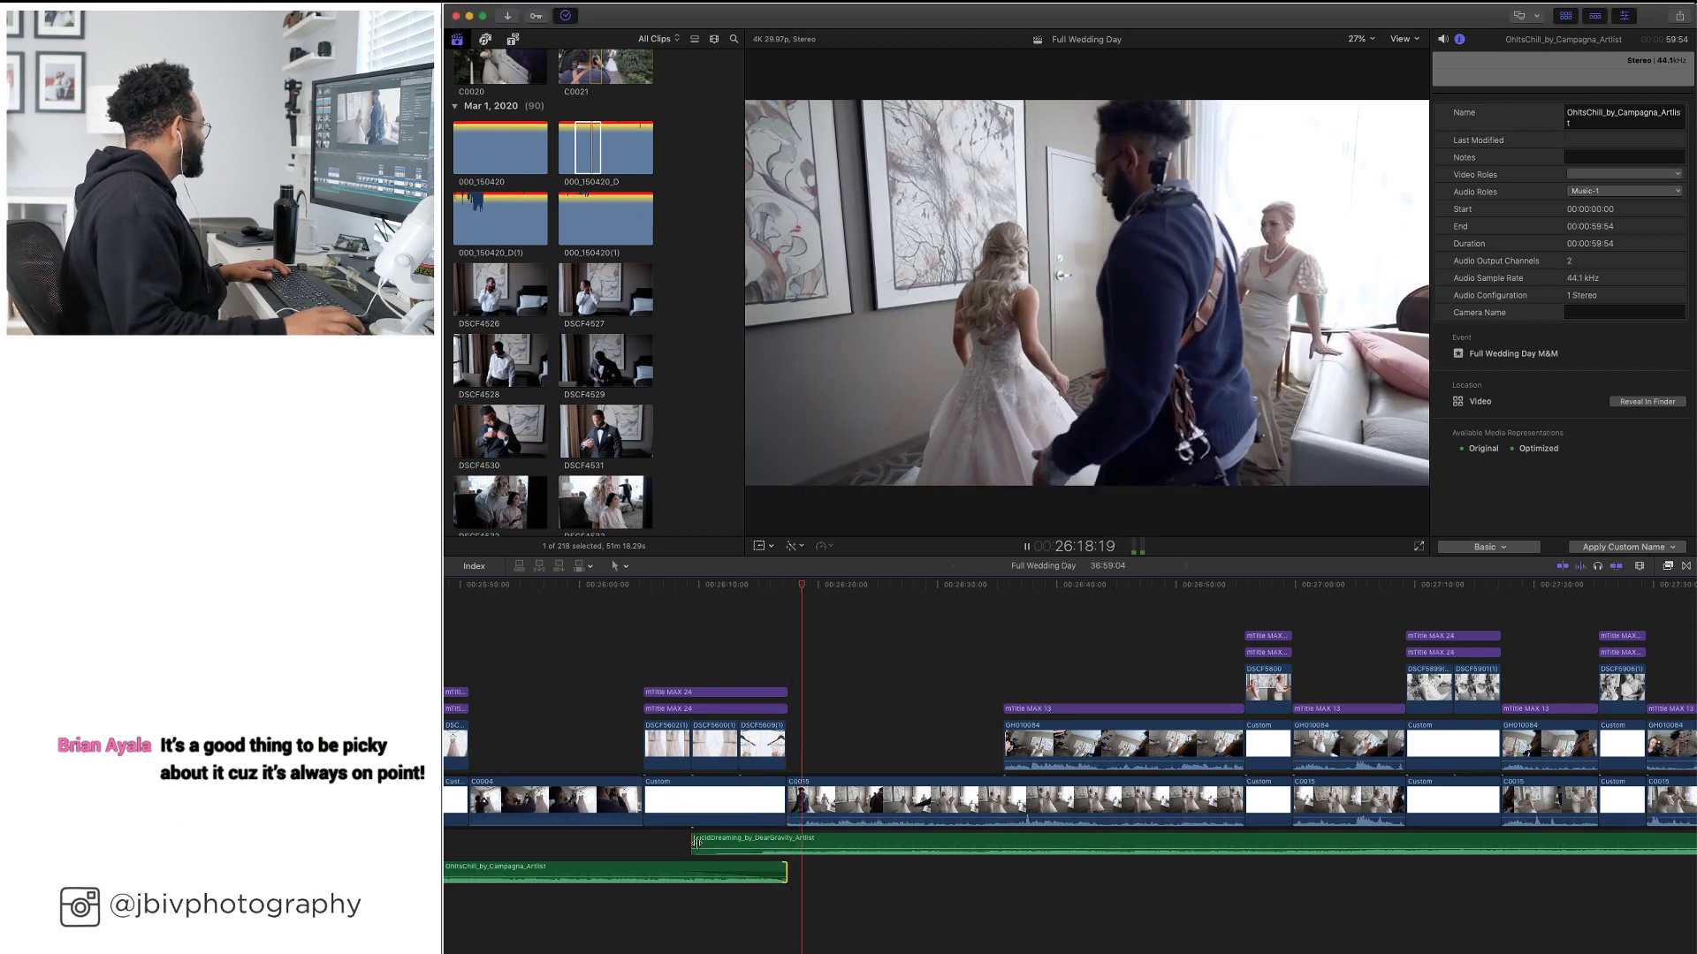
drag(696, 842, 779, 844)
click(777, 619)
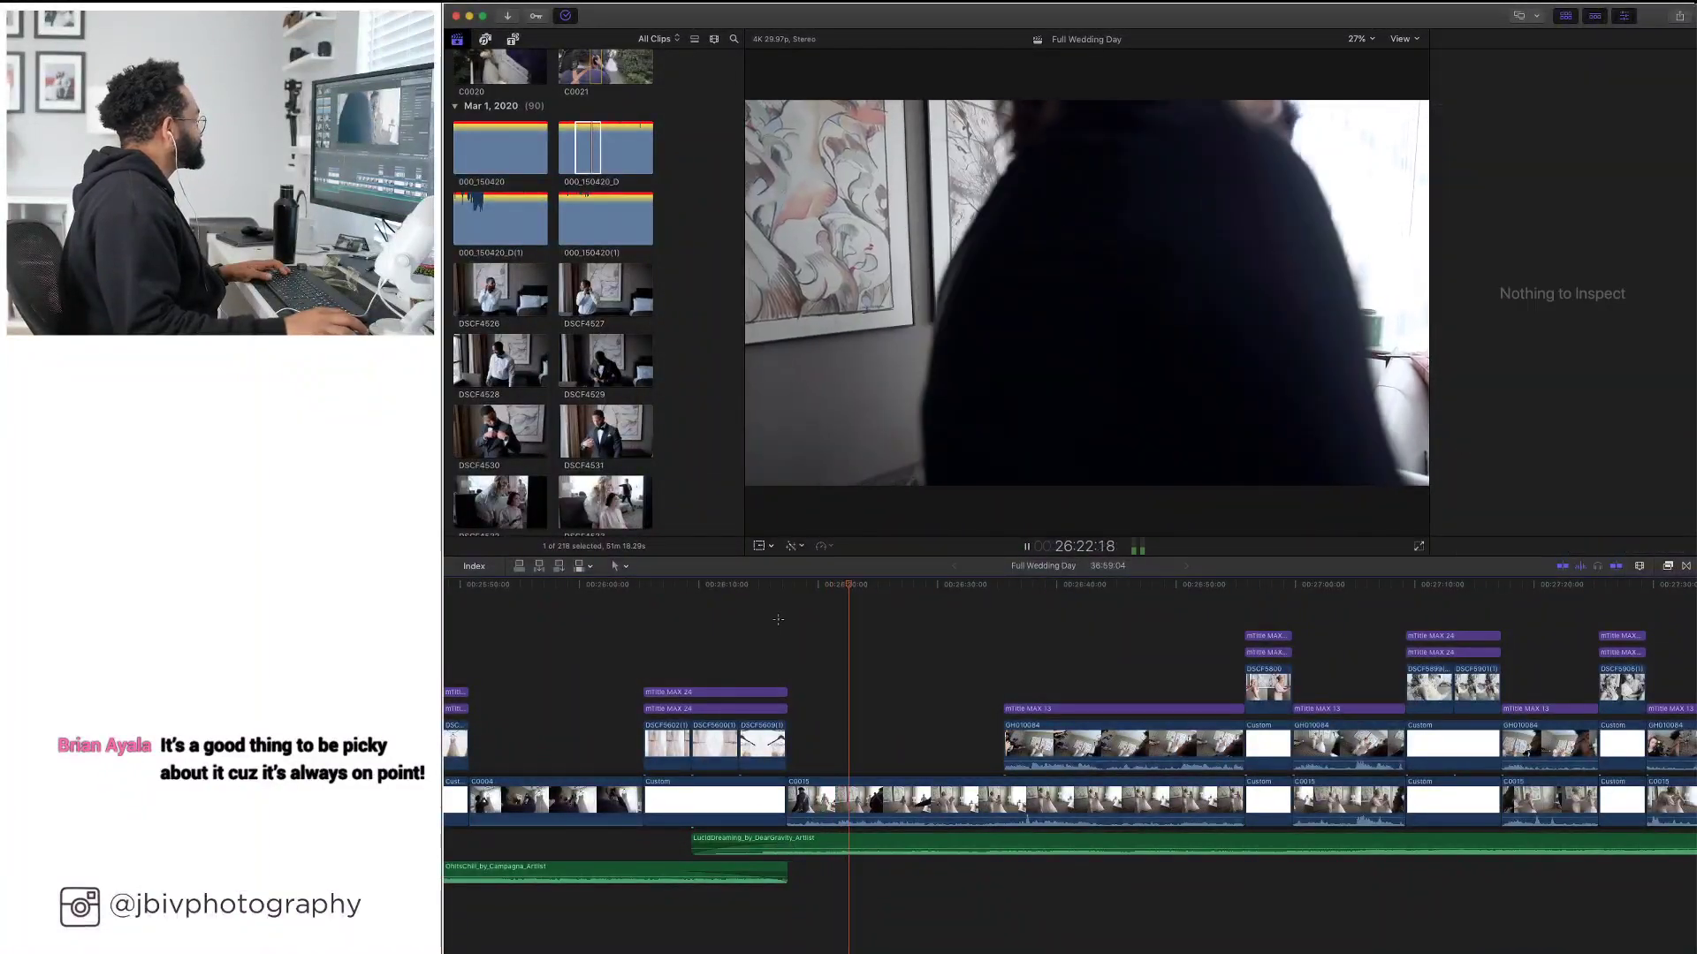
click(777, 620)
Review the groom preparation section of the timeline, playing it from about 12:10
key(super+minus)
key(super+minus)
key(super+minus)
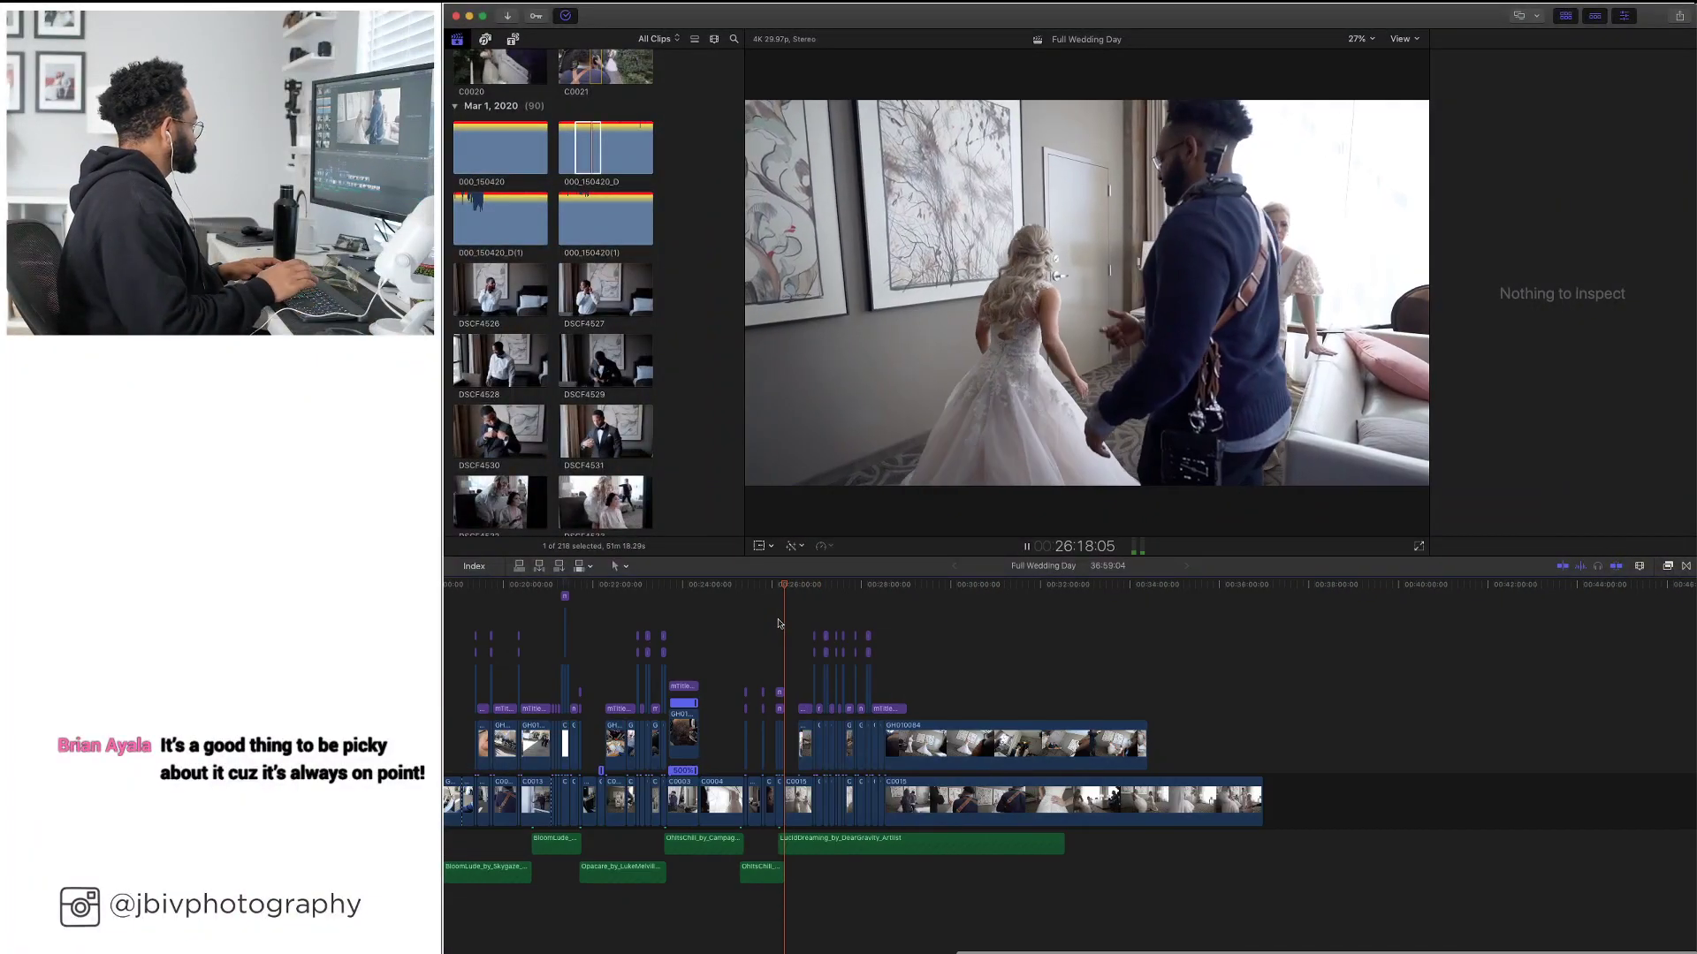
key(c)
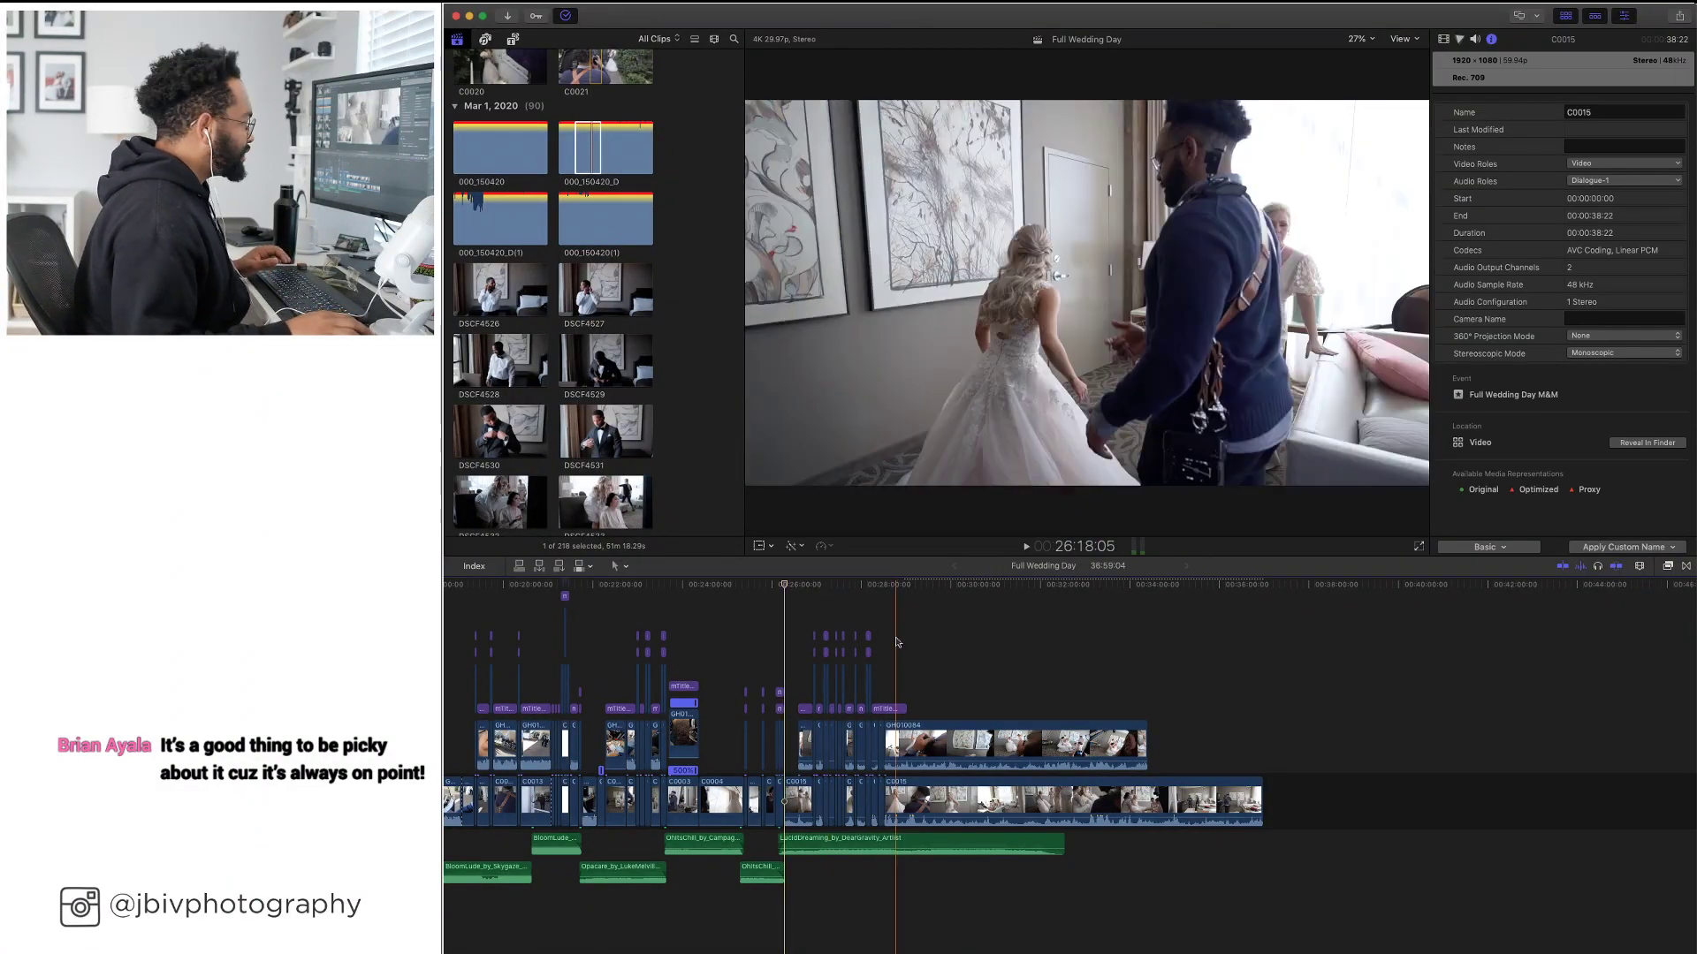
scroll(897, 642, left, 10)
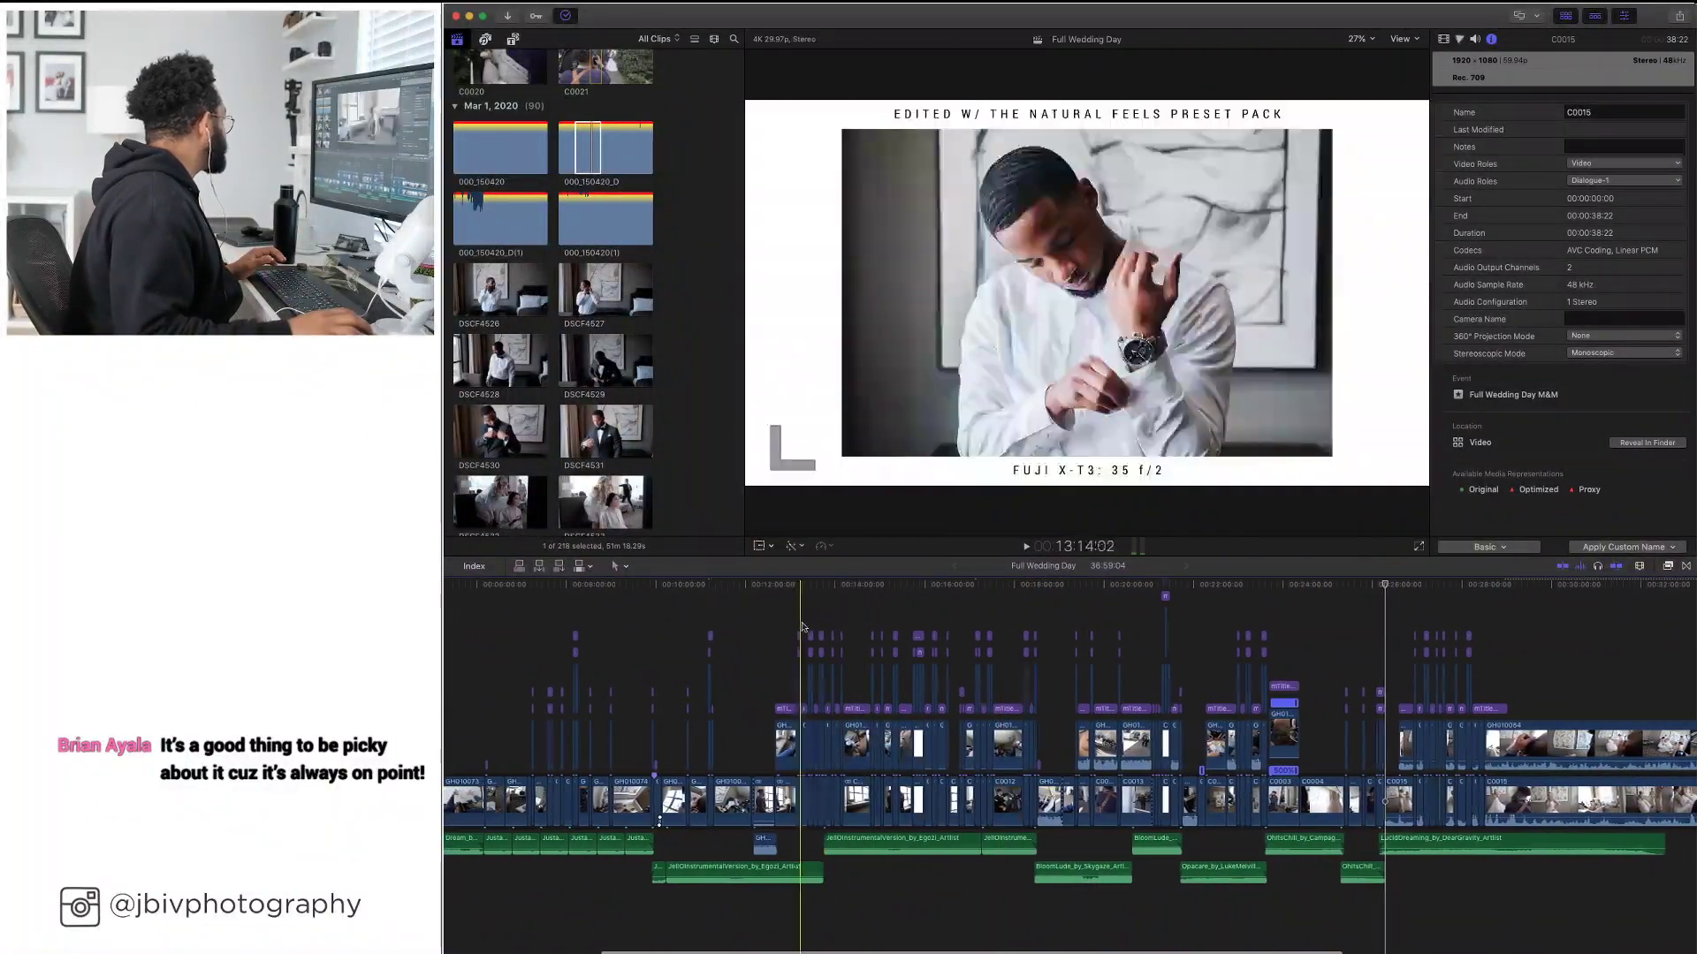
scroll(802, 626, left, 5)
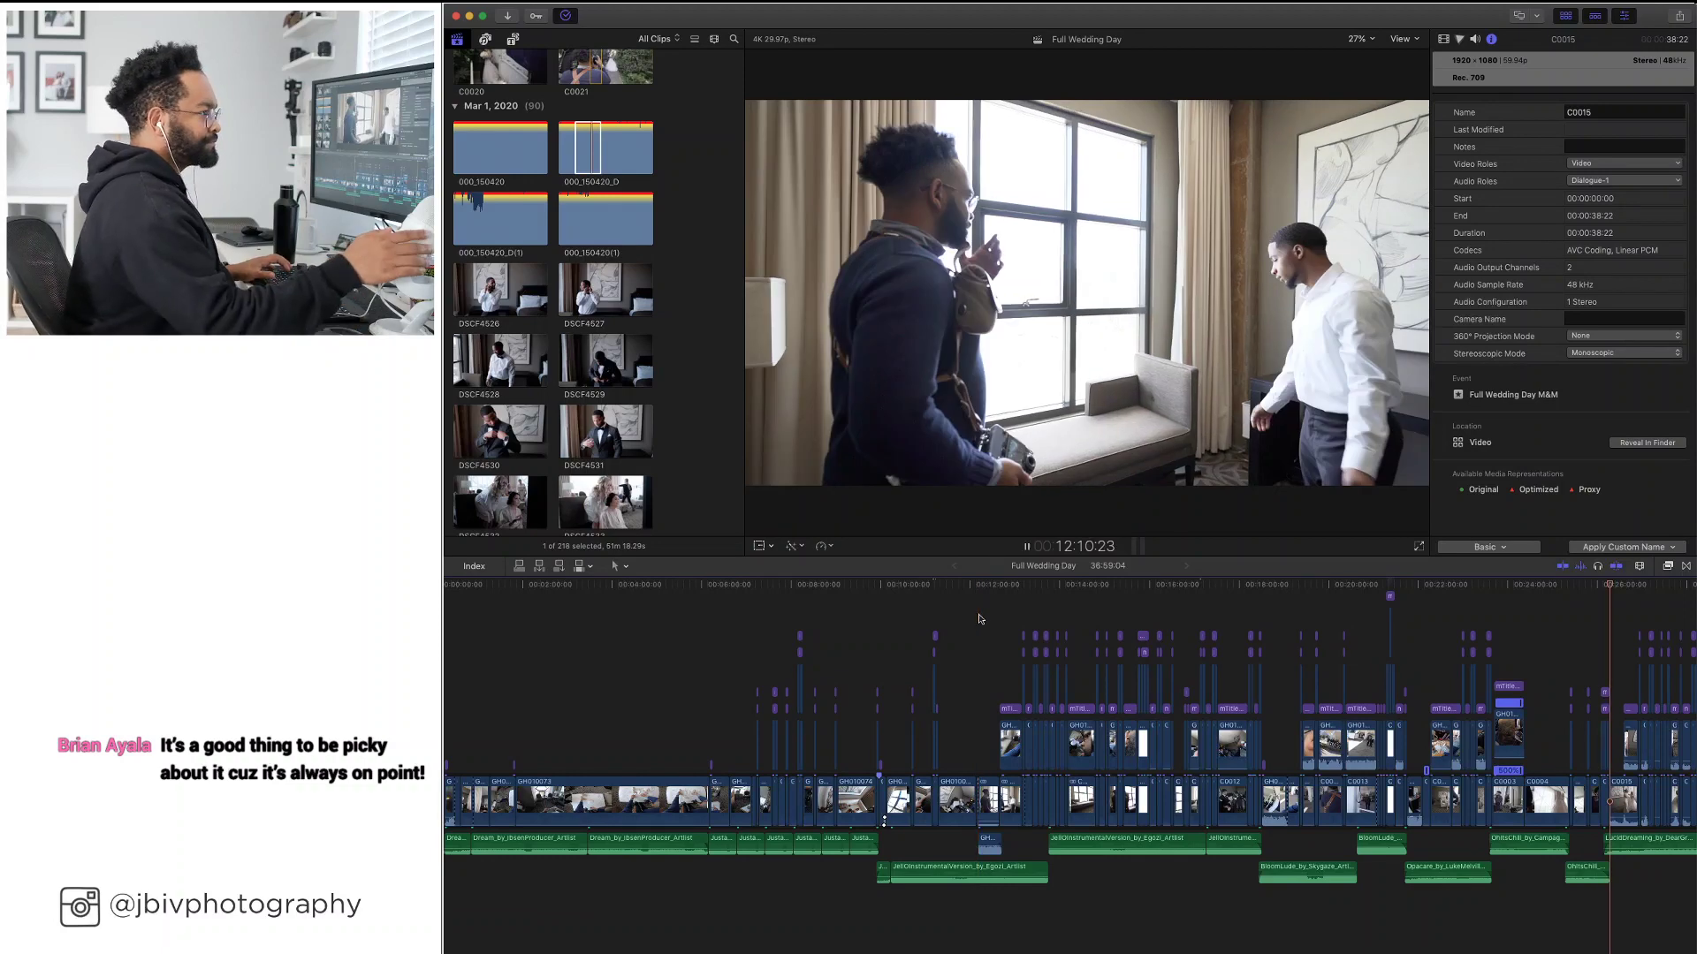
key(space)
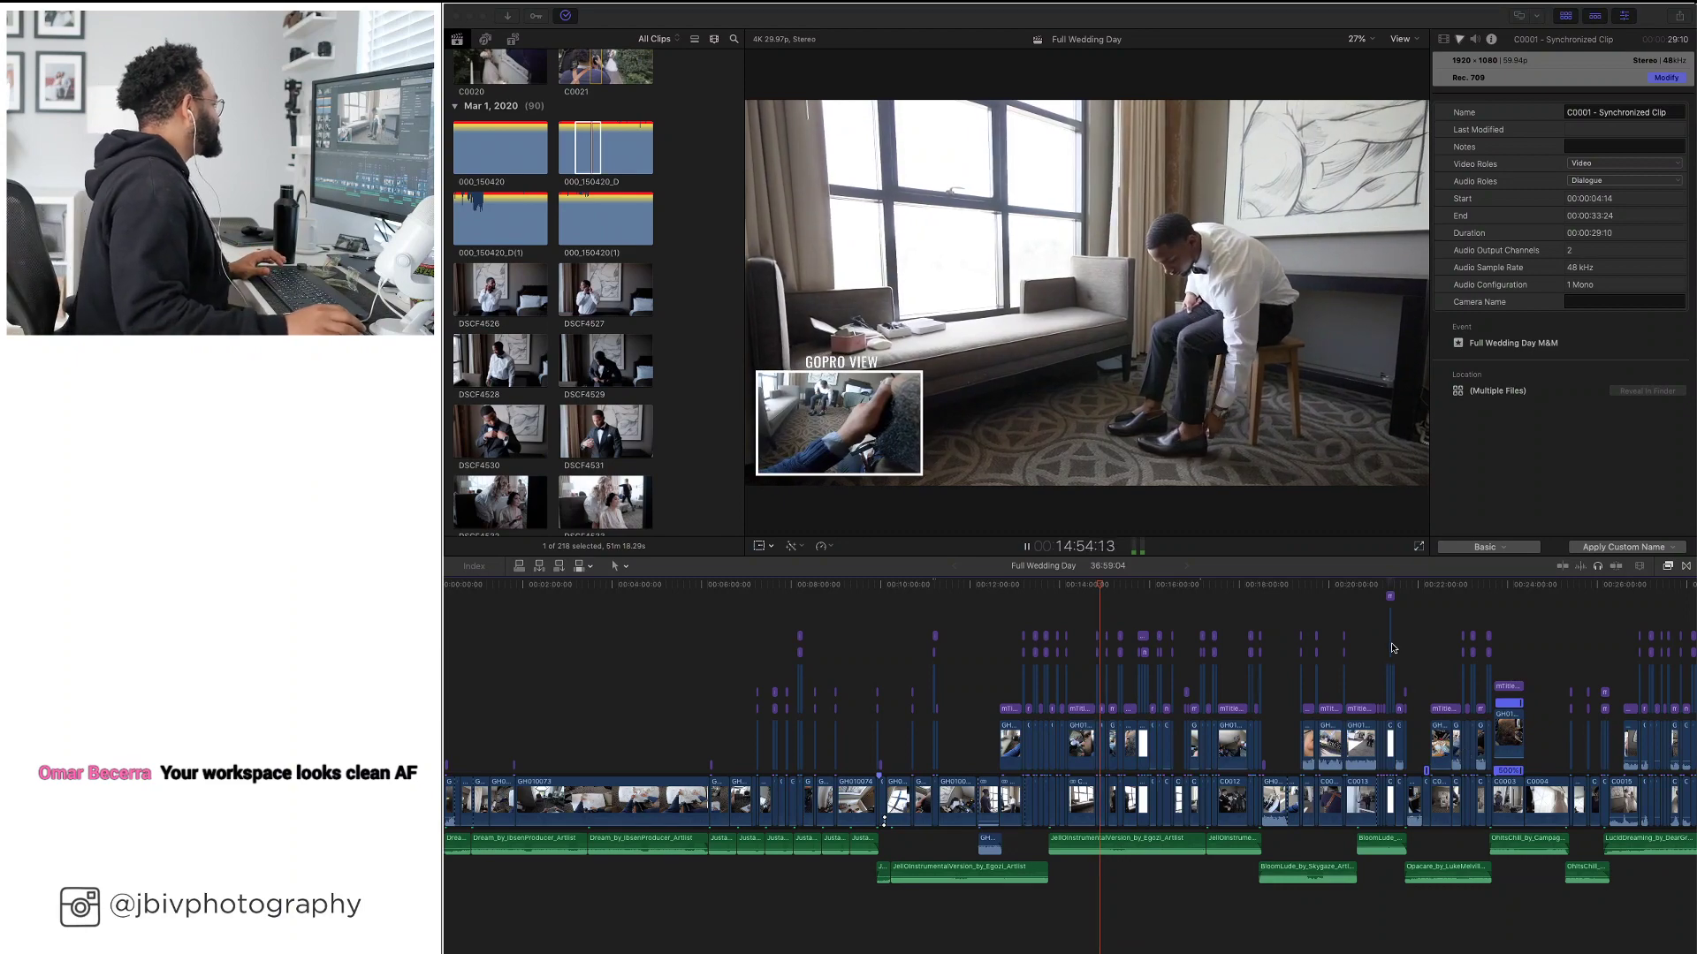
Play the music change from the hanging dress photo at about 26:15 into the bride footage, stopping at 26:35:17
scroll(1392, 648, right, 10)
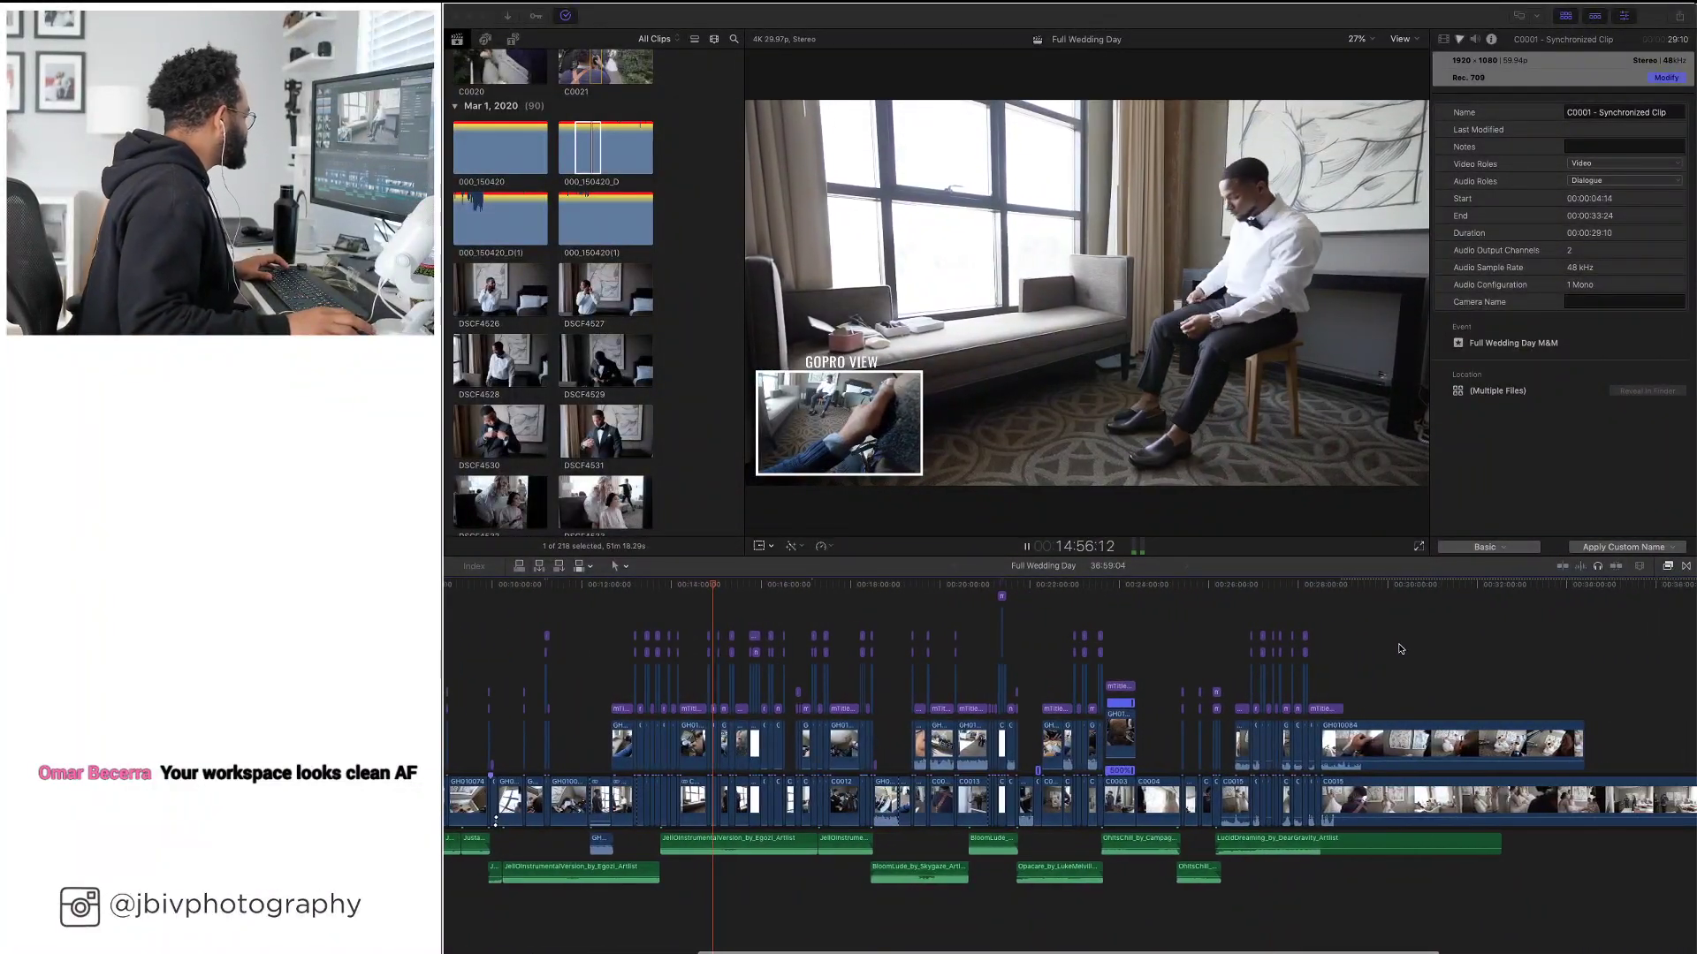
click(1217, 586)
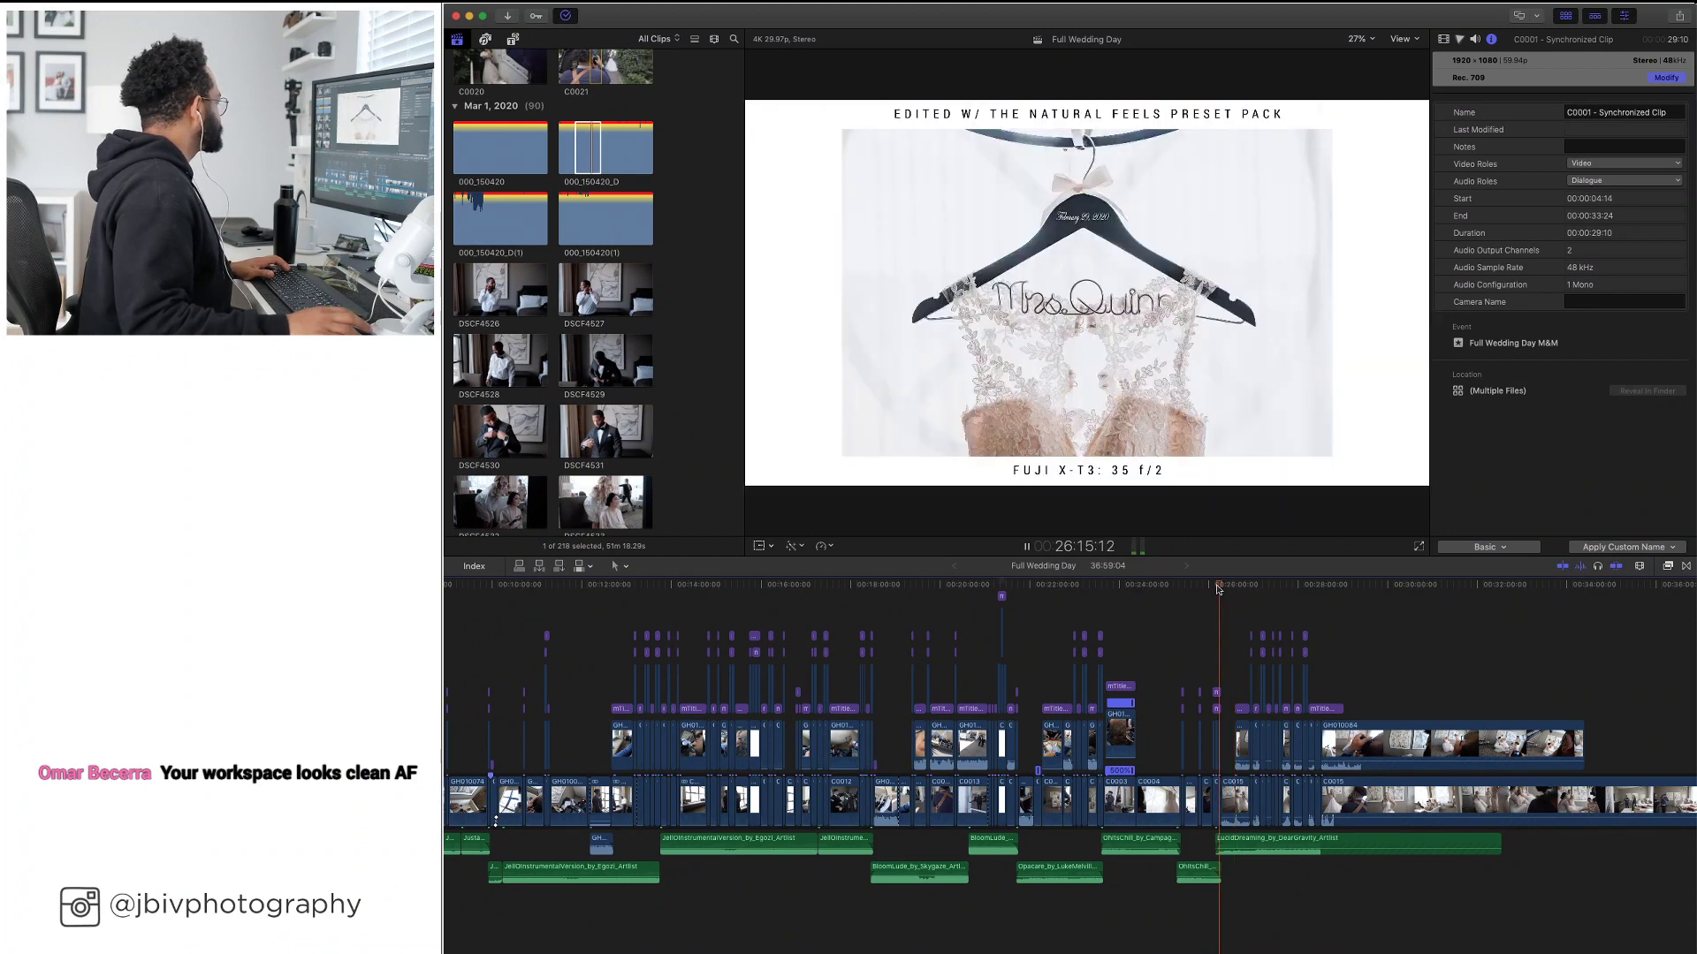
scroll(1215, 590, left, 5)
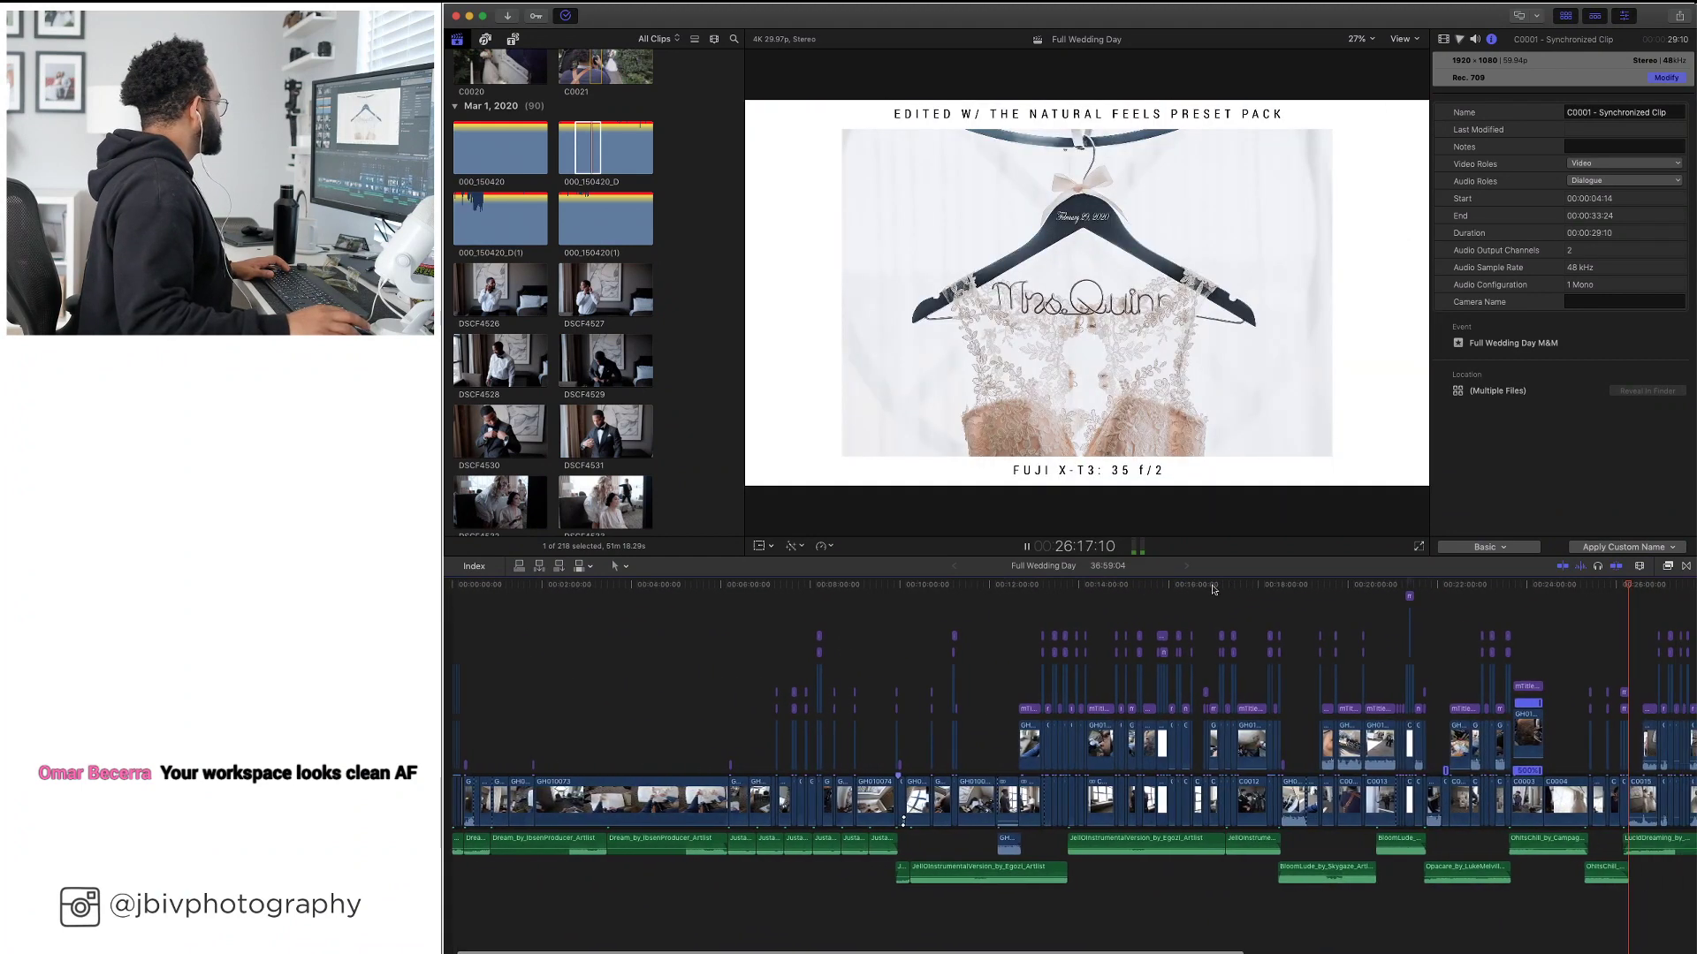
scroll(1213, 589, right, 7)
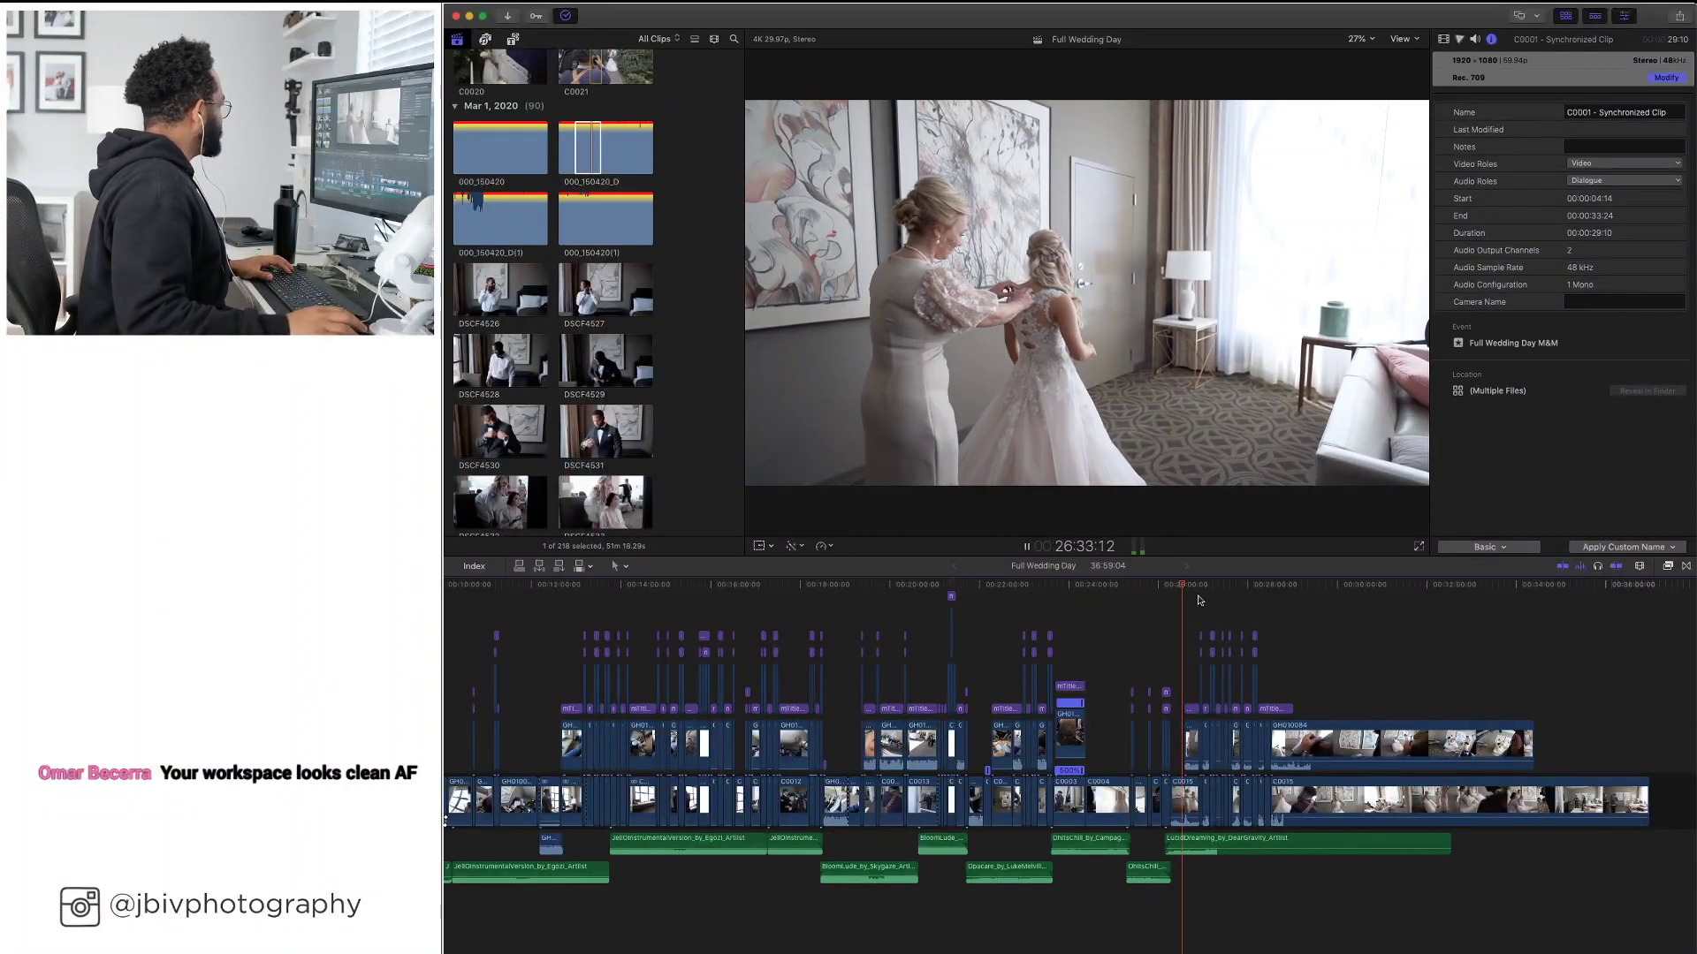
key(super+equal)
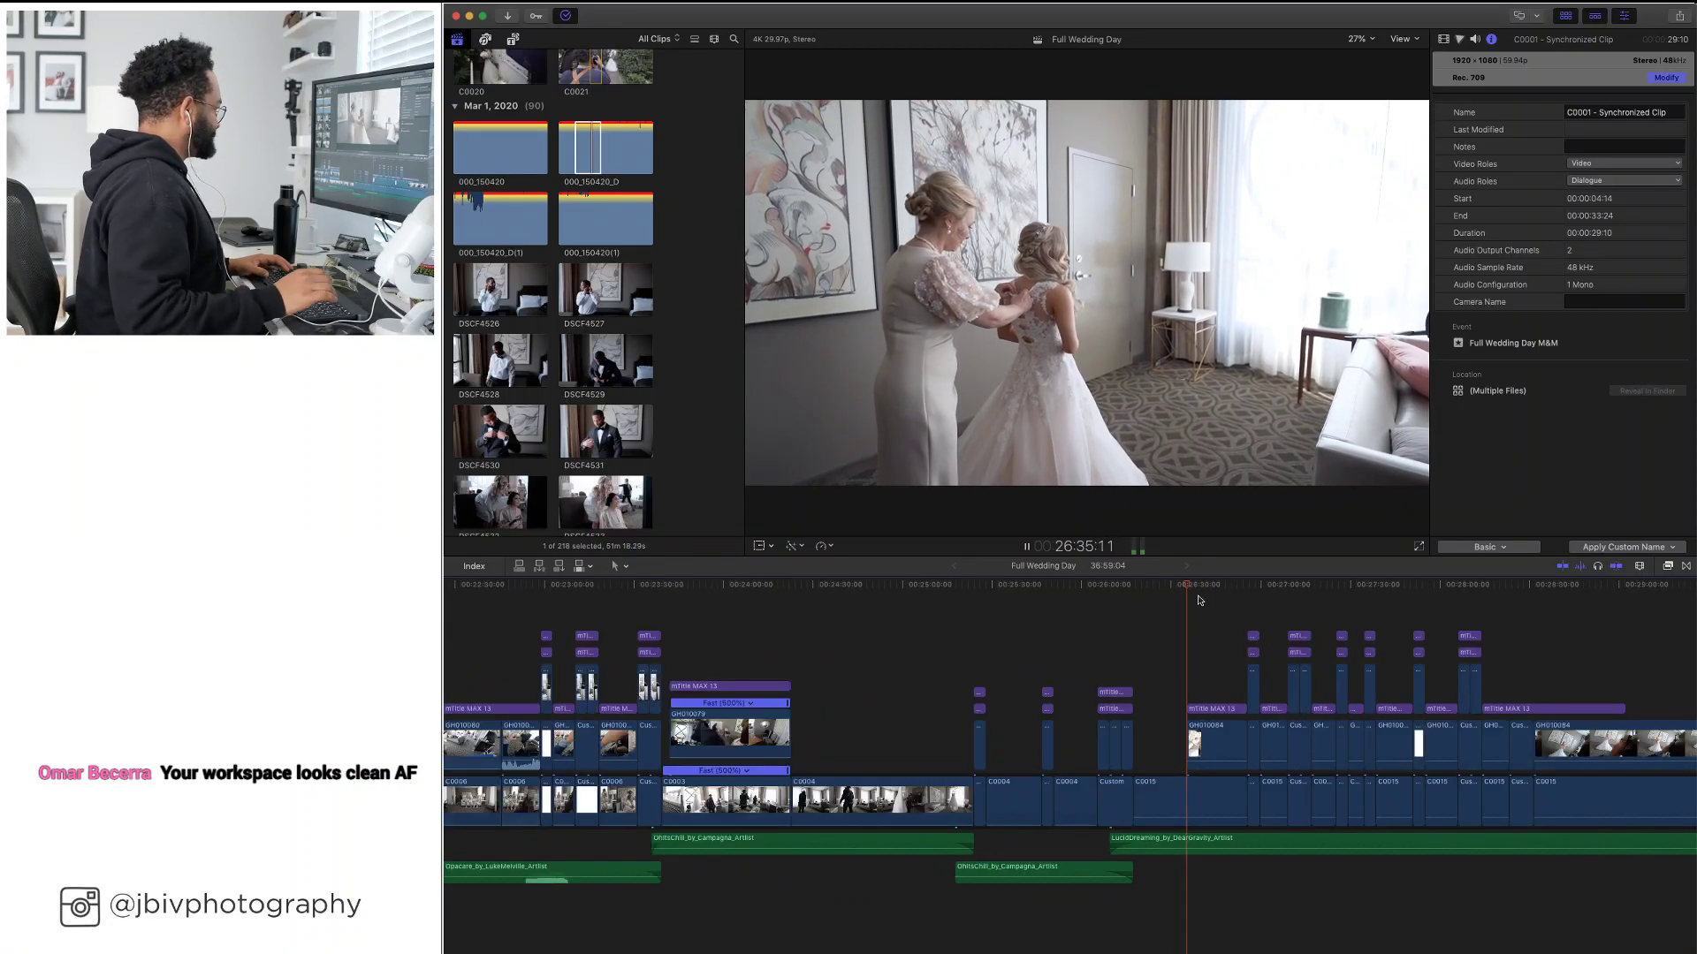
key(space)
Add the 4-second photo DSCF5940(1) above the blank white background at 28:24:00
scroll(1237, 606, right, 5)
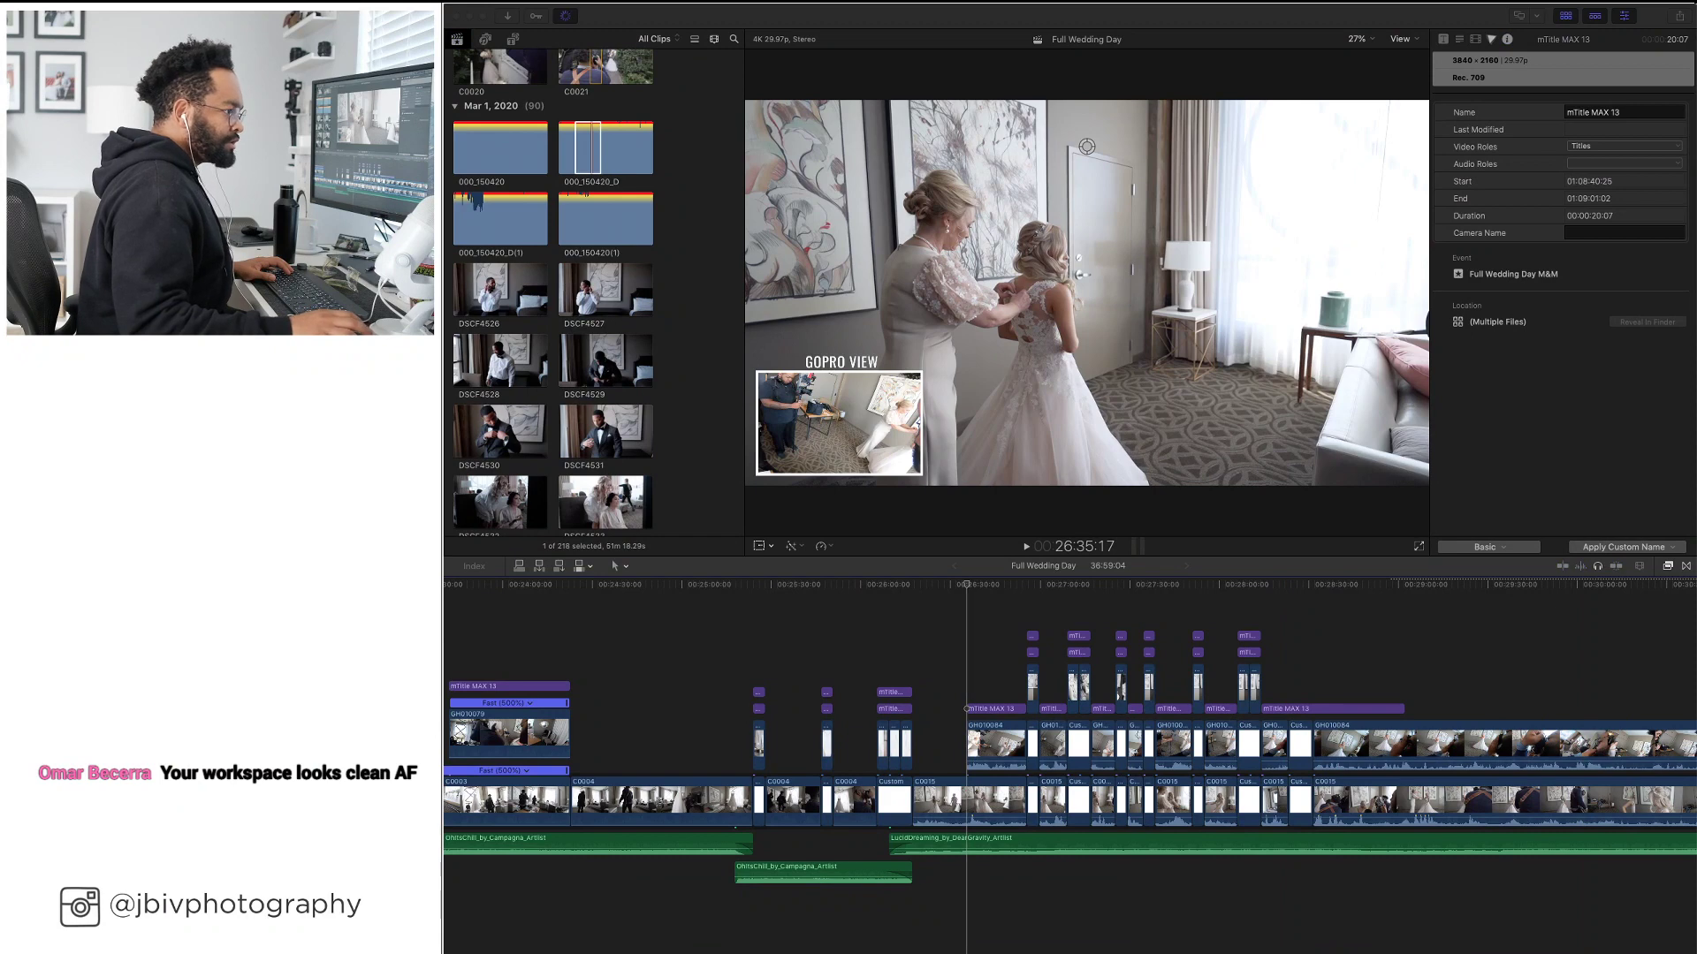
click(1269, 599)
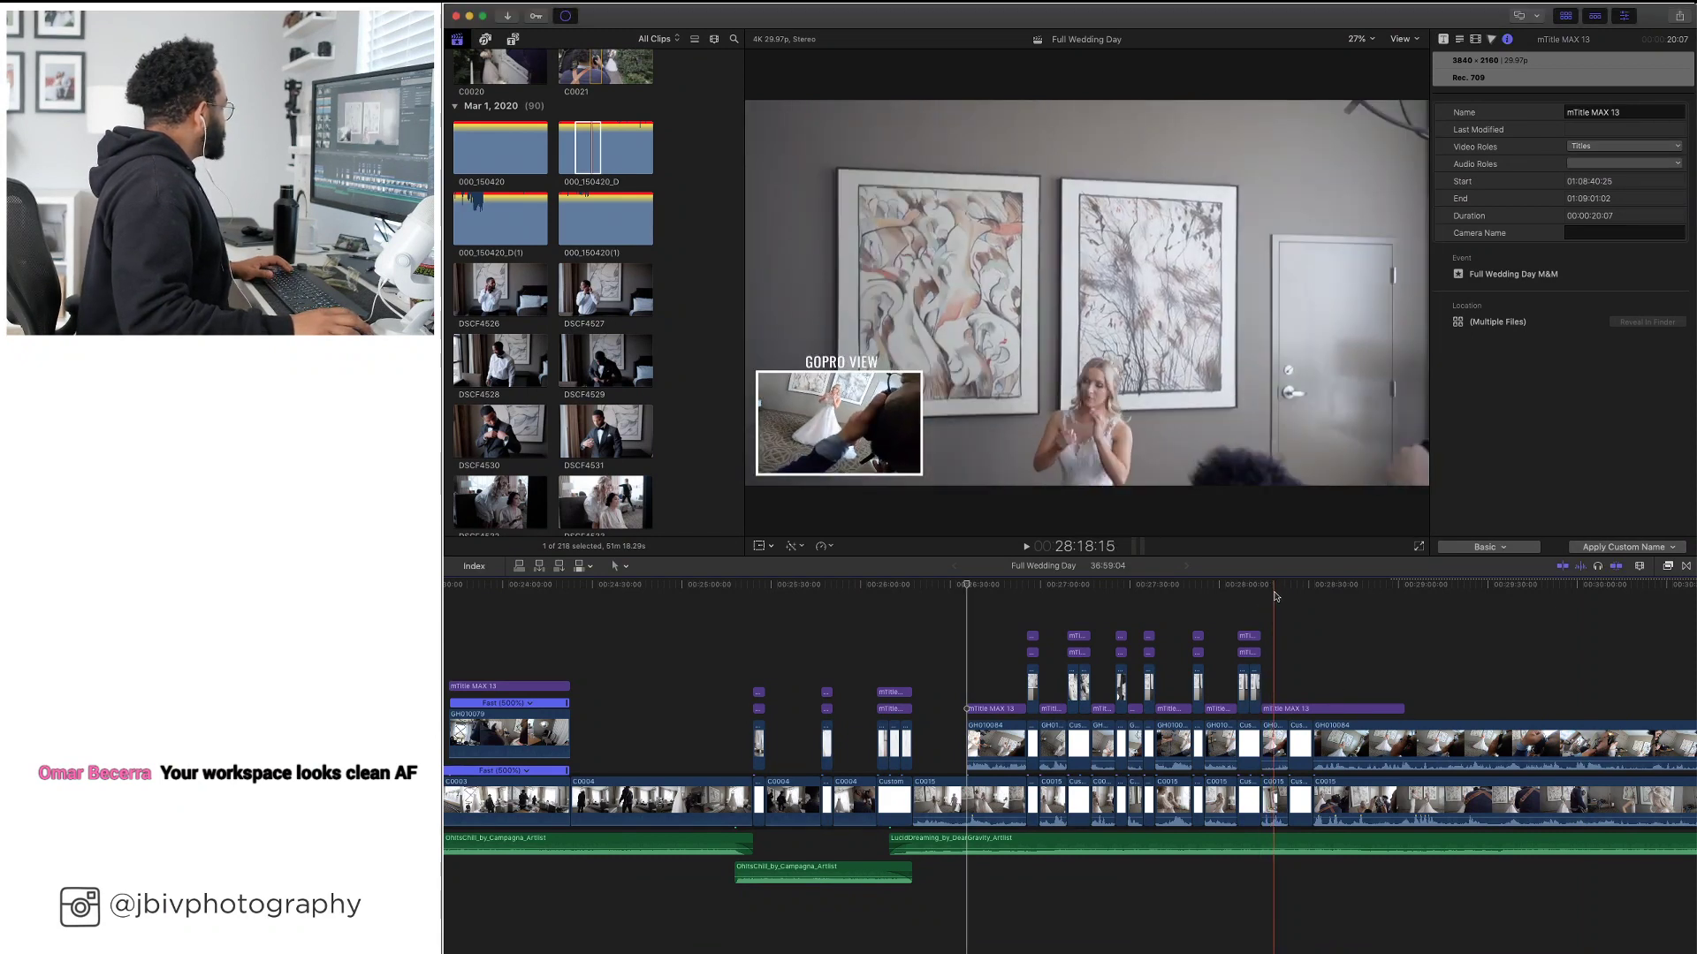
key(space)
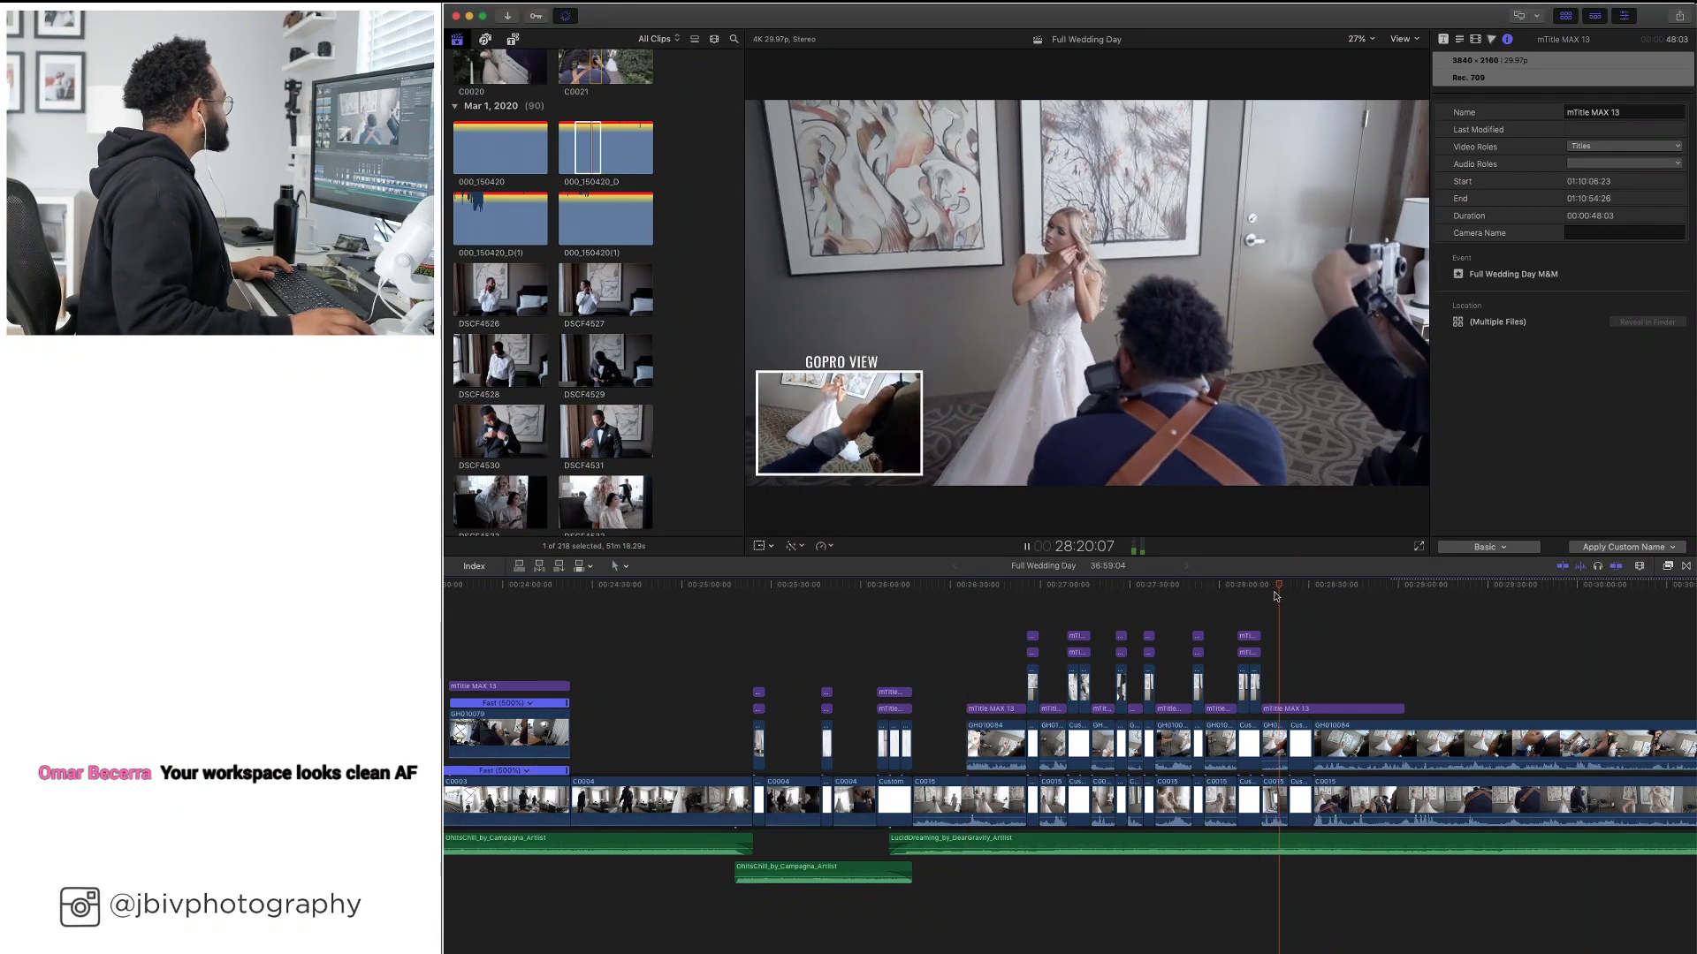
key(space)
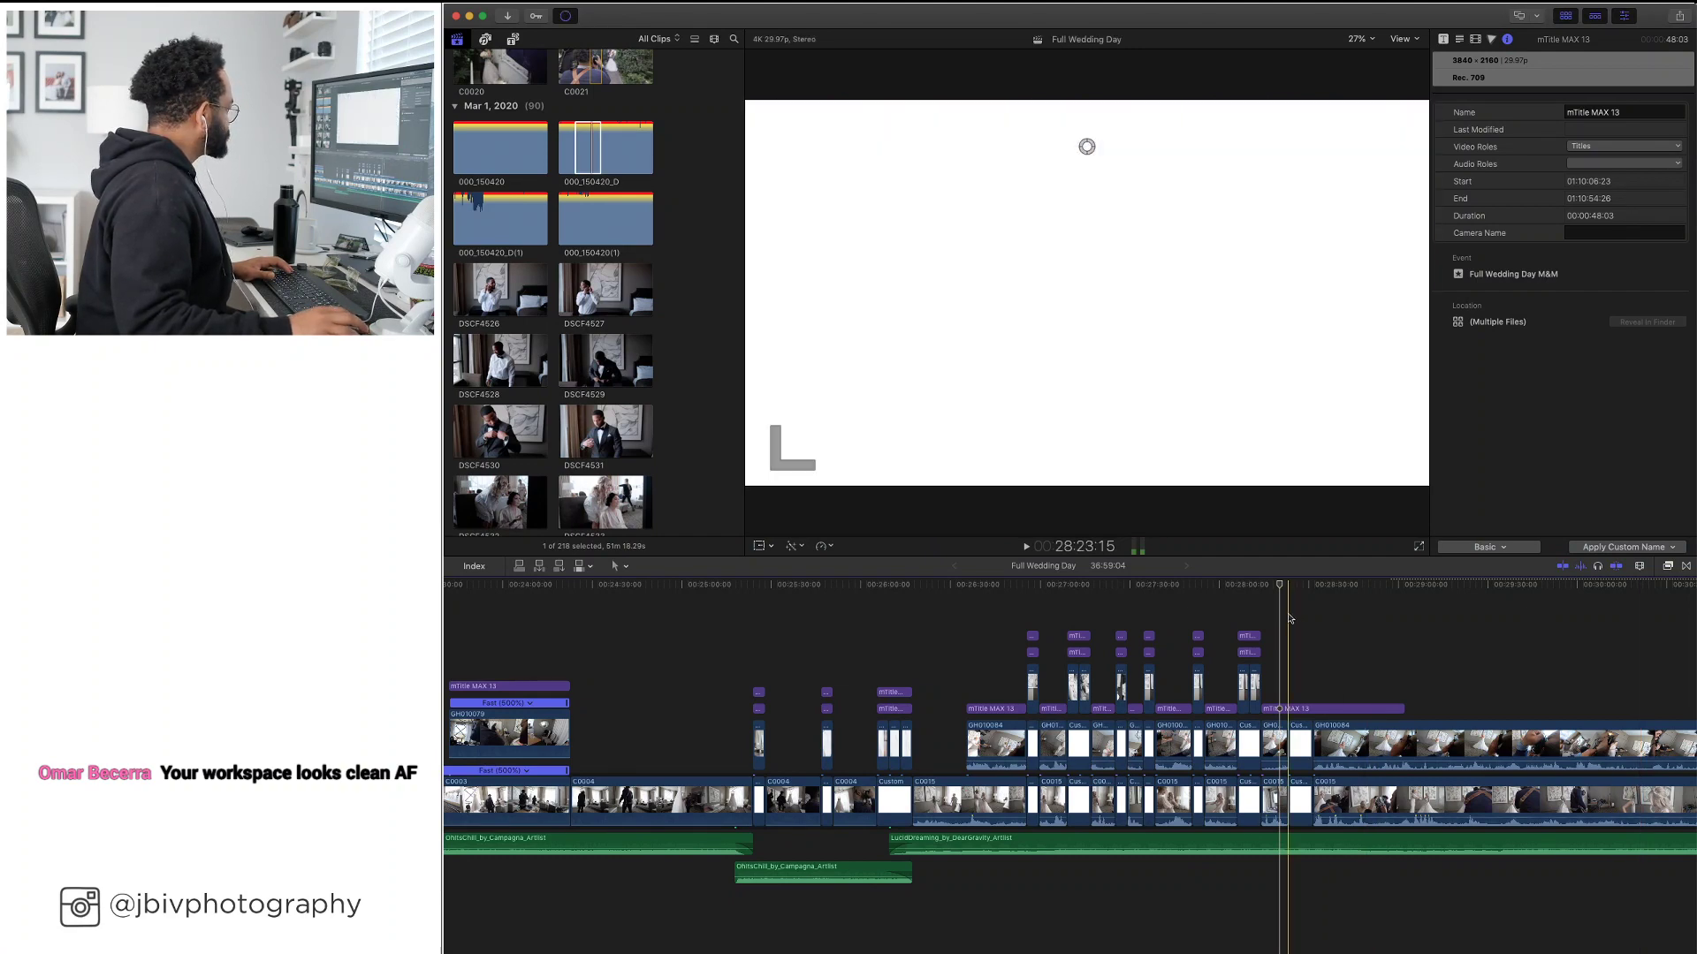
key(space)
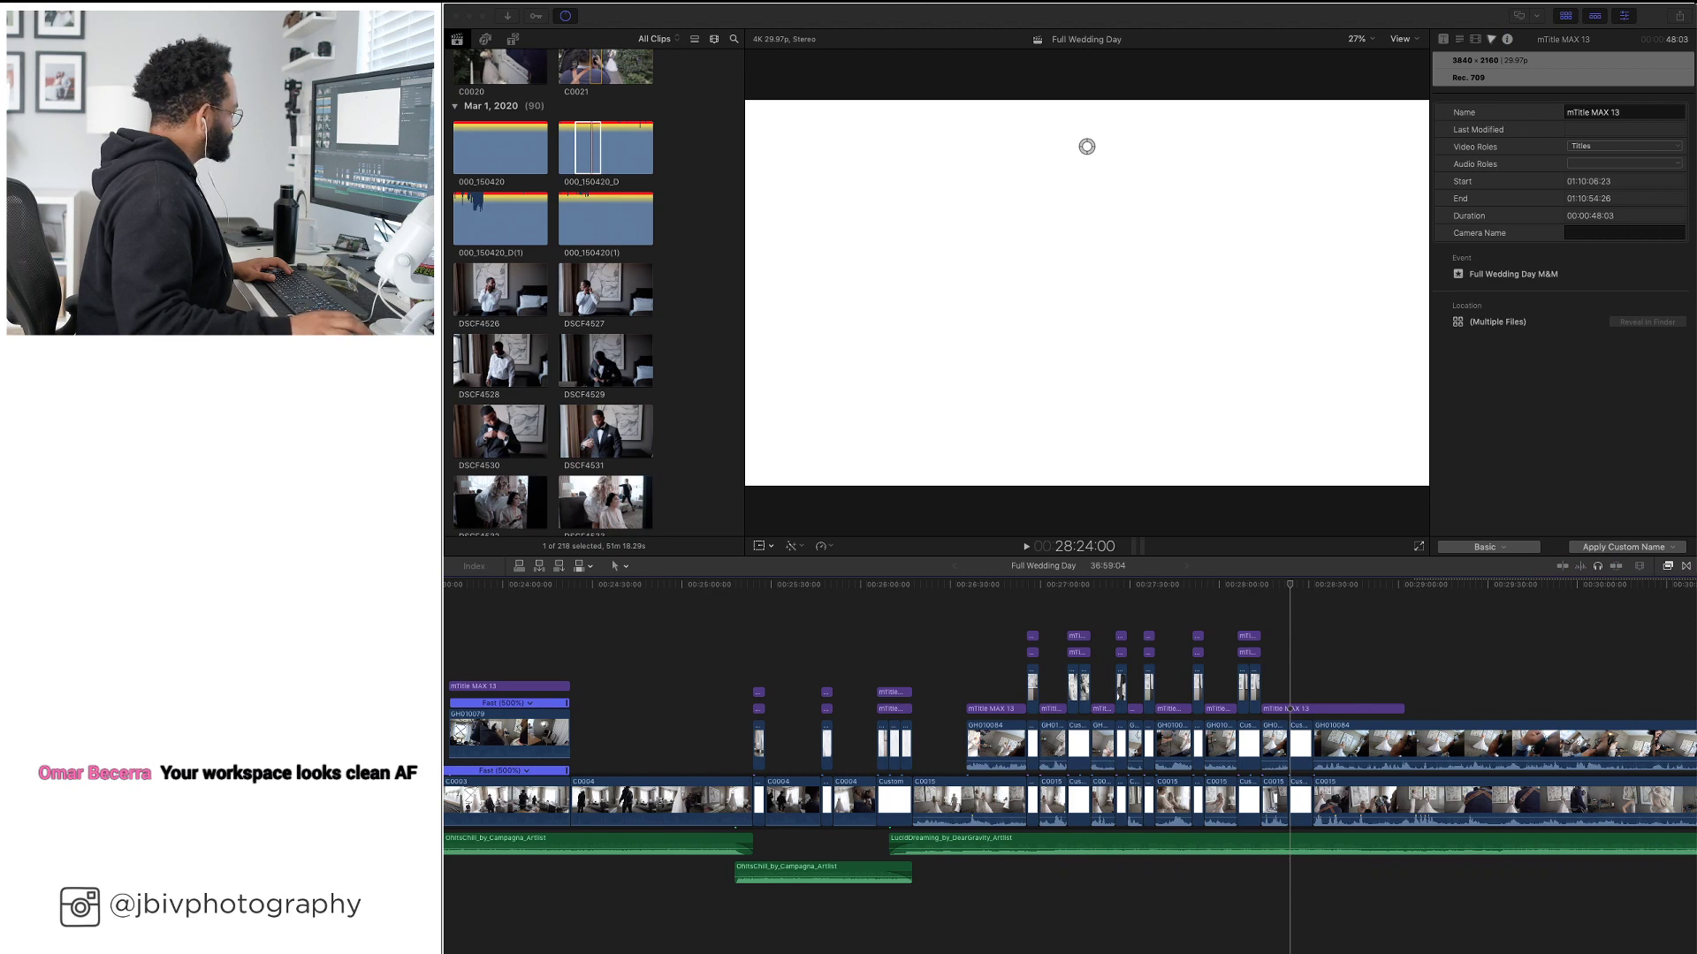
drag(1087, 145, 1296, 663)
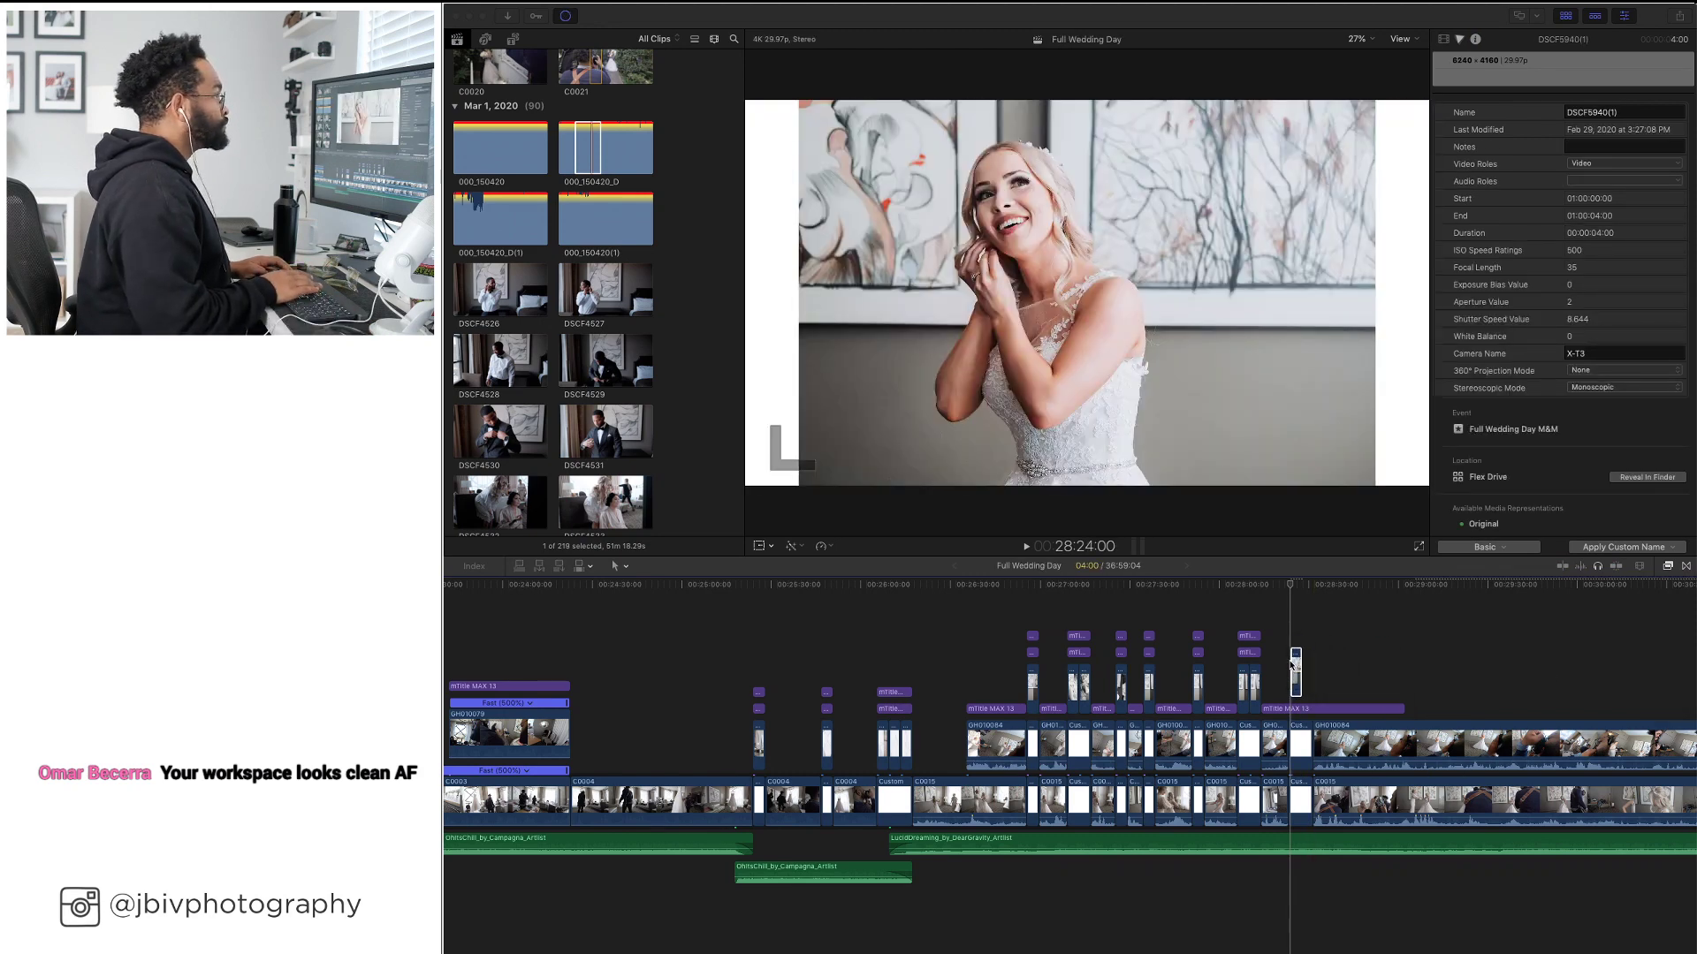
click(1292, 613)
key(super+equal)
key(super+equal)
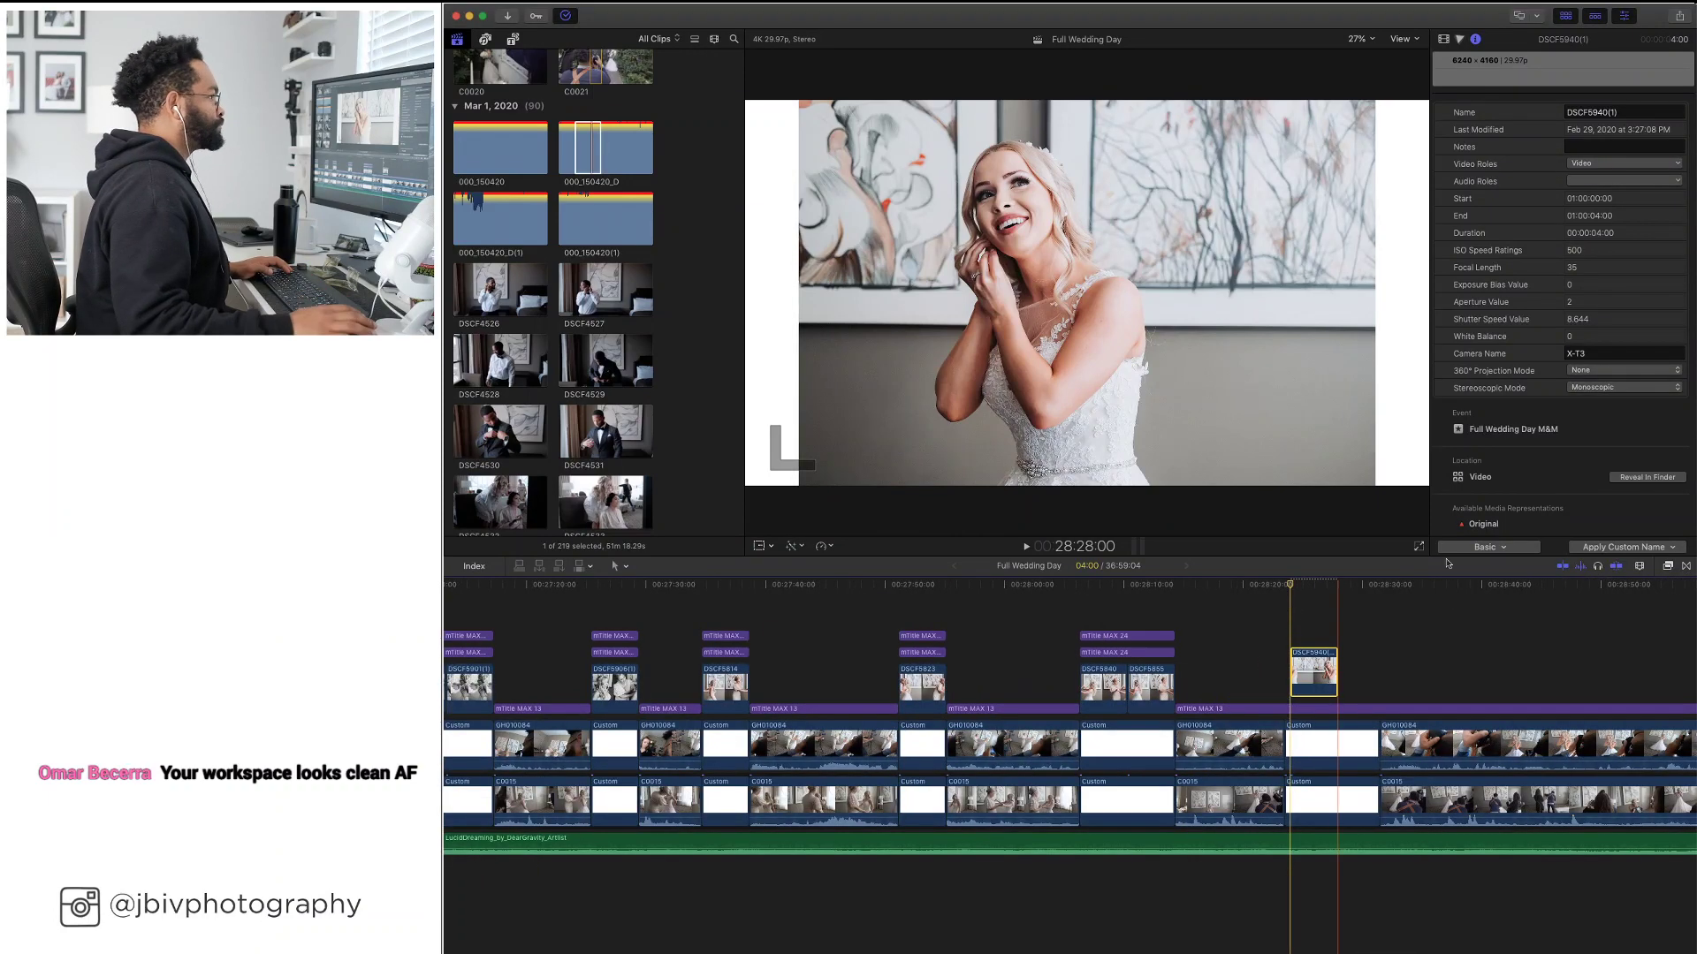
Play the bride footage following the newly placed photo and move the playhead to about 28:38
key(super+Tab)
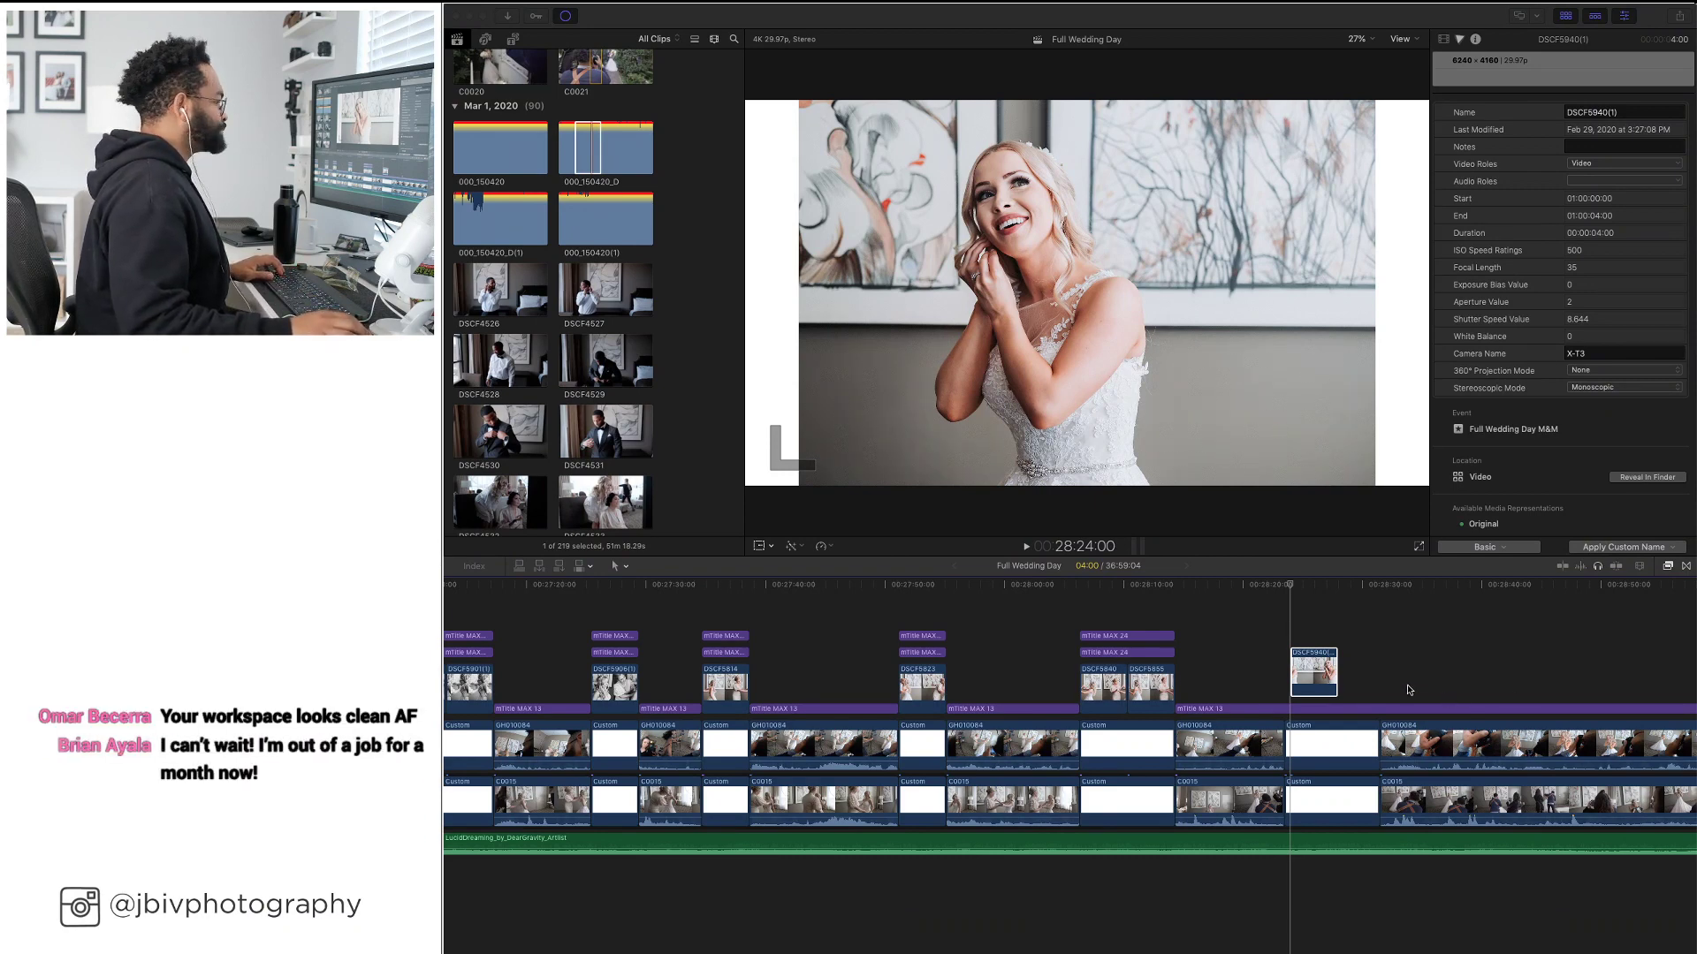
click(1236, 607)
scroll(1236, 607, right, 5)
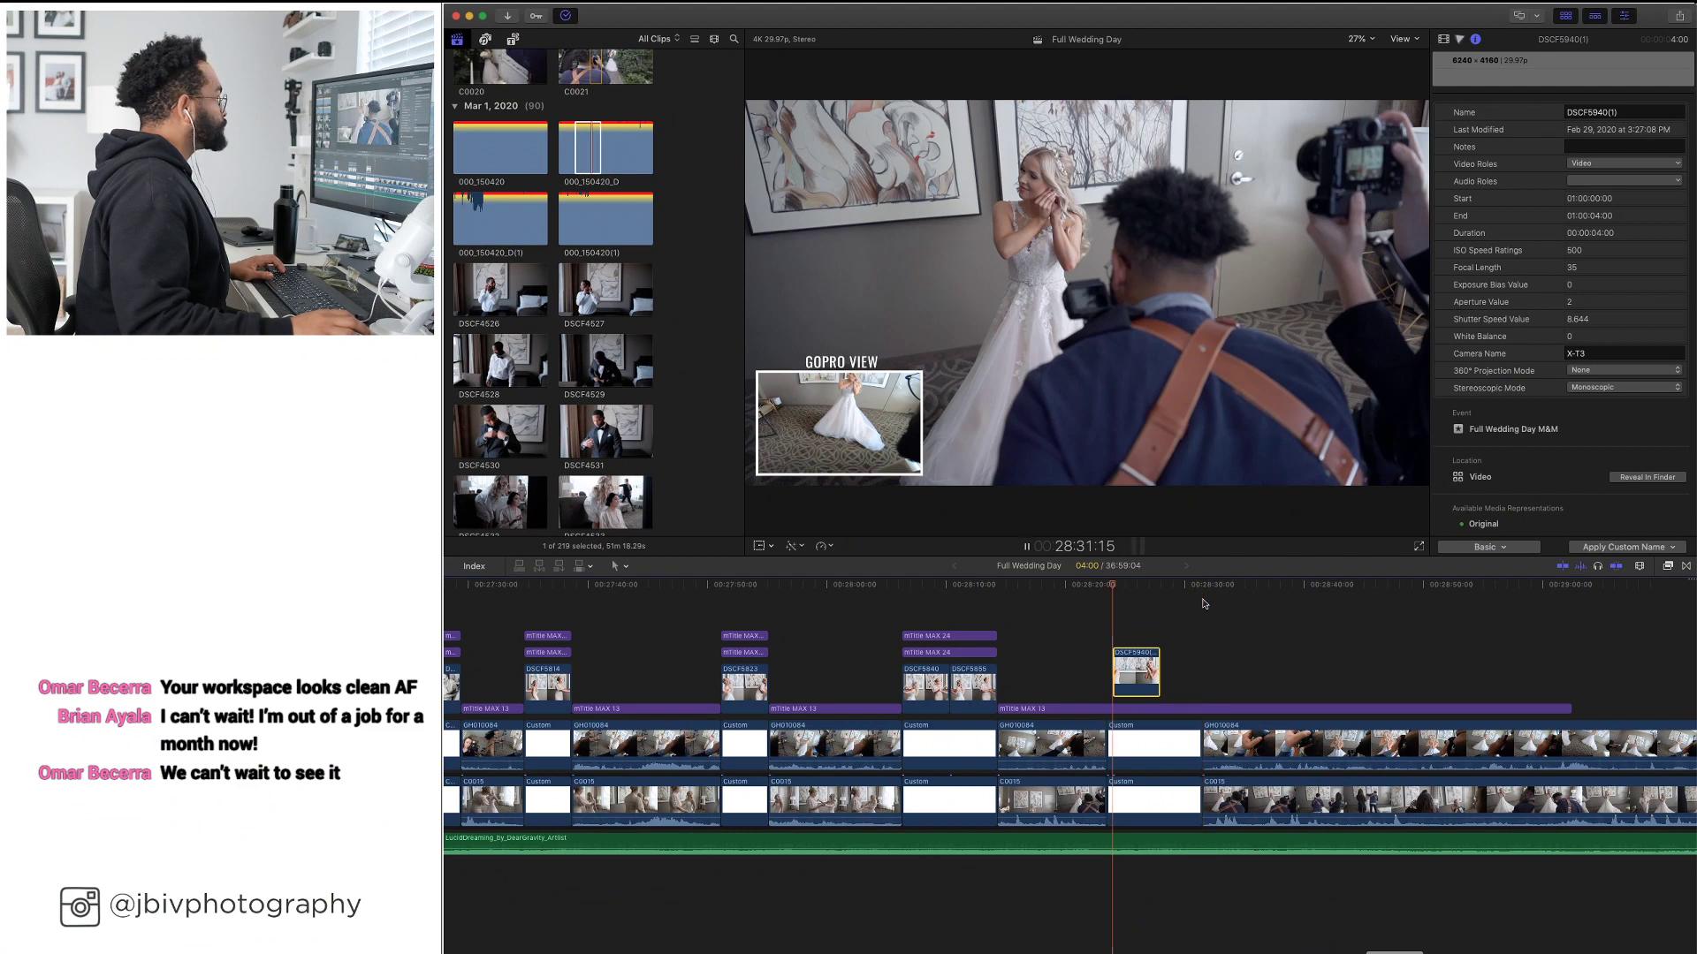
key(space)
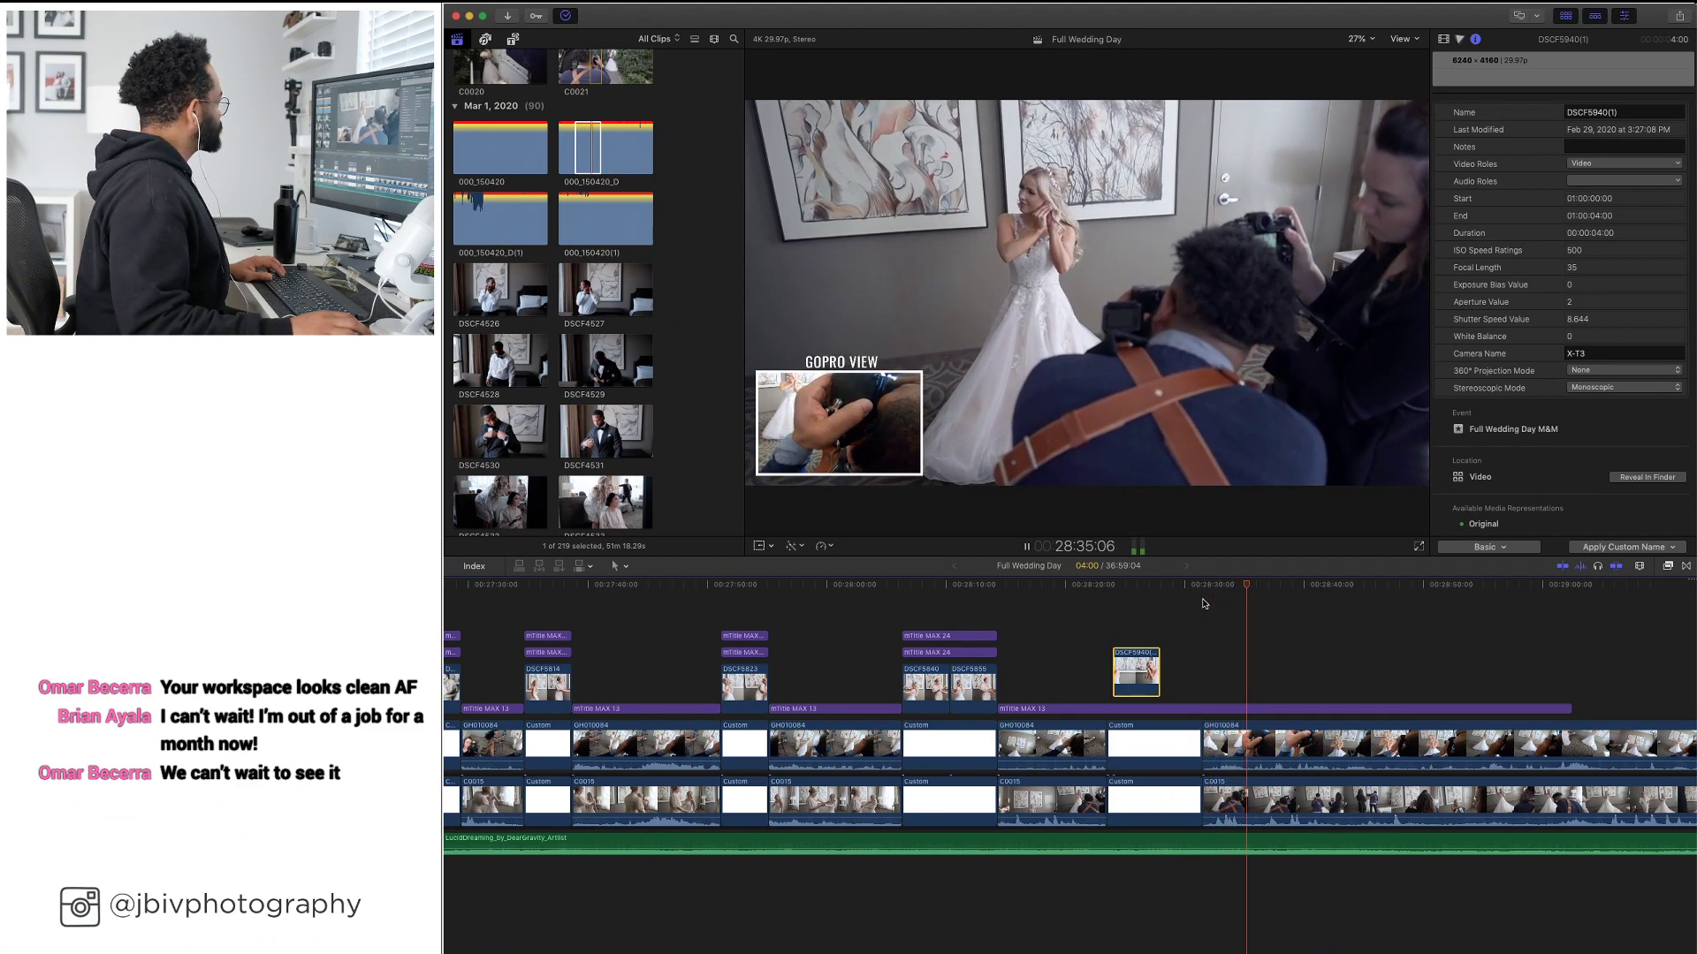
click(1283, 590)
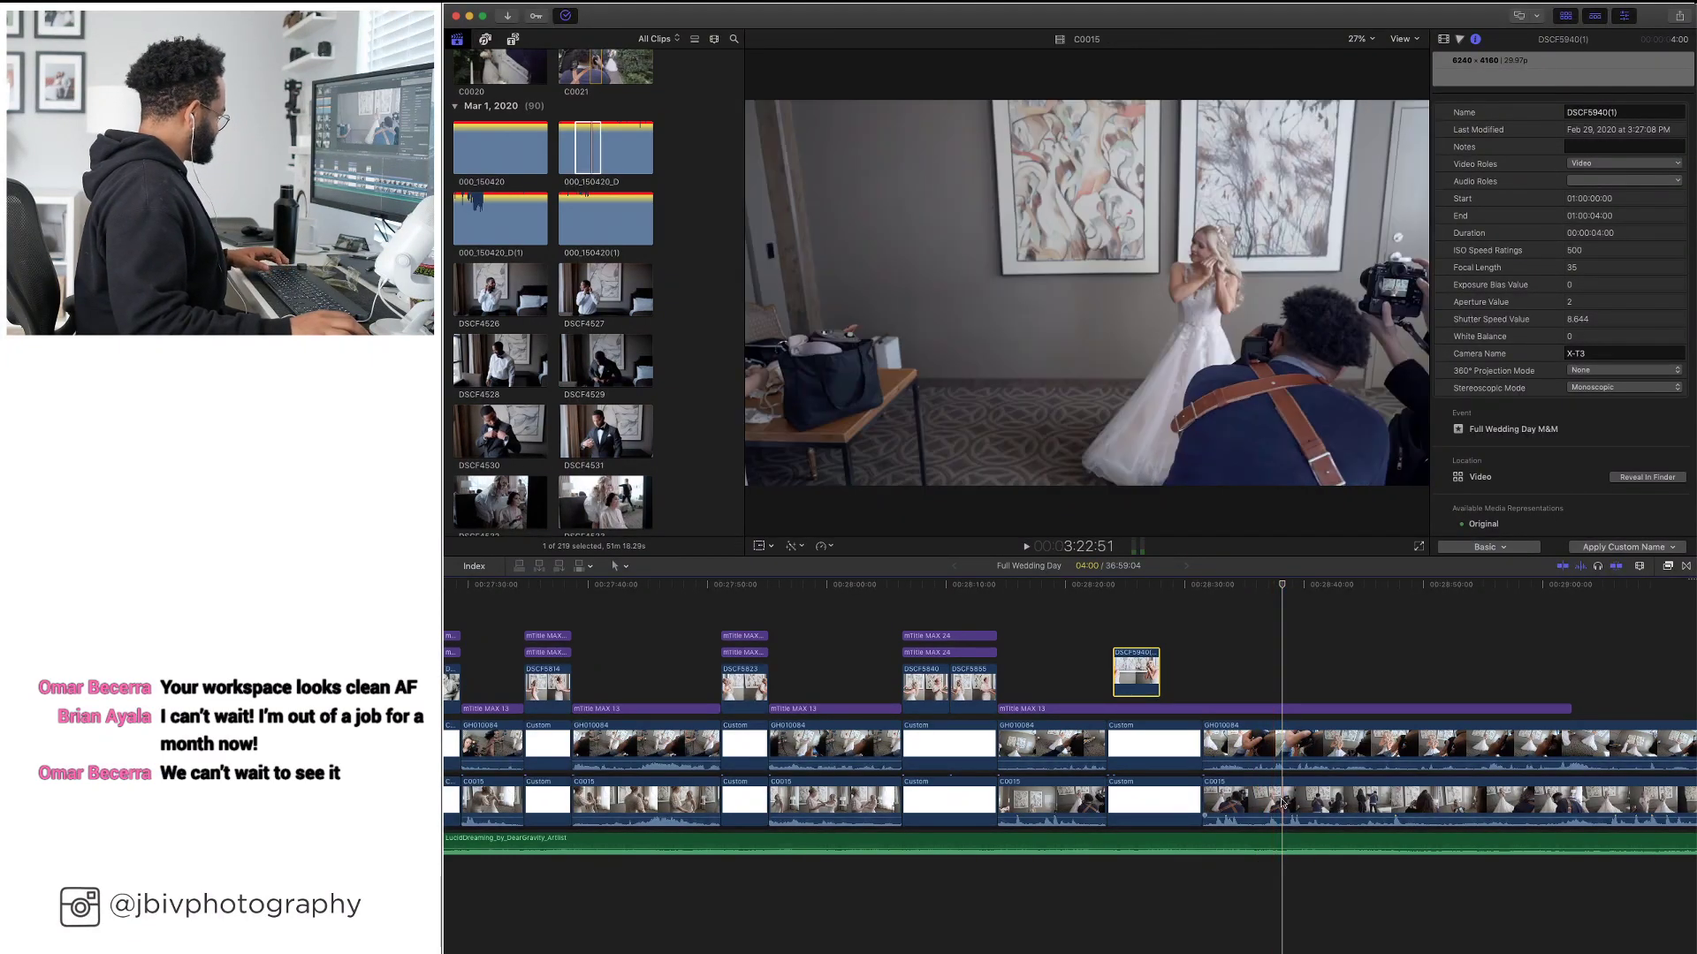
Split the C0015 and GH010084 clips on both tracks at 28:38:06
key(super+b)
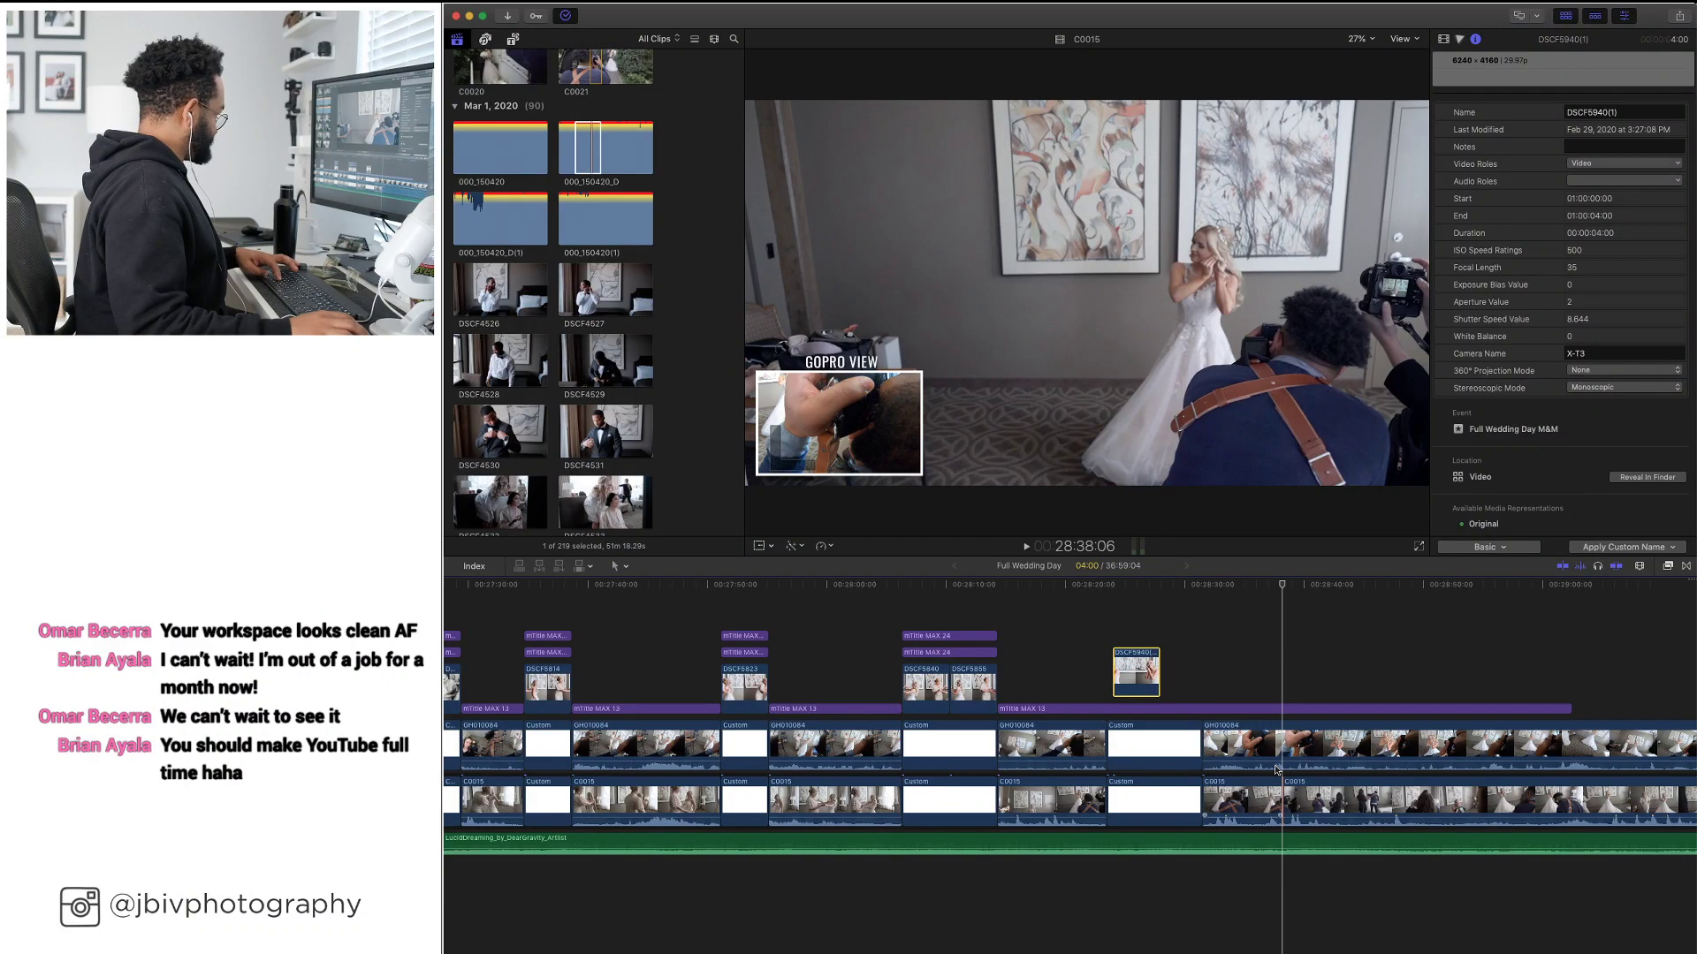
key(super+b)
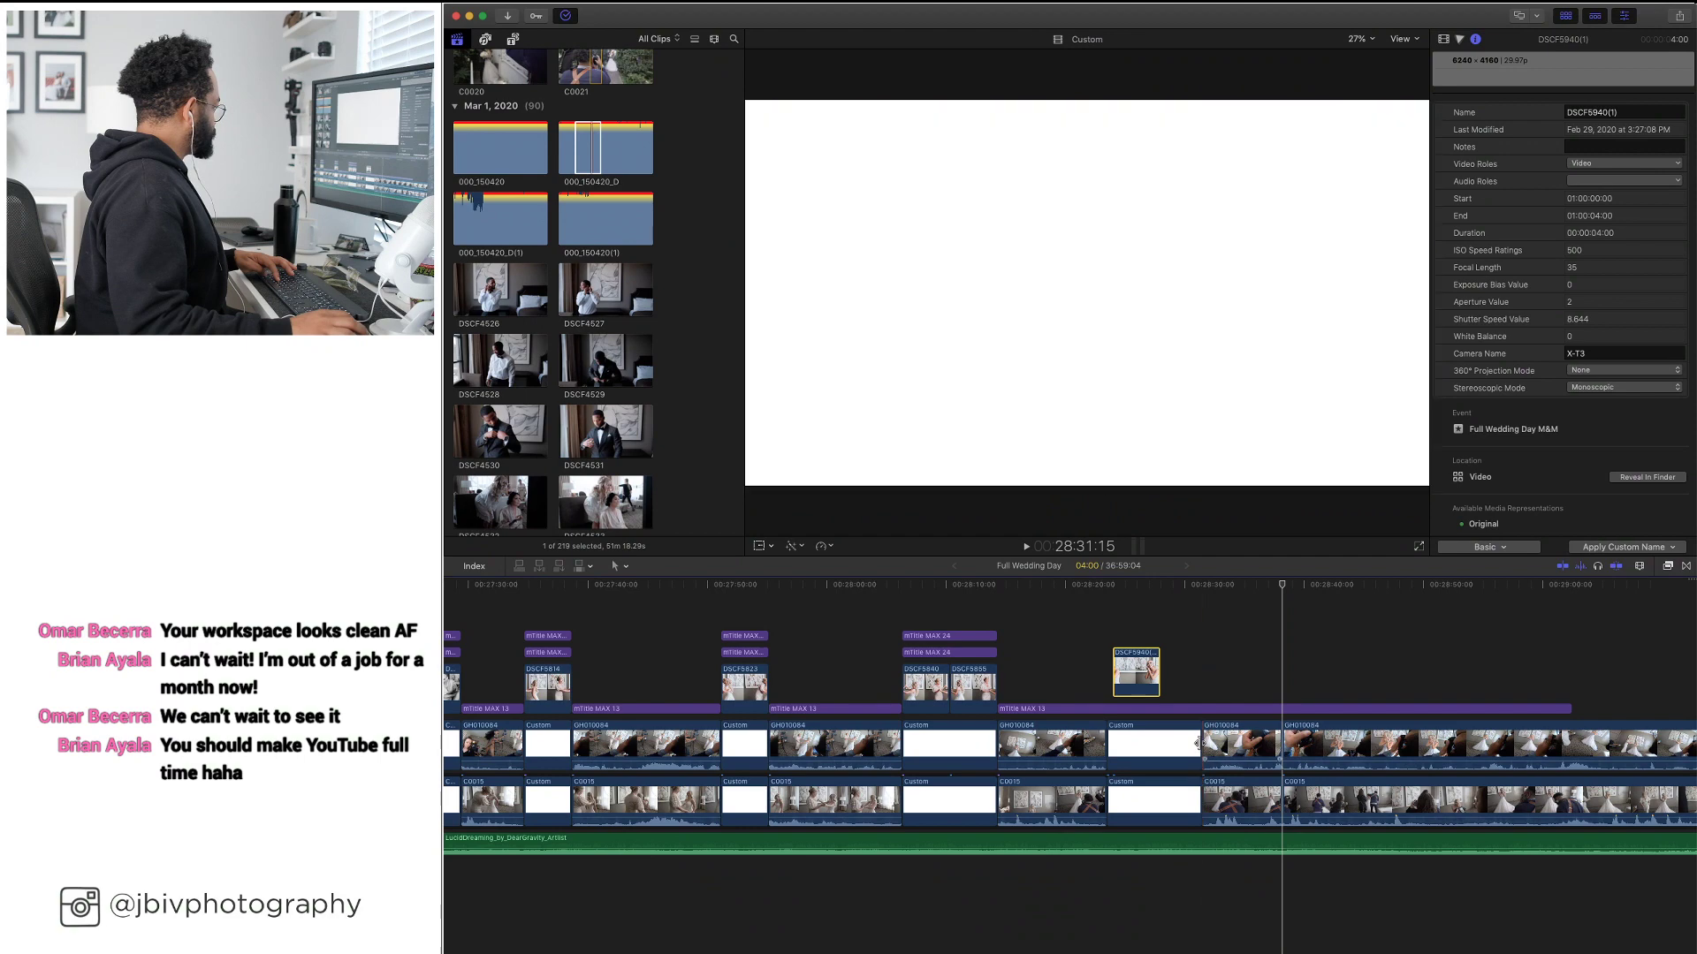
Shorten the blank white backgrounds under photo DSCF5940(1) to 4:15 on both tracks and remove the mTitle MAX 13 segment above them
drag(1198, 743, 1158, 742)
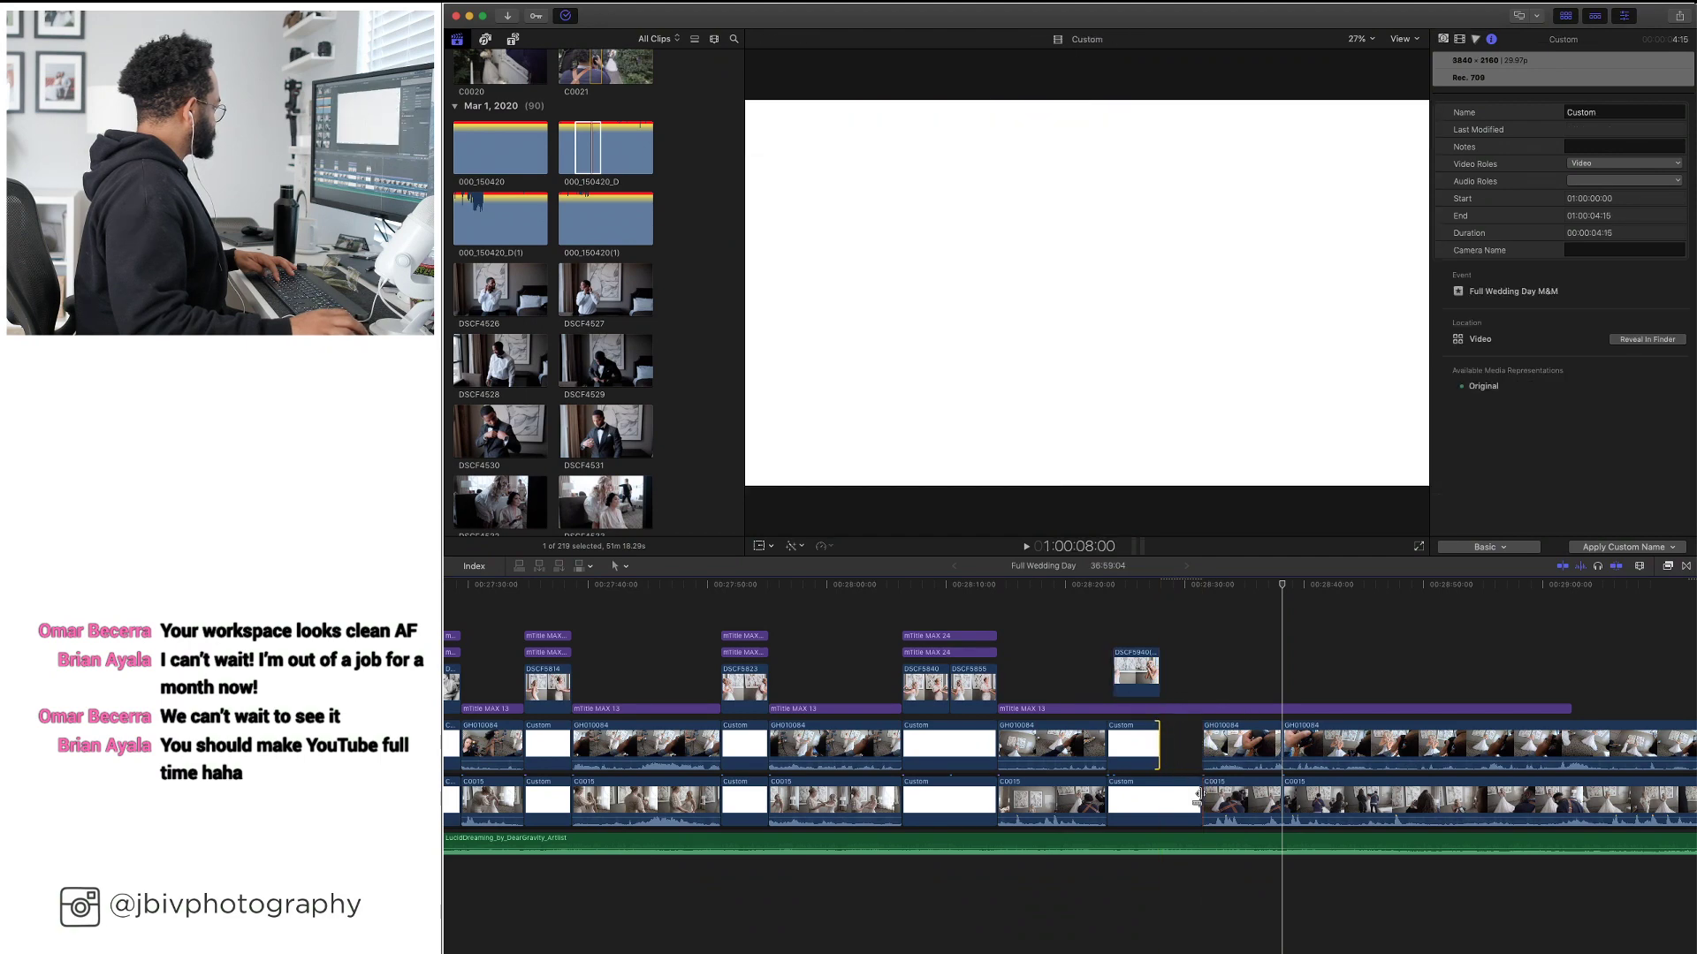
drag(1199, 801, 1159, 801)
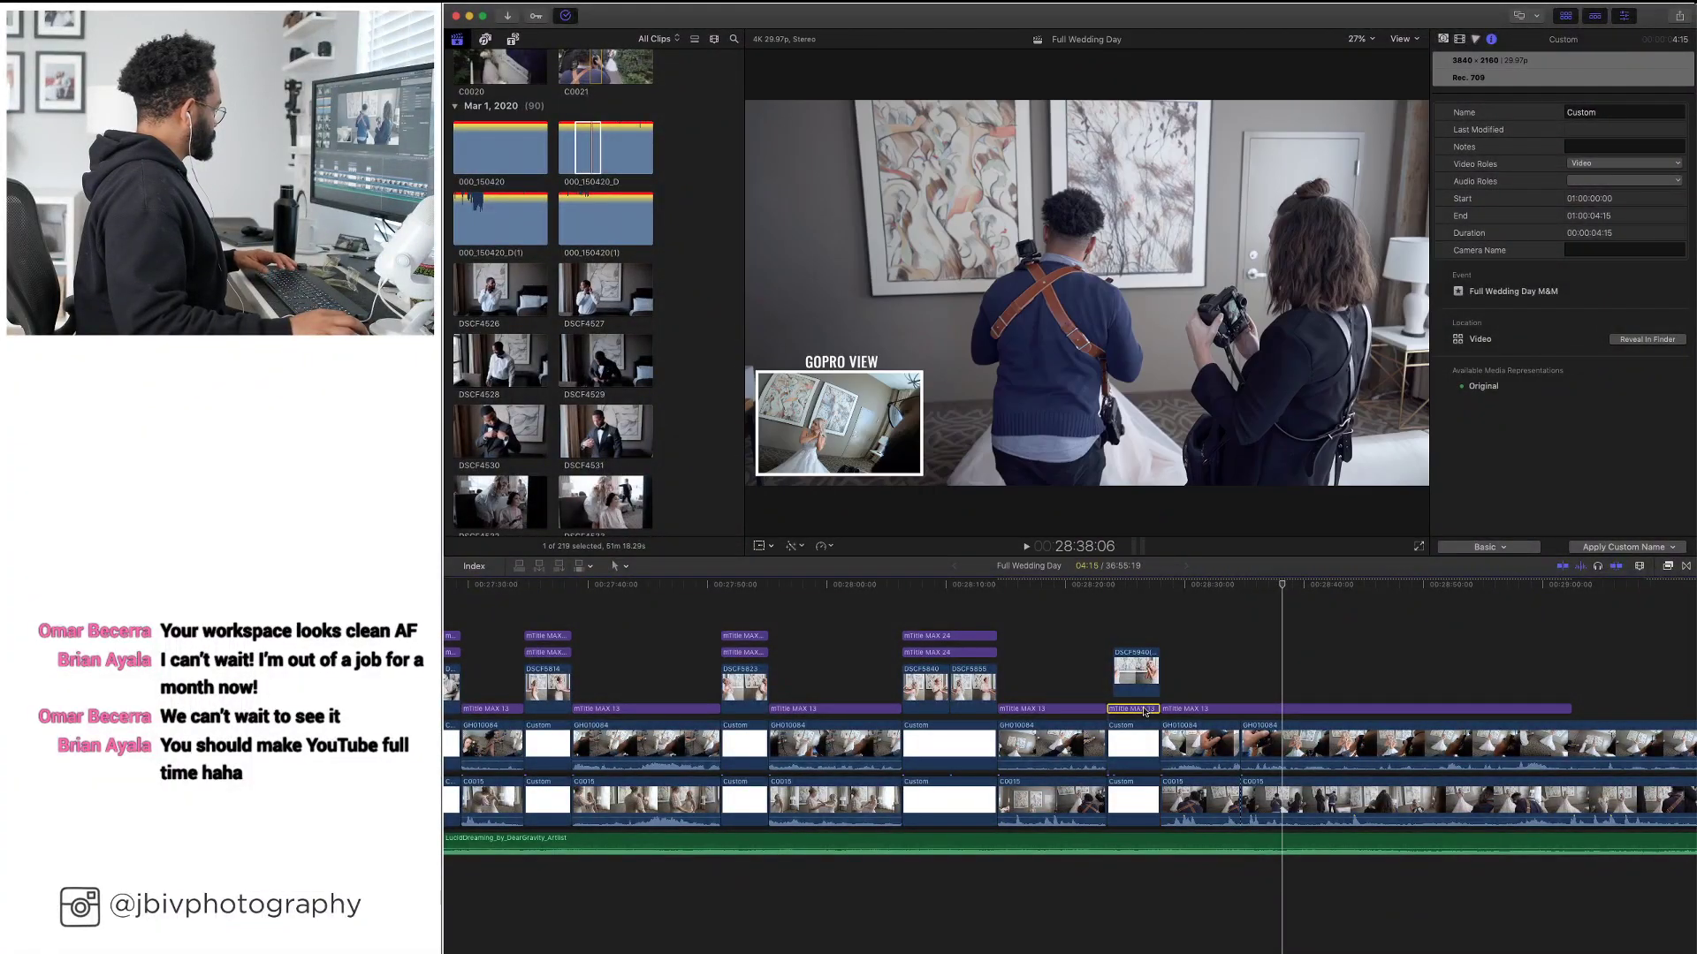
click(1153, 713)
Align photo DSCF5940(1) with the start of the blank background and trim both backgrounds to the photo's 4-second length
drag(1126, 678, 1120, 679)
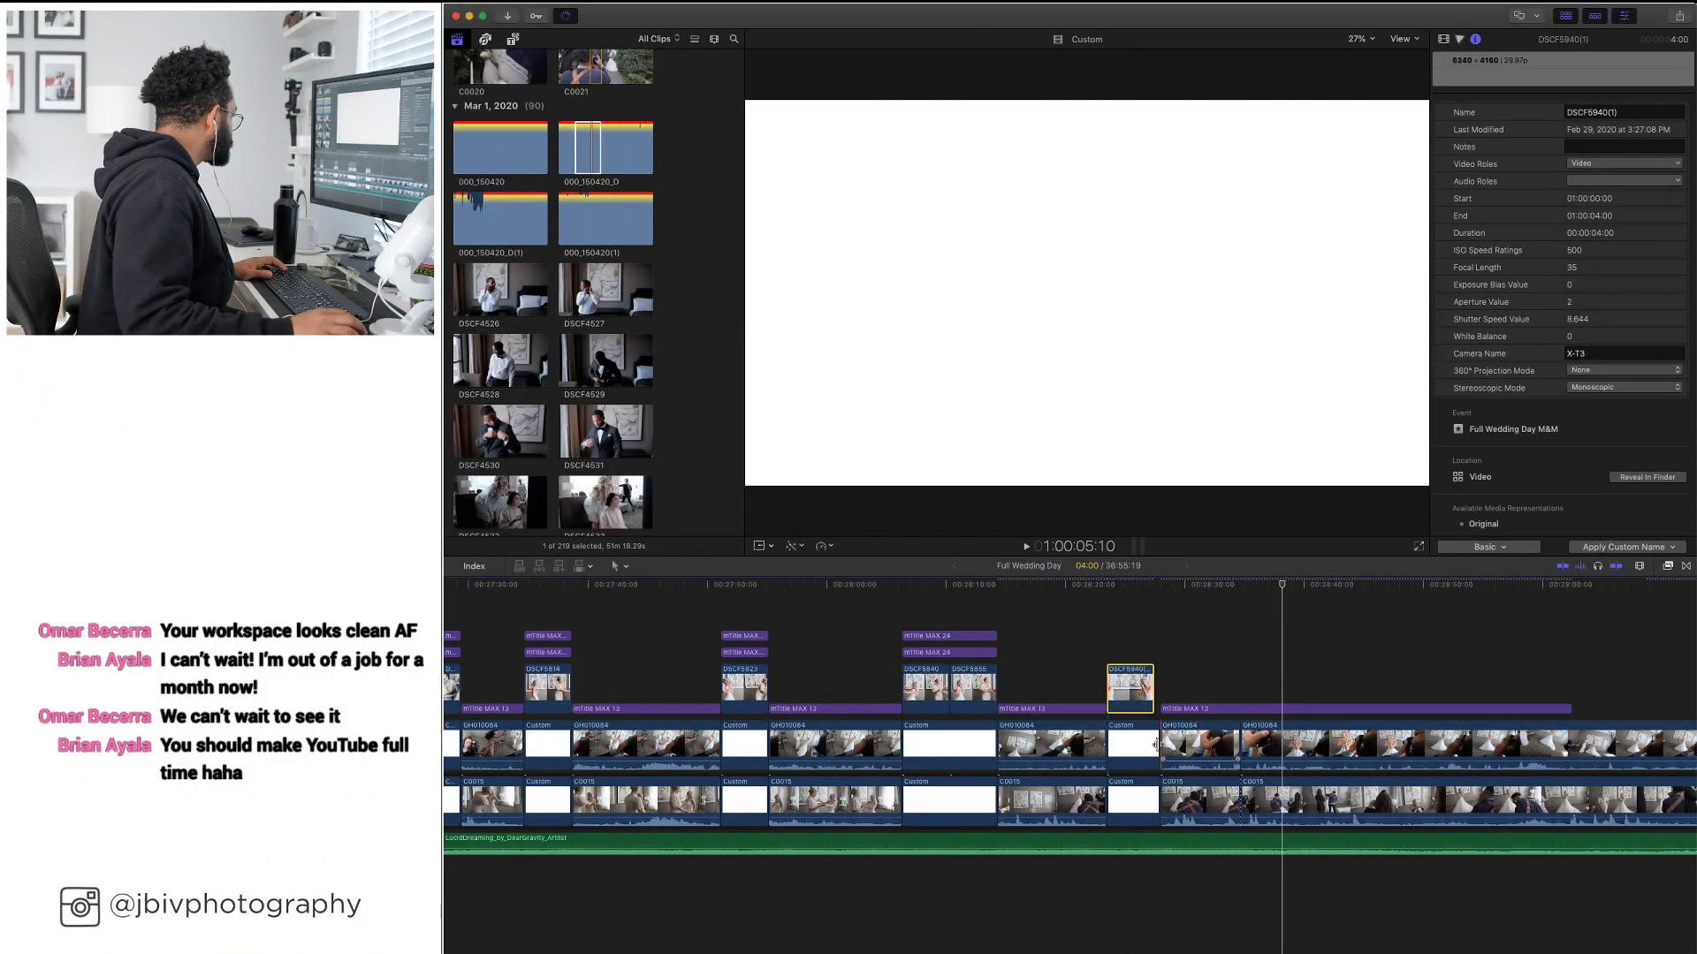
key(ctrl+d)
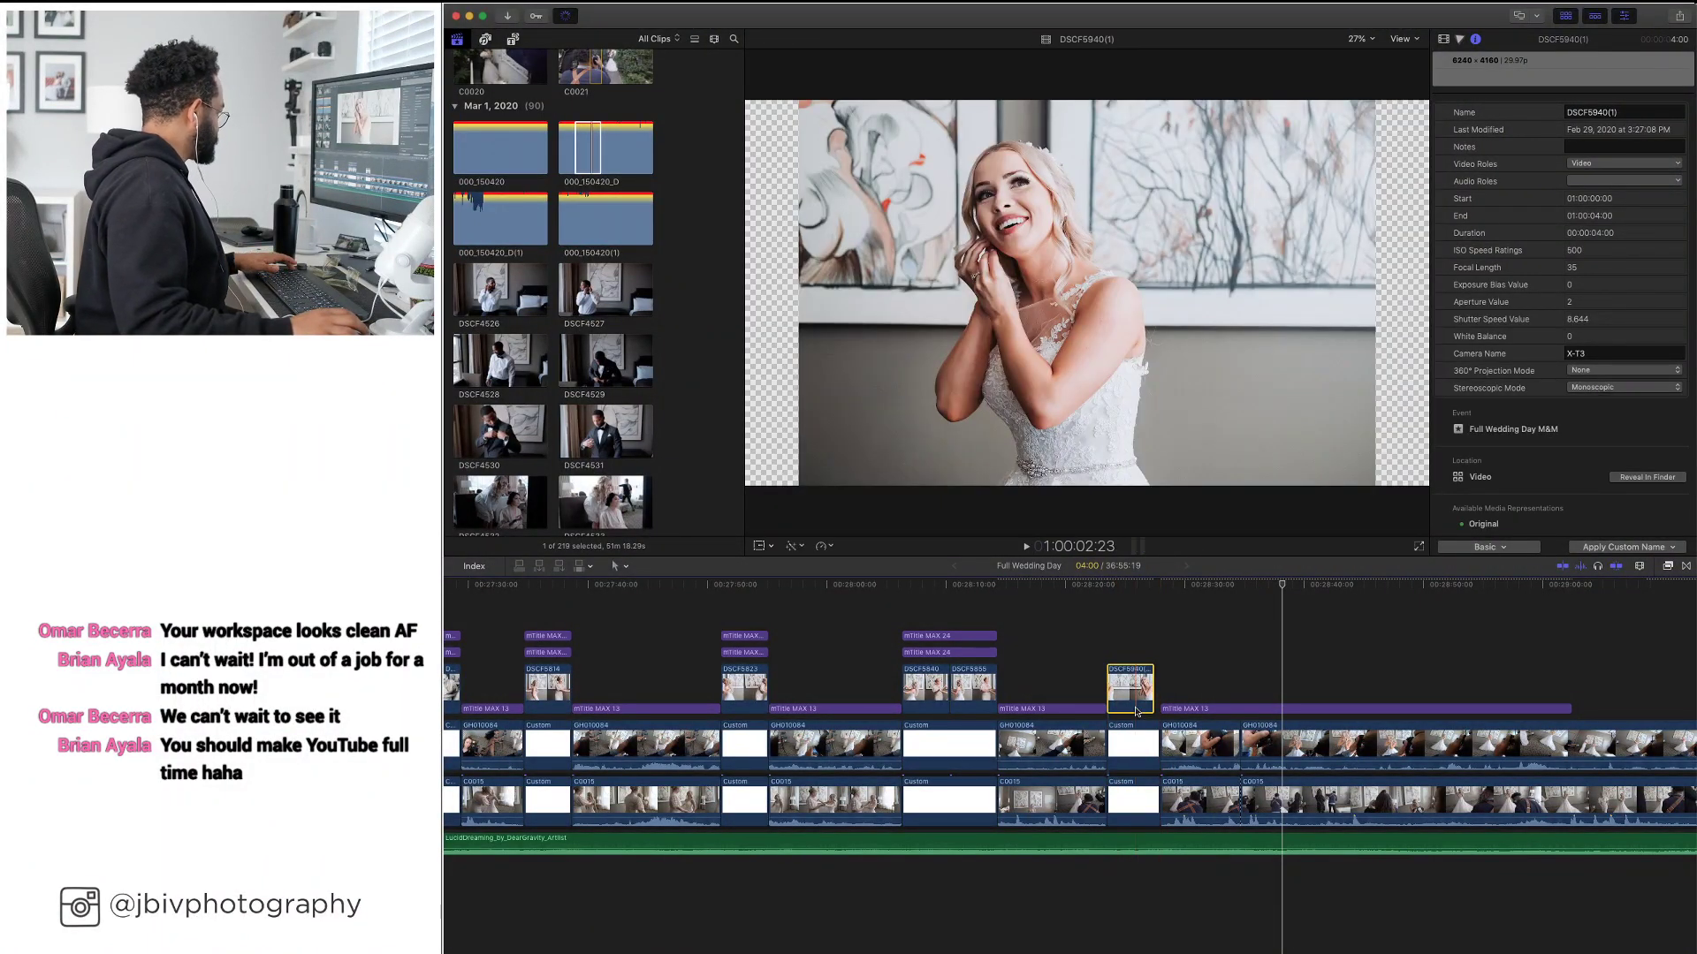
drag(1156, 733, 1151, 734)
click(1153, 800)
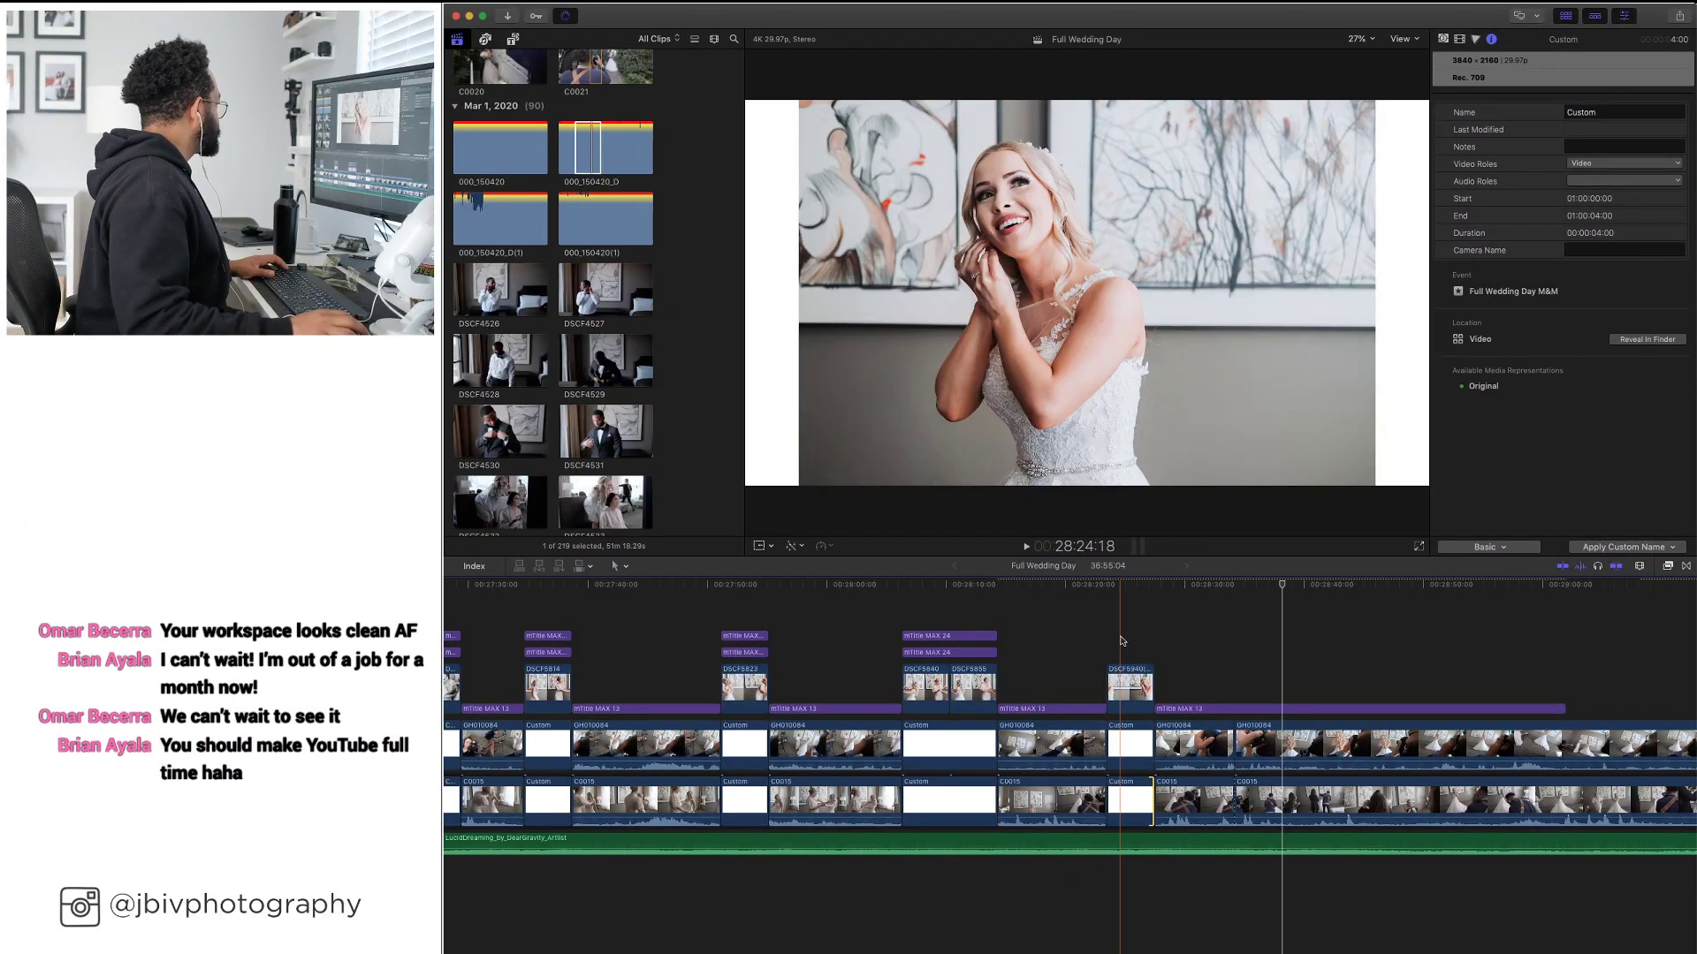
Close the DSCF5940(1).jpg image window and copy the two mTitle MAX 24 captions from the photo near 27:27 to above photo DSCF5940(1)
scroll(1120, 640, right, 1)
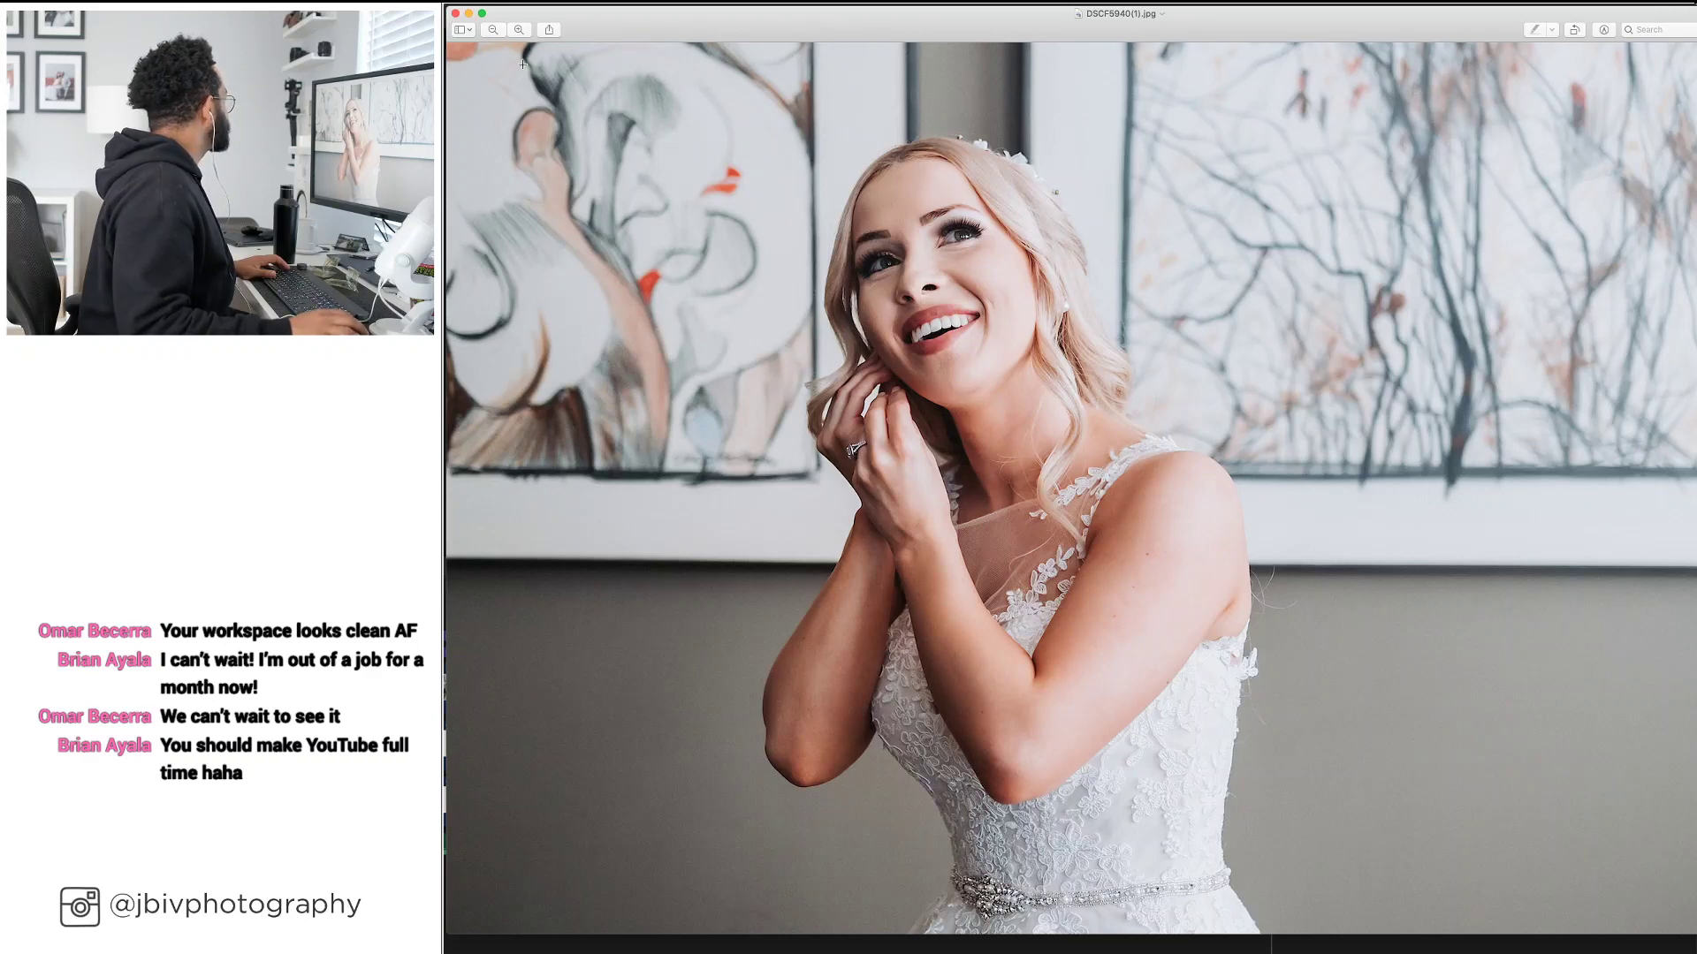
click(455, 12)
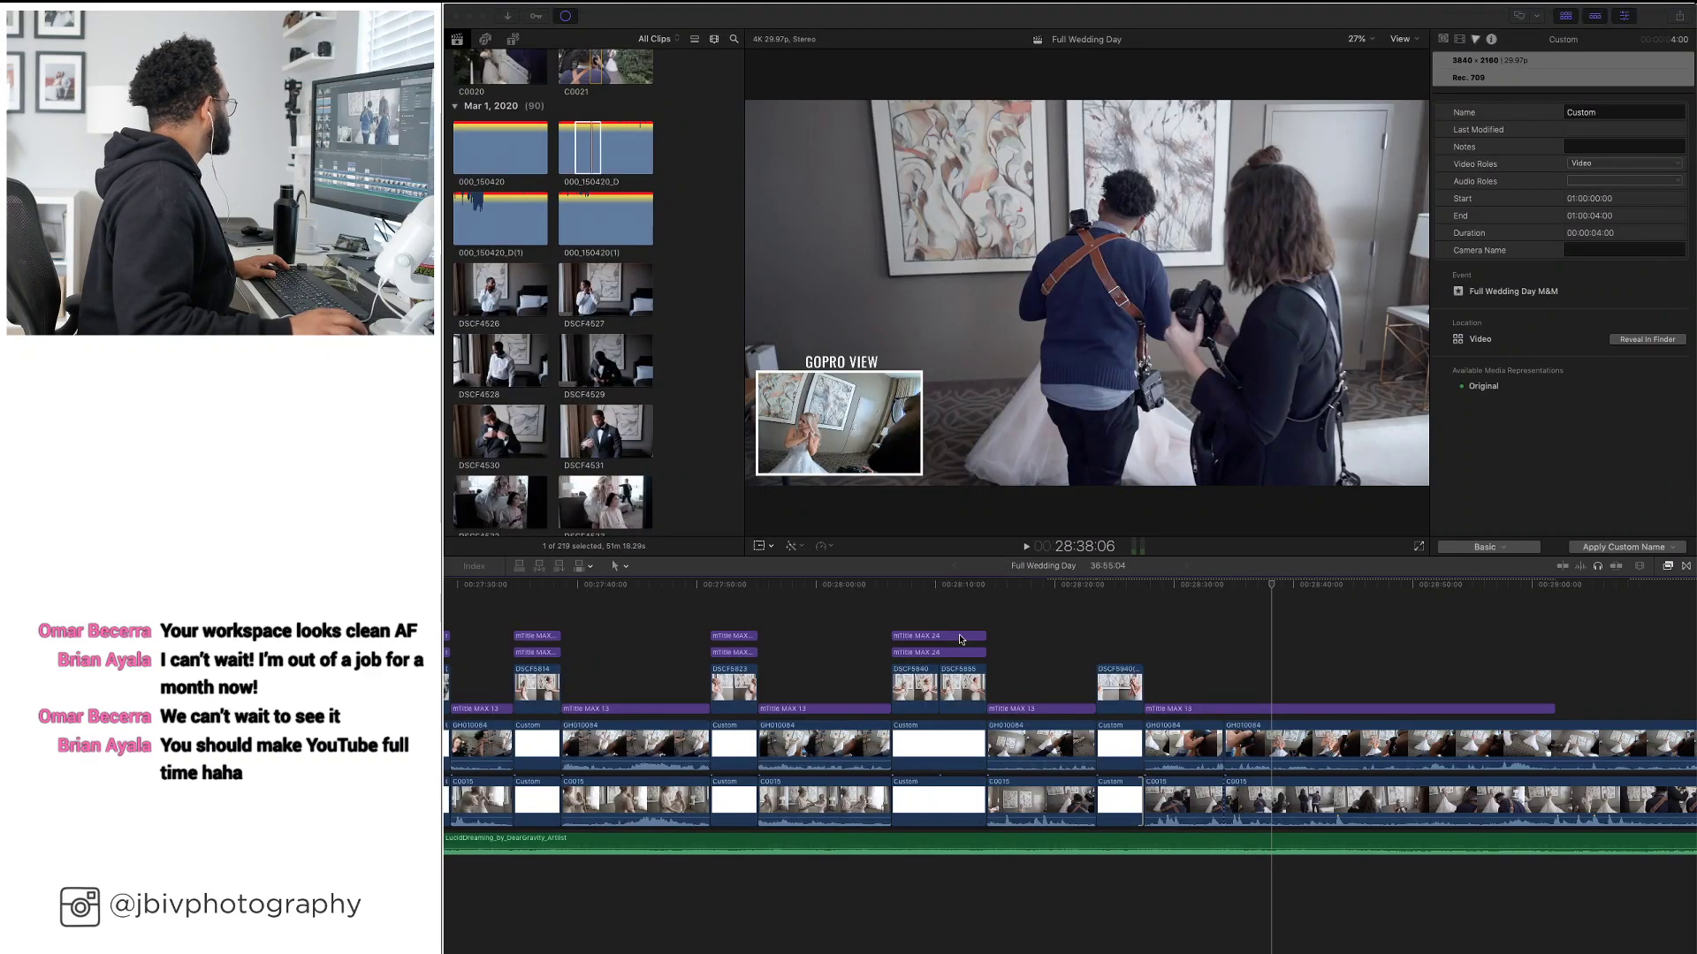
click(933, 617)
scroll(839, 610, left, 4)
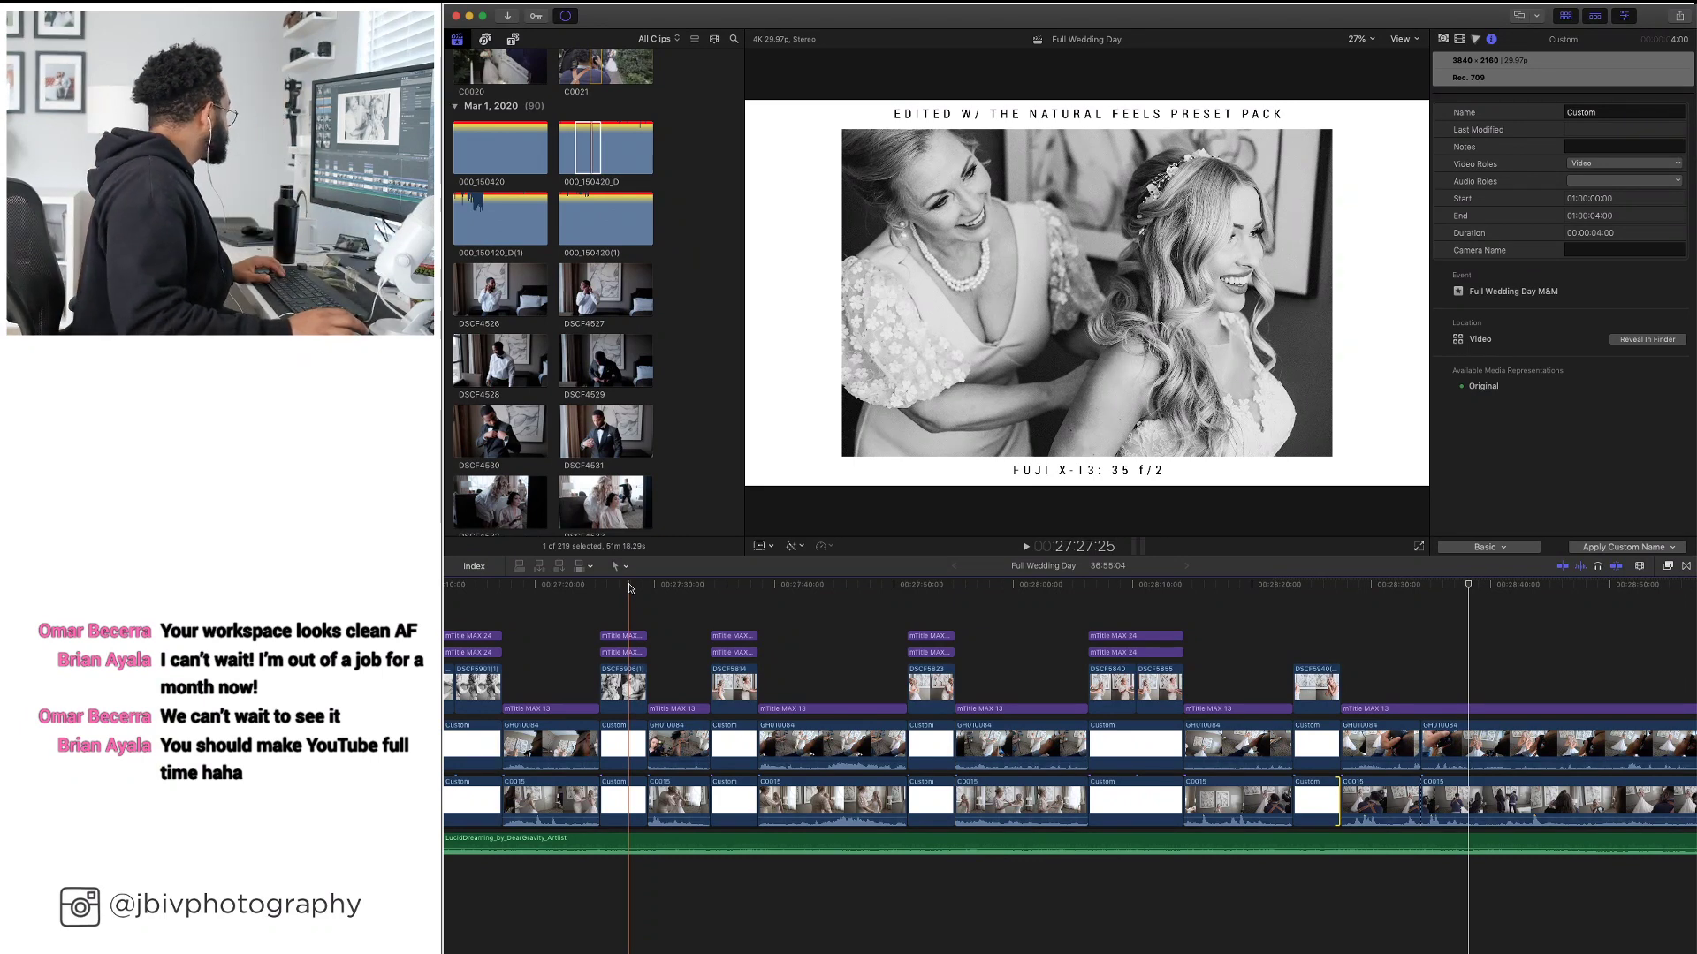
click(633, 636)
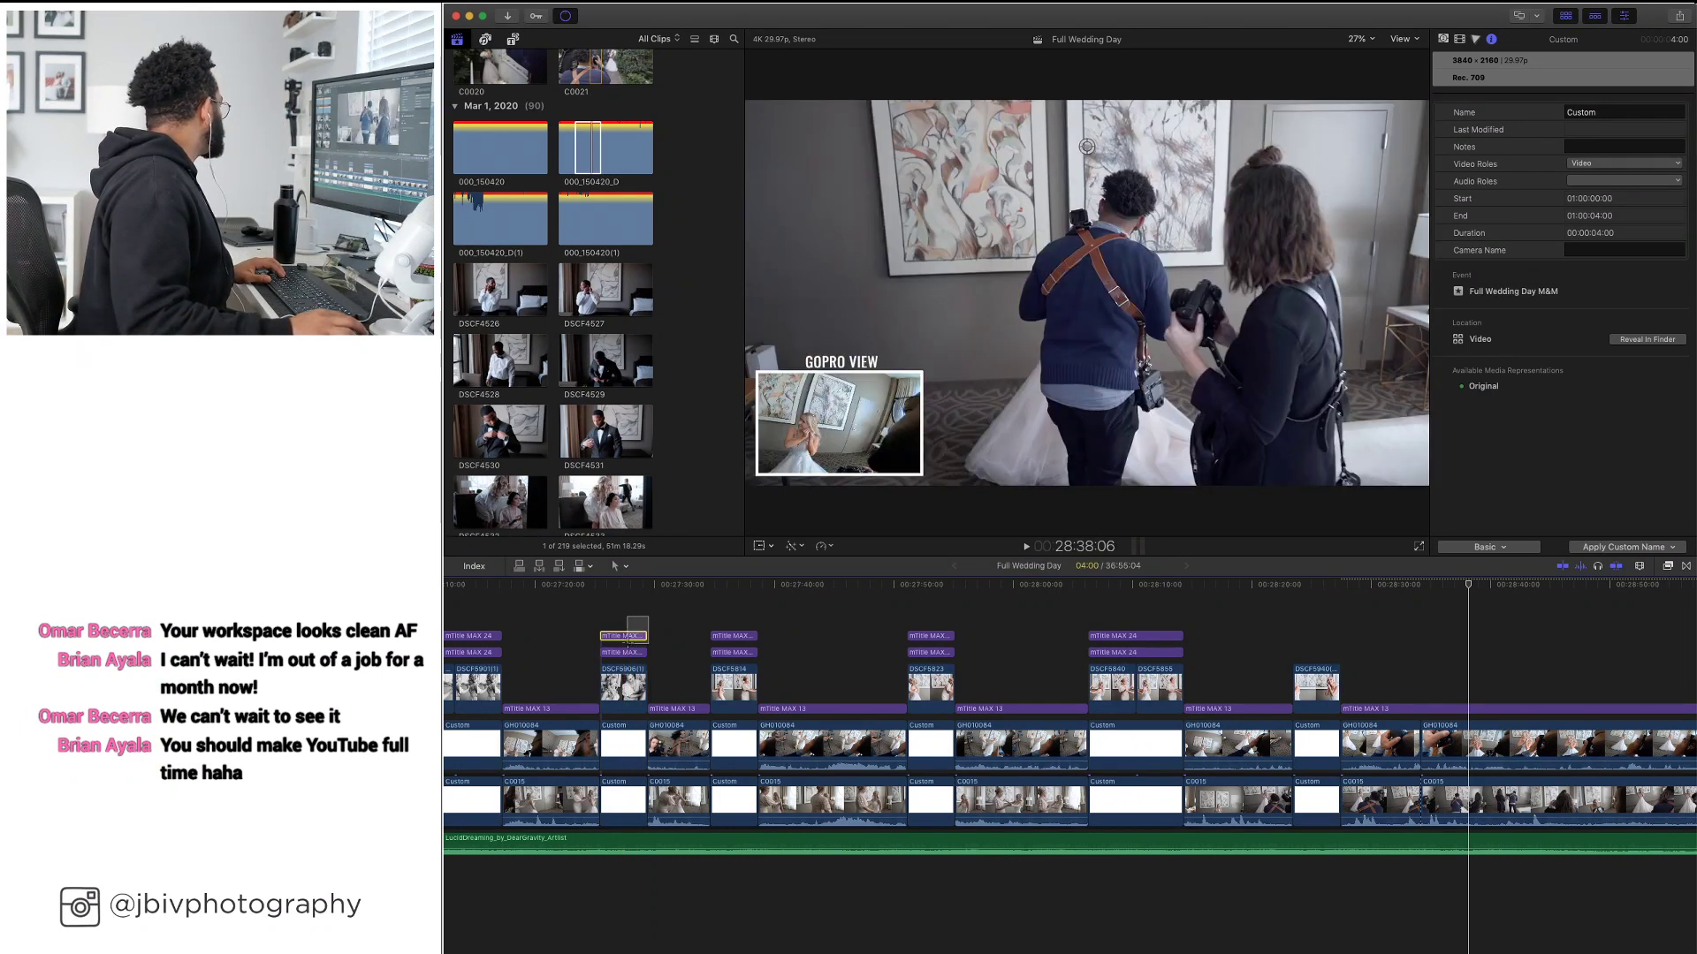
drag(648, 635, 1314, 636)
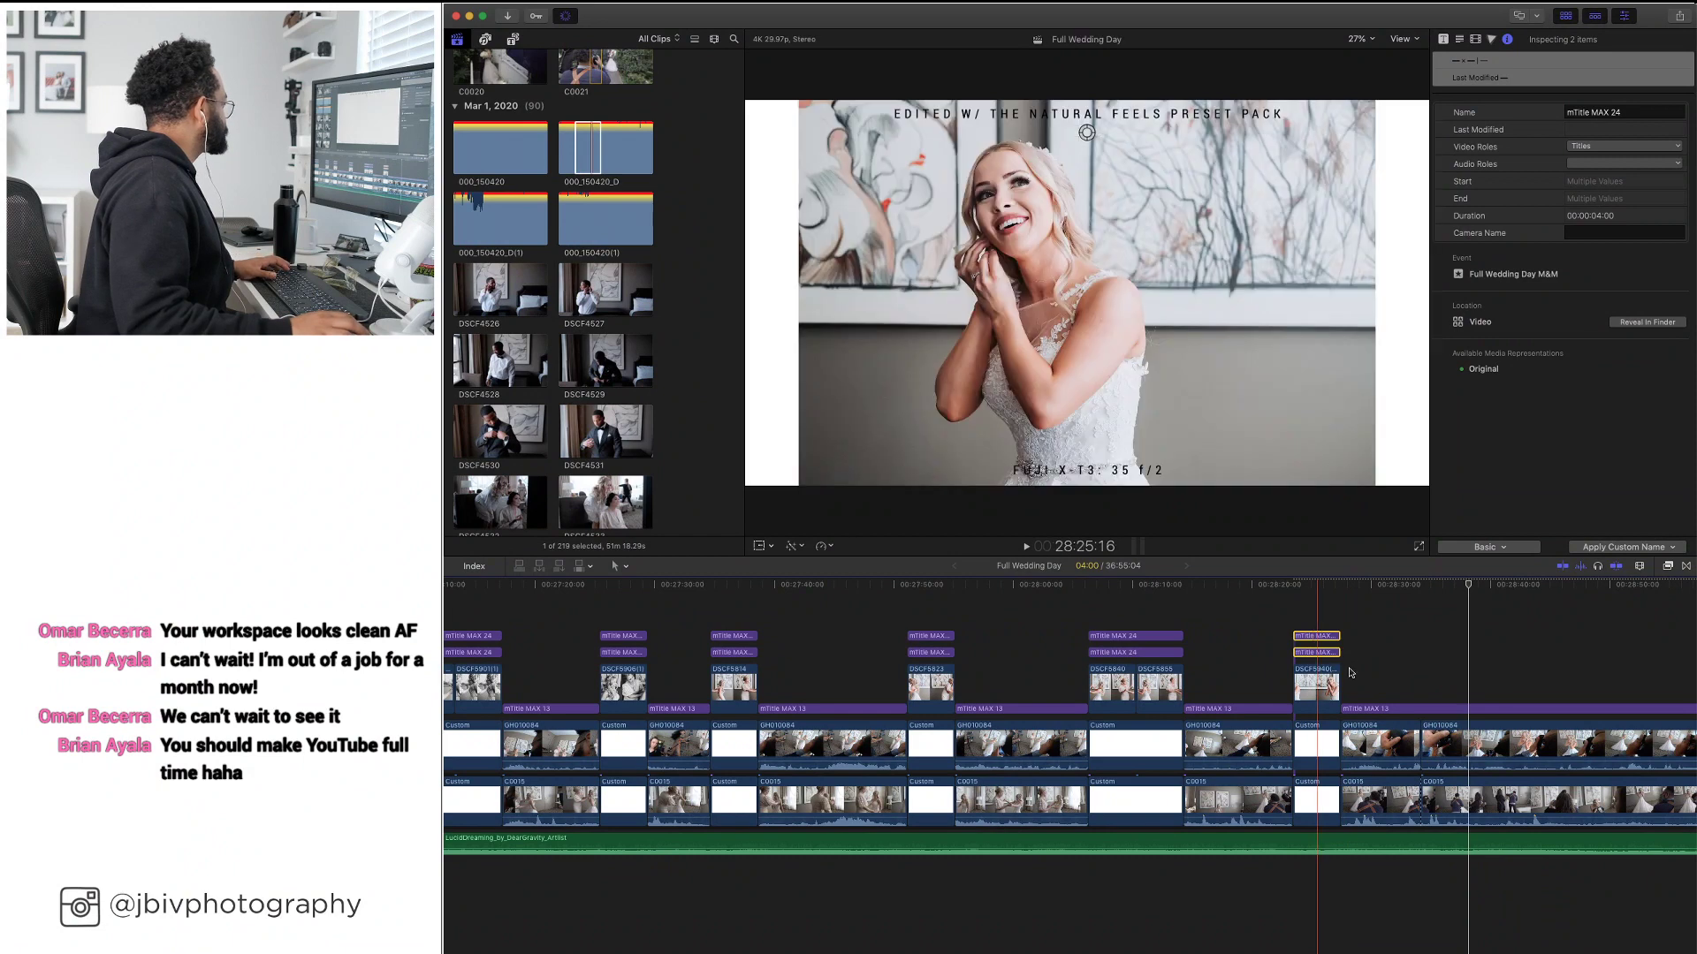
Set the overall scale of photo DSCF5940(1) to 85%
click(1316, 685)
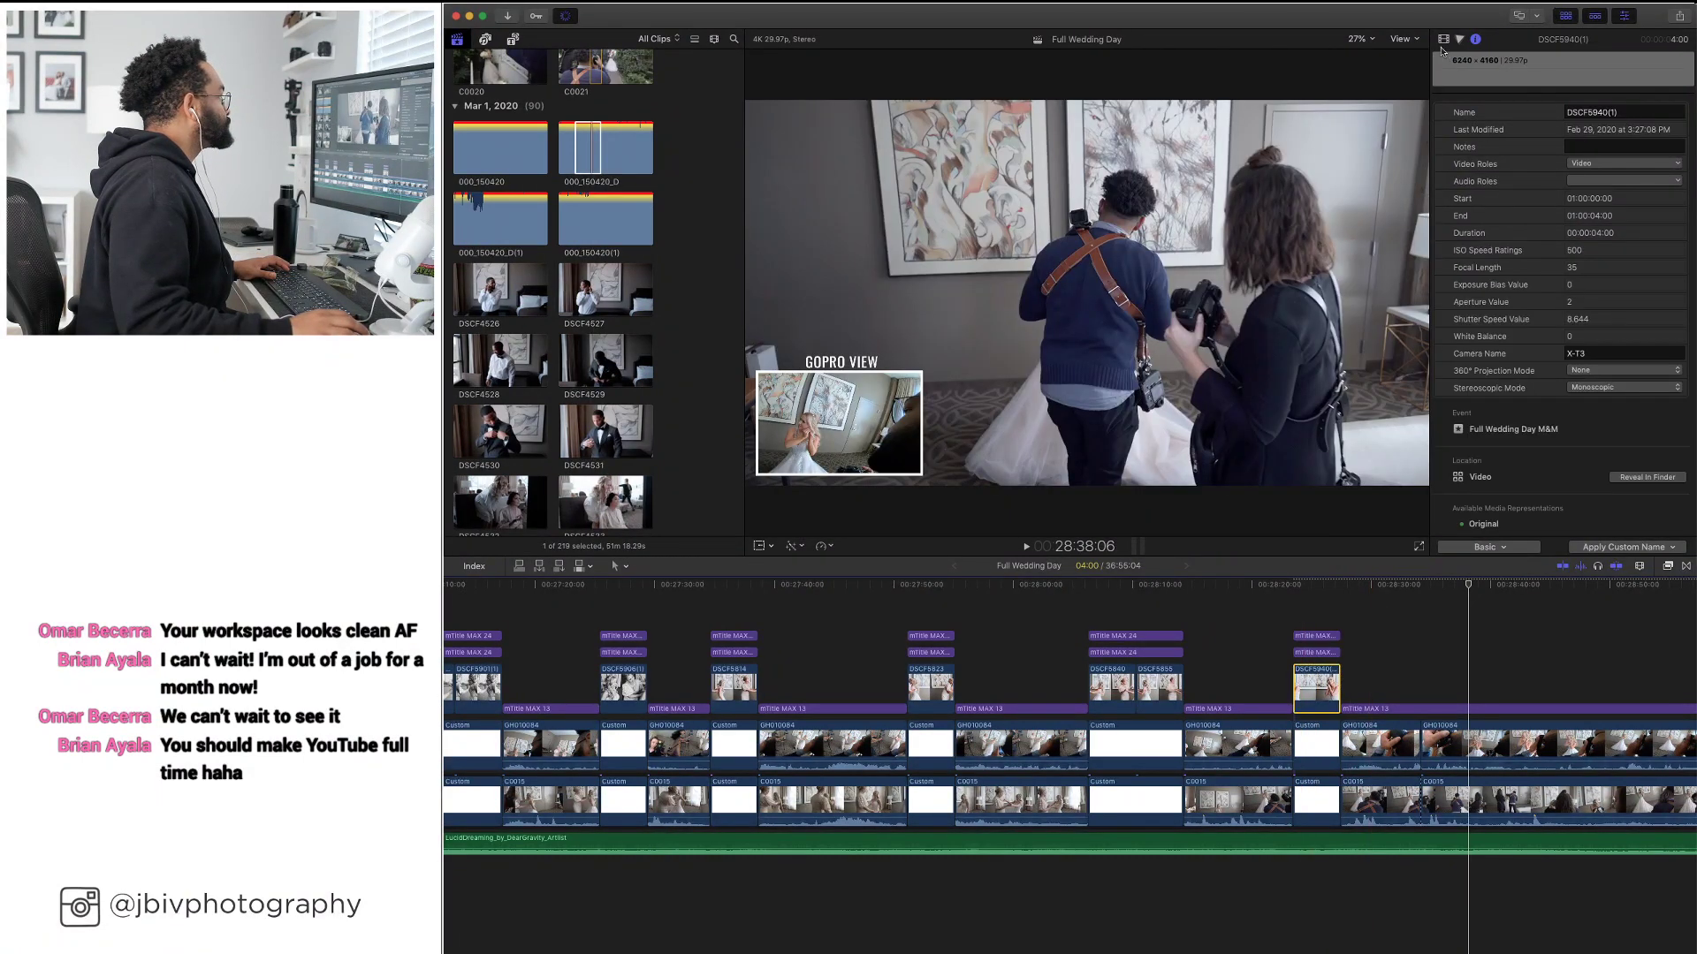
click(1443, 40)
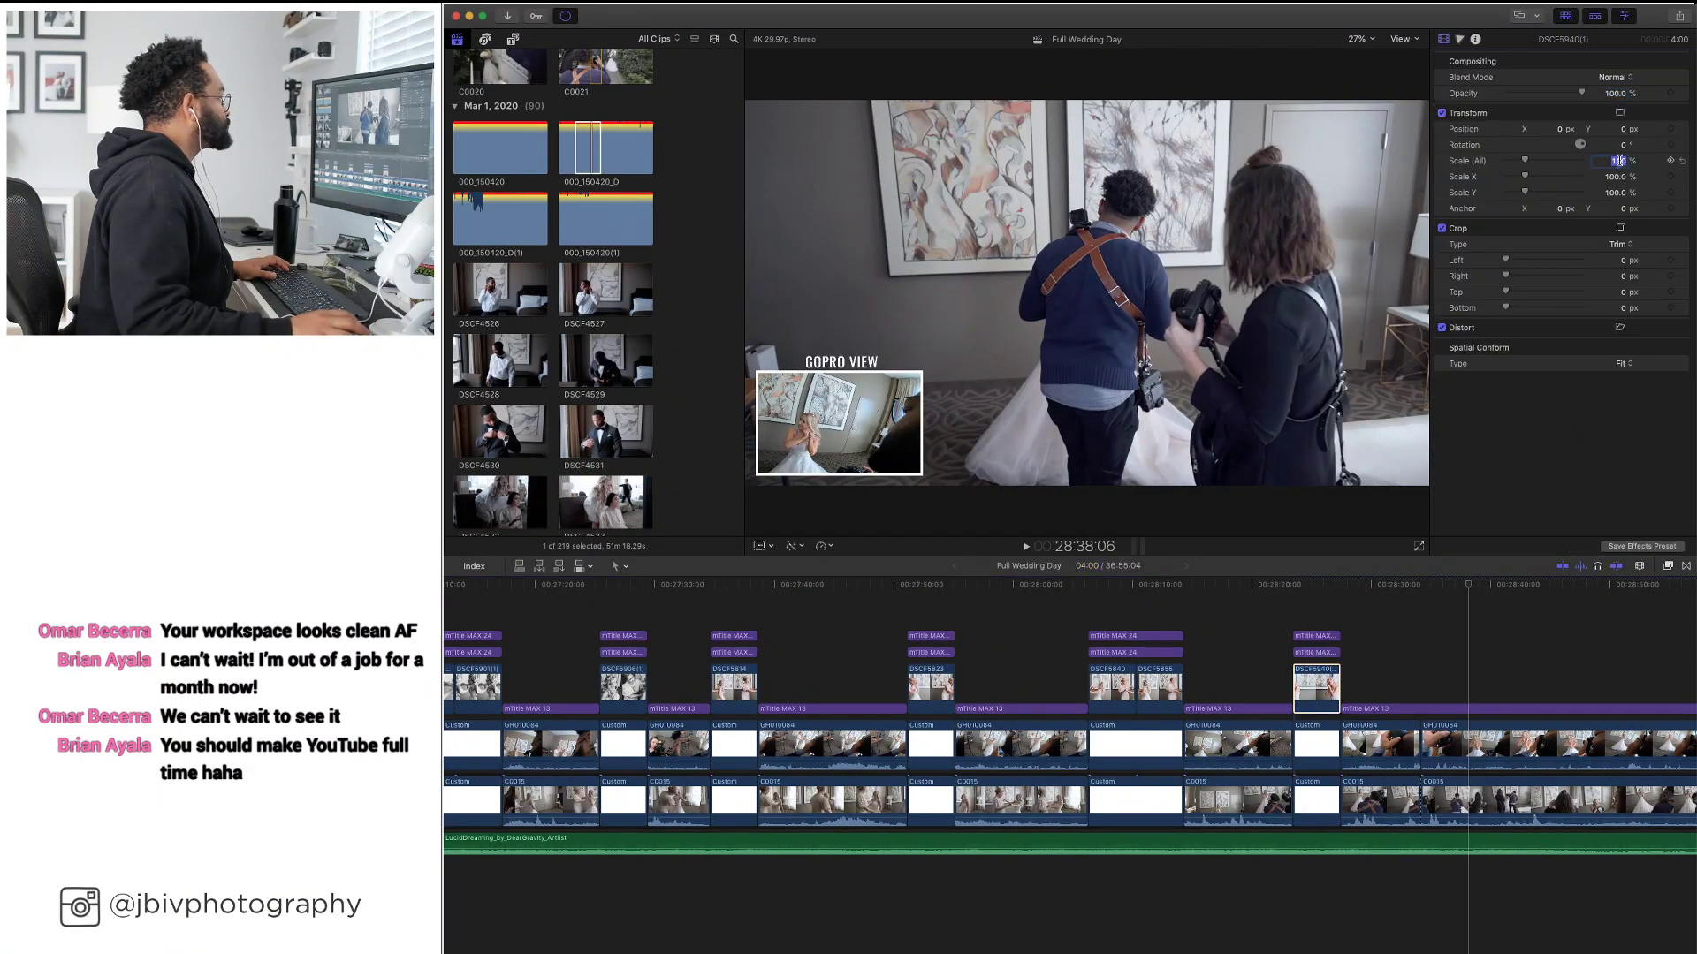
key(Return)
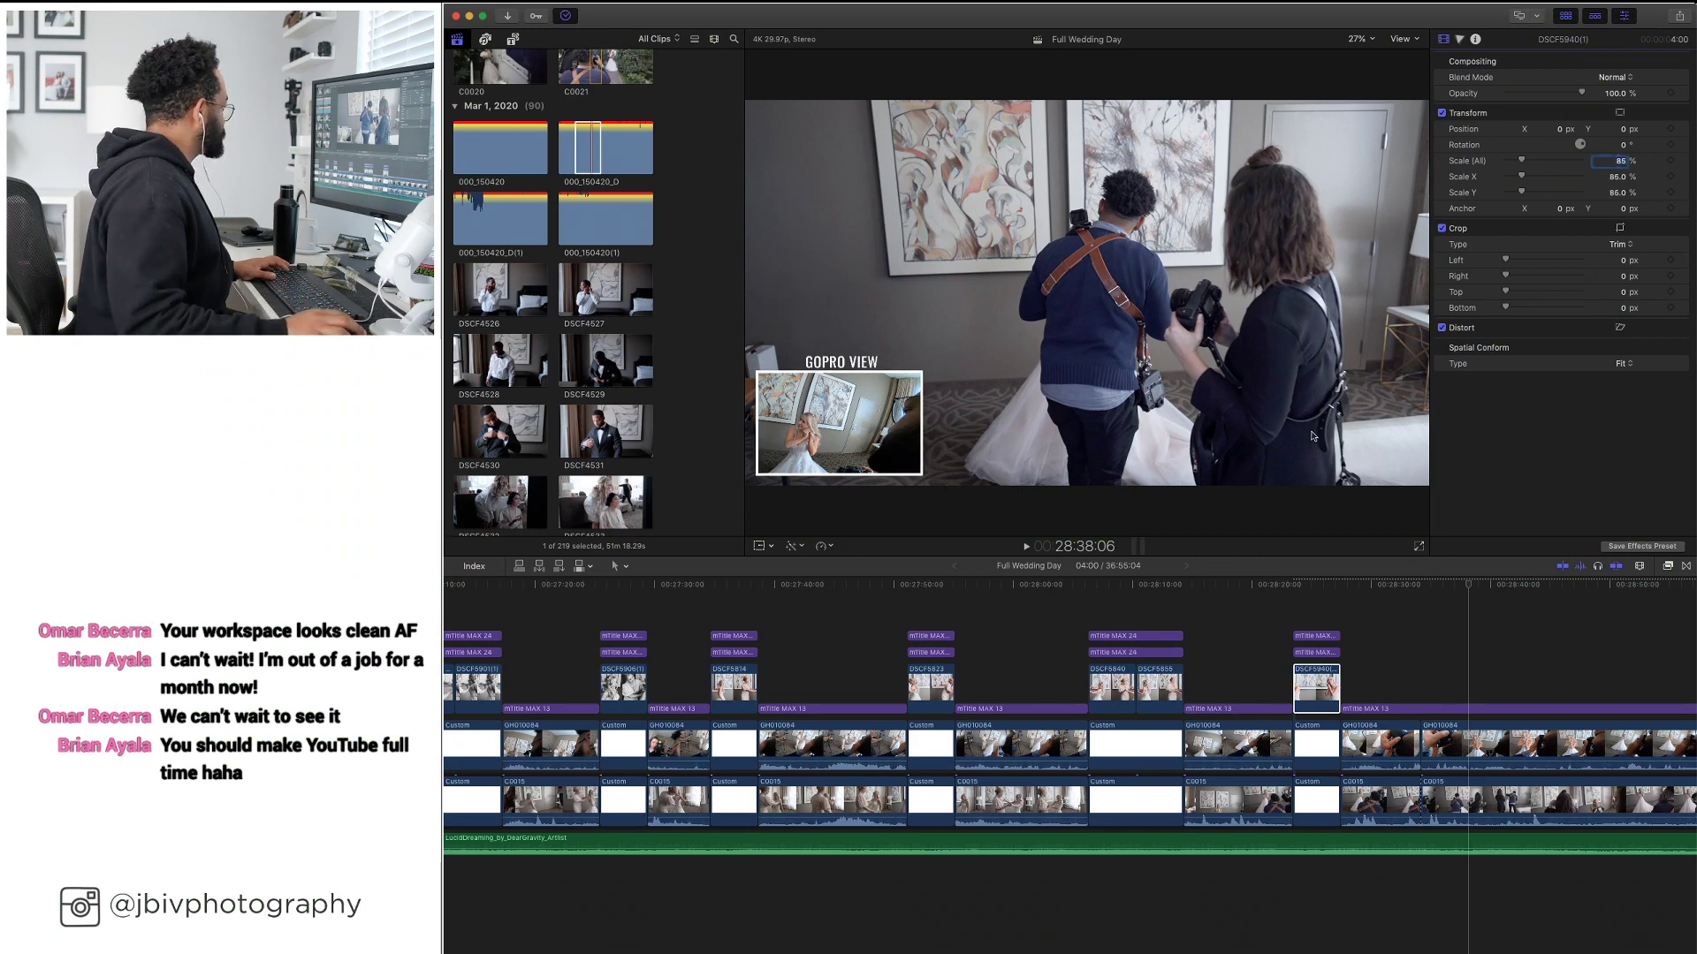
Duplicate both 4-second blank backgrounds into the next split in the bride clips and delete the mTitle MAX 13 segment above them
click(1314, 800)
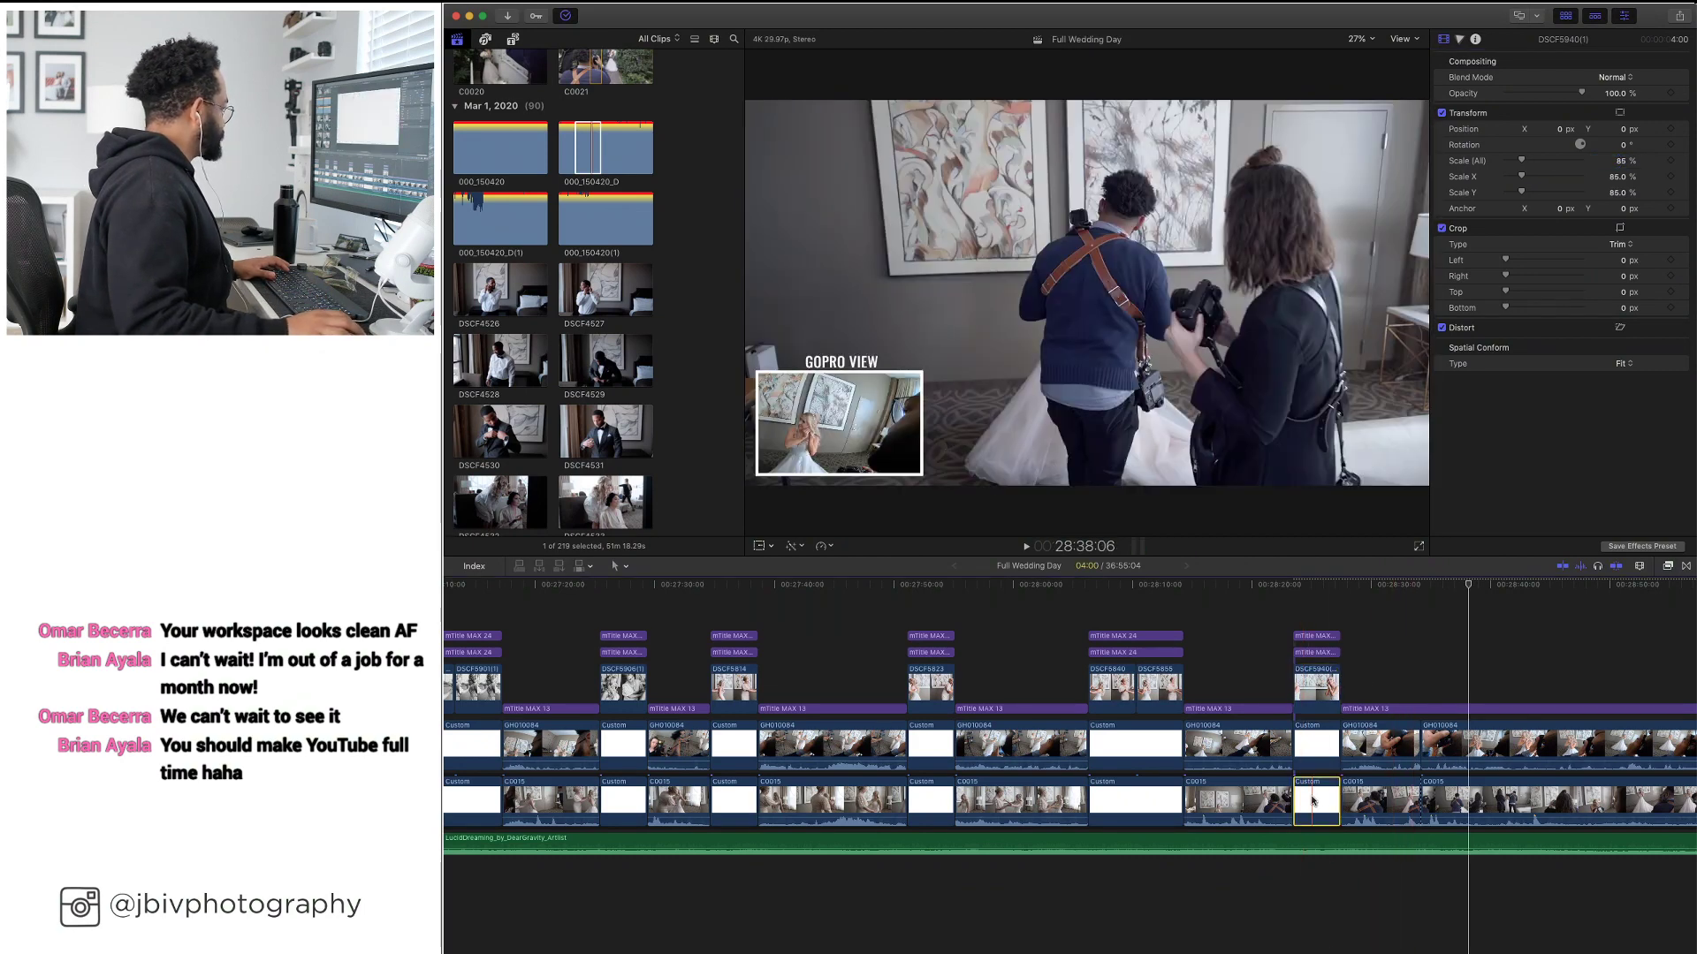
super+click(1314, 757)
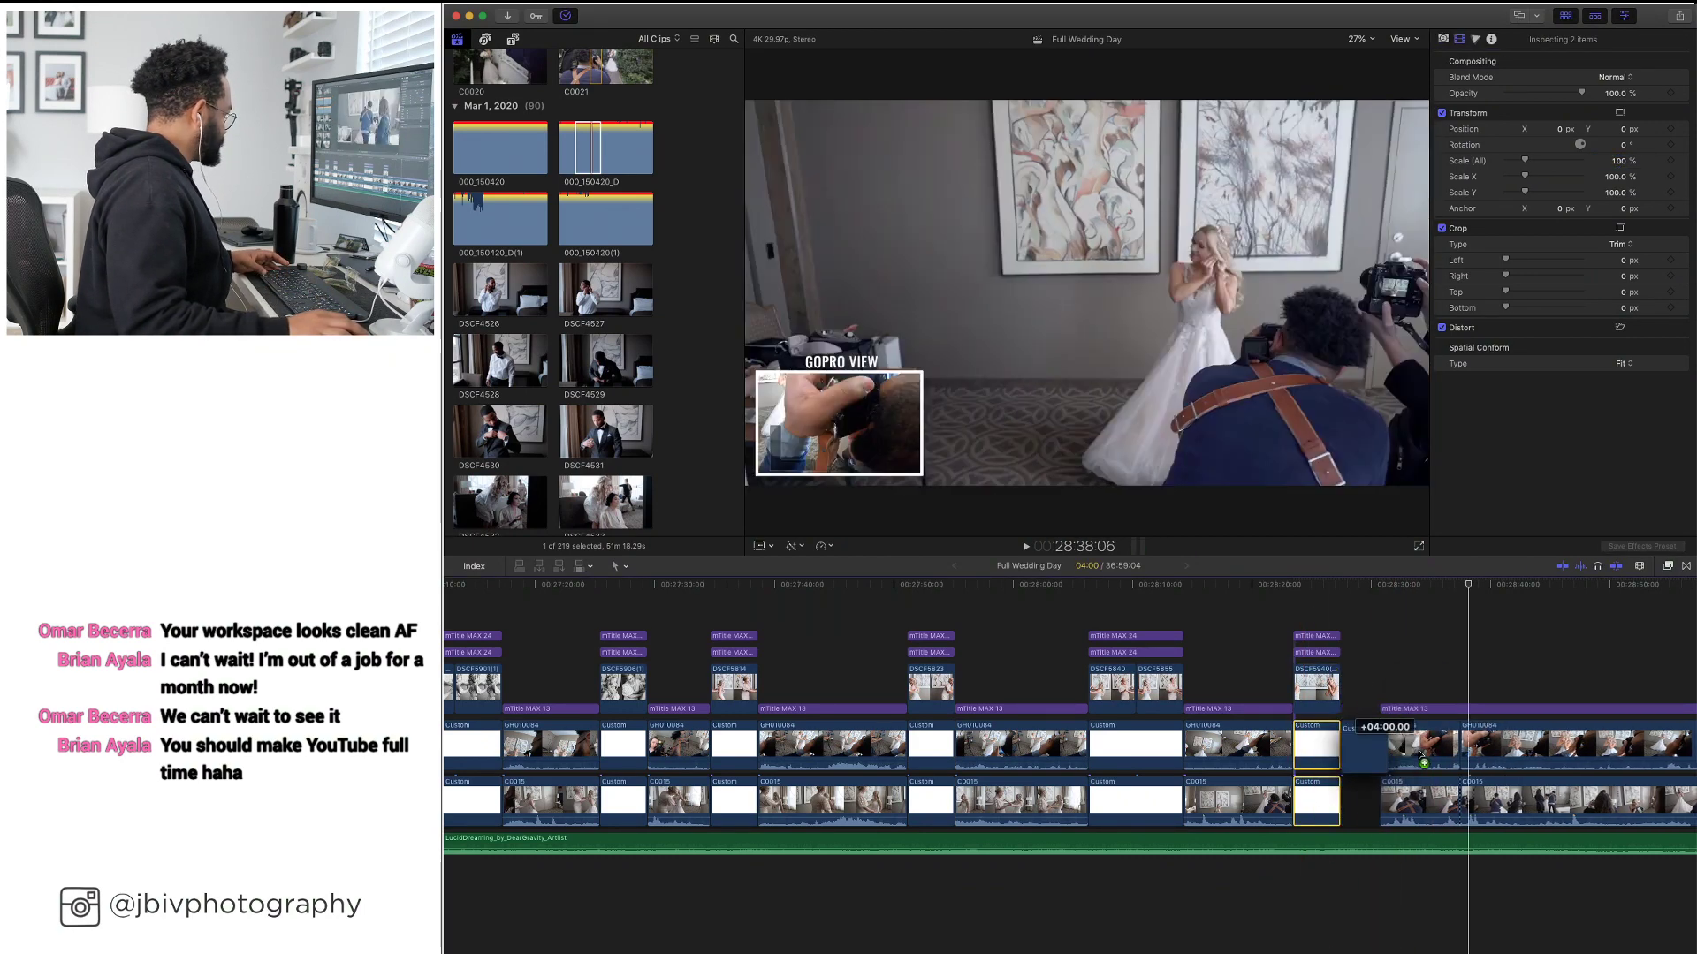
drag(1316, 800, 1471, 801)
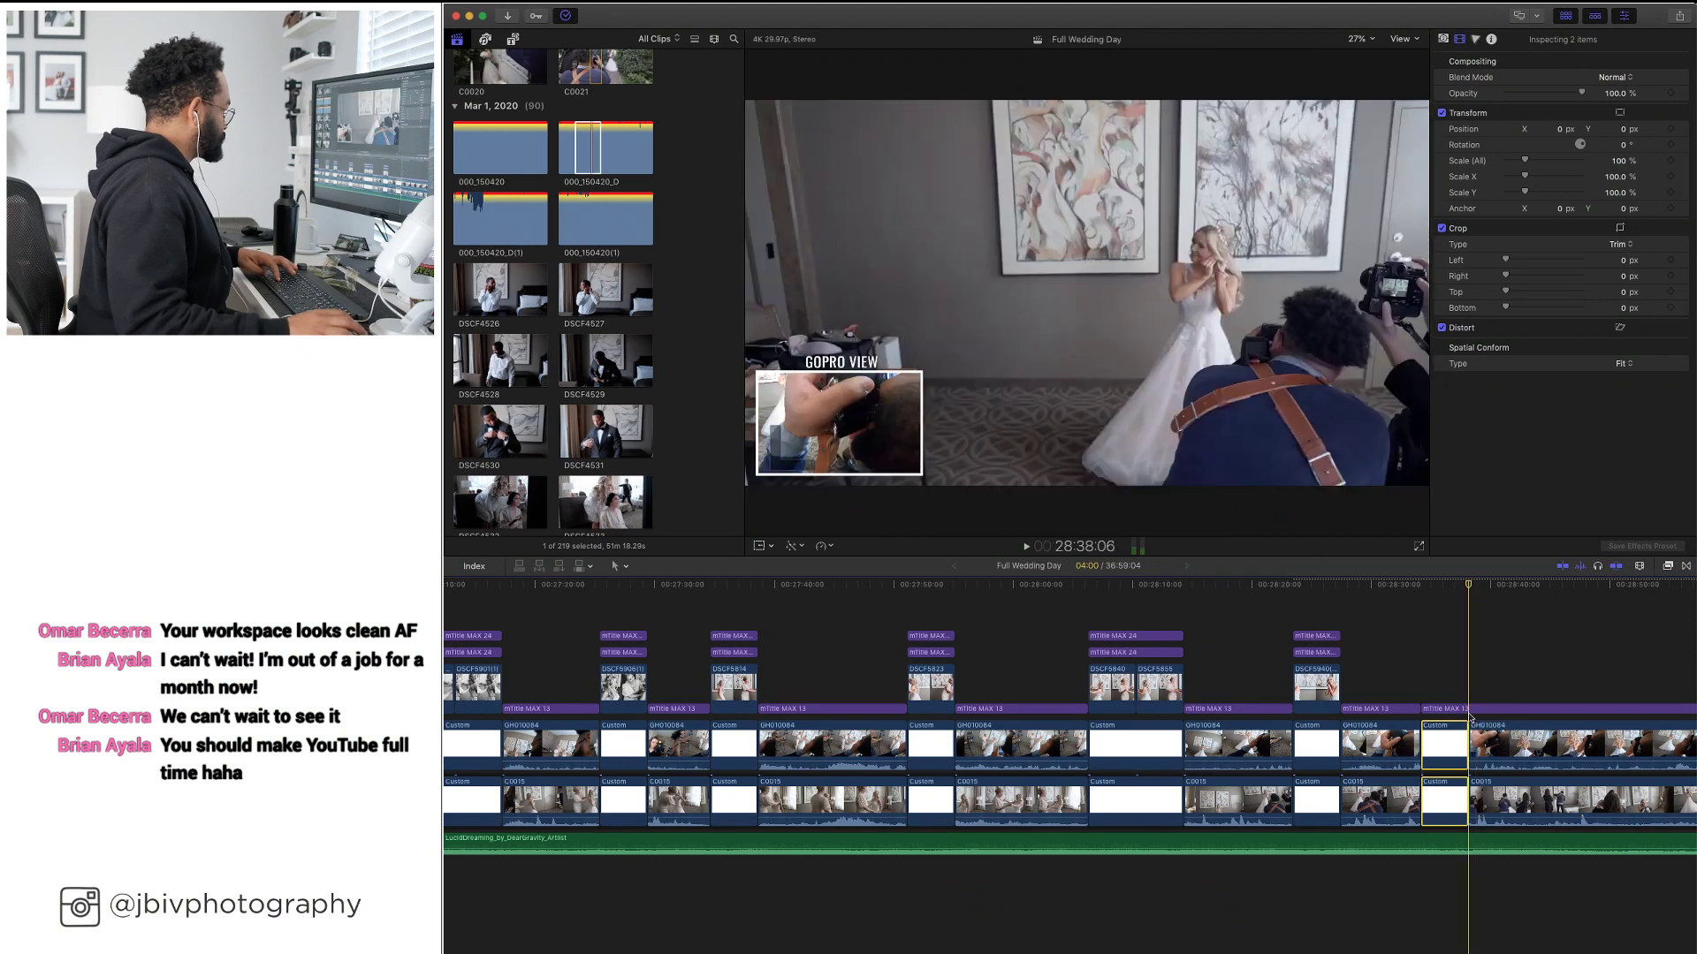
click(1459, 712)
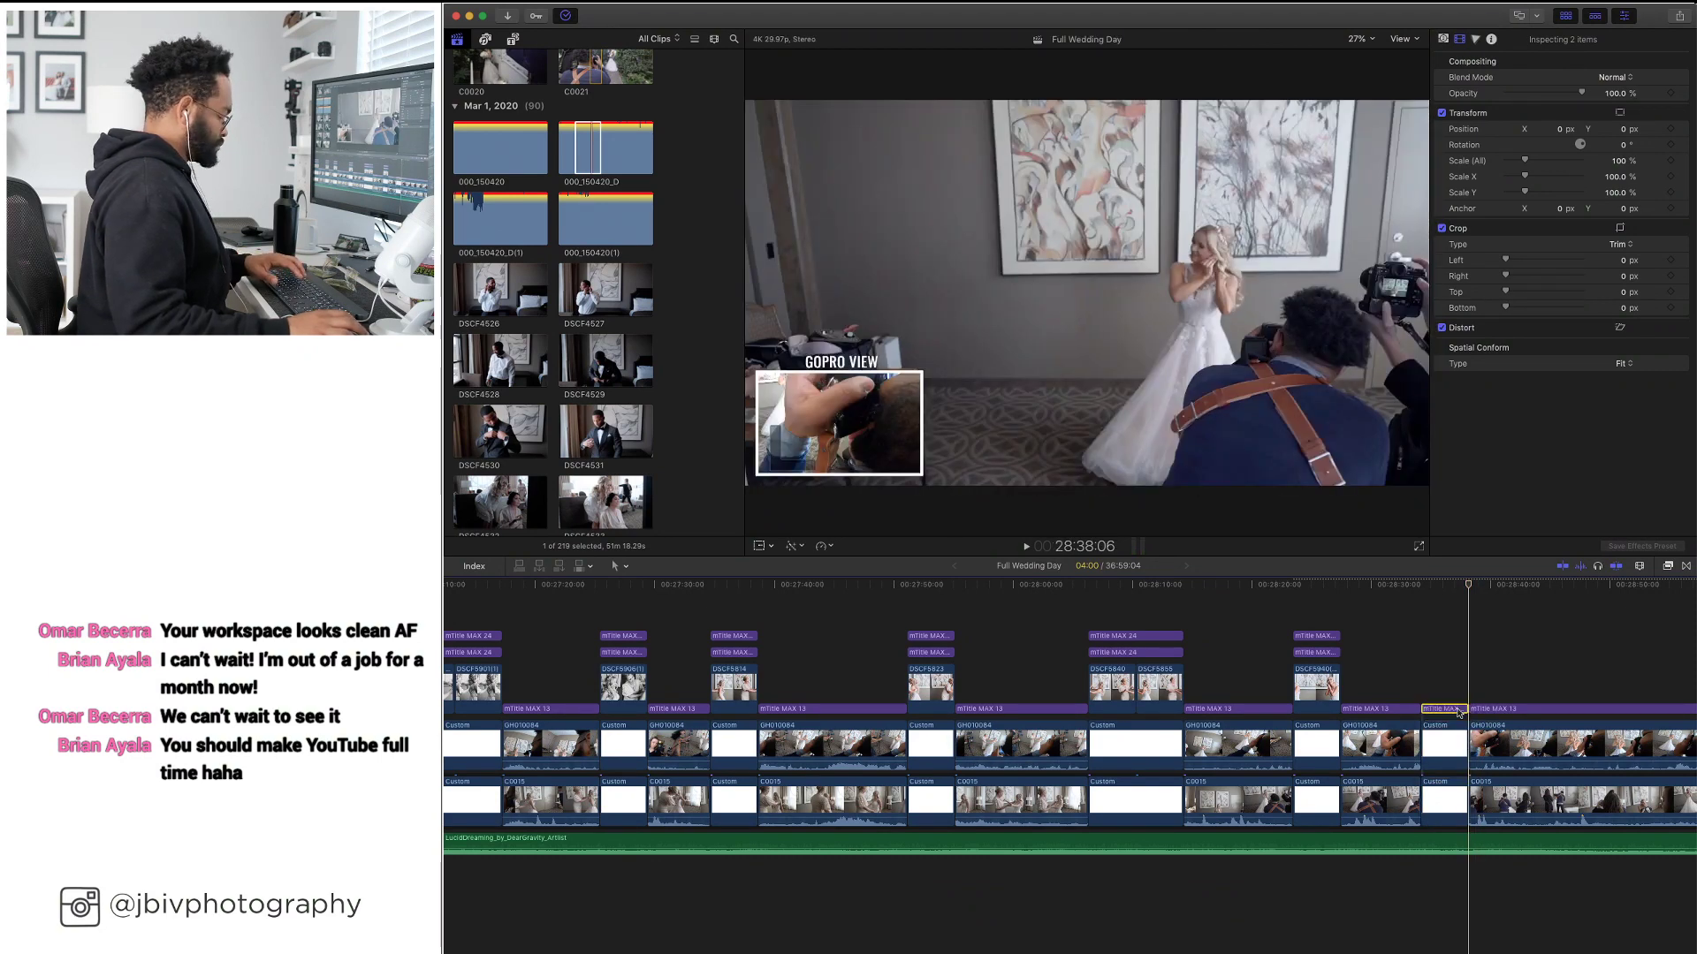
key(Delete)
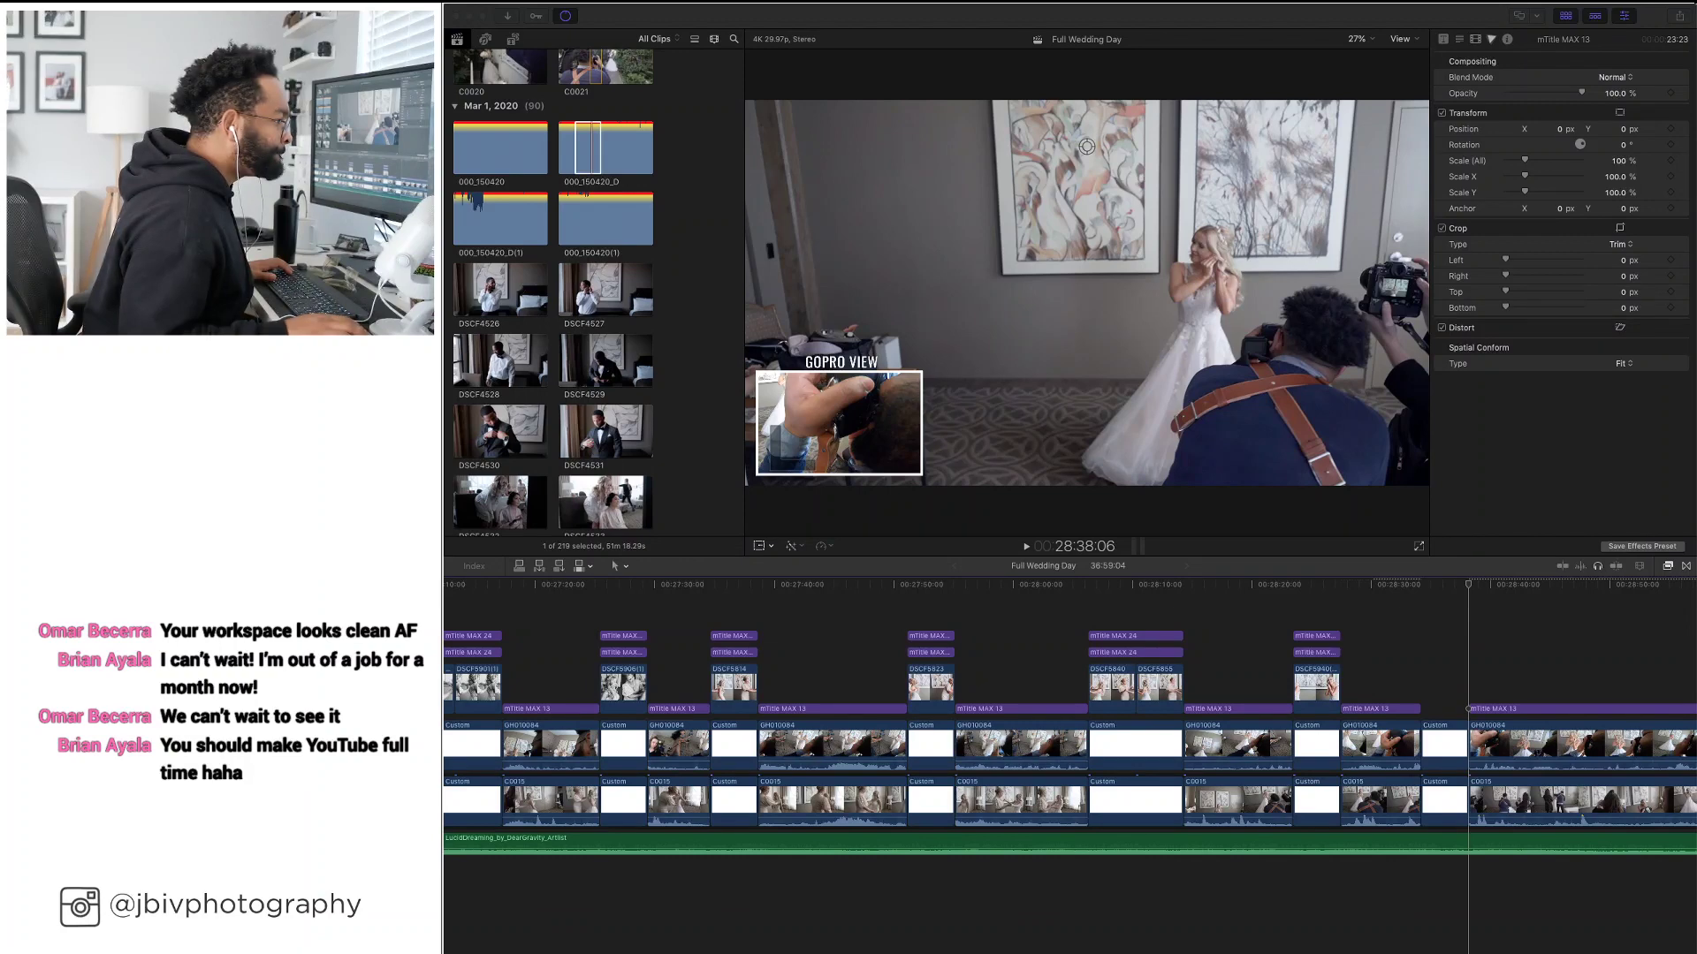
Stack the 4-second photos DSCF5932(1) and DSCF5948(1) above the new blank background and scale both to 85%
drag(1695, 698, 1426, 671)
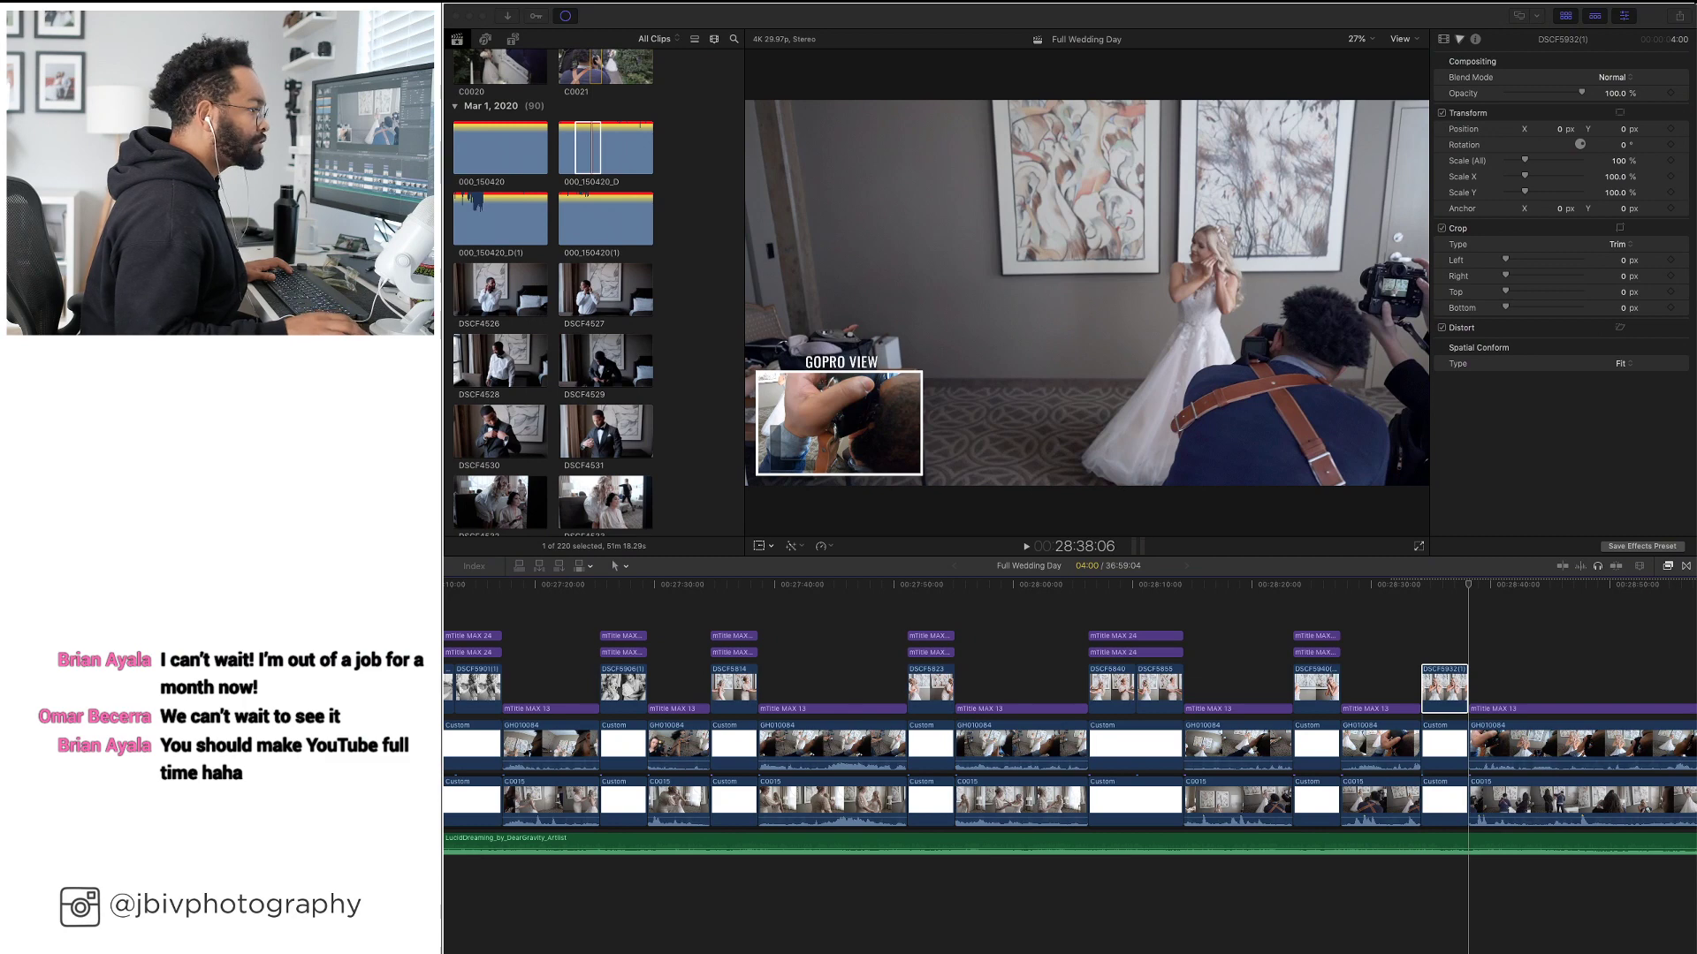
drag(1695, 662, 1441, 633)
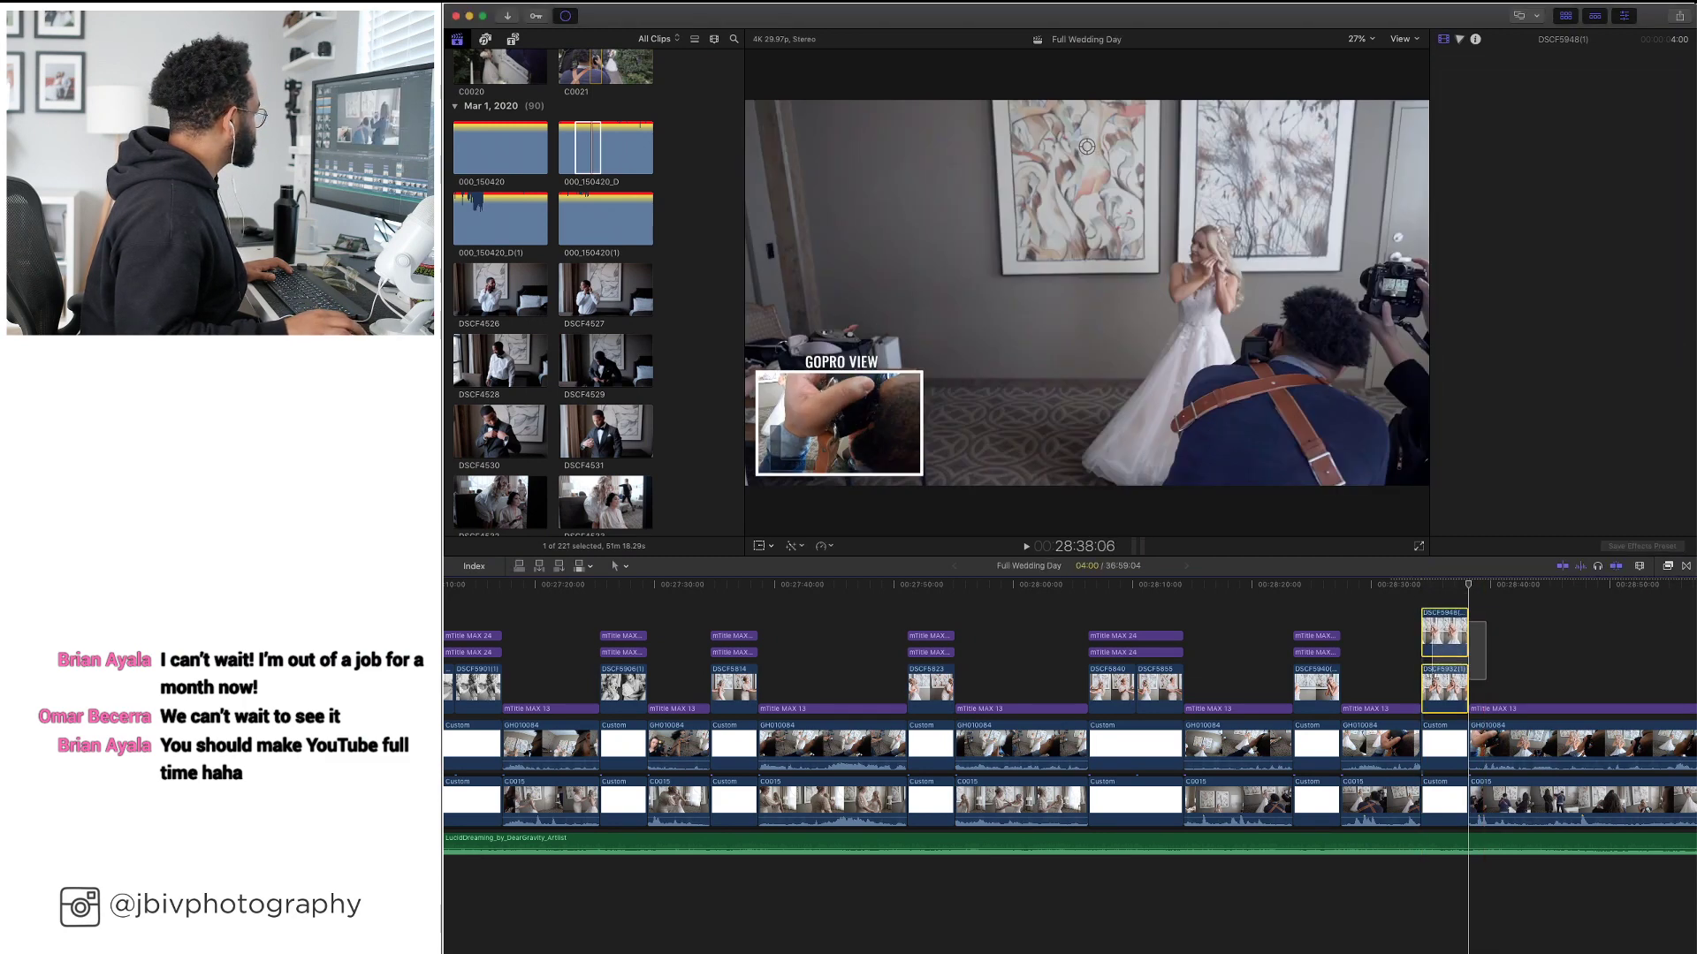
super+click(1430, 683)
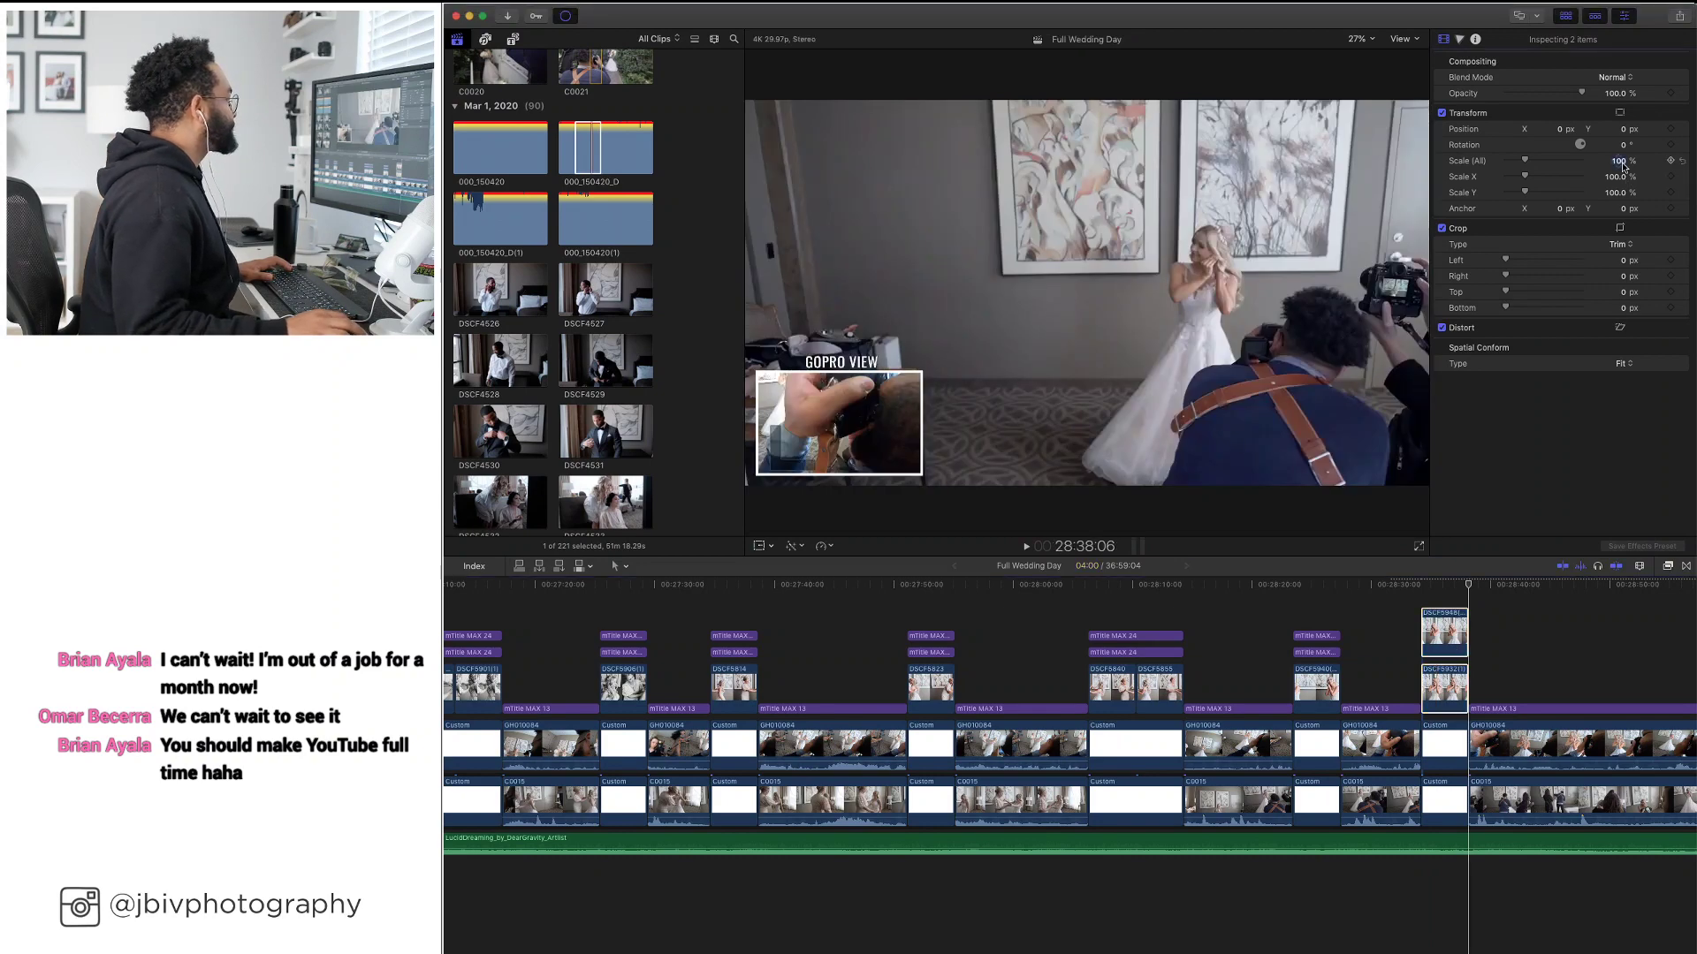
text(85)
key(Return)
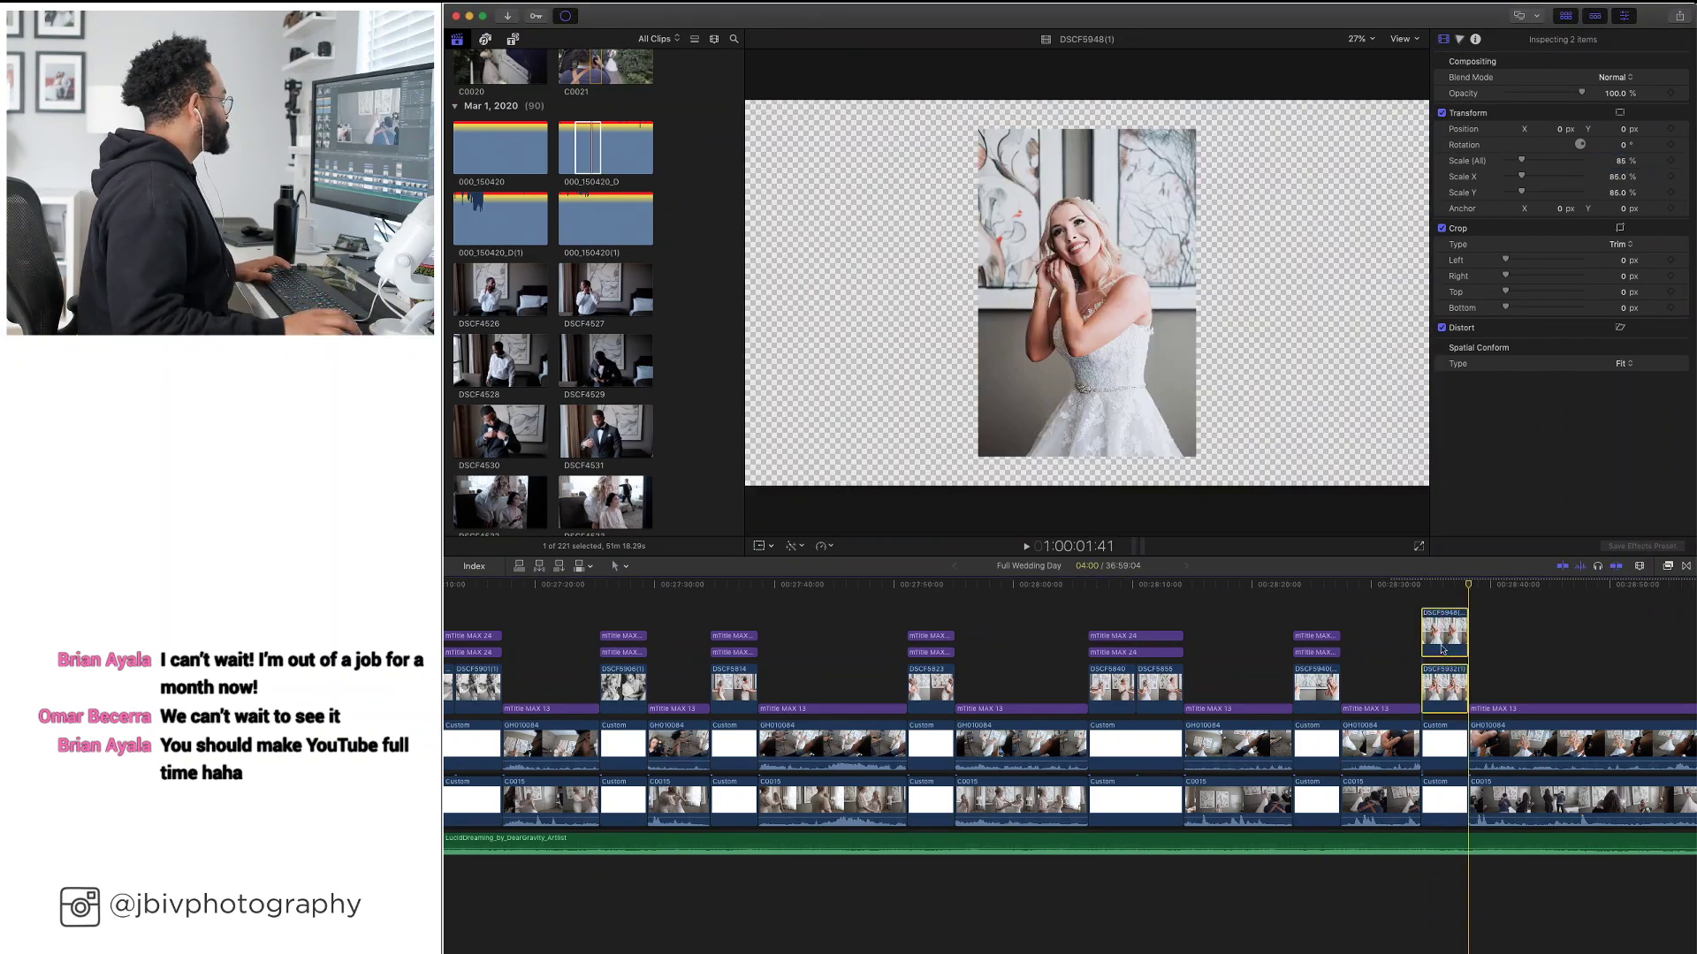
Copy the two mTitle MAX 24 captions above the stacked photos and set the X position of DSCF5948(1) to 750 px
click(1513, 650)
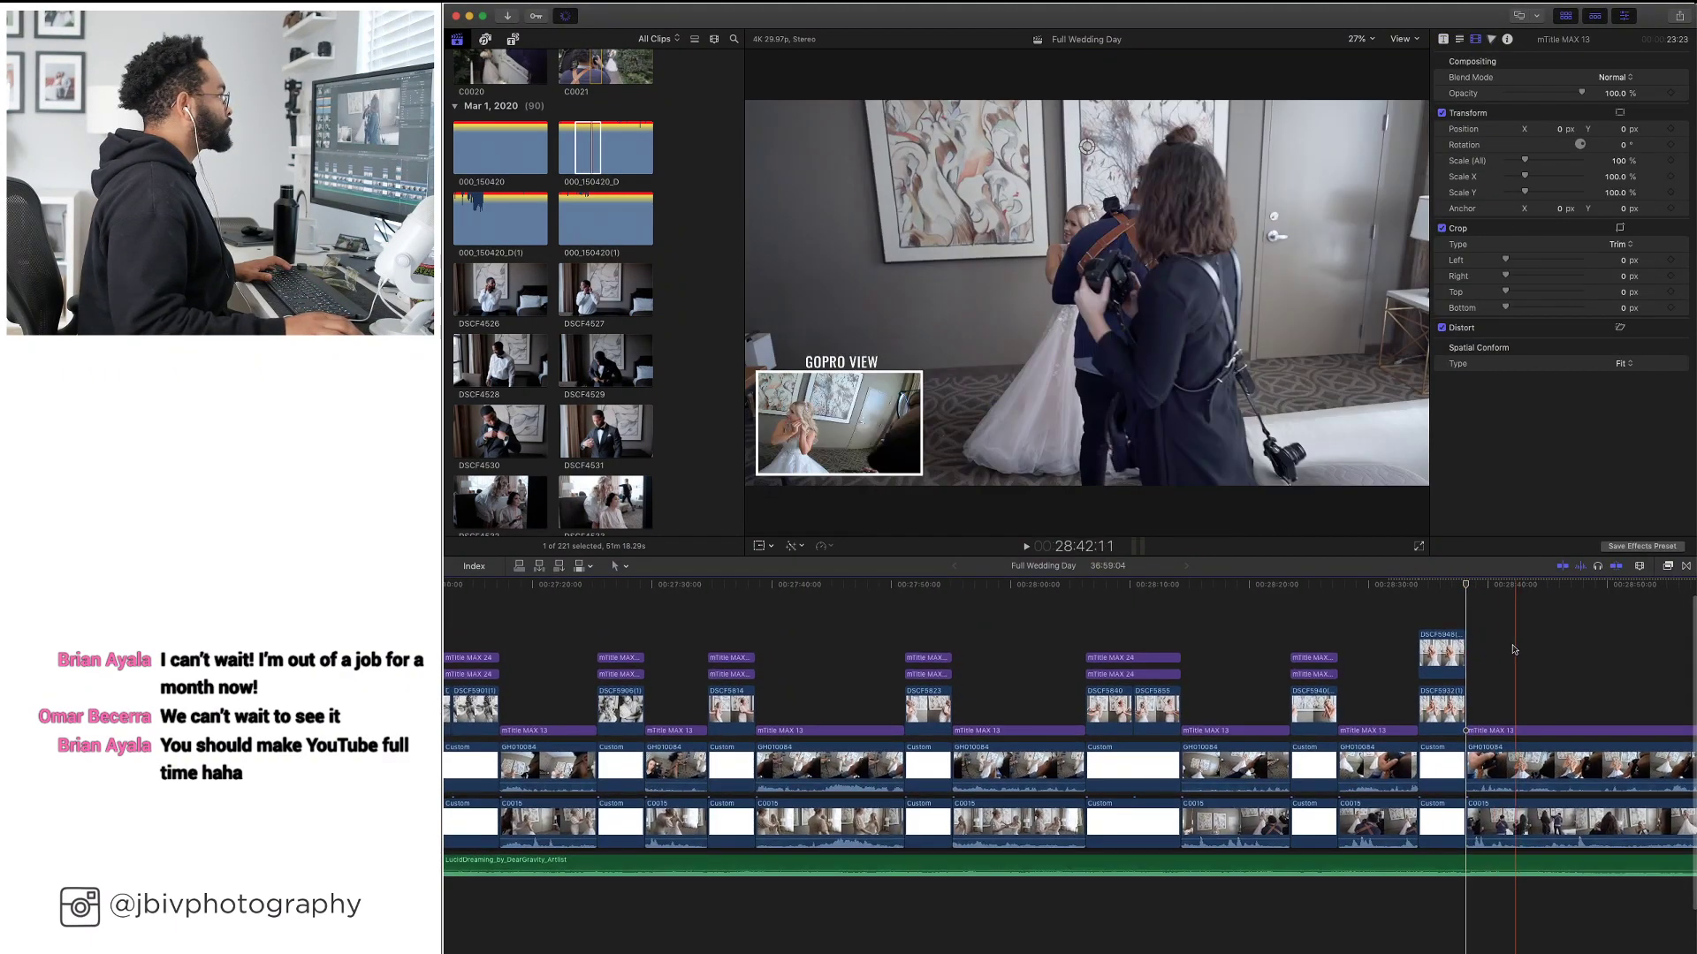
drag(1358, 638, 1436, 601)
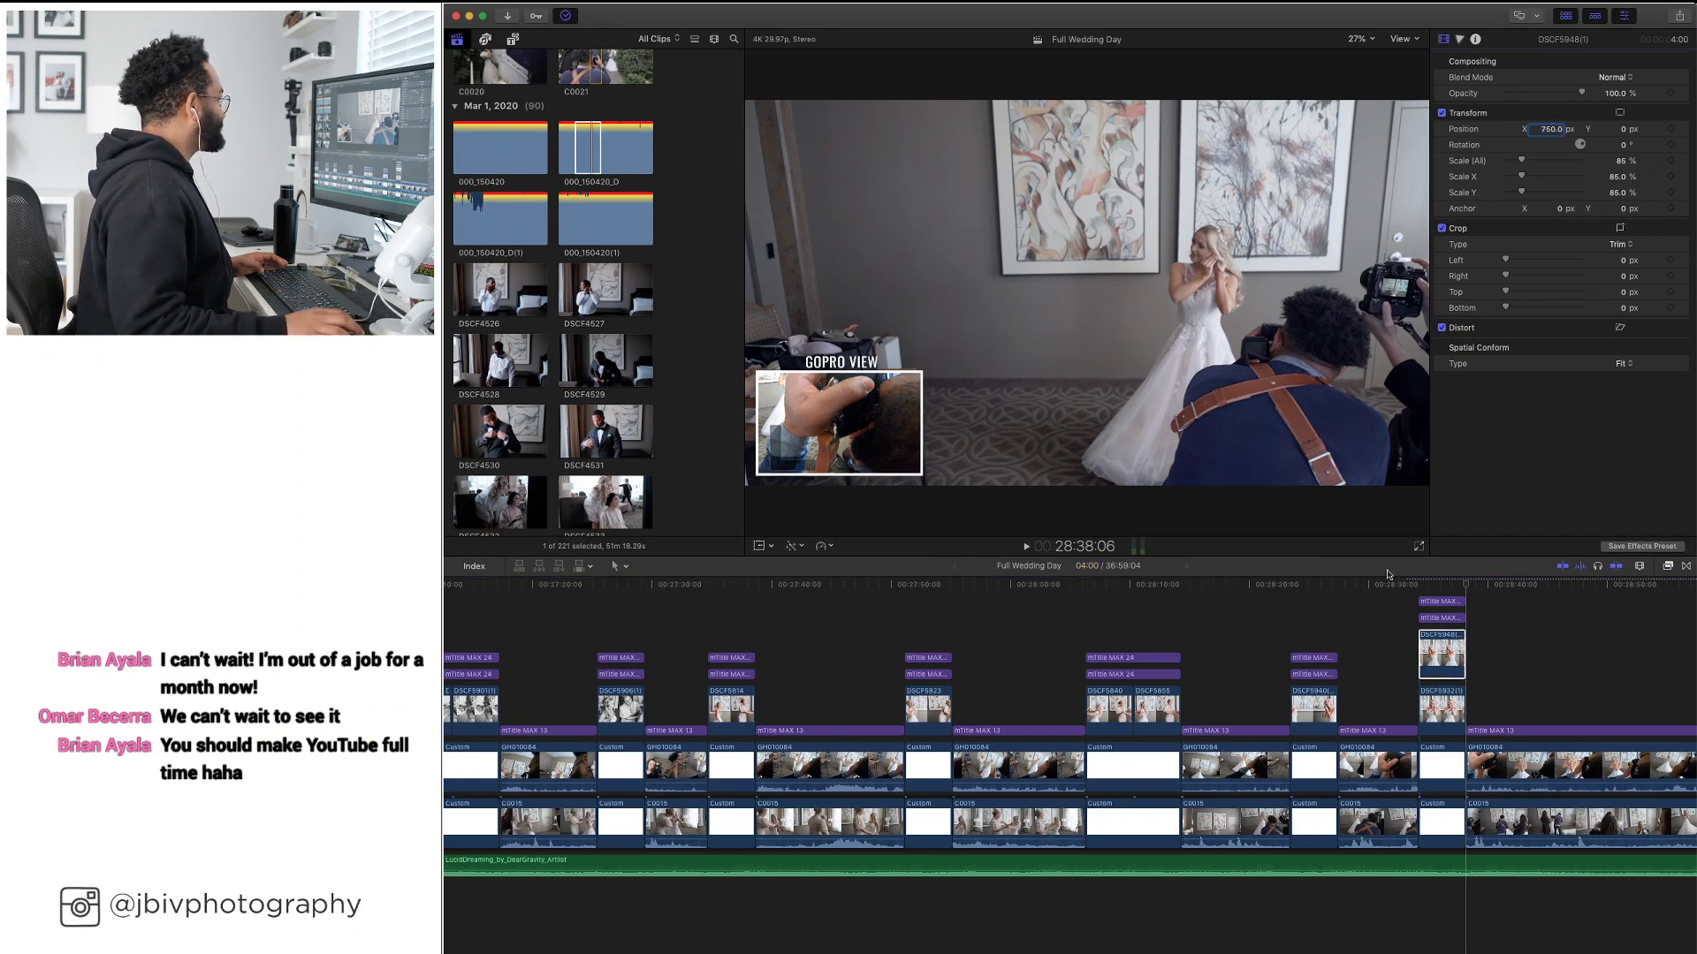
Set the X position of photo DSCF5932(1) to -750 px so the two photos sit side by side
click(1430, 683)
click(1431, 693)
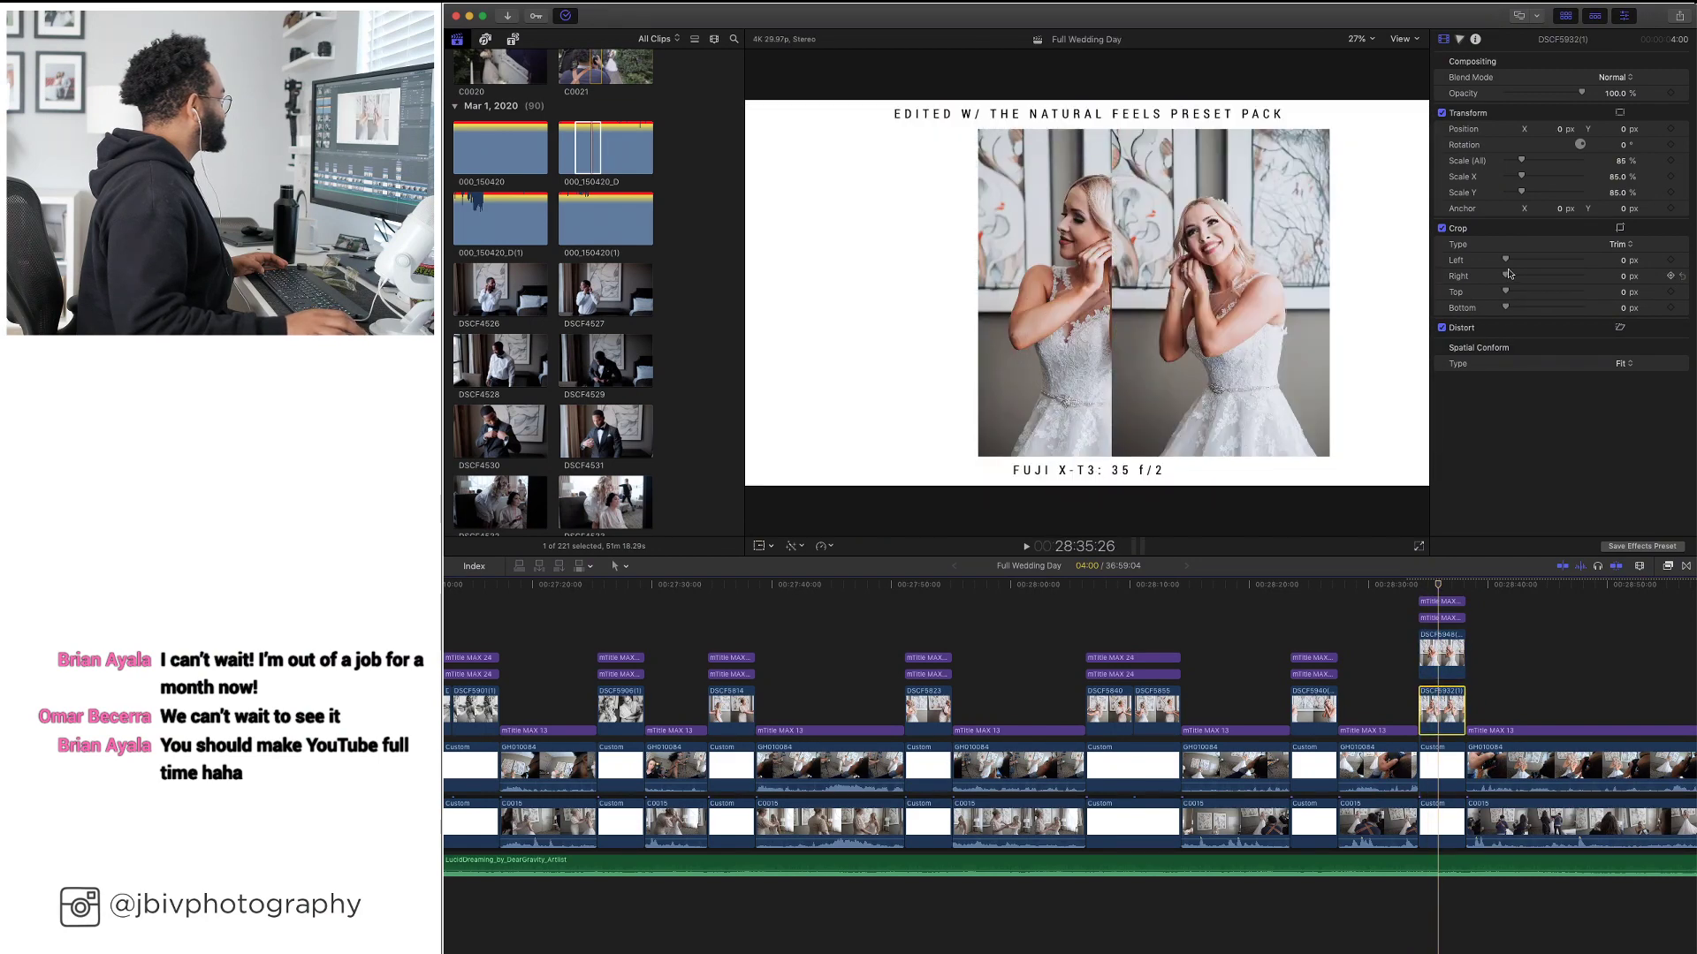
text(-752)
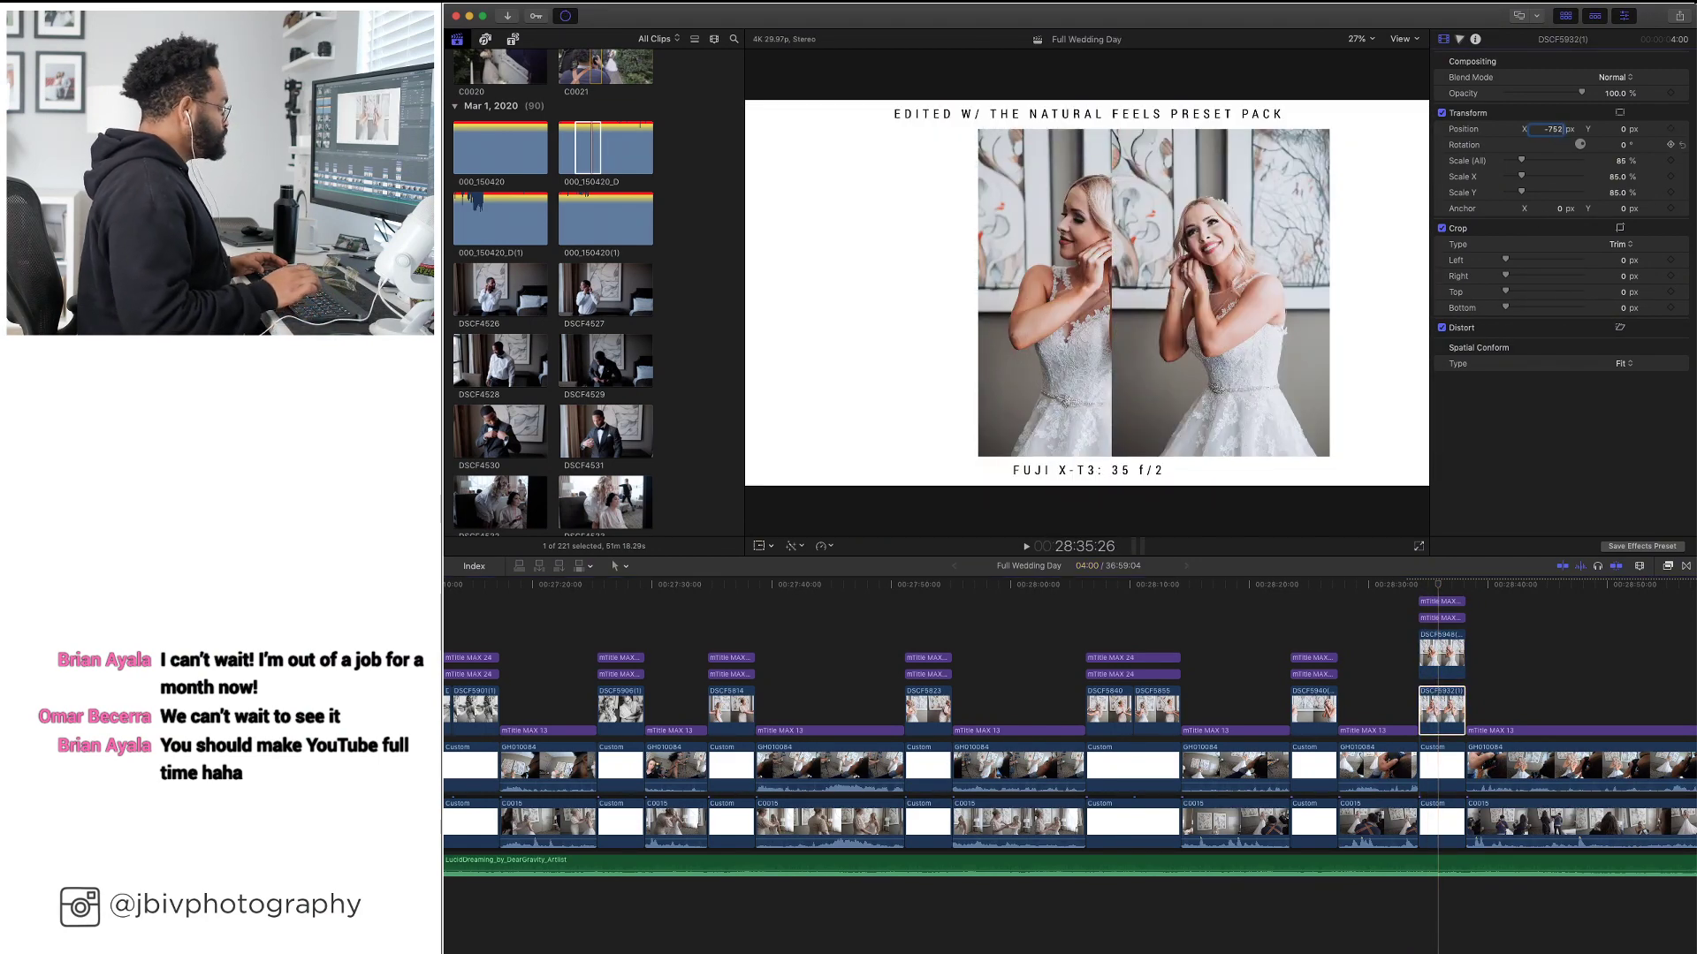
key(Return)
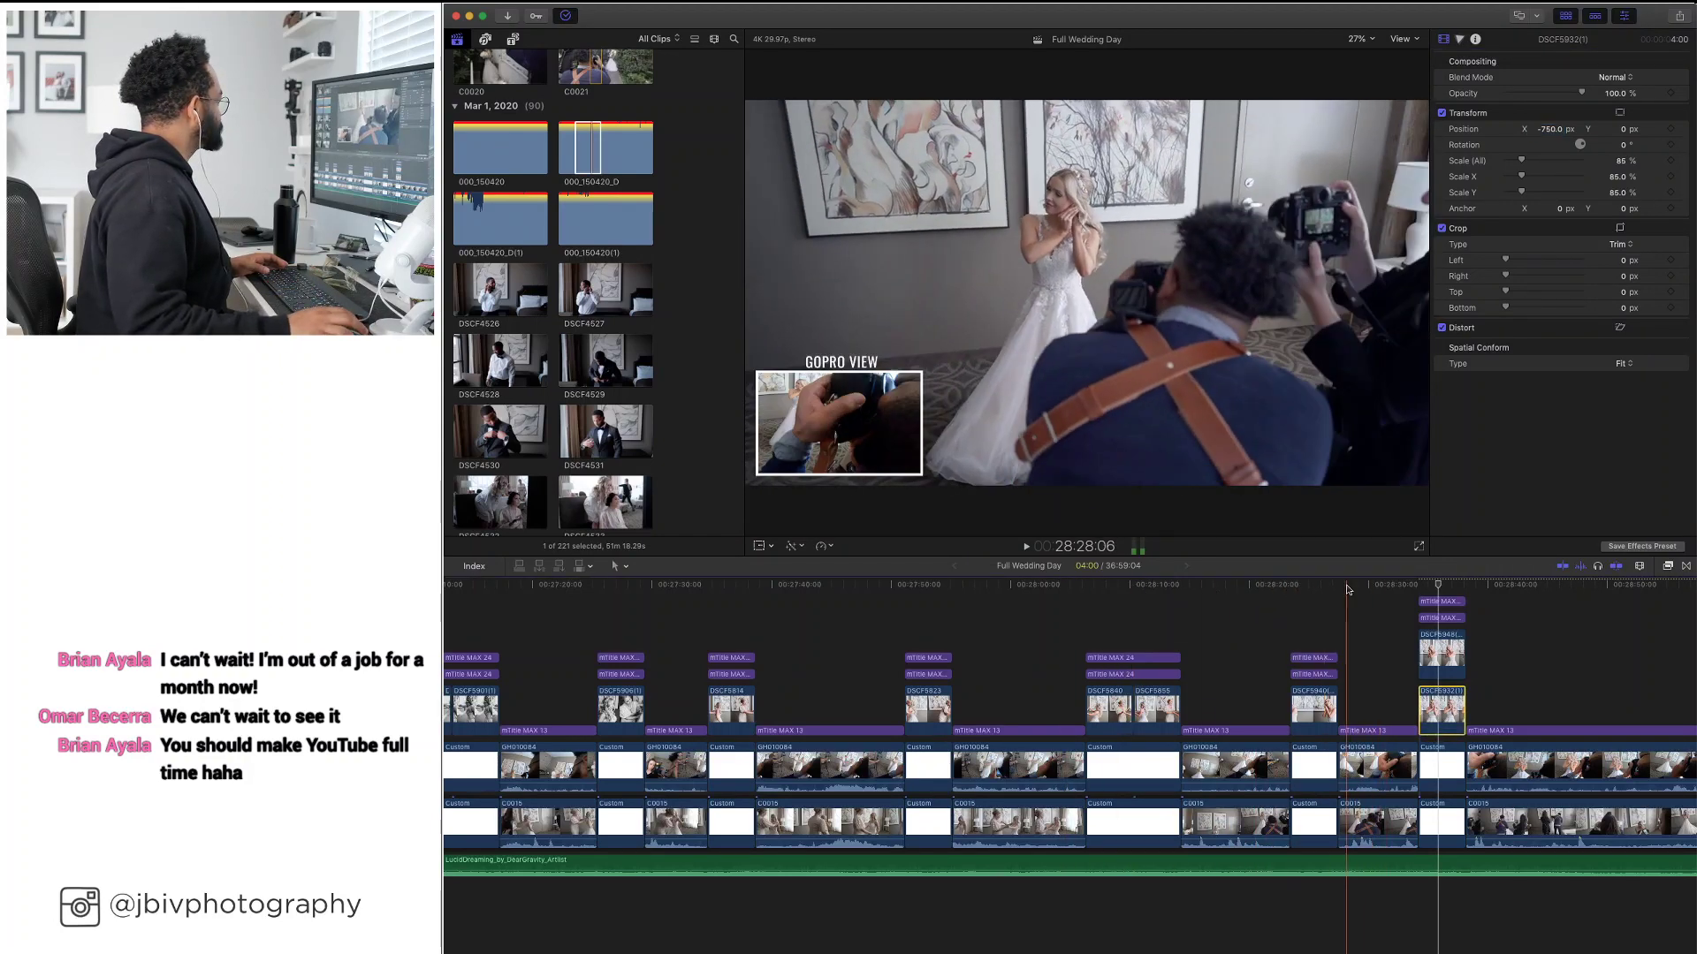
Skim the uncut bride footage after the paired photos, up to about 30:50
scroll(1508, 621, right, 3)
scroll(1508, 620, right, 8)
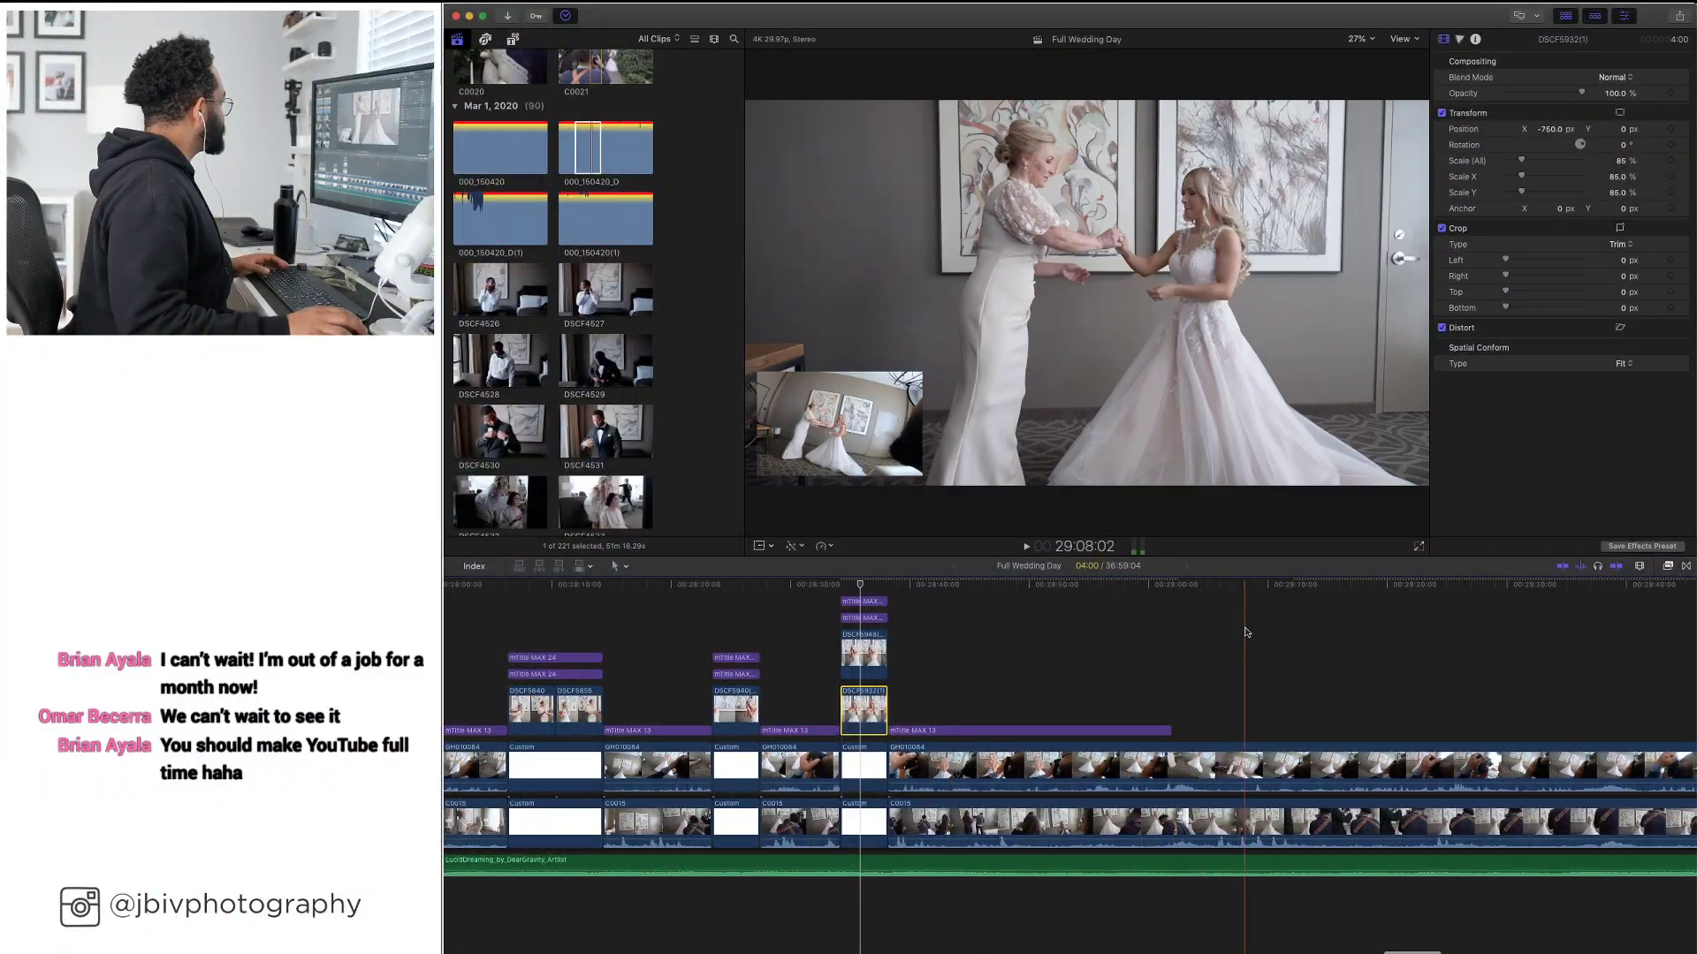
scroll(1378, 640, right, 5)
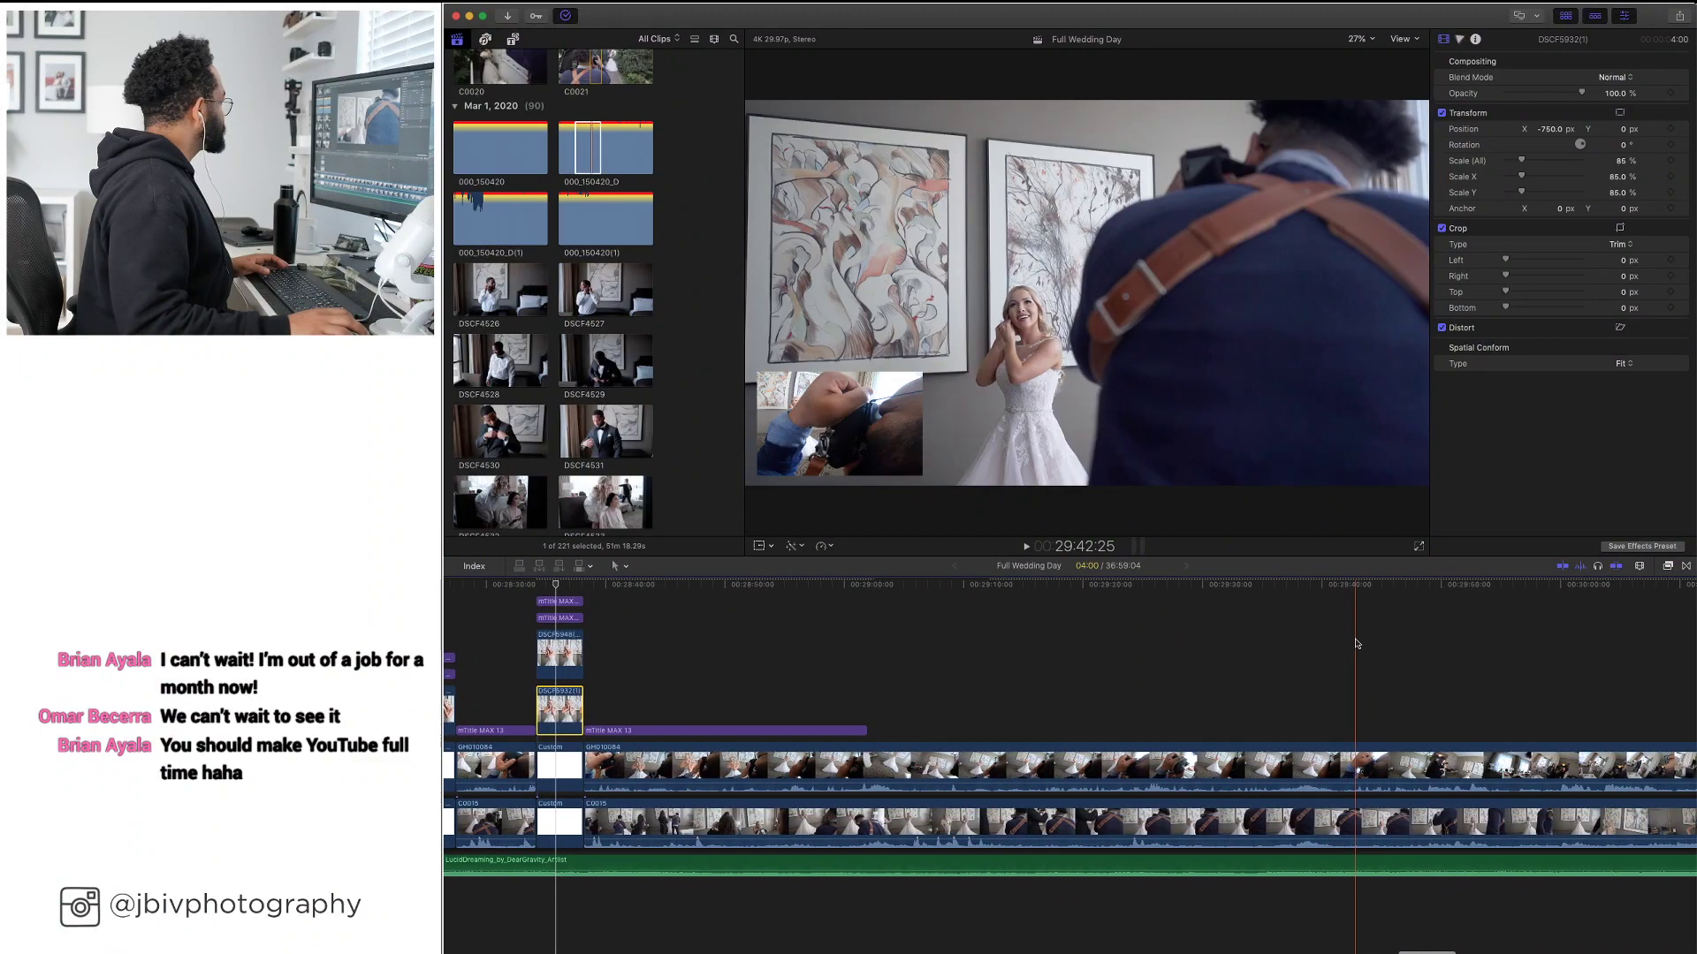
scroll(1449, 650, right, 6)
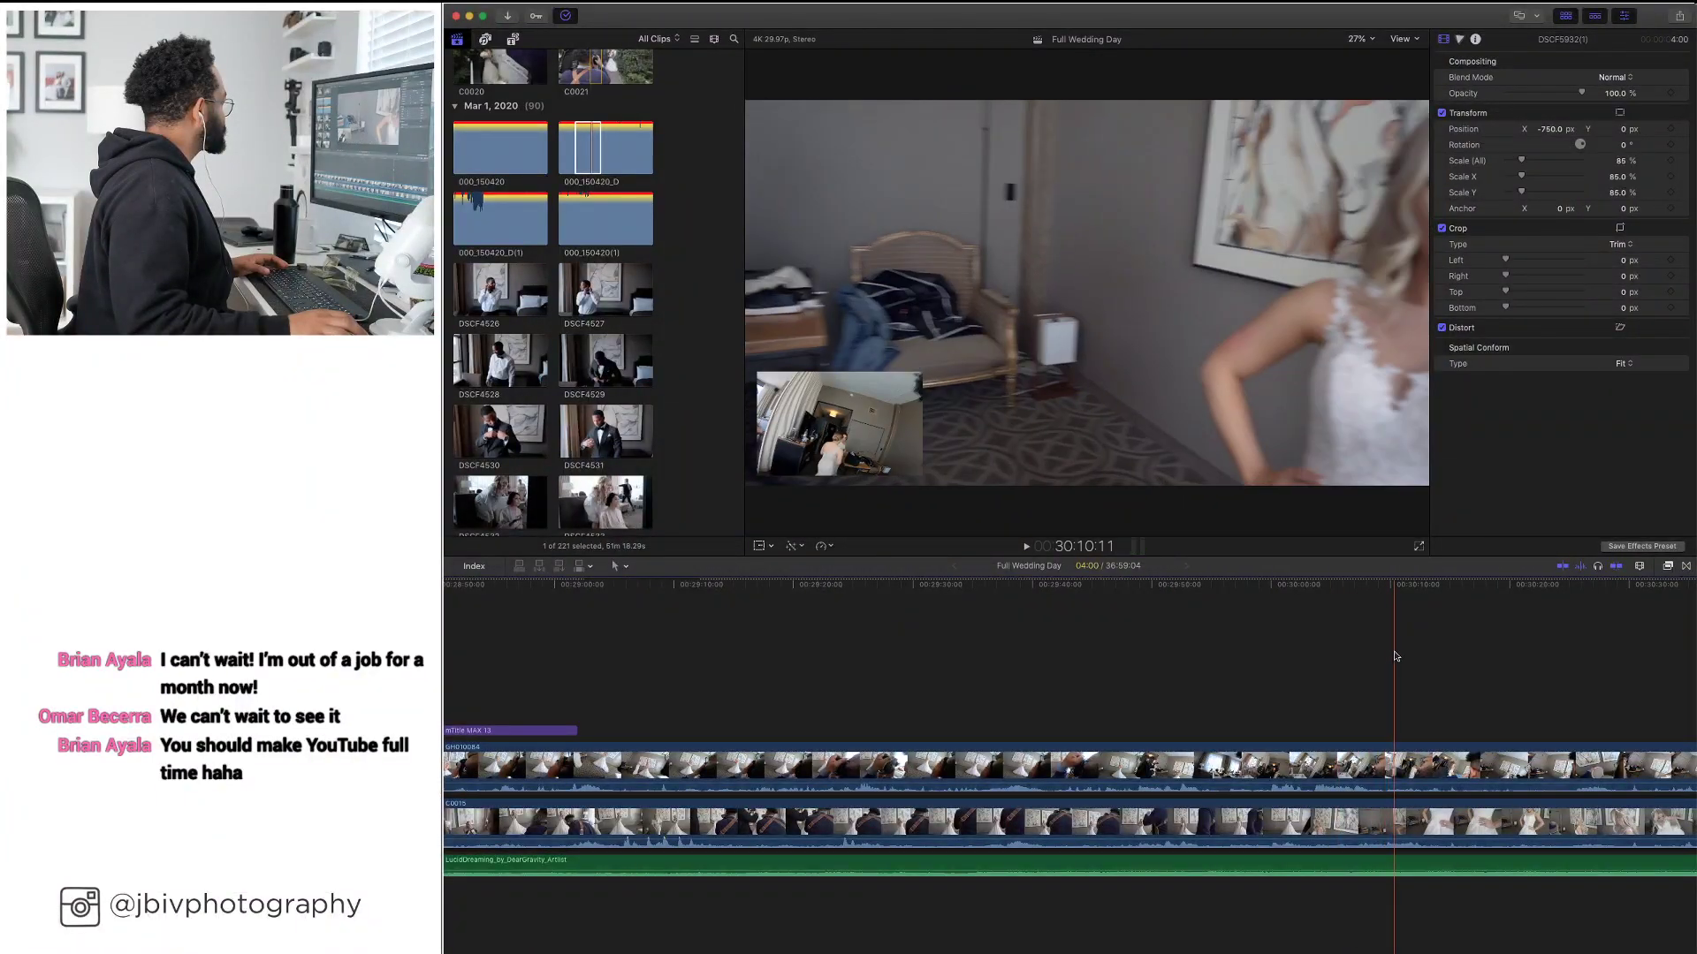
scroll(1408, 658, right, 6)
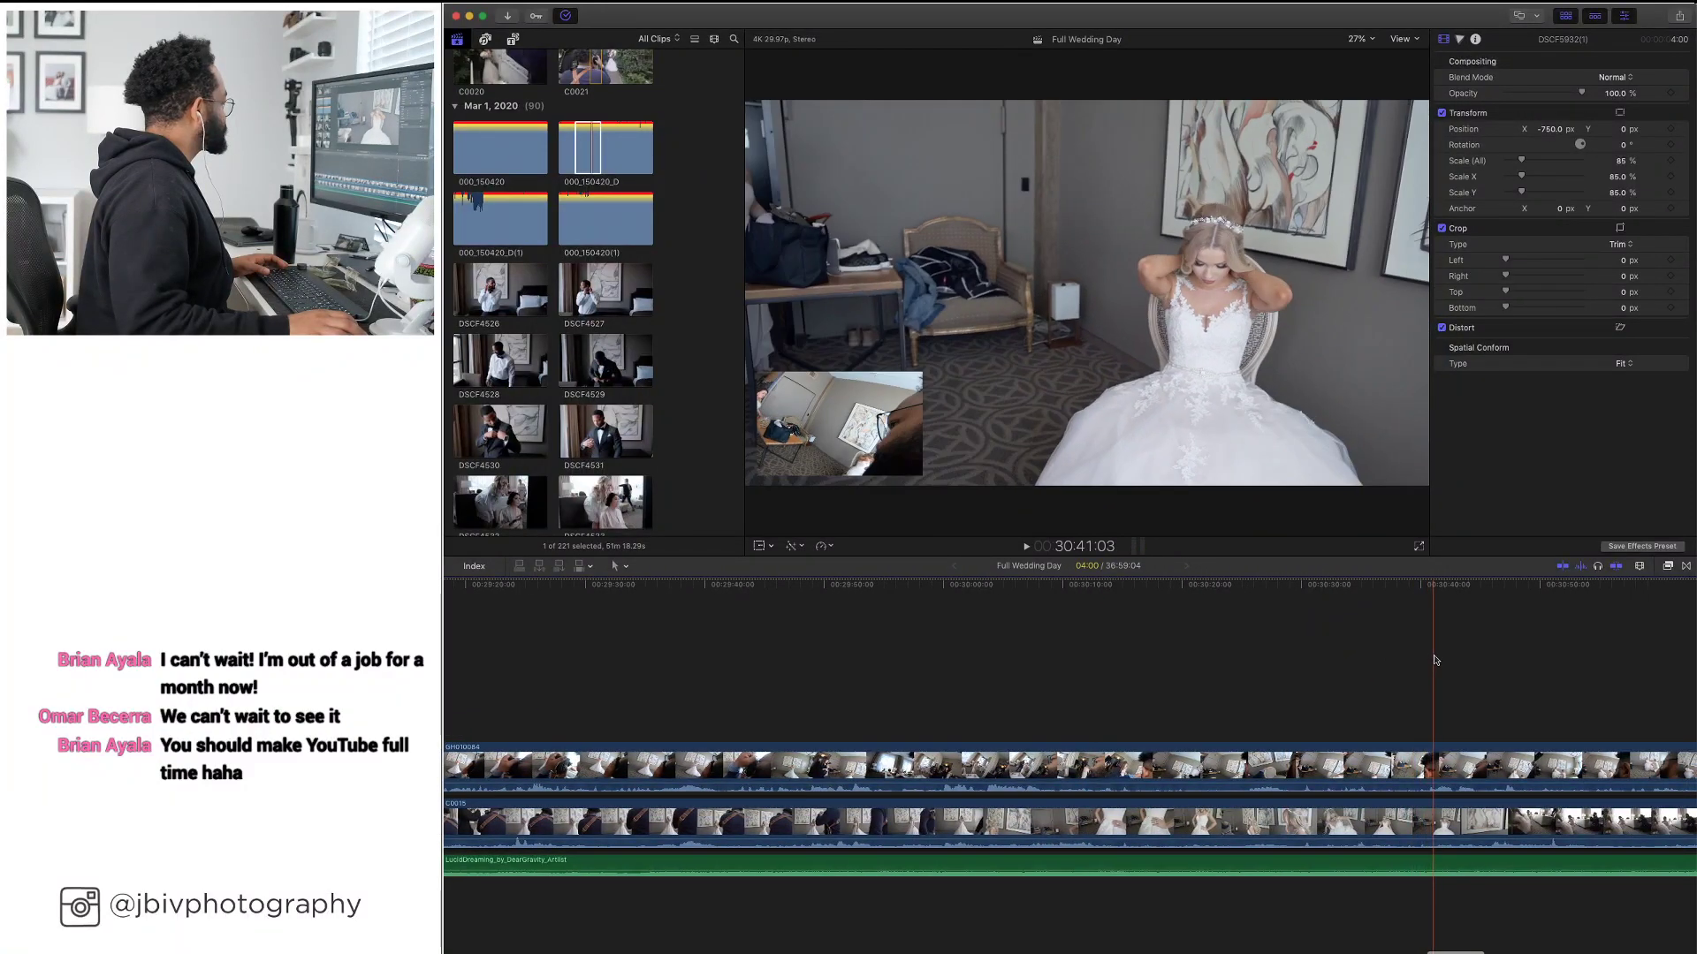
scroll(1433, 660, right, 2)
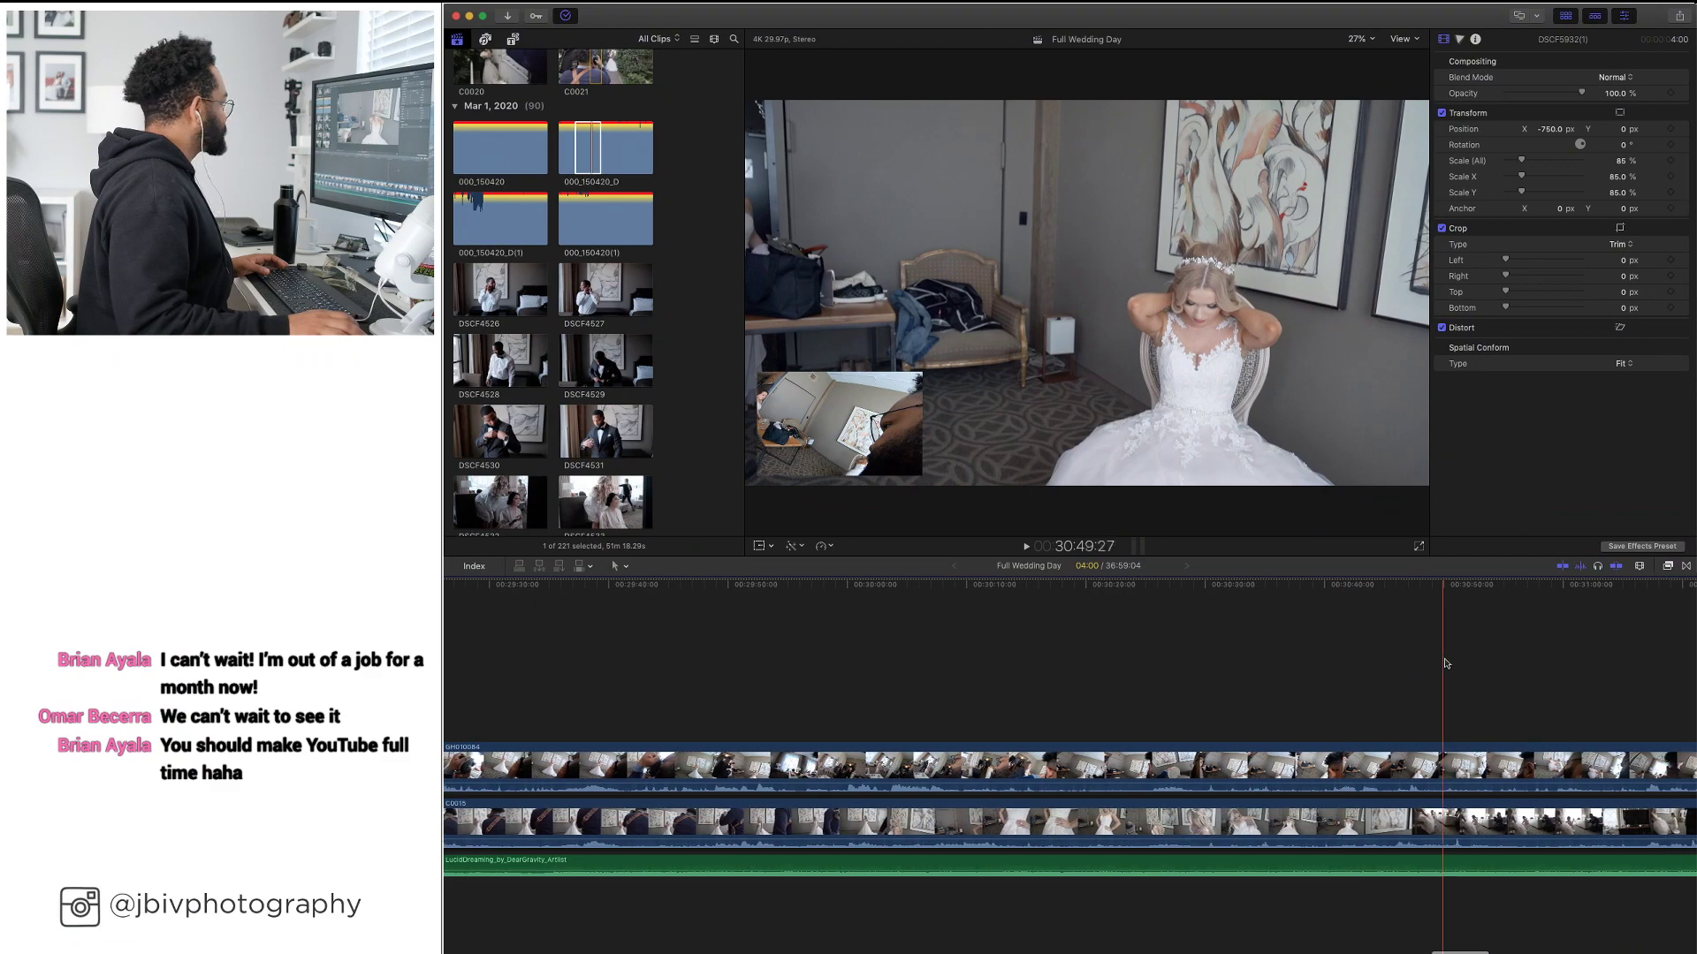
scroll(1462, 663, right, 3)
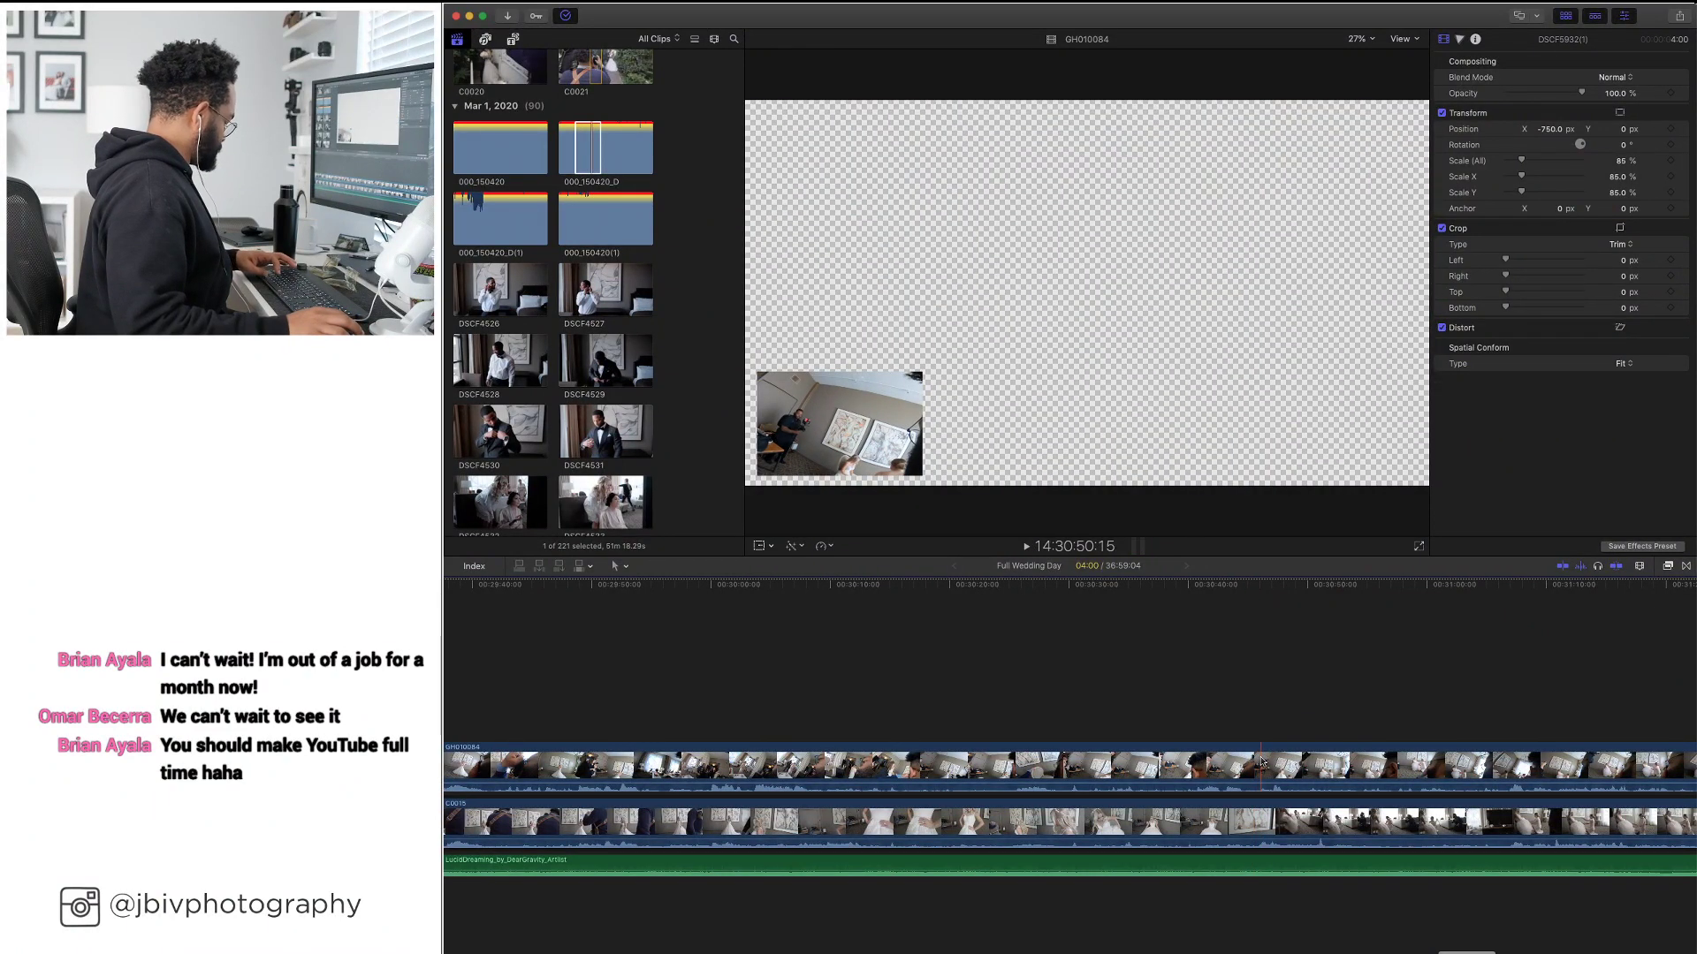
Split the main and GoPro clips at about 30:45, delete their section after the paired photos, and keep the GoPro View title over the following footage
key(shift+super+b)
scroll(1224, 735, left, 2)
scroll(1225, 736, left, 15)
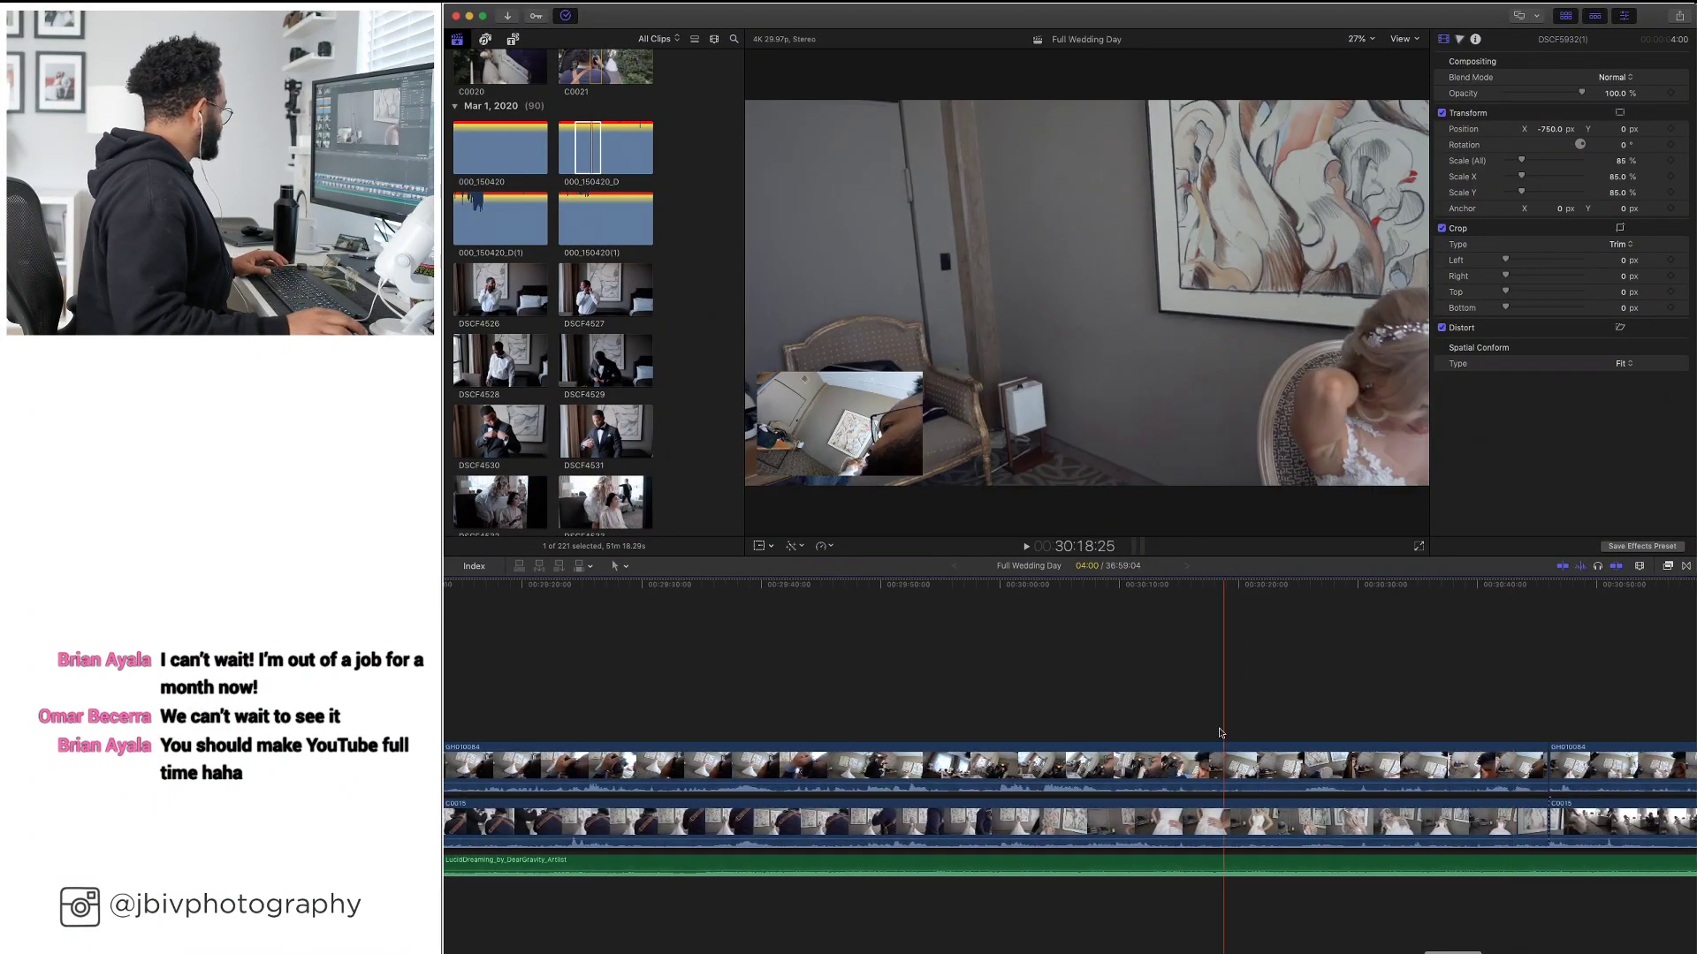
scroll(1217, 731, right, 6)
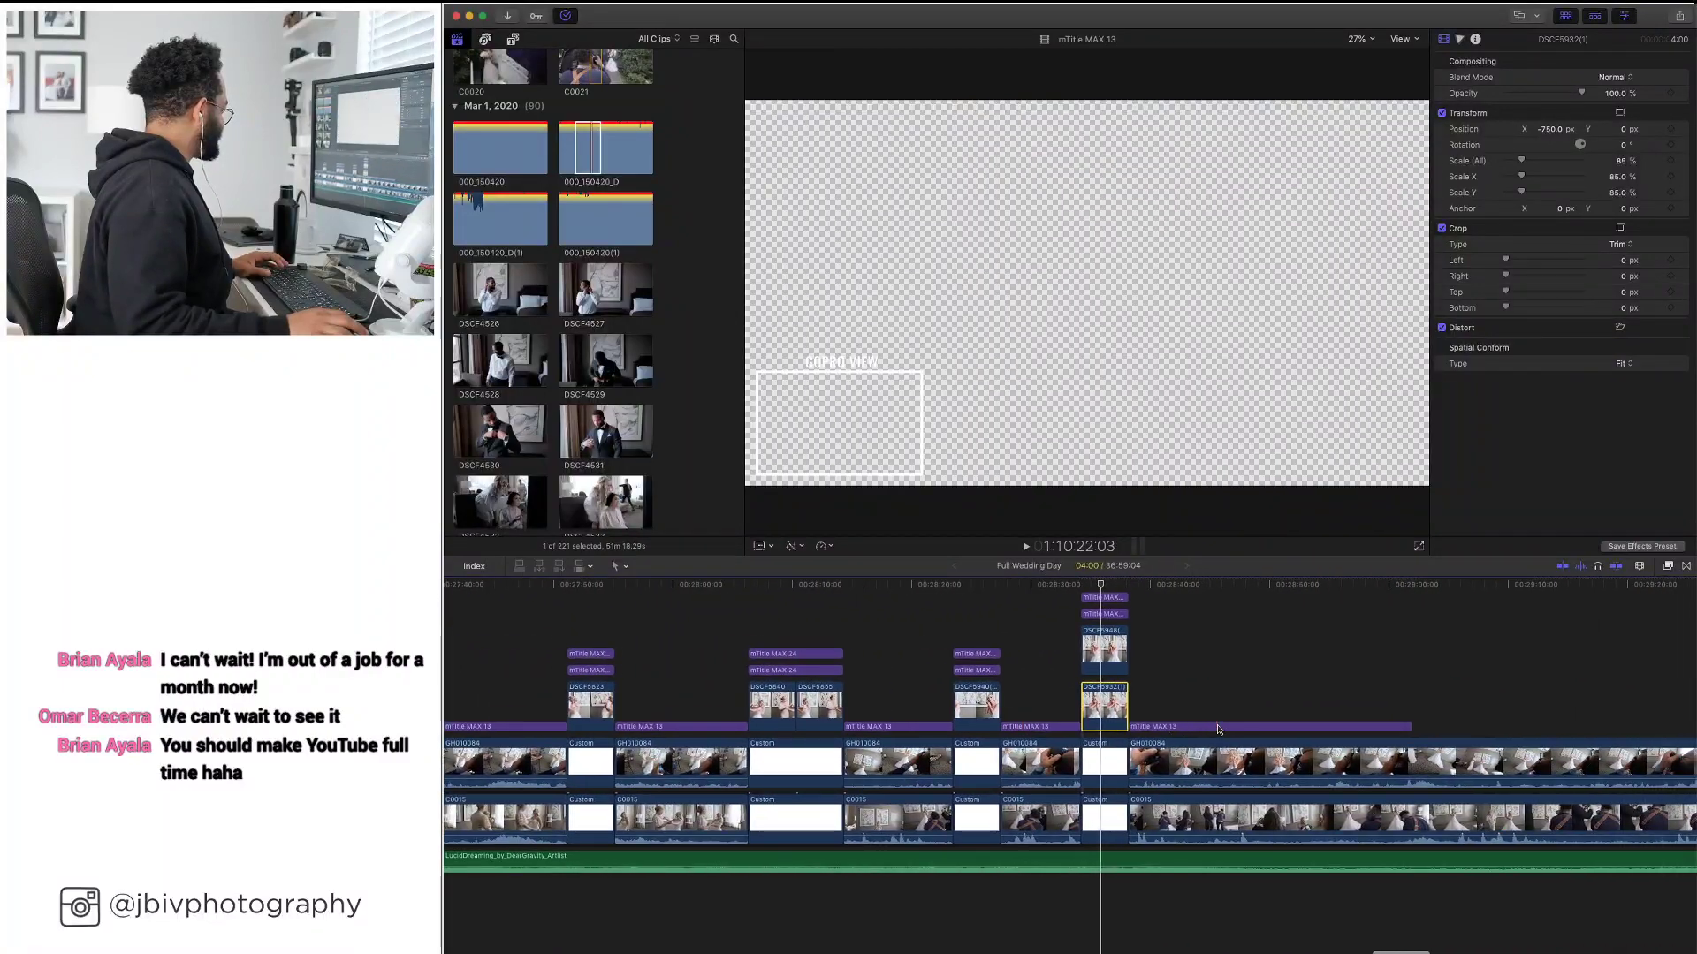
key(shift+super+a)
click(1223, 746)
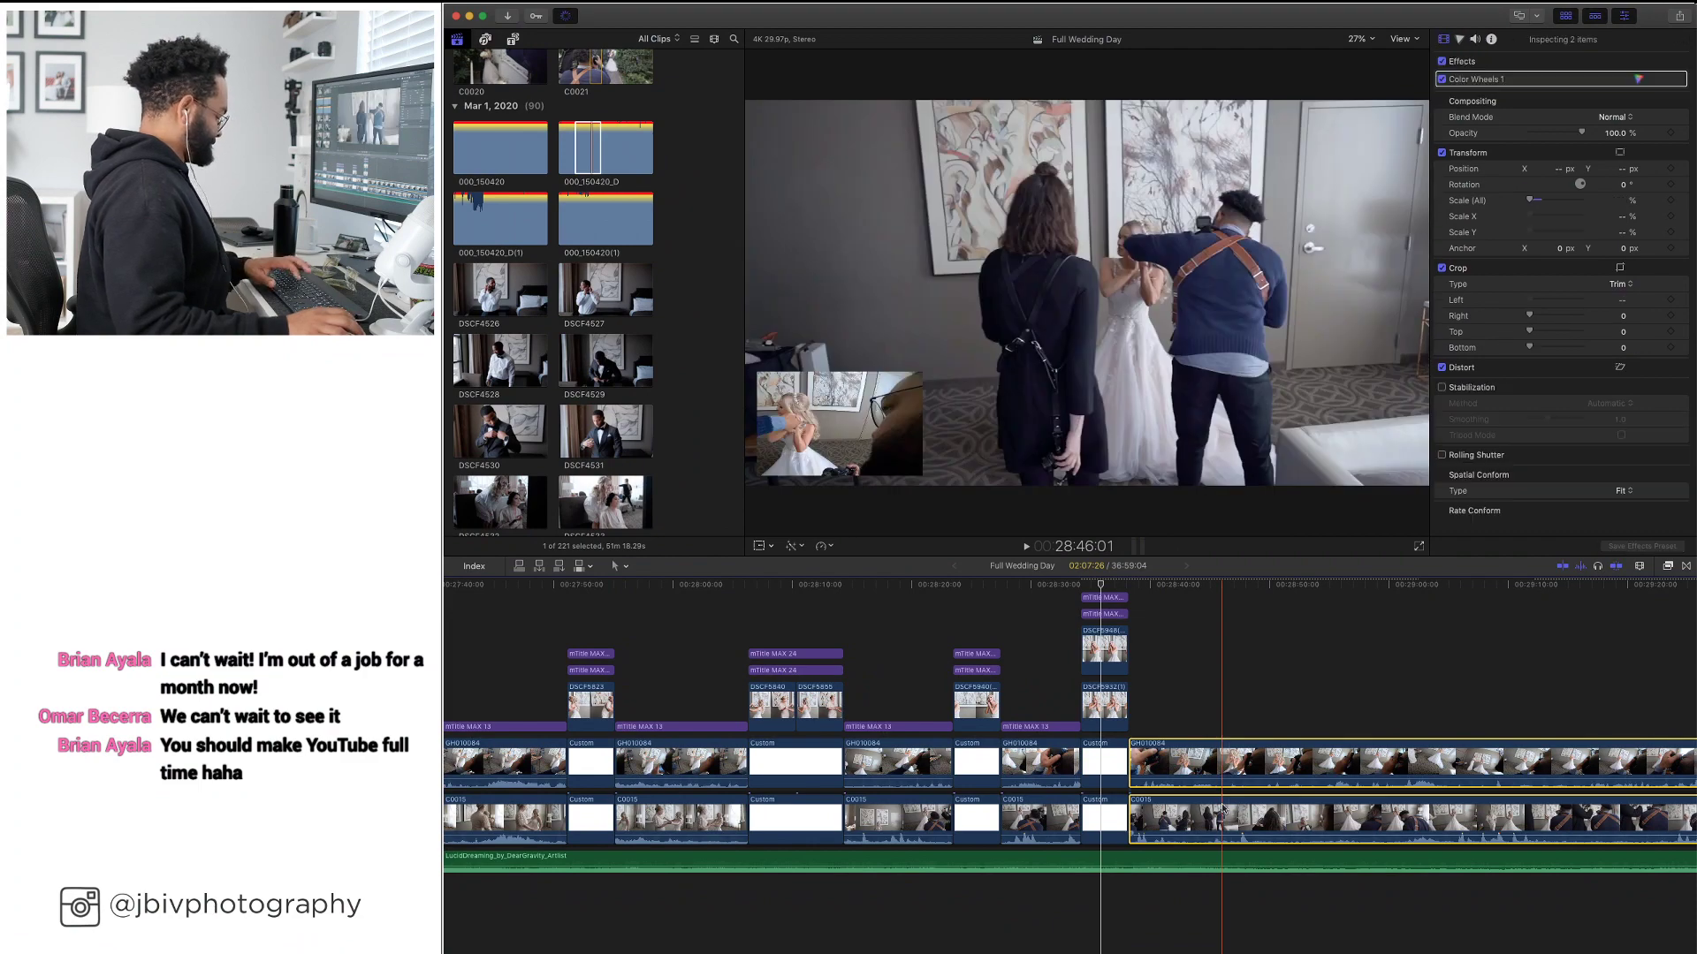
key(Delete)
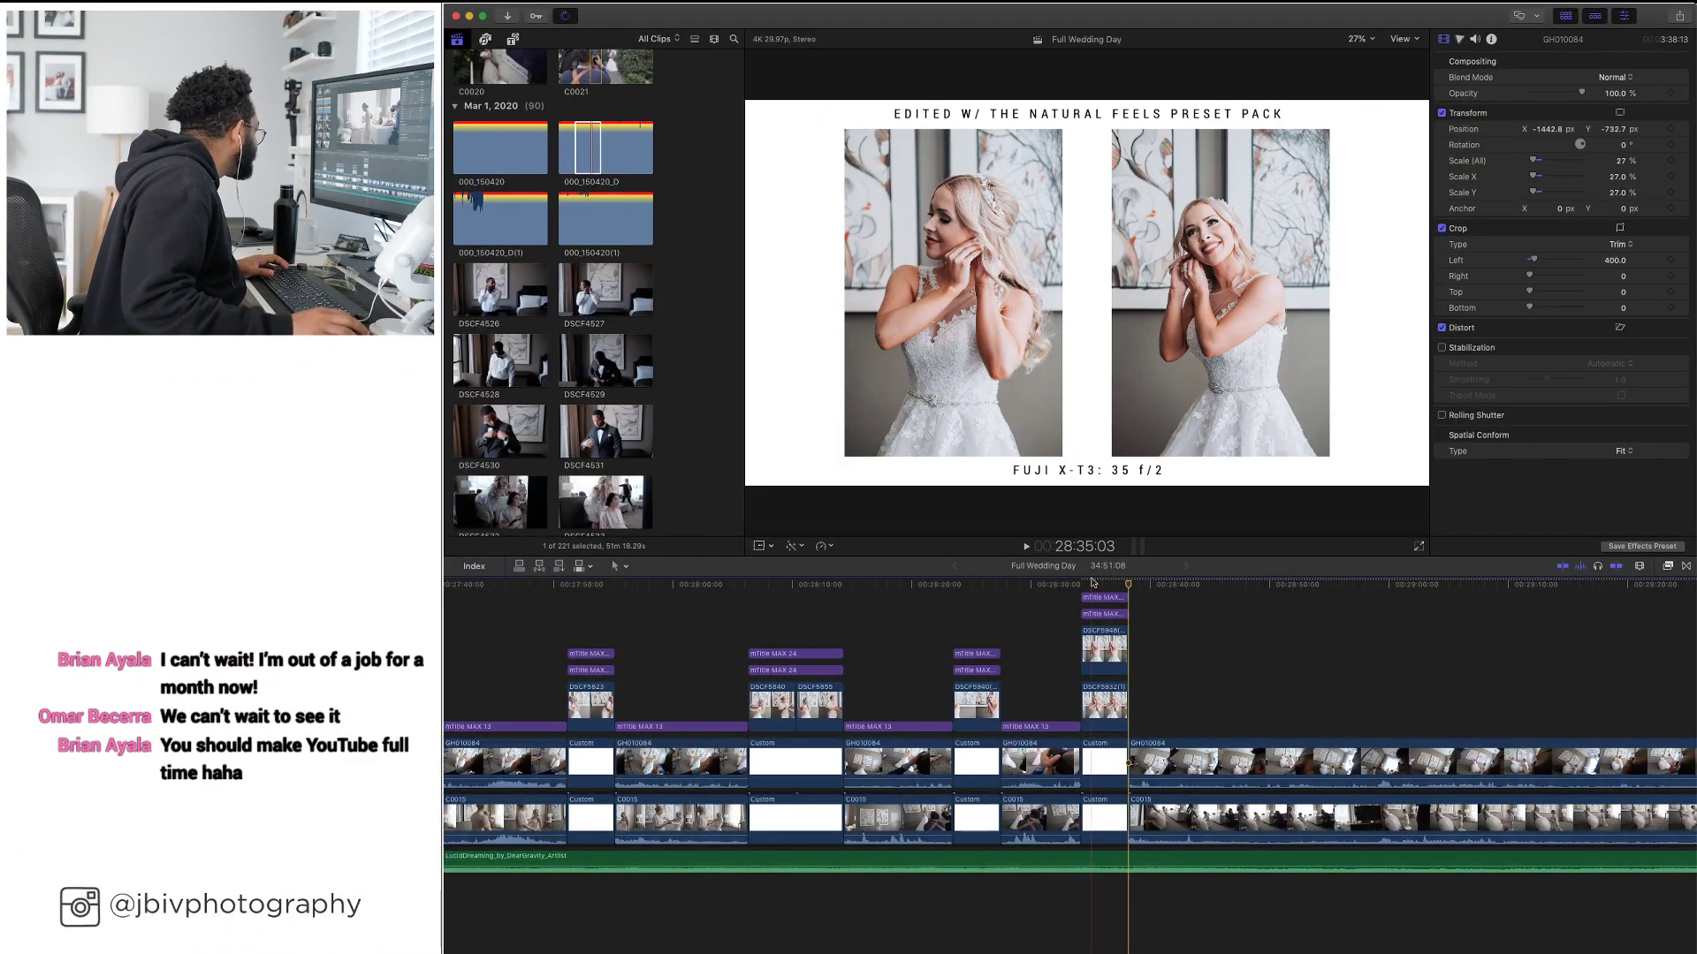
key(space)
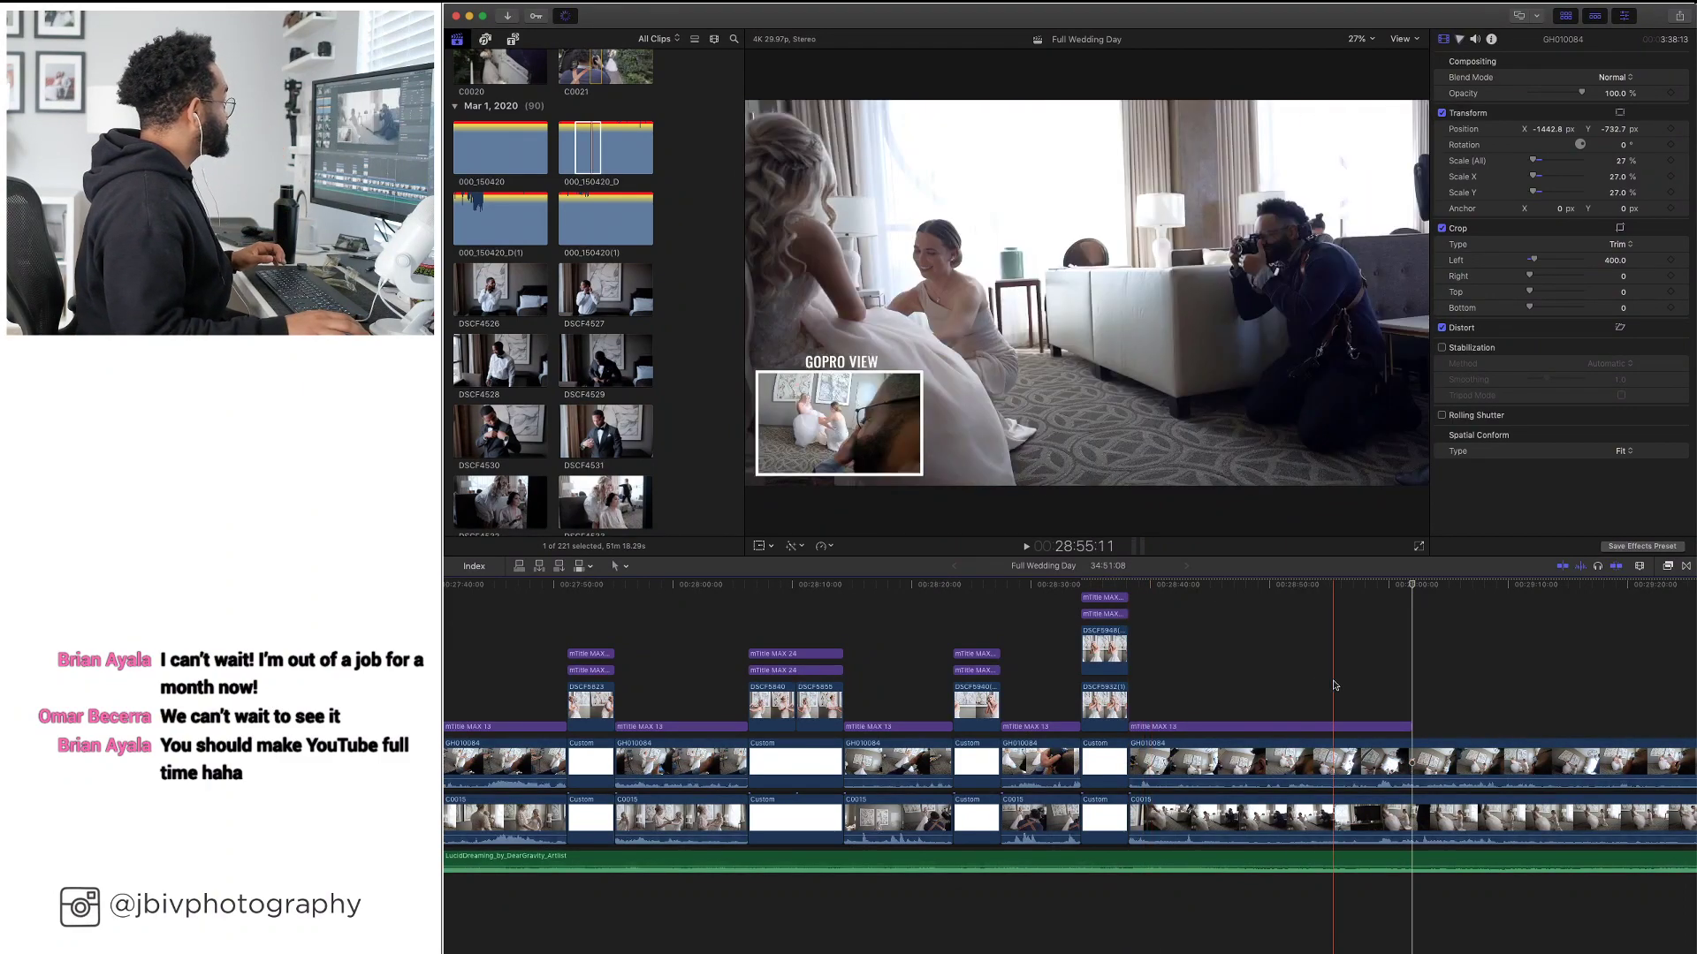
key(space)
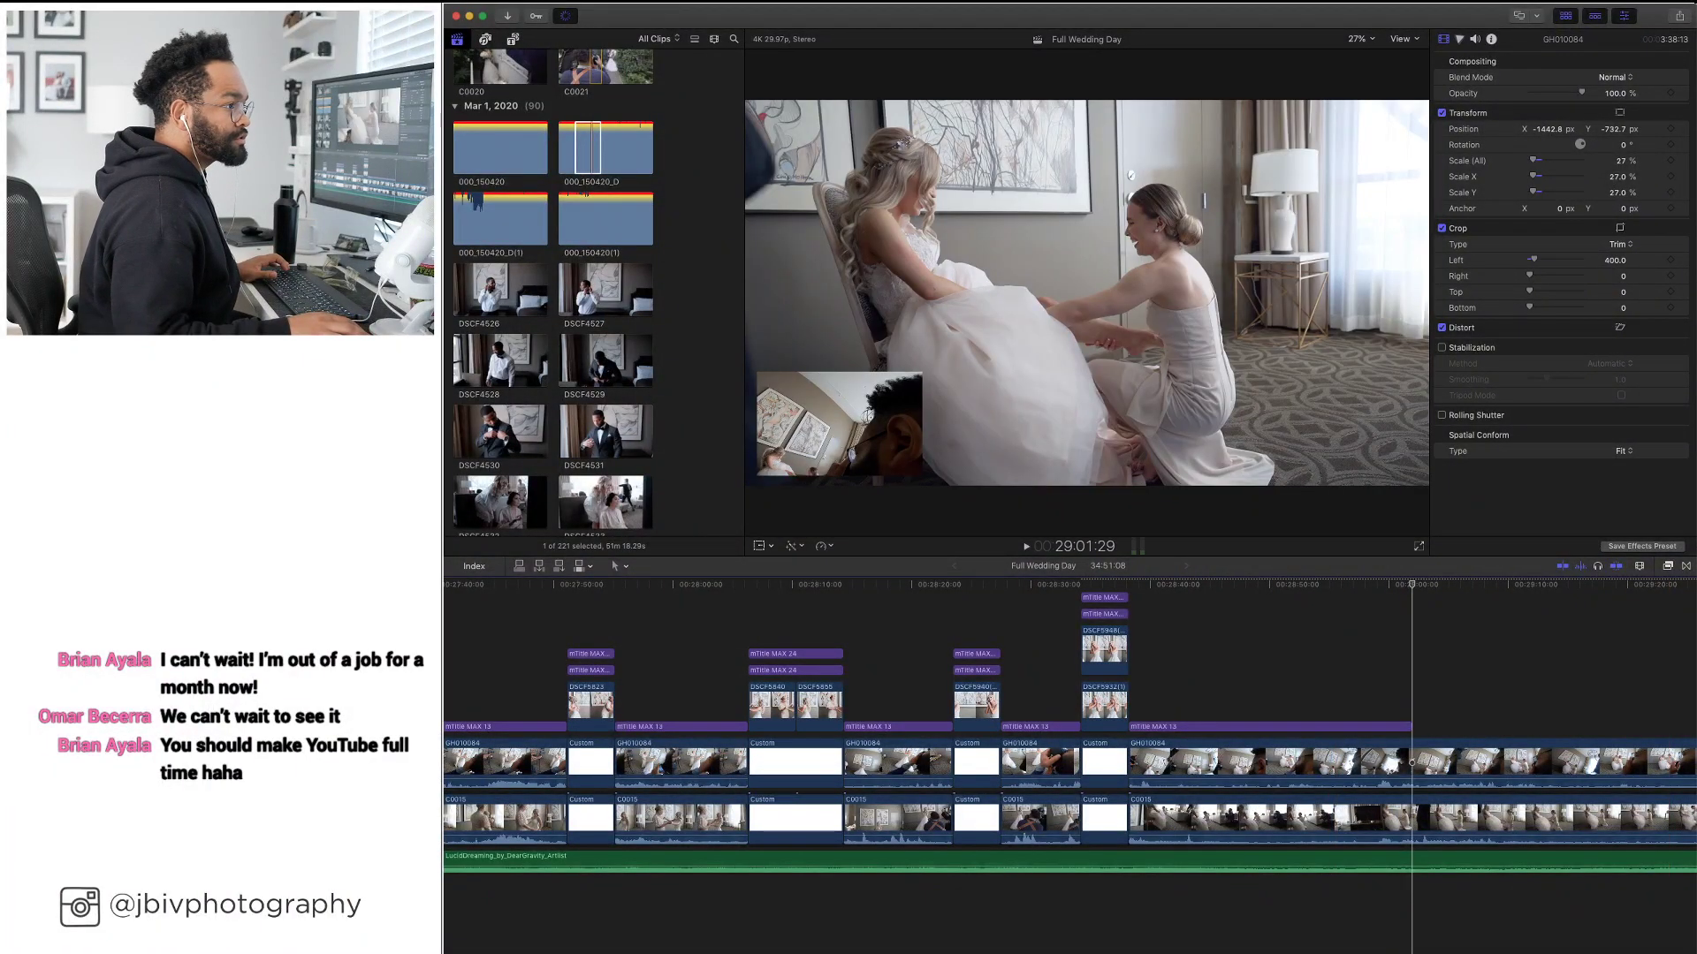